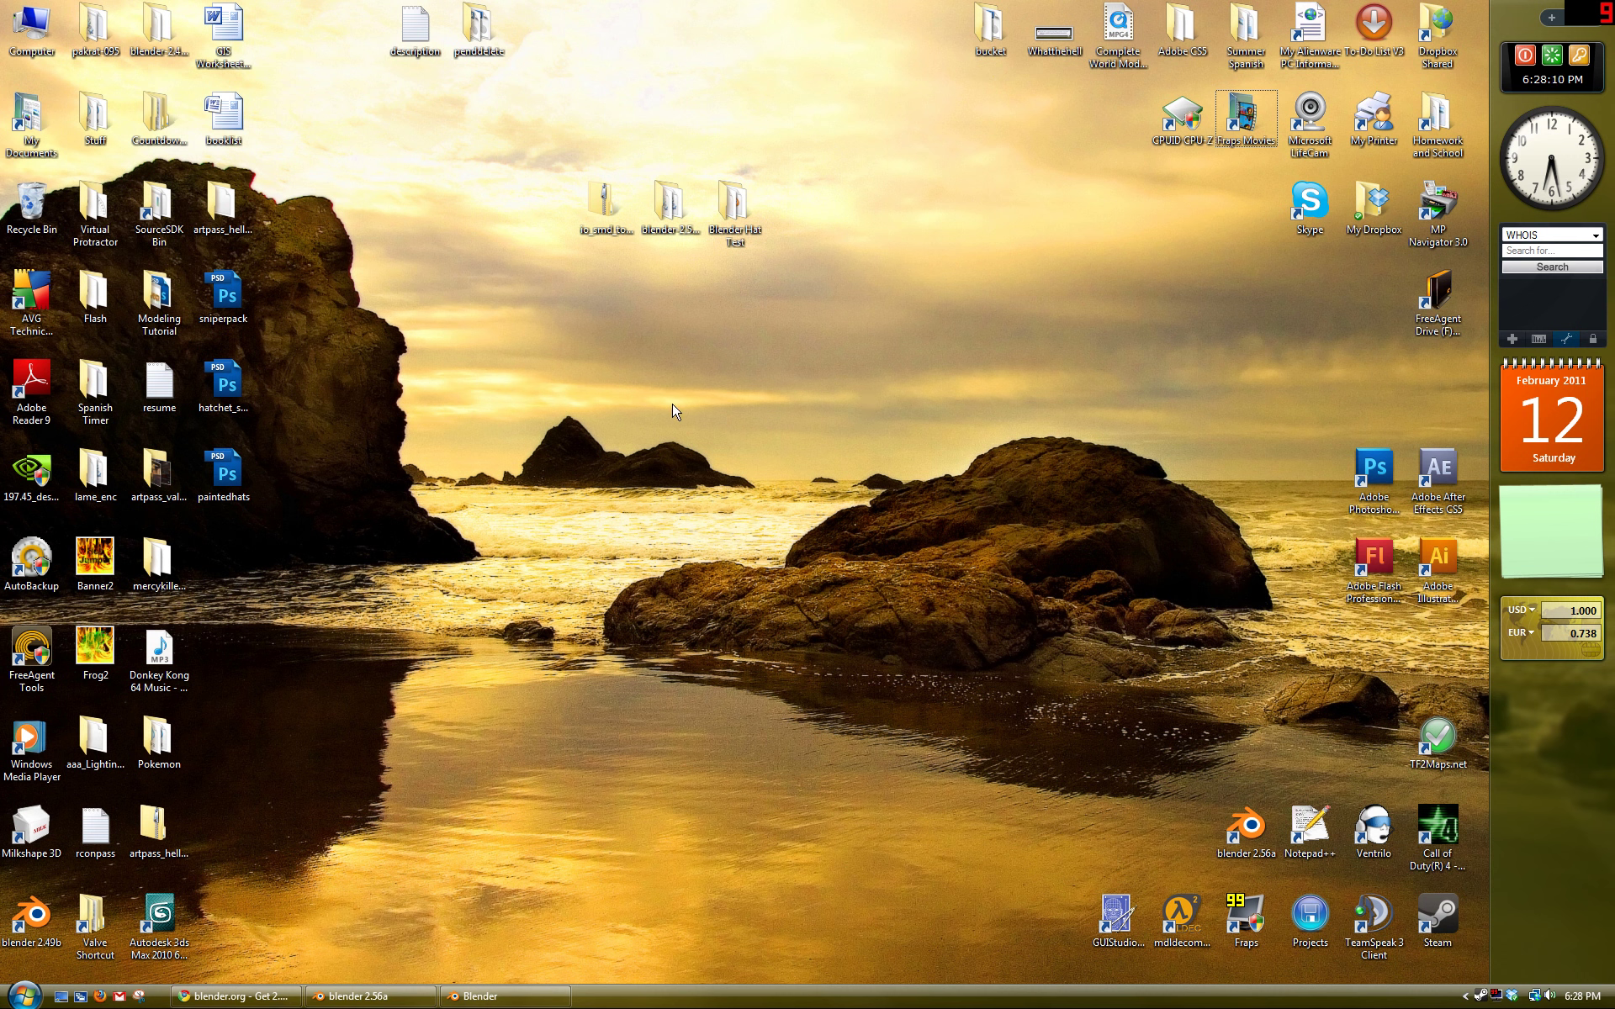
# Step: Create a new folder named 'Blender Heavy' on the desktop
pyautogui.rightClick(618, 403)
pyautogui.moveTo(721, 570)
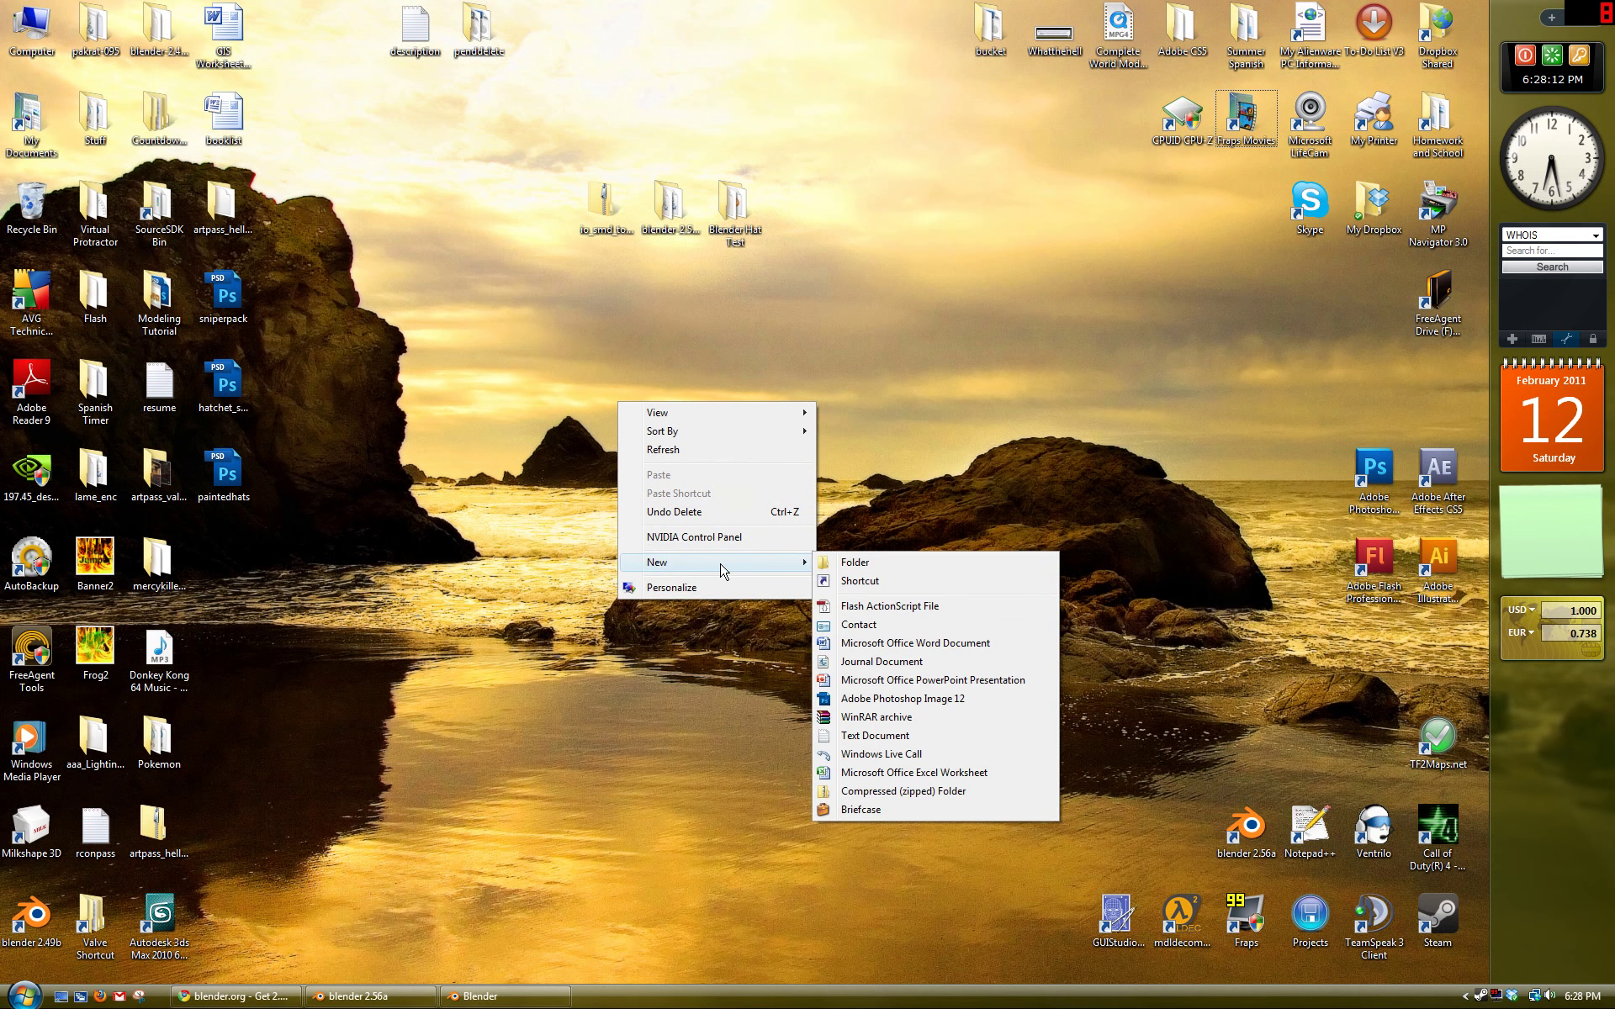
pyautogui.click(901, 564)
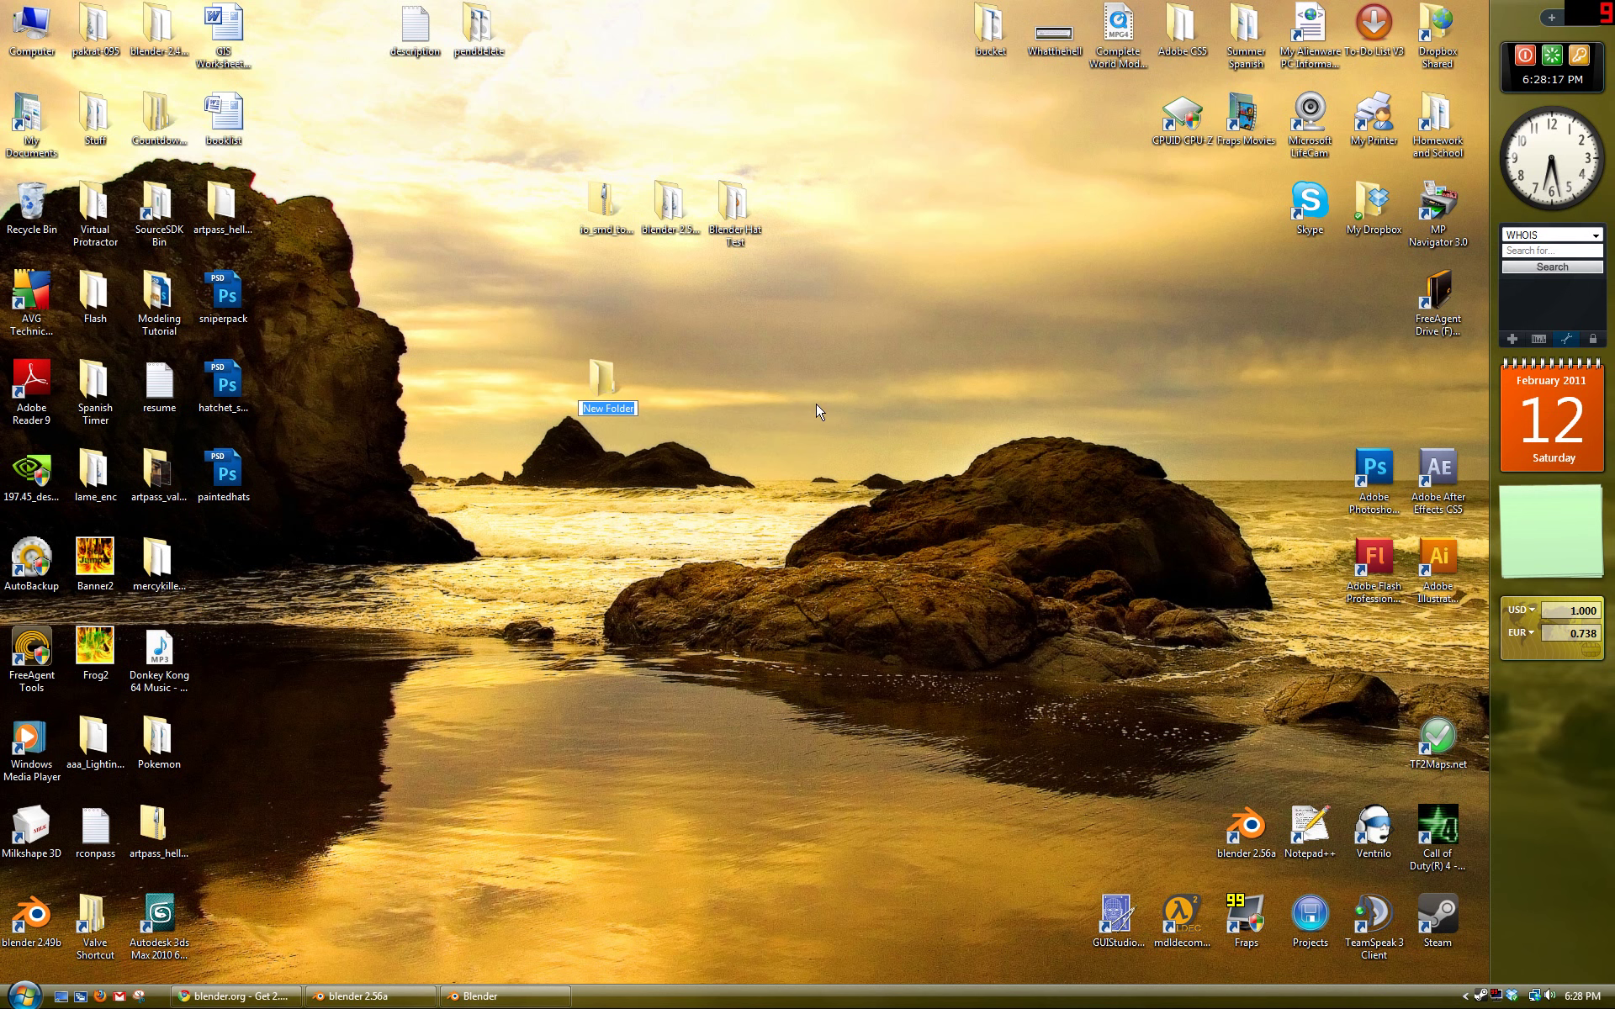
pyautogui.write('Blender Heavy')
pyautogui.press('Return')
# Step: Inside Blender Heavy, add two subfolders named 'input' and 'output'
pyautogui.doubleClick(602, 378)
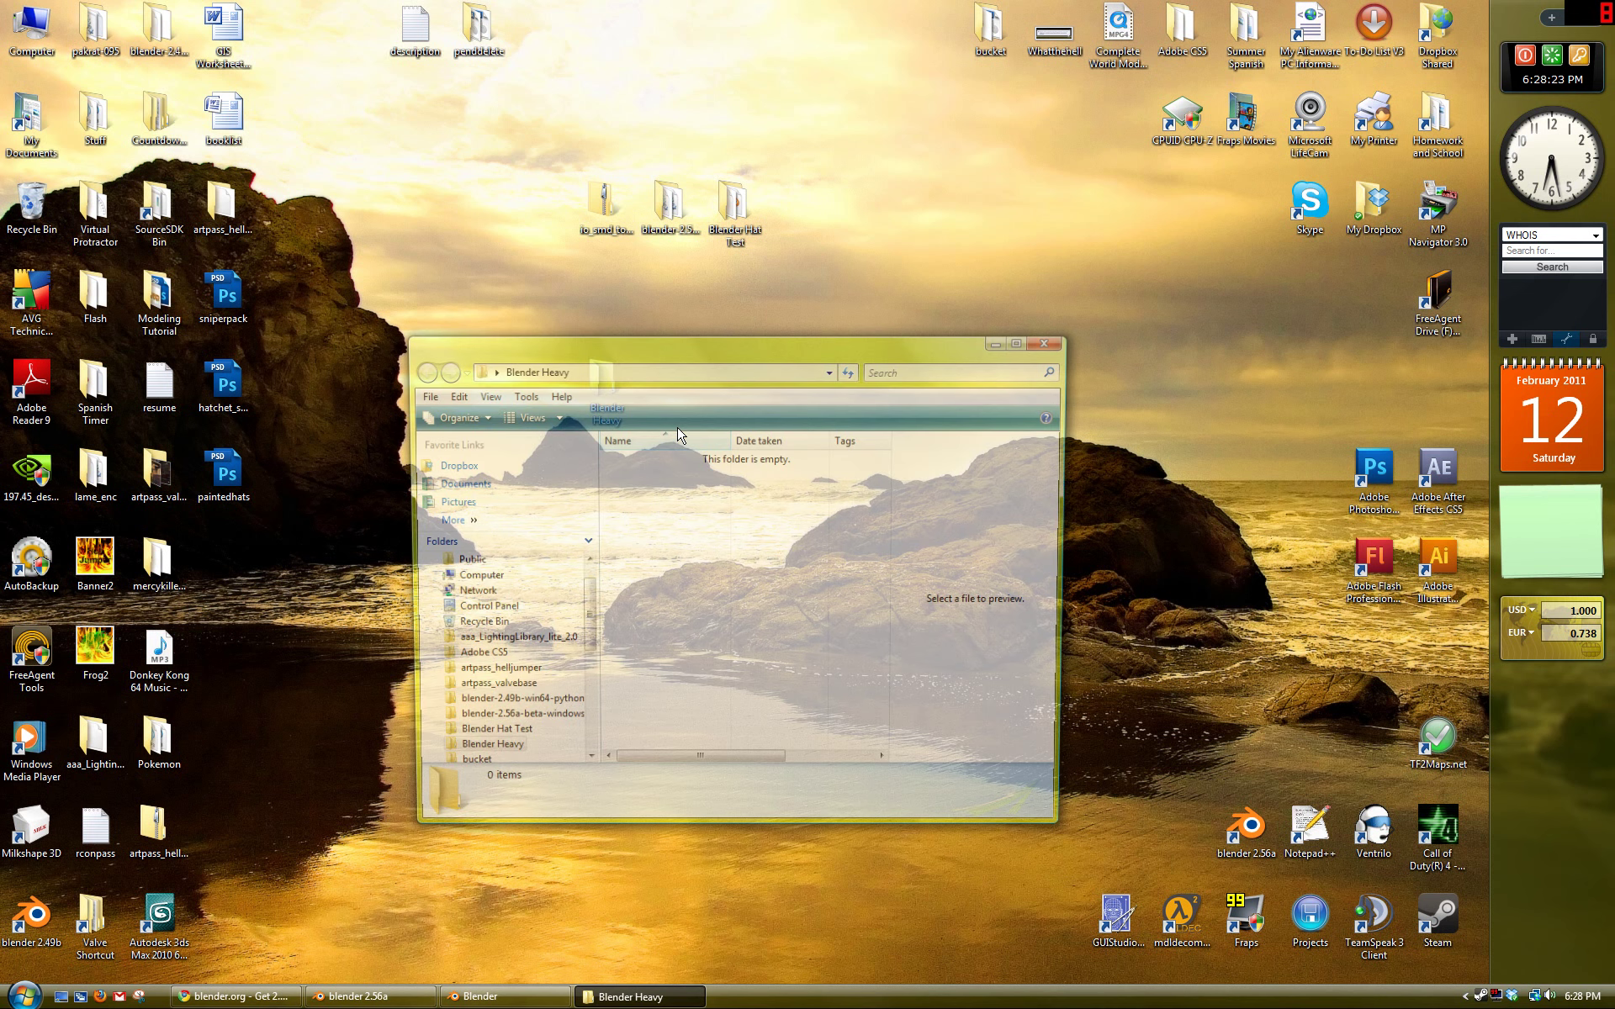
pyautogui.rightClick(681, 477)
pyautogui.moveTo(767, 670)
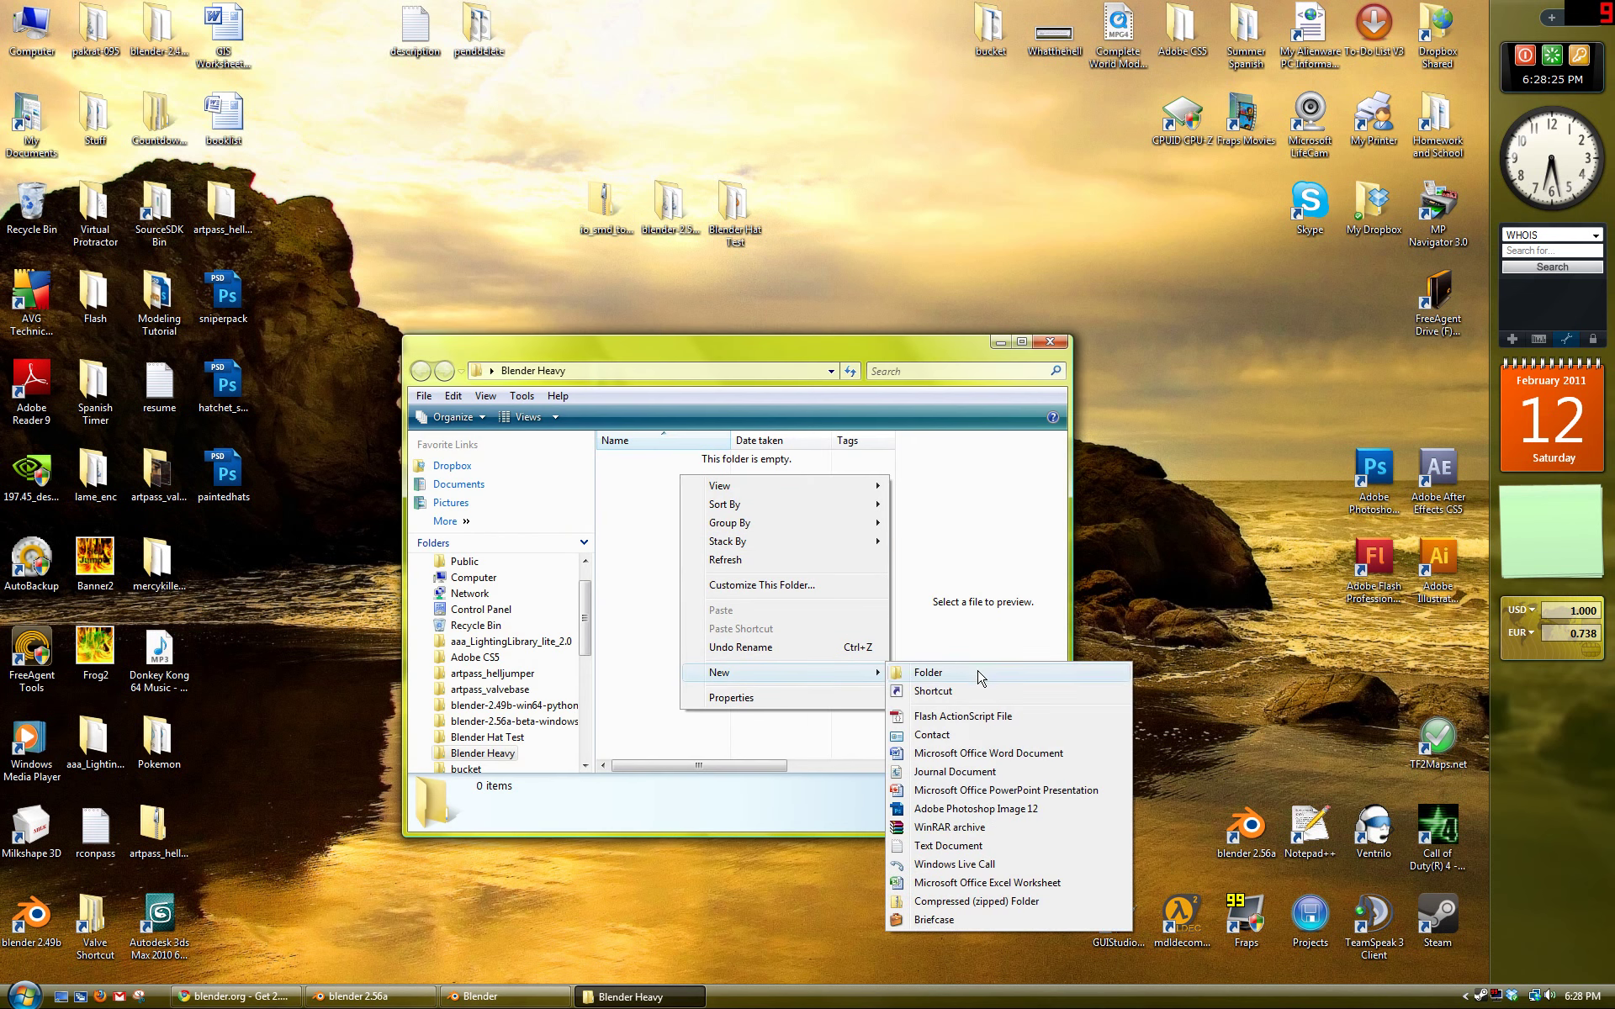
pyautogui.click(925, 672)
pyautogui.write('i')
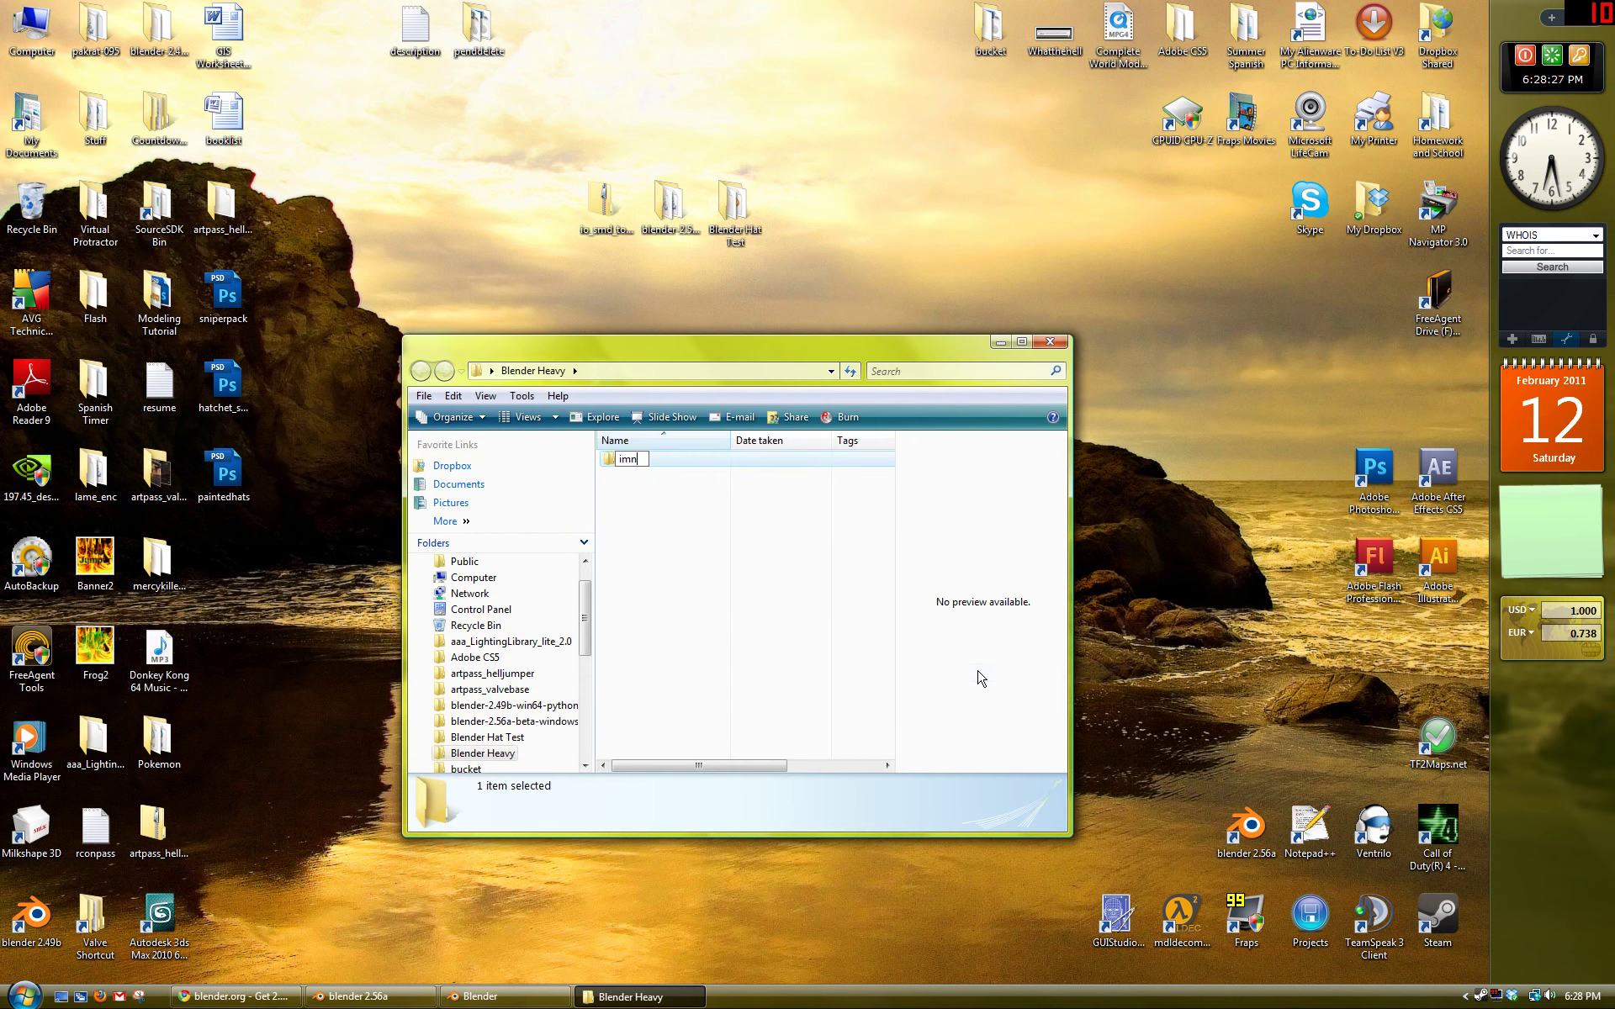
pyautogui.write('nput')
pyautogui.press('Return')
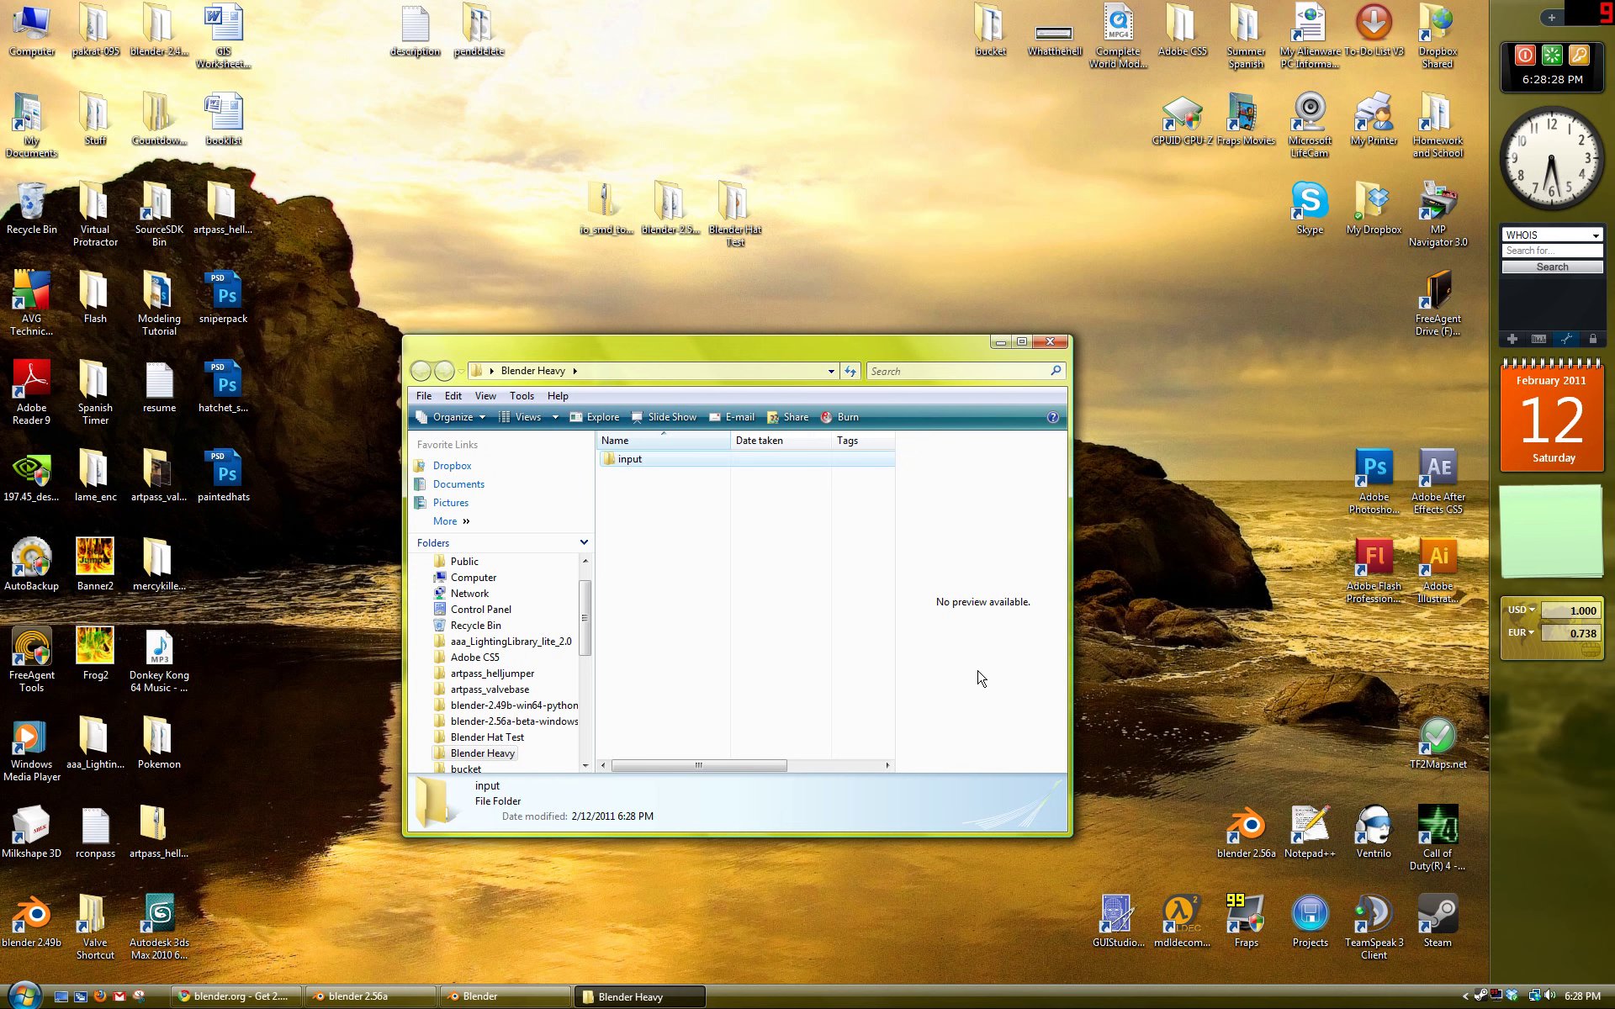
pyautogui.rightClick(657, 566)
pyautogui.moveTo(757, 763)
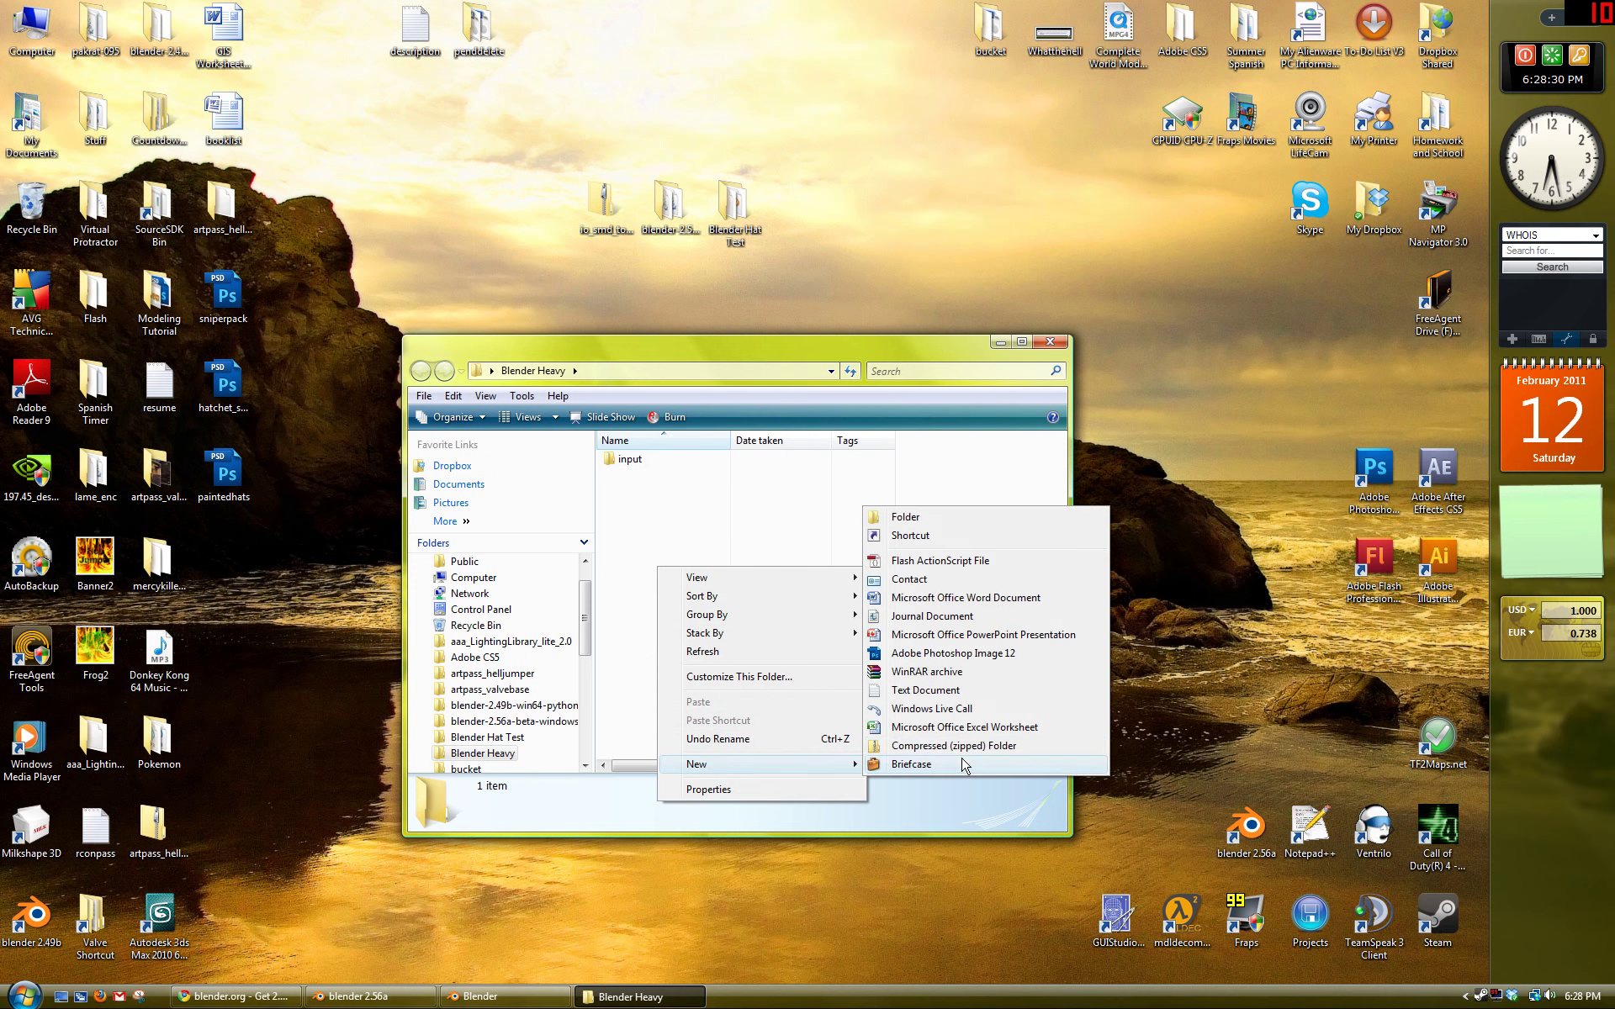
pyautogui.click(942, 519)
pyautogui.write('output')
pyautogui.press('Return')
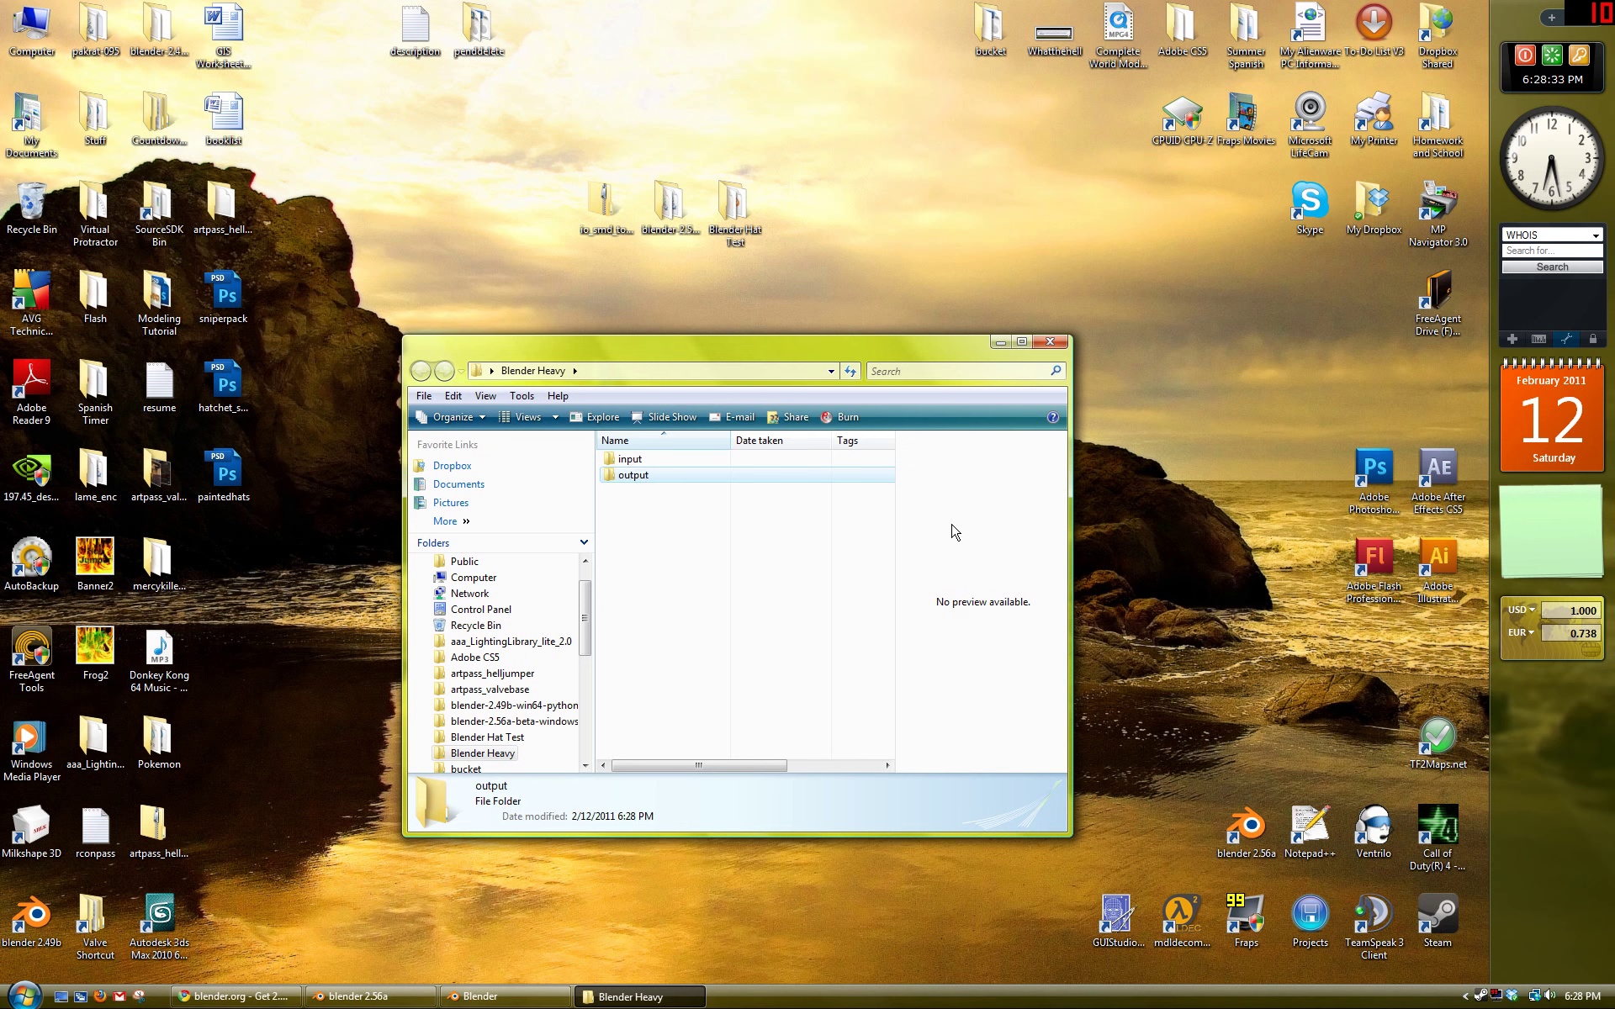
# Step: Reposition the Blender Heavy folder window, then close it
pyautogui.moveTo(916, 359); pyautogui.dragTo(934, 328)
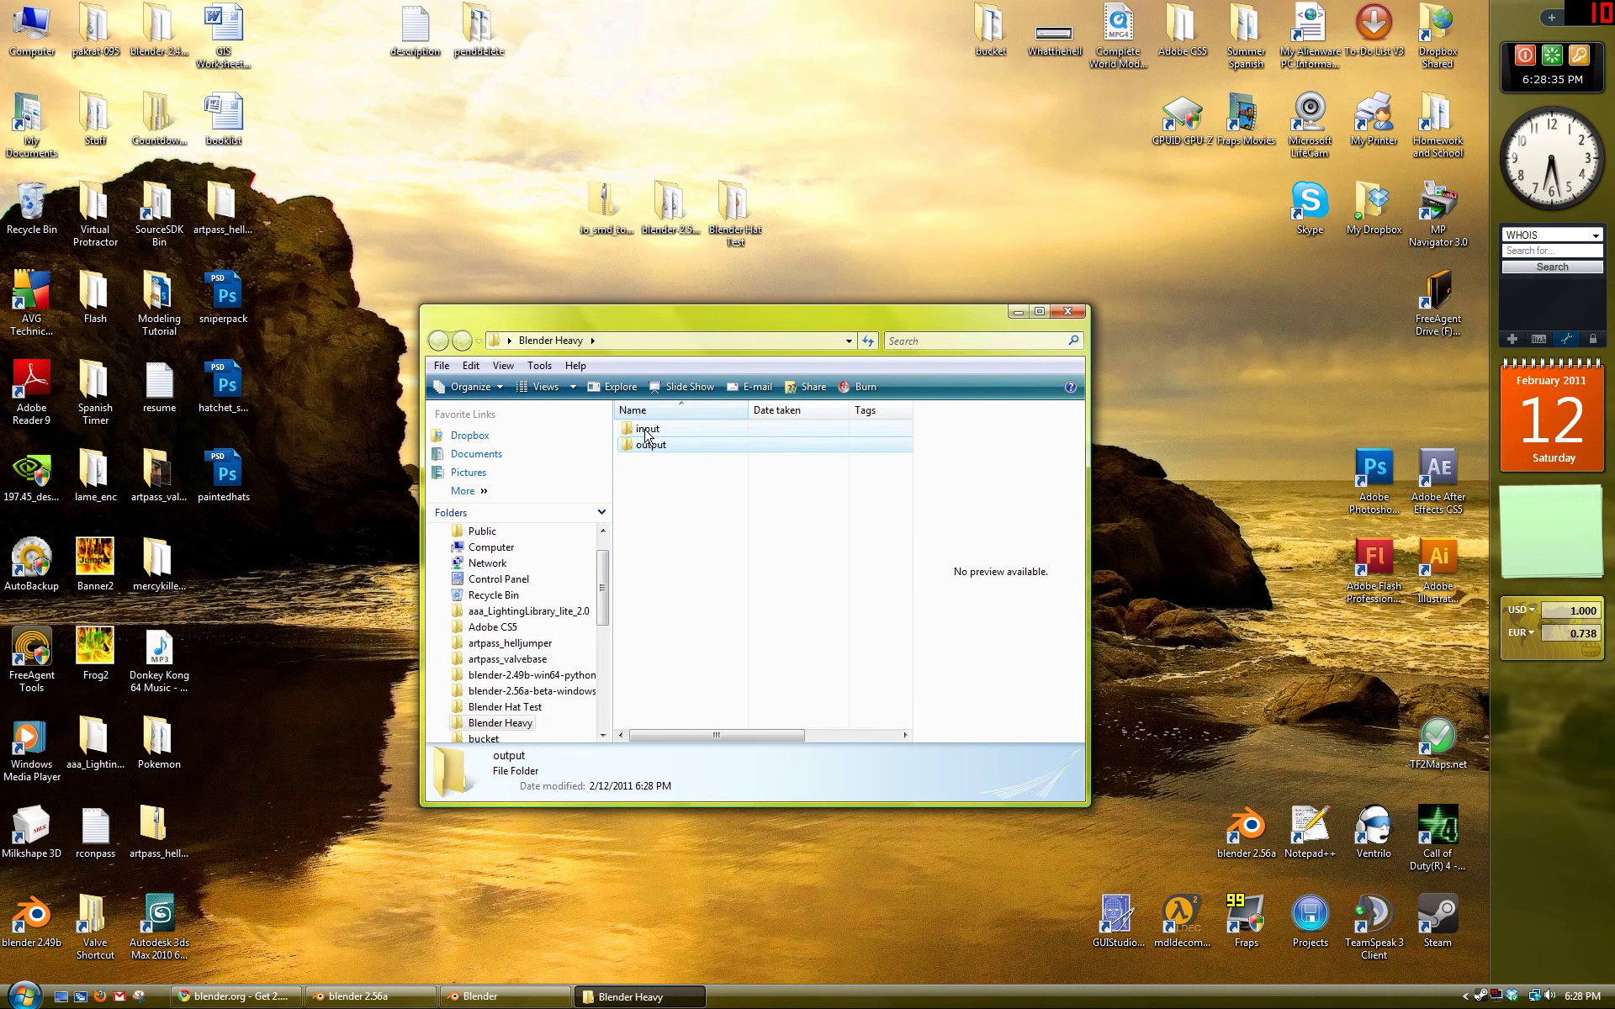
pyautogui.moveTo(748, 331); pyautogui.dragTo(759, 387)
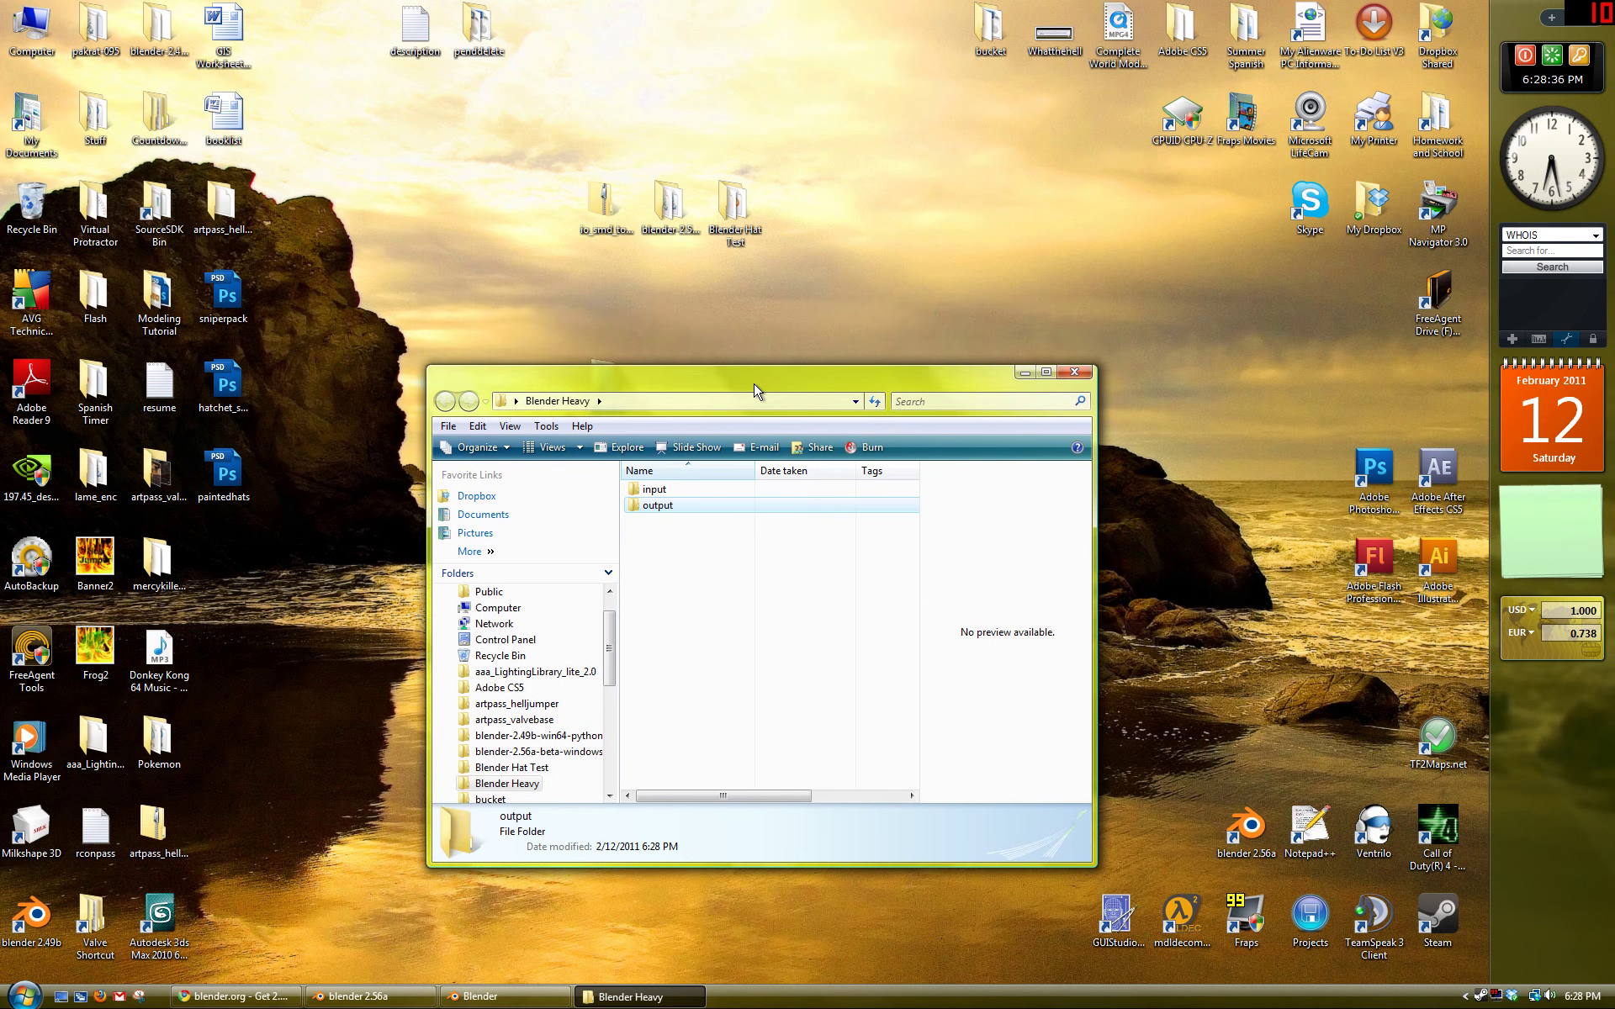
pyautogui.click(1081, 368)
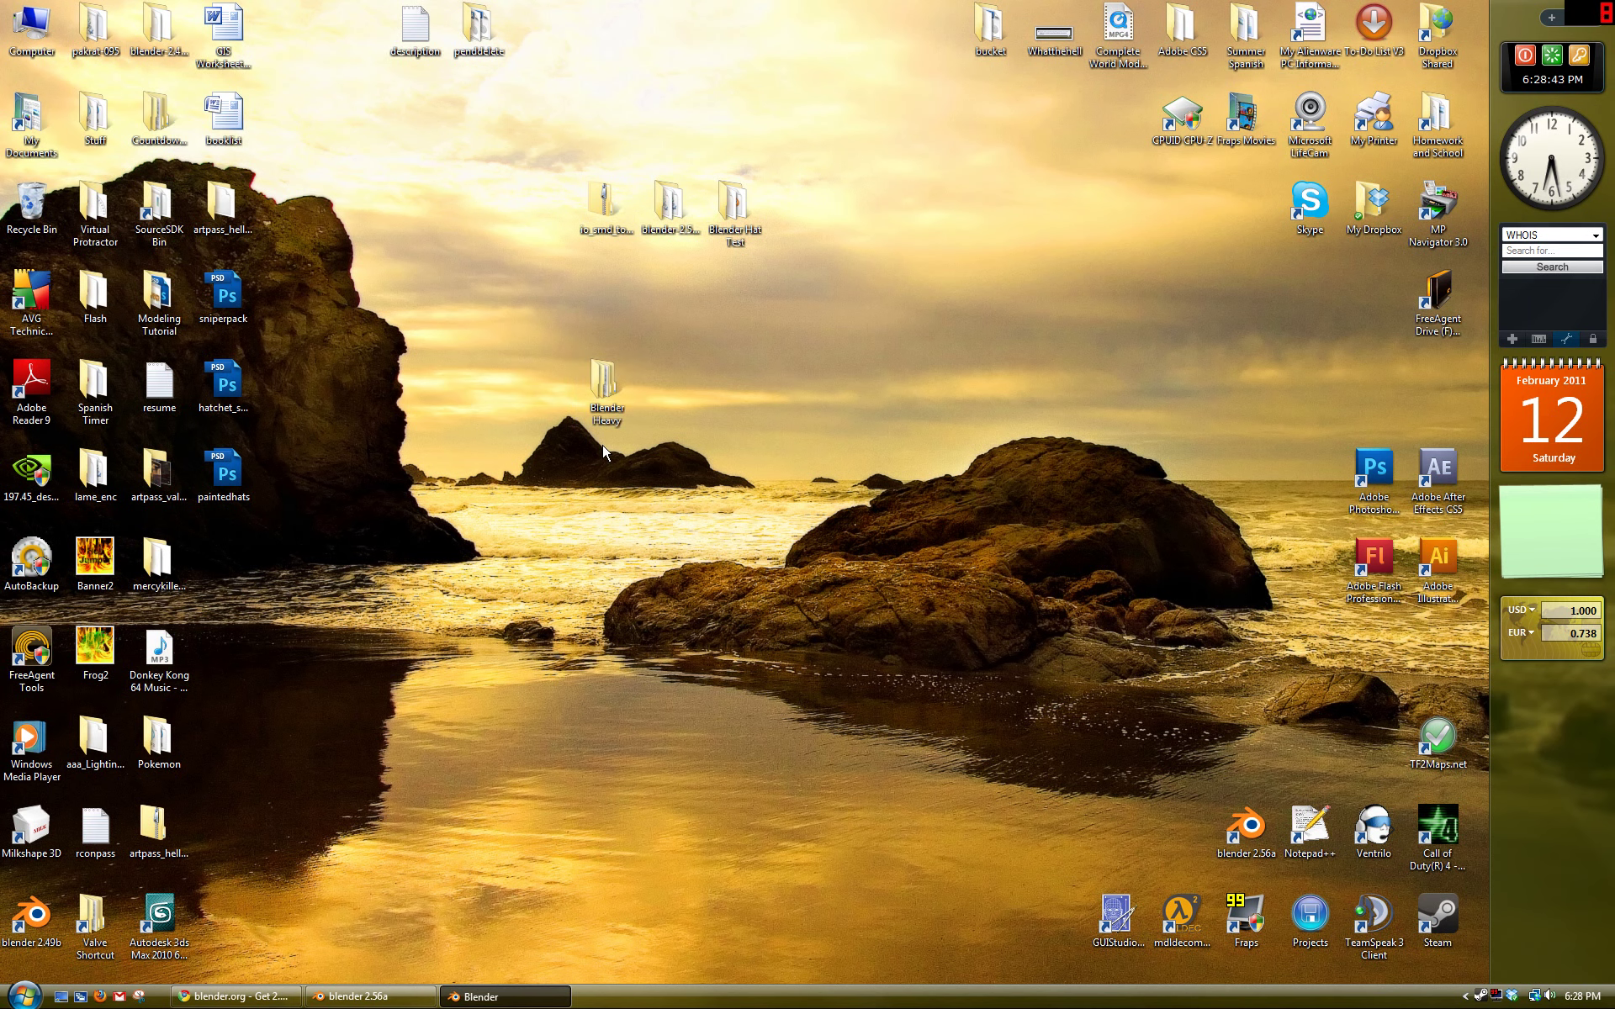
# Step: Review the Blender 2.56a download page in Chrome, then switch to the Blender SMD Tools wiki page
pyautogui.click(269, 997)
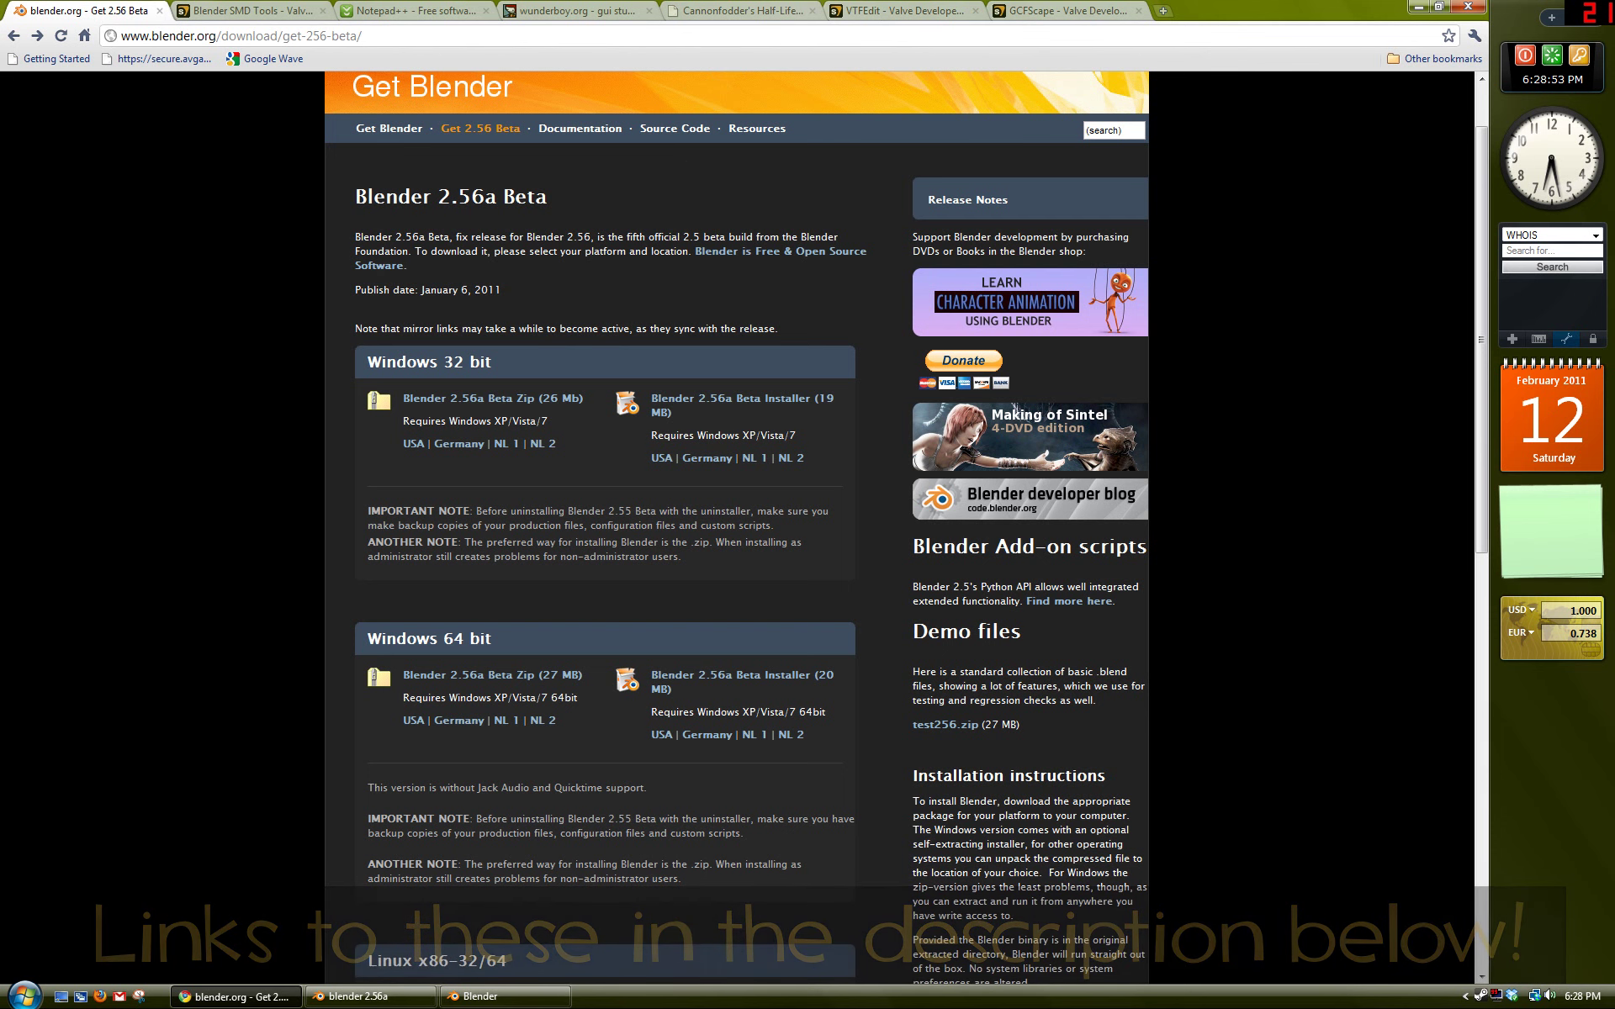
pyautogui.scroll(2, 555, 168)
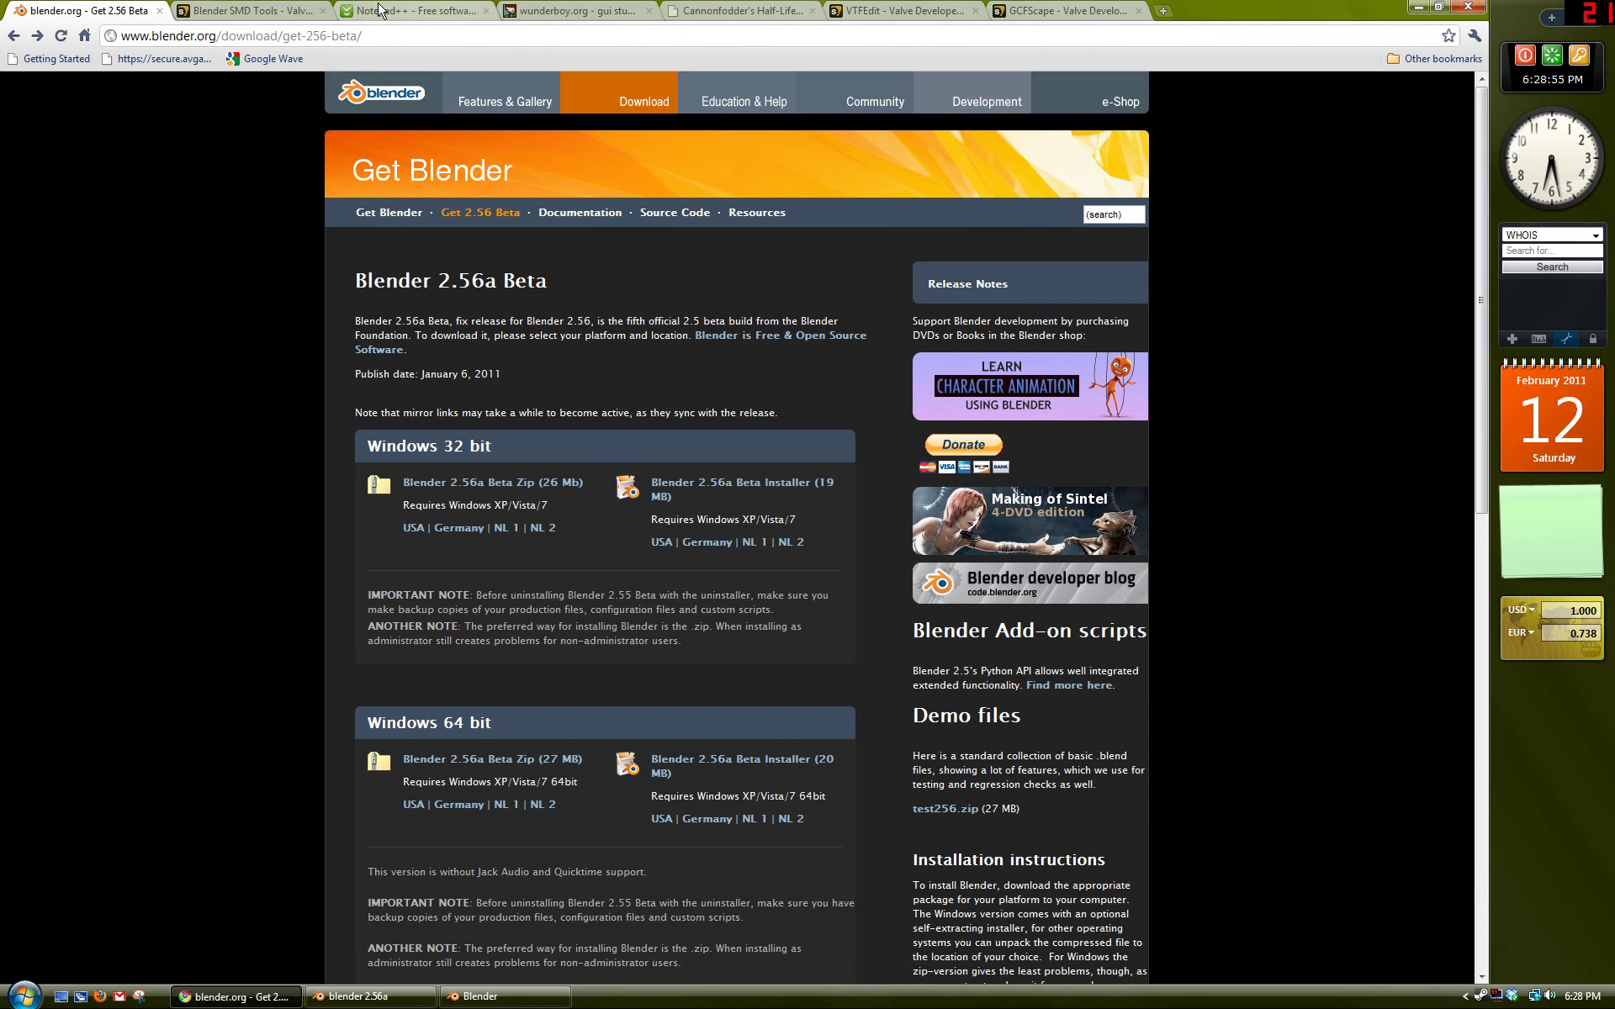
pyautogui.scroll(-2, 522, 393)
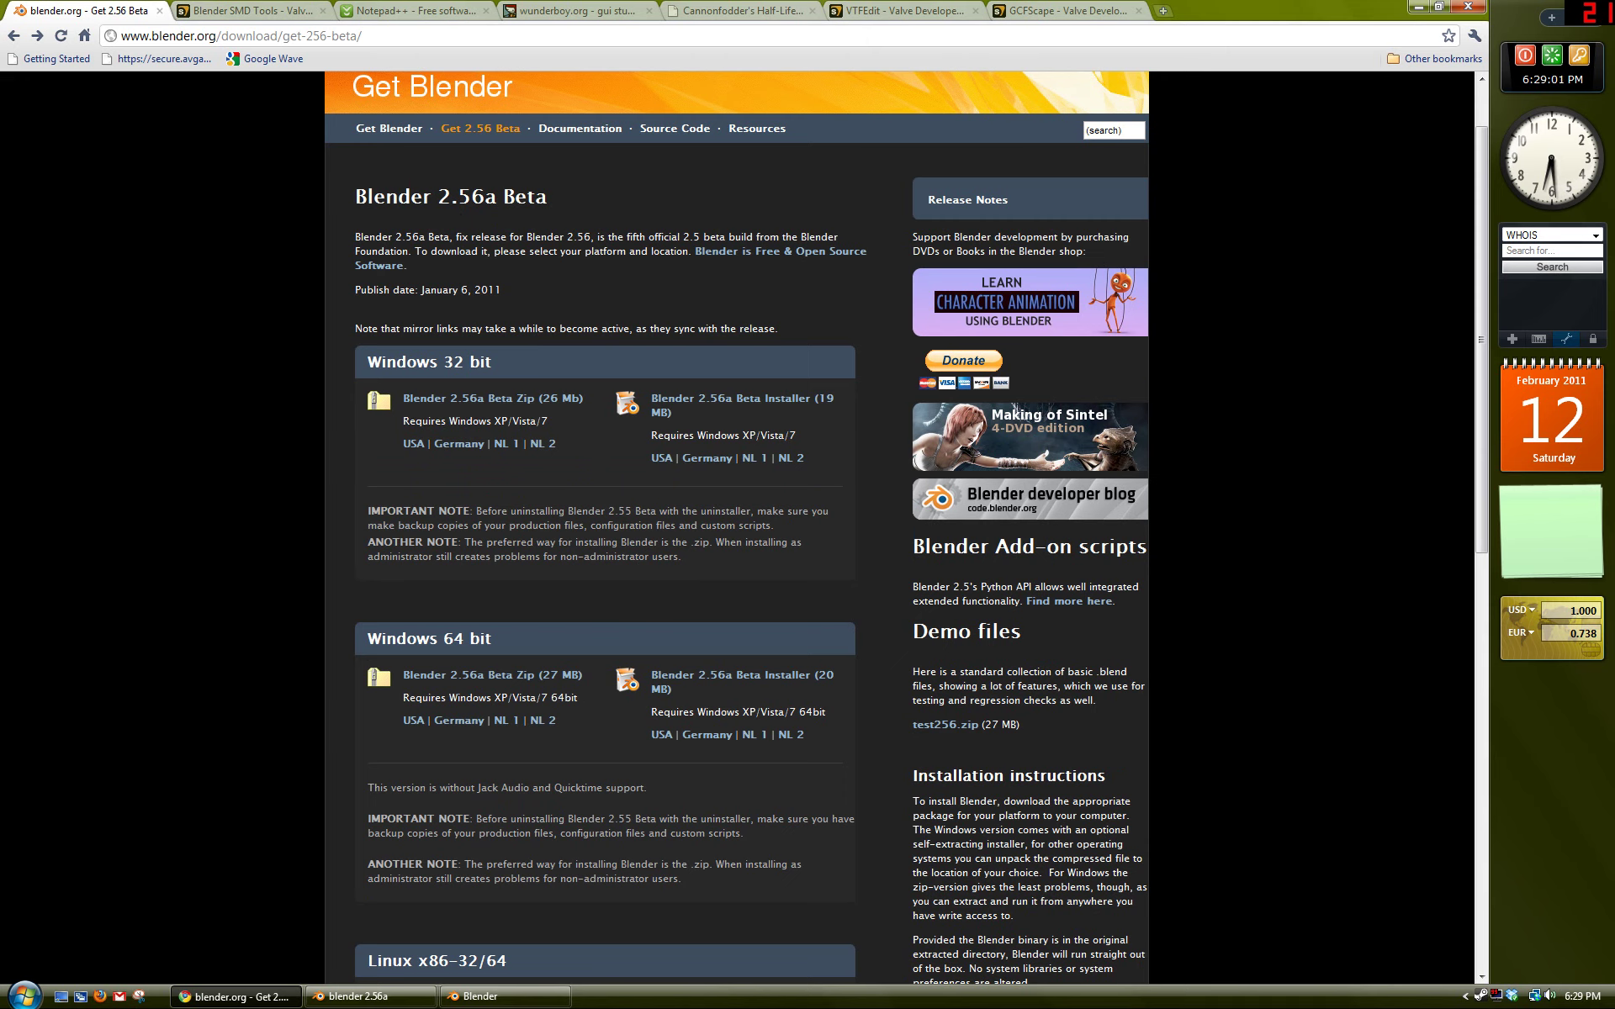
pyautogui.scroll(-2, 576, 288)
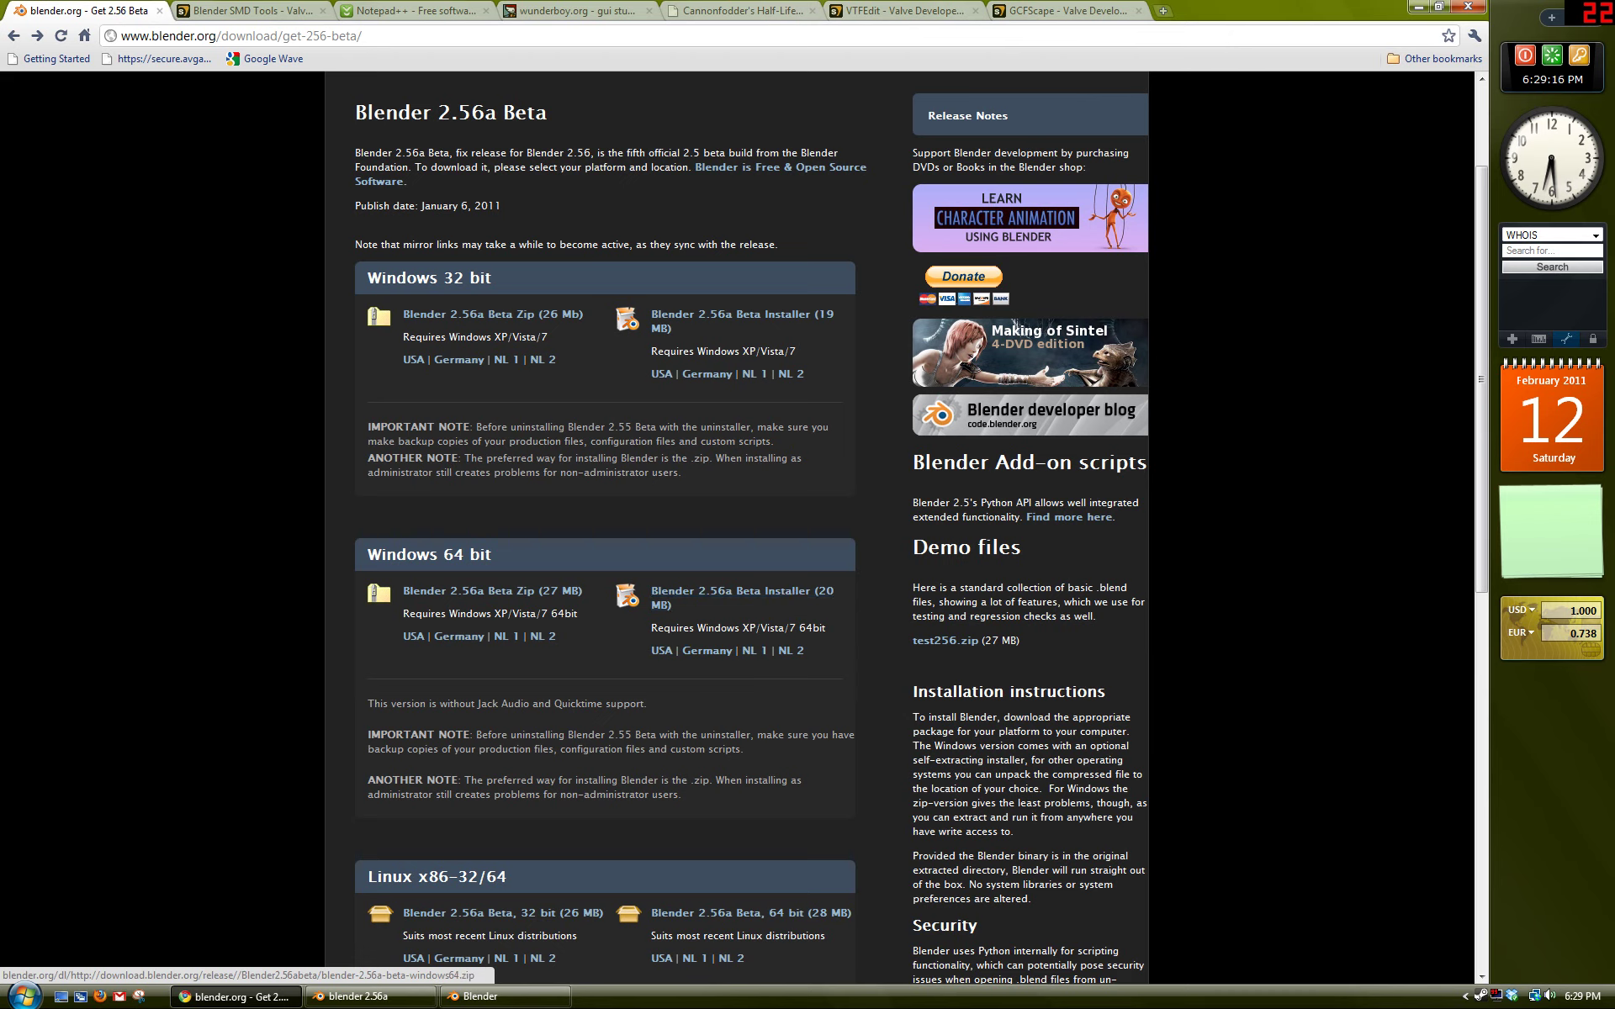
pyautogui.click(249, 12)
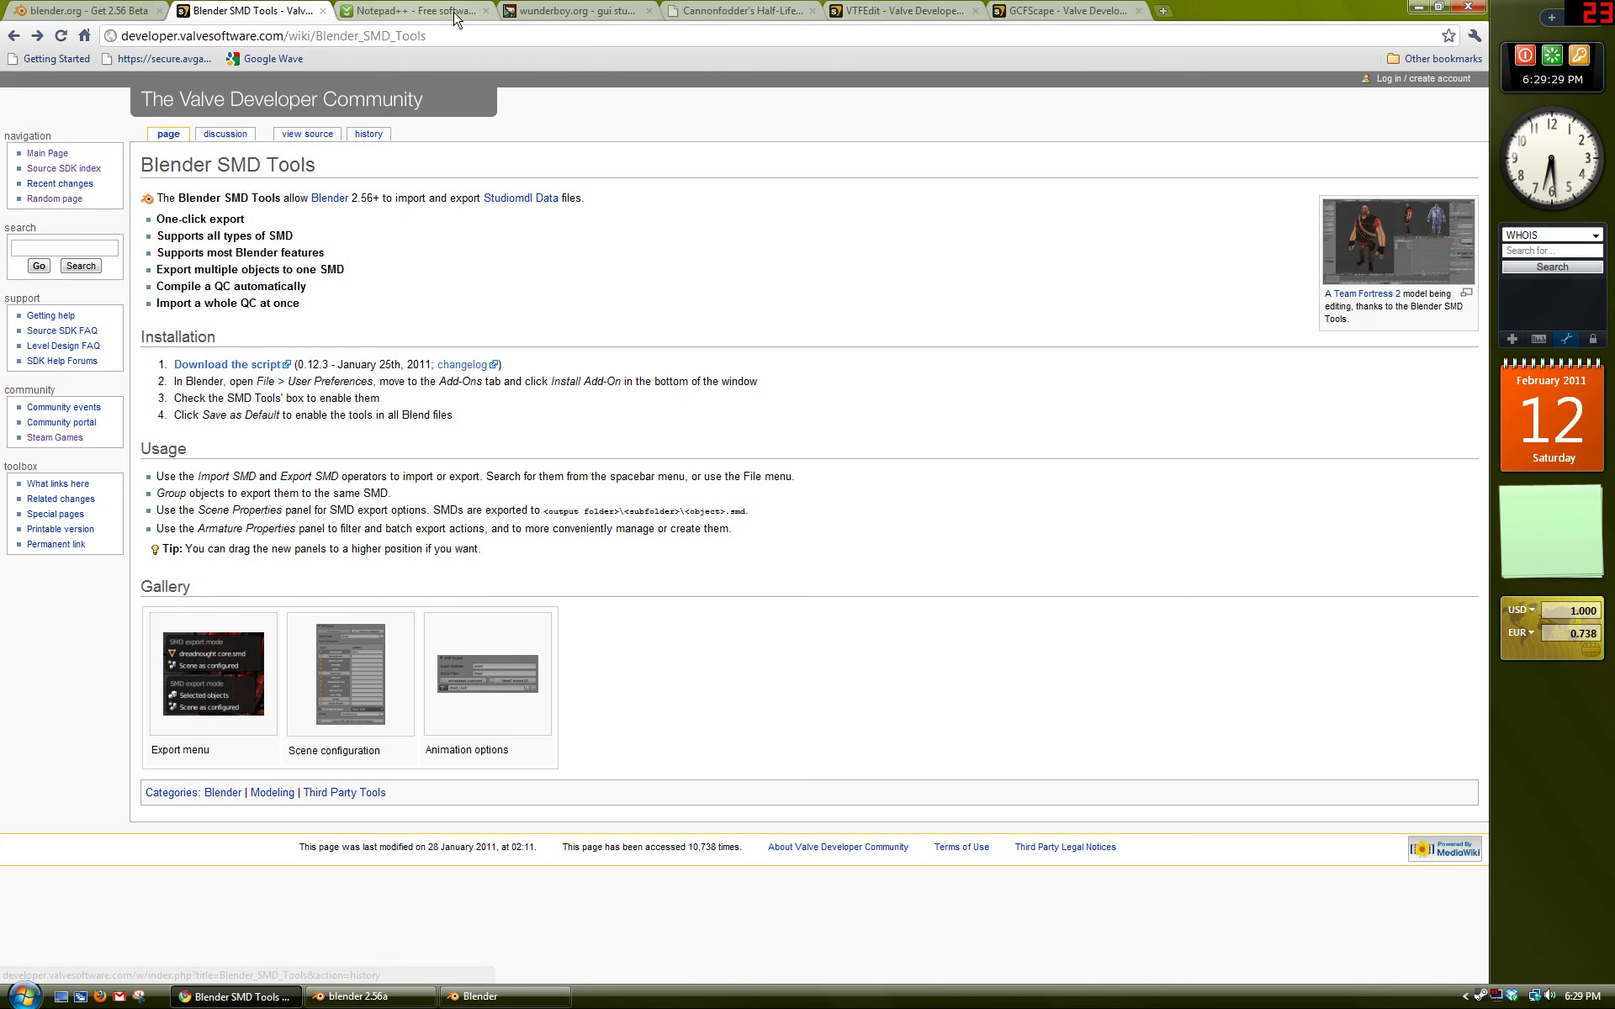
# Step: Browse the Notepad++, GUI StudioMDL and Cannonfodder MDL Decompiler pages, then show the desktop
pyautogui.click(416, 10)
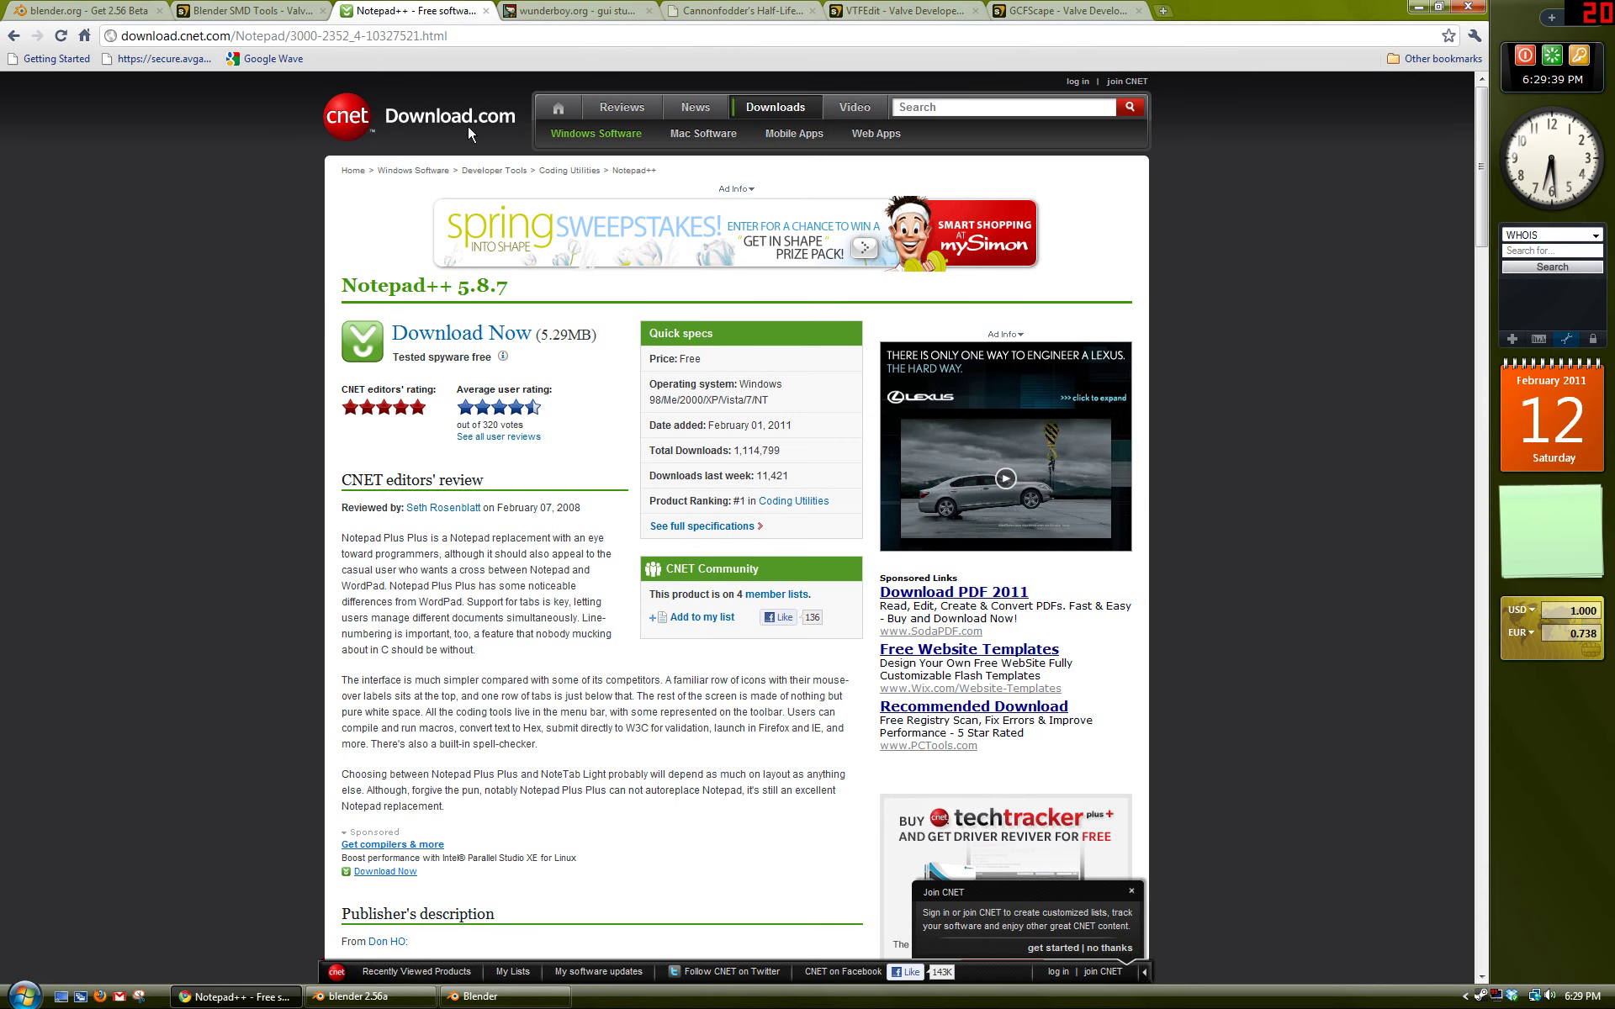
pyautogui.click(581, 10)
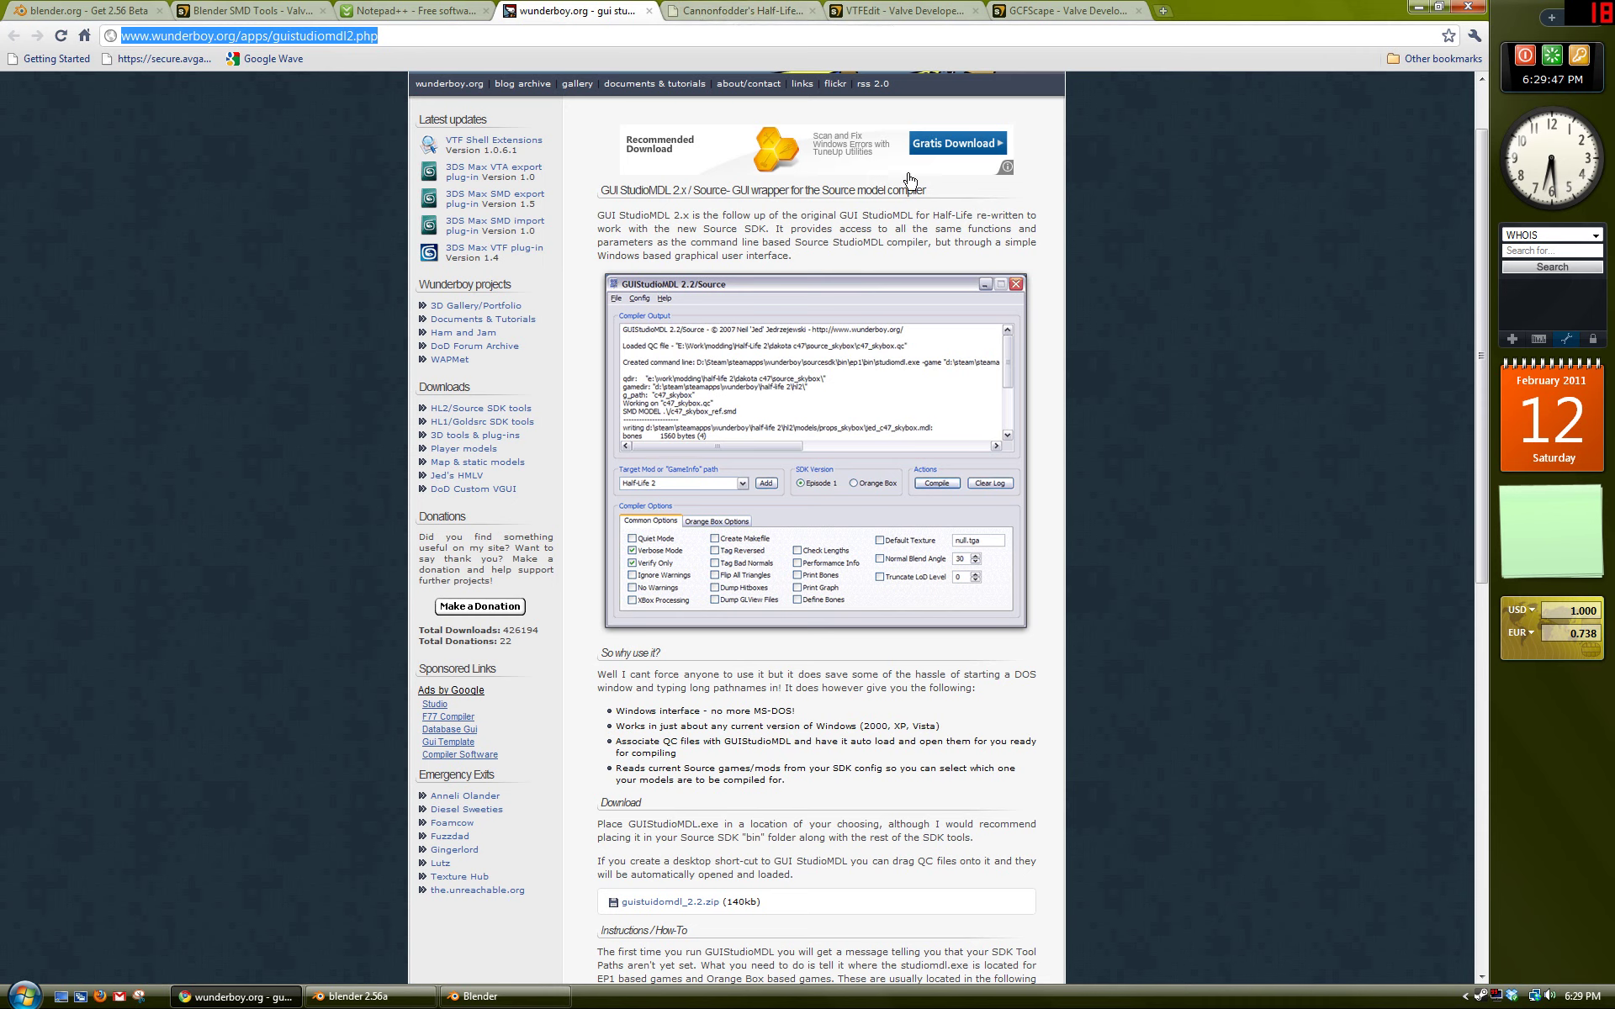
pyautogui.click(715, 12)
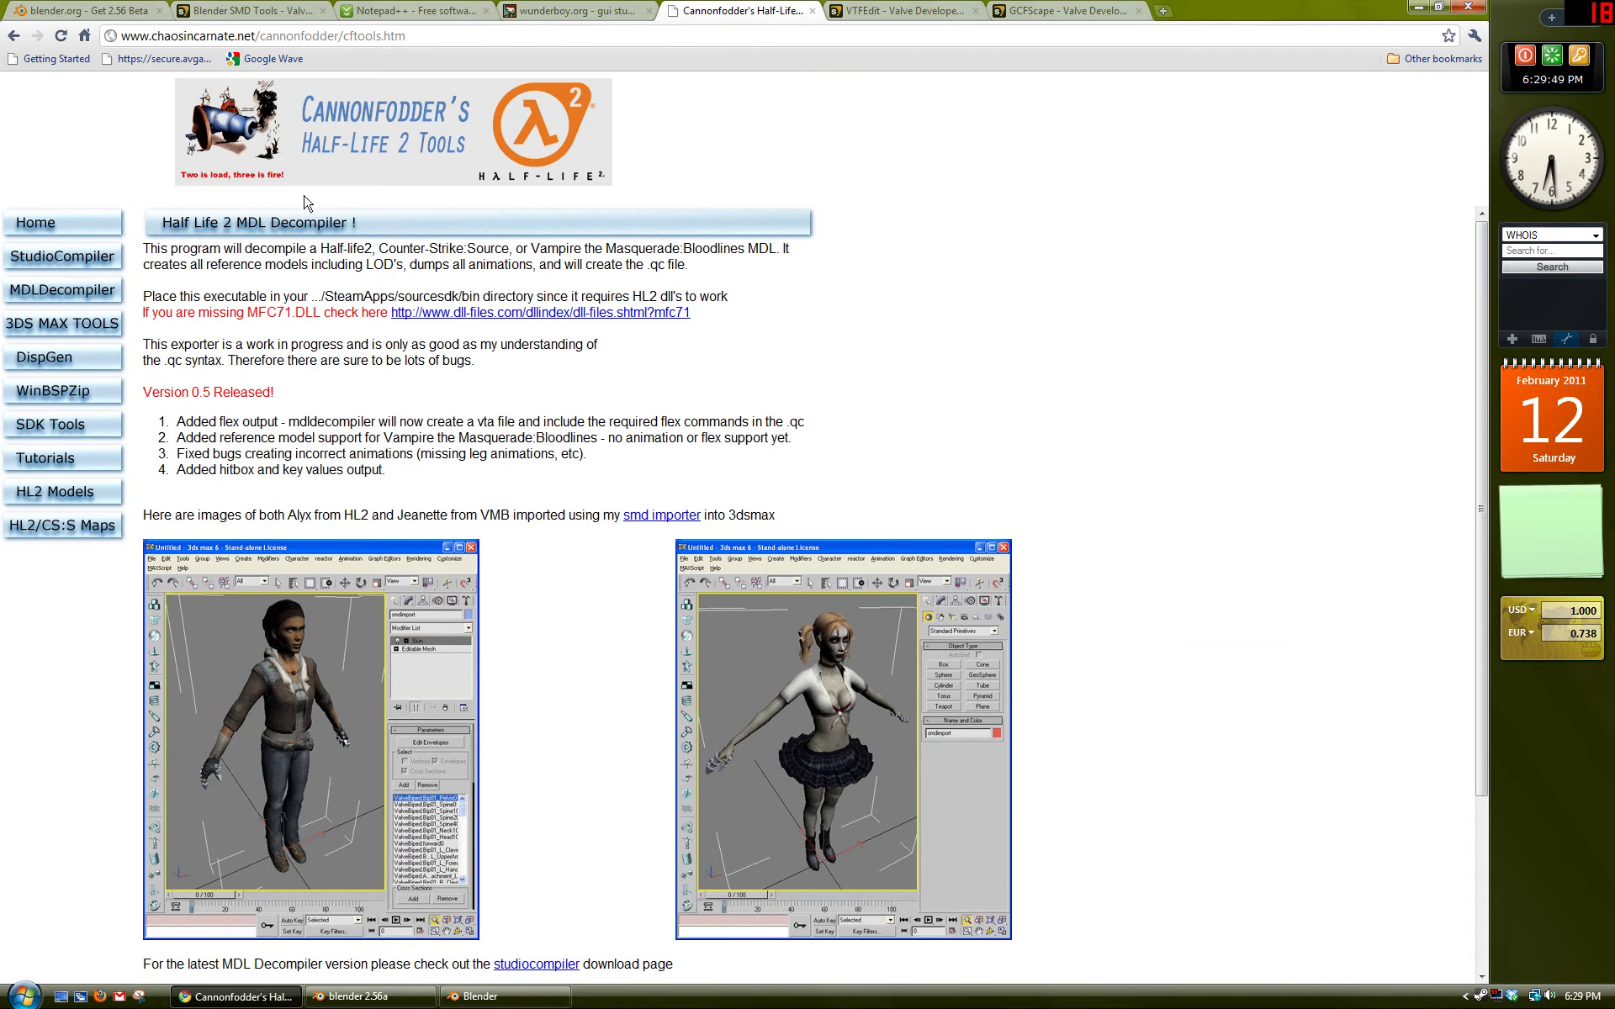
pyautogui.scroll(-3, 337, 227)
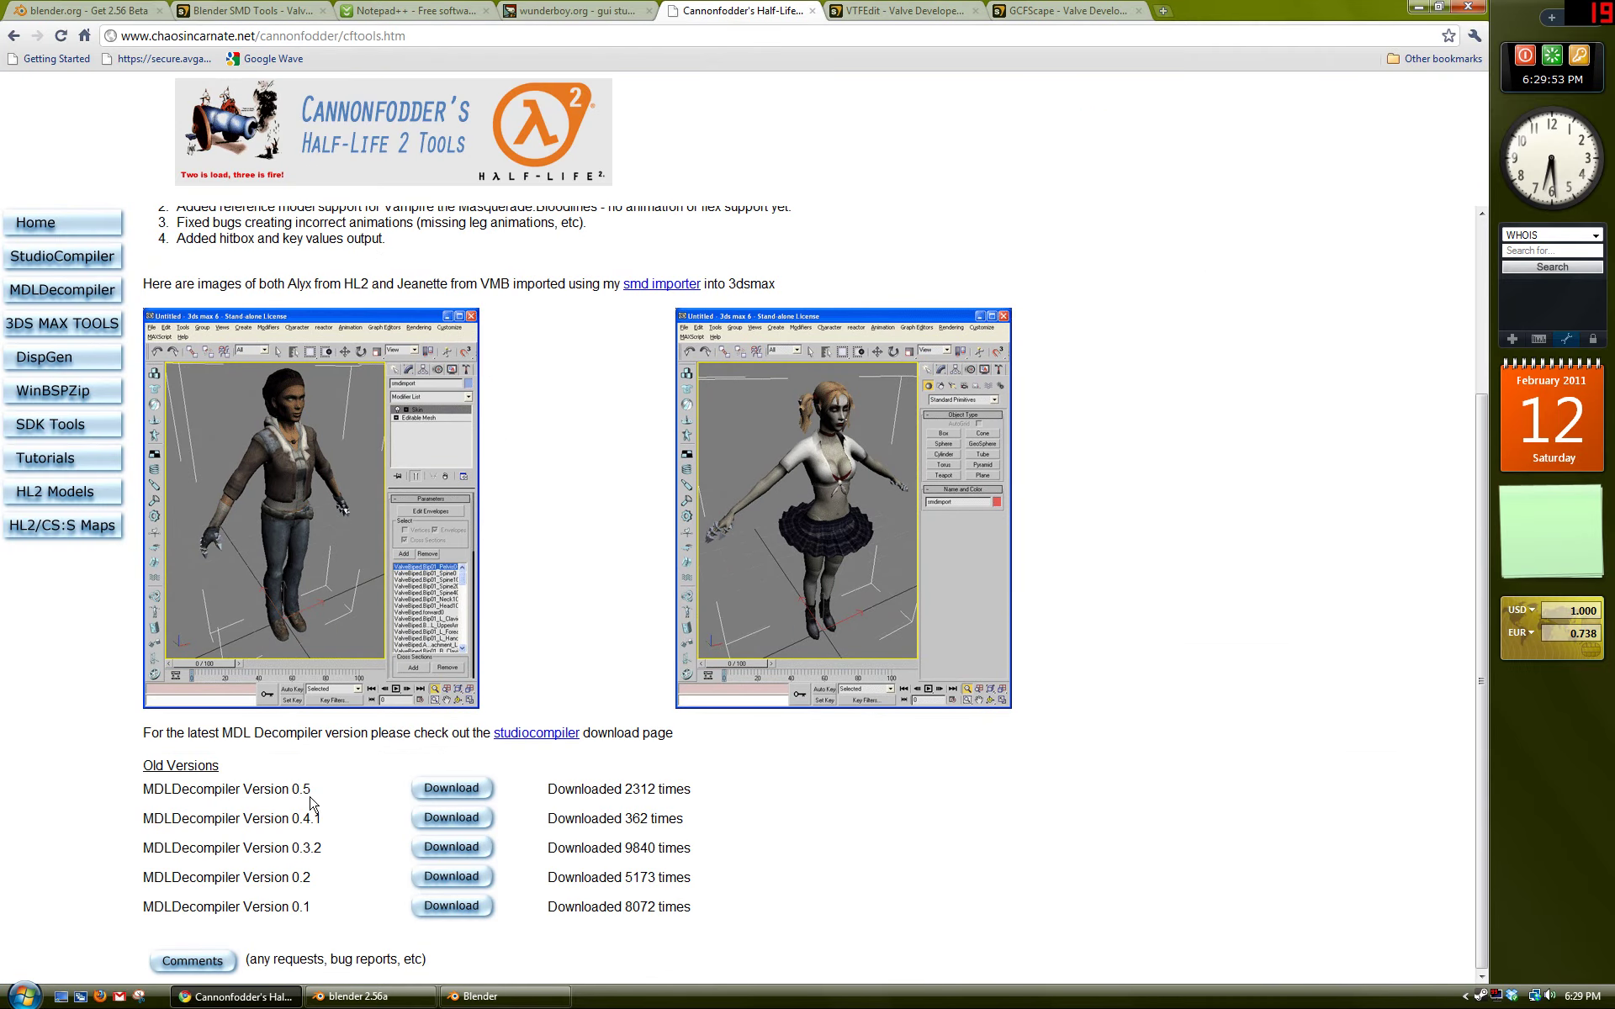
pyautogui.click(591, 15)
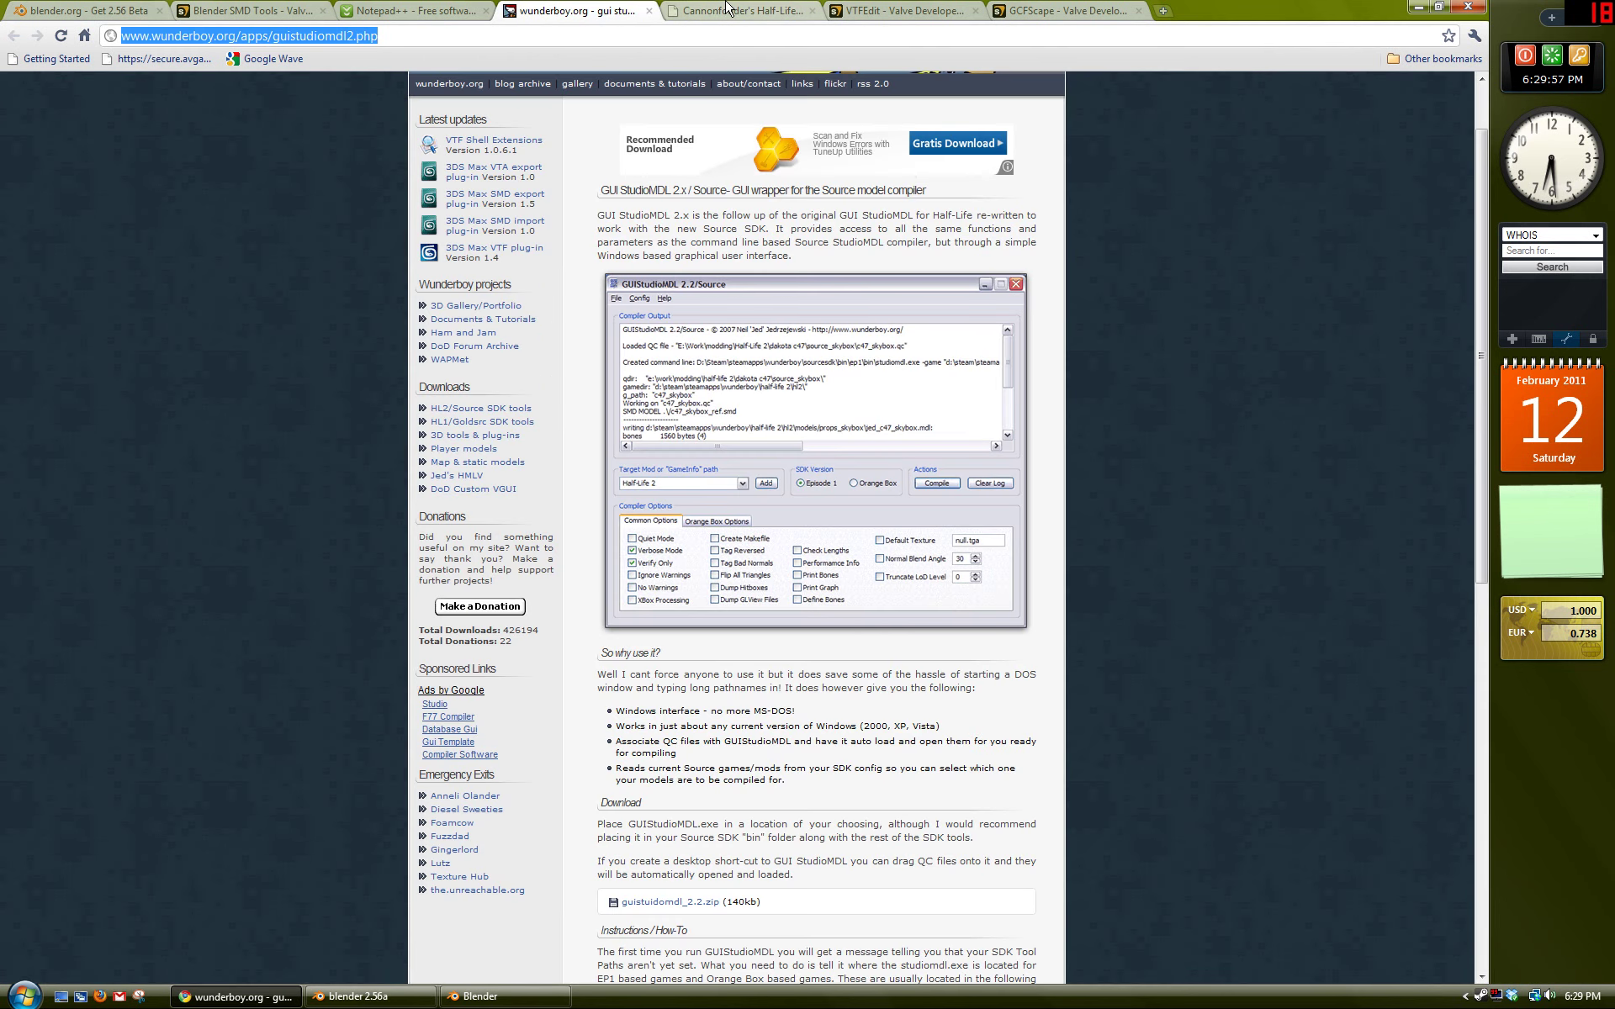
pyautogui.press('super+d')
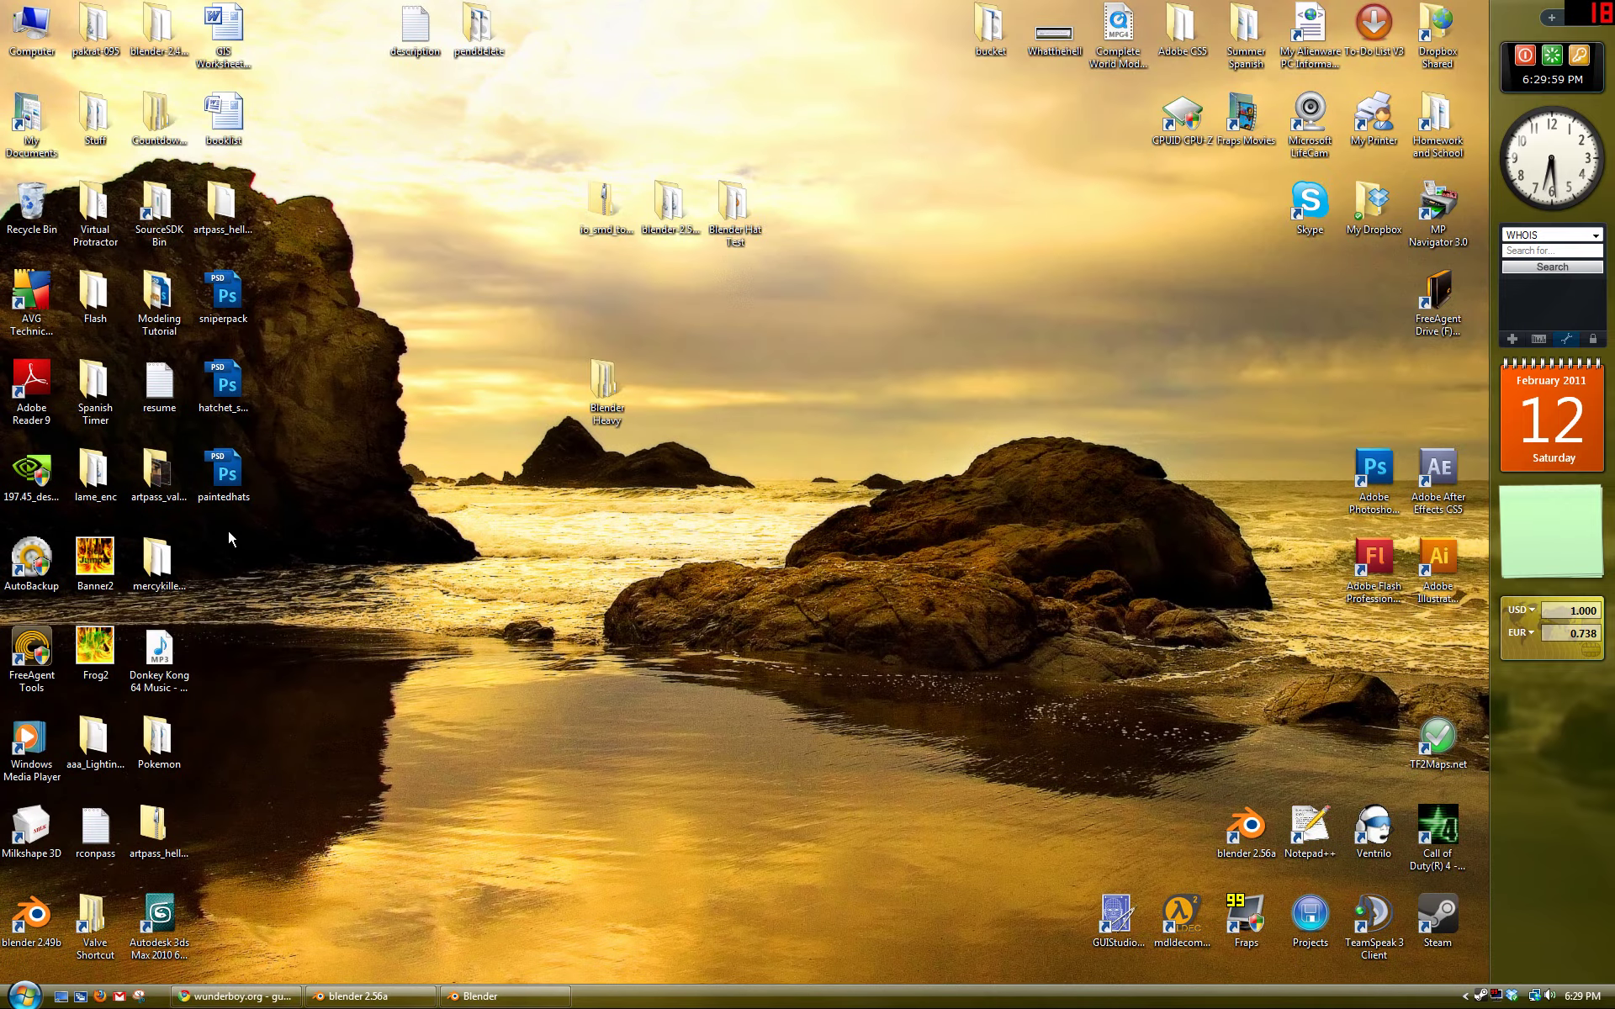
pyautogui.doubleClick(159, 206)
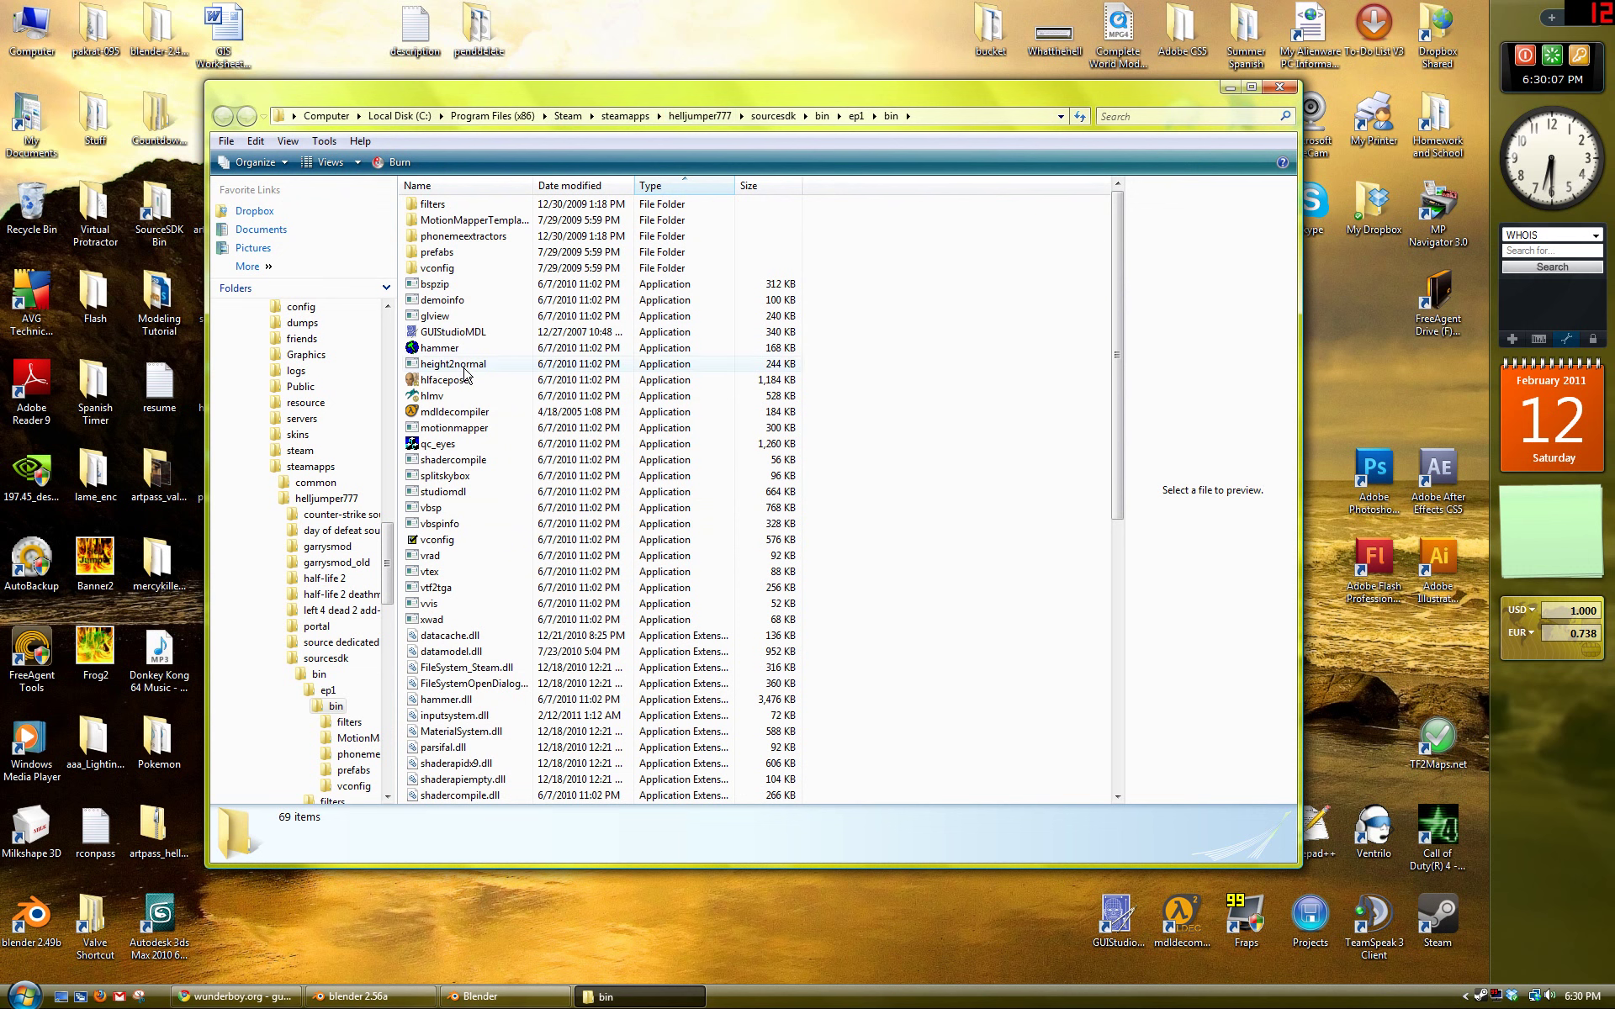
pyautogui.click(443, 335)
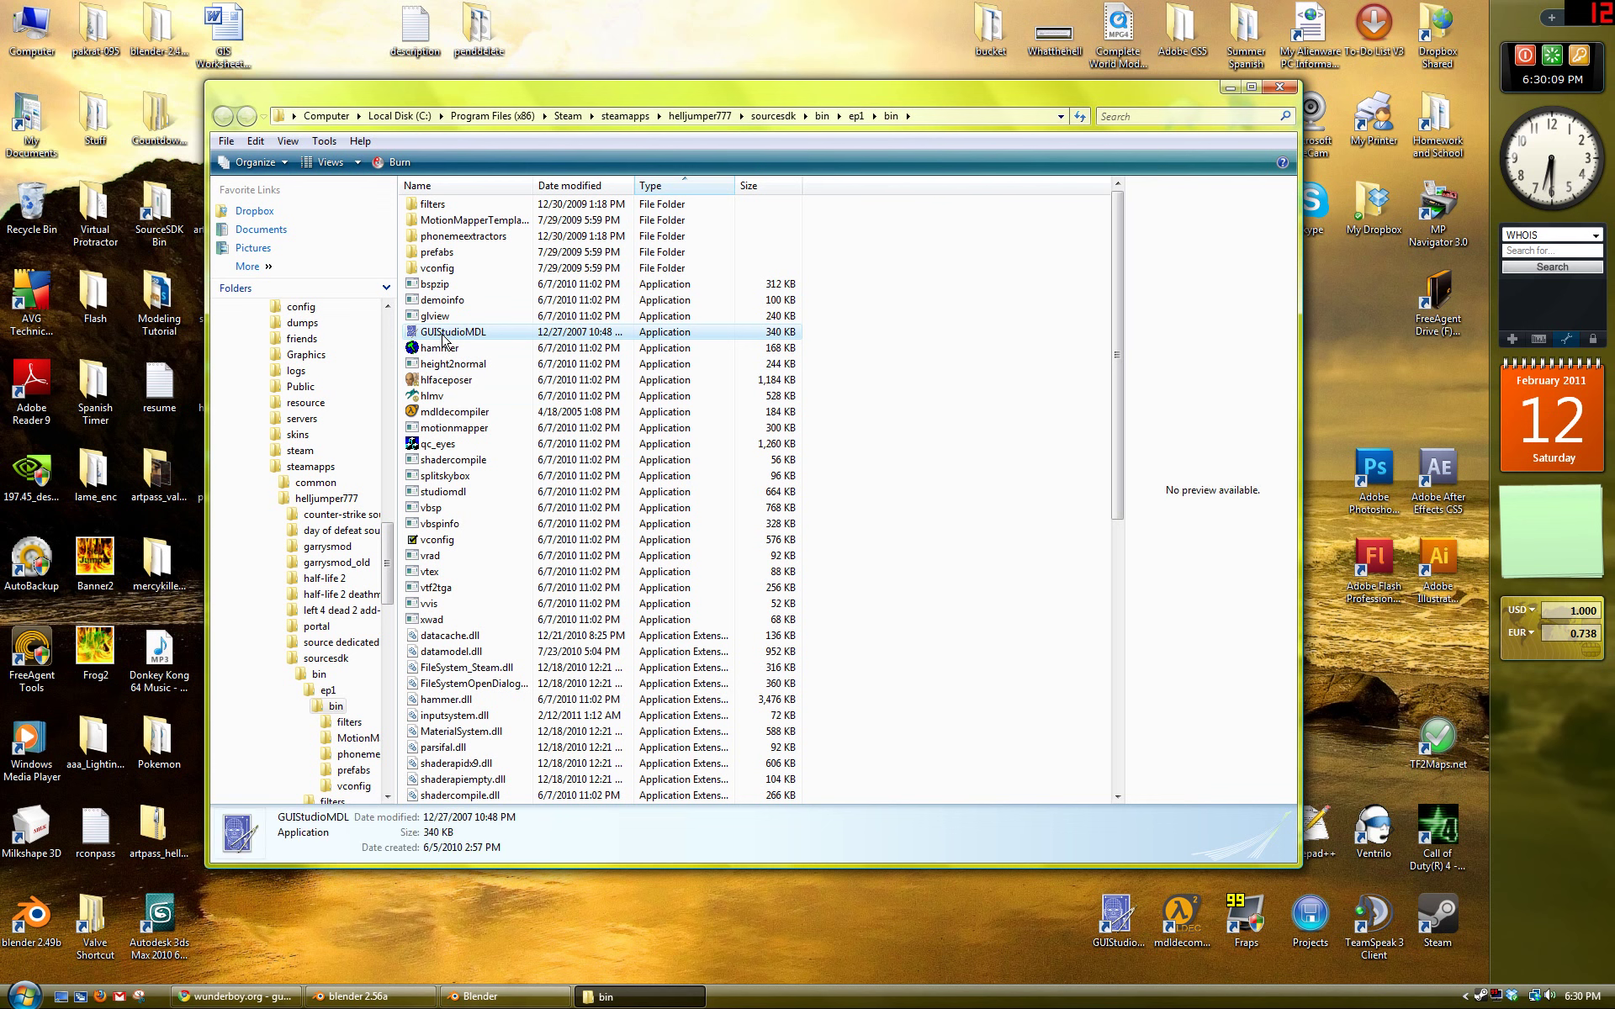
pyautogui.click(474, 412)
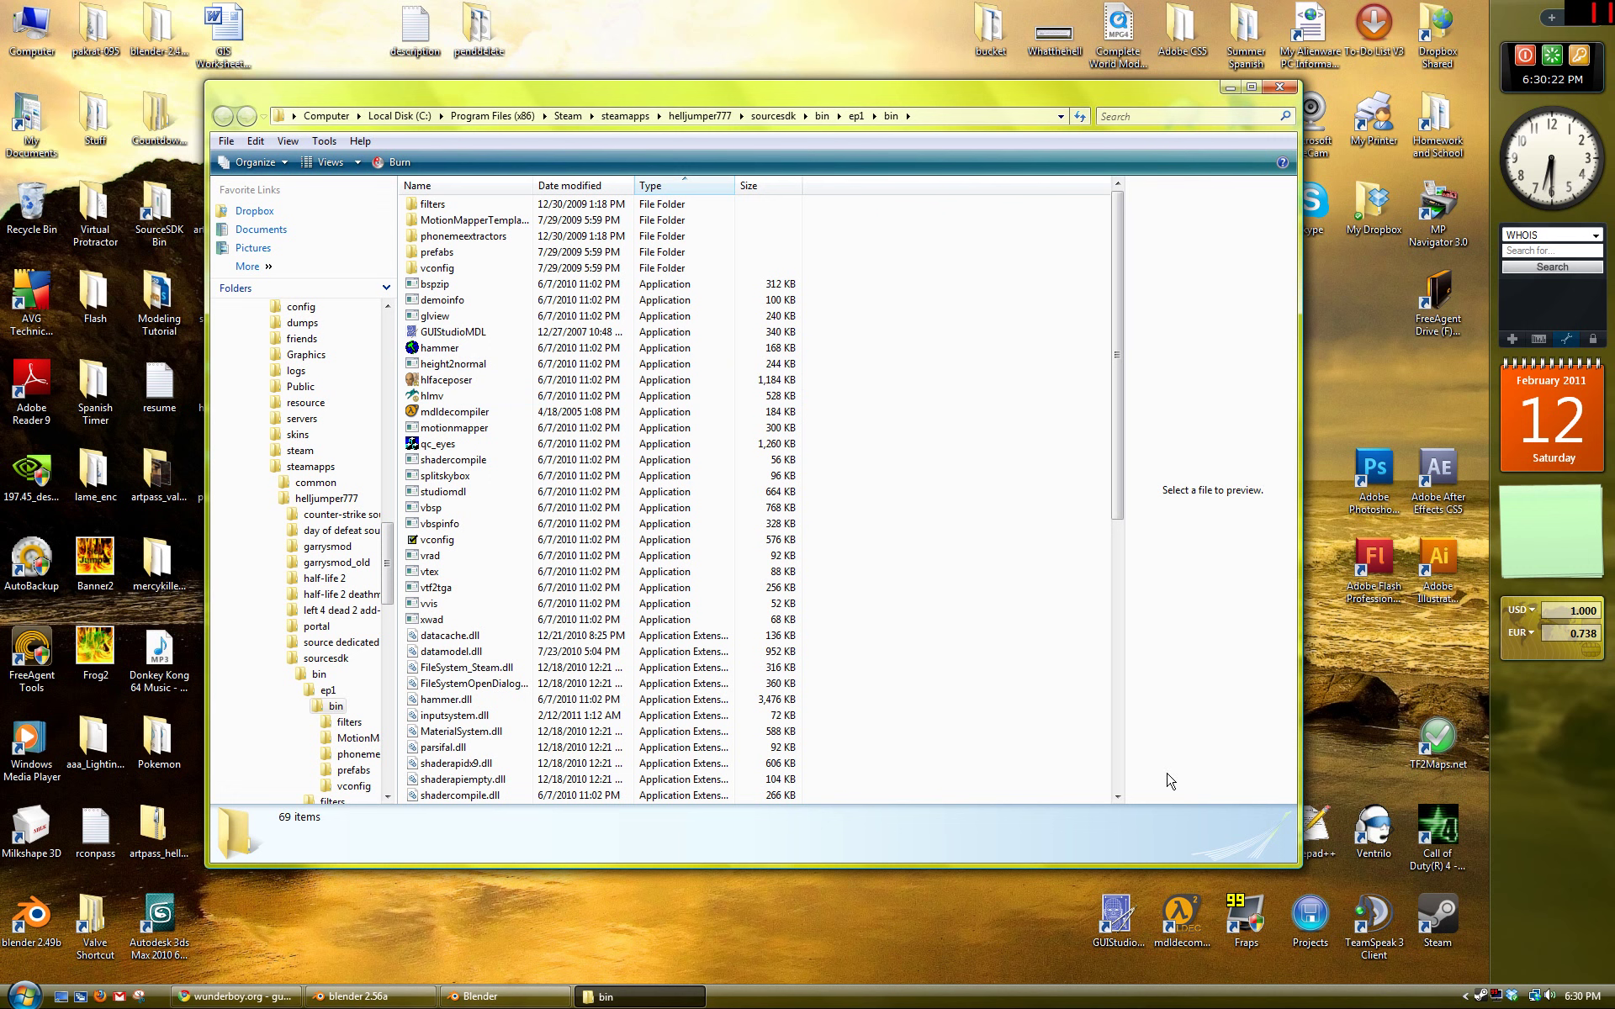
pyautogui.click(1293, 91)
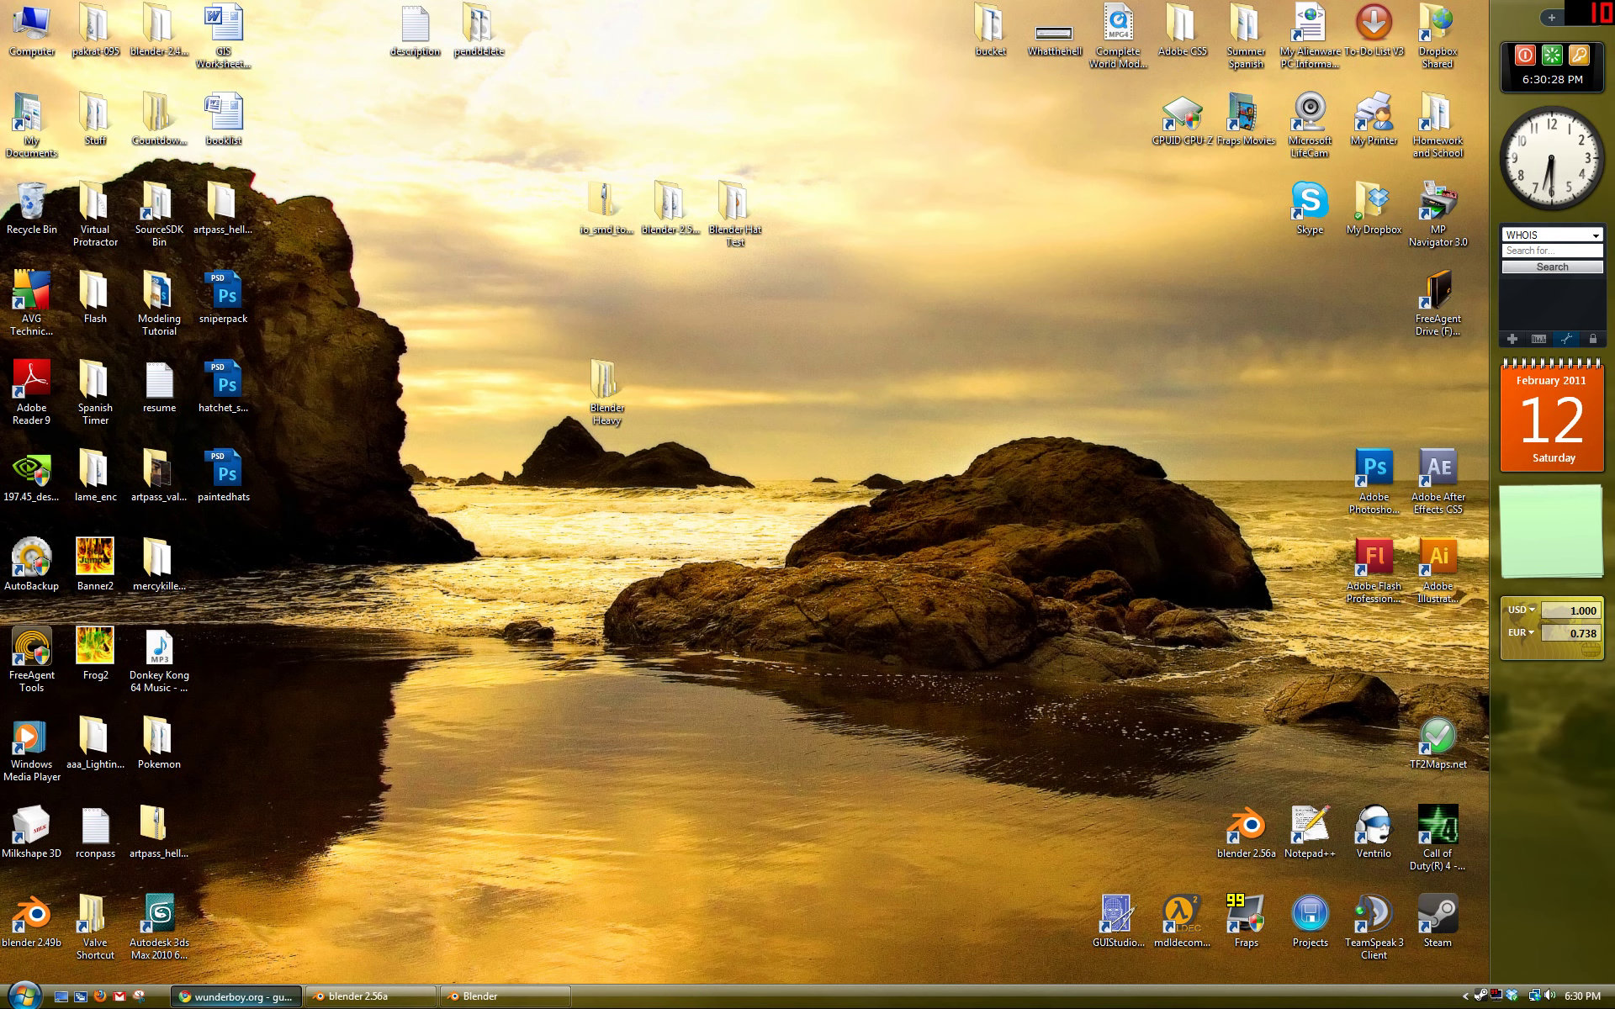
pyautogui.click(236, 997)
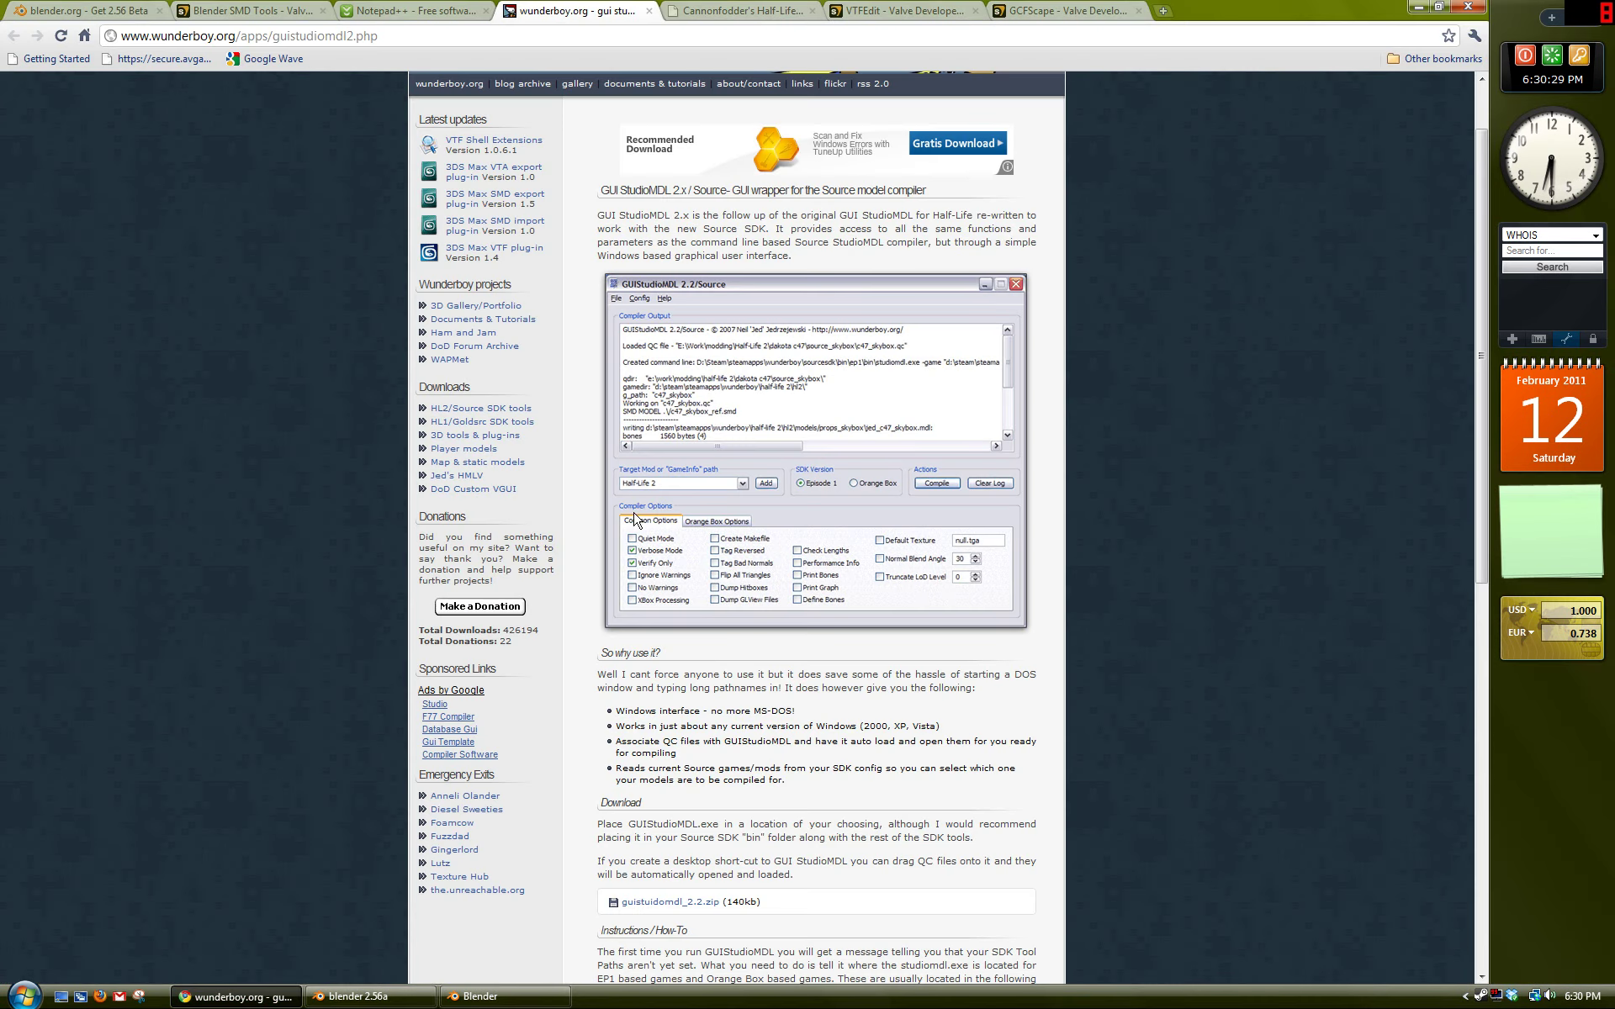
pyautogui.click(923, 11)
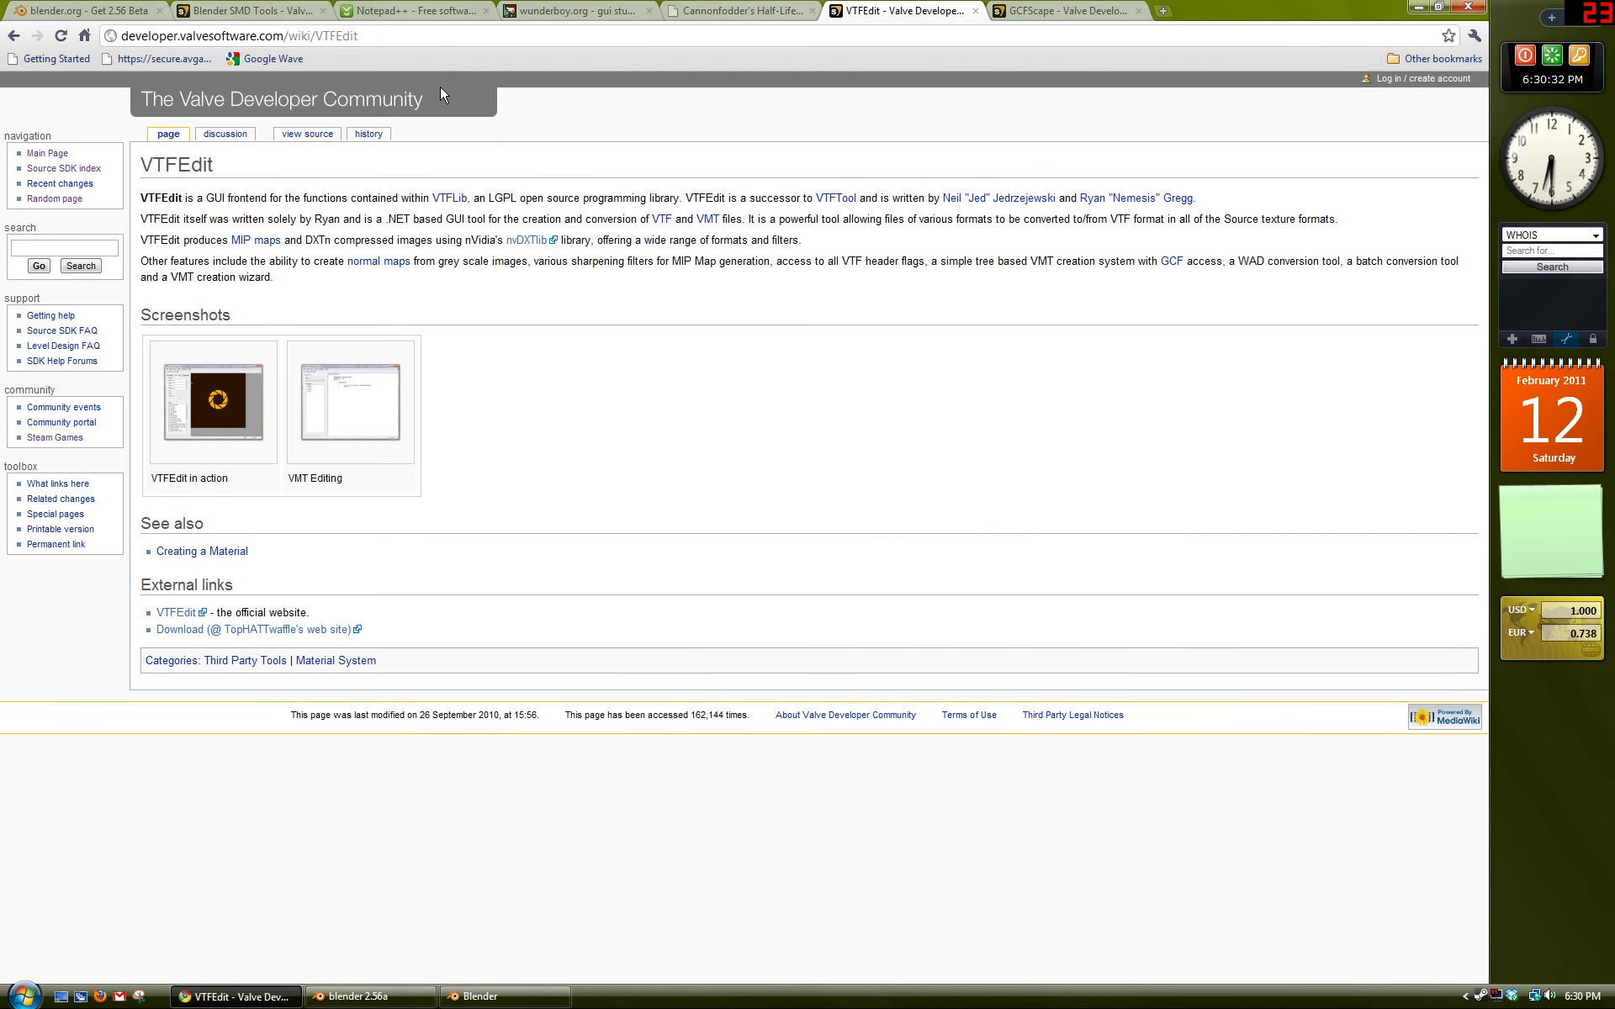
pyautogui.hotkey('ctrl', 'Tab')
pyautogui.hotkey('ctrl', 'shift', 'Tab')
pyautogui.hotkey('ctrl', 'Tab')
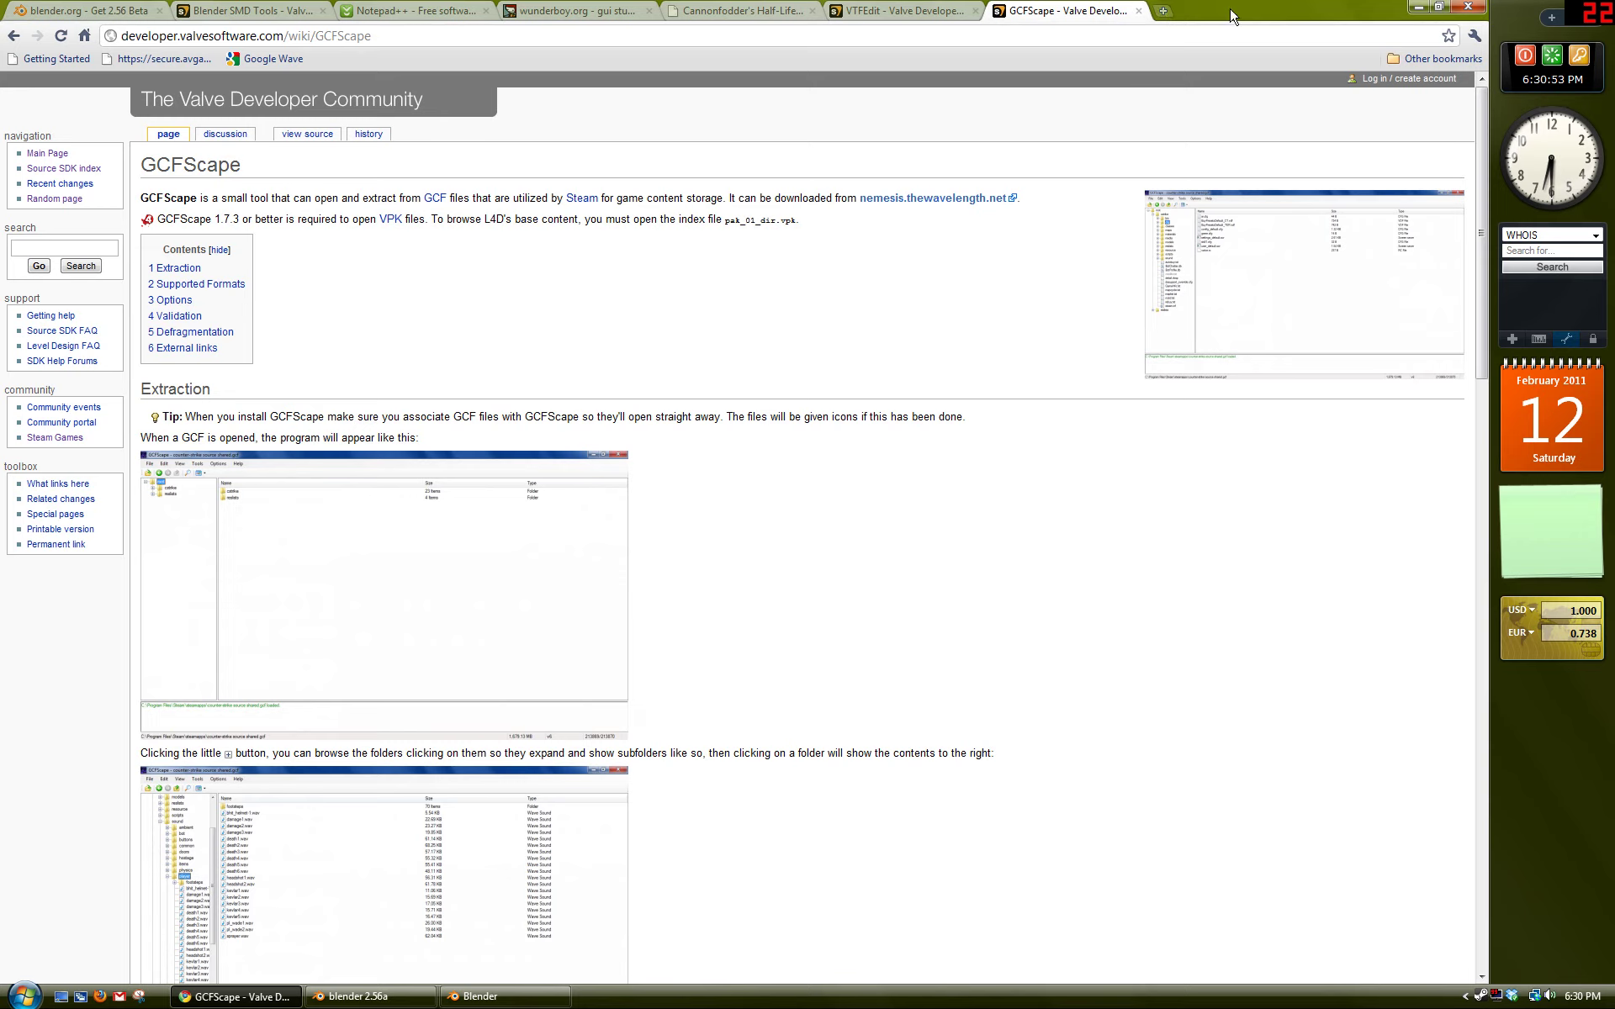
pyautogui.click(253, 997)
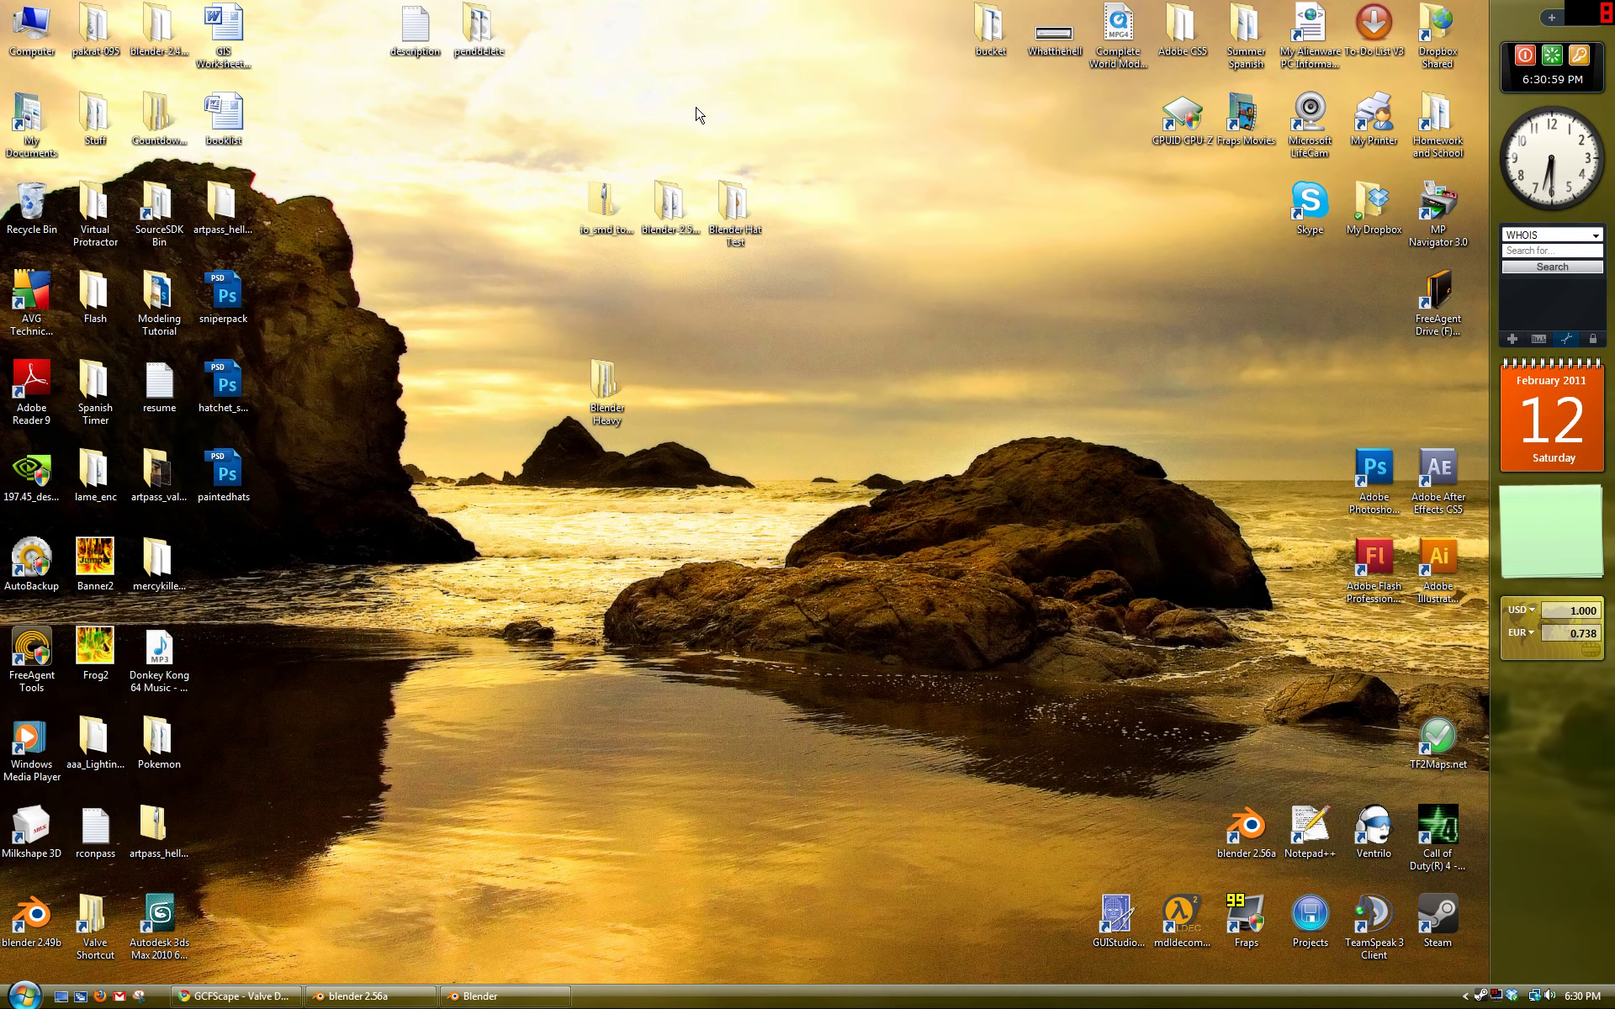
# Step: Split the 3D view into two side-by-side viewports and collapse the right one's tool shelf
pyautogui.click(479, 997)
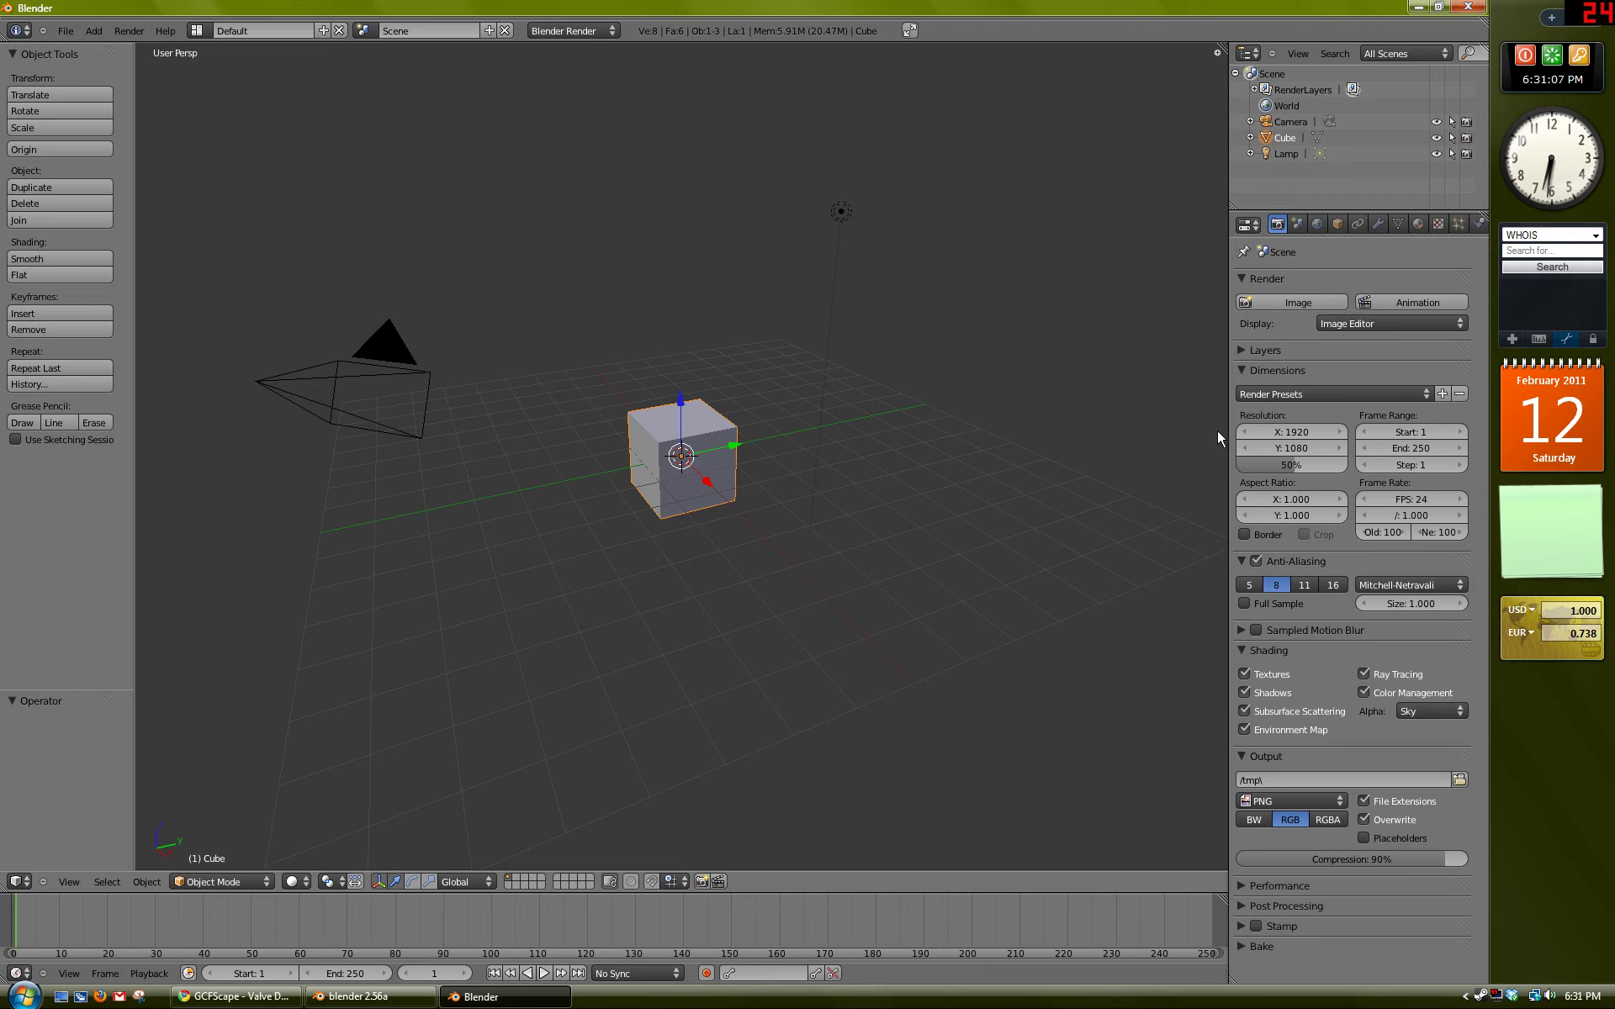
pyautogui.moveTo(1246, 439); pyautogui.dragTo(1280, 438)
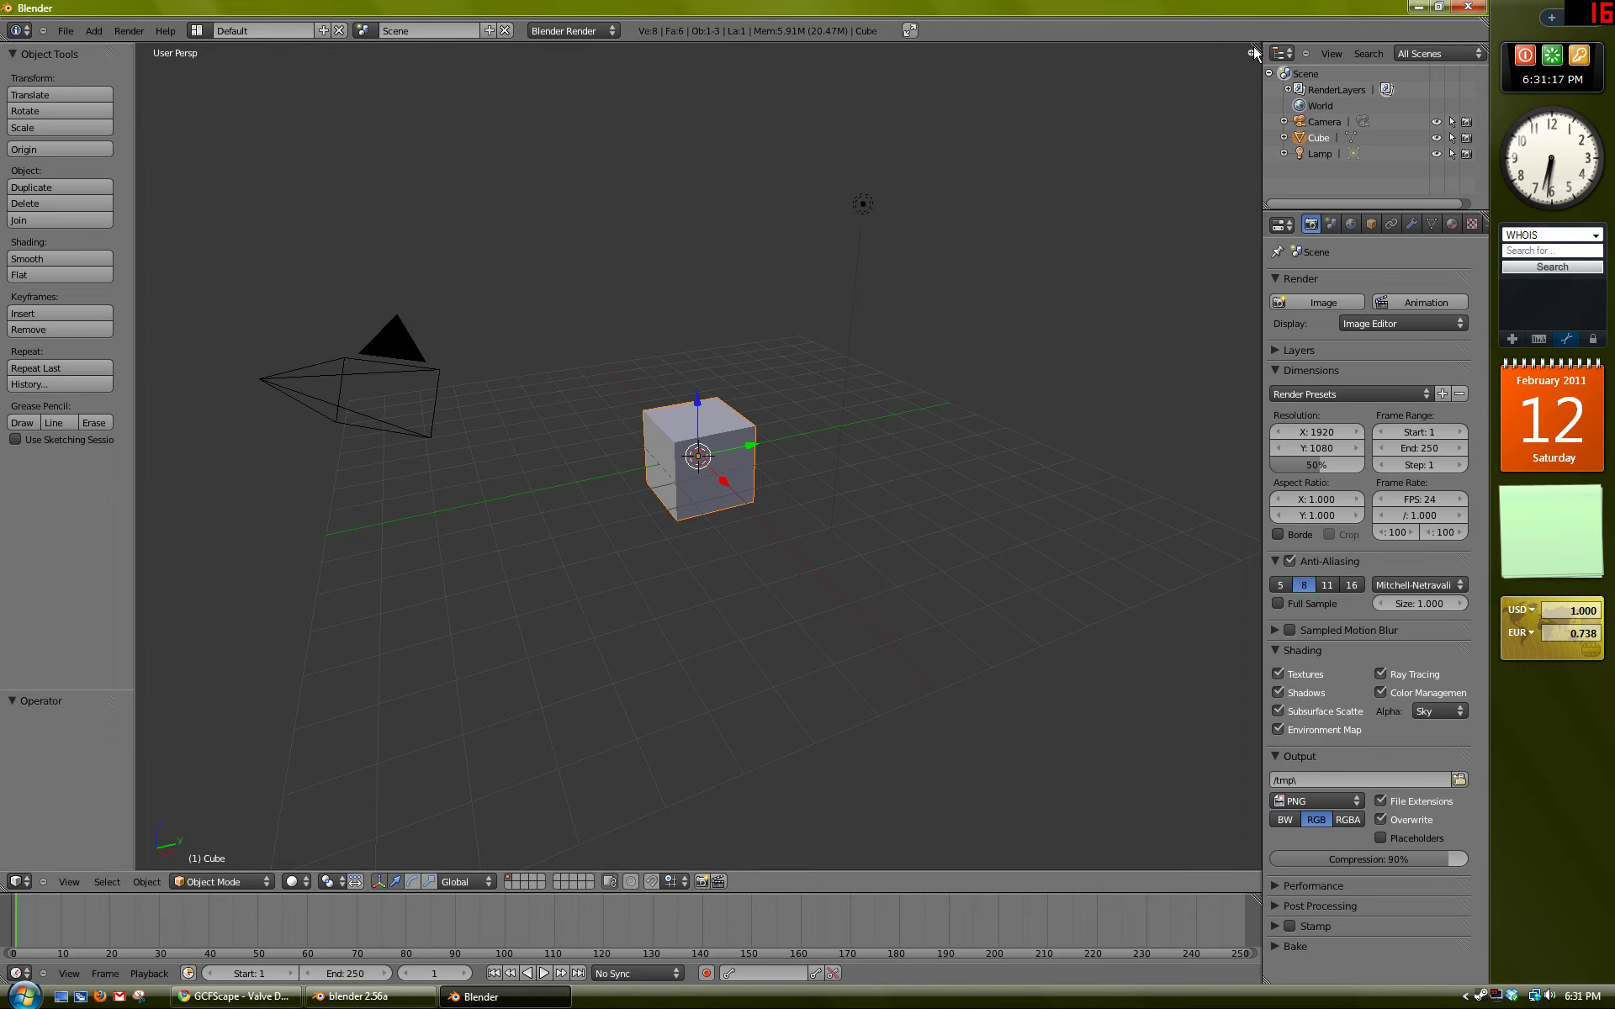
pyautogui.moveTo(1256, 44); pyautogui.dragTo(656, 54)
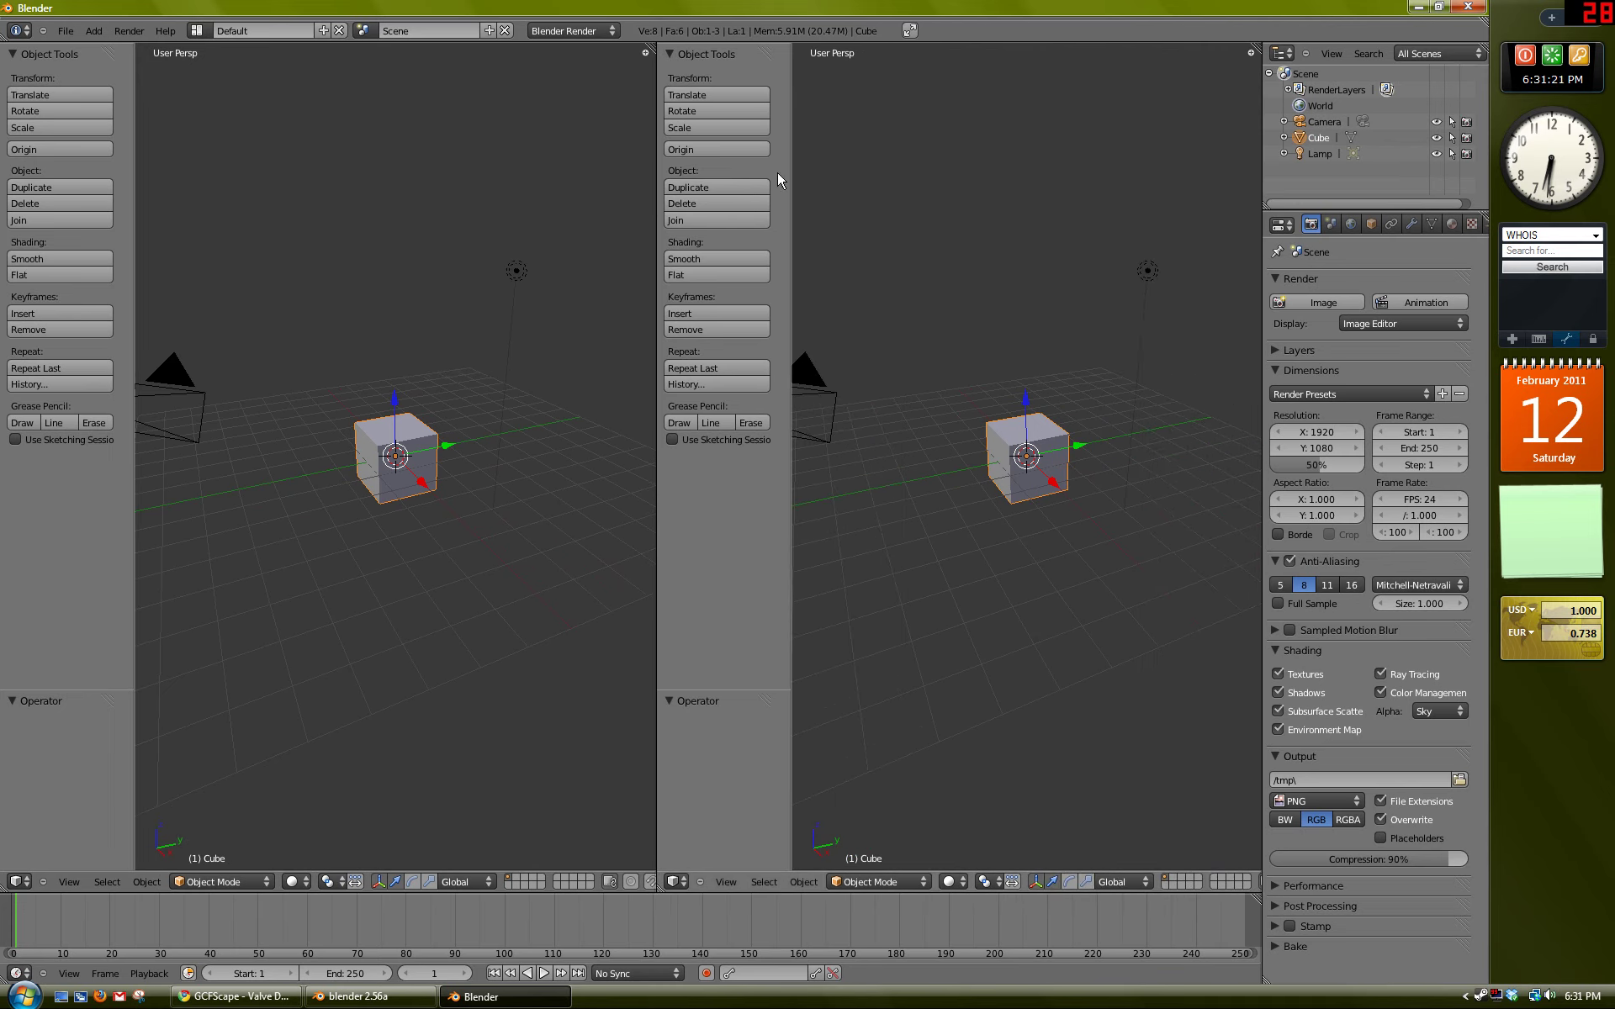
pyautogui.moveTo(790, 174); pyautogui.dragTo(708, 156)
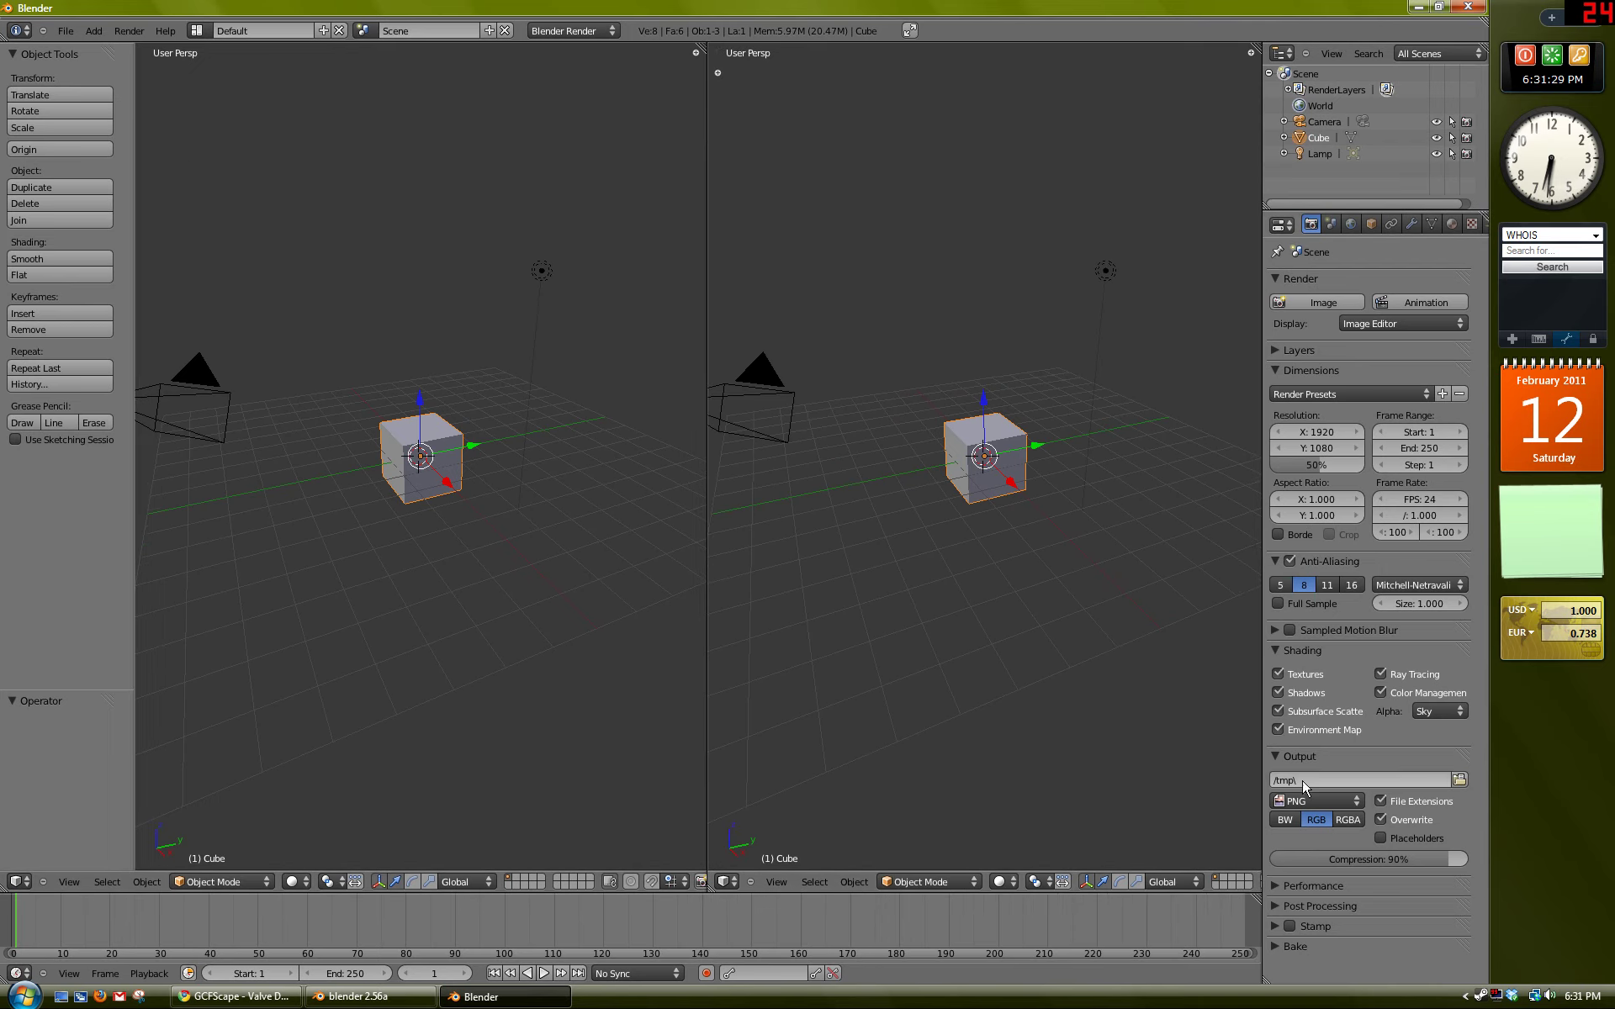
# Step: Set Render Display to New Window, test-render the frame, close the result, and minimise Blender
pyautogui.click(1415, 322)
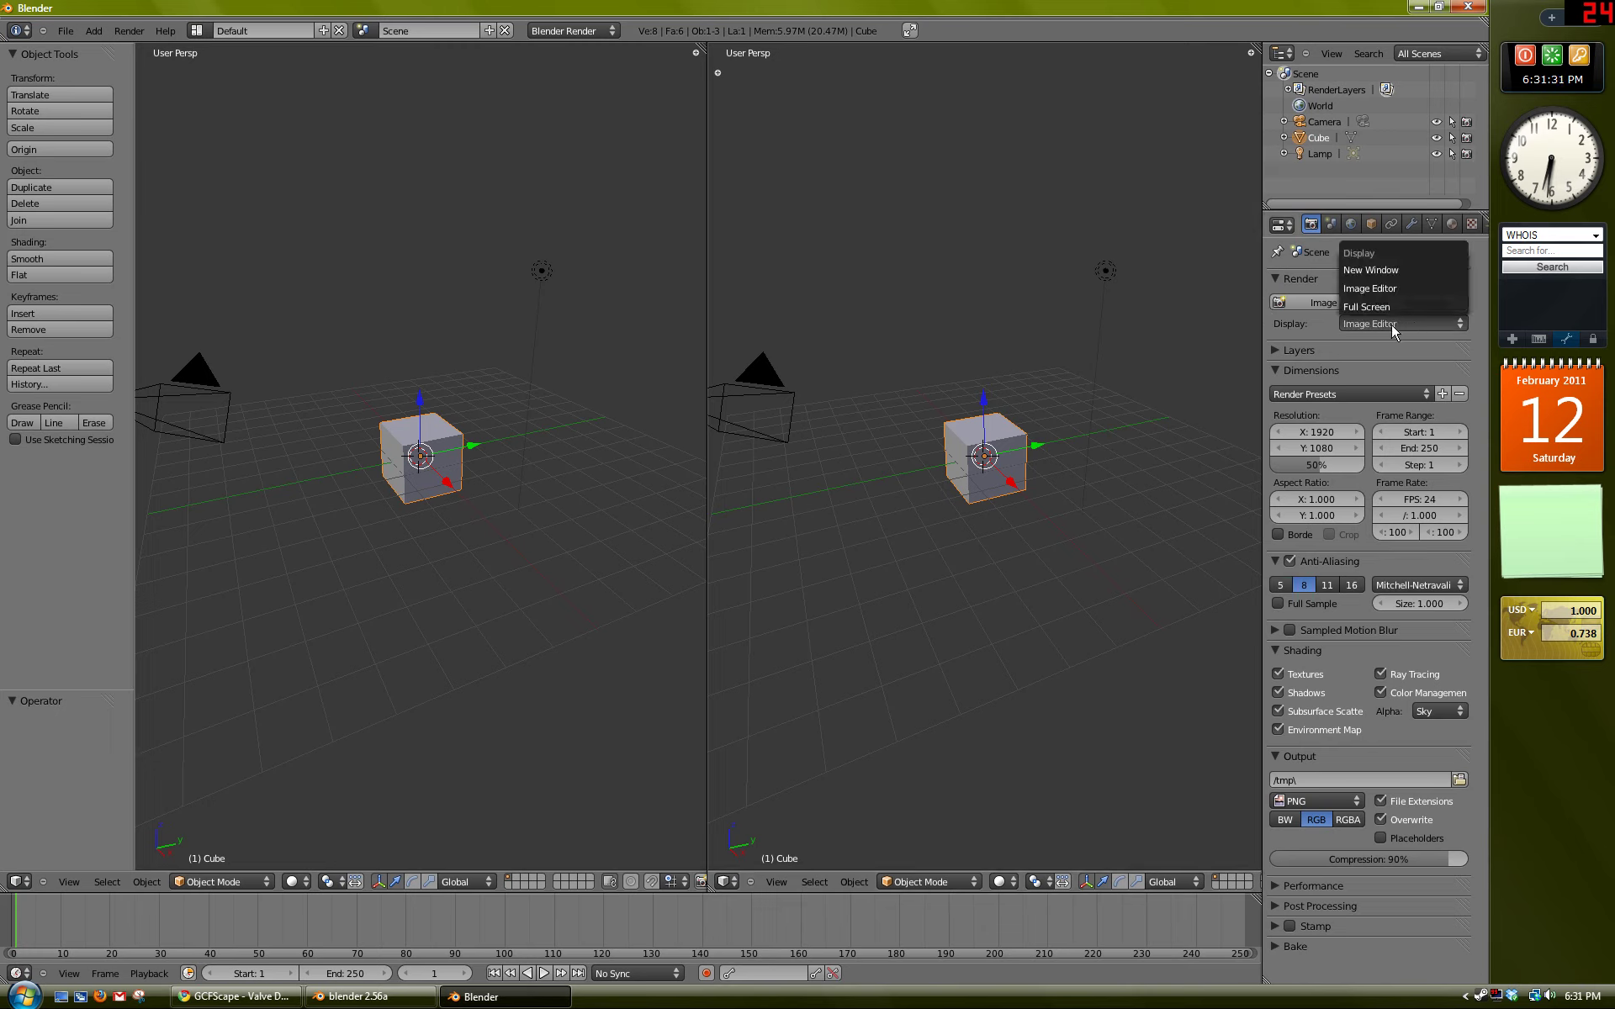
pyautogui.click(1384, 271)
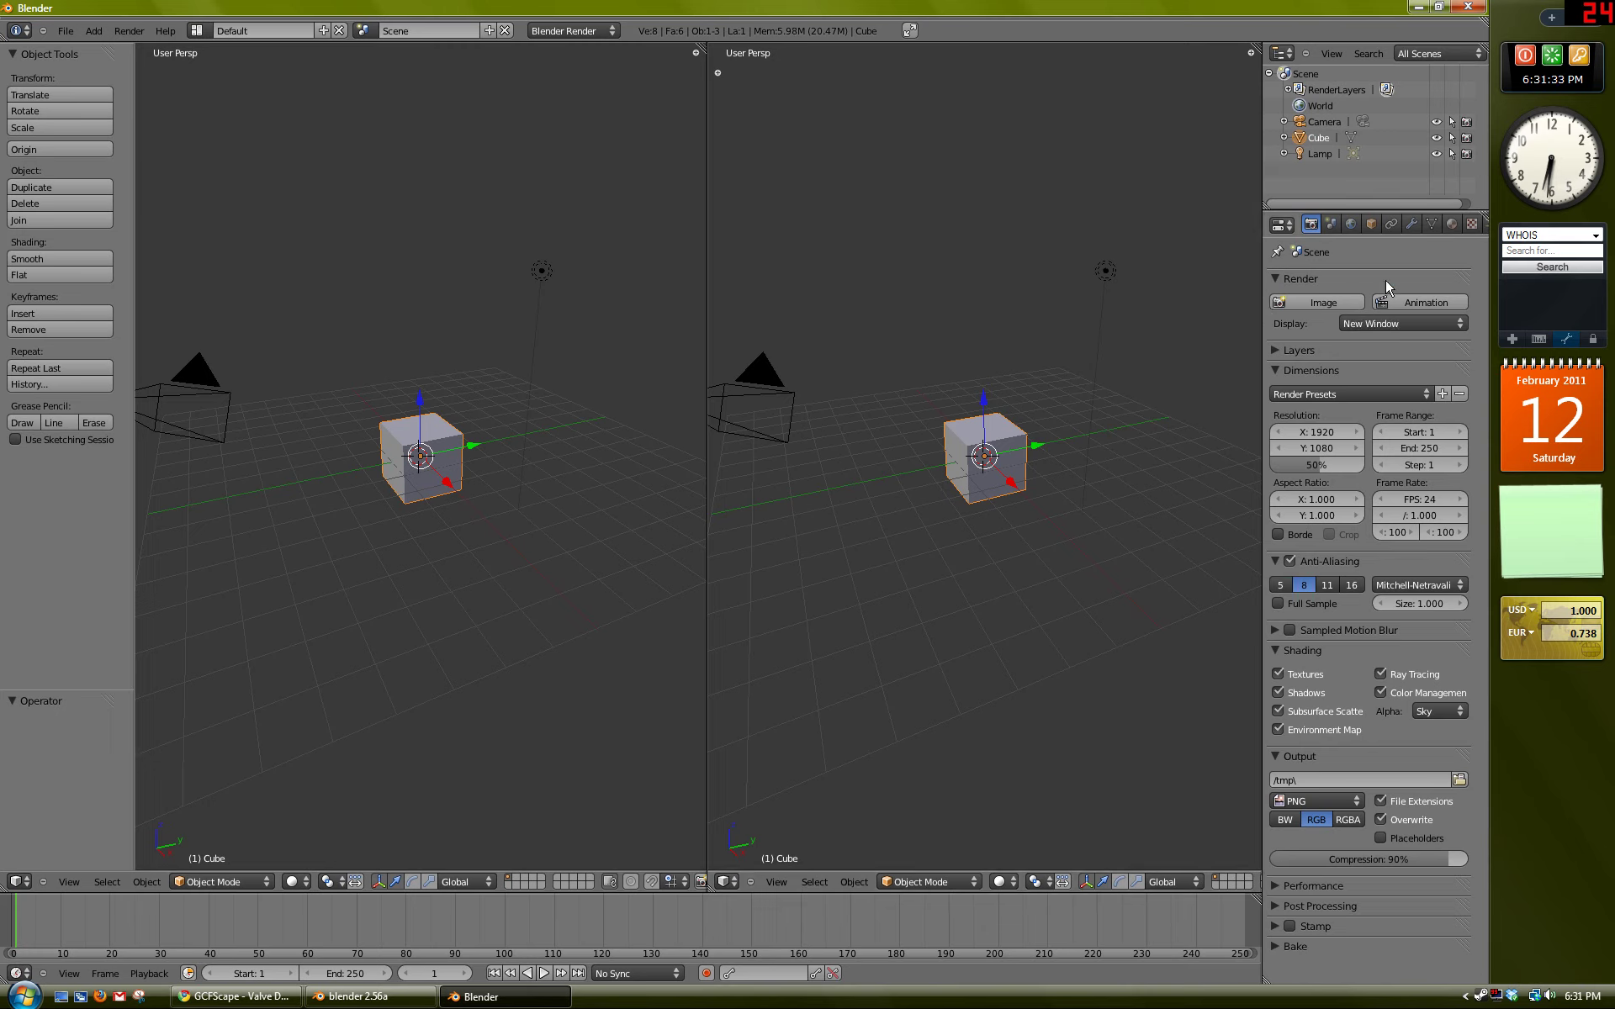
pyautogui.click(1332, 308)
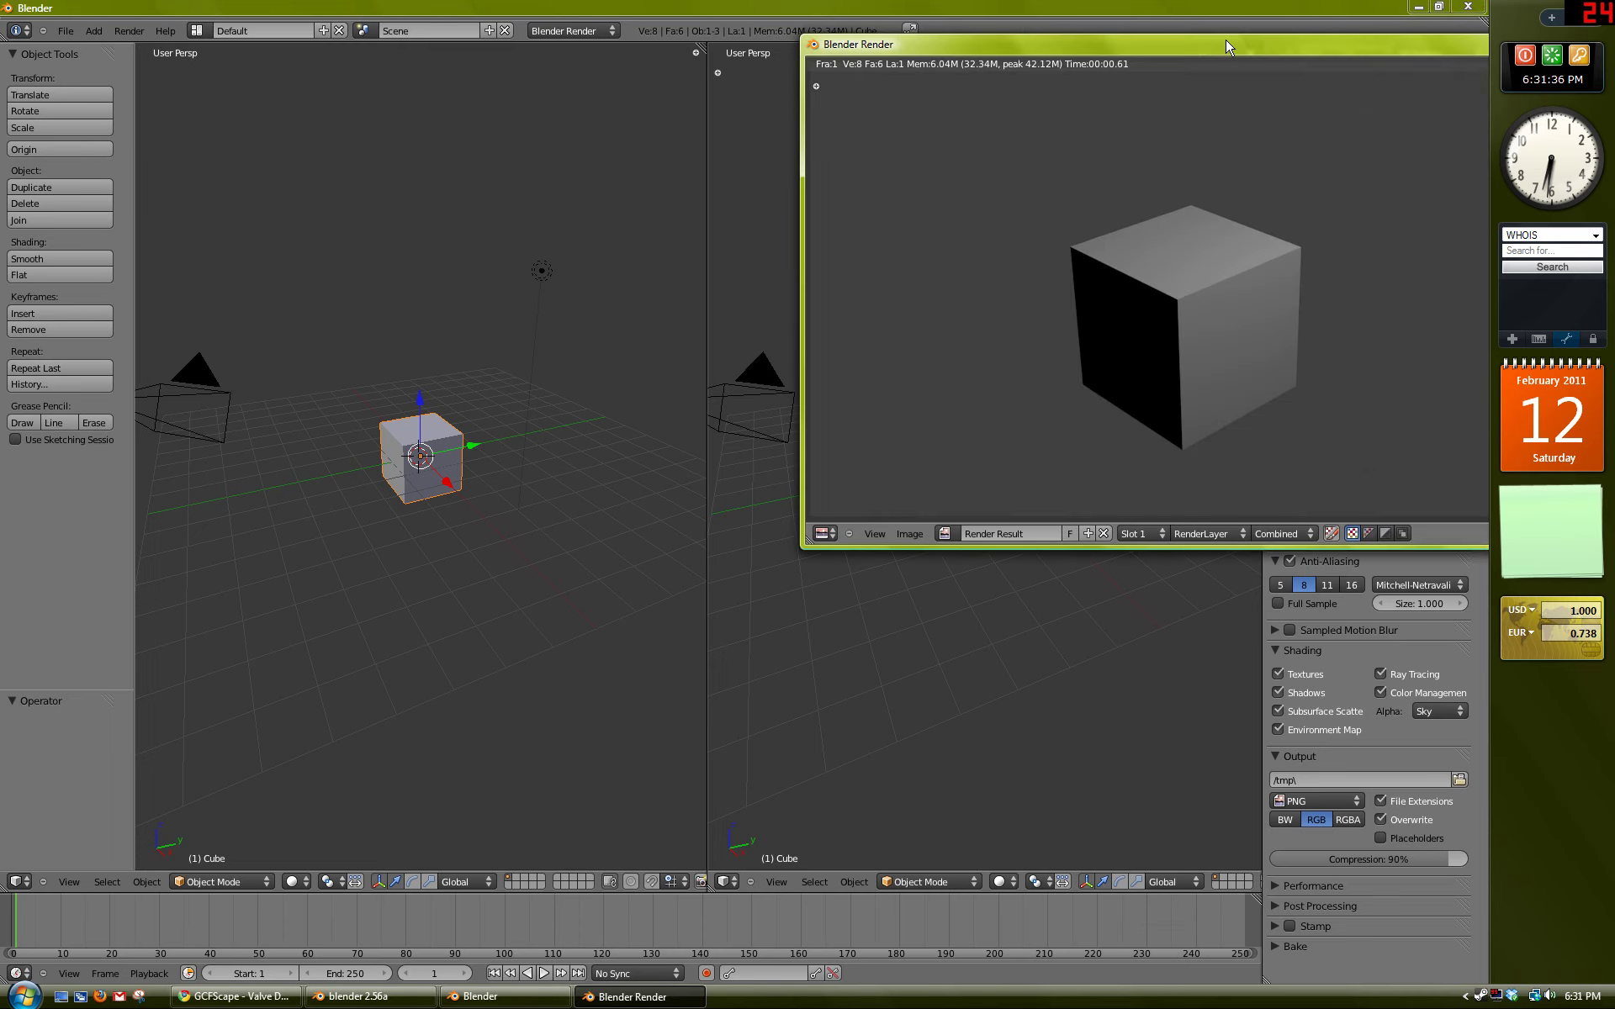
pyautogui.moveTo(1225, 39); pyautogui.dragTo(959, 114)
pyautogui.click(1341, 102)
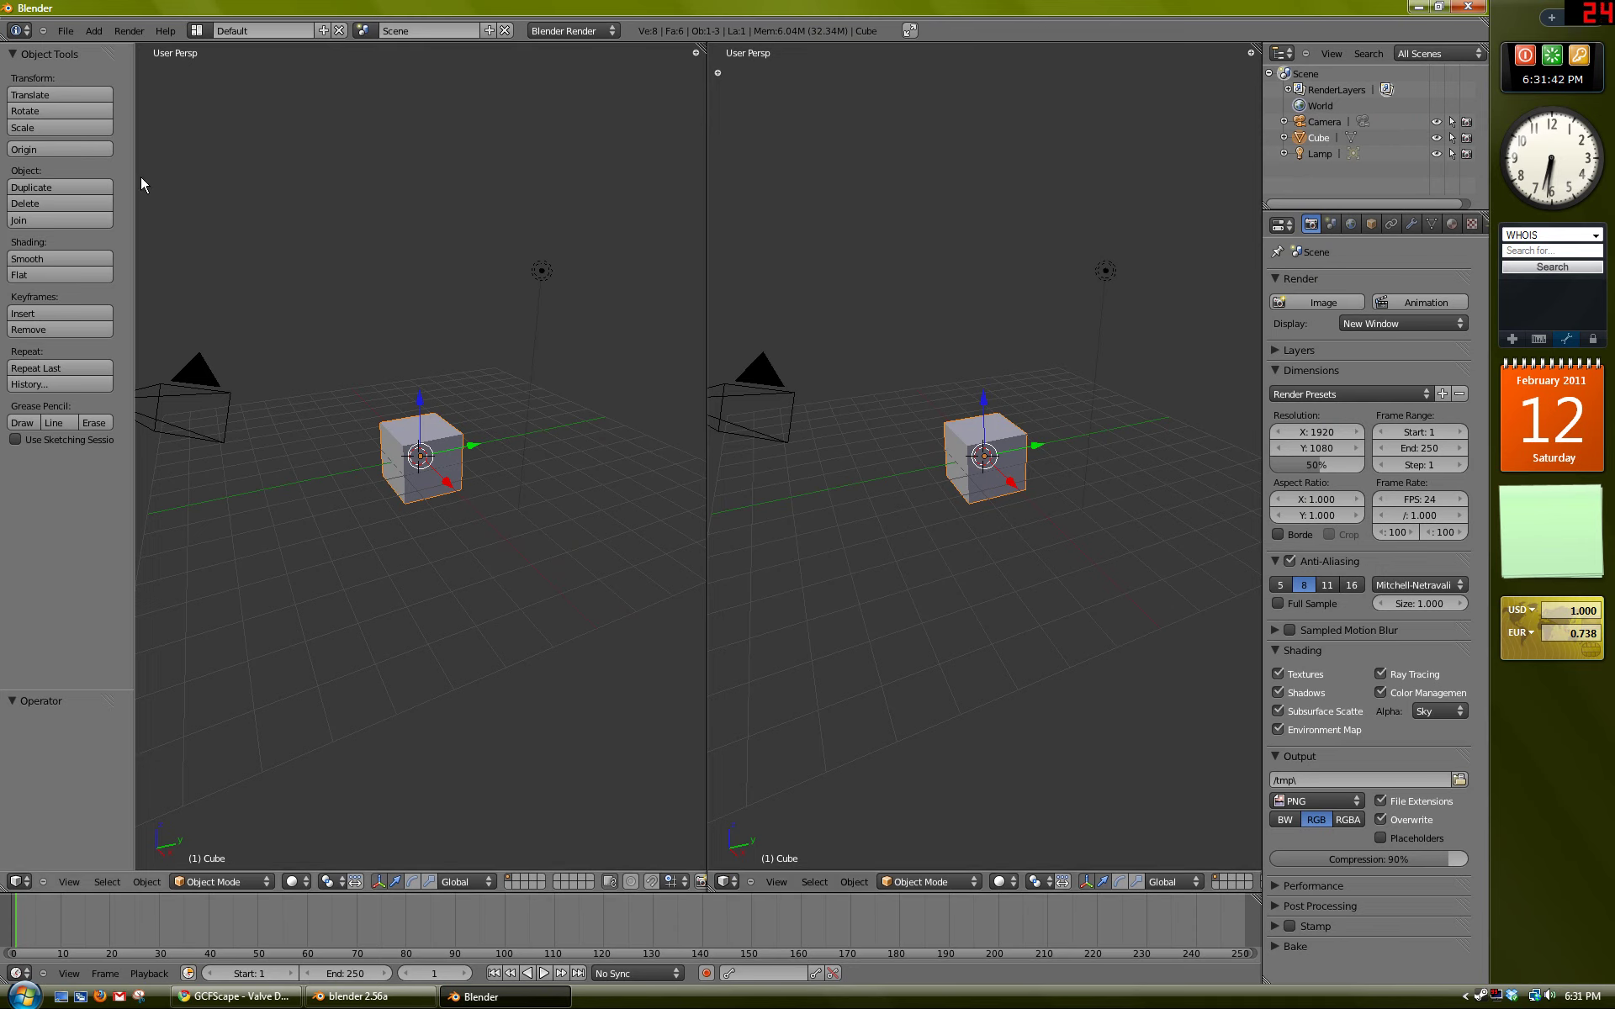
pyautogui.click(65, 30)
pyautogui.click(502, 997)
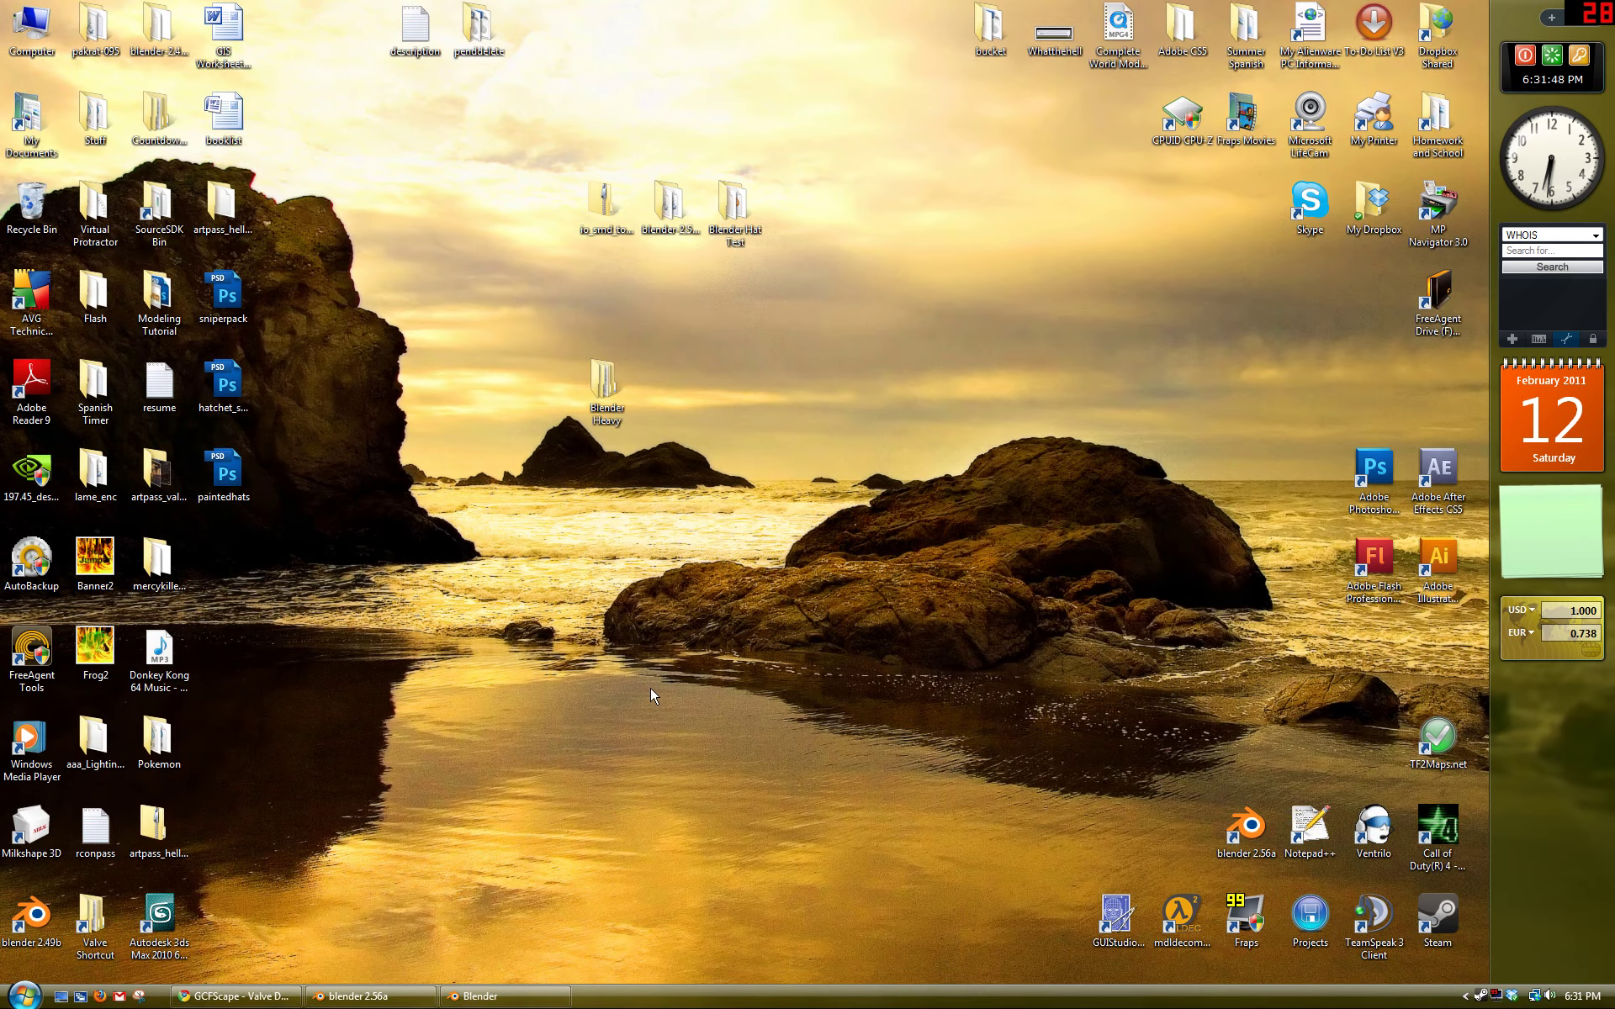
# Step: Extract io_smd_tools-0124.zip onto the desktop with Extract Here
pyautogui.rightClick(603, 208)
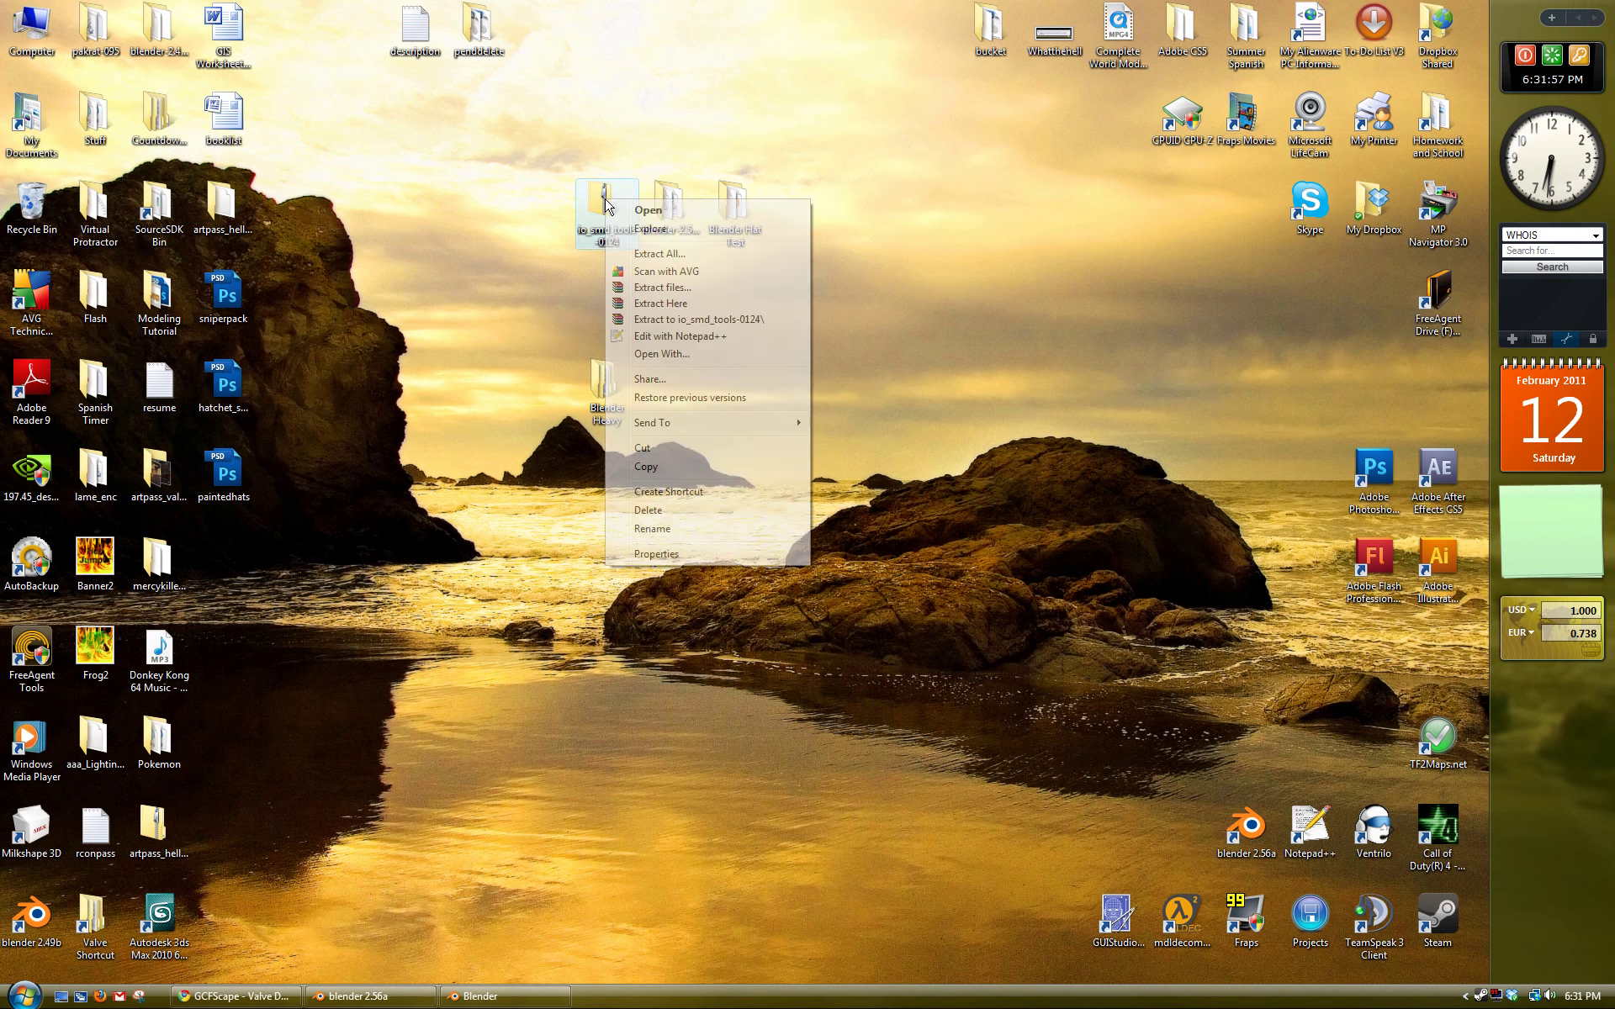
pyautogui.click(702, 304)
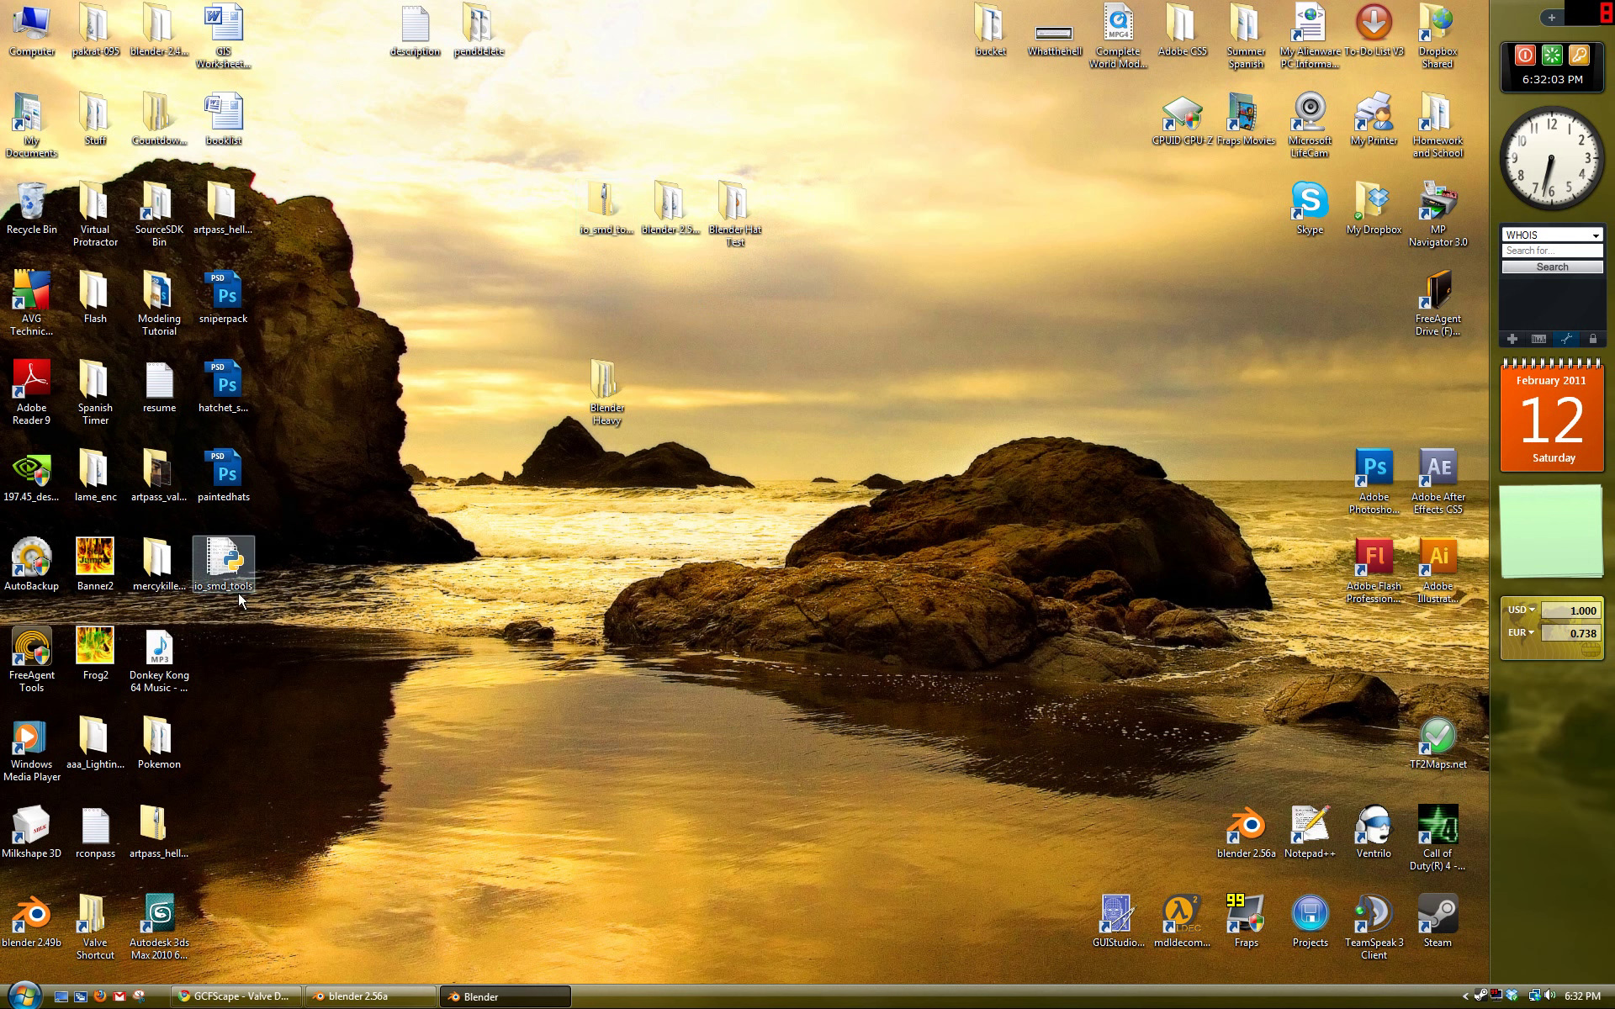
pyautogui.rightClick(234, 565)
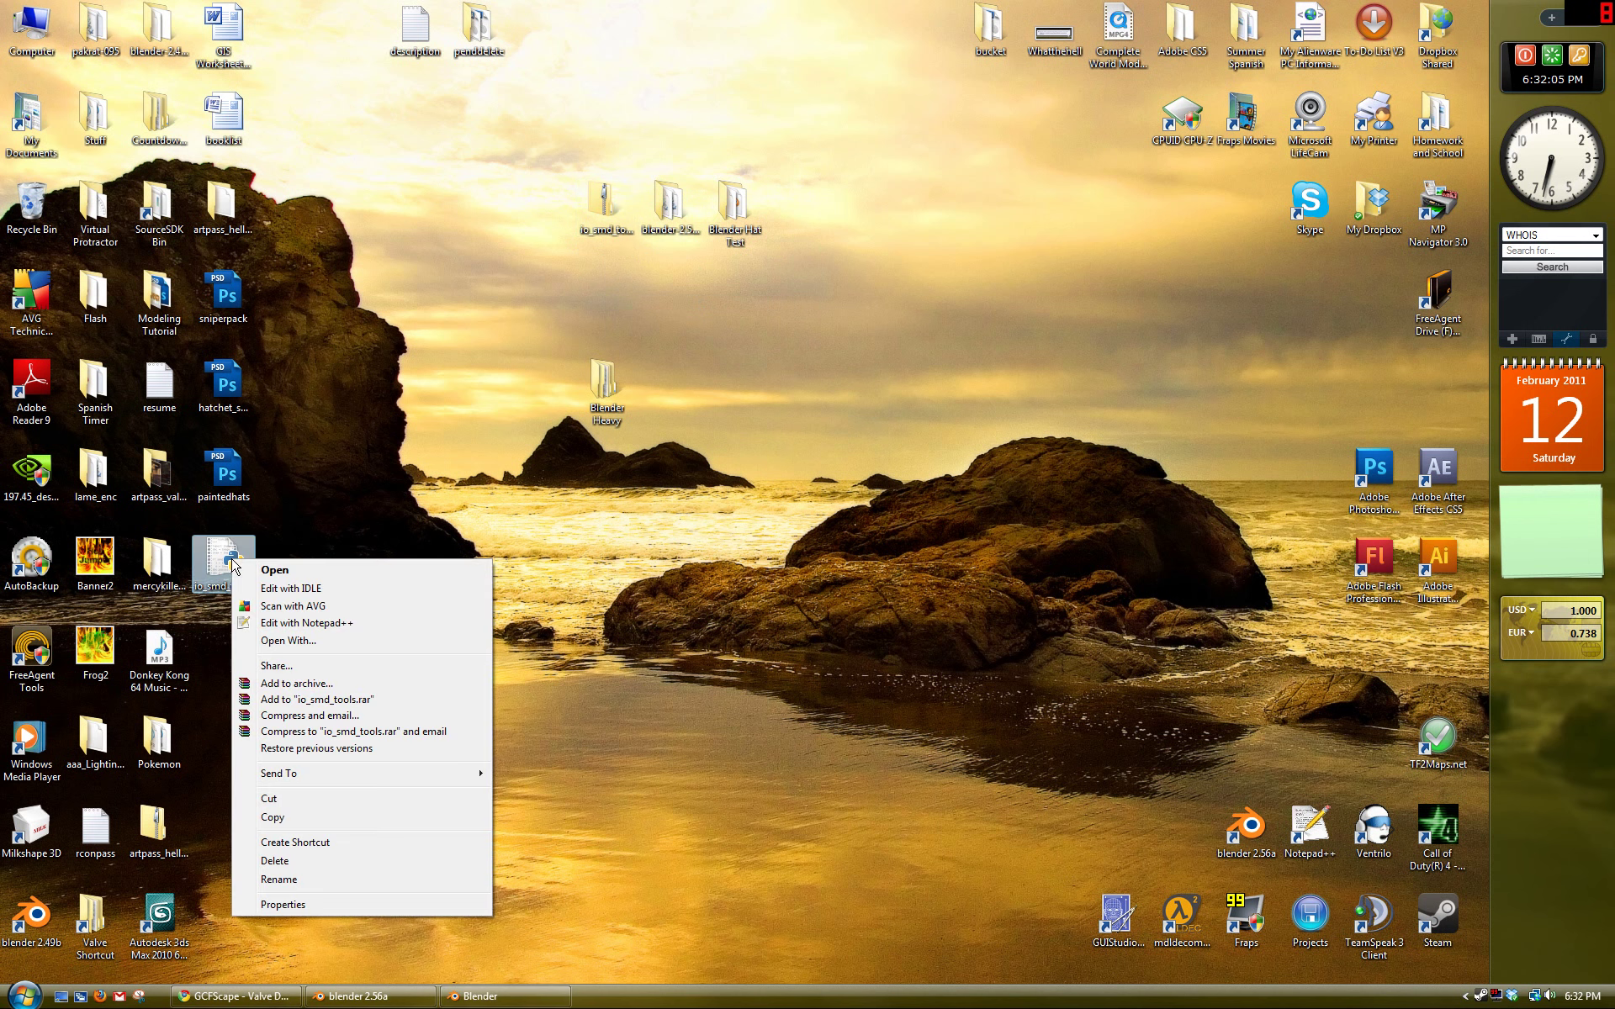
pyautogui.click(652, 627)
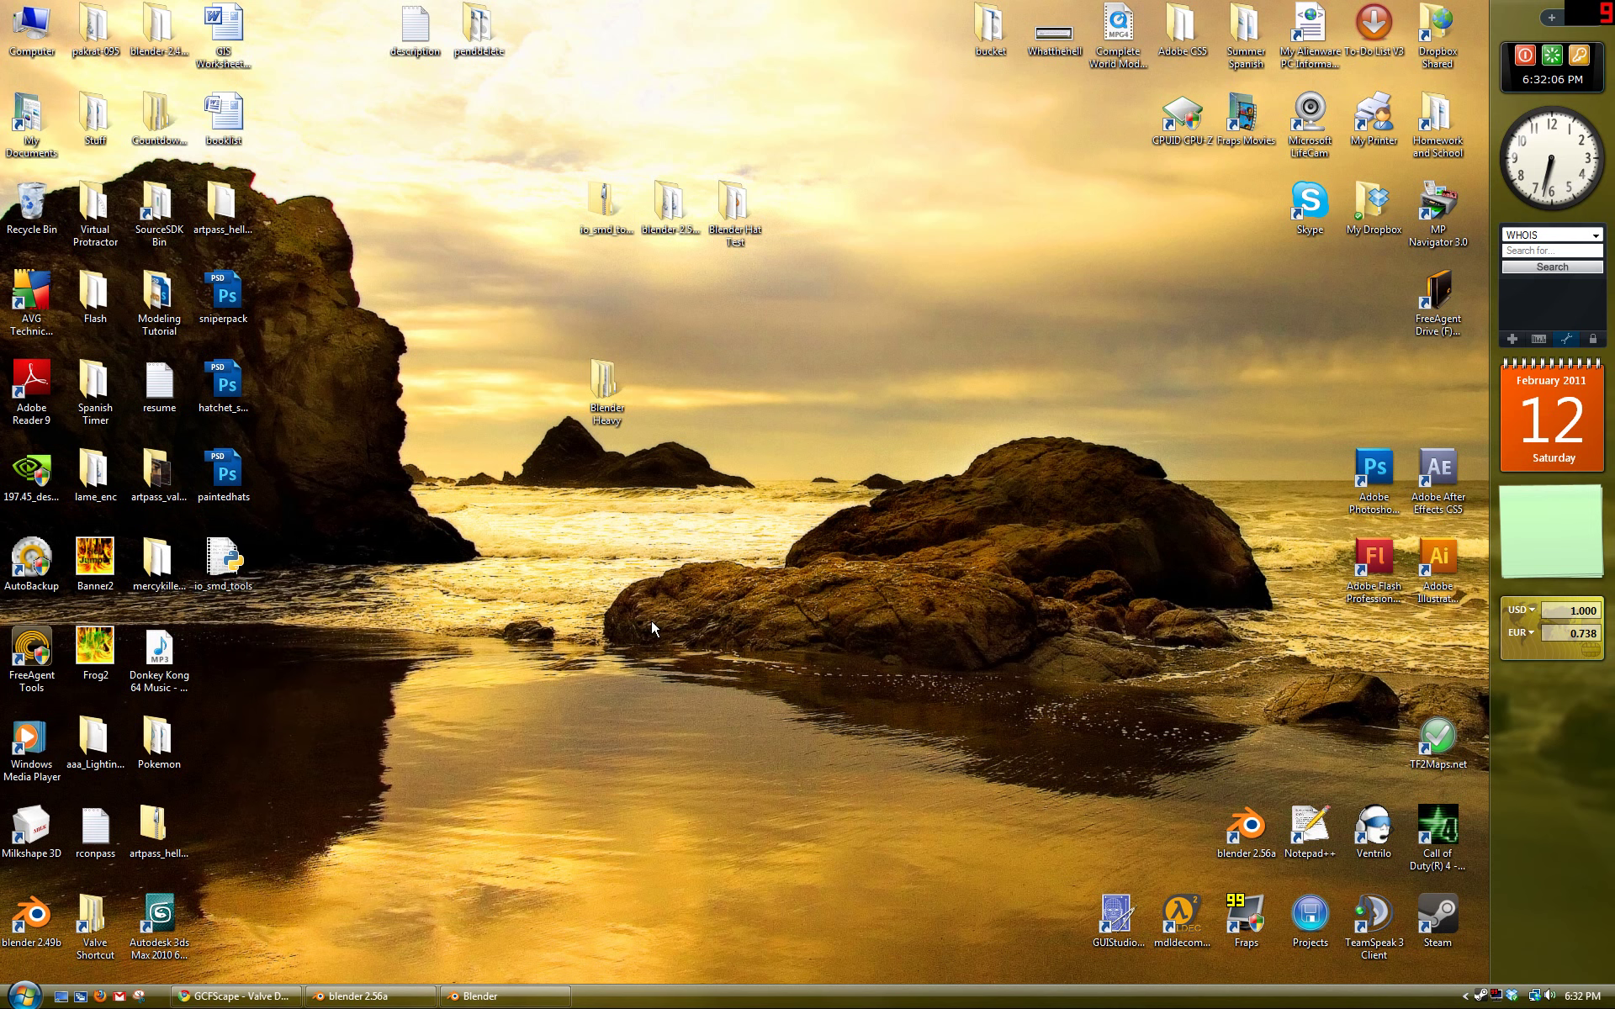
pyautogui.doubleClick(669, 199)
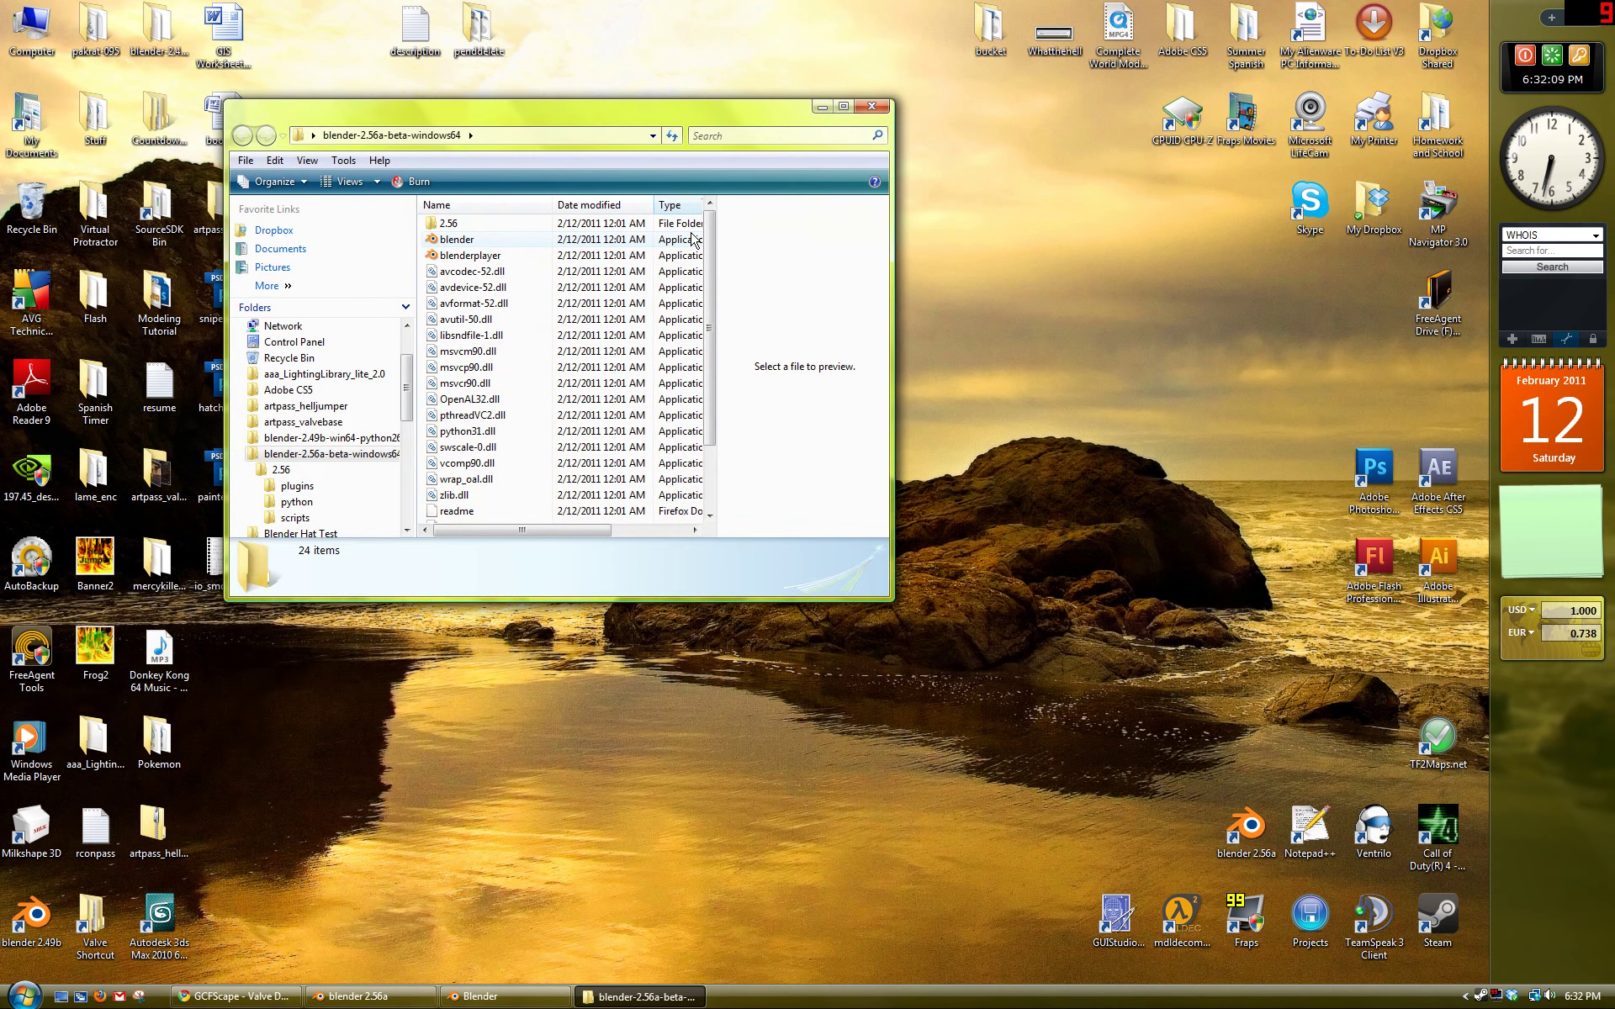
pyautogui.moveTo(715, 131); pyautogui.dragTo(791, 328)
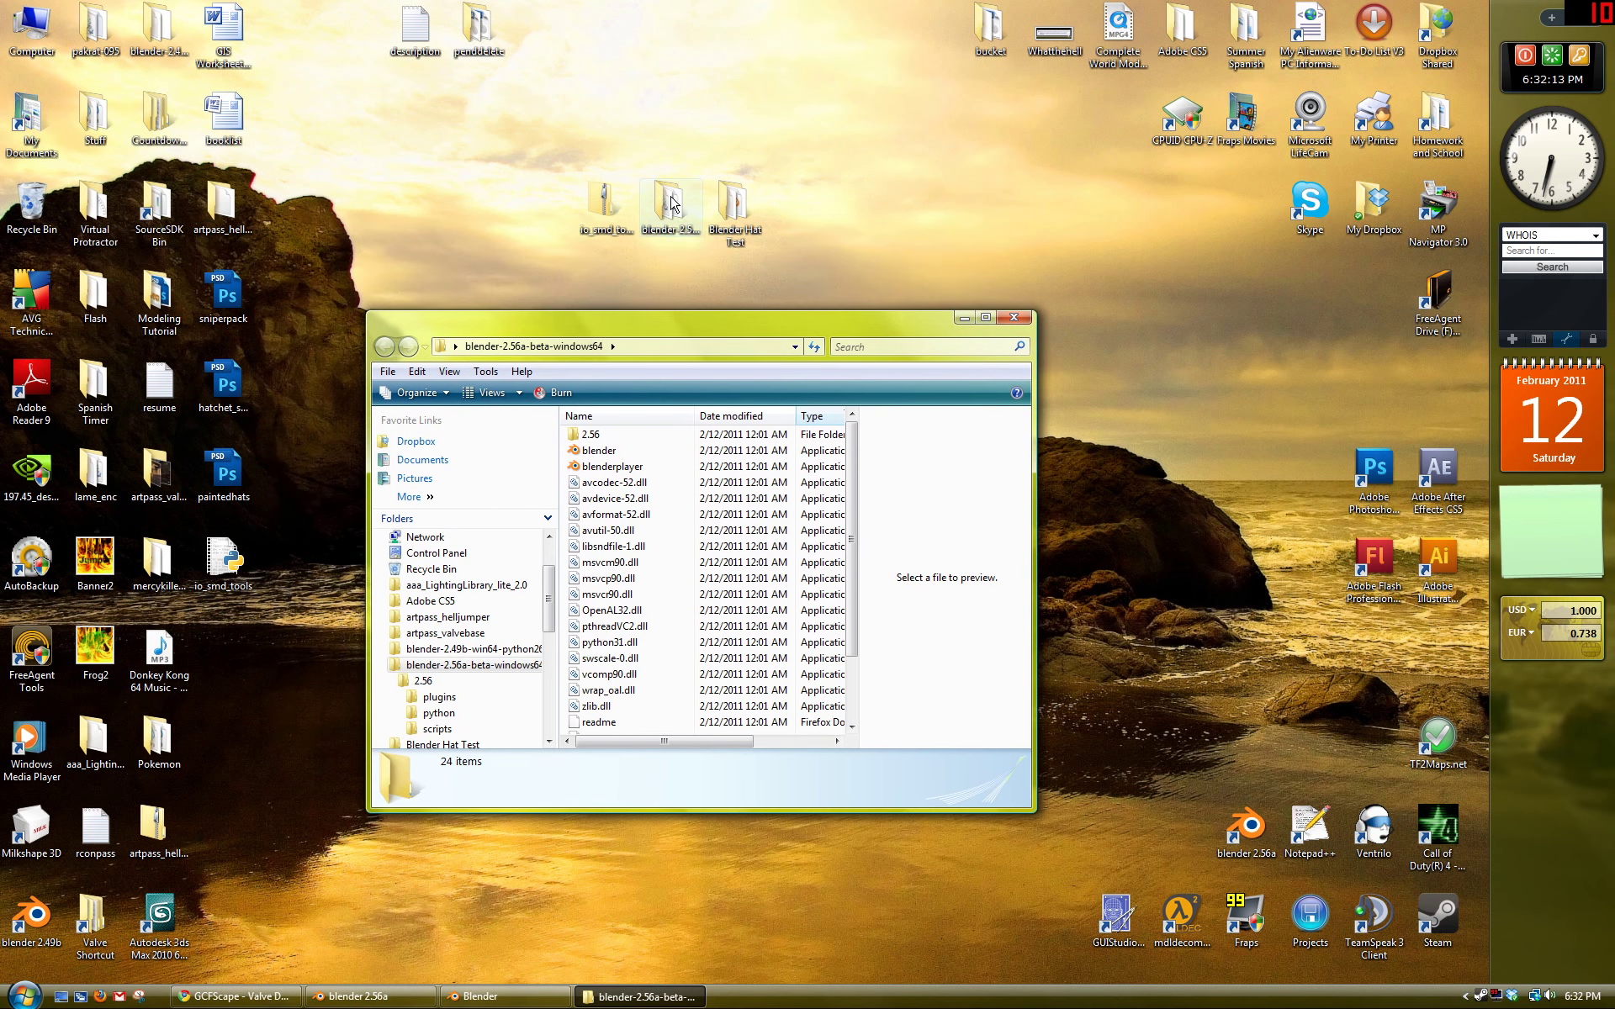
pyautogui.doubleClick(591, 434)
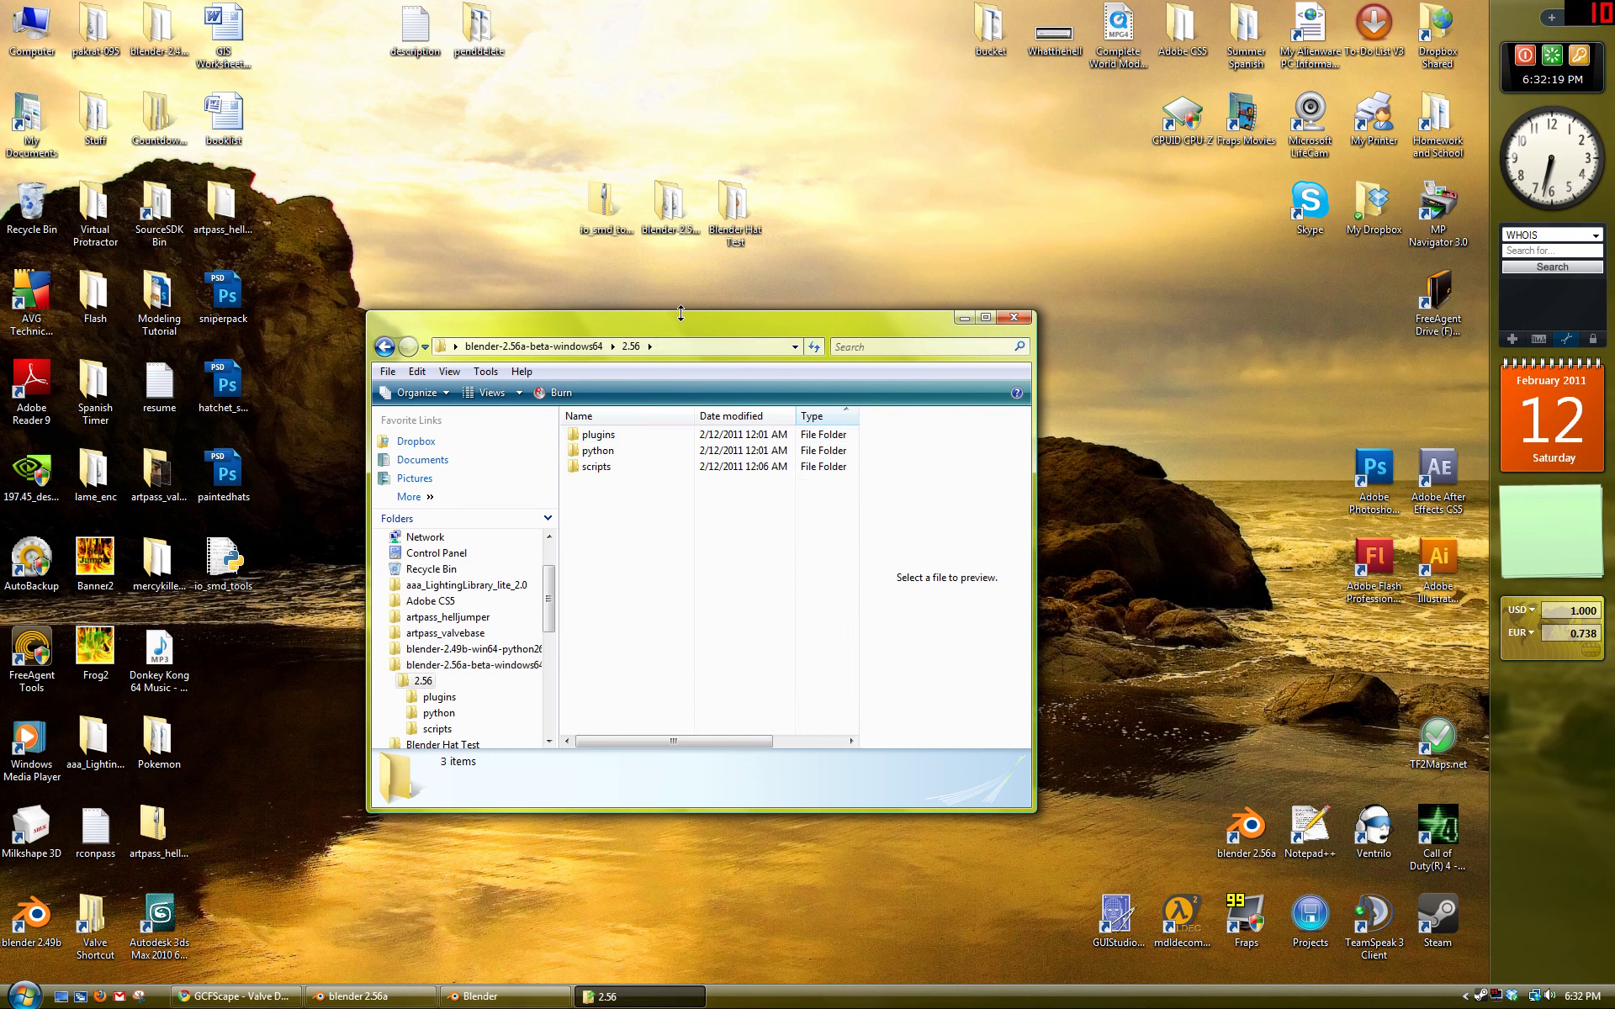
pyautogui.moveTo(680, 313); pyautogui.dragTo(689, 357)
pyautogui.doubleClick(615, 513)
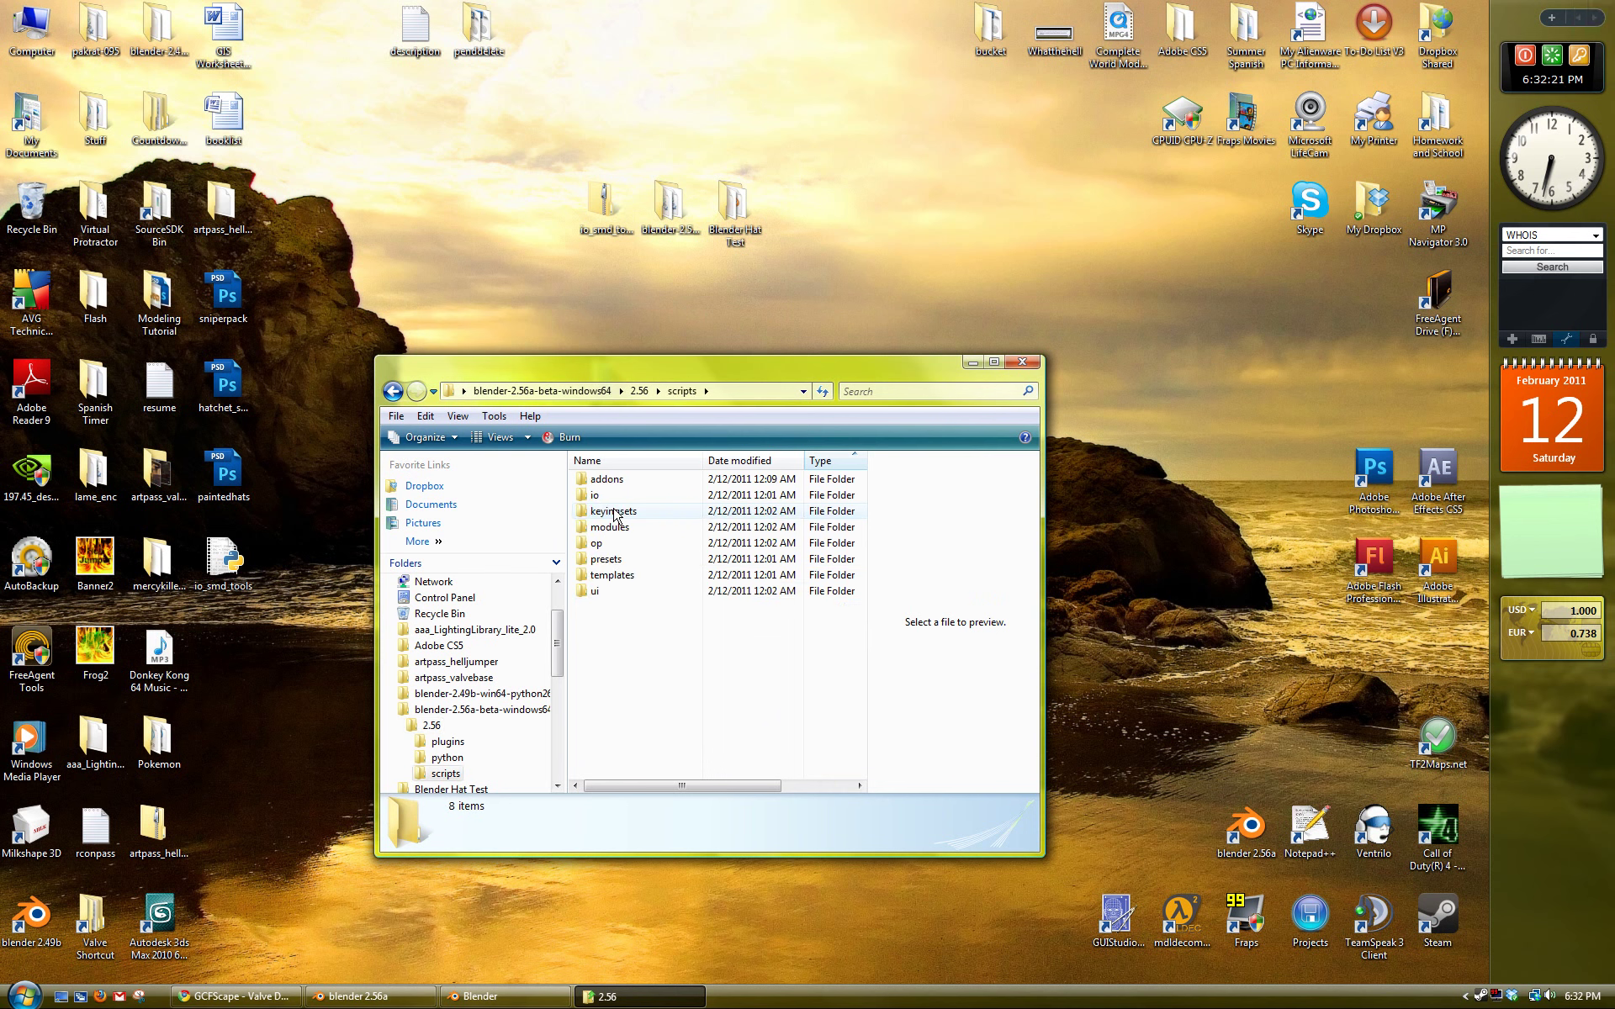
pyautogui.doubleClick(607, 479)
pyautogui.moveTo(860, 497); pyautogui.dragTo(859, 639)
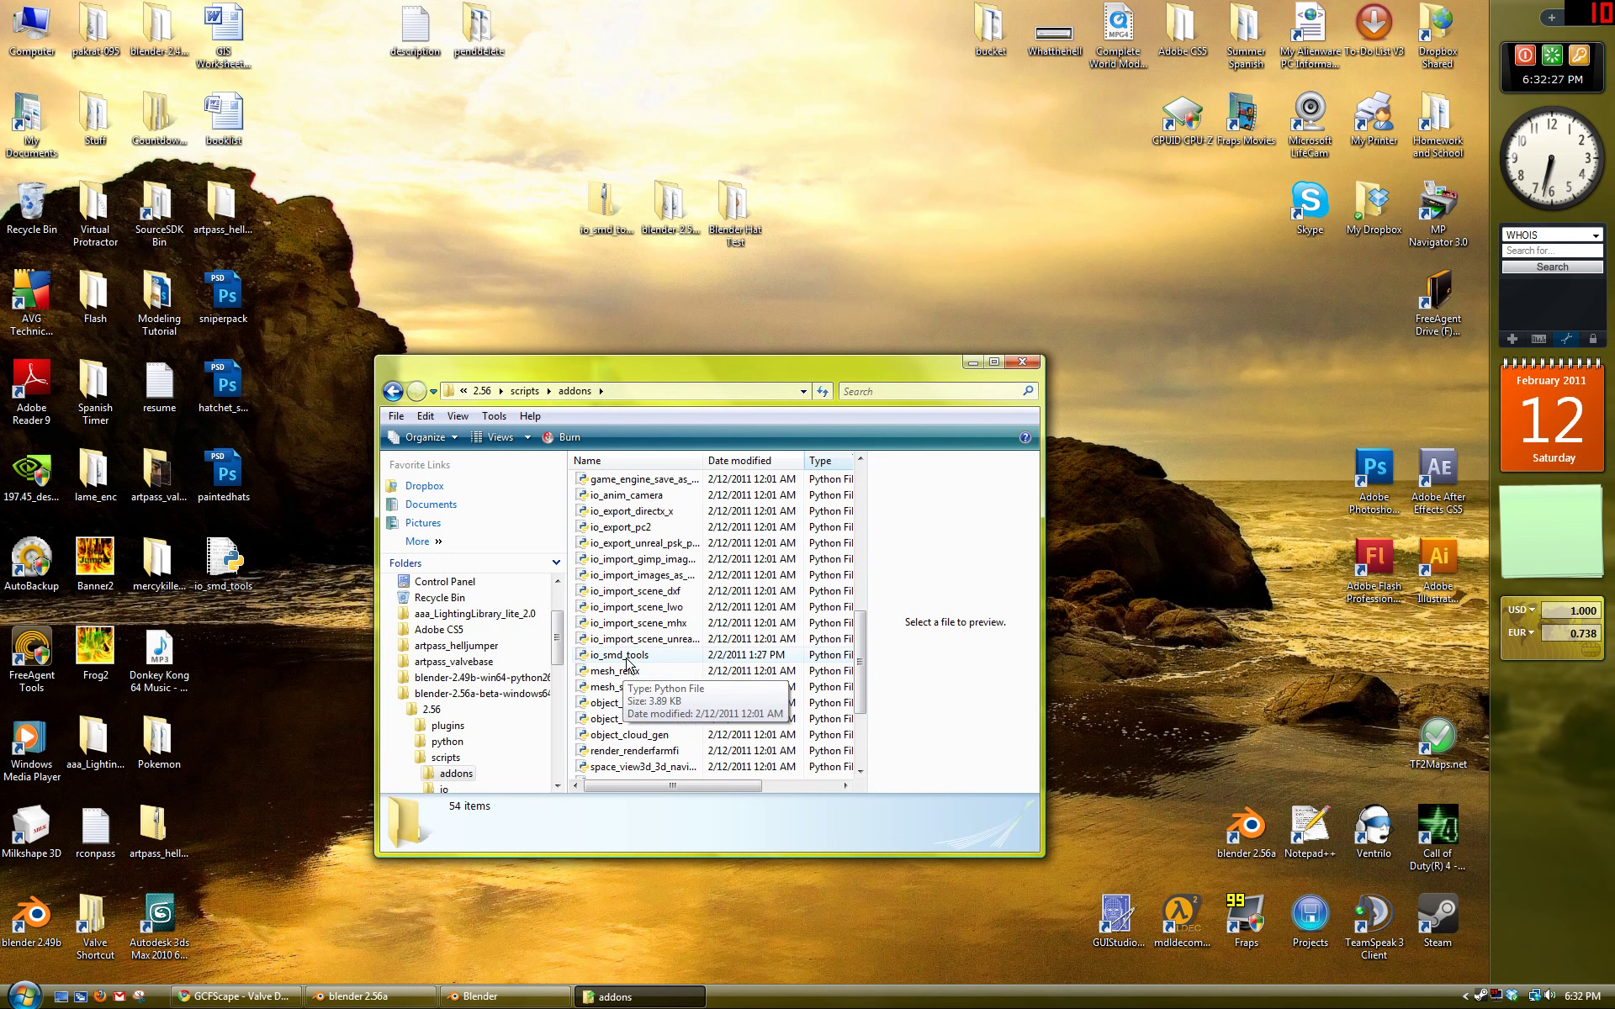
pyautogui.moveTo(686, 379); pyautogui.dragTo(684, 363)
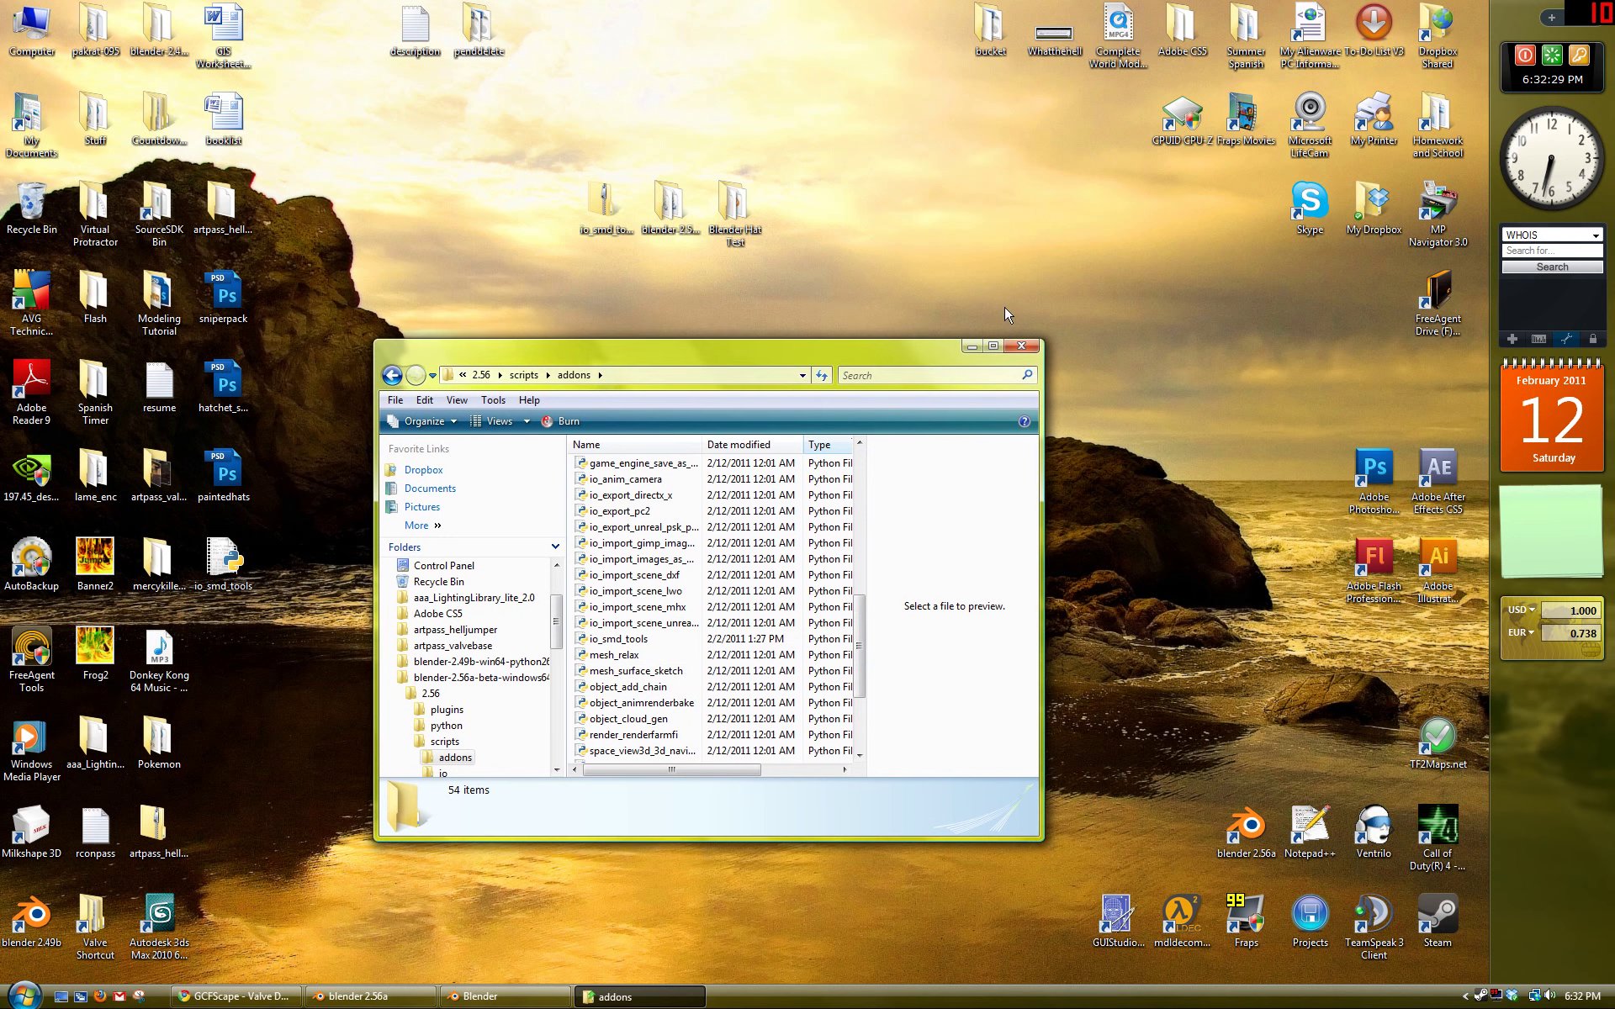
pyautogui.click(1020, 346)
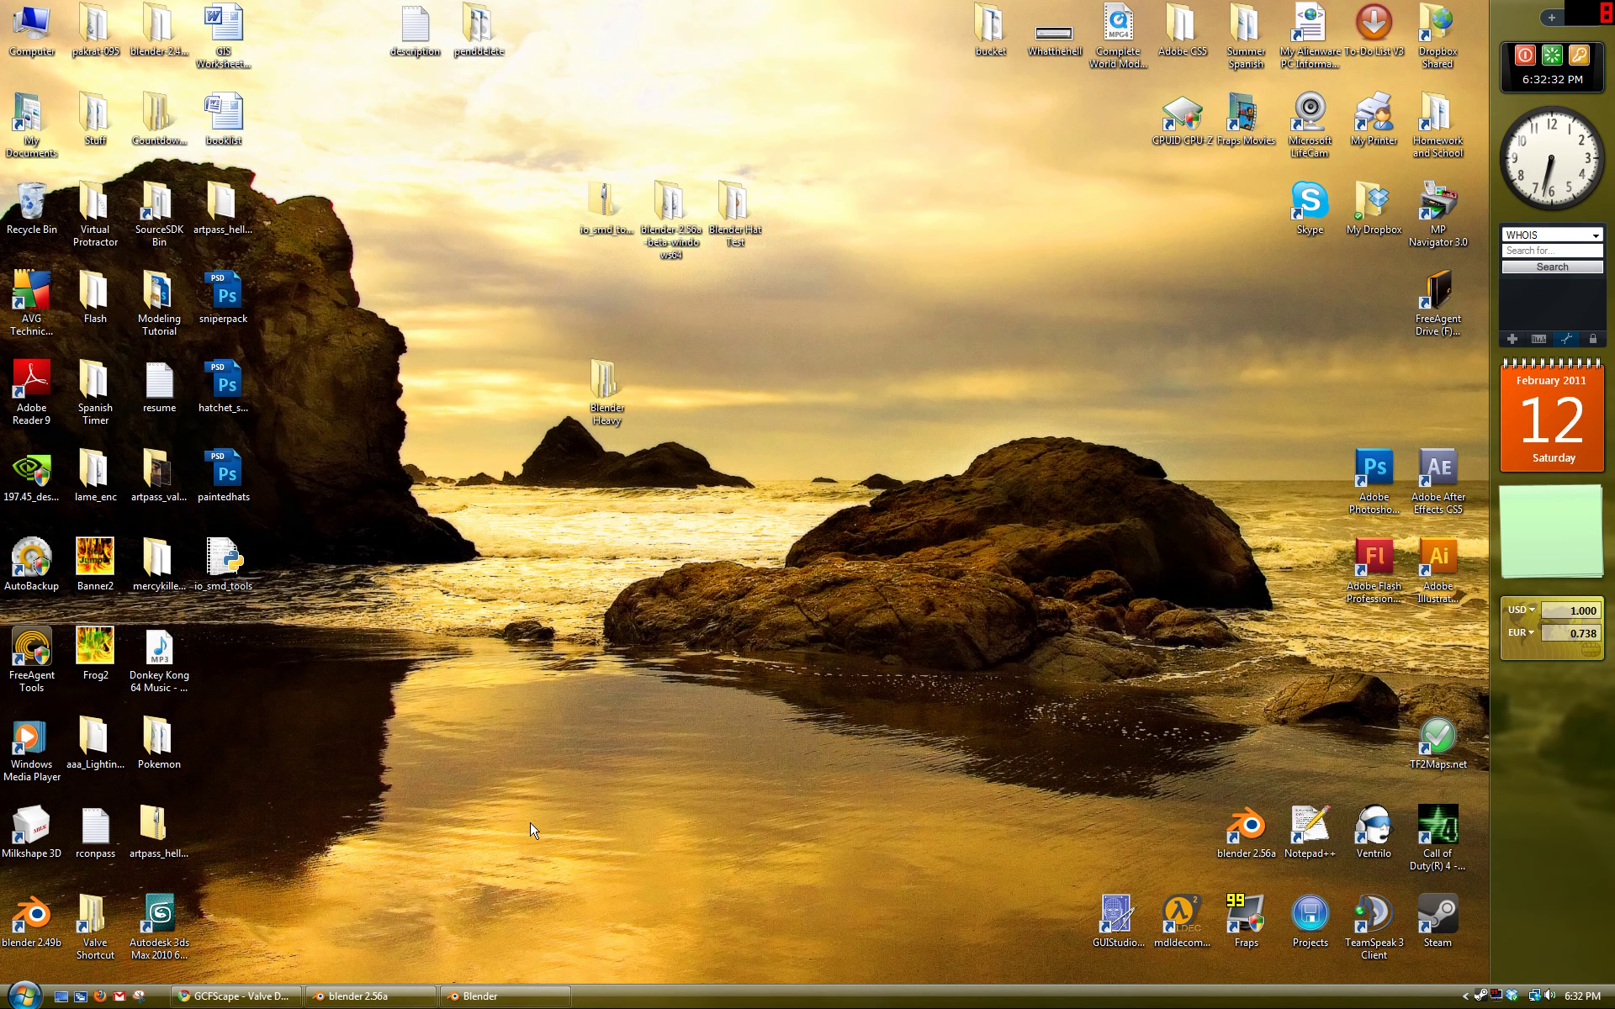
# Step: Open Blender's User Preferences and look over the Interface settings
pyautogui.hotkey('alt', 'Tab')
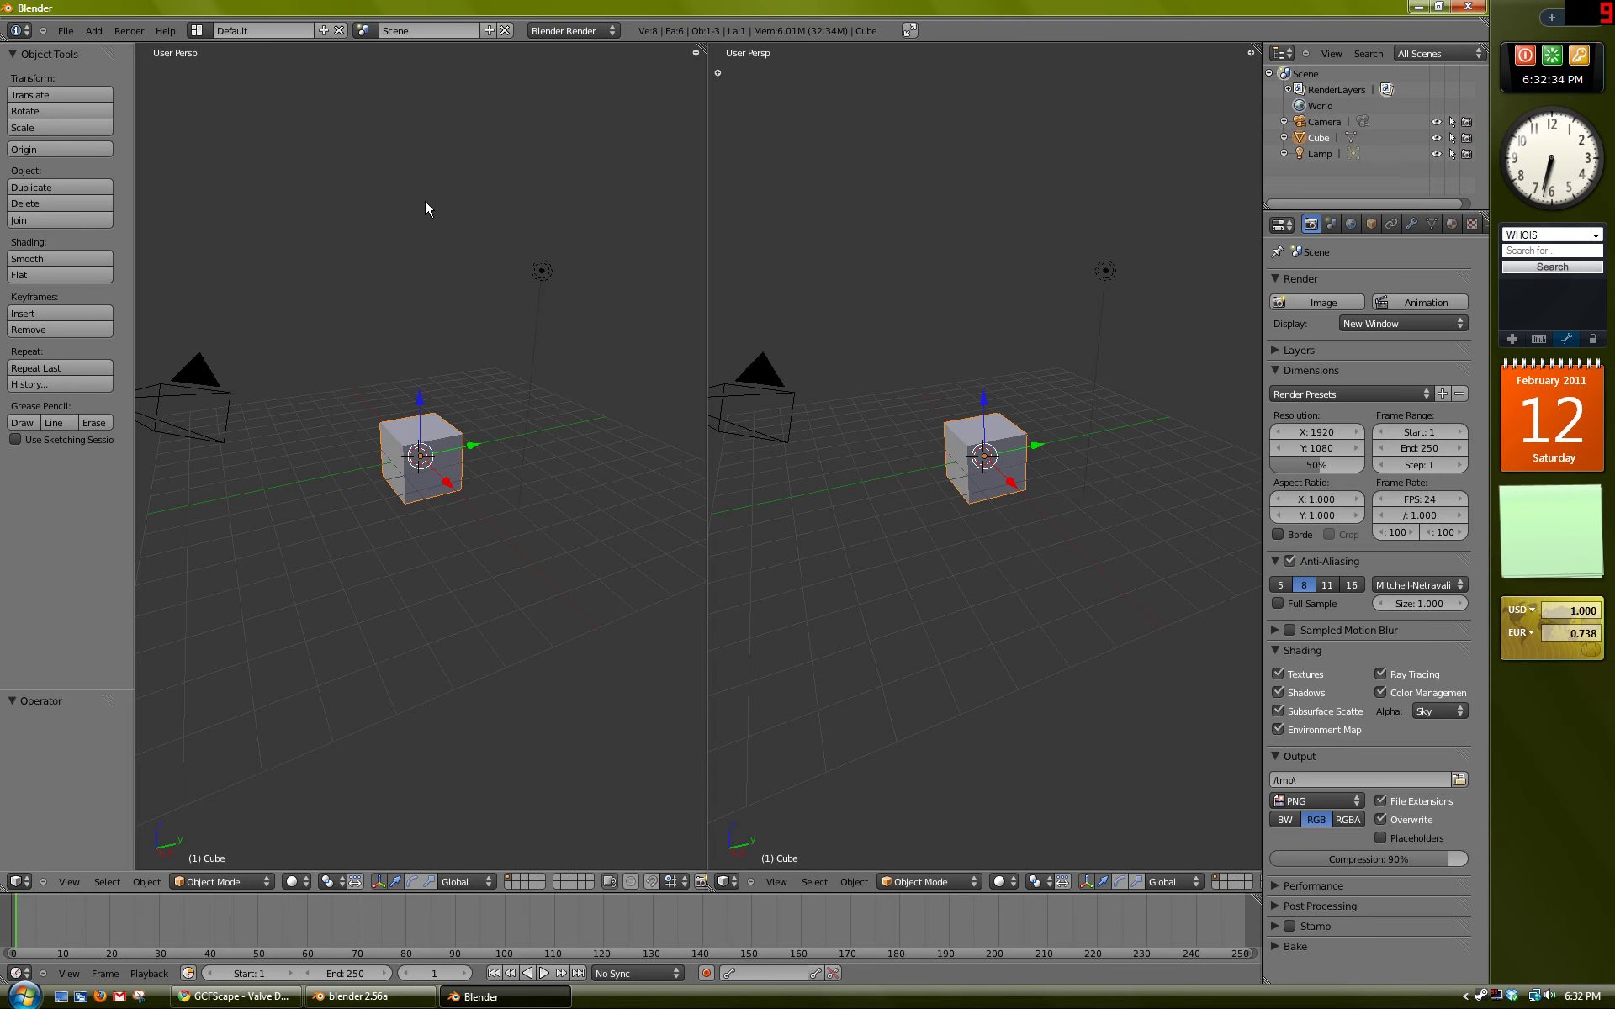
pyautogui.click(66, 31)
pyautogui.click(122, 192)
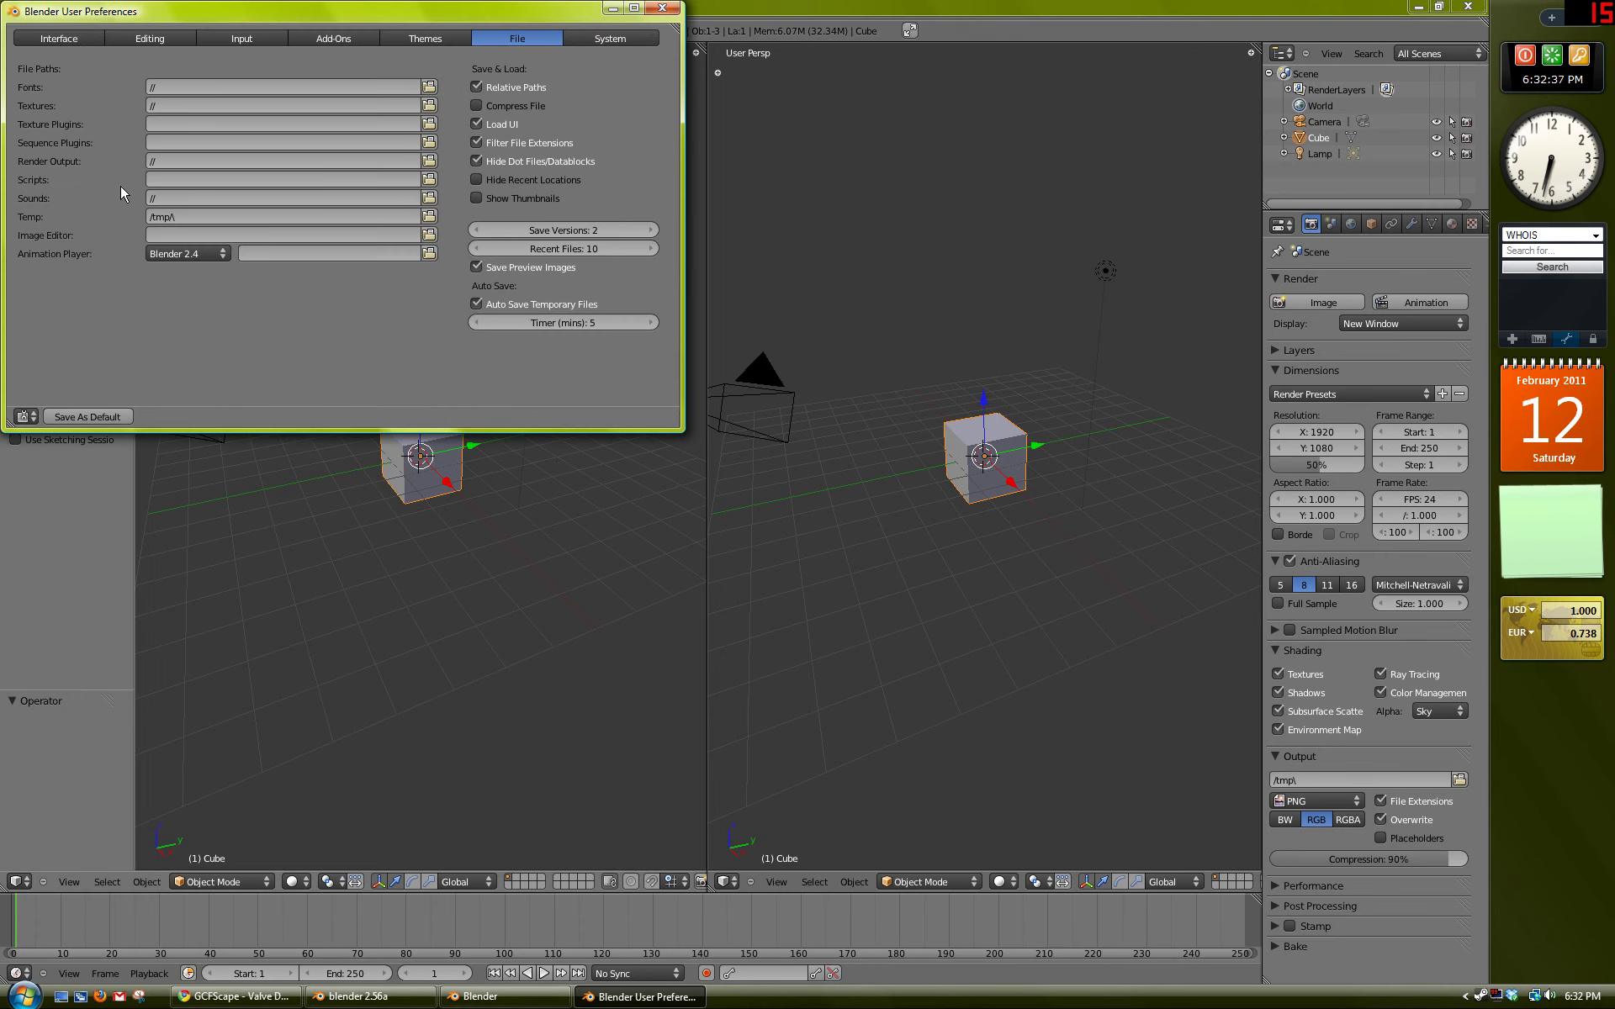
pyautogui.moveTo(345, 13); pyautogui.dragTo(699, 306)
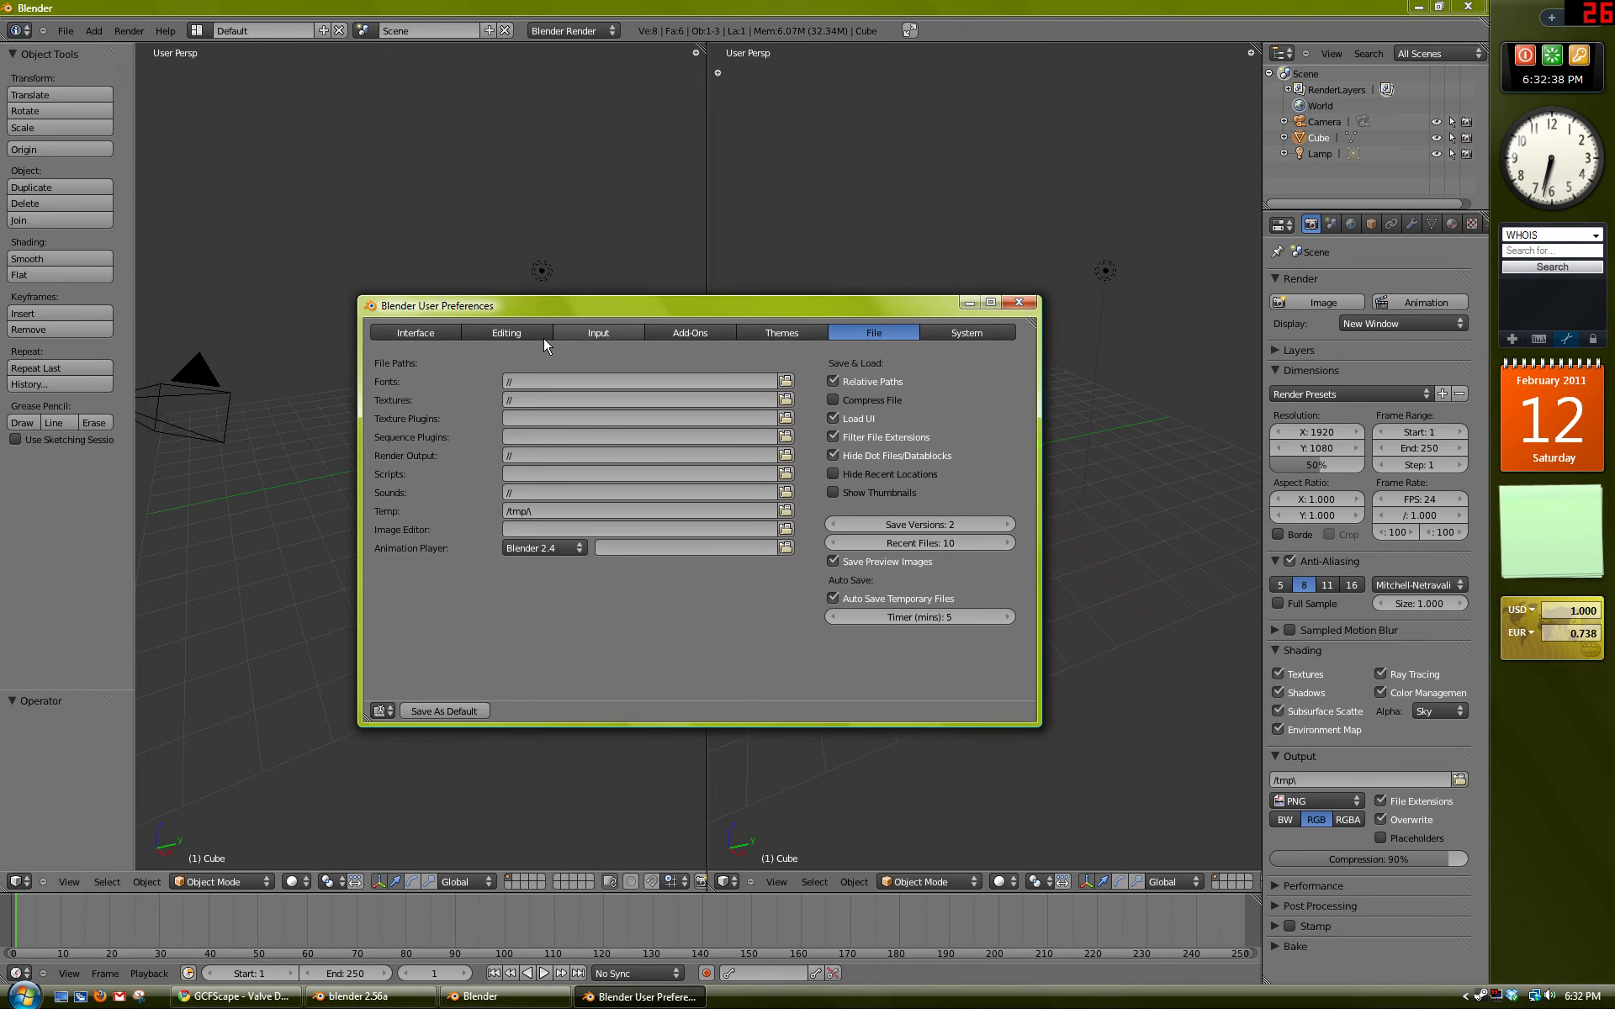
pyautogui.click(426, 330)
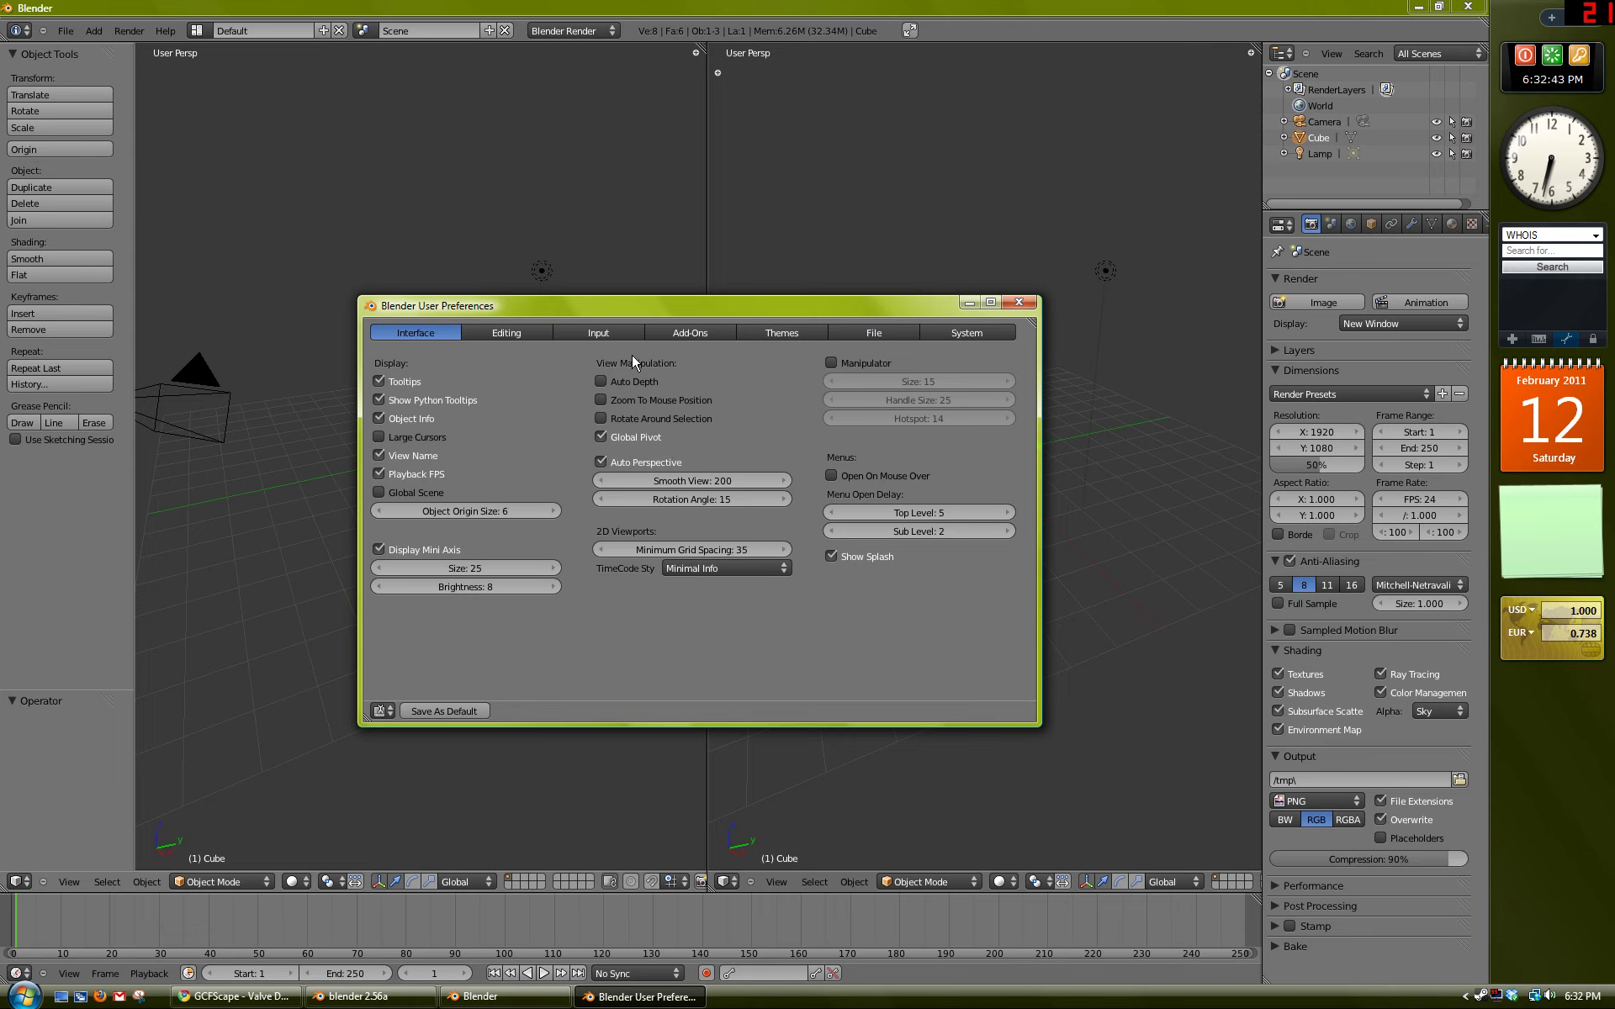
pyautogui.moveTo(658, 311); pyautogui.dragTo(757, 310)
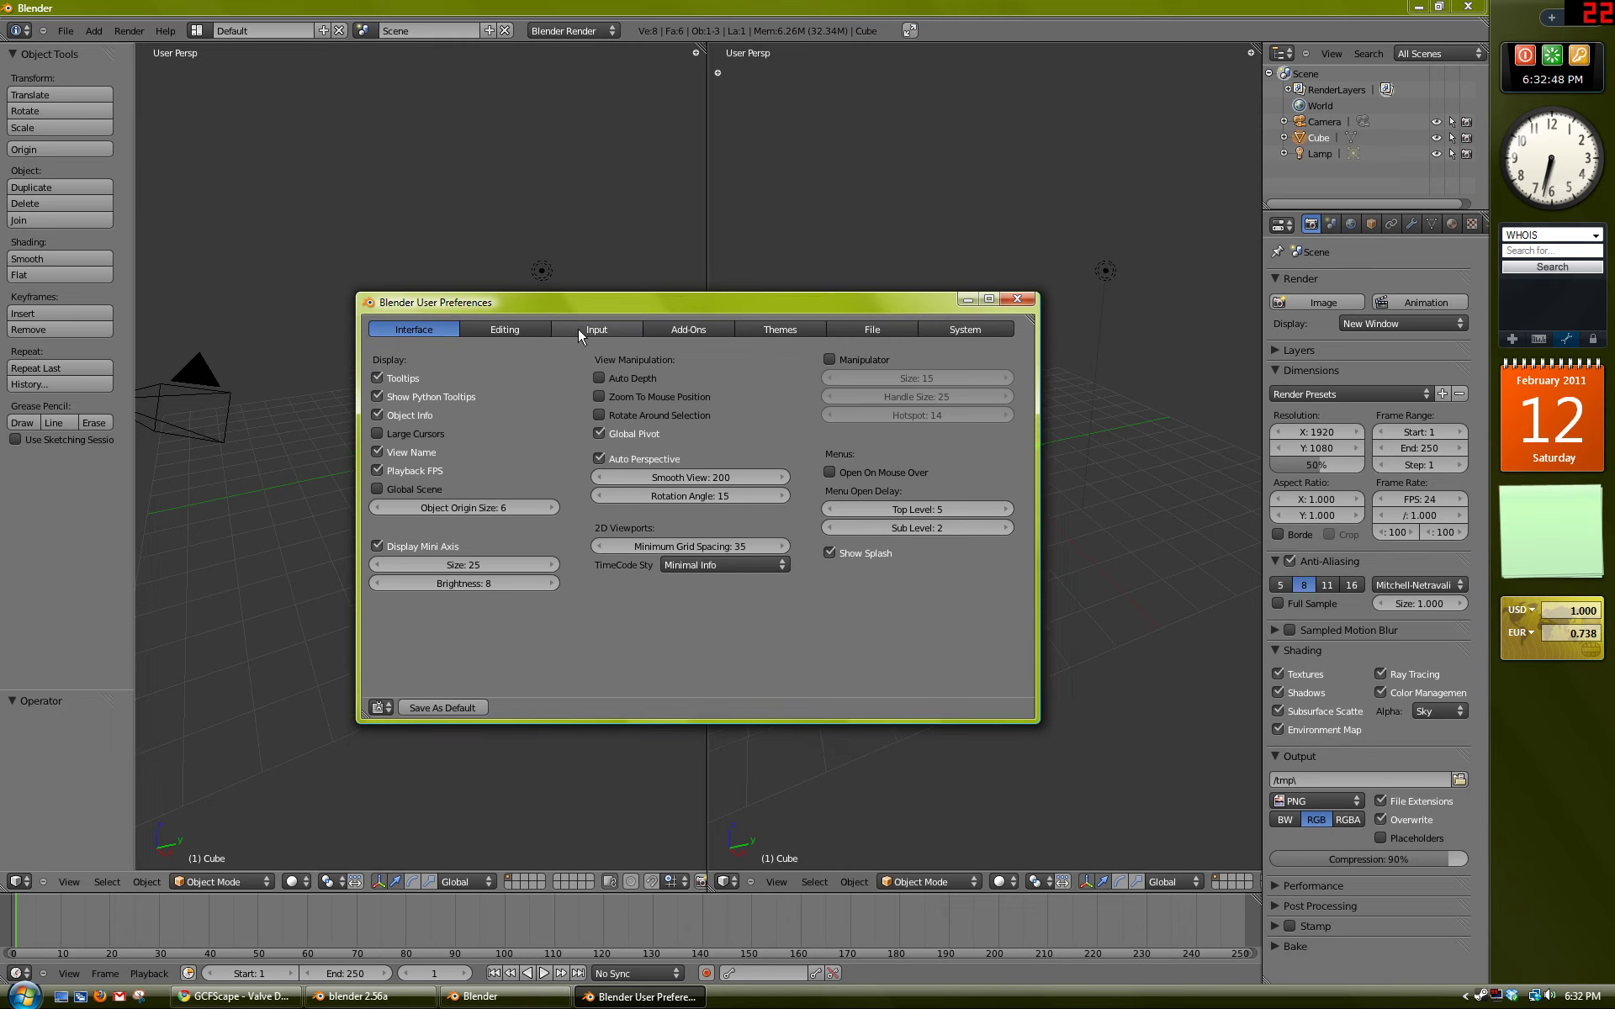
# Step: Enable the SMD Tools add-on and save the preferences as default
pyautogui.click(707, 332)
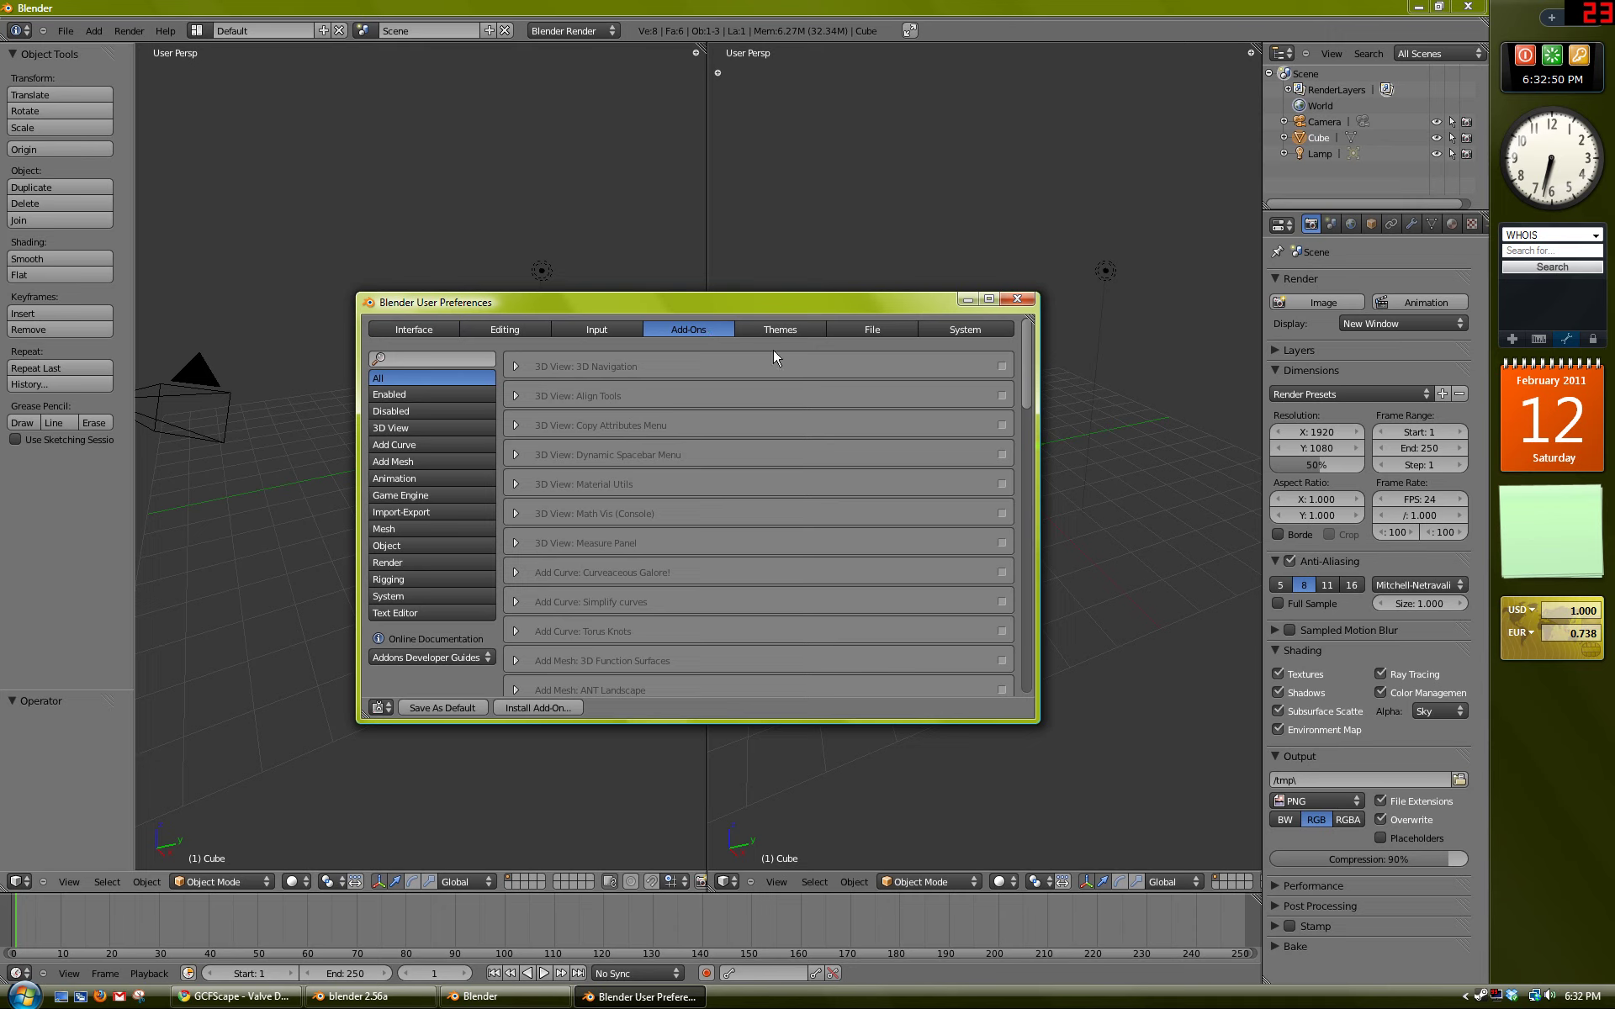
pyautogui.moveTo(1027, 345); pyautogui.dragTo(1026, 542)
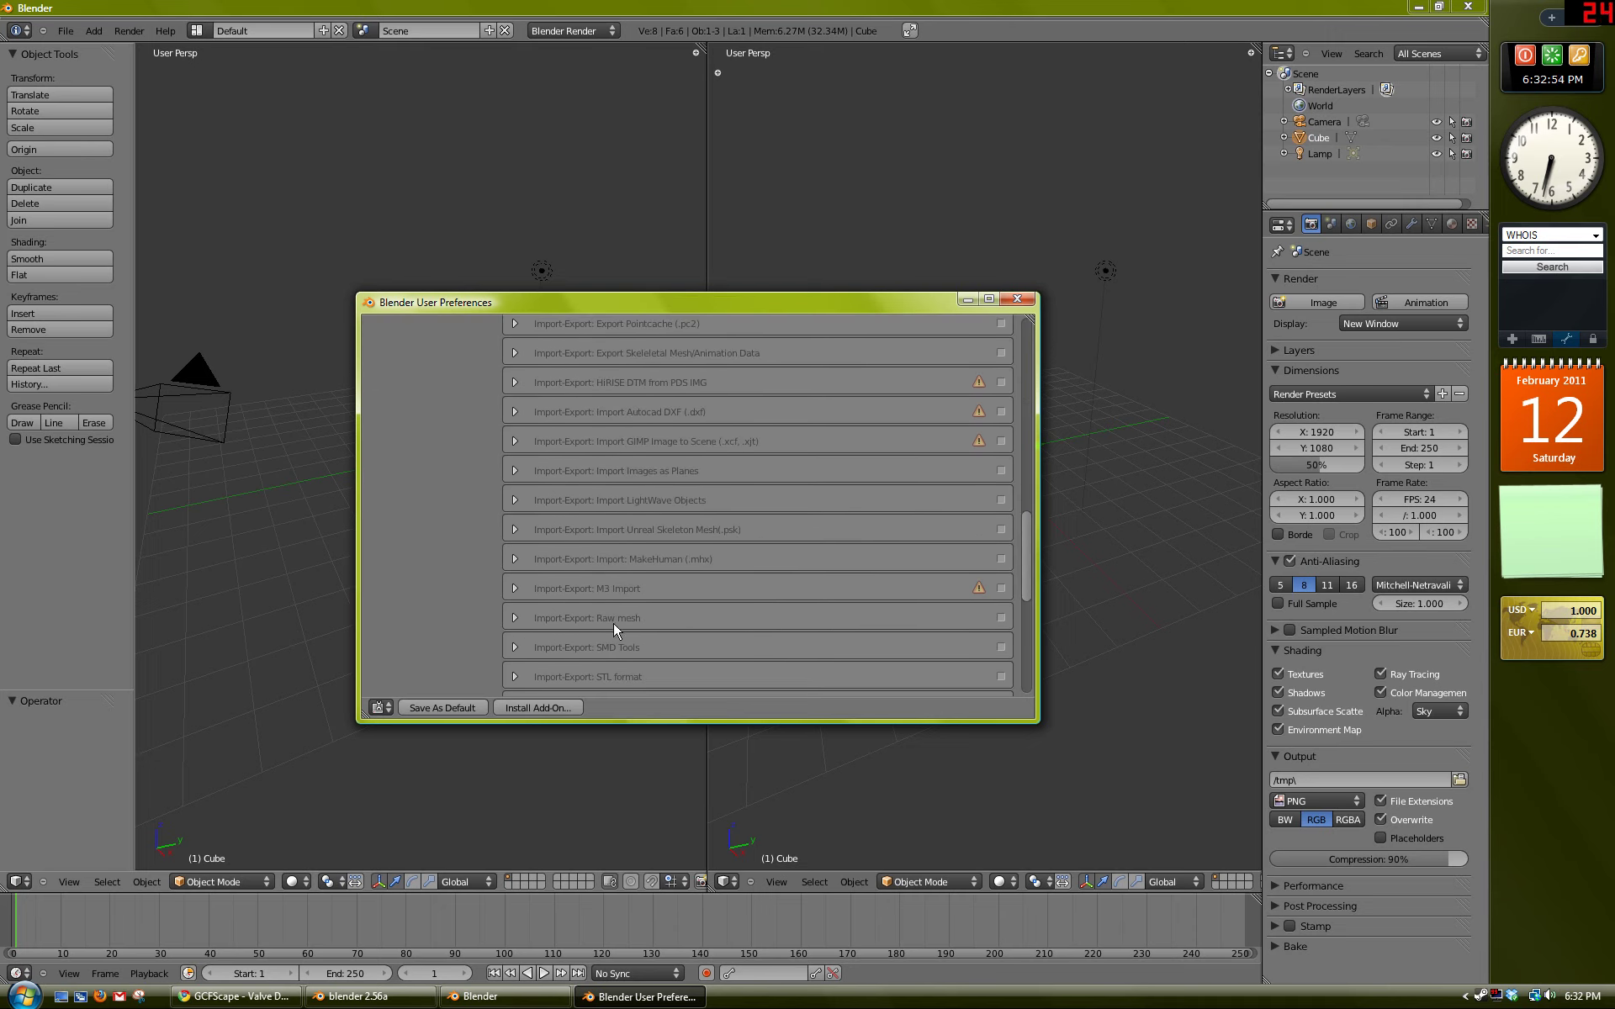
pyautogui.click(1000, 647)
pyautogui.click(449, 707)
pyautogui.moveTo(1027, 562); pyautogui.dragTo(1026, 333)
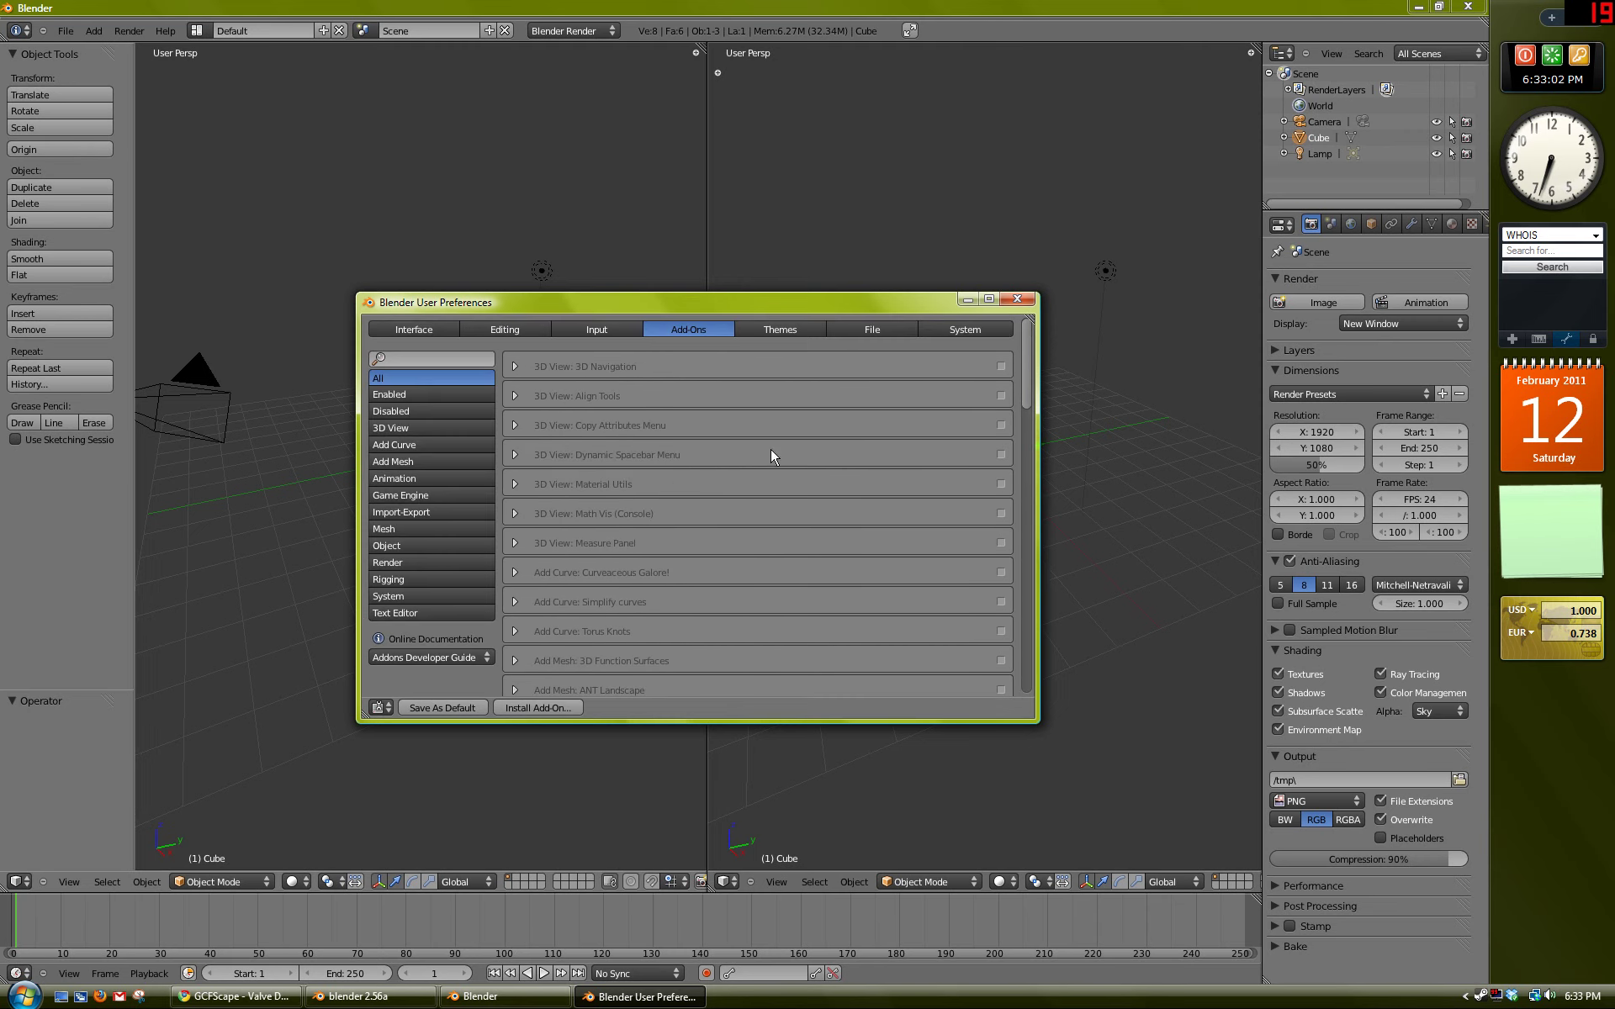
# Step: Review the System and Input preferences, then close the User Preferences window
pyautogui.click(949, 330)
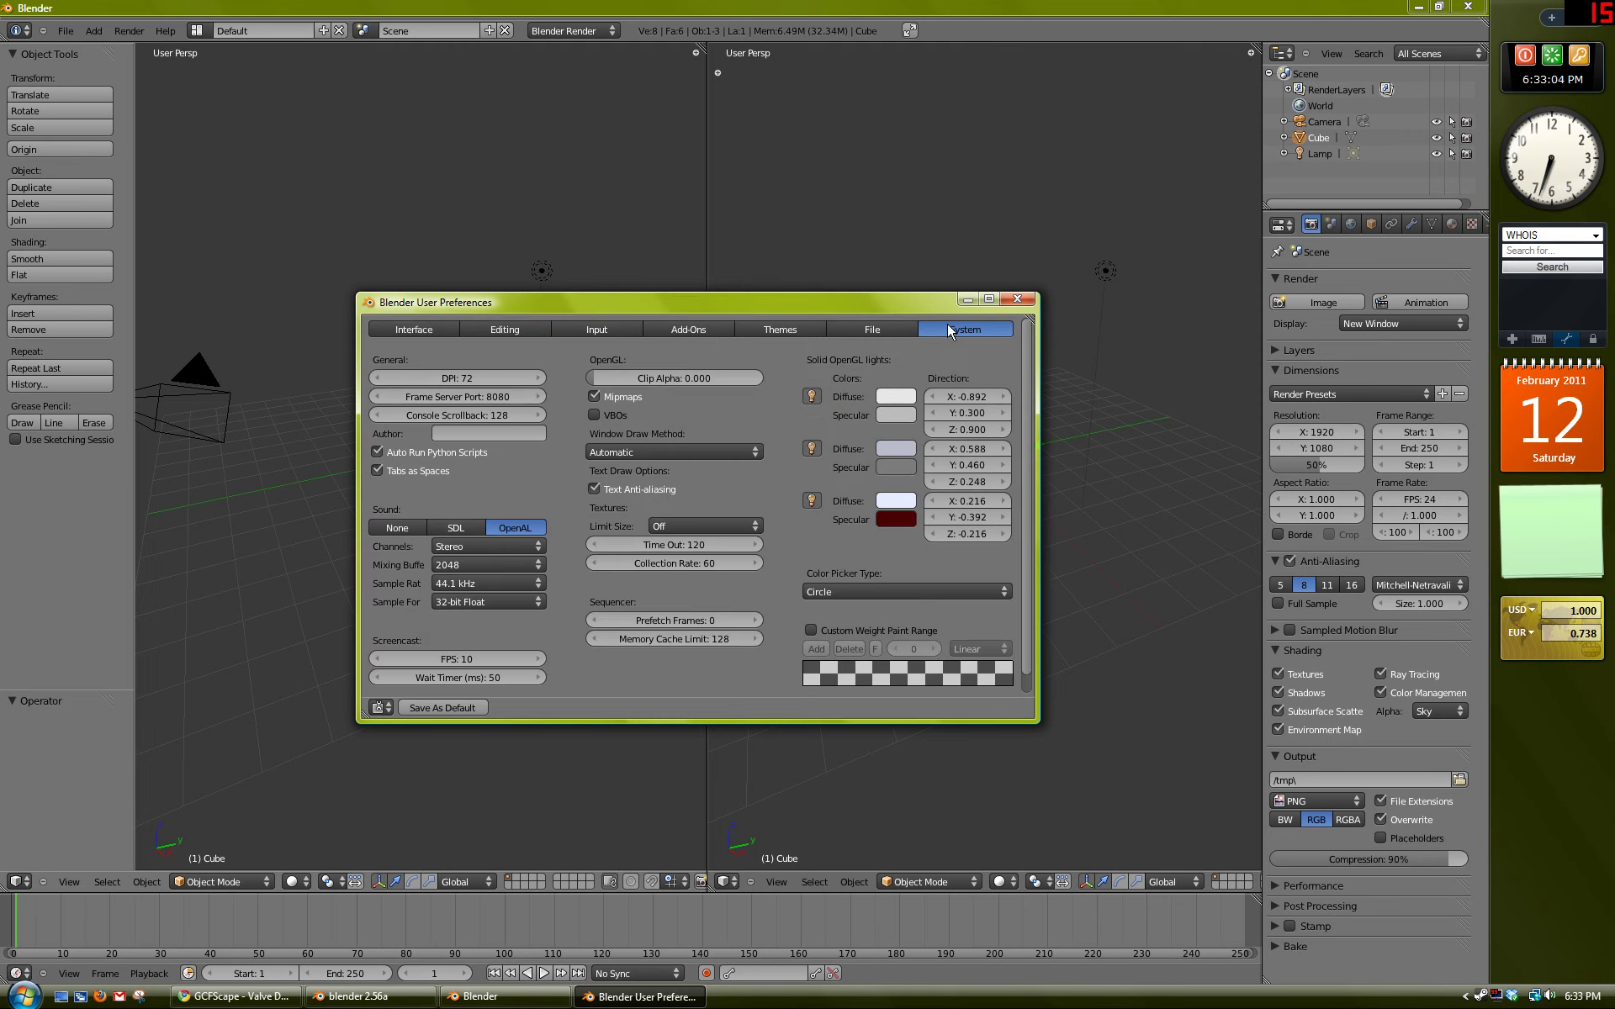
pyautogui.click(589, 328)
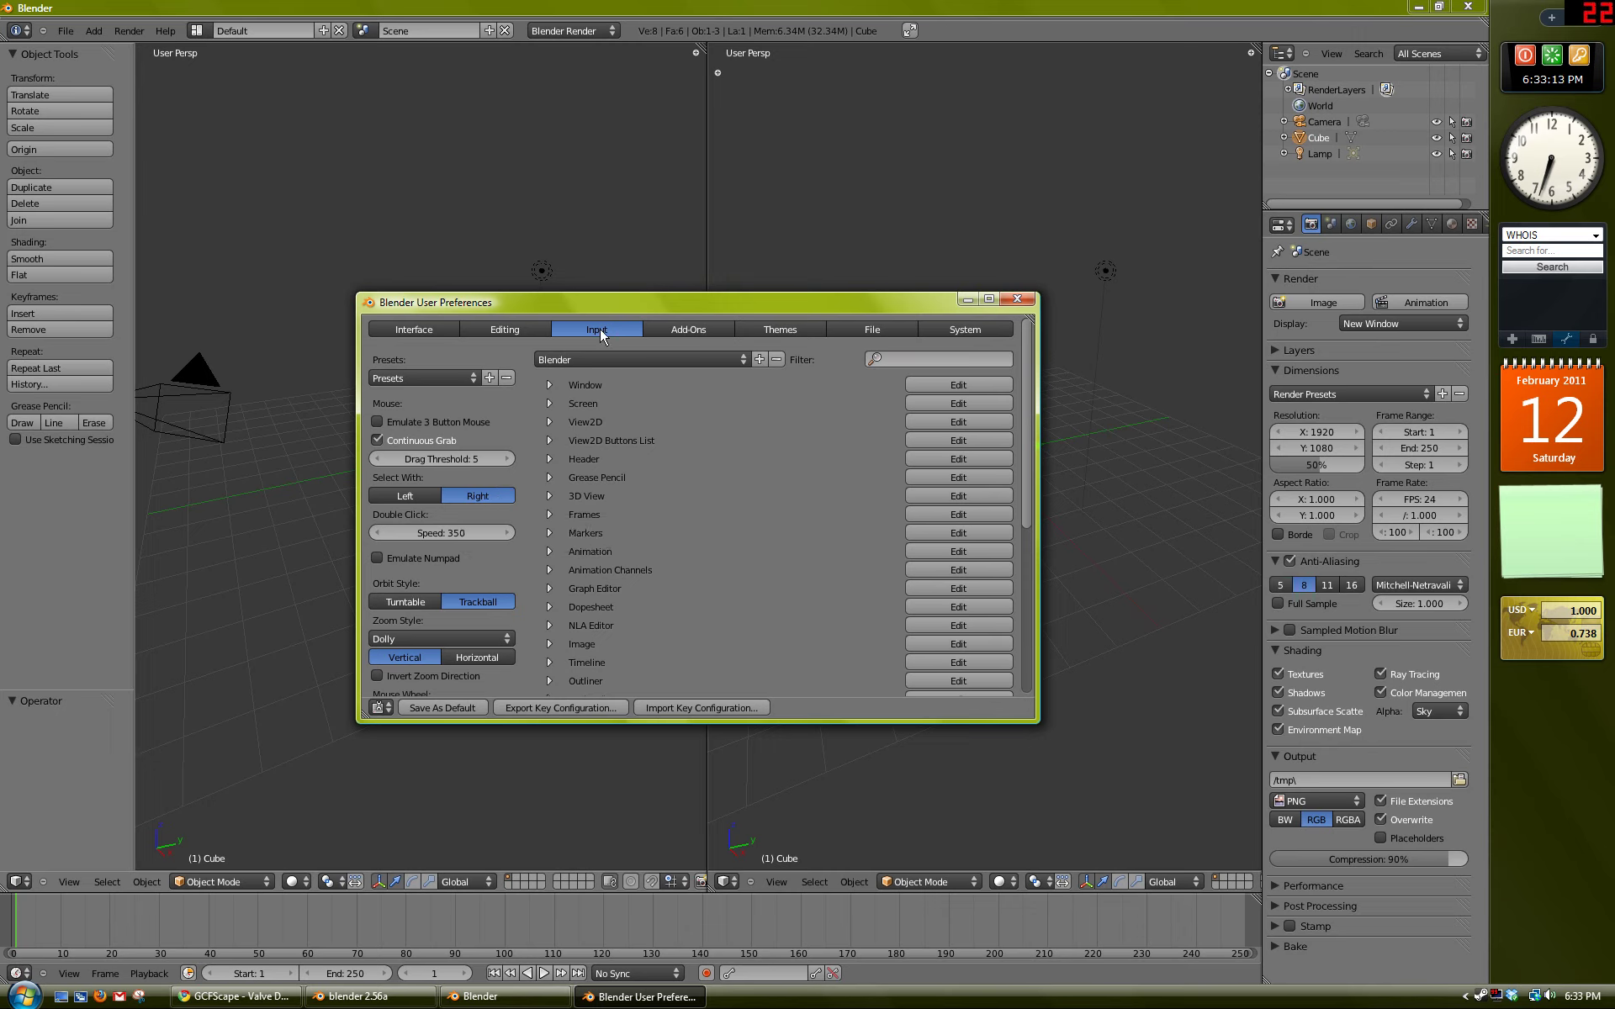
pyautogui.scroll(-3, 551, 600)
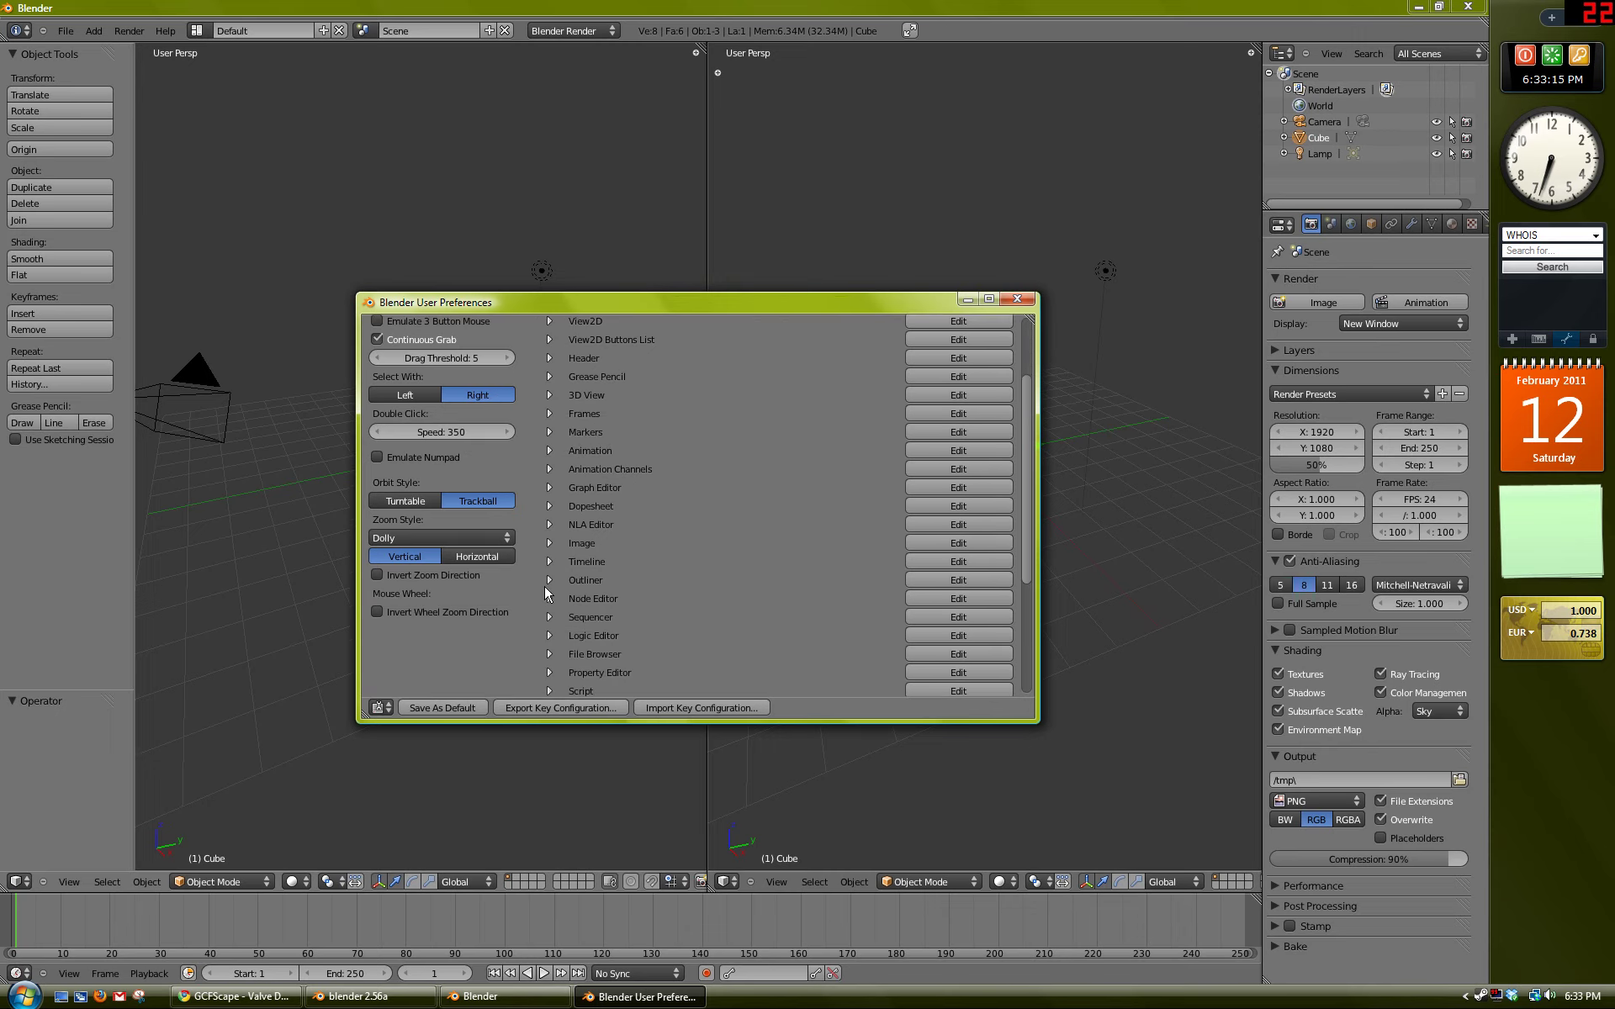
pyautogui.scroll(3, 551, 600)
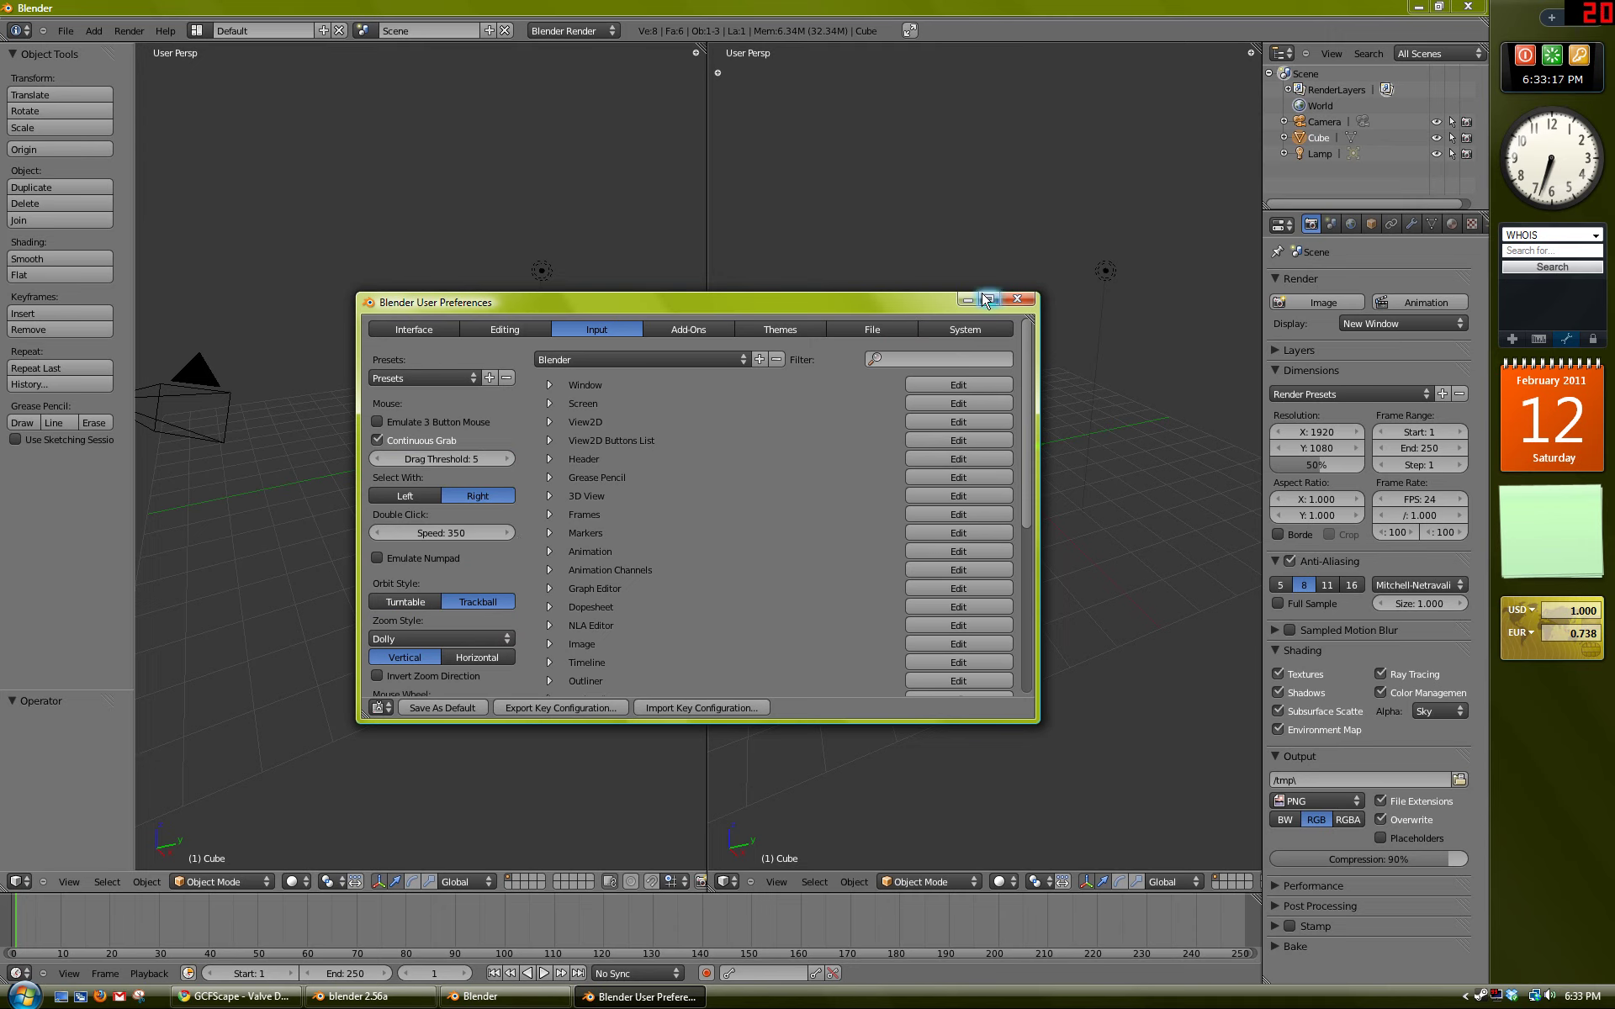
pyautogui.click(1029, 301)
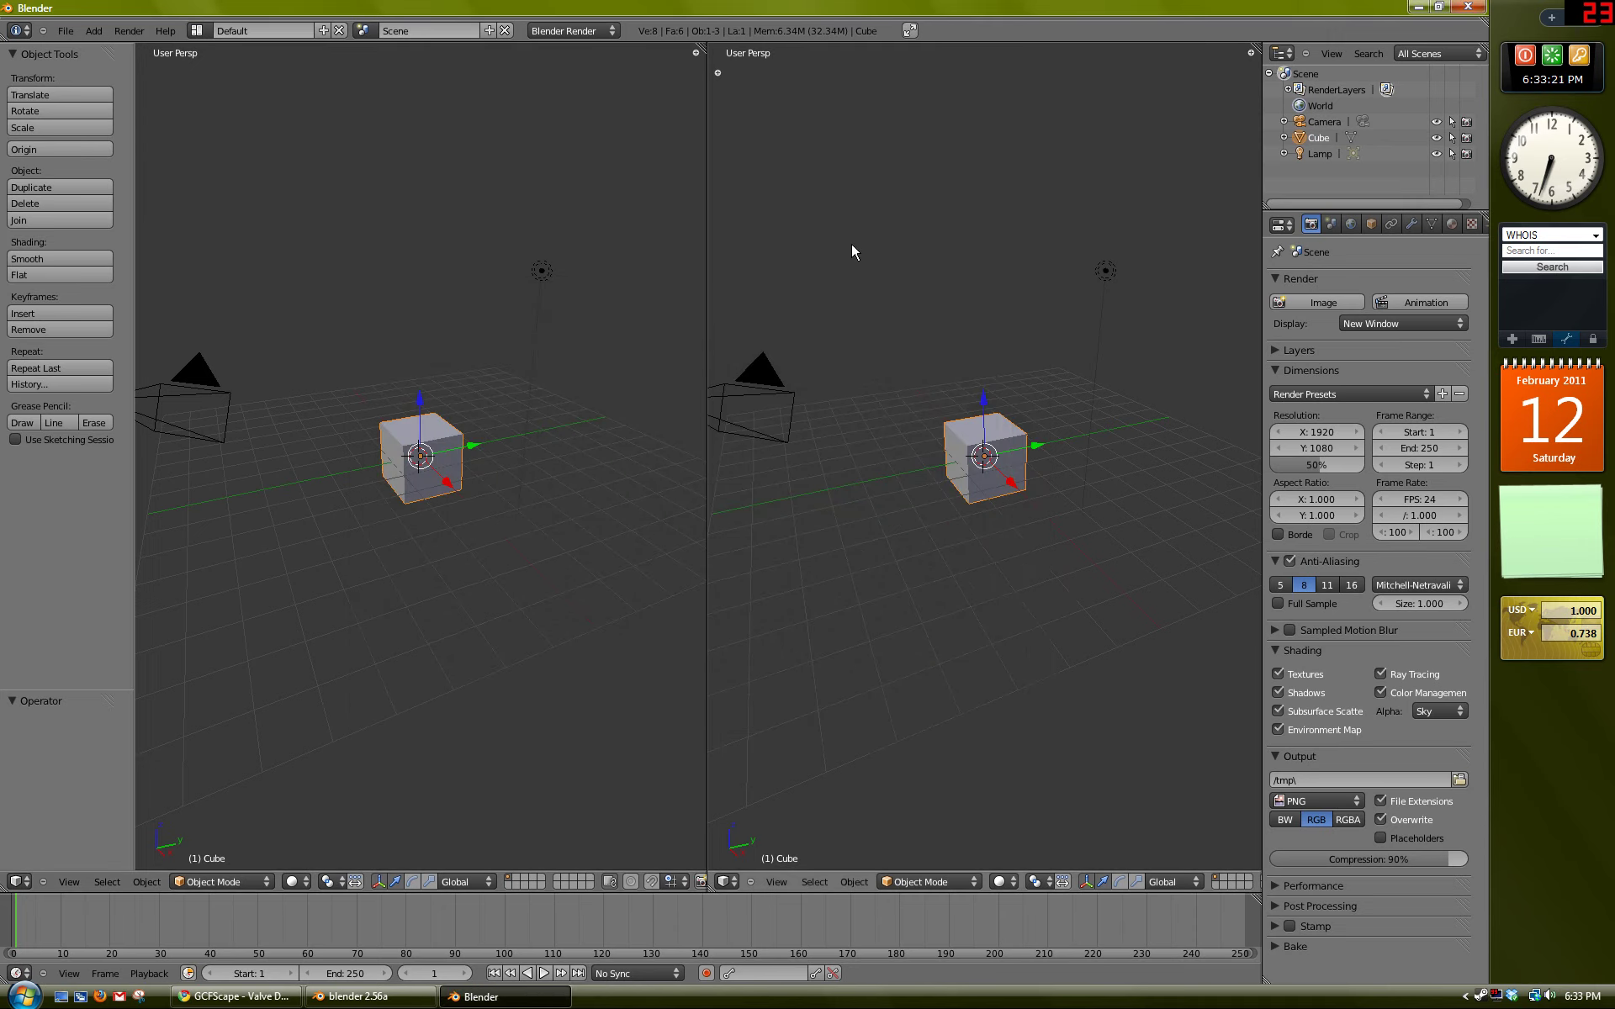
# Step: Check the File > Export formats, then orbit and zoom the left viewport around the cube
pyautogui.click(65, 30)
pyautogui.moveTo(131, 308)
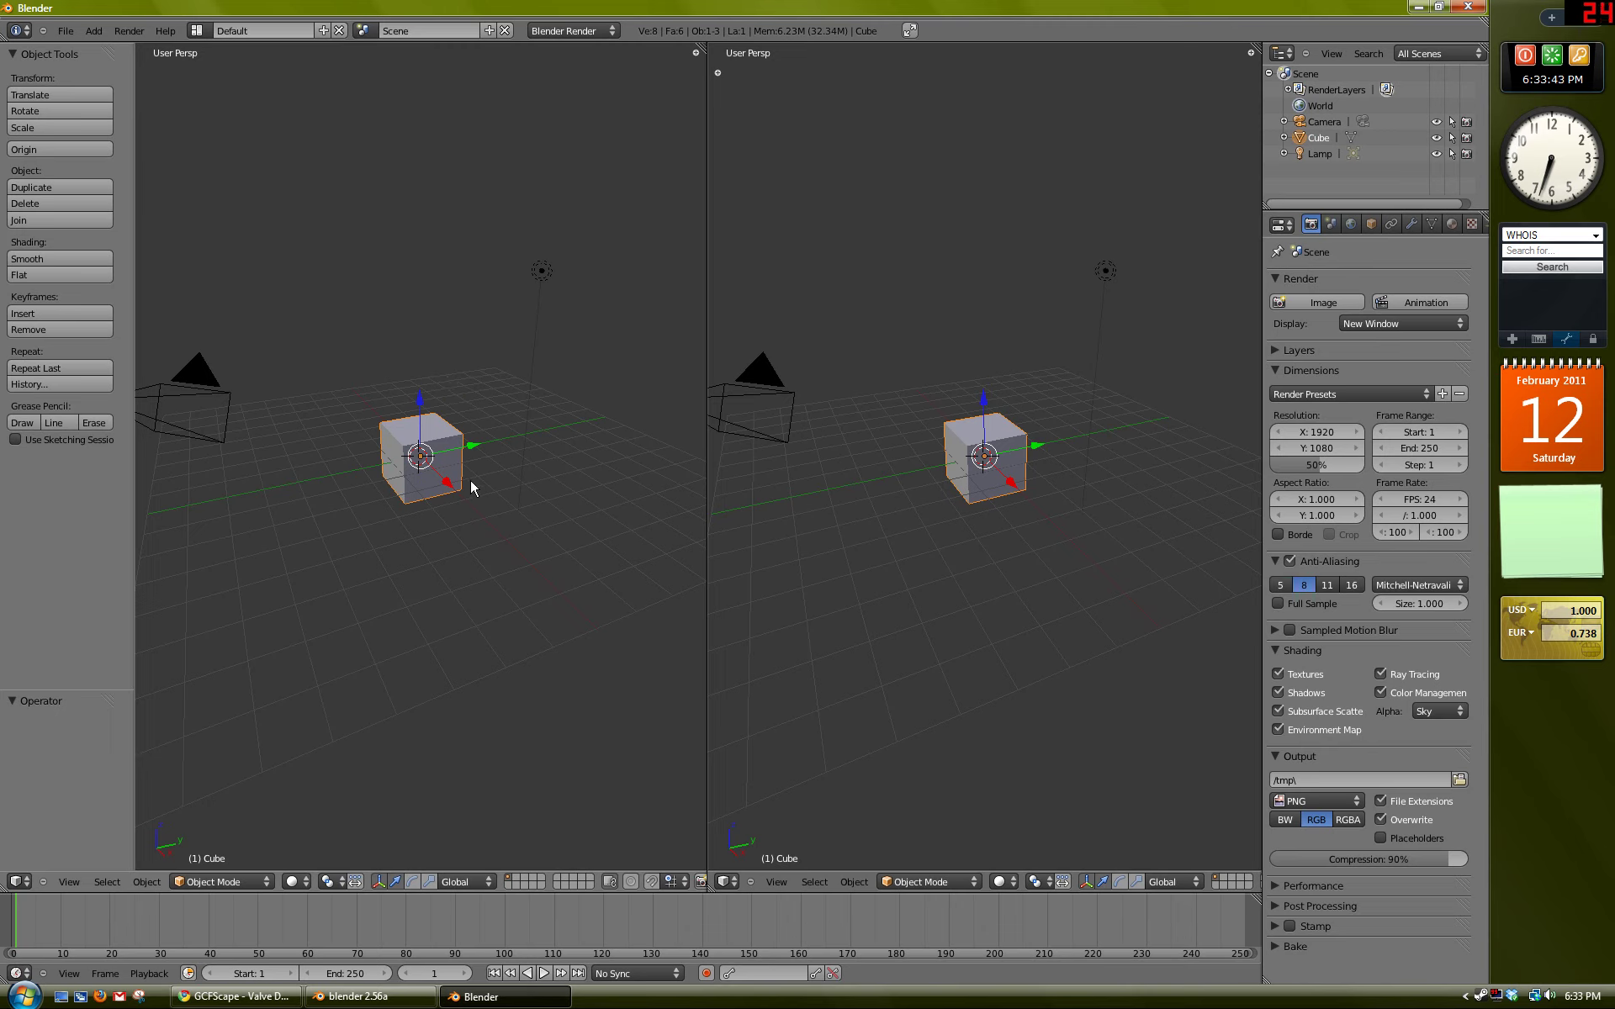
pyautogui.moveTo(444, 505); pyautogui.dragTo(513, 511, button='middle')
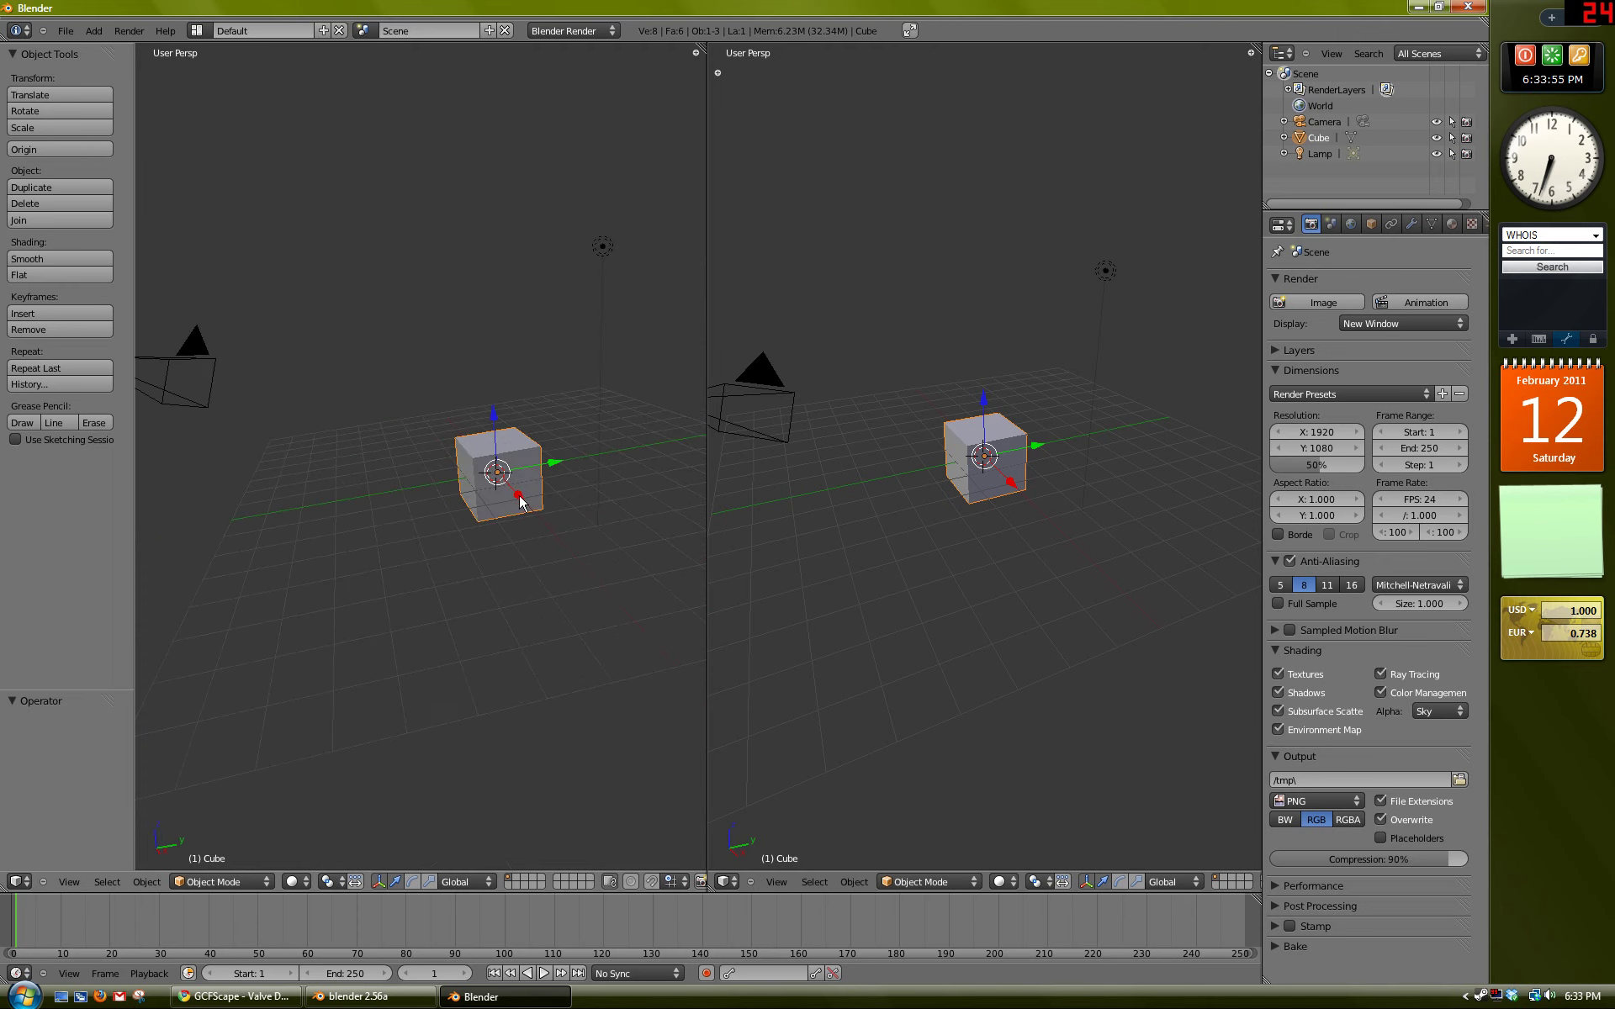
pyautogui.scroll(4, 533, 468)
pyautogui.scroll(-4, 544, 526)
pyautogui.scroll(4, 541, 530)
pyautogui.moveTo(541, 530); pyautogui.dragTo(504, 532, button='middle')
pyautogui.scroll(-6, 464, 528)
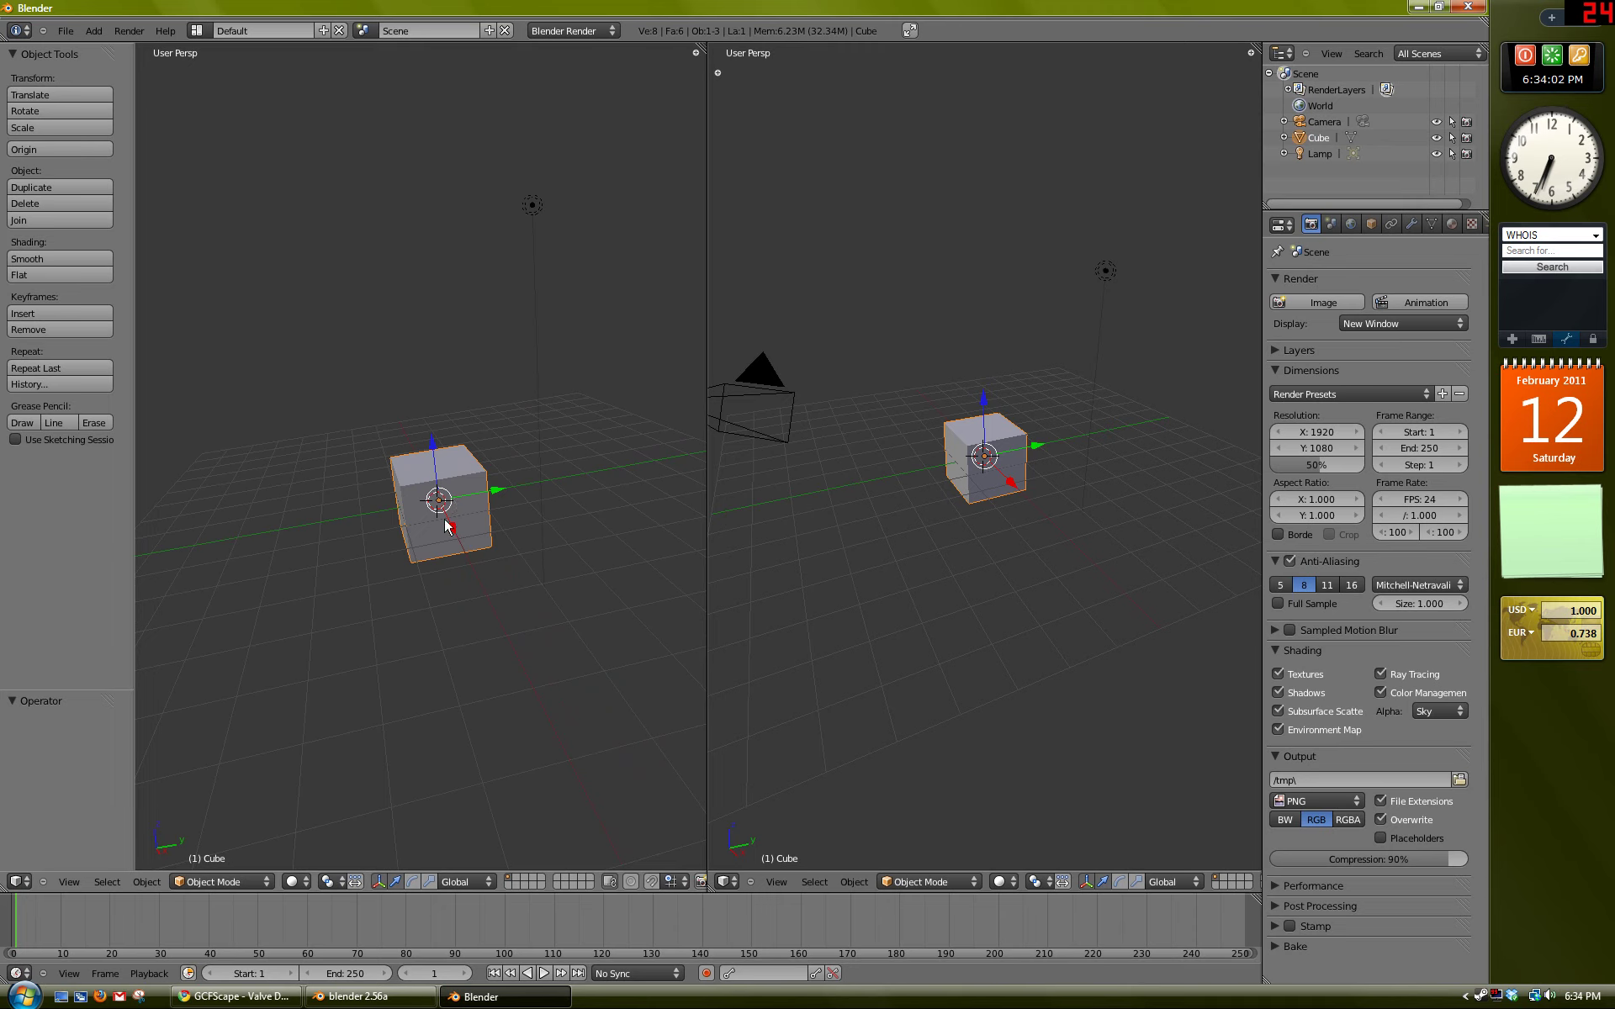
pyautogui.press('g')
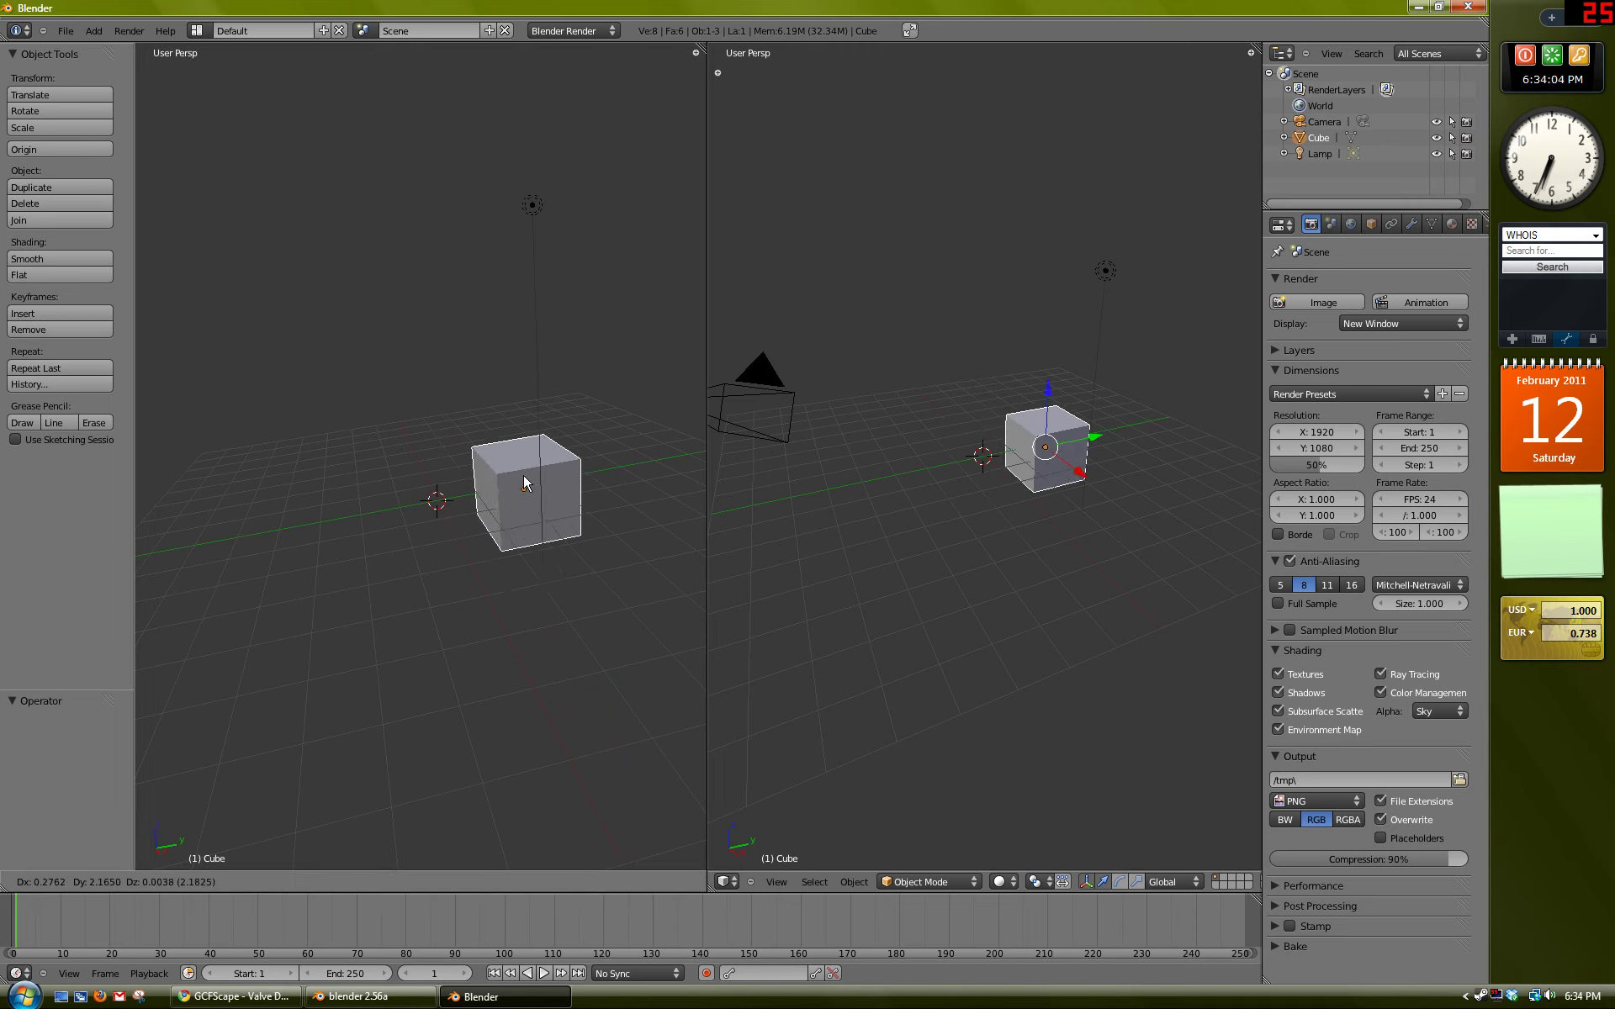
pyautogui.click(511, 511)
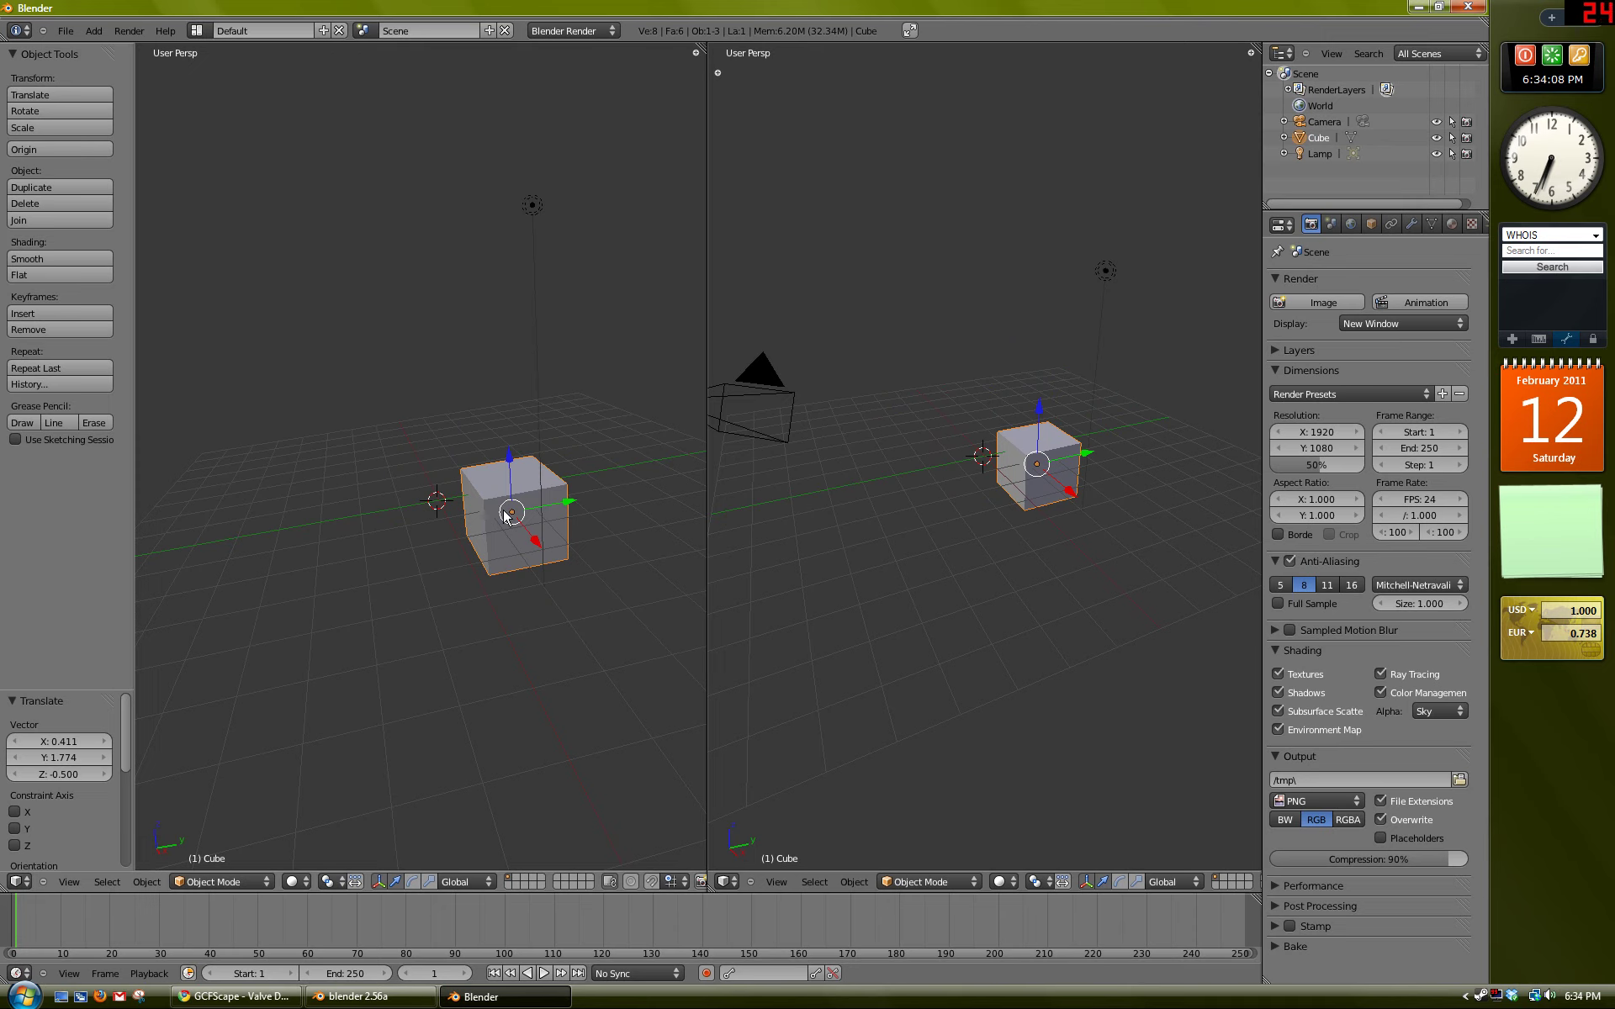
pyautogui.hotkey('shift', 's')
pyautogui.click(441, 562)
pyautogui.moveTo(412, 570); pyautogui.dragTo(467, 481, button='middle')
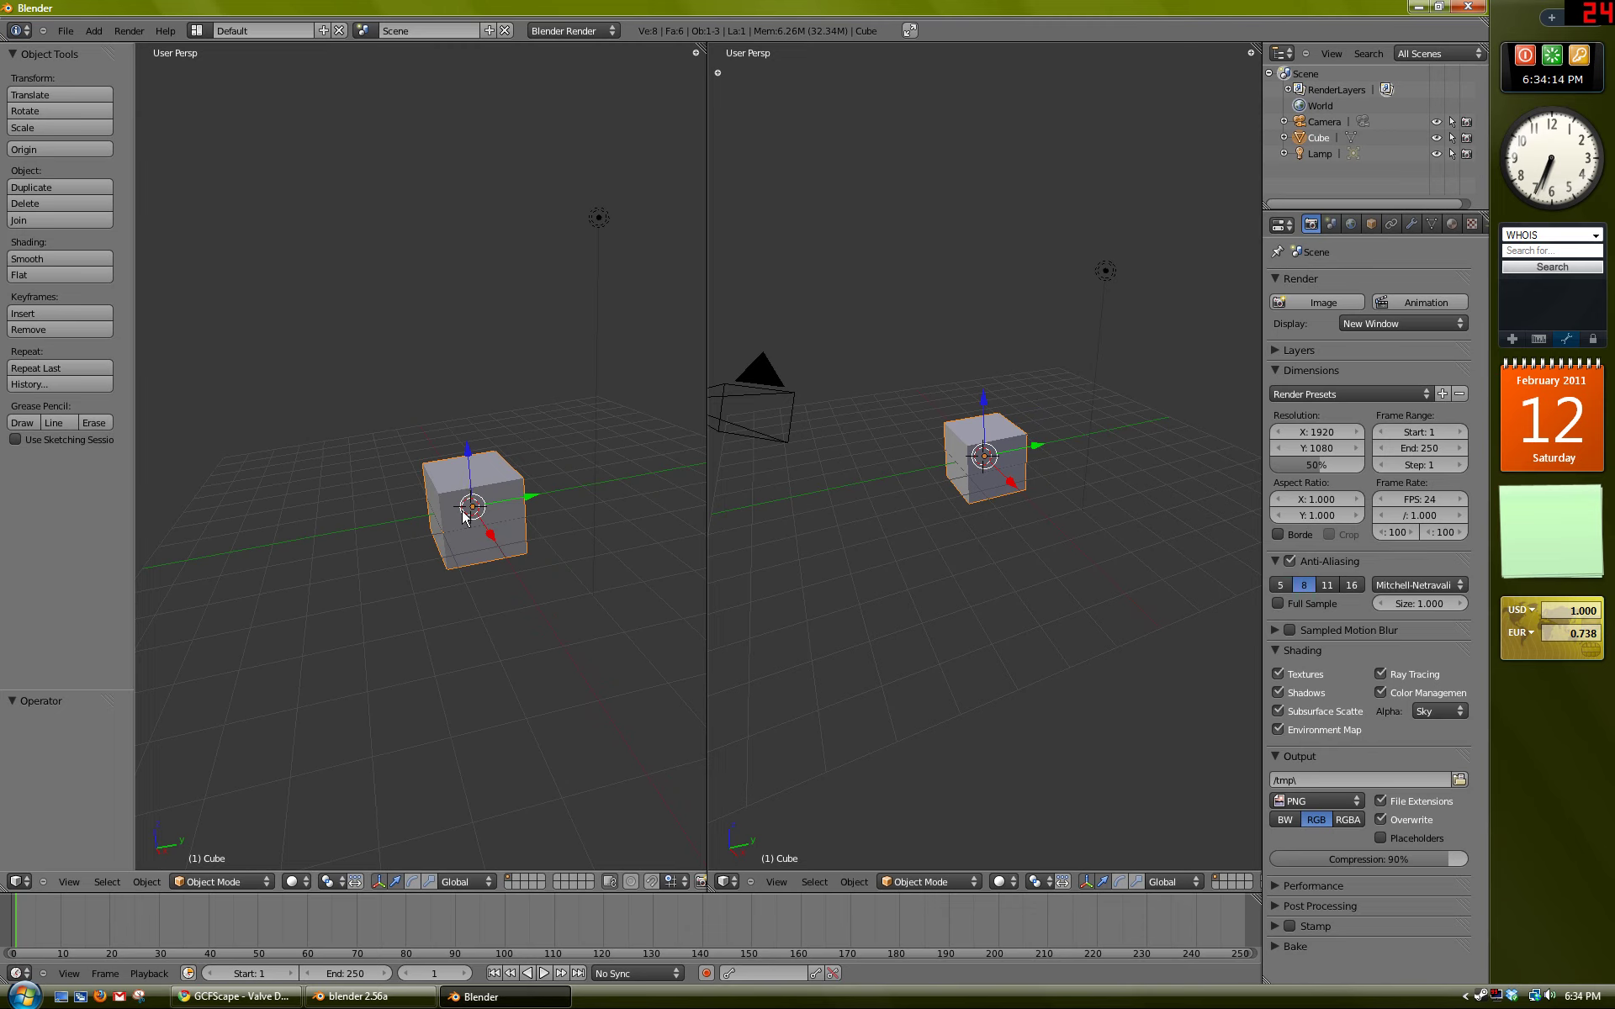
pyautogui.hotkey('ctrl', 'z')
pyautogui.hotkey('ctrl', 'shift', 'z')
pyautogui.press('s')
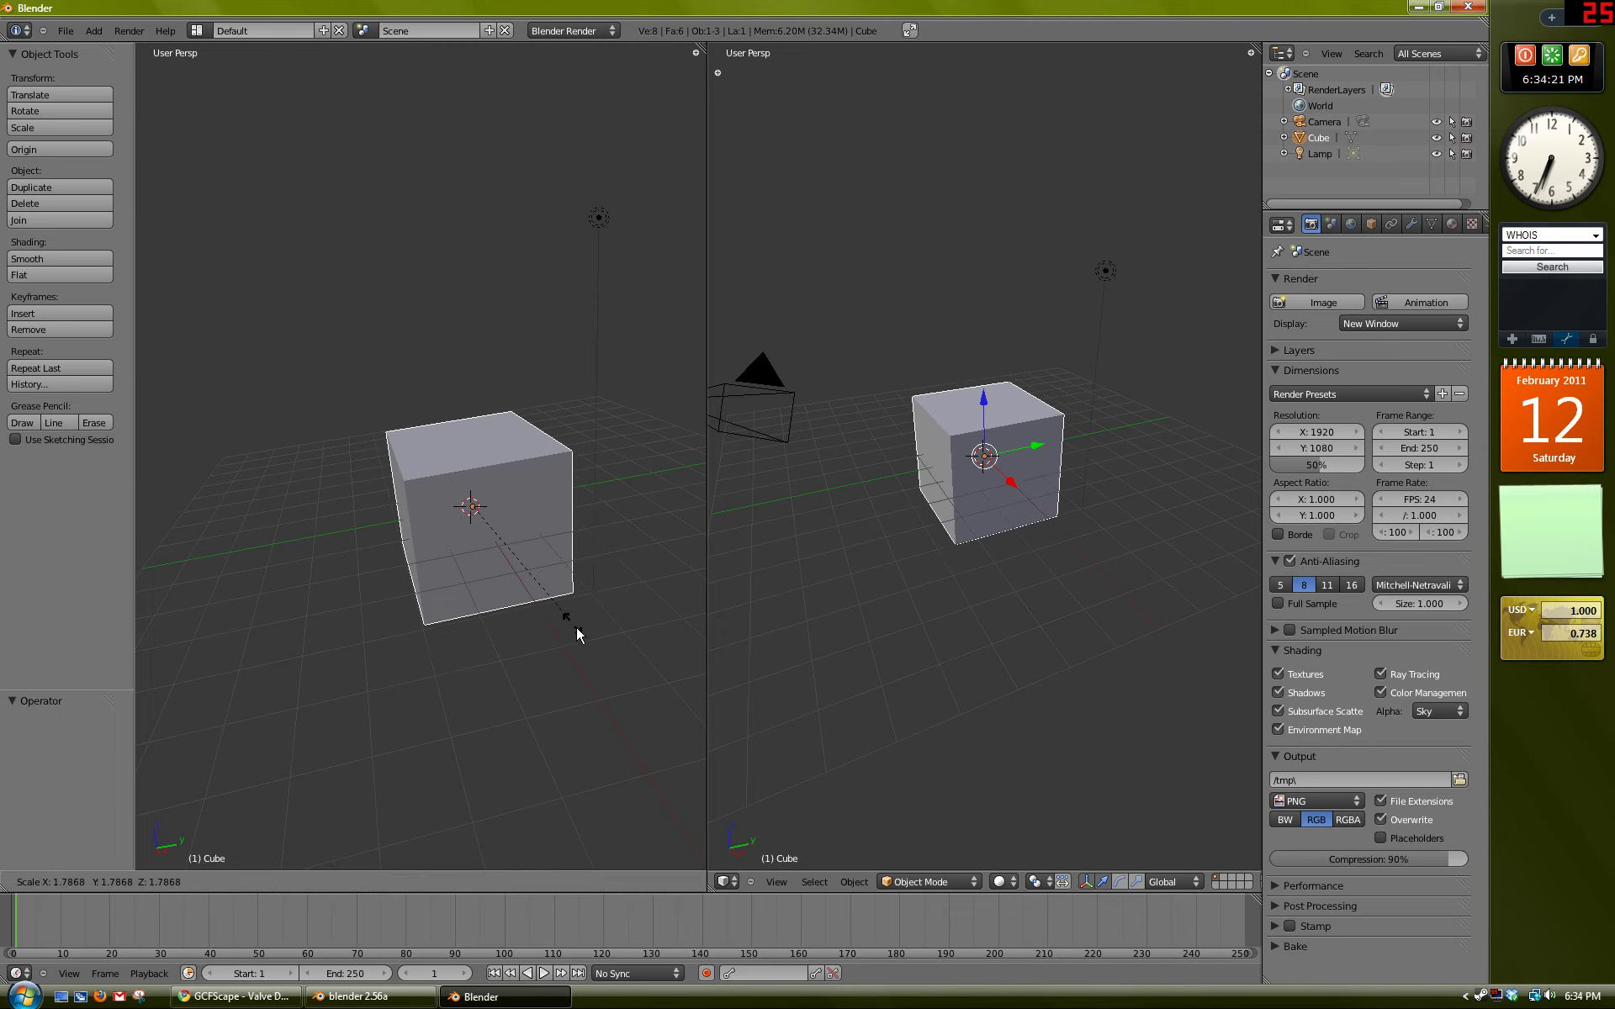
pyautogui.rightClick(549, 618)
pyautogui.press('r')
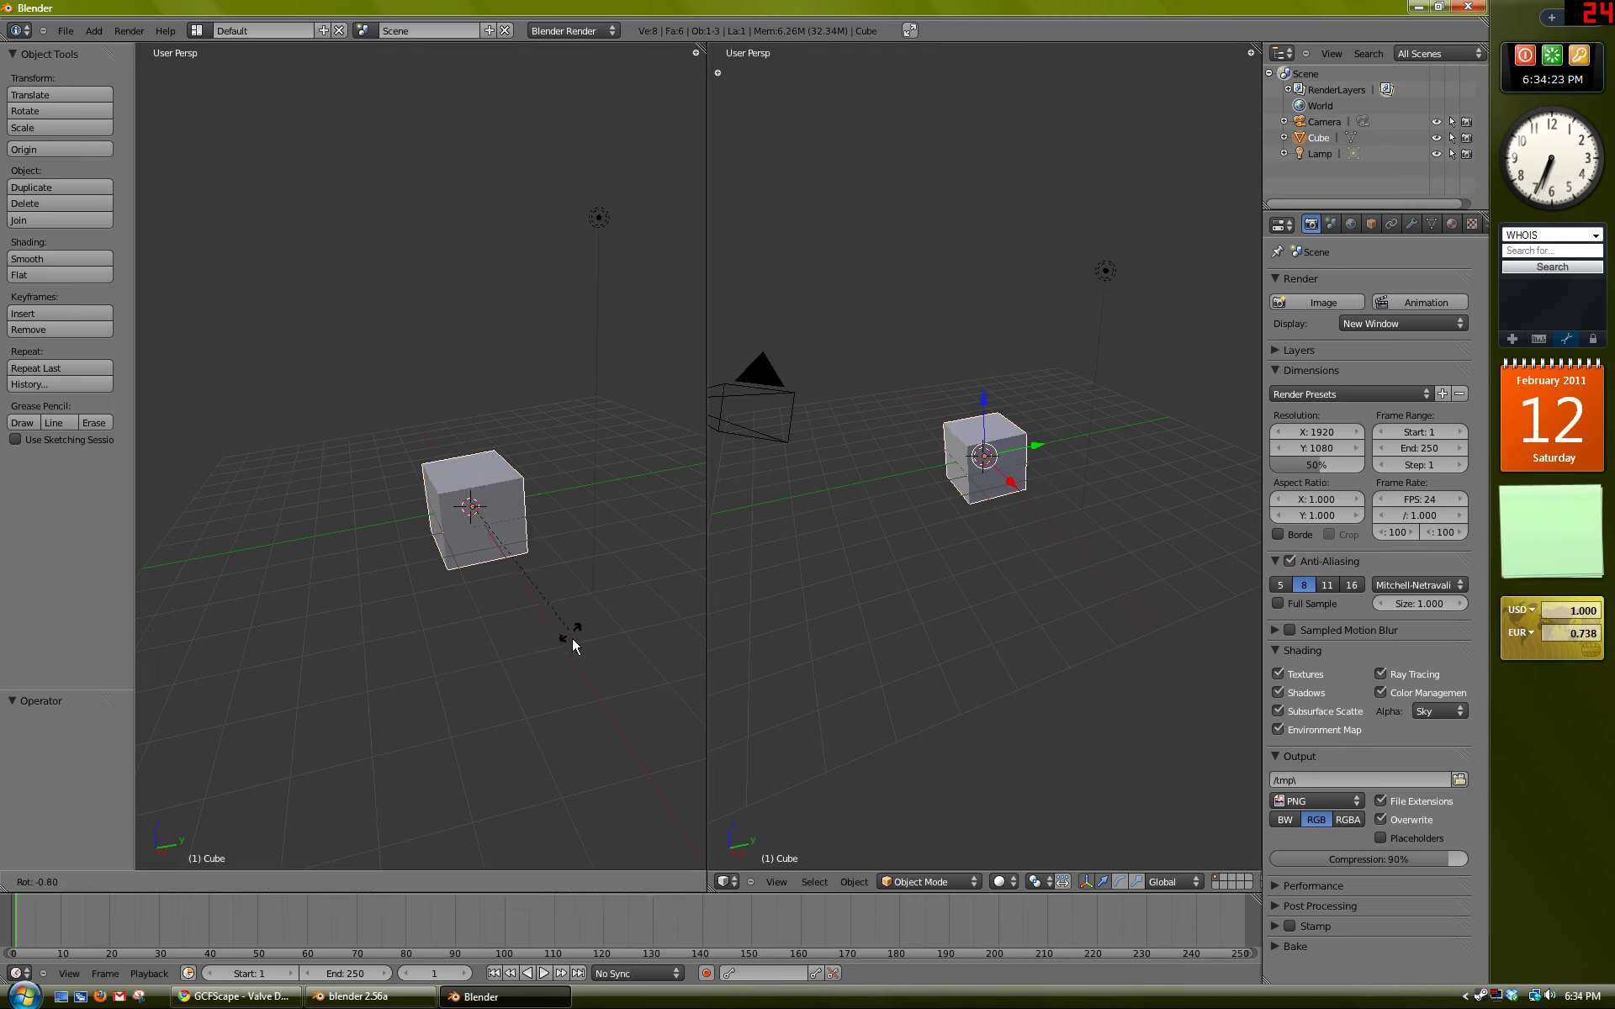
pyautogui.rightClick(546, 576)
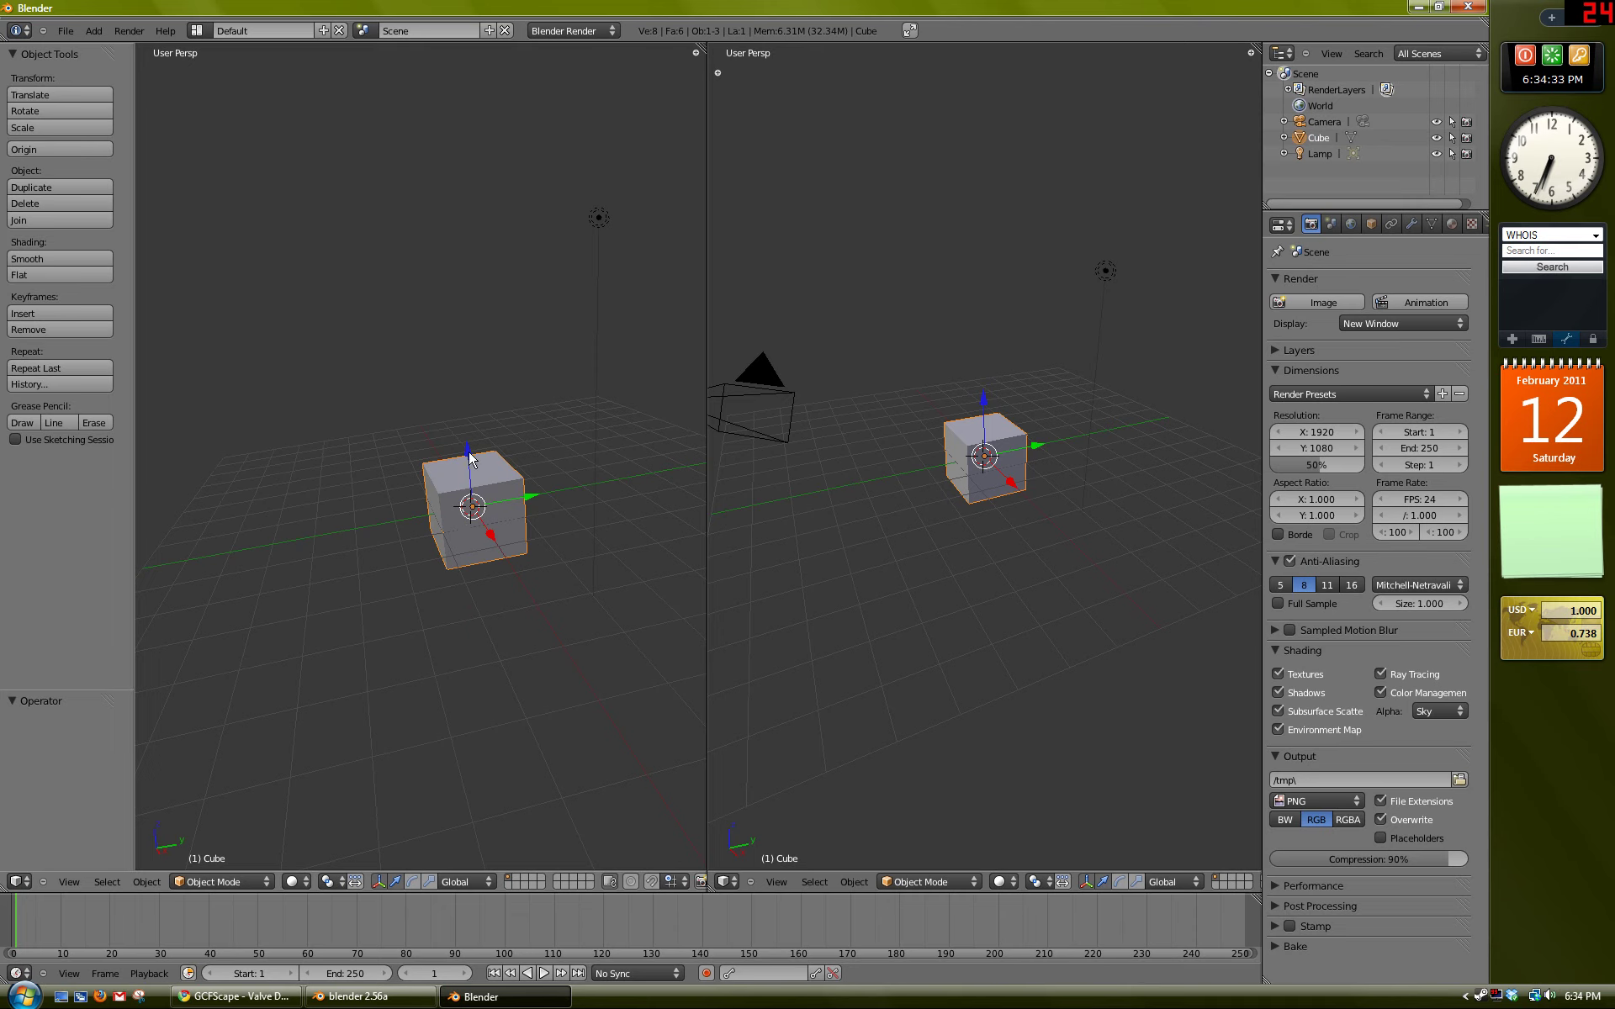
pyautogui.moveTo(469, 455); pyautogui.dragTo(492, 353)
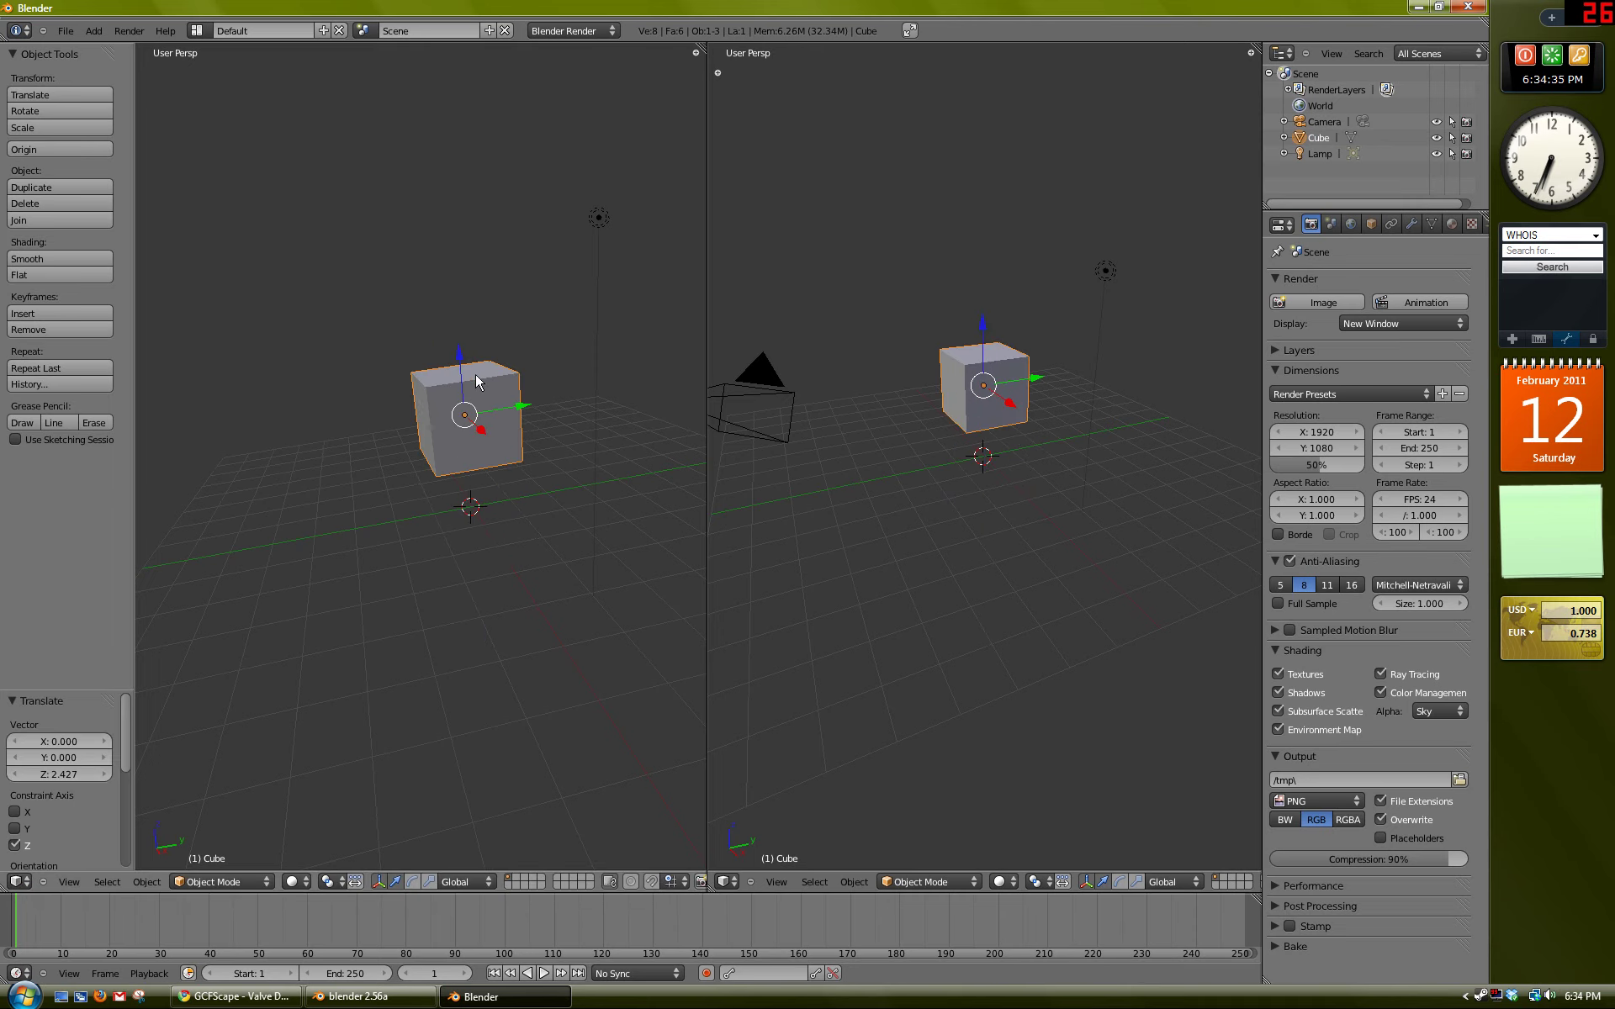
pyautogui.hotkey('ctrl', 'z')
pyautogui.moveTo(535, 503); pyautogui.dragTo(510, 564)
pyautogui.click(396, 882)
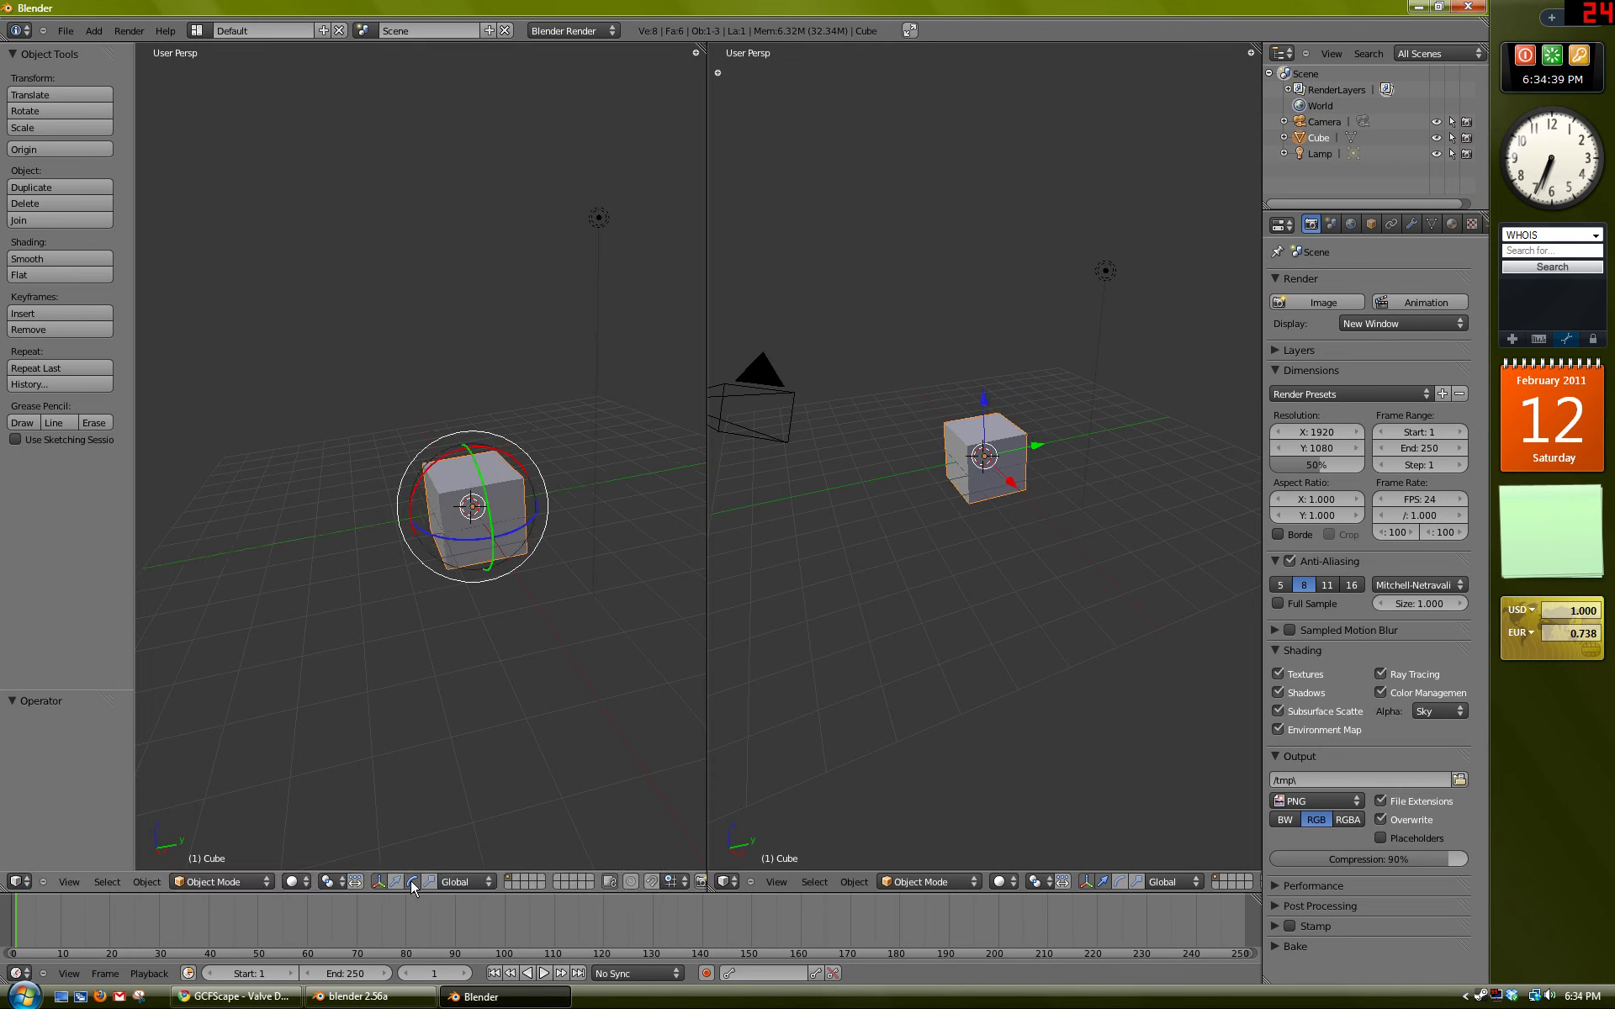
pyautogui.click(396, 881)
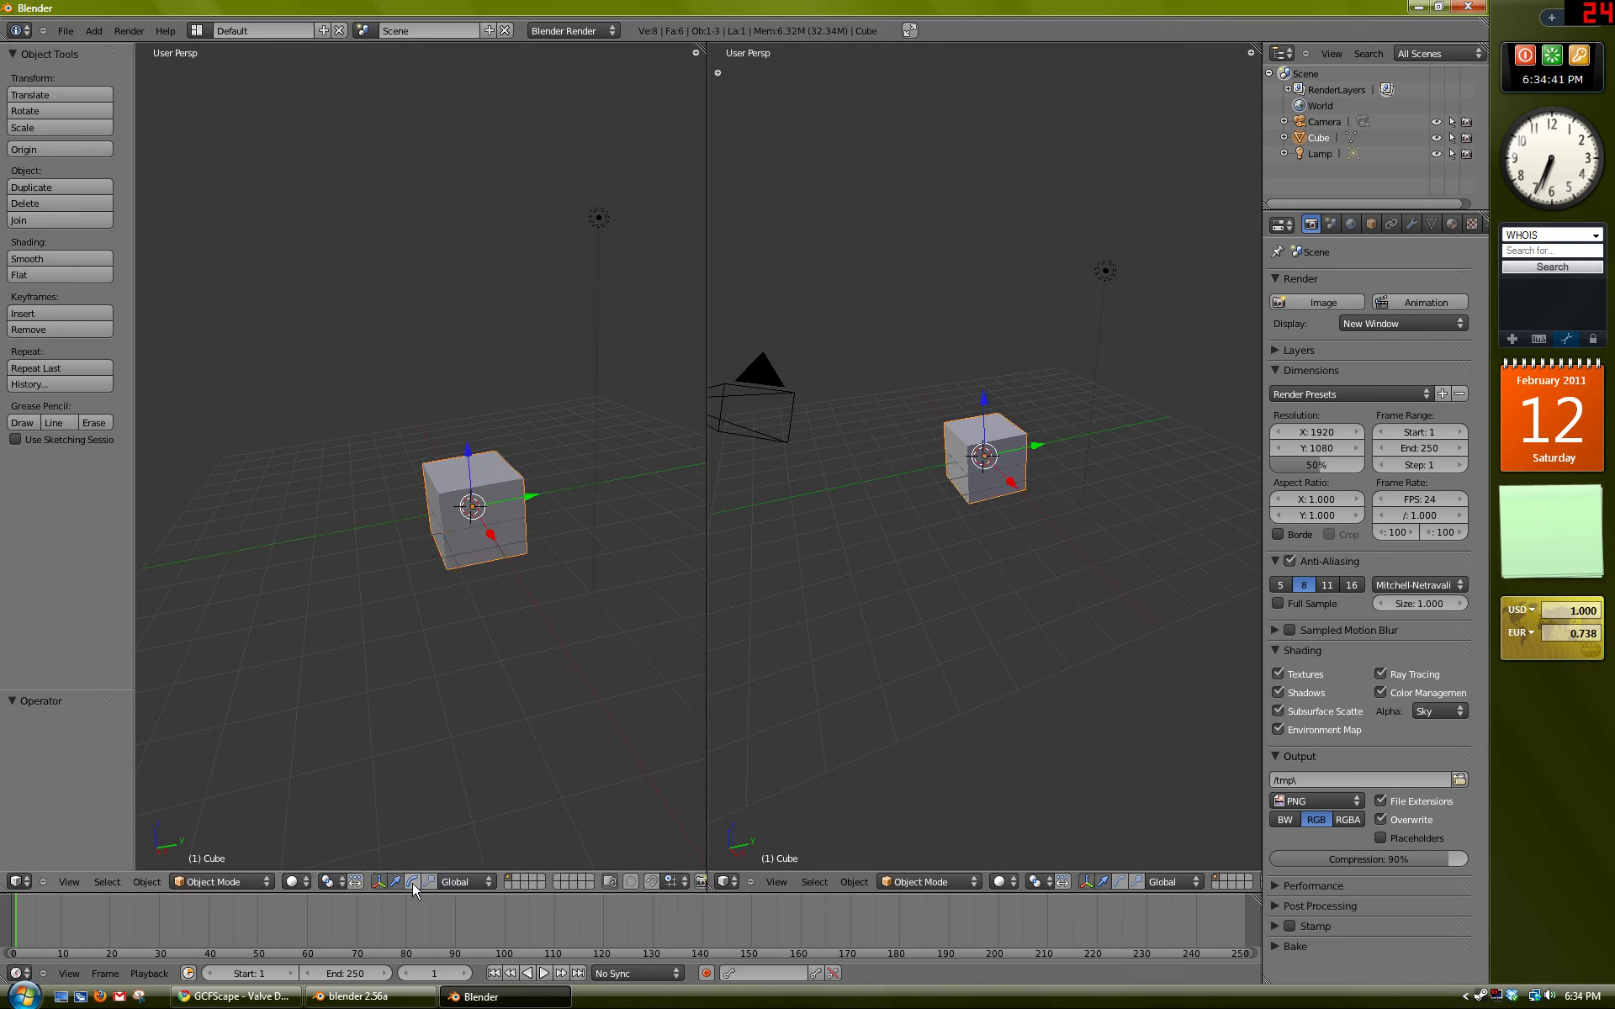
pyautogui.click(413, 881)
pyautogui.click(413, 882)
pyautogui.click(413, 882)
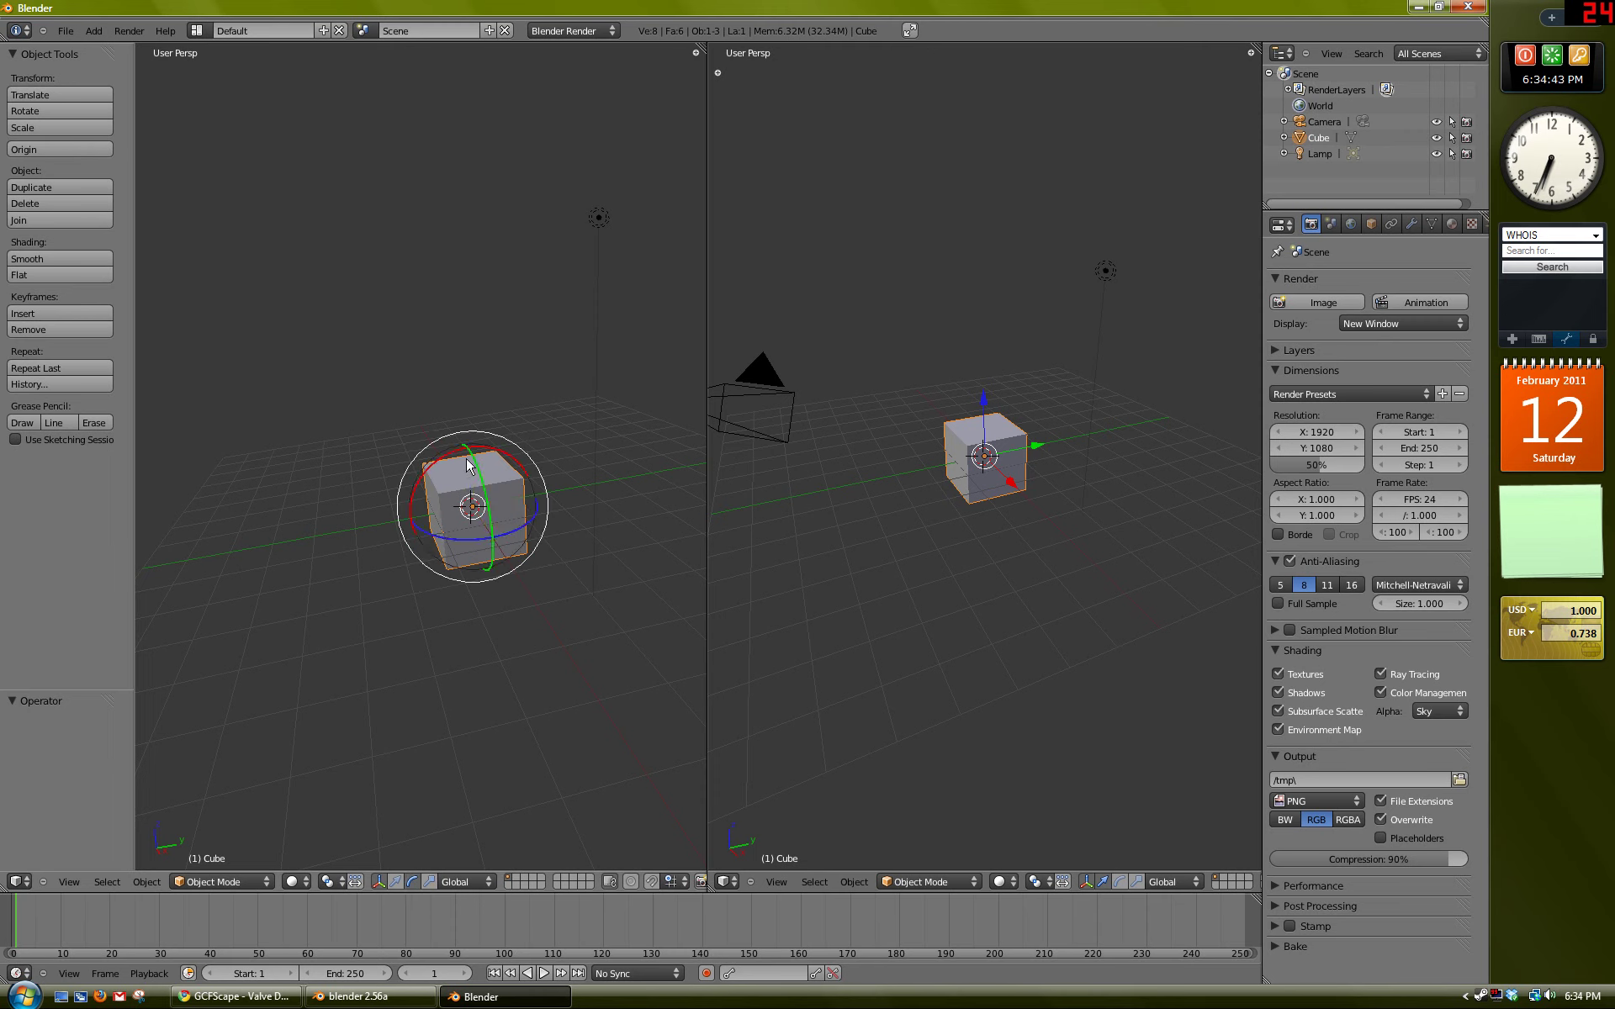
pyautogui.moveTo(471, 468); pyautogui.dragTo(475, 539)
pyautogui.rightClick(477, 543)
pyautogui.click(395, 881)
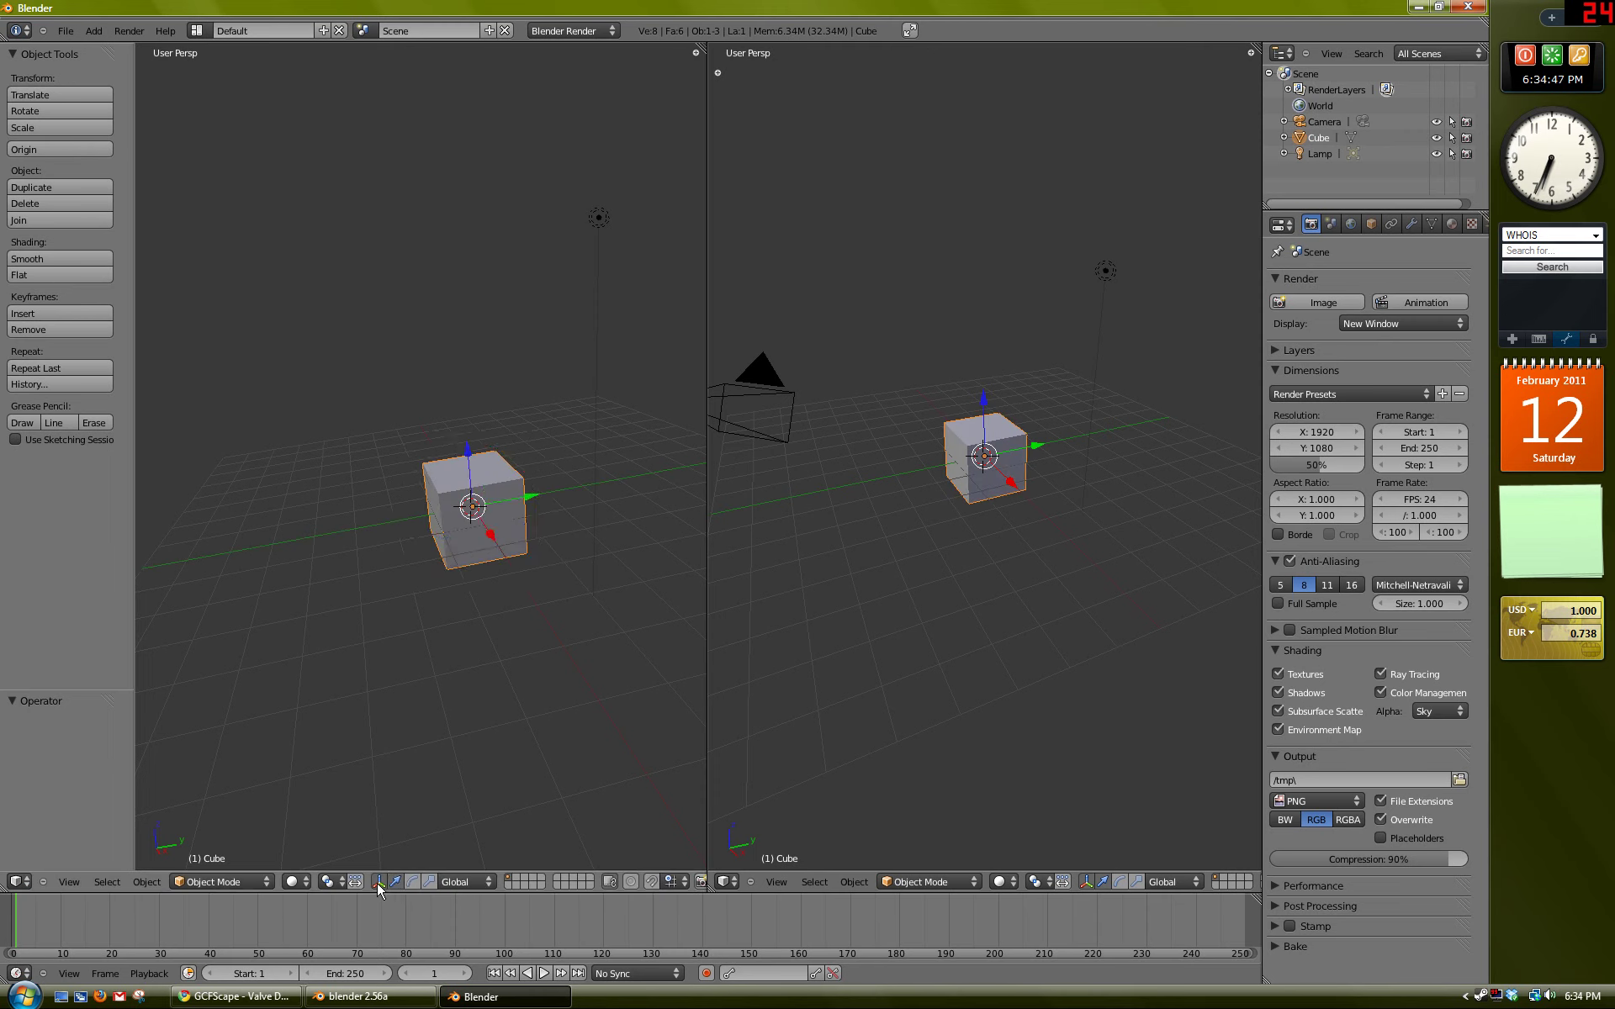
pyautogui.click(377, 882)
pyautogui.click(377, 882)
pyautogui.click(377, 882)
pyautogui.click(377, 881)
pyautogui.moveTo(497, 519); pyautogui.dragTo(475, 574, button='middle')
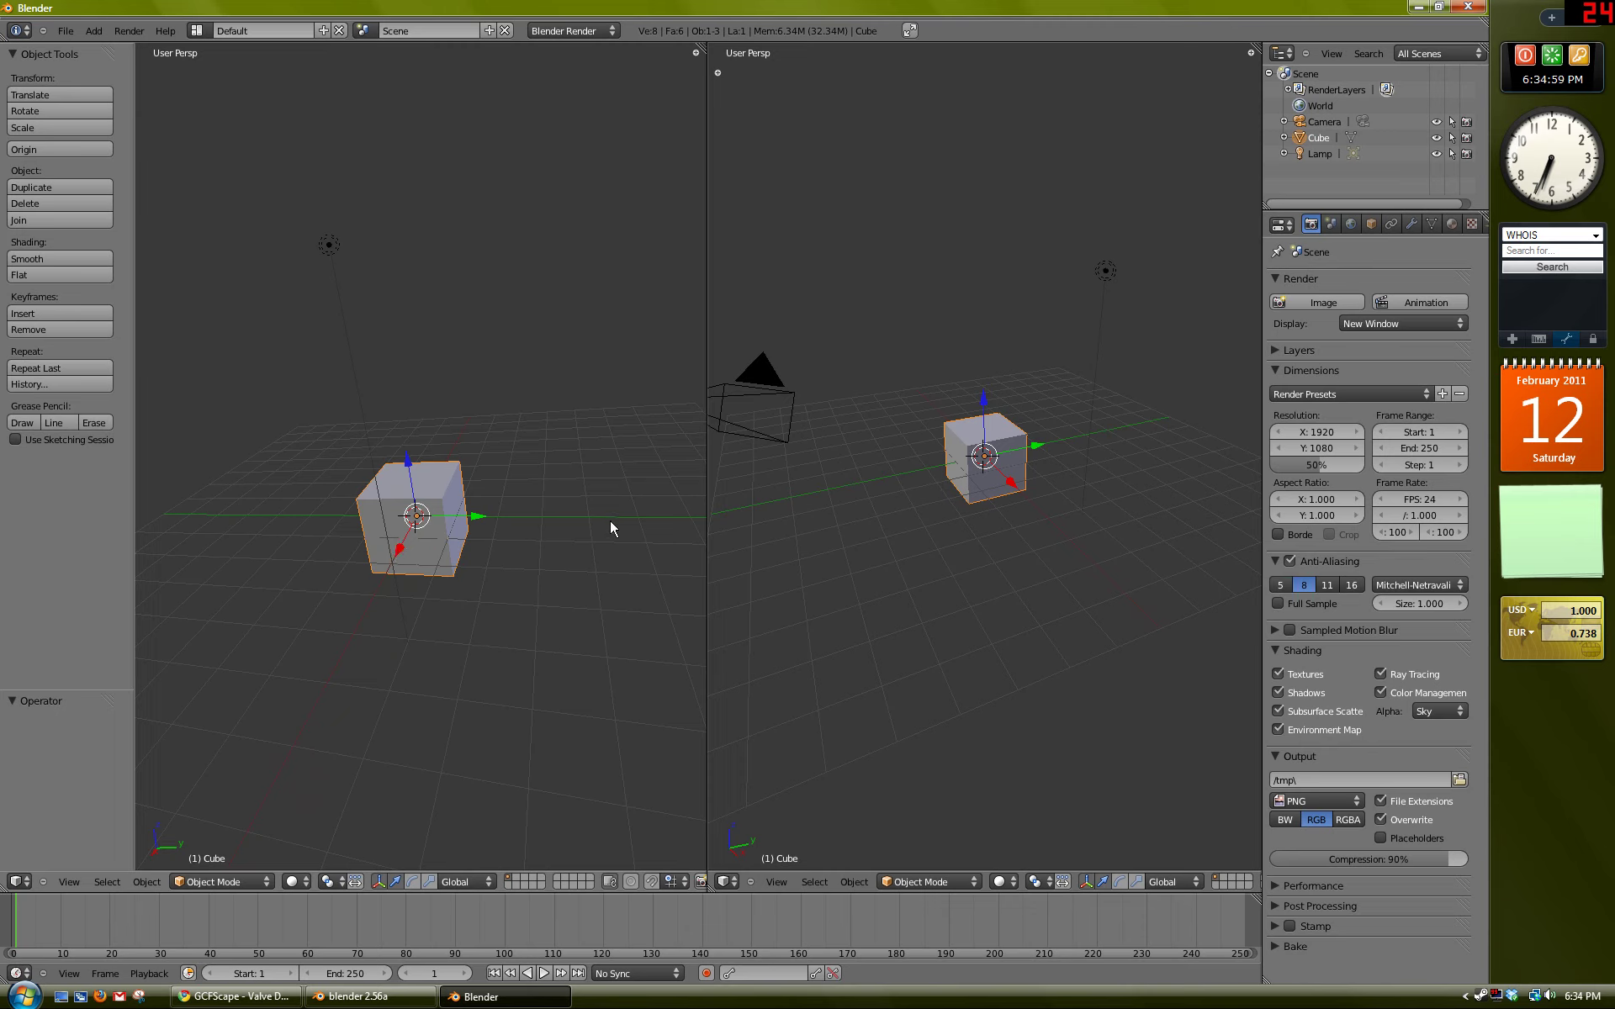
pyautogui.moveTo(503, 548); pyautogui.dragTo(492, 552, button='middle')
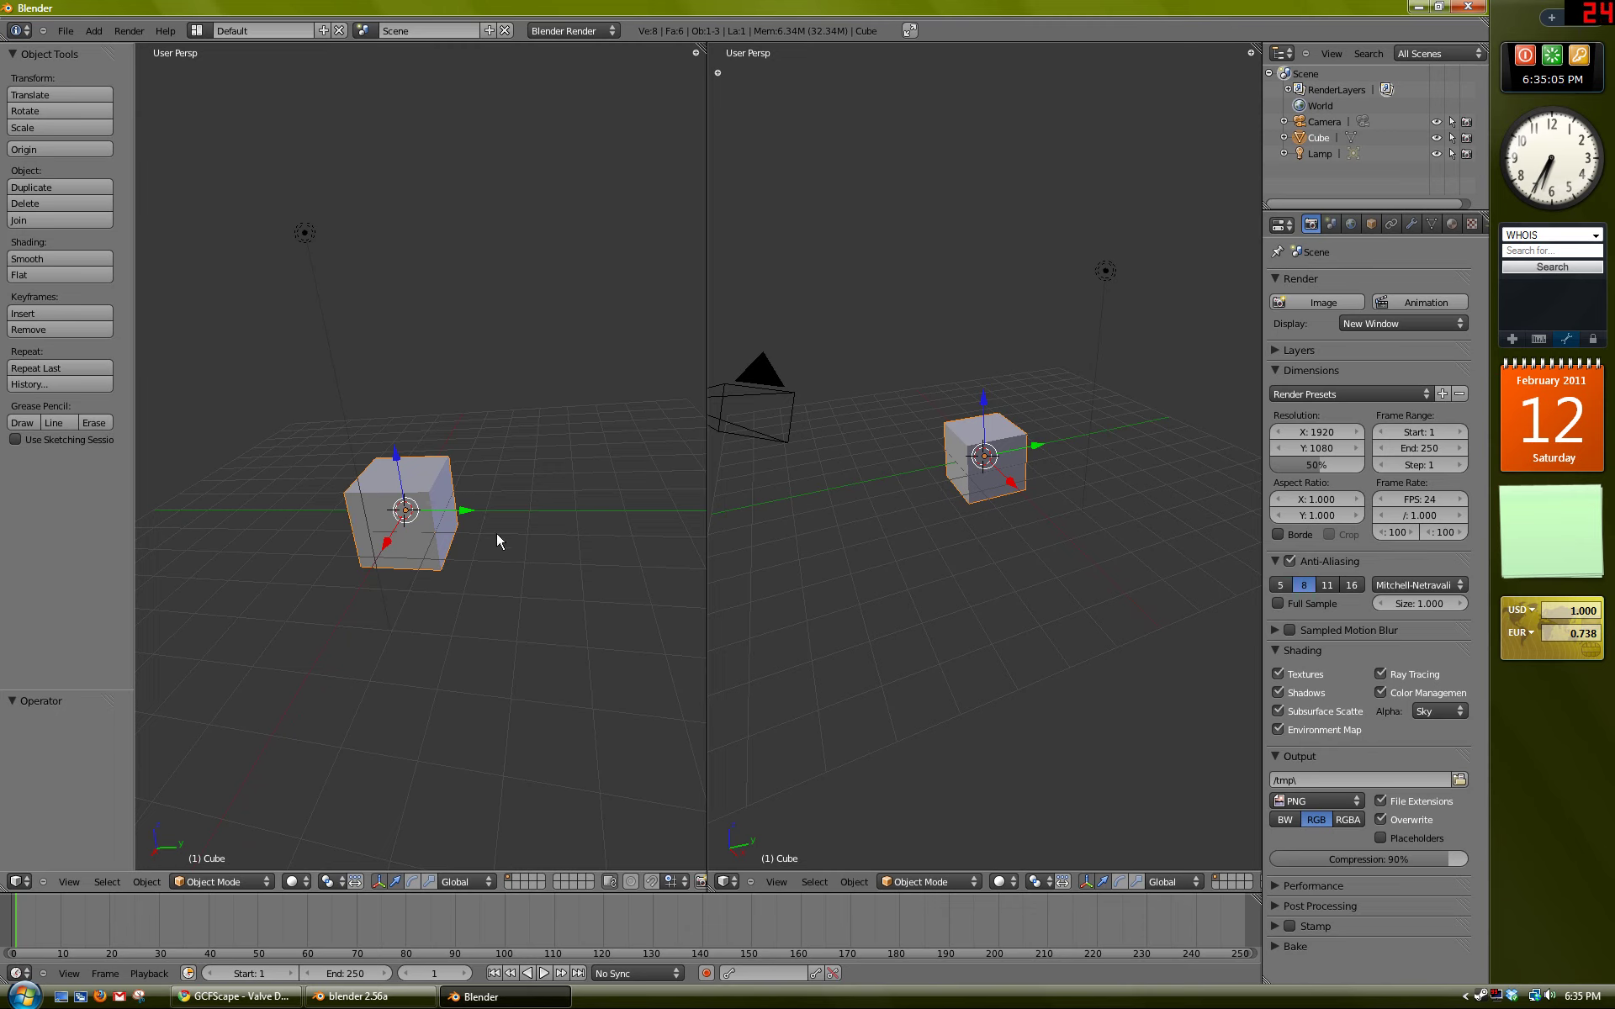
pyautogui.press('s')
pyautogui.press('x')
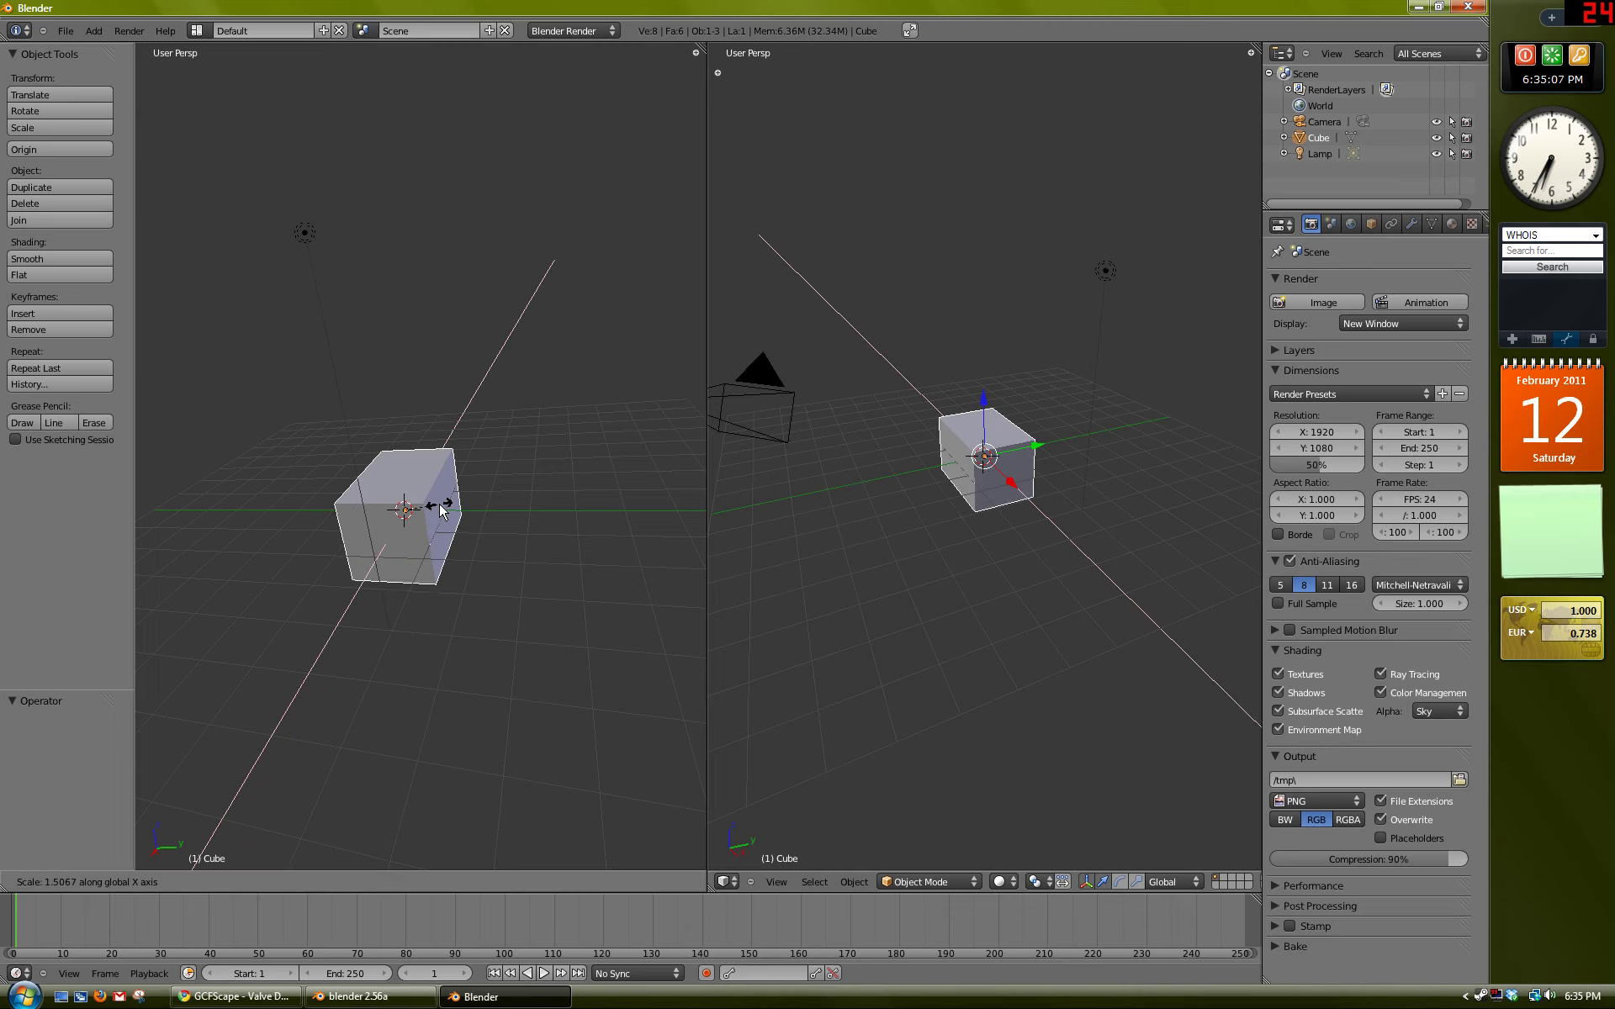
pyautogui.press('y')
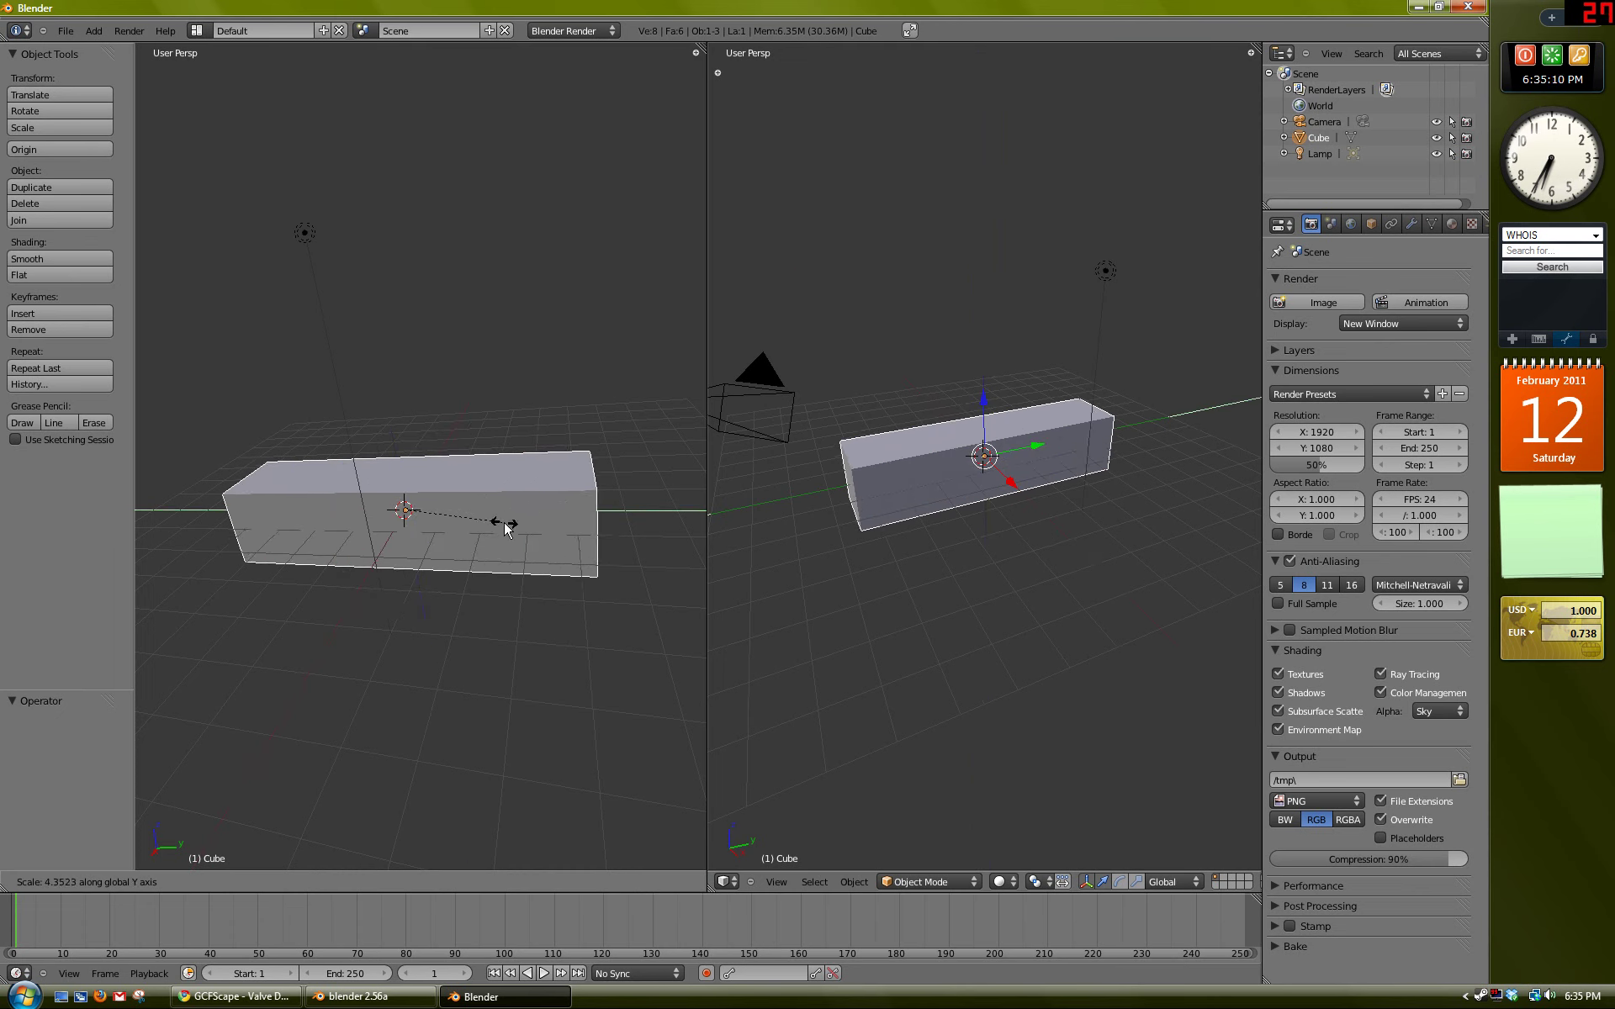
pyautogui.click(479, 528)
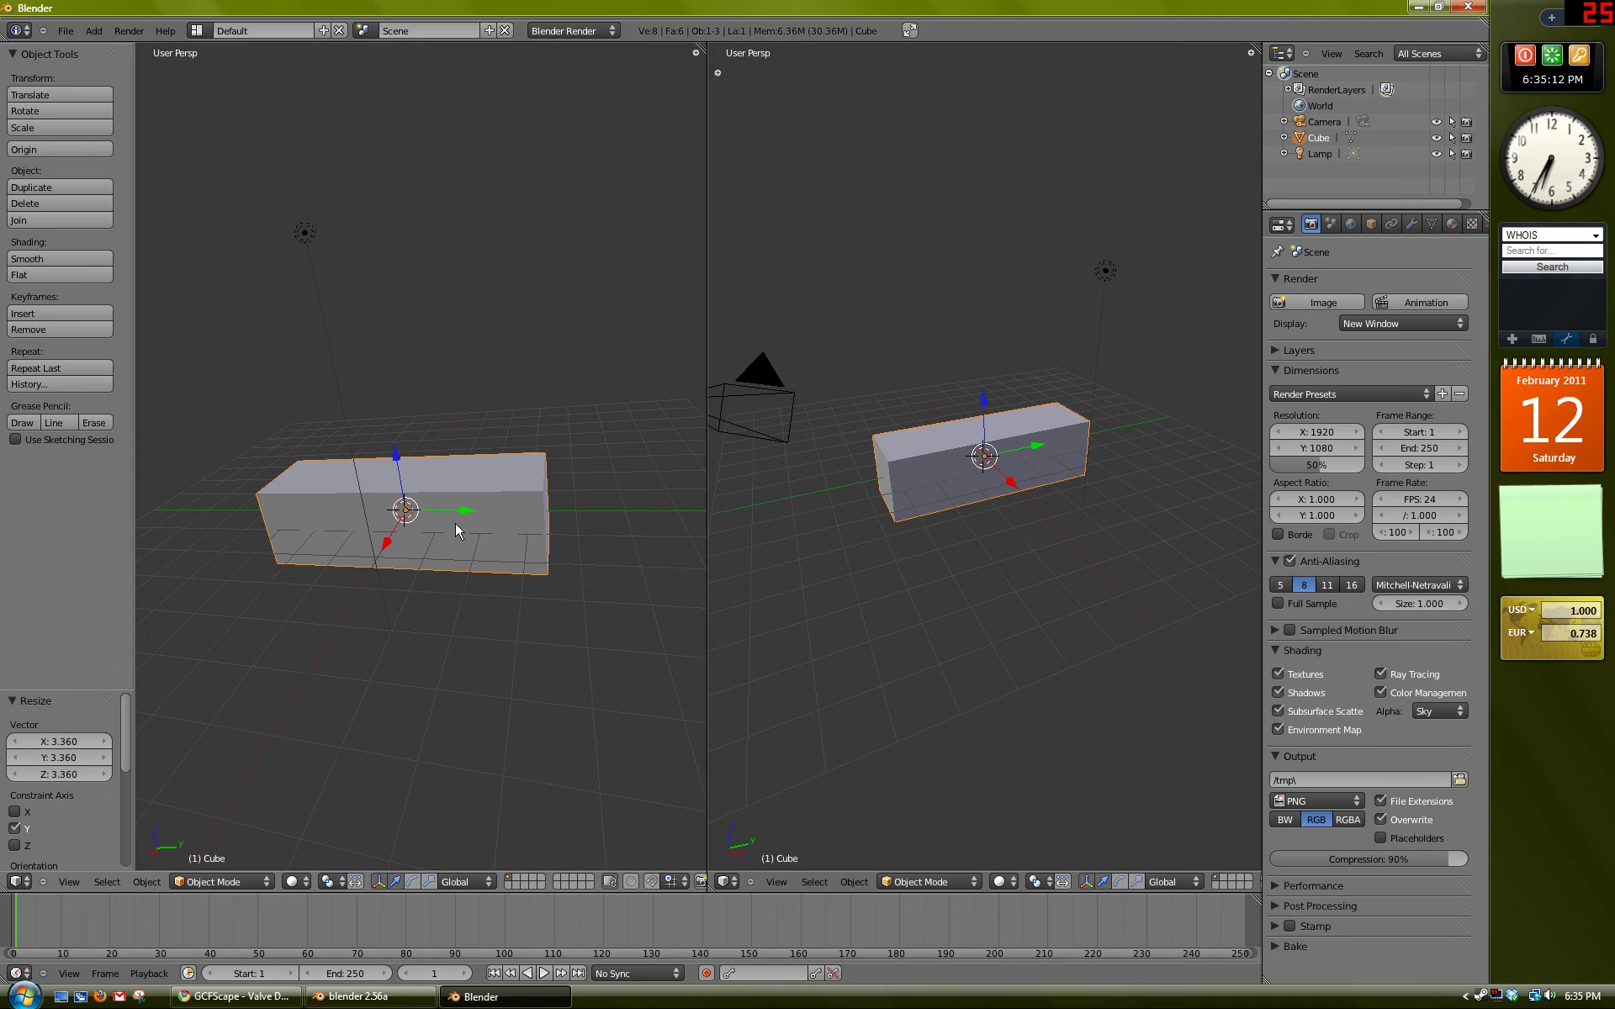
pyautogui.hotkey('ctrl', 'z')
pyautogui.press('r')
pyautogui.press('y')
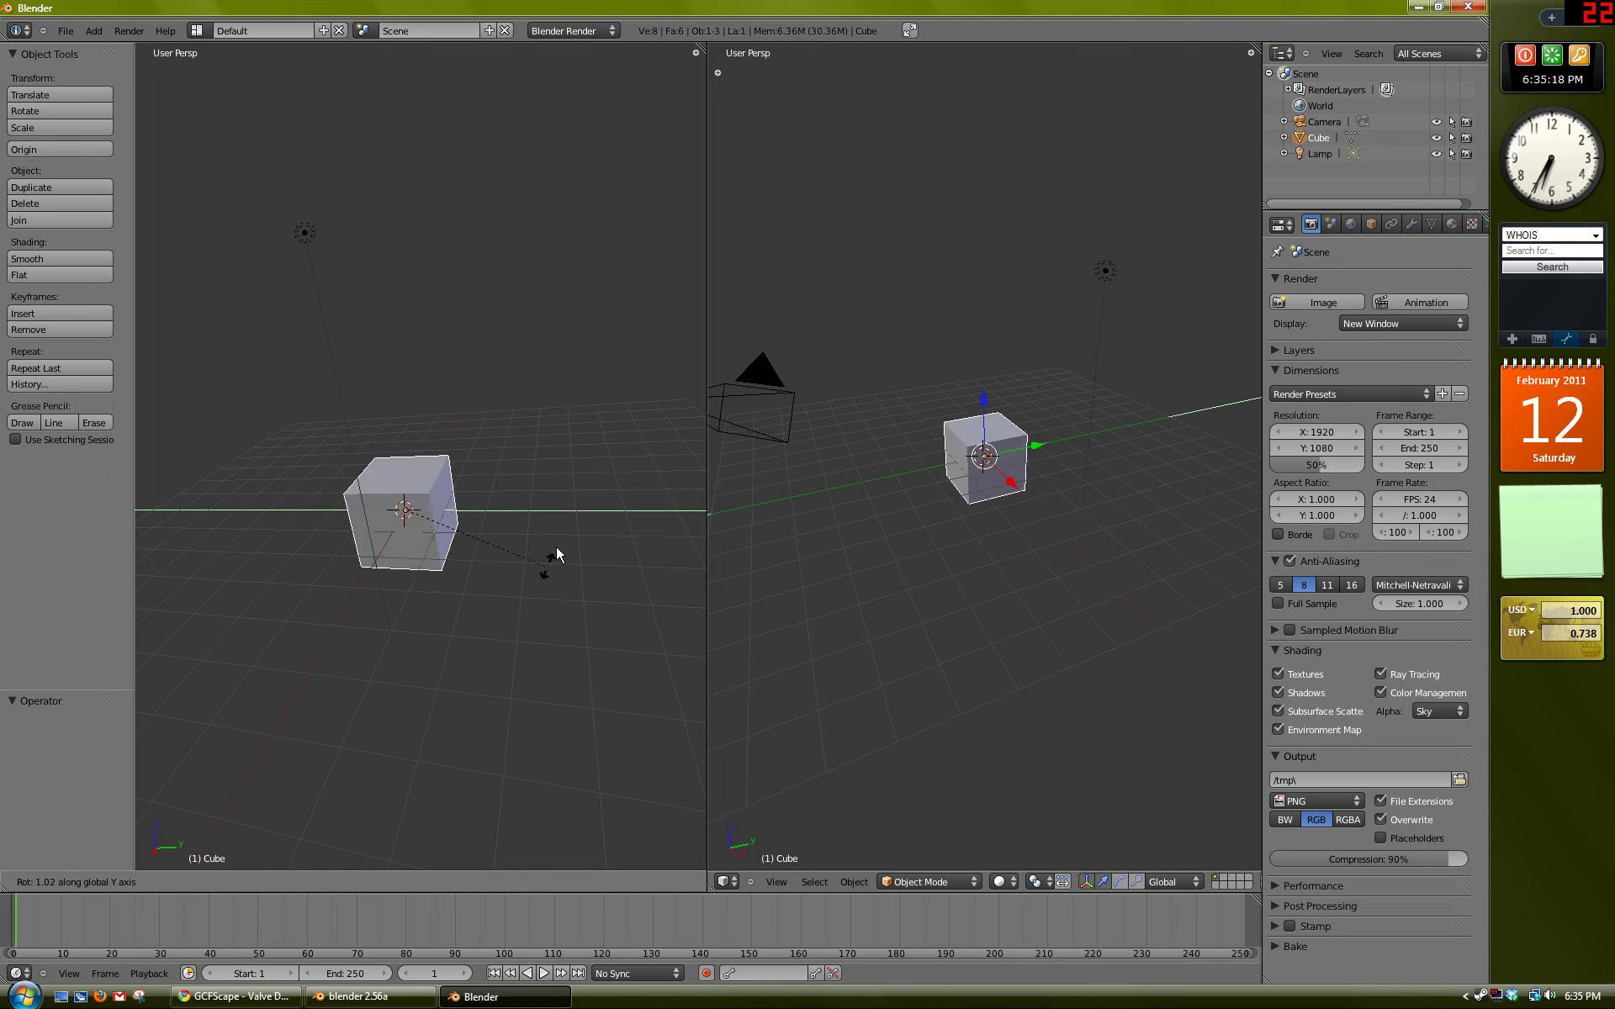
pyautogui.click(473, 461)
pyautogui.hotkey('ctrl', 'z')
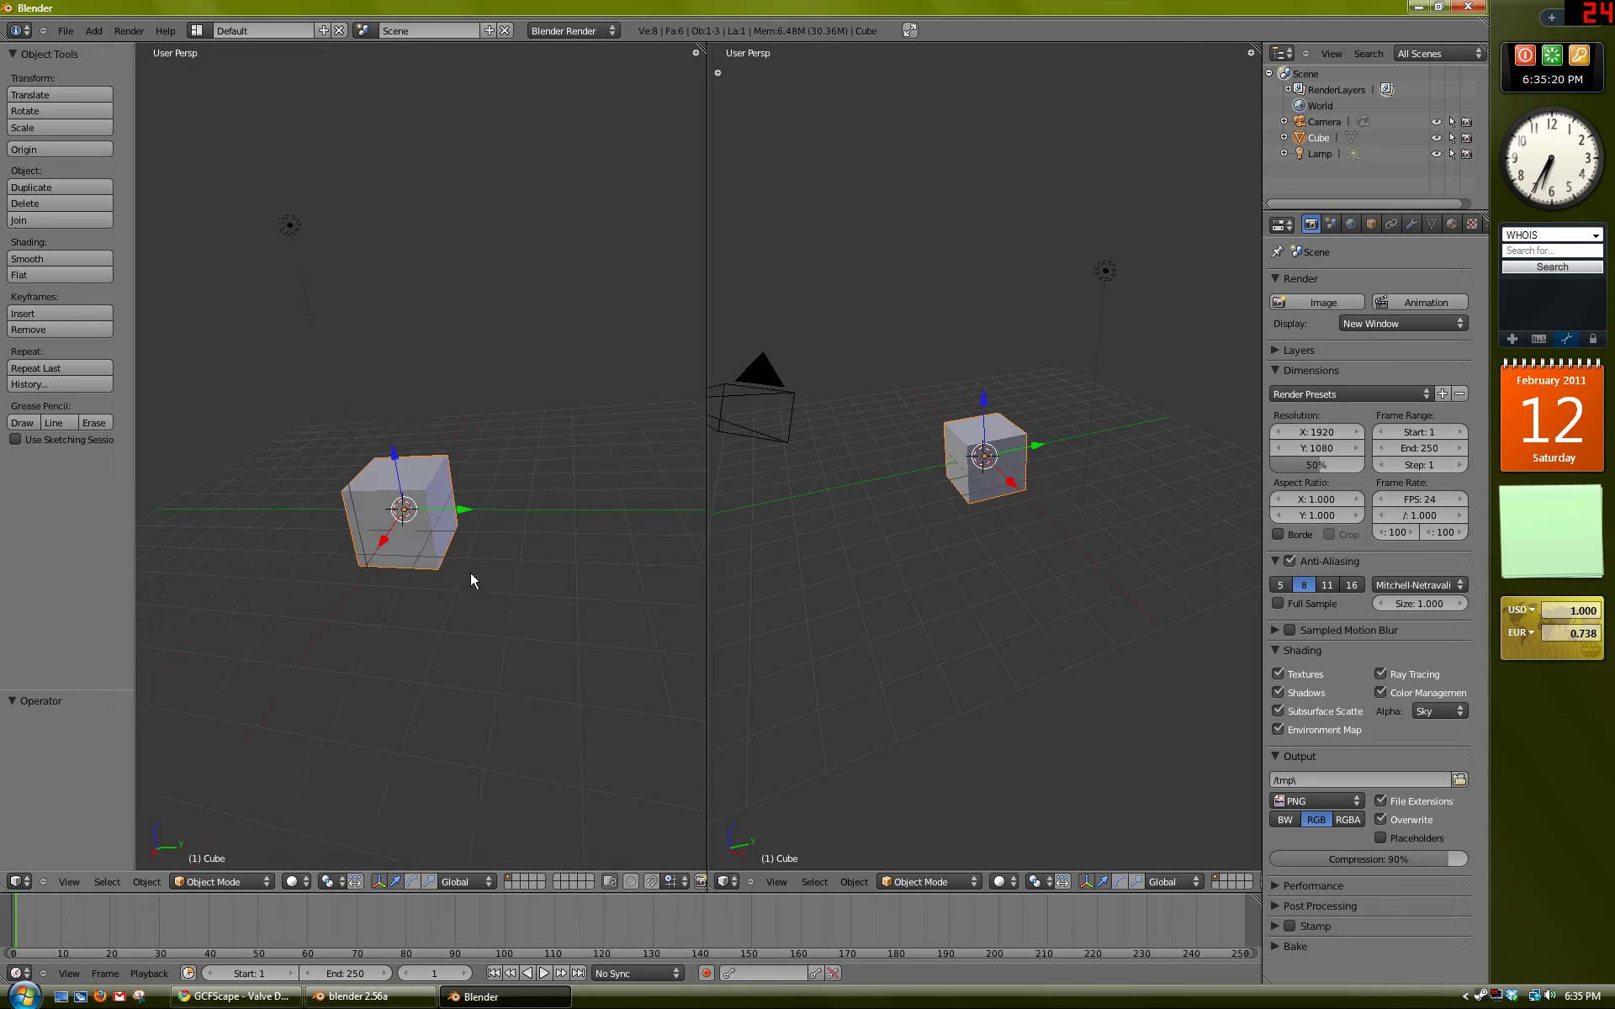
pyautogui.press('g')
pyautogui.press('x')
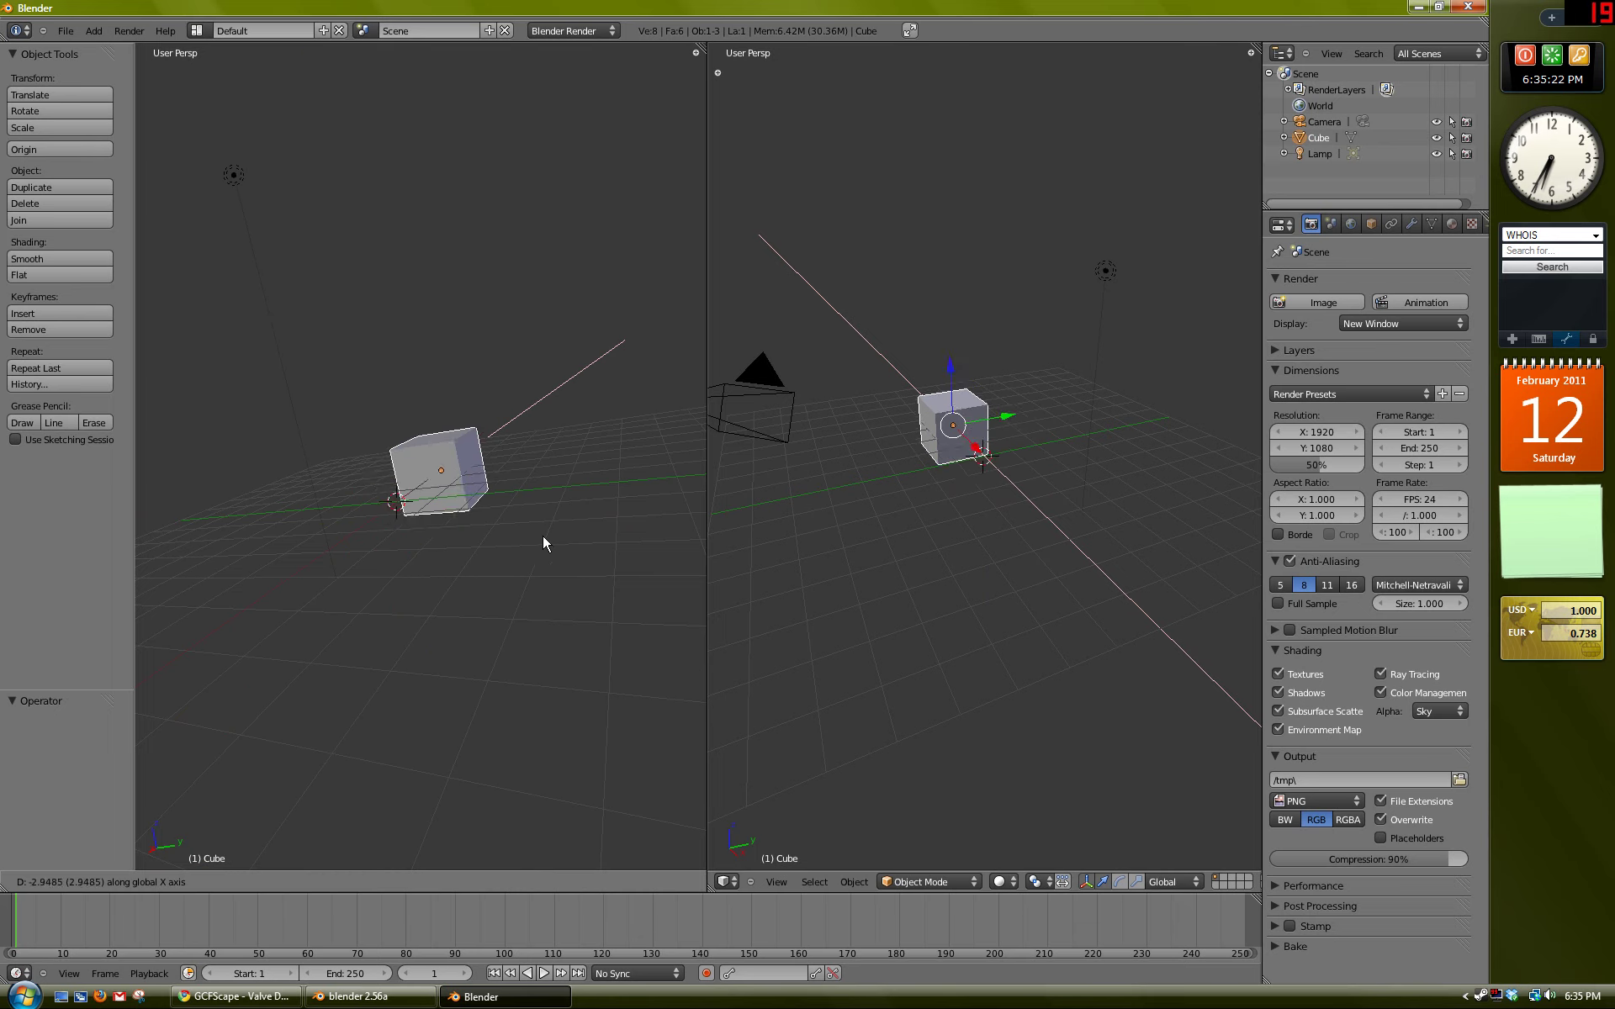
pyautogui.click(526, 452)
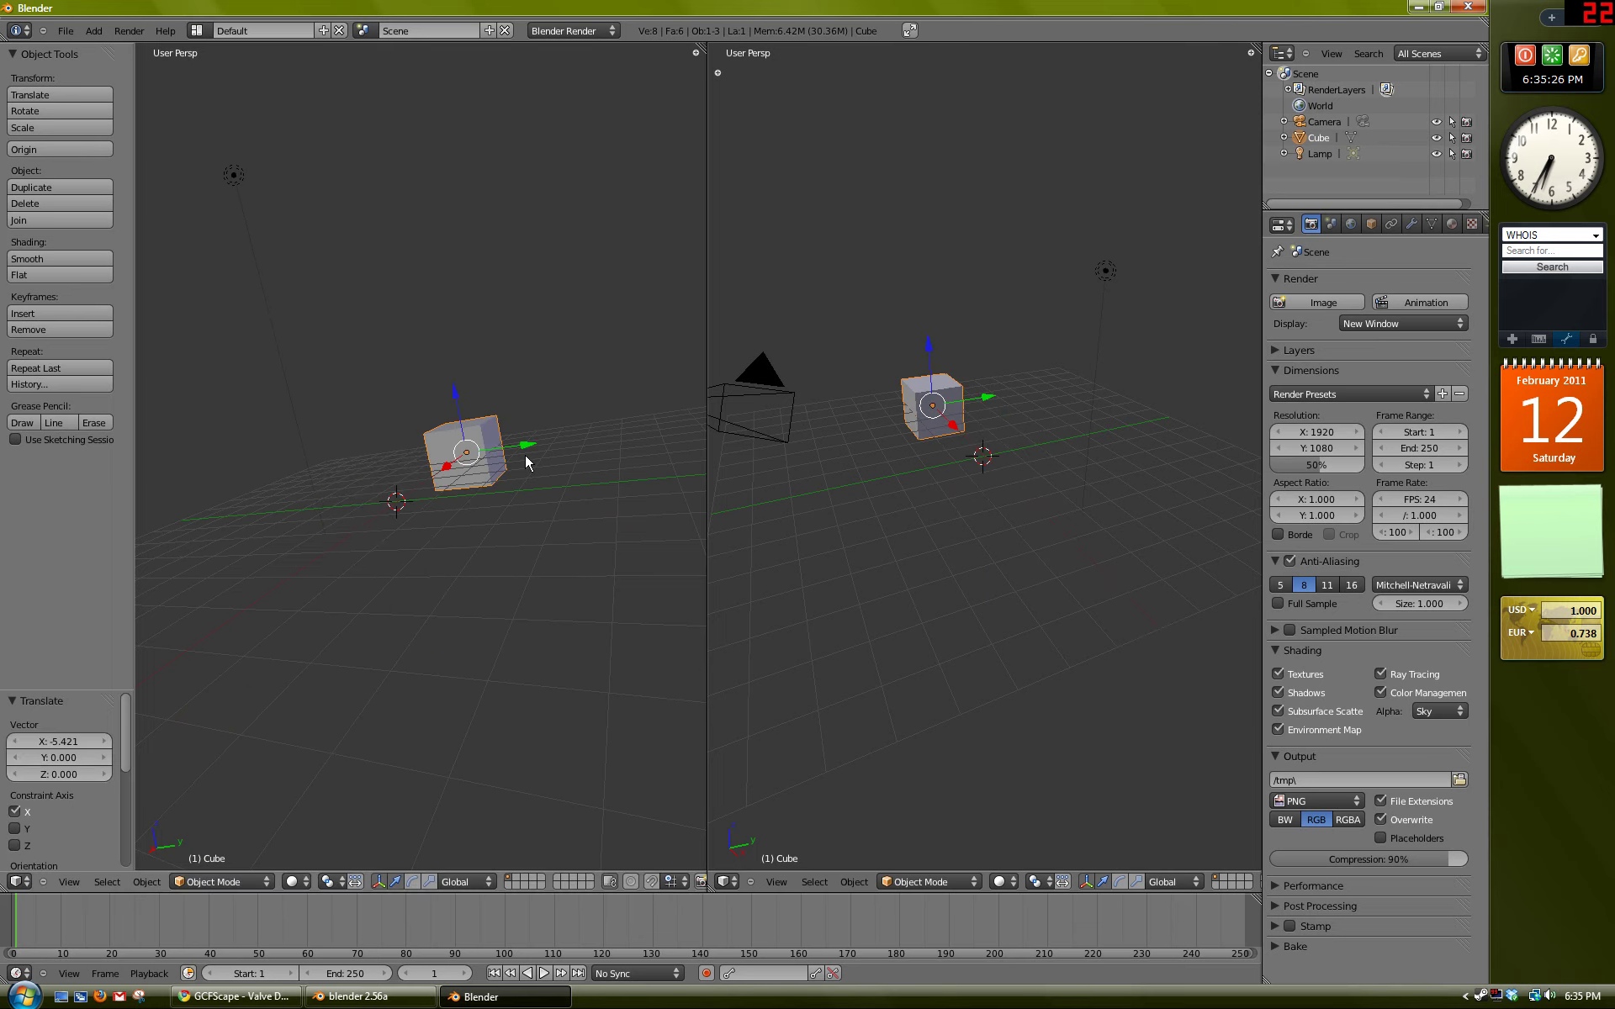
pyautogui.hotkey('ctrl', 'z')
pyautogui.moveTo(458, 459)
pyautogui.mouseDown(button='middle')
pyautogui.moveTo(478, 690)
pyautogui.moveTo(451, 631)
pyautogui.moveTo(382, 584)
pyautogui.moveTo(415, 532)
pyautogui.moveTo(394, 515)
pyautogui.moveTo(452, 513)
pyautogui.mouseUp(button='middle')
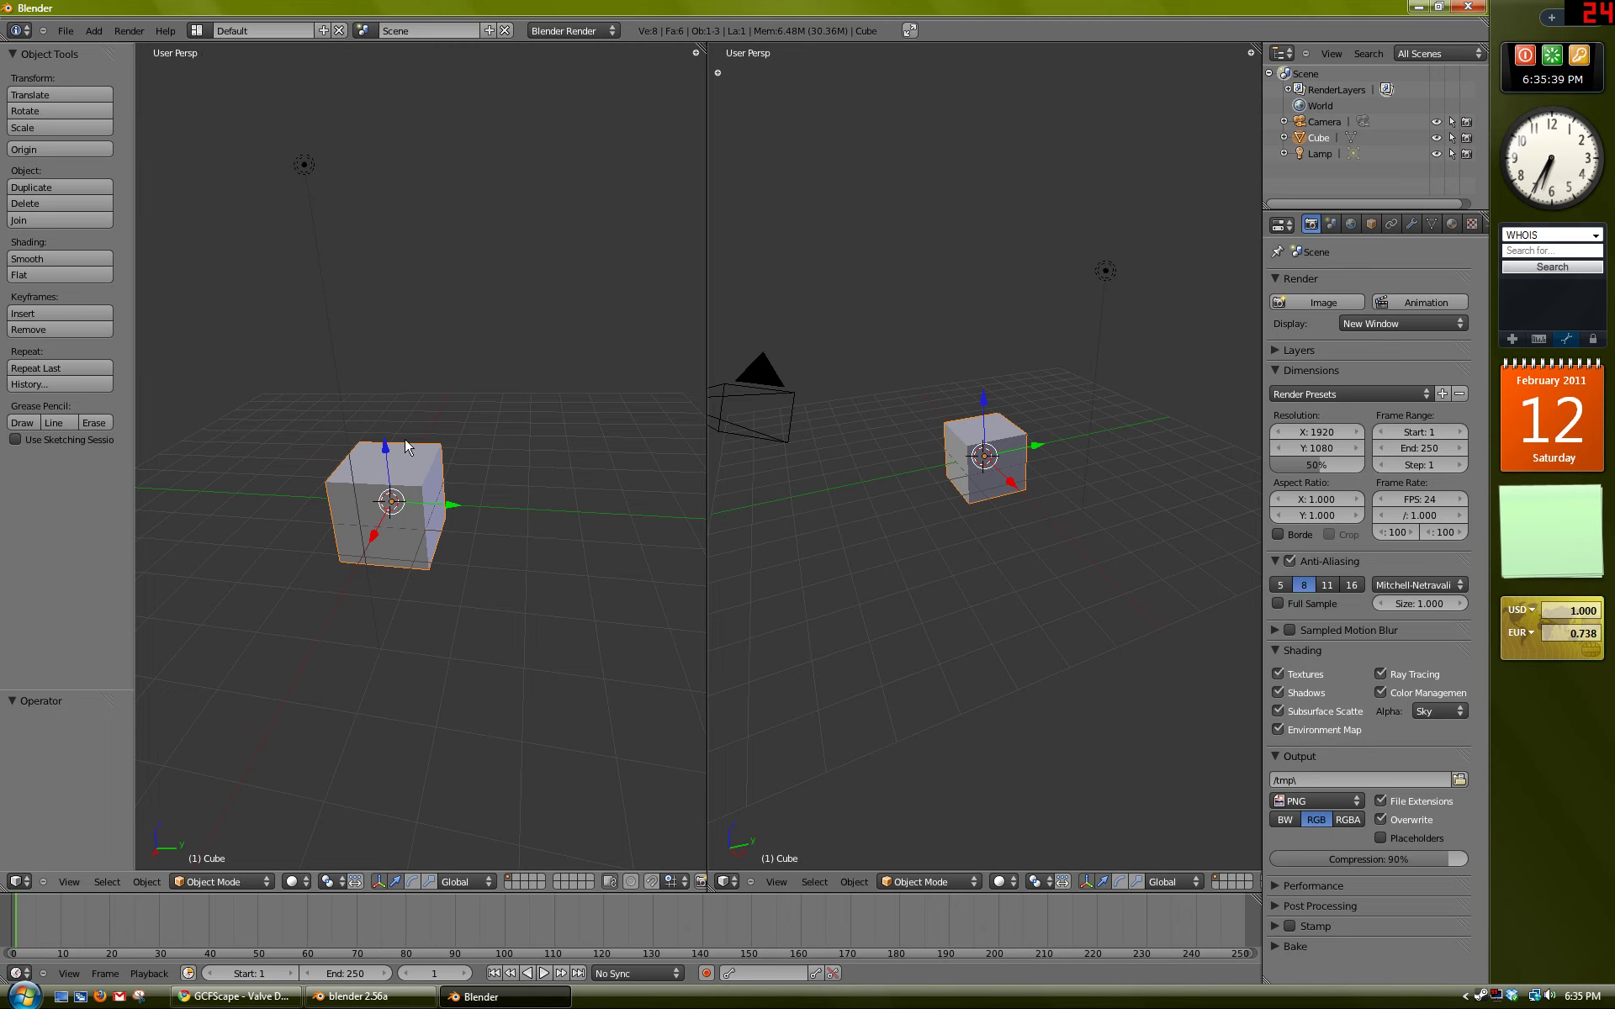
pyautogui.press('KP_7')
pyautogui.press('KP_5')
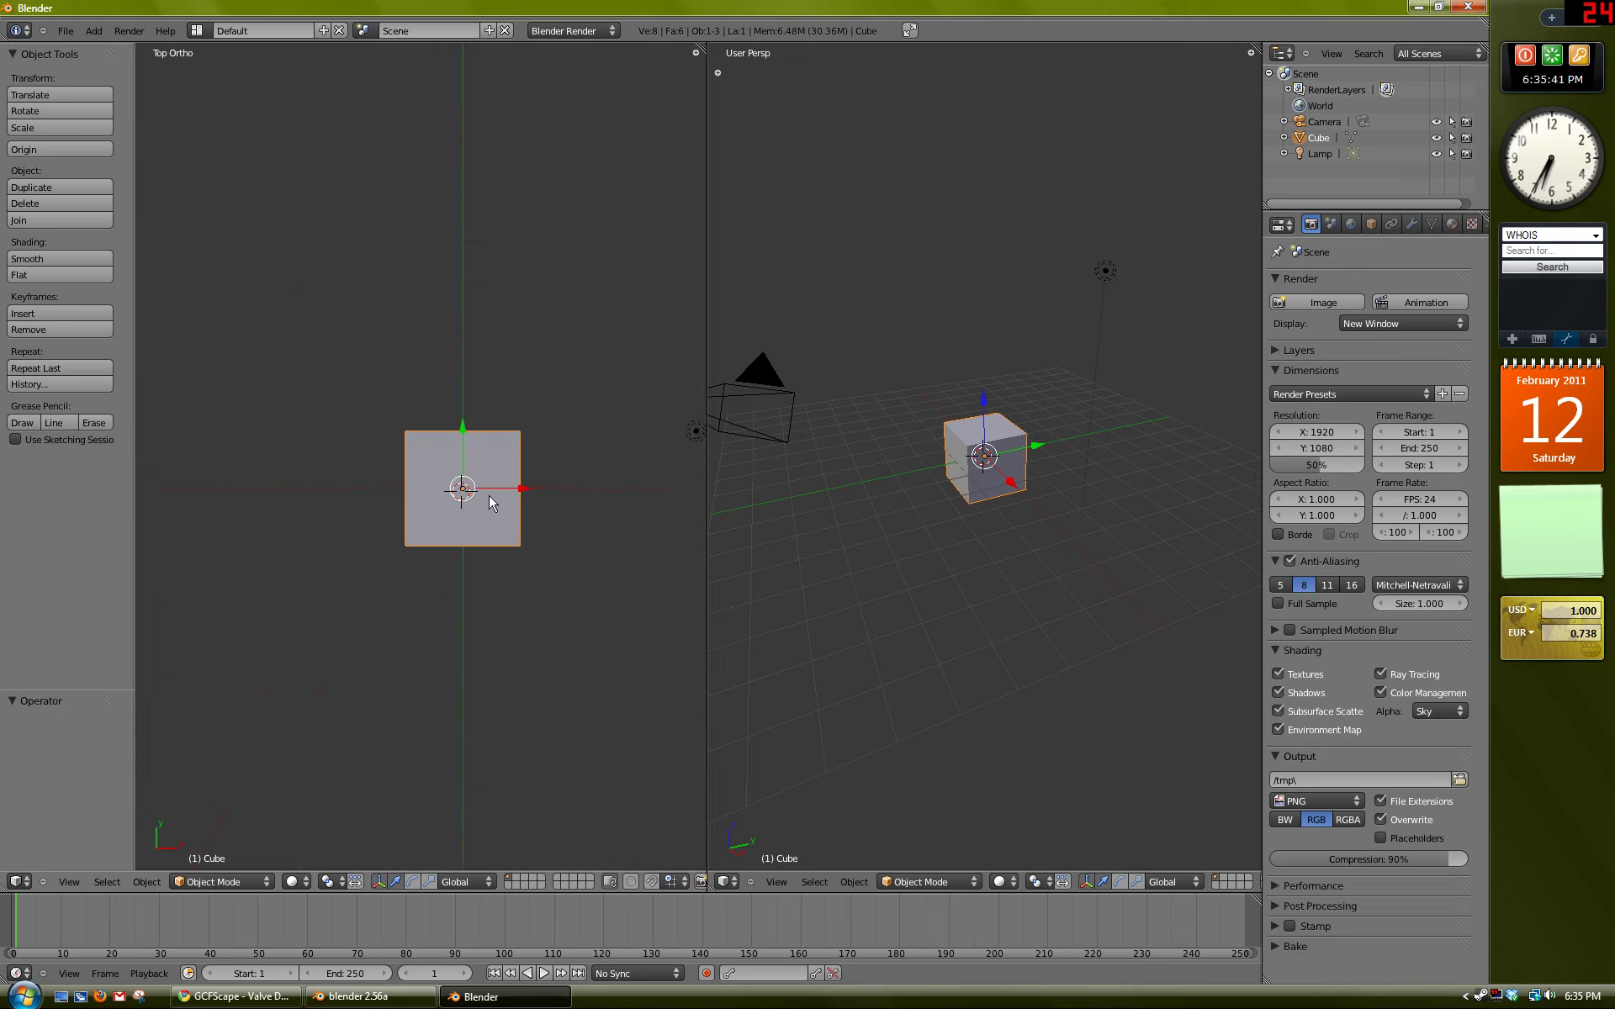
pyautogui.press('KP_1')
pyautogui.press('KP_5')
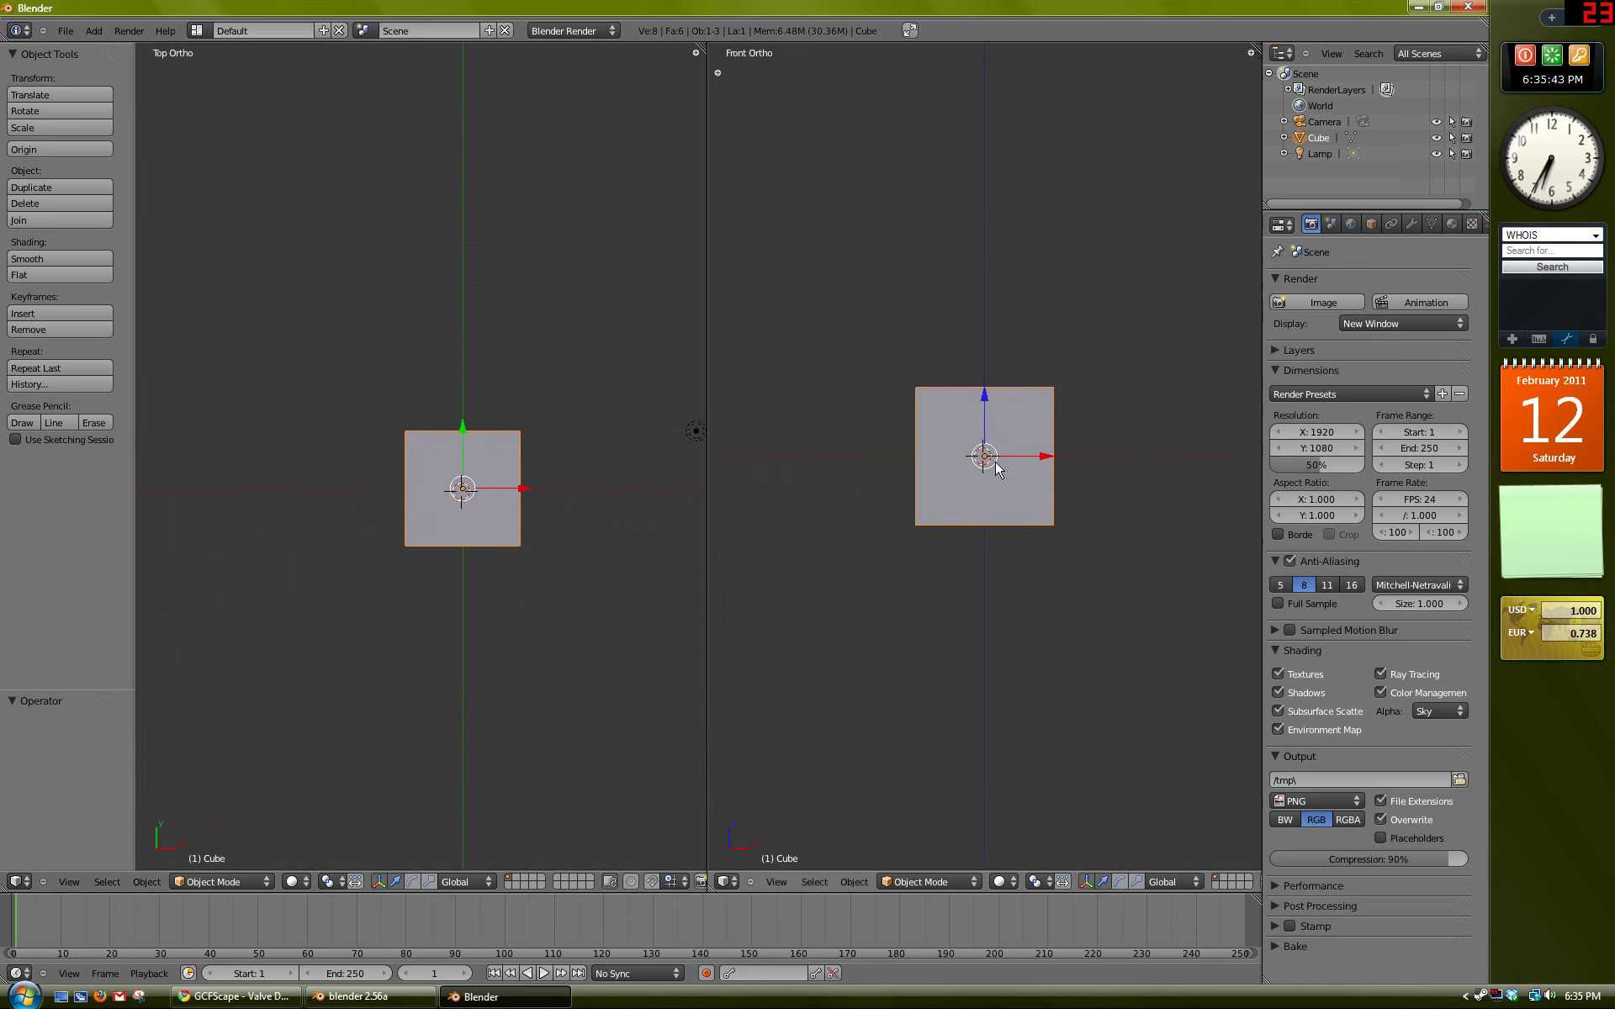
pyautogui.keyDown('shift'); pyautogui.moveTo(996, 461); pyautogui.dragTo(1008, 495, button='middle'); pyautogui.keyUp('shift')
pyautogui.keyDown('shift'); pyautogui.moveTo(492, 498); pyautogui.dragTo(426, 492, button='middle'); pyautogui.keyUp('shift')
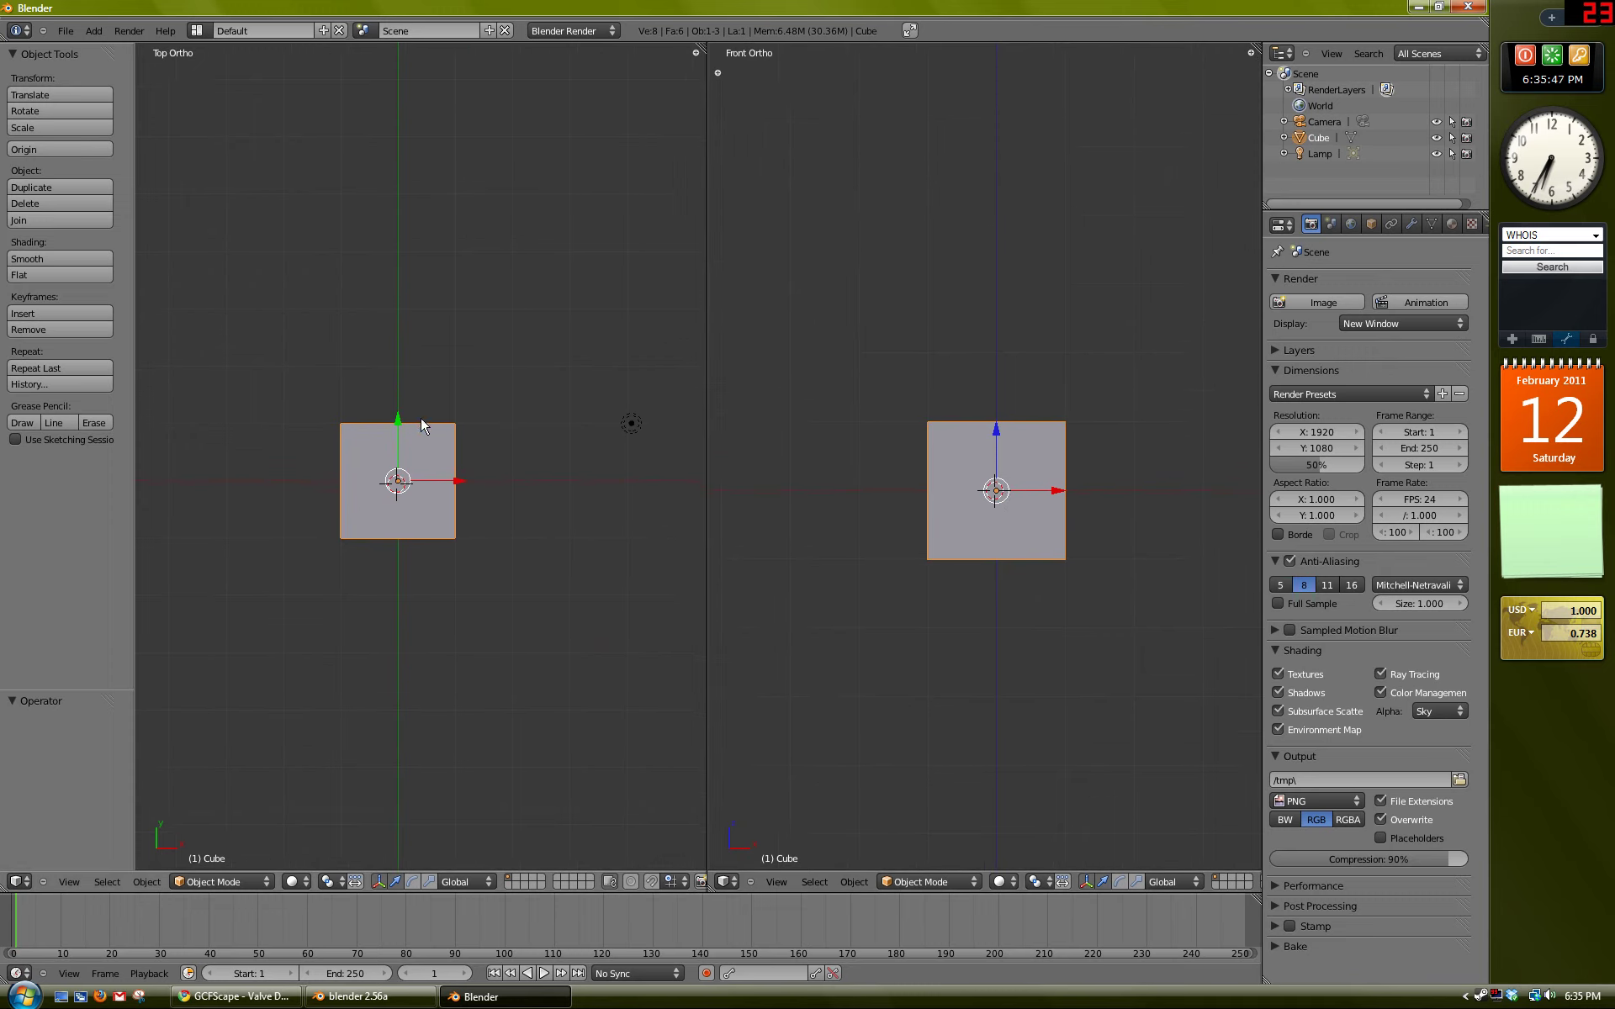
pyautogui.scroll(1, 420, 425)
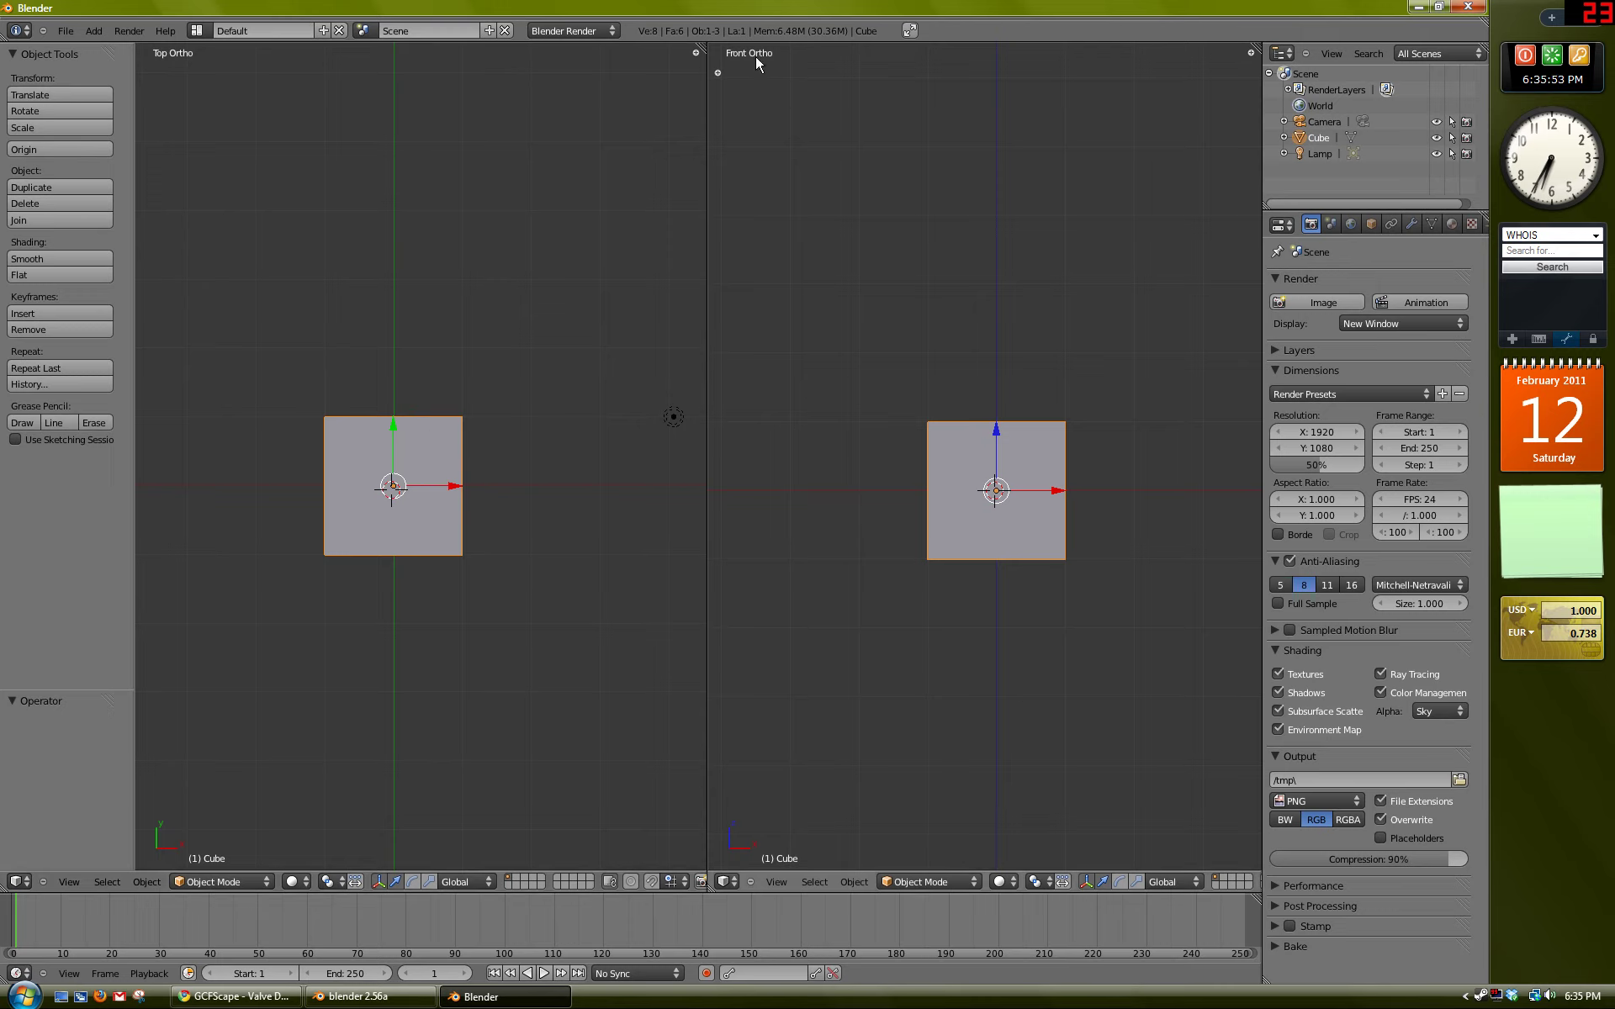
pyautogui.moveTo(466, 441); pyautogui.dragTo(400, 432, button='middle')
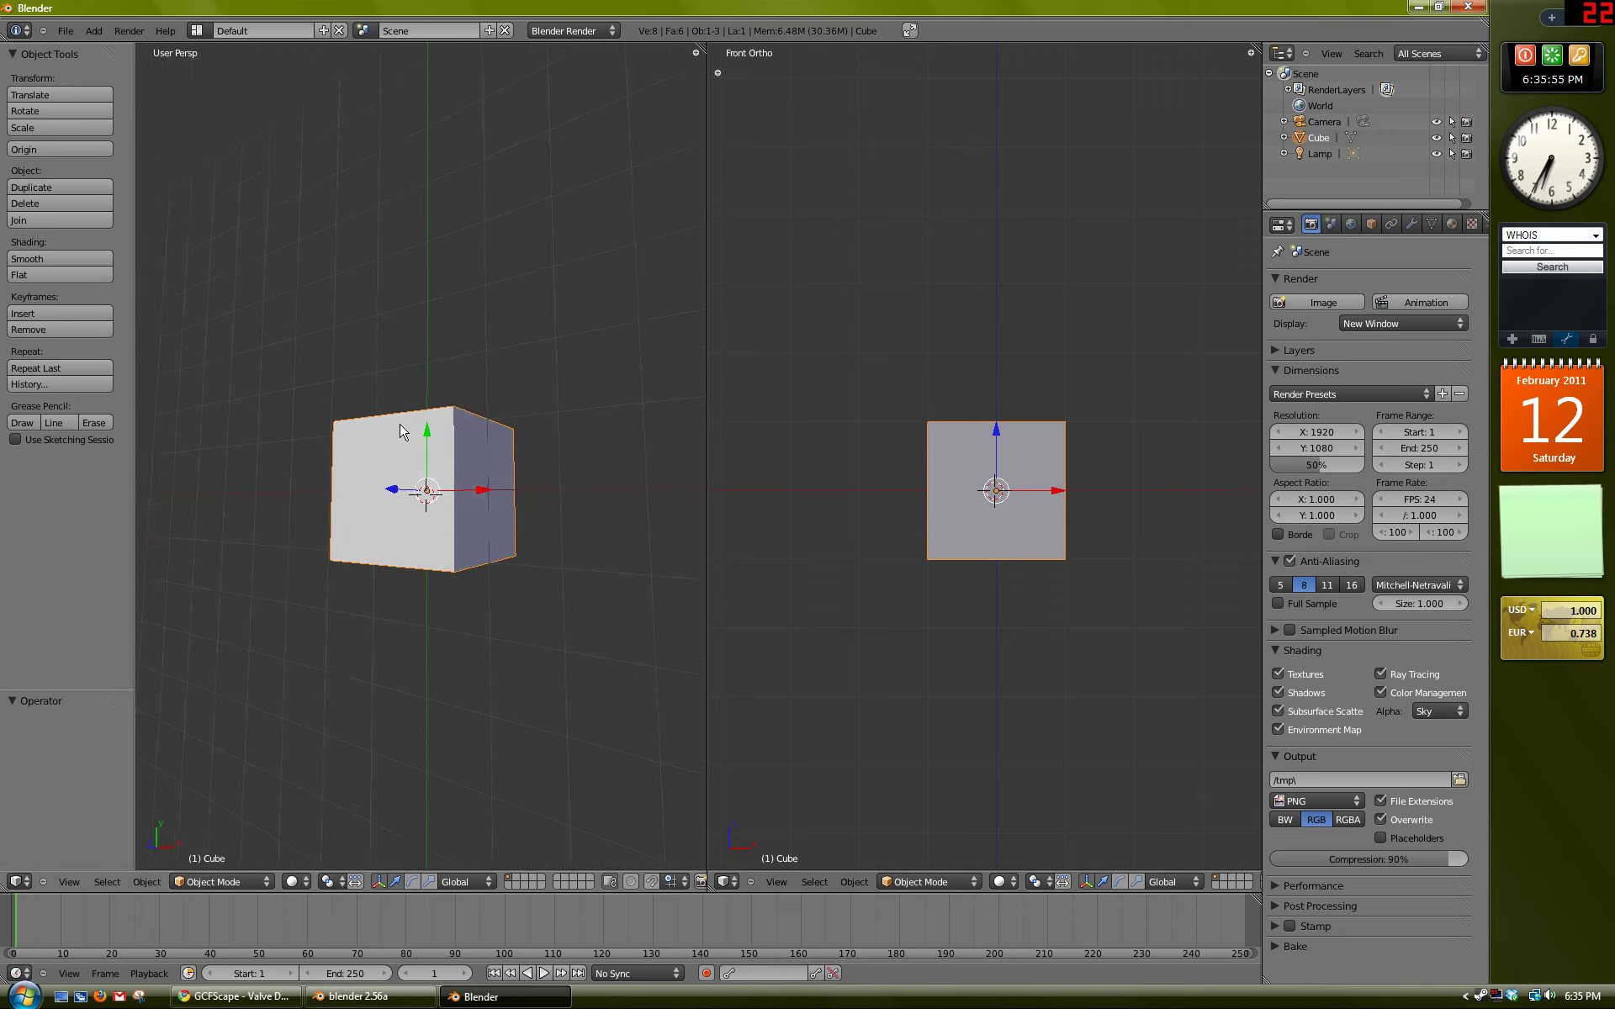
pyautogui.press('KP_7')
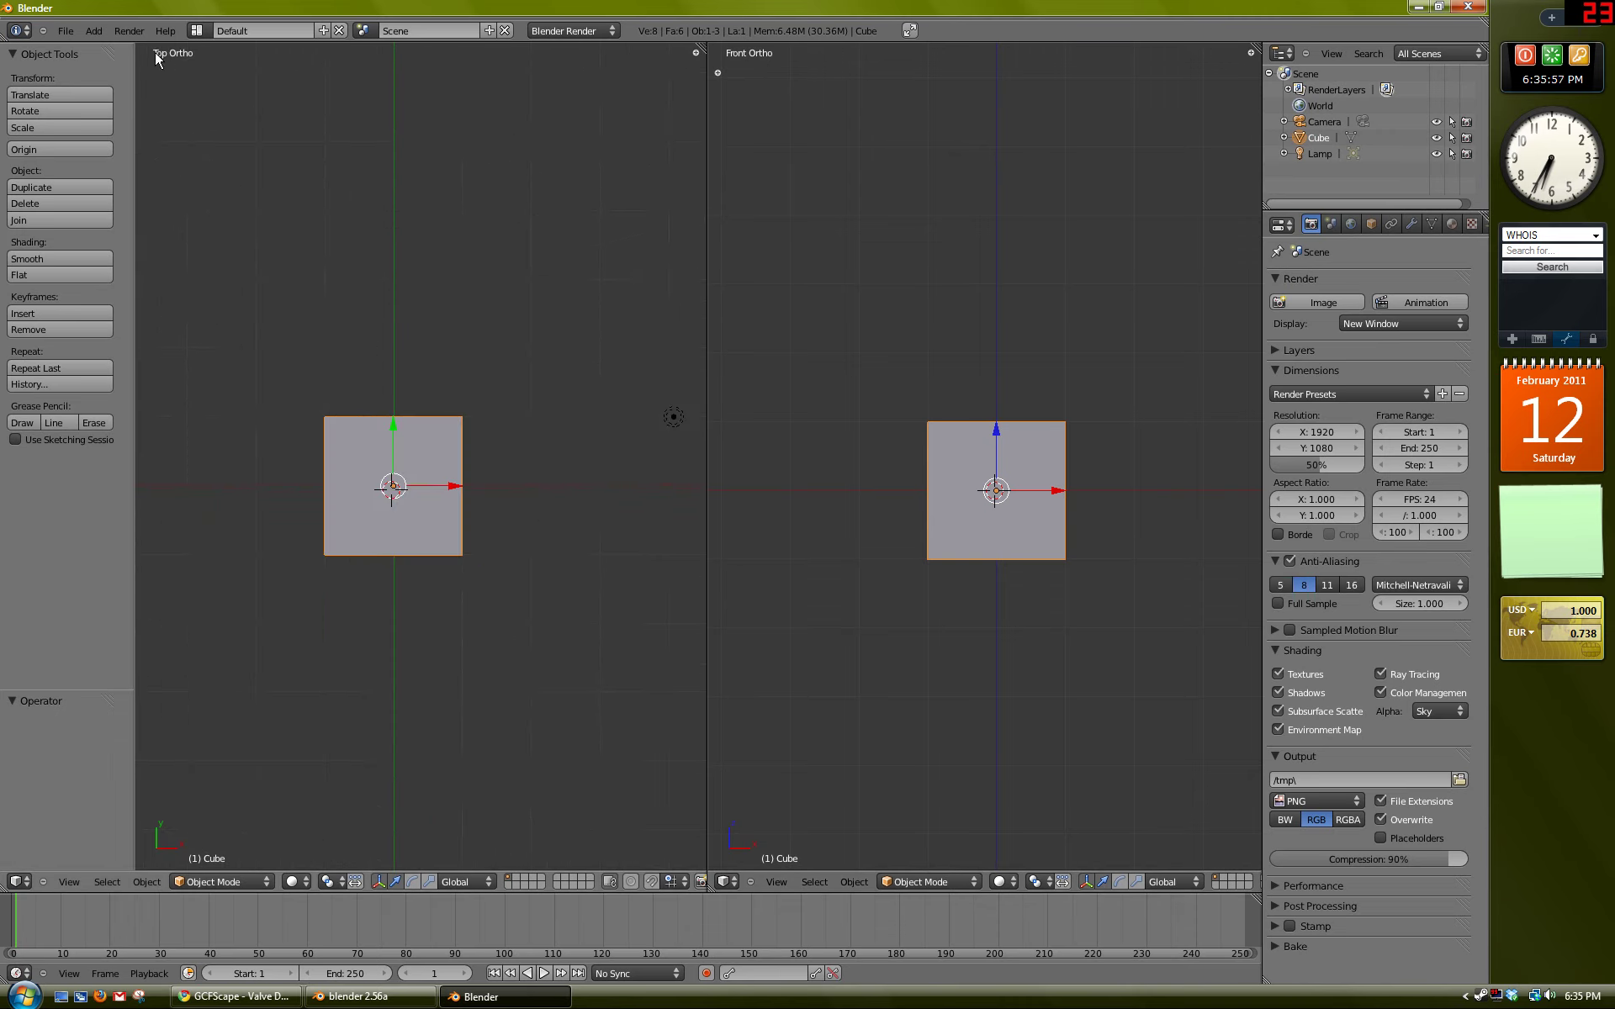
pyautogui.moveTo(155, 52); pyautogui.dragTo(192, 49, button='middle')
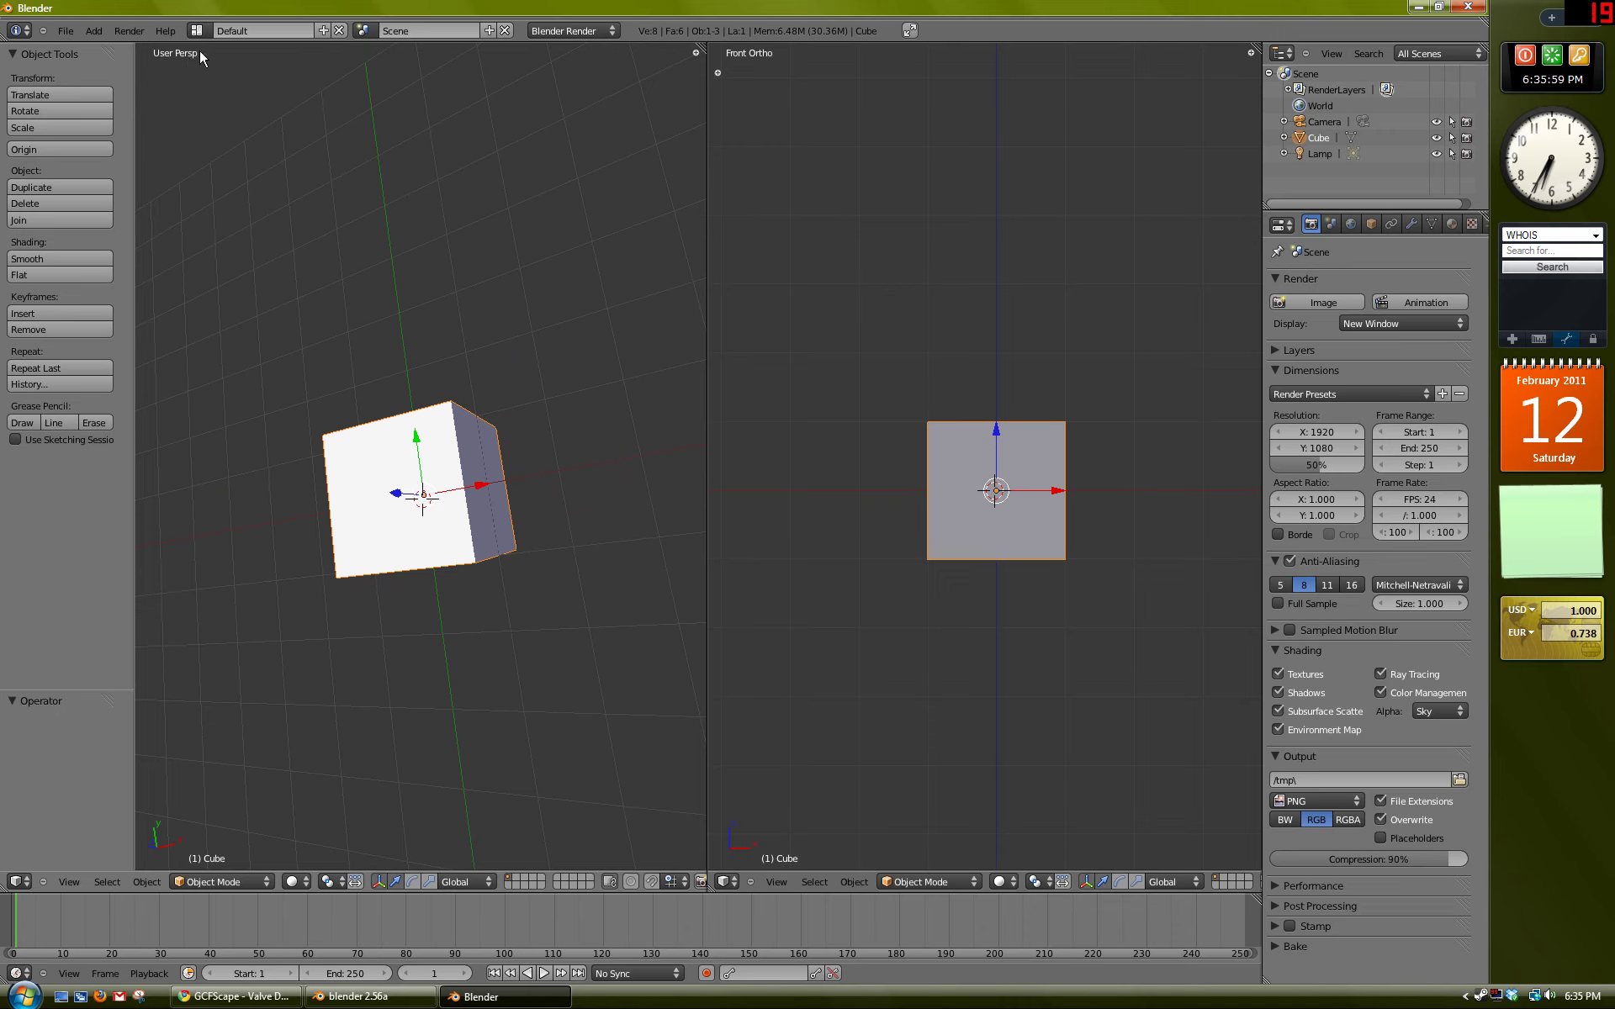
pyautogui.press('KP_7')
pyautogui.moveTo(399, 558); pyautogui.dragTo(377, 452, button='middle')
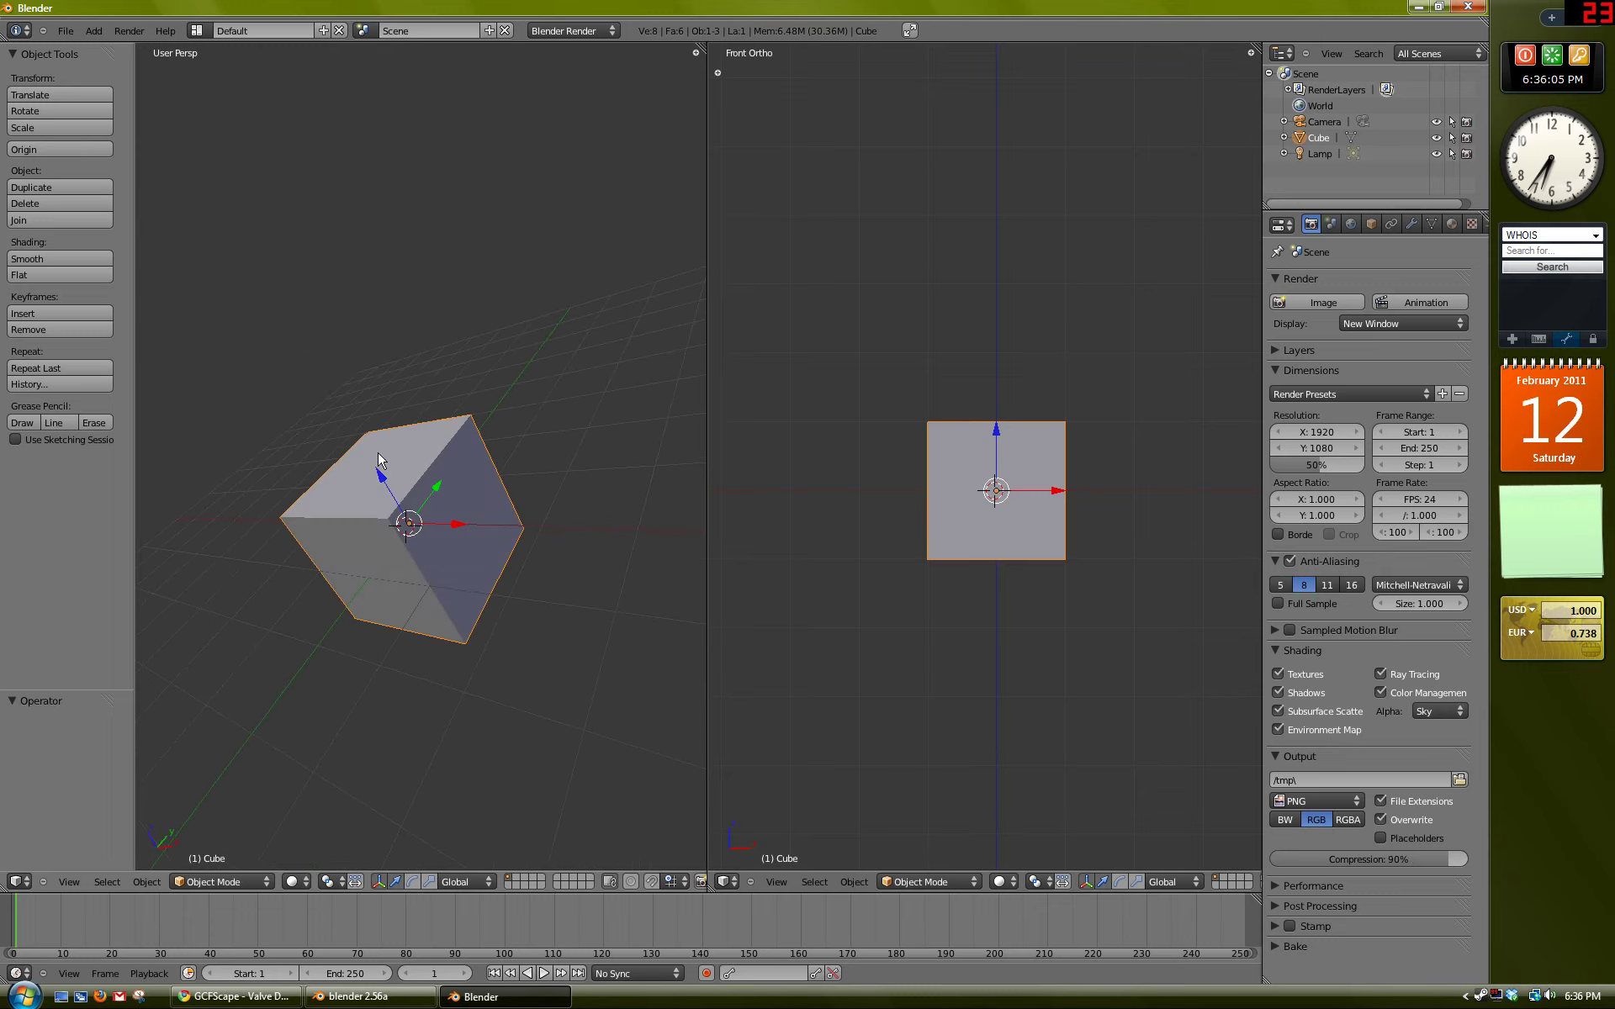
pyautogui.press('KP_7')
pyautogui.keyDown('shift'); pyautogui.moveTo(432, 573); pyautogui.dragTo(460, 592, button='middle'); pyautogui.keyUp('shift')
pyautogui.press('a')
pyautogui.press('a')
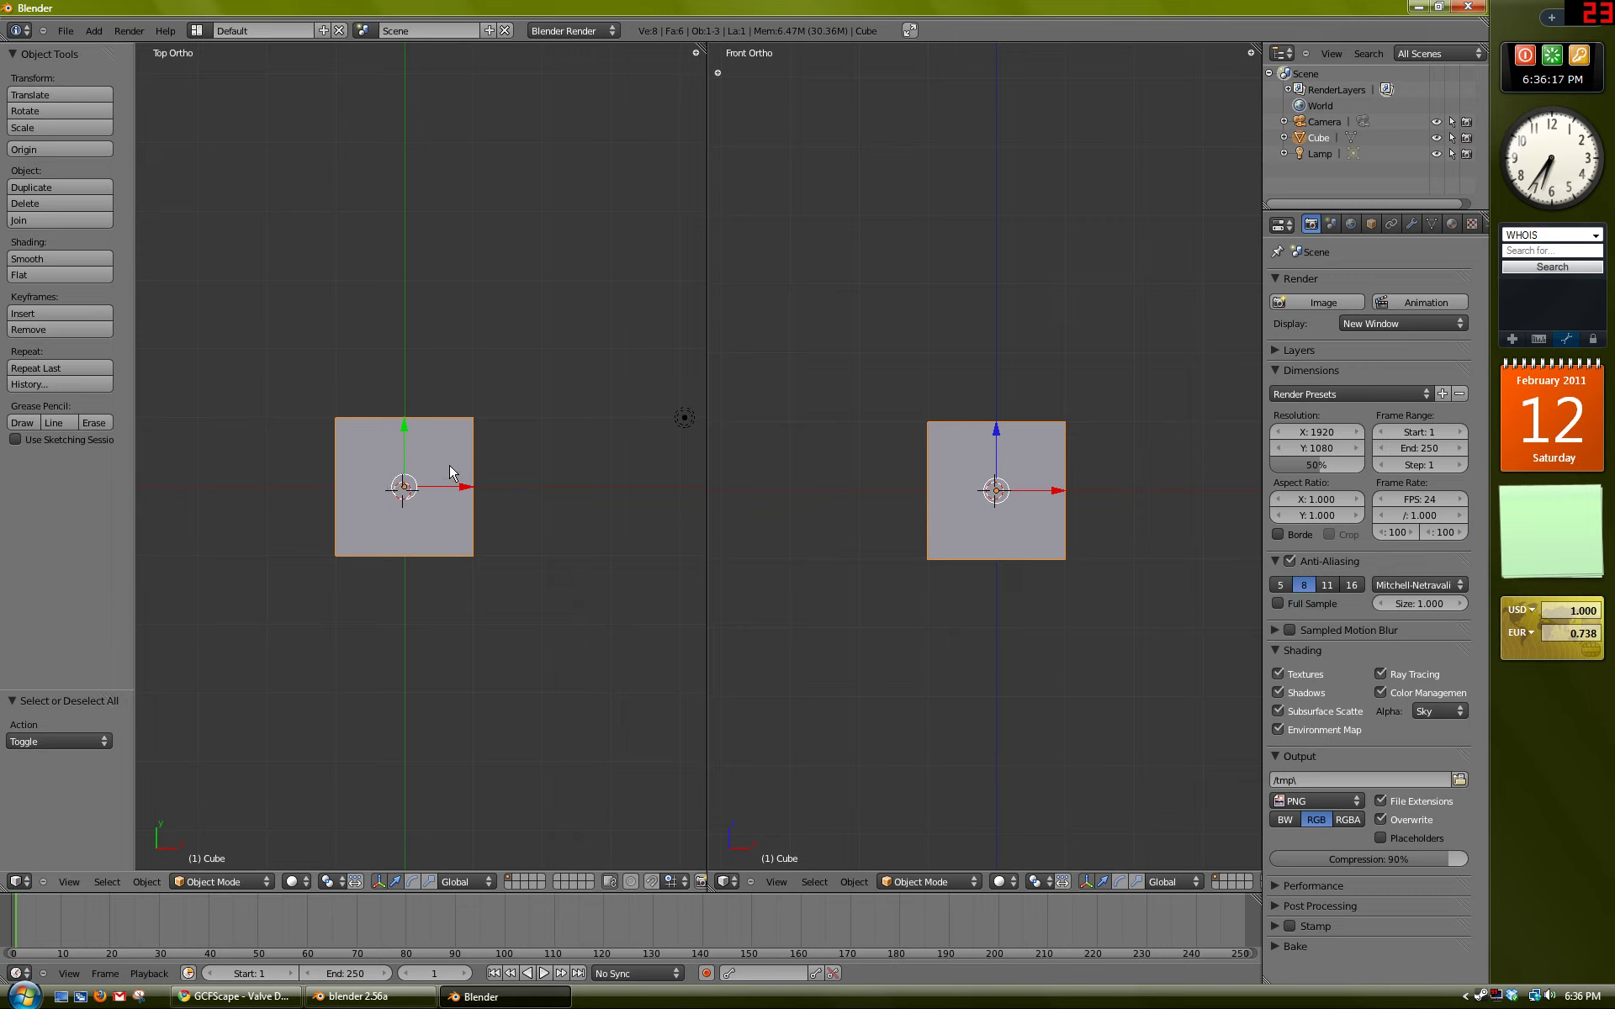
pyautogui.keyDown('shift'); pyautogui.moveTo(449, 466); pyautogui.dragTo(451, 461, button='middle'); pyautogui.keyUp('shift')
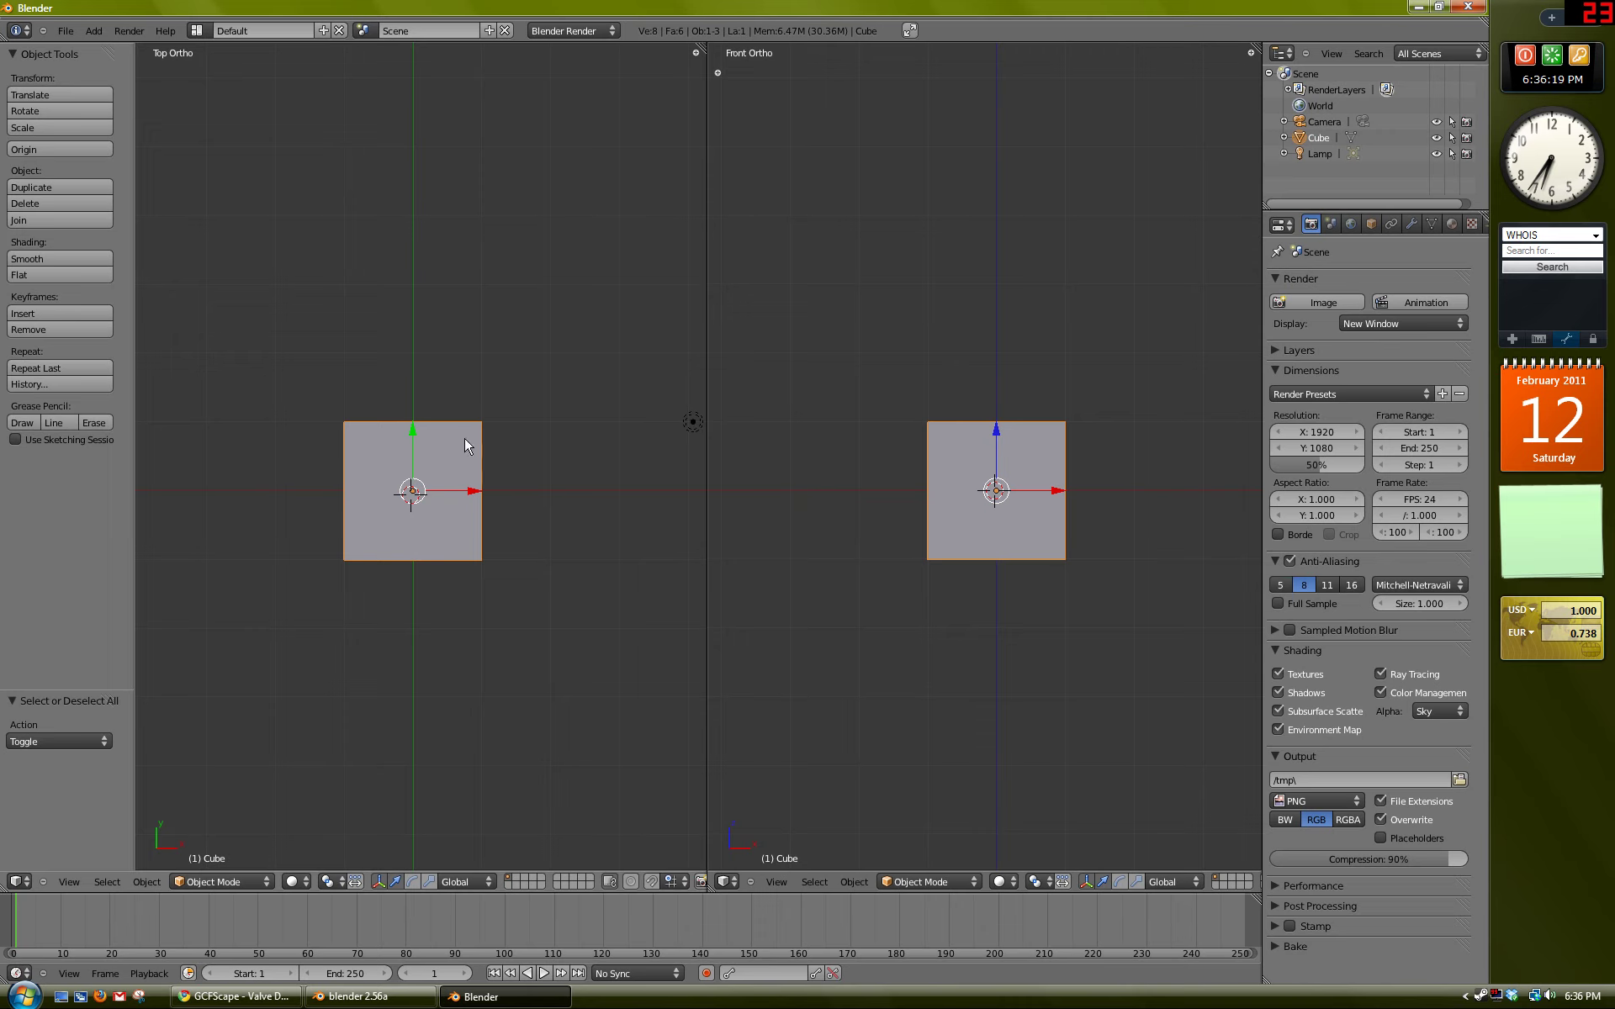
pyautogui.moveTo(450, 419); pyautogui.dragTo(515, 355, button='middle')
pyautogui.moveTo(501, 614); pyautogui.dragTo(416, 580, button='middle')
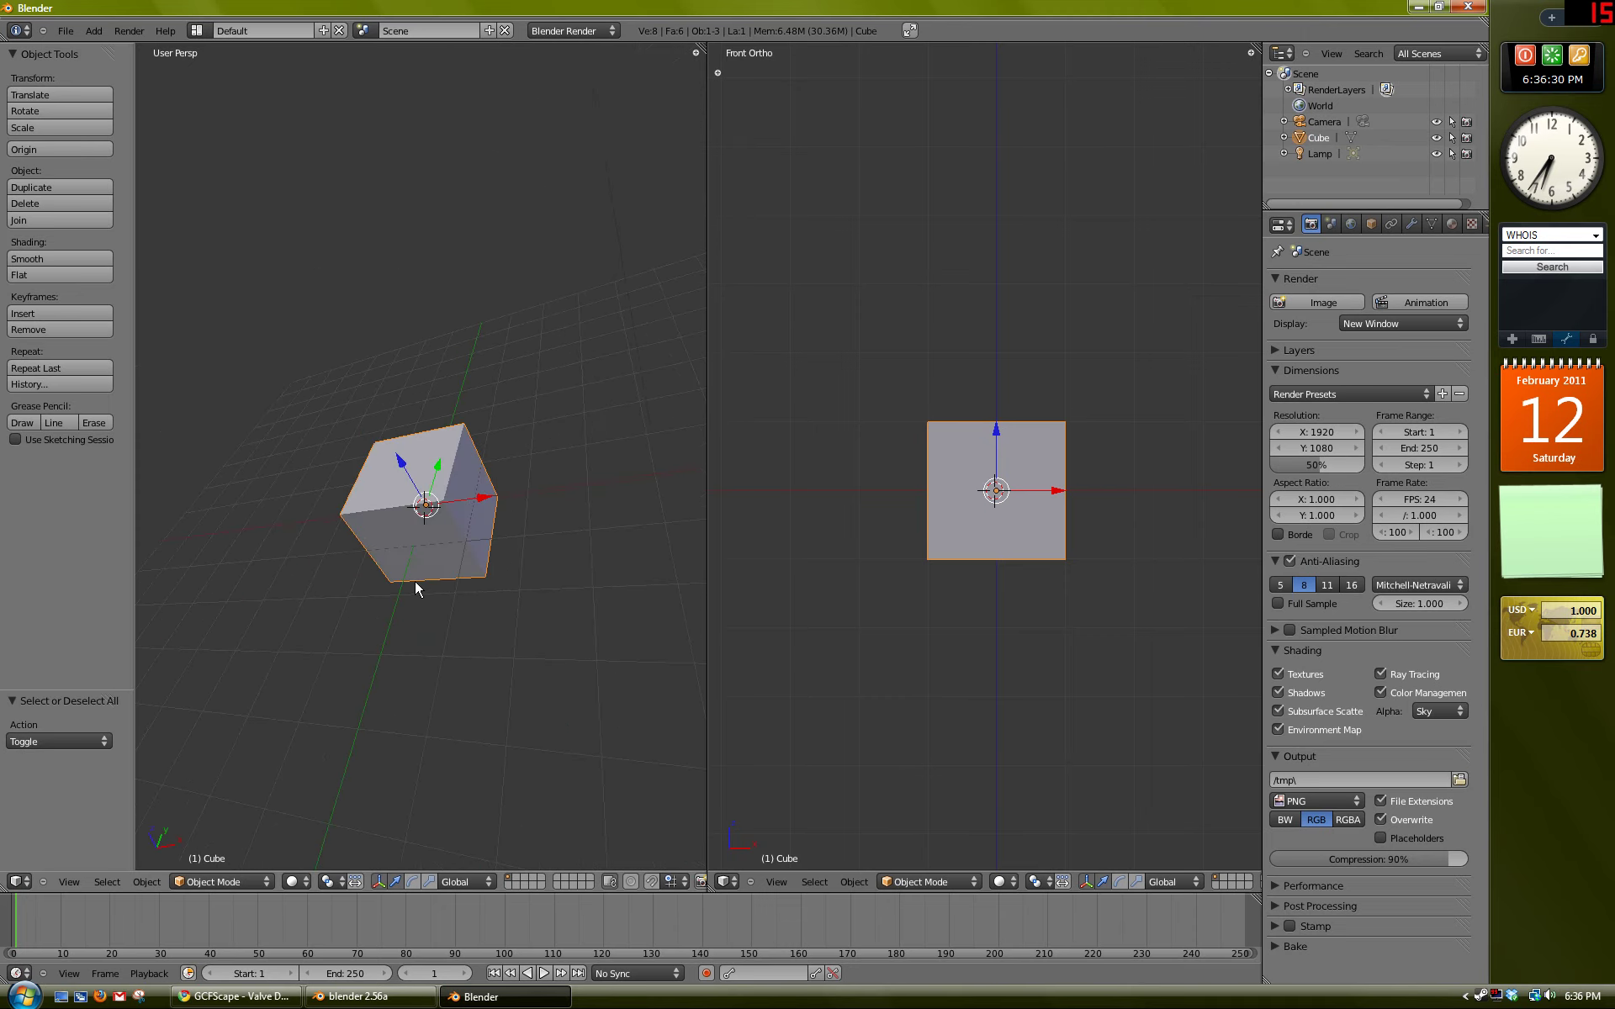
pyautogui.moveTo(462, 487); pyautogui.dragTo(442, 552, button='middle')
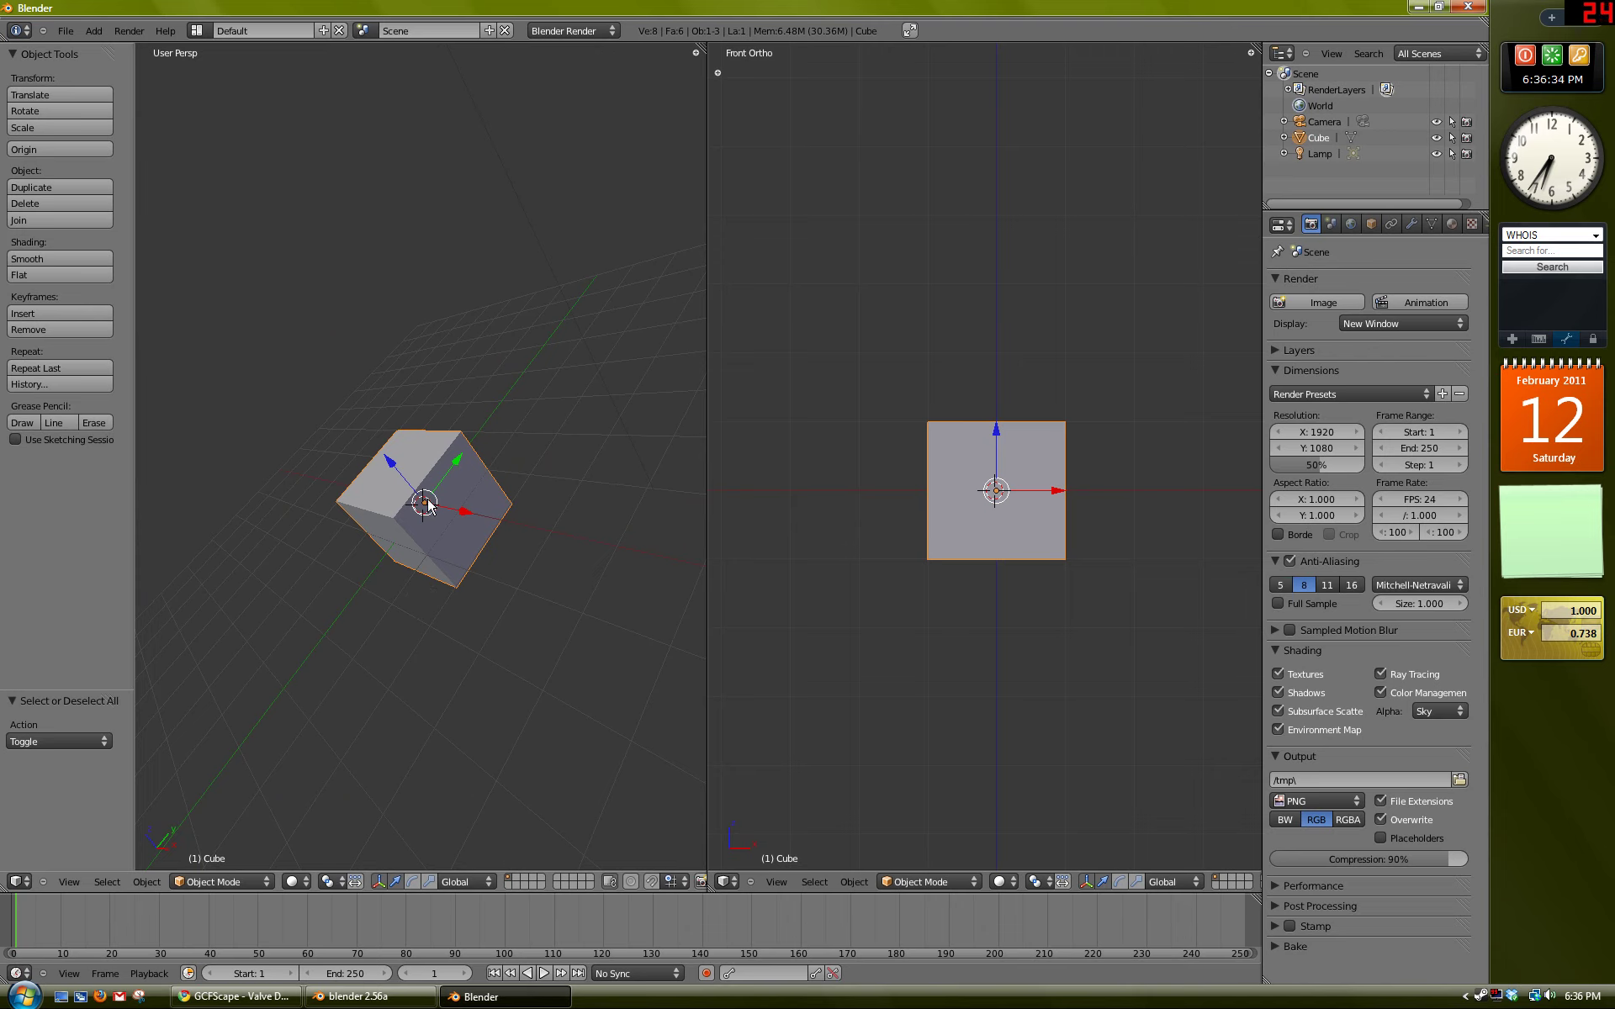
pyautogui.press('g')
pyautogui.press('y')
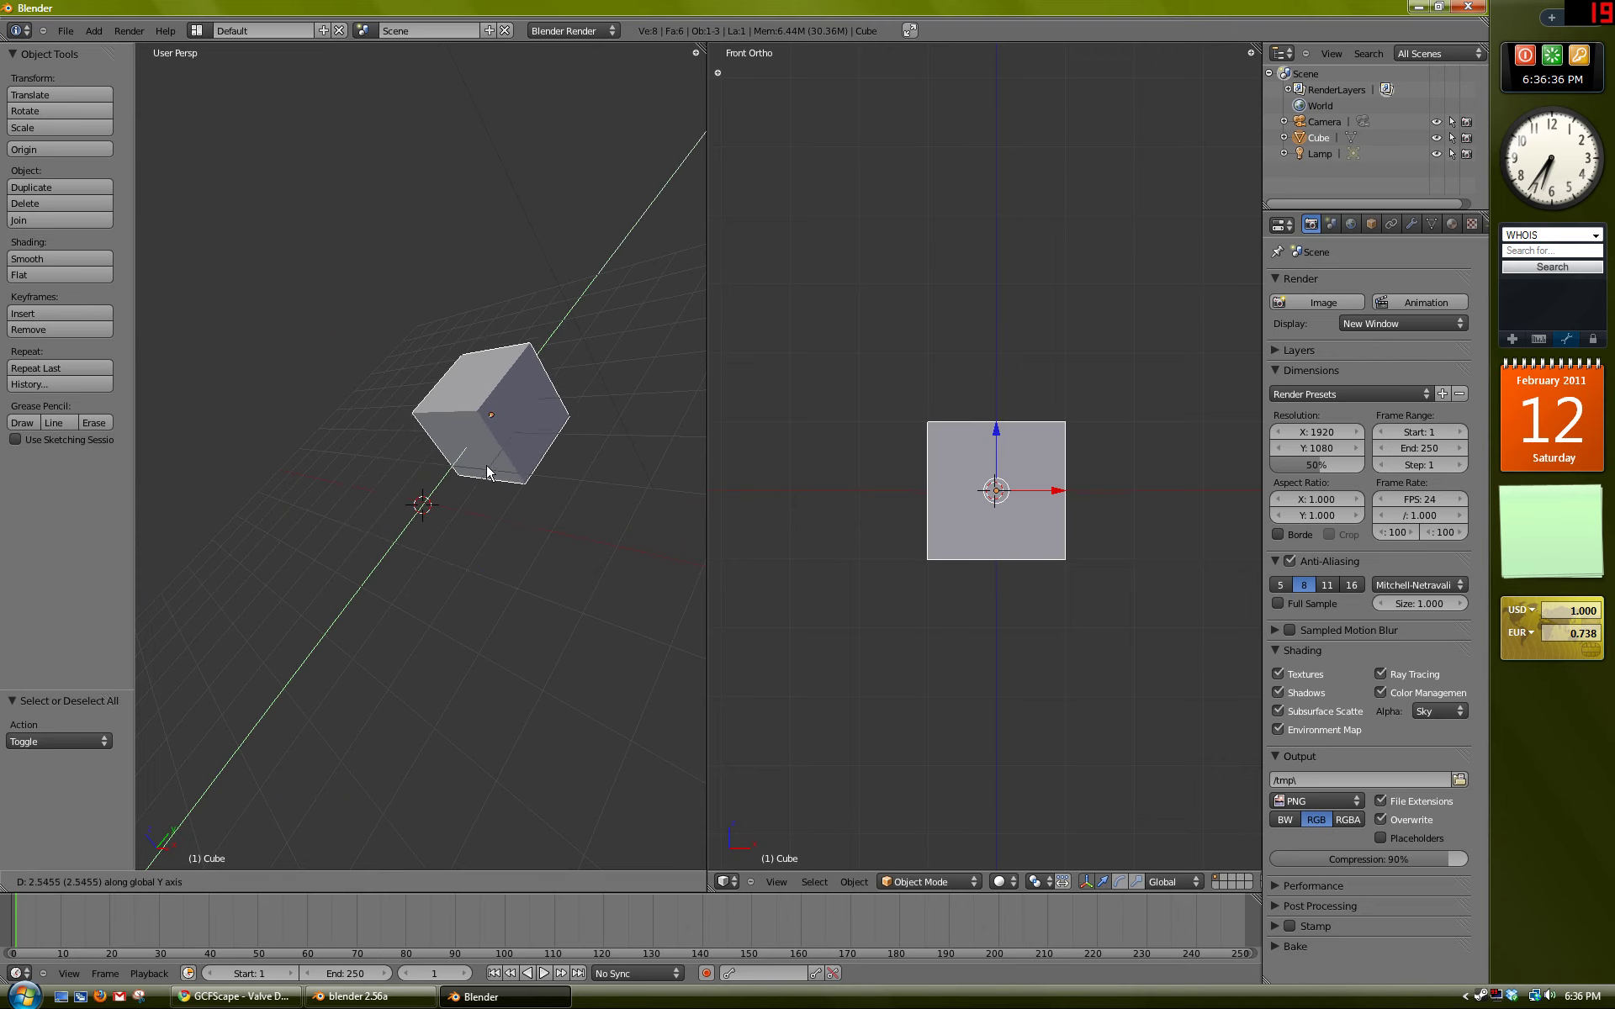
pyautogui.click(488, 473)
pyautogui.hotkey('ctrl', 'z')
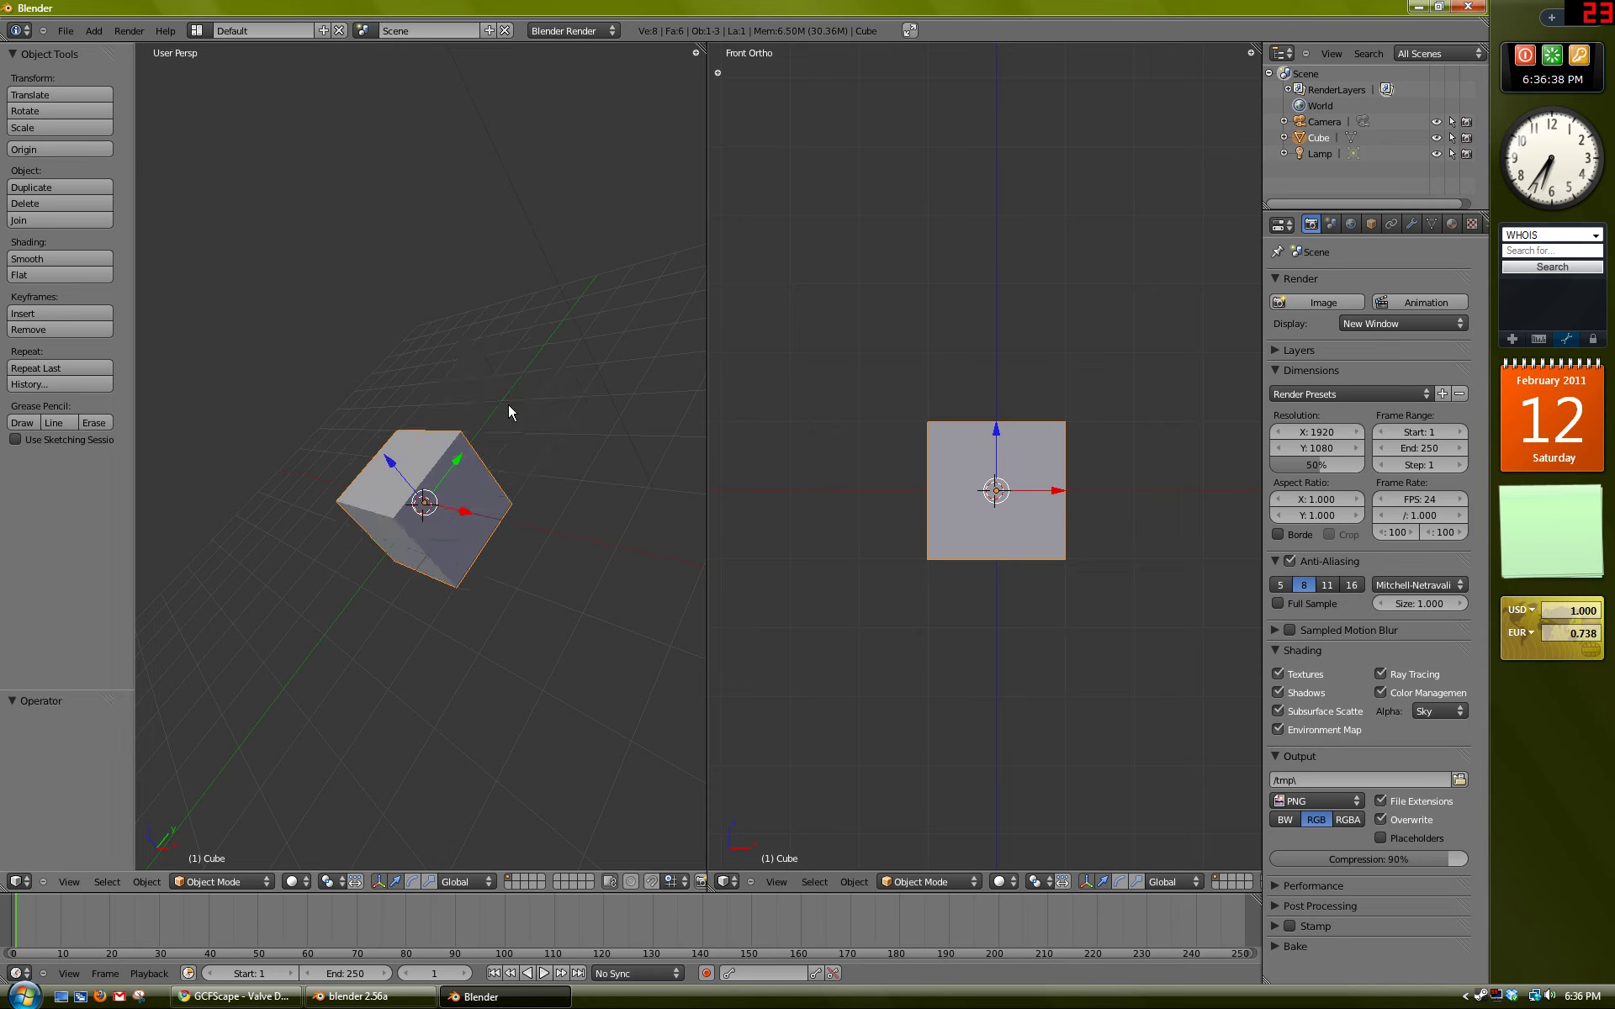
pyautogui.moveTo(459, 537); pyautogui.dragTo(487, 528, button='middle')
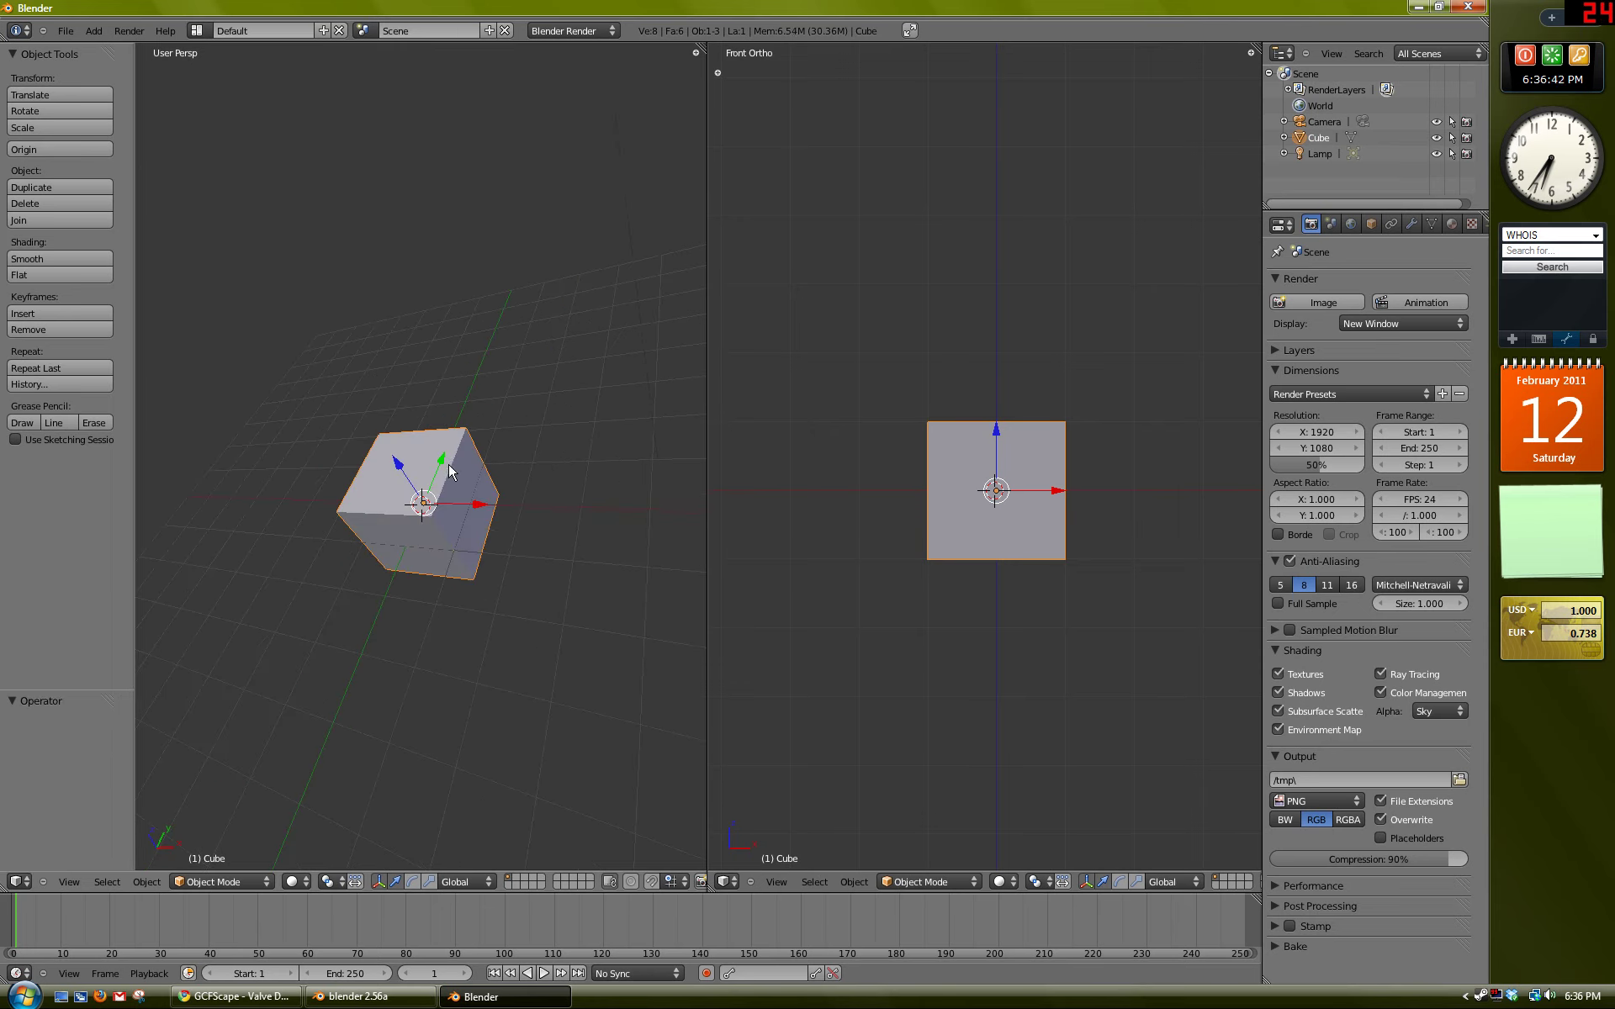
# Step: In Edit Mode, try moving a single corner vertex, then undo it and clear the selection
pyautogui.press('Tab')
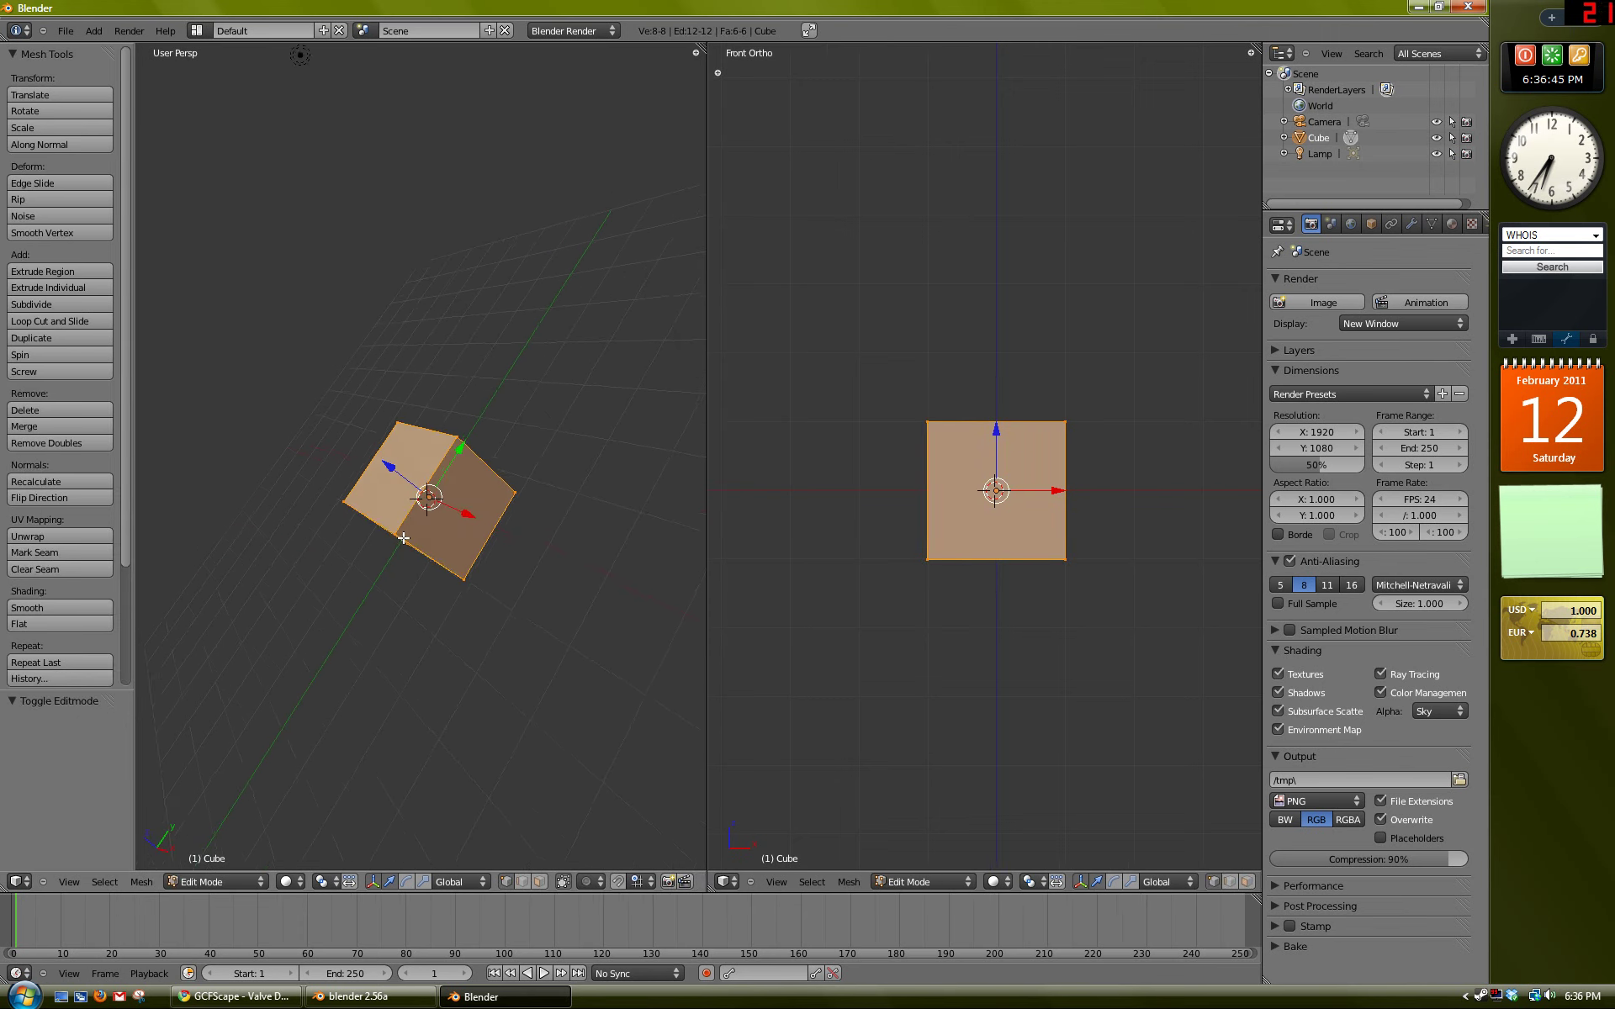
pyautogui.press('a')
pyautogui.rightClick(443, 529)
pyautogui.press('g')
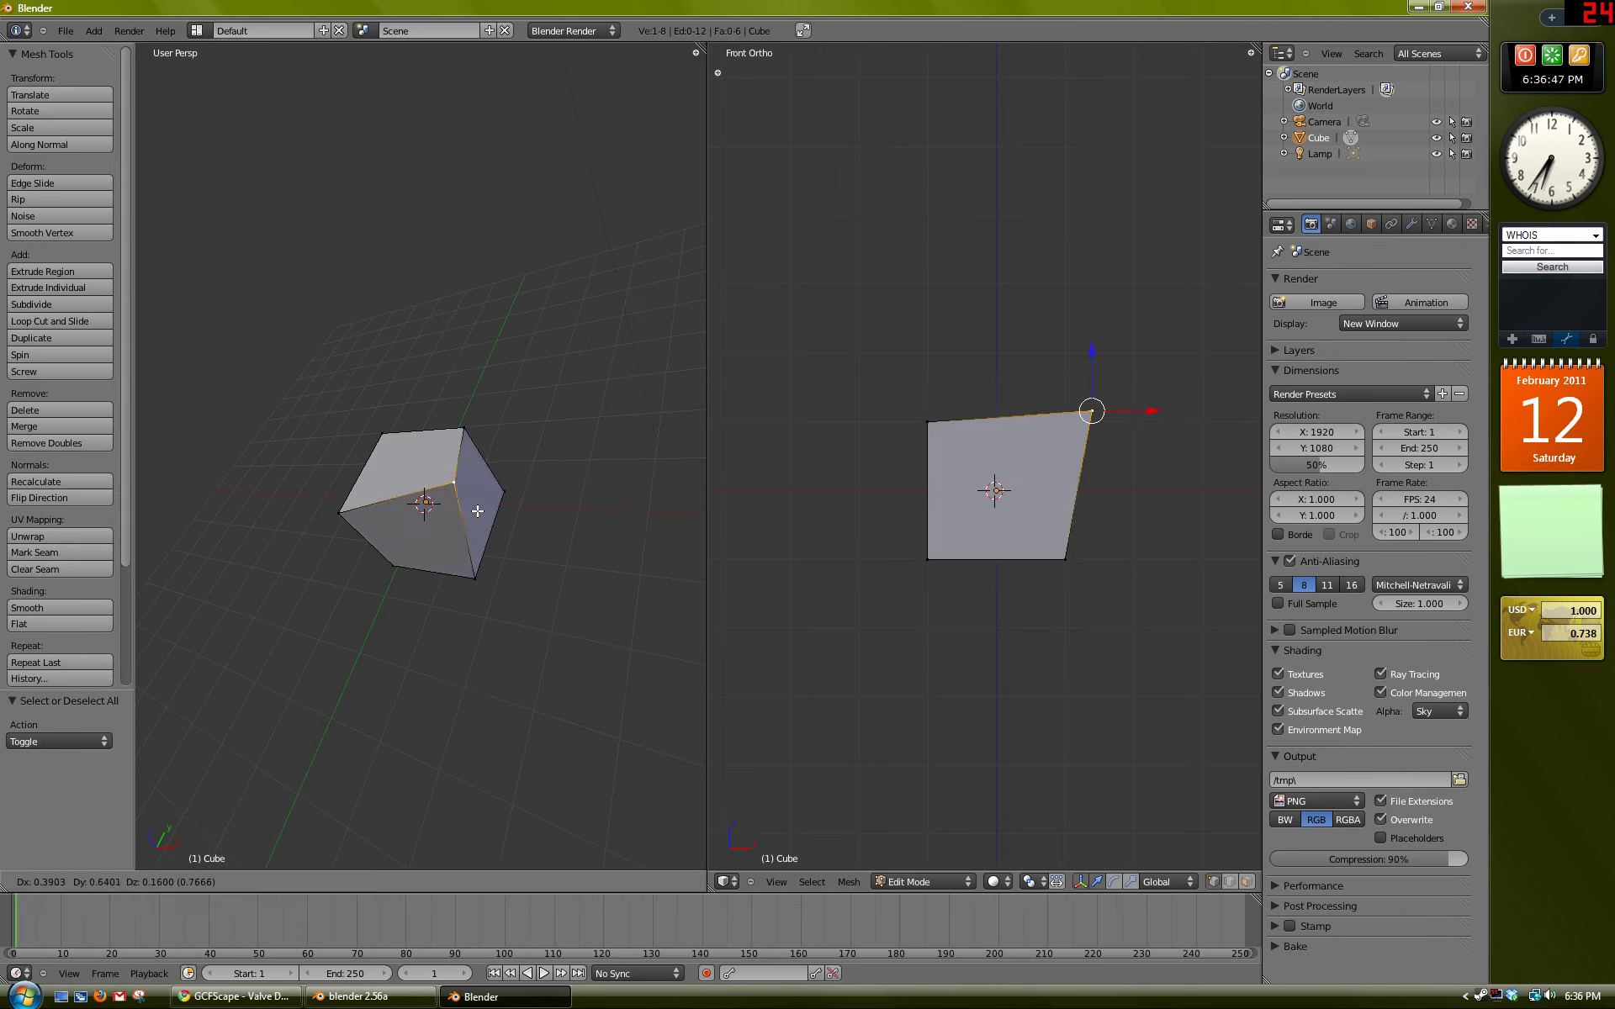
pyautogui.click(482, 490)
pyautogui.hotkey('ctrl', 'z')
pyautogui.hotkey('ctrl', 'z')
pyautogui.keyDown('alt'); pyautogui.rightClick(454, 457); pyautogui.keyUp('alt')
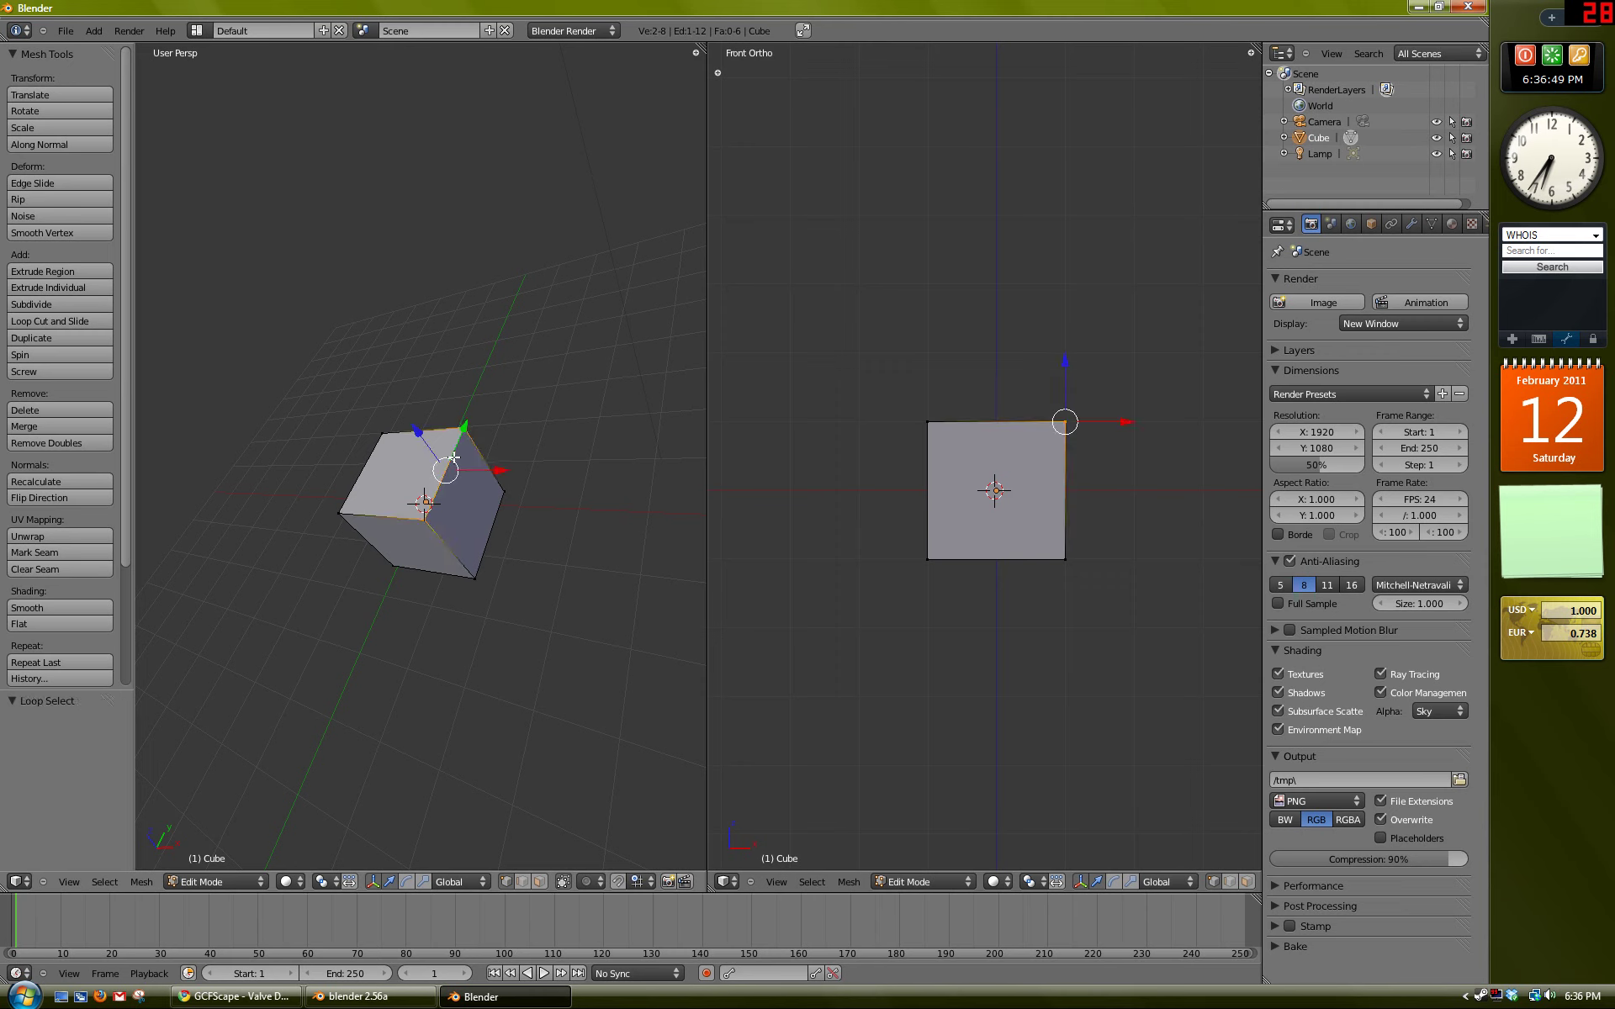
pyautogui.press('a')
pyautogui.press('a')
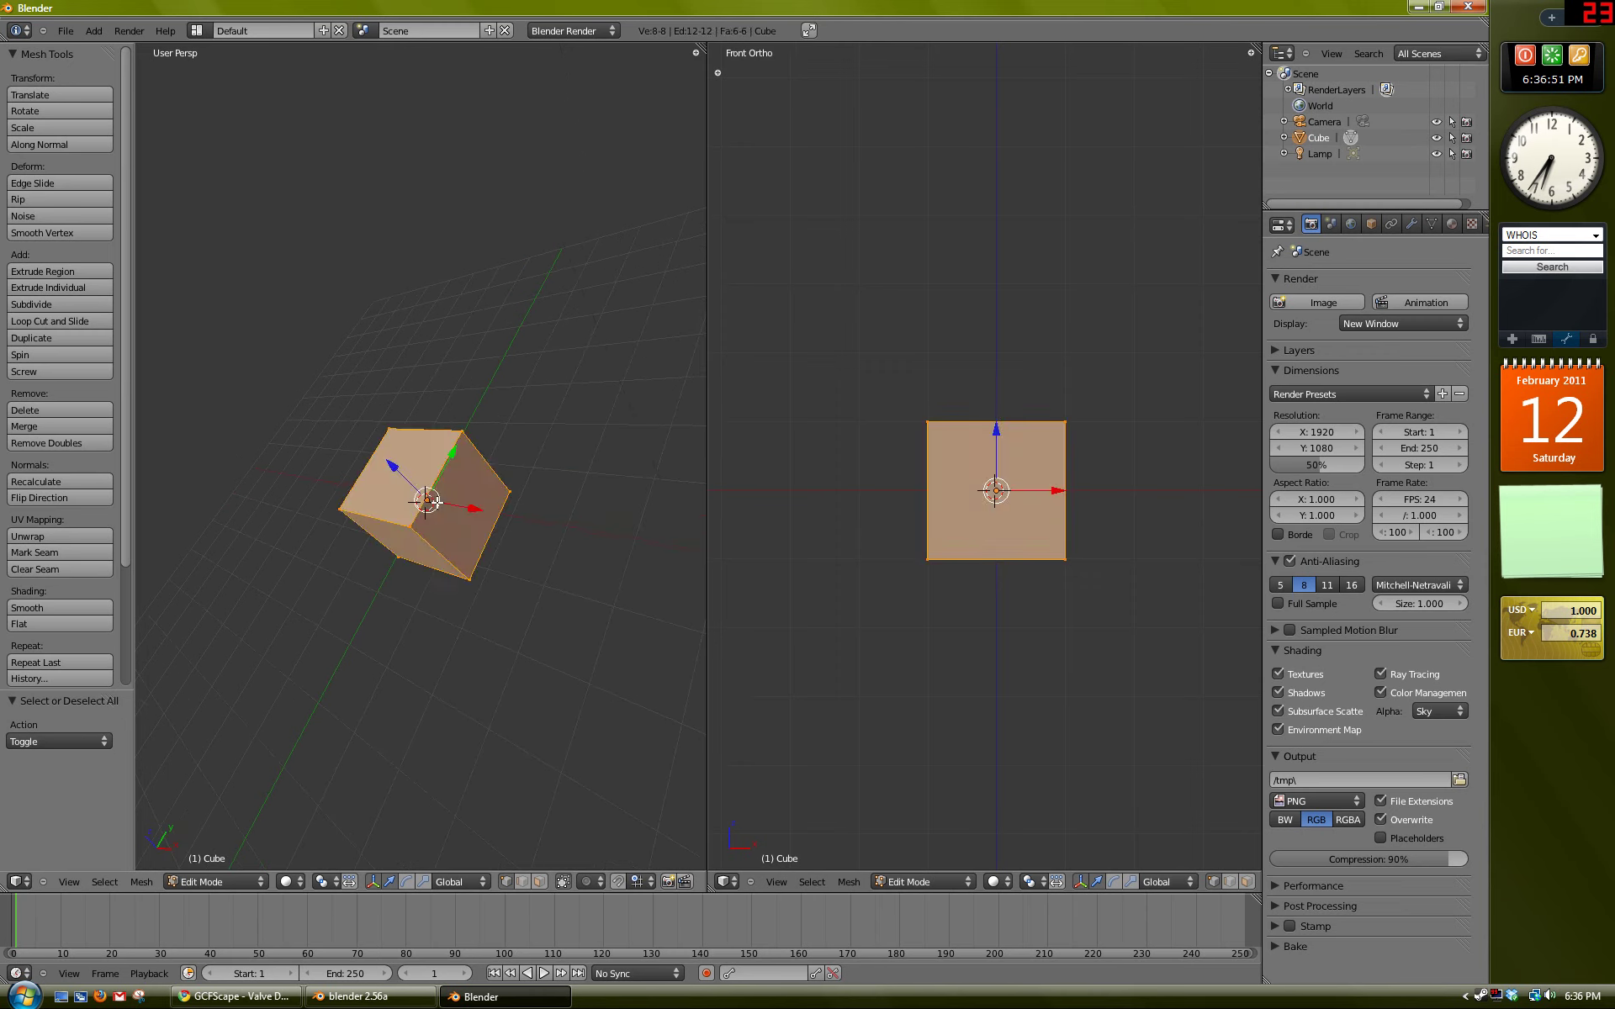
# Step: Move the whole mesh 3.768 along Y, place the 3D cursor near the origin, and exit Edit Mode
pyautogui.press('g')
pyautogui.press('y')
pyautogui.click(496, 378)
pyautogui.scroll(4, 442, 517)
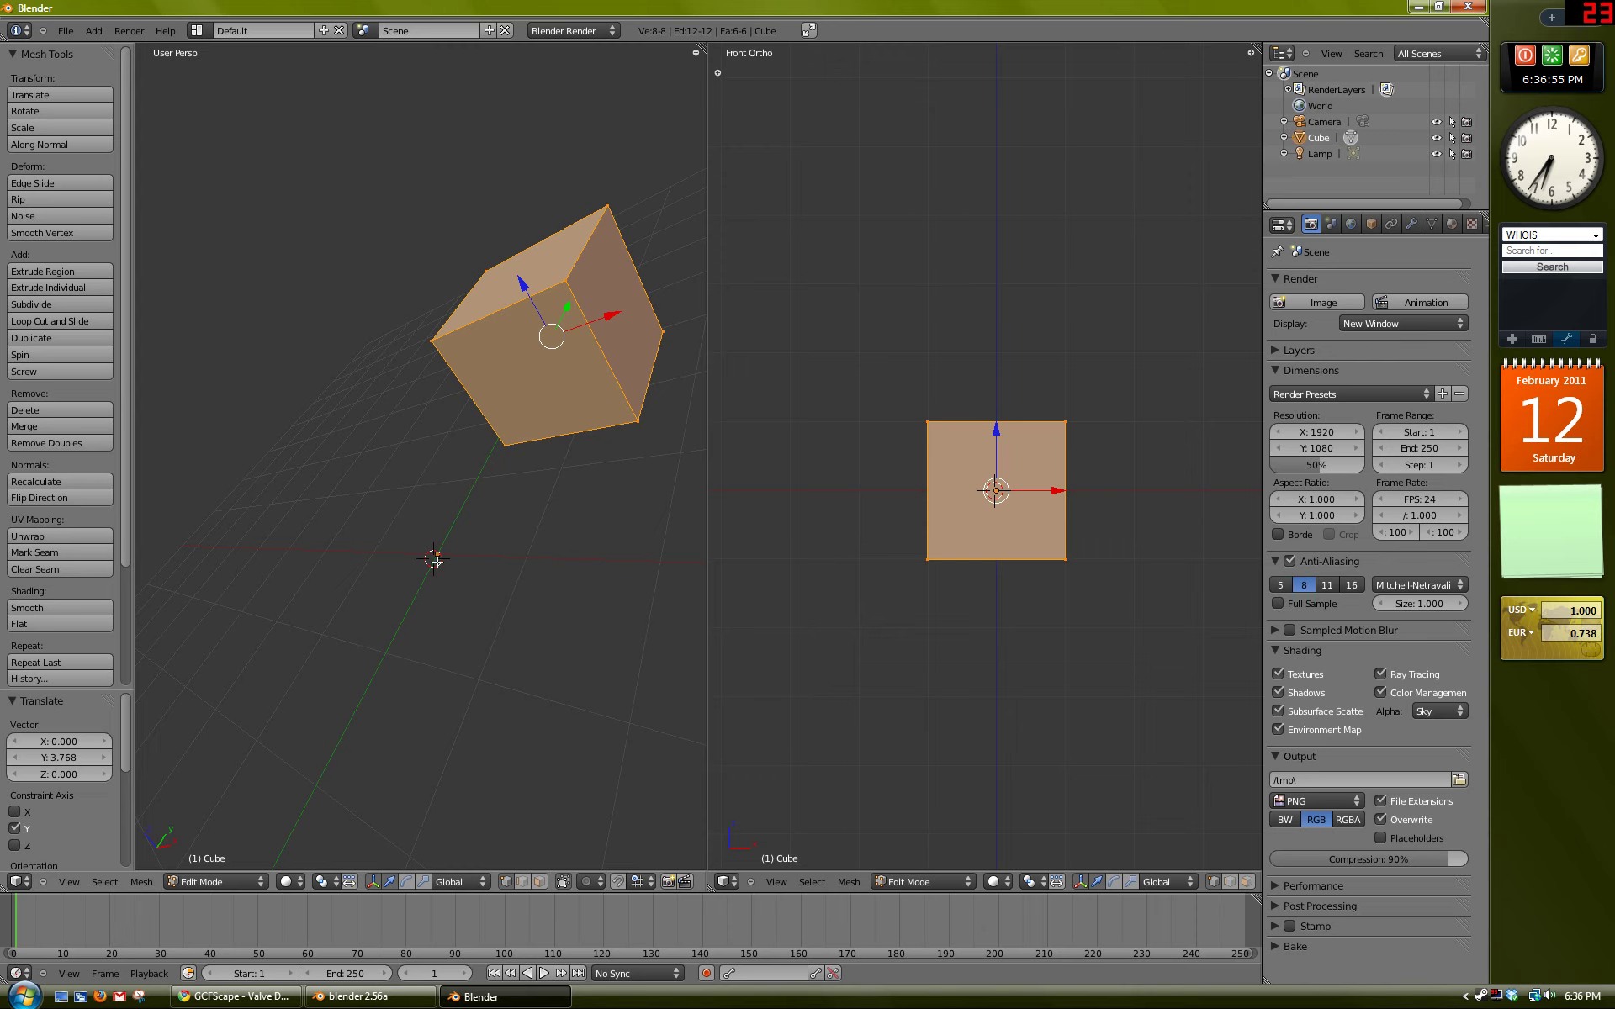
pyautogui.scroll(3, 445, 555)
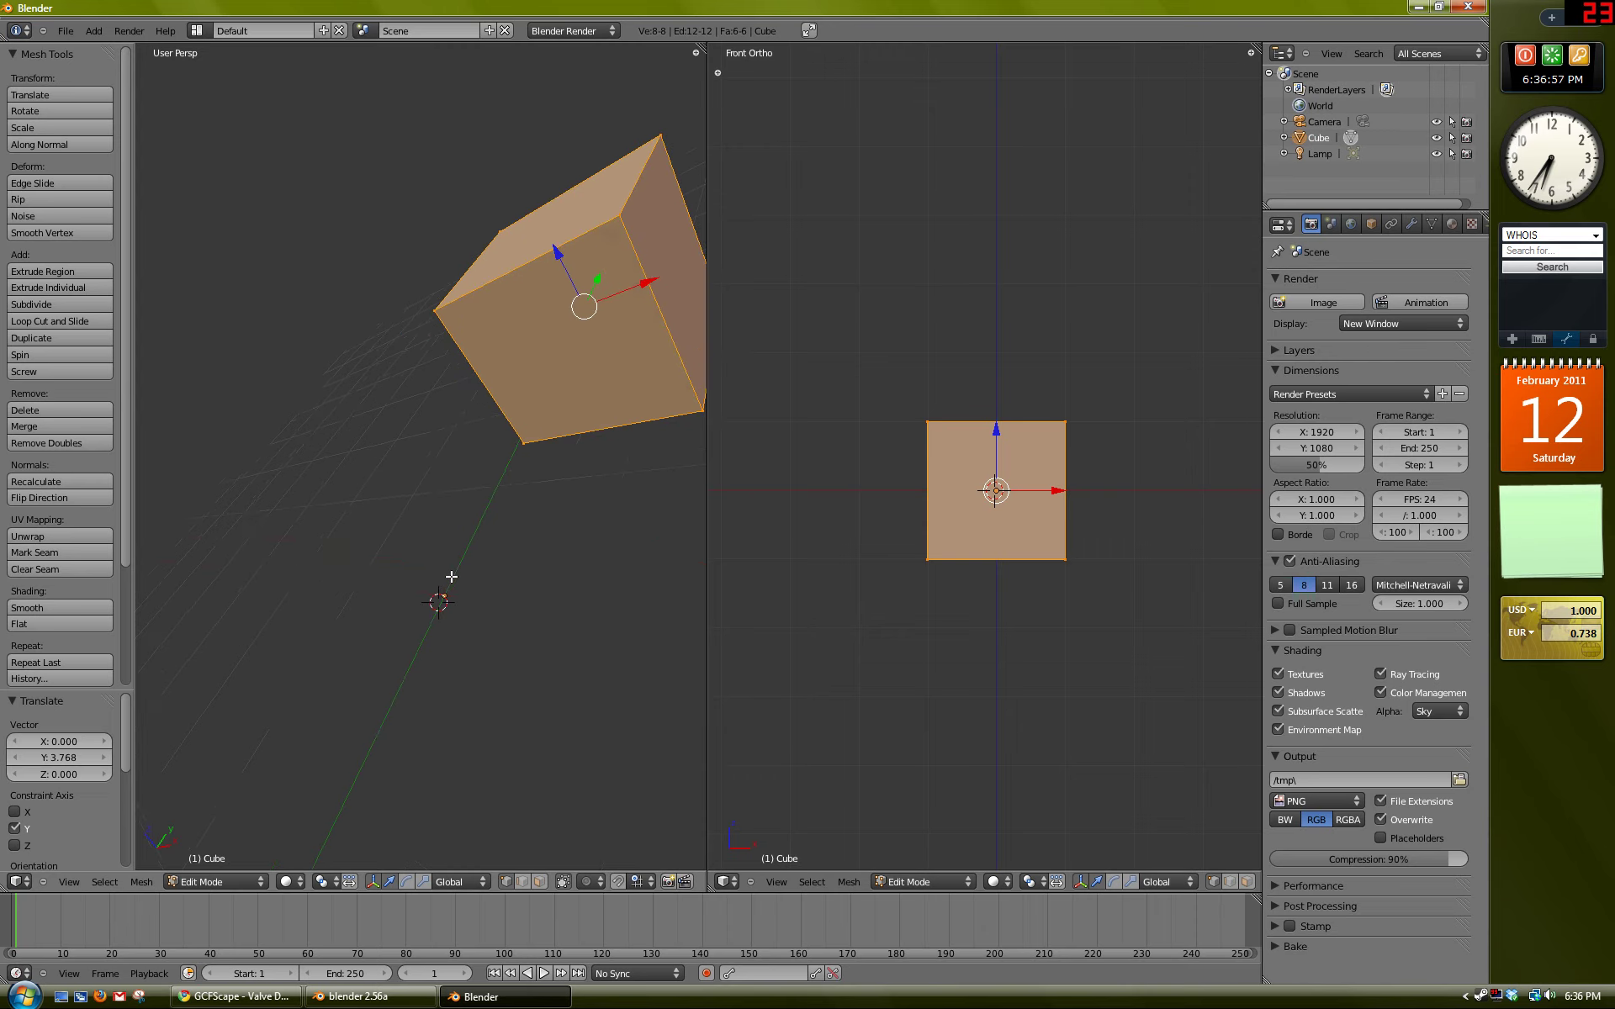
pyautogui.click(355, 646)
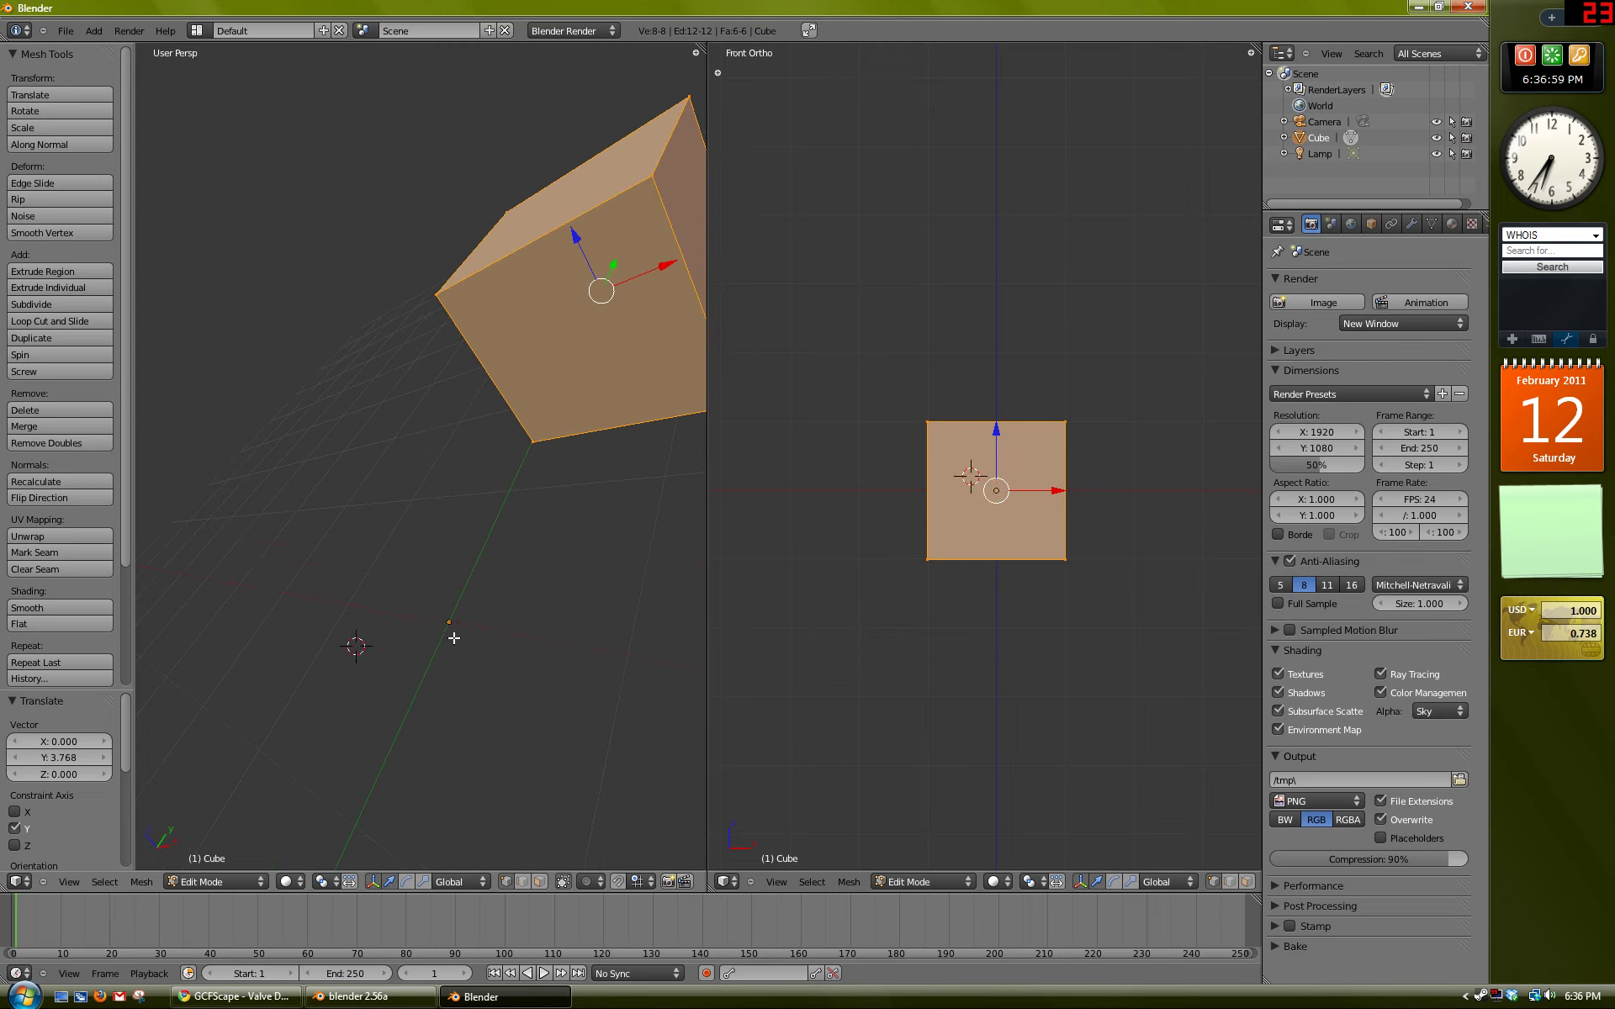
pyautogui.moveTo(572, 424); pyautogui.dragTo(504, 589, button='middle')
pyautogui.press('Tab')
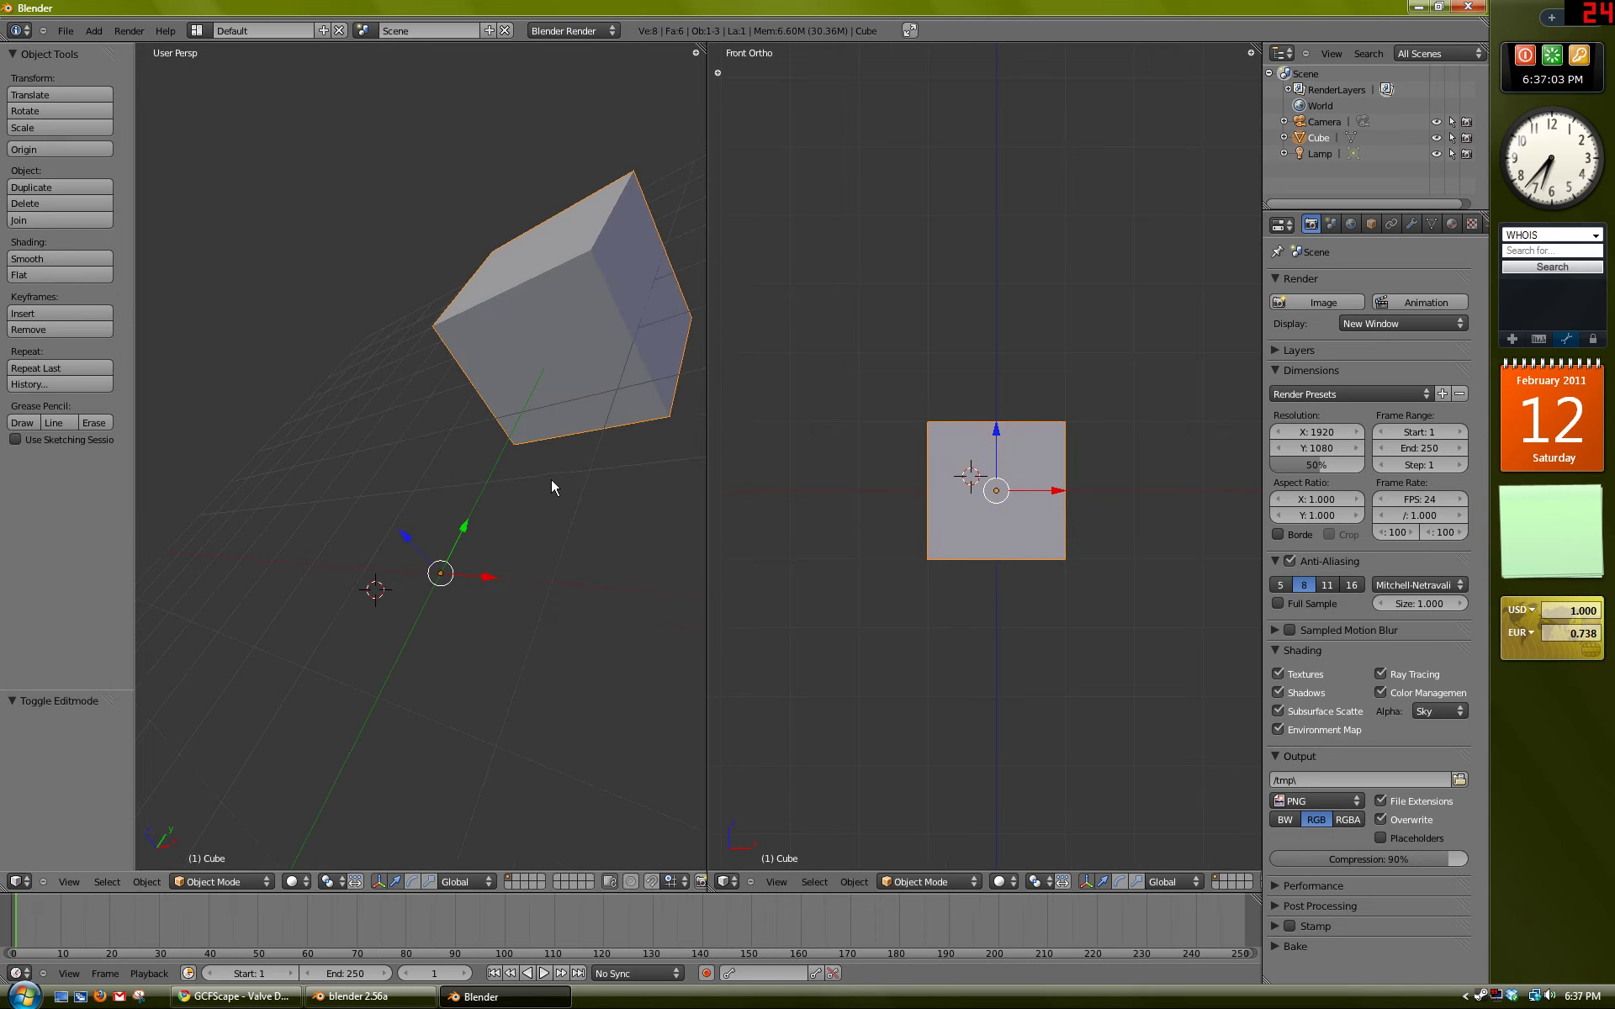
# Step: Grab the cube object along Y, then switch to top view and pan down
pyautogui.press('g')
pyautogui.press('y')
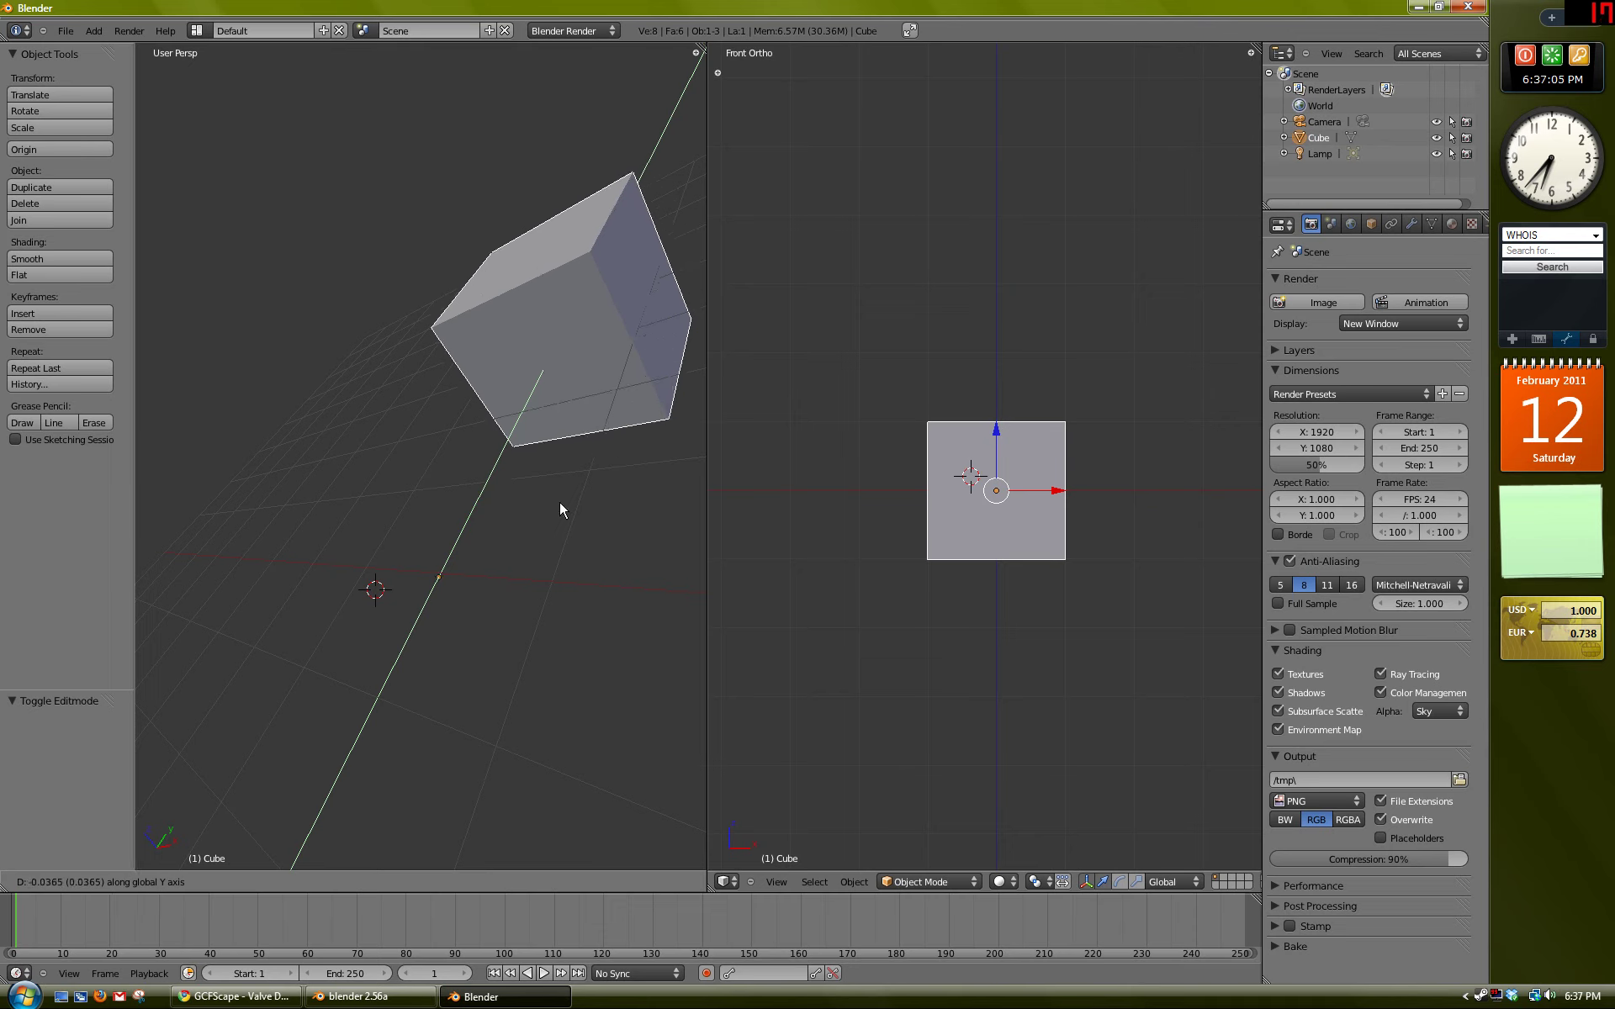
pyautogui.click(560, 503)
pyautogui.moveTo(560, 503); pyautogui.dragTo(603, 583, button='middle')
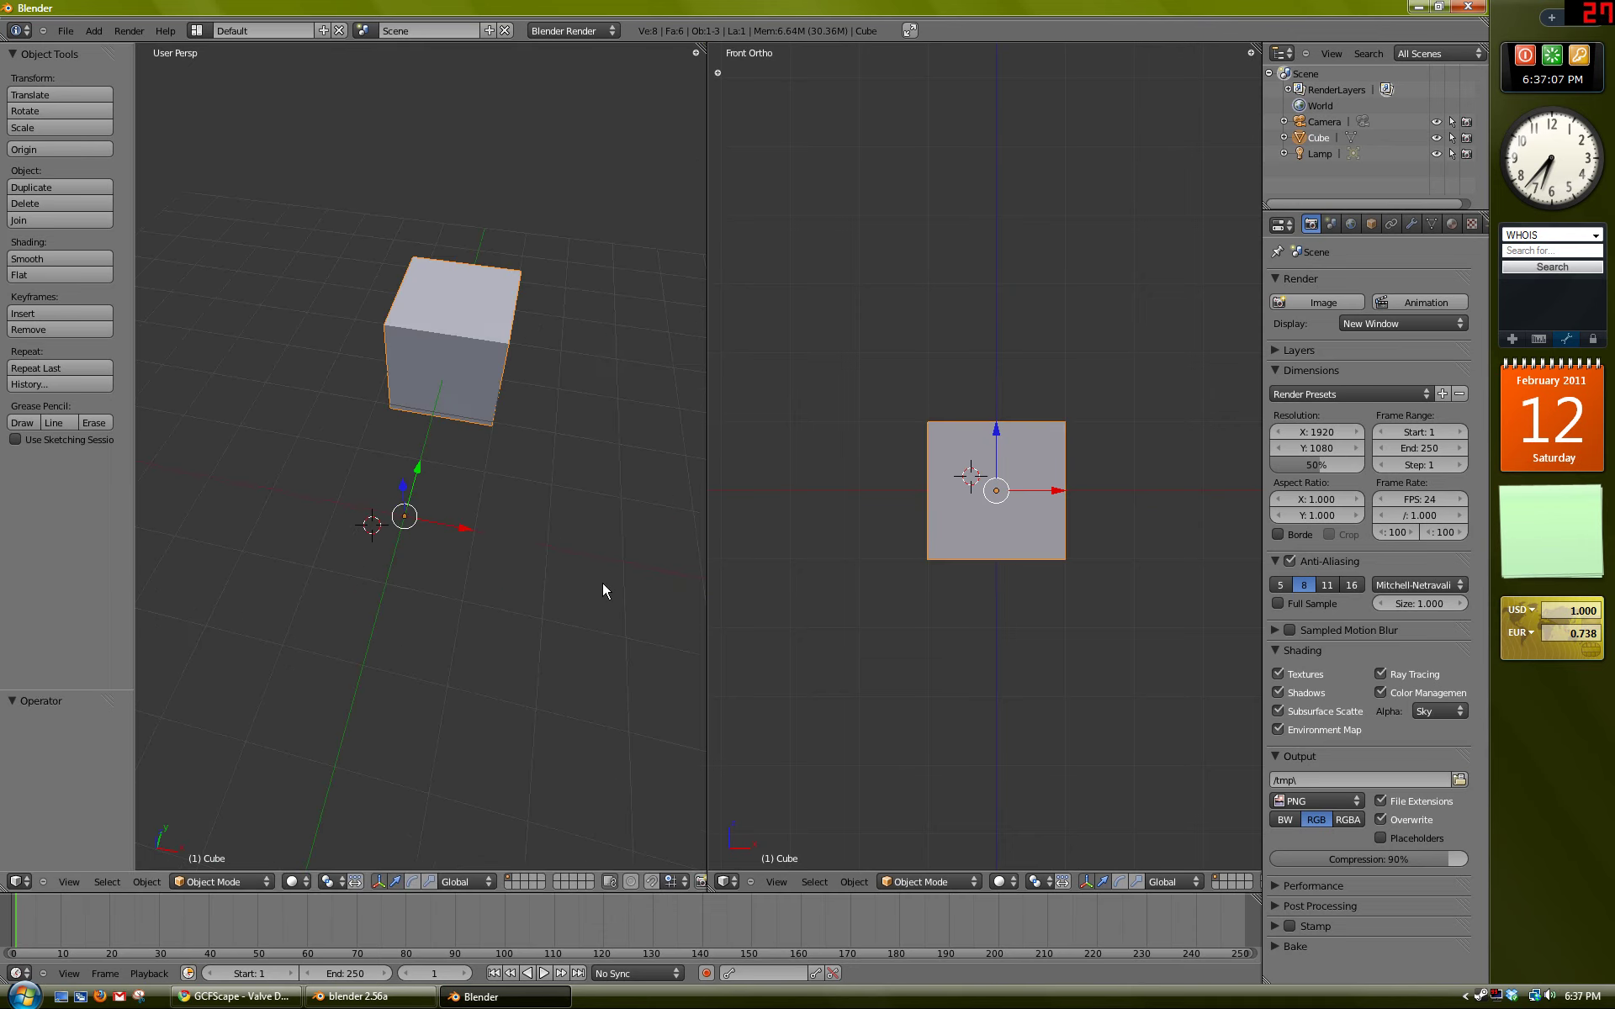
pyautogui.press('KP_7')
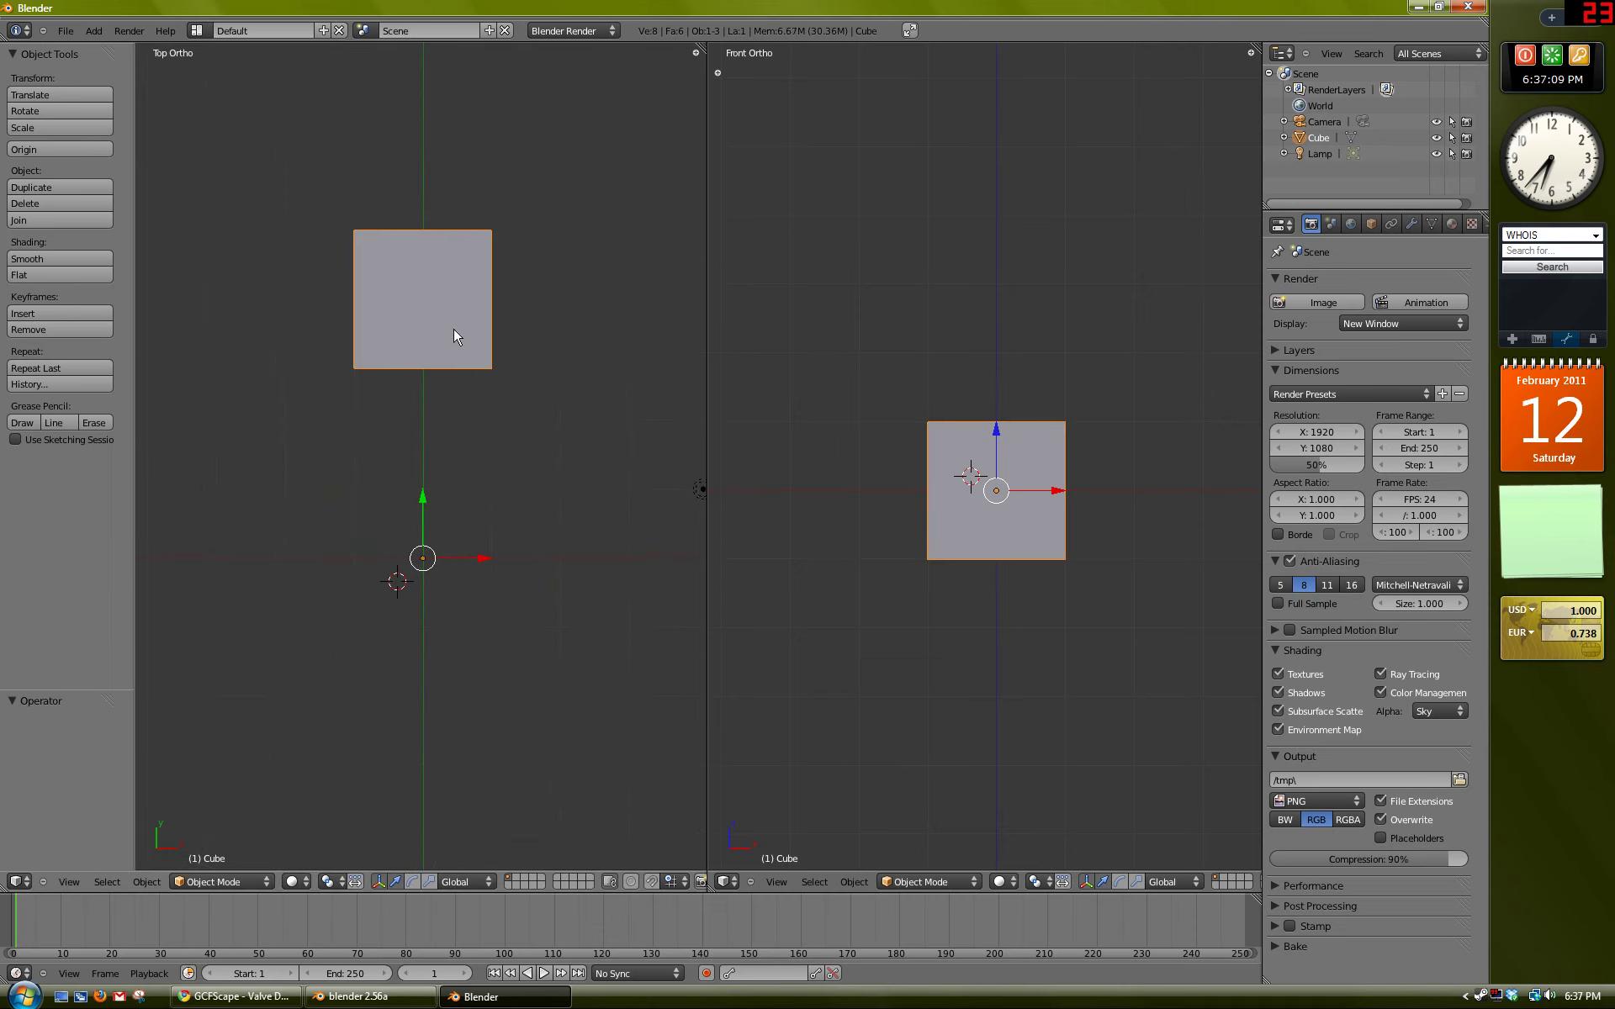
pyautogui.keyDown('shift'); pyautogui.moveTo(475, 485); pyautogui.dragTo(479, 504, button='middle'); pyautogui.keyUp('shift')
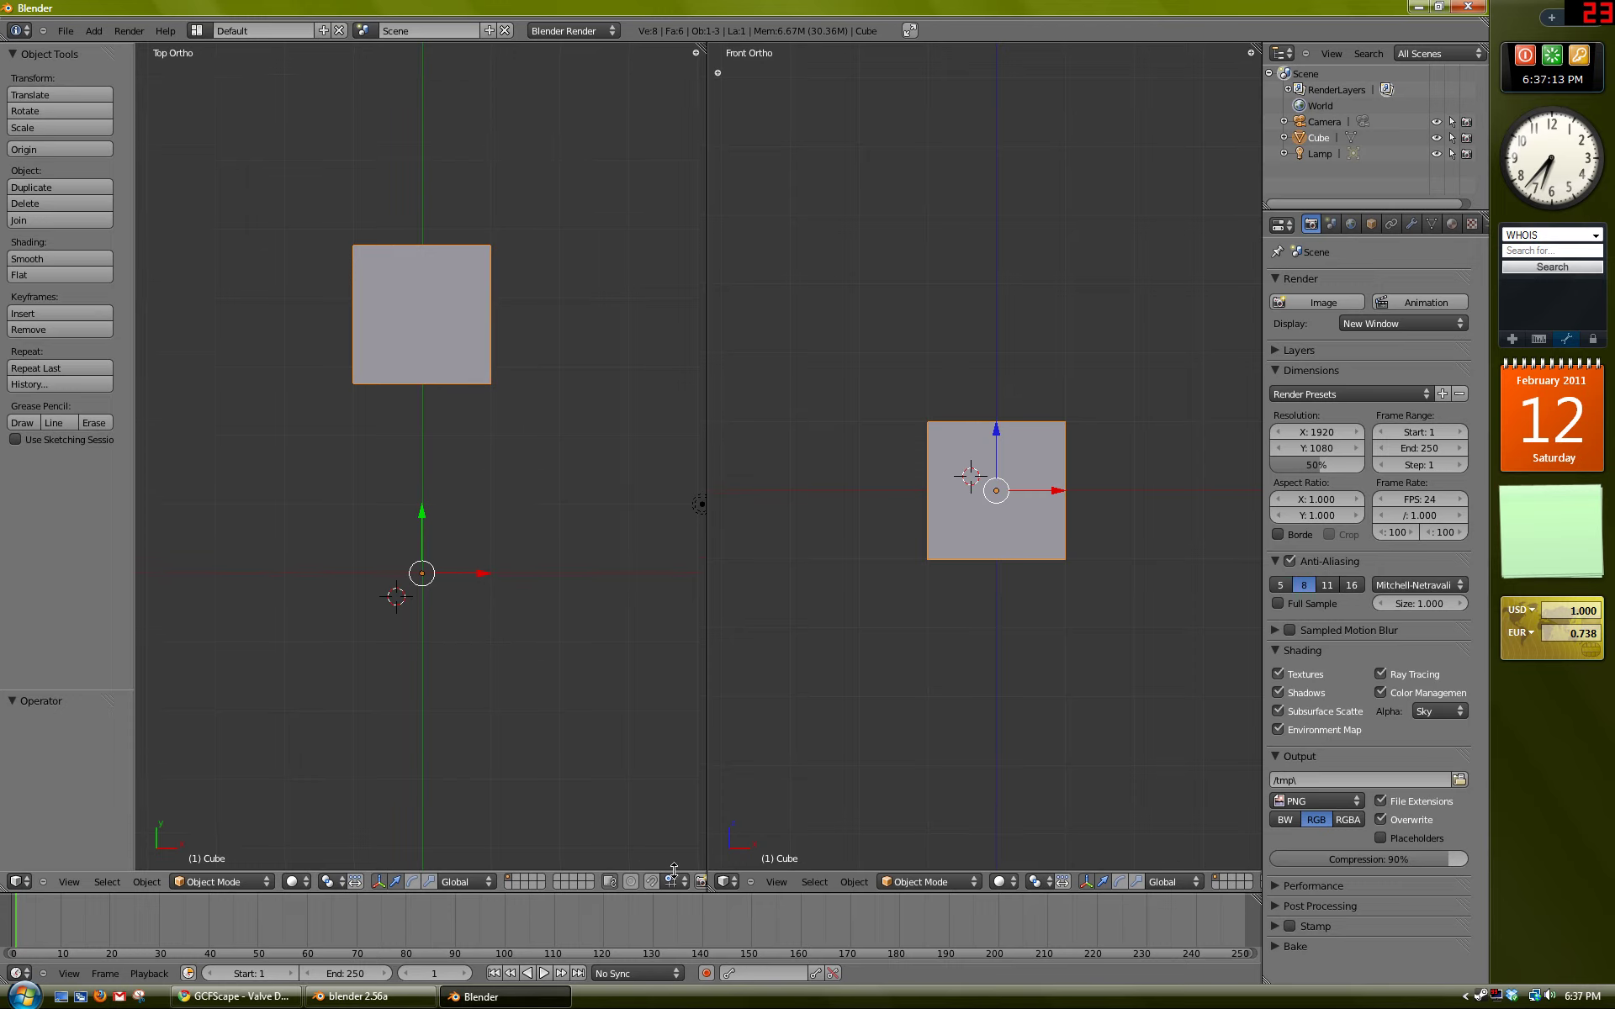
pyautogui.moveTo(589, 890); pyautogui.dragTo(564, 889, button='middle')
# Step: In Edit Mode, turn off Limit Selection to Visible so hidden back edges become selectable
pyautogui.press('Tab')
pyautogui.keyDown('shift'); pyautogui.moveTo(437, 333); pyautogui.dragTo(439, 379, button='middle'); pyautogui.keyUp('shift')
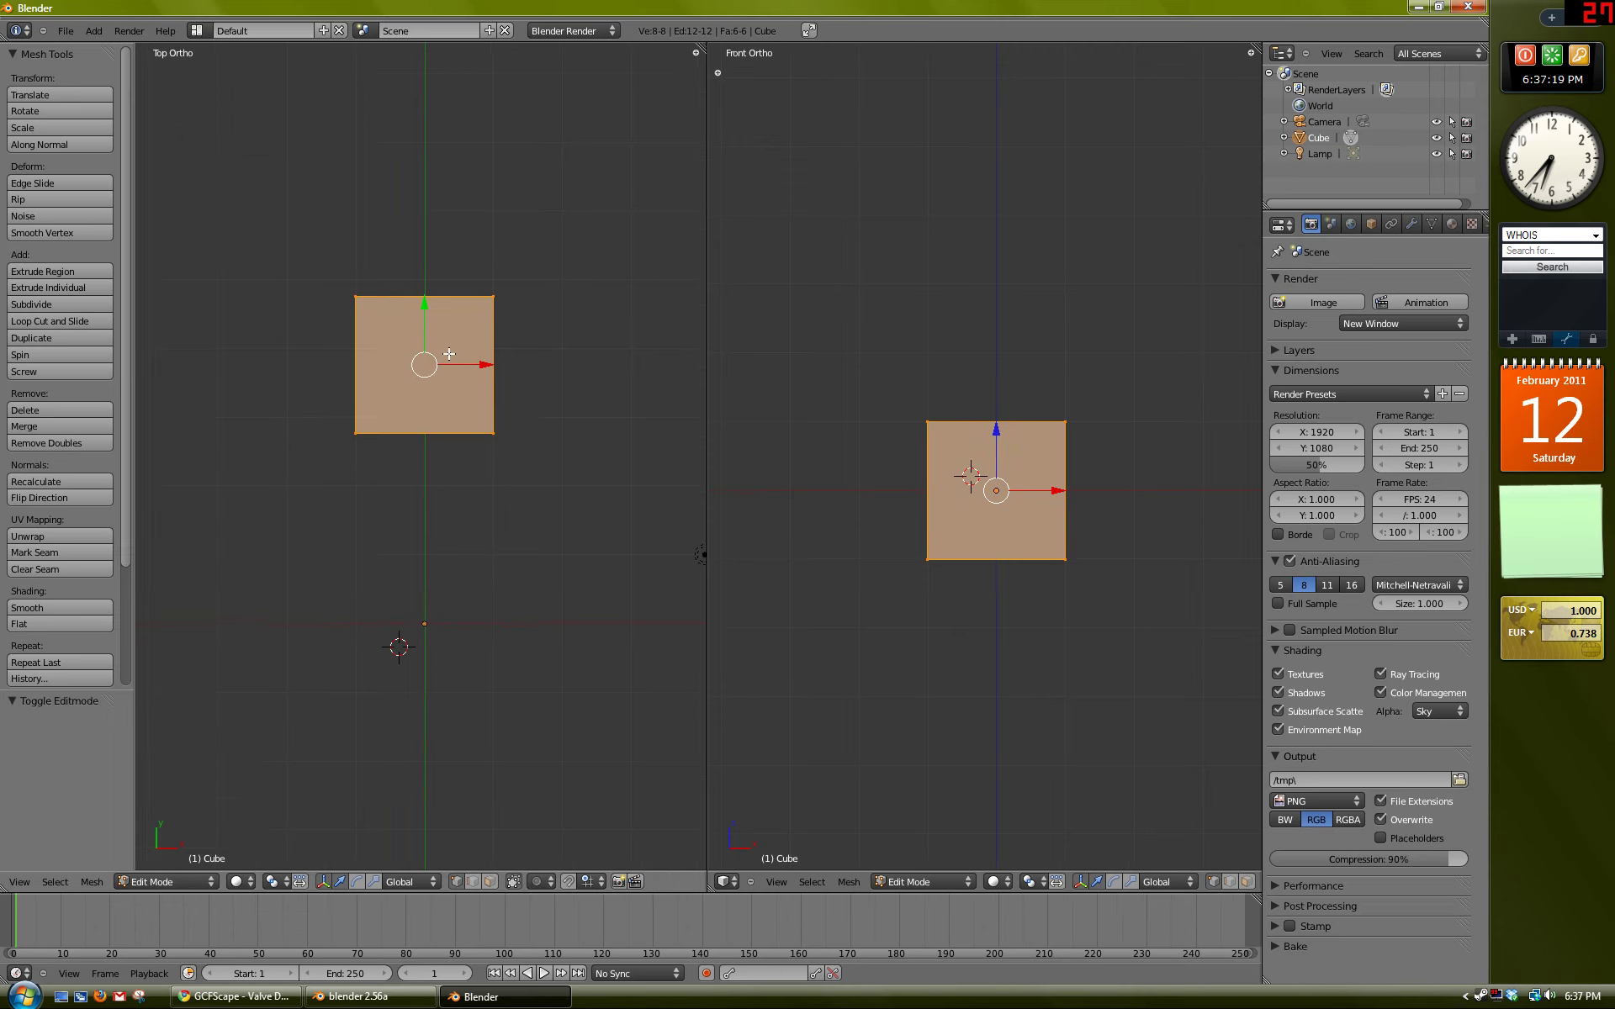
pyautogui.click(513, 881)
pyautogui.moveTo(437, 589); pyautogui.dragTo(414, 392, button='middle')
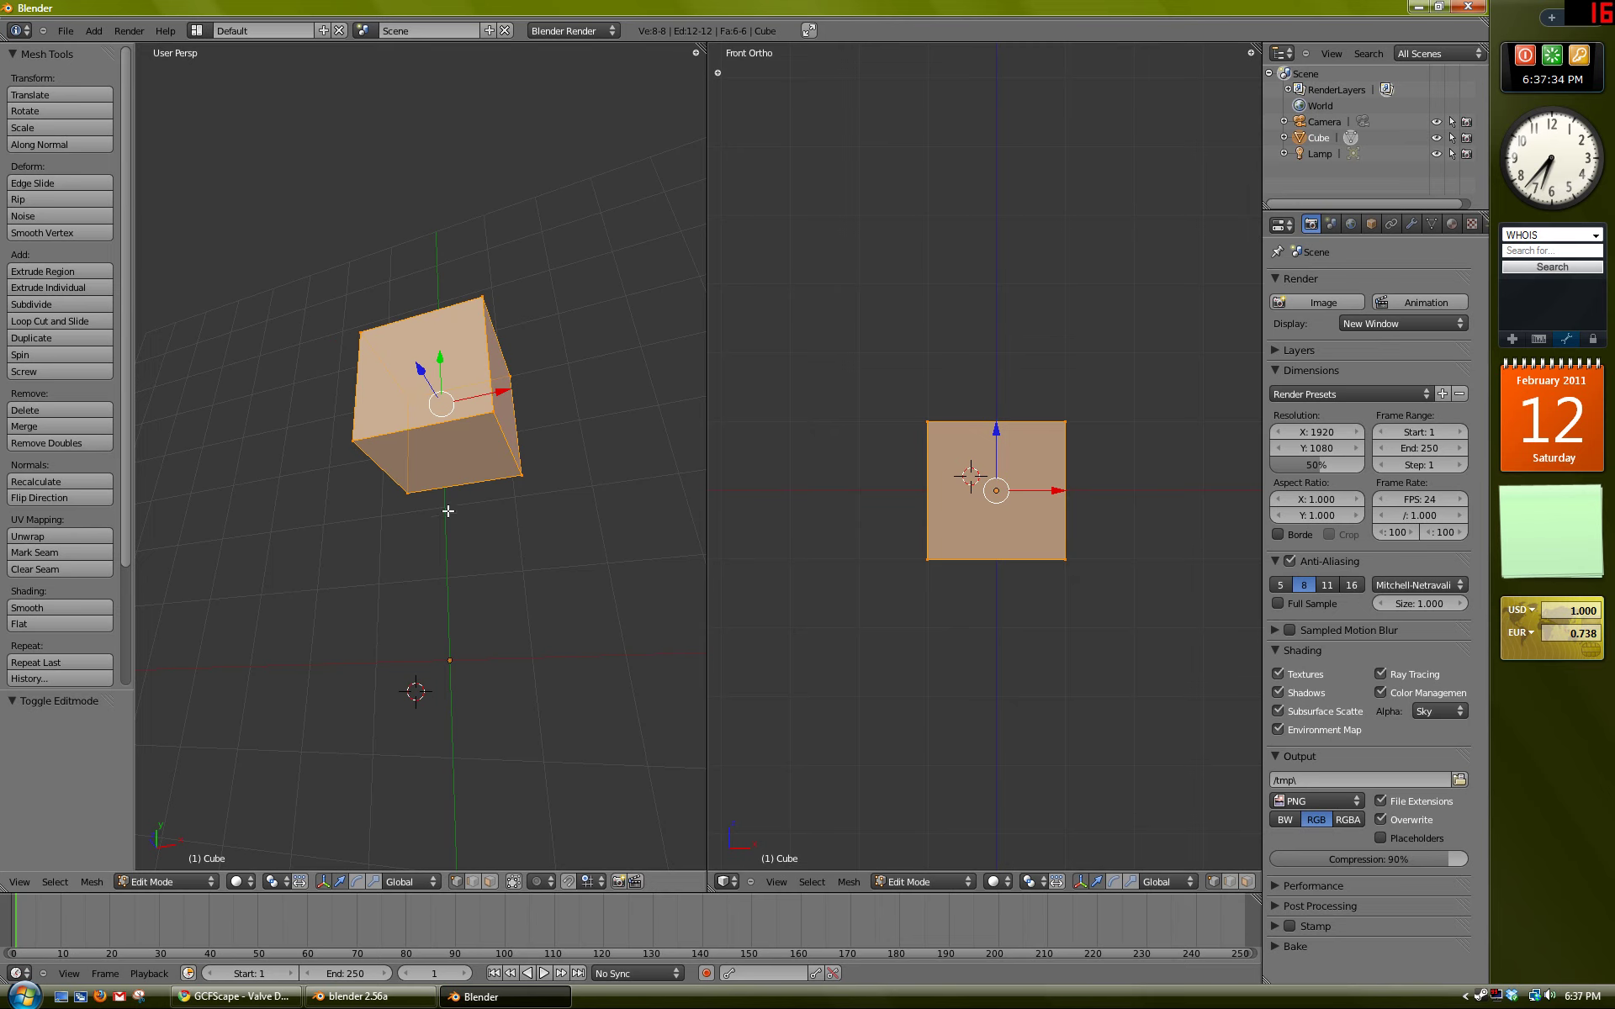
pyautogui.moveTo(448, 476); pyautogui.dragTo(497, 458, button='middle')
# Step: Re-enter Edit Mode and leave every vertex of the cube deselected
pyautogui.press('Tab')
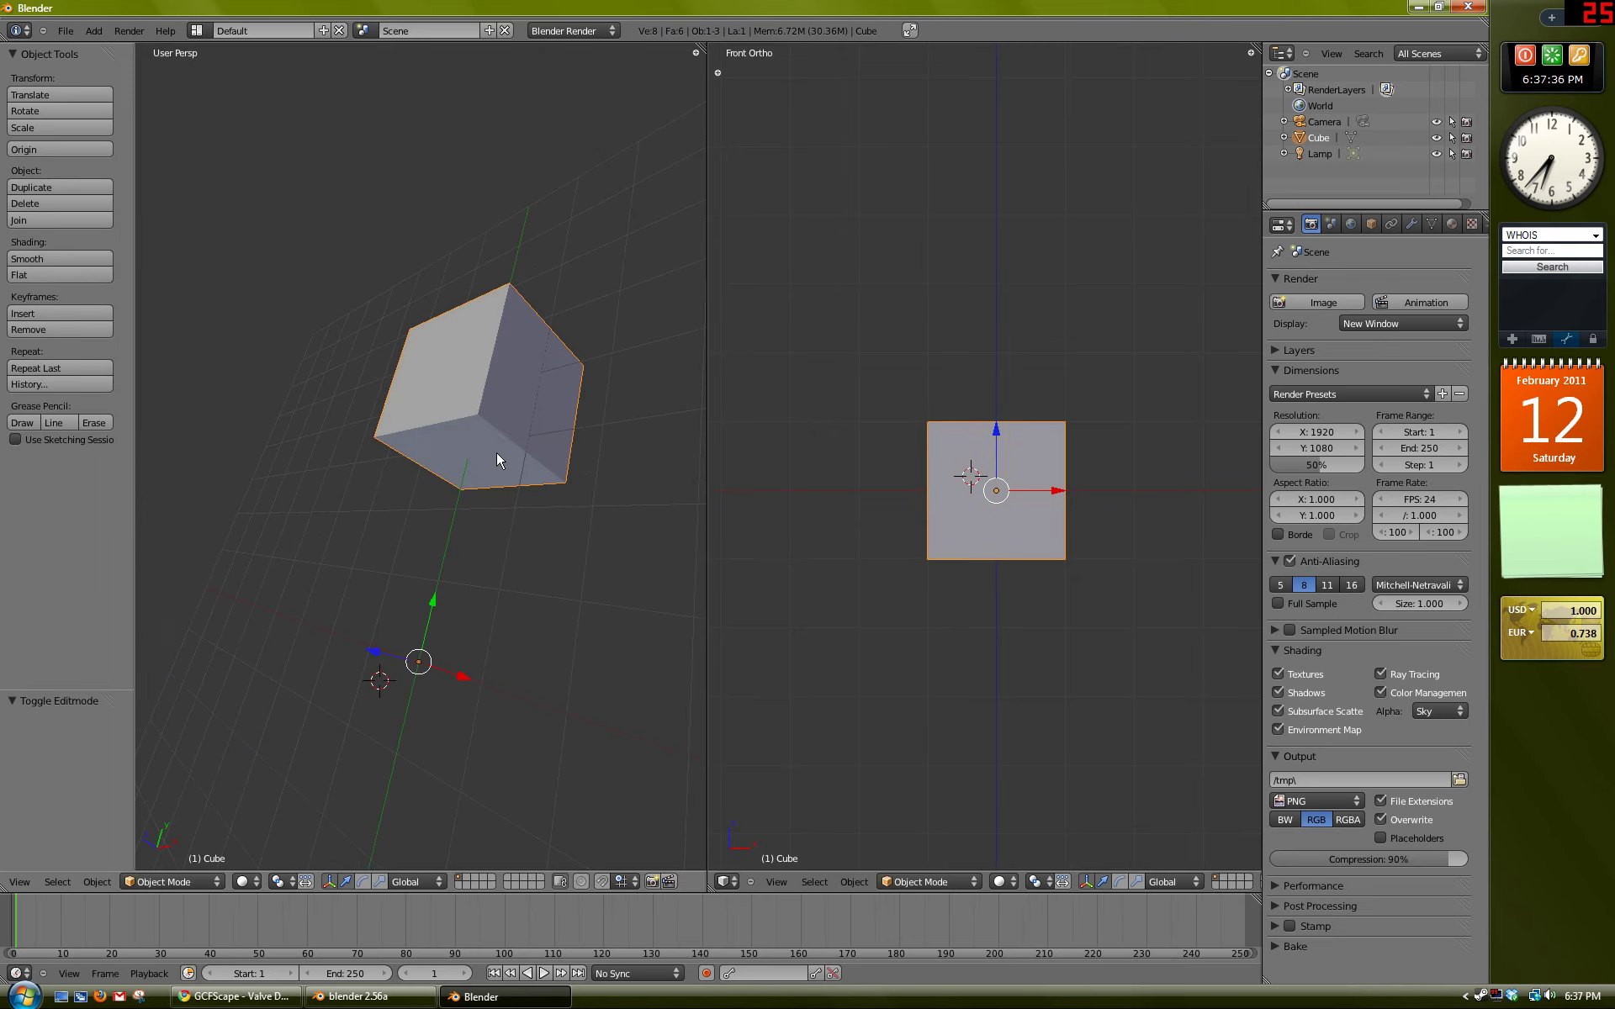
pyautogui.press('Tab')
pyautogui.press('a')
pyautogui.moveTo(541, 396); pyautogui.dragTo(451, 541, button='middle')
pyautogui.rightClick(576, 357)
pyautogui.press('a')
# Step: Switch to top view, zoom out, and return to Object Mode with the cube deselected
pyautogui.press('KP_7')
pyautogui.scroll(-2, 436, 497)
pyautogui.scroll(-1, 459, 544)
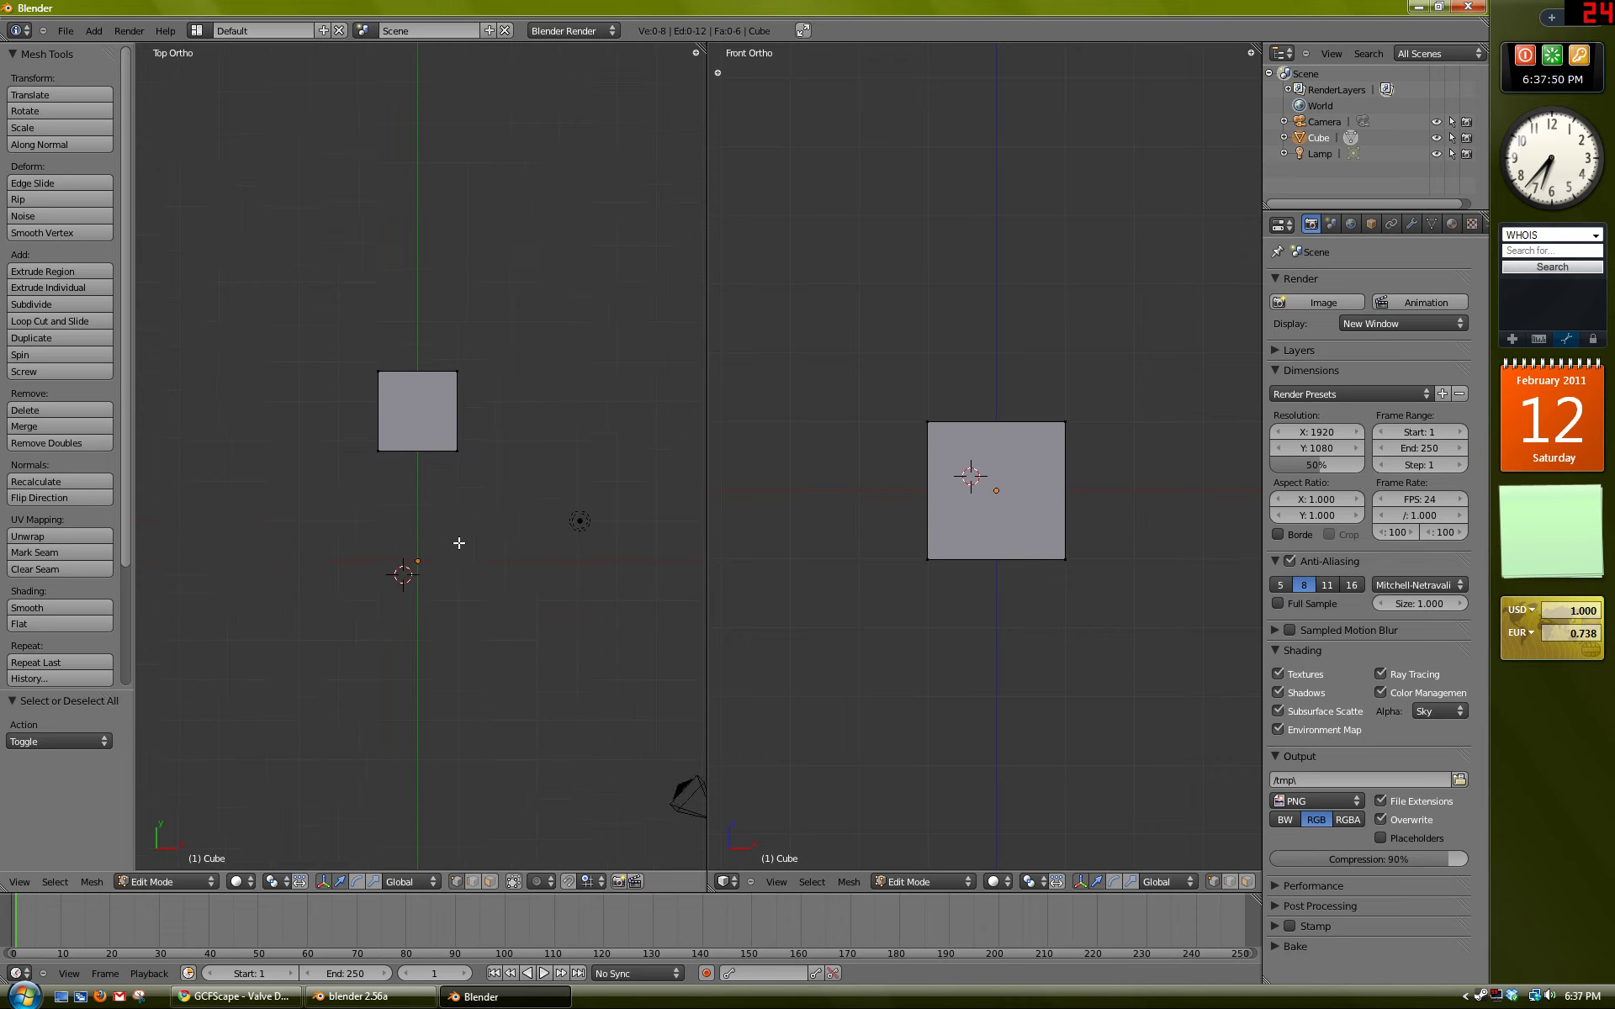
pyautogui.press('Tab')
pyautogui.press('a')
# Step: Adjust the top view, then drag the timeline border down to collapse the timeline
pyautogui.keyDown('shift'); pyautogui.scroll(-3, 493, 567); pyautogui.keyUp('shift')
pyautogui.scroll(-1, 493, 567)
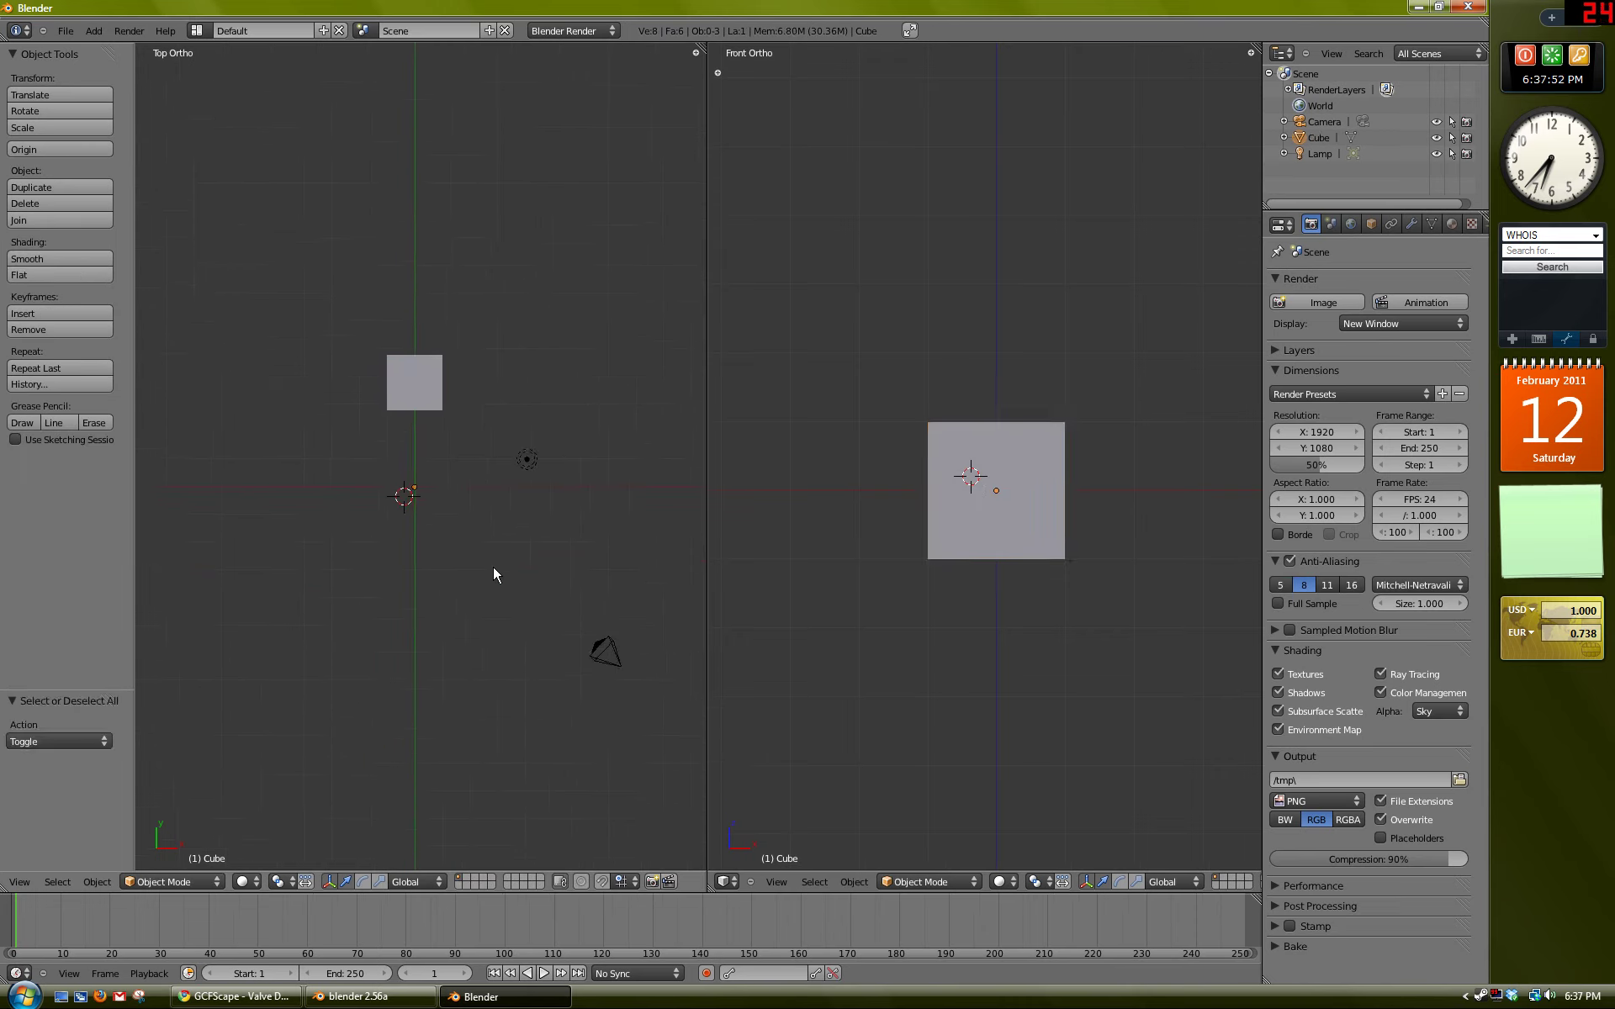
pyautogui.keyDown('shift'); pyautogui.moveTo(493, 567); pyautogui.dragTo(500, 618, button='middle'); pyautogui.keyUp('shift')
pyautogui.scroll(1, 479, 601)
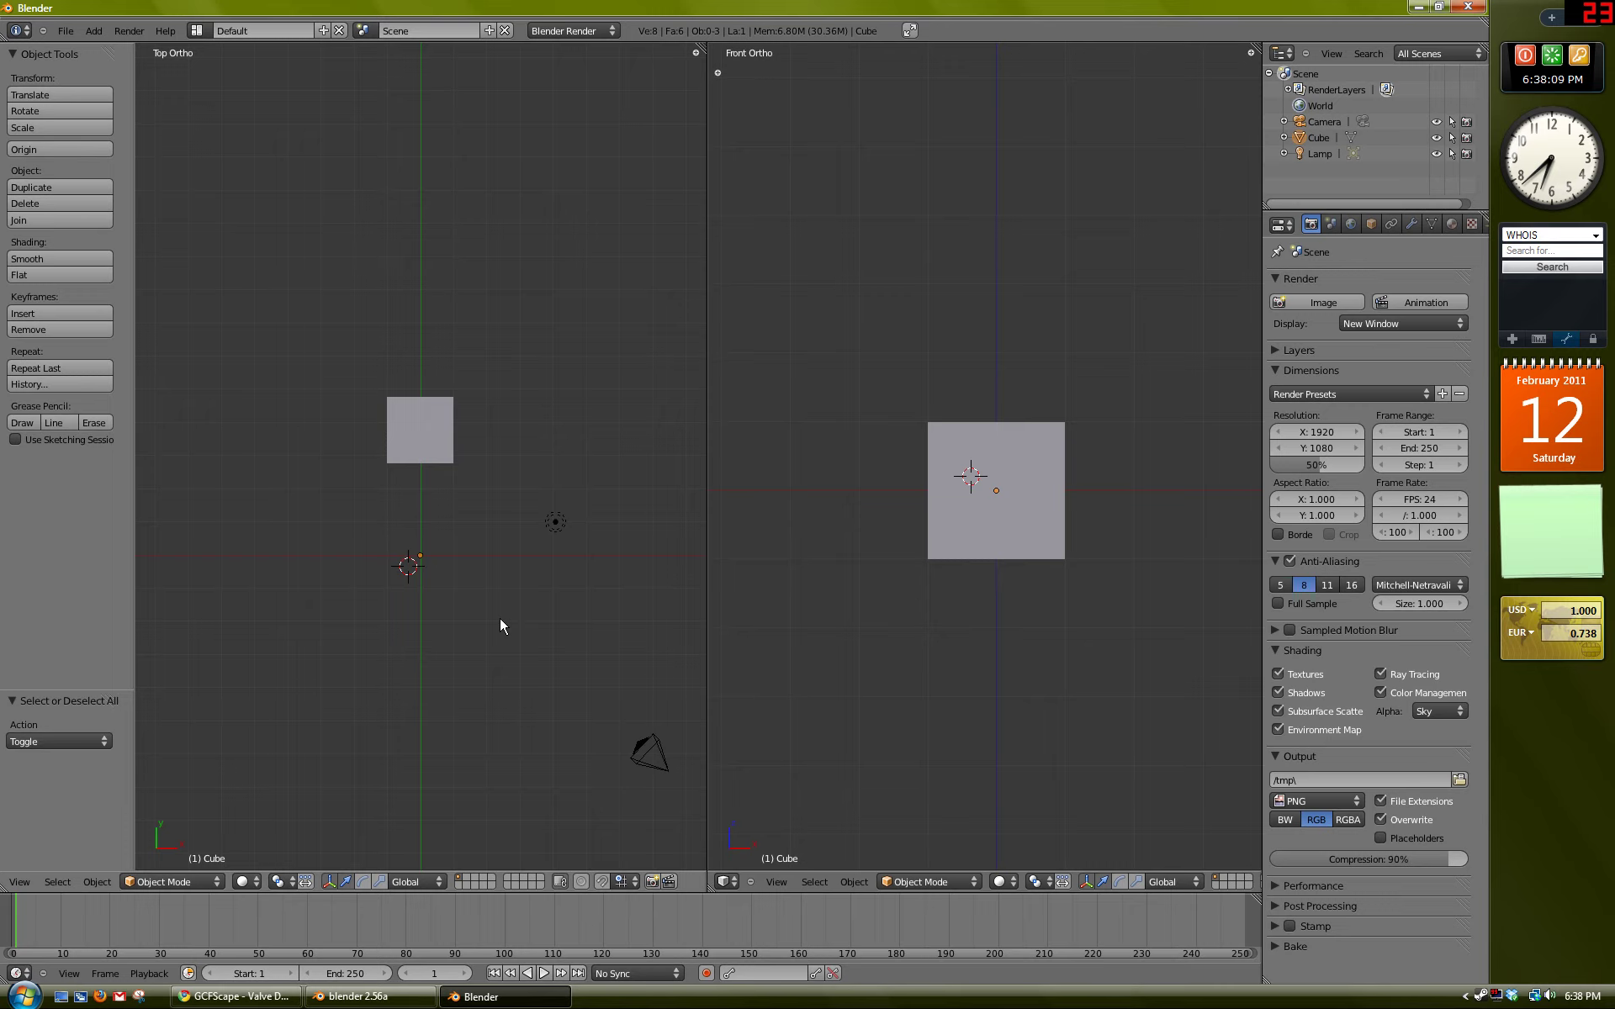
pyautogui.moveTo(703, 893); pyautogui.dragTo(703, 978)
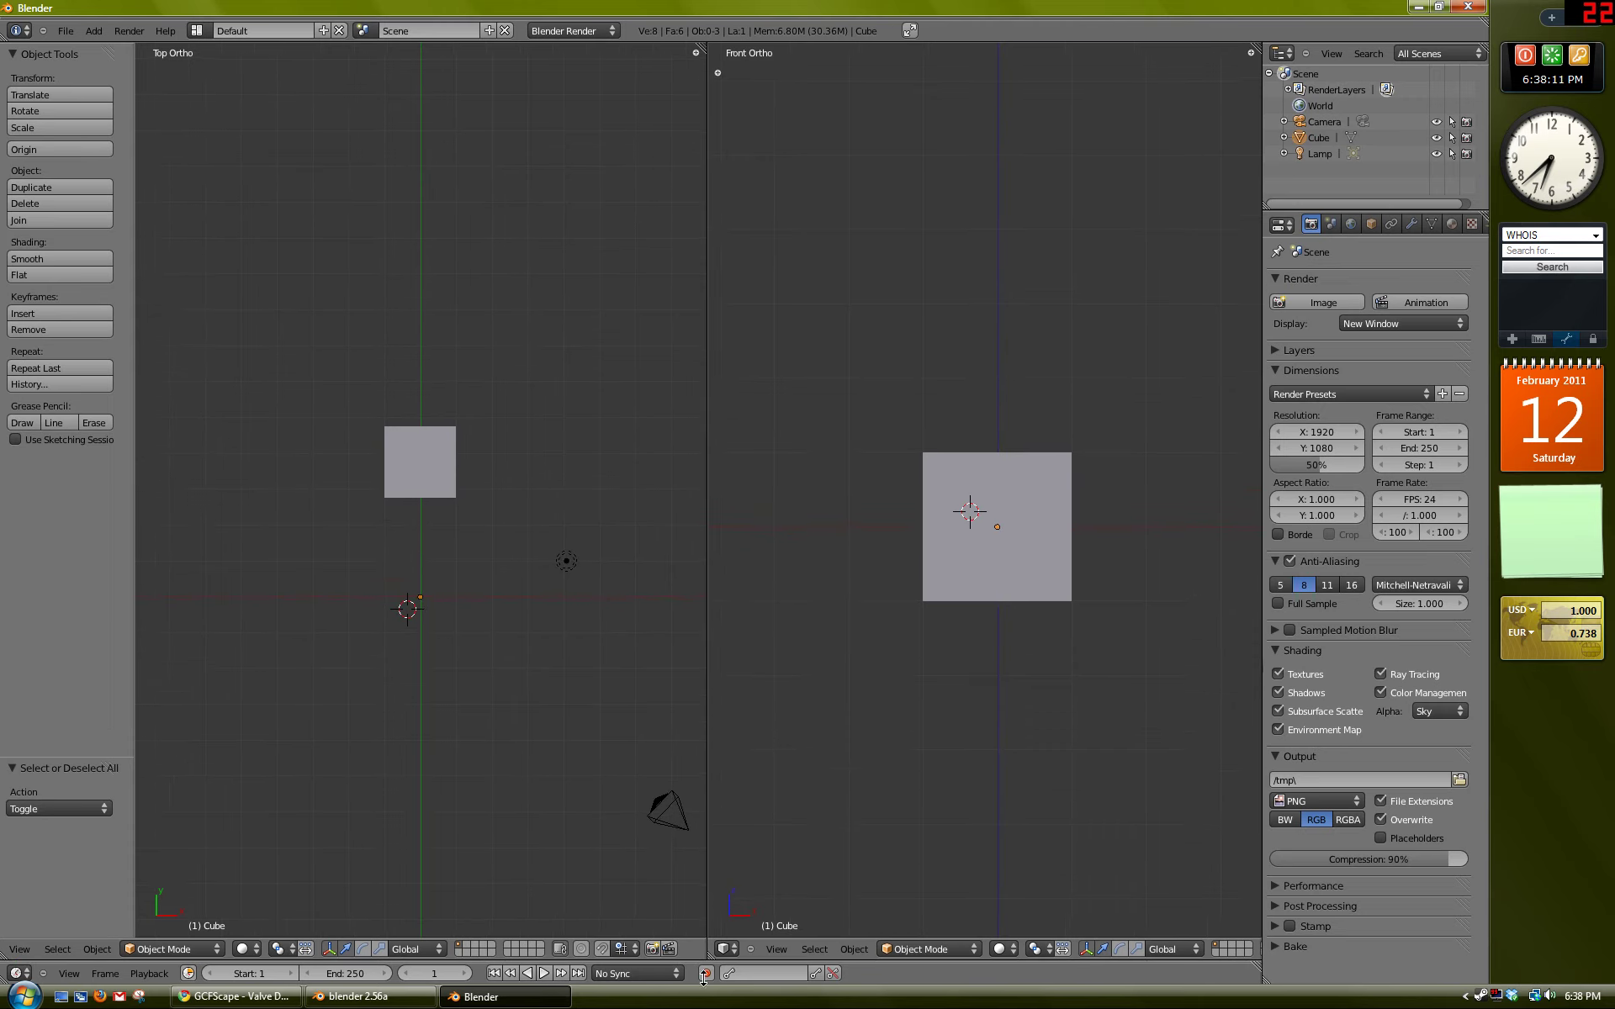
# Step: Delete the default cube from the scene
pyautogui.rightClick(418, 455)
pyautogui.press('x')
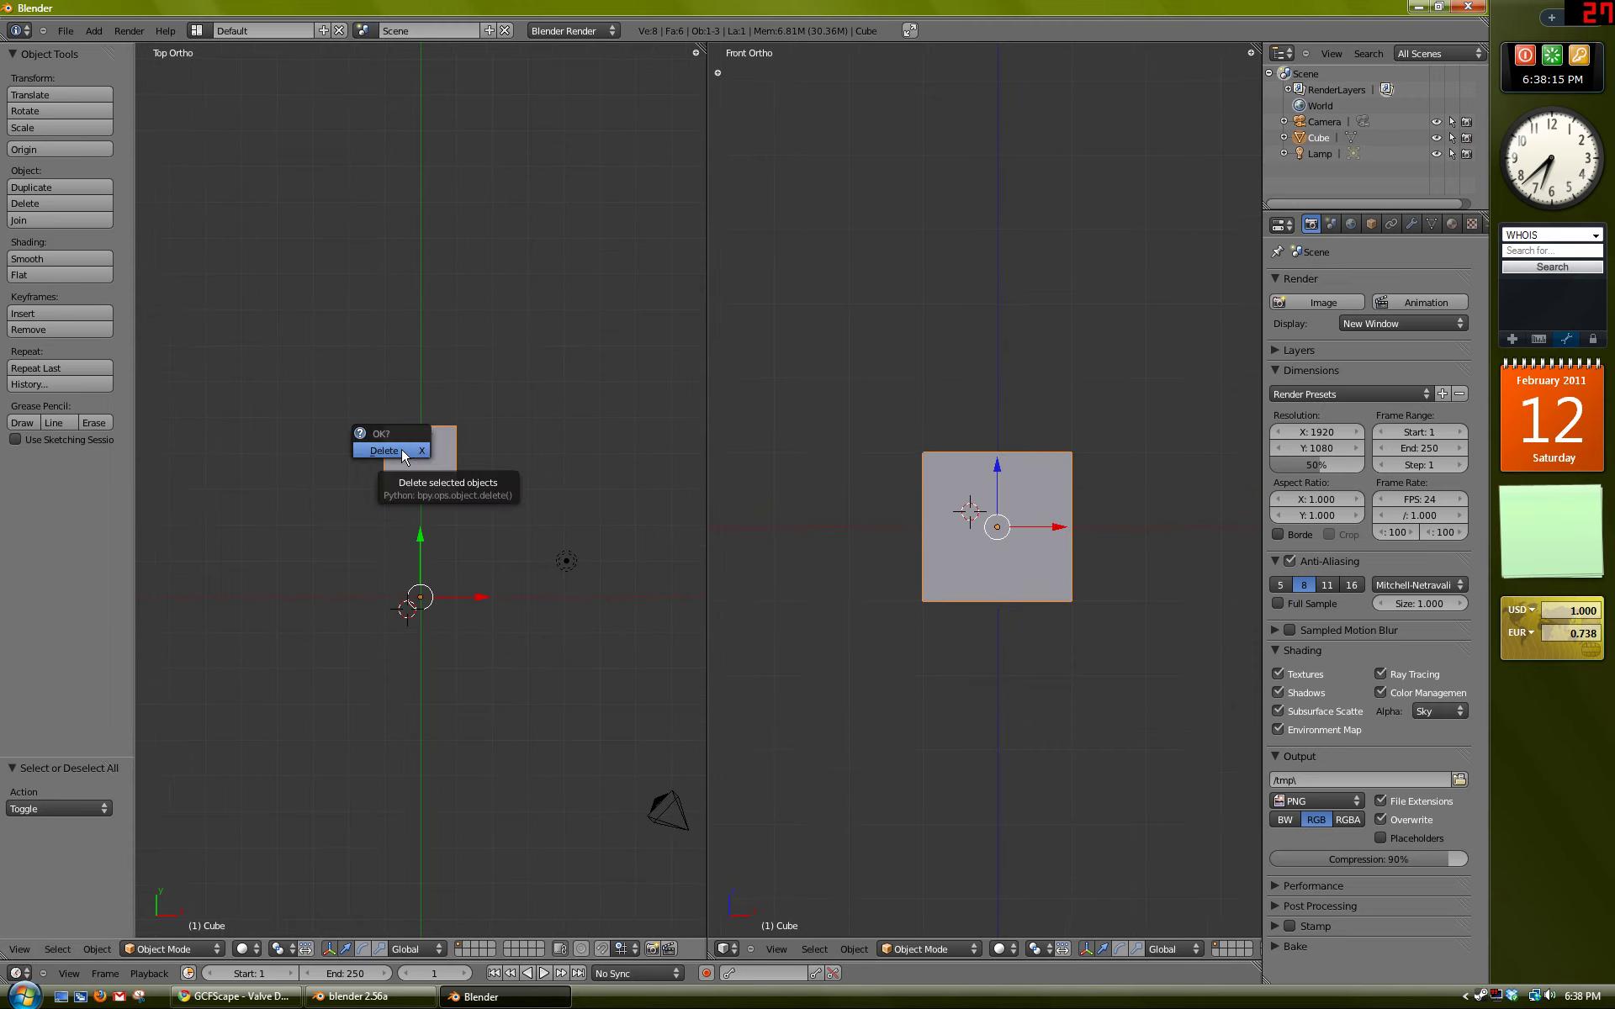
pyautogui.click(402, 452)
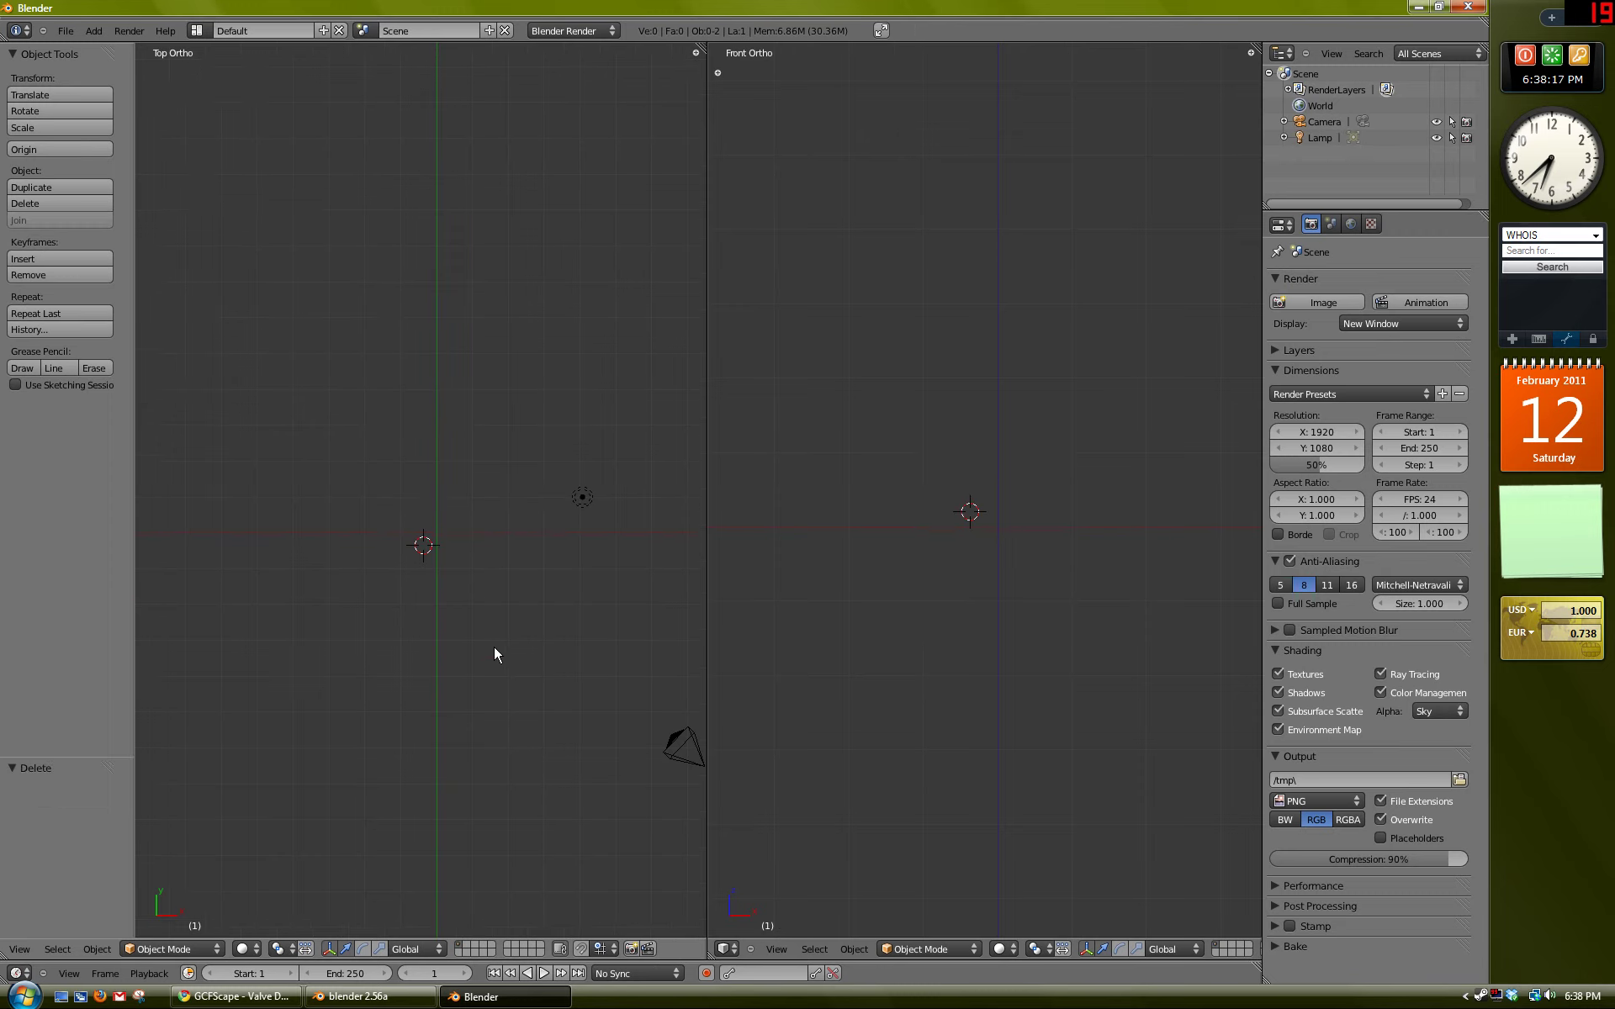
# Step: Reset the 3D cursor to the origin and bring up the File > Import formats
pyautogui.click(439, 534)
pyautogui.click(67, 31)
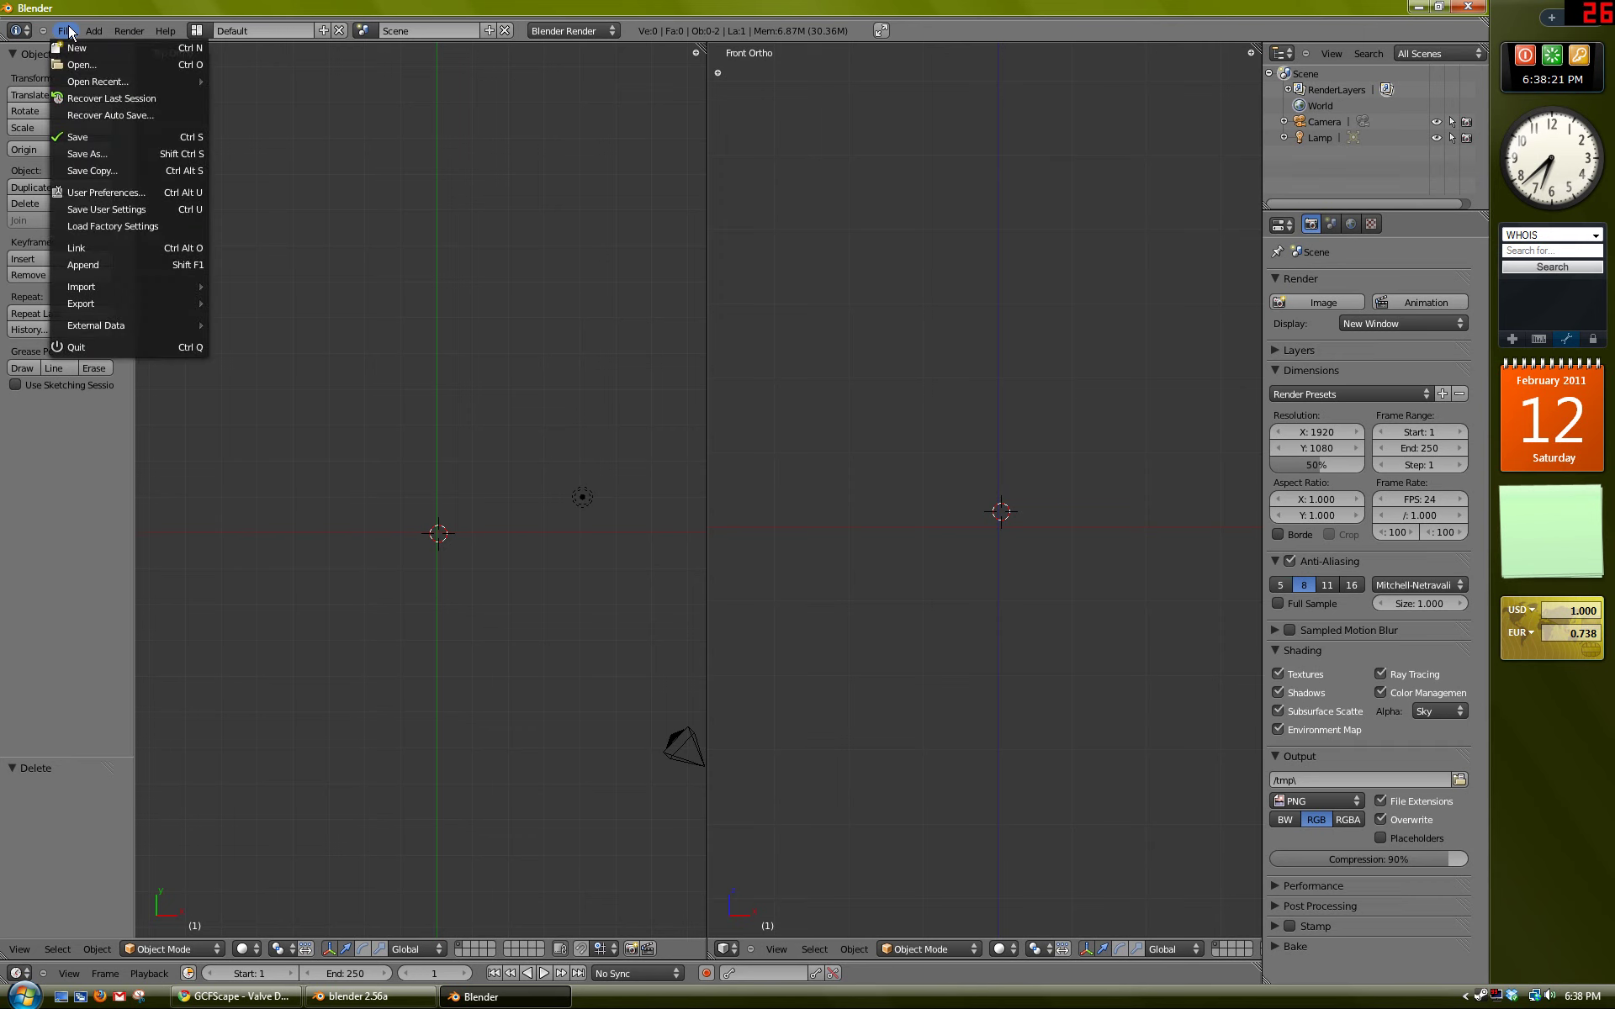
pyautogui.moveTo(103, 289)
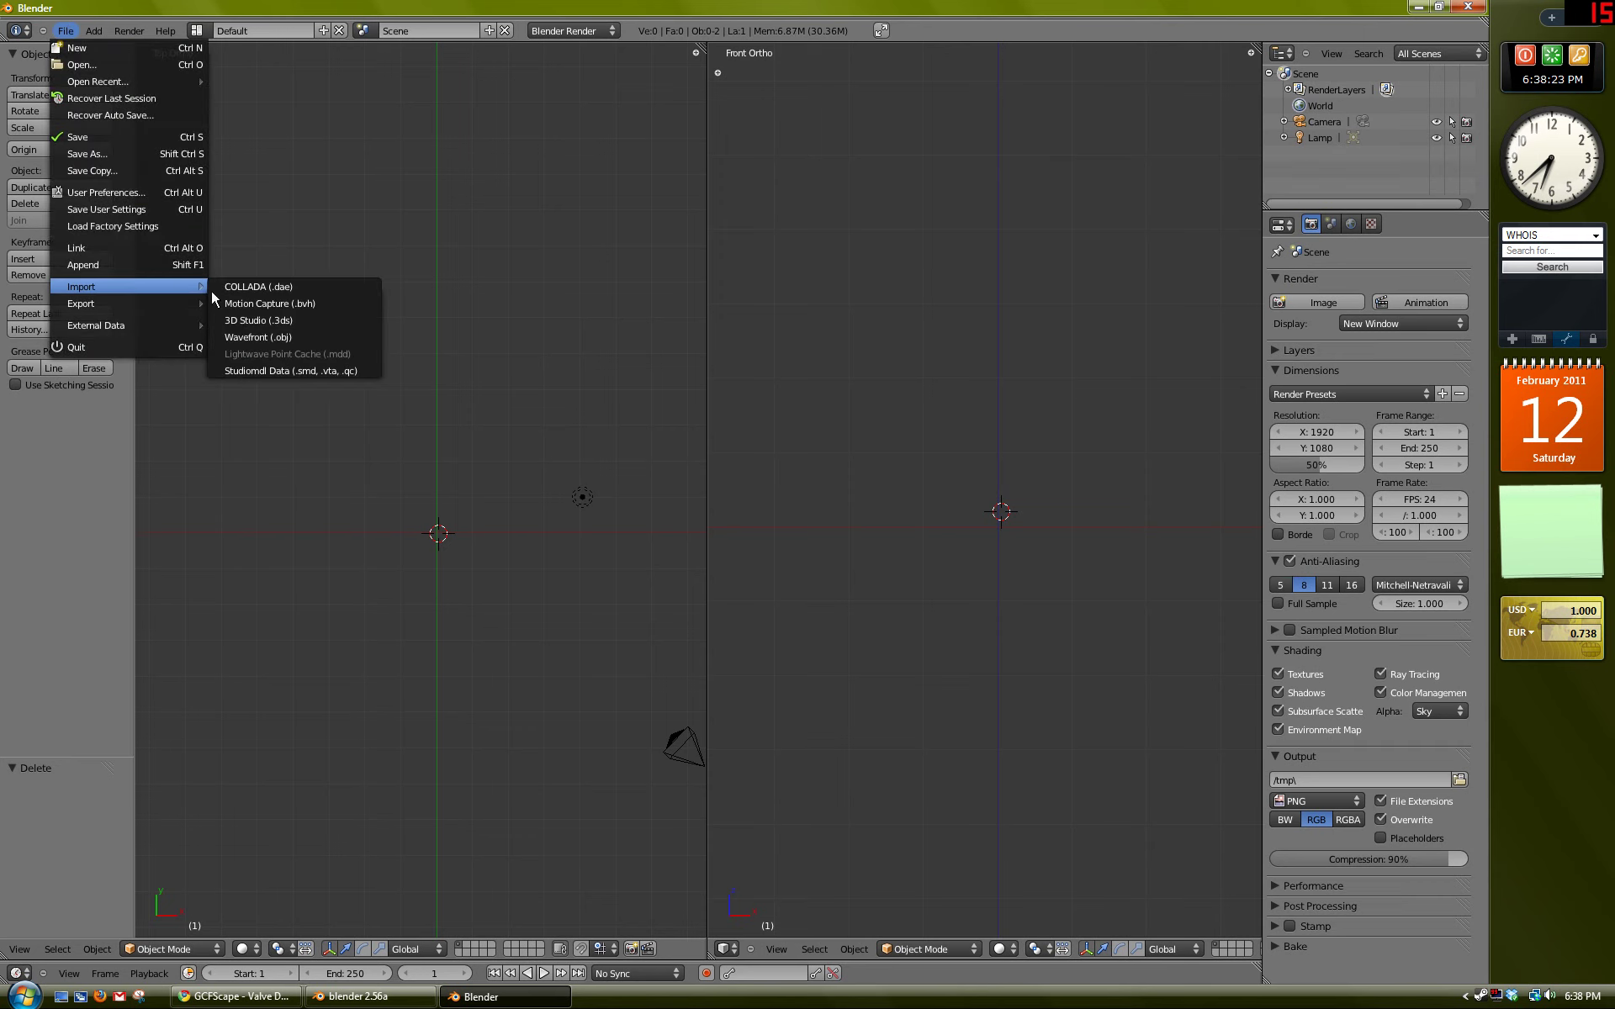
# Step: Start a Studiomdl Data import and browse into Steam's sourcesdk_content\tf folder
pyautogui.click(285, 370)
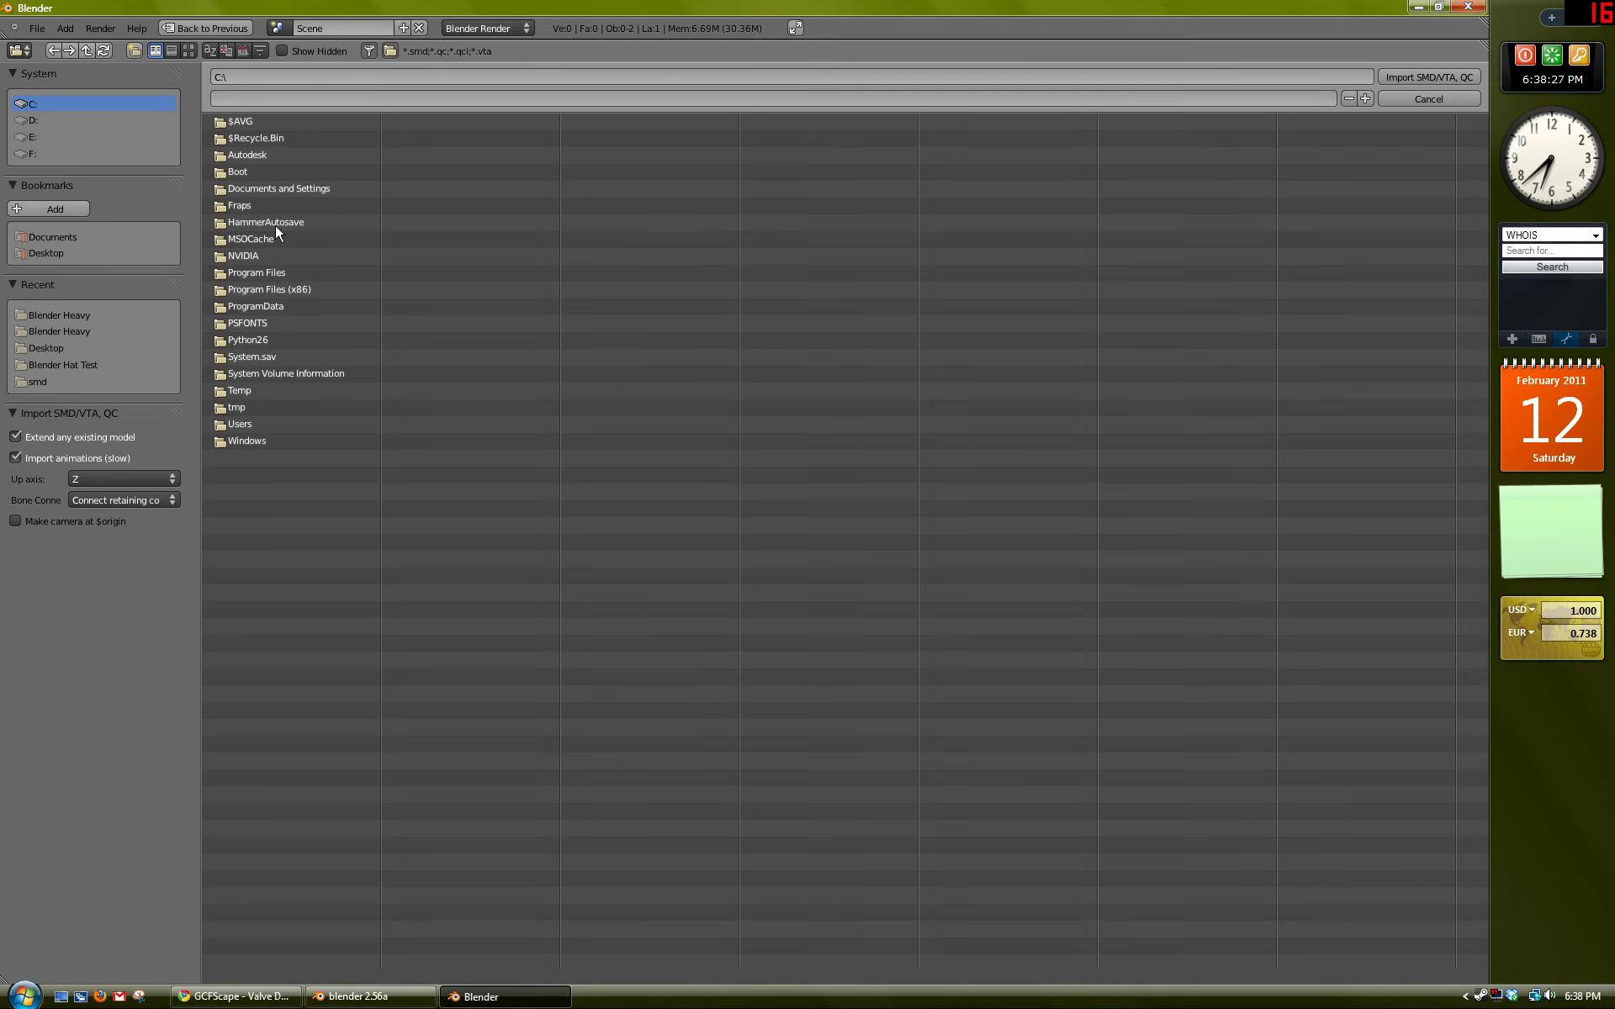
pyautogui.click(286, 289)
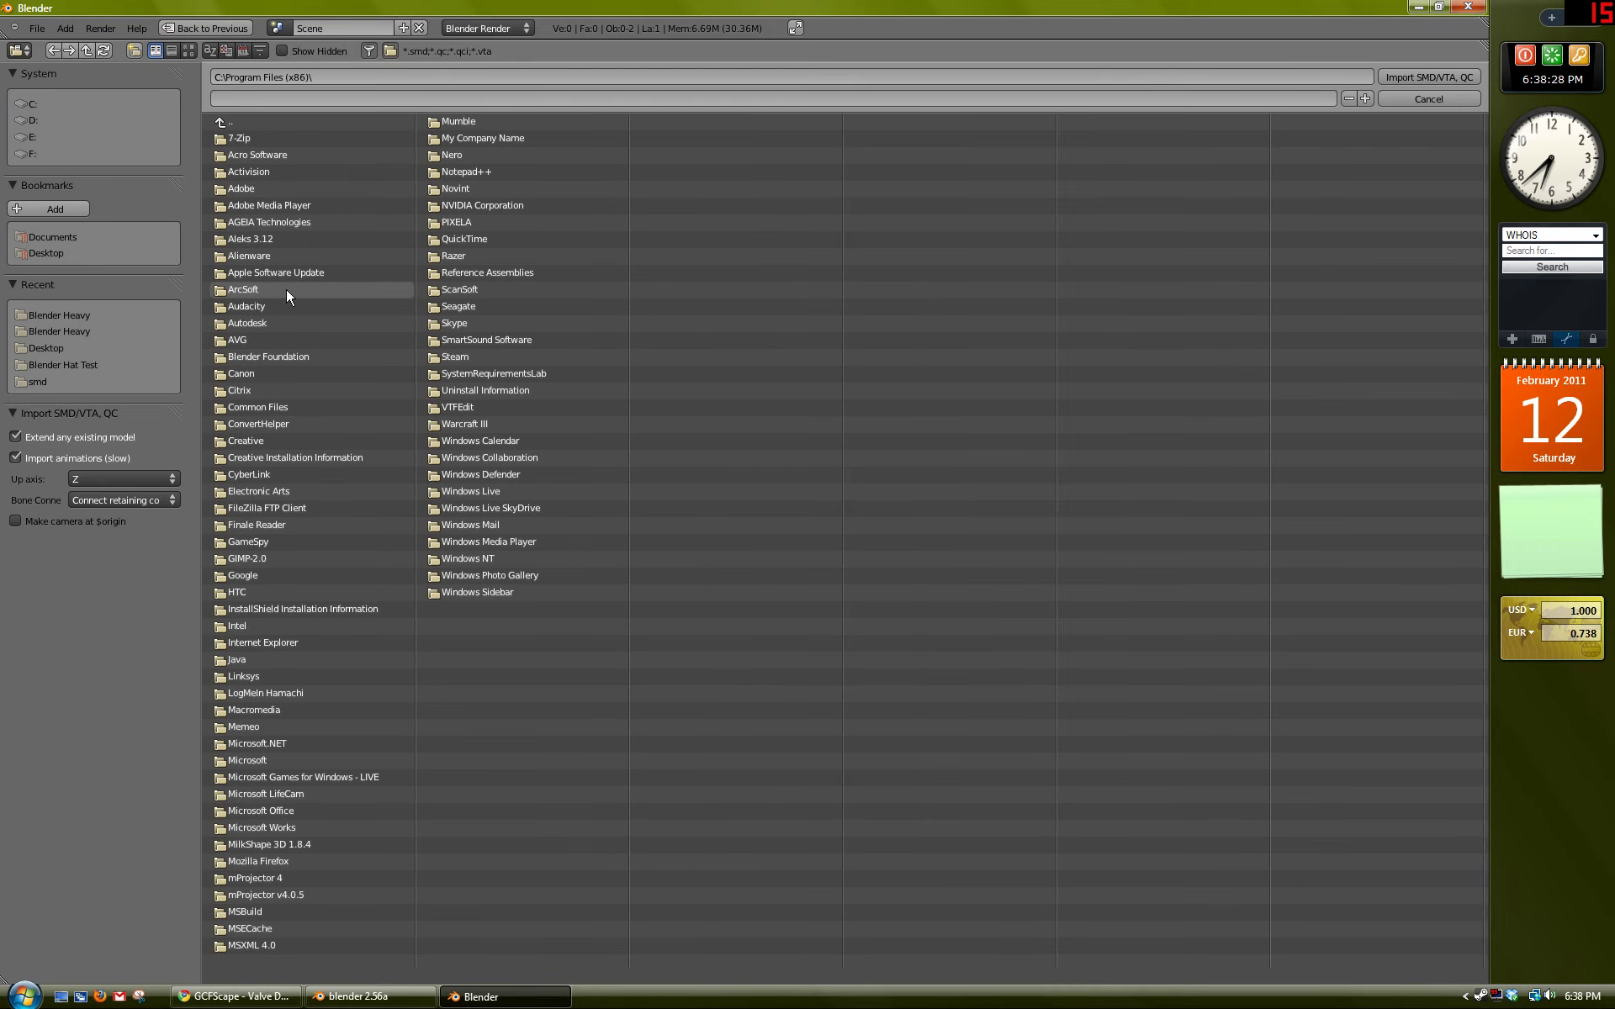
pyautogui.click(476, 356)
pyautogui.click(227, 360)
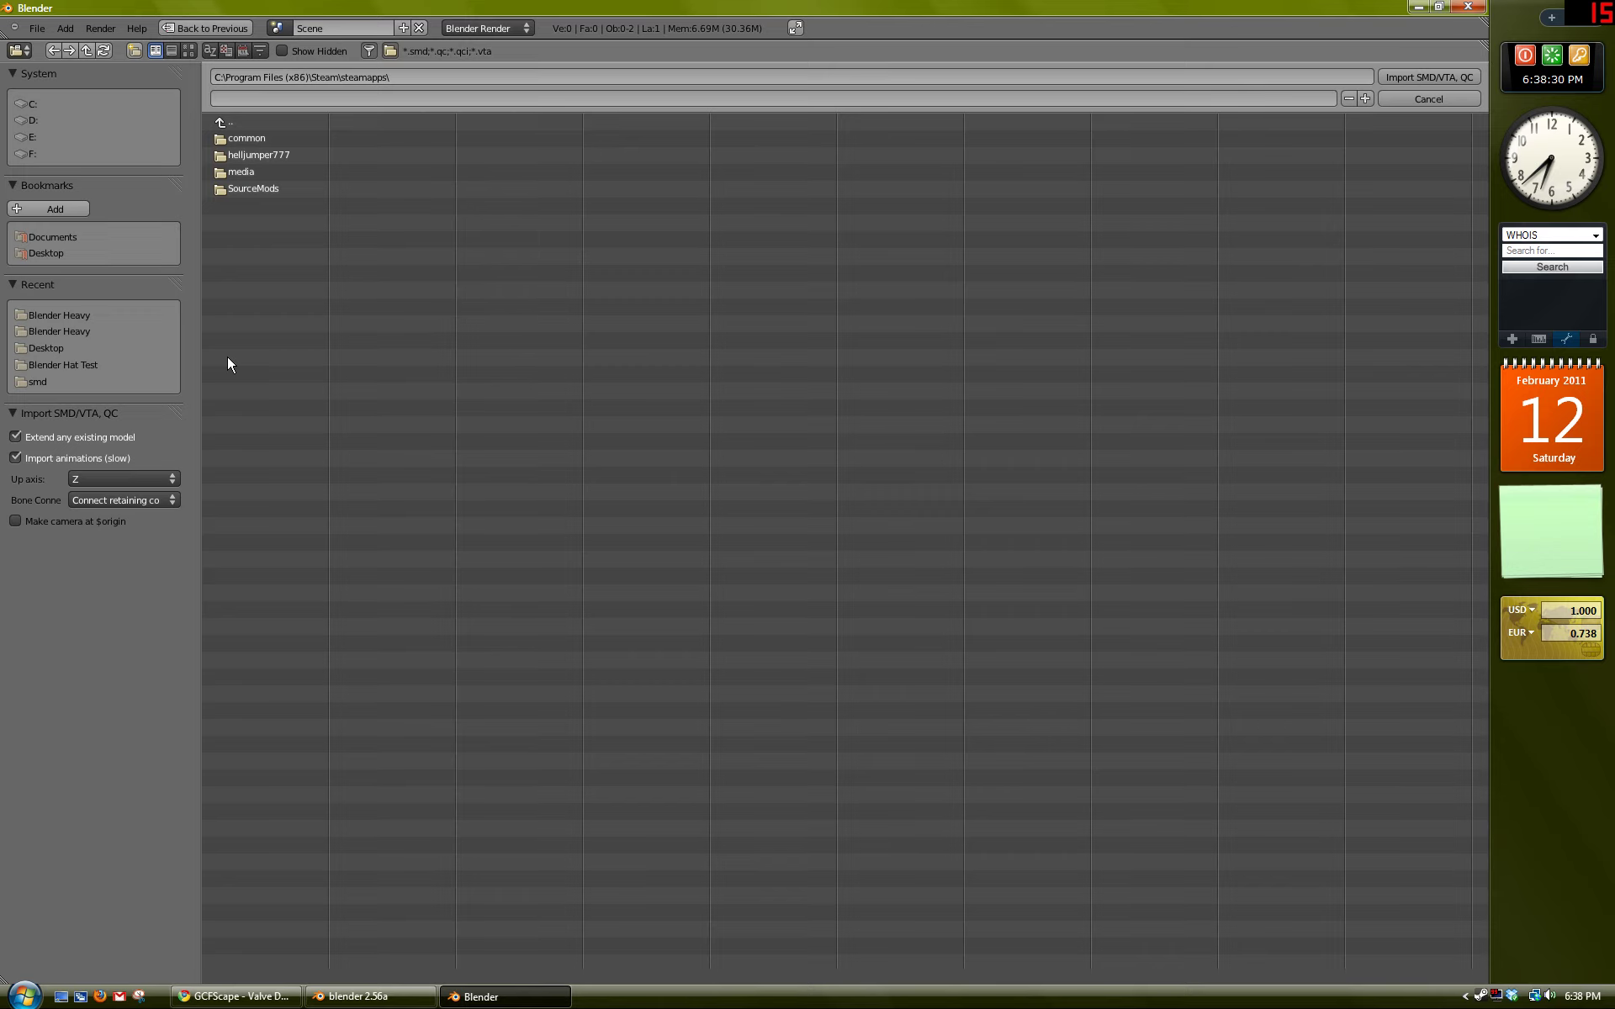
pyautogui.click(271, 155)
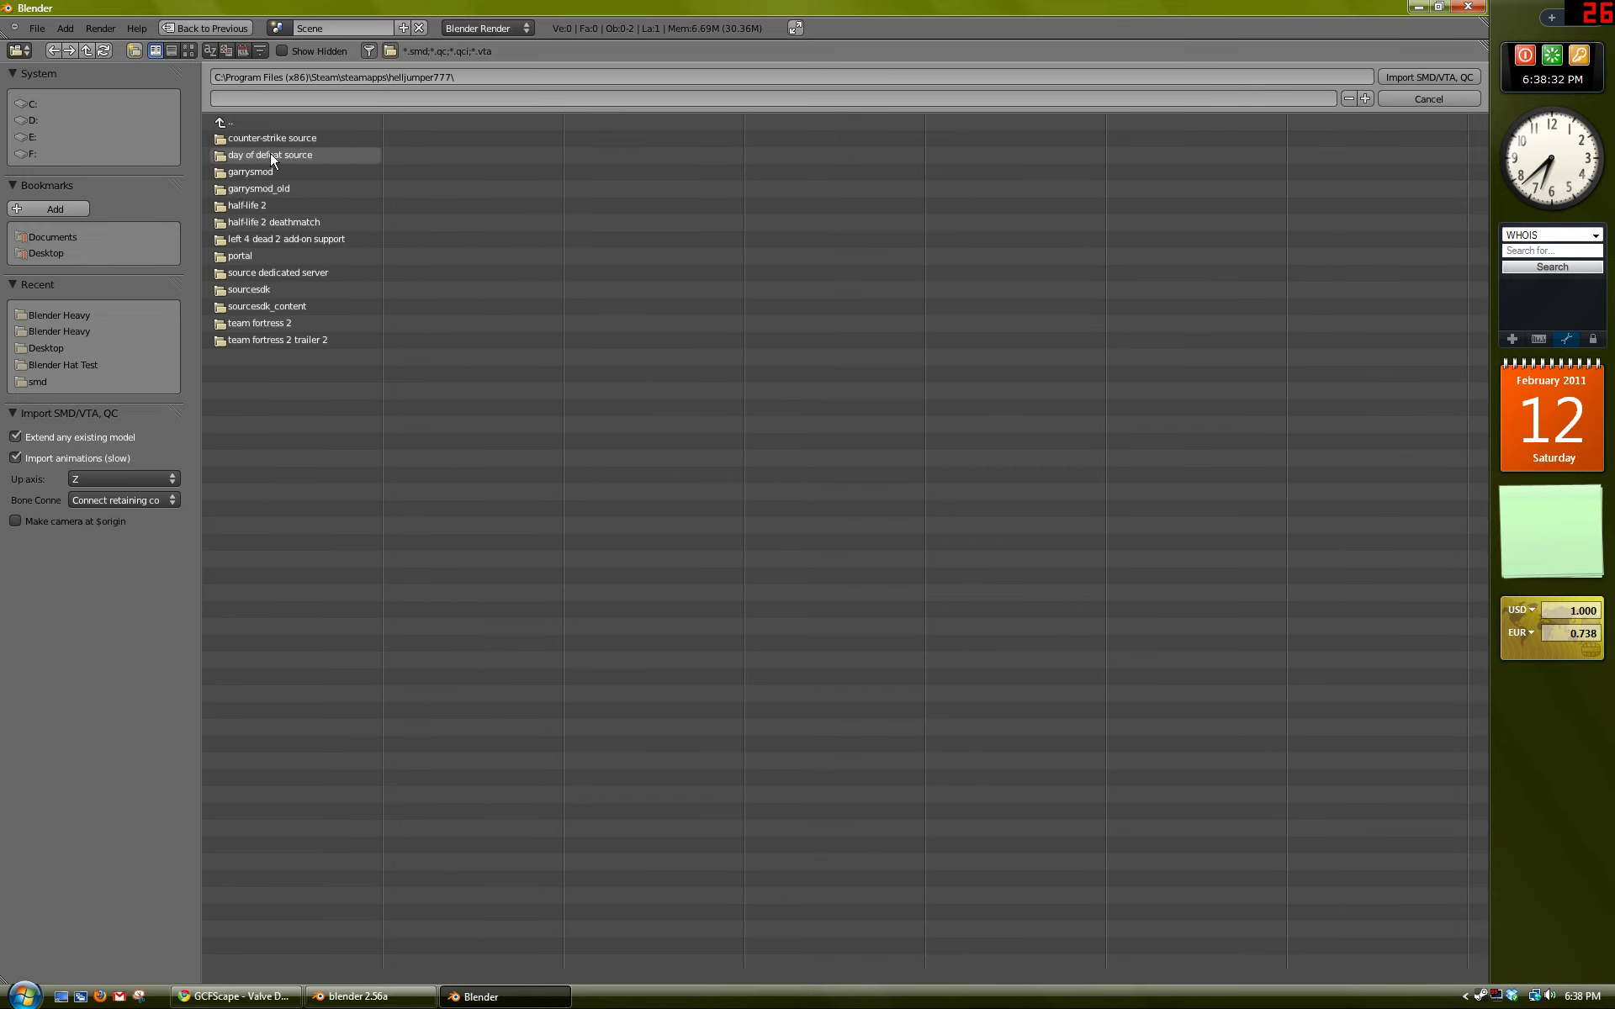
pyautogui.click(266, 307)
pyautogui.click(241, 272)
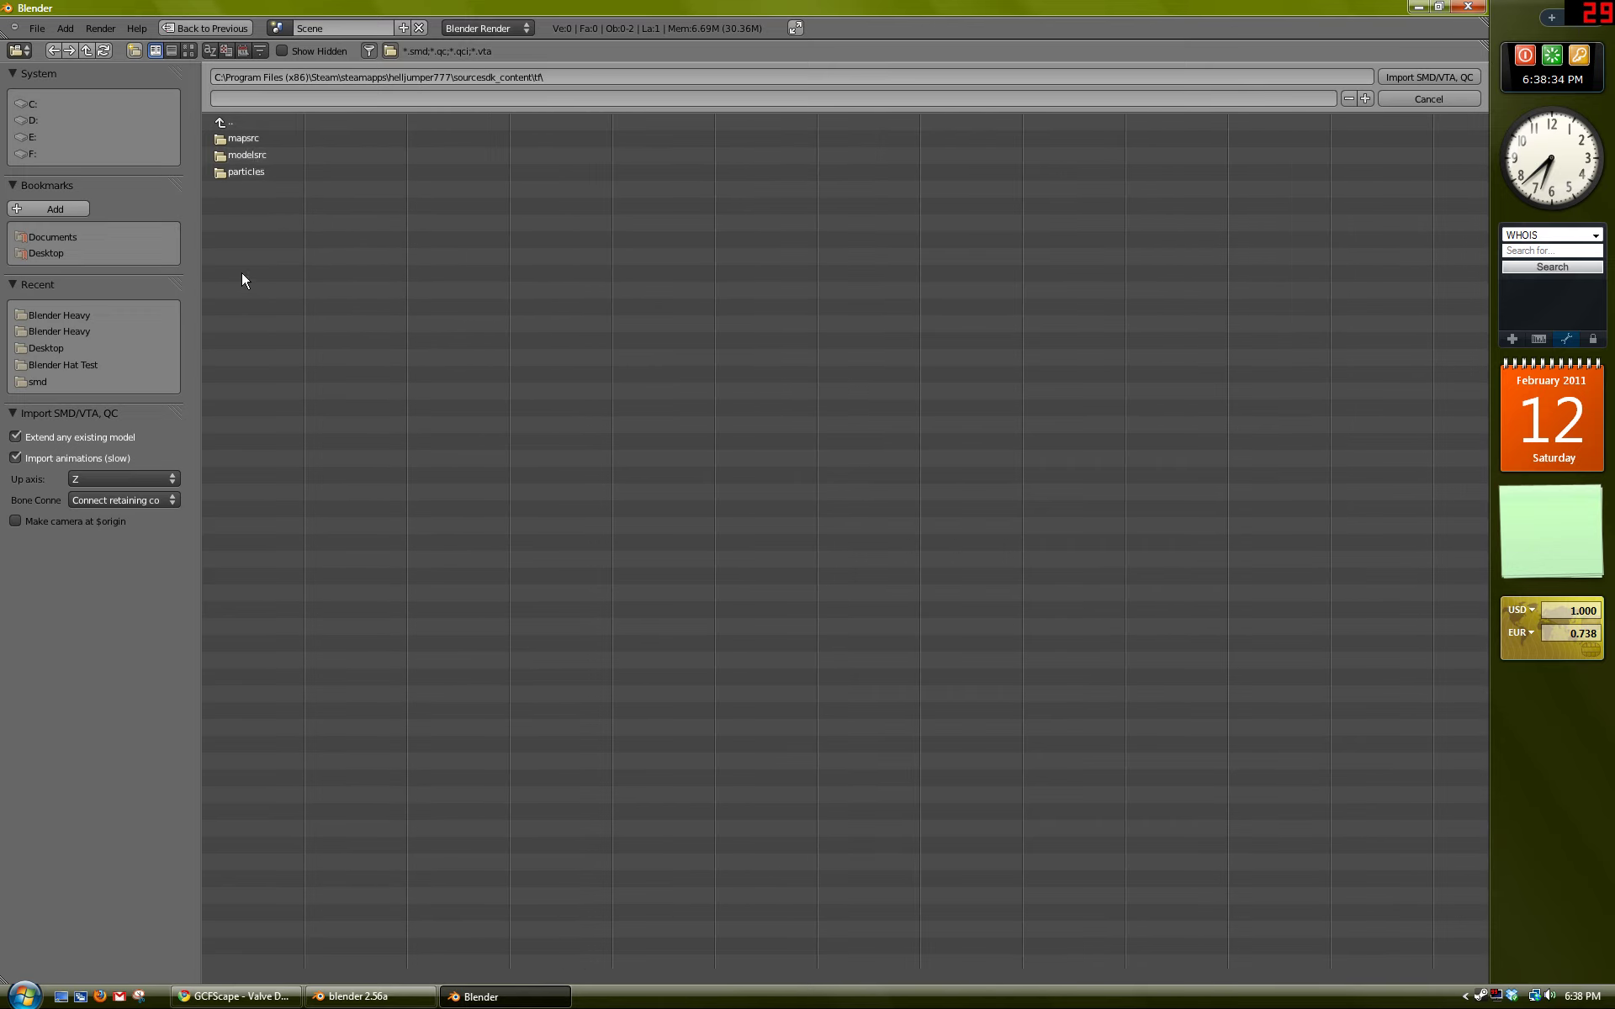
# Step: Go to modelsrc\player\heavy\parts\smd and import heavy_model.smd
pyautogui.click(254, 156)
pyautogui.click(250, 136)
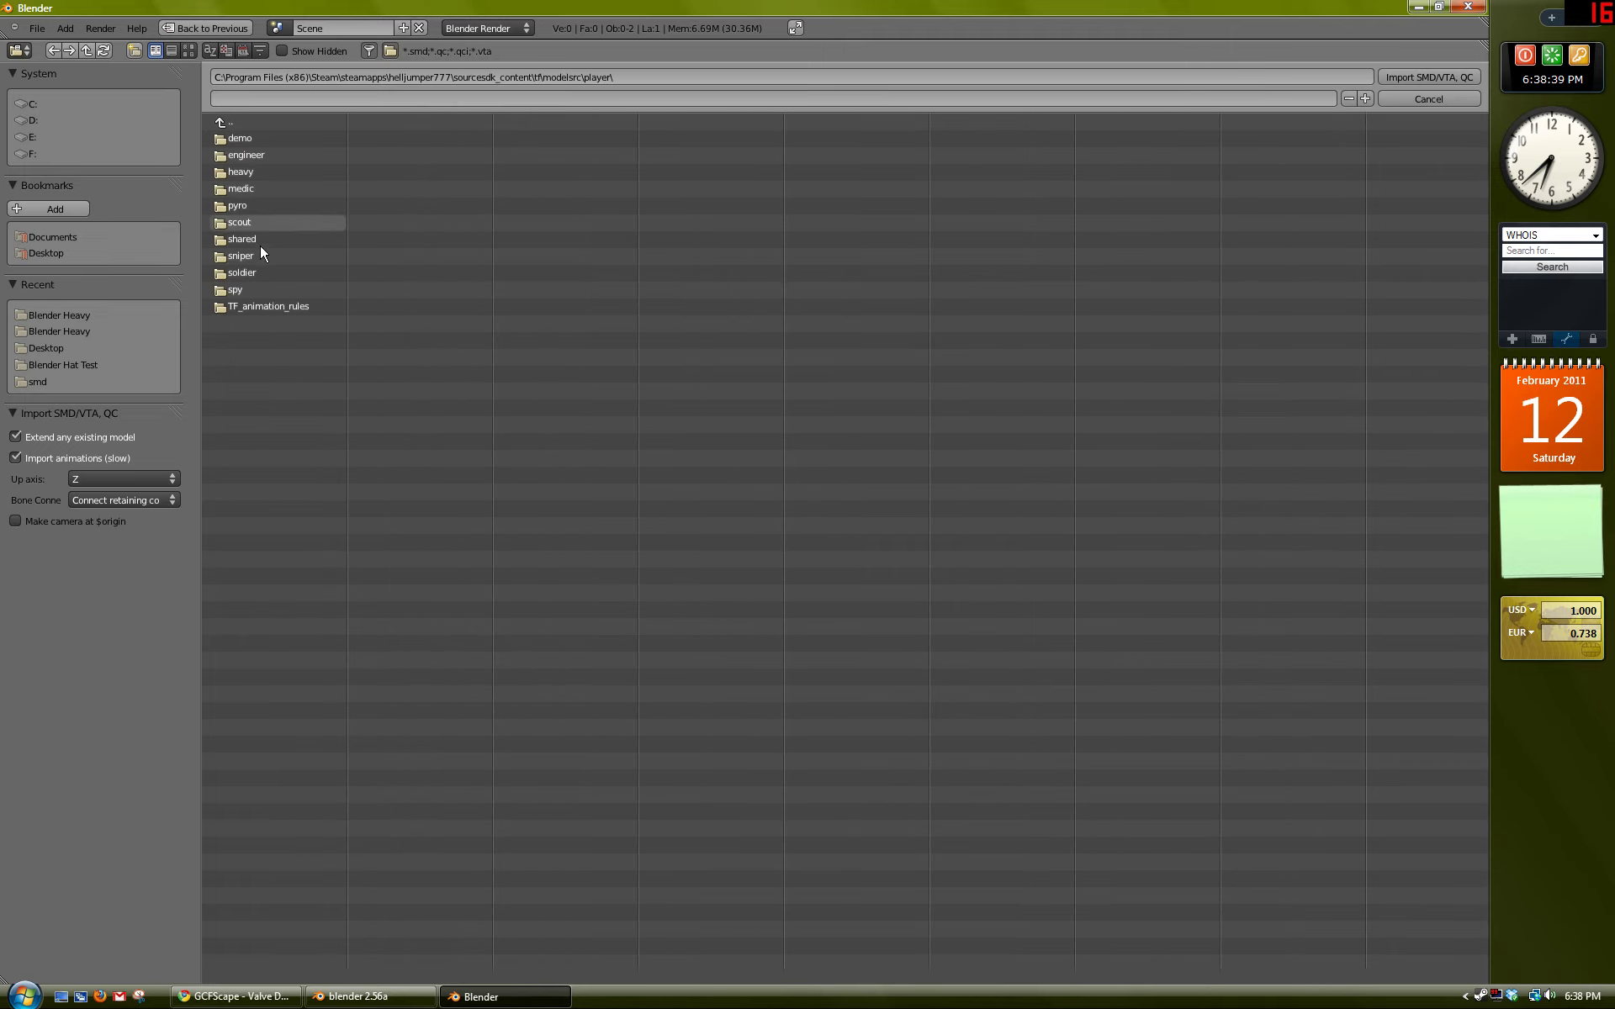
pyautogui.click(255, 173)
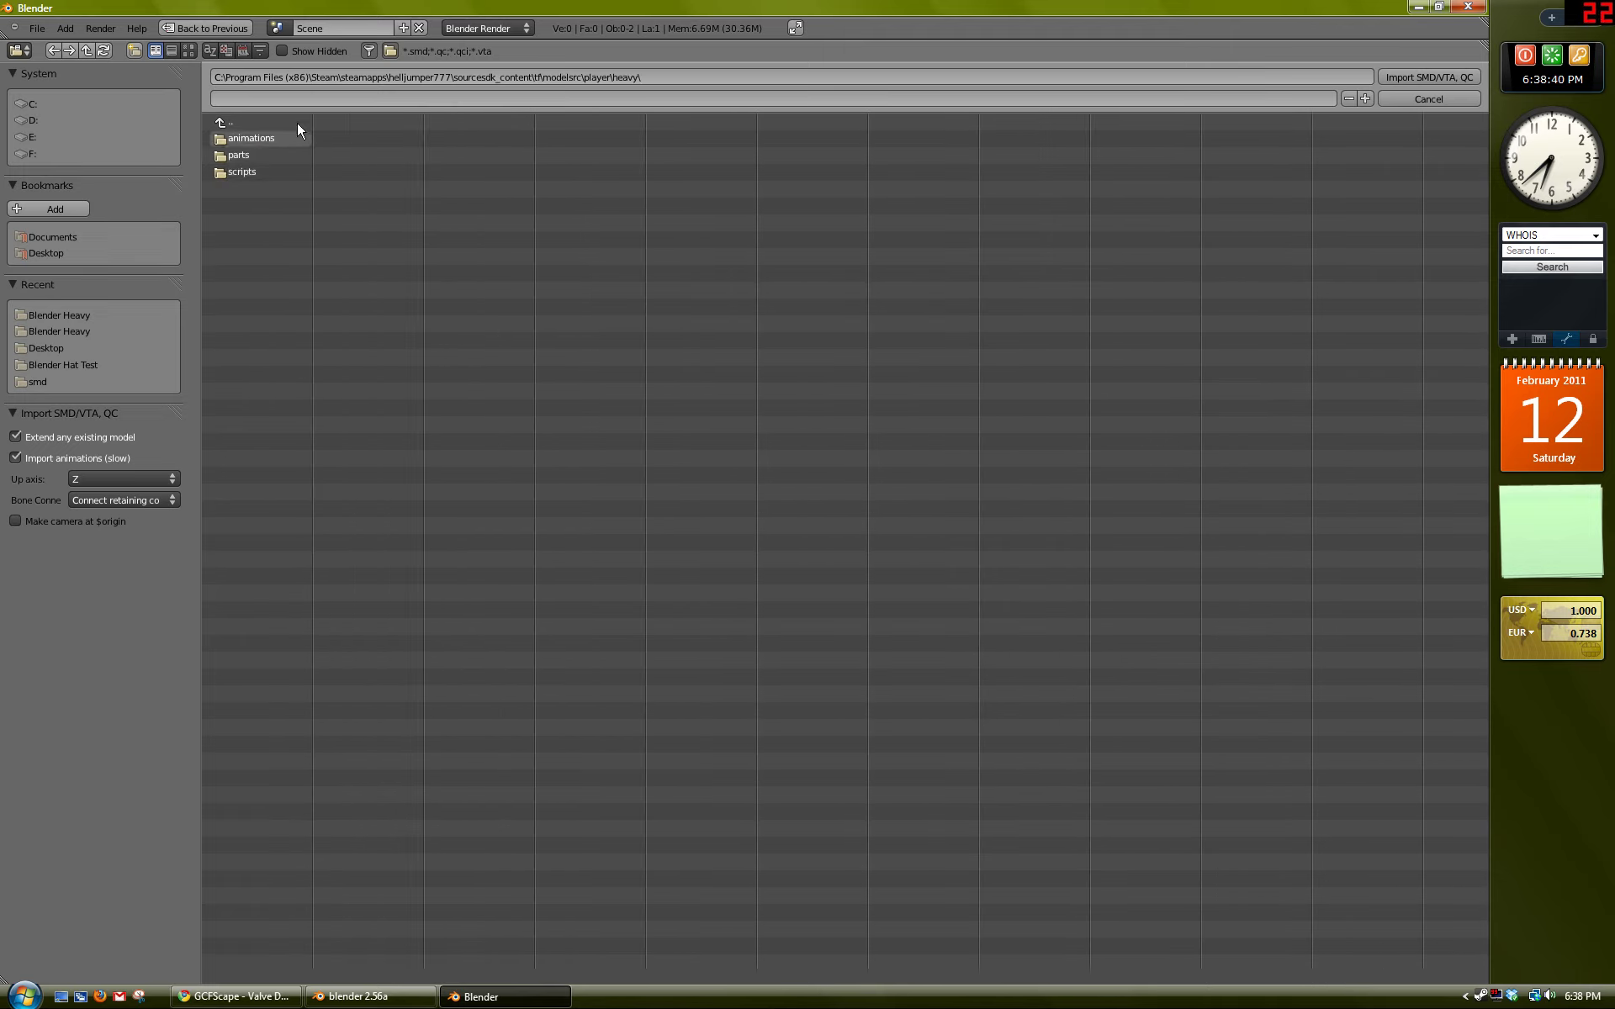
pyautogui.click(265, 156)
pyautogui.click(266, 173)
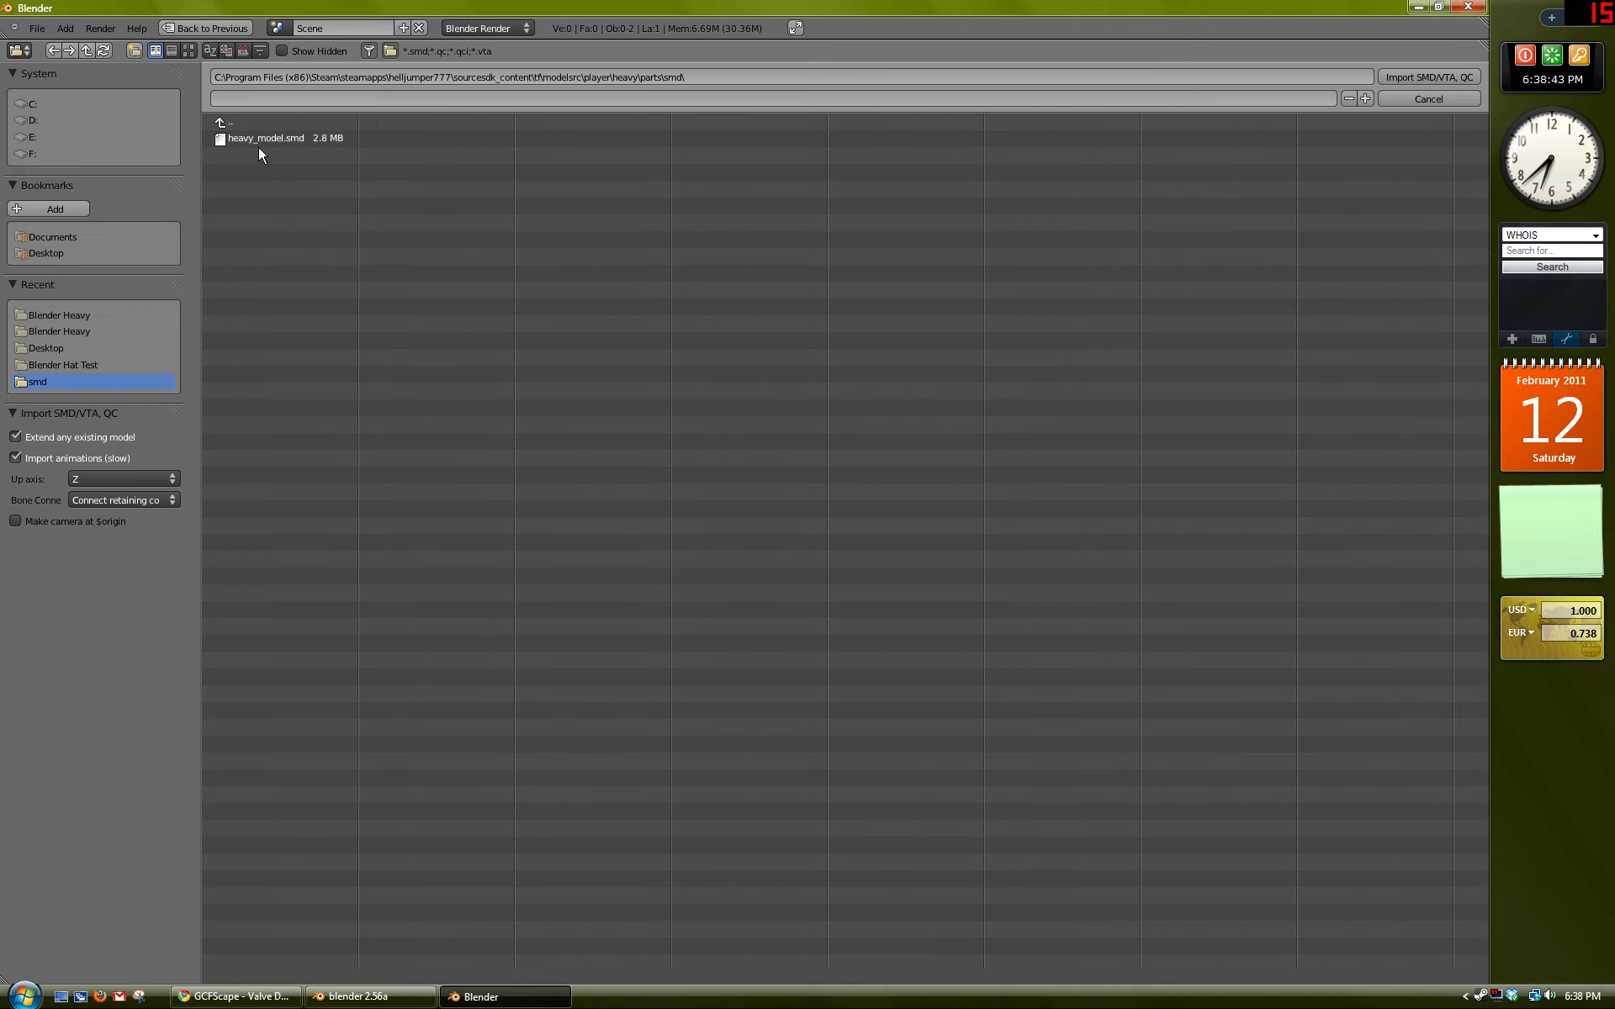
pyautogui.click(257, 140)
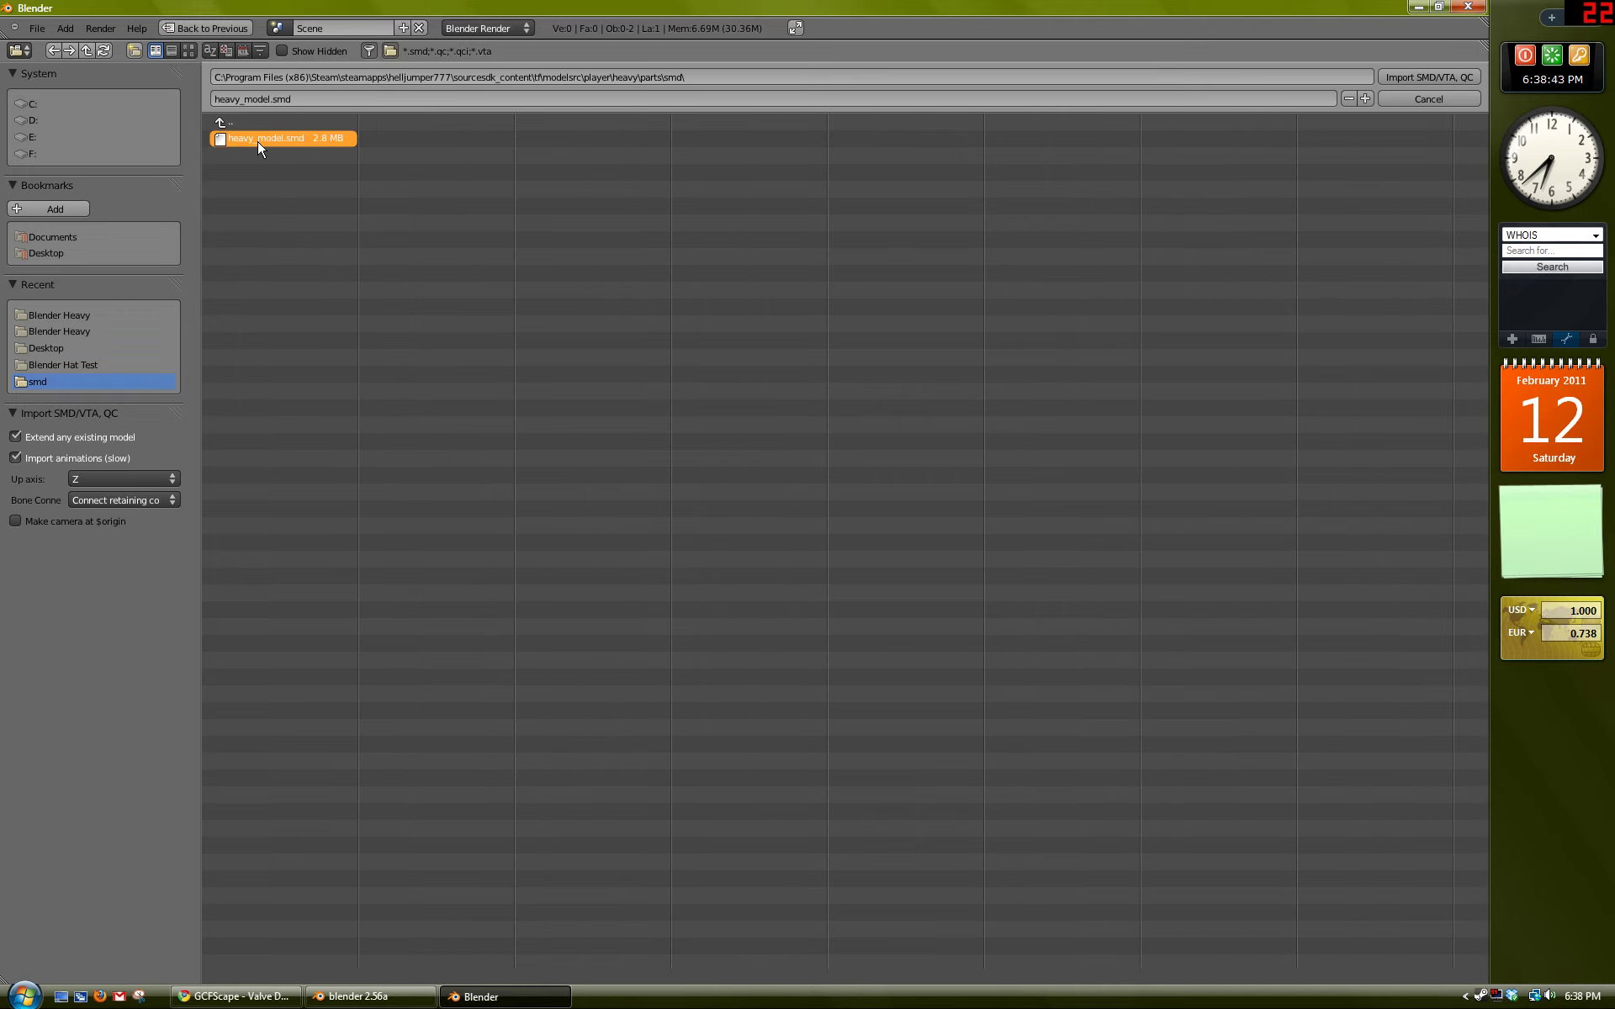
pyautogui.click(1419, 74)
# Step: Frame the imported Heavy and view it orthographically from the top
pyautogui.press('Home')
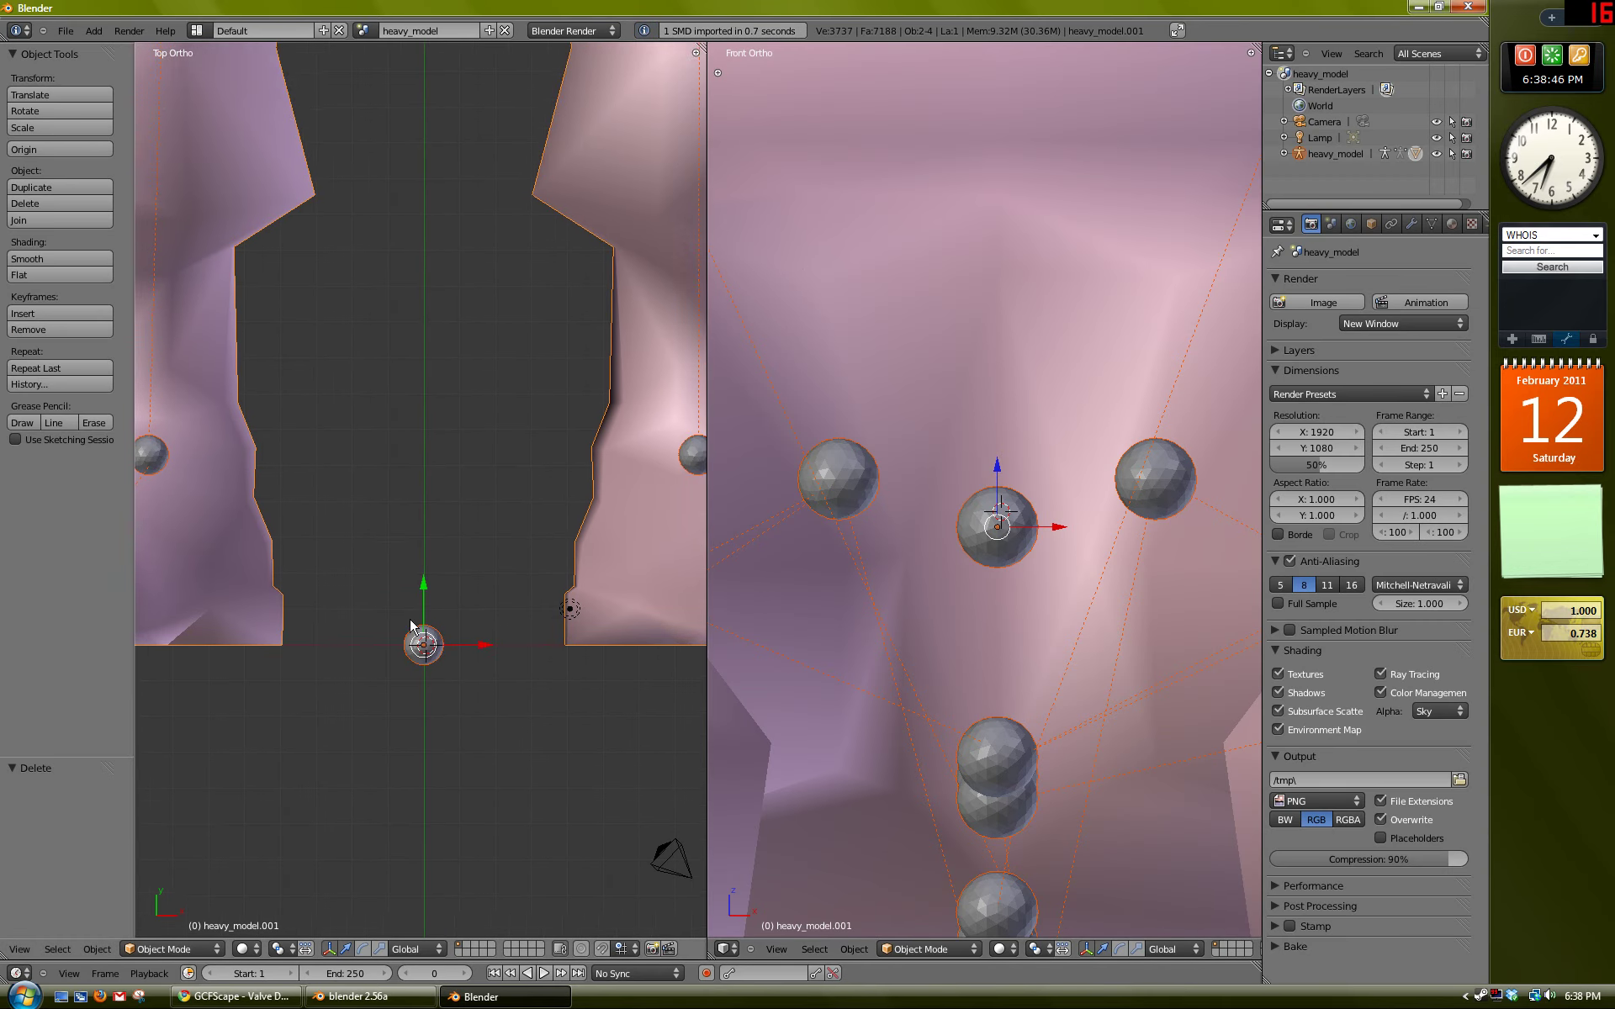
pyautogui.moveTo(408, 455); pyautogui.dragTo(262, 591, button='middle')
pyautogui.press('a')
pyautogui.press('KP_5')
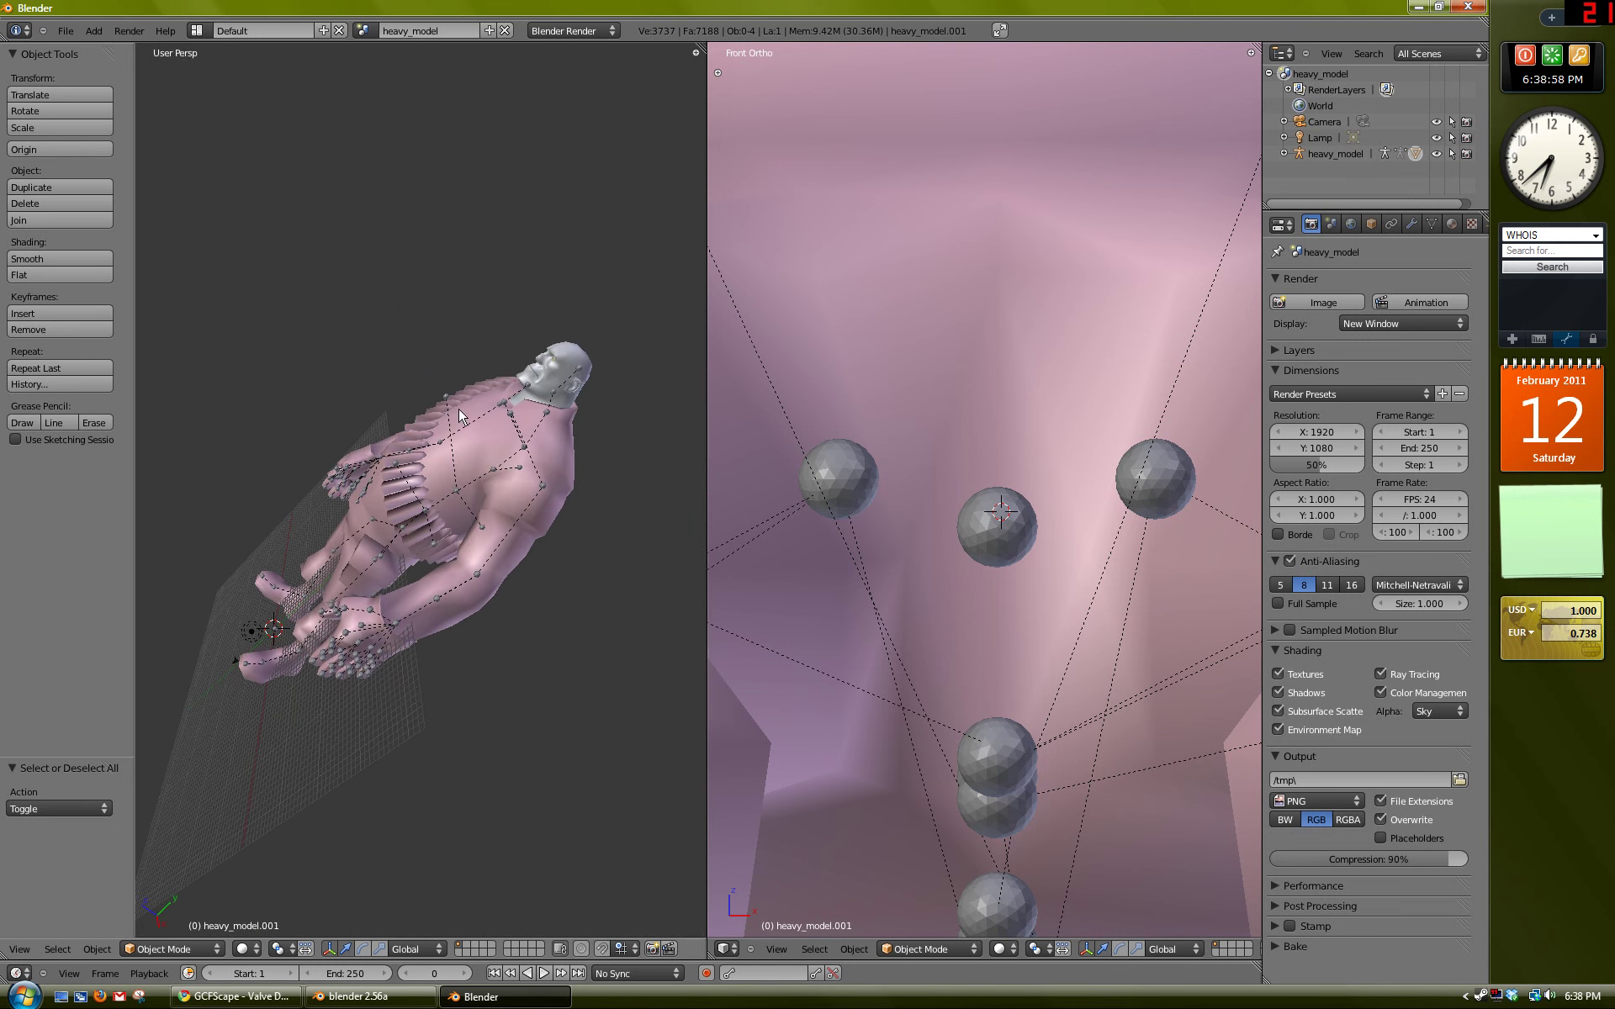
pyautogui.press('KP_7')
pyautogui.scroll(3, 457, 407)
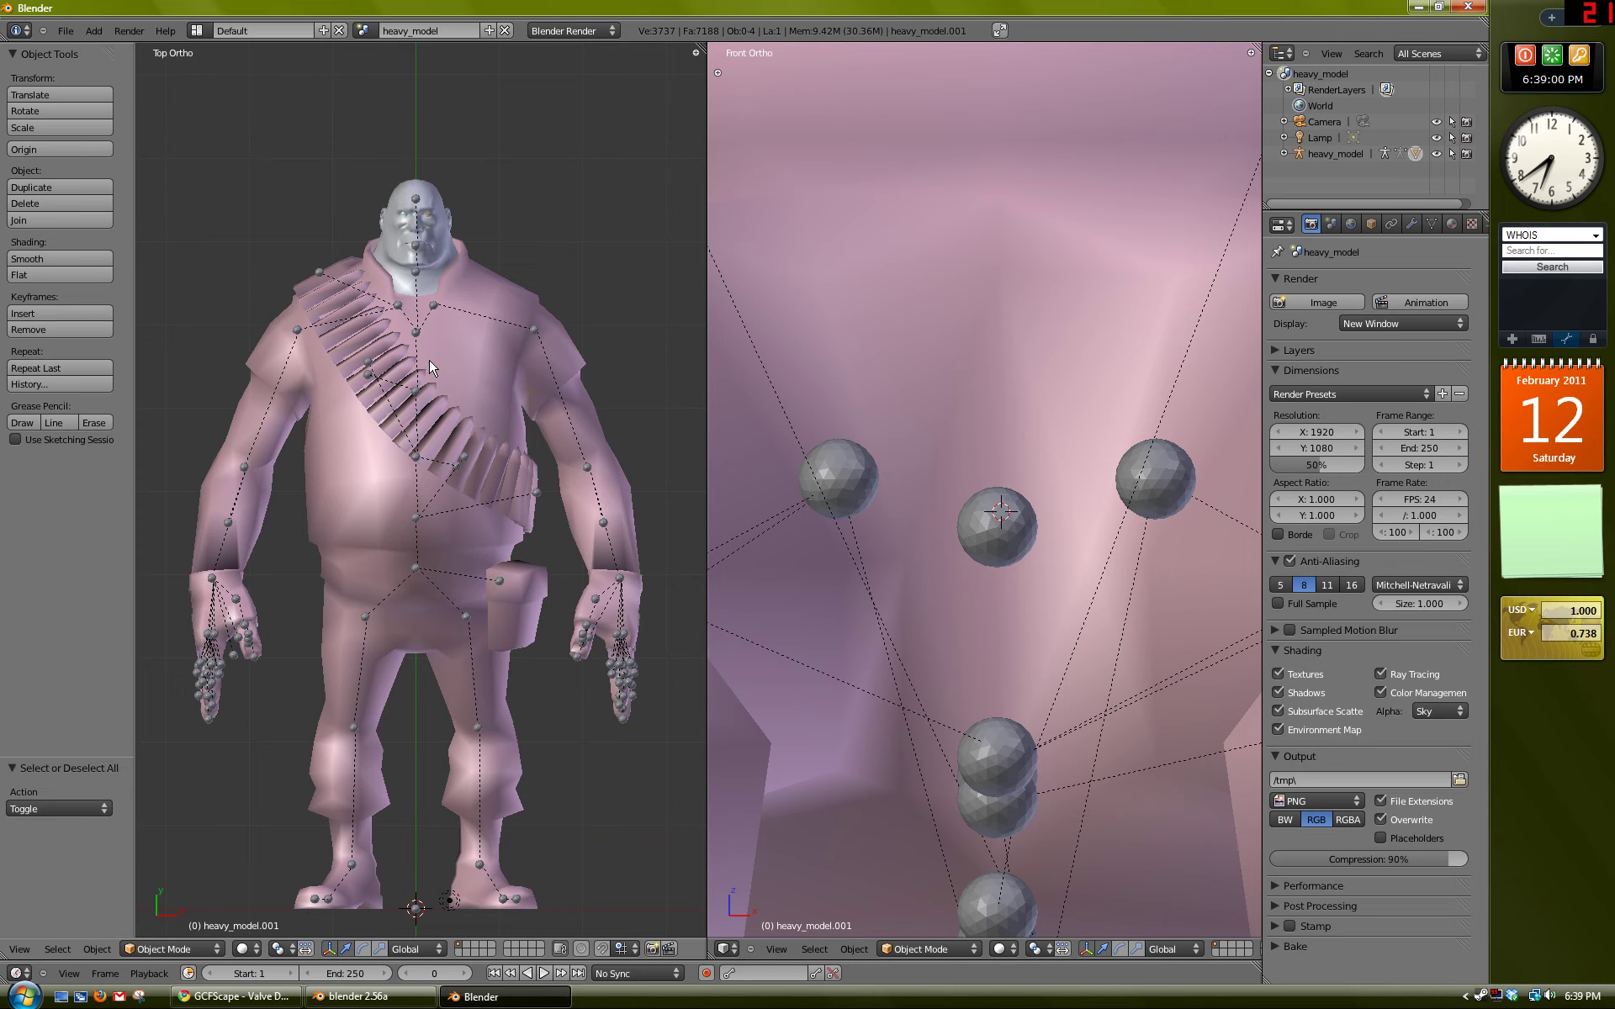
pyautogui.scroll(1, 430, 368)
pyautogui.scroll(-8, 925, 517)
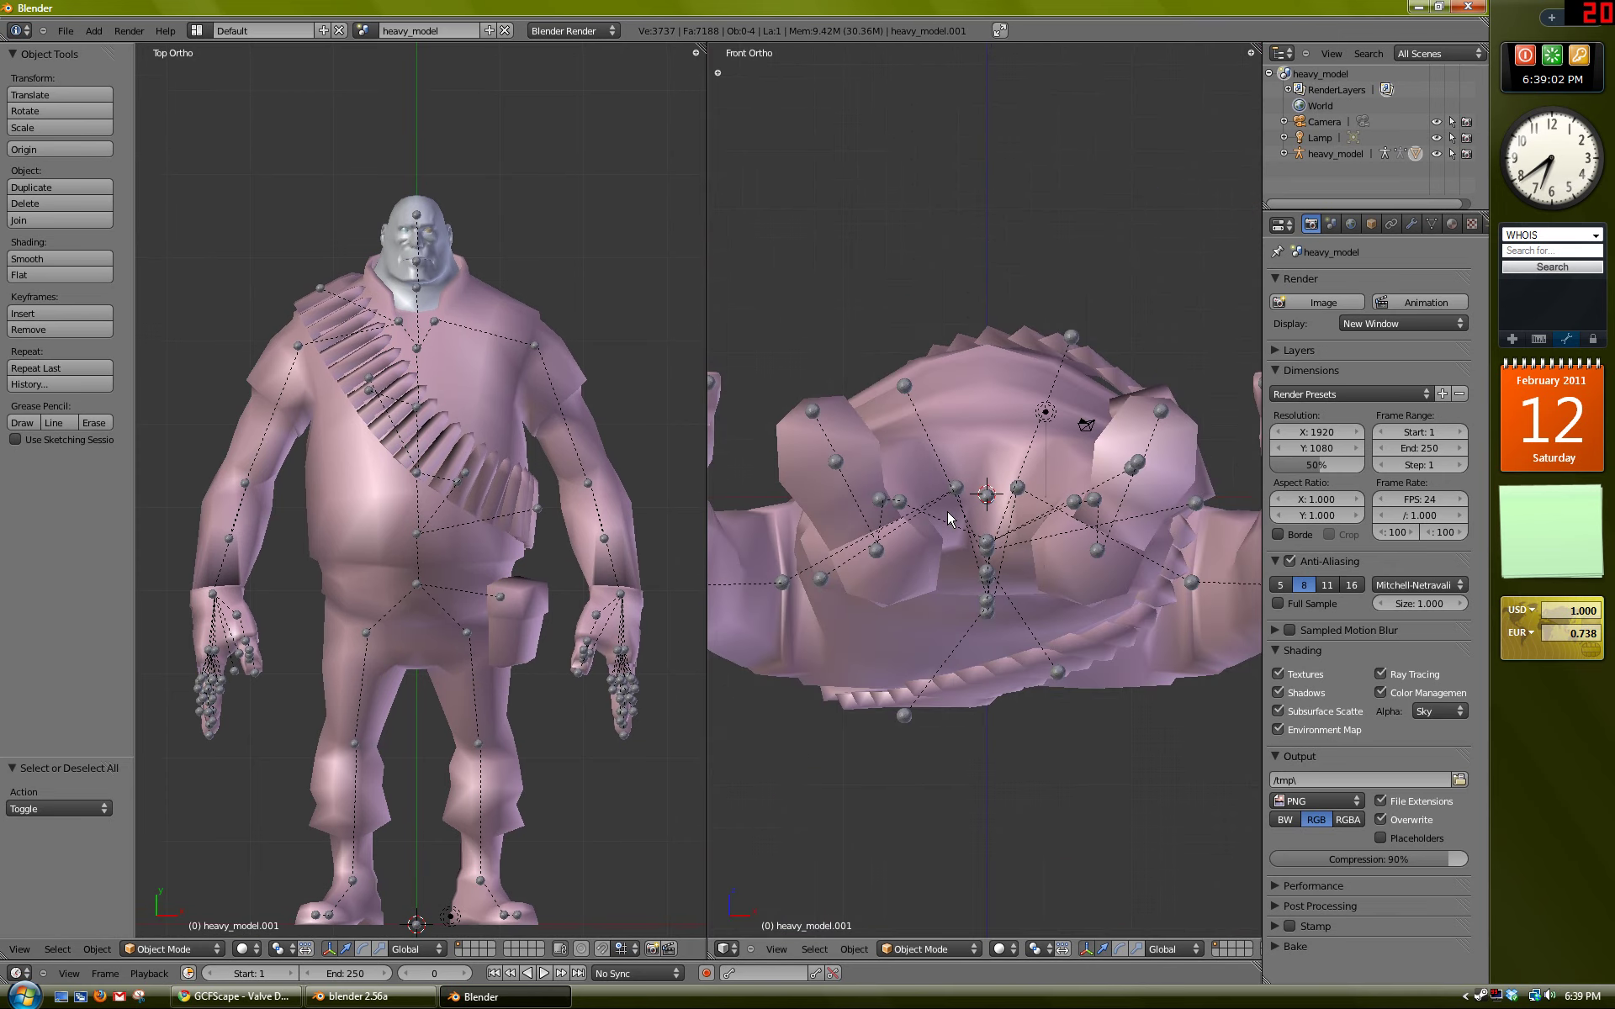
# Step: Switch to back view, select the Heavy mesh and show its Armature modifier
pyautogui.press('ctrl+KP_1')
pyautogui.scroll(-5, 947, 512)
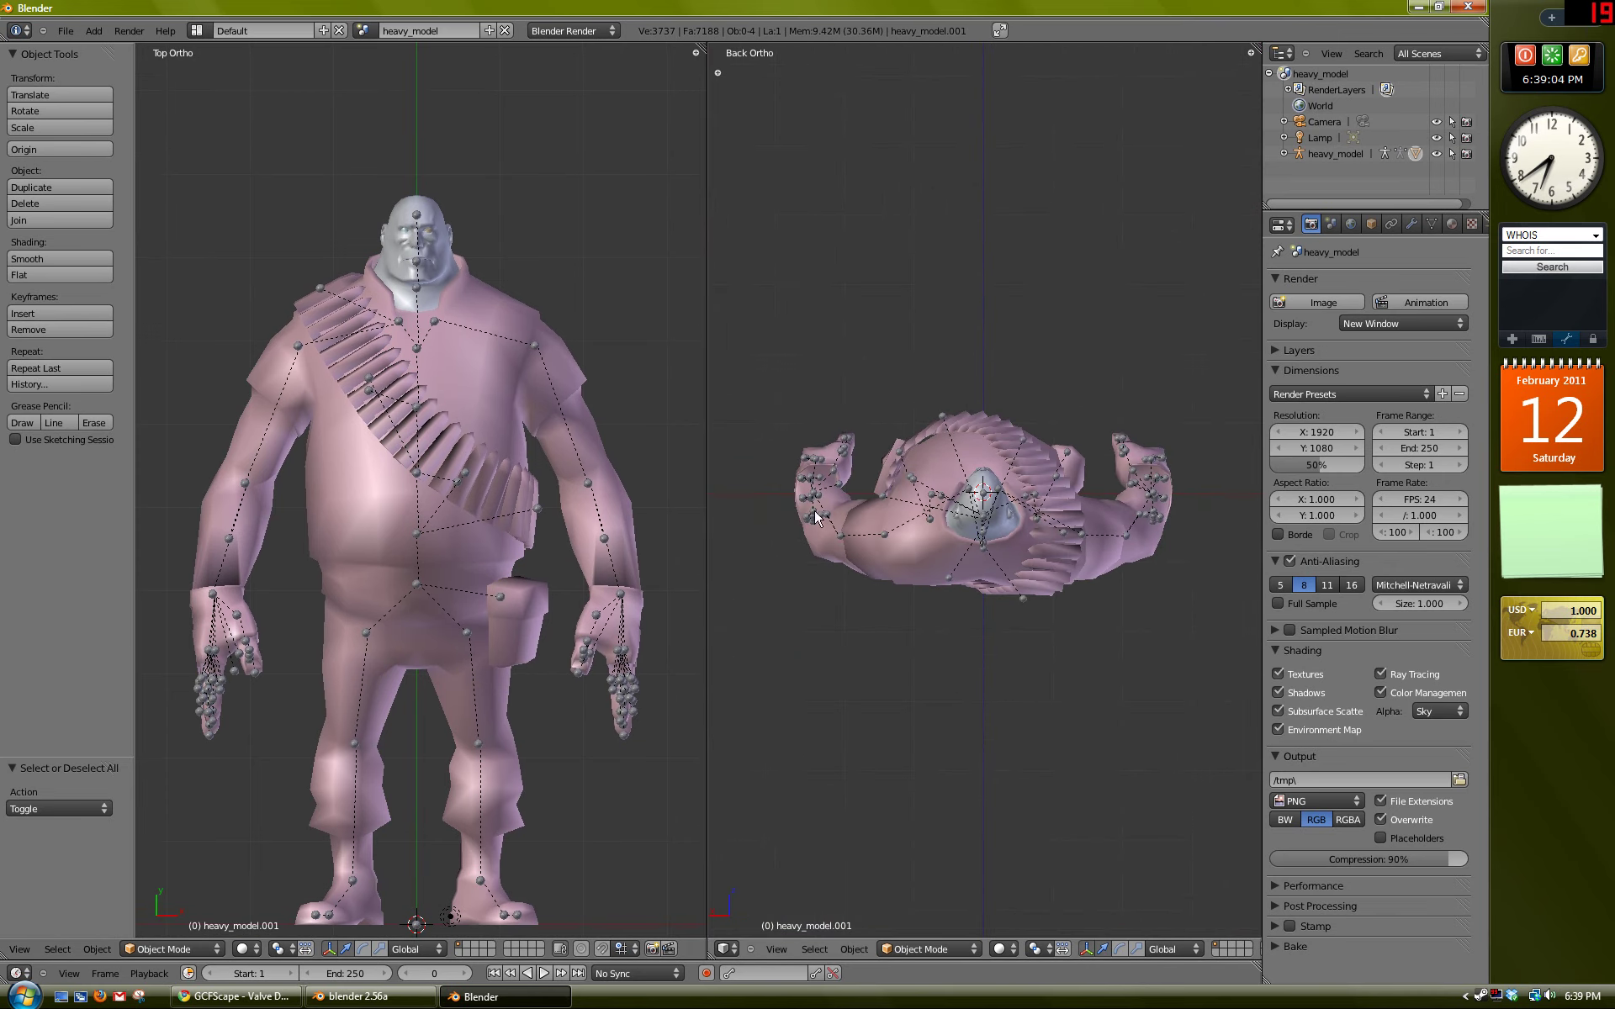
pyautogui.keyDown('shift'); pyautogui.moveTo(429, 256); pyautogui.dragTo(432, 276, button='middle'); pyautogui.keyUp('shift')
pyautogui.rightClick(442, 306)
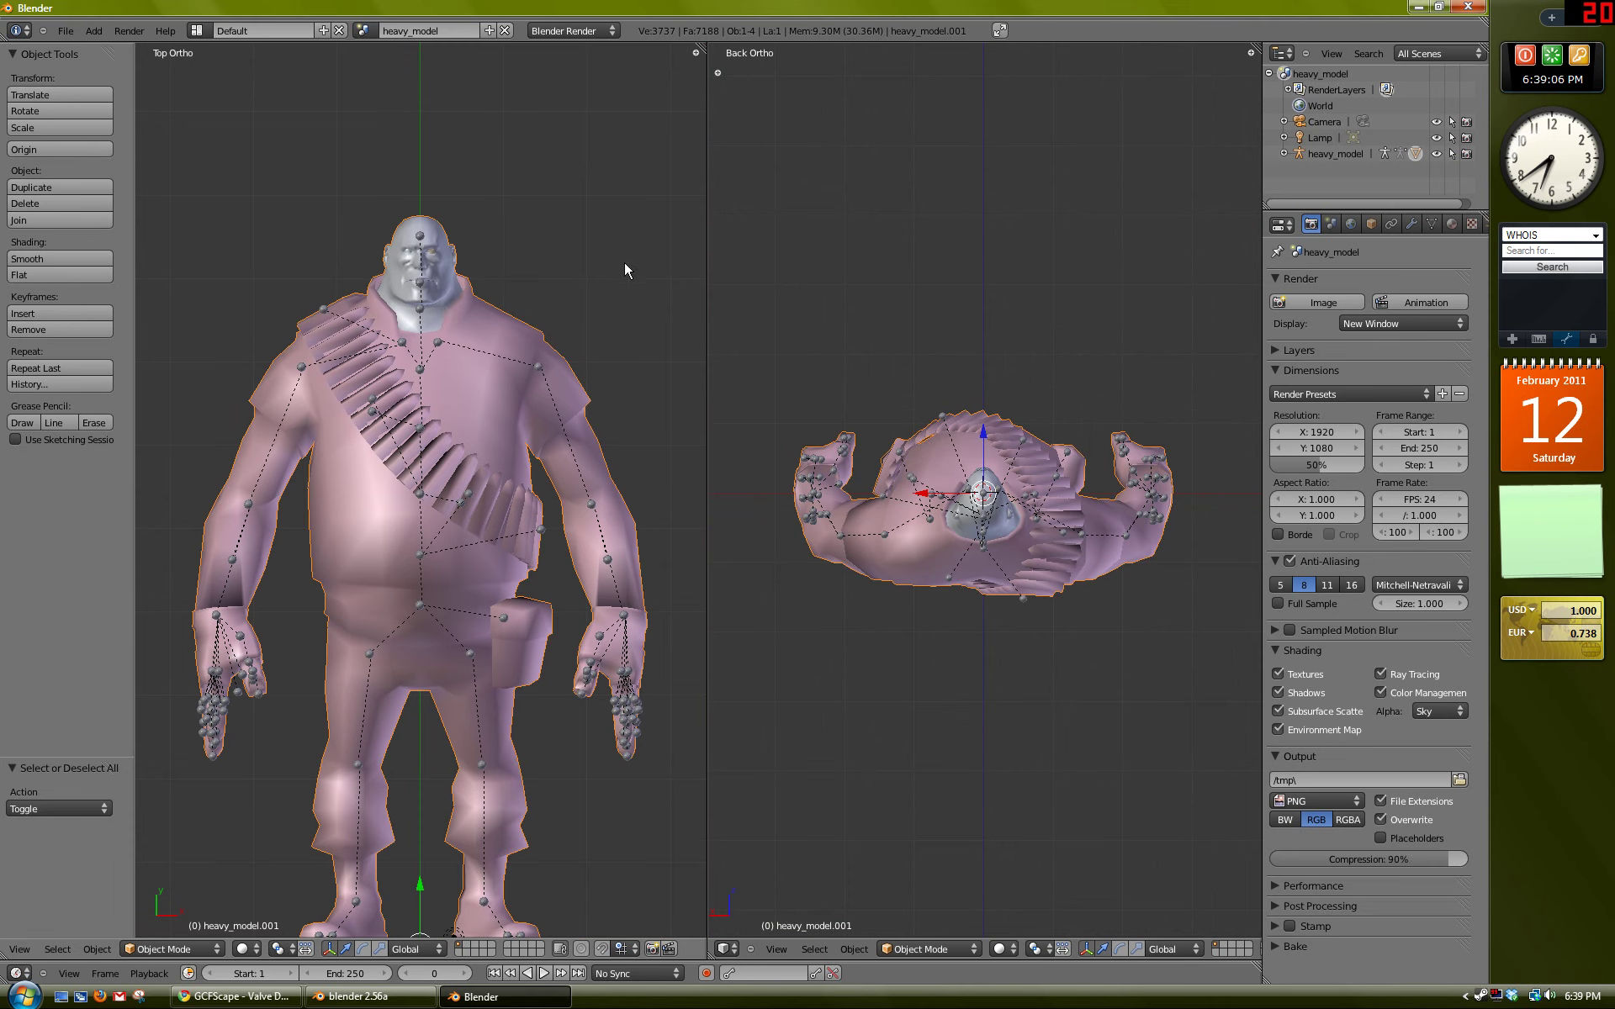
pyautogui.click(1409, 225)
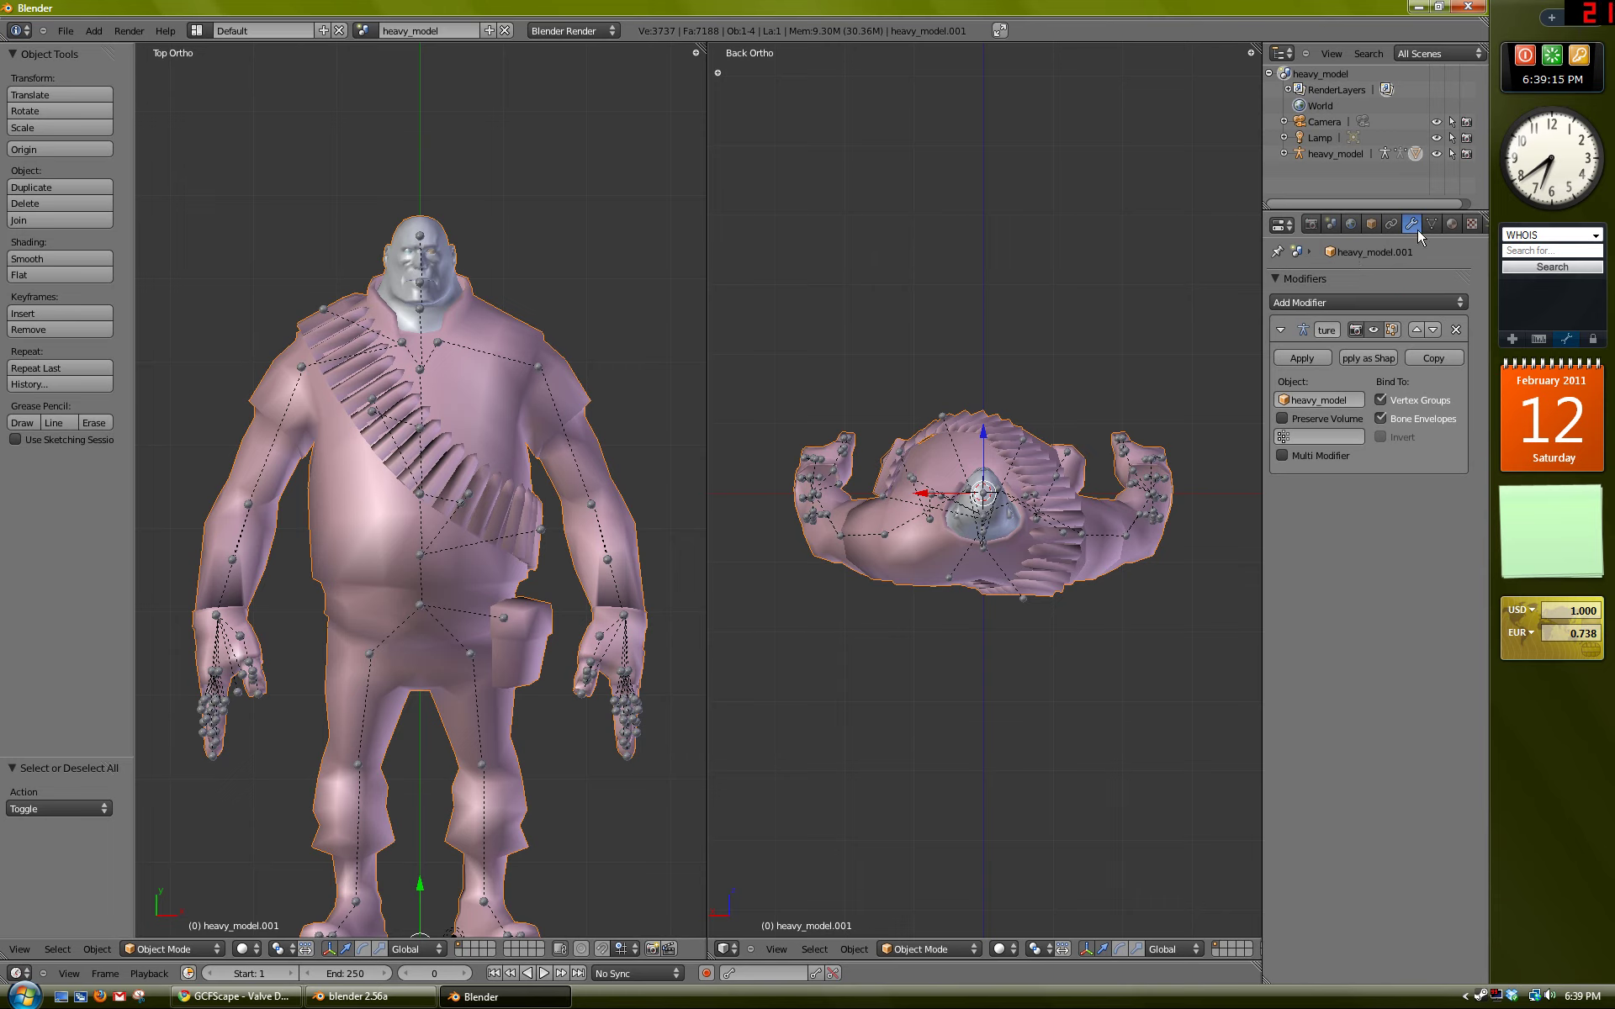
# Step: Add an Edge Split modifier to heavy_model.001 and set its split angle to 45
pyautogui.click(1404, 301)
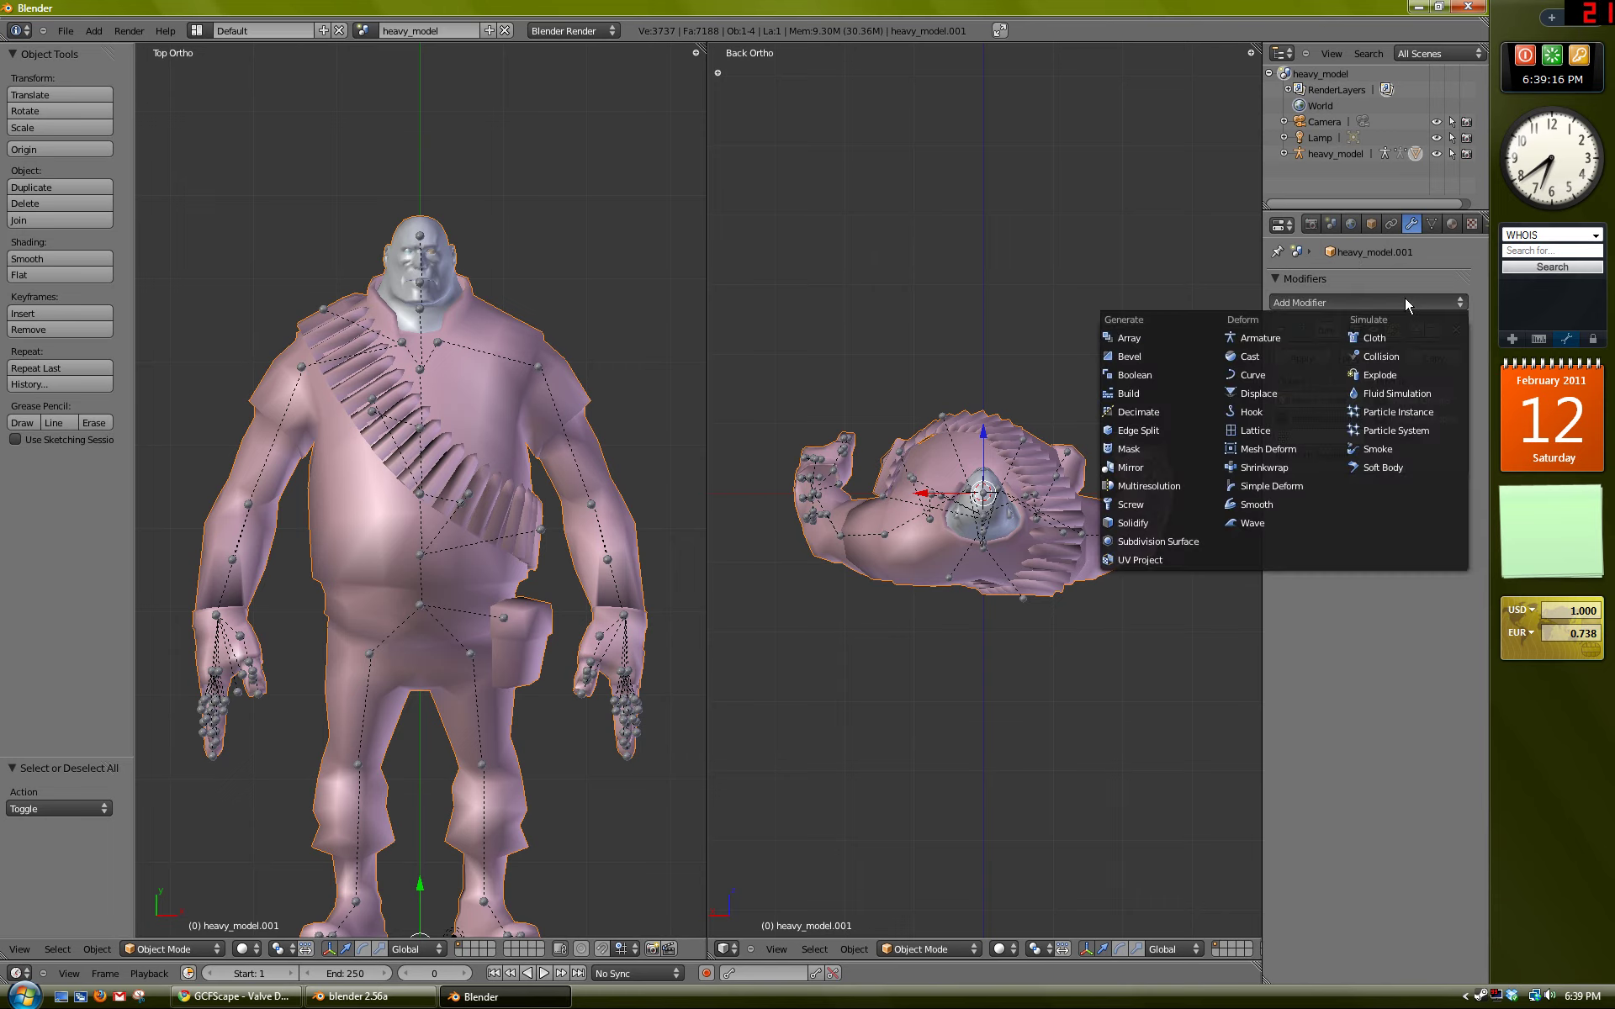
pyautogui.click(1144, 429)
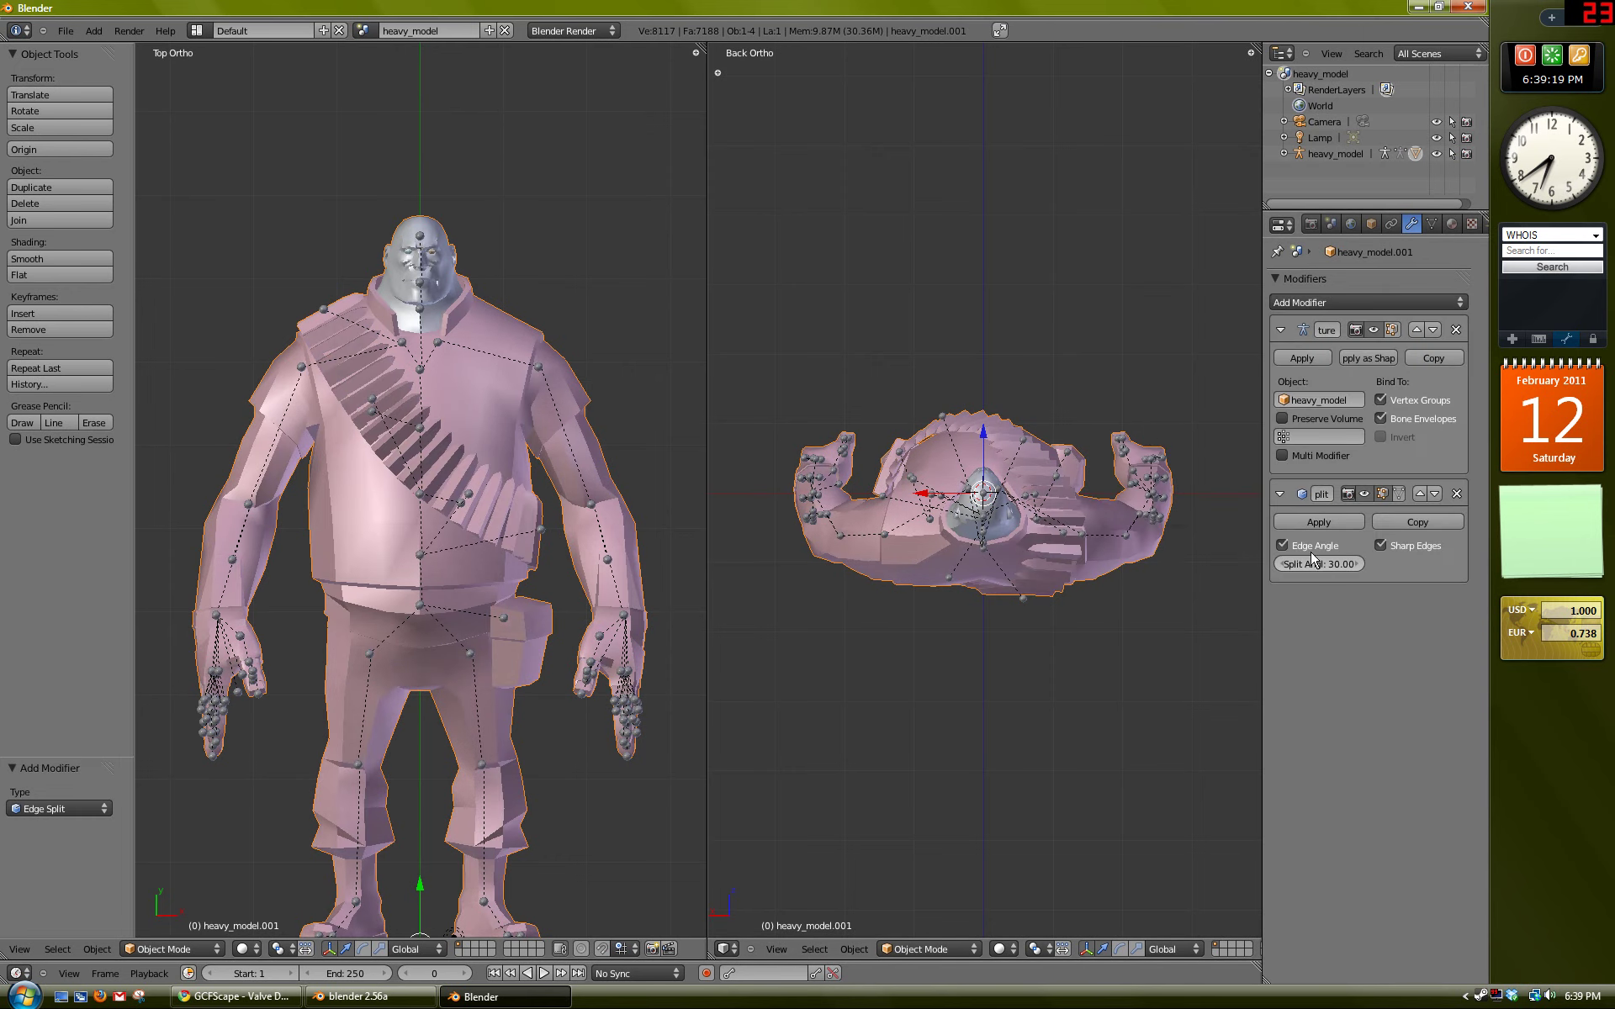
pyautogui.moveTo(442, 407); pyautogui.dragTo(447, 430, button='middle')
pyautogui.moveTo(309, 434); pyautogui.dragTo(358, 436, button='middle')
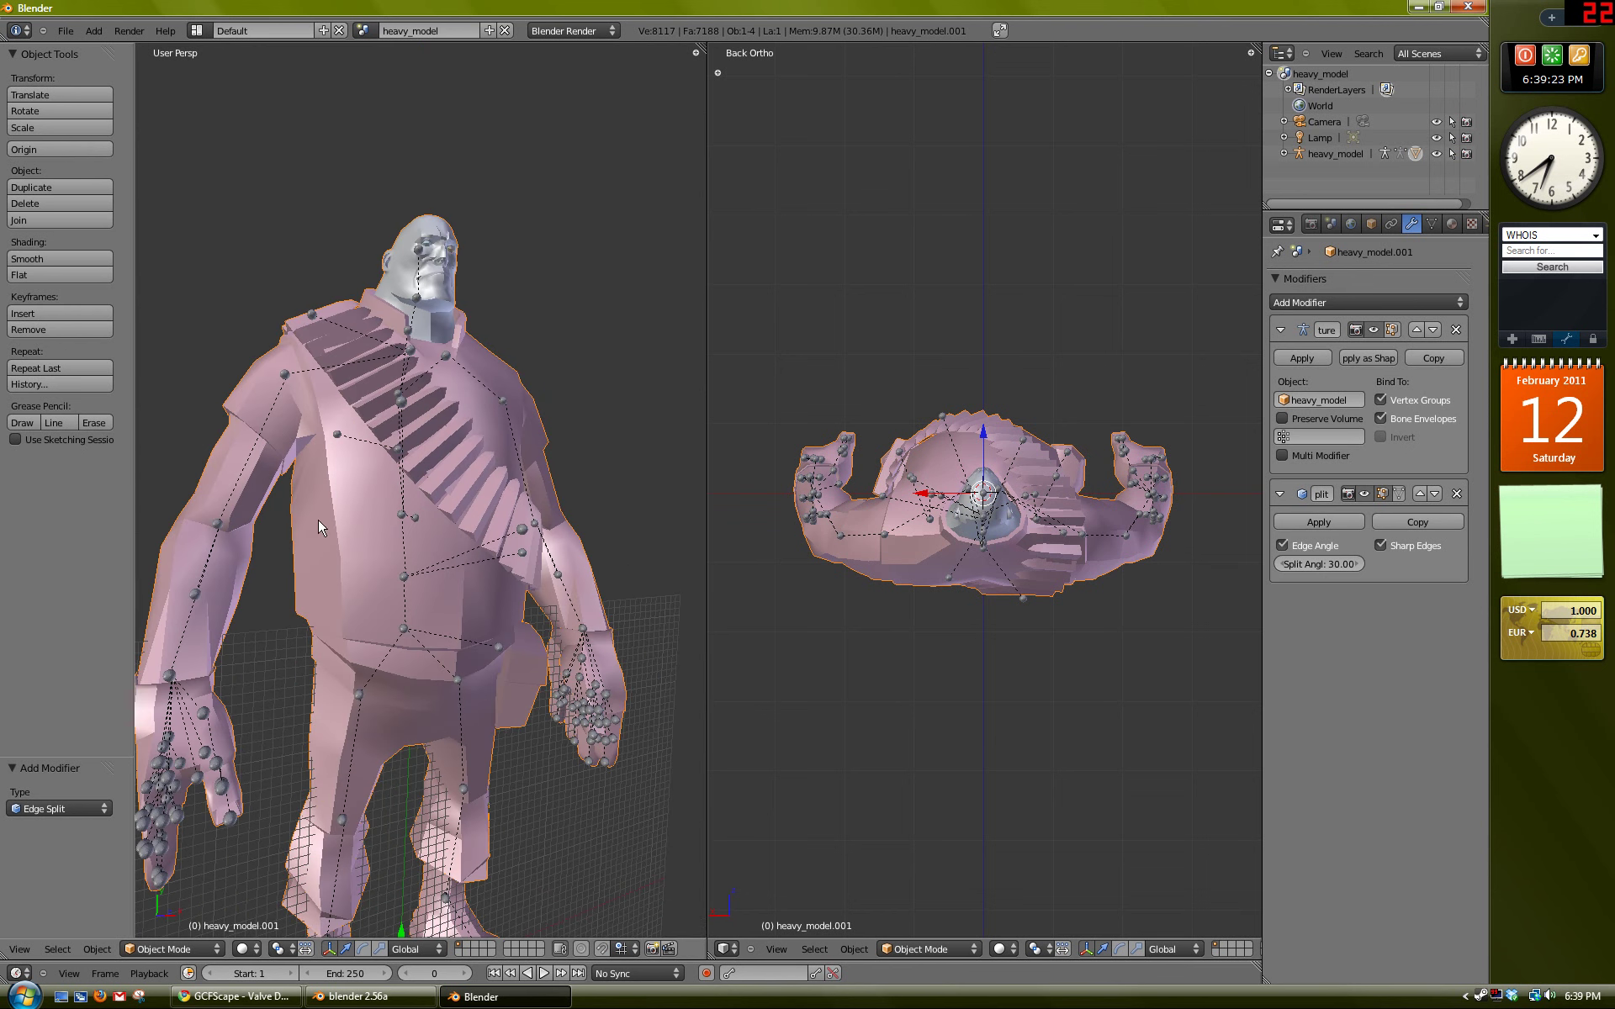
pyautogui.moveTo(321, 495); pyautogui.dragTo(389, 505, button='middle')
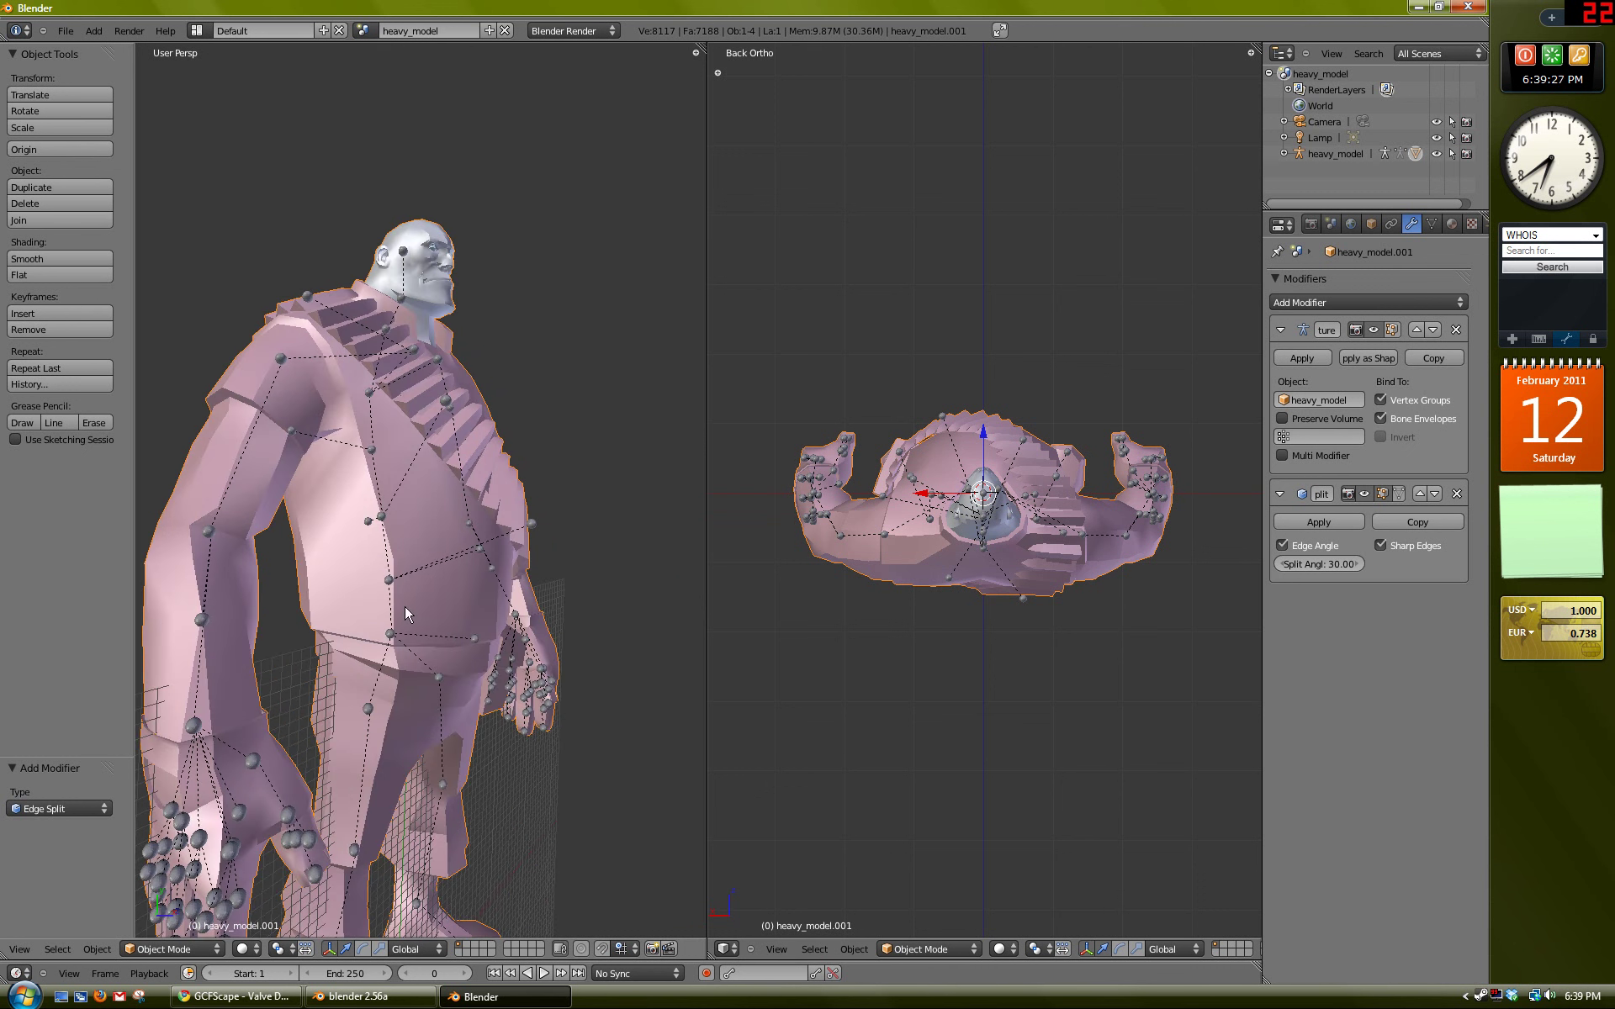
pyautogui.click(1346, 566)
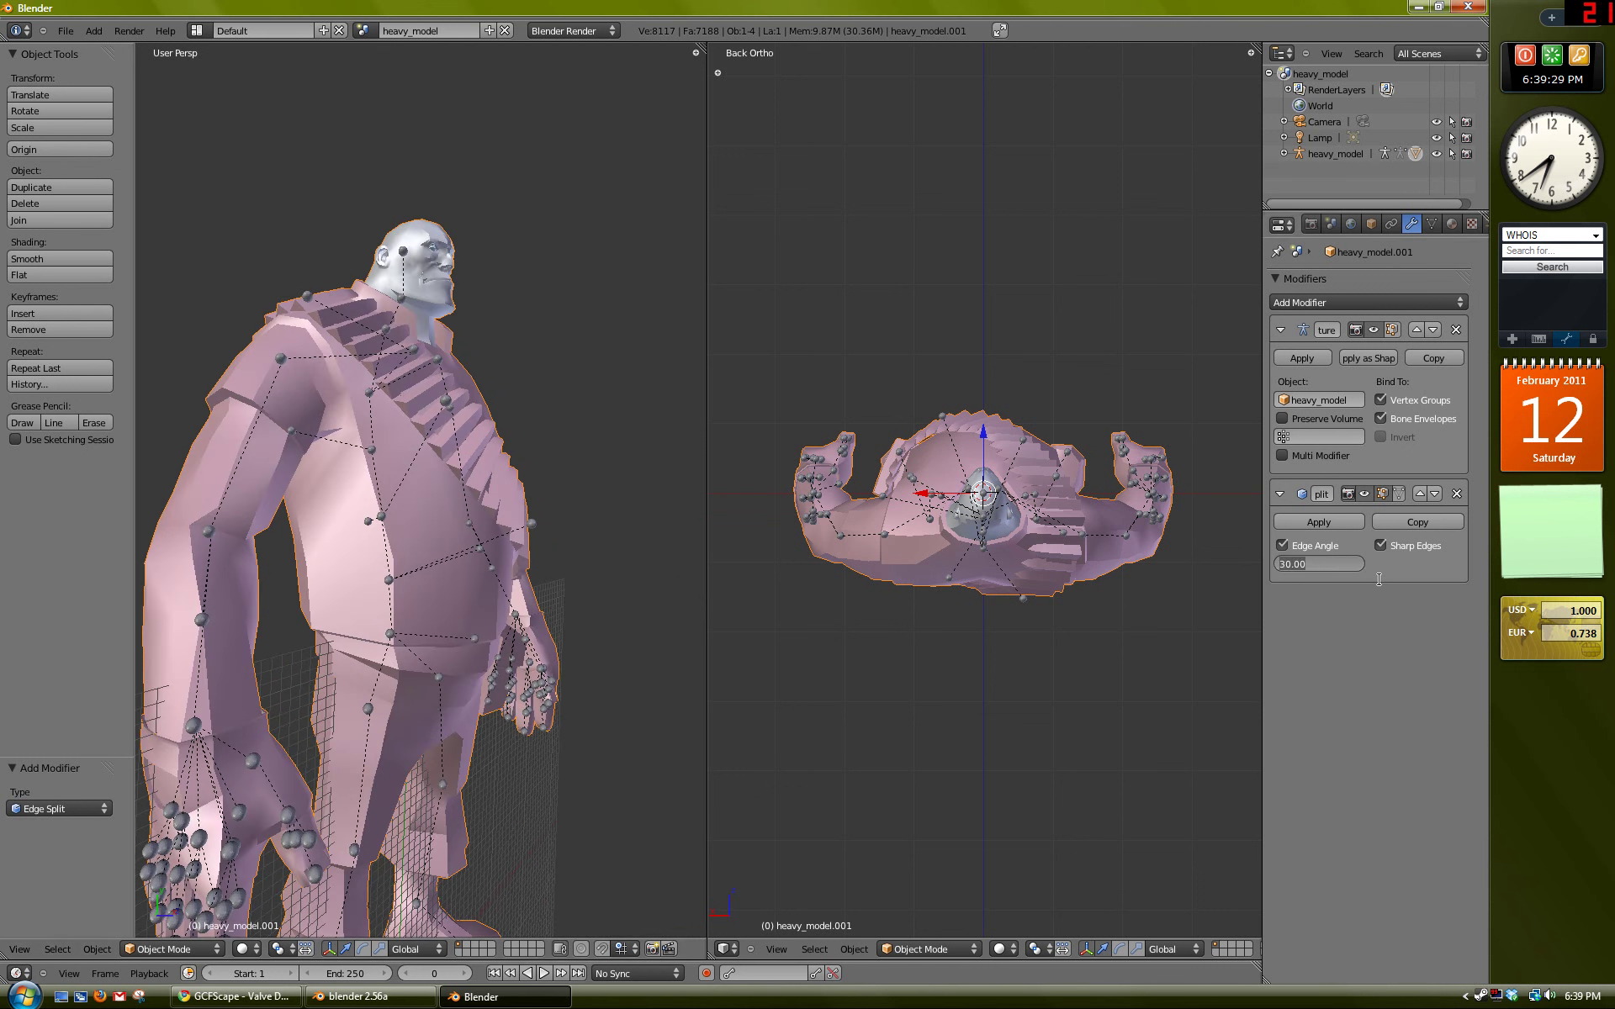
pyautogui.write('45')
pyautogui.press('Return')
pyautogui.moveTo(353, 505)
pyautogui.mouseDown(button='middle')
pyautogui.moveTo(292, 471)
pyautogui.moveTo(471, 400)
pyautogui.moveTo(398, 461)
pyautogui.moveTo(356, 601)
pyautogui.moveTo(310, 631)
pyautogui.moveTo(235, 584)
pyautogui.moveTo(452, 504)
pyautogui.moveTo(515, 436)
pyautogui.moveTo(524, 377)
pyautogui.moveTo(472, 353)
pyautogui.moveTo(517, 500)
pyautogui.moveTo(498, 506)
pyautogui.moveTo(457, 466)
pyautogui.moveTo(412, 477)
pyautogui.mouseUp(button='middle')
pyautogui.press('a')
pyautogui.press('KP_7')
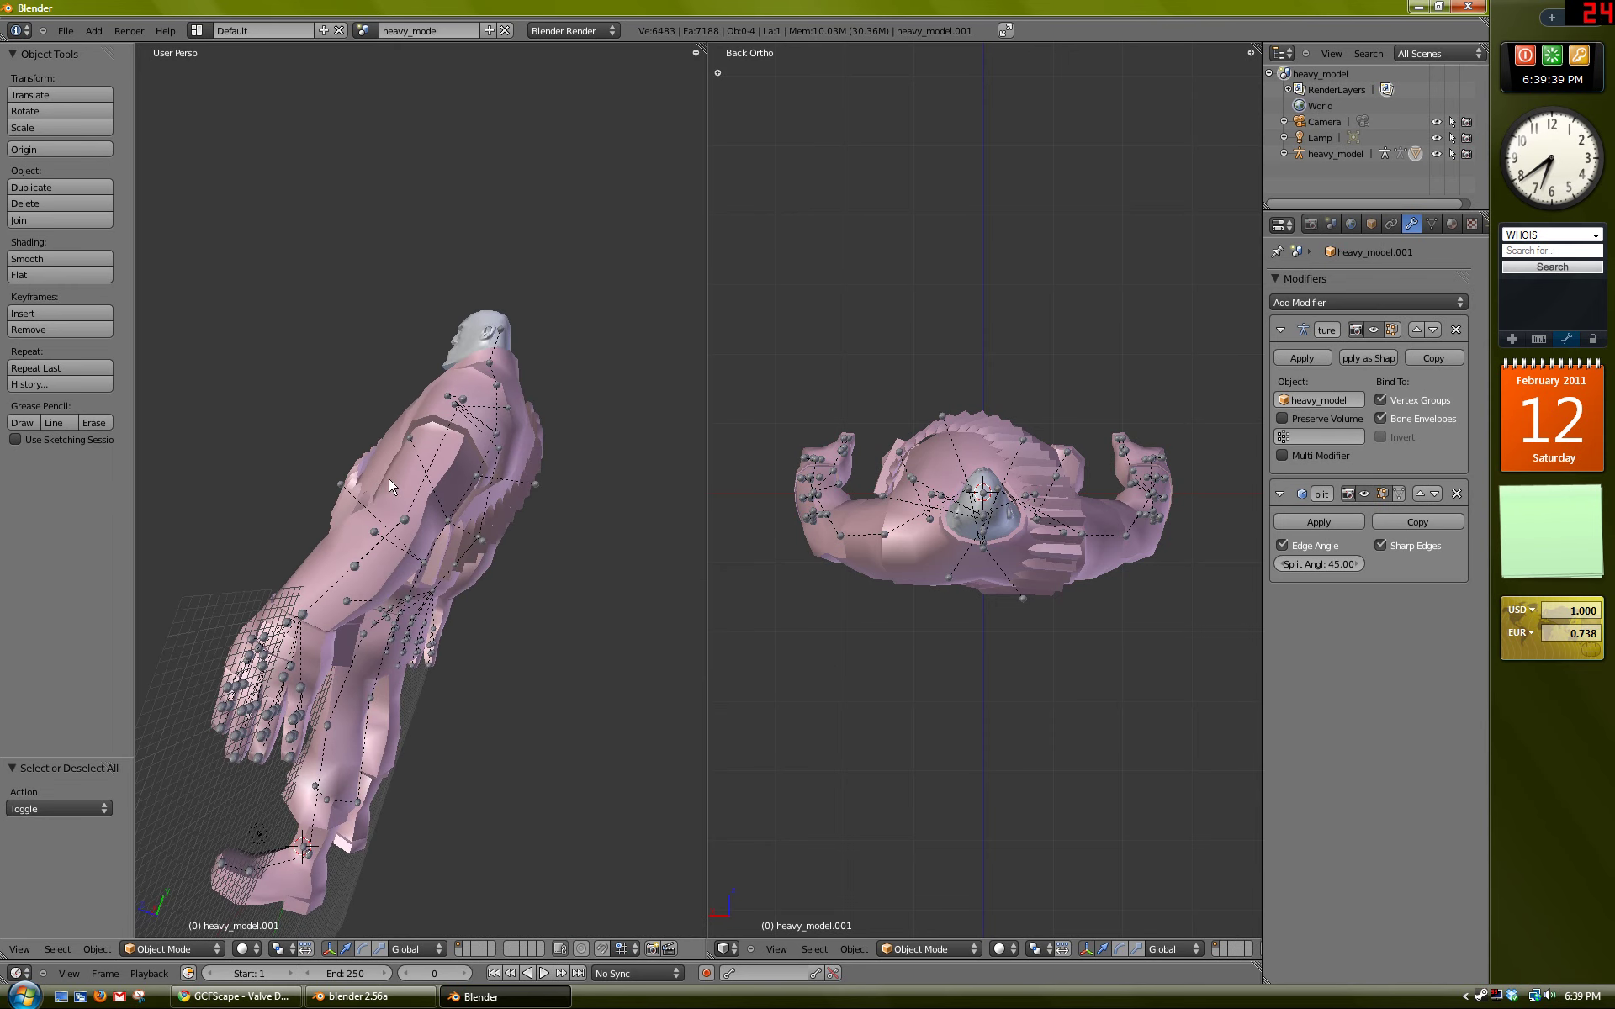
pyautogui.scroll(6, 429, 452)
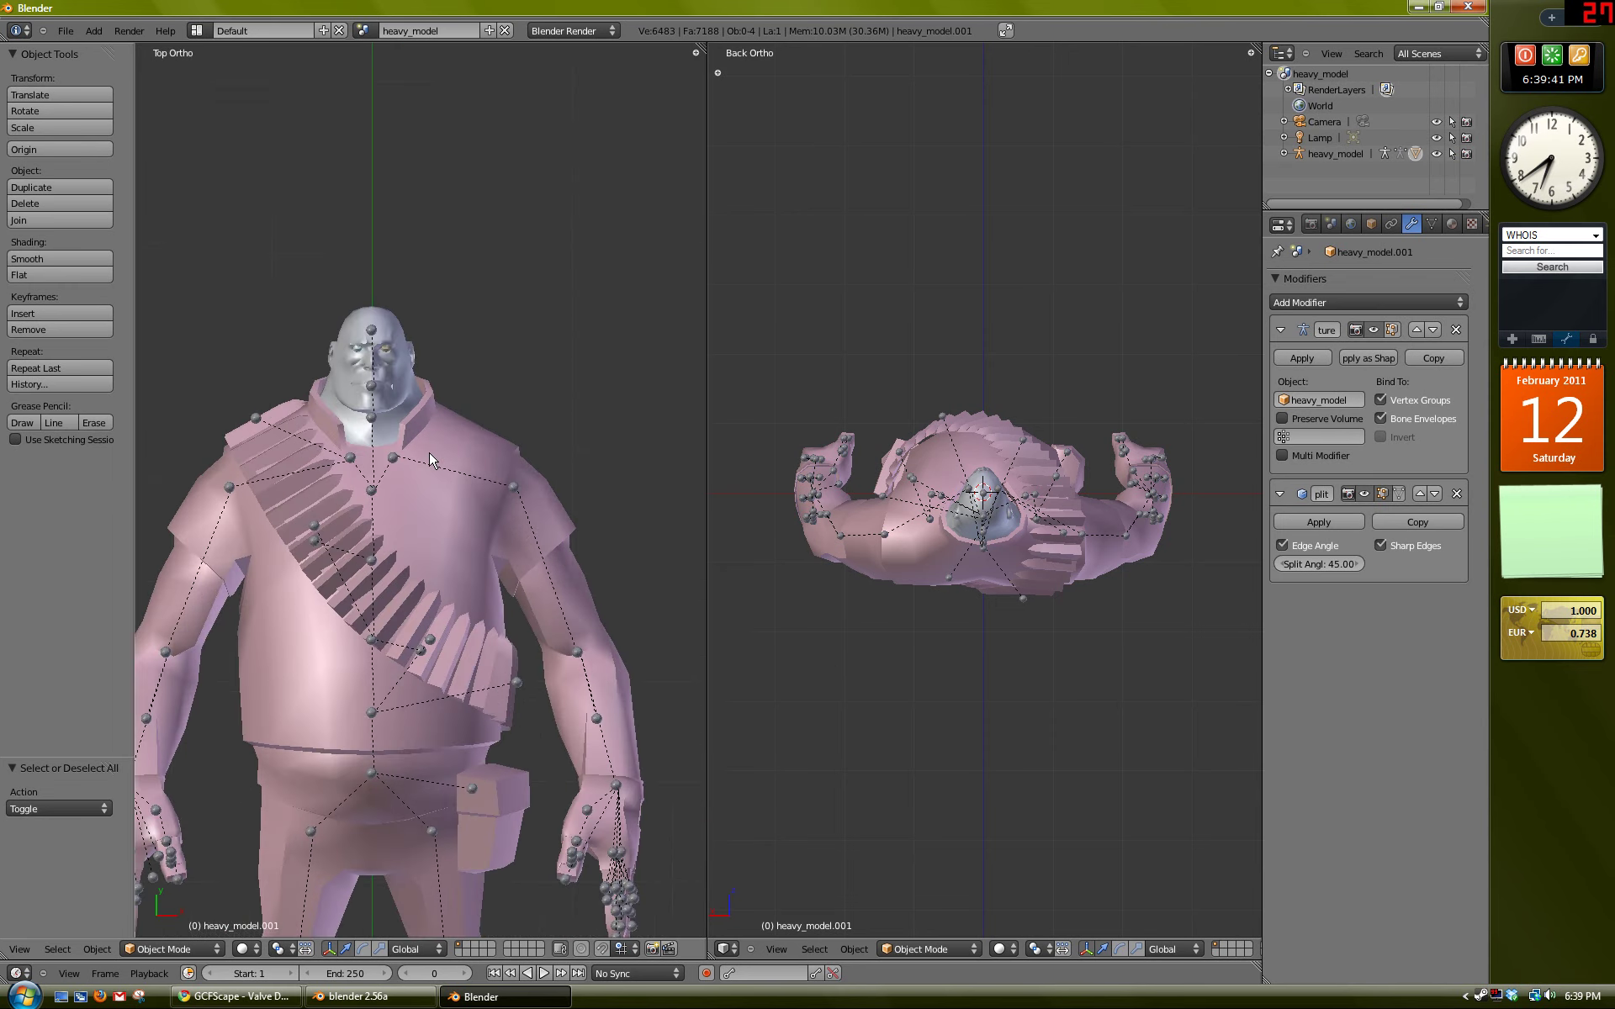
pyautogui.keyDown('shift'); pyautogui.moveTo(424, 528); pyautogui.dragTo(426, 593, button='middle'); pyautogui.keyUp('shift')
pyautogui.rightClick(439, 519)
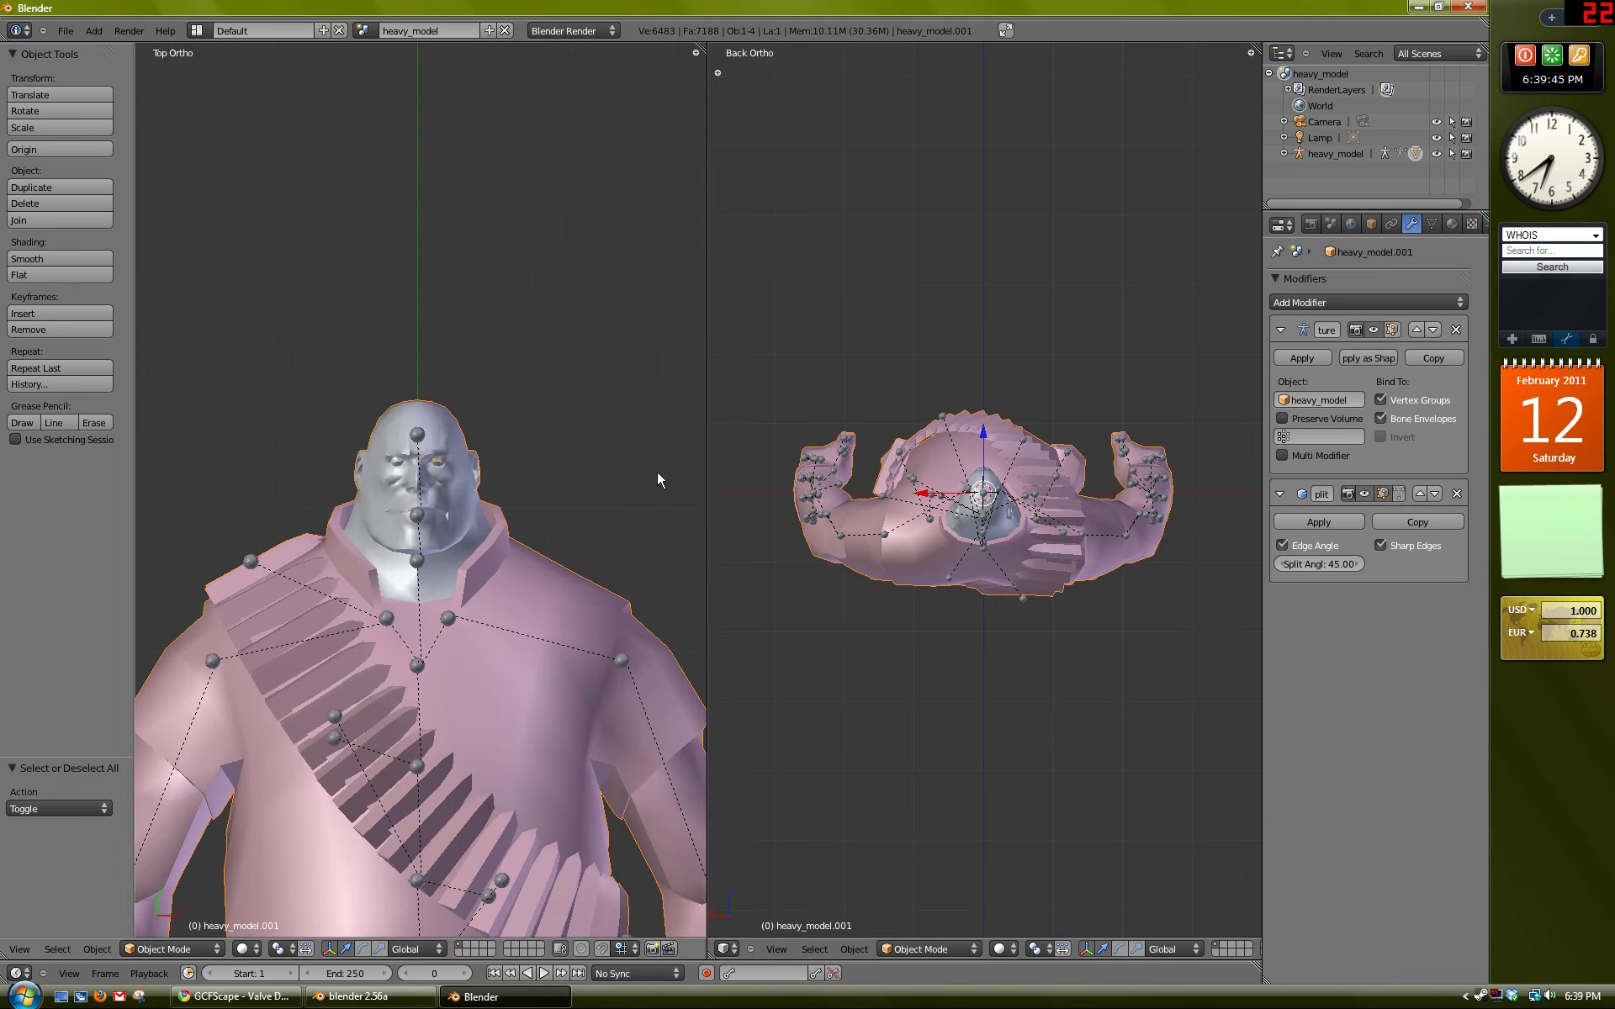
pyautogui.keyDown('shift'); pyautogui.moveTo(418, 469); pyautogui.dragTo(467, 413, button='middle'); pyautogui.keyUp('shift')
pyautogui.rightClick(429, 493)
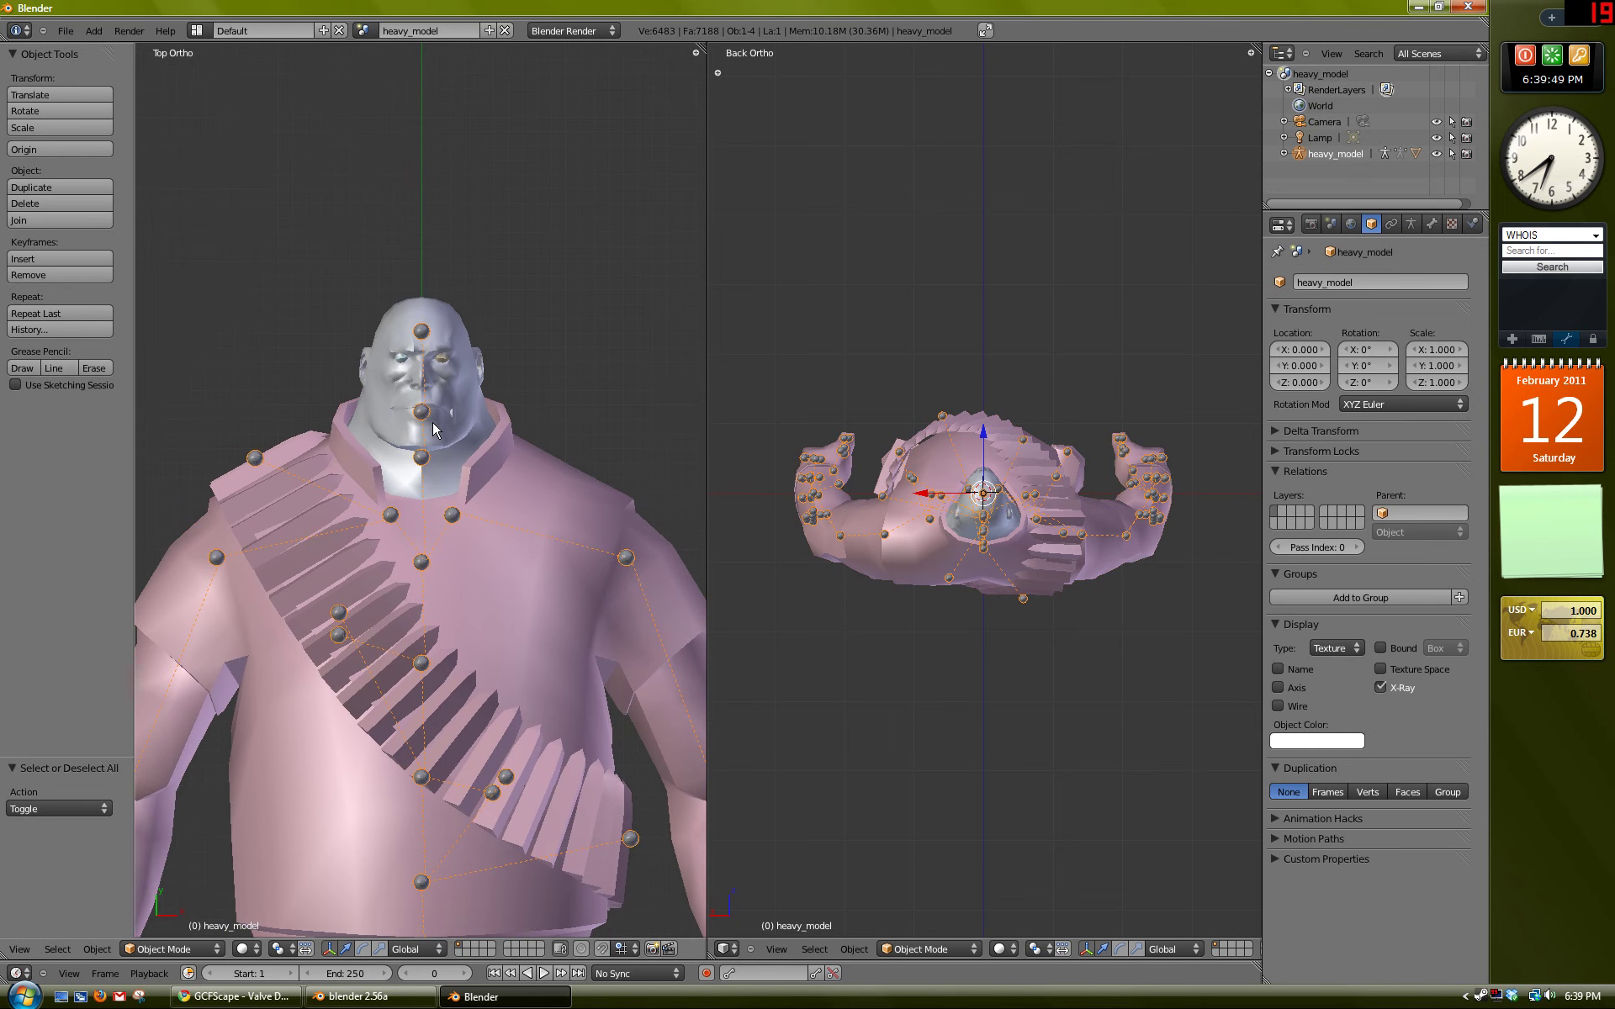
pyautogui.scroll(-2, 425, 337)
pyautogui.scroll(-3, 436, 556)
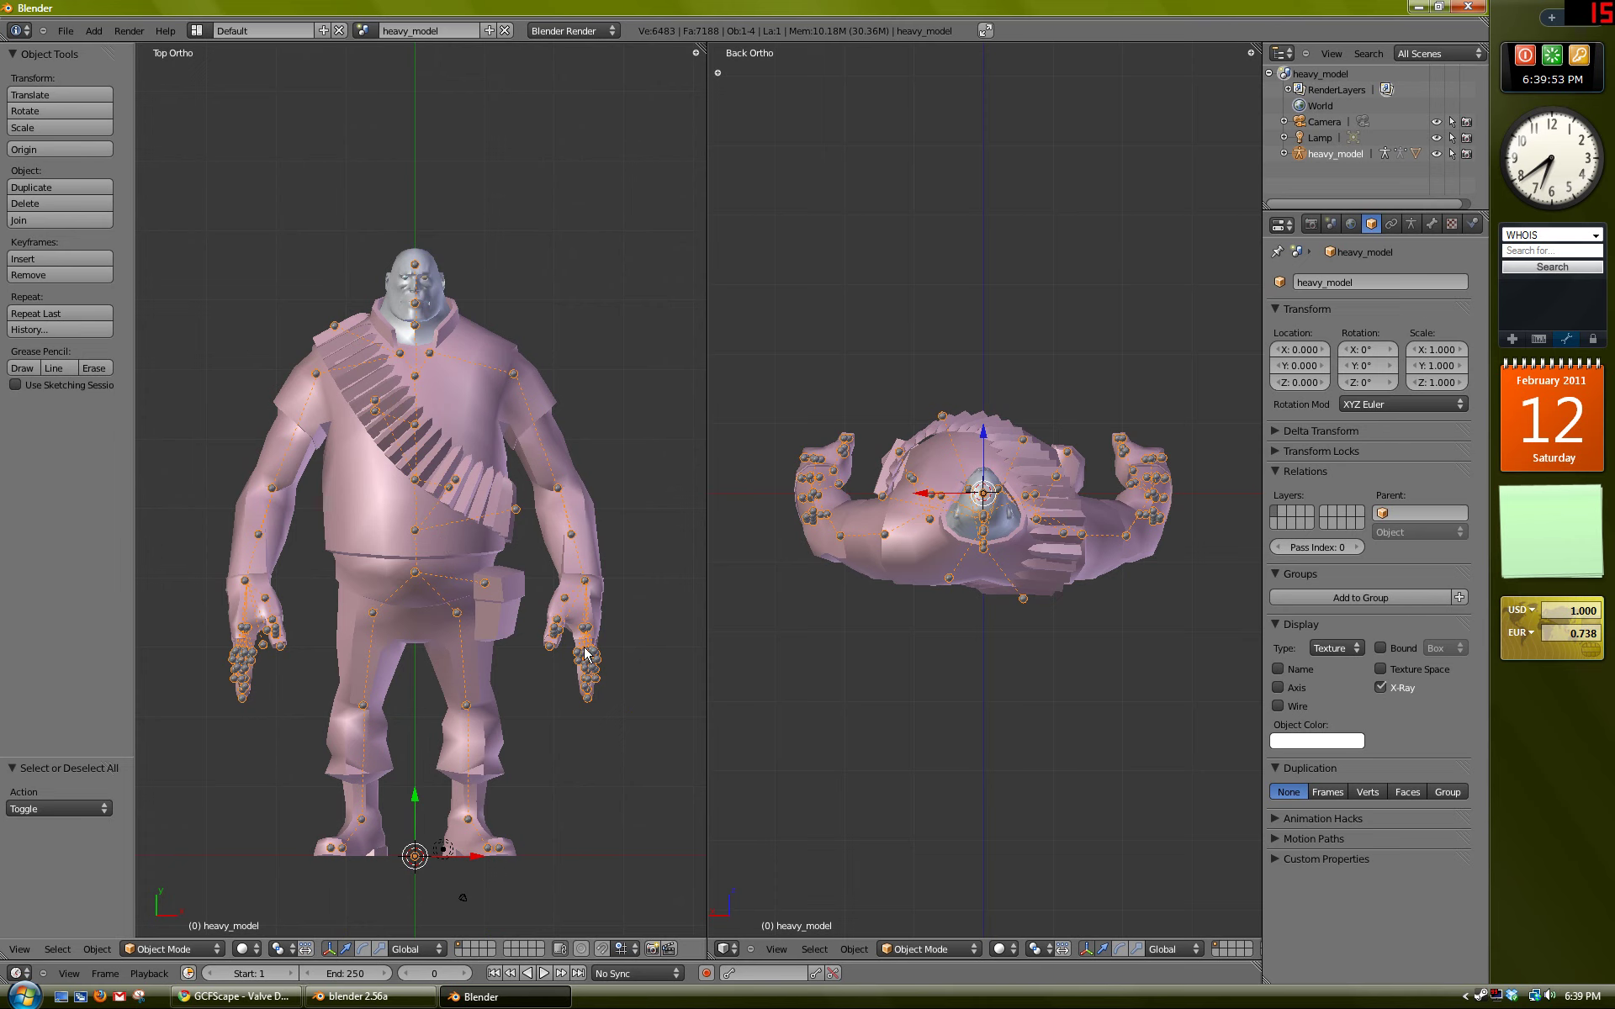
pyautogui.moveTo(462, 414); pyautogui.dragTo(517, 435, button='middle')
pyautogui.scroll(4, 453, 553)
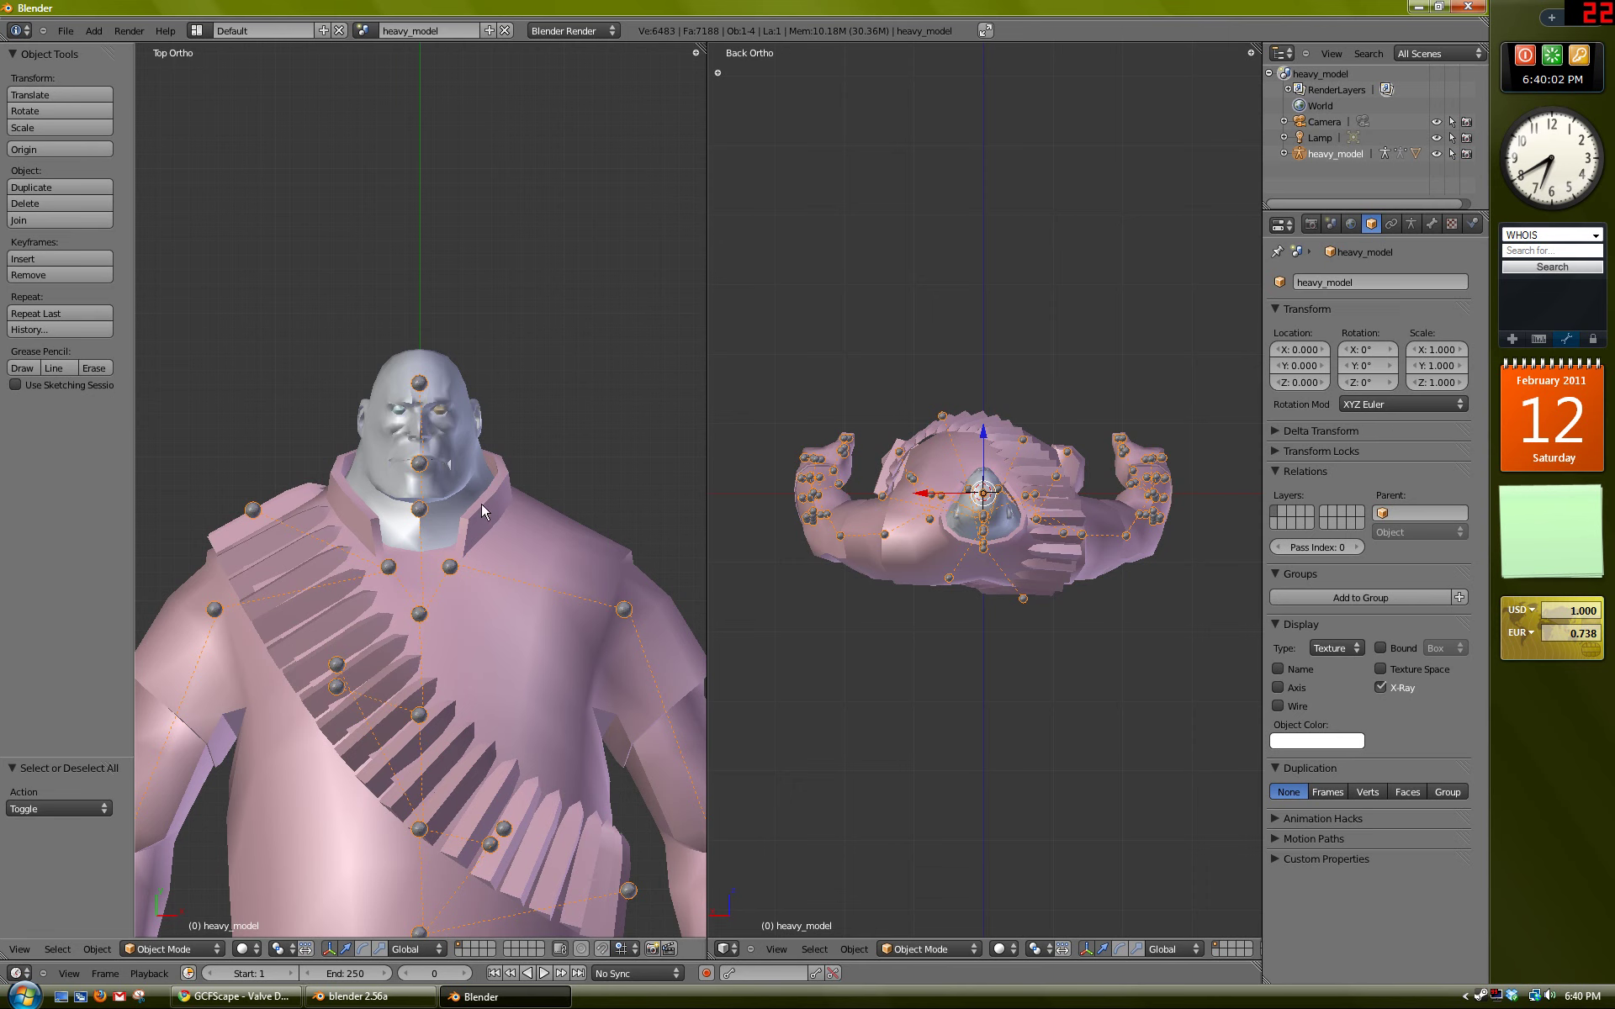
# Step: Duplicate the armature in place and hide the original heavy_model
pyautogui.hotkey('shift', 'd')
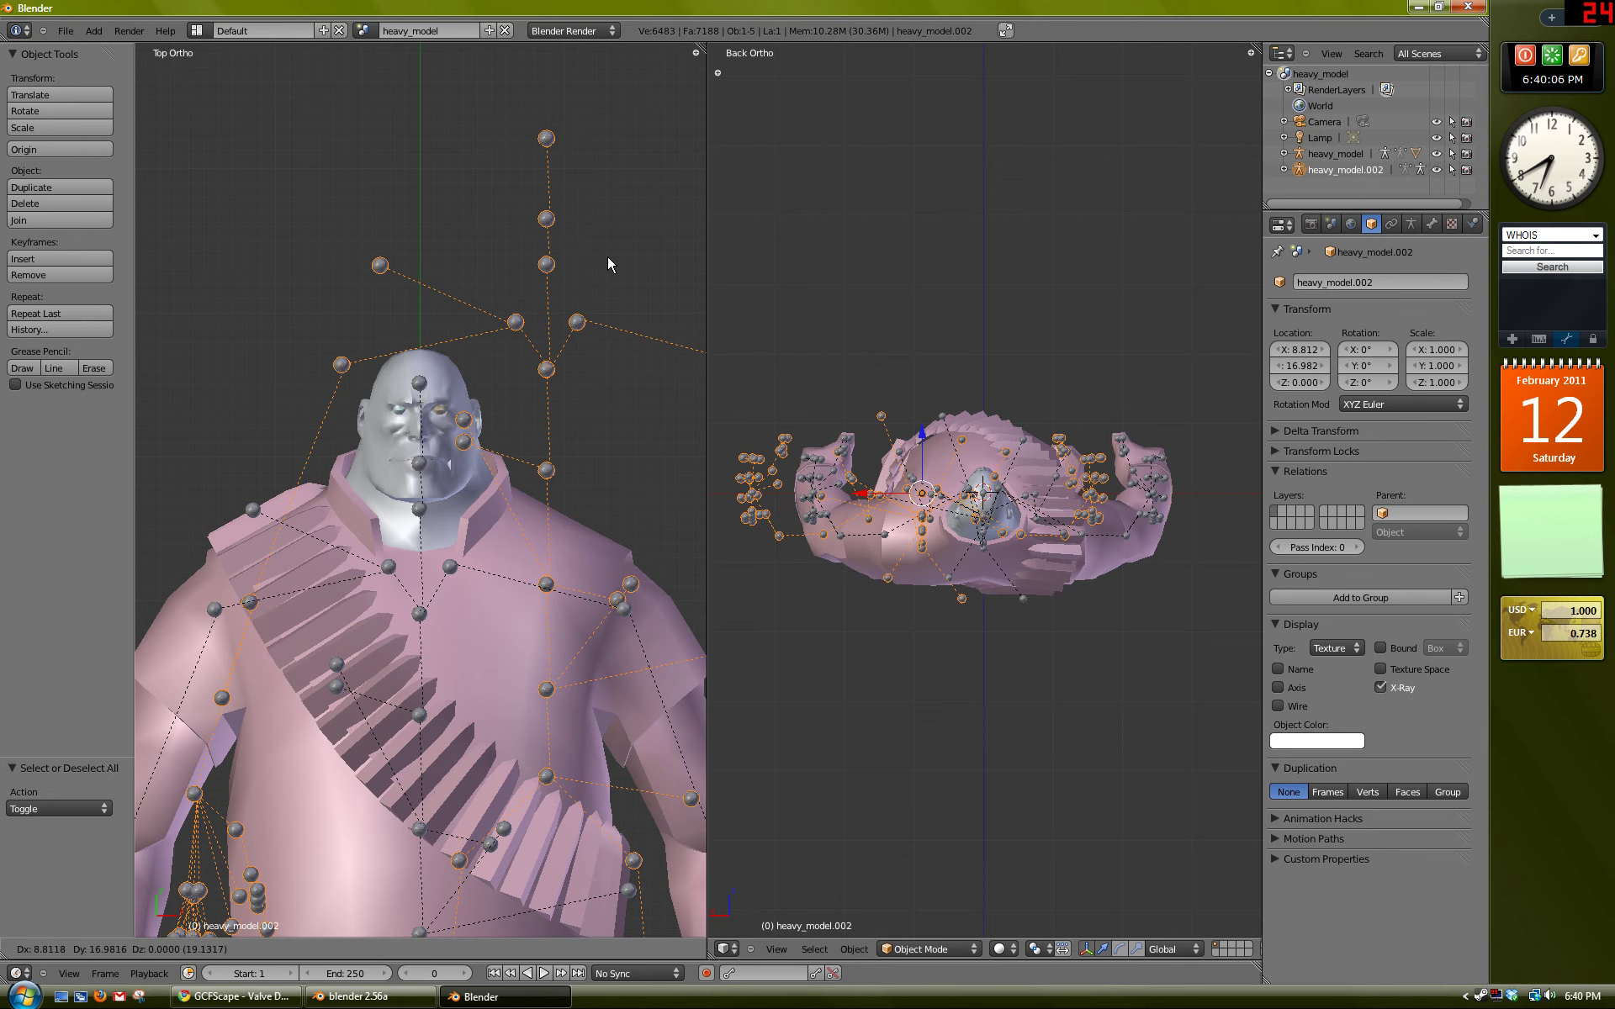
pyautogui.rightClick(609, 263)
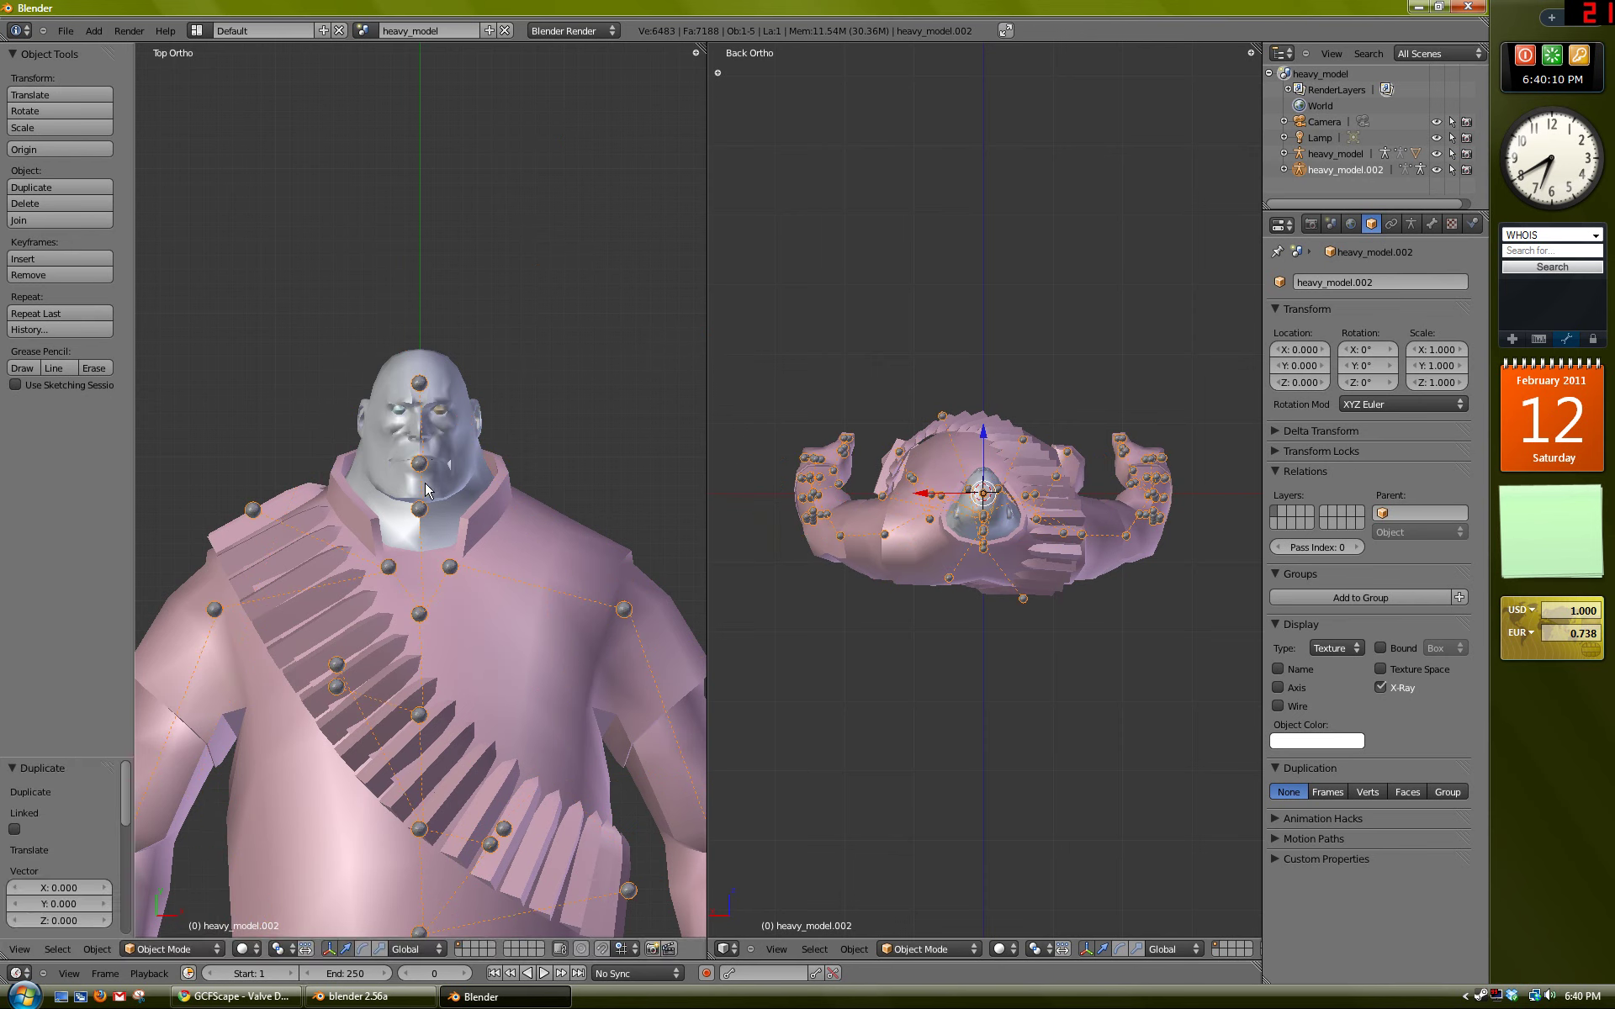
pyautogui.rightClick(483, 545)
pyautogui.rightClick(424, 562)
pyautogui.click(1306, 159)
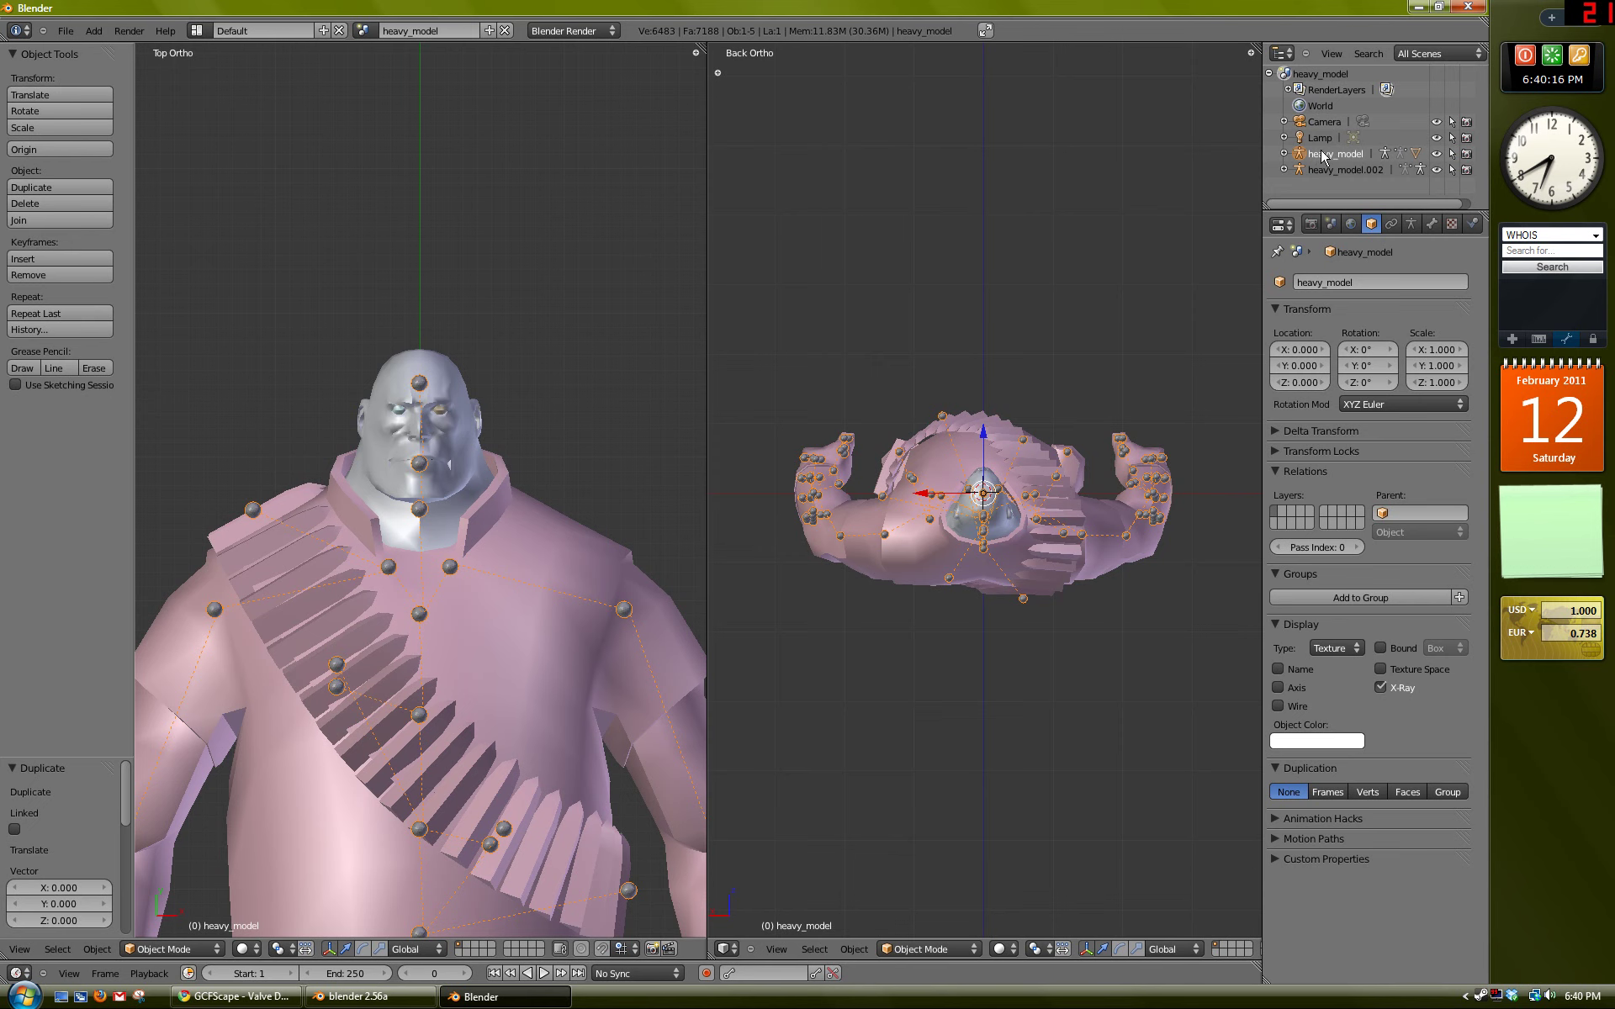
pyautogui.press('h')
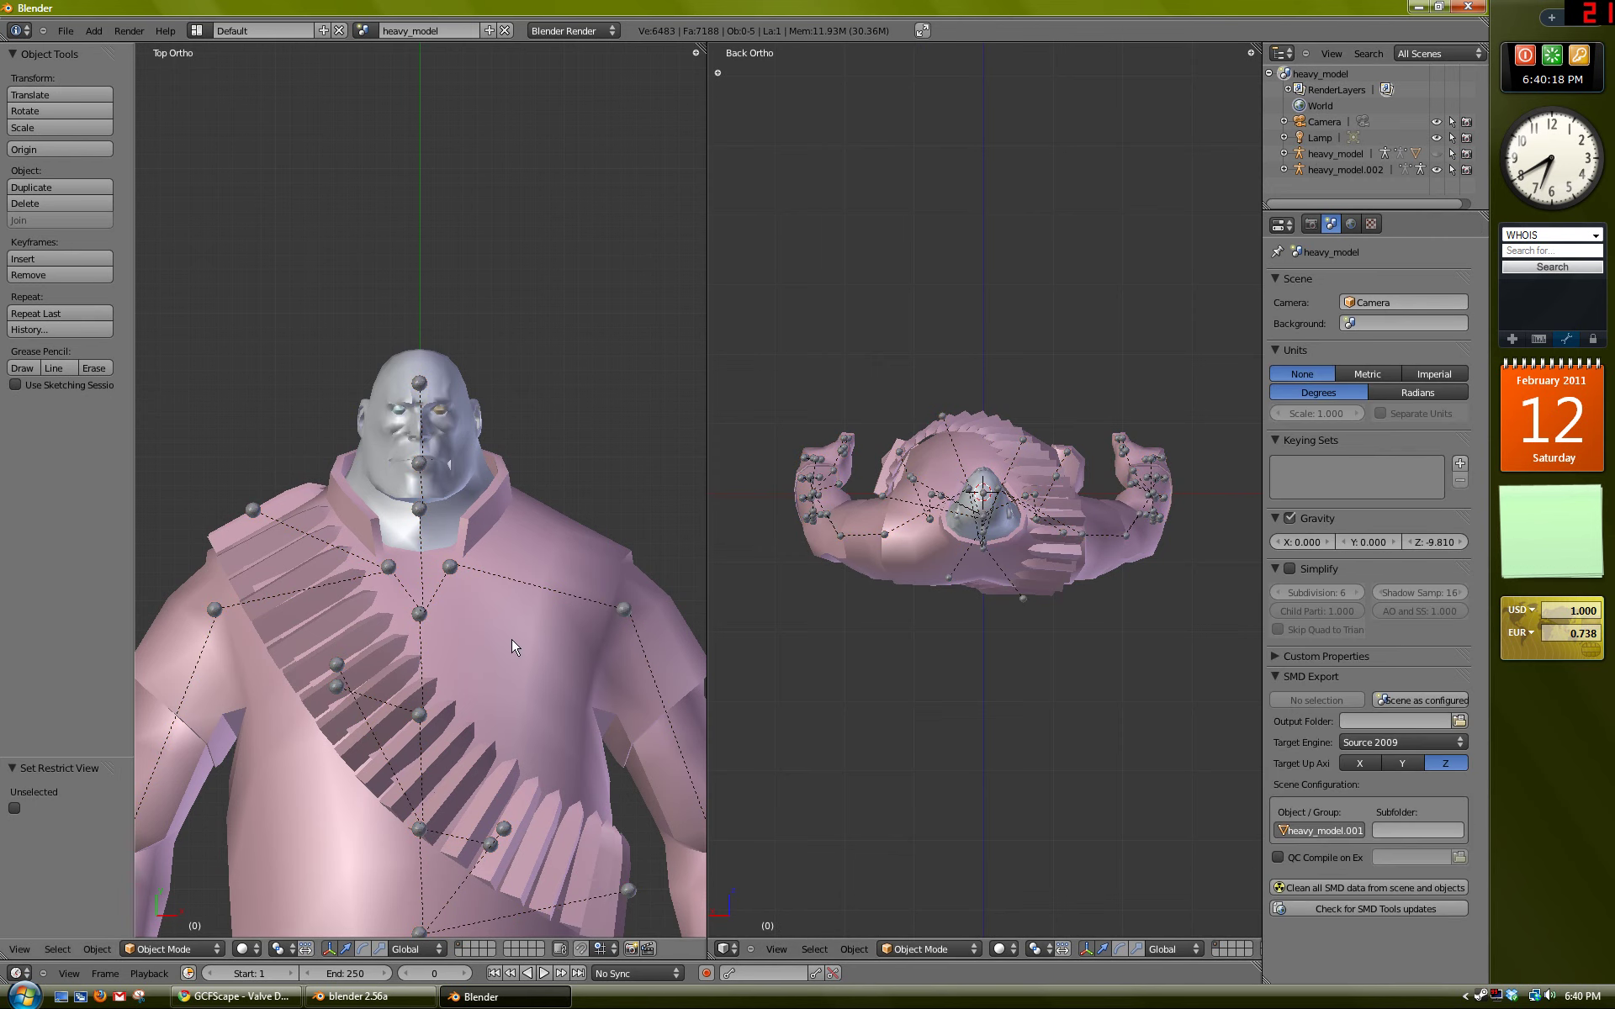
# Step: Reset the copy heavy_model.002's location to the origin and select it
pyautogui.keyDown('shift'); pyautogui.moveTo(400, 696); pyautogui.dragTo(395, 611, button='middle'); pyautogui.keyUp('shift')
pyautogui.rightClick(415, 527)
pyautogui.rightClick(416, 527)
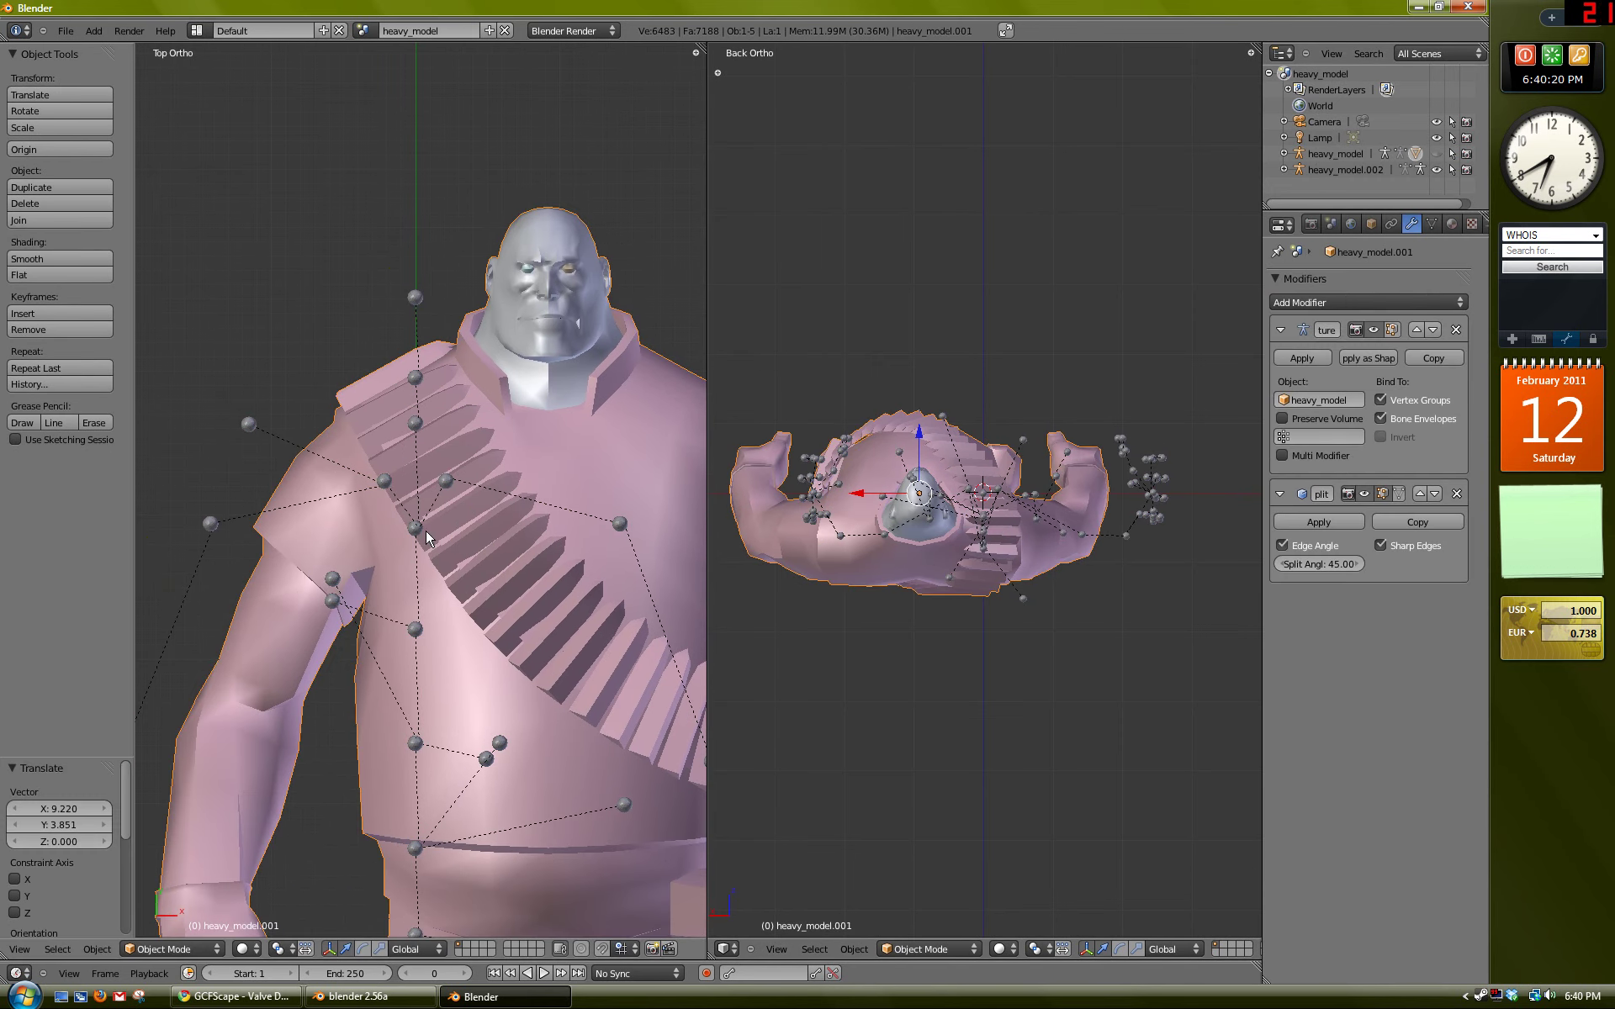
pyautogui.press('g')
pyautogui.click(577, 402)
pyautogui.hotkey('alt', 'g')
pyautogui.press('a')
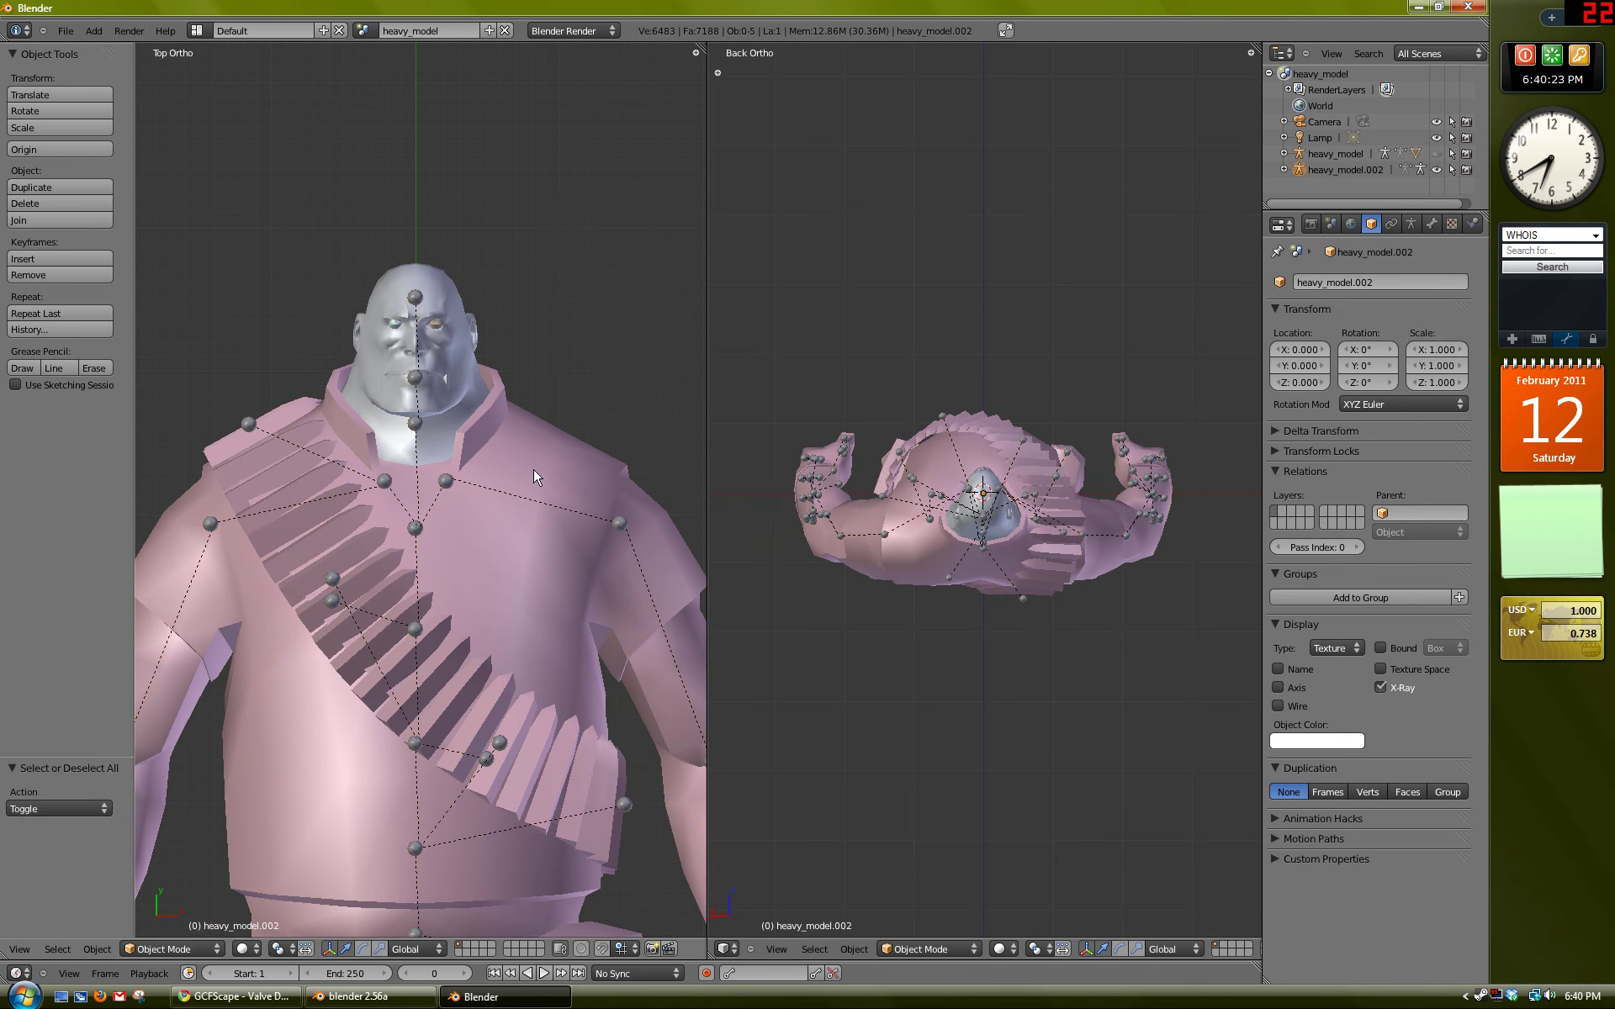
pyautogui.keyDown('shift'); pyautogui.scroll(-2, 503, 473); pyautogui.keyUp('shift')
pyautogui.rightClick(412, 485)
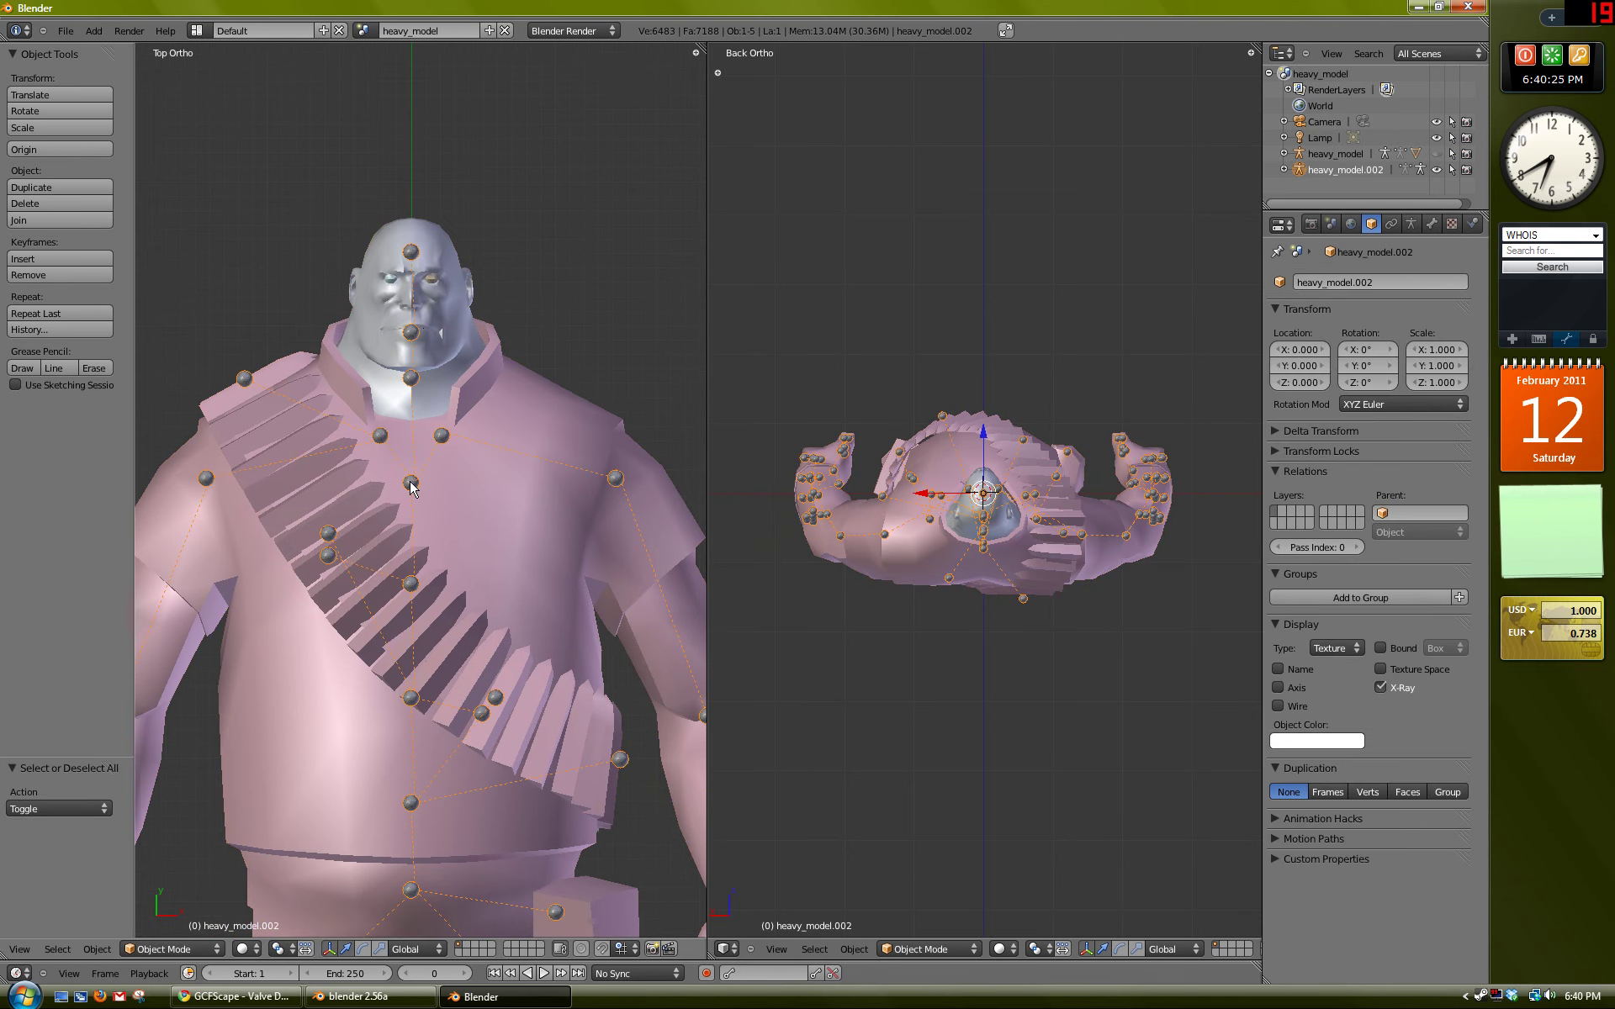
pyautogui.scroll(-3, 411, 380)
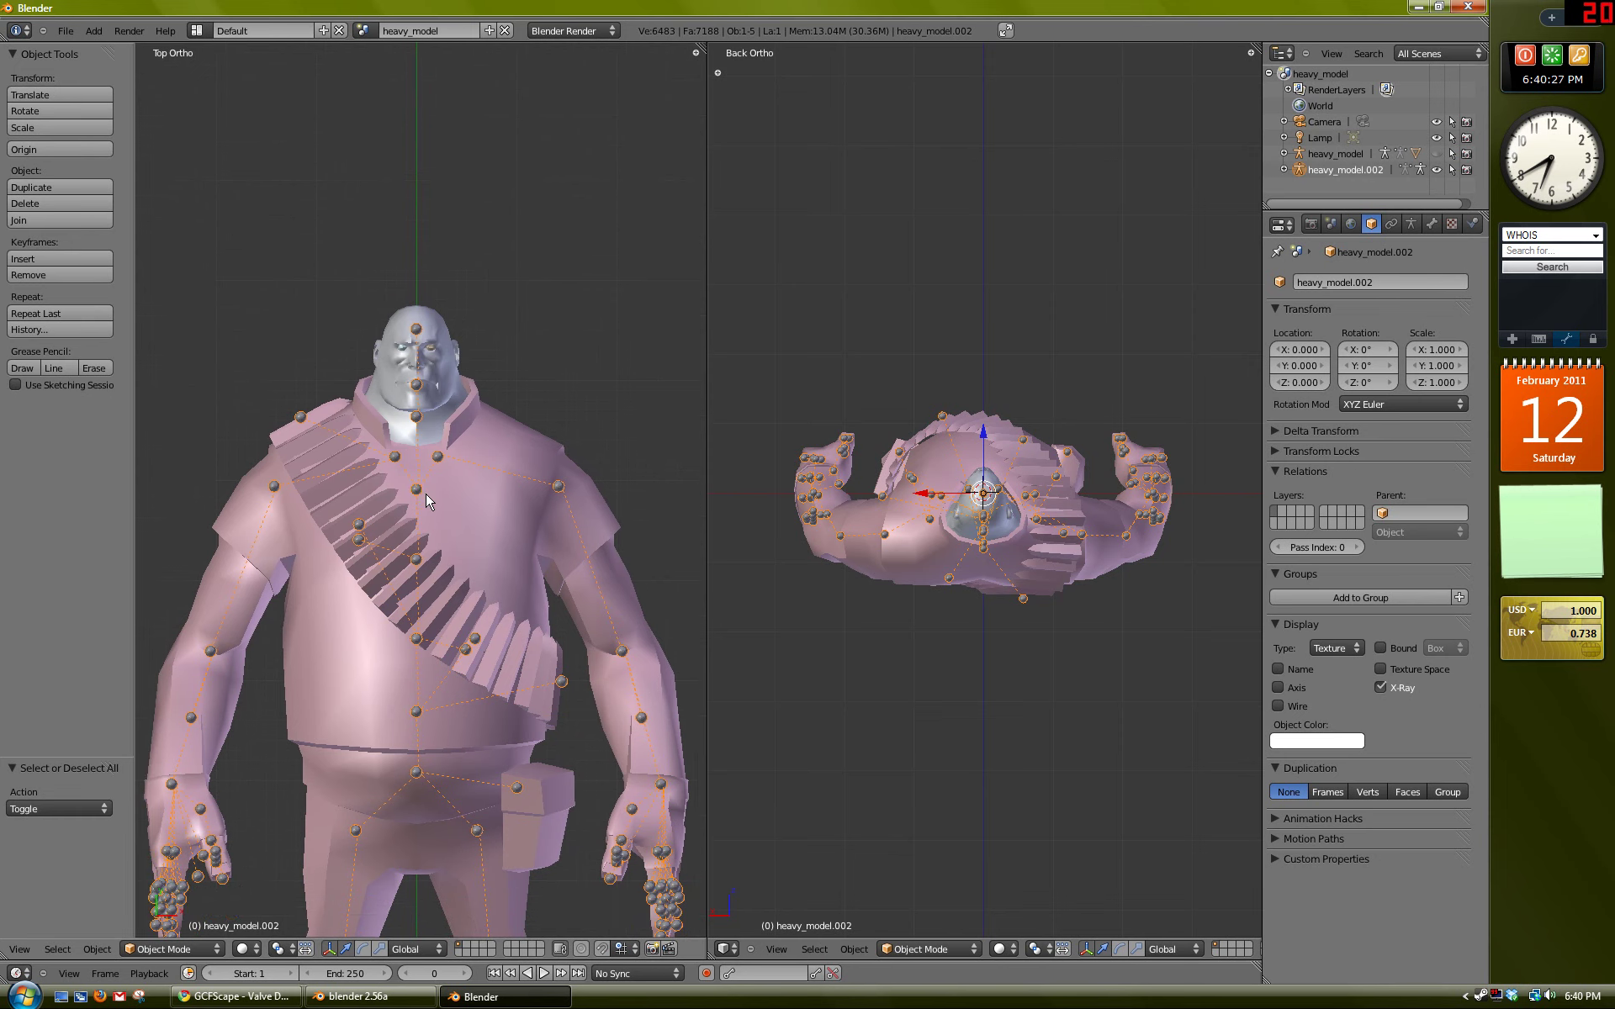
# Step: Enter bone edit mode and snap the 3D cursor onto the head joint at the chin
pyautogui.press('Tab')
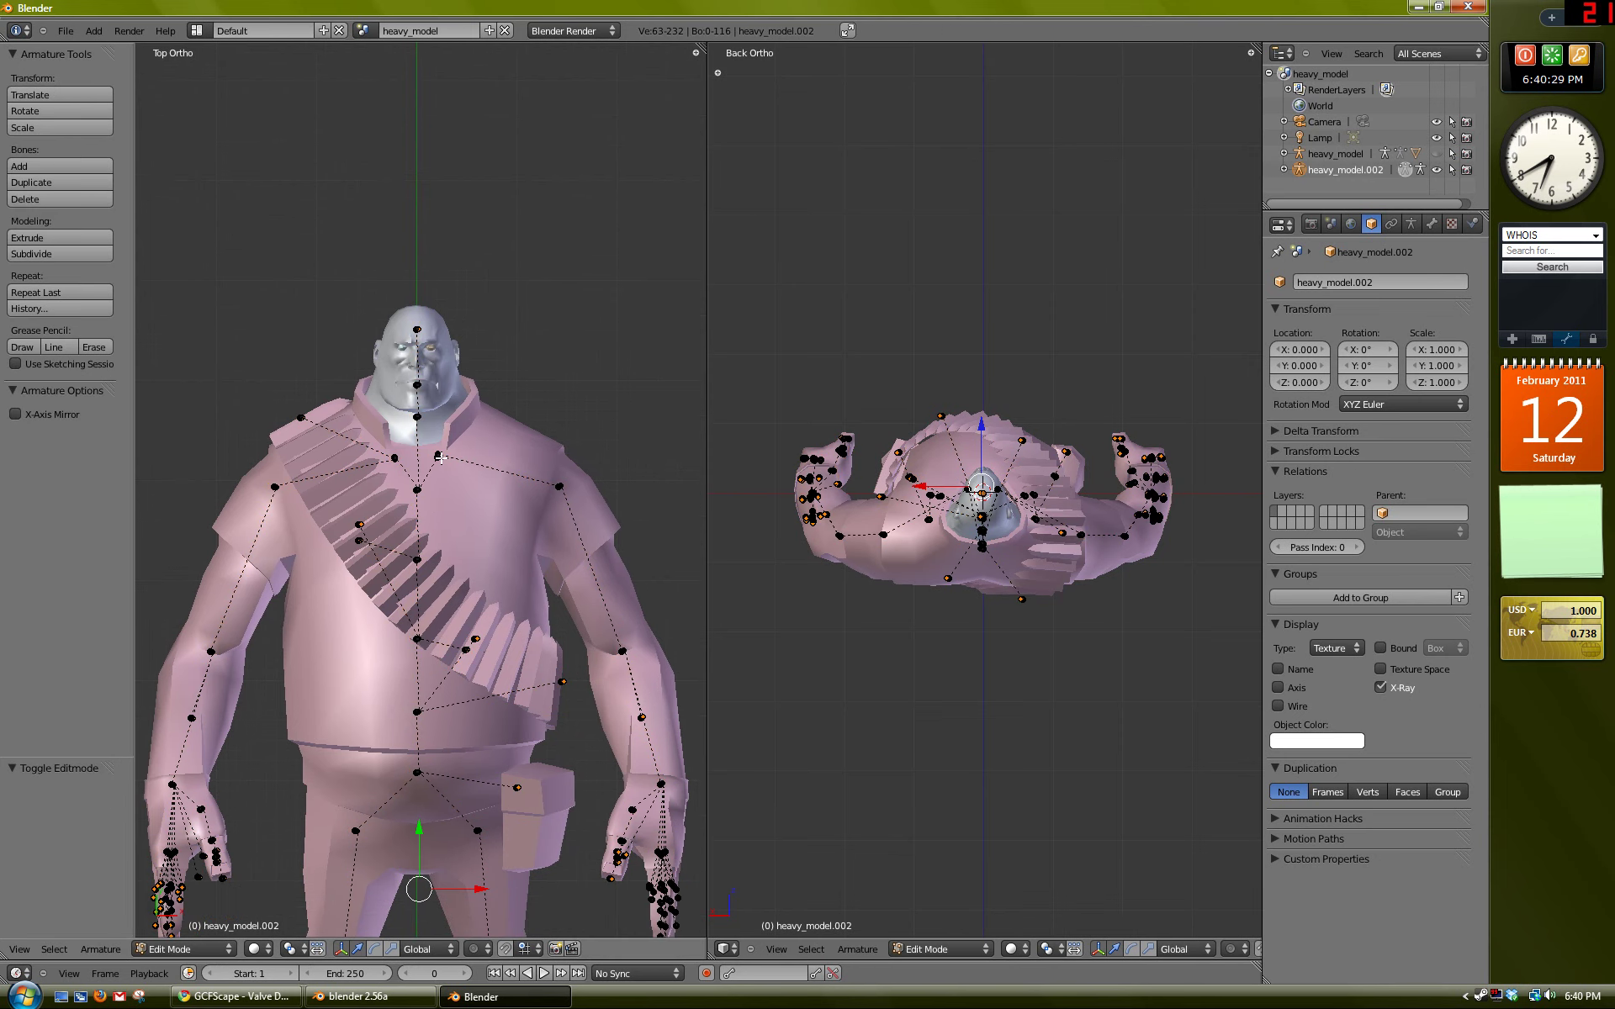
pyautogui.scroll(5, 447, 586)
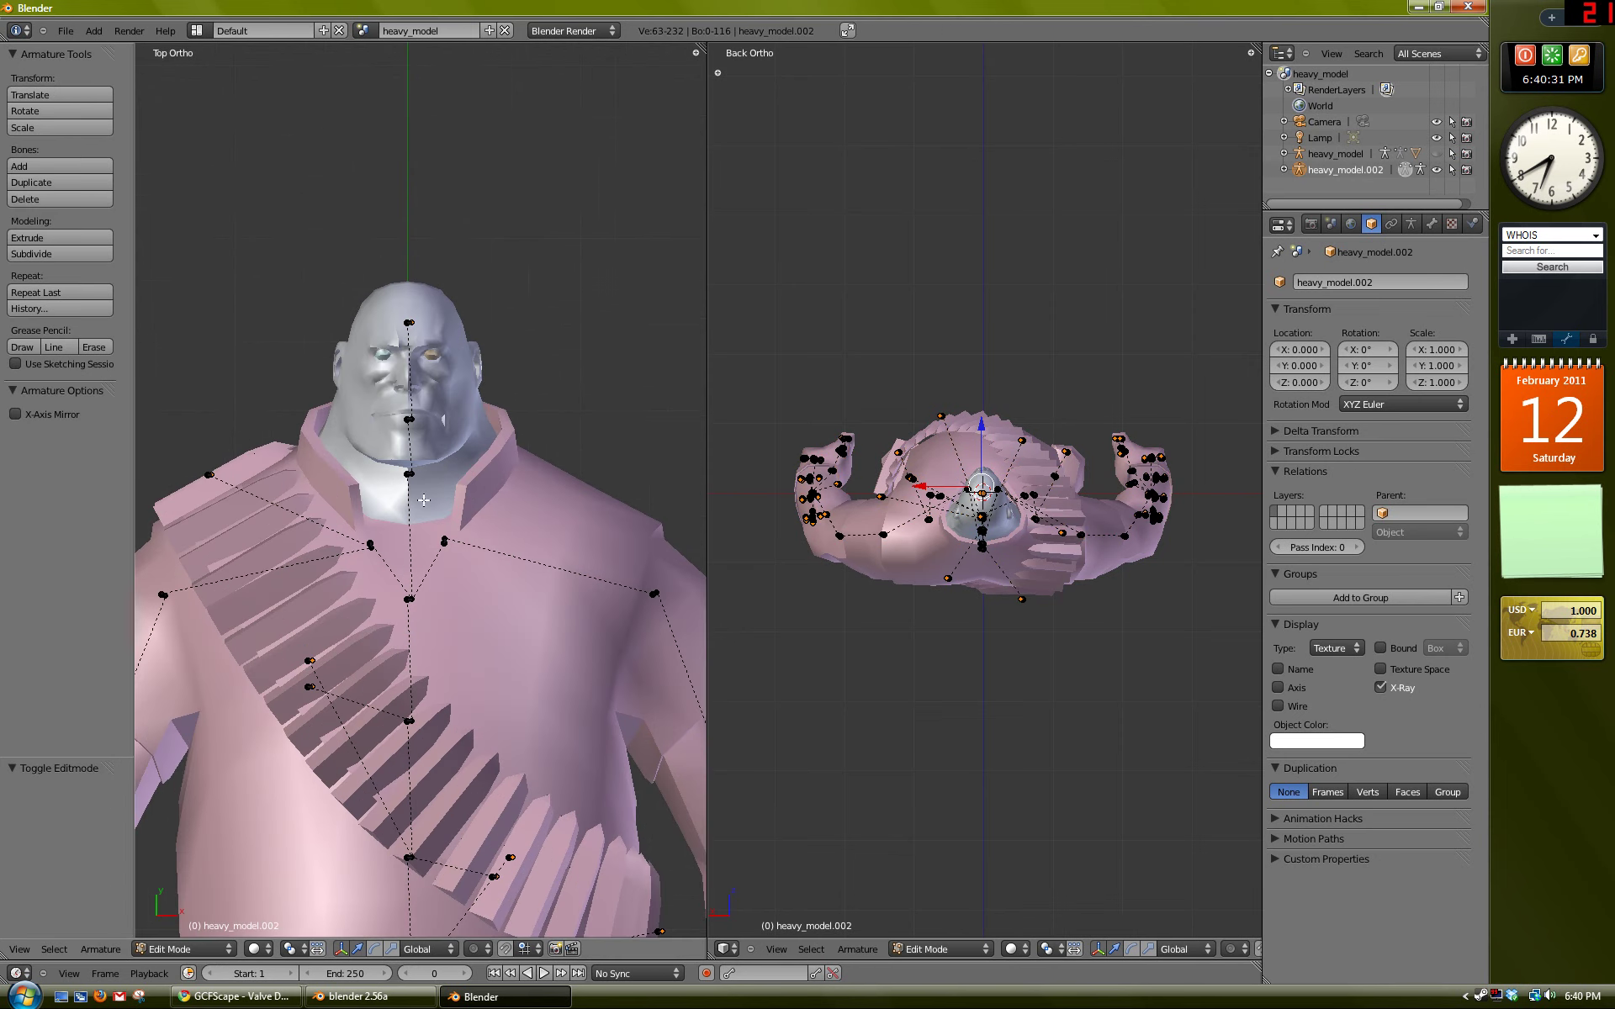
pyautogui.rightClick(388, 485)
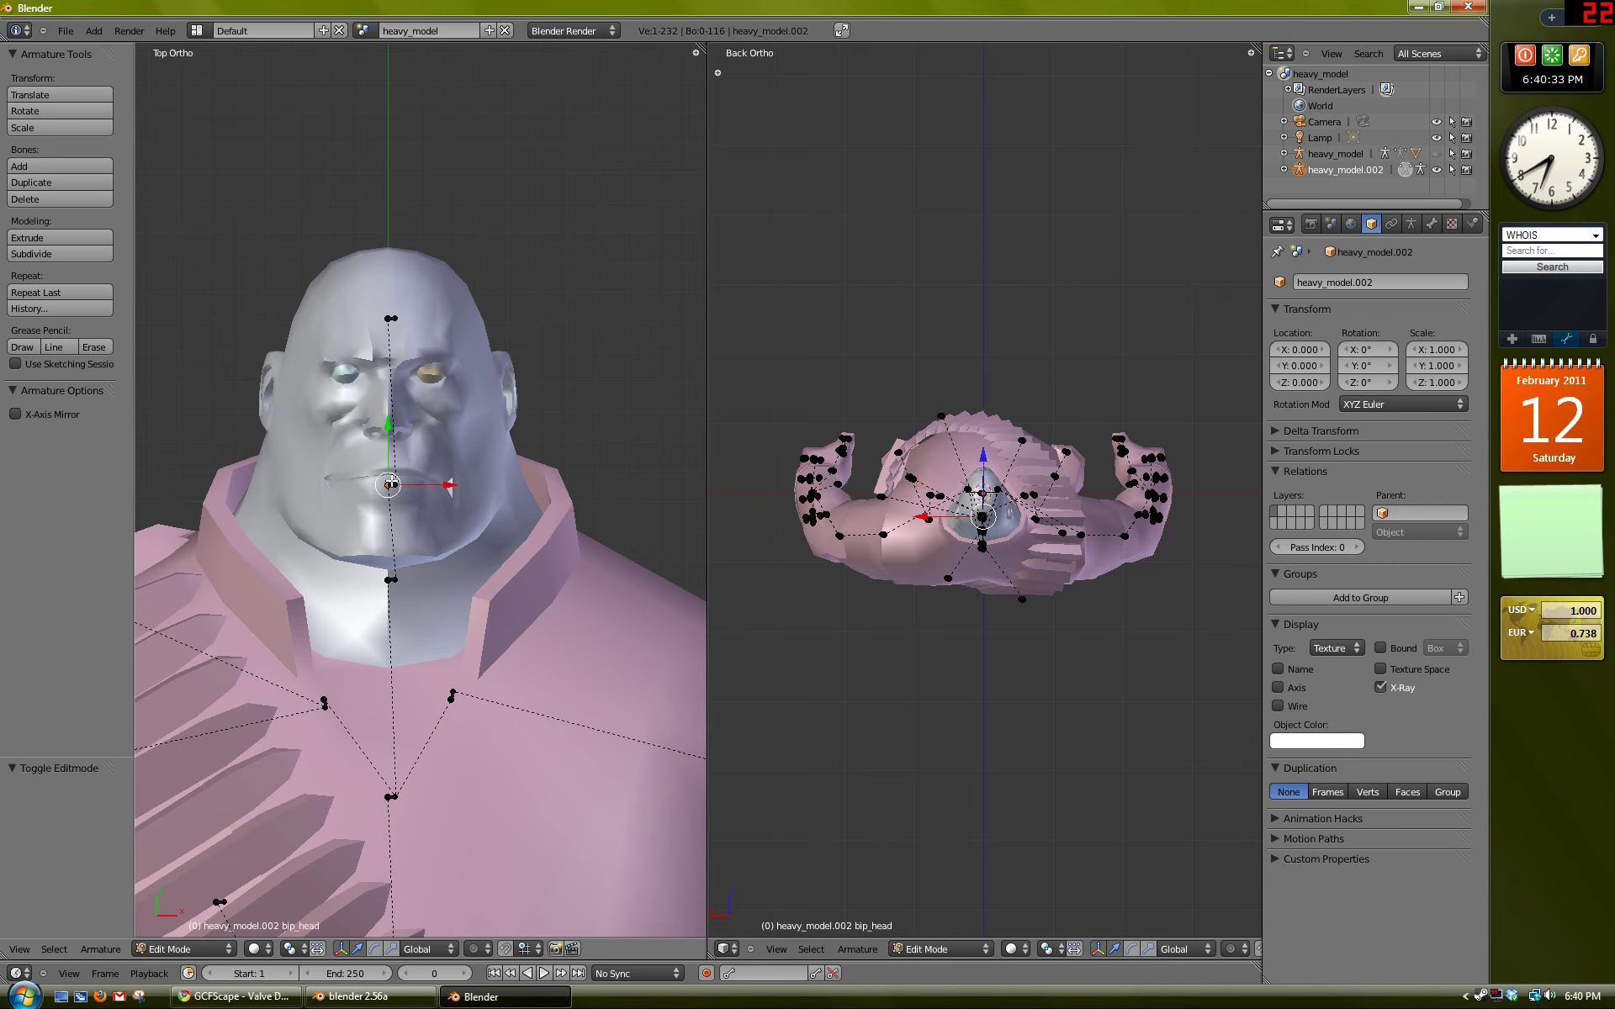
pyautogui.scroll(2, 294, 947)
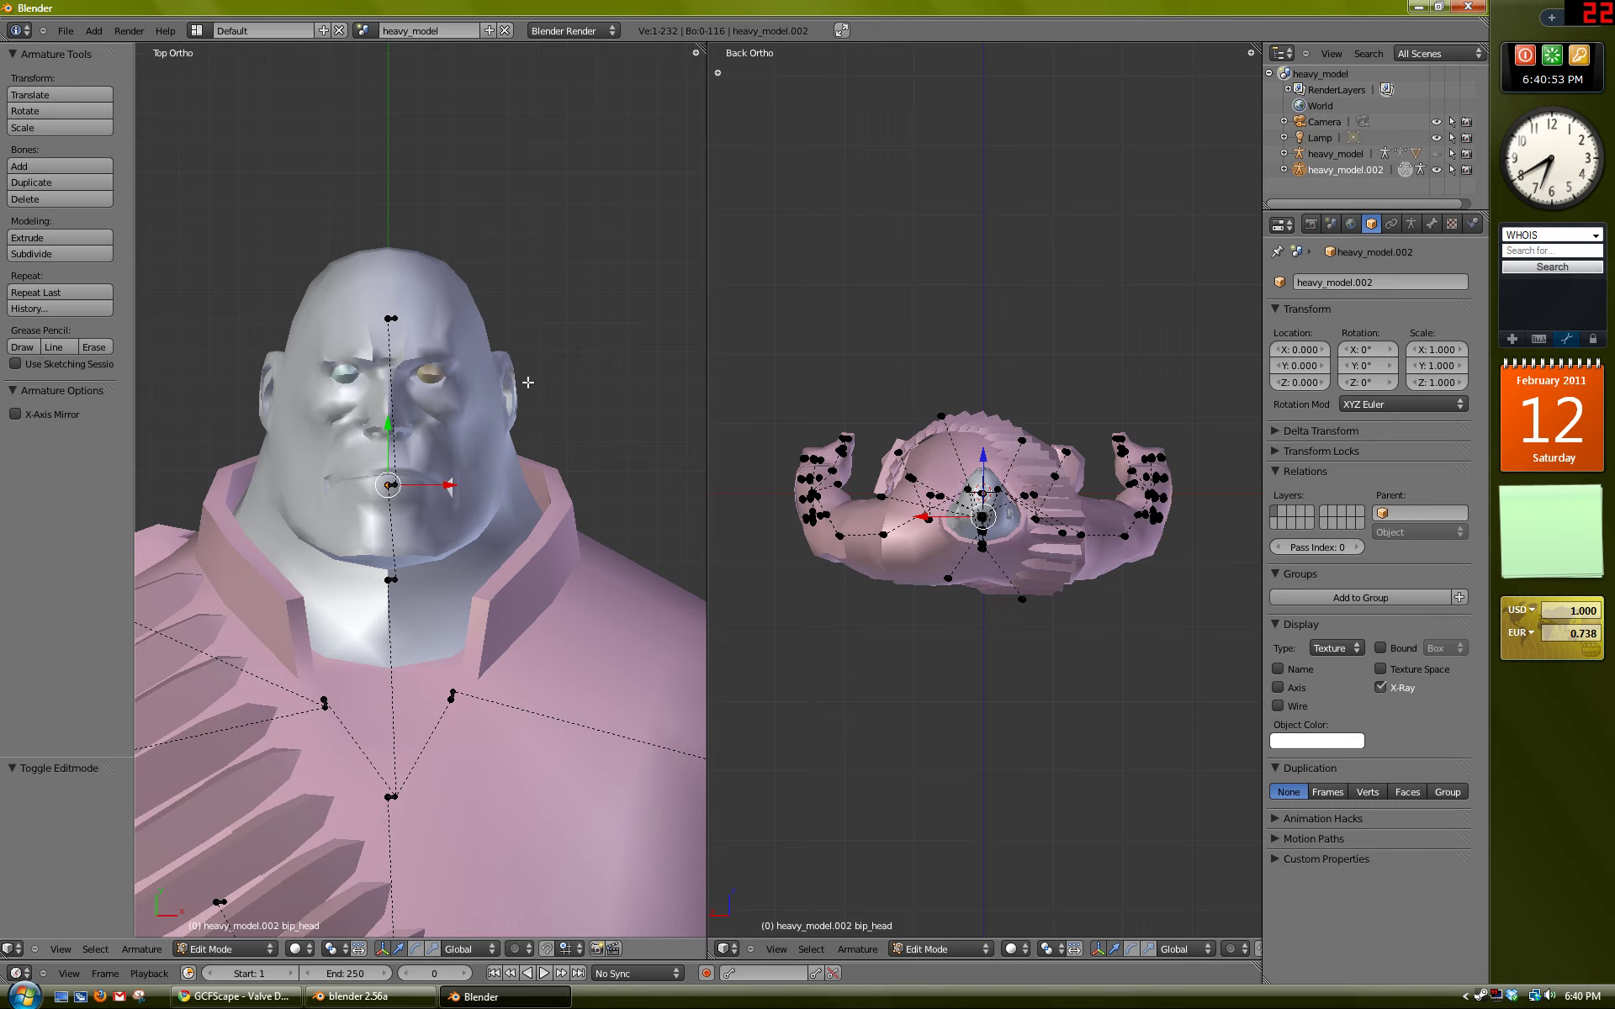
pyautogui.click(399, 484)
pyautogui.click(388, 486)
# Step: Clear the bone selection and select the bip_head bone
pyautogui.scroll(-4, 425, 509)
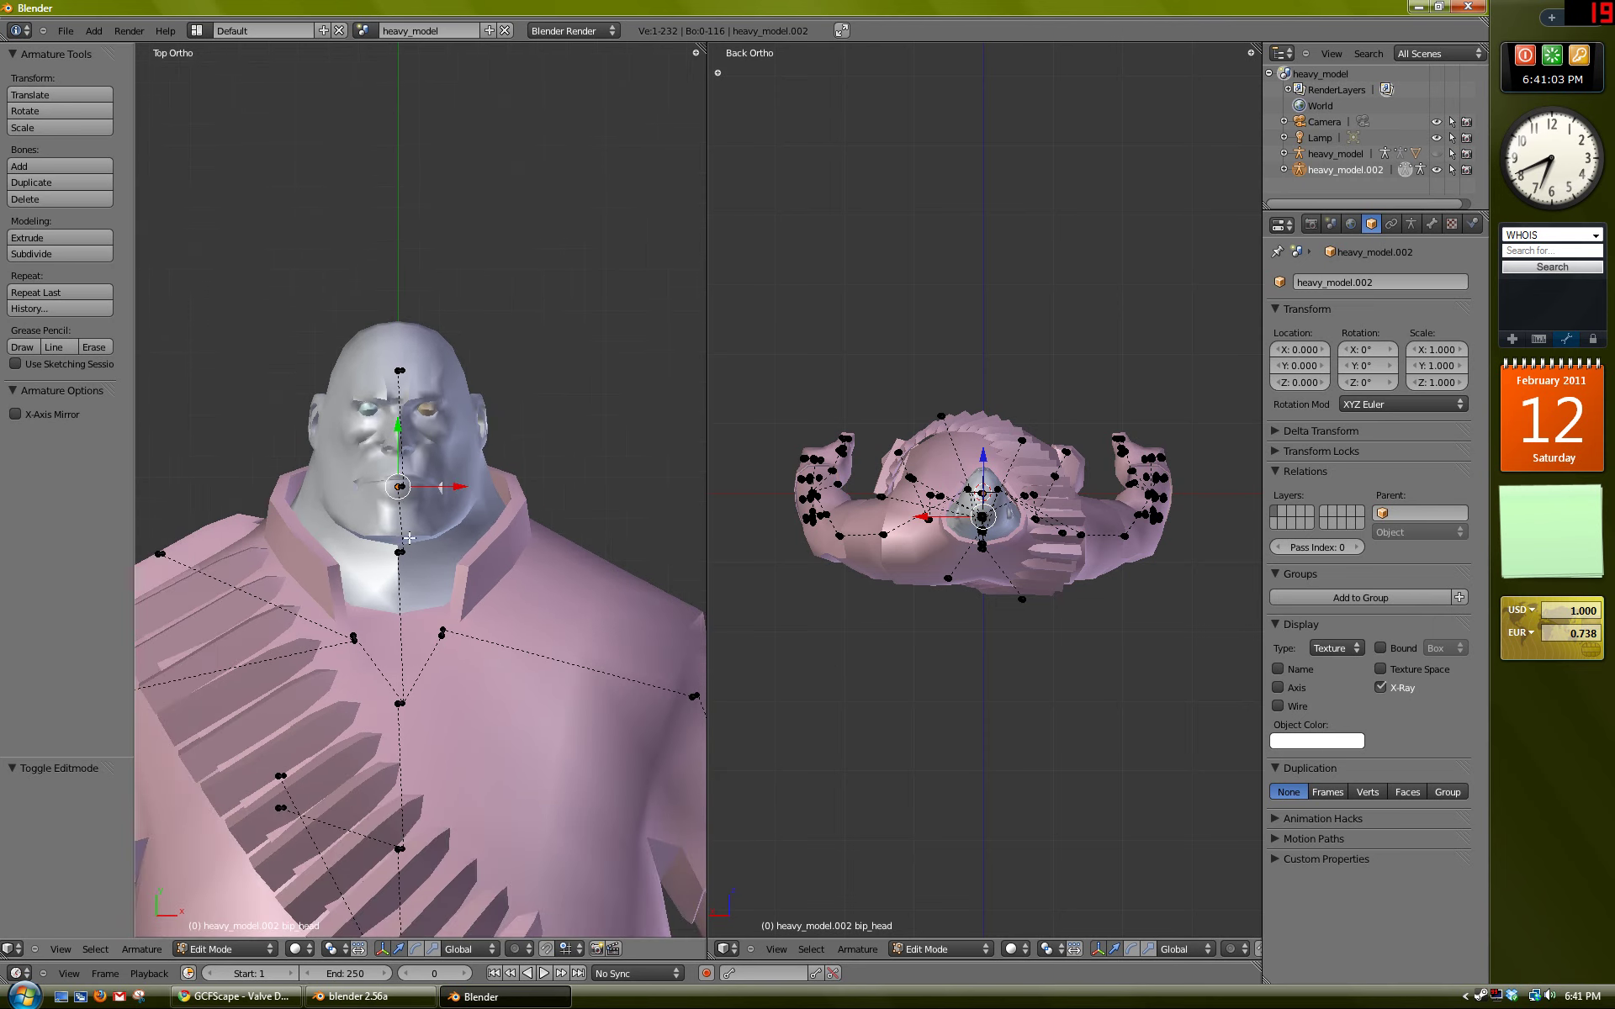
pyautogui.scroll(-1, 394, 487)
pyautogui.press('a')
pyautogui.scroll(-2, 395, 486)
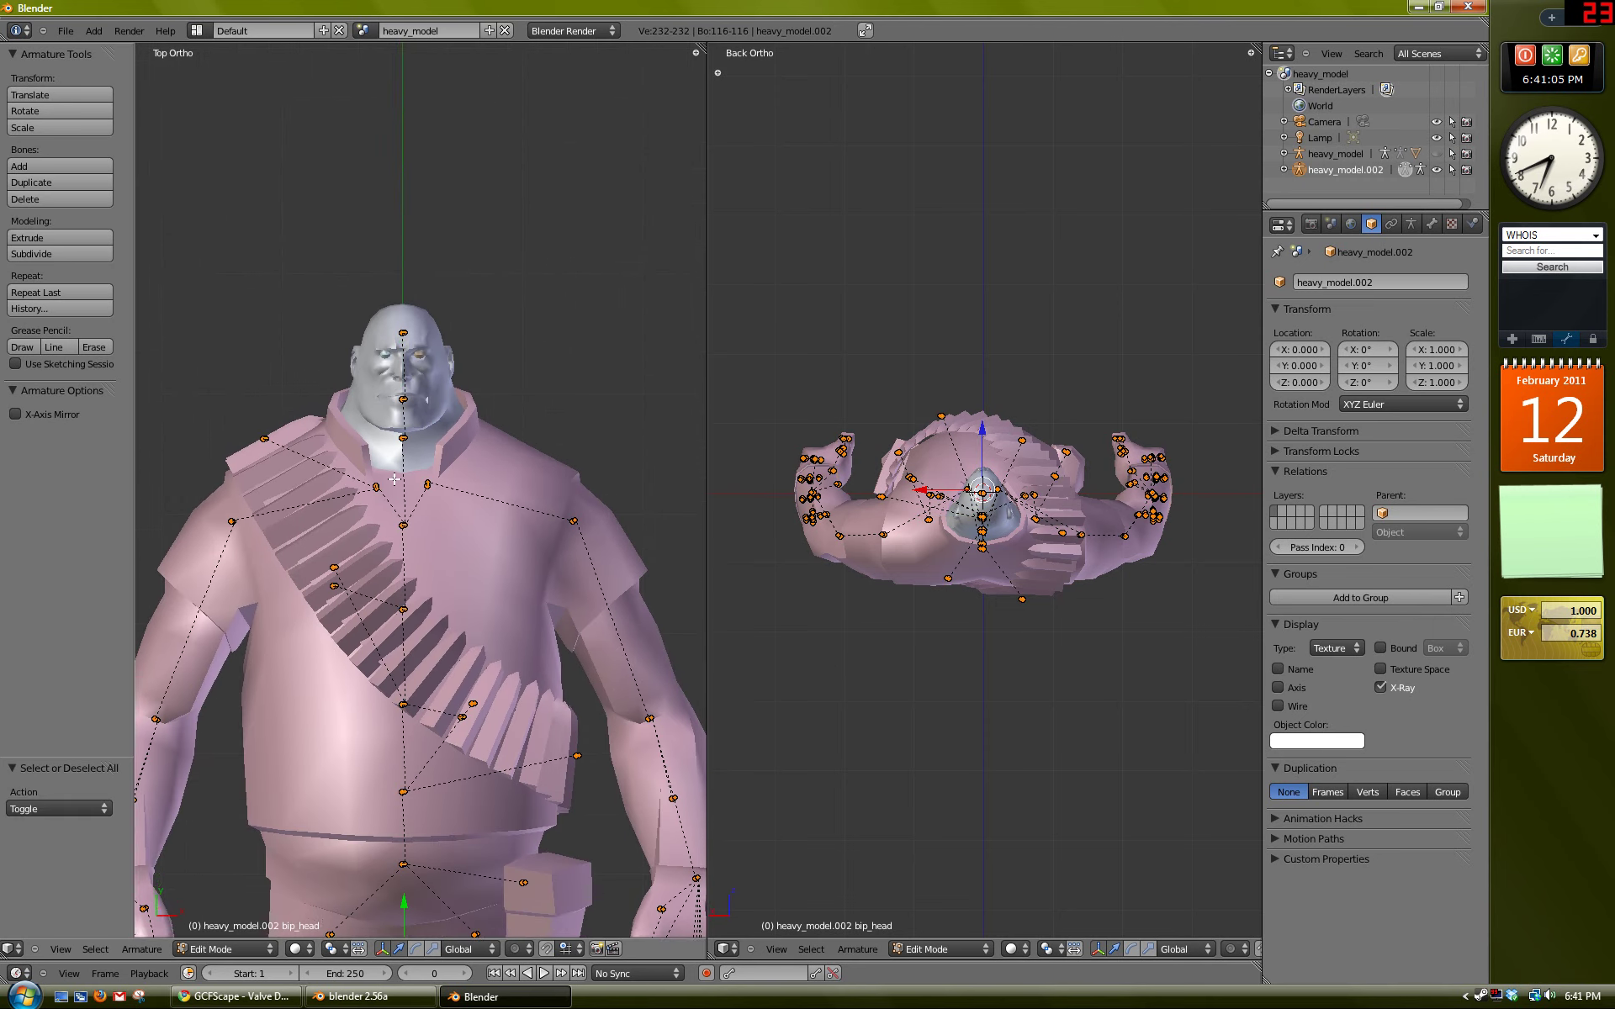
pyautogui.press('a')
pyautogui.keyDown('shift'); pyautogui.moveTo(383, 713); pyautogui.dragTo(379, 655, button='middle'); pyautogui.keyUp('shift')
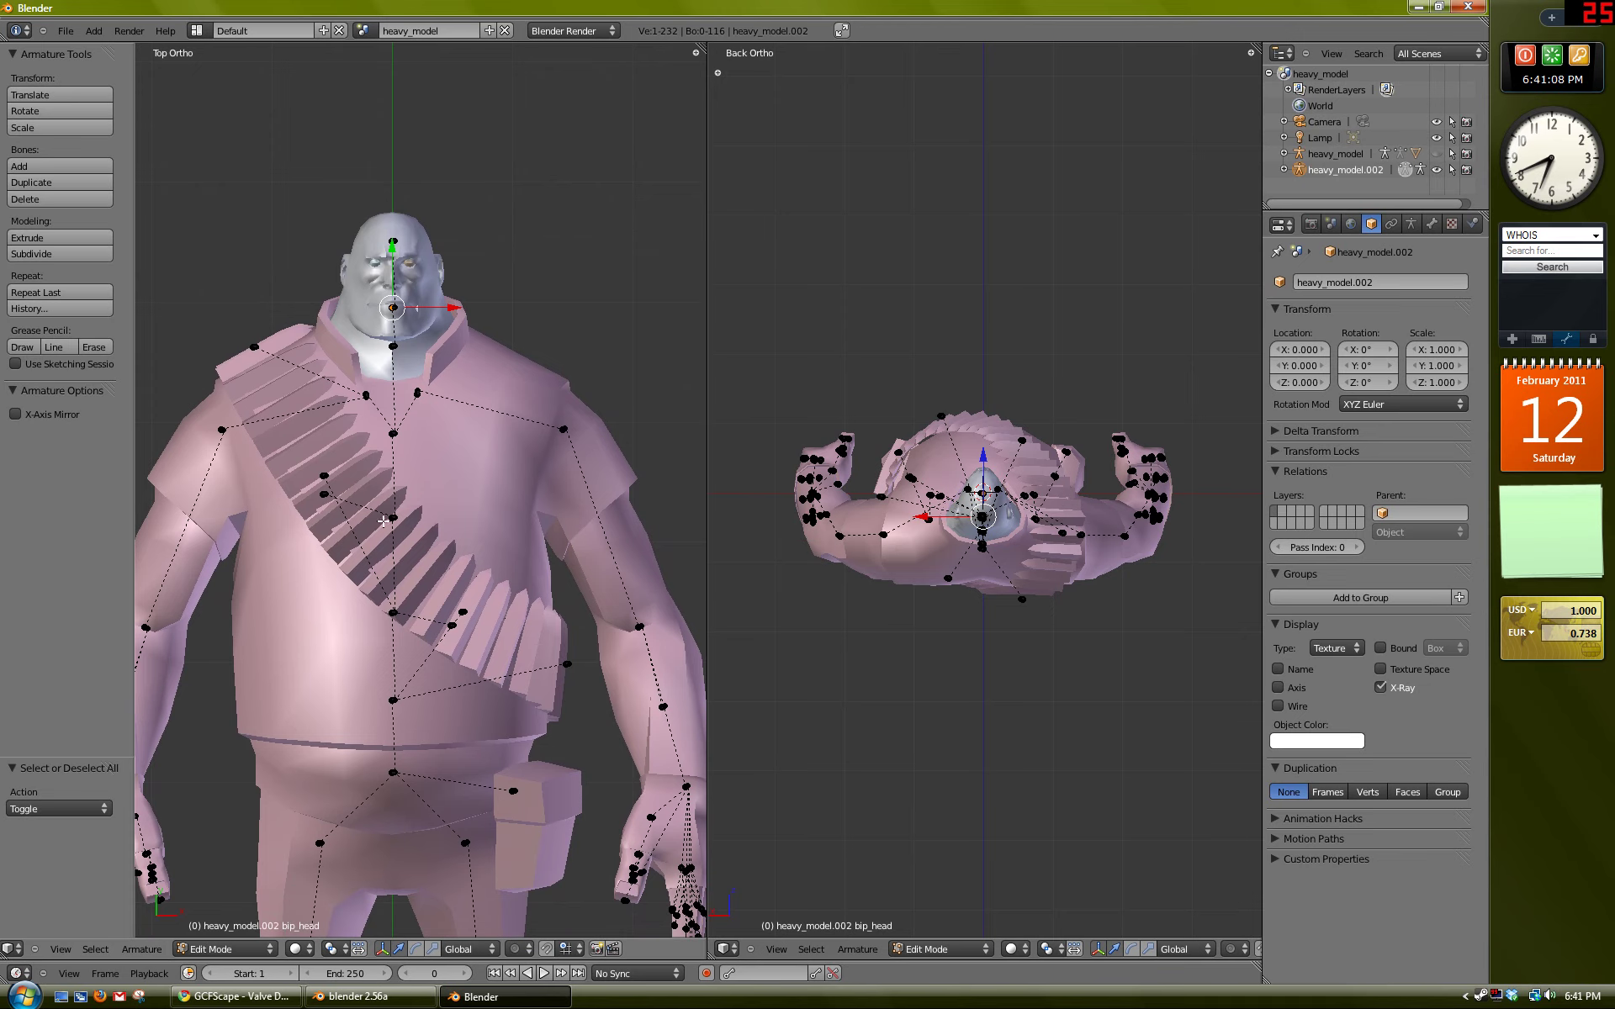
pyautogui.keyDown('shift'); pyautogui.moveTo(286, 925); pyautogui.dragTo(284, 847, button='middle'); pyautogui.keyUp('shift')
pyautogui.press('a')
pyautogui.press('a')
pyautogui.press('a')
pyautogui.rightClick(392, 161)
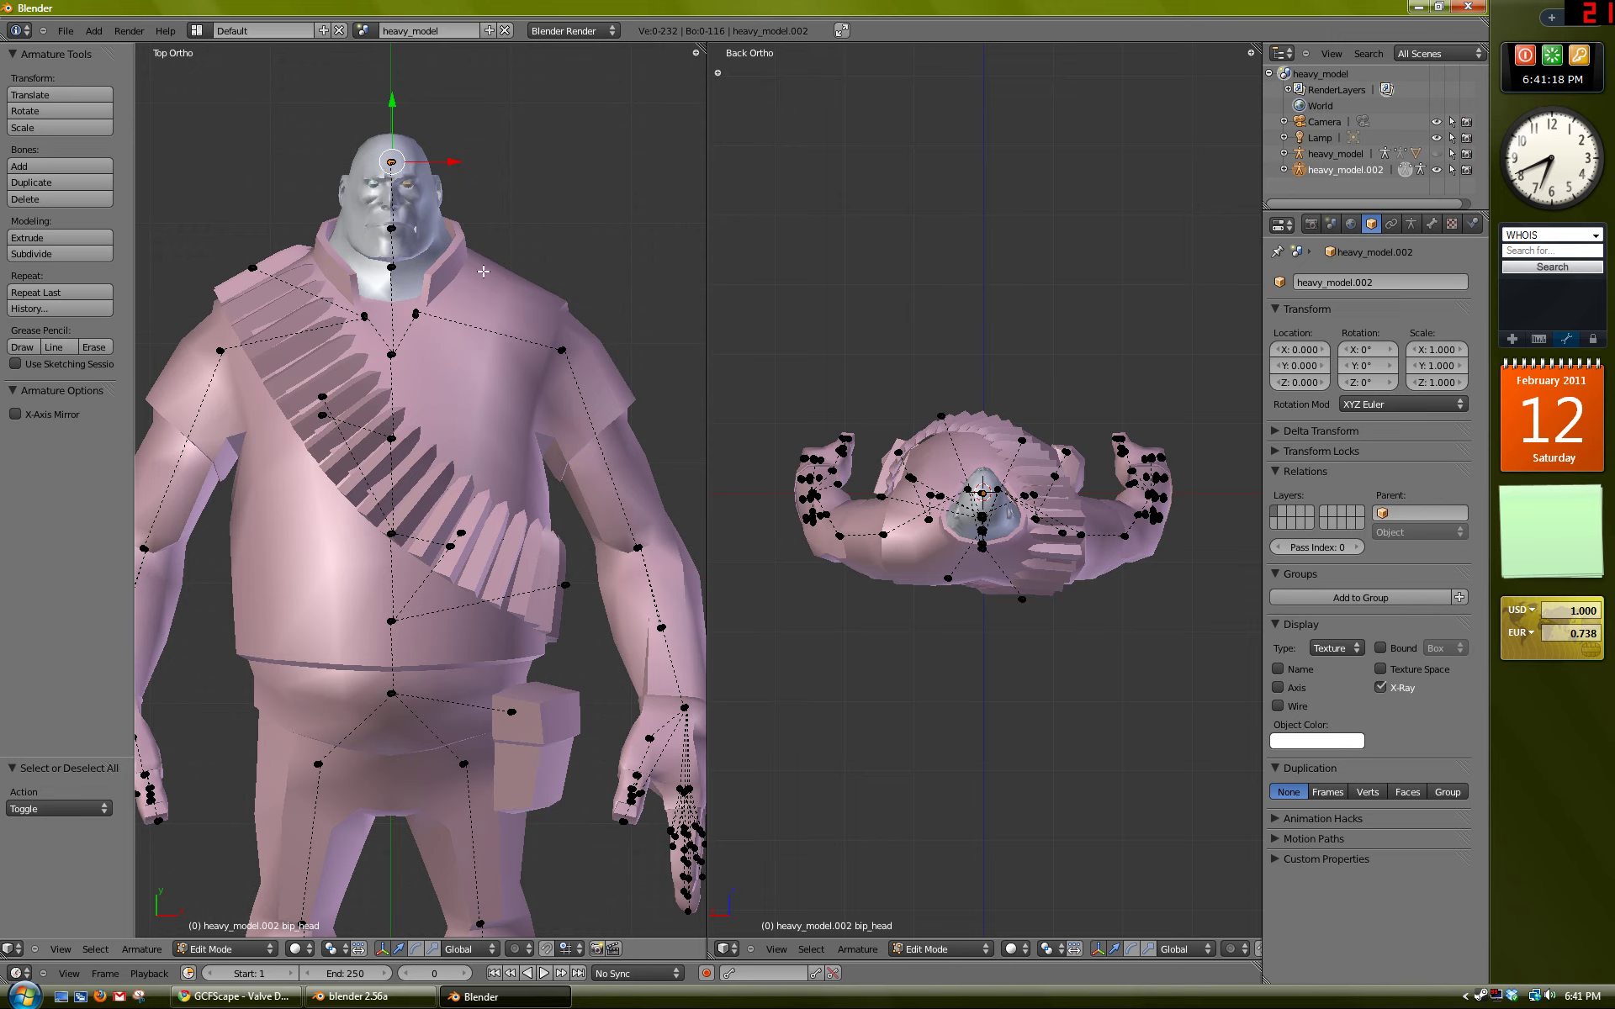
# Step: Box-select all the body and arm bones other than bip_head
pyautogui.press('b')
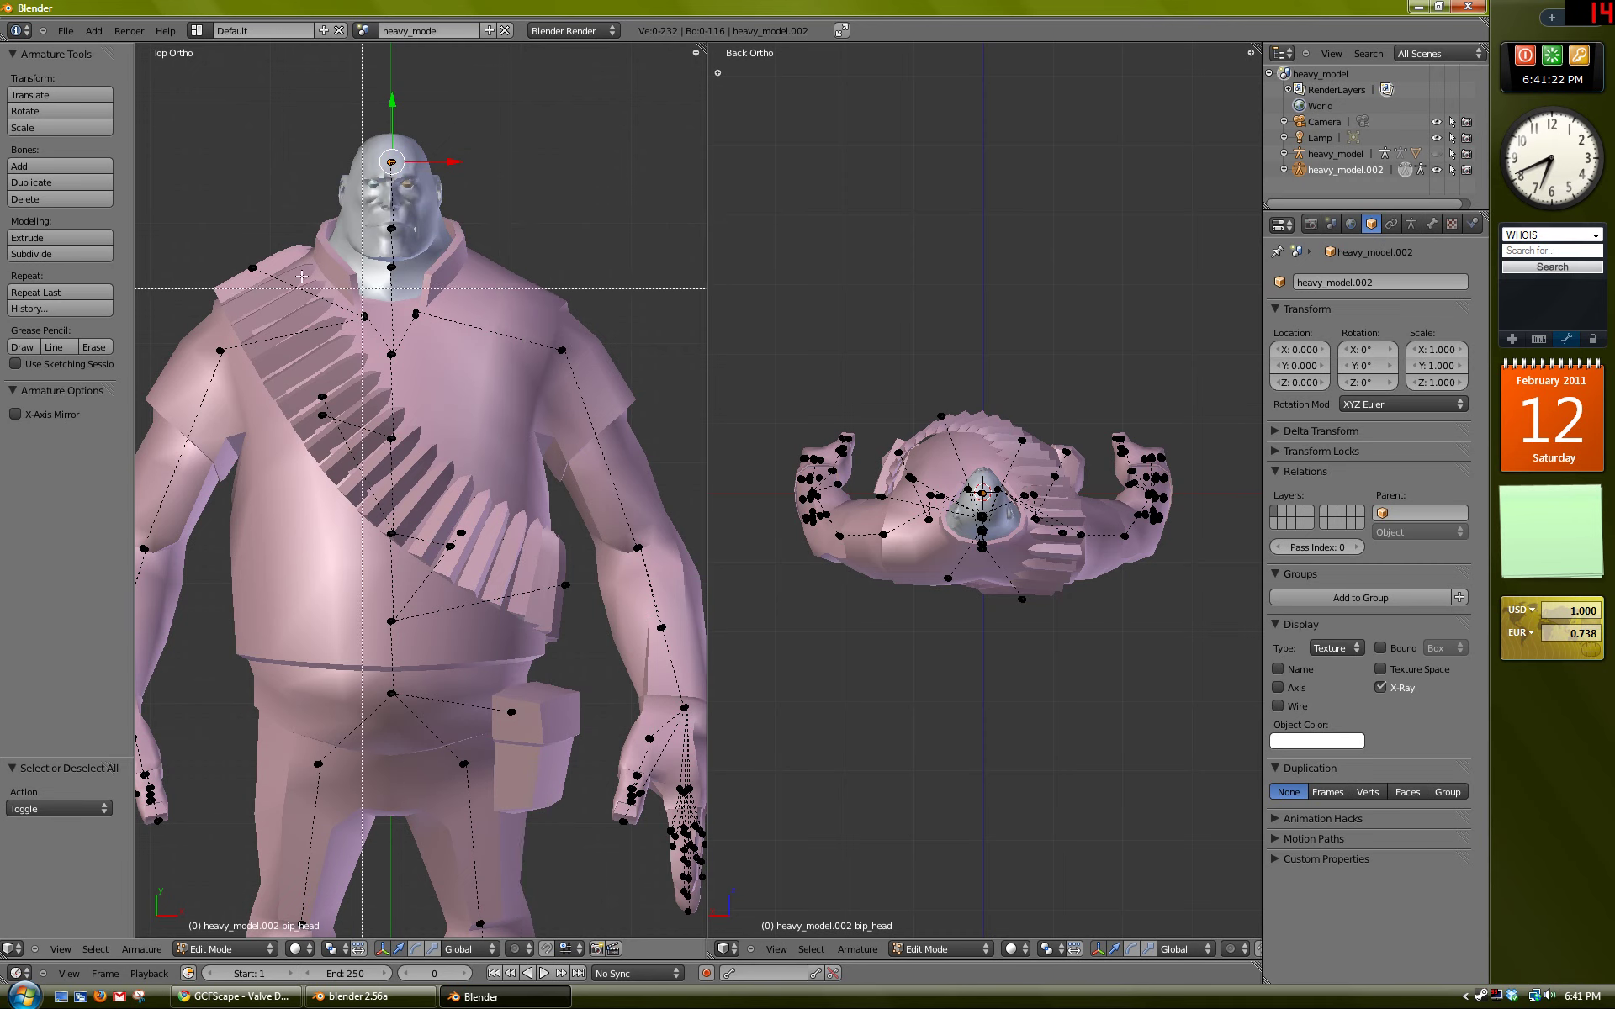
pyautogui.moveTo(186, 255); pyautogui.dragTo(705, 902)
pyautogui.keyDown('shift'); pyautogui.scroll(3, 592, 609); pyautogui.keyUp('shift')
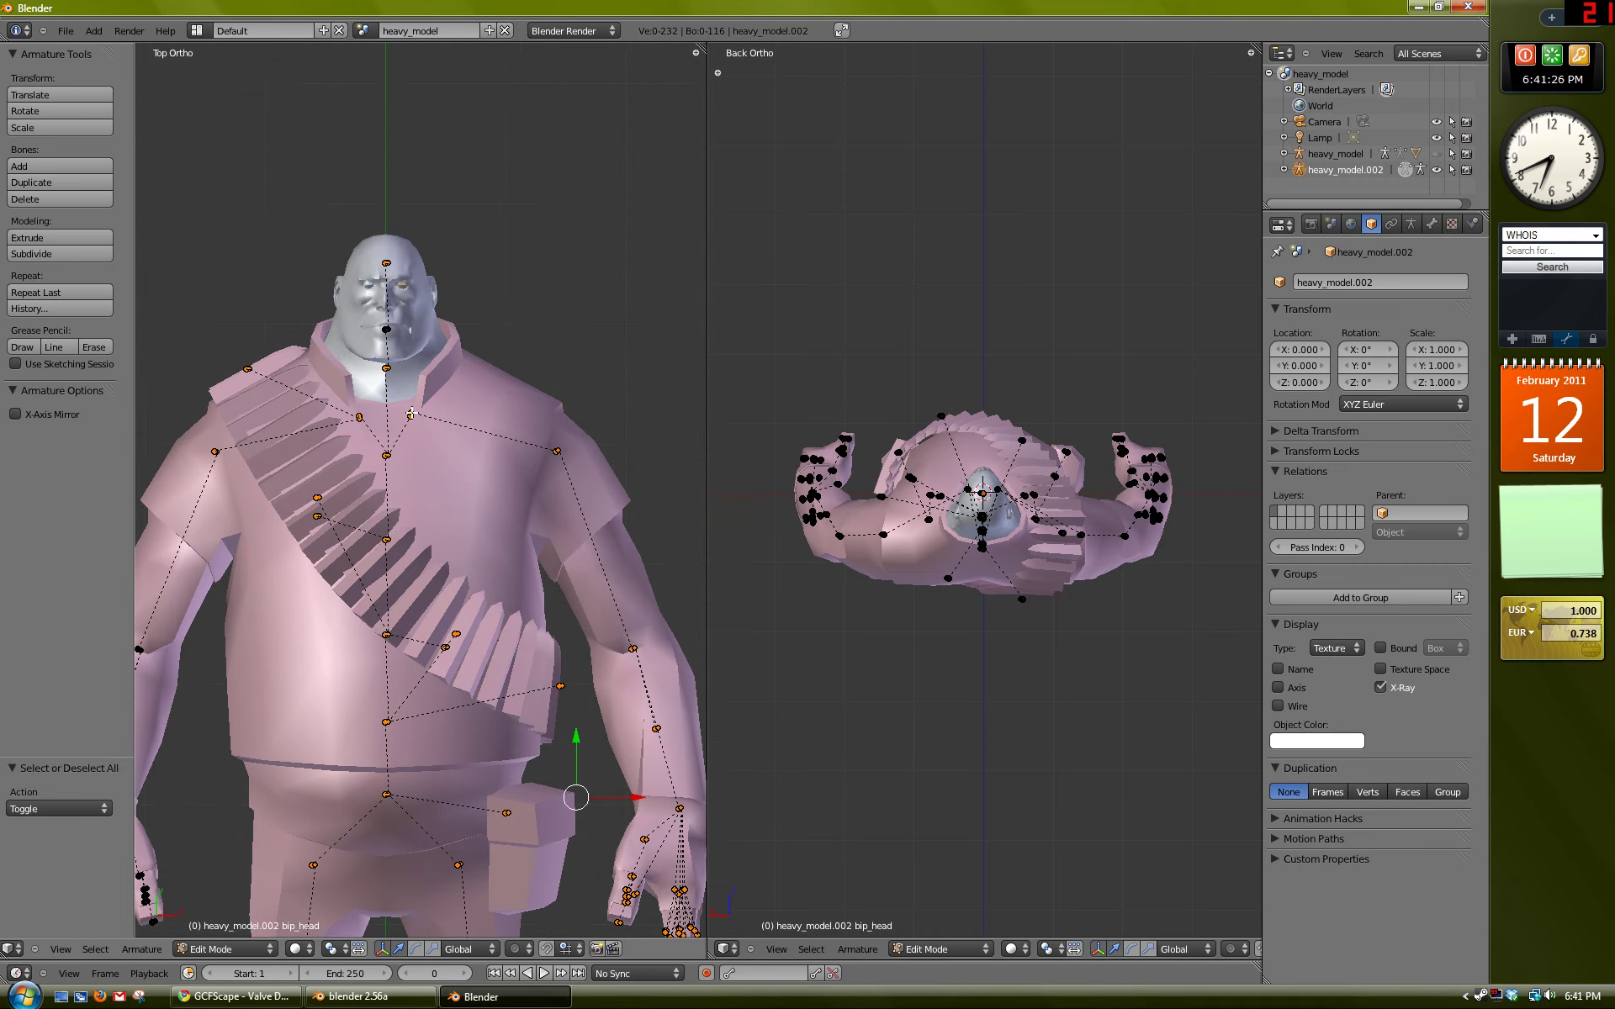
pyautogui.keyDown('shift'); pyautogui.scroll(-3, 397, 378); pyautogui.keyUp('shift')
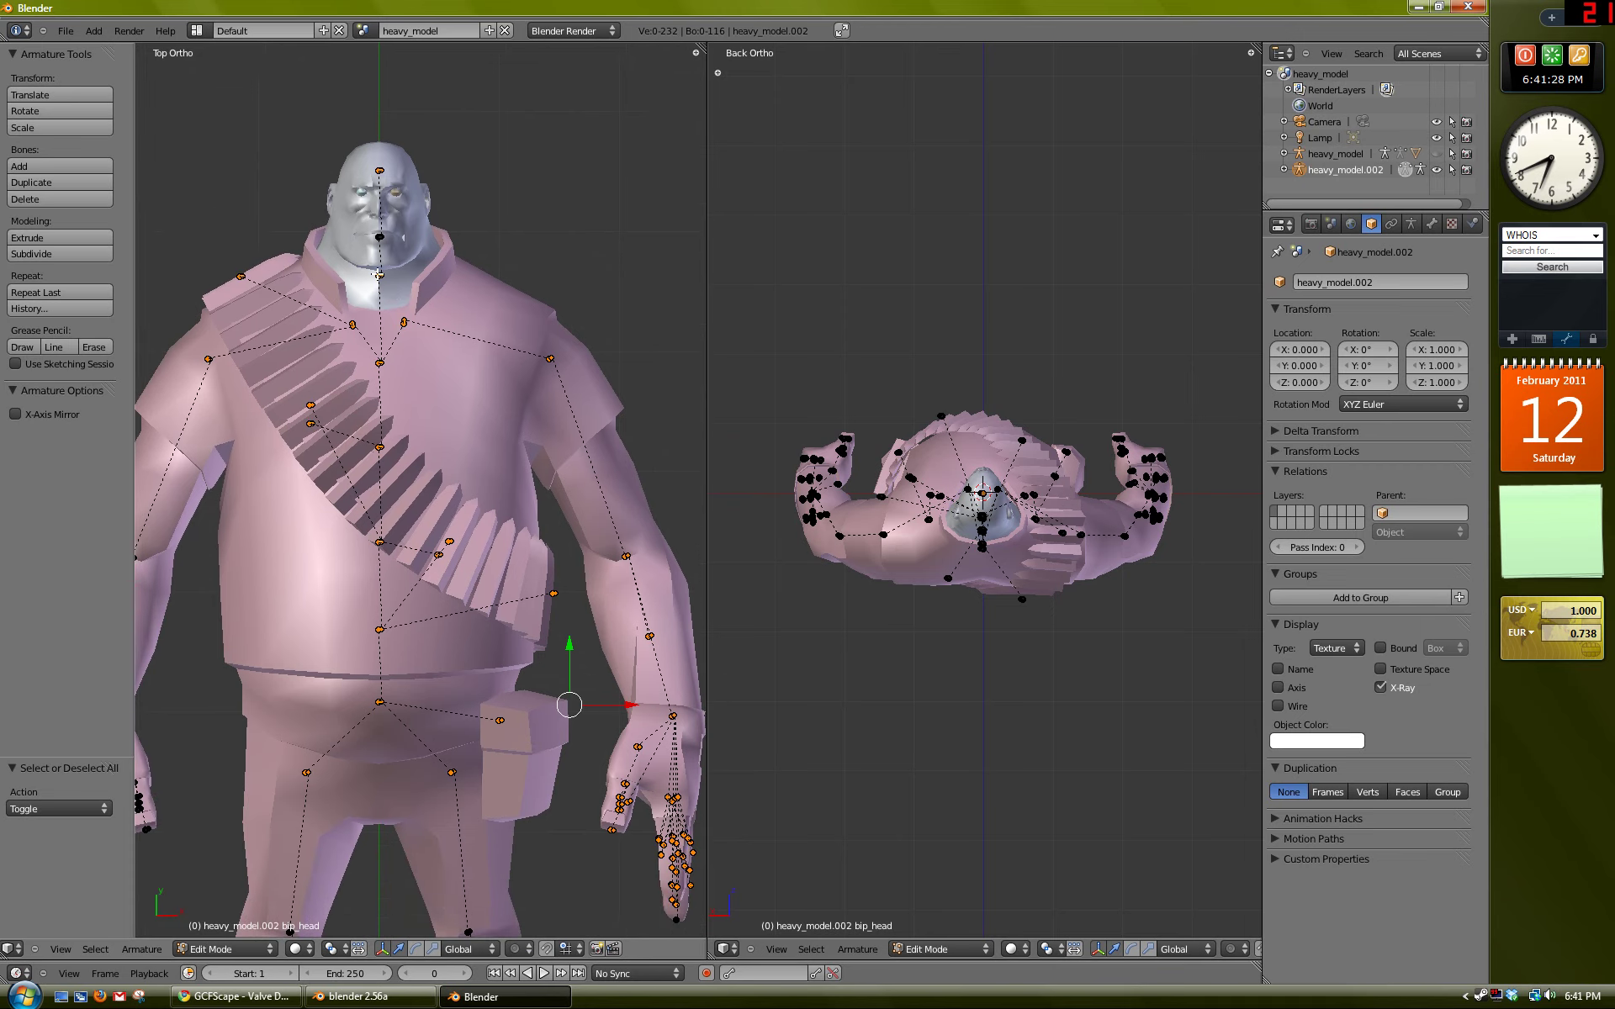
pyautogui.keyDown('shift'); pyautogui.moveTo(279, 470); pyautogui.dragTo(376, 341, button='middle'); pyautogui.keyUp('shift')
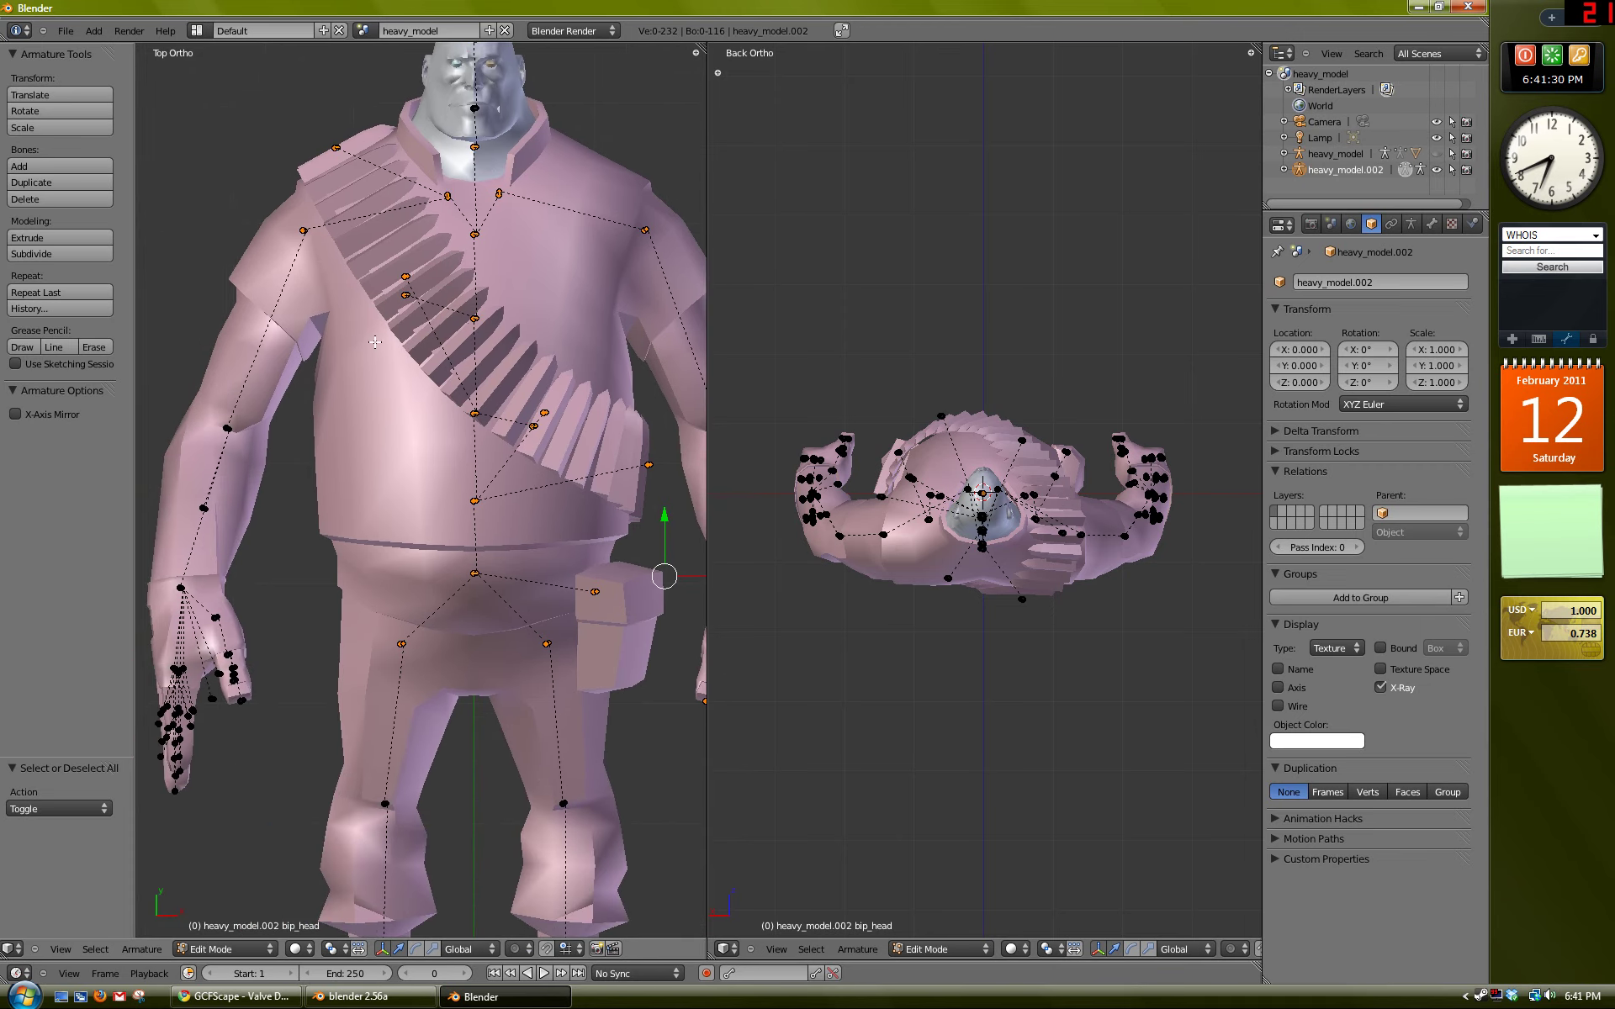
pyautogui.click(227, 427)
pyautogui.scroll(-3, 202, 508)
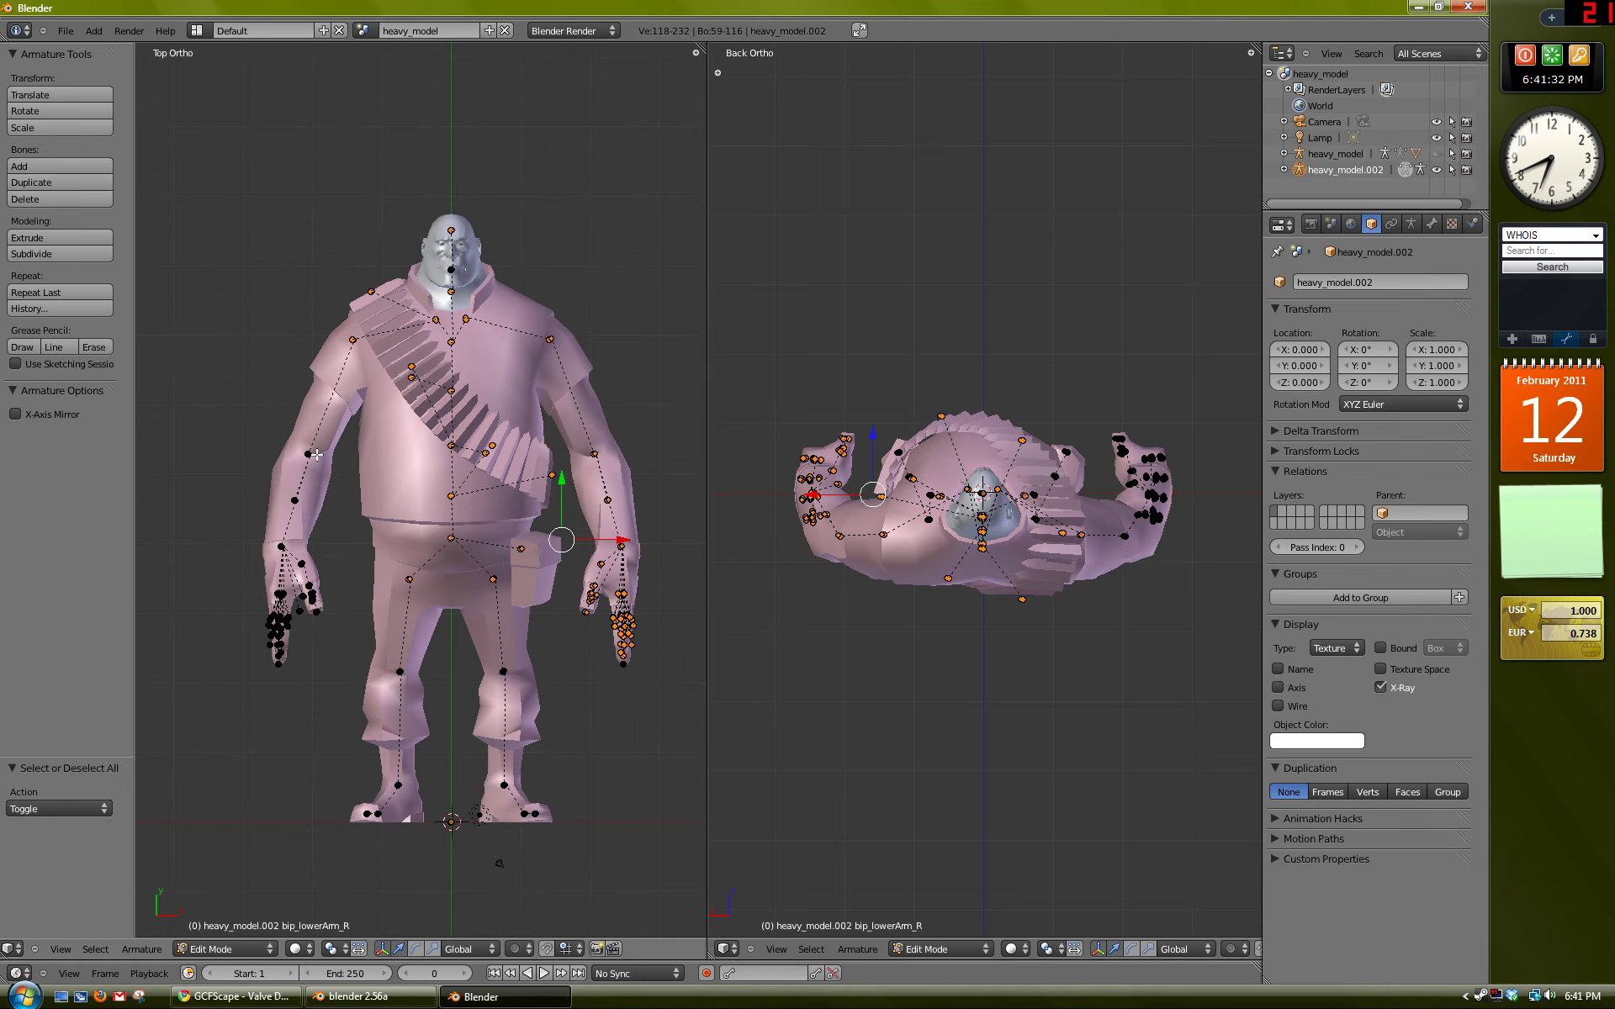
pyautogui.press('b')
pyautogui.moveTo(199, 329); pyautogui.dragTo(691, 934)
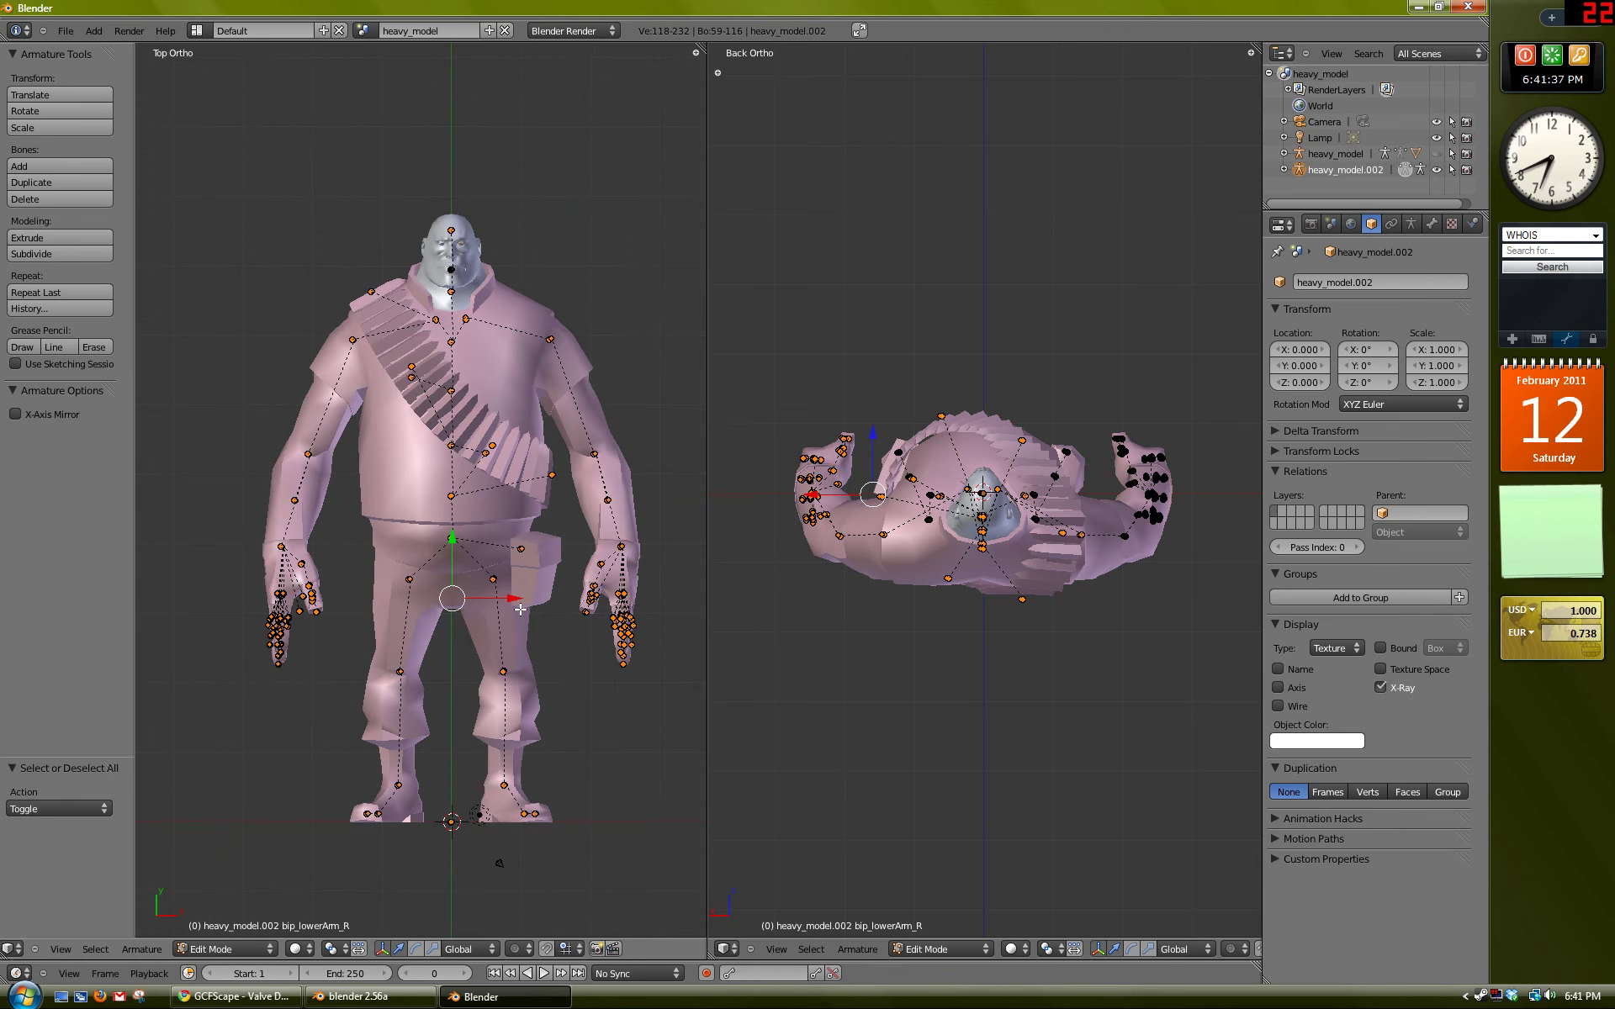
# Step: Delete the selected bones, keeping only bip_head, and return to Object Mode
pyautogui.press('x')
pyautogui.click(521, 610)
pyautogui.scroll(2, 443, 429)
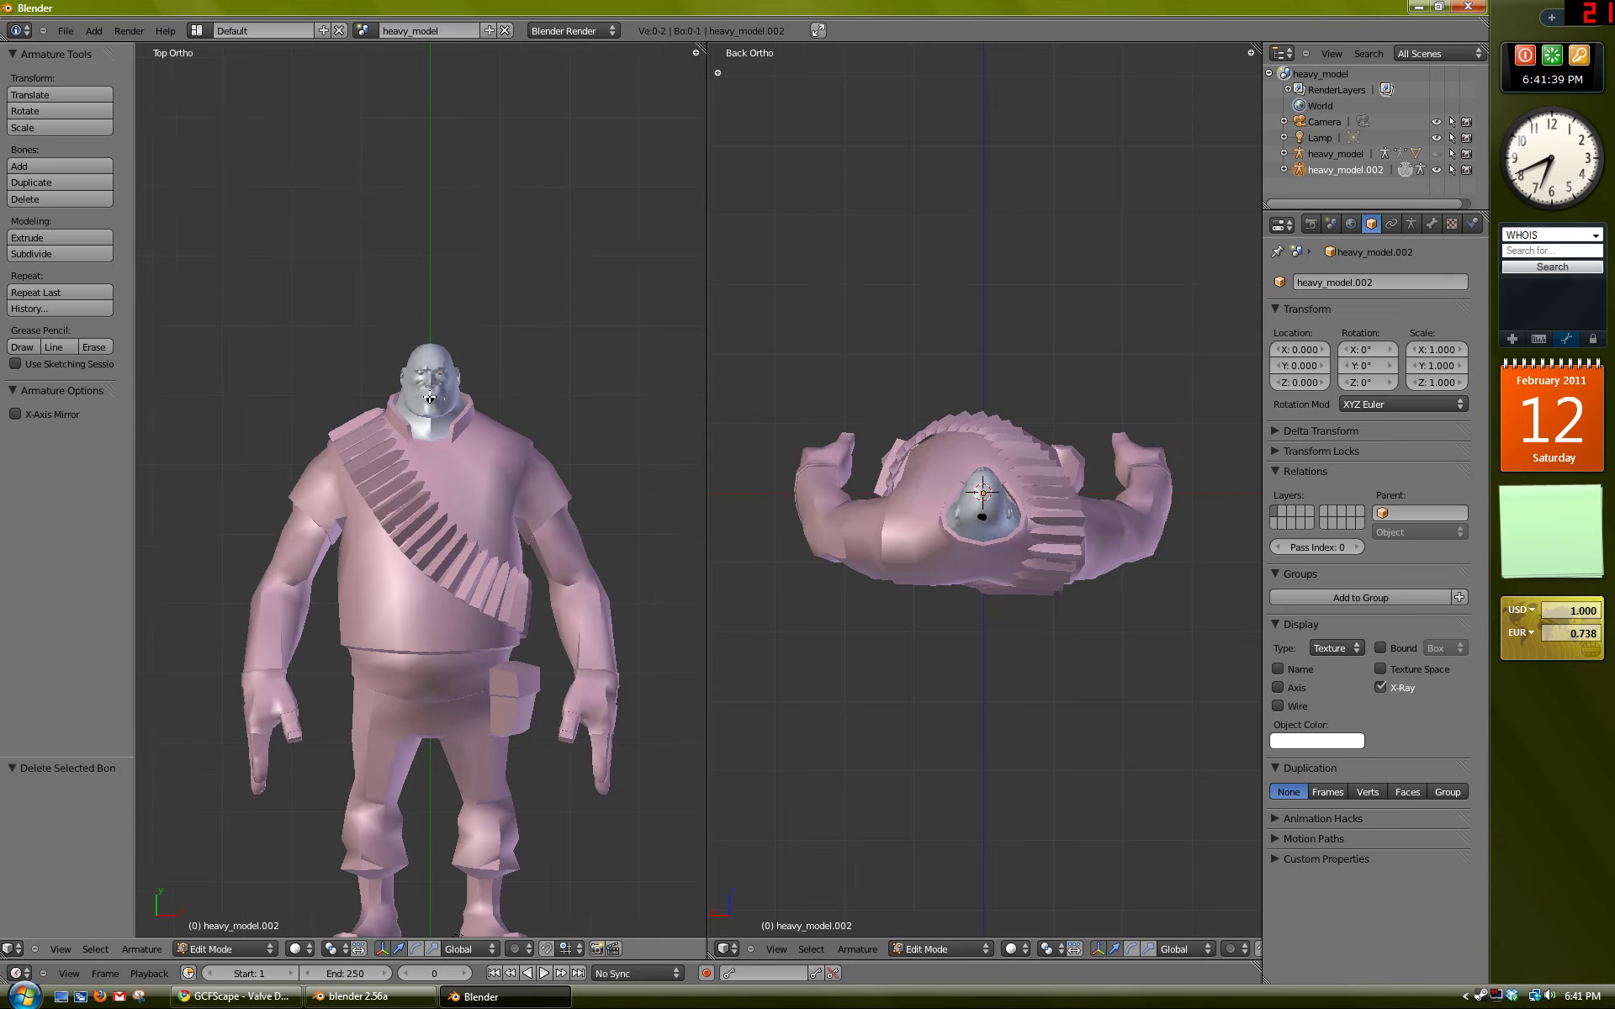
pyautogui.rightClick(430, 399)
pyautogui.keyDown('shift'); pyautogui.scroll(-2, 439, 438); pyautogui.keyUp('shift')
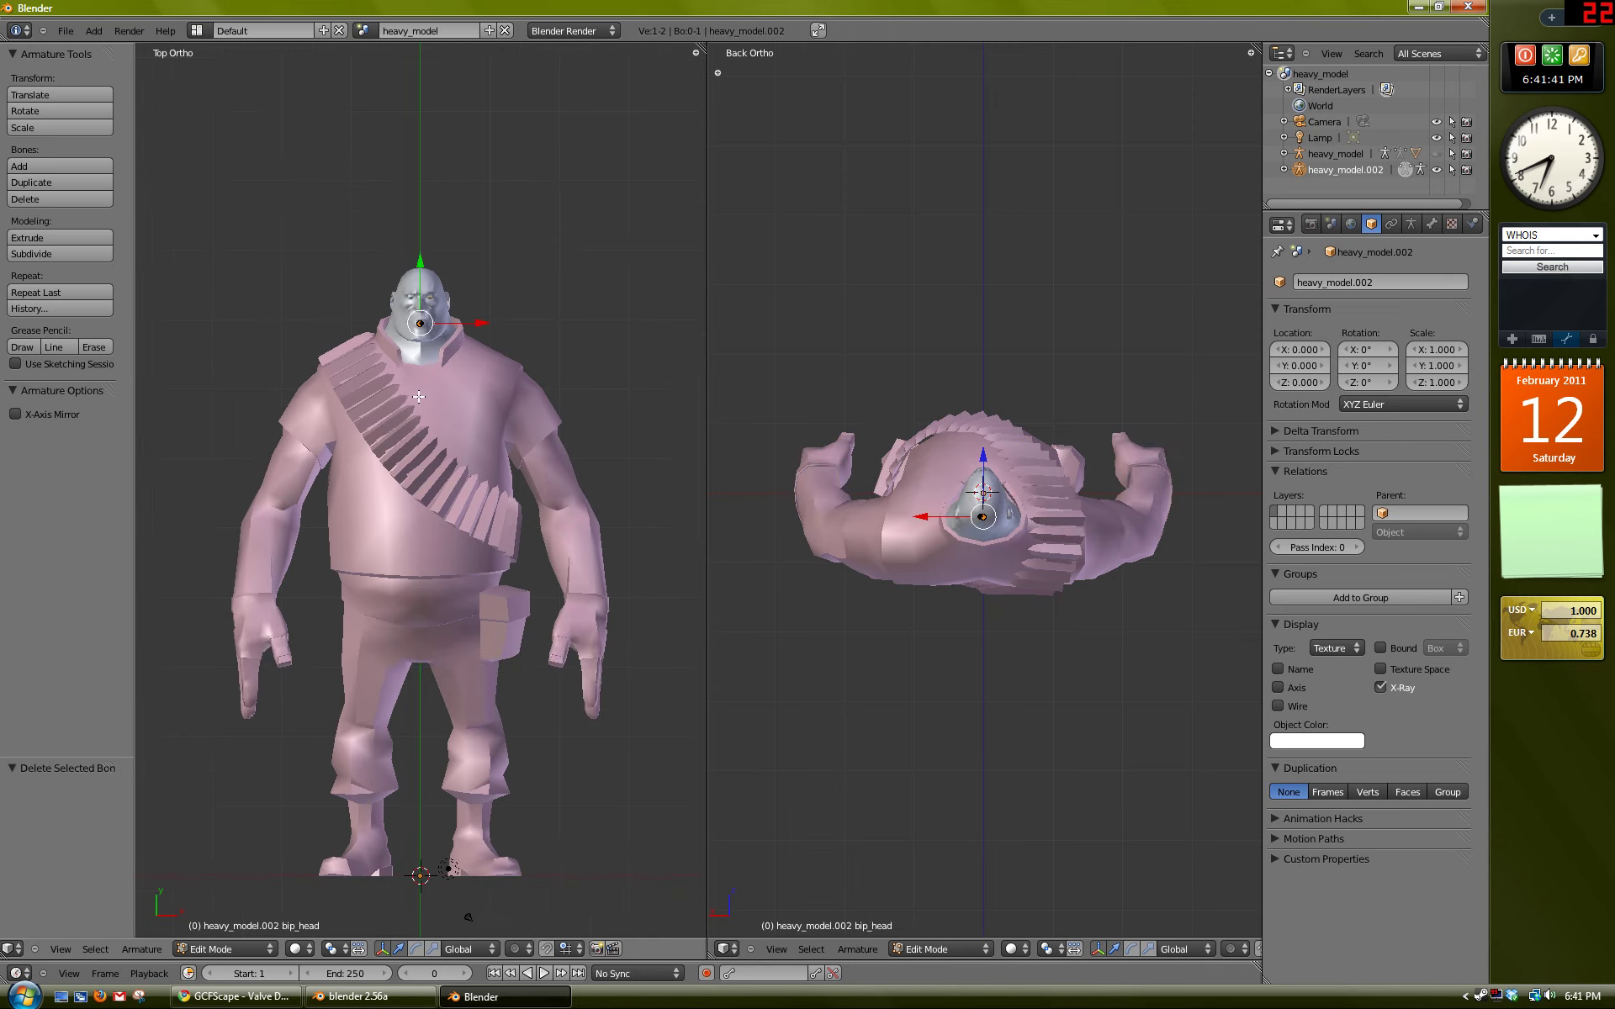
pyautogui.press('Tab')
# Step: Rename heavy_model.002 to bip_head, deselect everything and zoom in on the head
pyautogui.rightClick(420, 326)
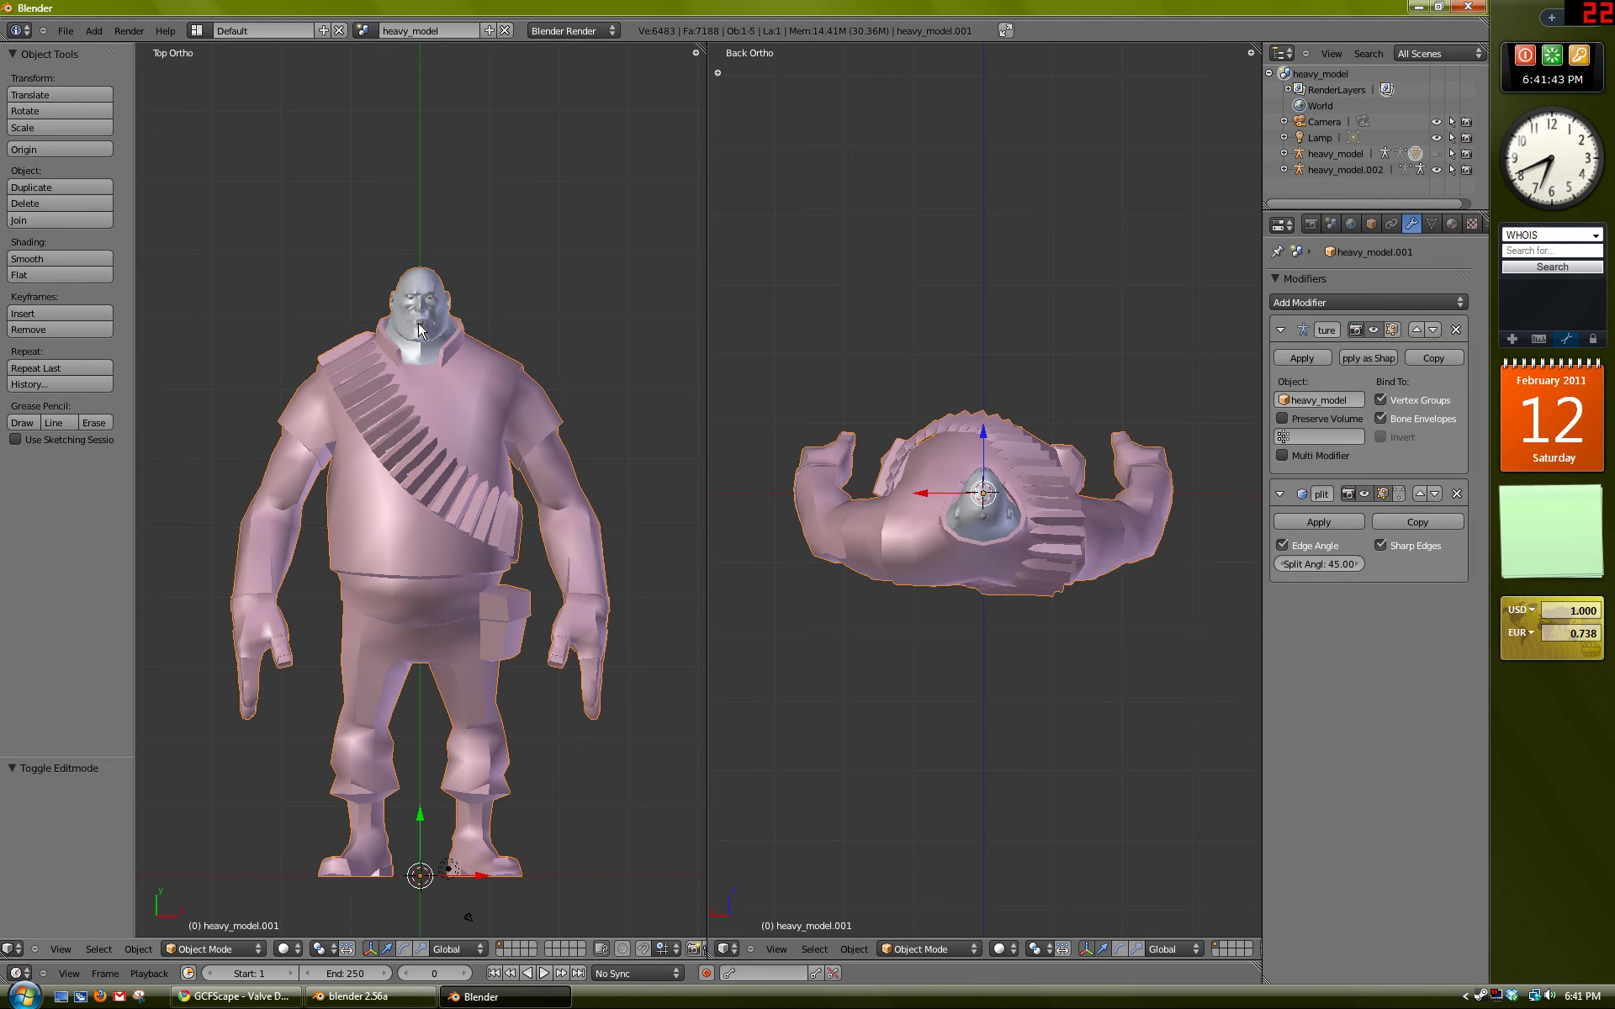
pyautogui.rightClick(419, 326)
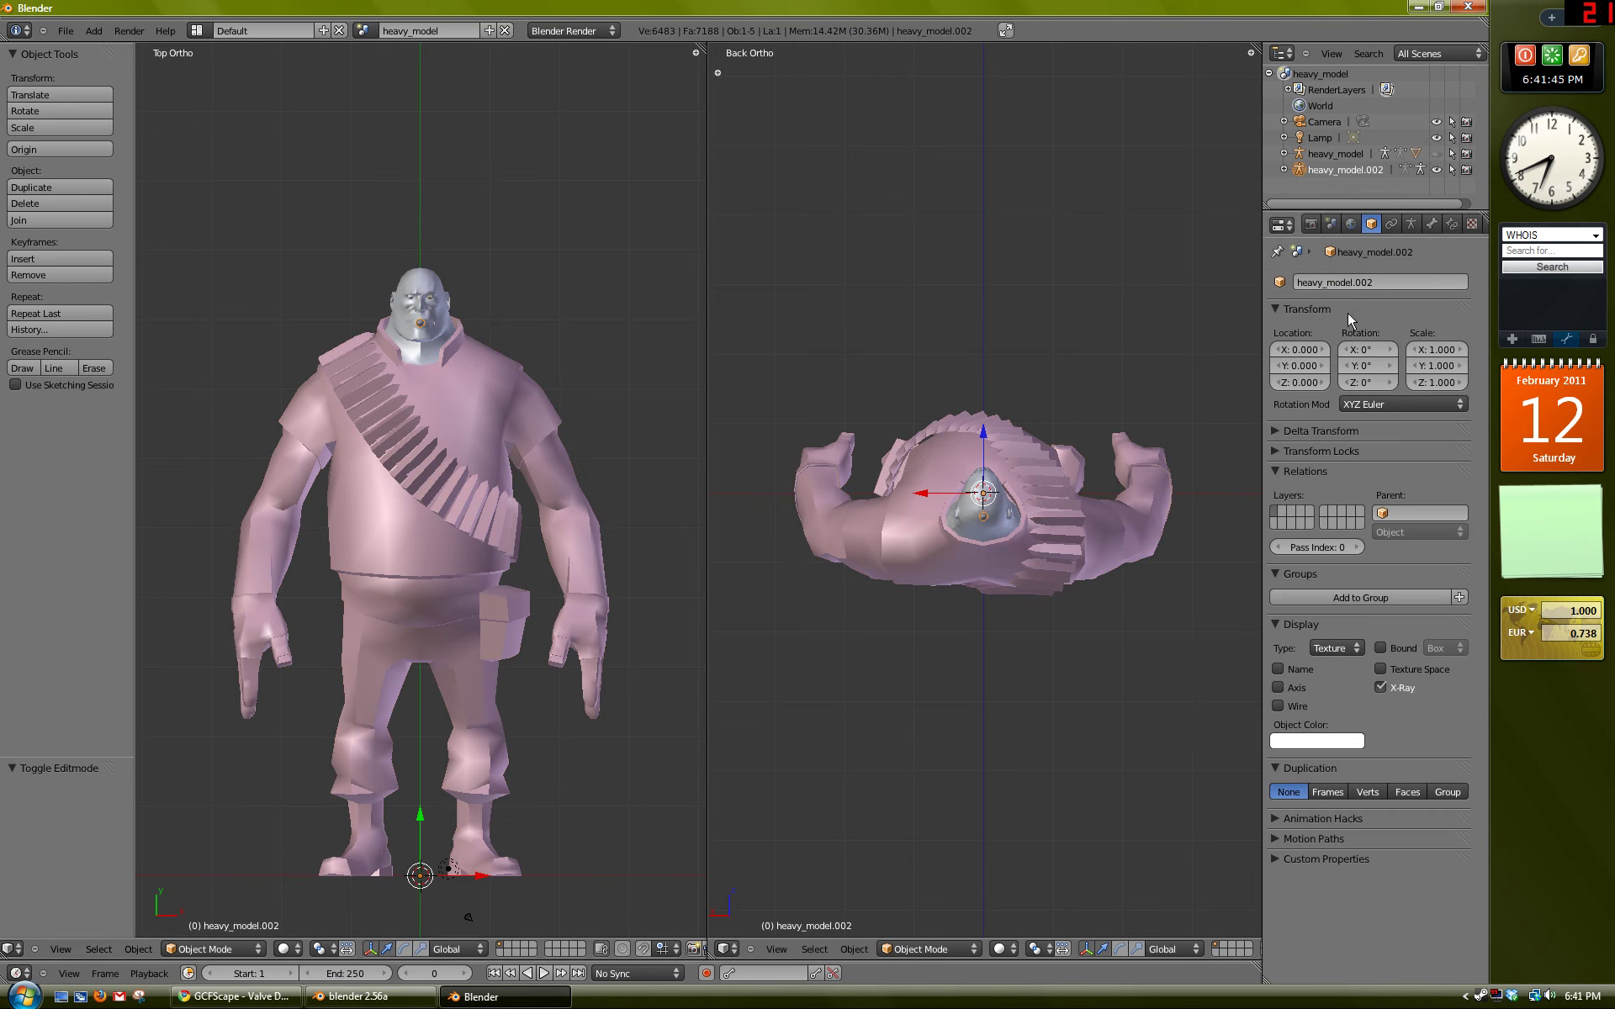
pyautogui.click(1396, 282)
pyautogui.write('bip_head')
pyautogui.press('Return')
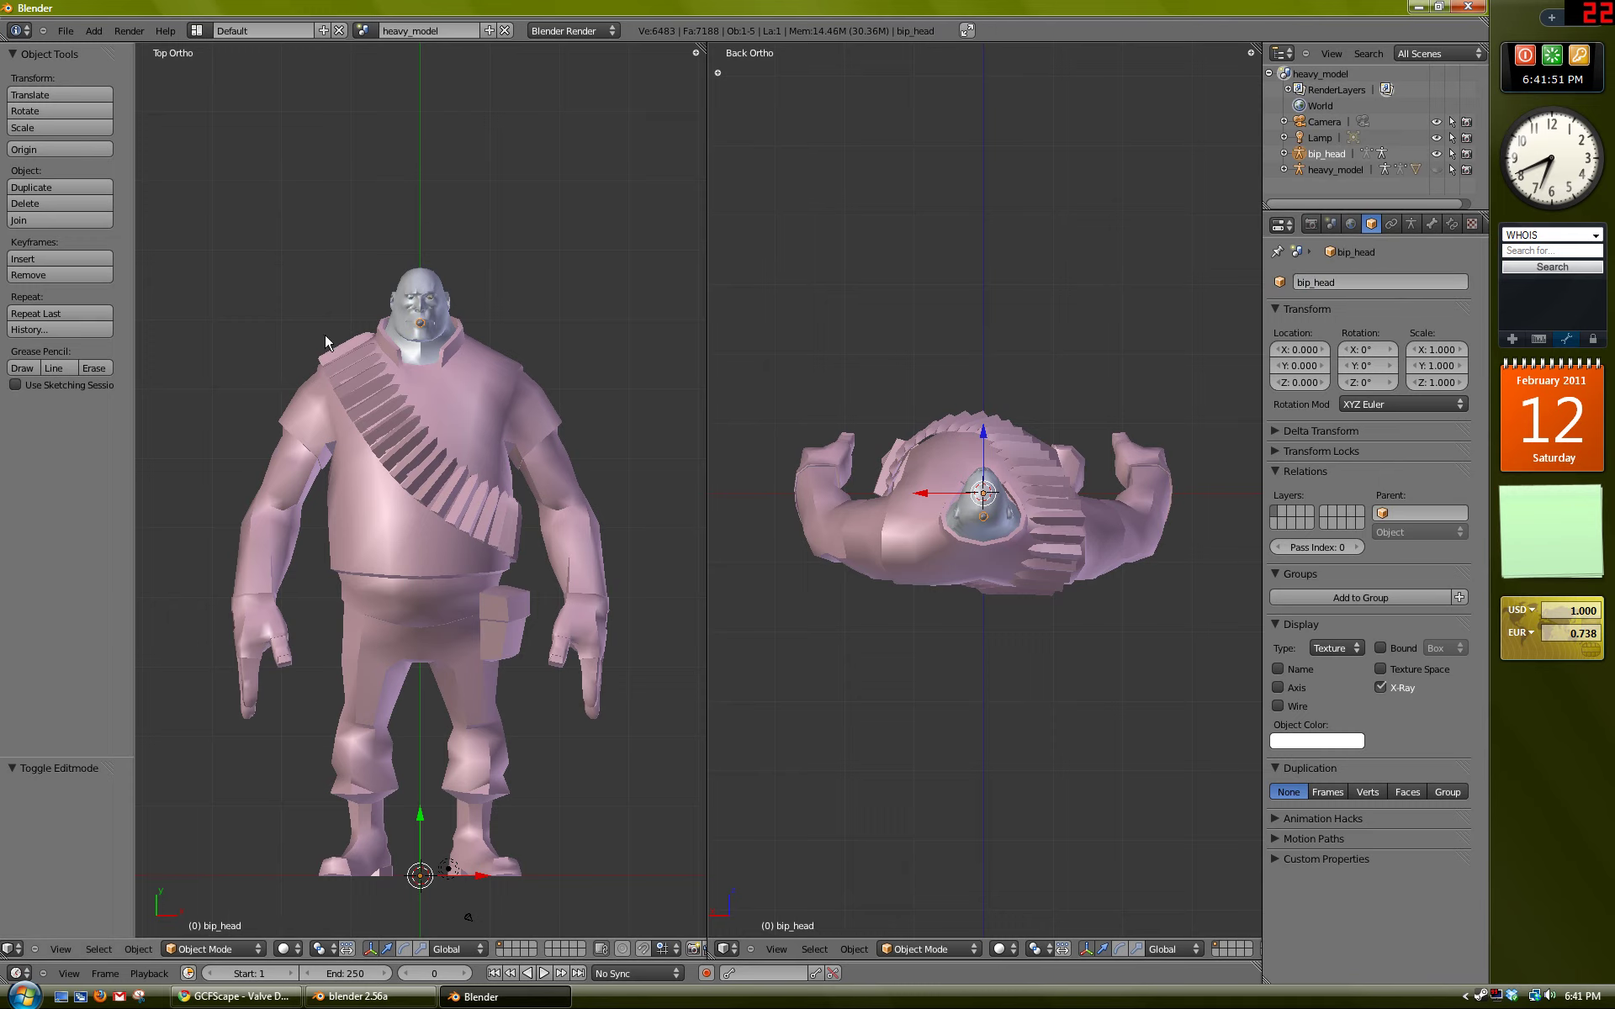
pyautogui.scroll(4, 383, 363)
pyautogui.press('a')
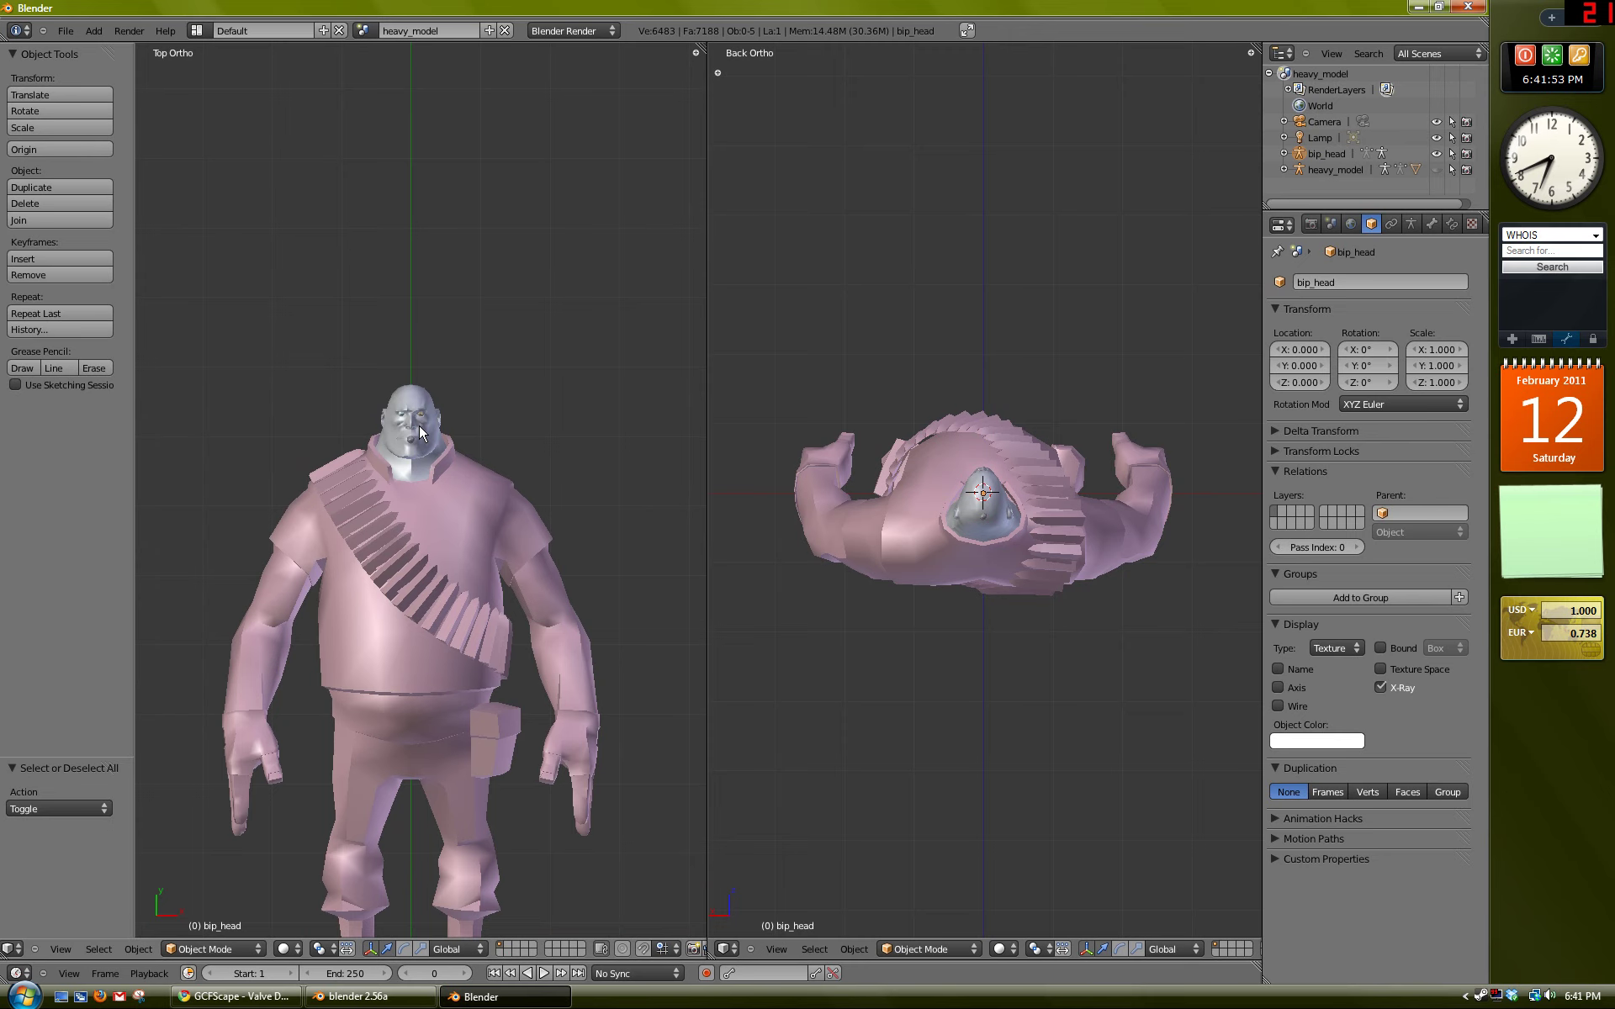
pyautogui.scroll(1, 380, 401)
pyautogui.scroll(4, 394, 308)
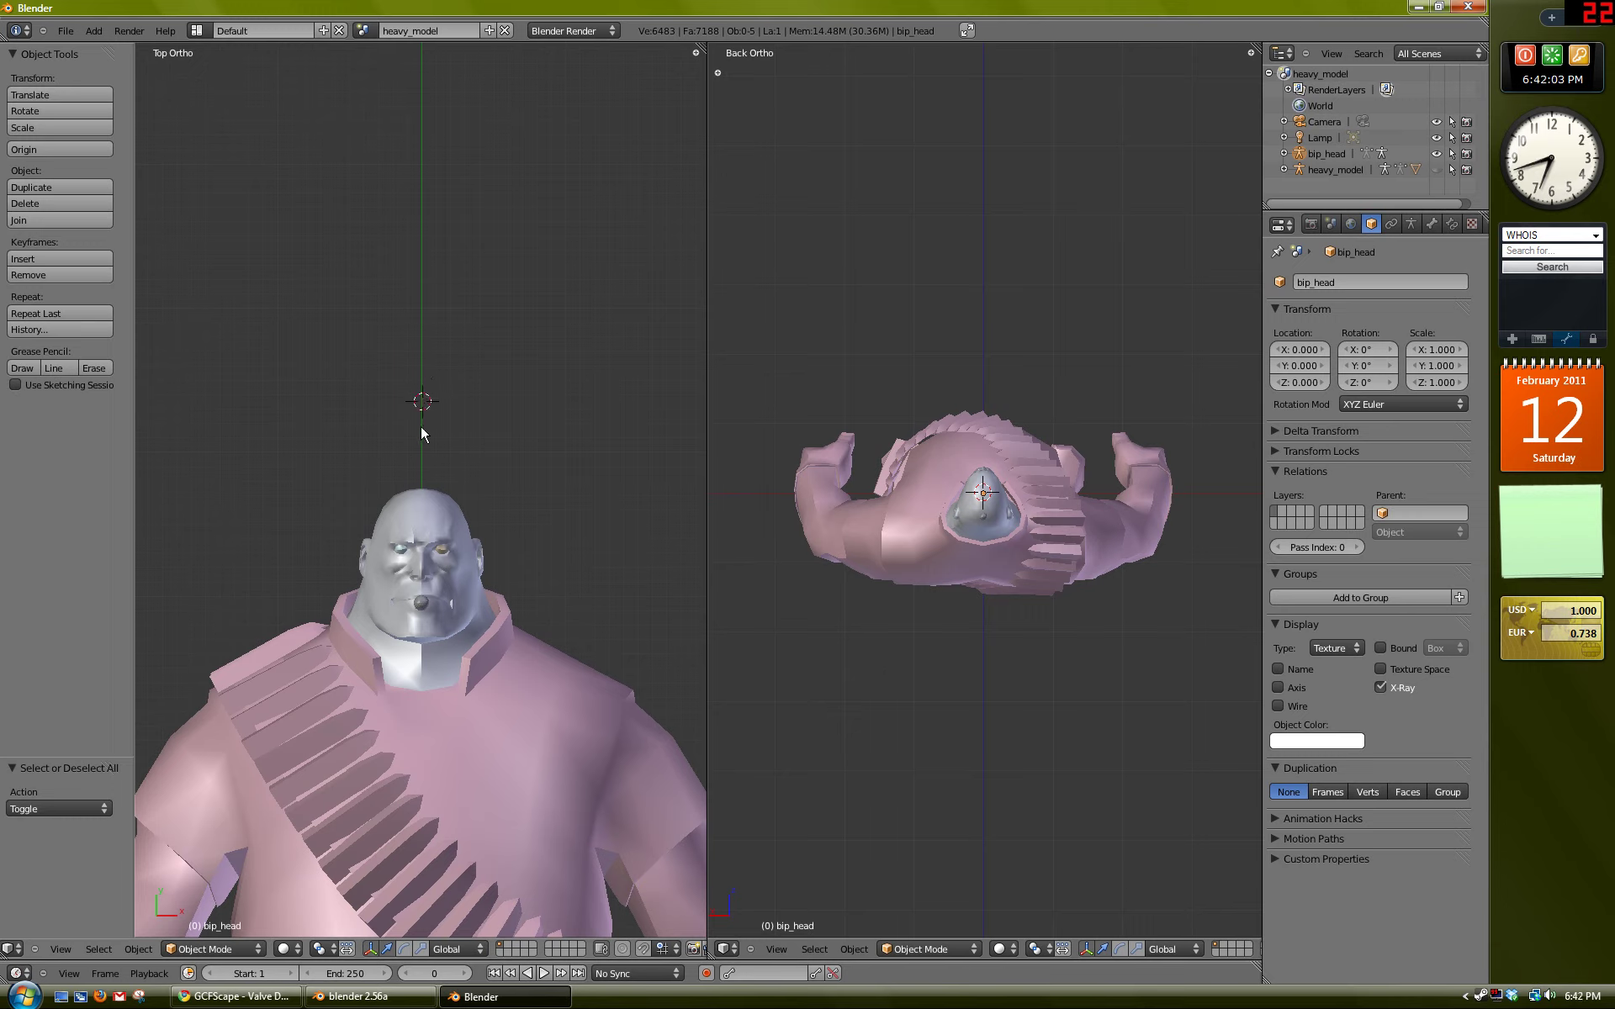
# Step: Place the 3D cursor above the head and add a Cylinder mesh there
pyautogui.click(422, 462)
pyautogui.click(423, 439)
pyautogui.hotkey('shift', 'a')
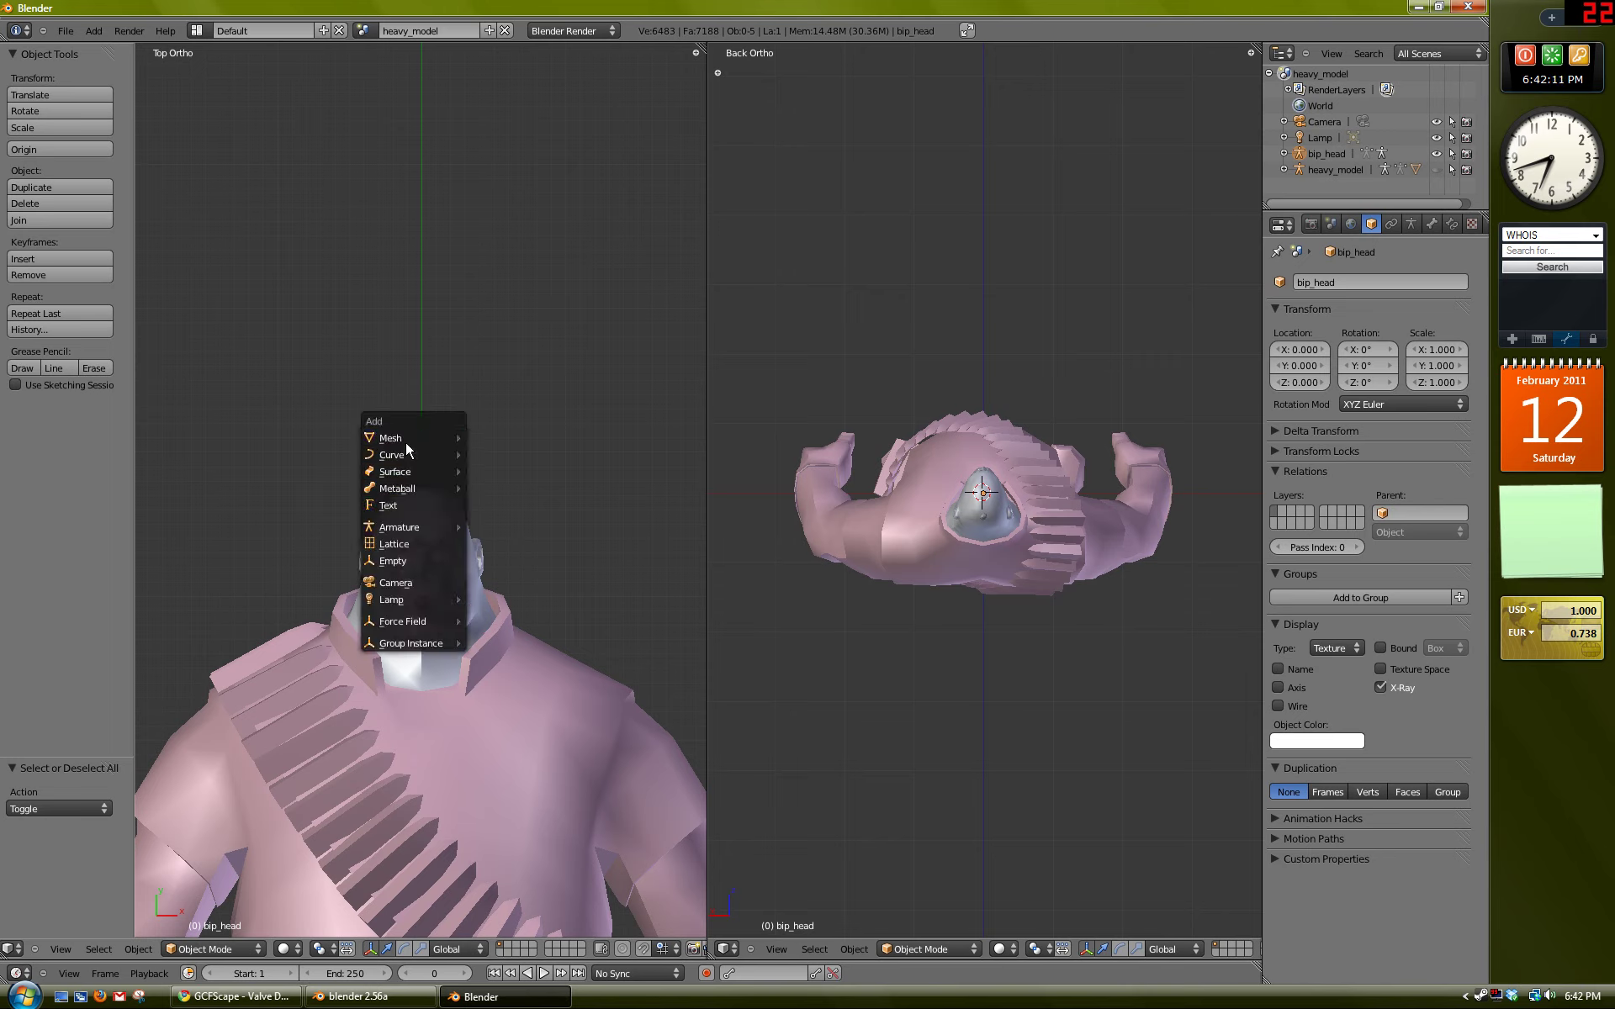
pyautogui.moveTo(401, 440)
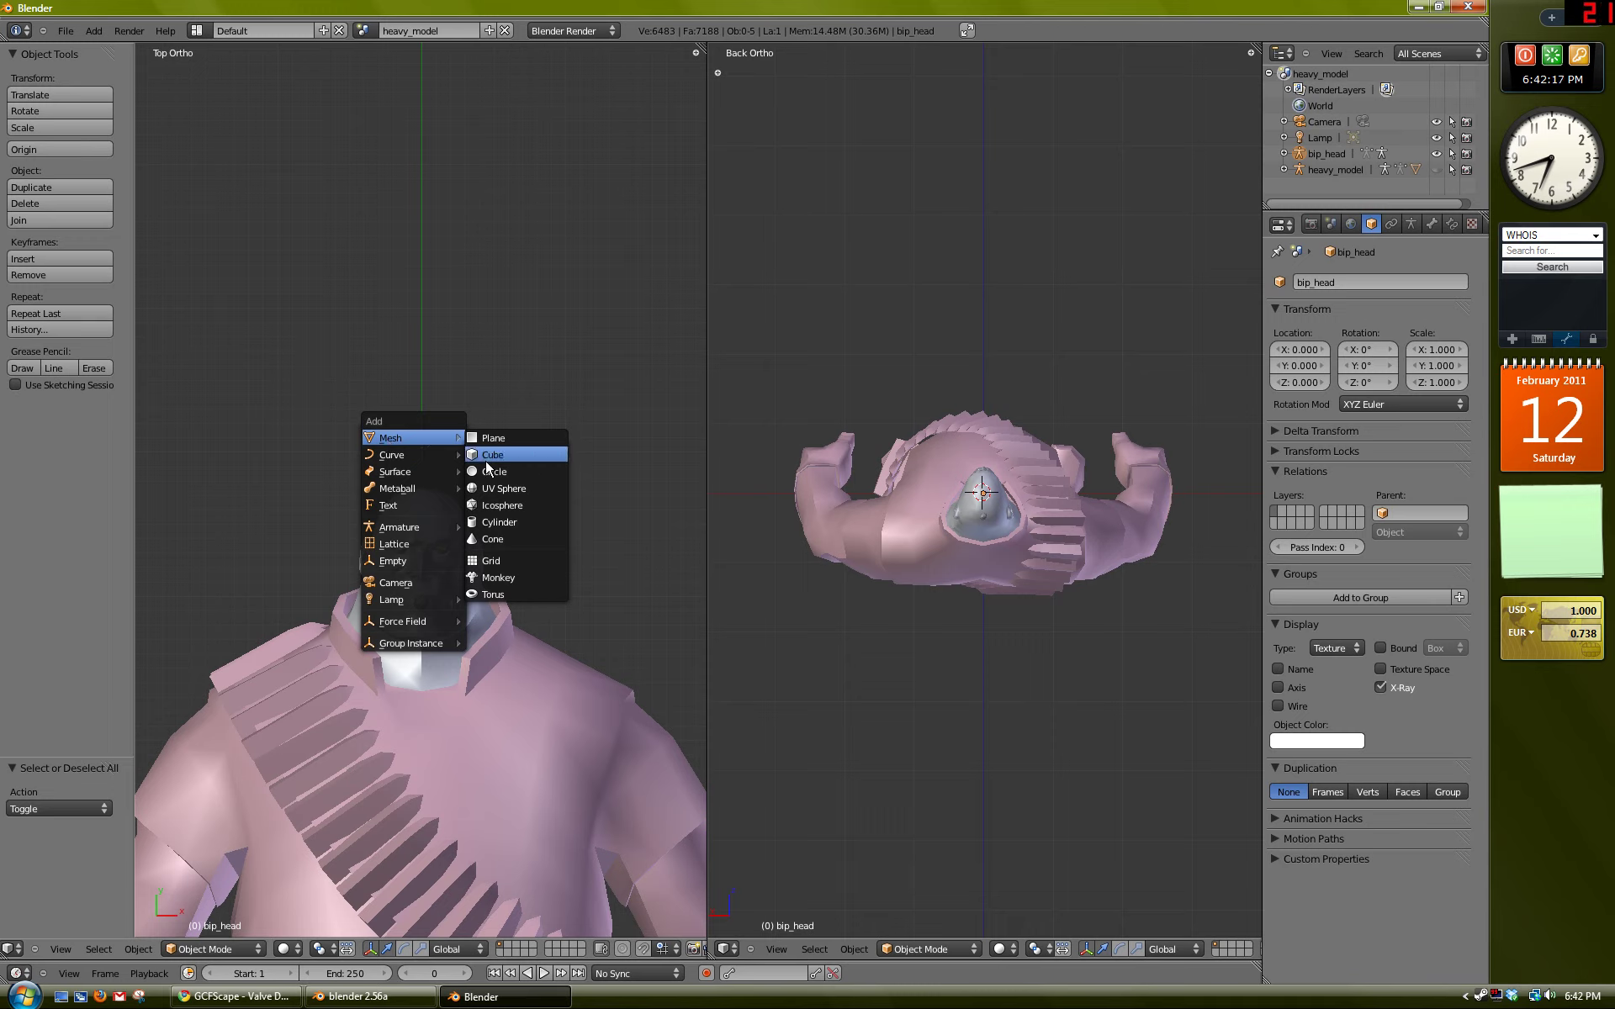
pyautogui.click(492, 521)
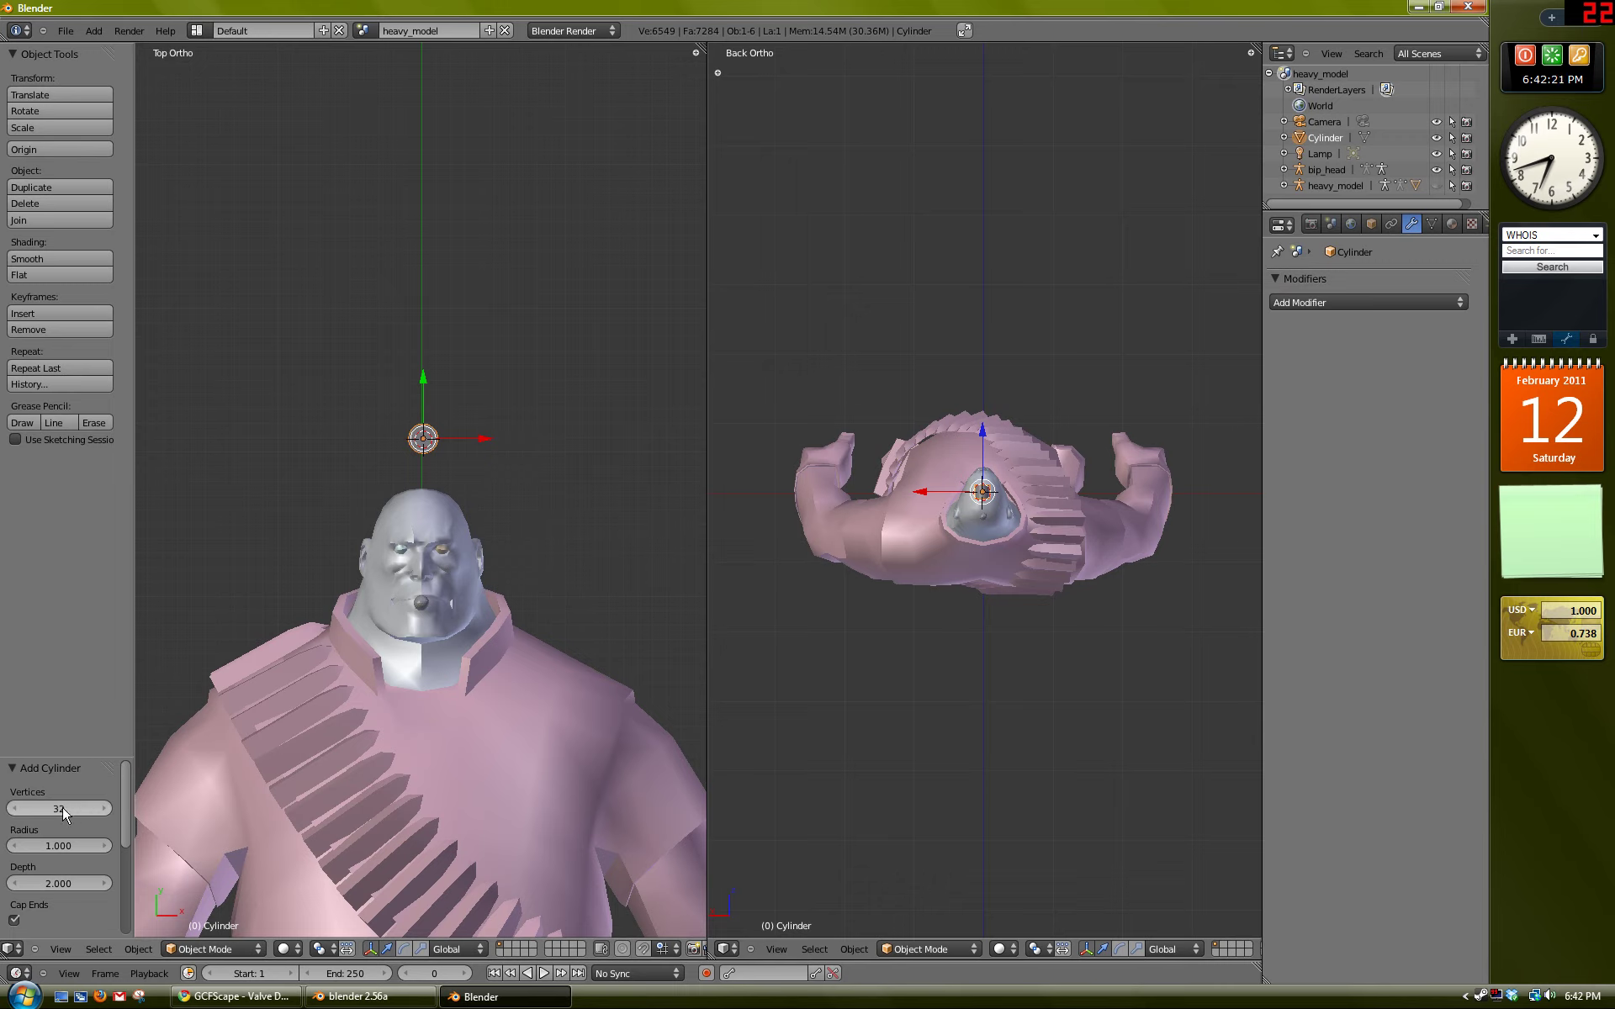
# Step: Give the cylinder 16 vertices, flatten it along Z and lower it toward the head
pyautogui.write('16')
pyautogui.press('Return')
pyautogui.scroll(6, 436, 446)
pyautogui.scroll(7, 978, 547)
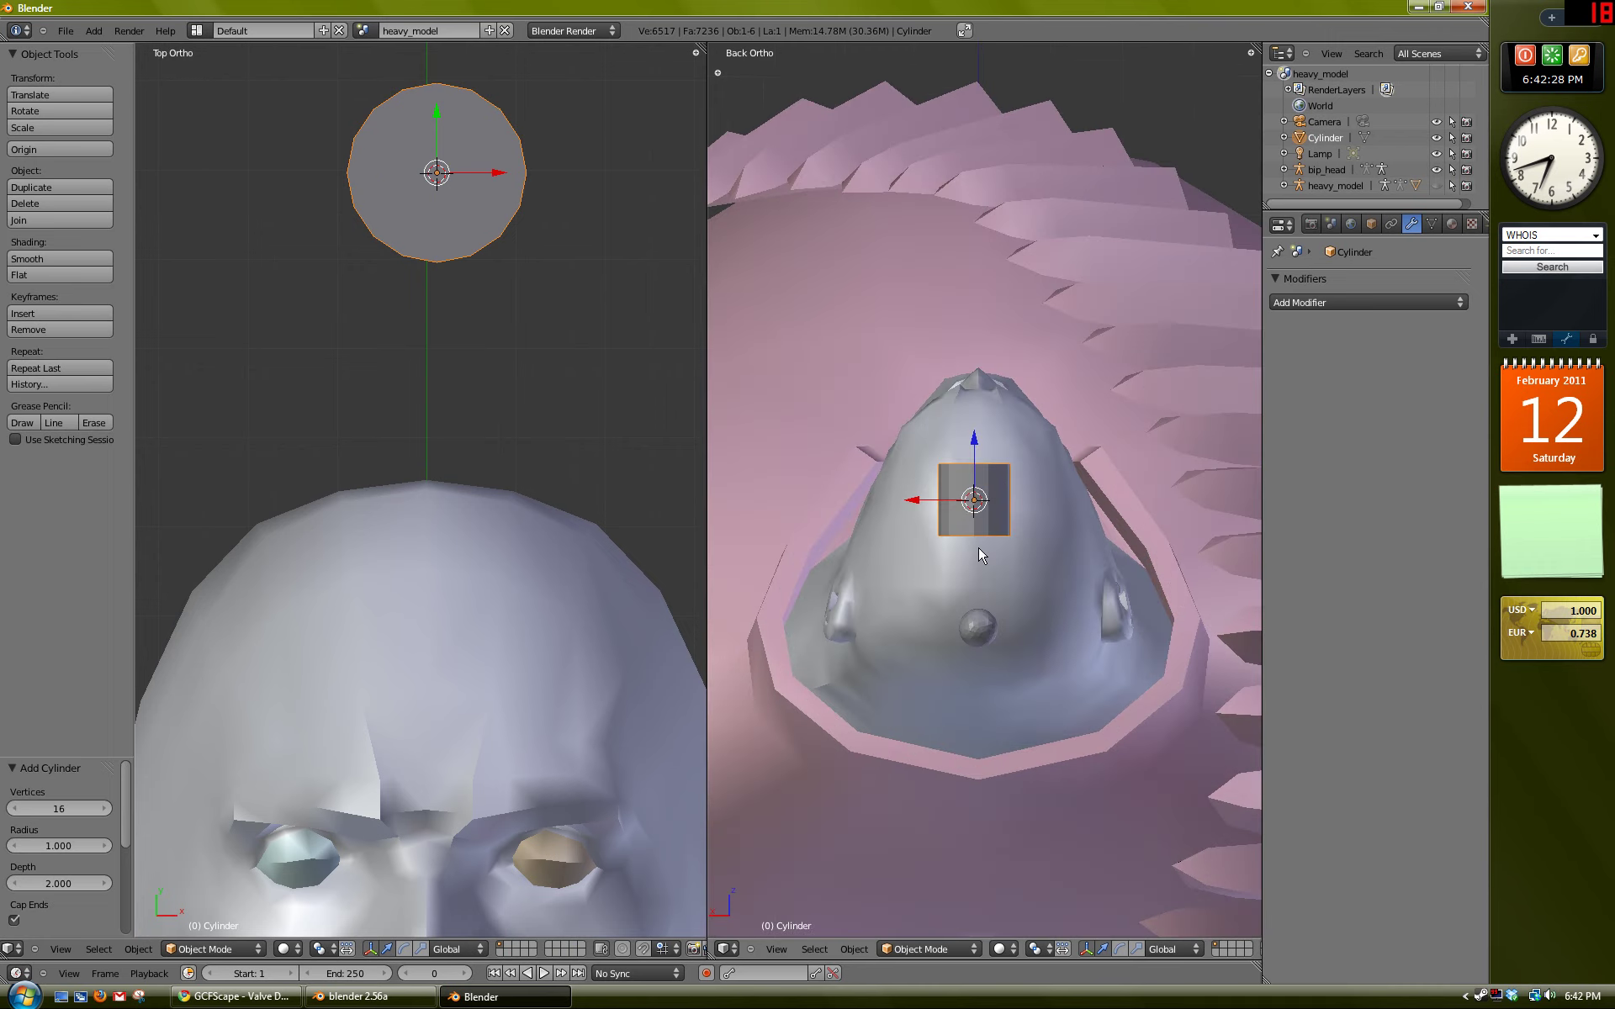
pyautogui.scroll(3, 978, 547)
pyautogui.press('s')
pyautogui.press('z')
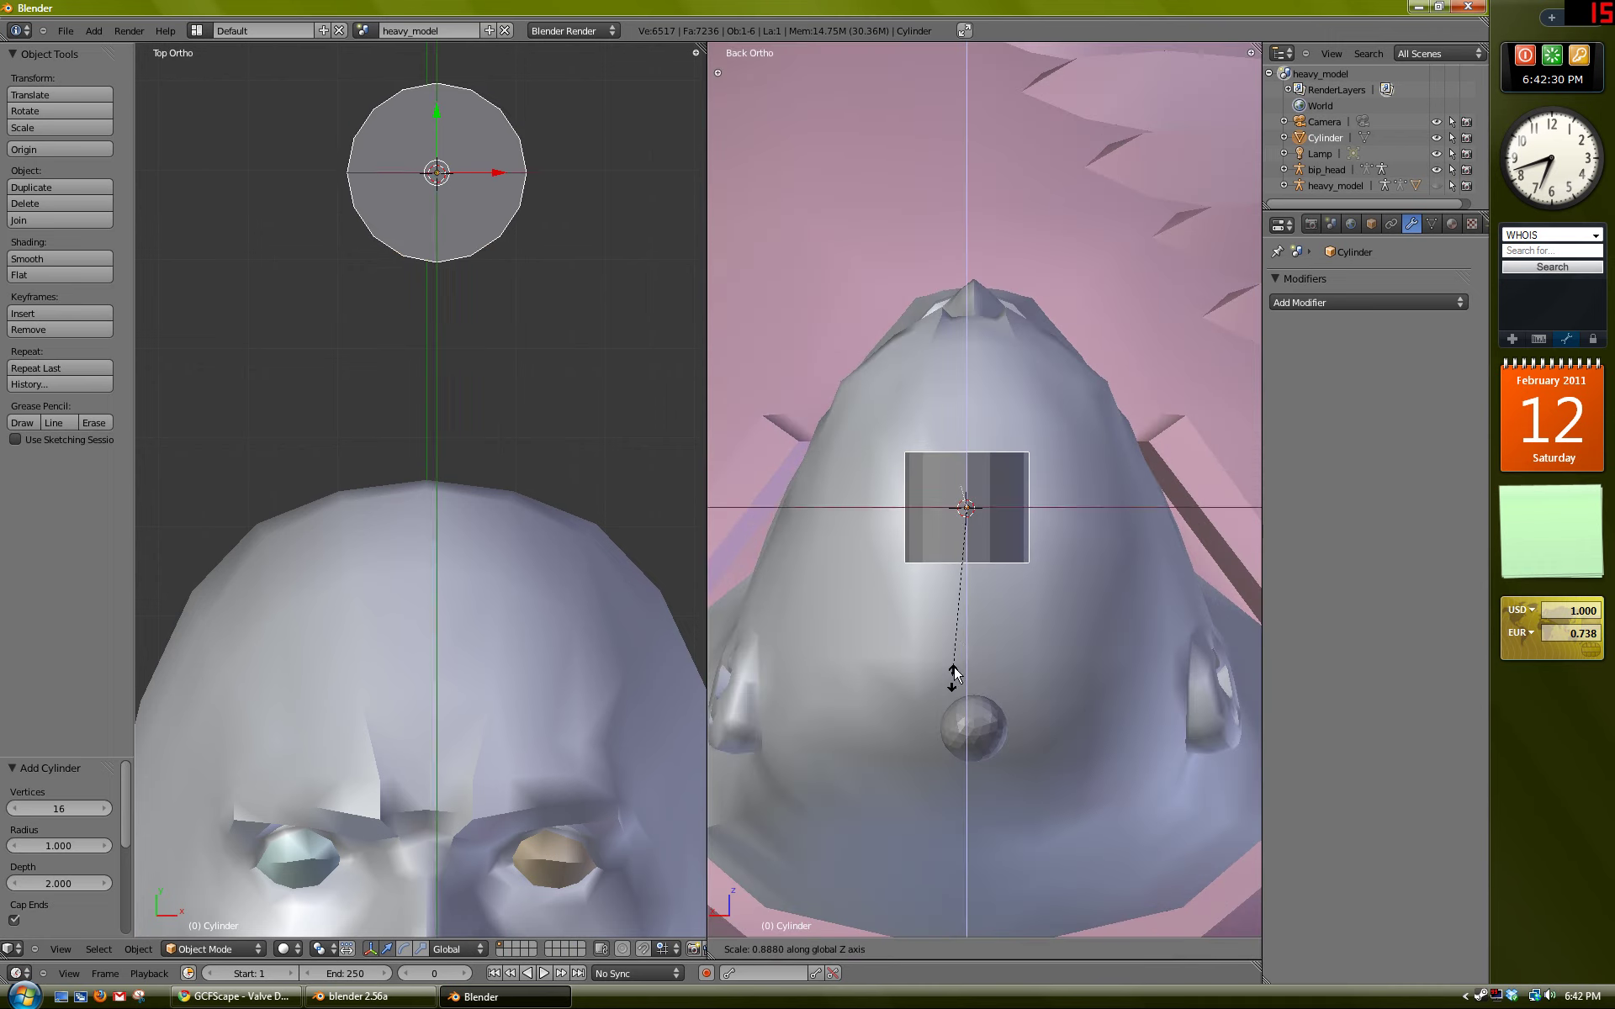
pyautogui.click(969, 543)
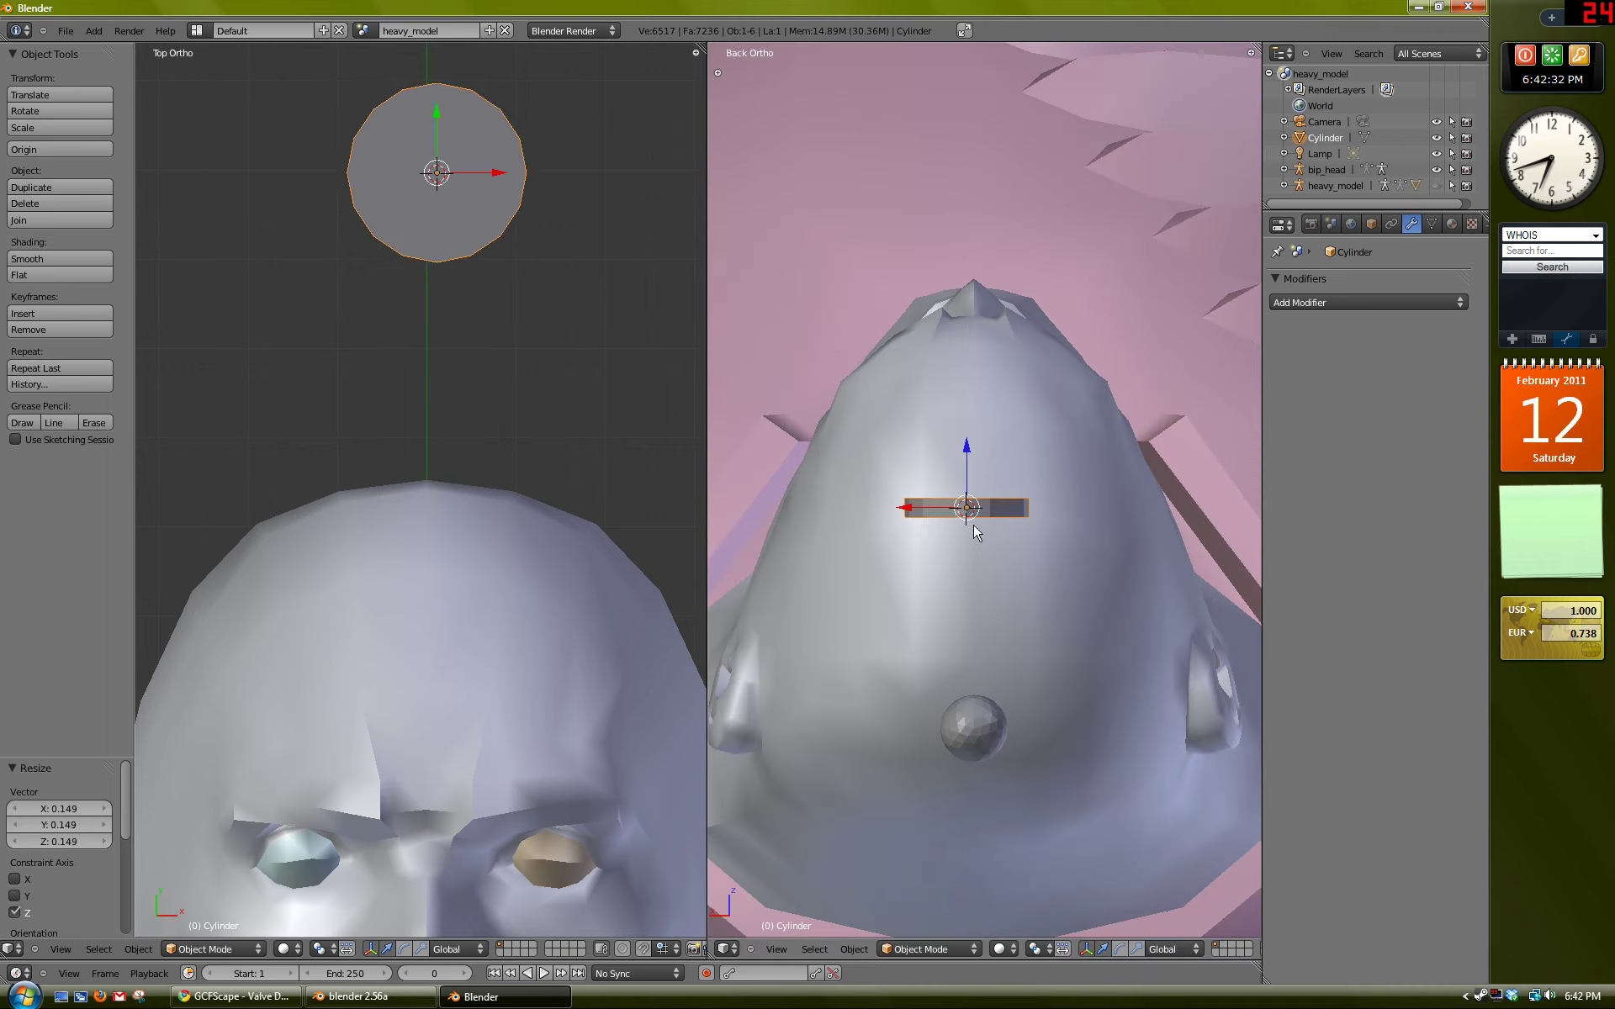
pyautogui.press('g')
pyautogui.press('z')
pyautogui.click(979, 597)
# Step: Reposition the flat disk in the top view and scale it larger
pyautogui.scroll(-2, 429, 438)
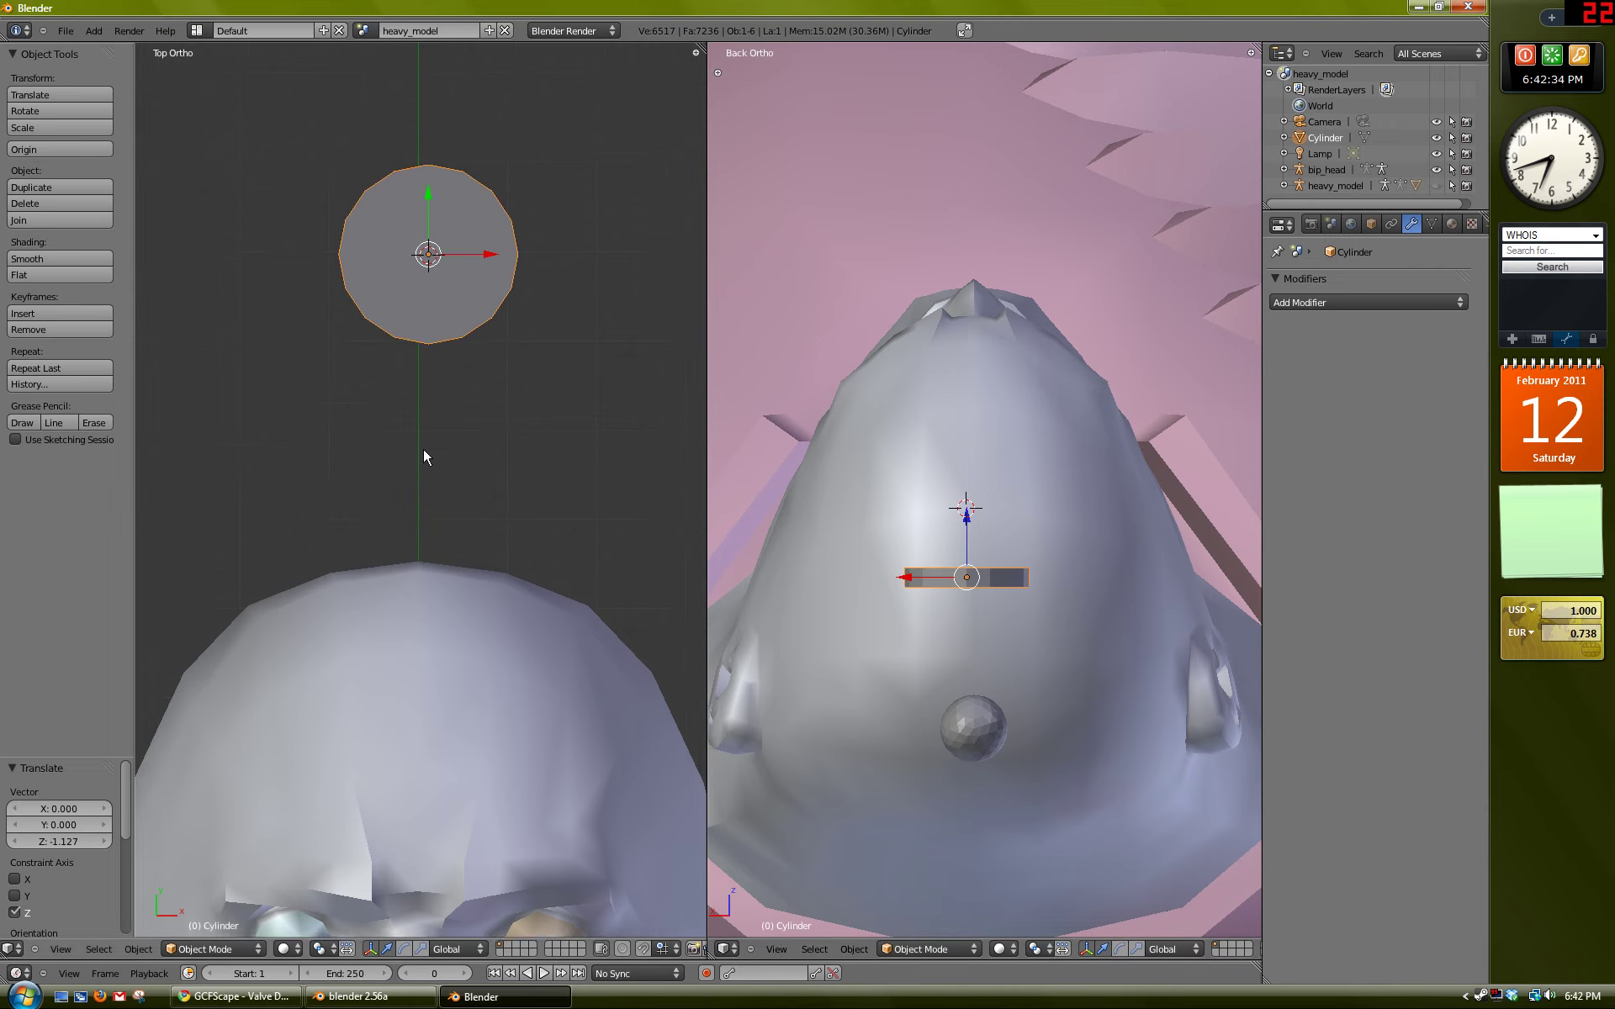
pyautogui.press('g')
pyautogui.click(455, 493)
pyautogui.press('s')
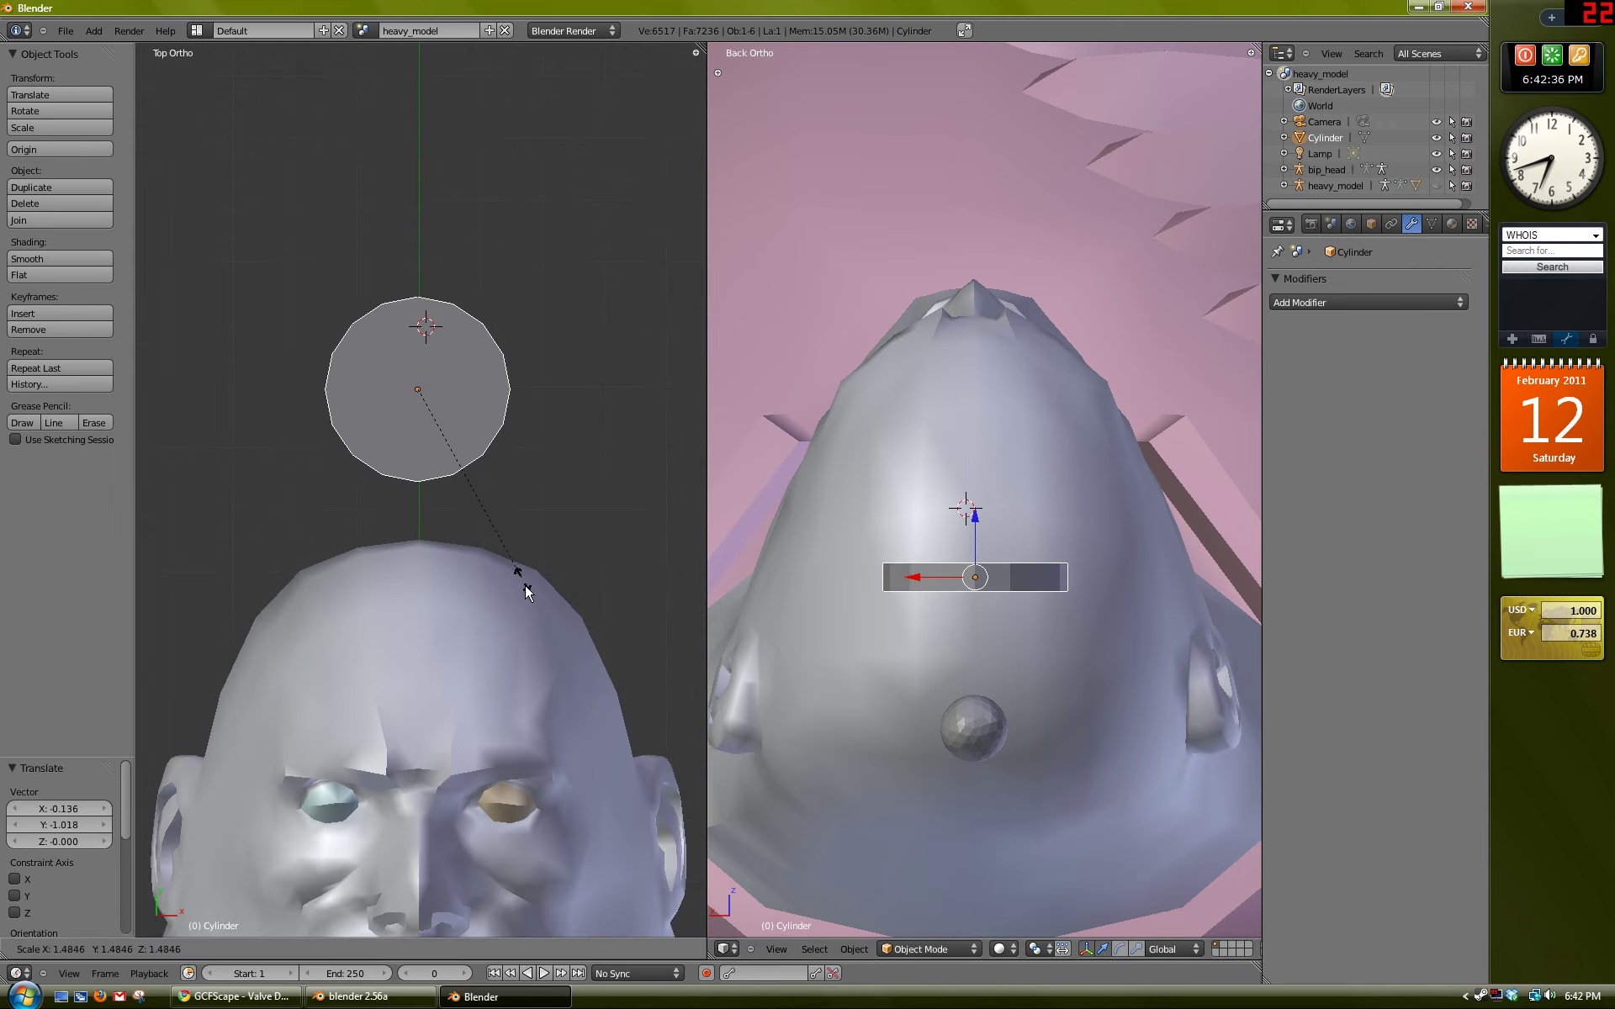
pyautogui.click(574, 612)
# Step: Centre the disk along Y above the head, reselect it and enter its Edit Mode
pyautogui.scroll(-3, 557, 599)
pyautogui.press('g')
pyautogui.press('y')
pyautogui.click(528, 569)
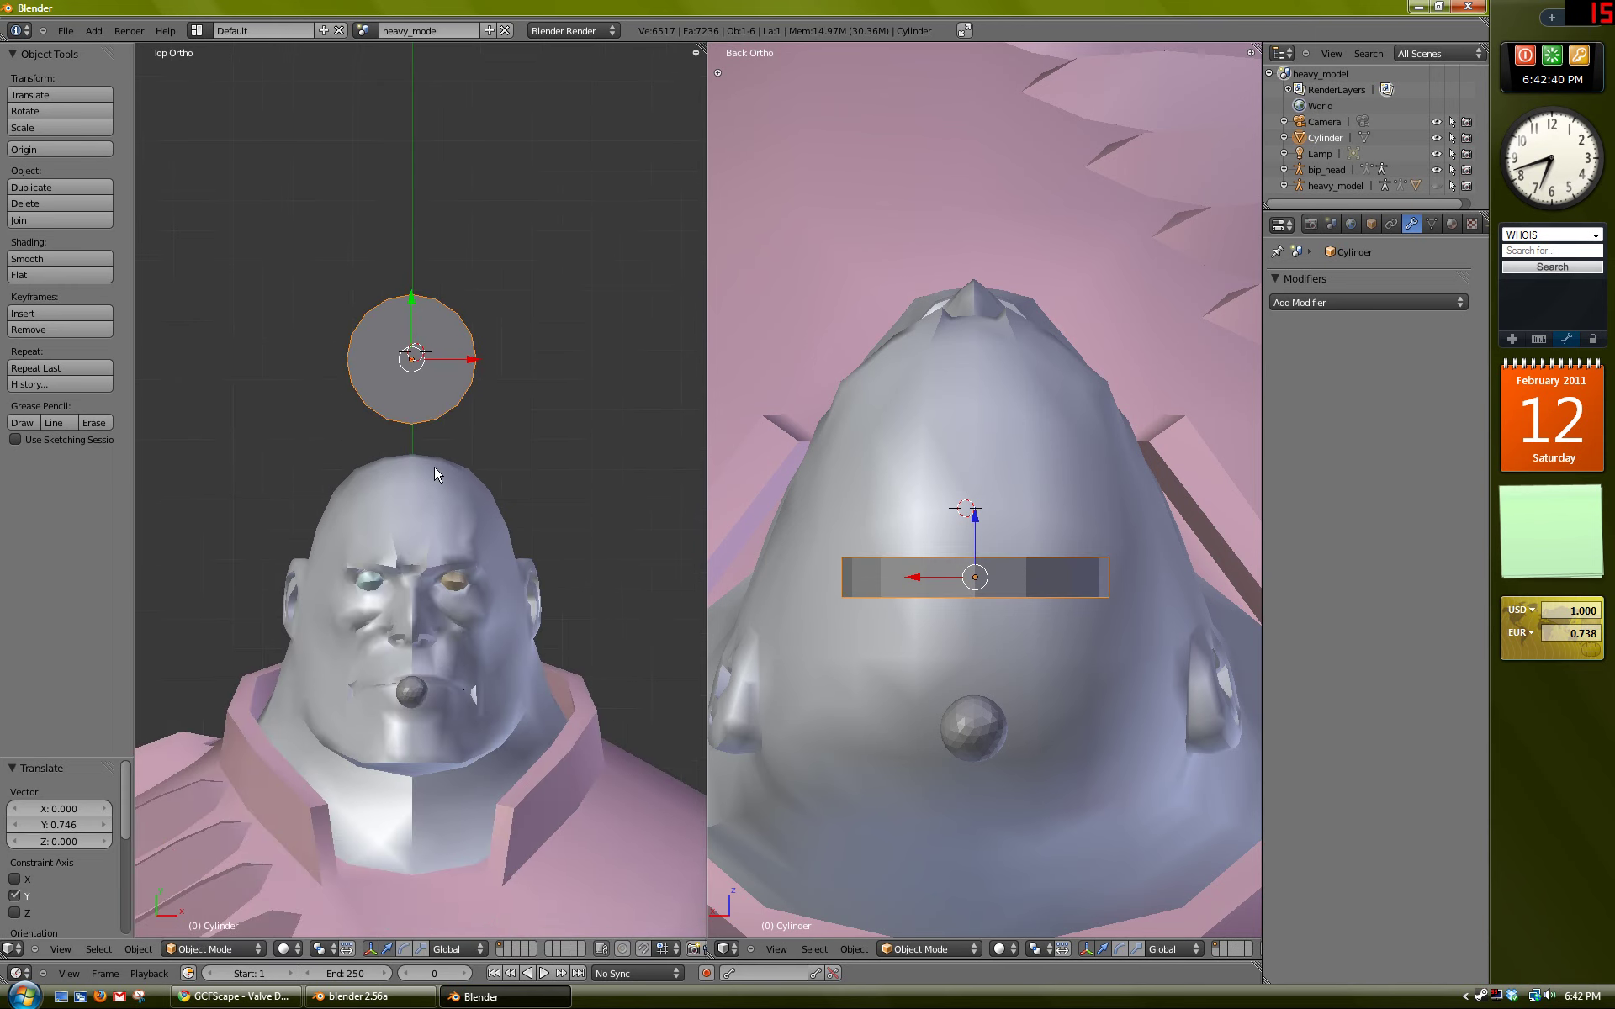
pyautogui.keyDown('shift'); pyautogui.moveTo(434, 468); pyautogui.dragTo(437, 506, button='middle'); pyautogui.keyUp('shift')
pyautogui.press('a')
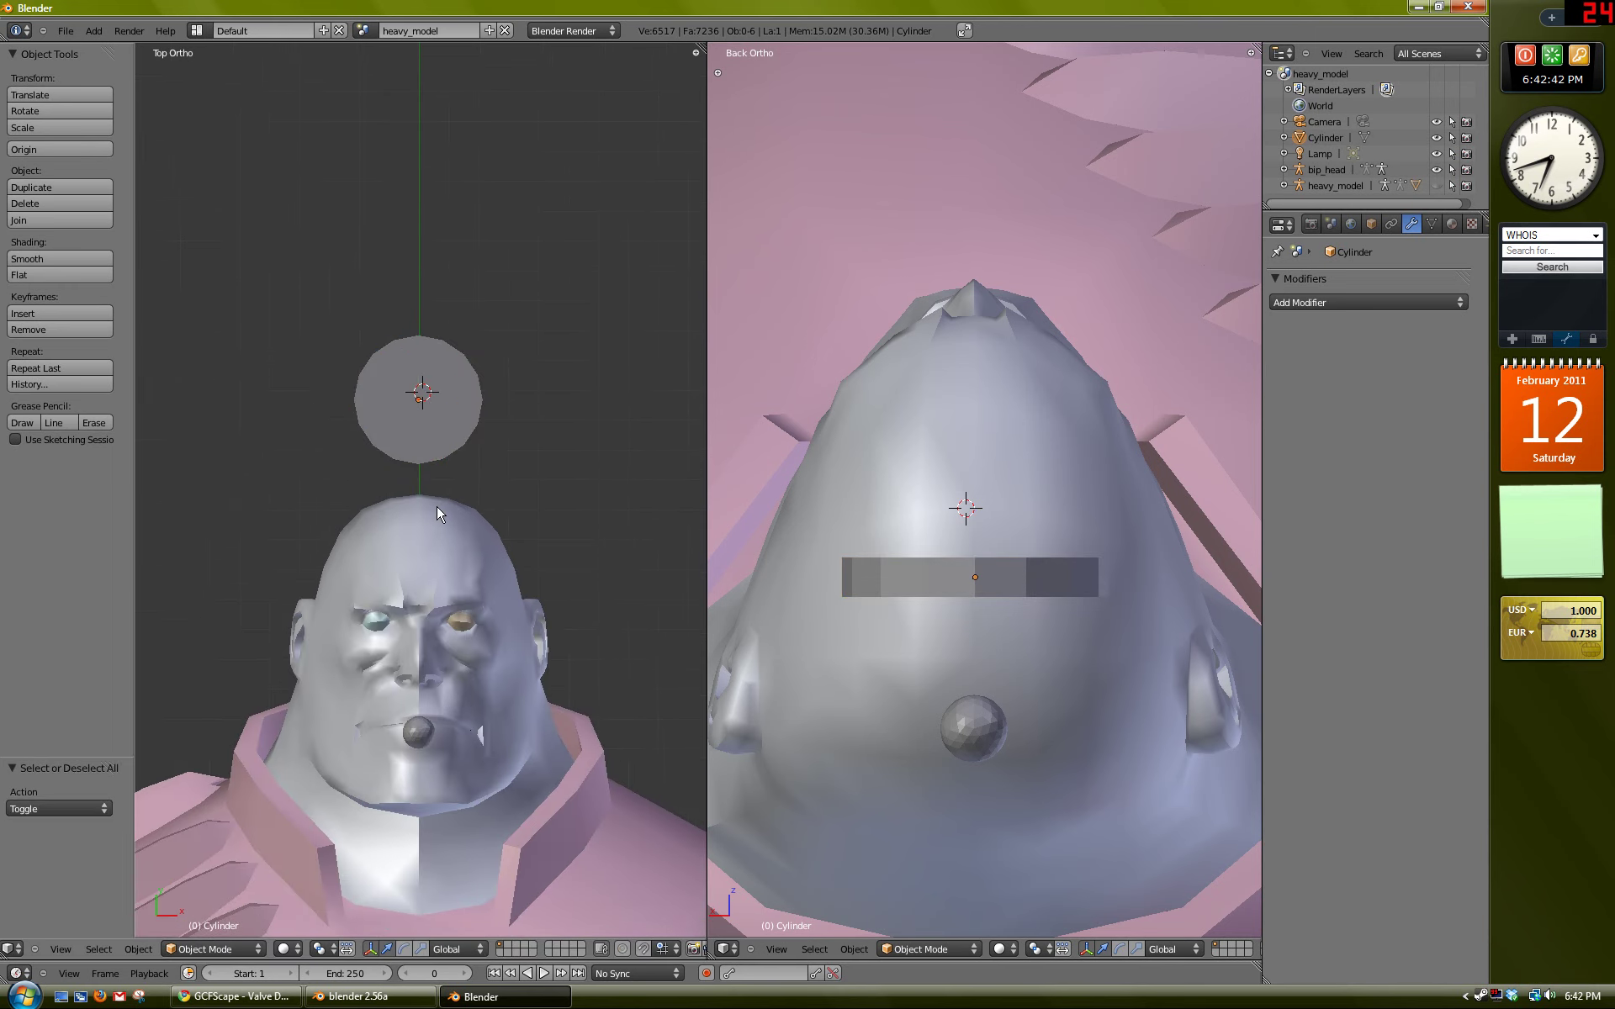
pyautogui.rightClick(384, 380)
pyautogui.keyDown('shift'); pyautogui.moveTo(458, 345); pyautogui.dragTo(463, 523, button='middle'); pyautogui.keyUp('shift')
pyautogui.press('Tab')
pyautogui.scroll(2, 403, 488)
# Step: Add two edge-loop cuts around the disk's rim with Ctrl+R
pyautogui.press('a')
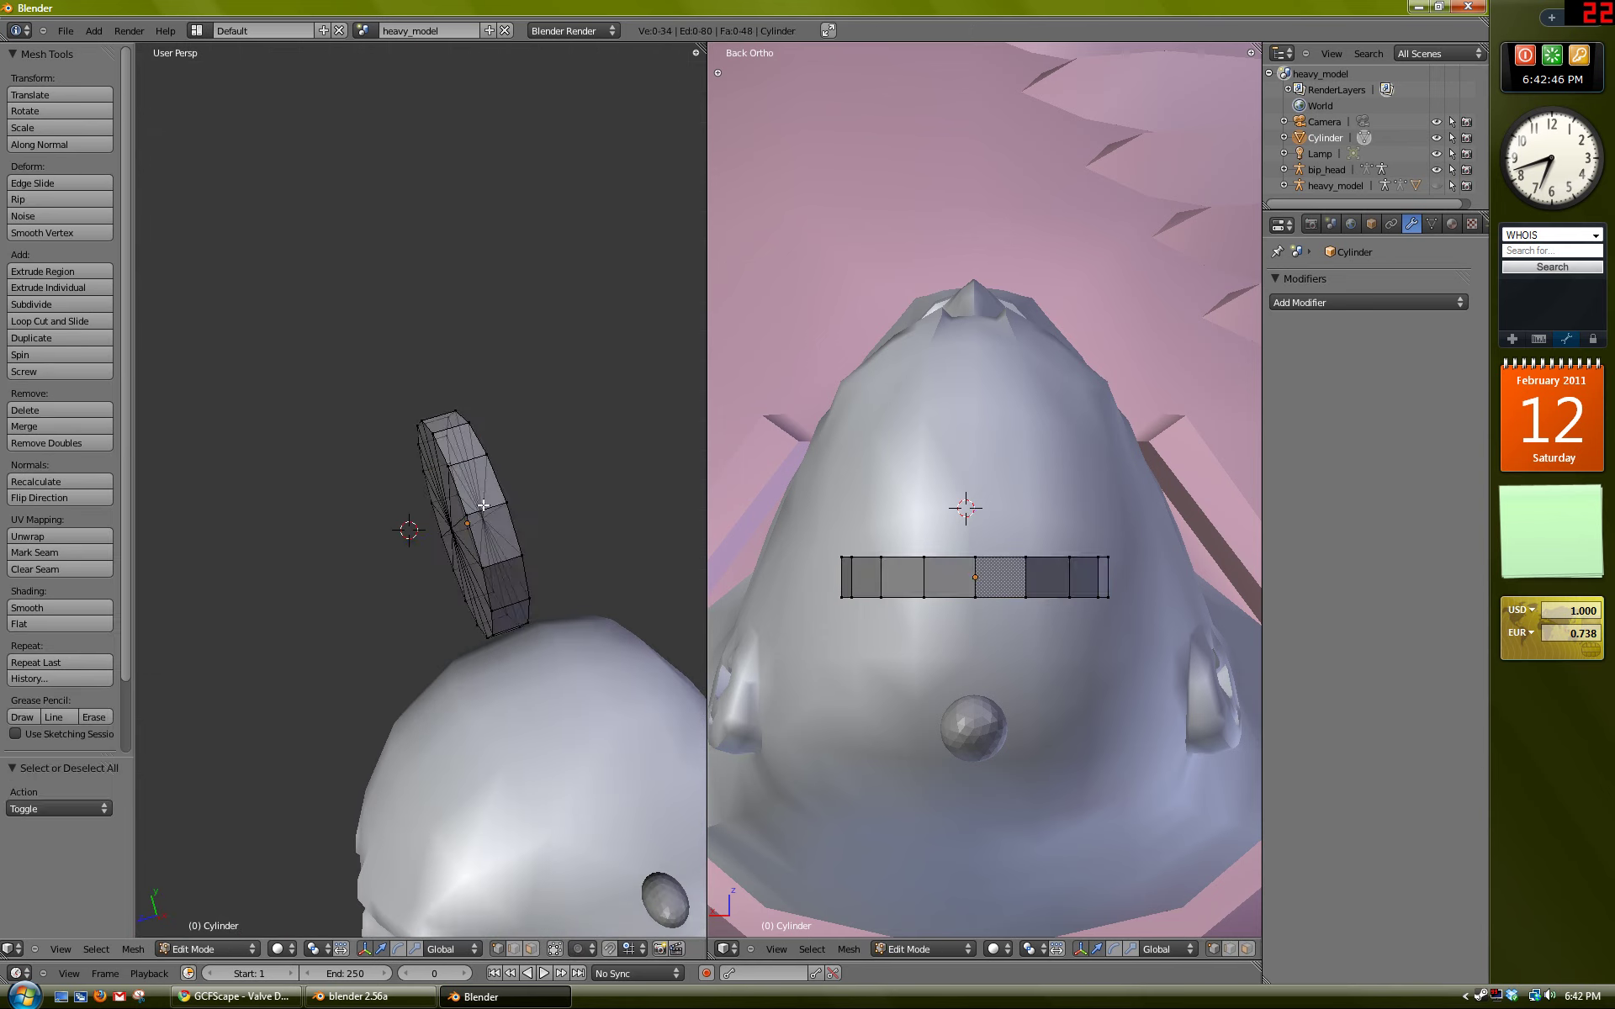
pyautogui.scroll(2, 489, 491)
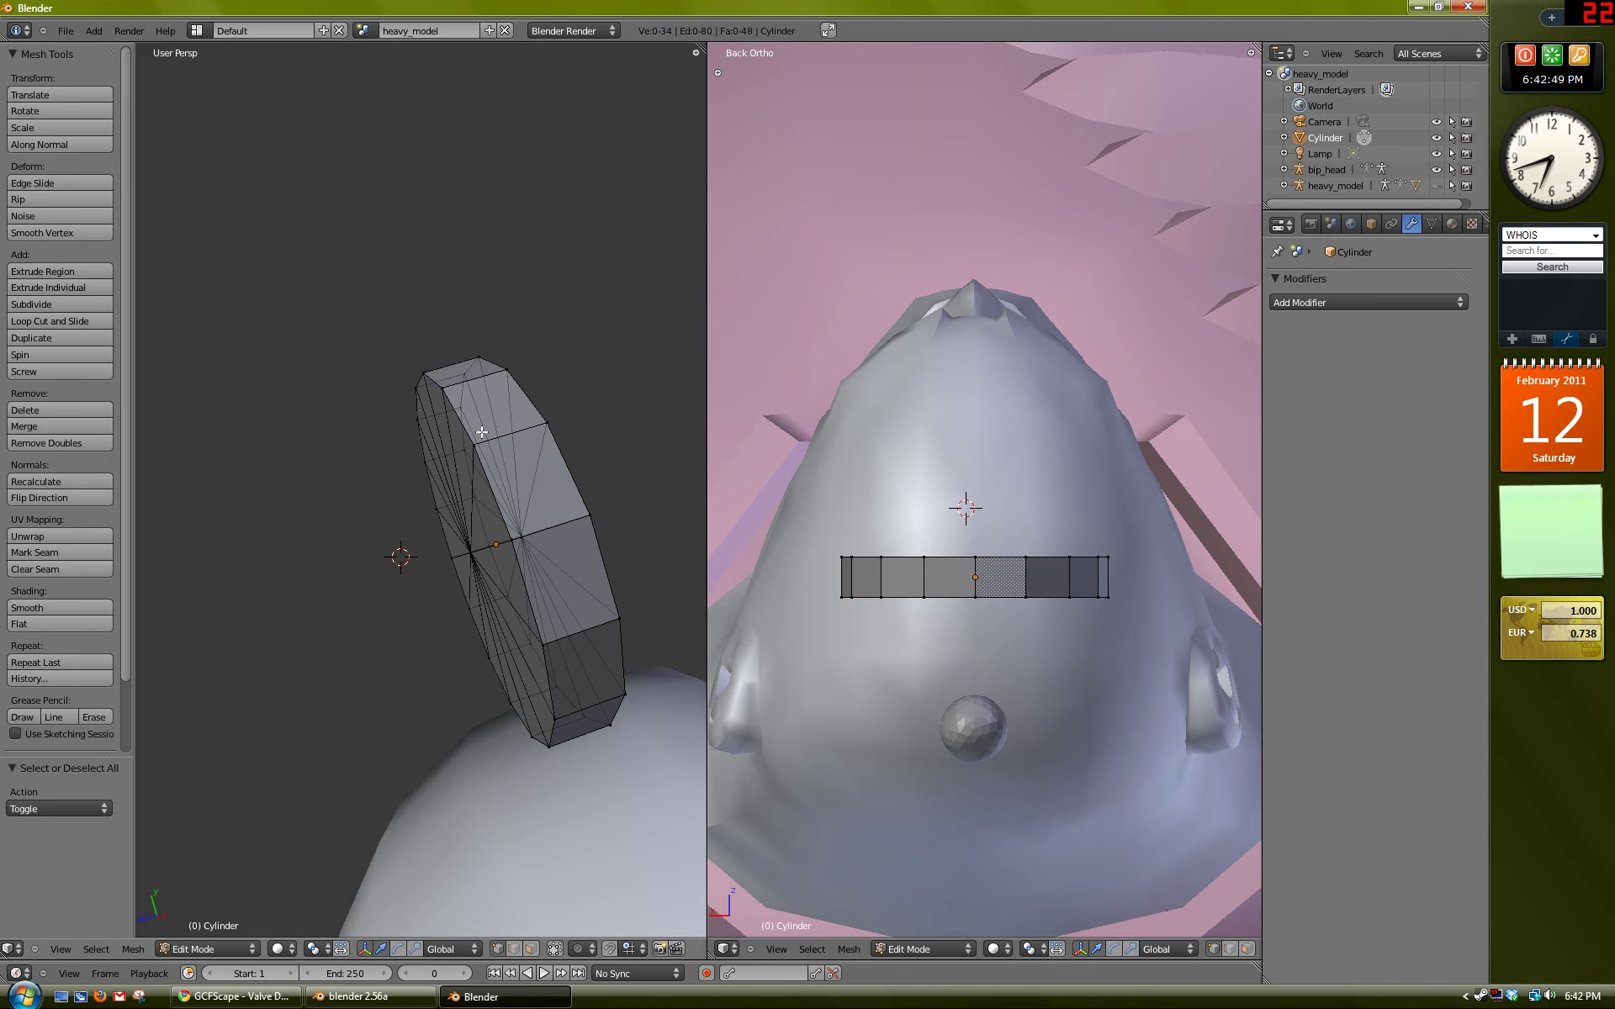
pyautogui.hotkey('ctrl', 'r')
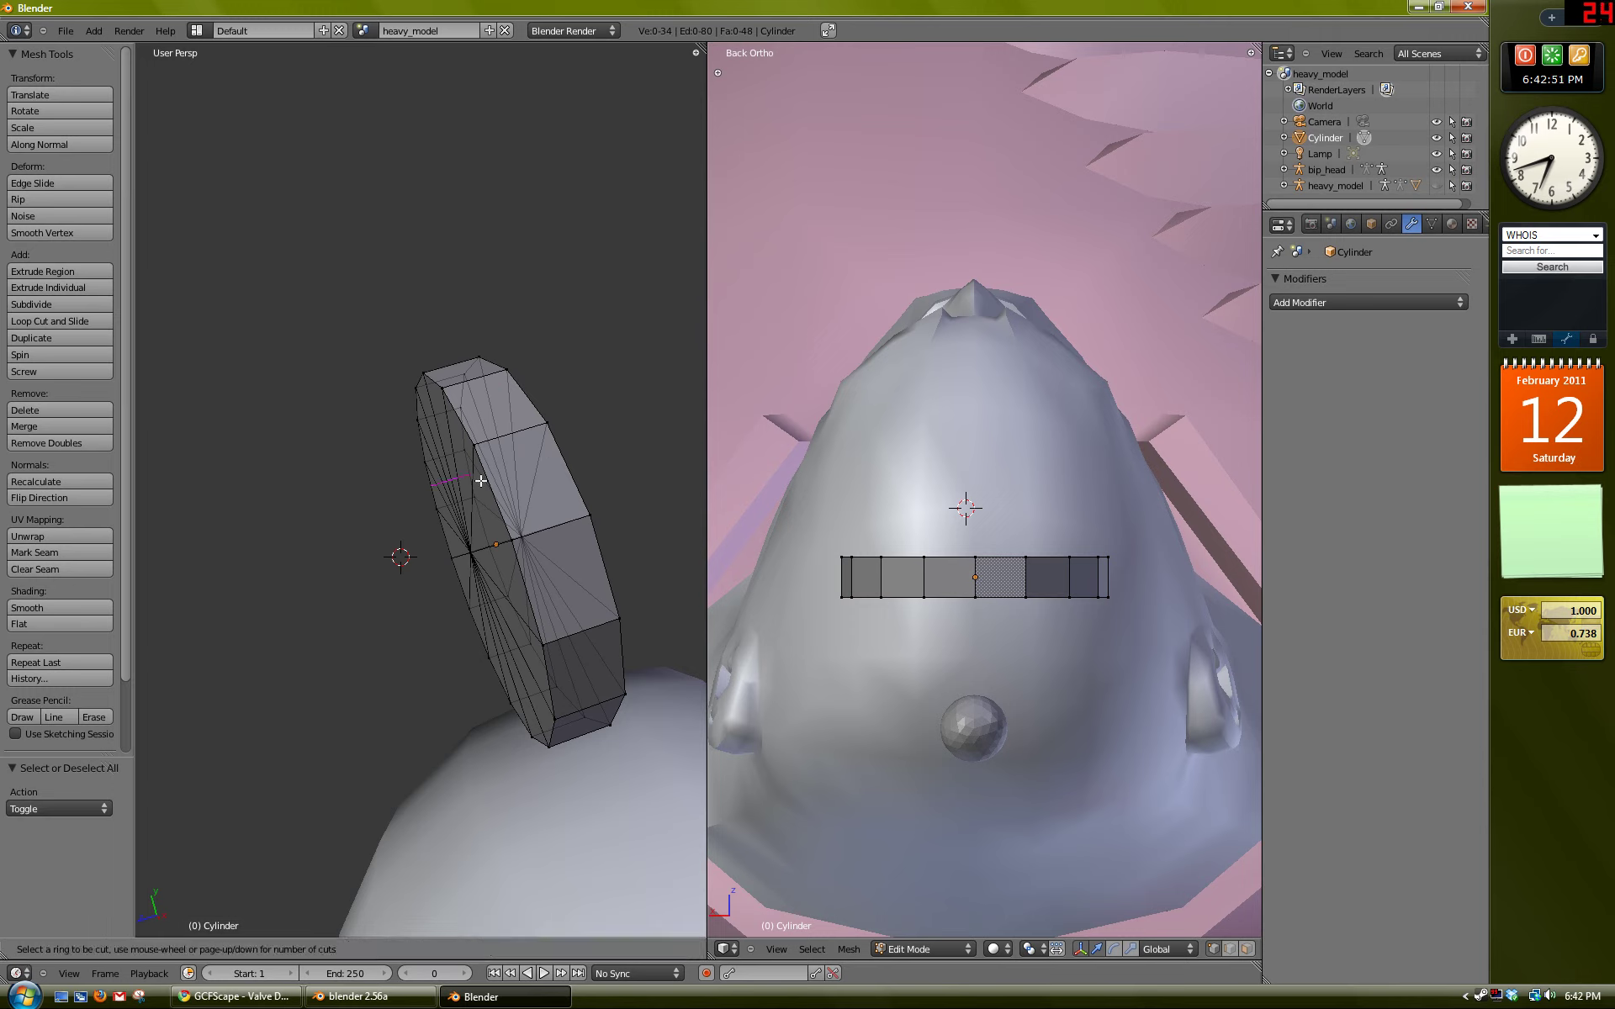
pyautogui.click(513, 430)
pyautogui.scroll(12, 517, 432)
pyautogui.scroll(-10, 518, 433)
pyautogui.click(518, 433)
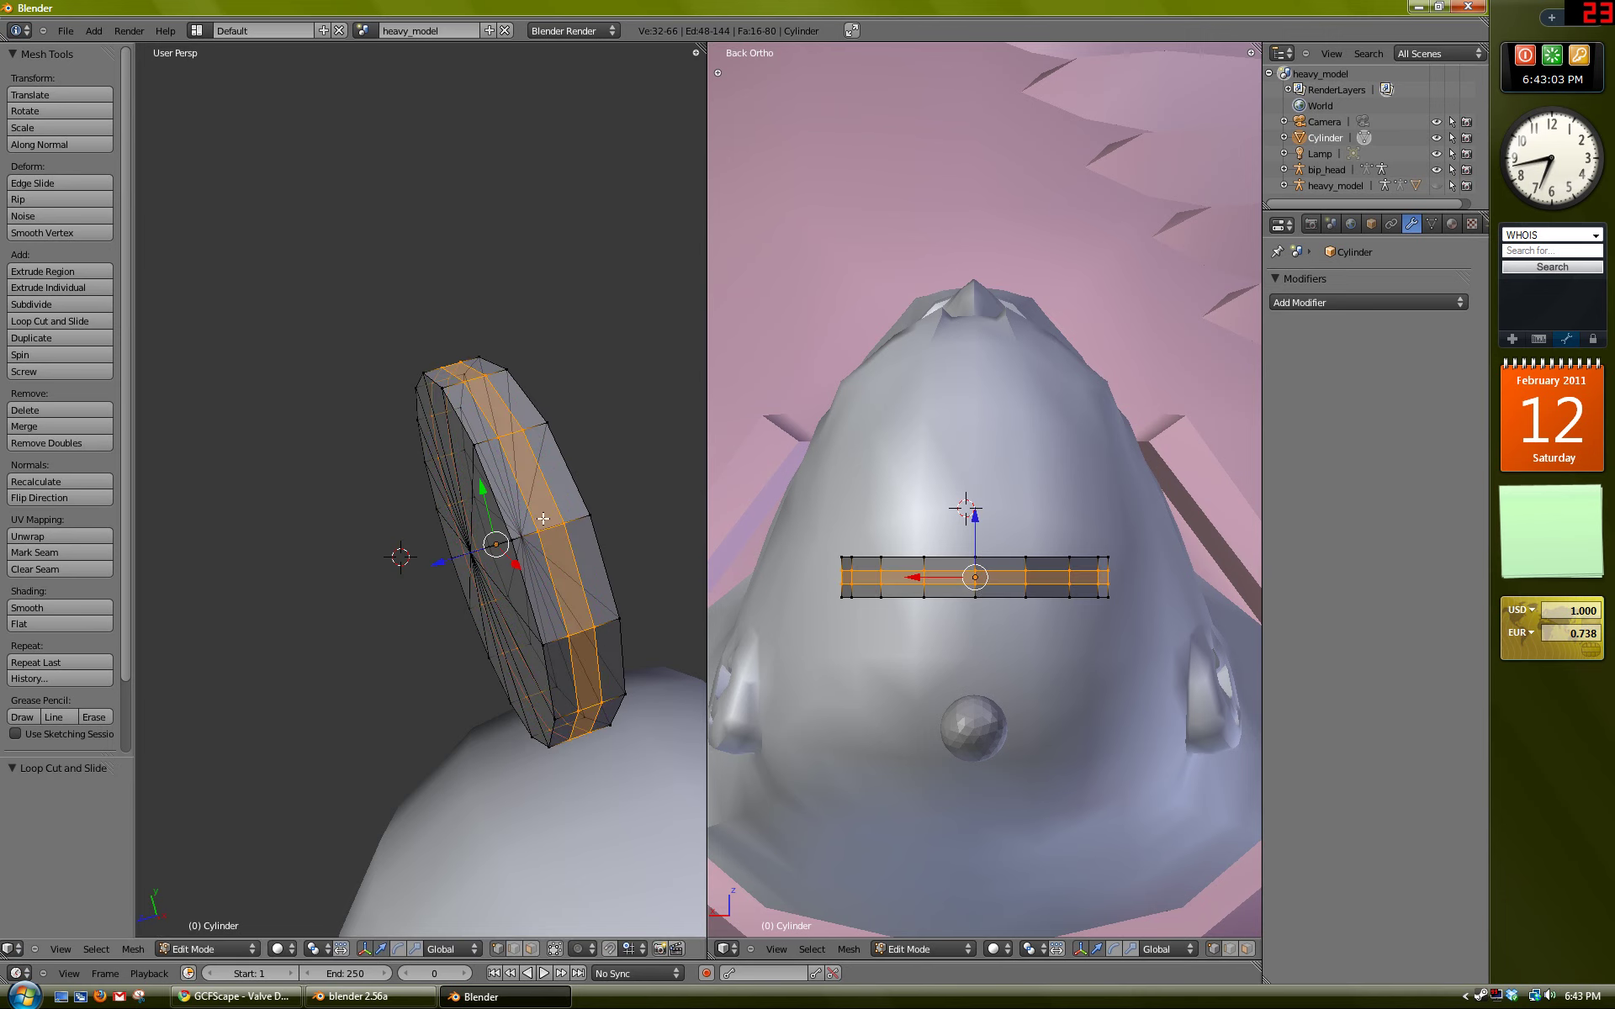
pyautogui.scroll(3, 952, 660)
# Step: Scale the new loops along Z, slightly resize the disk, and return to Object Mode
pyautogui.press('s')
pyautogui.press('z')
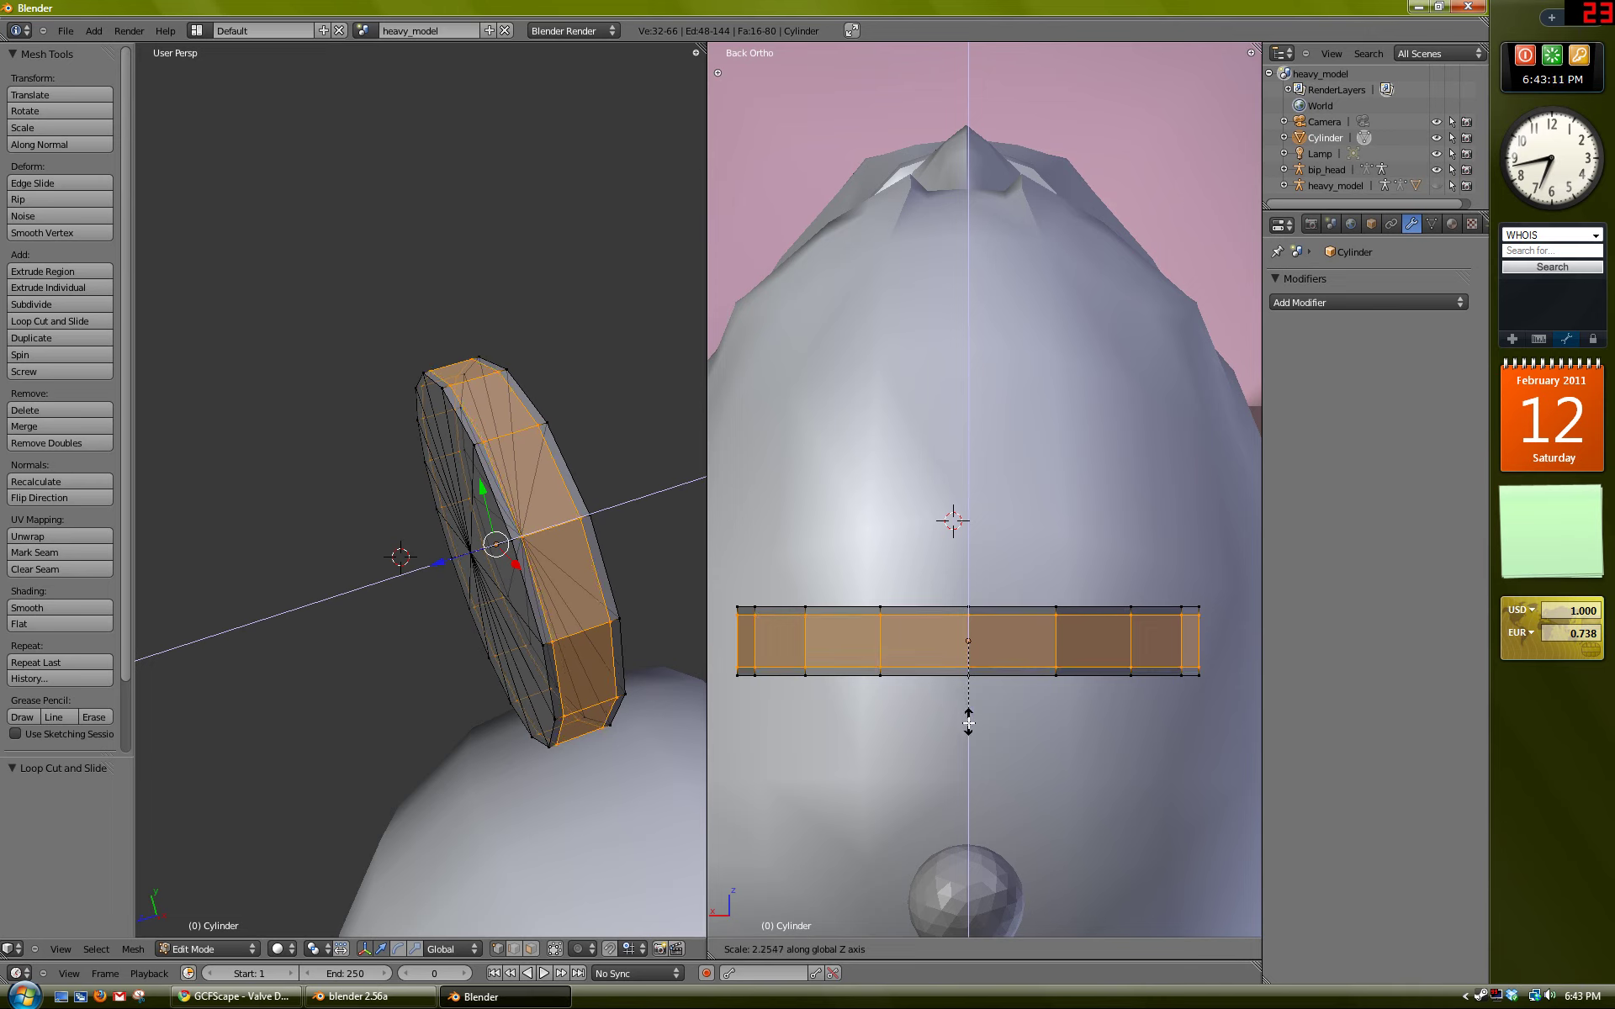
pyautogui.click(965, 727)
pyautogui.press('s')
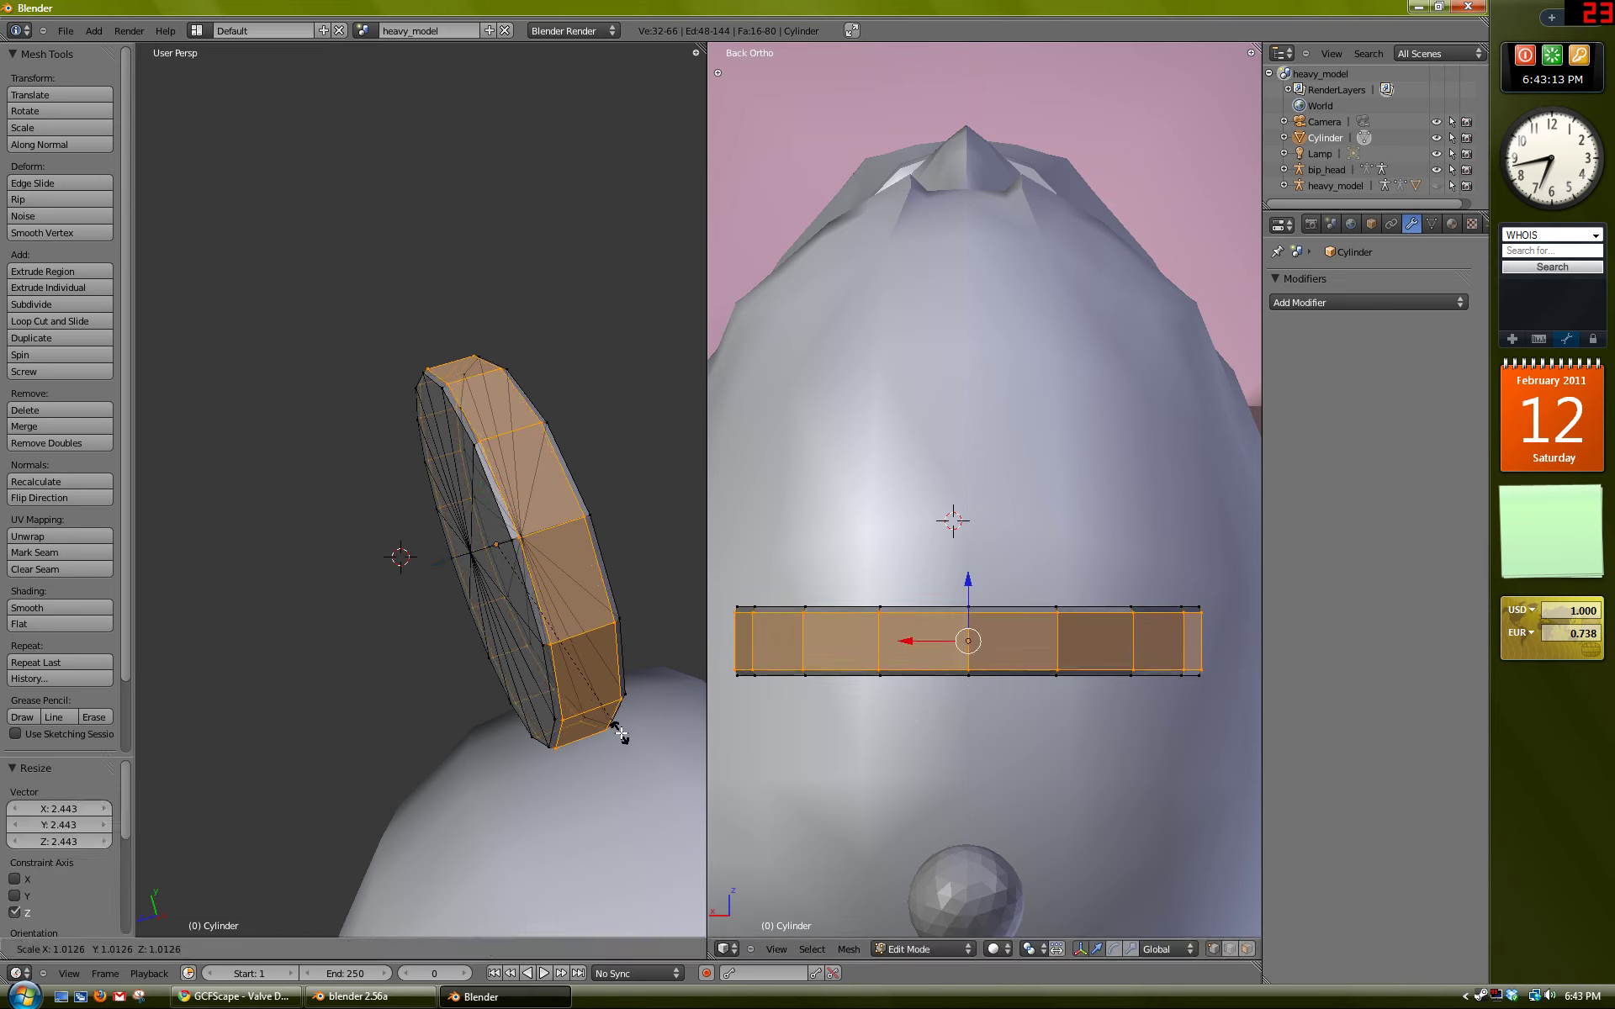
pyautogui.click(627, 737)
pyautogui.moveTo(627, 736); pyautogui.dragTo(525, 580, button='middle')
pyautogui.press('s')
pyautogui.click(571, 744)
pyautogui.press('Tab')
pyautogui.press('KP_7')
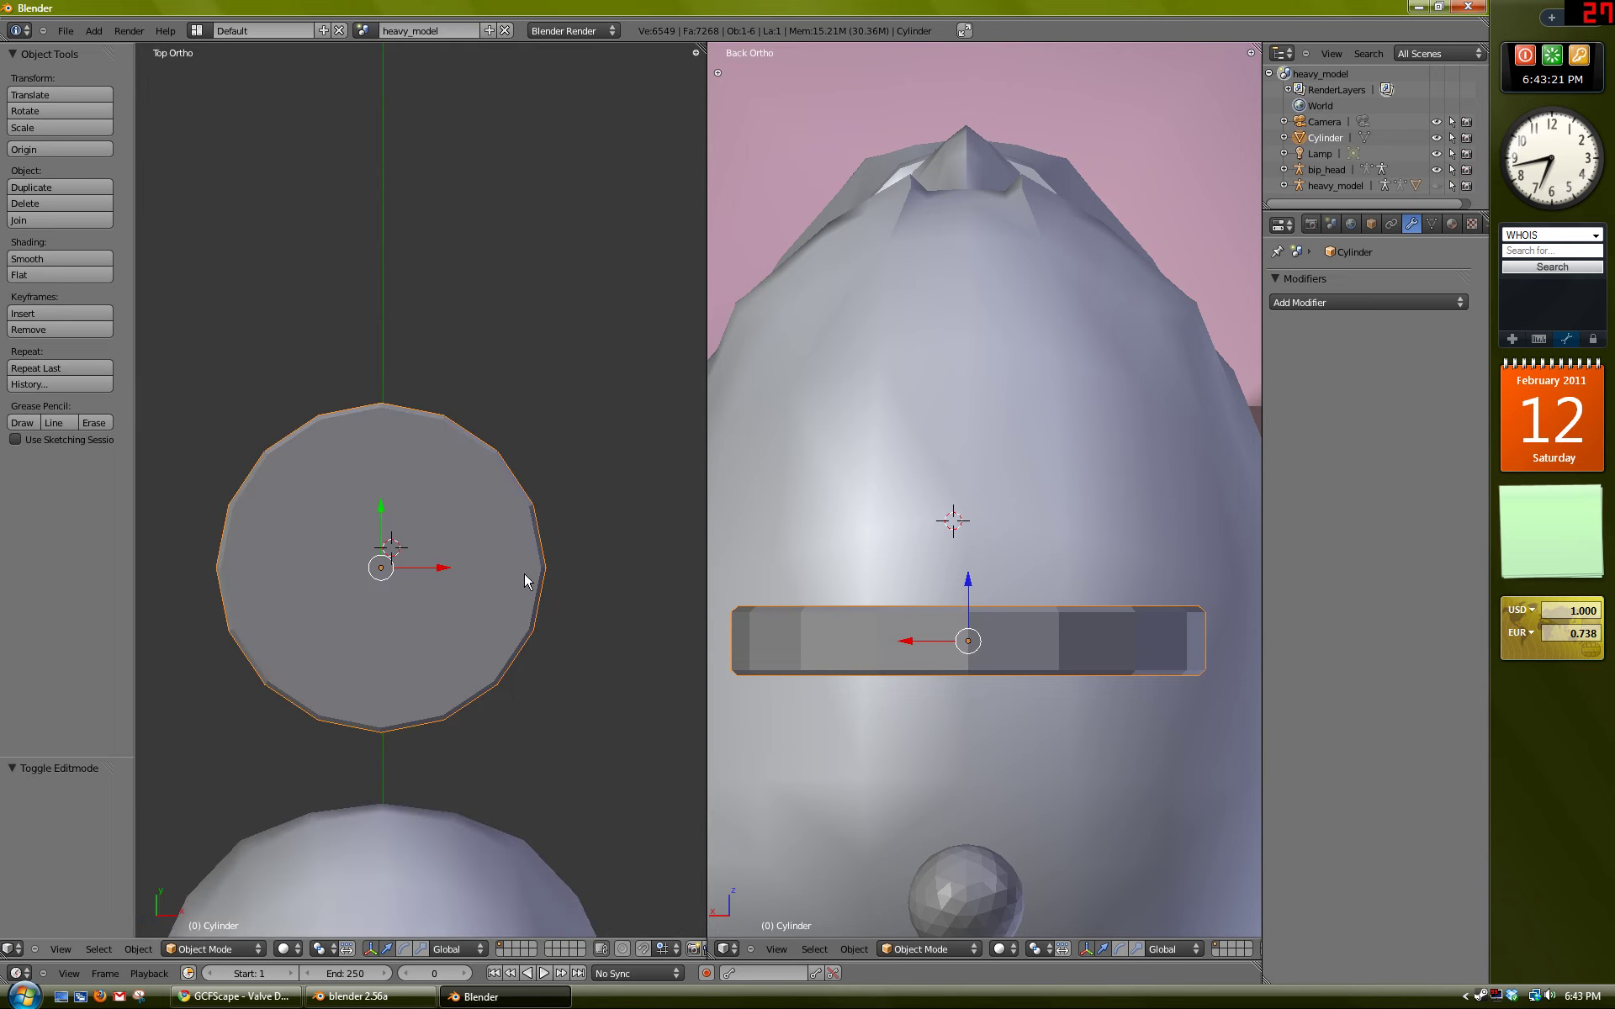
pyautogui.scroll(-3, 449, 623)
pyautogui.press('a')
pyautogui.scroll(4, 417, 557)
pyautogui.keyDown('shift'); pyautogui.moveTo(417, 556); pyautogui.dragTo(432, 489, button='middle'); pyautogui.keyUp('shift')
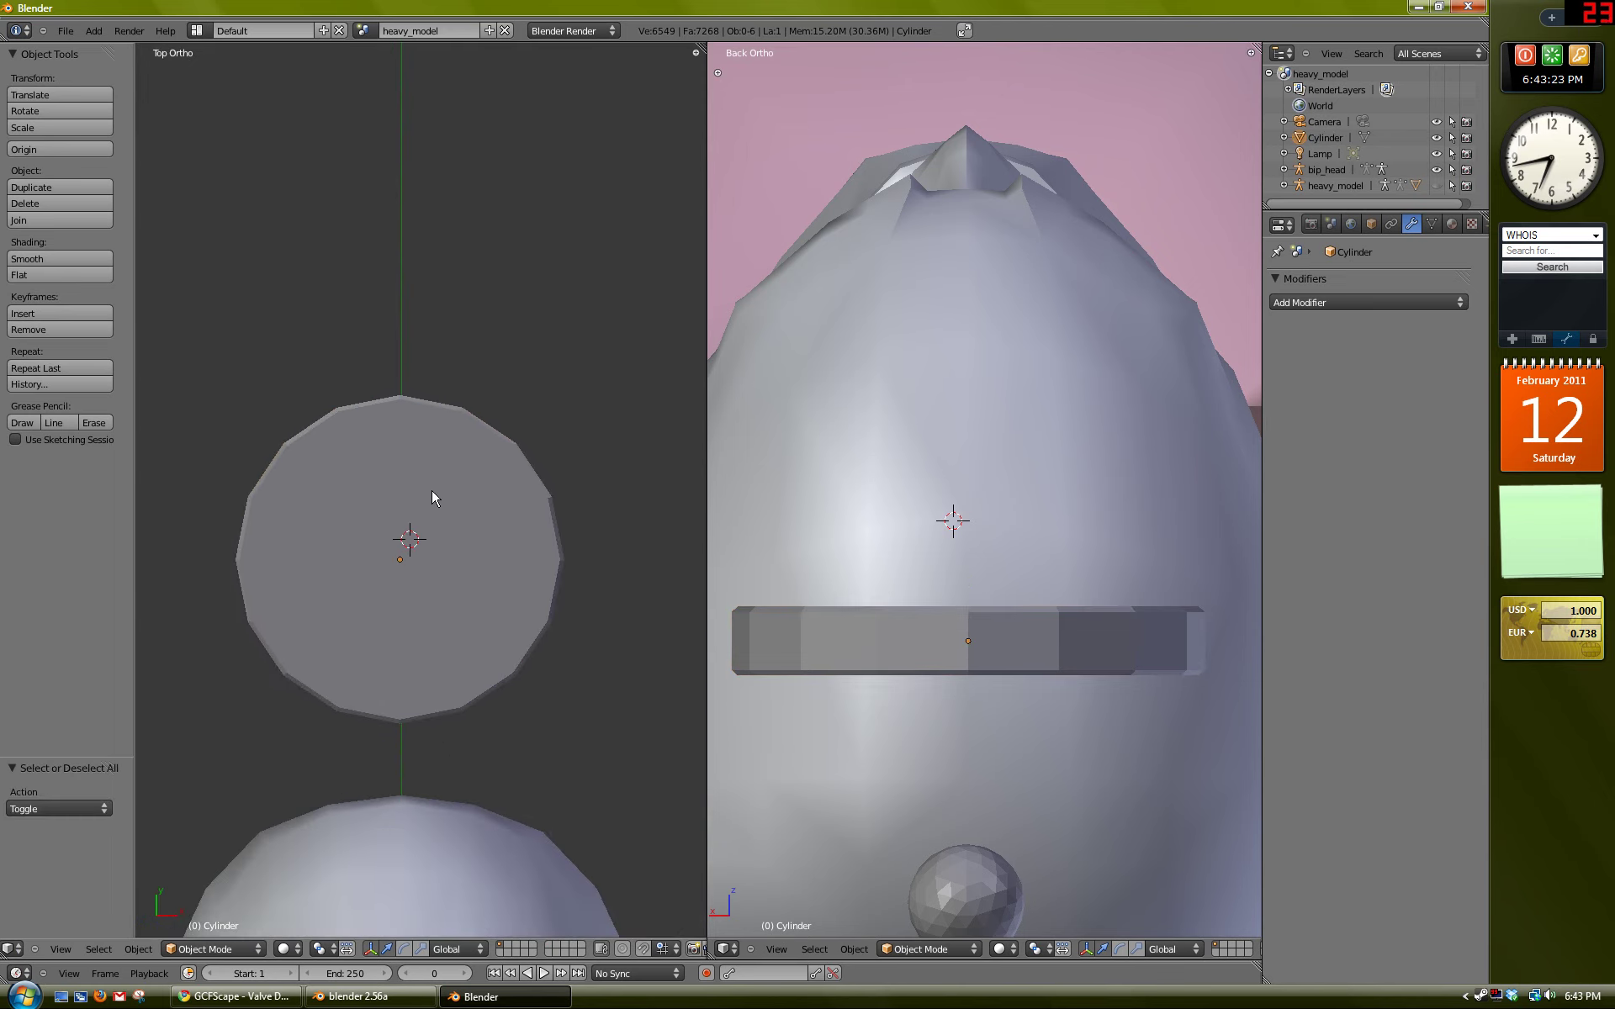
pyautogui.scroll(-2, 426, 552)
pyautogui.keyDown('shift'); pyautogui.moveTo(426, 551); pyautogui.dragTo(419, 511, button='middle'); pyautogui.keyUp('shift')
pyautogui.scroll(-6, 440, 618)
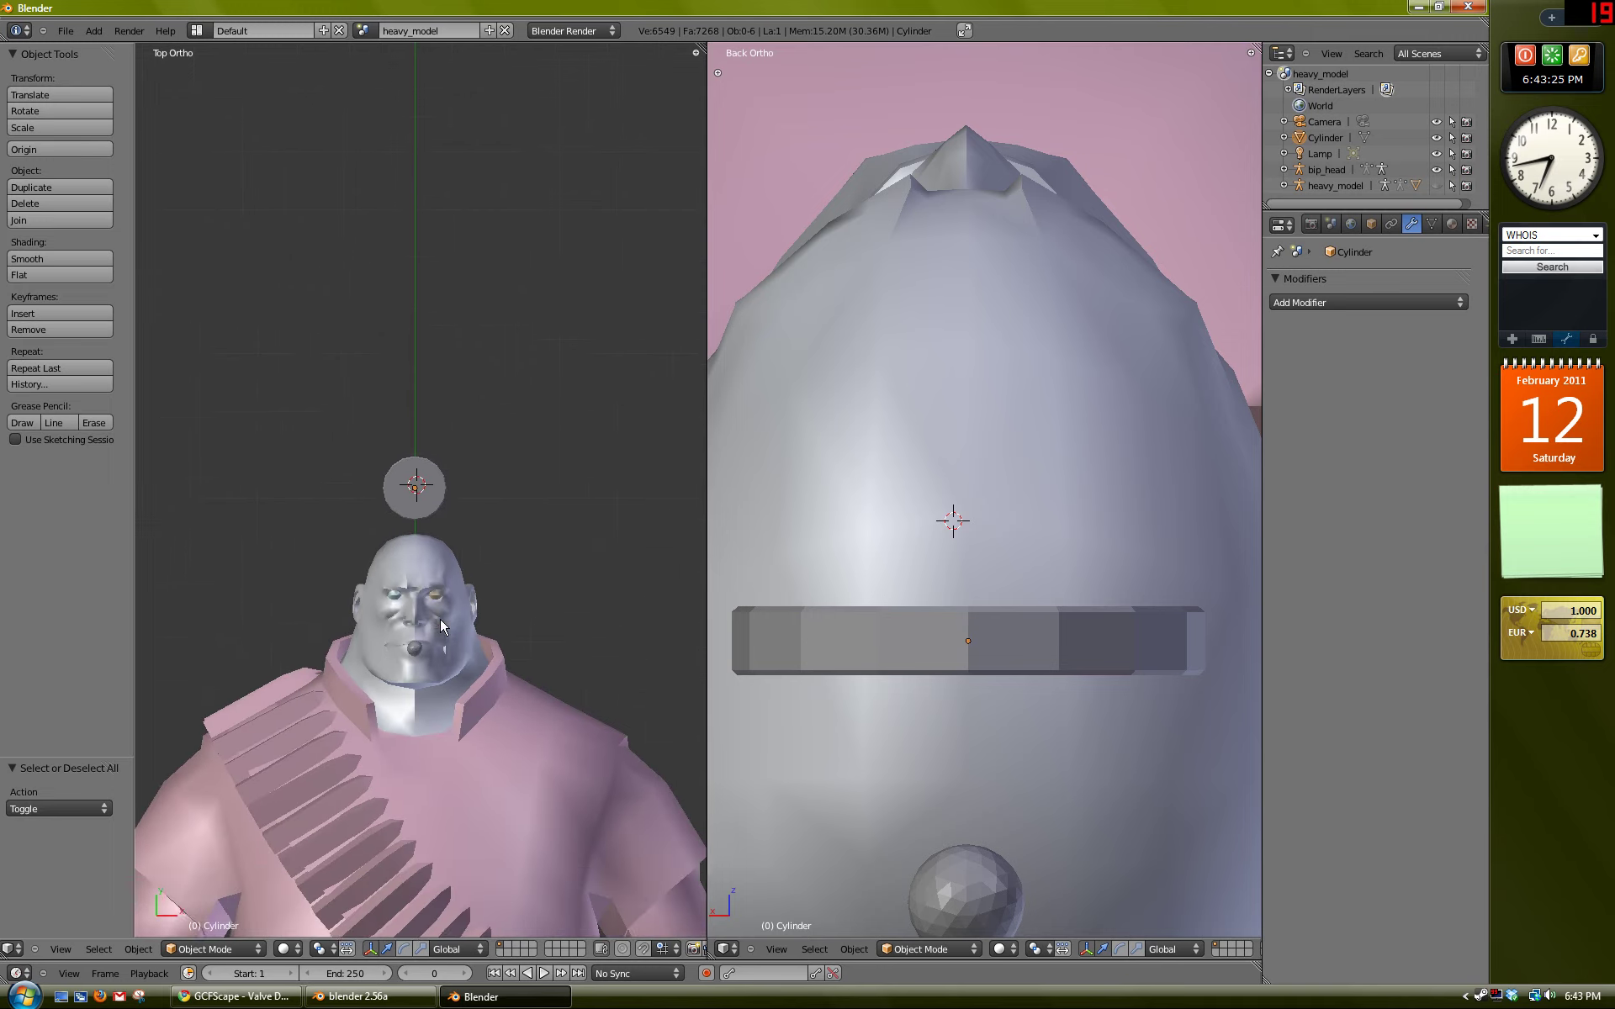
pyautogui.keyDown('shift'); pyautogui.moveTo(440, 619); pyautogui.dragTo(396, 673, button='middle'); pyautogui.keyUp('shift')
pyautogui.scroll(2, 446, 456)
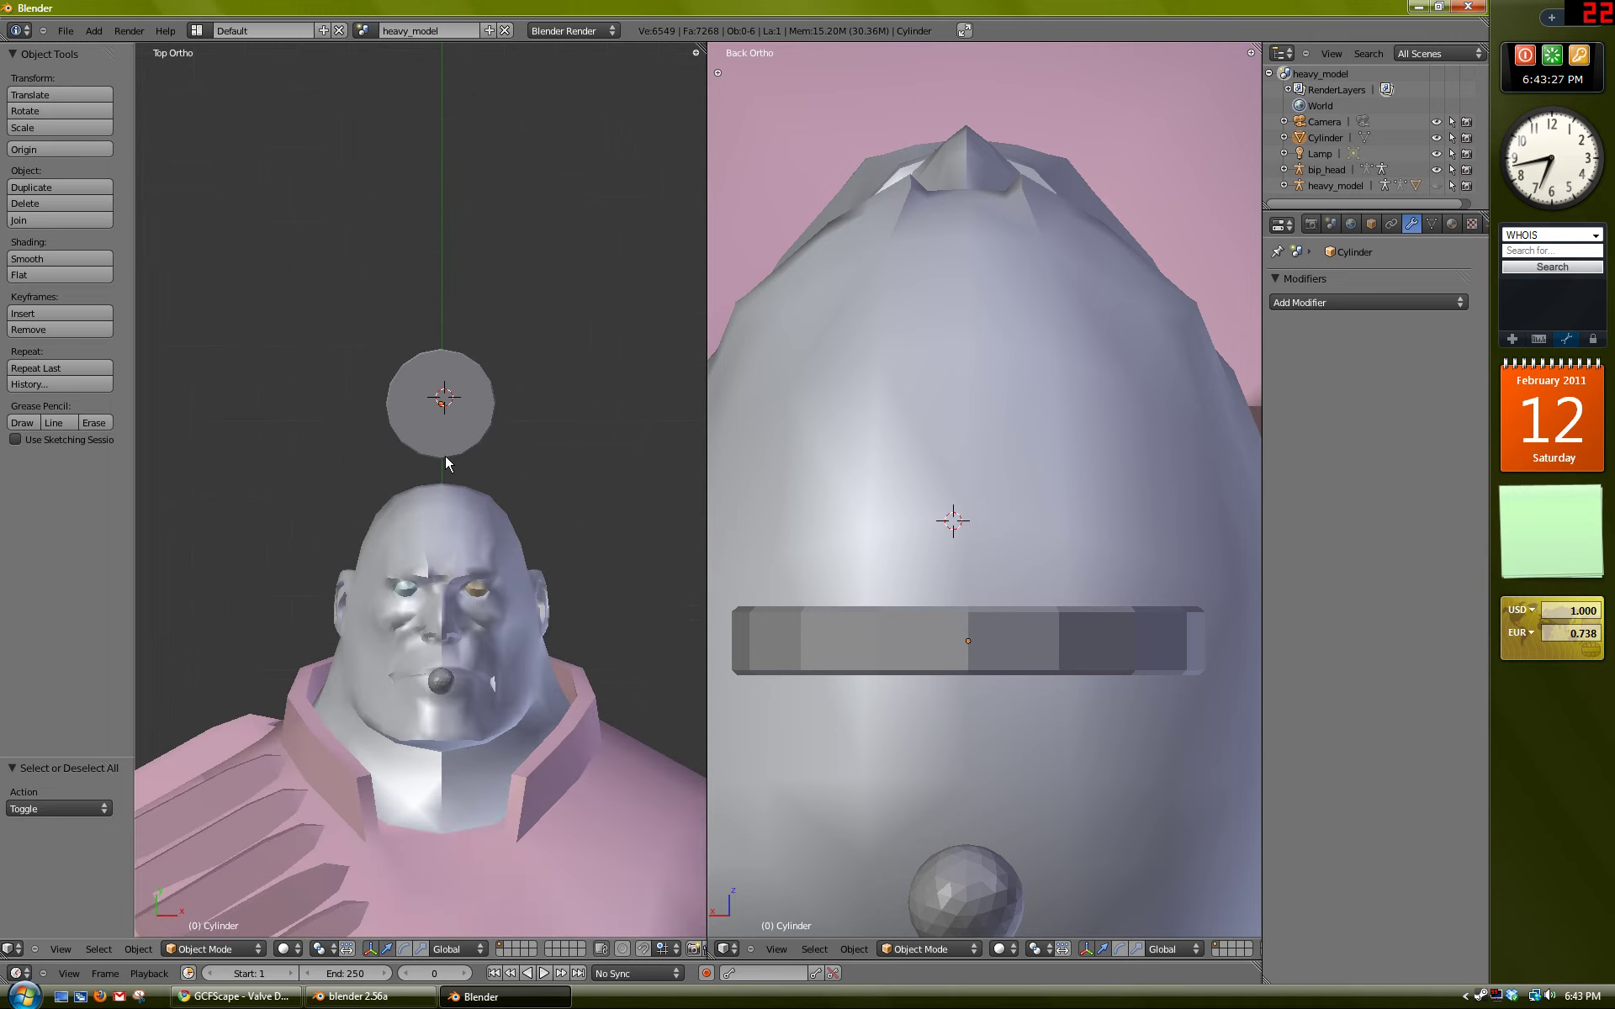
pyautogui.moveTo(446, 456); pyautogui.dragTo(471, 560, button='middle')
pyautogui.scroll(3, 431, 554)
pyautogui.rightClick(523, 624)
pyautogui.press('Tab')
pyautogui.press('a')
pyautogui.press('Tab')
pyautogui.press('Tab')
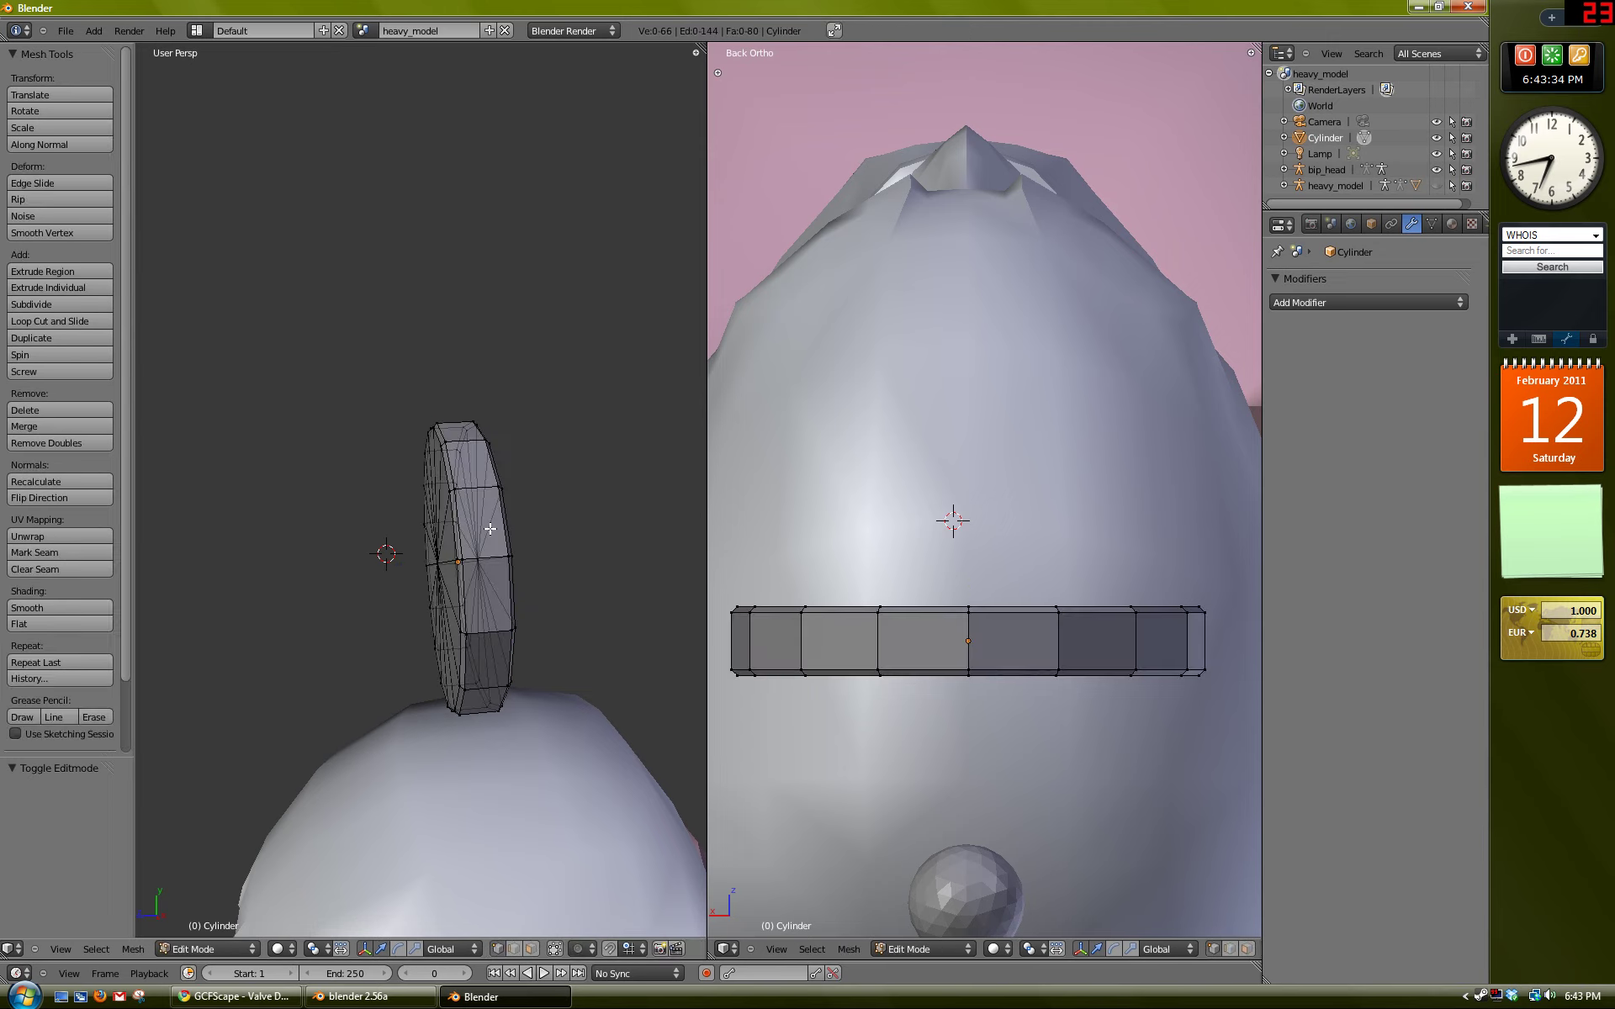
pyautogui.press('Tab')
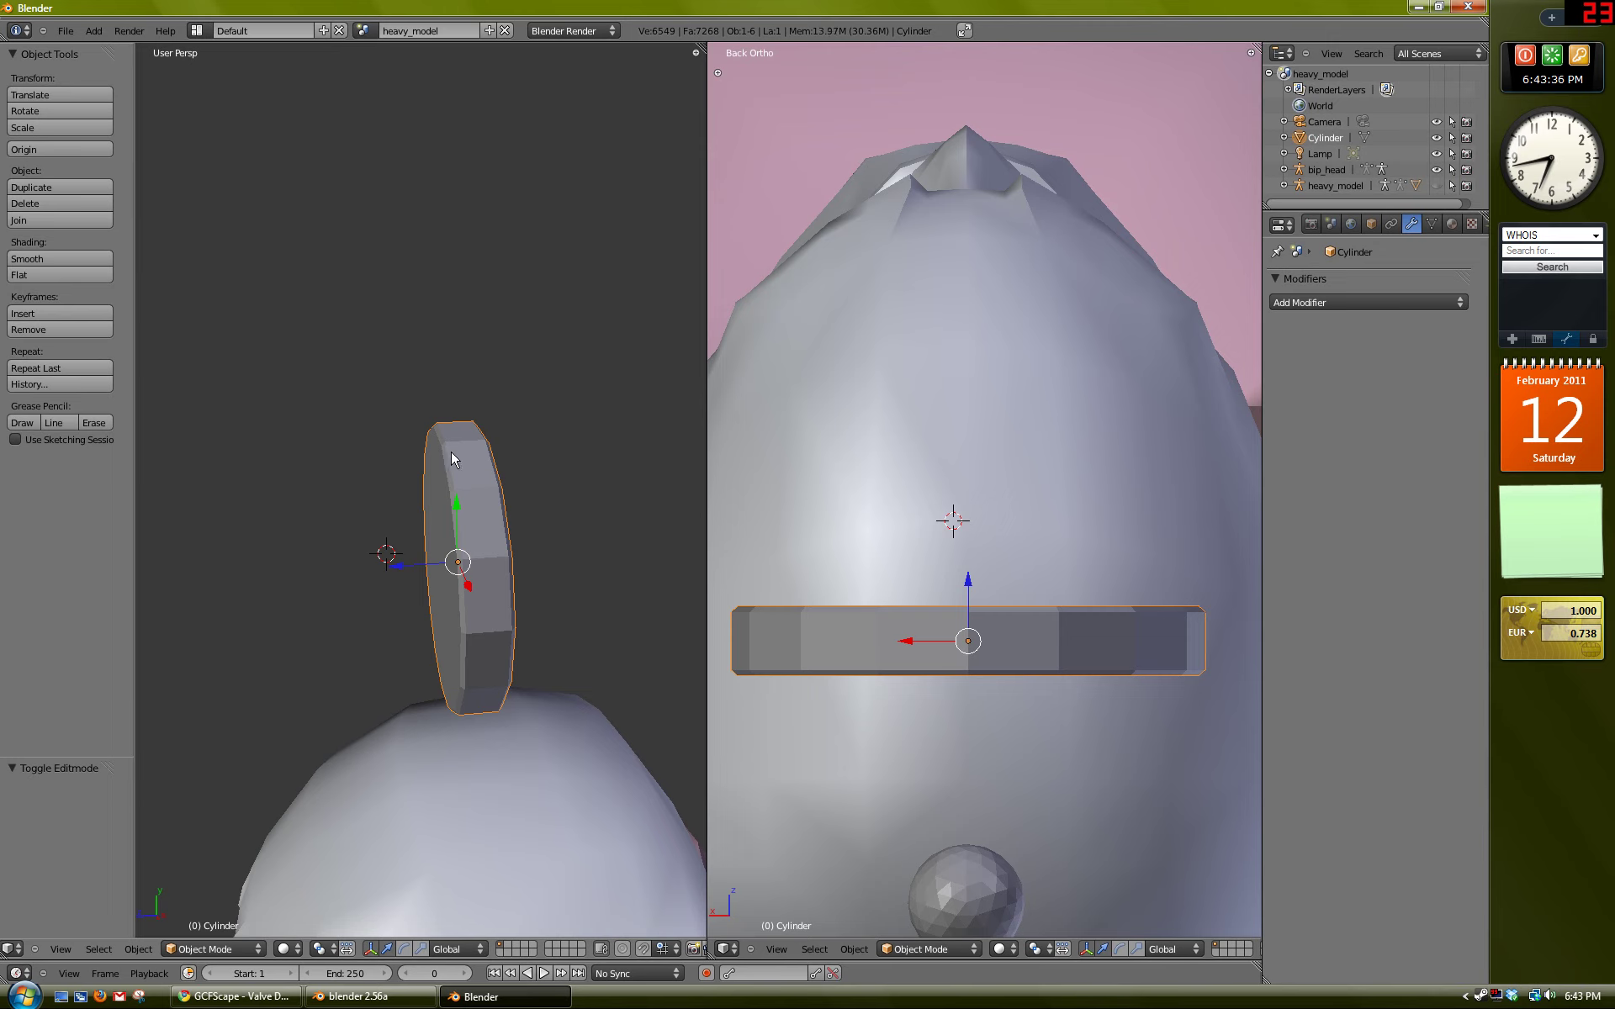
# Step: Apply smooth shading to the disk, comparing it against flat shading
pyautogui.click(38, 260)
pyautogui.scroll(3, 532, 477)
pyautogui.moveTo(533, 517); pyautogui.dragTo(473, 604, button='middle')
pyautogui.click(69, 276)
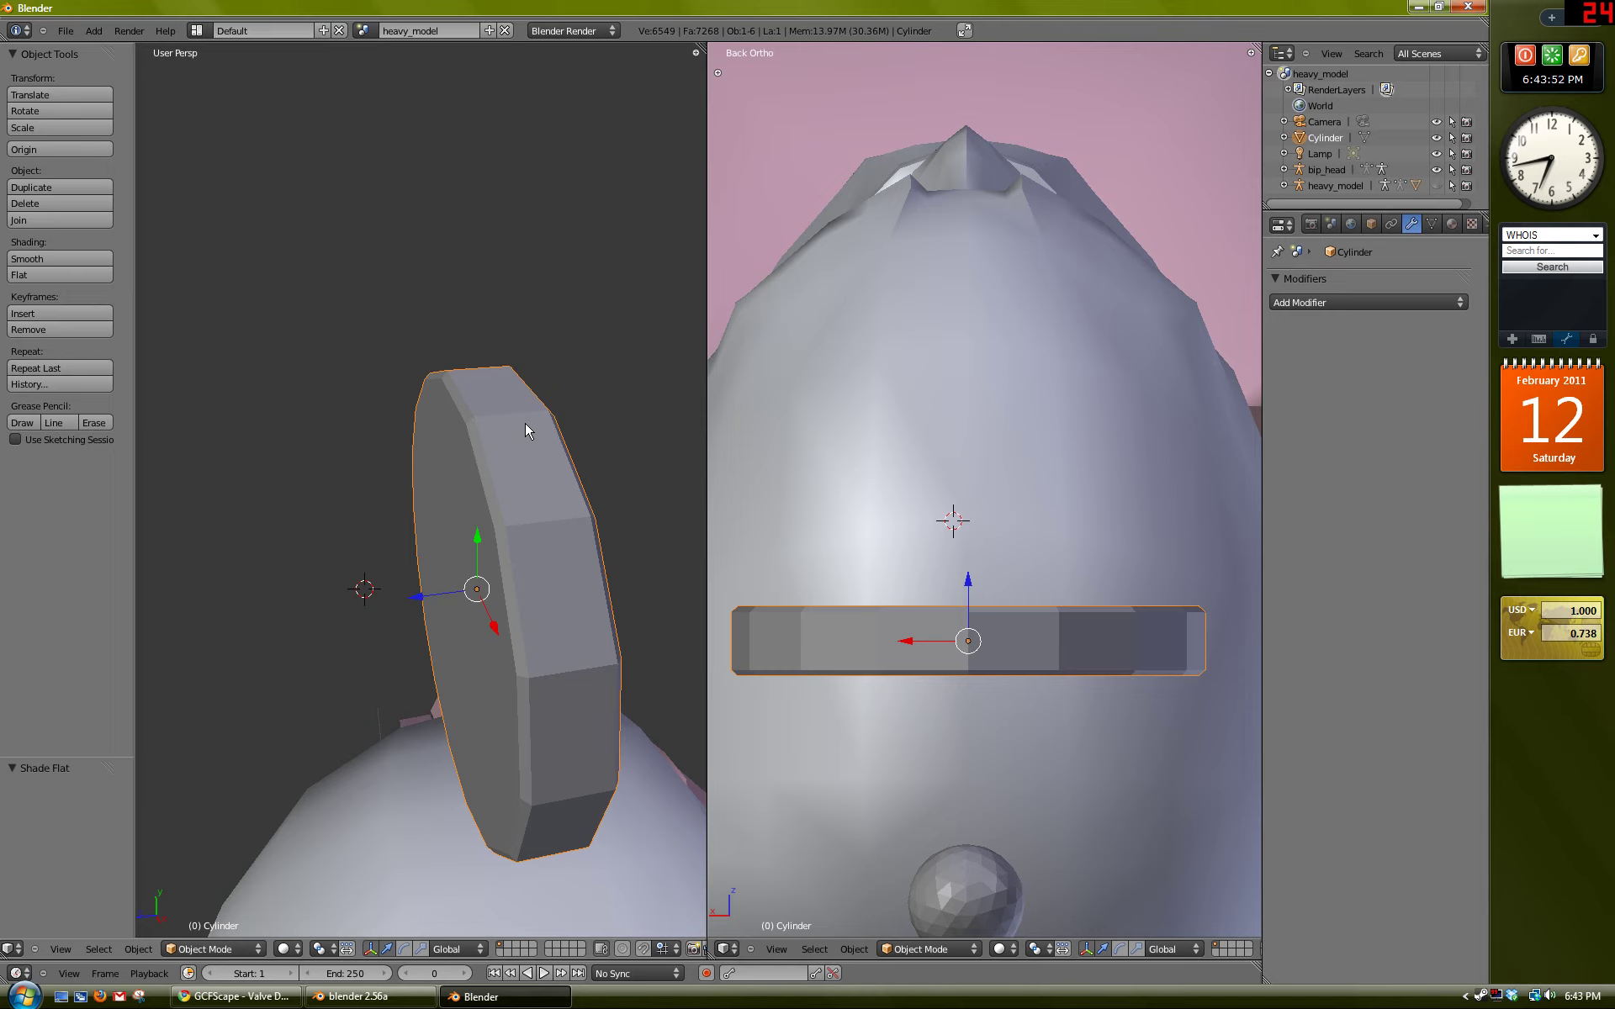
pyautogui.click(69, 254)
pyautogui.moveTo(564, 534)
pyautogui.mouseDown(button='middle')
pyautogui.moveTo(508, 502)
pyautogui.moveTo(396, 570)
pyautogui.moveTo(501, 562)
pyautogui.moveTo(447, 613)
pyautogui.mouseUp(button='middle')
# Step: Reselect the disk and open the Add Modifier list to add Edge Split
pyautogui.press('a')
pyautogui.scroll(-5, 503, 548)
pyautogui.rightClick(505, 557)
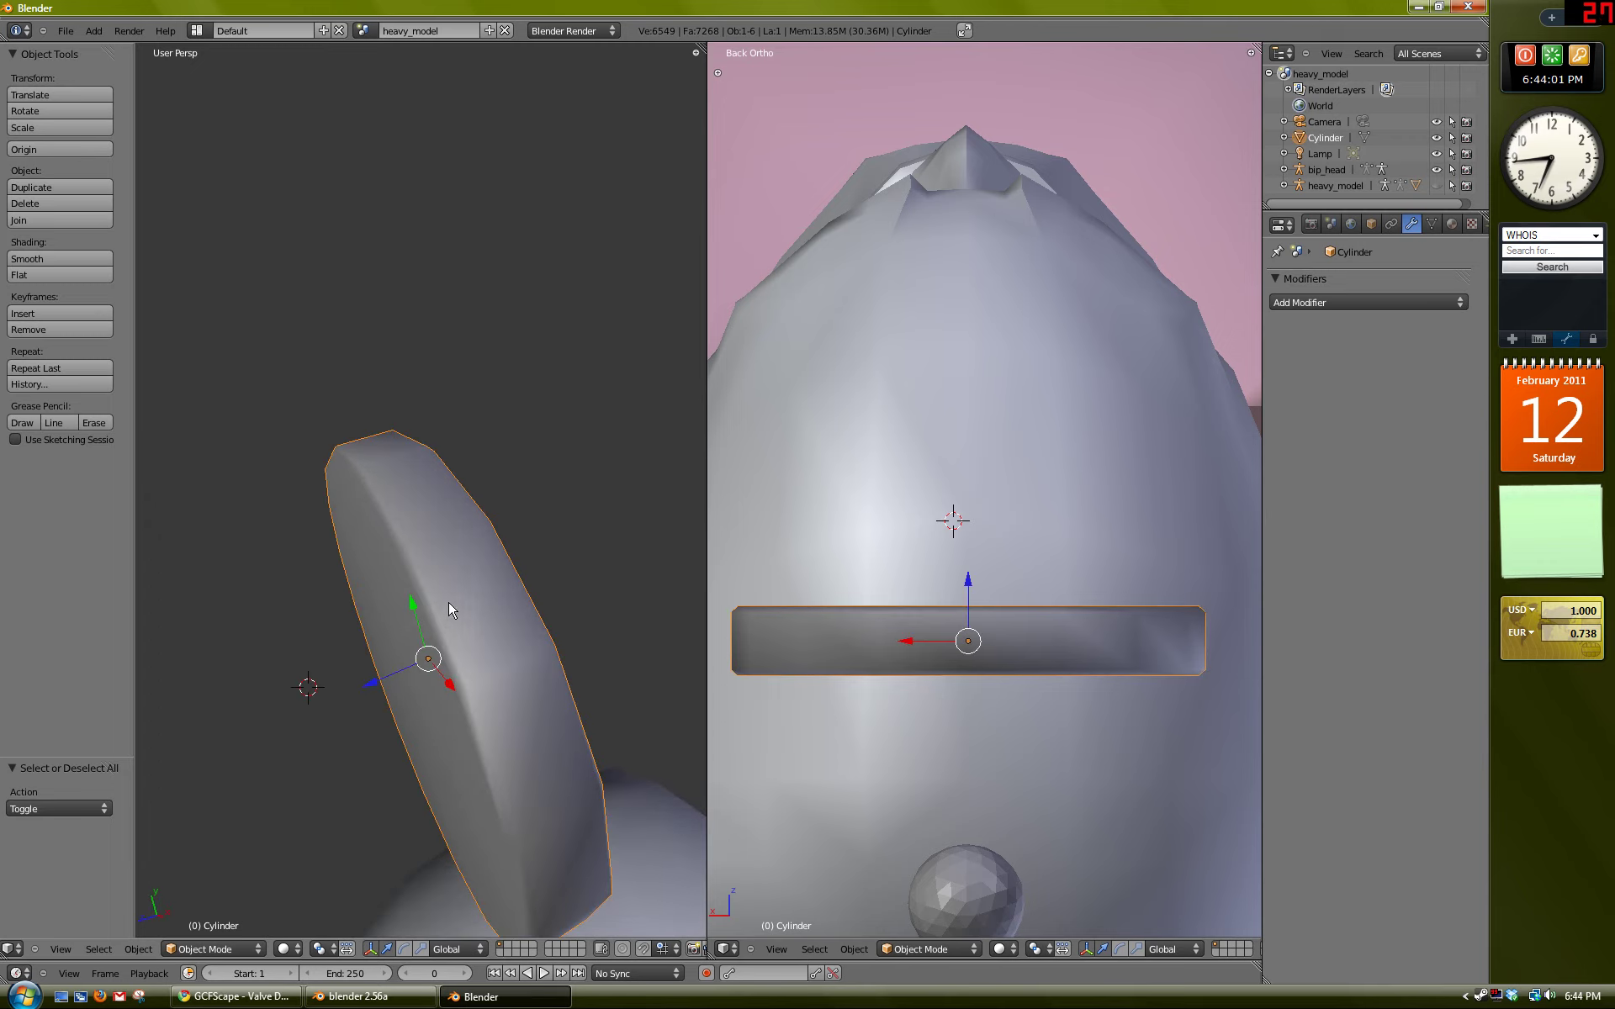
pyautogui.moveTo(470, 538); pyautogui.dragTo(447, 557, button='middle')
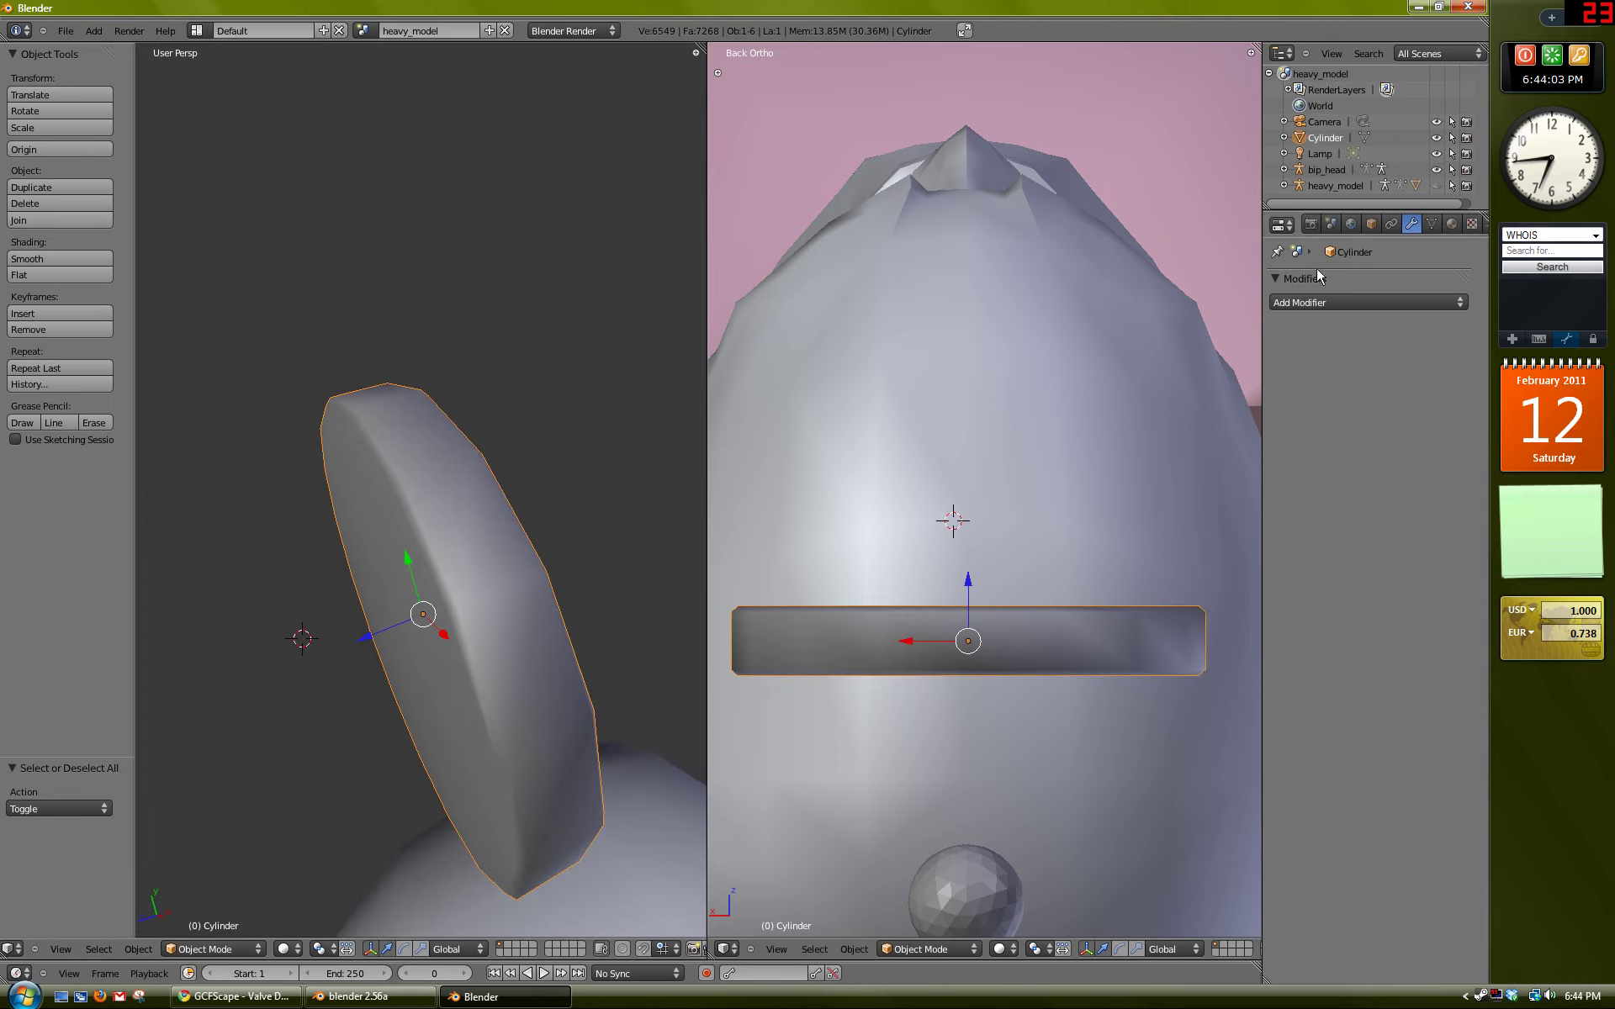
pyautogui.click(1346, 302)
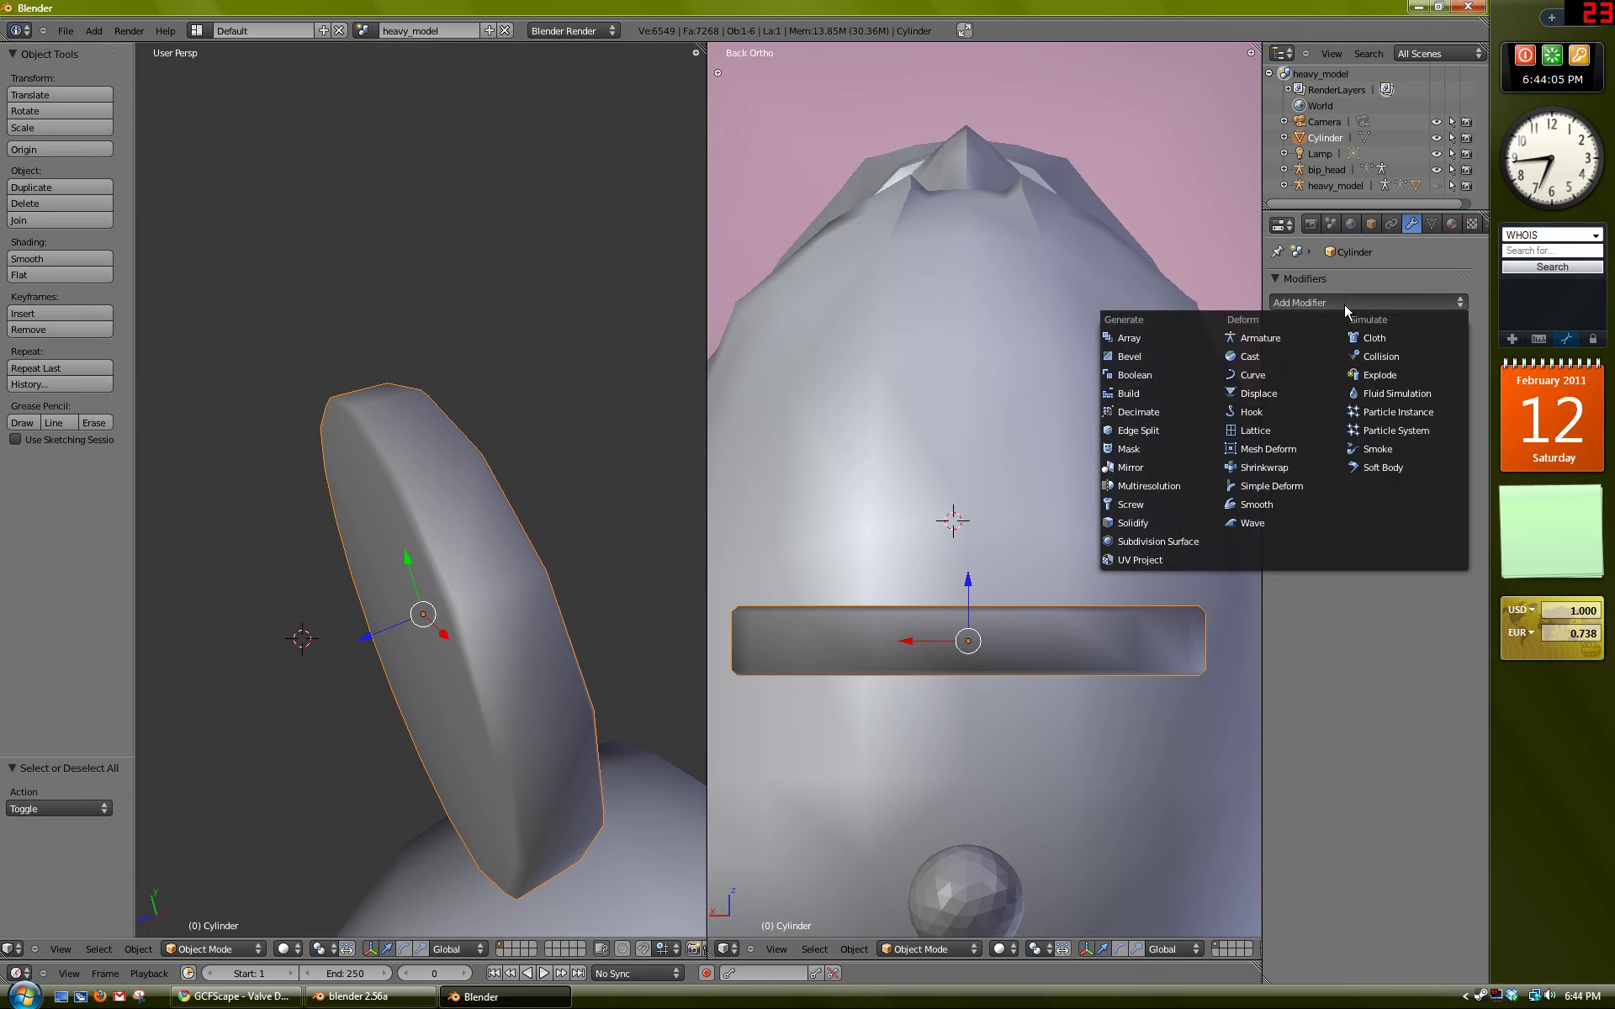
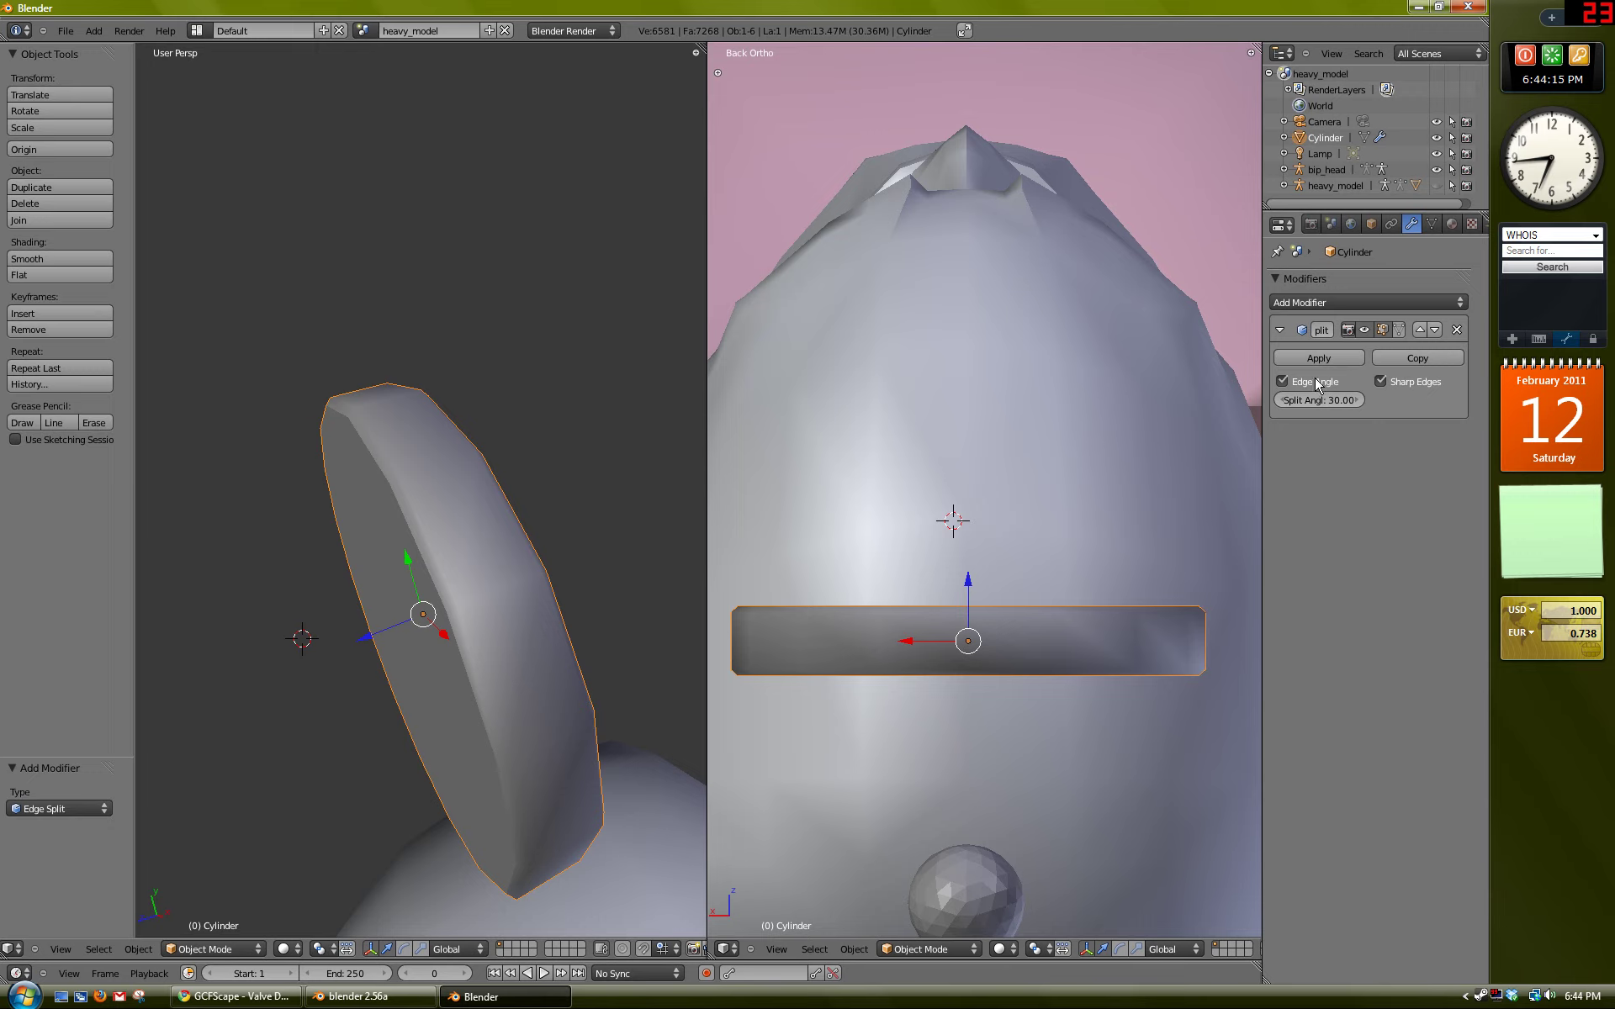
# Step: Turn off Edge Angle in the Edge Split modifier and mark the first rim loop sharp
pyautogui.moveTo(589, 437); pyautogui.dragTo(465, 412, button='middle')
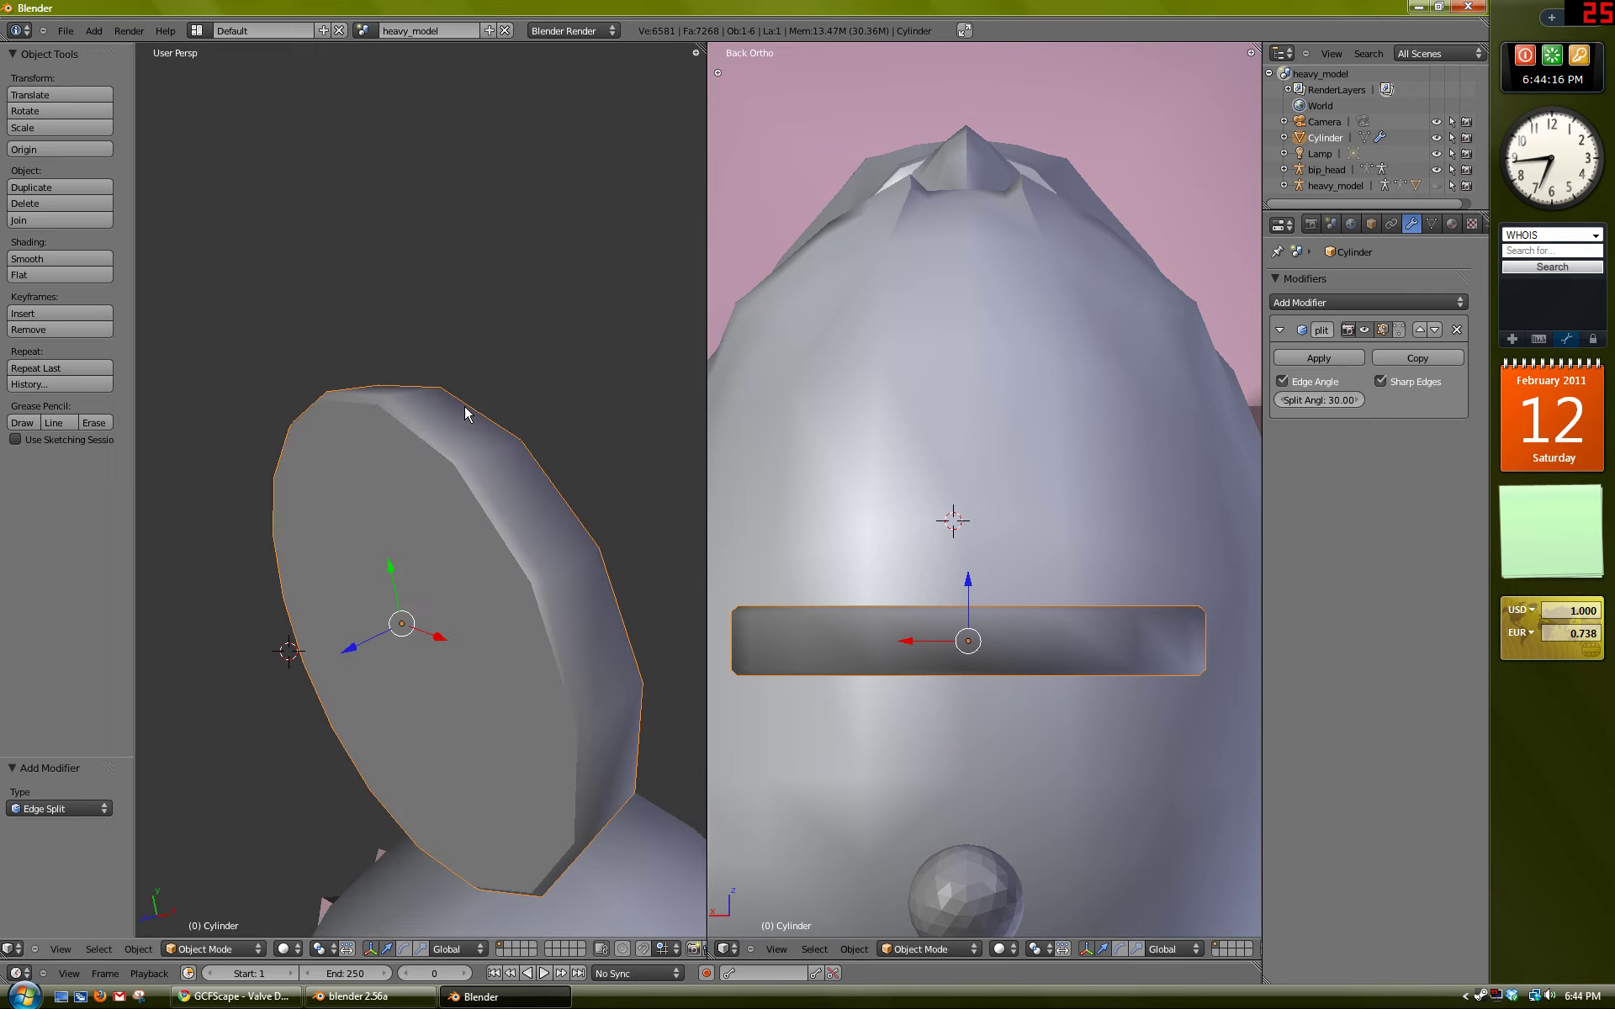
pyautogui.click(1315, 381)
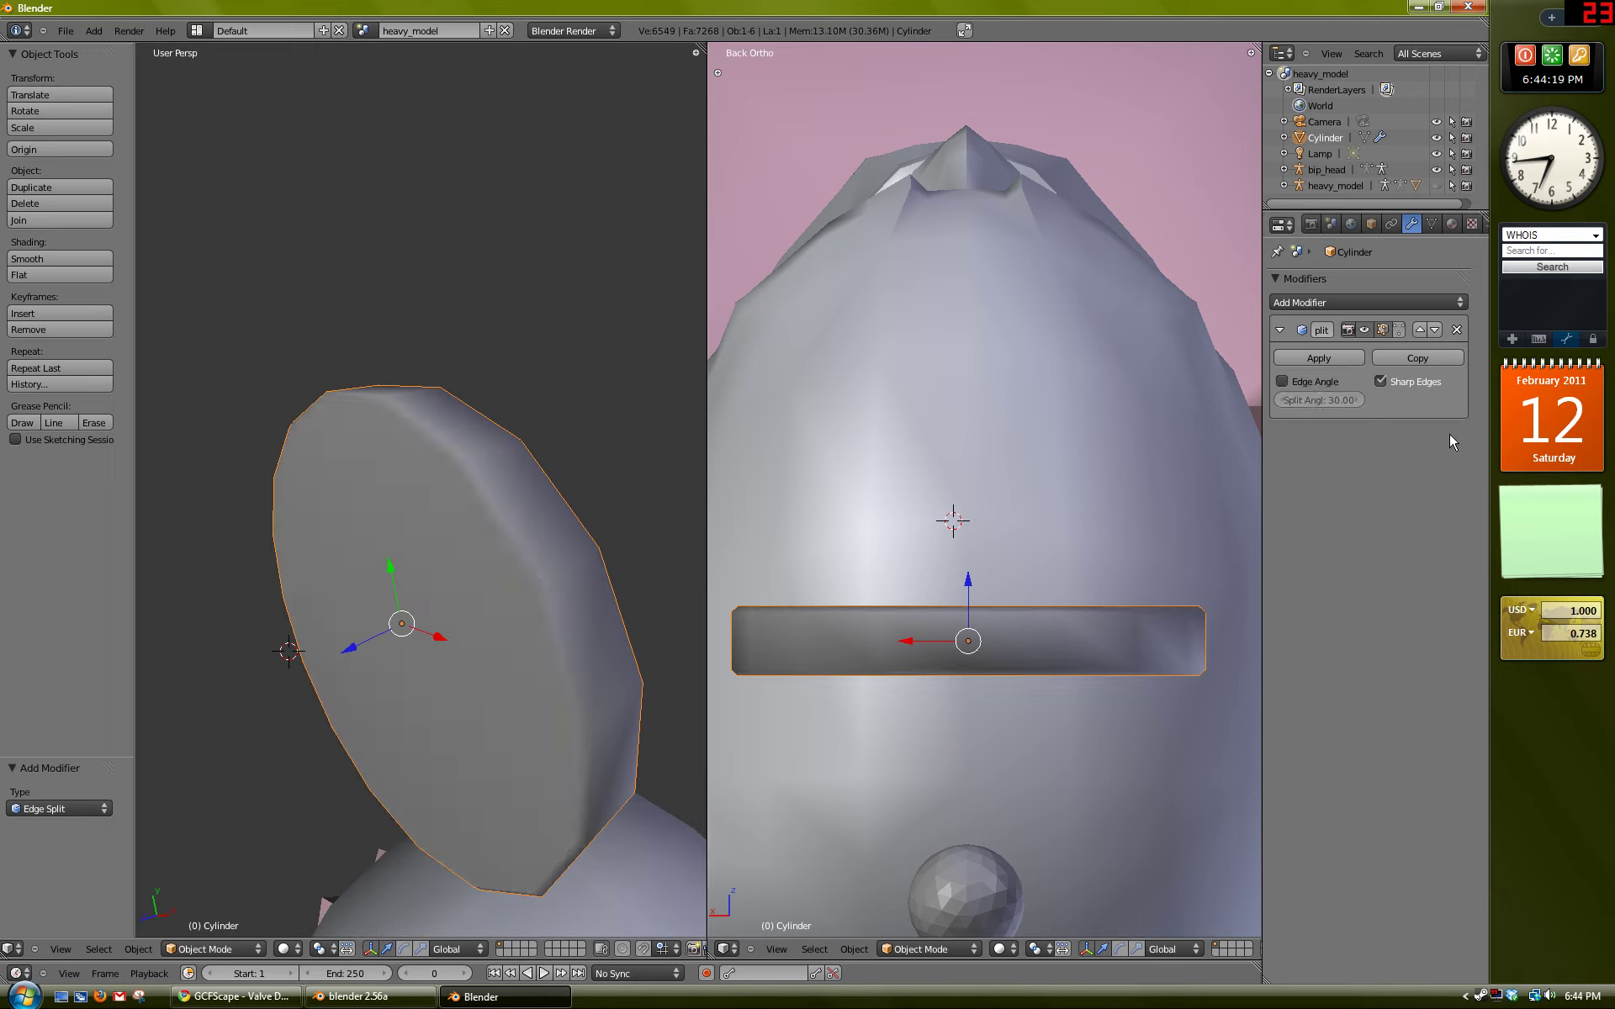
pyautogui.press('Tab')
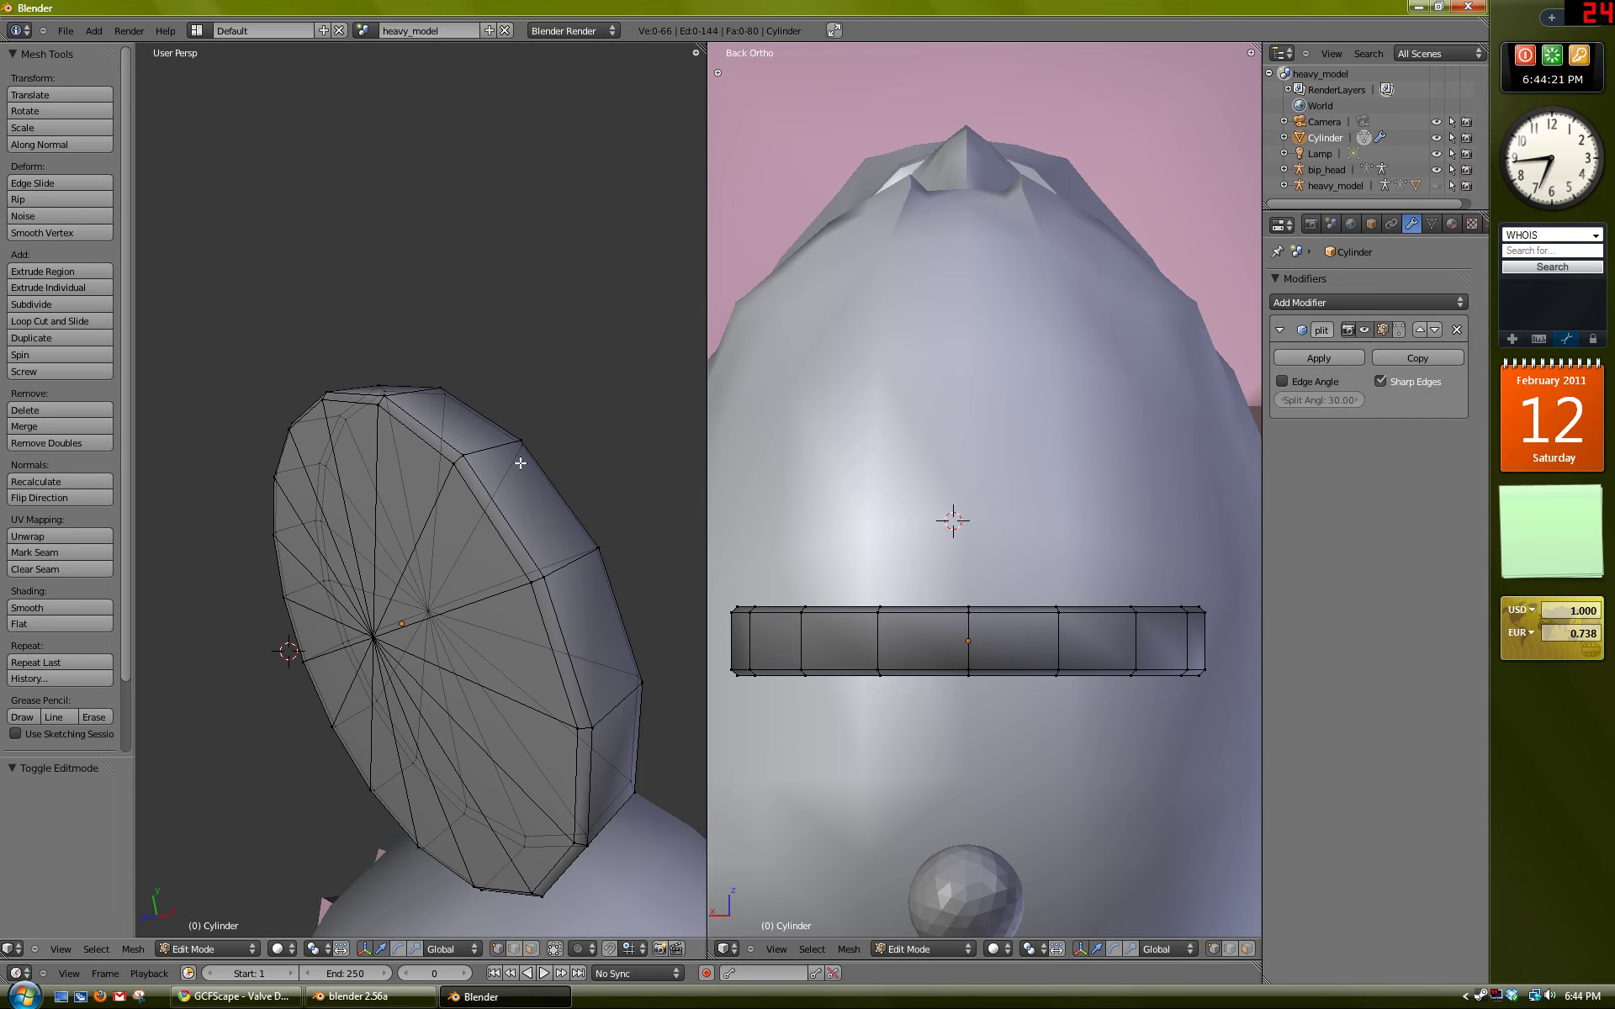
pyautogui.moveTo(521, 463); pyautogui.dragTo(439, 564, button='middle')
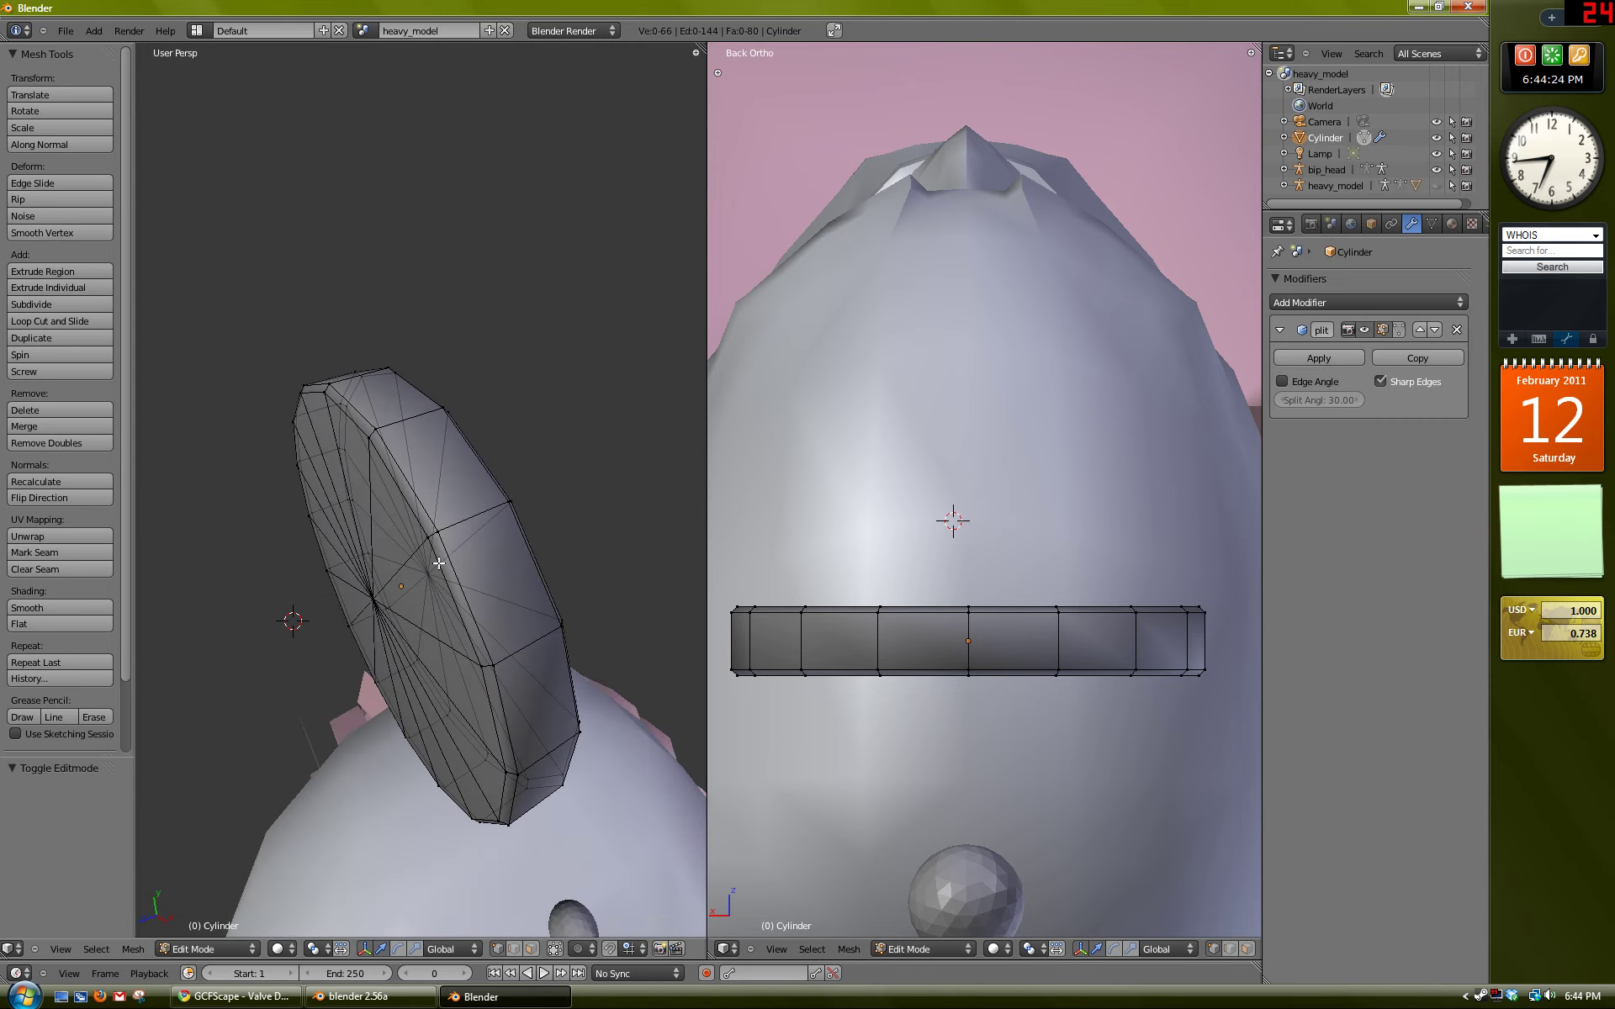
pyautogui.keyDown('alt'); pyautogui.rightClick(414, 487); pyautogui.keyUp('alt')
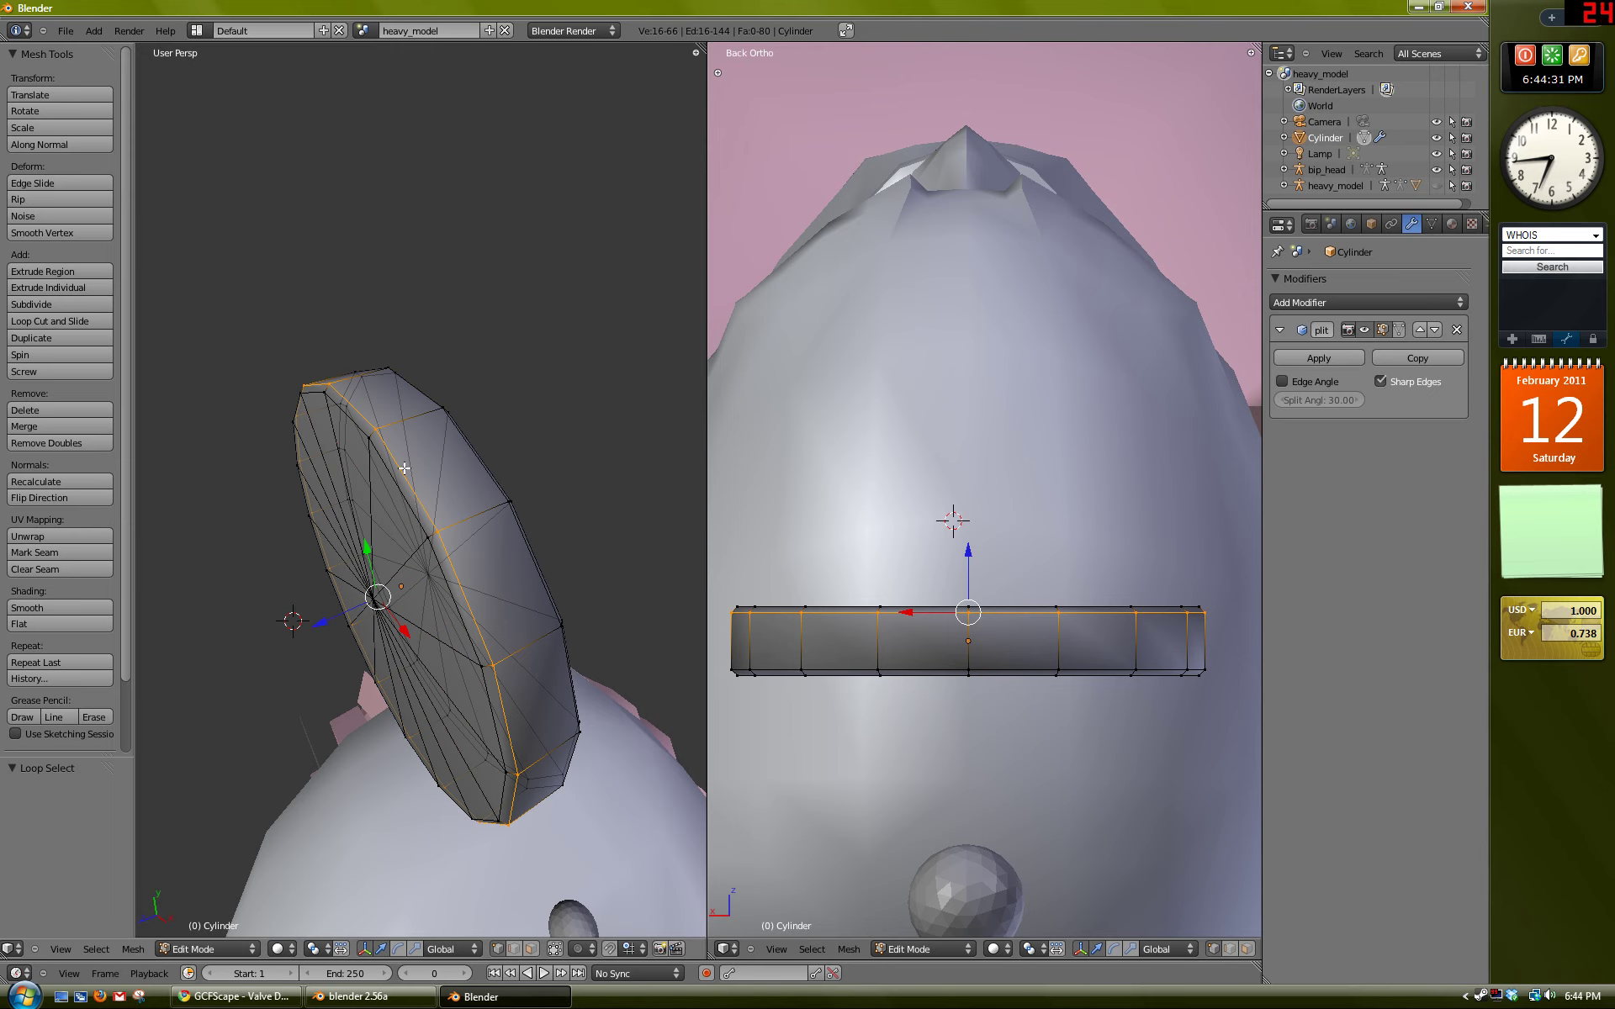
pyautogui.moveTo(395, 453); pyautogui.dragTo(447, 456, button='middle')
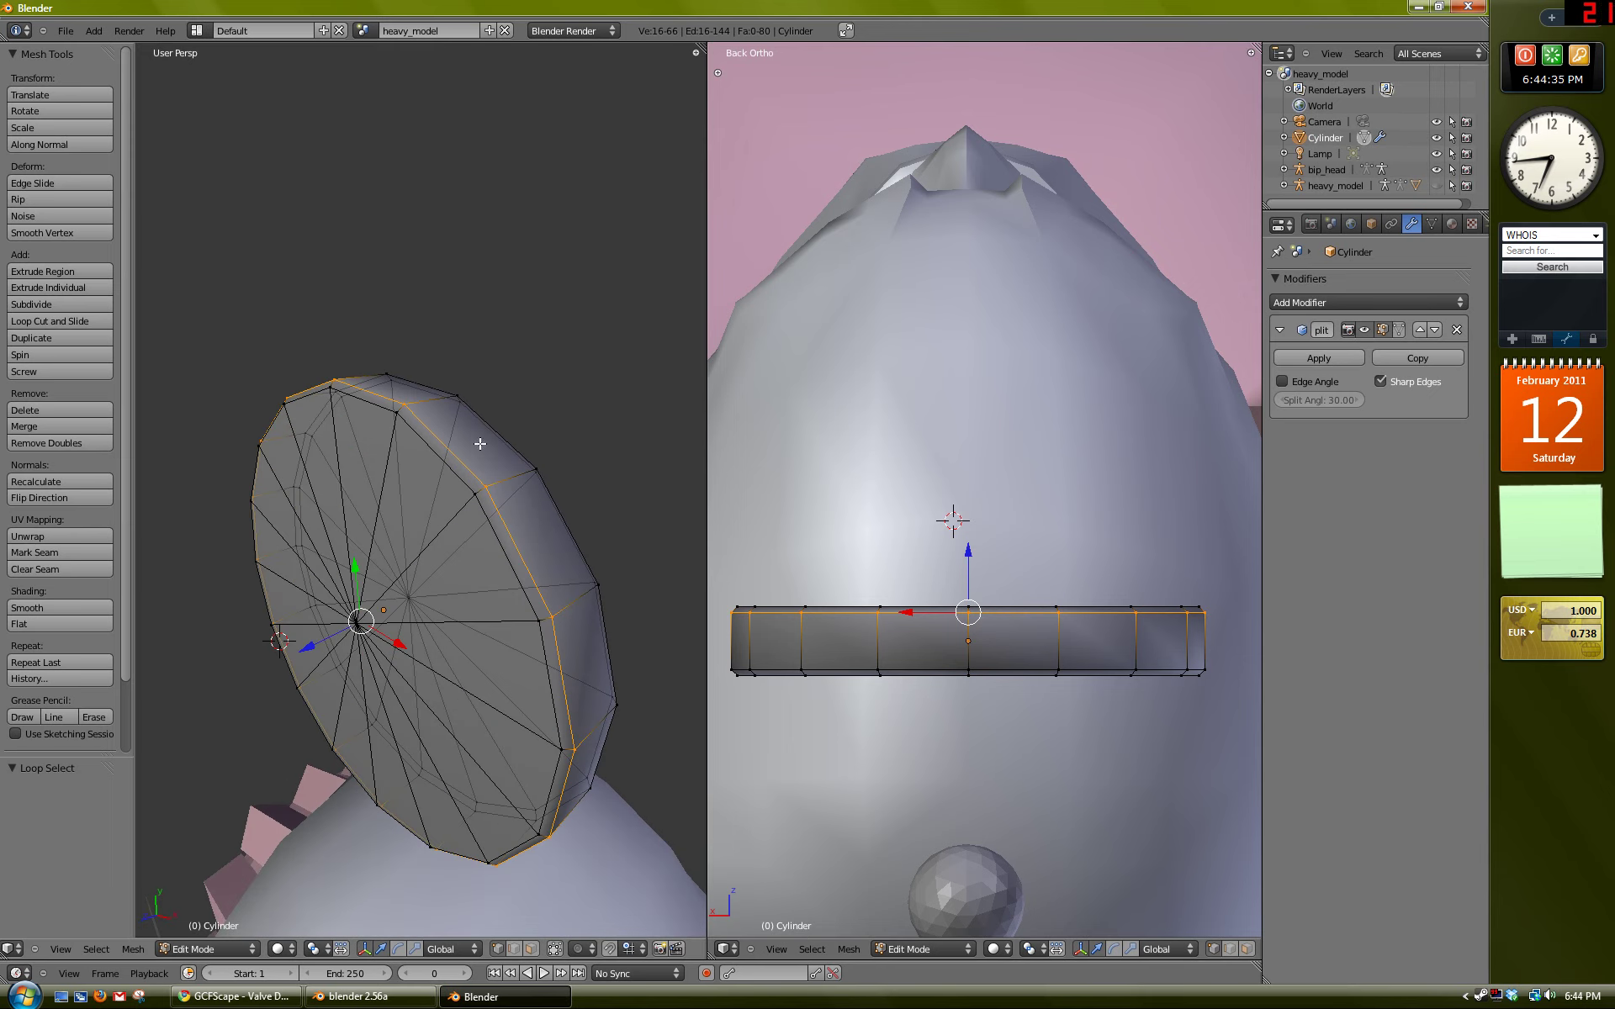
pyautogui.hotkey('ctrl', 'e')
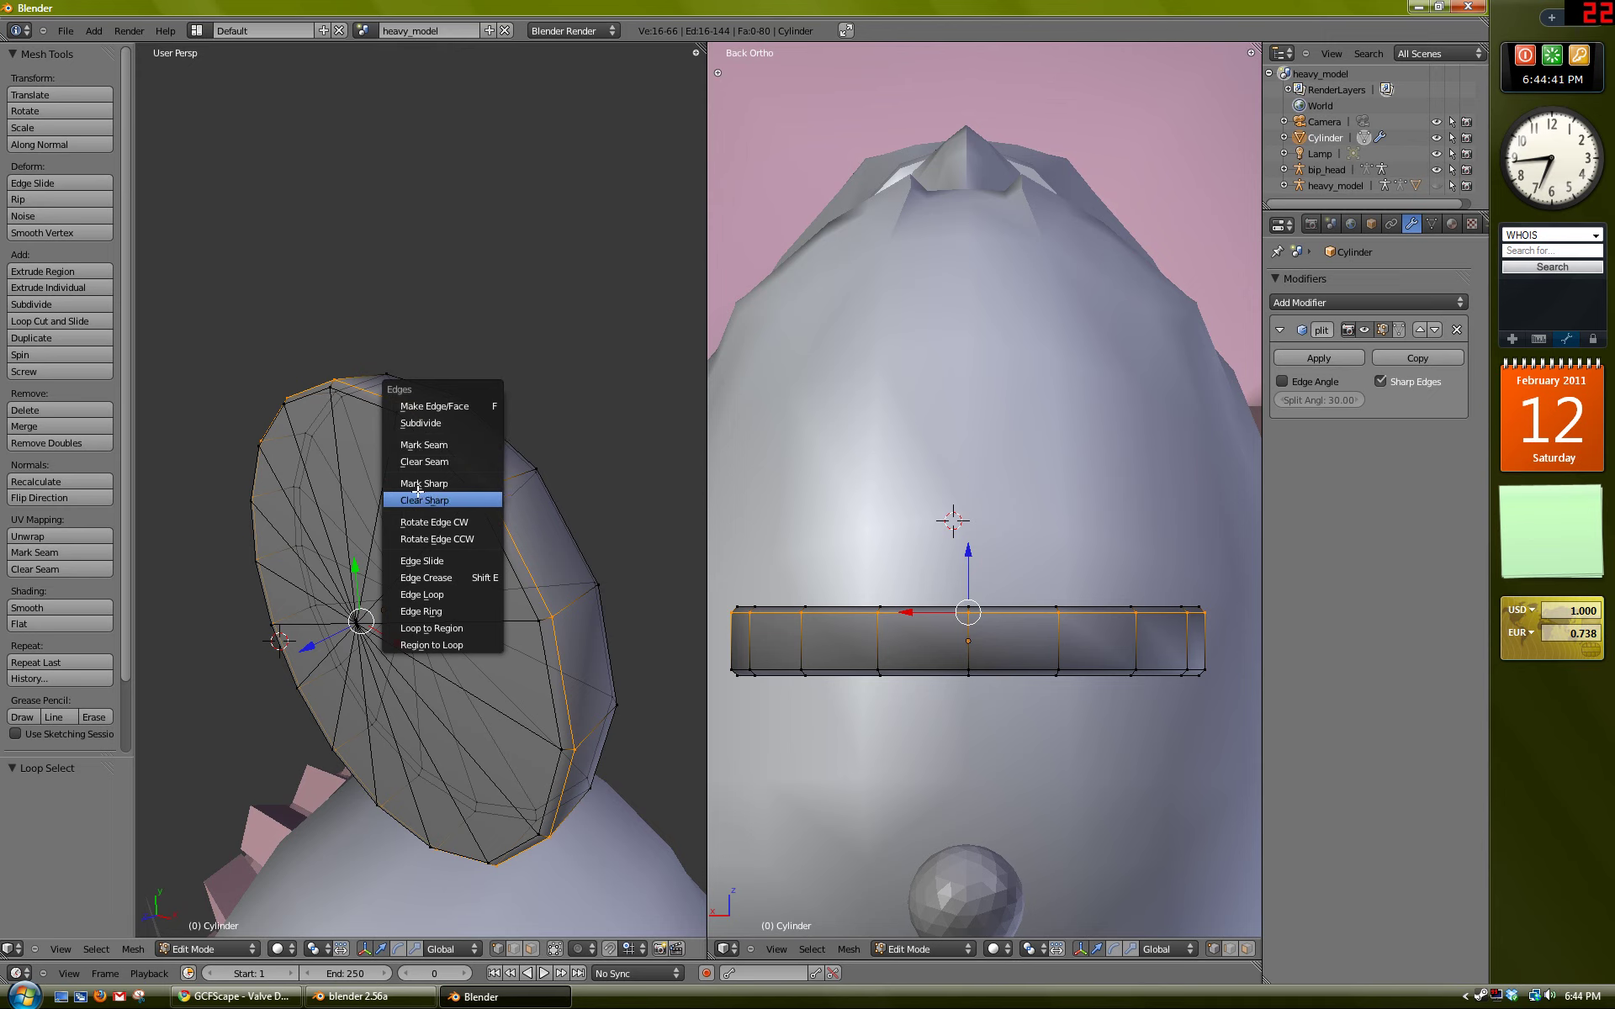
pyautogui.click(450, 483)
# Step: Mark the disc's other rim edge loop sharp and return to Object Mode
pyautogui.moveTo(469, 489); pyautogui.dragTo(445, 499, button='middle')
pyautogui.press('a')
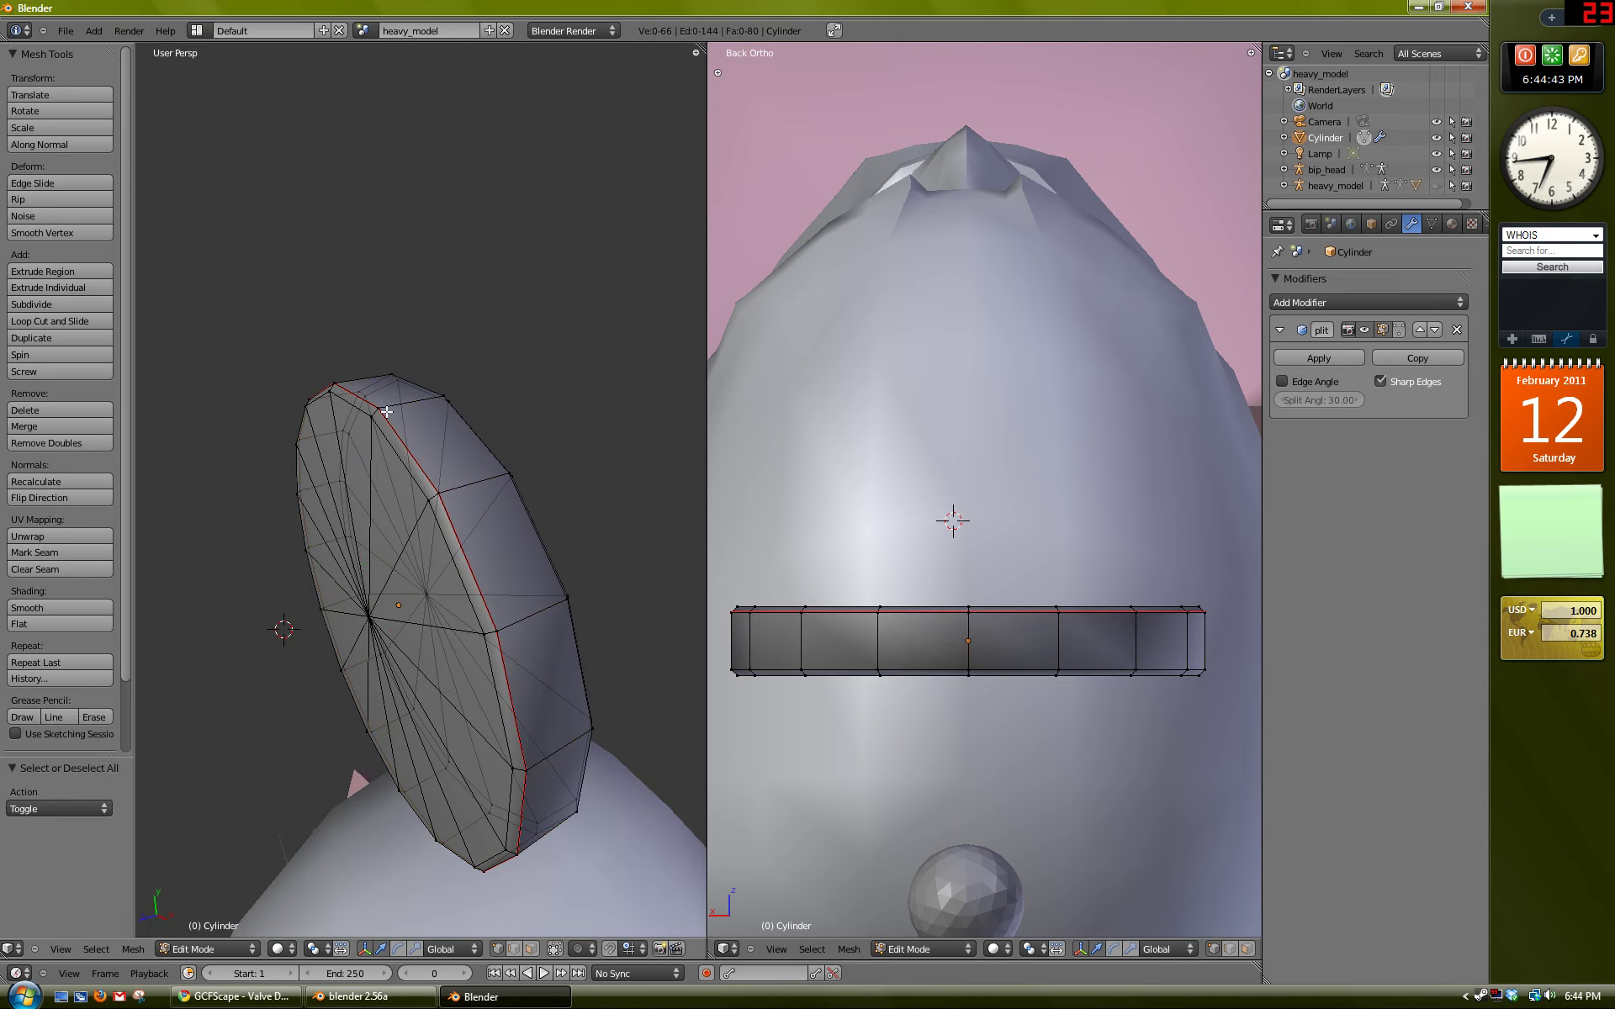
pyautogui.moveTo(484, 616); pyautogui.dragTo(424, 591, button='middle')
pyautogui.keyDown('alt'); pyautogui.rightClick(408, 485); pyautogui.keyUp('alt')
pyautogui.hotkey('ctrl', 'e')
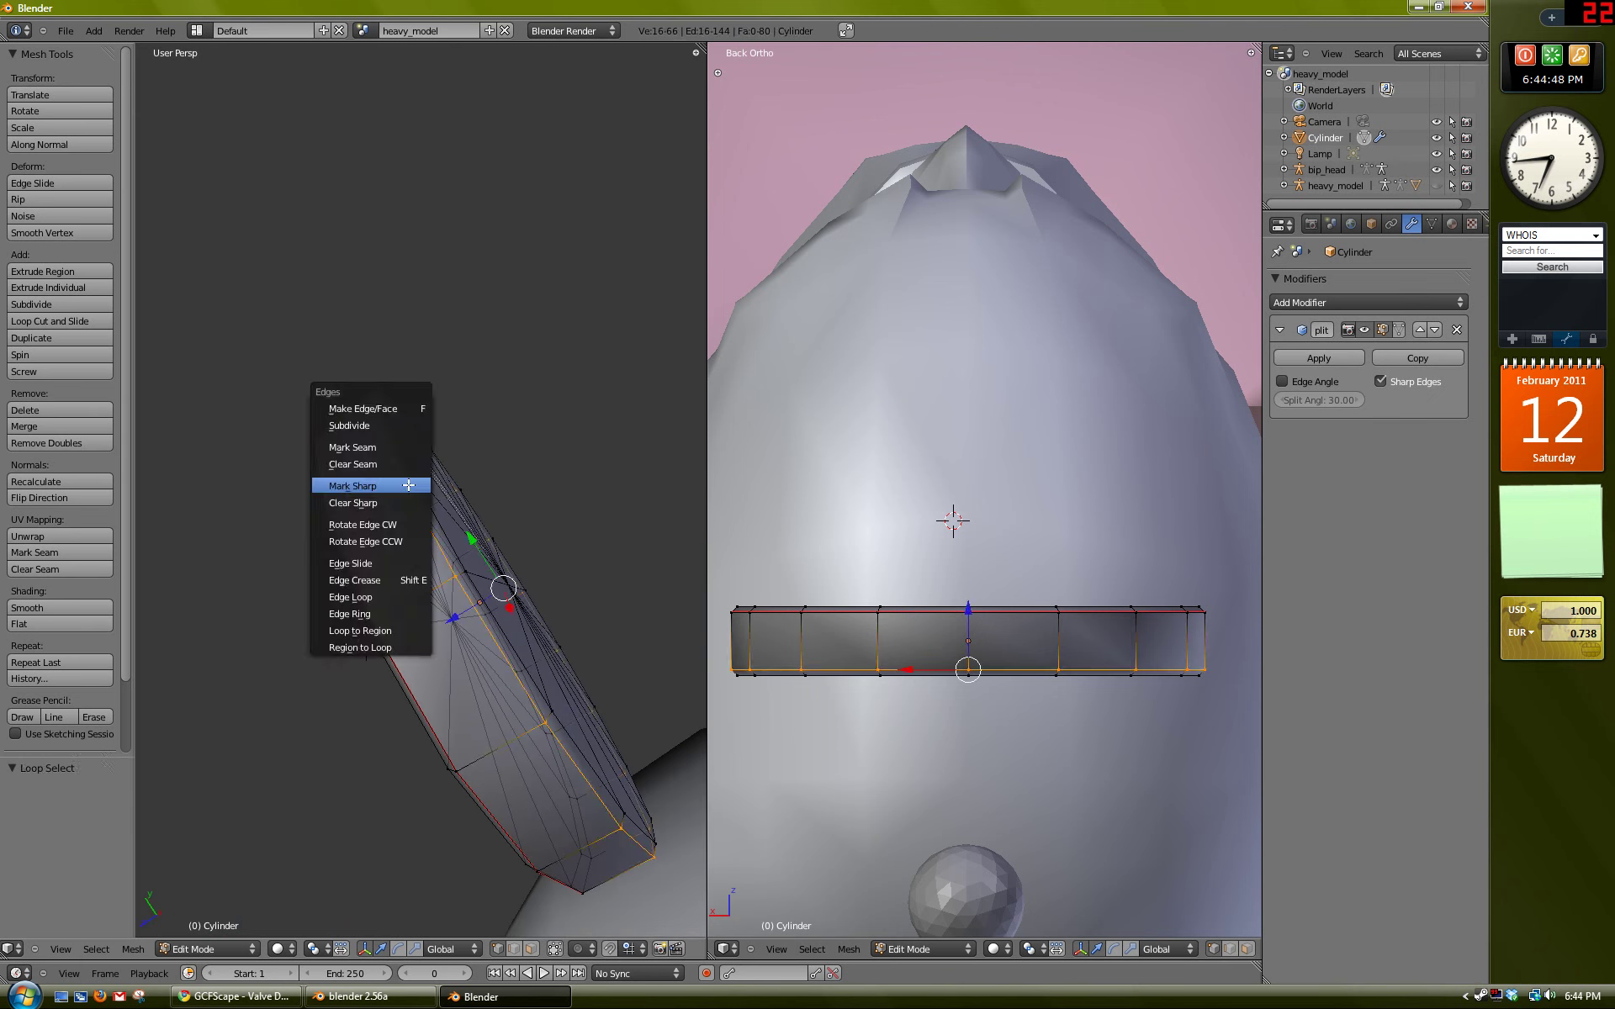
pyautogui.click(408, 486)
pyautogui.moveTo(408, 485); pyautogui.dragTo(1020, 511, button='middle')
pyautogui.press('Tab')
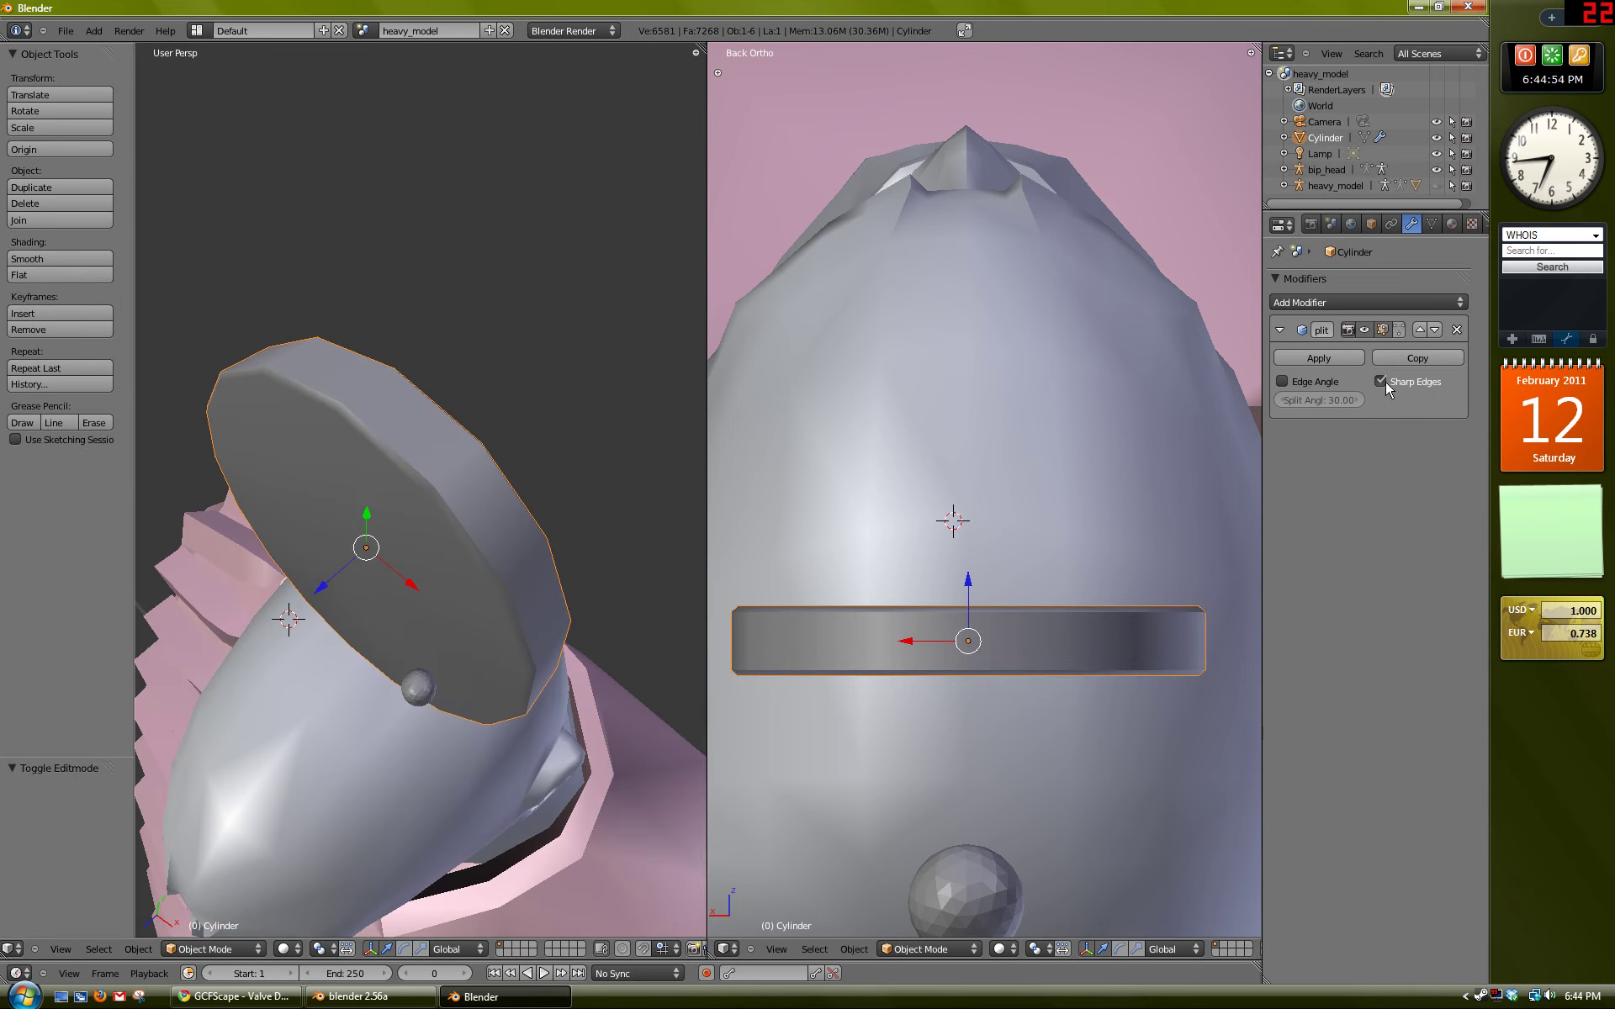
pyautogui.scroll(8, 441, 478)
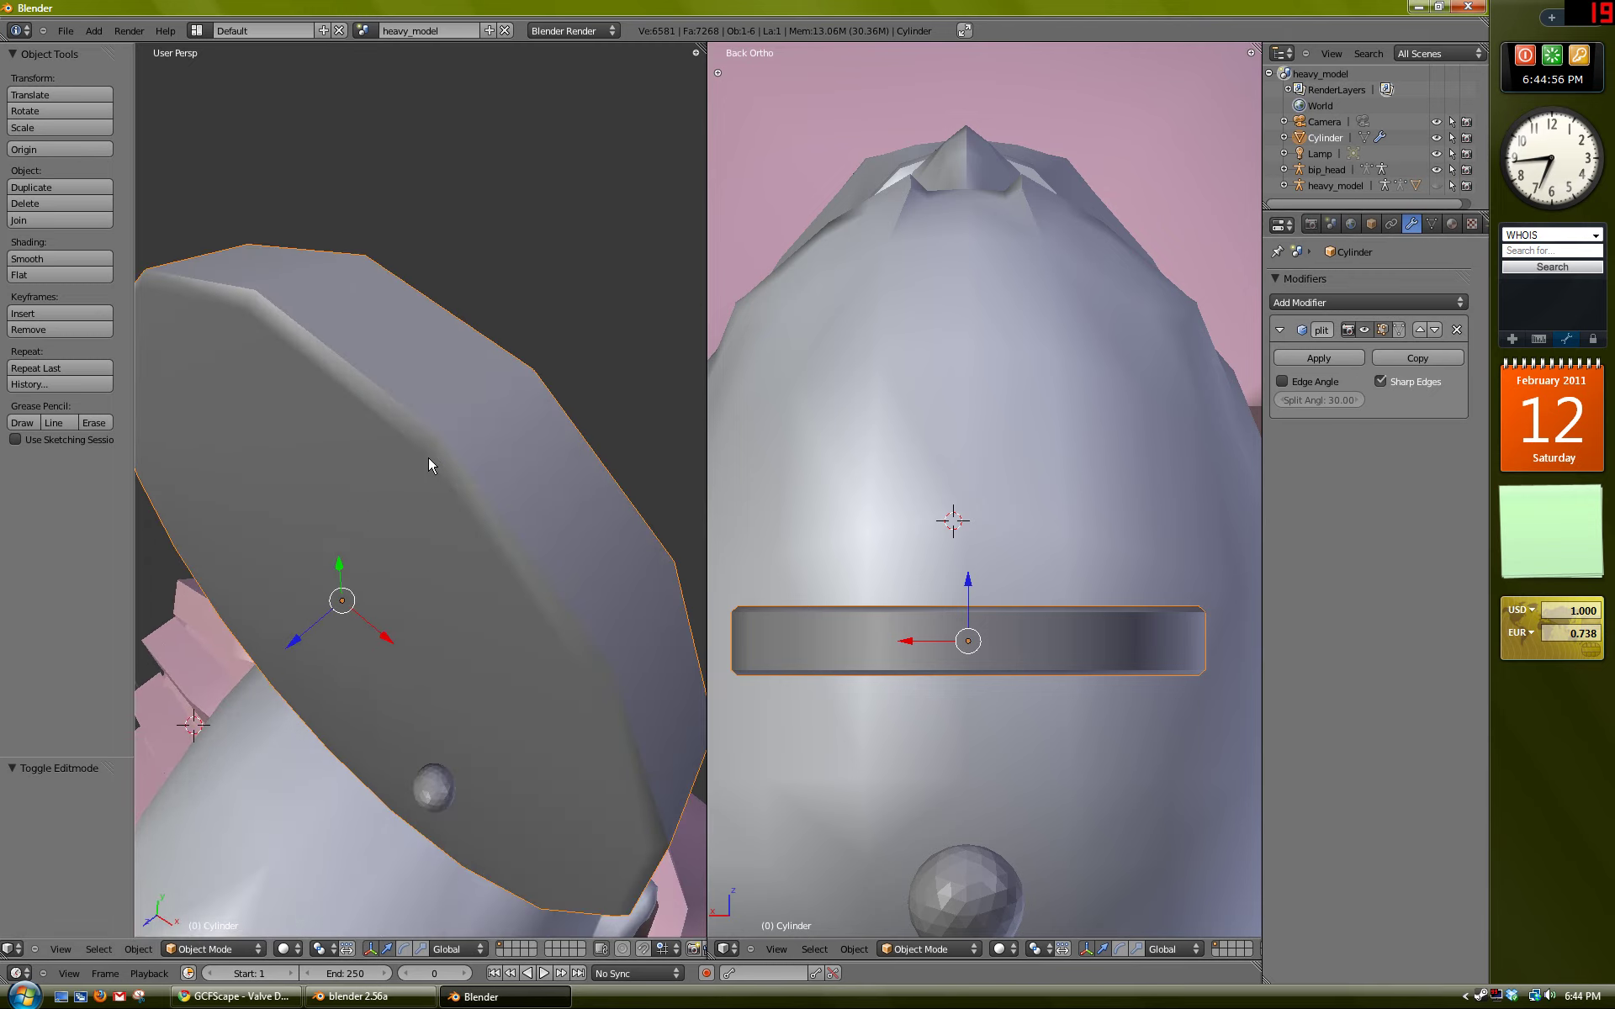
pyautogui.moveTo(370, 343); pyautogui.dragTo(352, 266, button='middle')
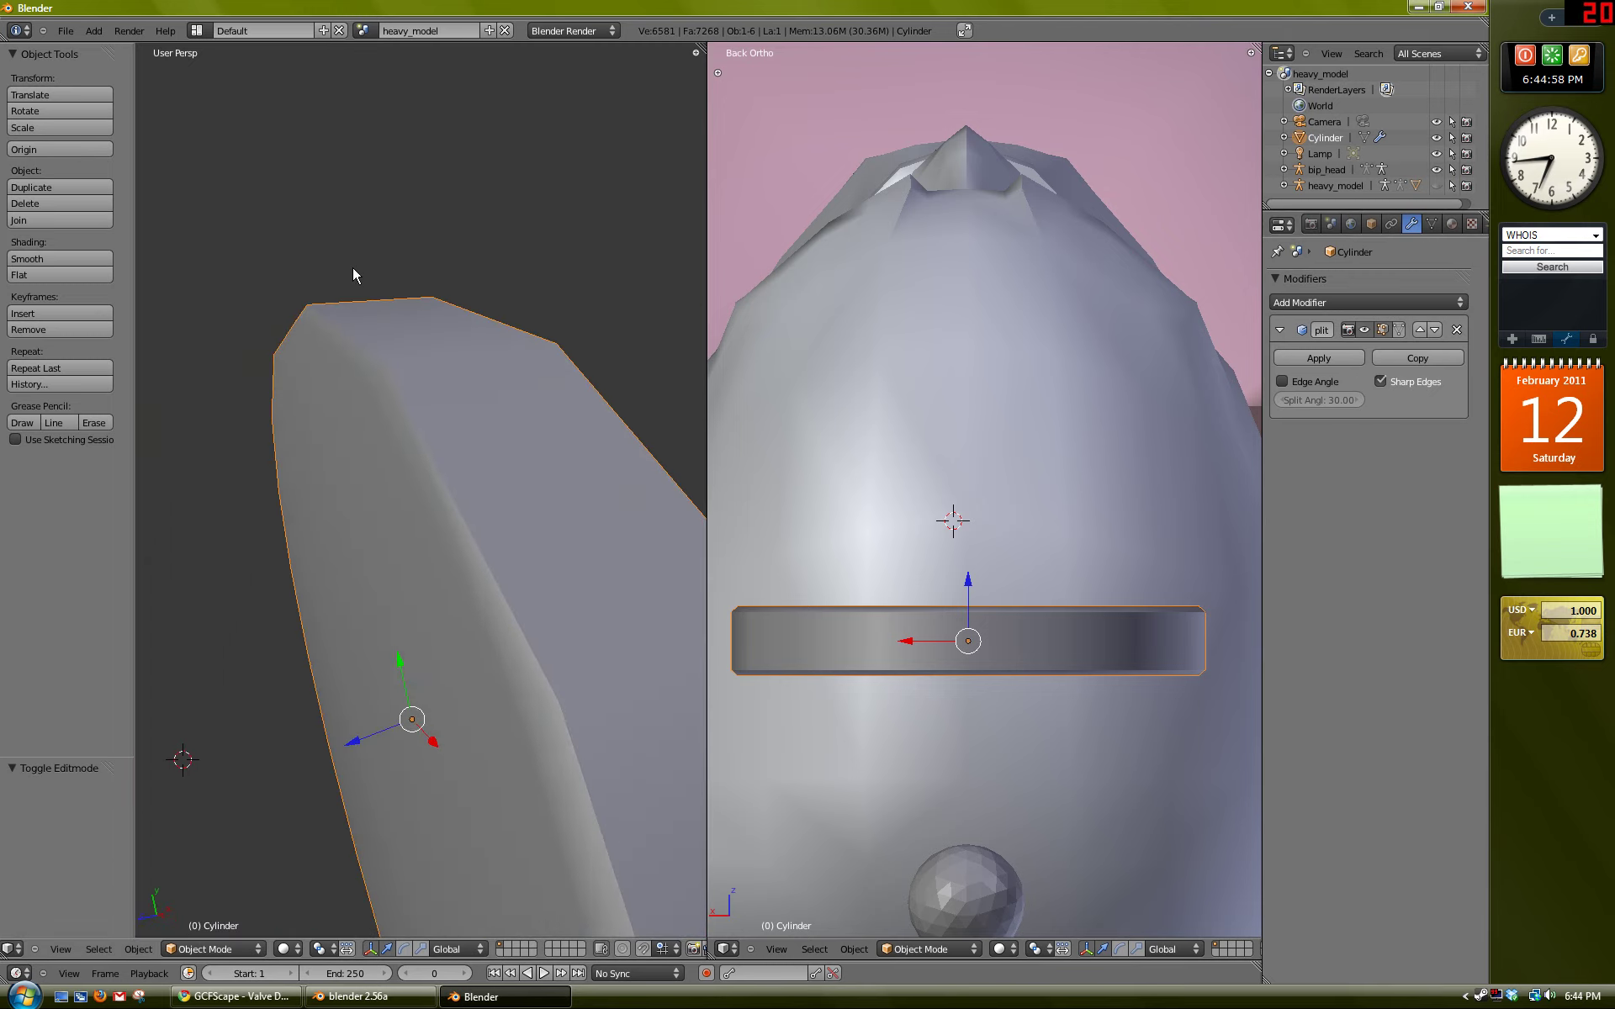
pyautogui.scroll(3, 404, 336)
pyautogui.press('a')
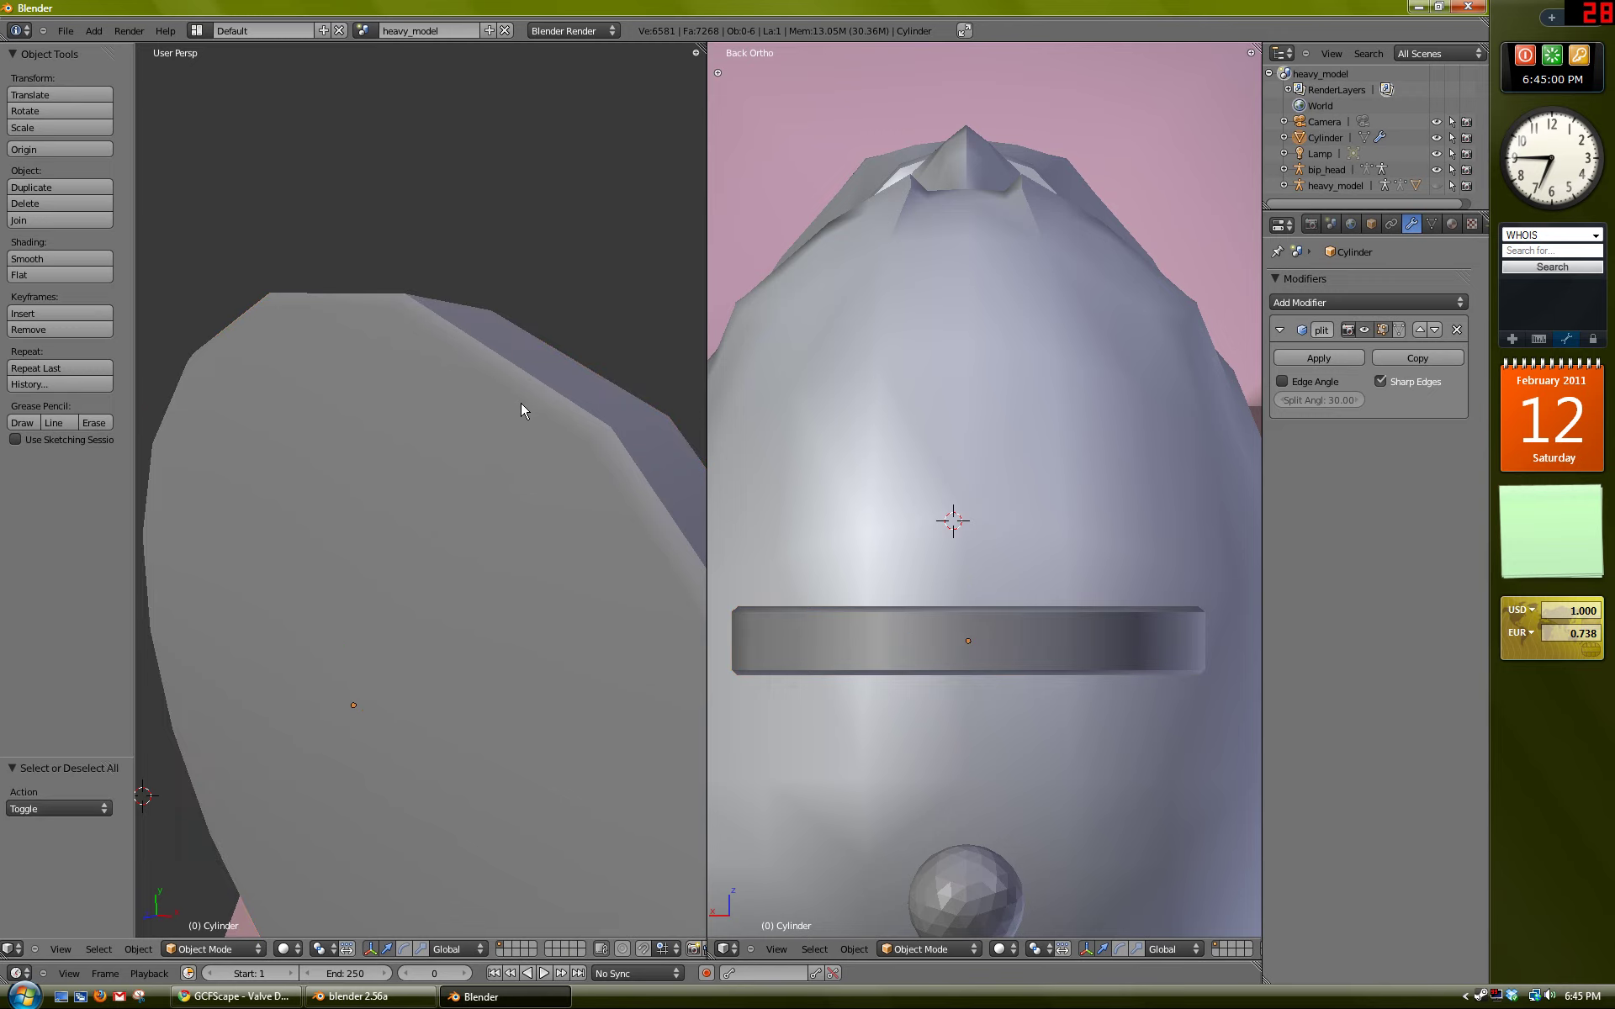
pyautogui.moveTo(521, 402); pyautogui.dragTo(408, 552, button='middle')
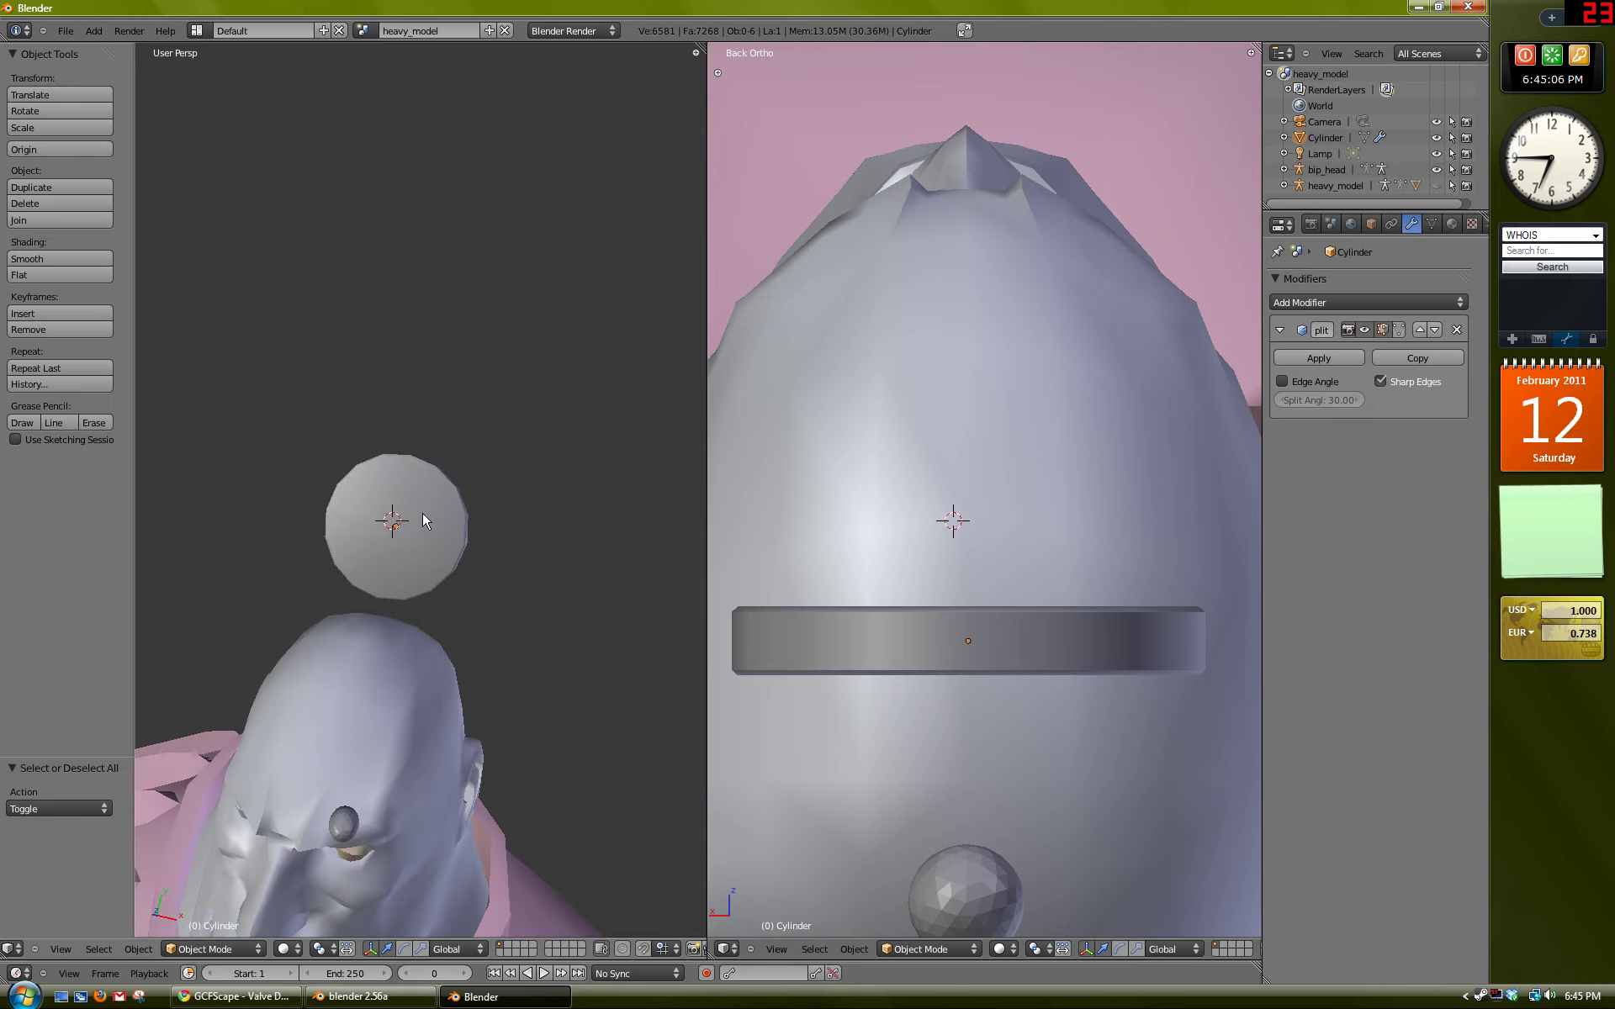
pyautogui.moveTo(397, 481); pyautogui.dragTo(354, 519, button='middle')
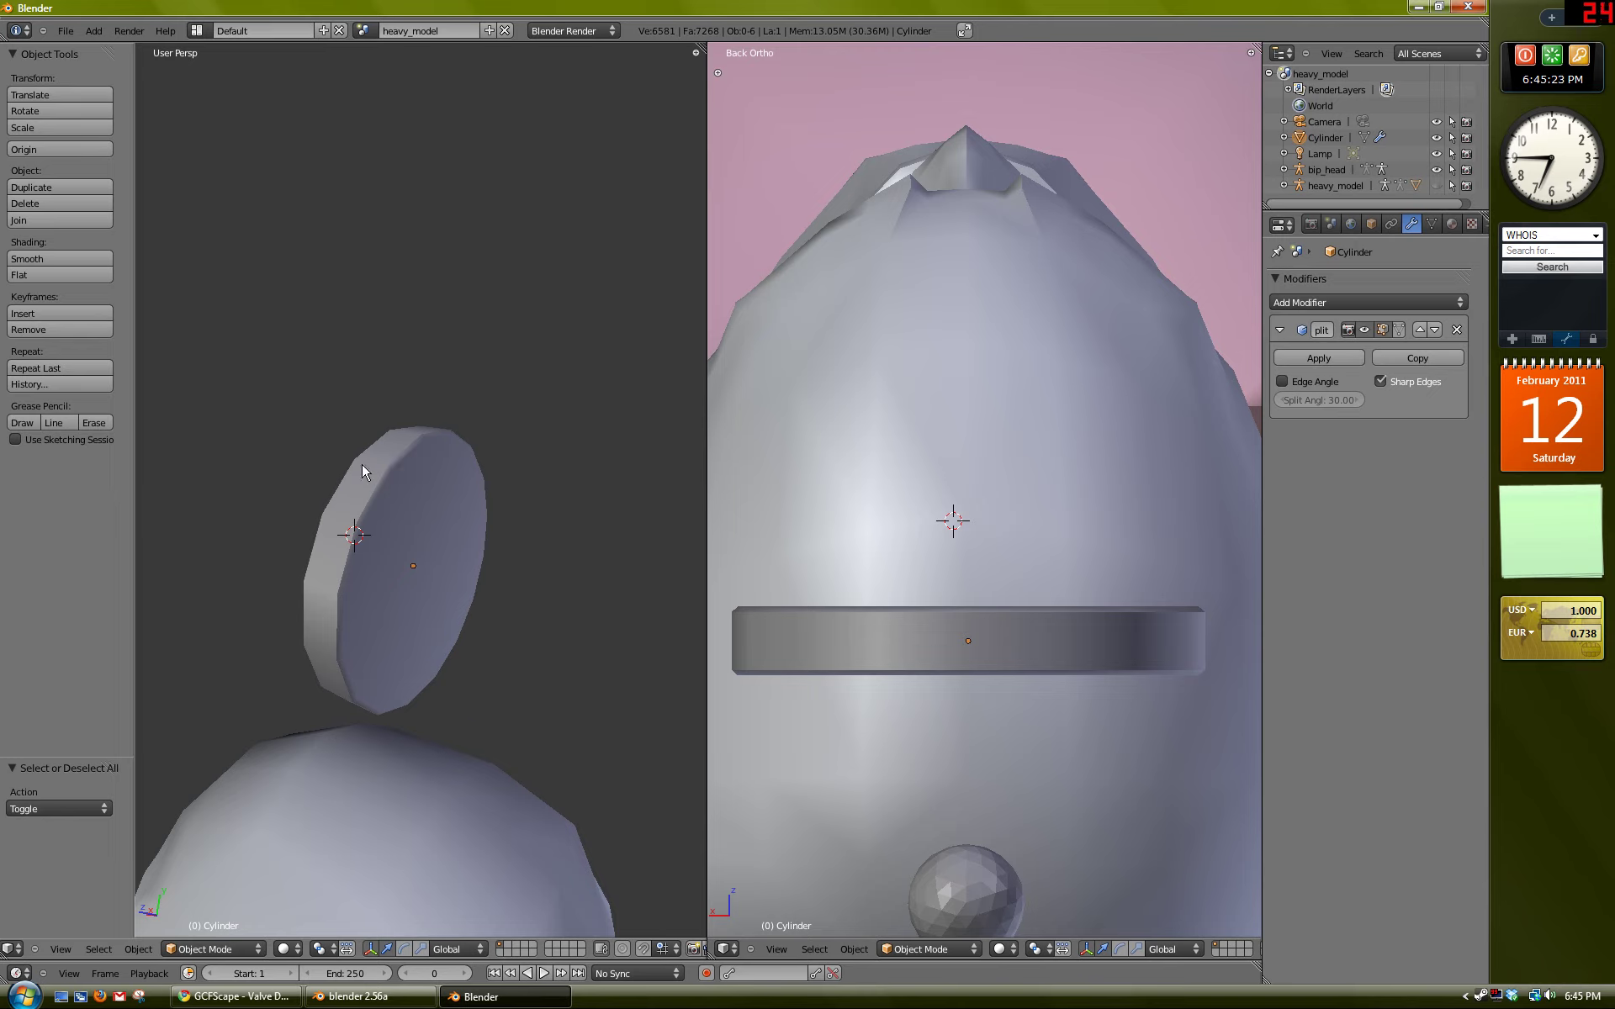
pyautogui.moveTo(362, 467); pyautogui.dragTo(490, 552, button='middle')
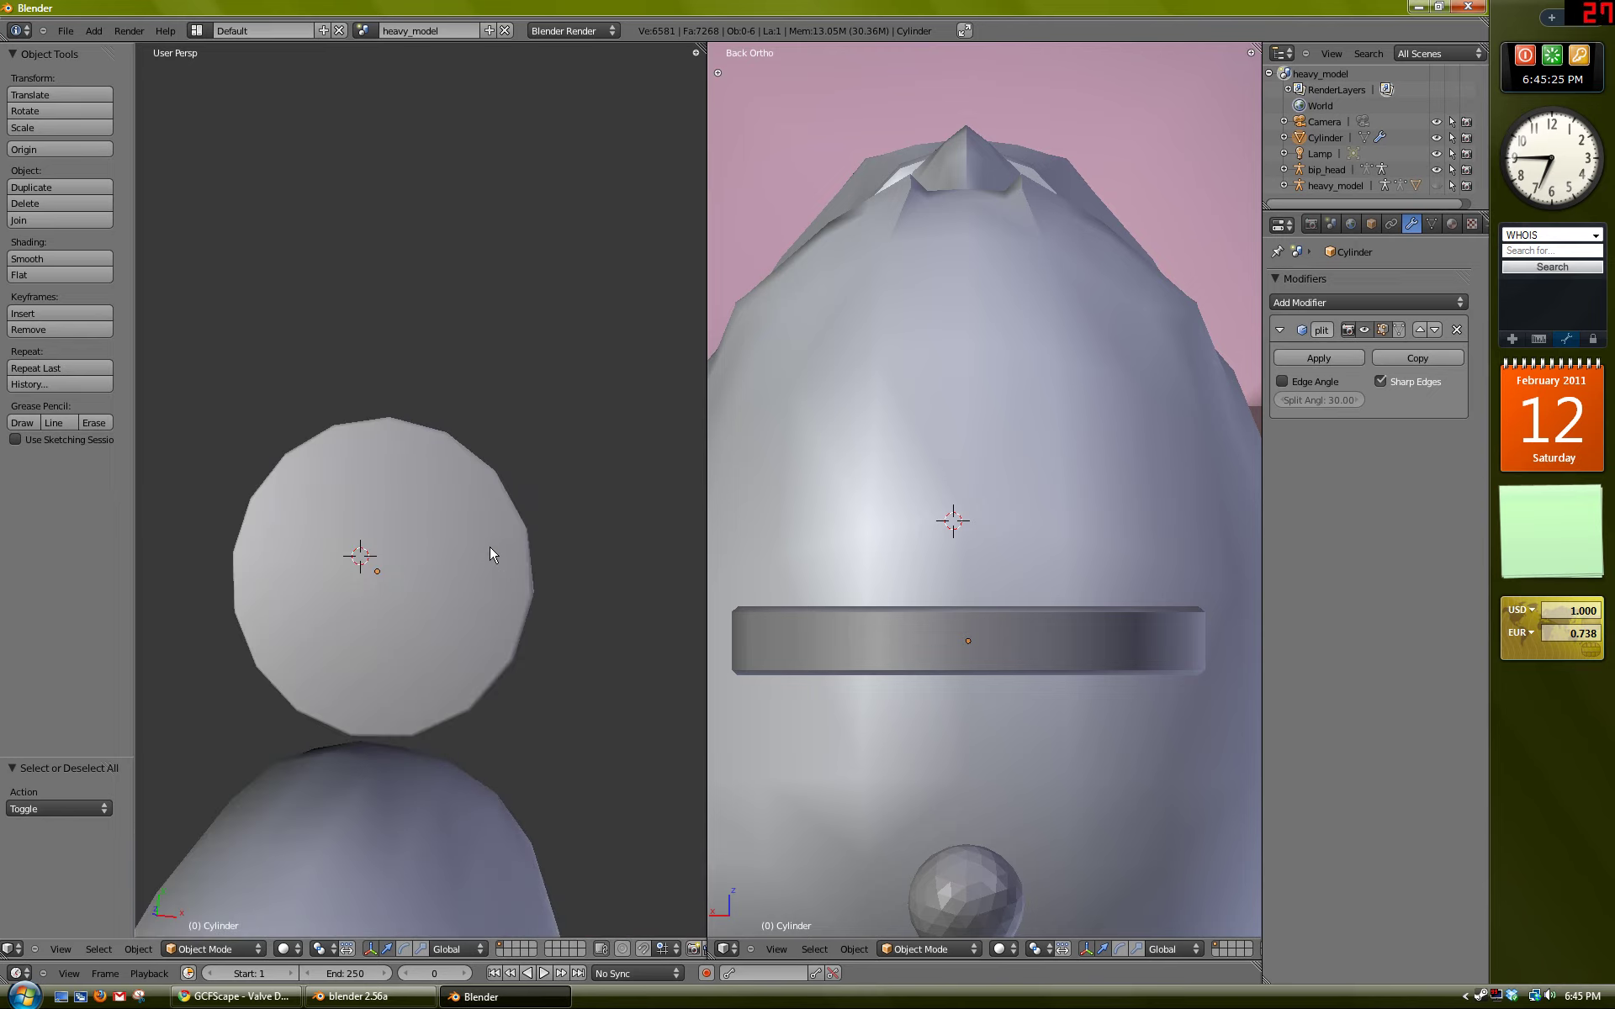
pyautogui.moveTo(364, 515); pyautogui.dragTo(388, 450, button='middle')
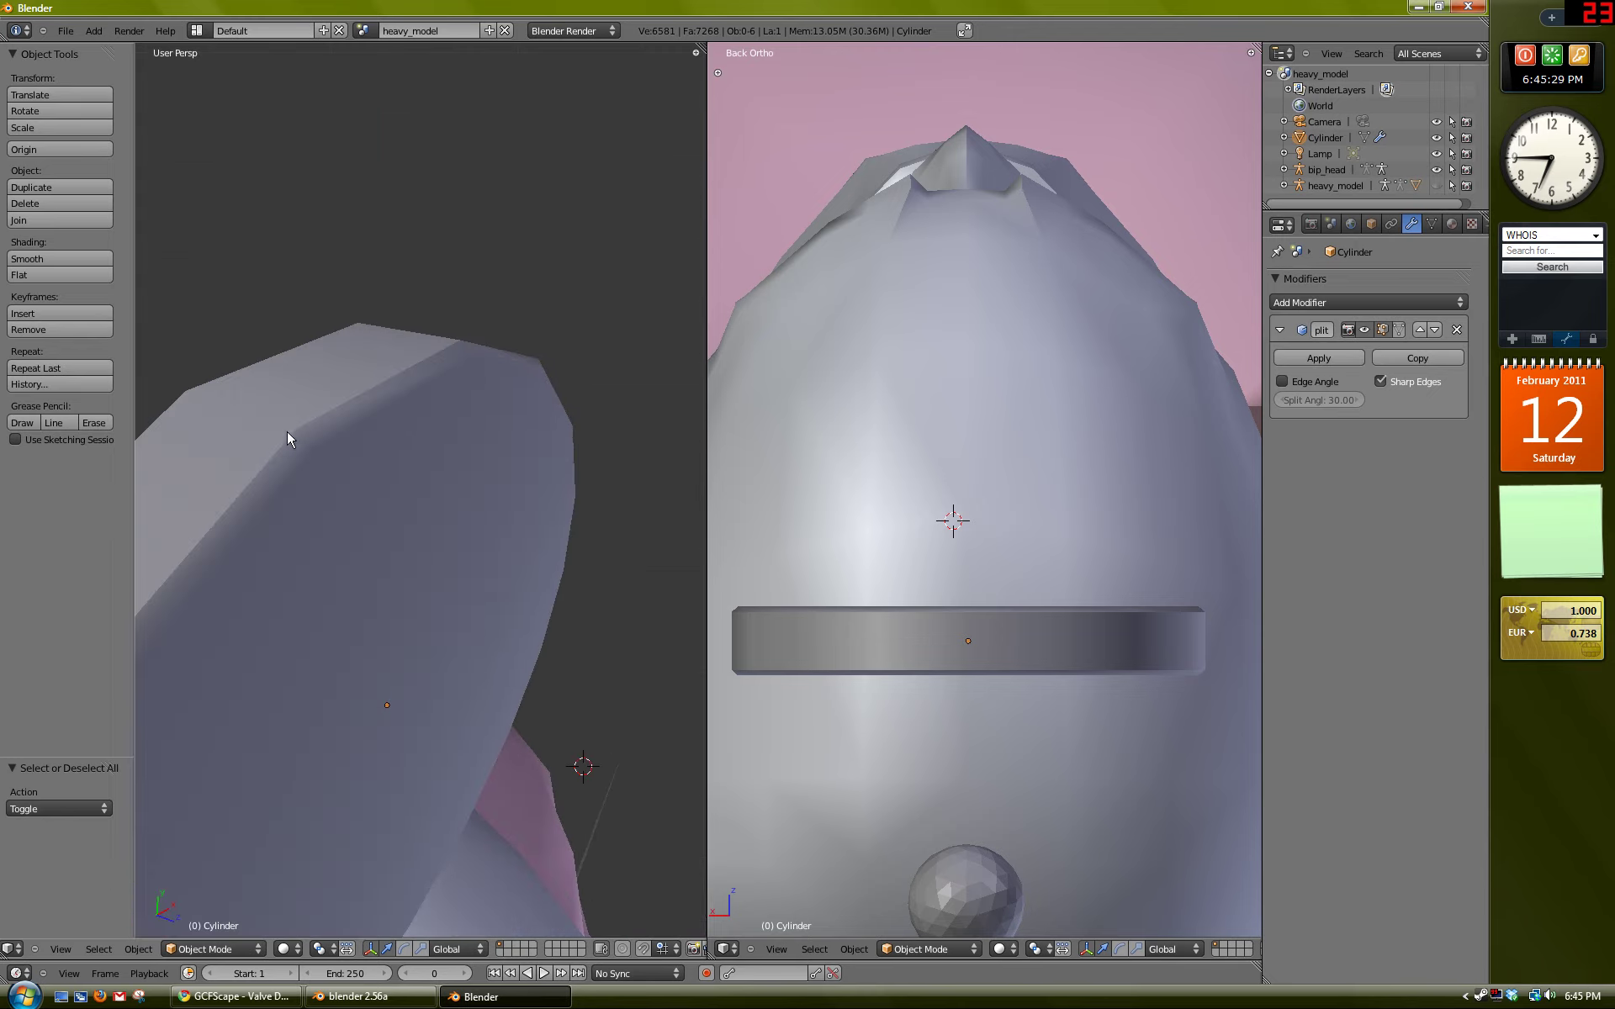
pyautogui.moveTo(287, 437); pyautogui.dragTo(330, 453, button='middle')
pyautogui.moveTo(518, 452); pyautogui.dragTo(442, 462, button='middle')
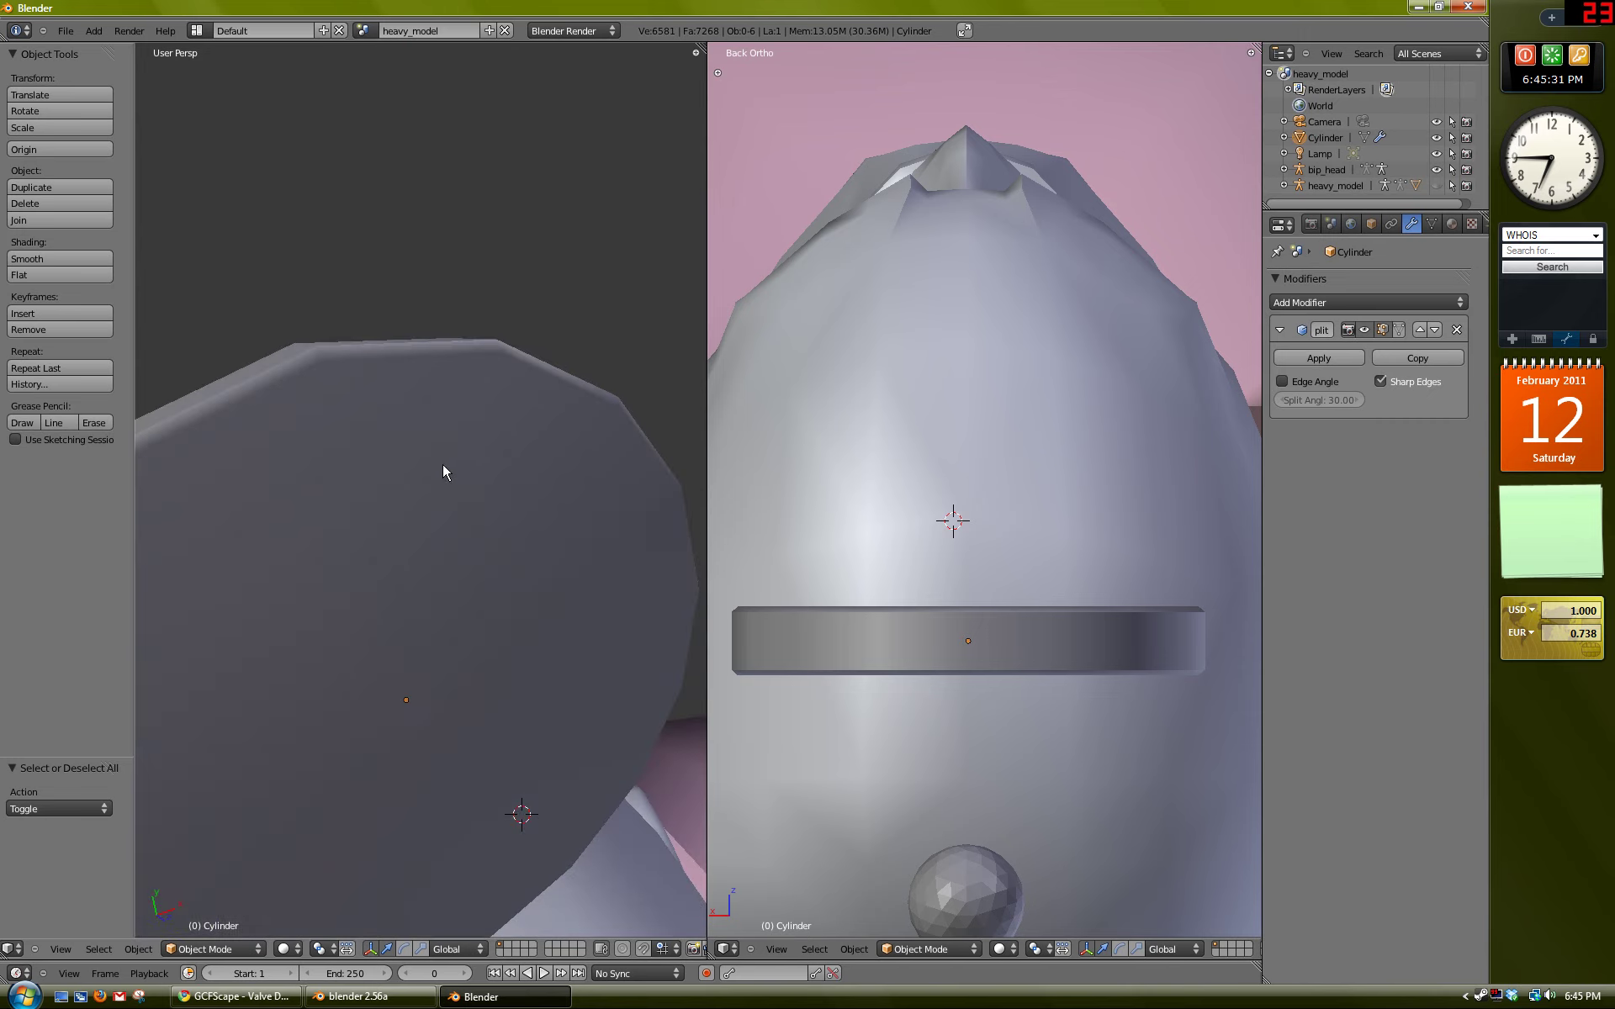
pyautogui.press('KP_7')
pyautogui.scroll(-2, 471, 505)
pyautogui.moveTo(477, 547); pyautogui.dragTo(484, 492, button='middle')
pyautogui.press('KP_7')
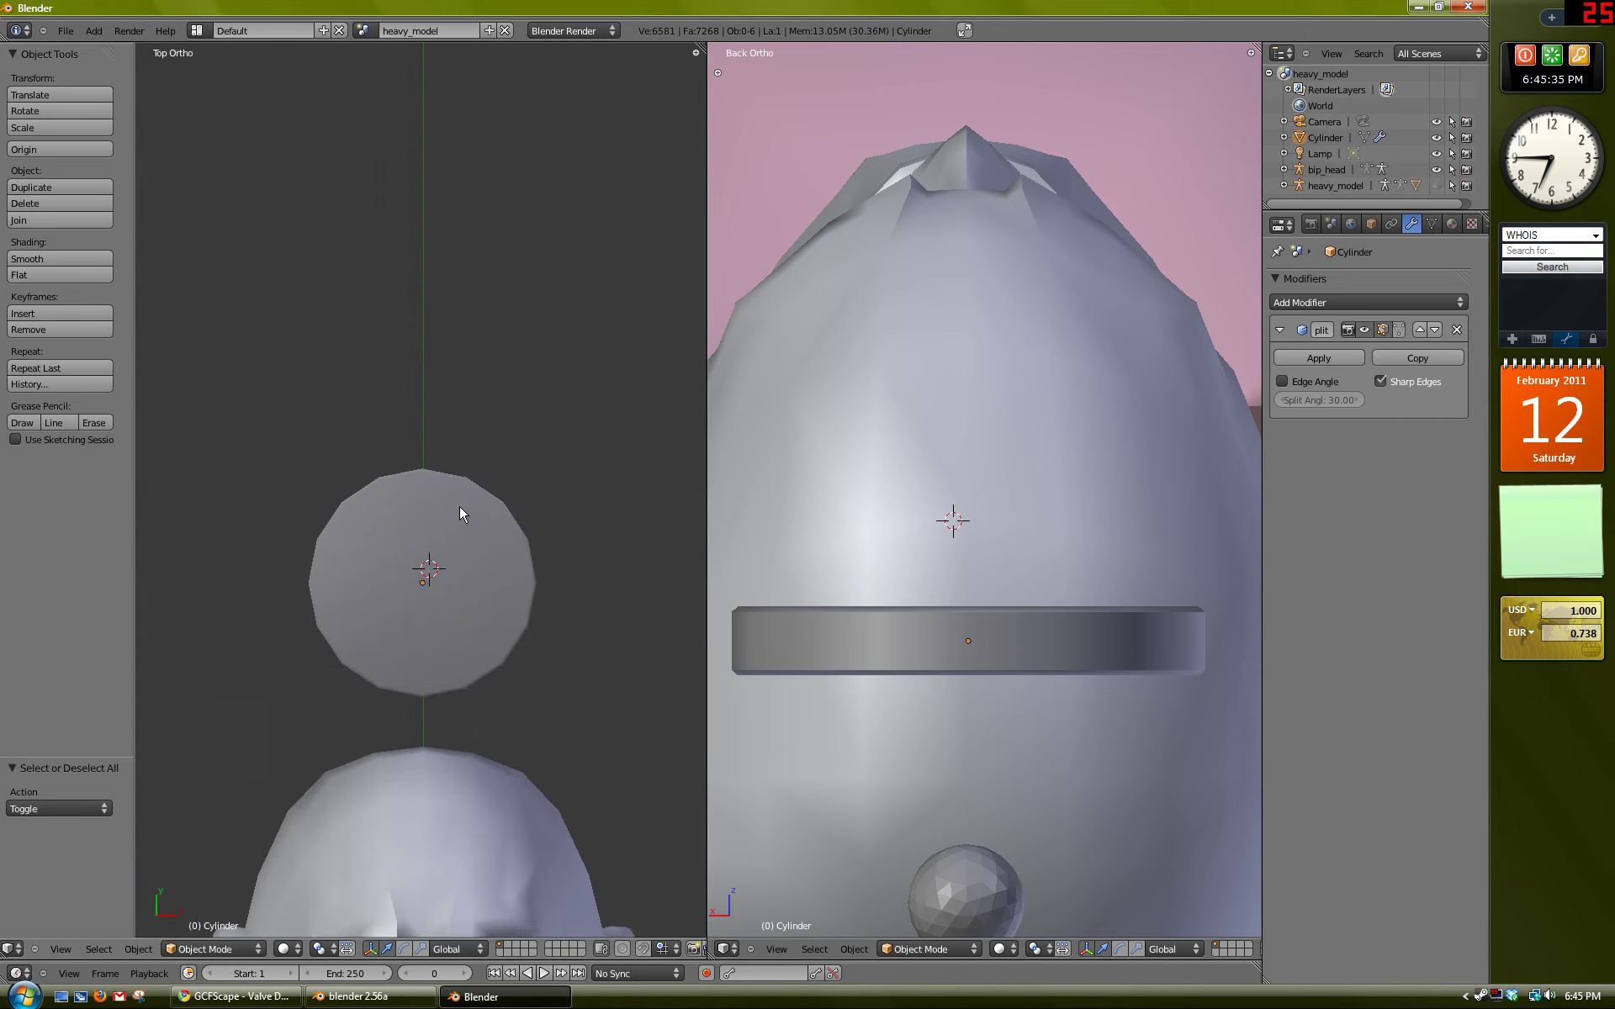
# Step: Add a new cylinder with 16 vertices
pyautogui.hotkey('shift', 'a')
pyautogui.moveTo(459, 507)
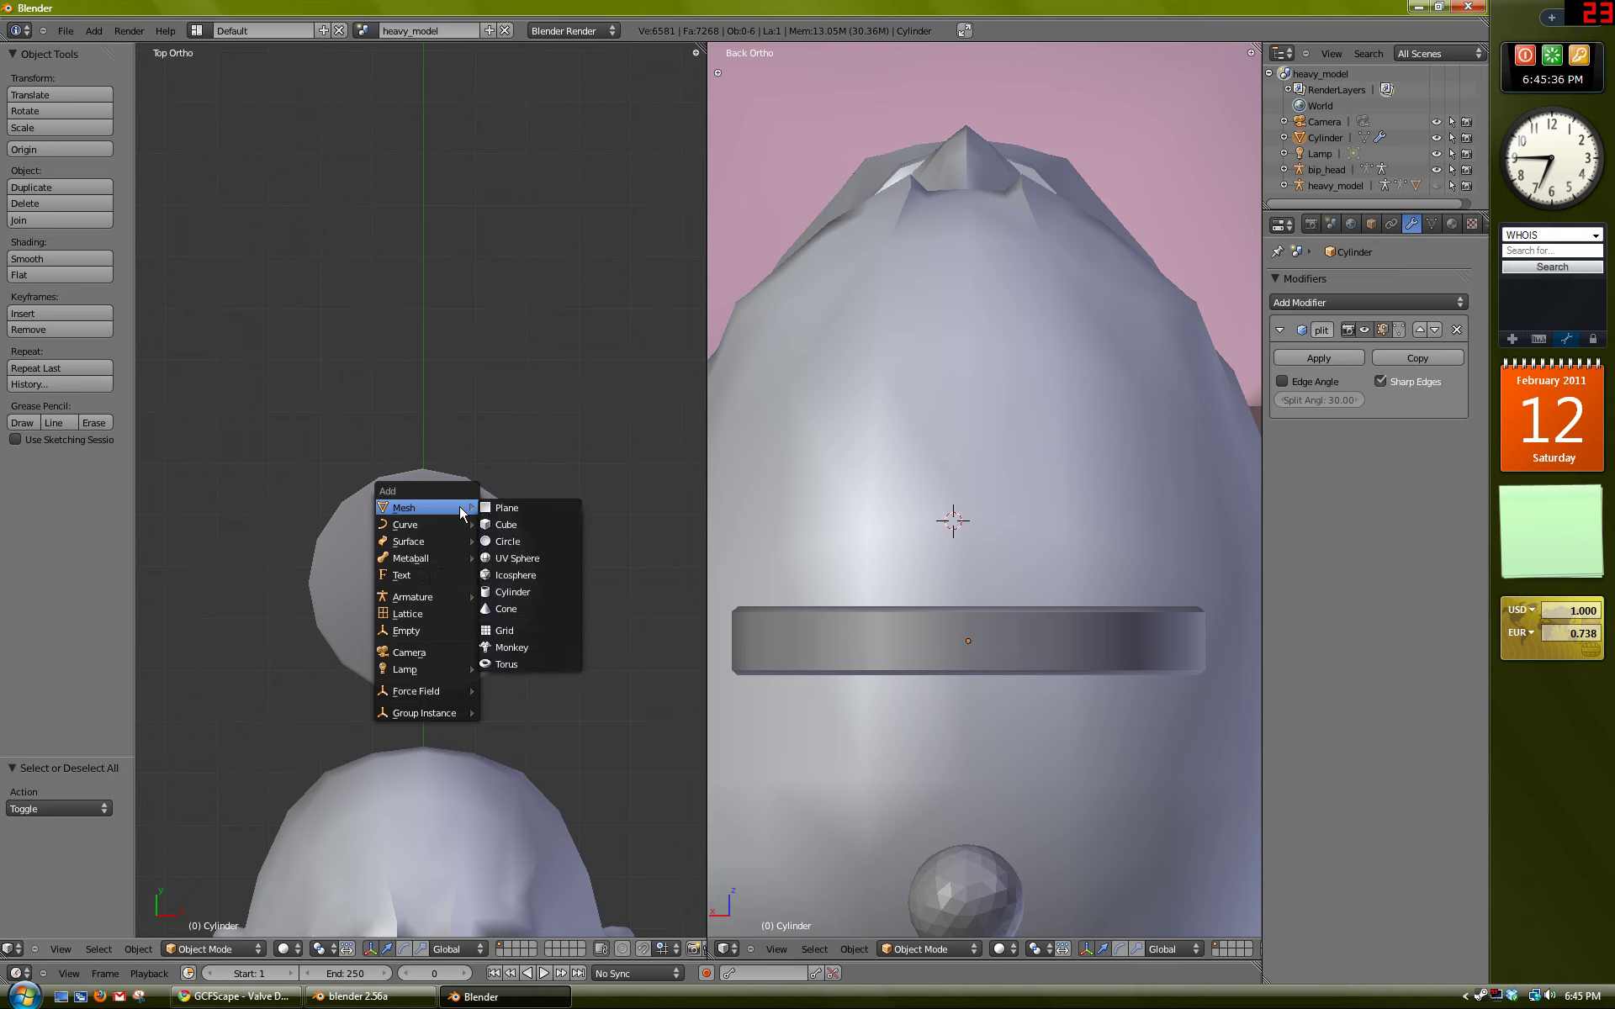
pyautogui.click(513, 592)
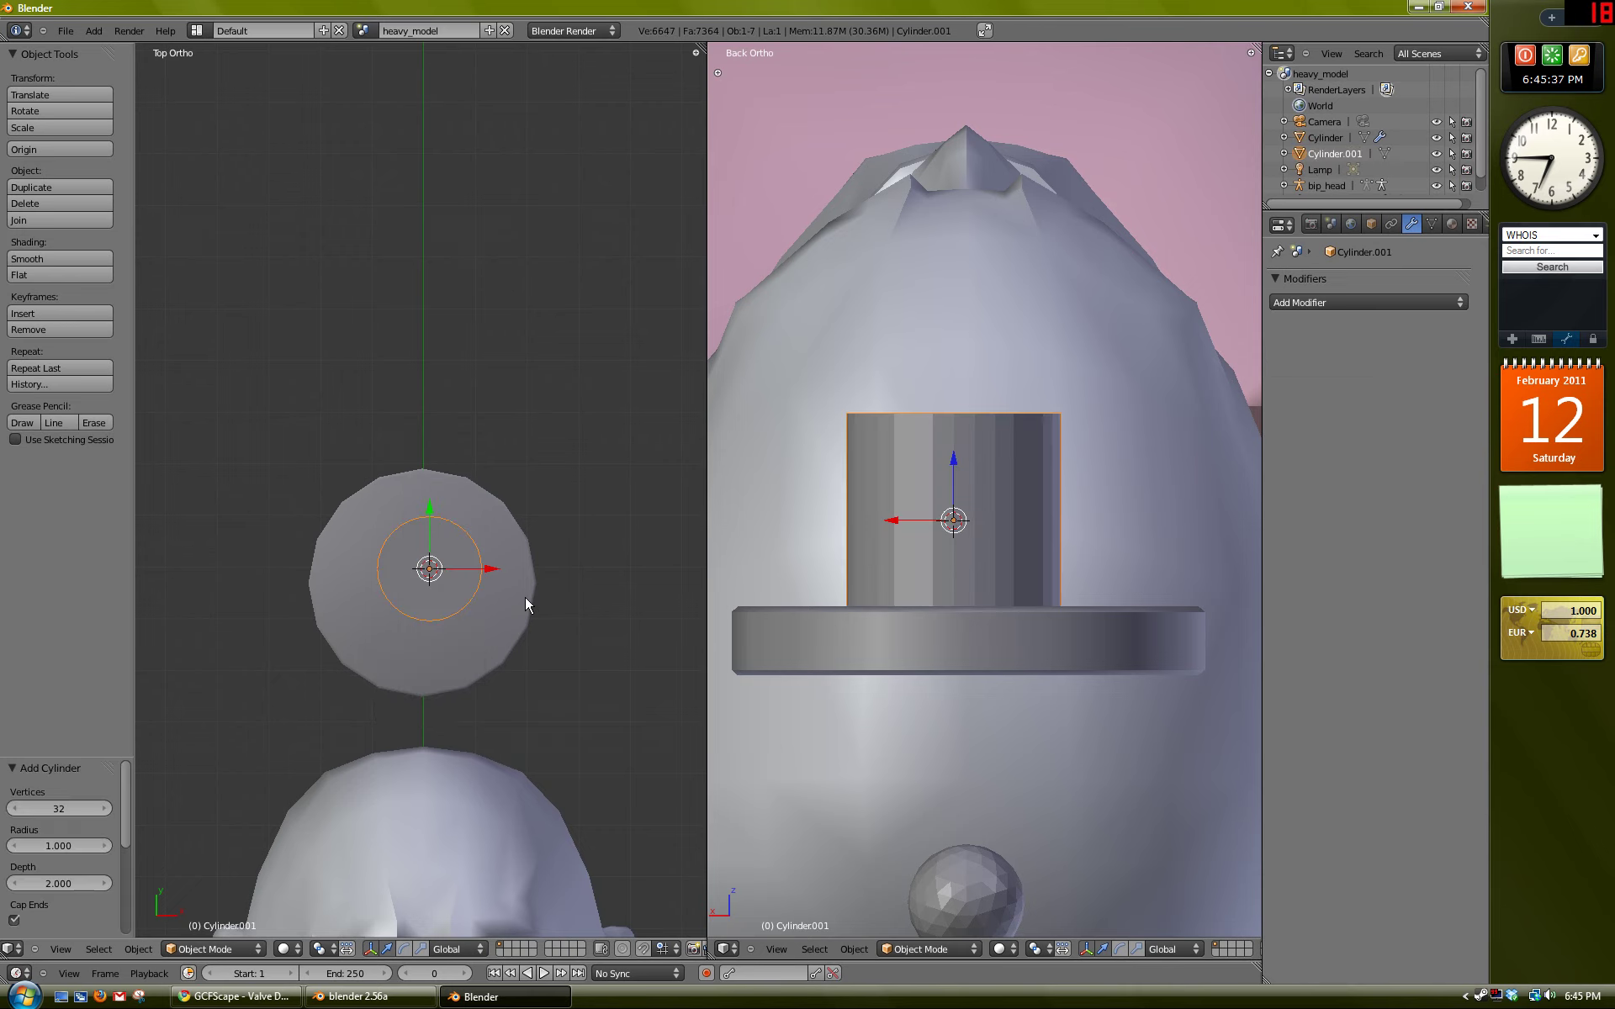
pyautogui.click(55, 808)
pyautogui.write('16')
pyautogui.press('Return')
# Step: Move the new cylinder along Y and rotate it 90° about X
pyautogui.press('g')
pyautogui.press('y')
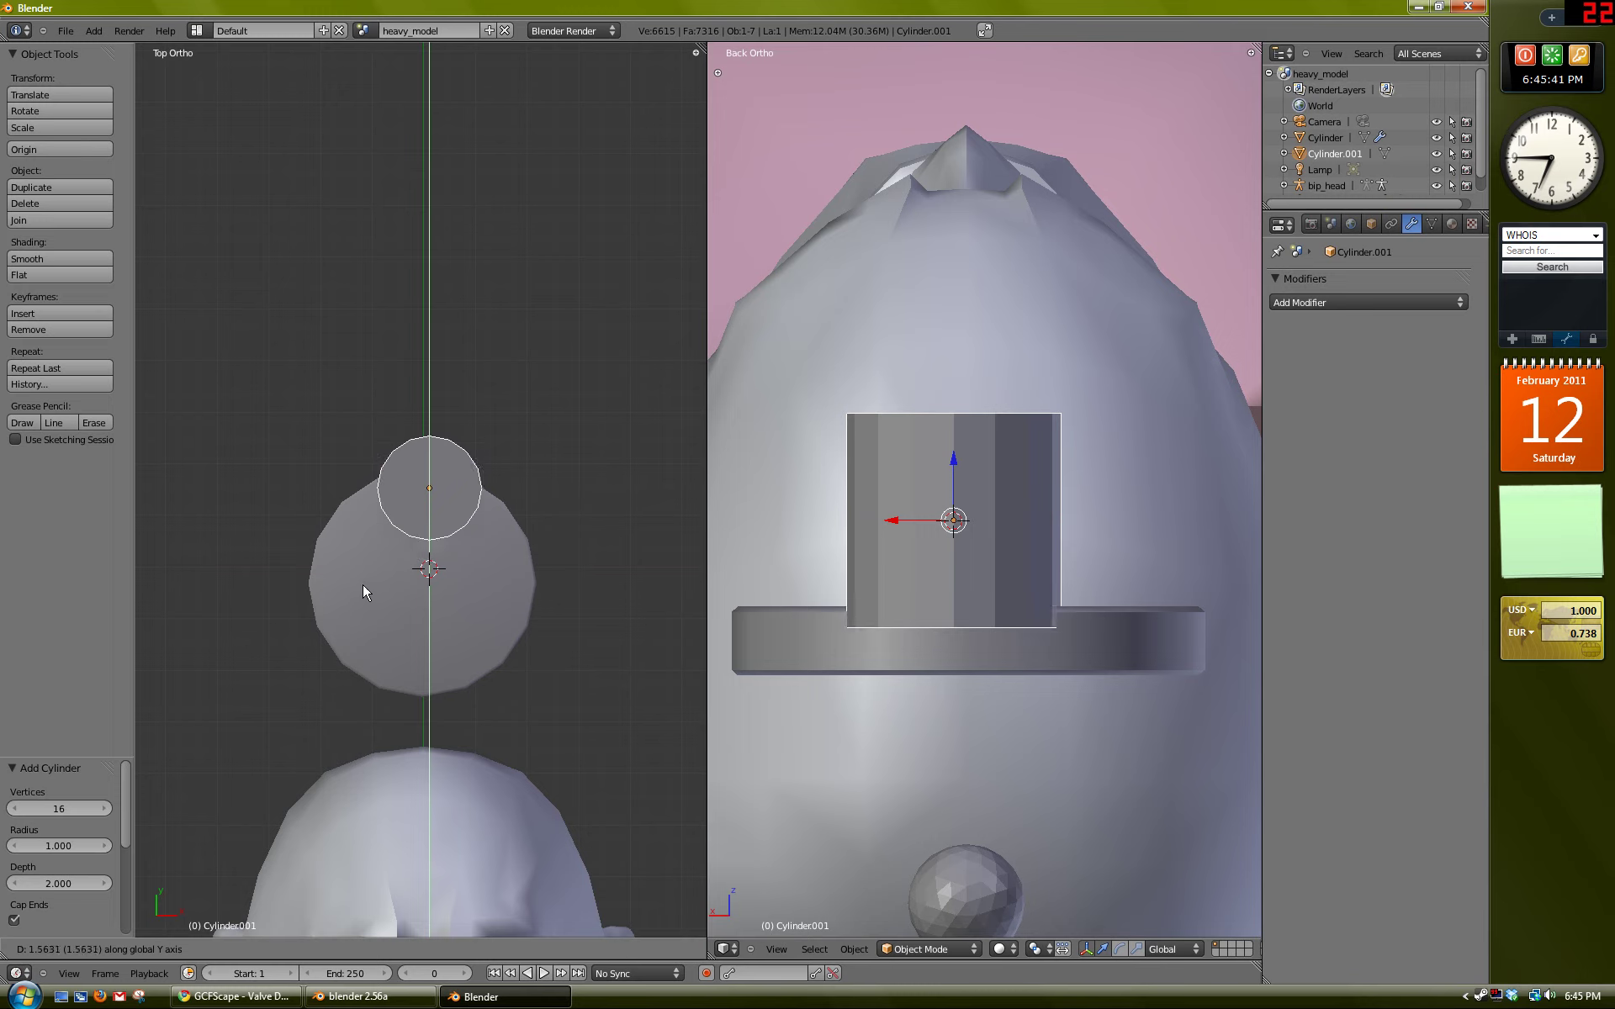
pyautogui.click(381, 504)
pyautogui.write('rx')
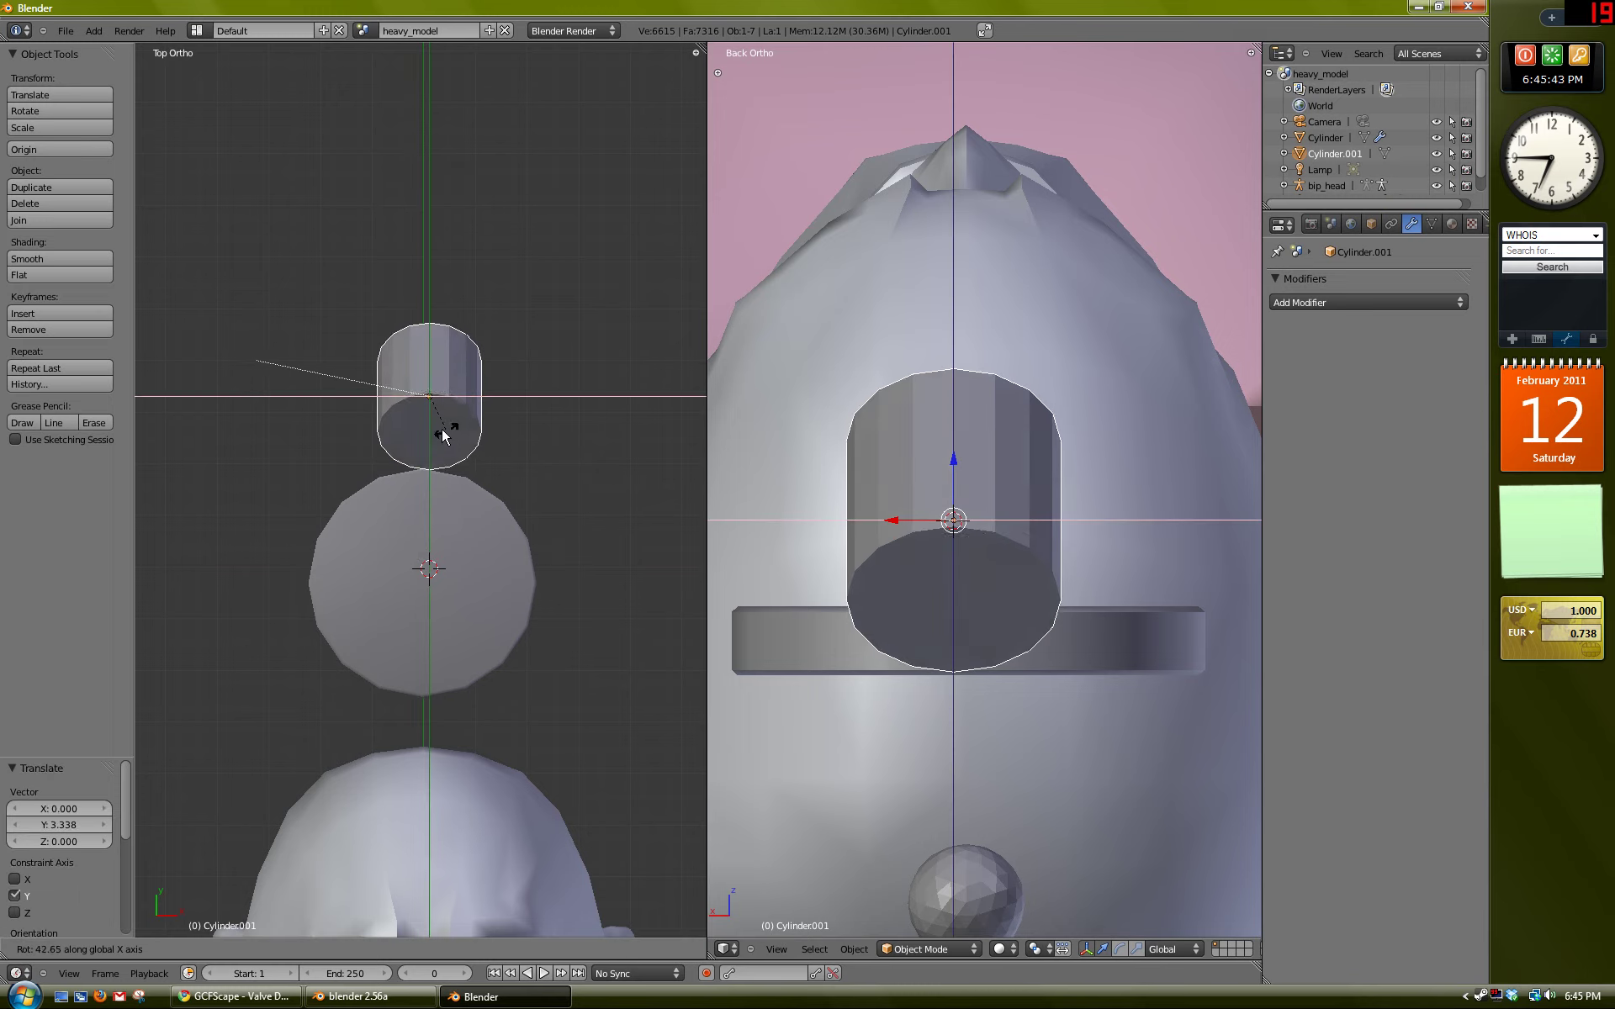
pyautogui.write('90')
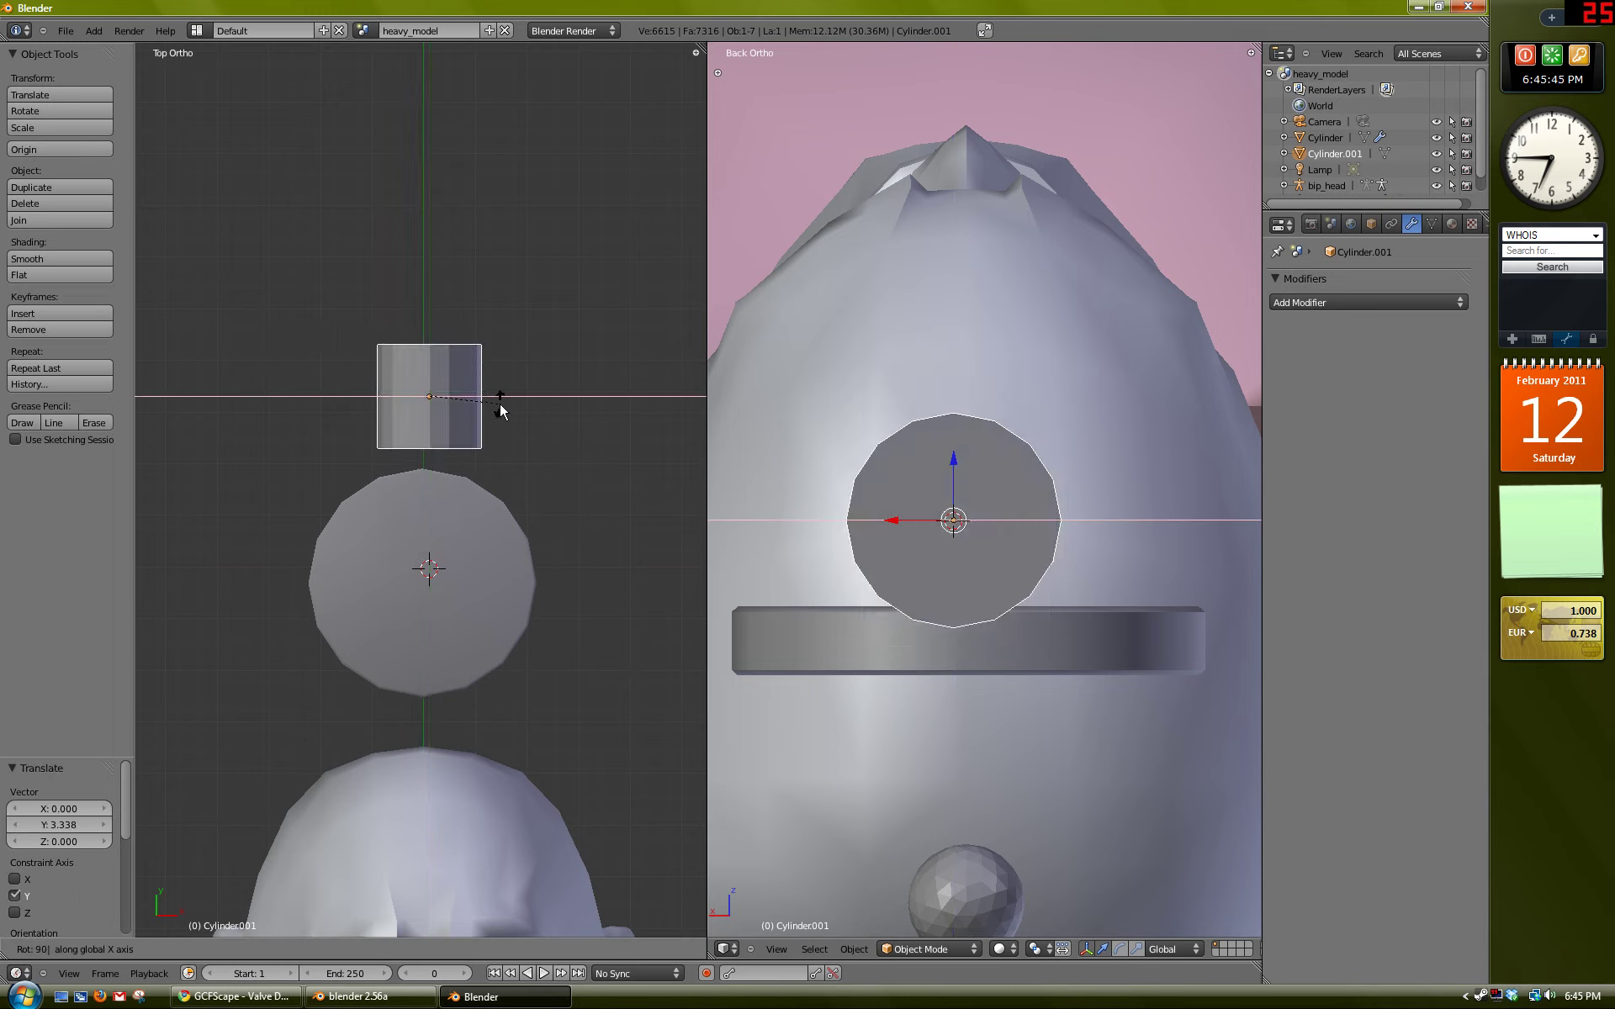
pyautogui.write('zx')
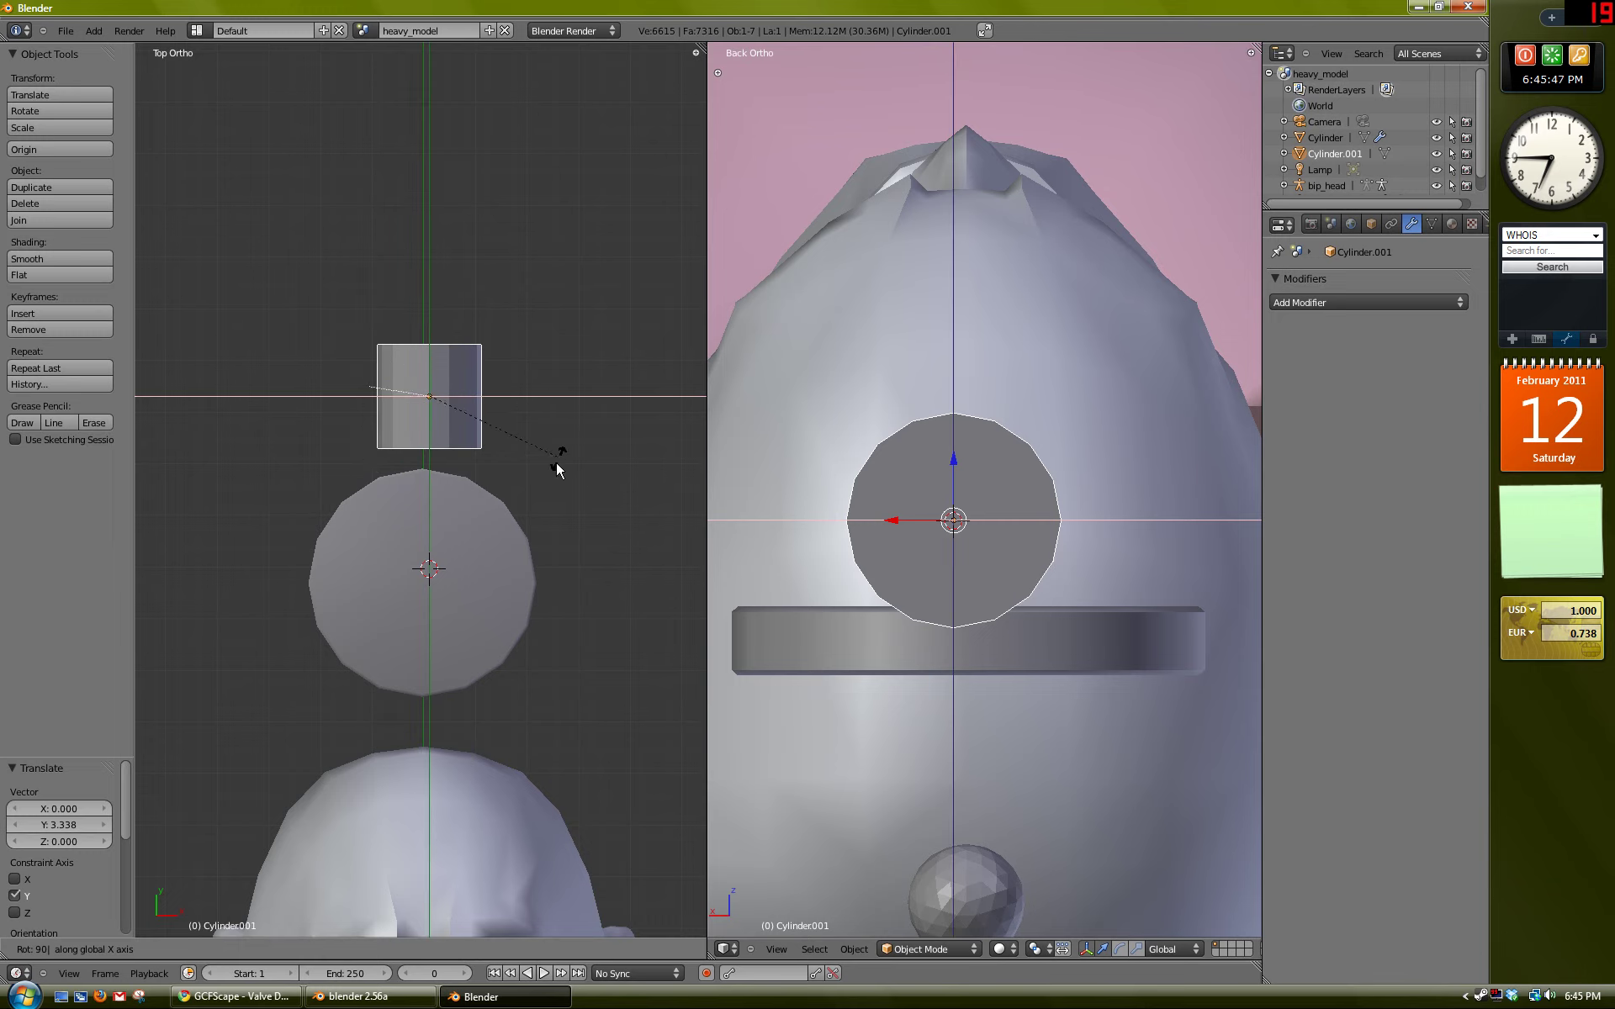
pyautogui.write('y')
pyautogui.click(582, 404)
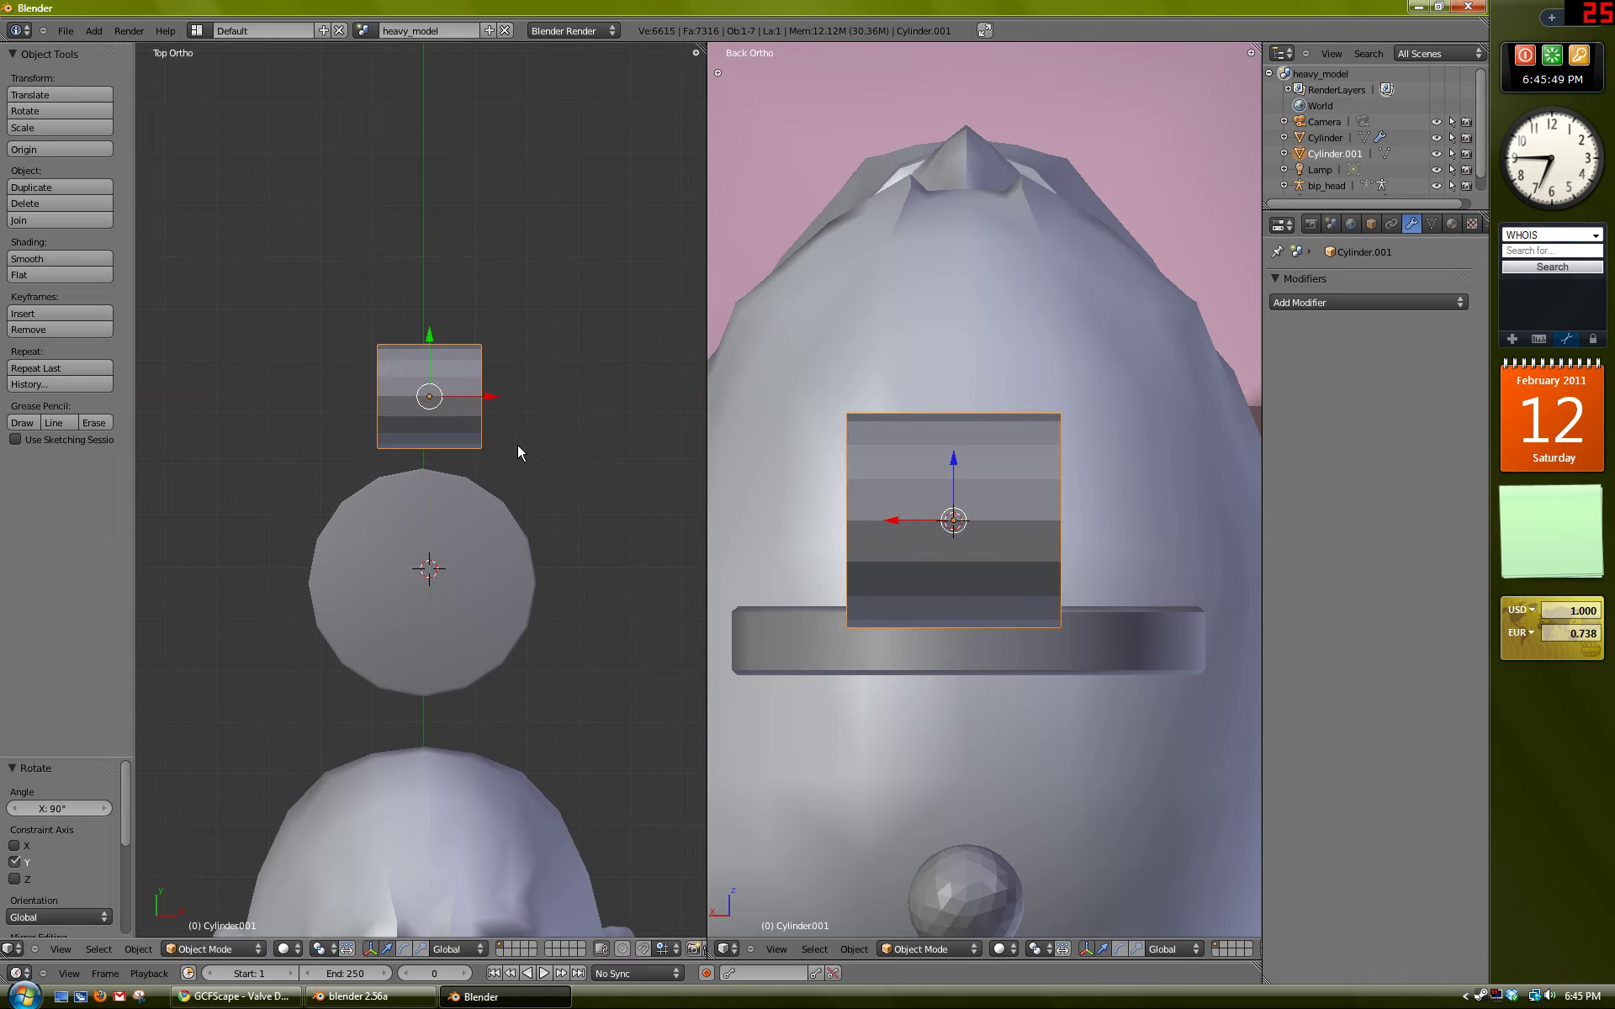
pyautogui.scroll(3, 517, 444)
# Step: Shift the cylinder along Y again and scale it down to 0.255
pyautogui.press('g')
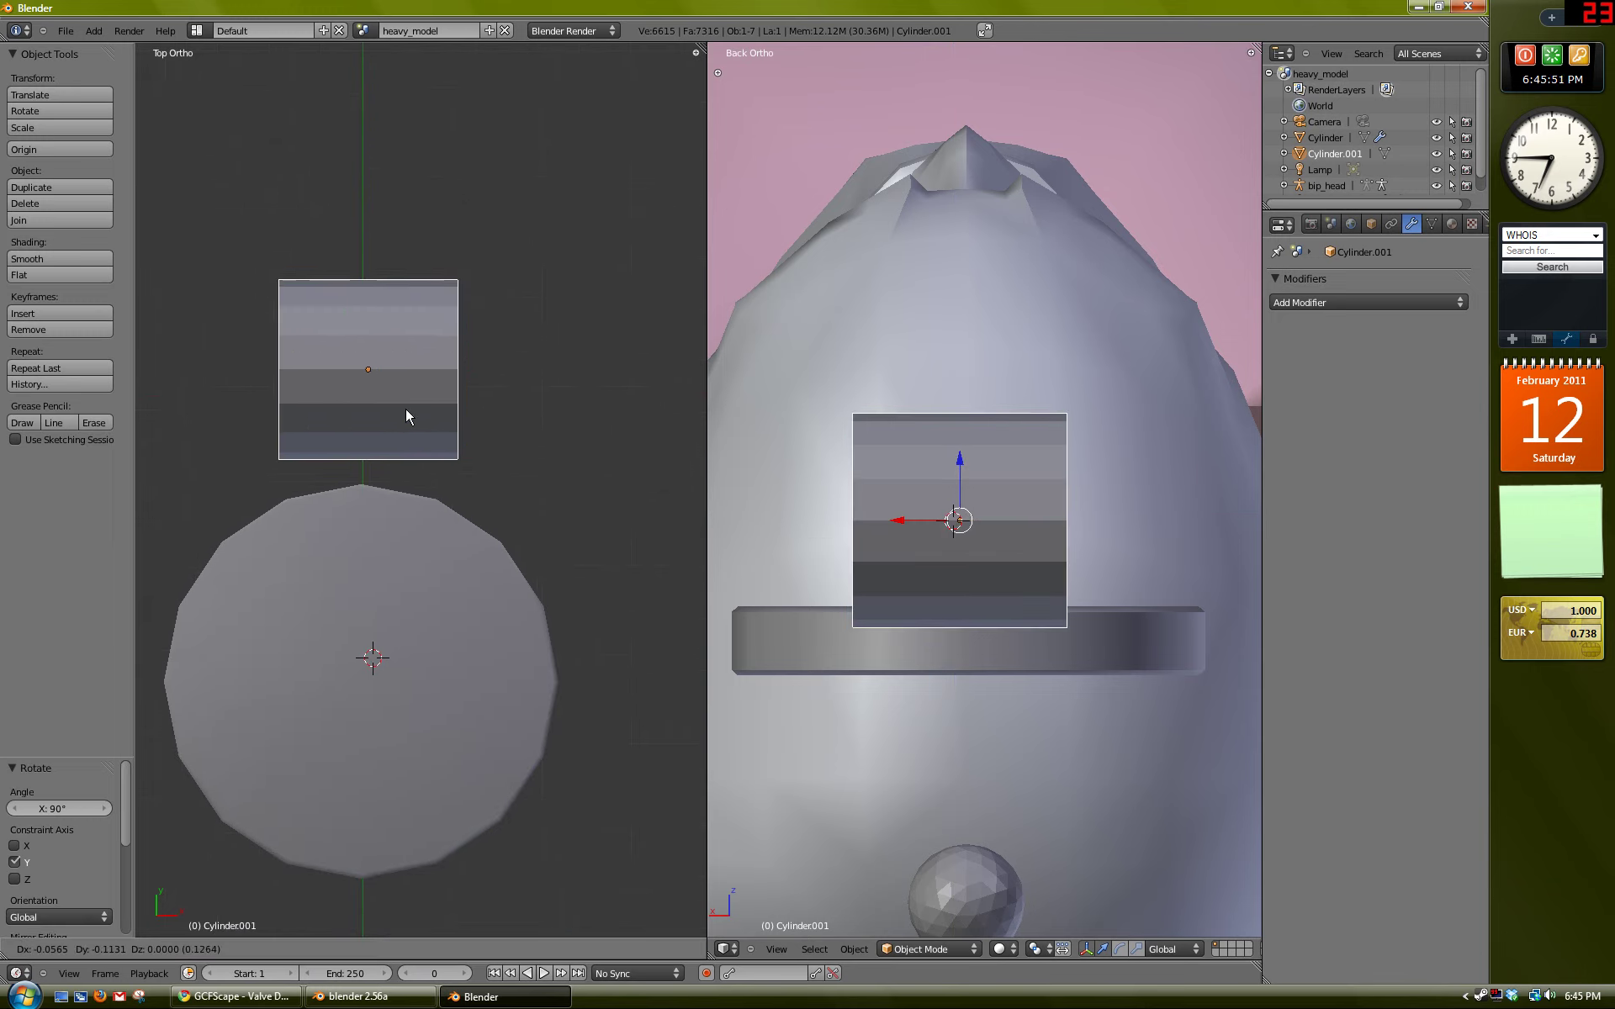
pyautogui.press('y')
pyautogui.click(422, 505)
pyautogui.press('s')
pyautogui.click(389, 503)
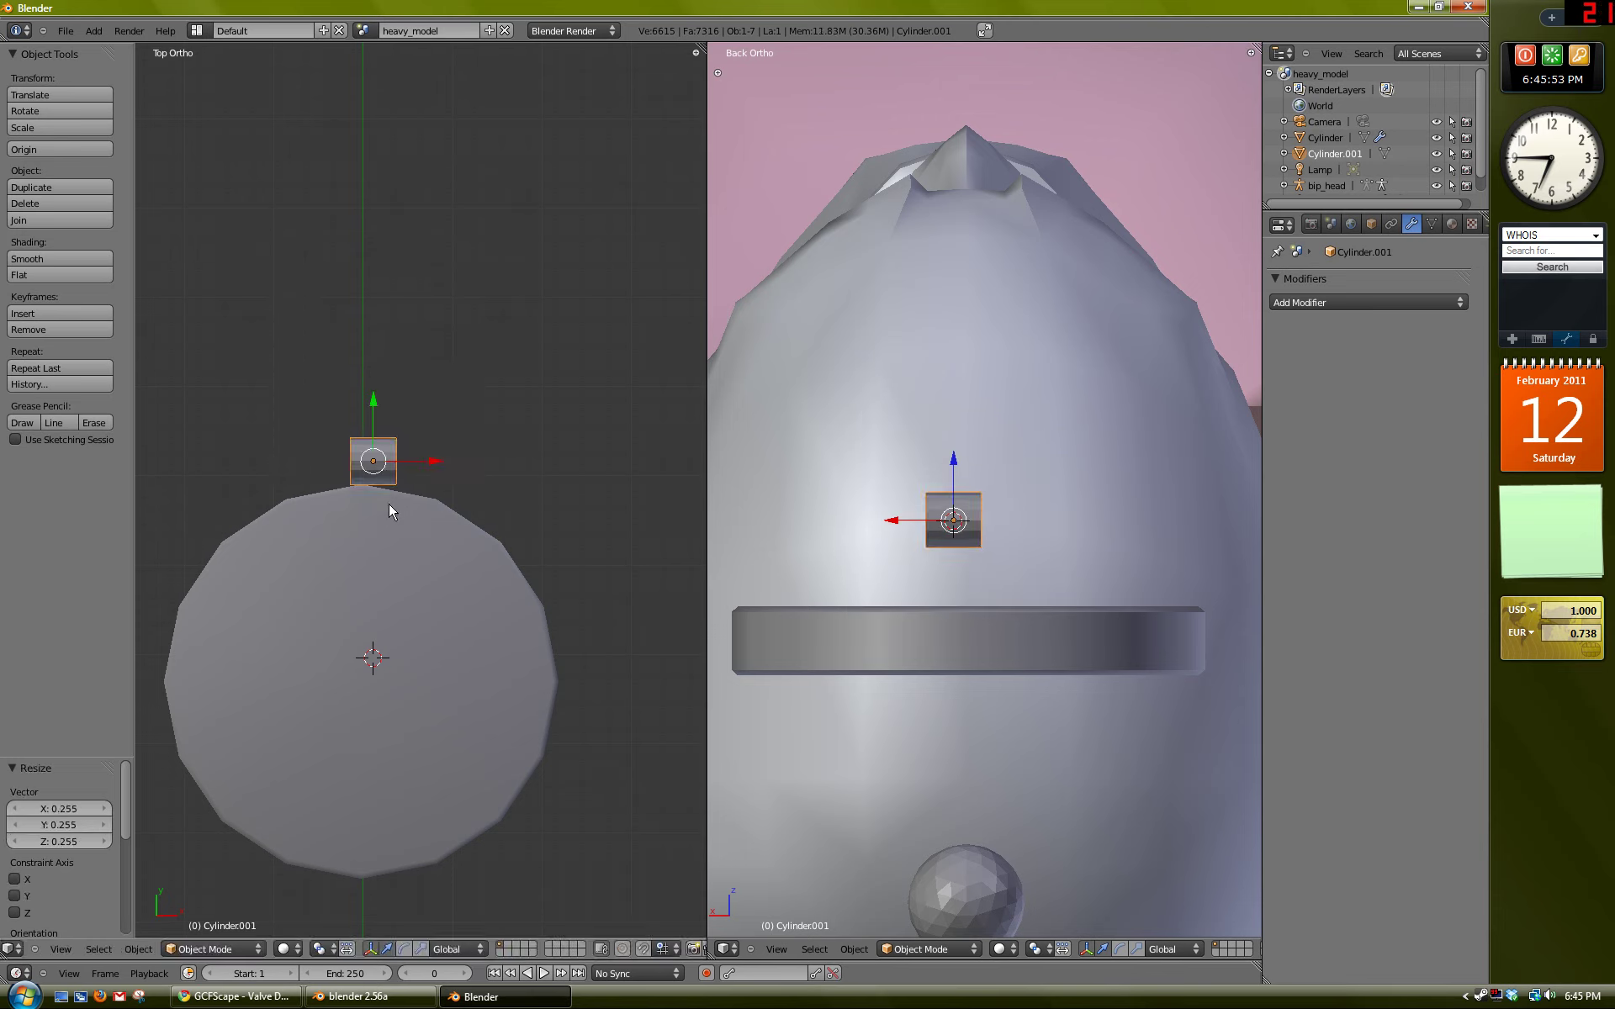
# Step: Lower the small cylinder along Z to -1.131, level with the disc
pyautogui.press('g')
pyautogui.press('z')
pyautogui.click(1015, 663)
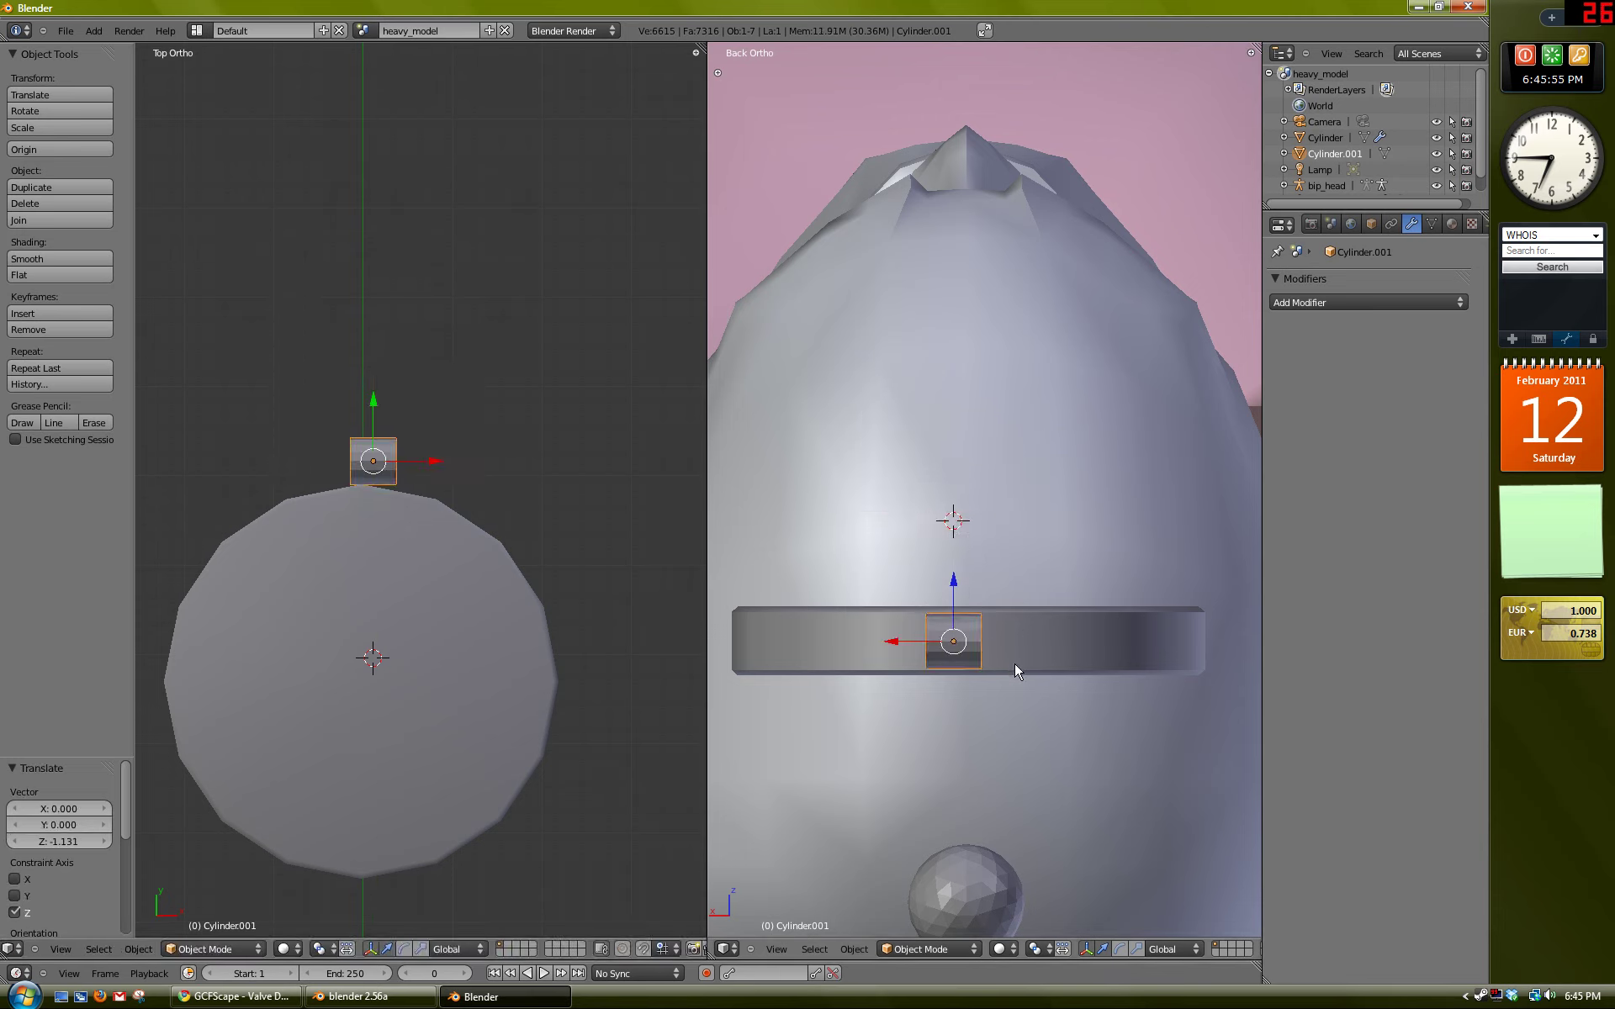
pyautogui.keyDown('shift'); pyautogui.moveTo(434, 513); pyautogui.dragTo(442, 503, button='middle'); pyautogui.keyUp('shift')
pyautogui.press('z')
pyautogui.scroll(5, 433, 557)
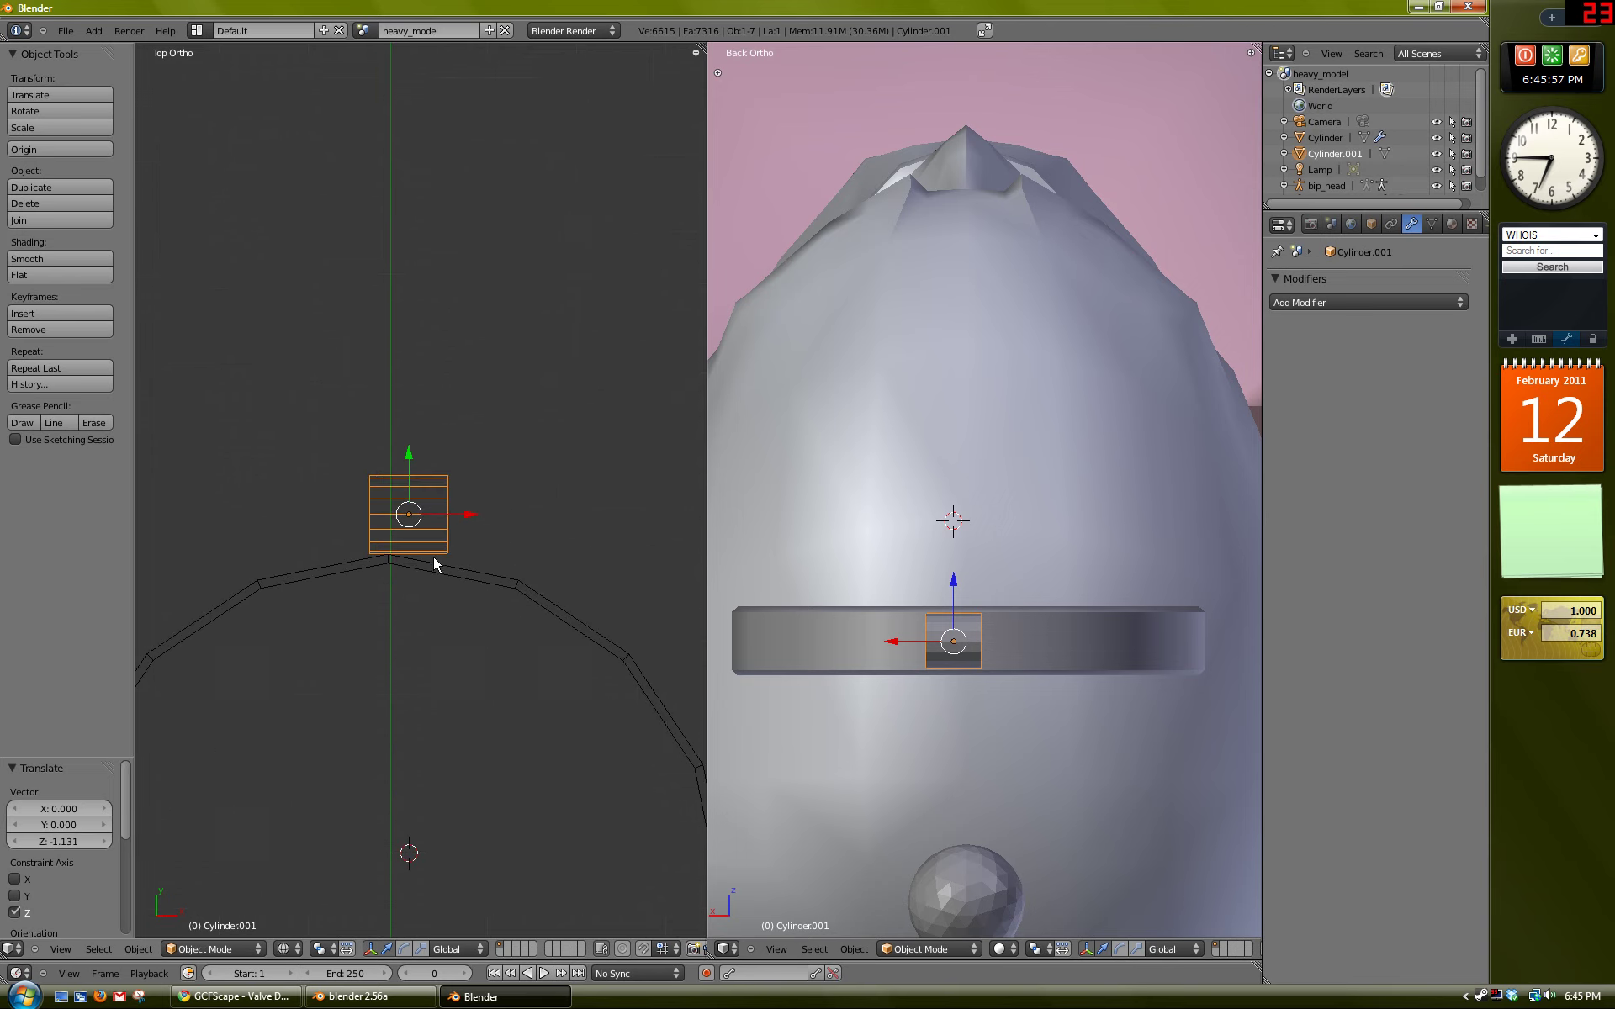
# Step: Place the small cylinder at the disc's edge in Top view and reselect it
pyautogui.press('g')
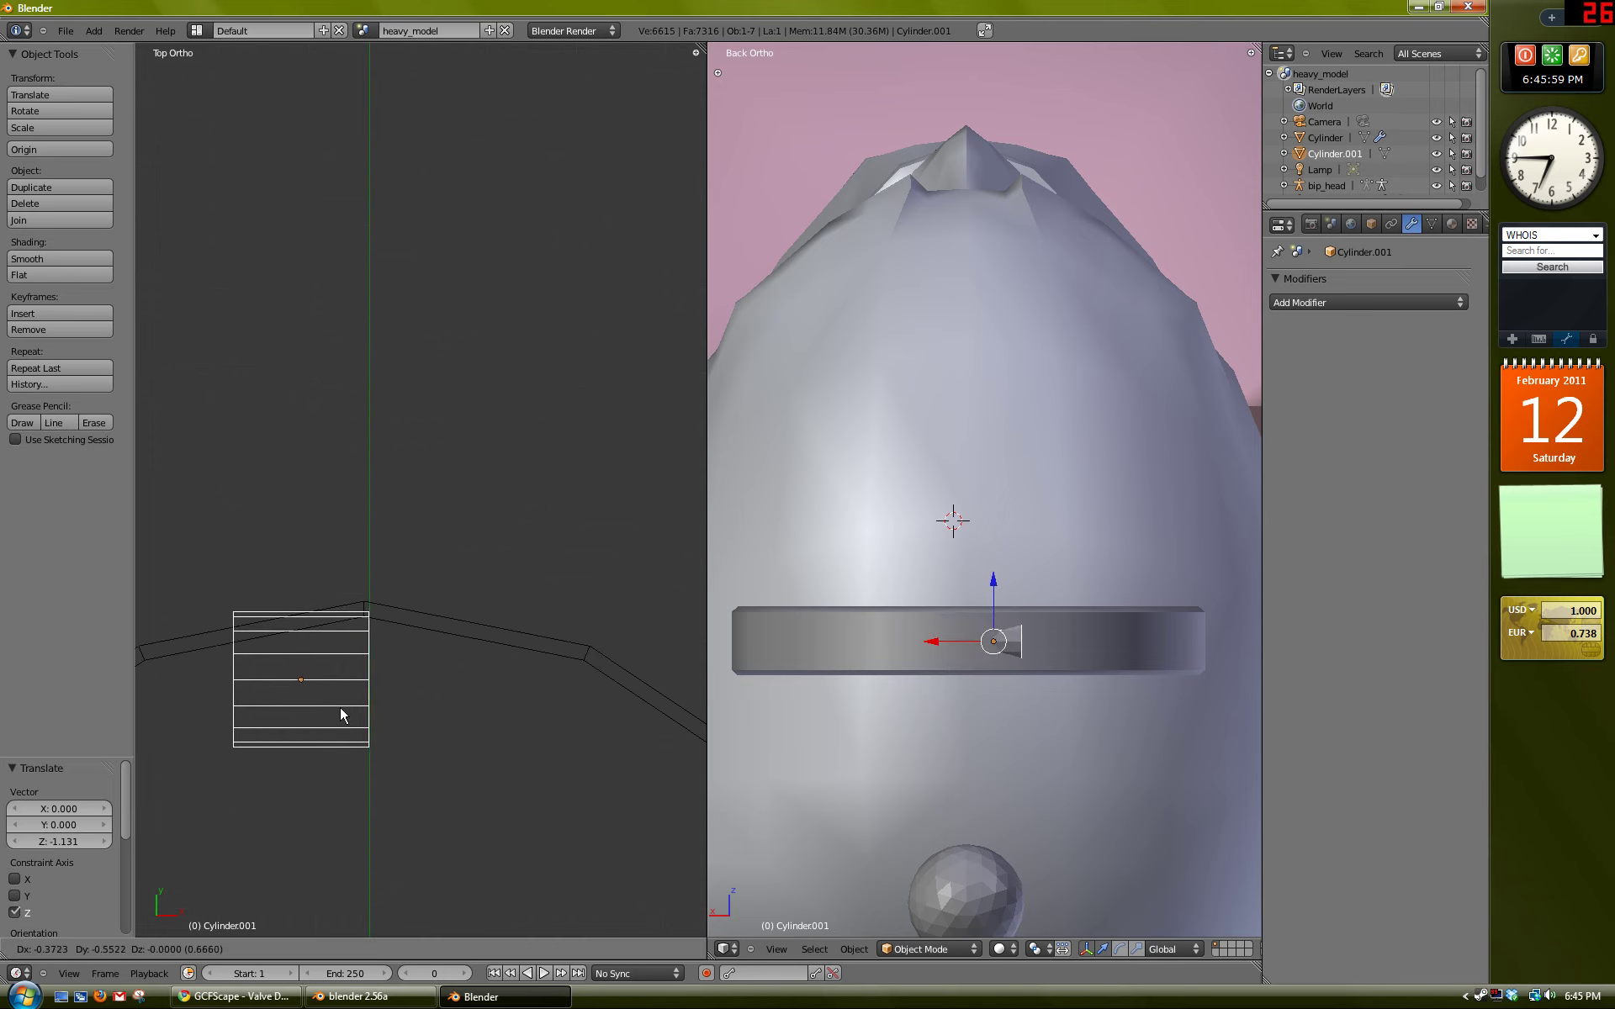
pyautogui.click(342, 703)
pyautogui.moveTo(342, 701)
pyautogui.keyDown('shift'); pyautogui.mouseDown(button='middle')
pyautogui.moveTo(570, 667)
pyautogui.moveTo(502, 591)
pyautogui.mouseUp(button='middle'); pyautogui.keyUp('shift')
pyautogui.press('a')
pyautogui.press('z')
pyautogui.rightClick(461, 496)
pyautogui.moveTo(461, 496); pyautogui.dragTo(521, 606, button='middle')
# Step: In Edit Mode, box-select the cylinder's left-end vertices in Top Ortho
pyautogui.press('Tab')
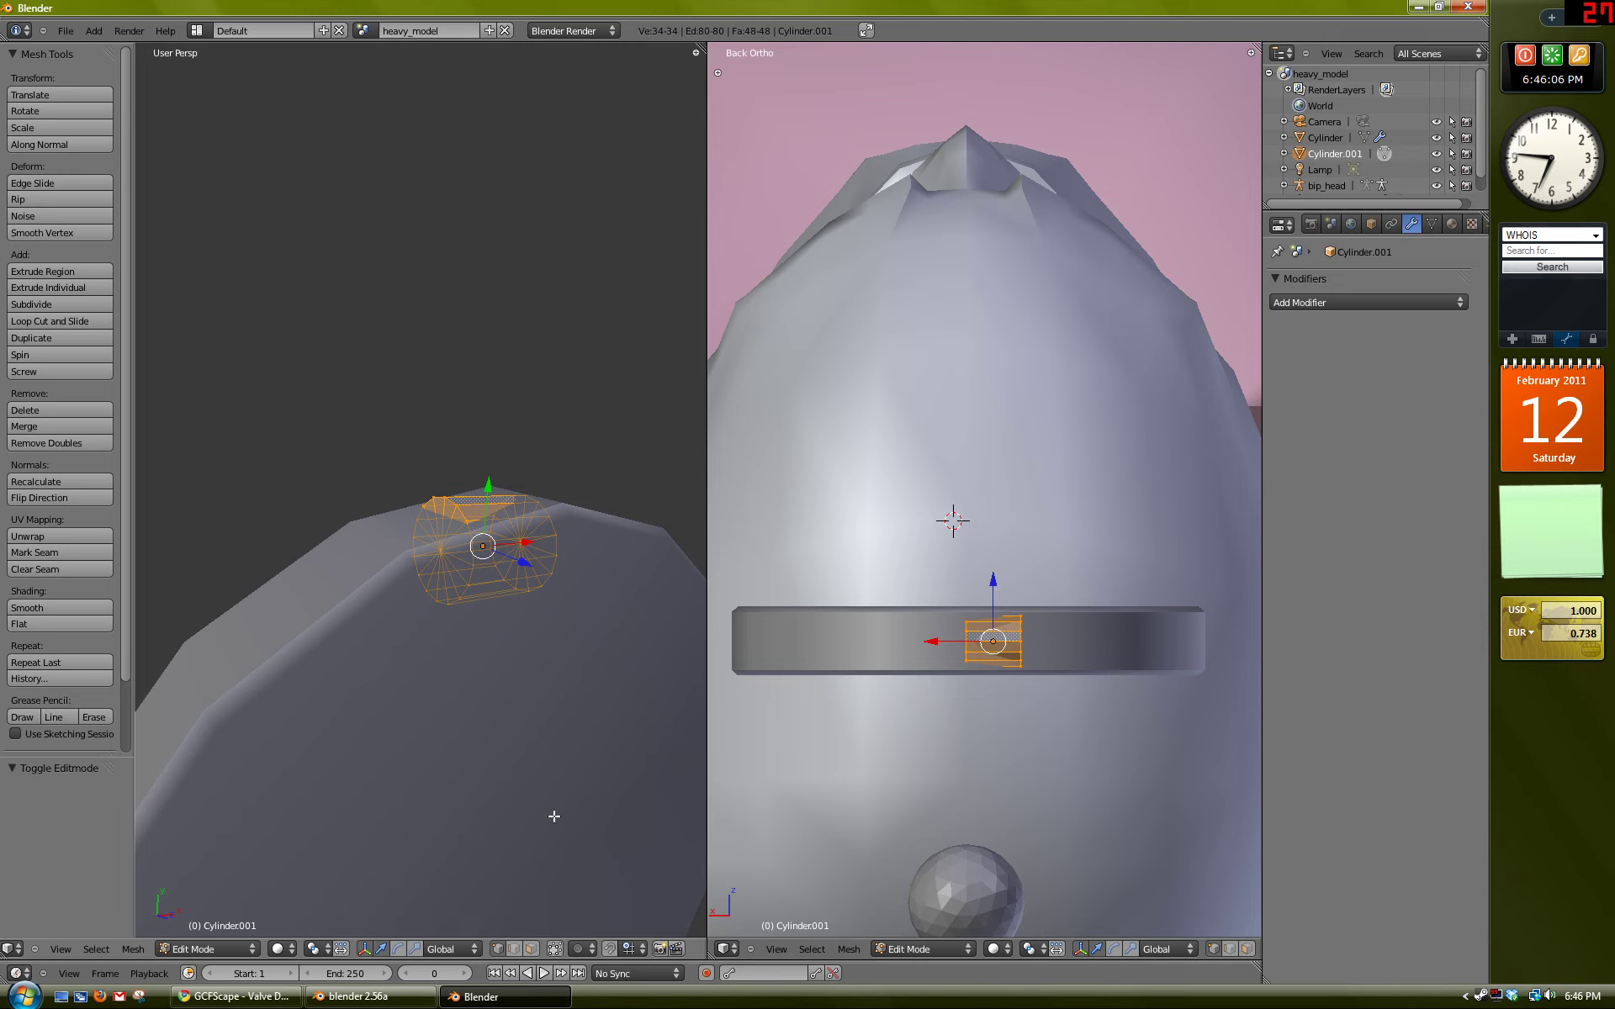
pyautogui.moveTo(457, 540)
pyautogui.mouseDown(button='middle')
pyautogui.moveTo(413, 537)
pyautogui.moveTo(439, 519)
pyautogui.mouseUp(button='middle')
pyautogui.press('a')
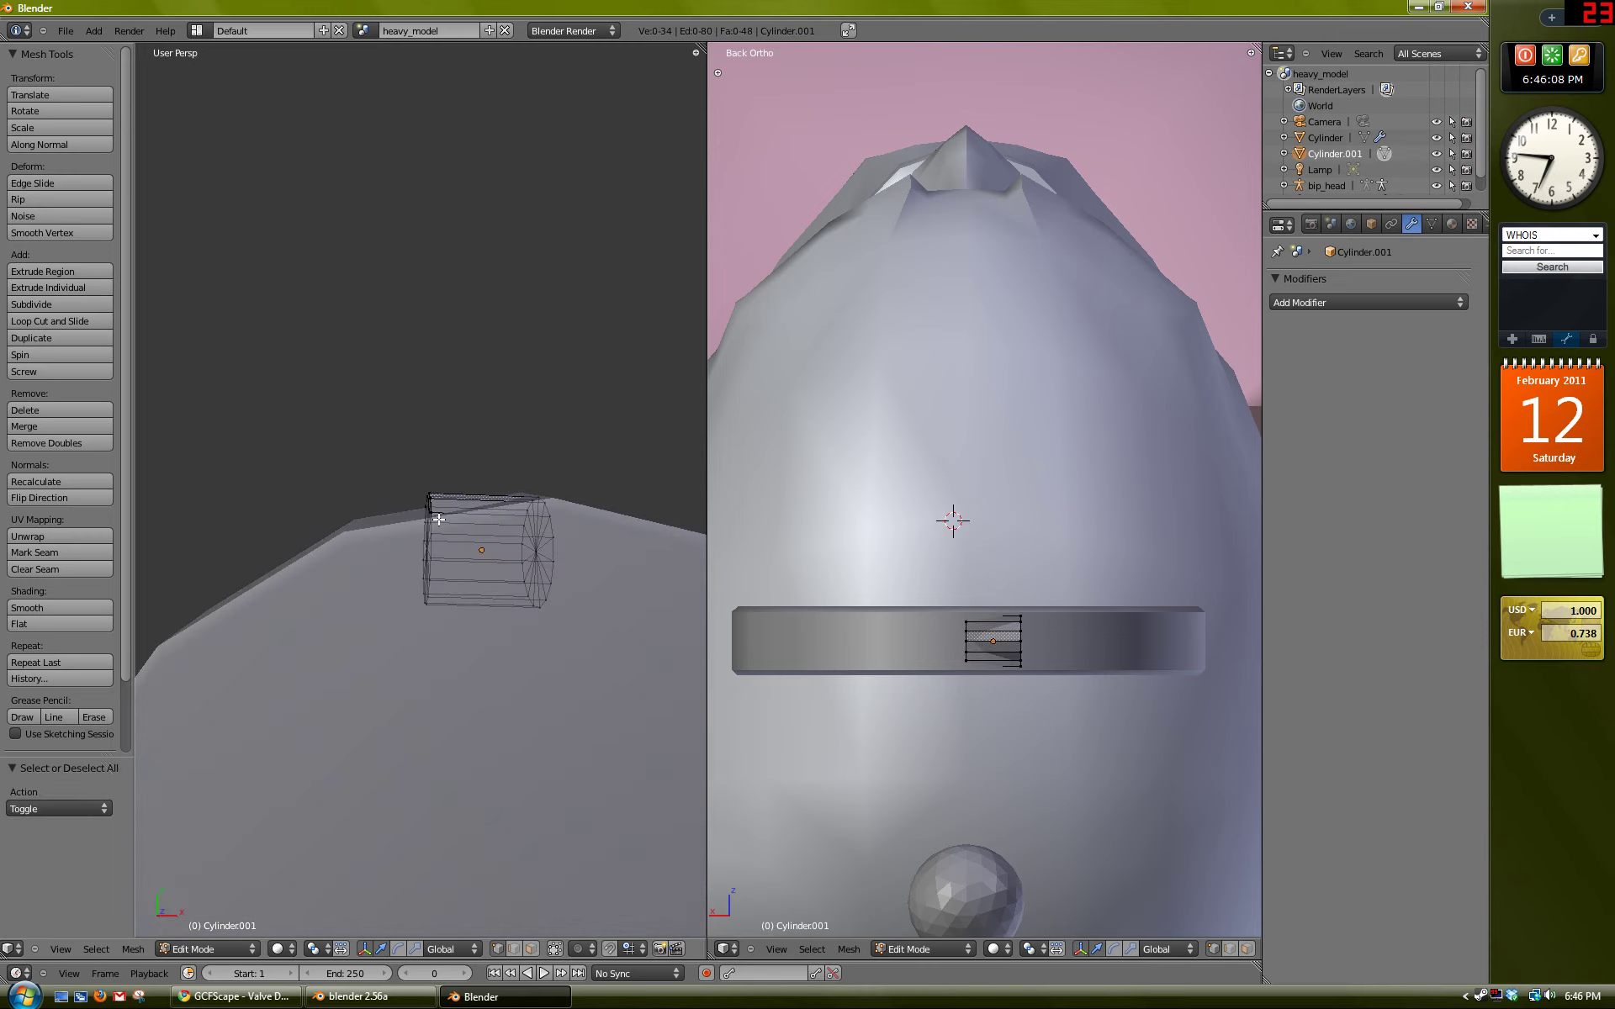
pyautogui.press('KP_7')
pyautogui.press('KP_5')
pyautogui.press('b')
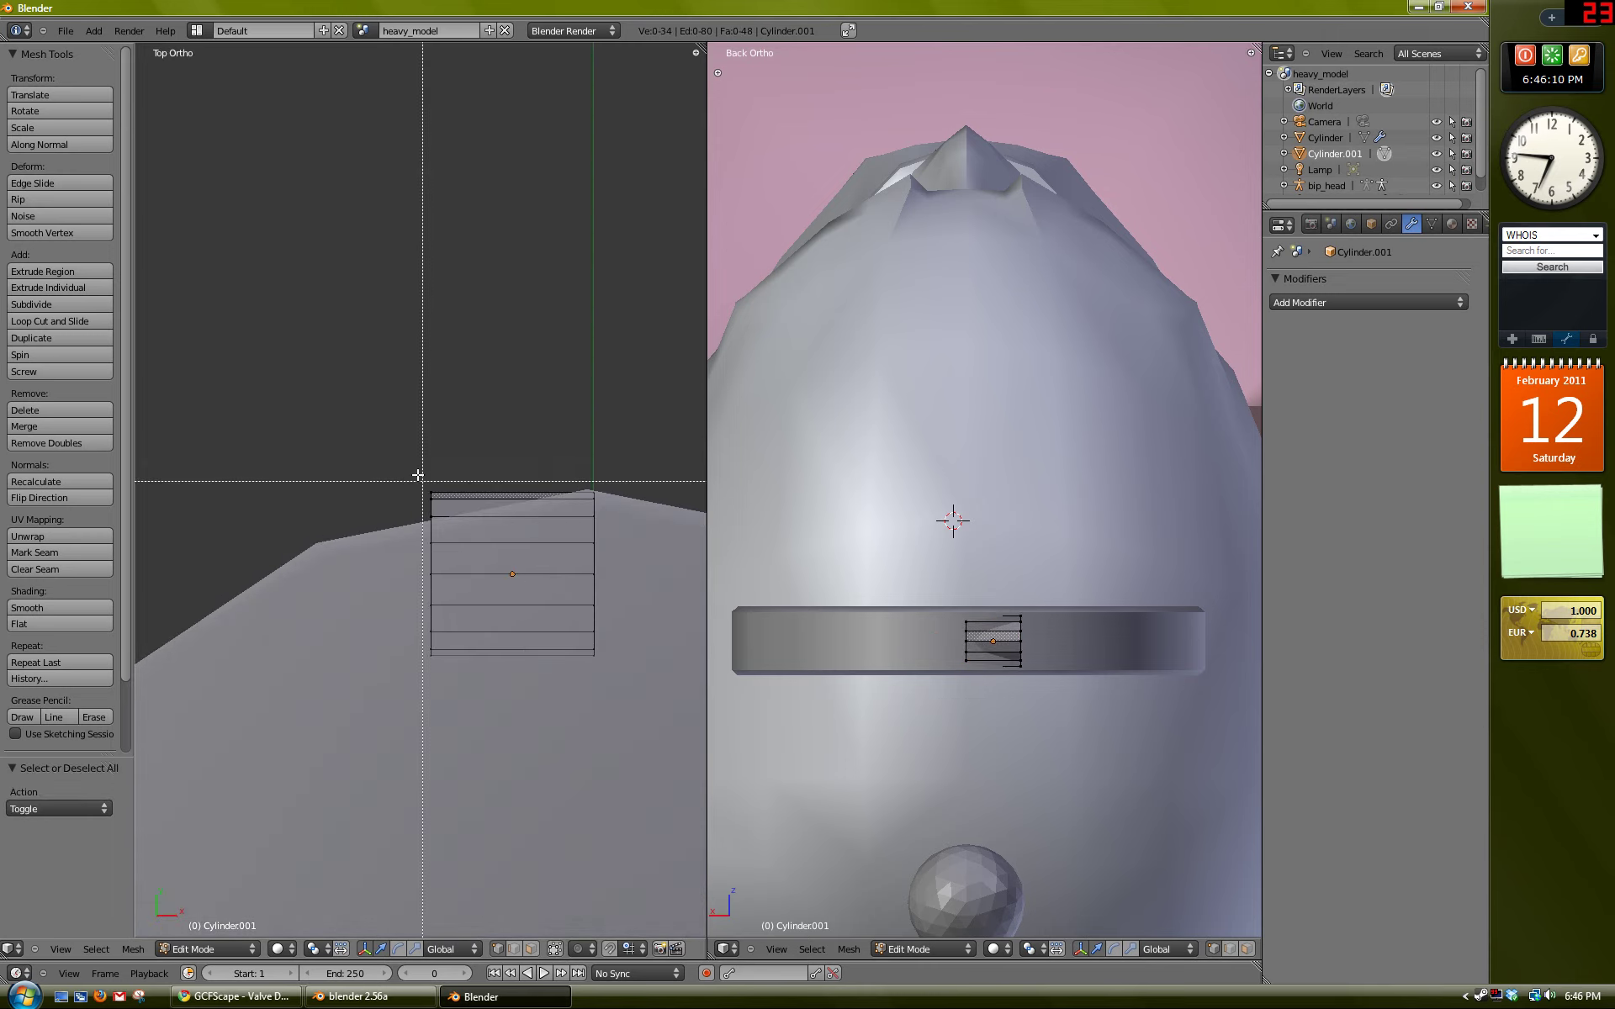
pyautogui.moveTo(411, 469); pyautogui.dragTo(458, 719)
# Step: Drag the selected vertices left along X to form a long rod past the rim
pyautogui.scroll(-8, 525, 571)
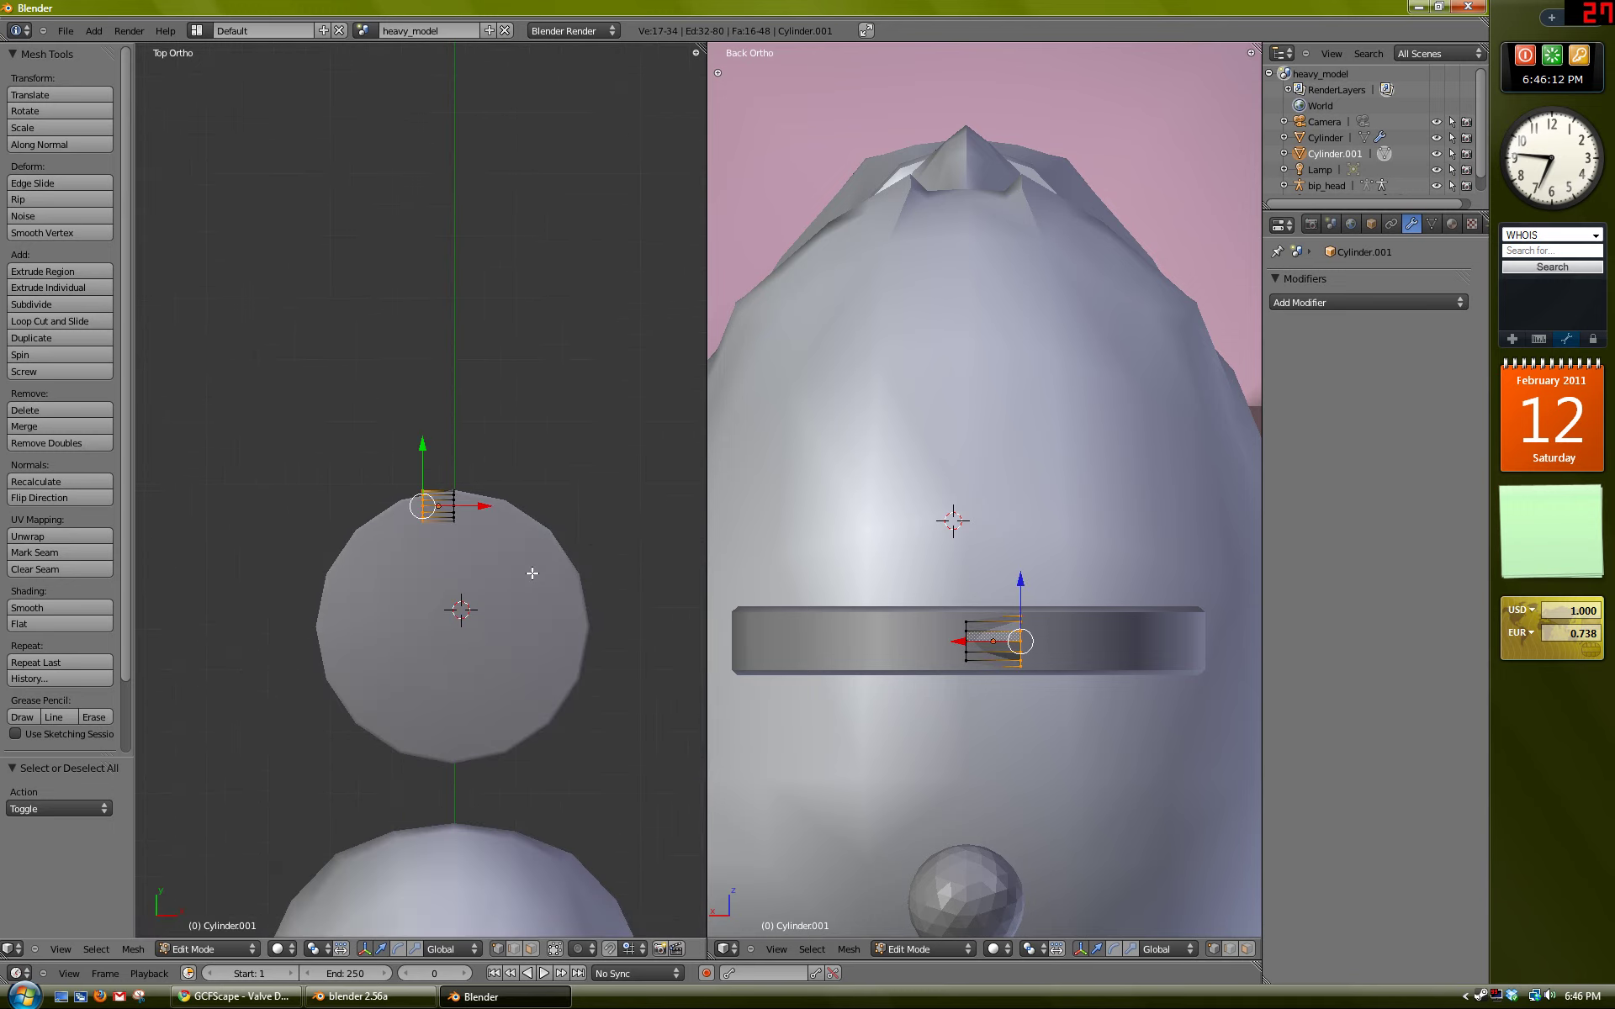
pyautogui.press('g')
pyautogui.press('x')
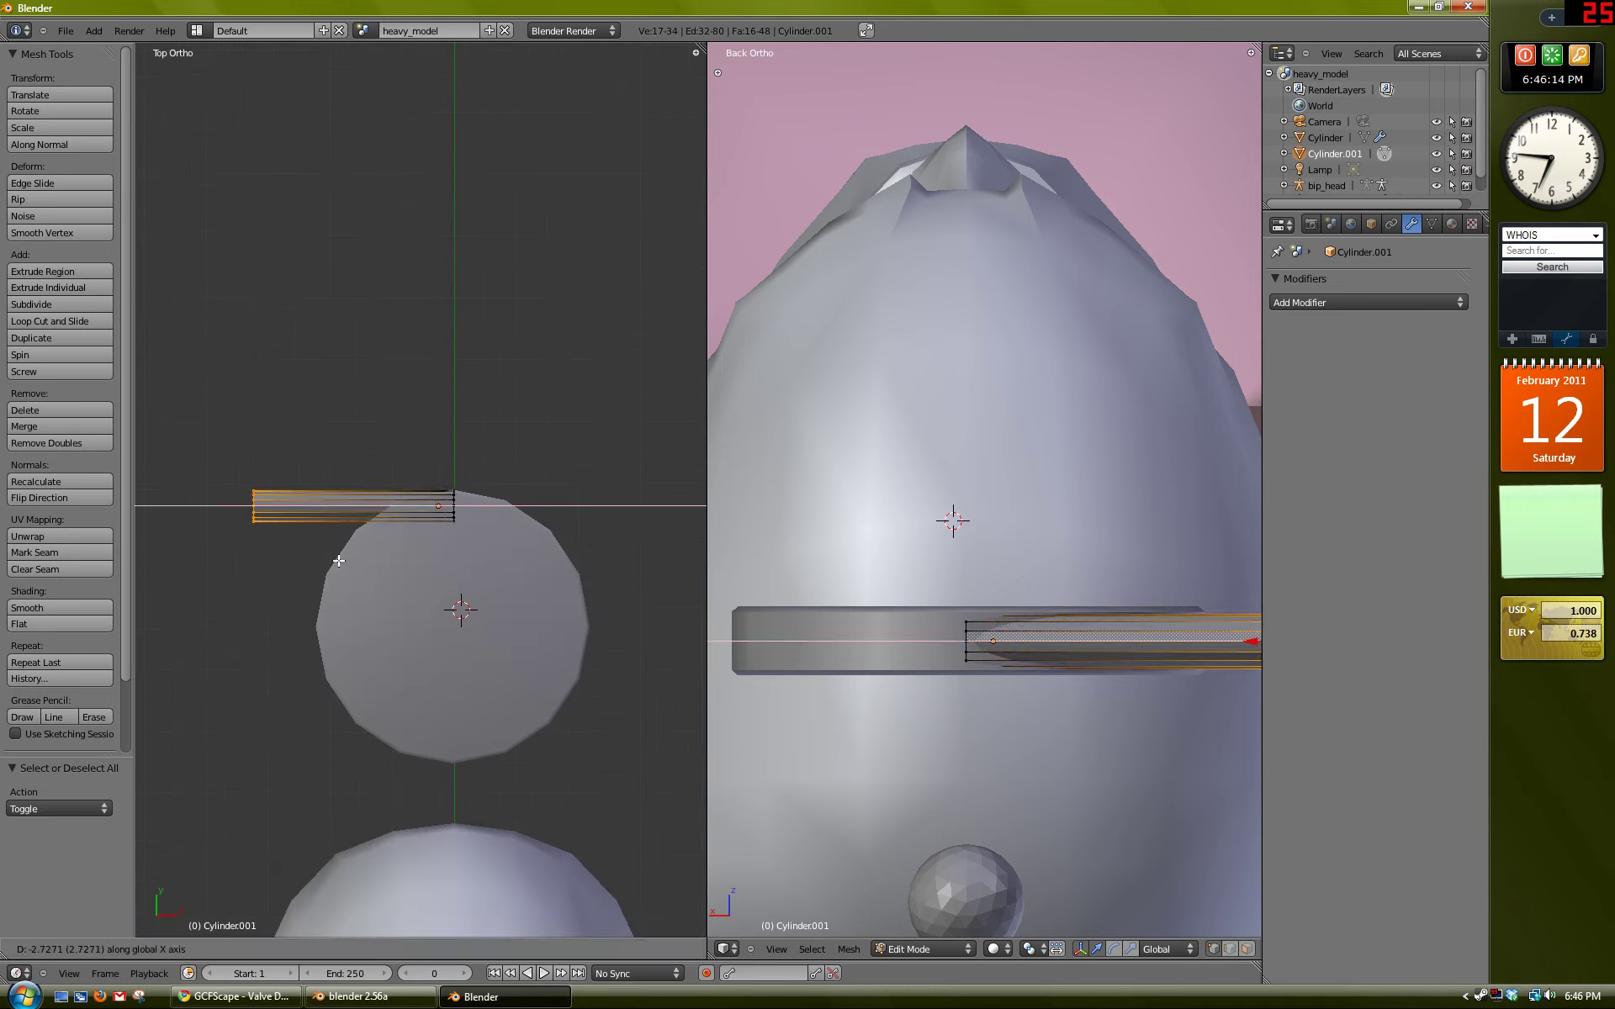
pyautogui.click(341, 551)
pyautogui.press('a')
pyautogui.keyDown('shift'); pyautogui.moveTo(342, 548); pyautogui.dragTo(503, 647, button='middle'); pyautogui.keyUp('shift')
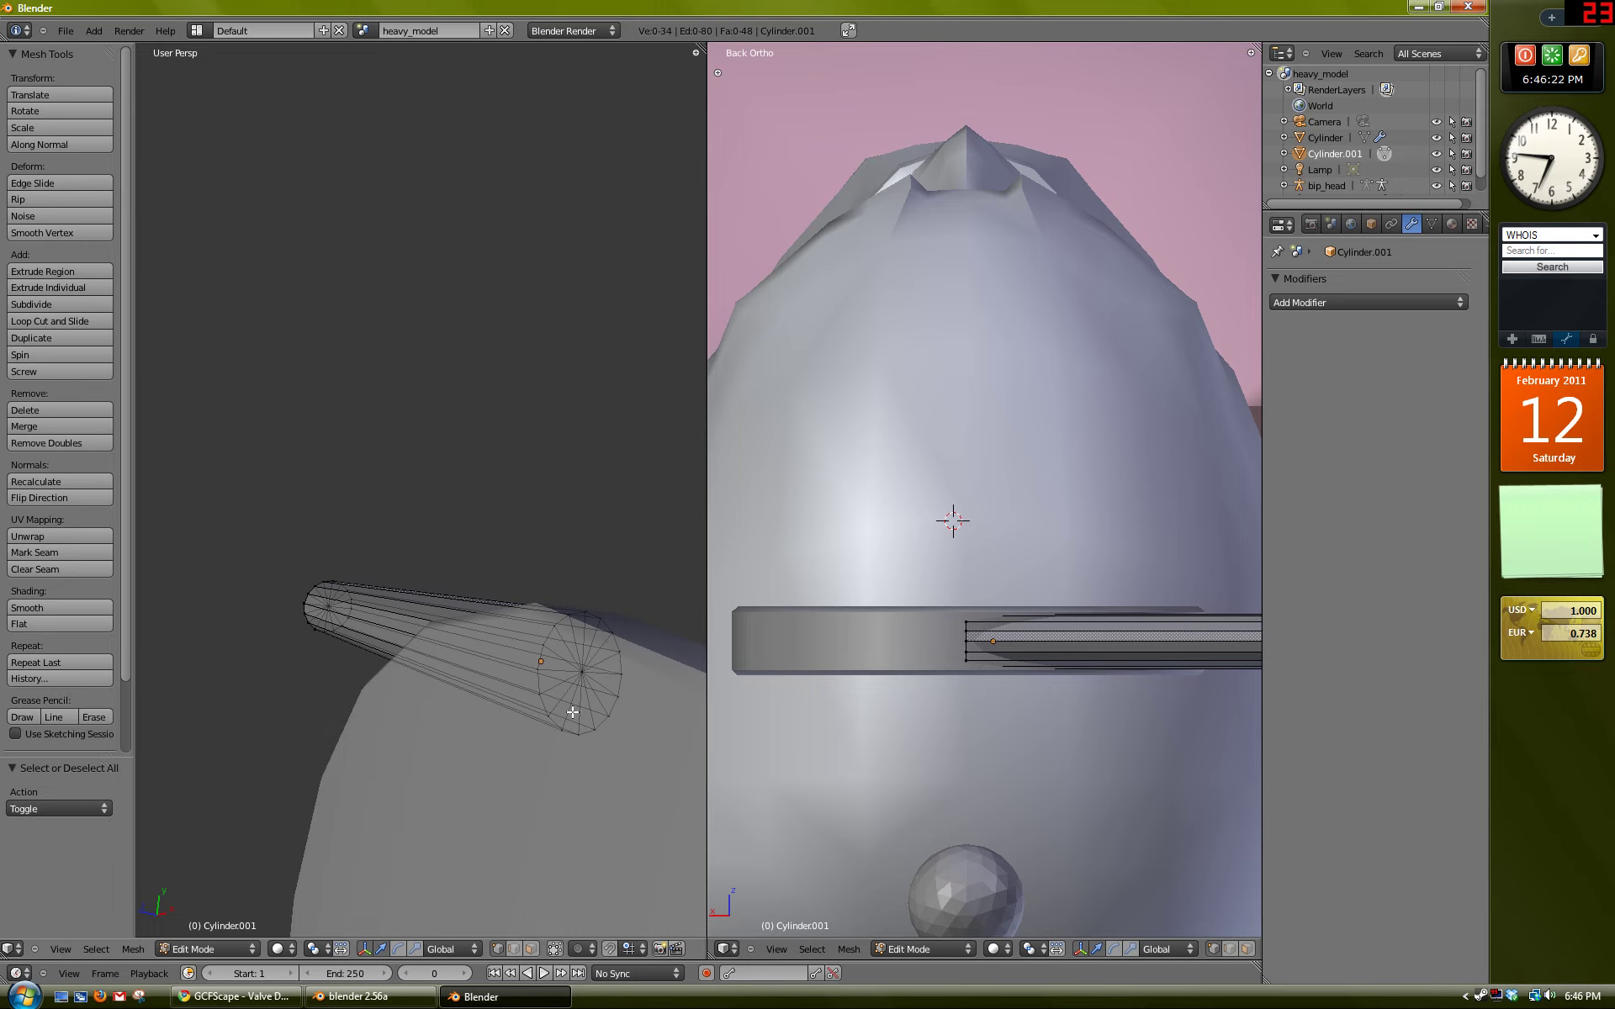
pyautogui.moveTo(608, 645); pyautogui.dragTo(419, 616, button='middle')
pyautogui.press('Tab')
# Step: Delete the centre vertex of the rod's outer end cap
pyautogui.press('a')
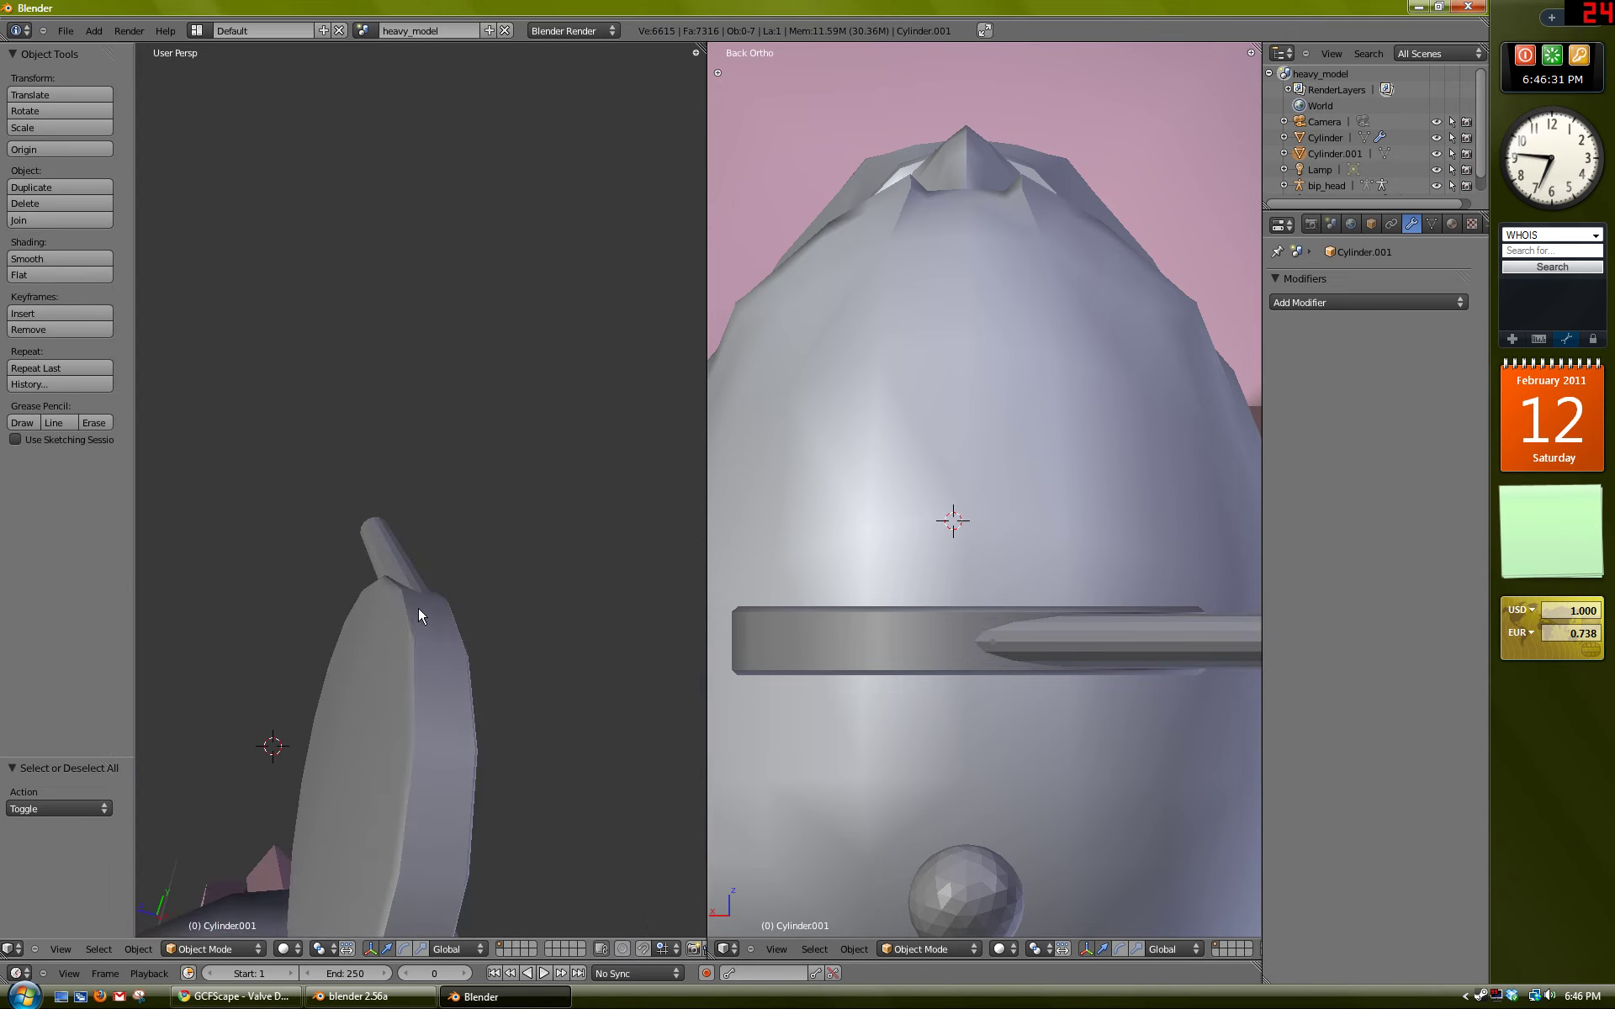
pyautogui.rightClick(406, 582)
pyautogui.press('Tab')
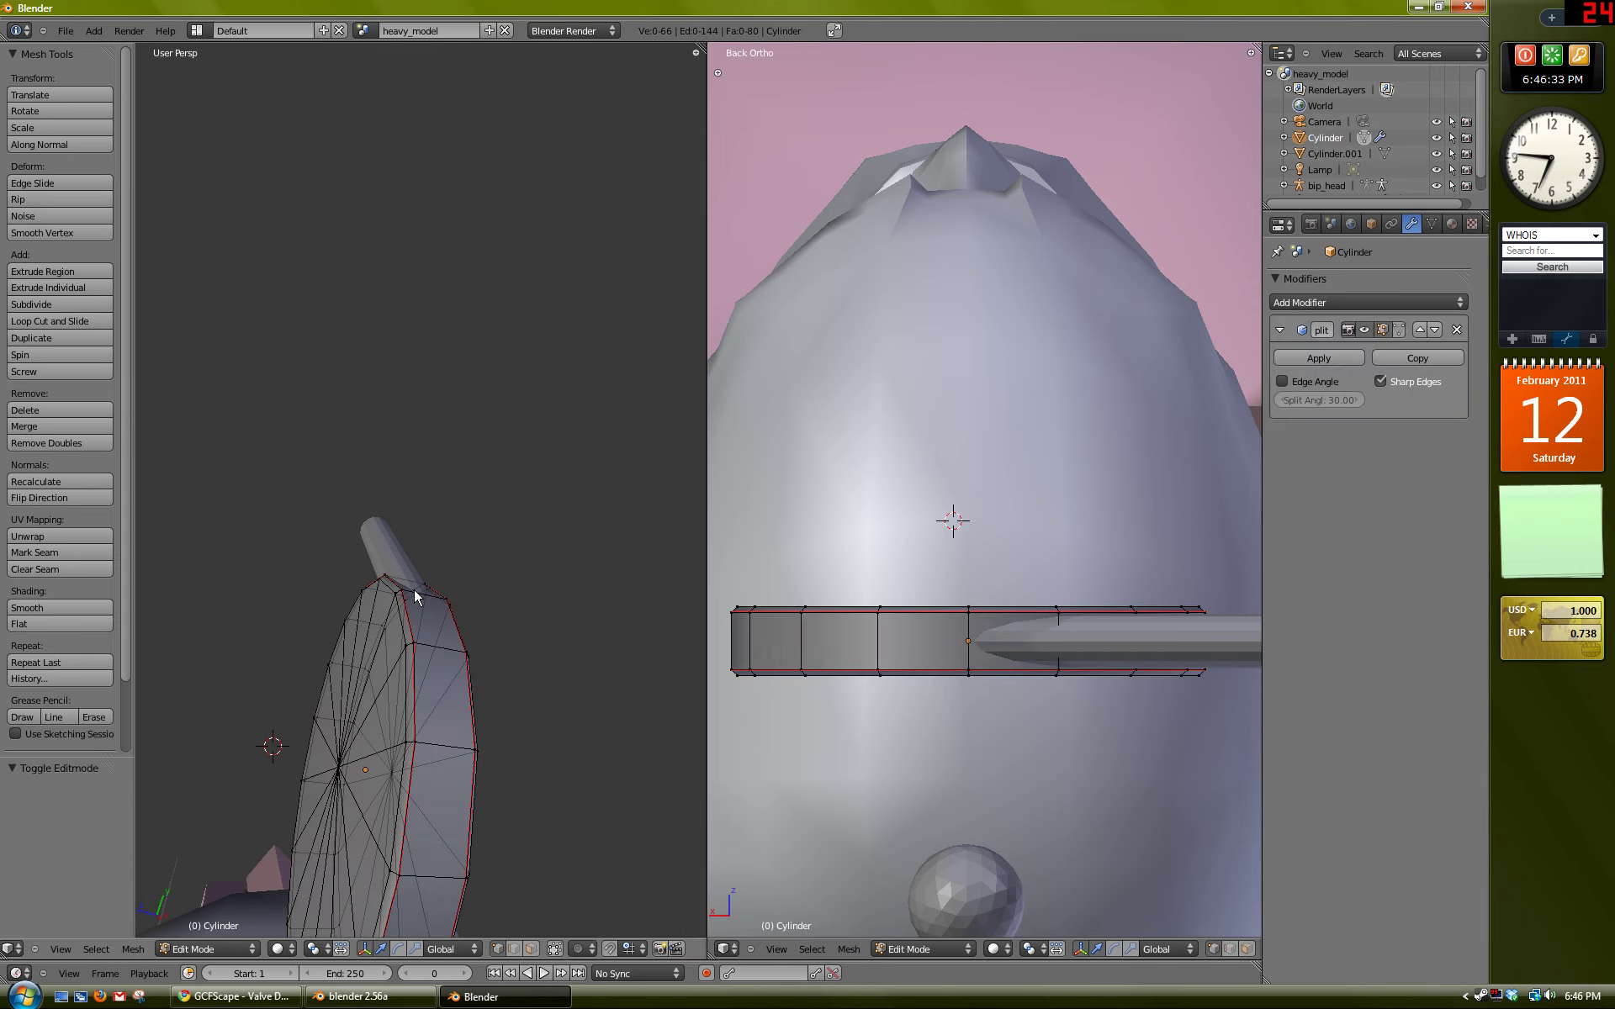
pyautogui.press('a')
pyautogui.press('a')
pyautogui.moveTo(411, 577); pyautogui.dragTo(383, 720, button='middle')
pyautogui.rightClick(371, 714)
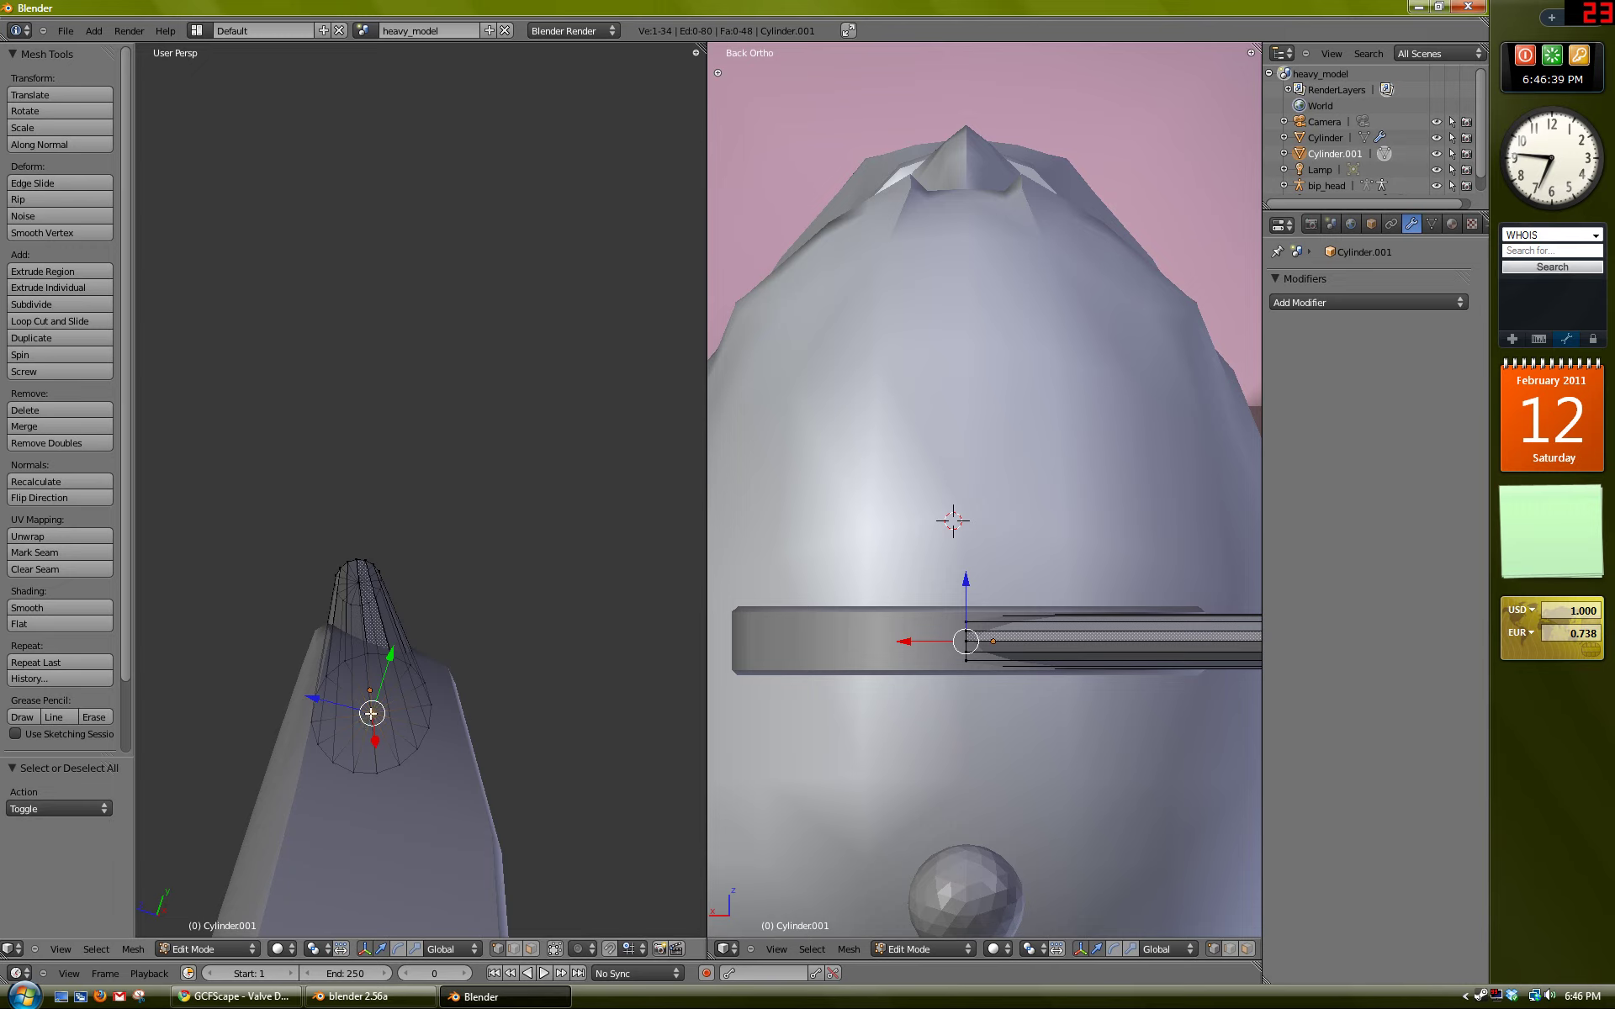
pyautogui.press('x')
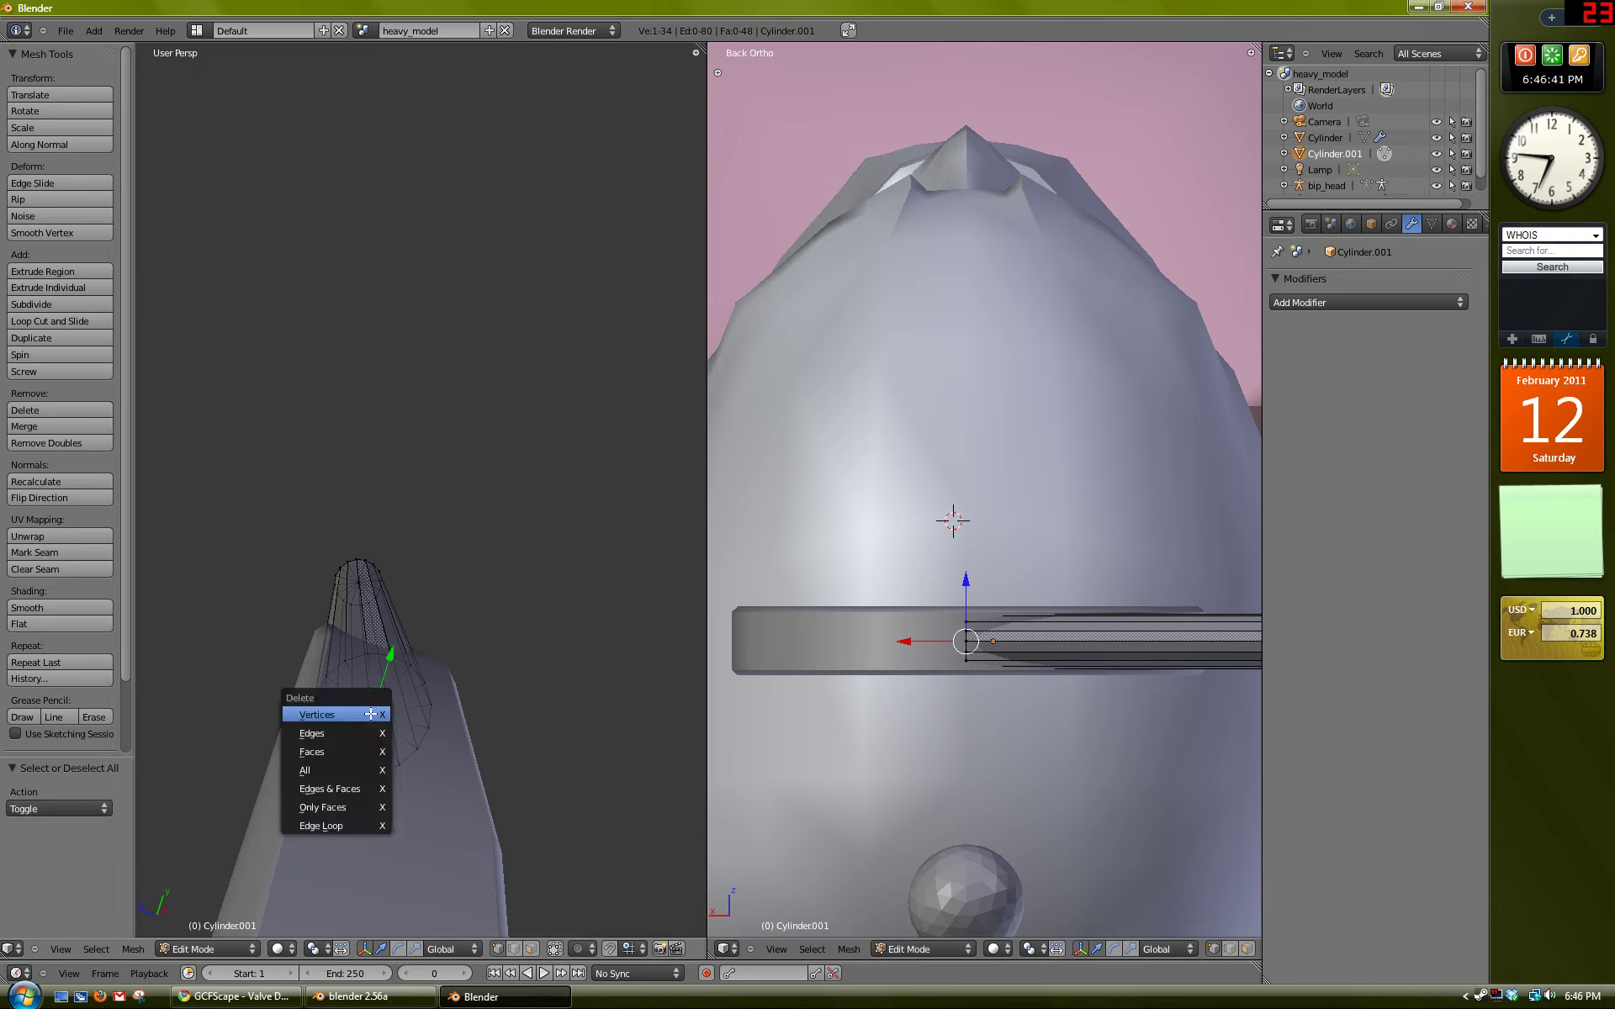
pyautogui.click(371, 714)
# Step: Box-select the vertex ring at the rod's outer end from Top view
pyautogui.moveTo(375, 714); pyautogui.dragTo(404, 713, button='middle')
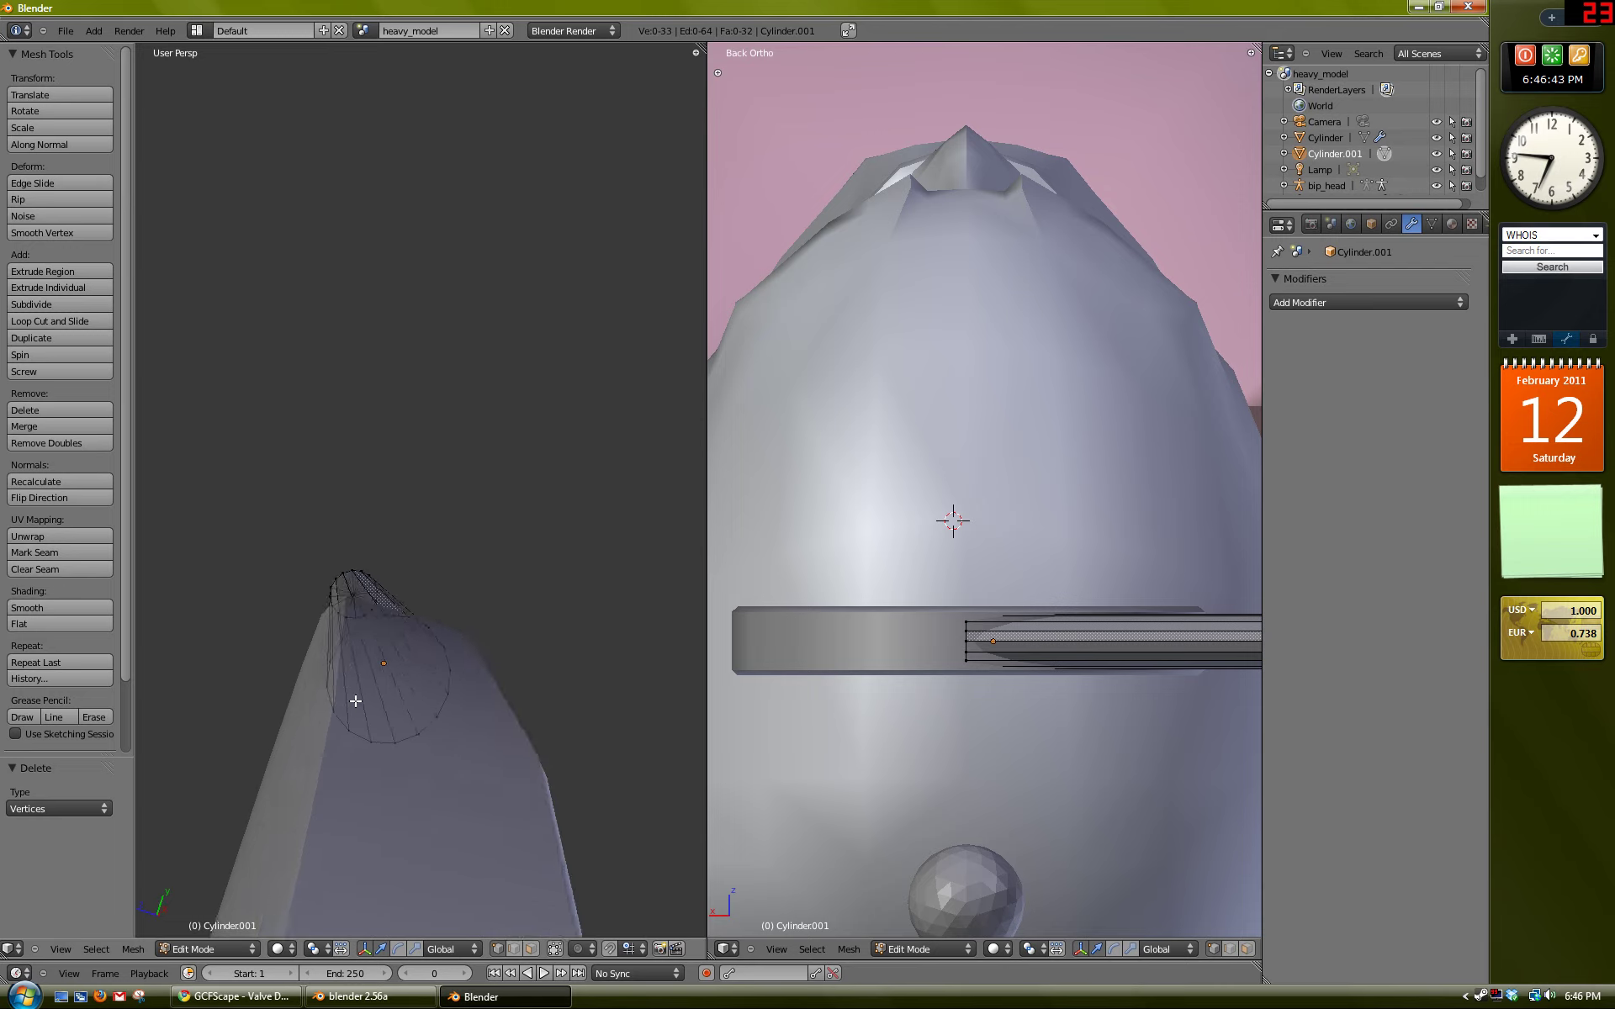
pyautogui.moveTo(398, 665); pyautogui.dragTo(585, 649, button='middle')
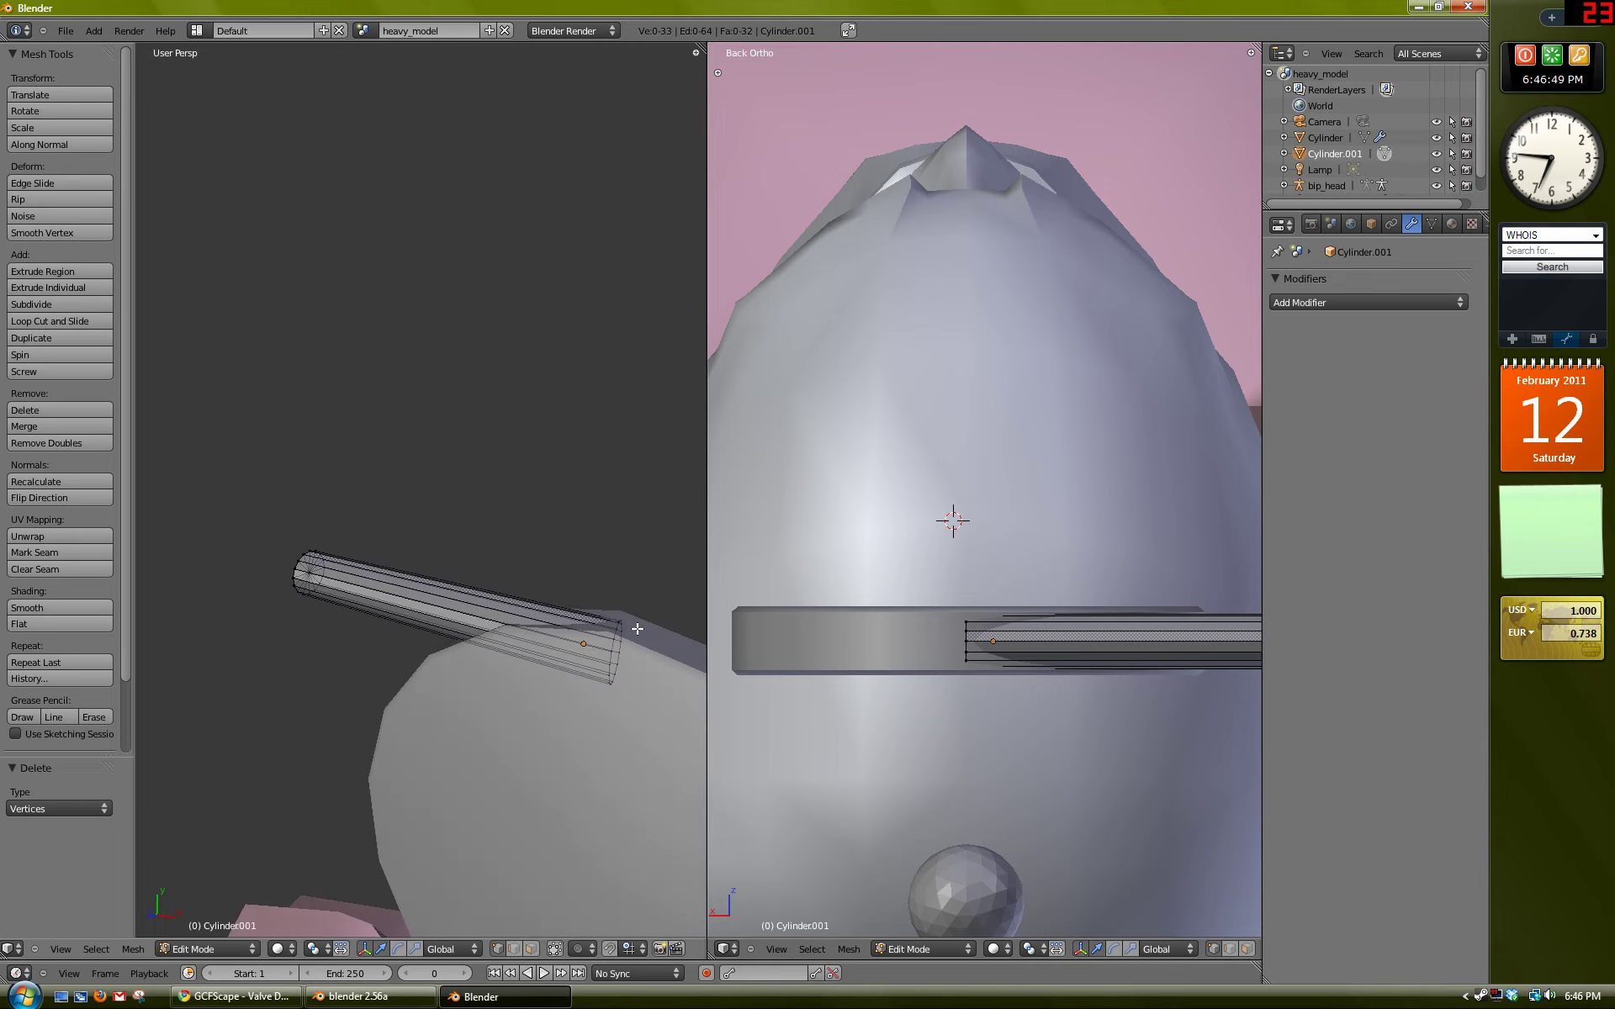
pyautogui.press('KP_7')
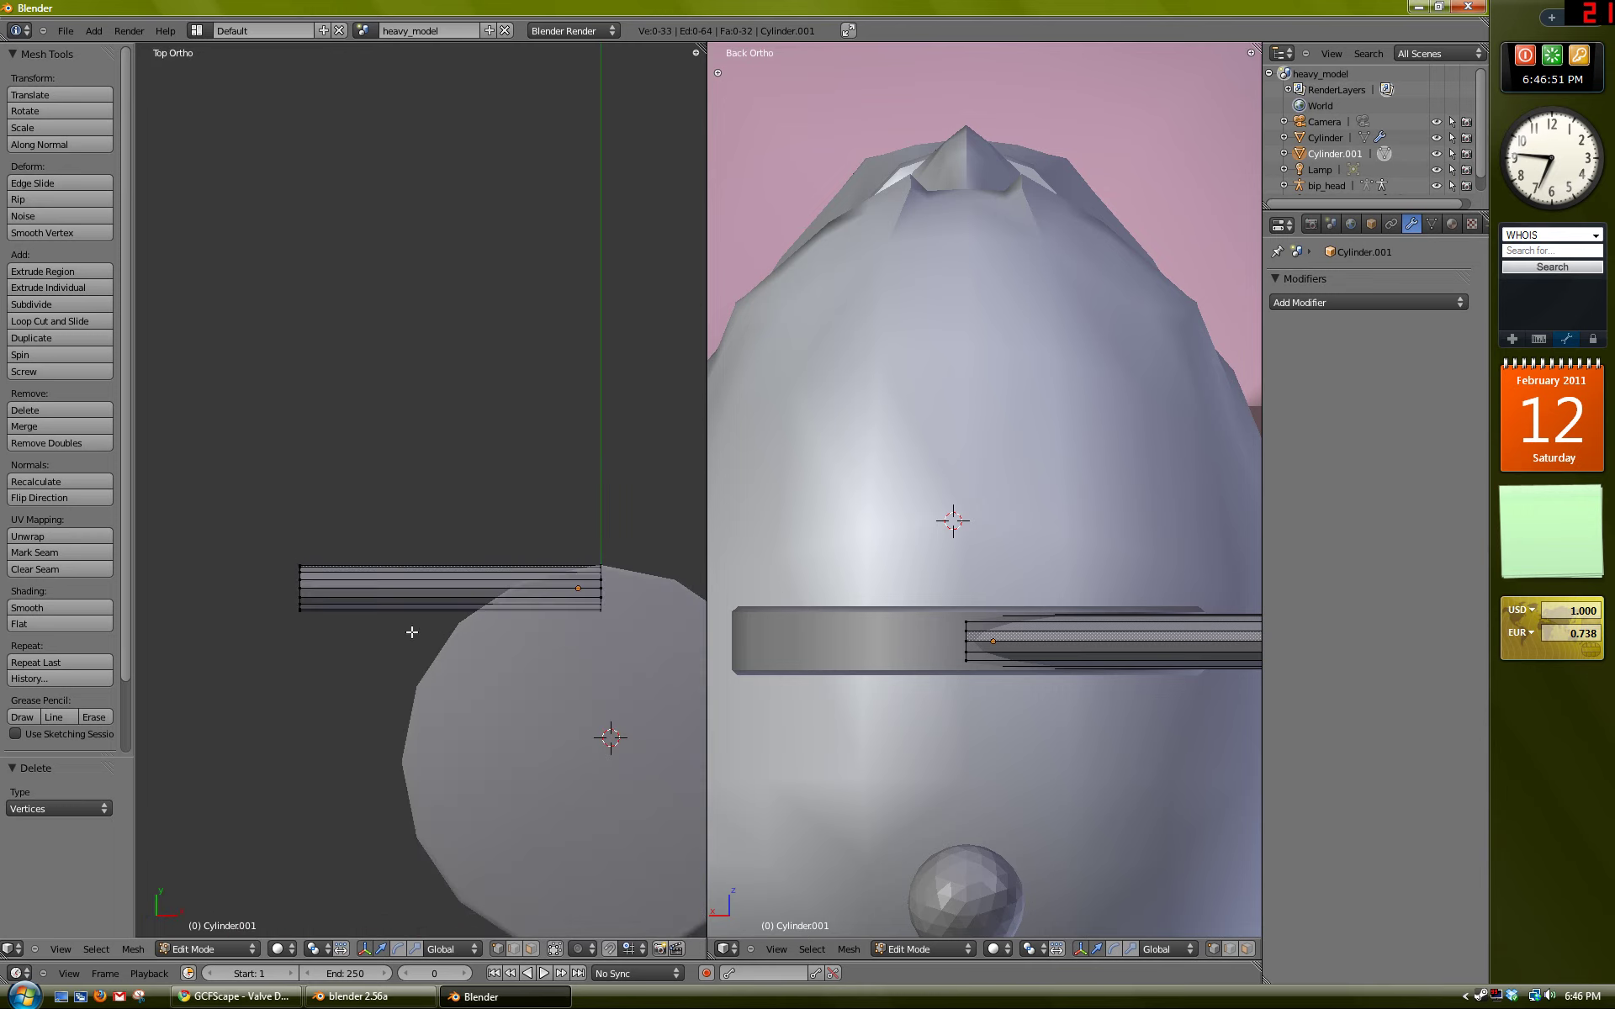
pyautogui.press('a')
pyautogui.press('a')
pyautogui.scroll(2, 434, 592)
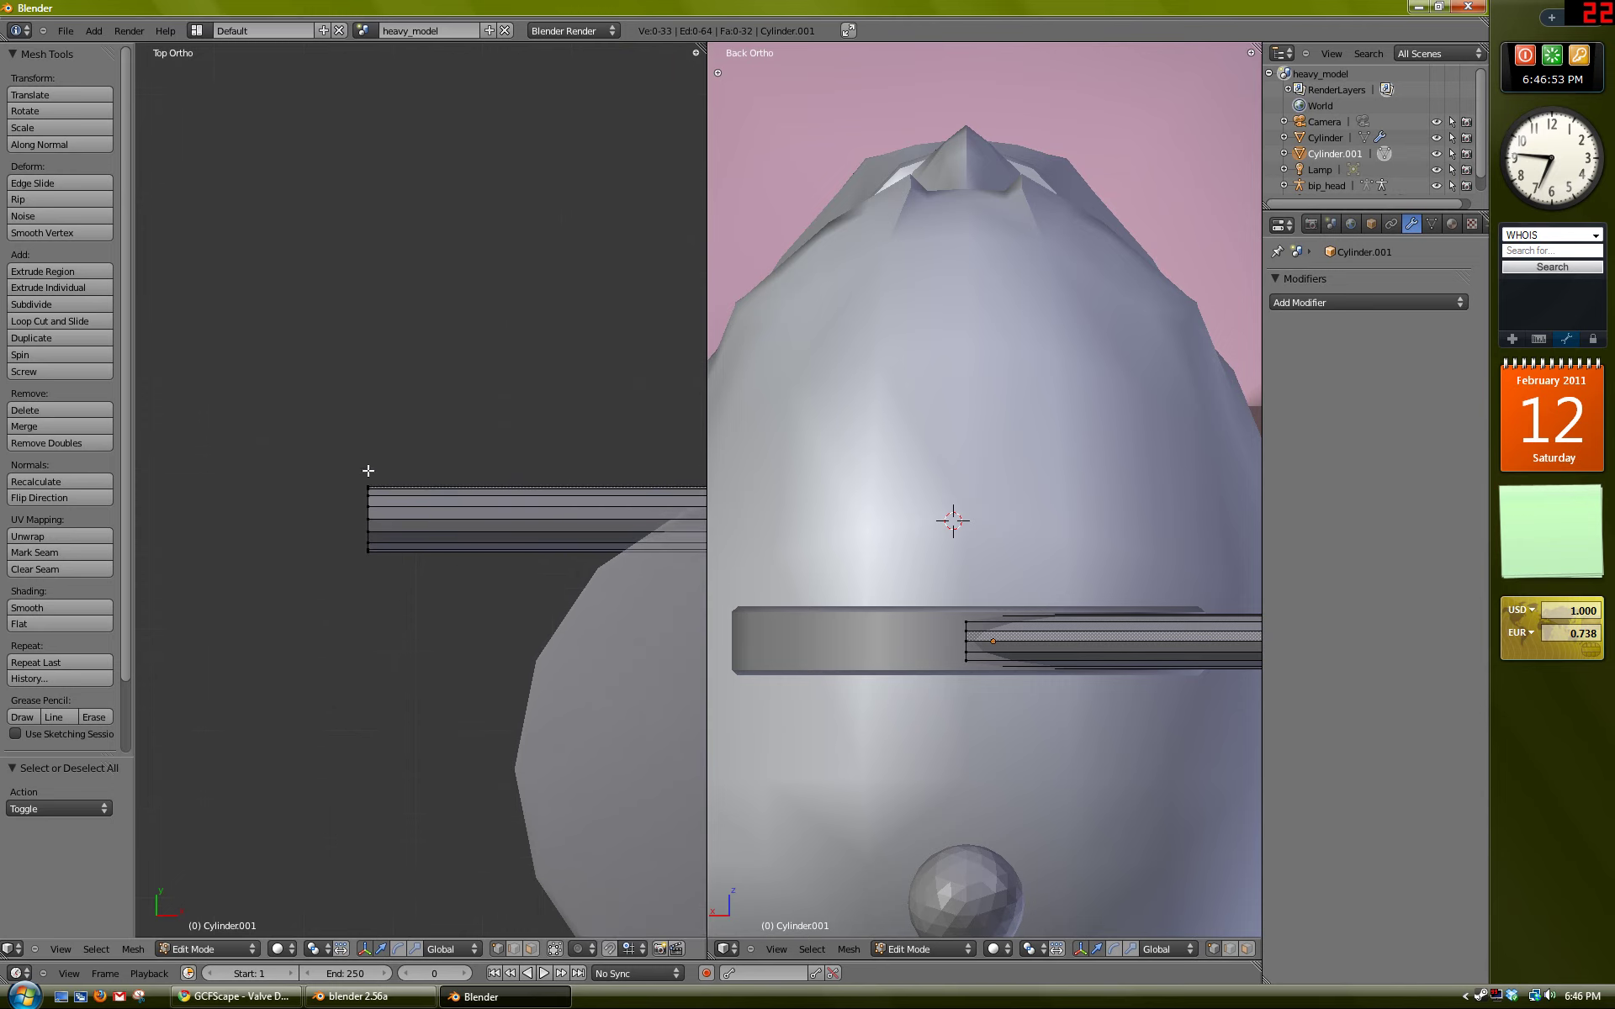
pyautogui.press('b')
pyautogui.moveTo(331, 462); pyautogui.dragTo(389, 588)
# Step: Extrude the end ring a short distance and scale it down
pyautogui.moveTo(390, 588); pyautogui.dragTo(444, 532, button='middle')
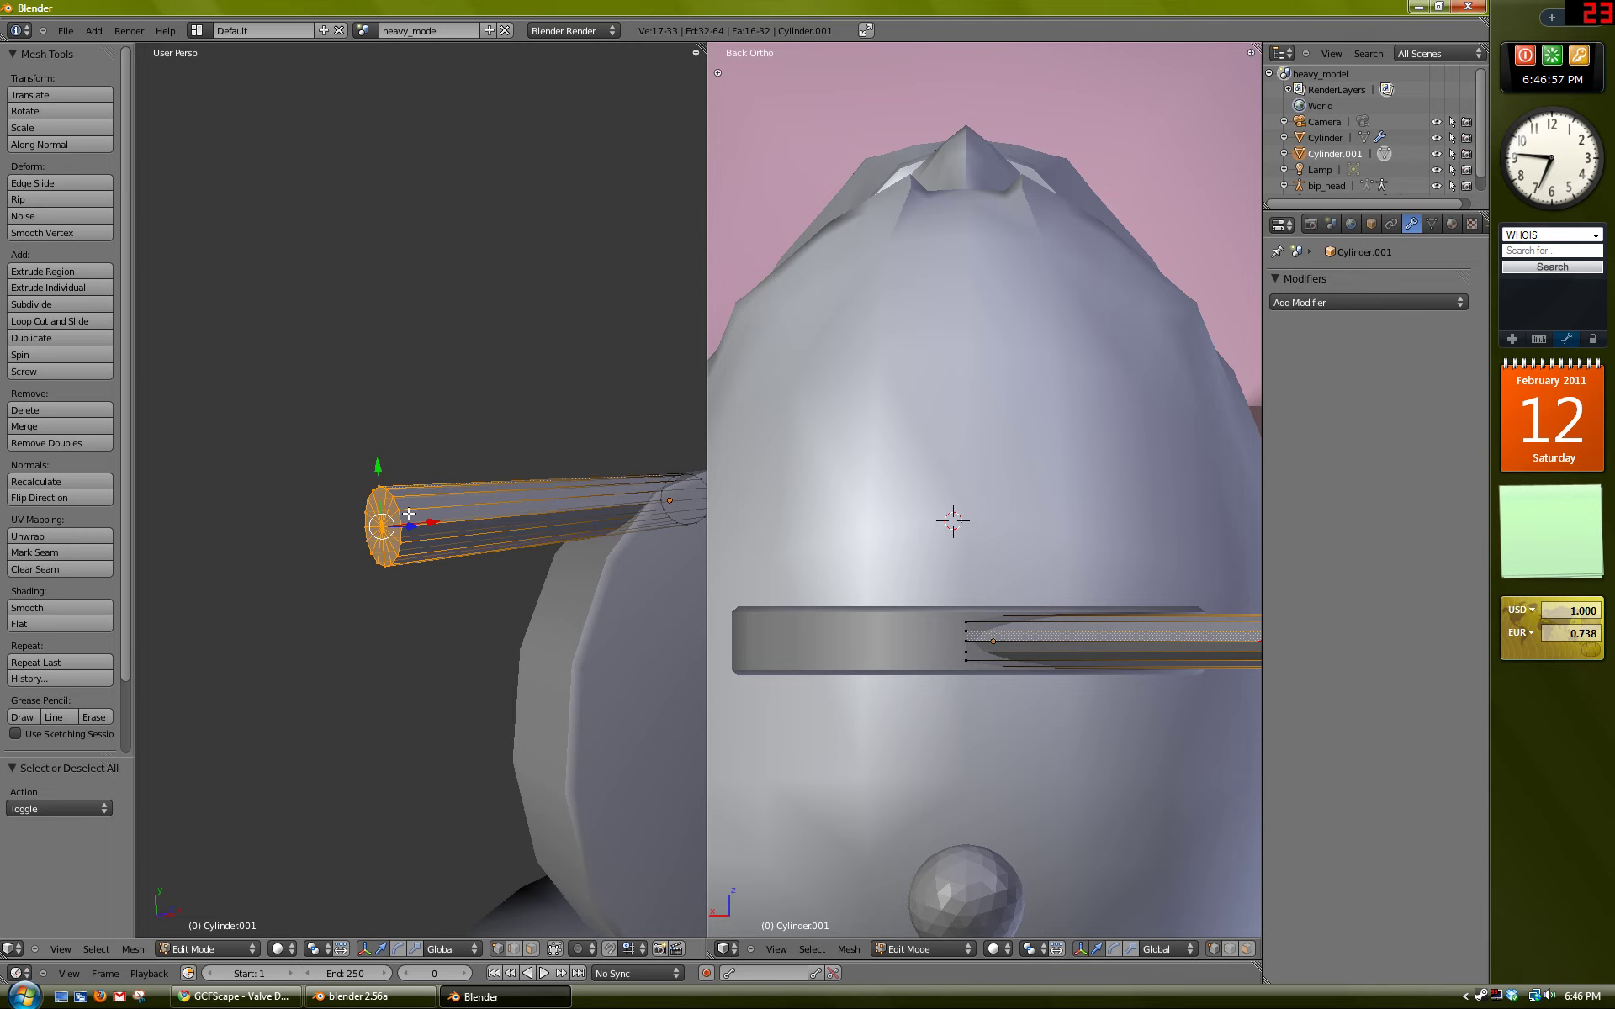
pyautogui.press('KP_7')
pyautogui.press('e')
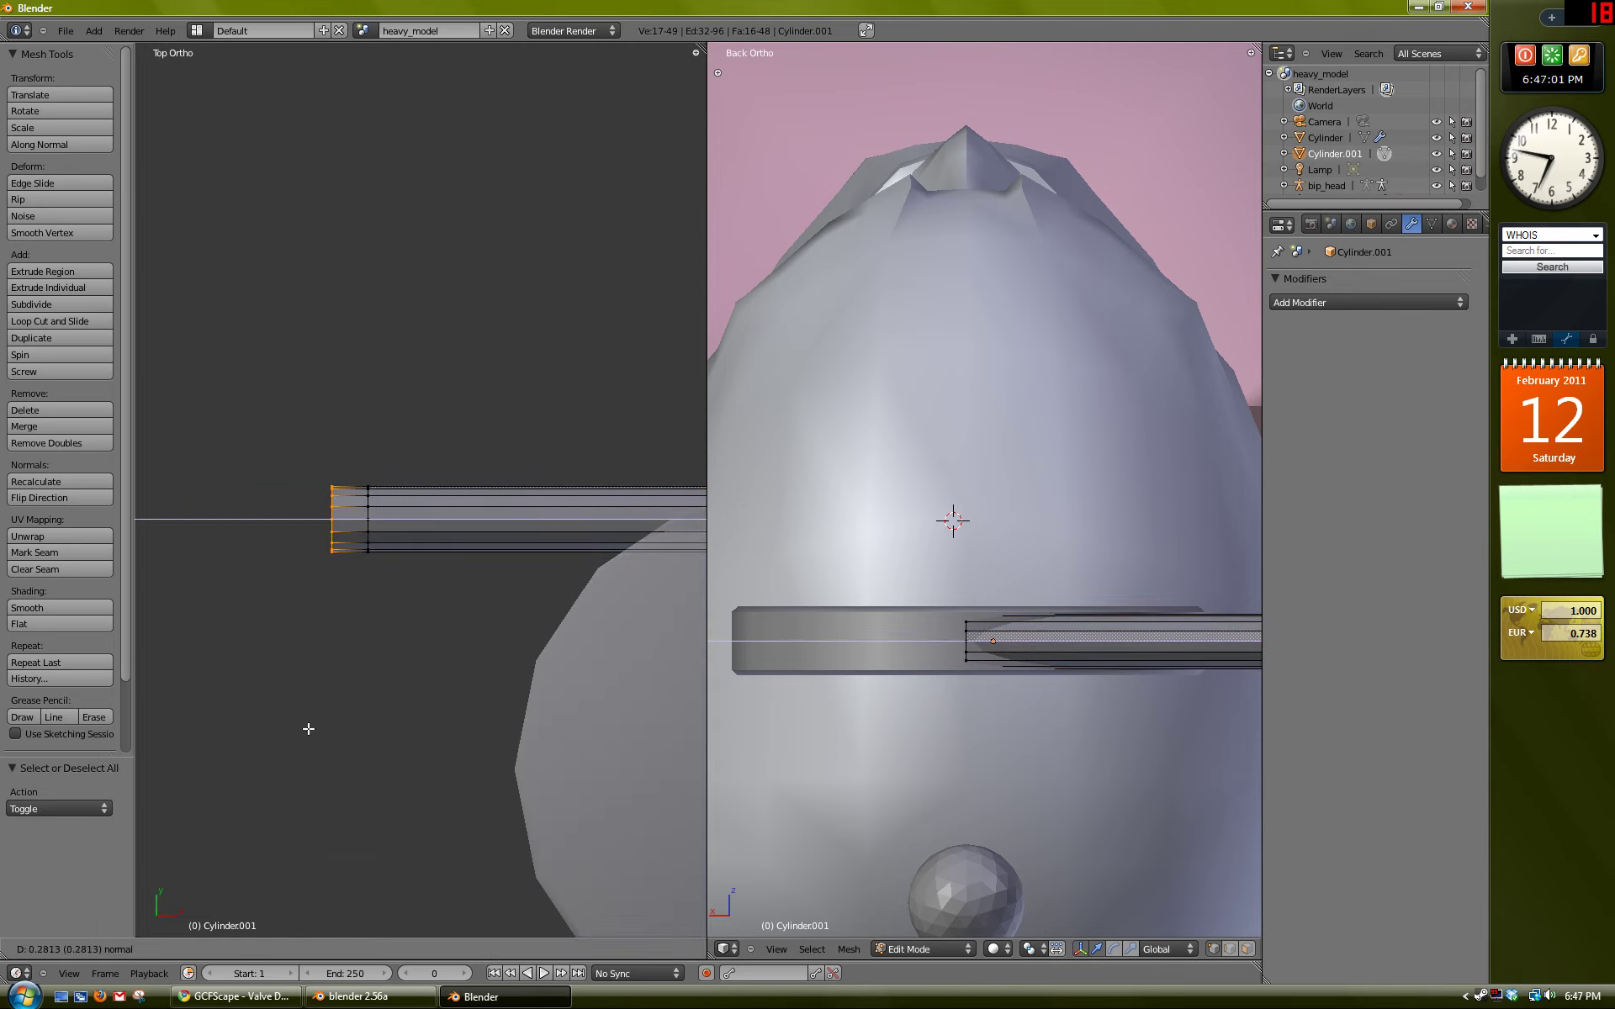
pyautogui.click(219, 742)
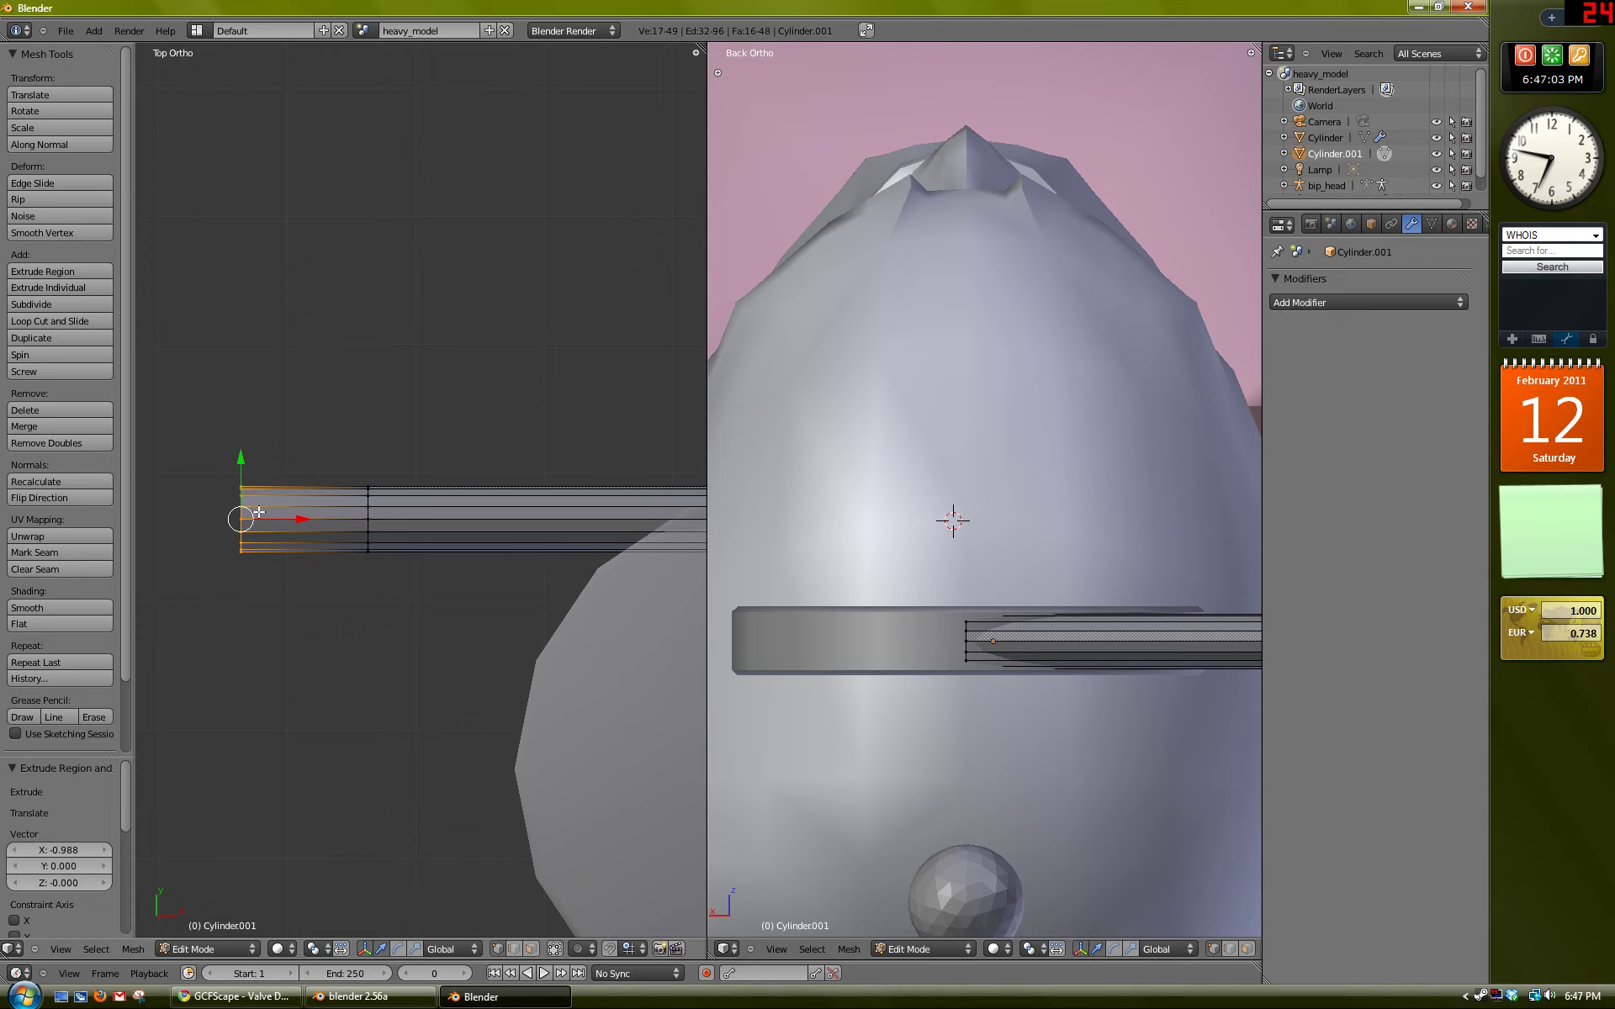
pyautogui.hotkey('ctrl', 'z')
pyautogui.press('e')
pyautogui.click(374, 557)
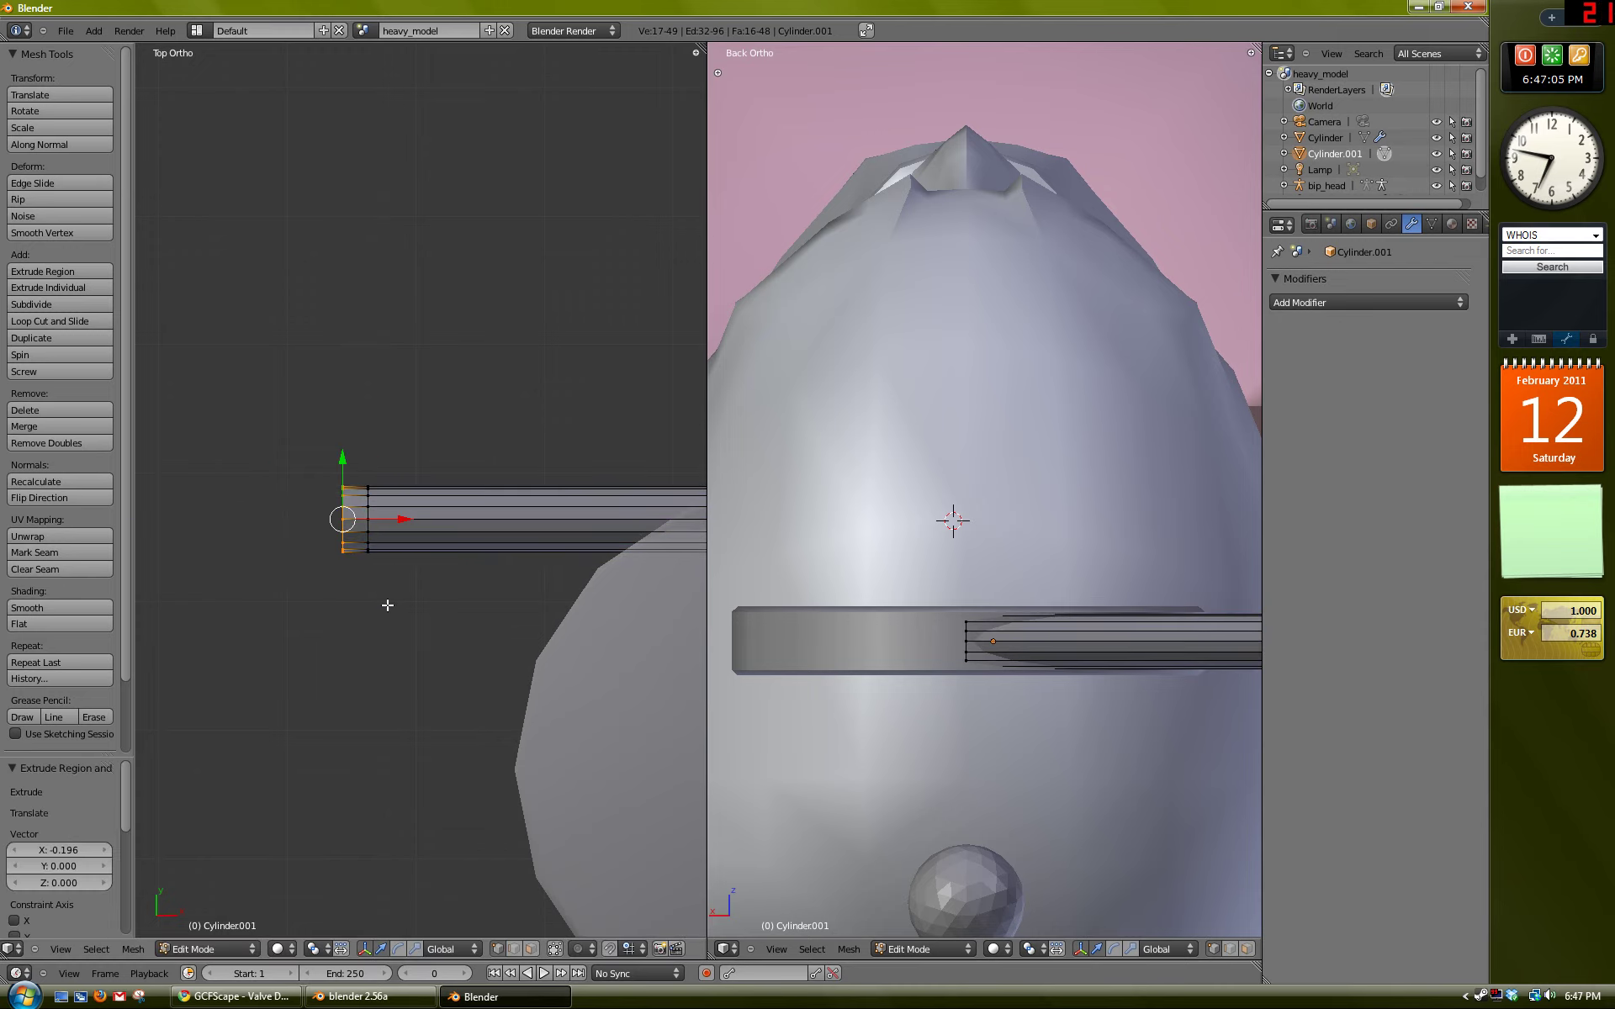
pyautogui.press('s')
pyautogui.click(357, 579)
# Step: Extrude the ring again, scale it to 0.431, and shift it along X
pyautogui.press('e')
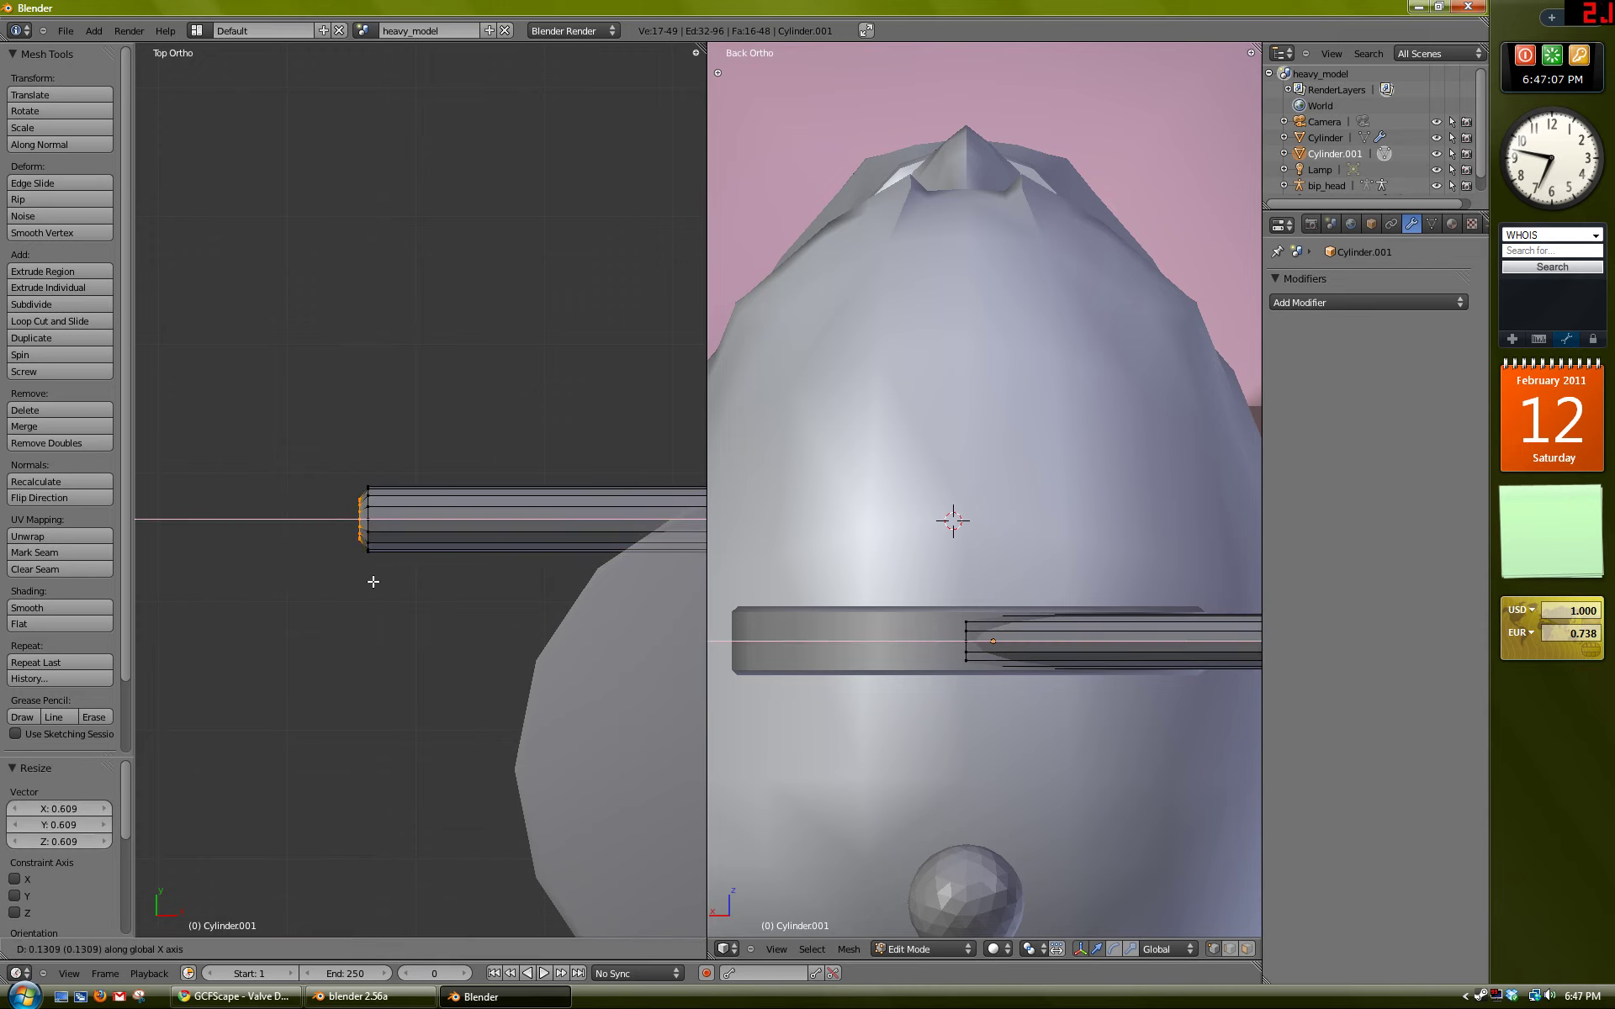
pyautogui.click(365, 584)
pyautogui.press('s')
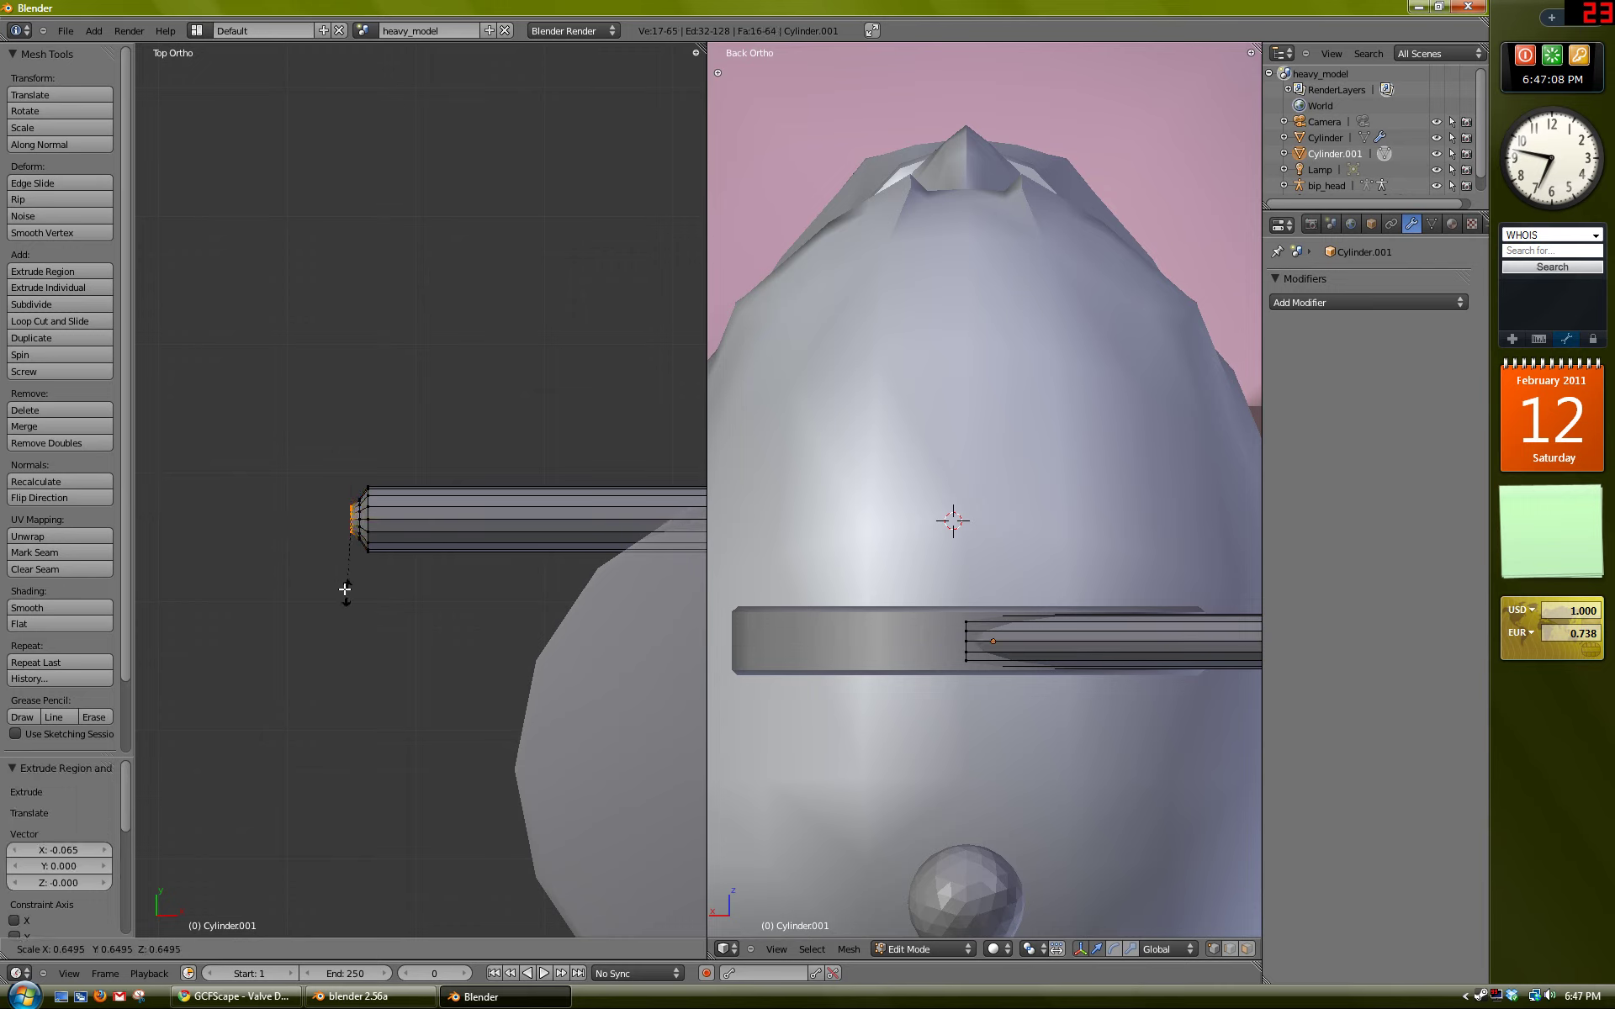
pyautogui.click(341, 574)
pyautogui.press('g')
pyautogui.press('x')
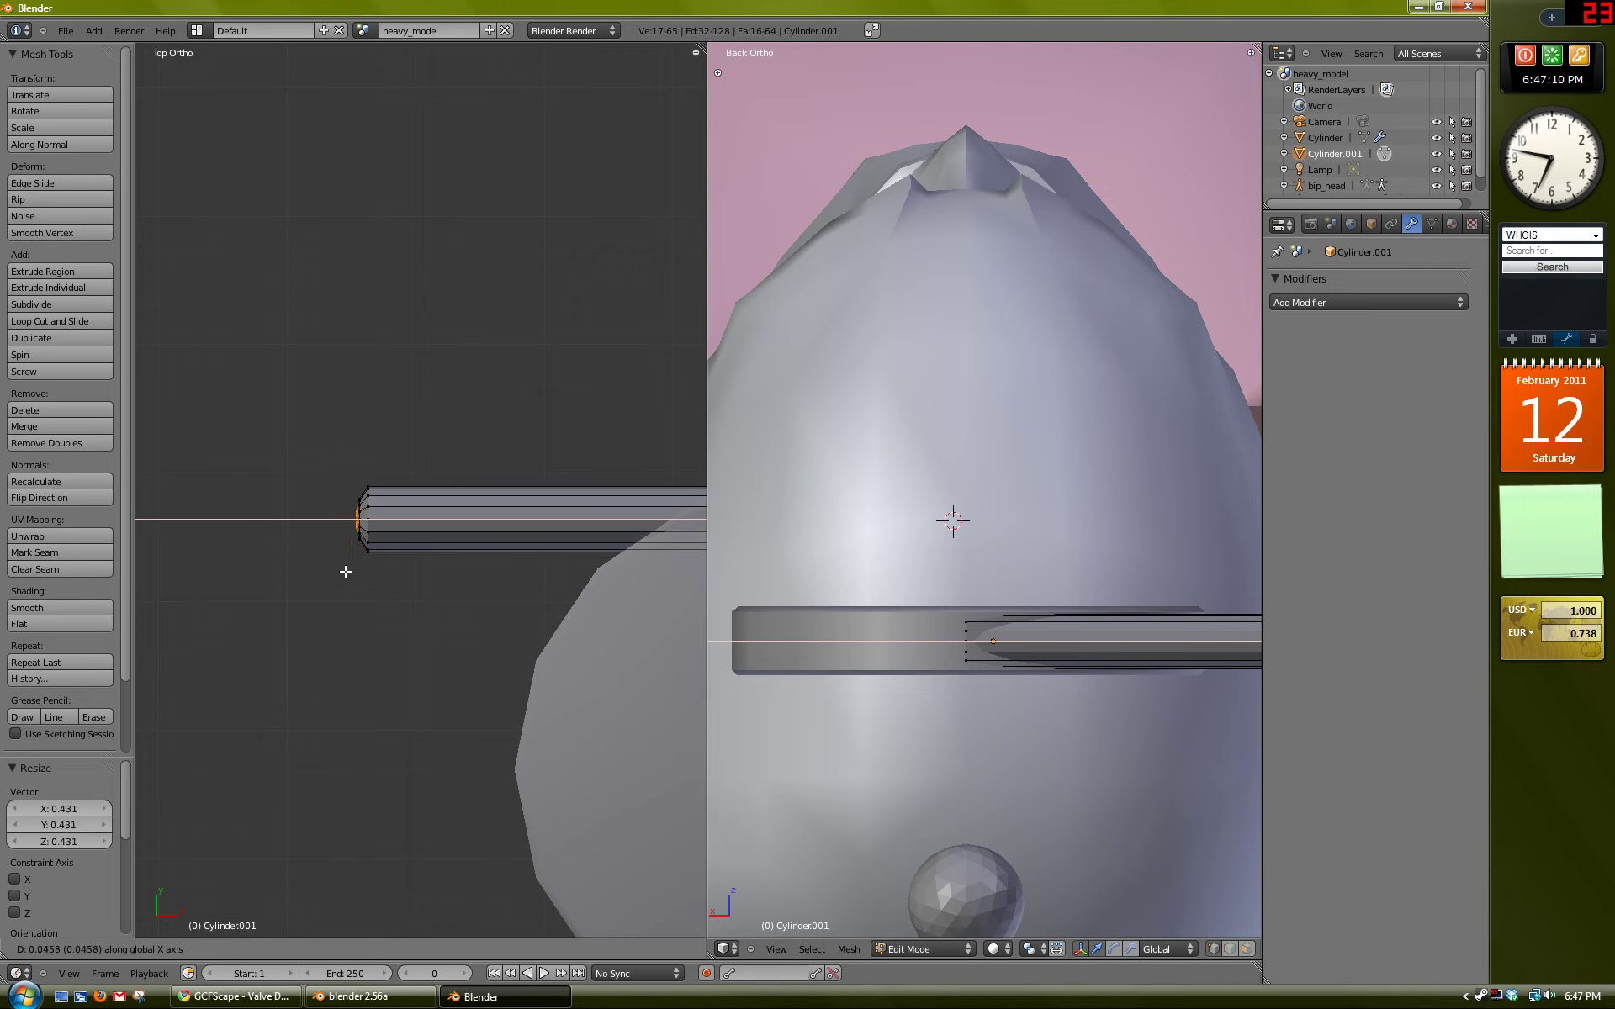
pyautogui.click(344, 570)
pyautogui.moveTo(345, 566); pyautogui.dragTo(451, 523, button='middle')
pyautogui.press('Tab')
# Step: Give the rod smooth shading
pyautogui.scroll(6, 451, 523)
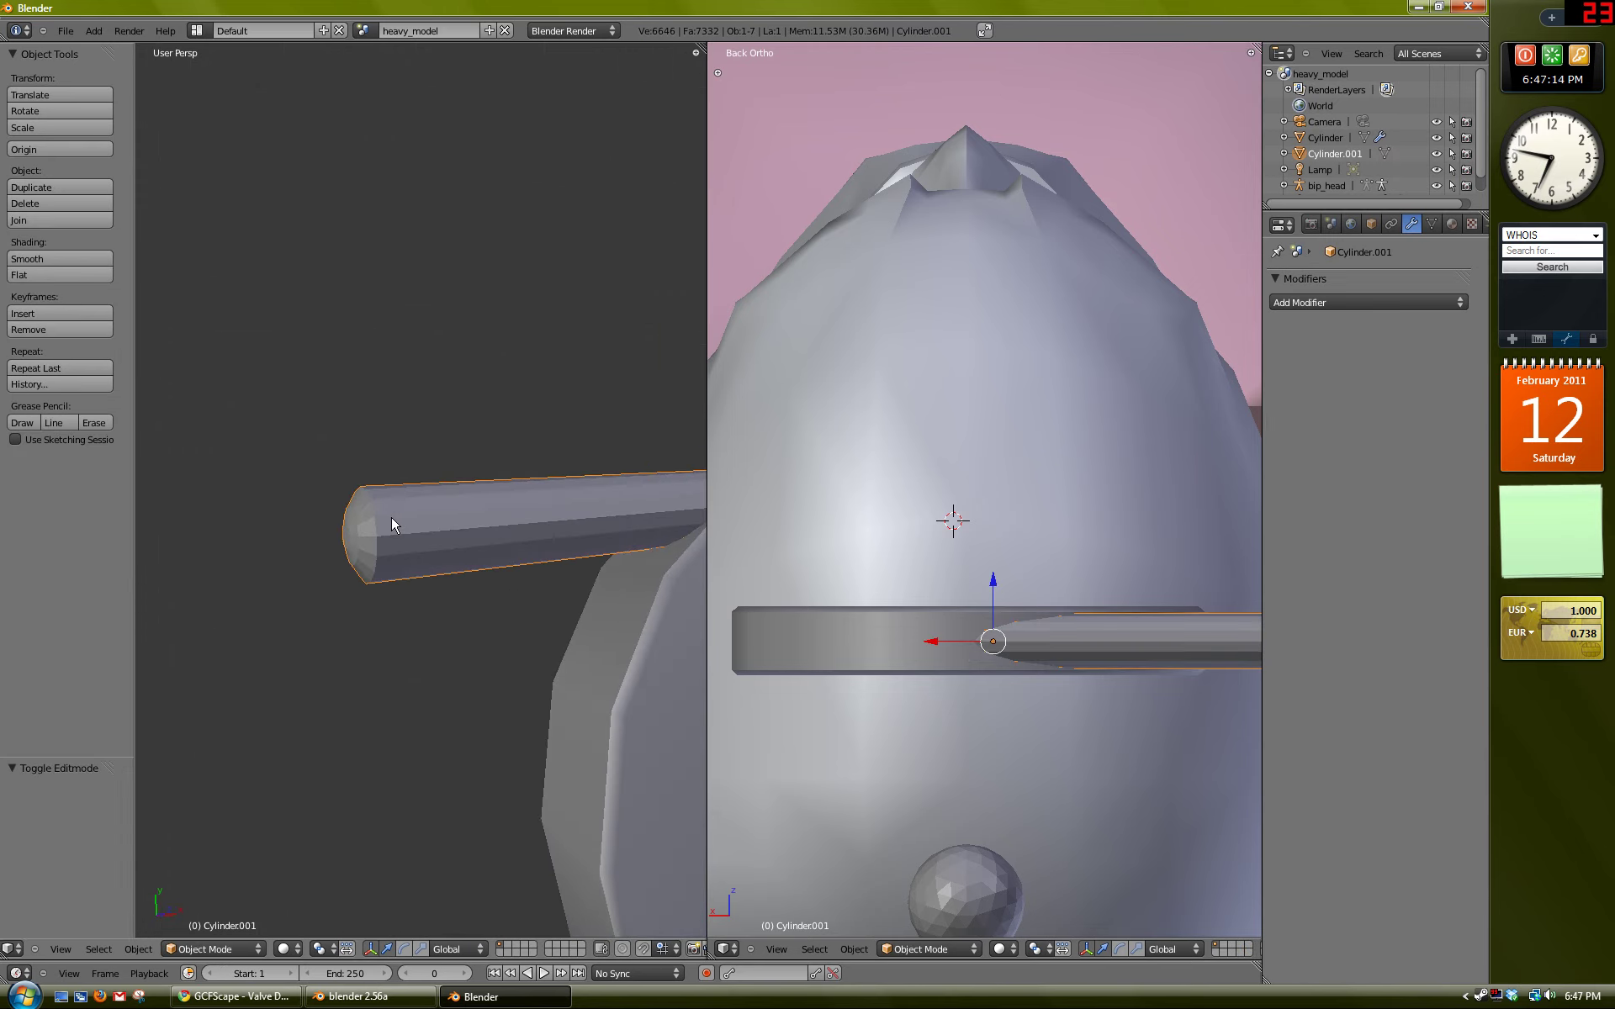
pyautogui.press('KP_7')
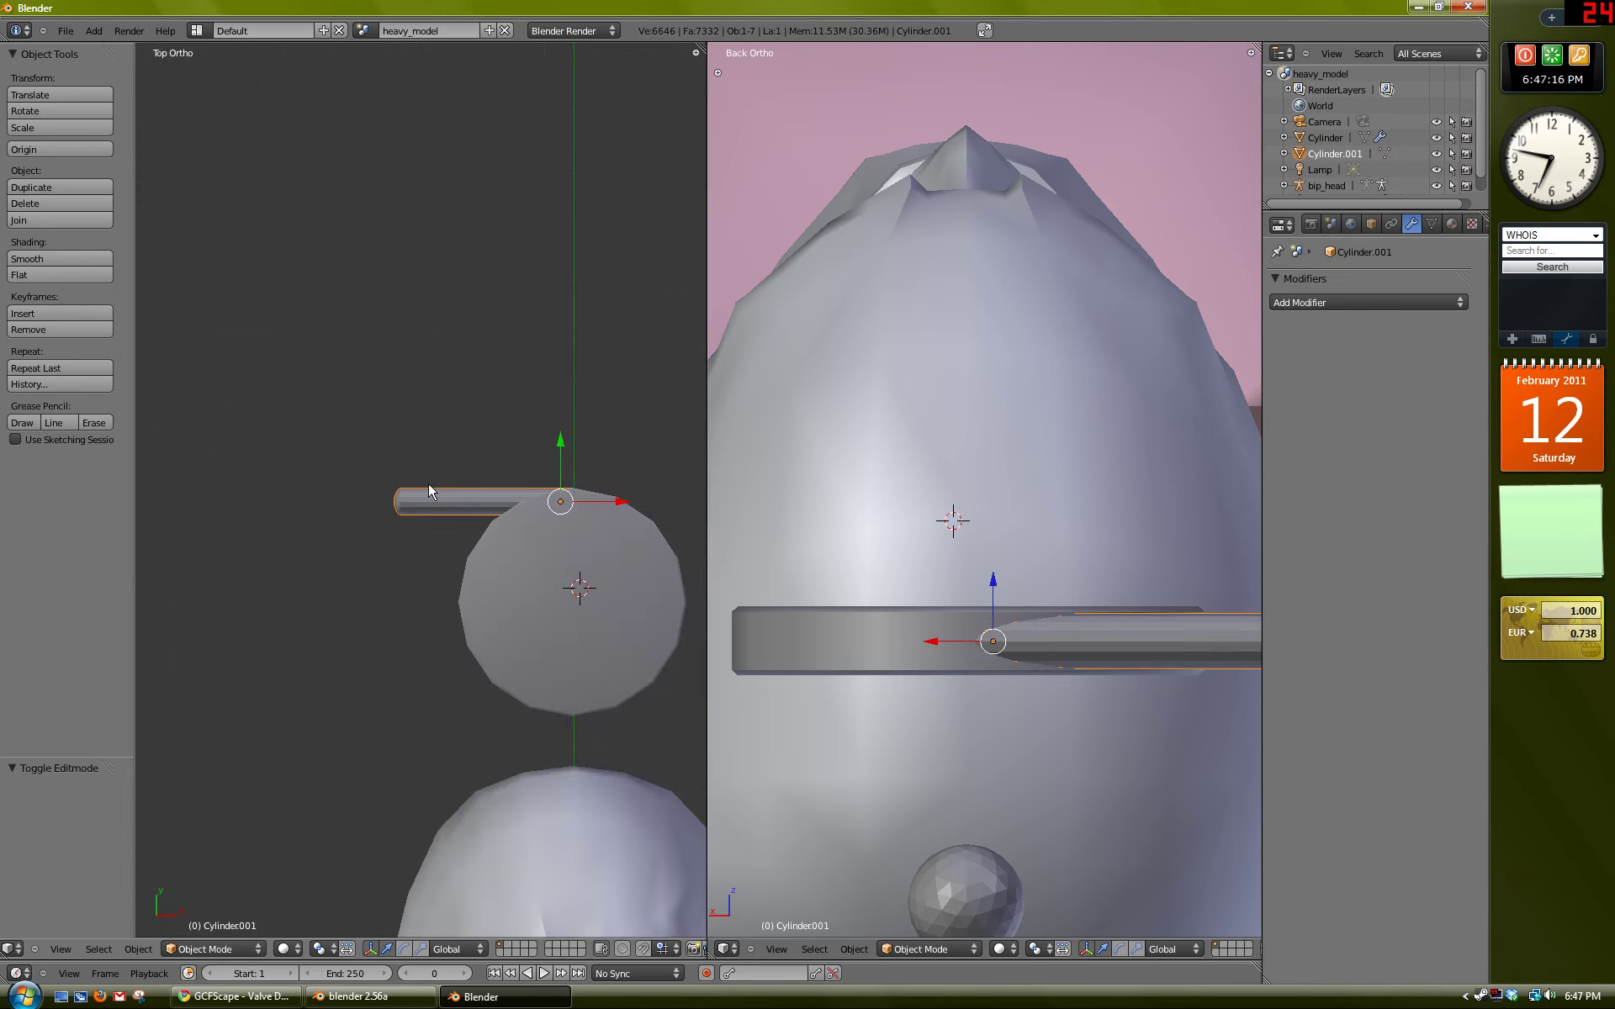
pyautogui.click(52, 259)
pyautogui.press('a')
pyautogui.moveTo(538, 522)
pyautogui.mouseDown(button='middle')
pyautogui.moveTo(497, 488)
pyautogui.moveTo(664, 462)
pyautogui.mouseUp(button='middle')
pyautogui.press('KP_7')
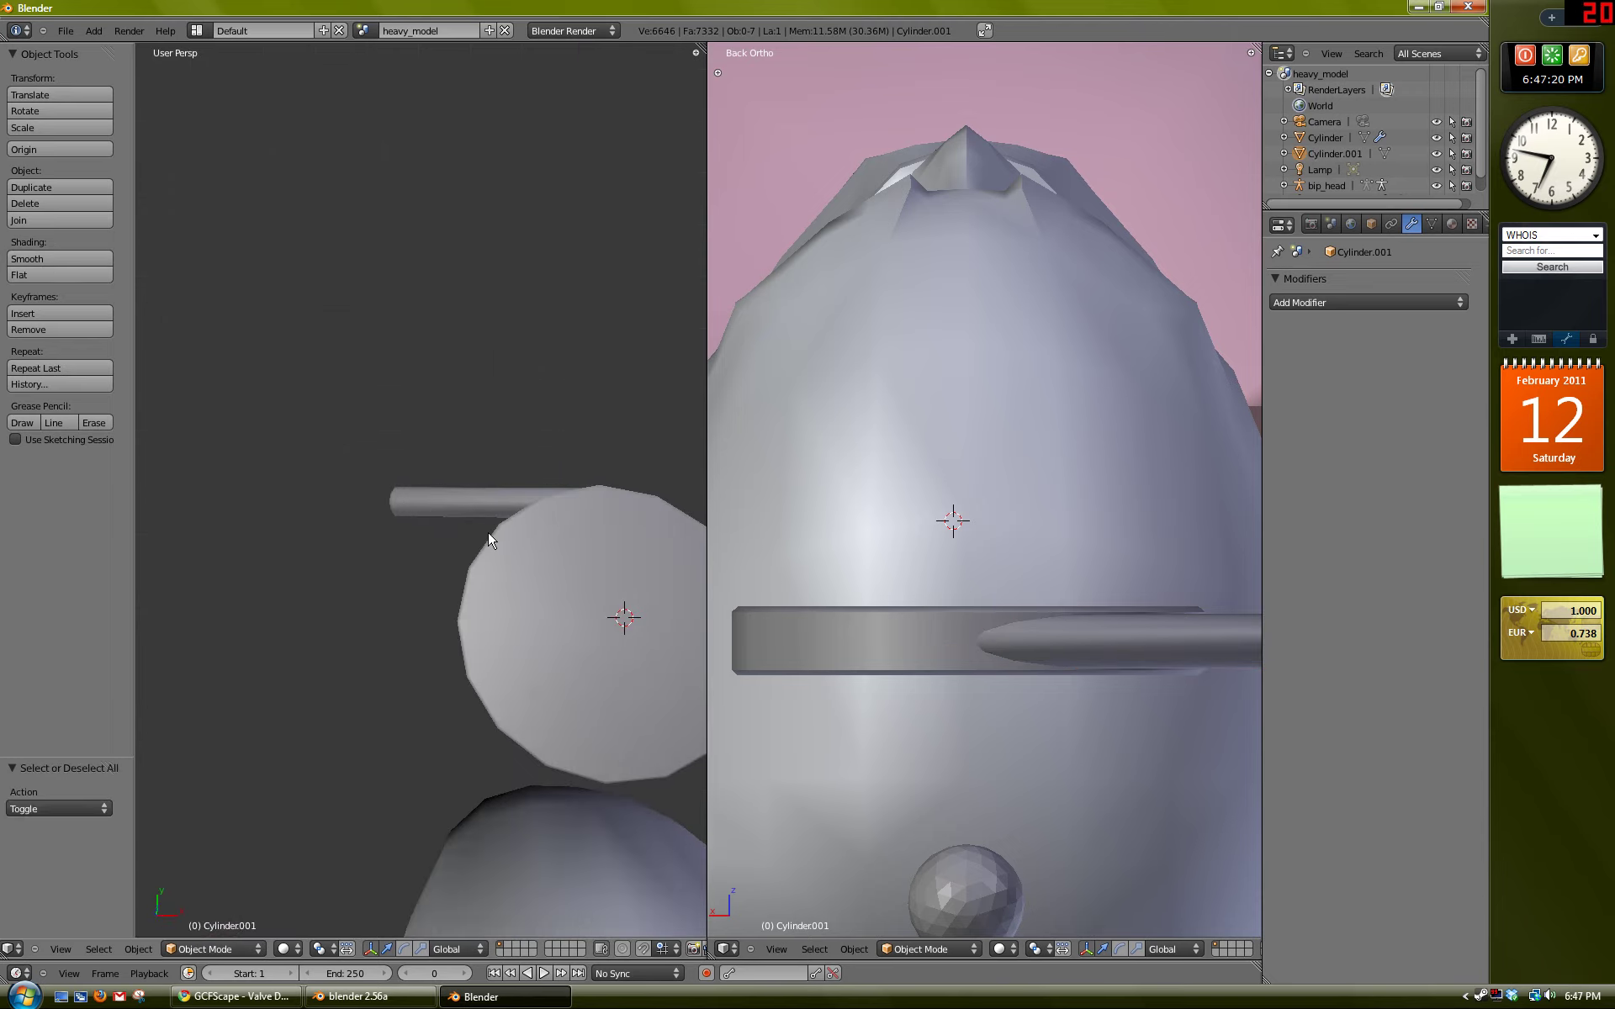
pyautogui.scroll(-2, 488, 532)
pyautogui.scroll(2, 478, 543)
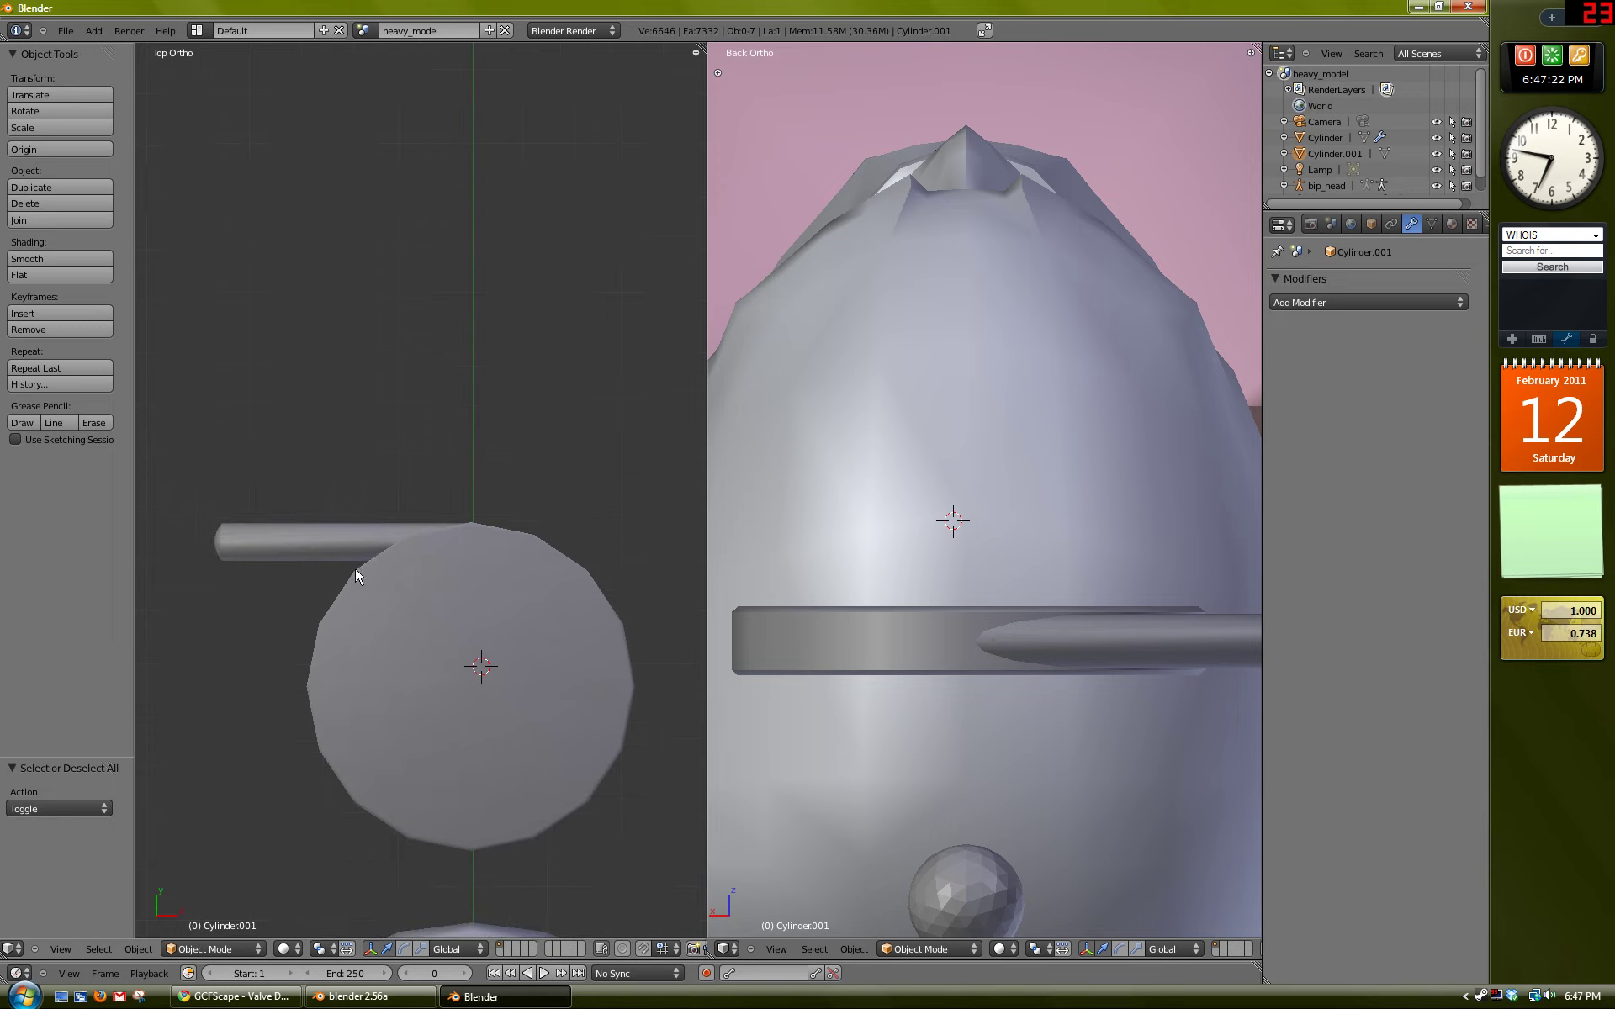
# Step: Select the rod in Top Ortho and snap the 3D cursor to it via Cursor to Selected
pyautogui.rightClick(333, 526)
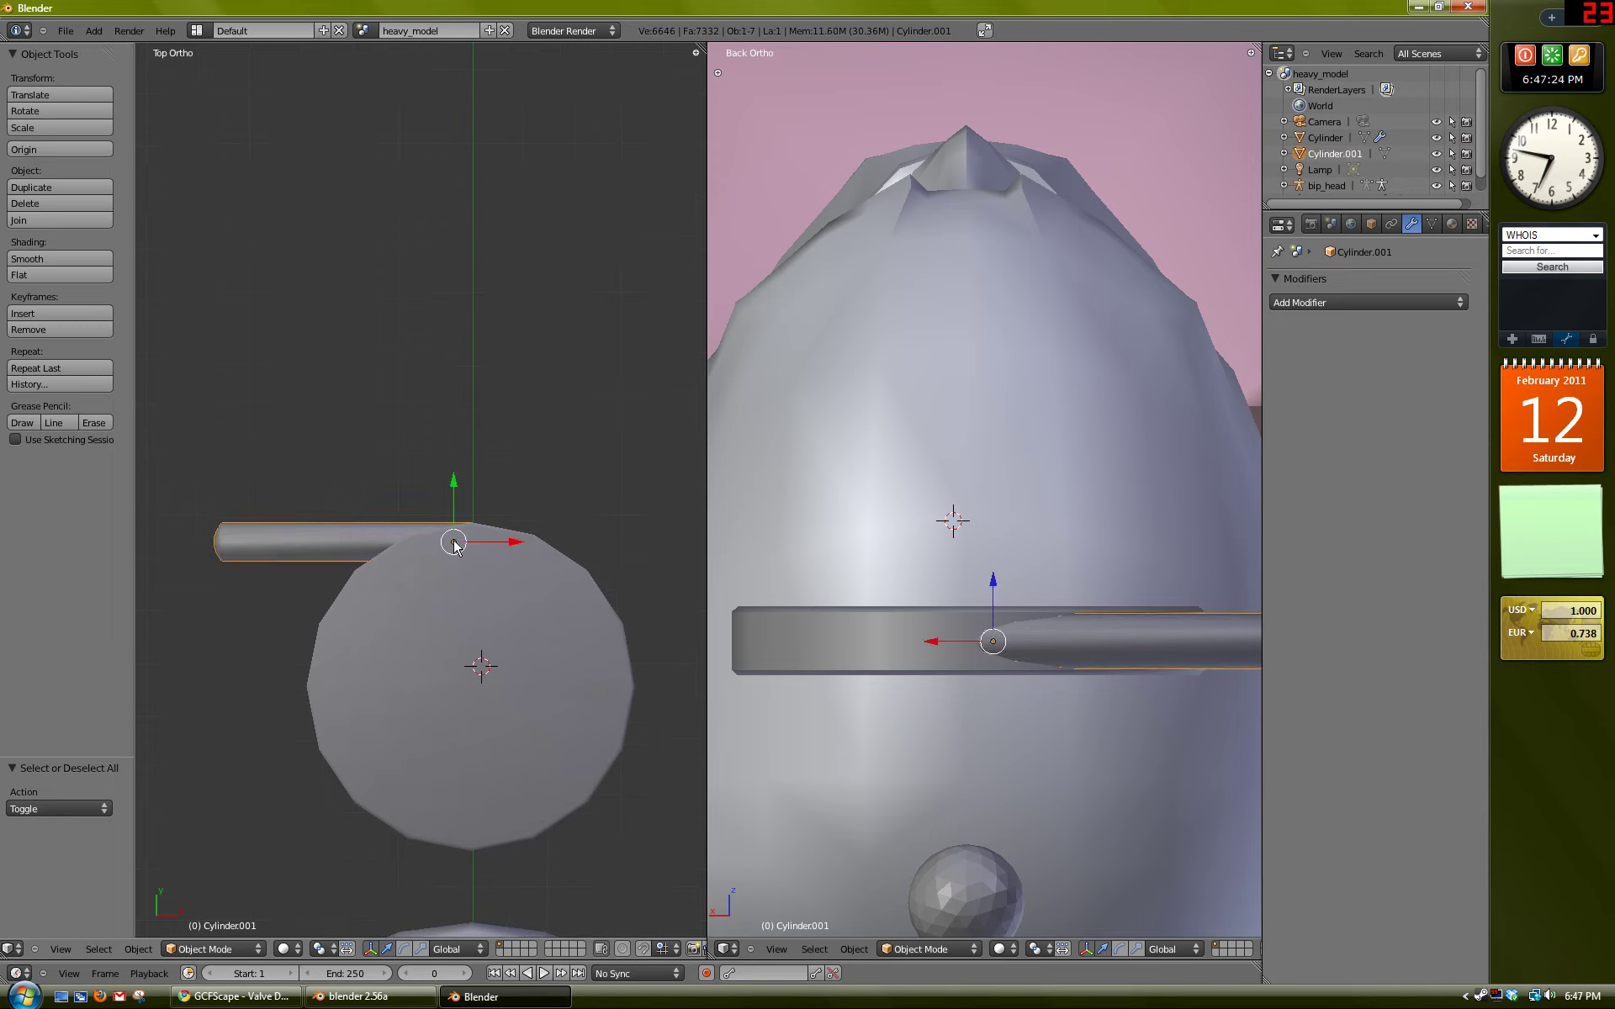
pyautogui.keyDown('shift'); pyautogui.moveTo(441, 552); pyautogui.dragTo(390, 592, button='middle'); pyautogui.keyUp('shift')
pyautogui.moveTo(384, 558); pyautogui.dragTo(331, 587, button='middle')
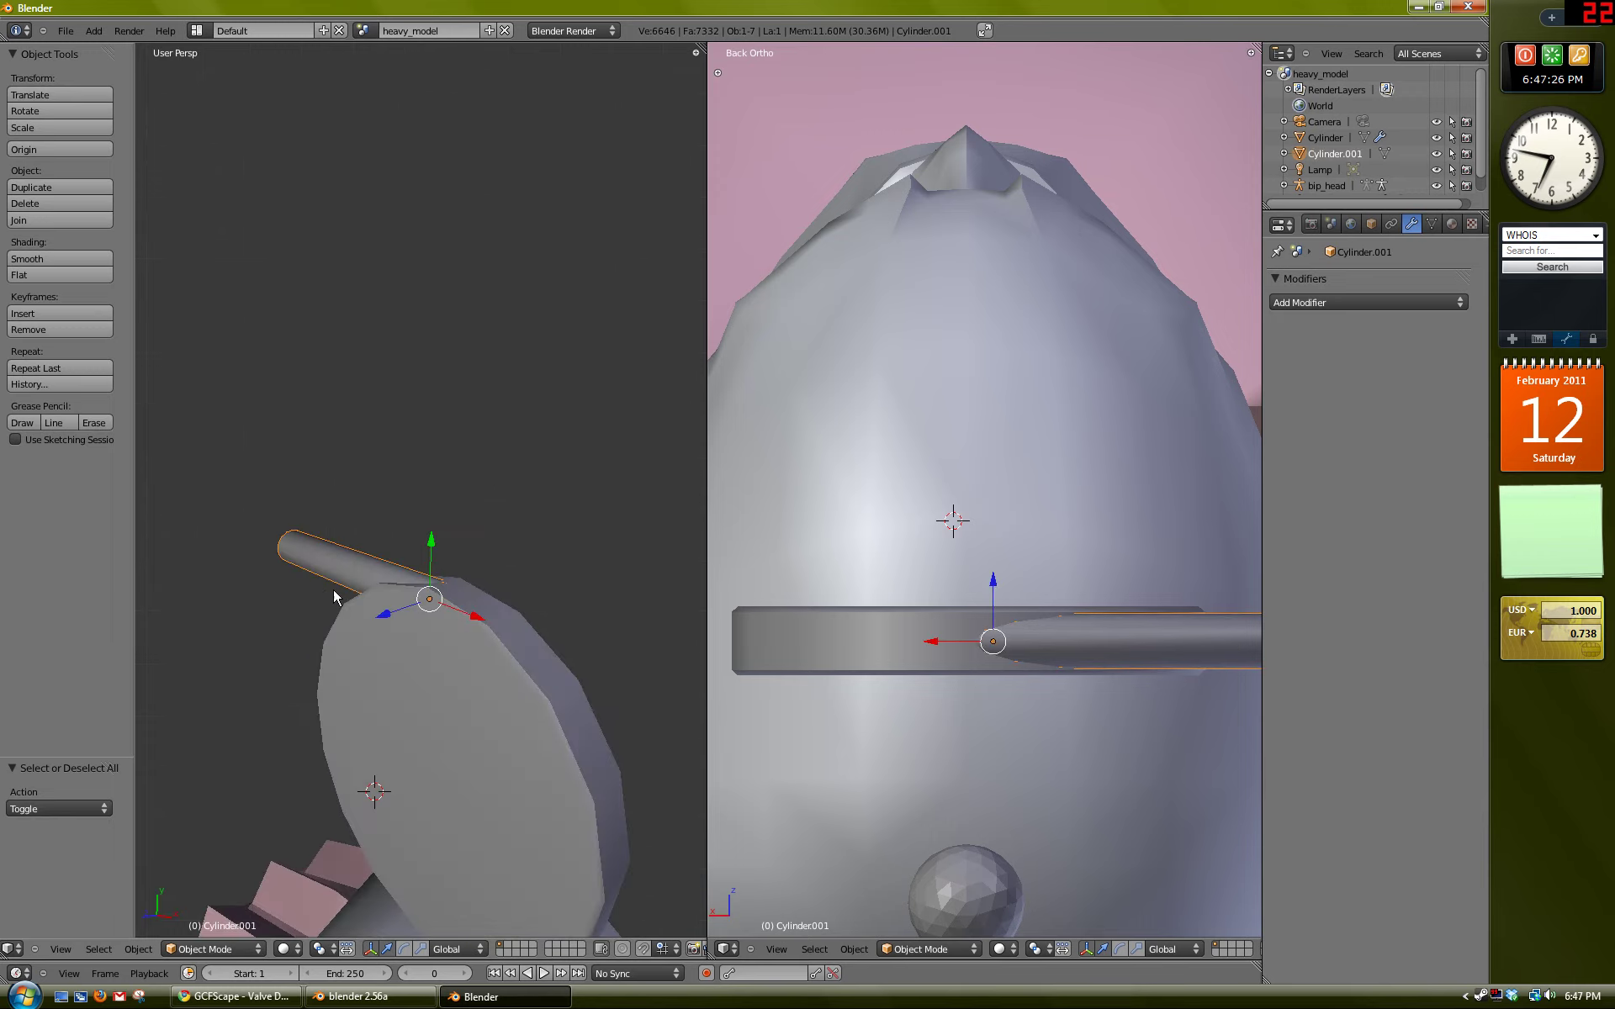
pyautogui.press('KP_7')
pyautogui.press('KP_5')
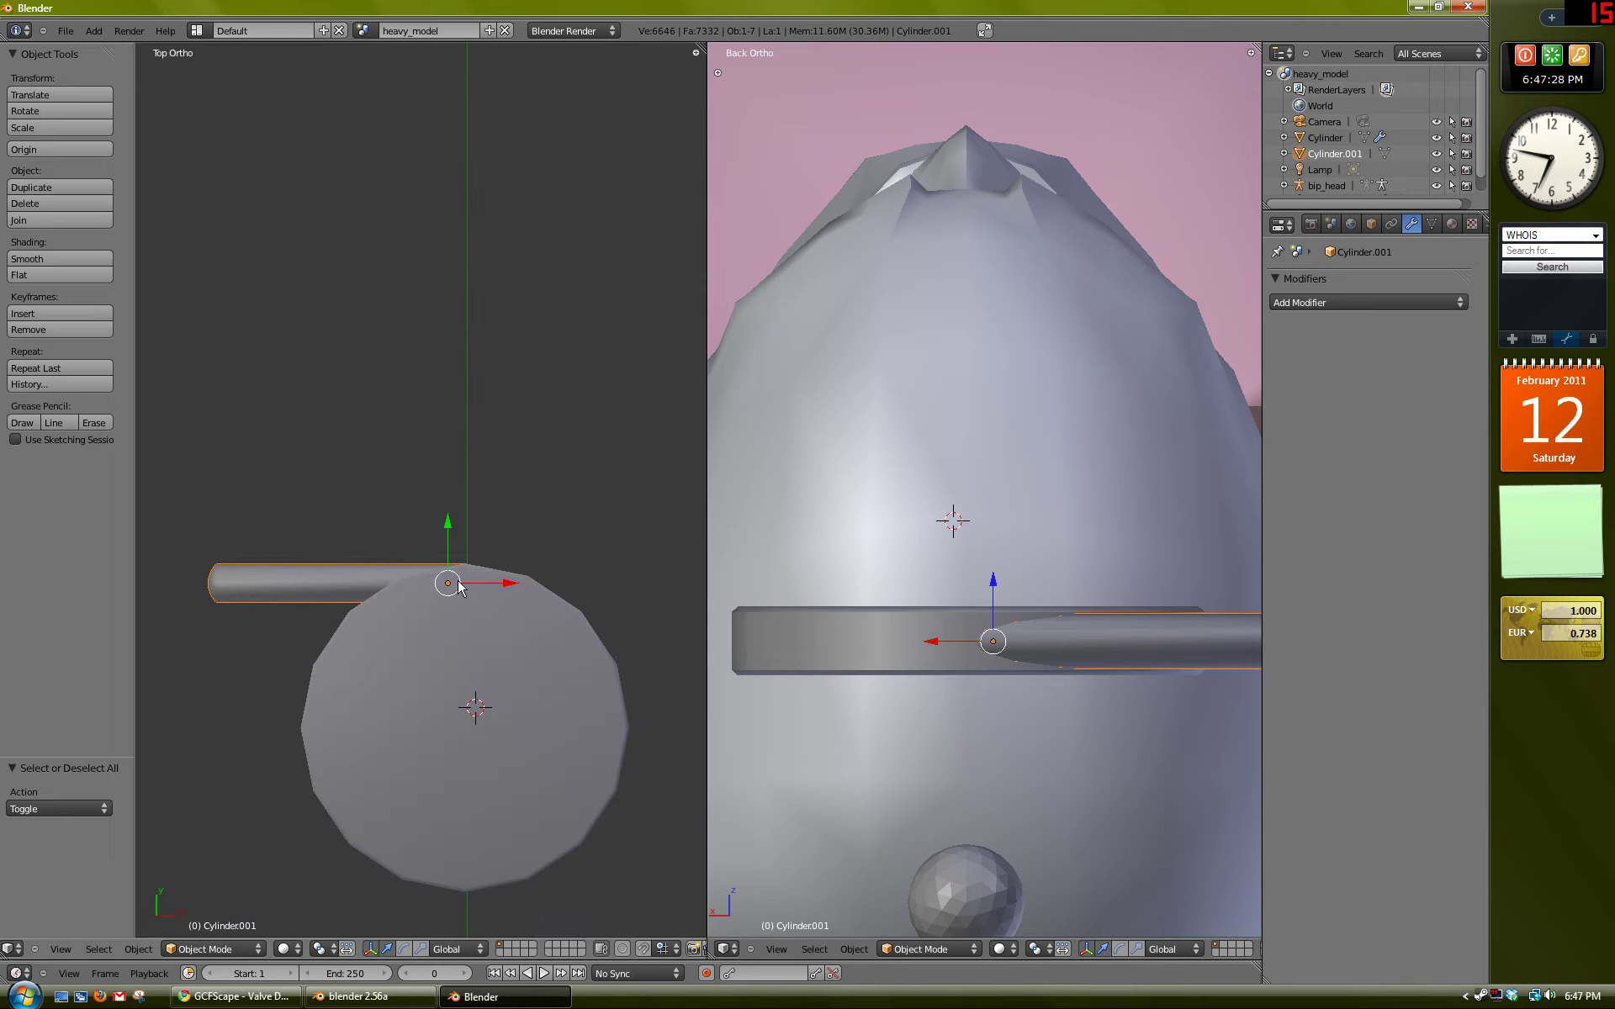
pyautogui.keyDown('shift'); pyautogui.moveTo(375, 572); pyautogui.dragTo(375, 515, button='middle'); pyautogui.keyUp('shift')
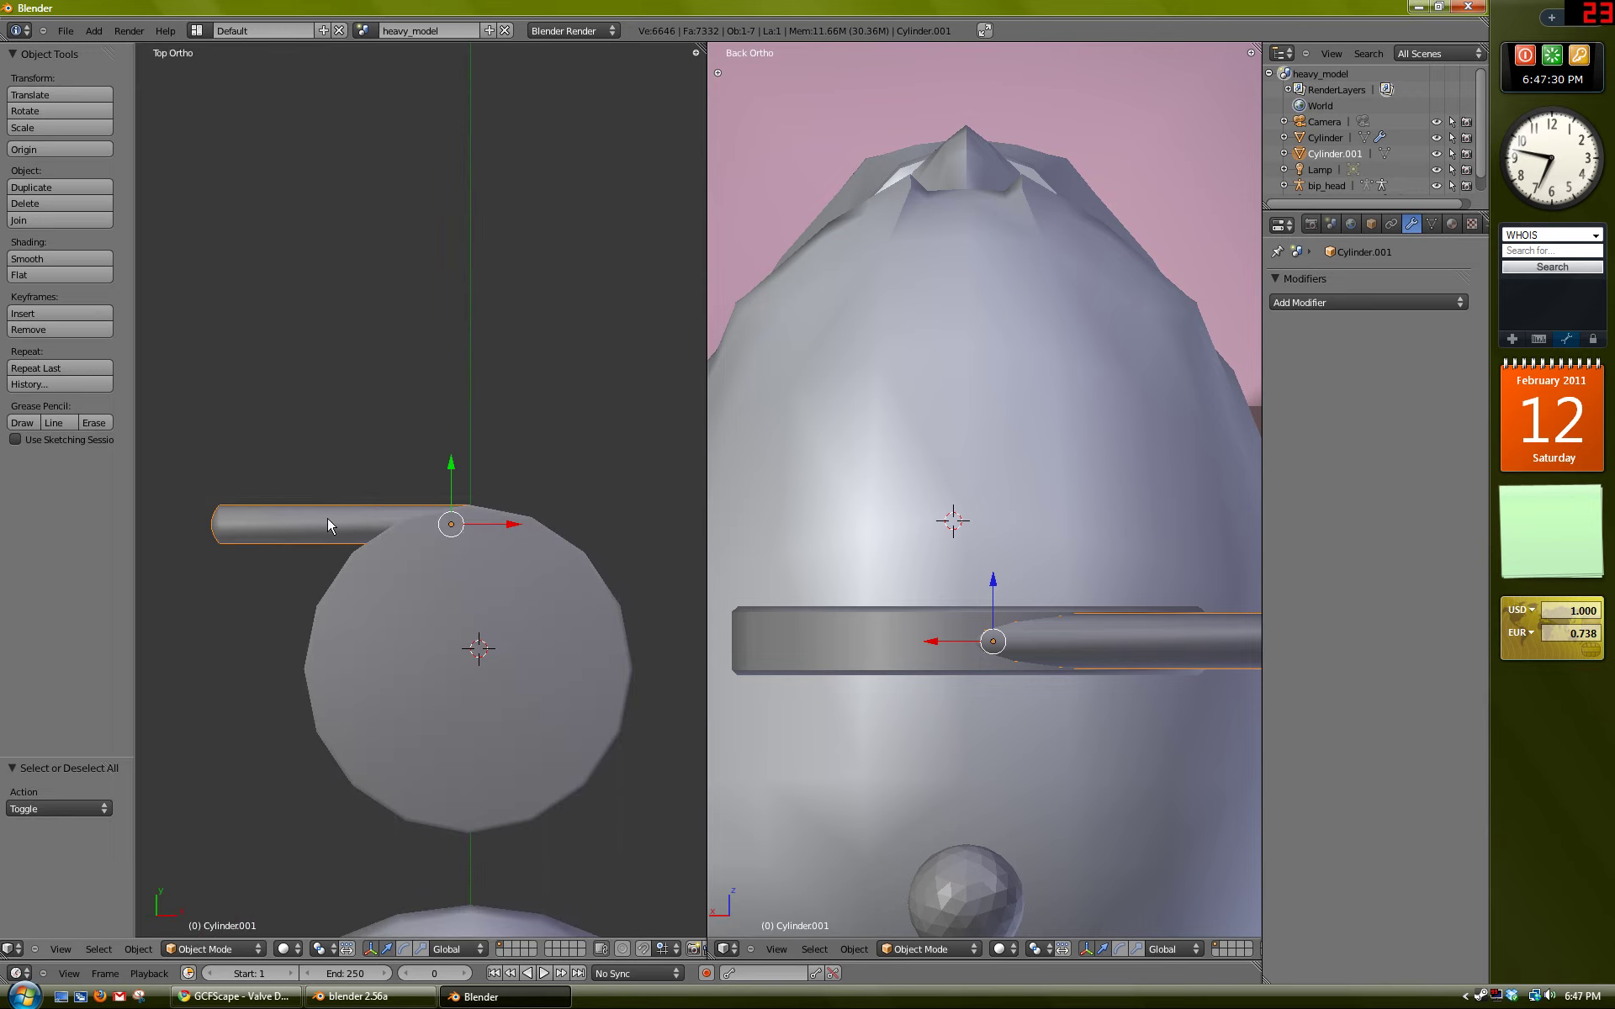
pyautogui.click(139, 949)
pyautogui.moveTo(200, 826)
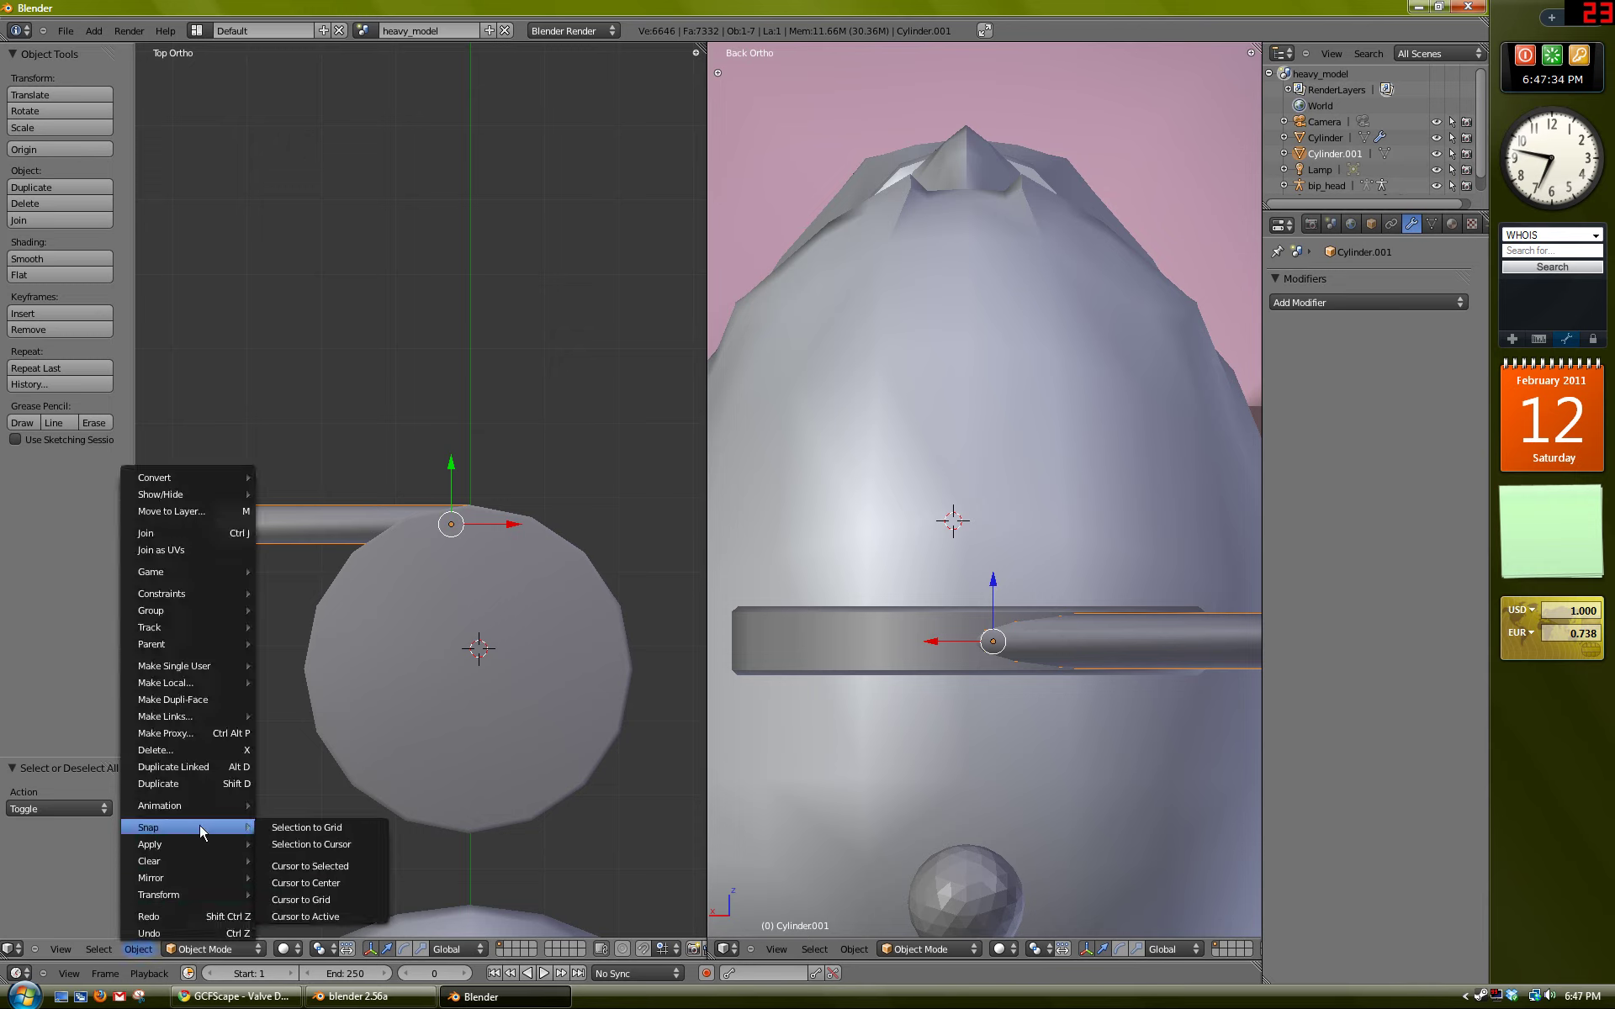
pyautogui.click(329, 866)
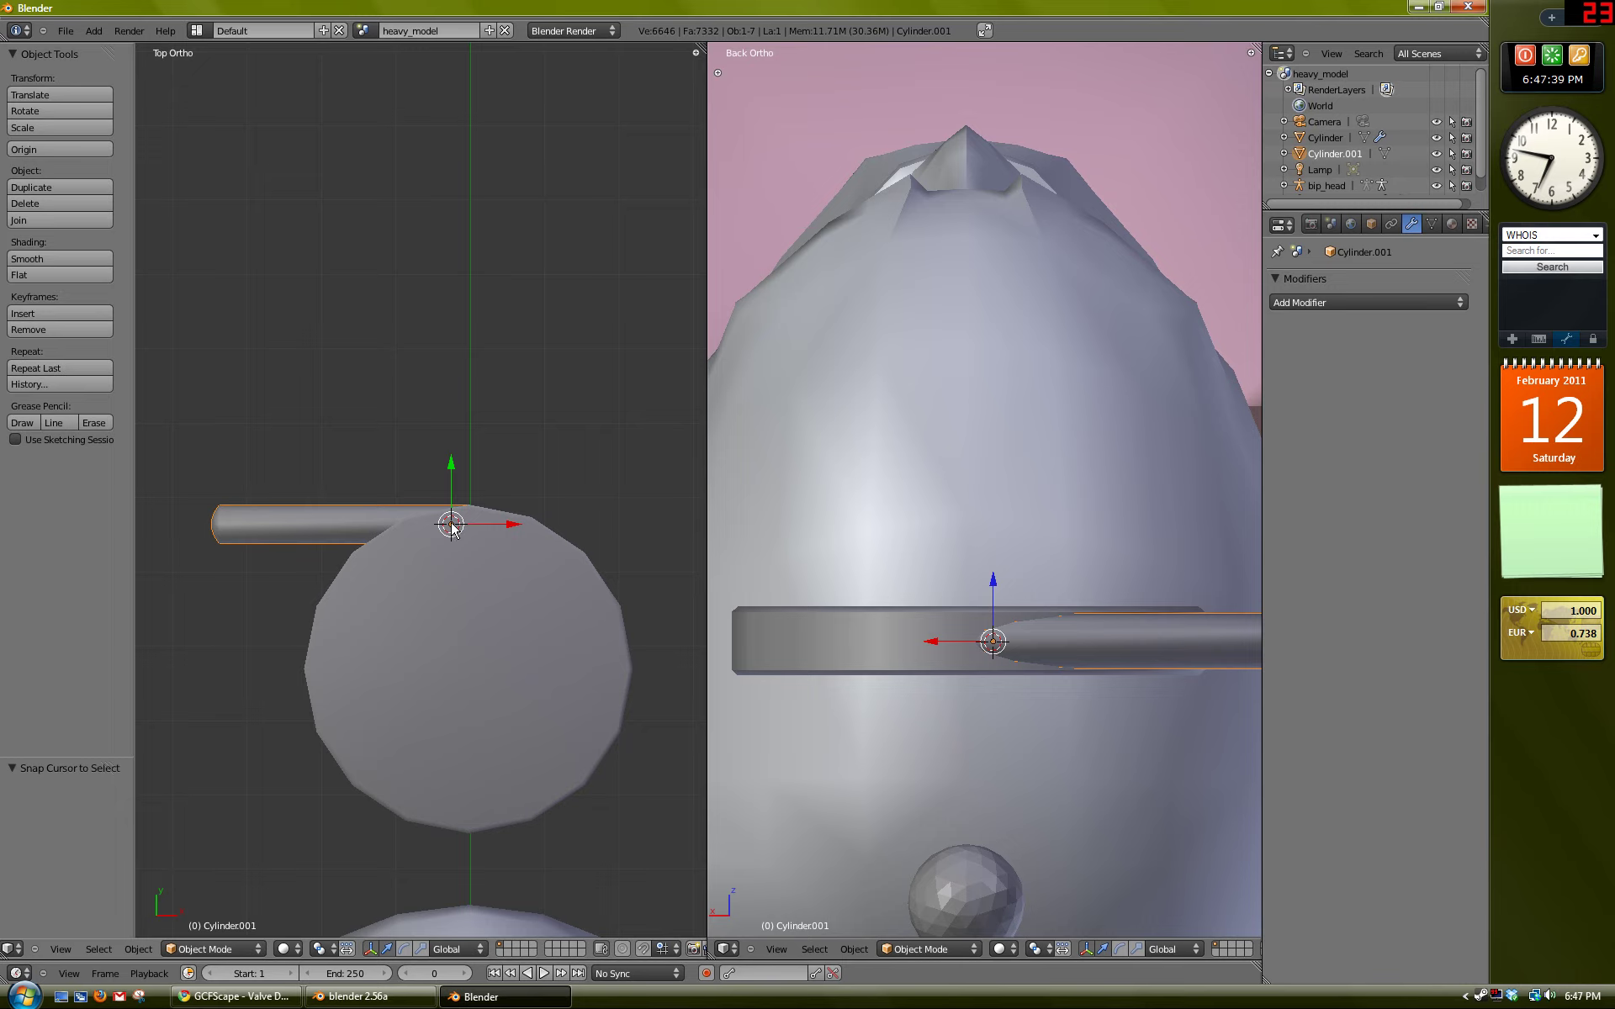
# Step: Duplicate the rod, rotate the copy 45°, and place it at the disc's upper-left rim
pyautogui.hotkey('shift', 'd')
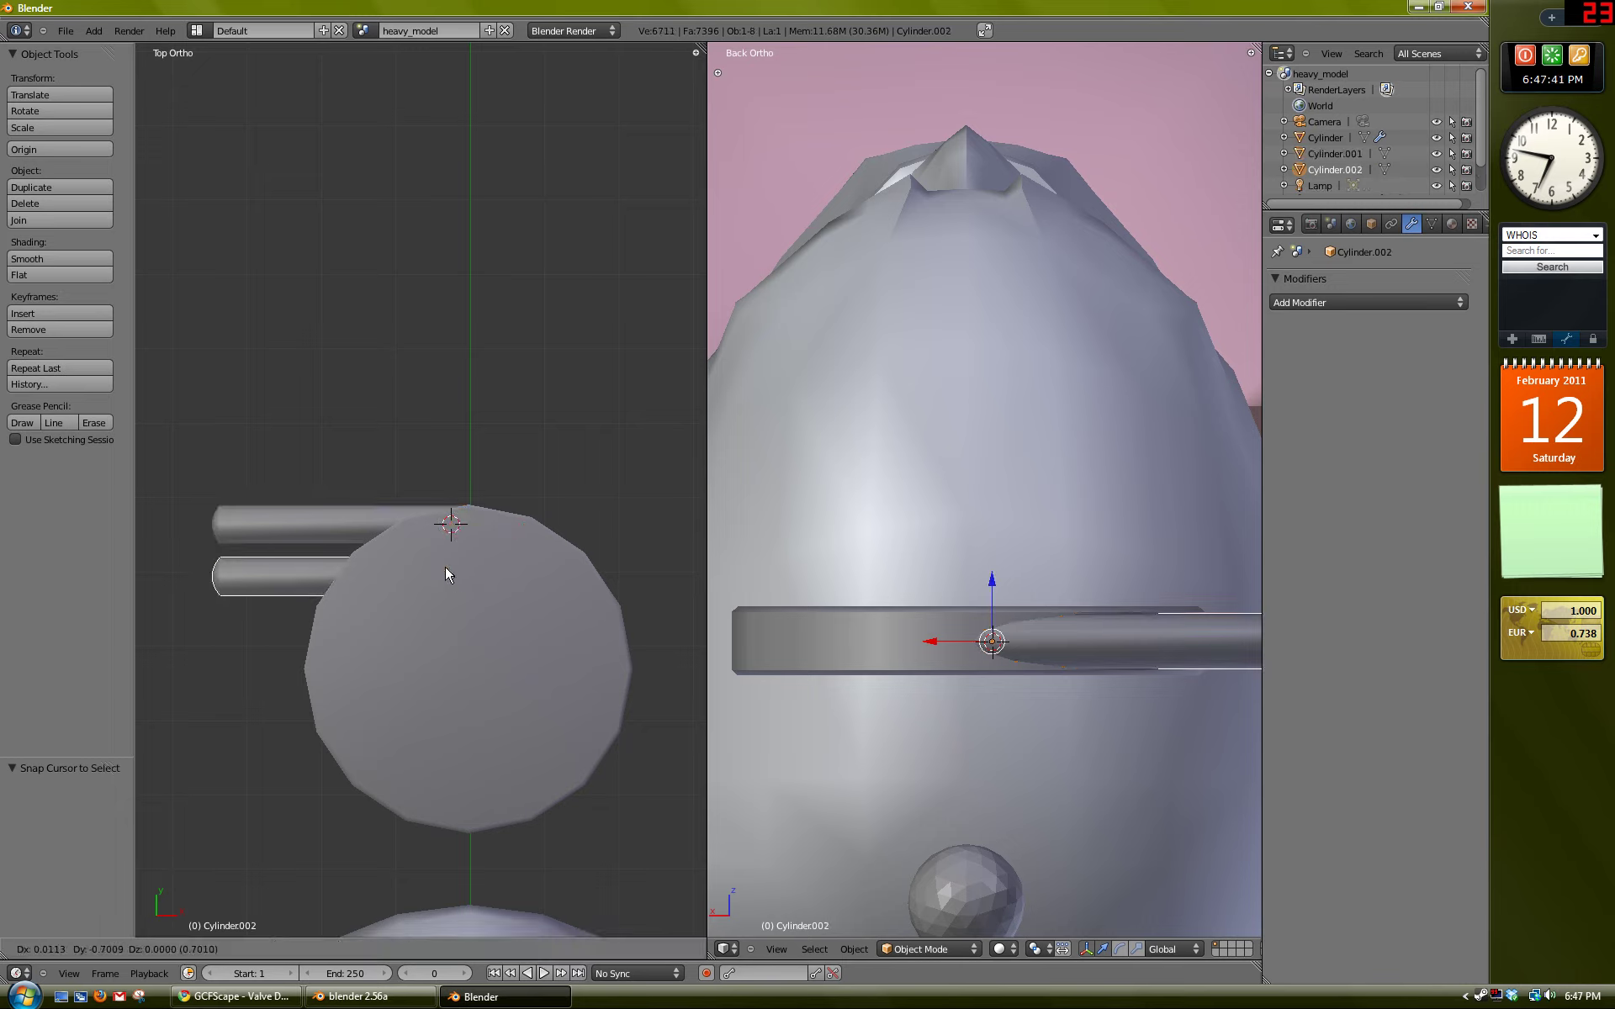
pyautogui.press('Escape')
pyautogui.press('r')
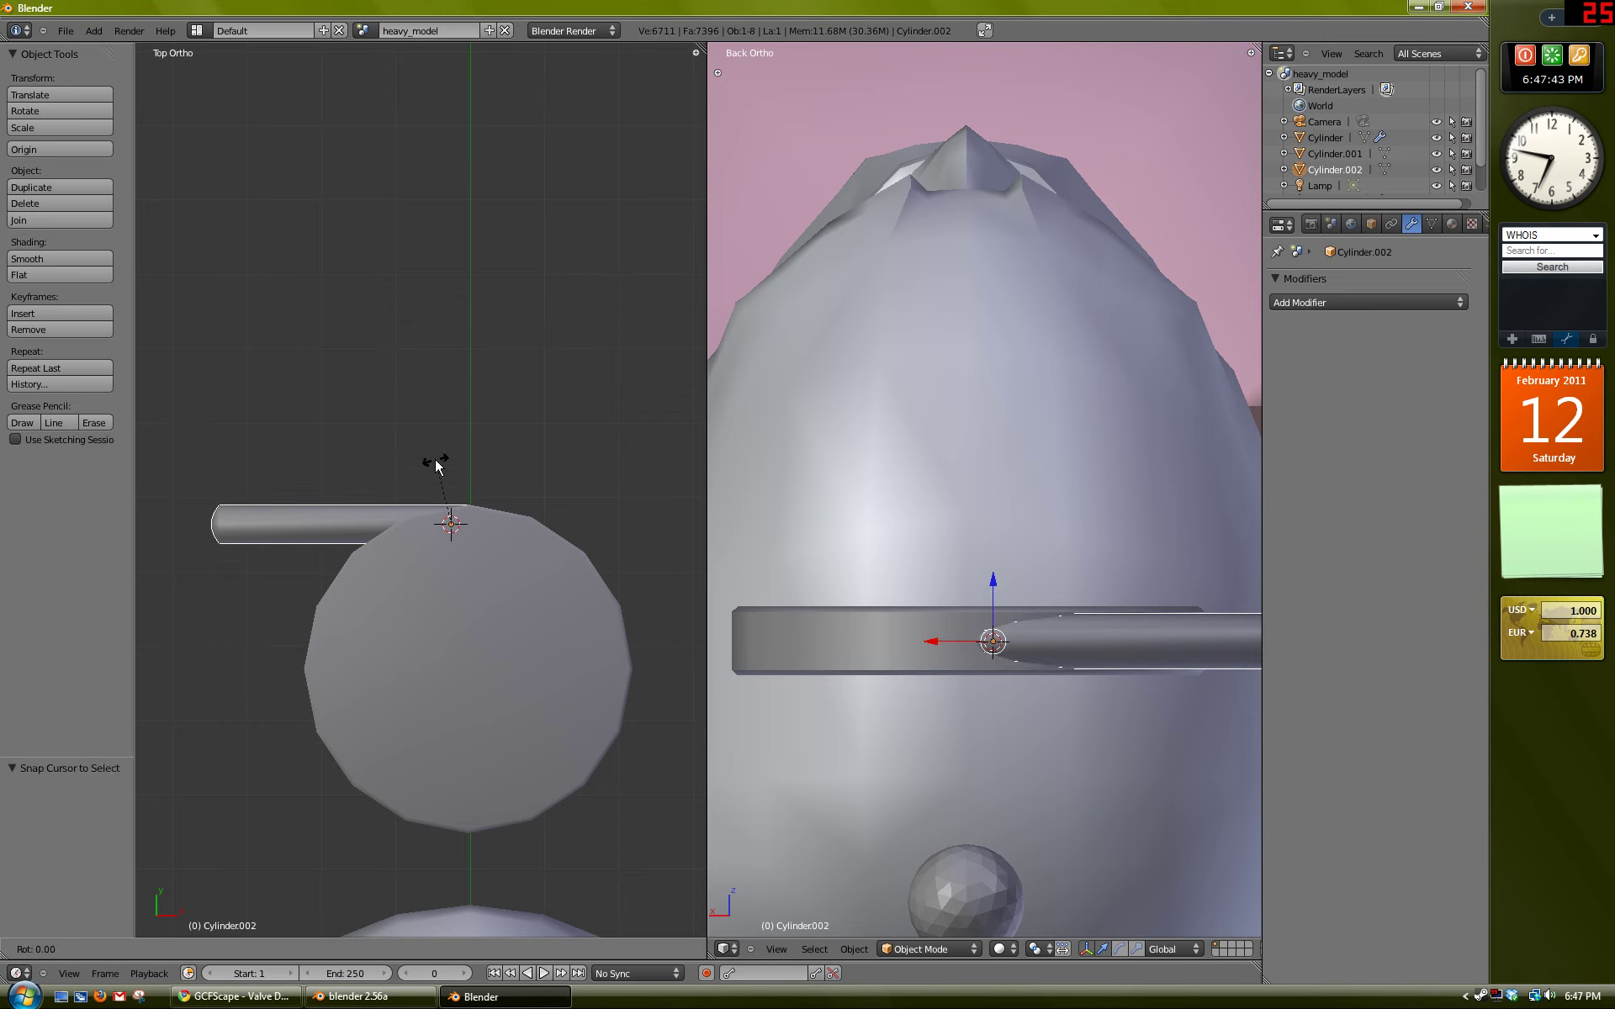
pyautogui.click(437, 461)
pyautogui.press('z')
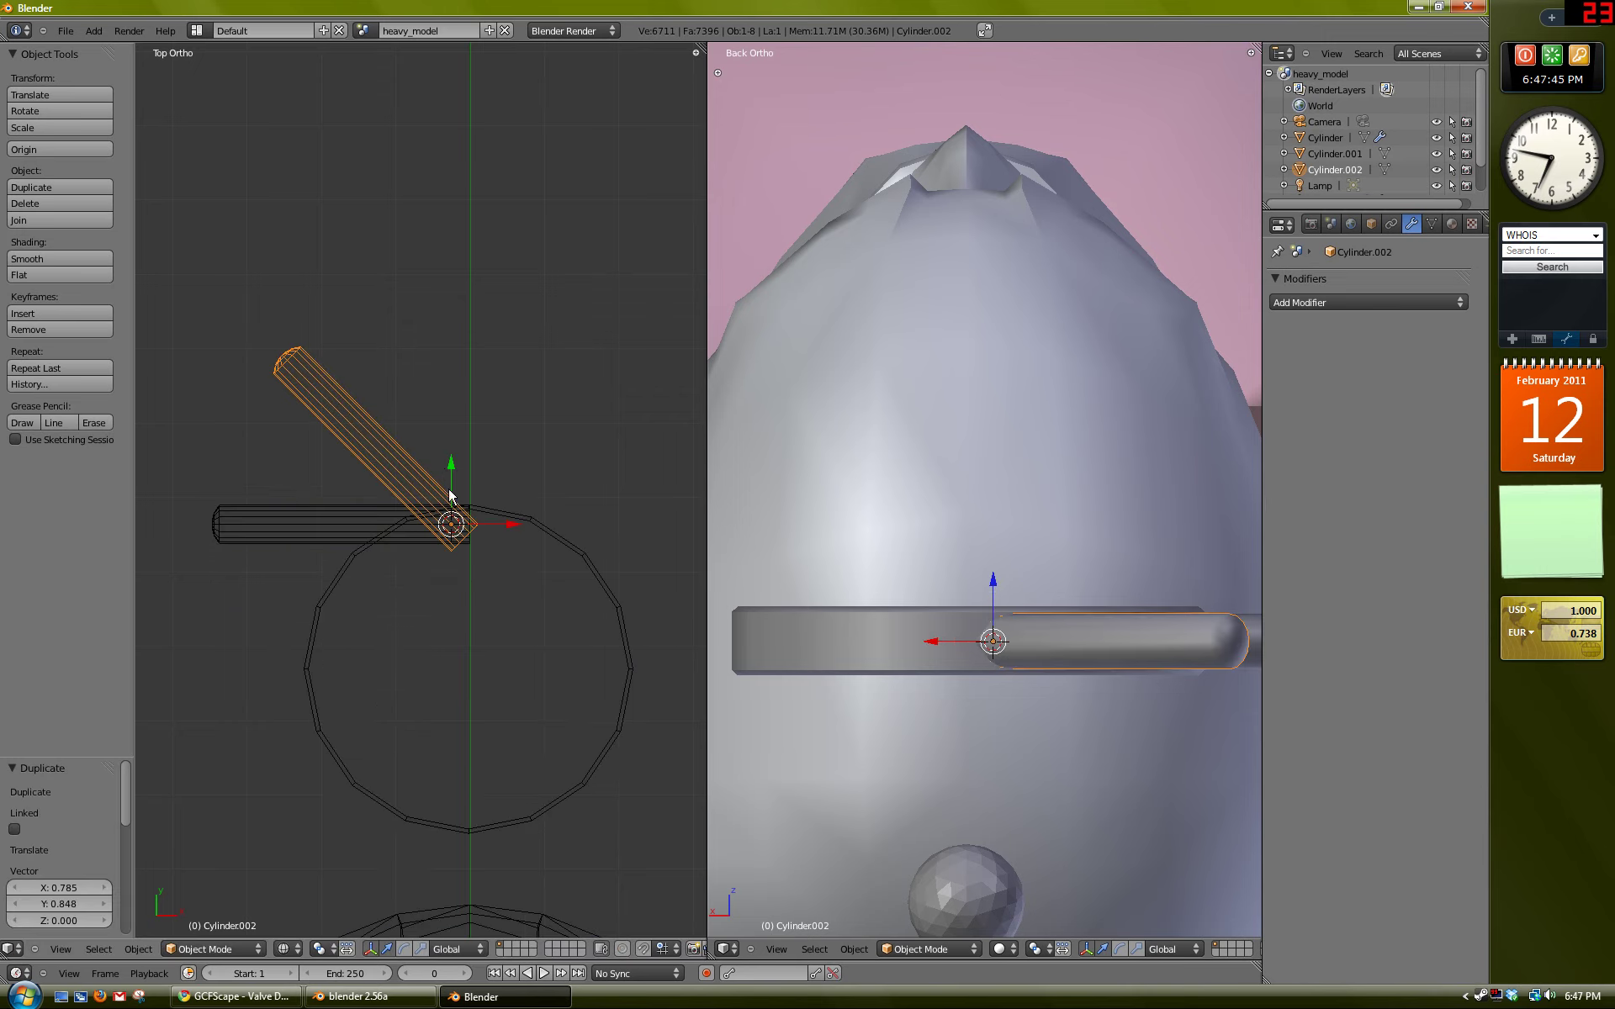
pyautogui.scroll(3, 460, 571)
pyautogui.press('g')
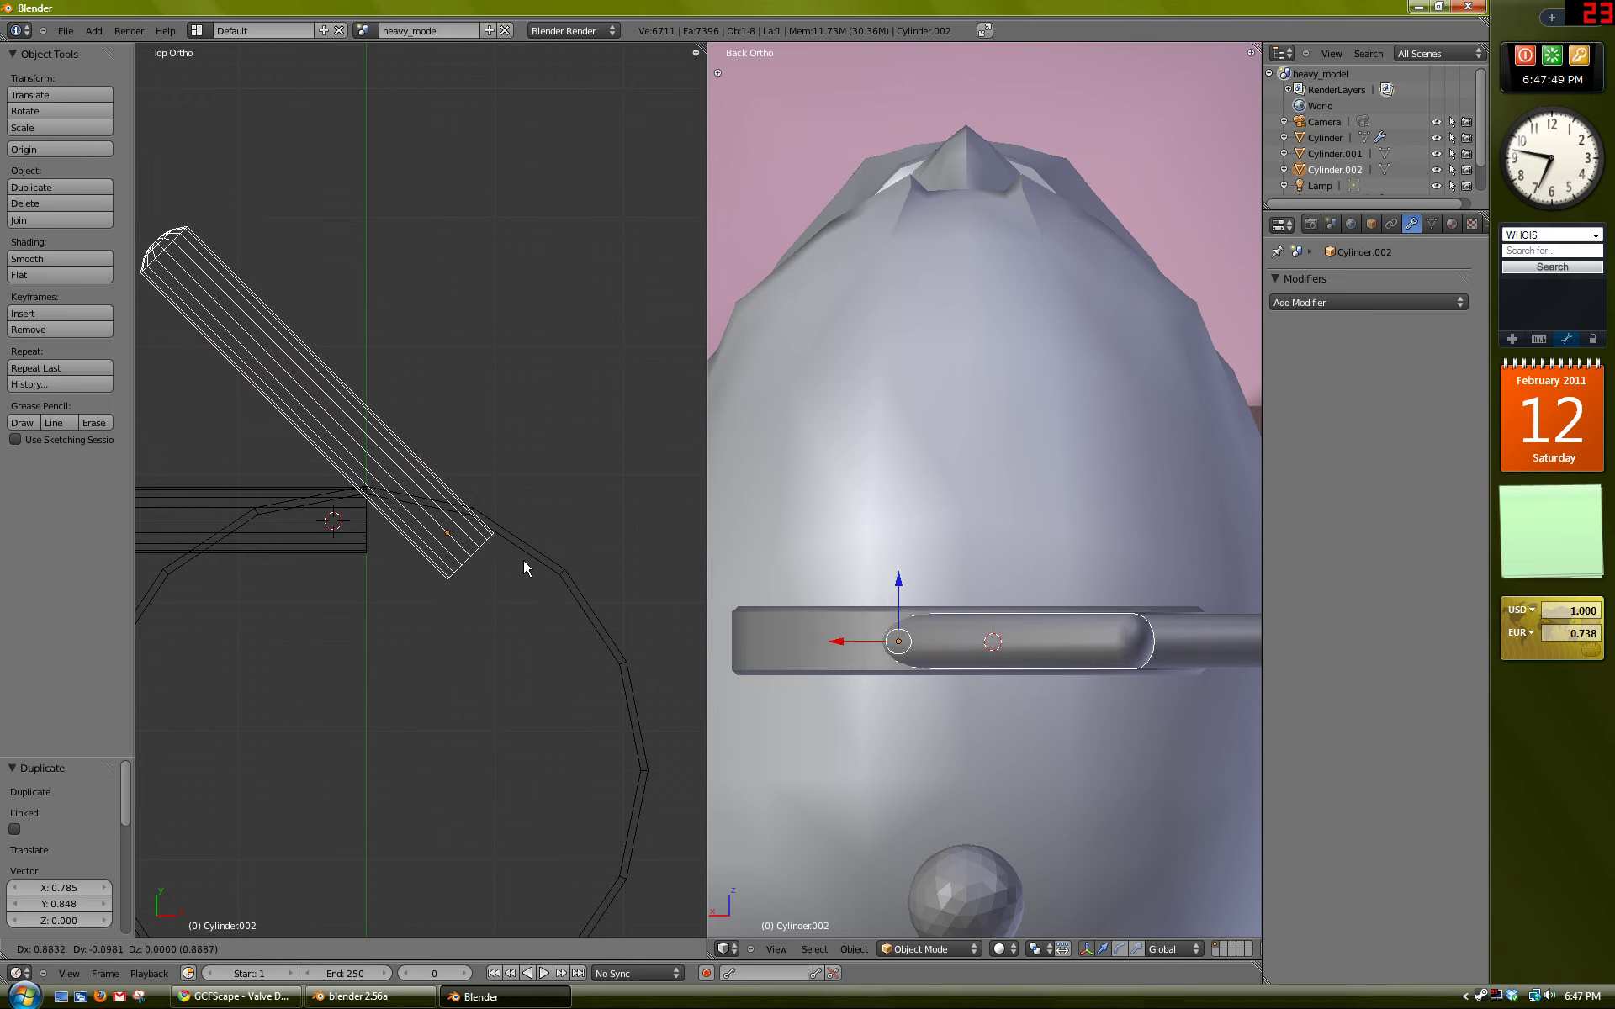
pyautogui.click(523, 569)
pyautogui.press('Tab')
pyautogui.scroll(-3, 523, 614)
pyautogui.press('a')
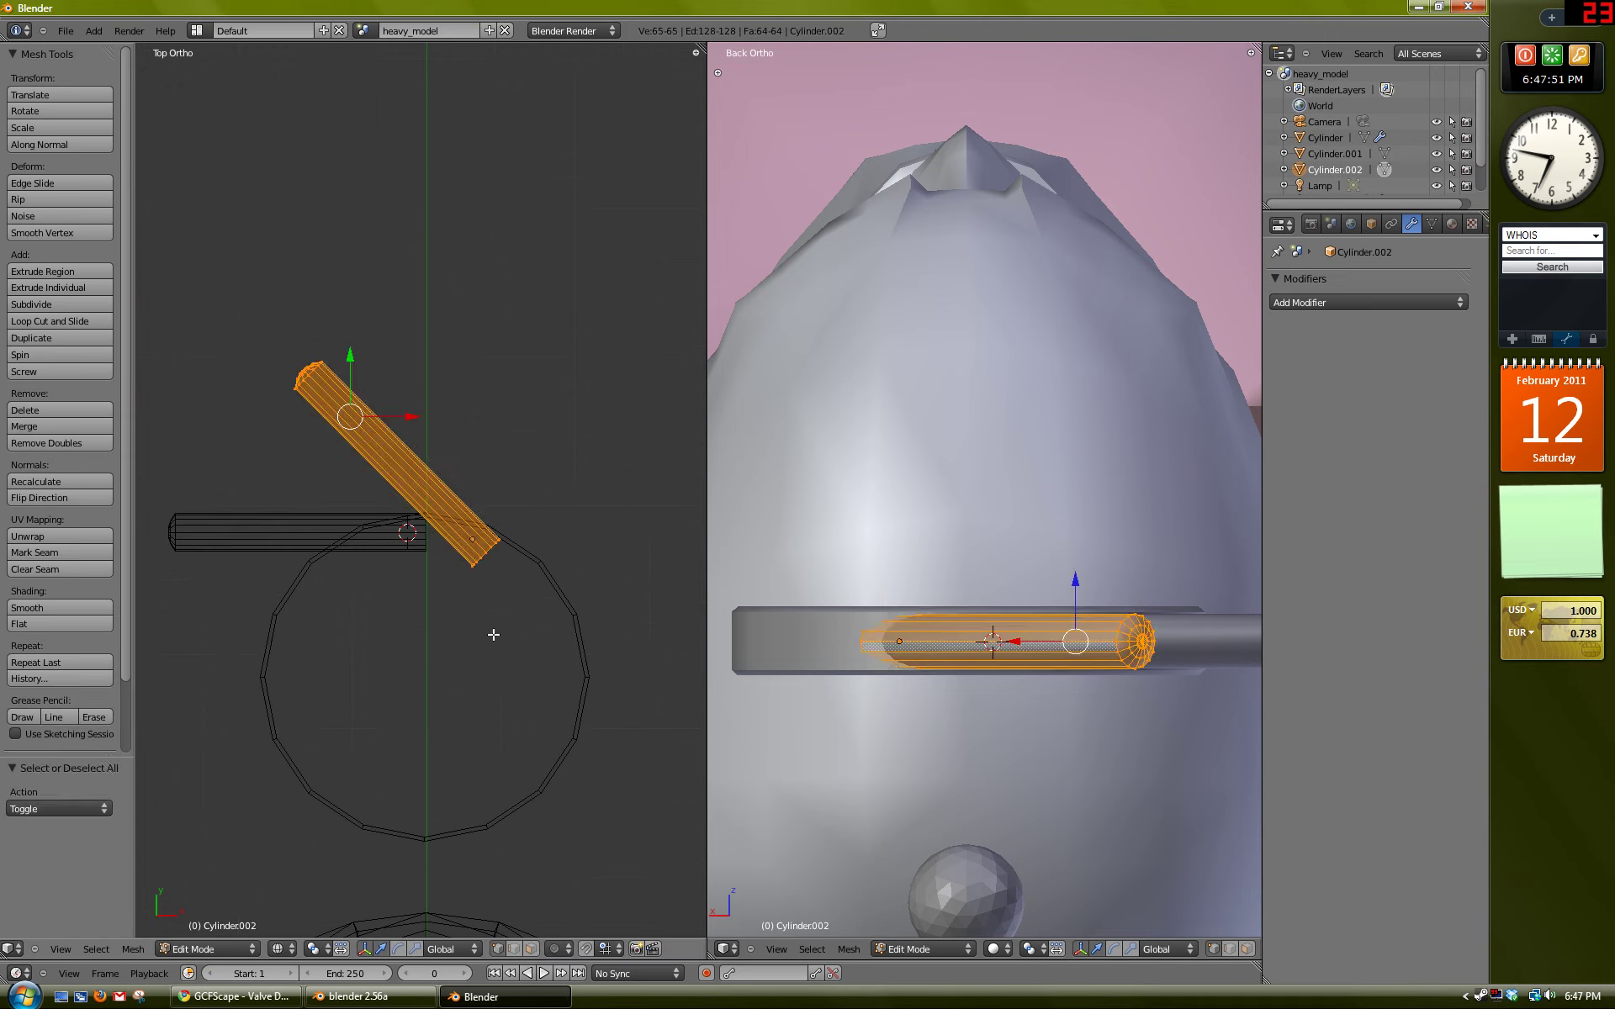
pyautogui.press('Tab')
pyautogui.press('z')
pyautogui.press('a')
pyautogui.keyDown('ctrl'); pyautogui.scroll(2, 458, 597); pyautogui.keyUp('ctrl')
# Step: Duplicate the horizontal rod, rotate it -45°, and move it to the disc's lower-left rim
pyautogui.rightClick(332, 515)
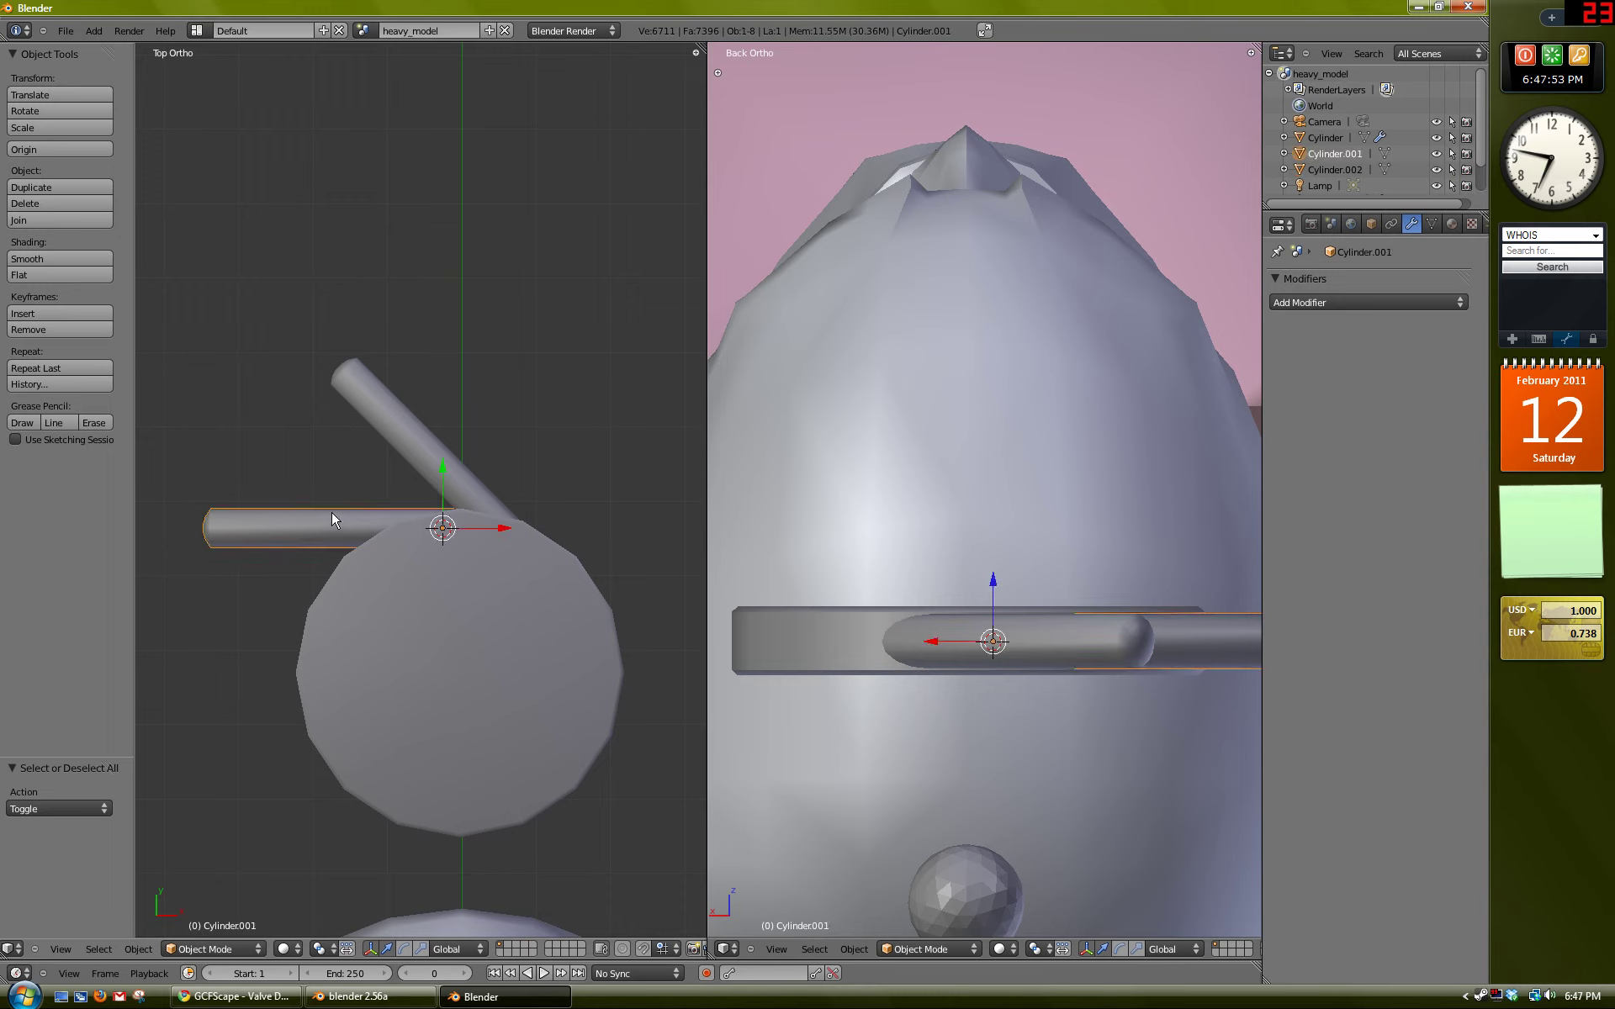
pyautogui.hotkey('shift', 'd')
pyautogui.write('r')
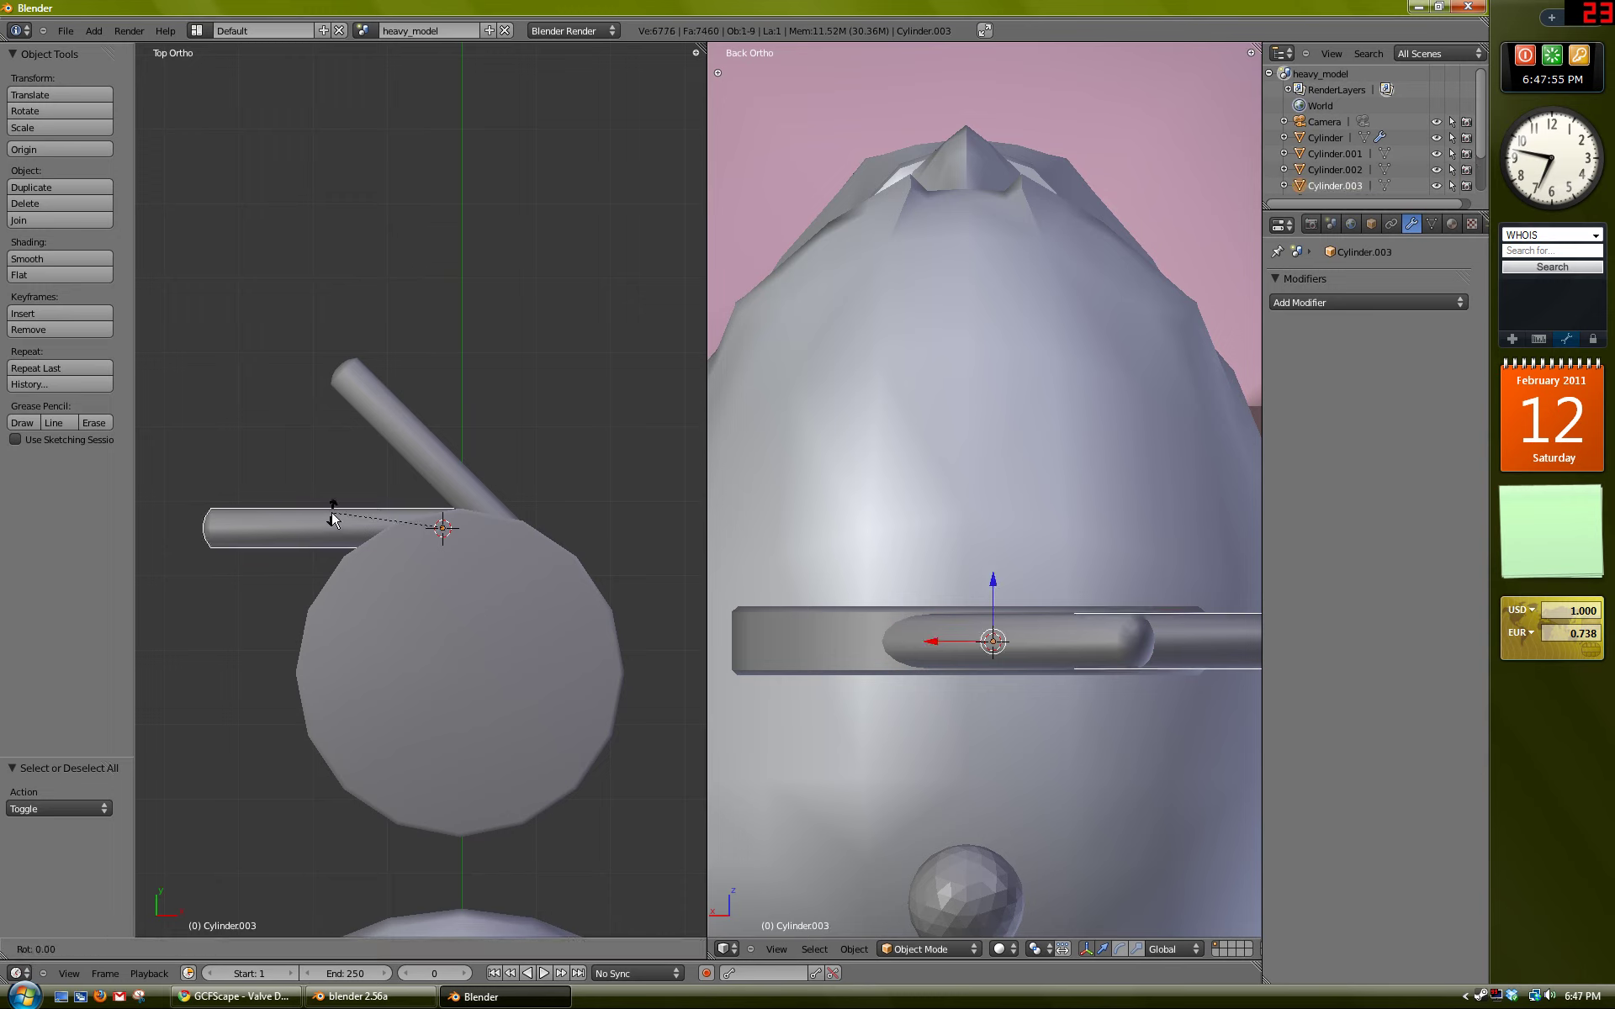
pyautogui.write('-45')
pyautogui.press('Return')
pyautogui.press('Tab')
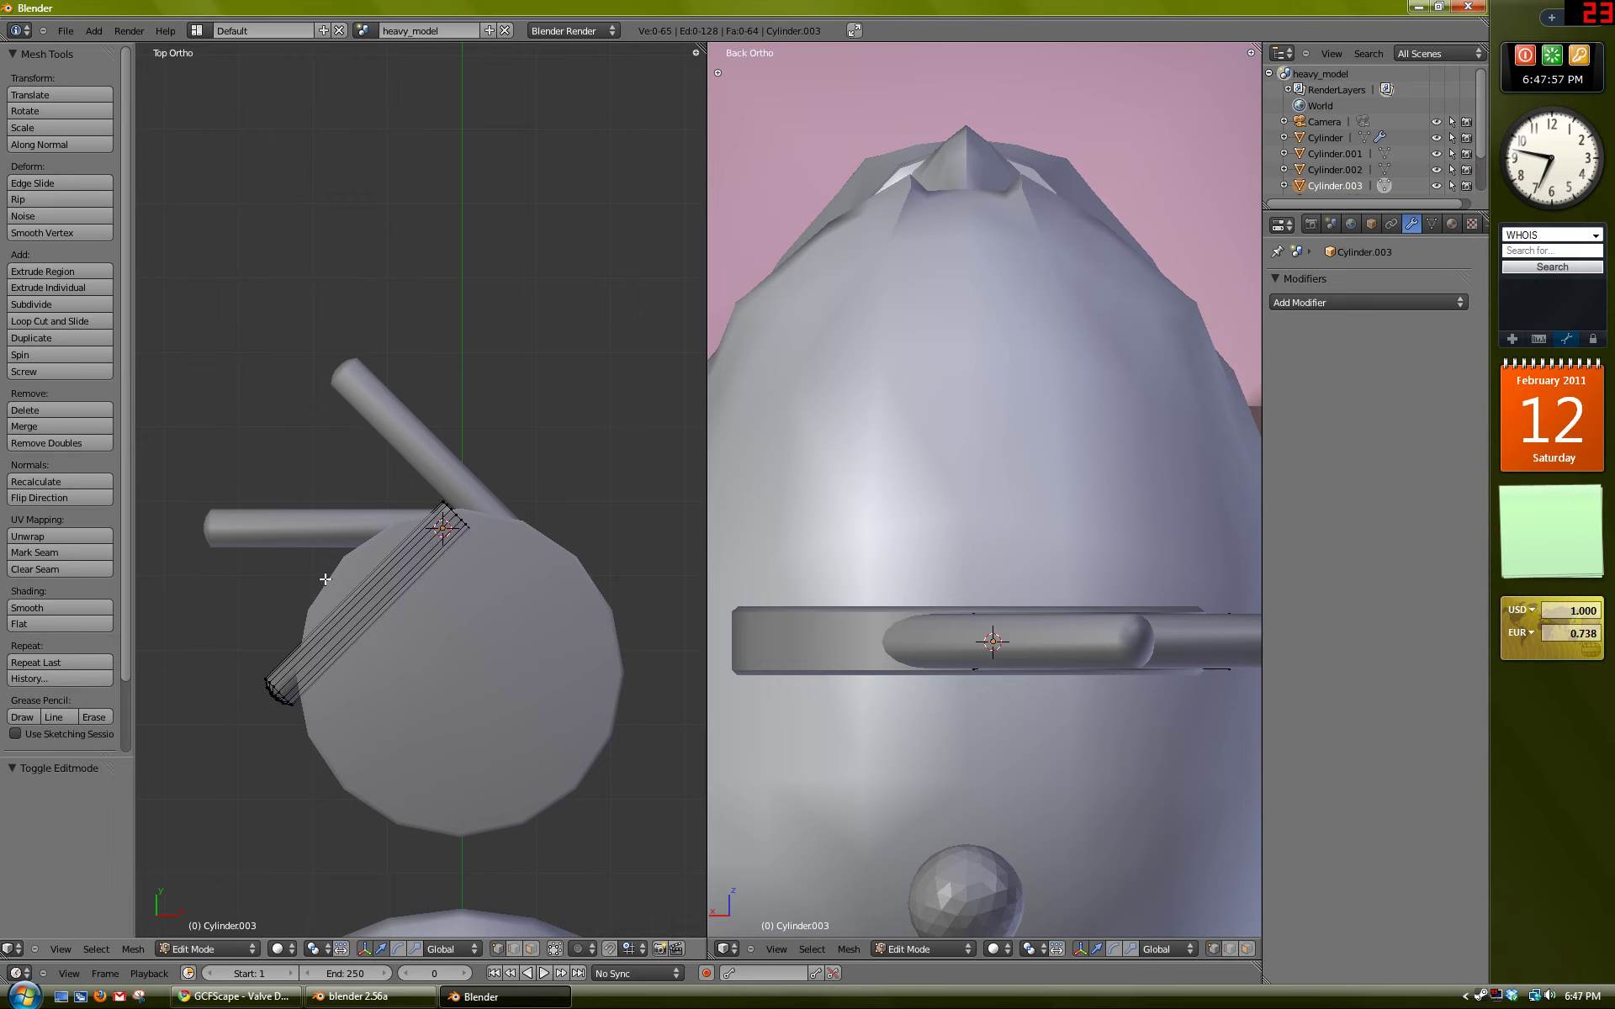
pyautogui.press('Tab')
pyautogui.press('z')
pyautogui.press('g')
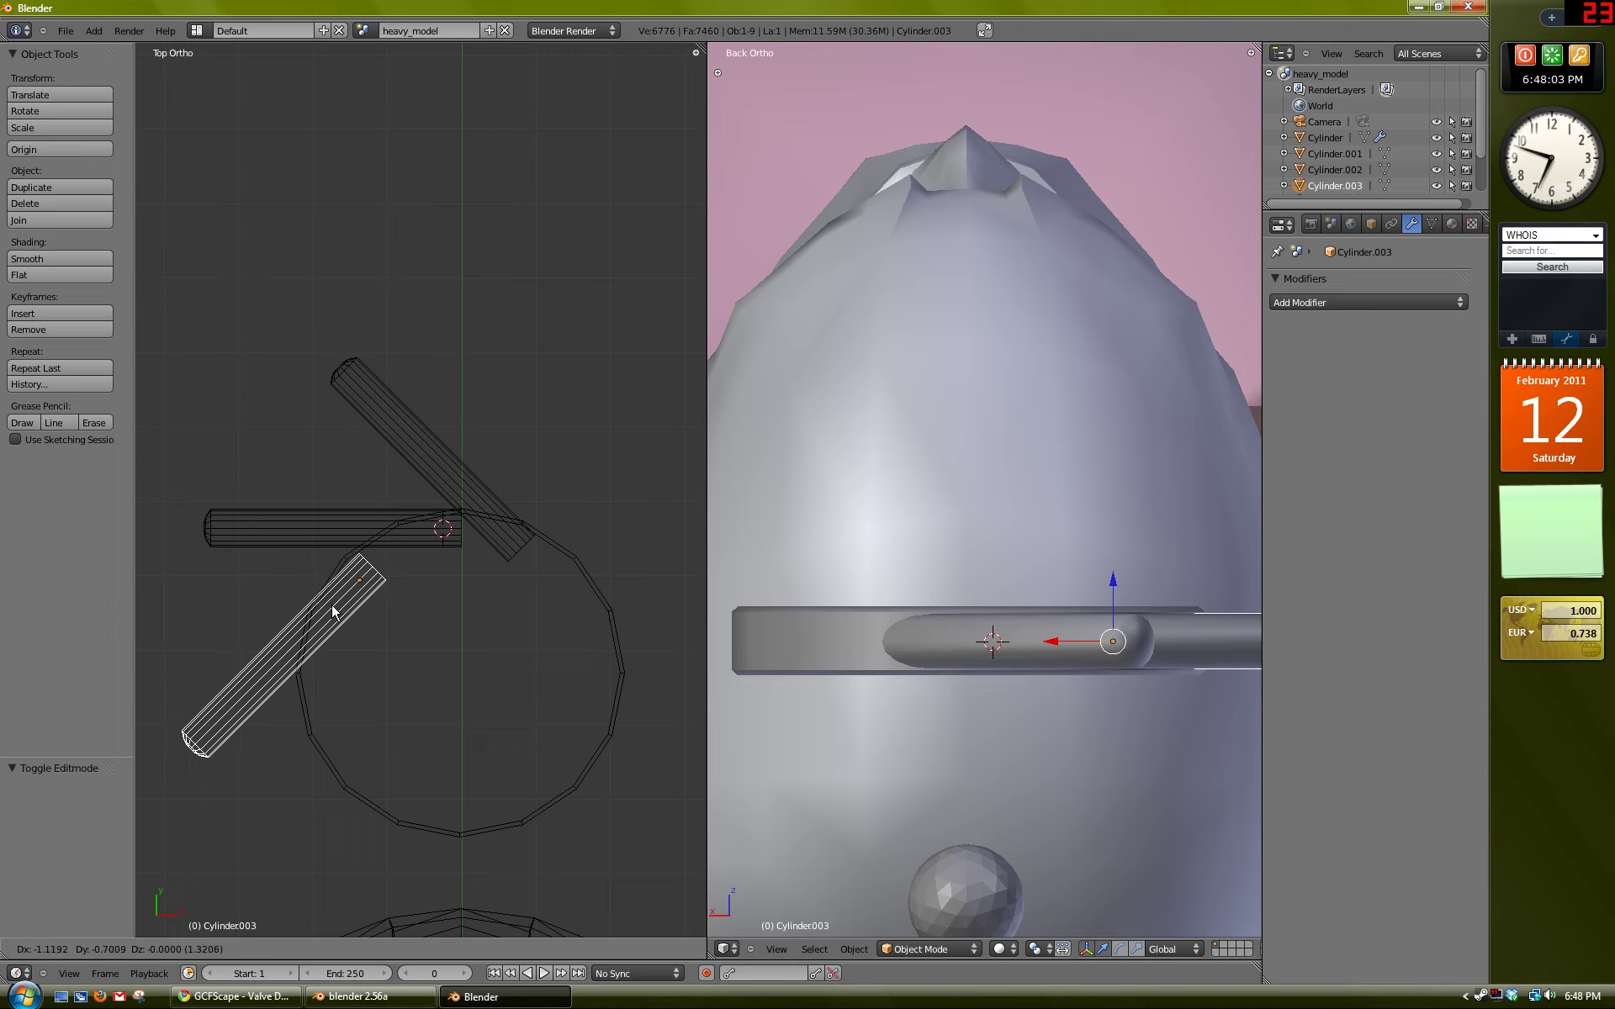
pyautogui.click(329, 602)
pyautogui.press('z')
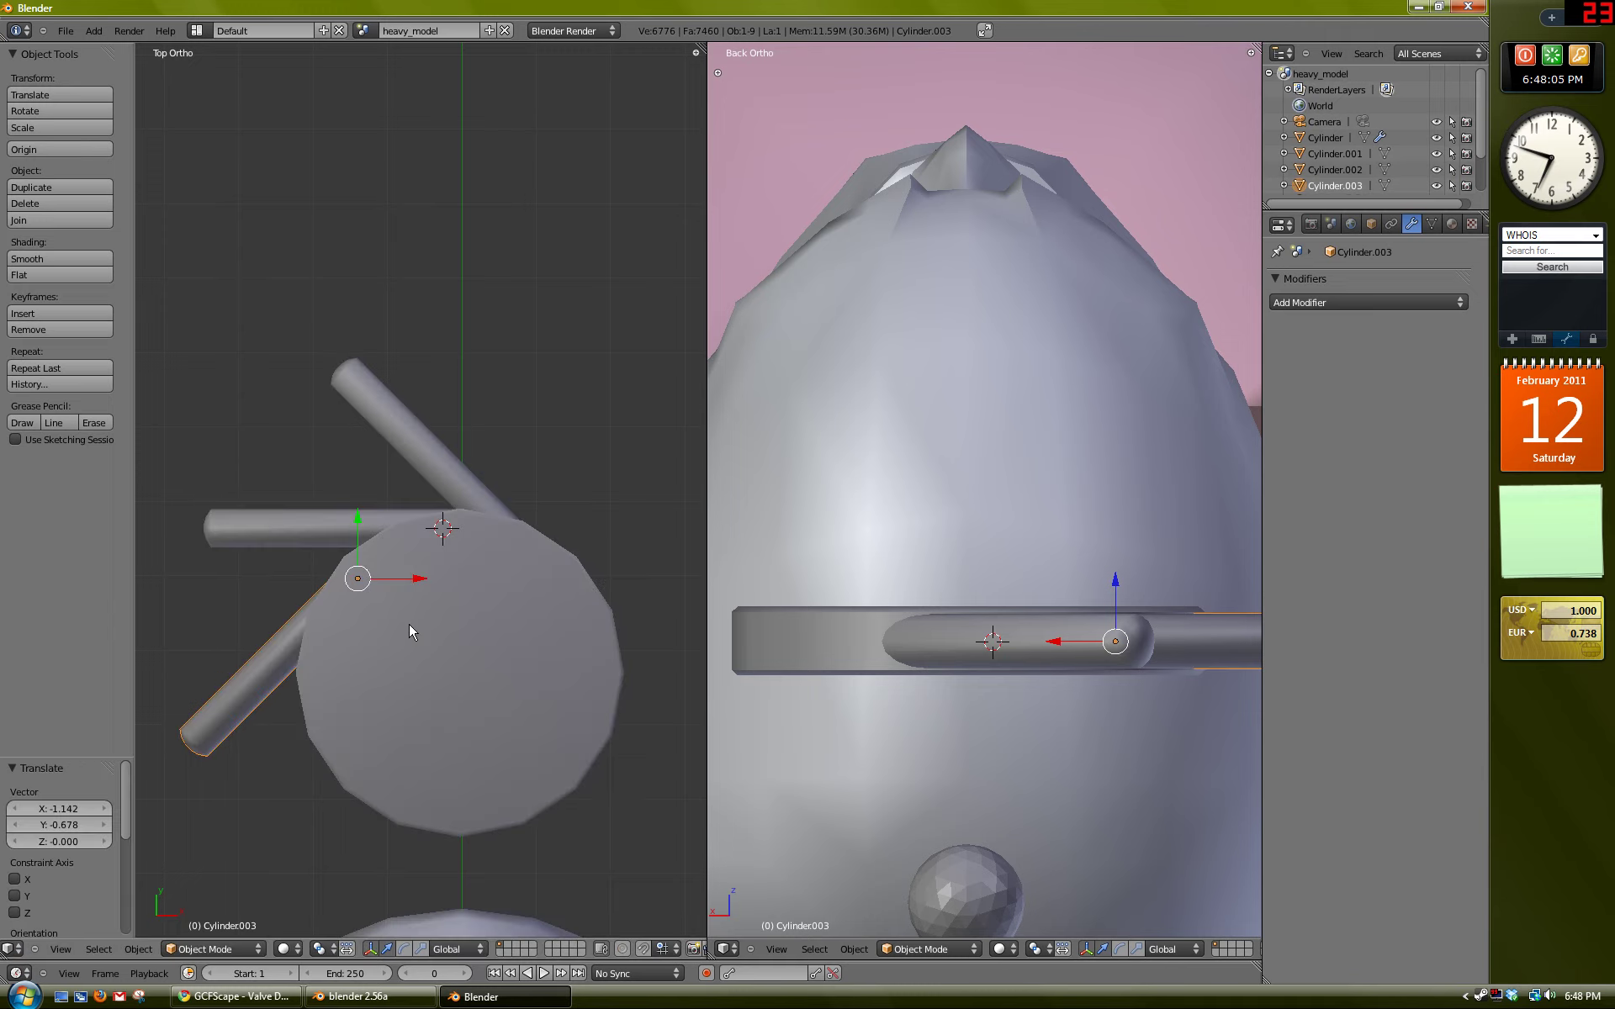
pyautogui.press('a')
pyautogui.moveTo(409, 623)
pyautogui.mouseDown(button='middle')
pyautogui.moveTo(345, 562)
pyautogui.moveTo(423, 555)
pyautogui.moveTo(348, 531)
pyautogui.moveTo(417, 567)
pyautogui.moveTo(417, 528)
pyautogui.mouseUp(button='middle')
# Step: Orbit, pan and zoom the left view to inspect the disc and its rods above the head
pyautogui.press('KP_7')
pyautogui.scroll(-4, 403, 577)
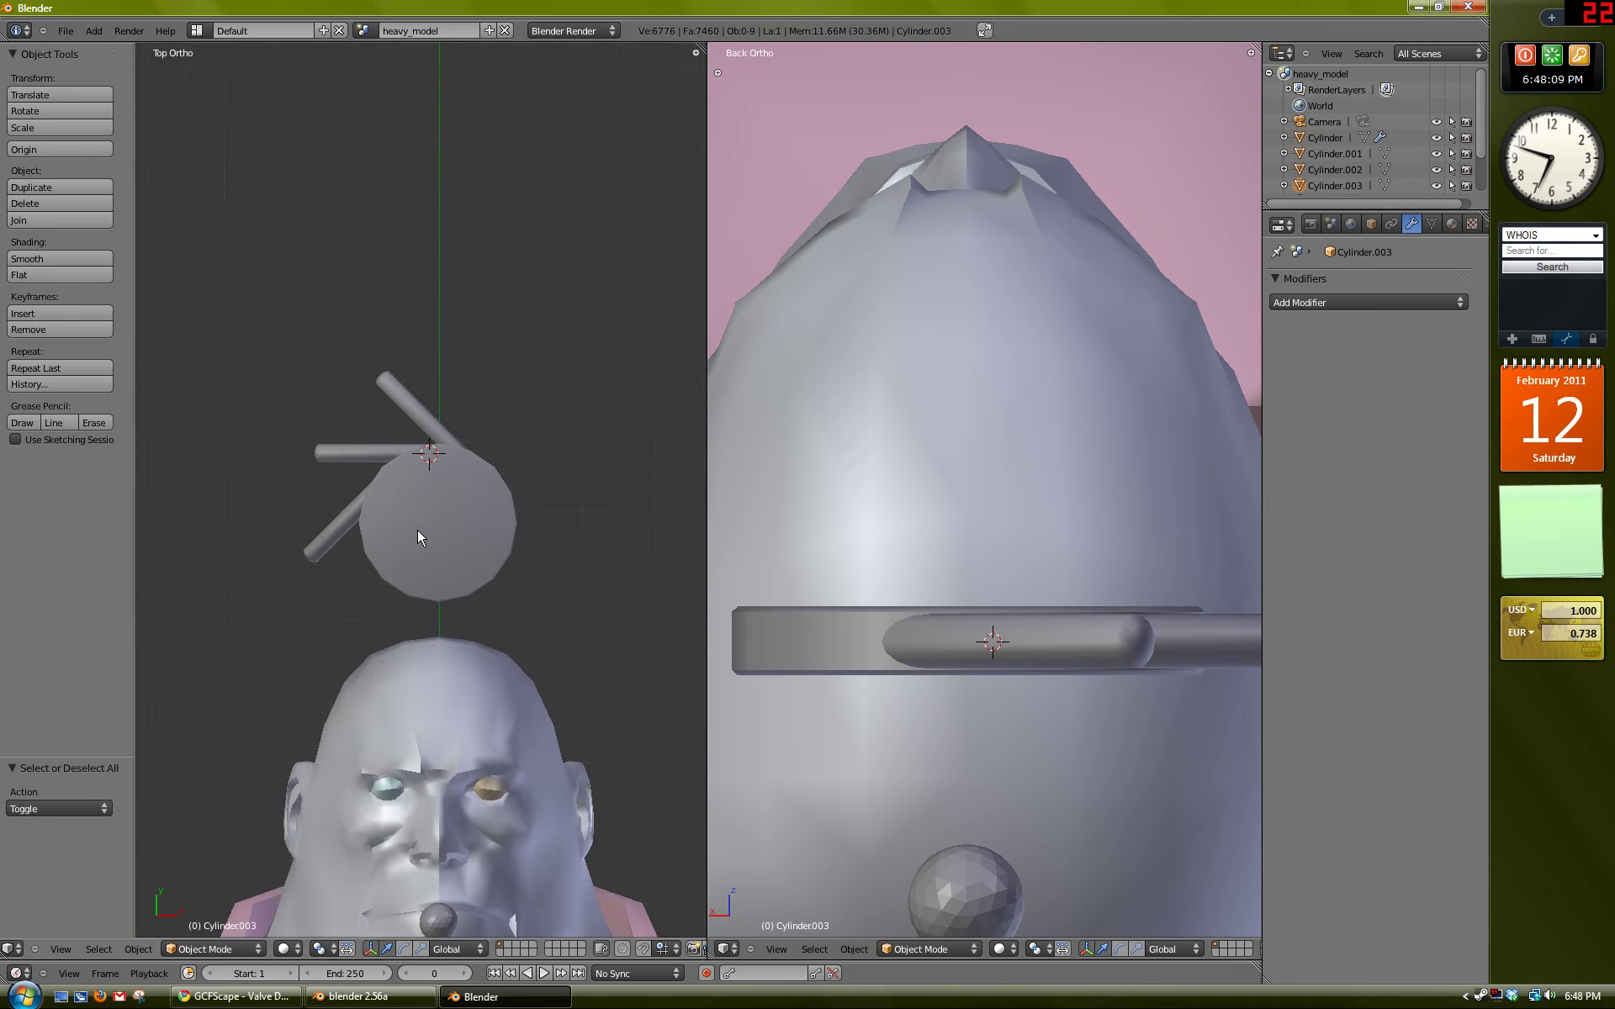
pyautogui.keyDown('shift'); pyautogui.scroll(3, 454, 555); pyautogui.keyUp('shift')
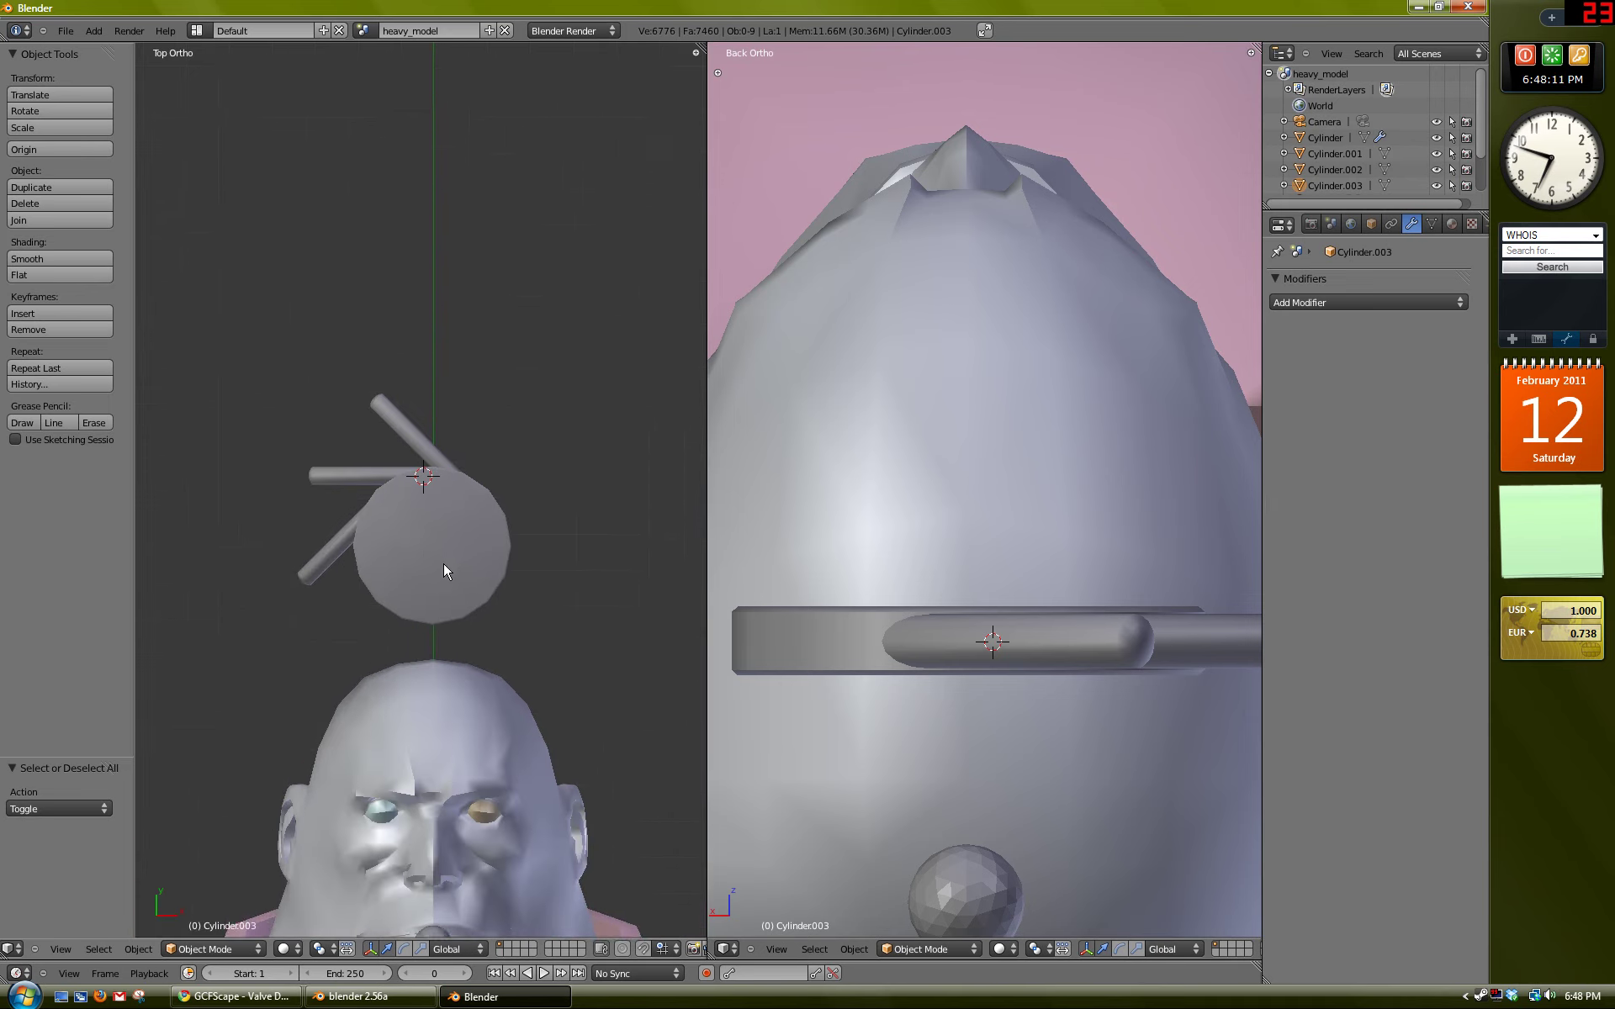
pyautogui.moveTo(432, 517)
pyautogui.mouseDown(button='middle')
pyautogui.moveTo(431, 477)
pyautogui.moveTo(456, 496)
pyautogui.moveTo(301, 497)
pyautogui.moveTo(675, 489)
pyautogui.moveTo(373, 473)
pyautogui.moveTo(421, 503)
pyautogui.mouseUp(button='middle')
pyautogui.press('KP_7')
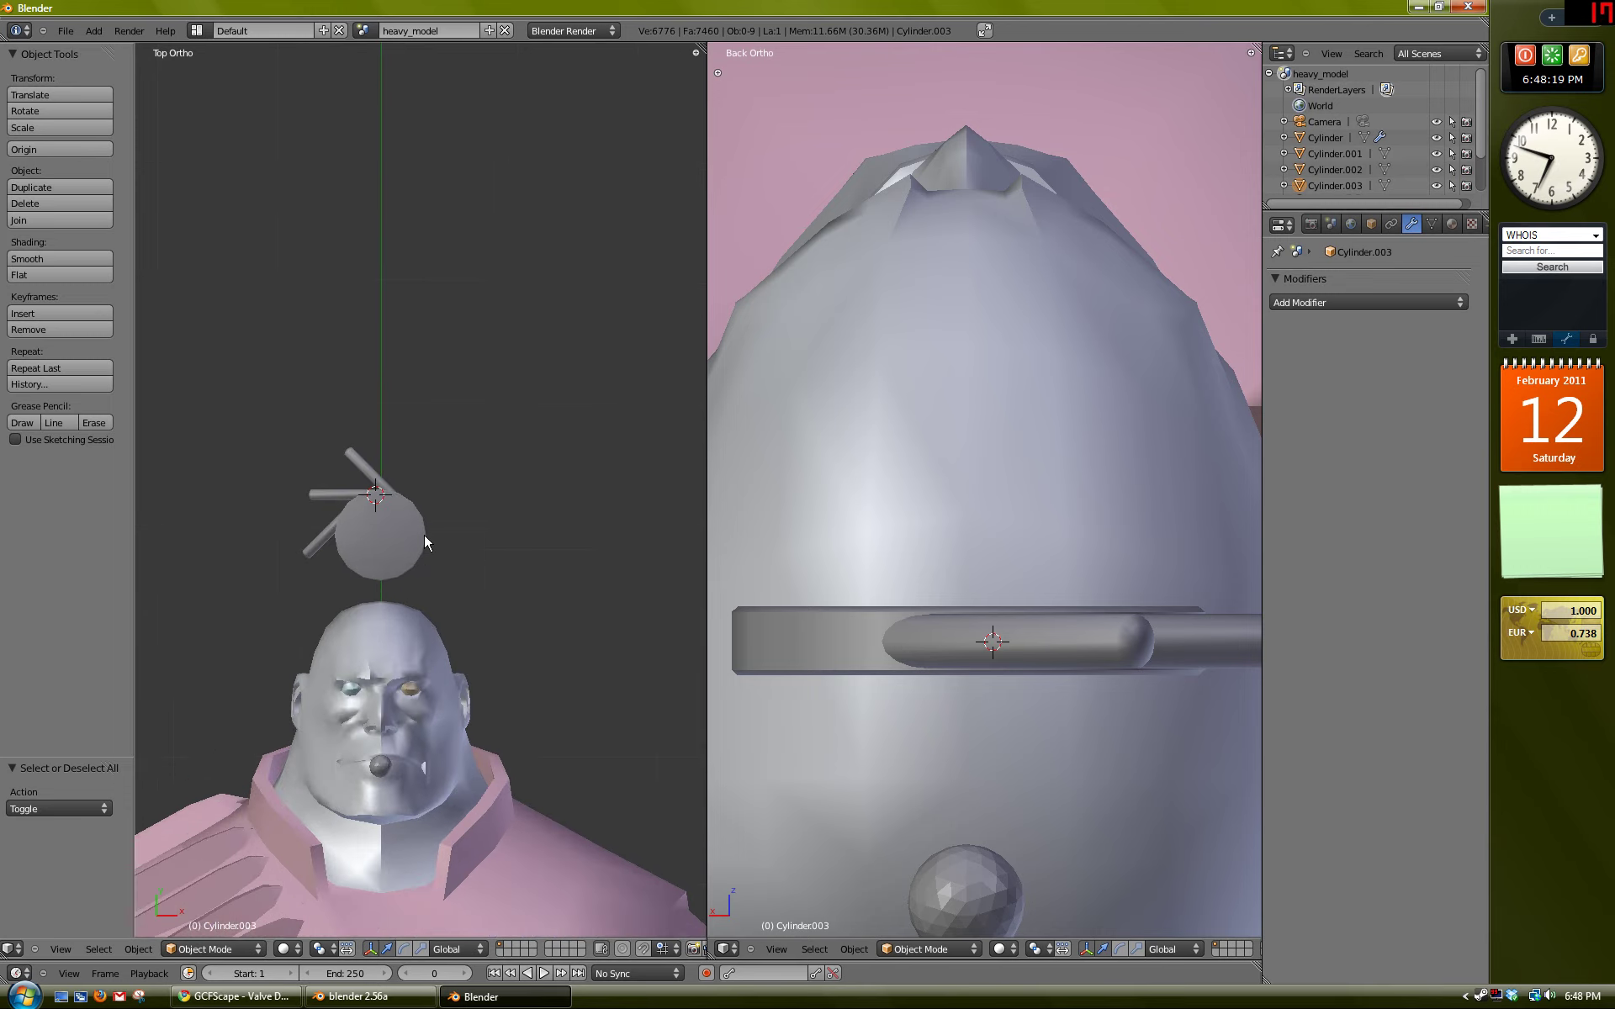
pyautogui.scroll(5, 424, 533)
pyautogui.keyDown('shift'); pyautogui.moveTo(417, 577); pyautogui.dragTo(444, 553, button='middle'); pyautogui.keyUp('shift')
pyautogui.scroll(2, 445, 554)
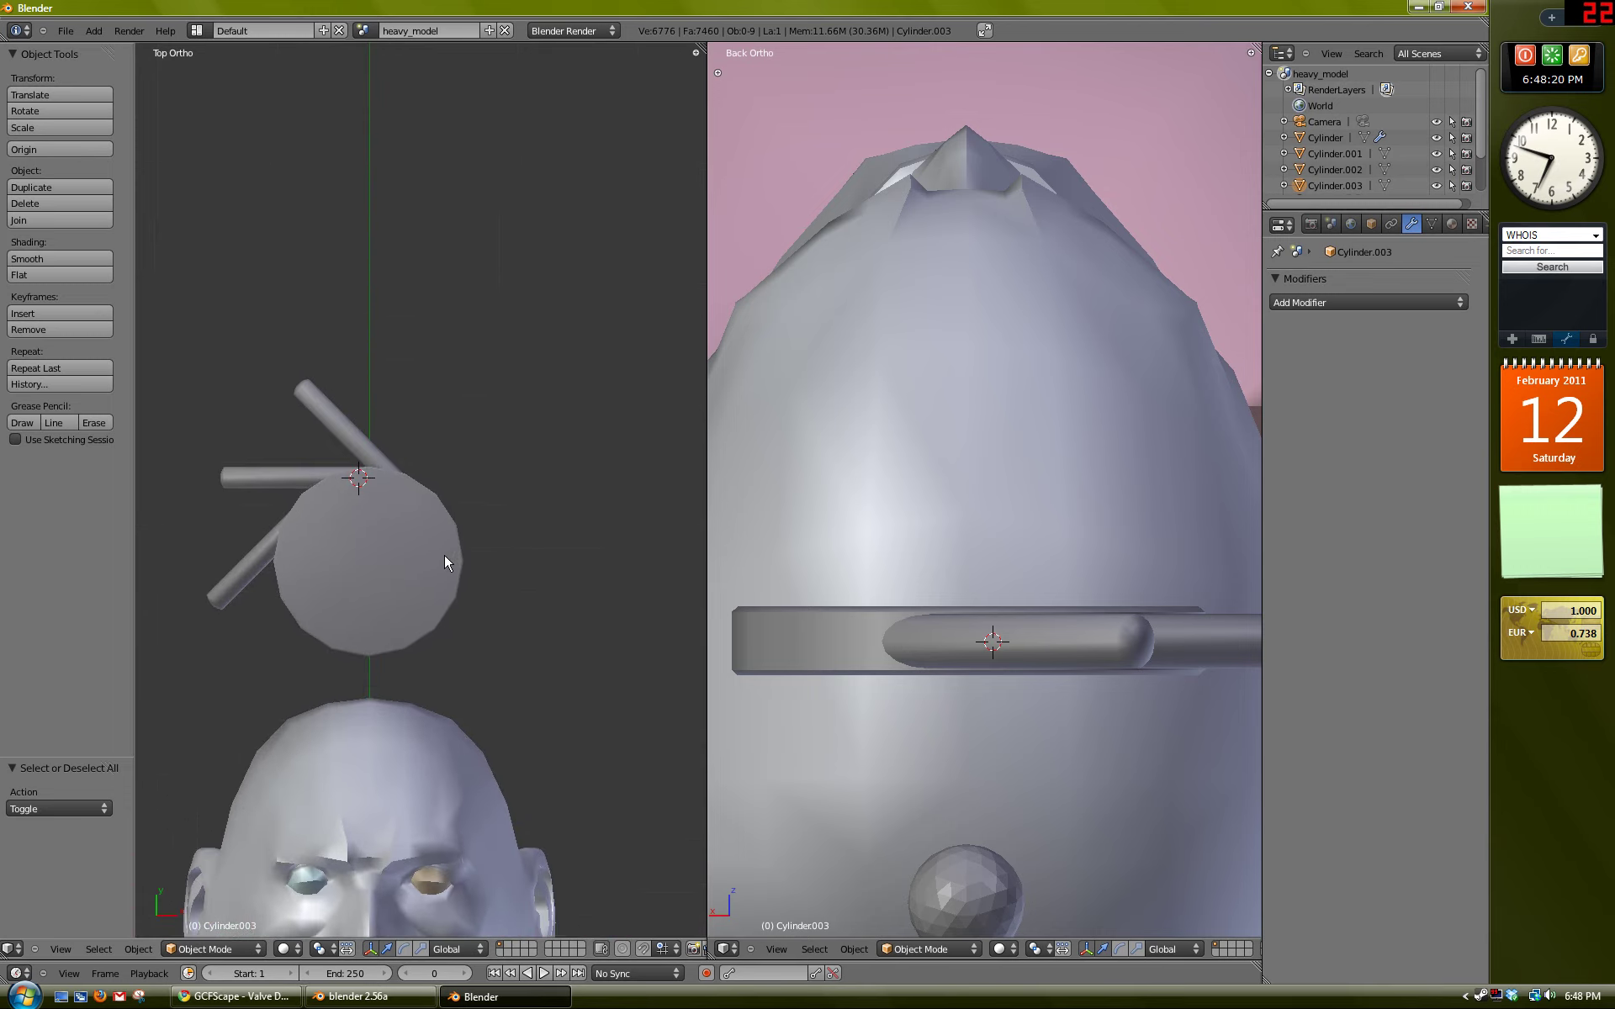
pyautogui.moveTo(347, 533); pyautogui.dragTo(370, 491, button='middle')
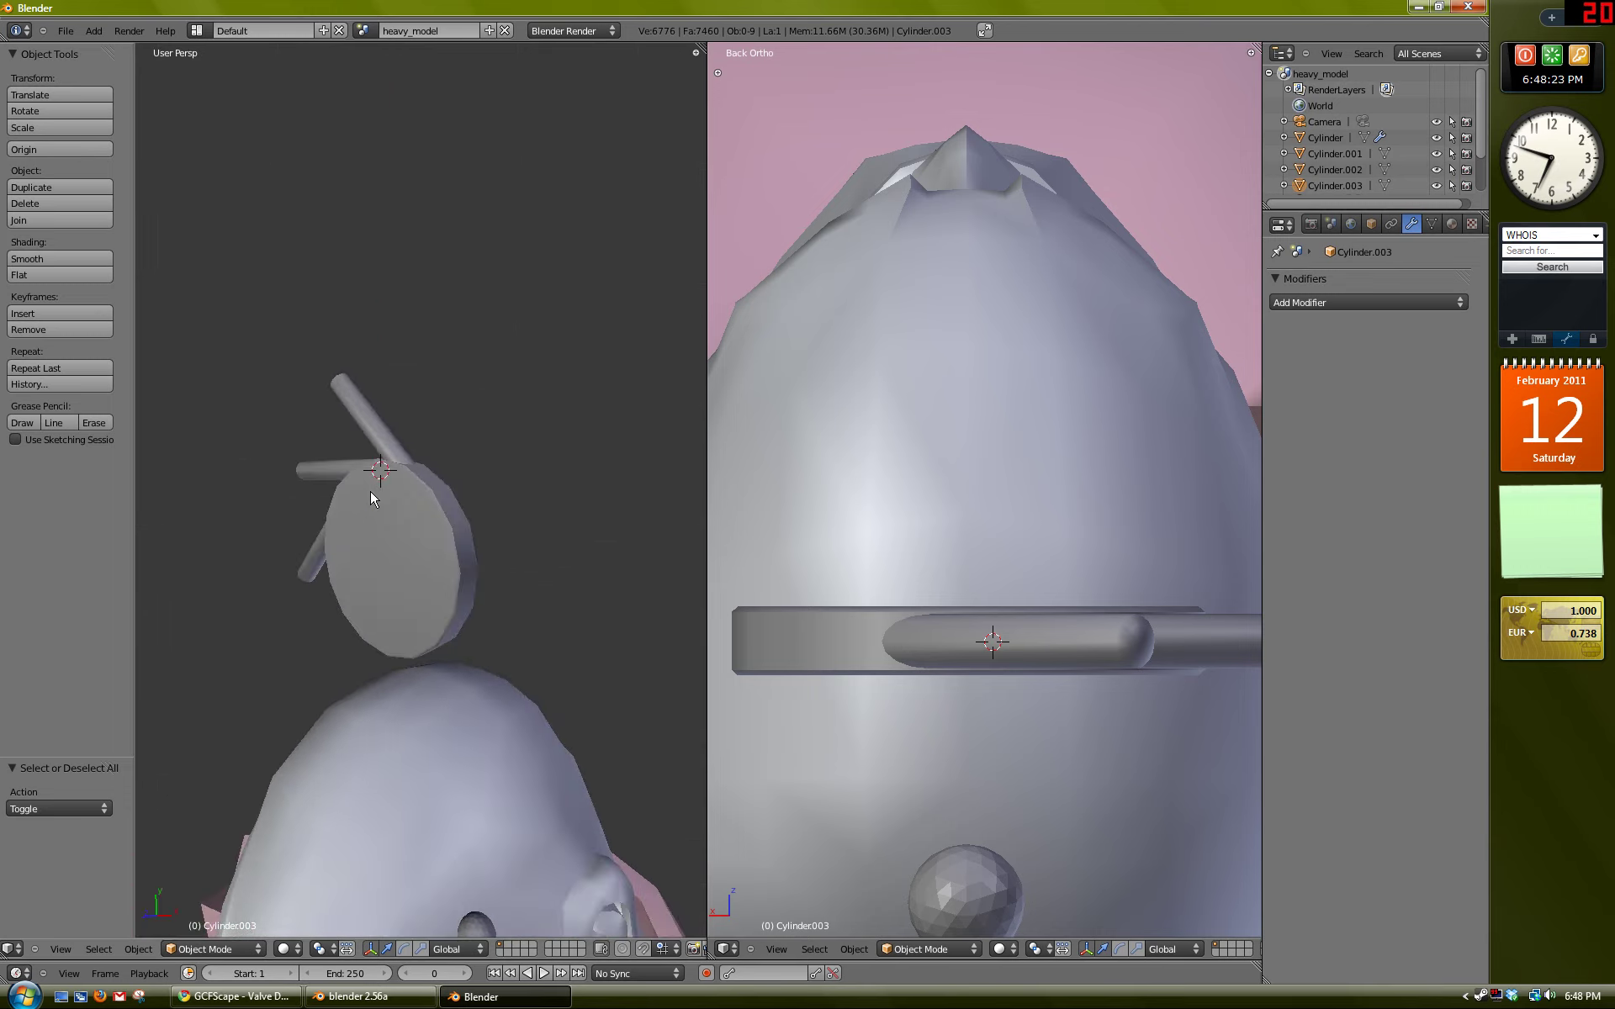
pyautogui.moveTo(427, 542); pyautogui.dragTo(404, 522, button='middle')
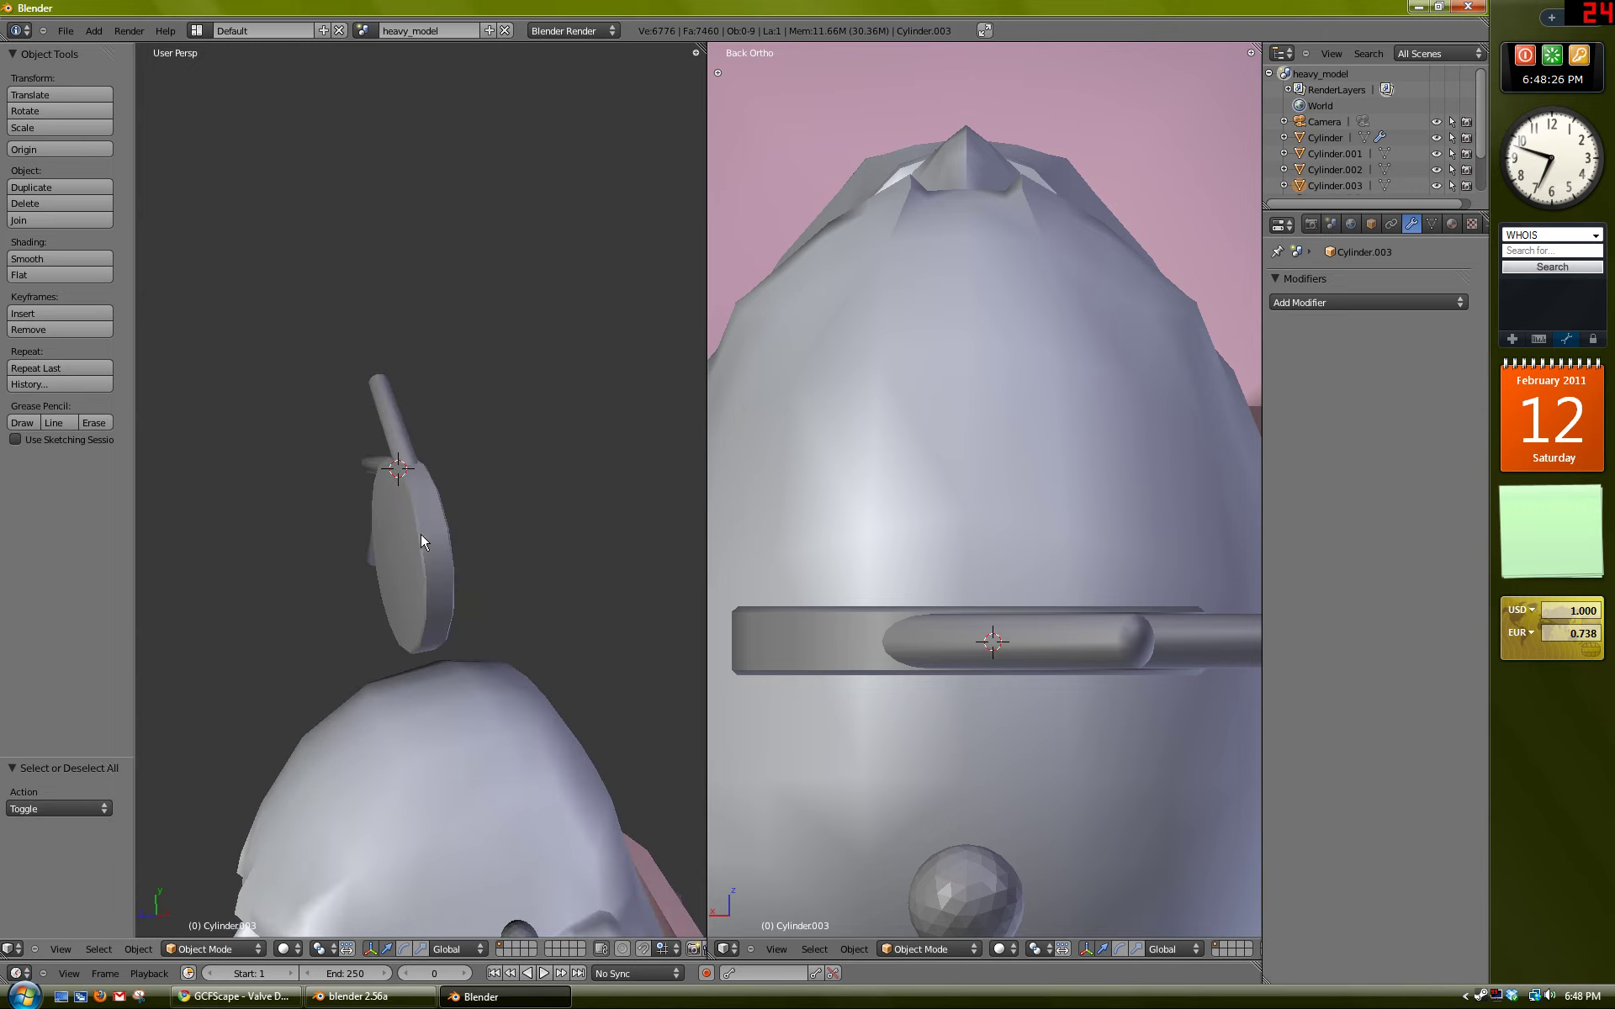
pyautogui.scroll(-5, 1084, 471)
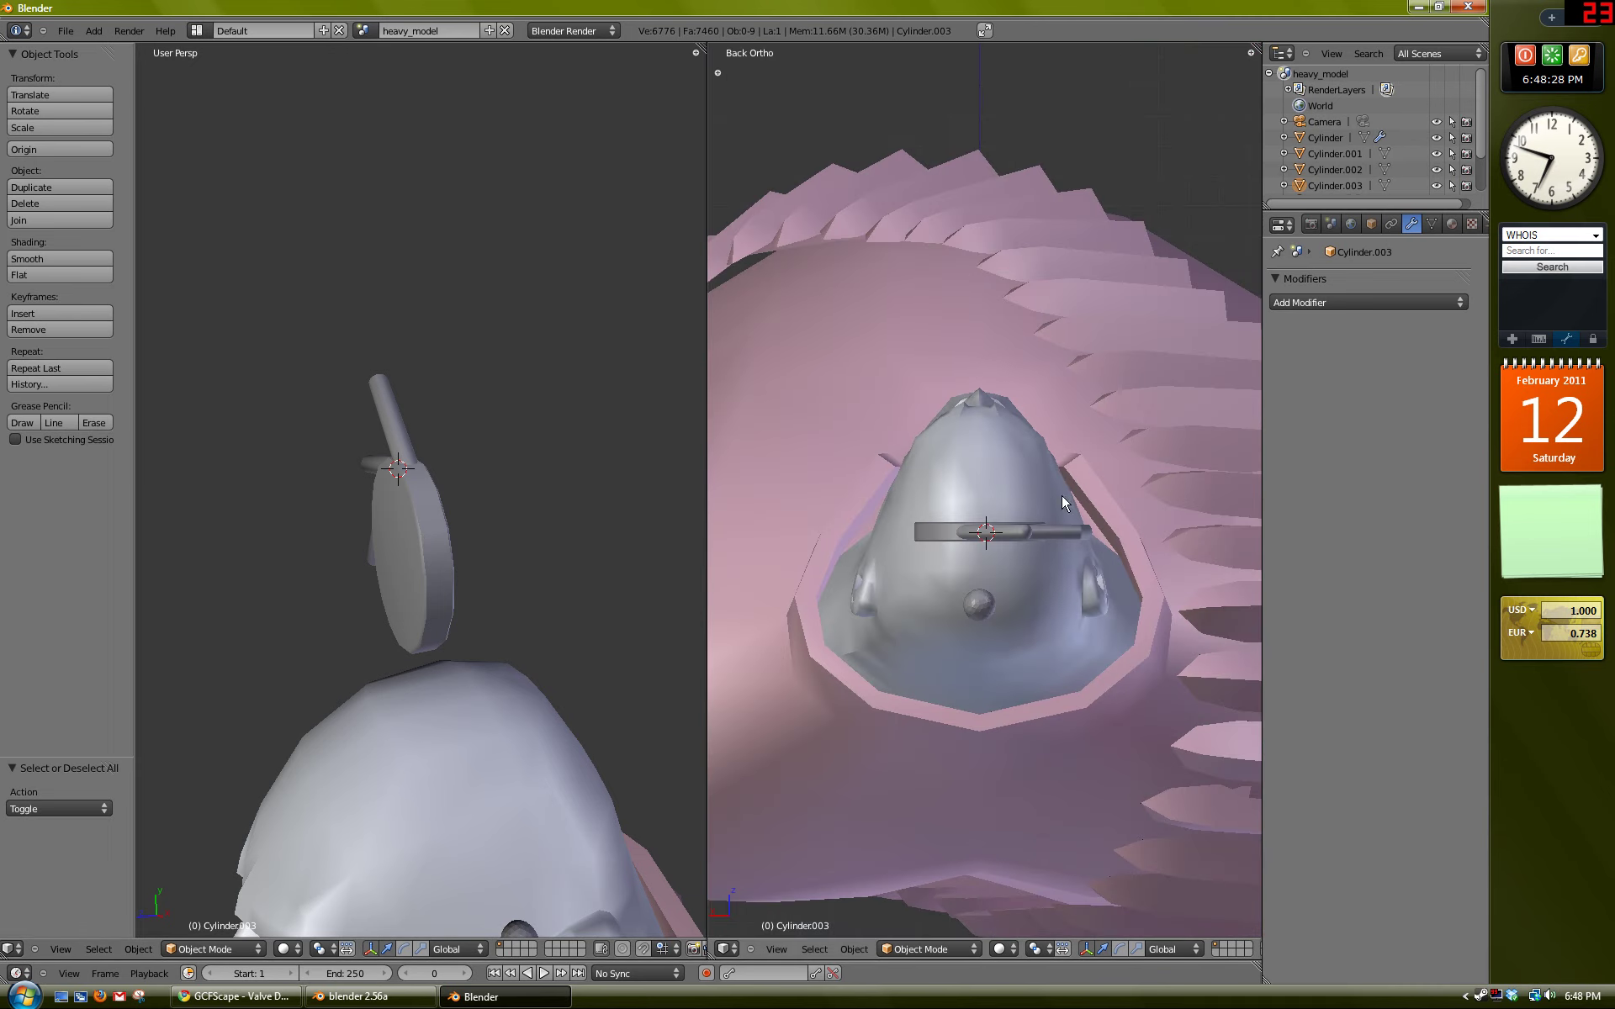
pyautogui.click(728, 949)
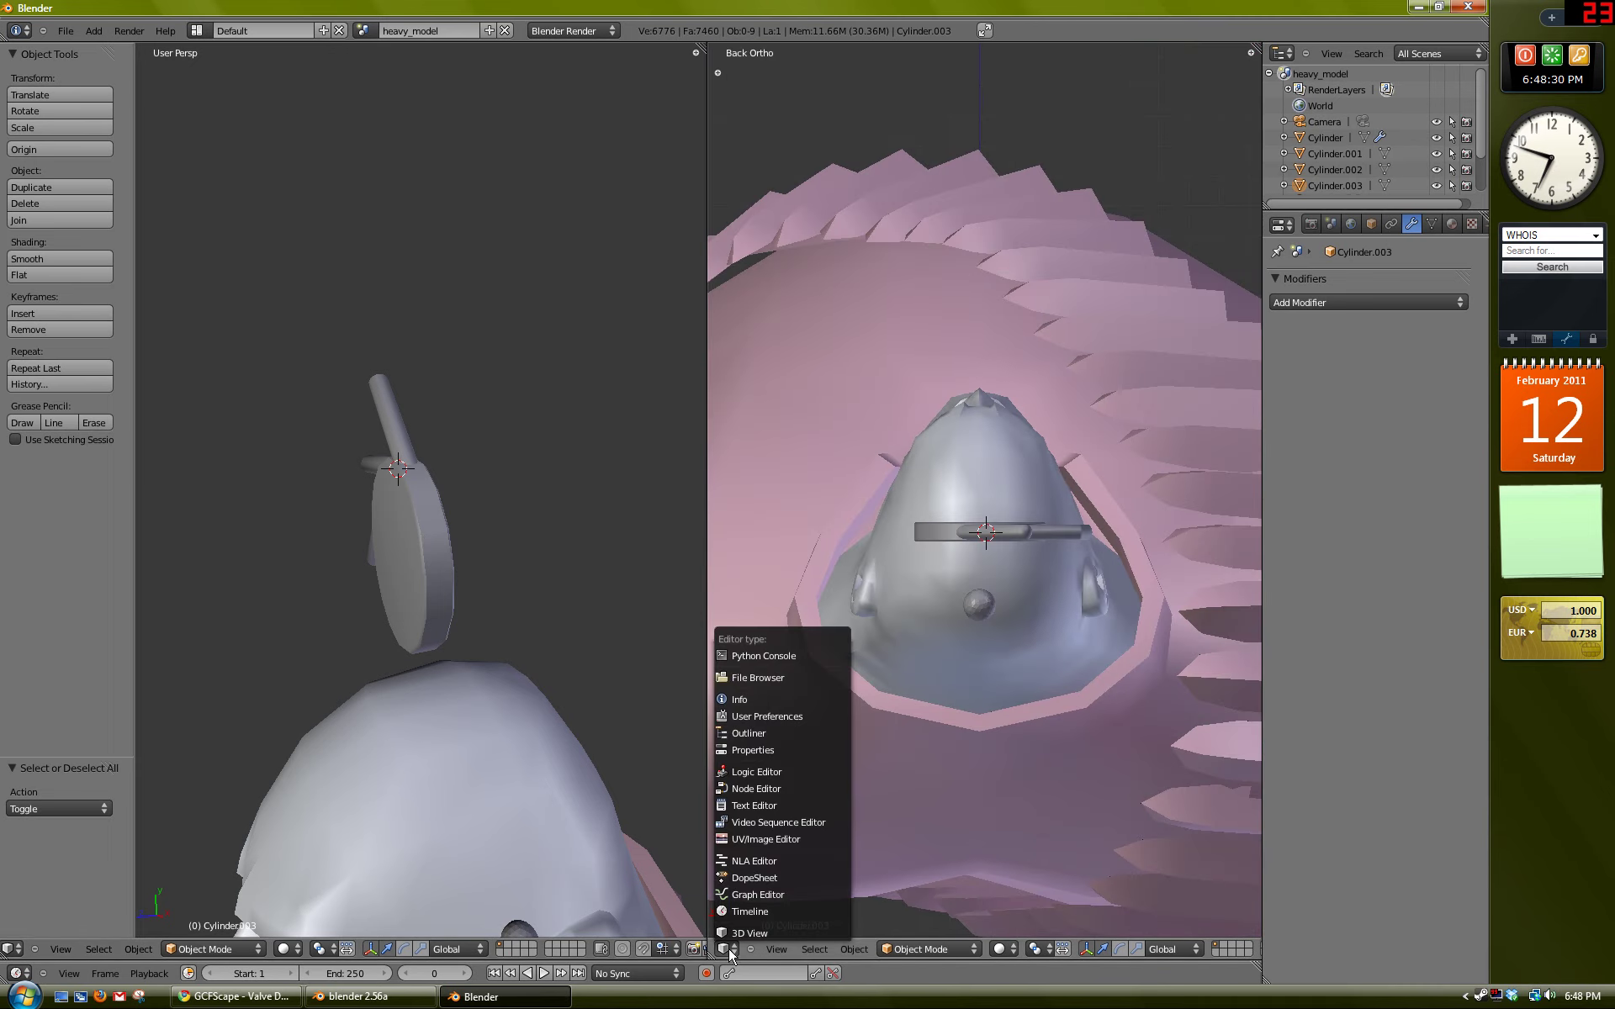
pyautogui.click(745, 840)
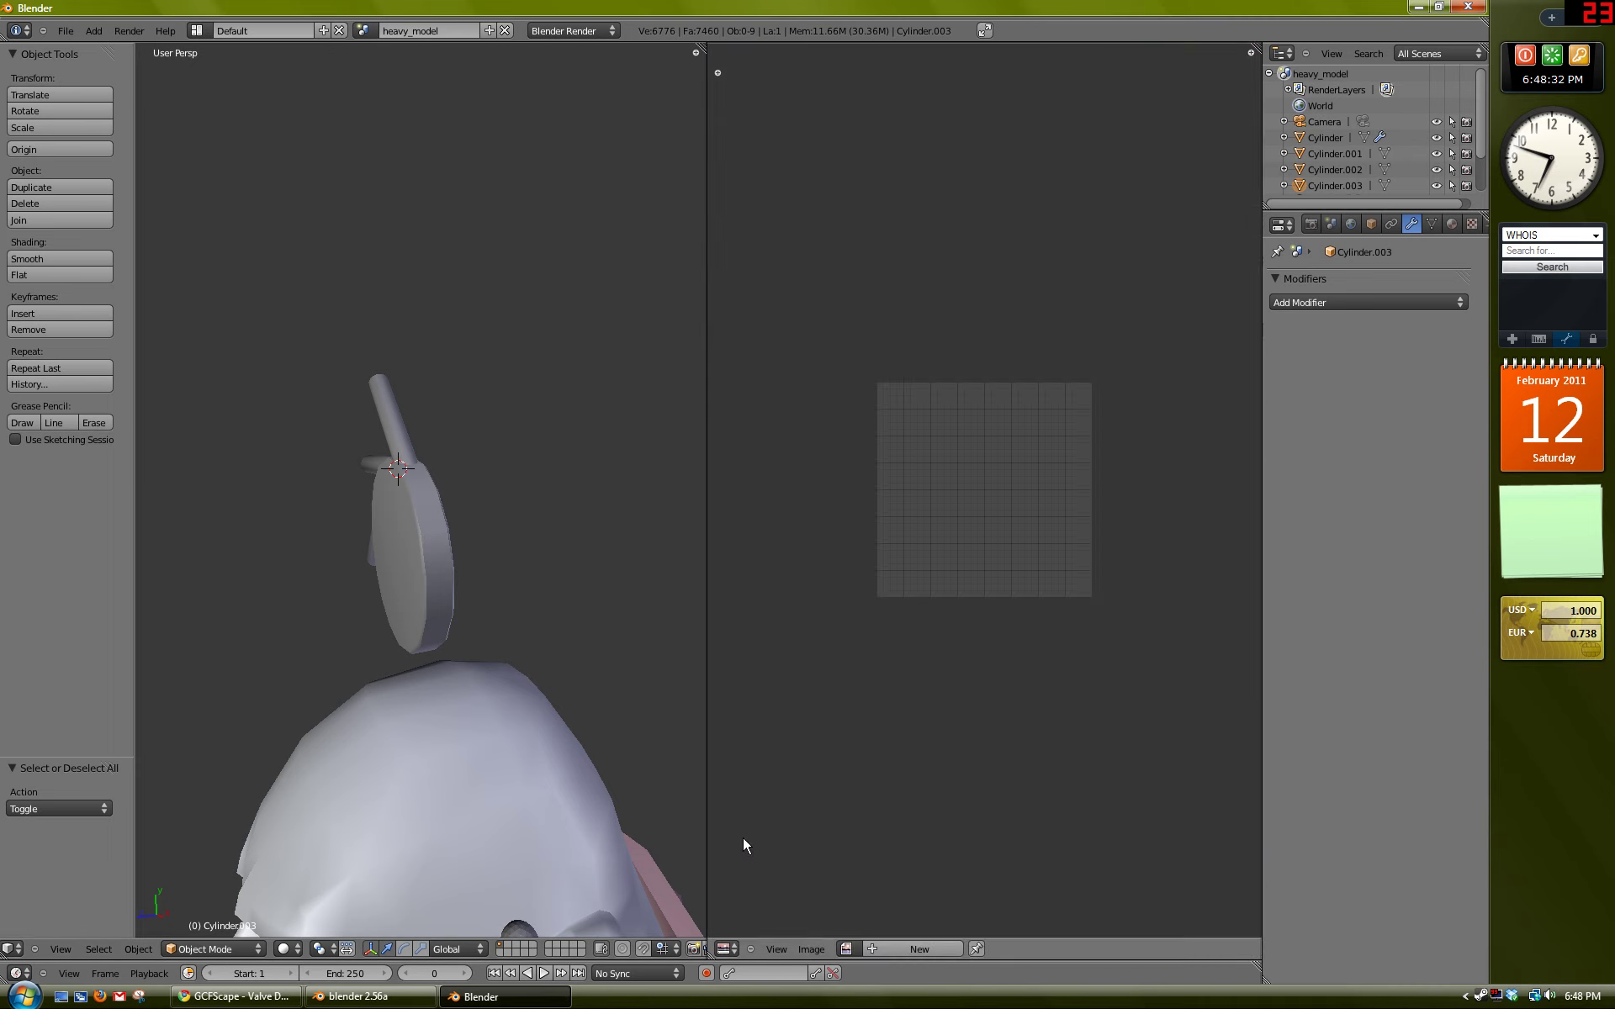
pyautogui.scroll(4, 993, 484)
pyautogui.scroll(-1, 1010, 437)
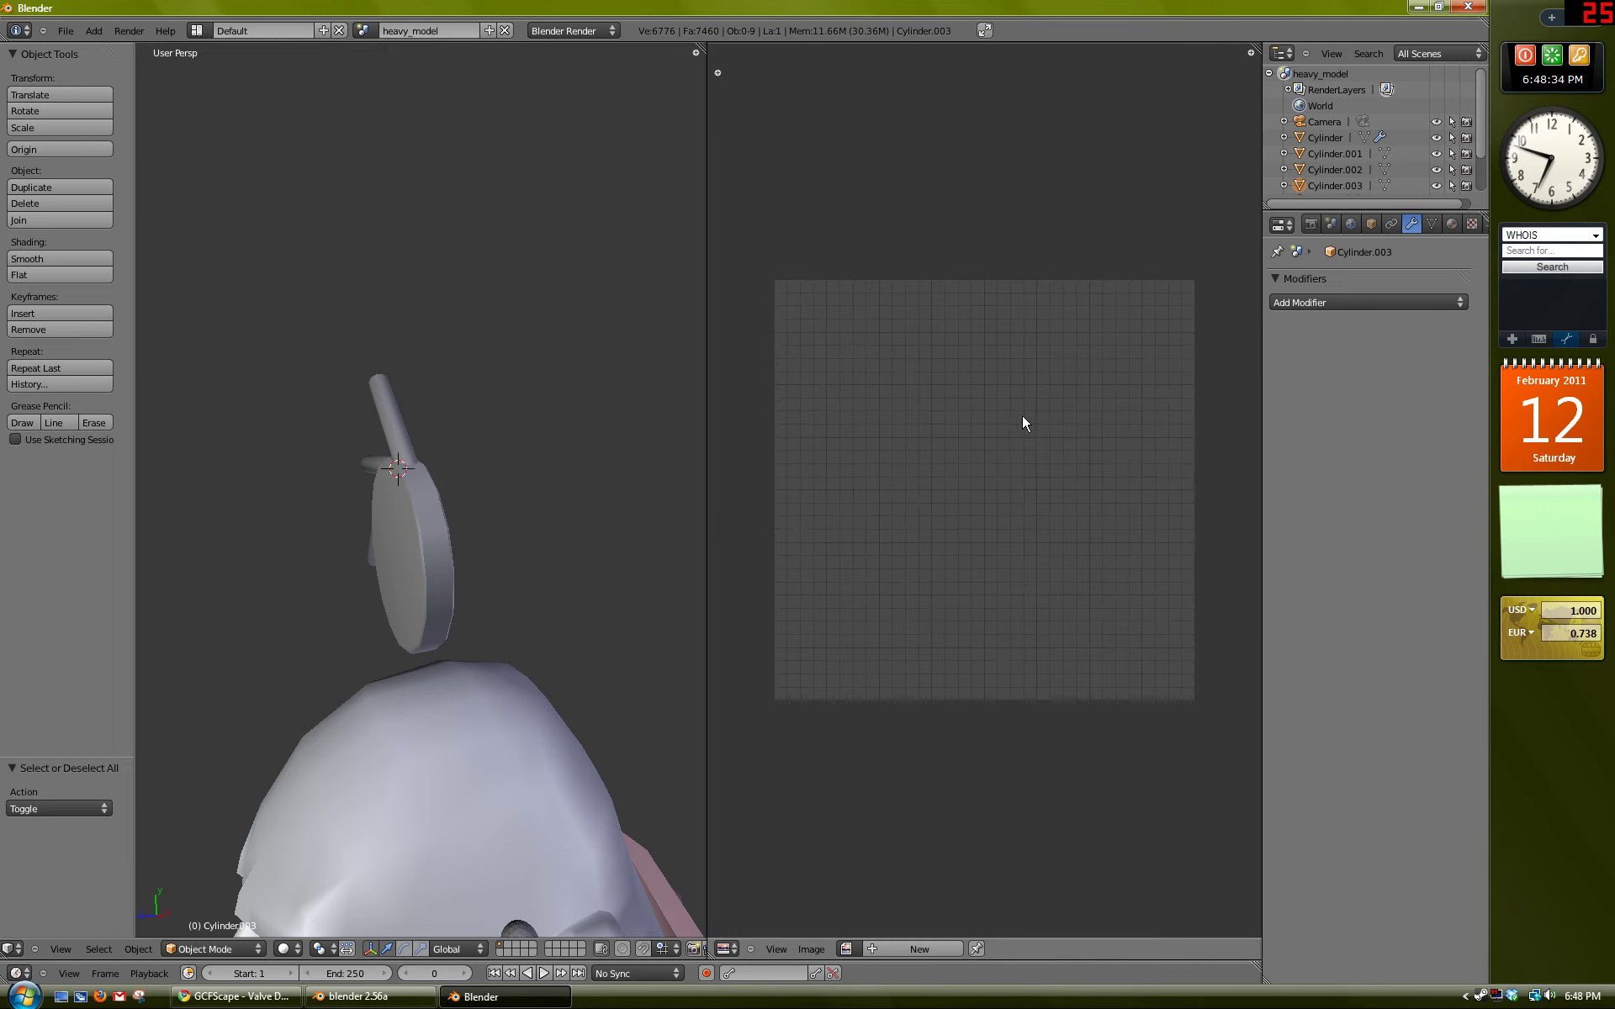
pyautogui.scroll(1, 1019, 421)
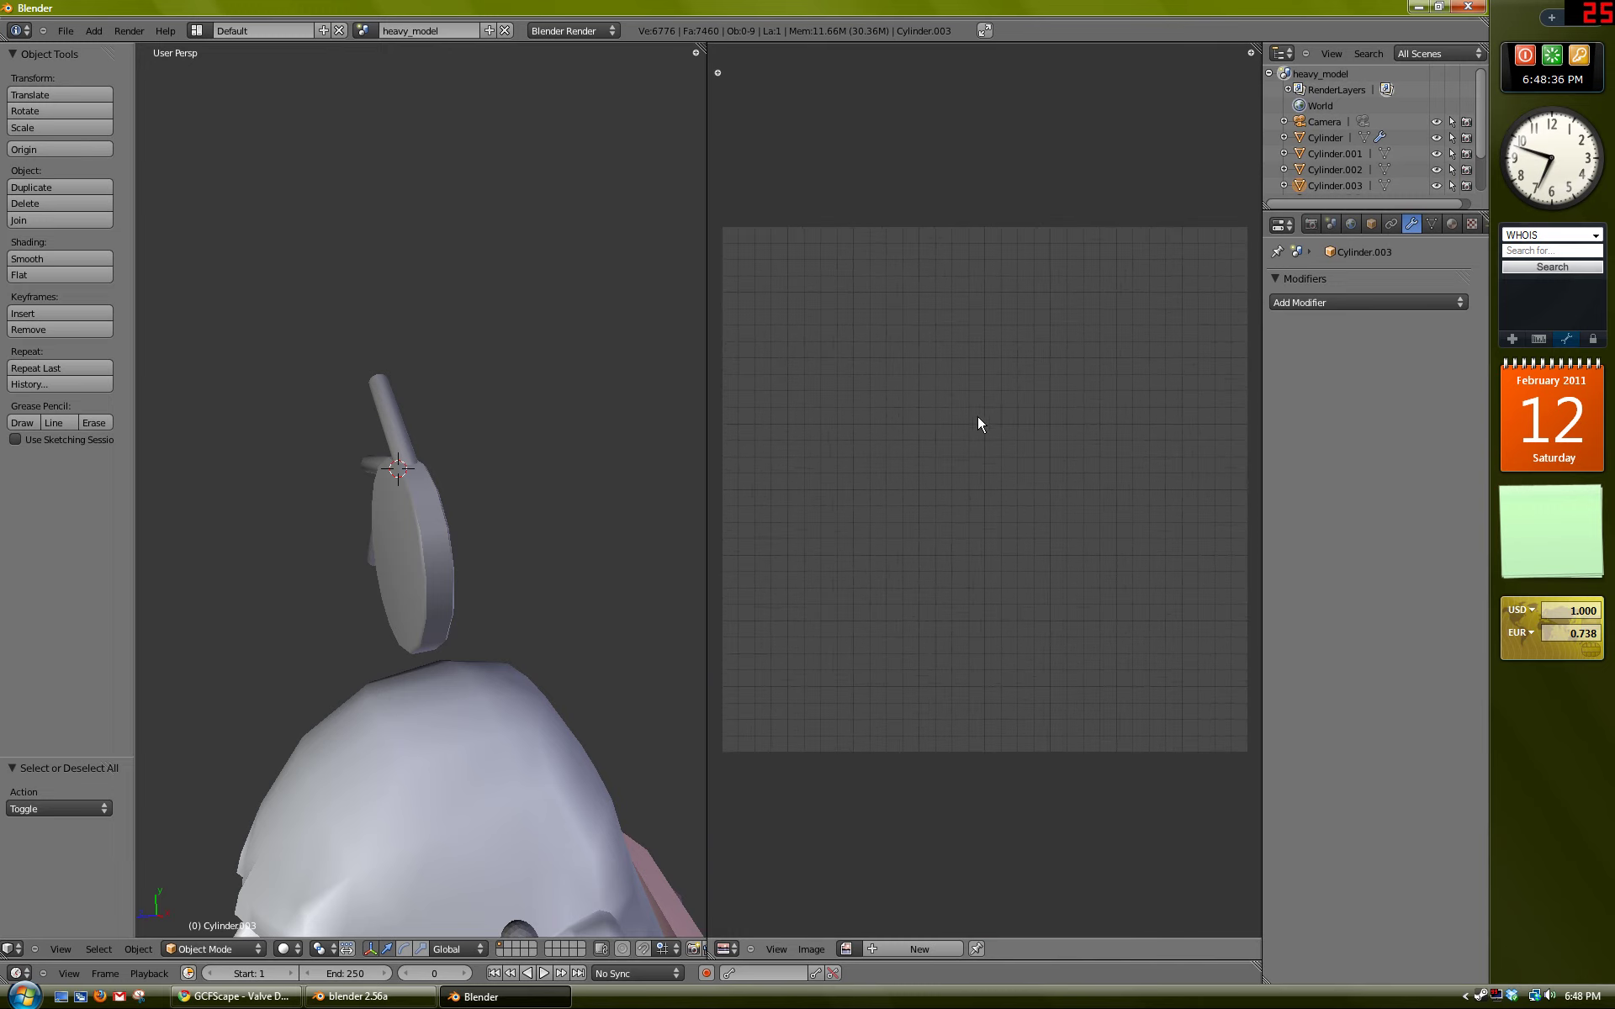
pyautogui.press('KP_7')
pyautogui.press('KP_5')
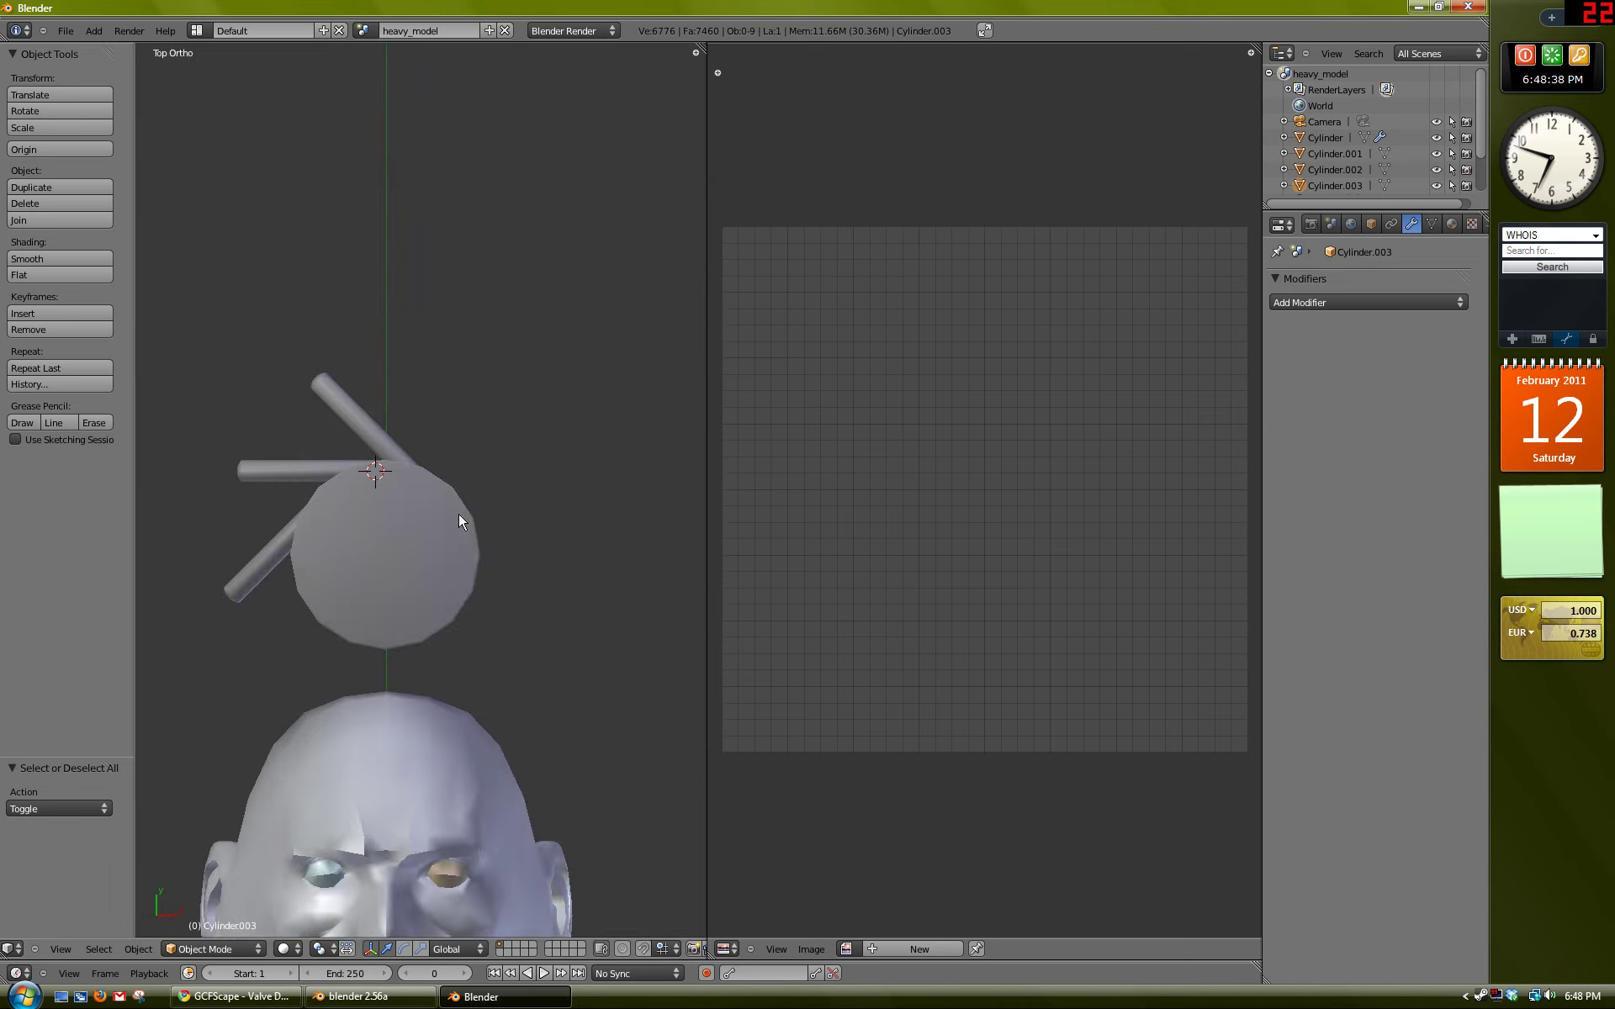
pyautogui.rightClick(458, 551)
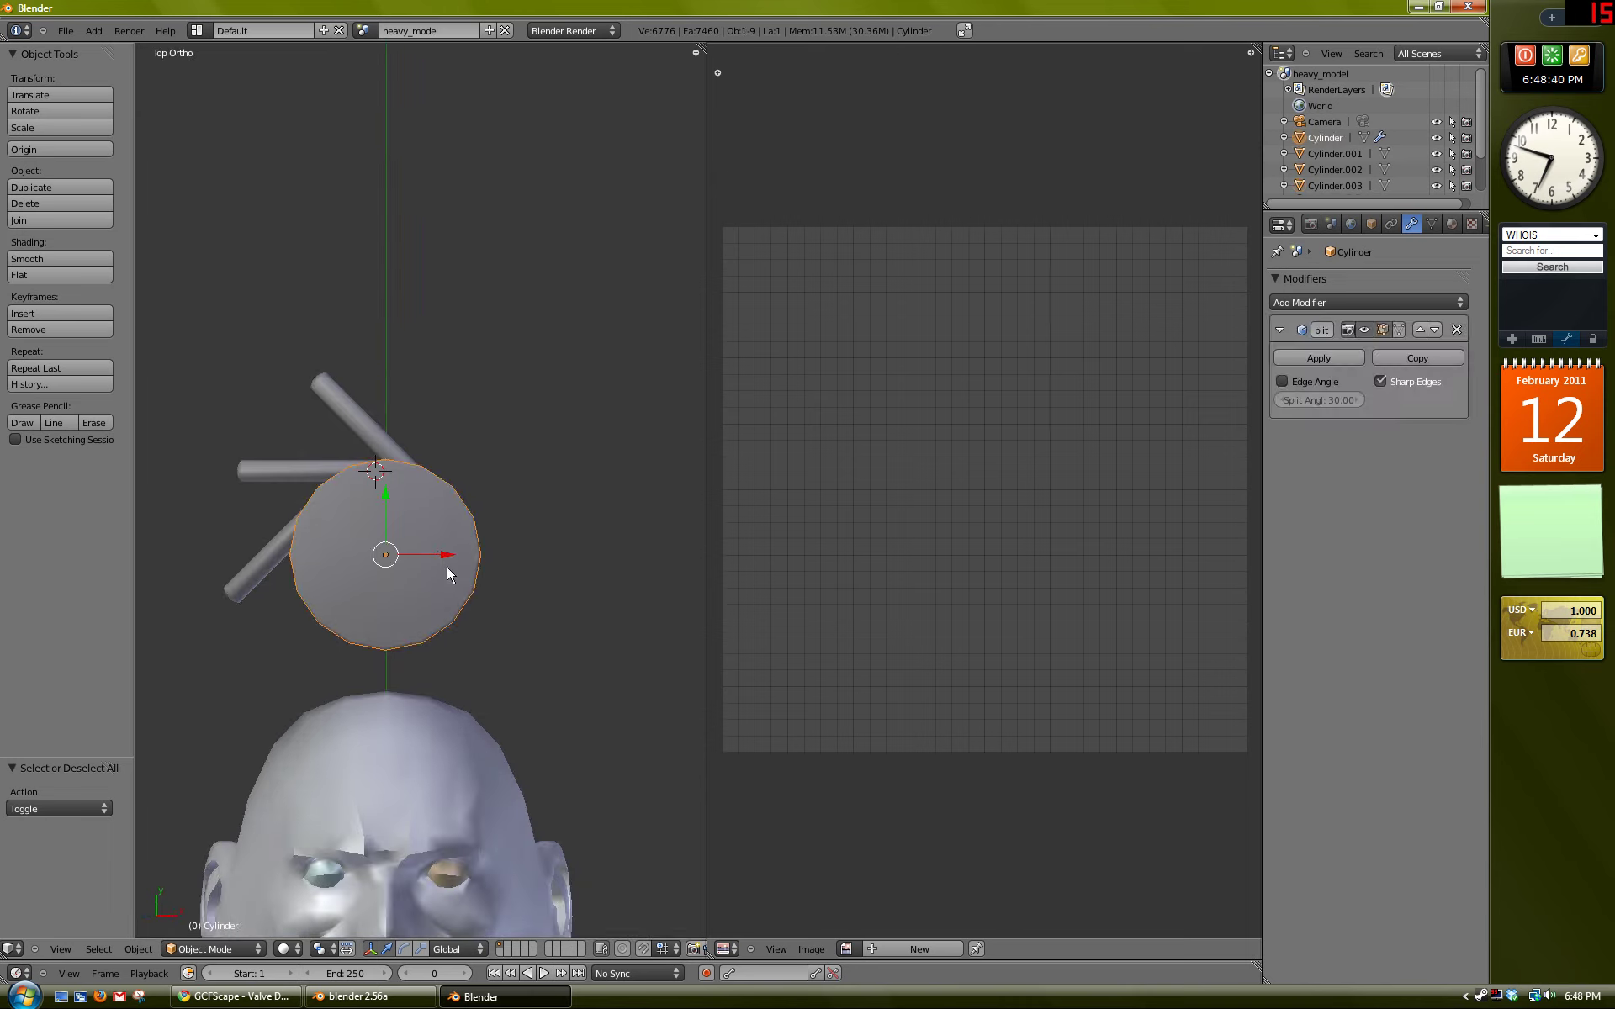
pyautogui.keyDown('shift'); pyautogui.moveTo(446, 567); pyautogui.dragTo(476, 508, button='middle'); pyautogui.keyUp('shift')
pyautogui.press('KP_7')
pyautogui.scroll(3, 476, 508)
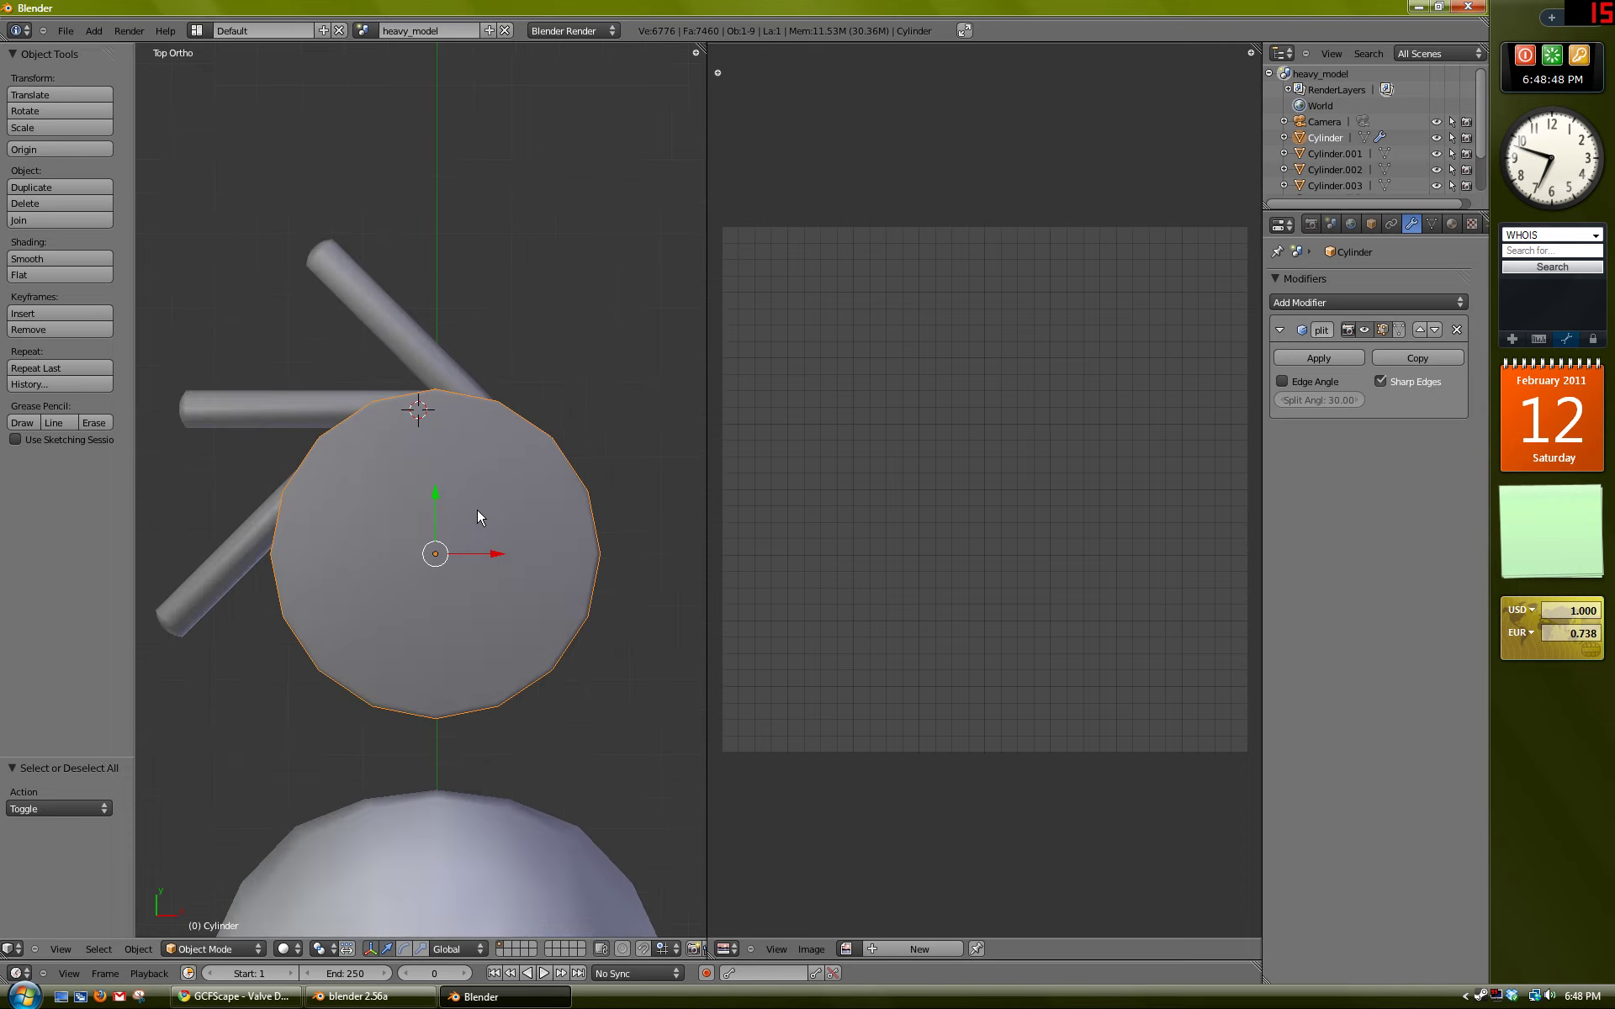
pyautogui.scroll(1, 486, 501)
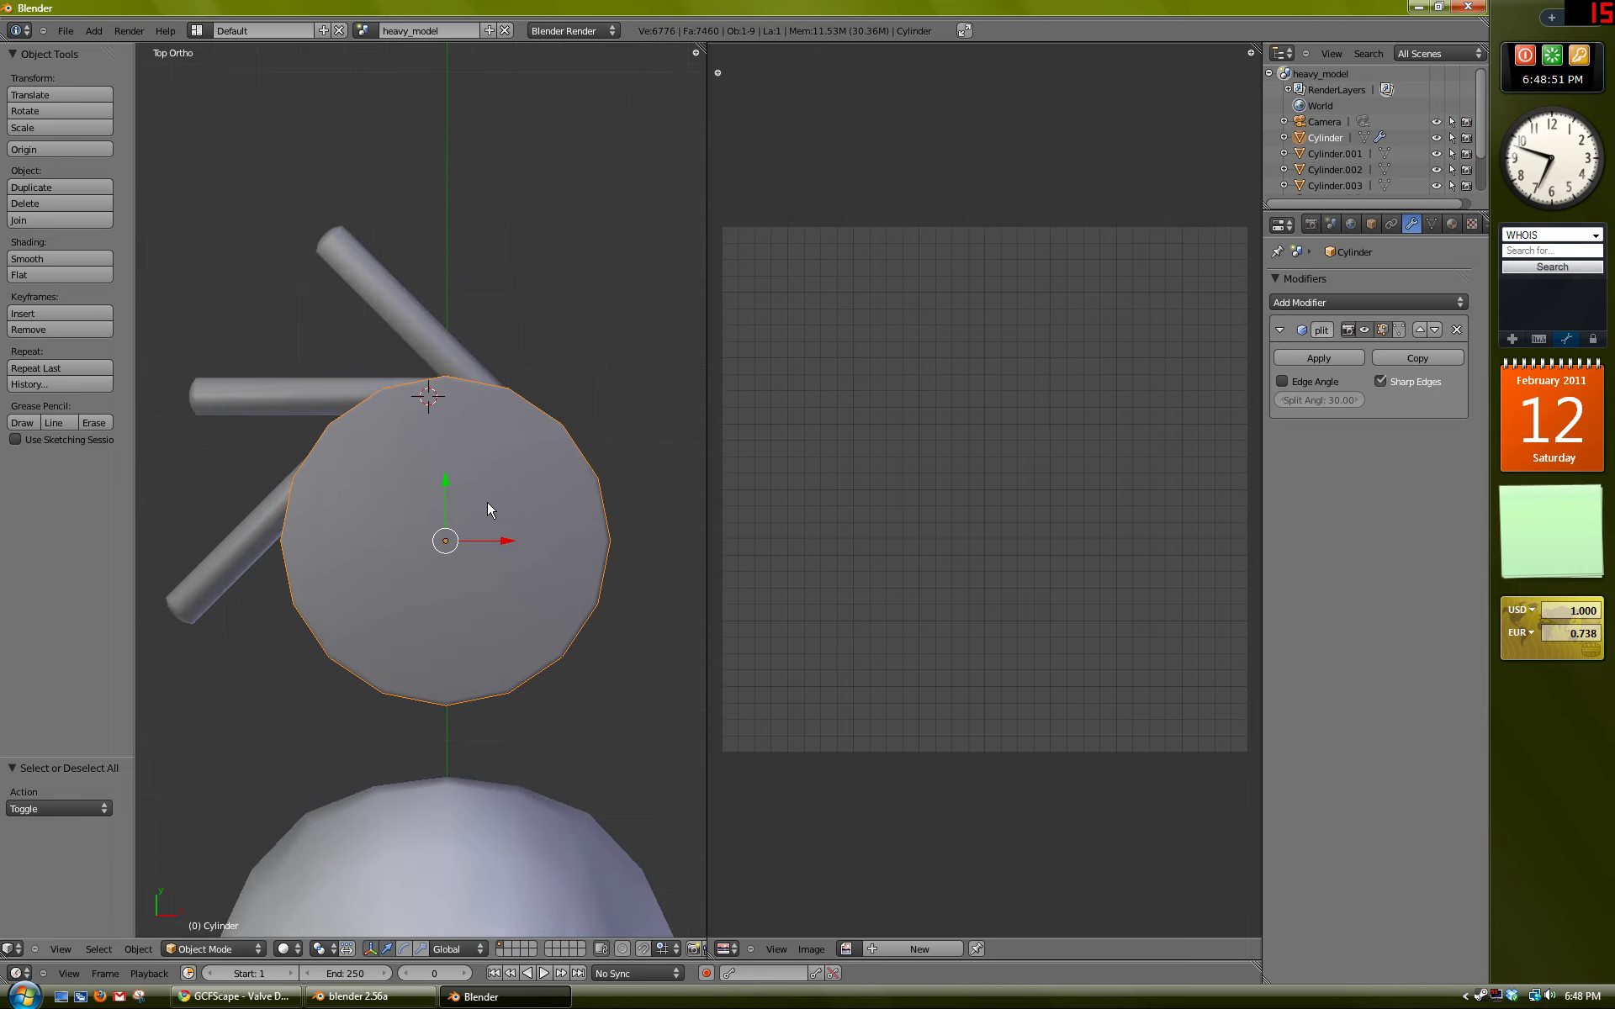
pyautogui.scroll(1, 508, 514)
pyautogui.scroll(1, 508, 513)
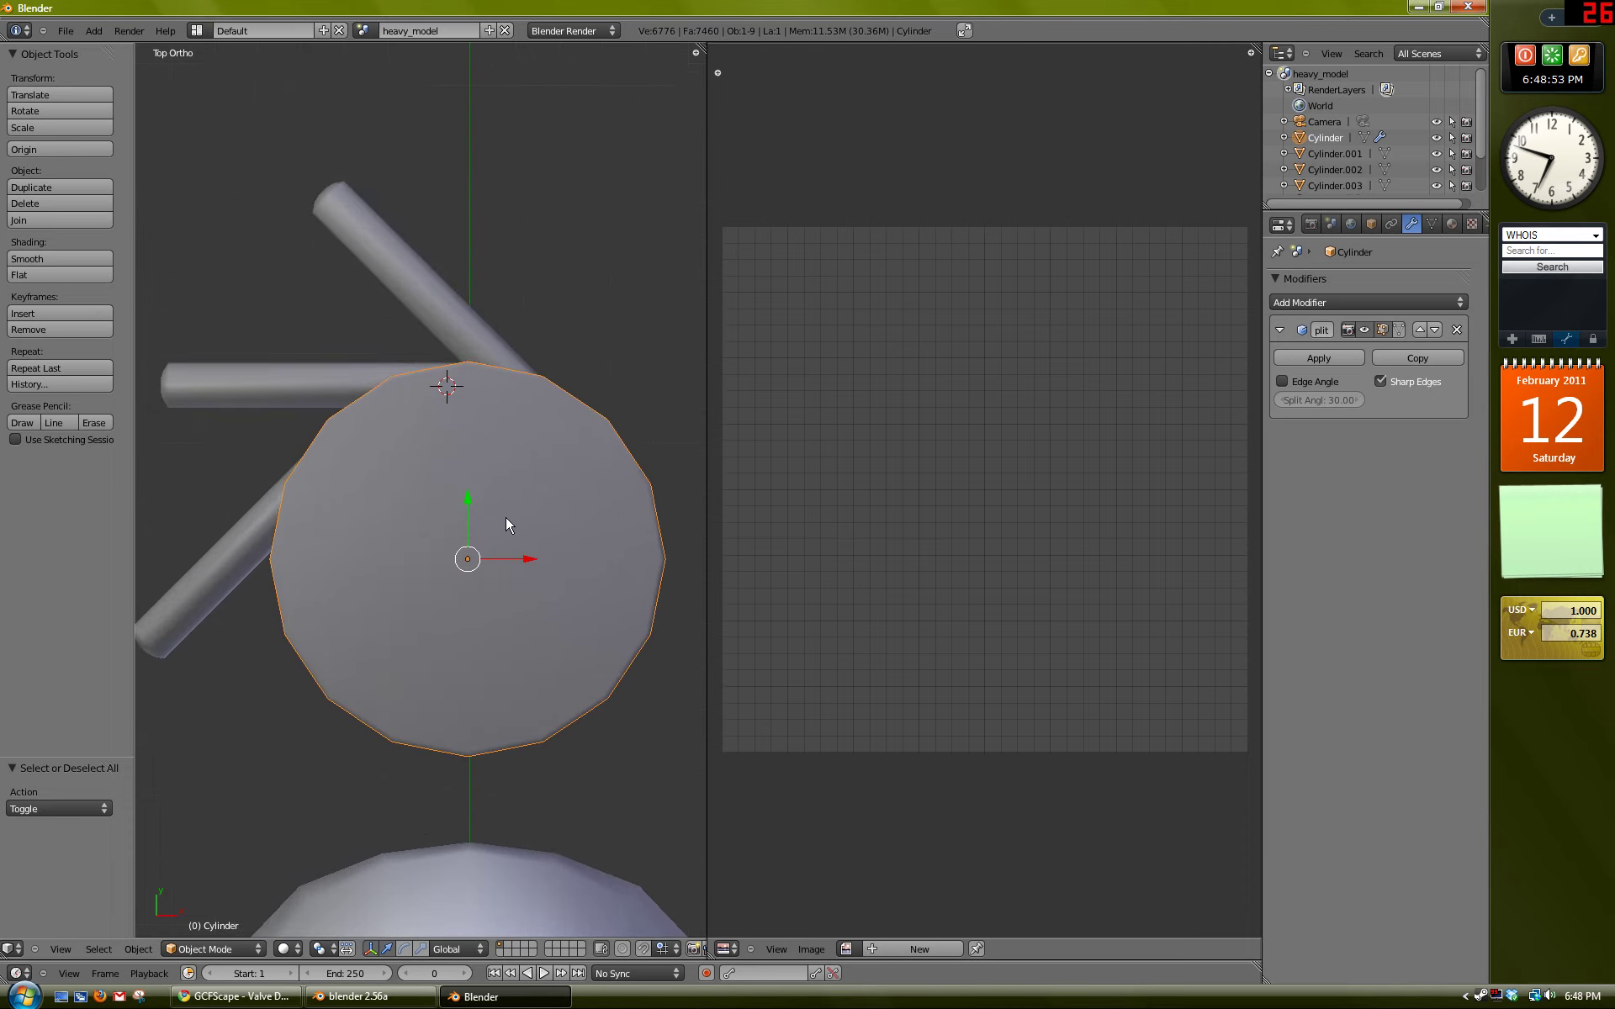
pyautogui.keyDown('shift'); pyautogui.moveTo(508, 515); pyautogui.dragTo(528, 525, button='middle'); pyautogui.keyUp('shift')
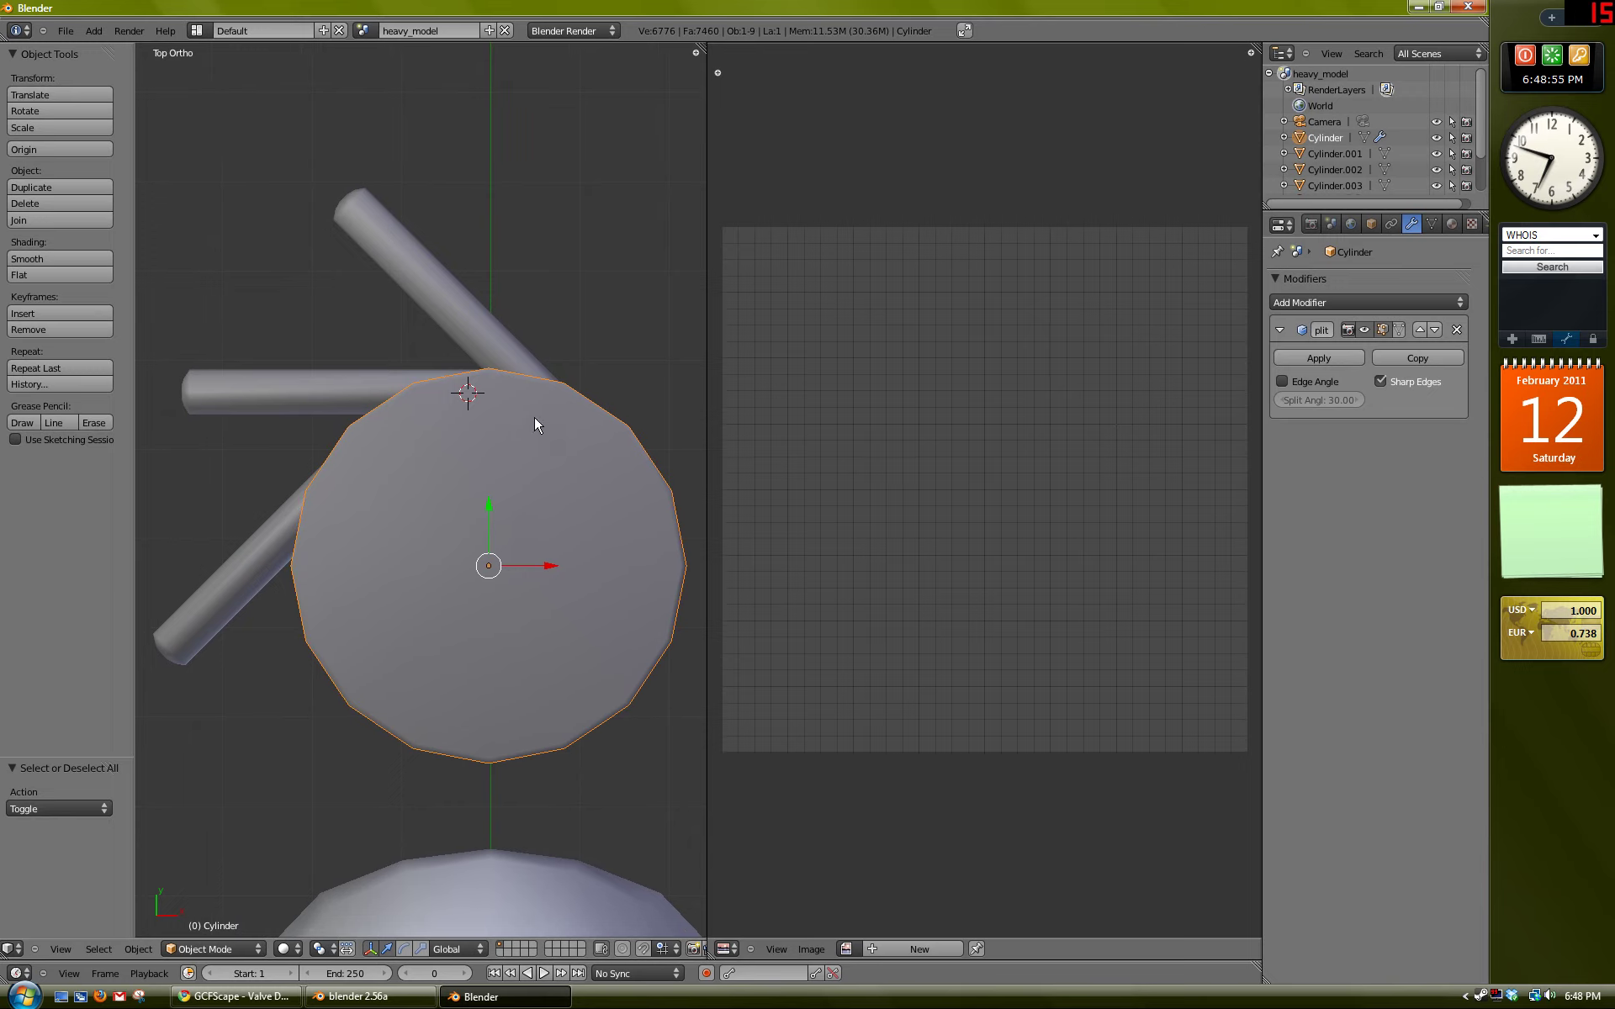
pyautogui.moveTo(534, 419); pyautogui.dragTo(474, 494, button='middle')
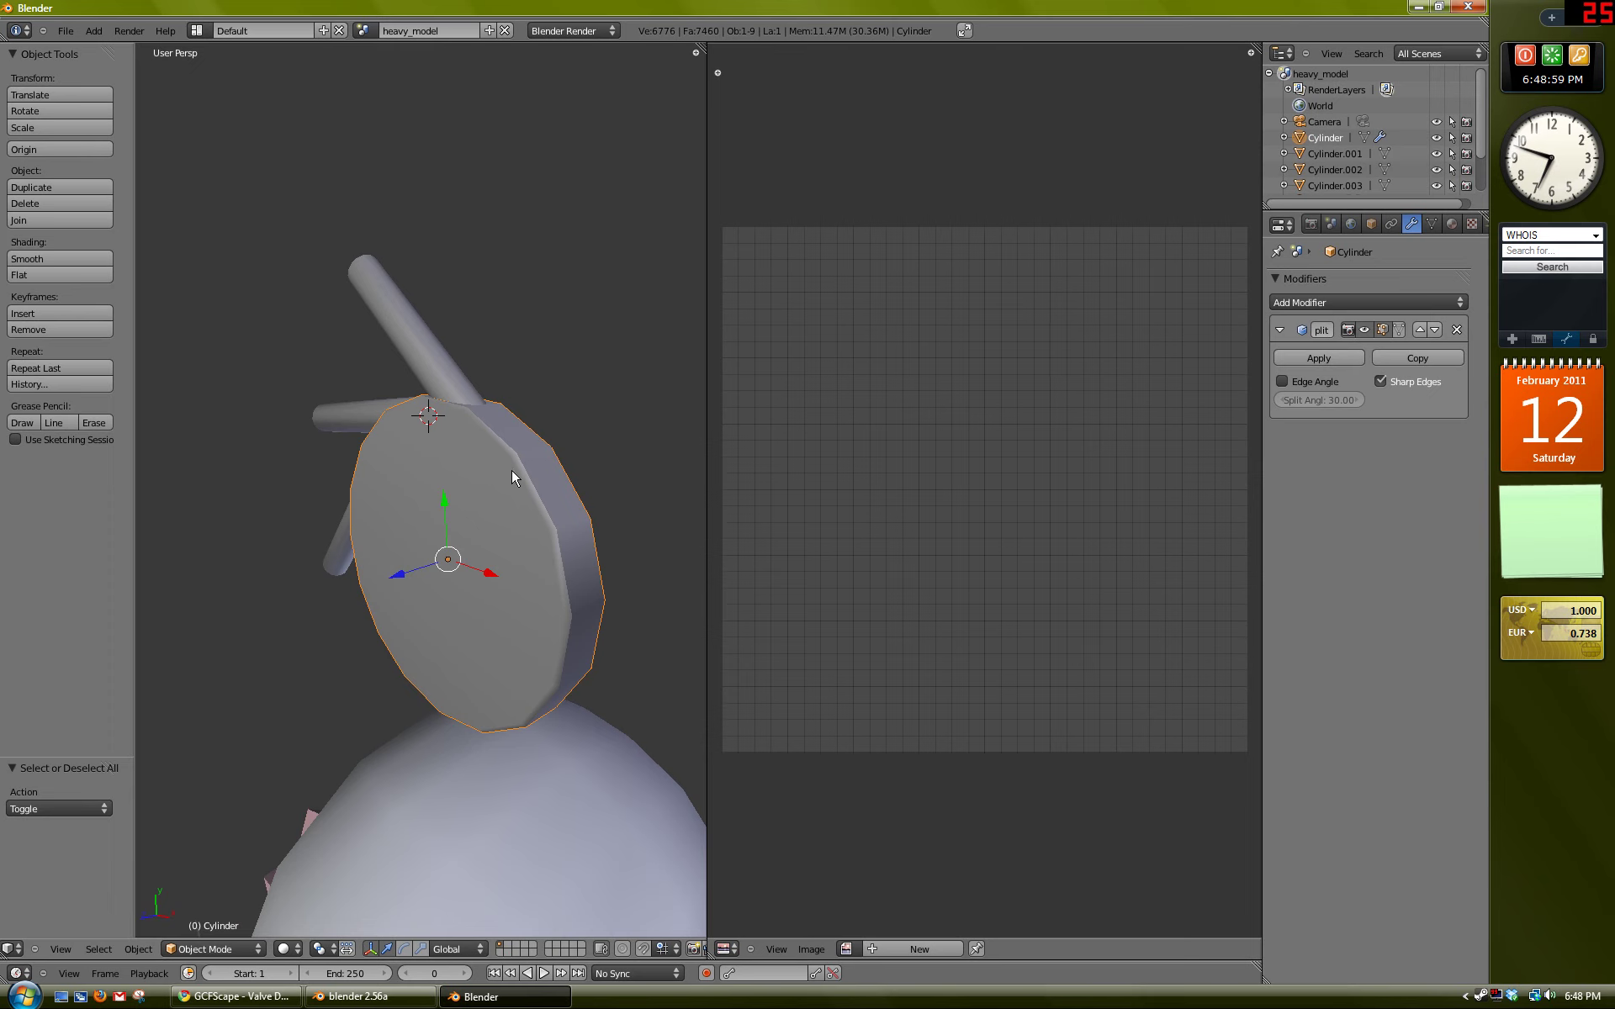
# Step: In Edit Mode, mark the disc's first rim edge loop as a UV seam
pyautogui.press('Tab')
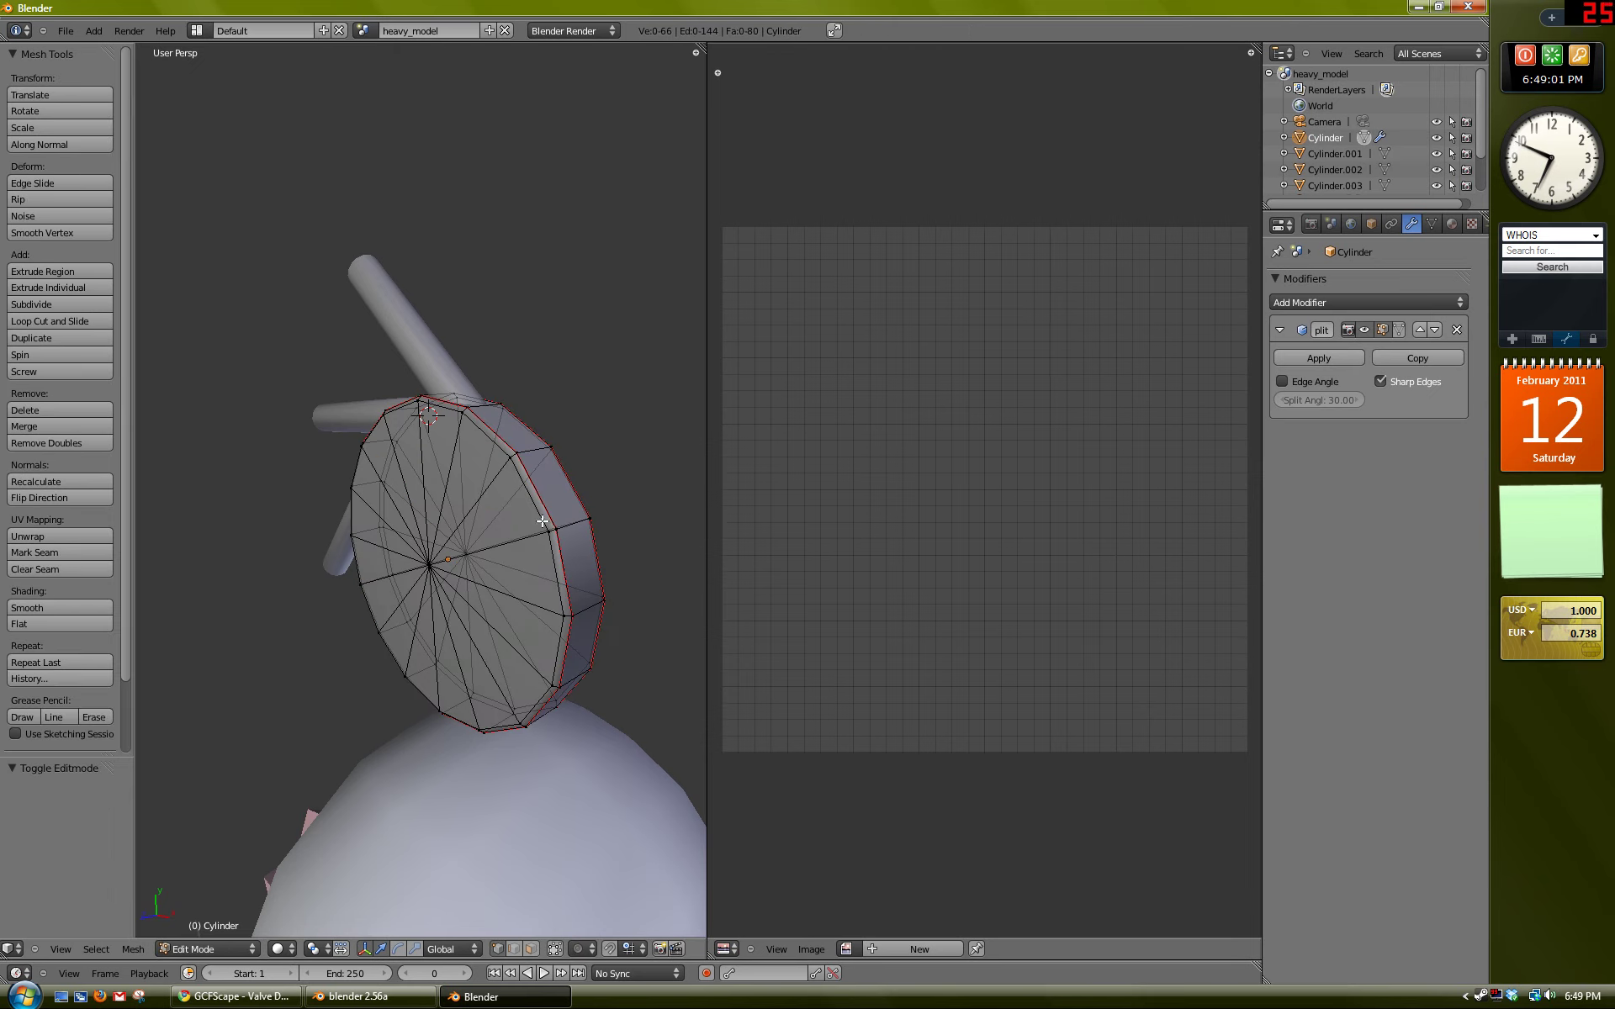
pyautogui.scroll(3, 534, 484)
pyautogui.moveTo(529, 462)
pyautogui.mouseDown(button='middle')
pyautogui.moveTo(639, 461)
pyautogui.moveTo(522, 457)
pyautogui.mouseUp(button='middle')
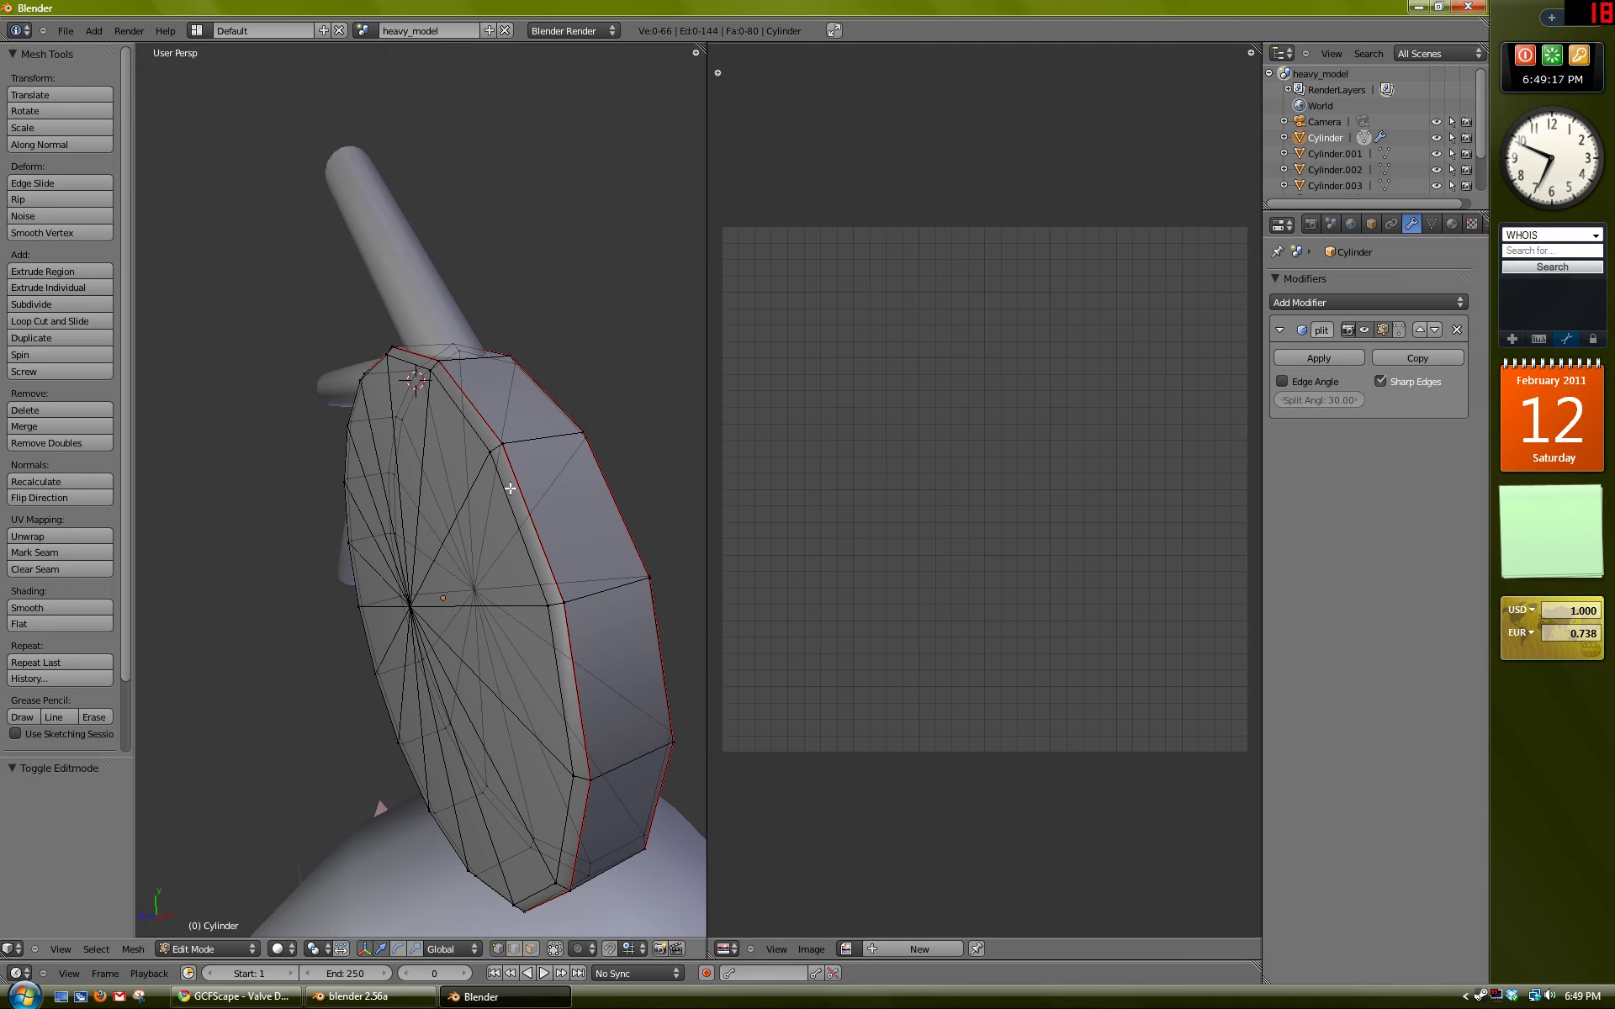
pyautogui.moveTo(506, 463); pyautogui.dragTo(509, 513, button='middle')
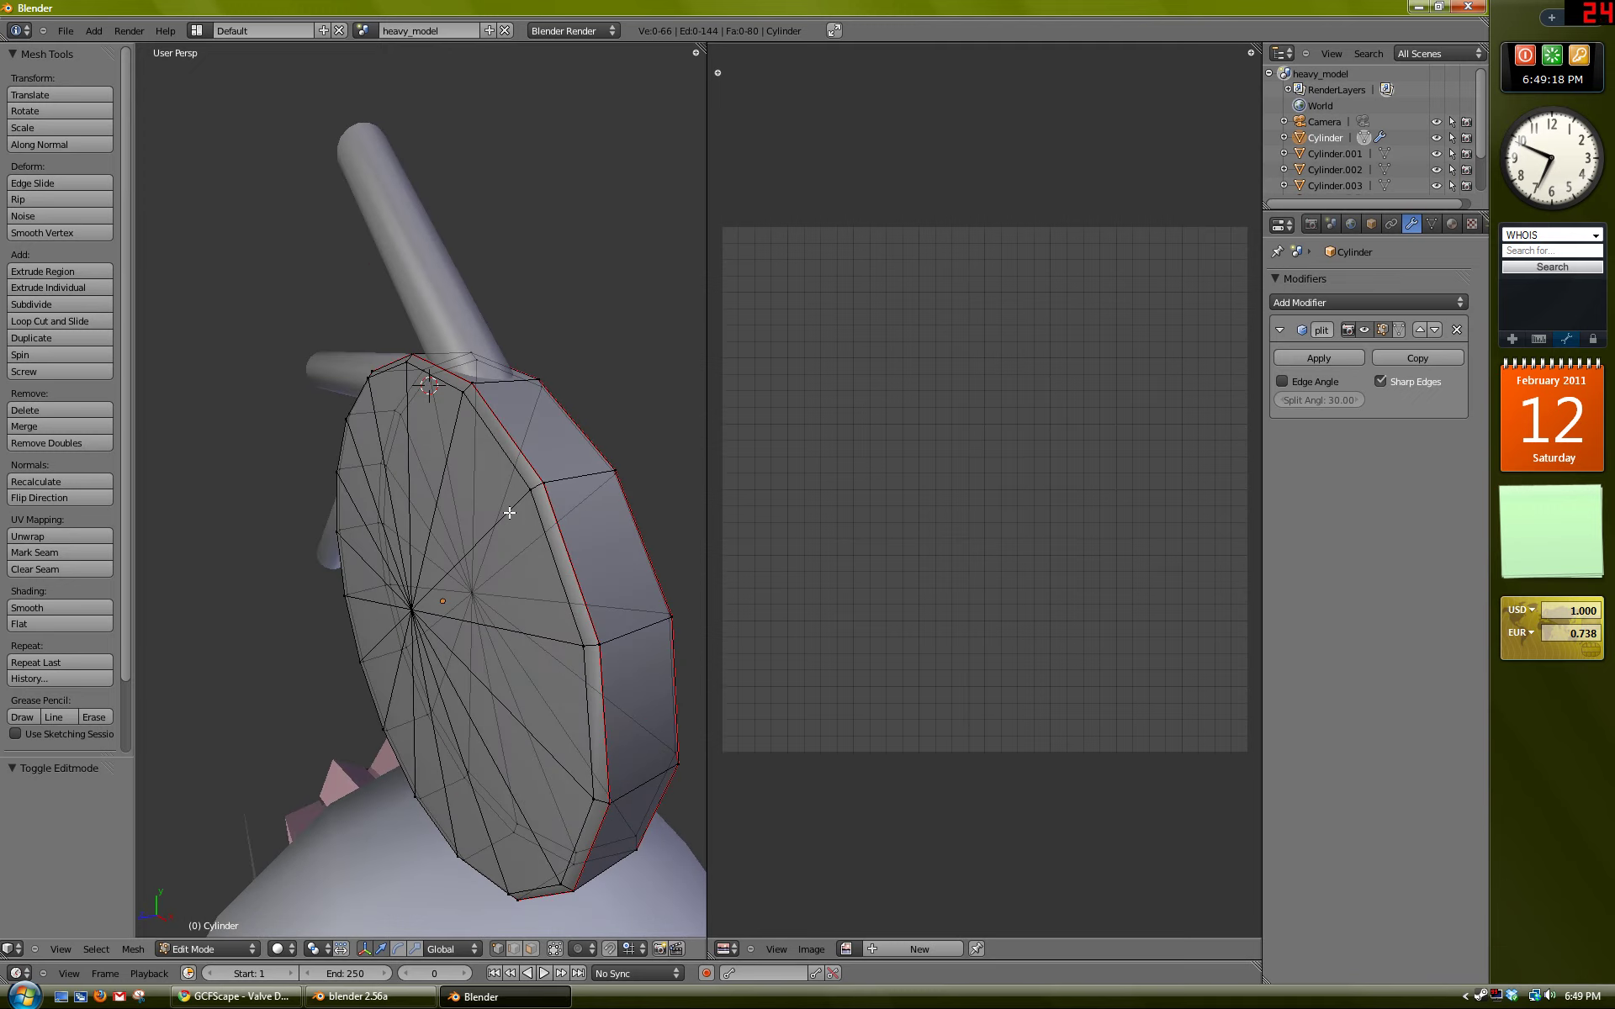
pyautogui.keyDown('alt'); pyautogui.rightClick(526, 454); pyautogui.keyUp('alt')
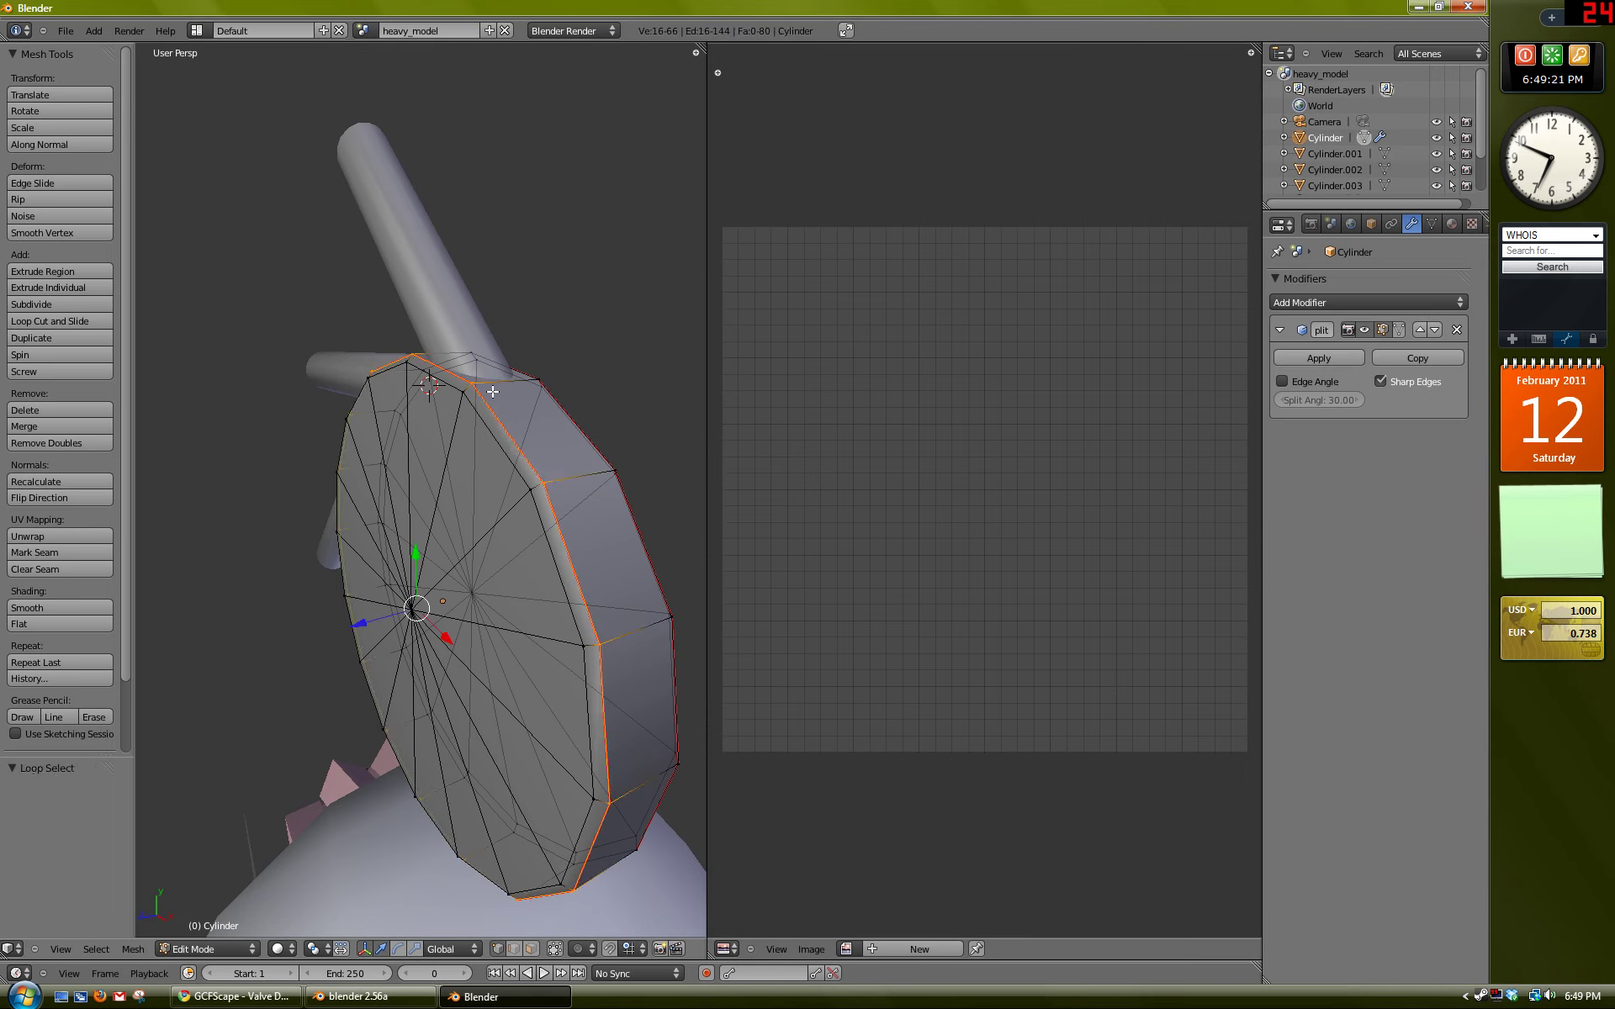
pyautogui.hotkey('ctrl', 'e')
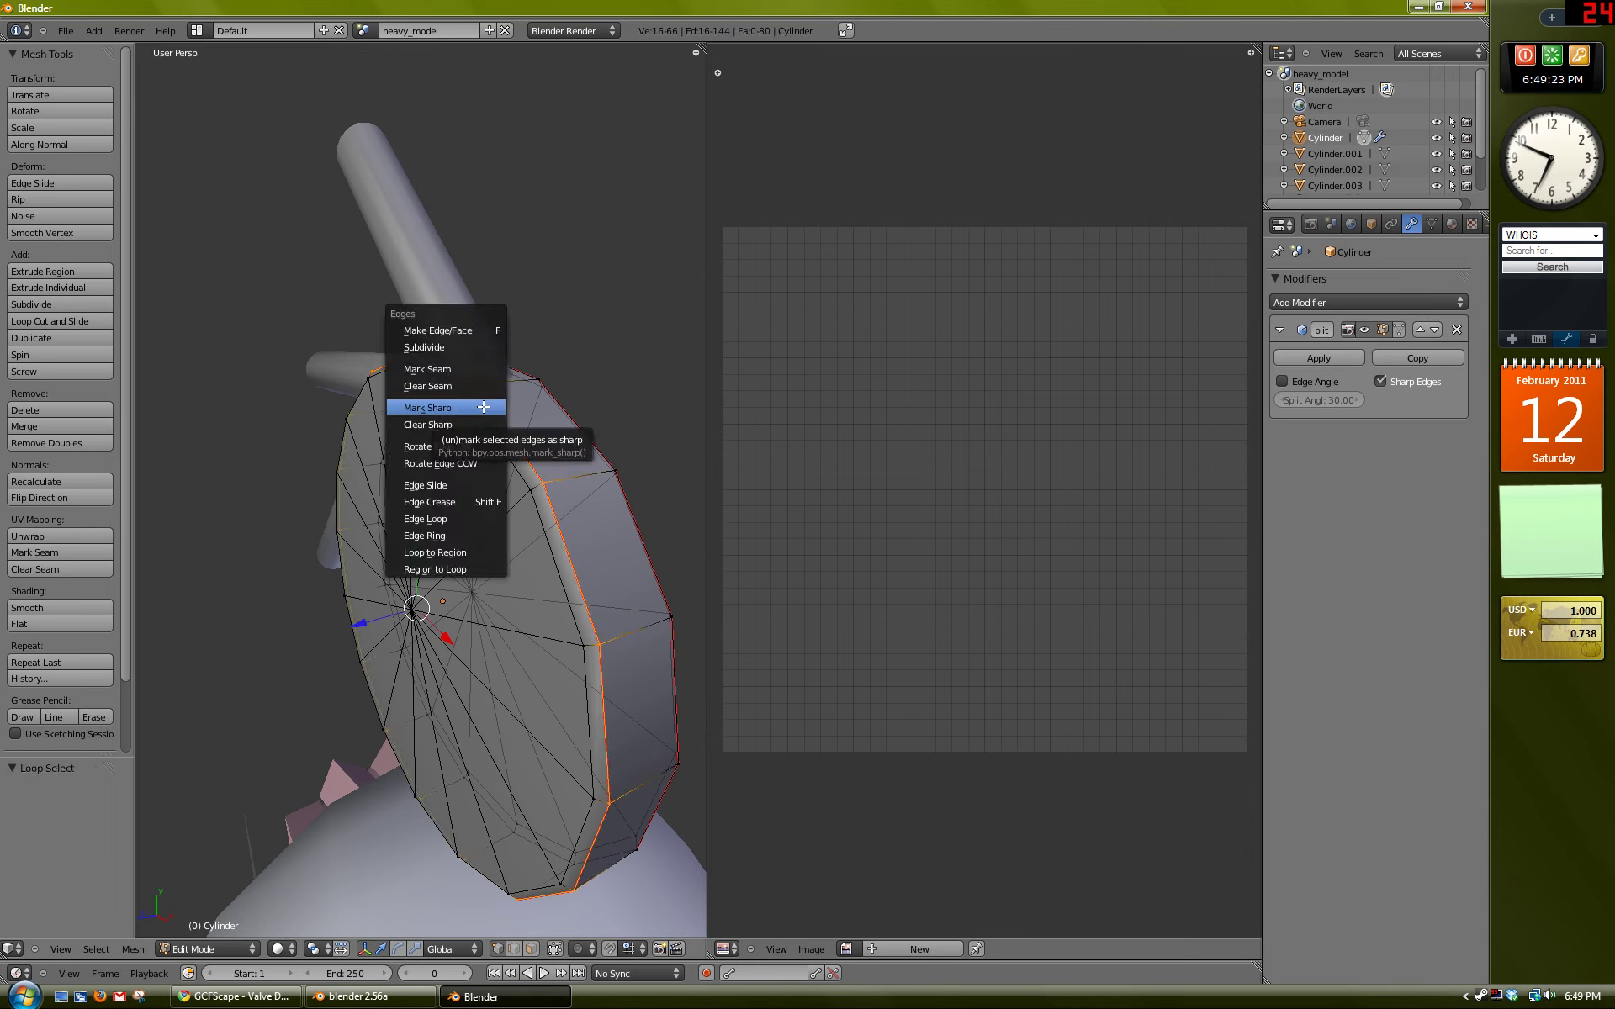
pyautogui.click(459, 368)
# Step: Mark the second rim edge loop of the disc as a seam
pyautogui.moveTo(460, 369); pyautogui.dragTo(469, 455, button='middle')
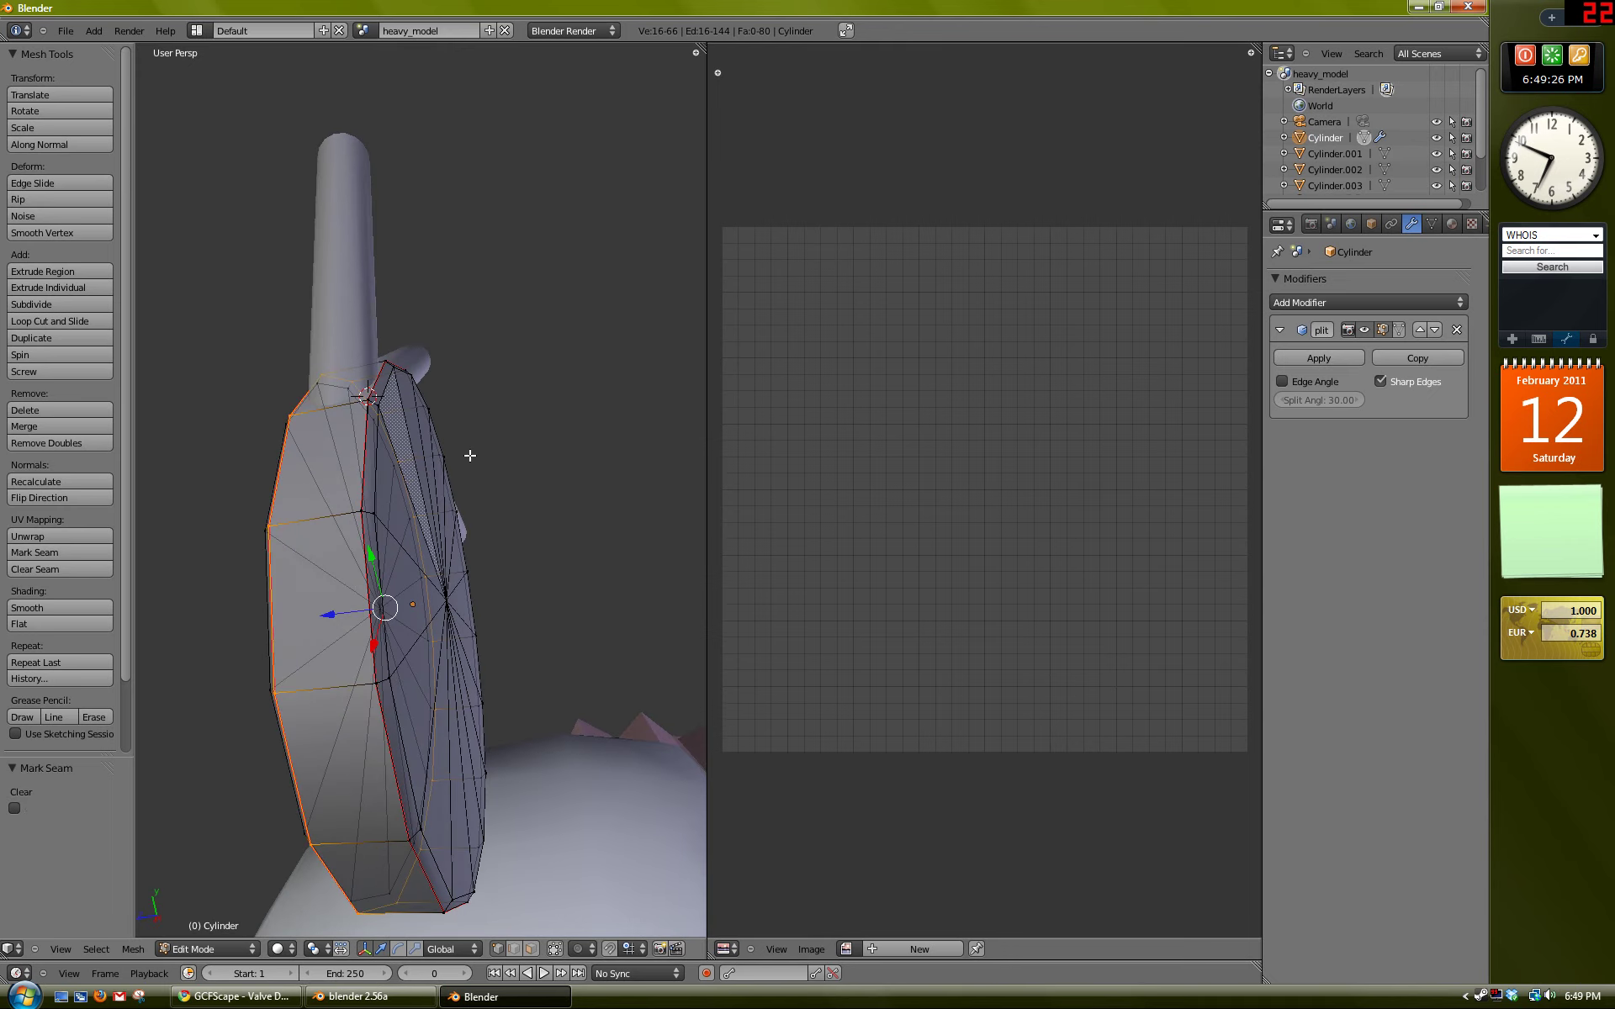
pyautogui.keyDown('alt'); pyautogui.rightClick(364, 439); pyautogui.keyUp('alt')
pyautogui.hotkey('ctrl', 'e')
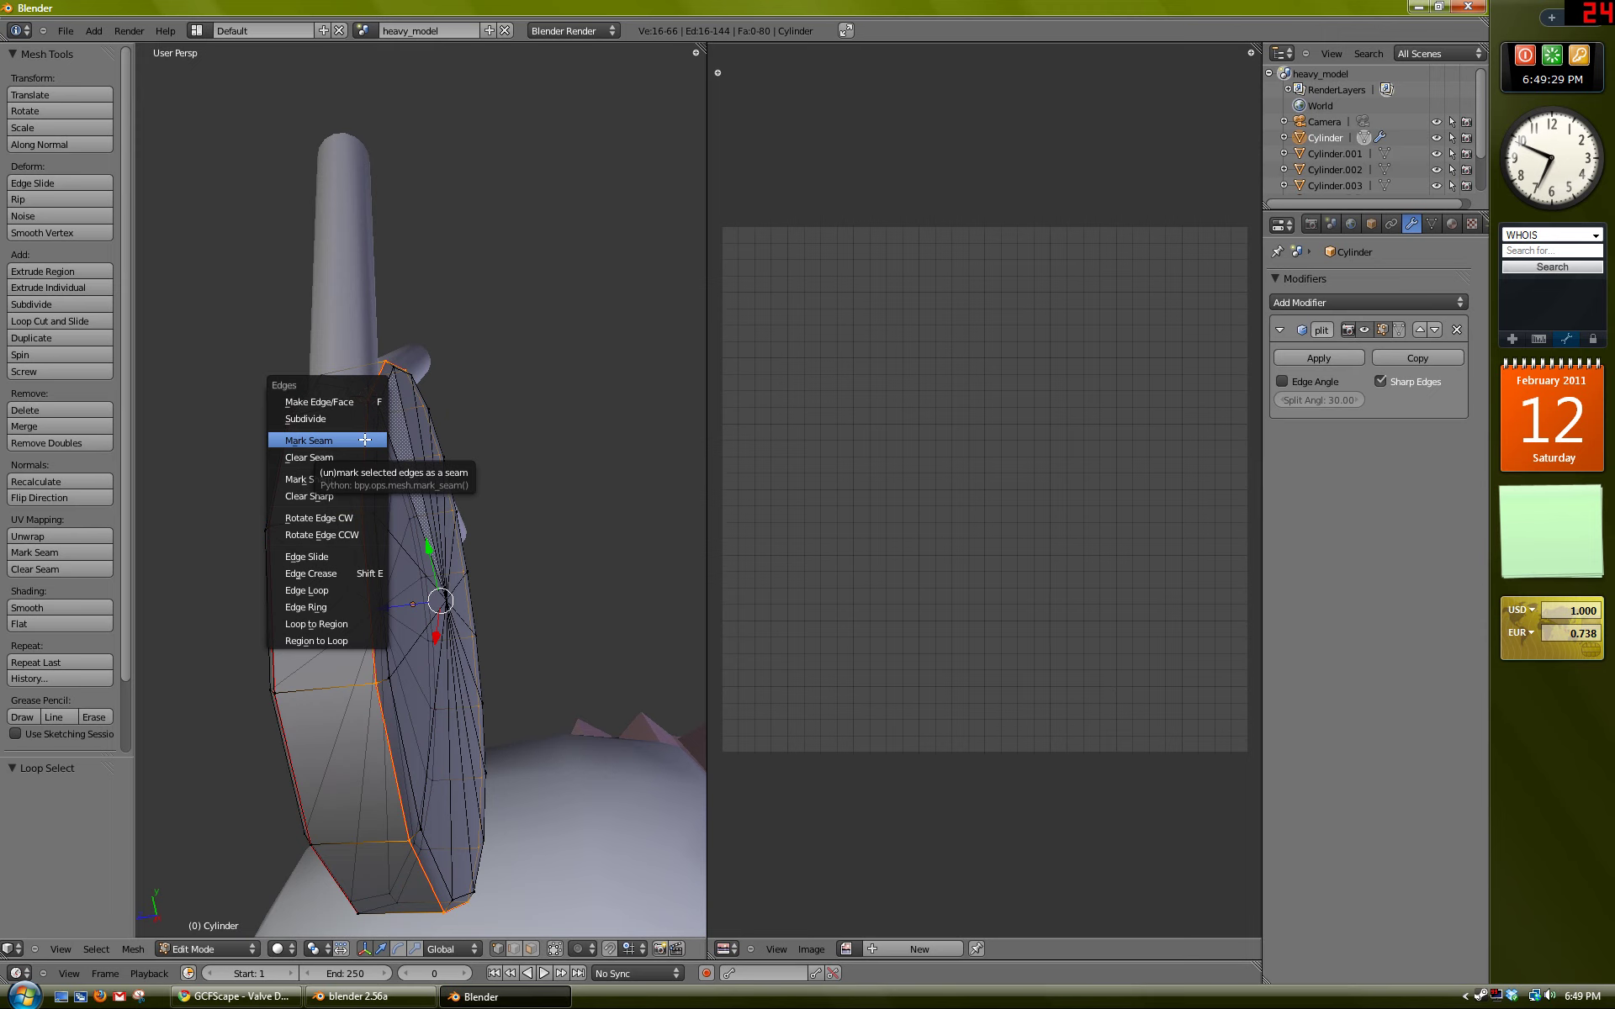
pyautogui.click(364, 439)
pyautogui.press('a')
# Step: Mark another edge loop on the disc's underside as a seam
pyautogui.moveTo(465, 490); pyautogui.dragTo(496, 560, button='middle')
pyautogui.moveTo(559, 688); pyautogui.dragTo(451, 562, button='middle')
pyautogui.keyDown('alt'); pyautogui.rightClick(426, 727); pyautogui.keyUp('alt')
pyautogui.scroll(-3, 436, 545)
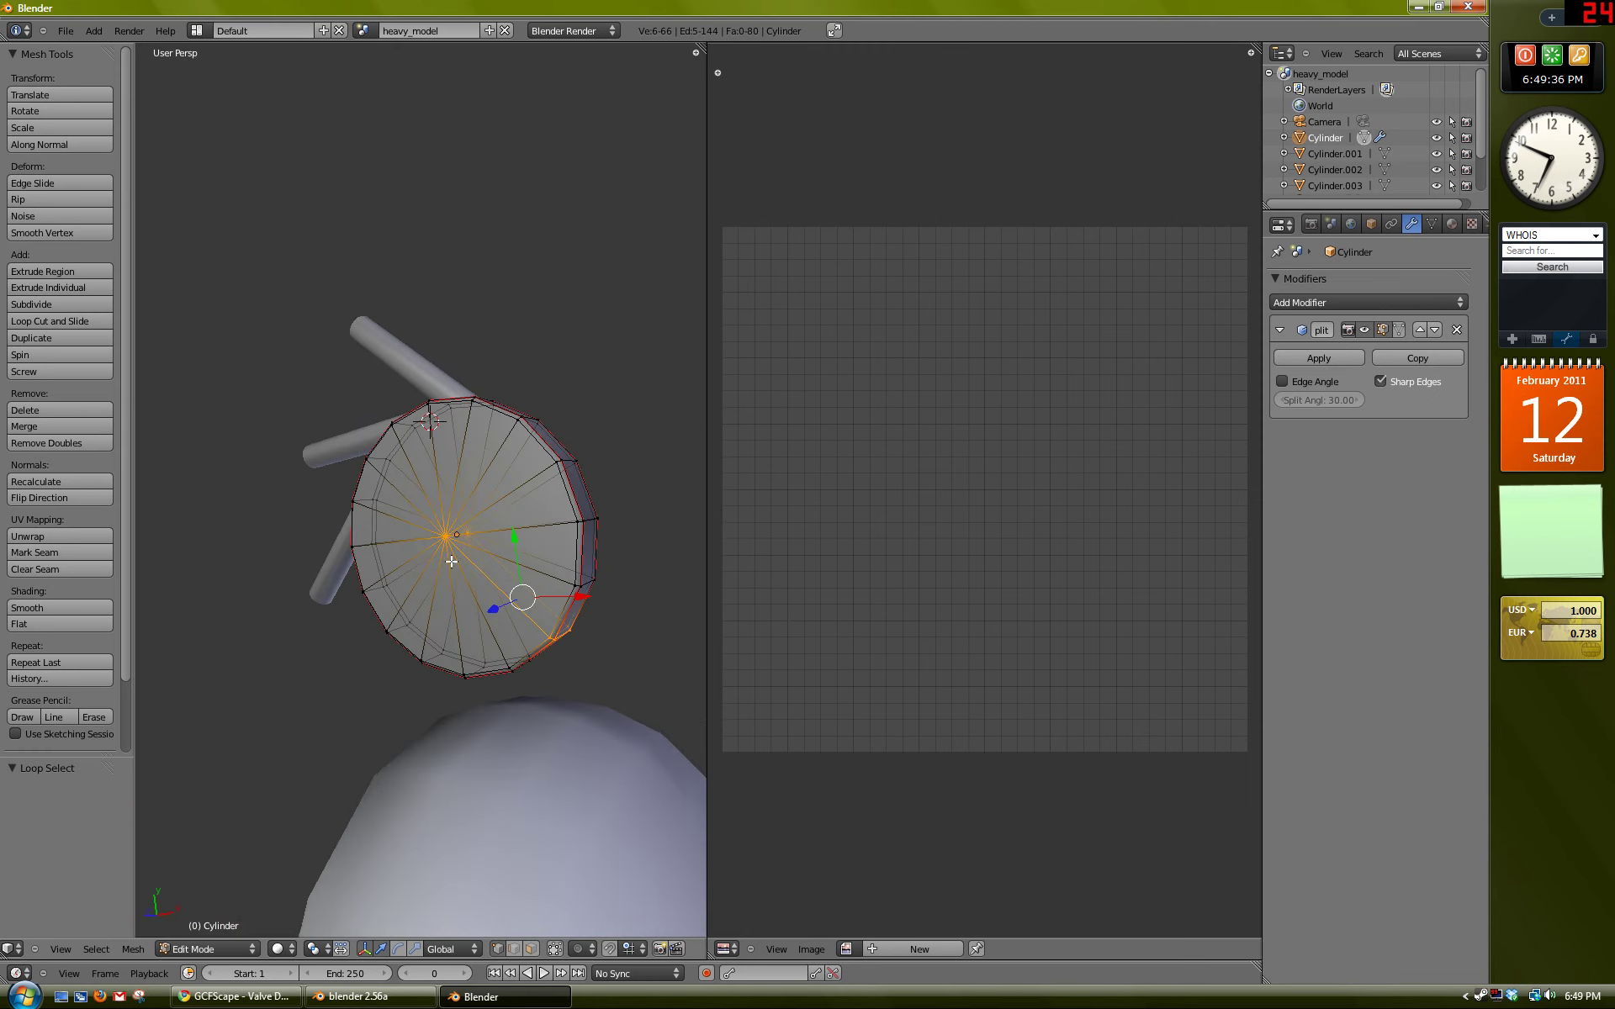
pyautogui.moveTo(555, 630); pyautogui.dragTo(447, 624, button='middle')
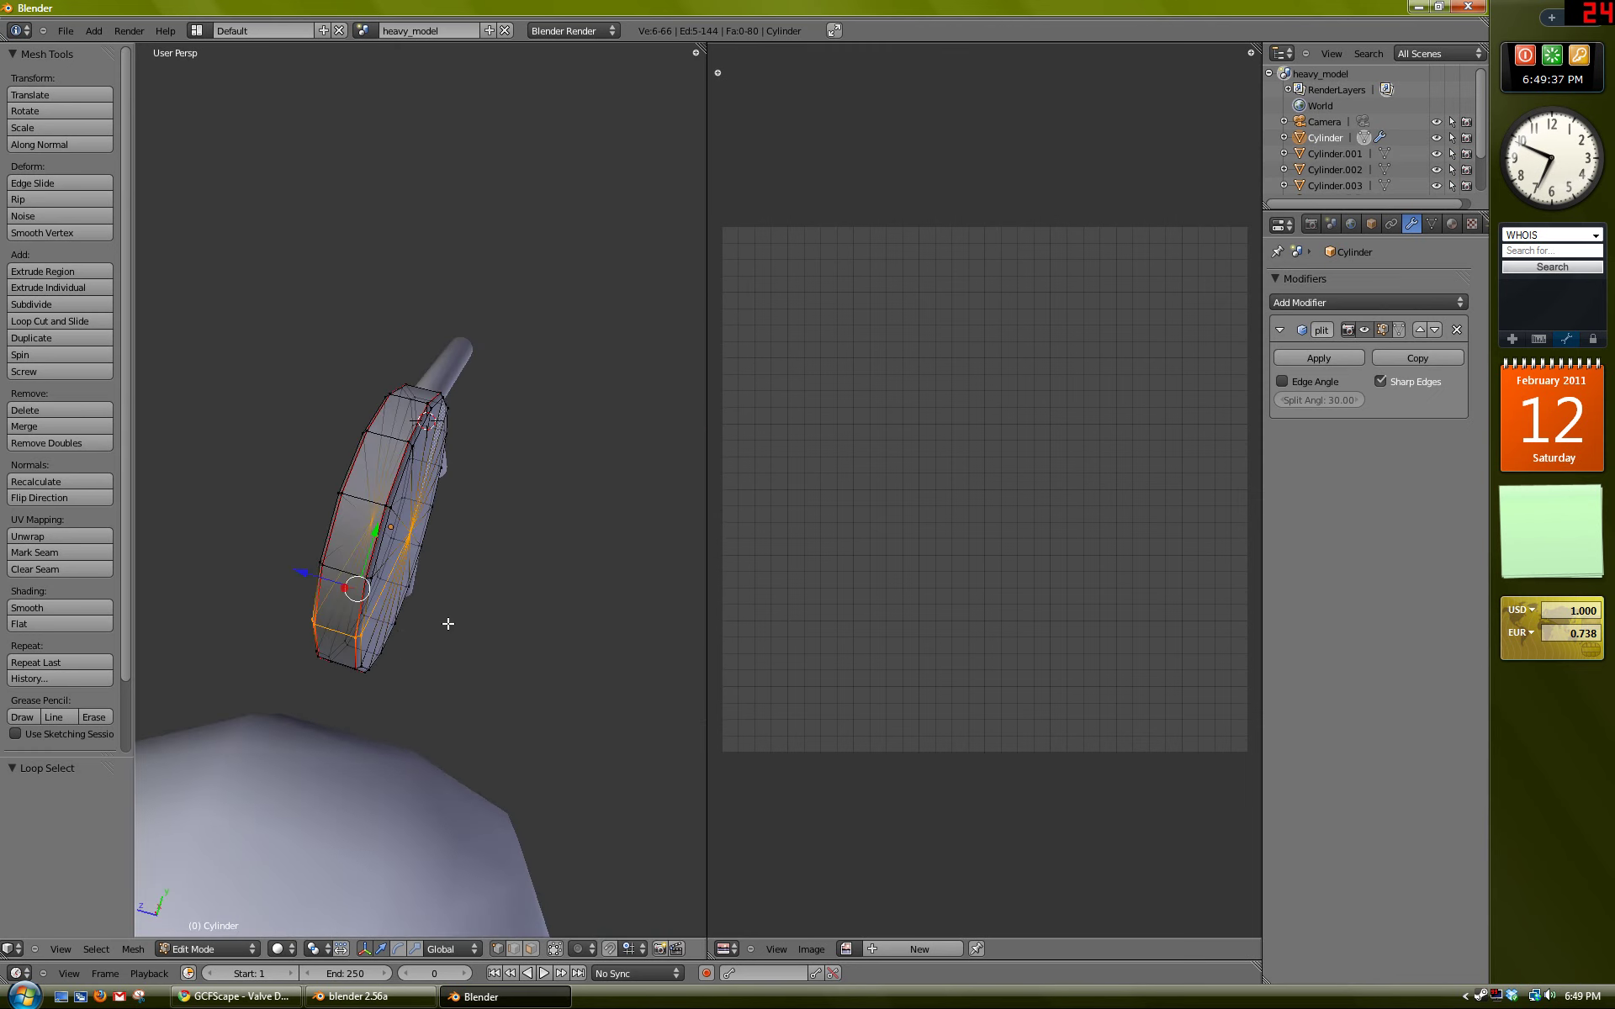
pyautogui.hotkey('ctrl', 'e')
pyautogui.click(421, 542)
pyautogui.press('a')
# Step: Mark a seam along an edge running from the disc centre out to the rim
pyautogui.moveTo(443, 479); pyautogui.dragTo(486, 500, button='middle')
pyautogui.keyDown('alt'); pyautogui.rightClick(492, 511); pyautogui.keyUp('alt')
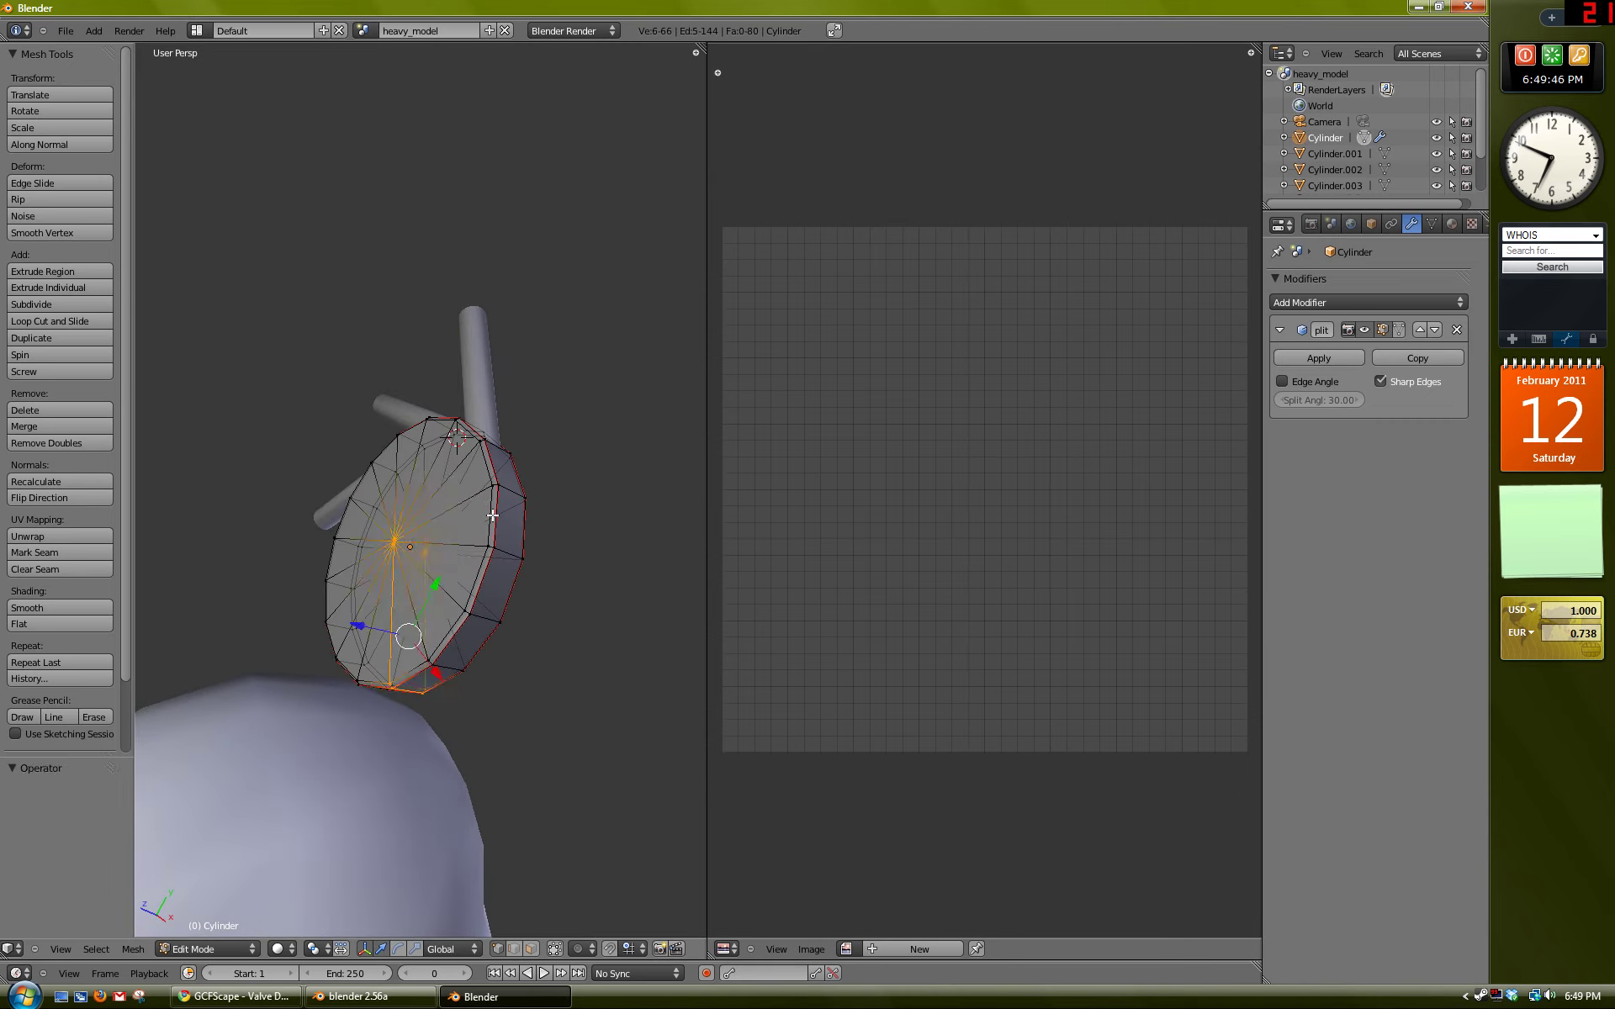
pyautogui.press('a')
pyautogui.moveTo(485, 608); pyautogui.dragTo(433, 605, button='middle')
pyautogui.rightClick(407, 660)
pyautogui.keyDown('shift'); pyautogui.rightClick(432, 606); pyautogui.keyUp('shift')
pyautogui.scroll(3, 390, 606)
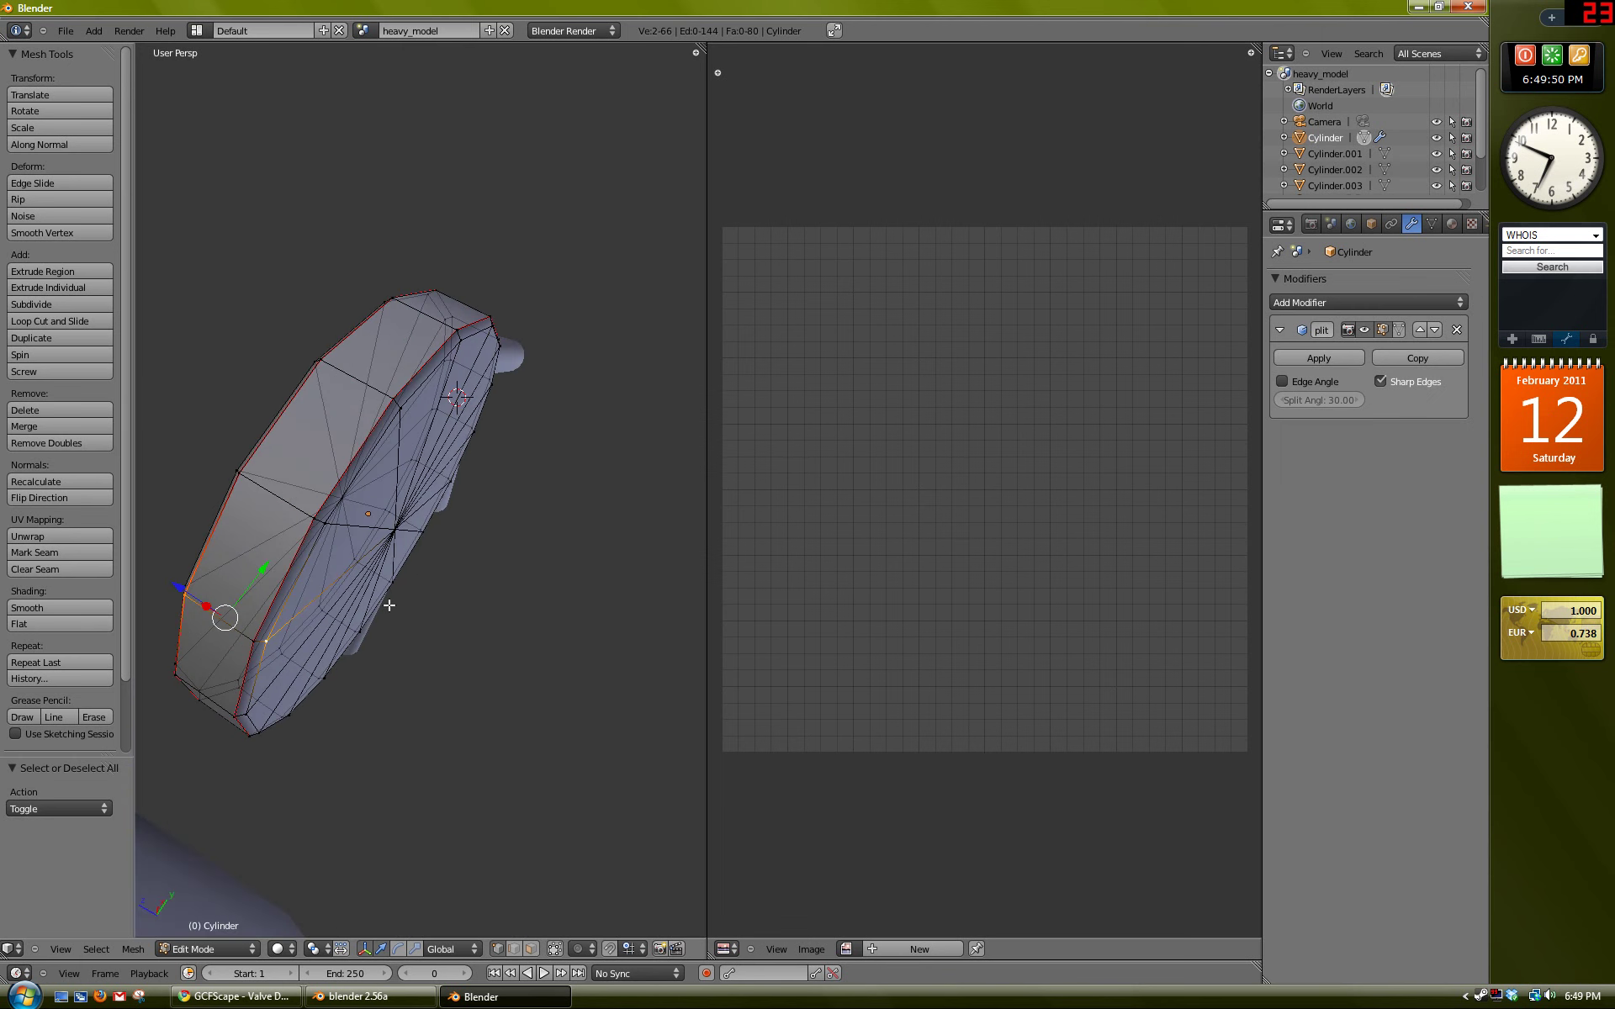
pyautogui.rightClick(252, 642)
pyautogui.keyDown('shift'); pyautogui.rightClick(183, 593); pyautogui.keyUp('shift')
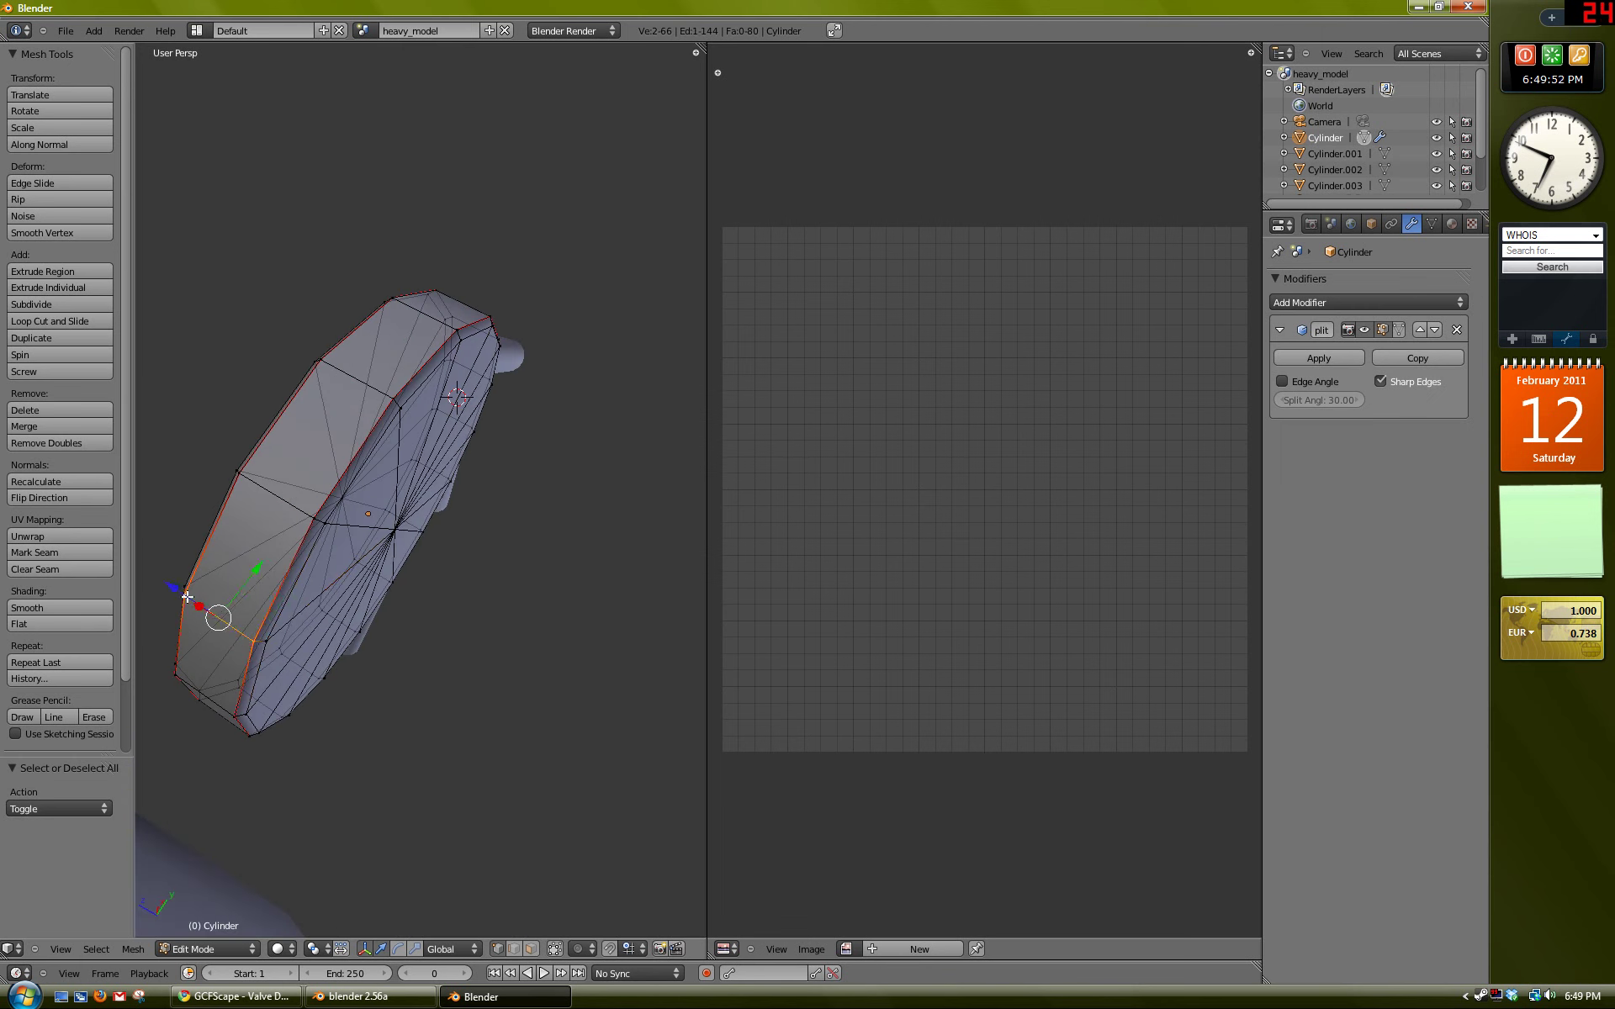
pyautogui.moveTo(183, 593); pyautogui.dragTo(565, 575, button='middle')
pyautogui.hotkey('ctrl', 'e')
pyautogui.click(451, 643)
pyautogui.press('a')
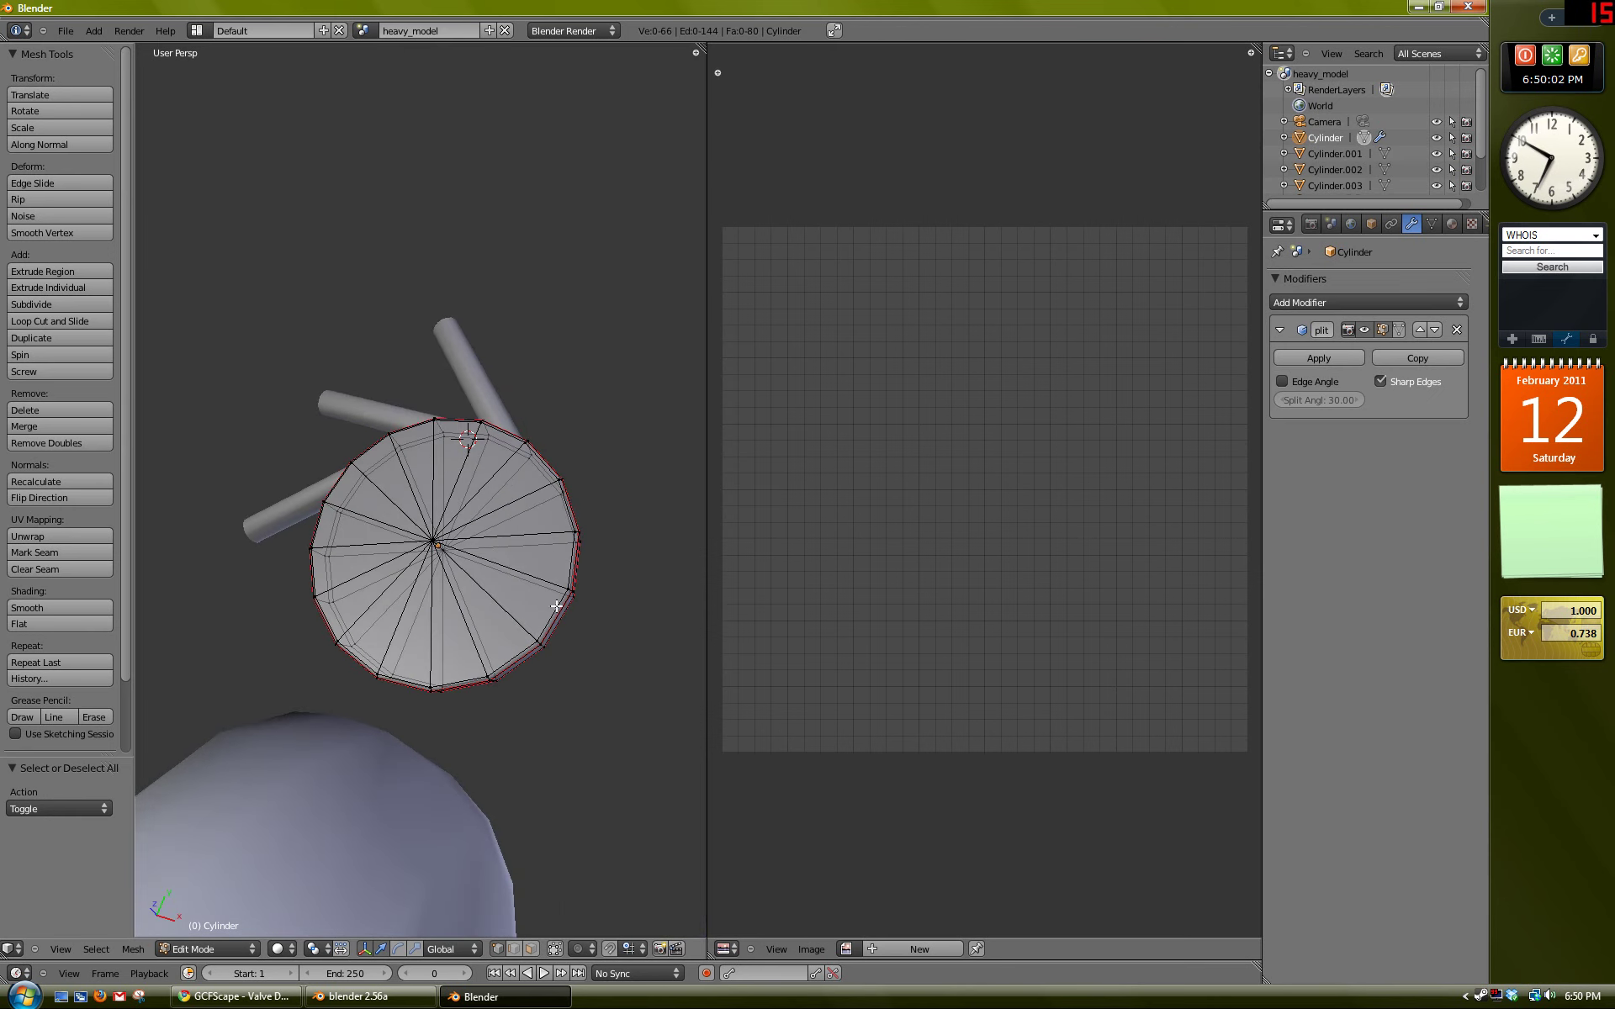
# Step: Orbit the view until the disc faces the viewer
pyautogui.moveTo(535, 469); pyautogui.dragTo(339, 427, button='middle')
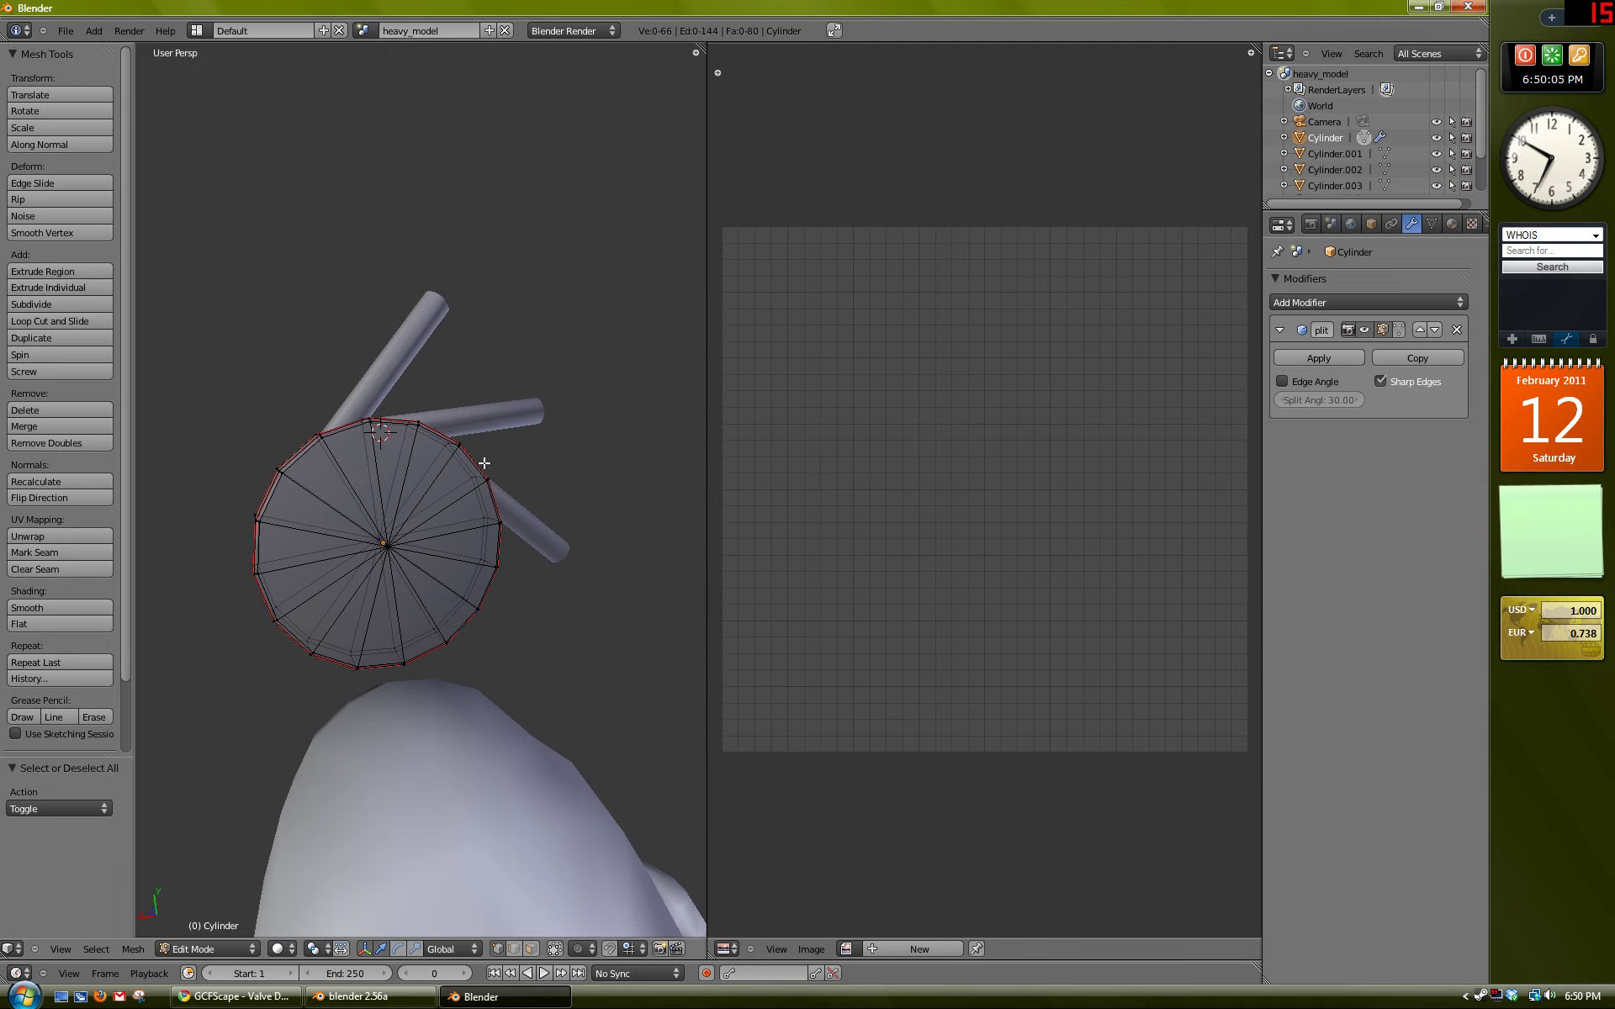
pyautogui.moveTo(484, 463); pyautogui.dragTo(487, 393, button='middle')
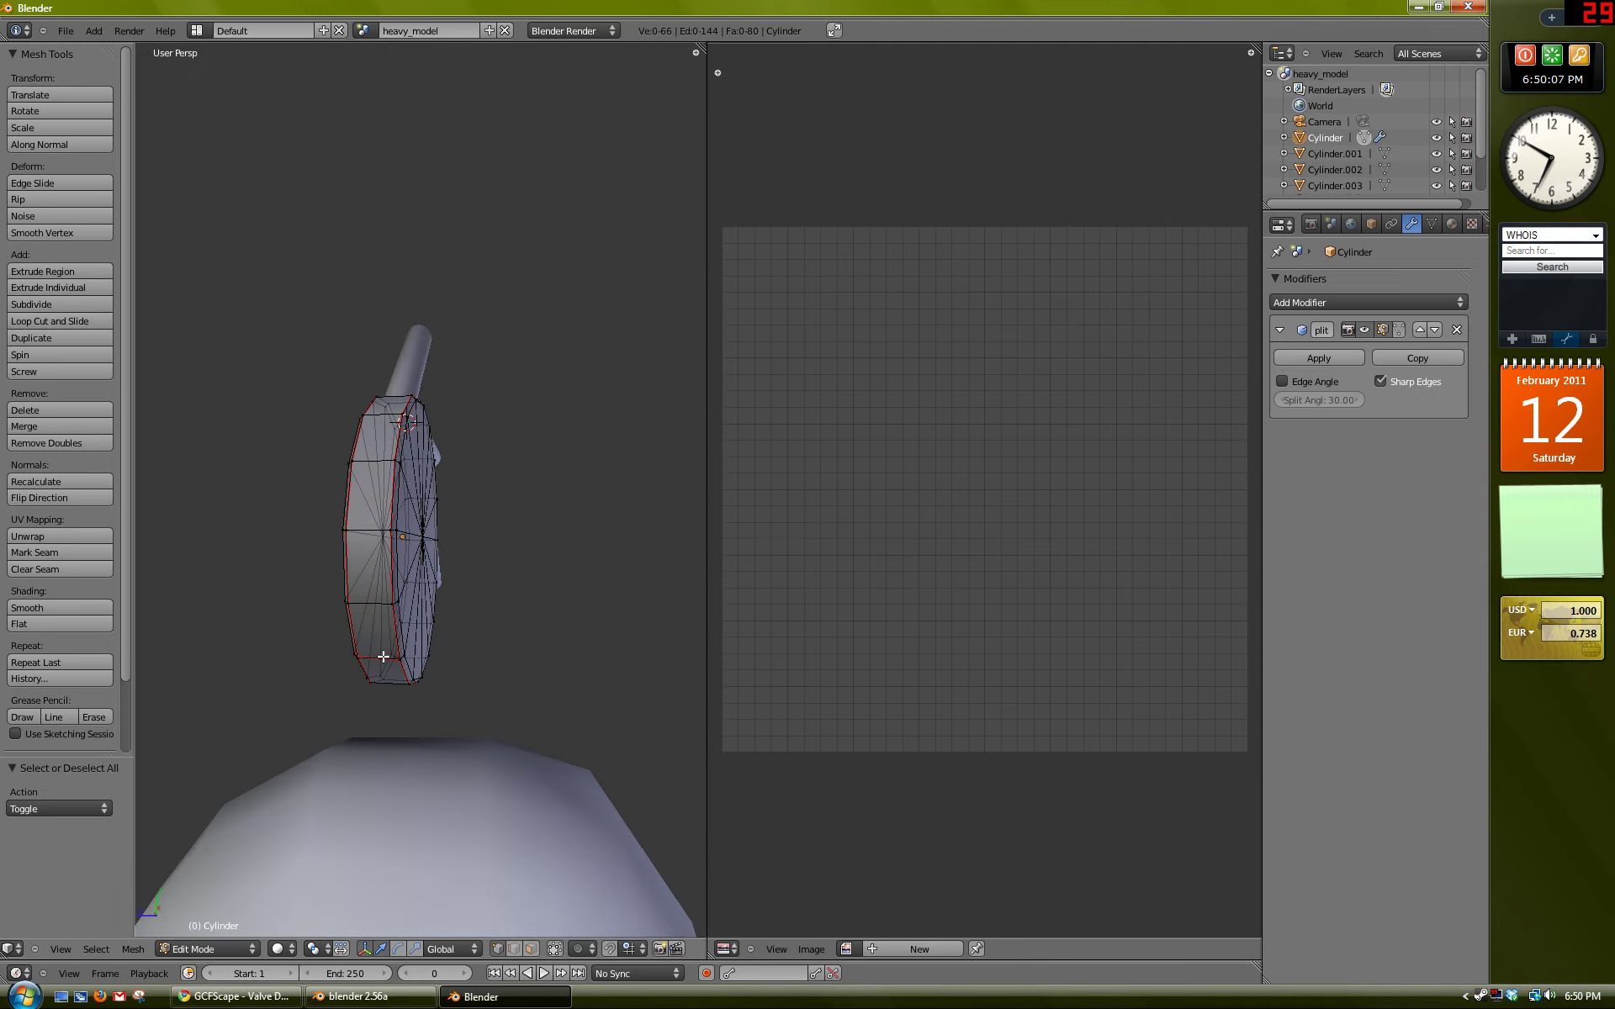
pyautogui.moveTo(383, 657); pyautogui.dragTo(364, 636, button='middle')
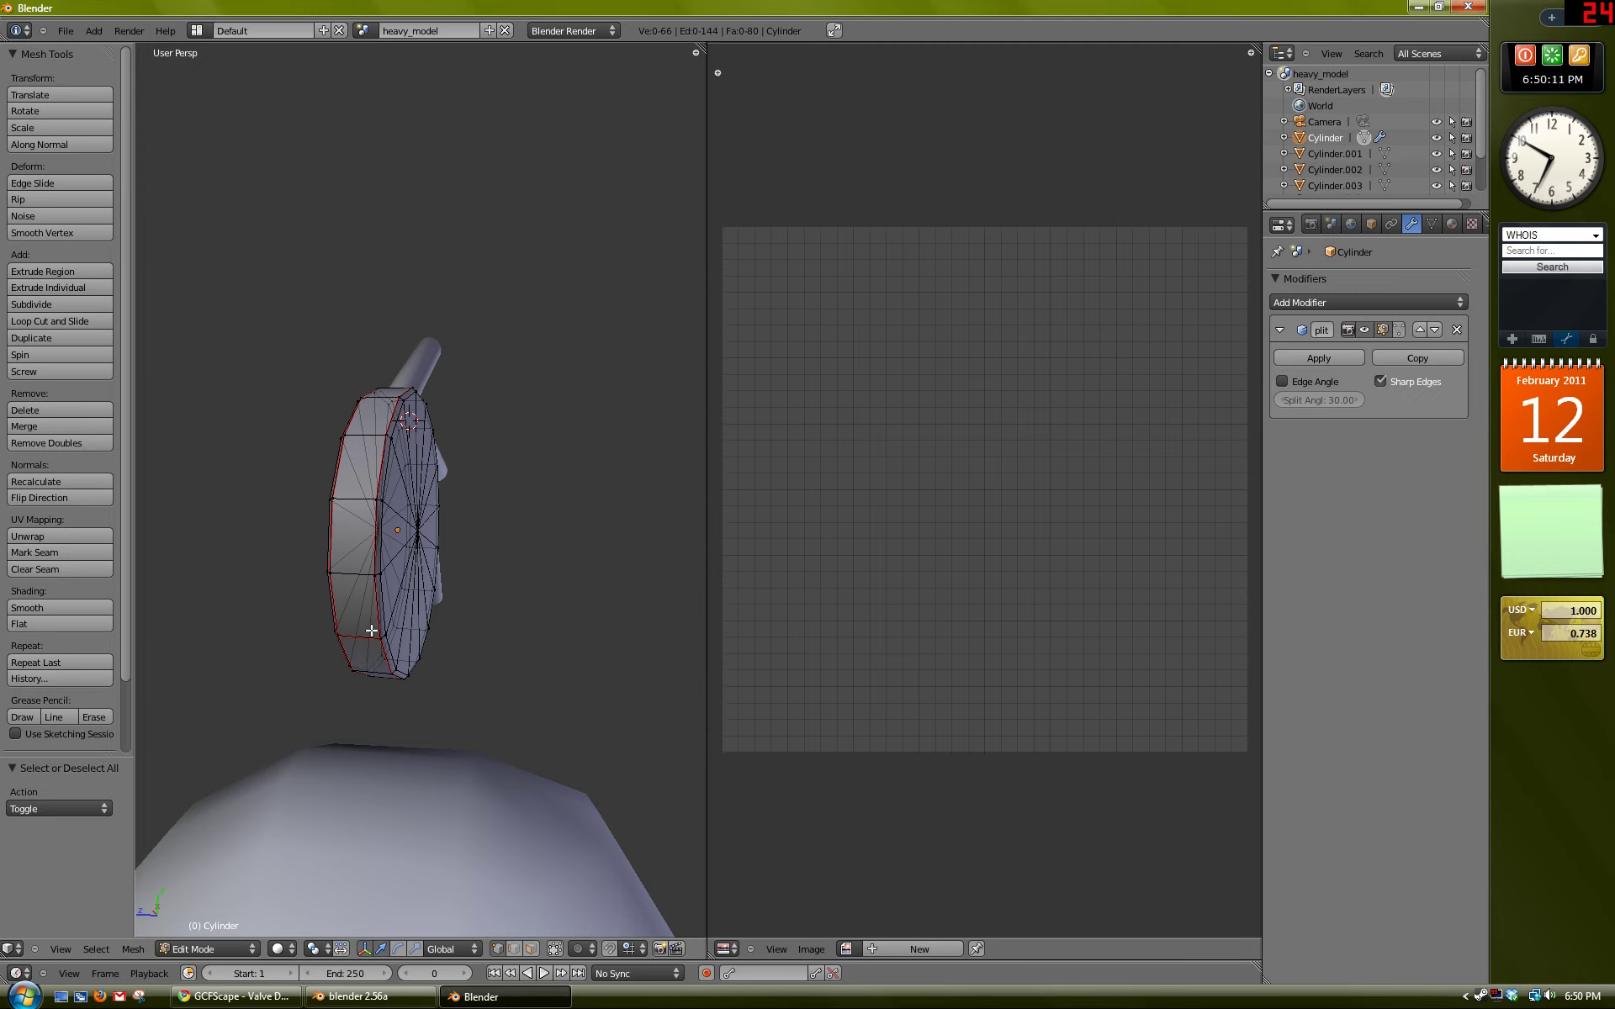
pyautogui.moveTo(367, 646); pyautogui.dragTo(488, 539, button='middle')
# Step: From top view, select the whole disc mesh and unwrap it into a UV layout
pyautogui.press('KP_7')
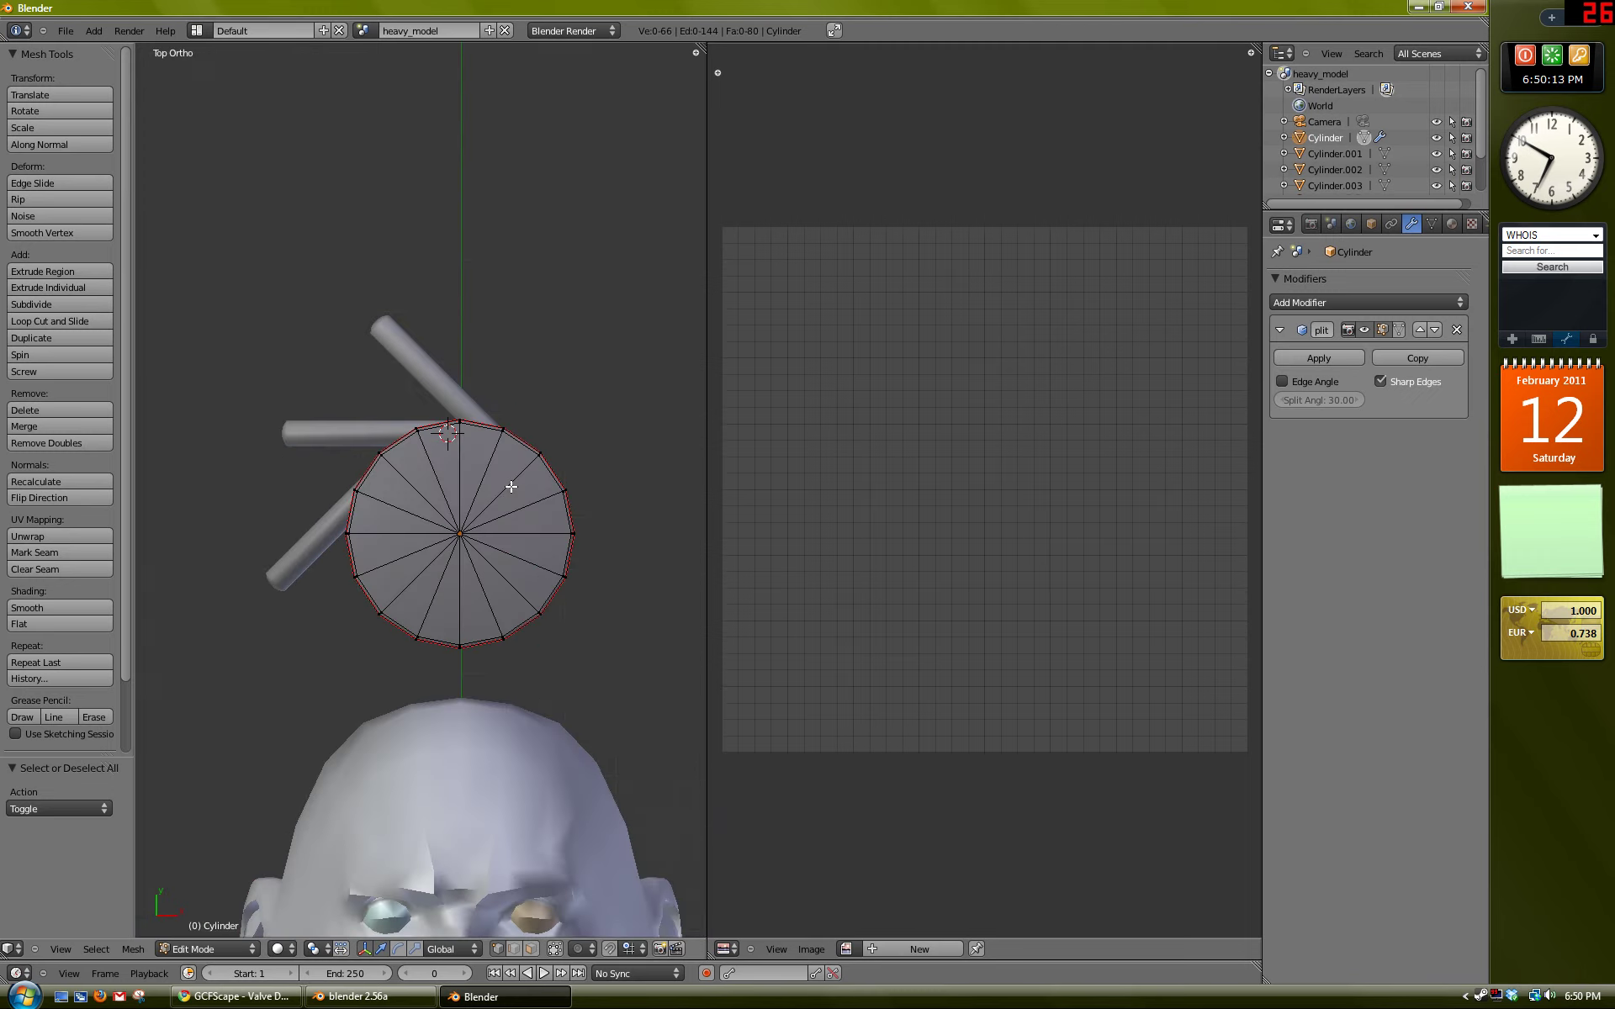
pyautogui.scroll(4, 494, 537)
pyautogui.press('a')
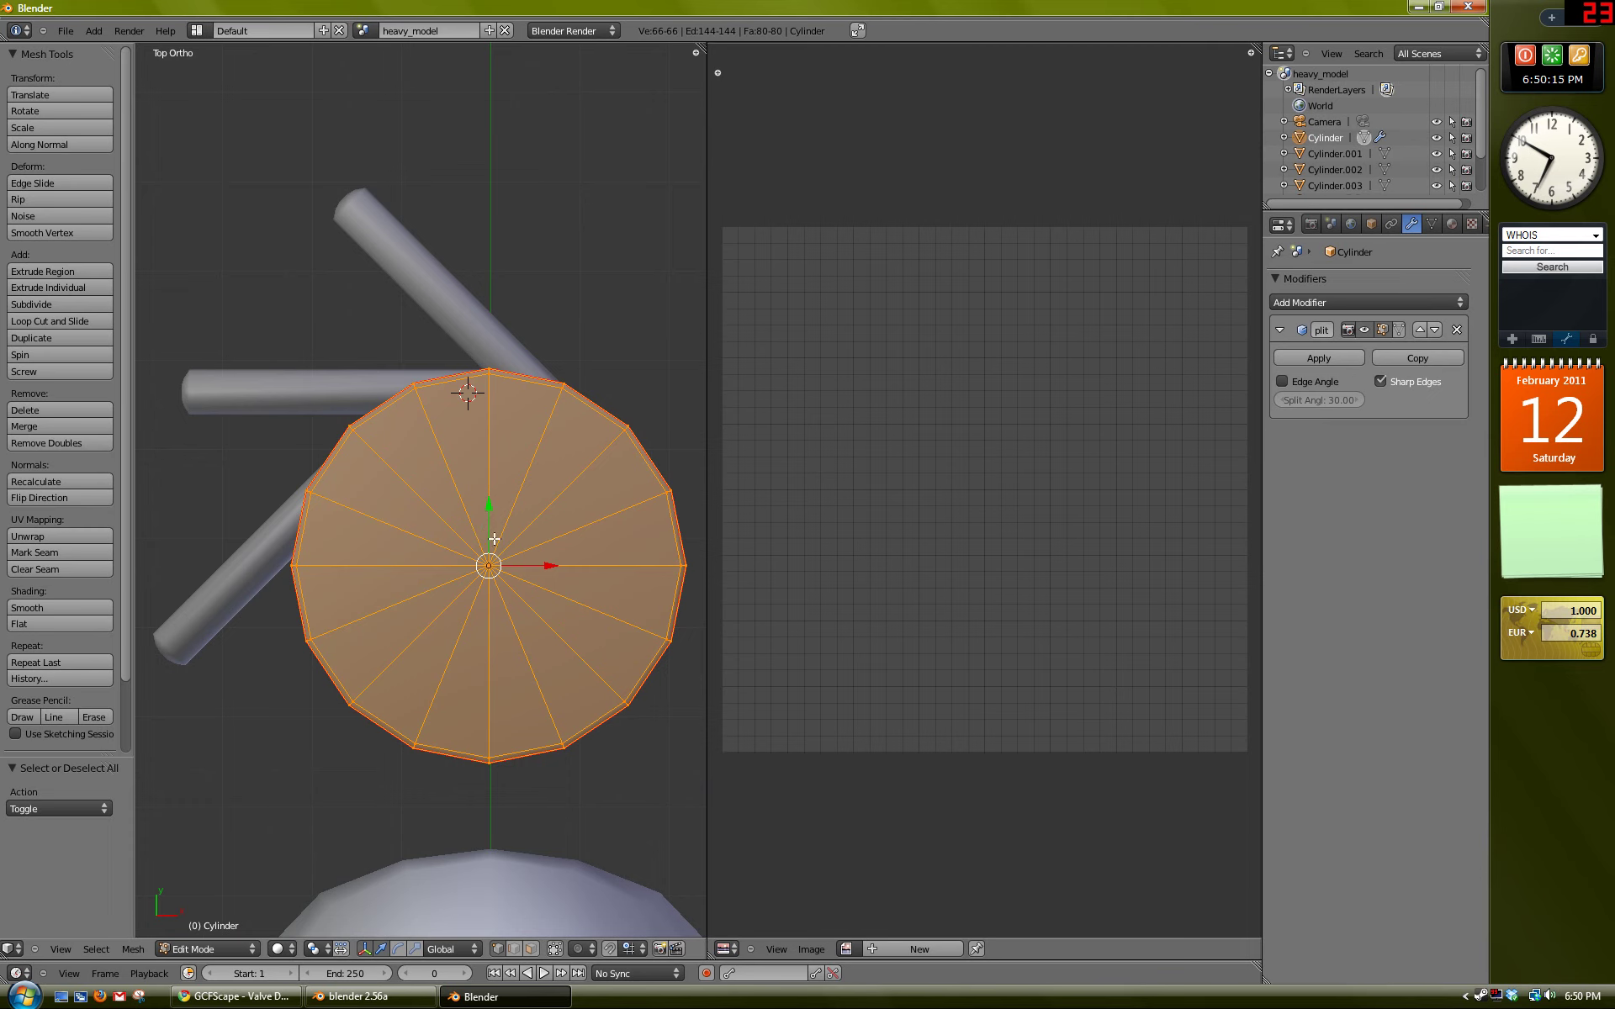
pyautogui.keyDown('shift'); pyautogui.moveTo(494, 538); pyautogui.dragTo(438, 559, button='middle'); pyautogui.keyUp('shift')
pyautogui.scroll(-2, 409, 576)
pyautogui.scroll(-1, 436, 548)
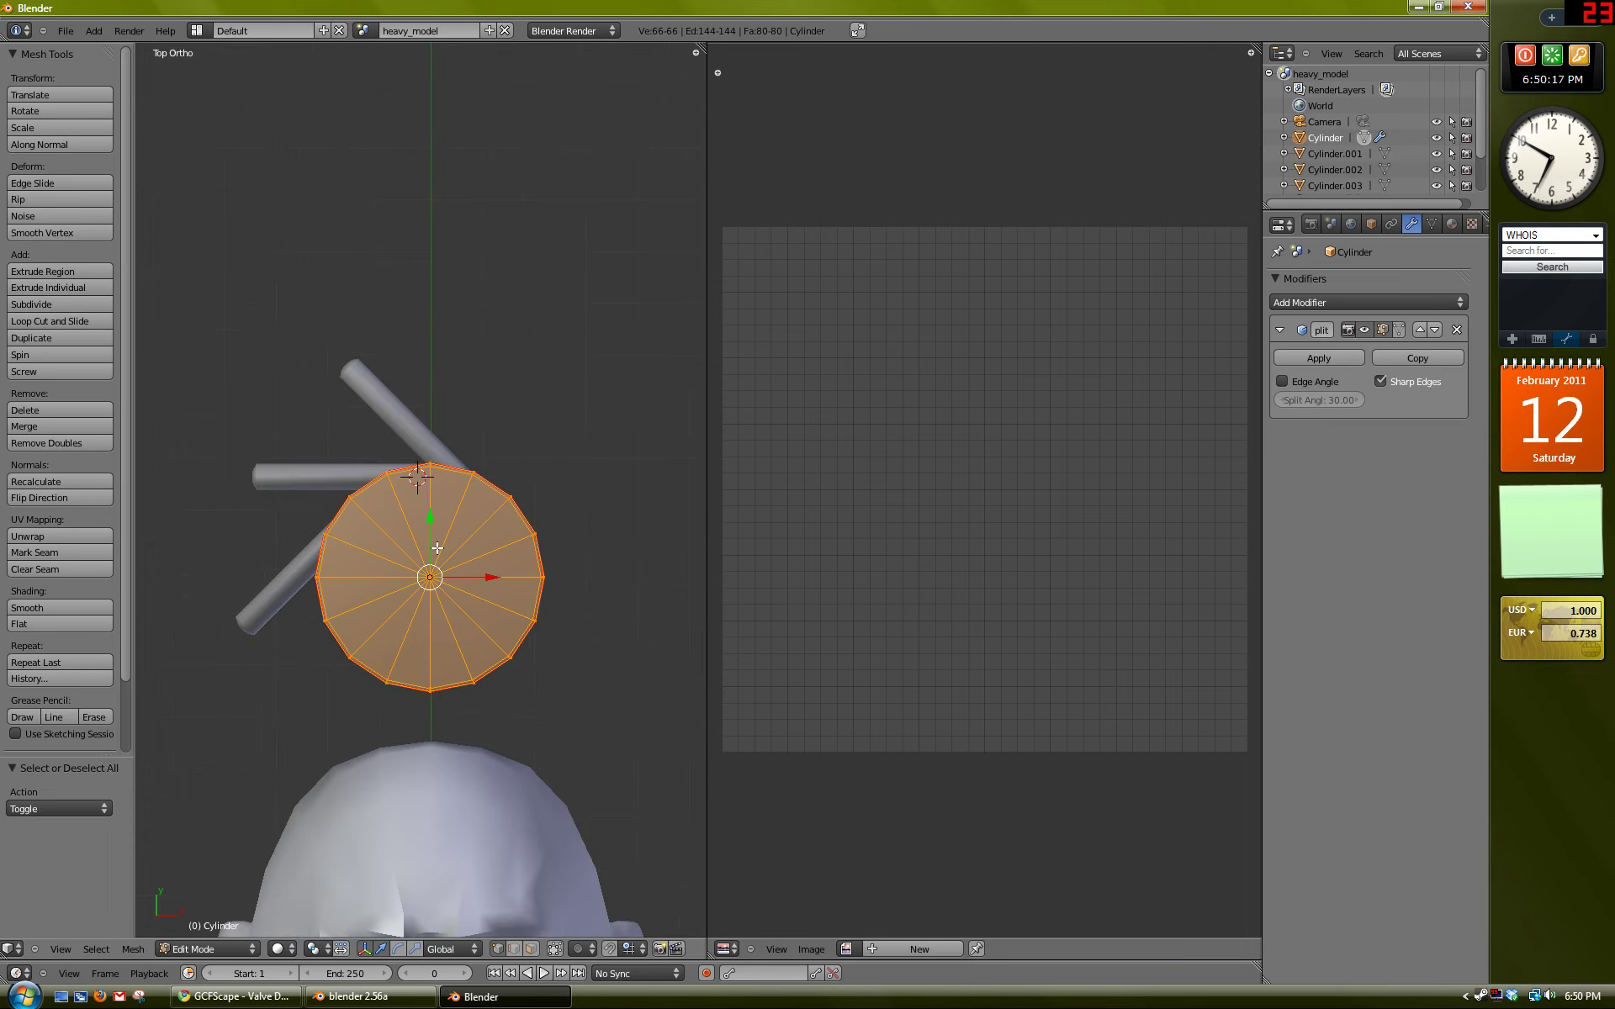
pyautogui.press('u')
pyautogui.click(436, 549)
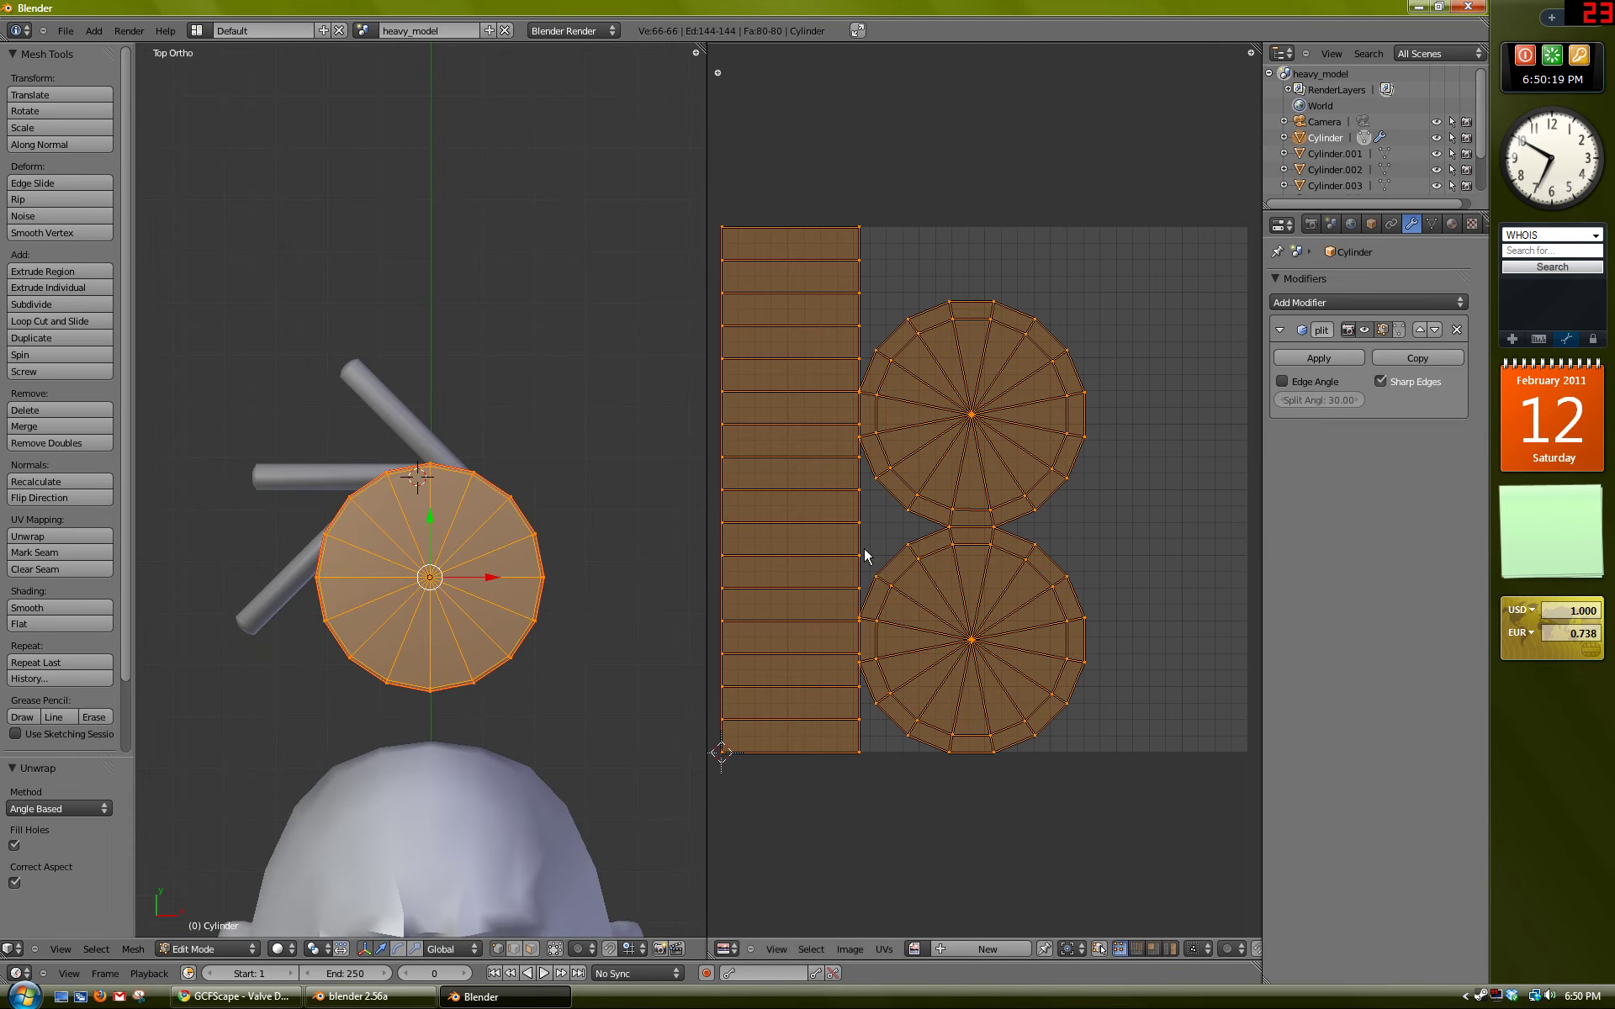
# Step: Switch to island selection and move the upper circular UV island
pyautogui.press('a')
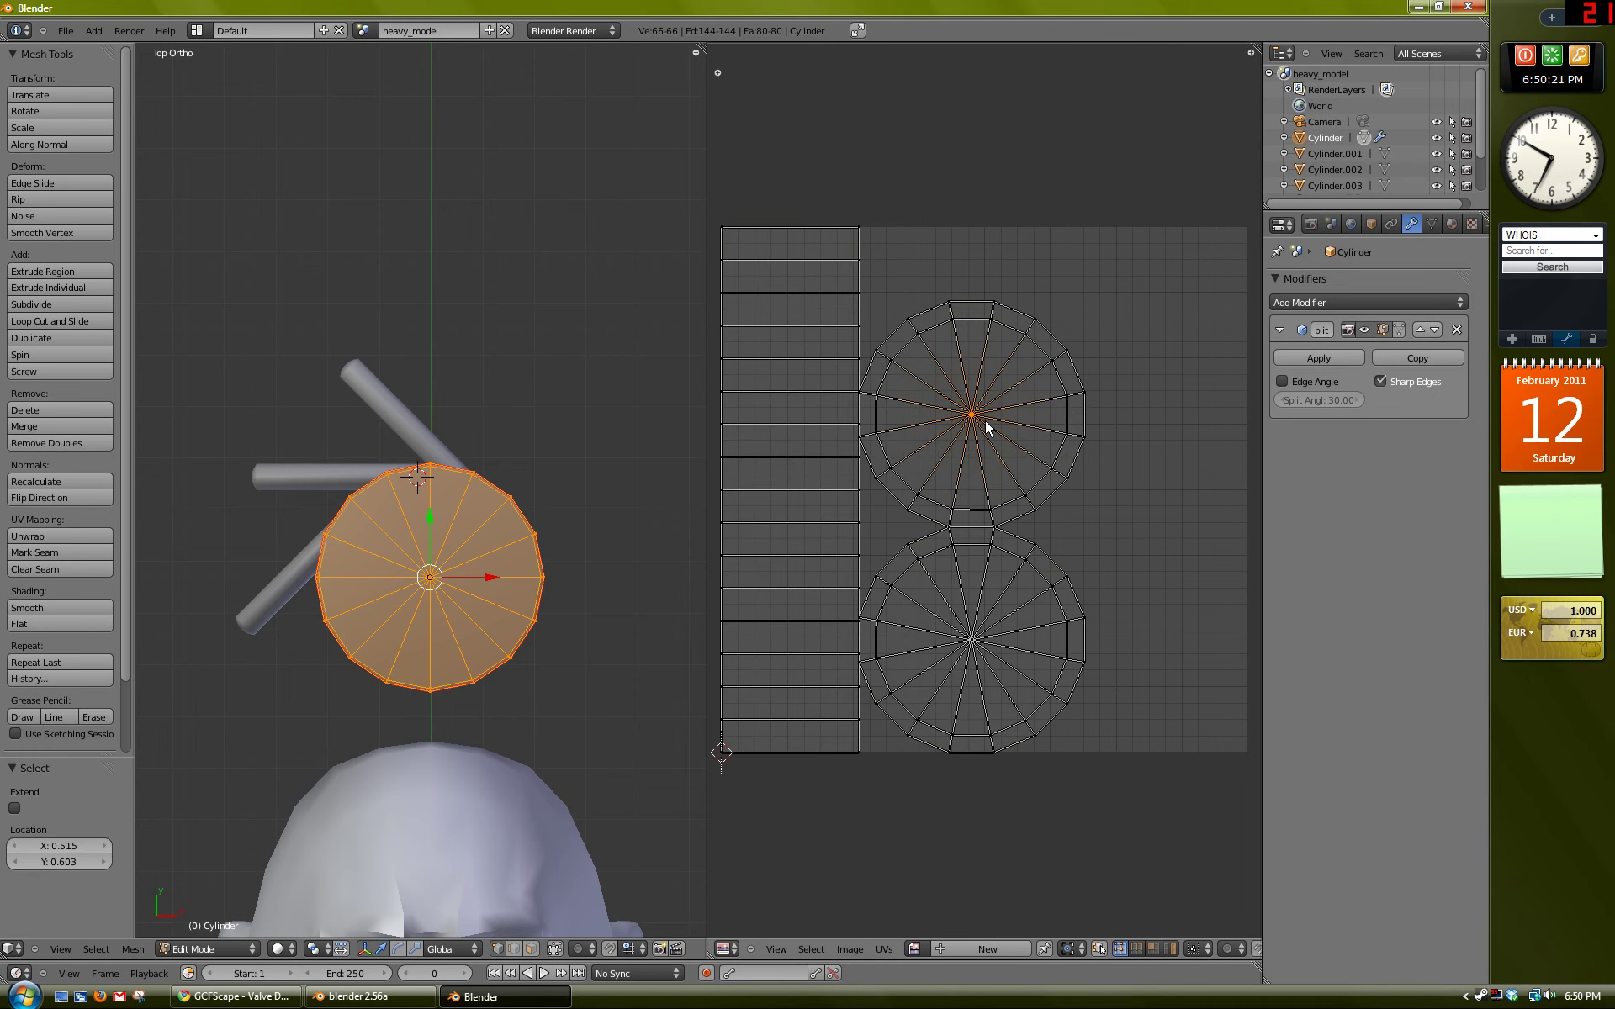
pyautogui.moveTo(535, 504); pyautogui.dragTo(623, 530, button='middle')
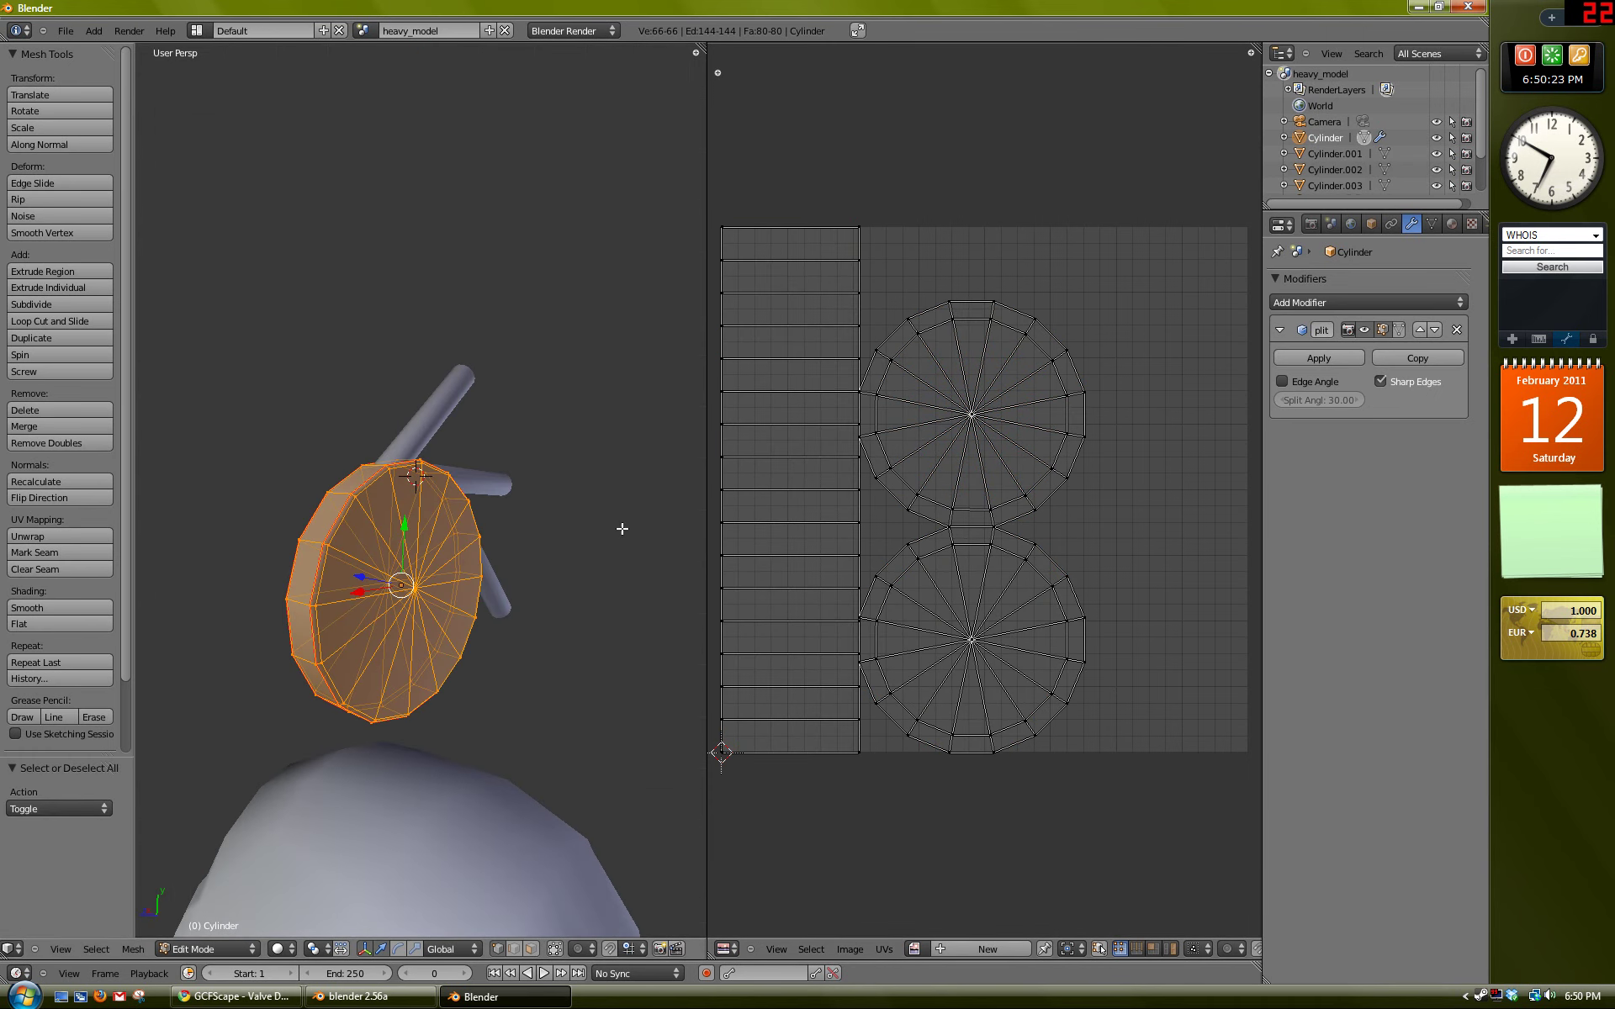
pyautogui.click(1168, 951)
pyautogui.rightClick(962, 438)
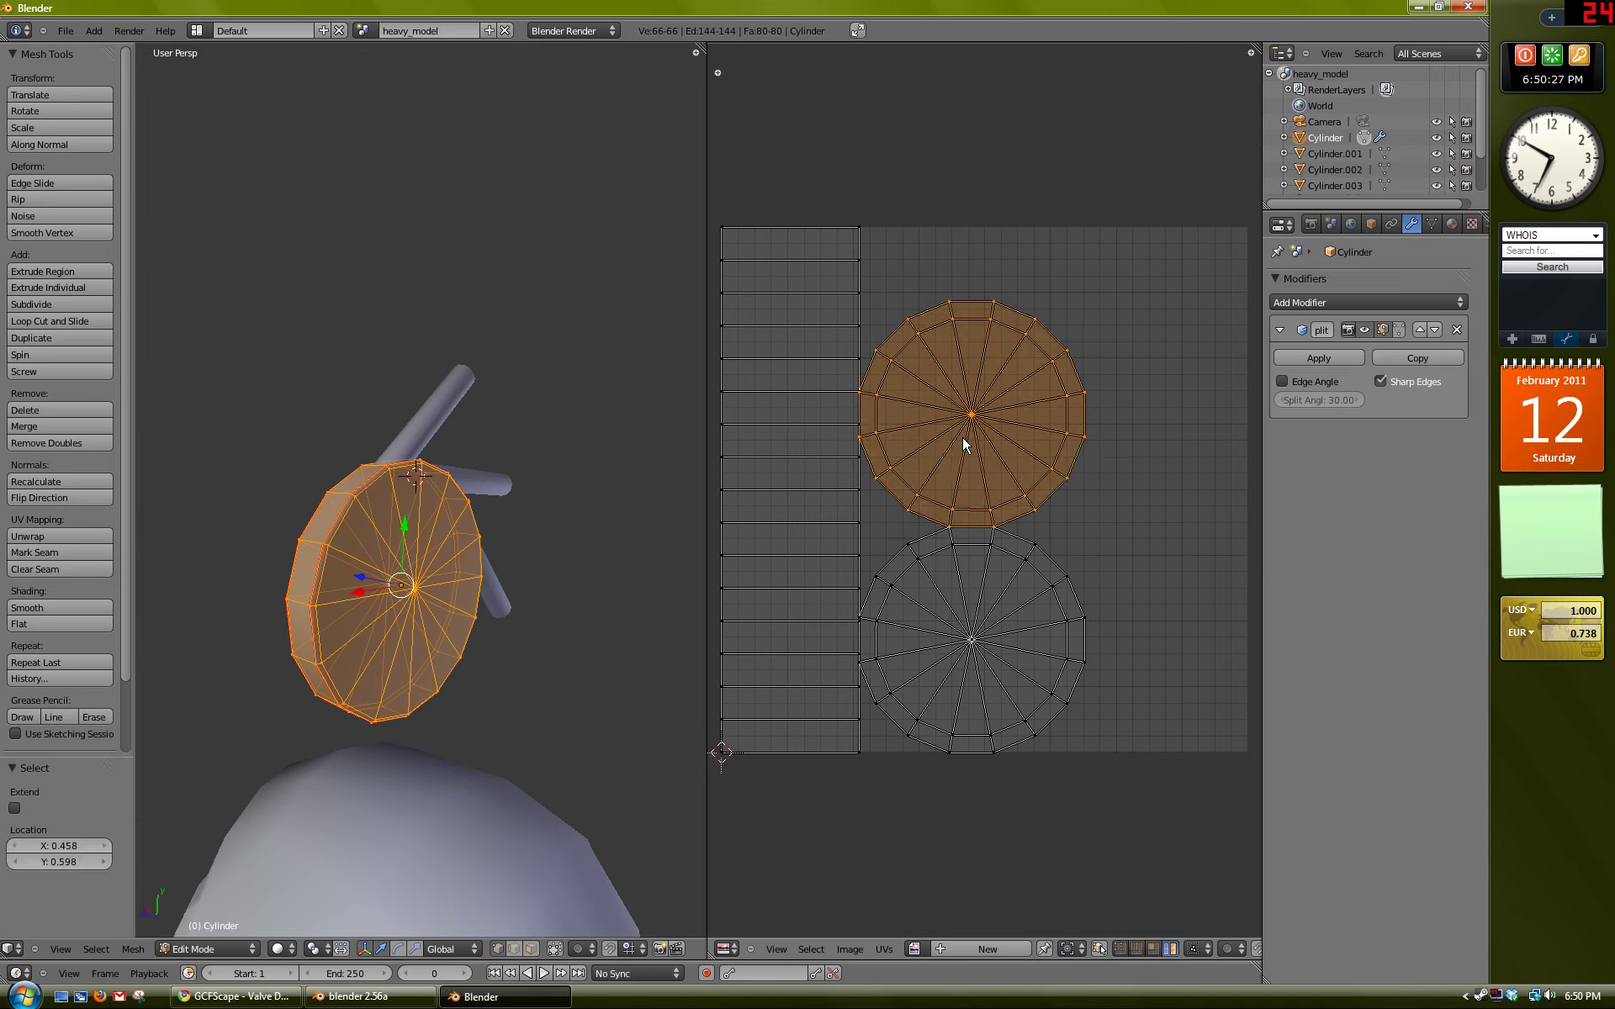
pyautogui.press('g')
pyautogui.click(980, 370)
# Step: Move and rescale the lower cap UV island into place
pyautogui.rightClick(983, 584)
pyautogui.press('g')
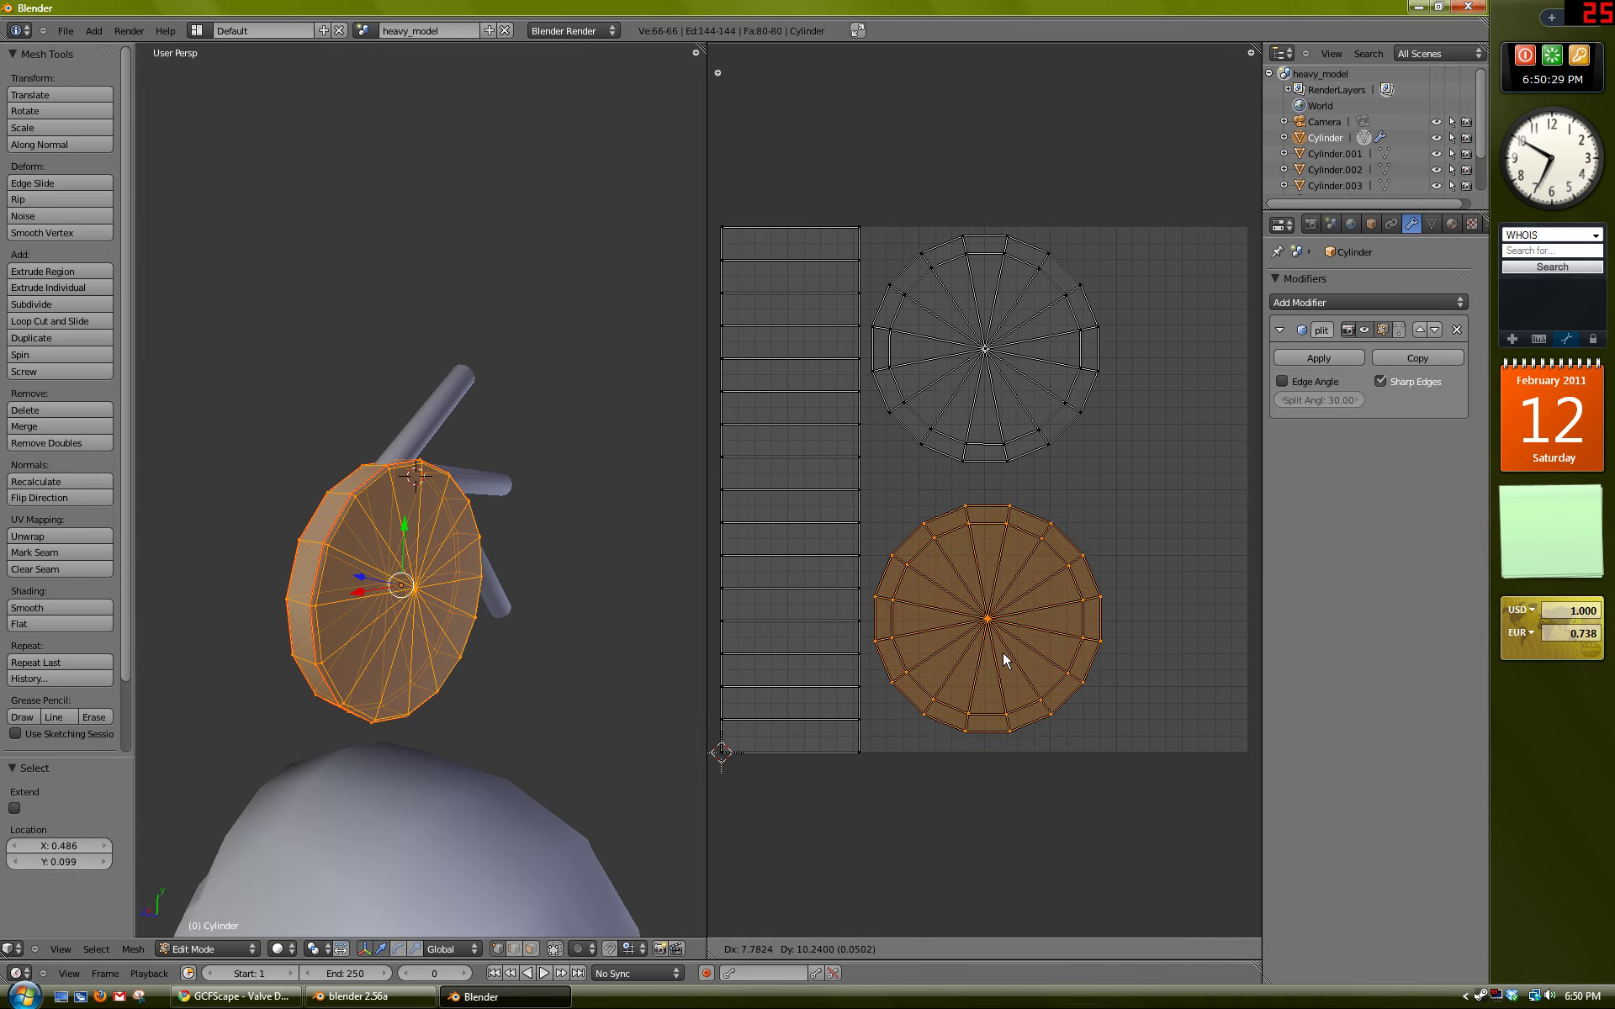
pyautogui.click(1022, 675)
pyautogui.press('s')
pyautogui.click(1026, 688)
pyautogui.press('g')
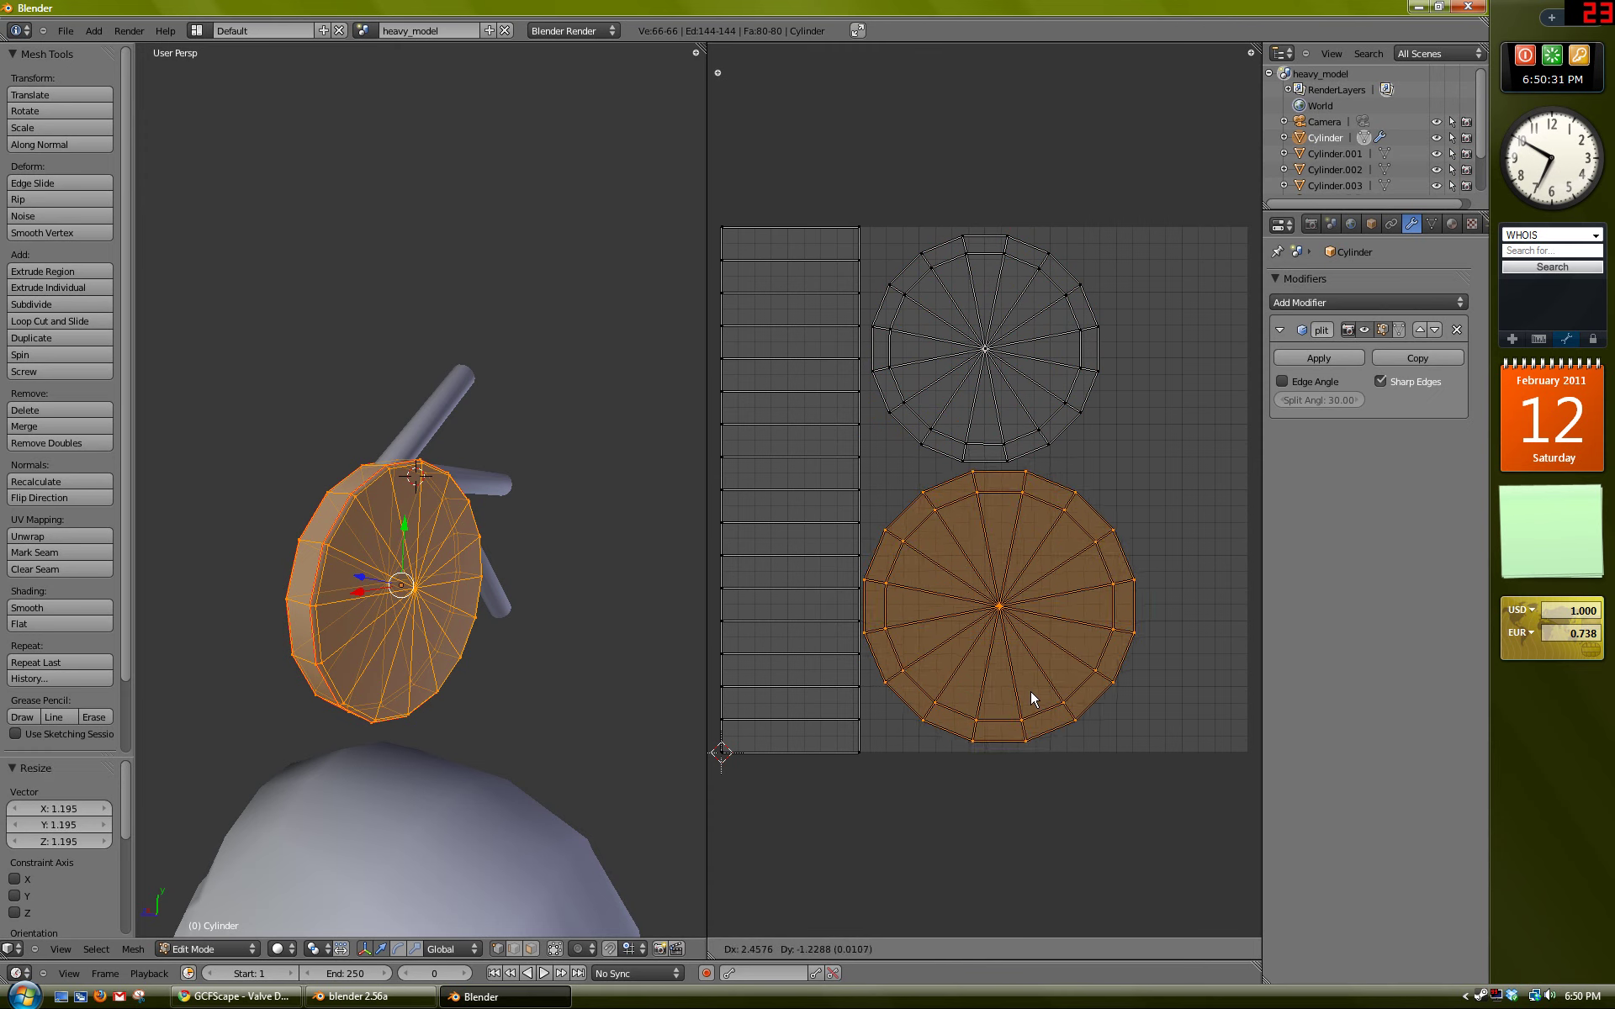
pyautogui.click(1037, 698)
pyautogui.press('s')
pyautogui.click(1032, 695)
pyautogui.press('g')
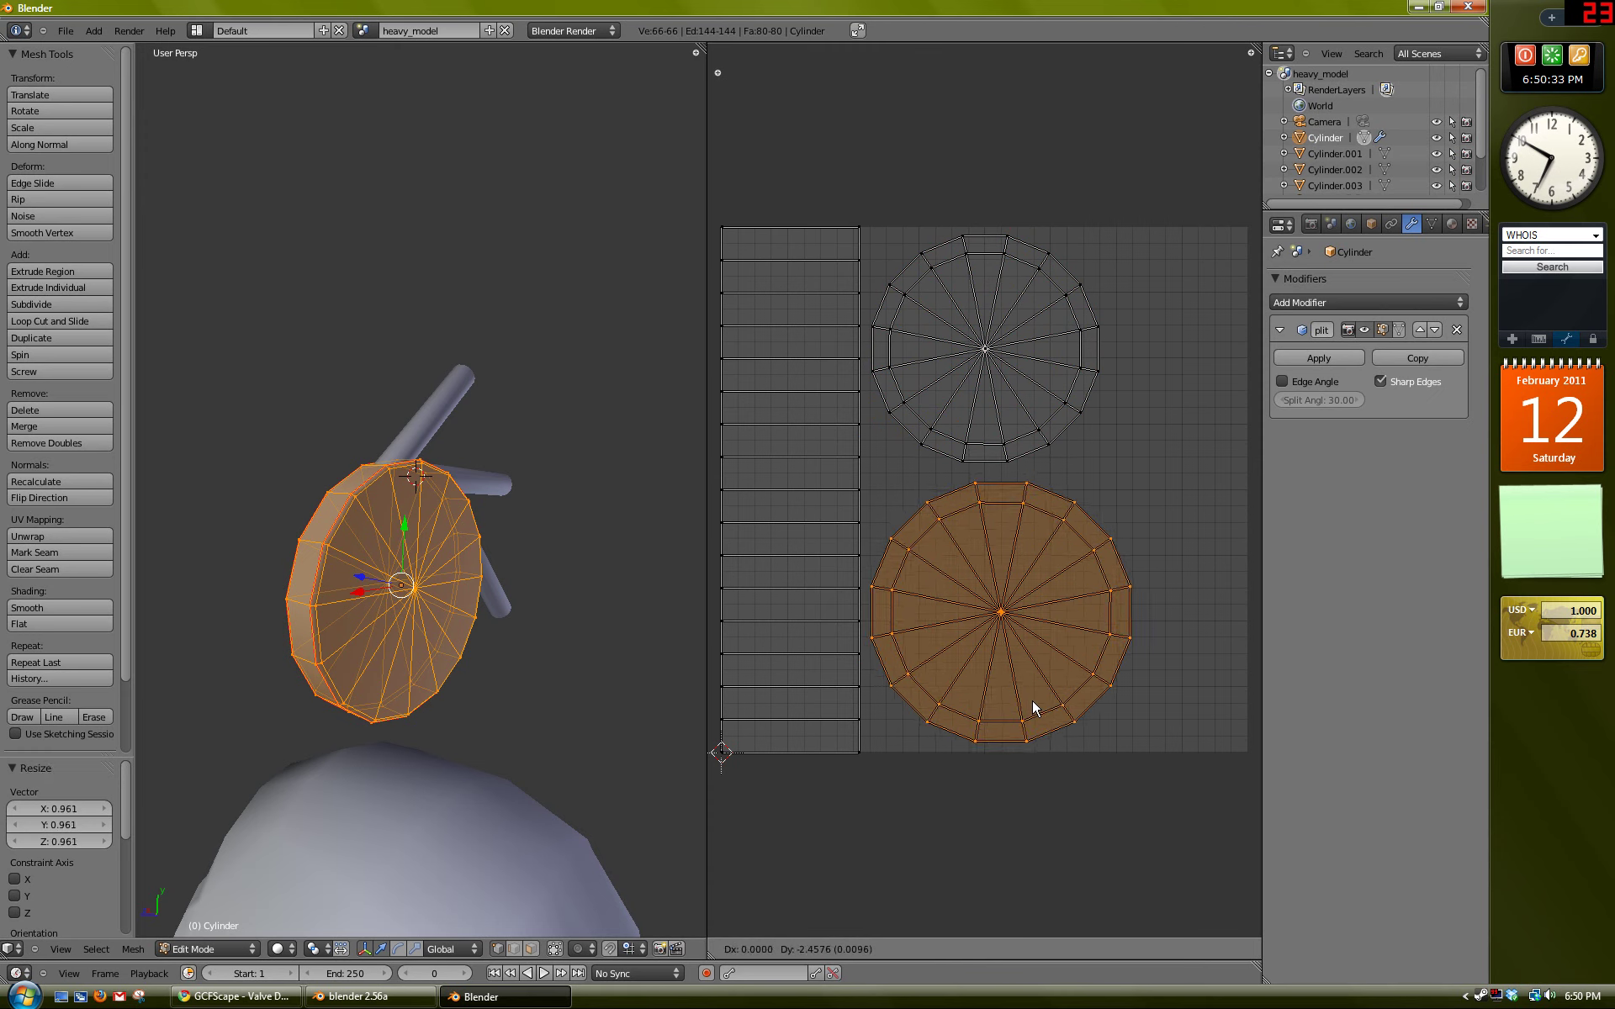
pyautogui.click(1027, 706)
# Step: Resize and reposition the upper cap UV island
pyautogui.rightClick(989, 434)
pyautogui.press('g')
pyautogui.click(928, 467)
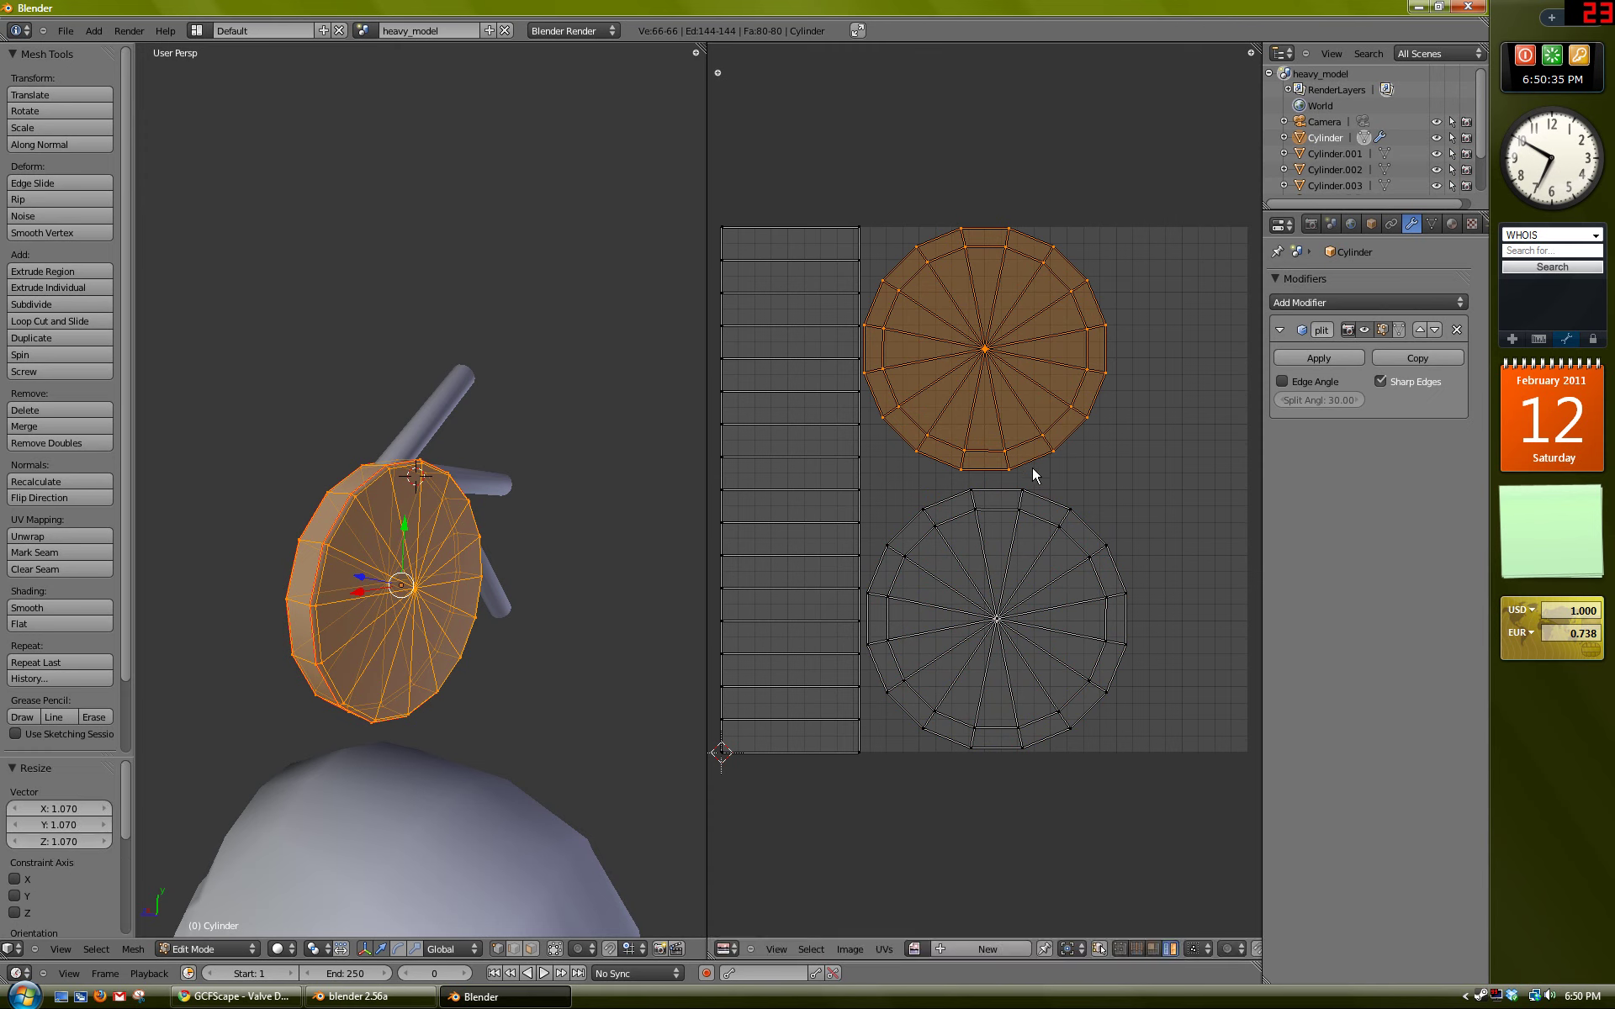
pyautogui.press('s')
pyautogui.click(1042, 476)
pyautogui.press('a')
# Step: Scale the side strip UV island to 0.954 and place it
pyautogui.rightClick(830, 628)
pyautogui.press('s')
pyautogui.click(826, 621)
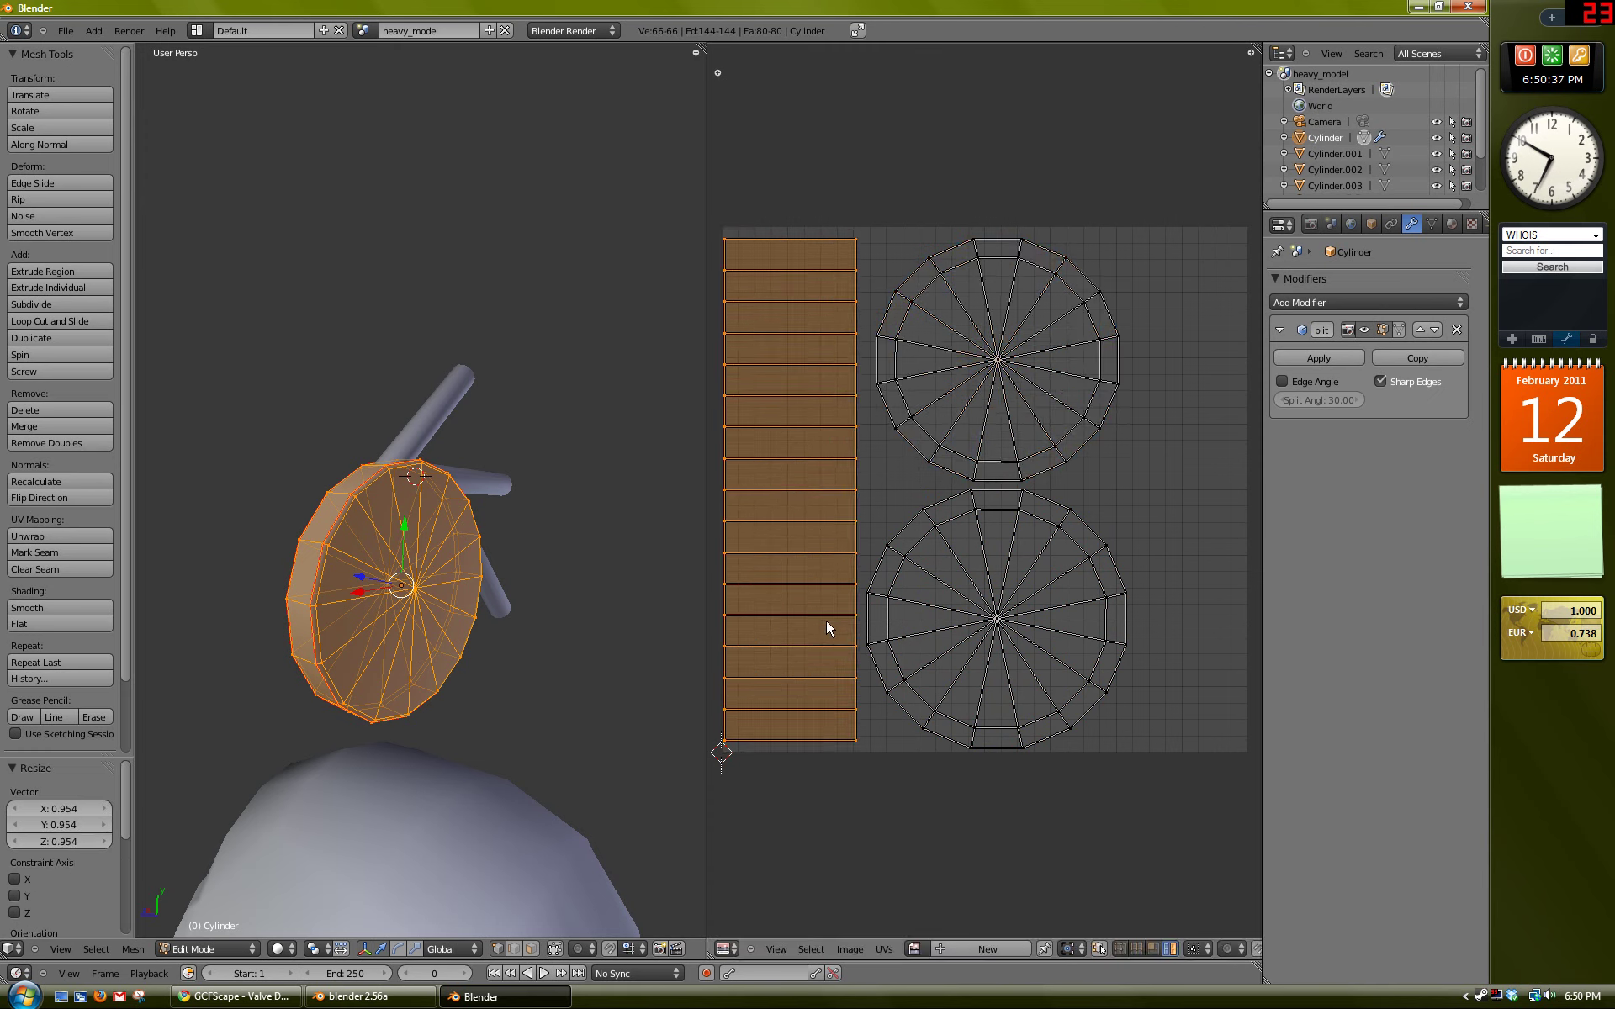
pyautogui.press('g')
pyautogui.click(833, 624)
pyautogui.press('a')
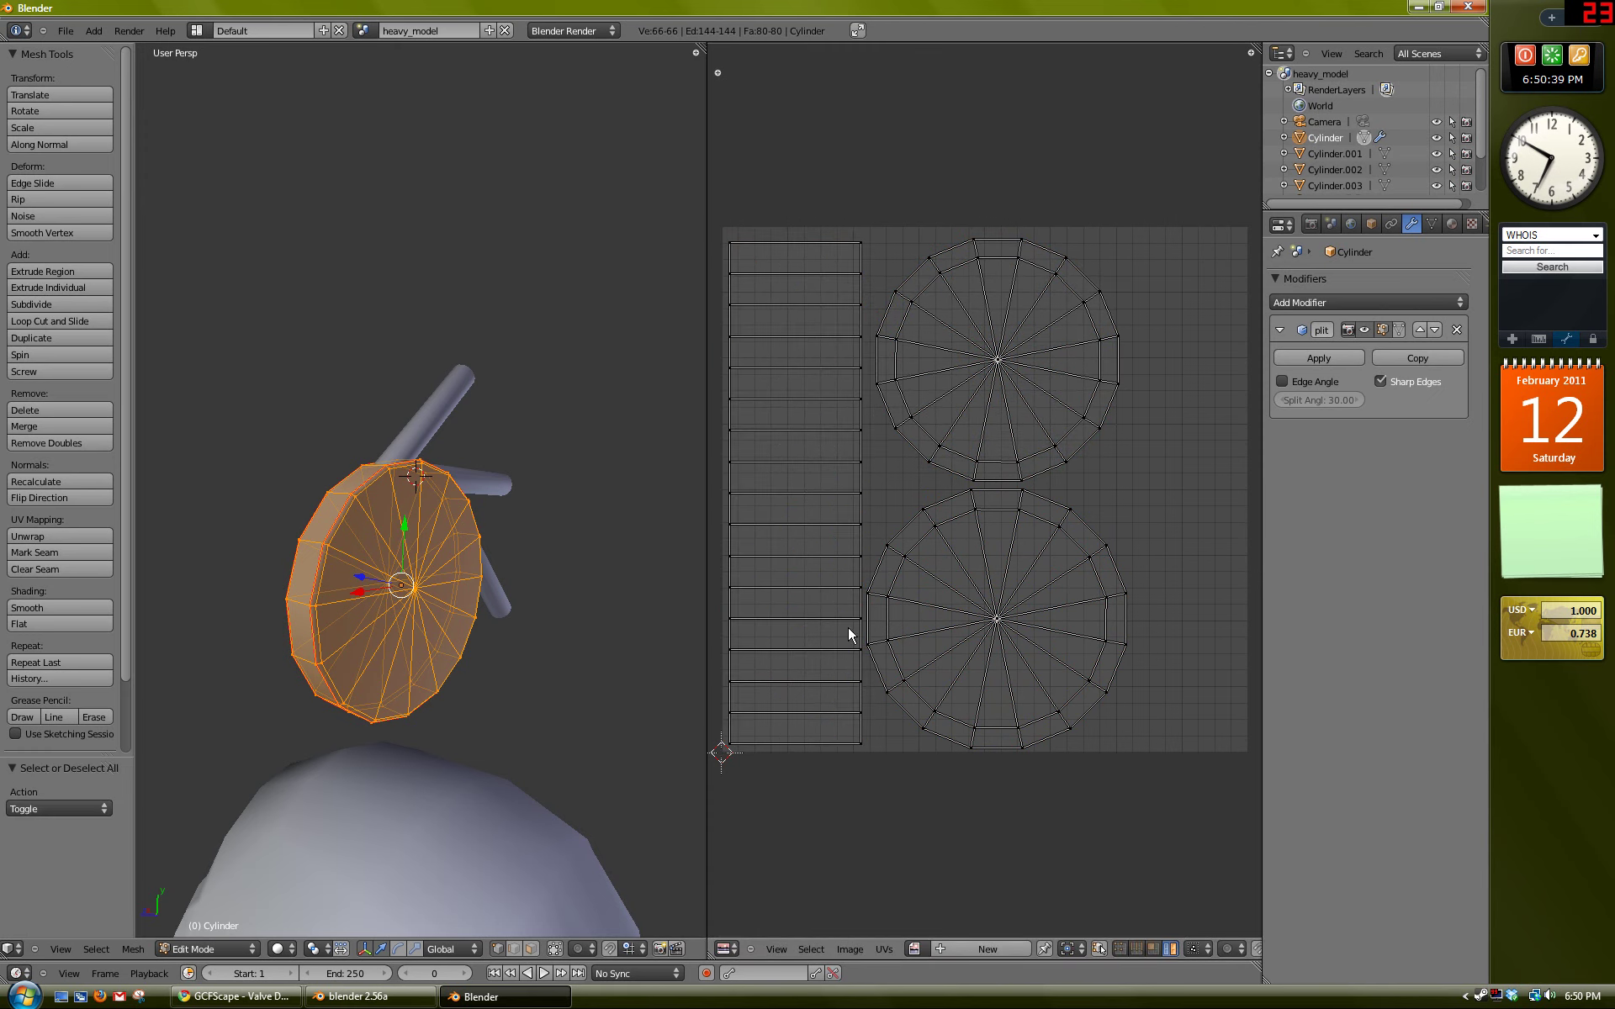
# Step: Return the disc to Object Mode and switch to top orthographic view
pyautogui.moveTo(1014, 538); pyautogui.dragTo(1001, 553, button='middle')
pyautogui.press('Tab')
pyautogui.moveTo(433, 471); pyautogui.dragTo(451, 454, button='middle')
pyautogui.press('KP_7')
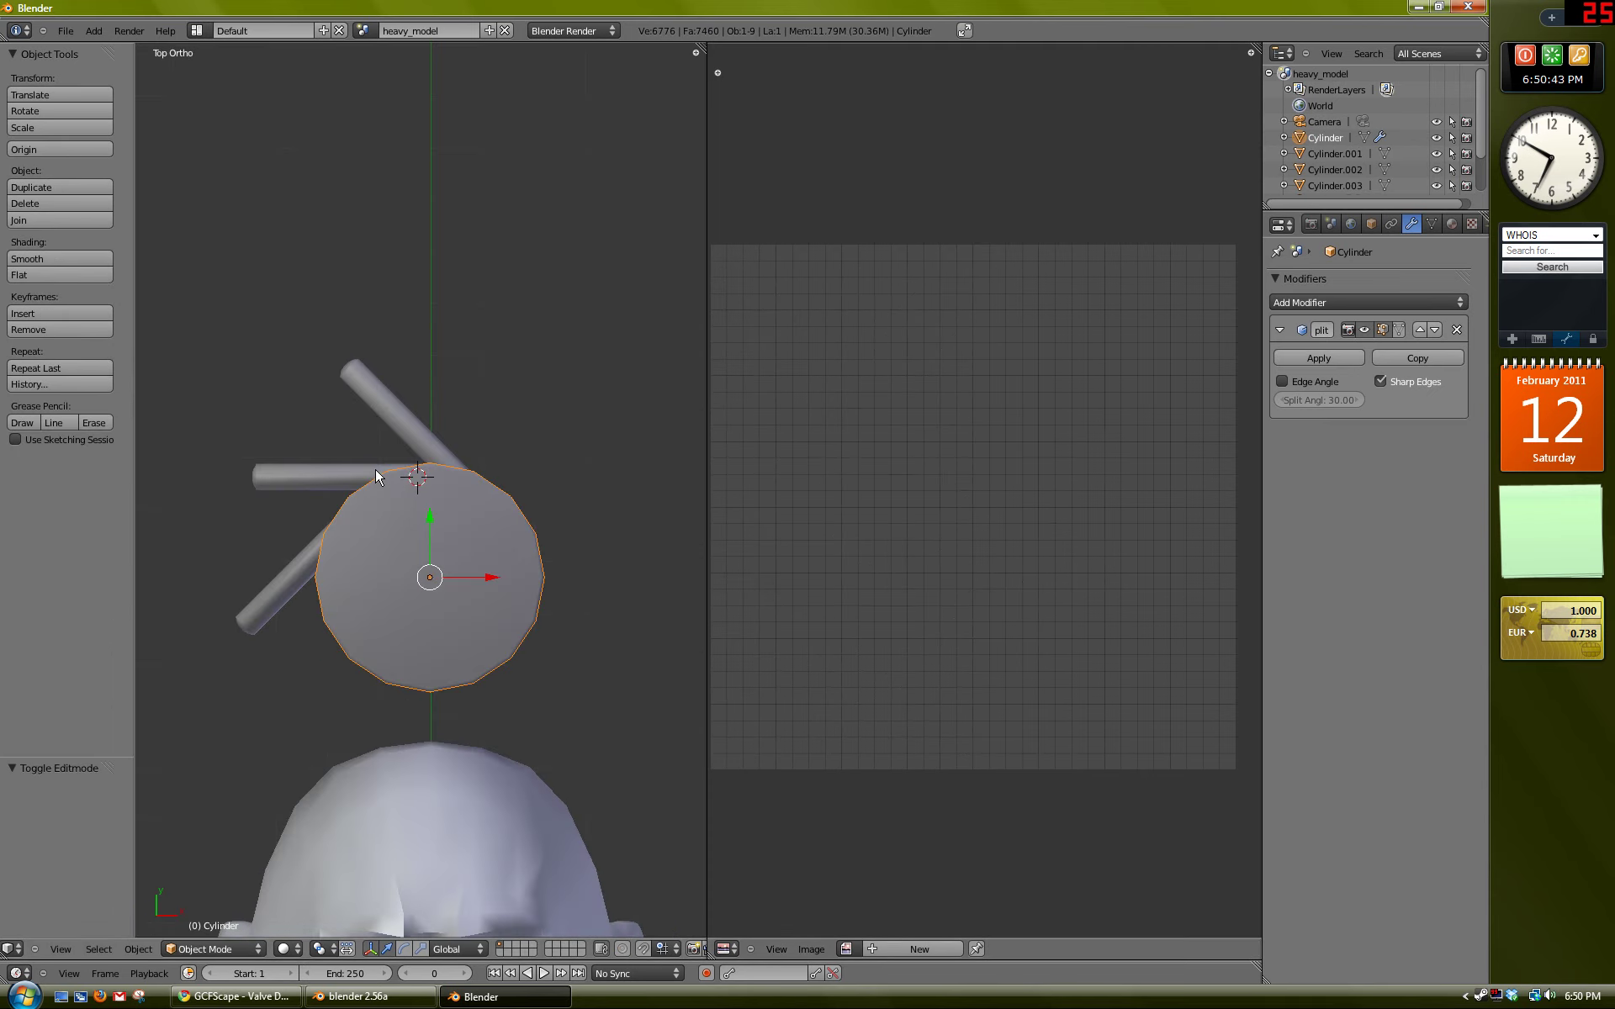
# Step: Mark a lengthwise seam along the rod Cylinder.002
pyautogui.press('a')
pyautogui.rightClick(415, 437)
pyautogui.press('Tab')
pyautogui.moveTo(473, 468); pyautogui.dragTo(500, 512, button='middle')
pyautogui.press('a')
pyautogui.moveTo(249, 493); pyautogui.dragTo(635, 414, button='middle')
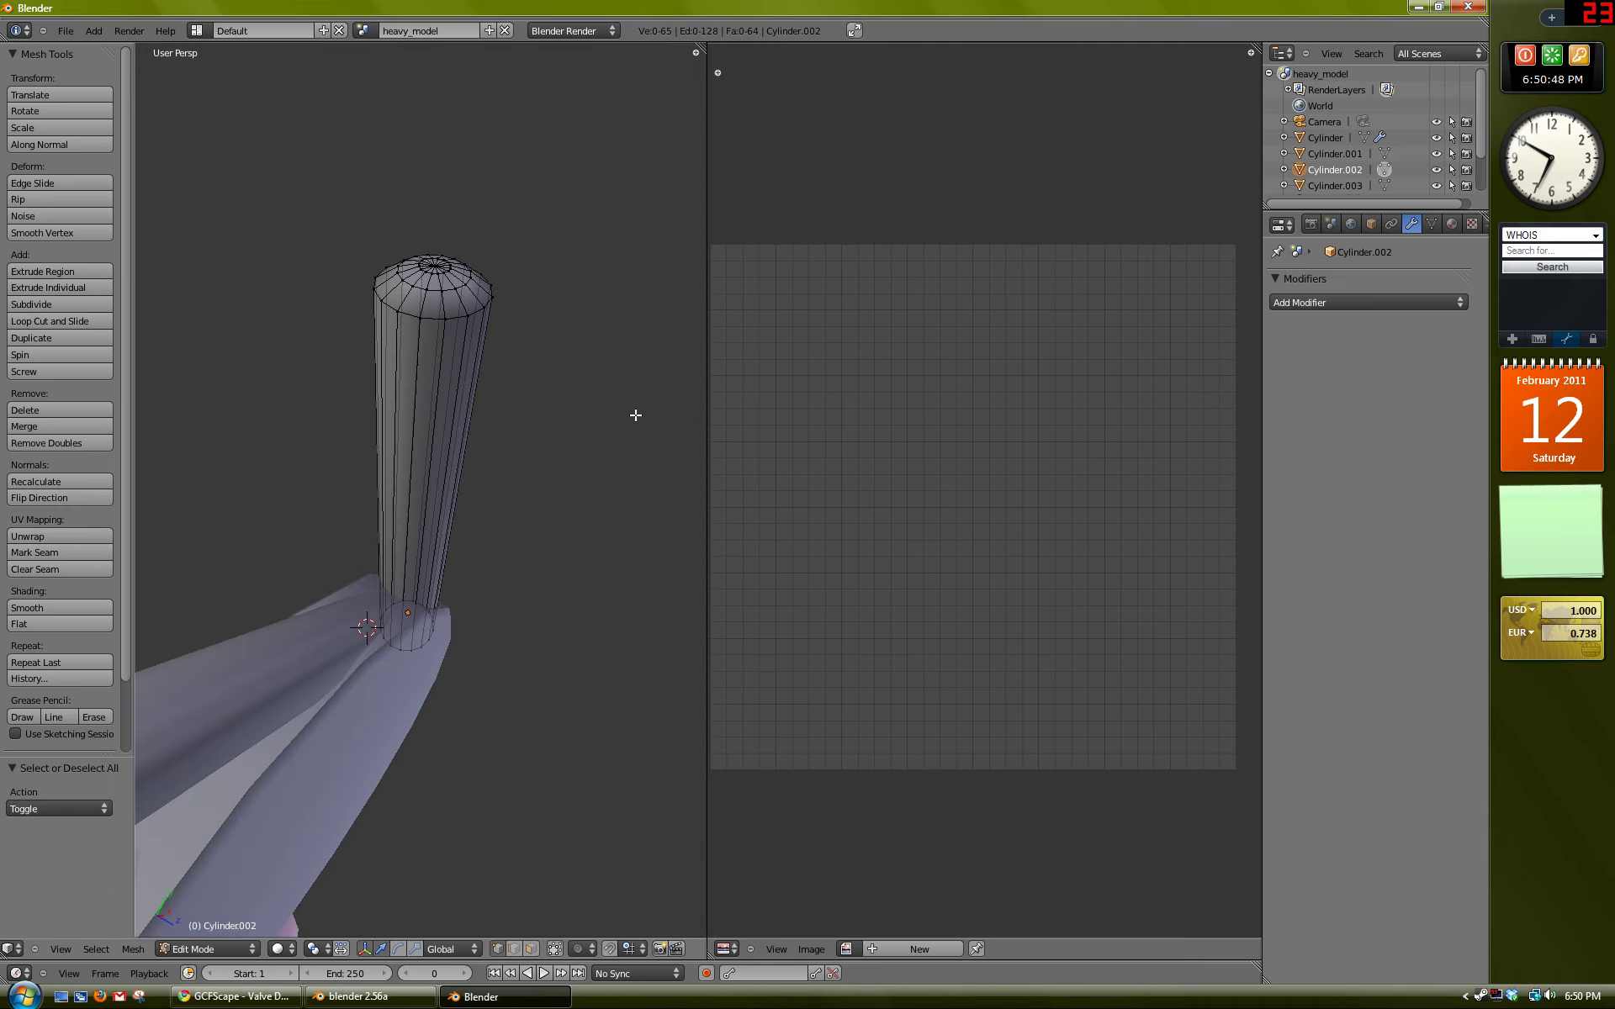
pyautogui.keyDown('alt'); pyautogui.rightClick(406, 340); pyautogui.keyUp('alt')
pyautogui.moveTo(399, 320); pyautogui.dragTo(307, 426, button='middle')
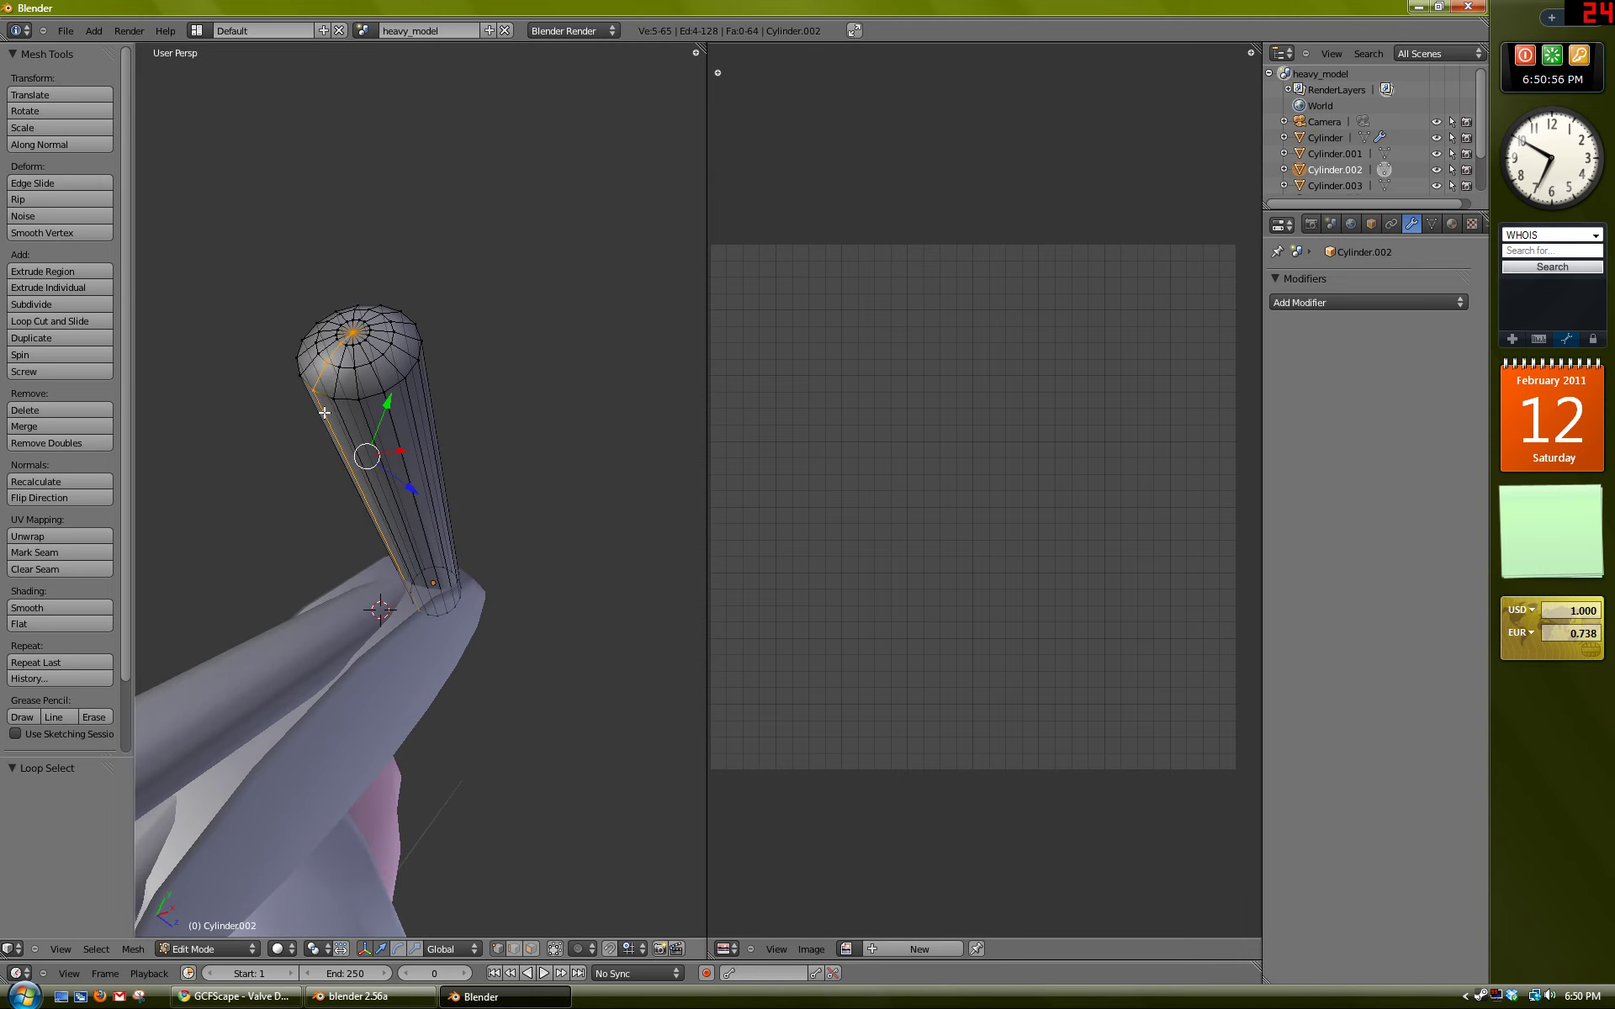
pyautogui.hotkey('ctrl', 'e')
pyautogui.click(326, 414)
pyautogui.press('a')
pyautogui.moveTo(407, 523); pyautogui.dragTo(399, 424, button='middle')
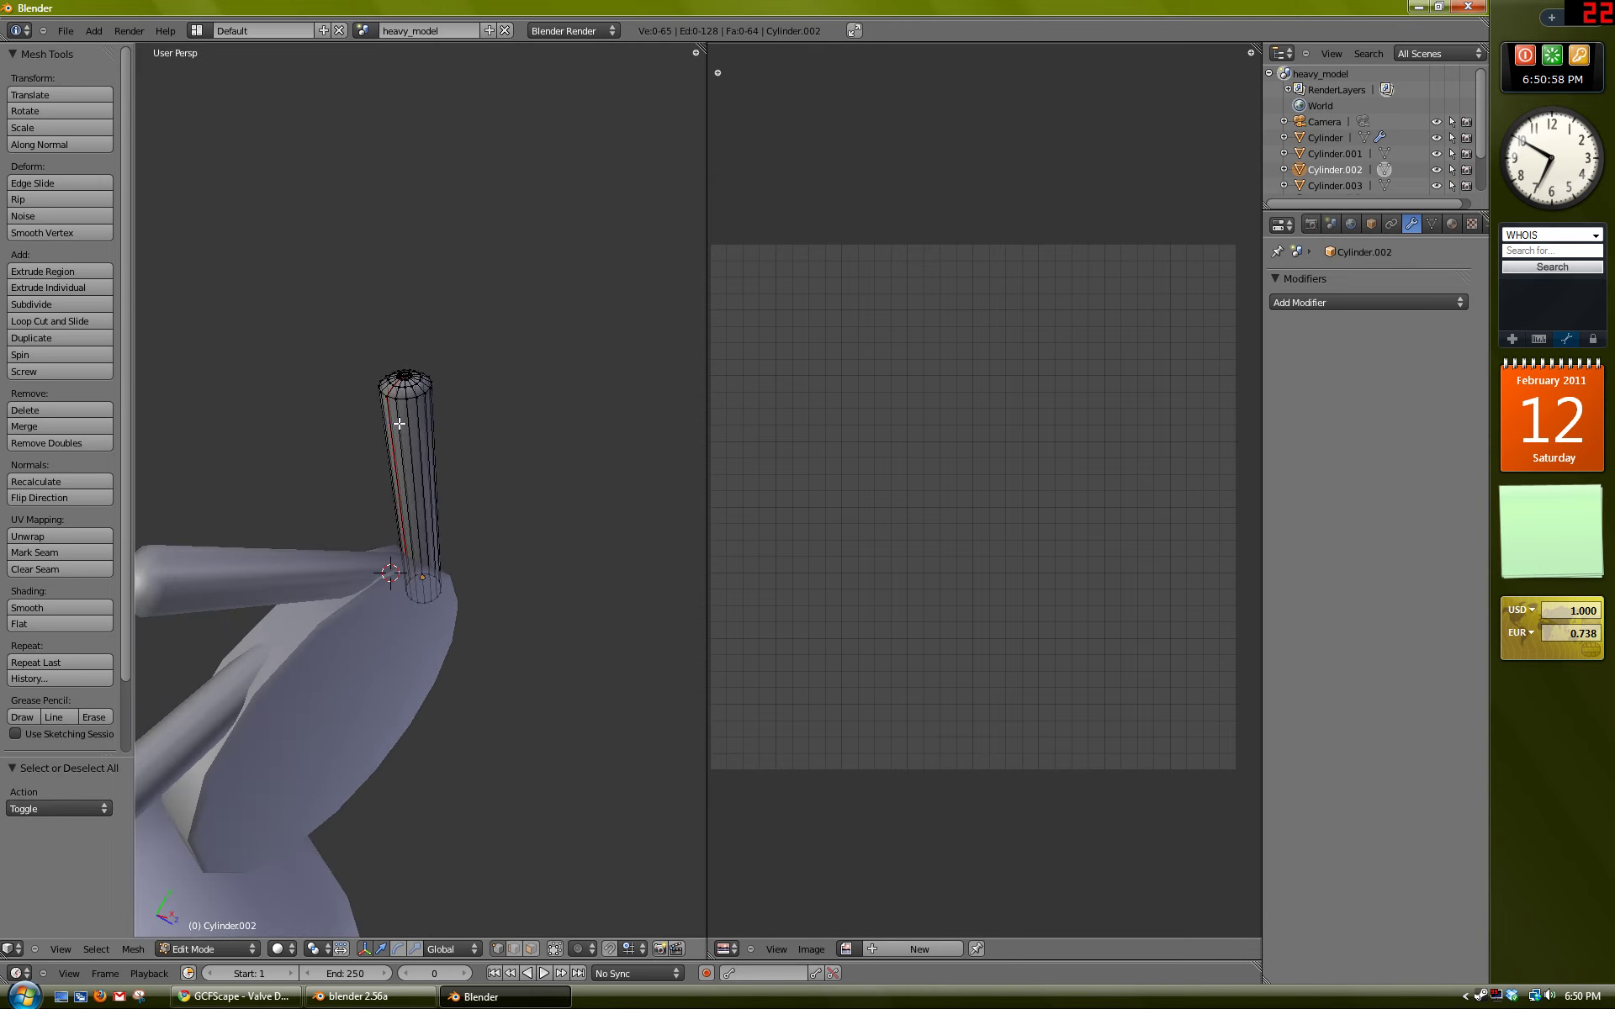
pyautogui.press('Tab')
# Step: Mark a lengthwise seam along the horizontal rod Cylinder.001
pyautogui.moveTo(330, 553); pyautogui.dragTo(379, 443, button='middle')
pyautogui.rightClick(375, 491)
pyautogui.press('Tab')
pyautogui.keyDown('alt'); pyautogui.rightClick(490, 373); pyautogui.keyUp('alt')
pyautogui.hotkey('ctrl', 'e')
pyautogui.click(458, 431)
pyautogui.press('a')
pyautogui.press('Tab')
# Step: Mark a lengthwise seam along the diagonal rod Cylinder.003, then reopen Cylinder.002 in Edit Mode
pyautogui.rightClick(383, 446)
pyautogui.press('Tab')
pyautogui.press('a')
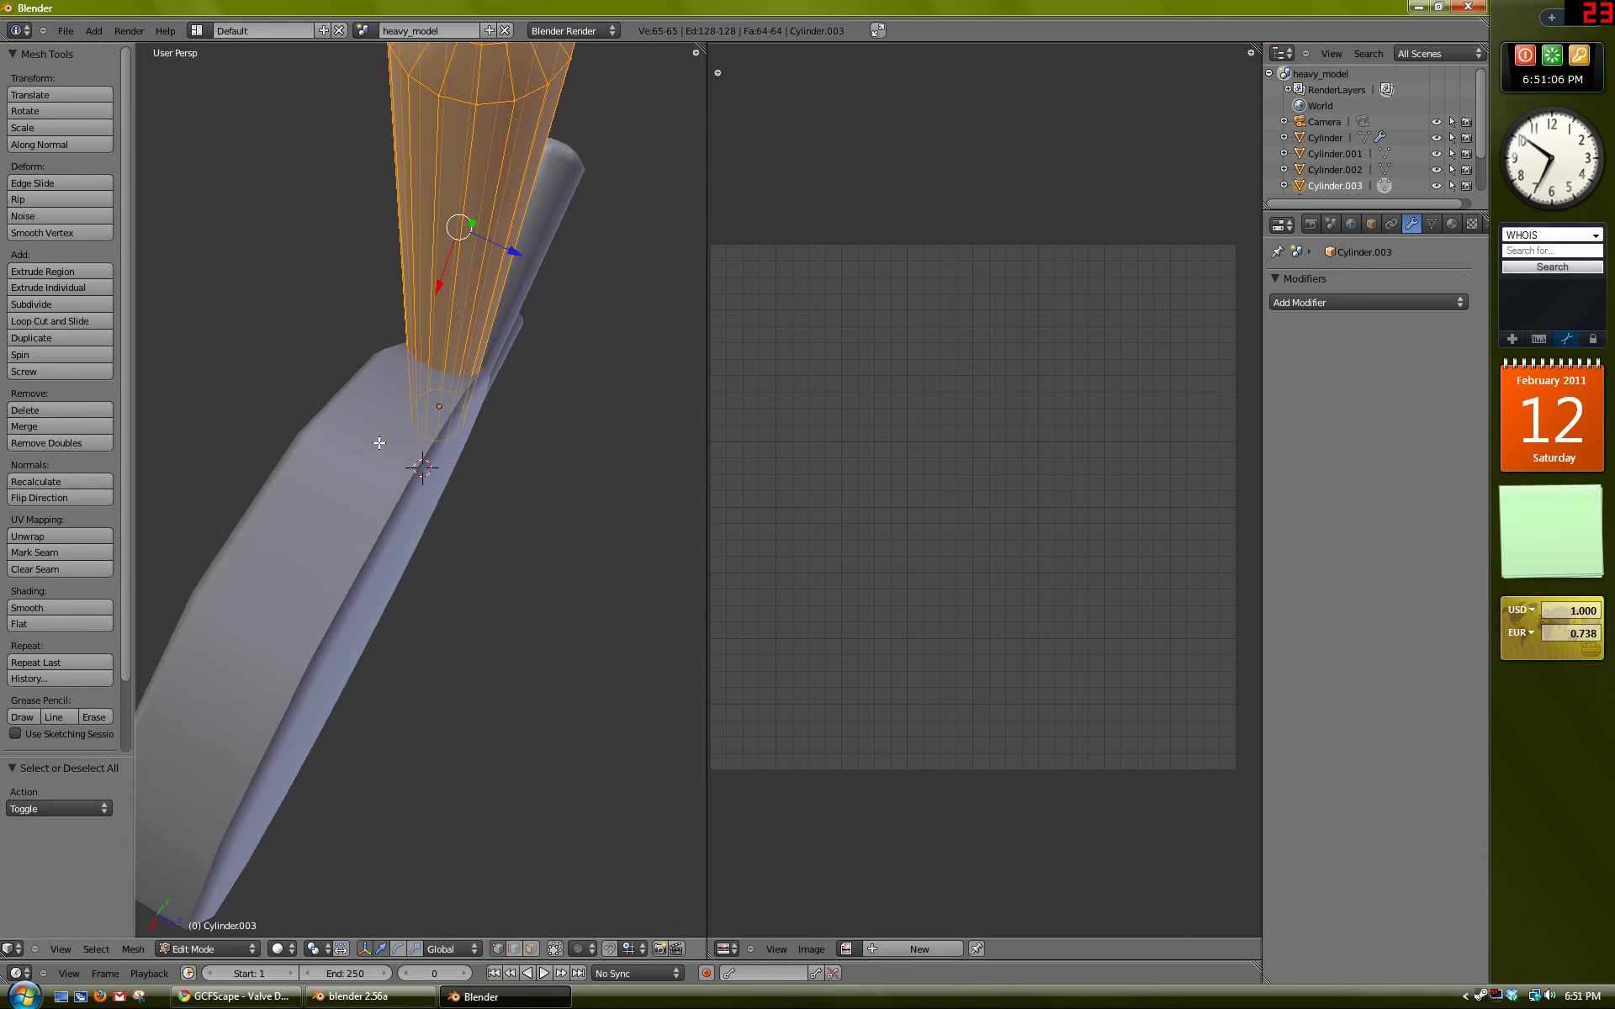
pyautogui.press('a')
pyautogui.keyDown('alt'); pyautogui.rightClick(437, 134); pyautogui.keyUp('alt')
pyautogui.hotkey('ctrl', 'e')
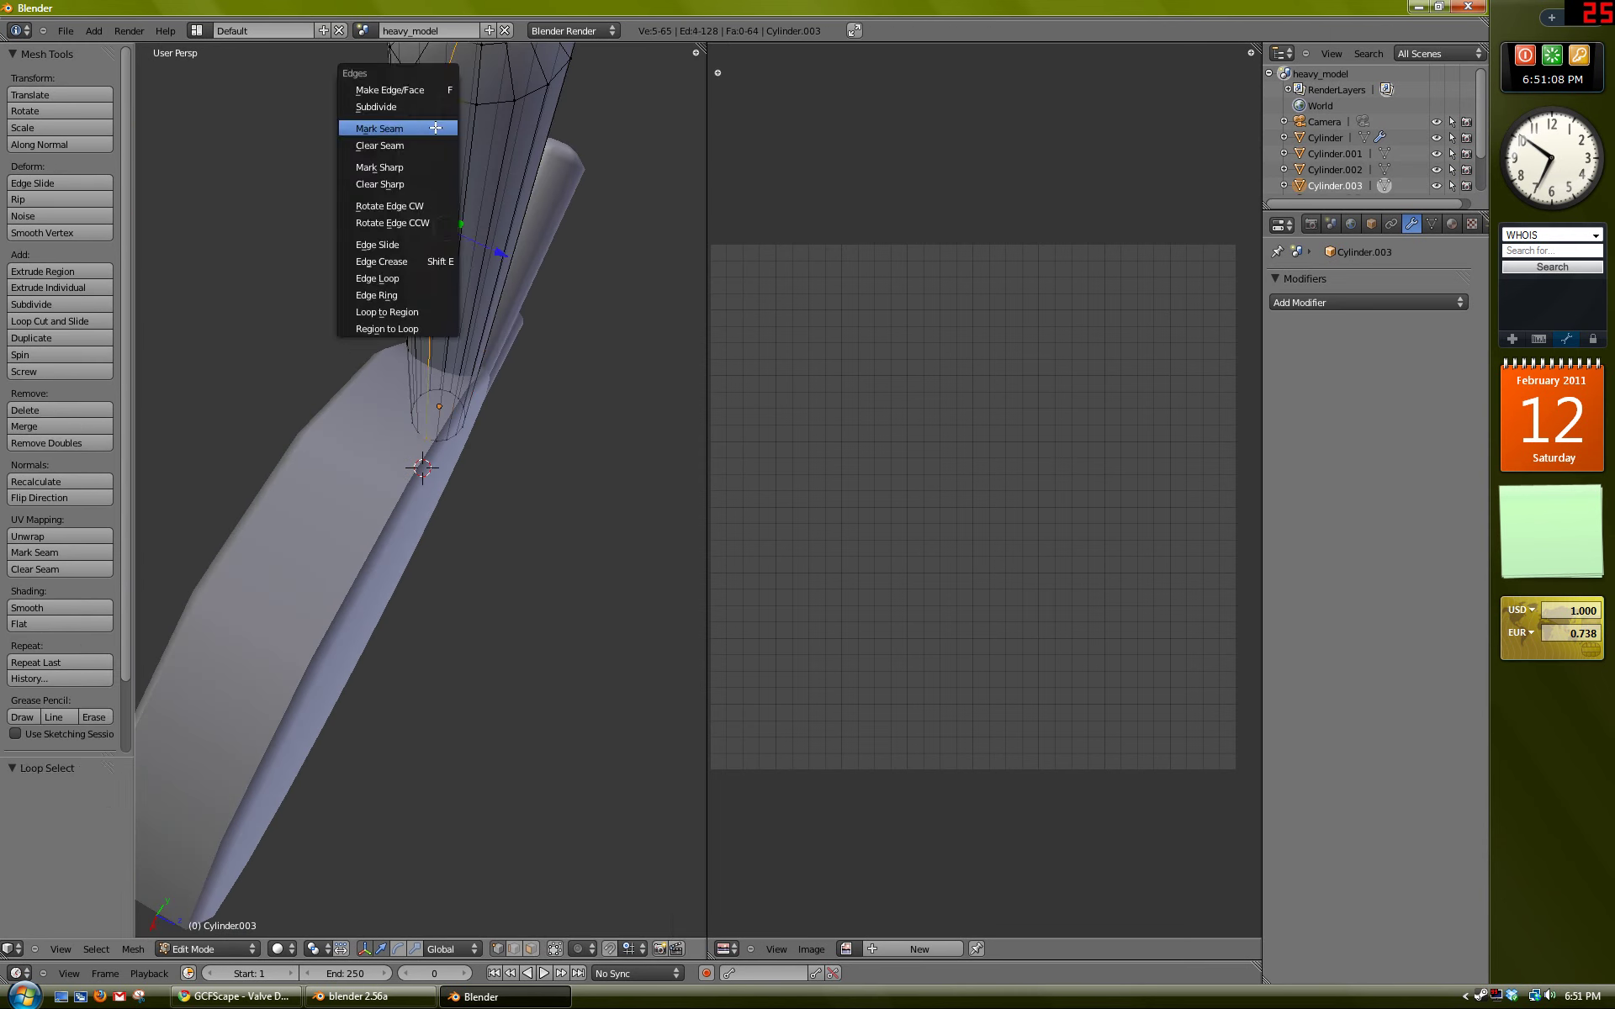
pyautogui.click(437, 133)
pyautogui.press('a')
pyautogui.press('KP_7')
pyautogui.press('Tab')
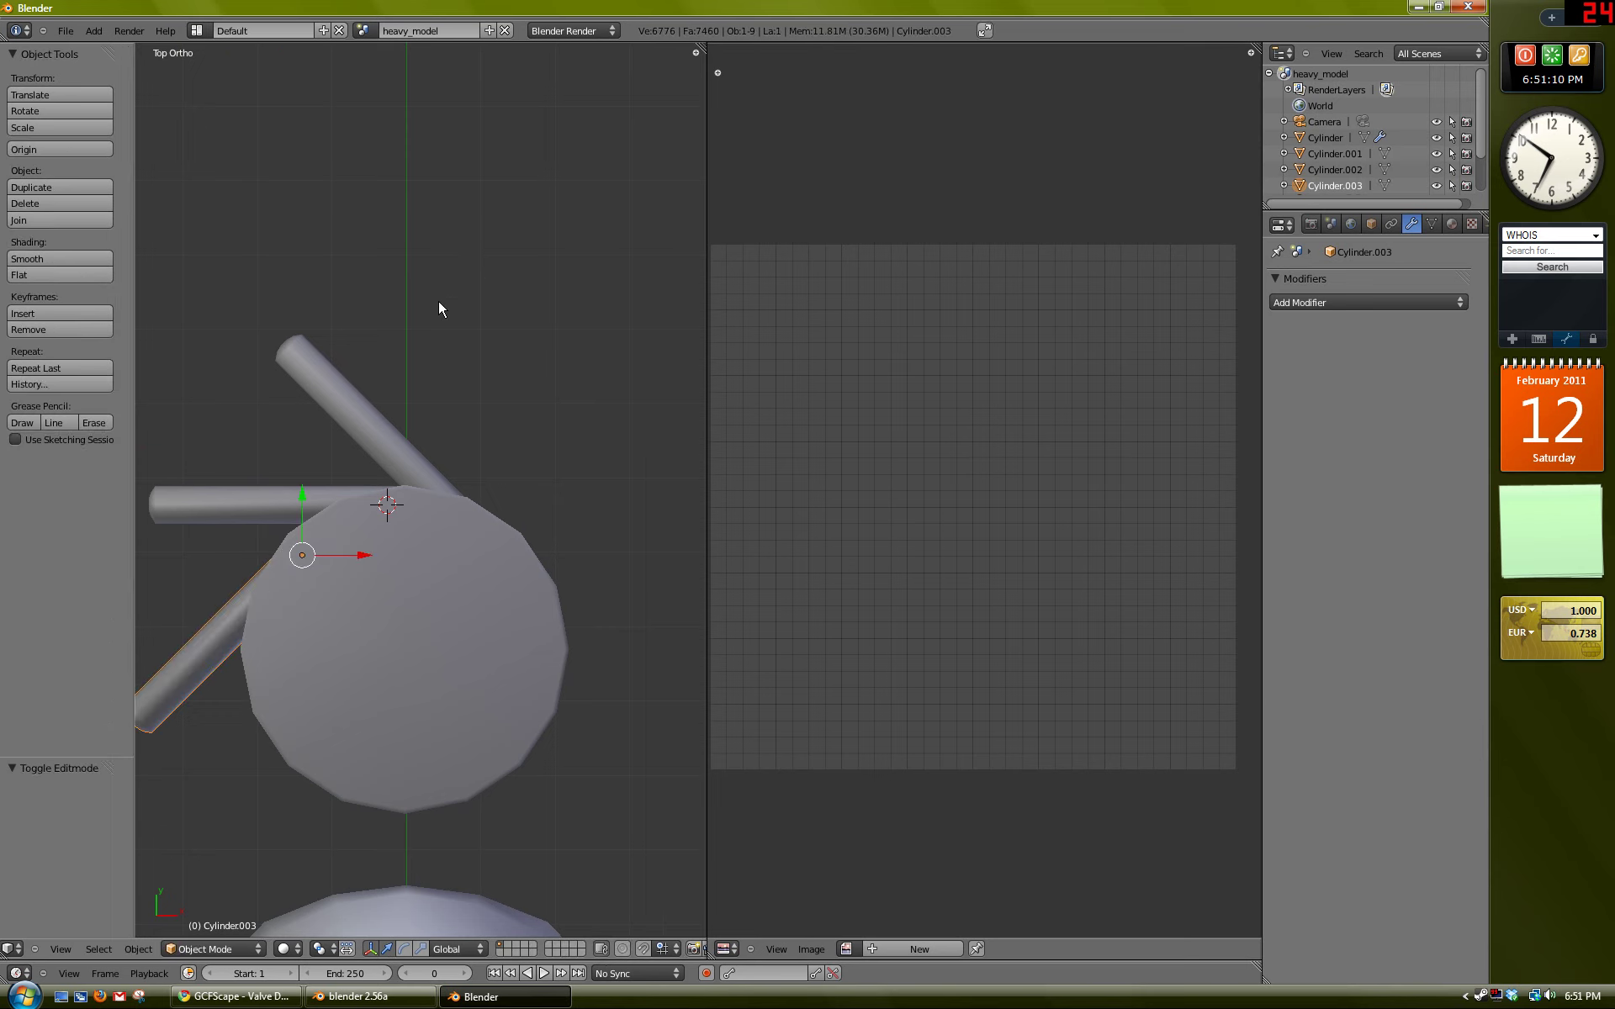
pyautogui.rightClick(353, 400)
pyautogui.press('Tab')
# Step: Unwrap the first rod, scale its UV island to 0.266 and place it lower right
pyautogui.press('a')
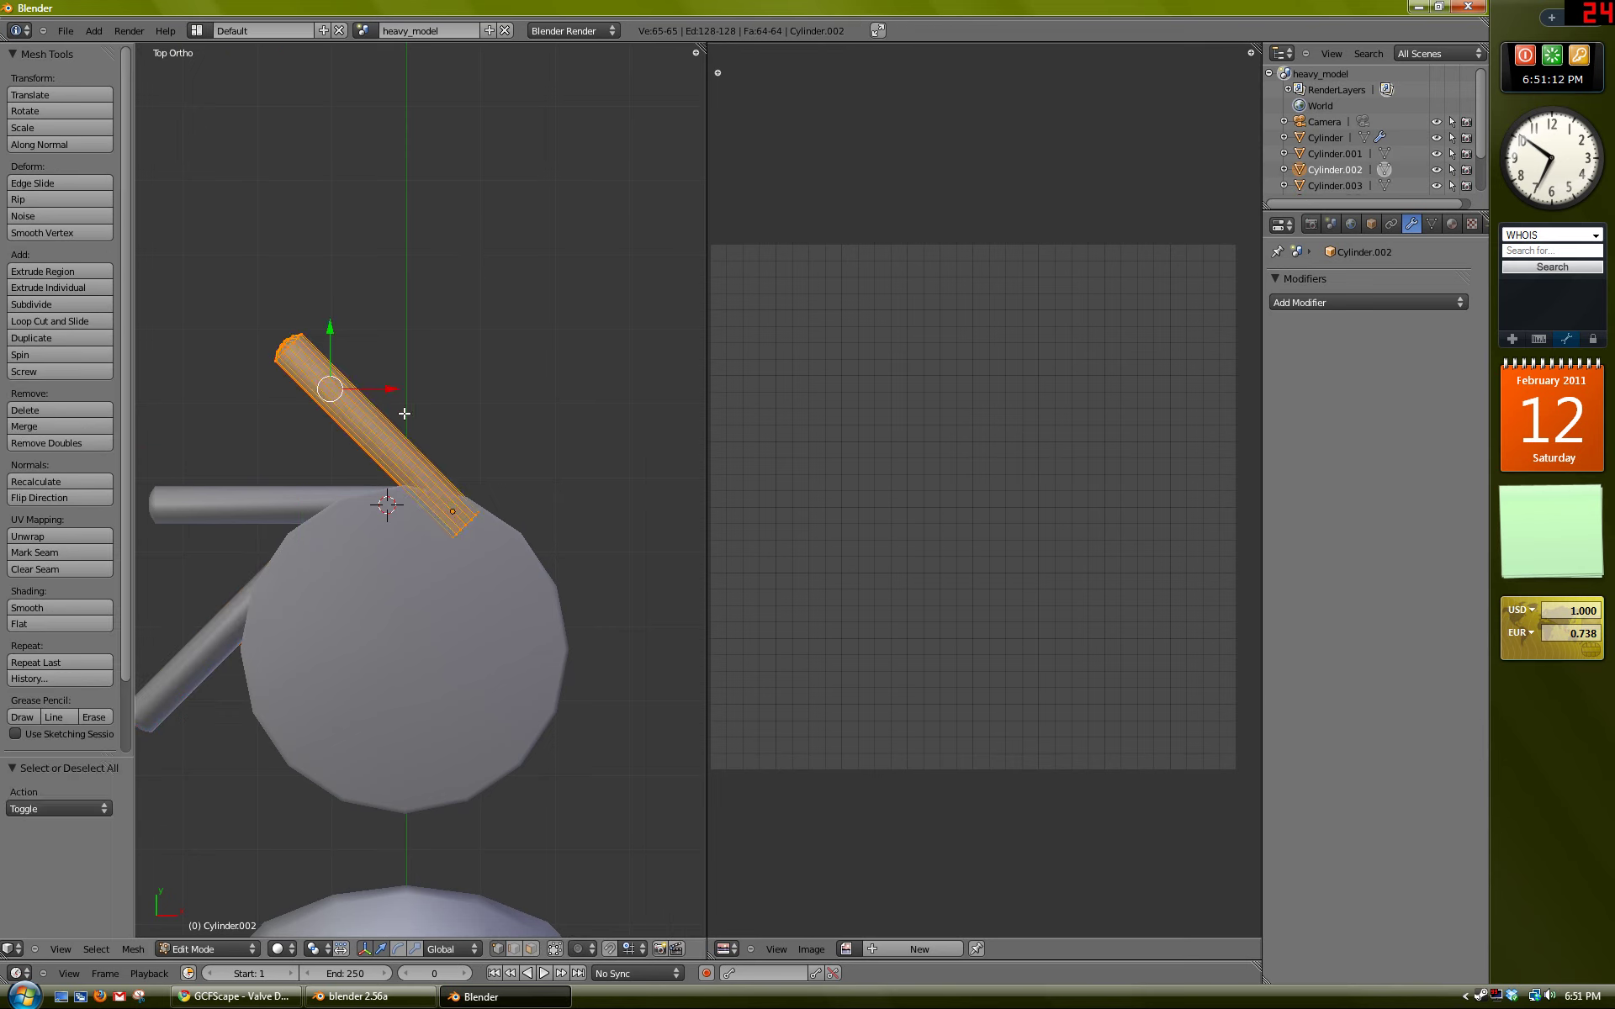
pyautogui.press('u')
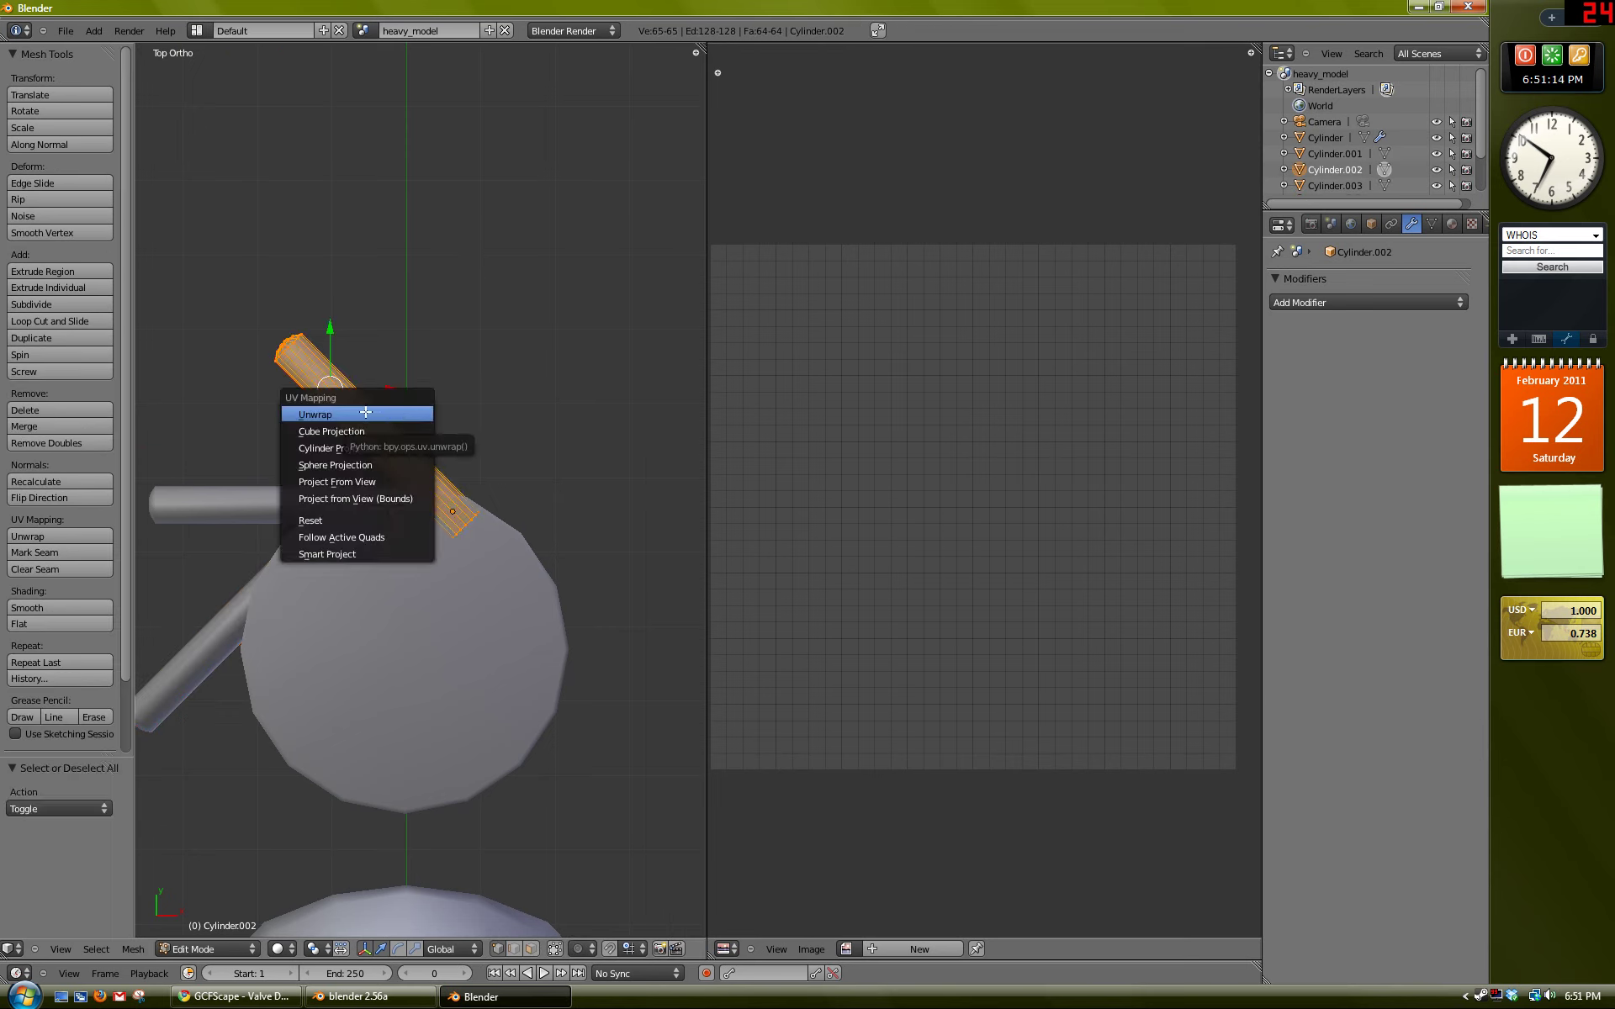
pyautogui.click(366, 414)
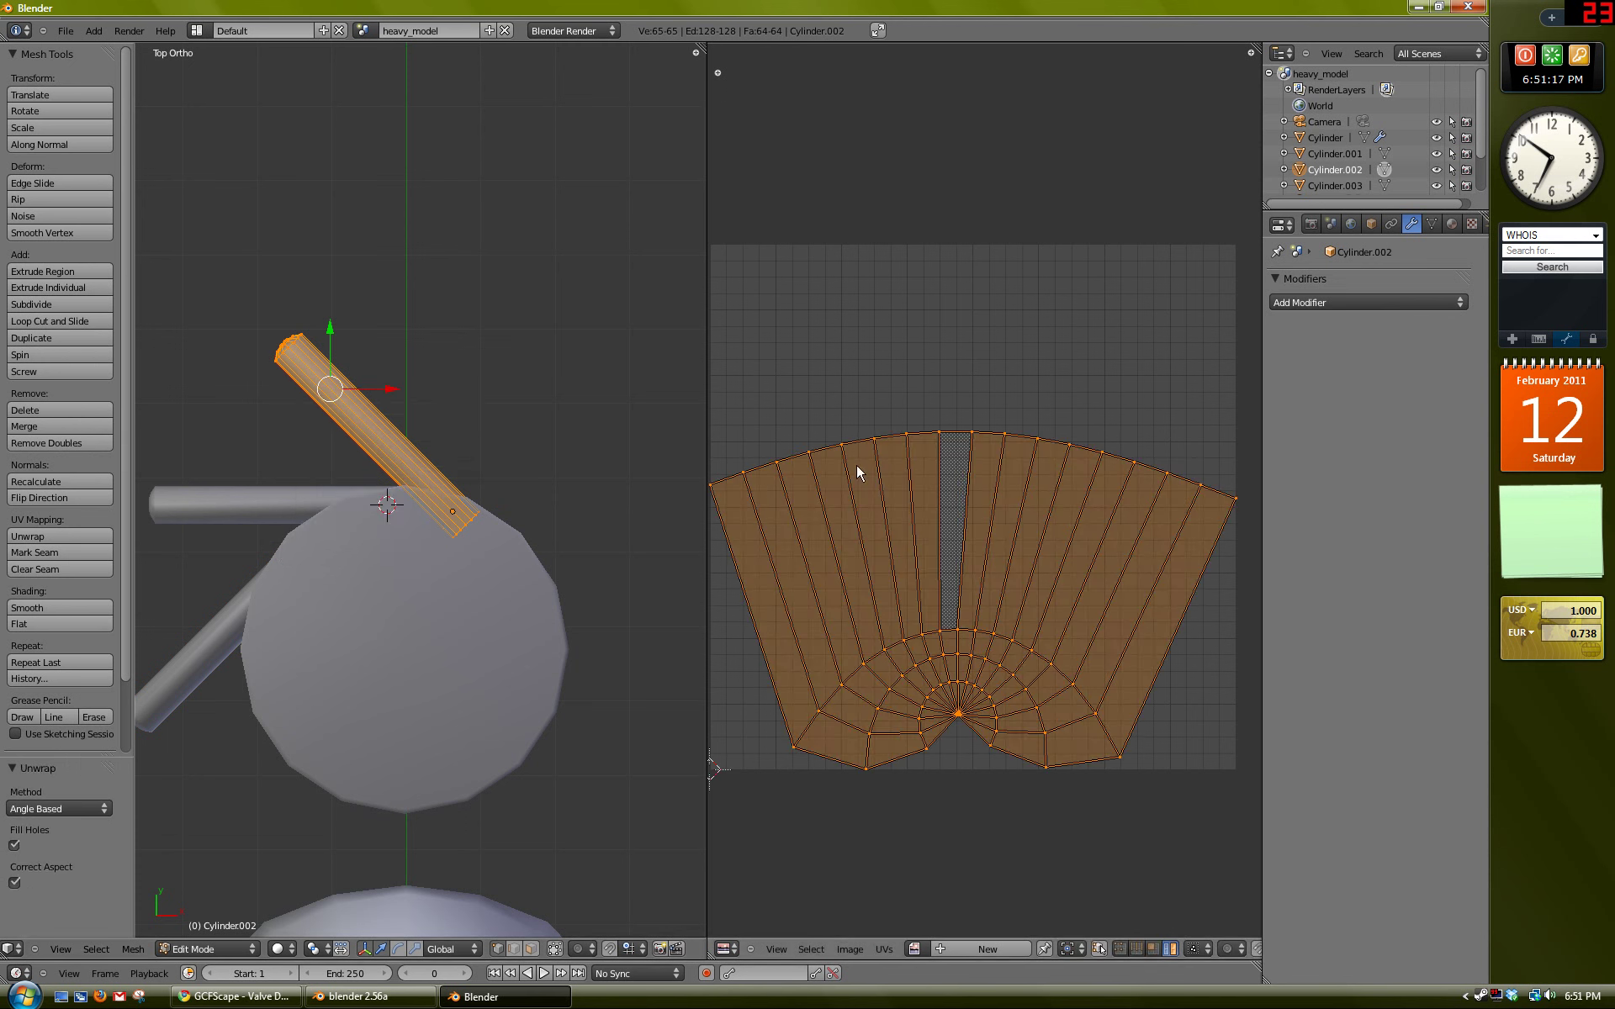
pyautogui.moveTo(1018, 637); pyautogui.dragTo(1020, 684, button='middle')
pyautogui.moveTo(1081, 816); pyautogui.dragTo(1143, 830, button='middle')
pyautogui.press('s')
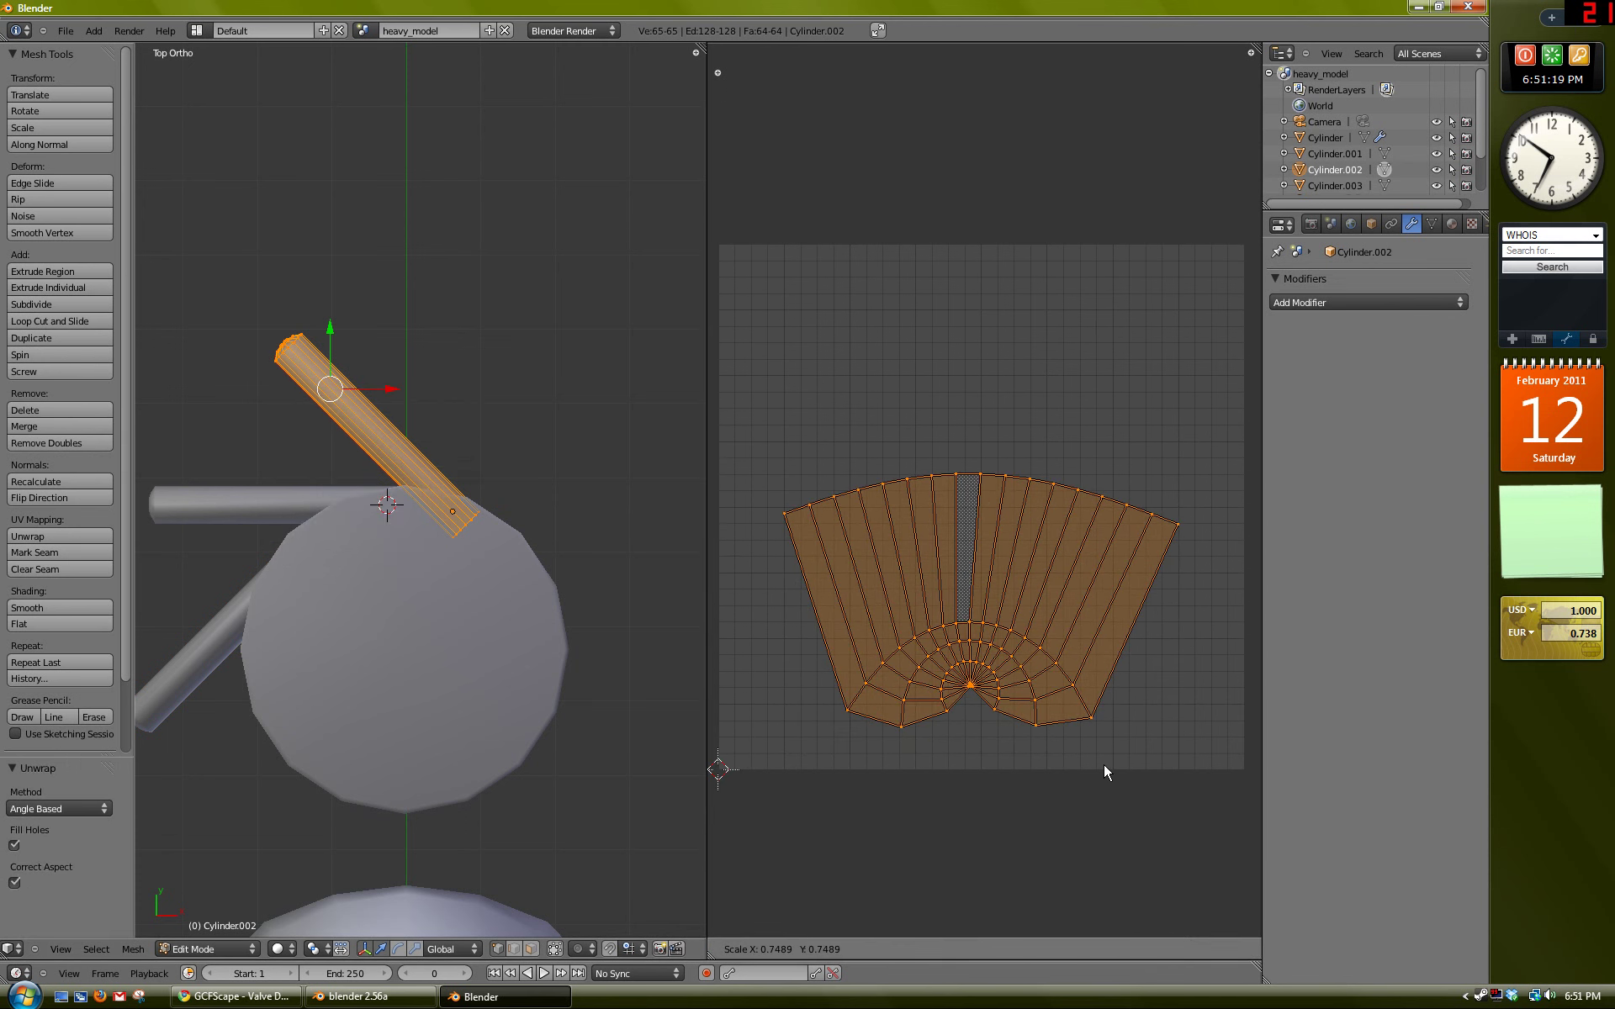
pyautogui.click(1019, 646)
pyautogui.press('g')
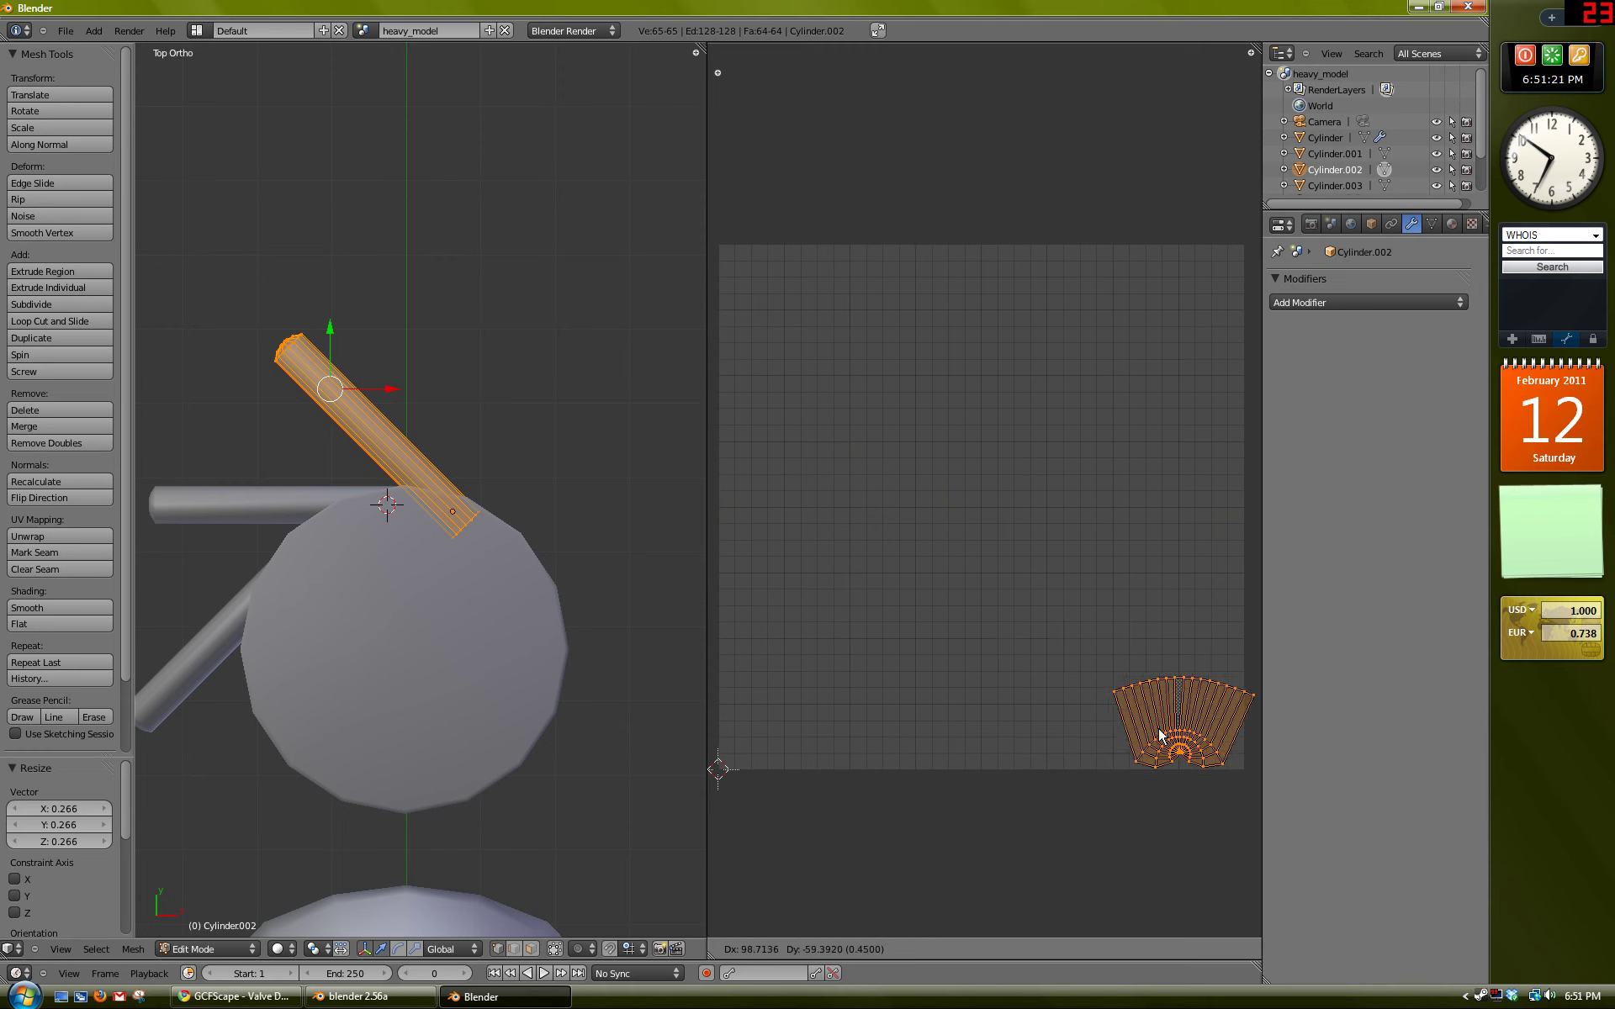
pyautogui.click(1169, 744)
pyautogui.press('Tab')
# Step: Shrink the UV island of the horizontal rod Cylinder.001
pyautogui.rightClick(316, 502)
pyautogui.press('Tab')
pyautogui.press('a')
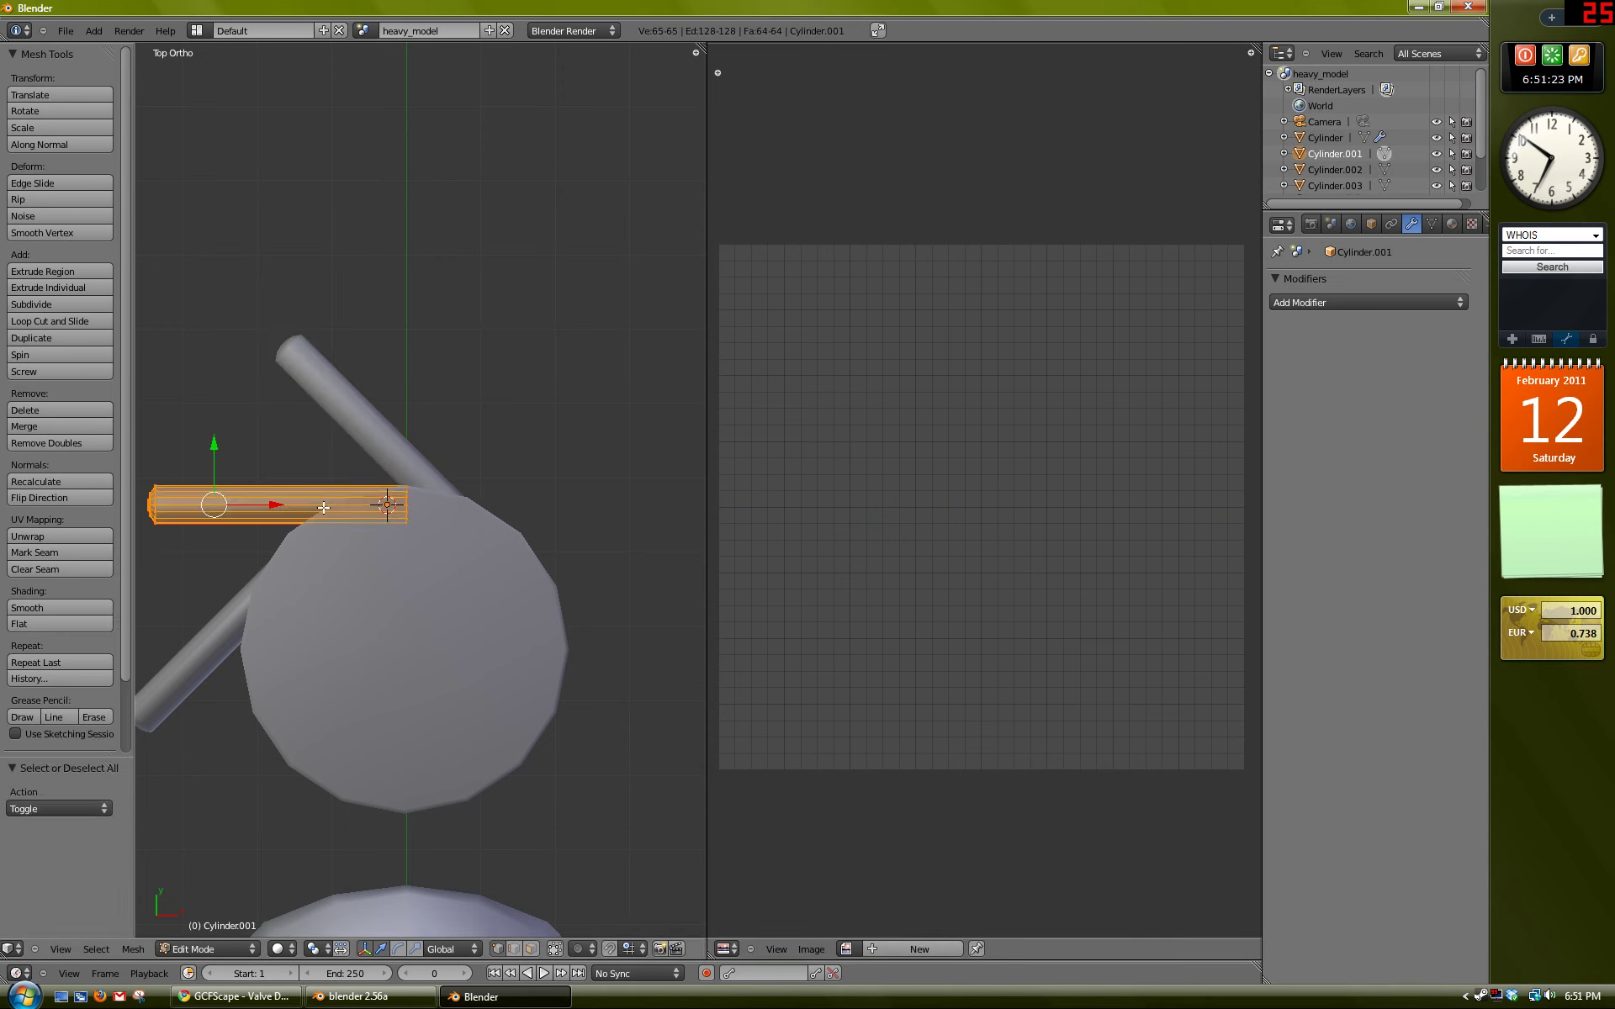
pyautogui.press('s')
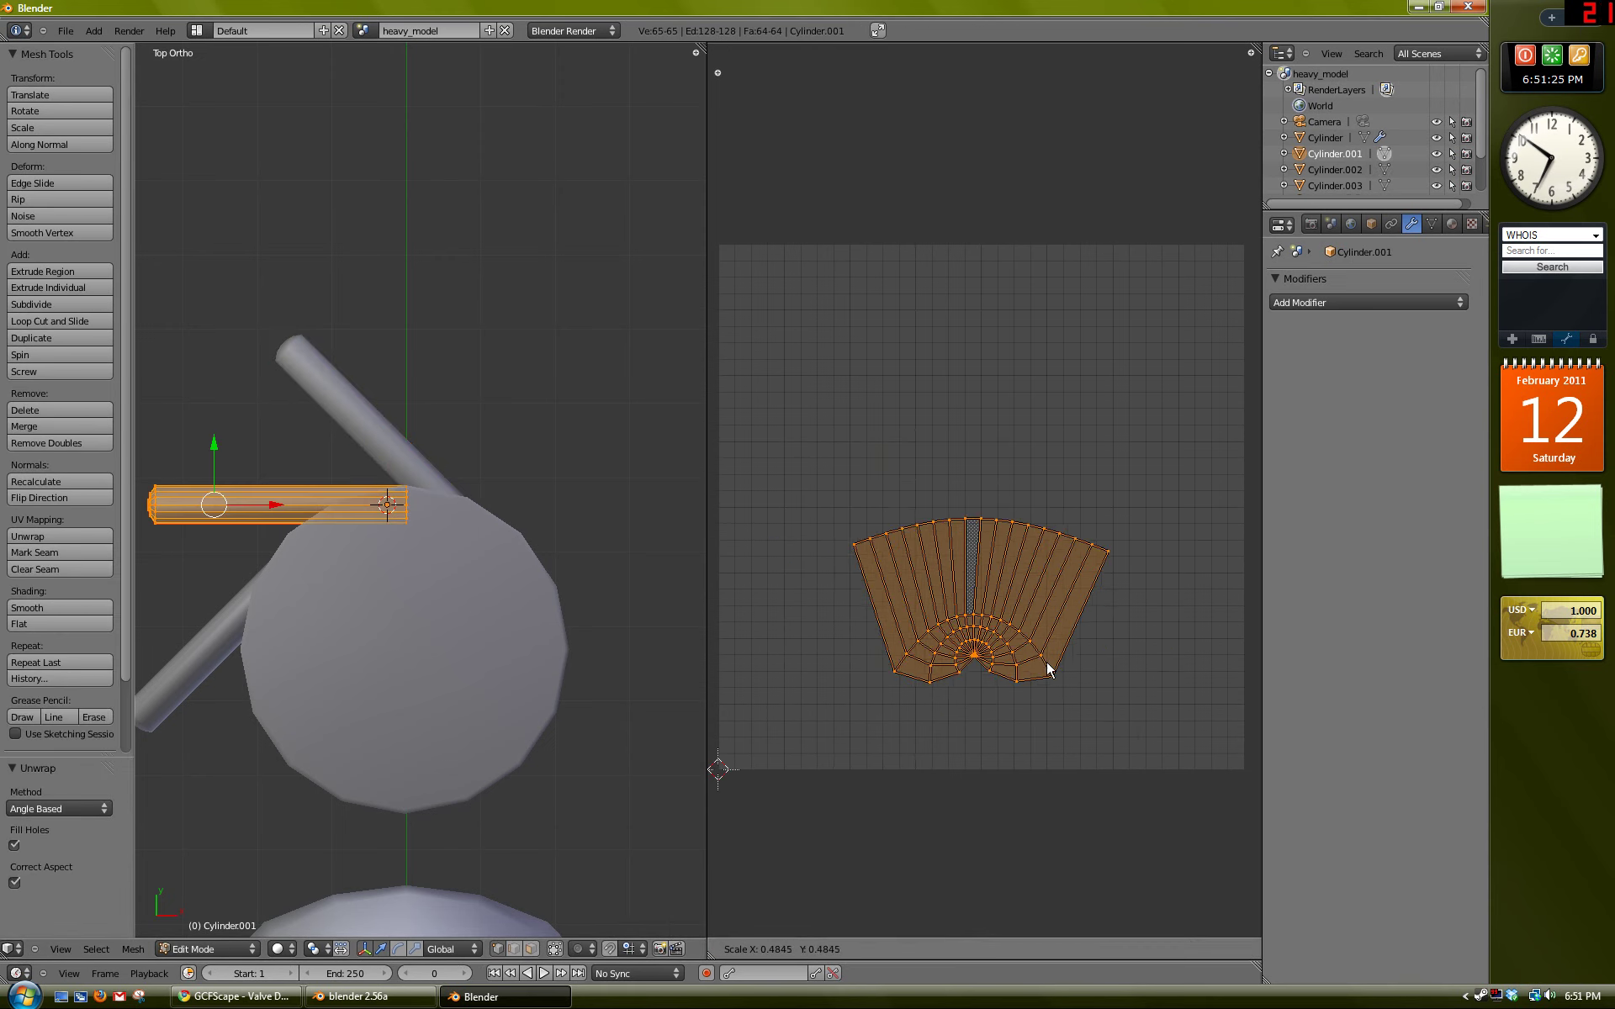
pyautogui.click(1045, 637)
pyautogui.press('Tab')
# Step: Unwrap the diagonal rod Cylinder.003, scale its island to 0.342 and place it top right
pyautogui.rightClick(205, 651)
pyautogui.press('Tab')
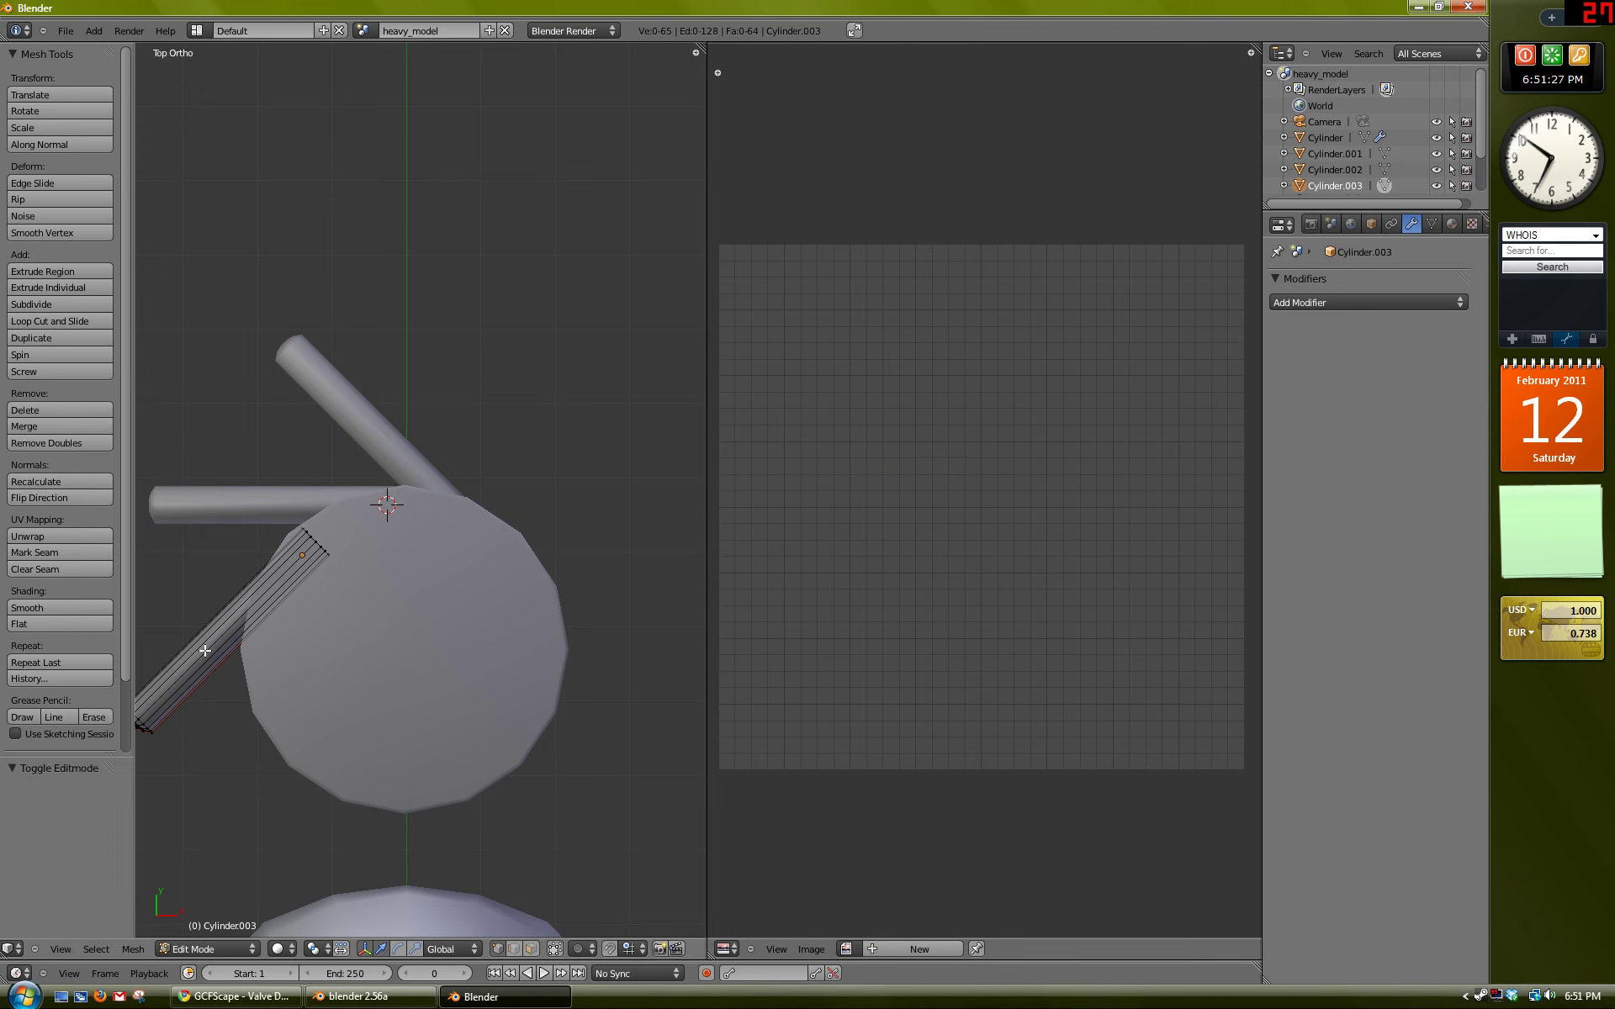
pyautogui.press('a')
pyautogui.press('u')
pyautogui.click(204, 650)
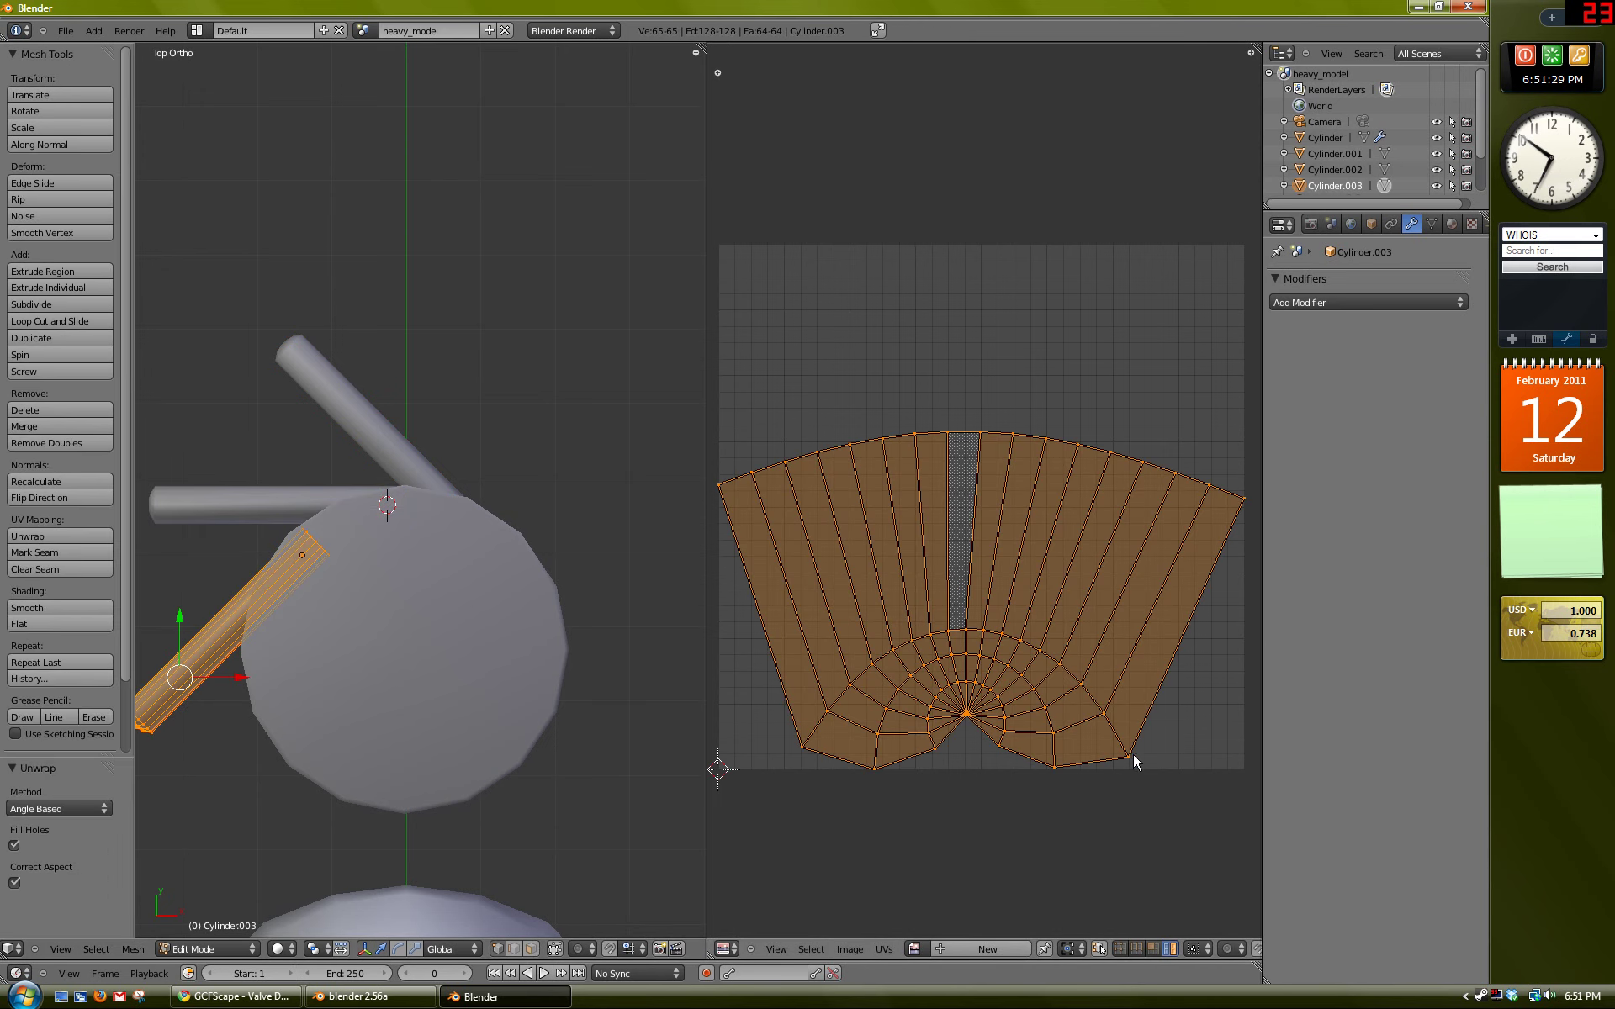
pyautogui.press('s')
pyautogui.click(1042, 638)
pyautogui.press('g')
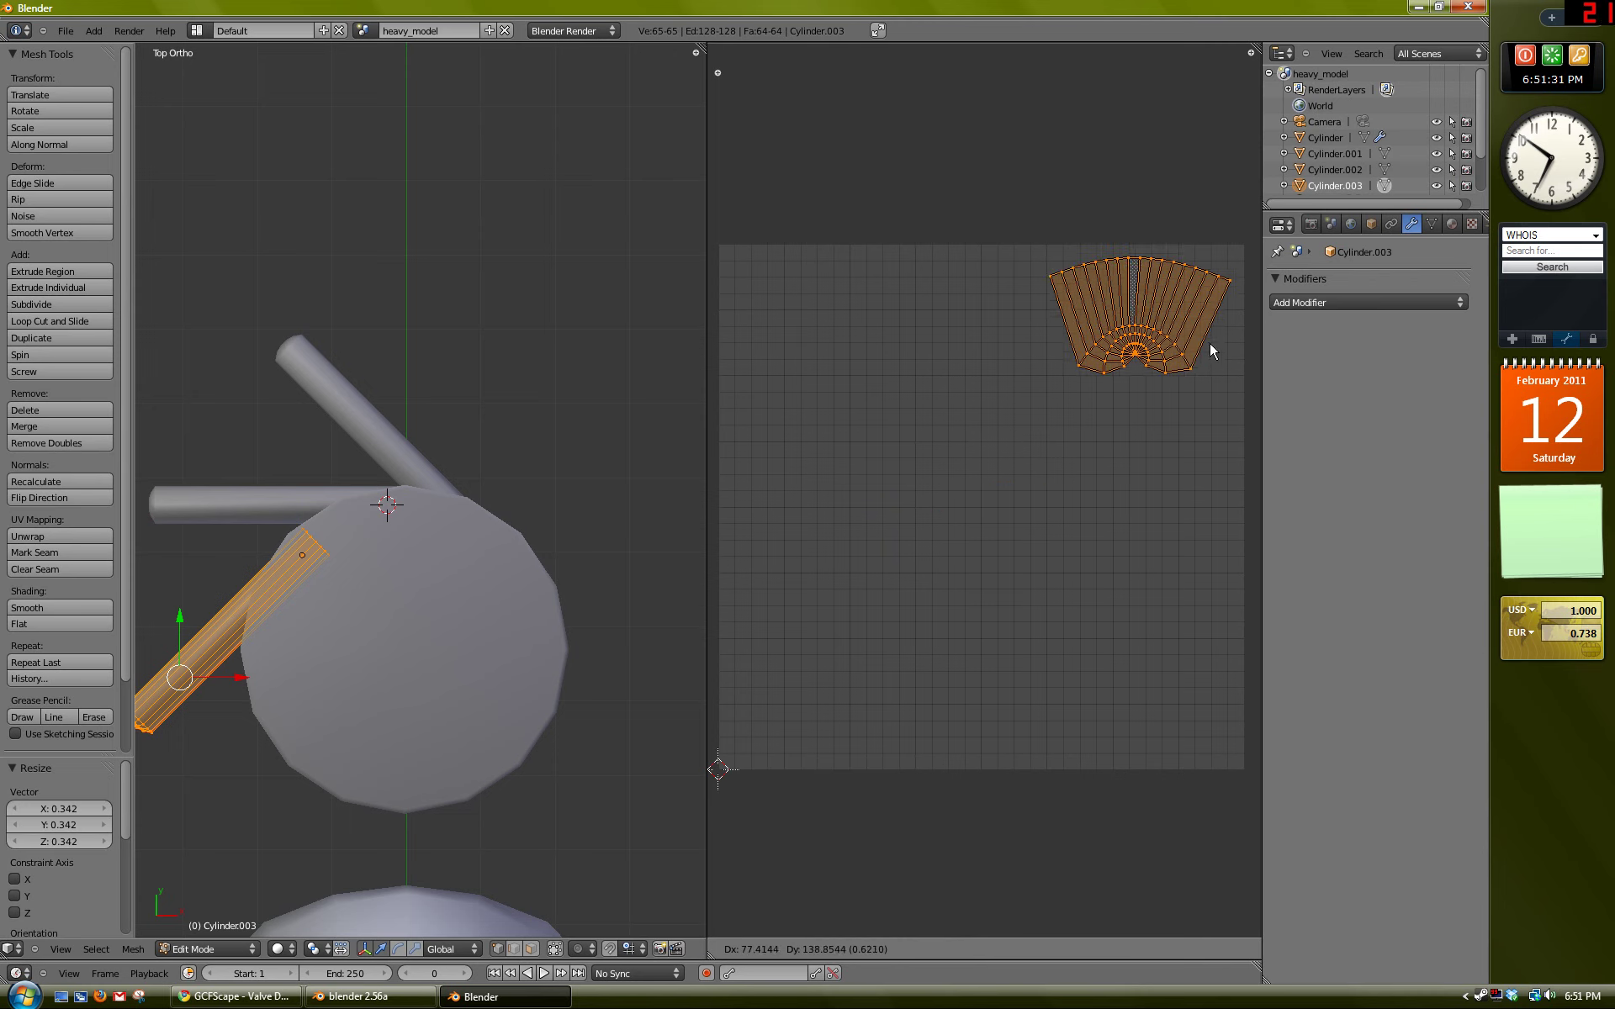
pyautogui.click(1215, 336)
# Step: Deselect all UVs, return to Object Mode and deselect all objects
pyautogui.press('a')
pyautogui.press('Tab')
pyautogui.scroll(-3, 349, 587)
pyautogui.press('a')
pyautogui.scroll(1, 392, 572)
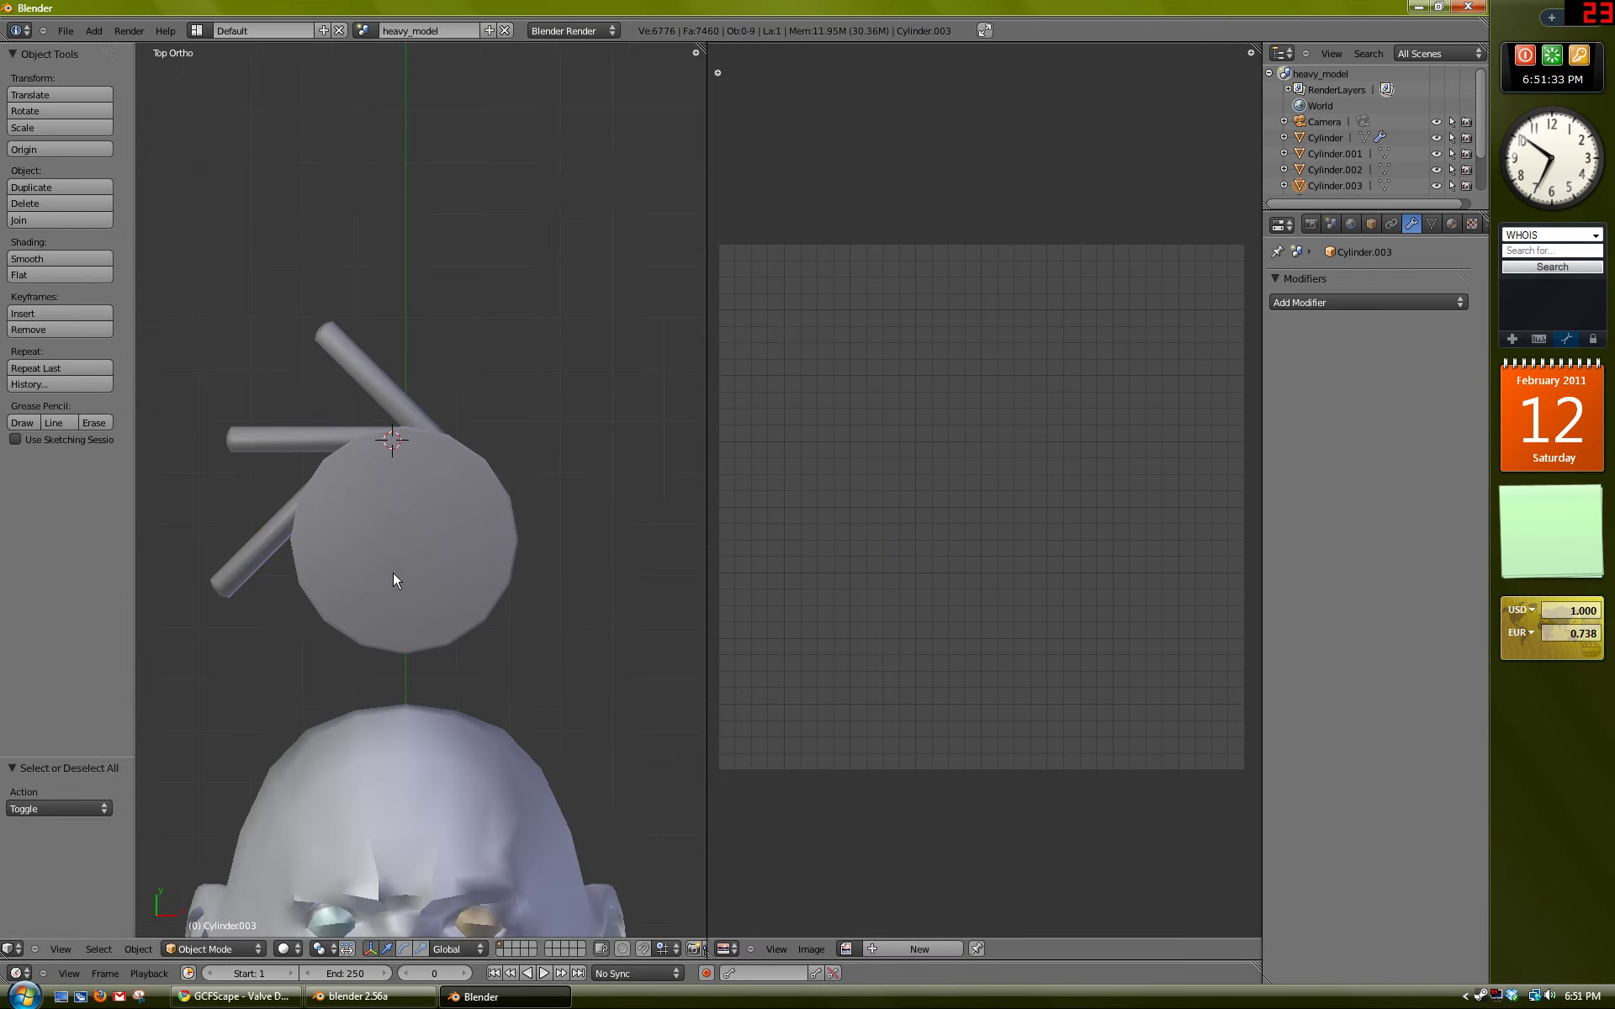
pyautogui.scroll(-2, 392, 572)
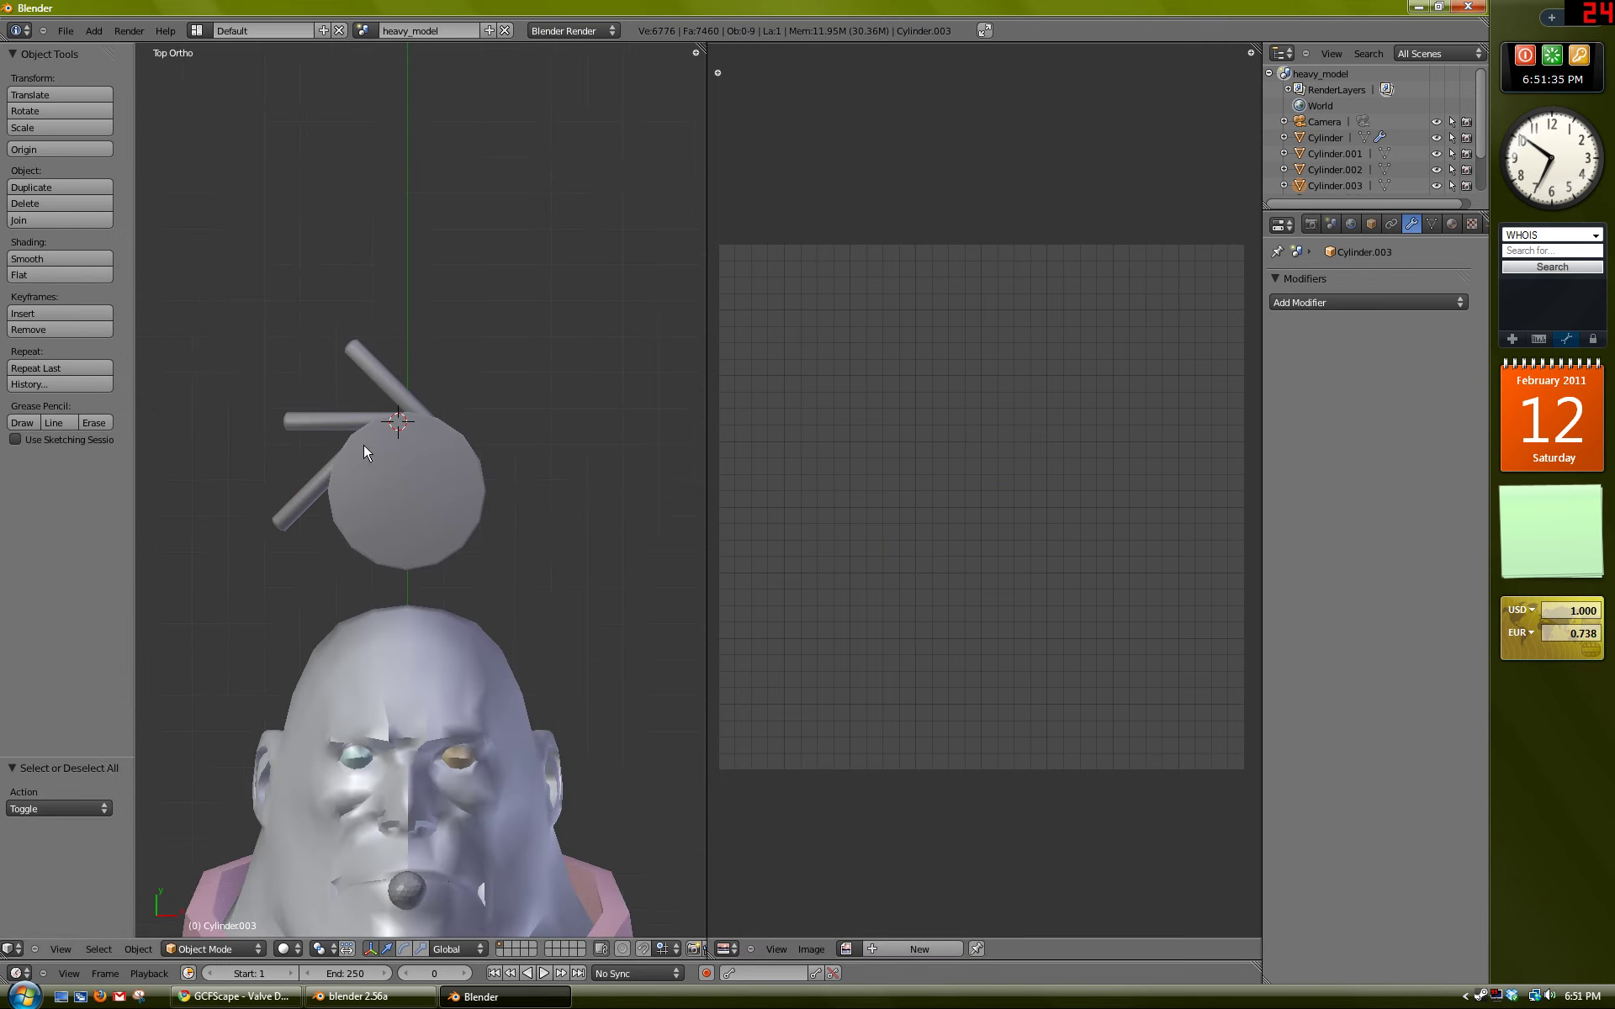
# Step: Join the disc and the three rods into one hat object with Ctrl+J
pyautogui.scroll(-1, 372, 471)
pyautogui.rightClick(398, 506)
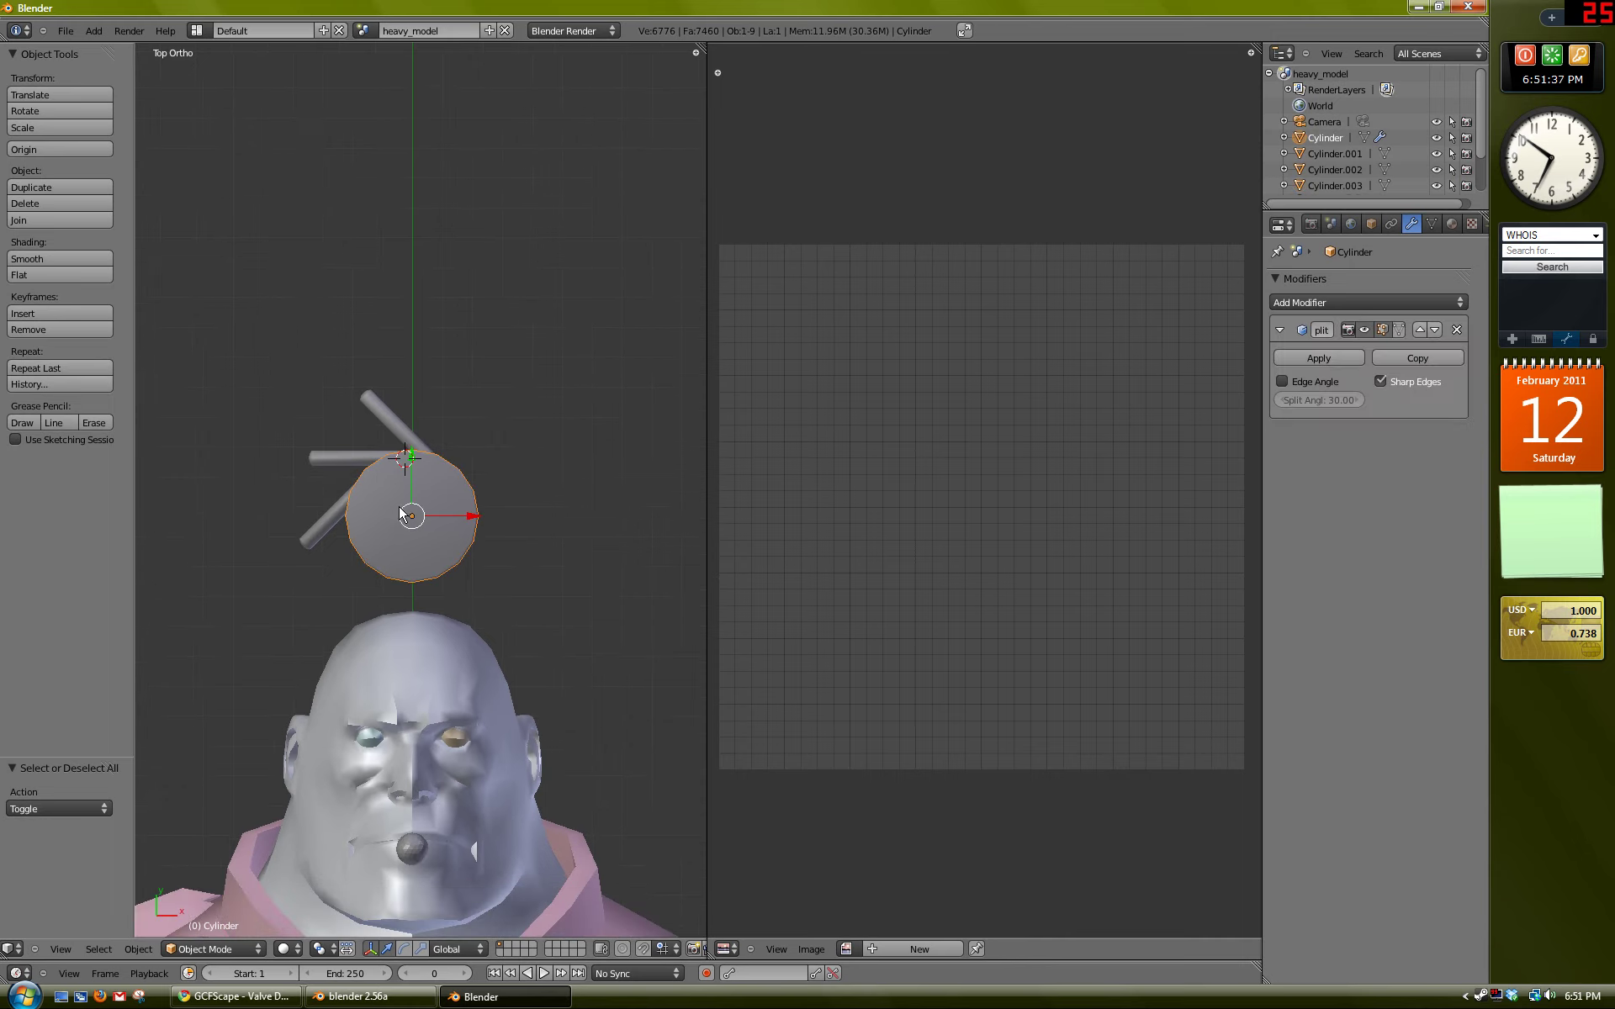
pyautogui.keyDown('shift'); pyautogui.rightClick(340, 505); pyautogui.keyUp('shift')
pyautogui.keyDown('shift'); pyautogui.rightClick(360, 459); pyautogui.keyUp('shift')
pyautogui.keyDown('shift'); pyautogui.rightClick(396, 423); pyautogui.keyUp('shift')
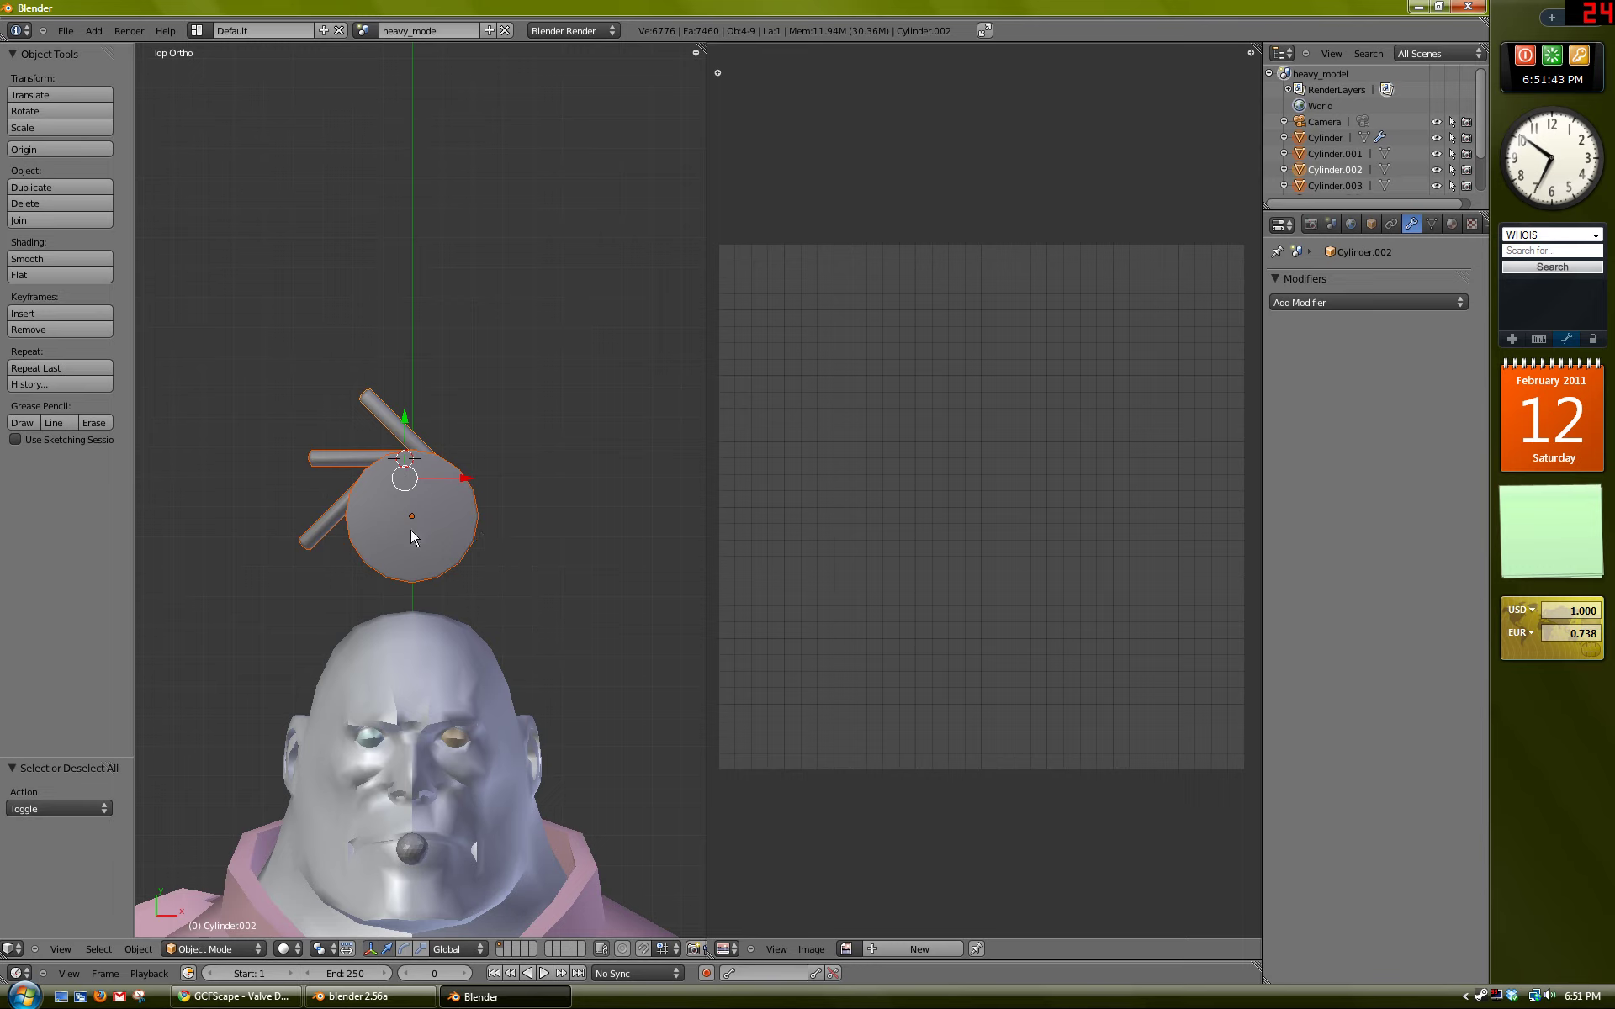
pyautogui.press('g')
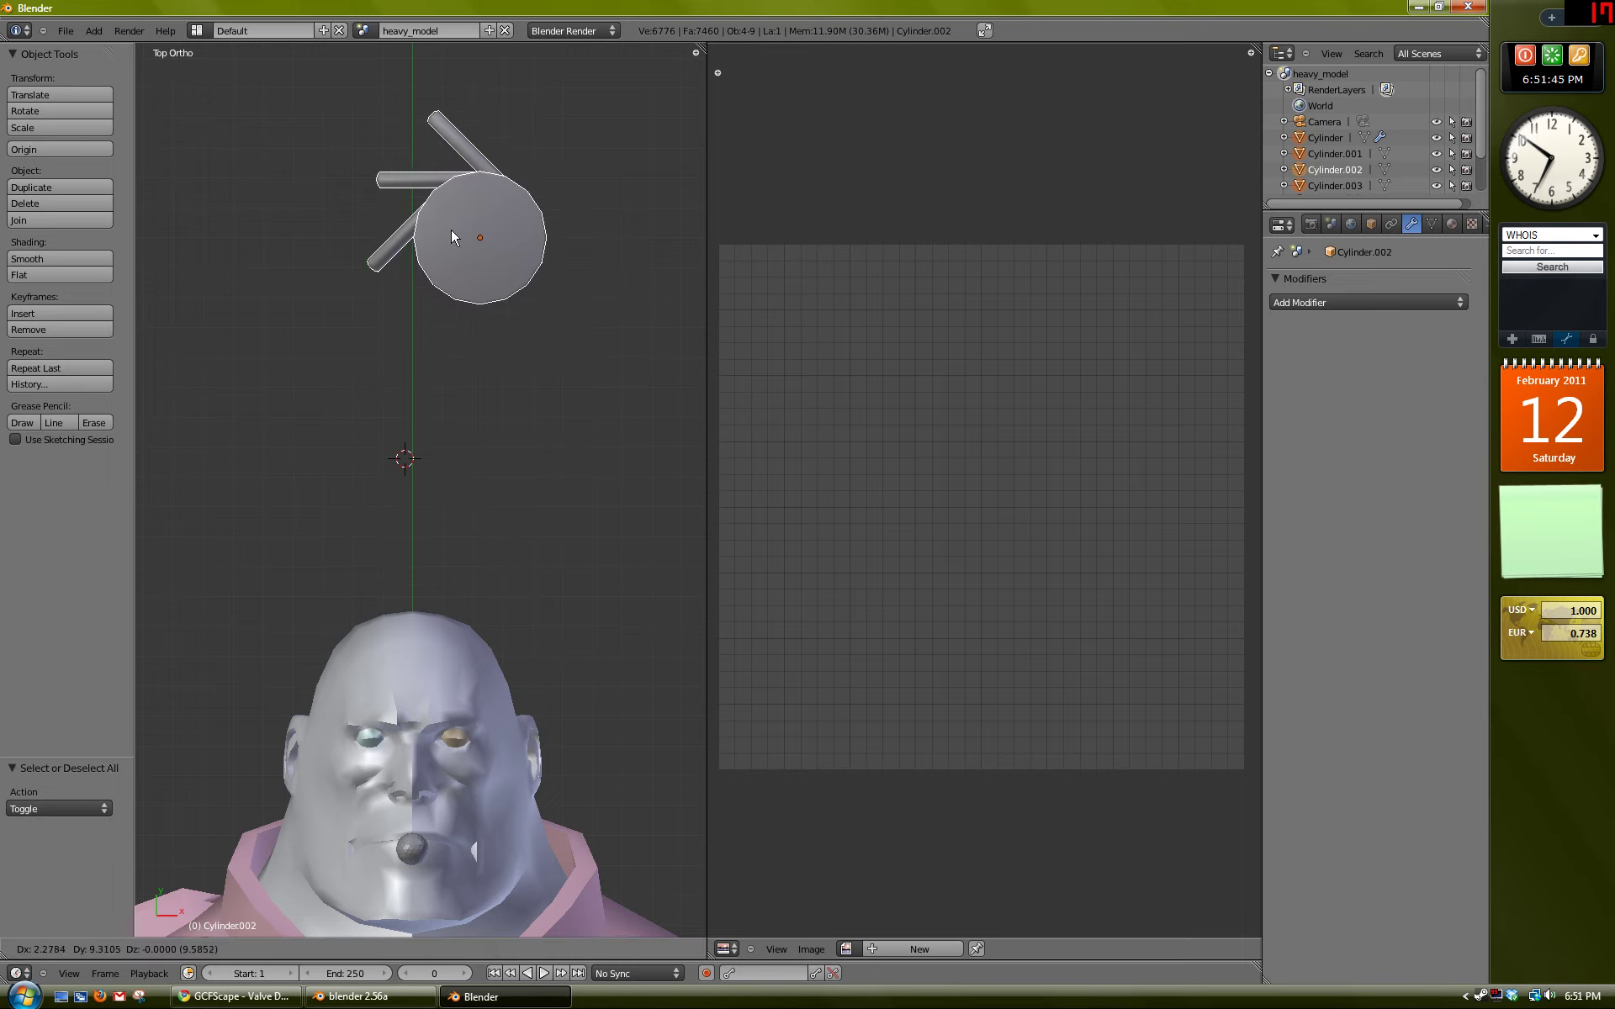
pyautogui.press('Escape')
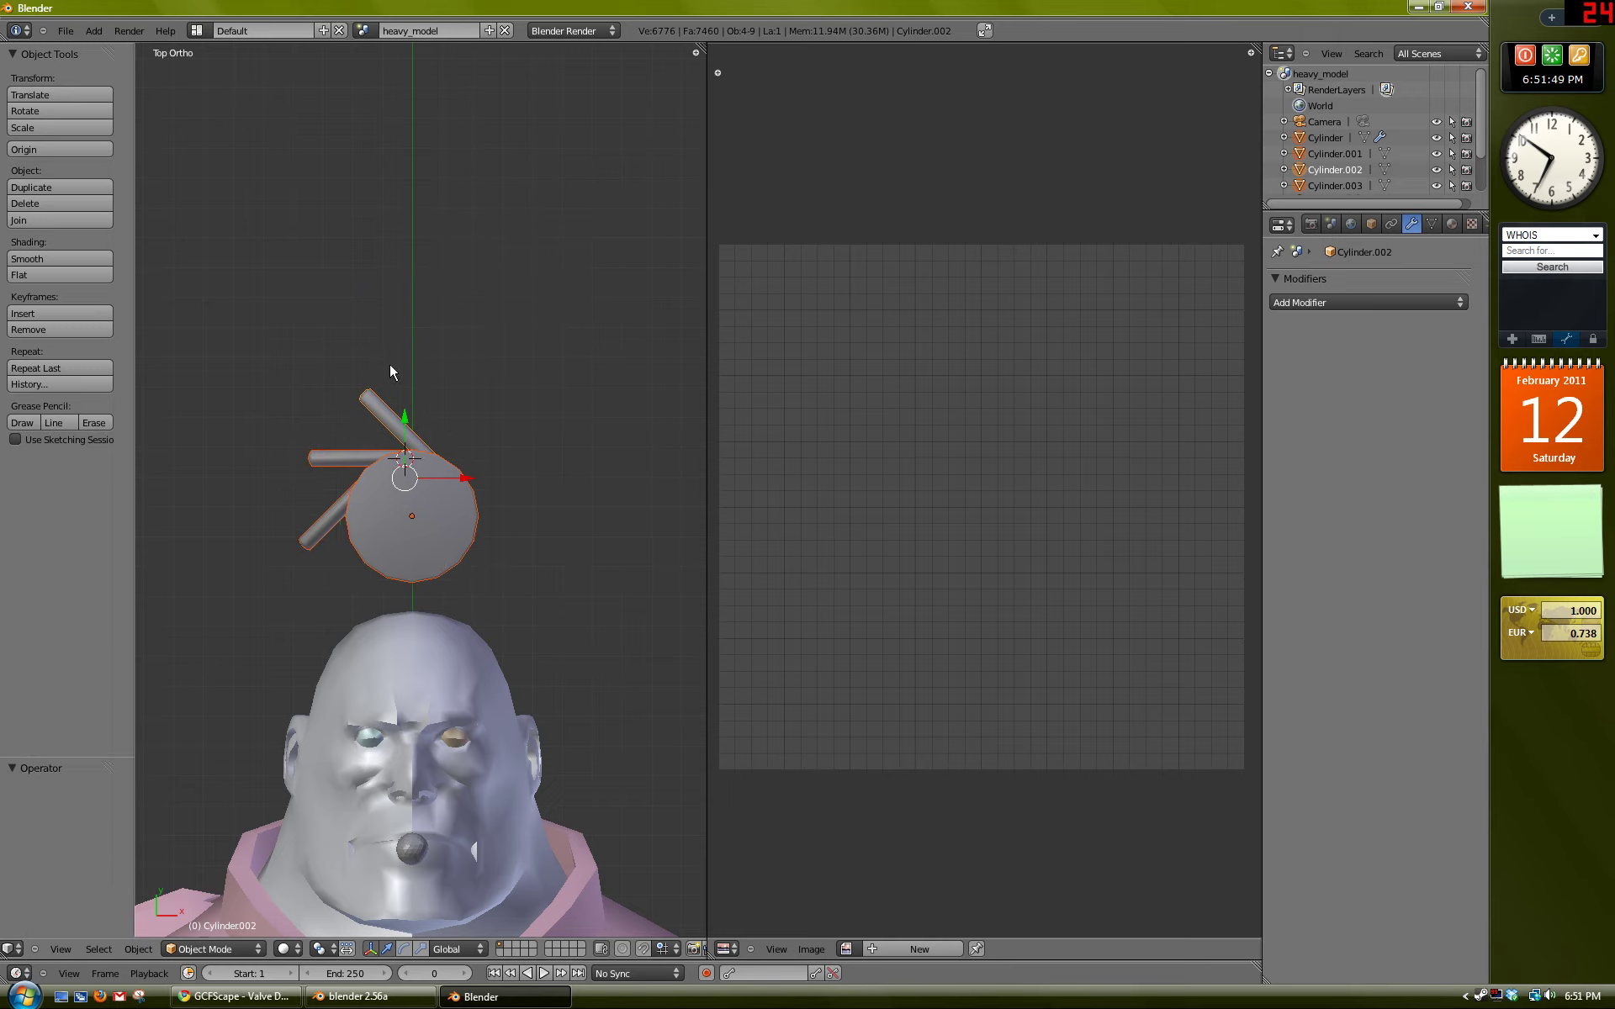
pyautogui.hotkey('ctrl', 'j')
# Step: Add an Edge Split modifier to the hat with edge-angle splitting turned off
pyautogui.scroll(2, 431, 479)
pyautogui.moveTo(458, 412)
pyautogui.mouseDown(button='middle')
pyautogui.moveTo(324, 584)
pyautogui.moveTo(418, 472)
pyautogui.moveTo(481, 451)
pyautogui.moveTo(426, 374)
pyautogui.moveTo(444, 416)
pyautogui.mouseUp(button='middle')
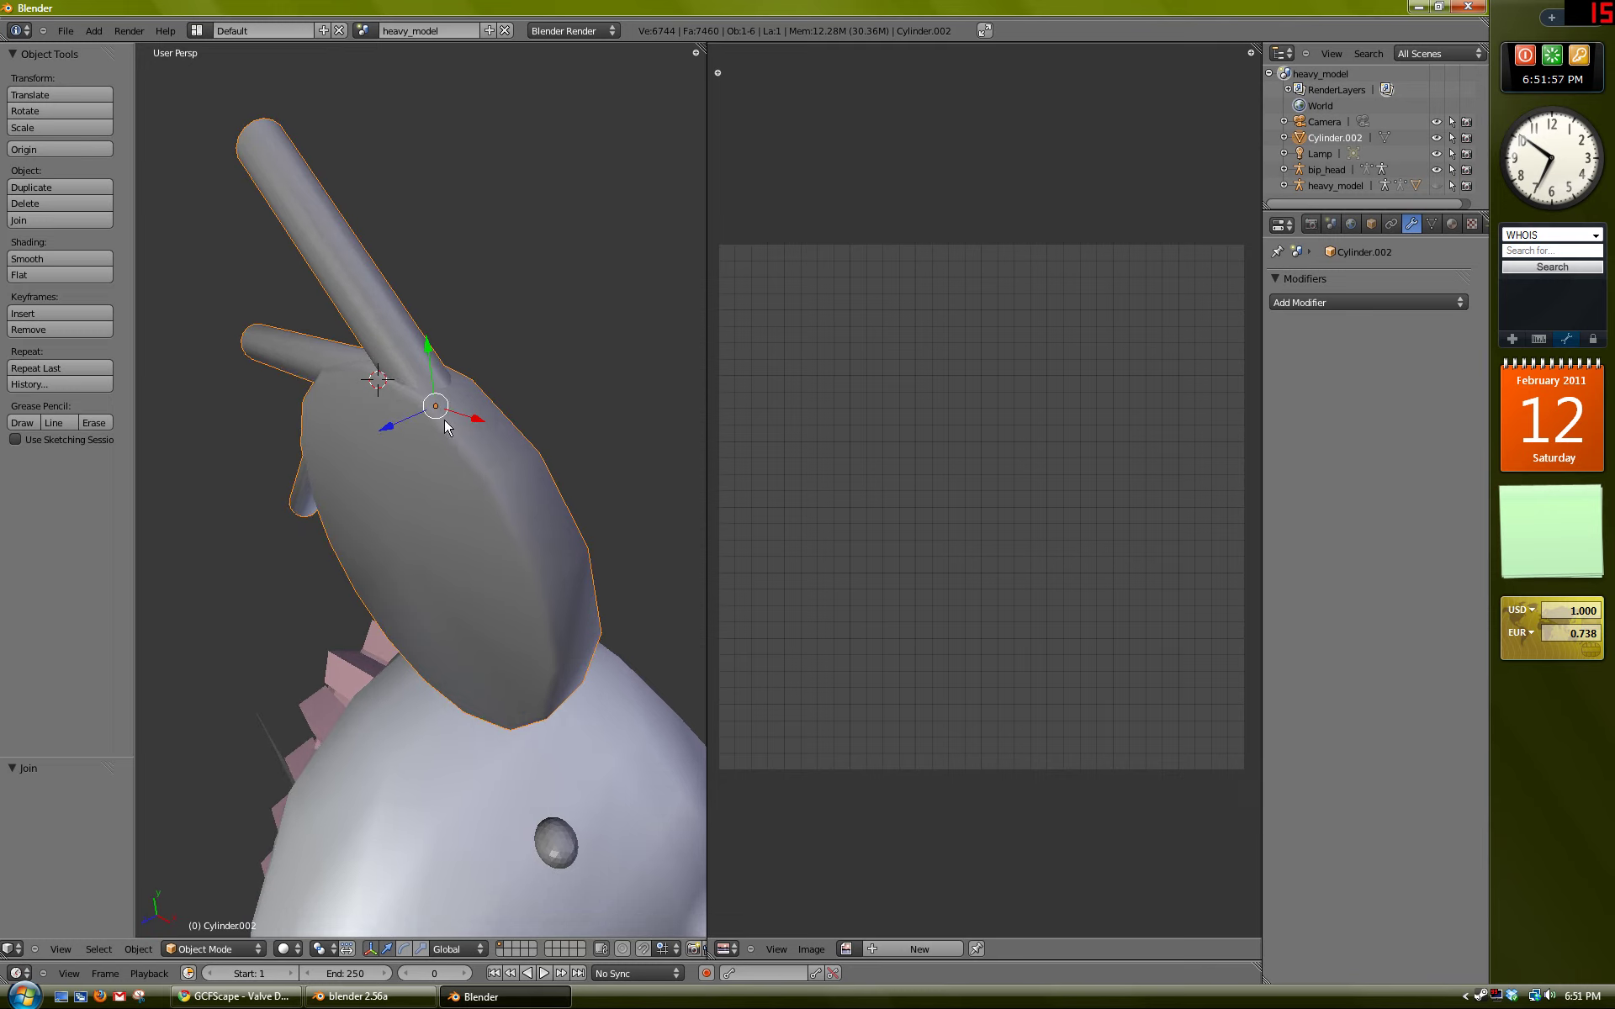
pyautogui.moveTo(508, 493); pyautogui.dragTo(454, 420, button='middle')
pyautogui.click(1348, 301)
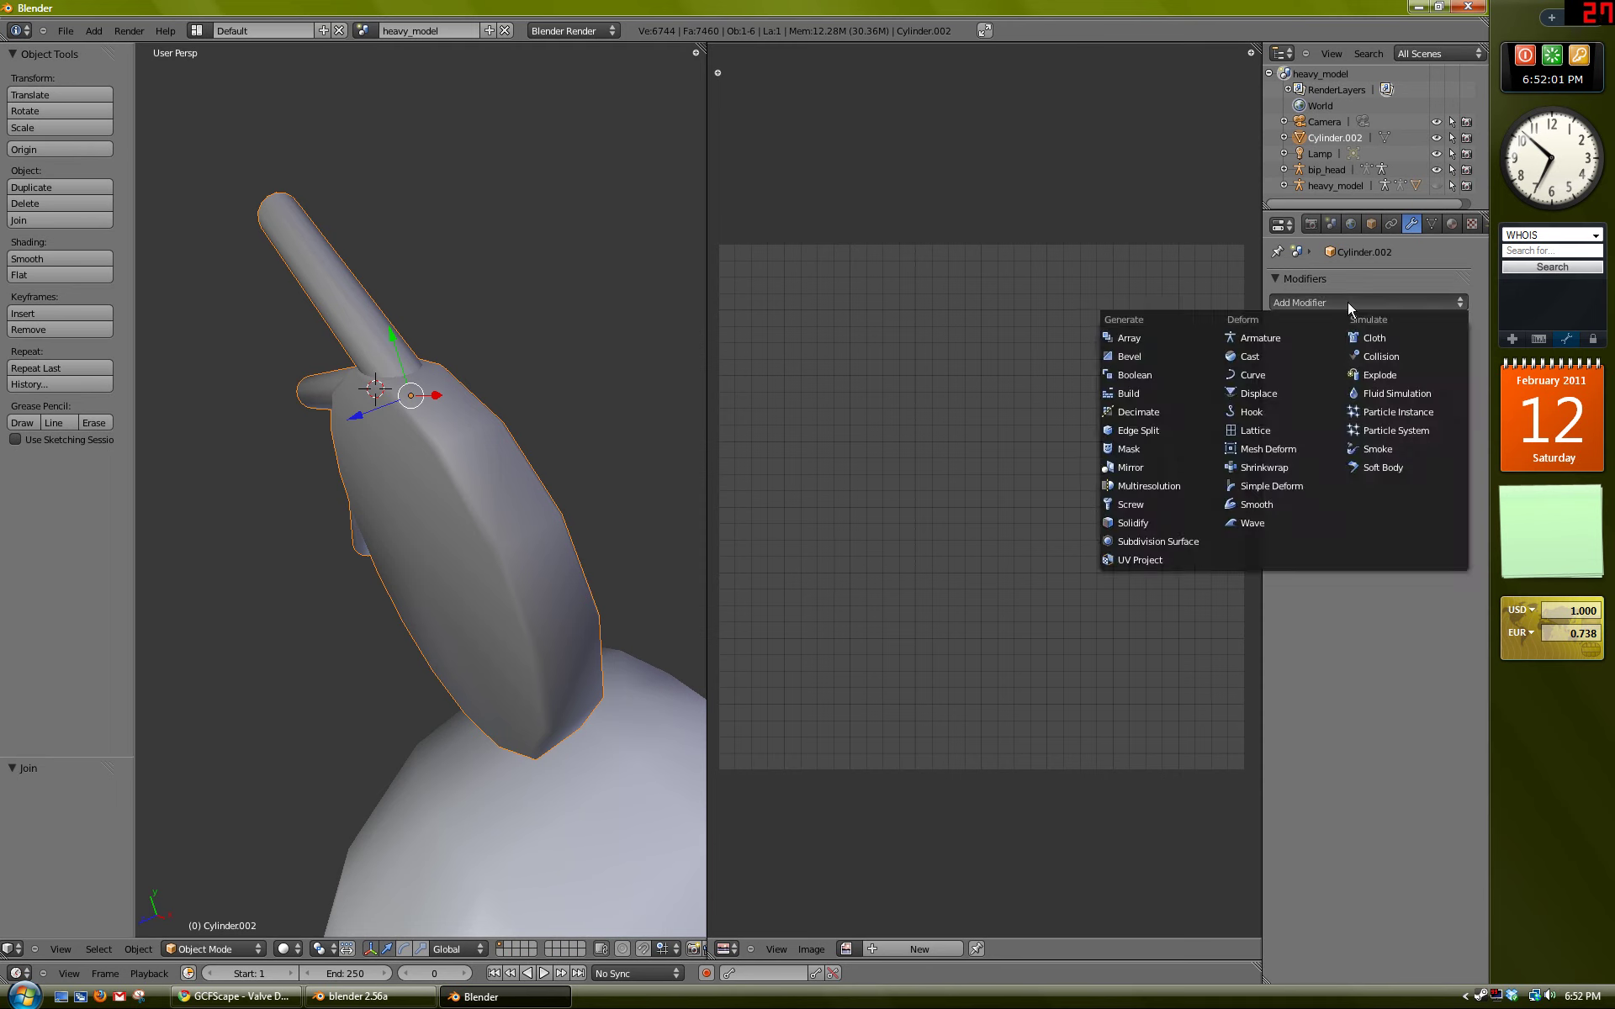
pyautogui.click(1171, 428)
pyautogui.click(1284, 382)
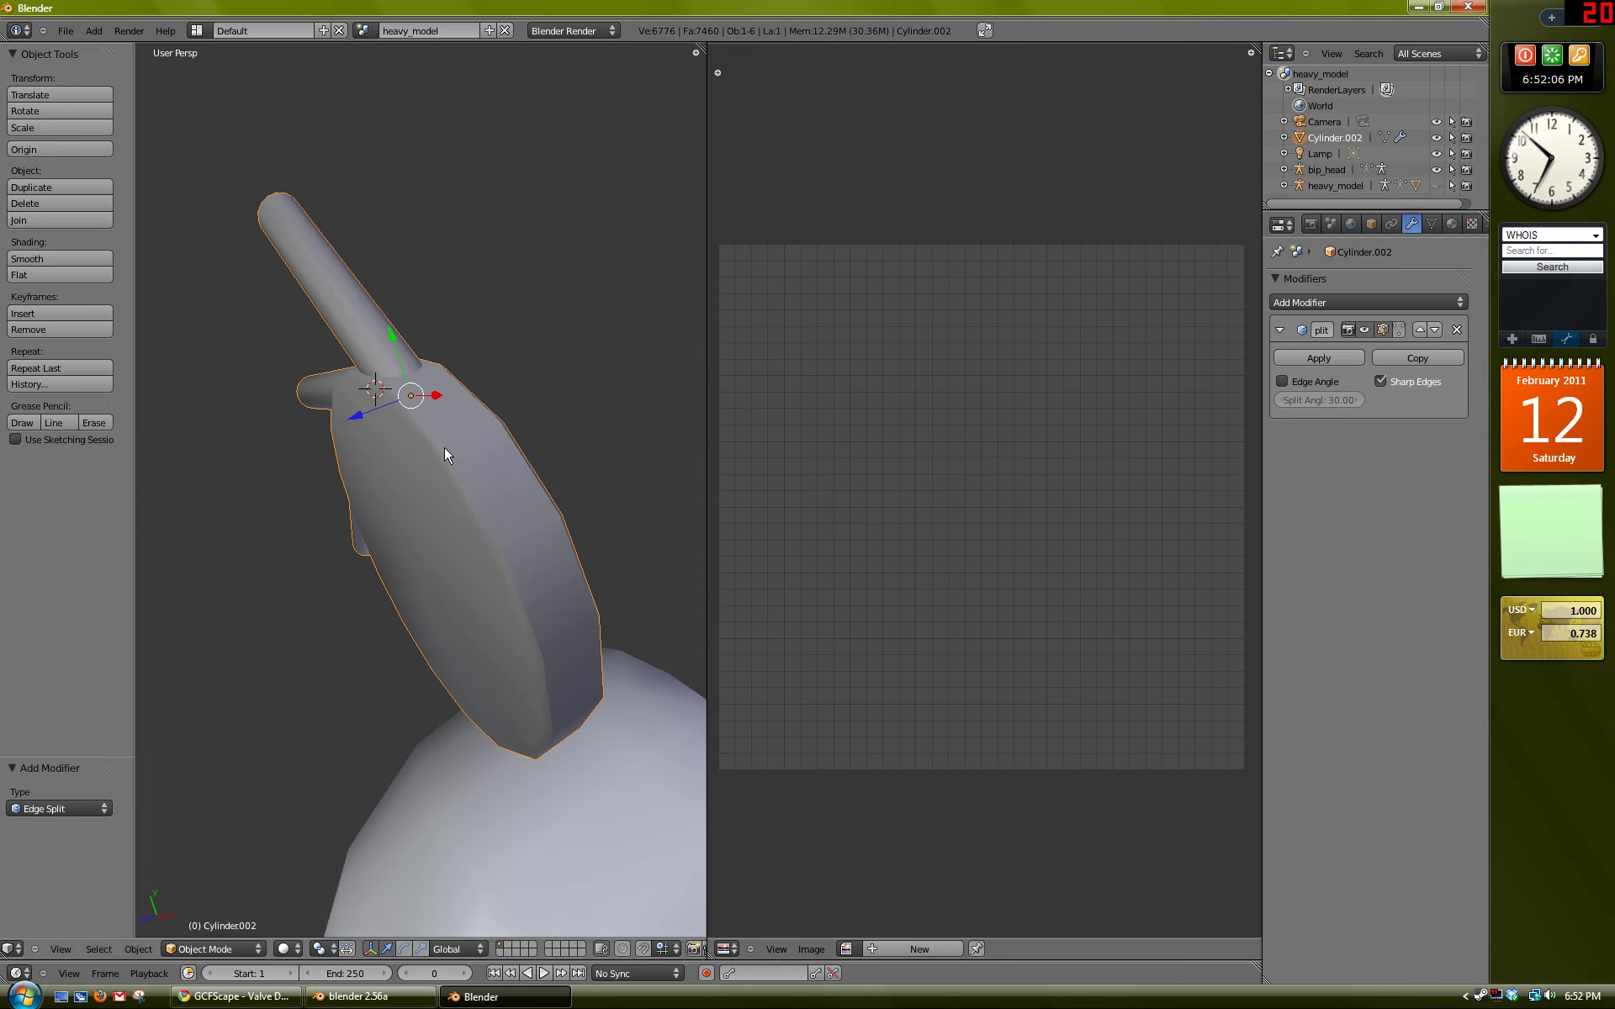
pyautogui.moveTo(445, 447); pyautogui.dragTo(487, 407, button='middle')
pyautogui.scroll(-3, 487, 408)
# Step: Switch to top view, enter Edit Mode, and rotate the middle-right fan island
pyautogui.press('a')
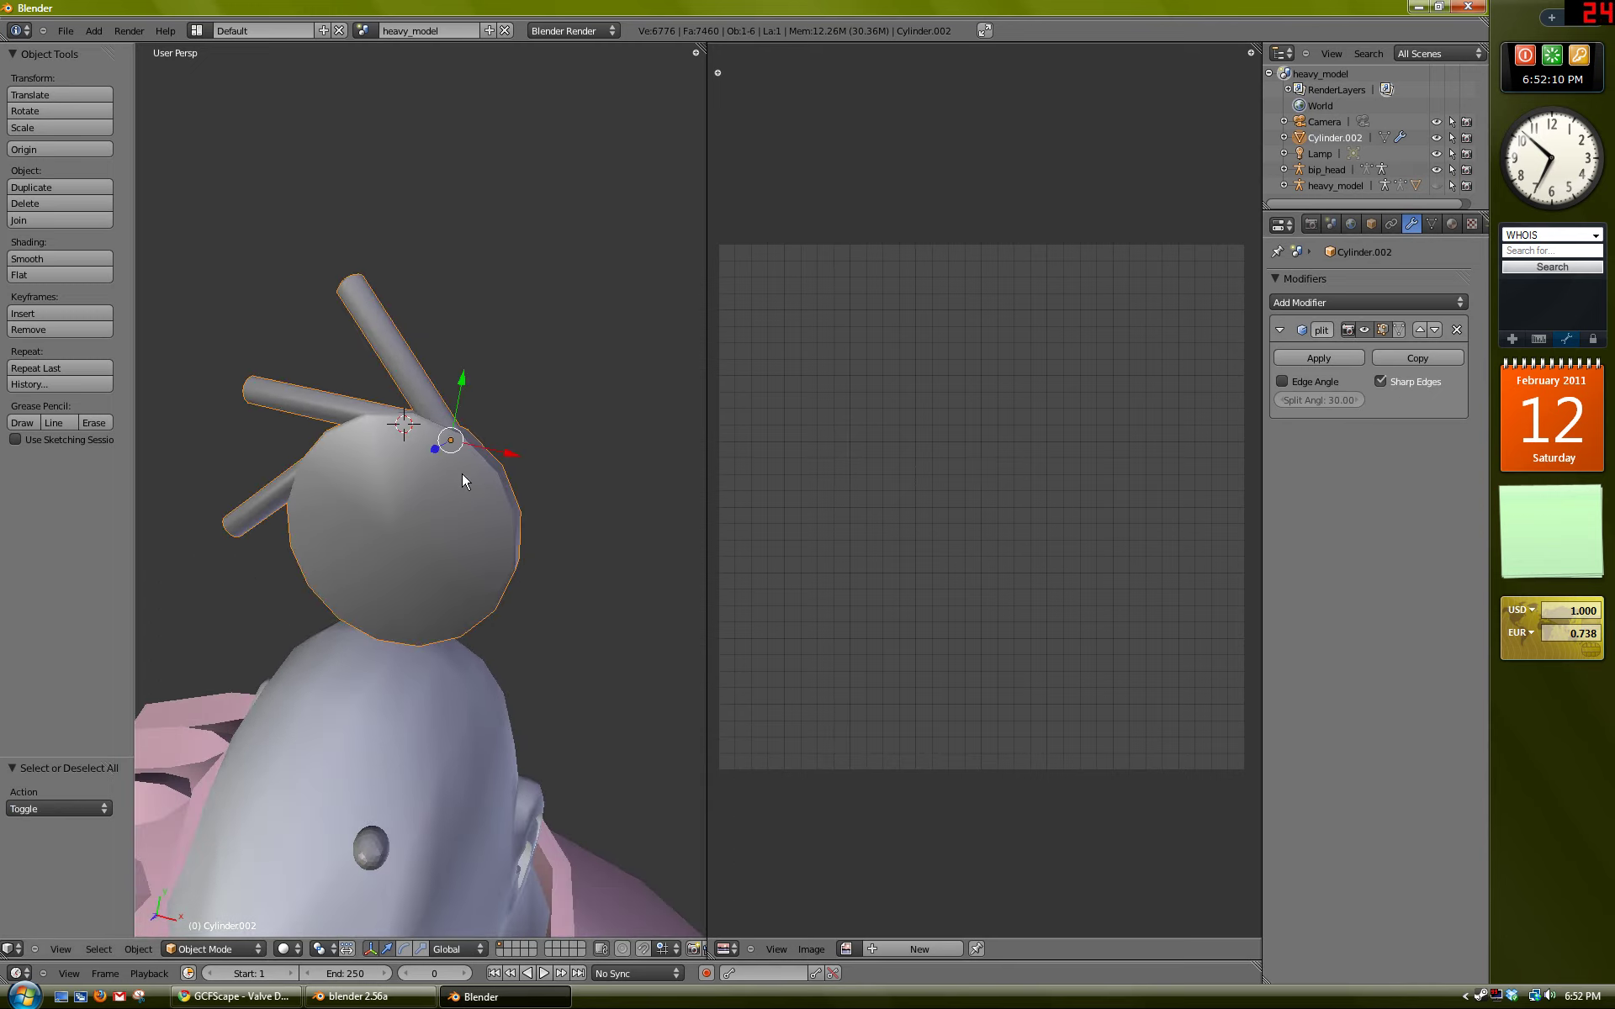
pyautogui.press('KP_7')
pyautogui.press('Tab')
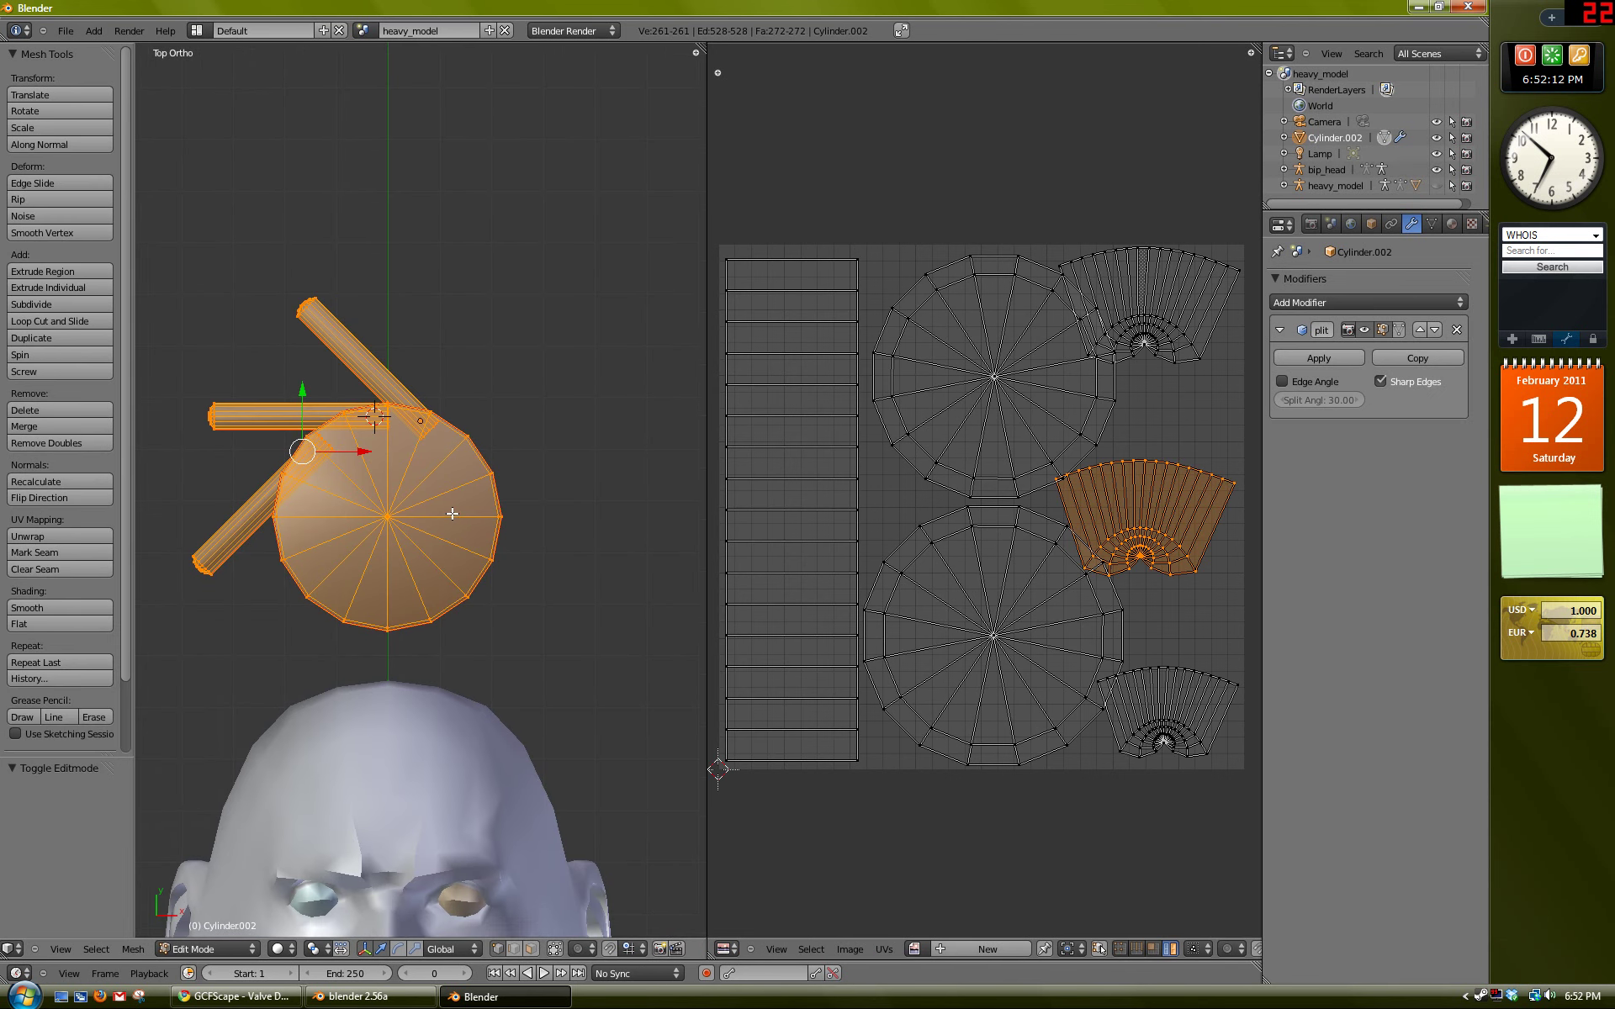
pyautogui.scroll(-1, 1072, 493)
pyautogui.scroll(1, 1082, 653)
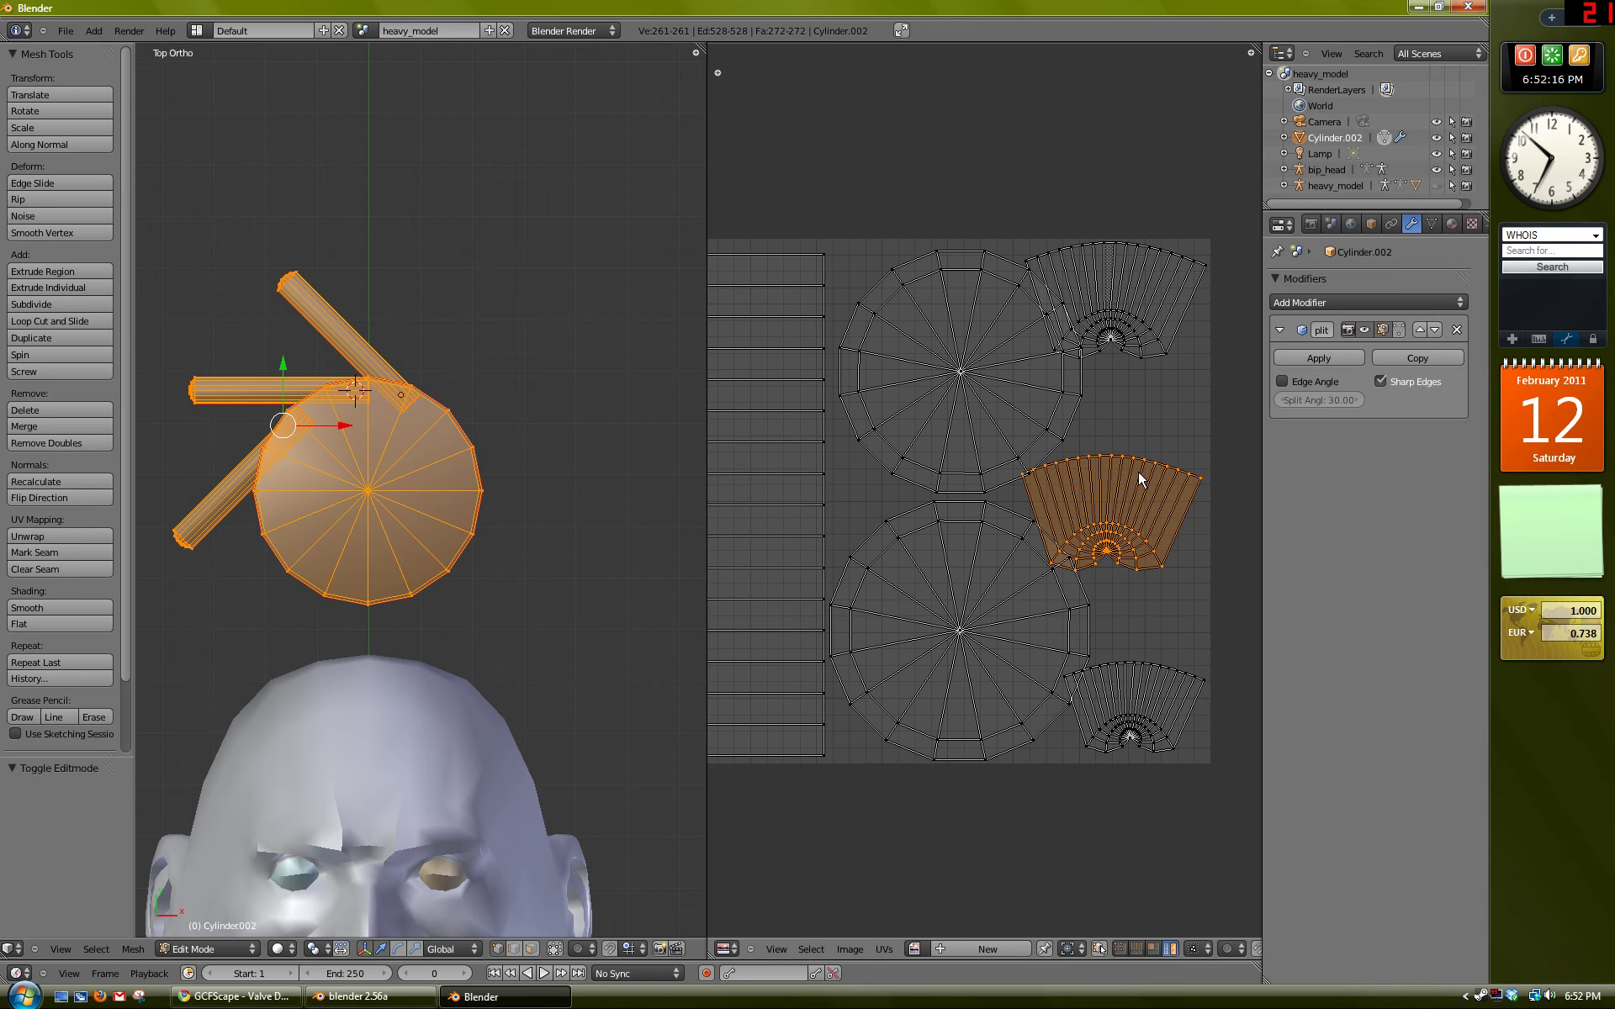
pyautogui.press('r')
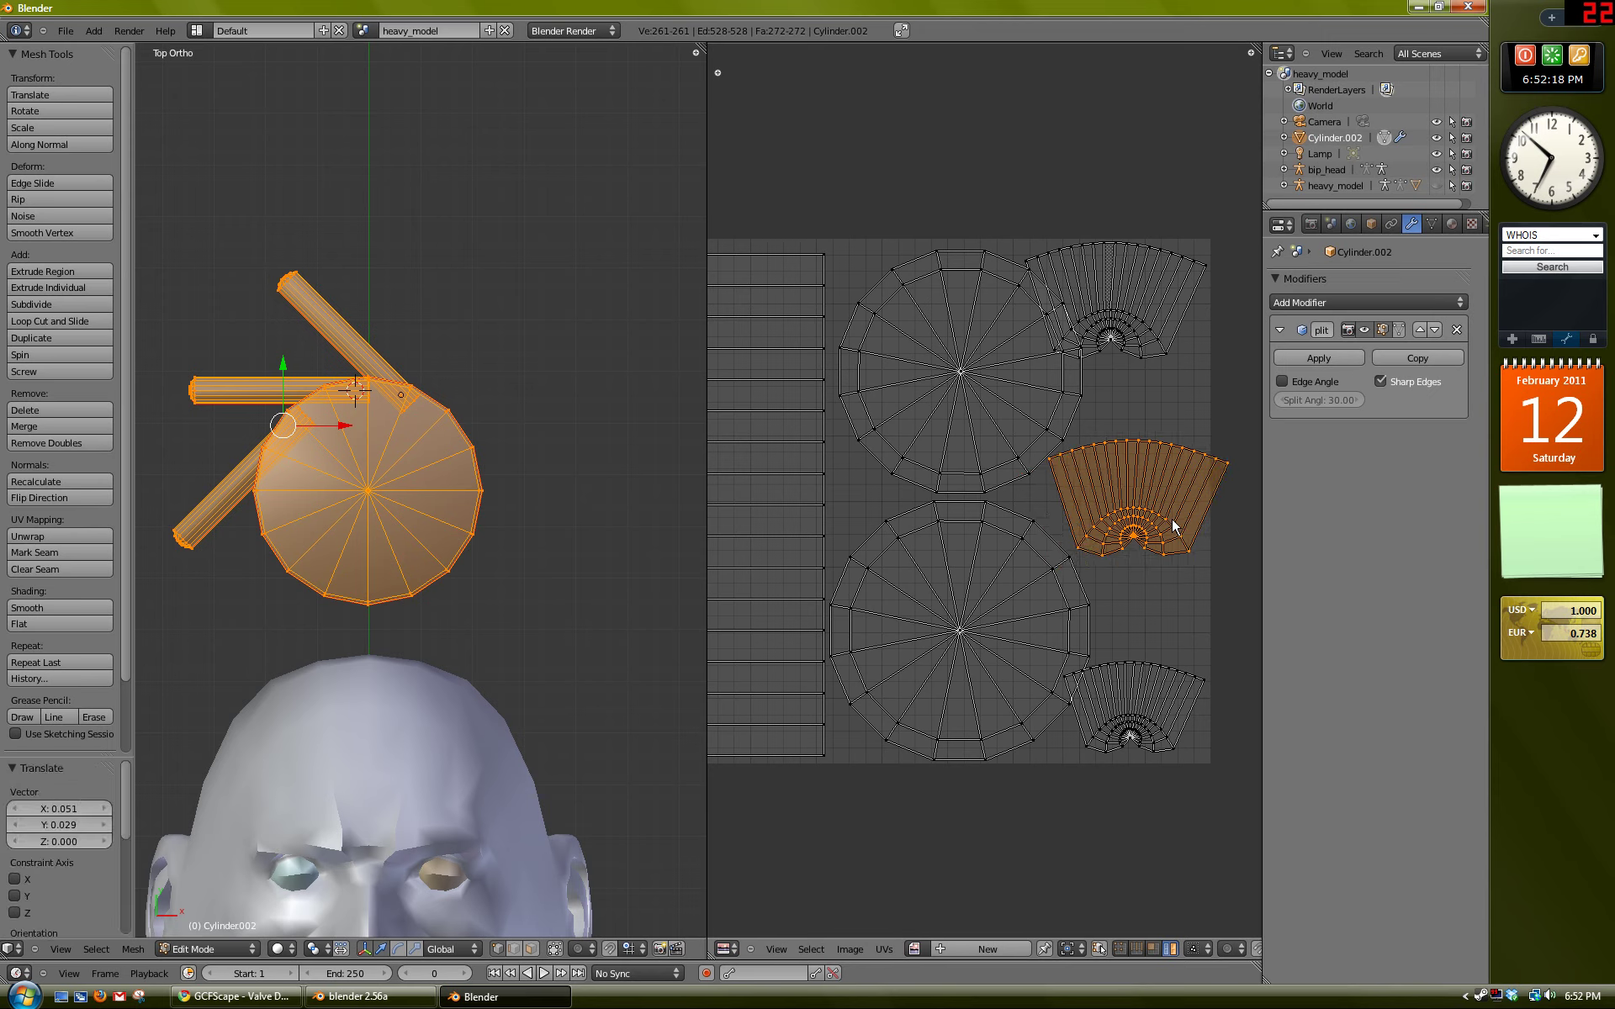
pyautogui.click(1014, 629)
# Step: Rotate the bottom-right fan island, move it up and right, and enlarge it
pyautogui.rightClick(1183, 749)
pyautogui.press('r')
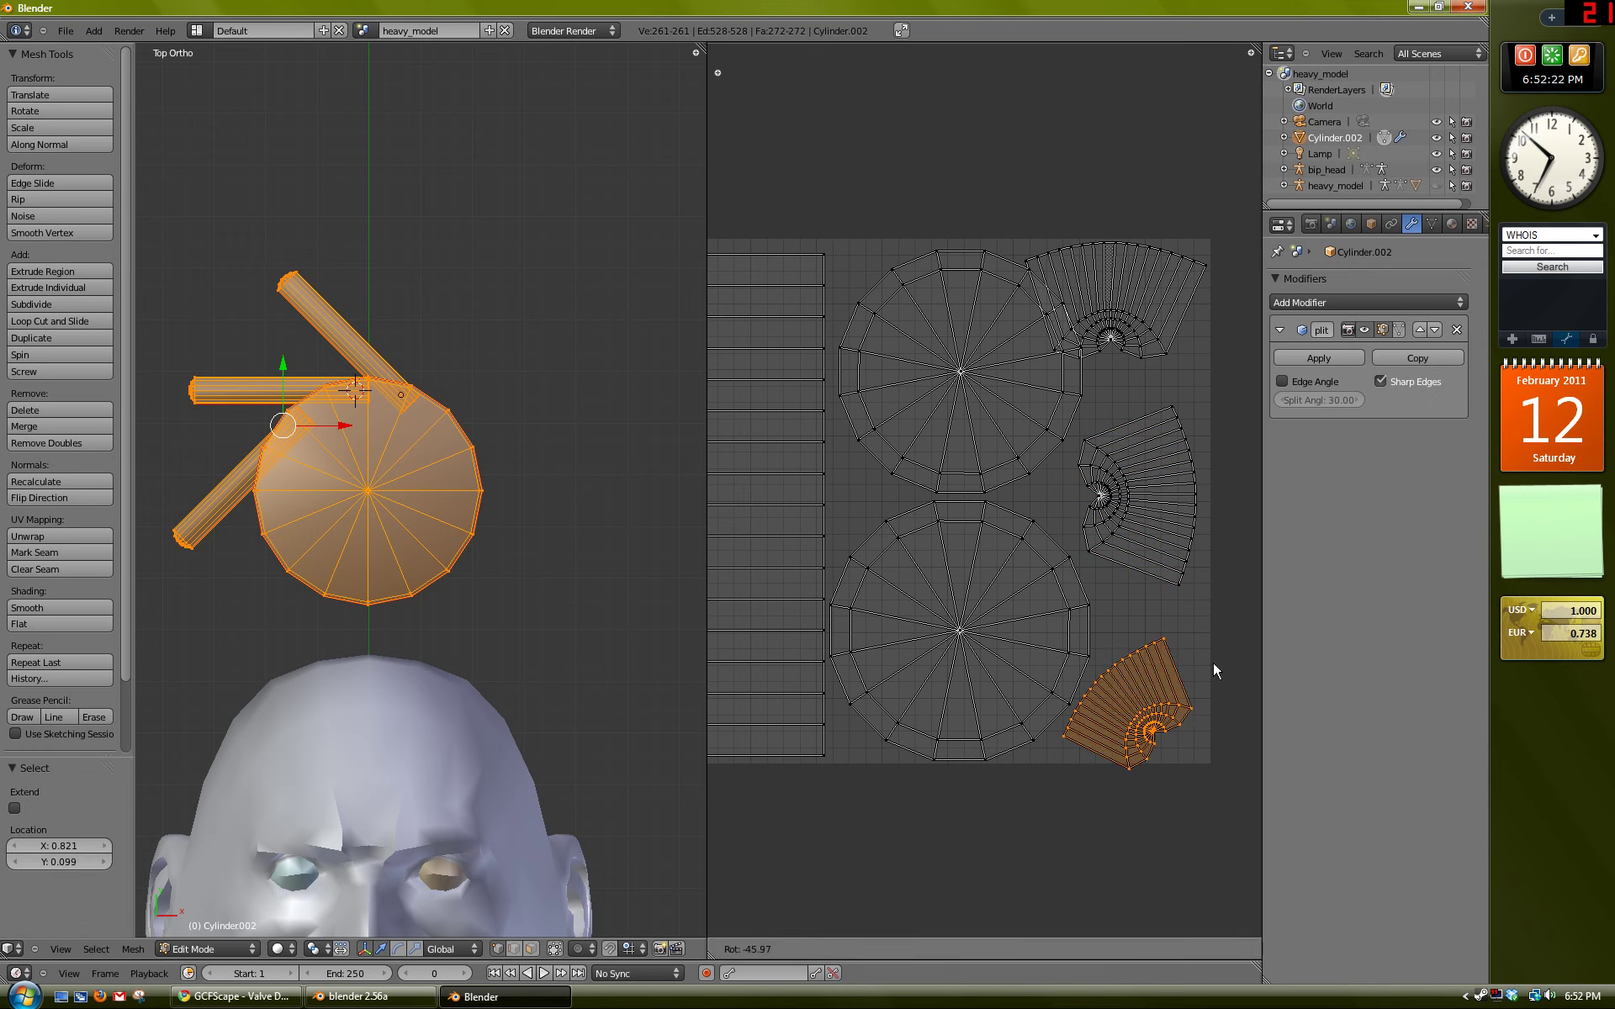
pyautogui.click(1196, 660)
pyautogui.press('r')
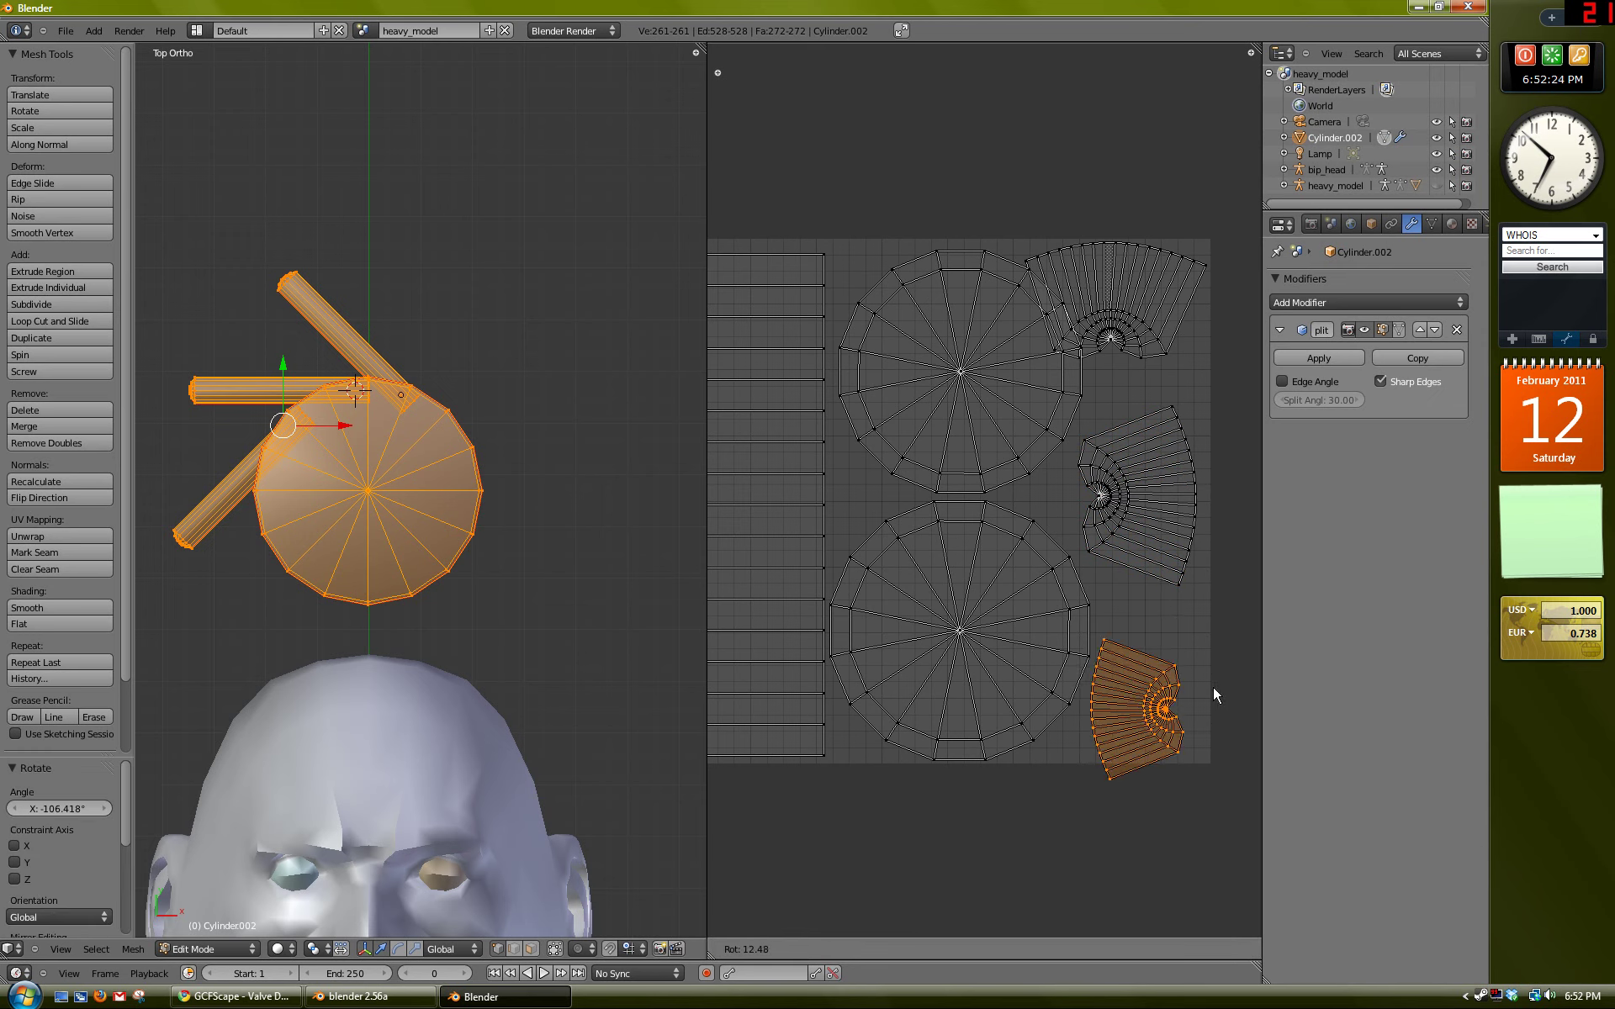
pyautogui.press('g')
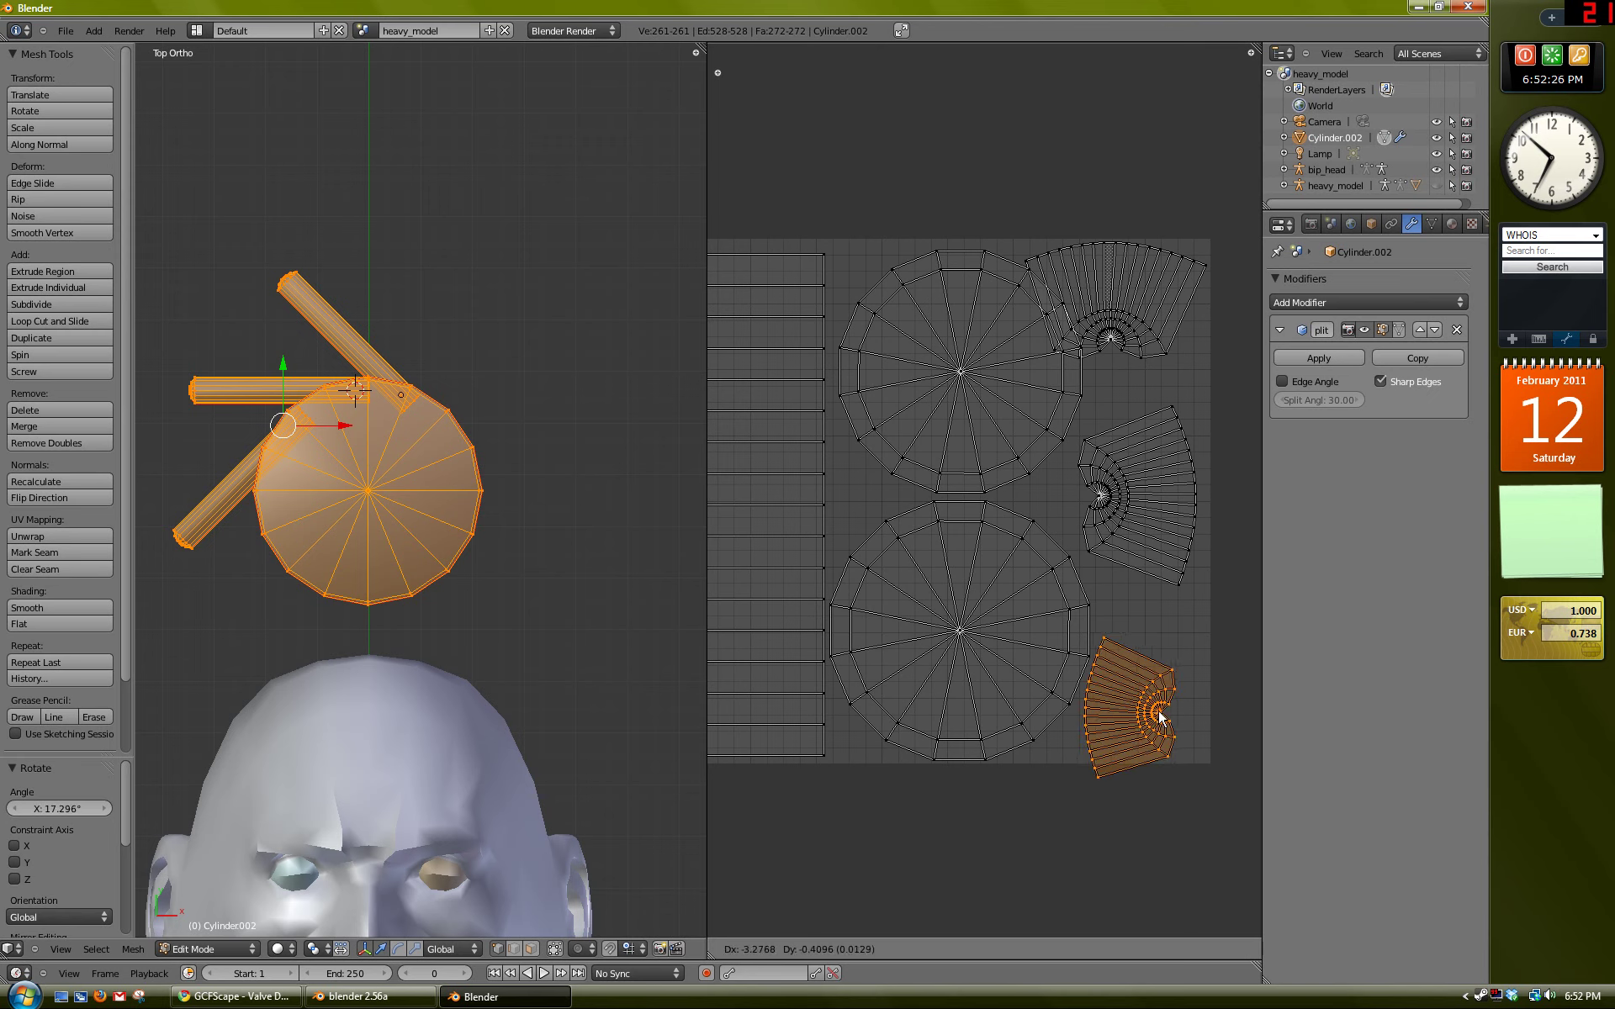
pyautogui.click(1190, 677)
pyautogui.press('s')
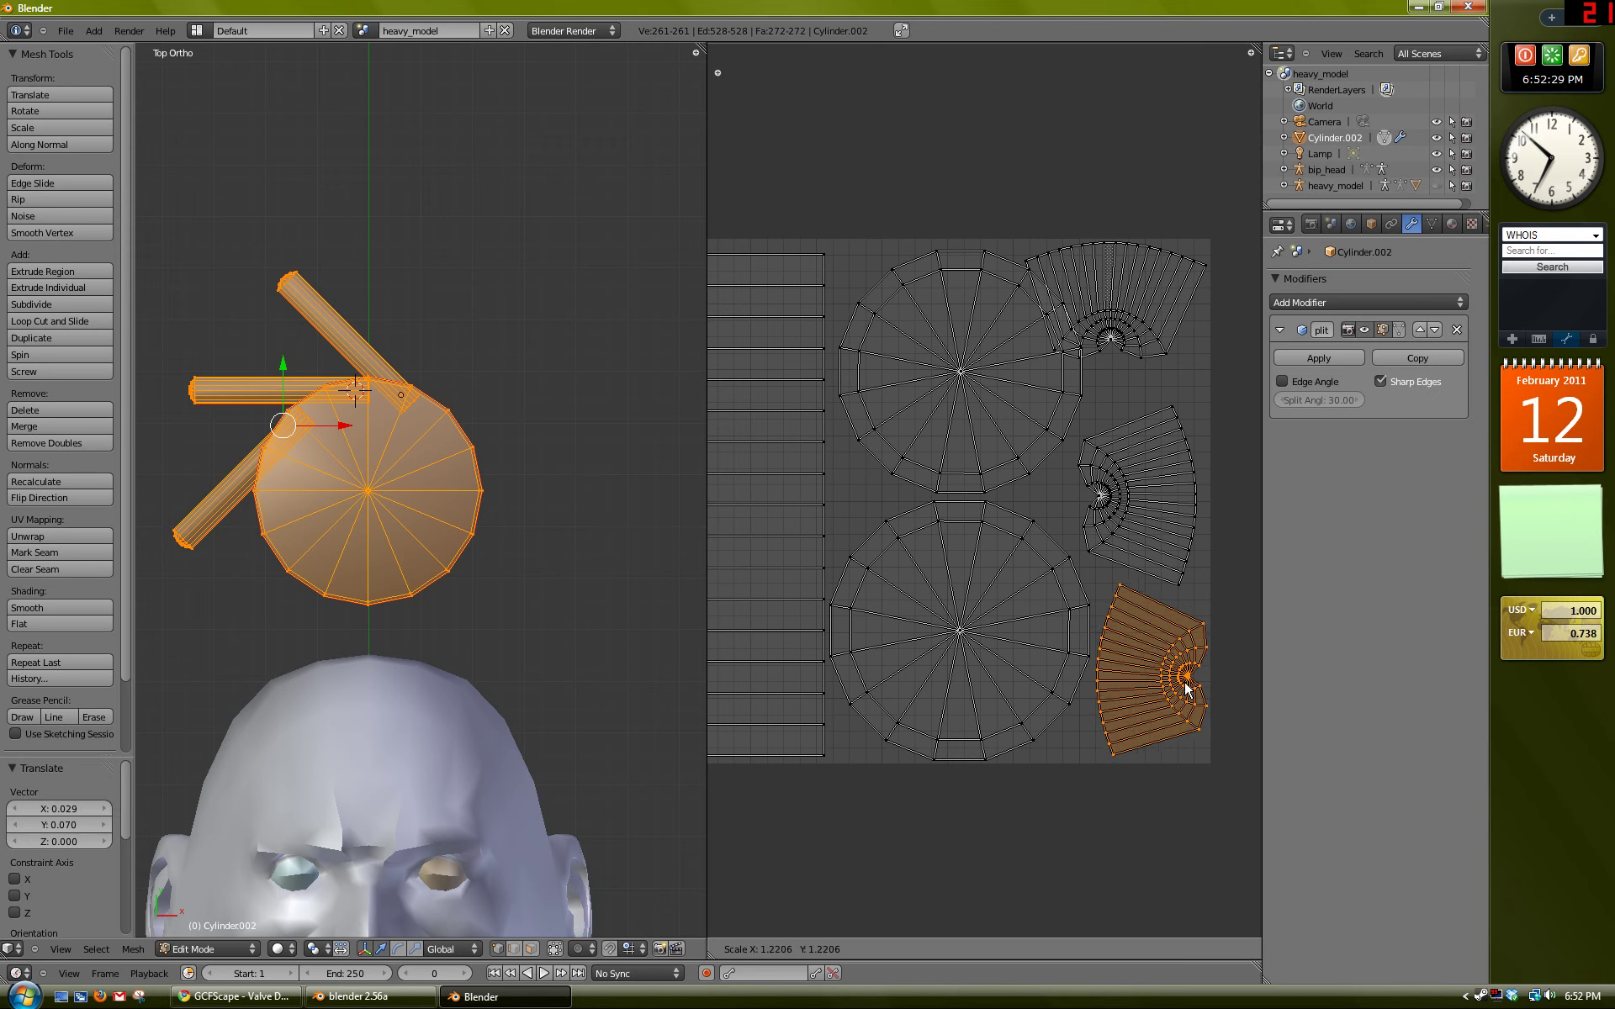
pyautogui.click(1146, 614)
# Step: Rotate the top-right fan island, move it lower and shrink it slightly
pyautogui.press('a')
pyautogui.press('l')
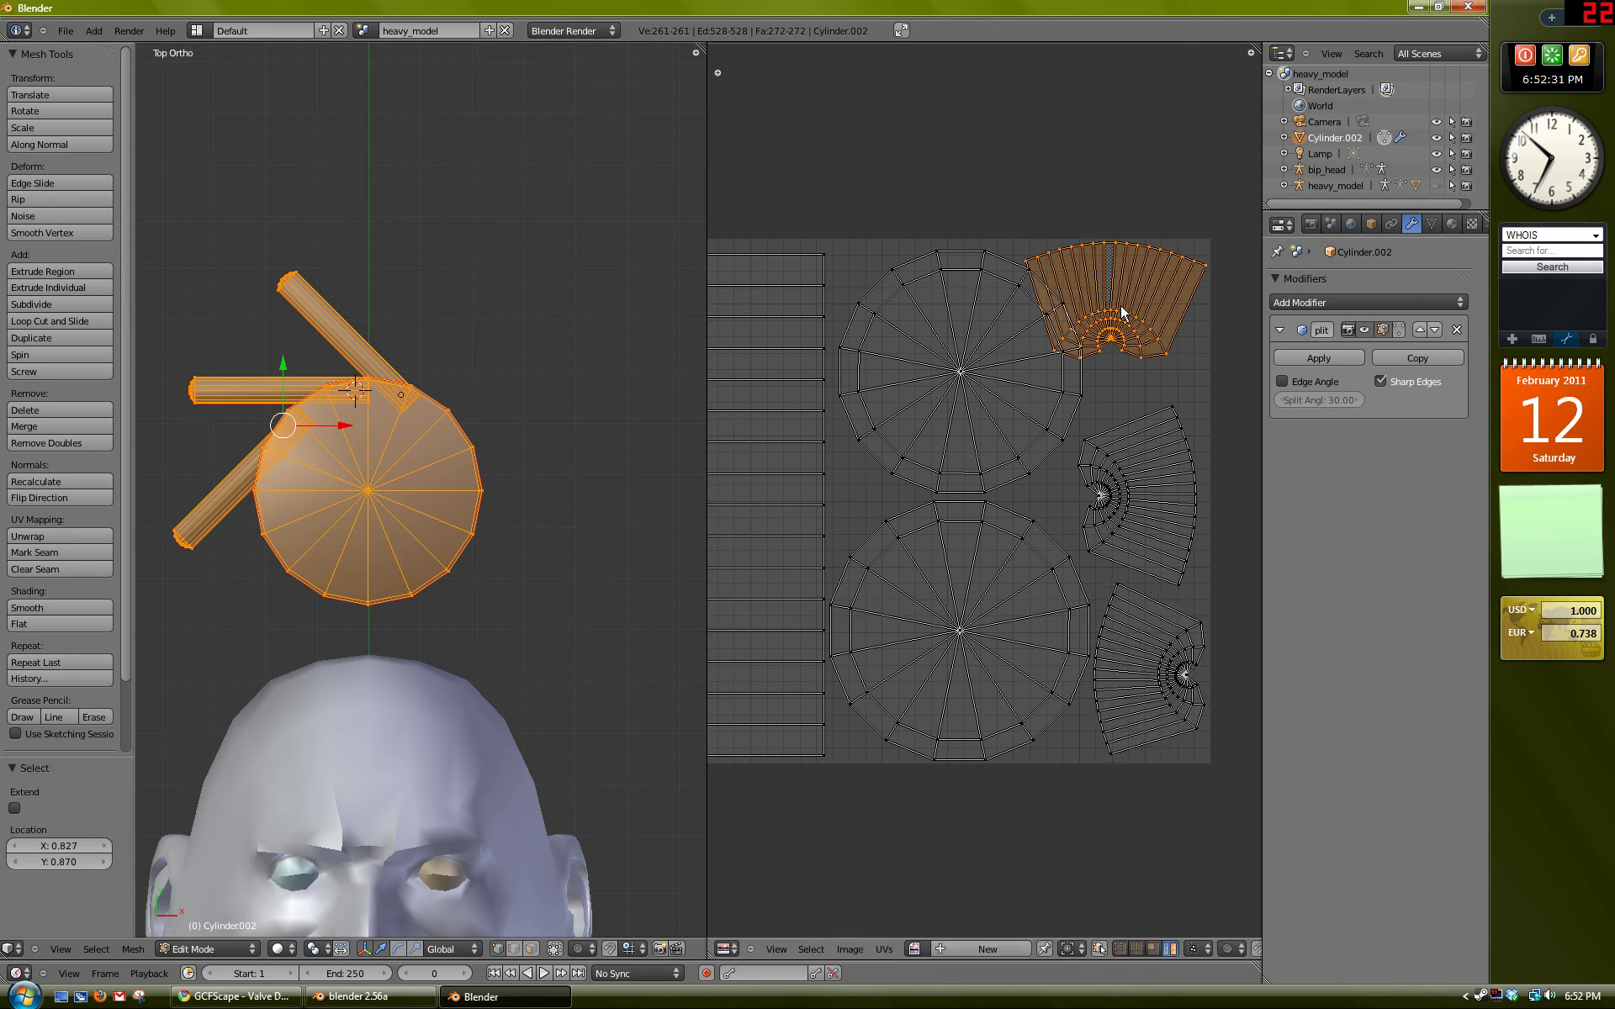
pyautogui.press('r')
pyautogui.click(1005, 467)
pyautogui.press('g')
pyautogui.click(1057, 491)
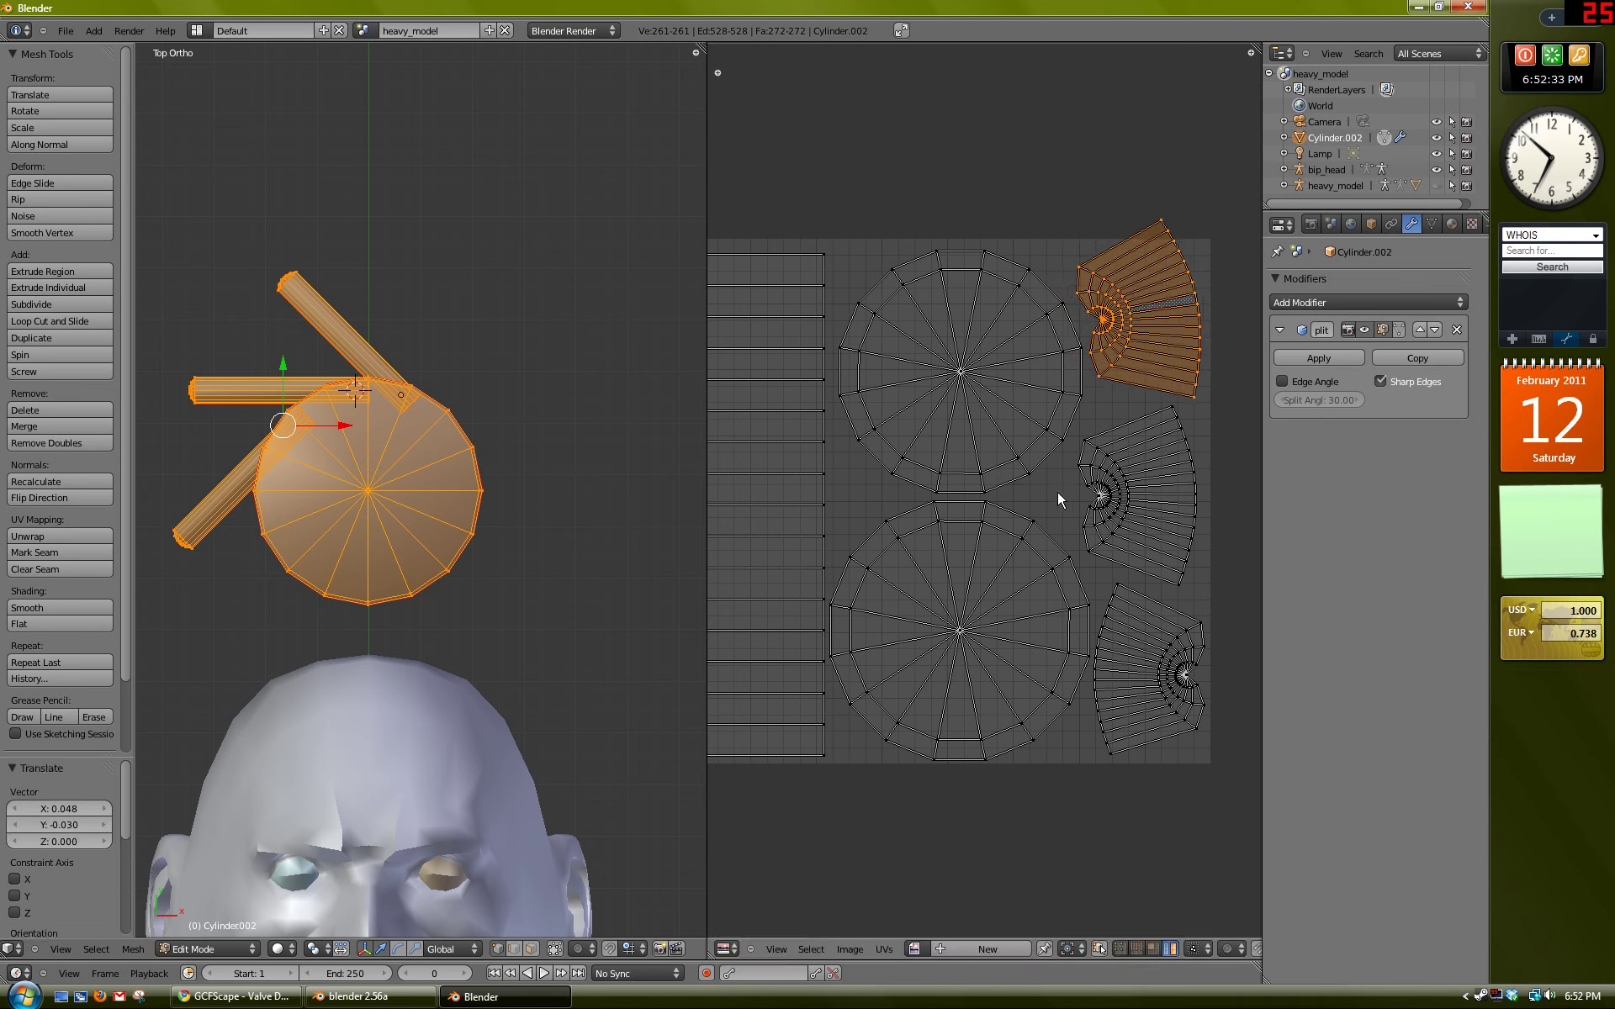
pyautogui.press('s')
pyautogui.click(1047, 480)
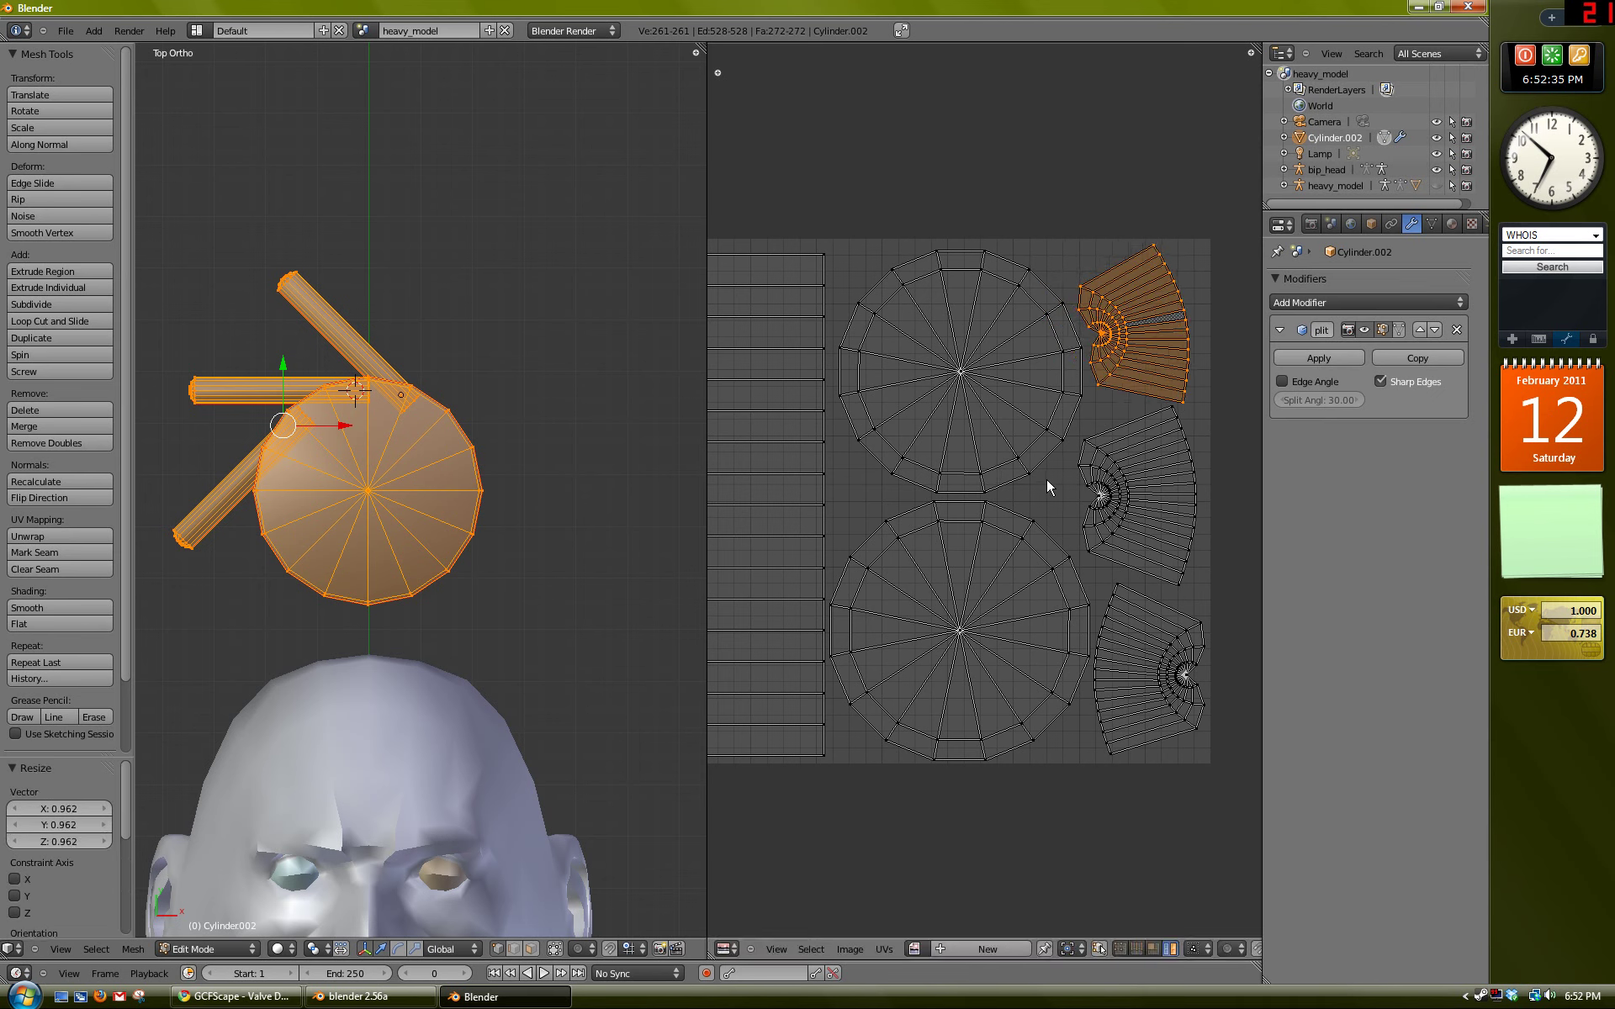
pyautogui.press('a')
pyautogui.scroll(-2, 1048, 478)
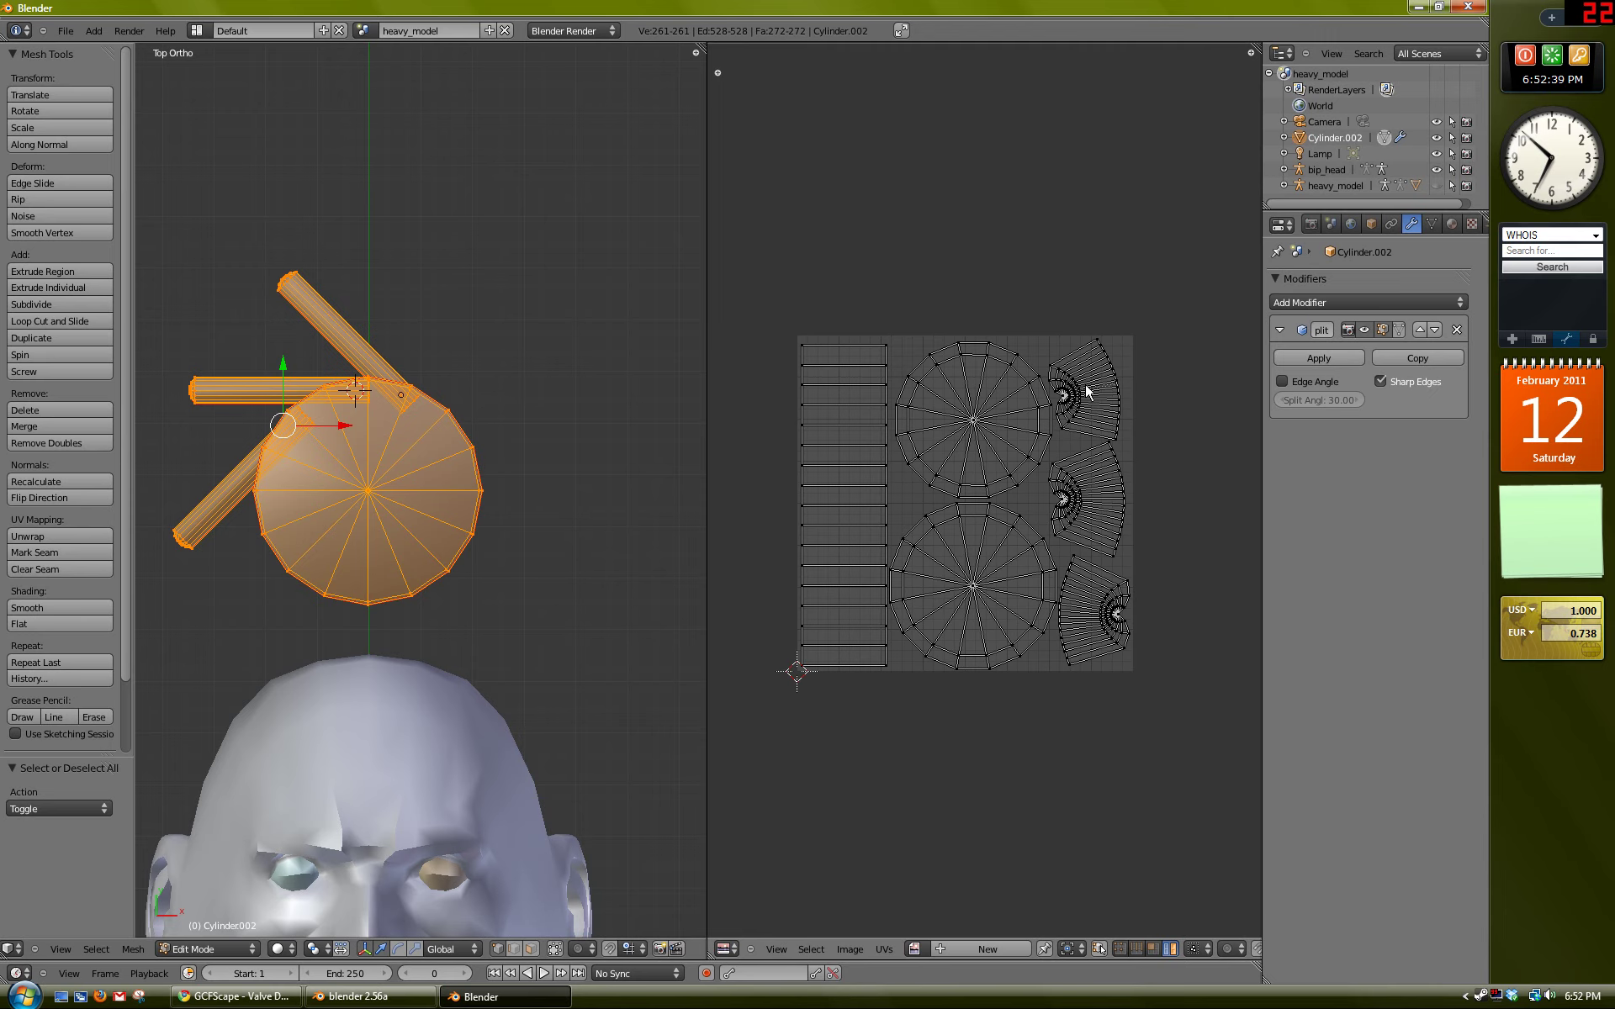
# Step: Recalculate the hat mesh's normals to face outward
pyautogui.keyDown('shift'); pyautogui.moveTo(378, 508); pyautogui.dragTo(404, 508, button='middle'); pyautogui.keyUp('shift')
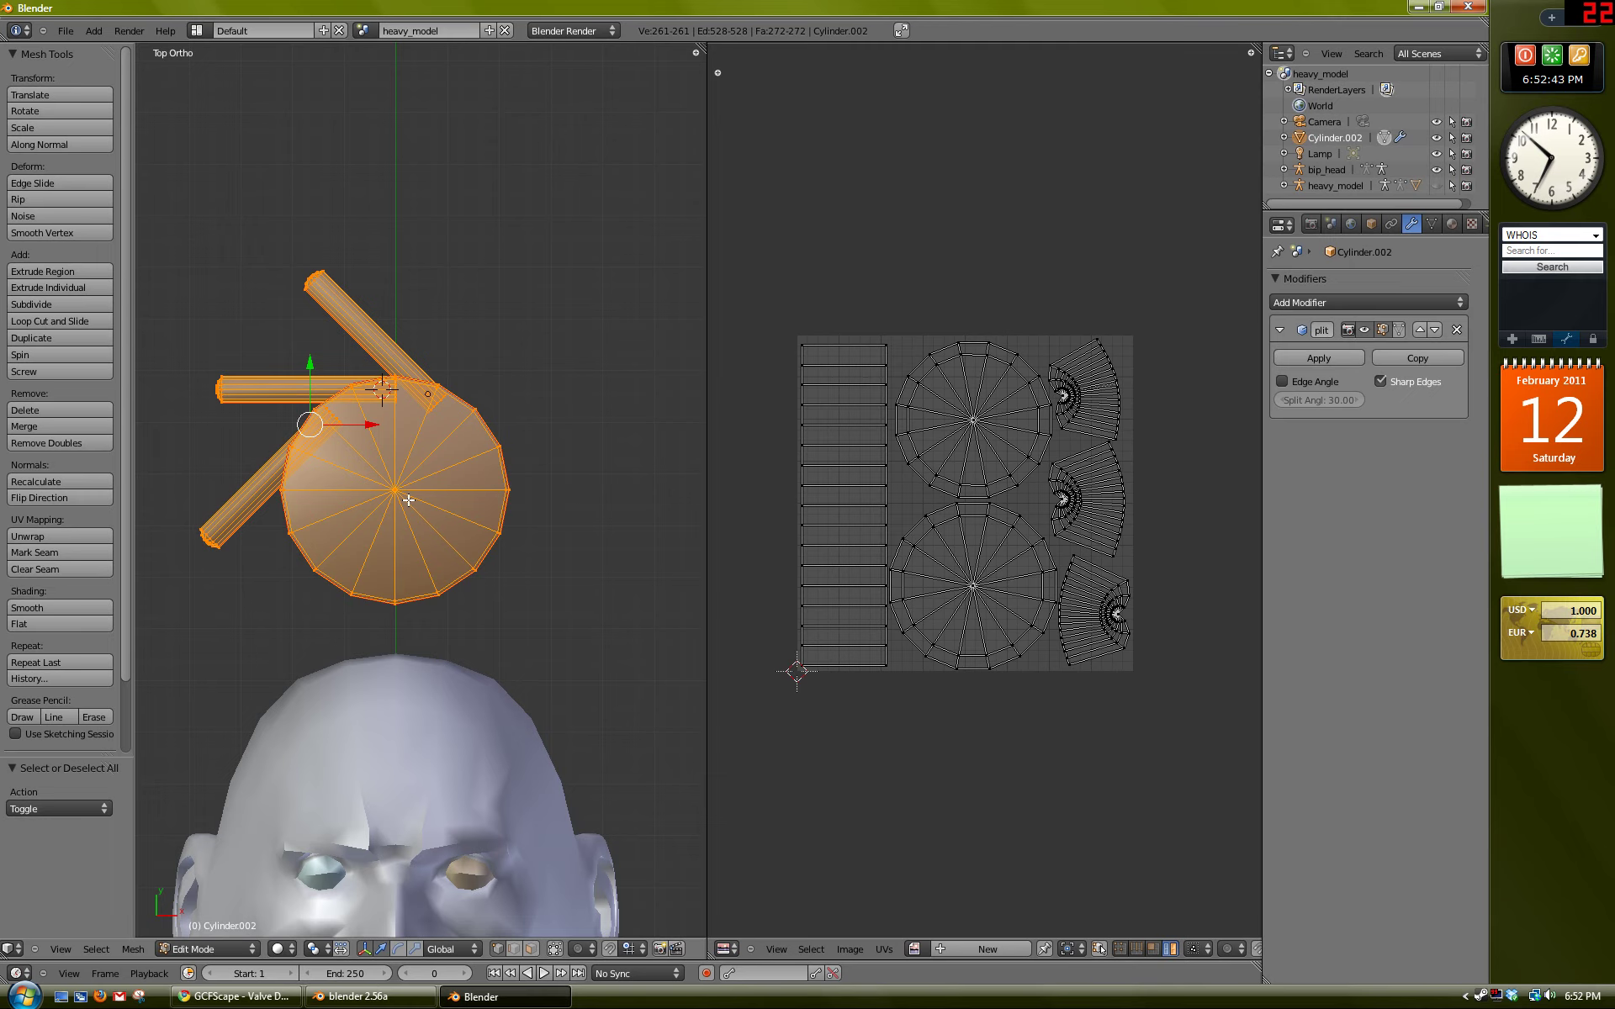
pyautogui.moveTo(409, 501); pyautogui.dragTo(485, 438, button='middle')
pyautogui.moveTo(511, 377); pyautogui.dragTo(486, 384, button='middle')
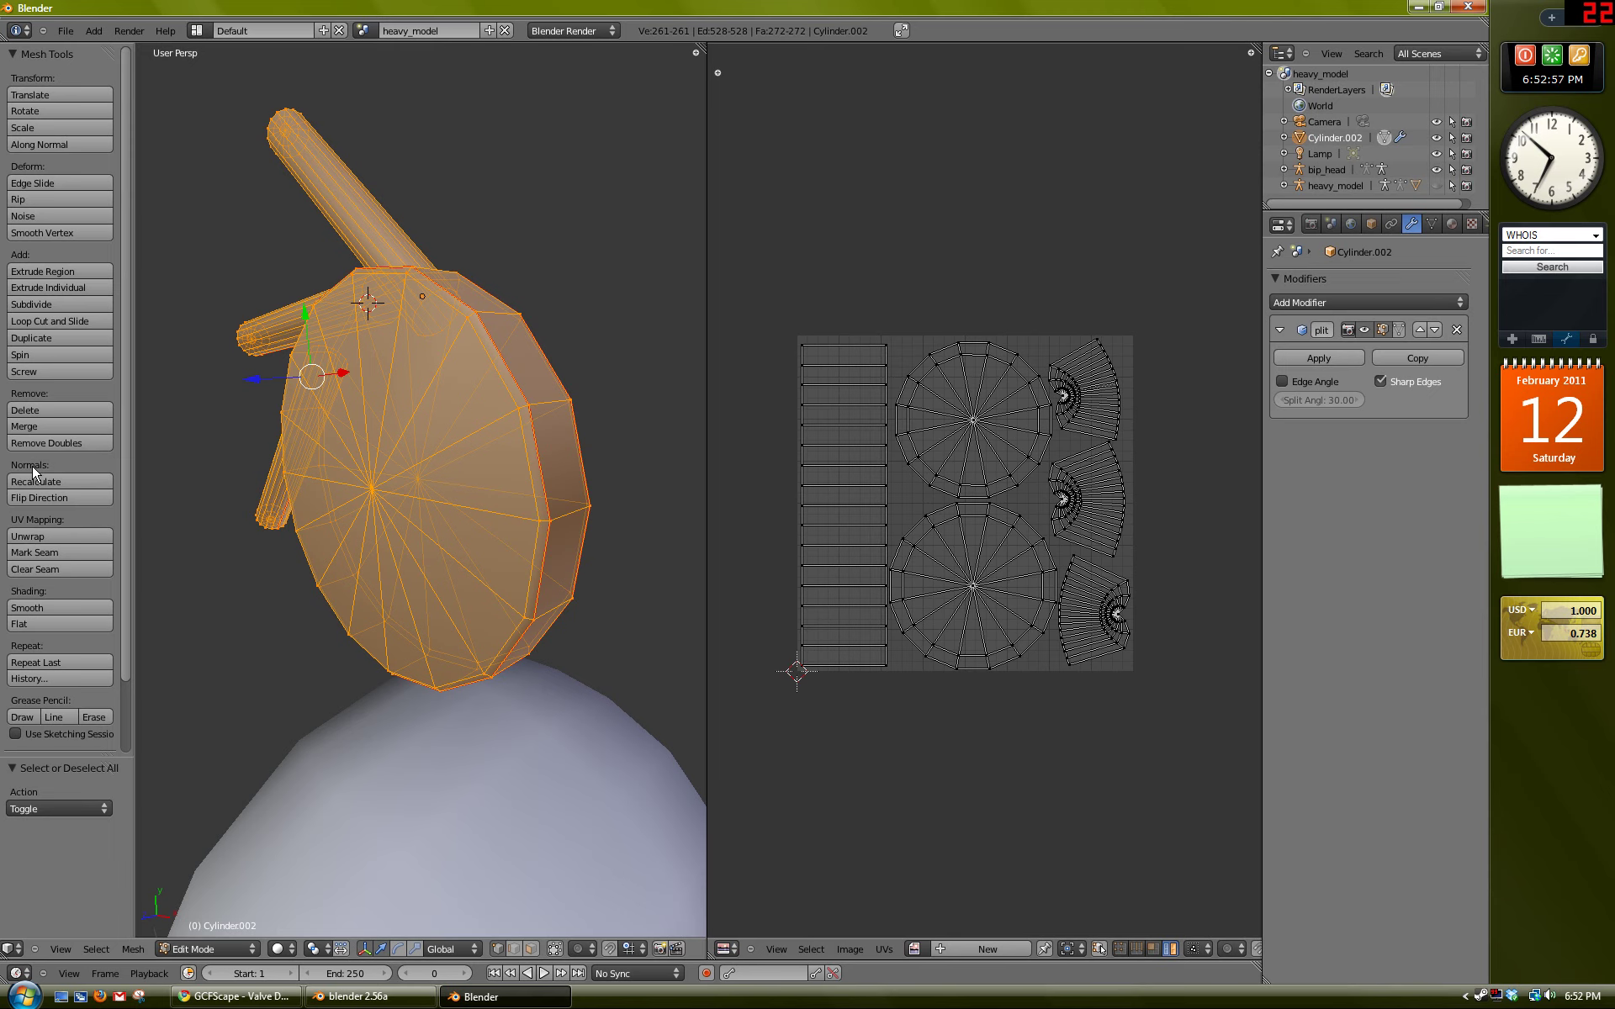
pyautogui.click(46, 482)
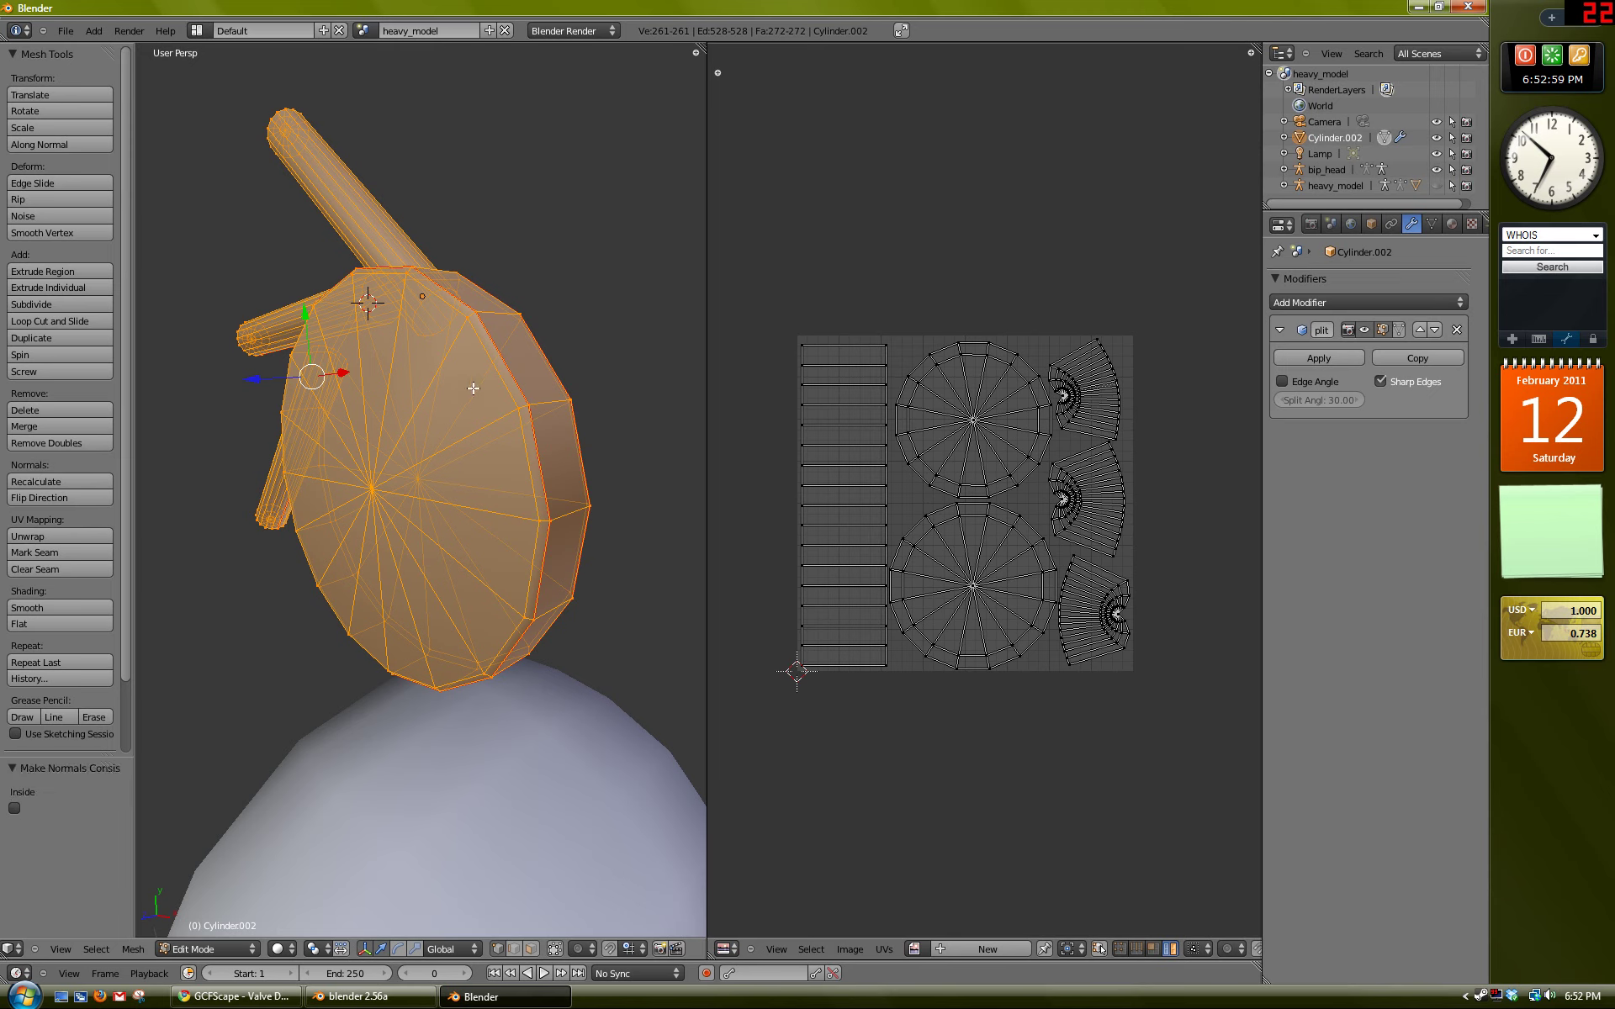
pyautogui.moveTo(474, 388); pyautogui.dragTo(467, 460, button='middle')
# Step: Return to top view and select and center all UV islands in the UV editor
pyautogui.press('KP_7')
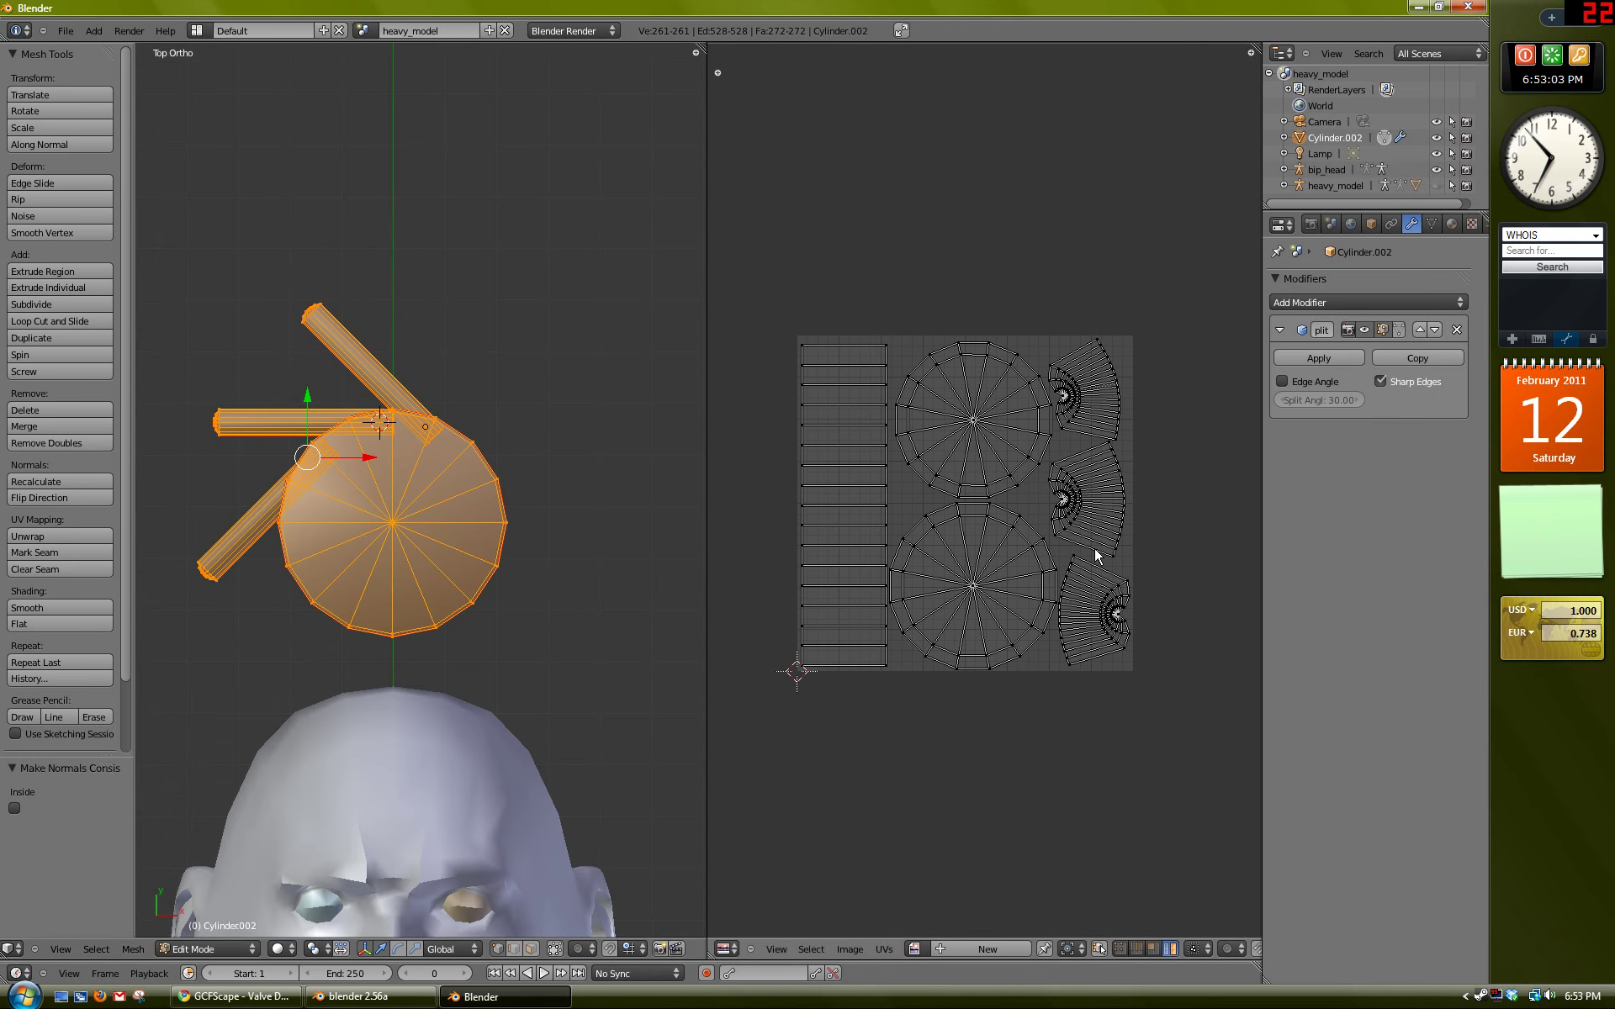
pyautogui.press('a')
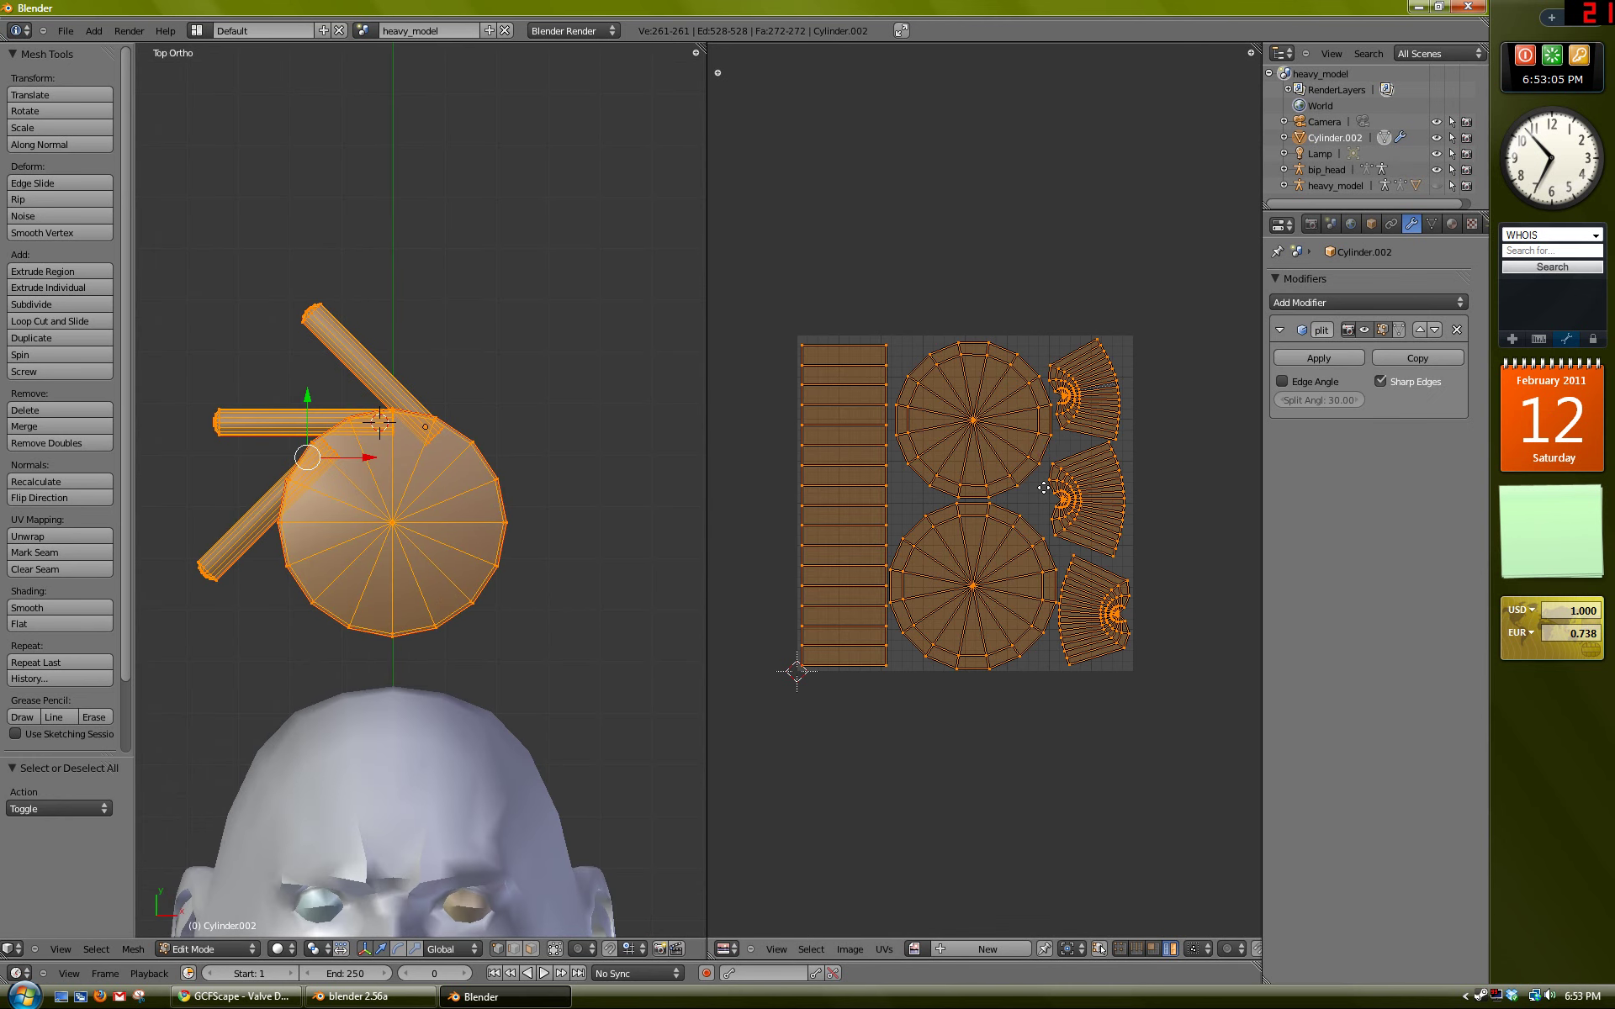
pyautogui.scroll(2, 1039, 488)
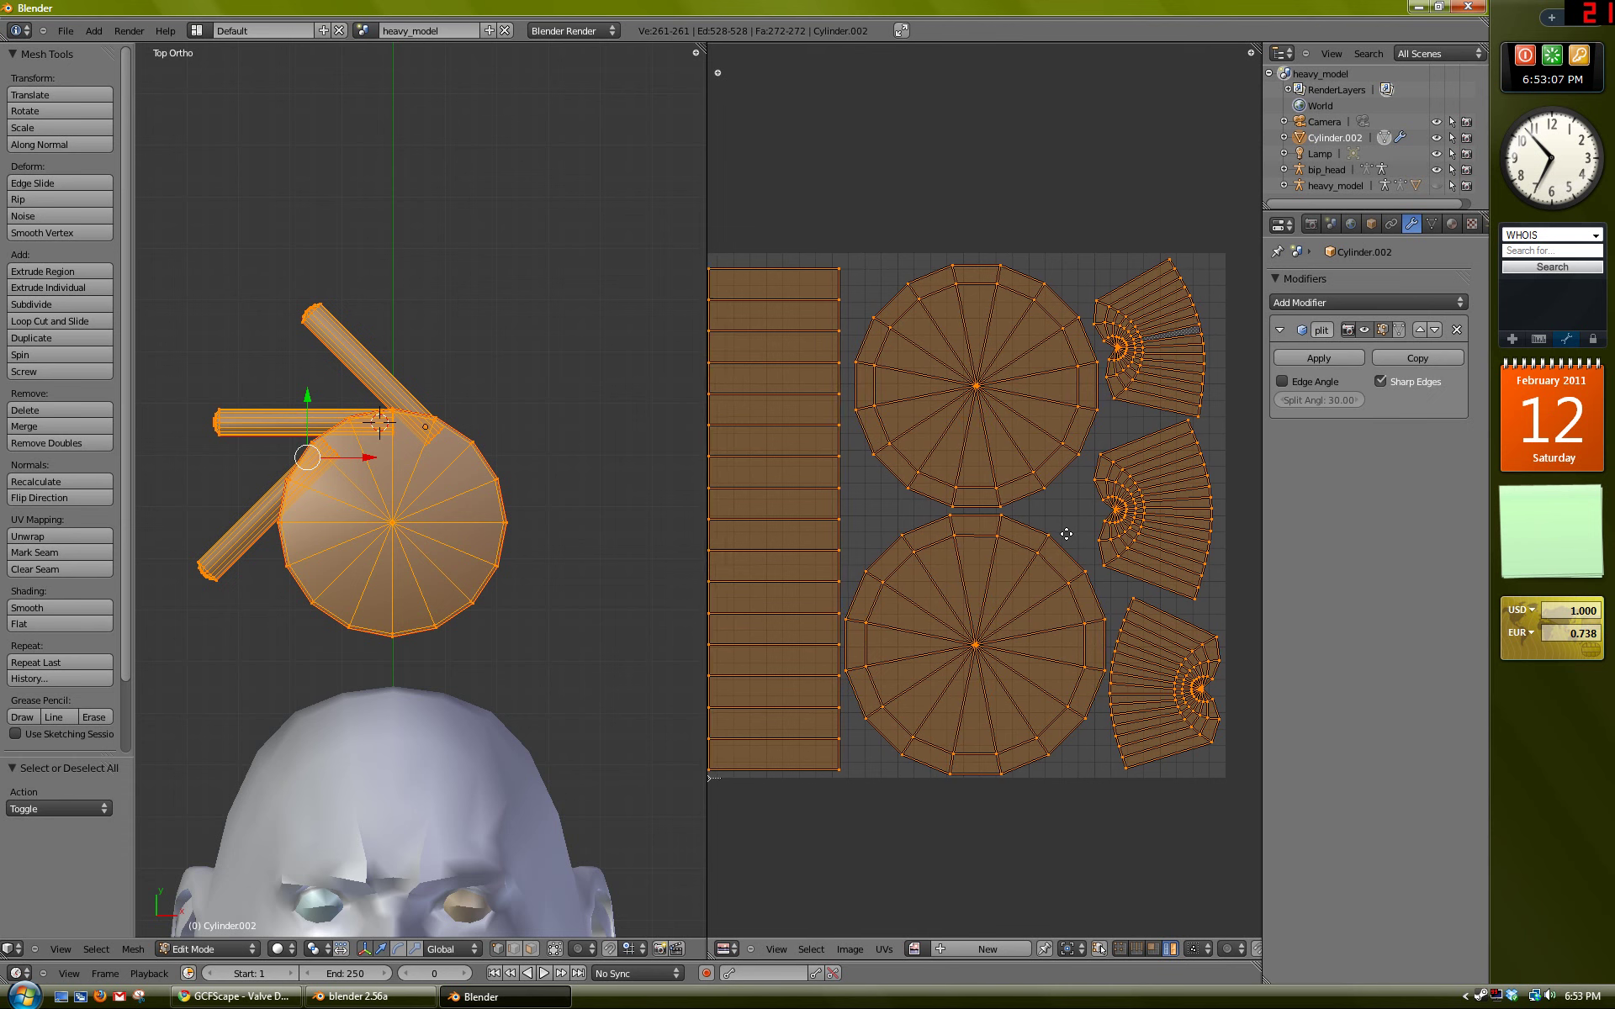
pyautogui.moveTo(1066, 533); pyautogui.dragTo(1089, 545, button='middle')
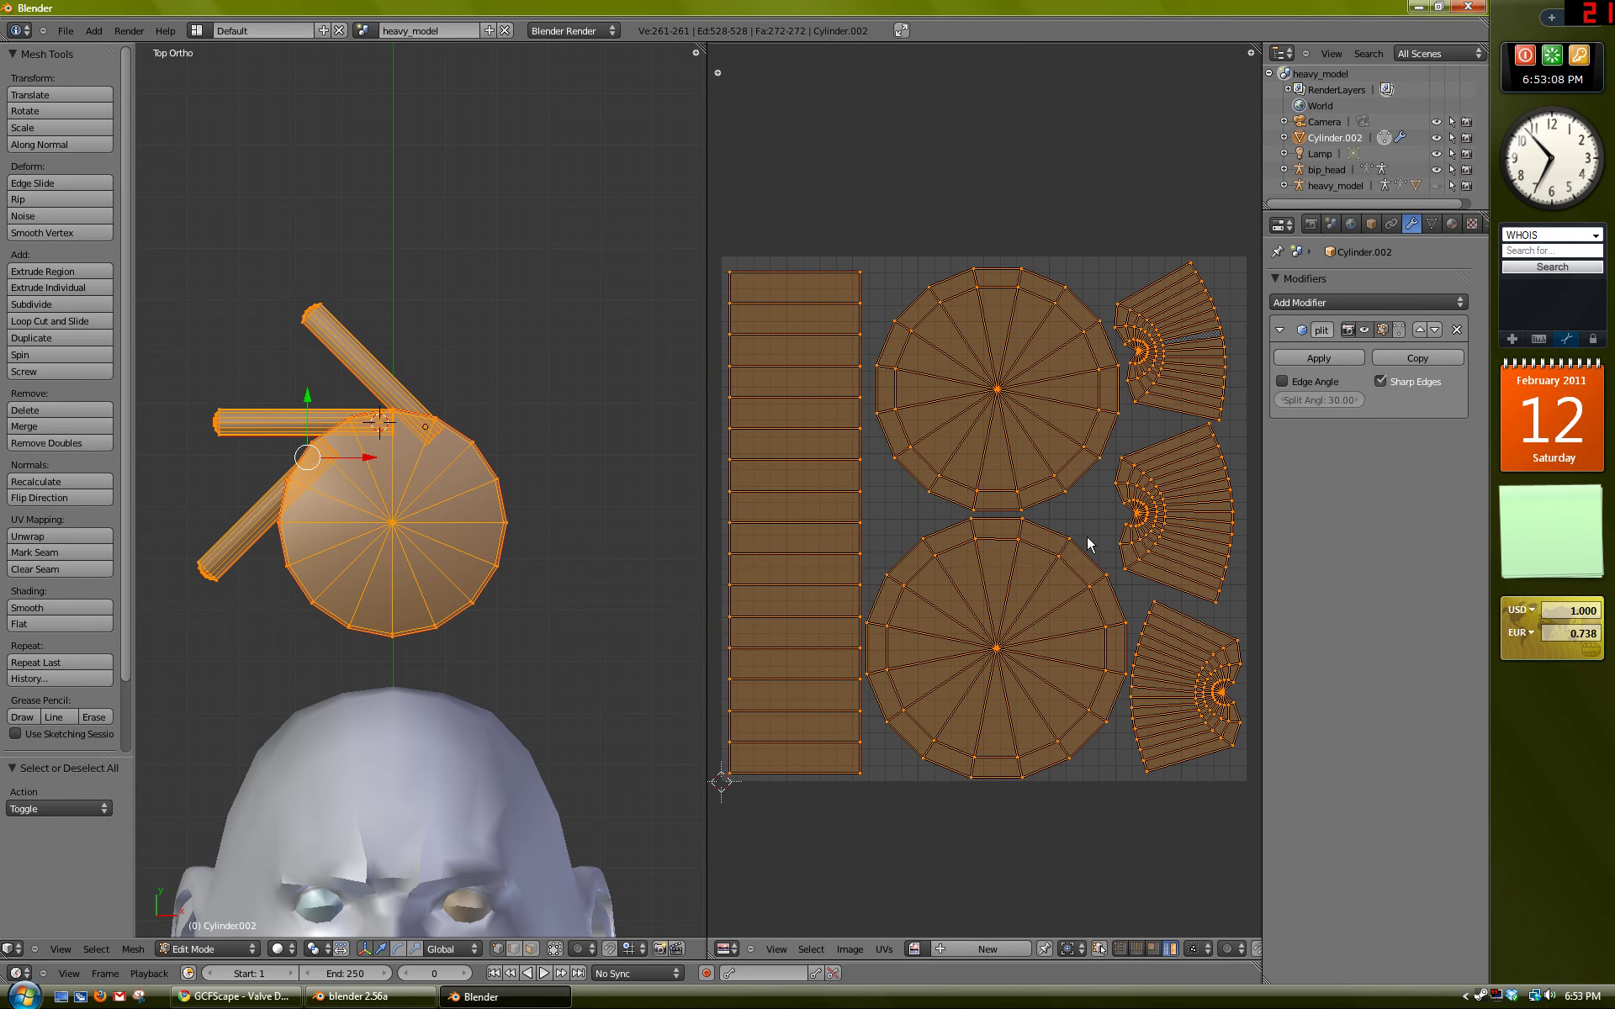
# Step: Create a new 1024×1024 image named 'untitled' in the UV editor
pyautogui.click(971, 948)
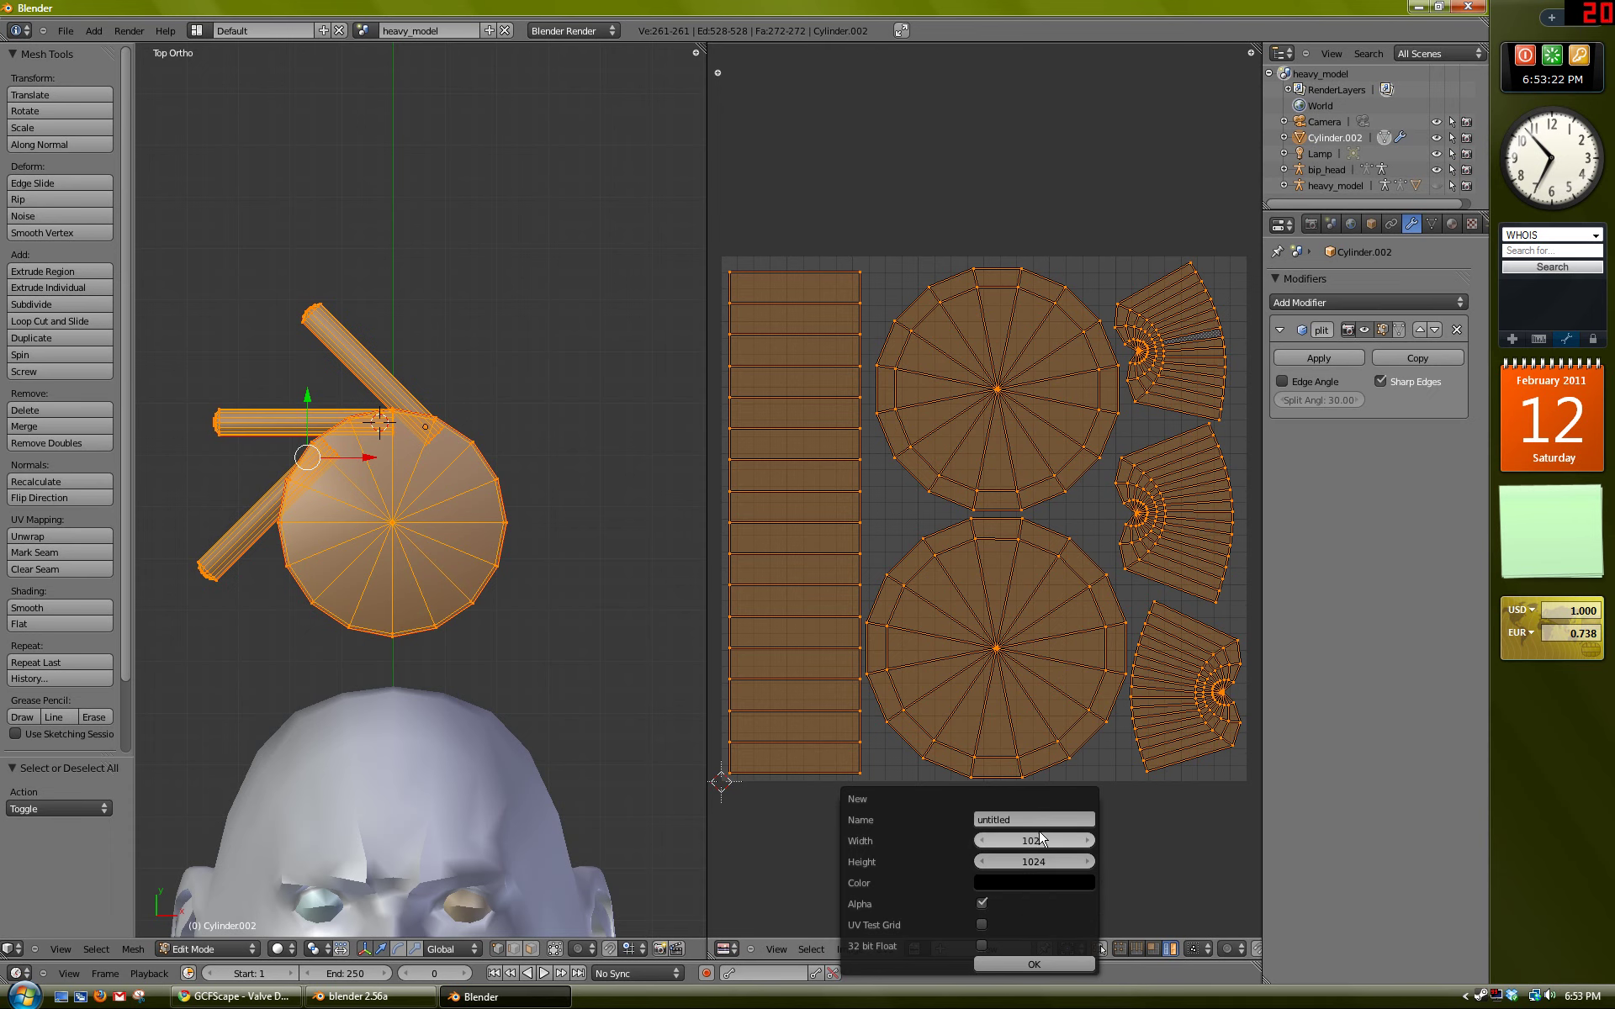
pyautogui.click(1034, 964)
pyautogui.scroll(-6, 1027, 655)
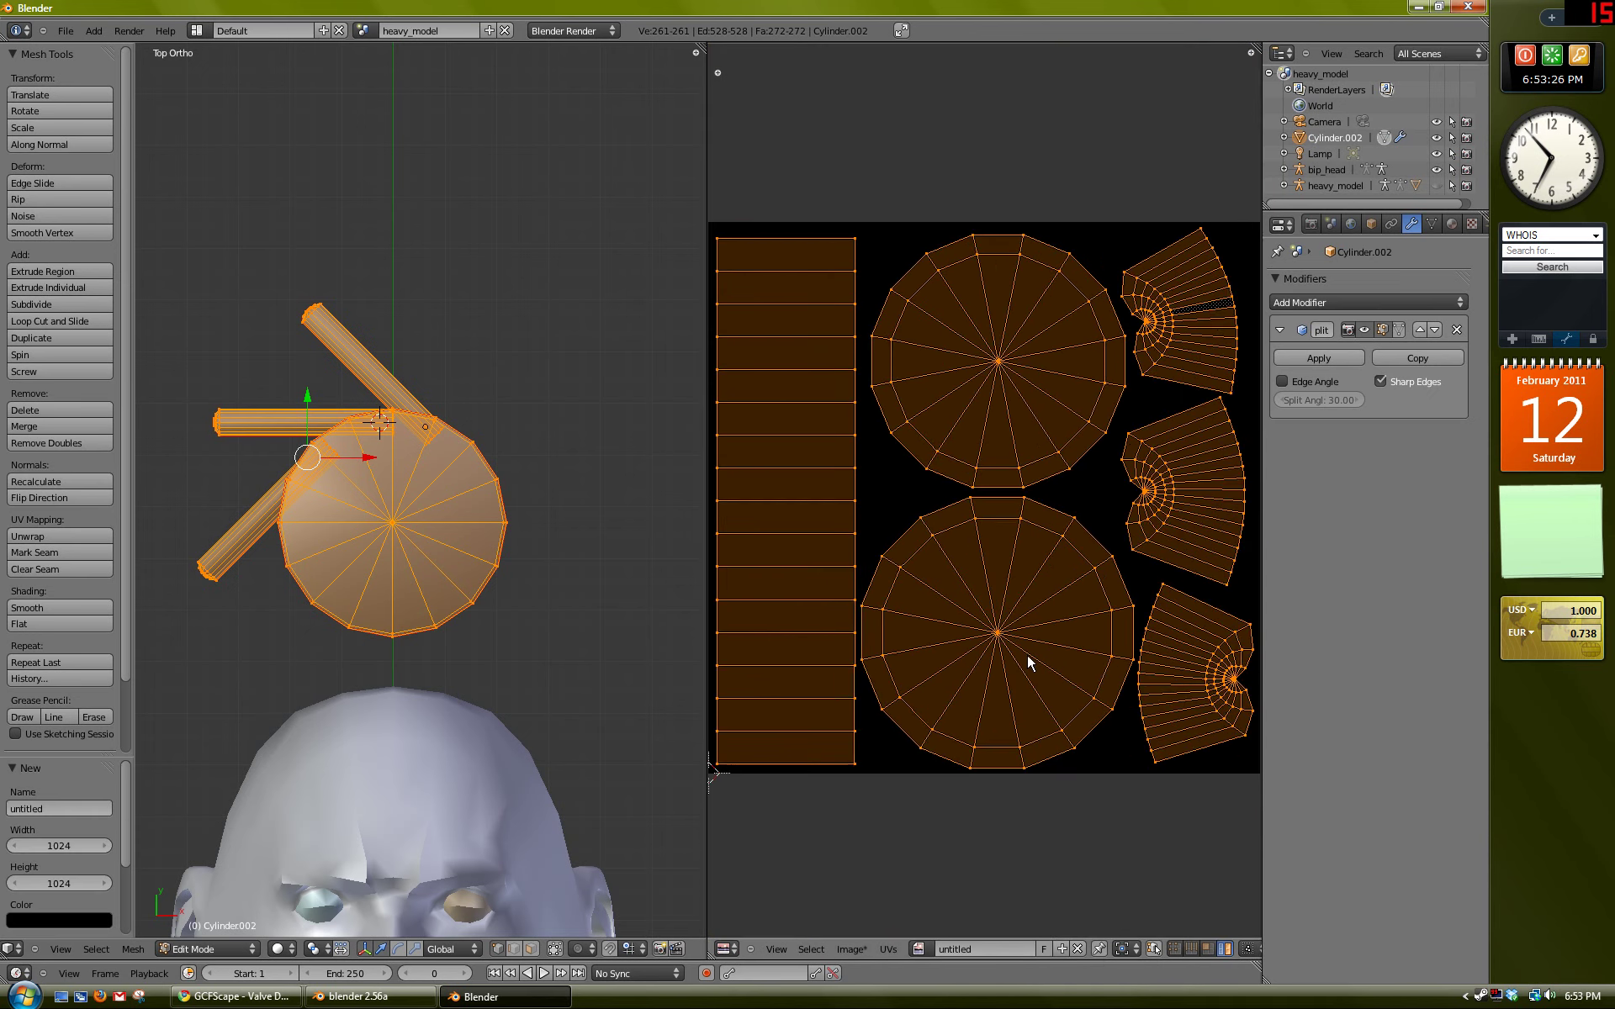
pyautogui.scroll(-2, 1039, 545)
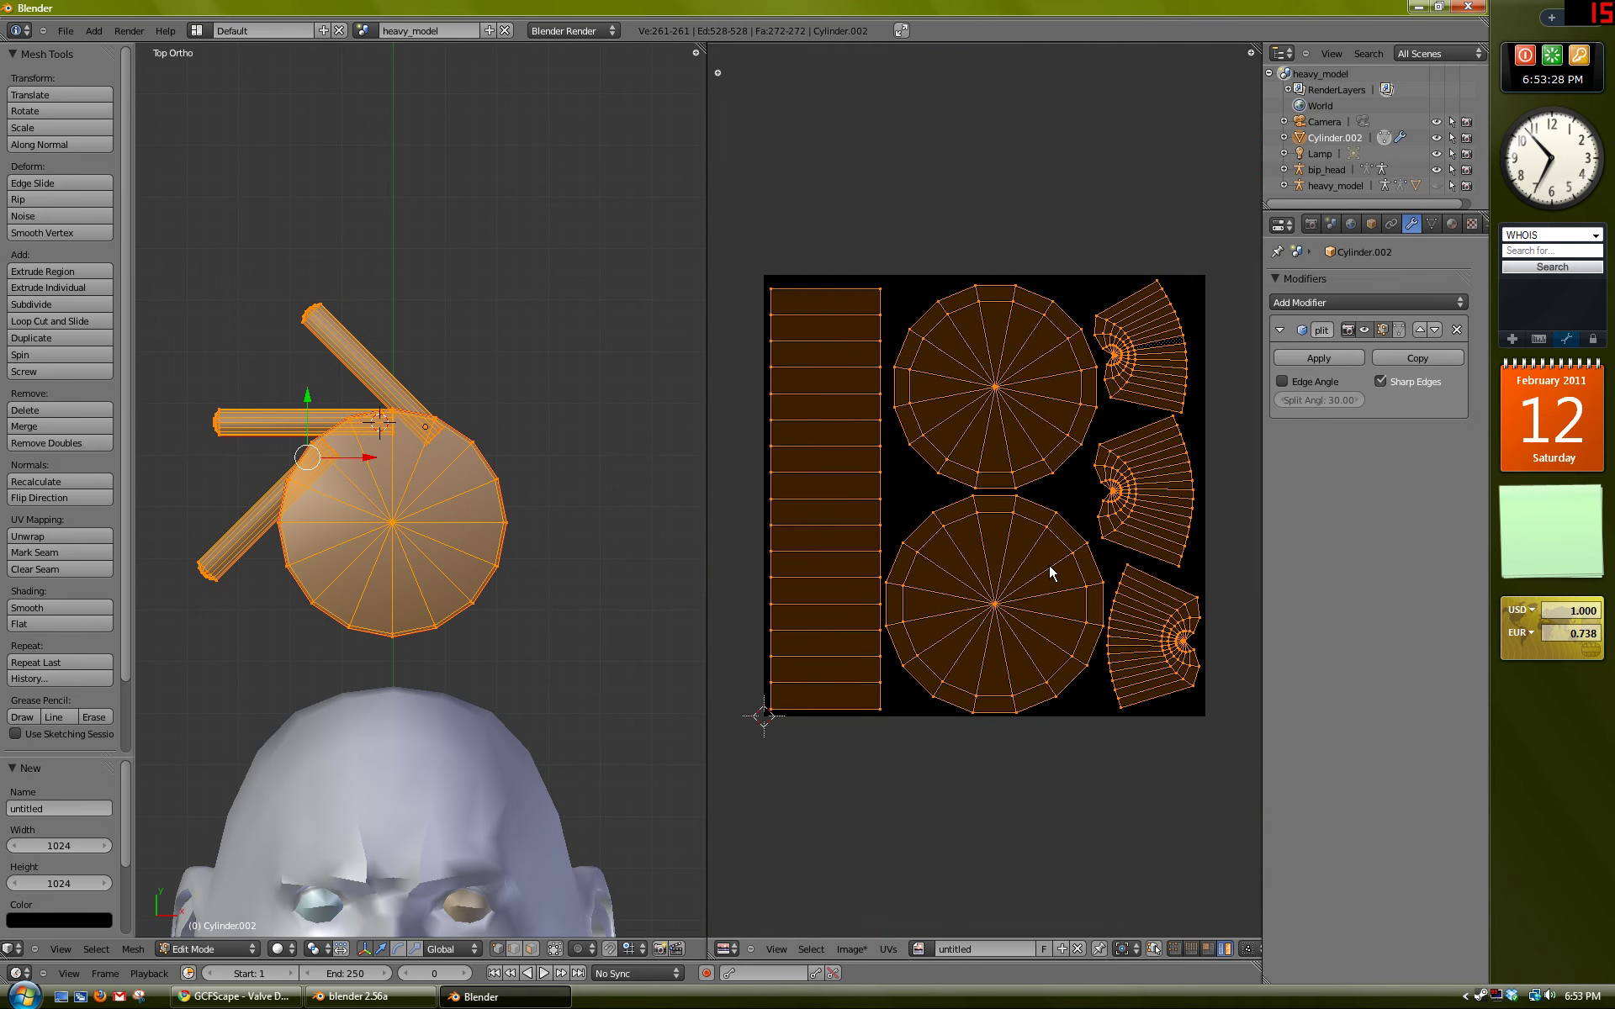
# Step: Set viewport shading to Textured, select the whole hat mesh, and show the Render settings
pyautogui.press('Tab')
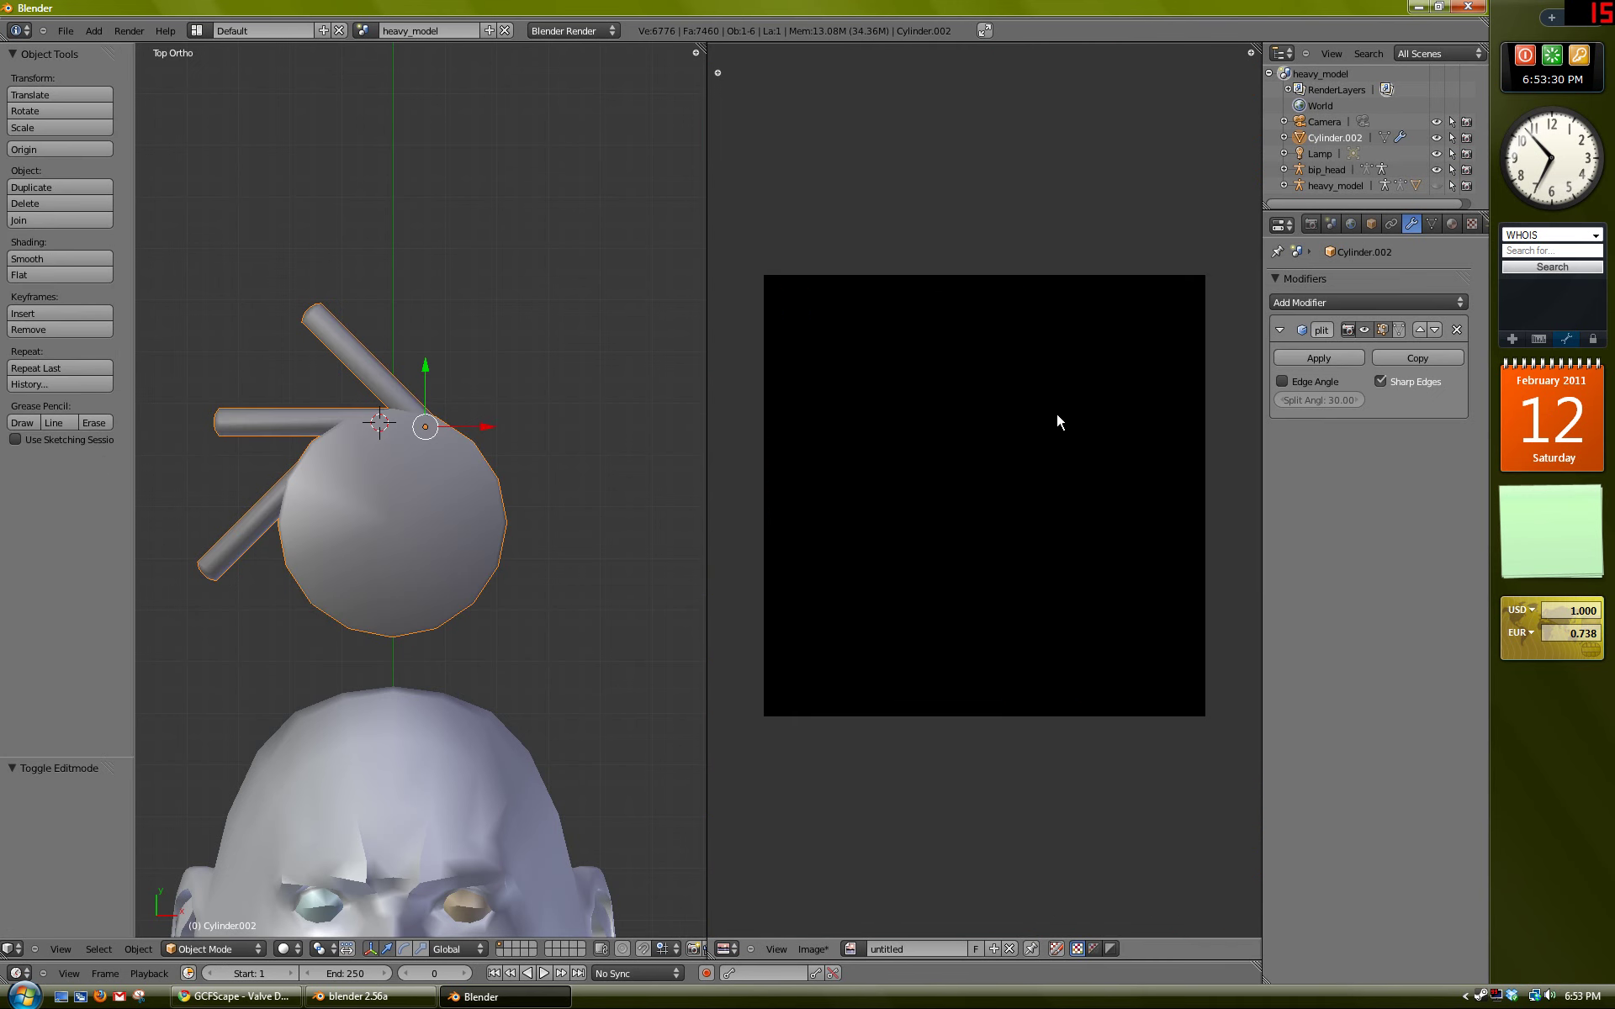
pyautogui.press('Tab')
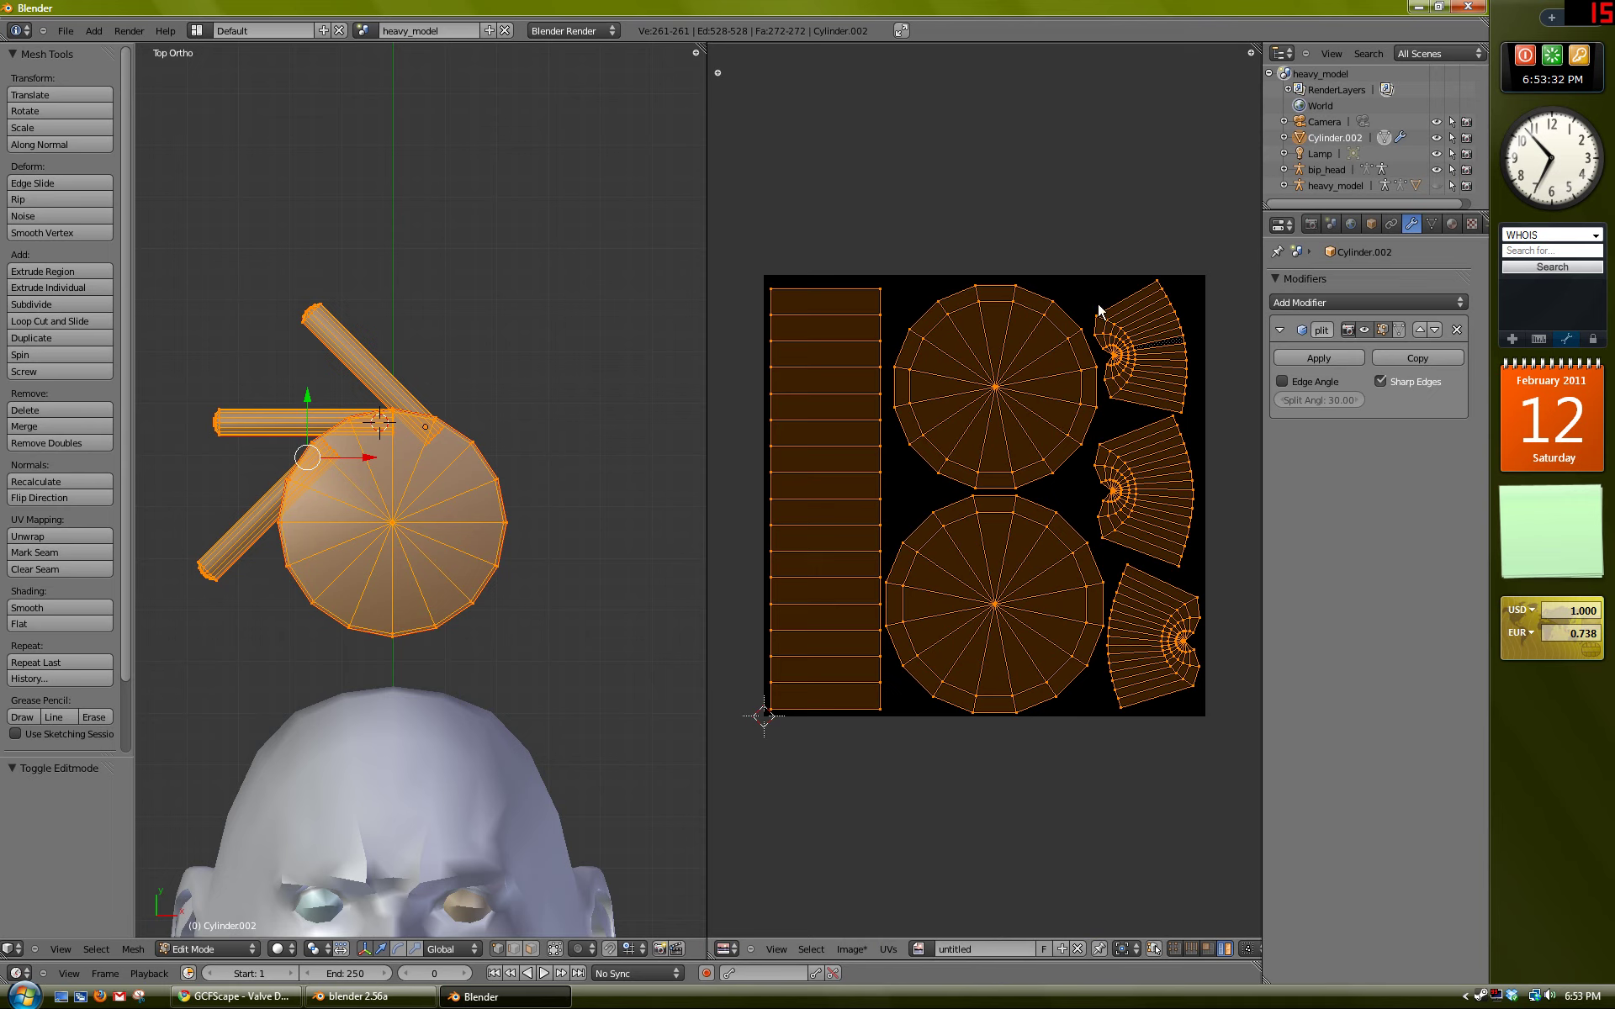
pyautogui.click(295, 947)
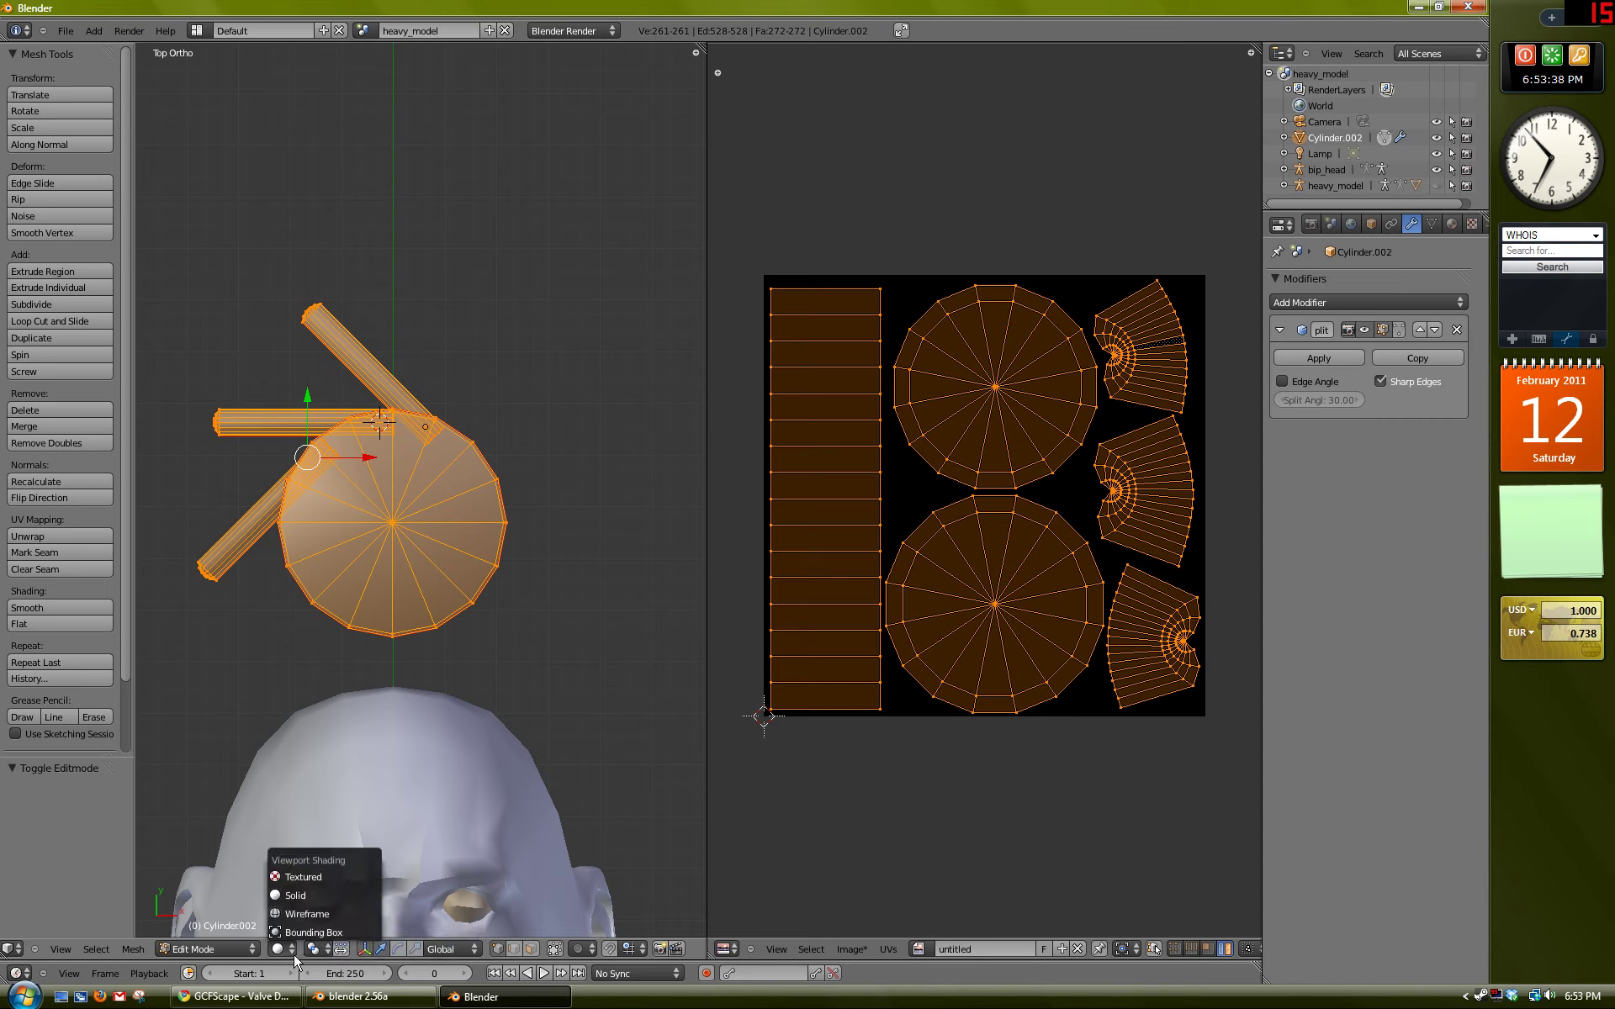
pyautogui.click(300, 878)
pyautogui.press('Tab')
pyautogui.moveTo(426, 480); pyautogui.dragTo(518, 483, button='middle')
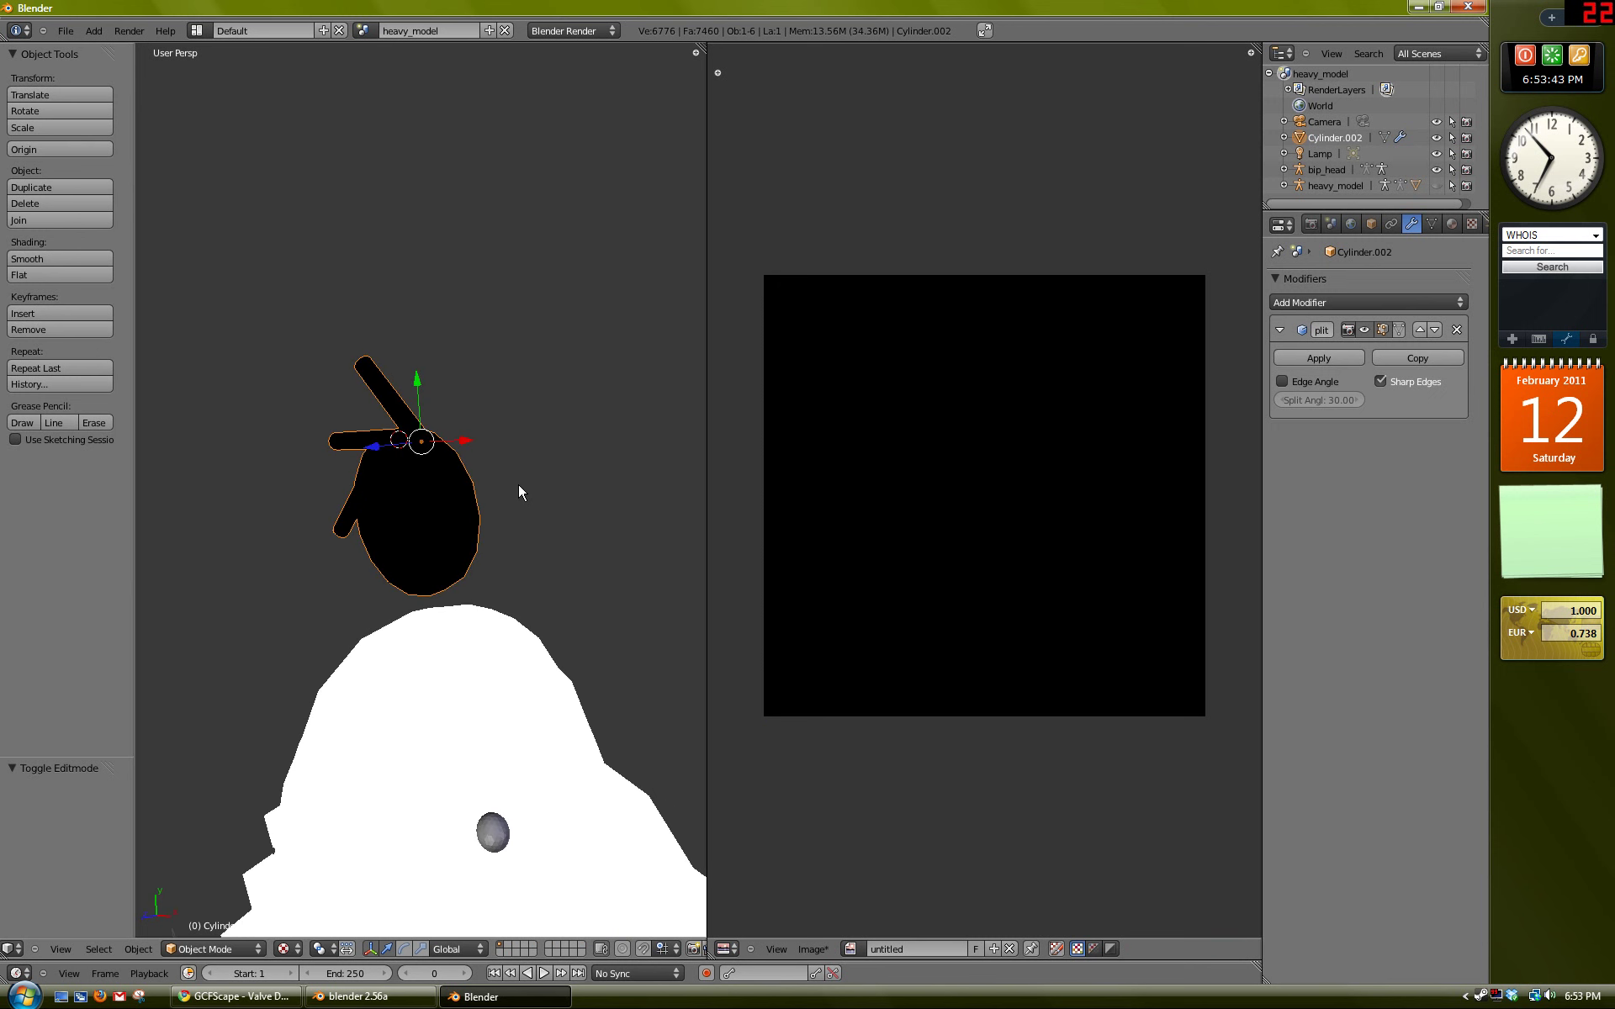
pyautogui.press('KP_7')
pyautogui.press('Tab')
pyautogui.press('a')
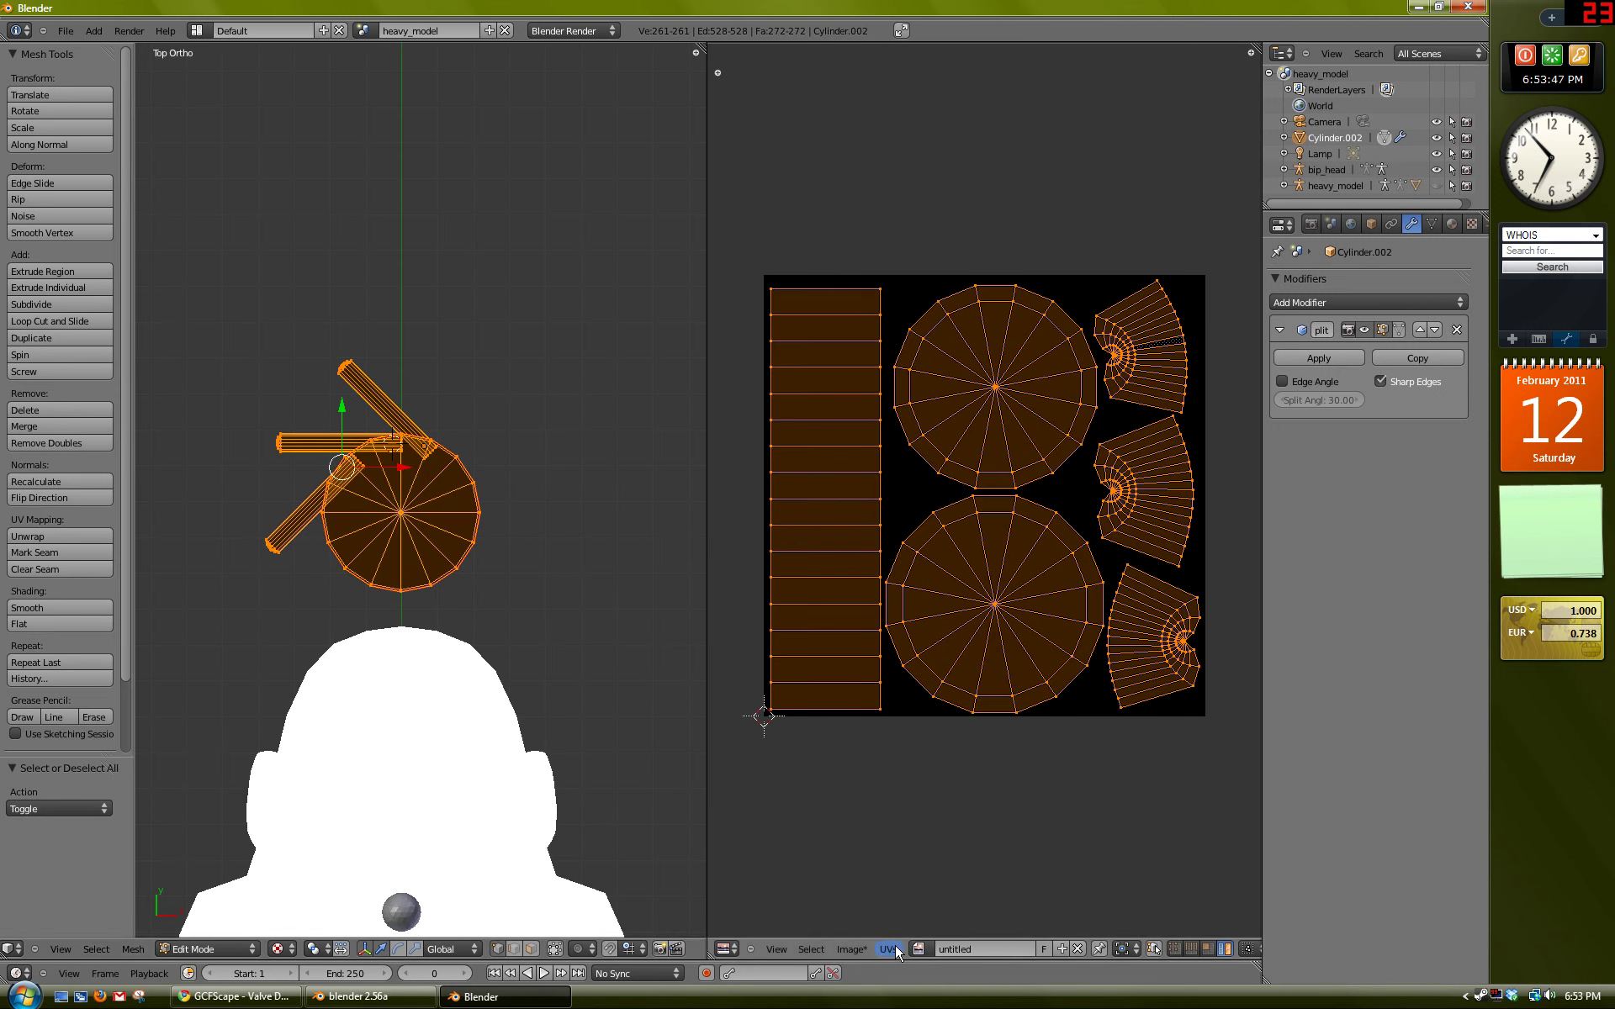
pyautogui.click(1313, 225)
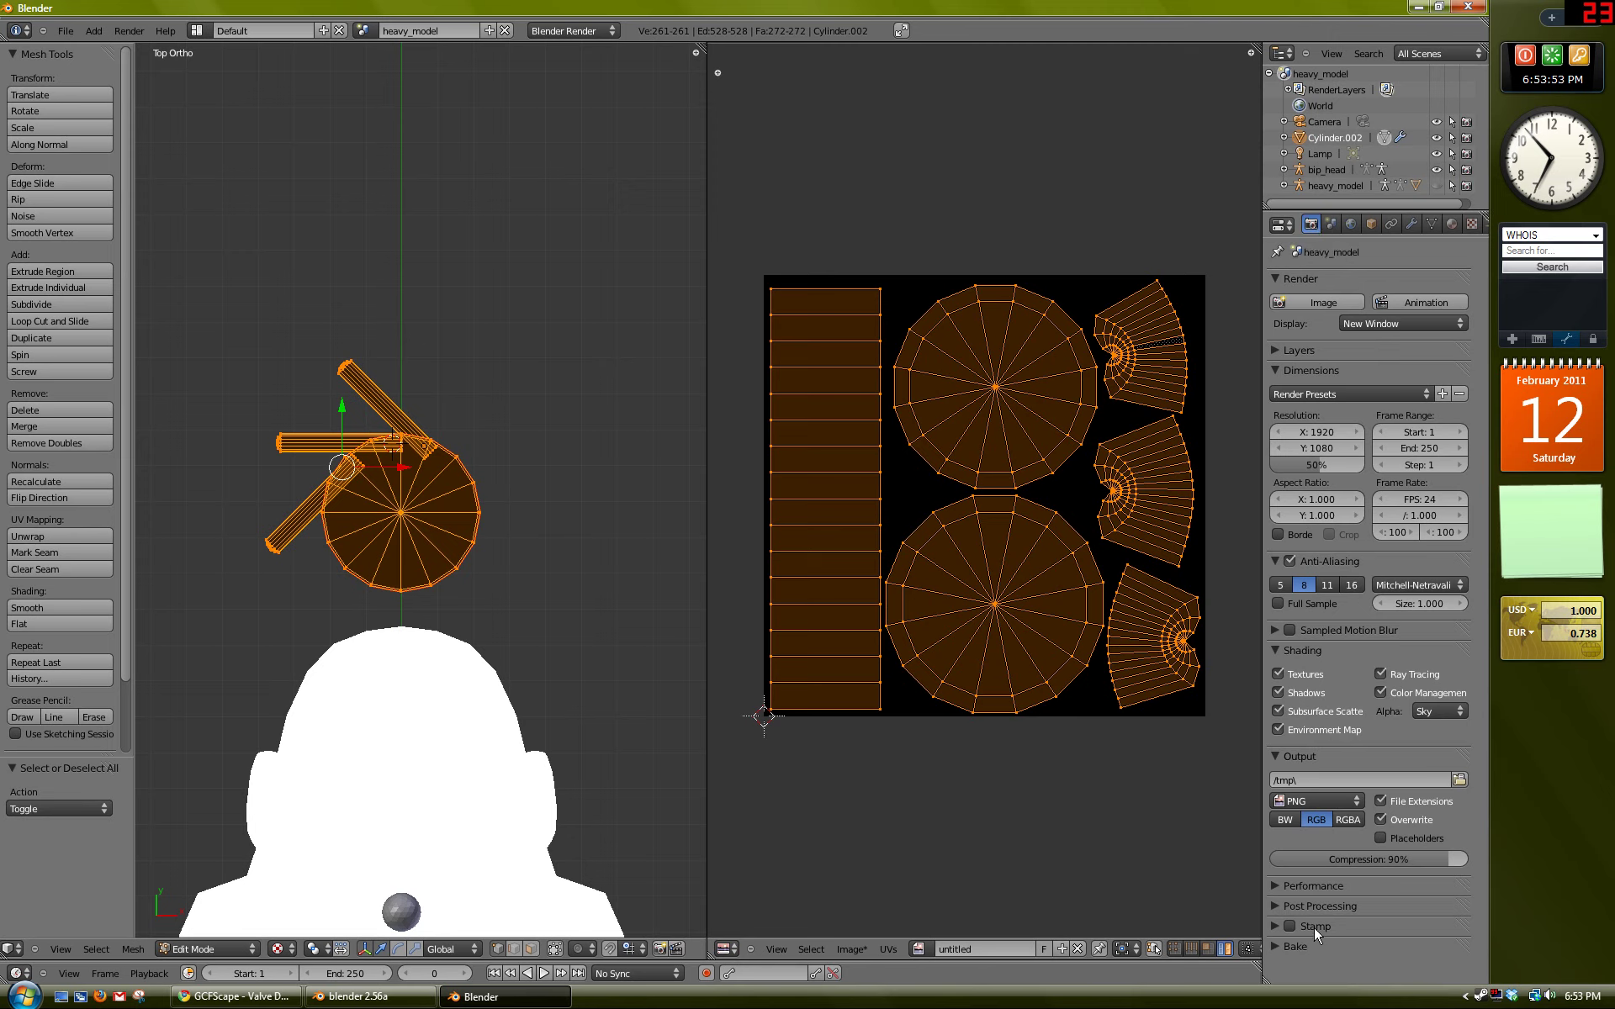
# Step: Set the Bake mode to Ambient Occlusion and edit the bake margin
pyautogui.click(1274, 946)
pyautogui.scroll(-1, 1479, 912)
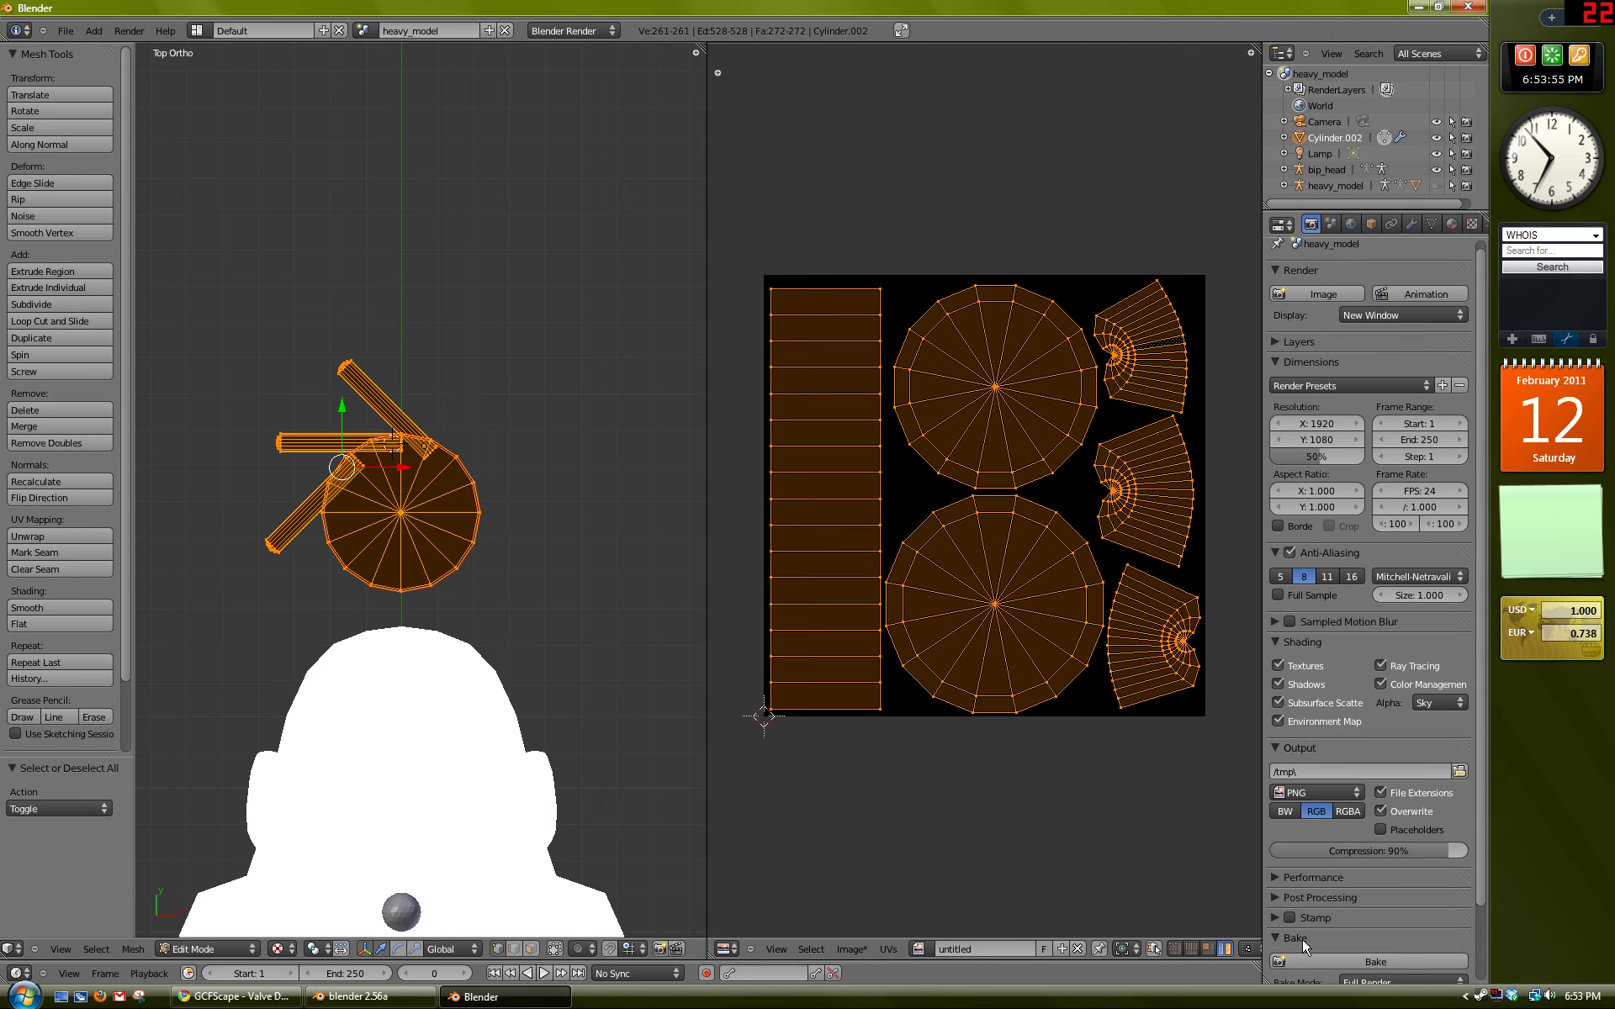
pyautogui.scroll(-3, 1401, 673)
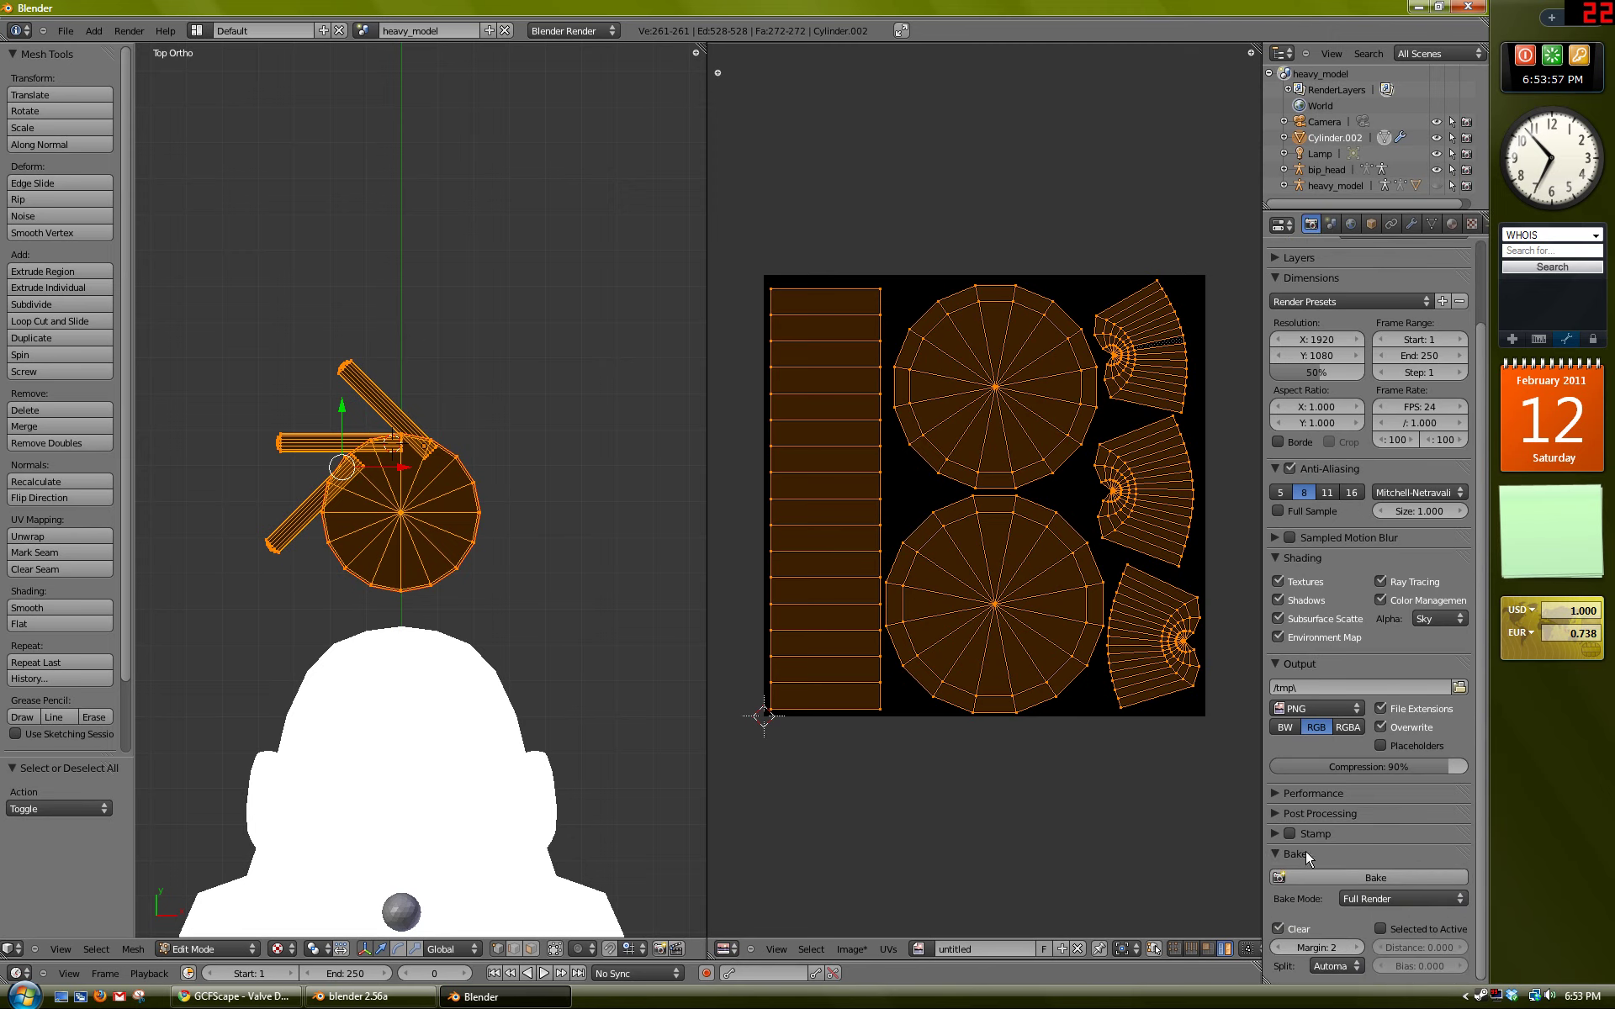
pyautogui.click(1409, 899)
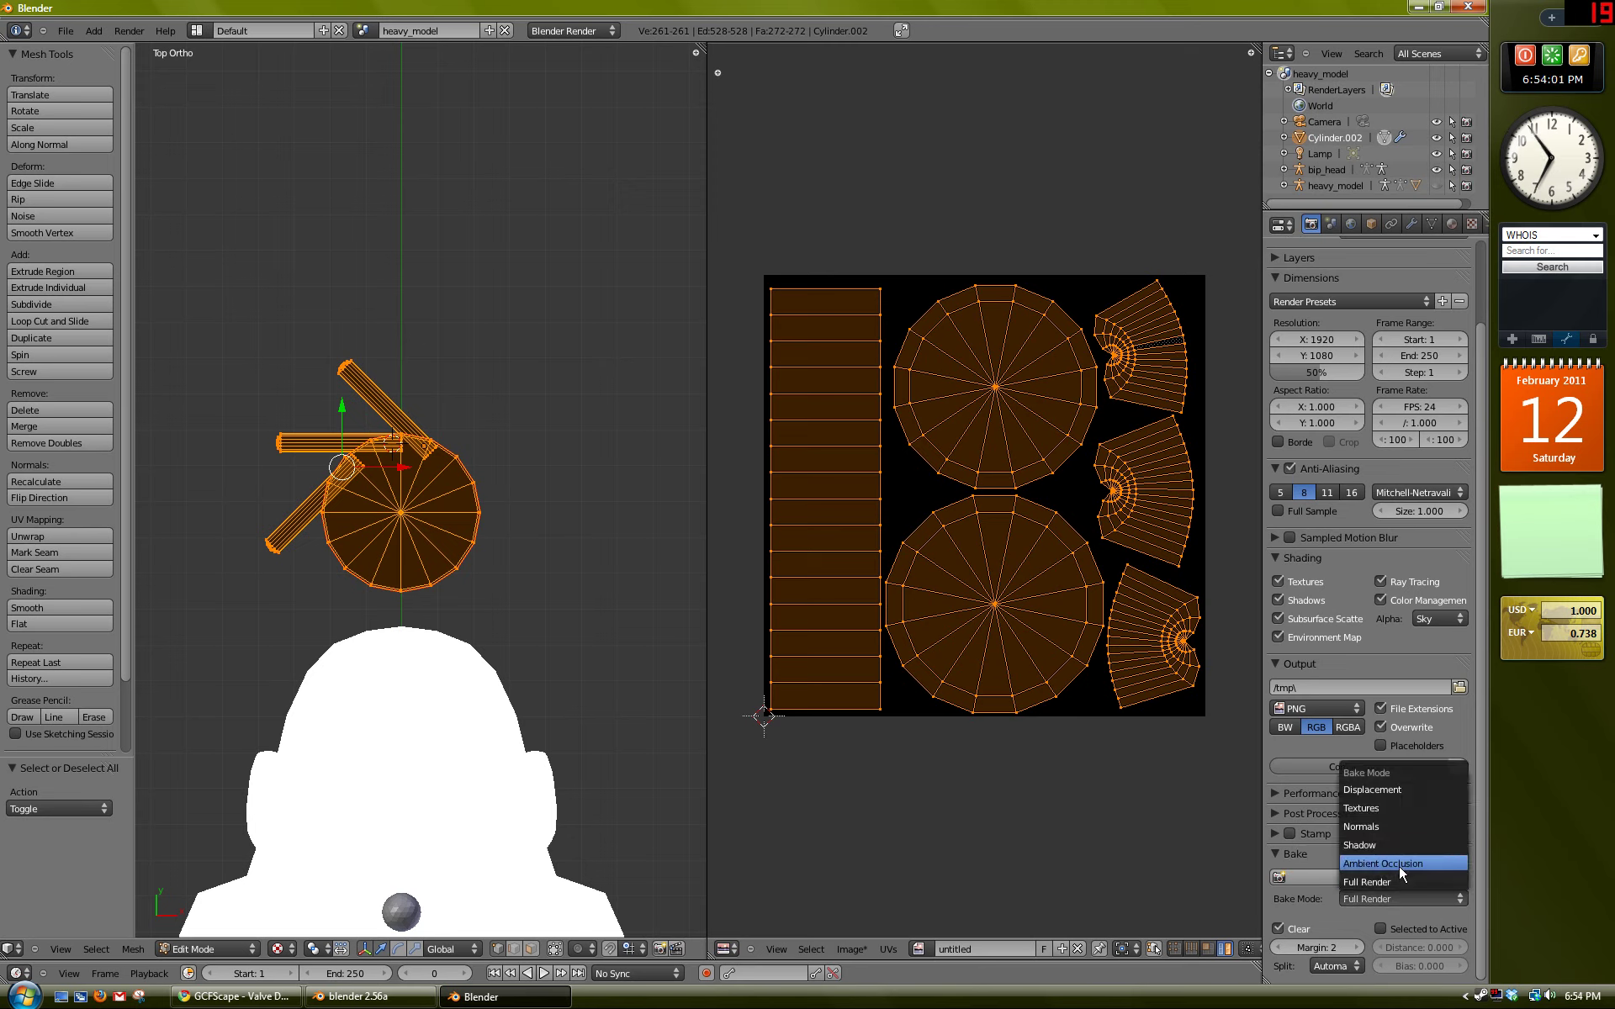
pyautogui.click(1400, 866)
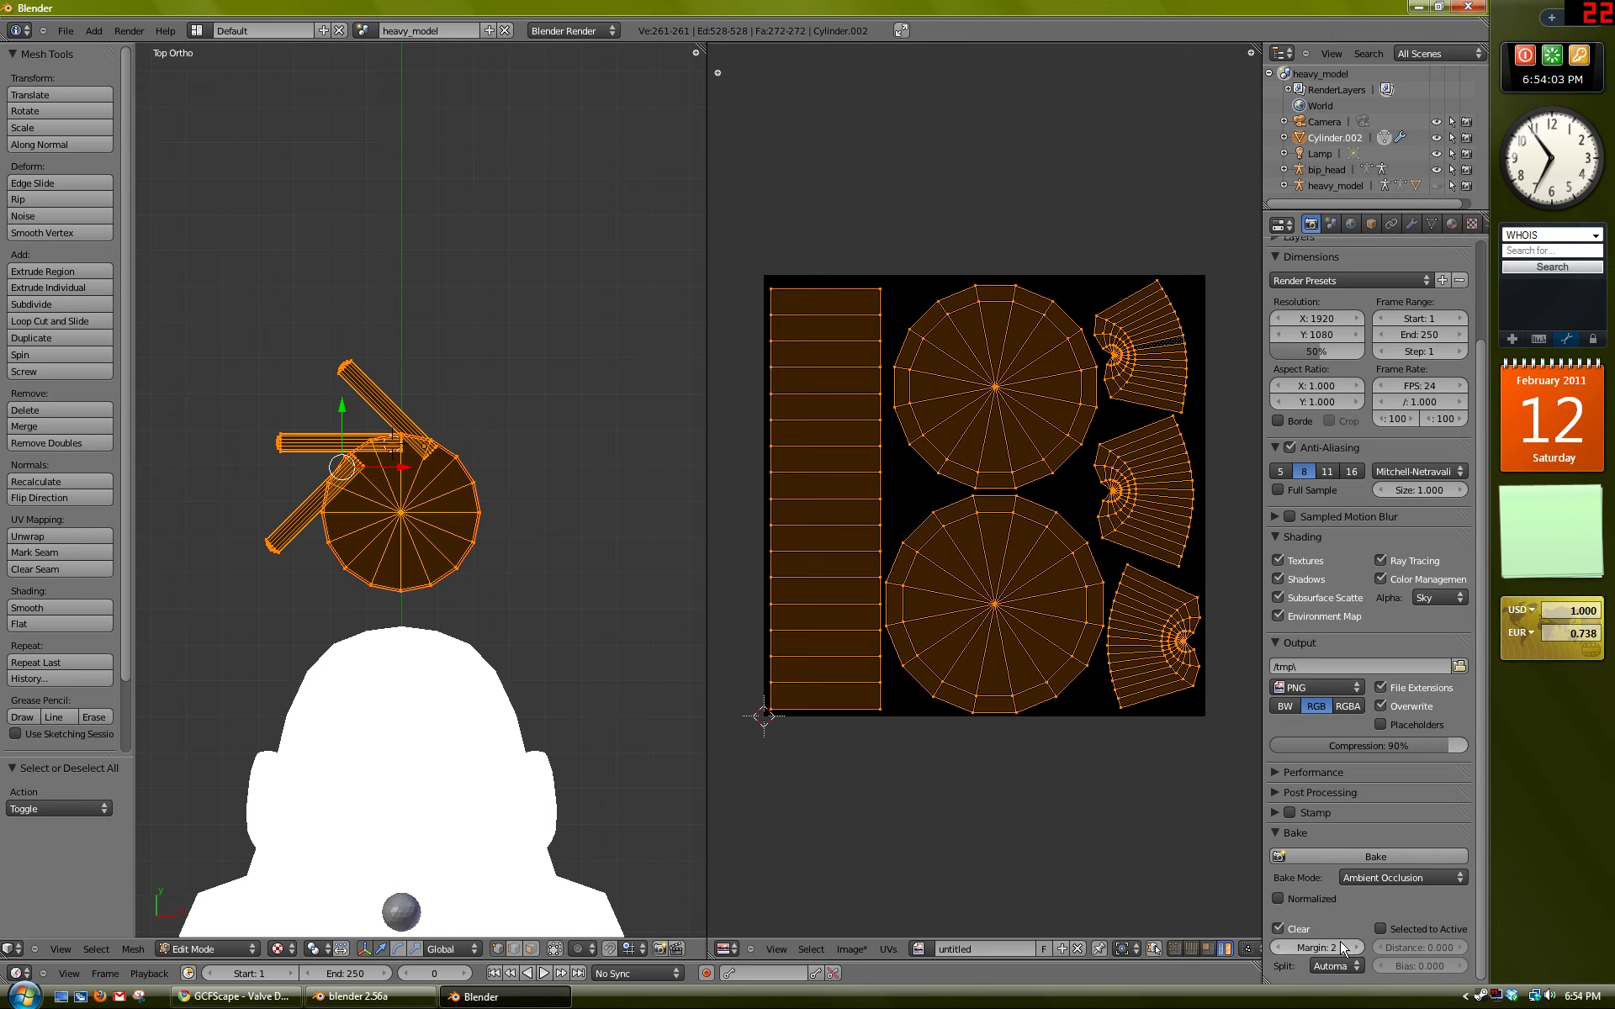
pyautogui.click(1342, 948)
# Step: Enable world AO with Approximate gathering, Pixel Cache and a correction value
pyautogui.click(1349, 224)
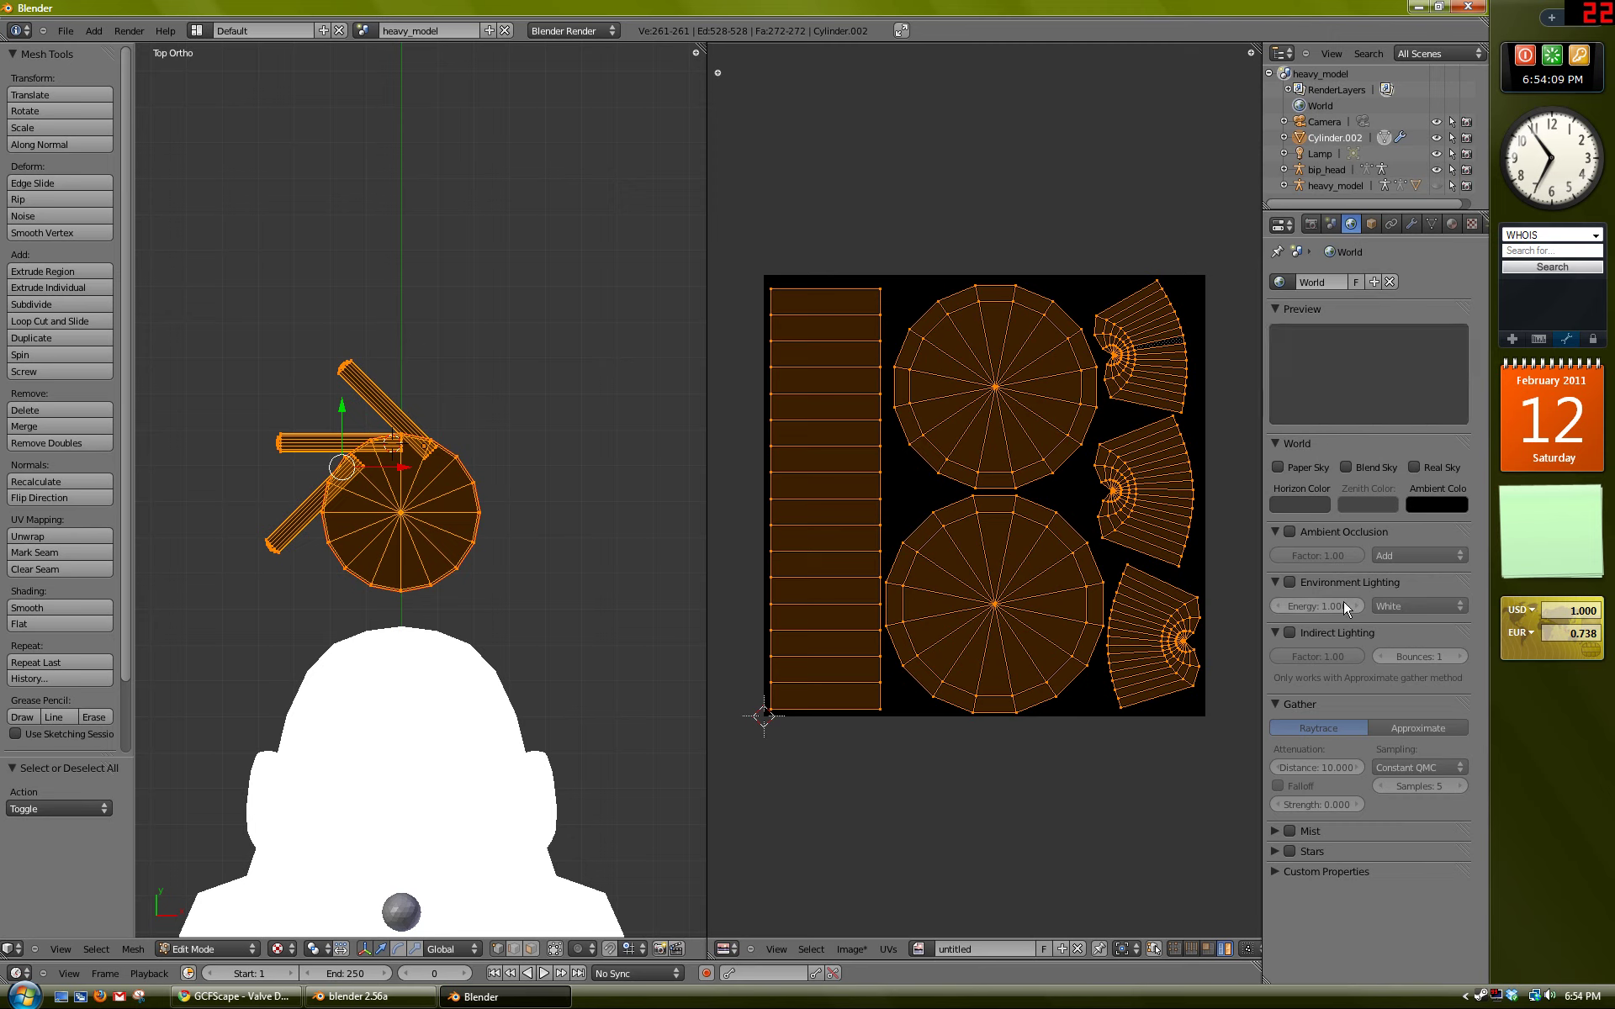
pyautogui.click(1288, 533)
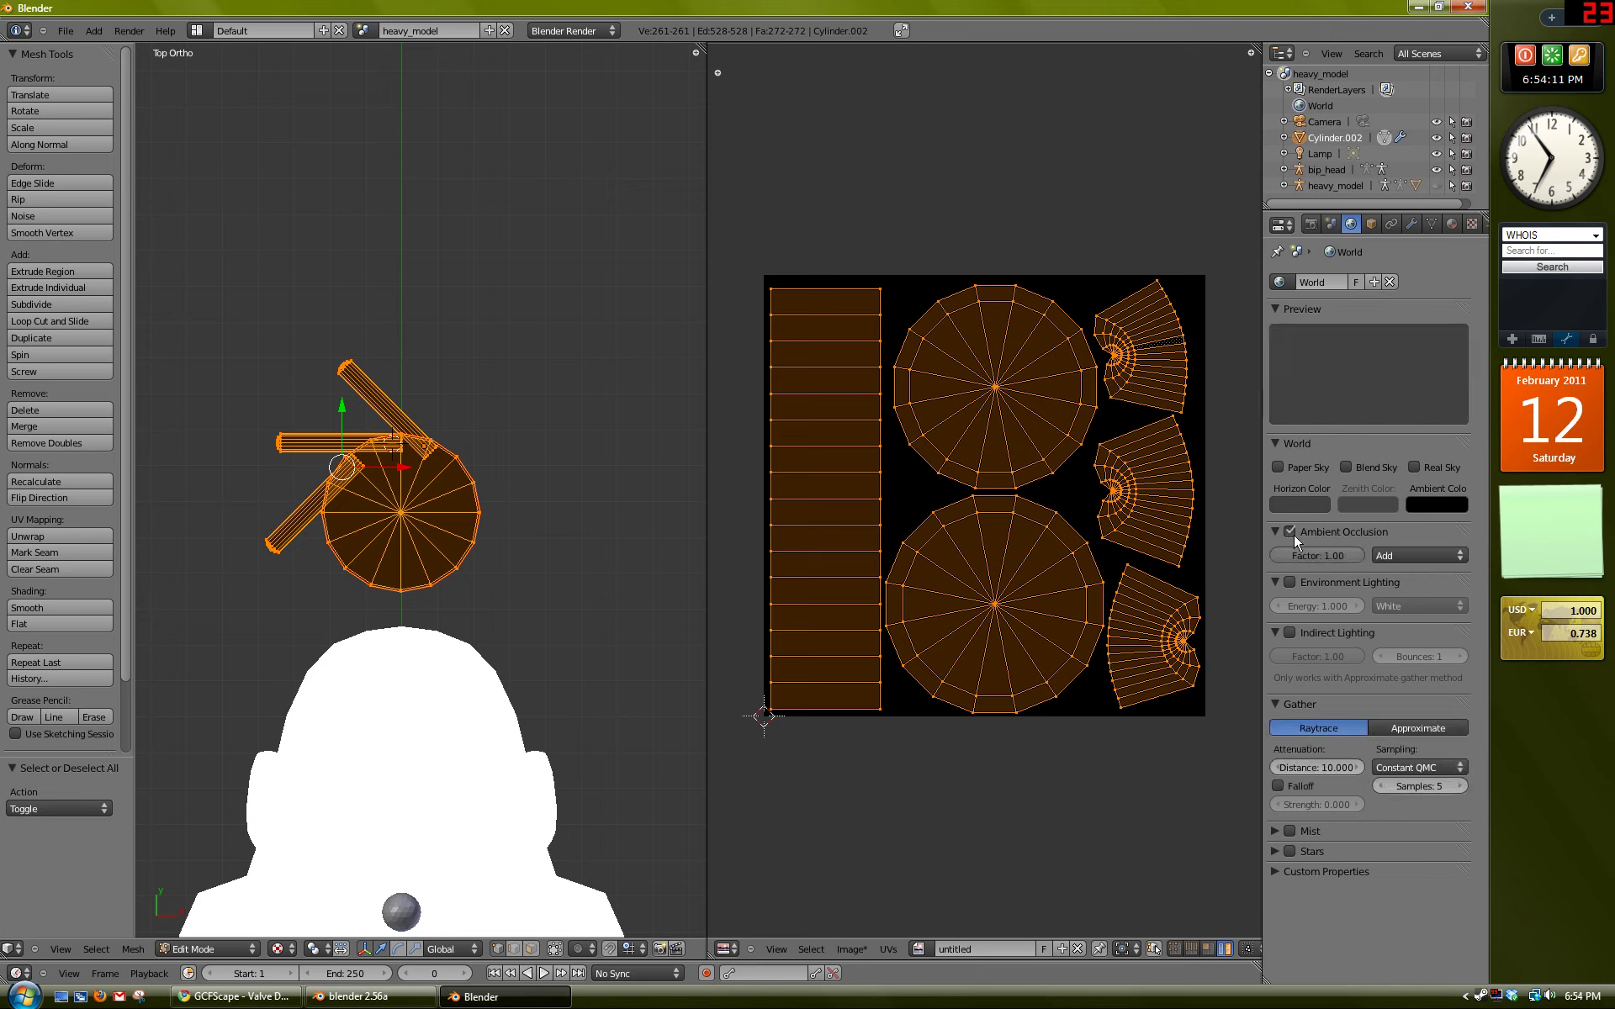
pyautogui.click(1410, 725)
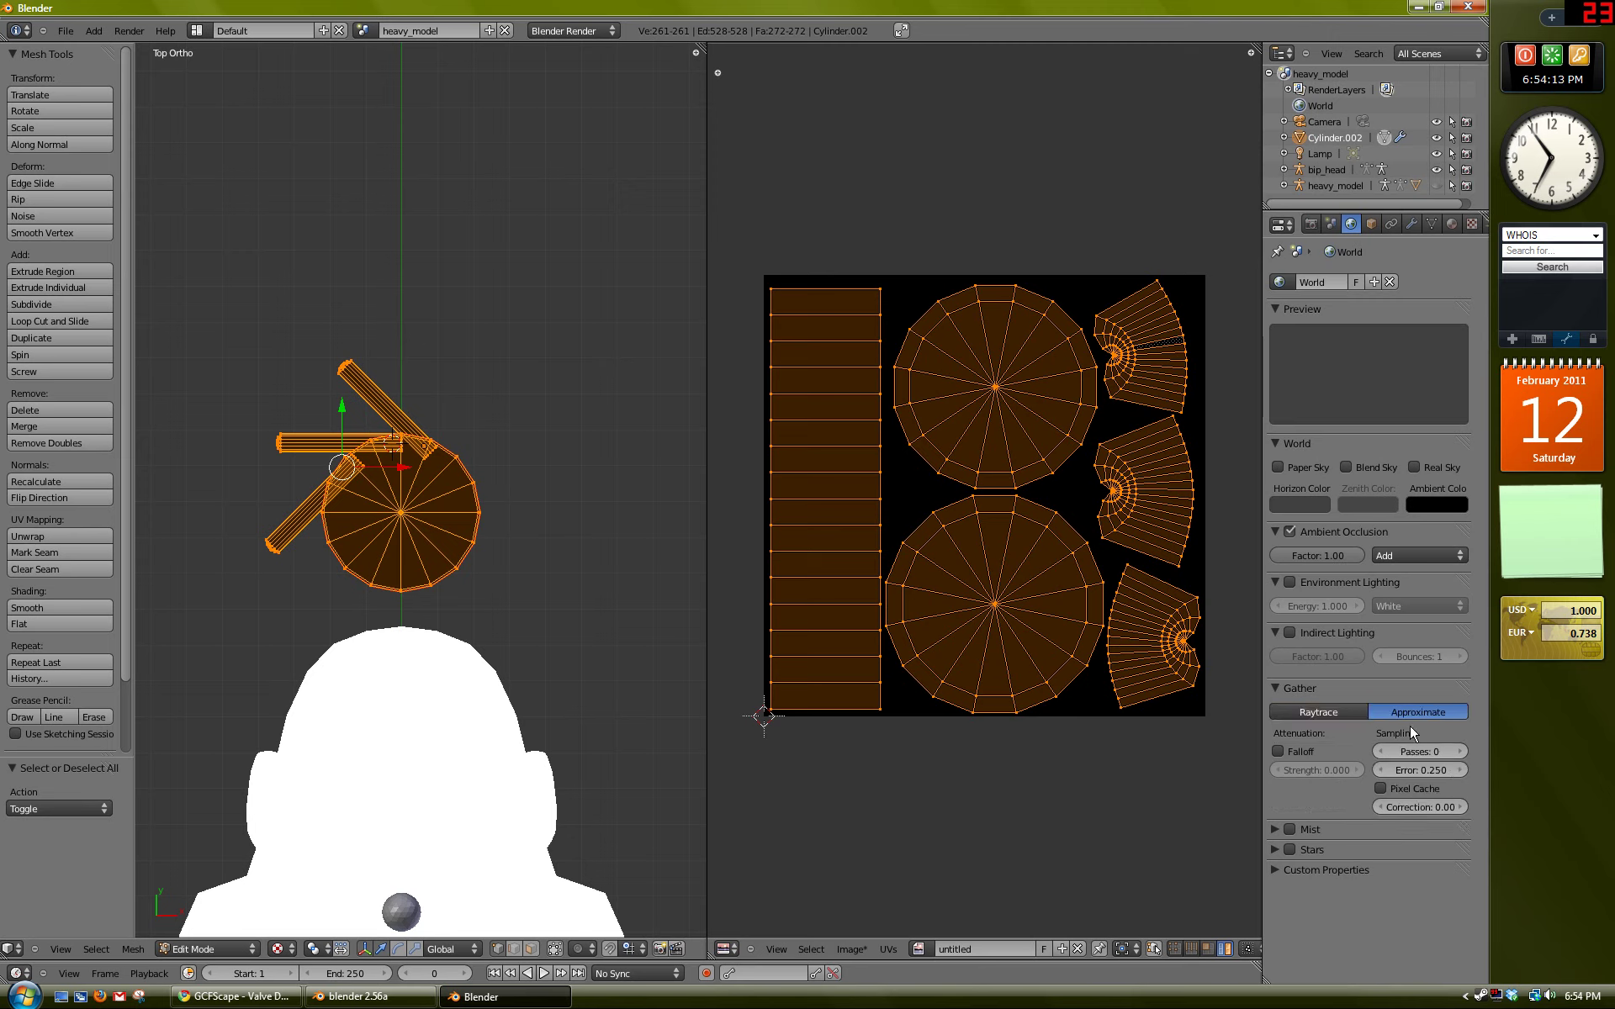
pyautogui.click(1412, 783)
pyautogui.click(1403, 803)
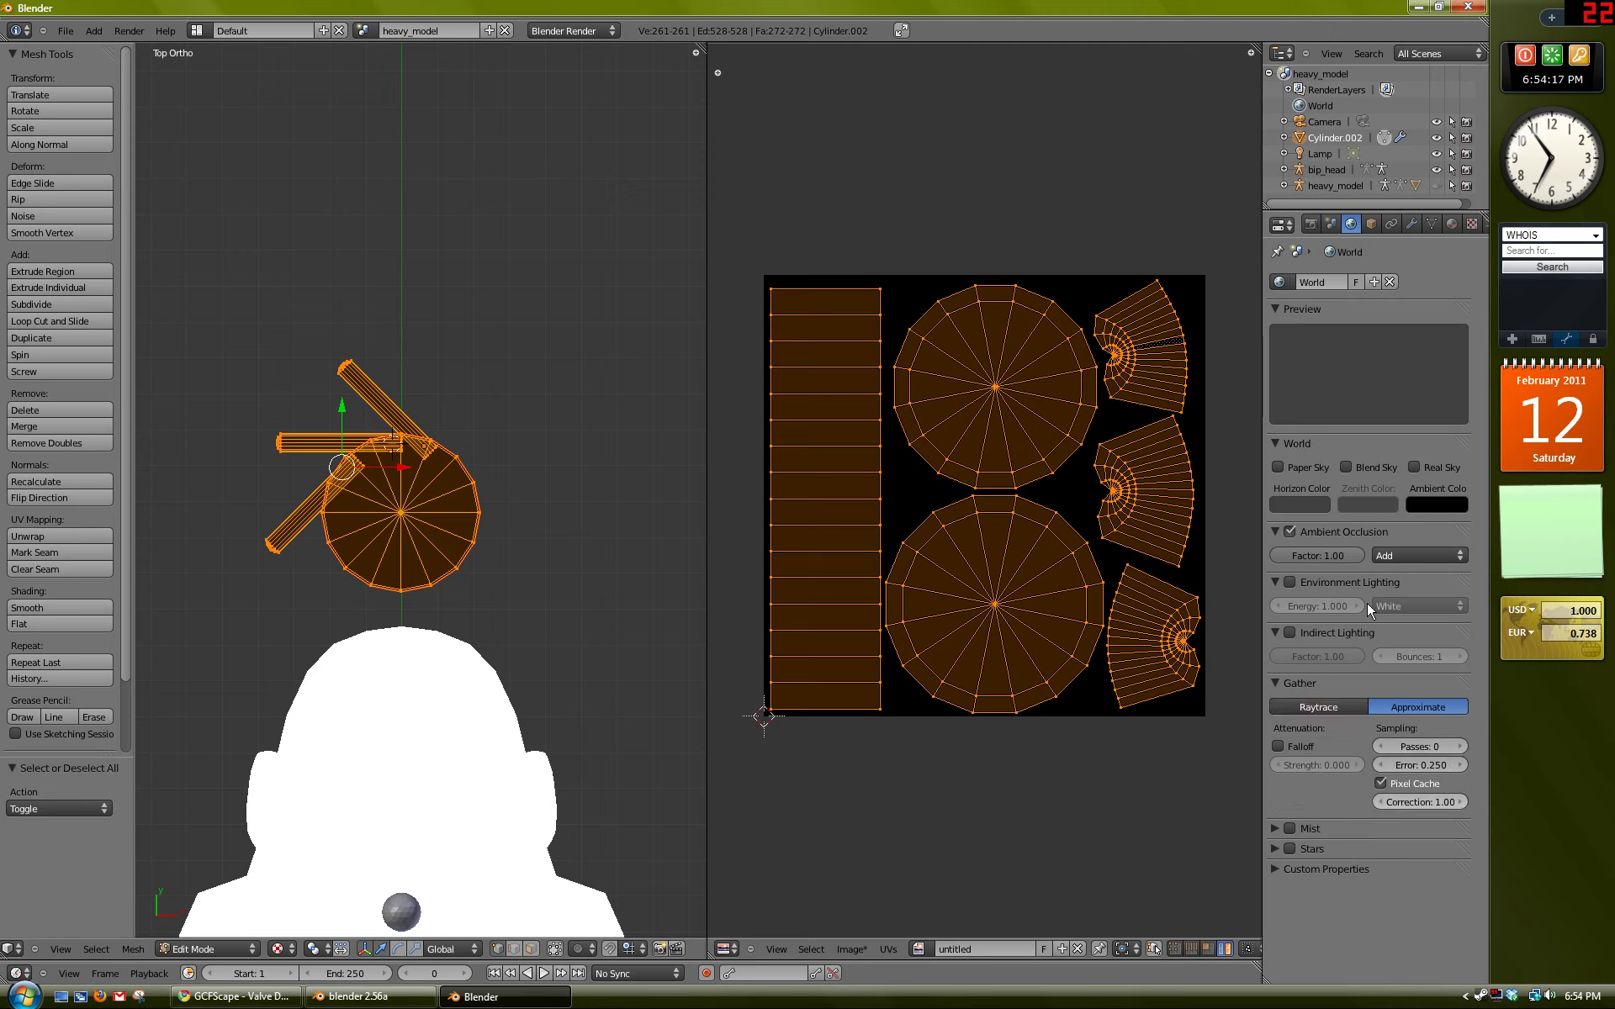
pyautogui.click(1310, 223)
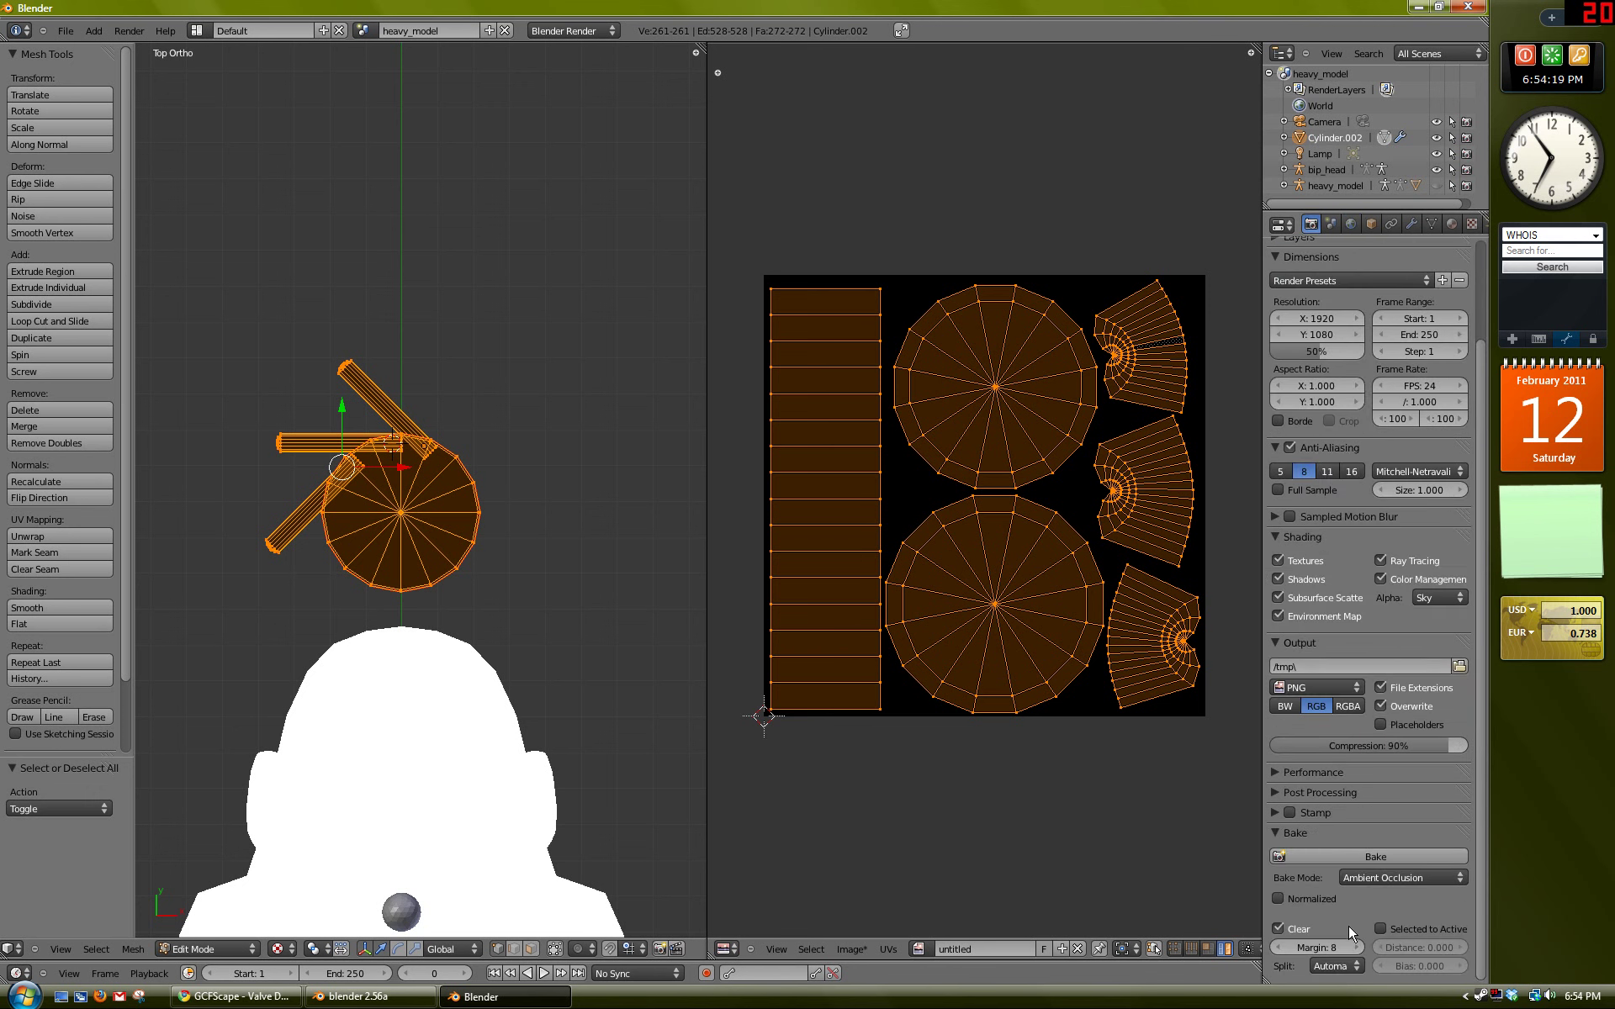
# Step: Bake ambient occlusion into the hat's untitled UV image
pyautogui.click(1370, 856)
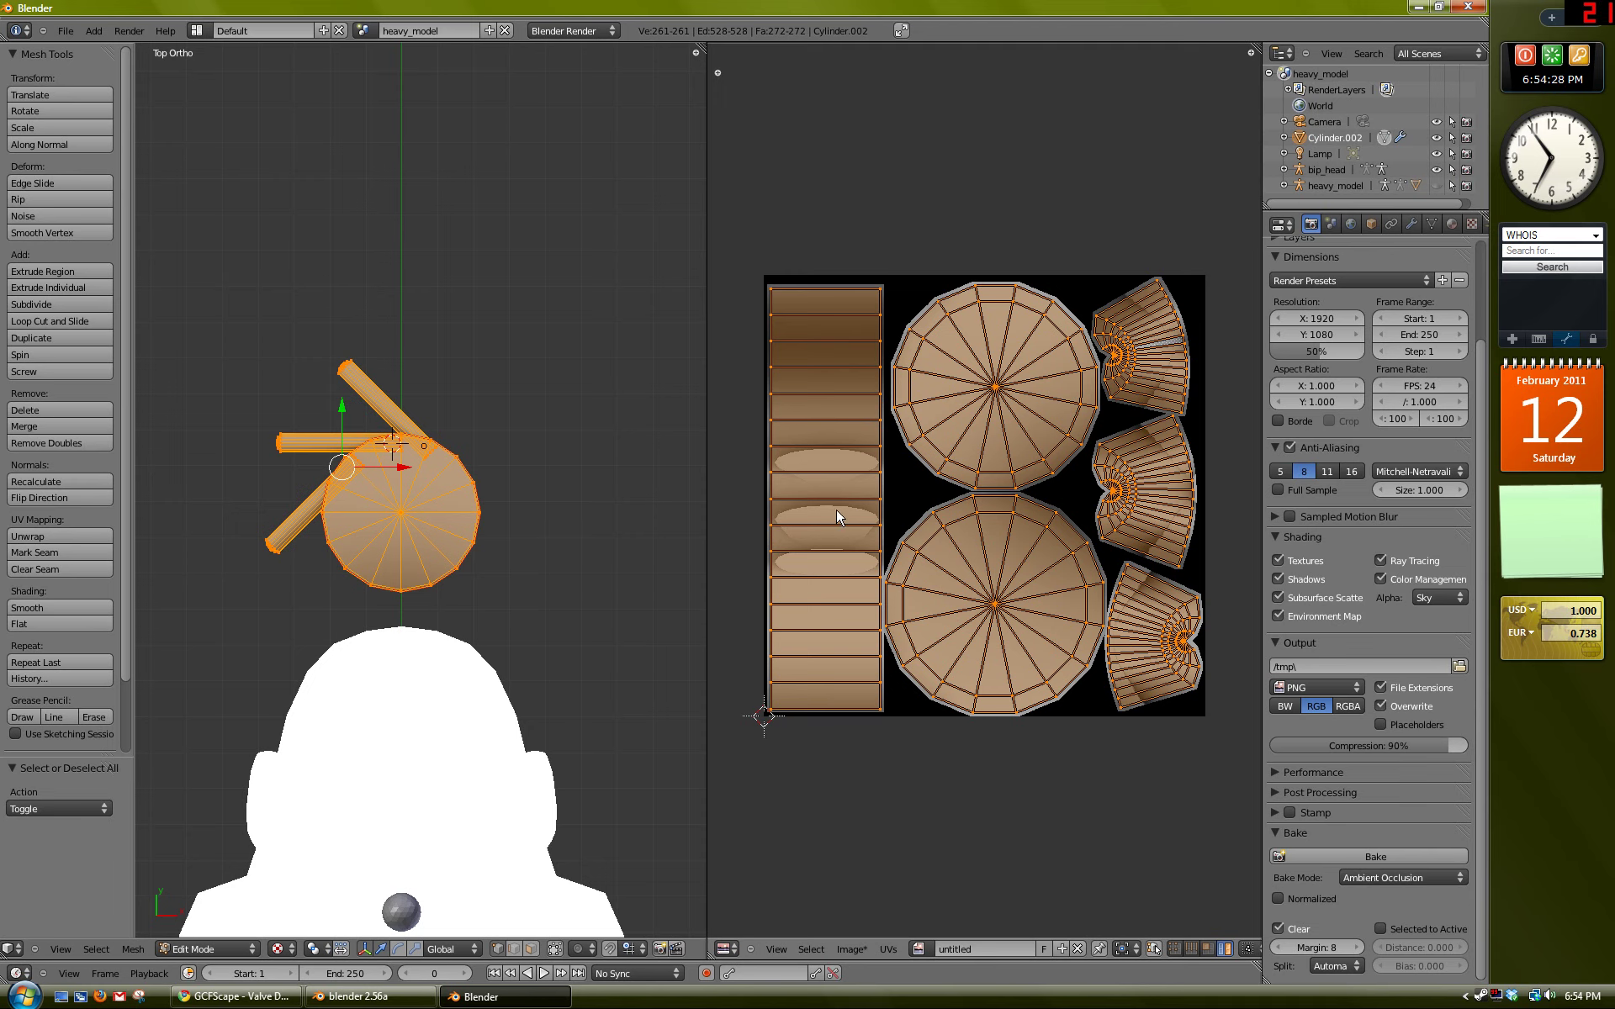
pyautogui.press('Tab')
pyautogui.moveTo(464, 456); pyautogui.dragTo(371, 400, button='middle')
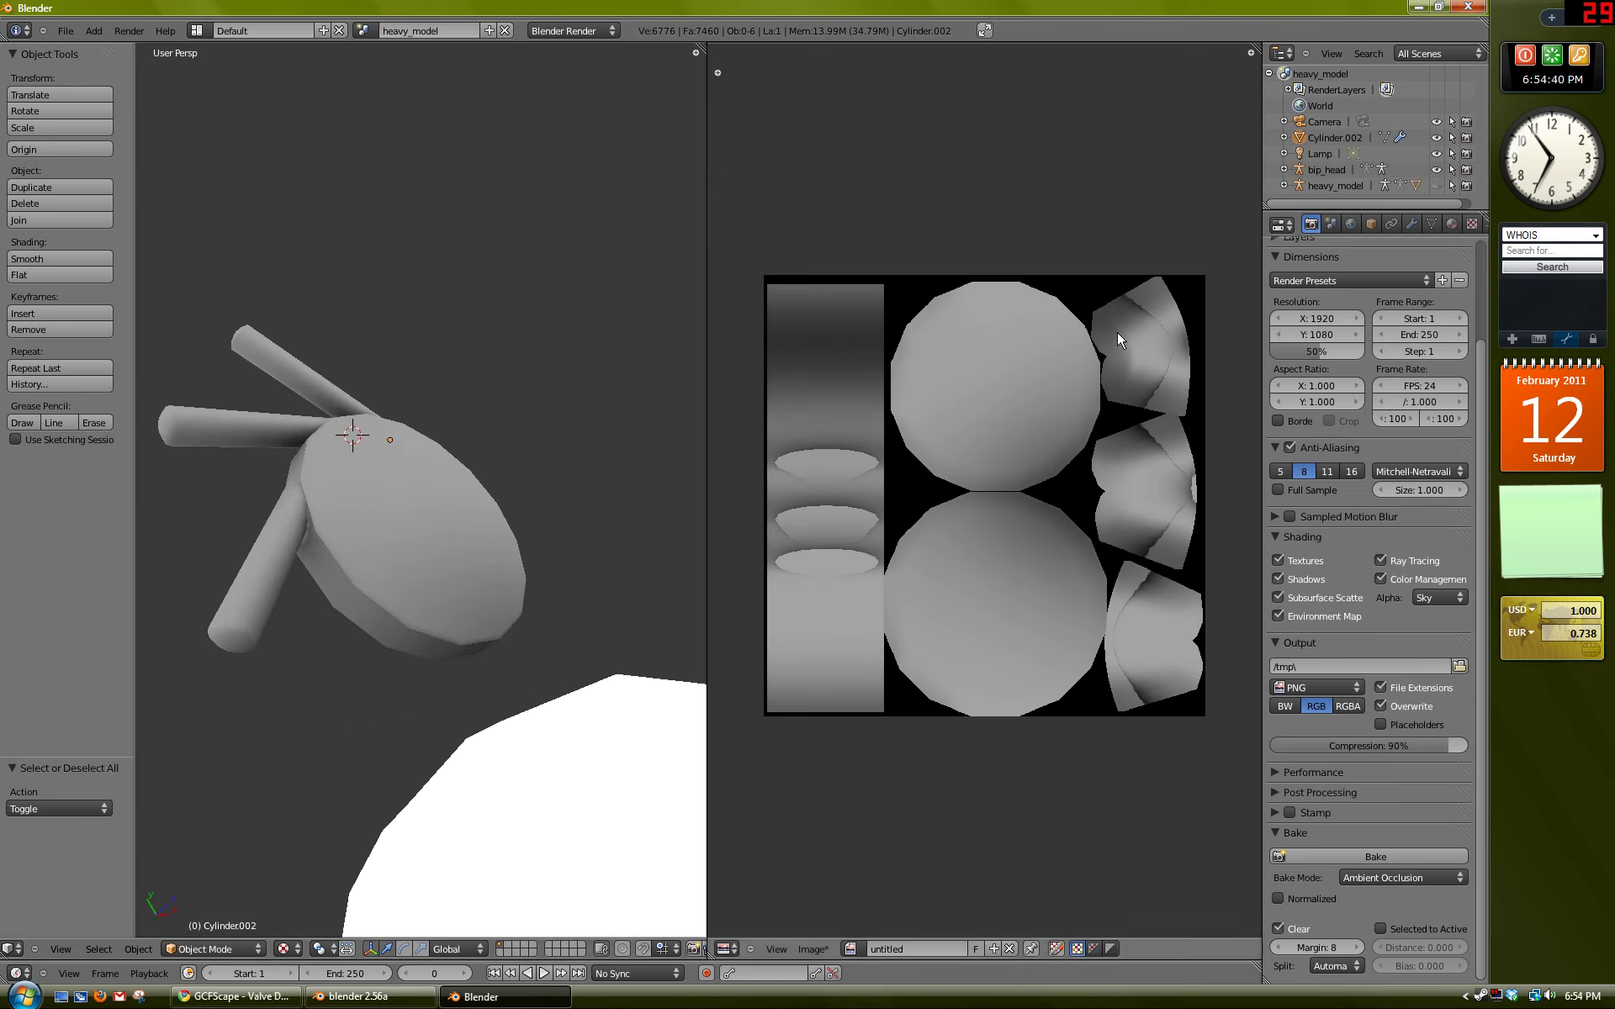
pyautogui.press('KP_7')
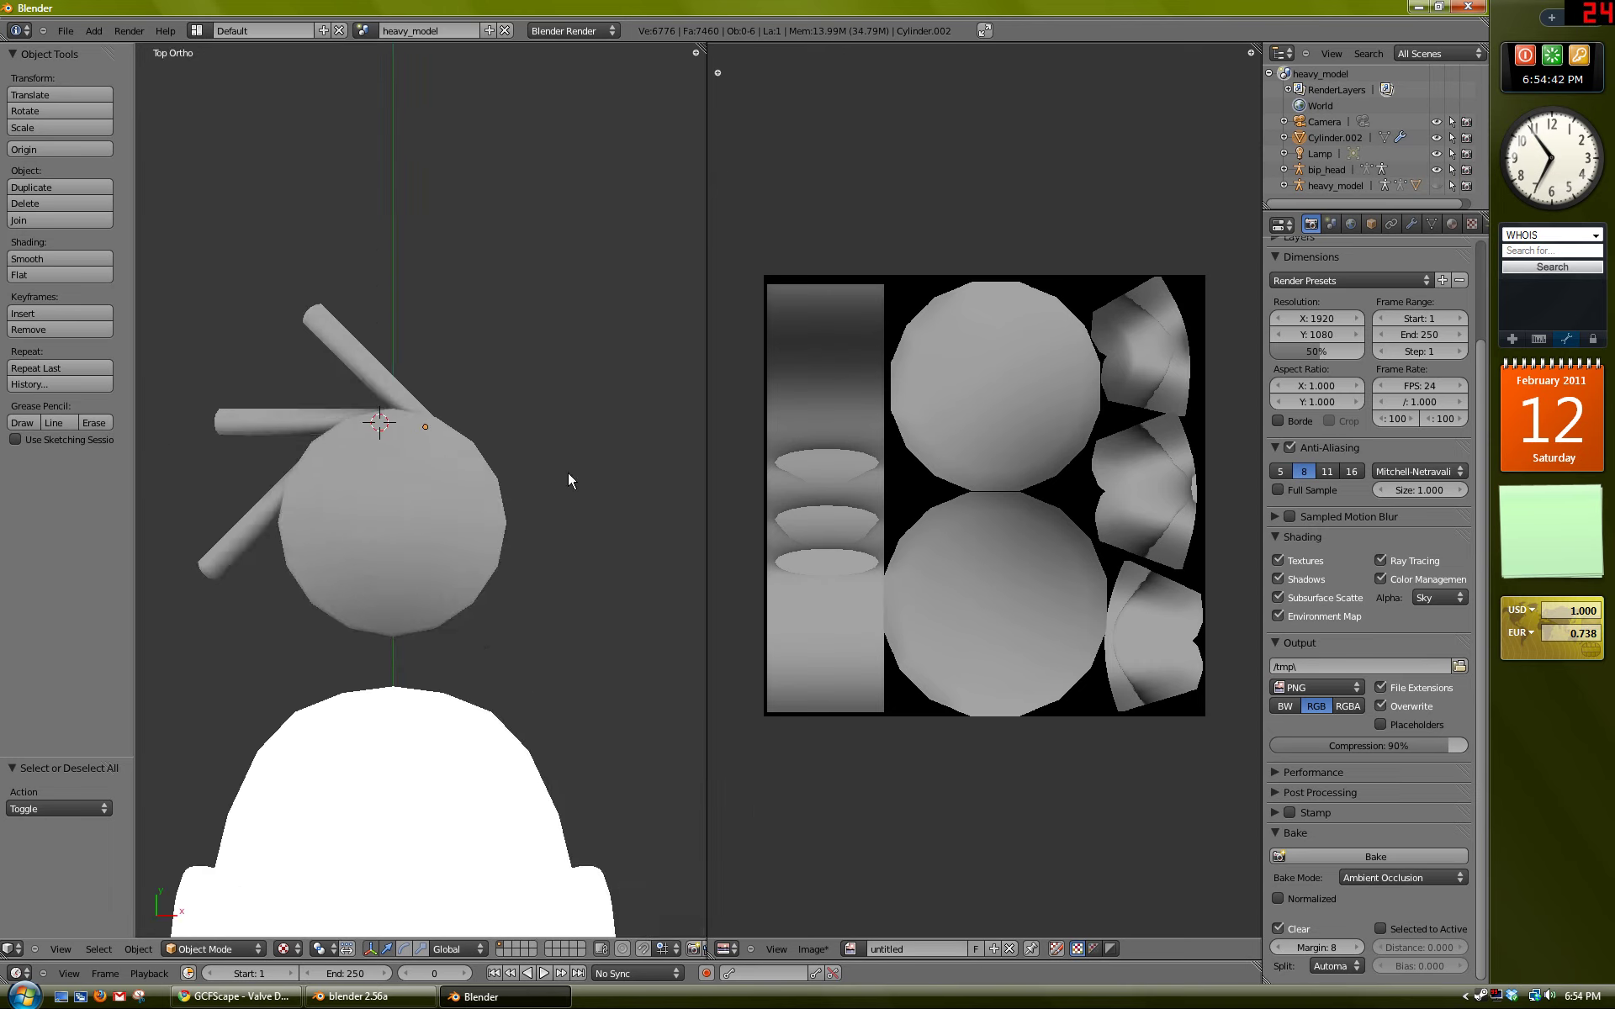
pyautogui.keyDown('shift'); pyautogui.scroll(2, 460, 584); pyautogui.keyUp('shift')
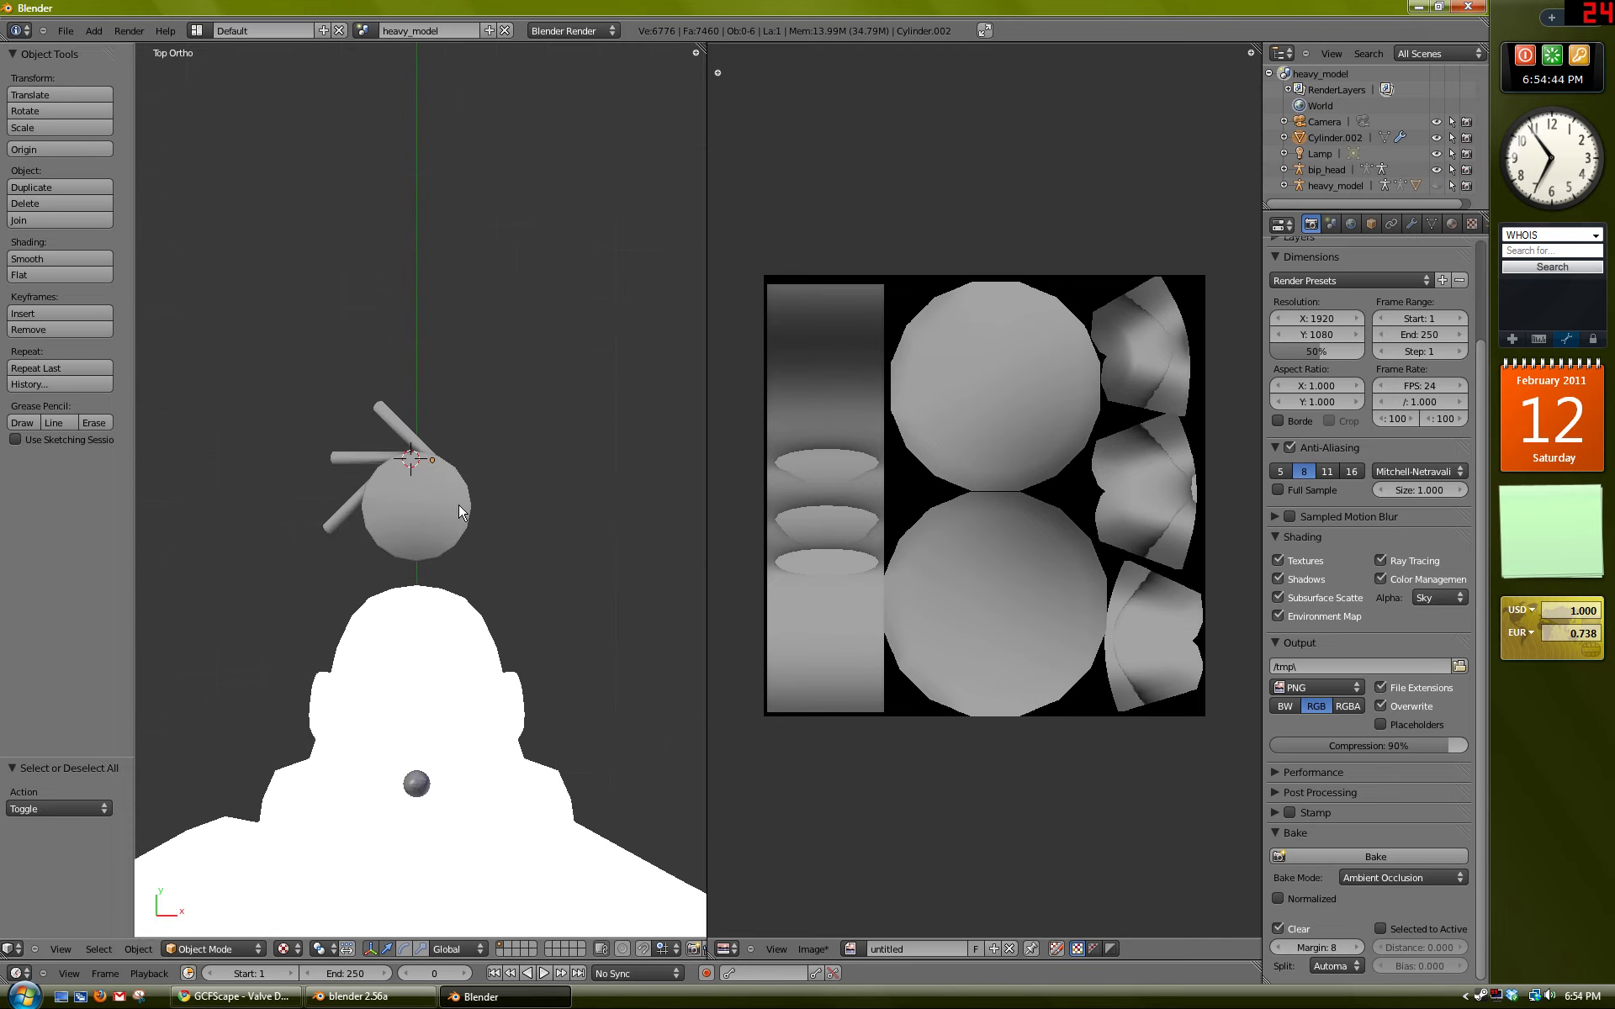
pyautogui.scroll(4, 457, 508)
# Step: Select the baked hat on the head and show its transform properties
pyautogui.moveTo(467, 407); pyautogui.dragTo(434, 545, button='middle')
pyautogui.rightClick(396, 450)
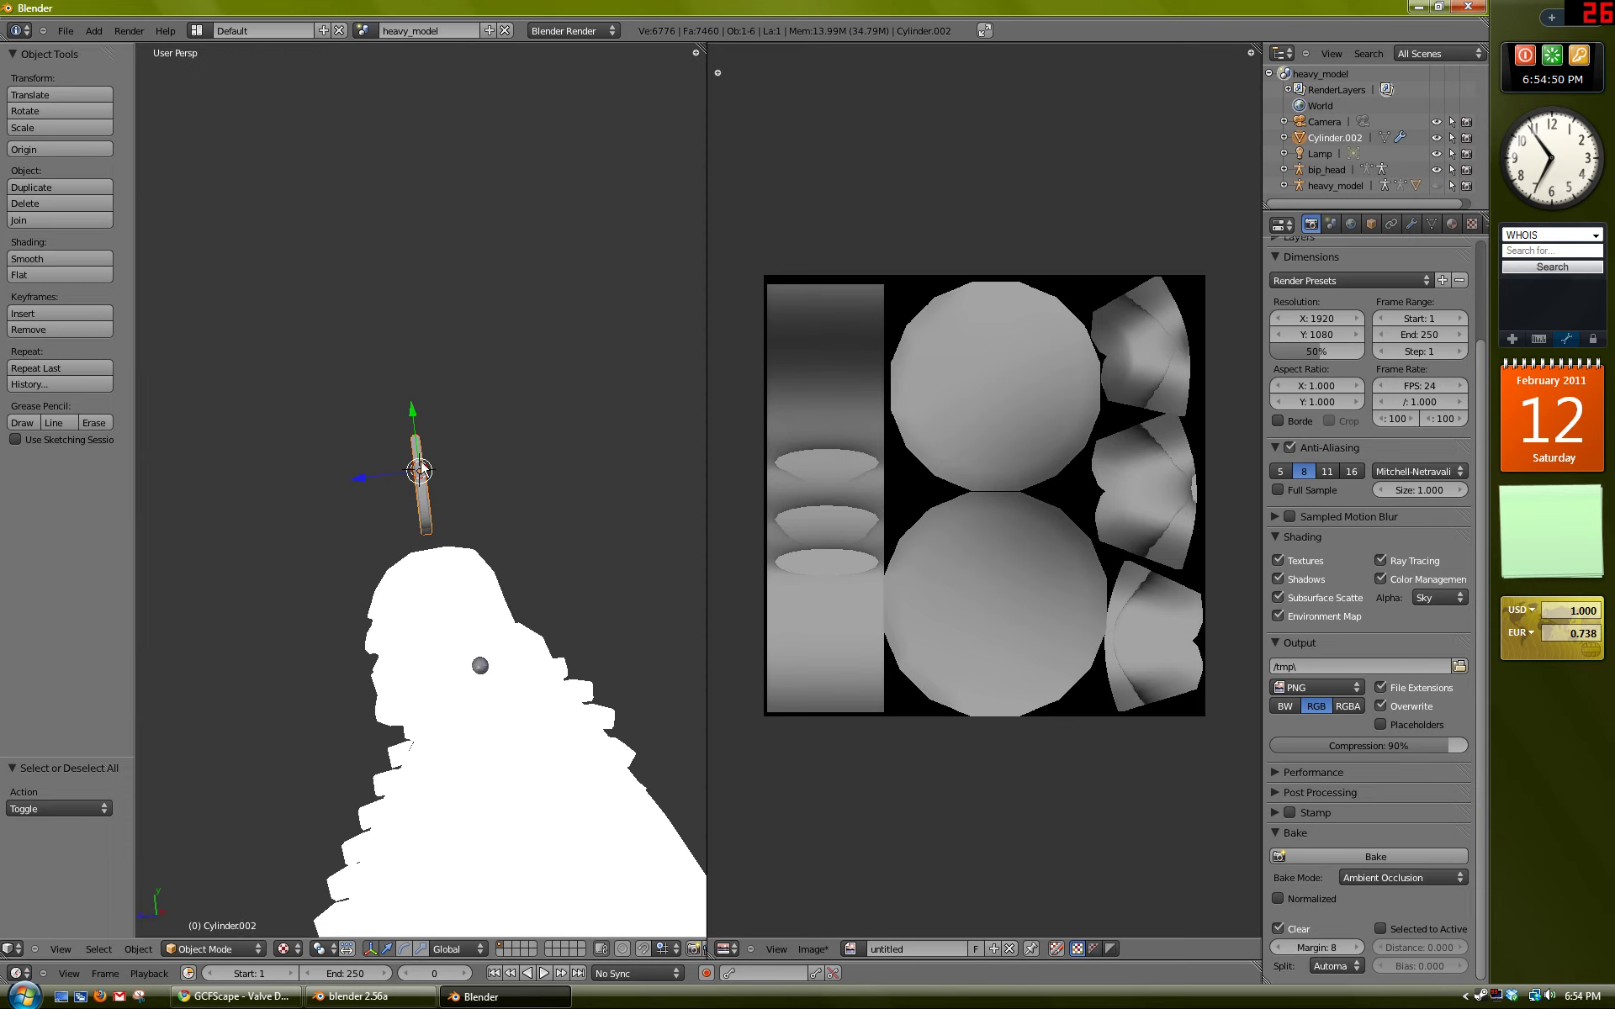
pyautogui.moveTo(389, 469)
pyautogui.mouseDown(button='middle')
pyautogui.moveTo(267, 469)
pyautogui.moveTo(509, 512)
pyautogui.moveTo(482, 543)
pyautogui.moveTo(423, 474)
pyautogui.moveTo(404, 492)
pyautogui.moveTo(410, 531)
pyautogui.moveTo(454, 364)
pyautogui.moveTo(456, 400)
pyautogui.moveTo(401, 488)
pyautogui.mouseUp(button='middle')
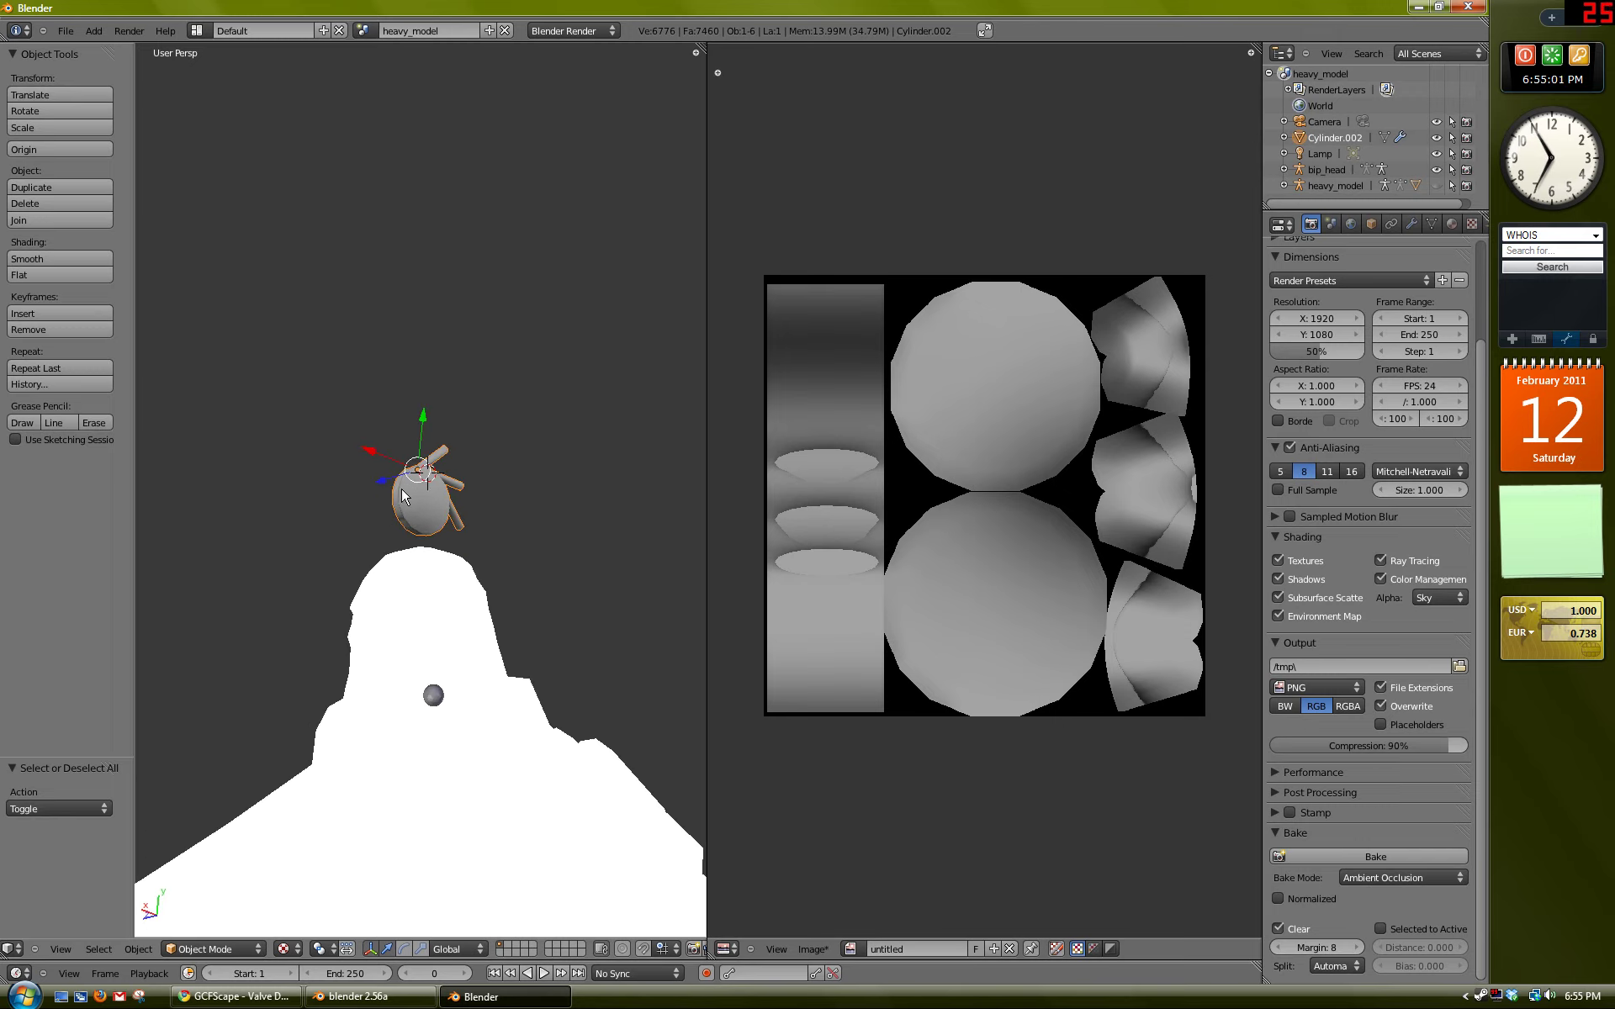
pyautogui.moveTo(436, 695); pyautogui.dragTo(432, 491, button='middle')
pyautogui.press('n')
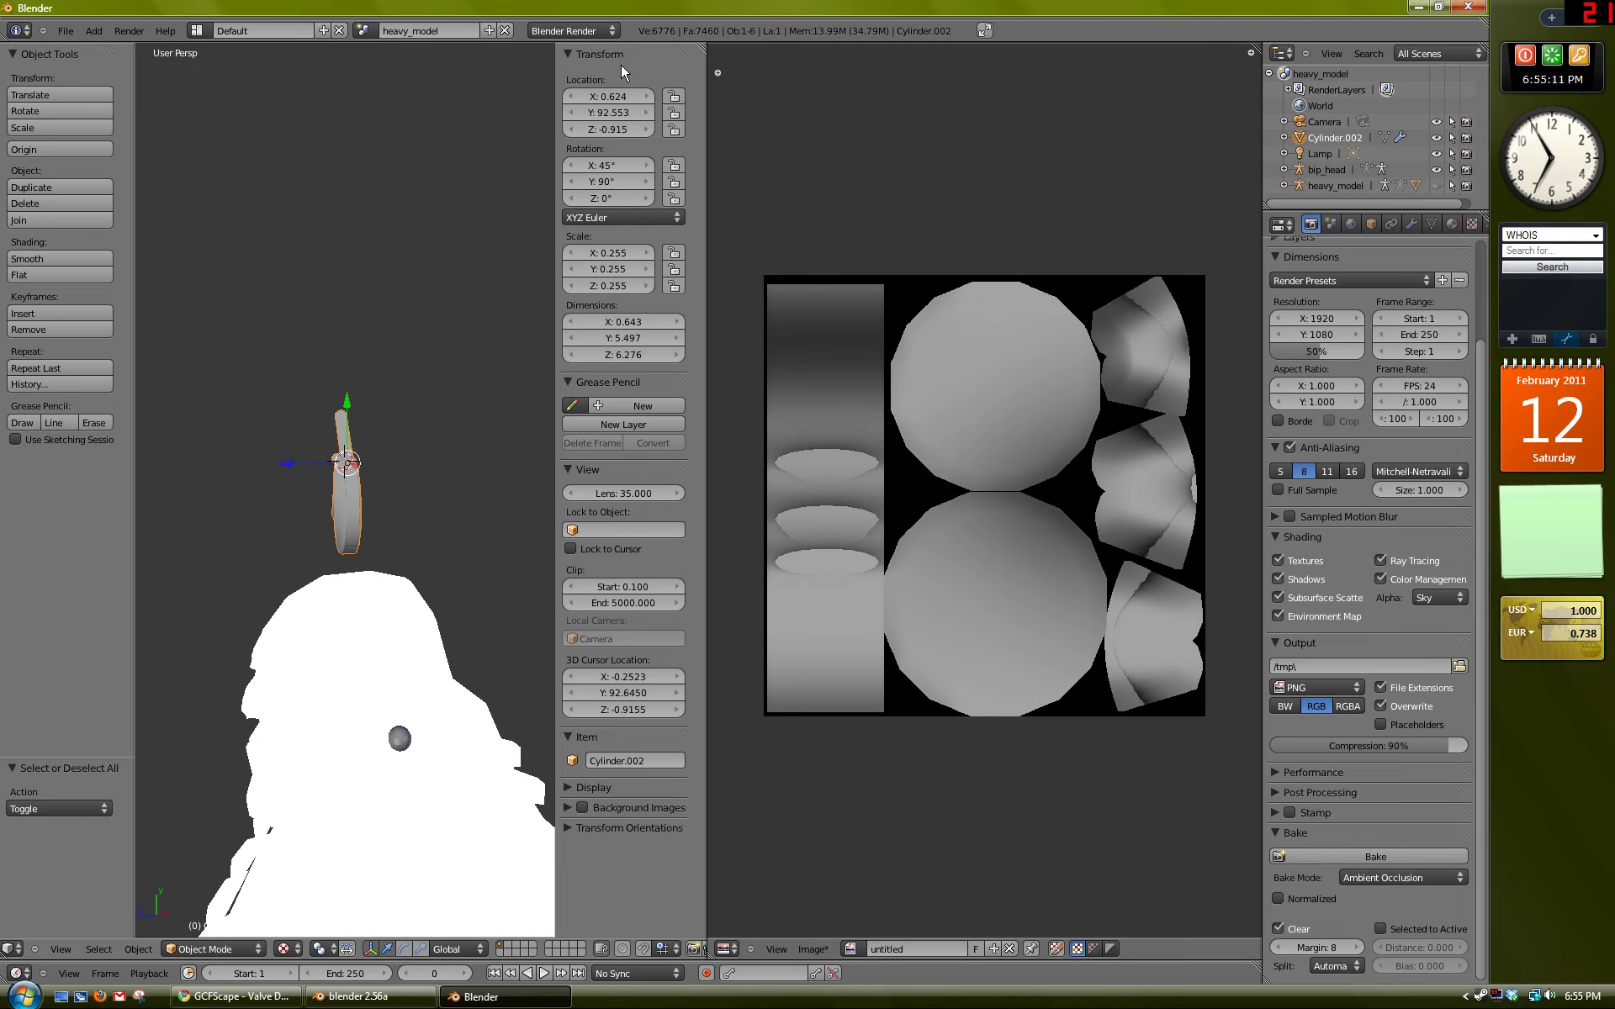
# Step: In the N panel, set the hat's Location X/Y/Z and Rotation X/Y/Z to 0 and Scale to 1
pyautogui.click(599, 95)
pyautogui.write('0')
pyautogui.press('Tab')
pyautogui.write('0')
pyautogui.press('Tab')
pyautogui.write('0')
pyautogui.press('Tab')
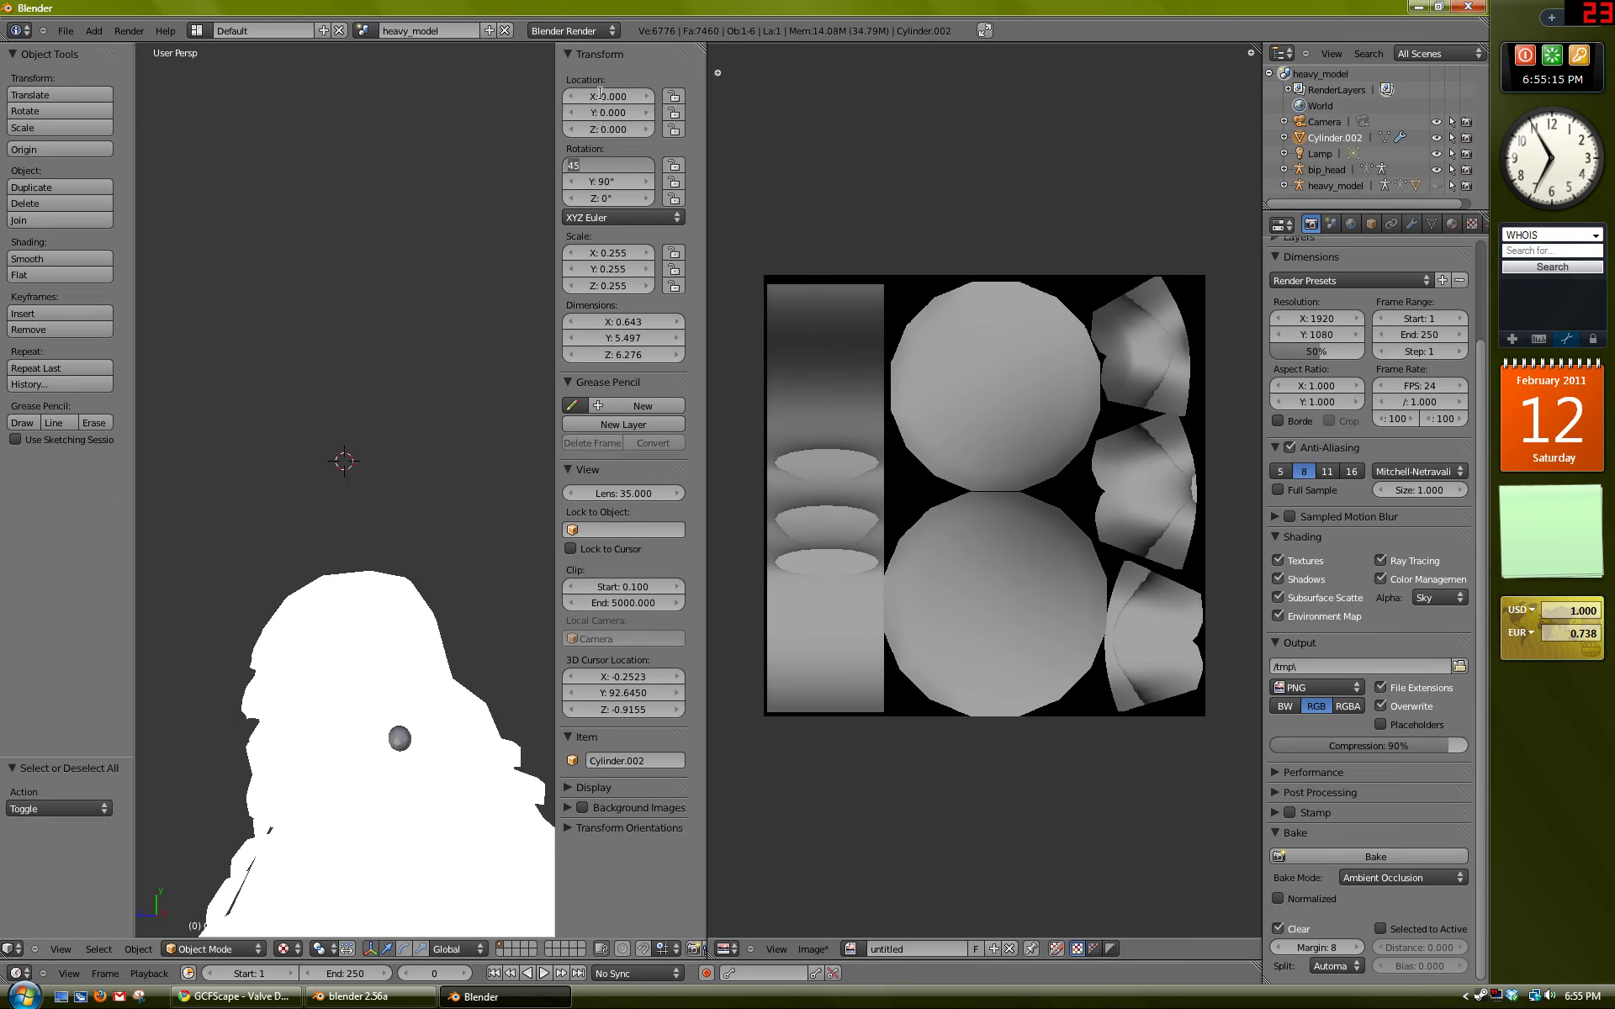
pyautogui.write('0')
pyautogui.press('Tab')
pyautogui.write('0')
pyautogui.press('Tab')
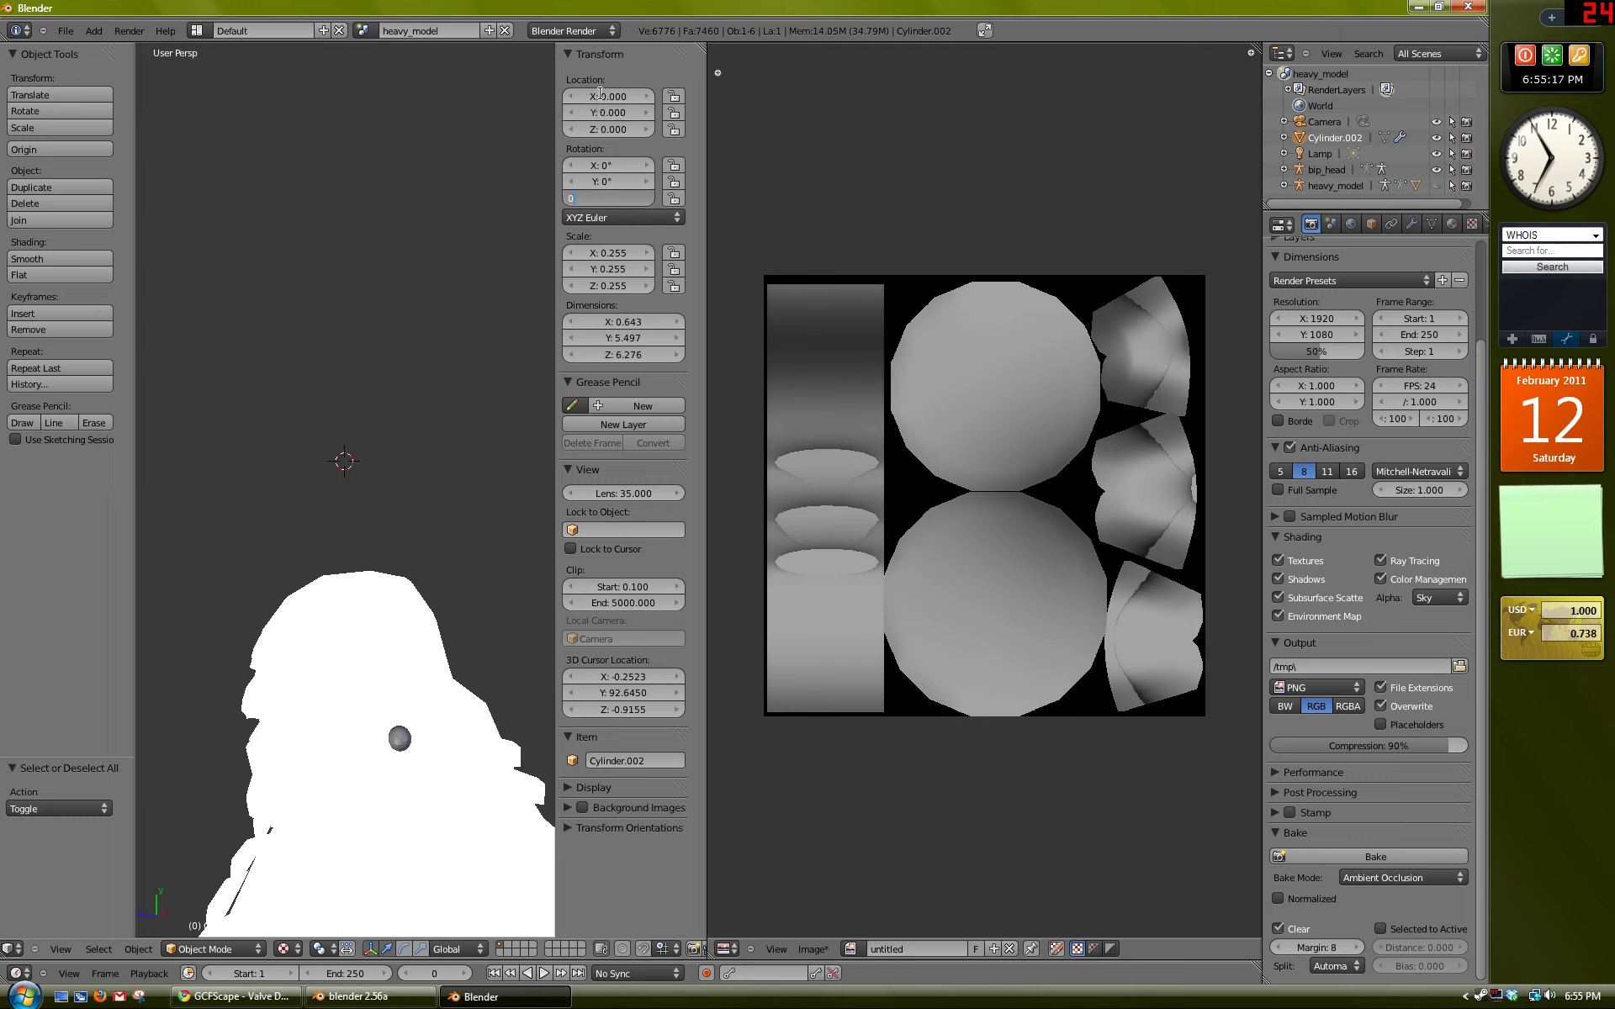
pyautogui.press('Tab')
pyautogui.write('1')
pyautogui.press('Tab')
pyautogui.write('1')
pyautogui.press('Tab')
pyautogui.write('1')
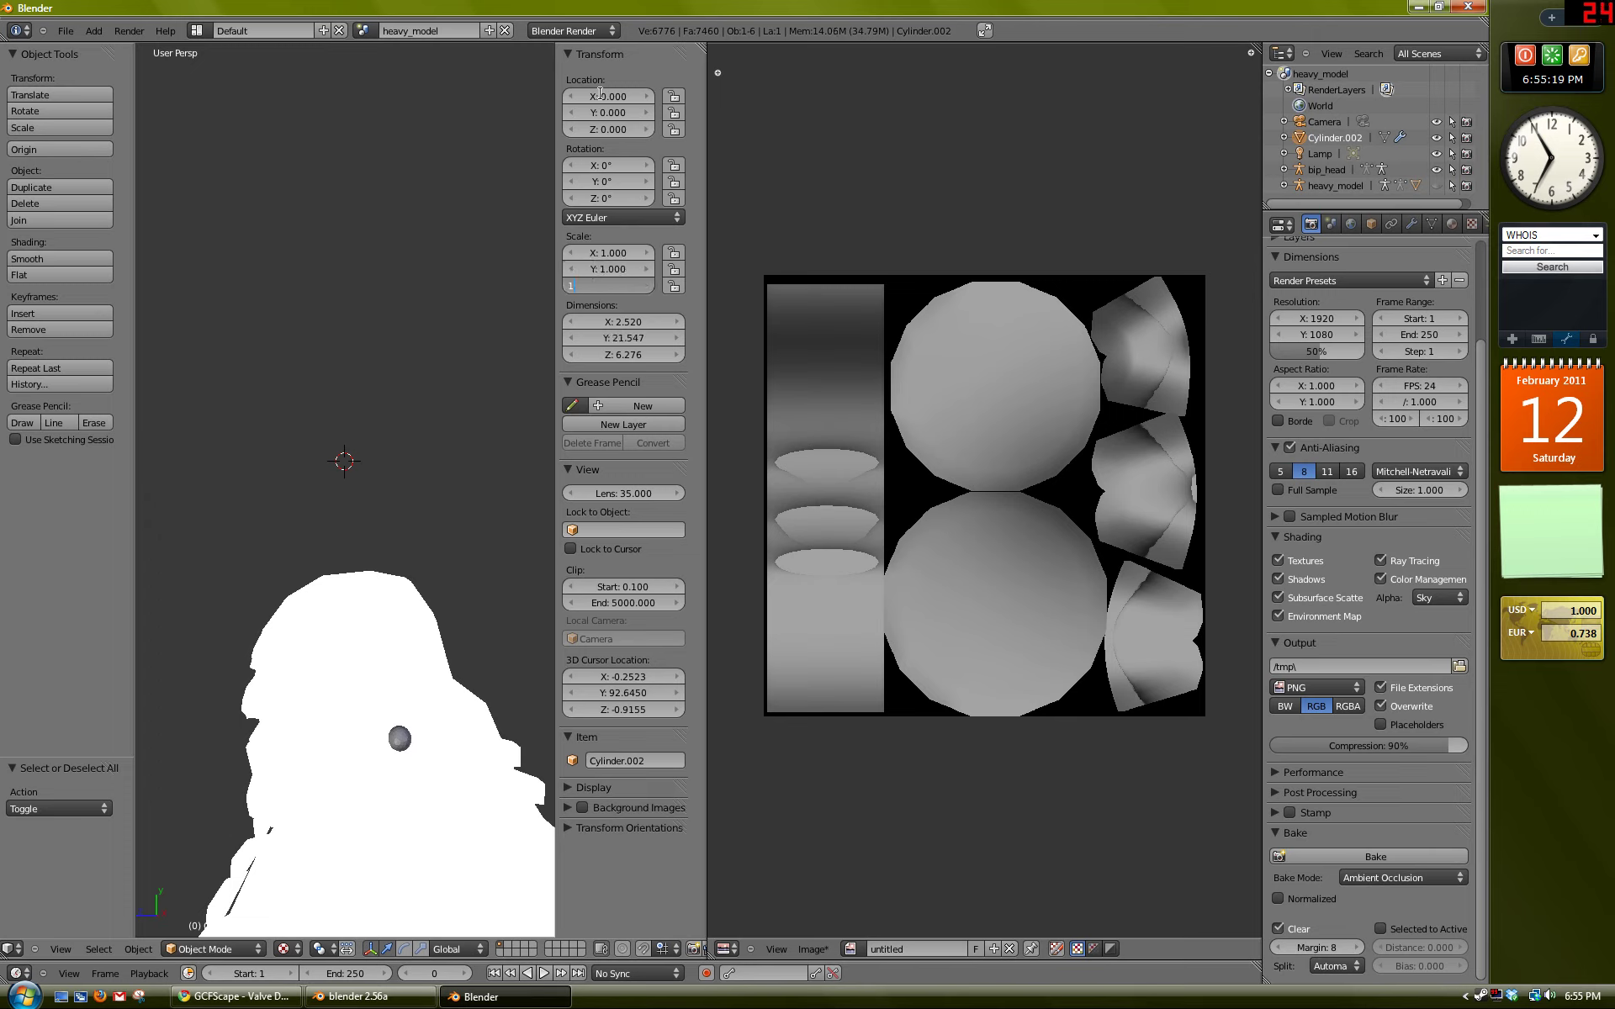
pyautogui.press('Tab')
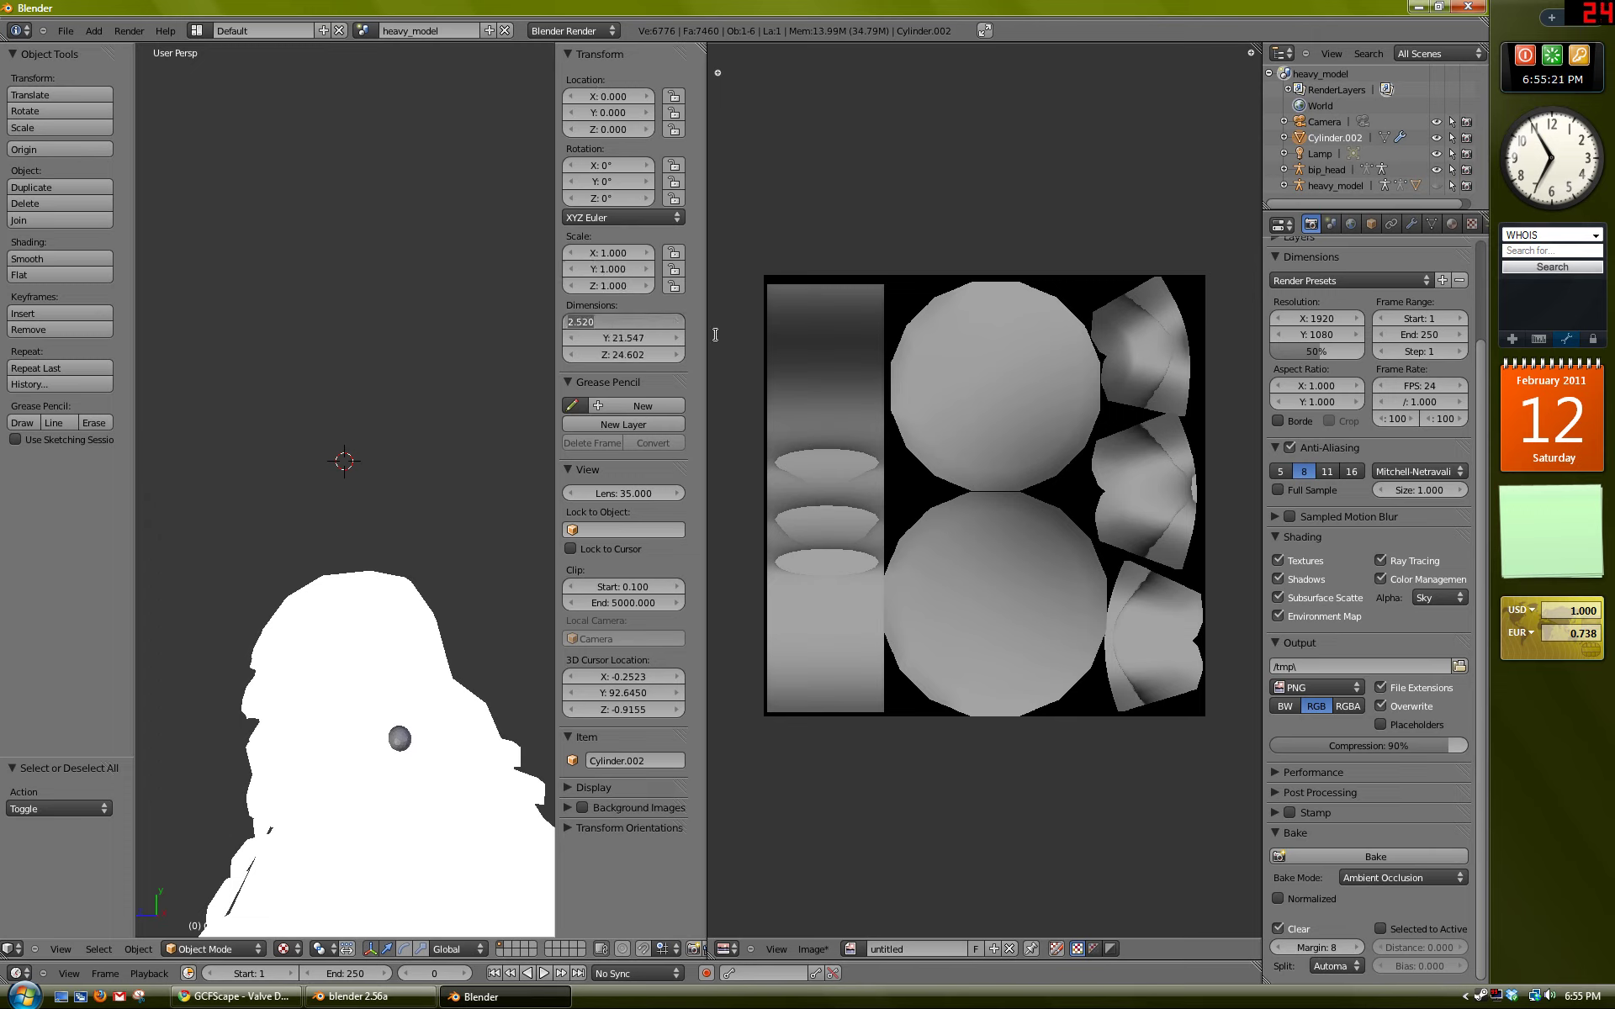
pyautogui.press('Return')
# Step: Hide the properties panel, frame the model and hat in a tilted view, and enter Edit Mode
pyautogui.scroll(-5, 420, 345)
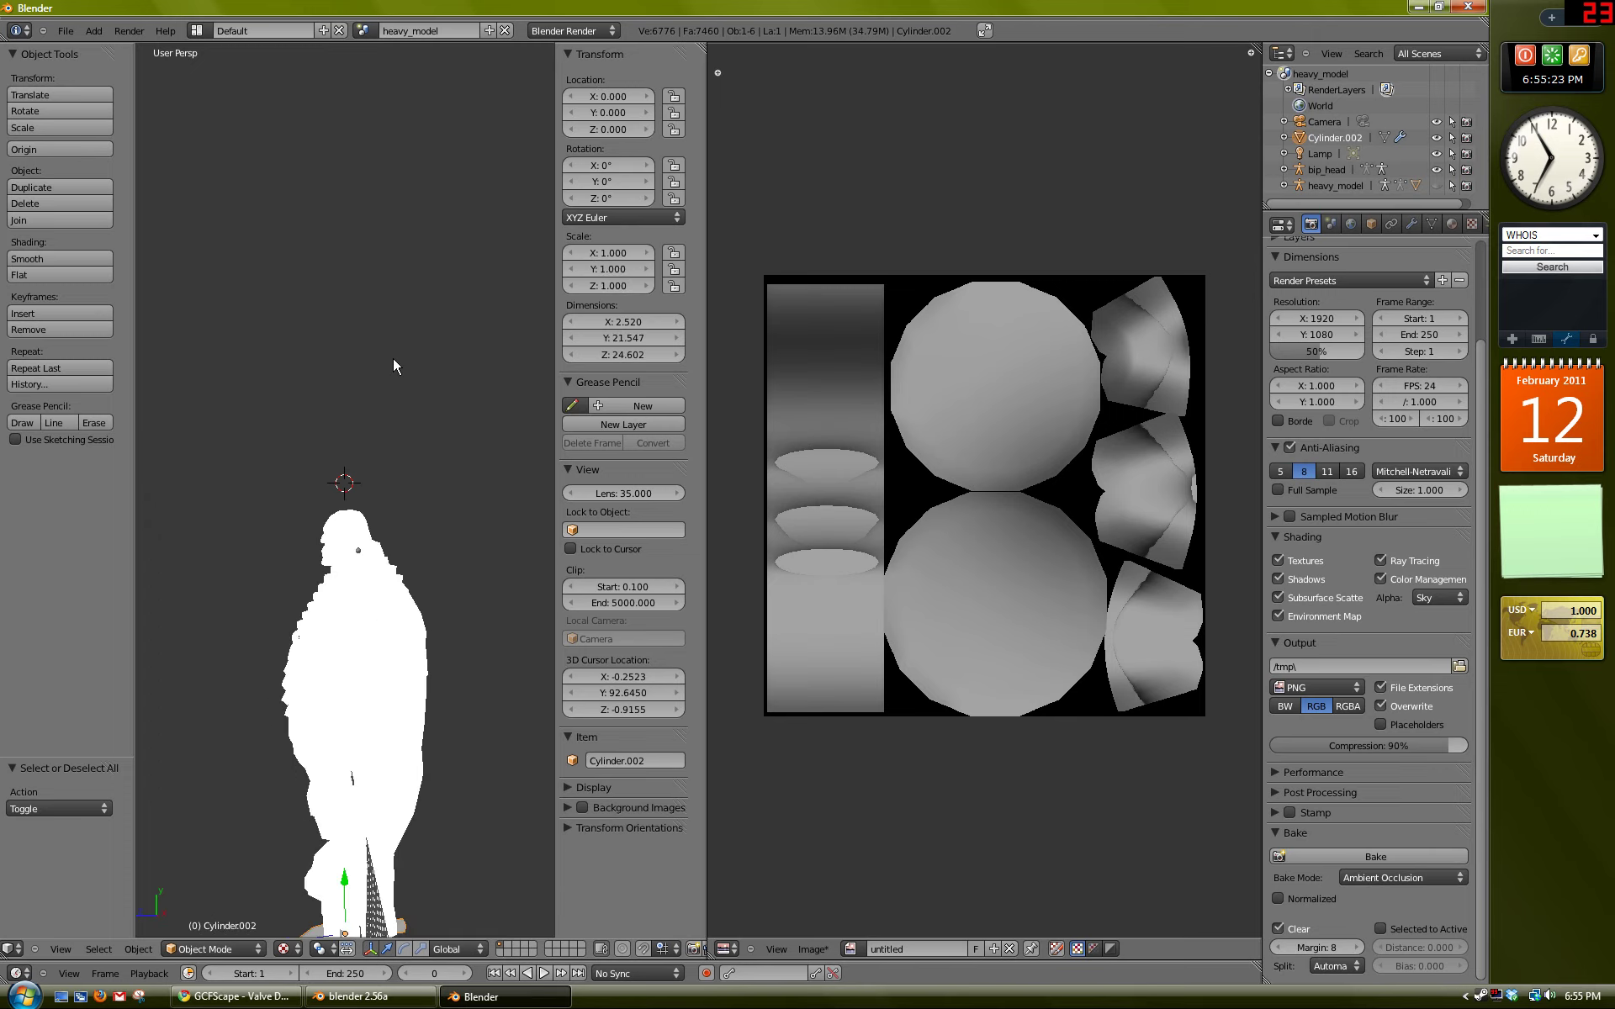
pyautogui.moveTo(394, 365); pyautogui.dragTo(323, 559, button='middle')
pyautogui.press('KP_7')
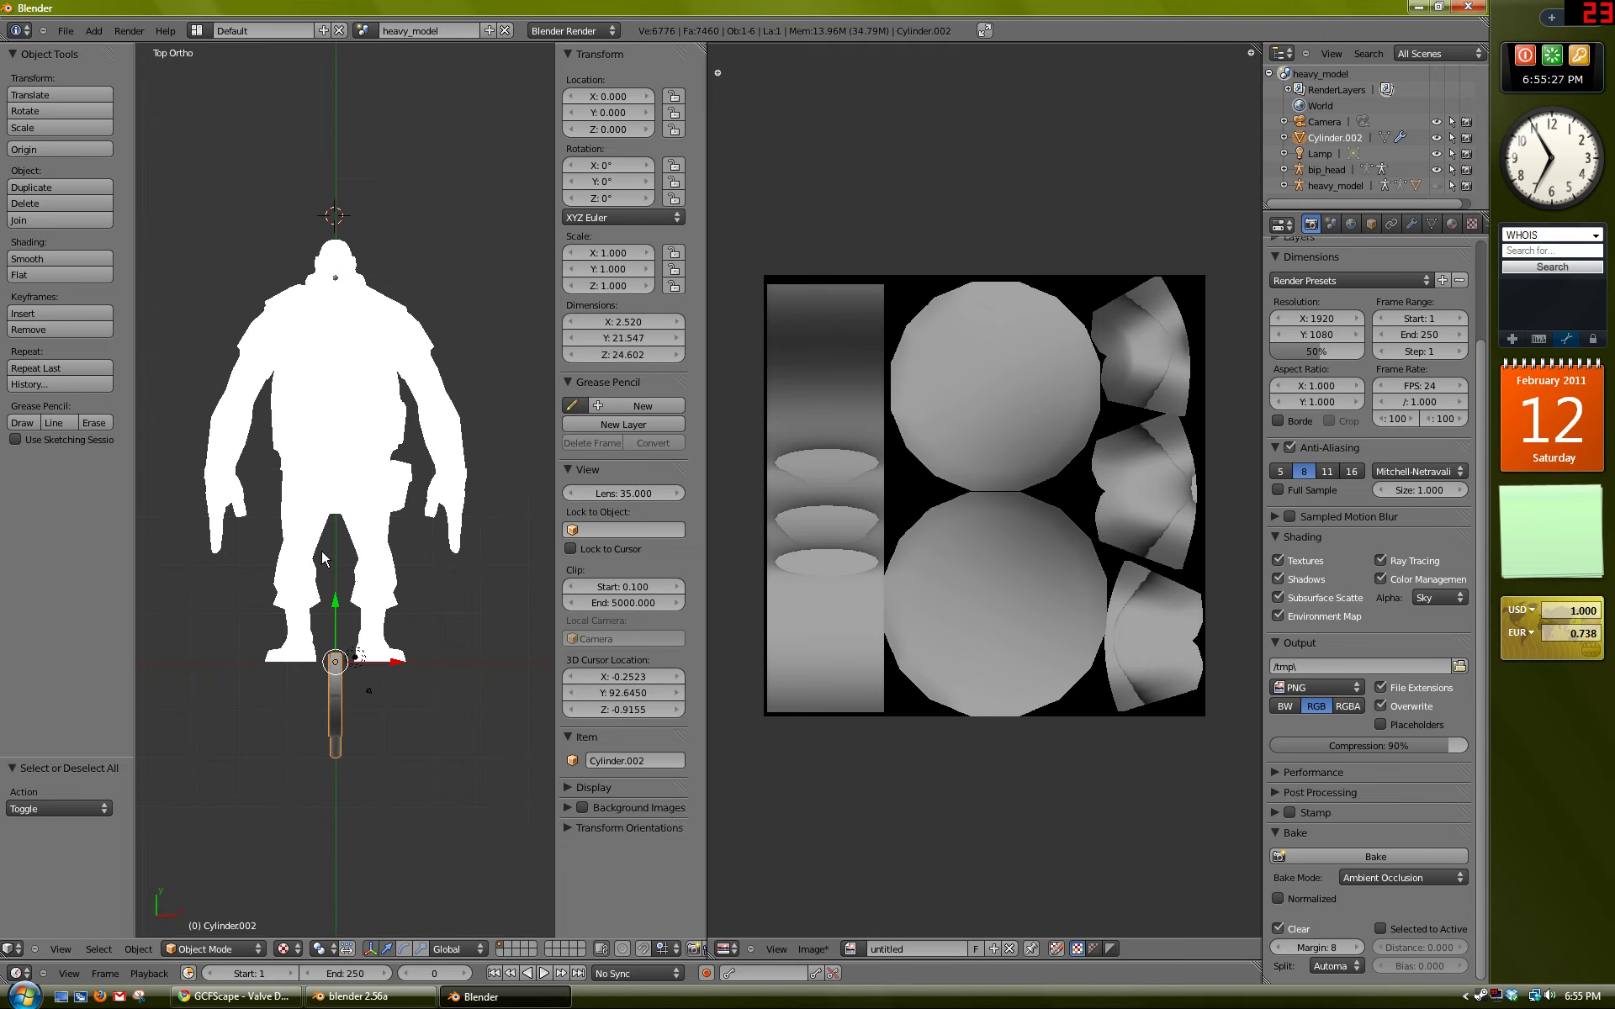
pyautogui.scroll(2, 322, 550)
pyautogui.keyDown('shift'); pyautogui.moveTo(400, 740); pyautogui.dragTo(398, 710, button='middle'); pyautogui.keyUp('shift')
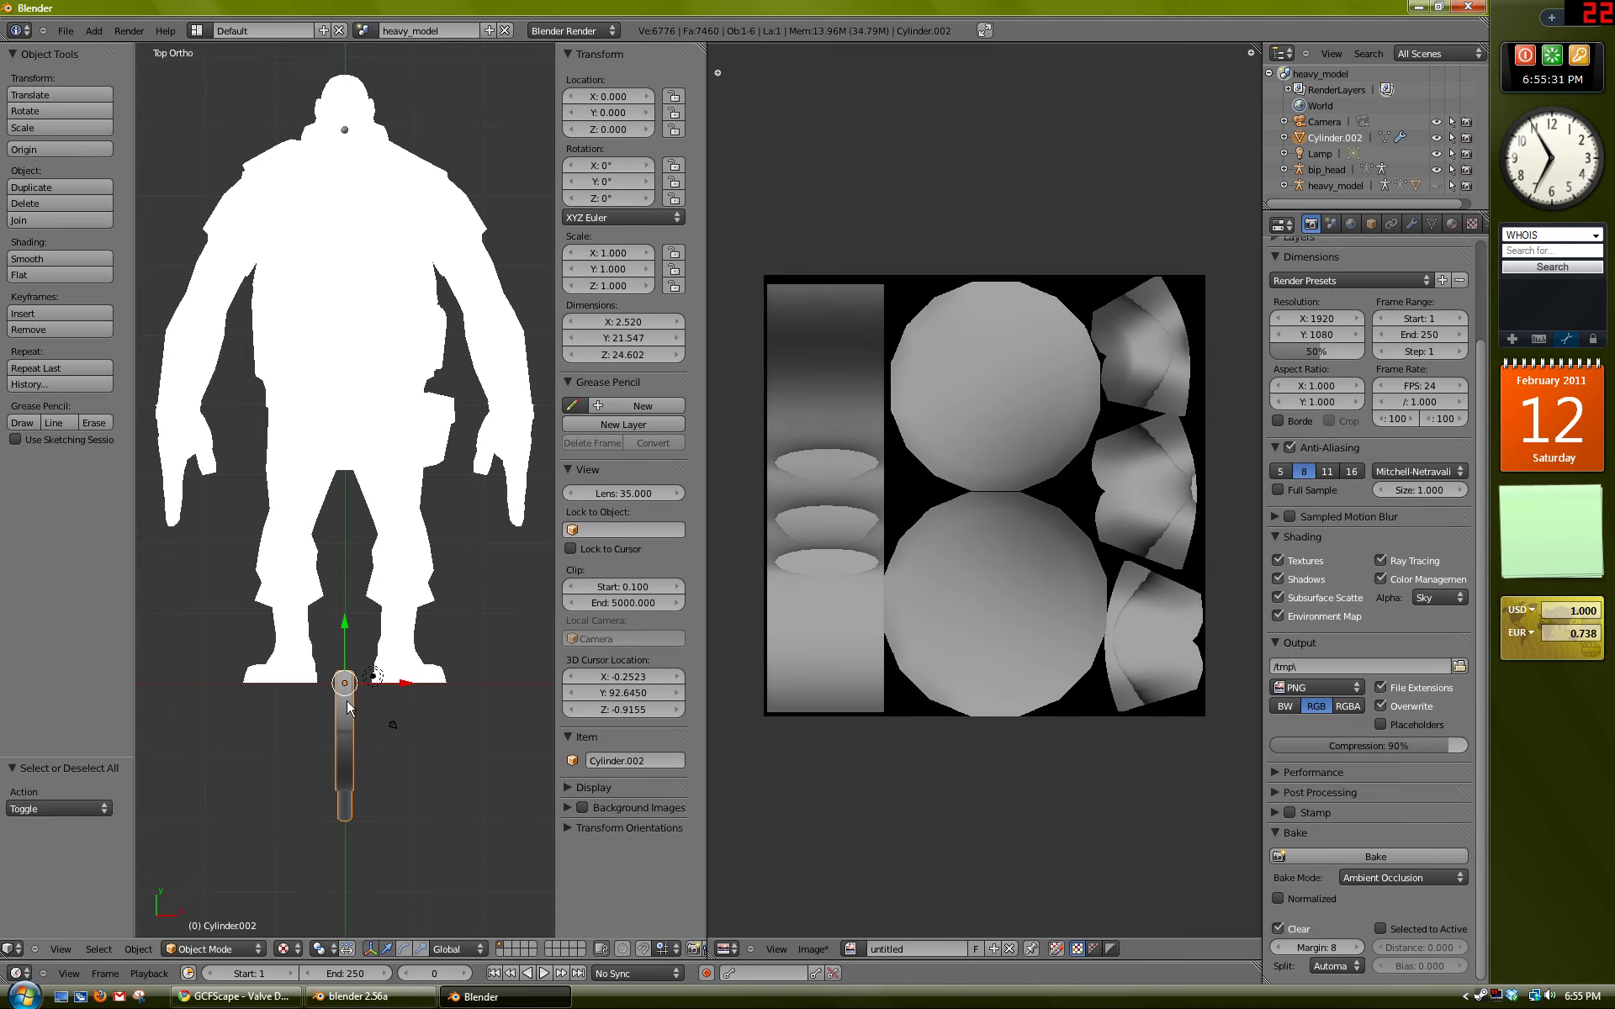
pyautogui.keyDown('shift'); pyautogui.moveTo(406, 629); pyautogui.dragTo(435, 642, button='middle'); pyautogui.keyUp('shift')
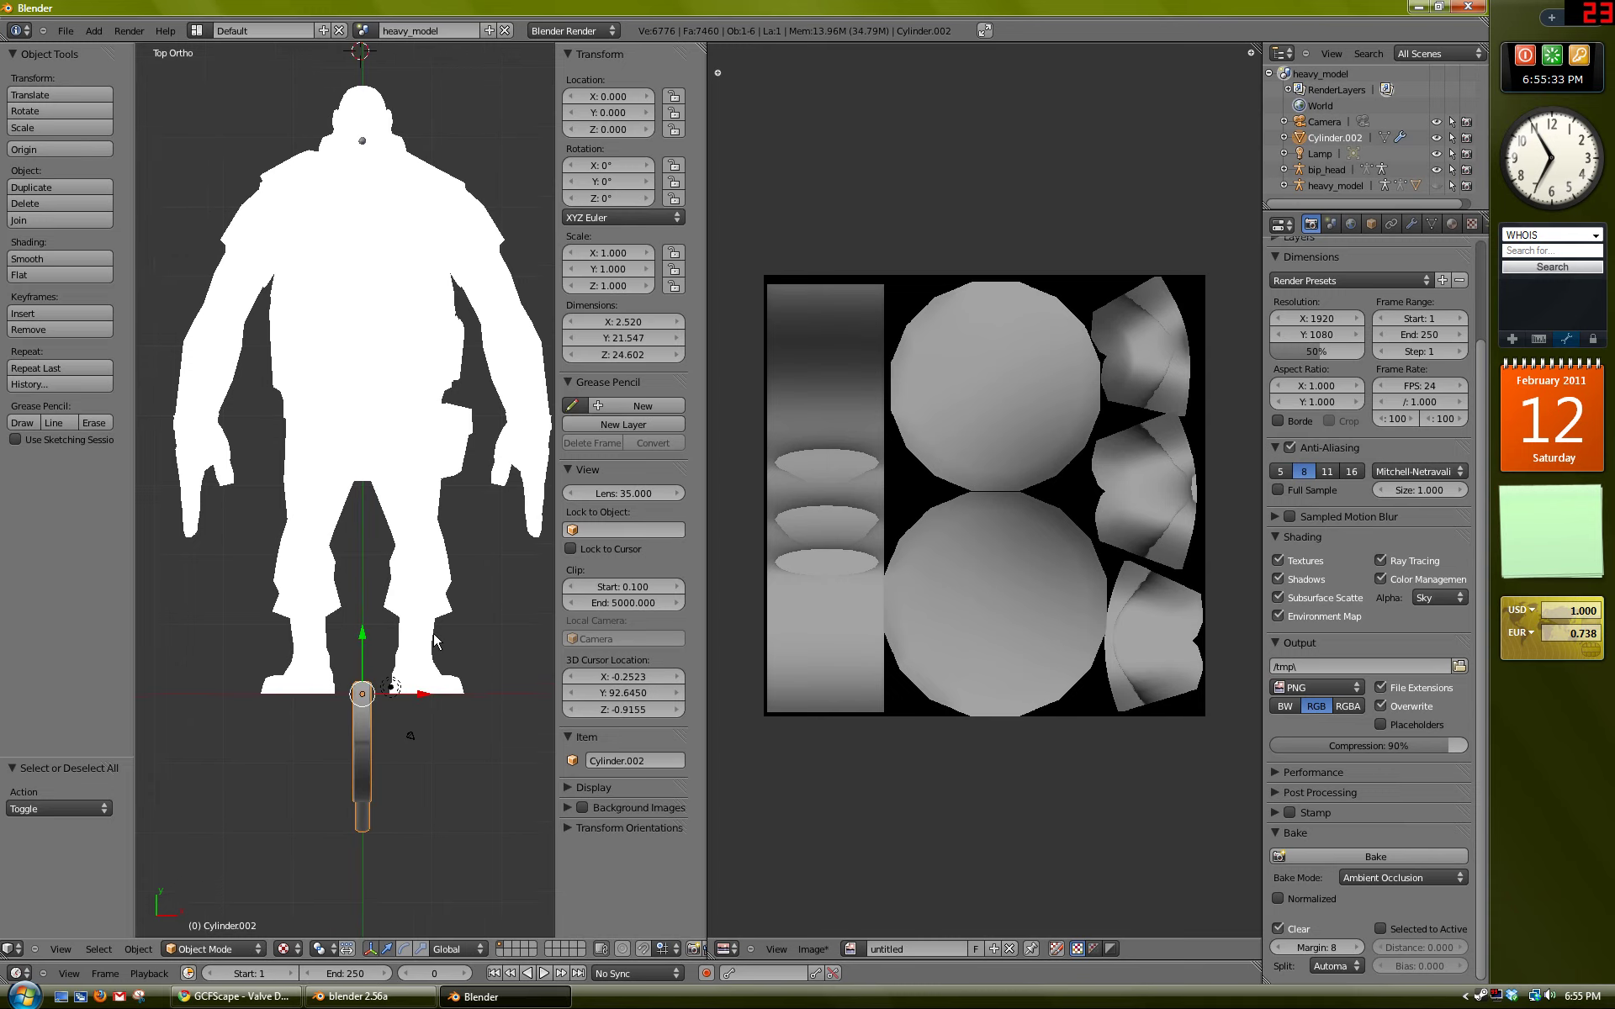
pyautogui.press('n')
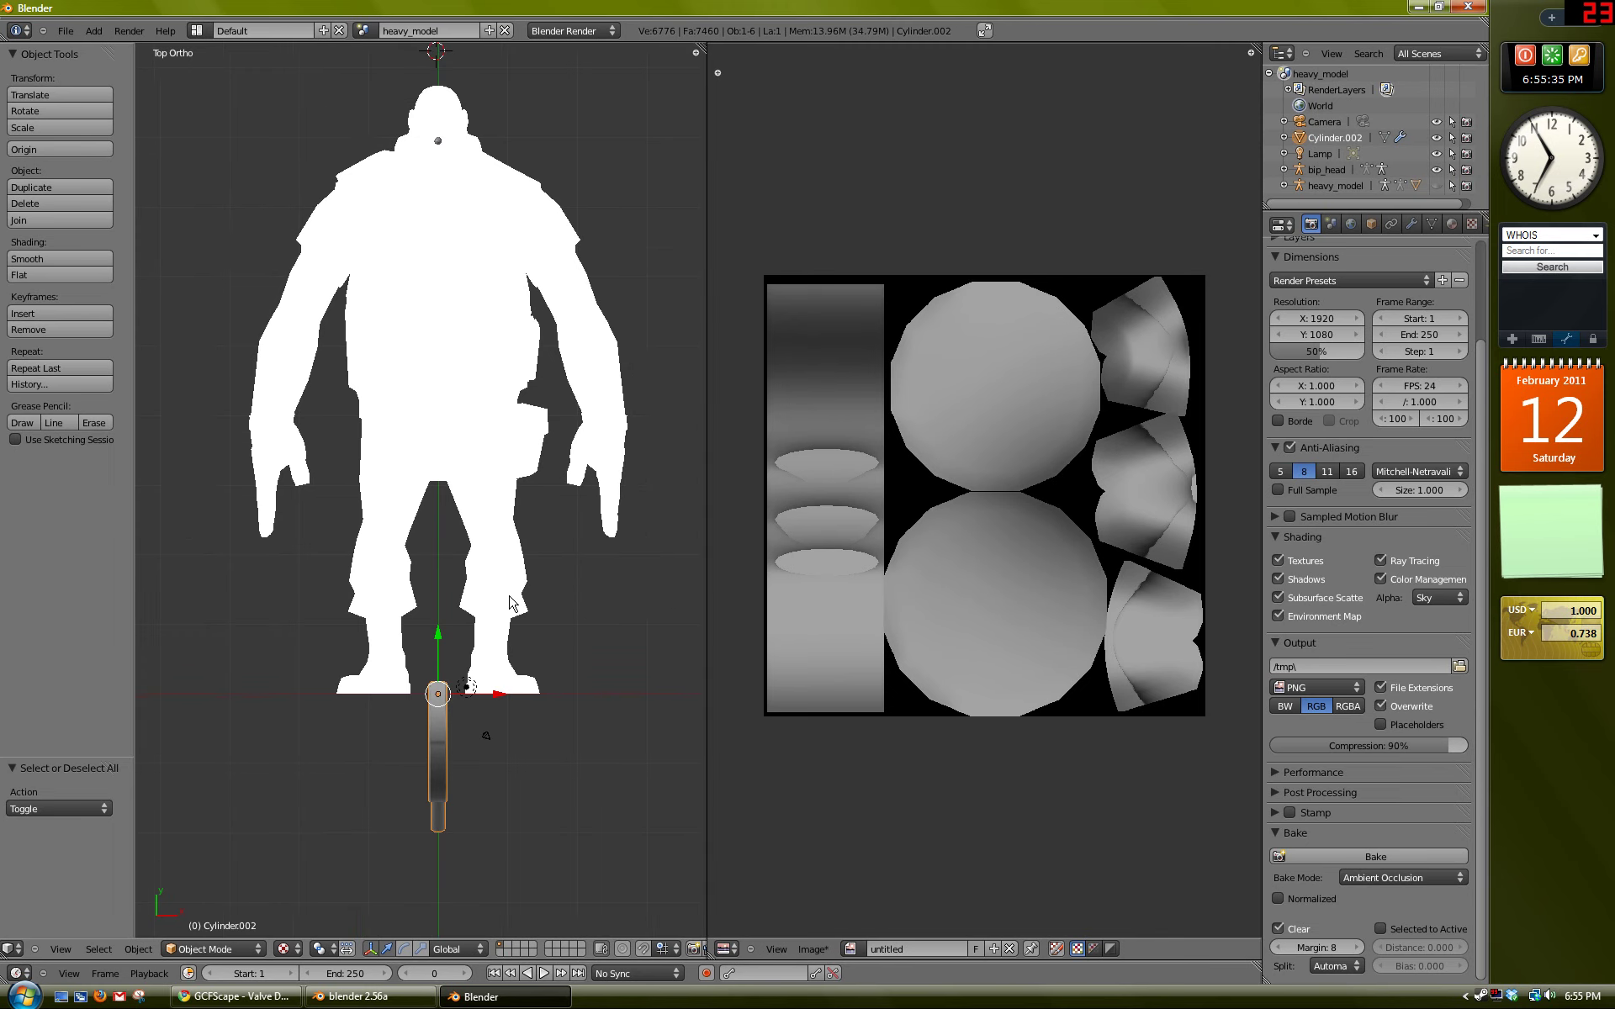
pyautogui.moveTo(515, 582)
pyautogui.keyDown('shift'); pyautogui.mouseDown(button='middle')
pyautogui.moveTo(513, 600)
pyautogui.moveTo(494, 569)
pyautogui.mouseUp(button='middle'); pyautogui.keyUp('shift')
pyautogui.moveTo(443, 633); pyautogui.dragTo(407, 710, button='middle')
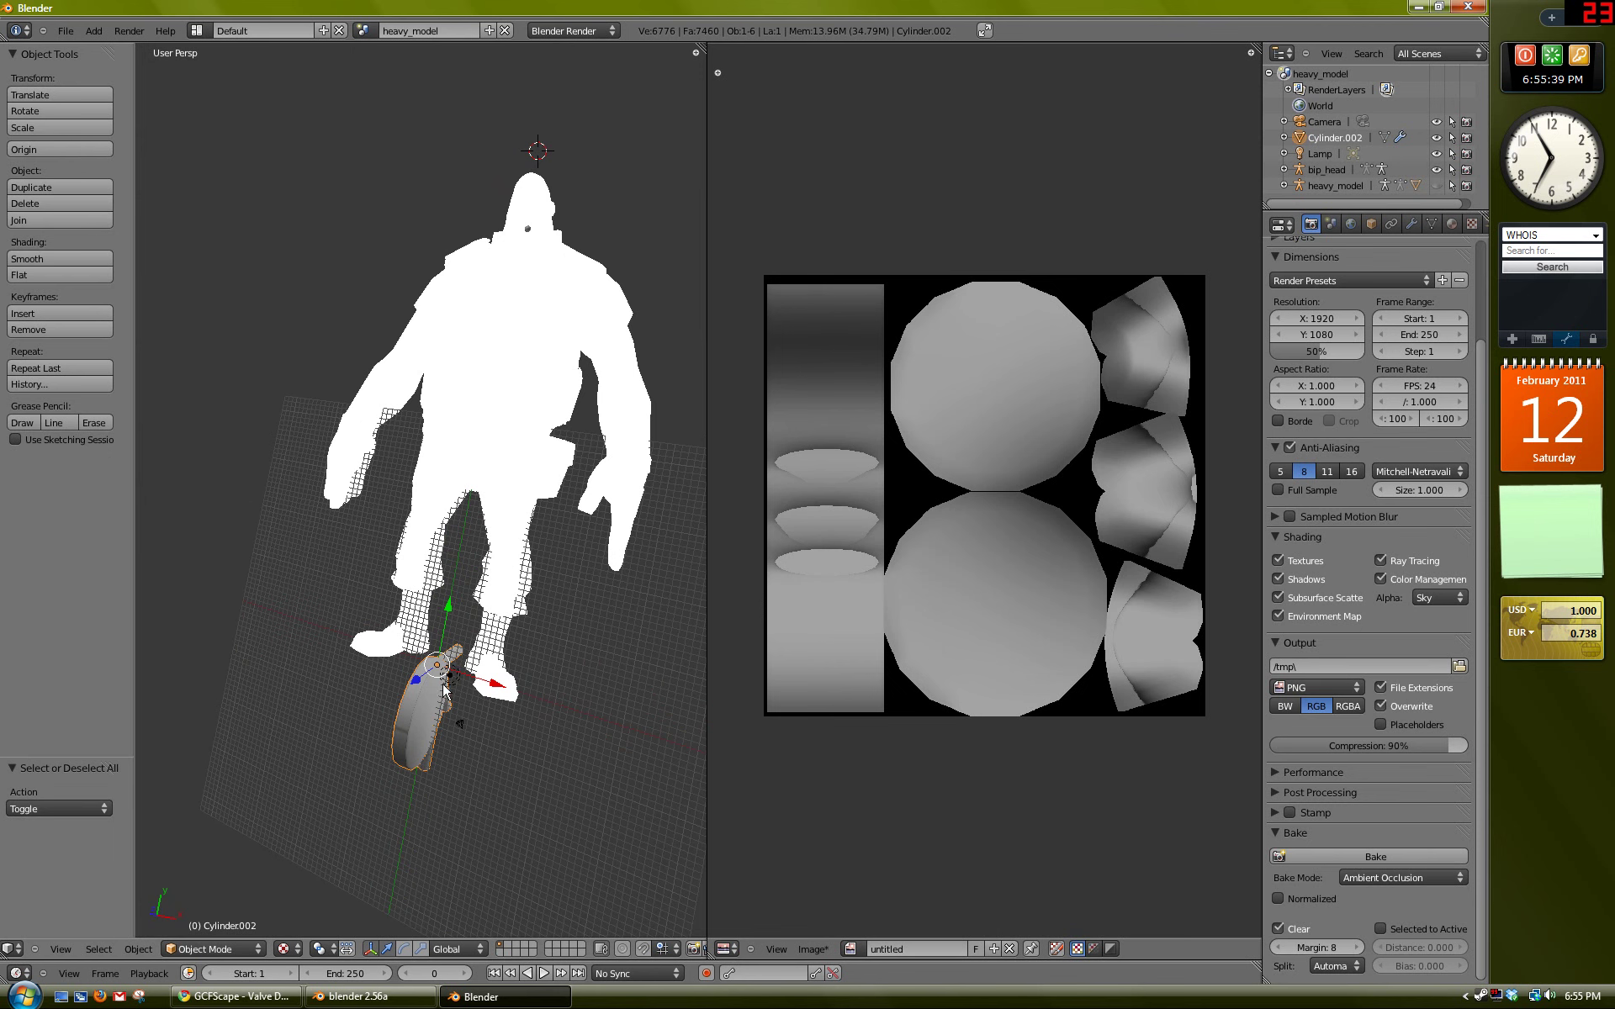
pyautogui.press('Tab')
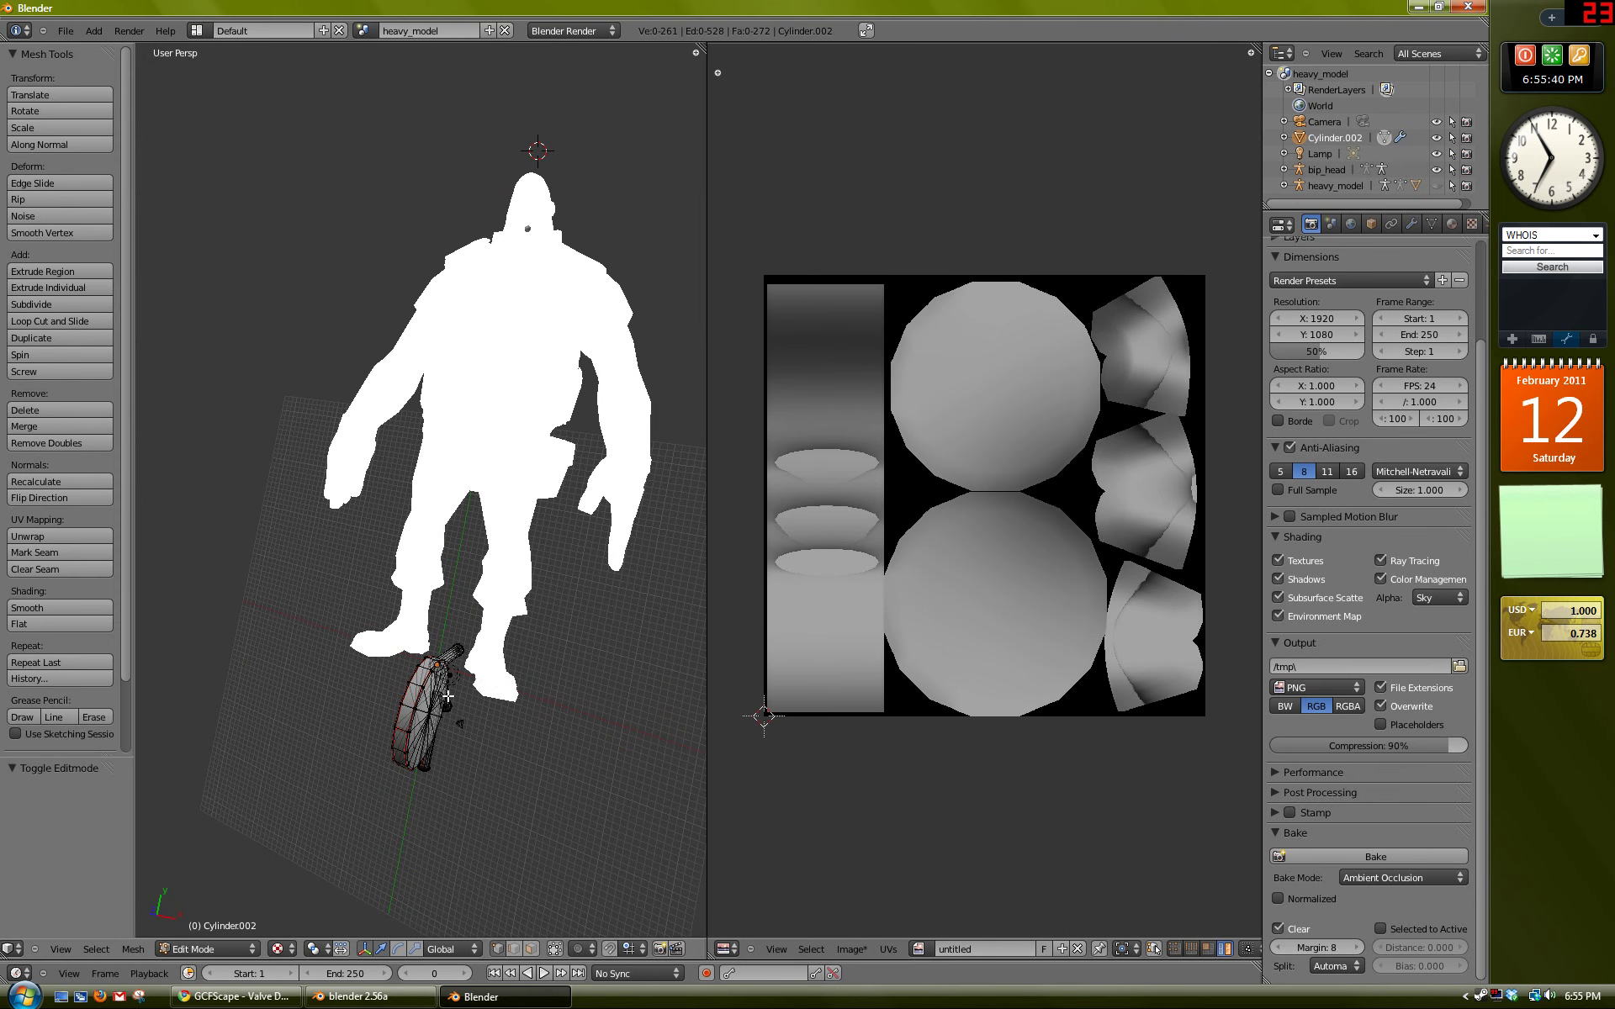
# Step: Select all hat vertices, move them along Y toward the head, and view from the top
pyautogui.press('a')
pyautogui.press('g')
pyautogui.press('y')
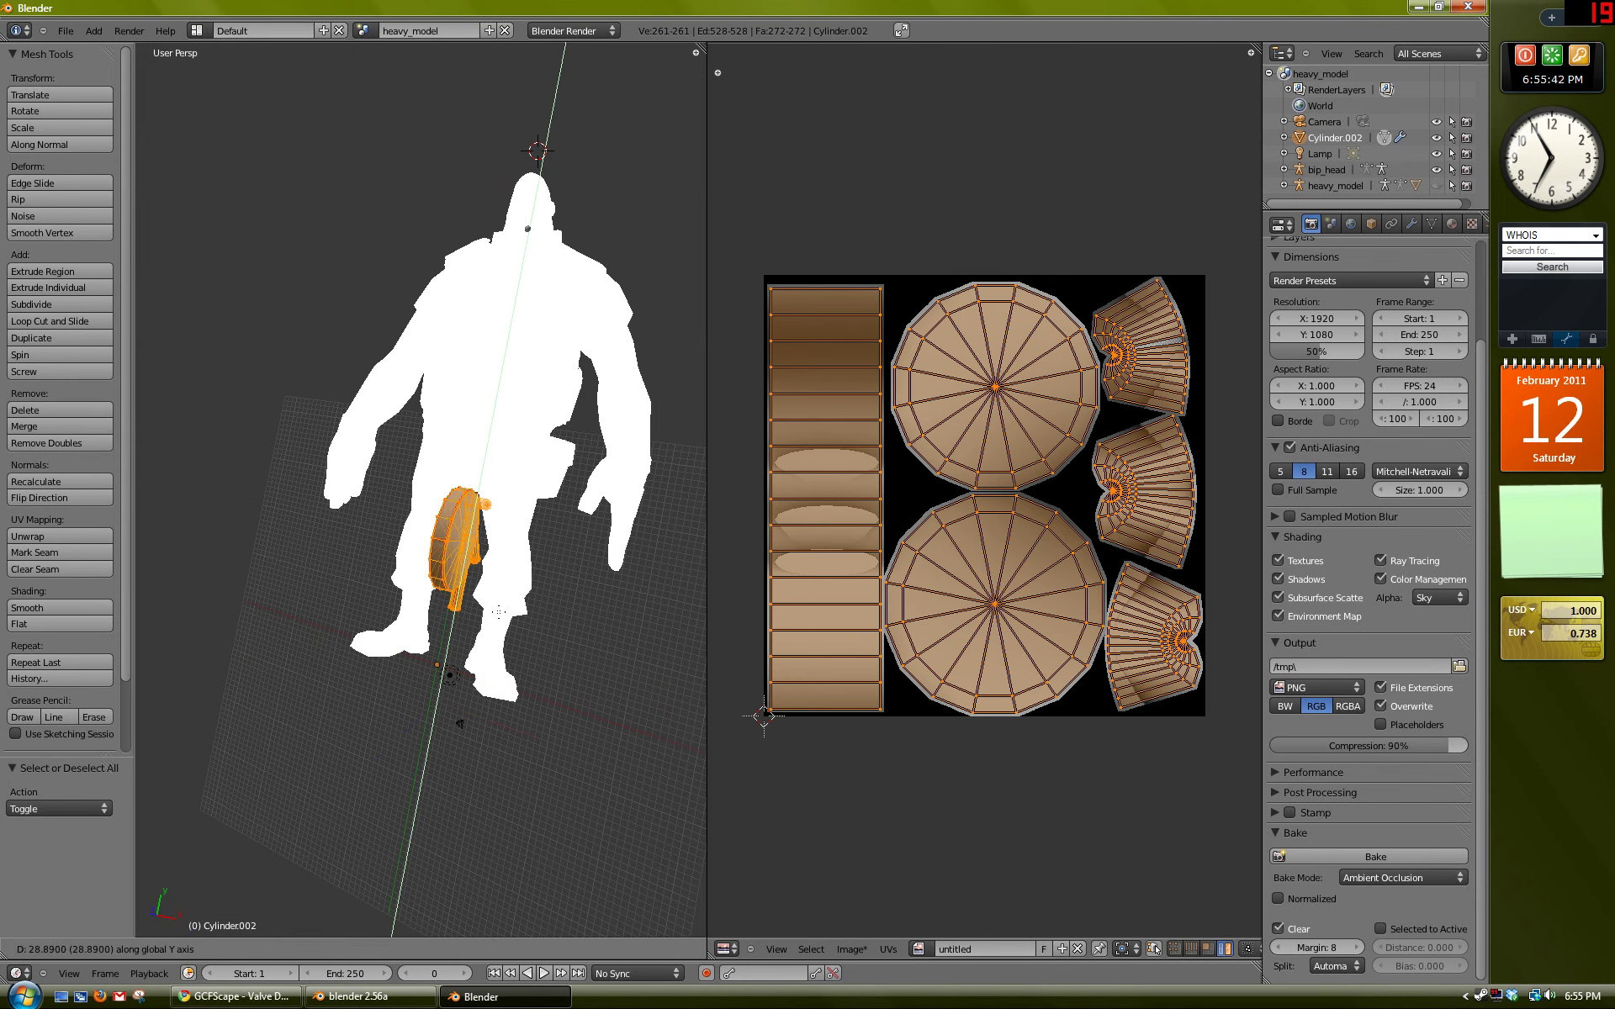
pyautogui.click(596, 211)
pyautogui.press('KP_7')
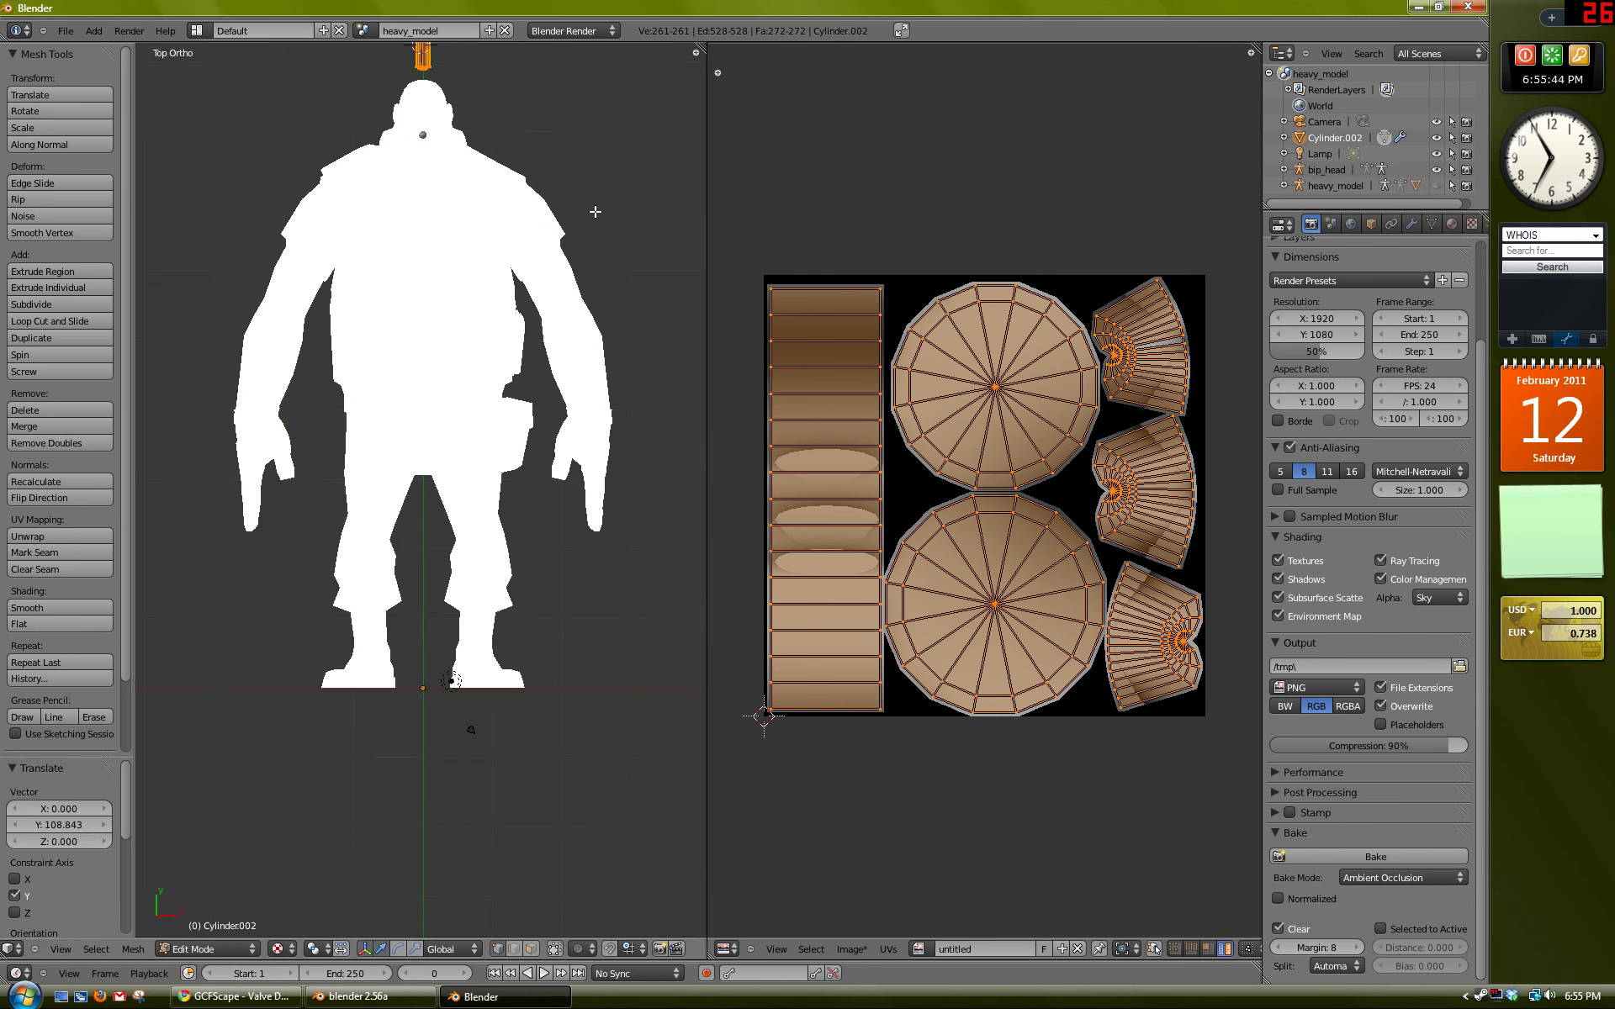
pyautogui.press('KP_Decimal')
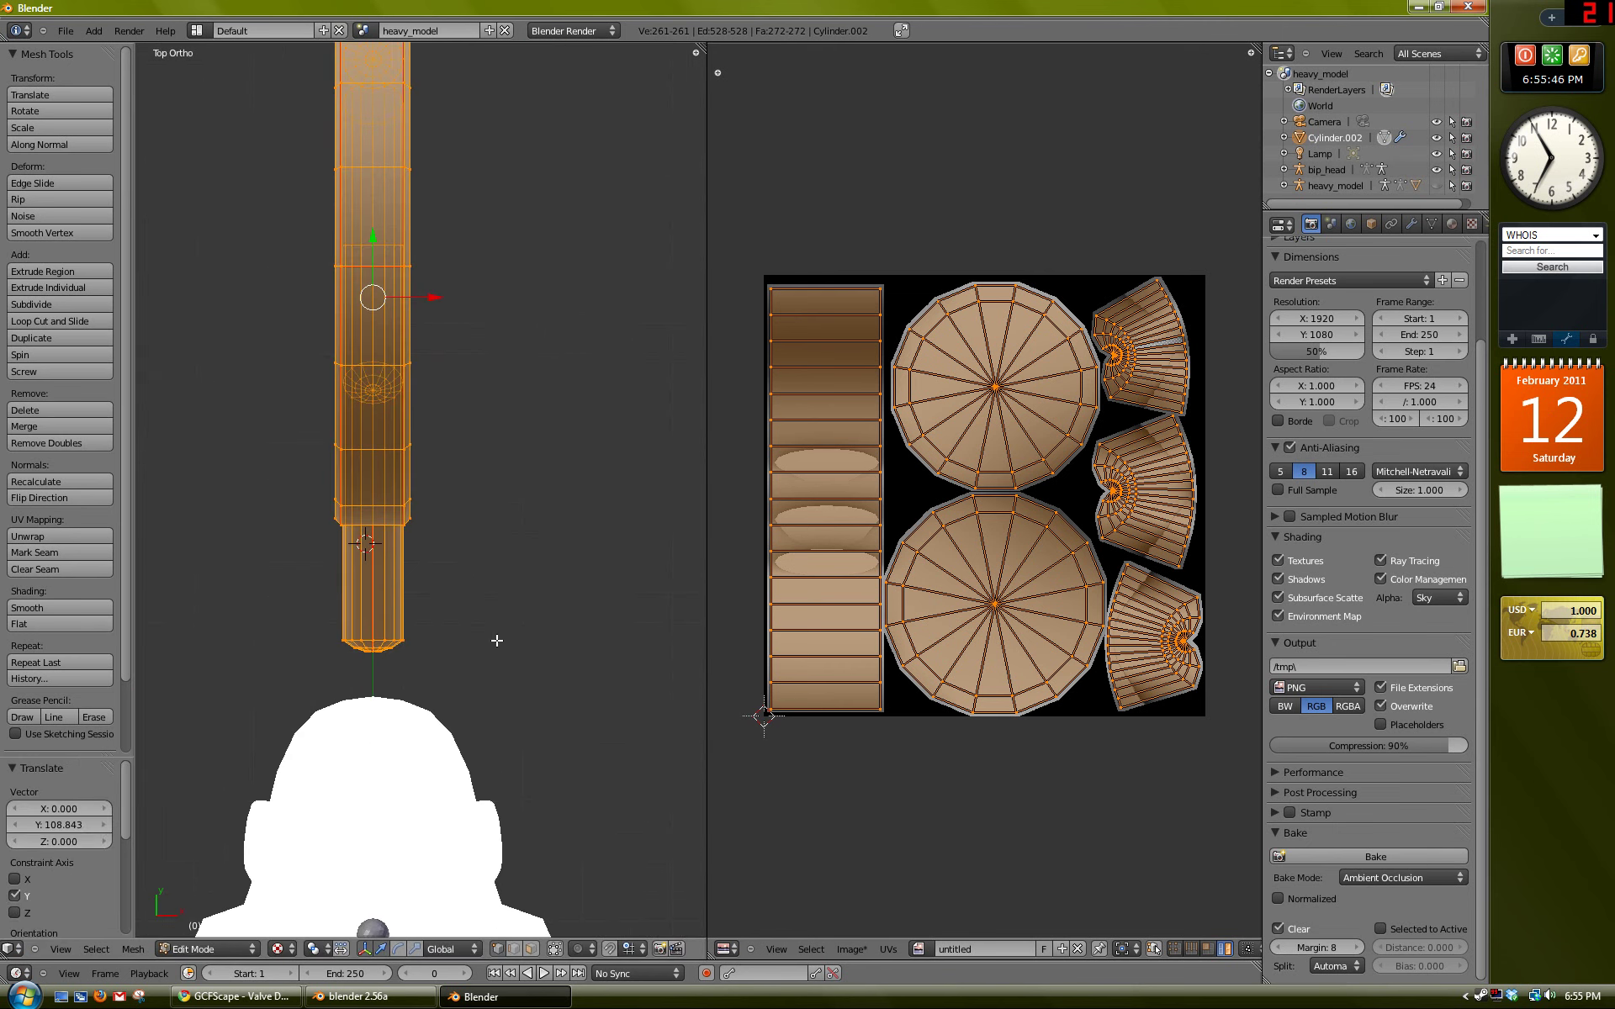
# Step: Rotate the hat mesh 90° around X, then 45° in the view plane
pyautogui.press('r')
pyautogui.write('xis')
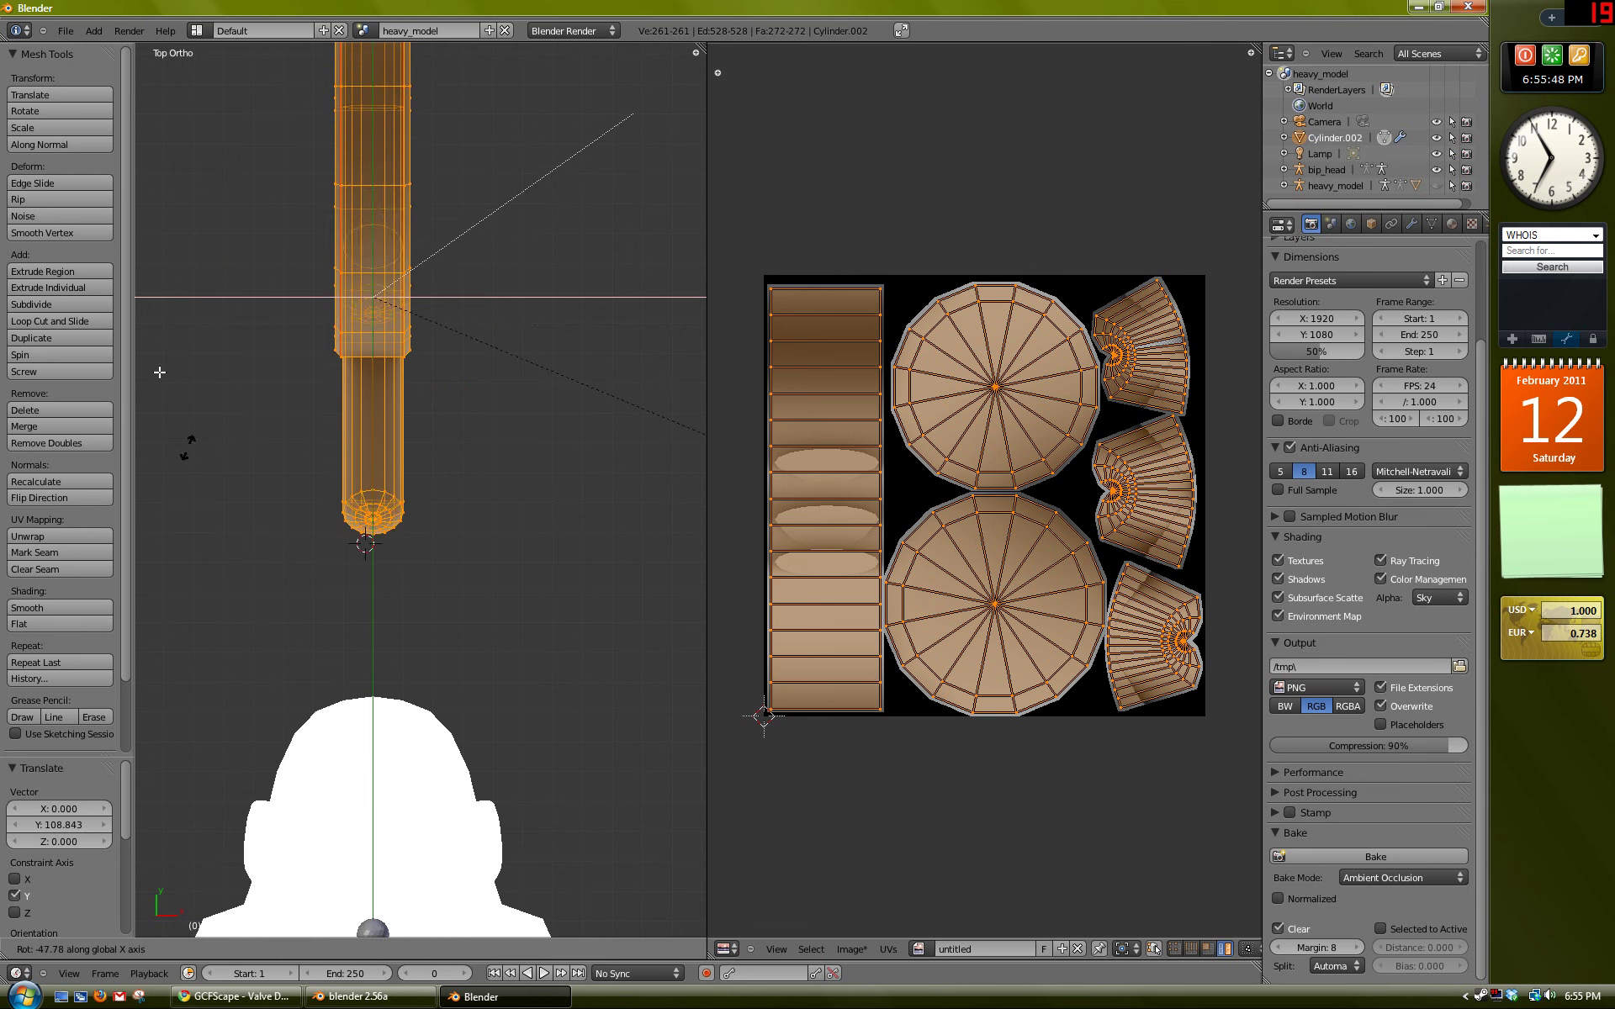
pyautogui.write('90y')
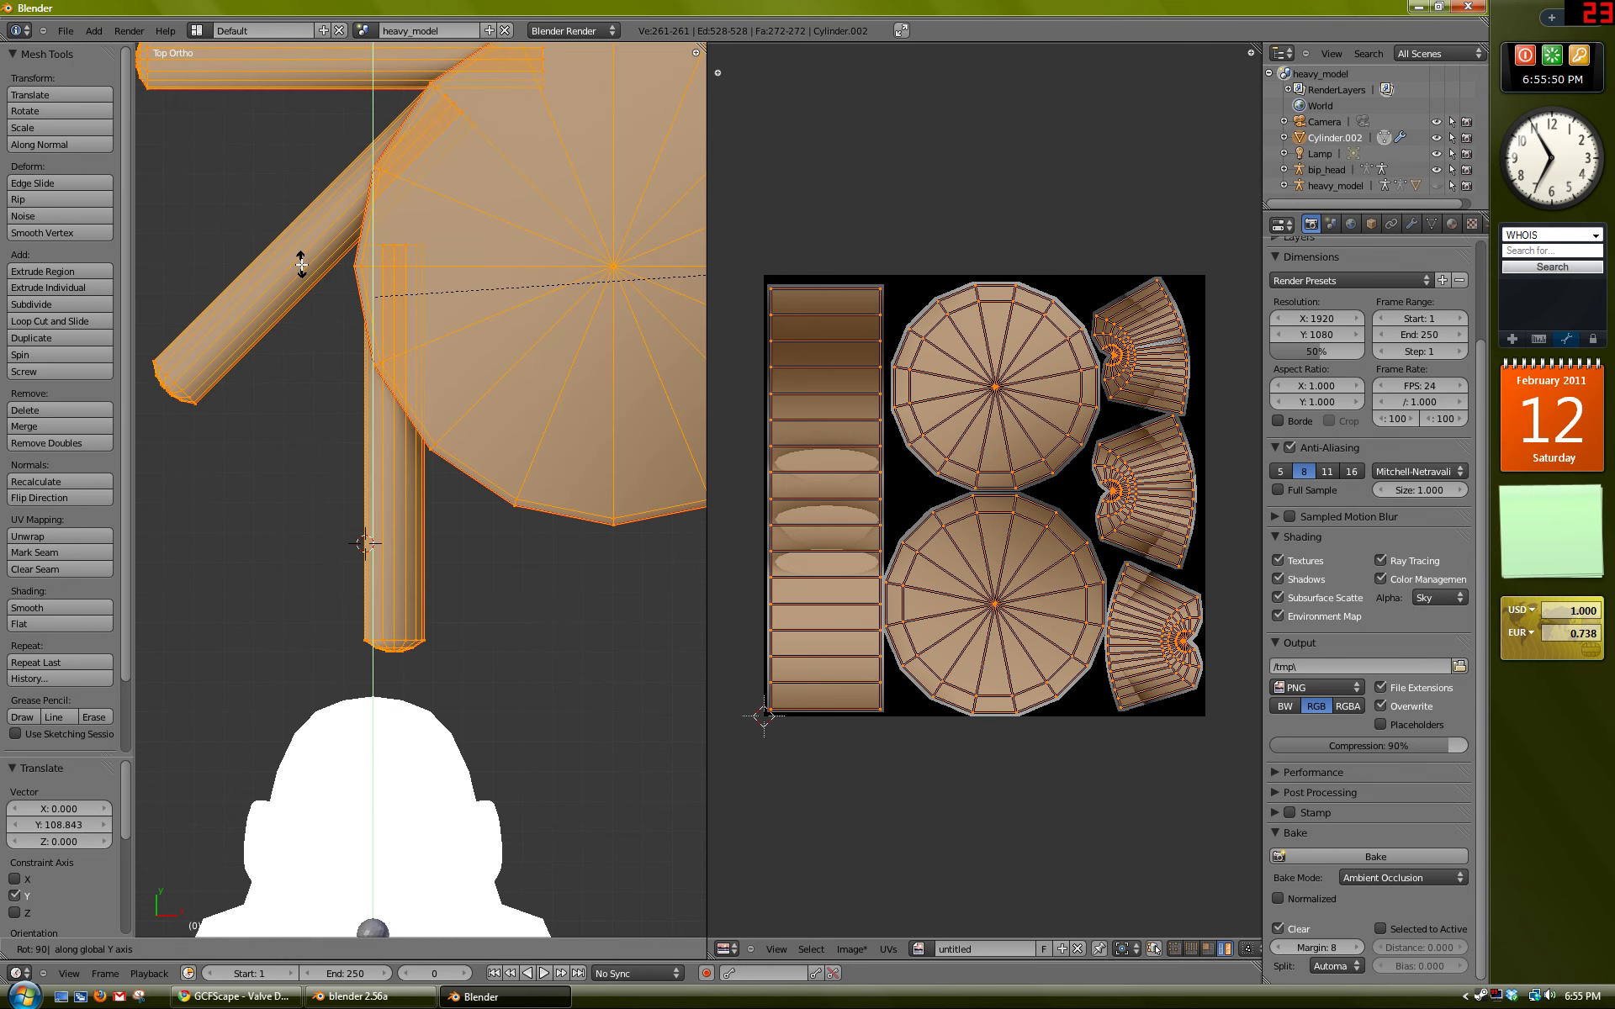
pyautogui.press('Return')
pyautogui.scroll(-4, 302, 264)
pyautogui.press('r')
pyautogui.press('y')
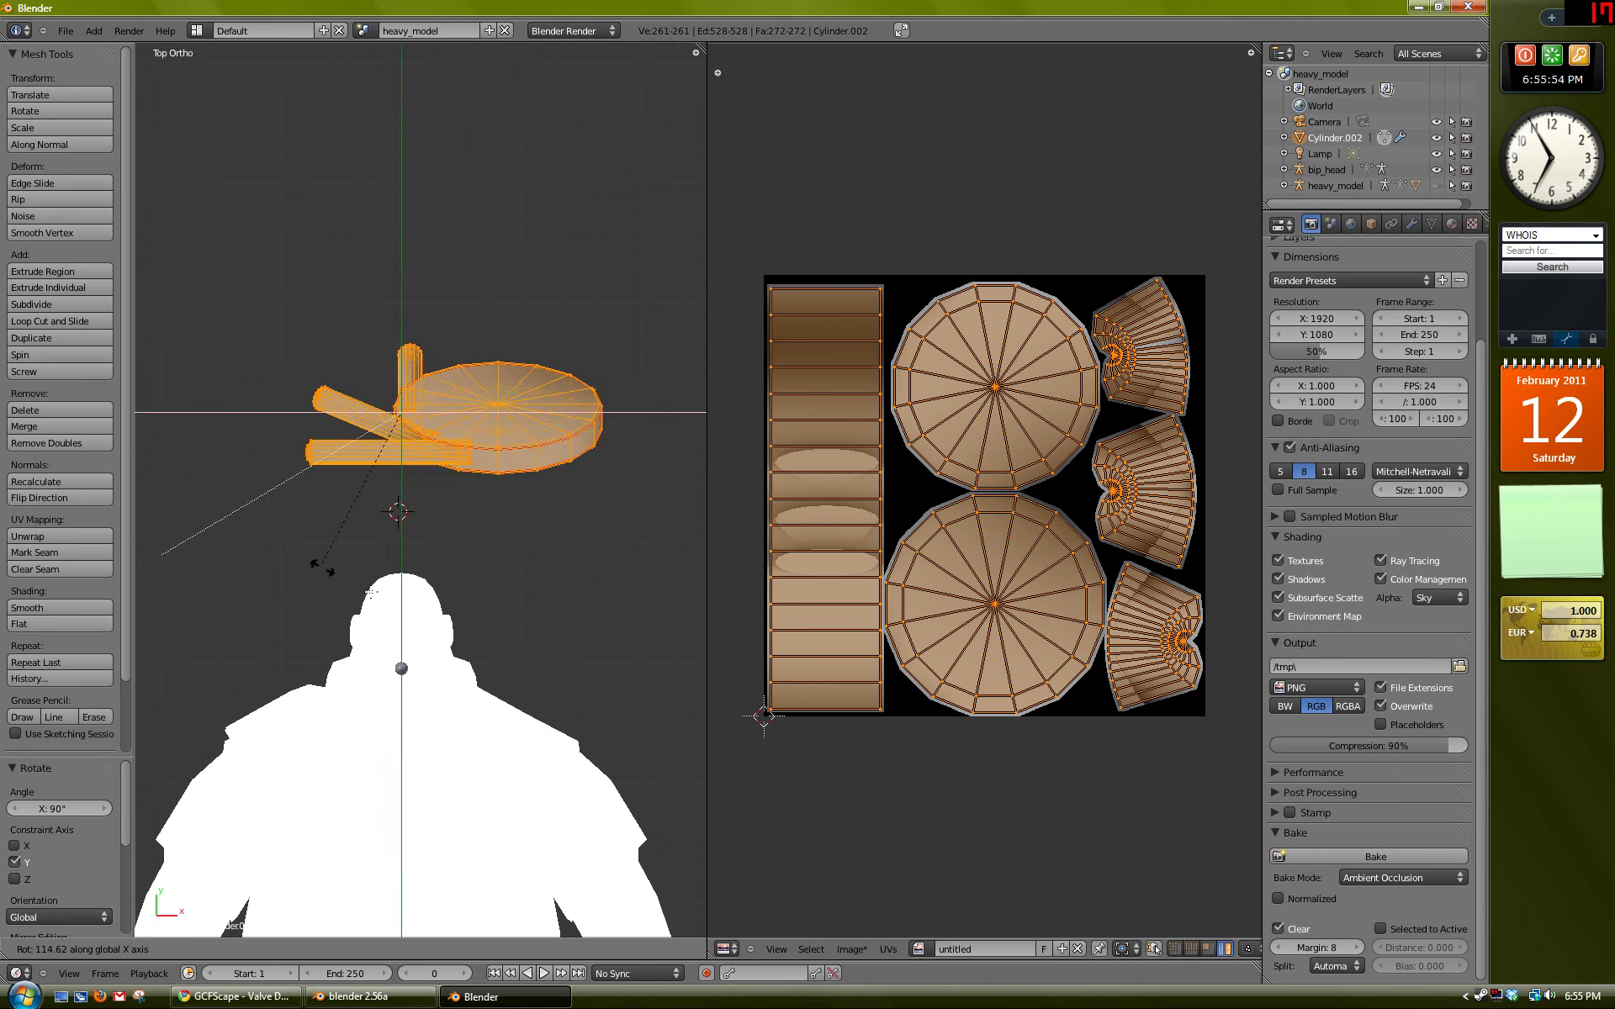
pyautogui.press('x')
pyautogui.press('x')
pyautogui.press('x')
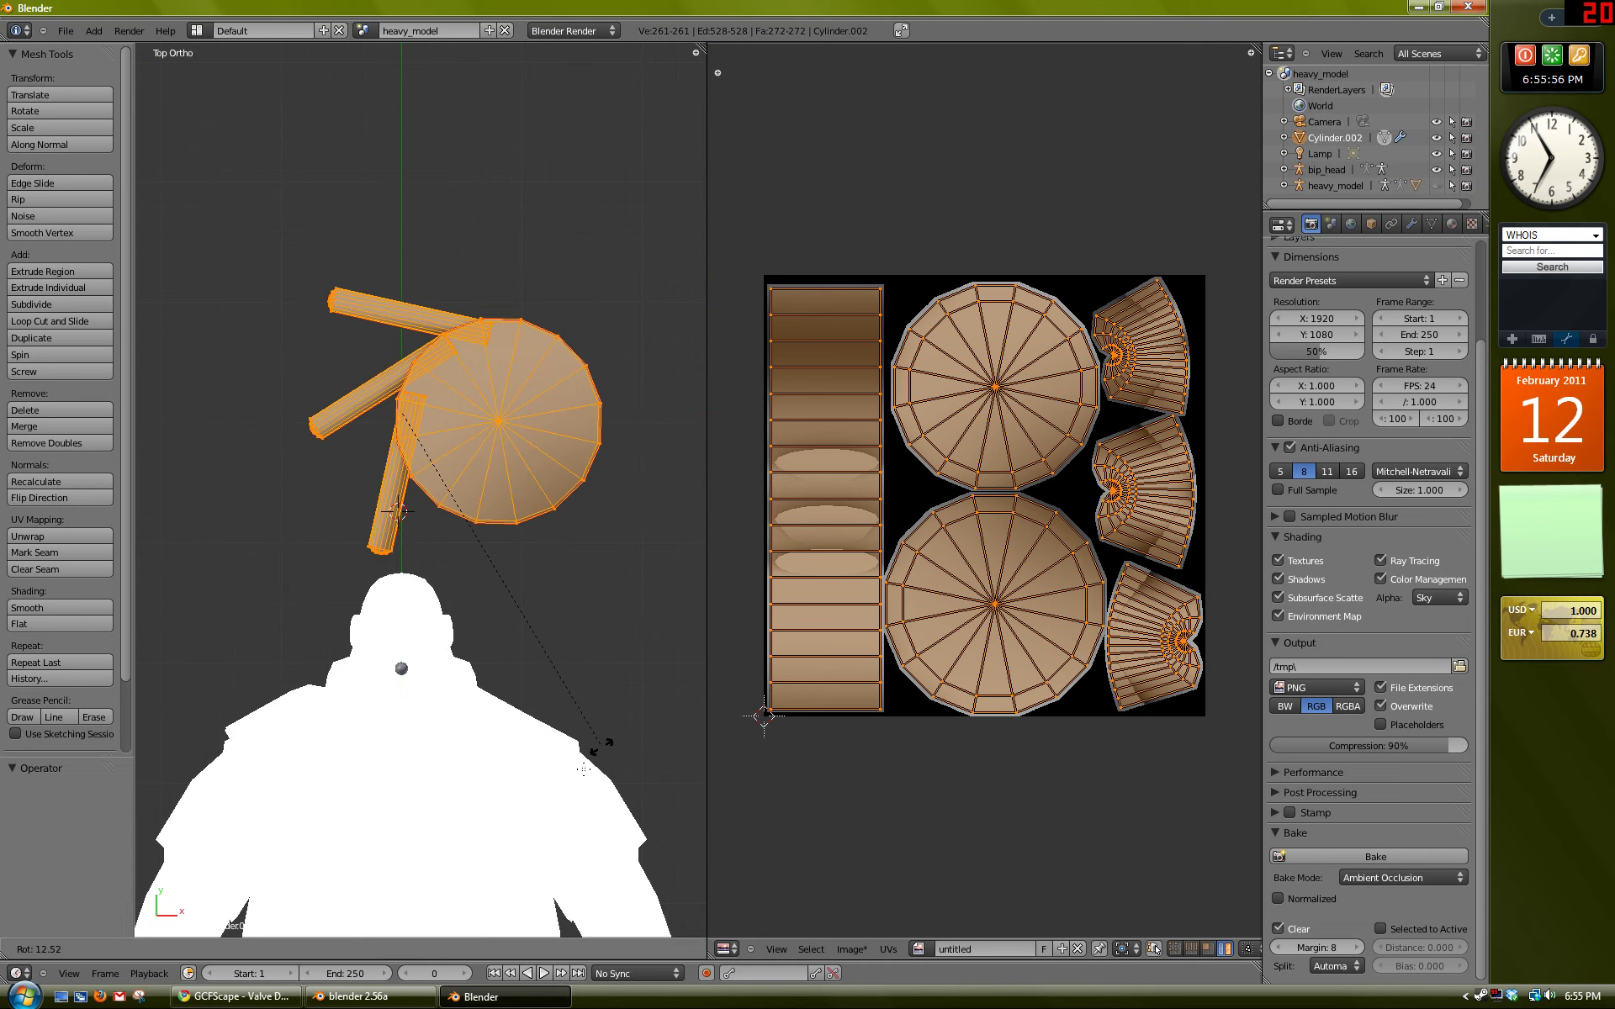
pyautogui.write('45')
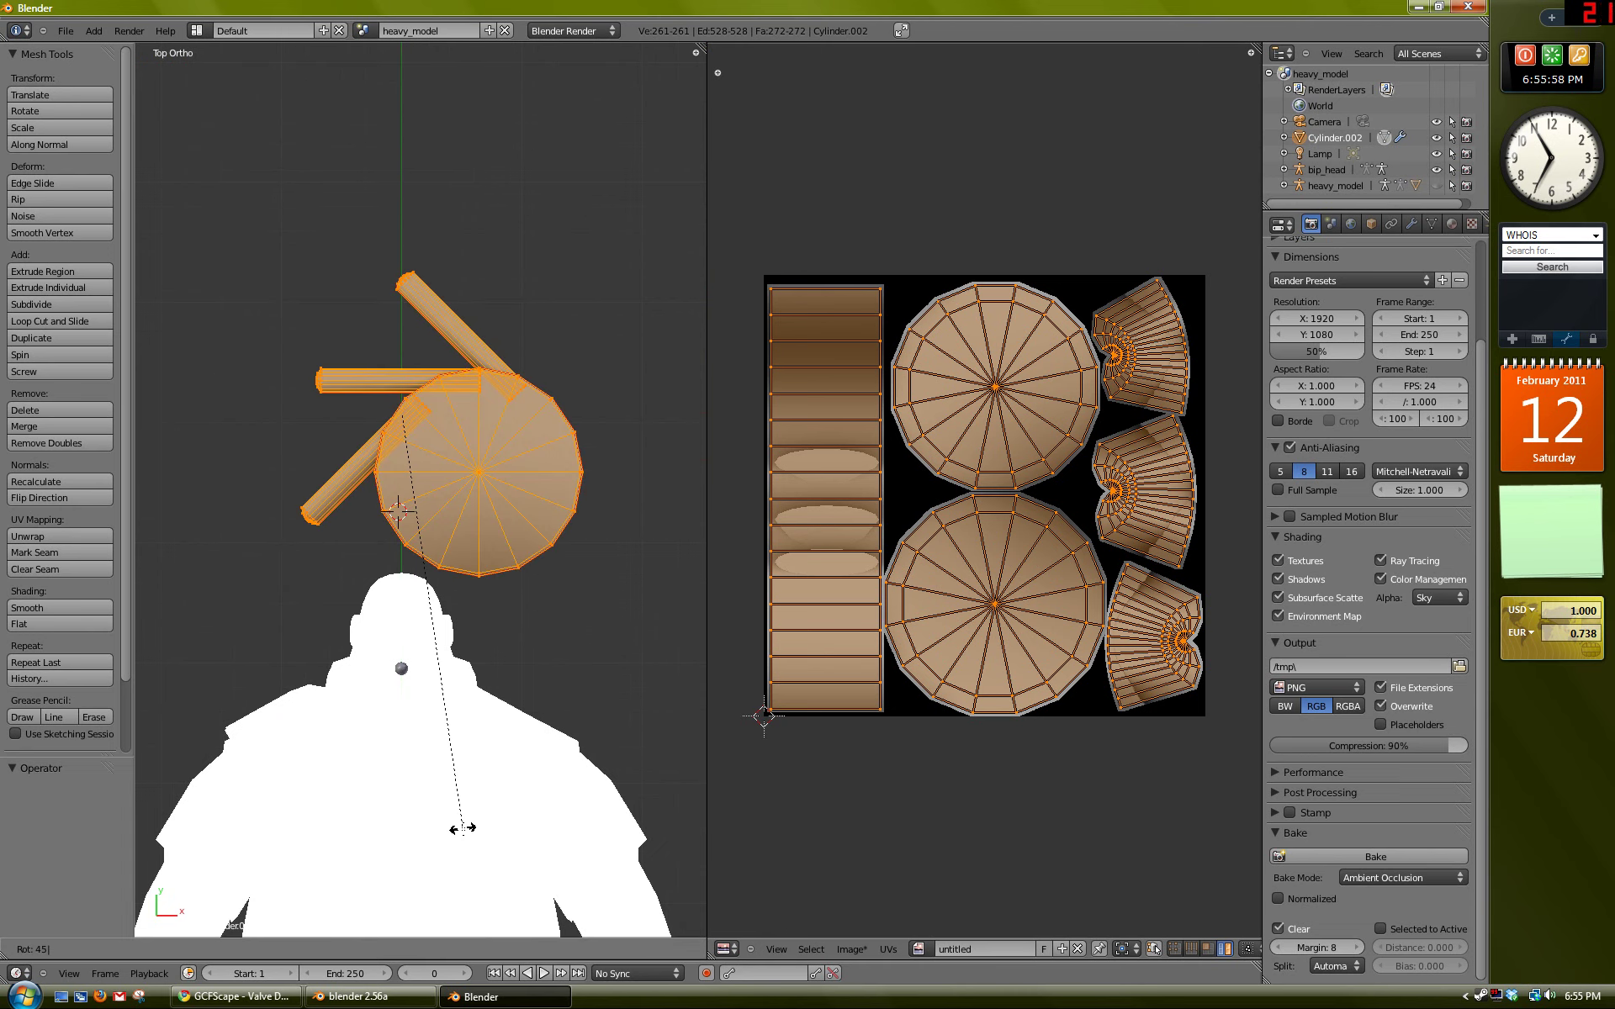
pyautogui.press('Return')
# Step: Shrink the hat to about 0.4 size, drop it above the Heavy's head, and return to Object Mode
pyautogui.press('g')
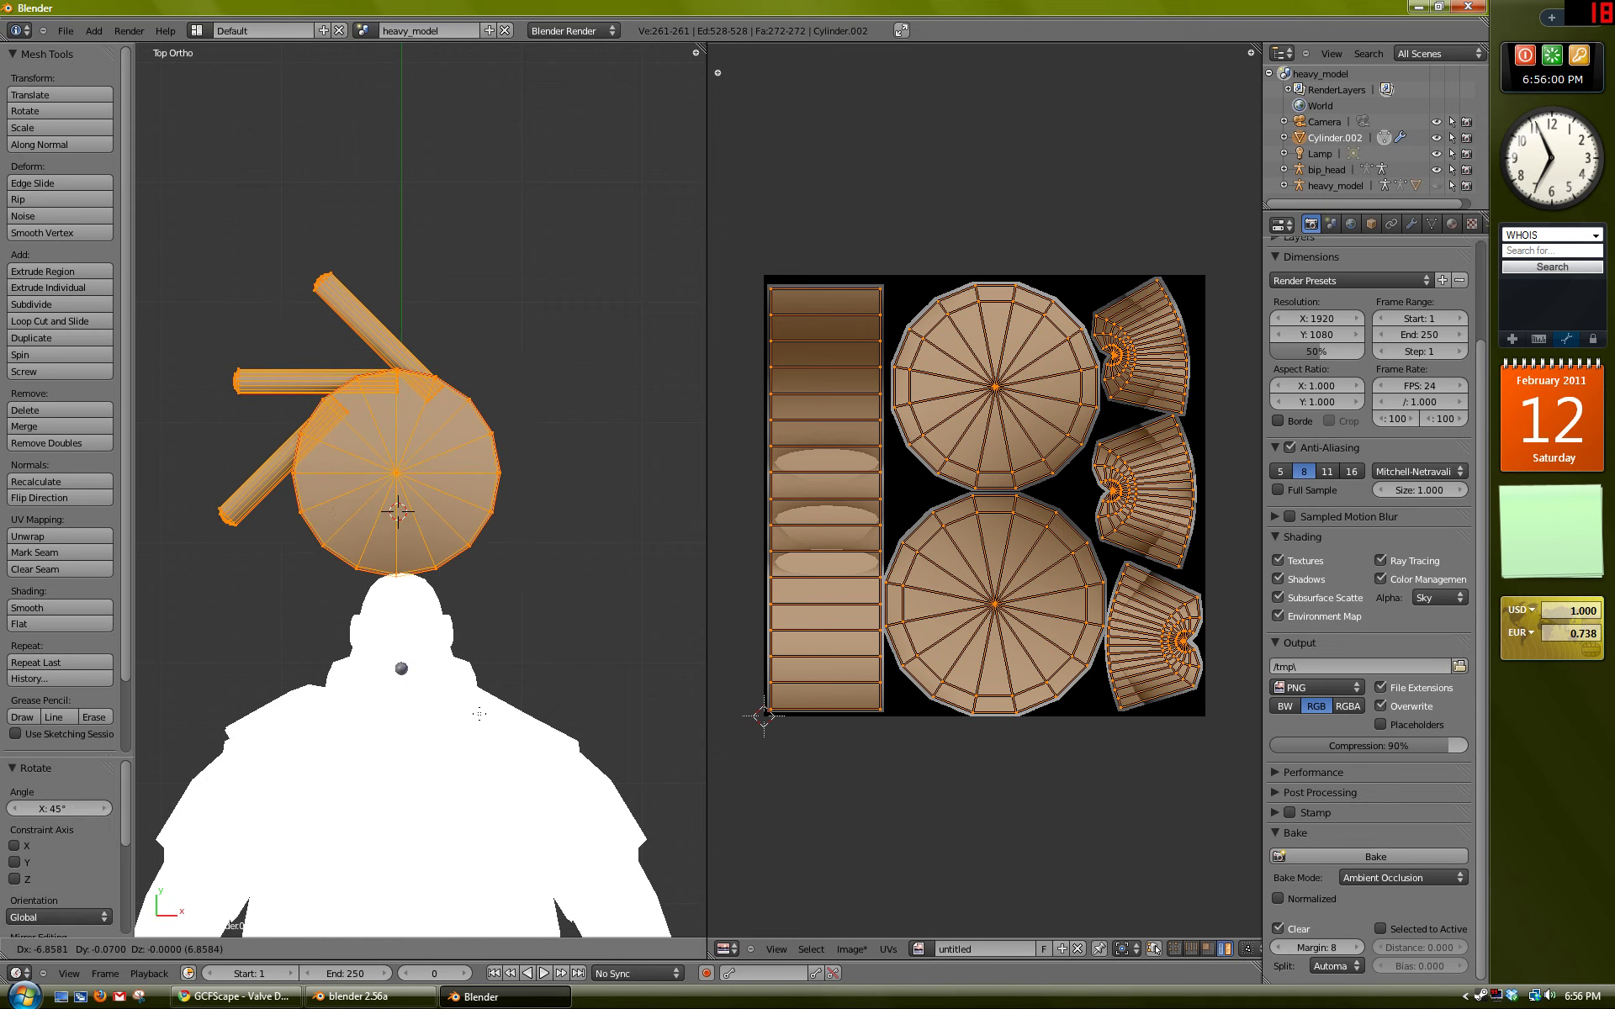
pyautogui.click(494, 670)
pyautogui.press('s')
pyautogui.click(397, 560)
pyautogui.press('g')
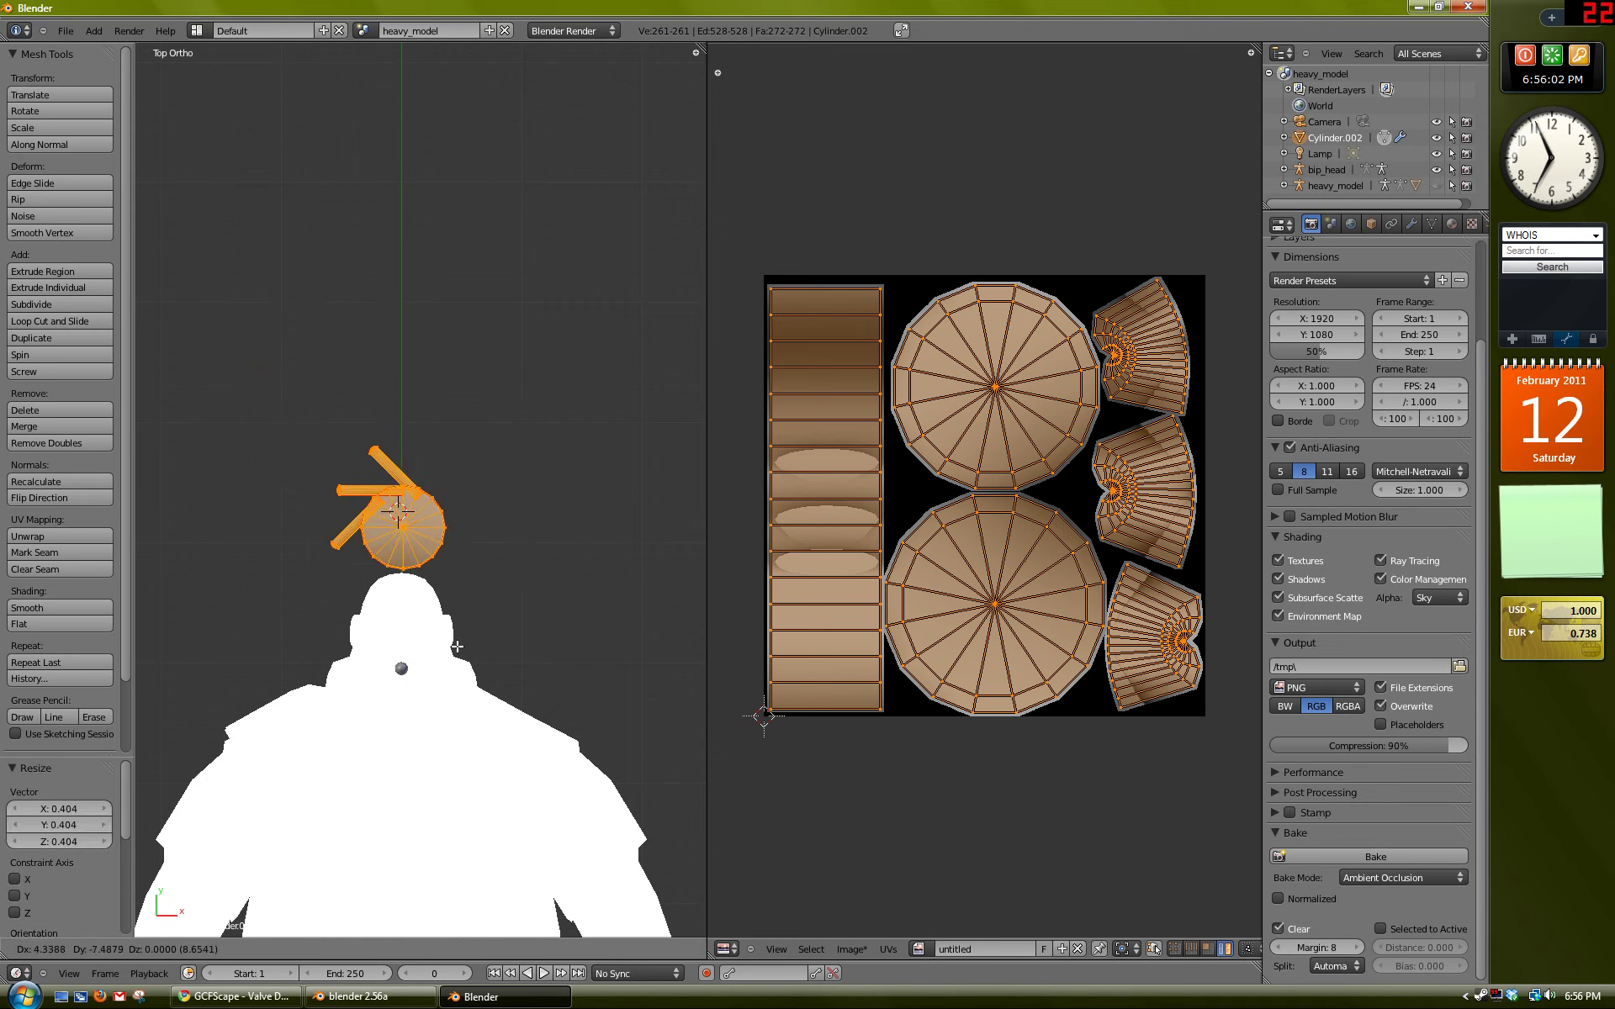
pyautogui.press('s')
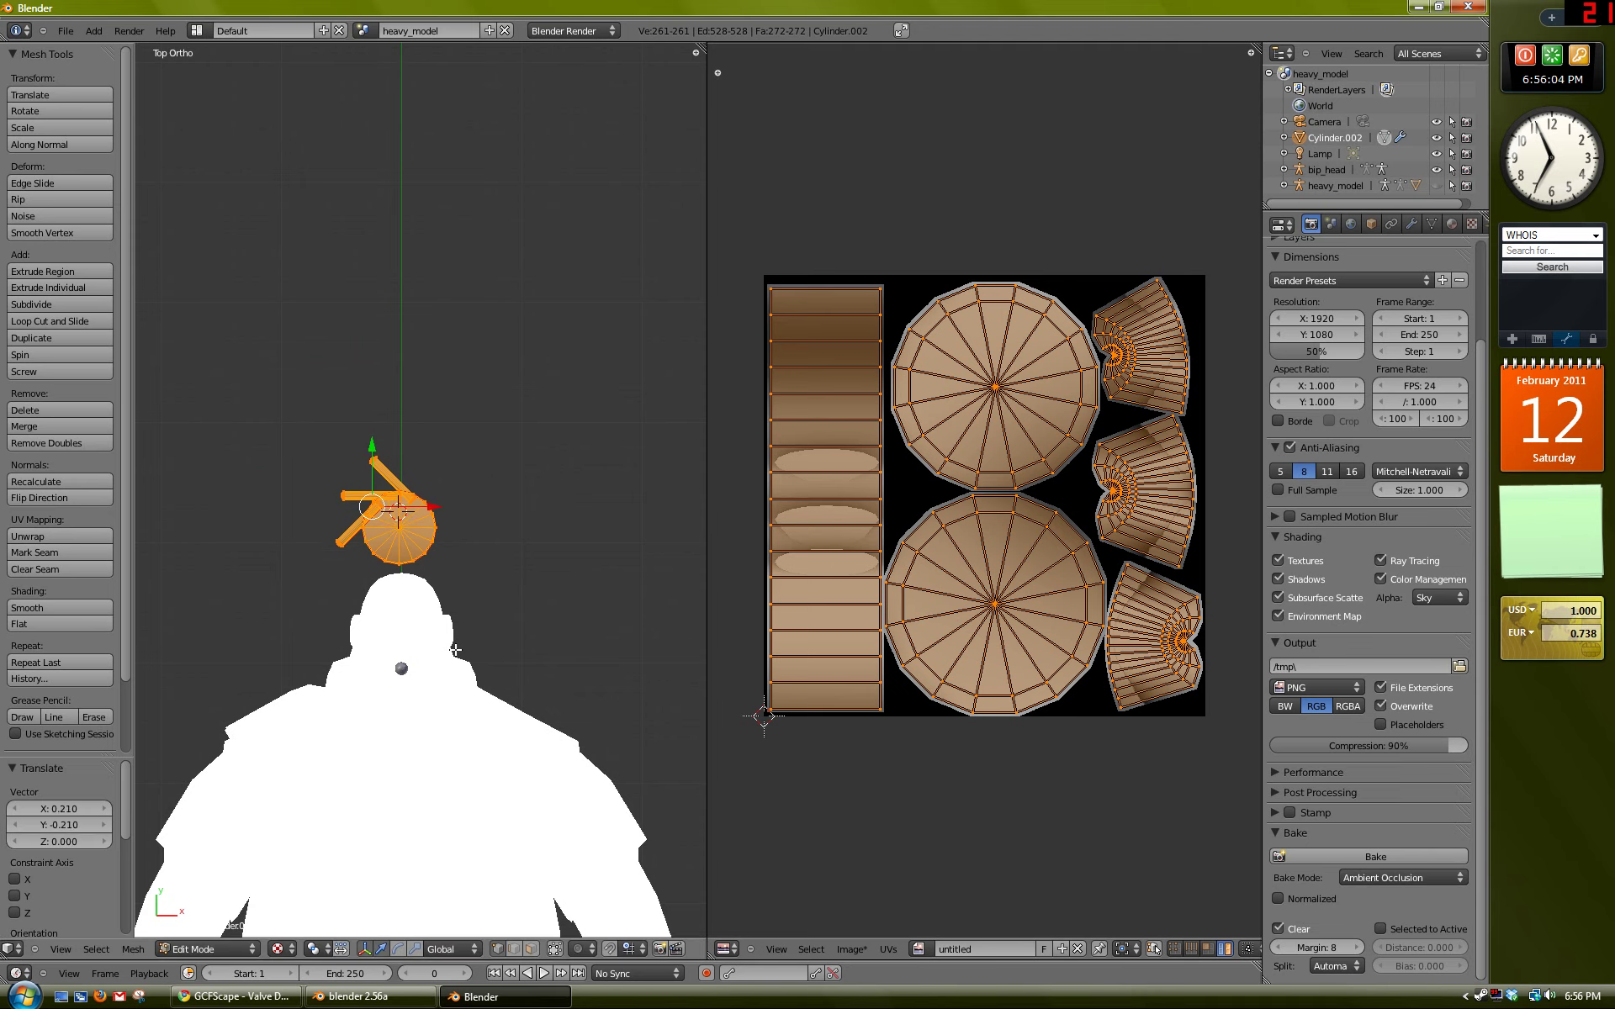
pyautogui.click(462, 653)
pyautogui.press('g')
pyautogui.click(467, 657)
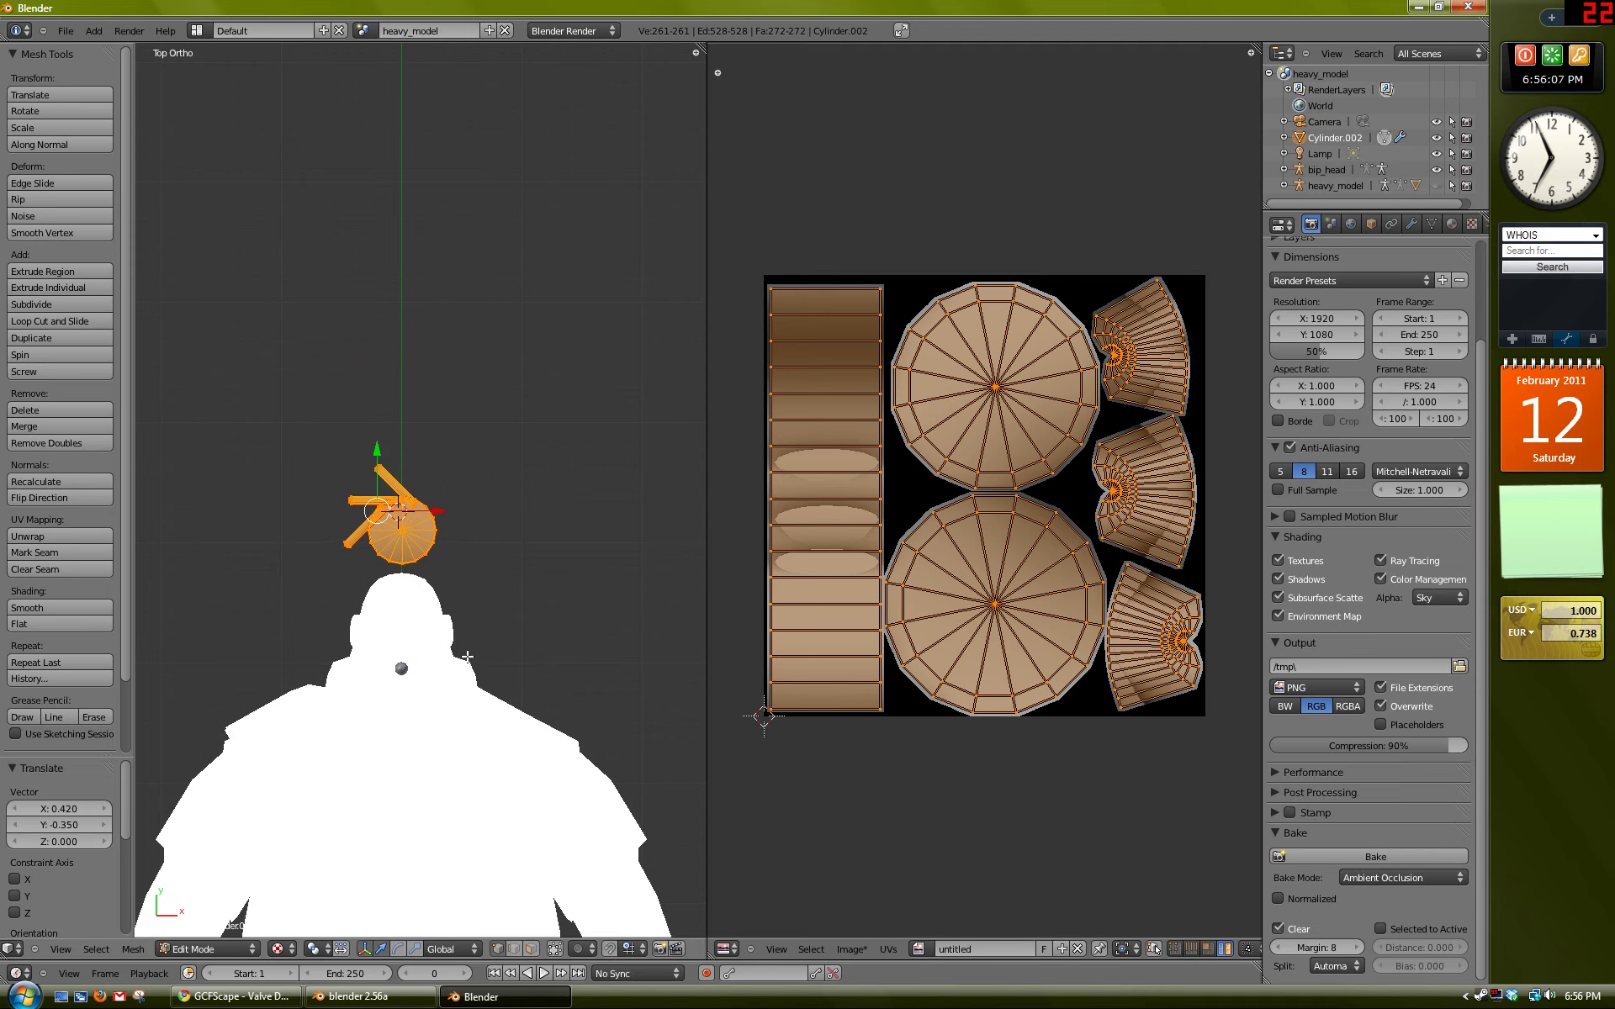
pyautogui.press('Tab')
pyautogui.press('a')
pyautogui.moveTo(483, 598); pyautogui.dragTo(278, 459, button='middle')
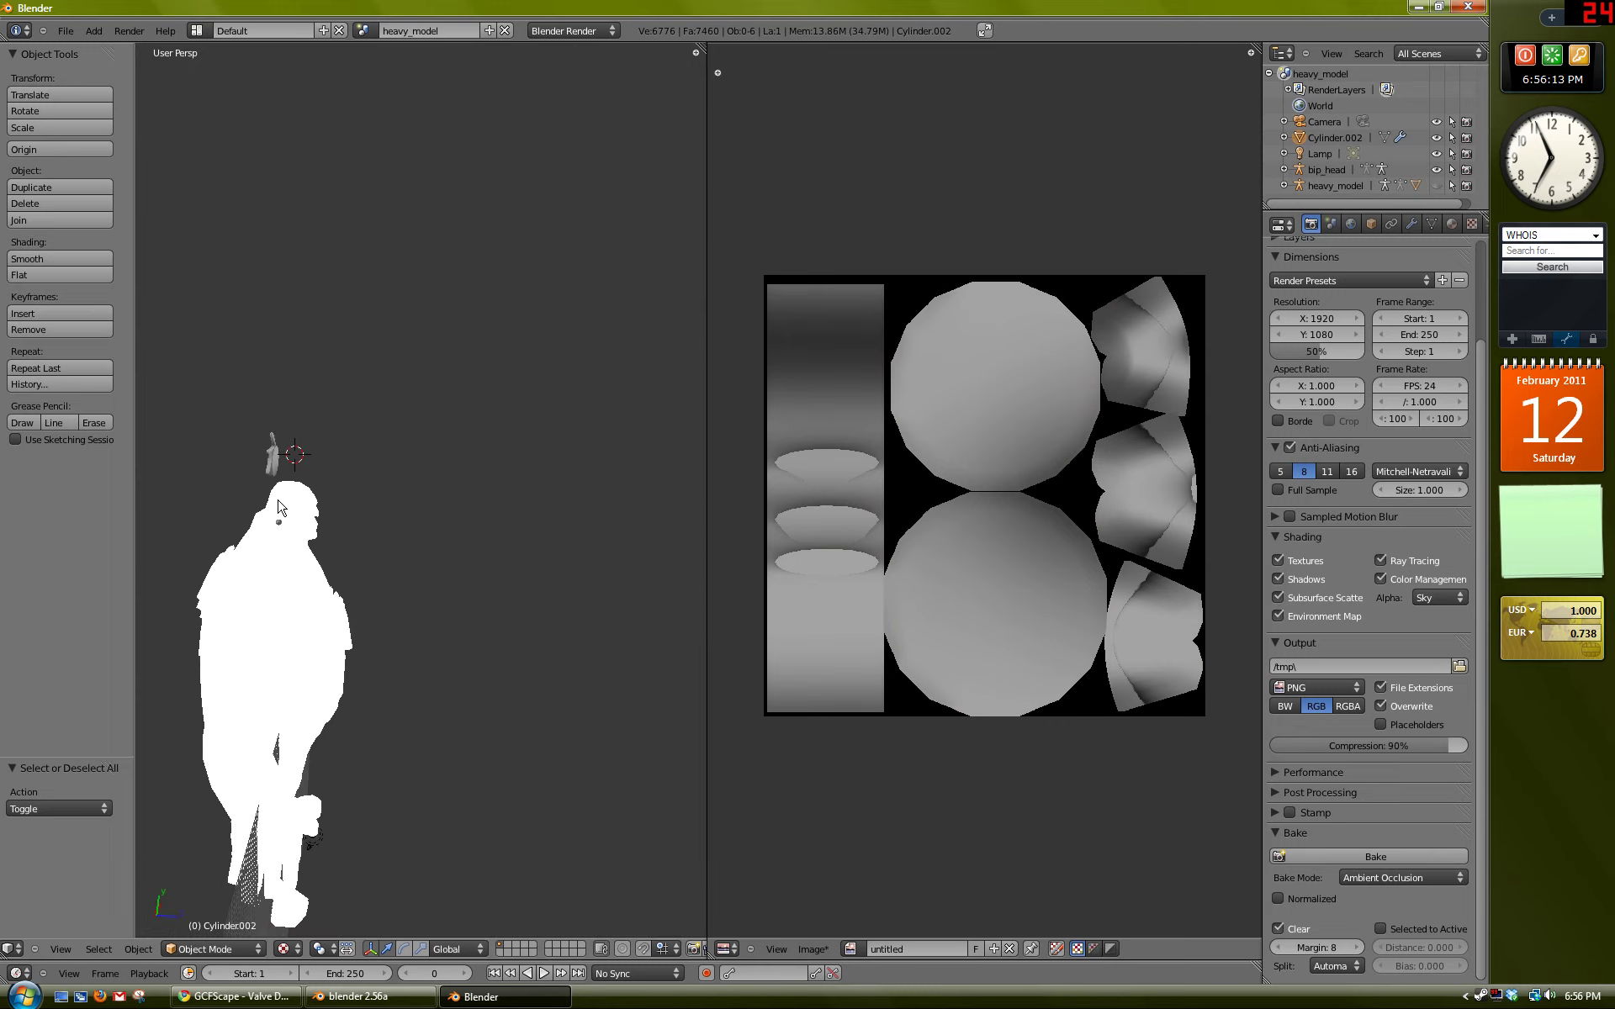
# Step: View the Heavy from the back with Solid viewport shading
pyautogui.press('ctrl+KP_1')
pyautogui.scroll(4, 436, 611)
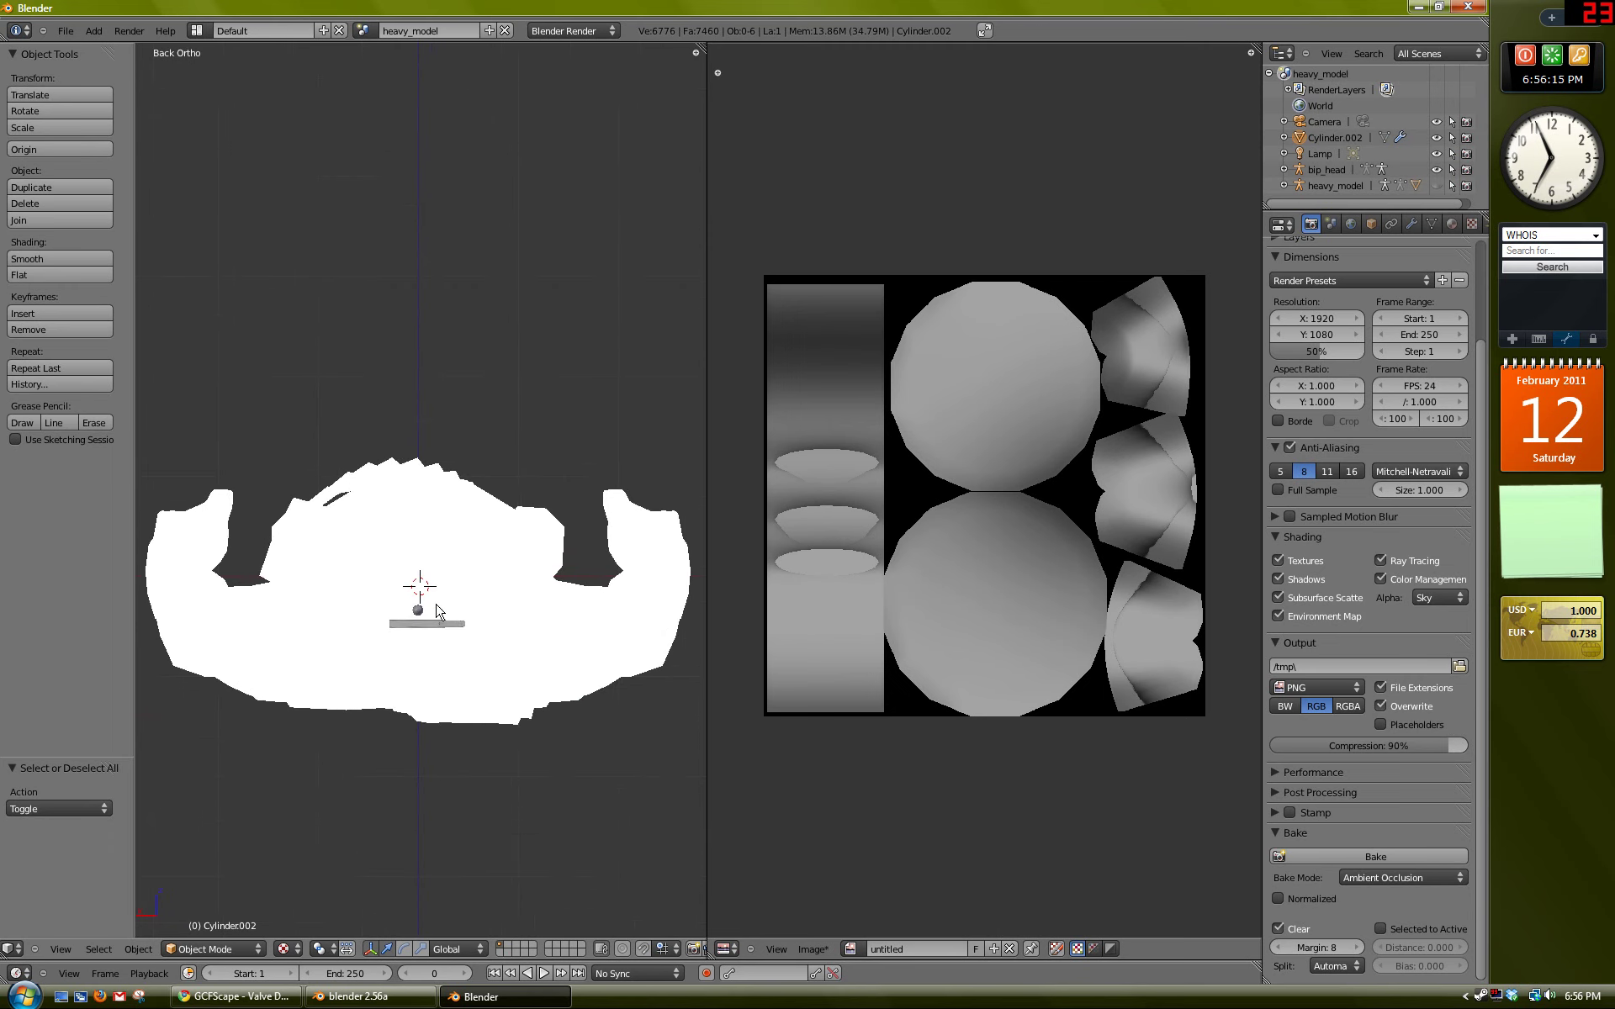
pyautogui.click(287, 949)
pyautogui.click(300, 895)
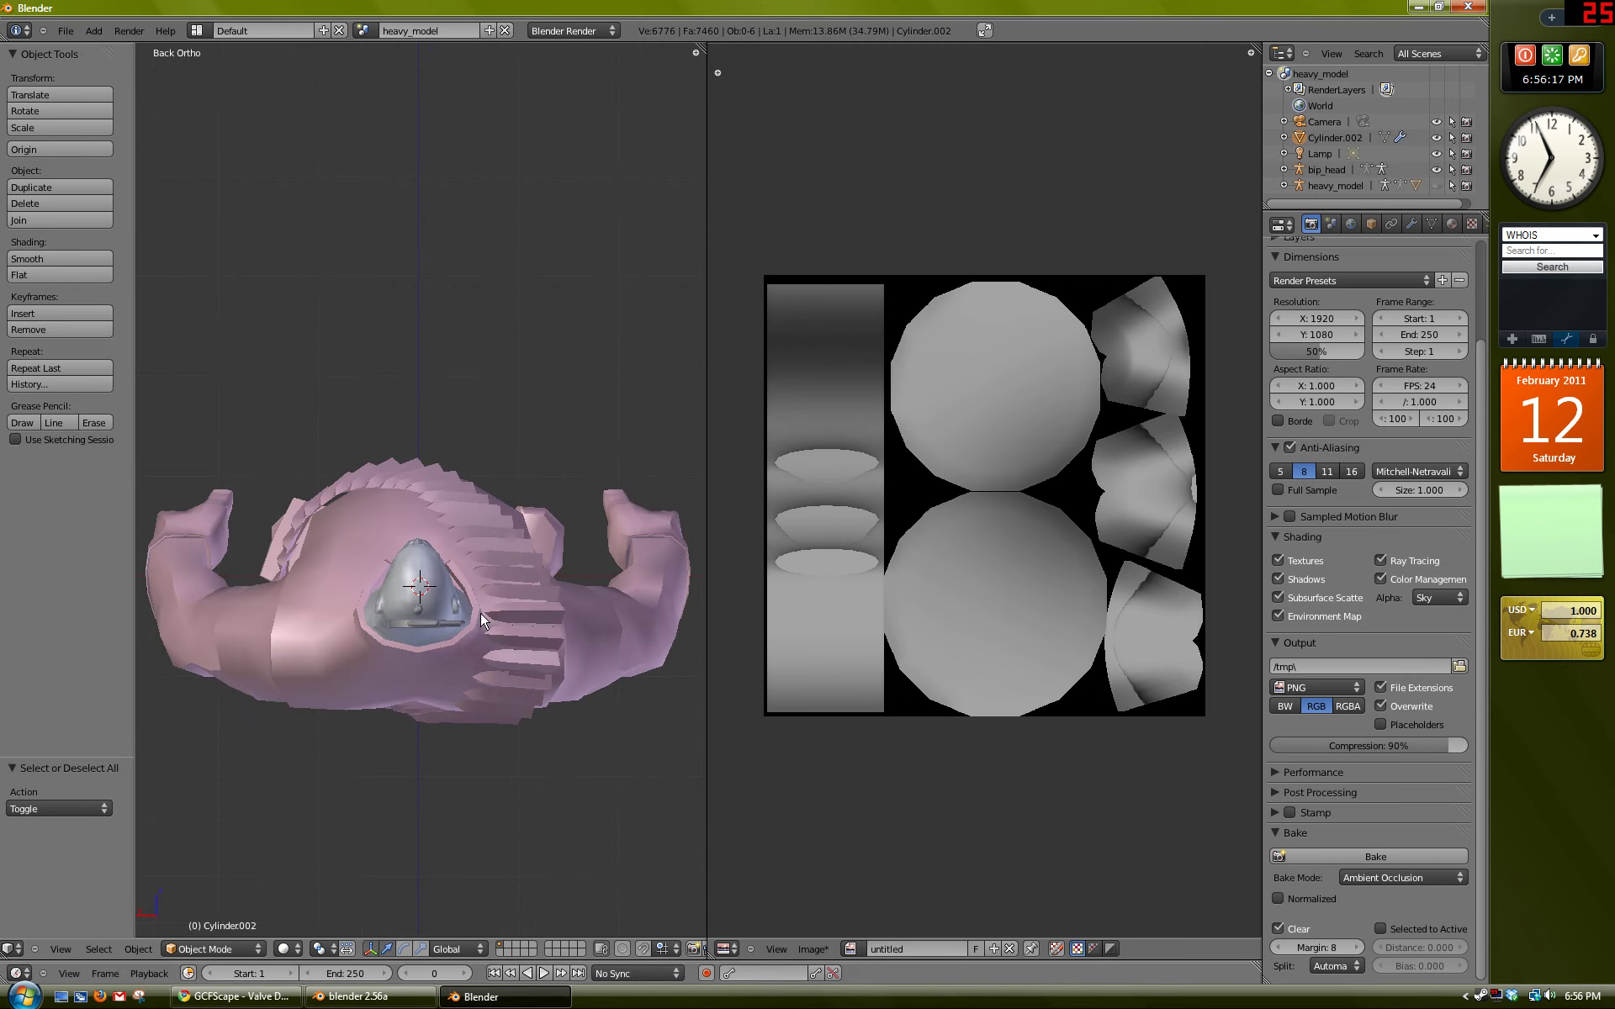
# Step: Select the hat and move its mesh up so it rests on top of the head
pyautogui.rightClick(424, 599)
pyautogui.press('Tab')
pyautogui.scroll(4, 429, 580)
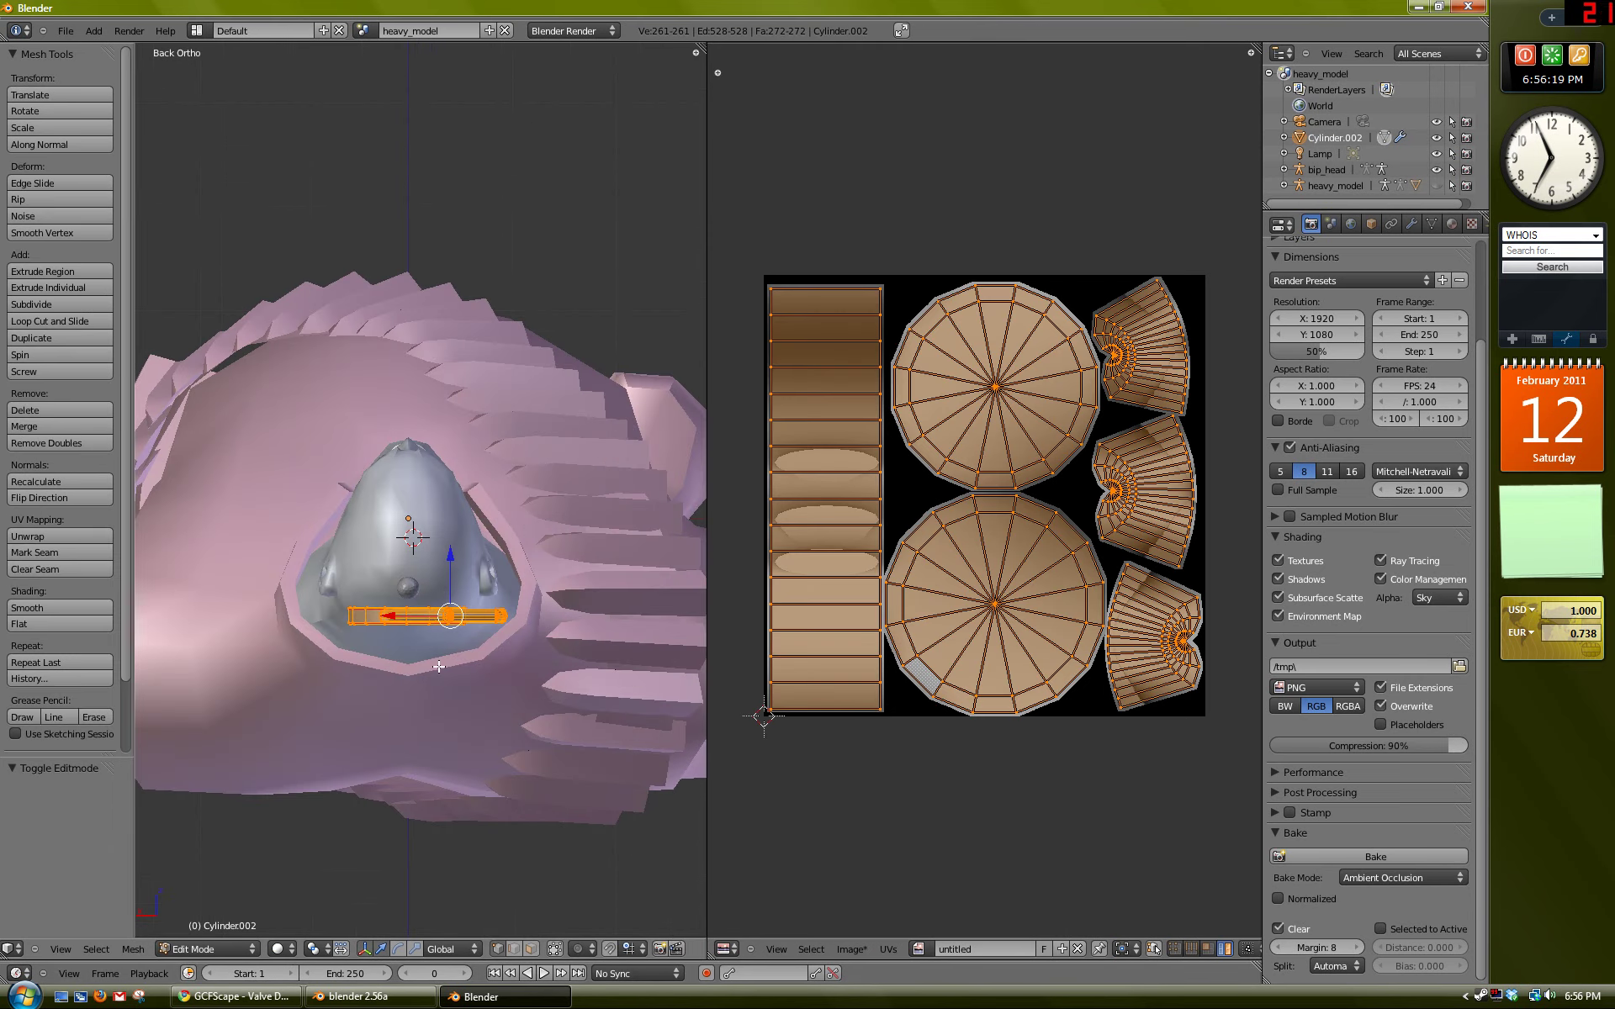
pyautogui.press('g')
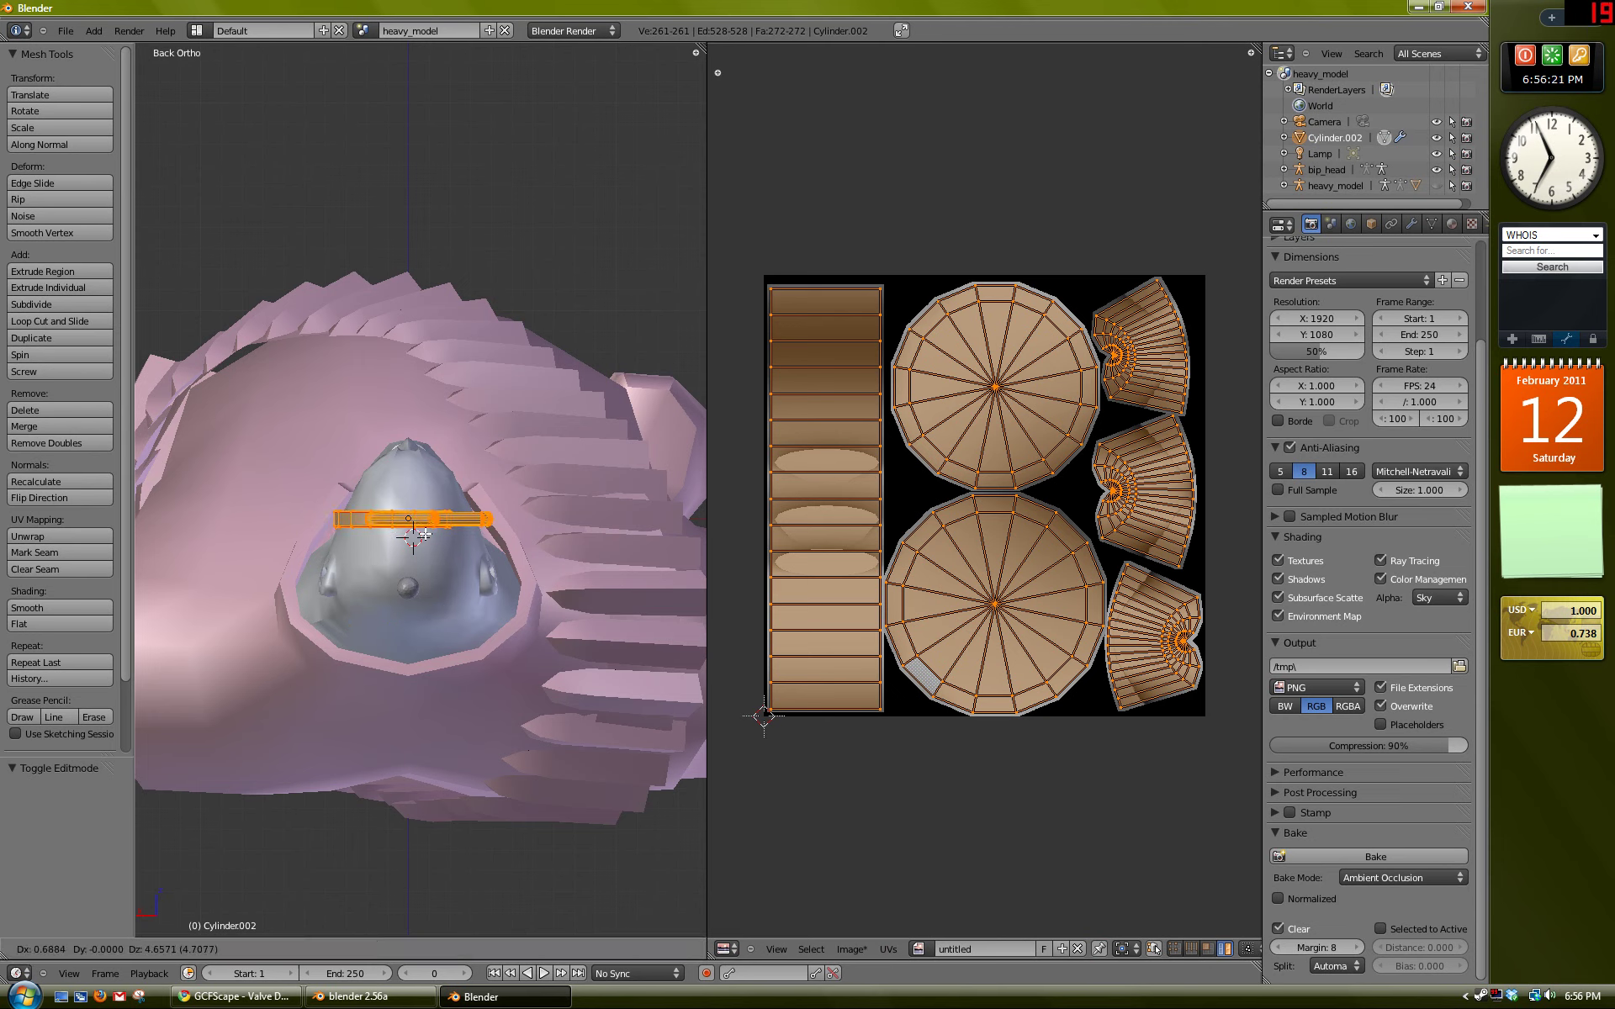
pyautogui.click(425, 534)
pyautogui.press('KP_7')
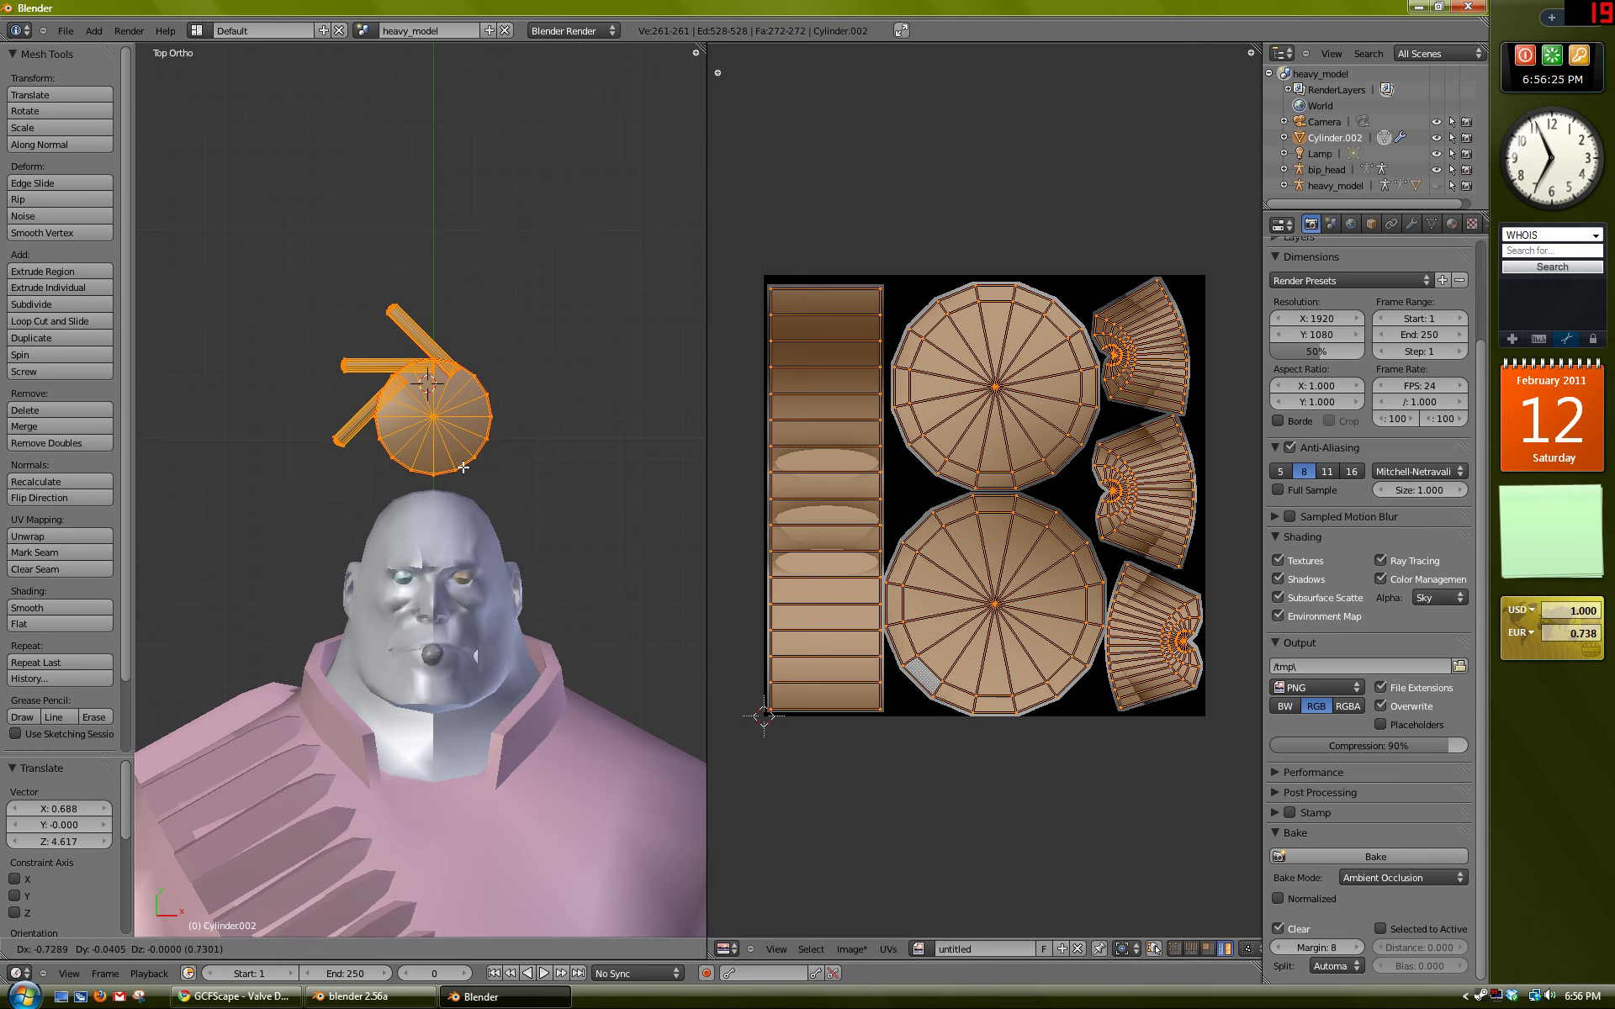
pyautogui.press('Tab')
# Step: Check the hat's placement by orbiting around the head and returning to the top view
pyautogui.press('a')
pyautogui.scroll(-3, 469, 488)
pyautogui.moveTo(469, 502)
pyautogui.mouseDown(button='middle')
pyautogui.moveTo(249, 506)
pyautogui.moveTo(446, 503)
pyautogui.mouseUp(button='middle')
pyautogui.press('KP_7')
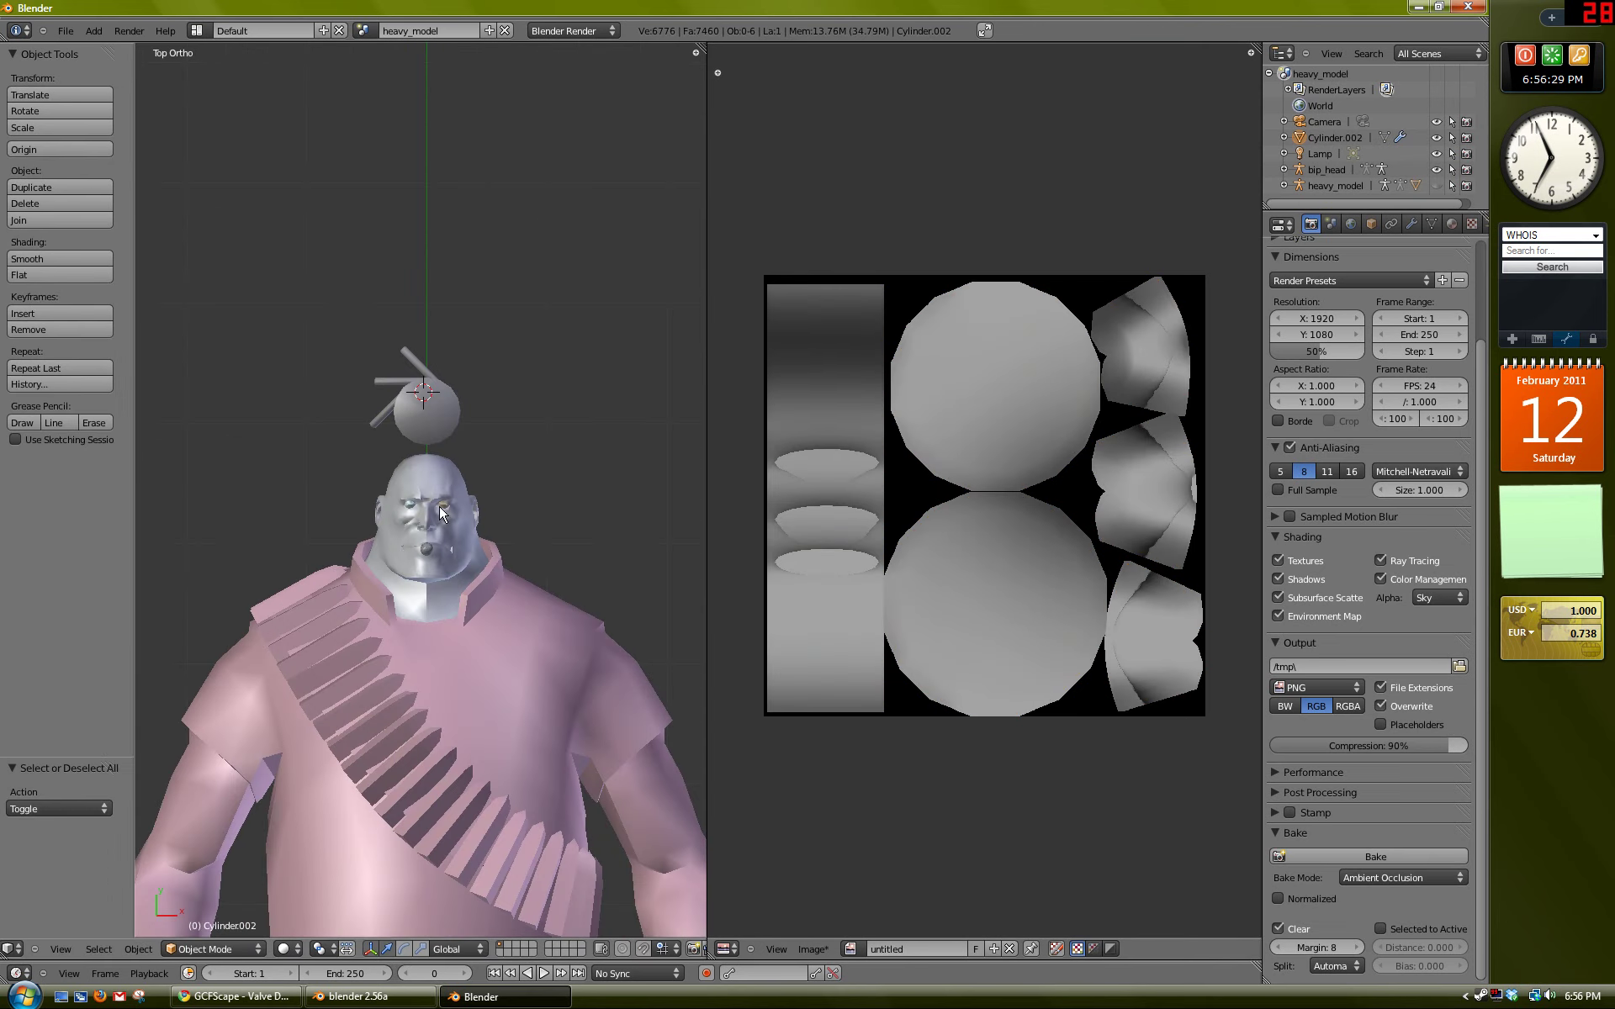
pyautogui.scroll(-4, 439, 507)
pyautogui.scroll(2, 420, 505)
pyautogui.scroll(4, 416, 536)
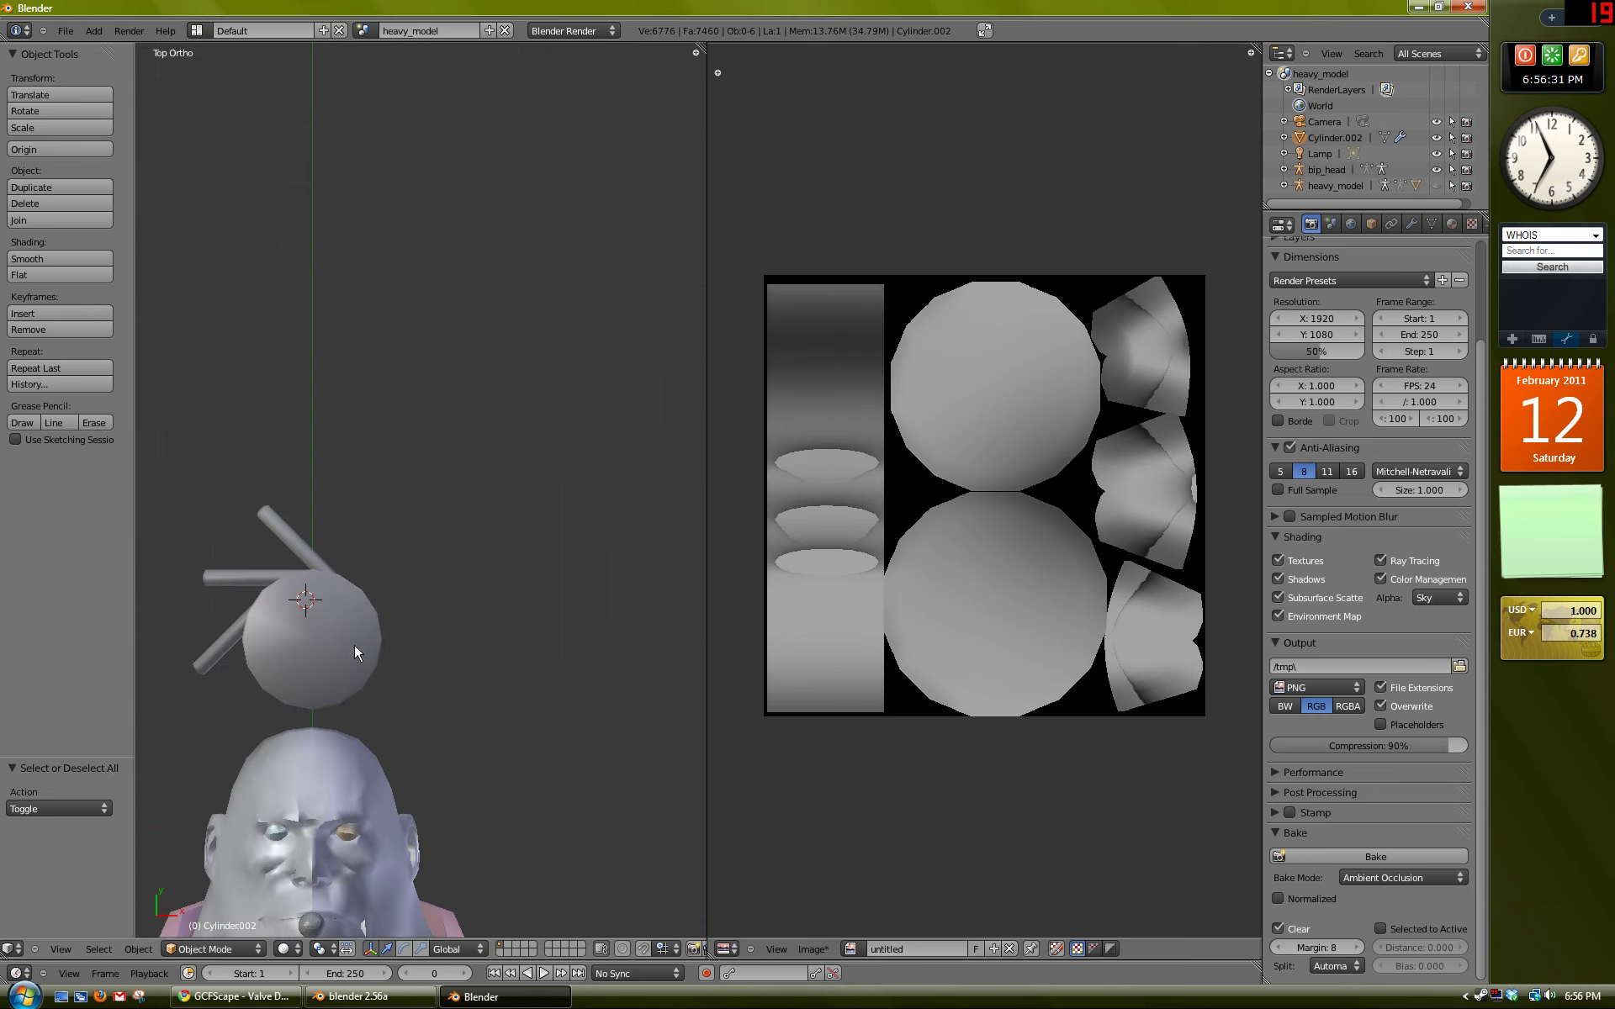
pyautogui.moveTo(355, 644); pyautogui.dragTo(421, 555, button='middle')
pyautogui.scroll(2, 396, 569)
# Step: Select the hat object Cylinder.002 from the top view to verify it, then deselect it
pyautogui.rightClick(394, 567)
pyautogui.press('KP_7')
pyautogui.scroll(-4, 421, 553)
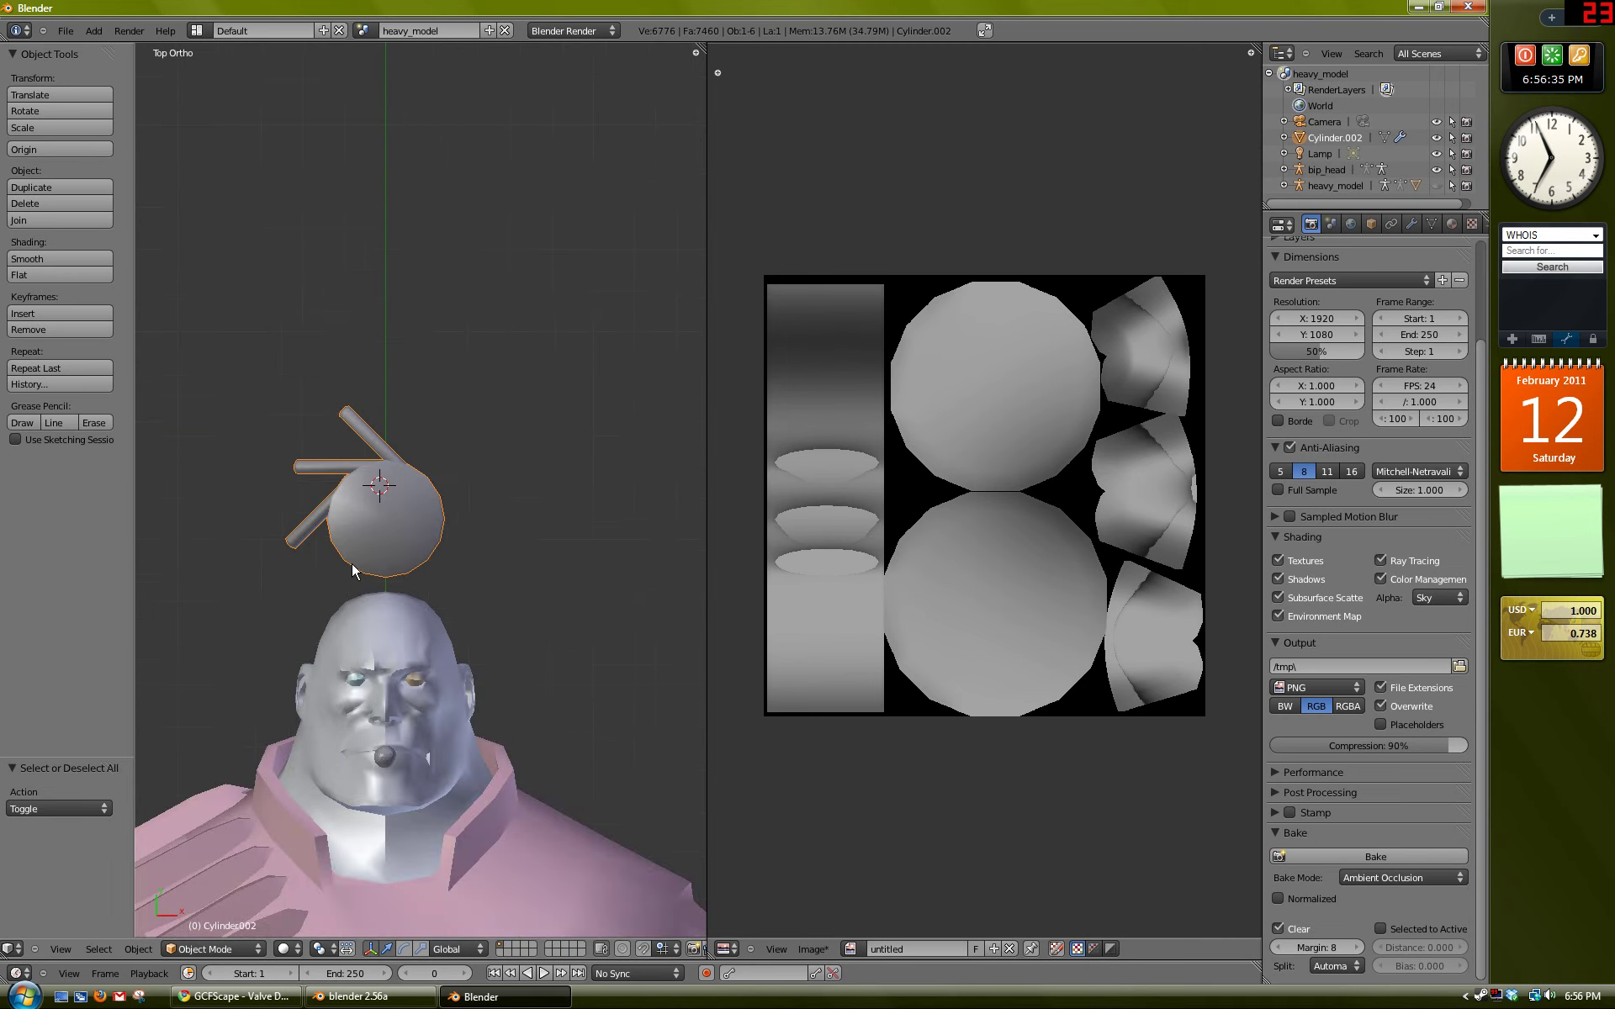
pyautogui.press('a')
pyautogui.scroll(1, 422, 413)
pyautogui.rightClick(426, 385)
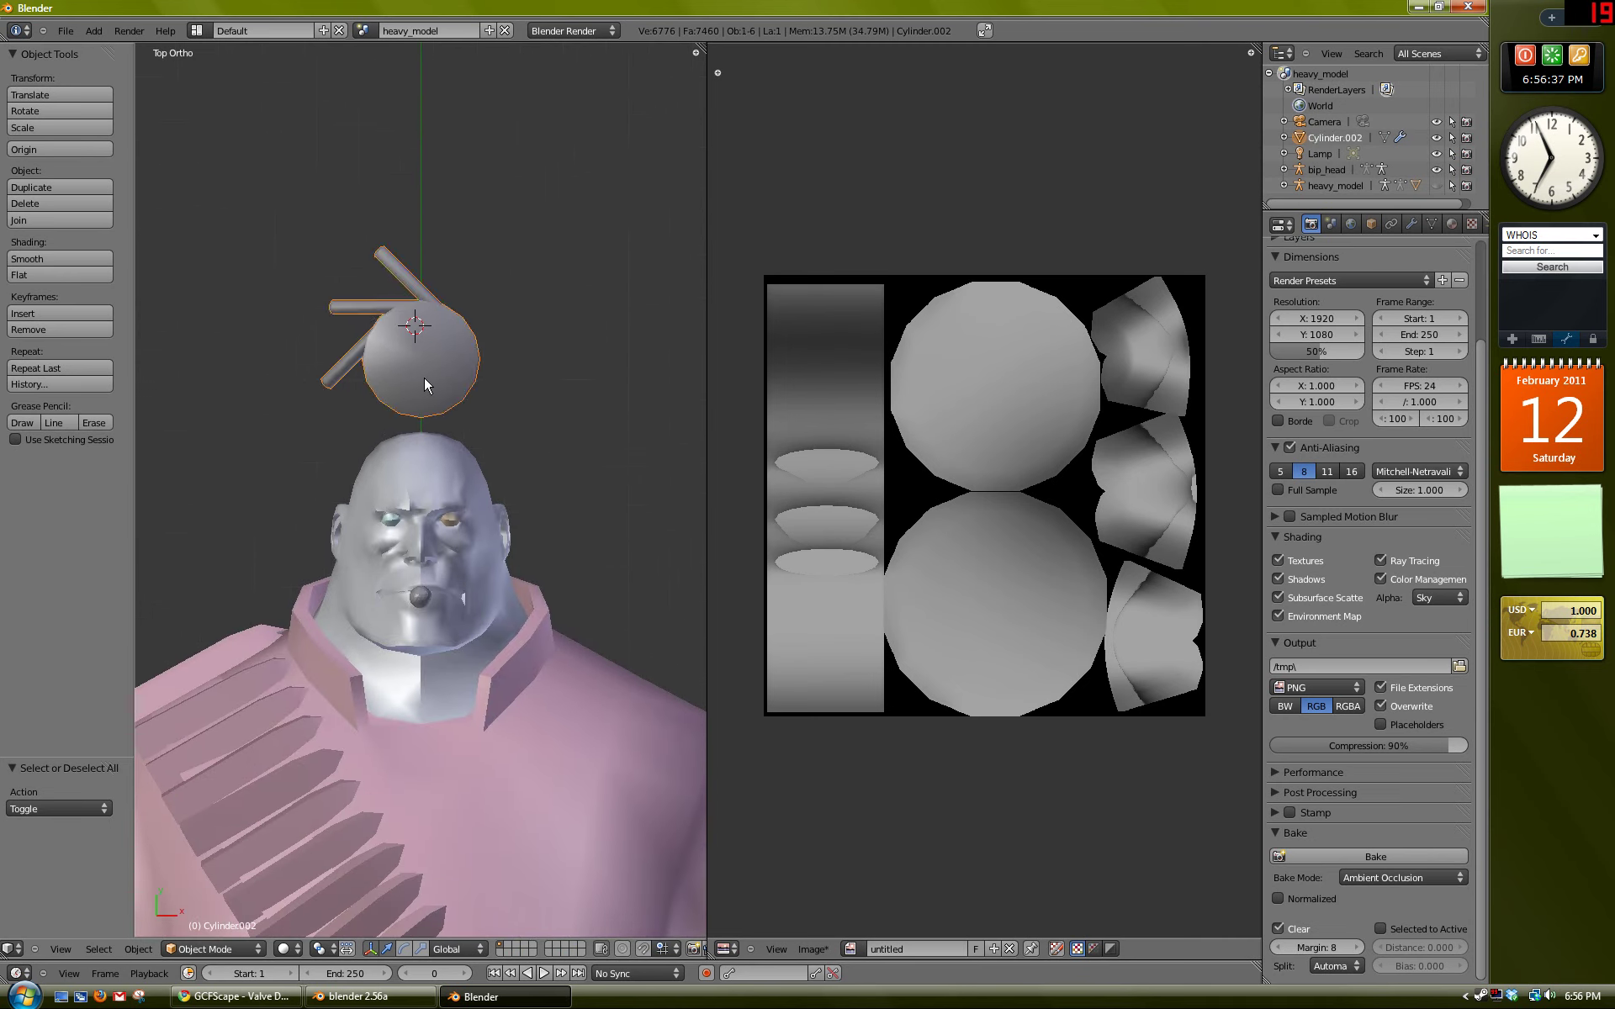
pyautogui.keyDown('shift'); pyautogui.moveTo(476, 603); pyautogui.dragTo(496, 569, button='middle'); pyautogui.keyUp('shift')
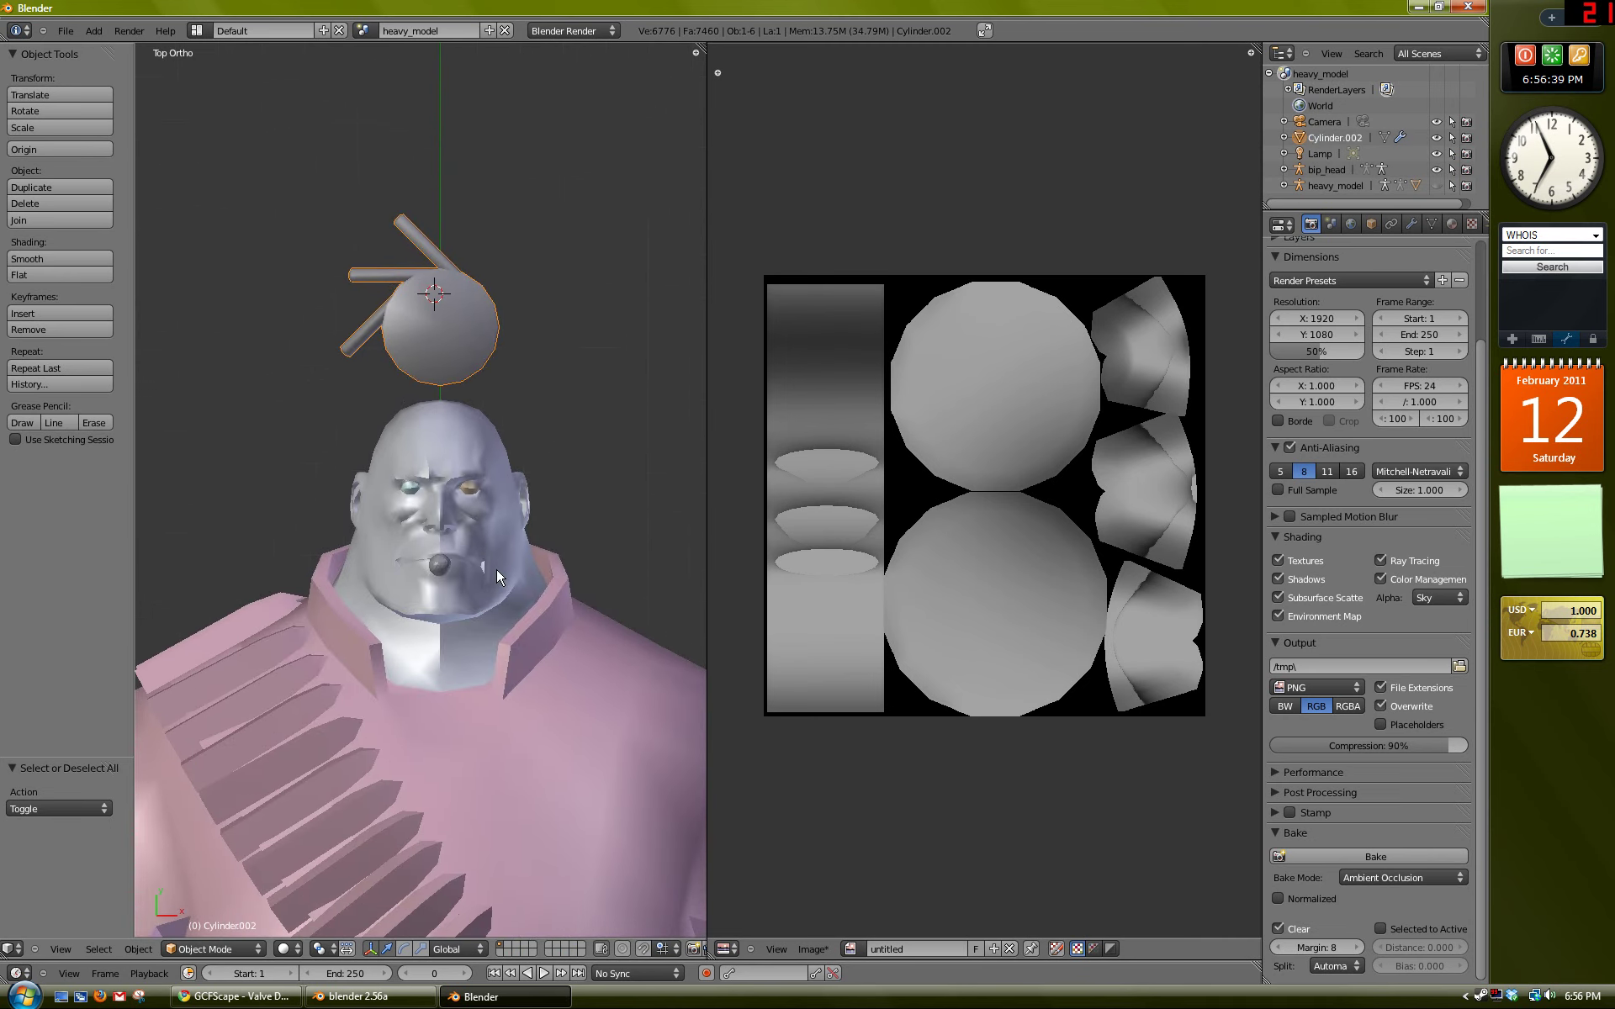
pyautogui.press('a')
pyautogui.scroll(-3, 487, 589)
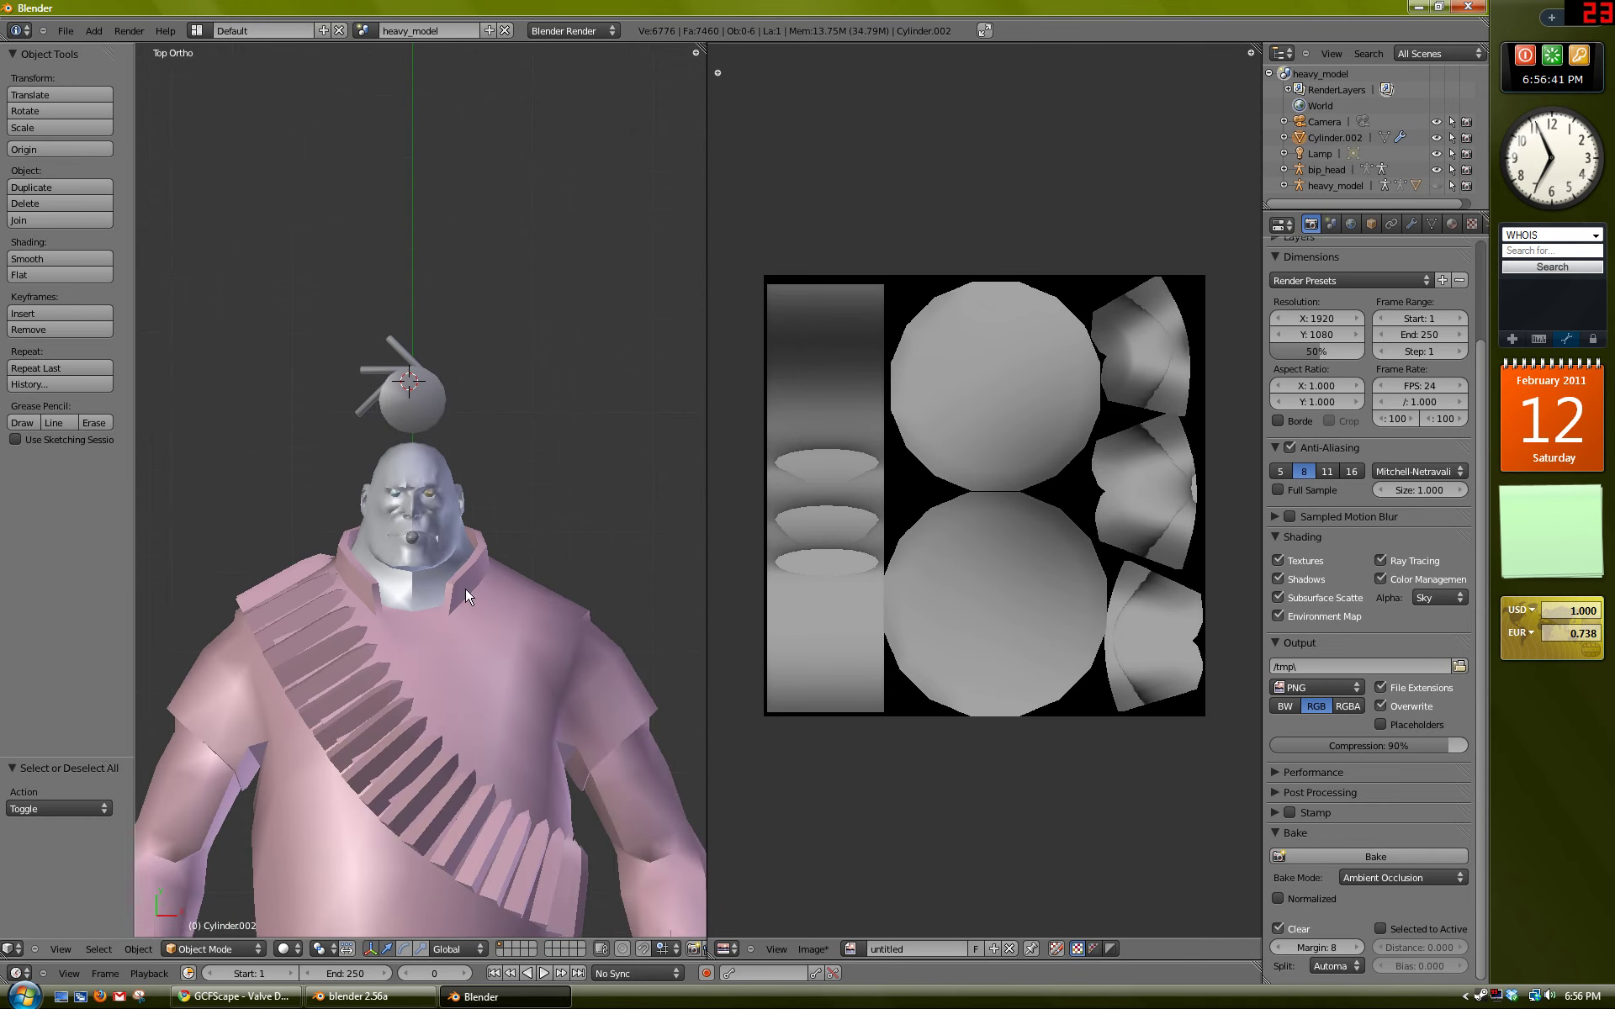
# Step: Use File > Save As to store the scene as Blender_Heavy.blend in Desktop/Blender Heavy
pyautogui.click(66, 32)
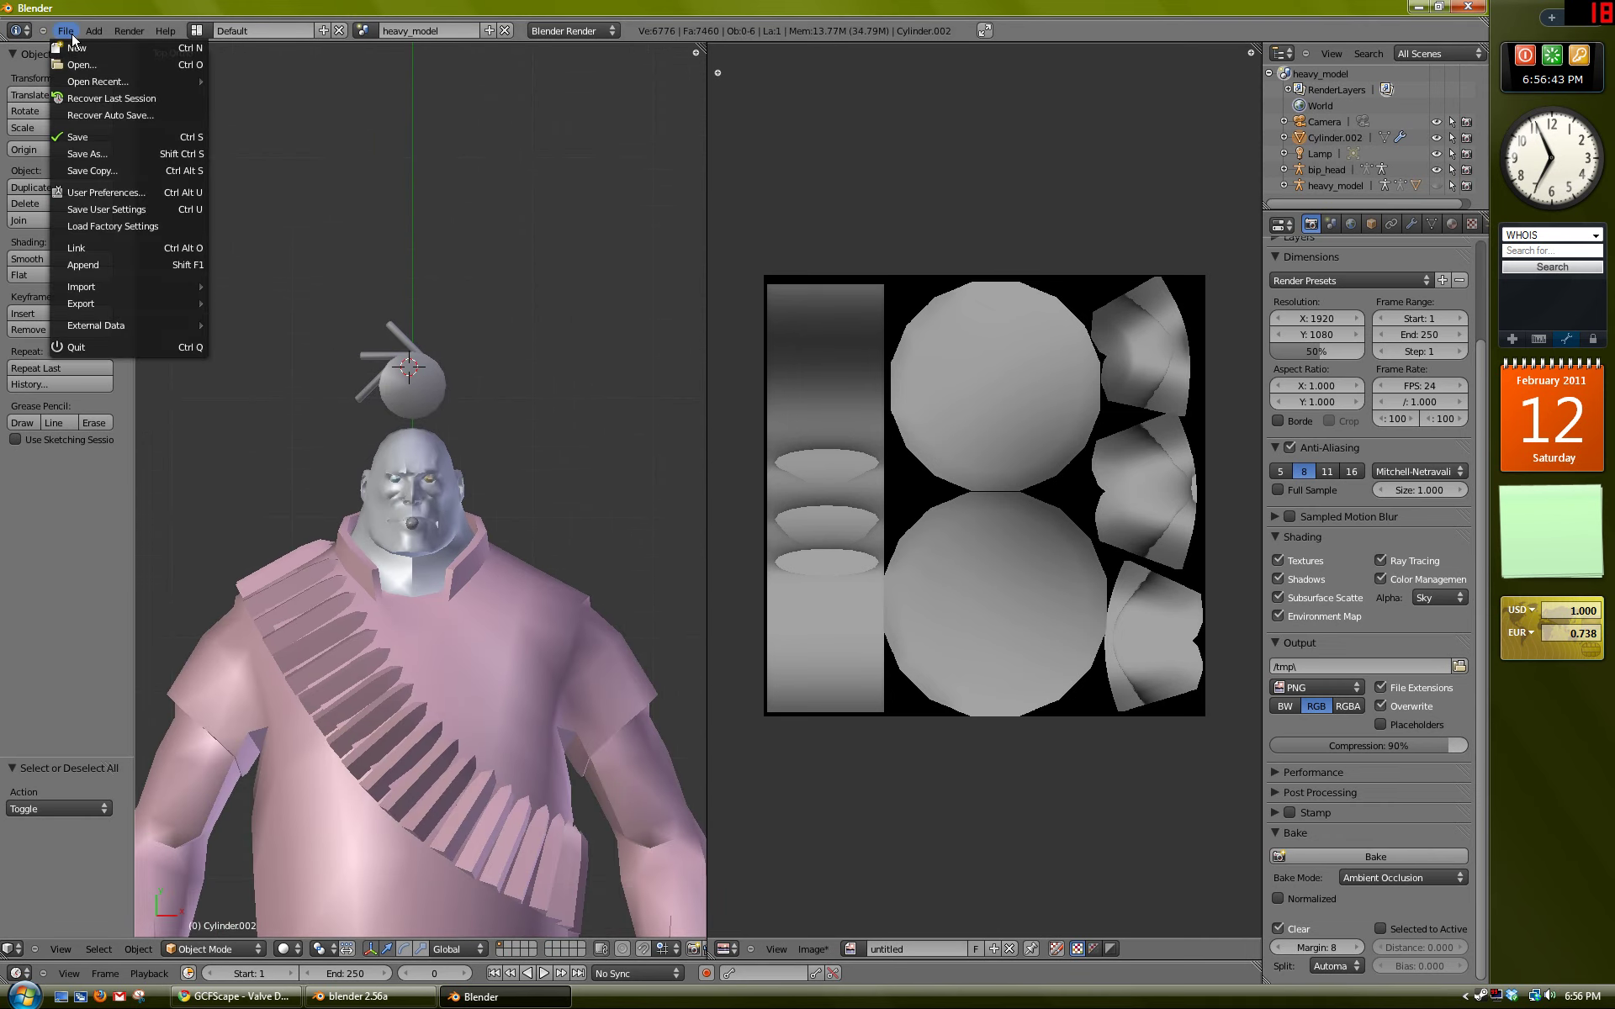
pyautogui.click(114, 151)
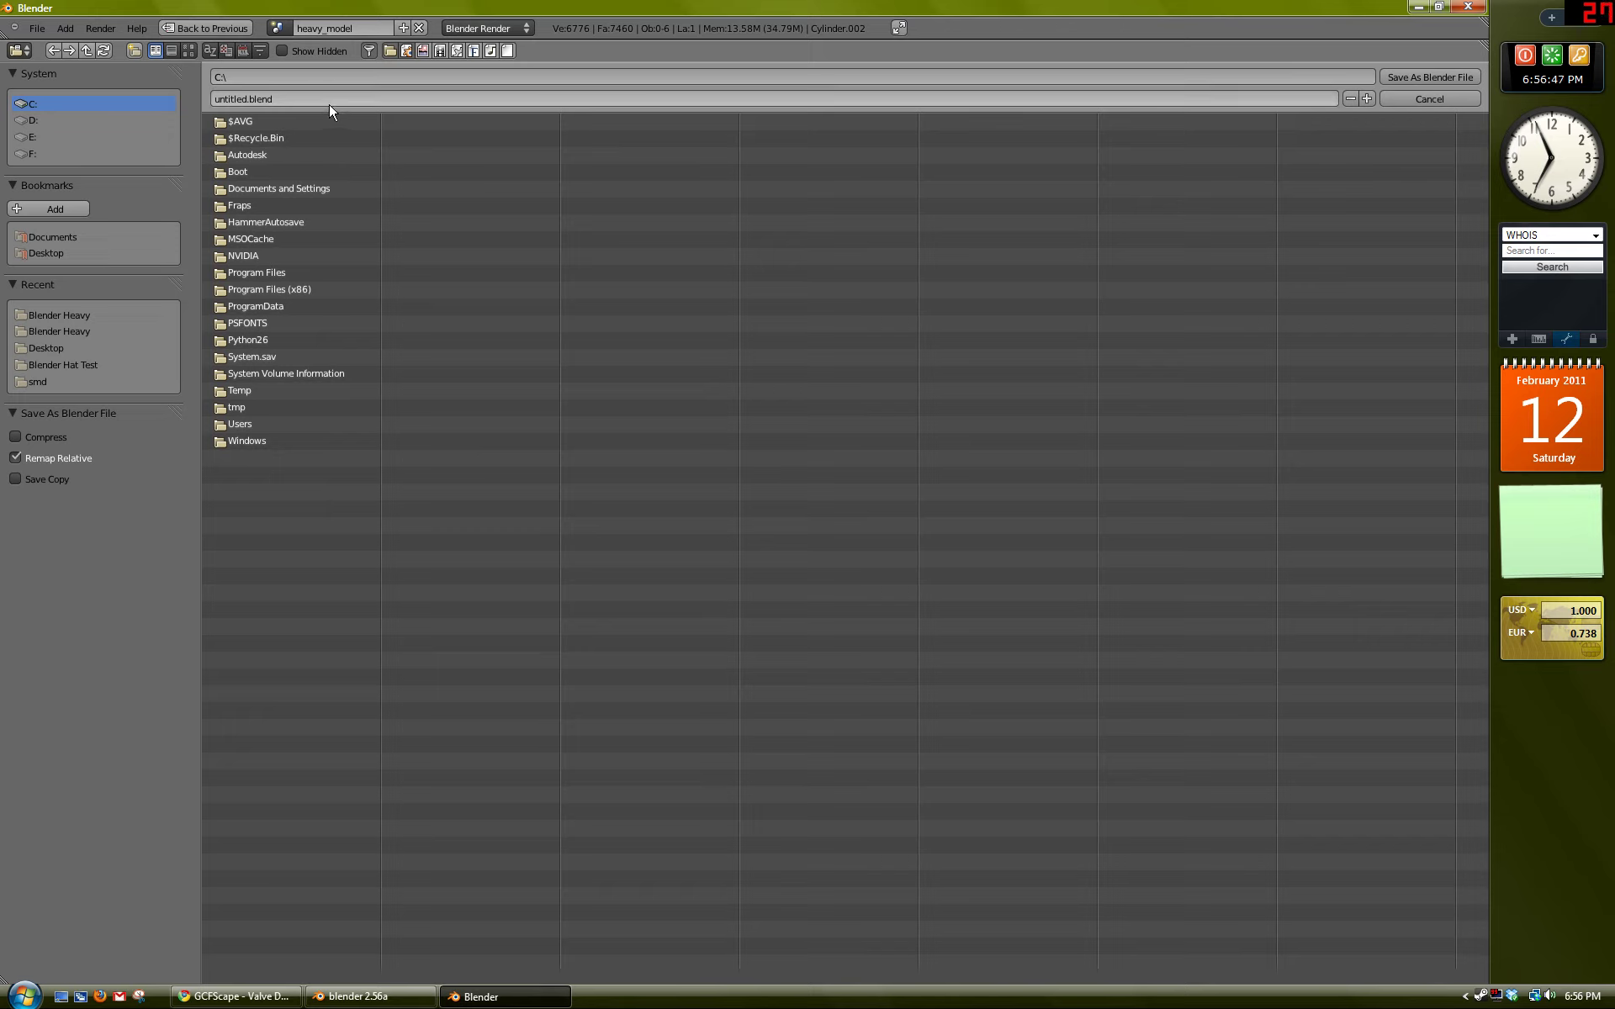
pyautogui.click(44, 251)
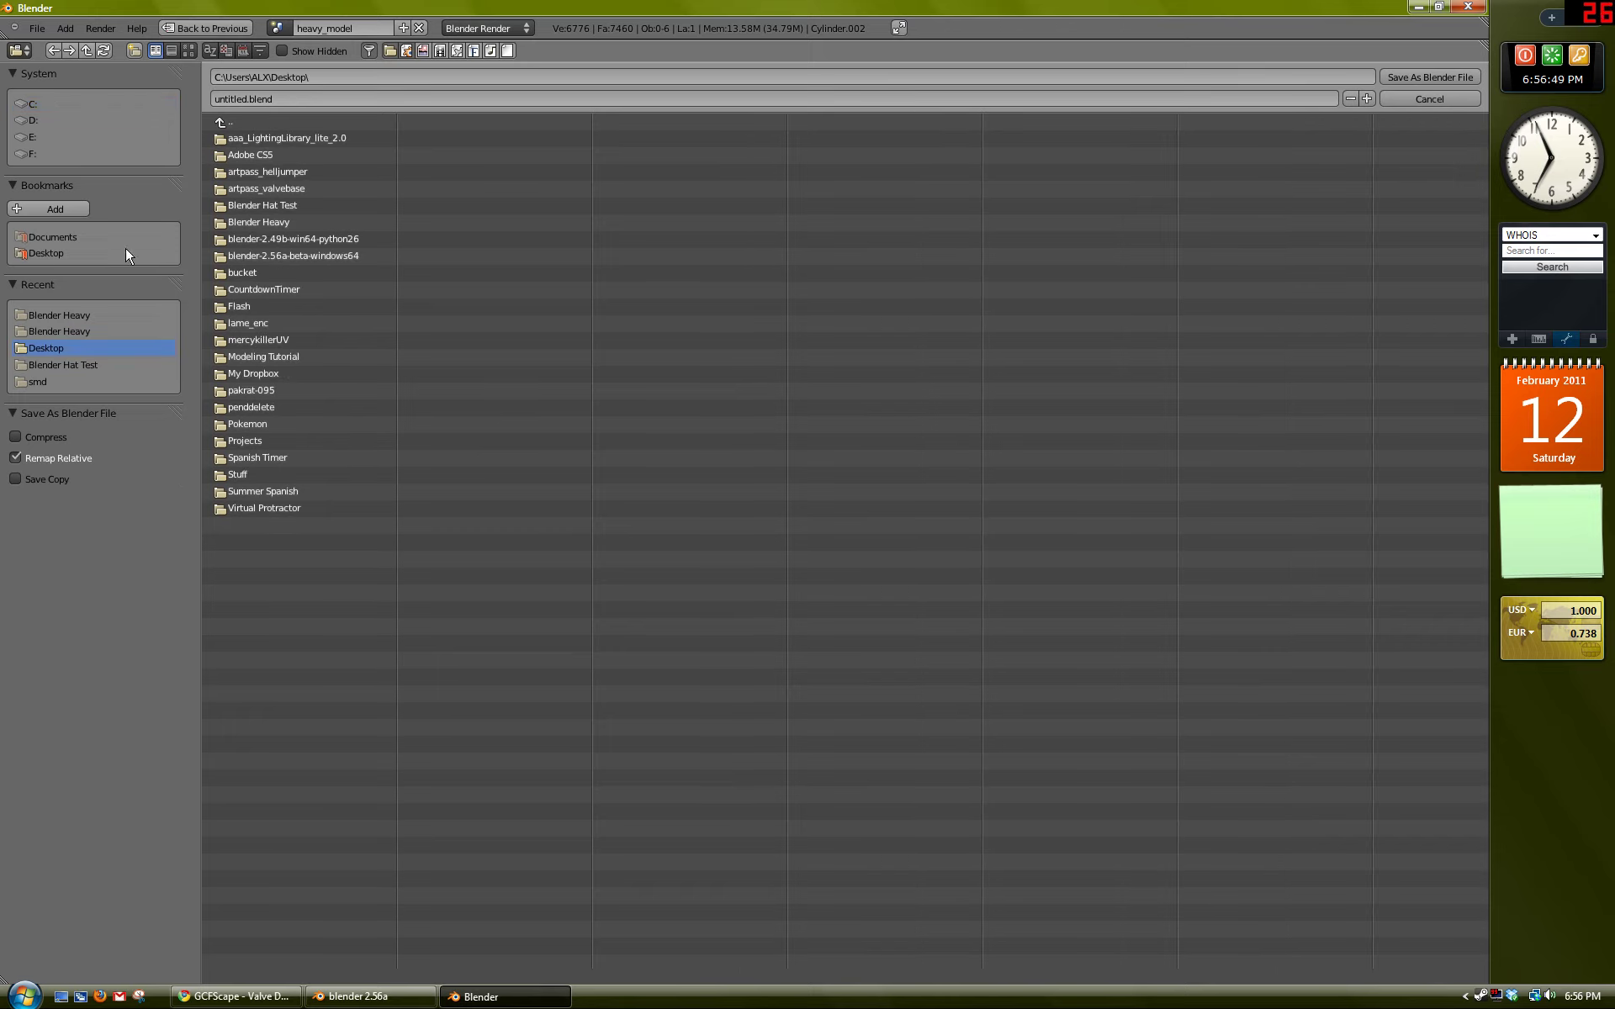
pyautogui.click(289, 223)
pyautogui.click(292, 98)
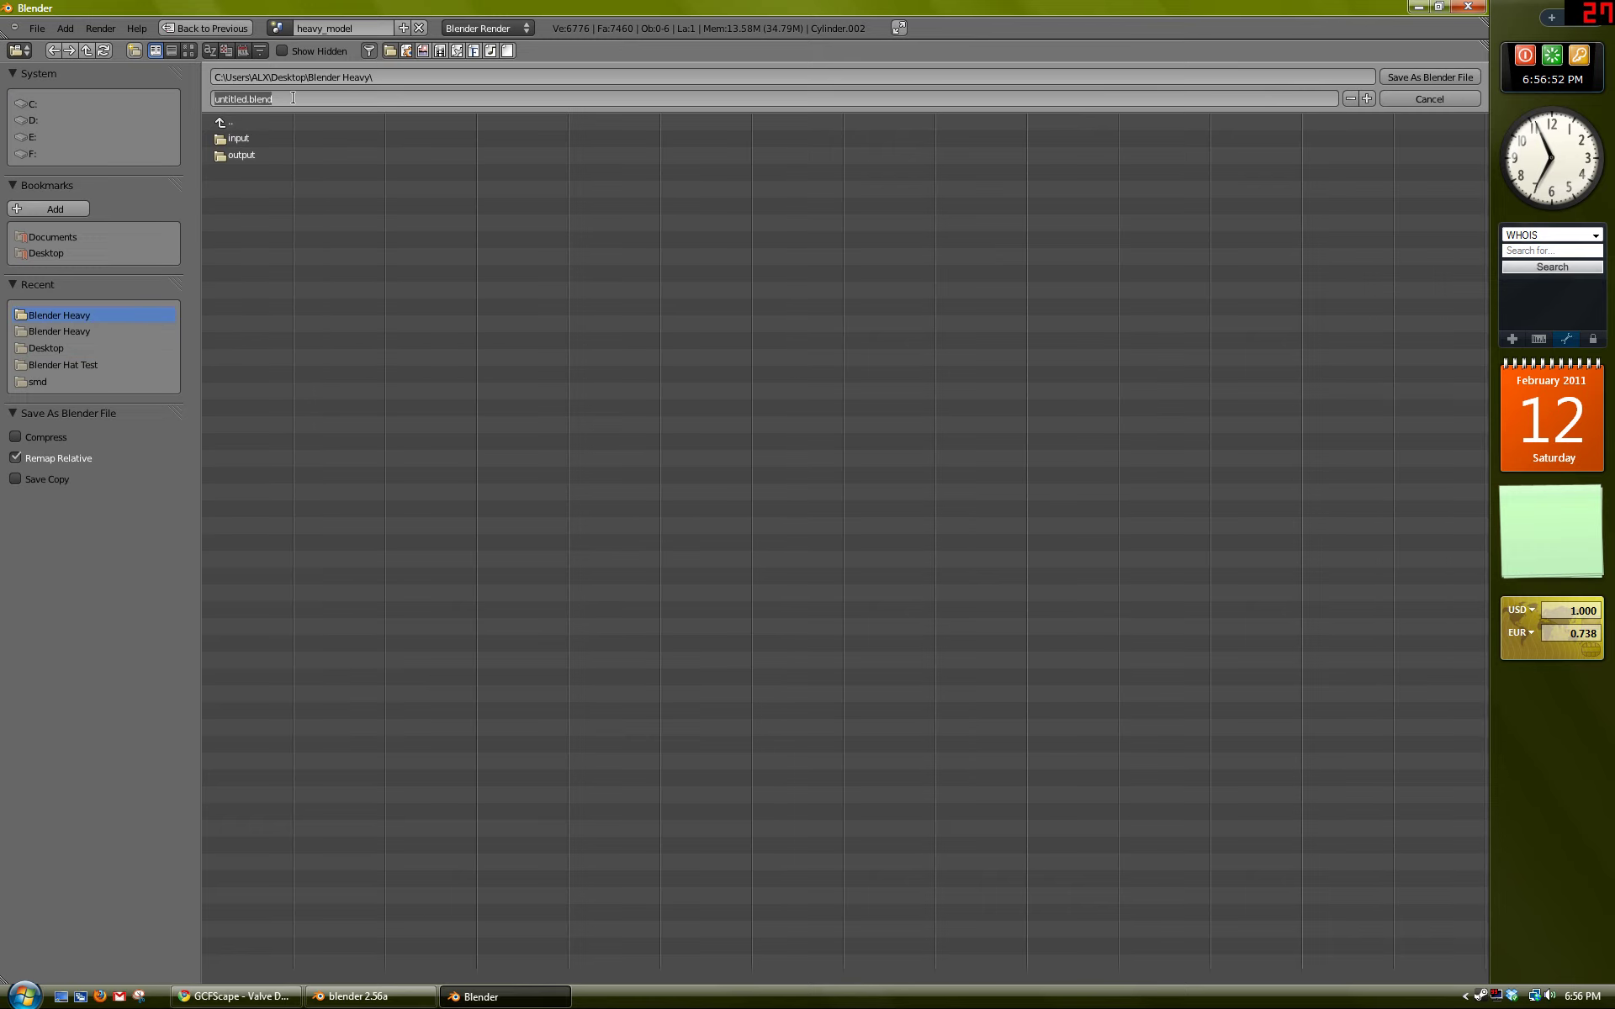
pyautogui.write('Blender_Heavy.blend')
pyautogui.press('Return')
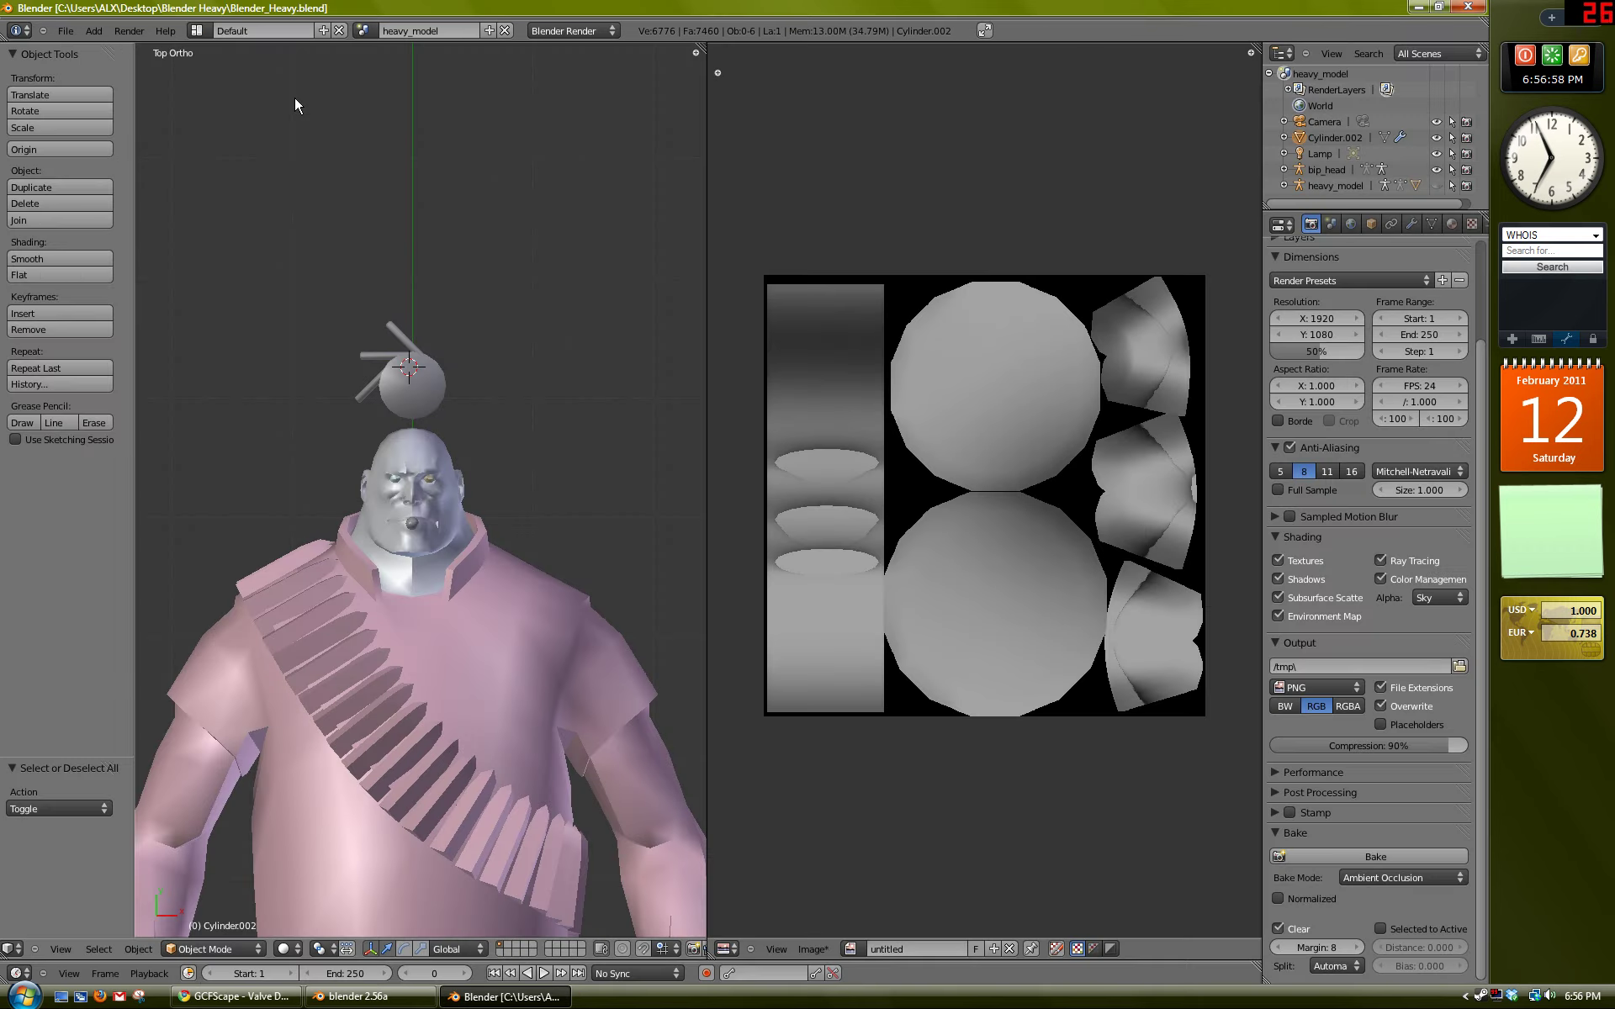
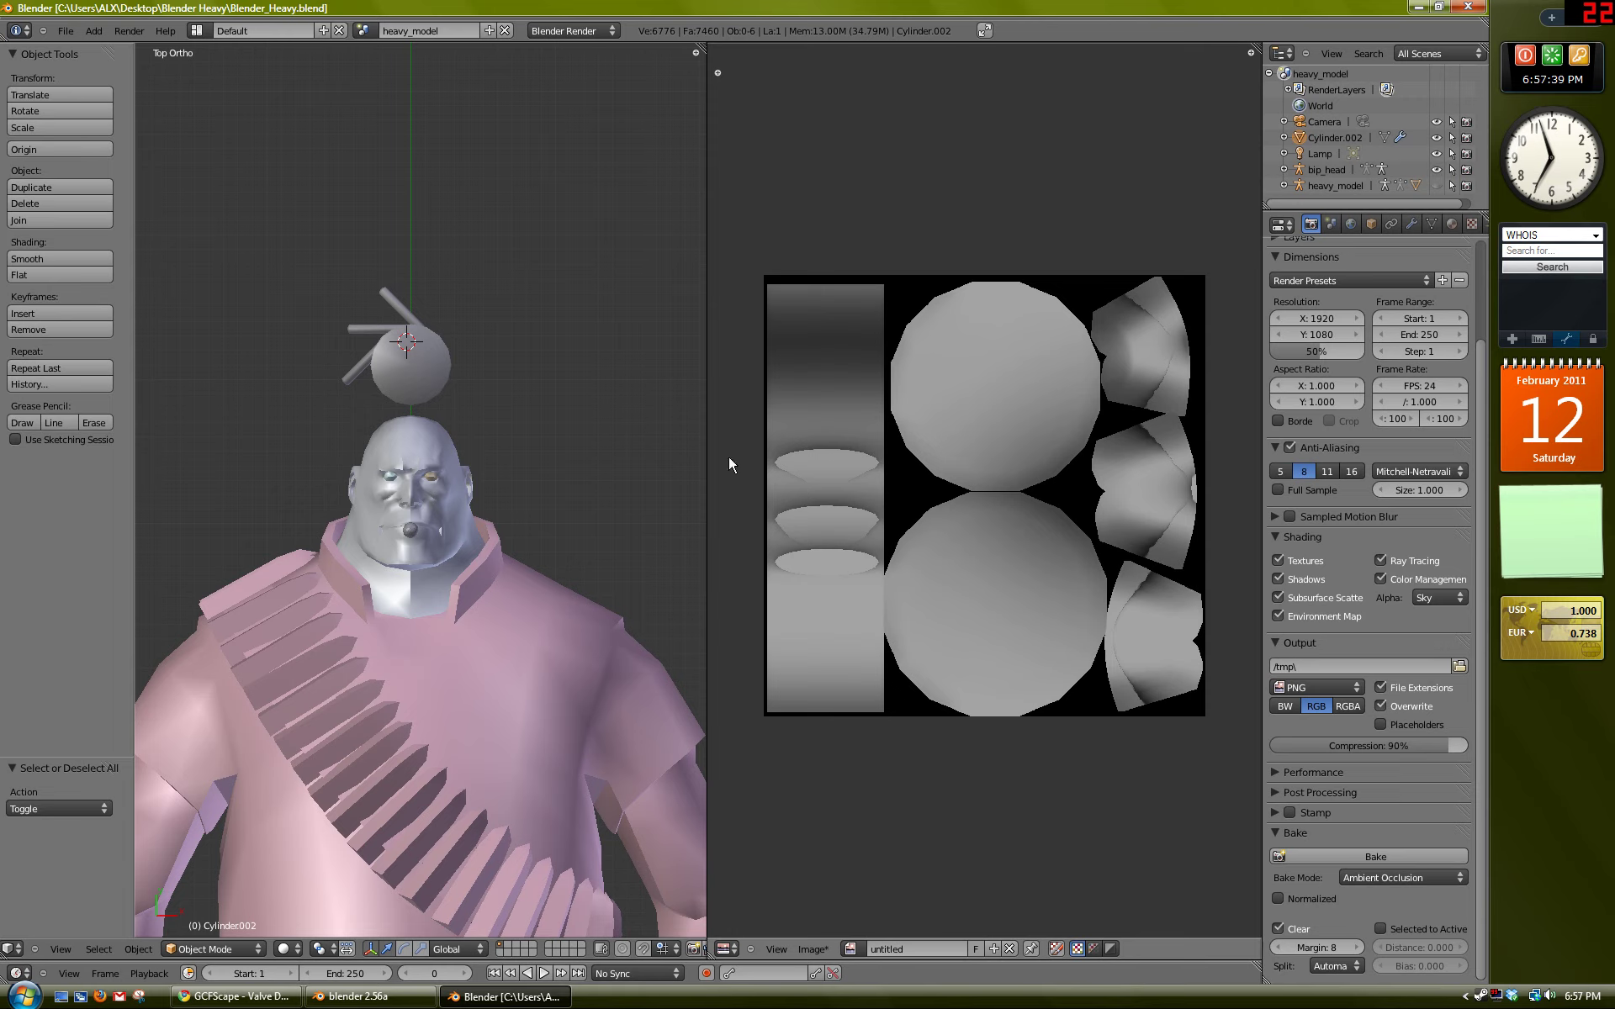
# Step: Select the hat (Cylinder.002) and enter Edit Mode to show its UV layout and baked image
pyautogui.rightClick(393, 370)
pyautogui.press('Tab')
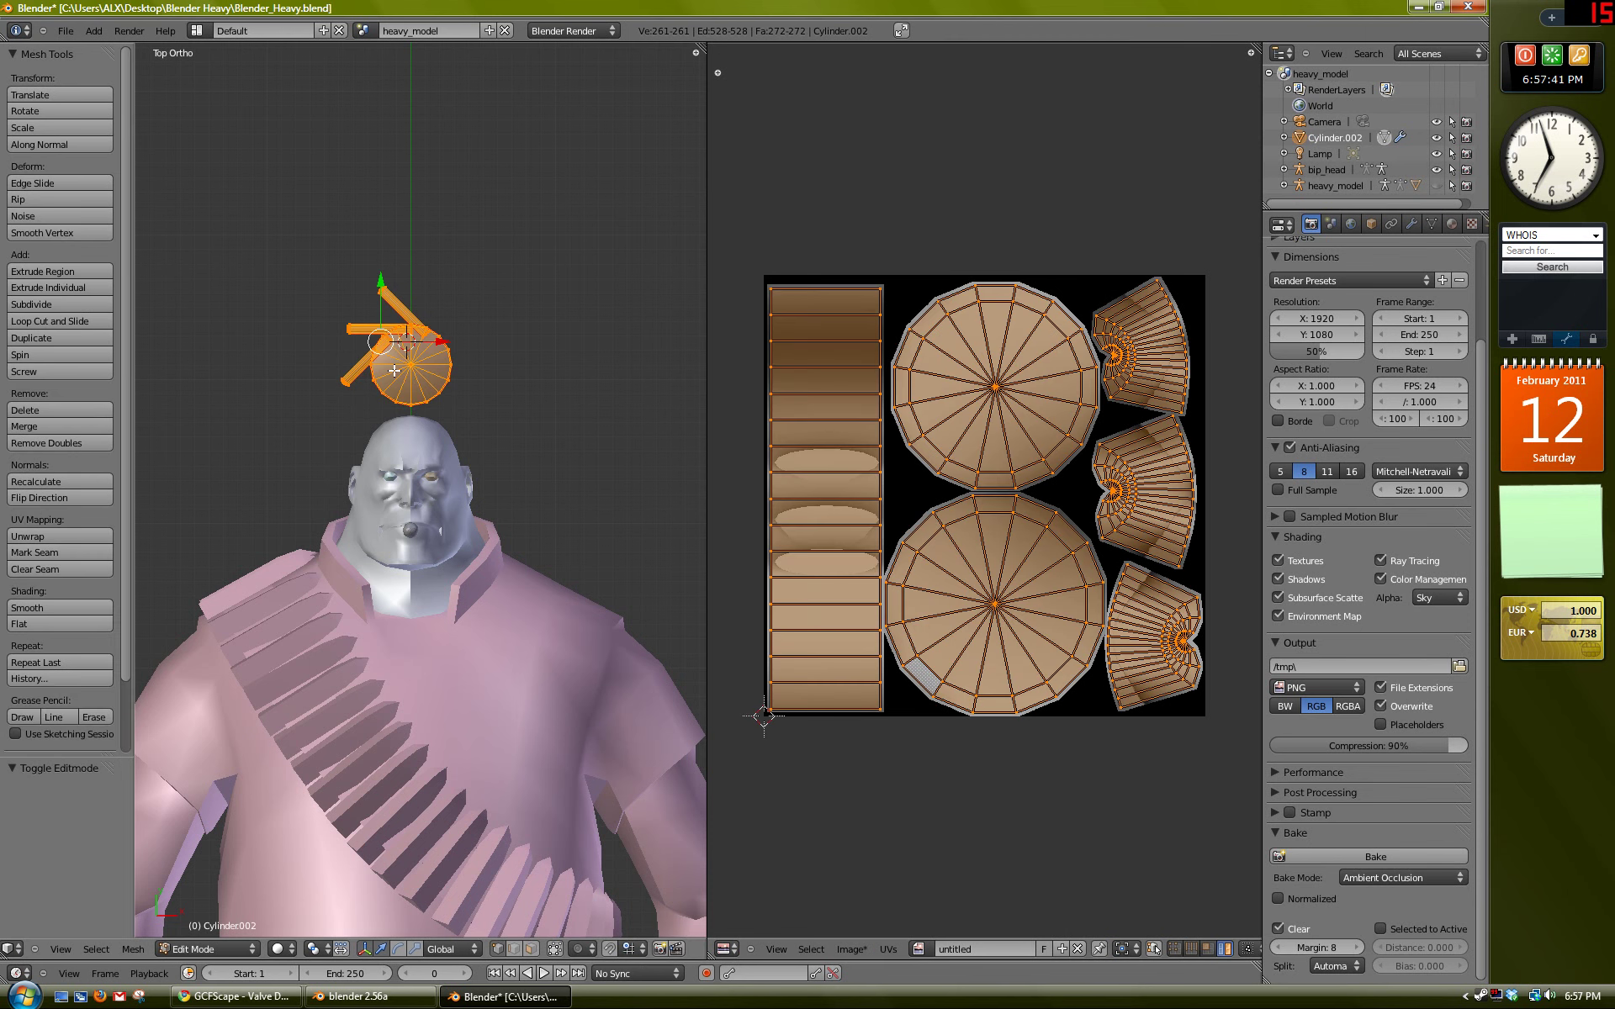
pyautogui.scroll(1, 1044, 558)
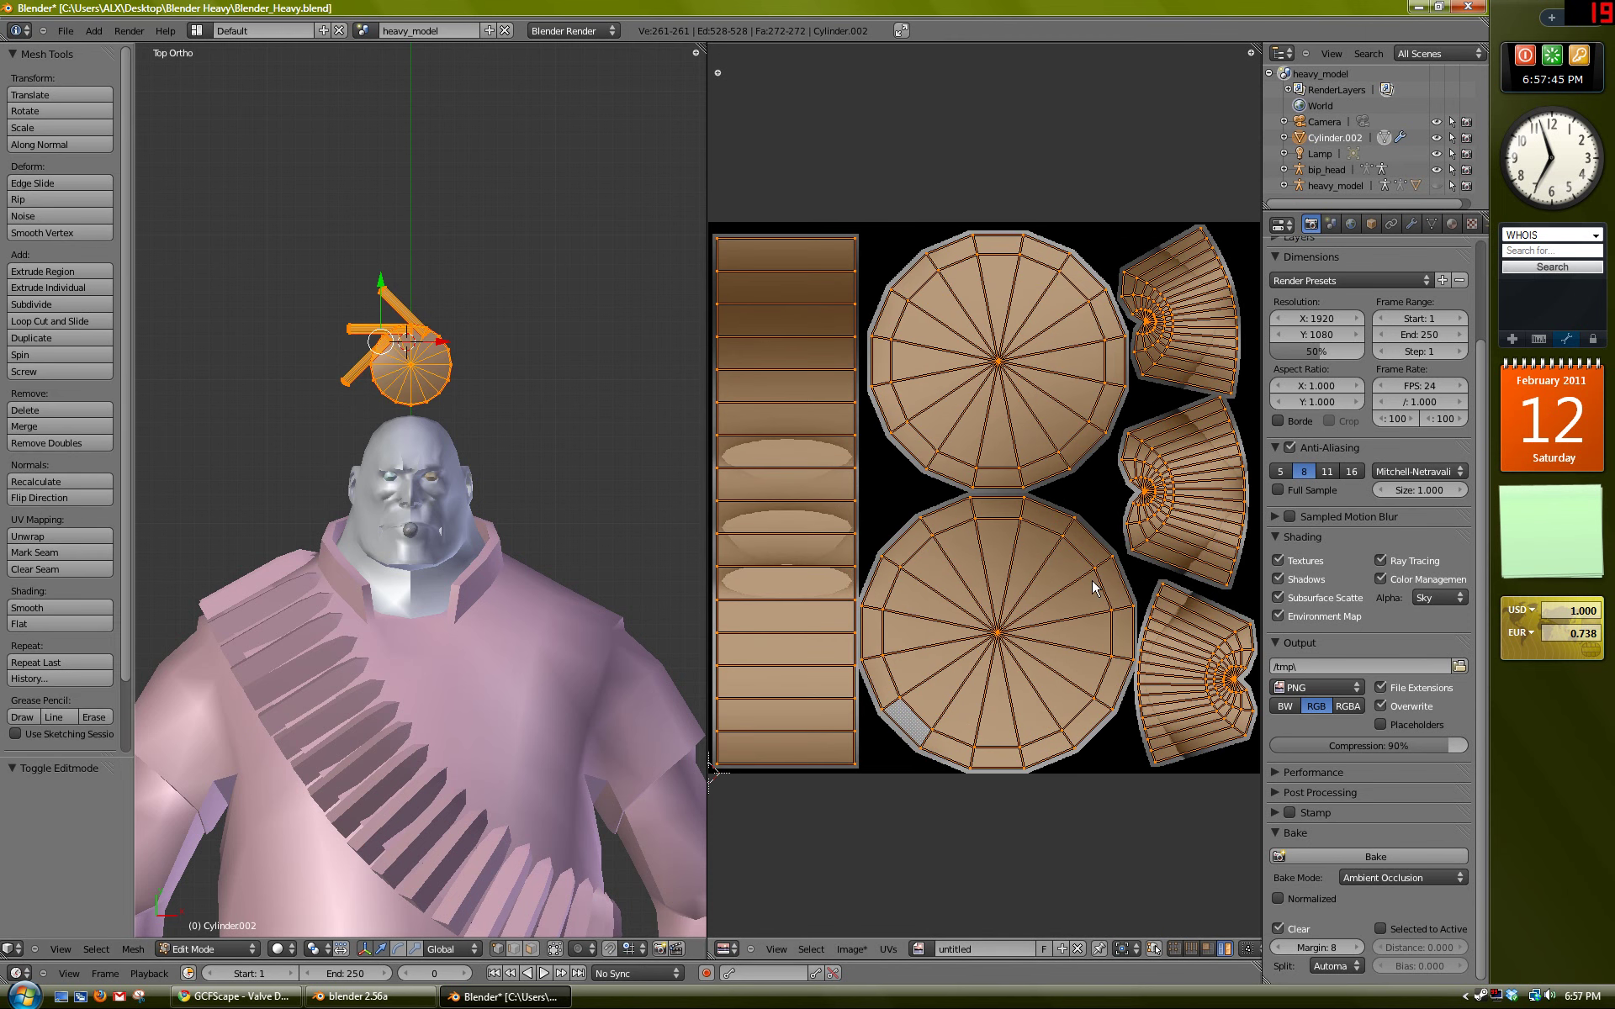
# Step: Start saving the baked image under a new name and browse to the Blender Heavy folder
pyautogui.click(851, 949)
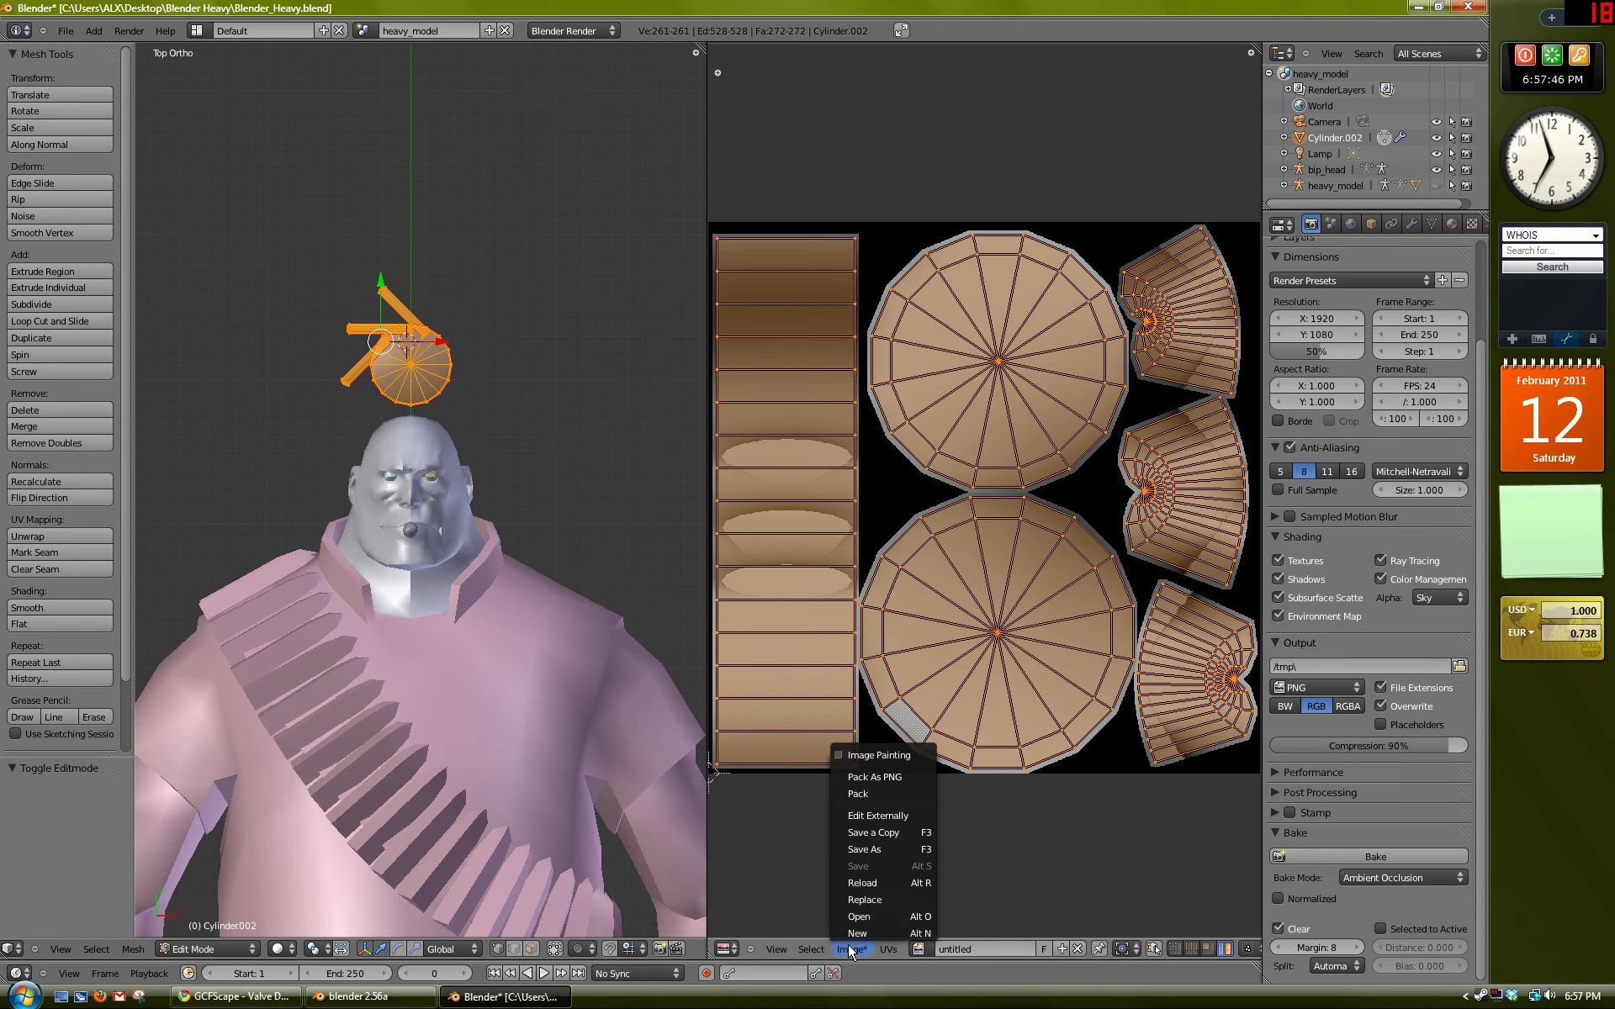
pyautogui.click(891, 845)
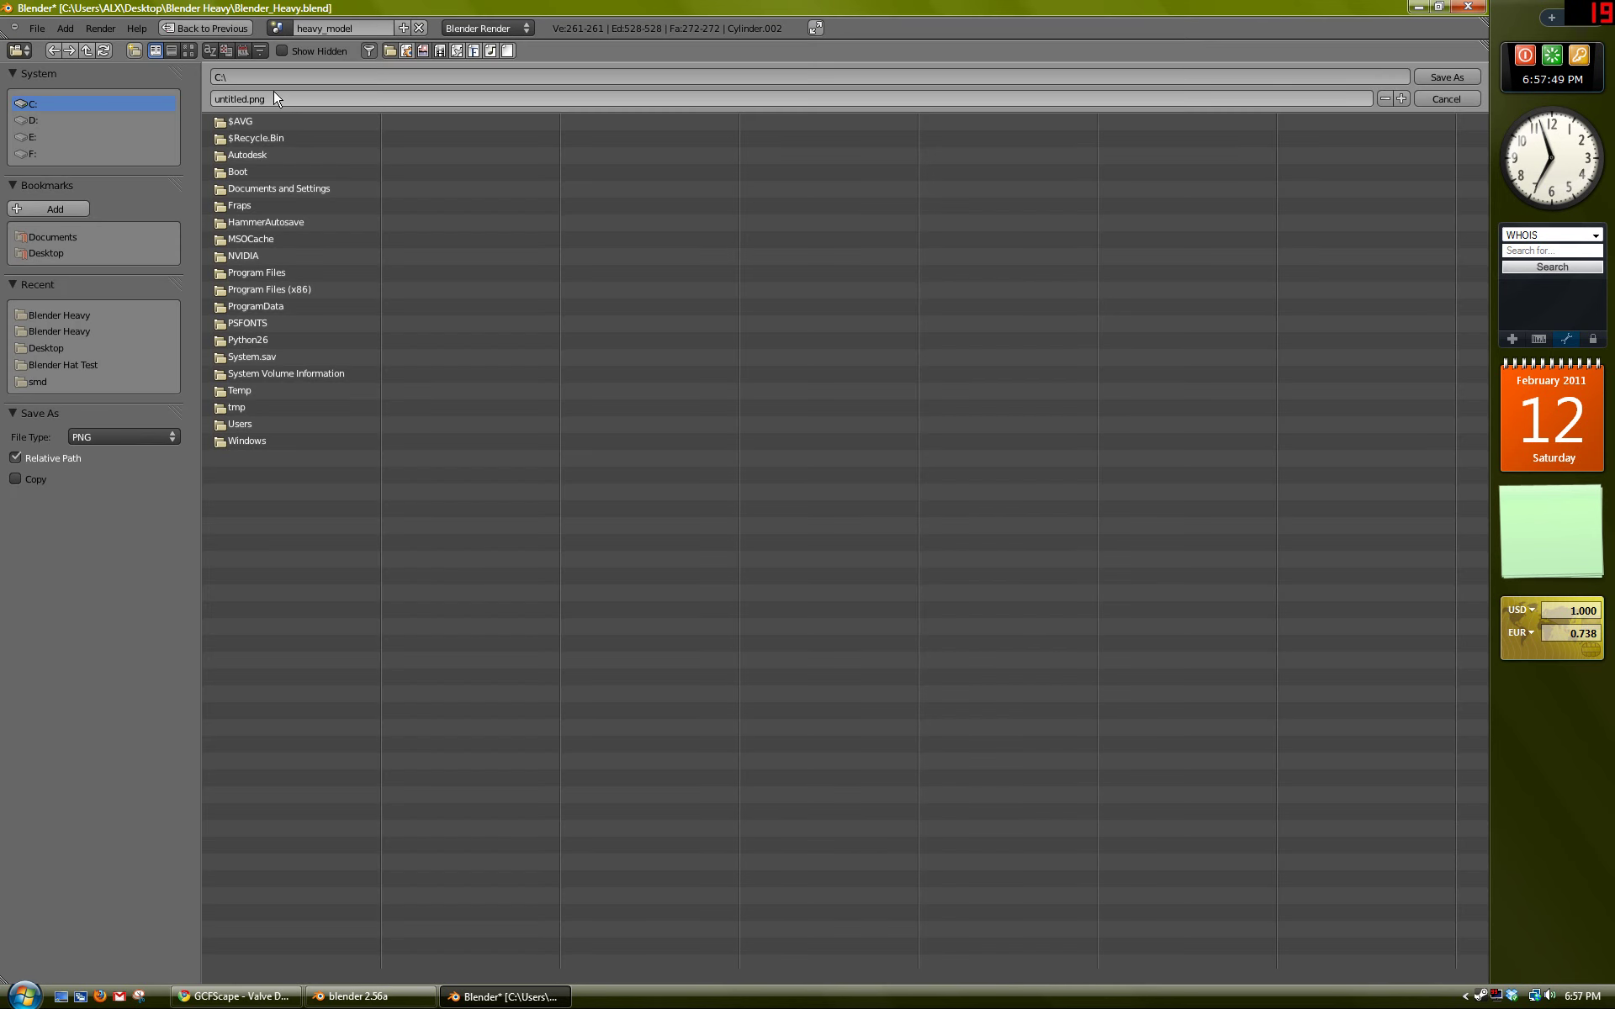
pyautogui.click(66, 316)
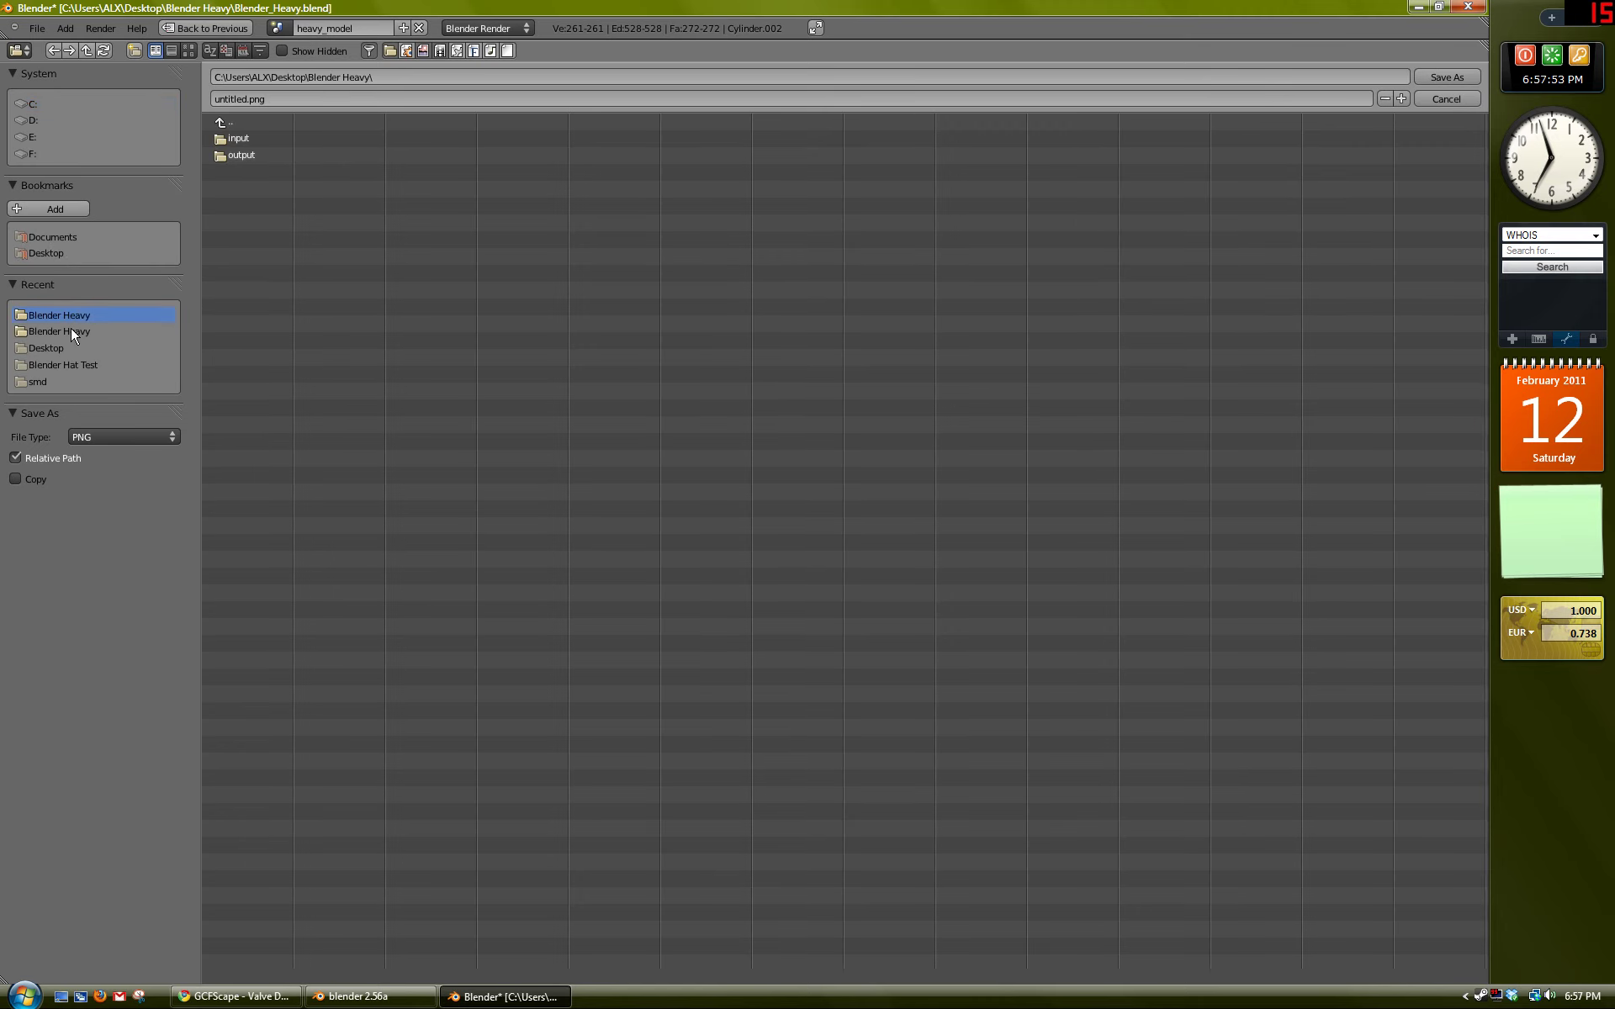
pyautogui.click(53, 253)
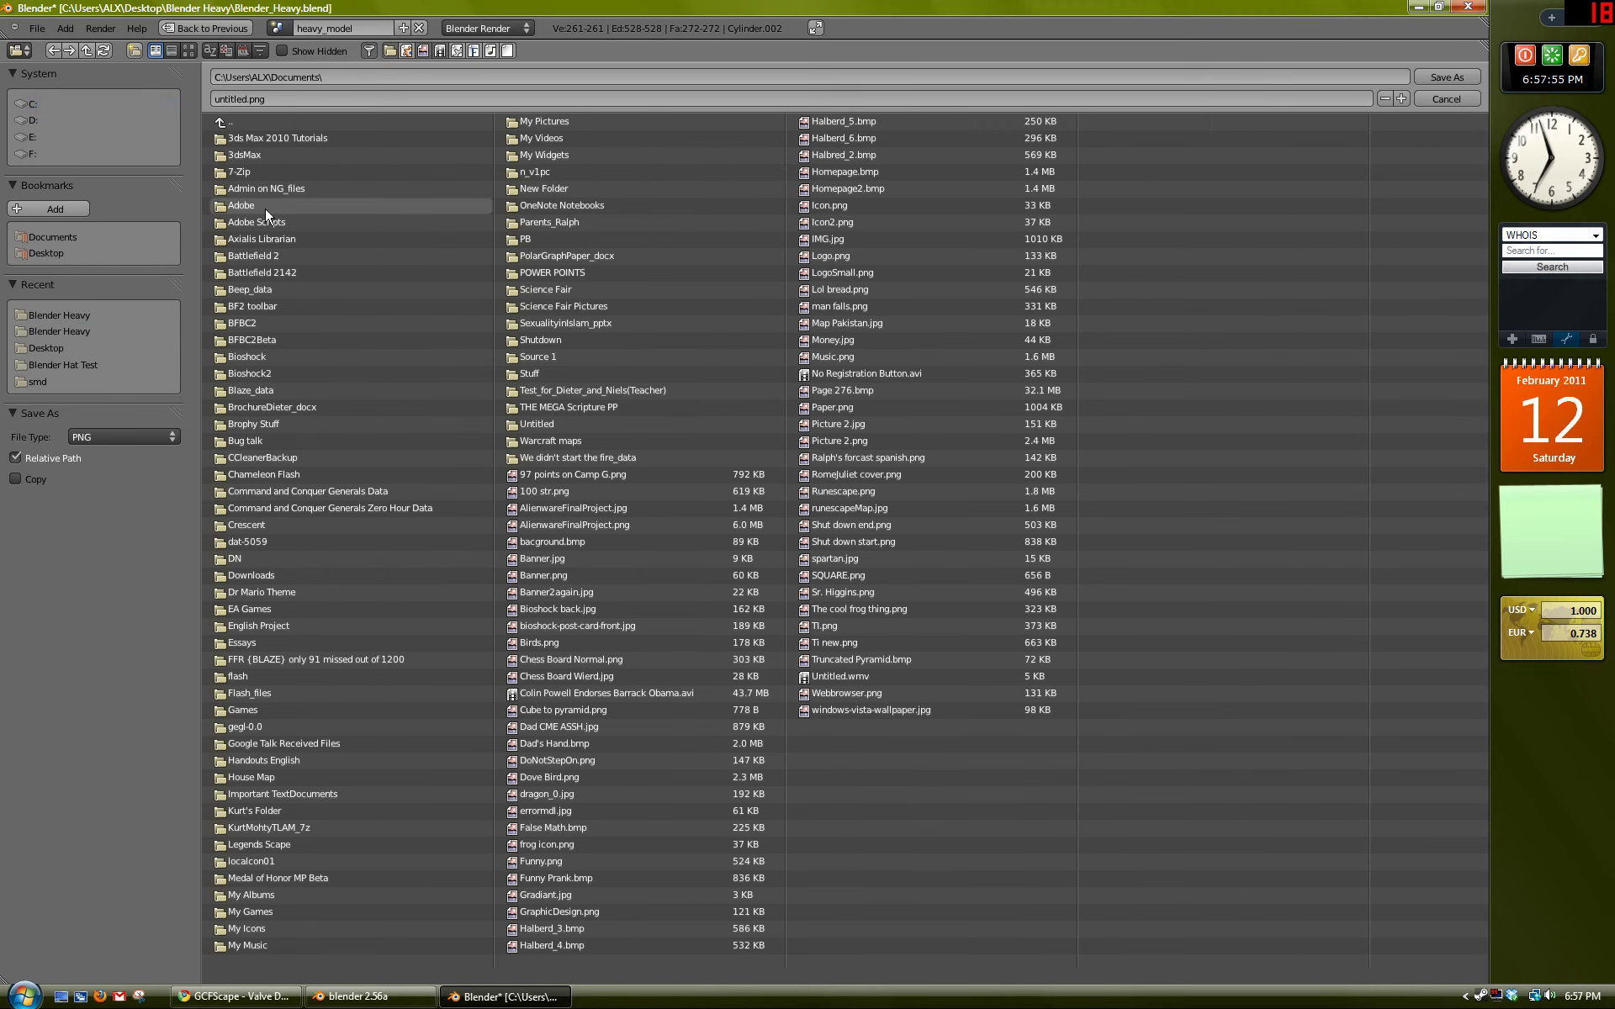
pyautogui.click(263, 223)
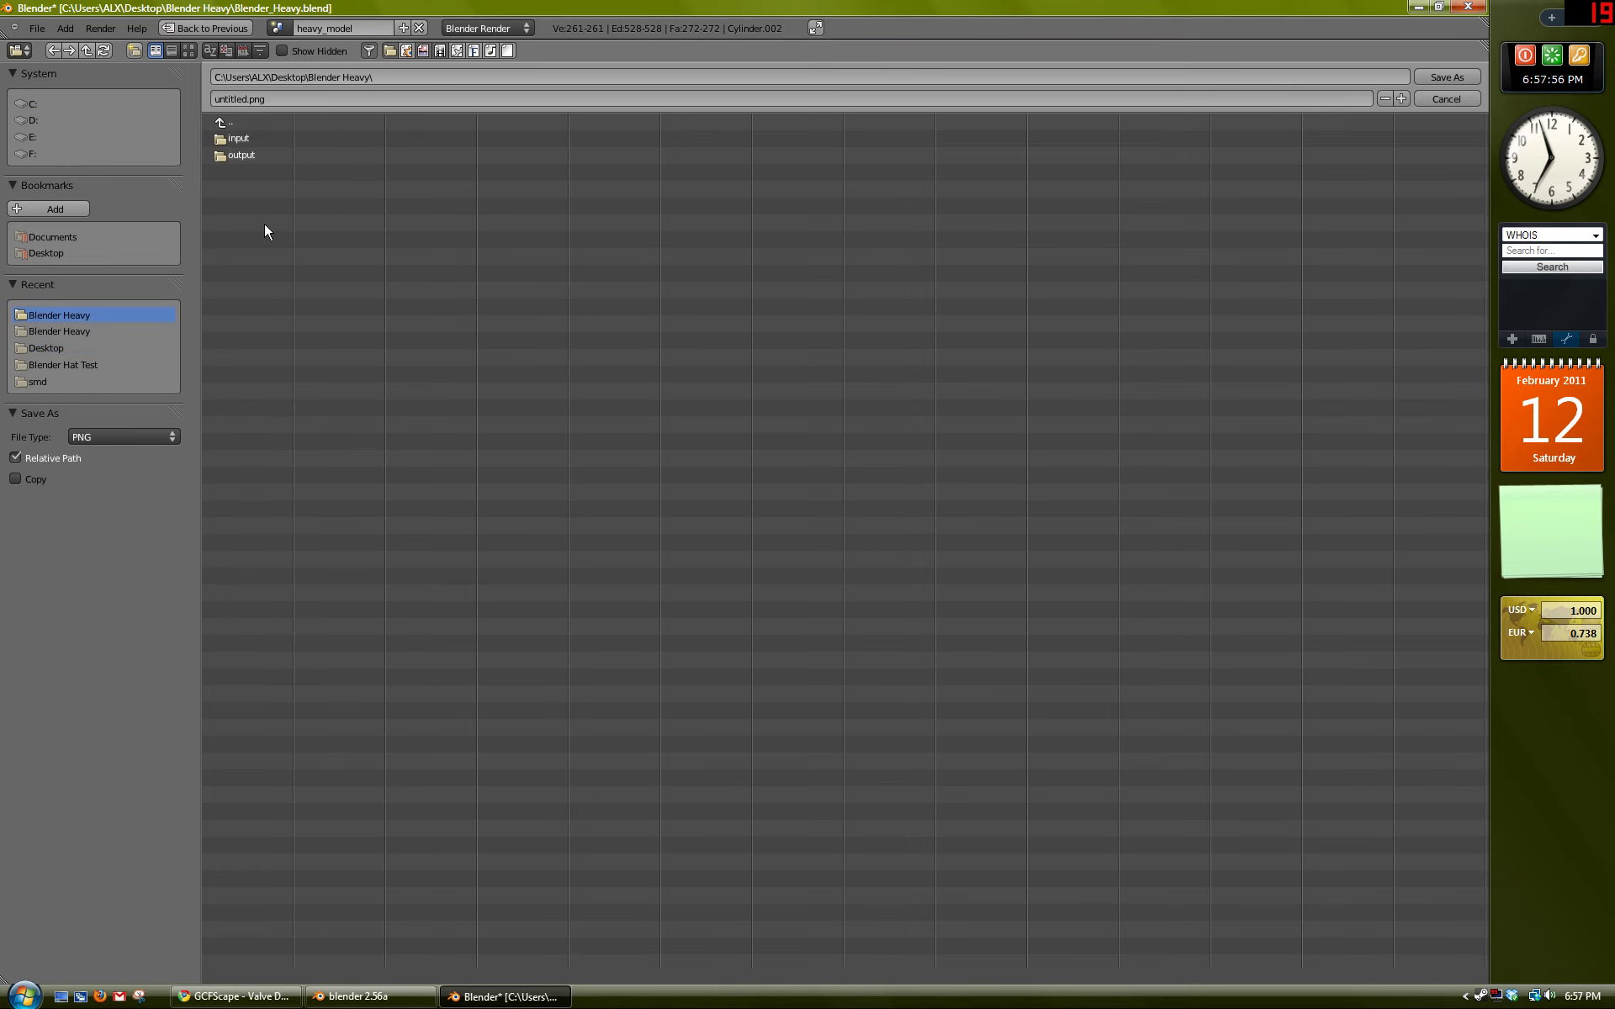
# Step: Name the image Blender_Heavy_AO and save it
pyautogui.click(278, 99)
pyautogui.write('Blend')
pyautogui.write('er_Heavy_AO')
pyautogui.click(1459, 76)
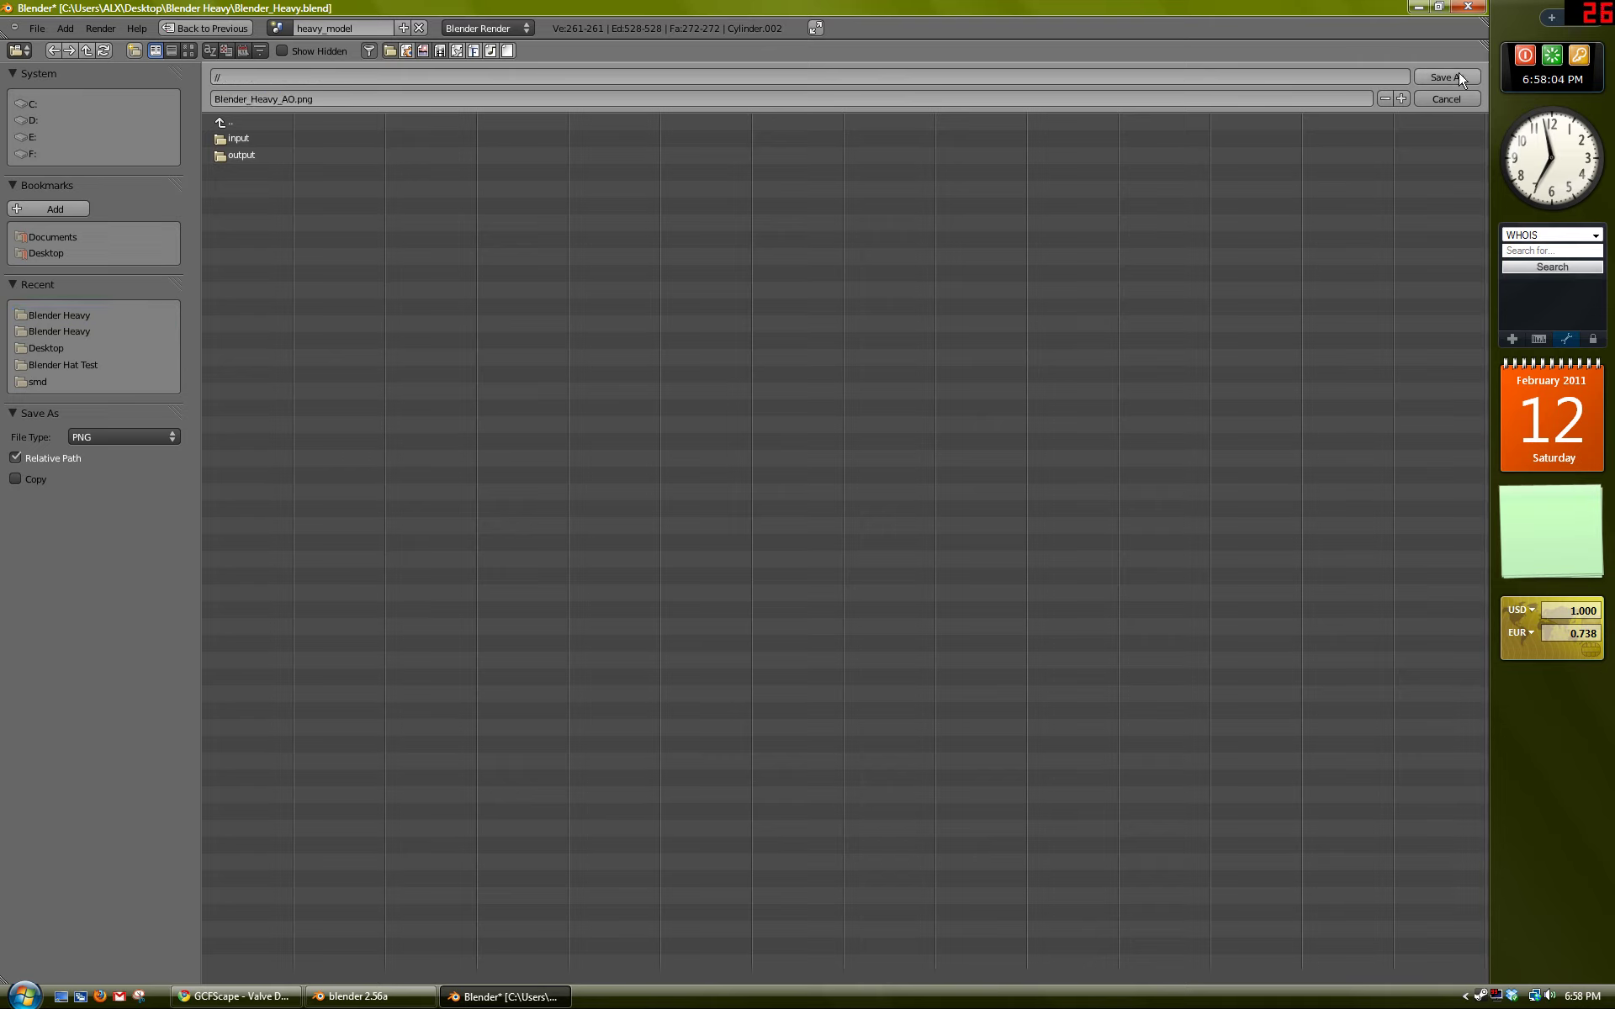
pyautogui.click(1453, 74)
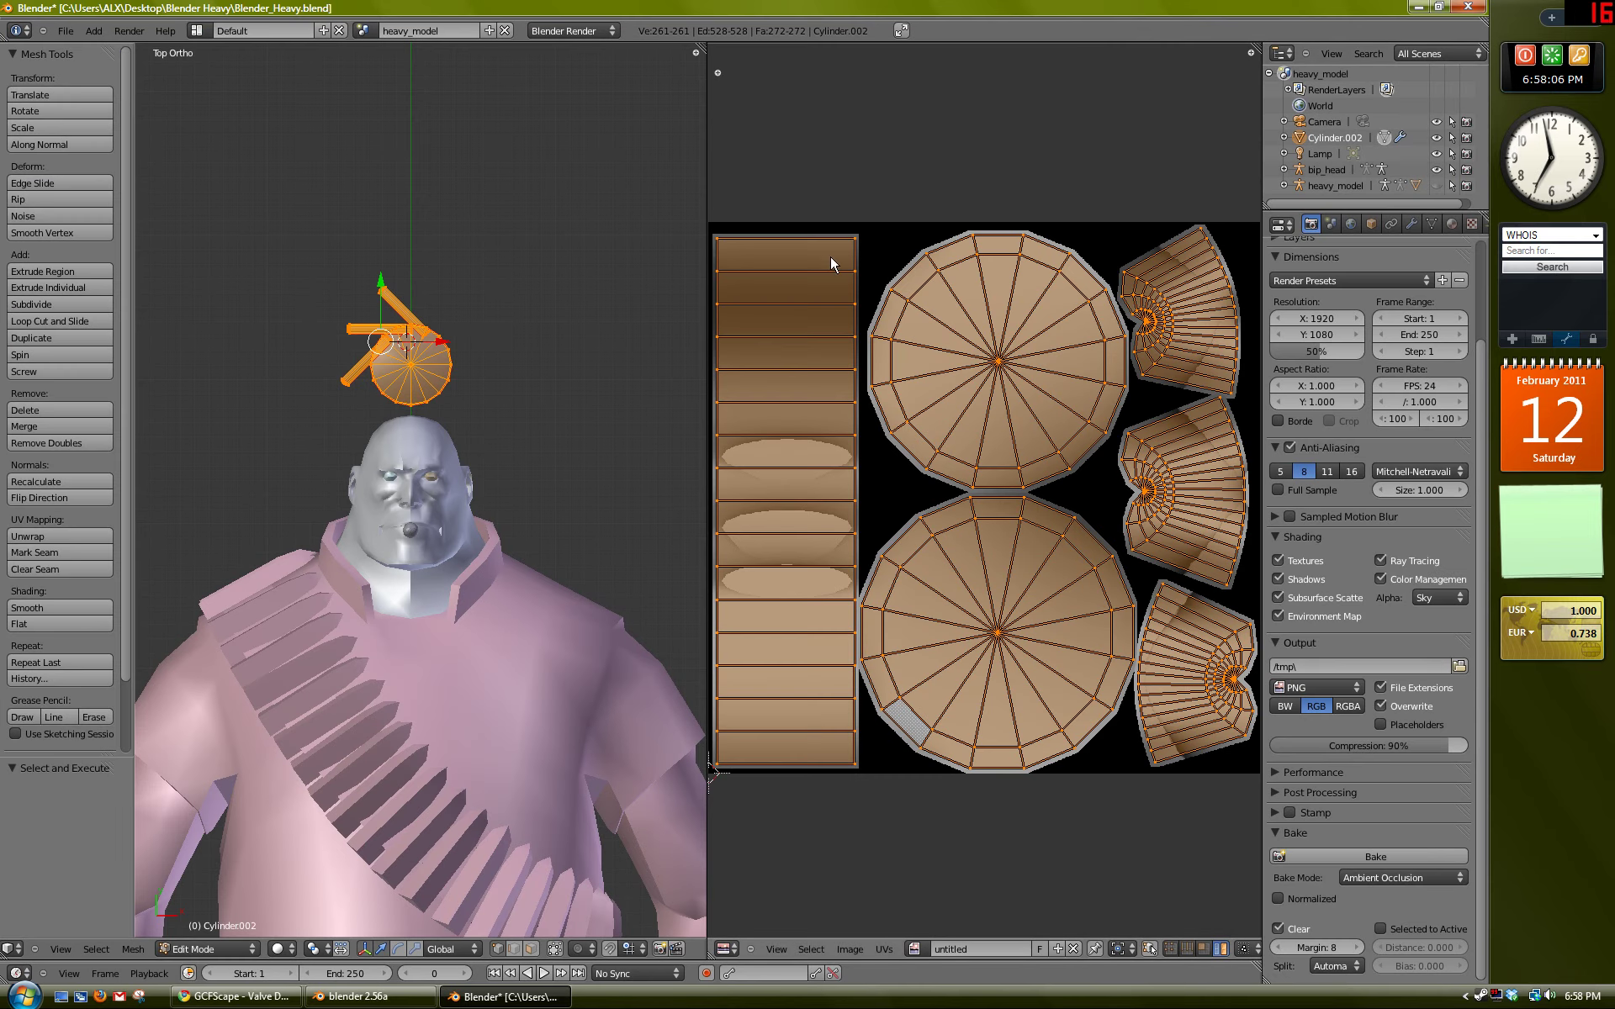
# Step: Export the hat's UV layout as a 1024×1024 Blender_Heavy_UV.png into the Blender Heavy folder
pyautogui.click(885, 949)
pyautogui.click(960, 606)
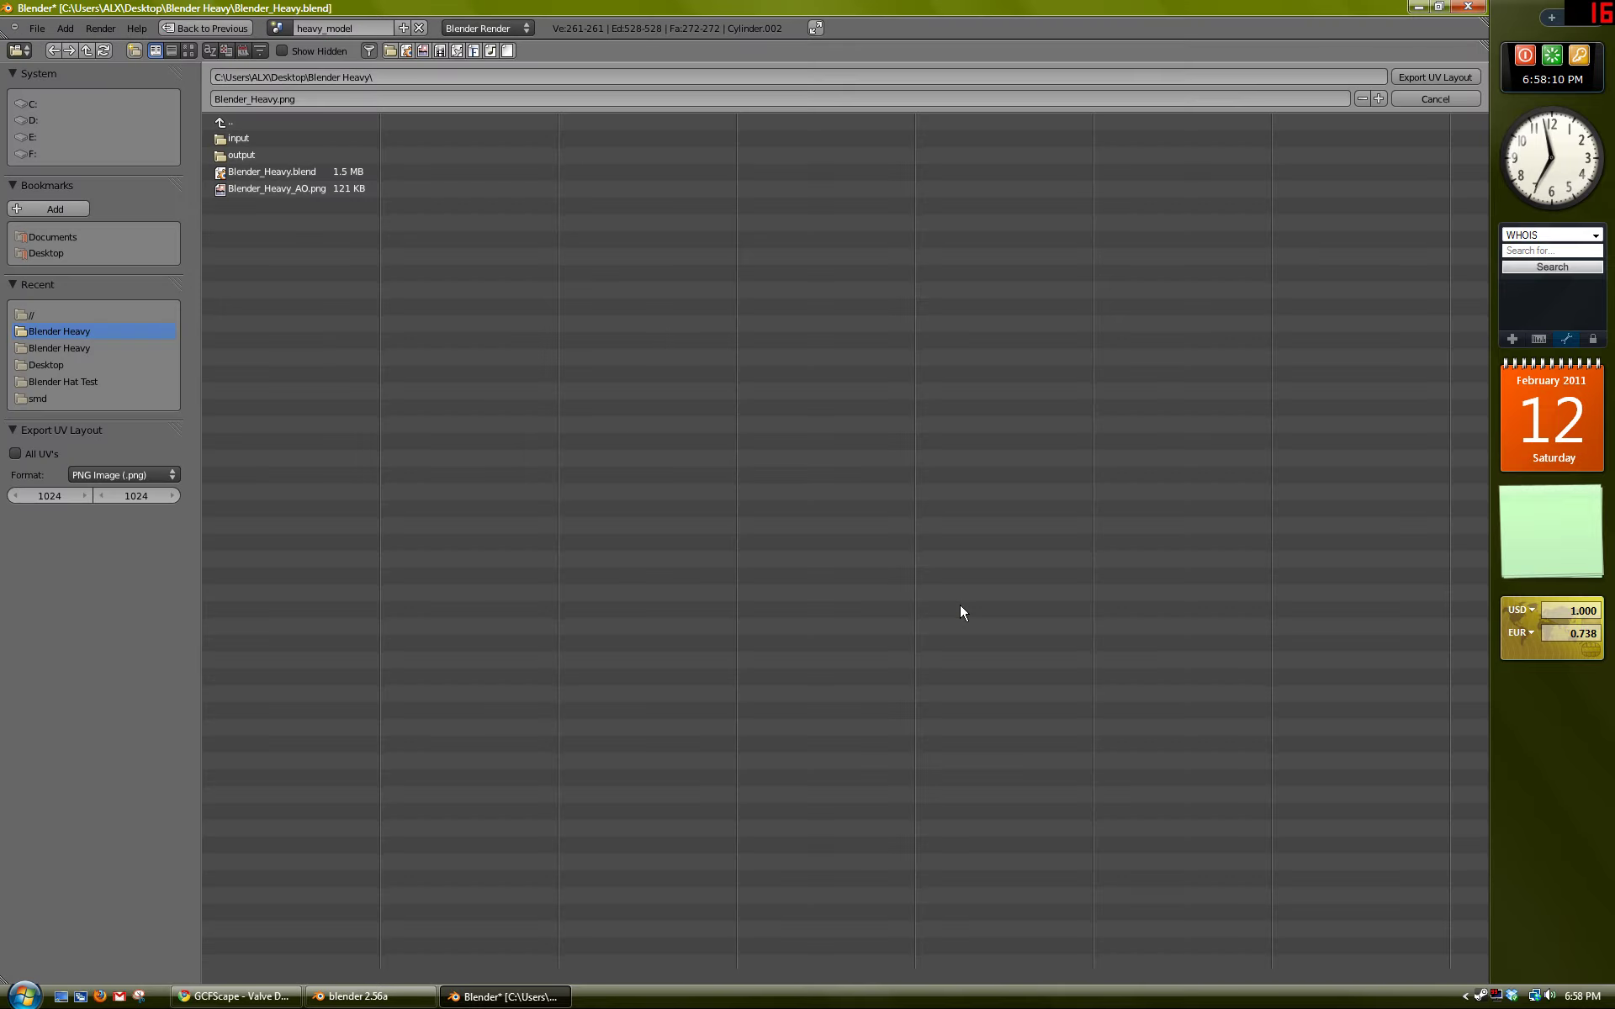
pyautogui.click(302, 99)
pyautogui.press('Return')
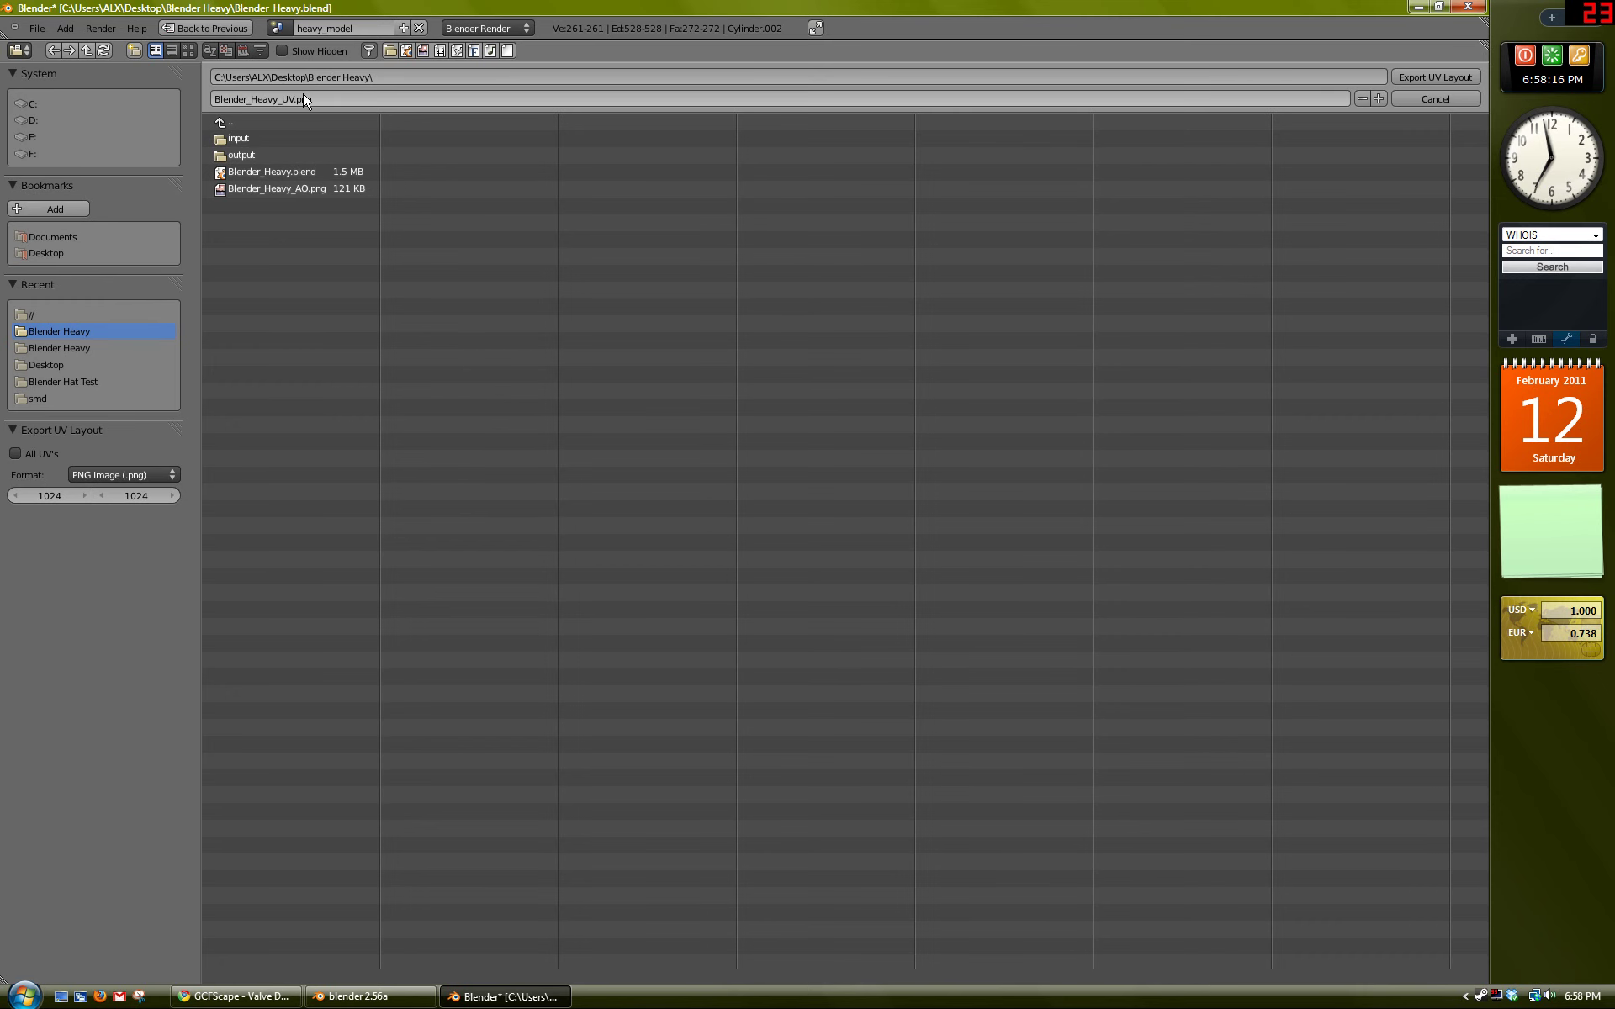
pyautogui.click(1430, 77)
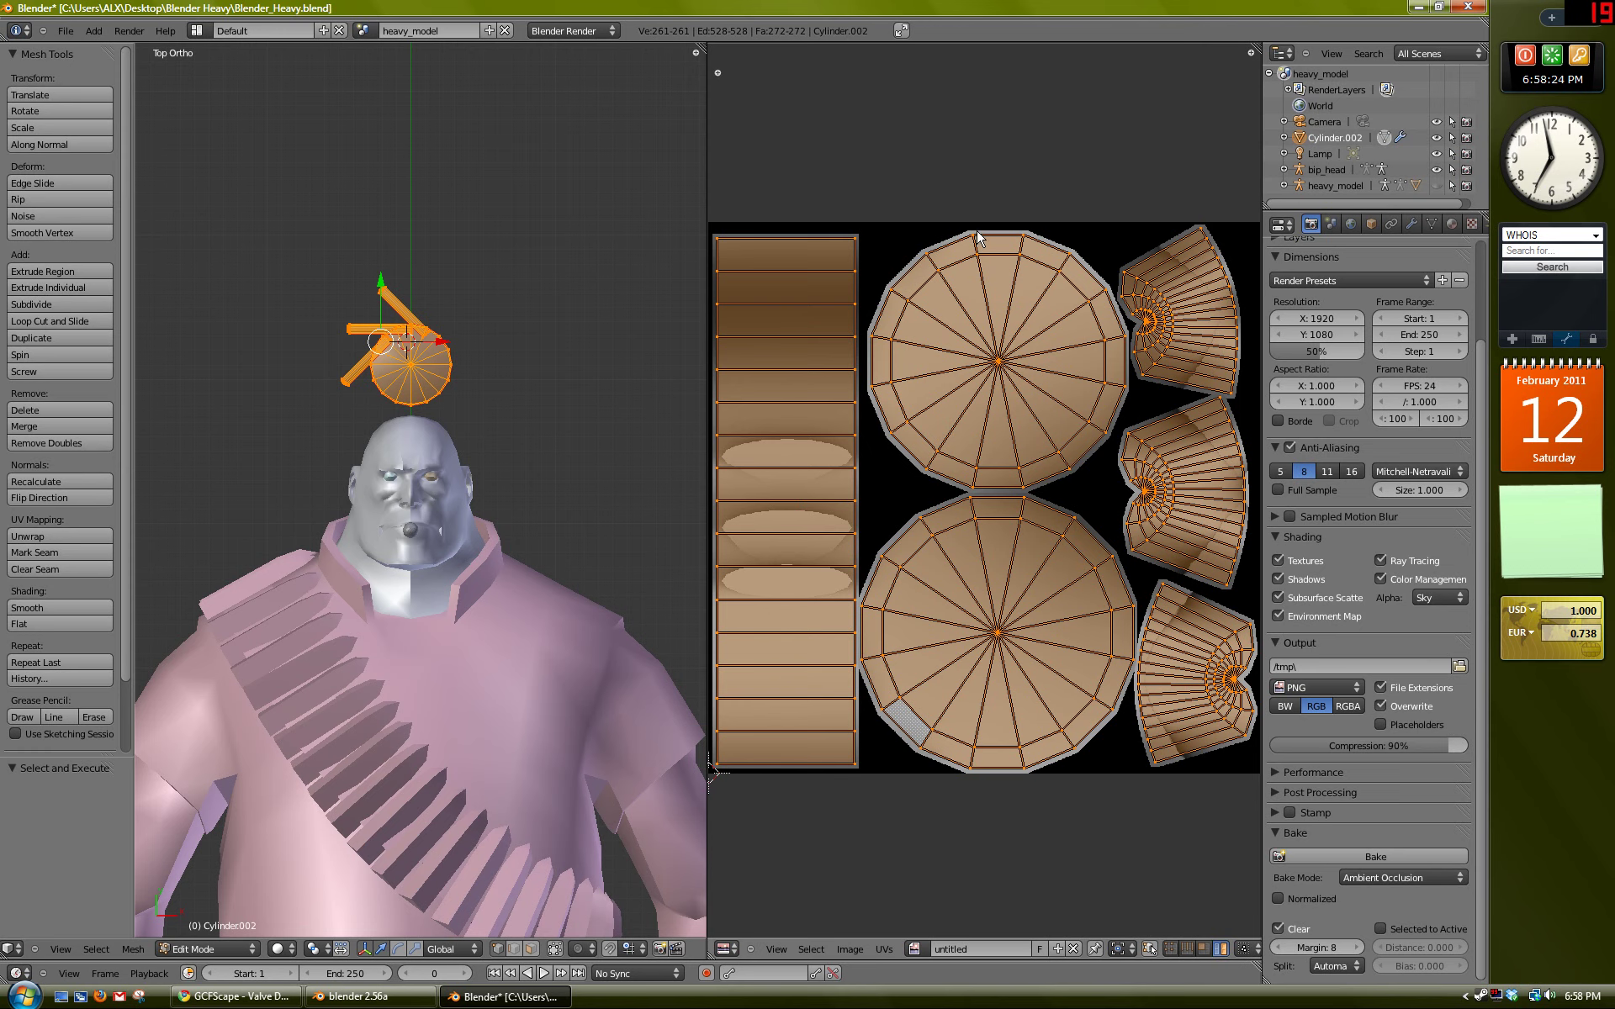
# Step: Minimize Blender, open the Blender Heavy desktop folder and launch Photoshop CS5
pyautogui.click(520, 999)
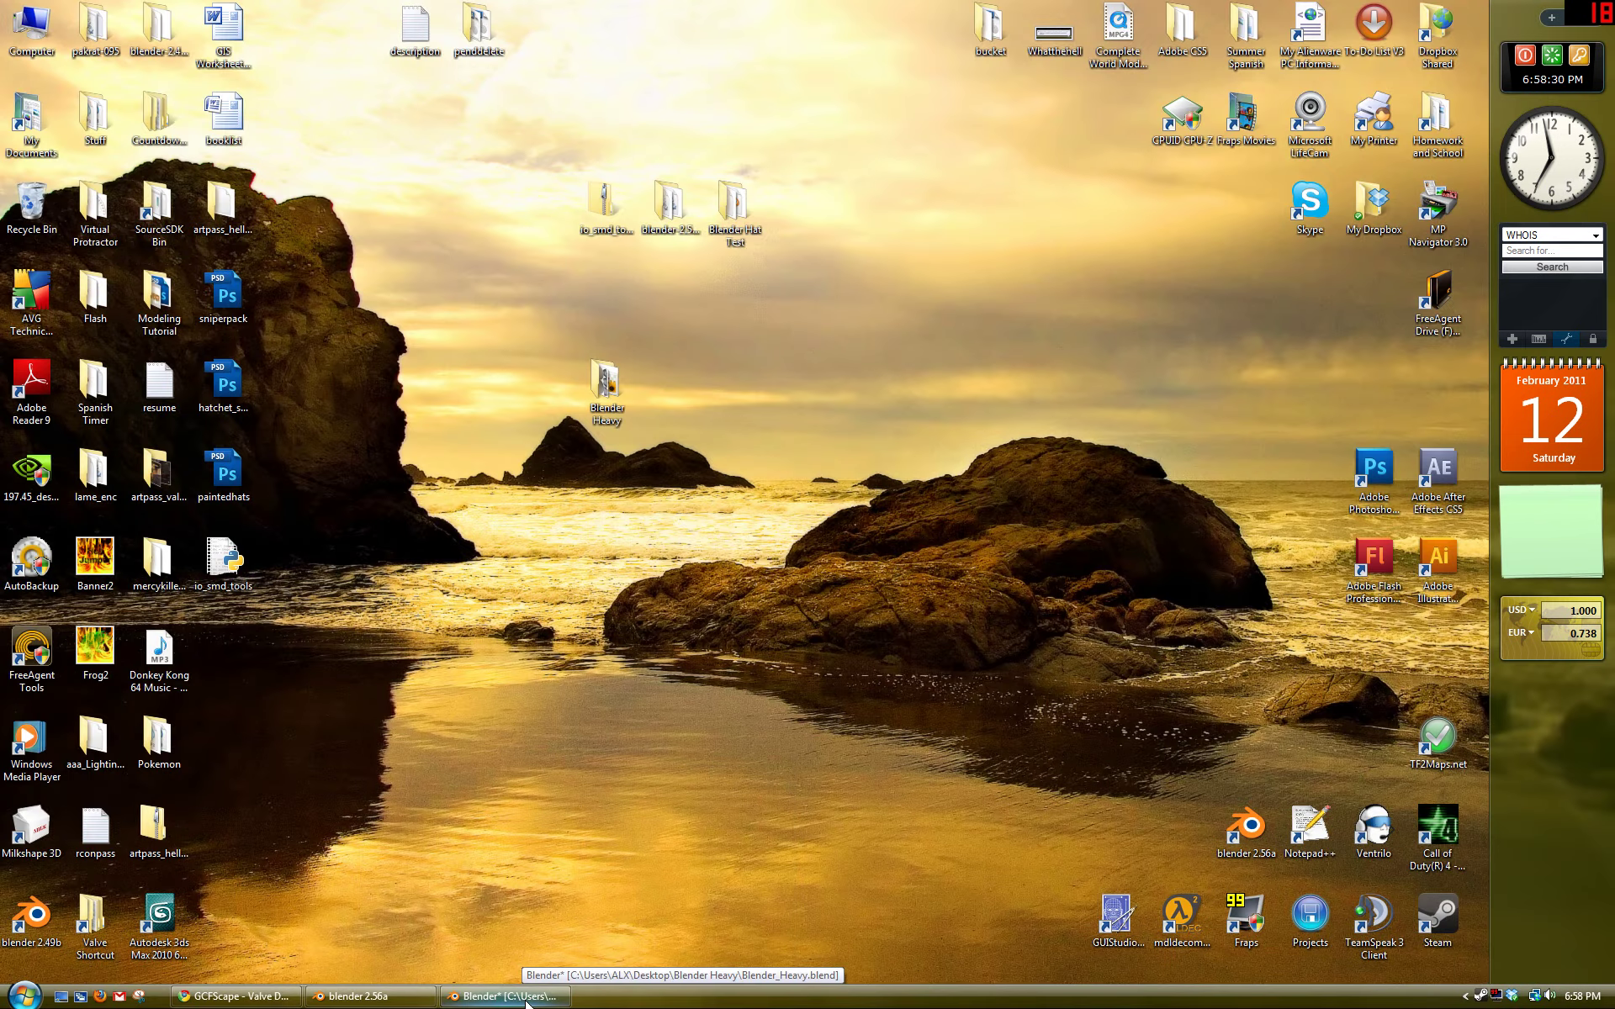
pyautogui.doubleClick(608, 401)
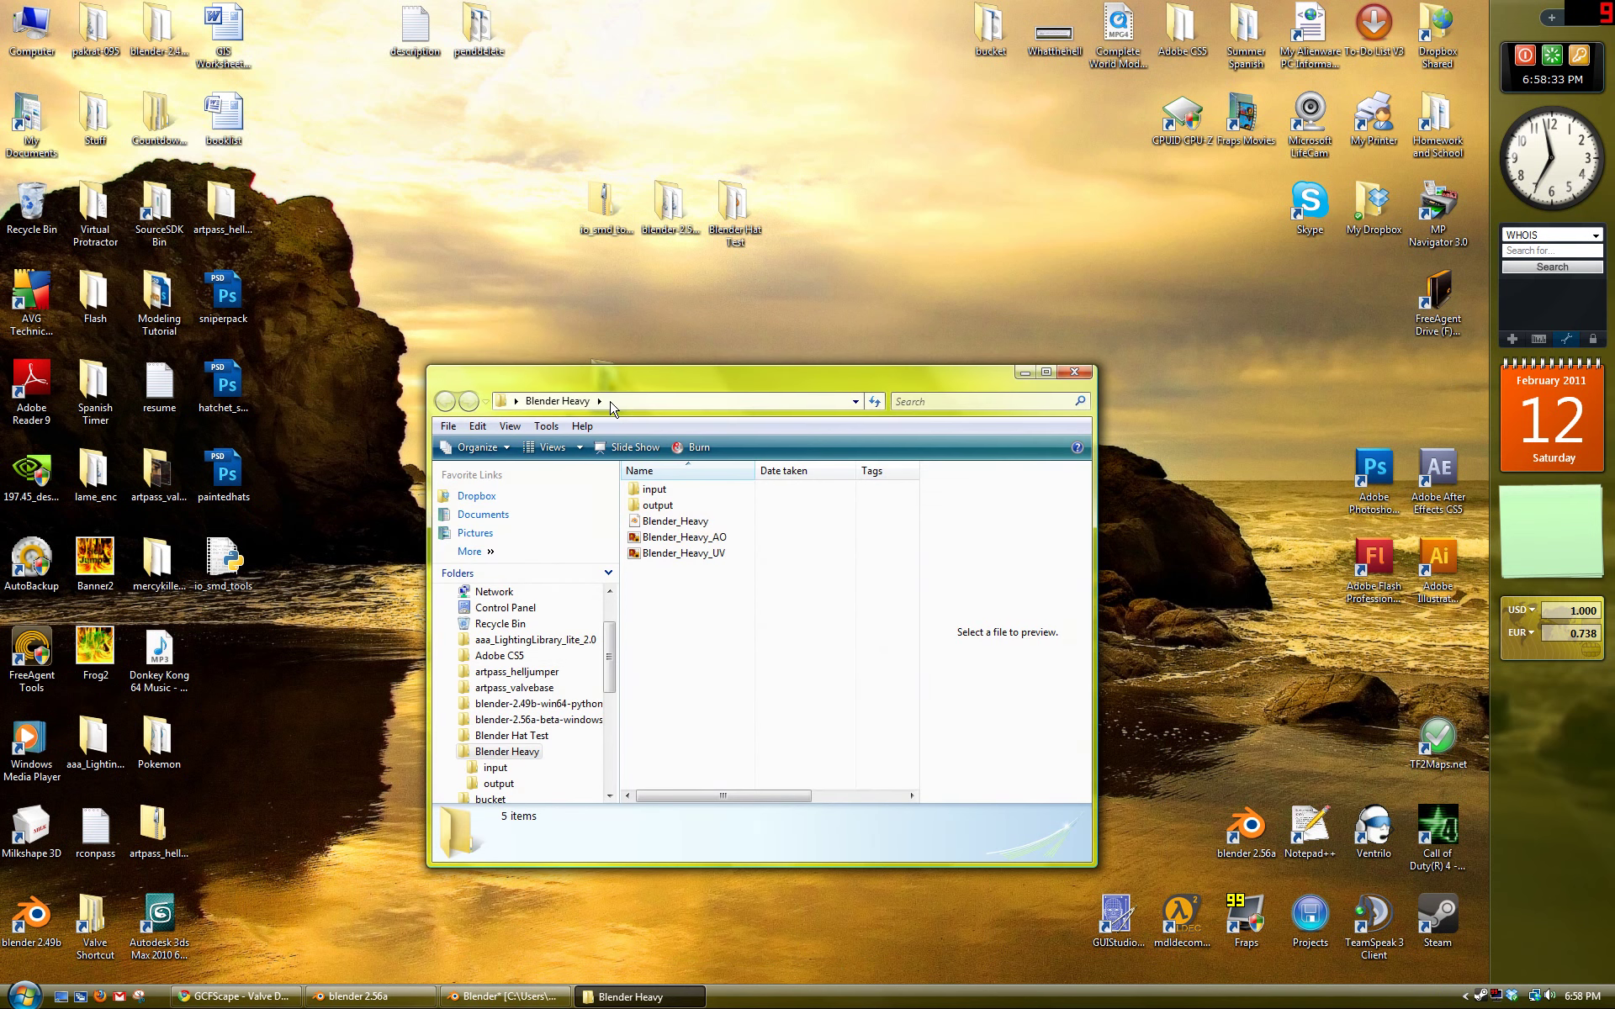
pyautogui.moveTo(674, 389); pyautogui.dragTo(657, 359)
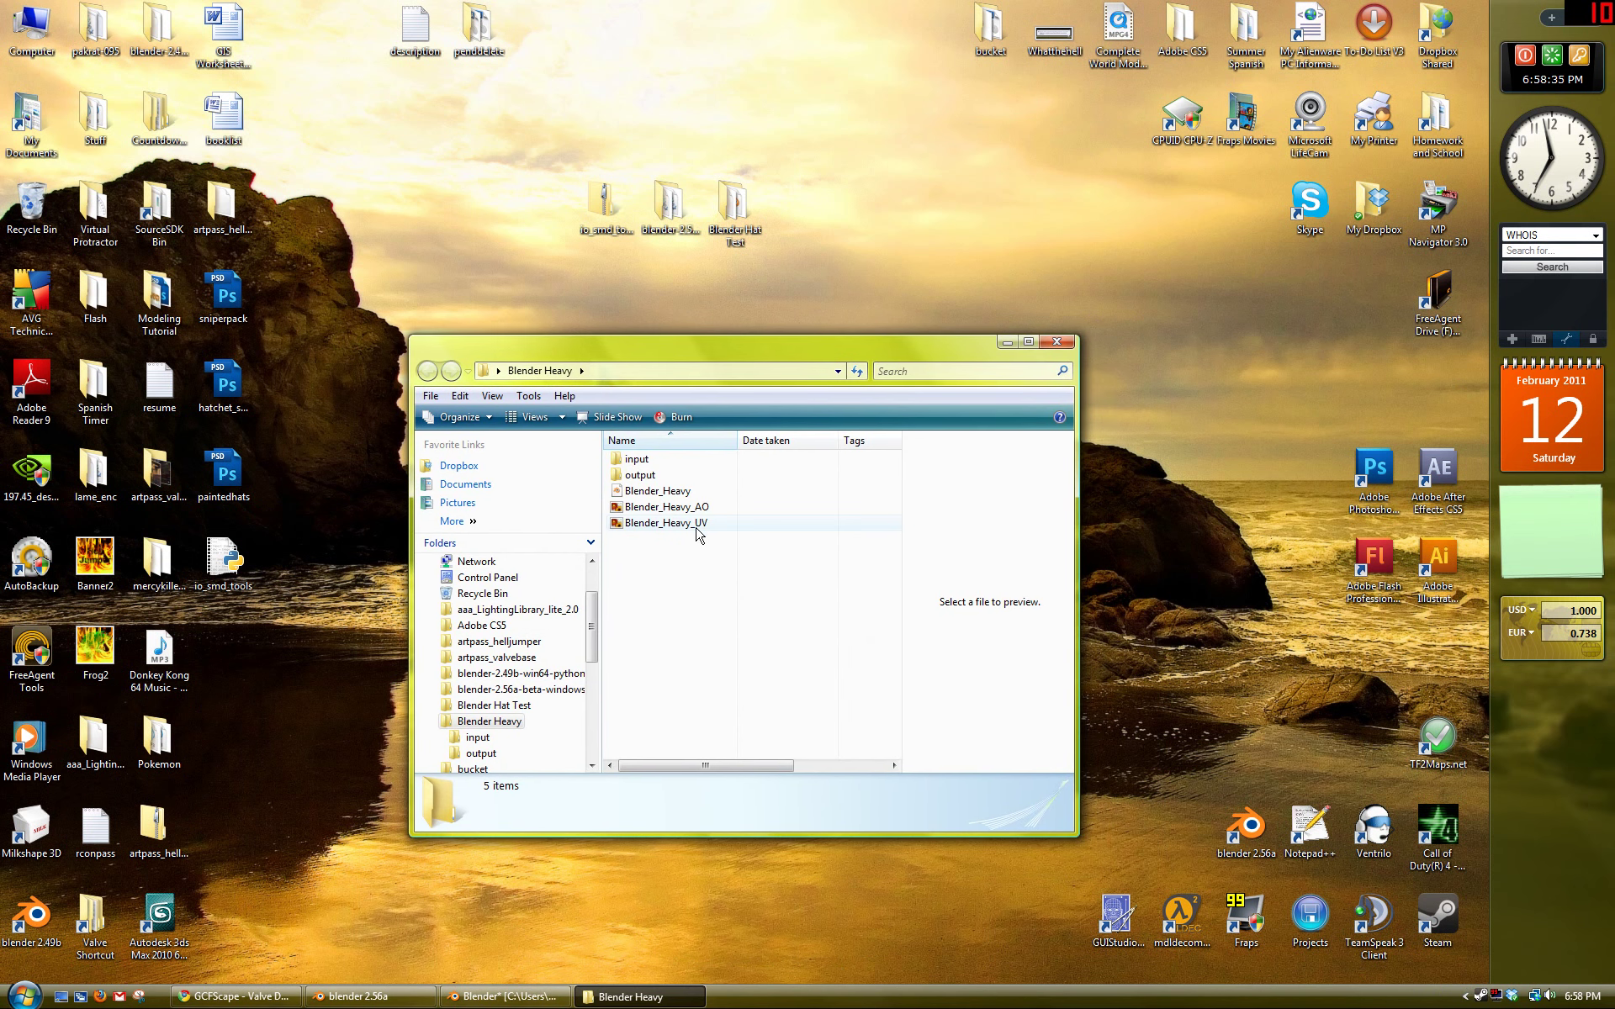
pyautogui.doubleClick(1375, 471)
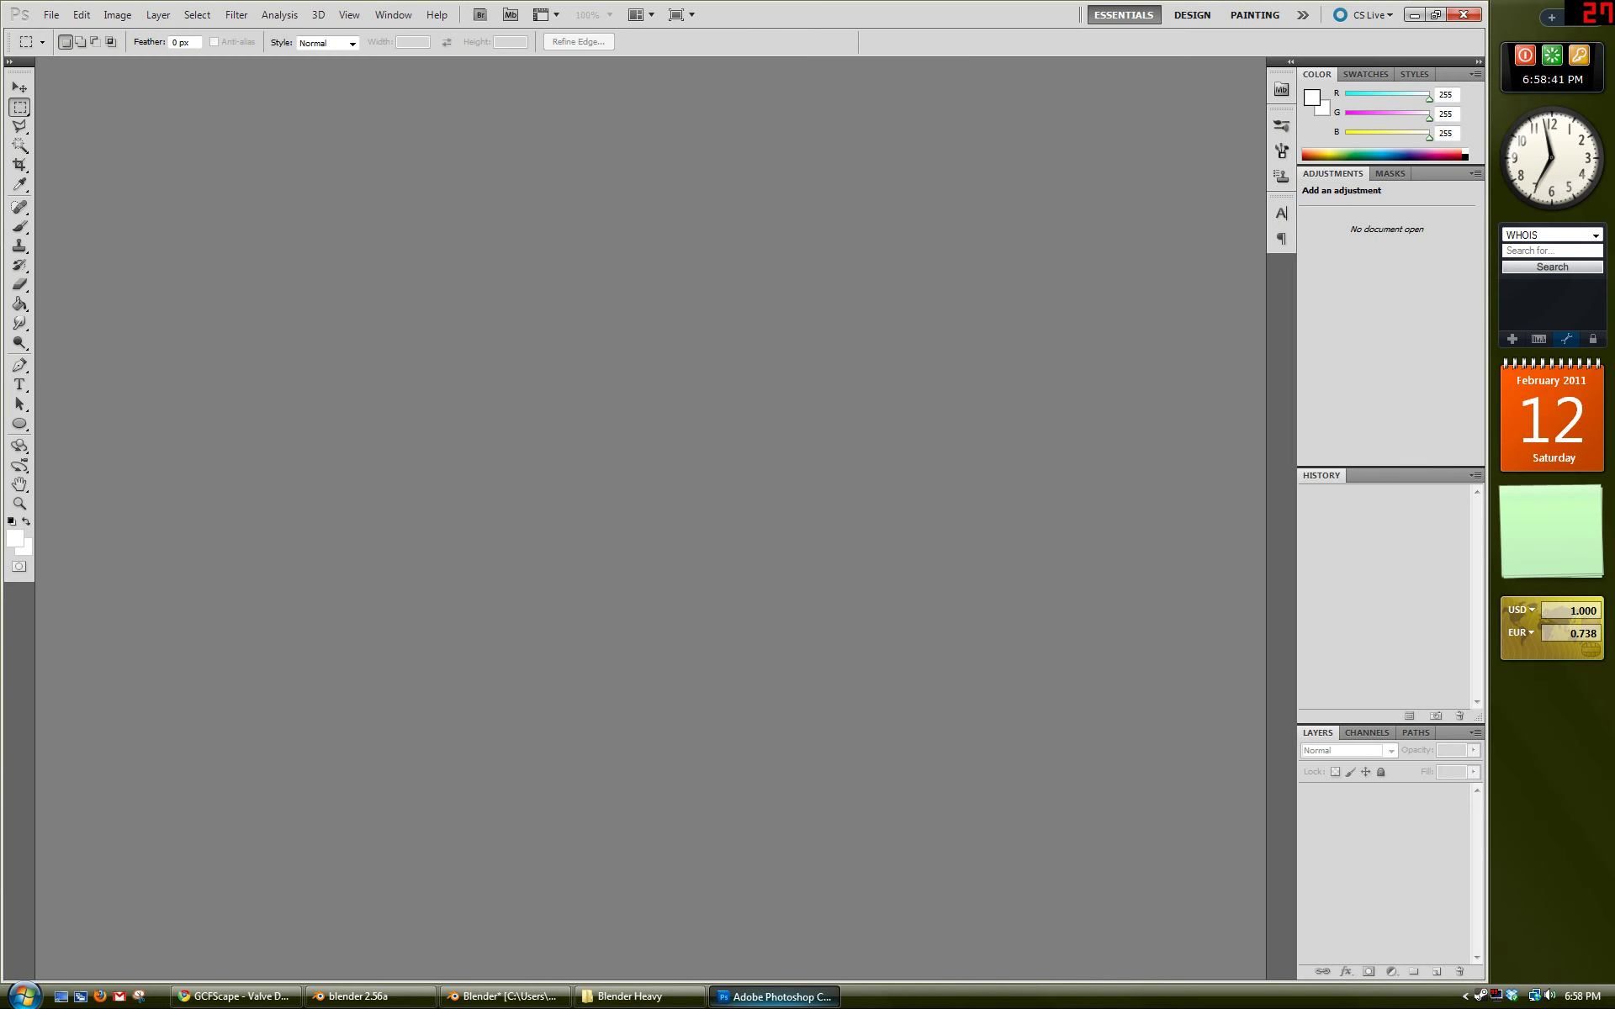
# Step: Drag Blender_Heavy_AO.png from the folder into Photoshop to open it
pyautogui.click(774, 997)
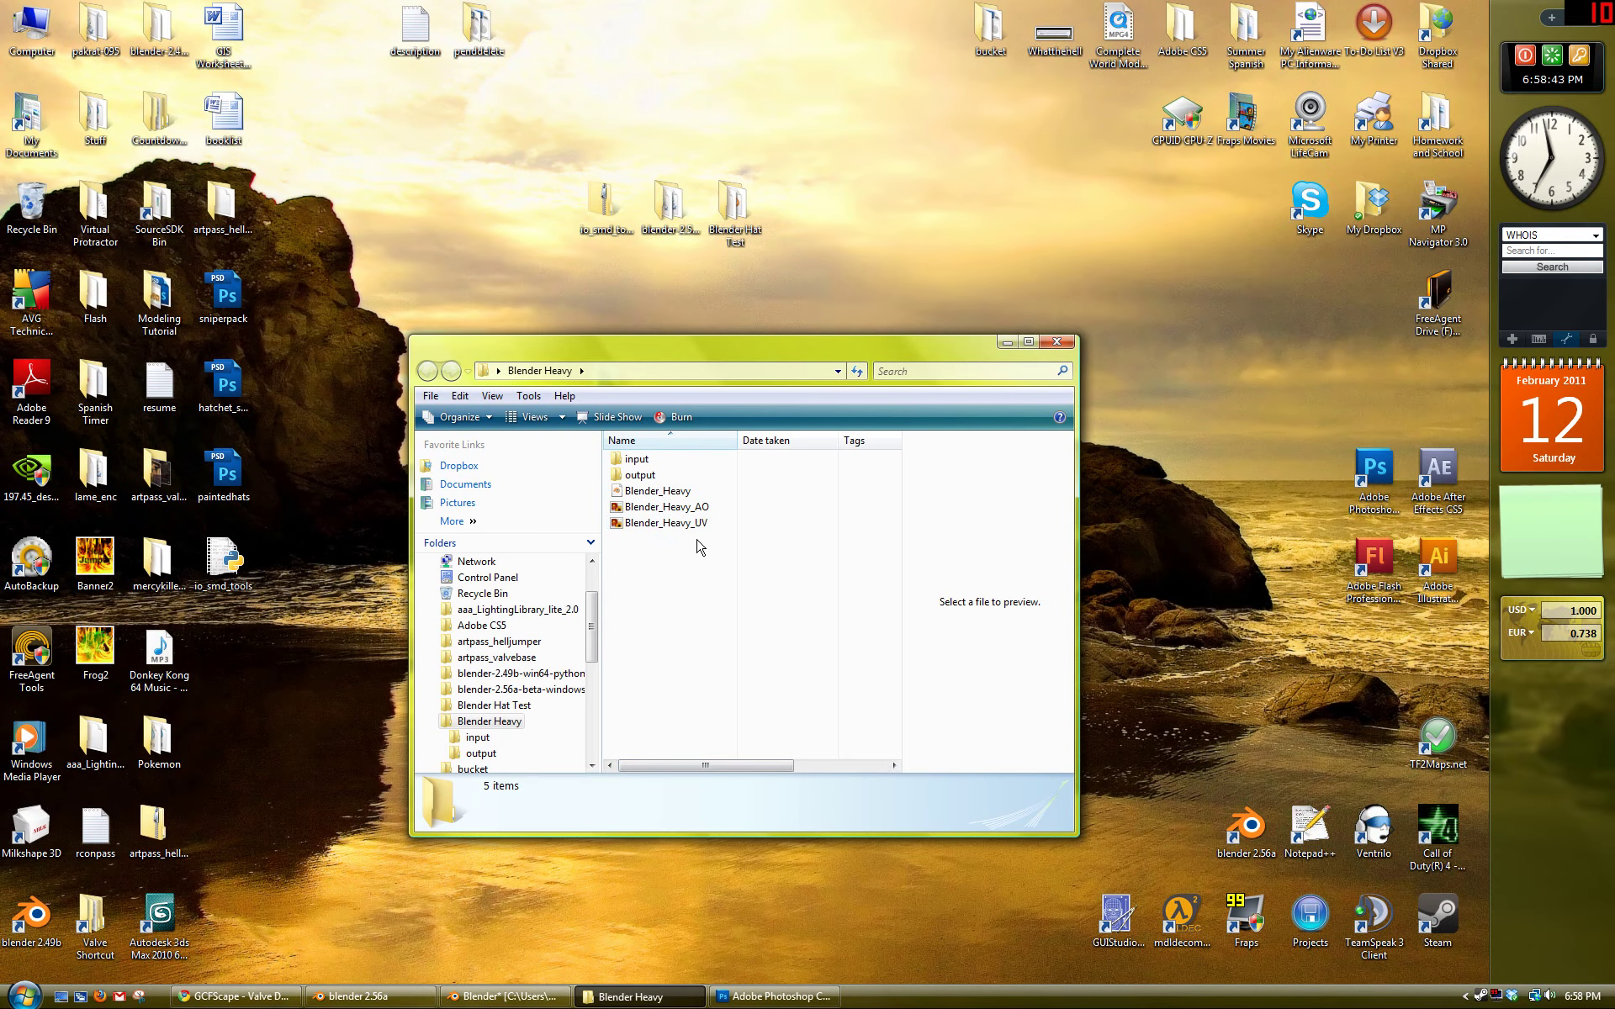
pyautogui.click(690, 524)
pyautogui.click(697, 509)
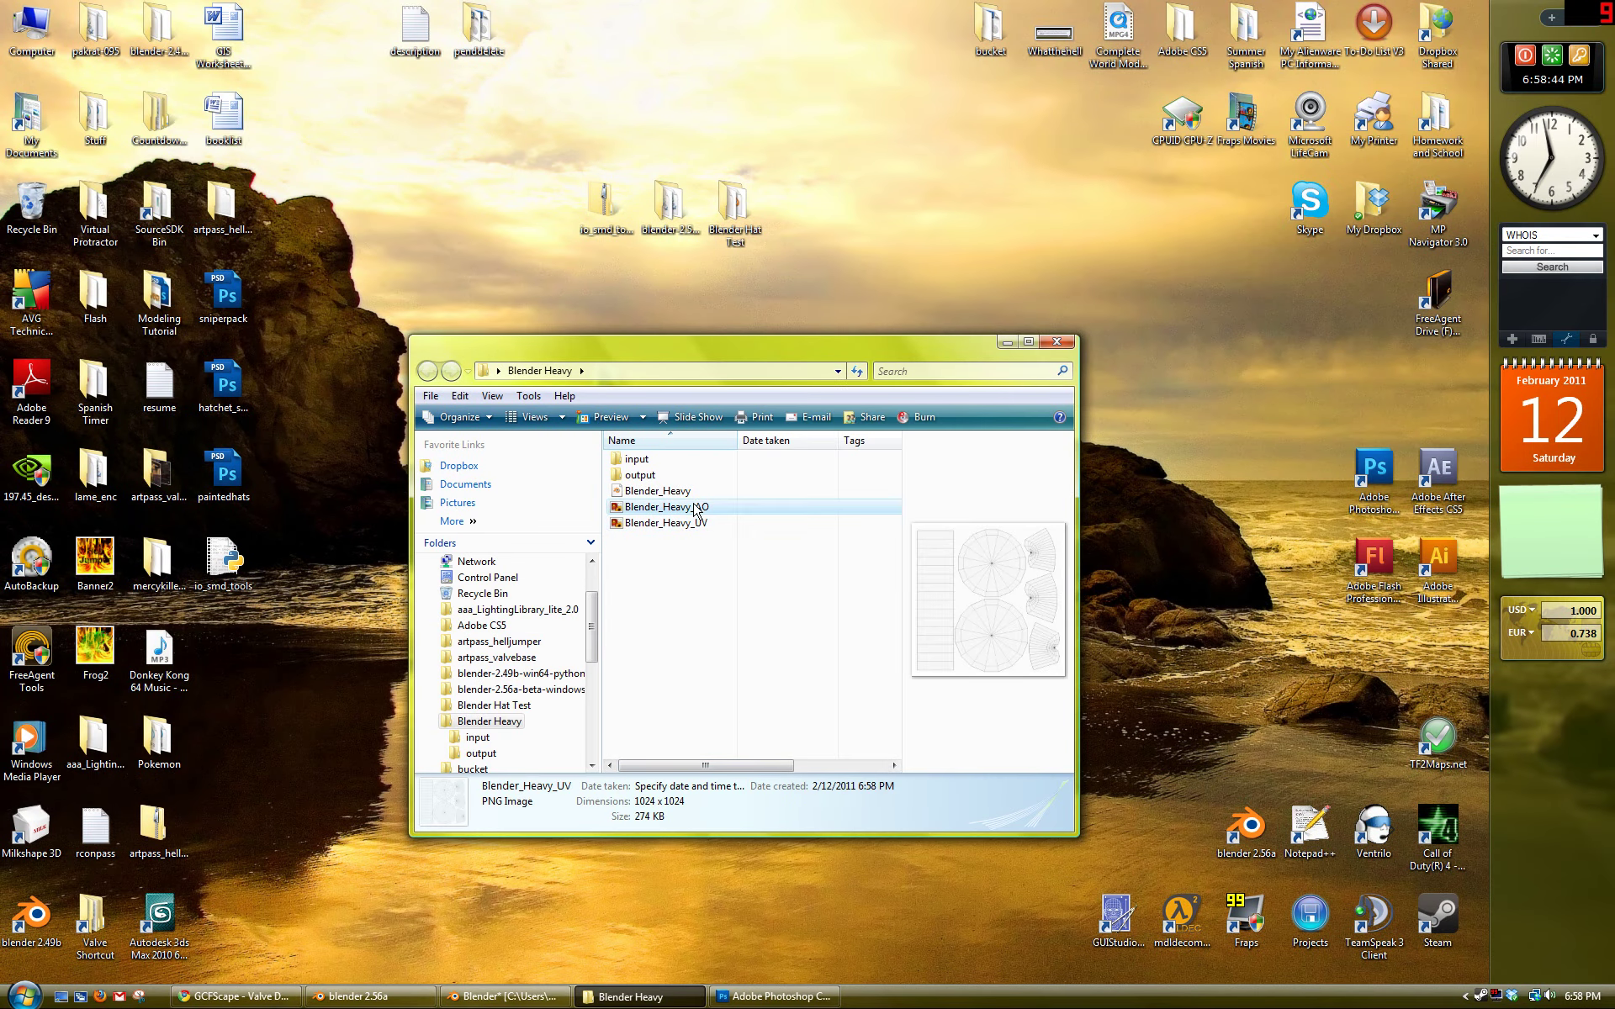
pyautogui.click(675, 525)
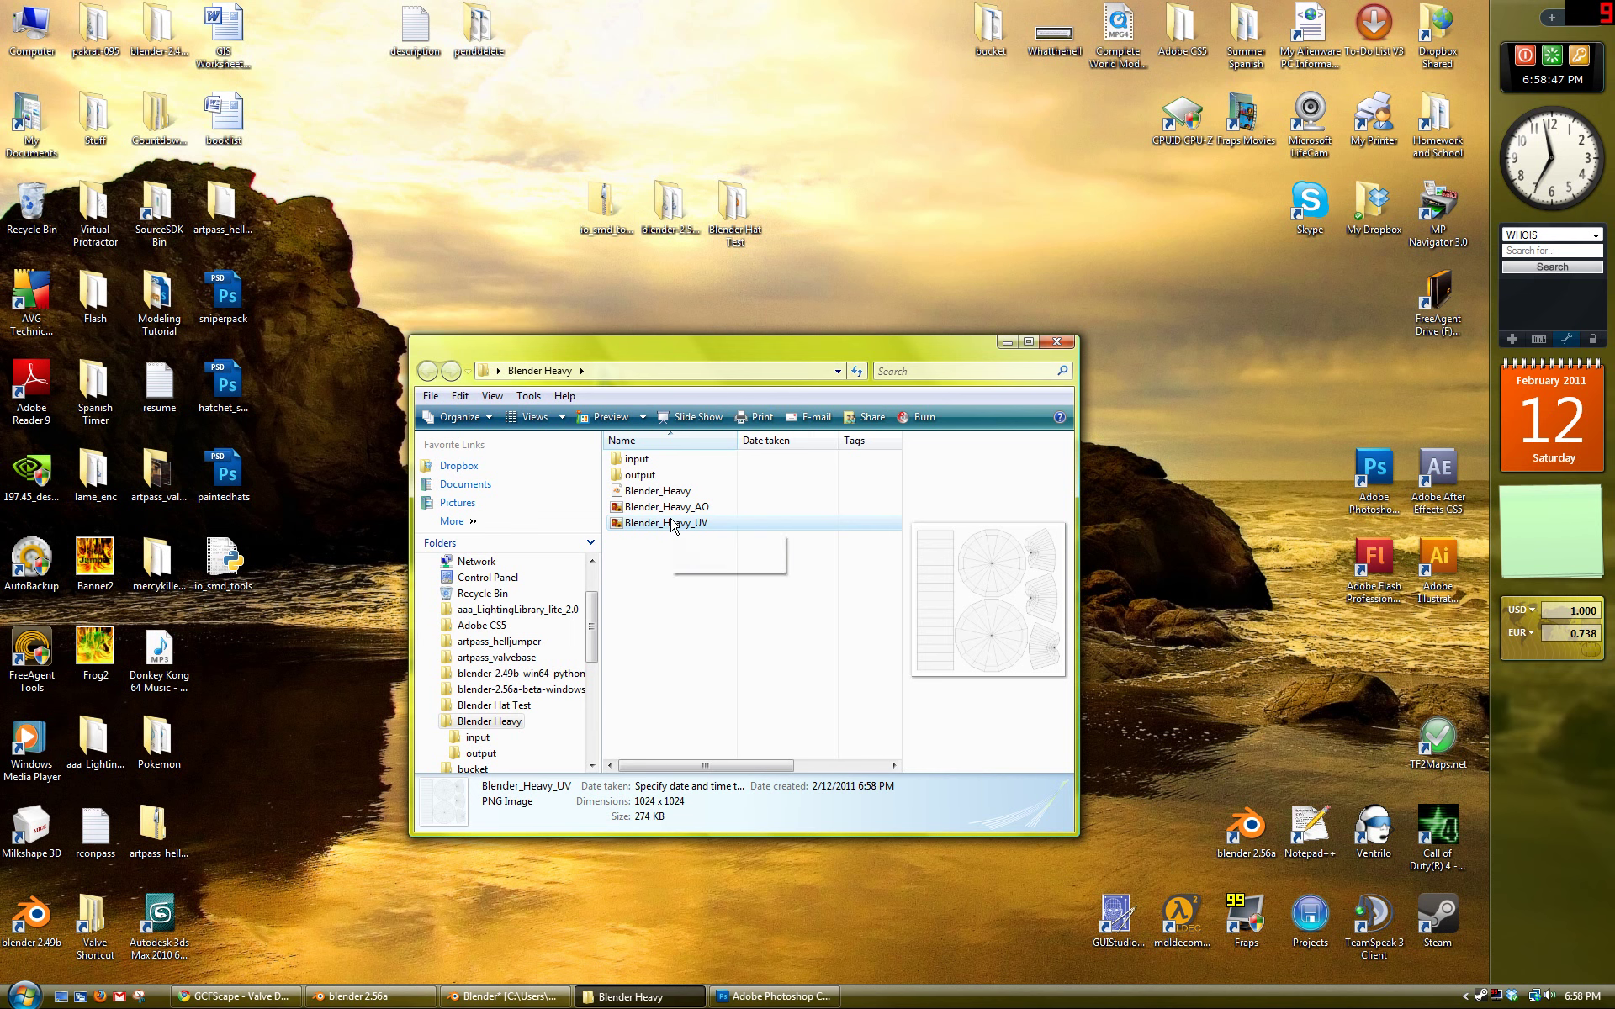
pyautogui.click(673, 508)
pyautogui.moveTo(673, 508); pyautogui.dragTo(678, 643)
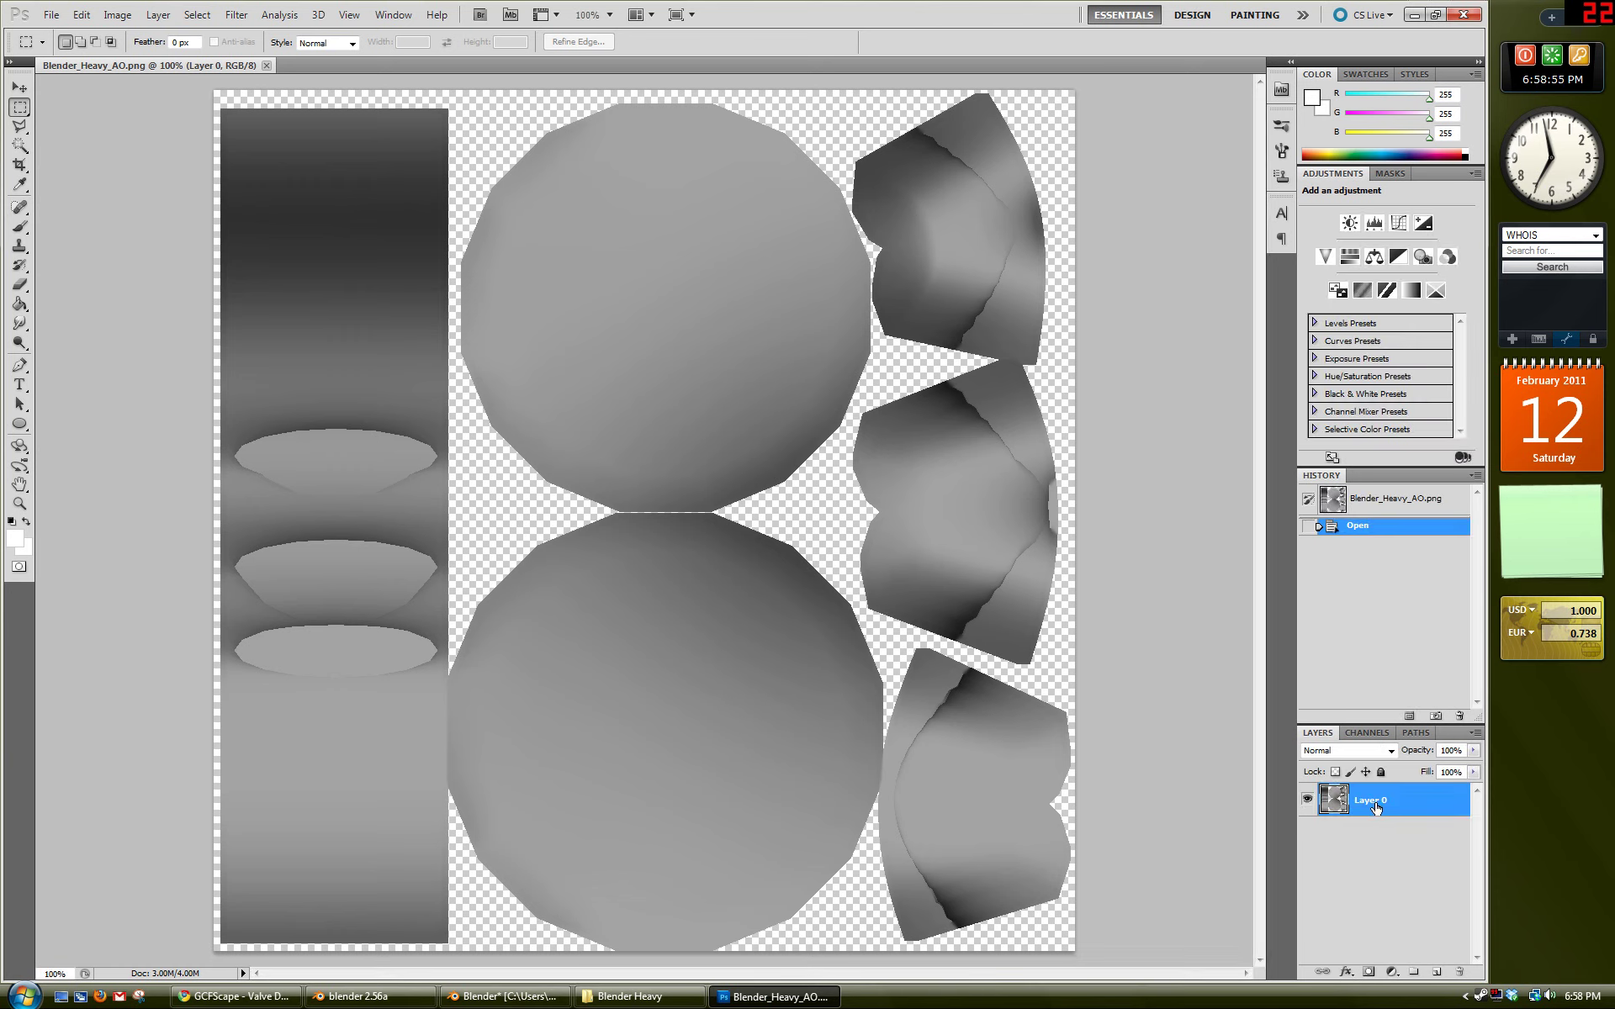
# Step: Add a layer beneath the AO layer and cover the whole canvas with a black rectangle
pyautogui.click(1436, 973)
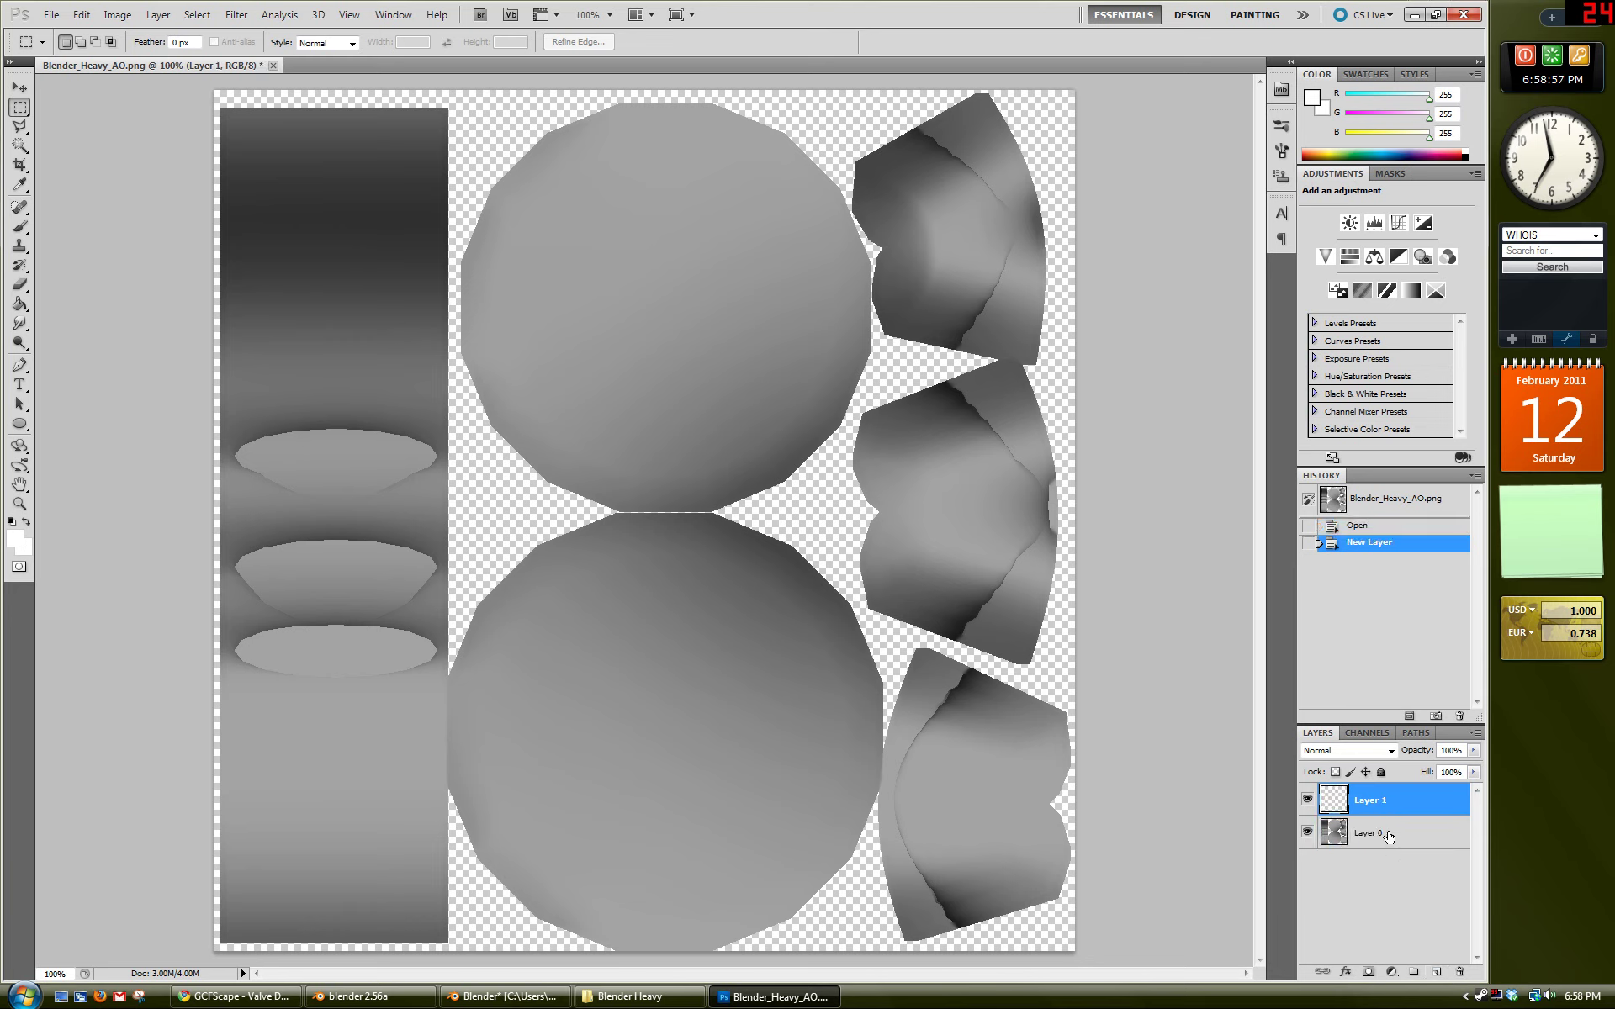
pyautogui.moveTo(1390, 807); pyautogui.dragTo(1401, 850)
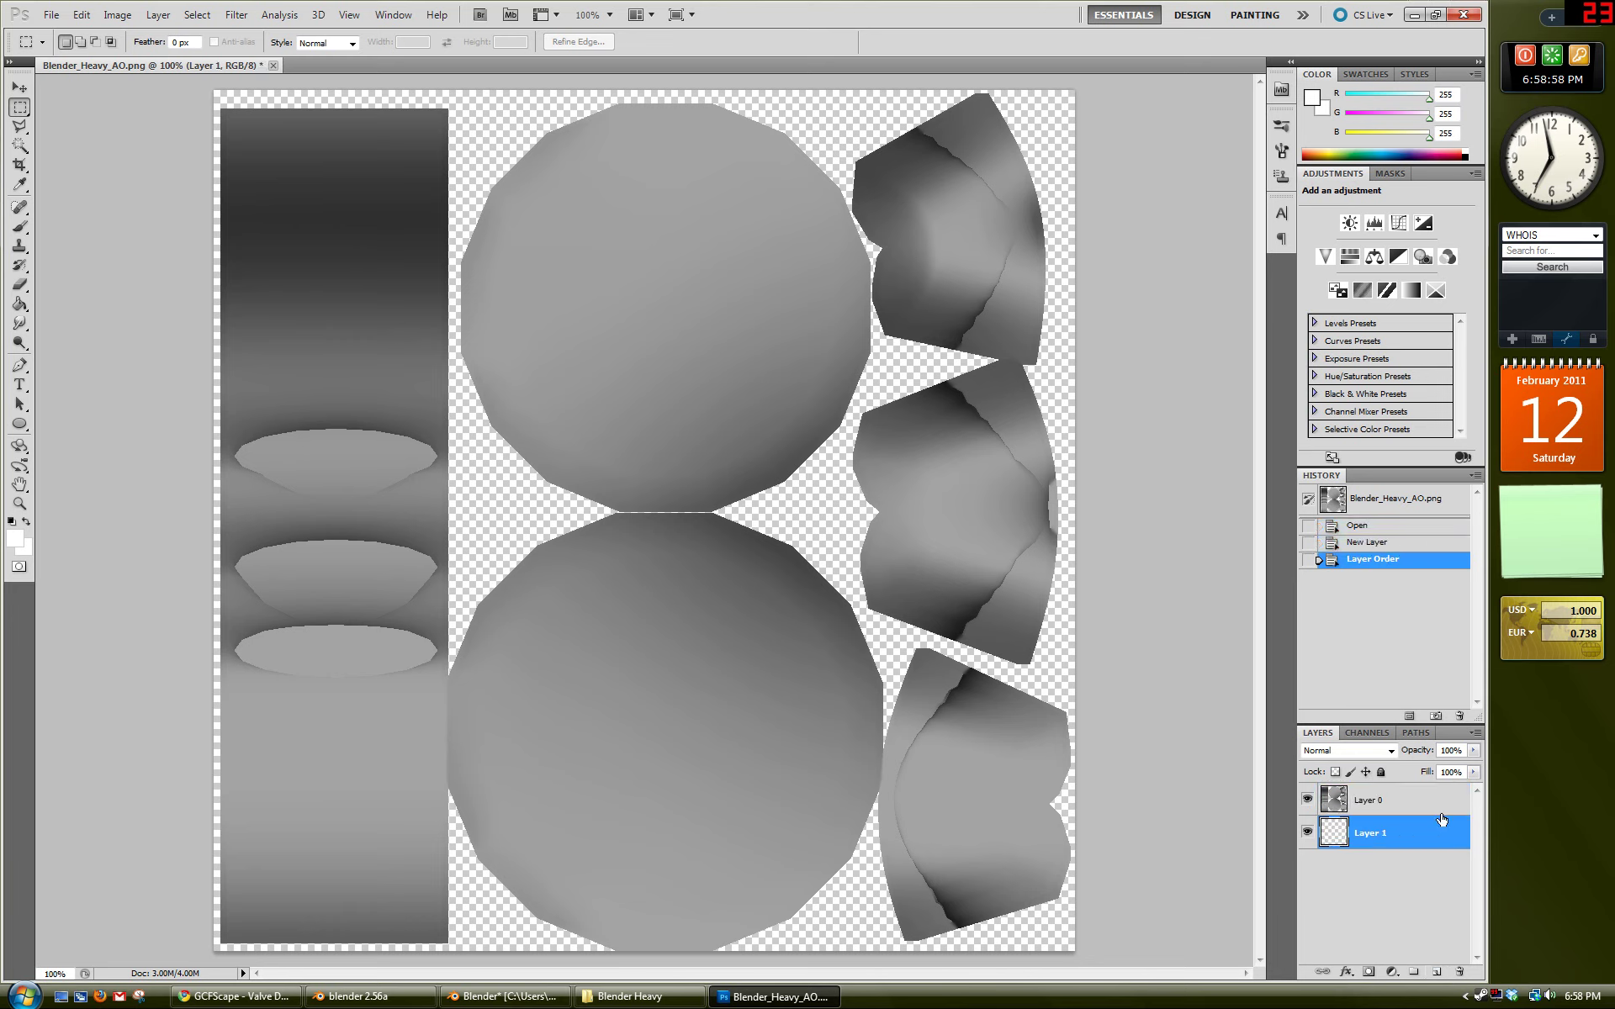
pyautogui.click(1313, 99)
pyautogui.click(725, 860)
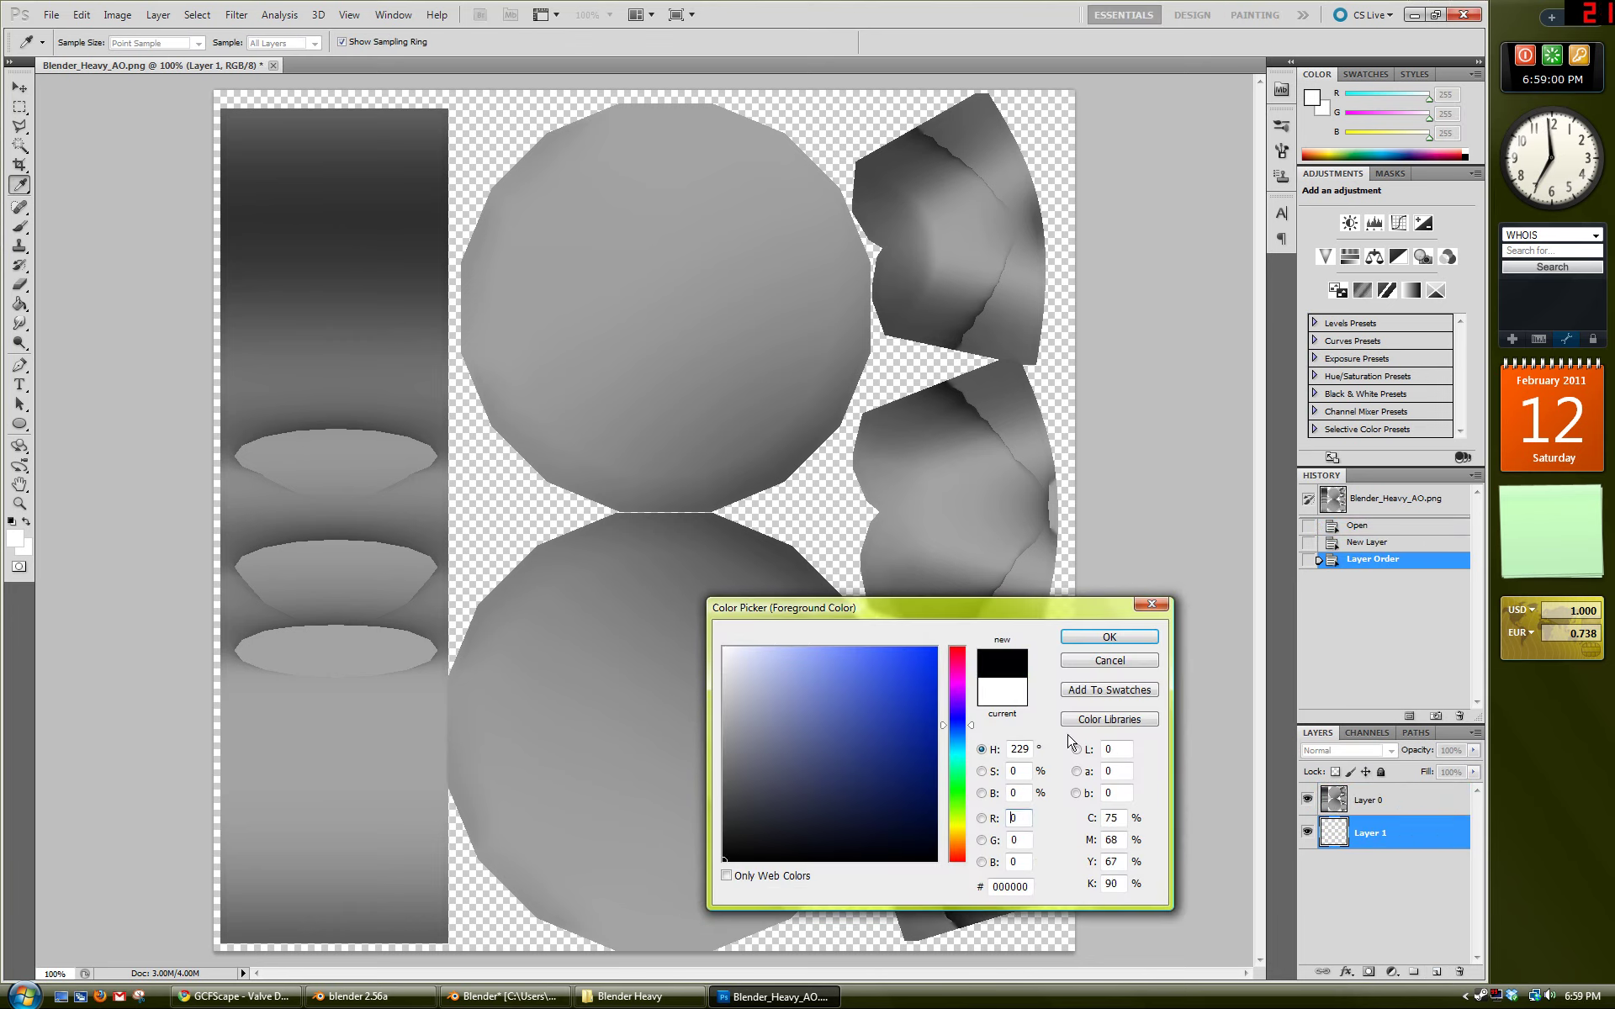
pyautogui.click(1110, 637)
pyautogui.press('u')
pyautogui.moveTo(208, 83); pyautogui.dragTo(991, 863)
pyautogui.hotkey('ctrl', 'z')
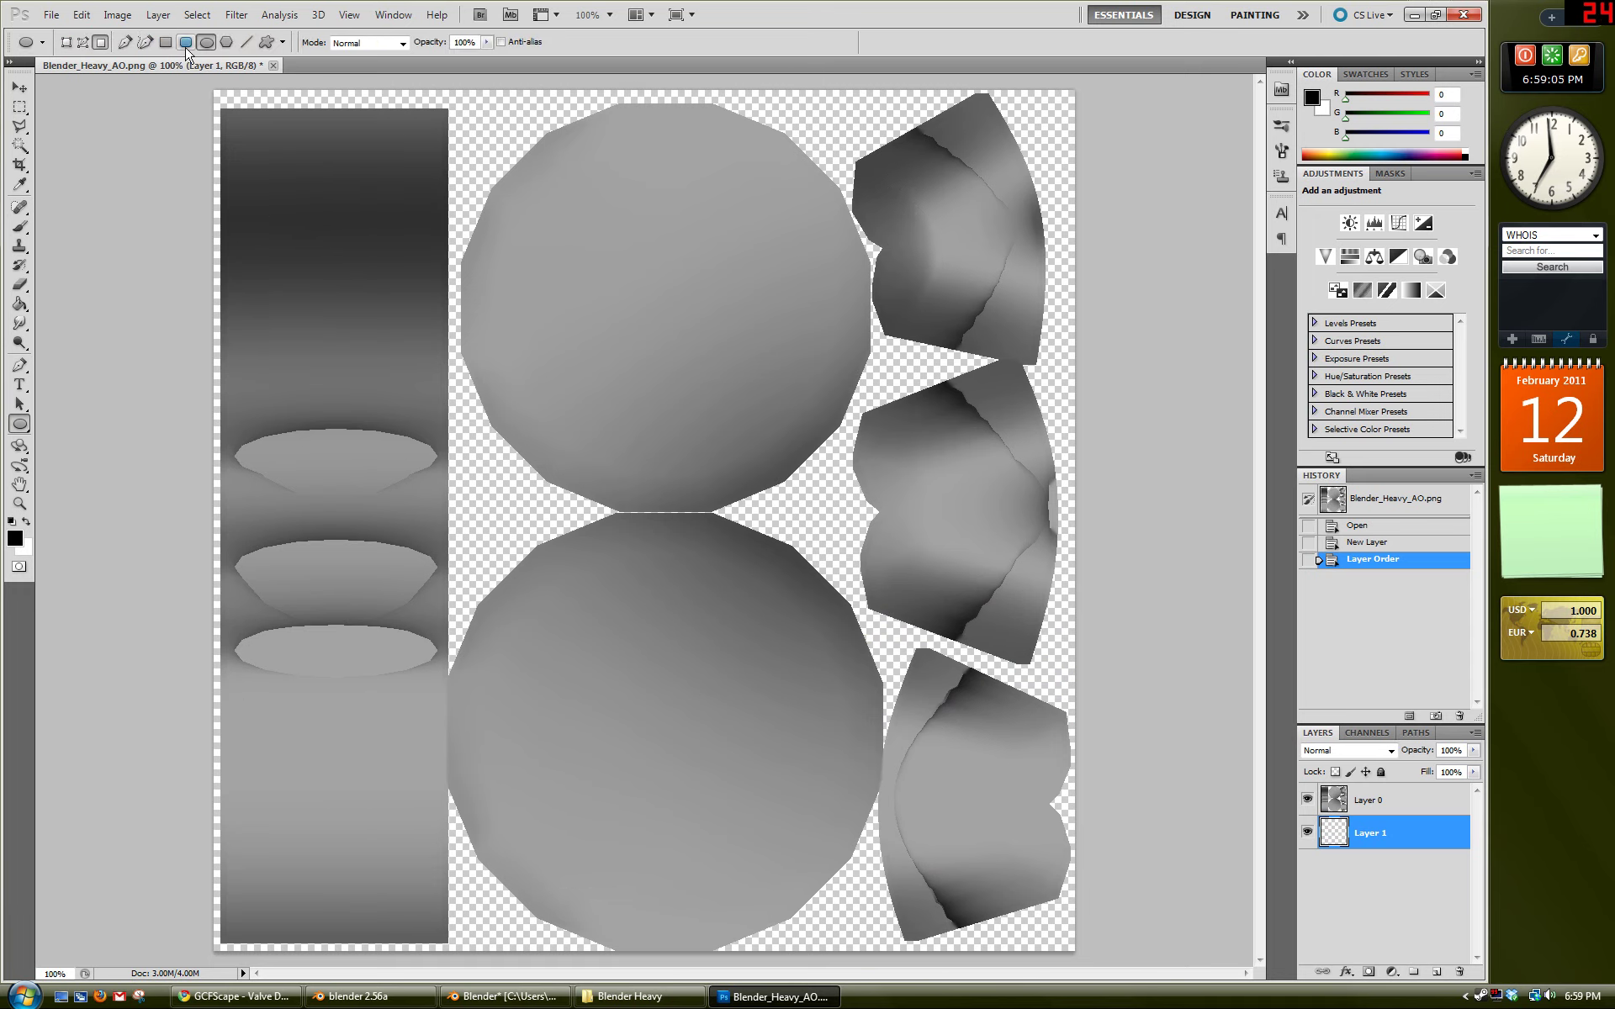
pyautogui.click(166, 42)
pyautogui.moveTo(206, 83); pyautogui.dragTo(1168, 965)
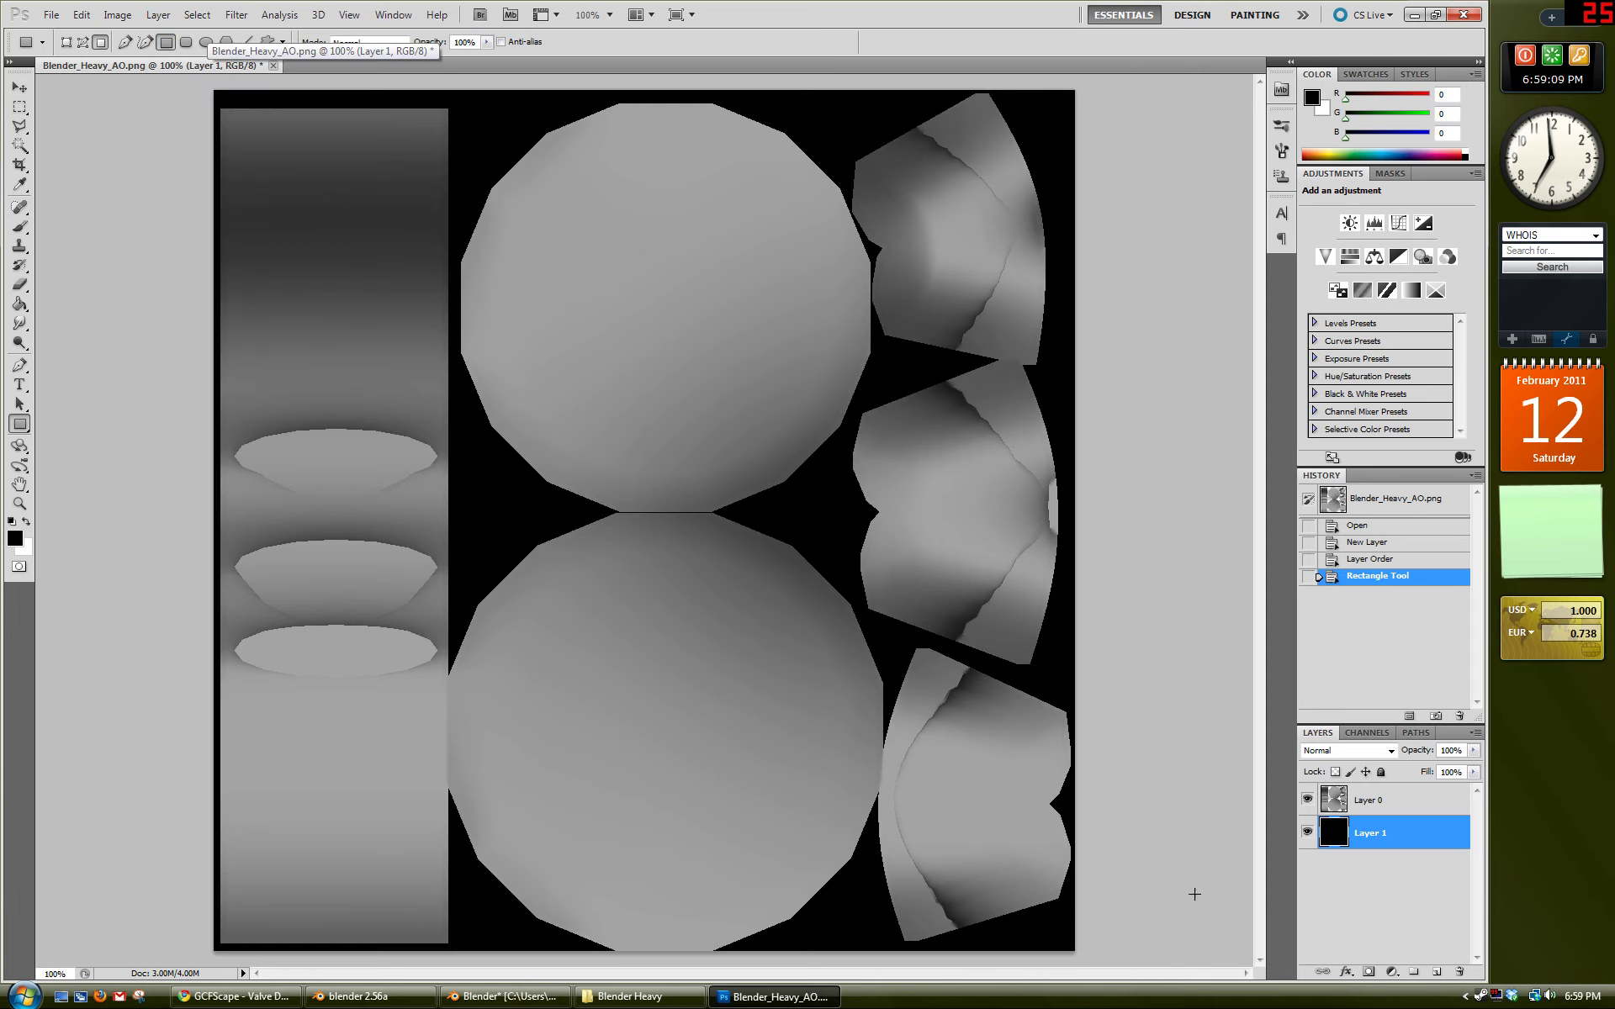
# Step: Merge the black layer into the AO layer, set it to Multiply, and bring back the Blender Heavy folder
pyautogui.keyDown('shift'); pyautogui.click(1371, 800); pyautogui.keyUp('shift')
pyautogui.rightClick(1376, 803)
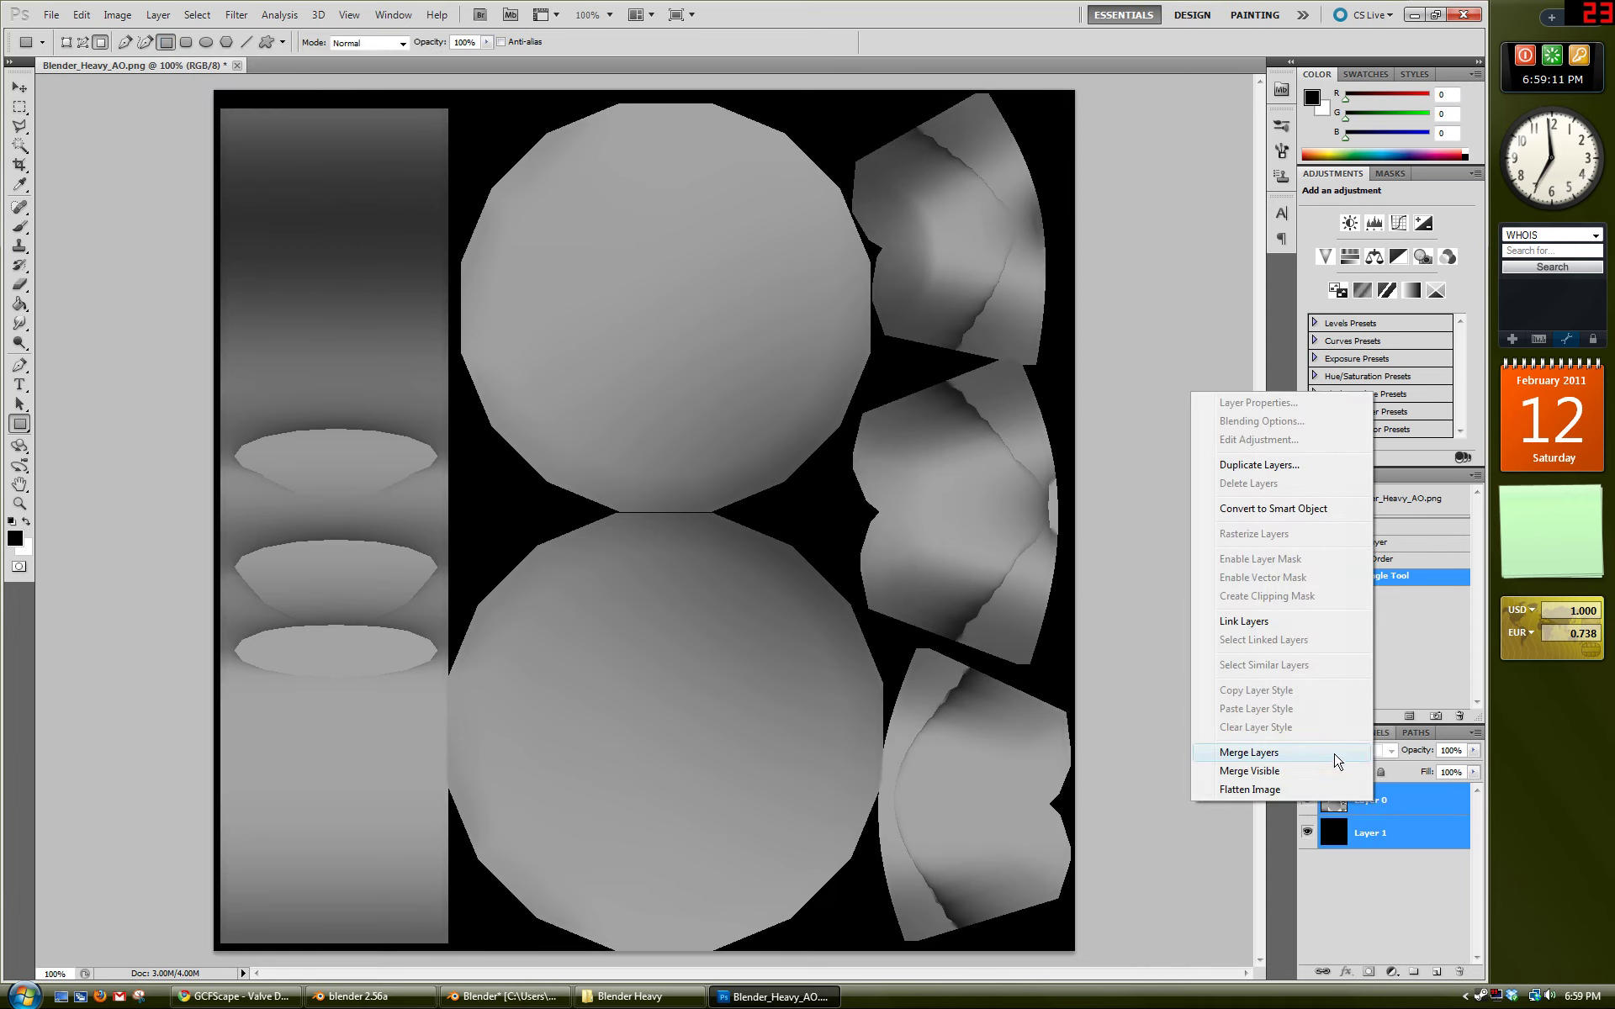
pyautogui.click(1317, 754)
pyautogui.click(1373, 754)
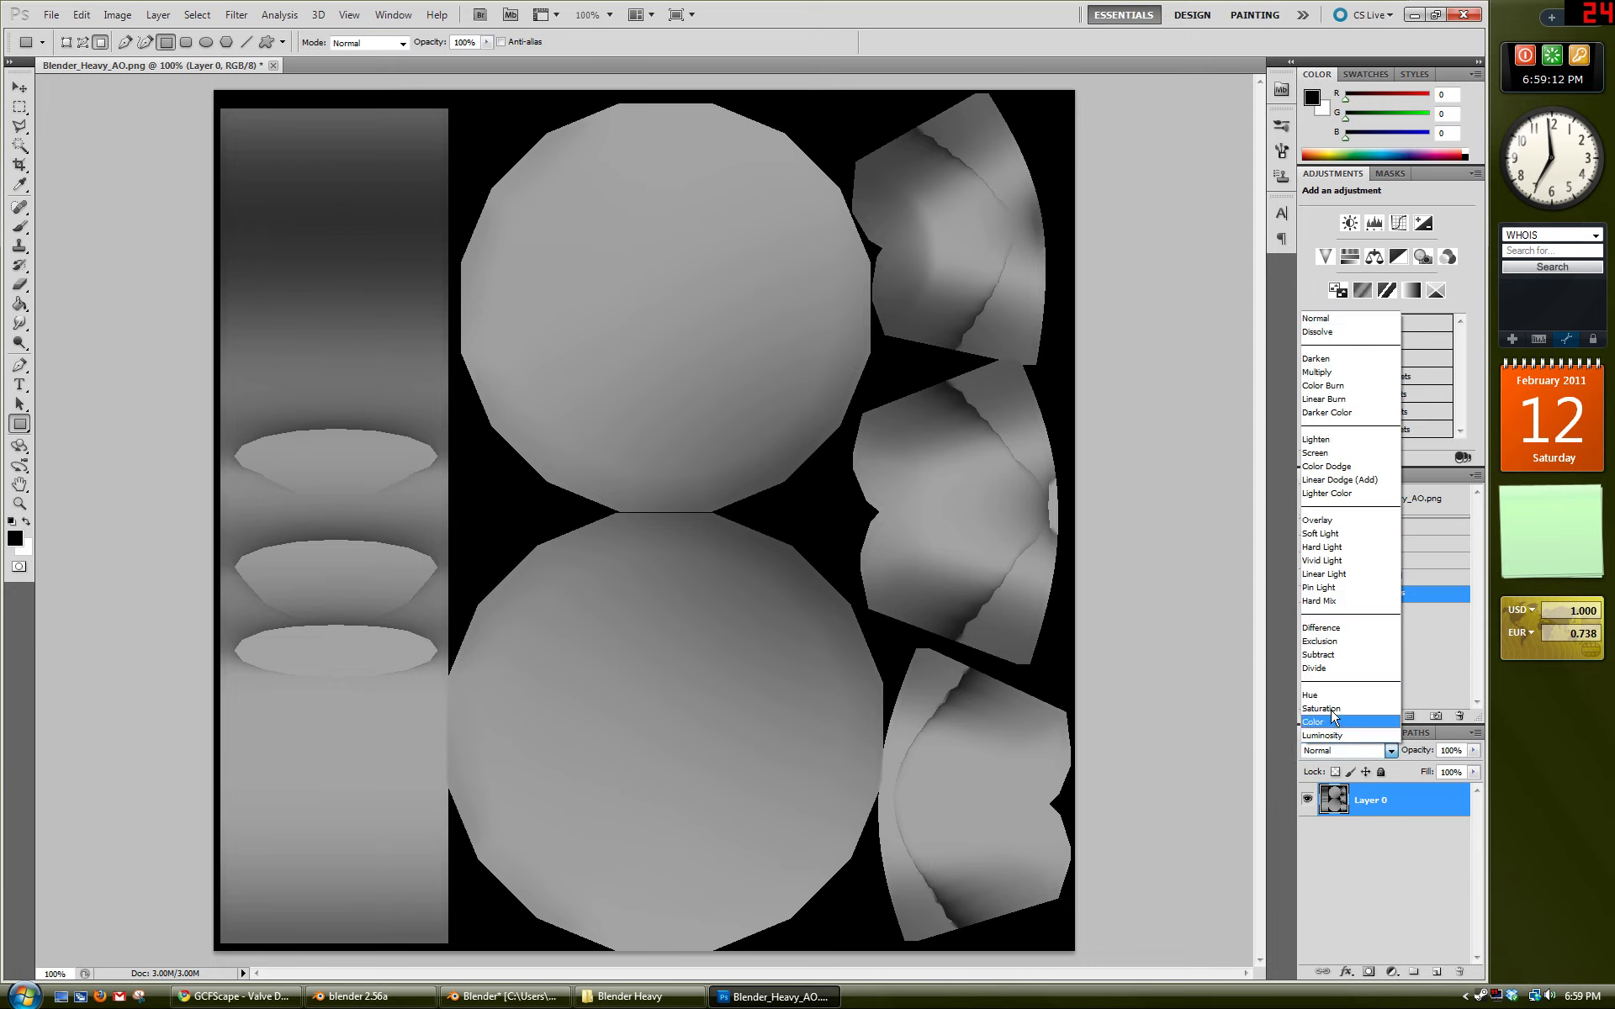
pyautogui.click(1314, 370)
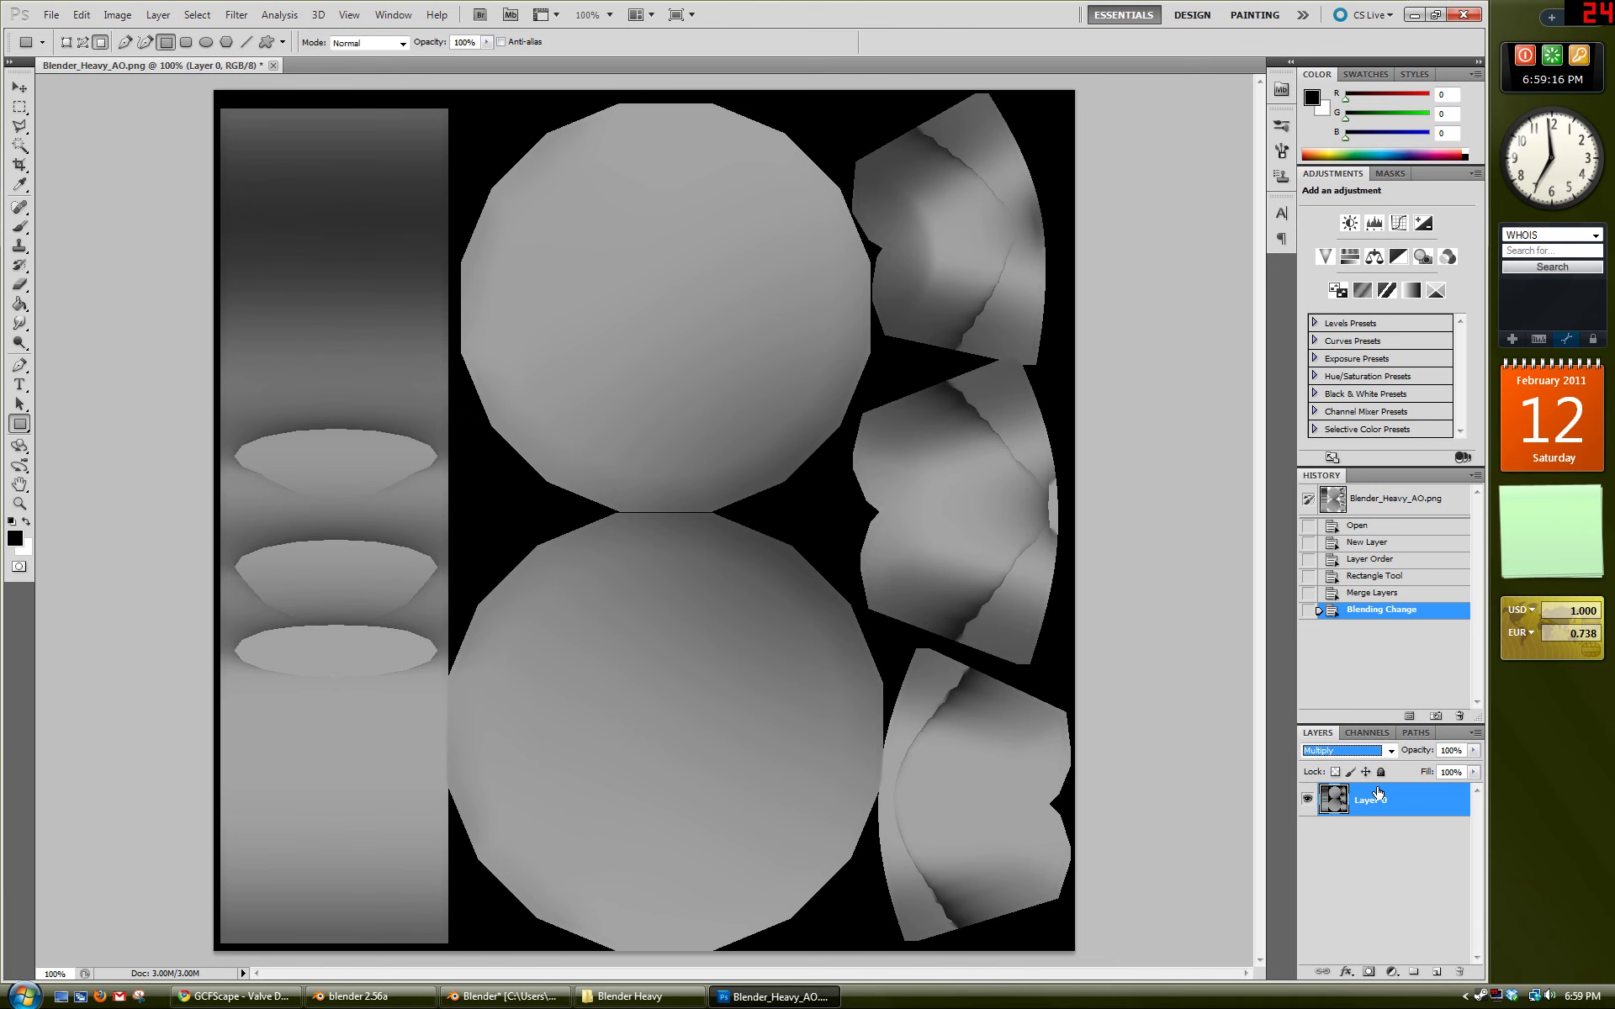
pyautogui.click(635, 996)
# Step: Place the Blender_Heavy_UV image on the canvas as a new layer
pyautogui.click(683, 523)
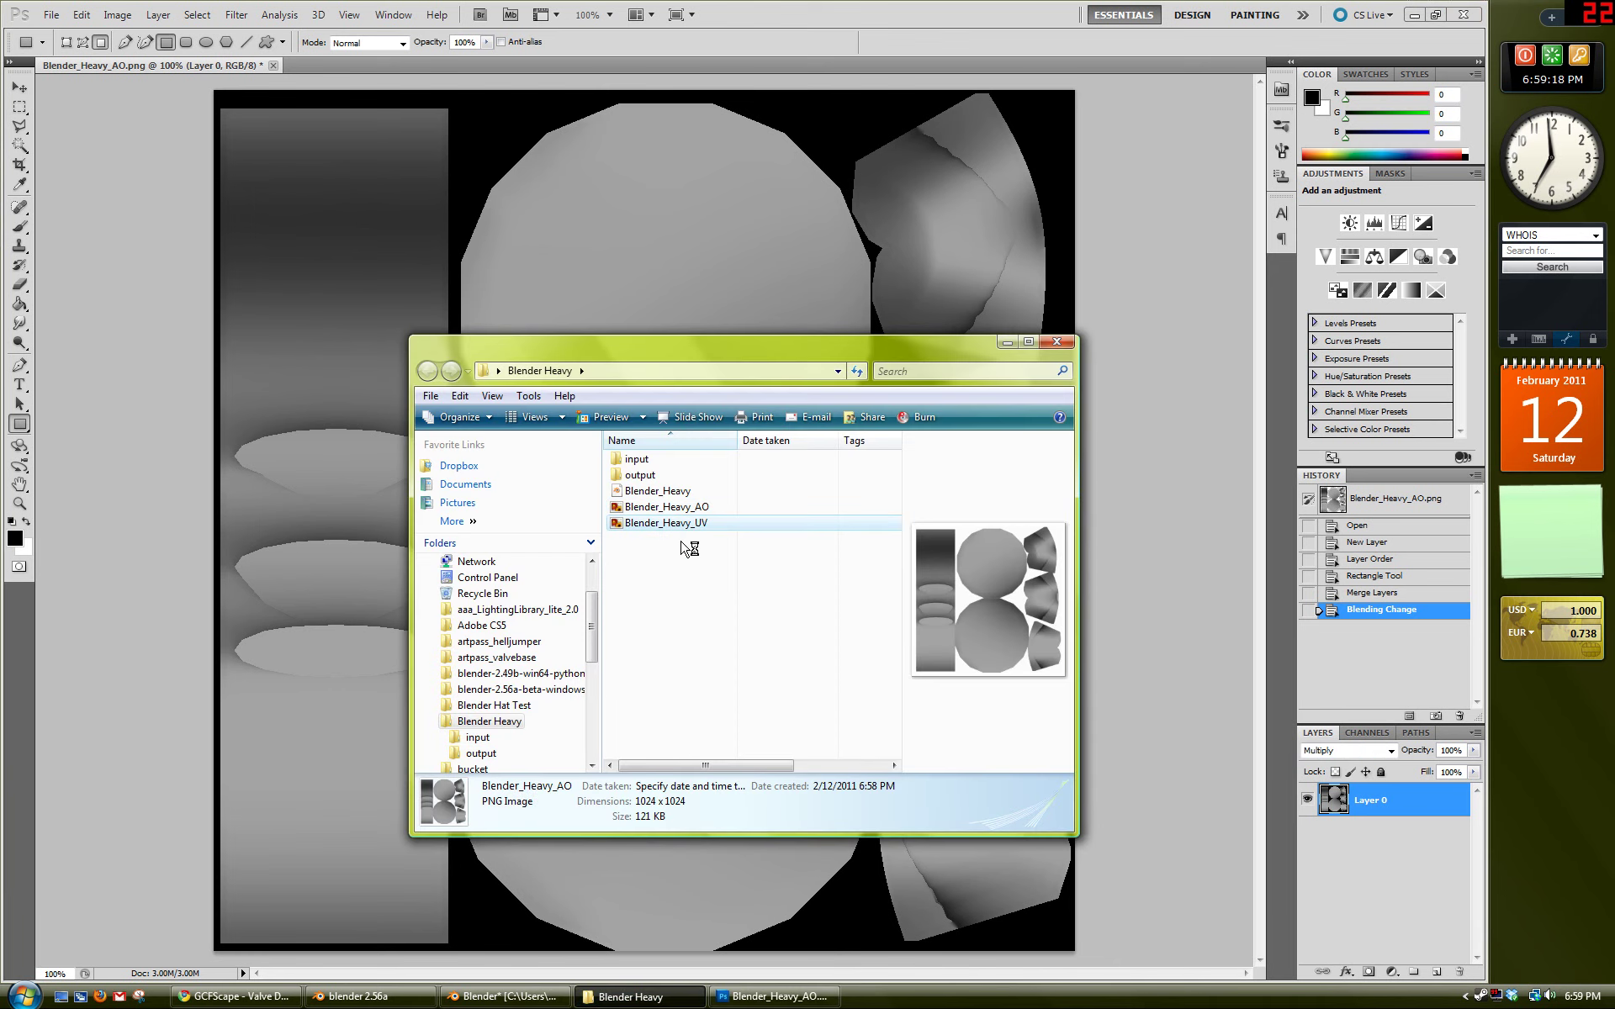
pyautogui.moveTo(683, 524); pyautogui.dragTo(724, 301)
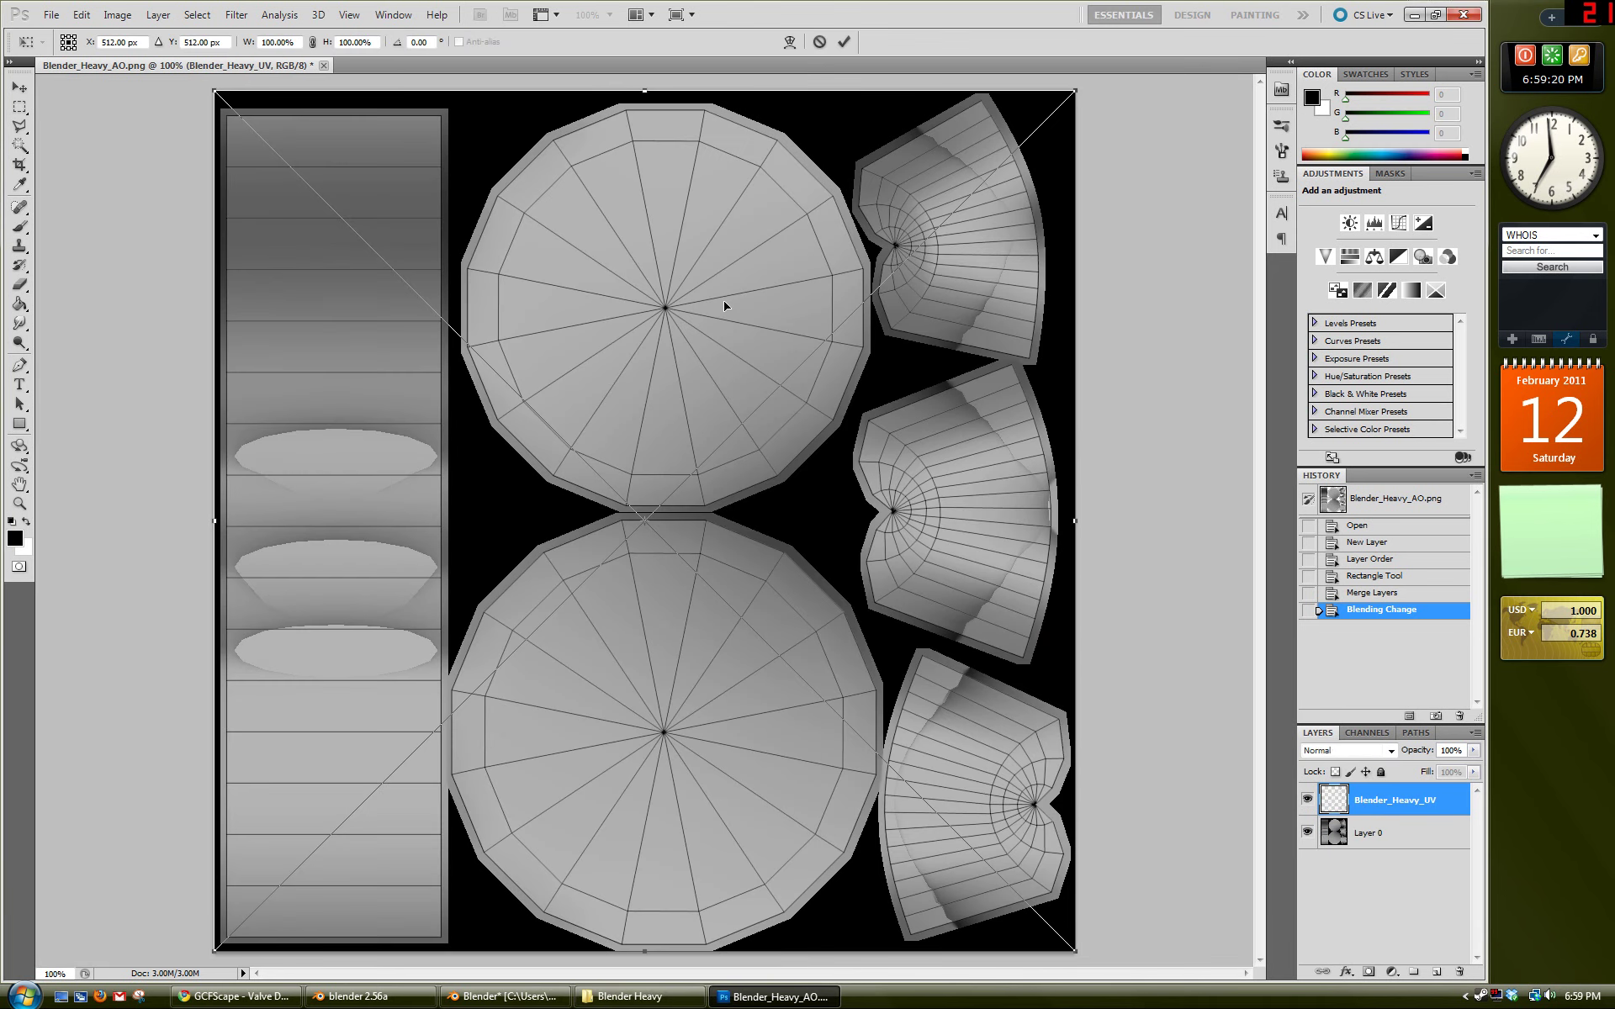
pyautogui.press('Return')
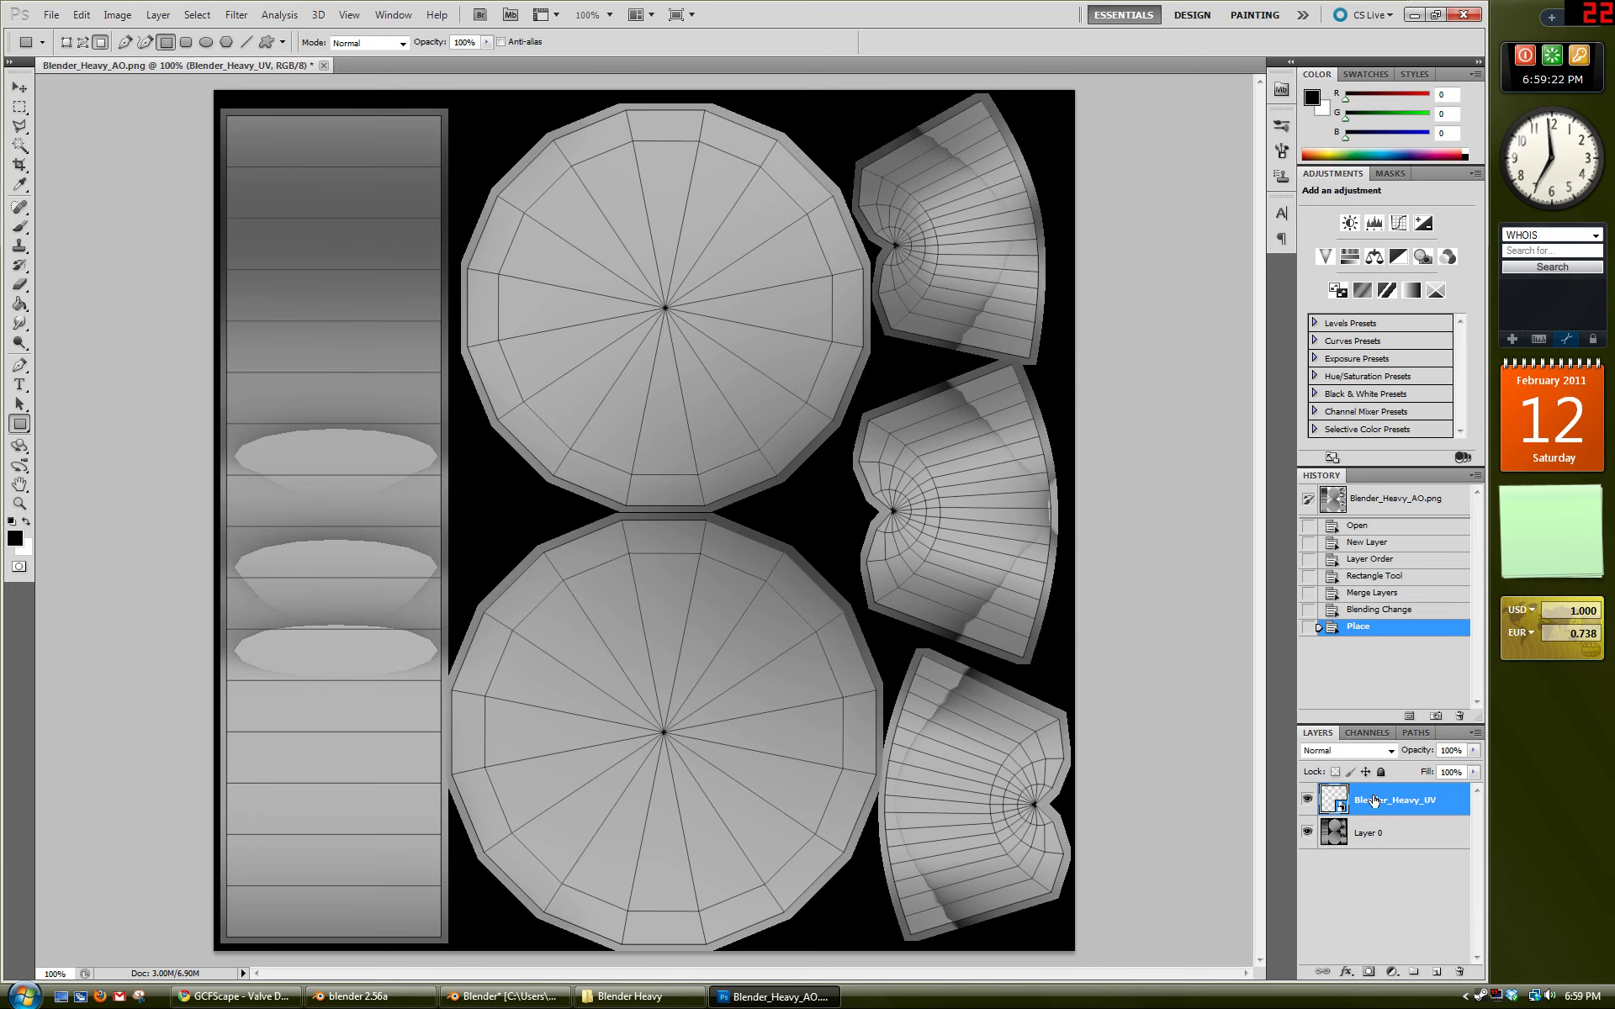
# Step: Add Layer 1 beneath Layer 0 and fill the whole canvas with an orange rectangle
pyautogui.click(1407, 828)
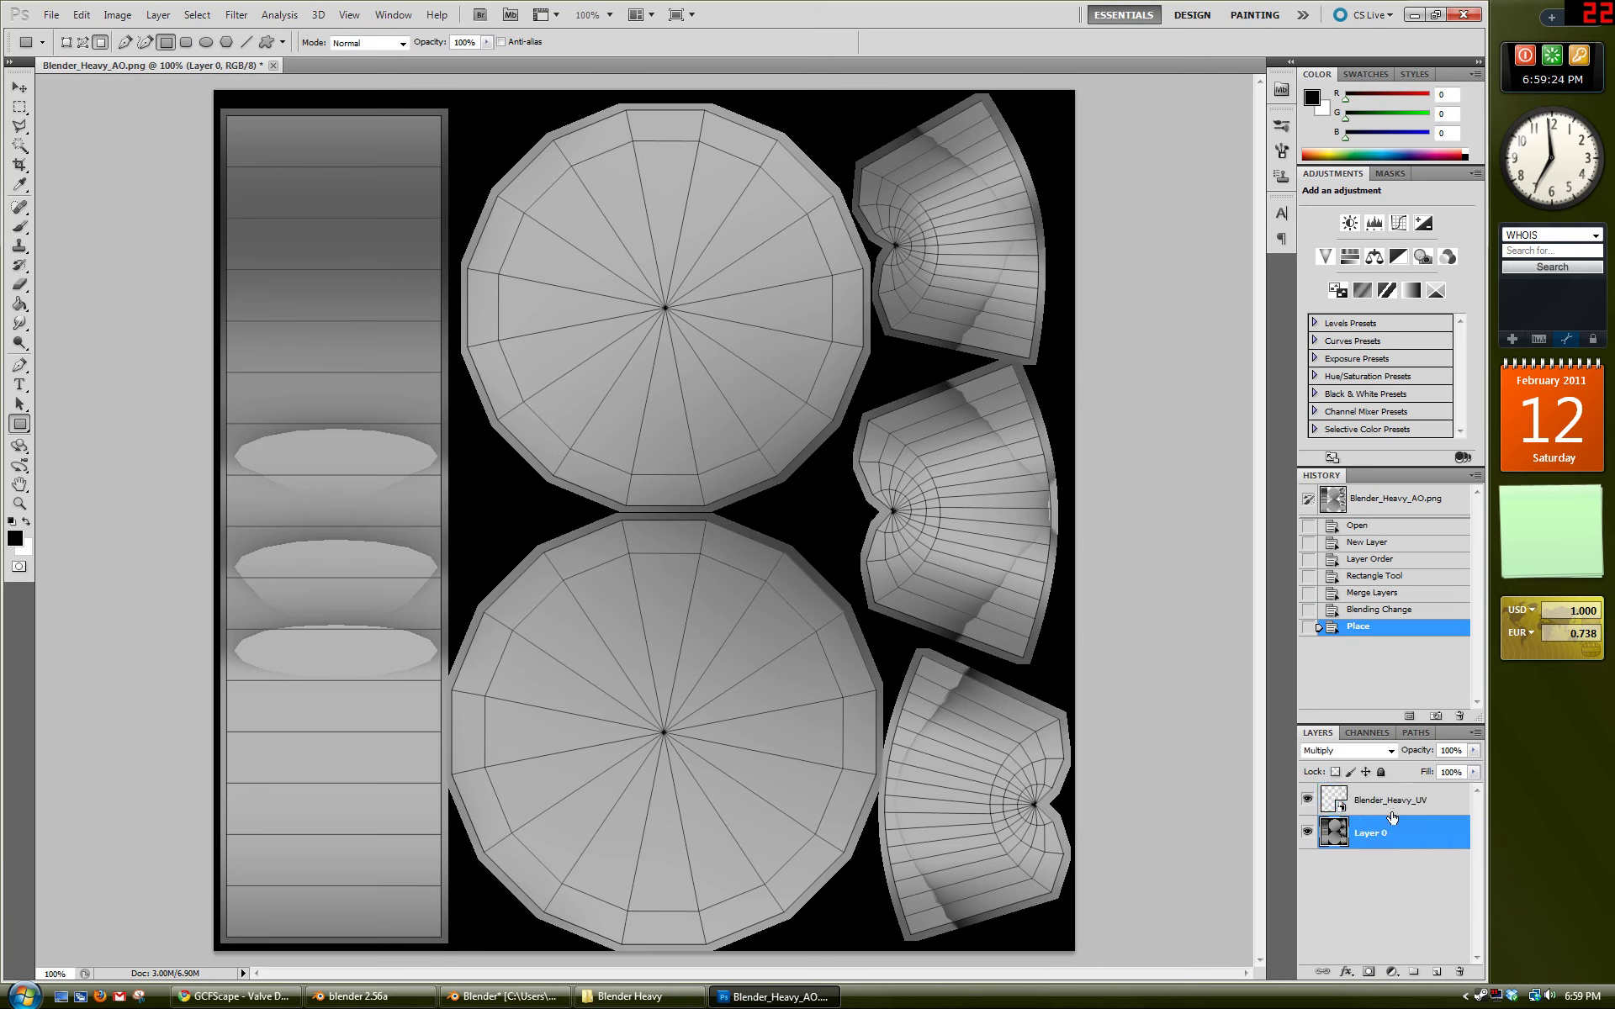
pyautogui.click(1437, 971)
pyautogui.moveTo(1386, 850); pyautogui.dragTo(1390, 893)
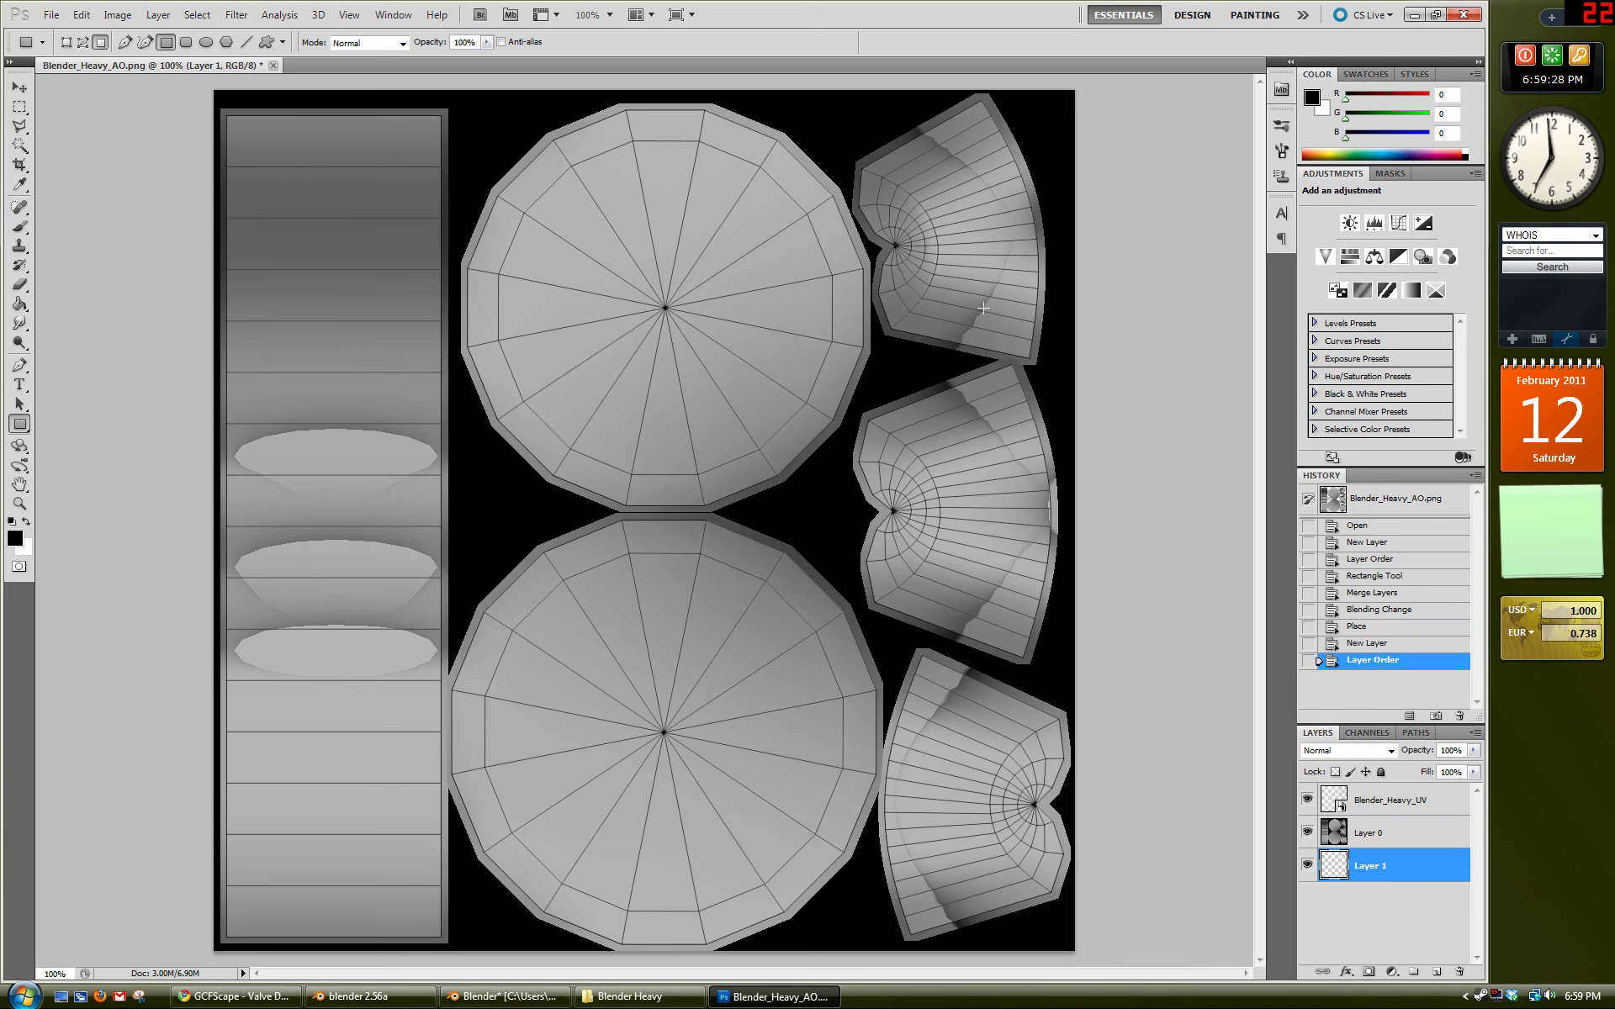
pyautogui.click(1313, 98)
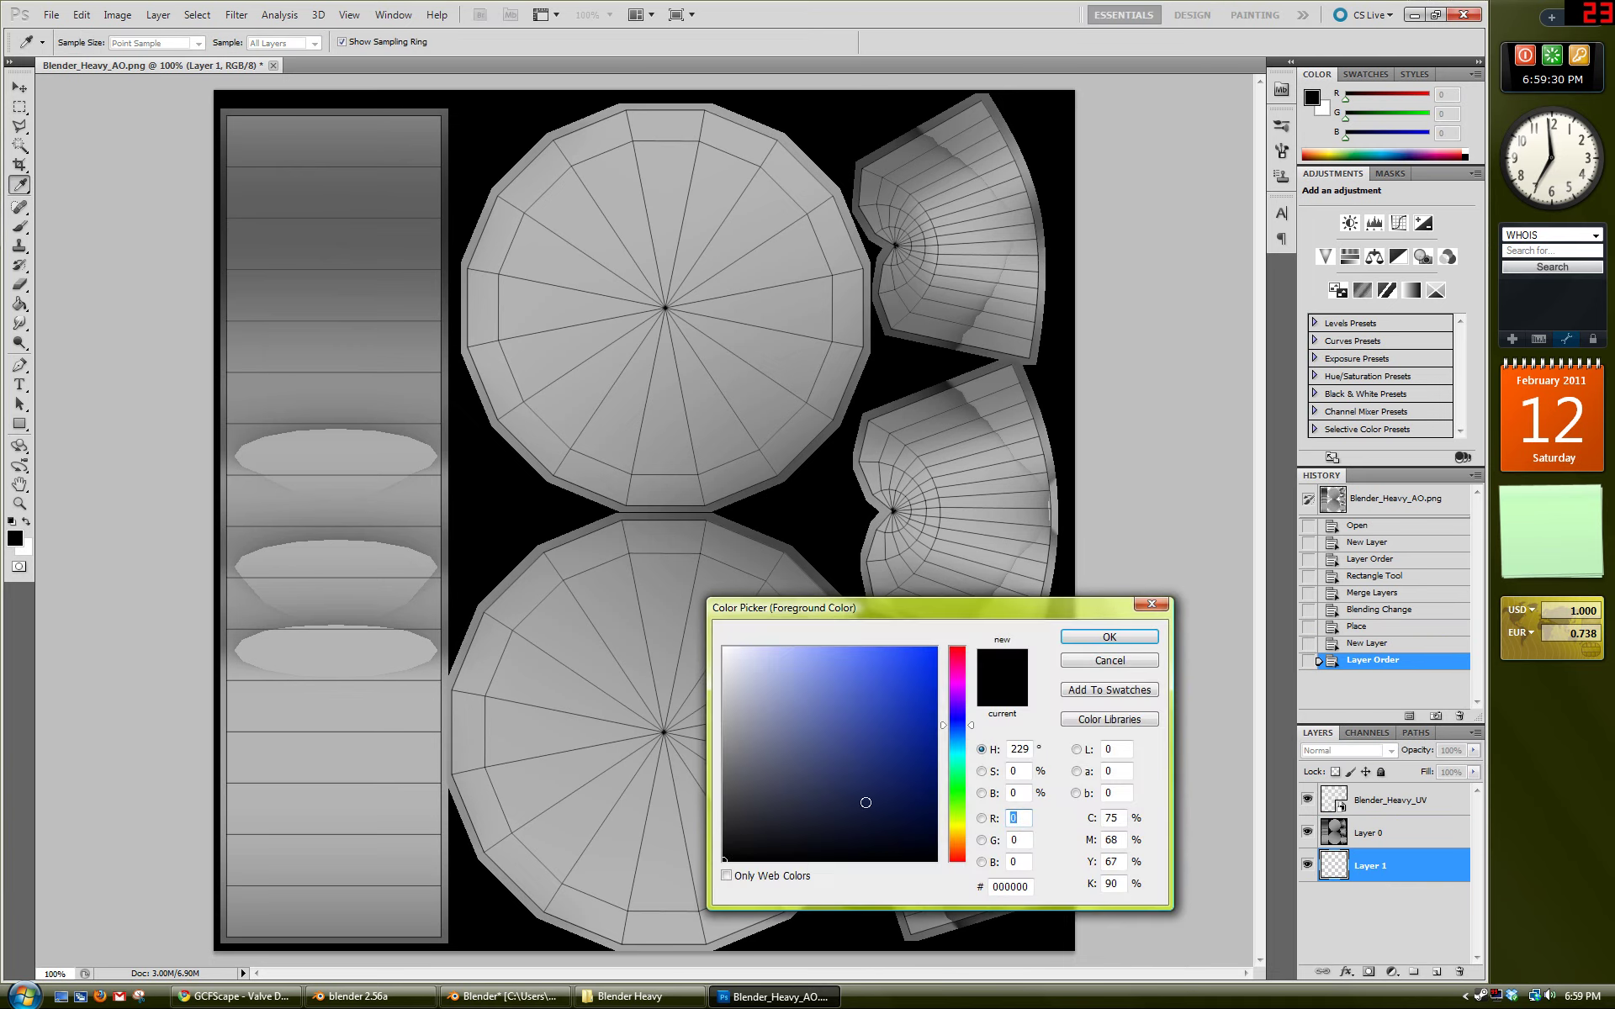
pyautogui.moveTo(328, 1001)
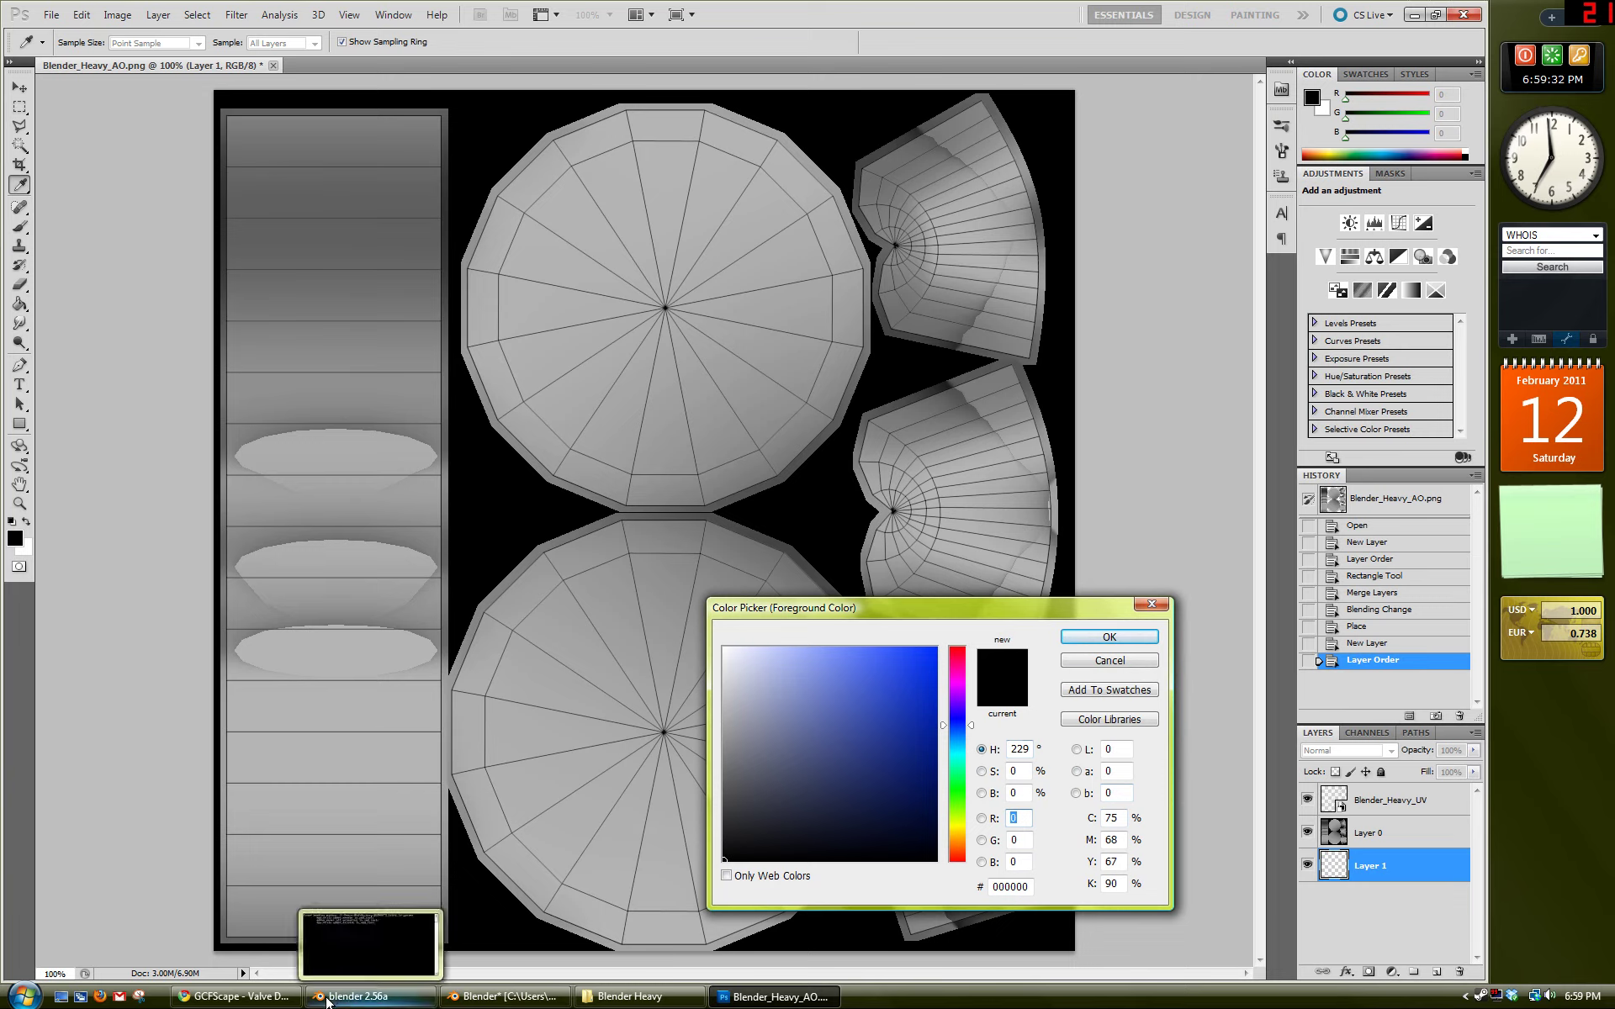
pyautogui.moveTo(957, 719); pyautogui.dragTo(957, 841)
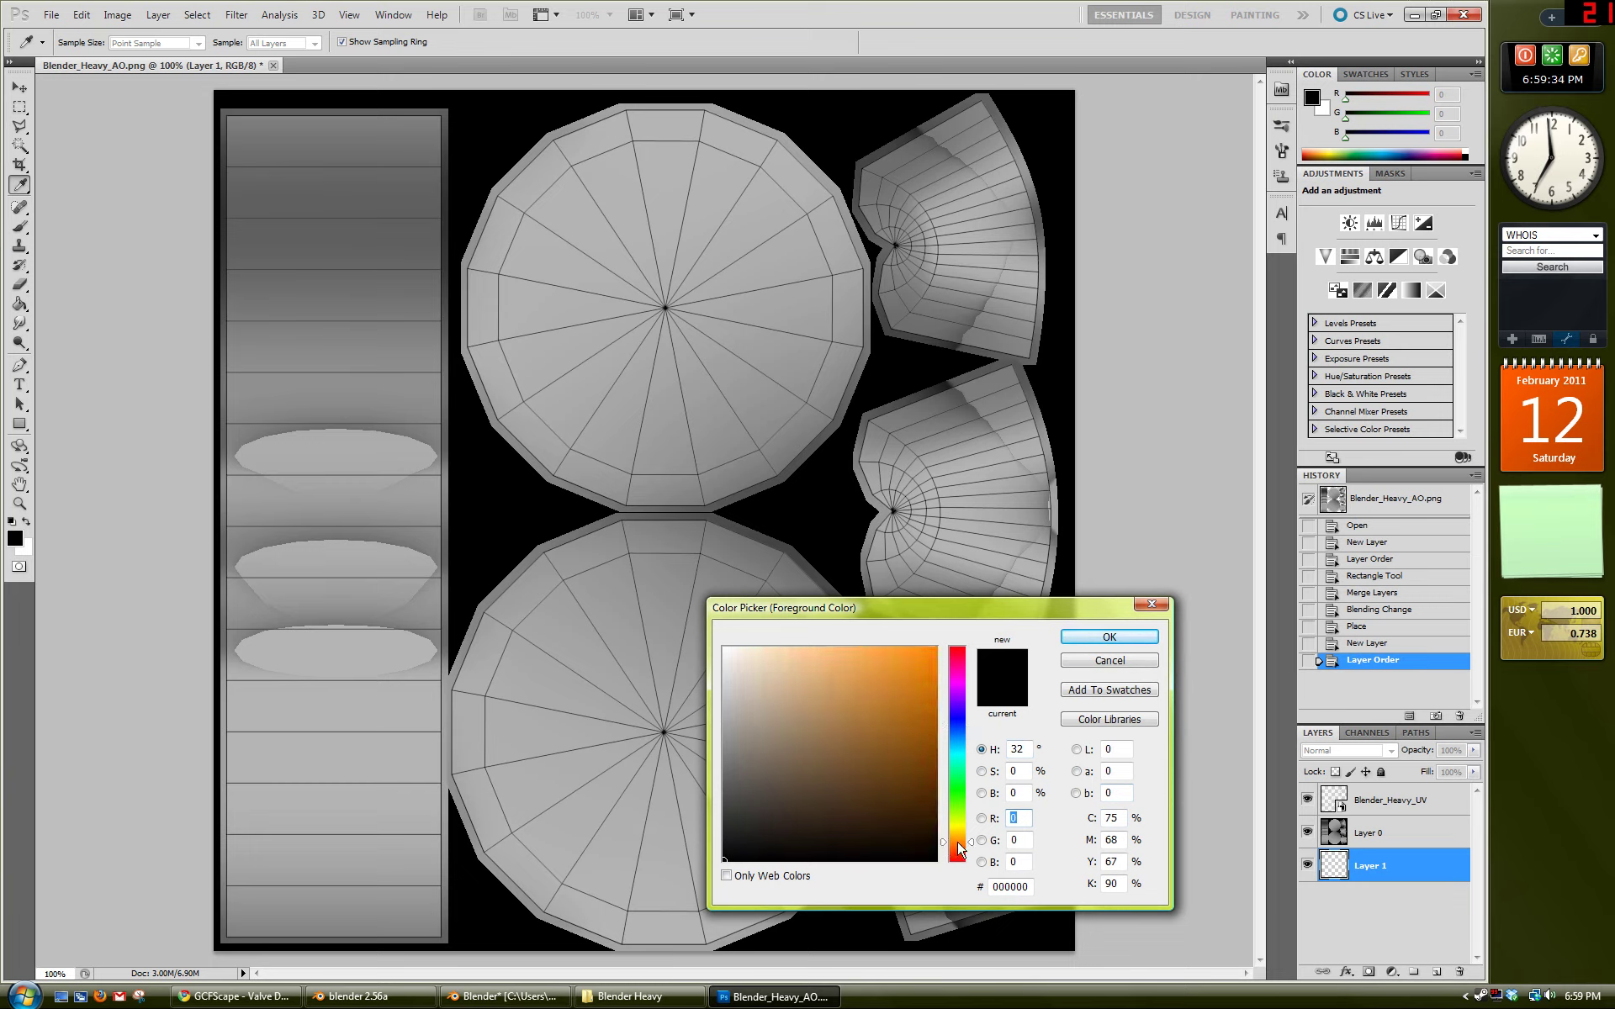
pyautogui.click(897, 672)
pyautogui.moveTo(897, 672)
pyautogui.mouseDown()
pyautogui.moveTo(914, 720)
pyautogui.moveTo(907, 646)
pyautogui.moveTo(914, 669)
pyautogui.mouseUp()
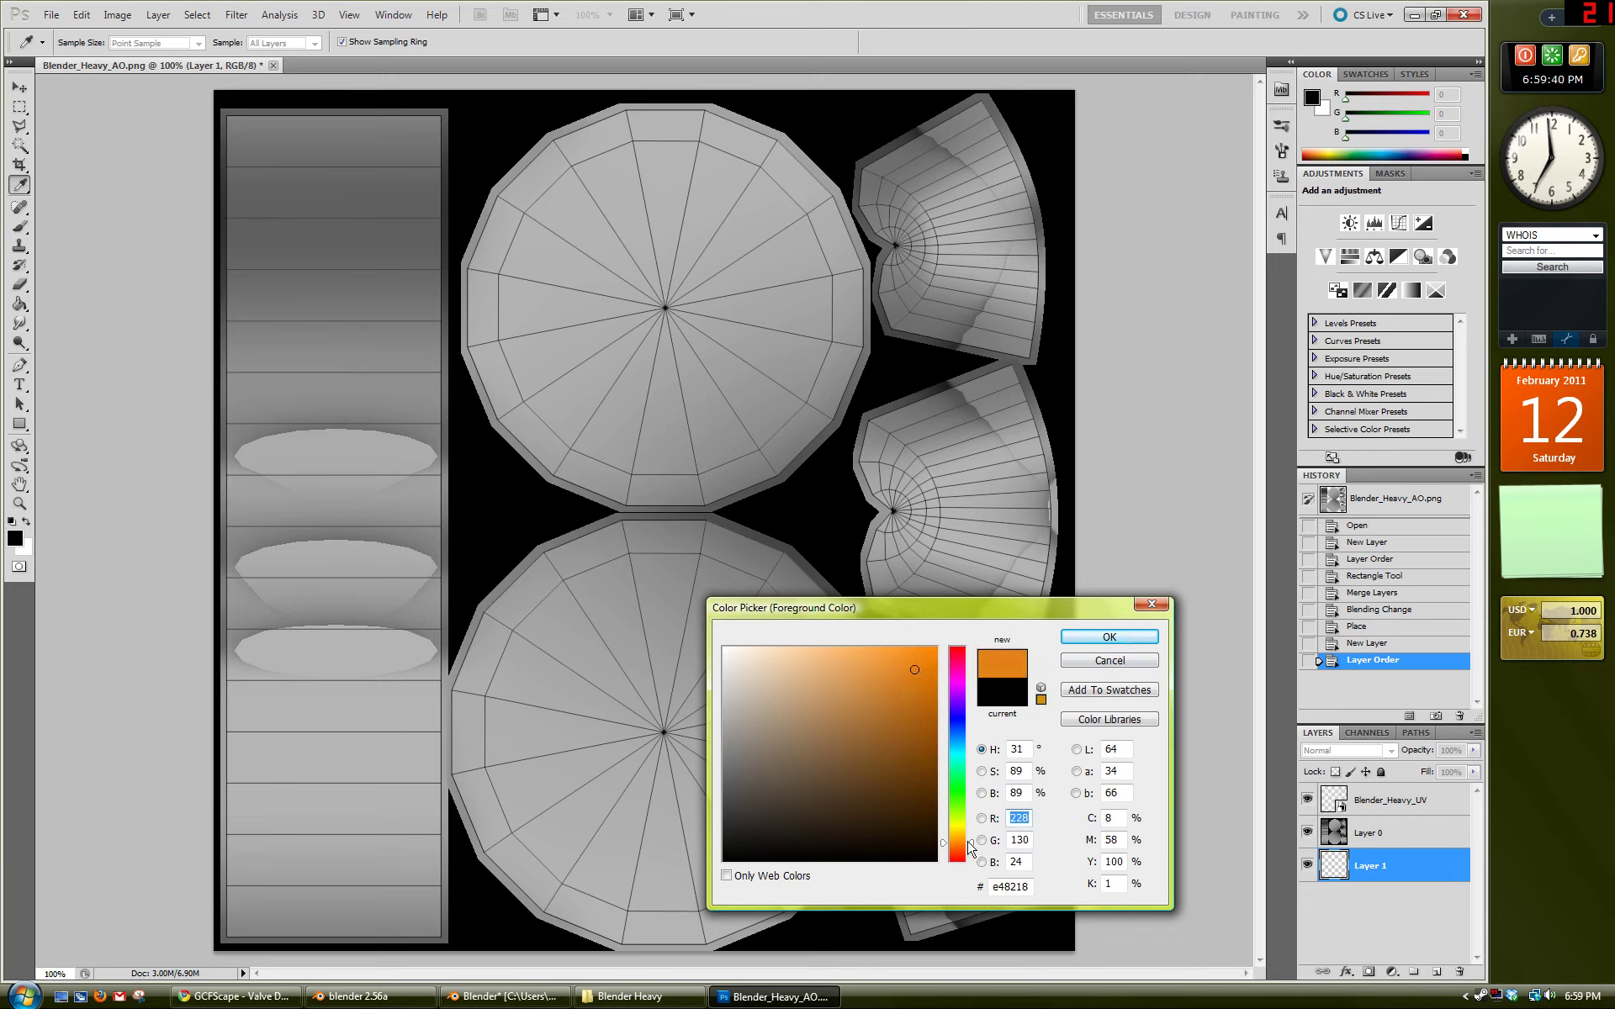
pyautogui.click(1085, 646)
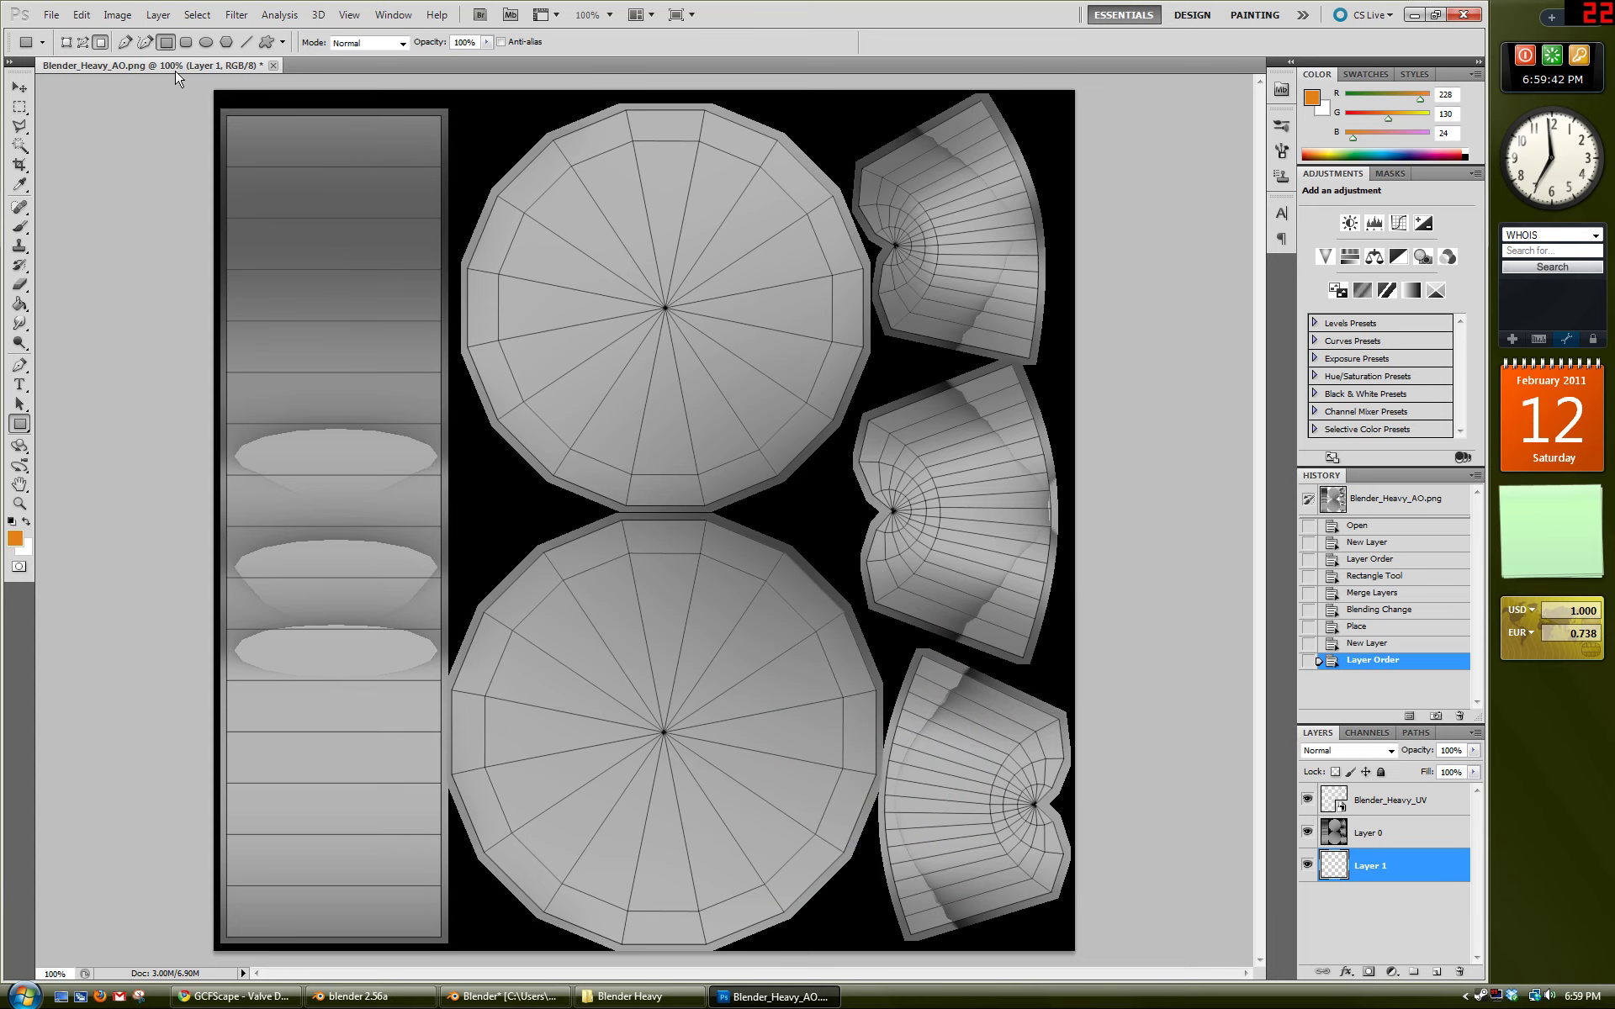
pyautogui.moveTo(202, 84); pyautogui.dragTo(1095, 967)
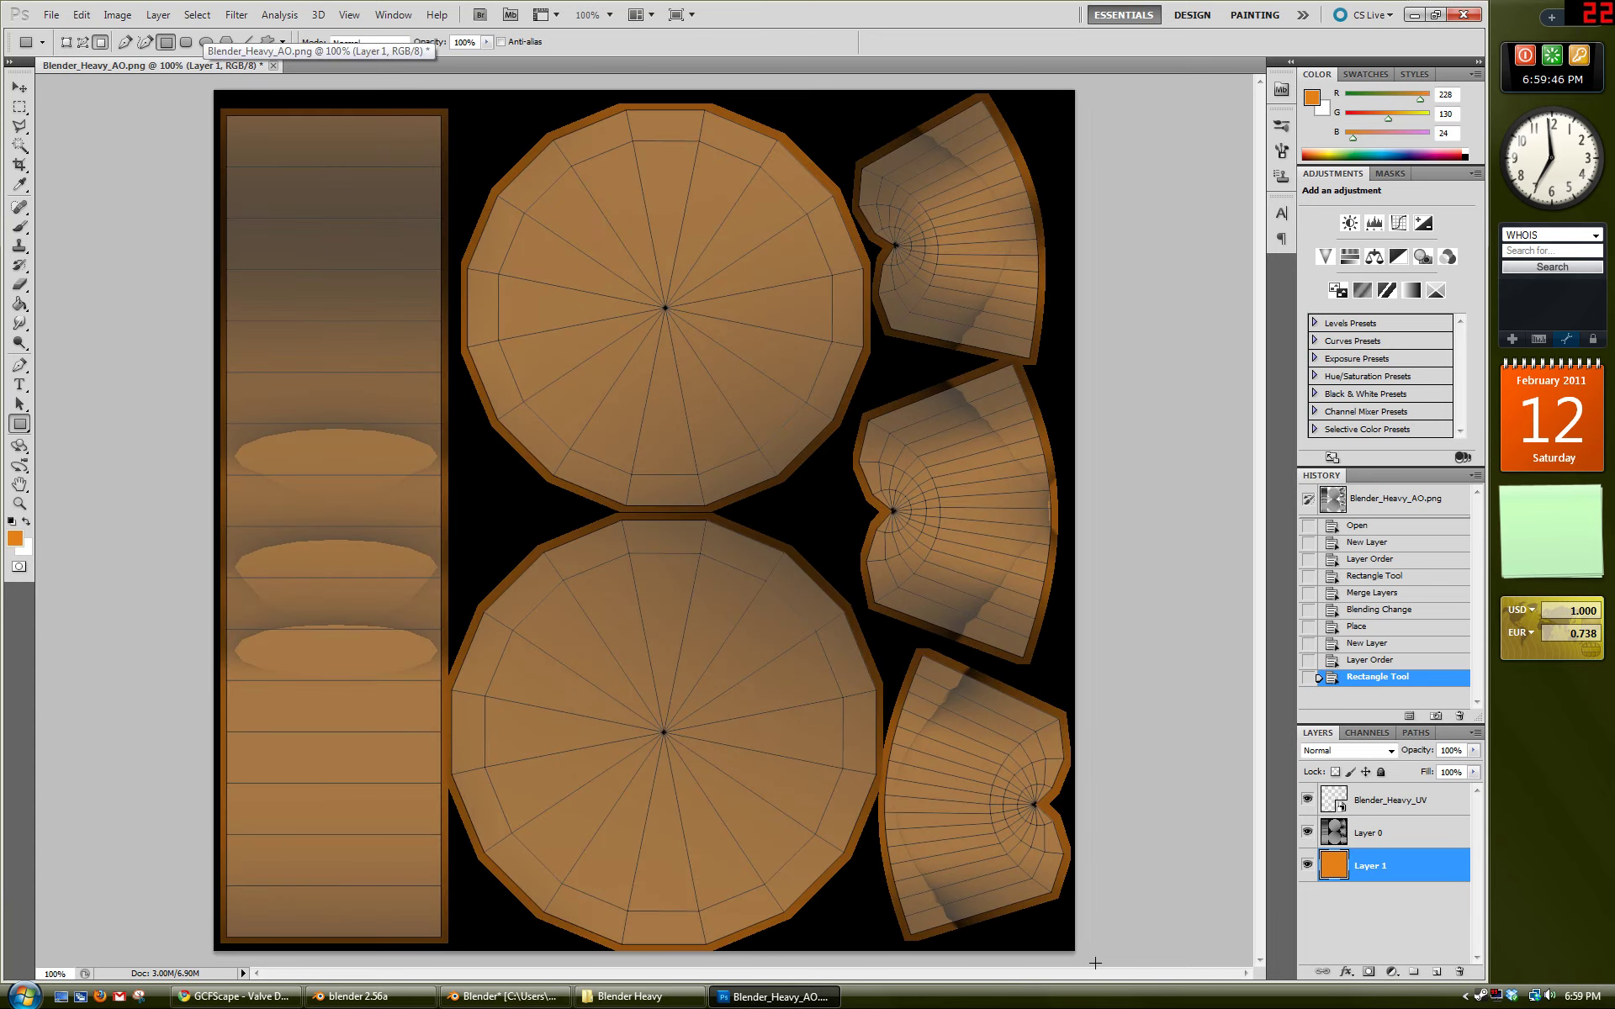
# Step: Set the Blender_Heavy_UV wireframe layer to Multiply over the orange fill
pyautogui.click(1308, 799)
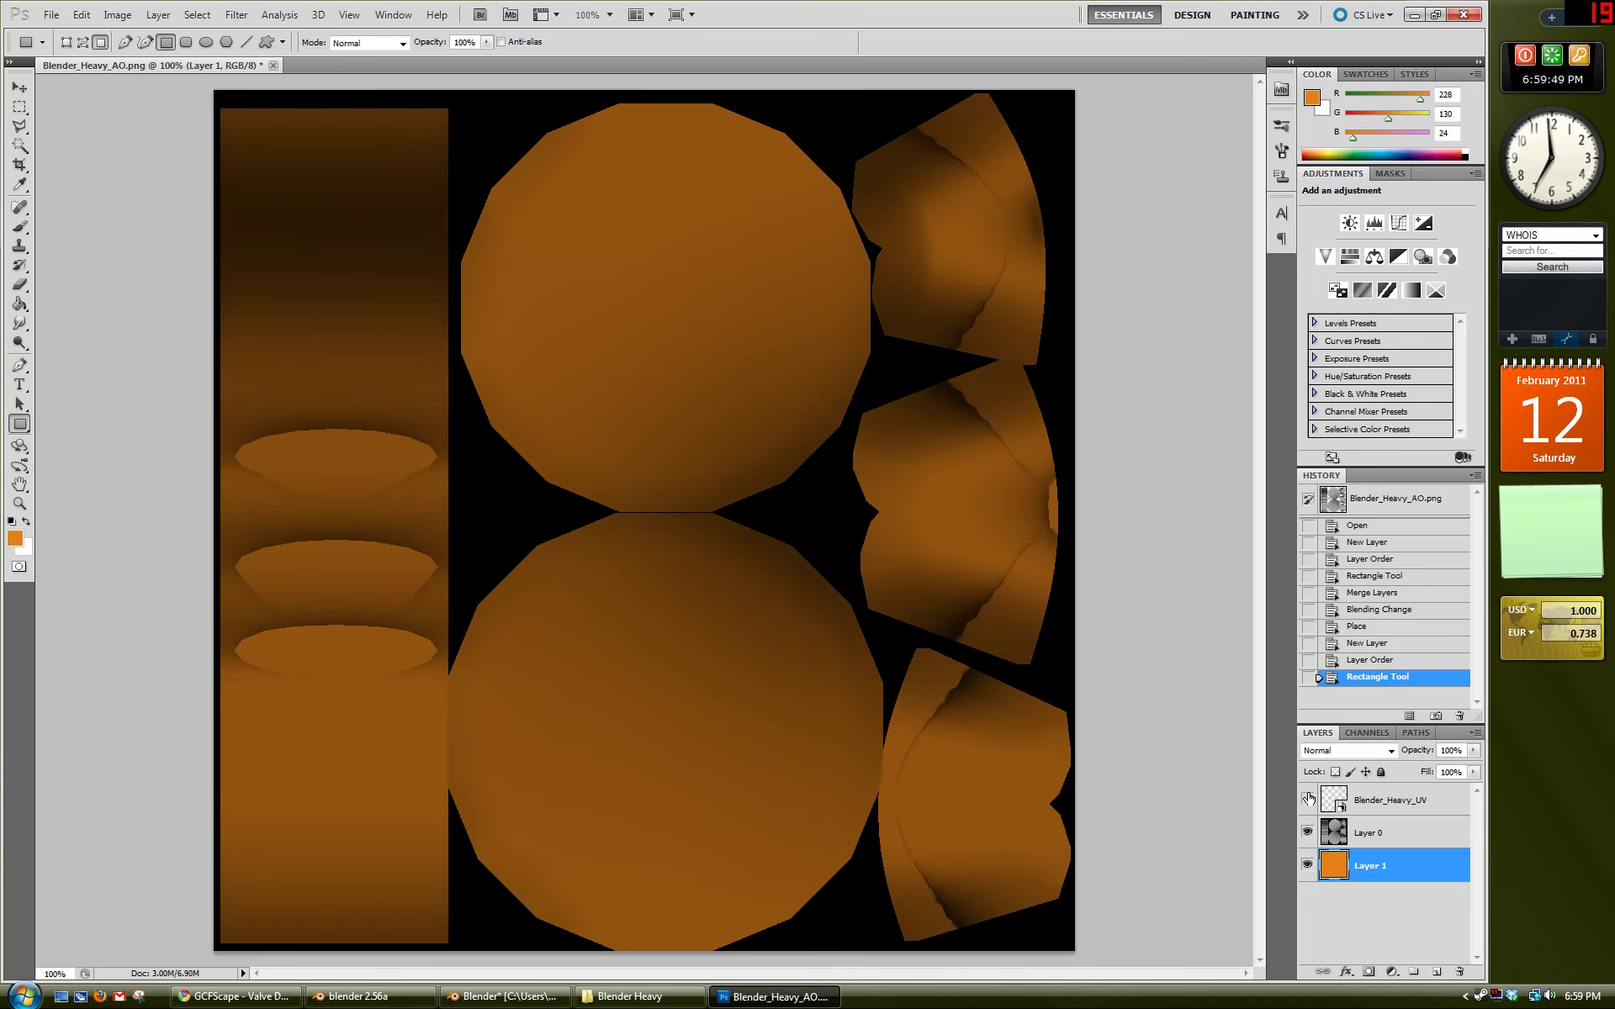
pyautogui.click(1308, 800)
pyautogui.click(1308, 800)
pyautogui.click(1308, 799)
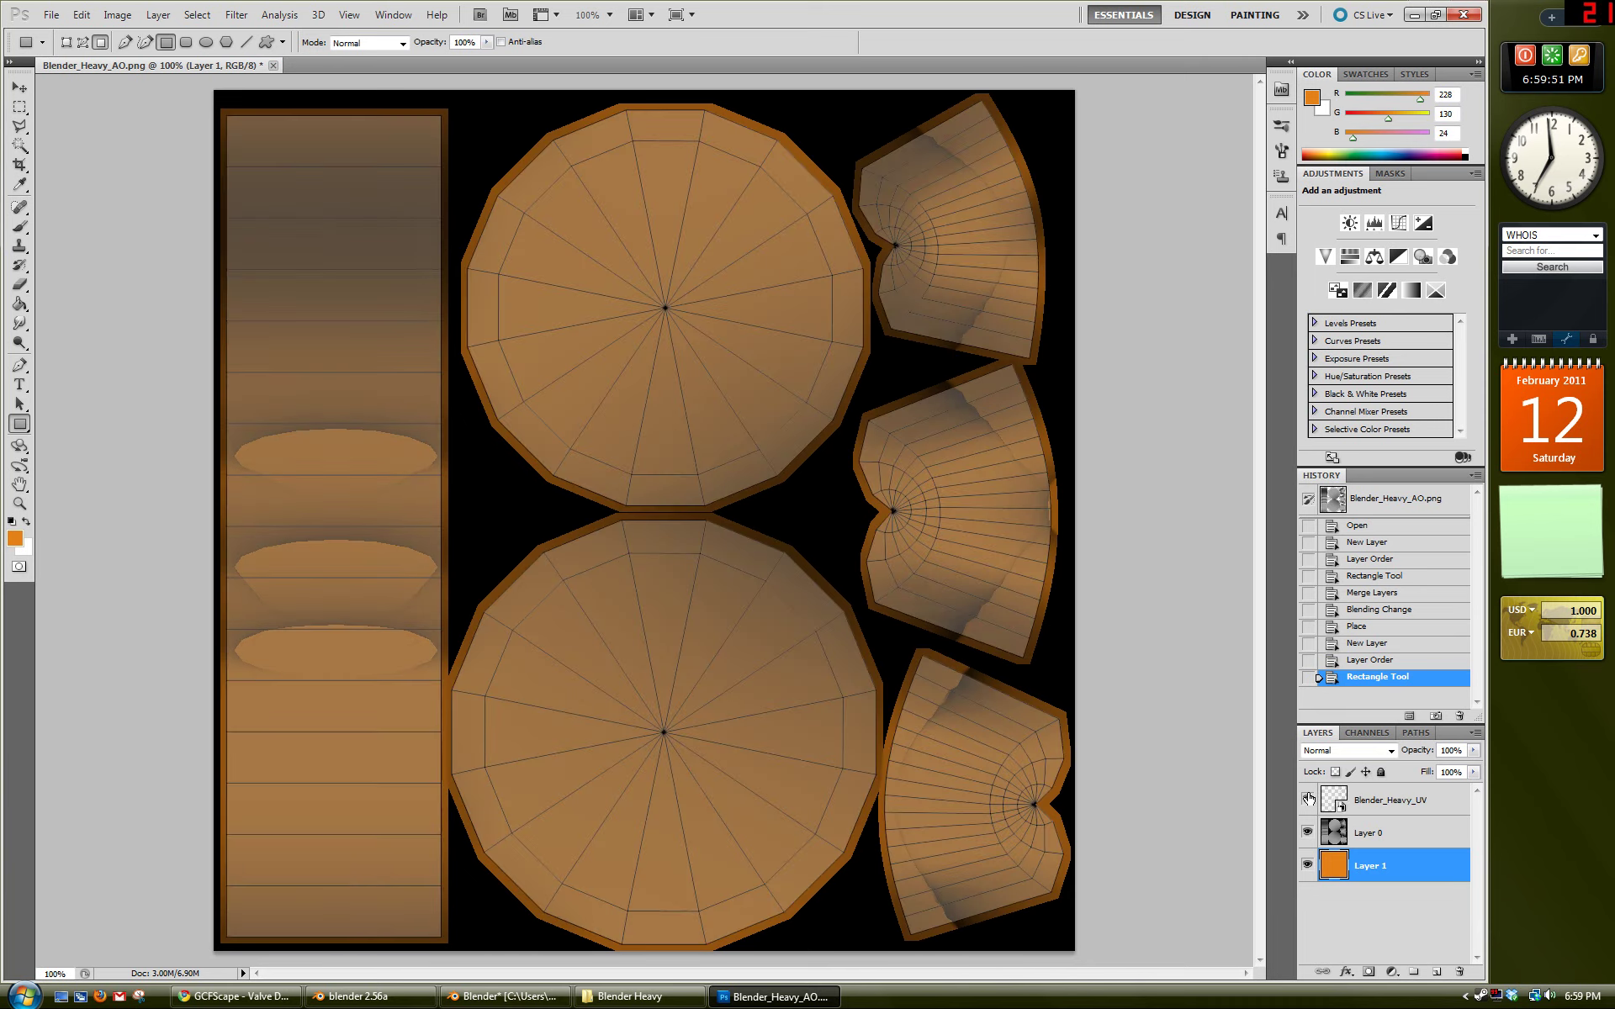
pyautogui.click(1308, 799)
pyautogui.click(1308, 799)
pyautogui.click(1397, 803)
pyautogui.click(1384, 751)
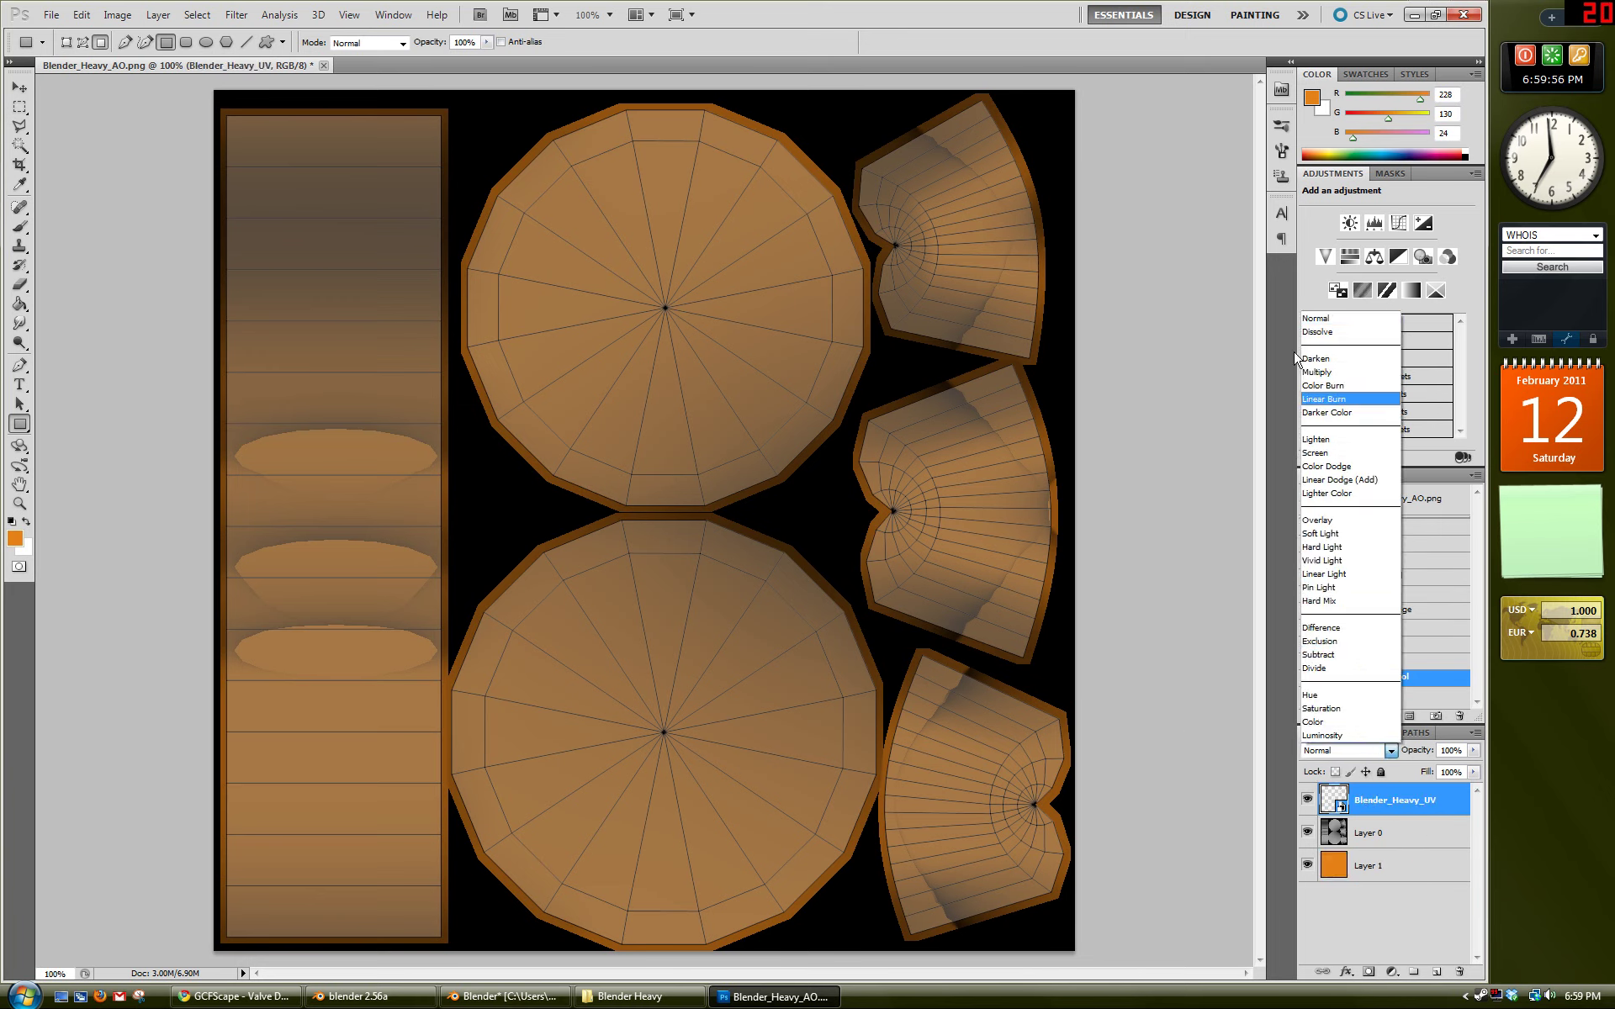
pyautogui.click(1344, 371)
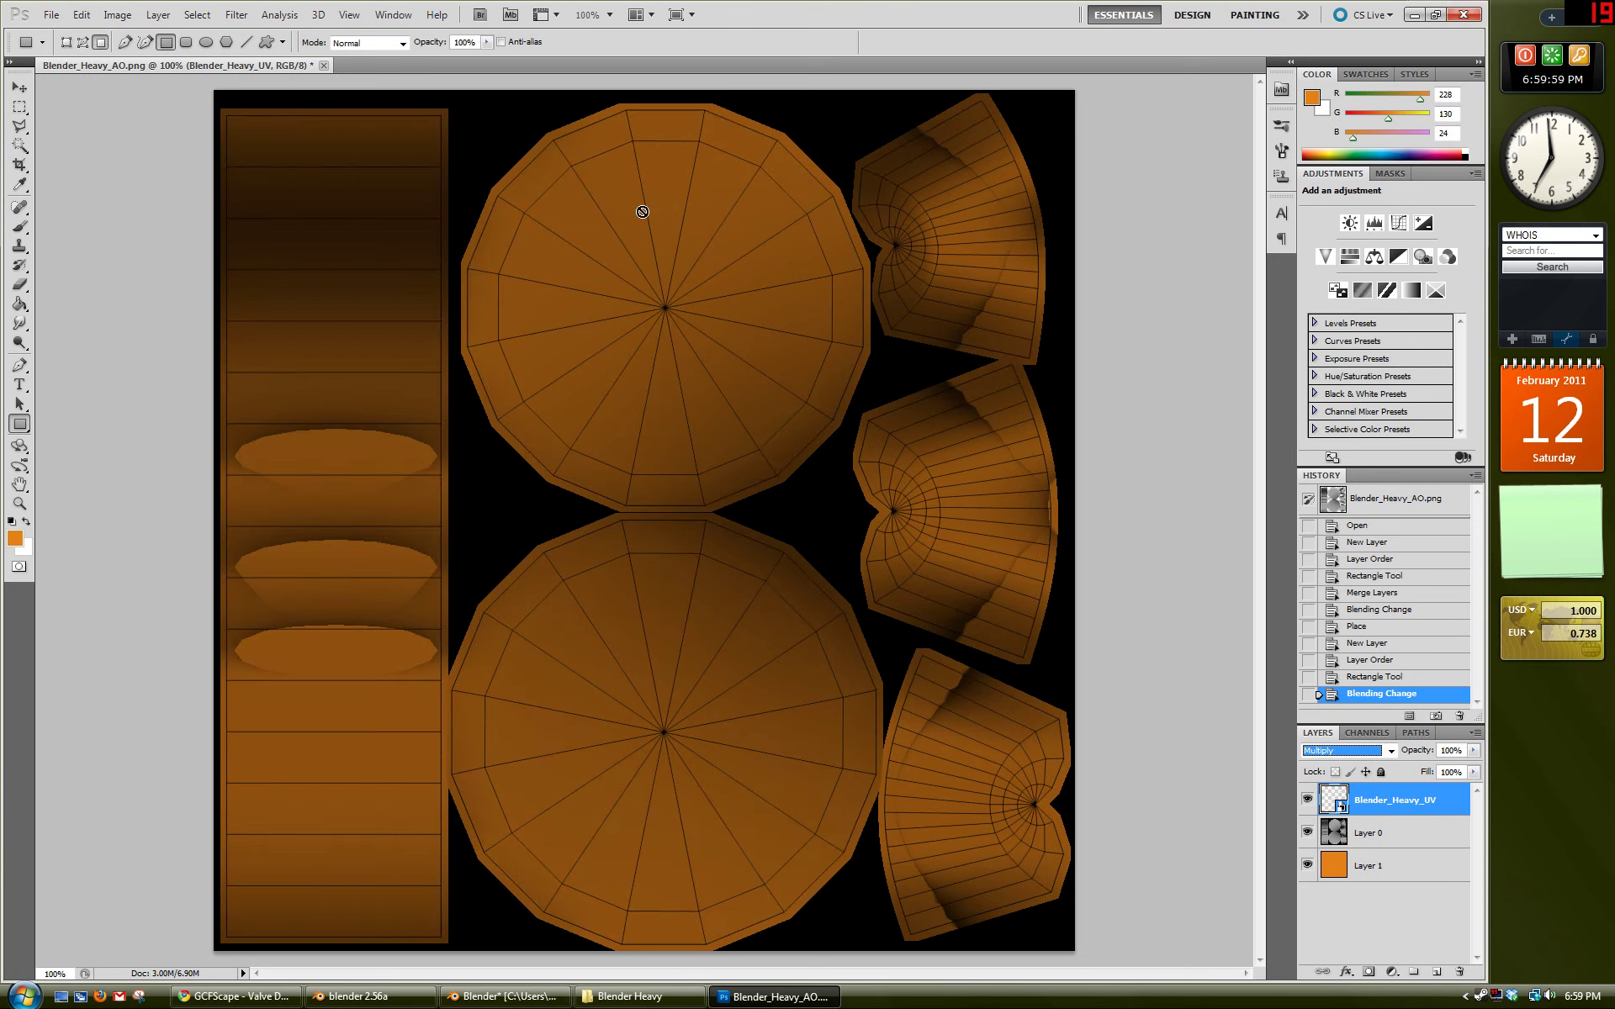
pyautogui.click(1400, 866)
# Step: On a new Layer 2, draw a white circle centred on the upper round piece
pyautogui.click(1437, 973)
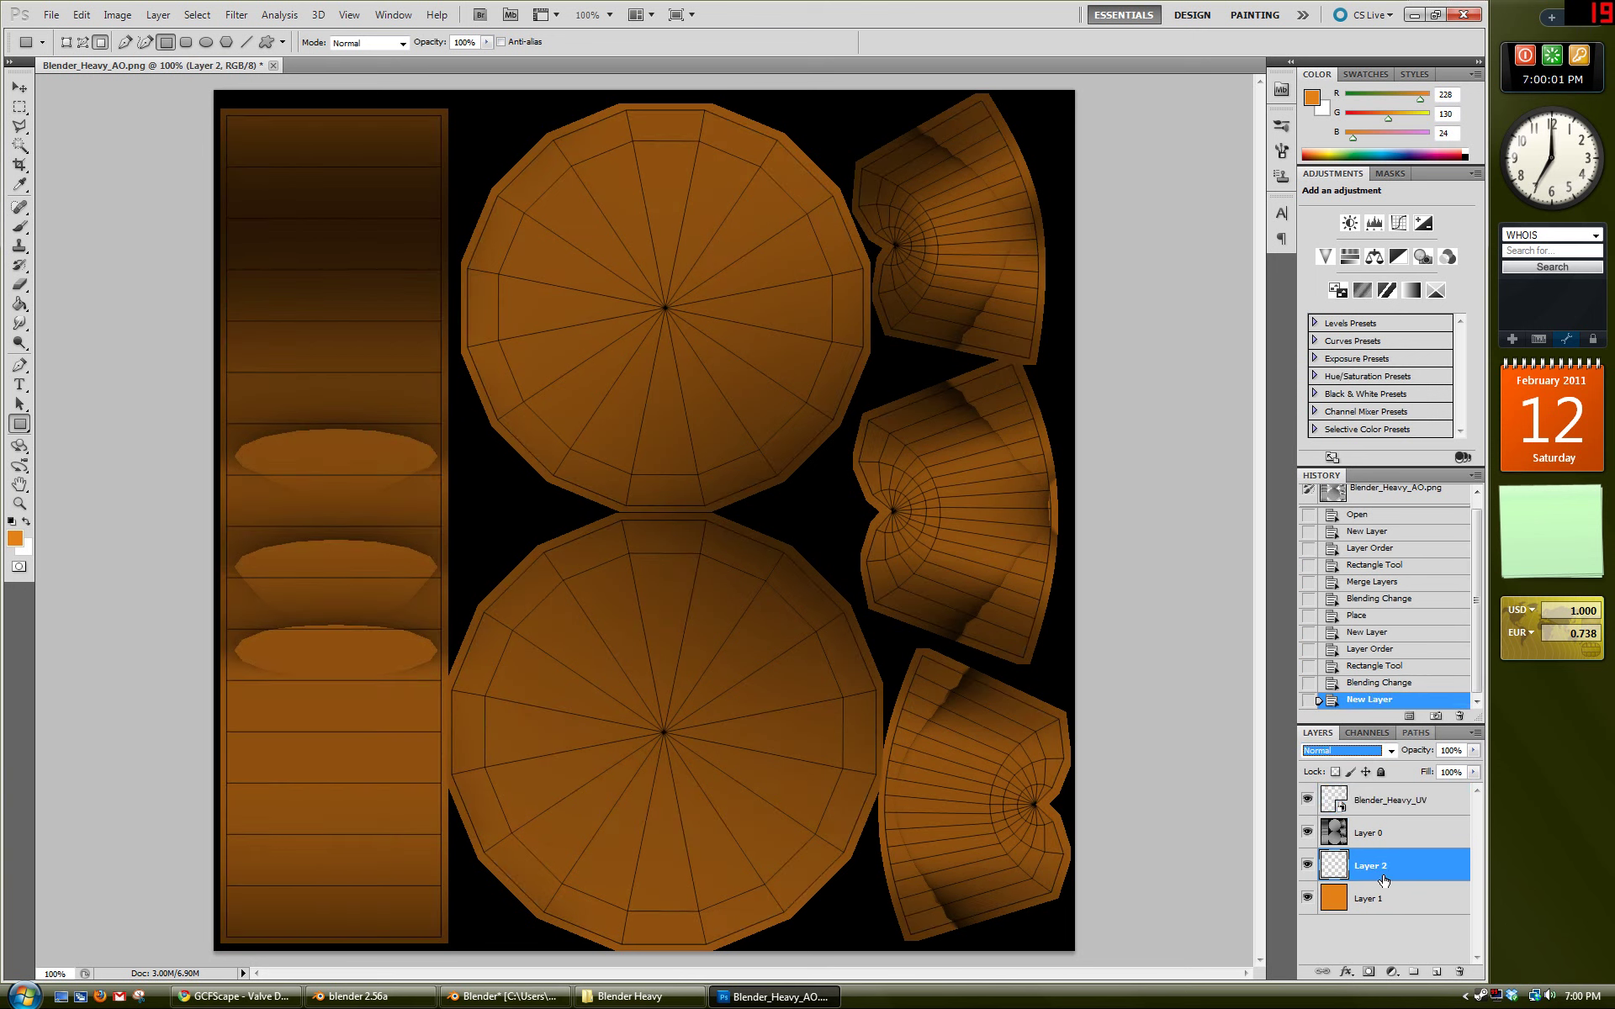
pyautogui.click(206, 42)
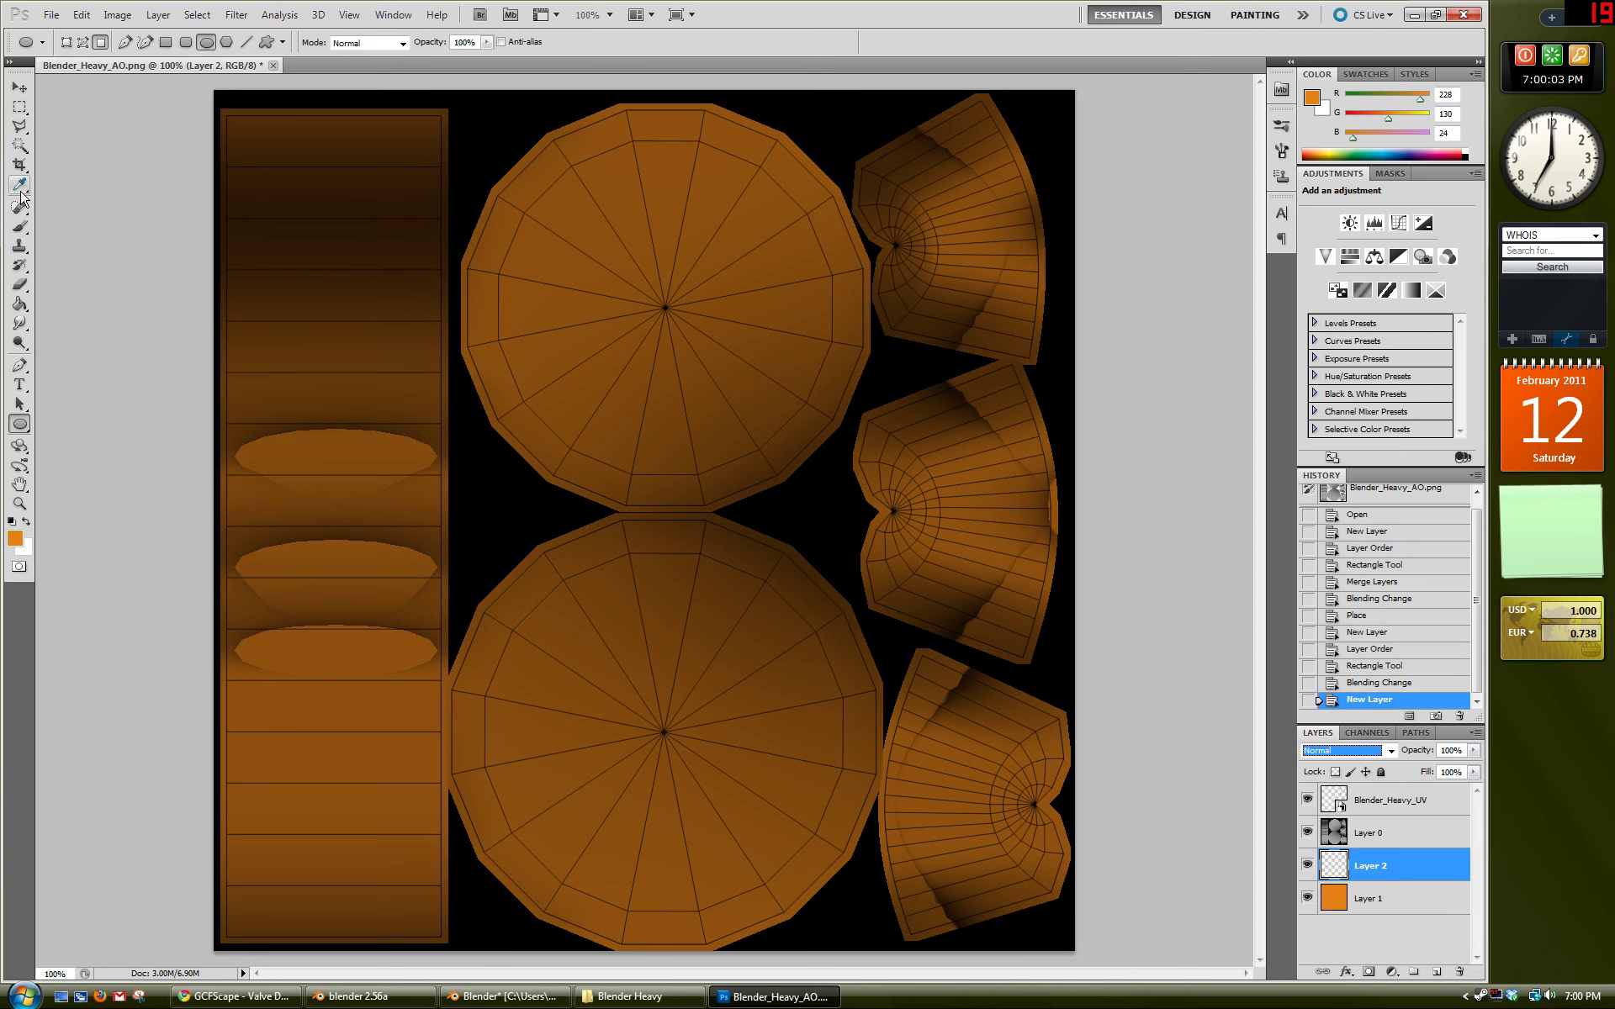
pyautogui.click(1313, 101)
pyautogui.moveTo(790, 774); pyautogui.dragTo(724, 649)
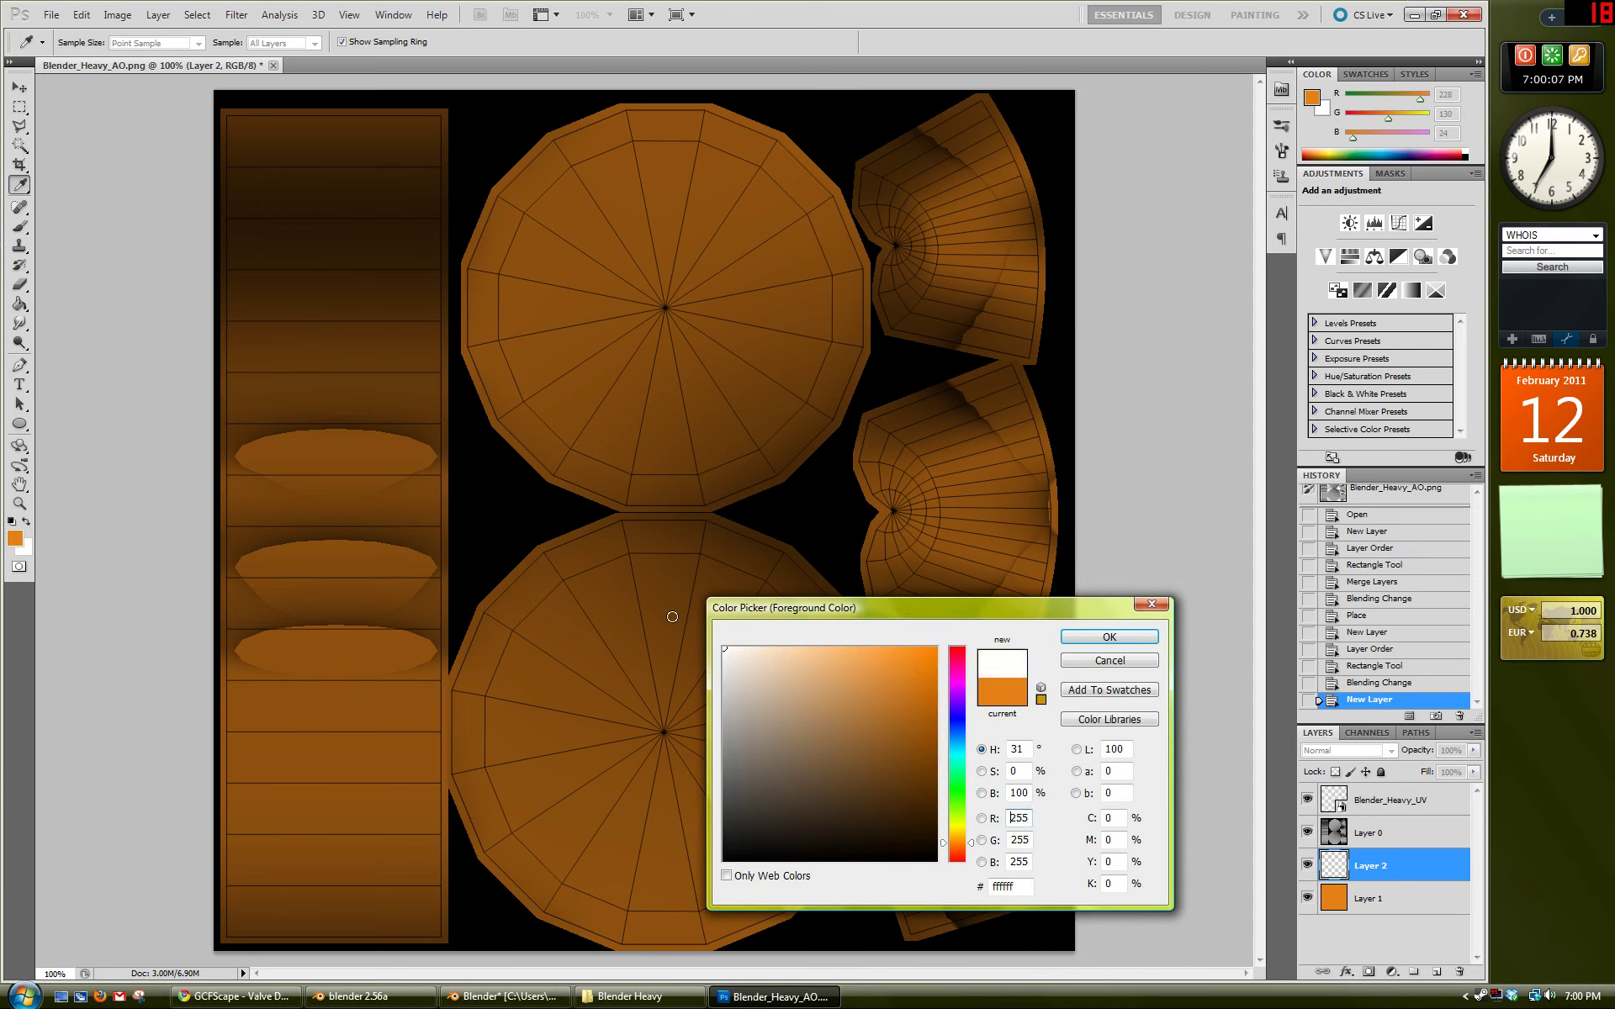
pyautogui.click(1108, 637)
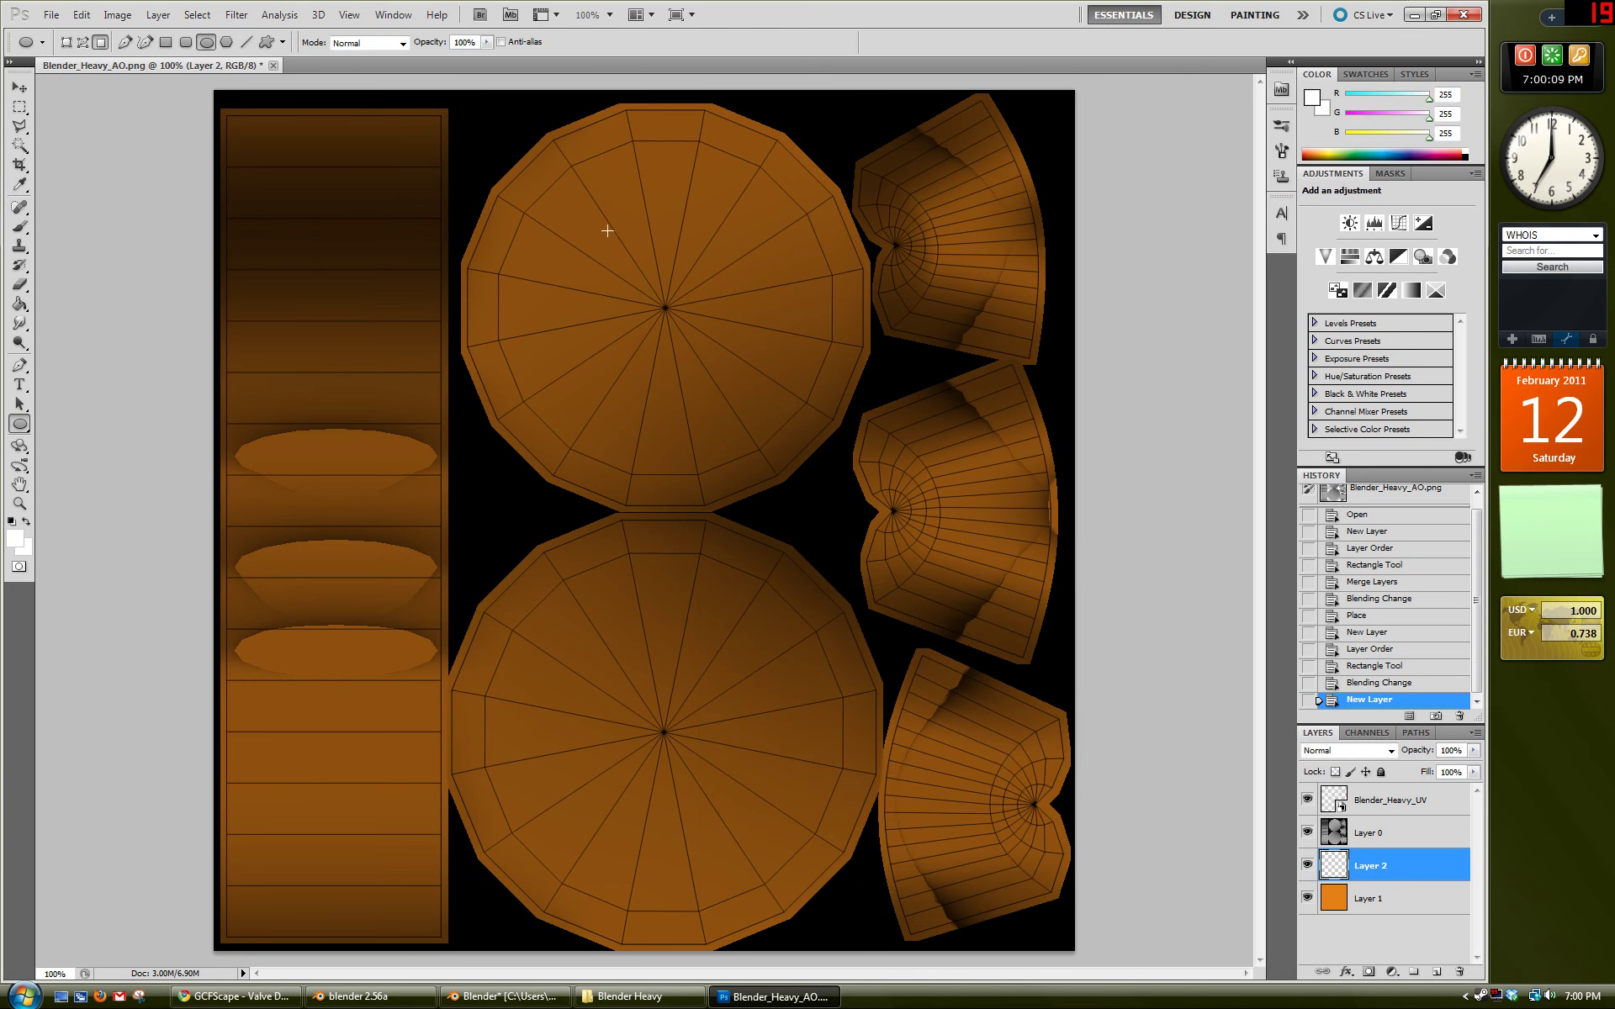
pyautogui.moveTo(583, 212)
pyautogui.keyDown('shift'); pyautogui.mouseDown()
pyautogui.moveTo(770, 399)
pyautogui.moveTo(779, 441)
pyautogui.mouseUp(); pyautogui.keyUp('shift')
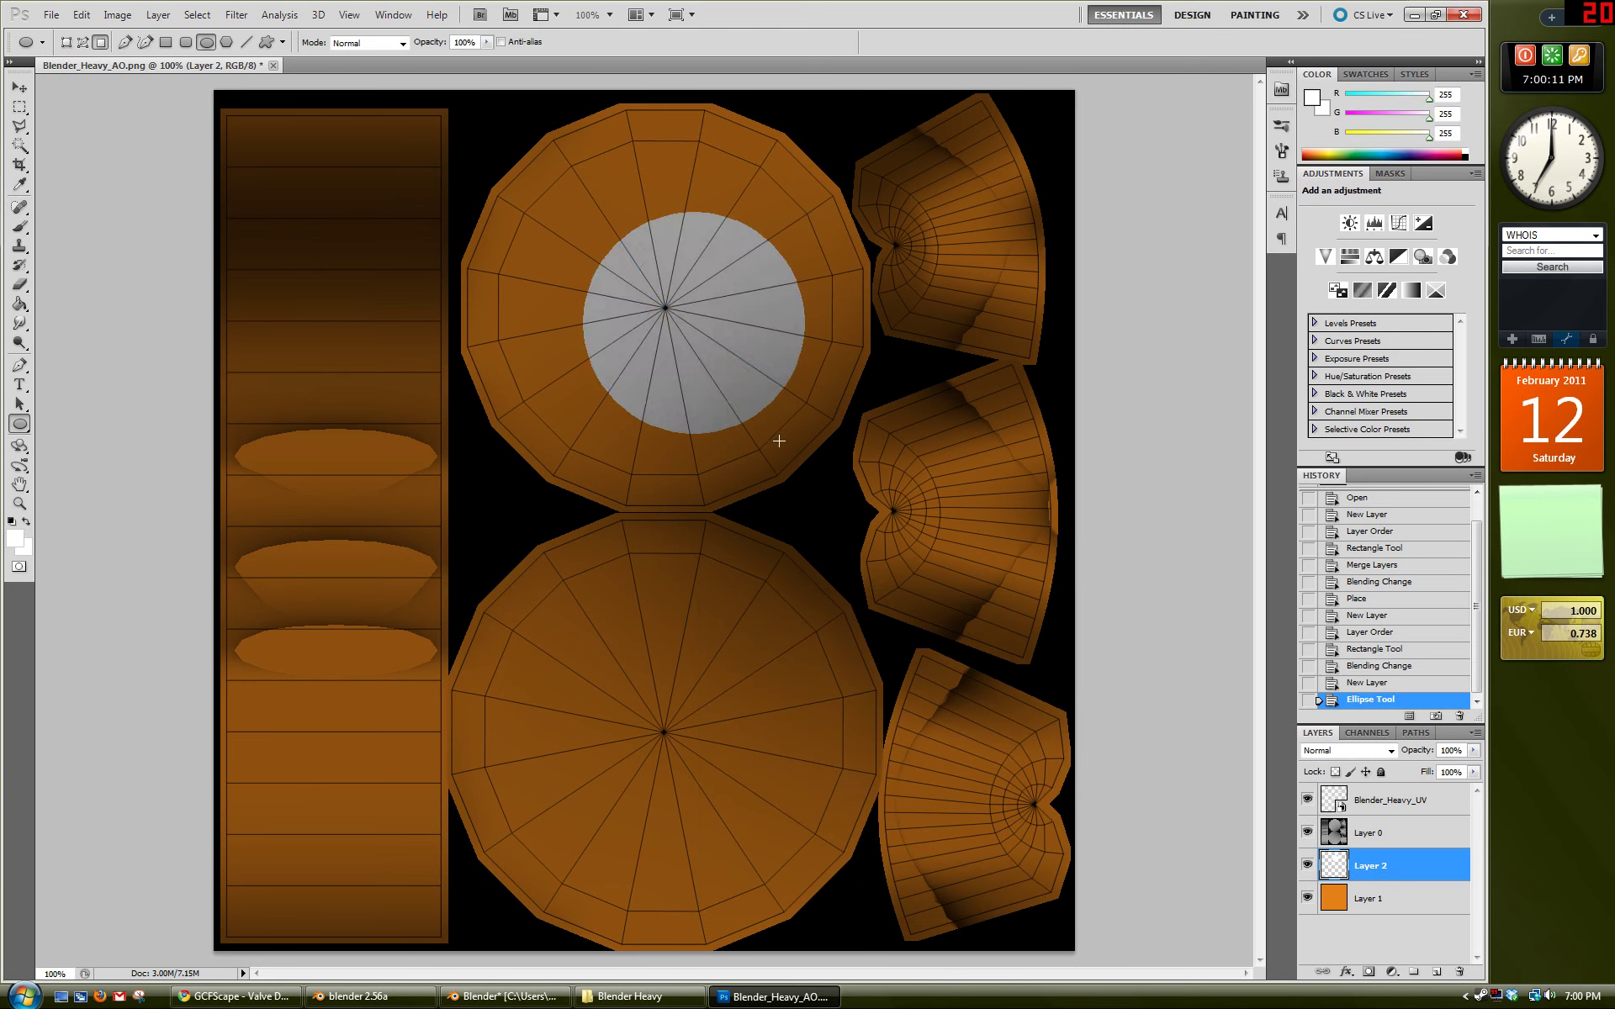
pyautogui.click(19, 87)
pyautogui.moveTo(690, 319)
pyautogui.mouseDown()
pyautogui.moveTo(662, 307)
pyautogui.moveTo(698, 311)
pyautogui.mouseUp()
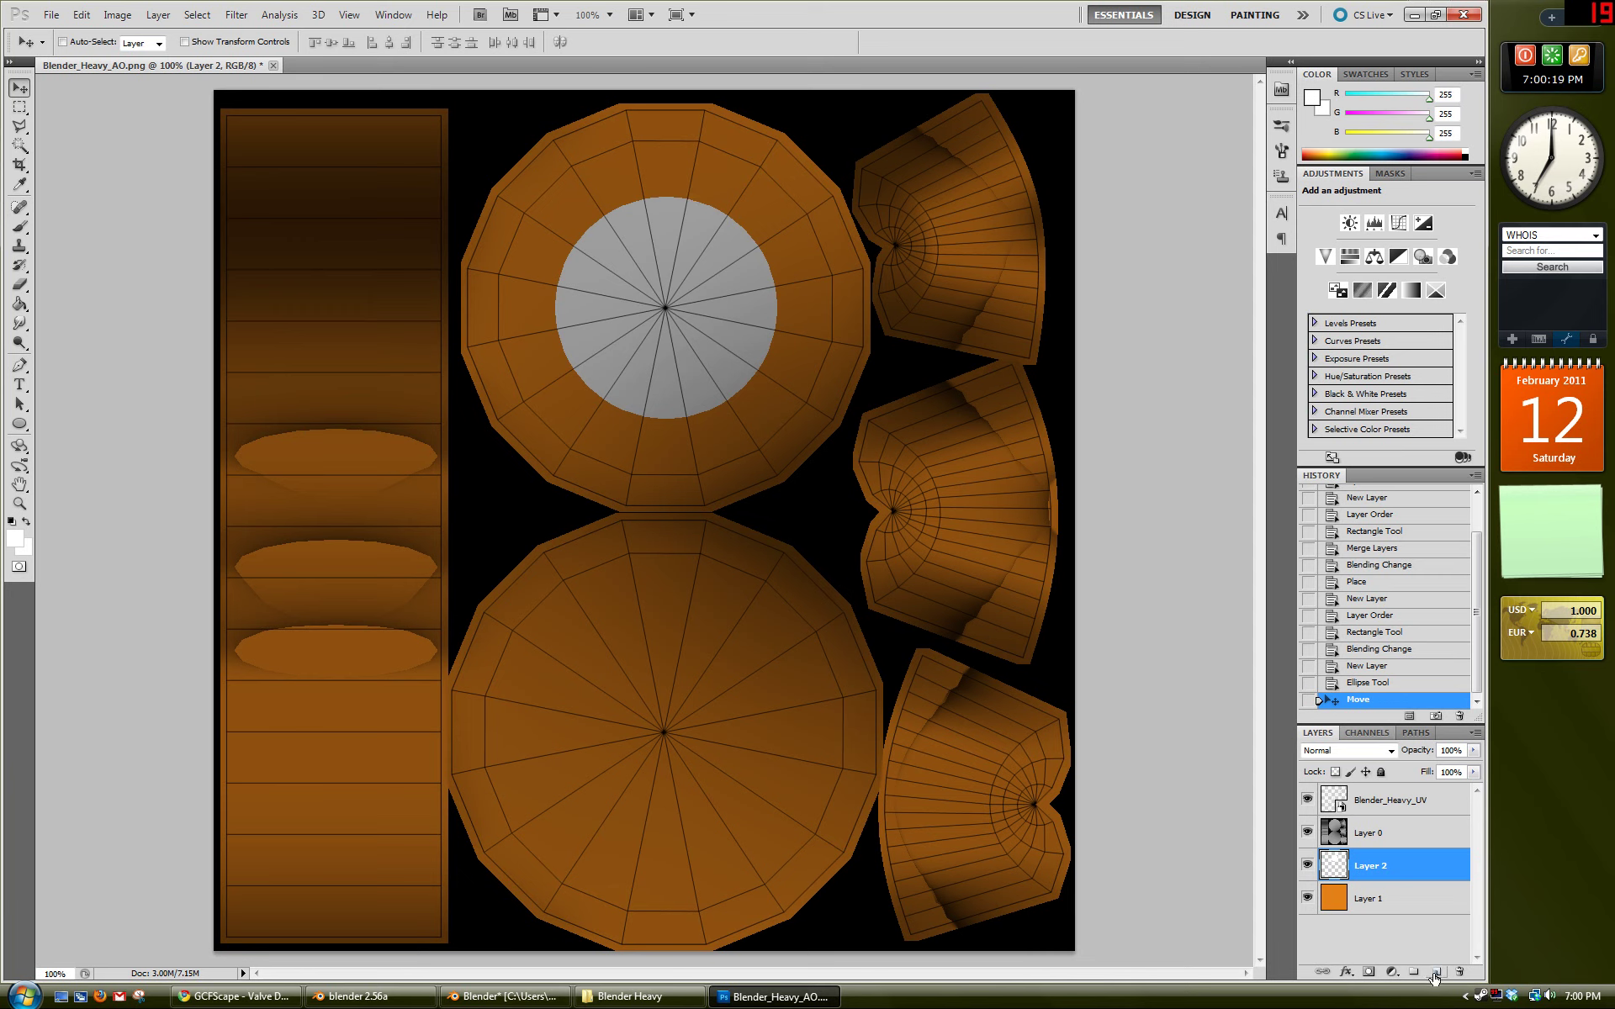
# Step: On a new Layer 3, draw a smaller blue (23,47,195) circle inside the white one
pyautogui.click(1435, 973)
pyautogui.press('i')
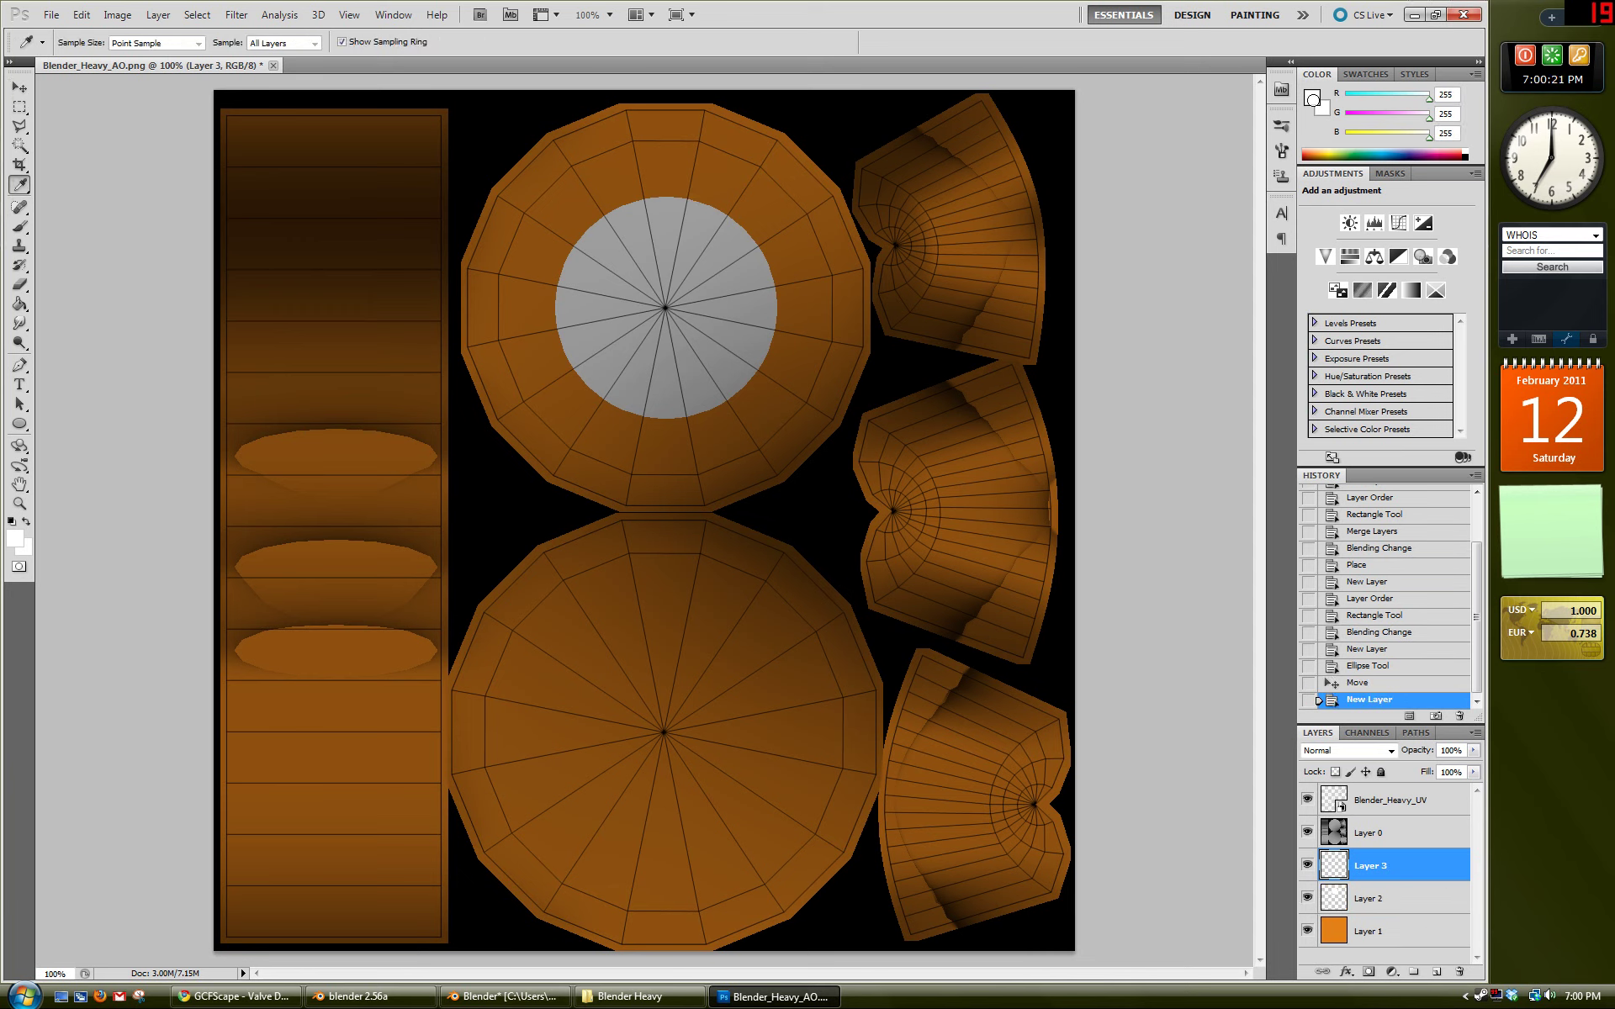
pyautogui.click(1312, 99)
pyautogui.click(958, 721)
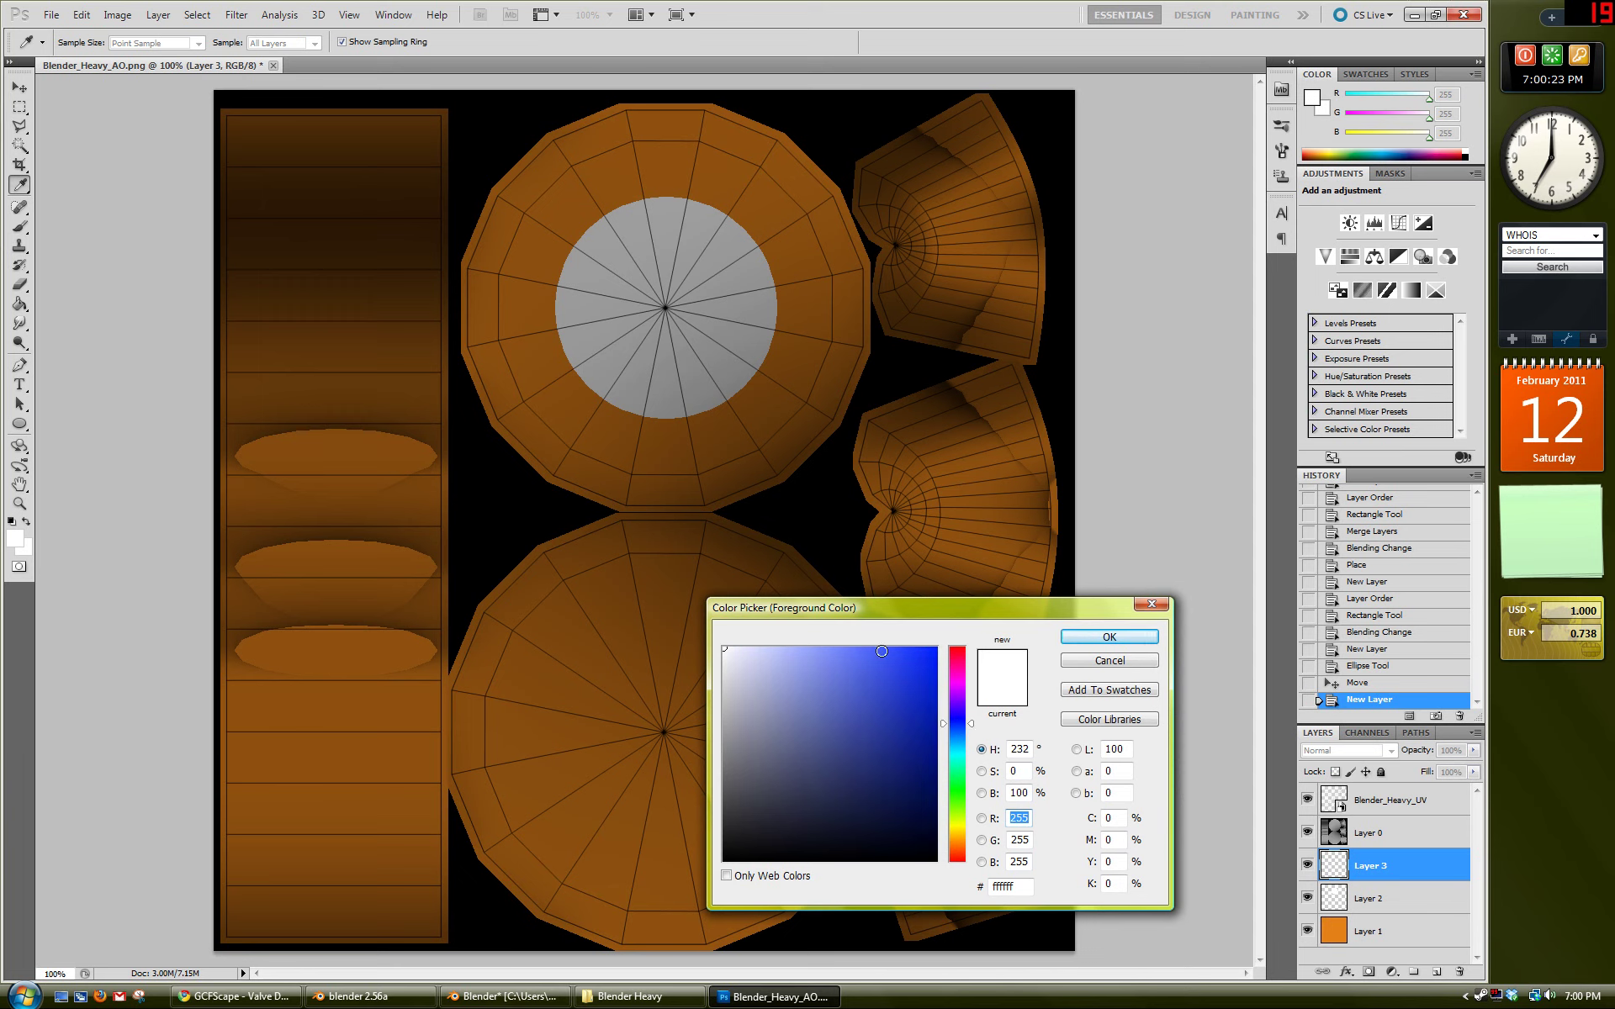
pyautogui.click(918, 715)
pyautogui.click(913, 699)
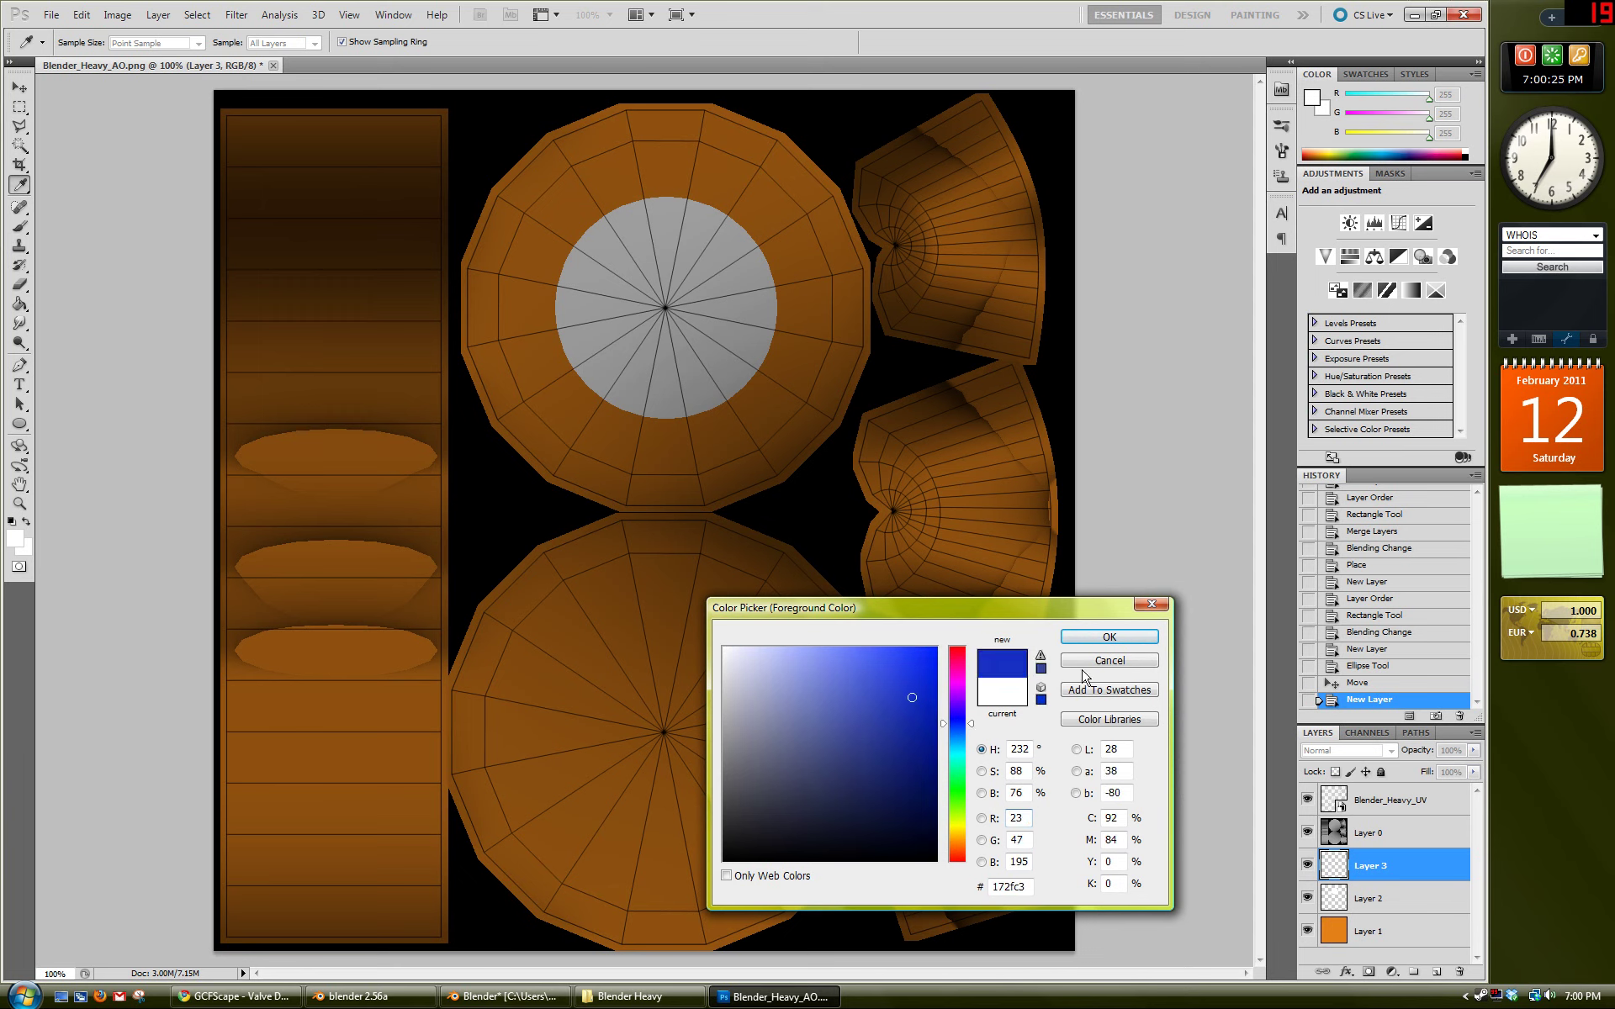
pyautogui.click(1109, 637)
pyautogui.press('v')
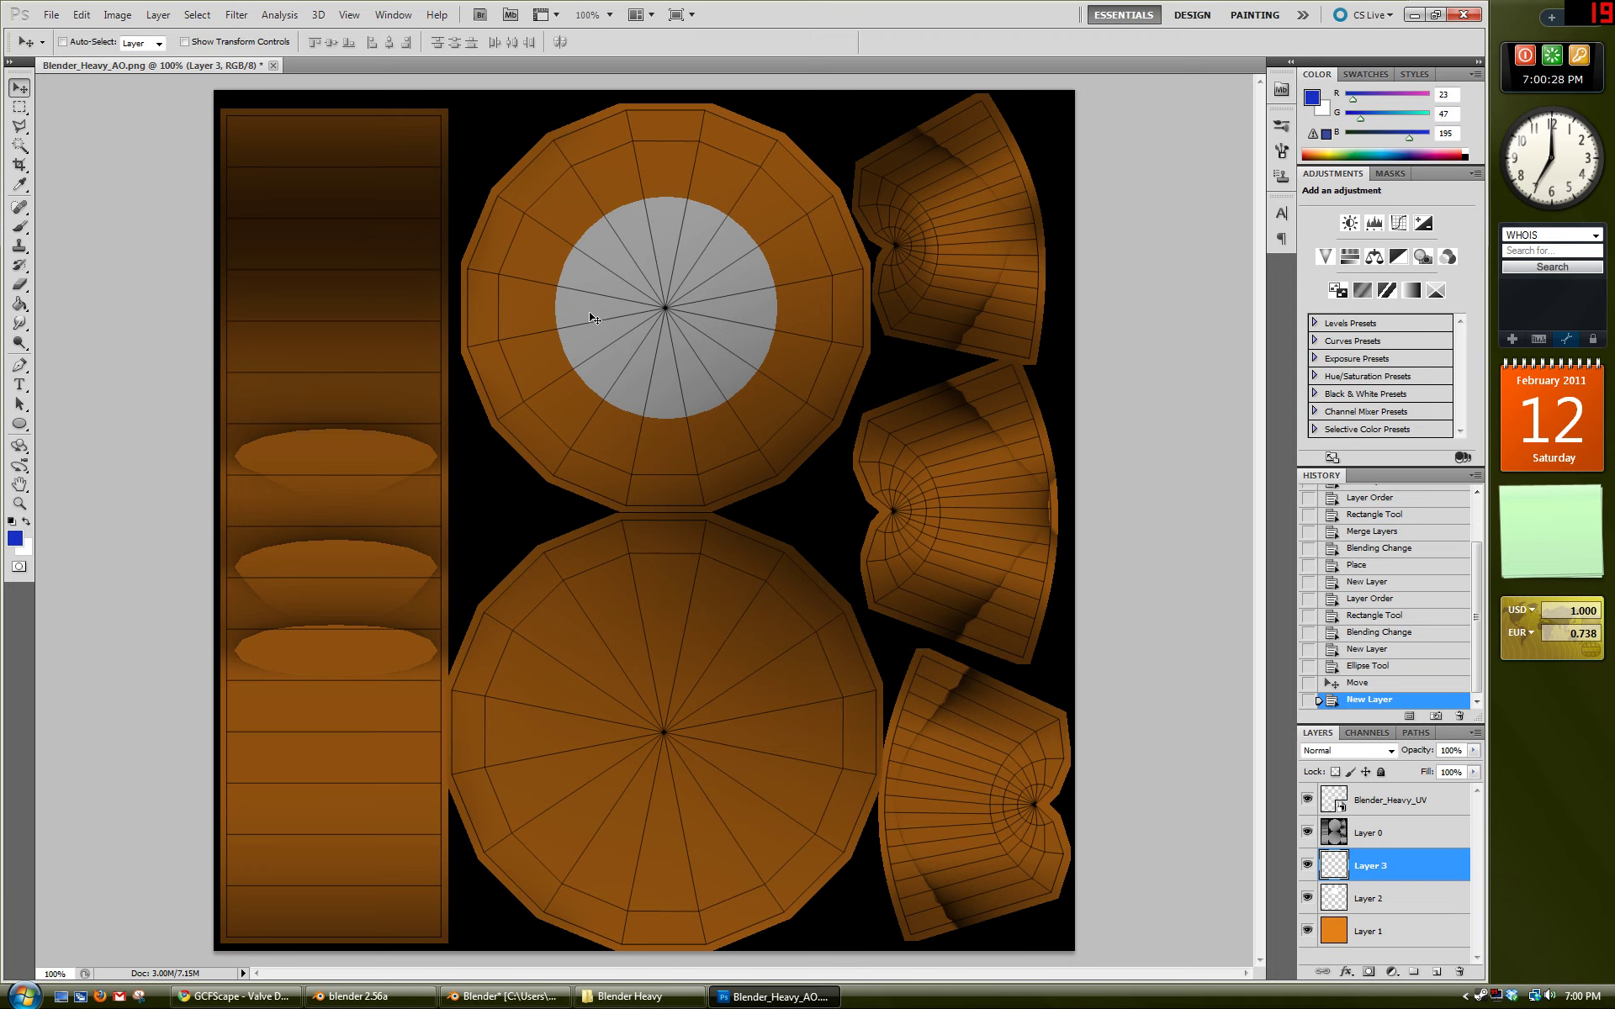
pyautogui.press('u')
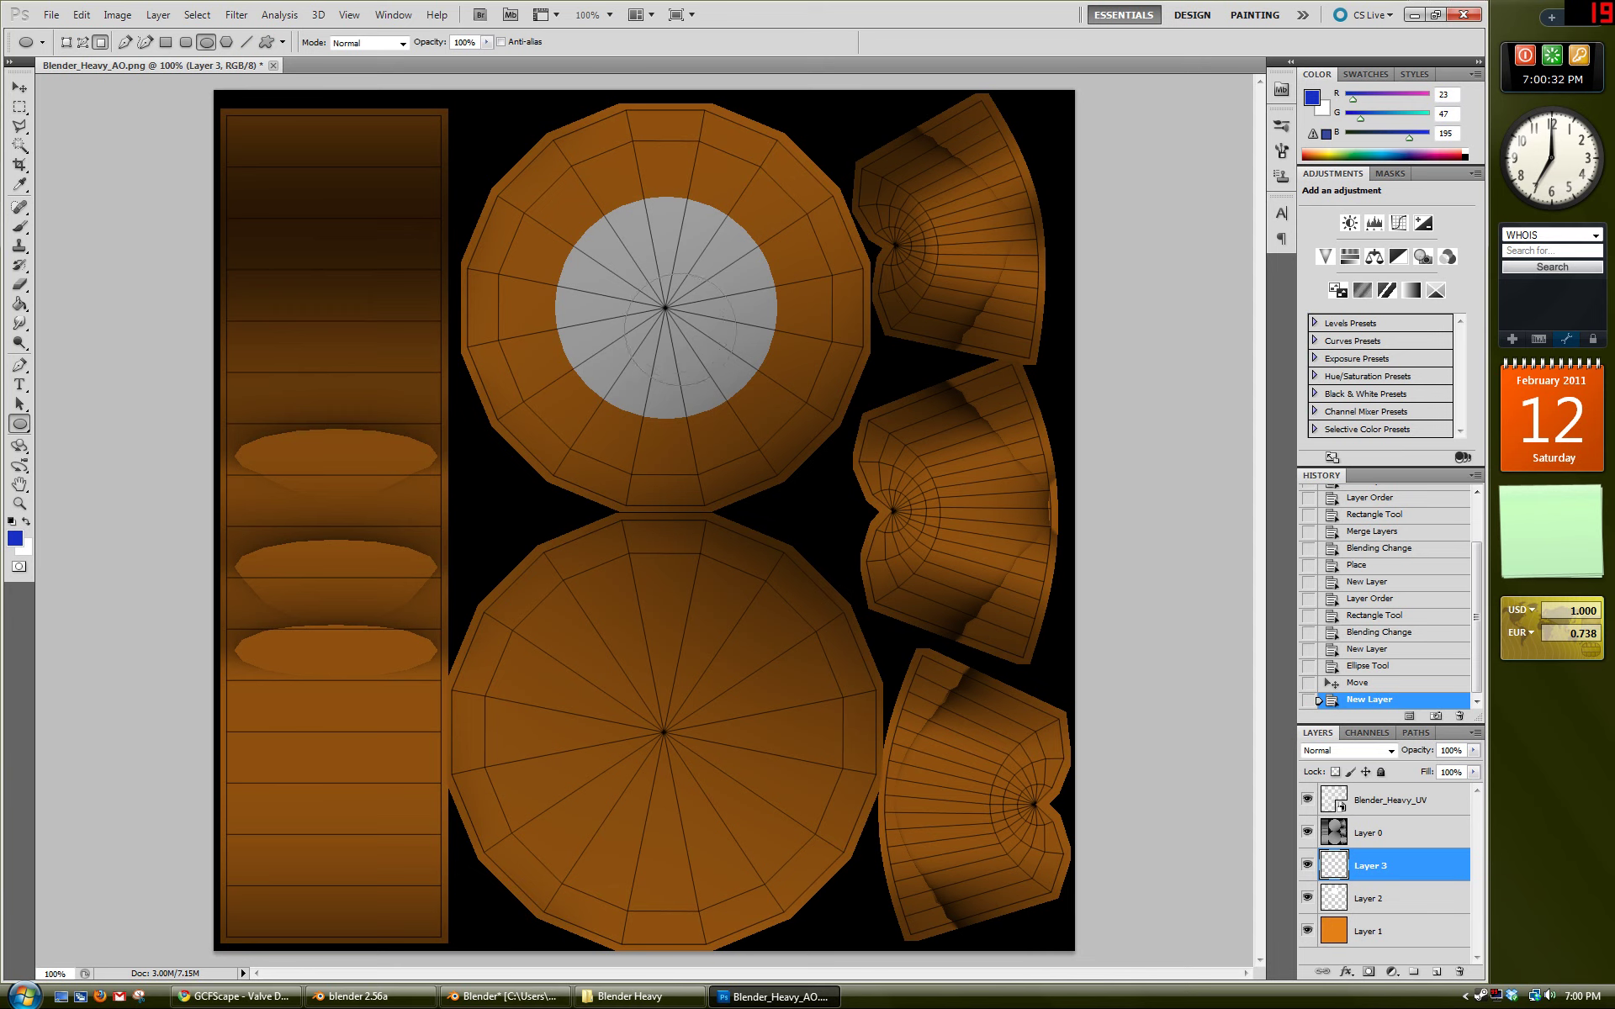
pyautogui.moveTo(736, 386); pyautogui.dragTo(698, 318)
pyautogui.click(25, 88)
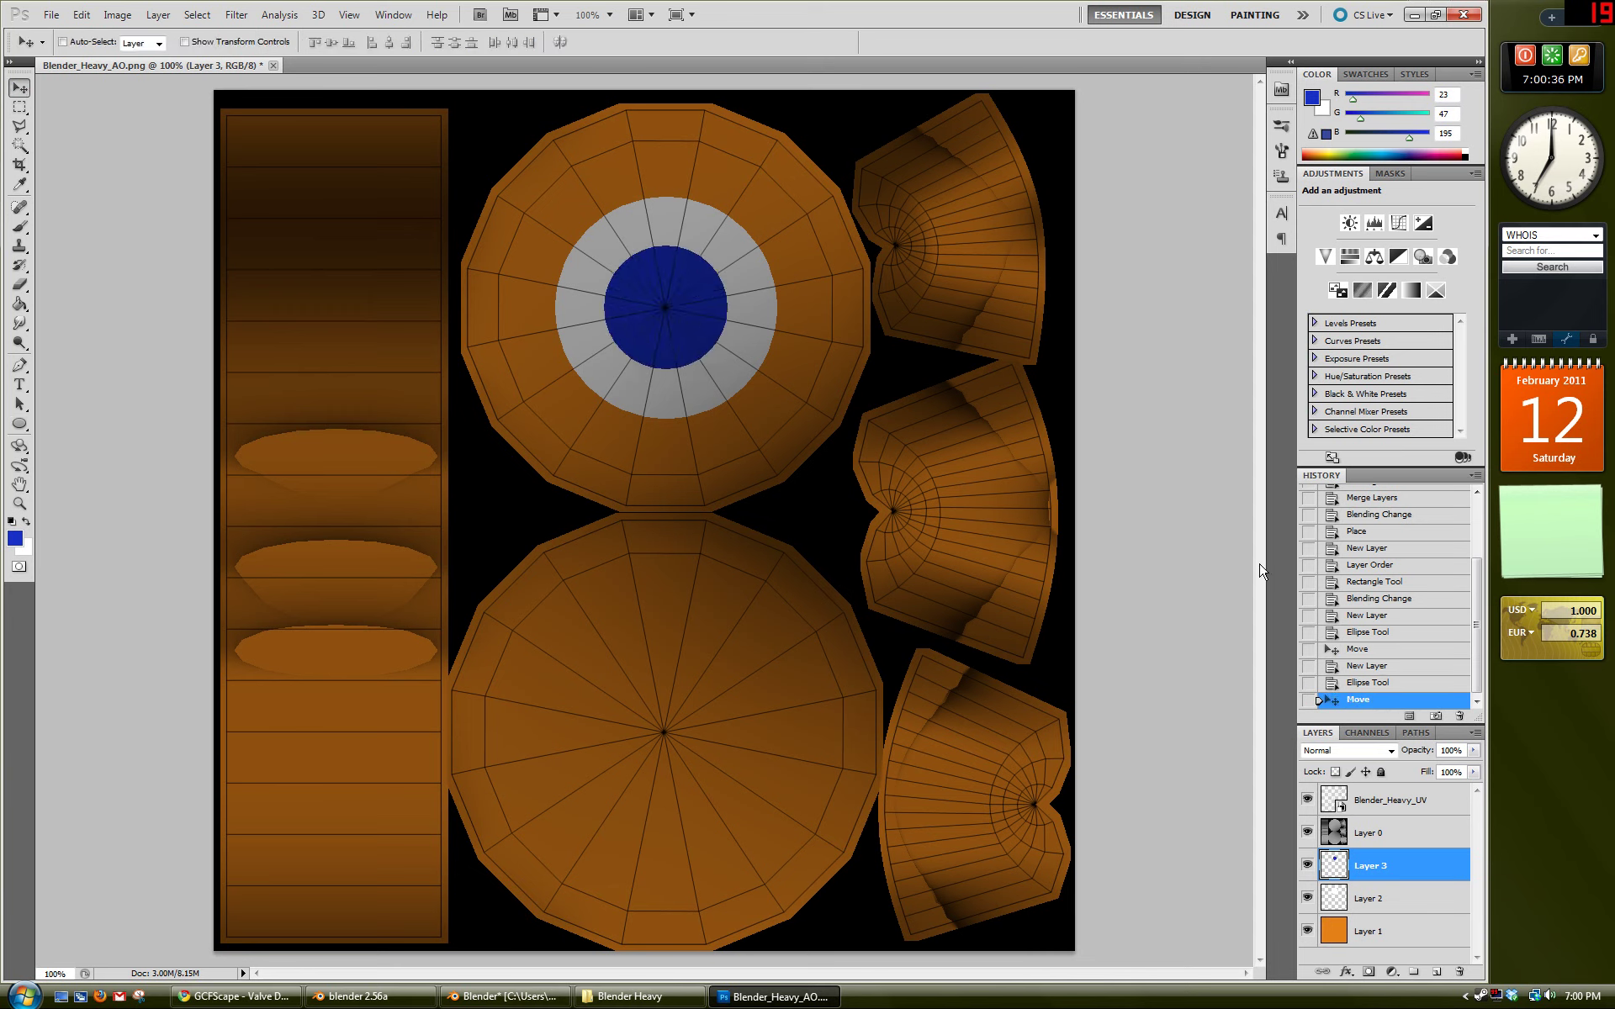
# Step: Merge the white and blue circle layers, duplicate them, and centre the copy on the lower round piece
pyautogui.keyDown('shift'); pyautogui.click(1412, 906); pyautogui.keyUp('shift')
pyautogui.rightClick(1411, 907)
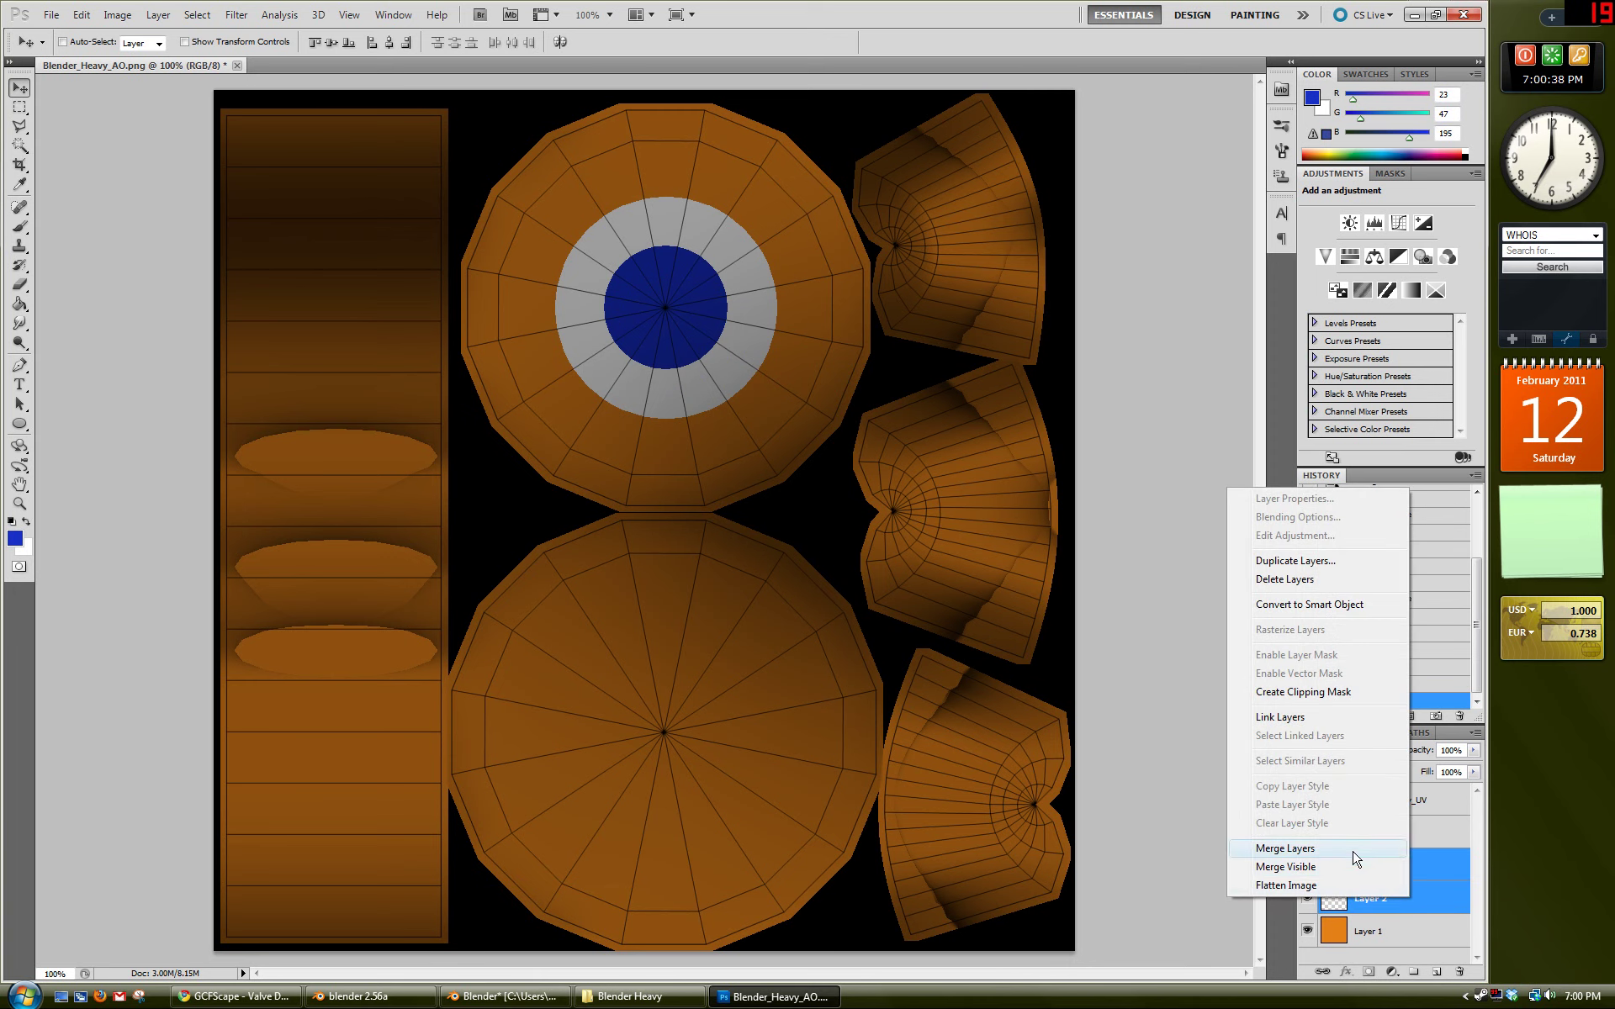
pyautogui.click(1358, 858)
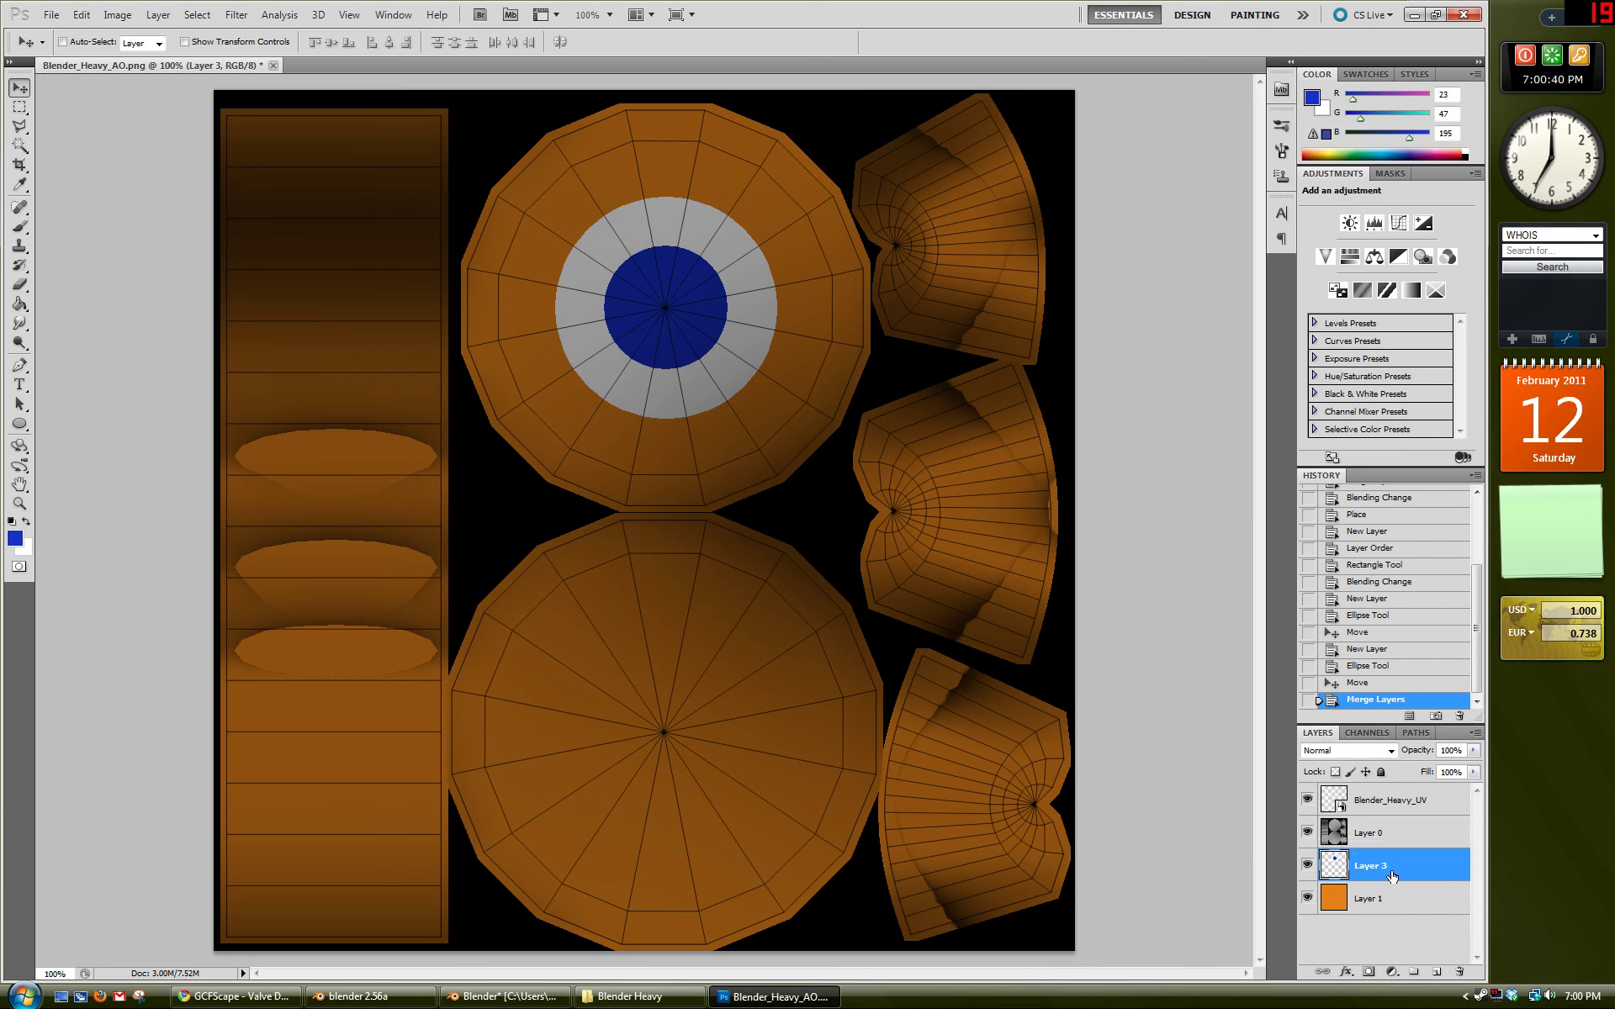
pyautogui.rightClick(1392, 873)
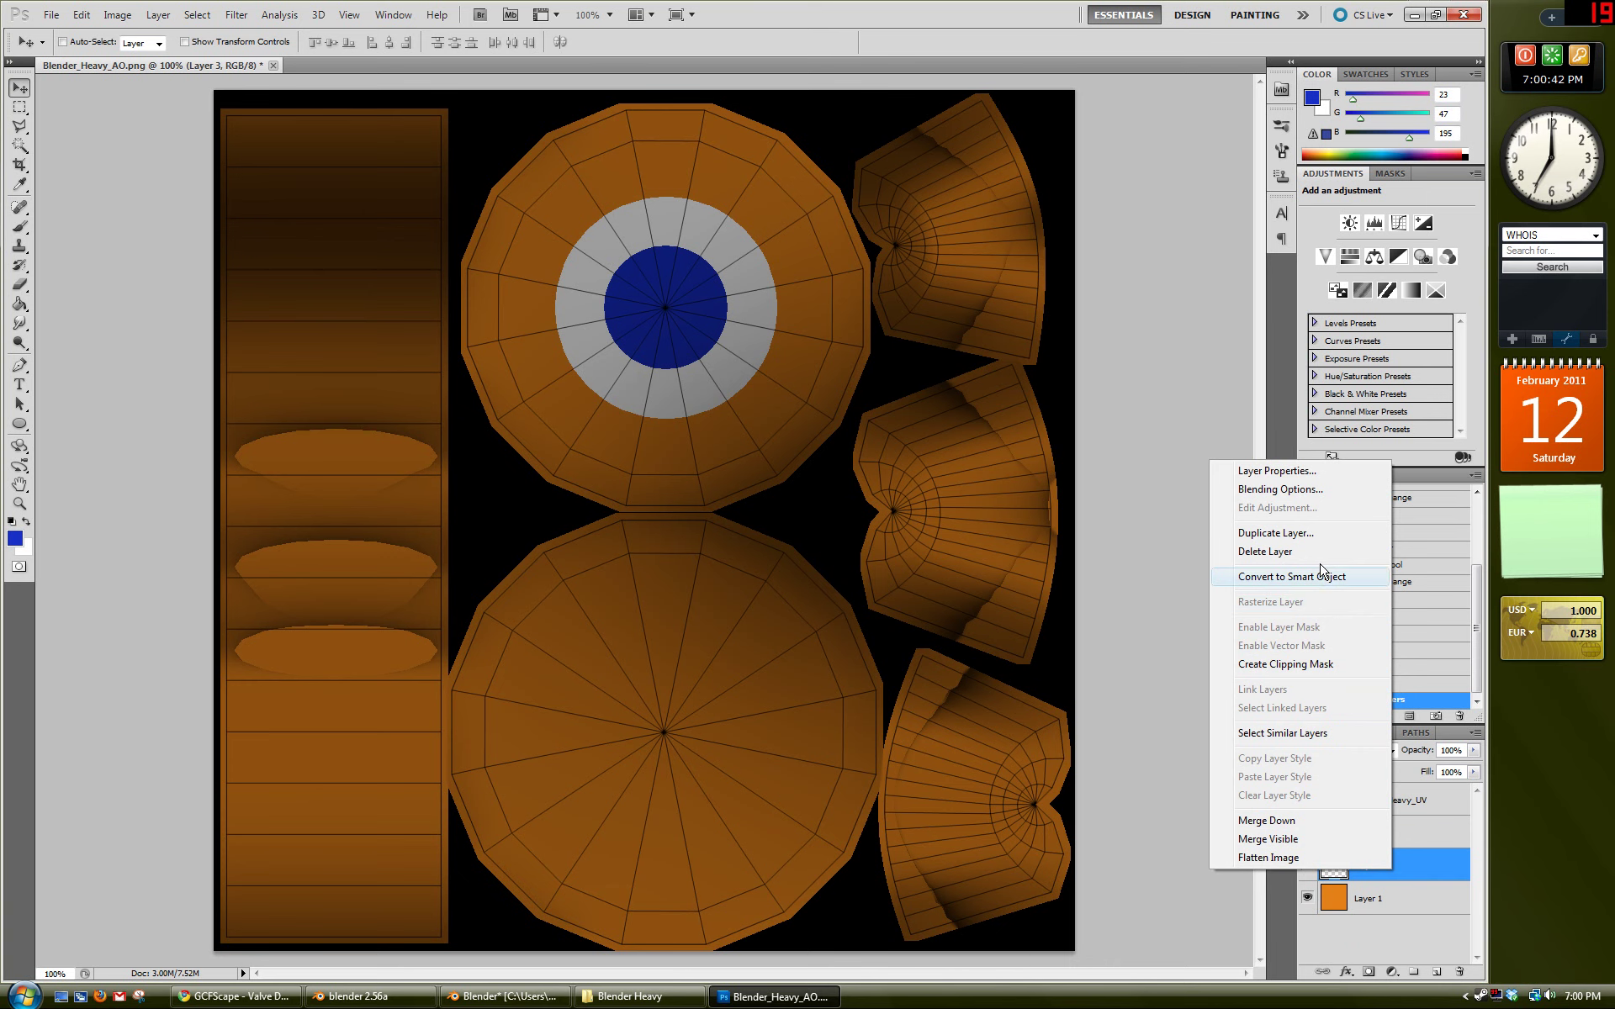
pyautogui.click(1321, 533)
pyautogui.press('Return')
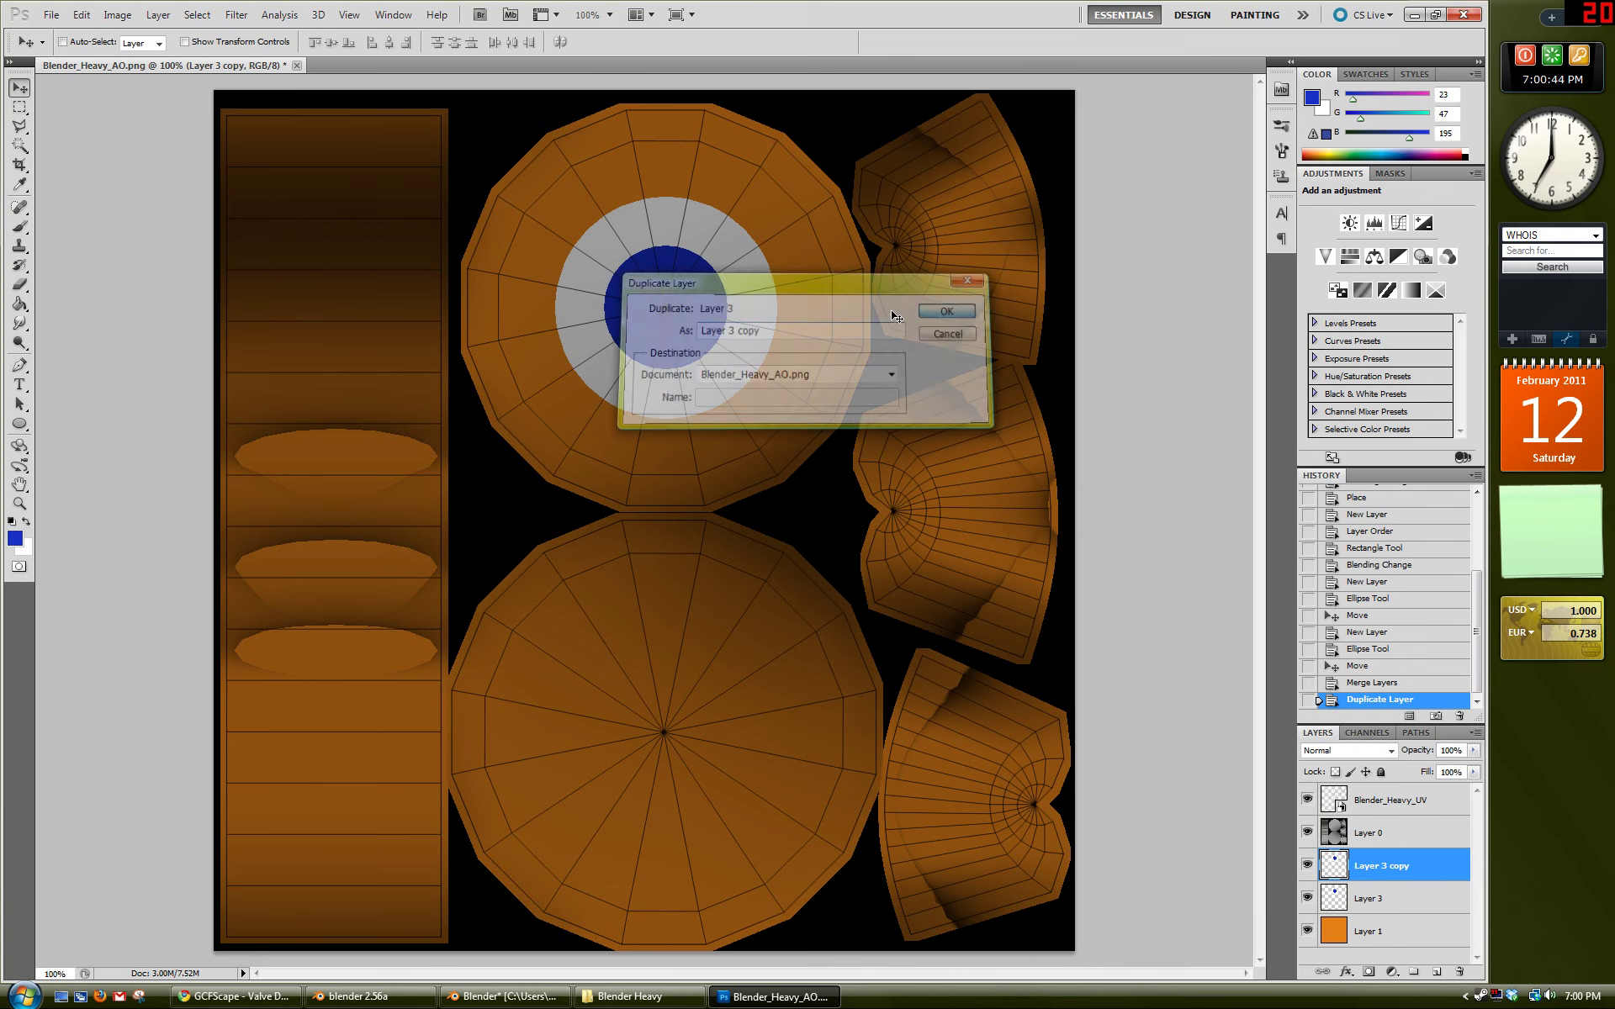
pyautogui.moveTo(667, 317); pyautogui.dragTo(661, 678)
pyautogui.moveTo(659, 751); pyautogui.dragTo(657, 744)
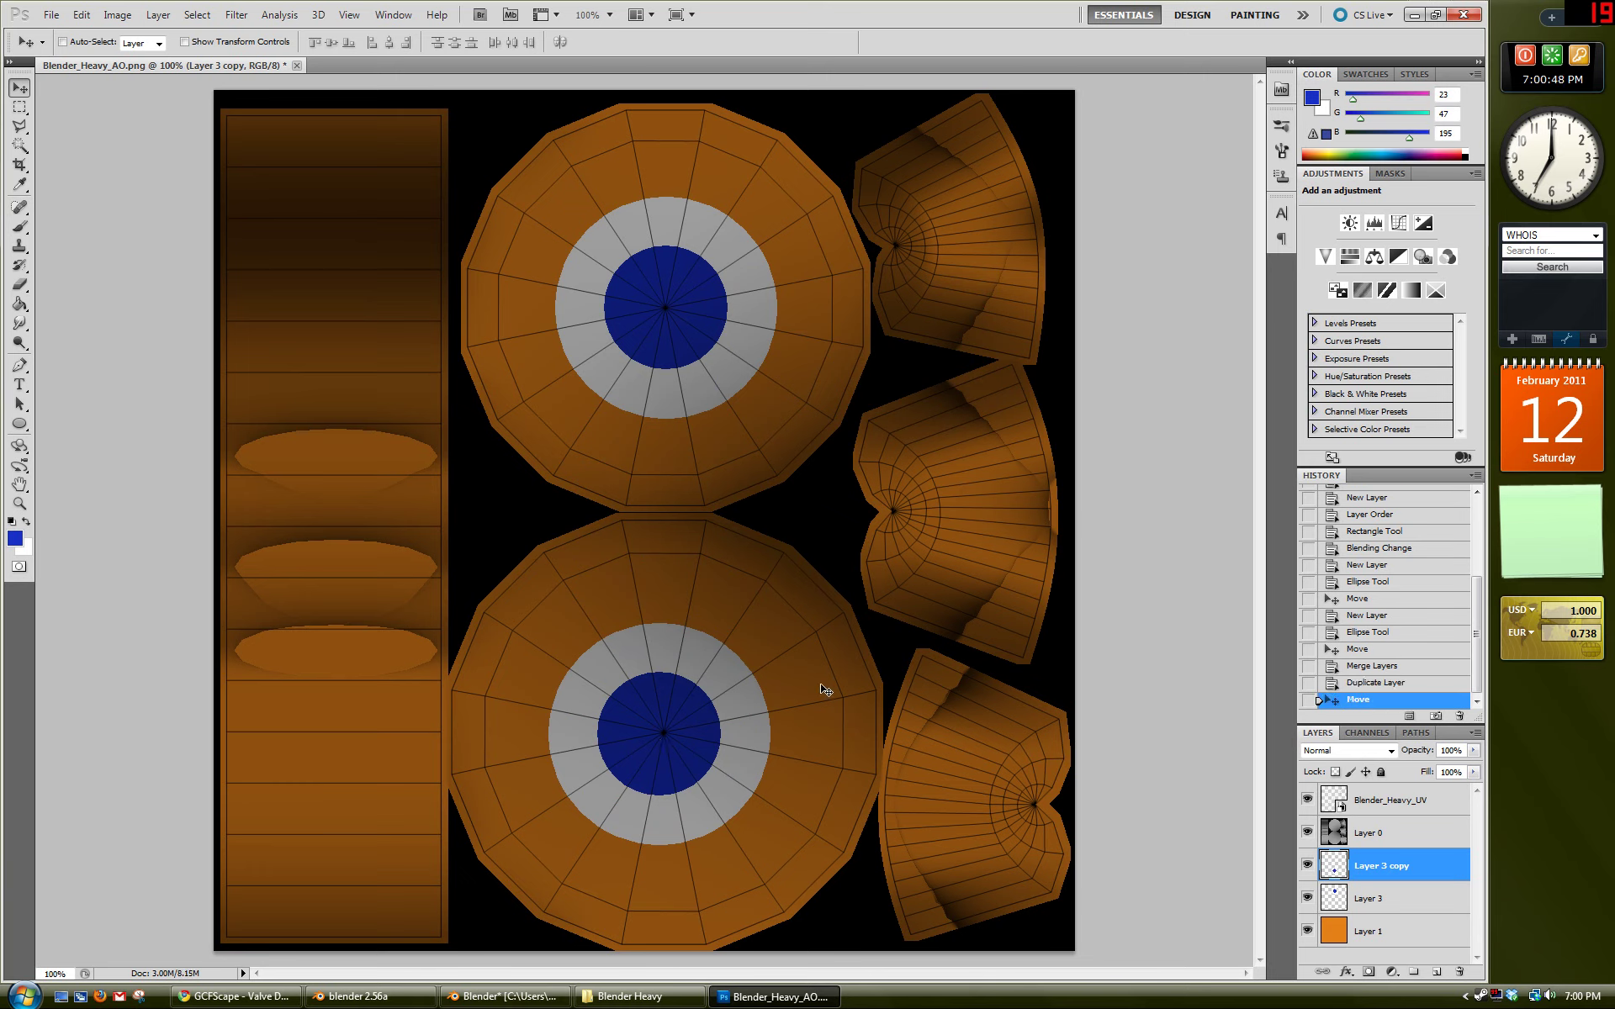
pyautogui.press('Right')
pyautogui.press('Right')
pyautogui.press('Right')
pyautogui.press('Right')
pyautogui.press('Right')
pyautogui.press('Right')
pyautogui.press('Right')
pyautogui.press('Right')
pyautogui.press('Up')
pyautogui.press('Up')
pyautogui.press('Up')
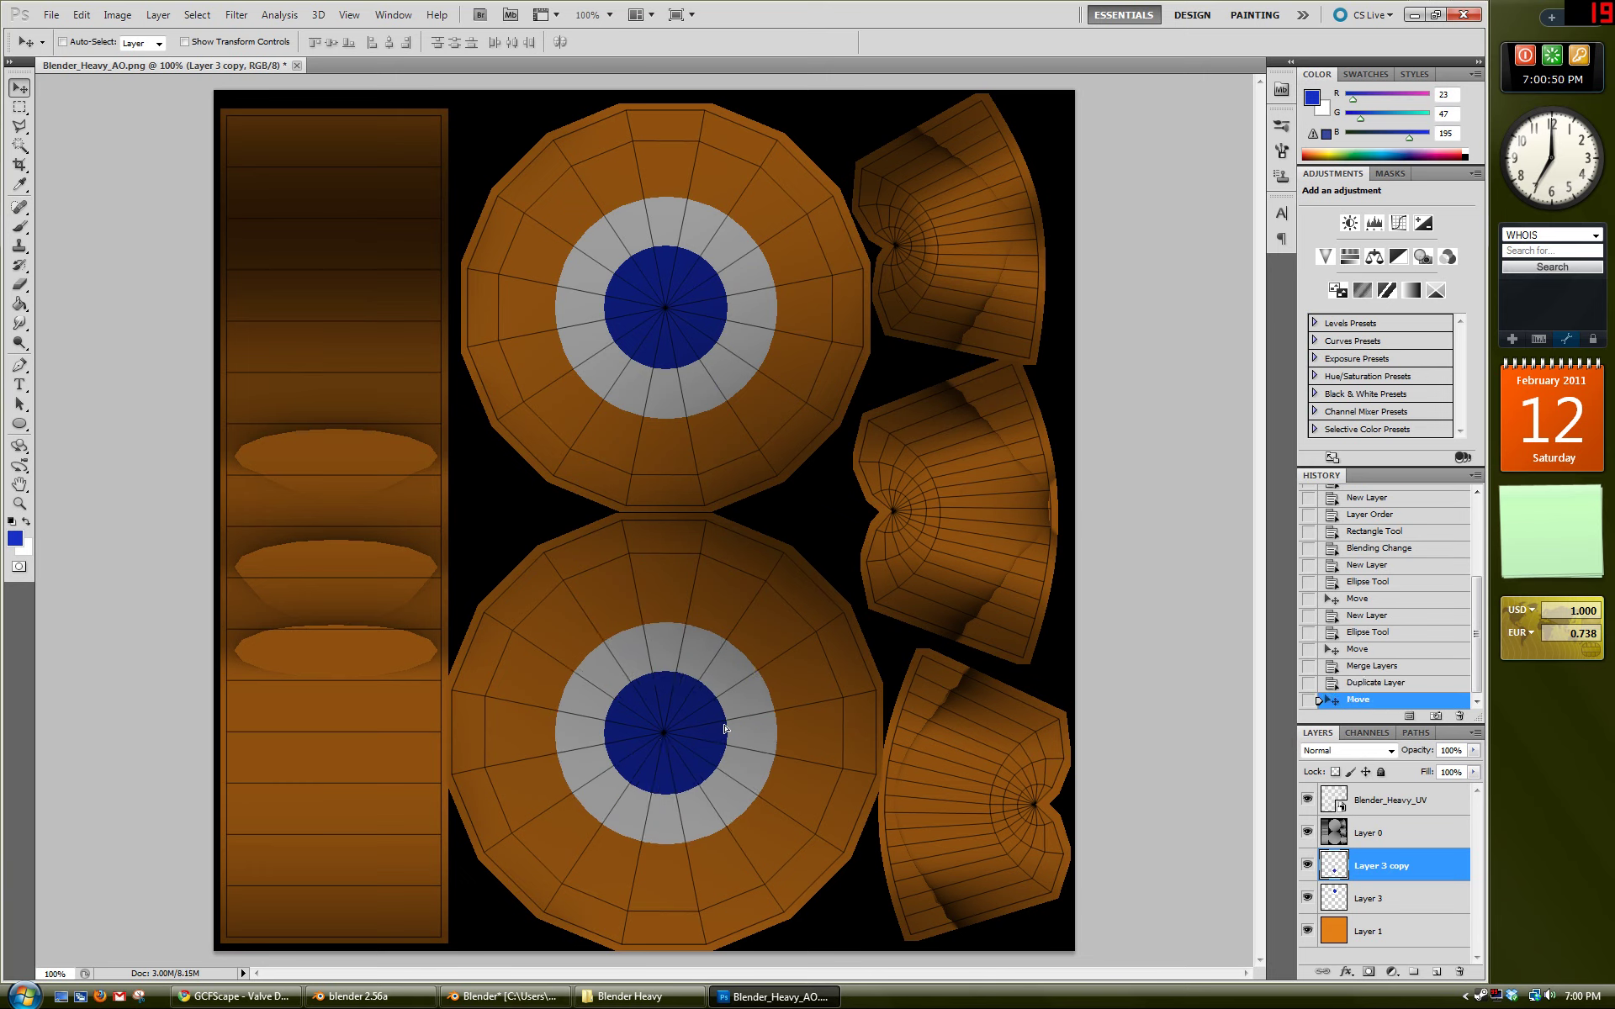
pyautogui.press('Down')
pyautogui.press('Down')
# Step: Scale the lower disc up slightly about its centre with Free Transform
pyautogui.hotkey('ctrl', 't')
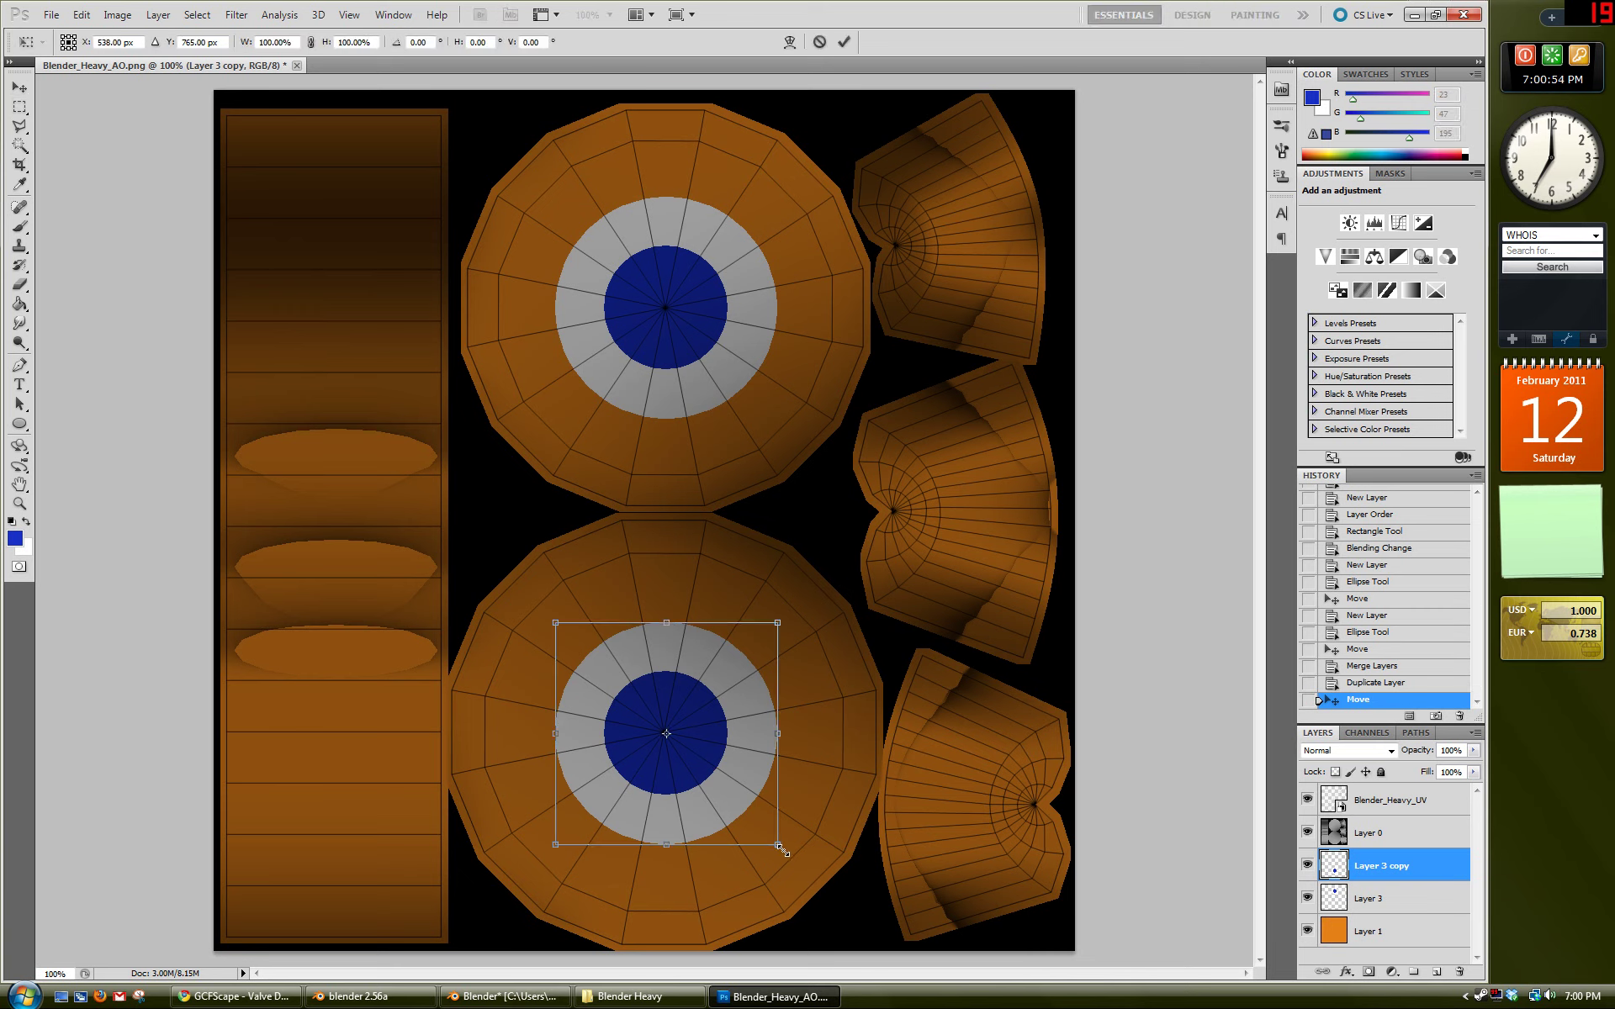
pyautogui.keyDown('alt'); pyautogui.keyDown('shift'); pyautogui.moveTo(779, 846); pyautogui.dragTo(785, 852); pyautogui.keyUp('shift'); pyautogui.keyUp('alt')
pyautogui.press('Return')
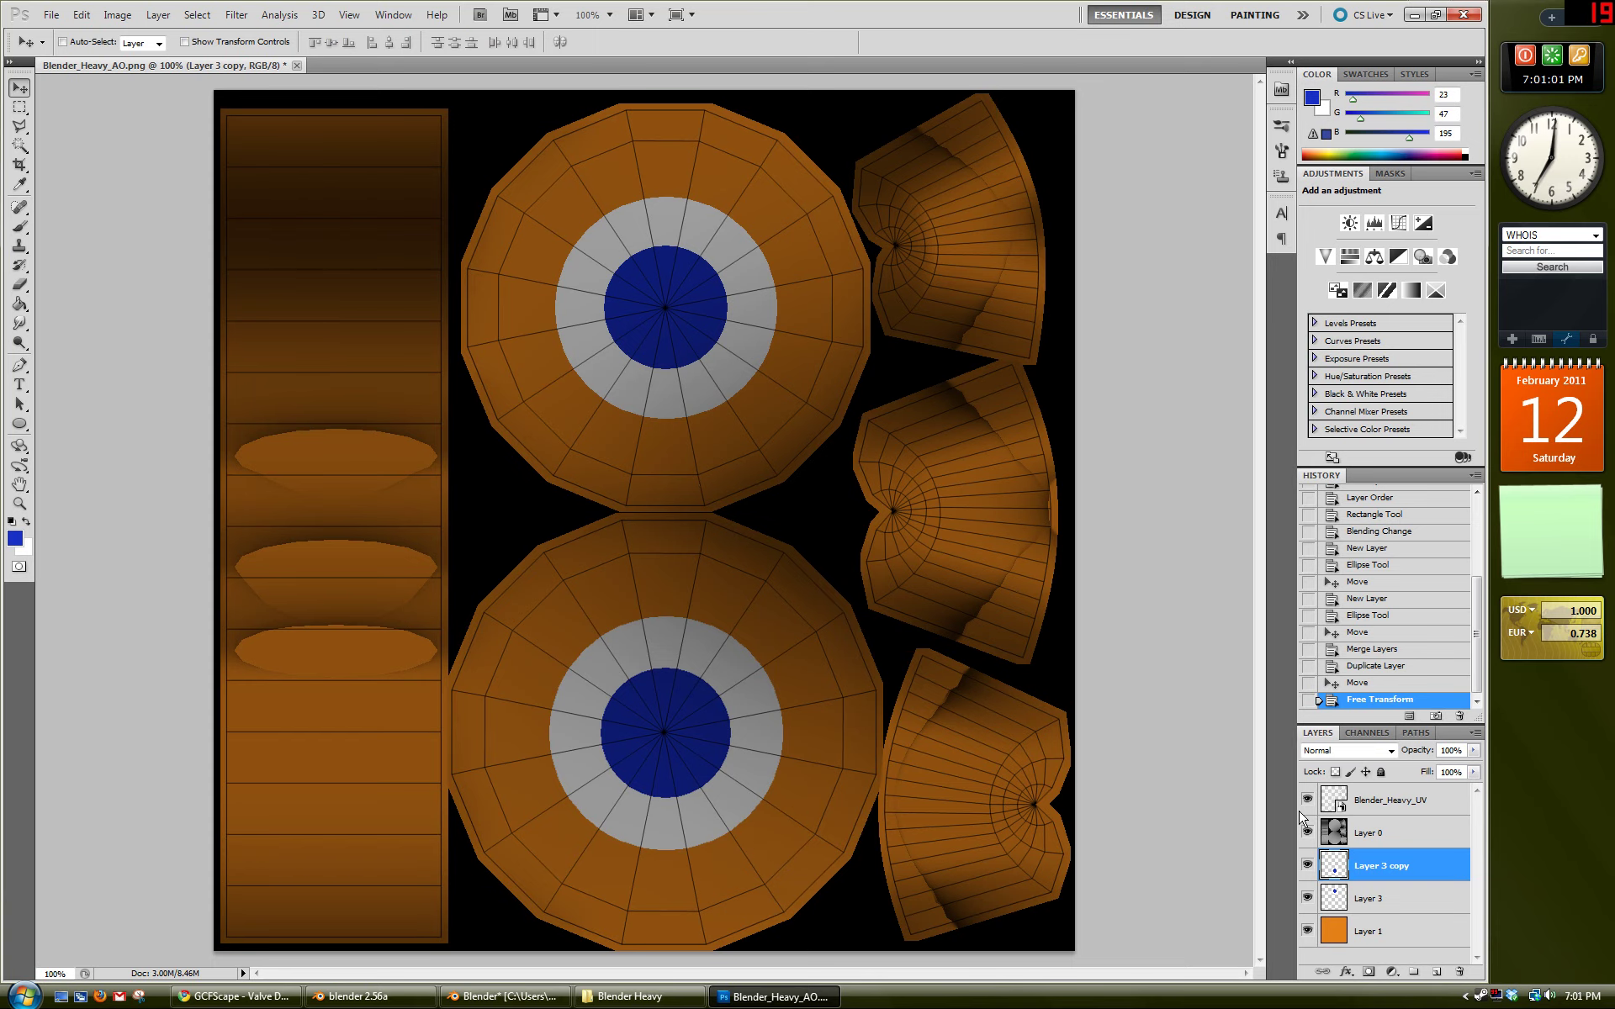
# Step: Hide the UV wireframe, compare the Red, Green and Blue channels, and open the Green channel's options
pyautogui.click(1308, 802)
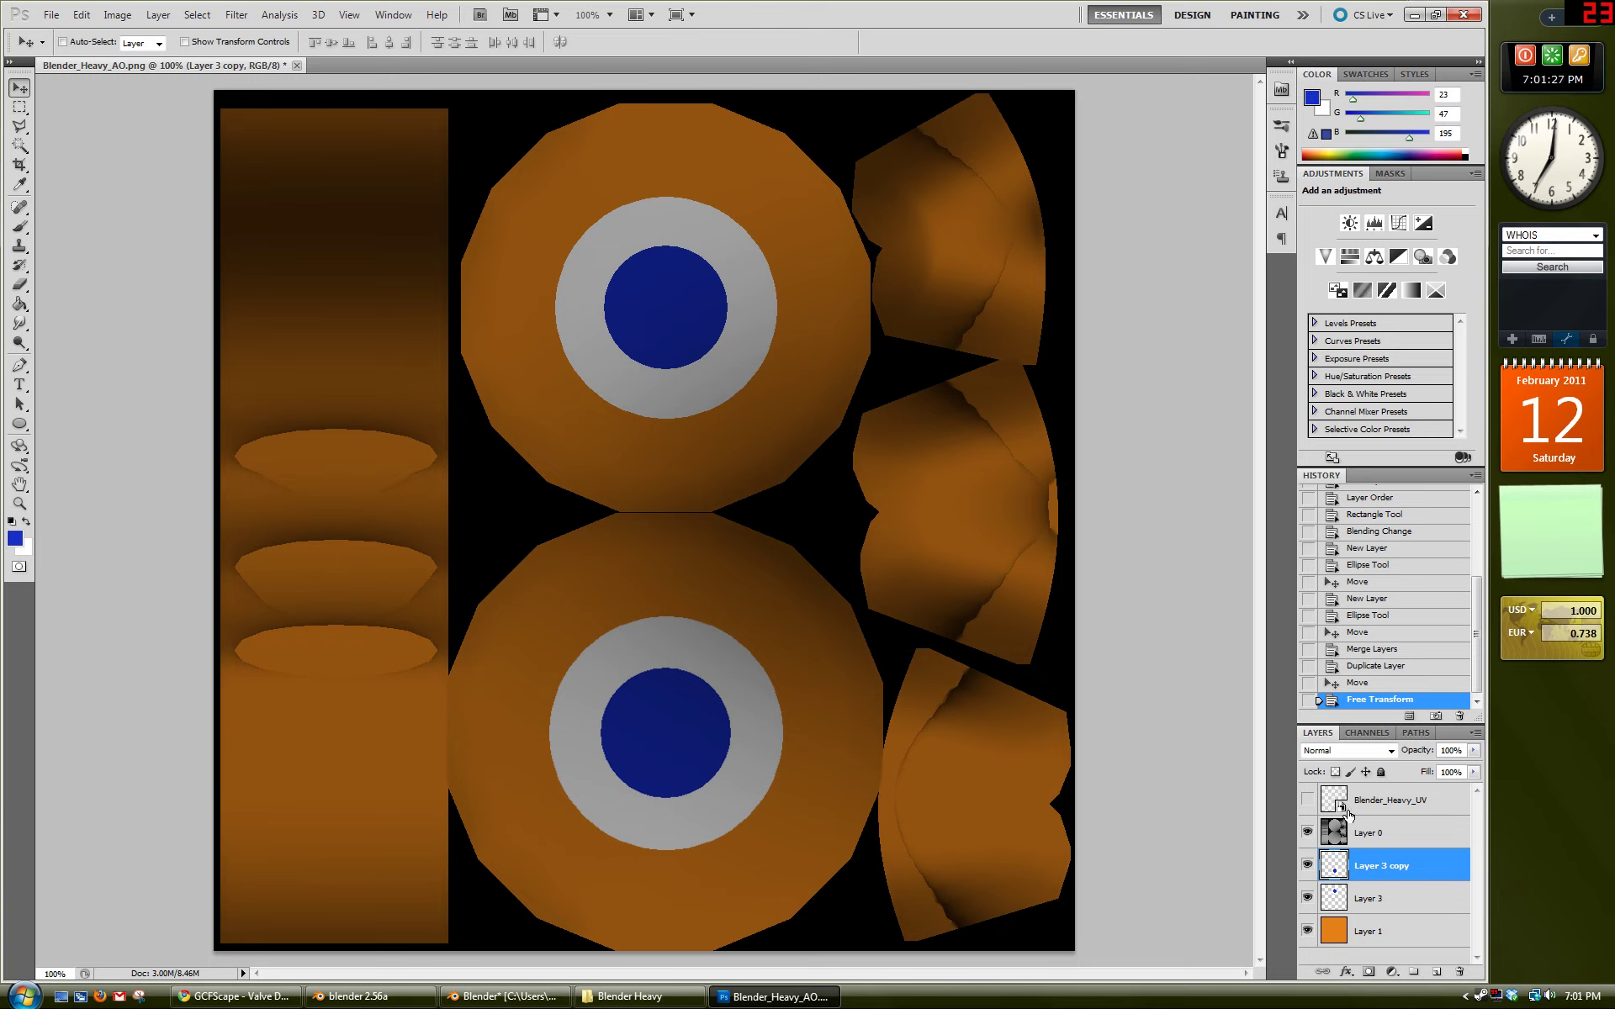
pyautogui.click(1367, 733)
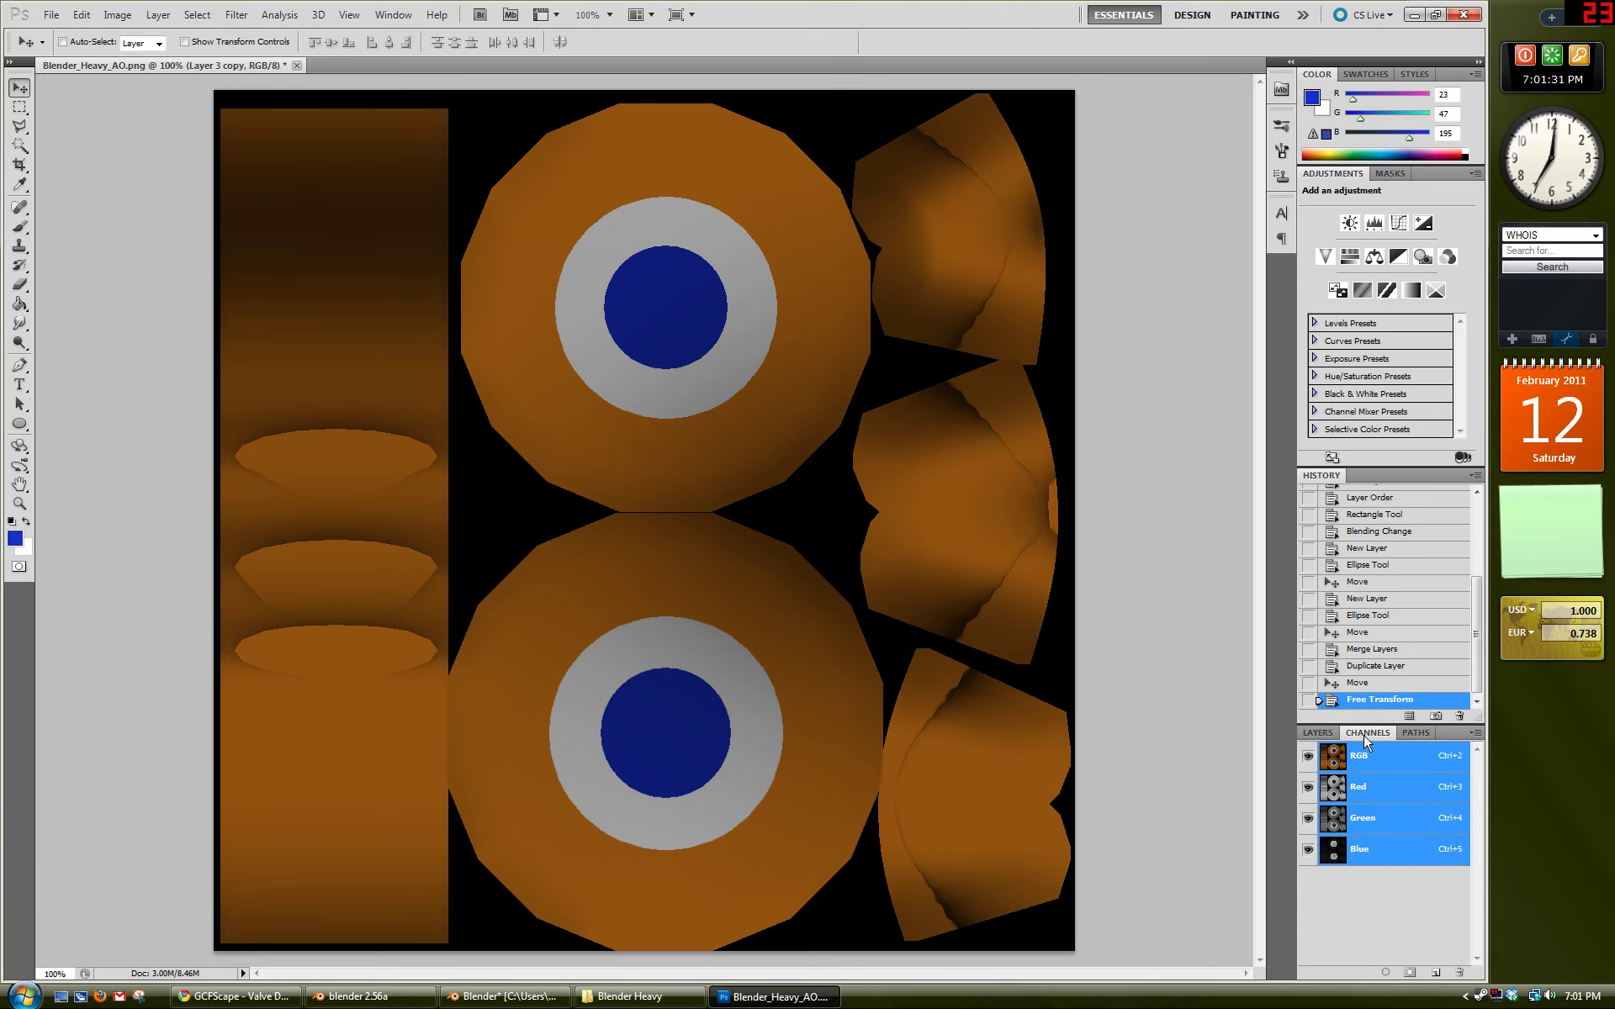
pyautogui.click(1373, 789)
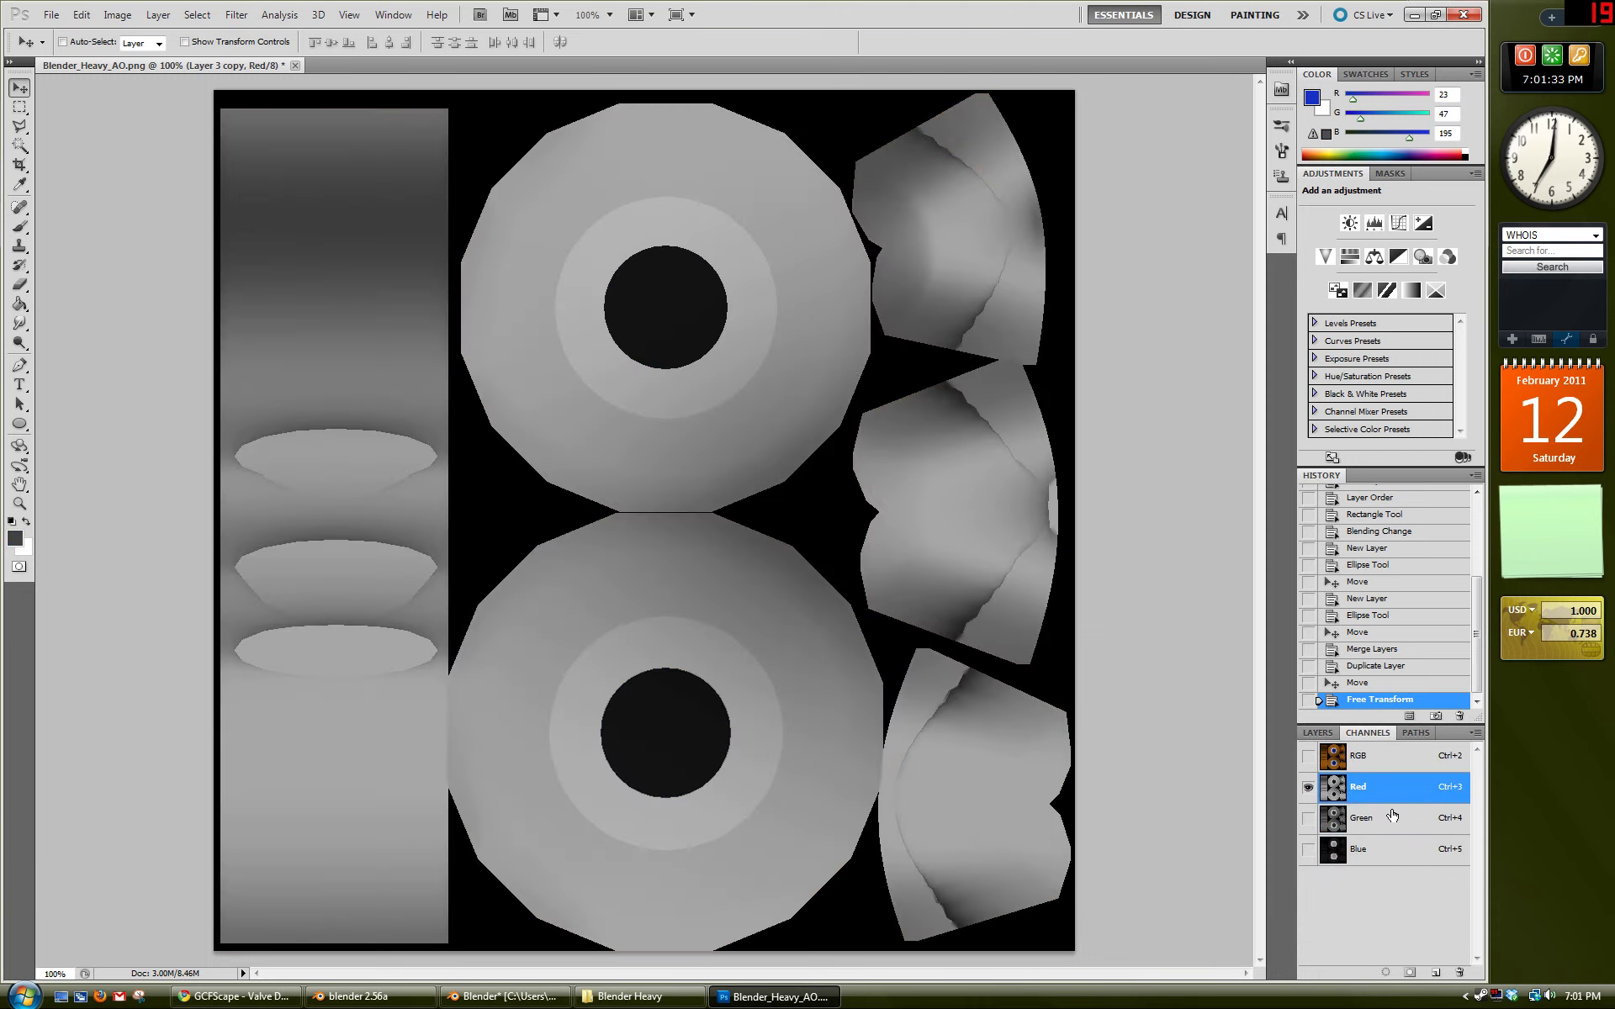
pyautogui.click(1392, 816)
pyautogui.click(1393, 848)
pyautogui.click(1384, 789)
pyautogui.click(1373, 823)
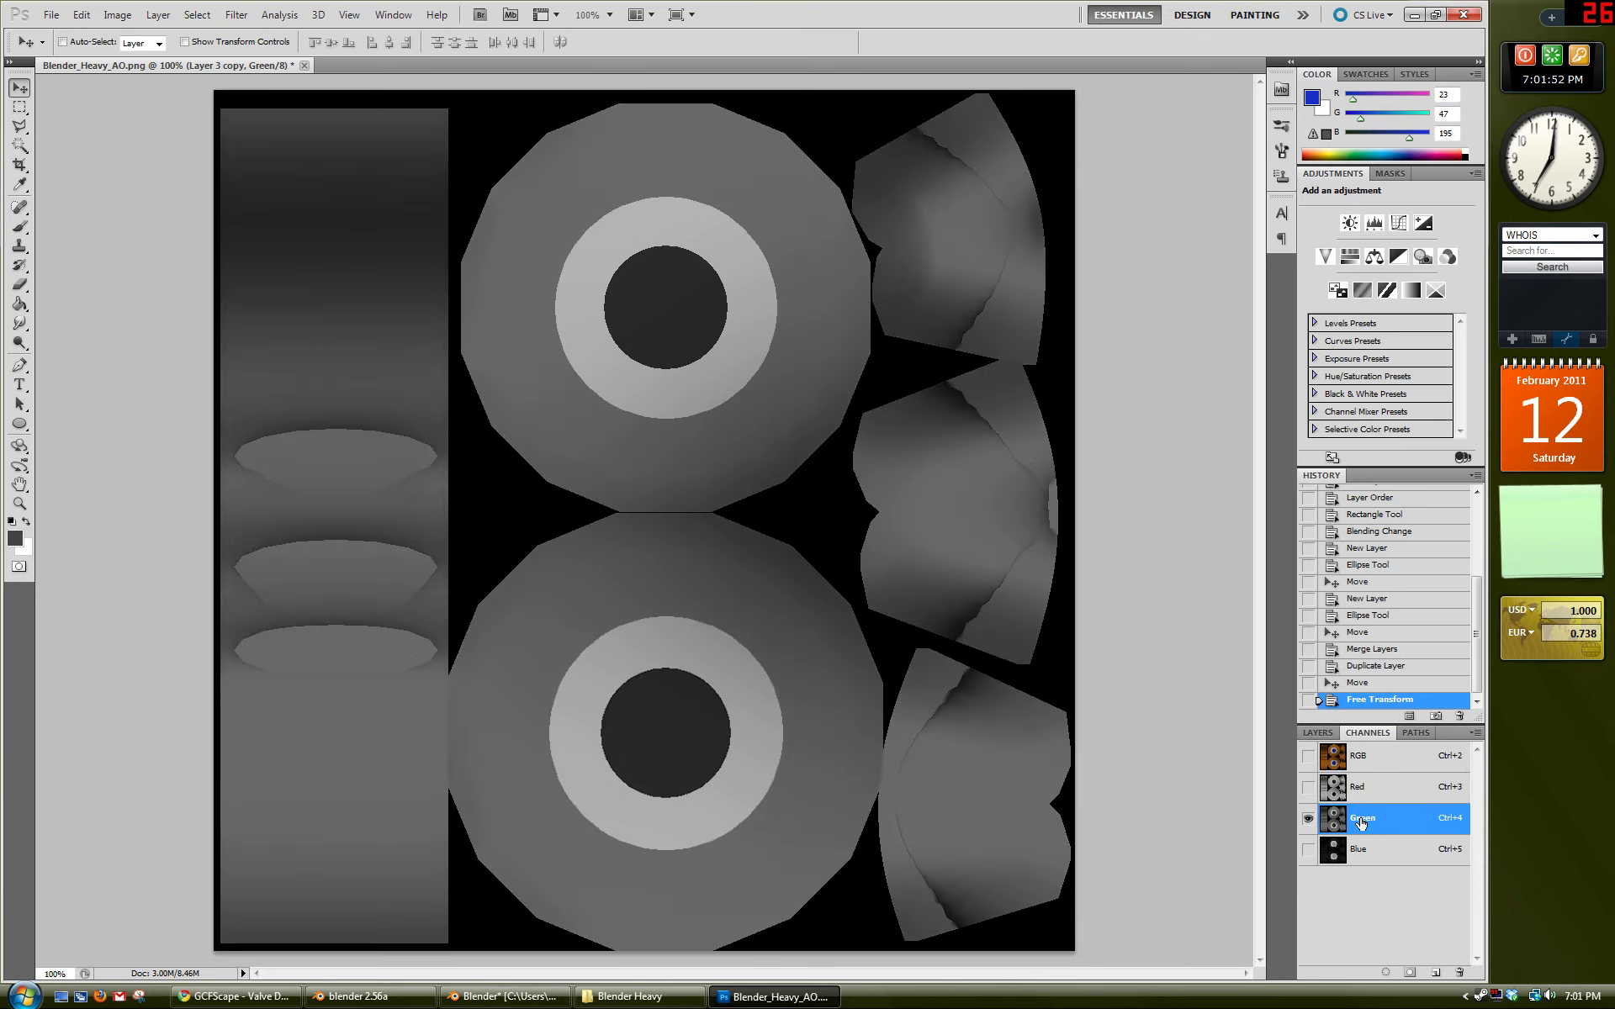
pyautogui.rightClick(1351, 816)
# Step: Duplicate the Green channel as a new channel named Alpha, then return to RGB and the Layers
pyautogui.click(1244, 827)
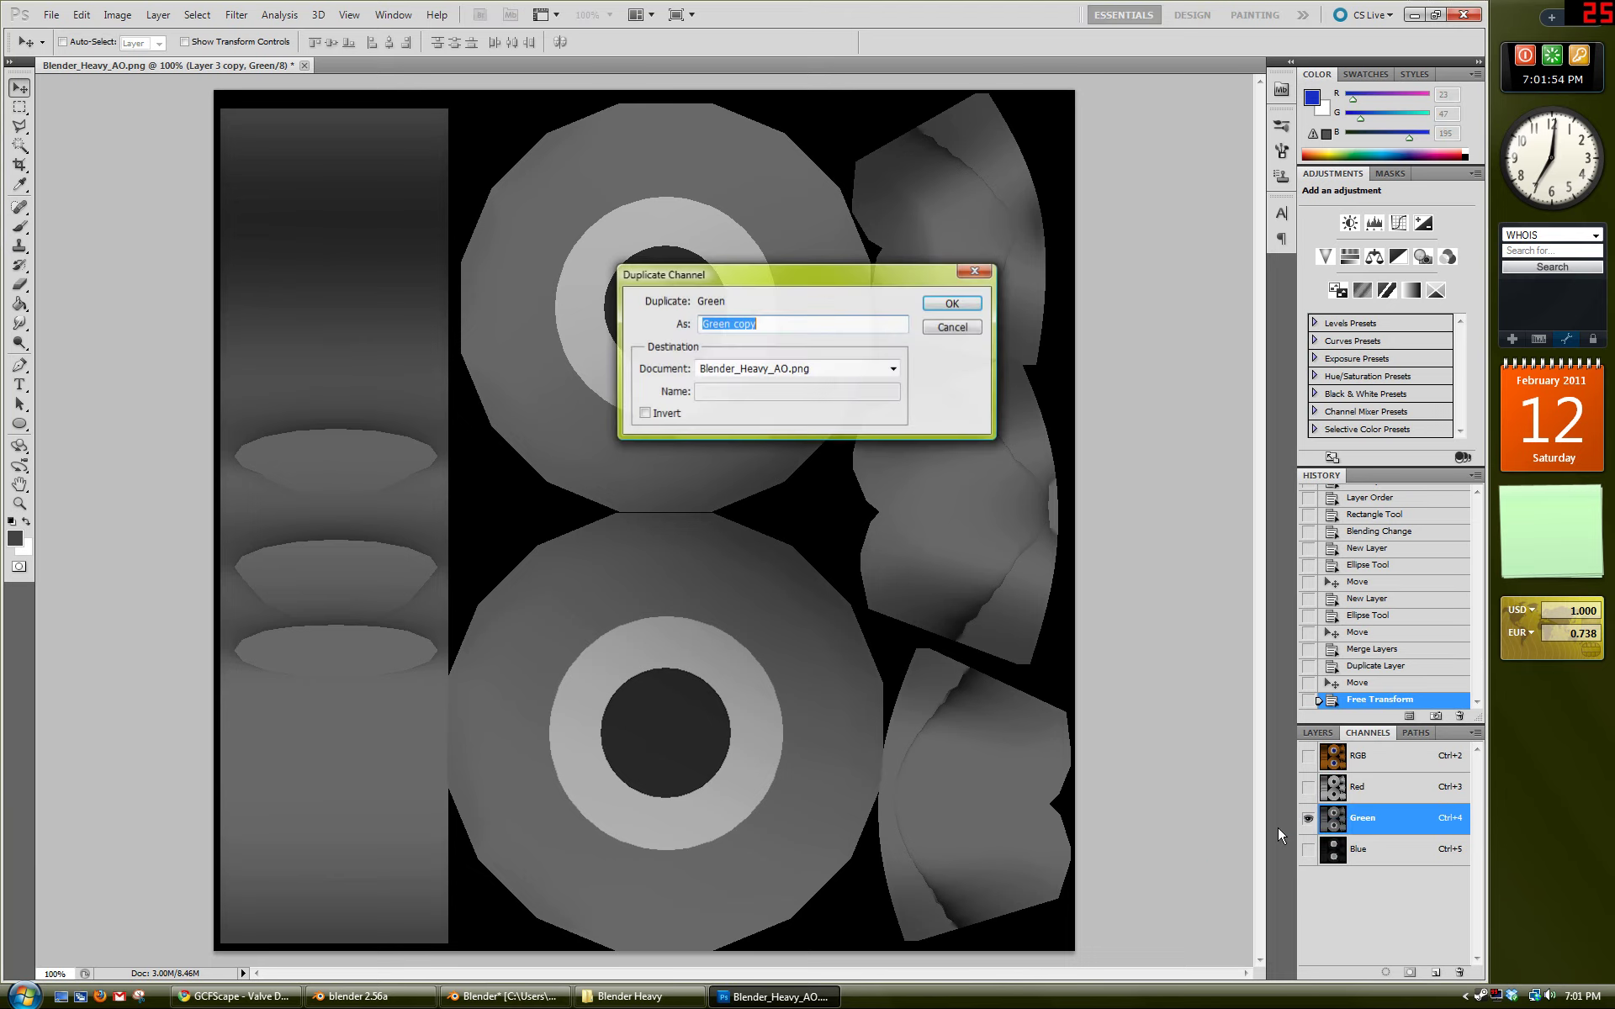
pyautogui.write('Alpha')
pyautogui.press('Return')
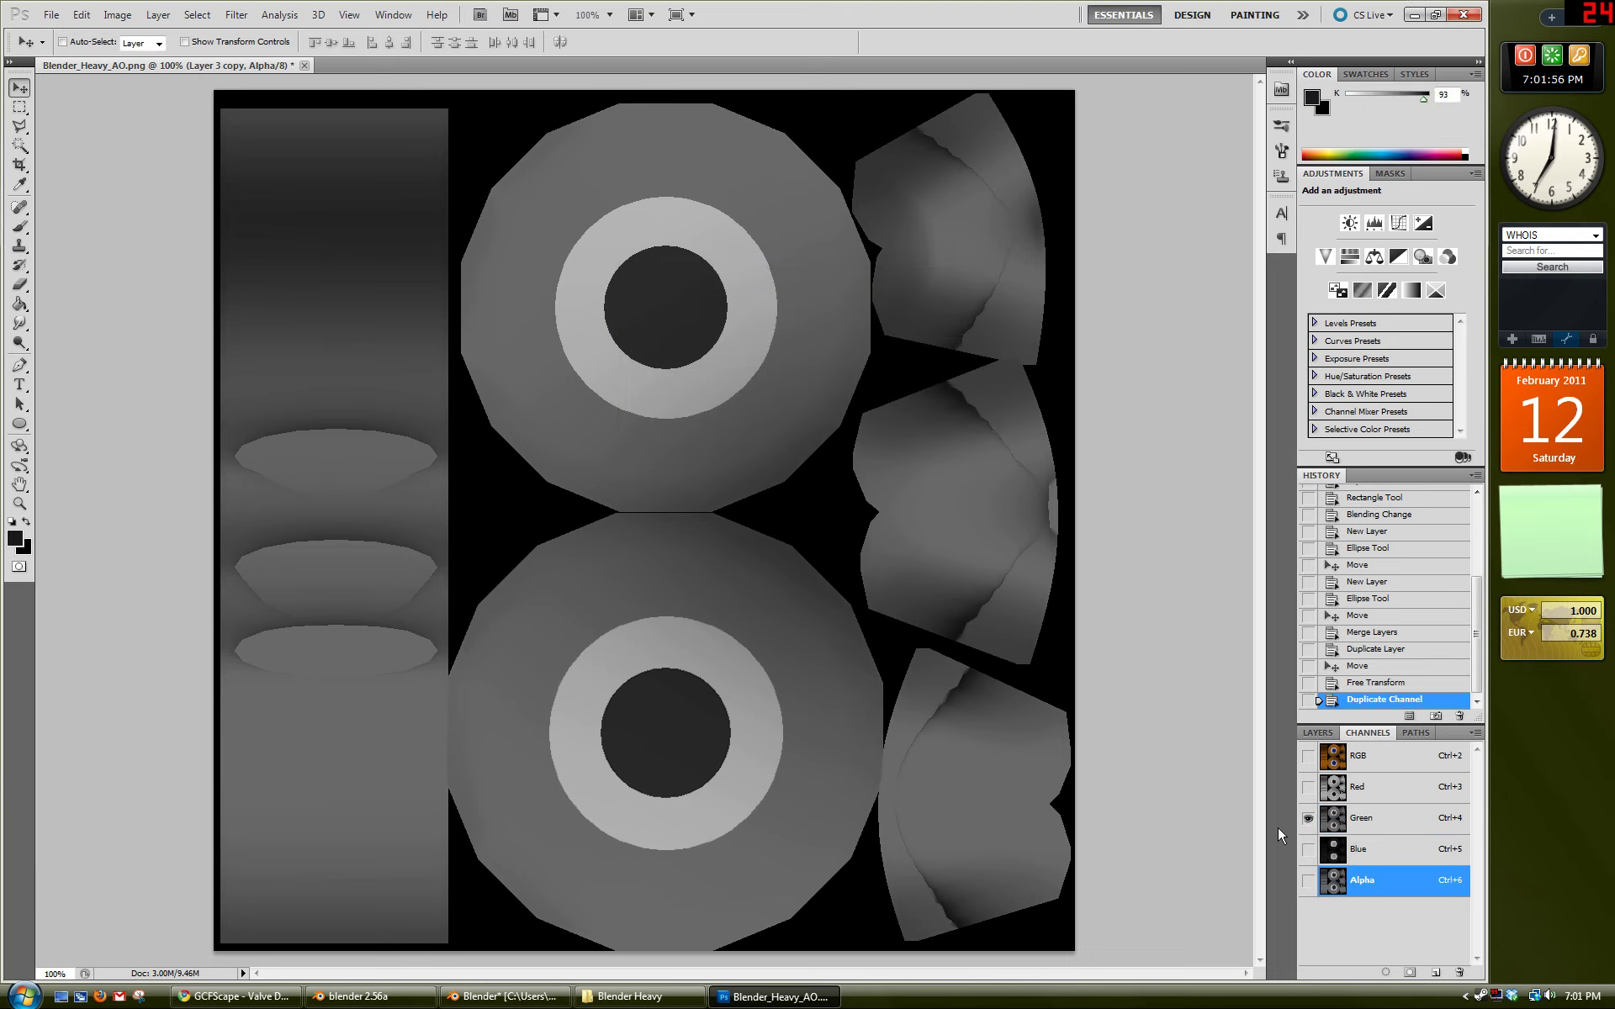
pyautogui.click(1376, 858)
pyautogui.click(1391, 882)
pyautogui.click(1387, 757)
pyautogui.click(1317, 733)
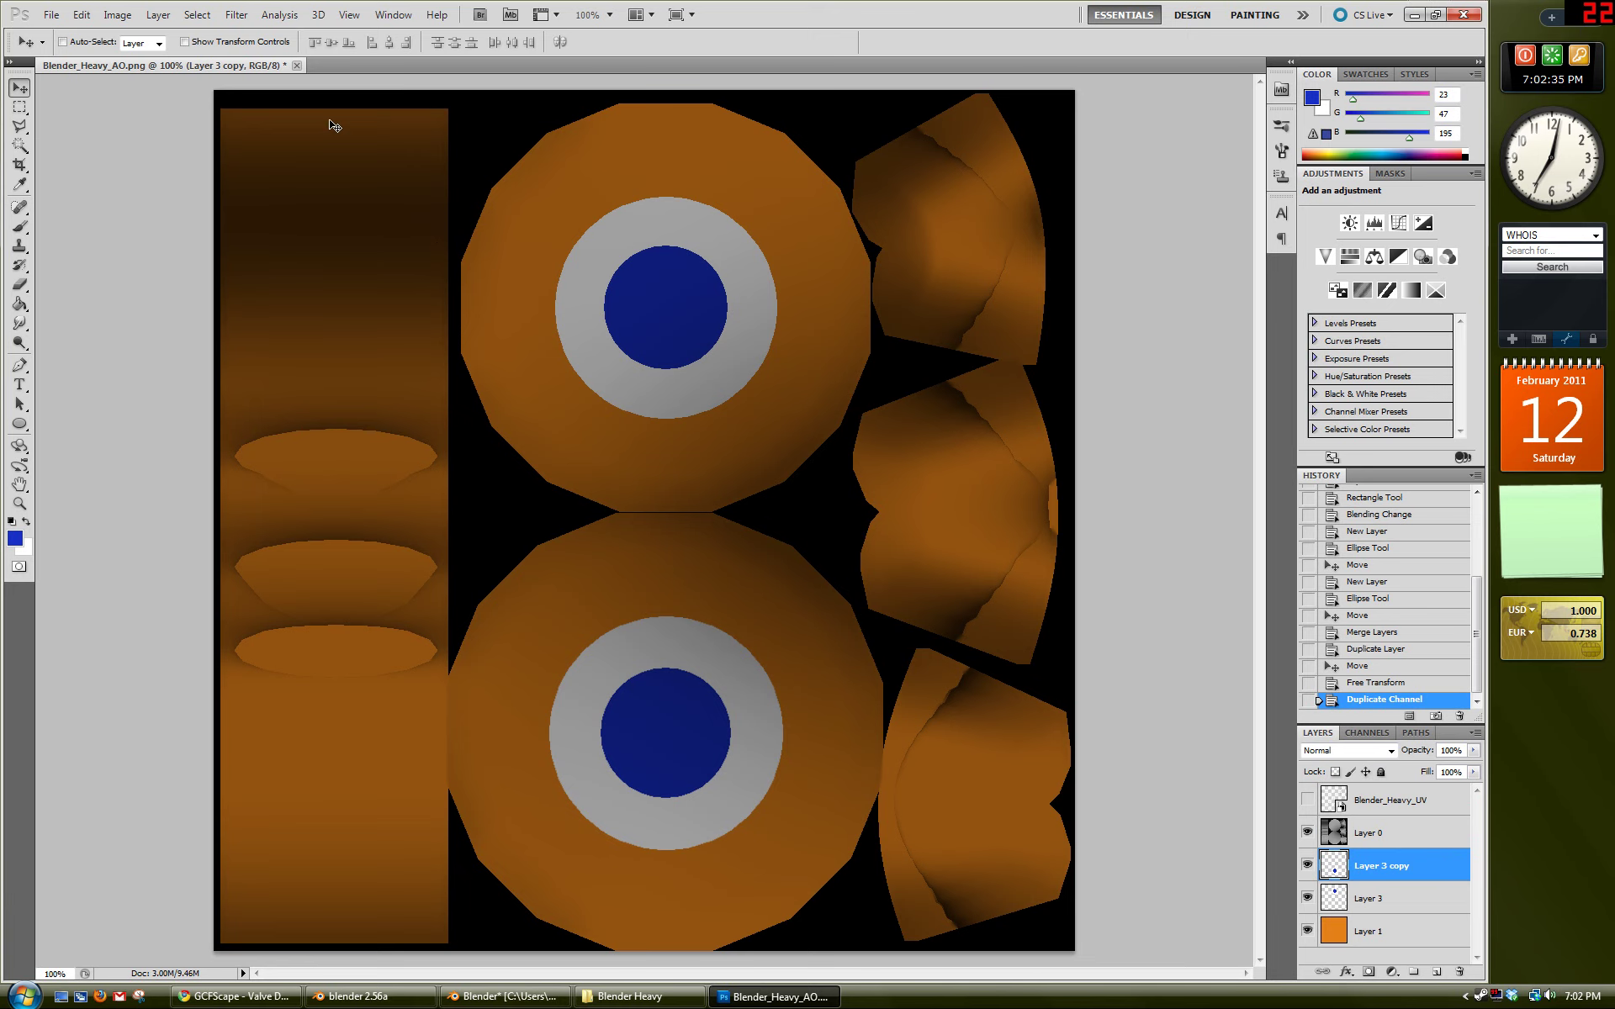
# Step: Save a copy of the texture as Blender_Heavy.tga in Targa format at 32 bits/pixel
pyautogui.click(52, 15)
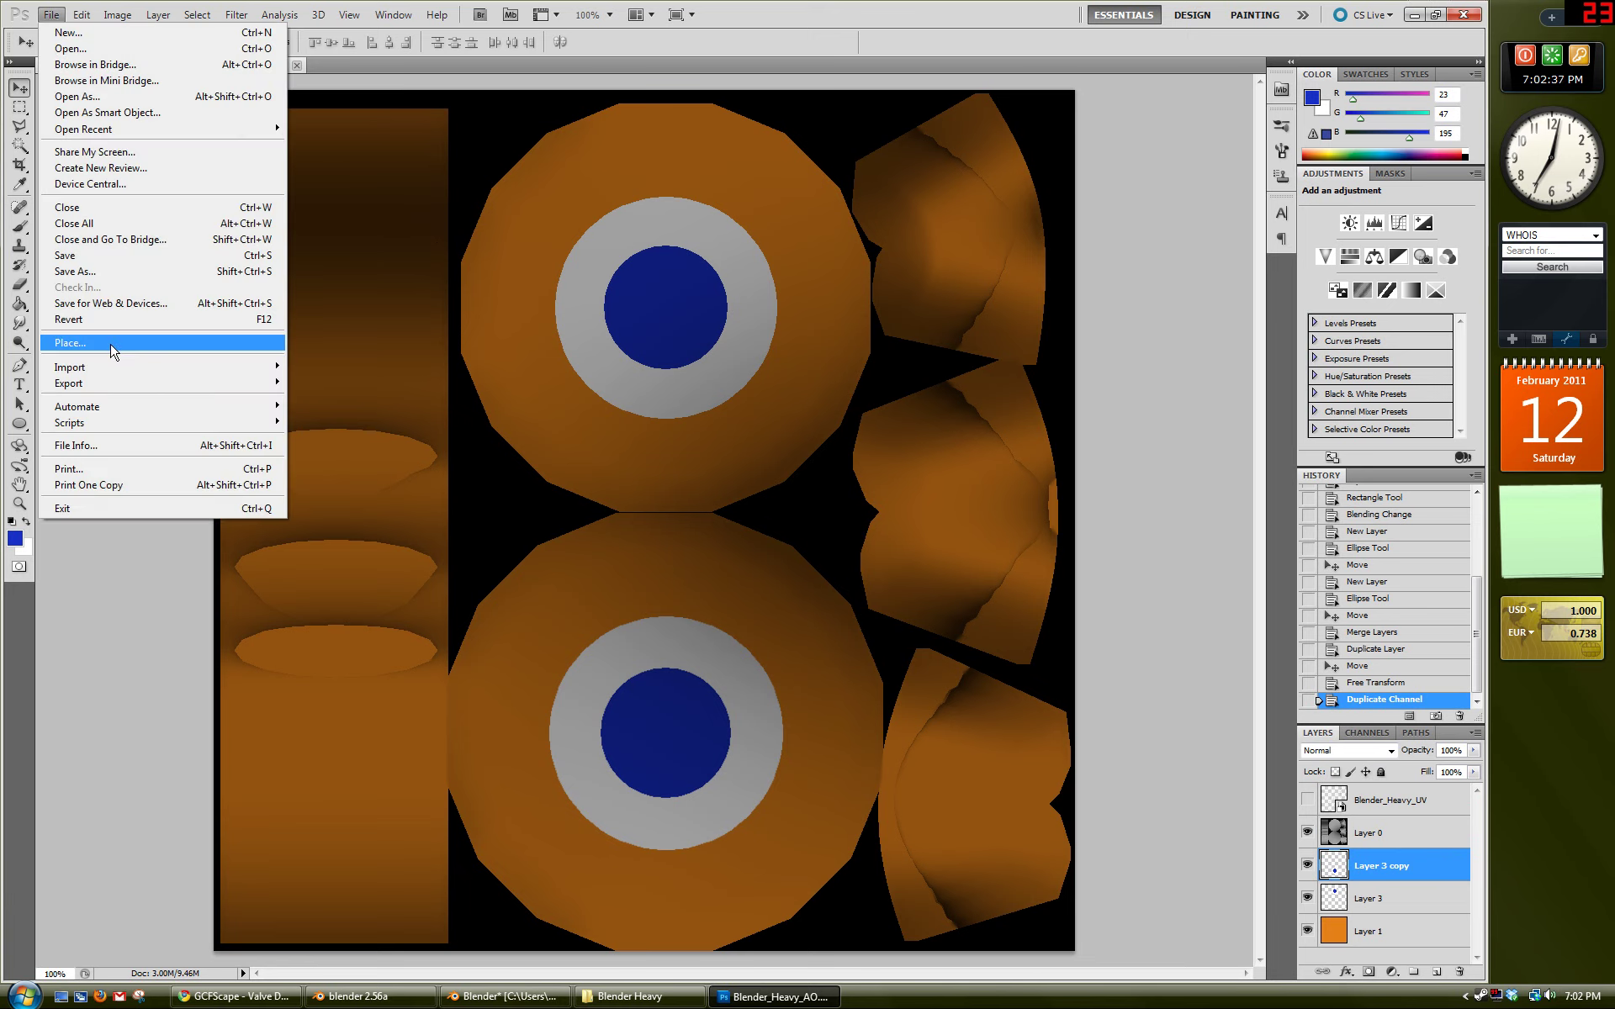
pyautogui.click(111, 271)
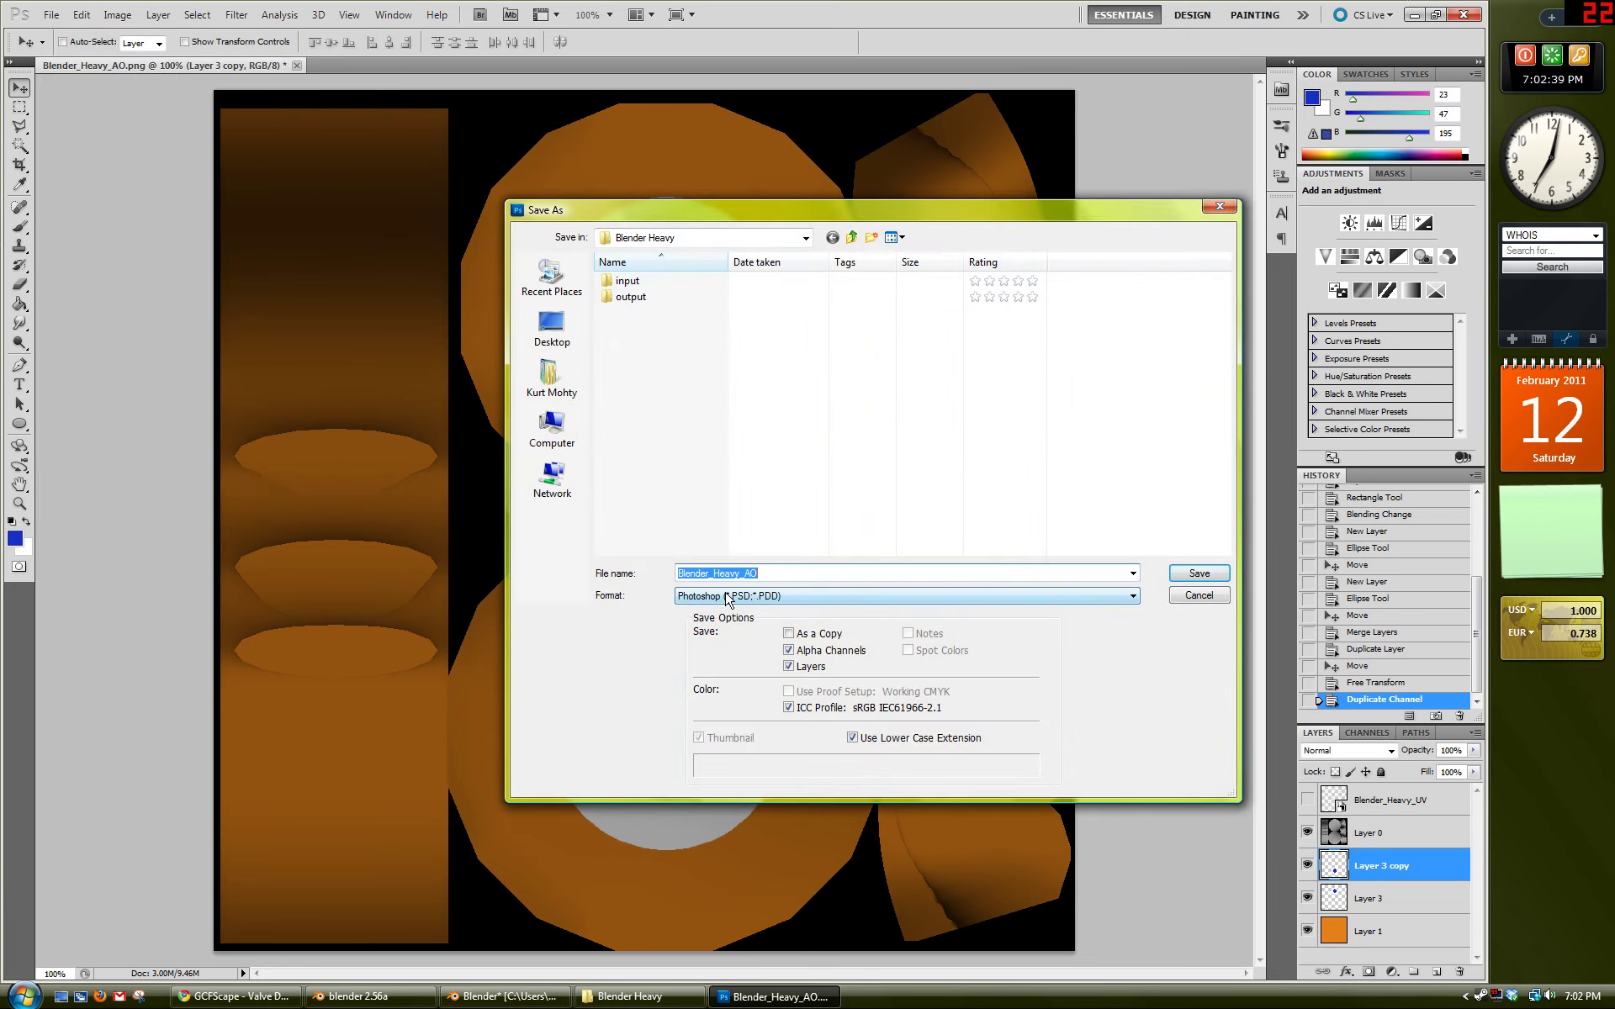
pyautogui.click(729, 597)
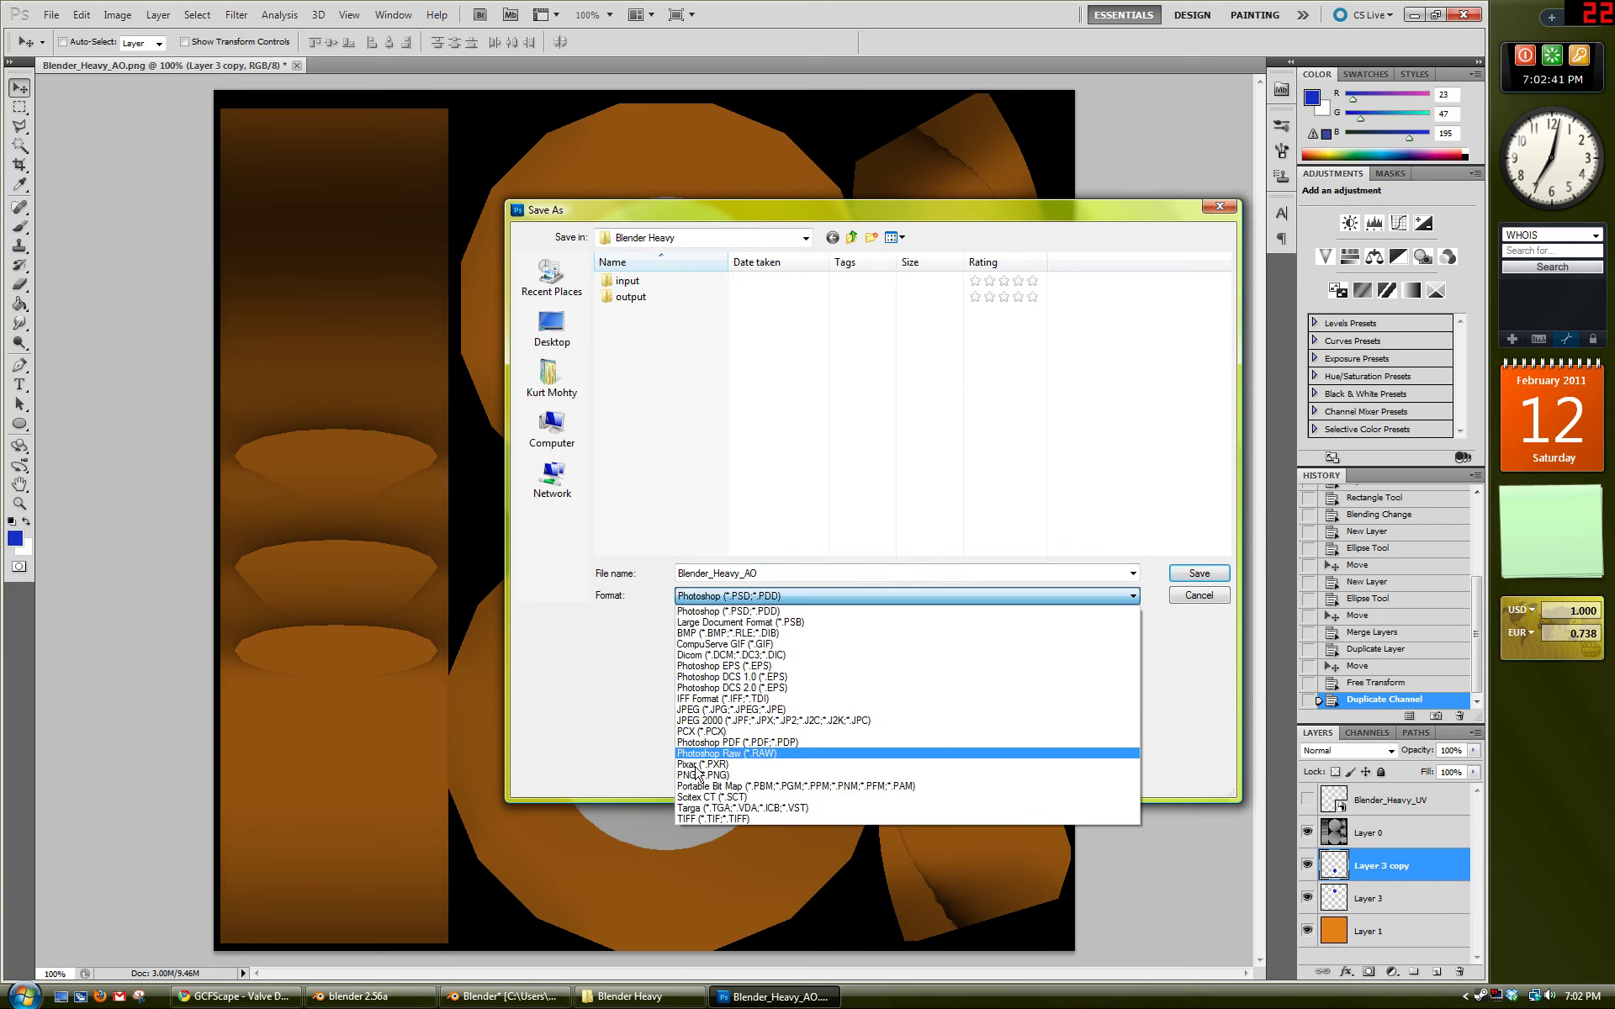
pyautogui.click(707, 809)
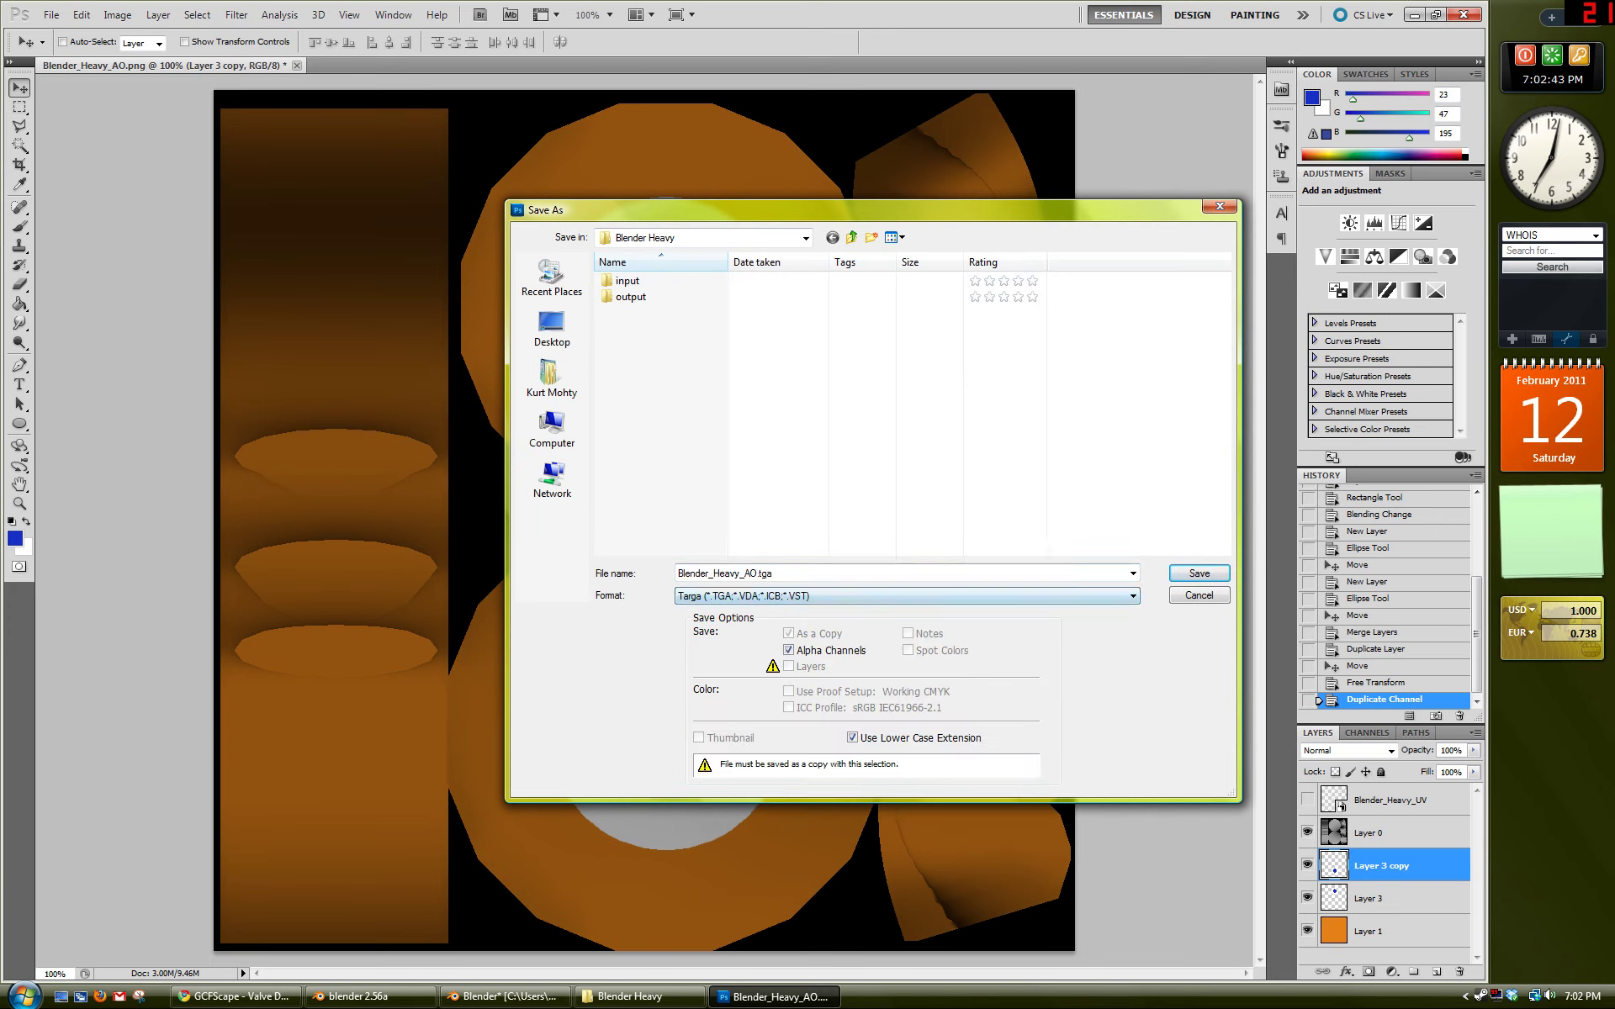
pyautogui.press('End')
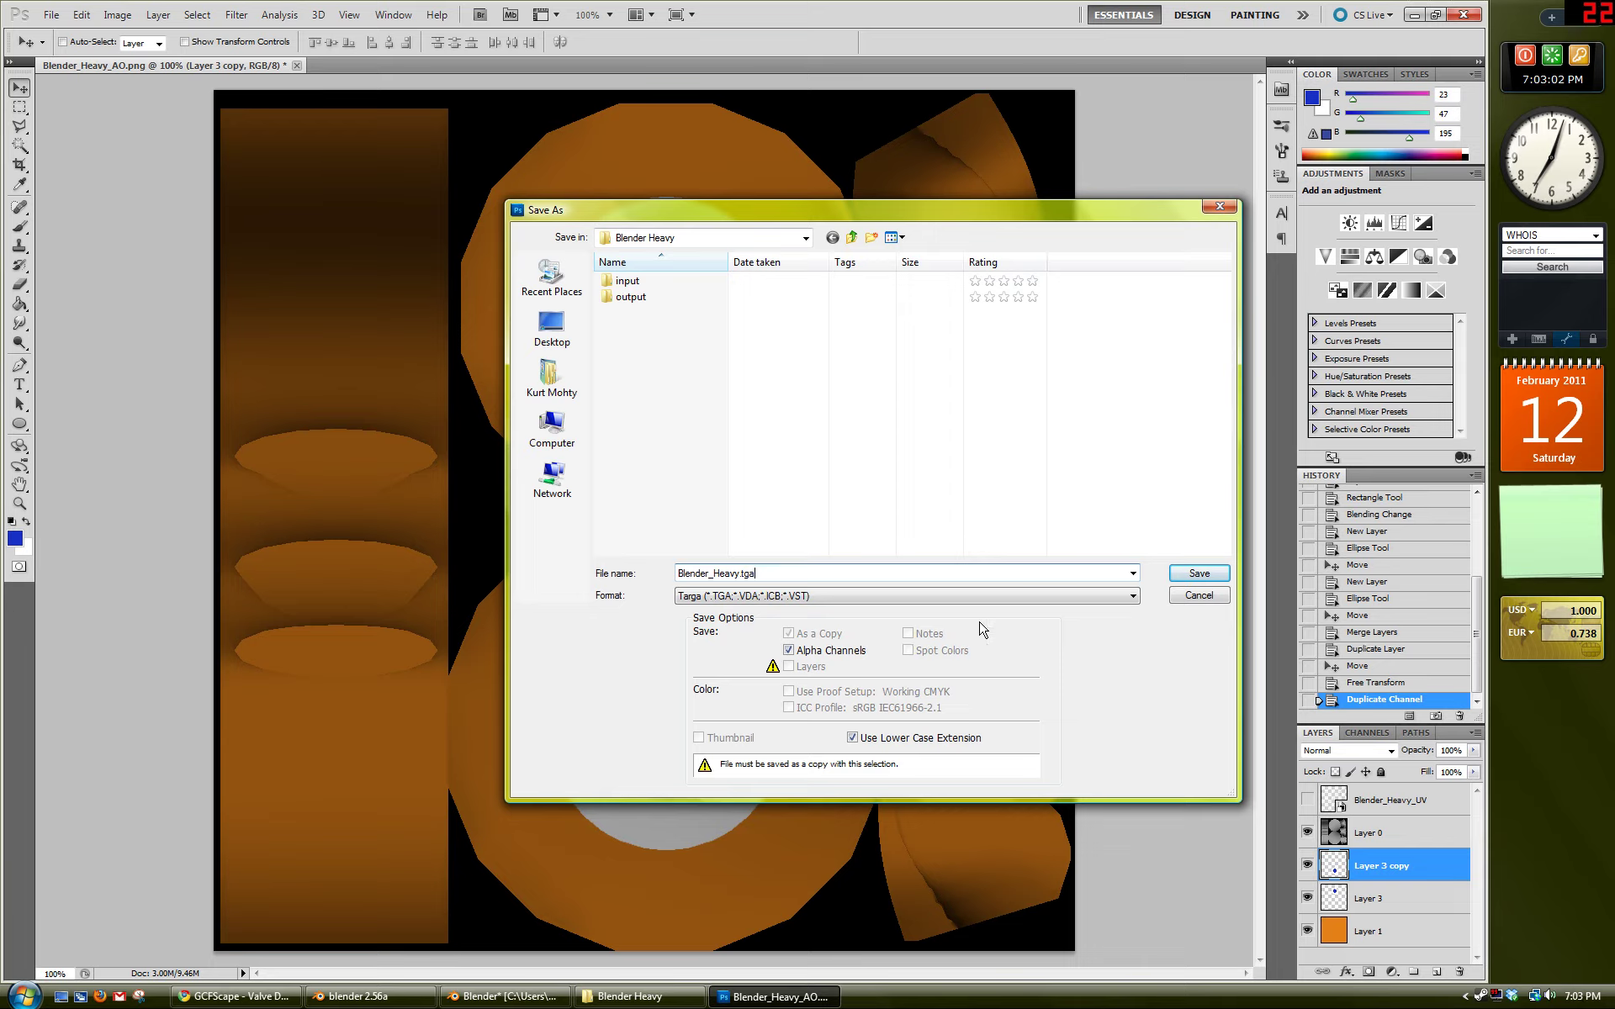
pyautogui.click(1201, 575)
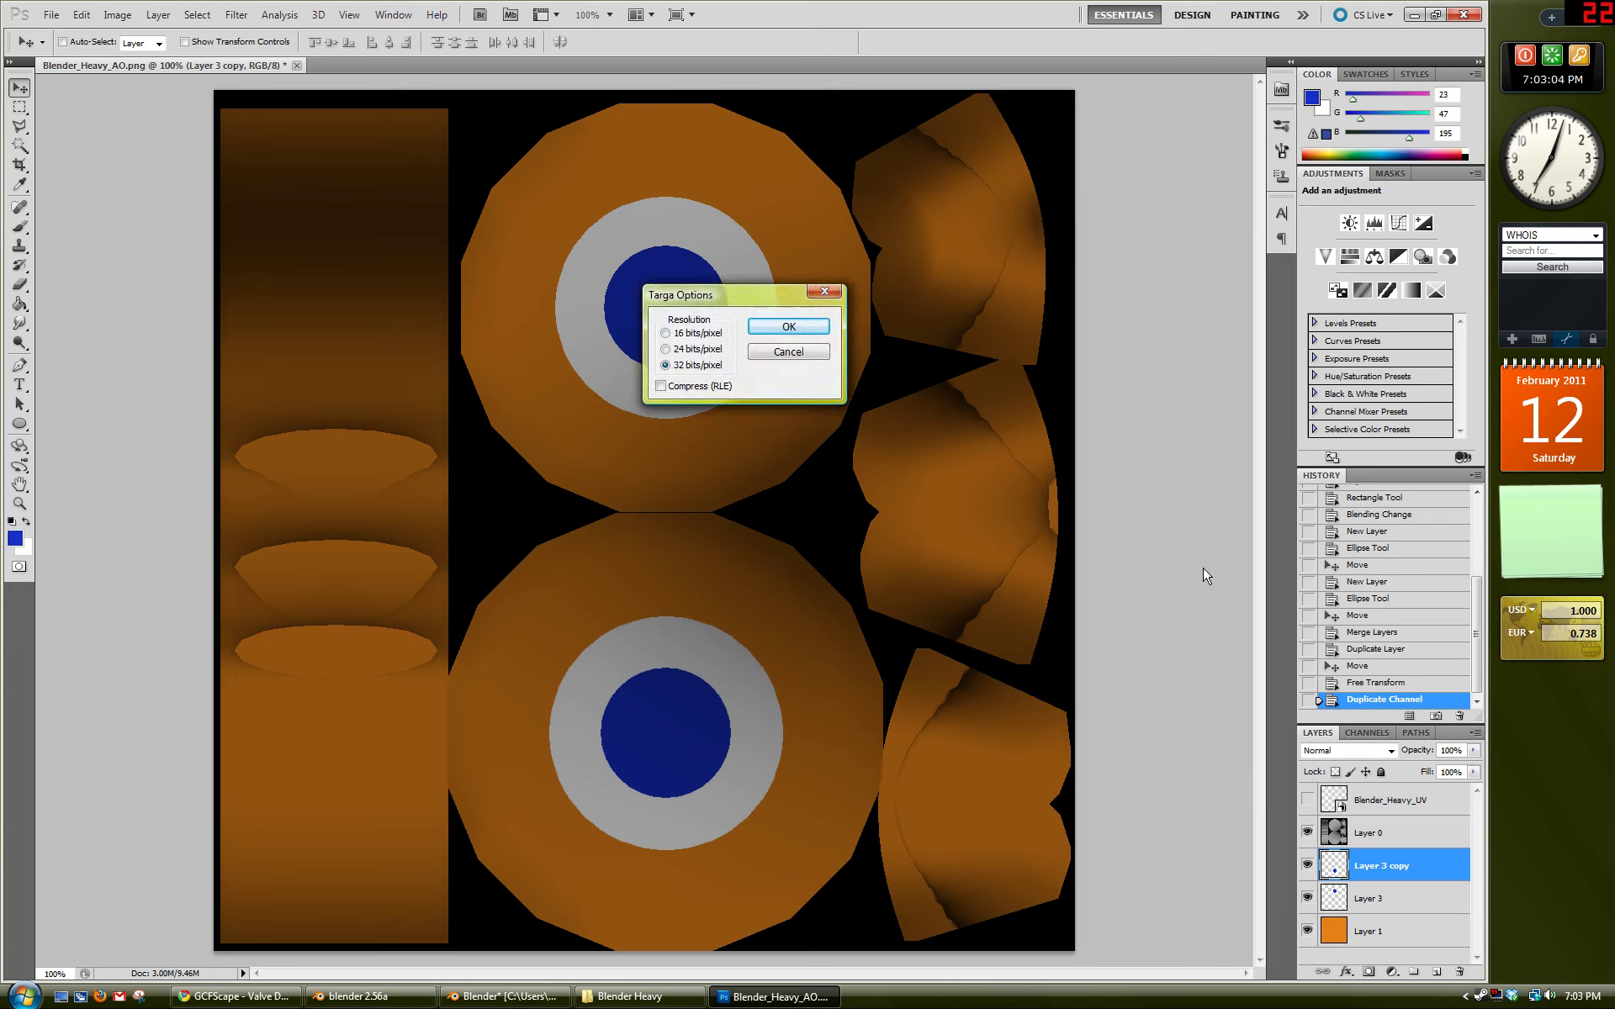
pyautogui.click(809, 330)
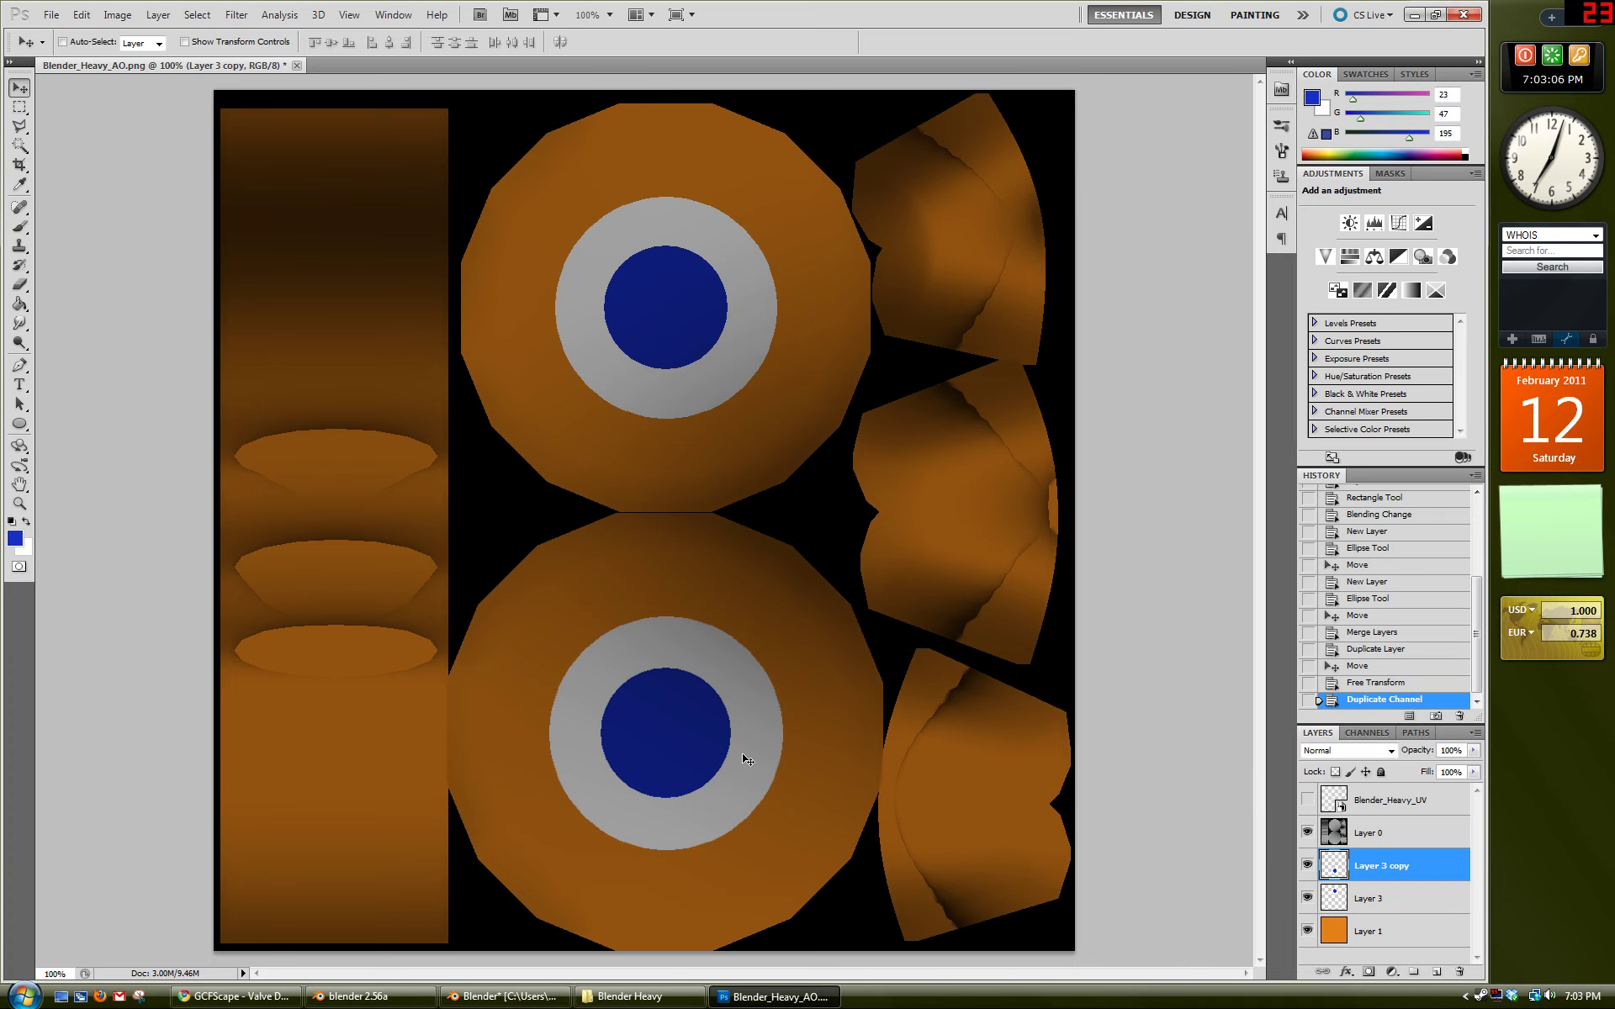
pyautogui.moveTo(791, 999)
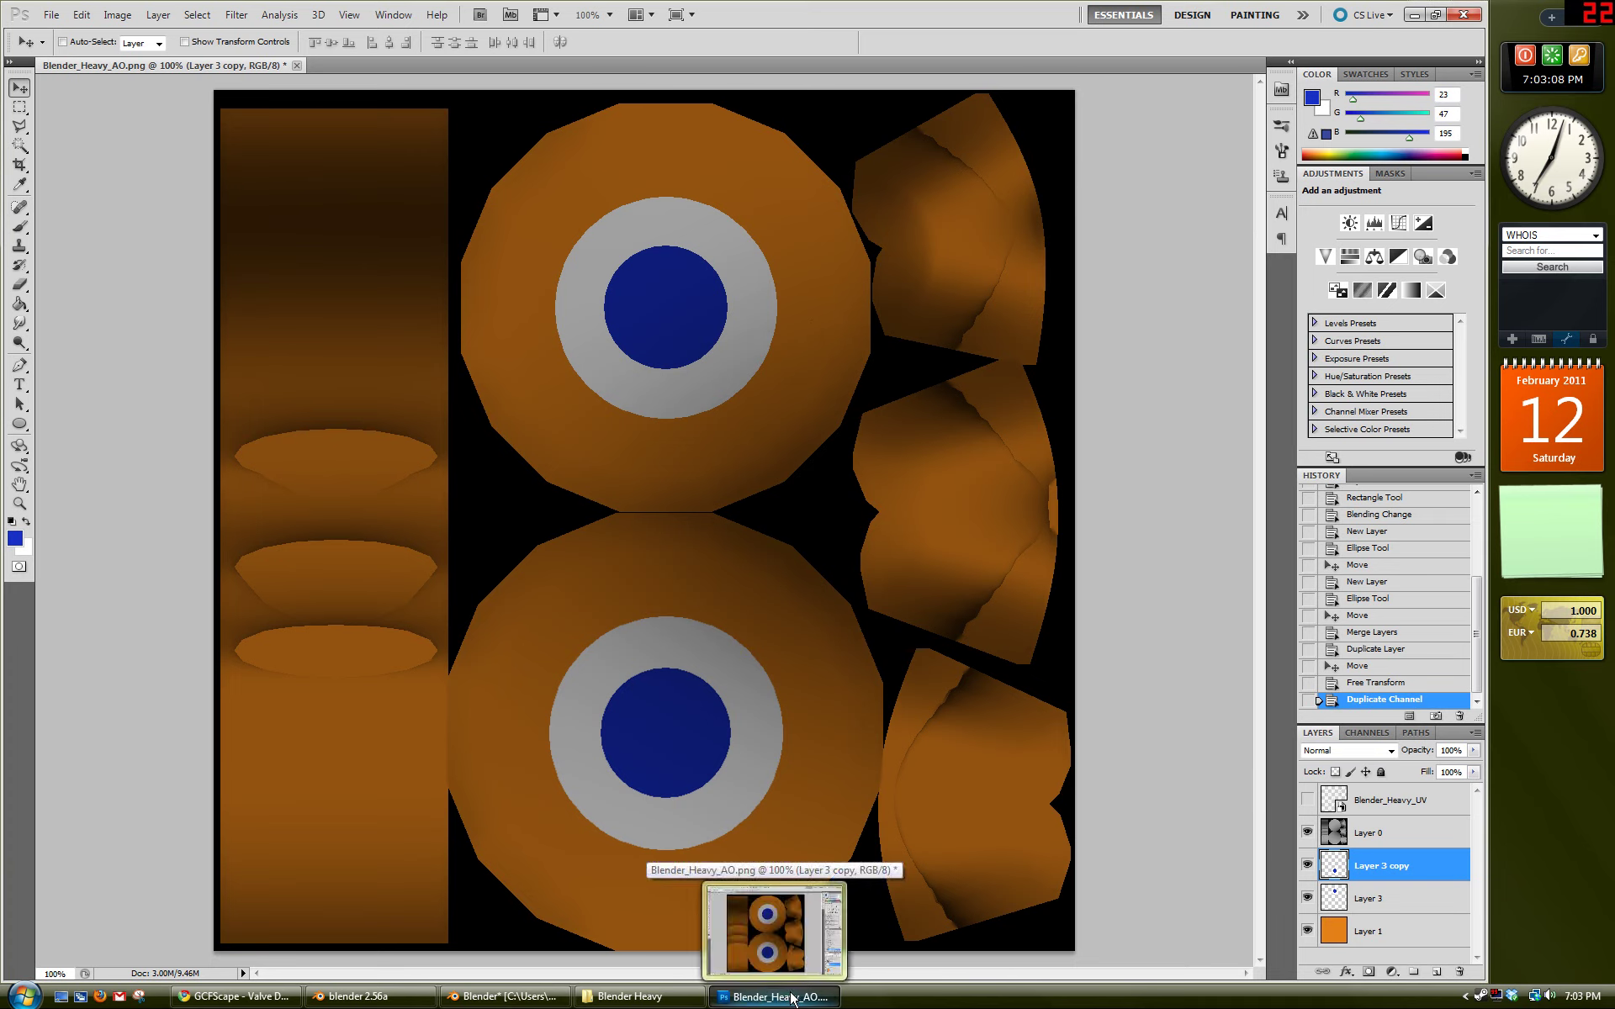
# Step: Minimise Photoshop, return to Blender, and choose Image > Open in the UV/Image Editor
pyautogui.click(791, 998)
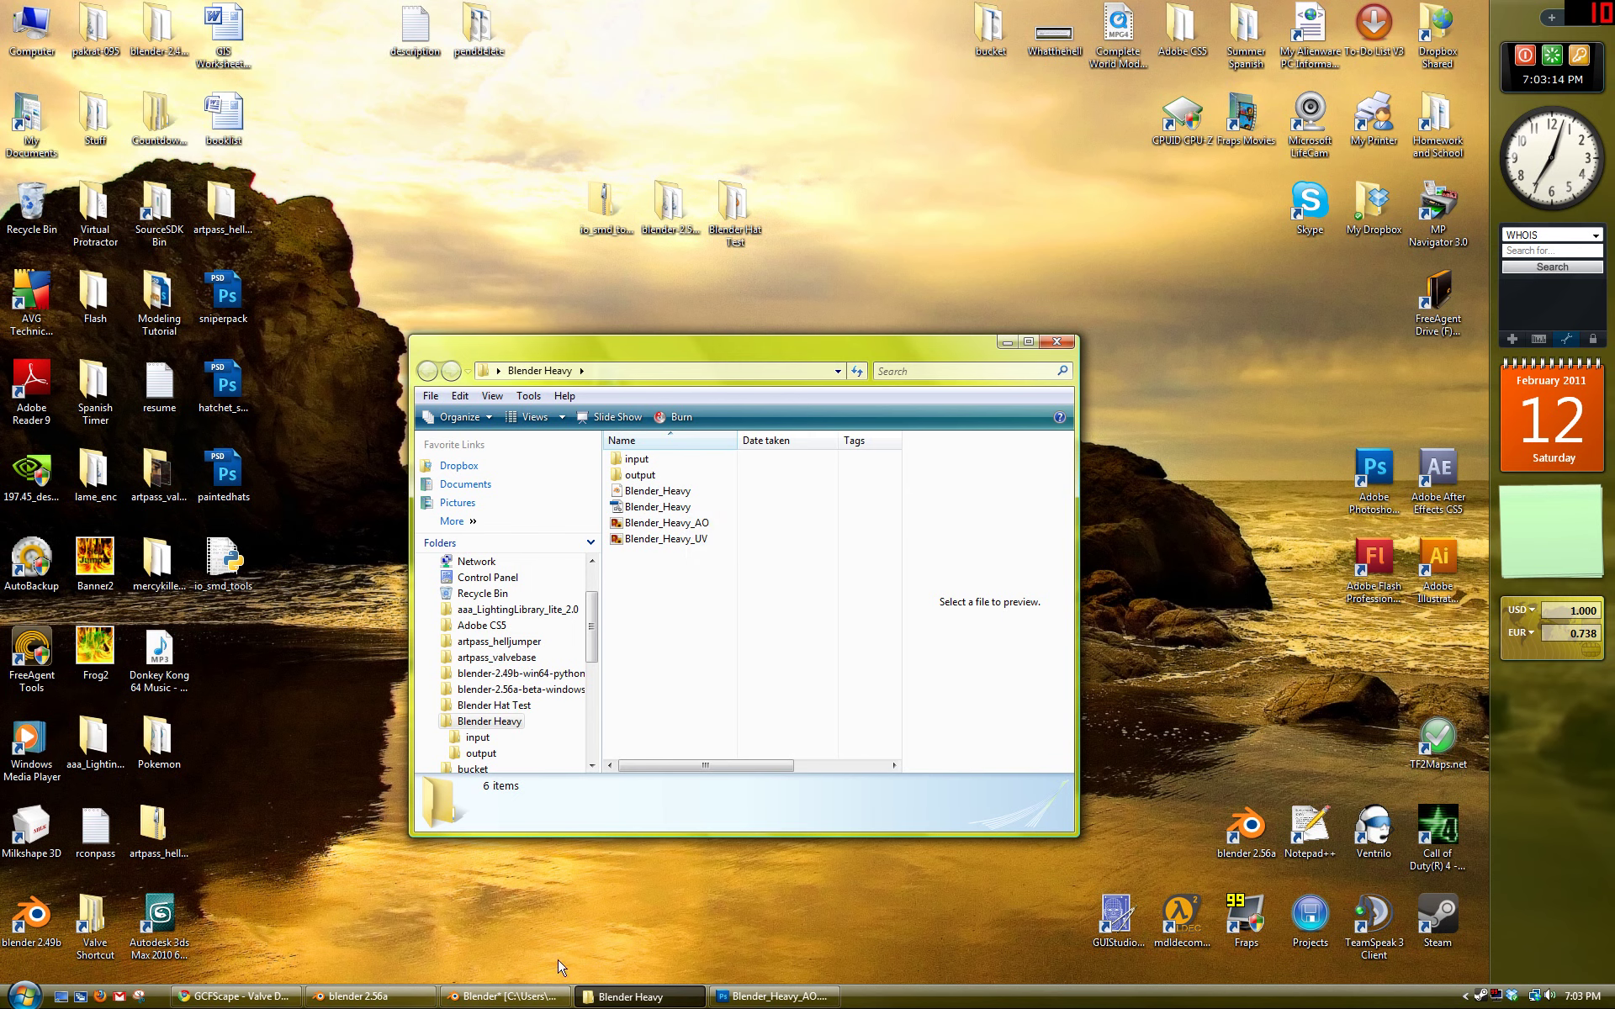
pyautogui.click(537, 998)
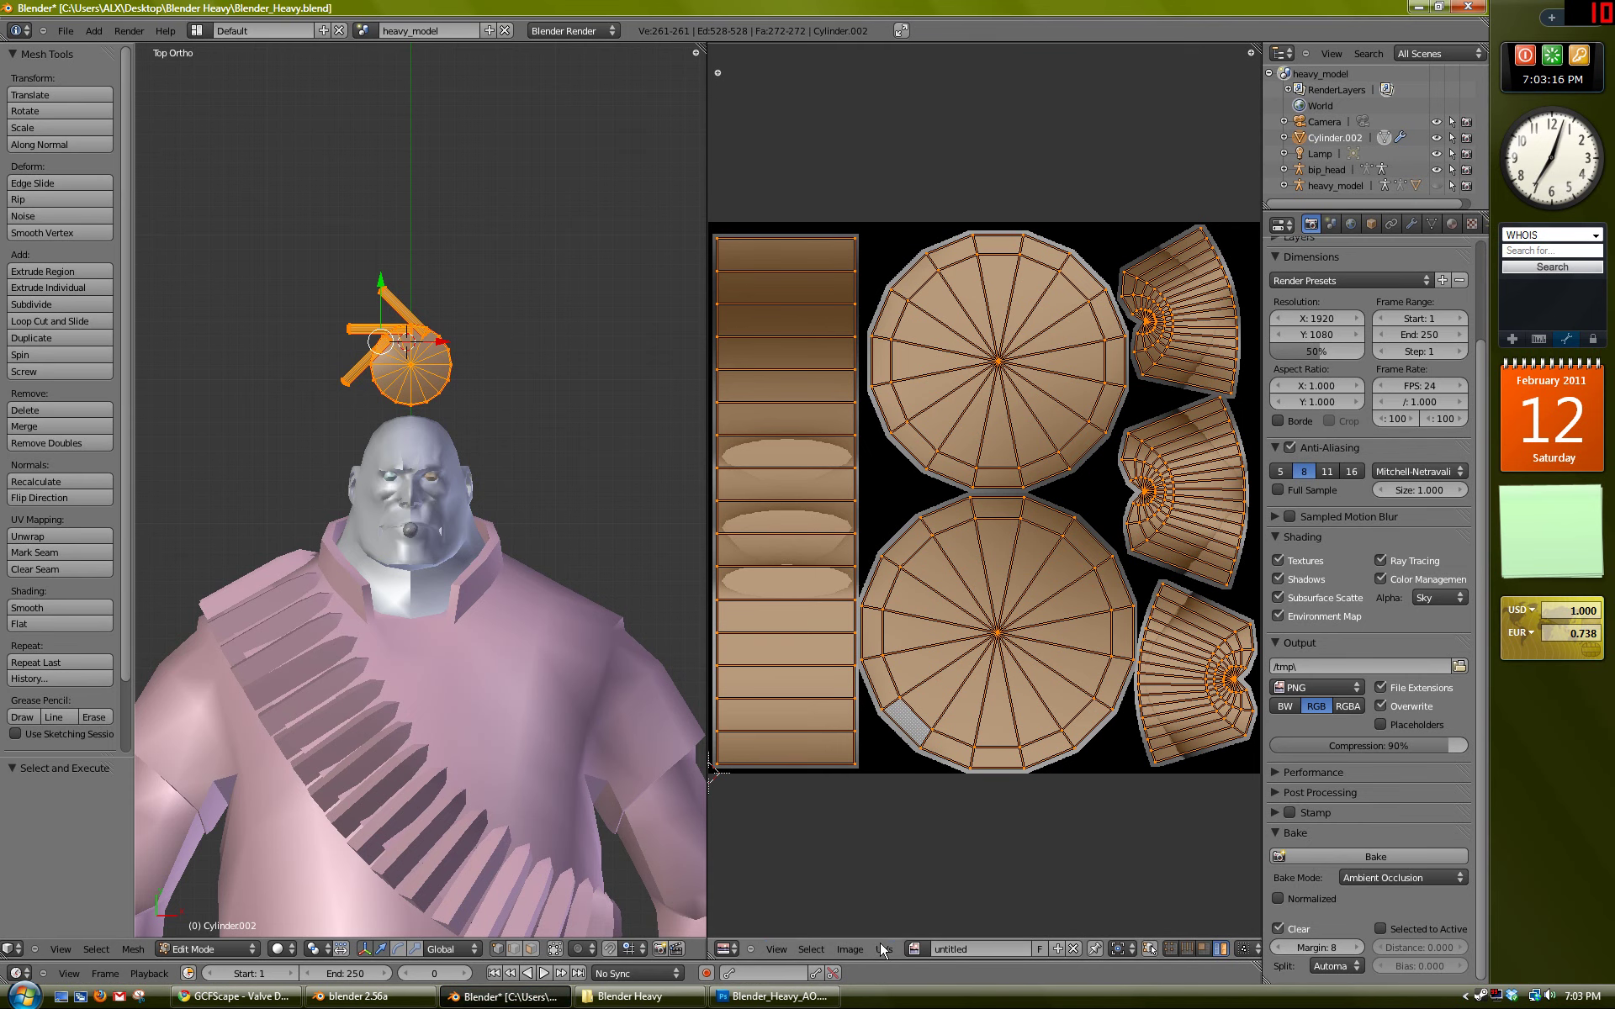
pyautogui.click(848, 950)
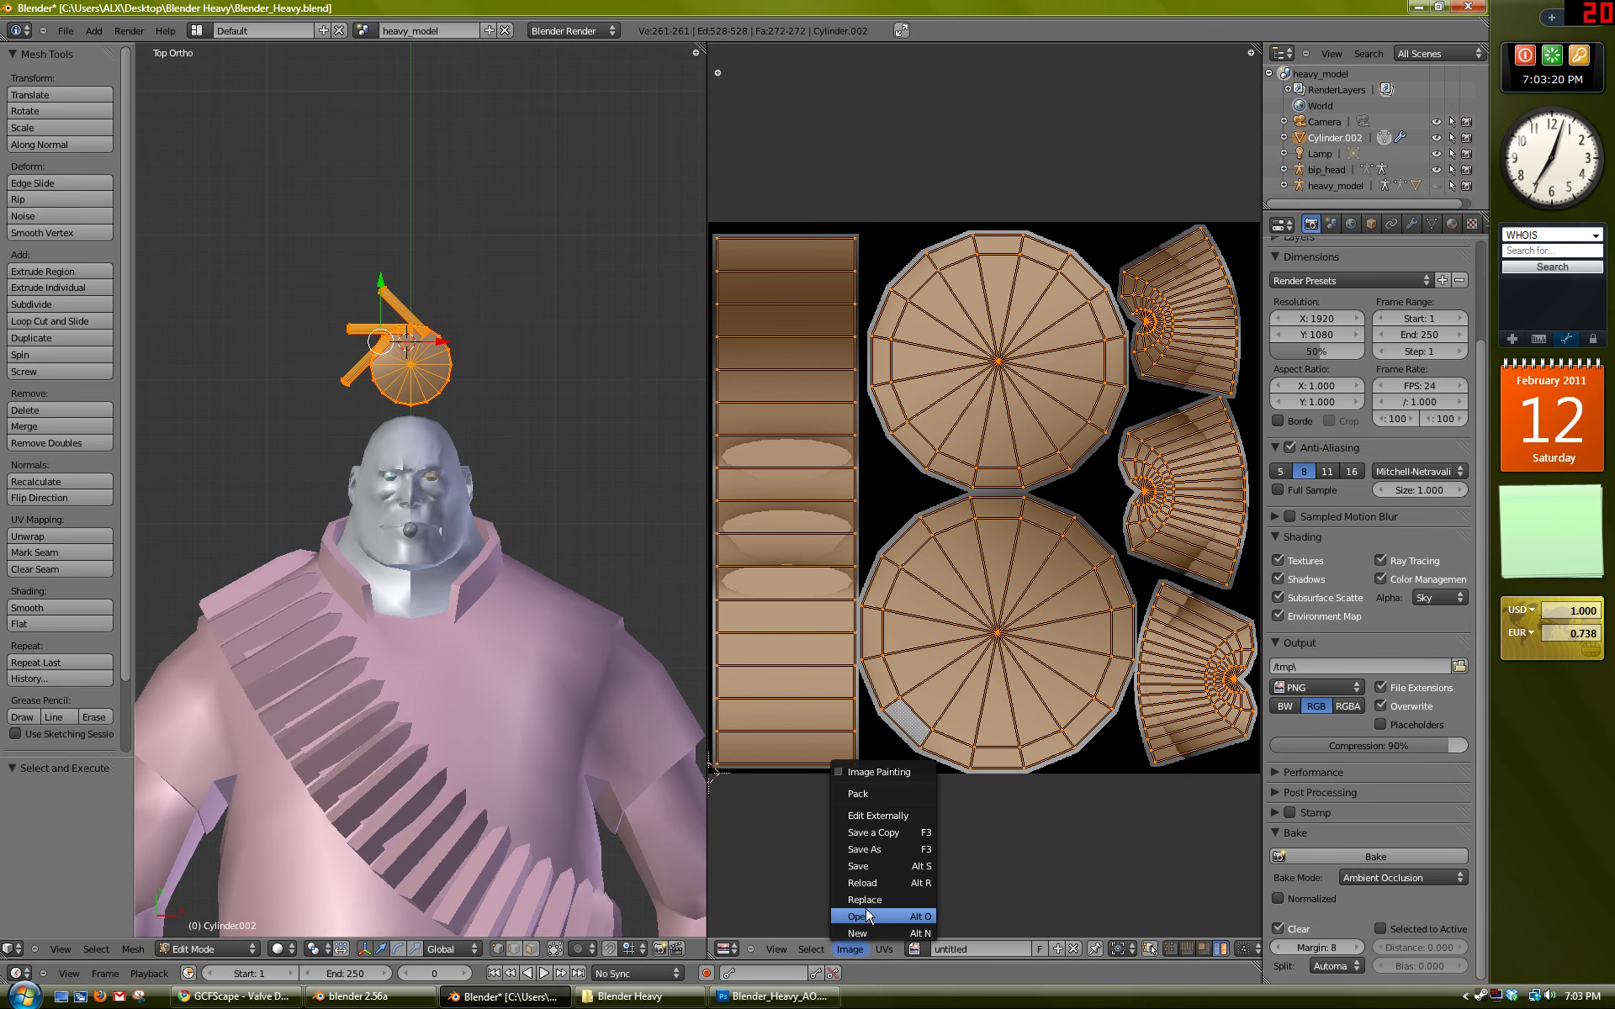
pyautogui.click(862, 916)
# Step: Load Blender_Heavy.tga into the UV editor and switch the viewport to Textured shading in Object Mode
pyautogui.click(267, 171)
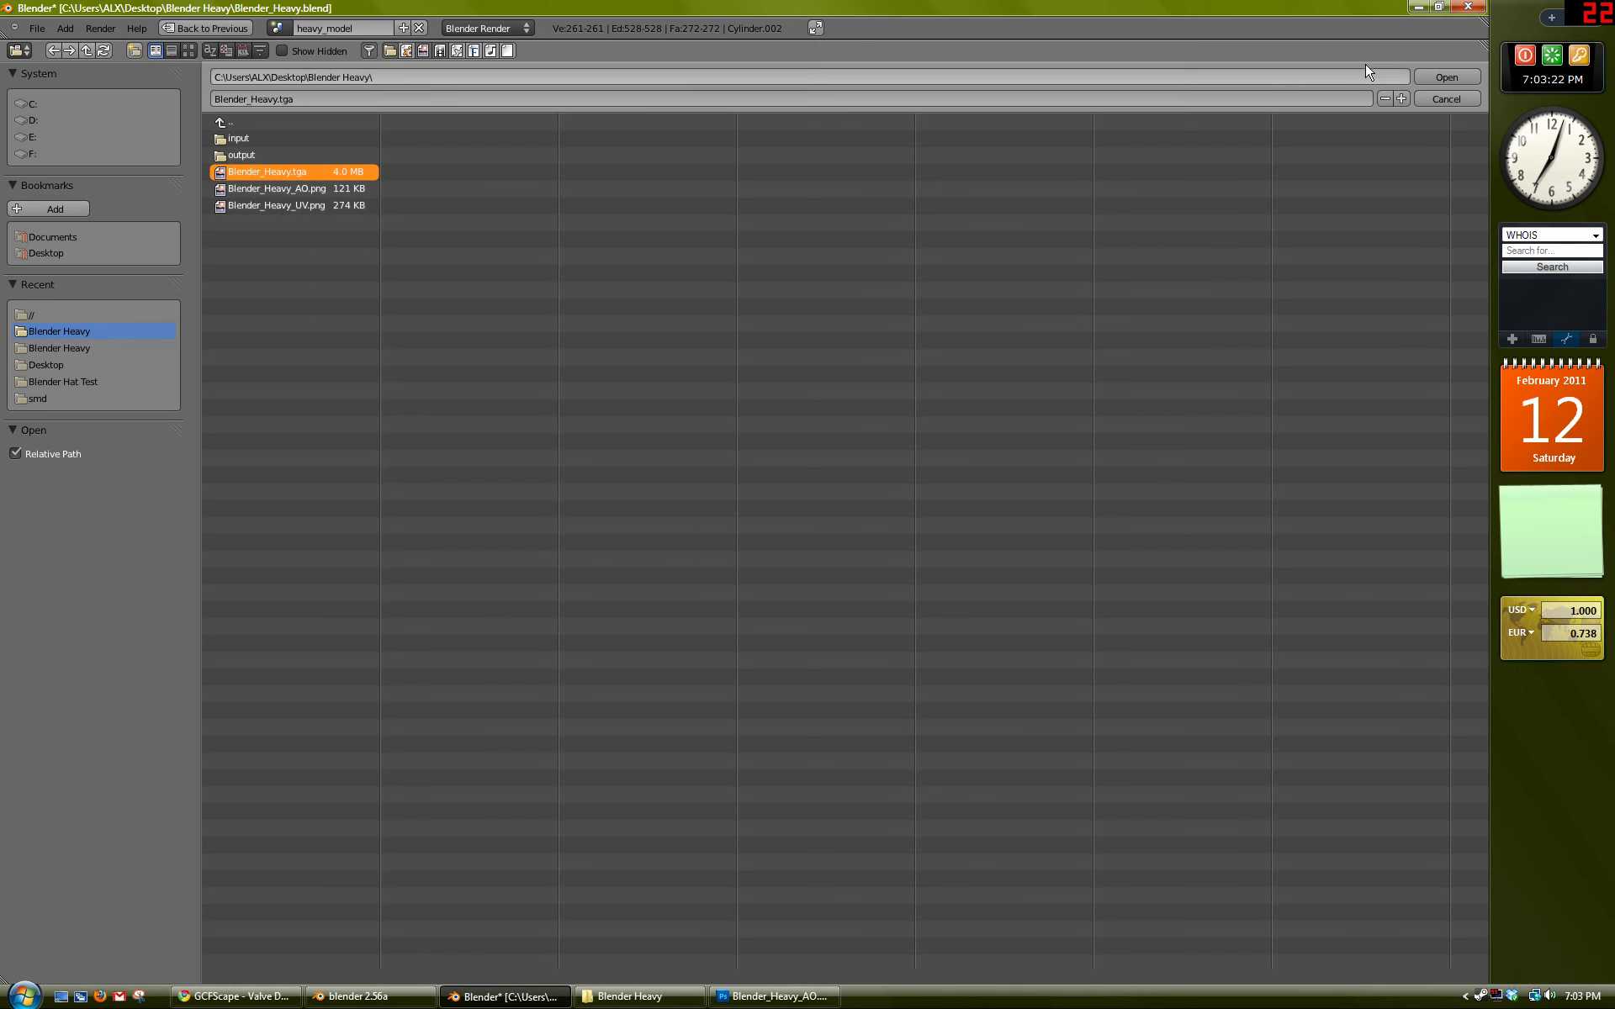
pyautogui.click(1462, 75)
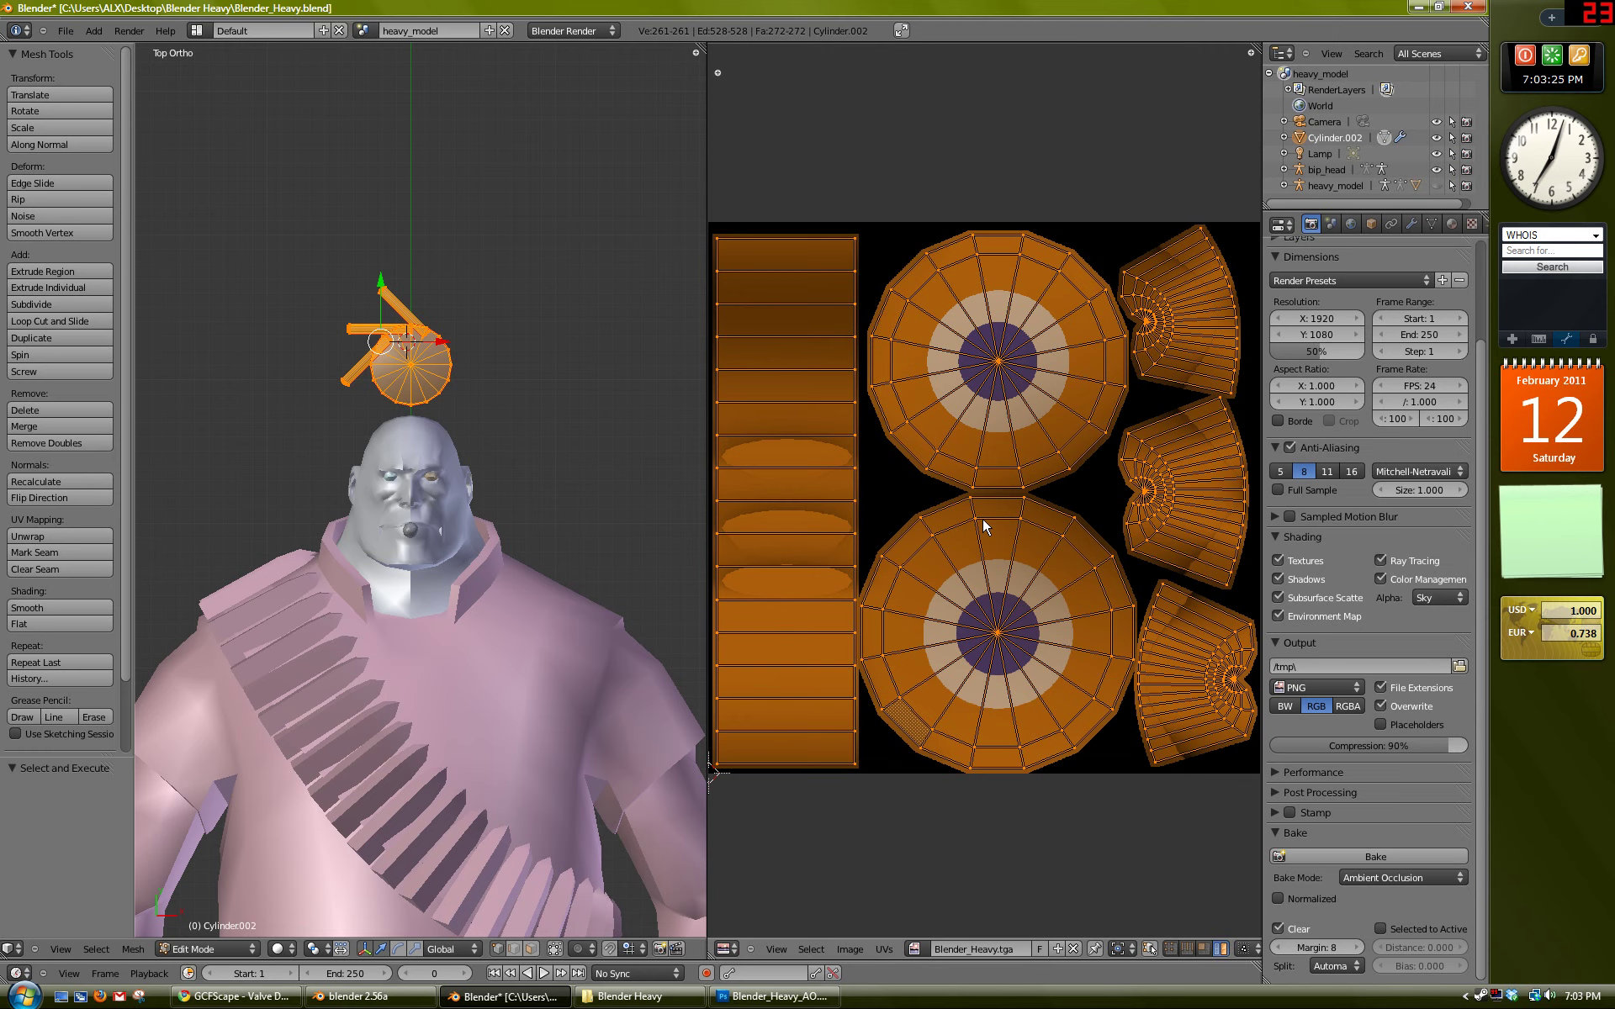
pyautogui.press('Tab')
pyautogui.click(290, 948)
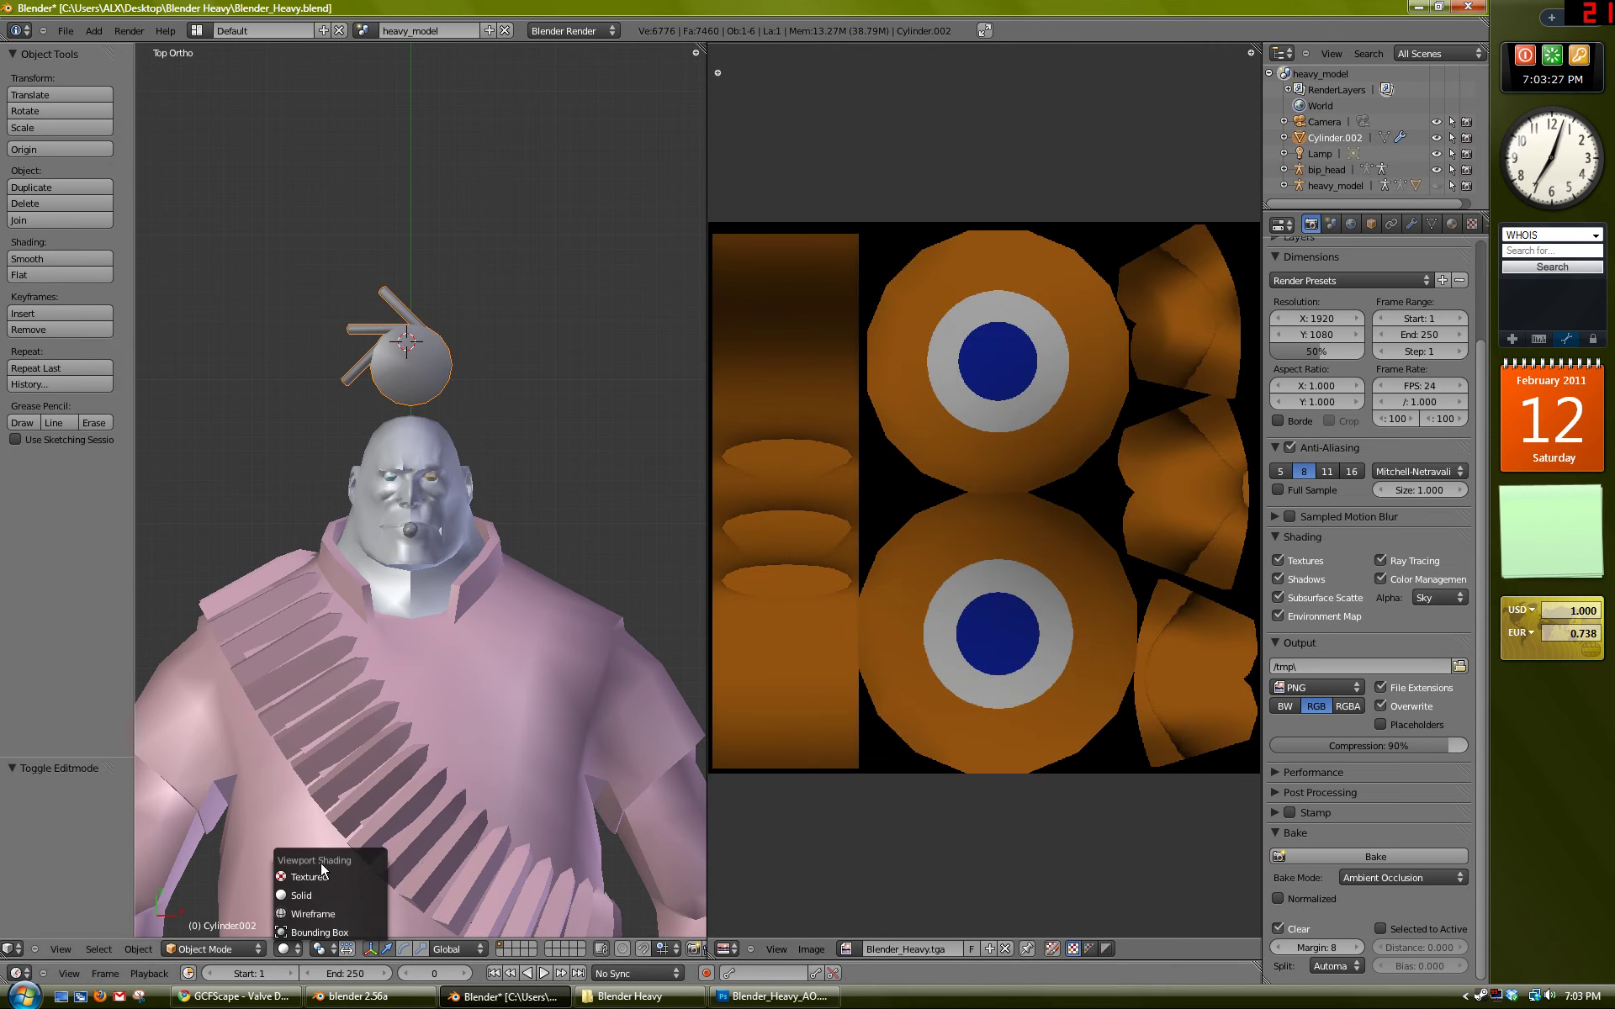
pyautogui.click(333, 872)
# Step: Frame the textured hat in top orthographic view, then select its whole mesh in Edit Mode
pyautogui.press('a')
pyautogui.moveTo(474, 385); pyautogui.dragTo(520, 424, button='middle')
pyautogui.press('KP_7')
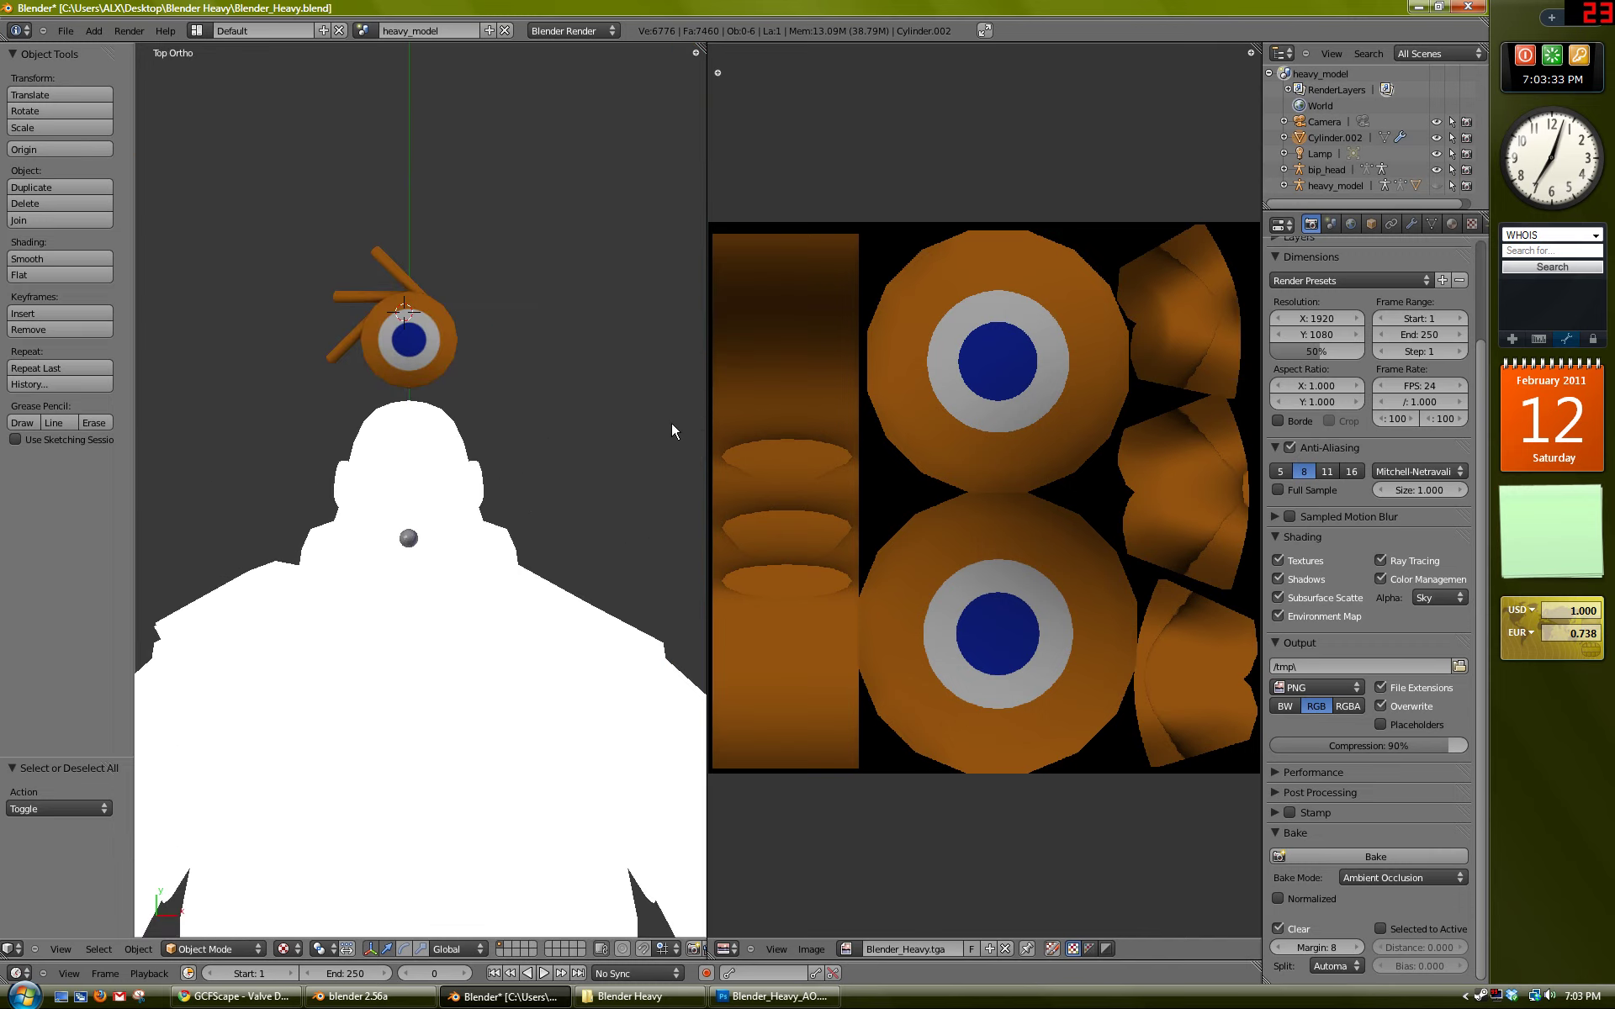
pyautogui.press('KP_5')
pyautogui.moveTo(452, 489); pyautogui.dragTo(415, 540, button='middle')
pyautogui.press('KP_7')
pyautogui.press('KP_5')
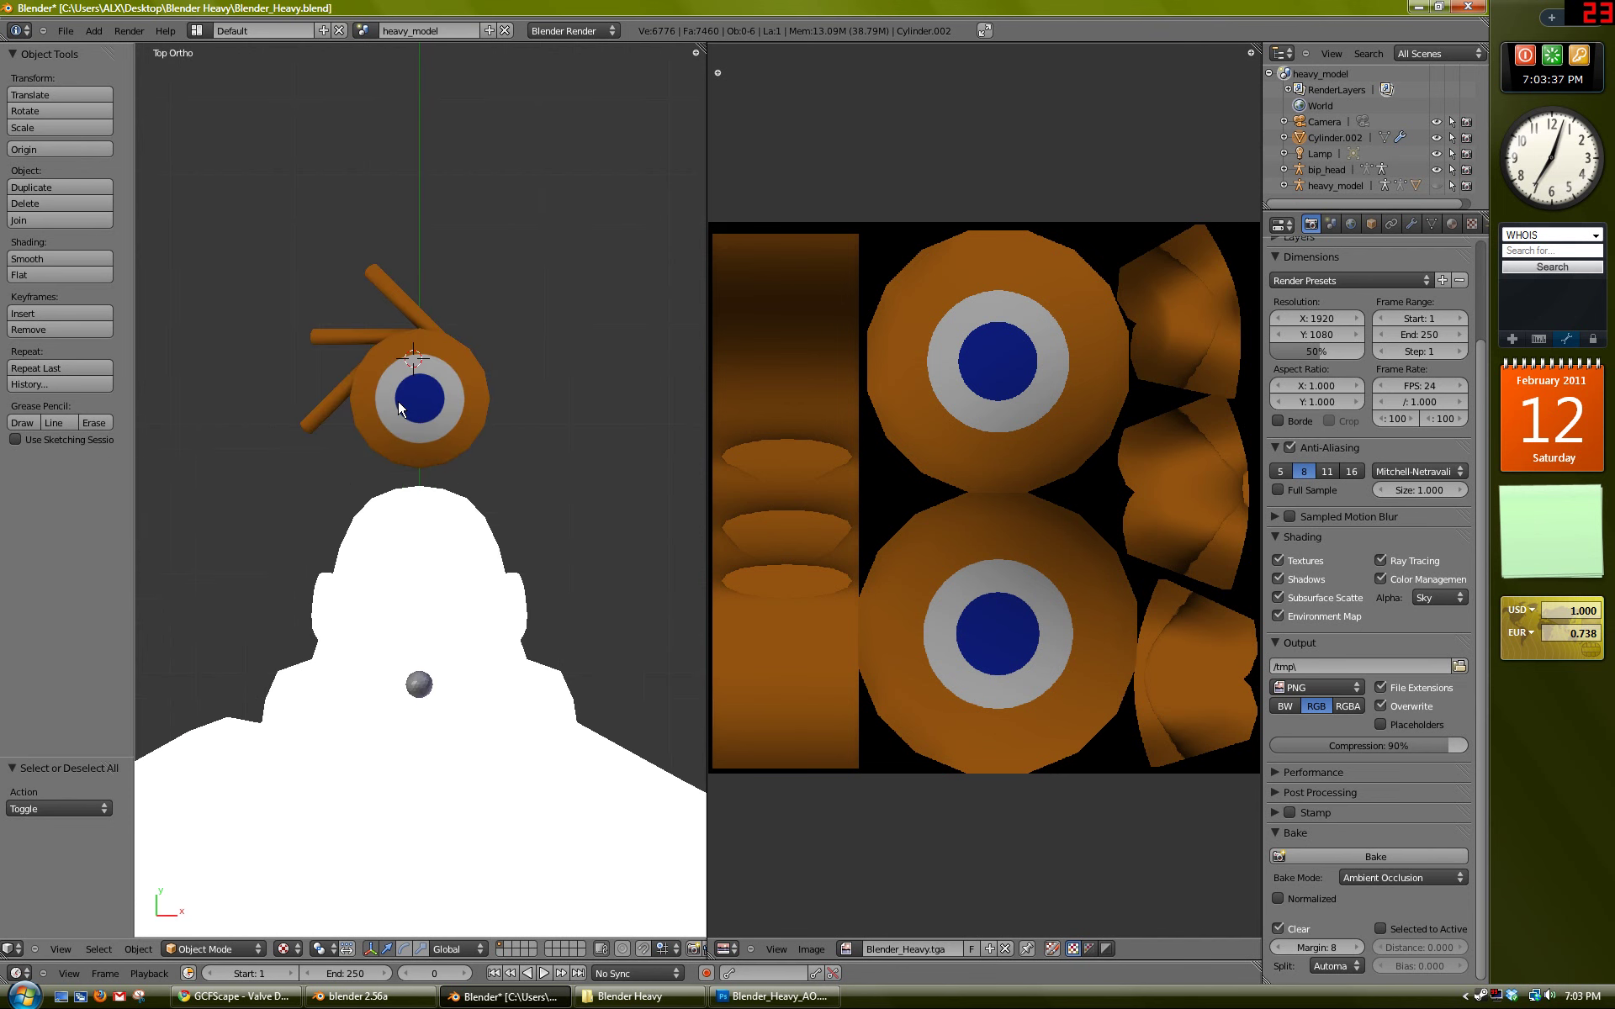
pyautogui.press('Tab')
pyautogui.press('a')
pyautogui.press('a')
pyautogui.scroll(5, 473, 445)
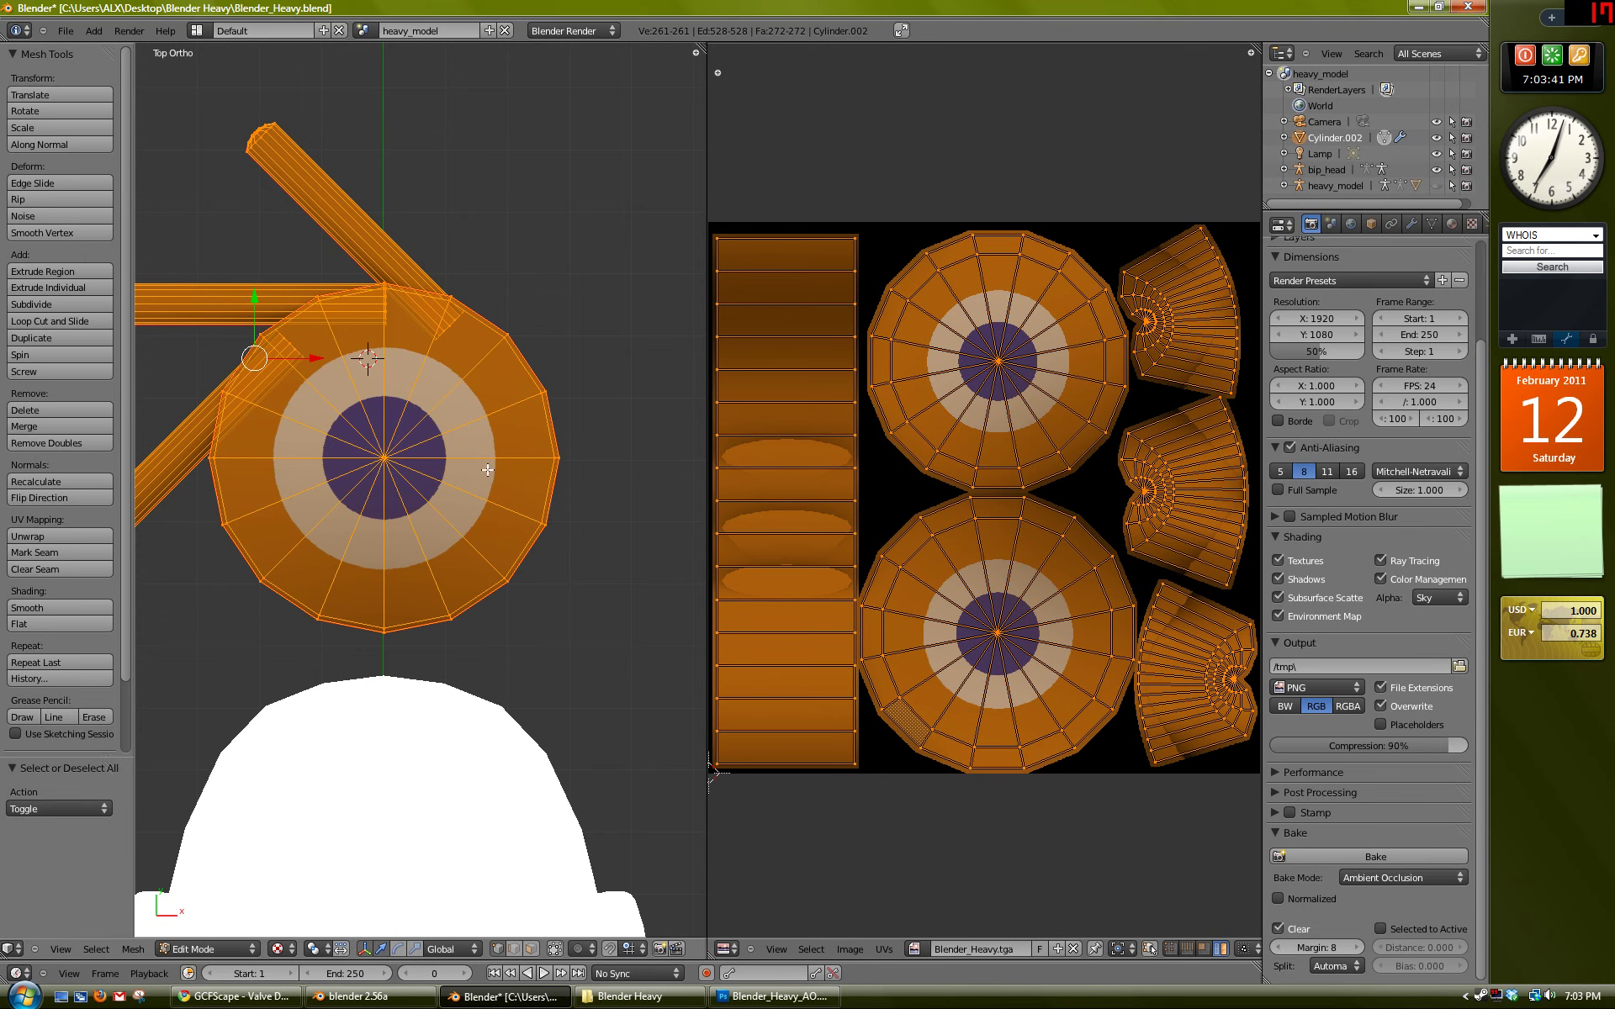
# Step: Glance at the texture and File menu in Photoshop, then return to Blender
pyautogui.click(794, 1001)
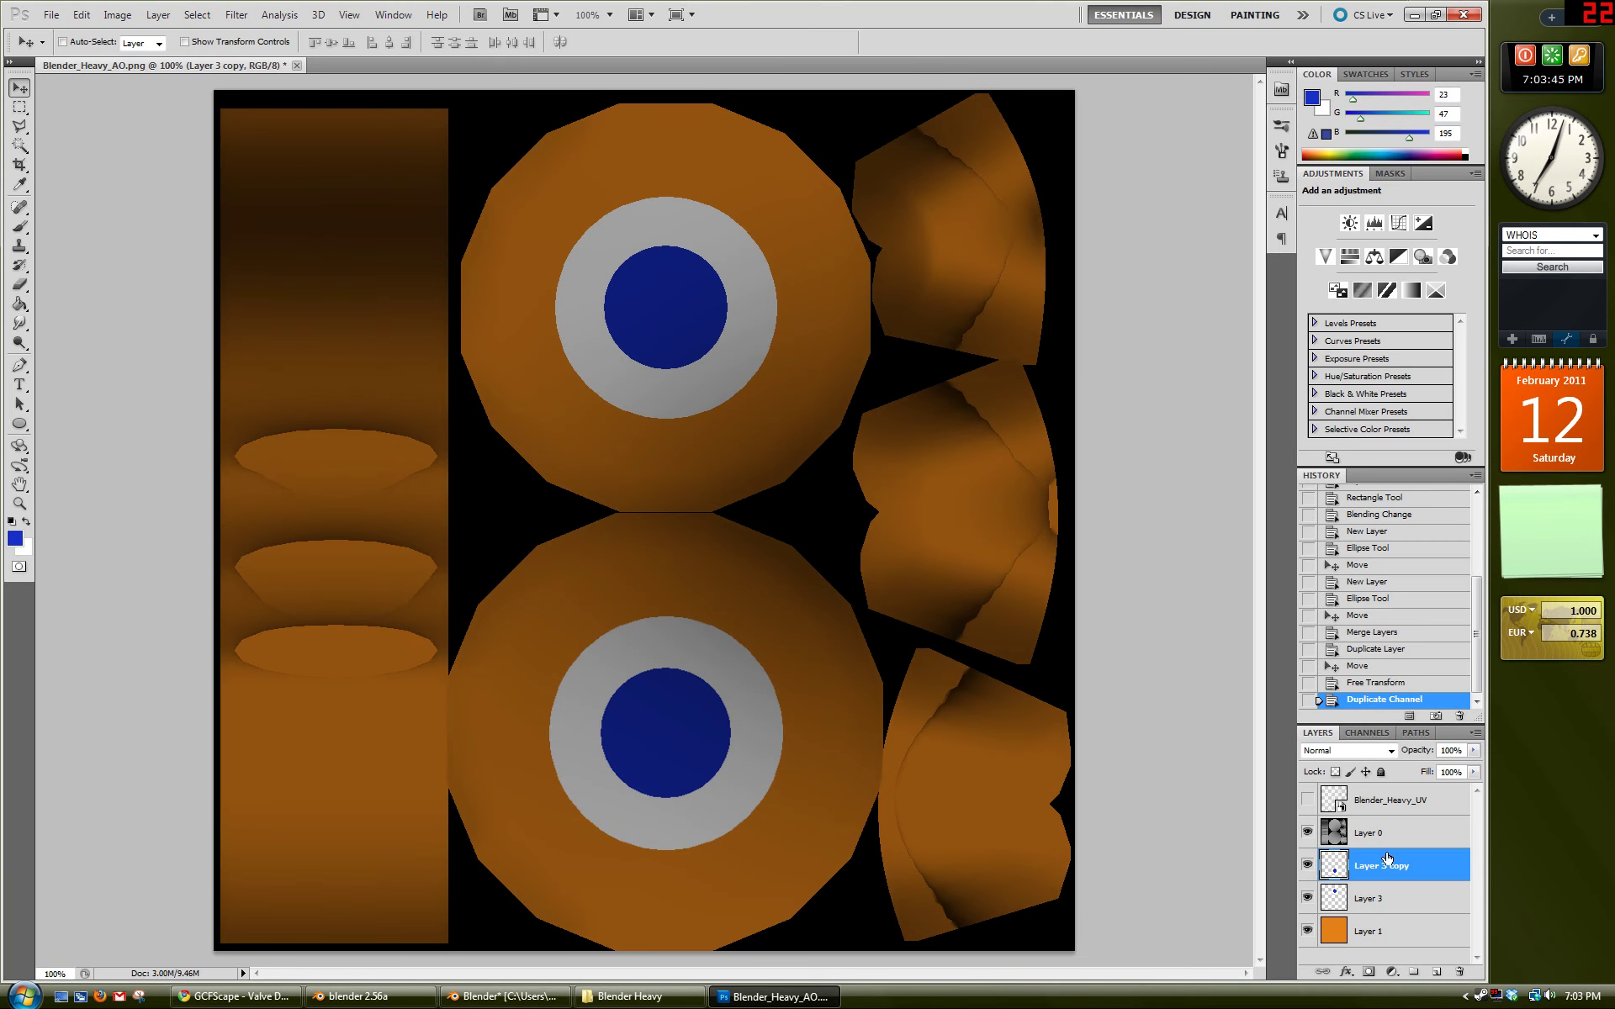
pyautogui.click(53, 15)
pyautogui.click(836, 76)
pyautogui.click(500, 999)
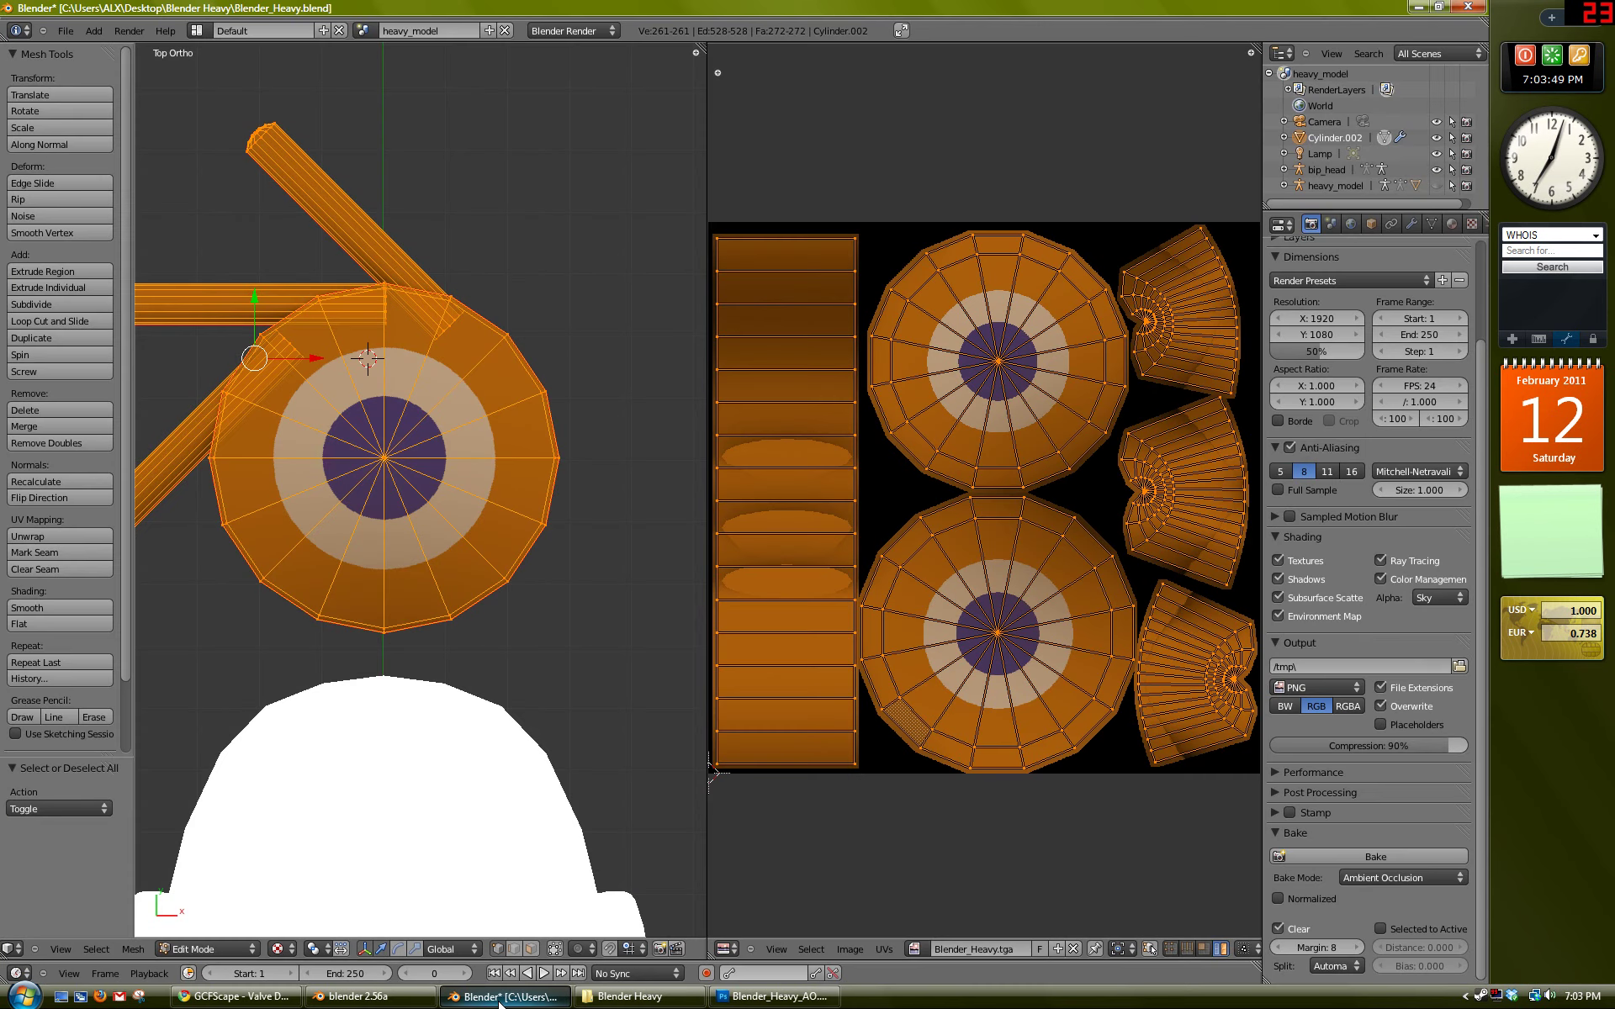
# Step: Reload Blender_Heavy.tga from disk with Alt+R and toggle Edit Mode to check the updated texture
pyautogui.press('Tab')
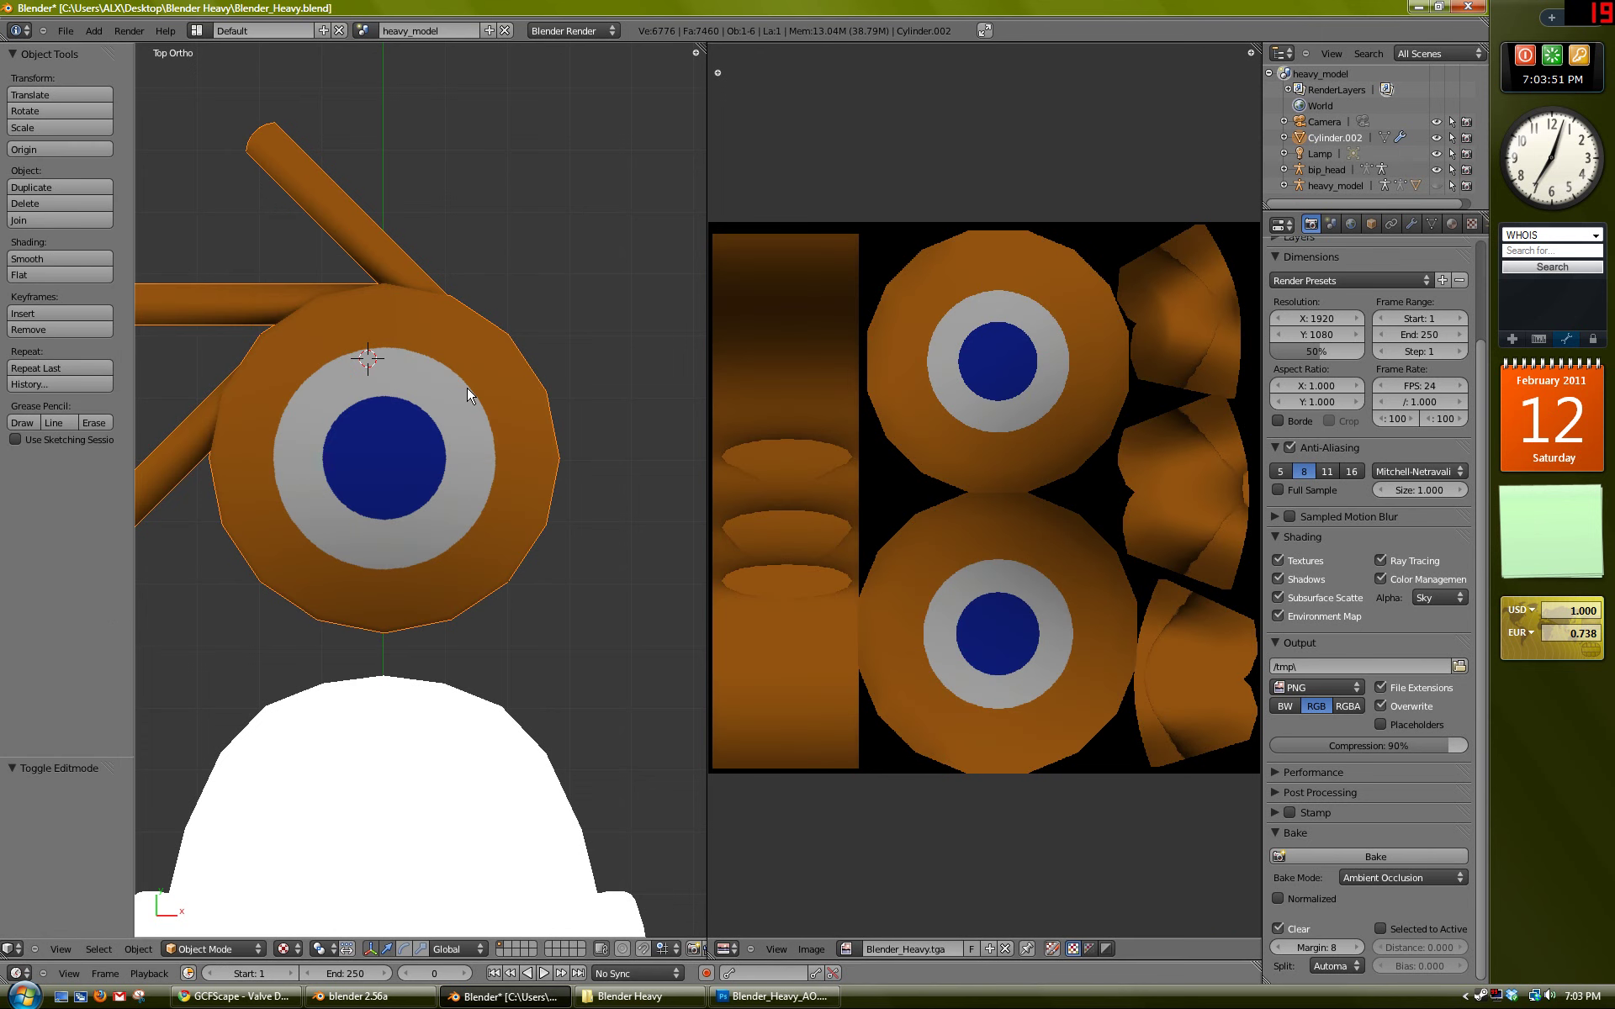
pyautogui.press('Tab')
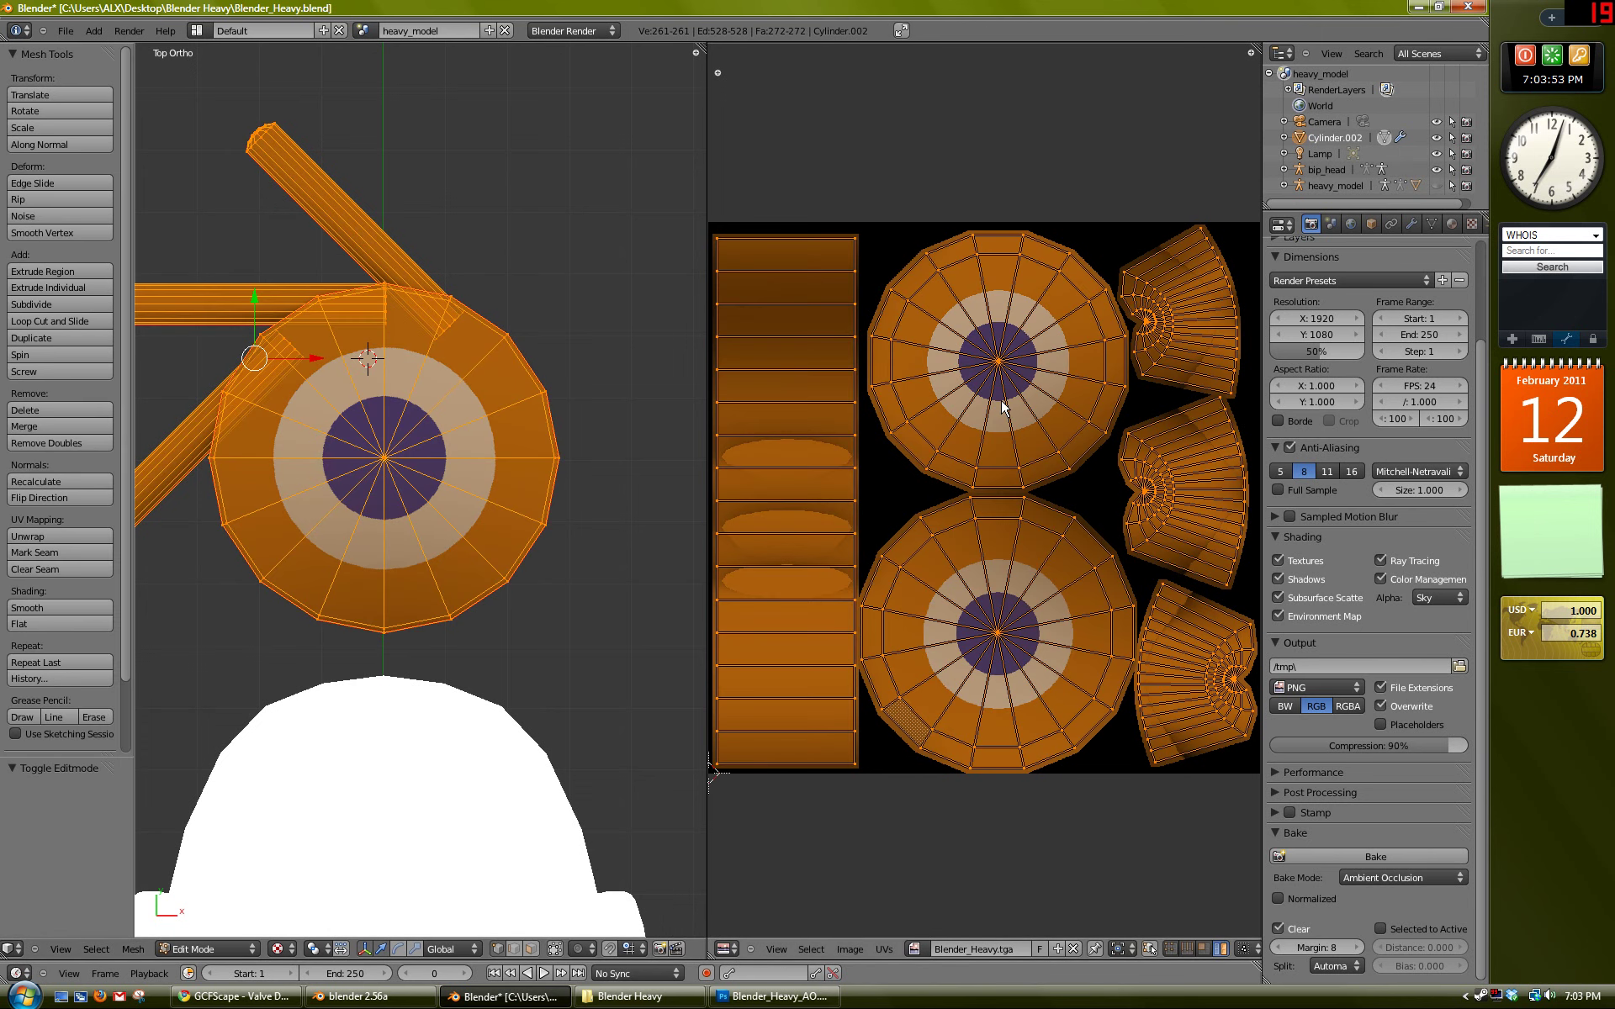
pyautogui.hotkey('alt', 'r')
pyautogui.press('Tab')
pyautogui.press('Tab')
pyautogui.scroll(-1, 578, 631)
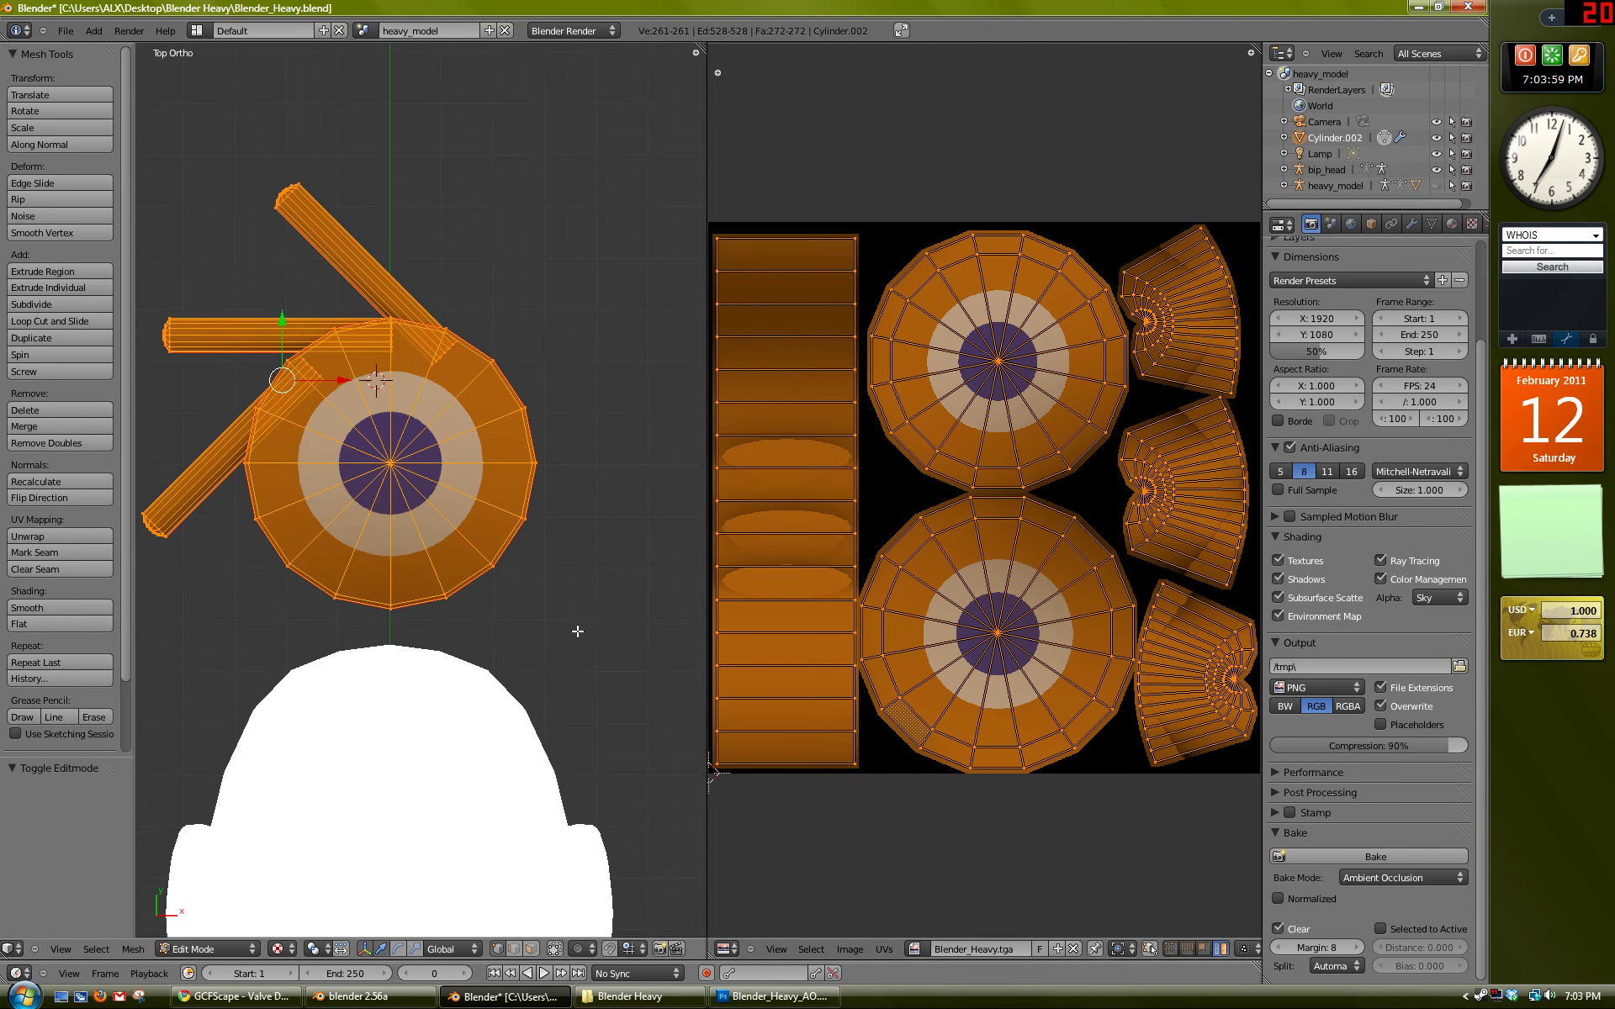
pyautogui.press('Tab')
pyautogui.scroll(-1, 573, 593)
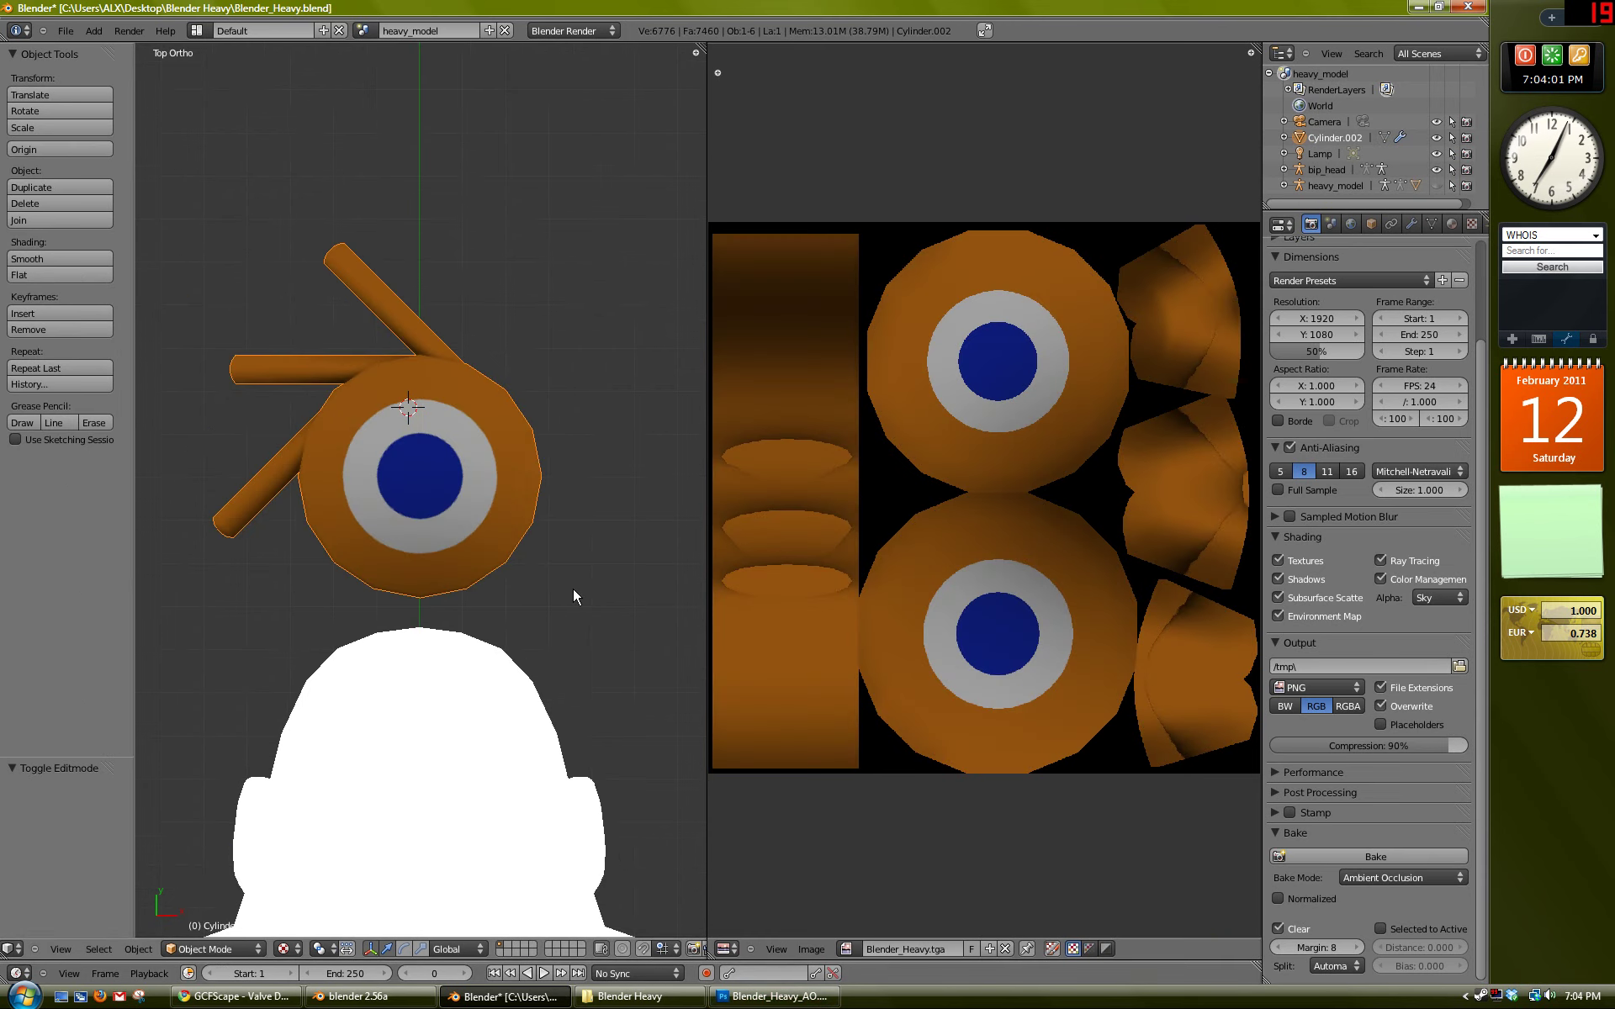
pyautogui.scroll(-5, 573, 597)
pyautogui.press('a')
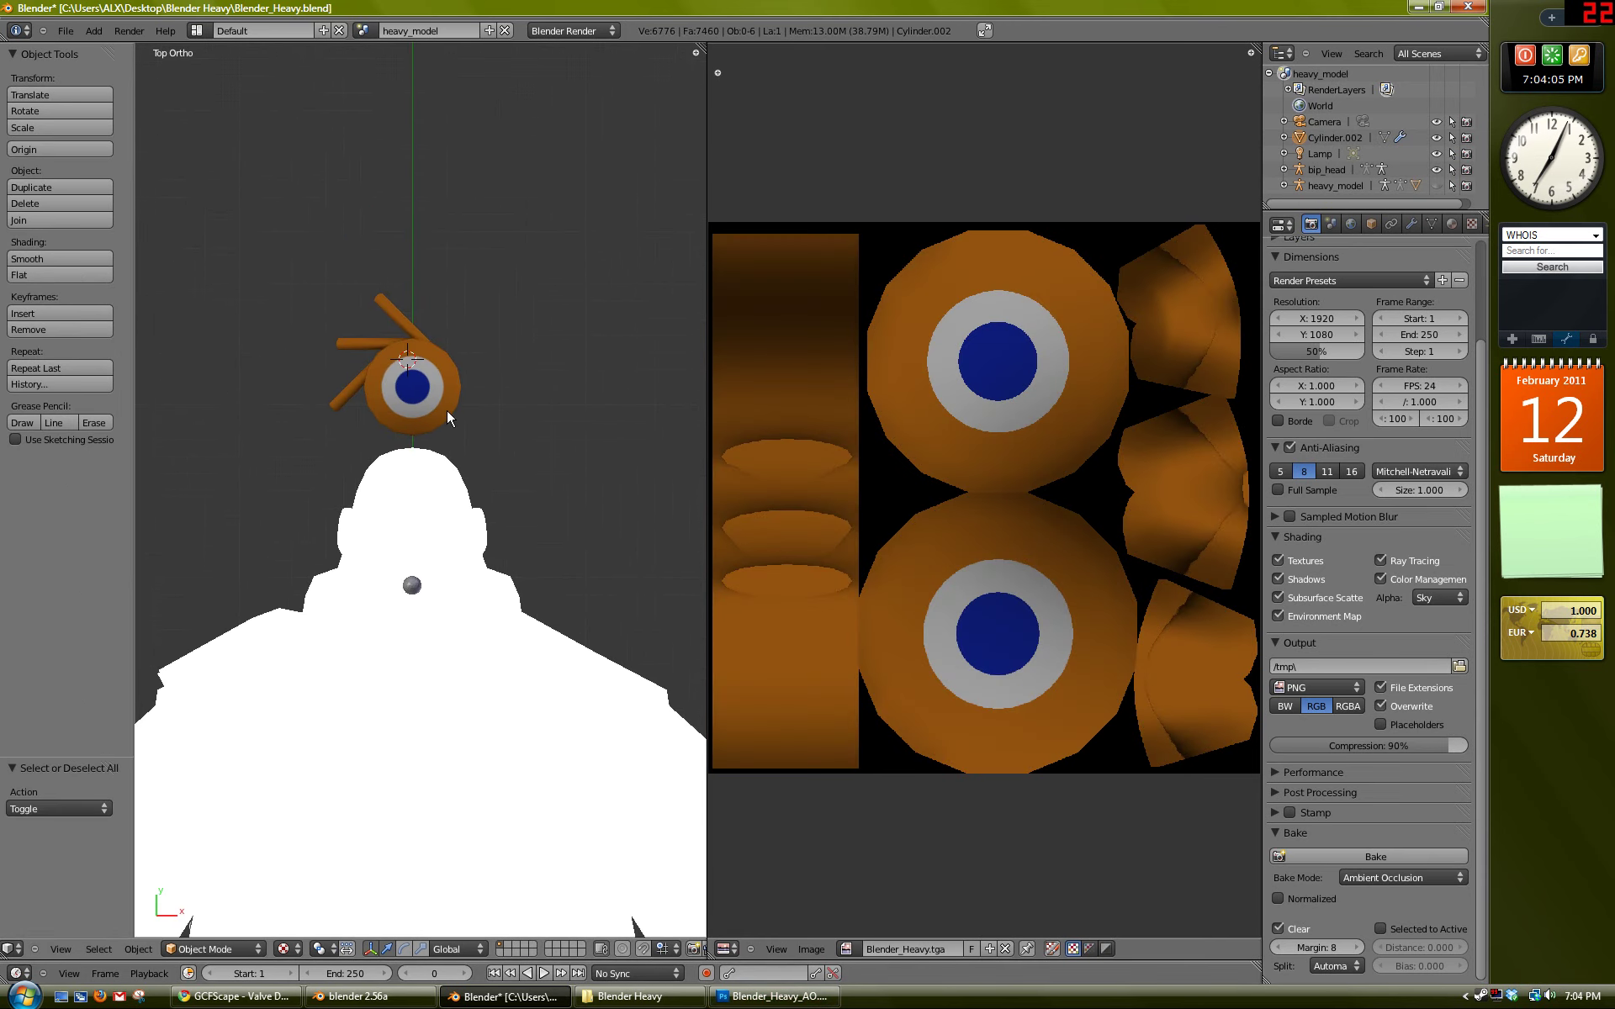
# Step: Hide the heavy_model body and return to the top orthographic view
pyautogui.rightClick(456, 474)
pyautogui.moveTo(457, 473); pyautogui.dragTo(464, 532, button='middle')
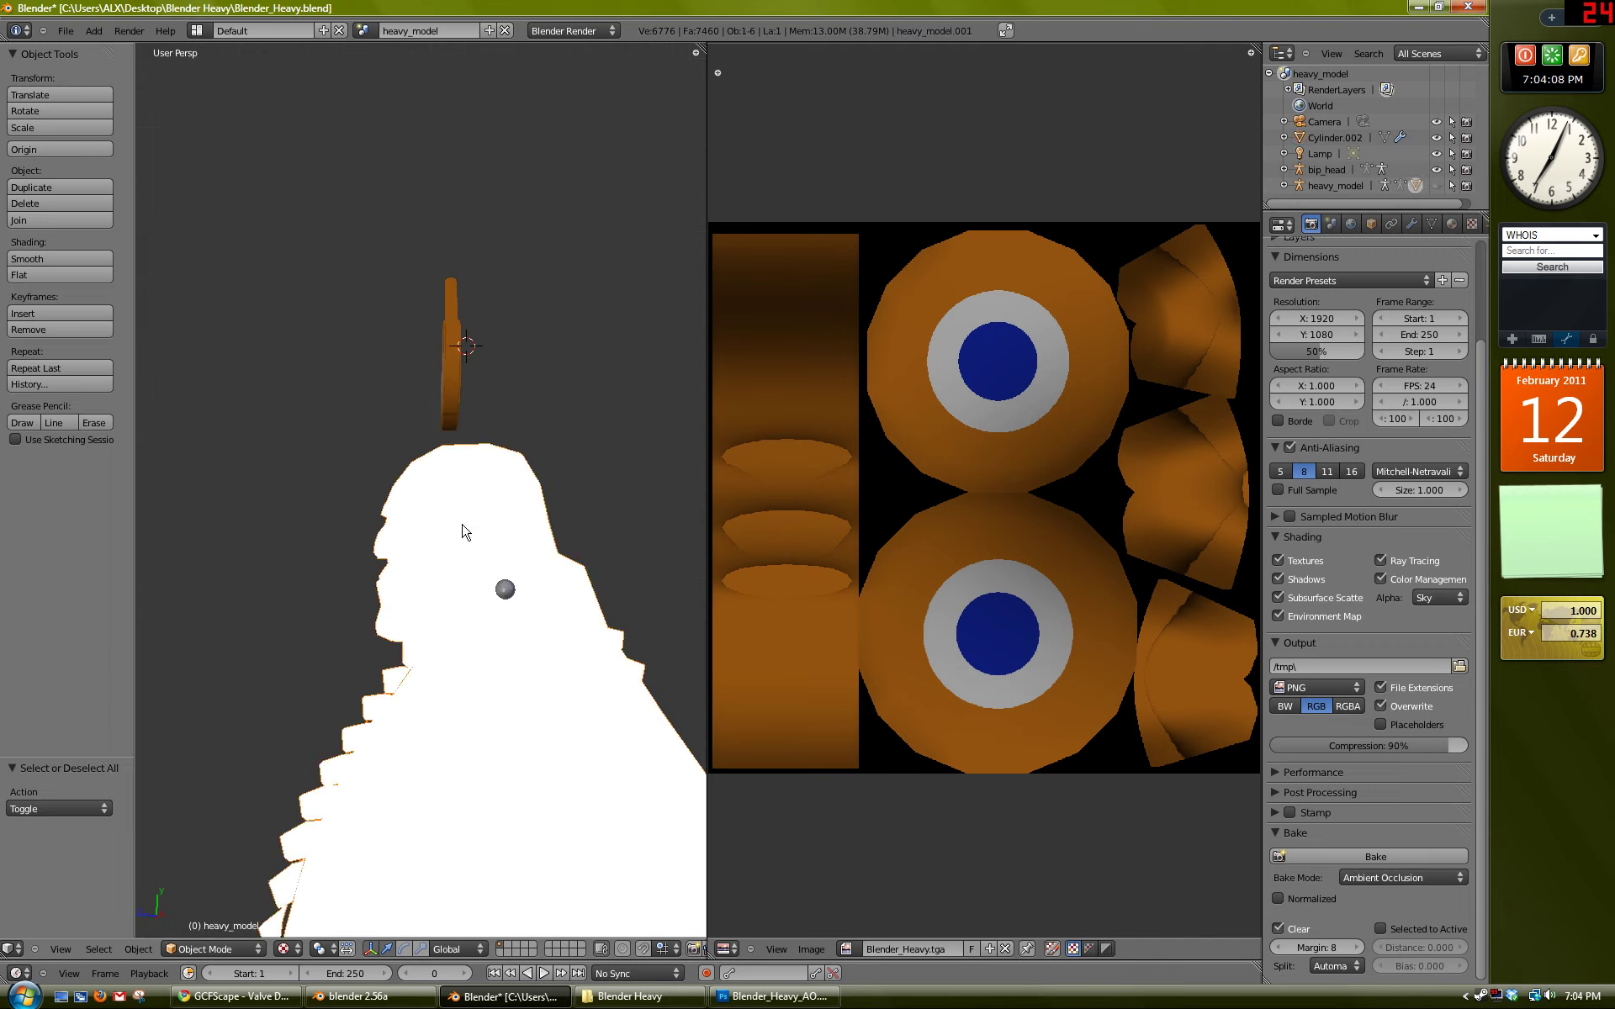
pyautogui.press('h')
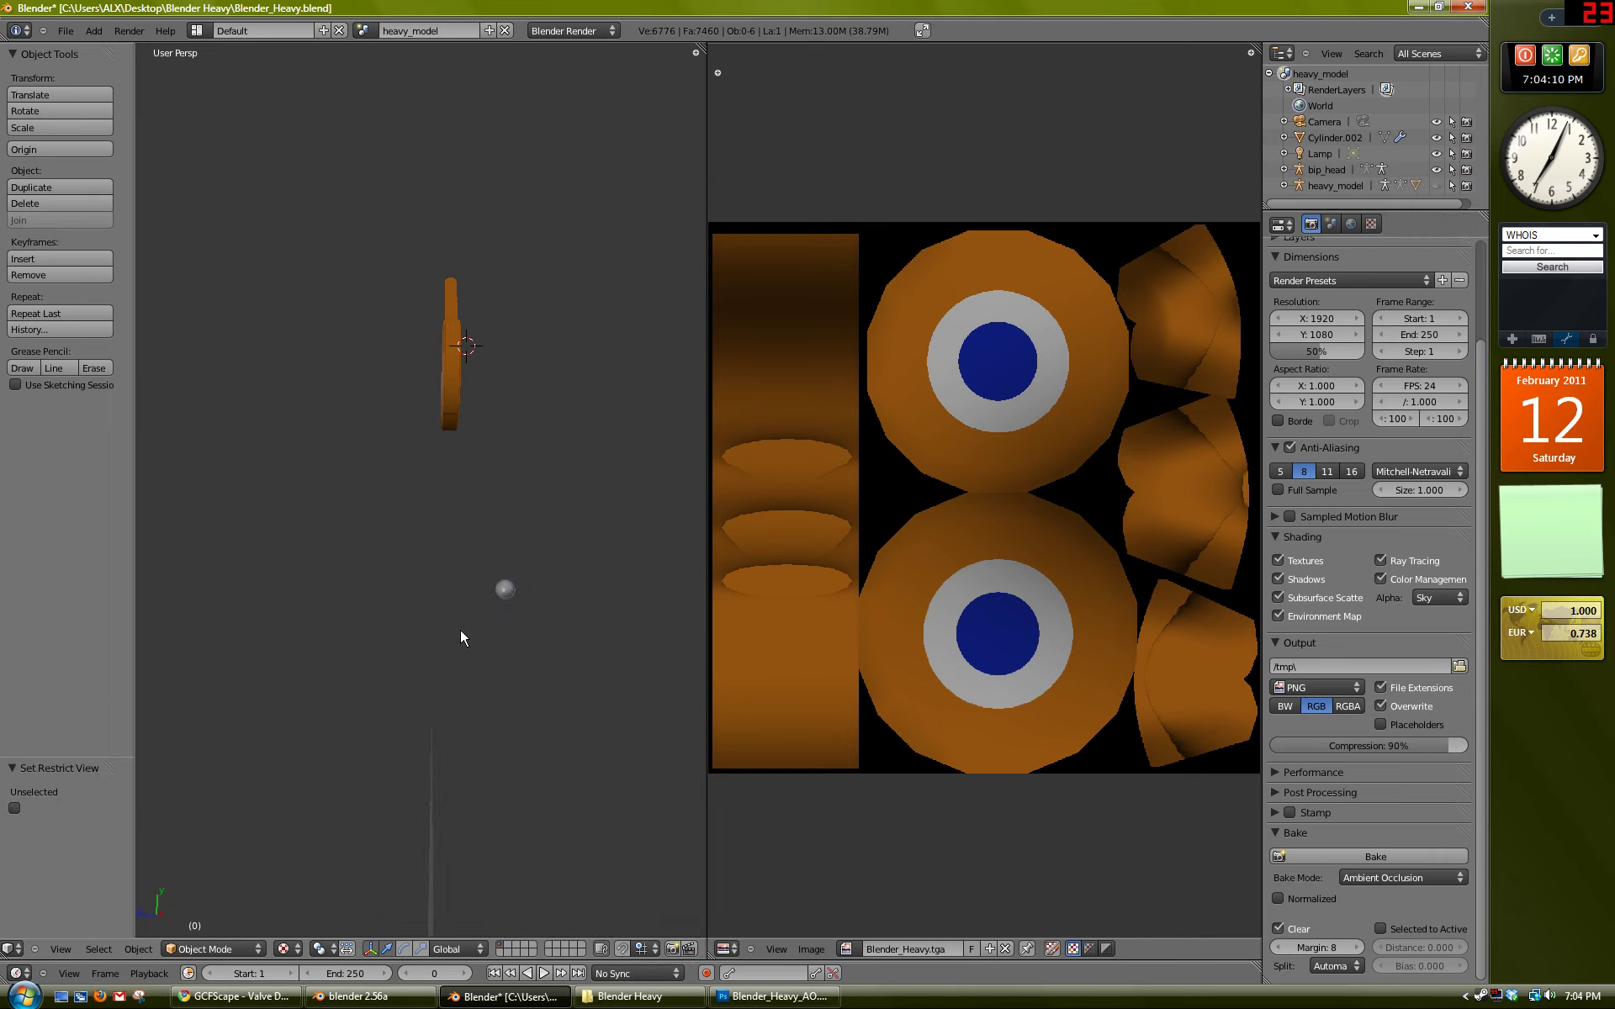
pyautogui.moveTo(421, 412); pyautogui.dragTo(545, 432, button='middle')
pyautogui.press('KP_7')
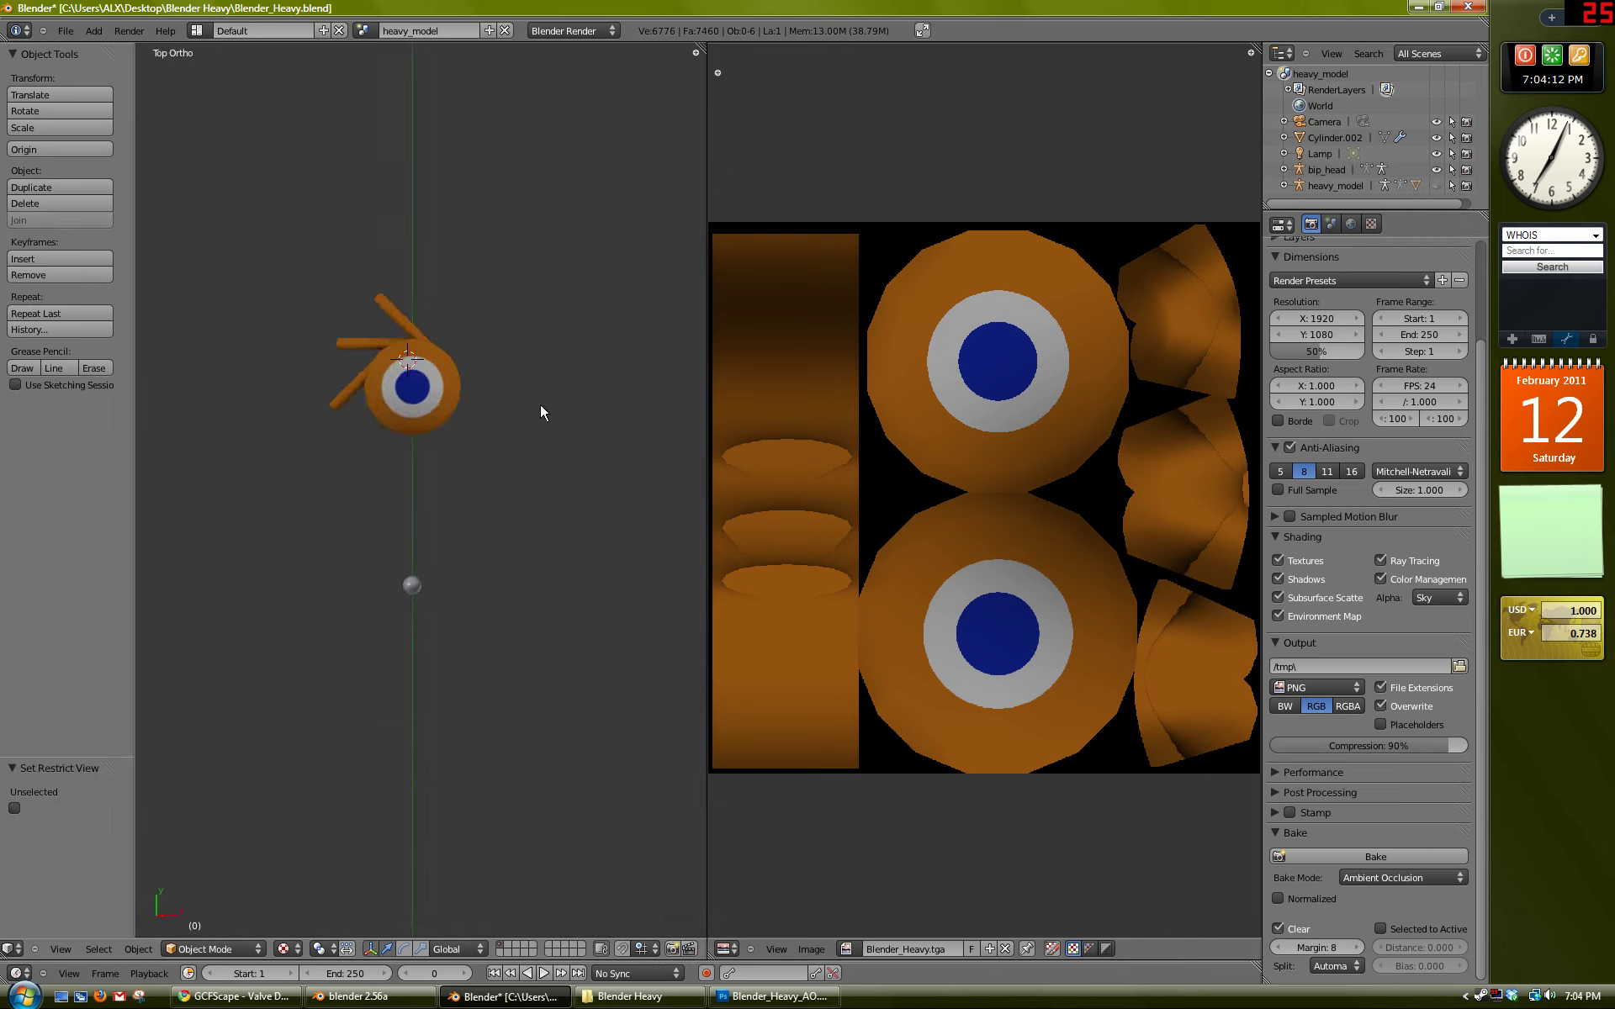
# Step: Select the hat Cylinder.002 on its own, leaving bip_head and the lamp unselected
pyautogui.rightClick(411, 620)
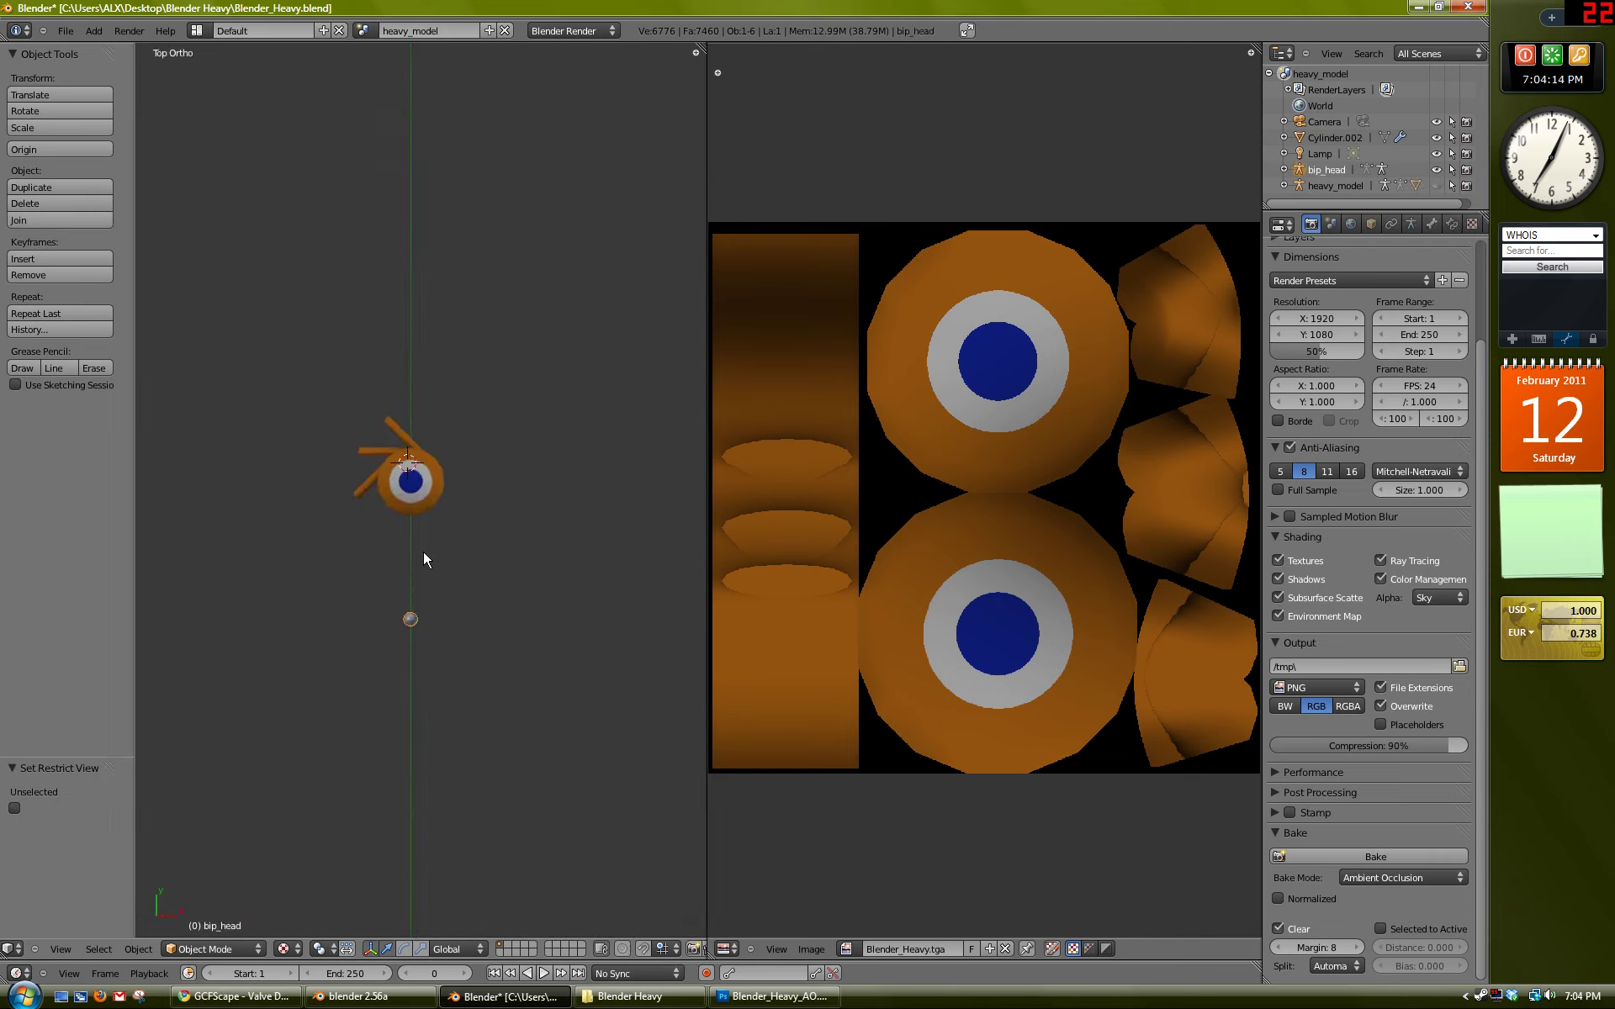
pyautogui.rightClick(426, 498)
pyautogui.scroll(2, 428, 570)
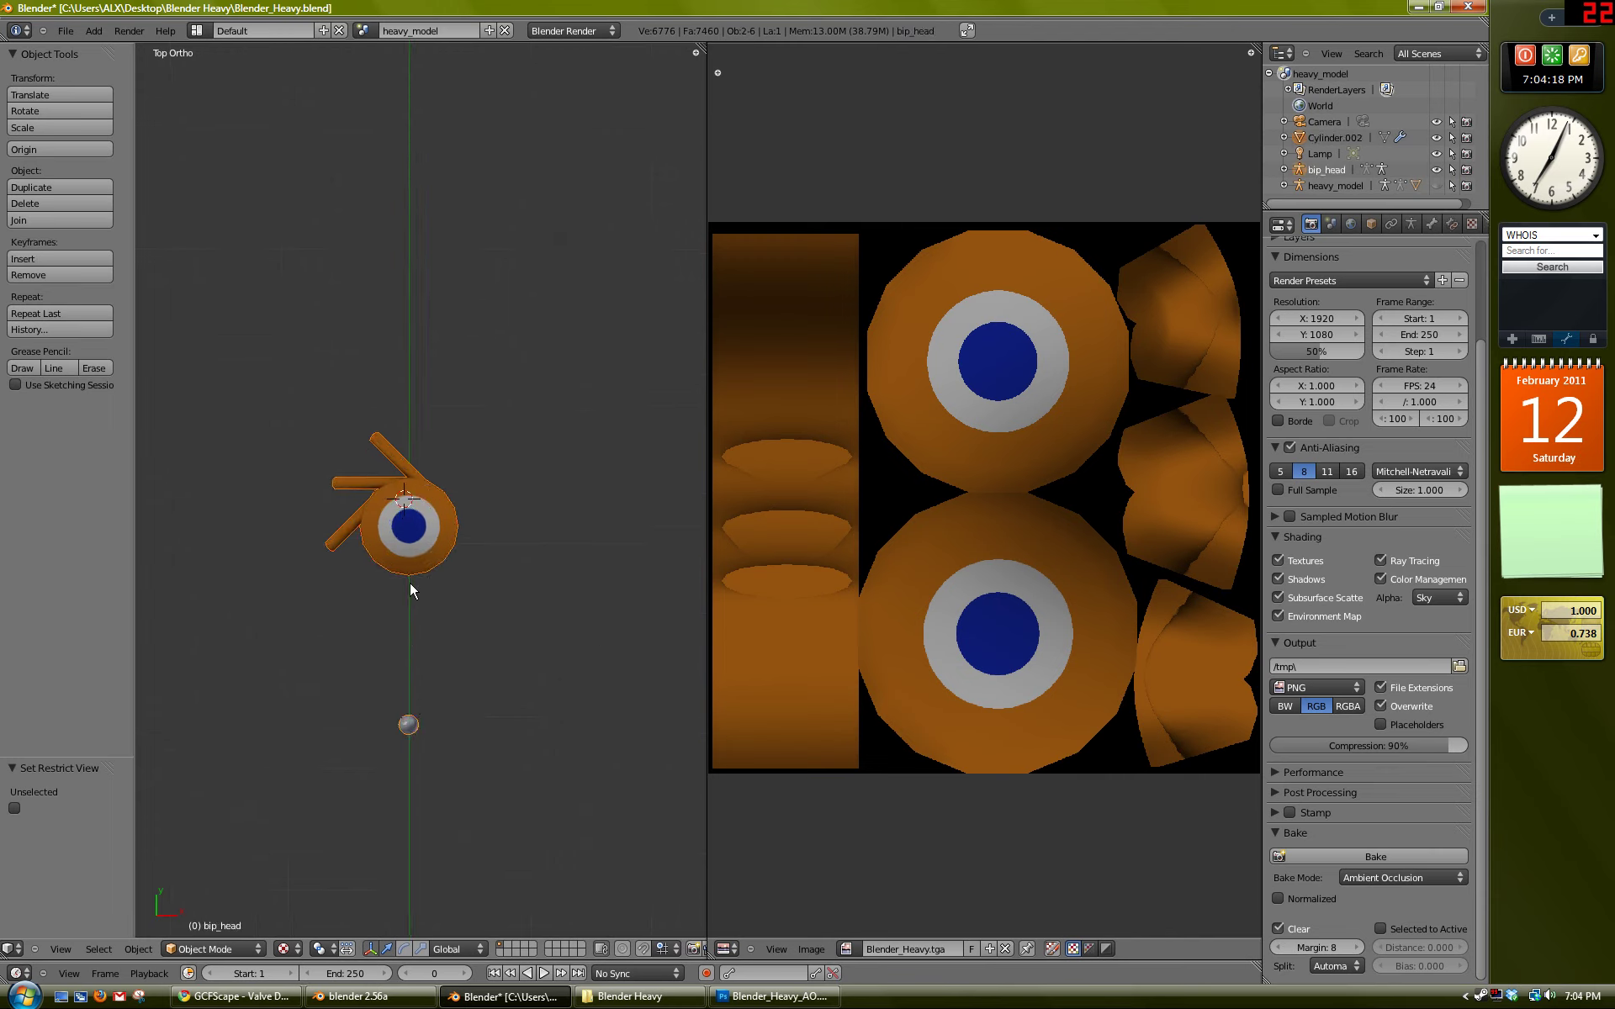
pyautogui.rightClick(414, 725)
pyautogui.rightClick(418, 556)
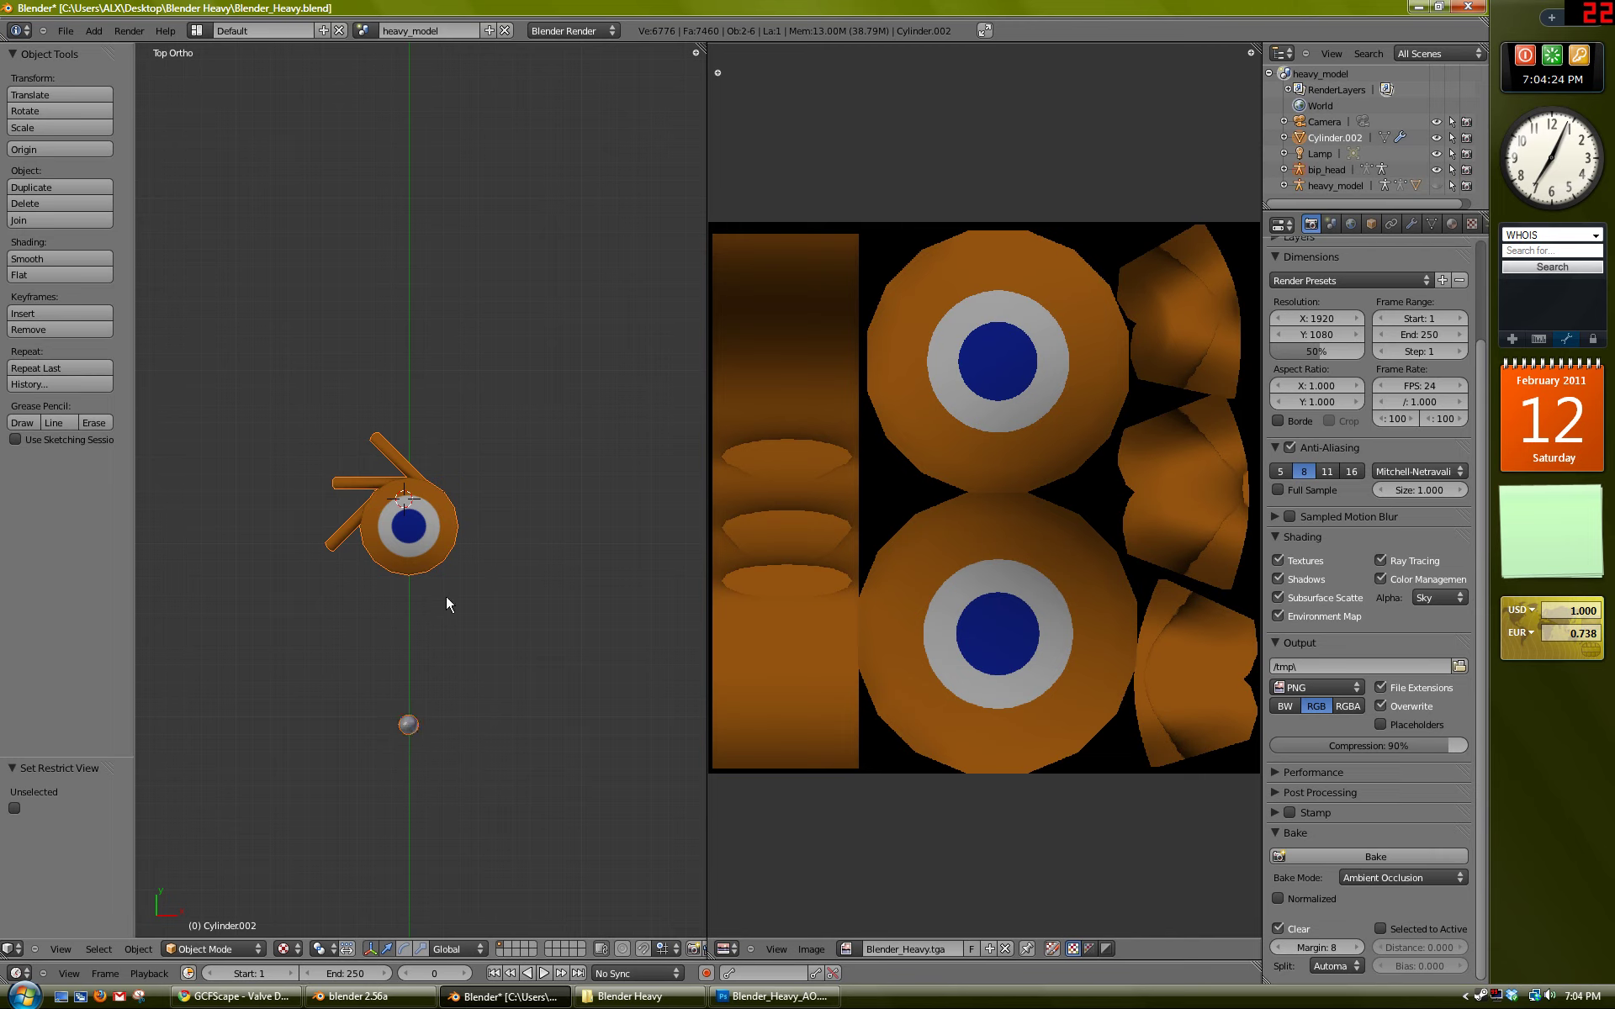
pyautogui.rightClick(438, 535)
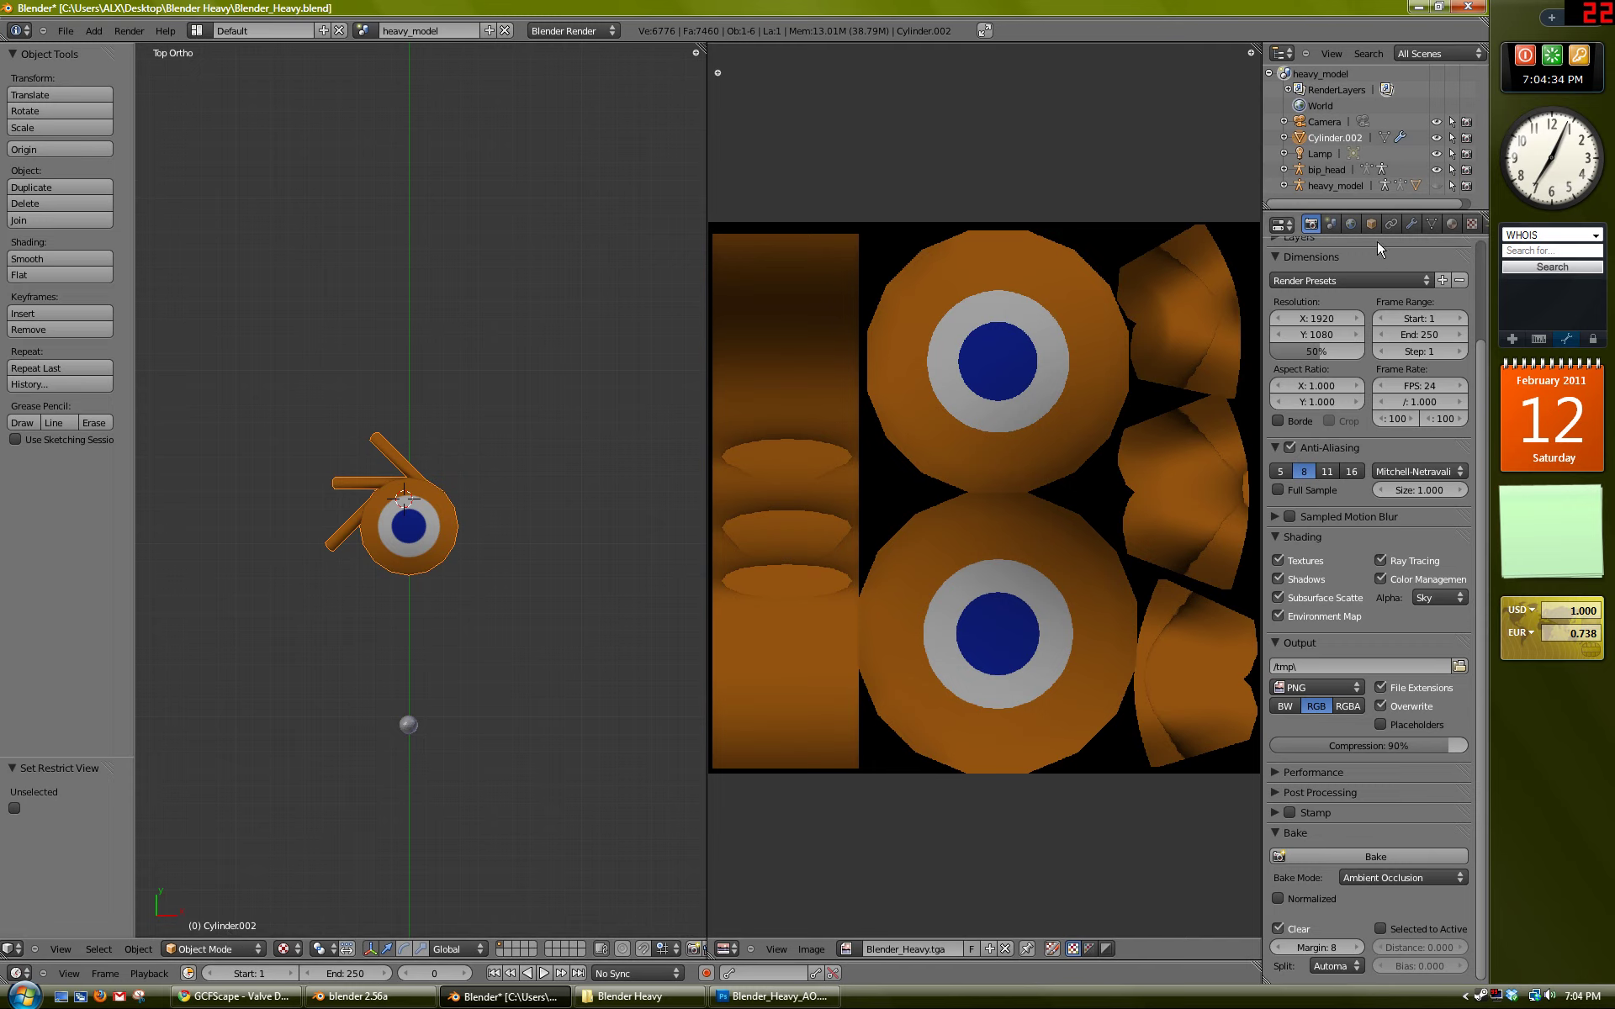
# Step: Rename Cylinder.002 to blender_heavy in the Object tab and show its empty Material tab
pyautogui.scroll(4, 1384, 350)
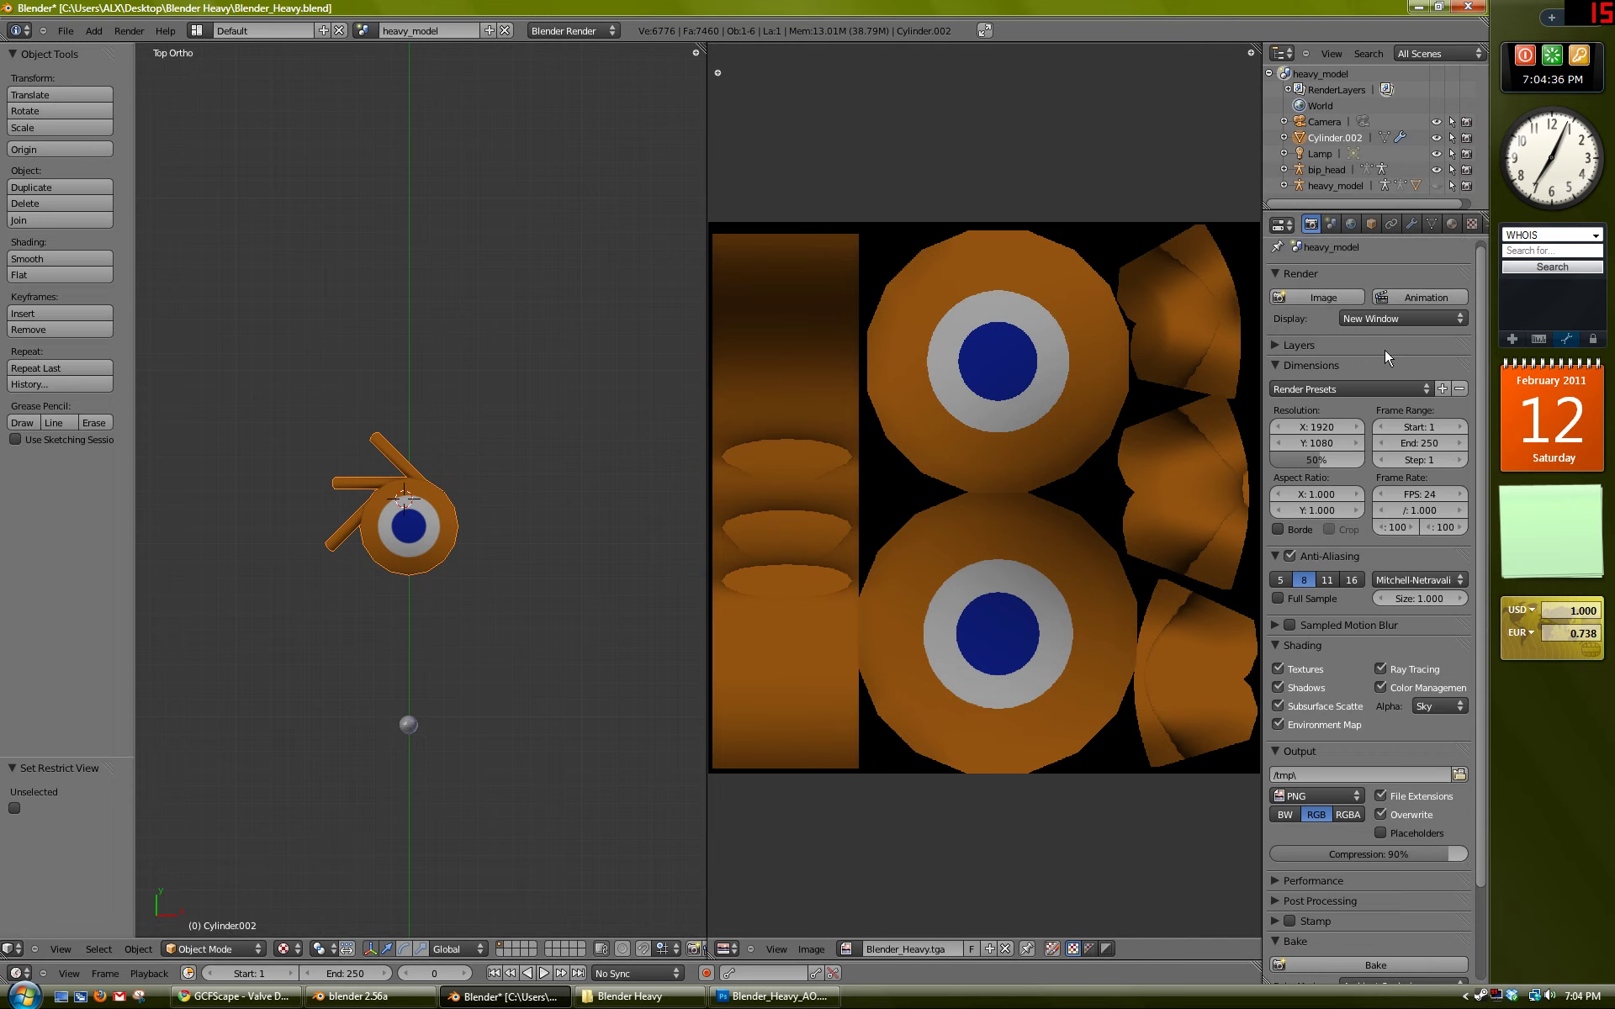
pyautogui.click(1373, 224)
pyautogui.click(1440, 282)
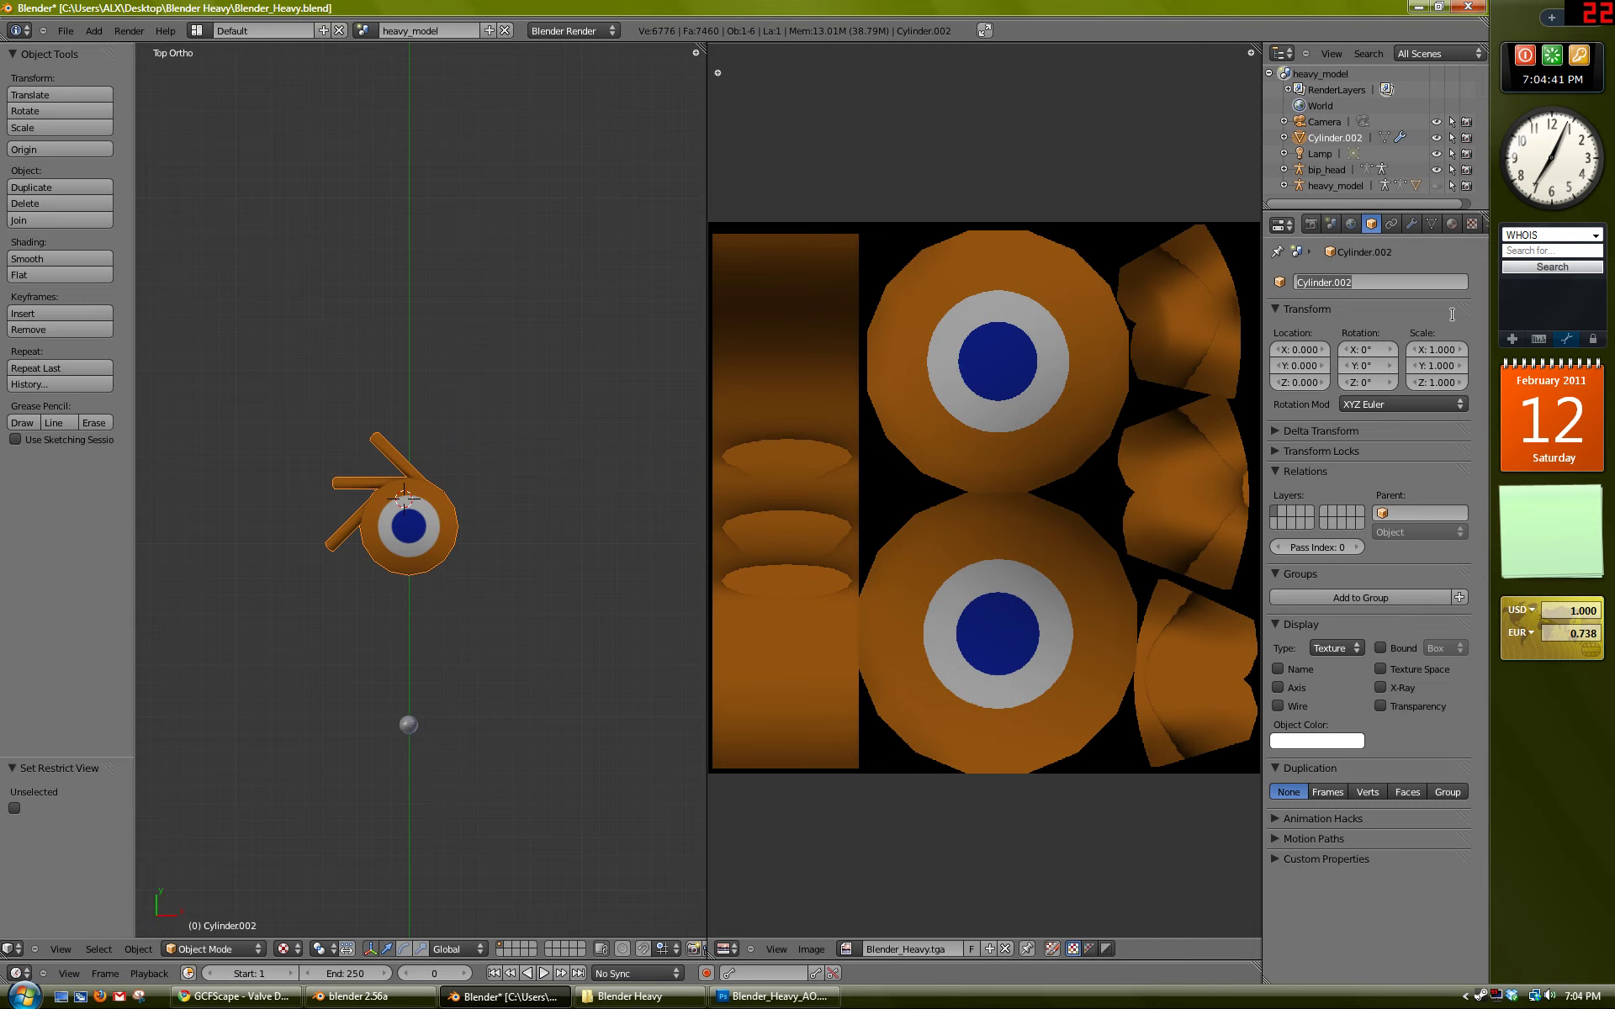
pyautogui.write('blender_heavy')
pyautogui.press('Return')
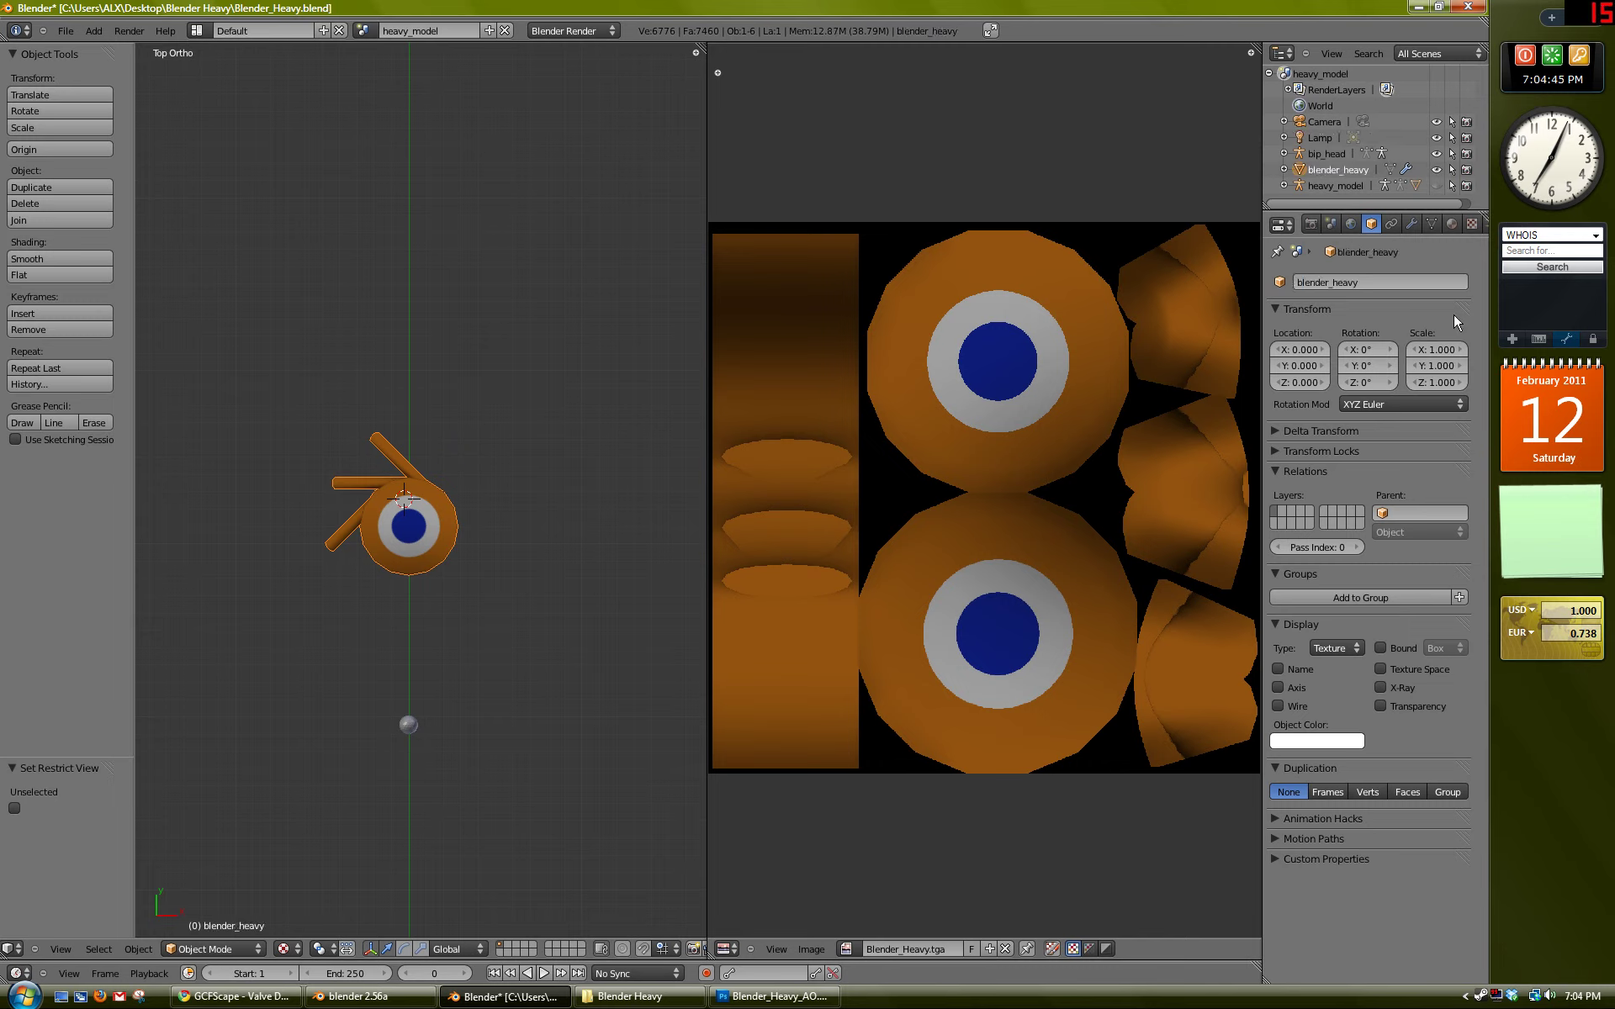
pyautogui.click(1452, 226)
pyautogui.click(1374, 227)
pyautogui.click(1449, 223)
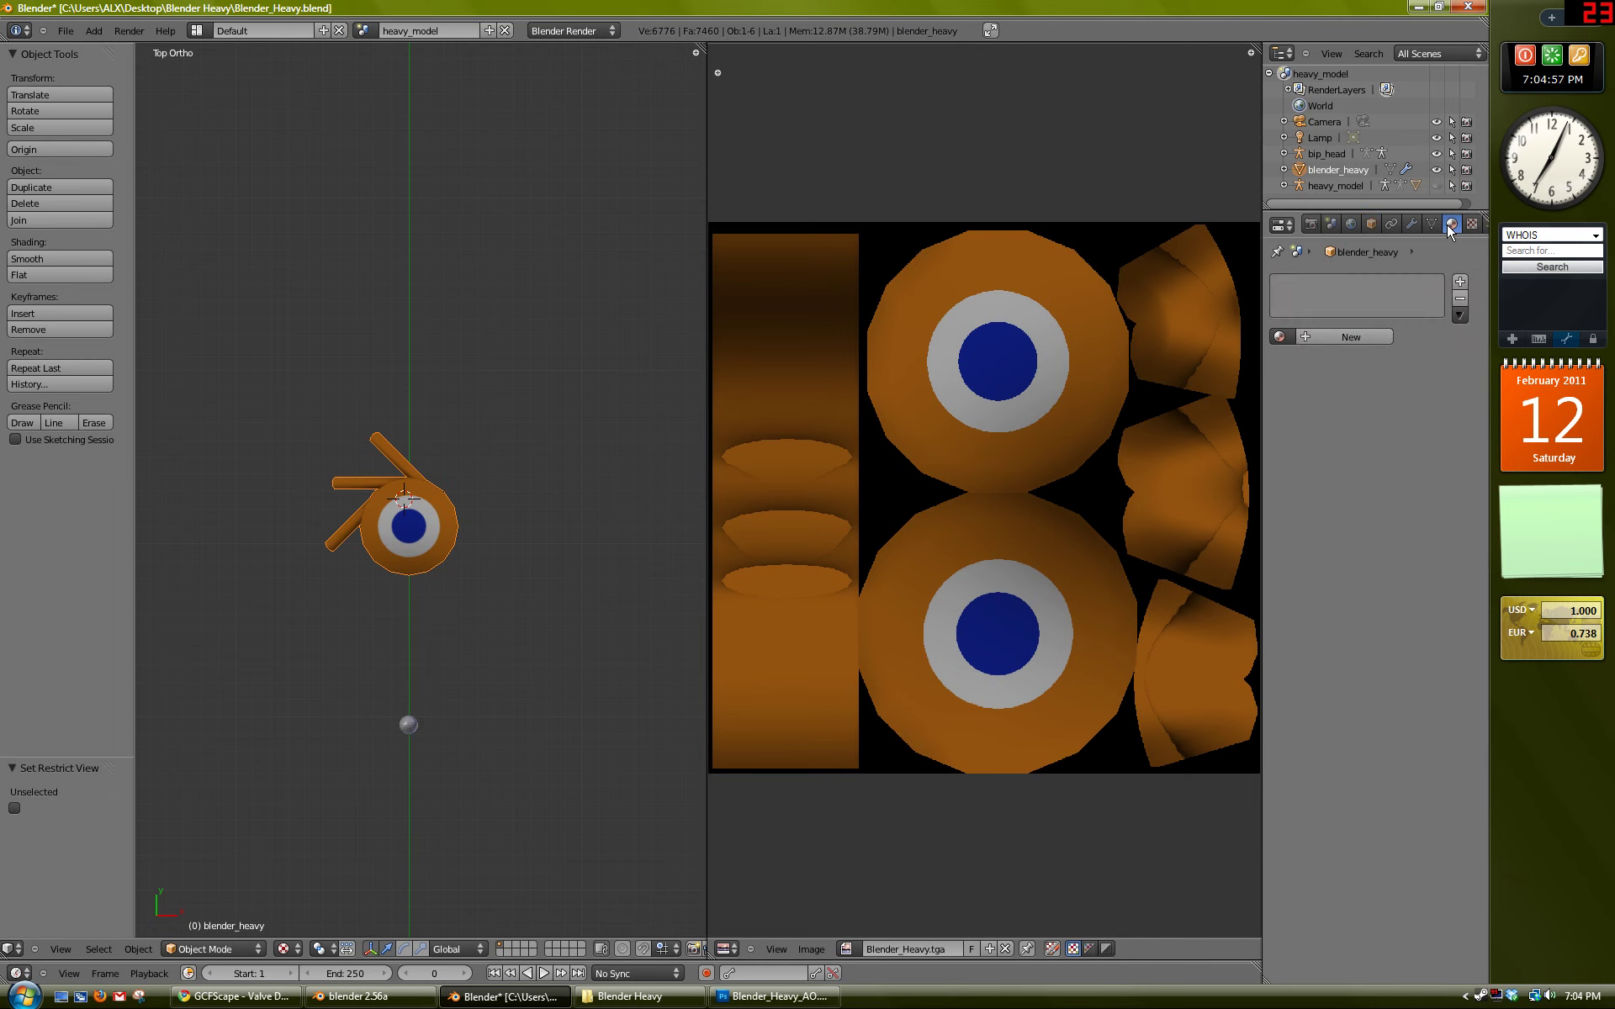
# Step: Add a new material named Blender_Heavy.tga with Face Textures enabled
pyautogui.click(1336, 337)
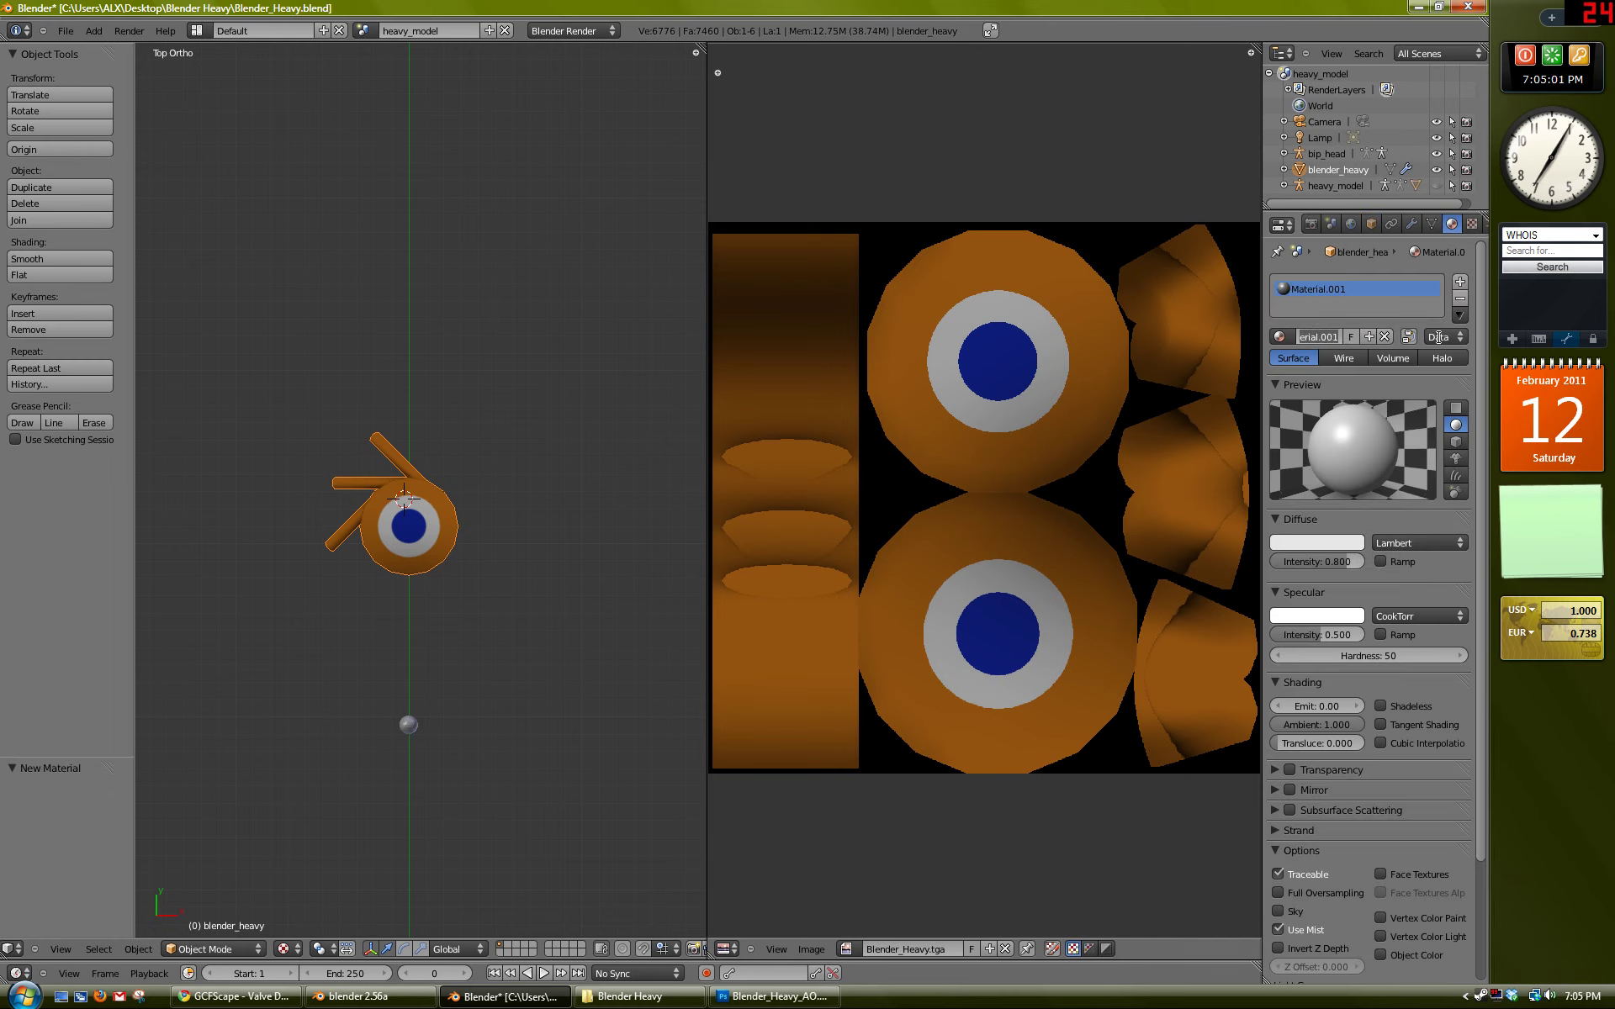
pyautogui.write('Blender')
pyautogui.write('_Heavy.tga')
pyautogui.press('Return')
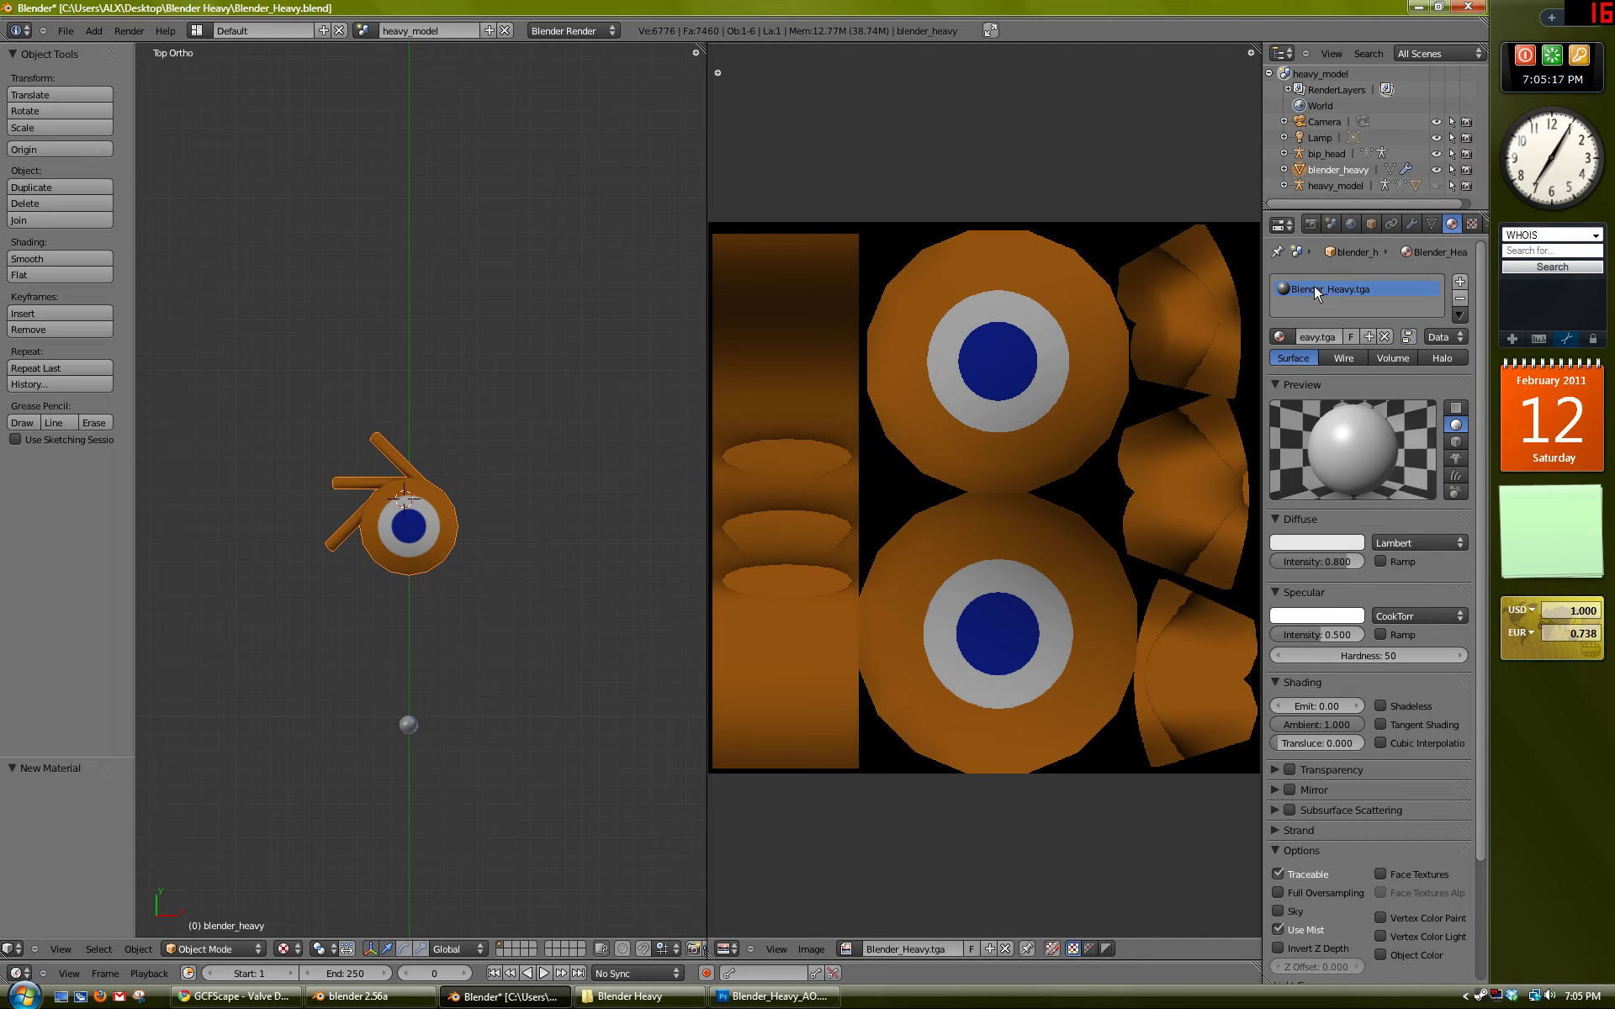
pyautogui.click(1398, 869)
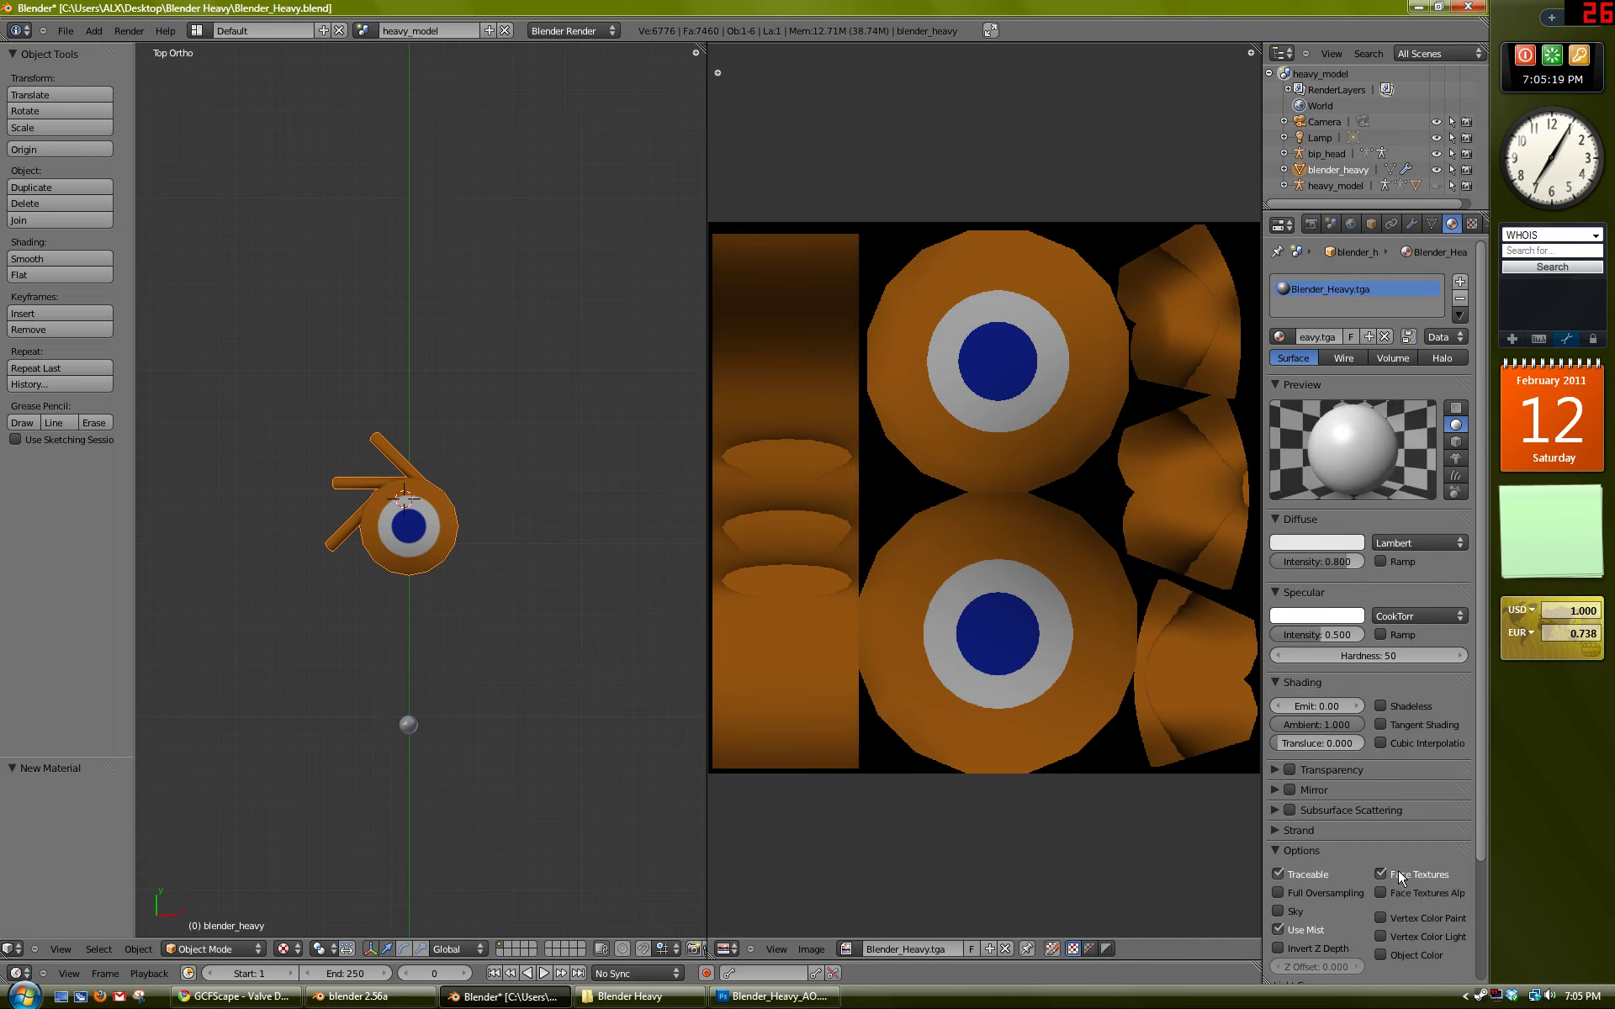
# Step: Align the camera to the current view of the hat with Ctrl+Alt+Numpad 0, then deselect all
pyautogui.moveTo(461, 517); pyautogui.dragTo(447, 528, button='middle')
pyautogui.scroll(2, 437, 500)
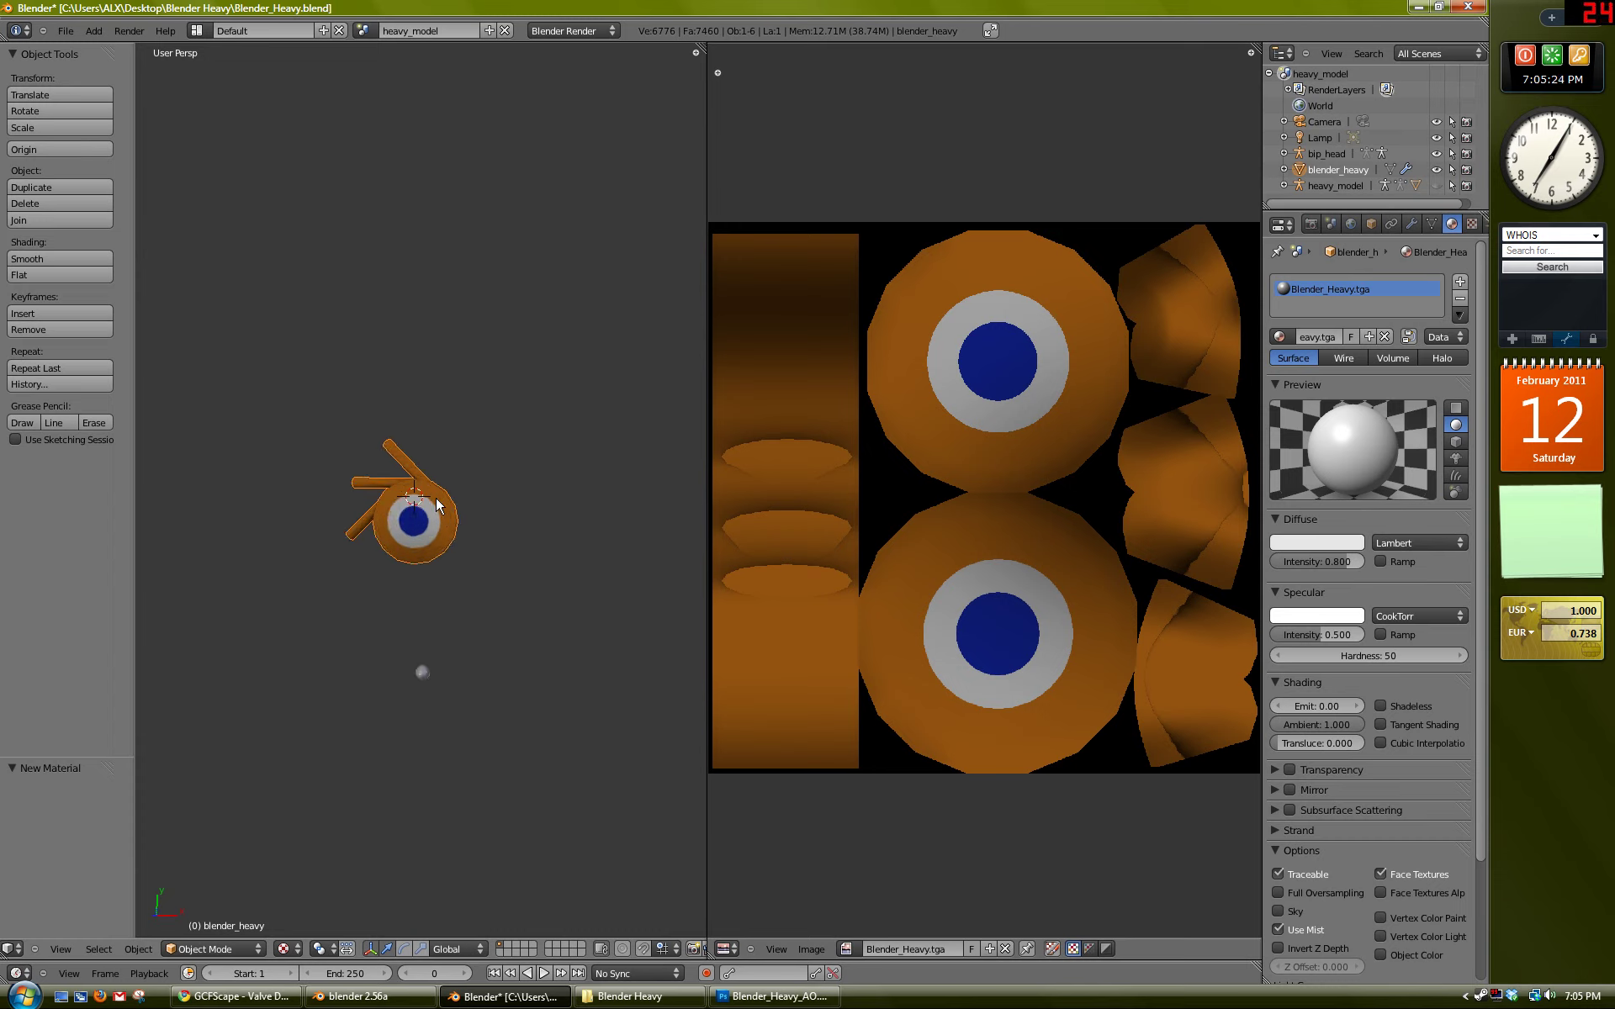
pyautogui.press('ctrl+alt+KP_0')
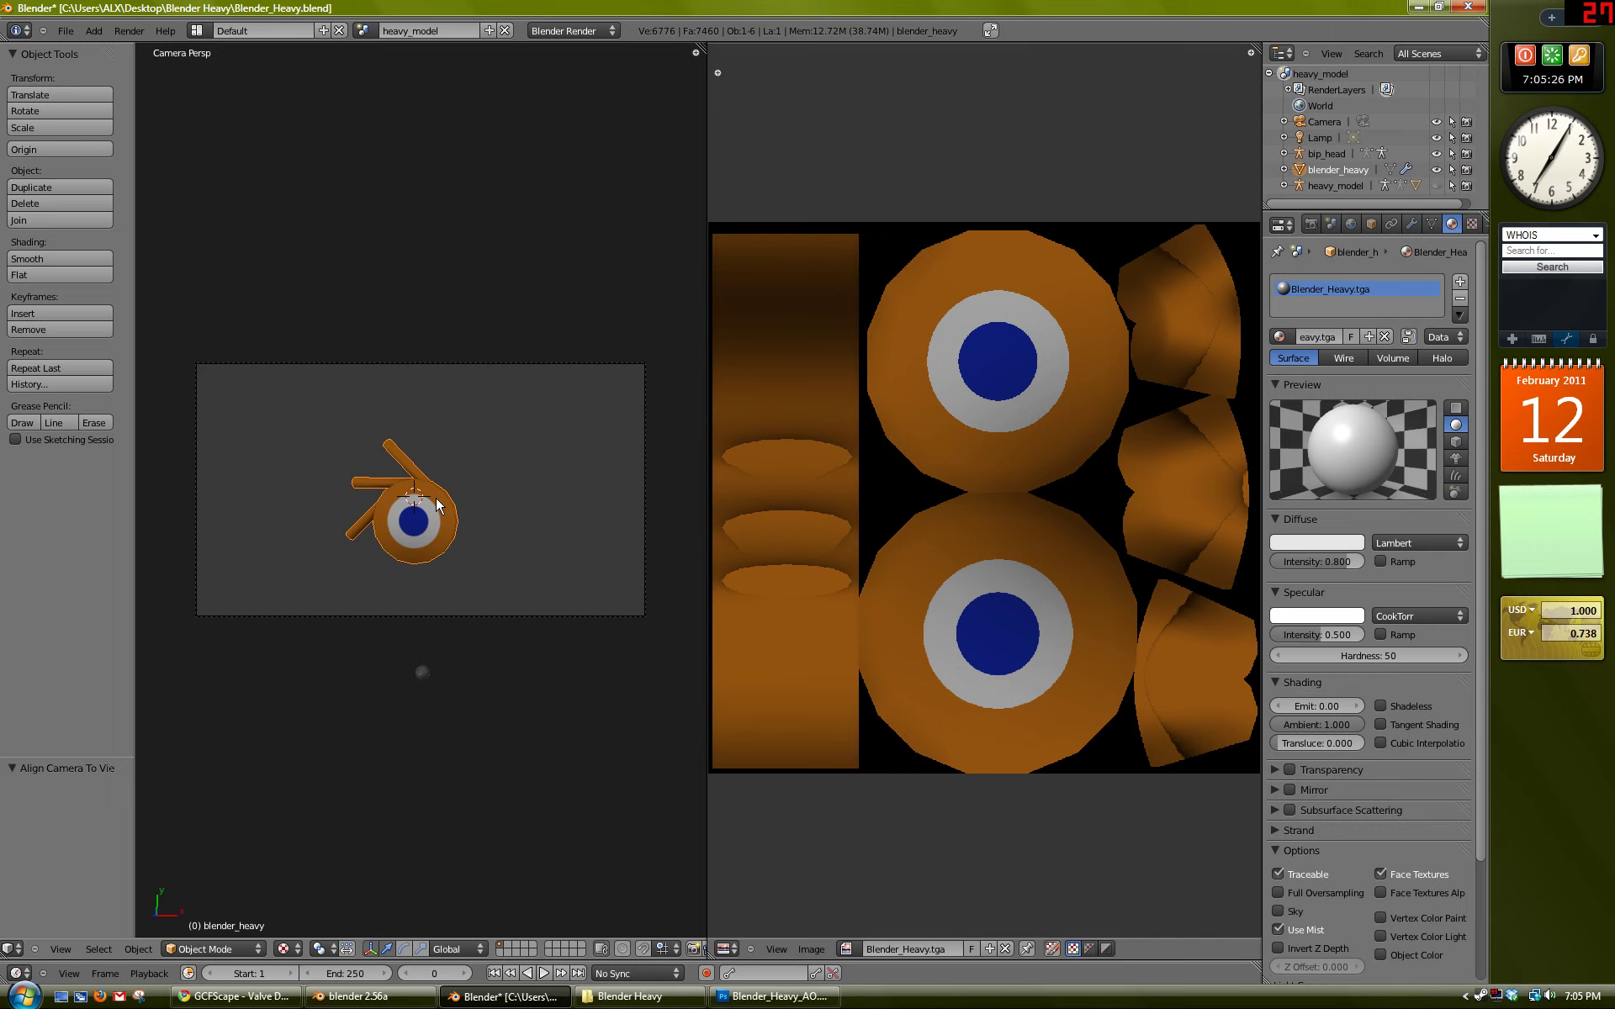
pyautogui.press('a')
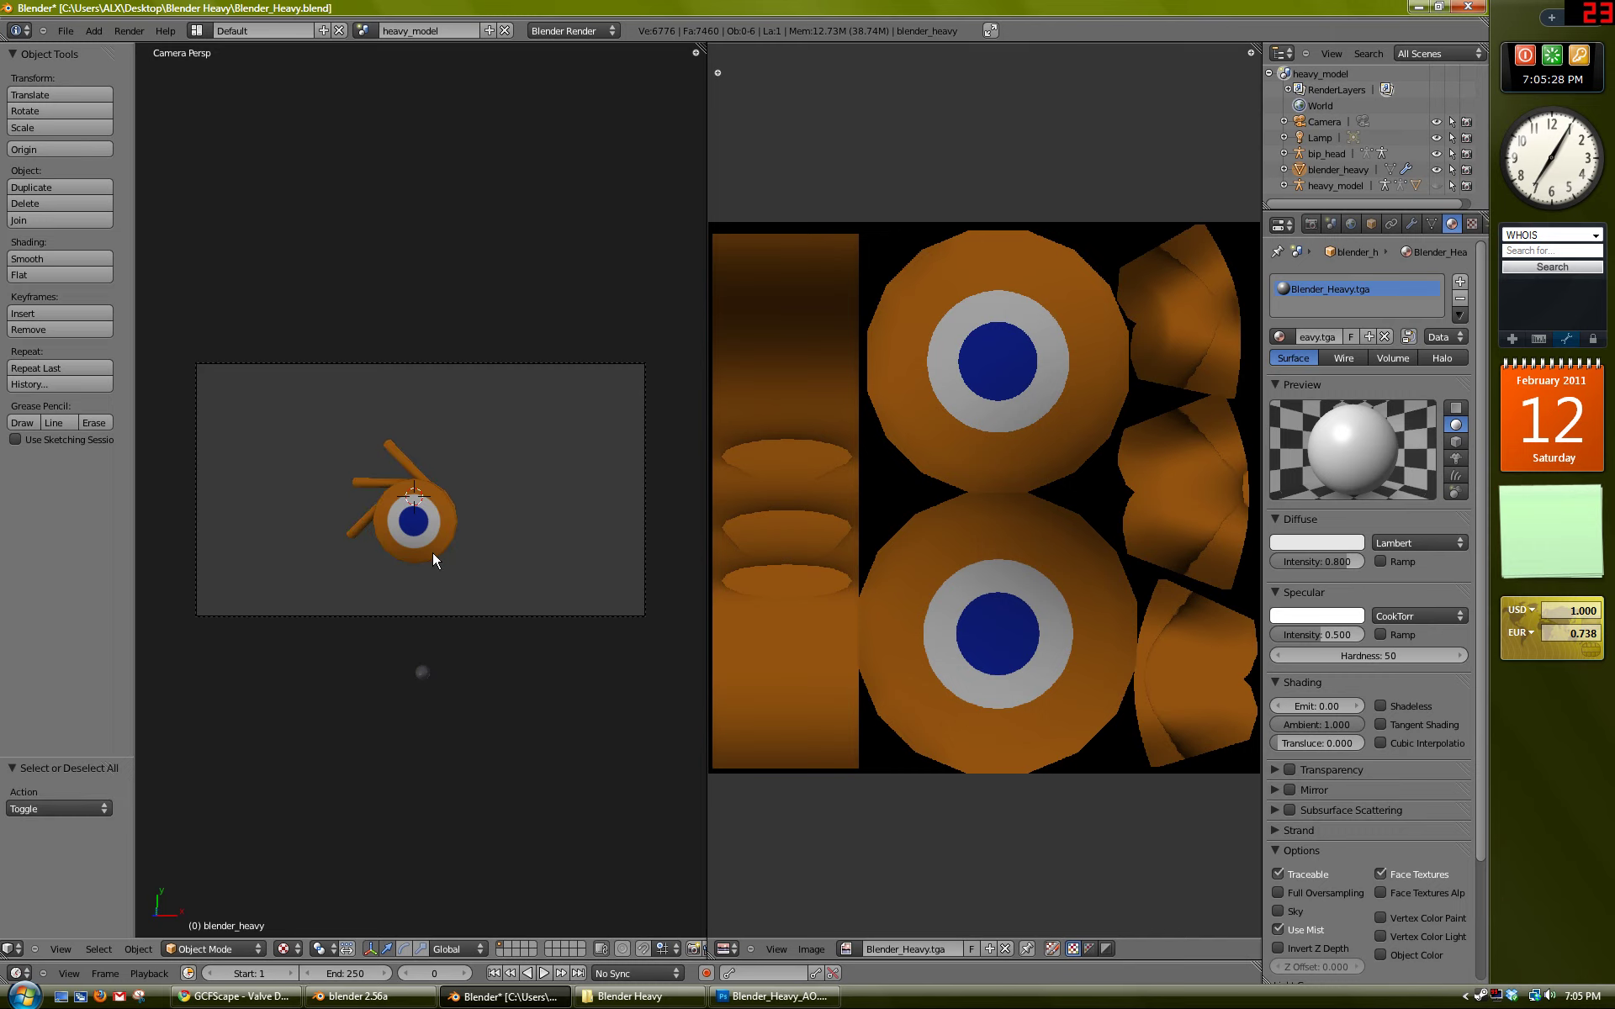
pyautogui.moveTo(433, 551); pyautogui.dragTo(432, 552, button='middle')
pyautogui.scroll(-2, 462, 515)
pyautogui.scroll(4, 523, 509)
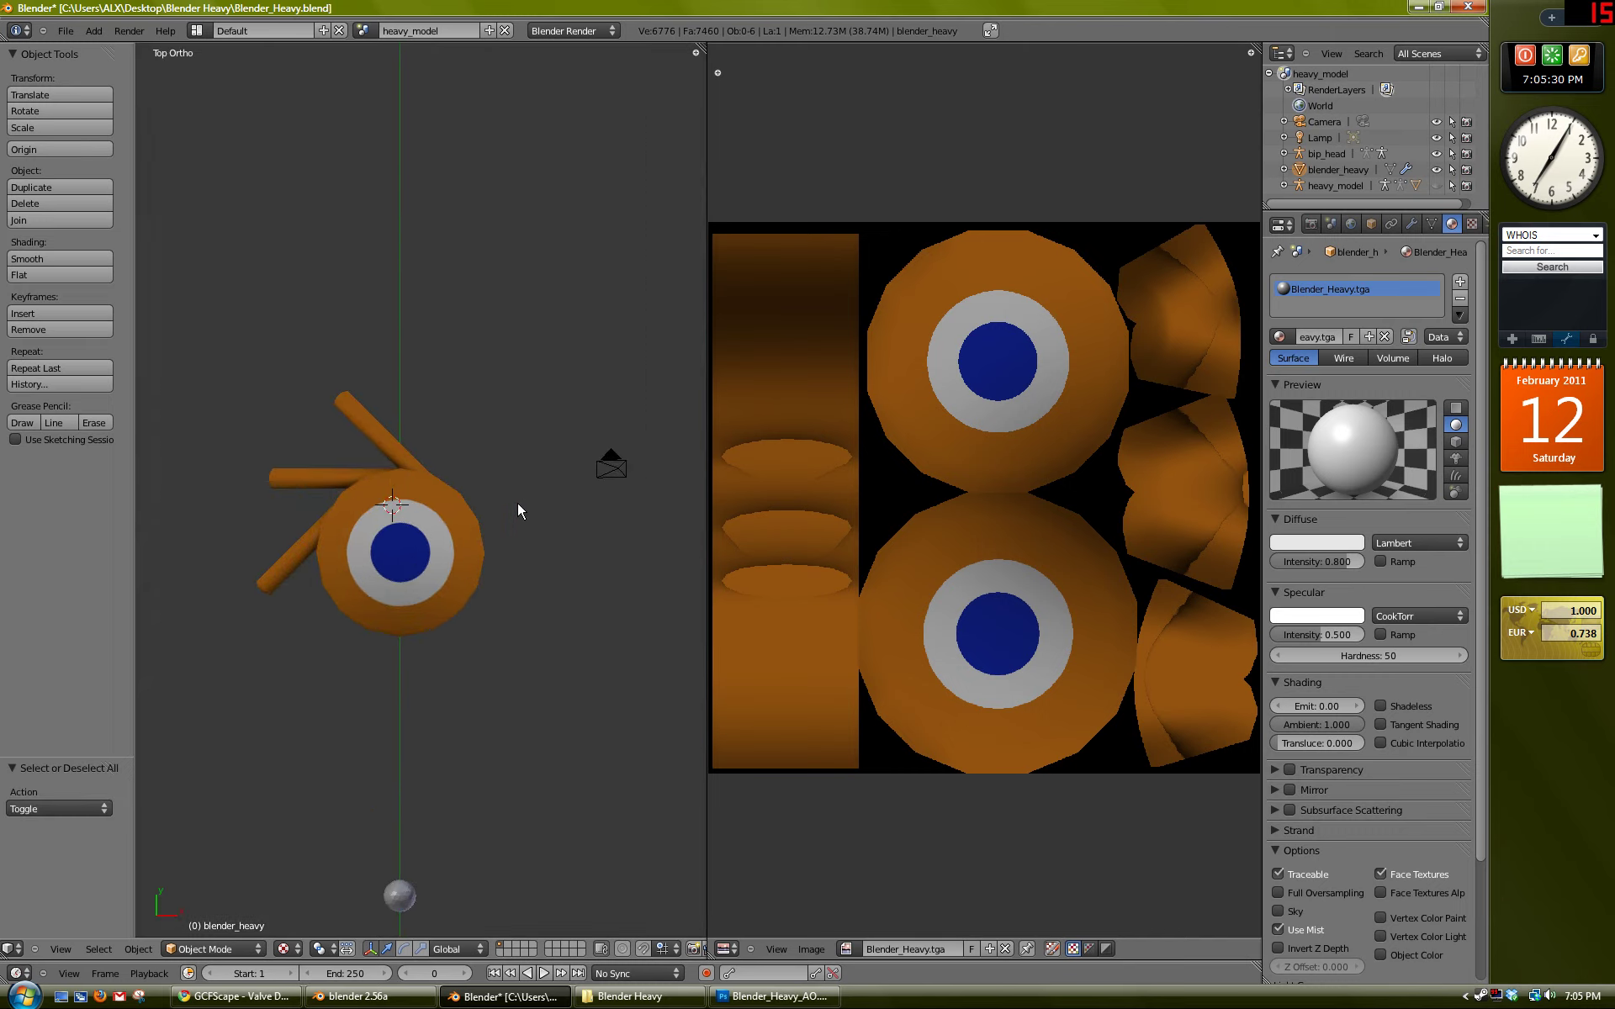
pyautogui.moveTo(524, 509); pyautogui.dragTo(475, 552, button='middle')
pyautogui.press('F12')
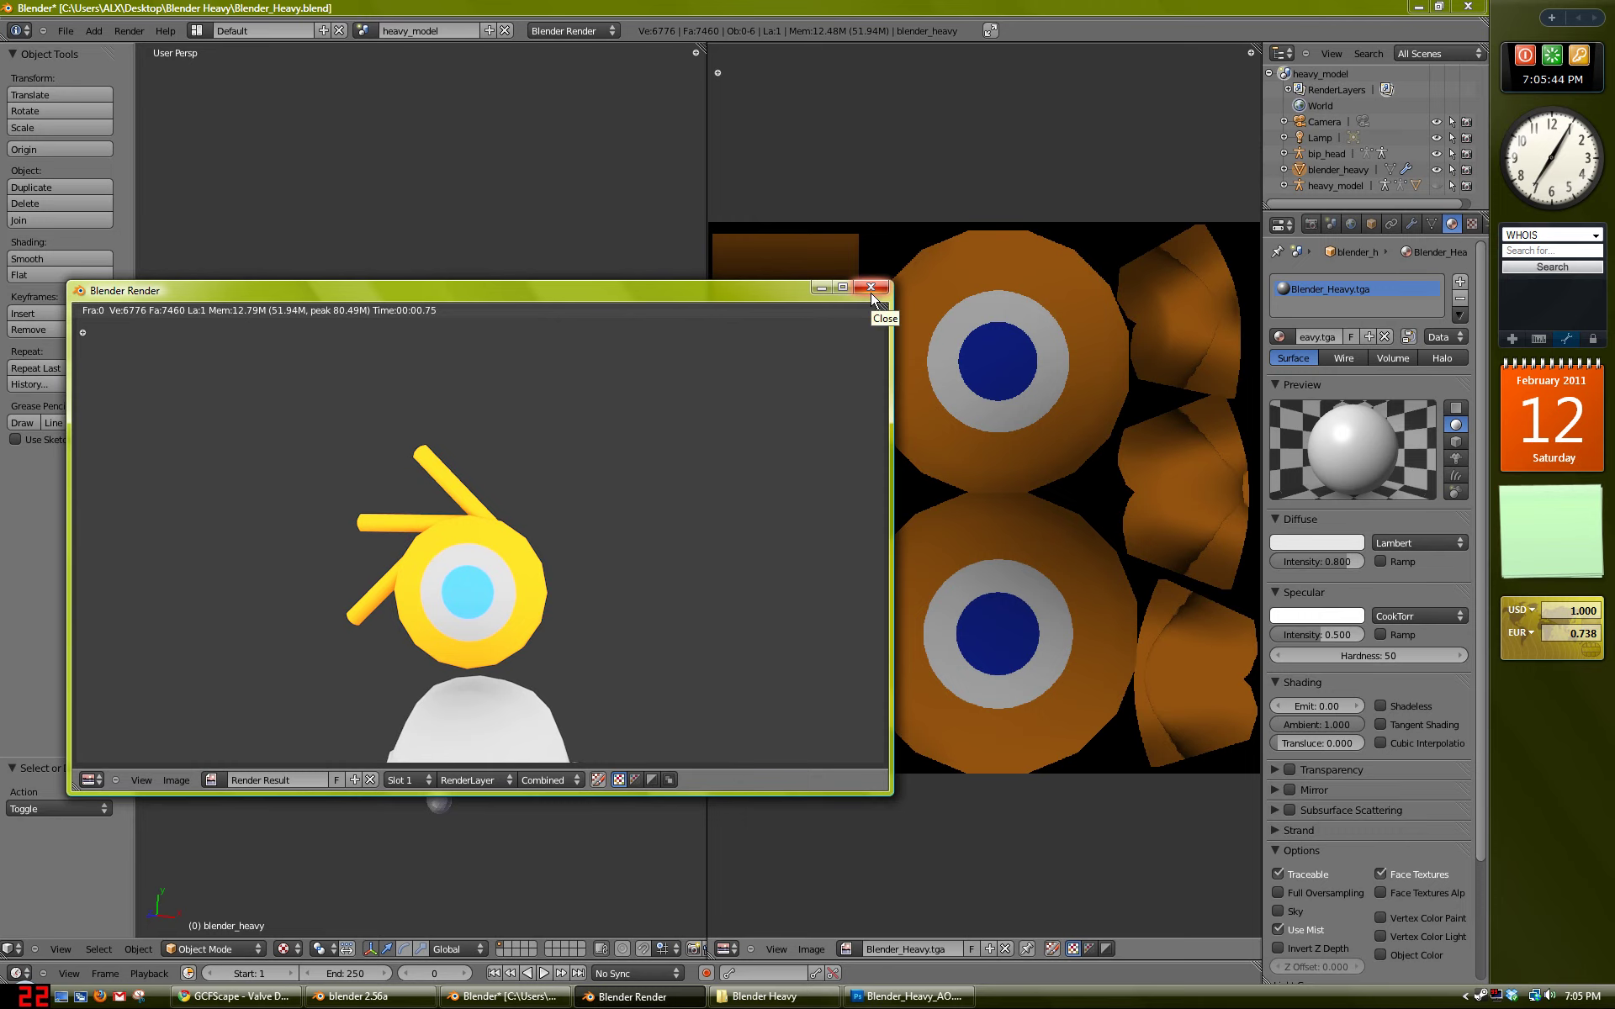
pyautogui.click(871, 291)
pyautogui.moveTo(571, 536)
pyautogui.mouseDown(button='middle')
pyautogui.moveTo(415, 545)
pyautogui.moveTo(580, 551)
pyautogui.mouseUp(button='middle')
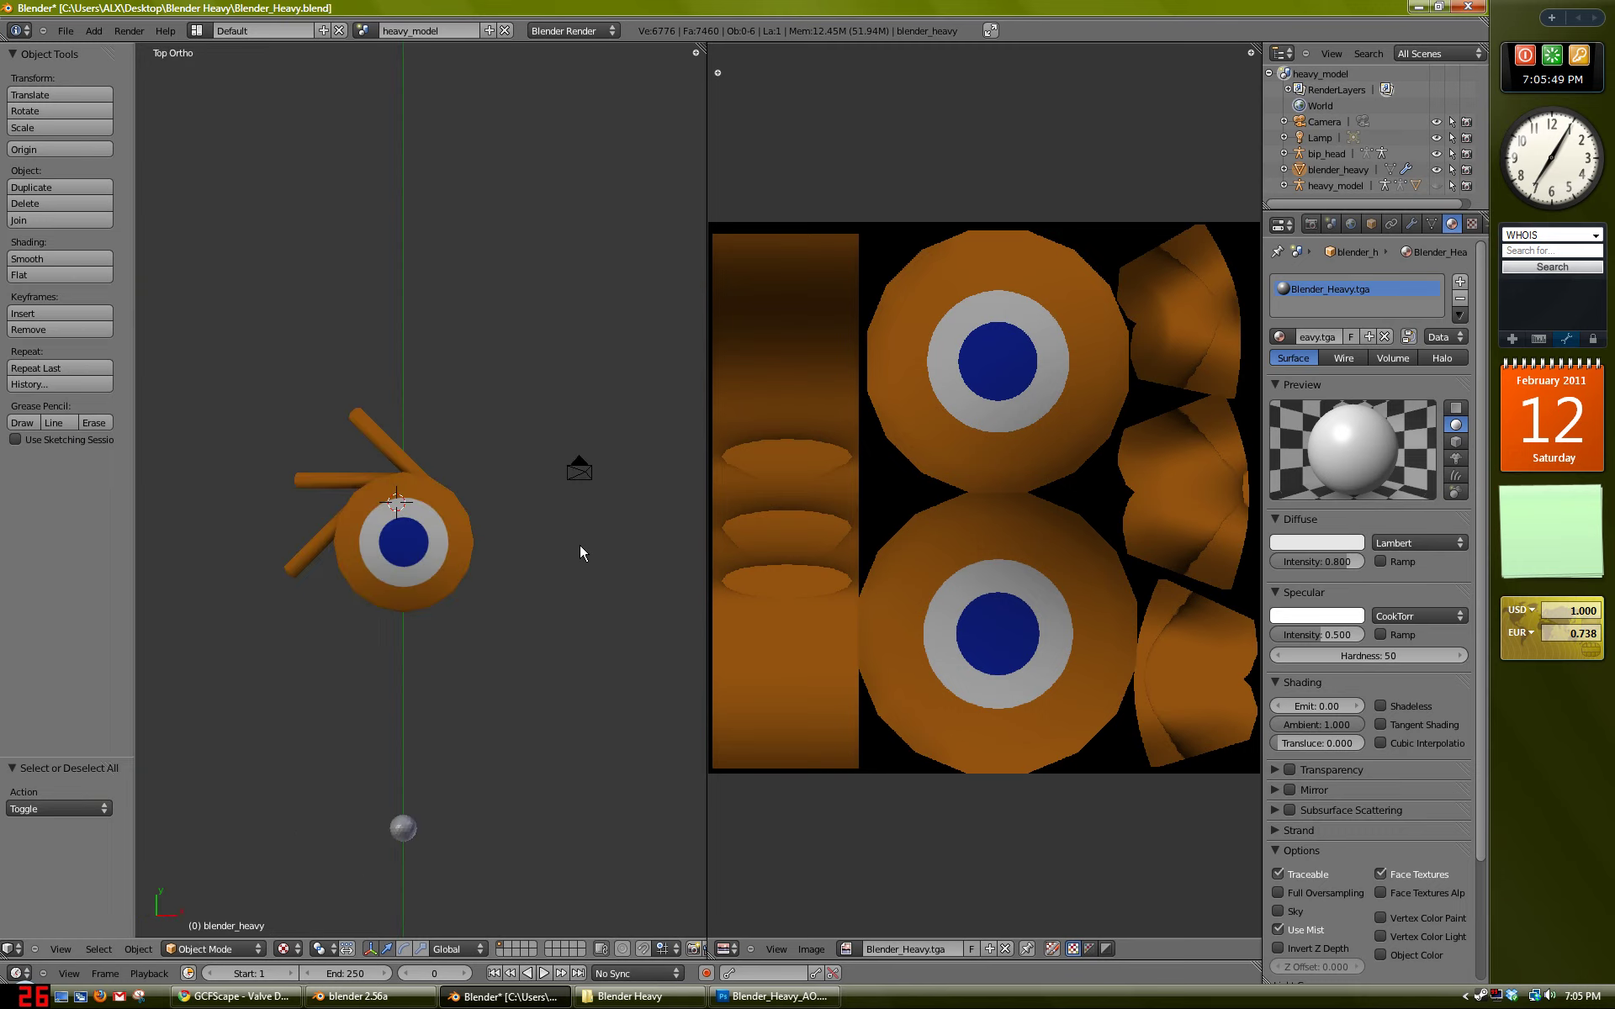
# Step: Orbit to view the hat edge-on and select it along with bip_head
pyautogui.scroll(-3, 548, 581)
pyautogui.scroll(2, 458, 553)
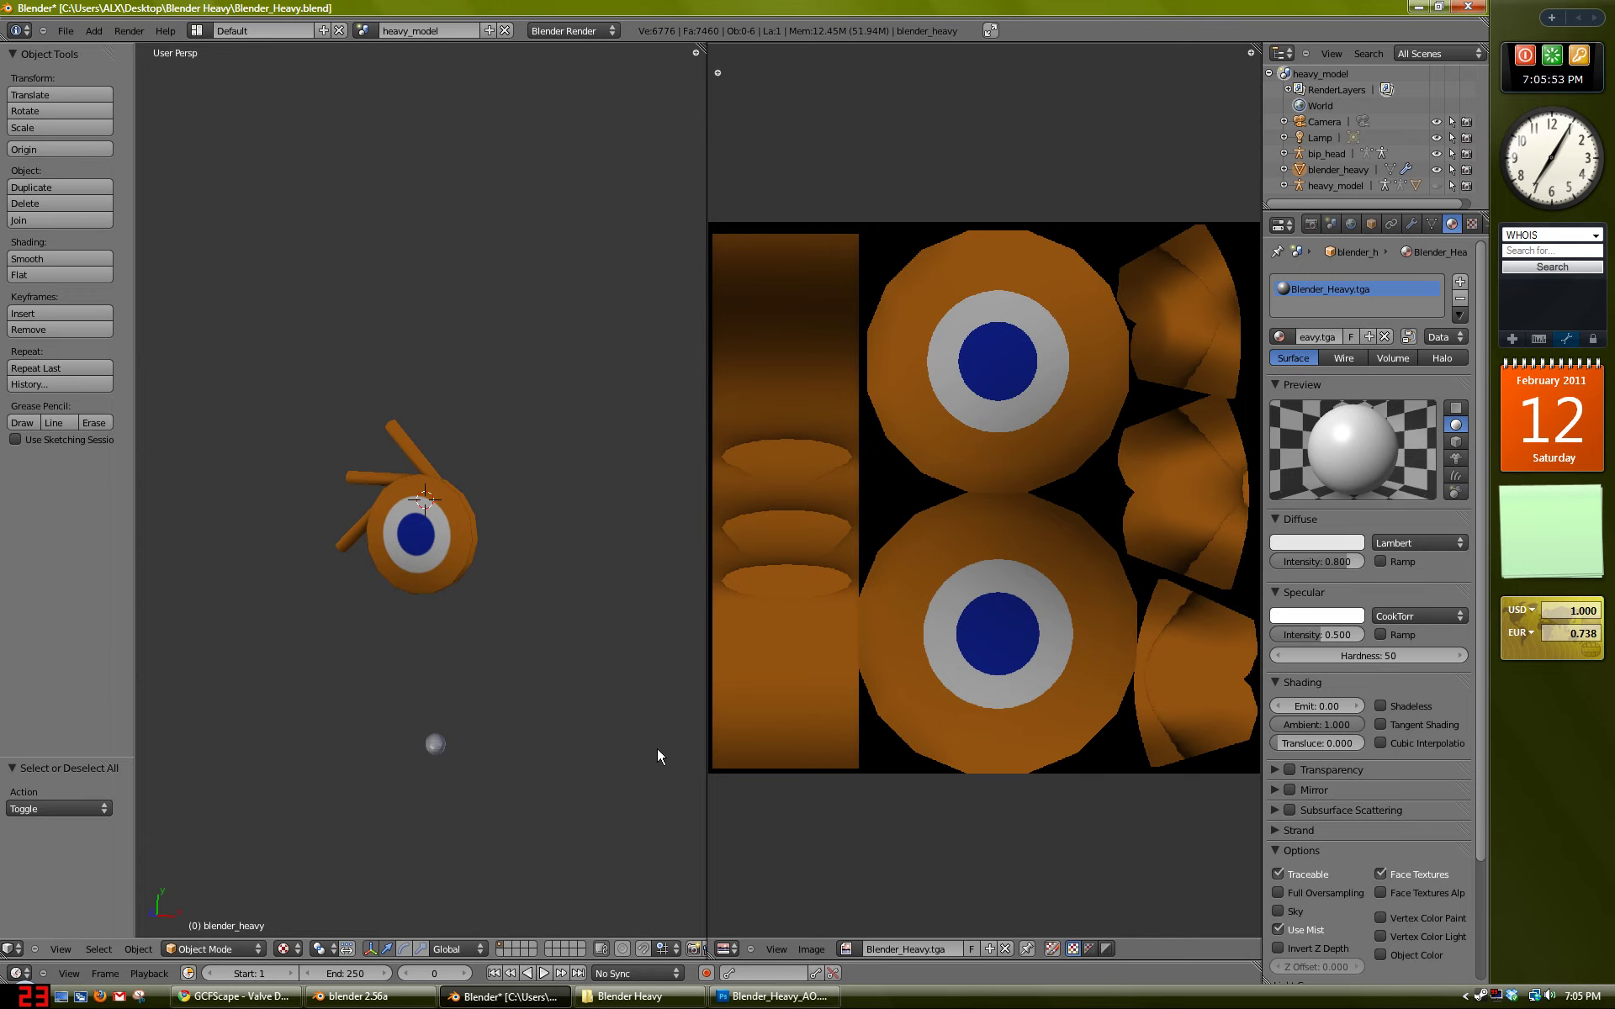
pyautogui.moveTo(451, 513); pyautogui.dragTo(394, 482, button='middle')
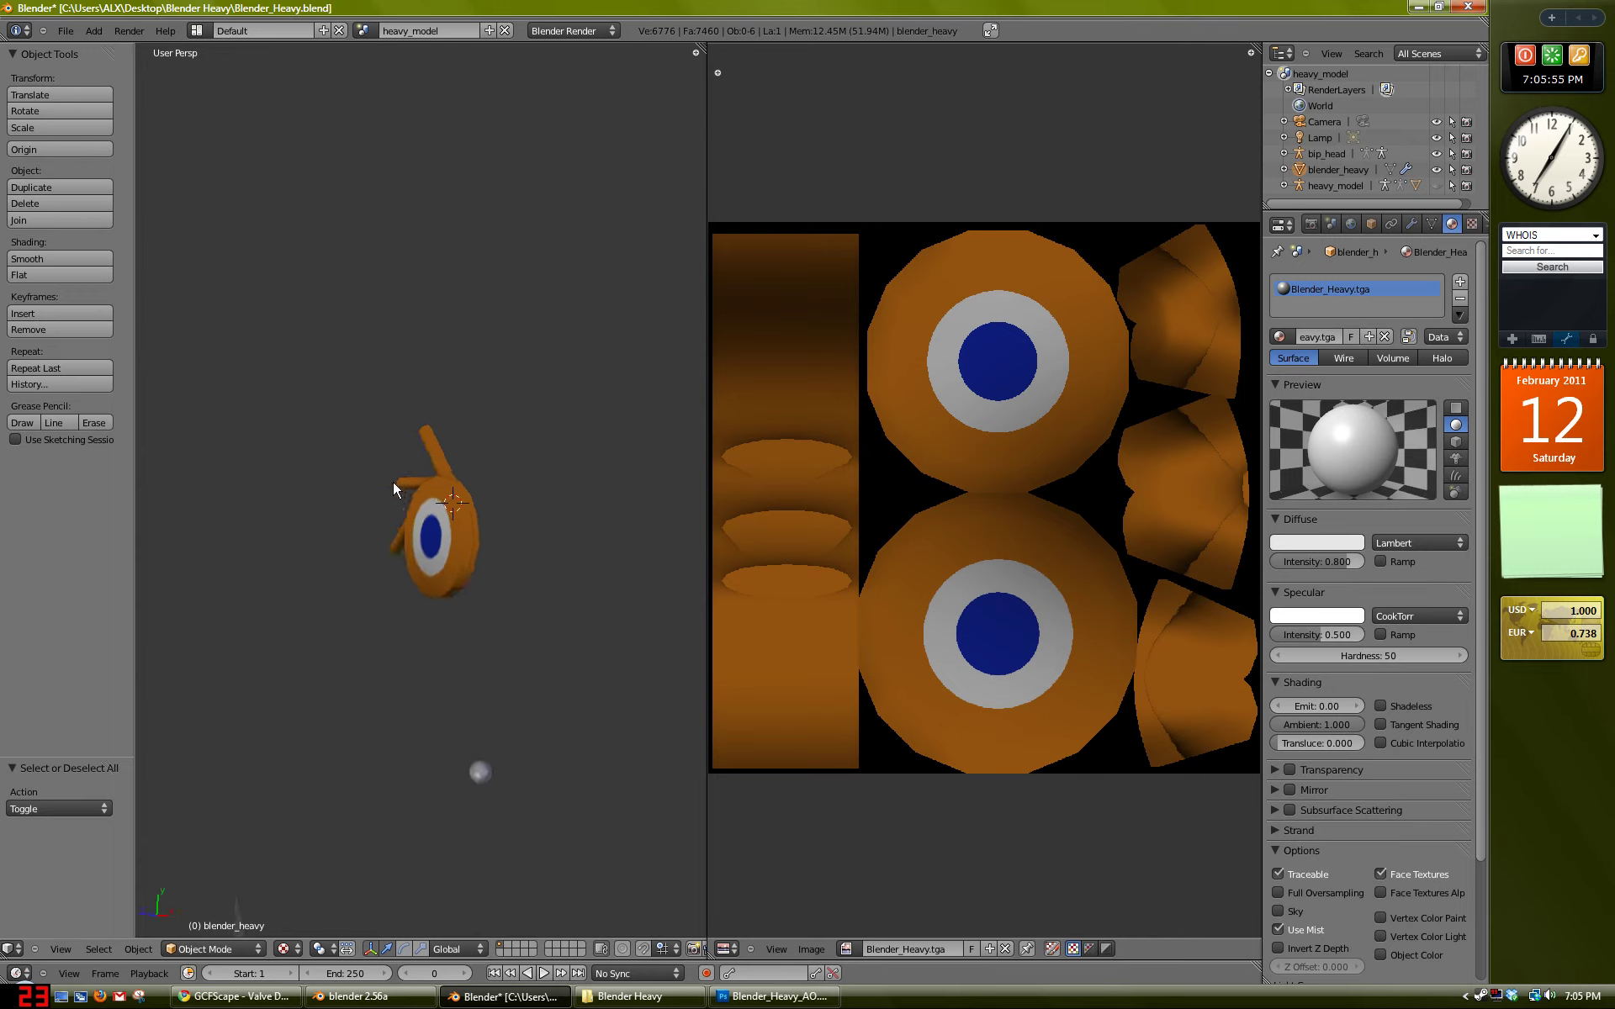
pyautogui.moveTo(584, 603); pyautogui.dragTo(532, 575, button='middle')
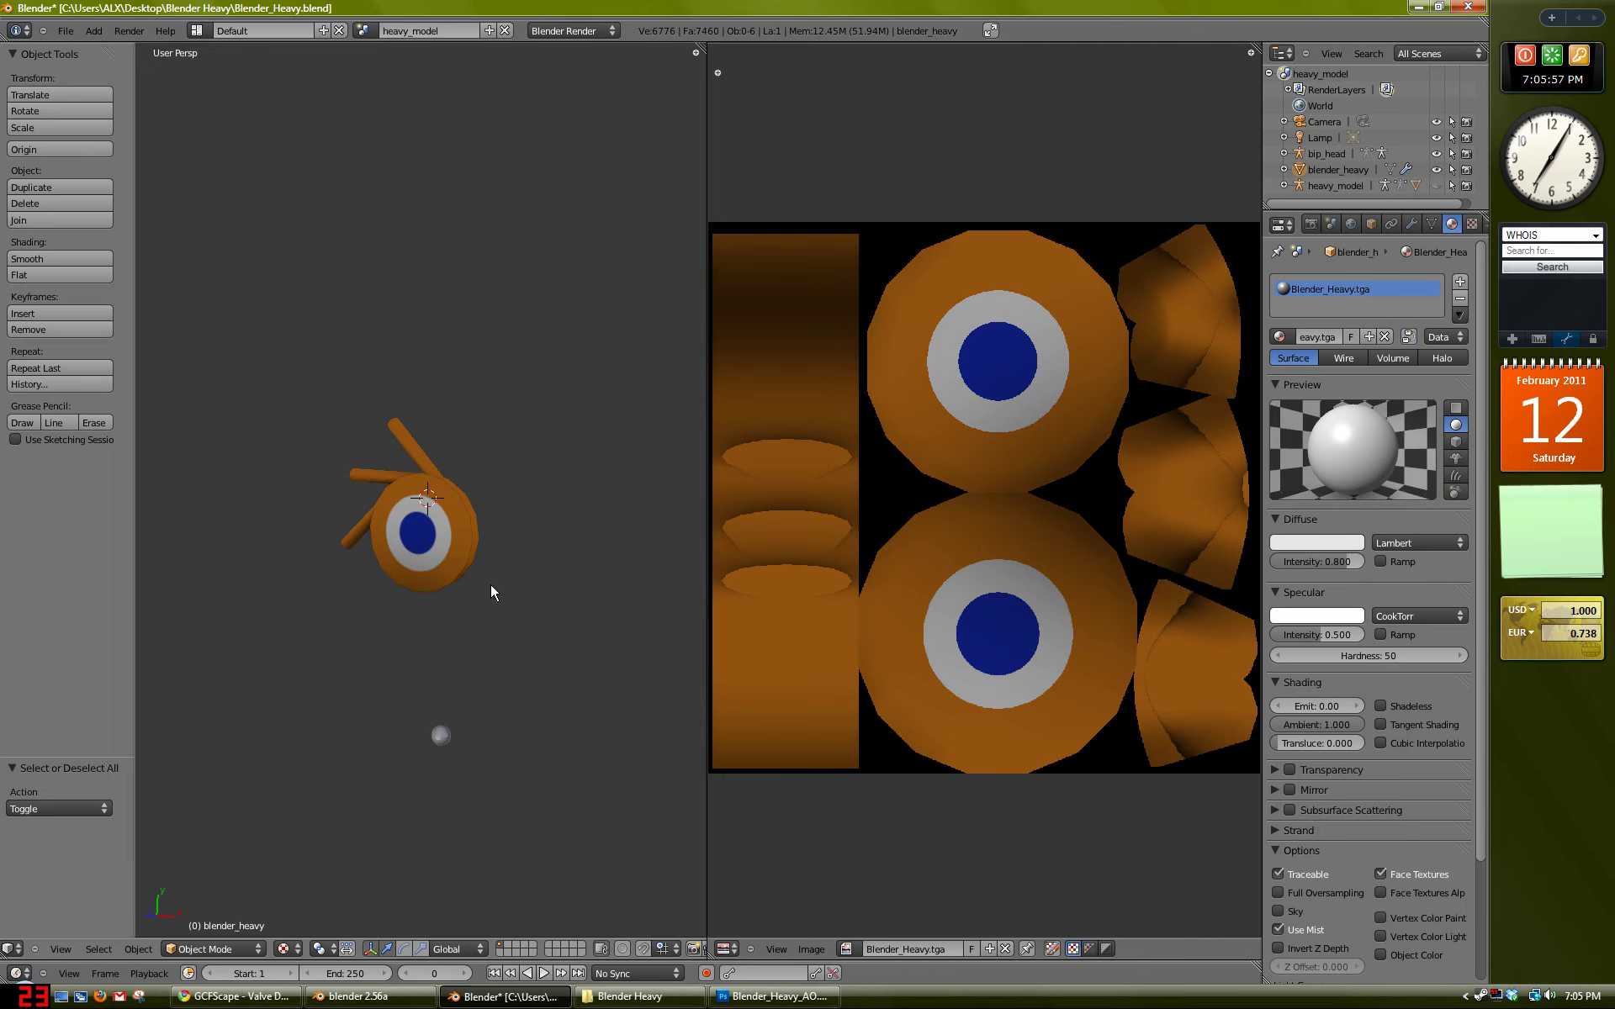
pyautogui.rightClick(491, 584)
pyautogui.moveTo(491, 584)
pyautogui.mouseDown(button='middle')
pyautogui.moveTo(492, 617)
pyautogui.moveTo(451, 579)
pyautogui.moveTo(507, 614)
pyautogui.mouseUp(button='middle')
pyautogui.rightClick(457, 451)
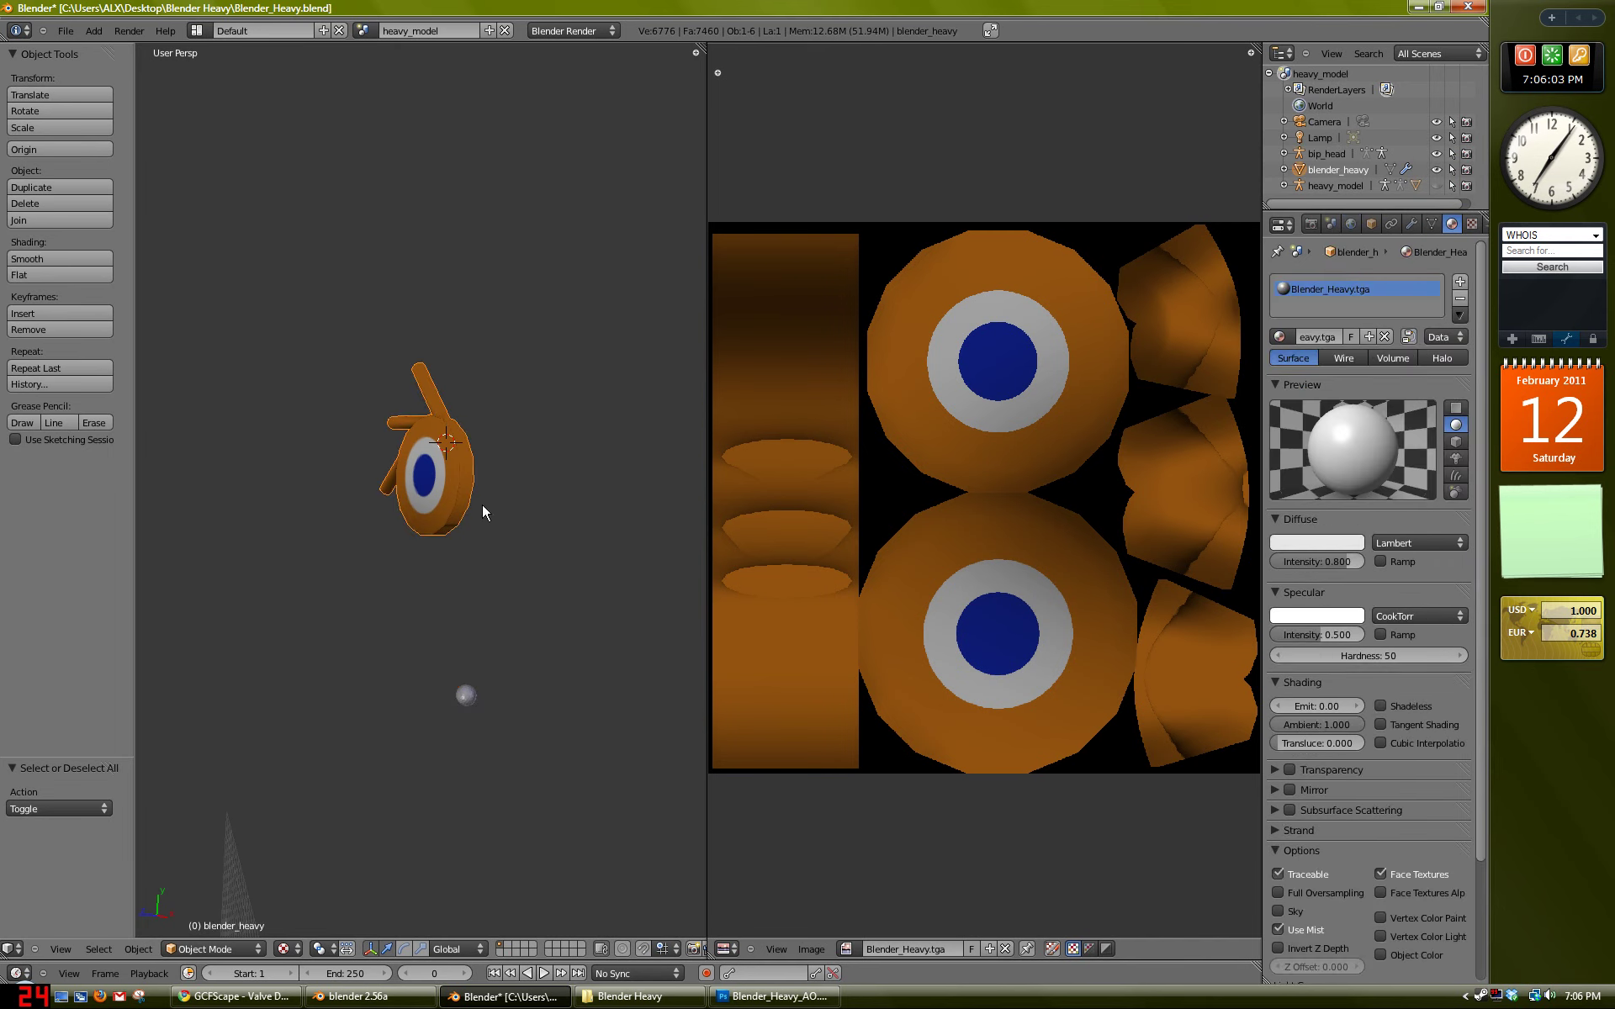
pyautogui.keyDown('shift'); pyautogui.rightClick(466, 695); pyautogui.keyUp('shift')
pyautogui.keyDown('shift'); pyautogui.rightClick(451, 502); pyautogui.keyUp('shift')
# Step: Parent the hat to bip_head using With Empty Groups, then return to top view
pyautogui.hotkey('ctrl', 'p')
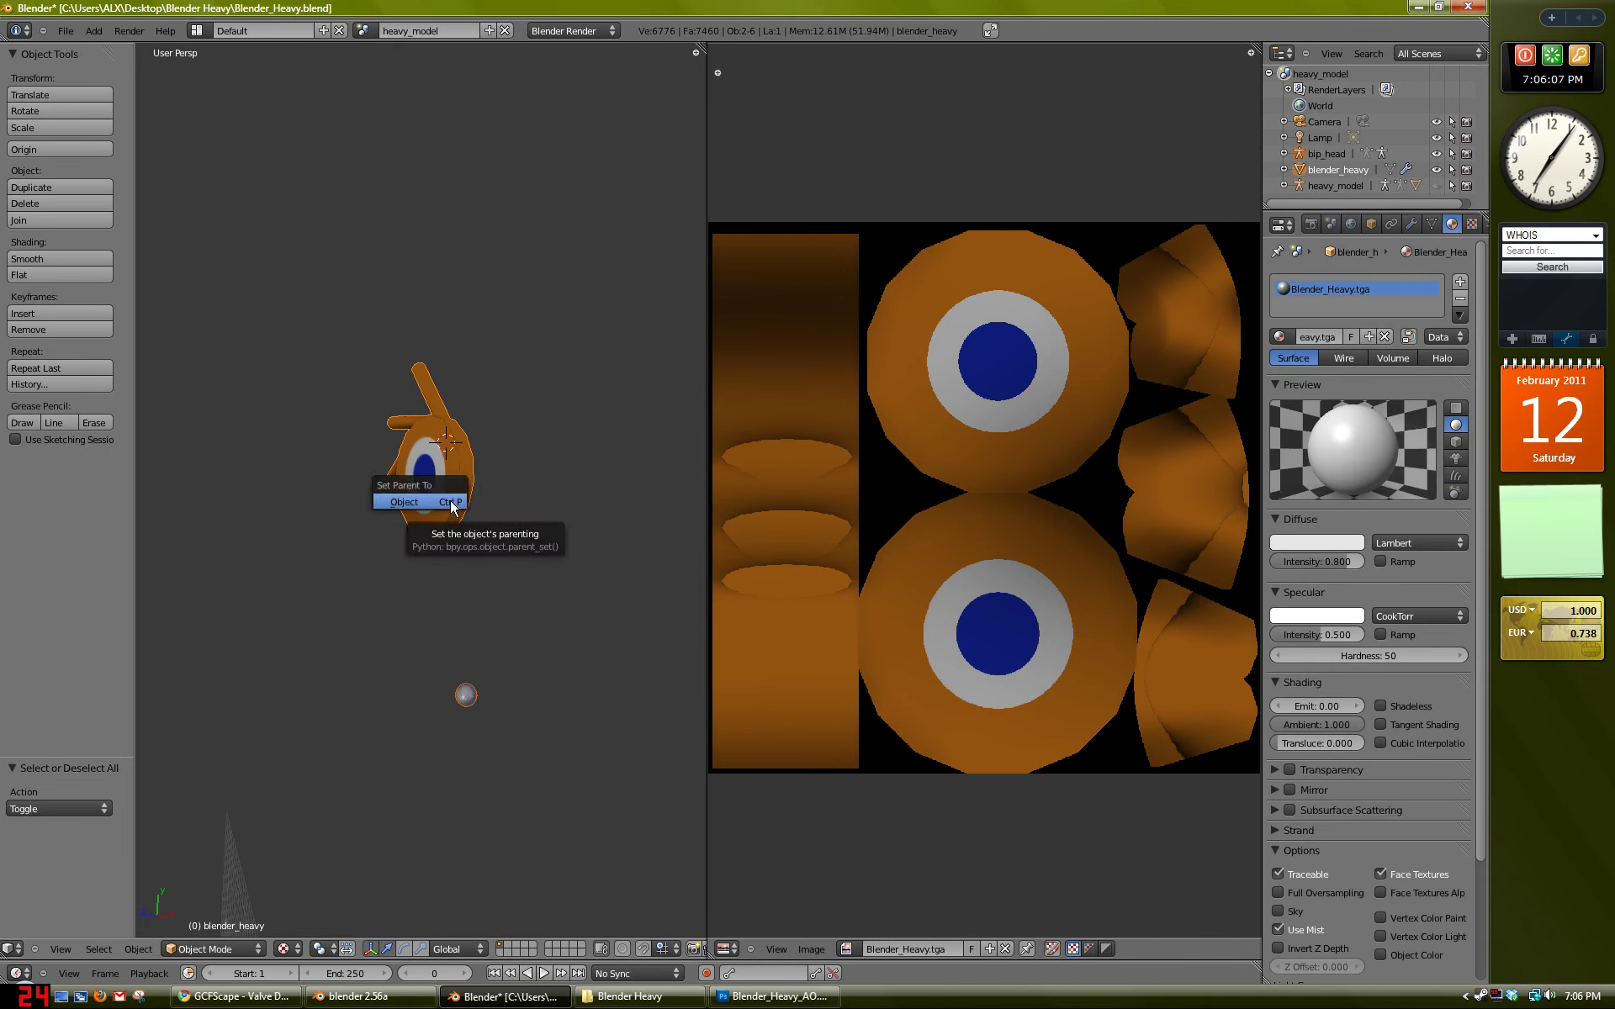
pyautogui.click(451, 502)
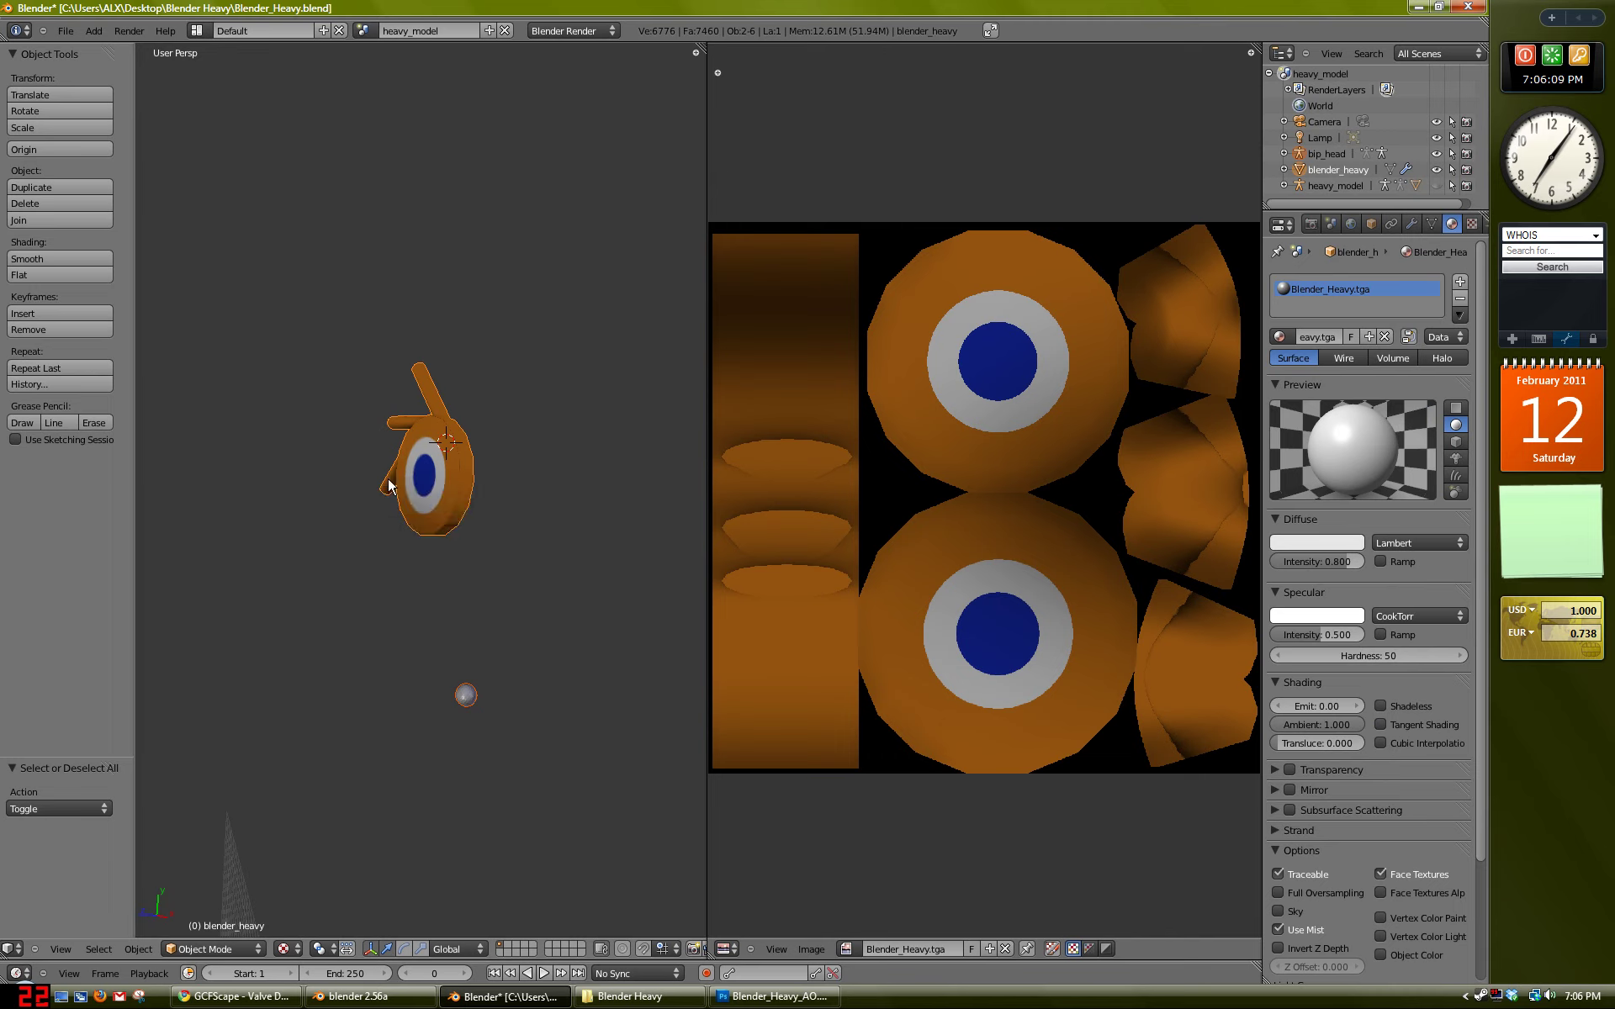
pyautogui.keyDown('shift'); pyautogui.rightClick(468, 695); pyautogui.keyUp('shift')
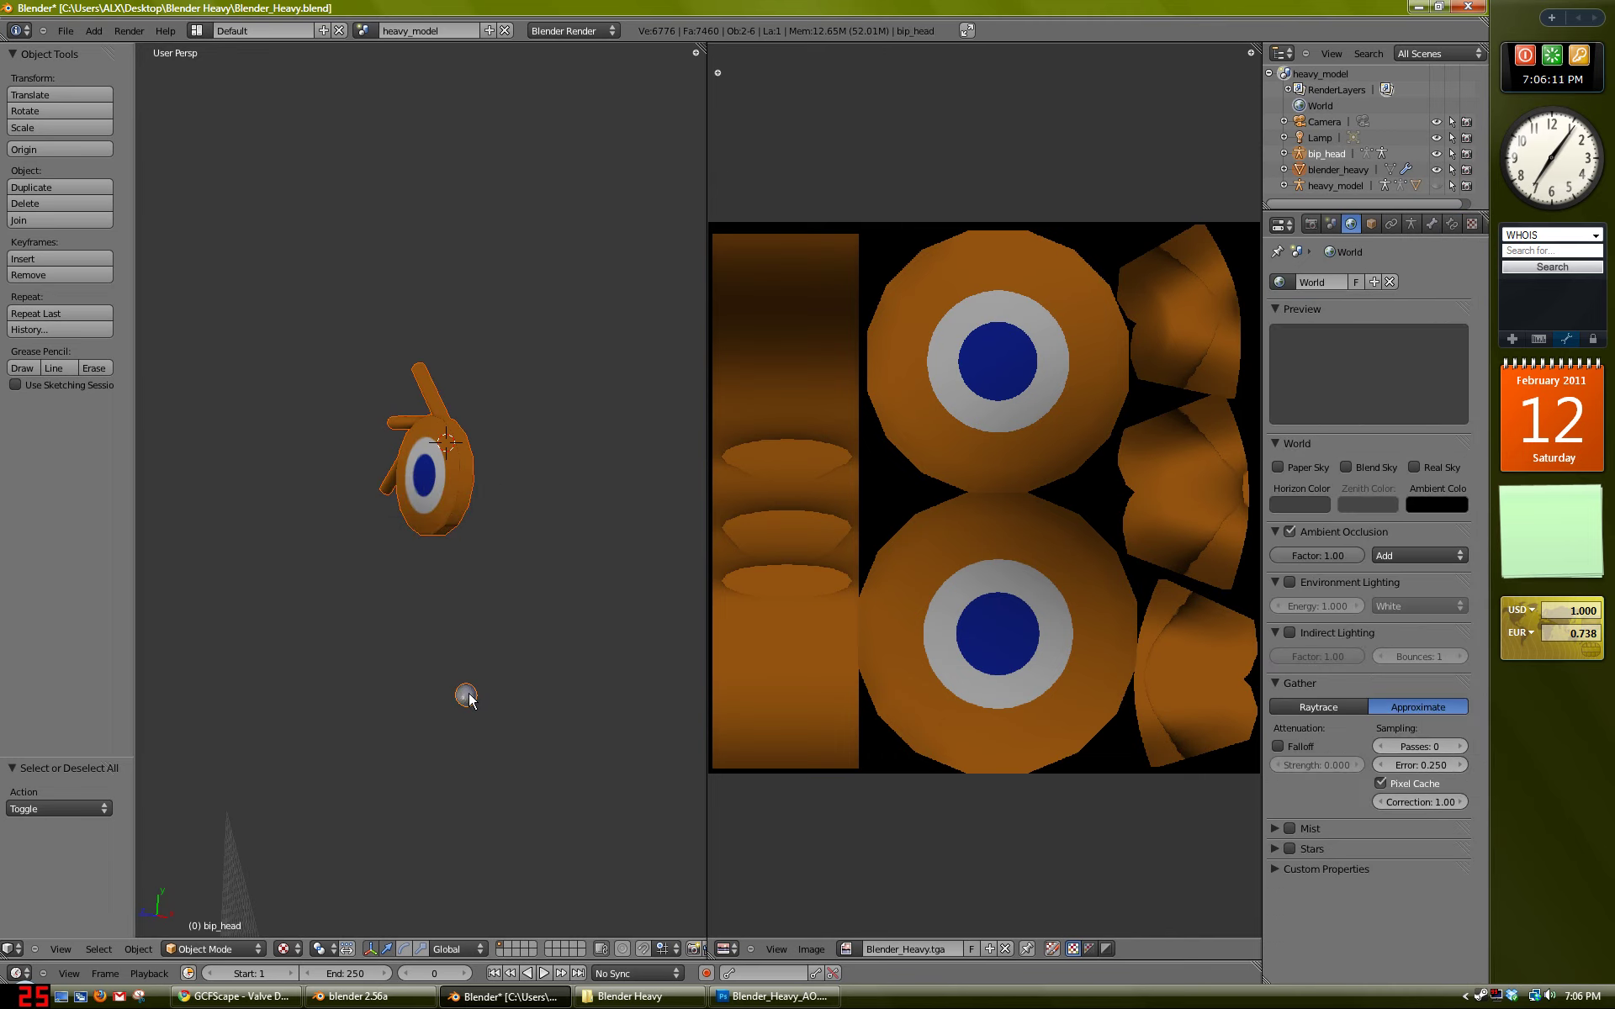
pyautogui.hotkey('ctrl', 'p')
pyautogui.rightClick(467, 441)
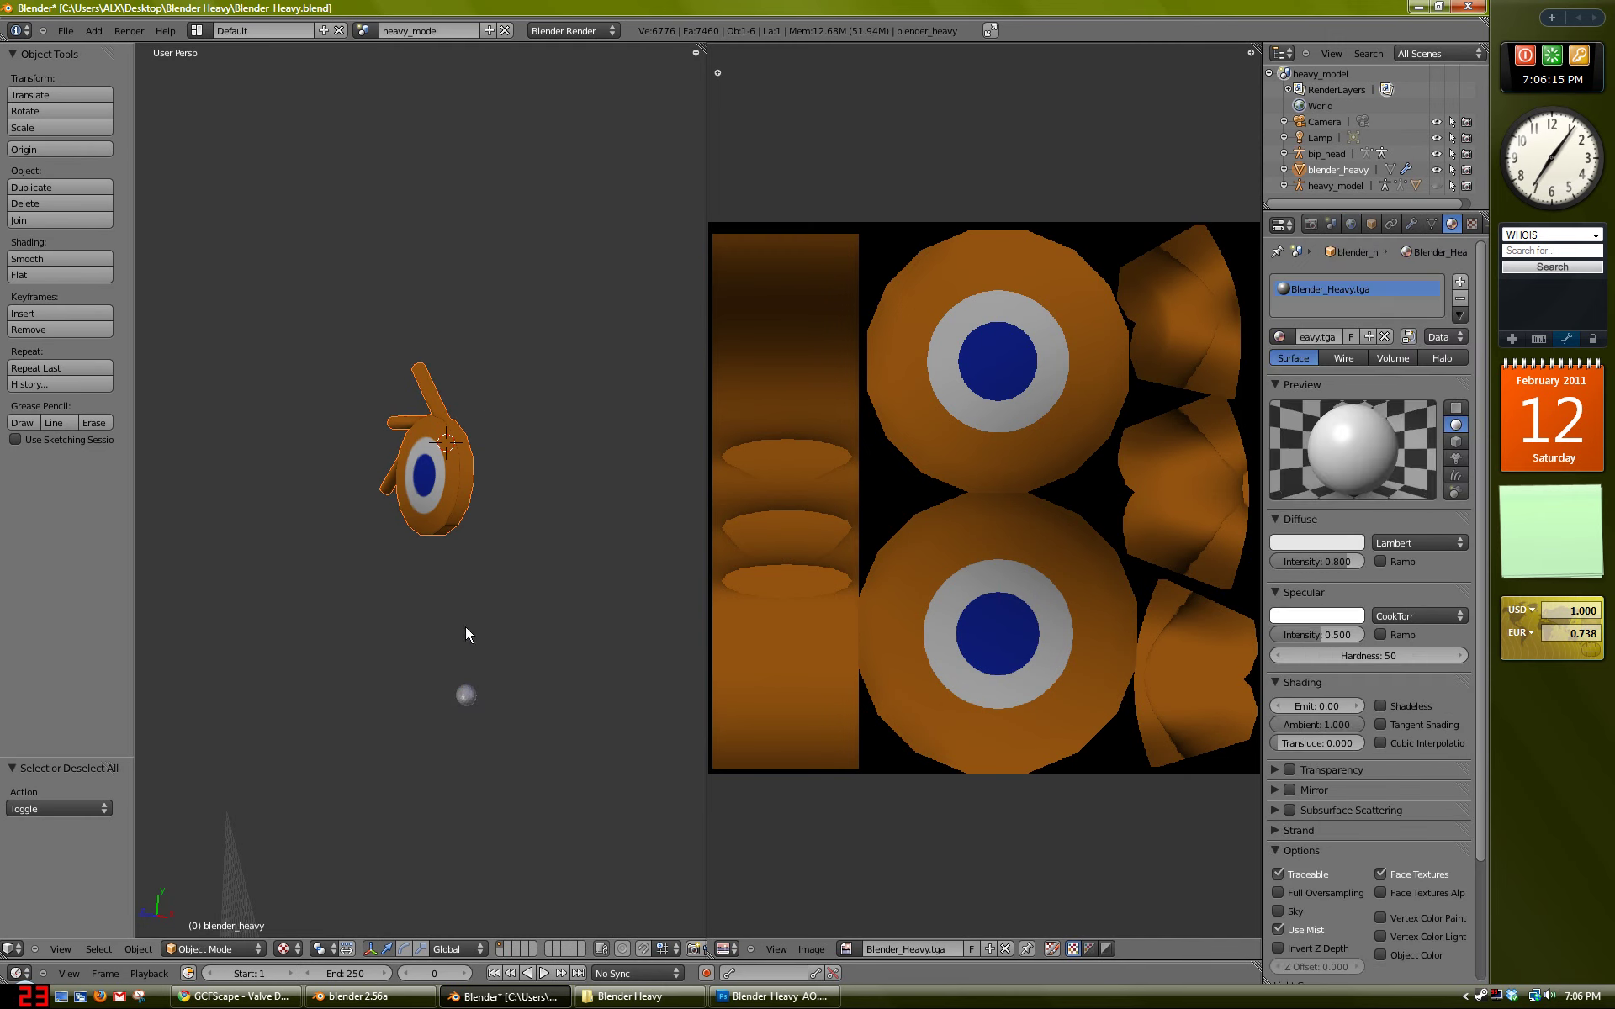
pyautogui.keyDown('shift'); pyautogui.rightClick(463, 693); pyautogui.keyUp('shift')
pyautogui.hotkey('ctrl', 'p')
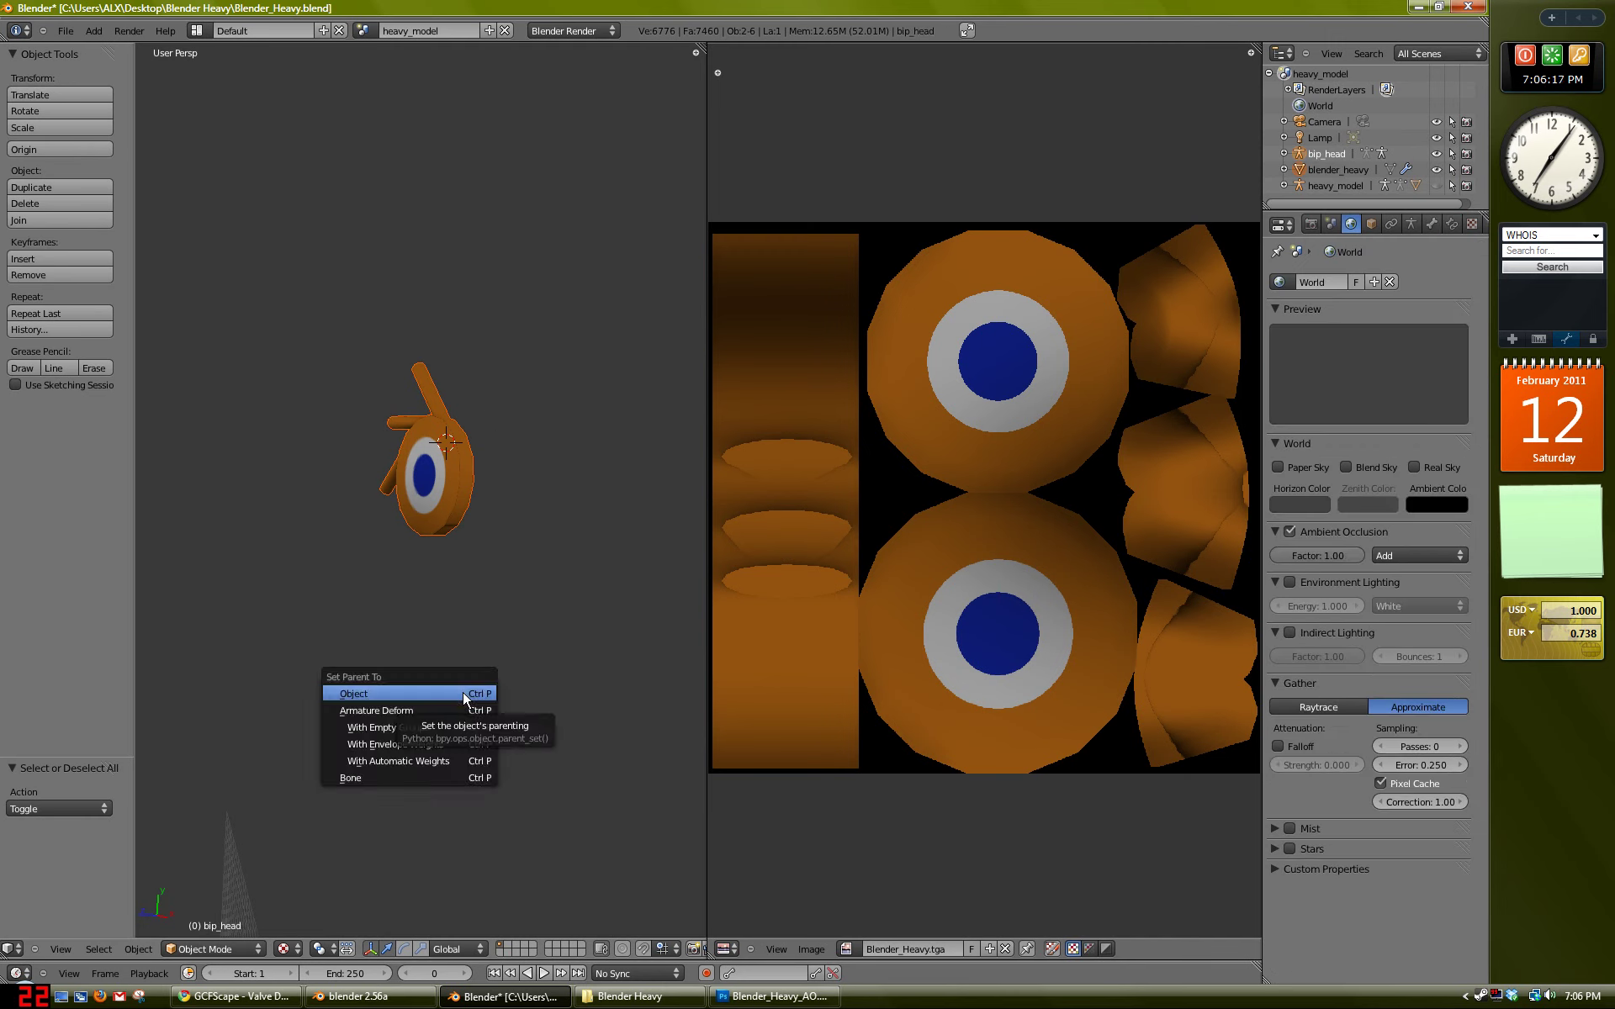
pyautogui.click(463, 693)
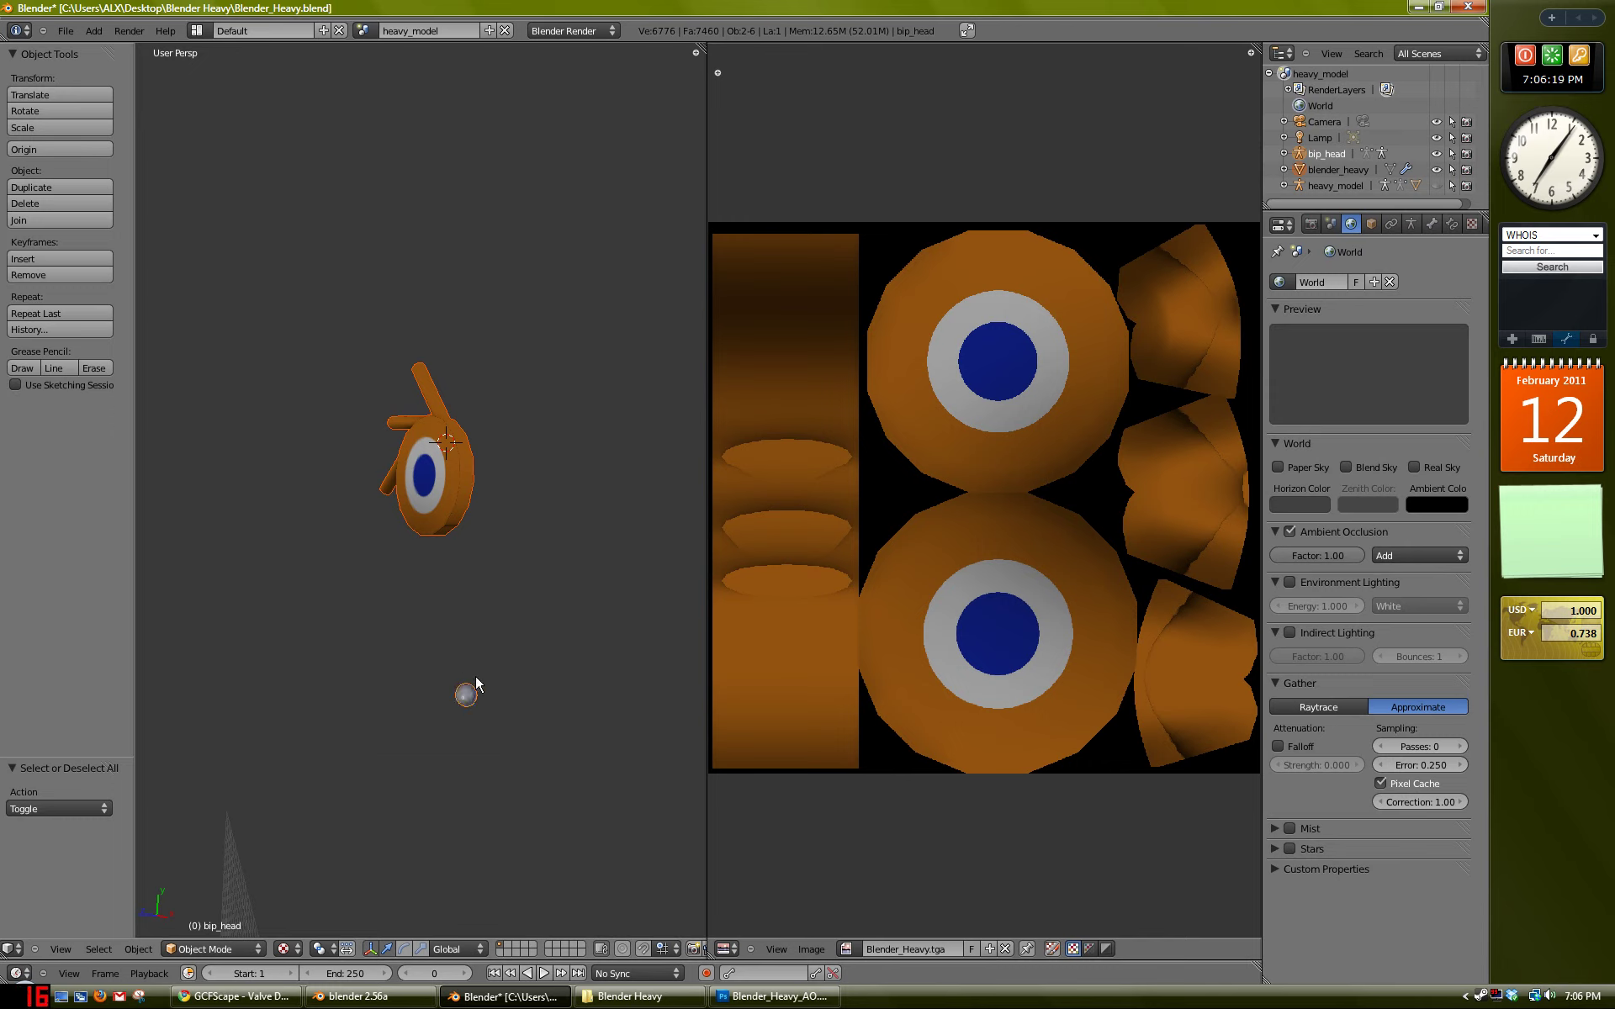
pyautogui.hotkey('ctrl', 'p')
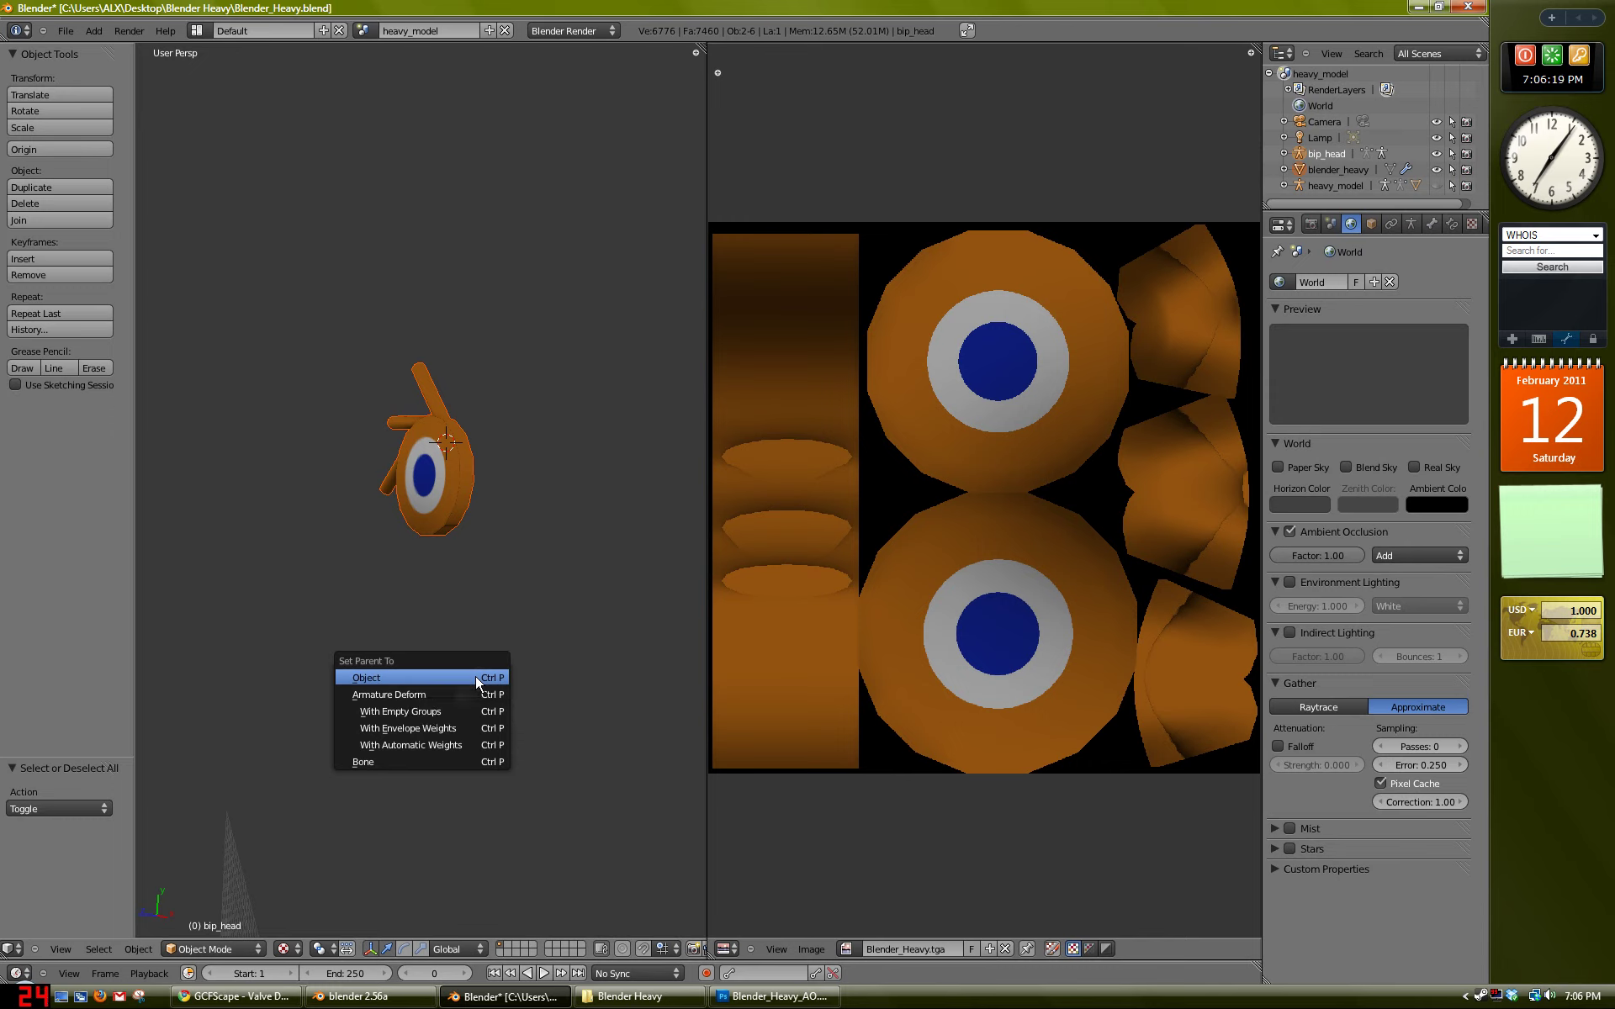
pyautogui.click(416, 714)
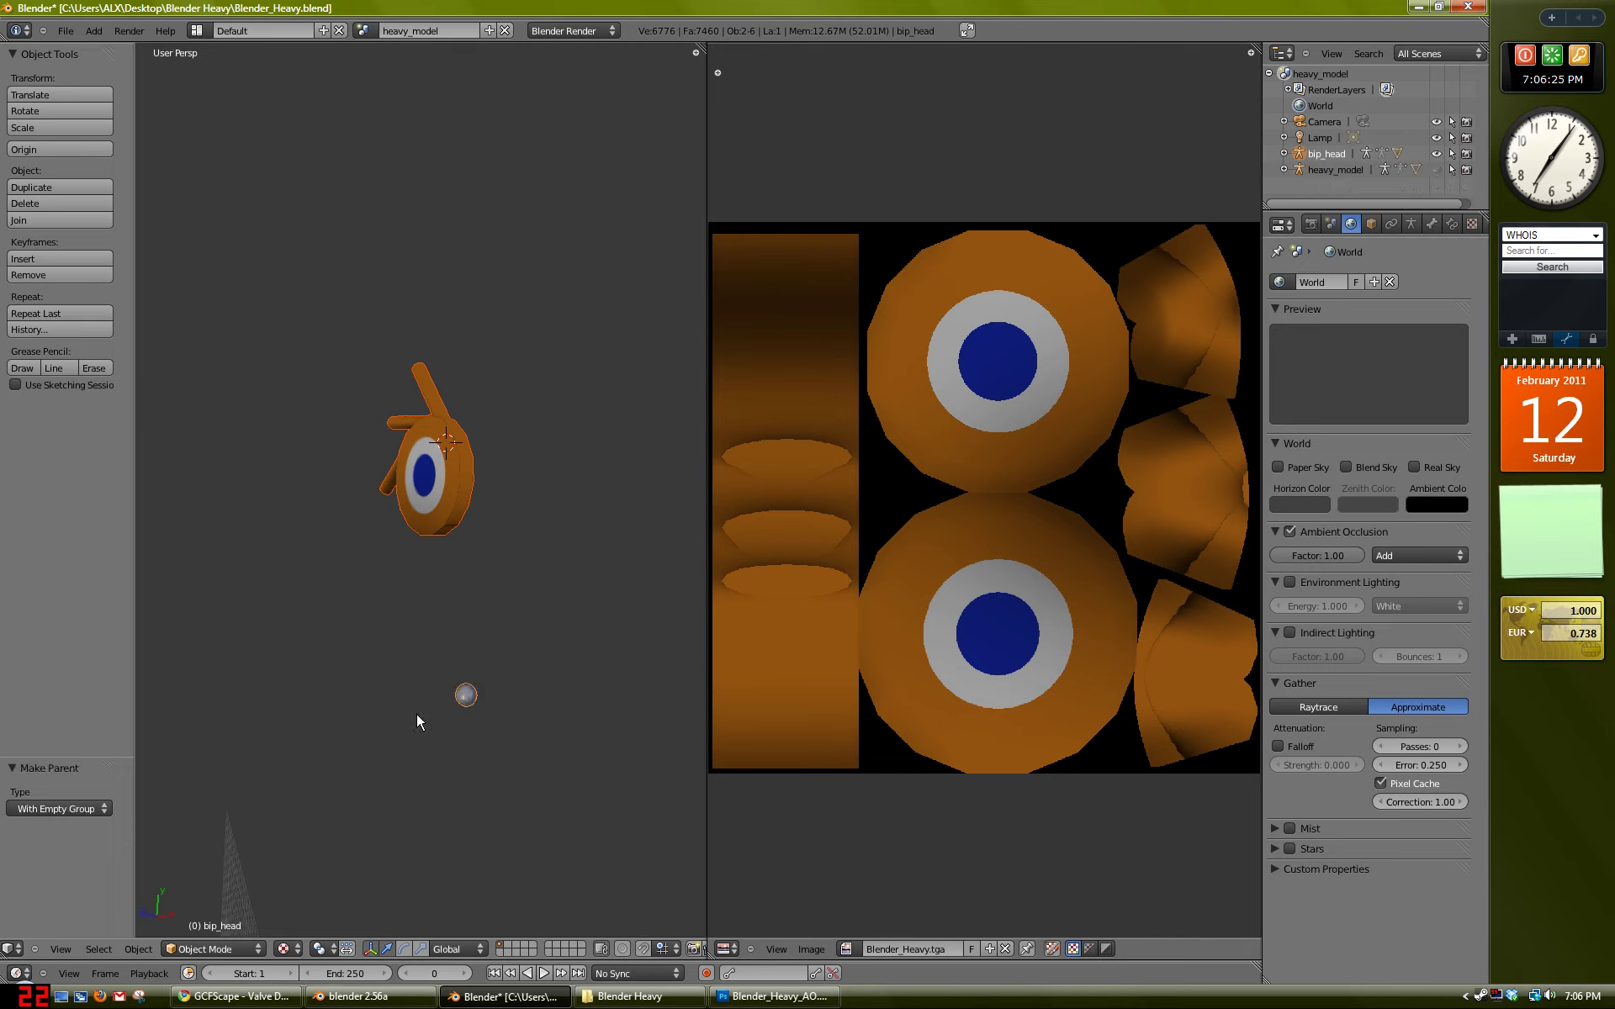
pyautogui.press('KP_7')
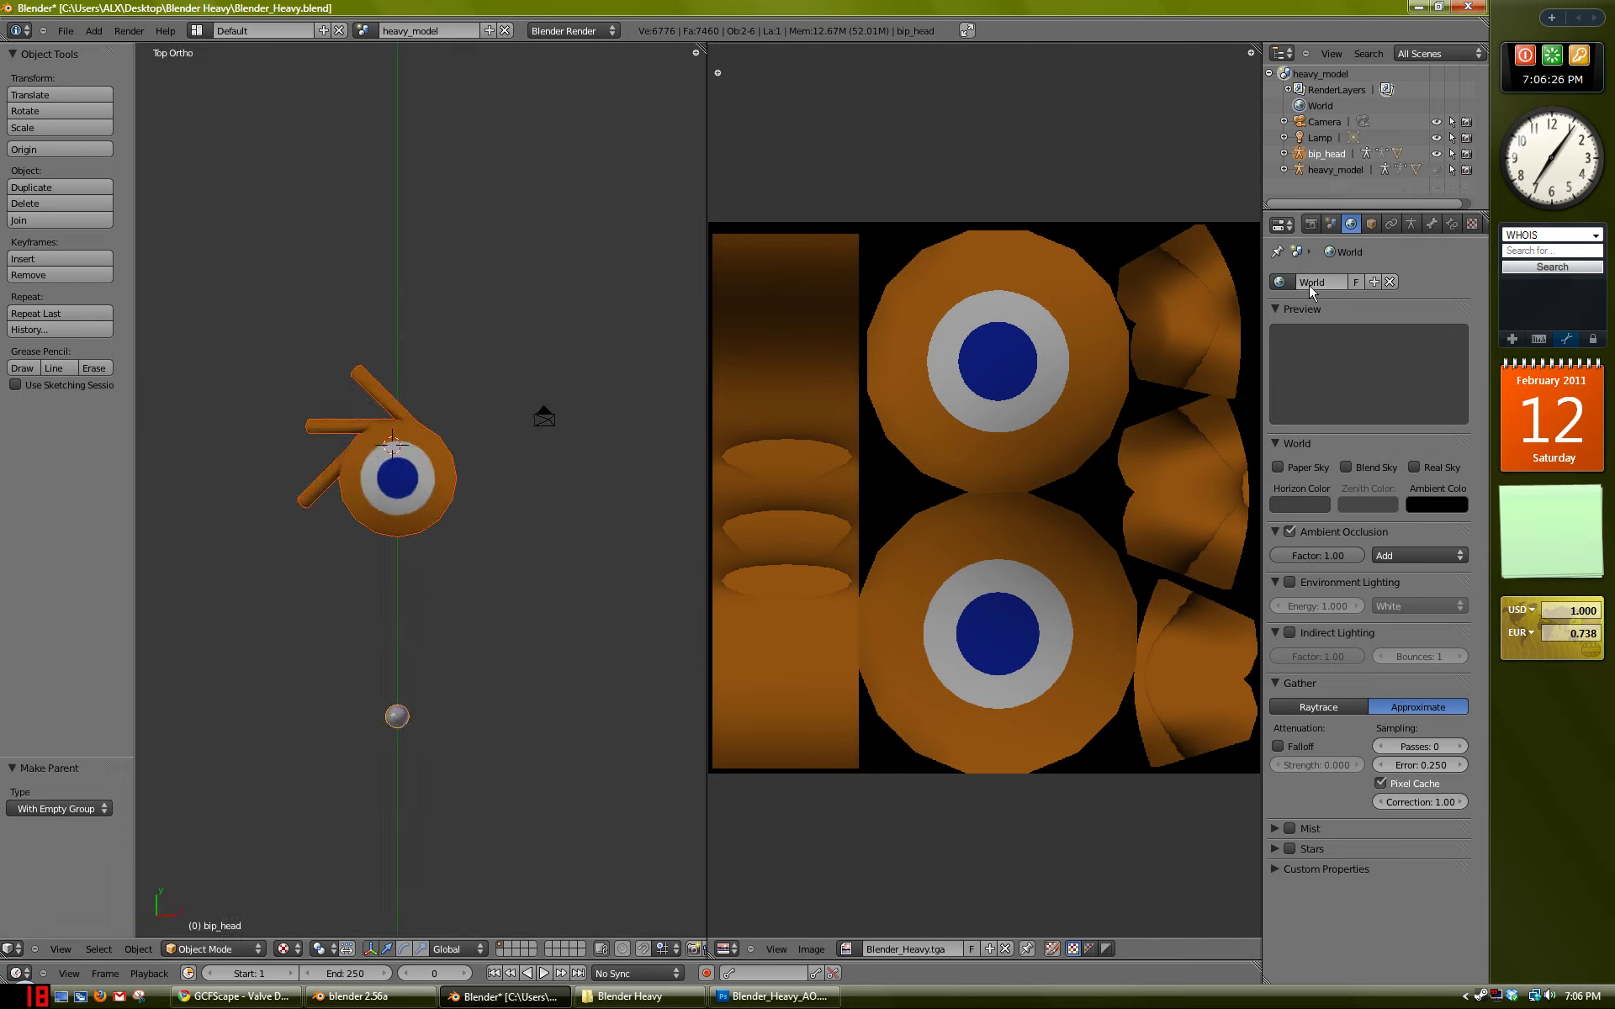
# Step: Reselect the blender_heavy hat, check its Modifiers tab, and open its Object Data vertex groups
pyautogui.rightClick(375, 456)
pyautogui.click(1415, 222)
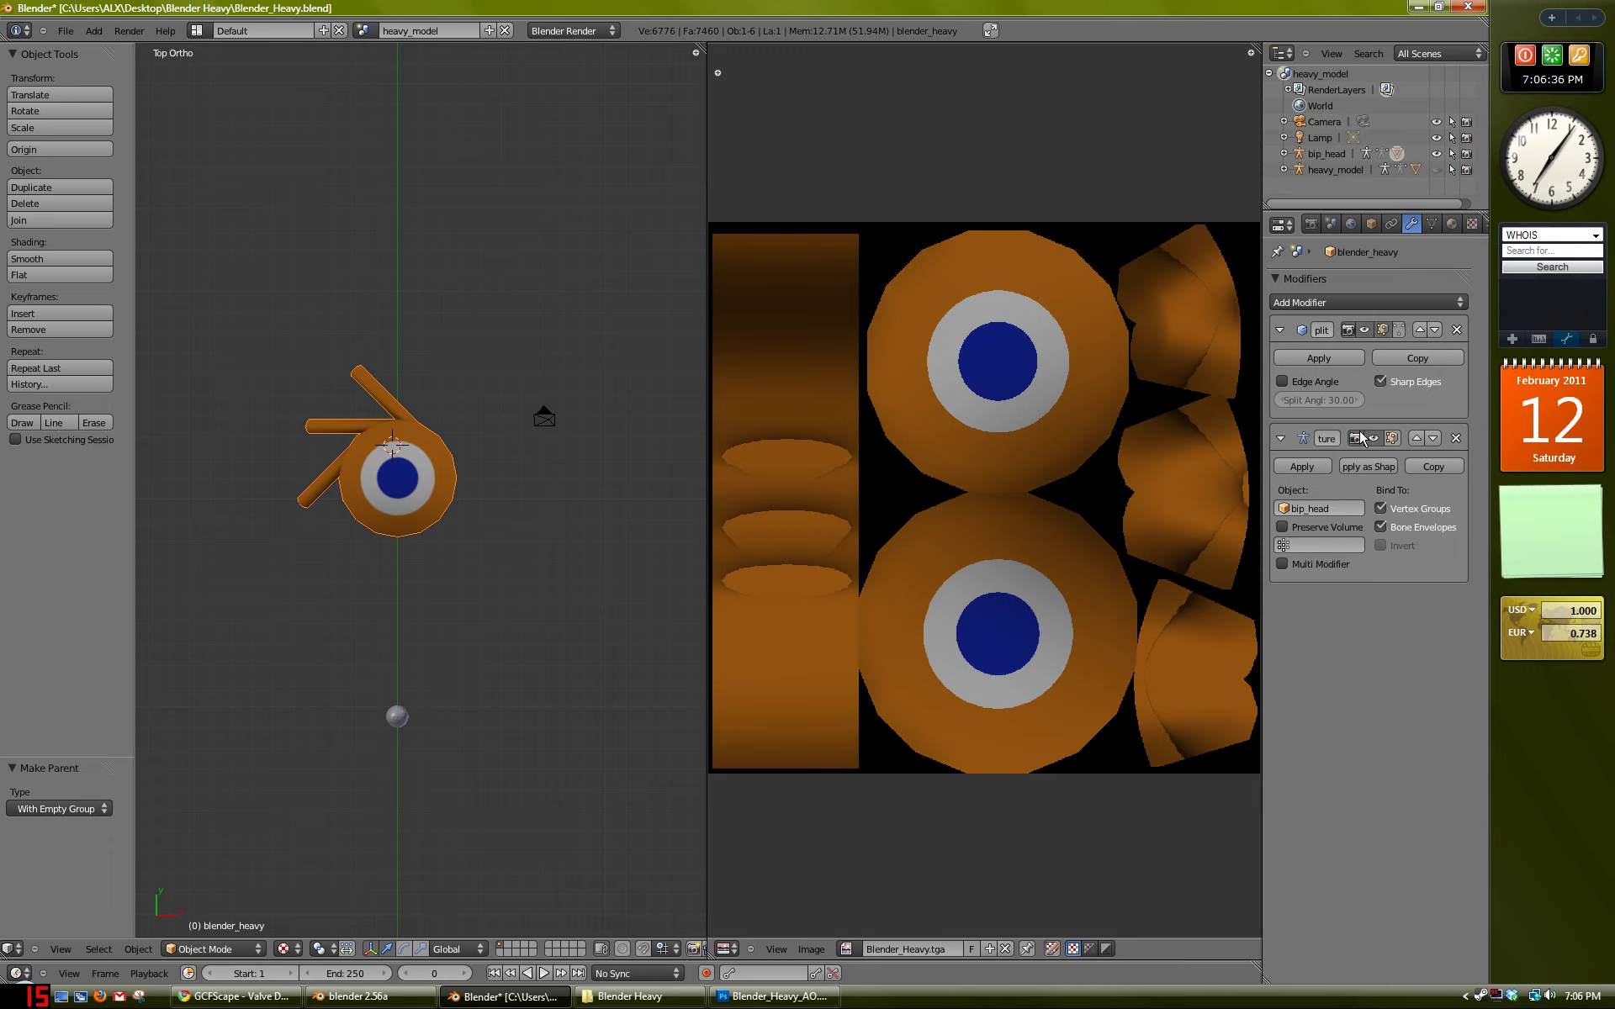
pyautogui.rightClick(397, 716)
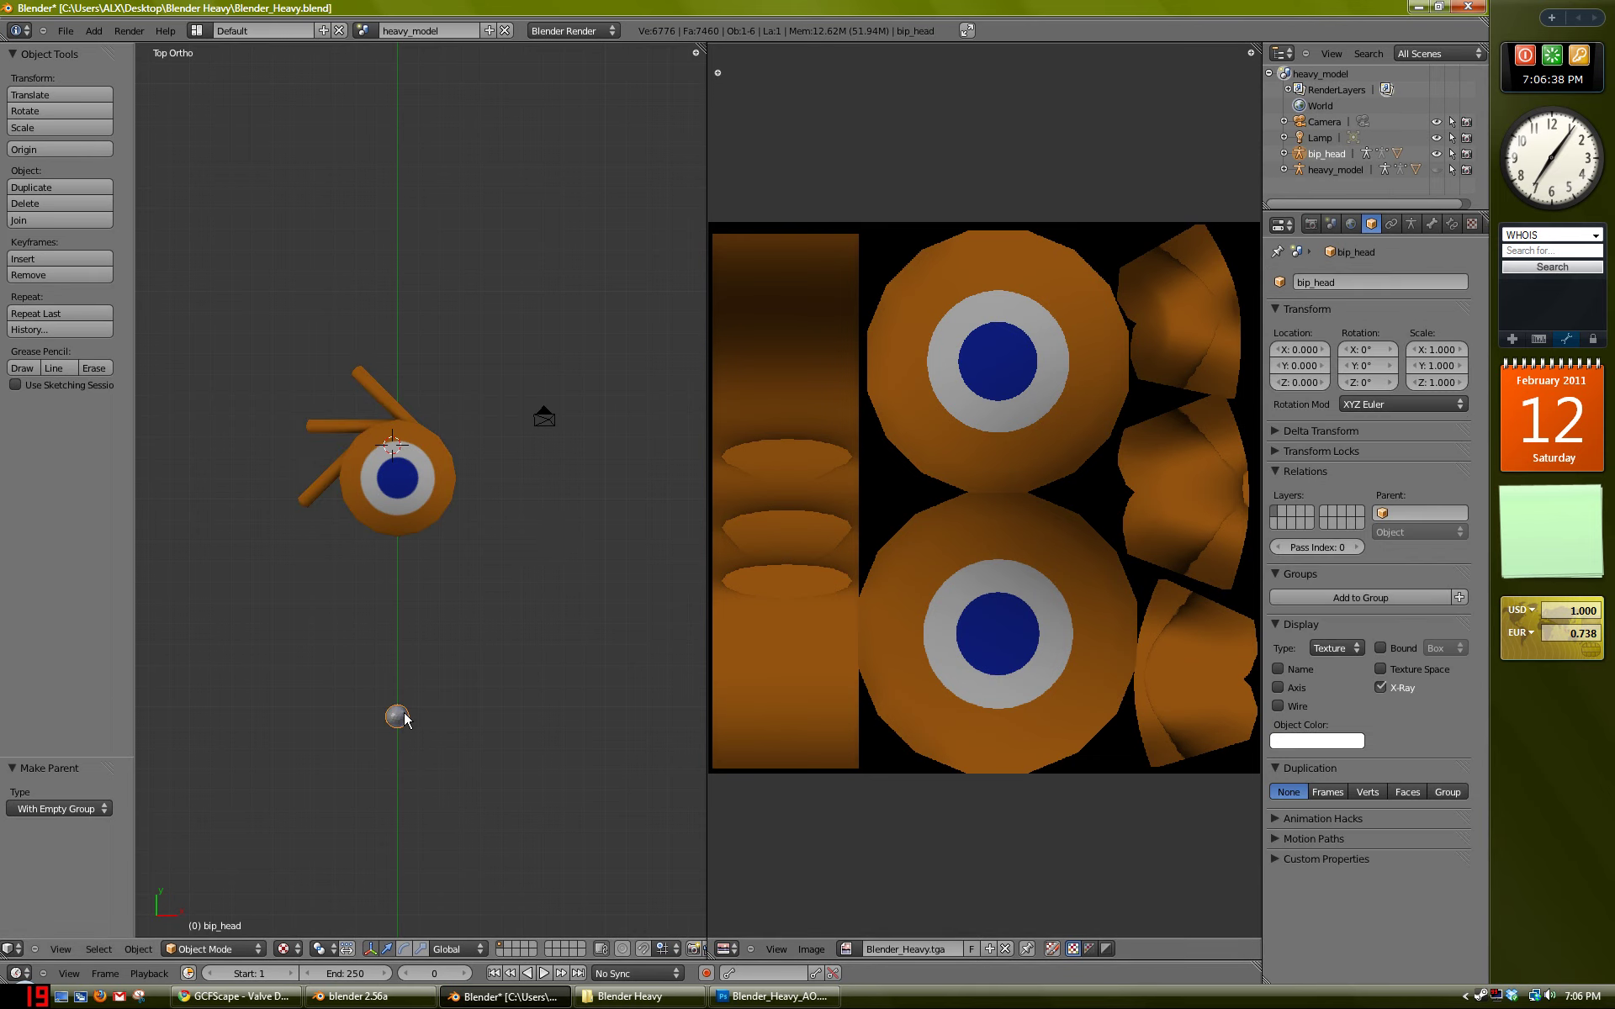
pyautogui.rightClick(441, 530)
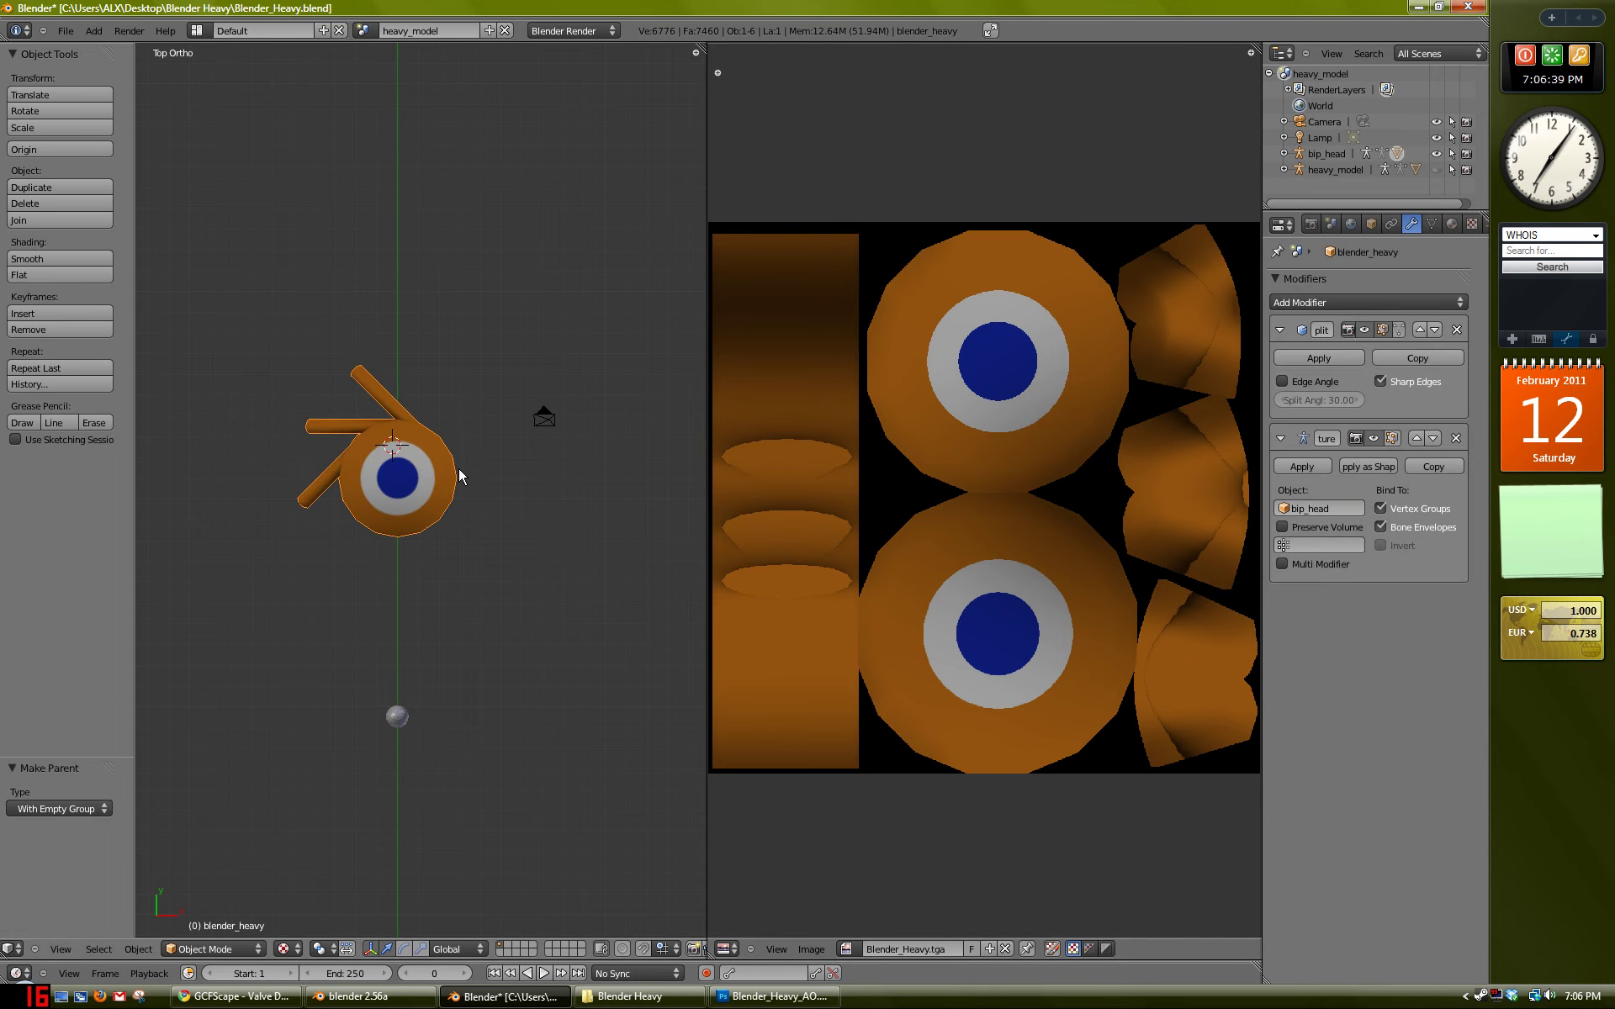
pyautogui.click(1434, 224)
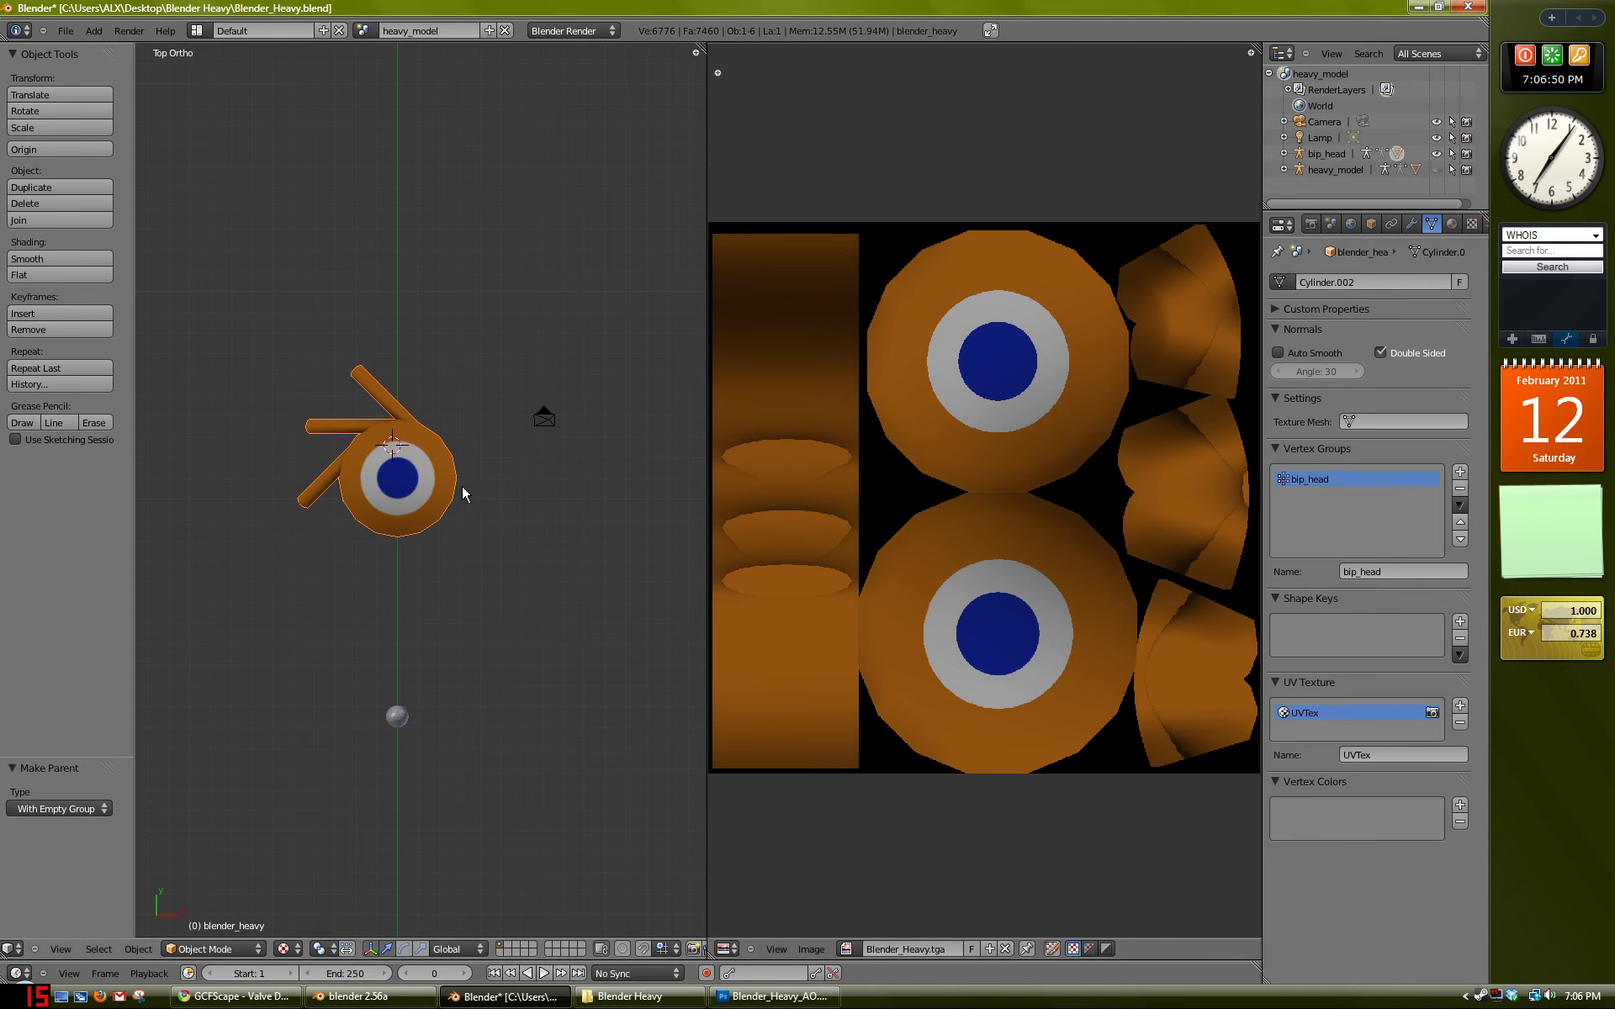
# Step: Assign all hat vertices to the bip_head group in Edit Mode and verify with Select/Deselect
pyautogui.press('Tab')
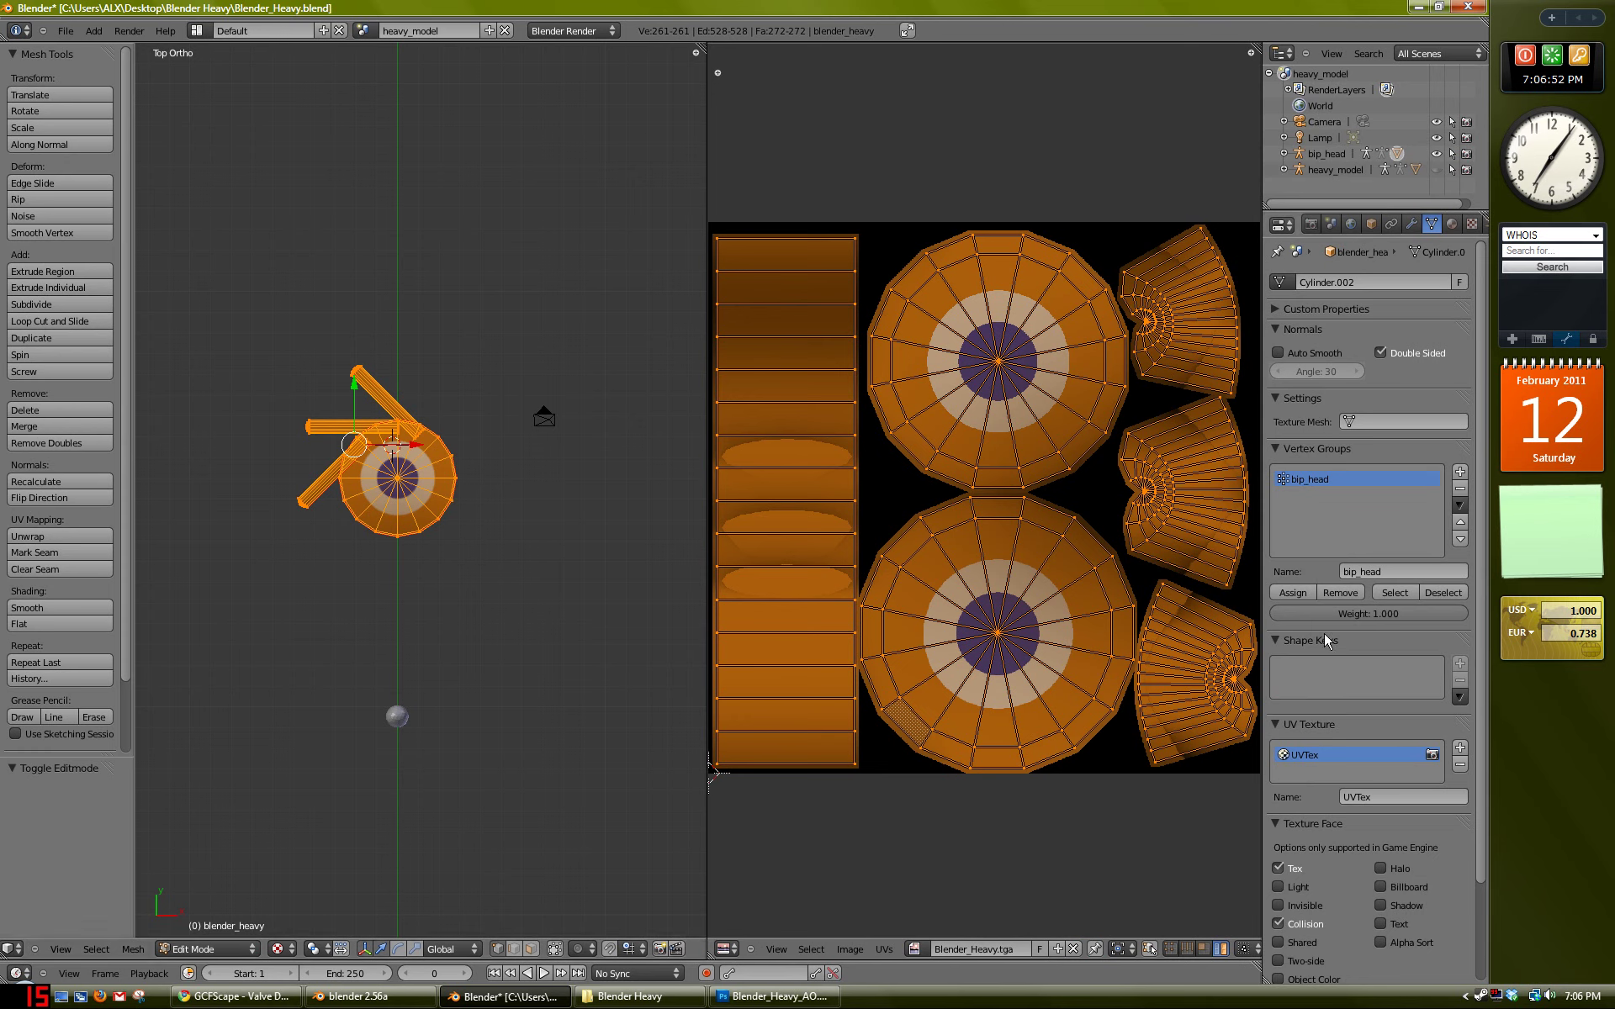
pyautogui.click(1284, 594)
pyautogui.click(1440, 594)
pyautogui.click(1409, 595)
pyautogui.click(1441, 593)
pyautogui.click(1400, 594)
pyautogui.click(1435, 593)
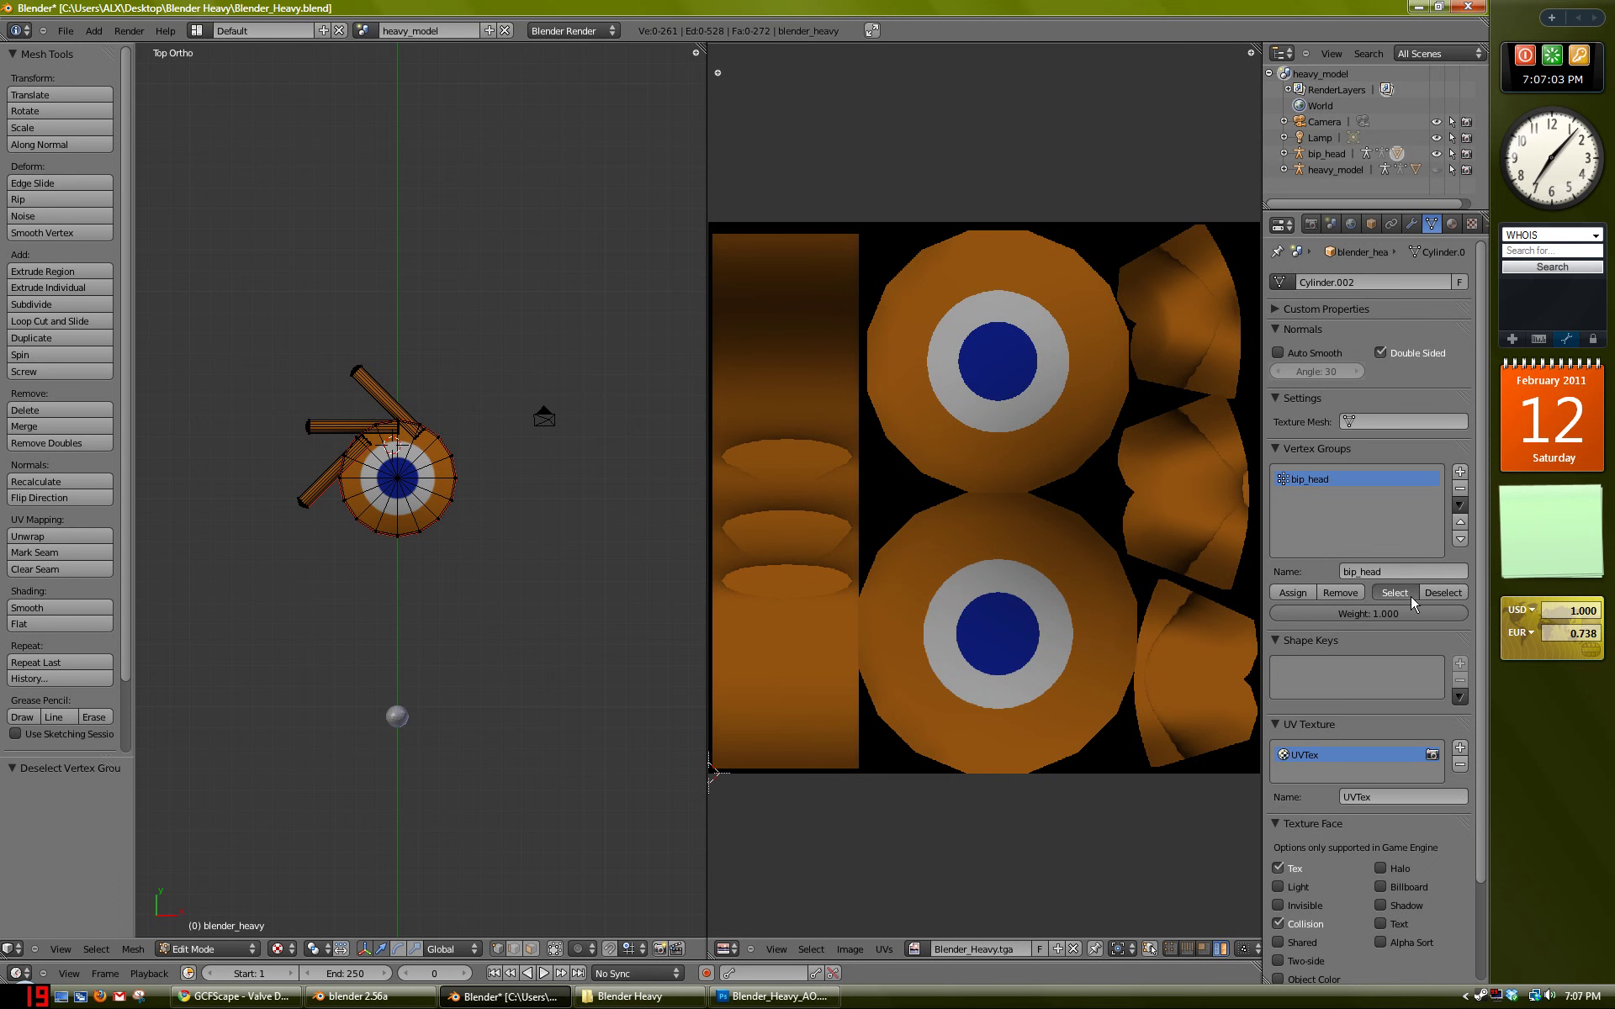
pyautogui.click(1411, 596)
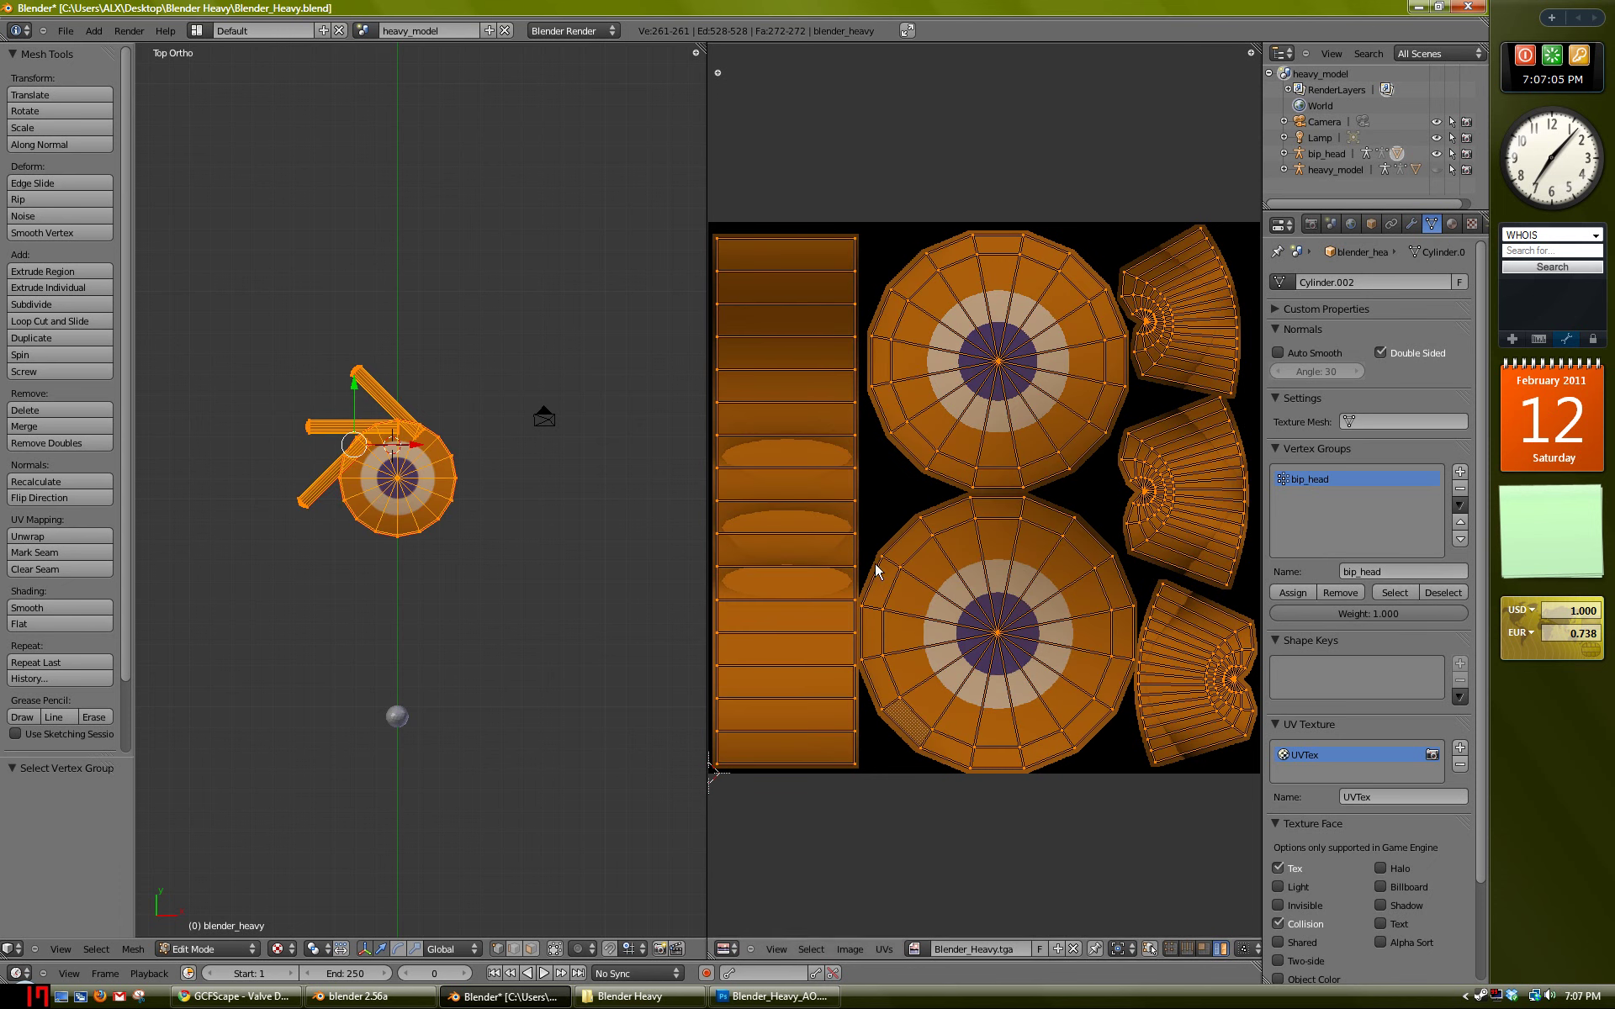
# Step: Return to Object Mode and select only the hat mesh
pyautogui.press('Tab')
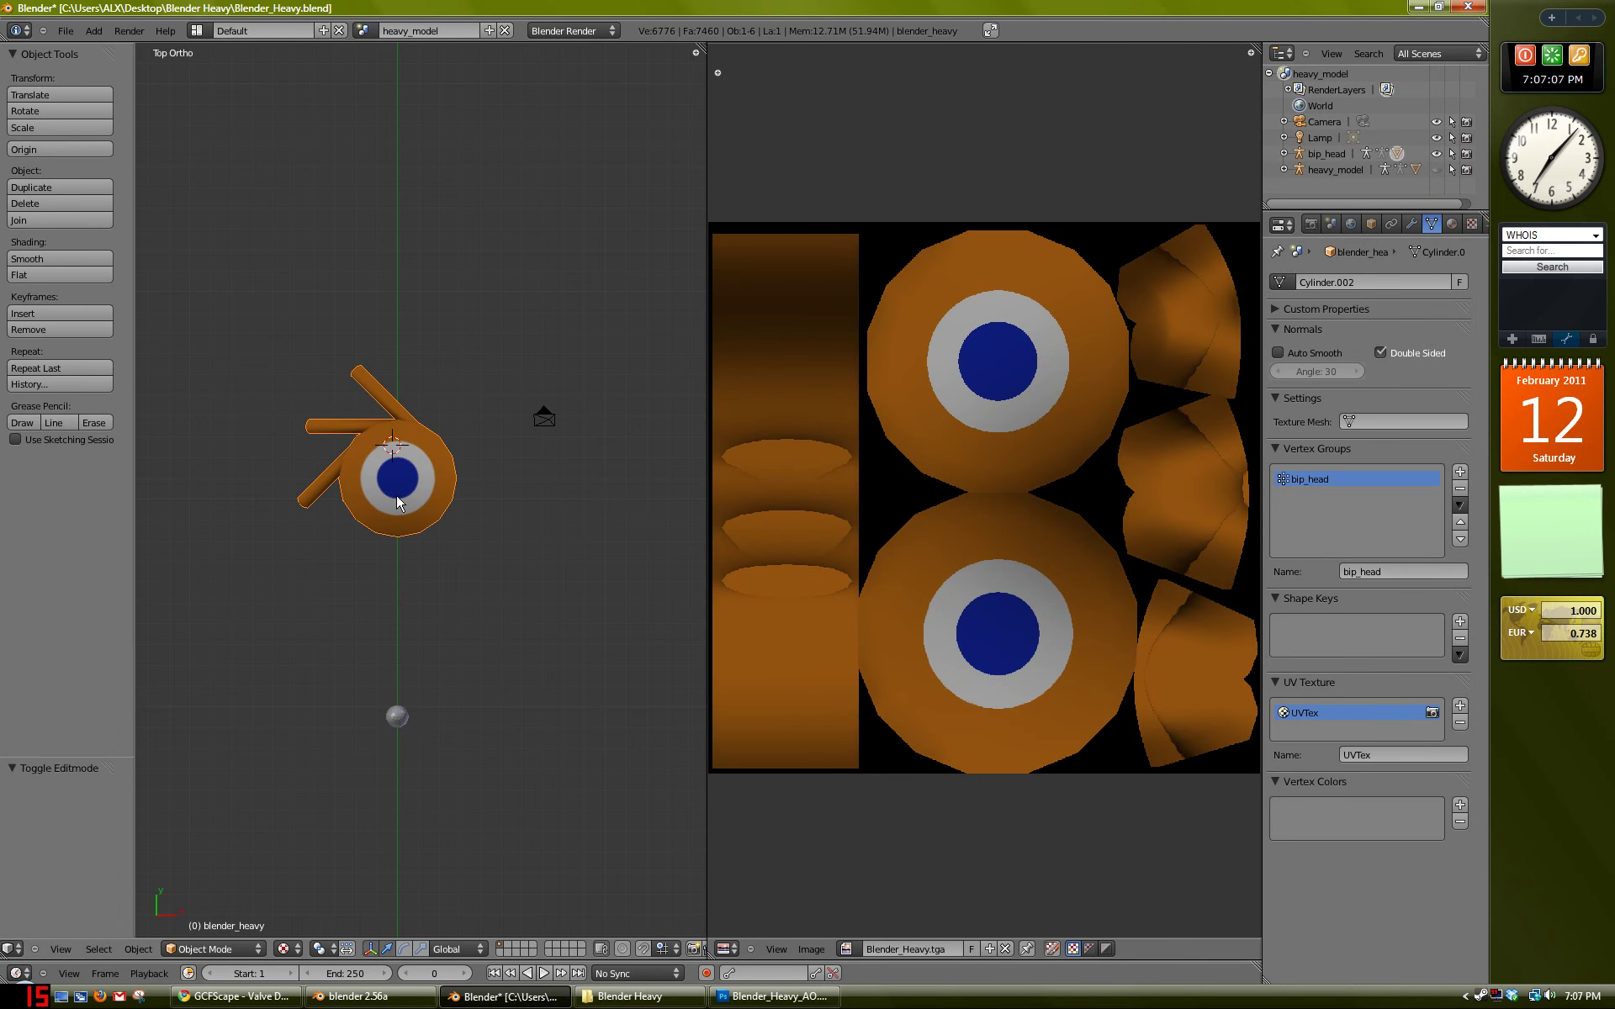
pyautogui.press('a')
pyautogui.press('a')
pyautogui.press('a')
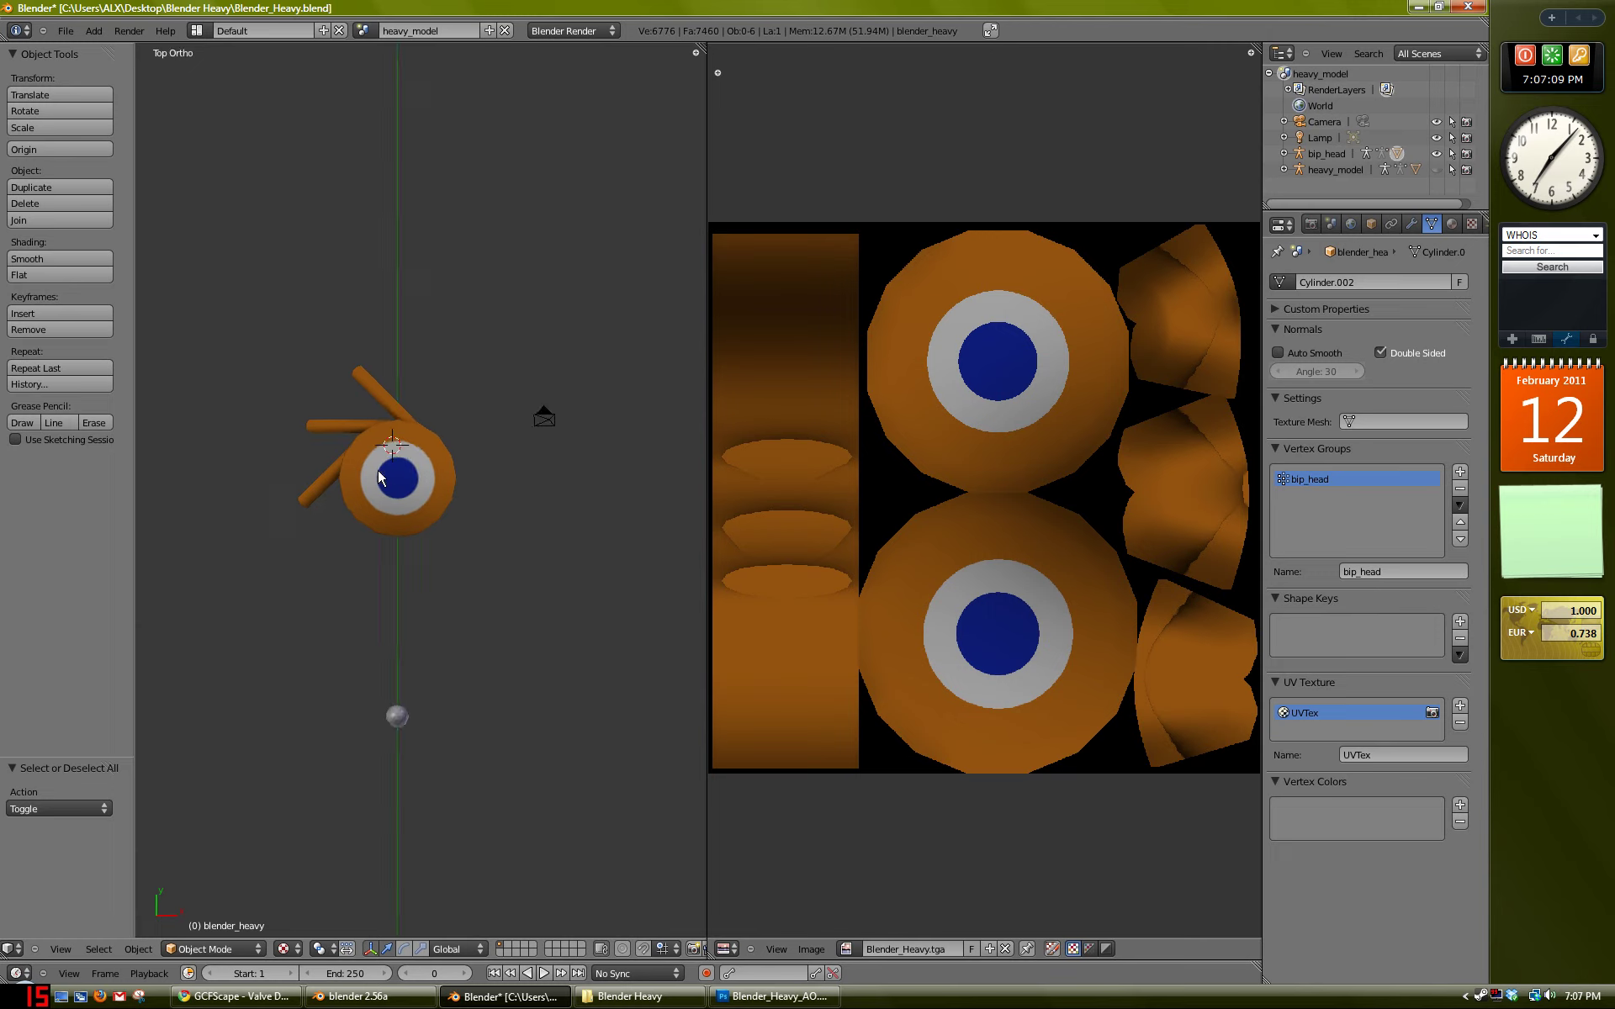
pyautogui.rightClick(382, 496)
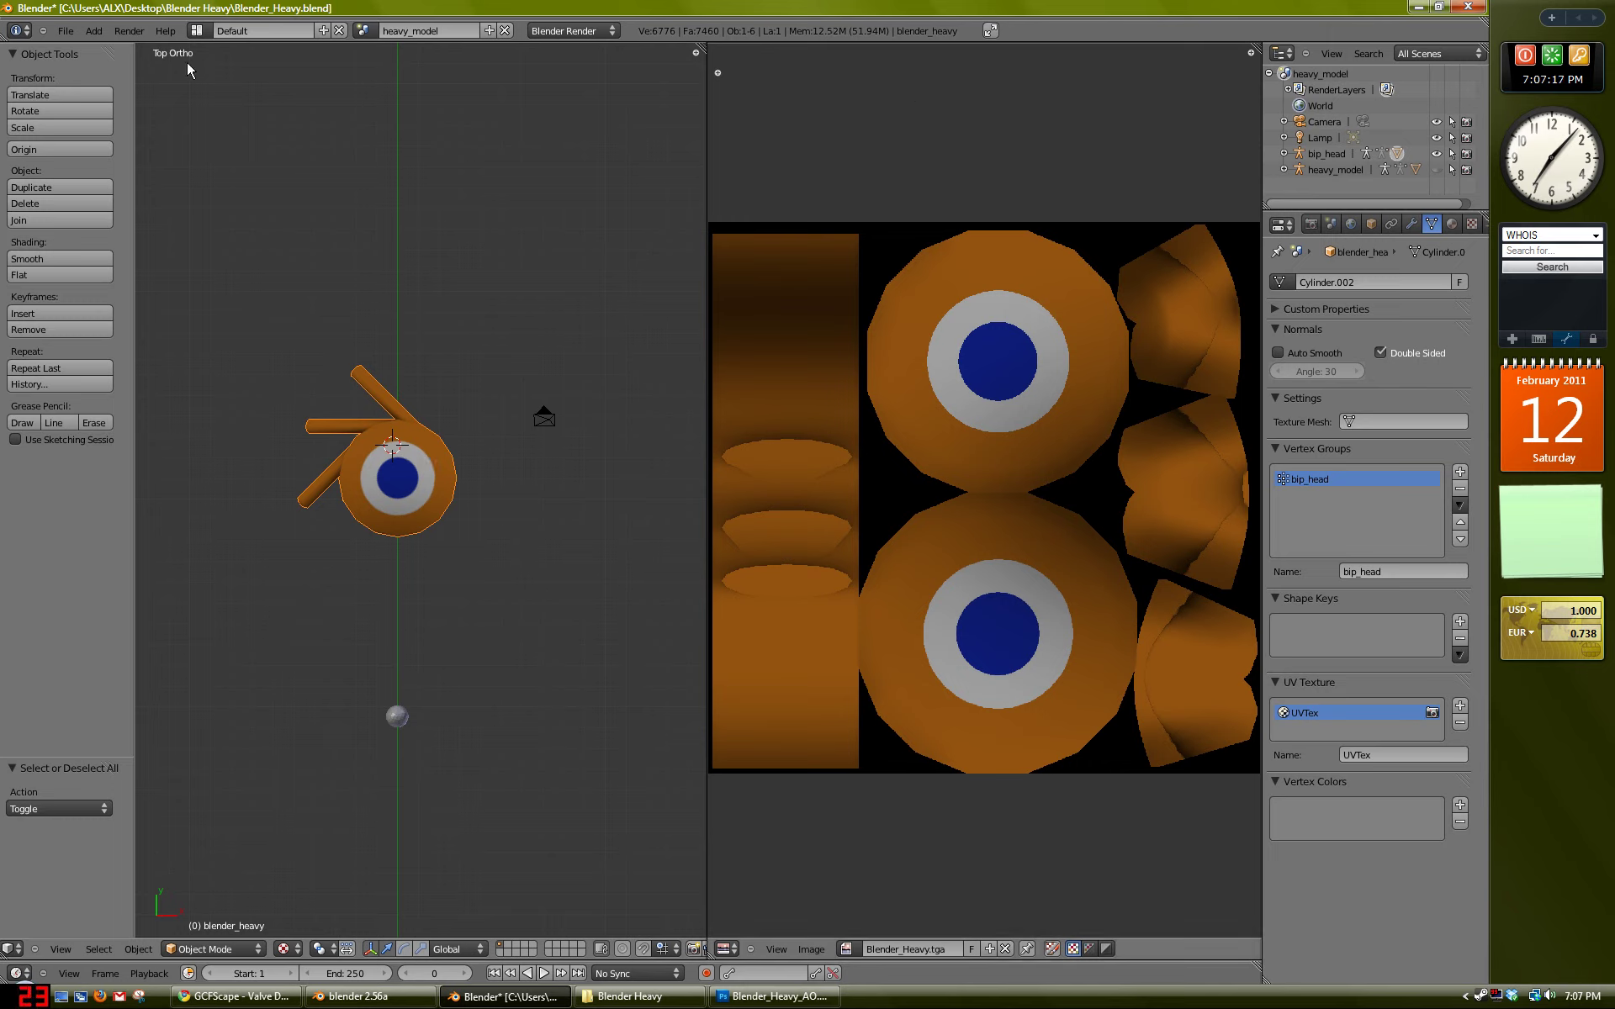
# Step: Export only the hat through File > Export > Studiomdl Data as blender_heavy.smd in the Blender Heavy folder
pyautogui.click(65, 30)
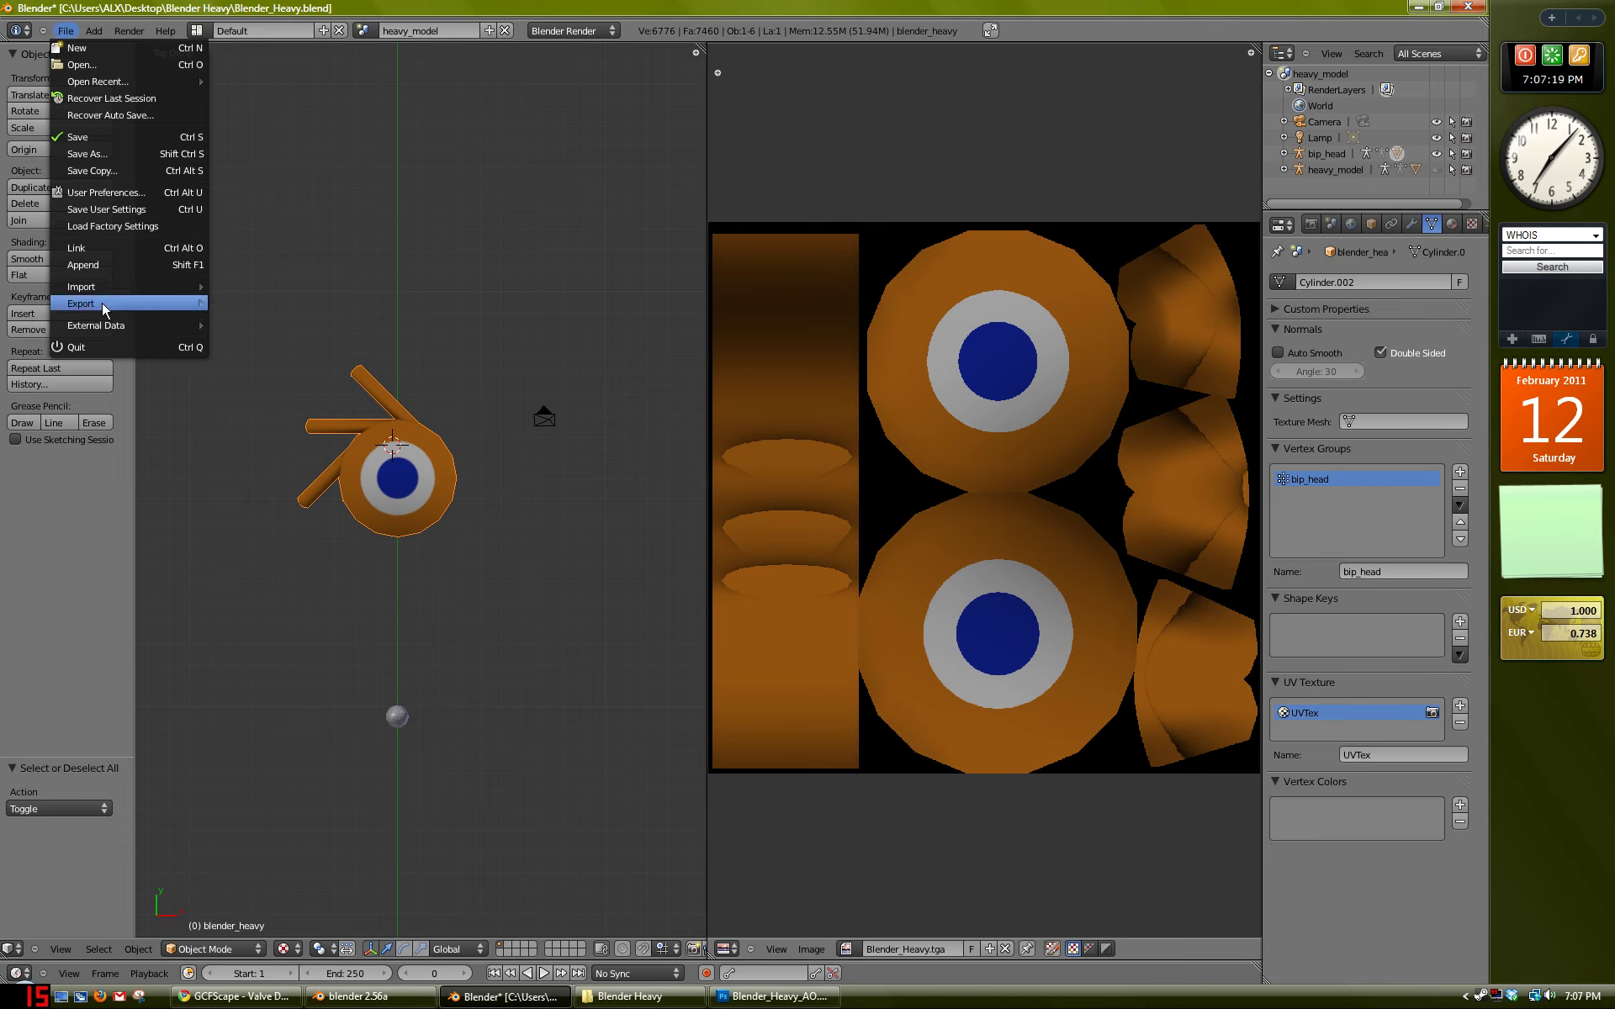
pyautogui.moveTo(103, 303)
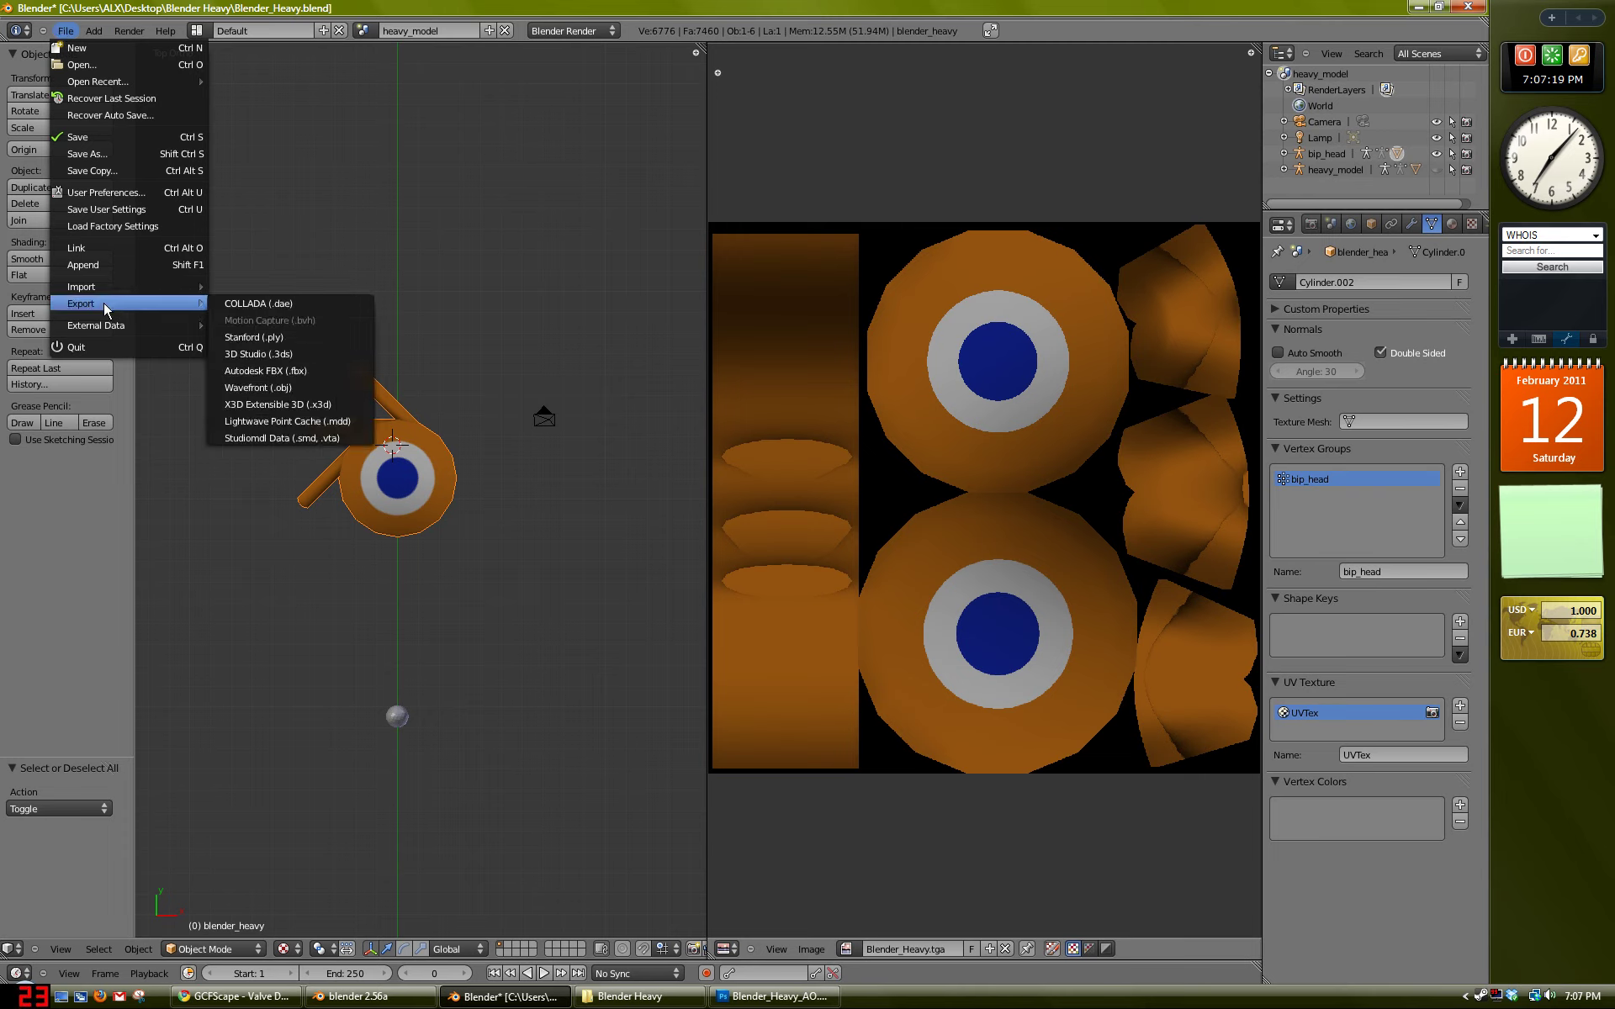
pyautogui.click(275, 438)
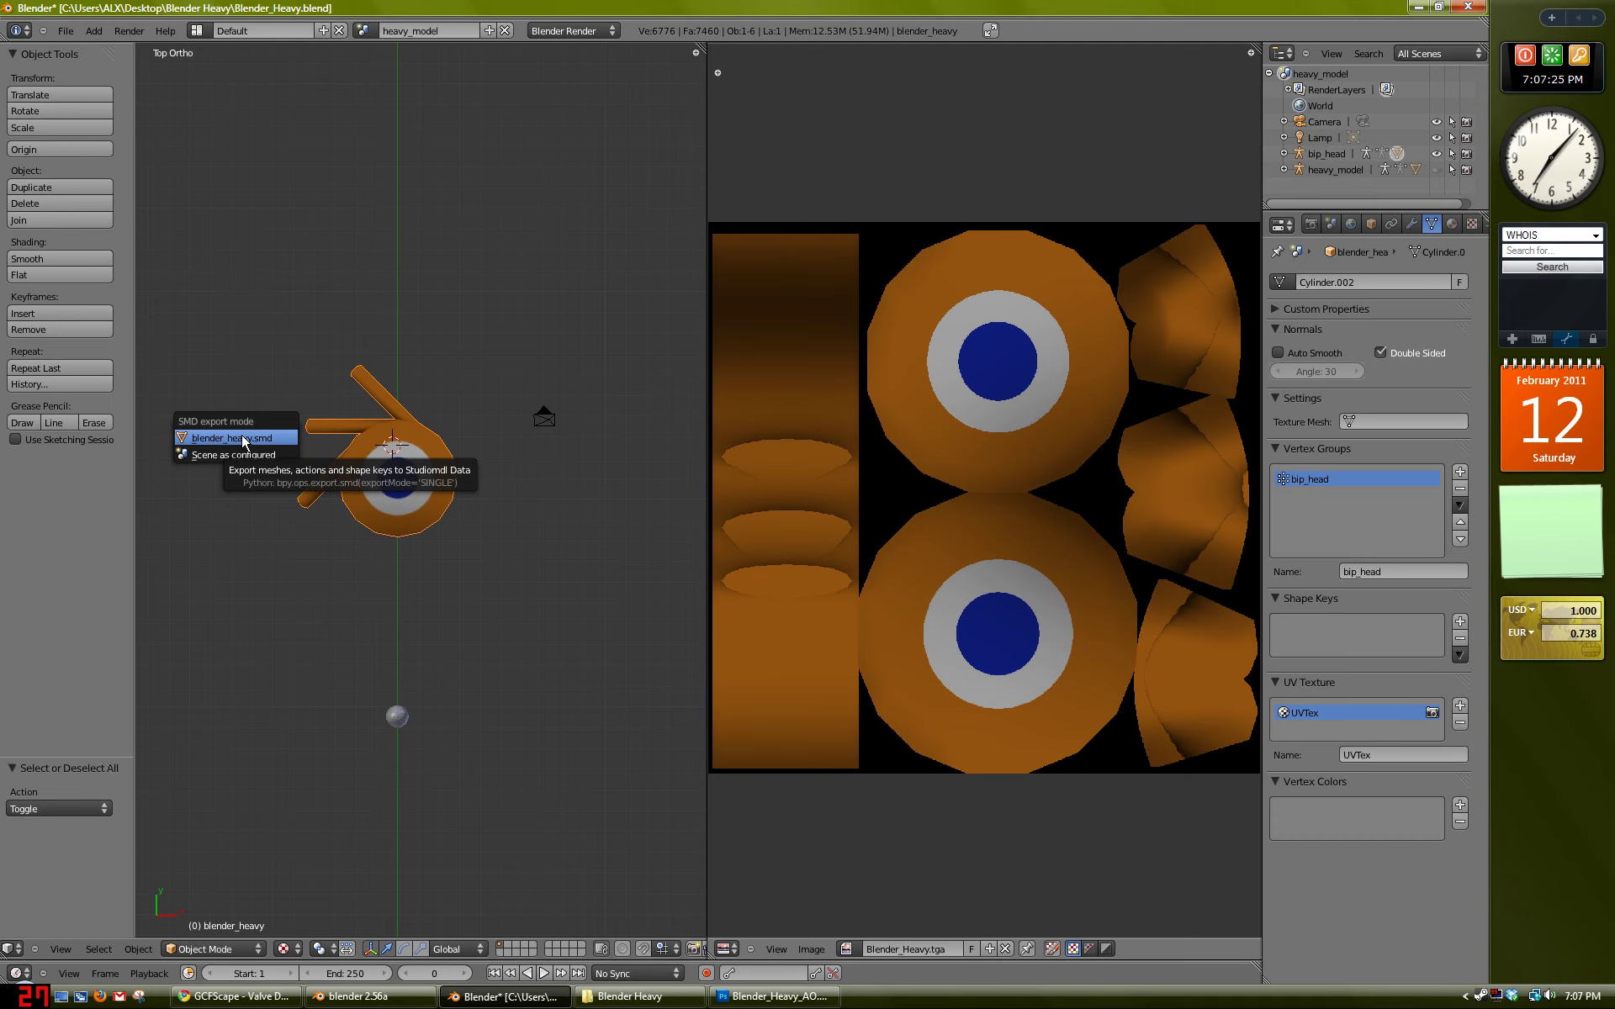
pyautogui.click(242, 438)
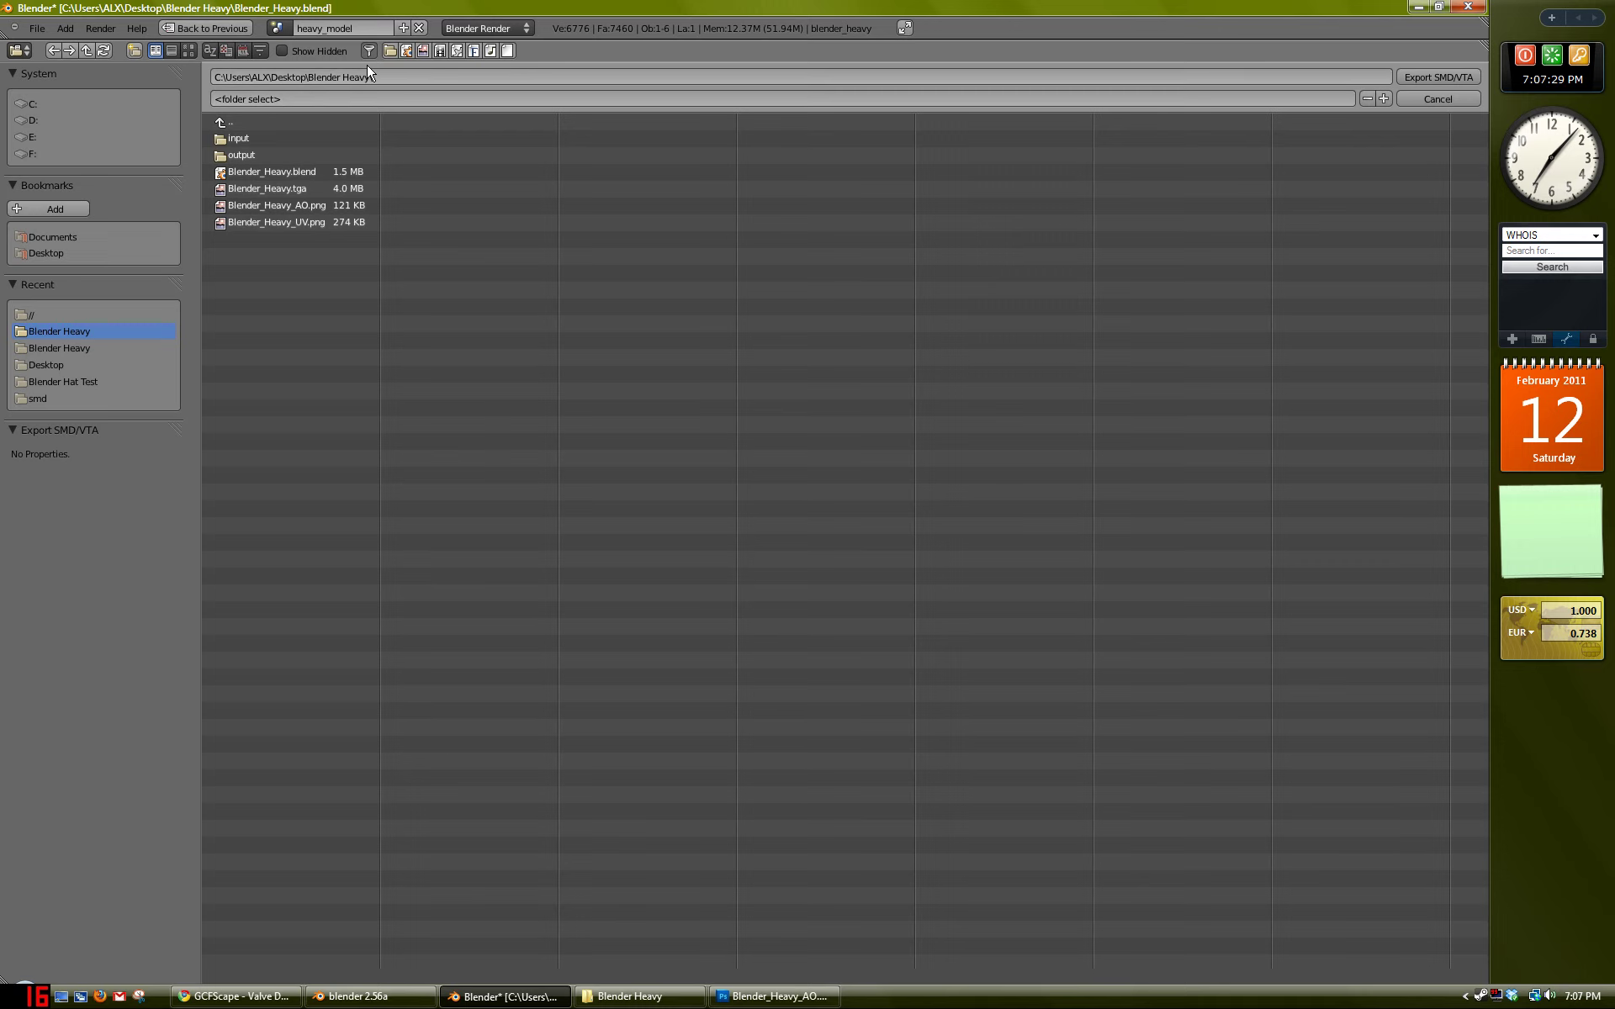
pyautogui.click(1440, 77)
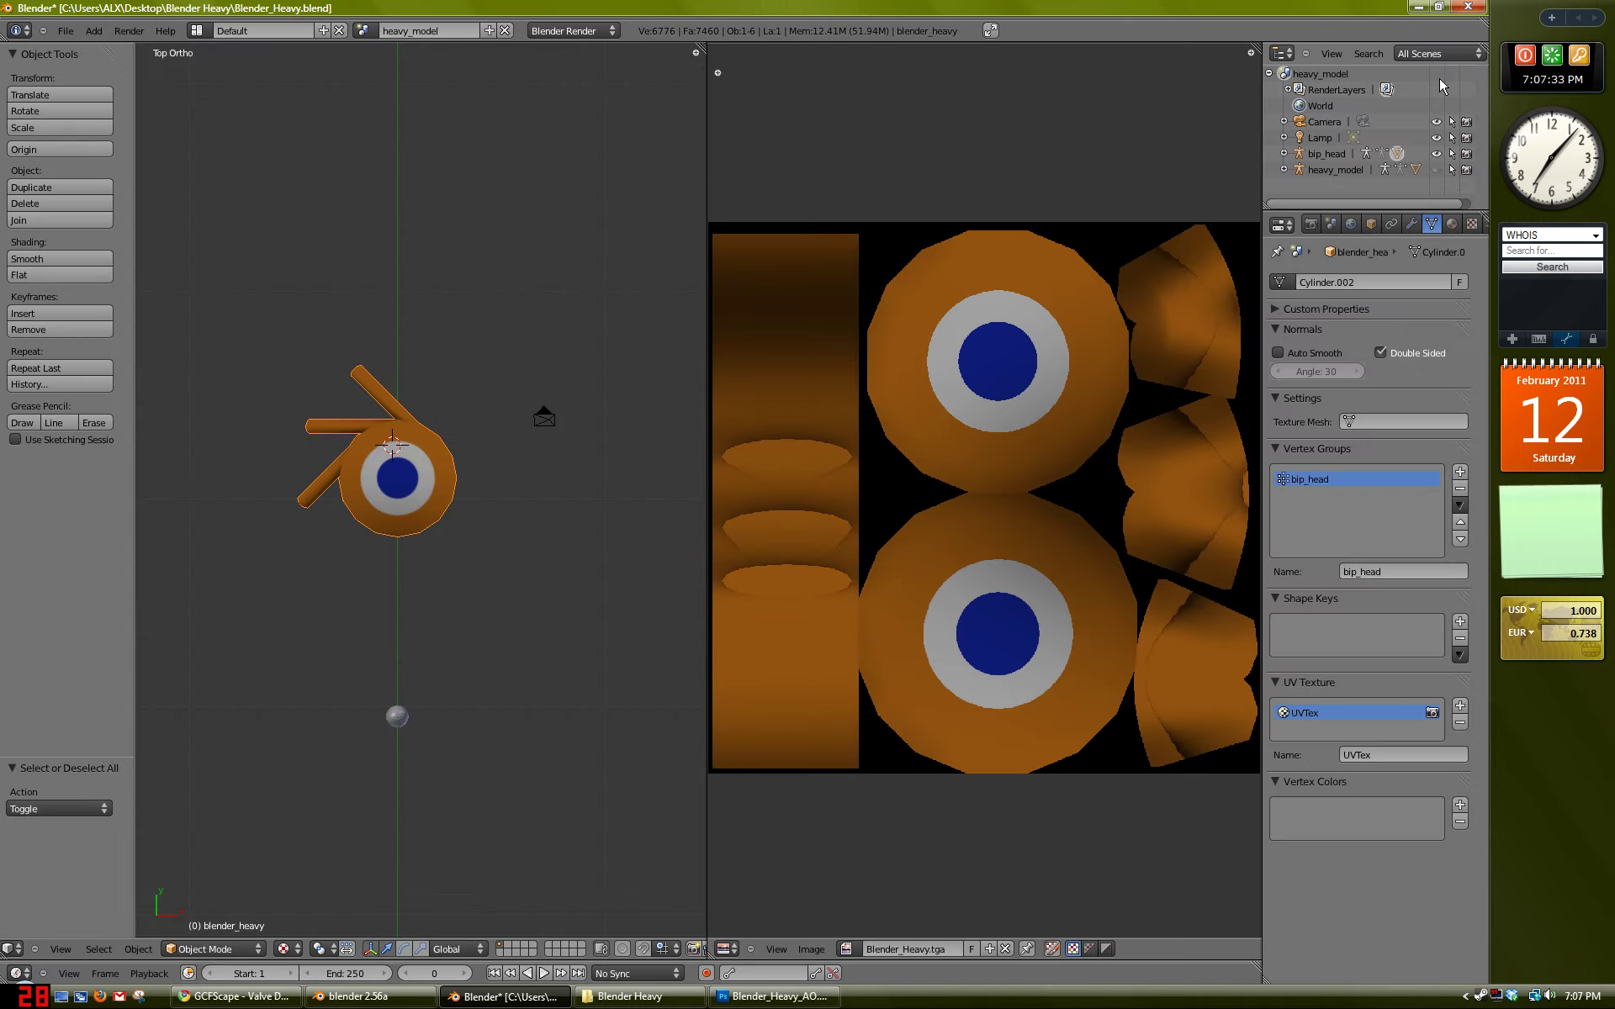
# Step: Minimize Photoshop and open blender_heavy.smd from the Blender Heavy folder with 'Edit with Notepad++'
pyautogui.click(770, 996)
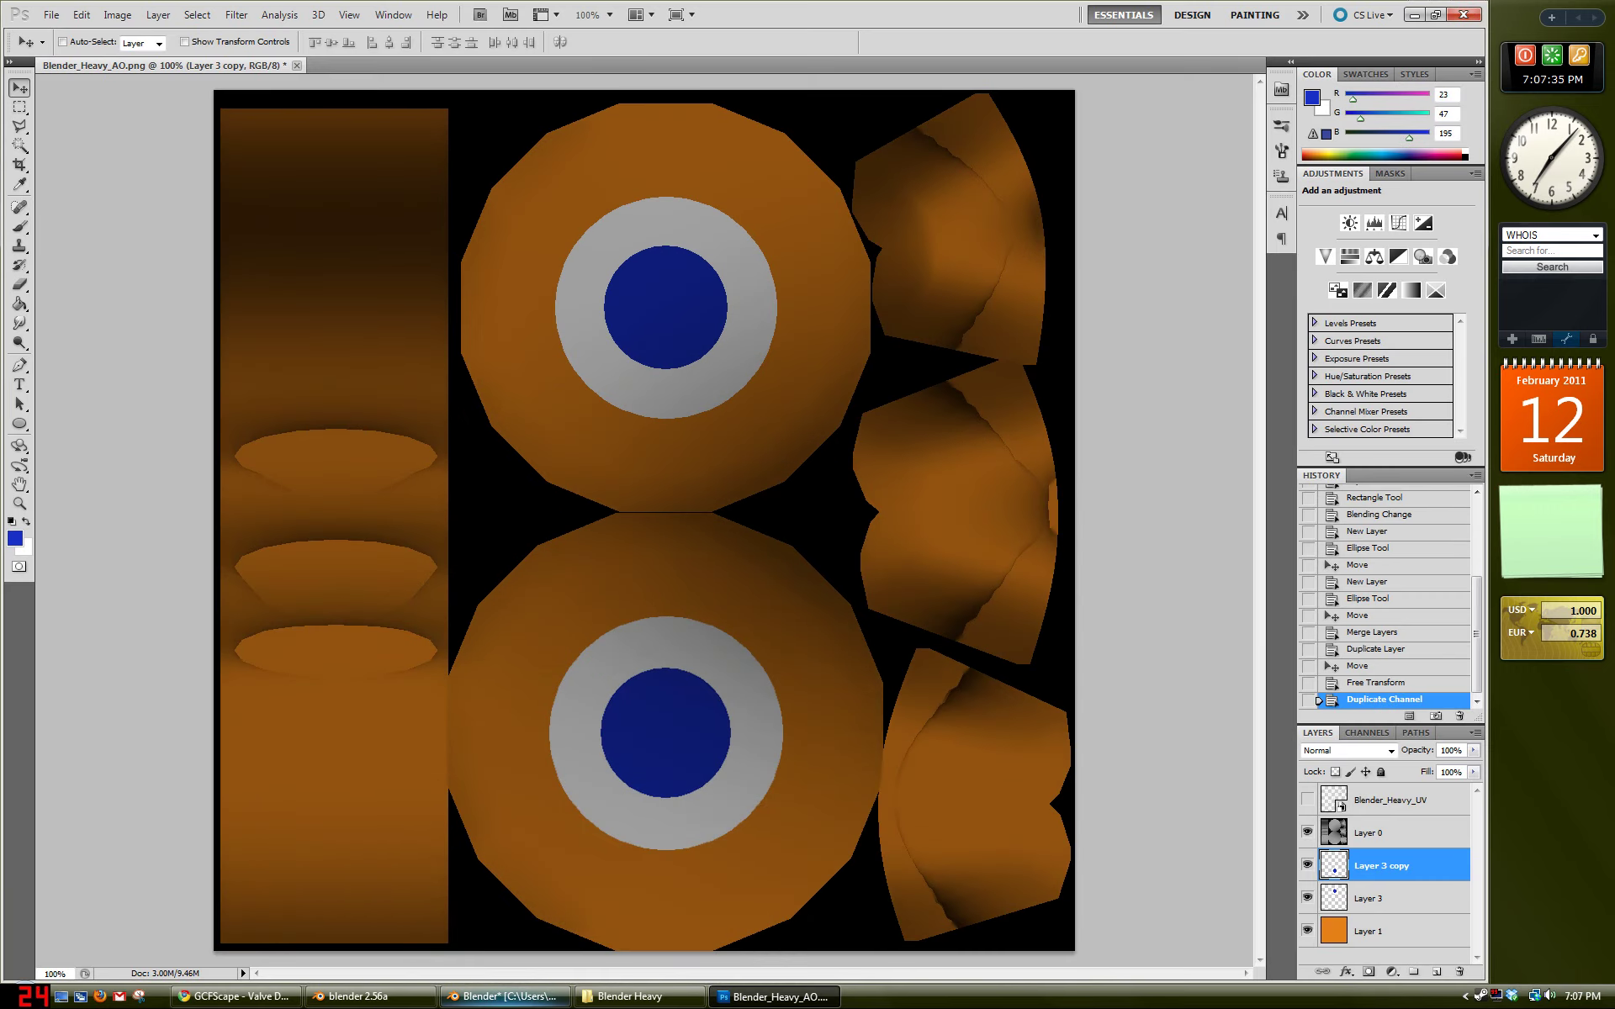
pyautogui.click(799, 997)
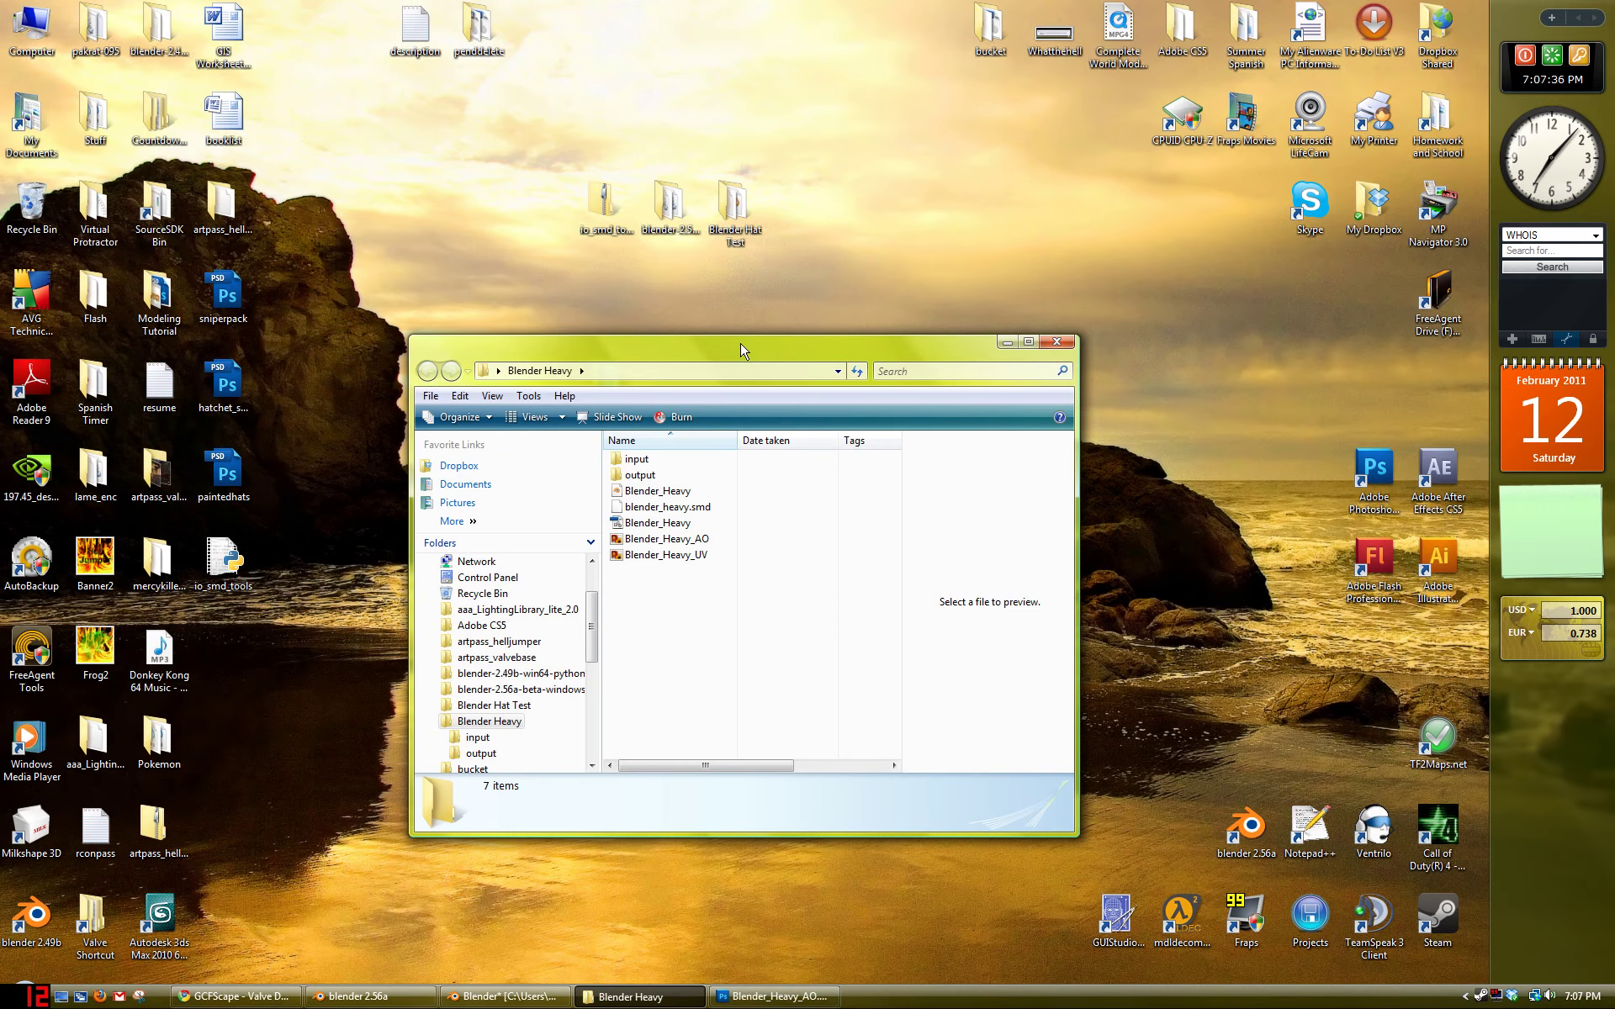
pyautogui.moveTo(741, 349); pyautogui.dragTo(689, 359)
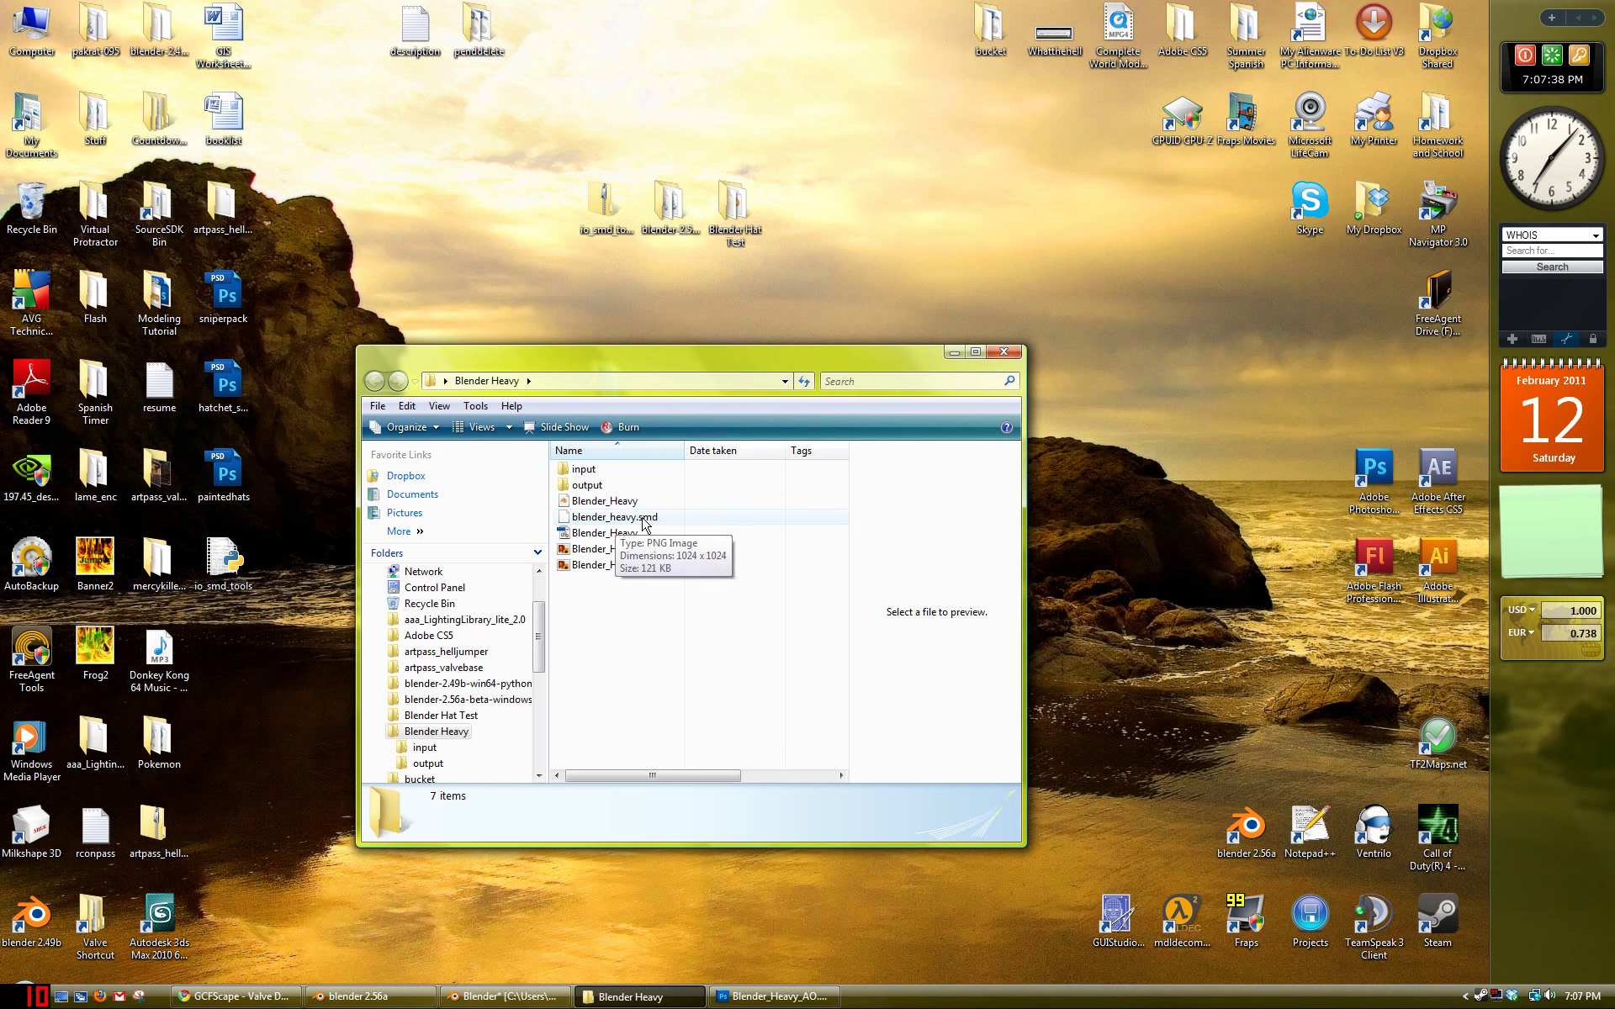
pyautogui.rightClick(605, 517)
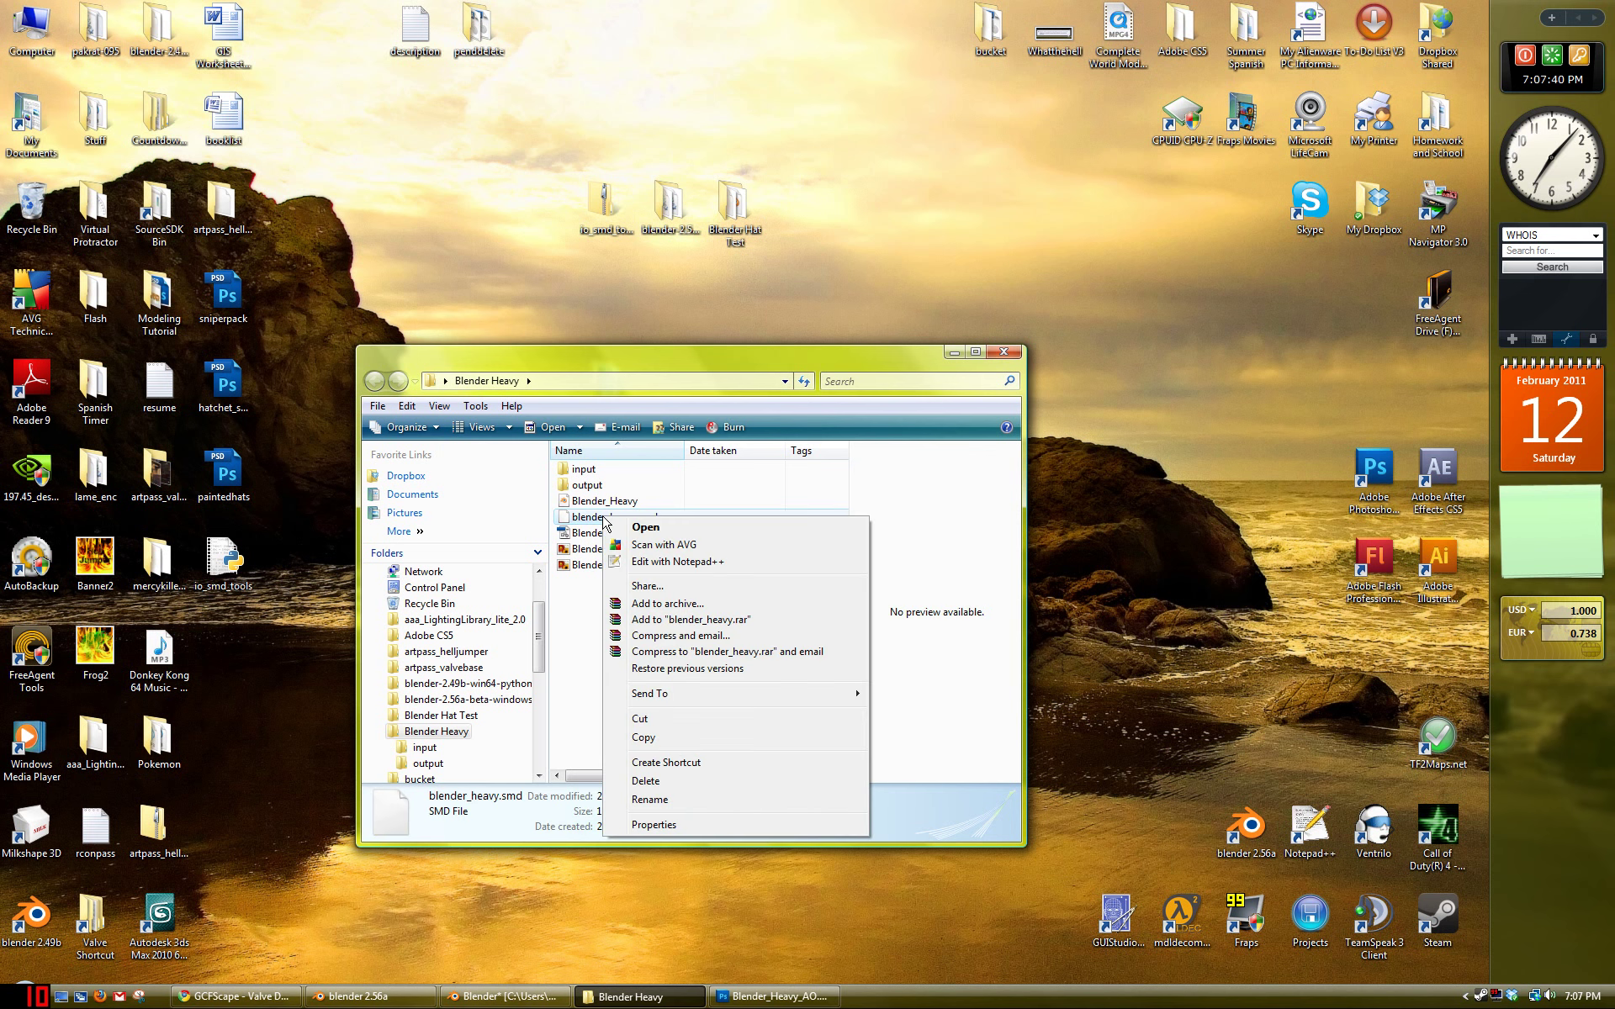
pyautogui.click(652, 562)
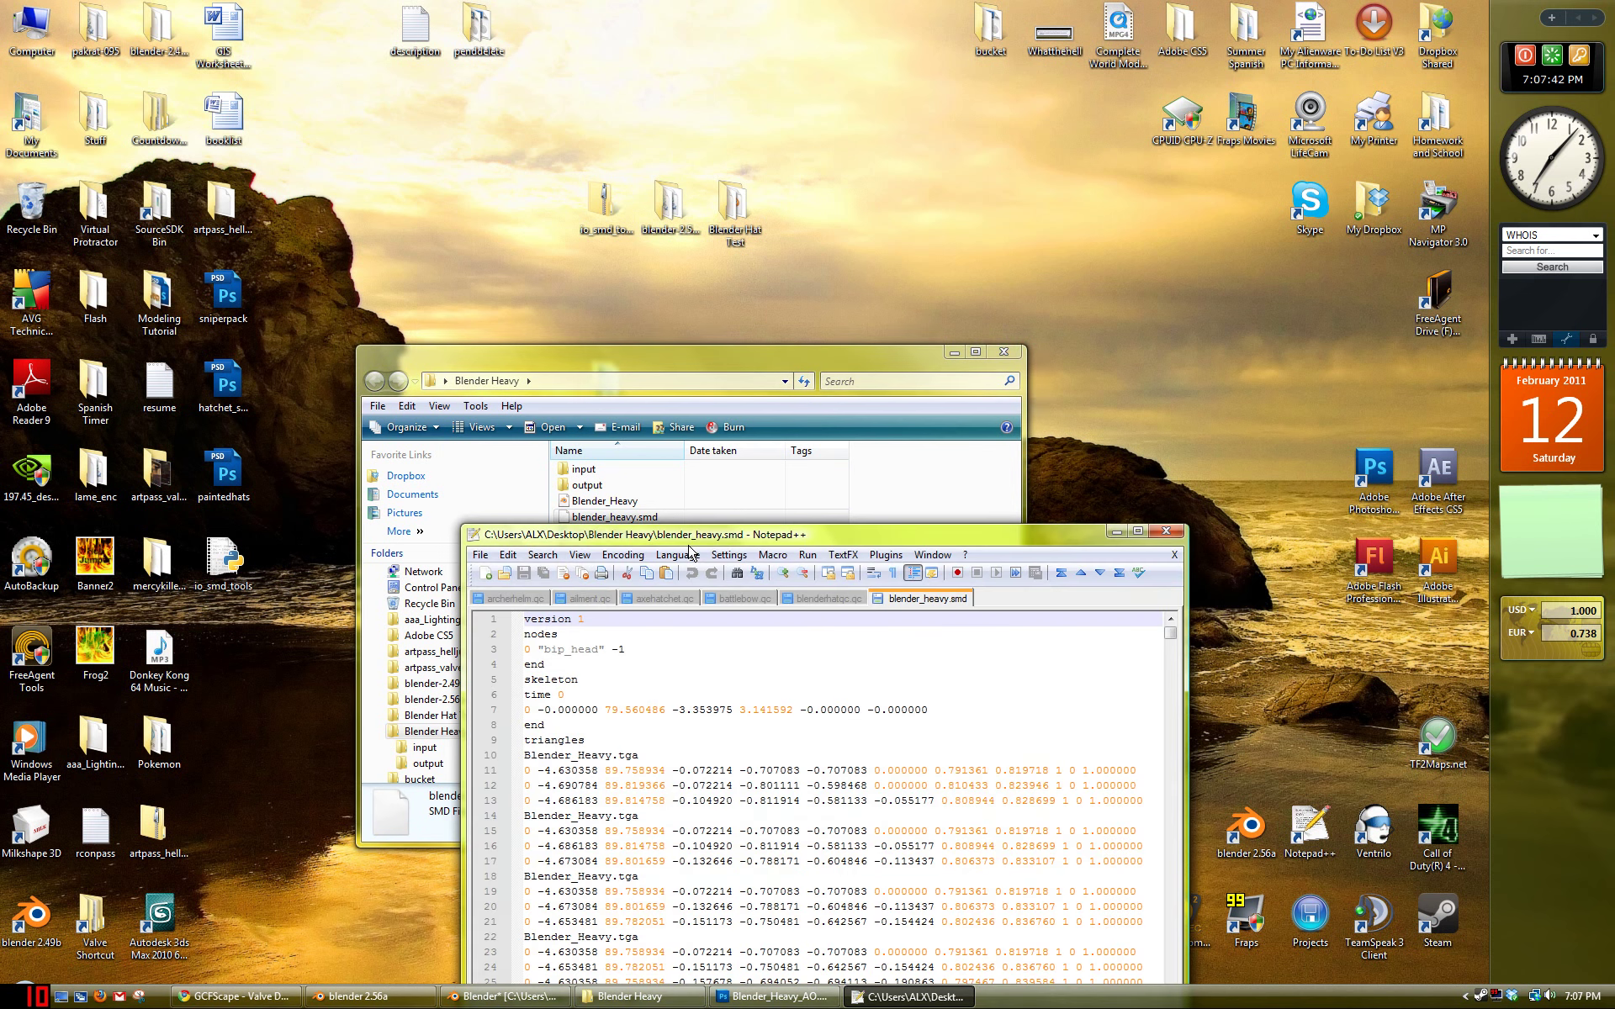
# Step: Review the SMD's bip_head node line and the Blender_Heavy.tga material lines
pyautogui.moveTo(710, 536); pyautogui.dragTo(678, 335)
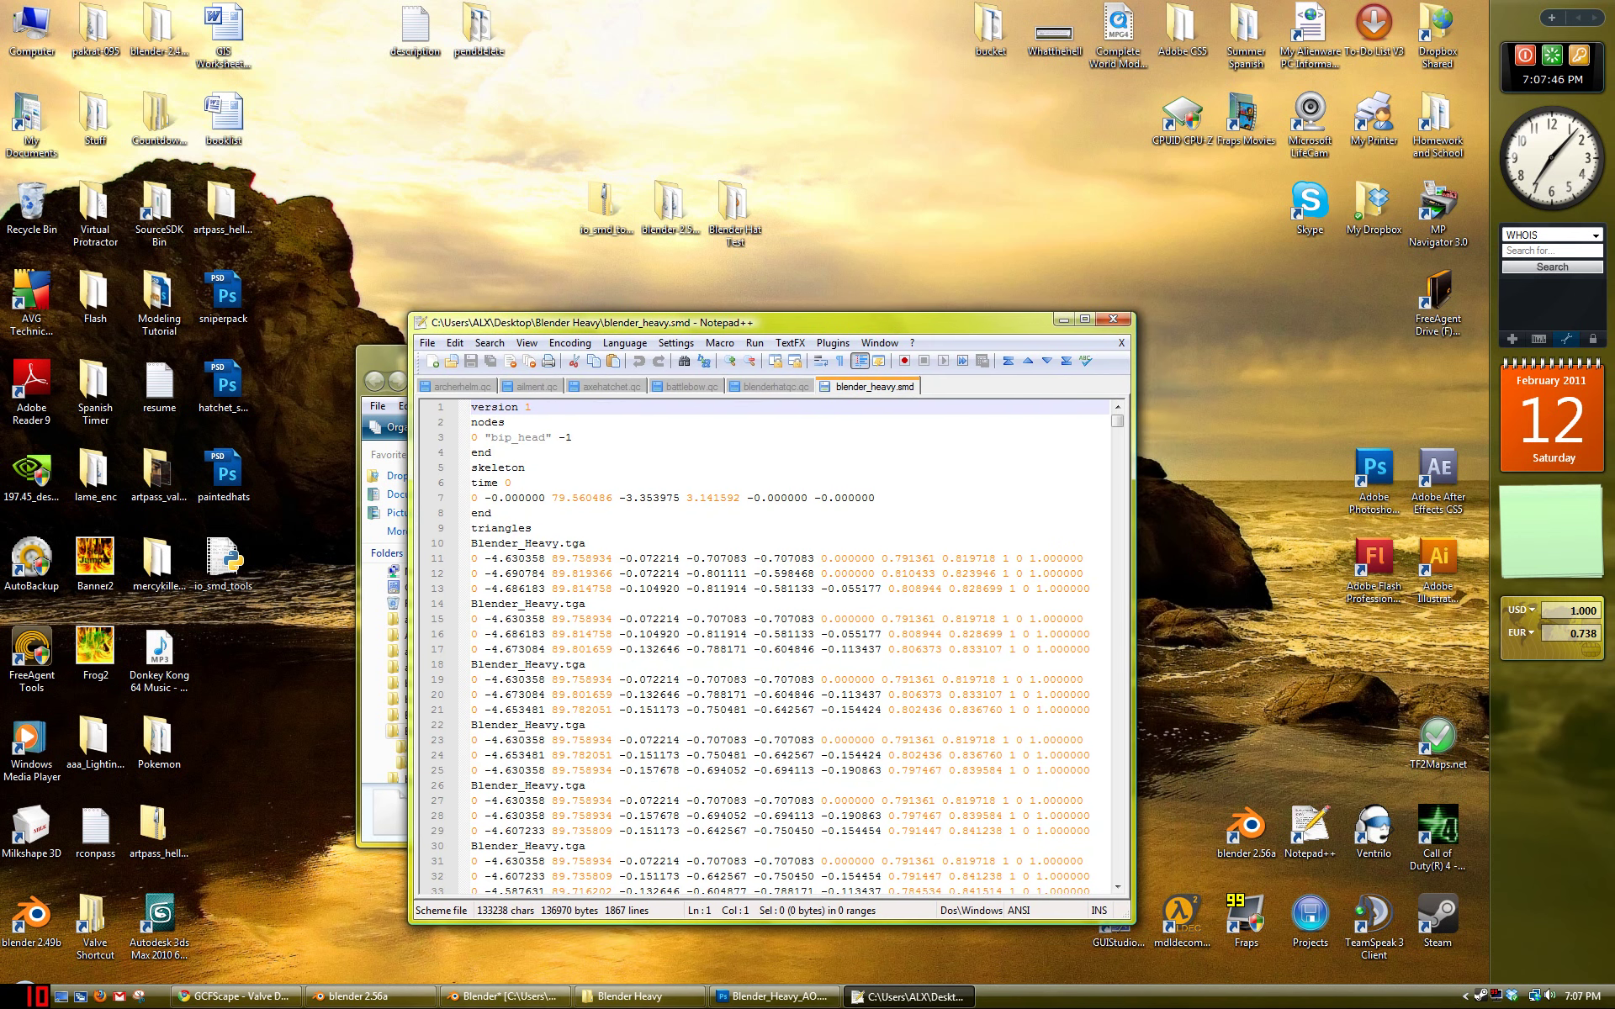
pyautogui.click(477, 437)
pyautogui.moveTo(471, 437); pyautogui.dragTo(572, 438)
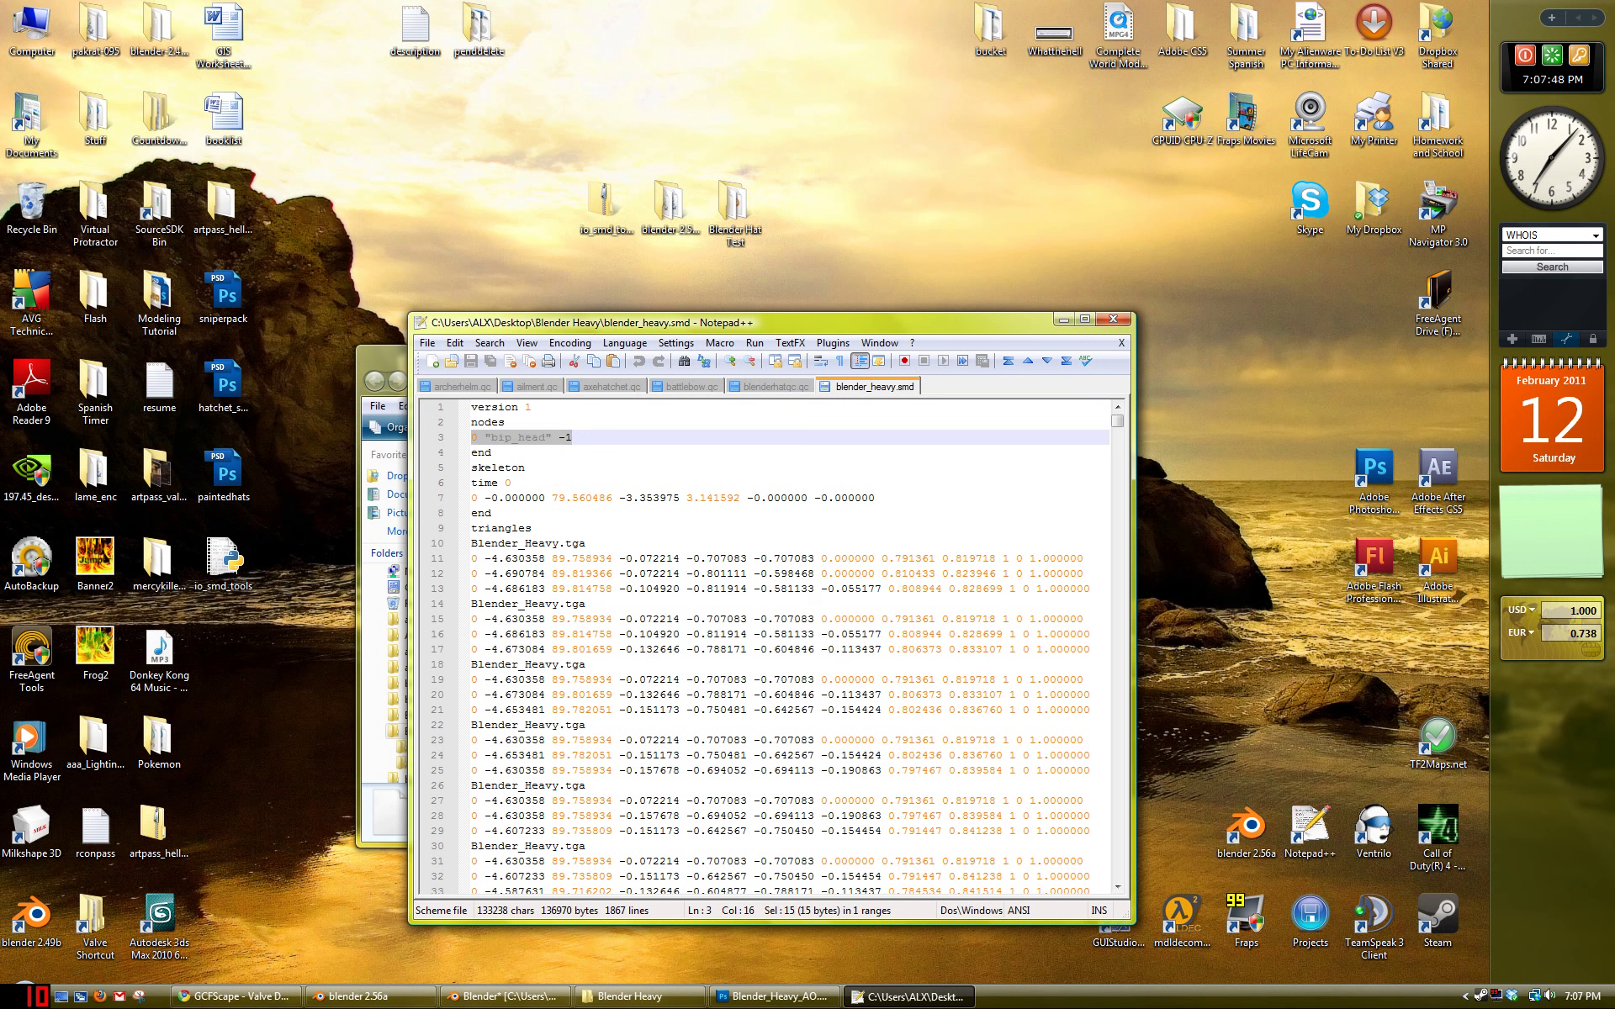
pyautogui.click(503, 498)
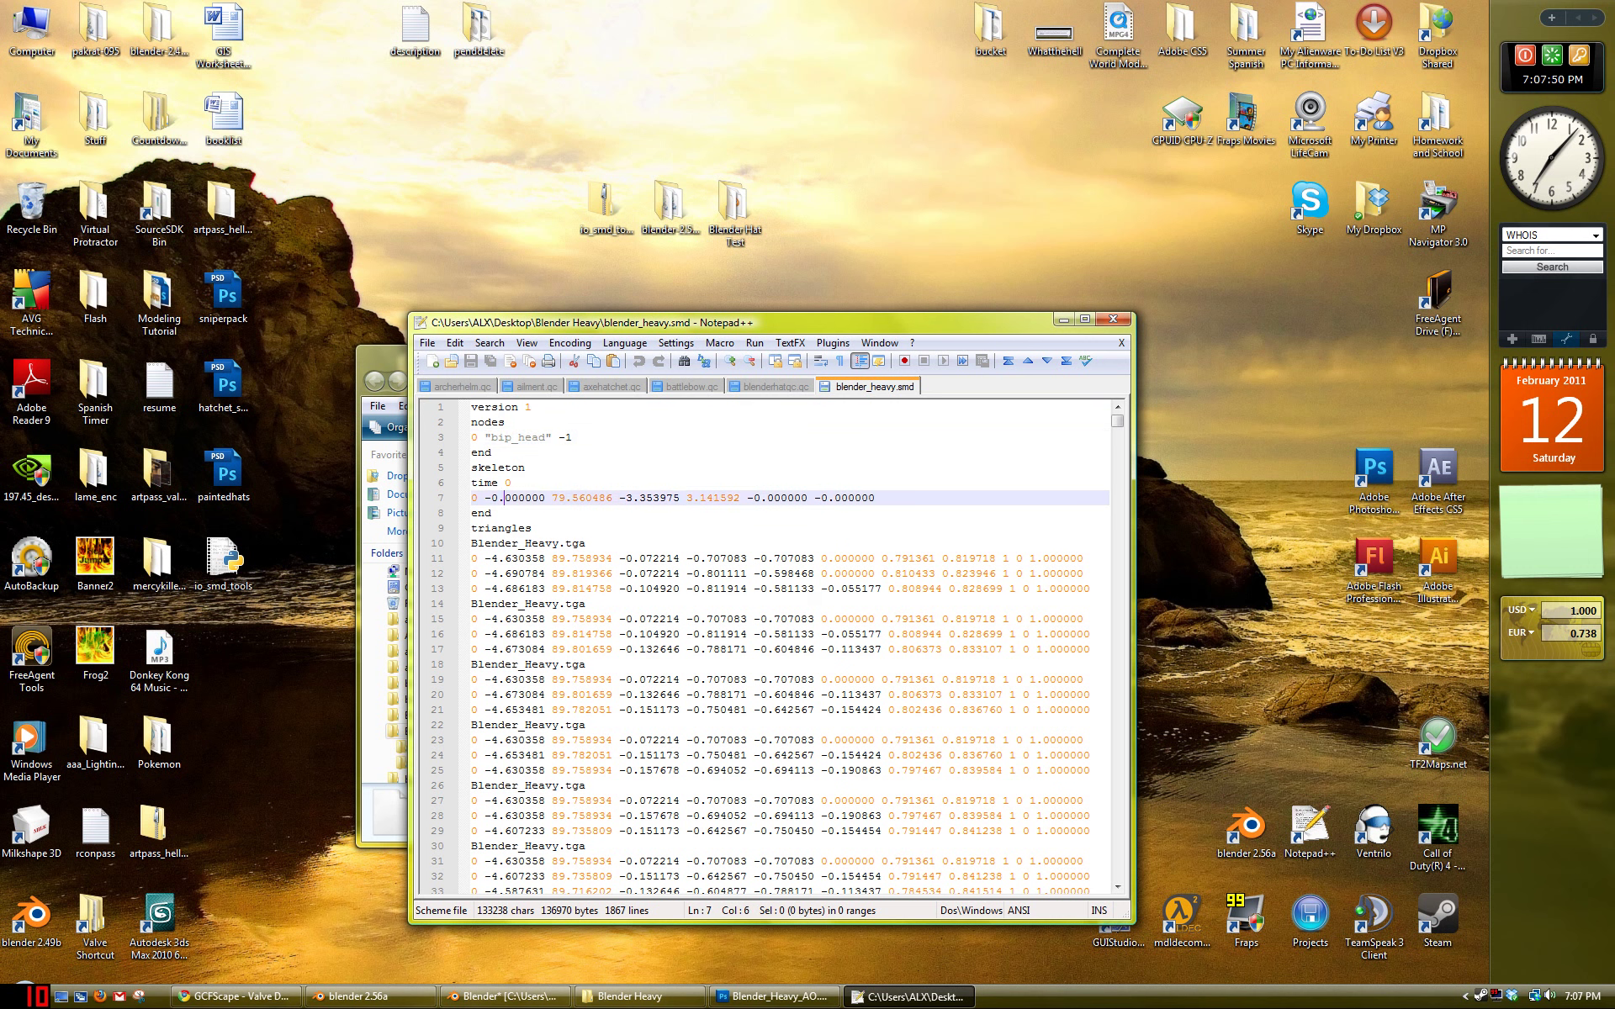
pyautogui.moveTo(586, 543); pyautogui.dragTo(471, 543)
pyautogui.click(586, 544)
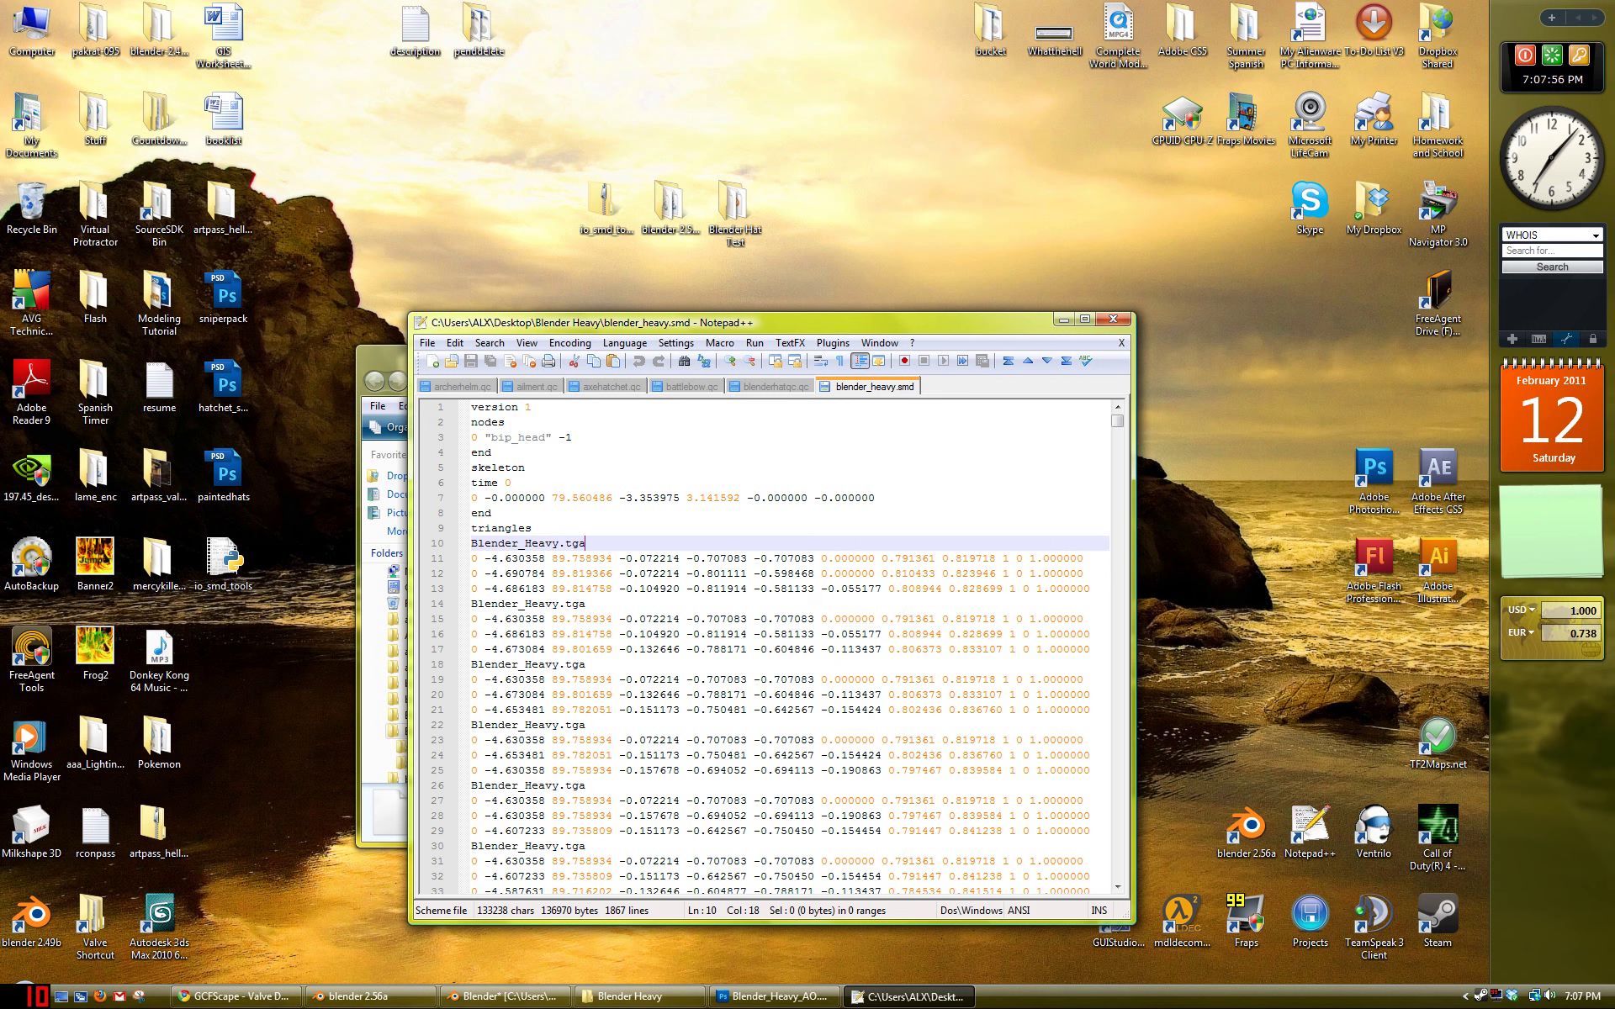
pyautogui.tripleClick(597, 543)
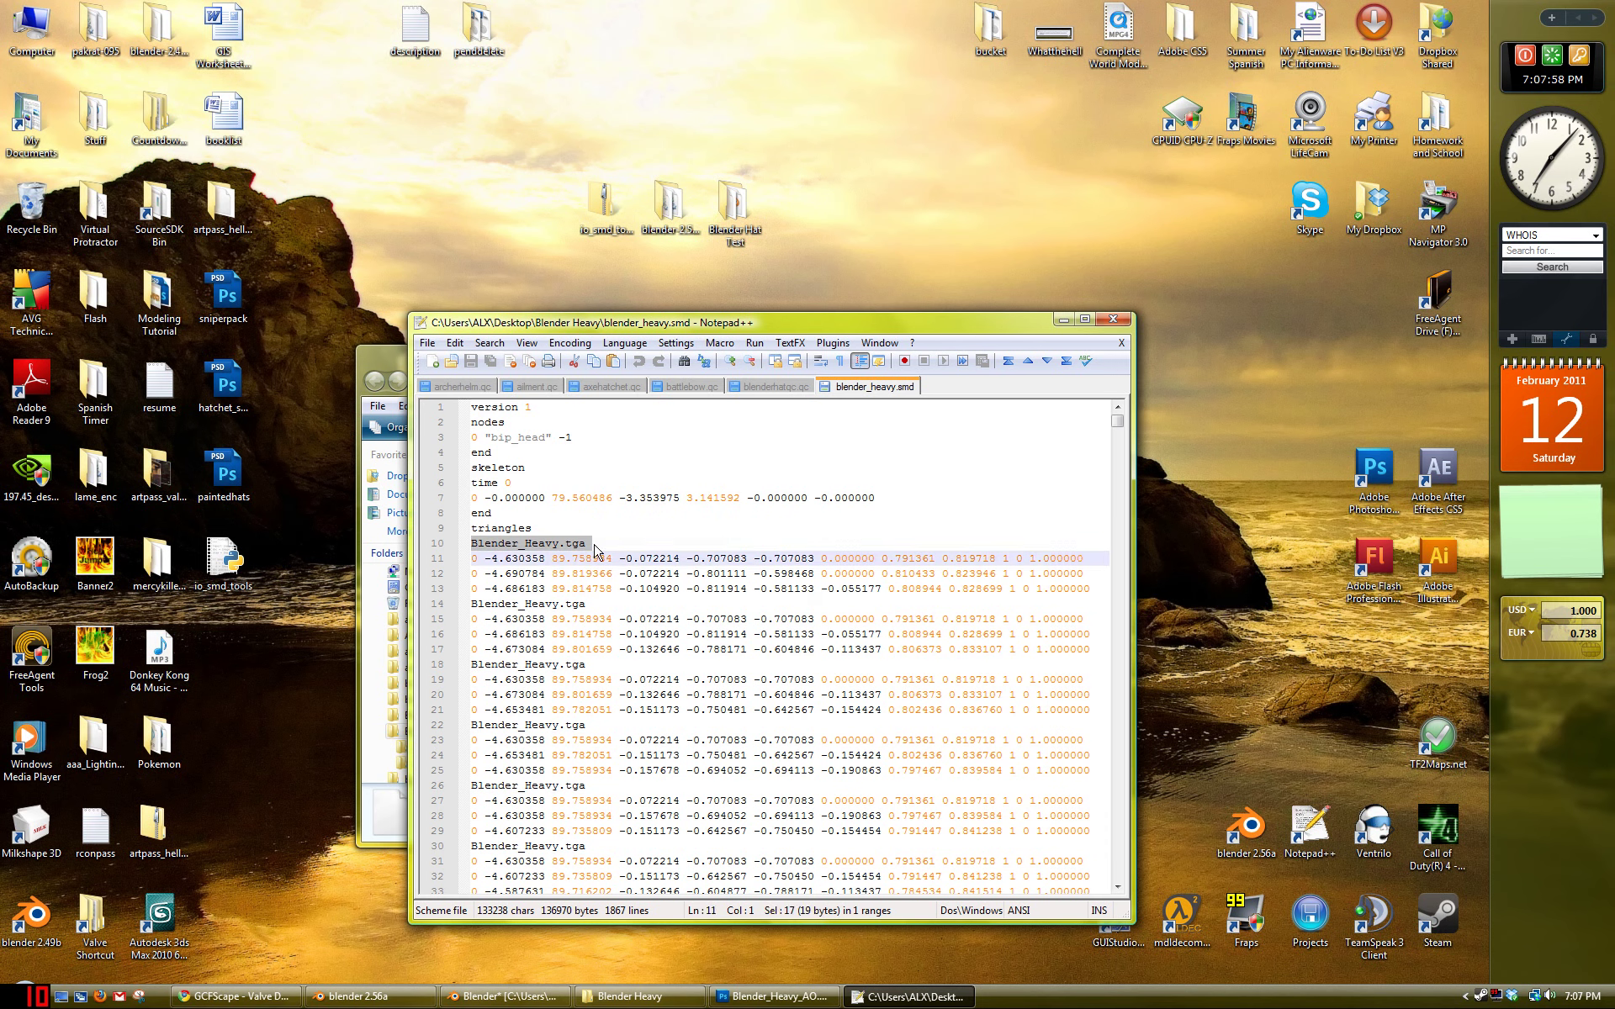
pyautogui.click(533, 543)
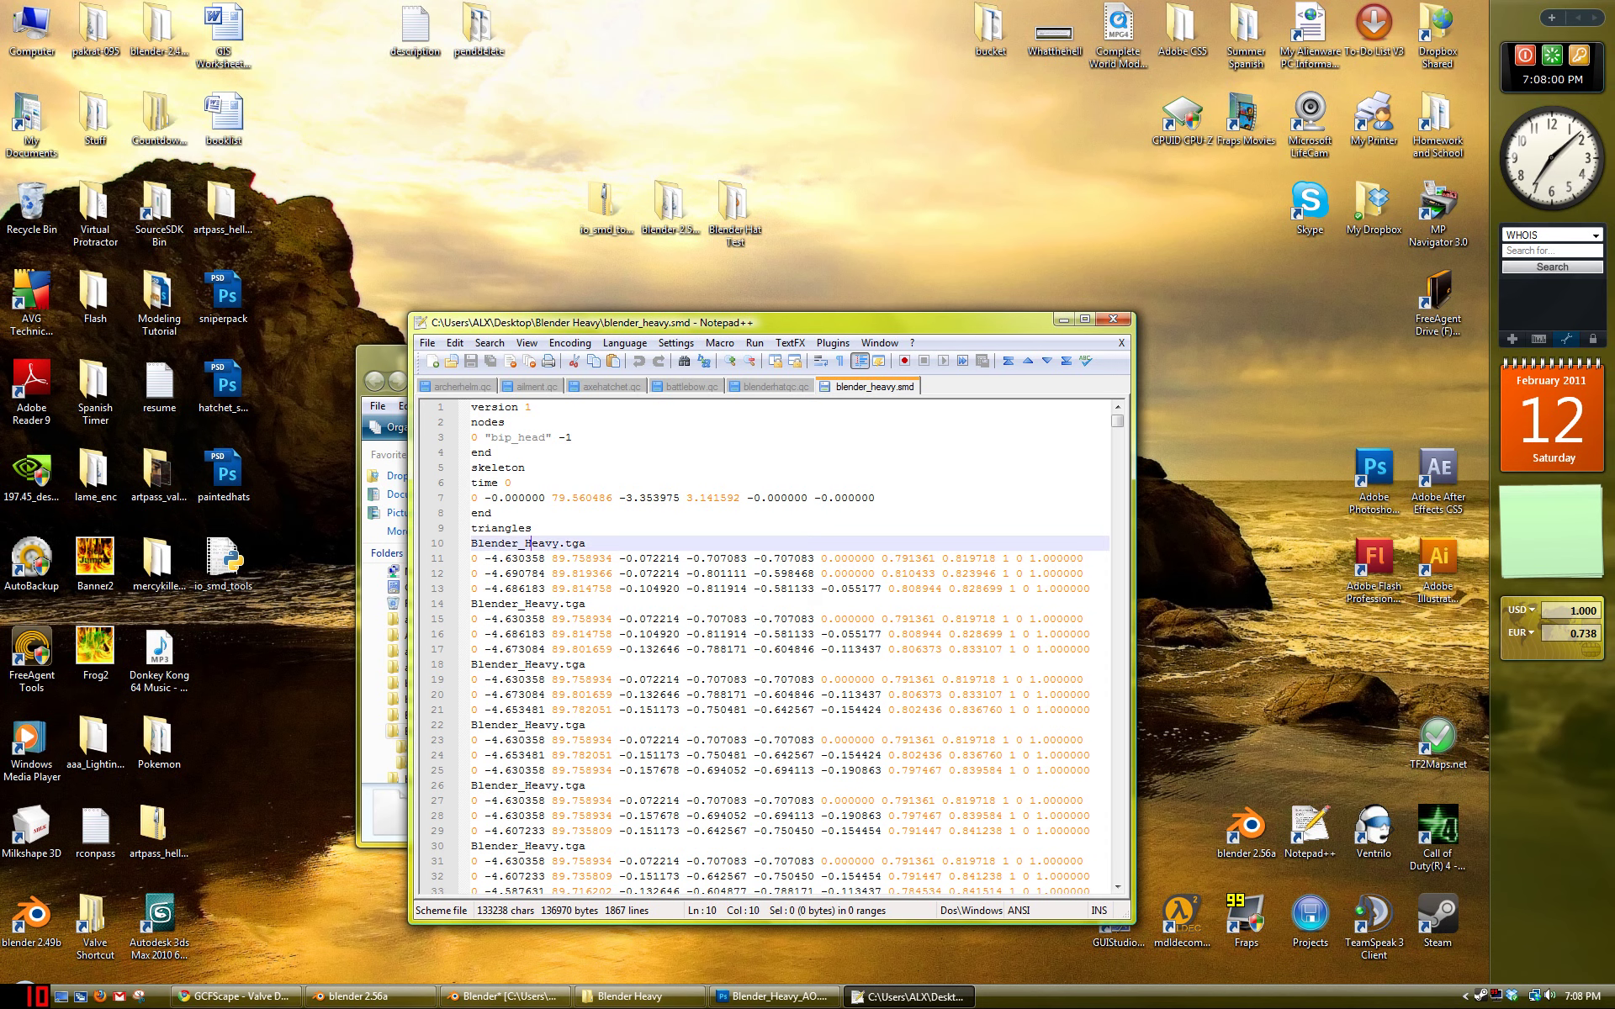
# Step: Close the blender_heavy.smd tab and exit Notepad++
pyautogui.scroll(-3, 533, 543)
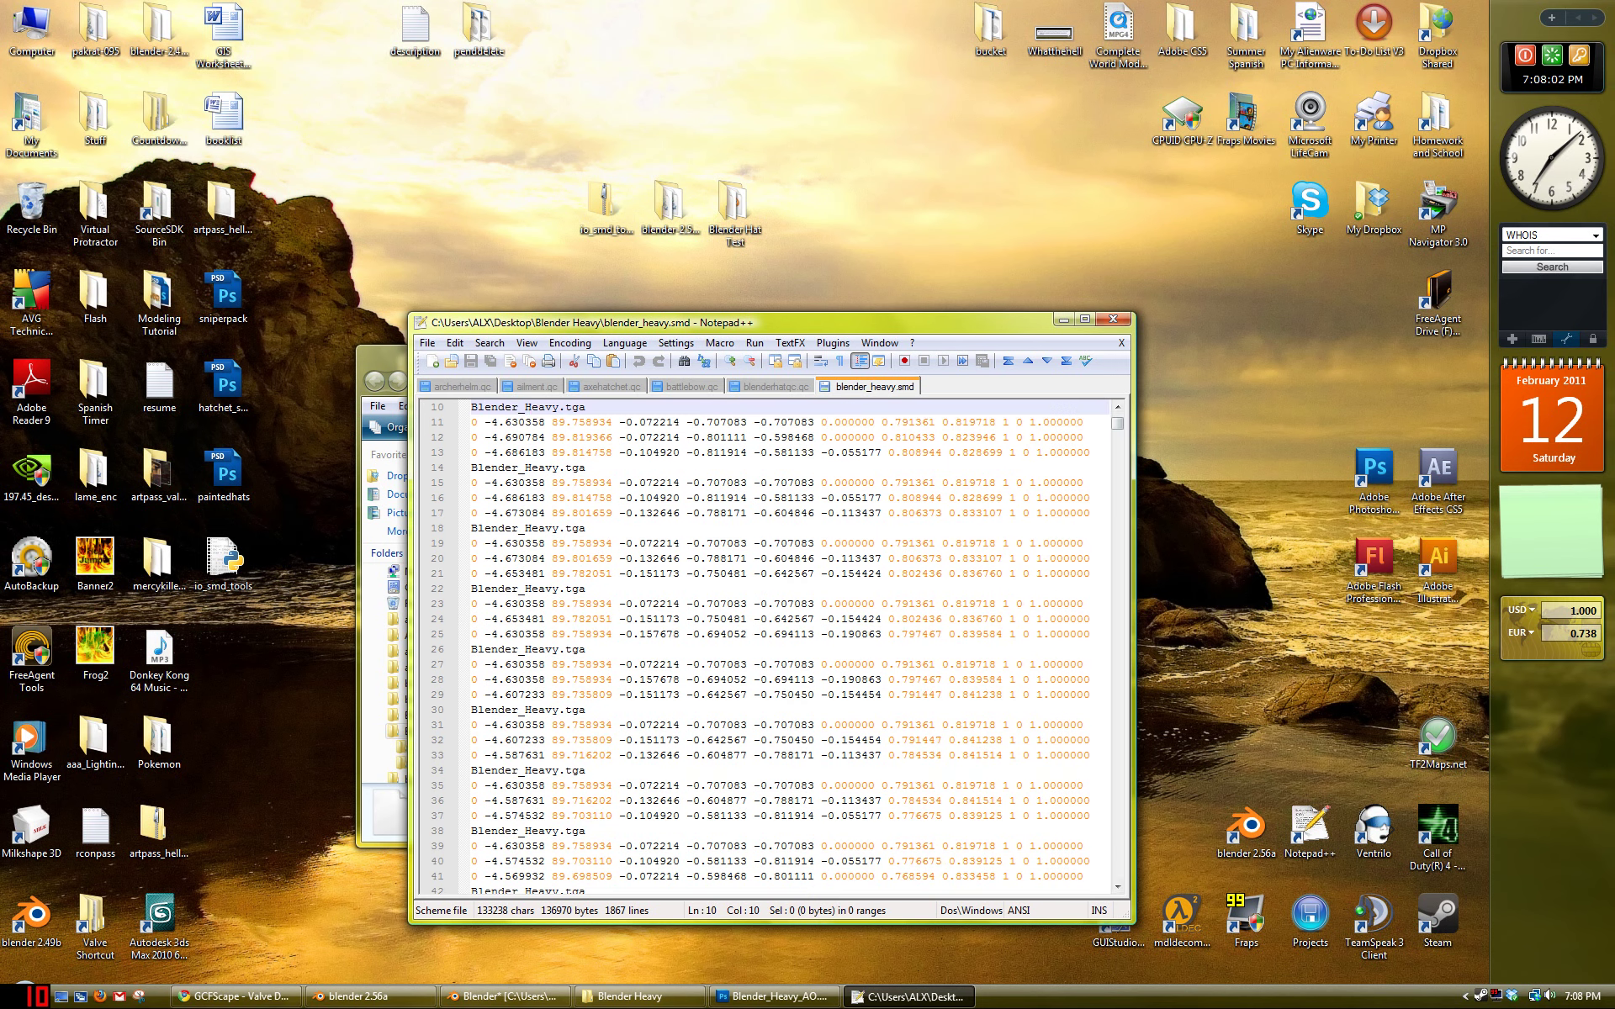
pyautogui.moveTo(1117, 425)
pyautogui.mouseDown()
pyautogui.moveTo(1117, 496)
pyautogui.moveTo(1119, 417)
pyautogui.mouseUp()
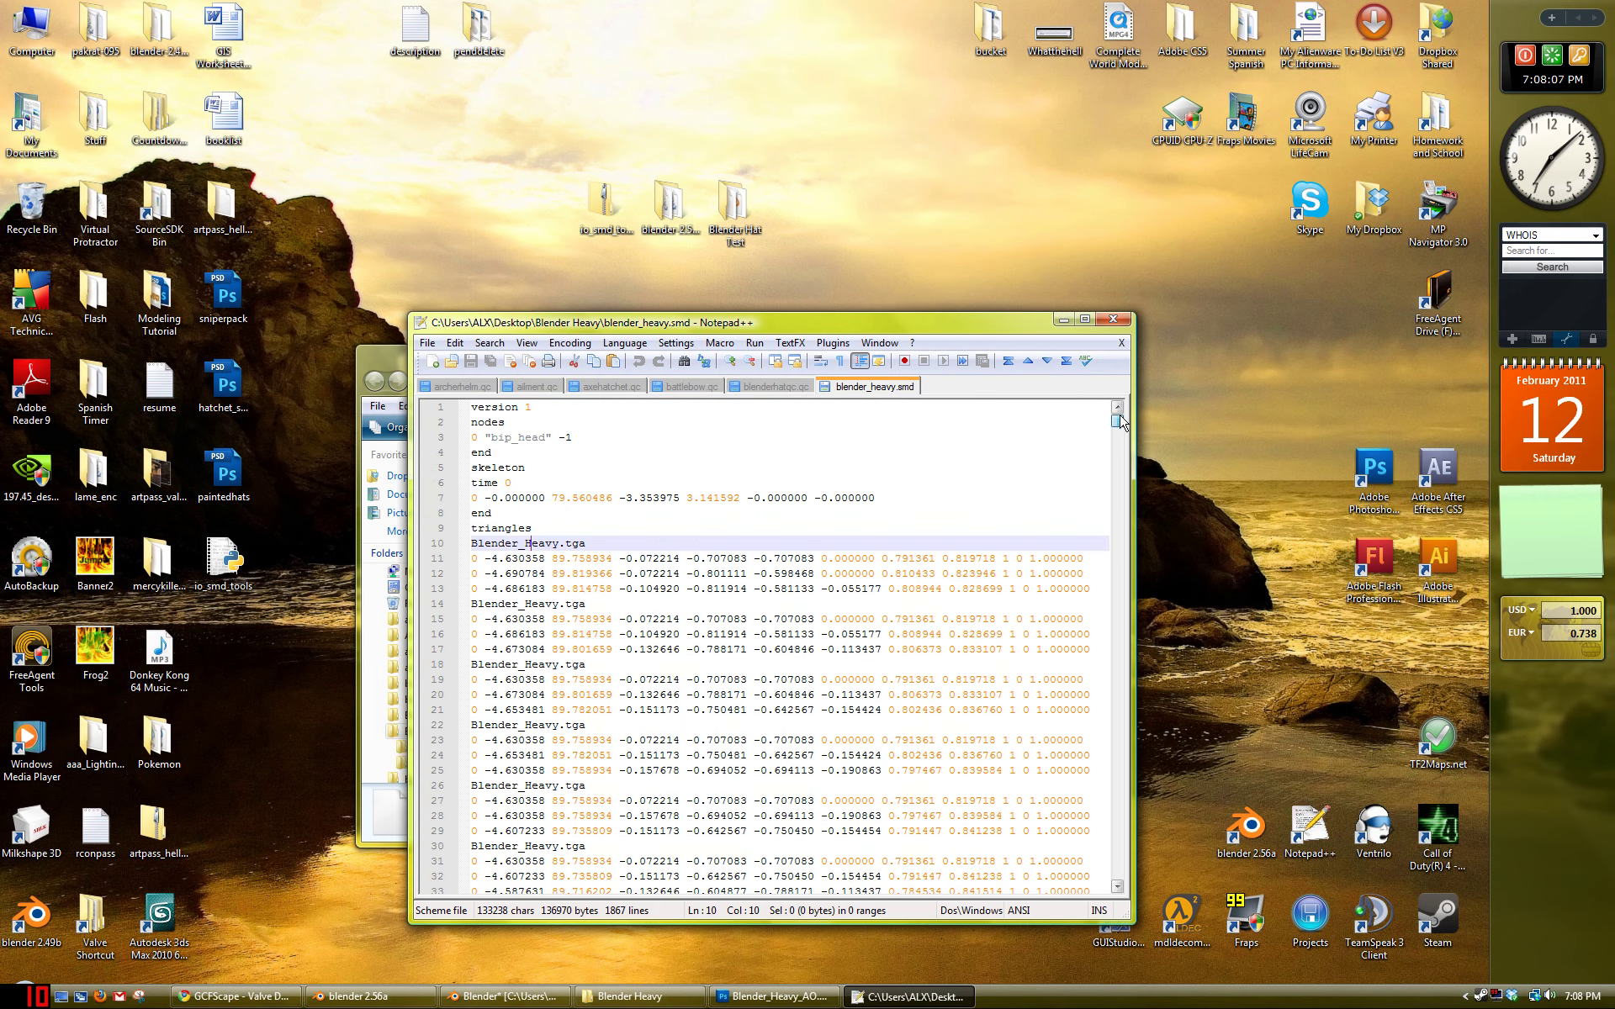
pyautogui.middleClick(882, 389)
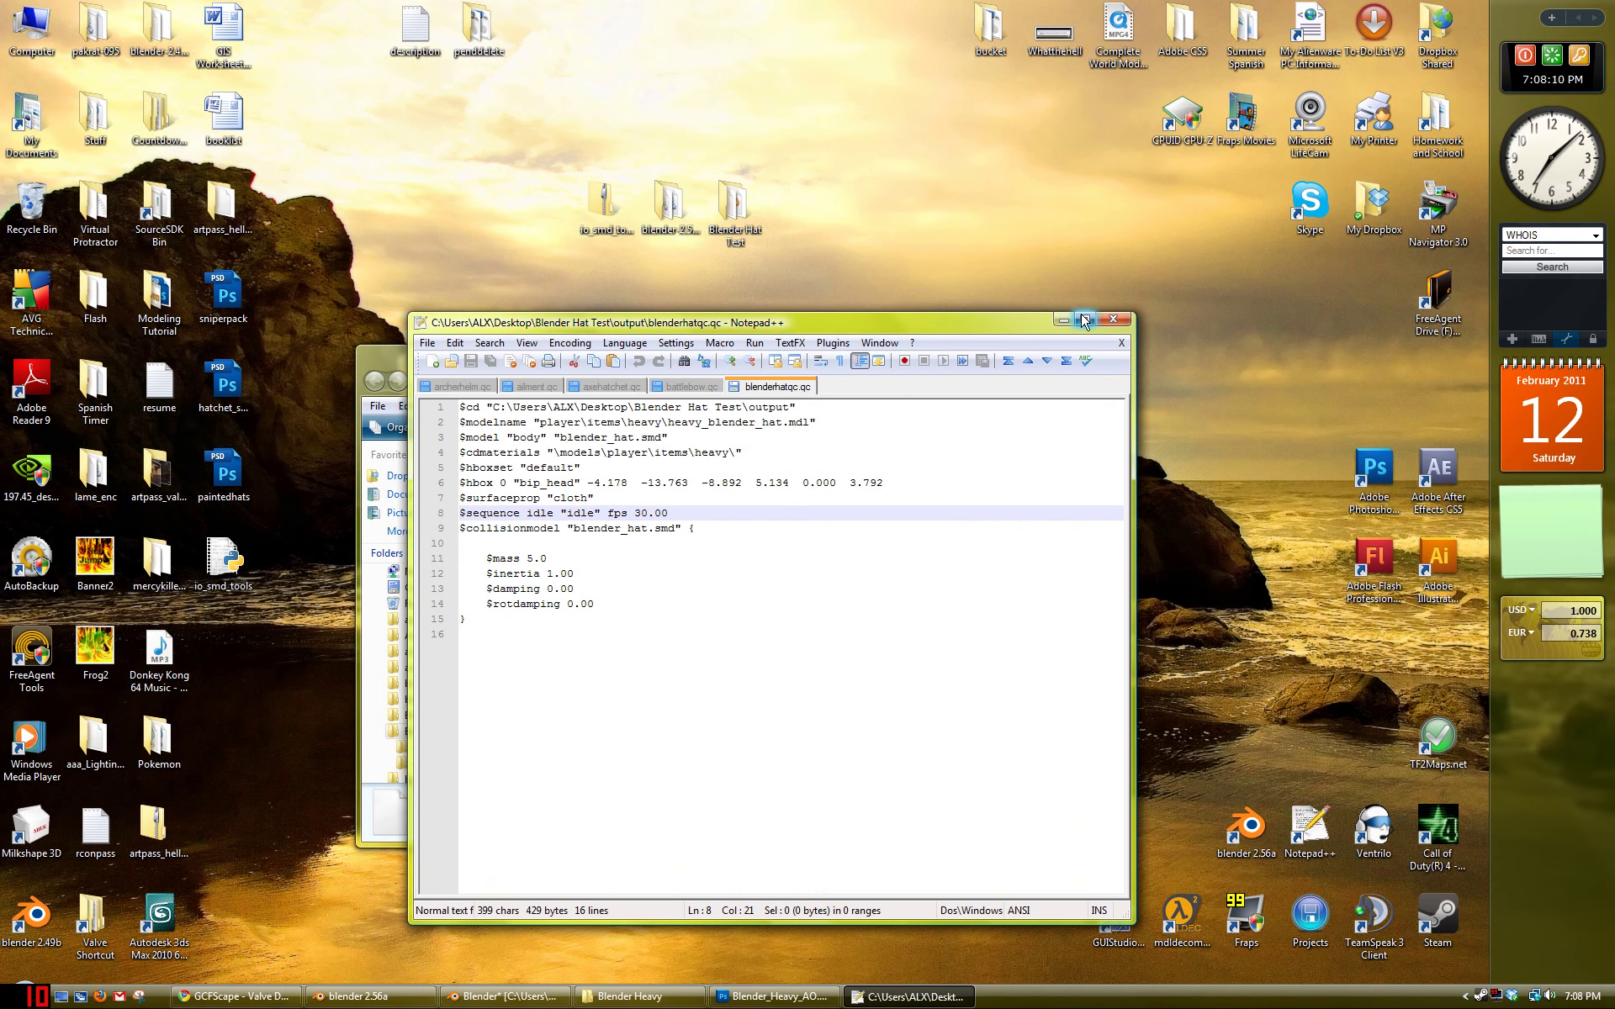
pyautogui.click(1124, 322)
# Step: Check the Blender_Heavy_AO texture, minimize Photoshop, and launch GCFScape from the Start menu
pyautogui.moveTo(783, 367); pyautogui.dragTo(790, 350)
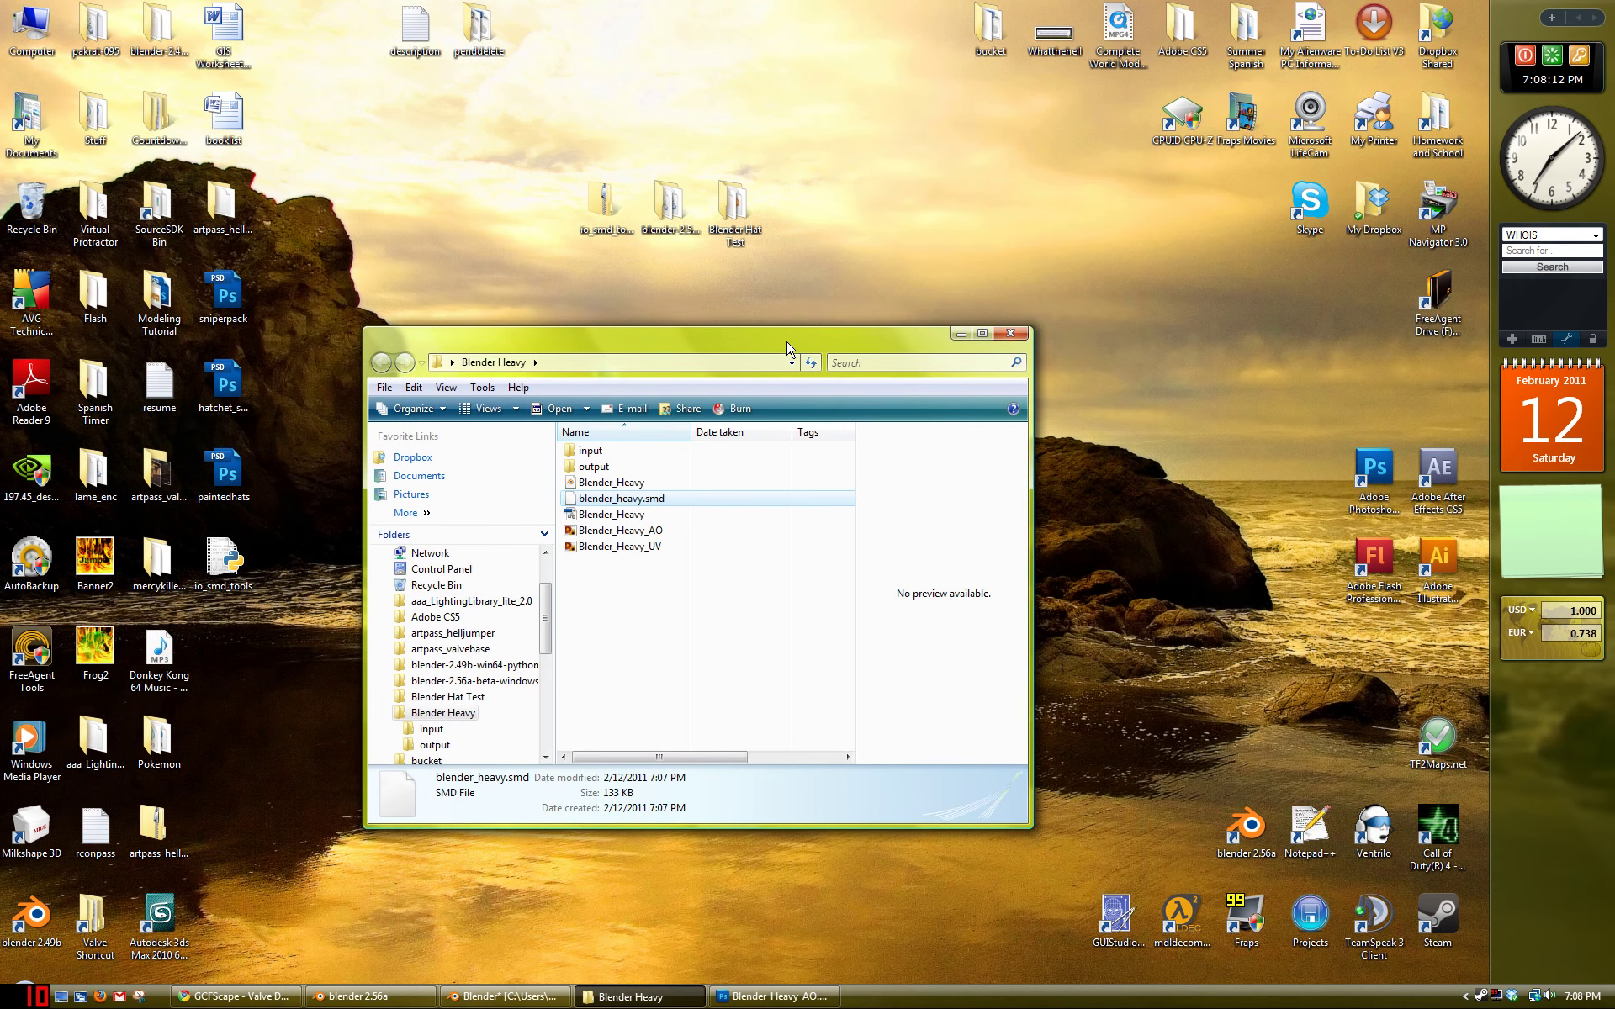
pyautogui.click(729, 667)
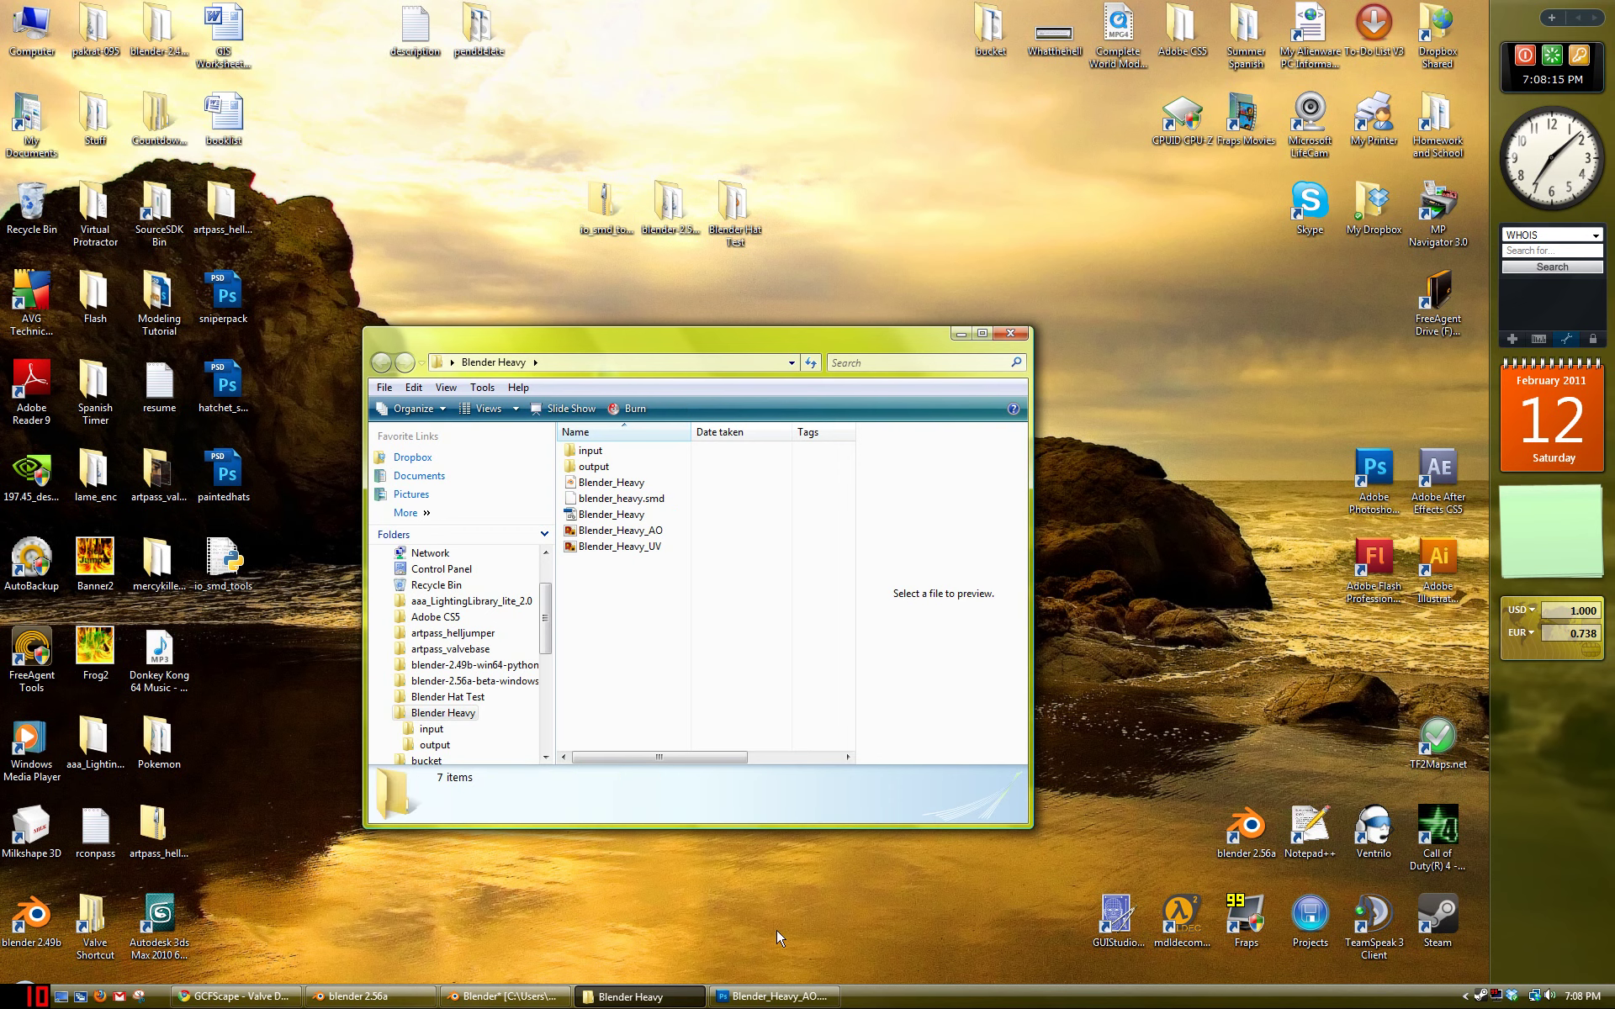
pyautogui.click(779, 999)
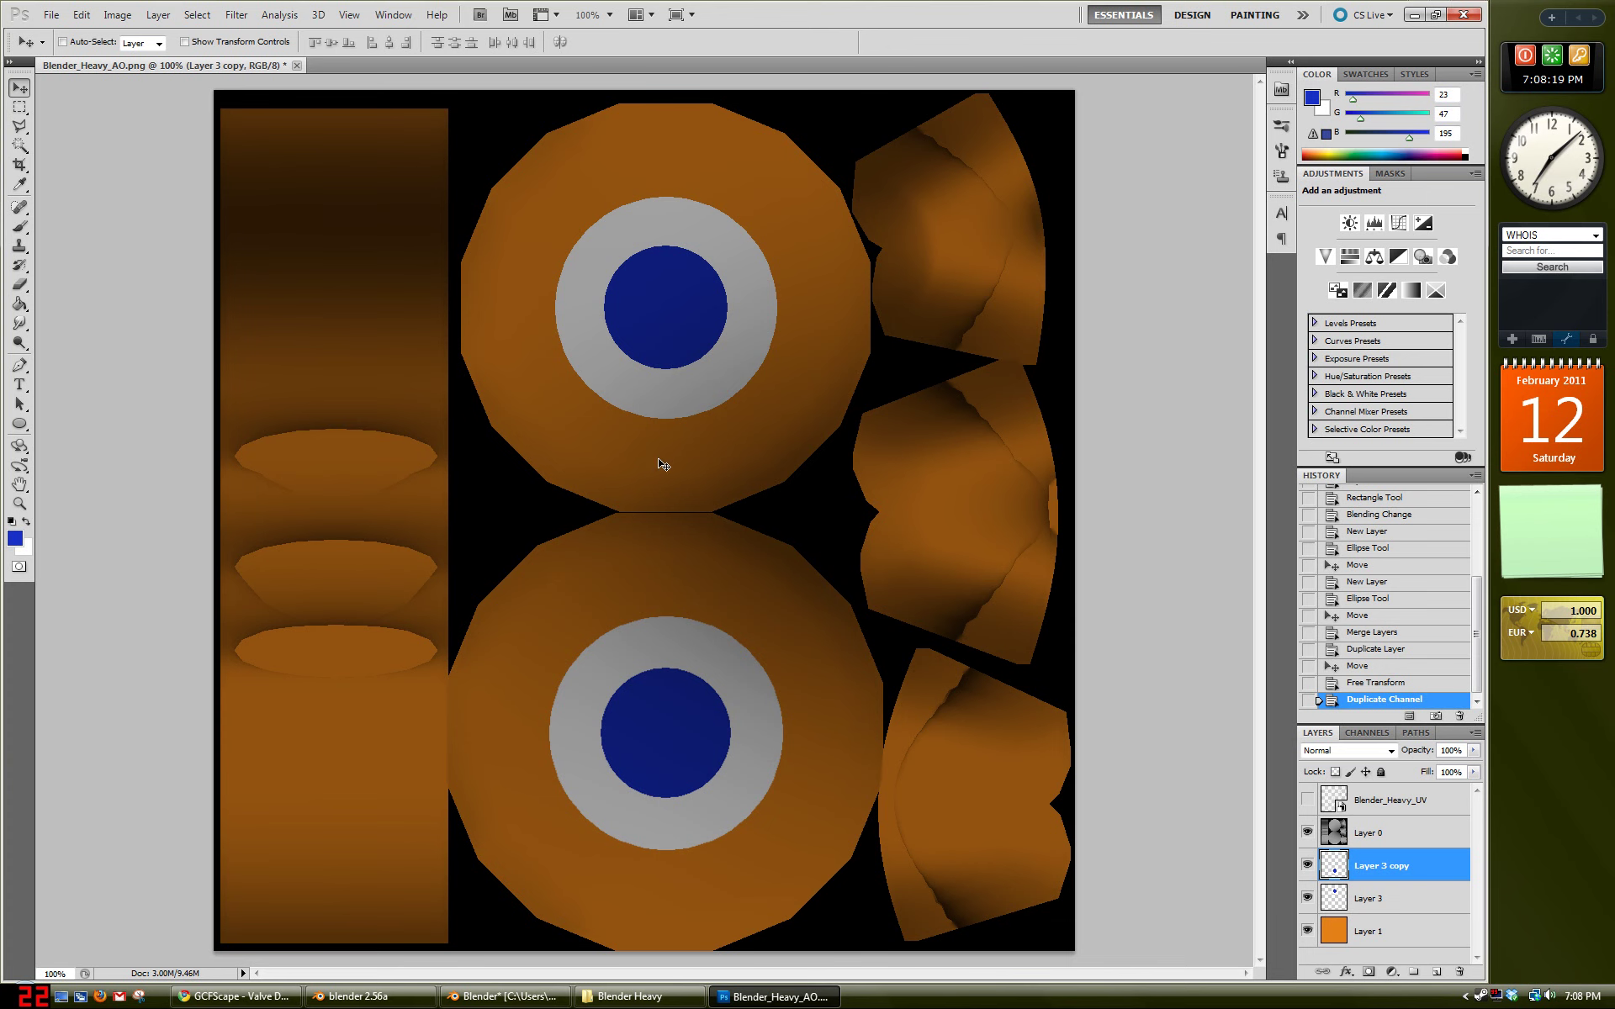
pyautogui.click(778, 997)
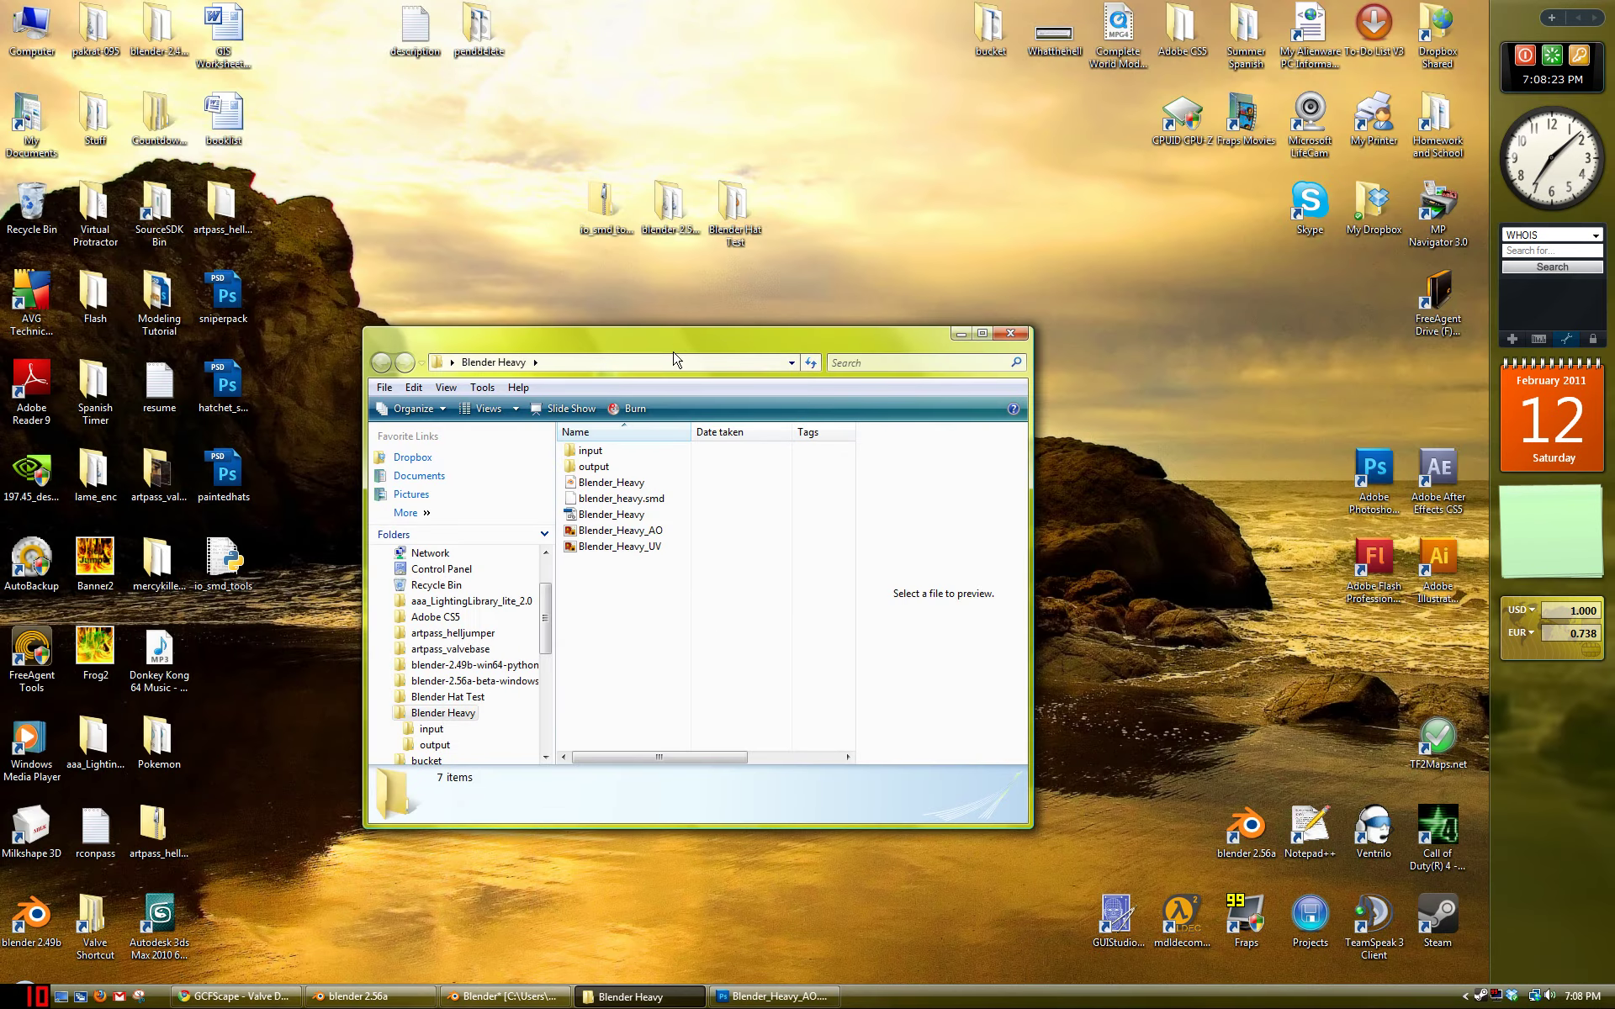
pyautogui.moveTo(677, 348); pyautogui.dragTo(681, 337)
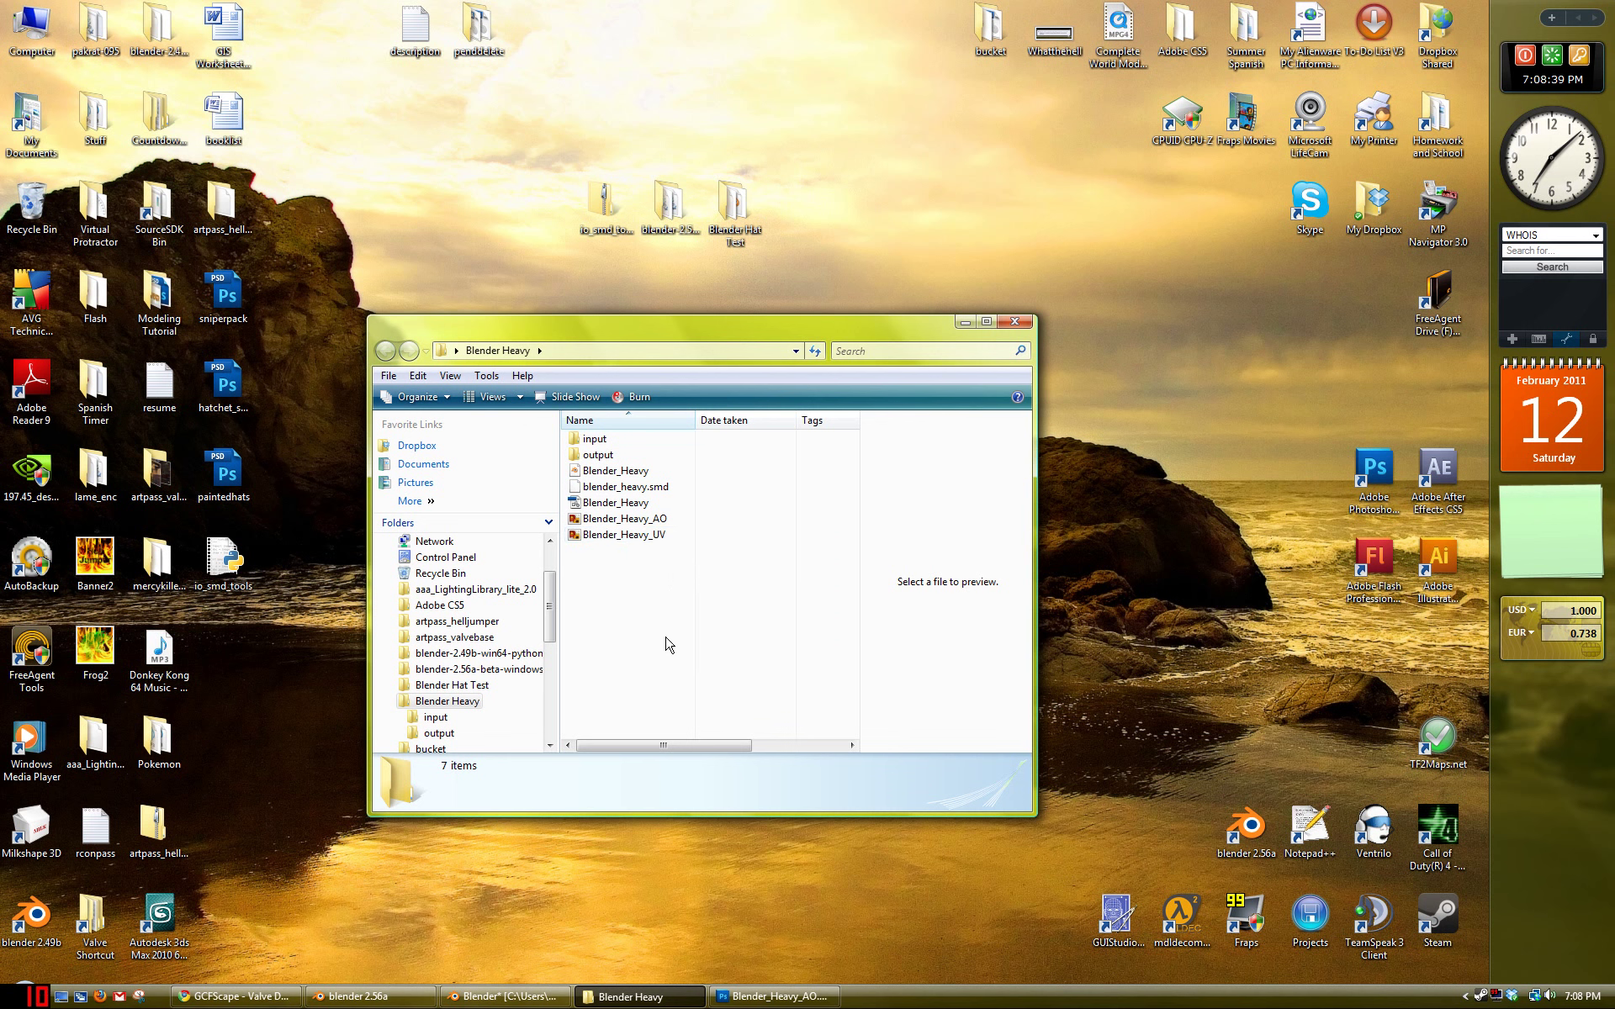
pyautogui.click(24, 997)
pyautogui.click(84, 657)
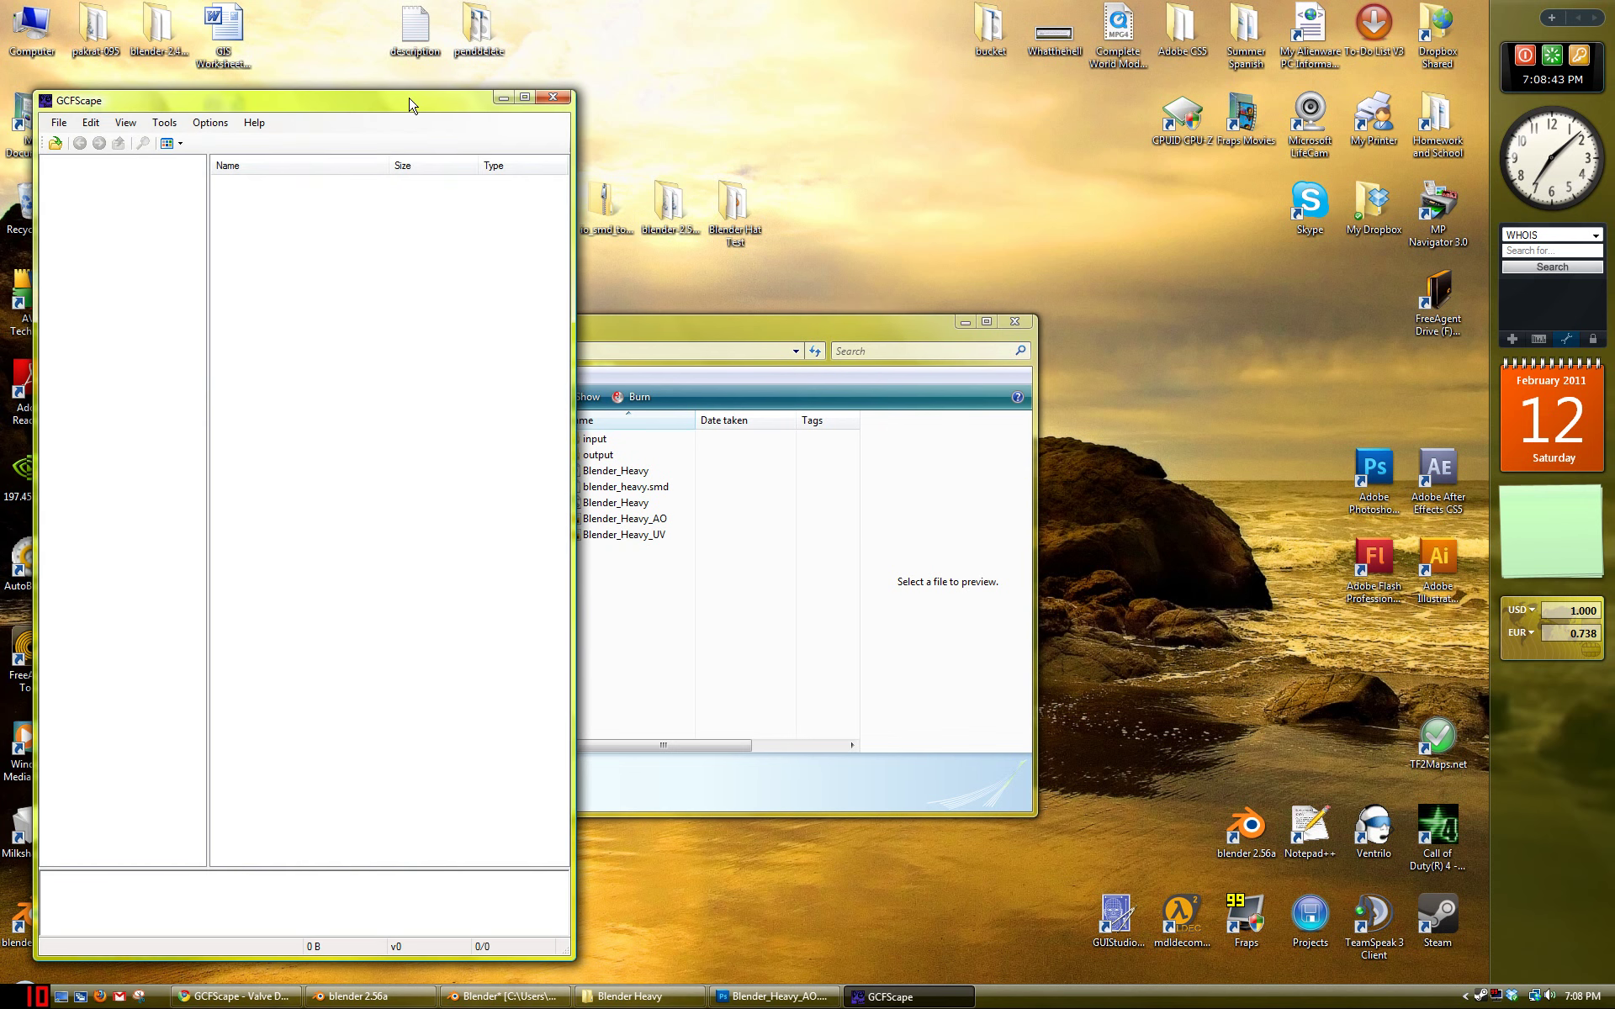
# Step: Load team fortress 2 materials.gcf and go into tf > materials > models
pyautogui.click(54, 144)
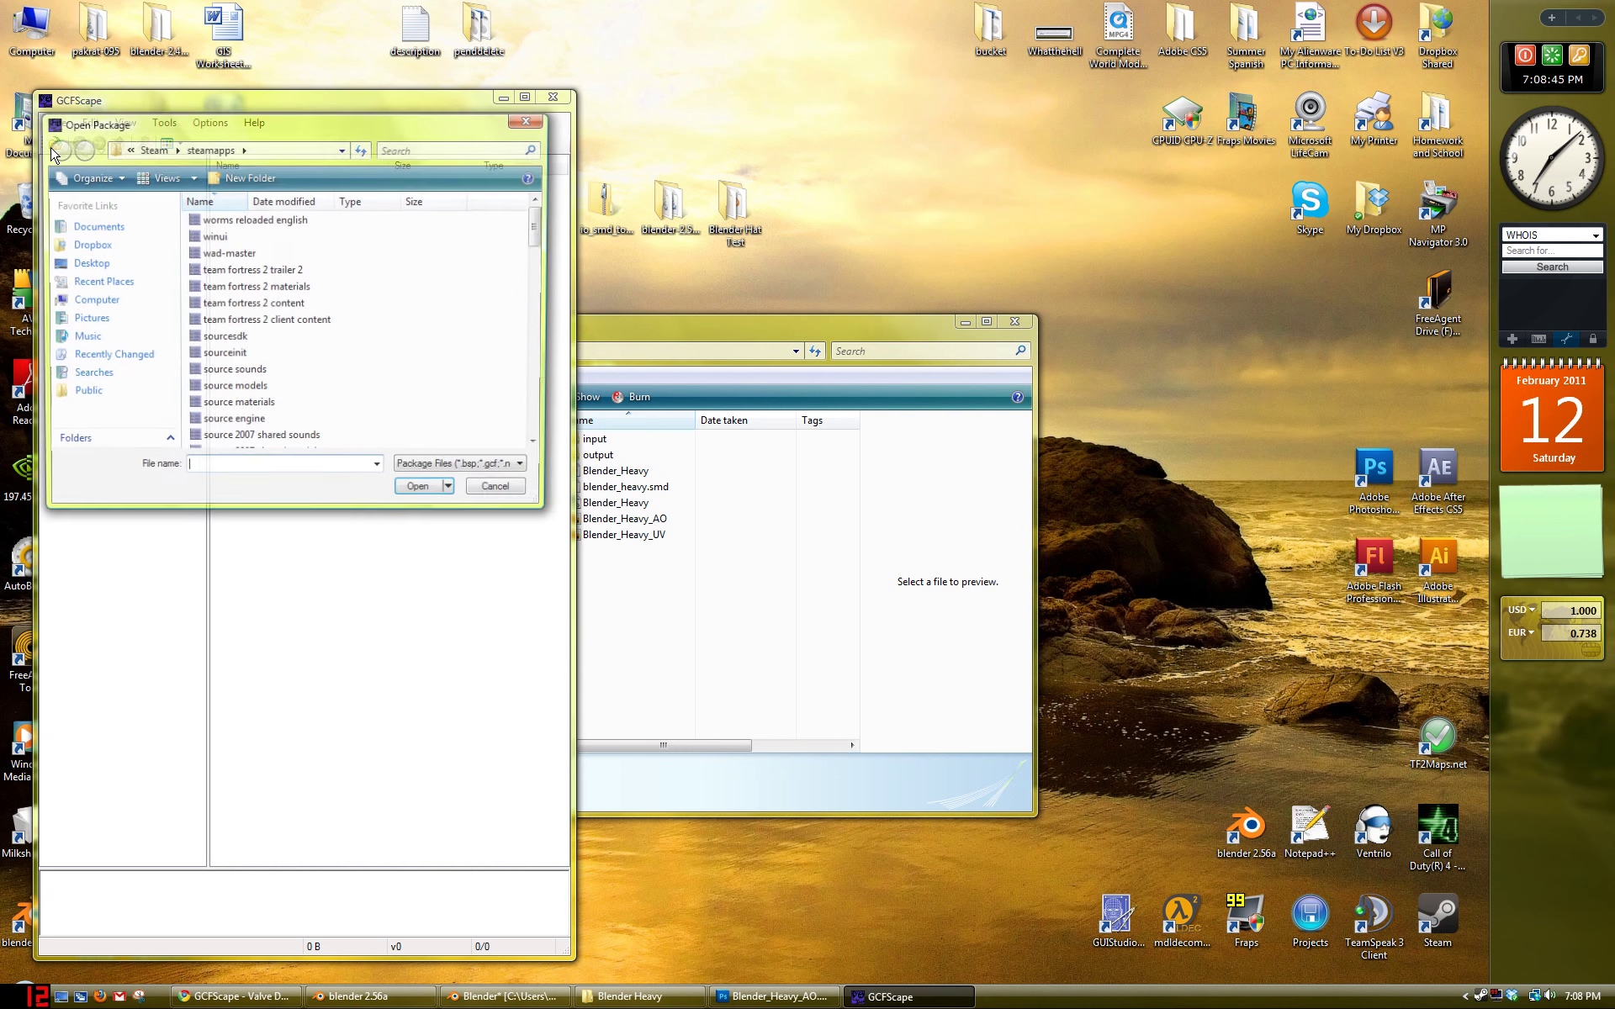
pyautogui.doubleClick(310, 289)
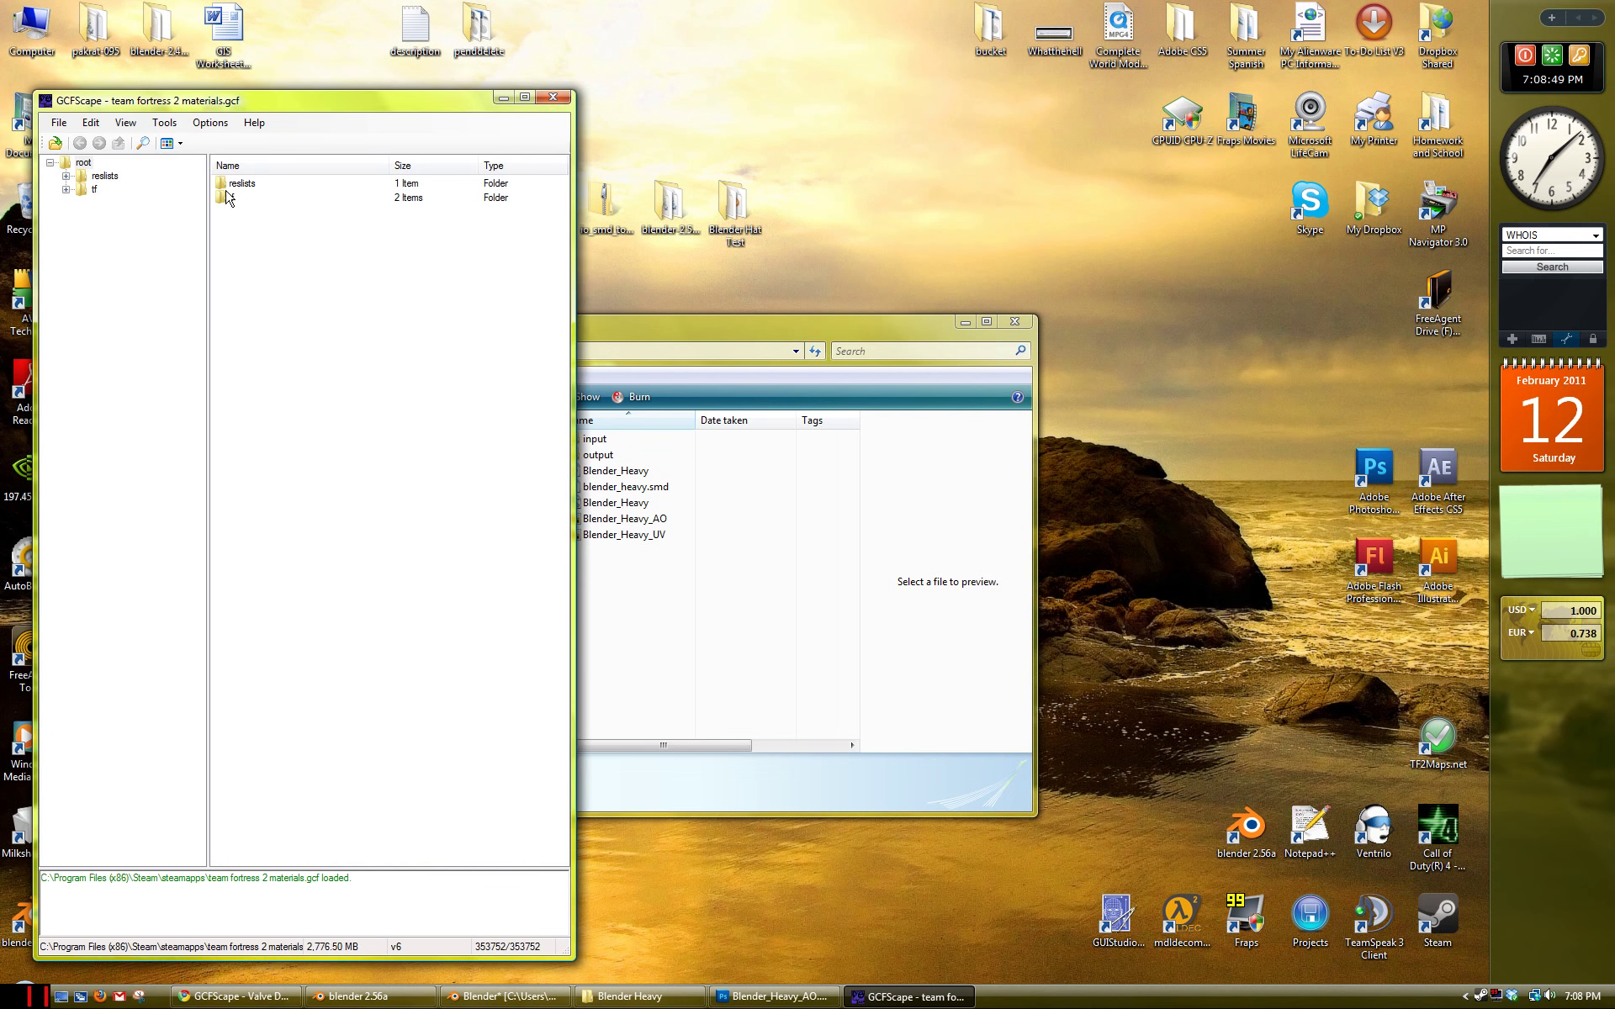
pyautogui.doubleClick(225, 197)
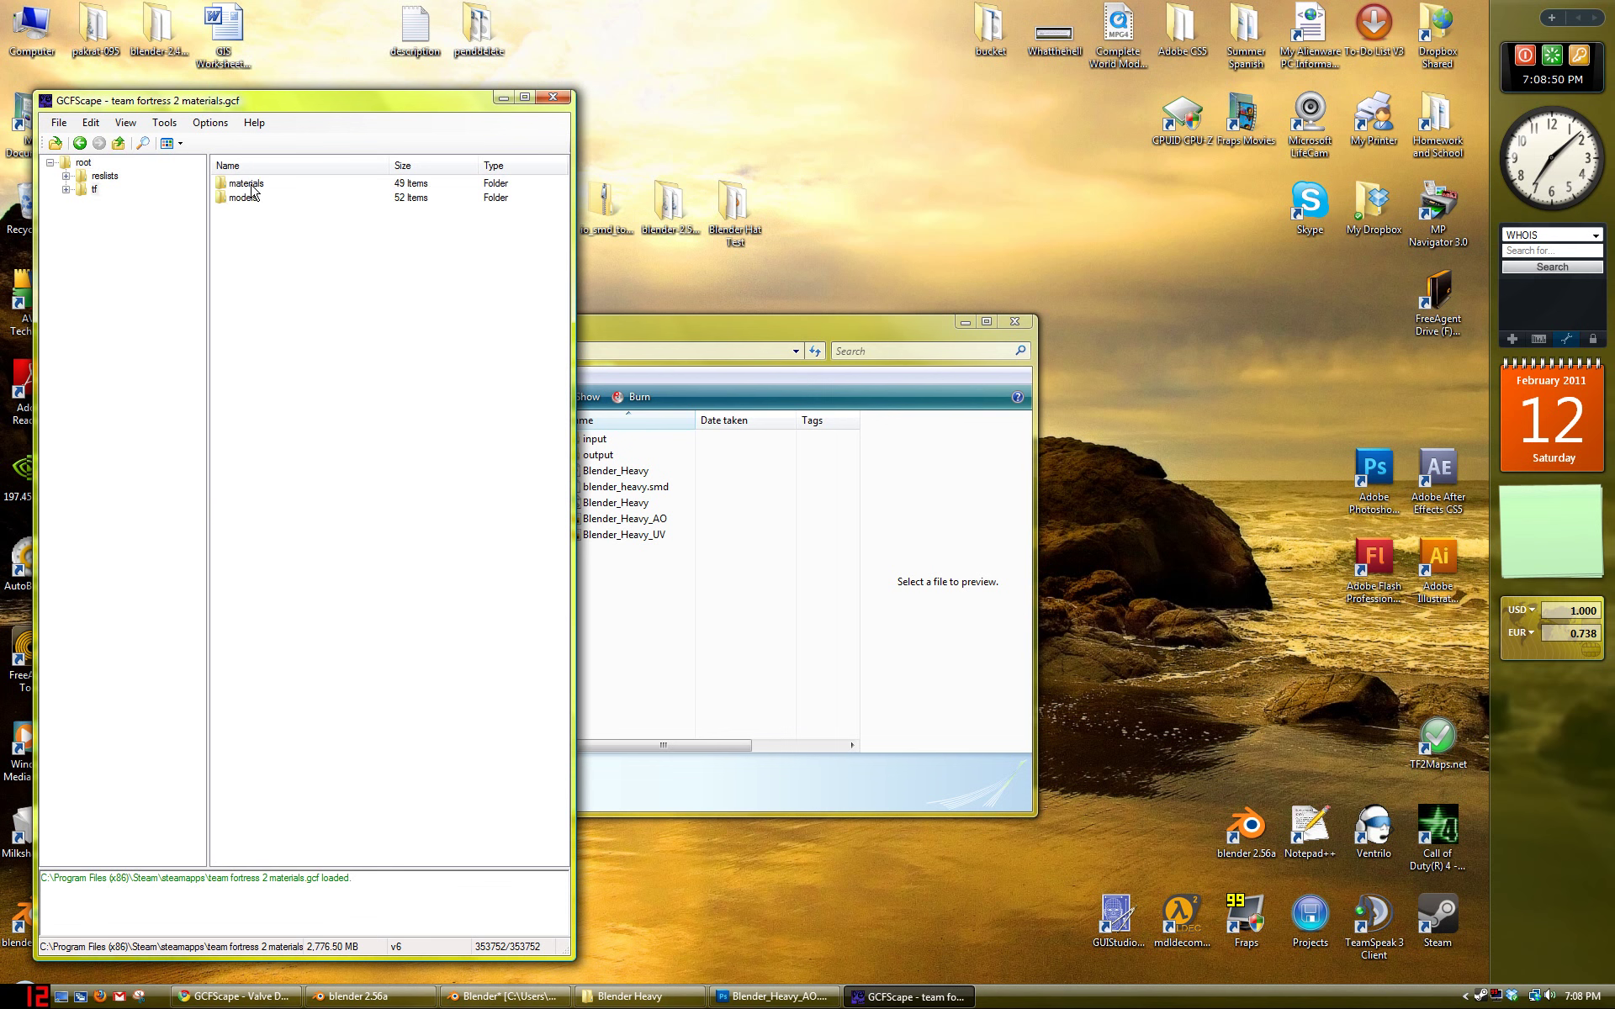
pyautogui.doubleClick(246, 184)
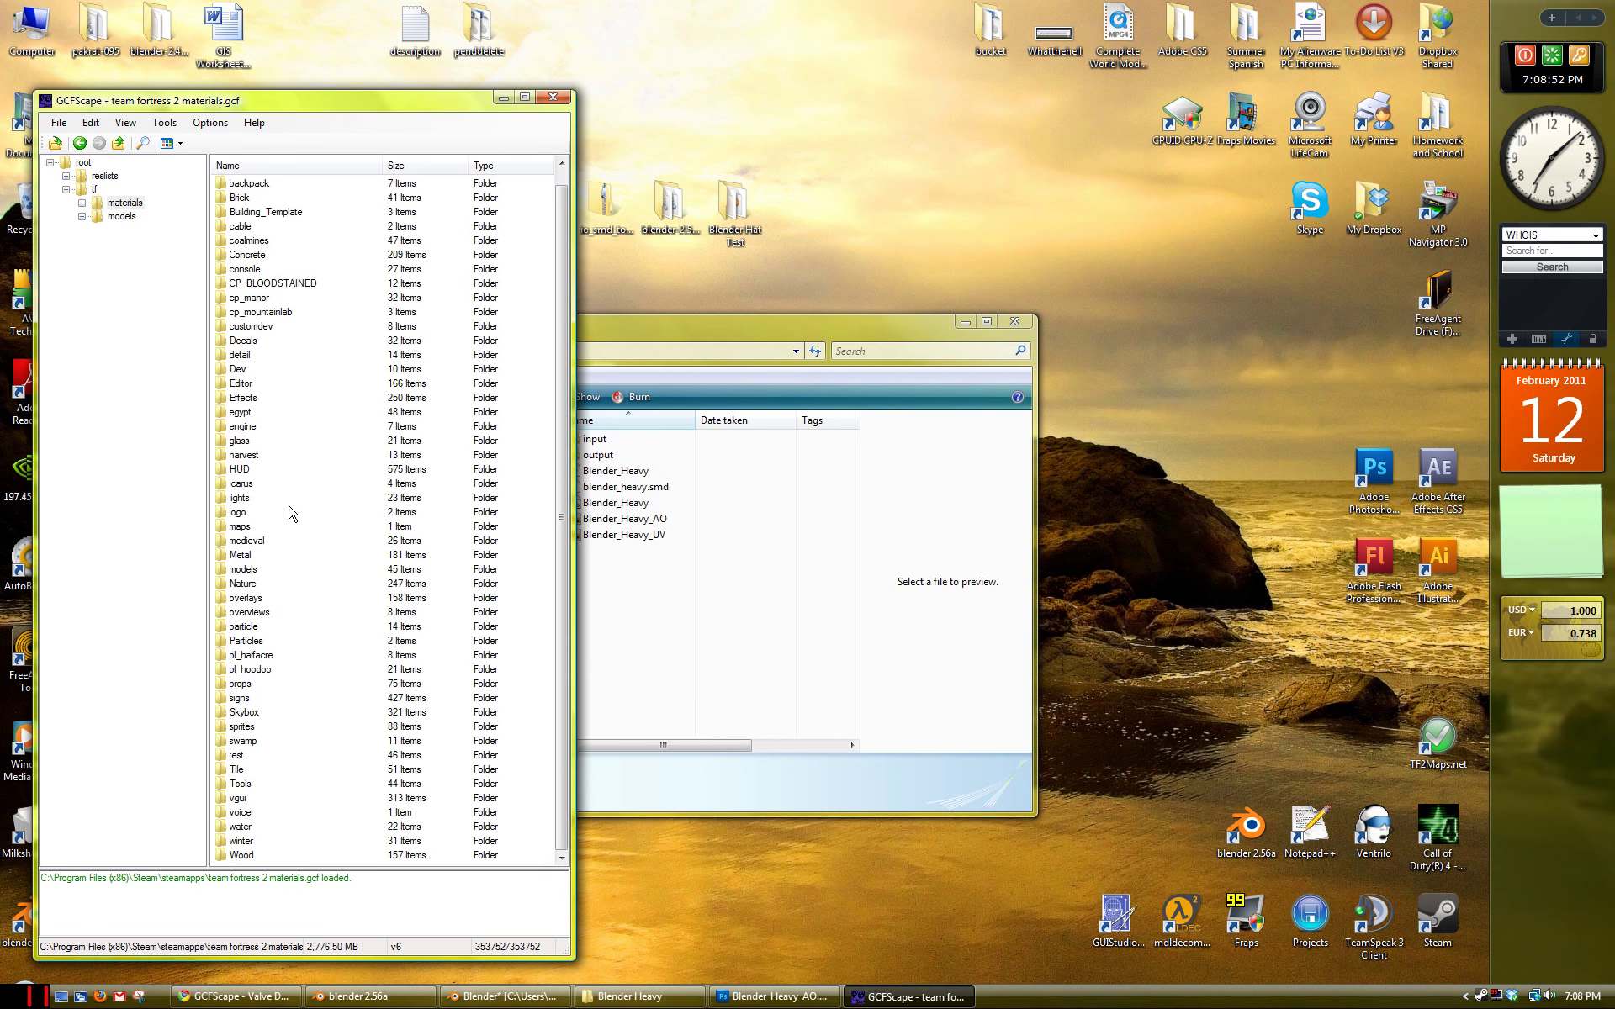
pyautogui.doubleClick(249, 570)
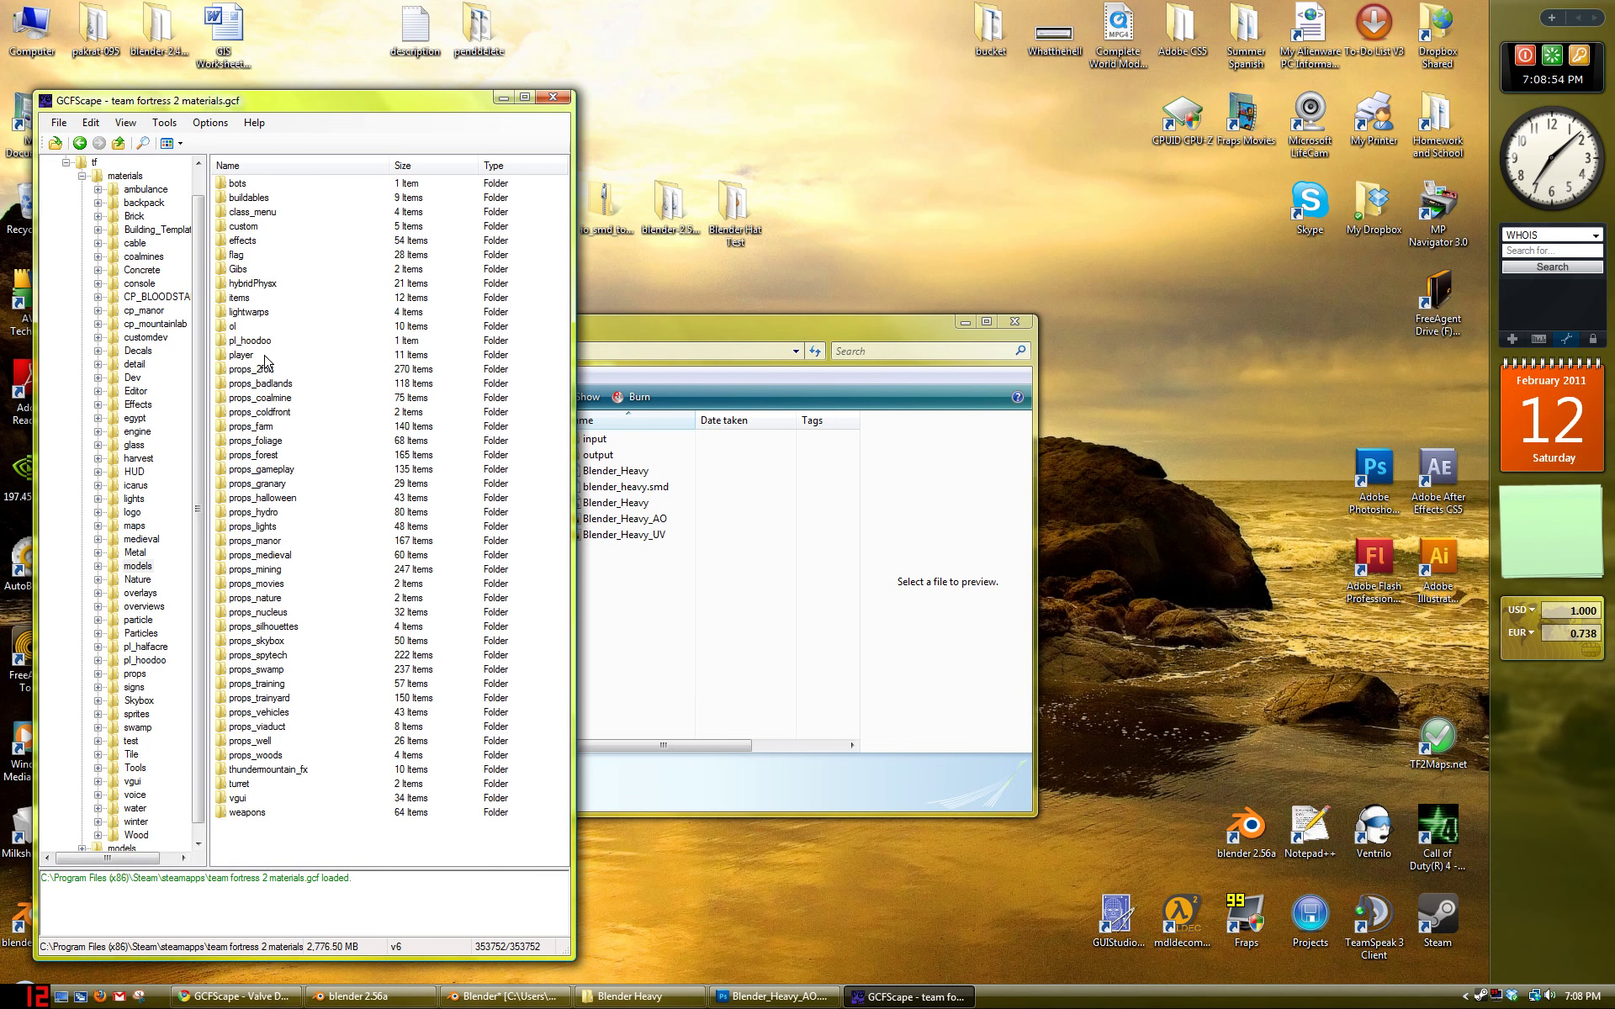
# Step: Go into player > items > heavy and select football_helmet.vmt
pyautogui.doubleClick(253, 355)
pyautogui.click(240, 227)
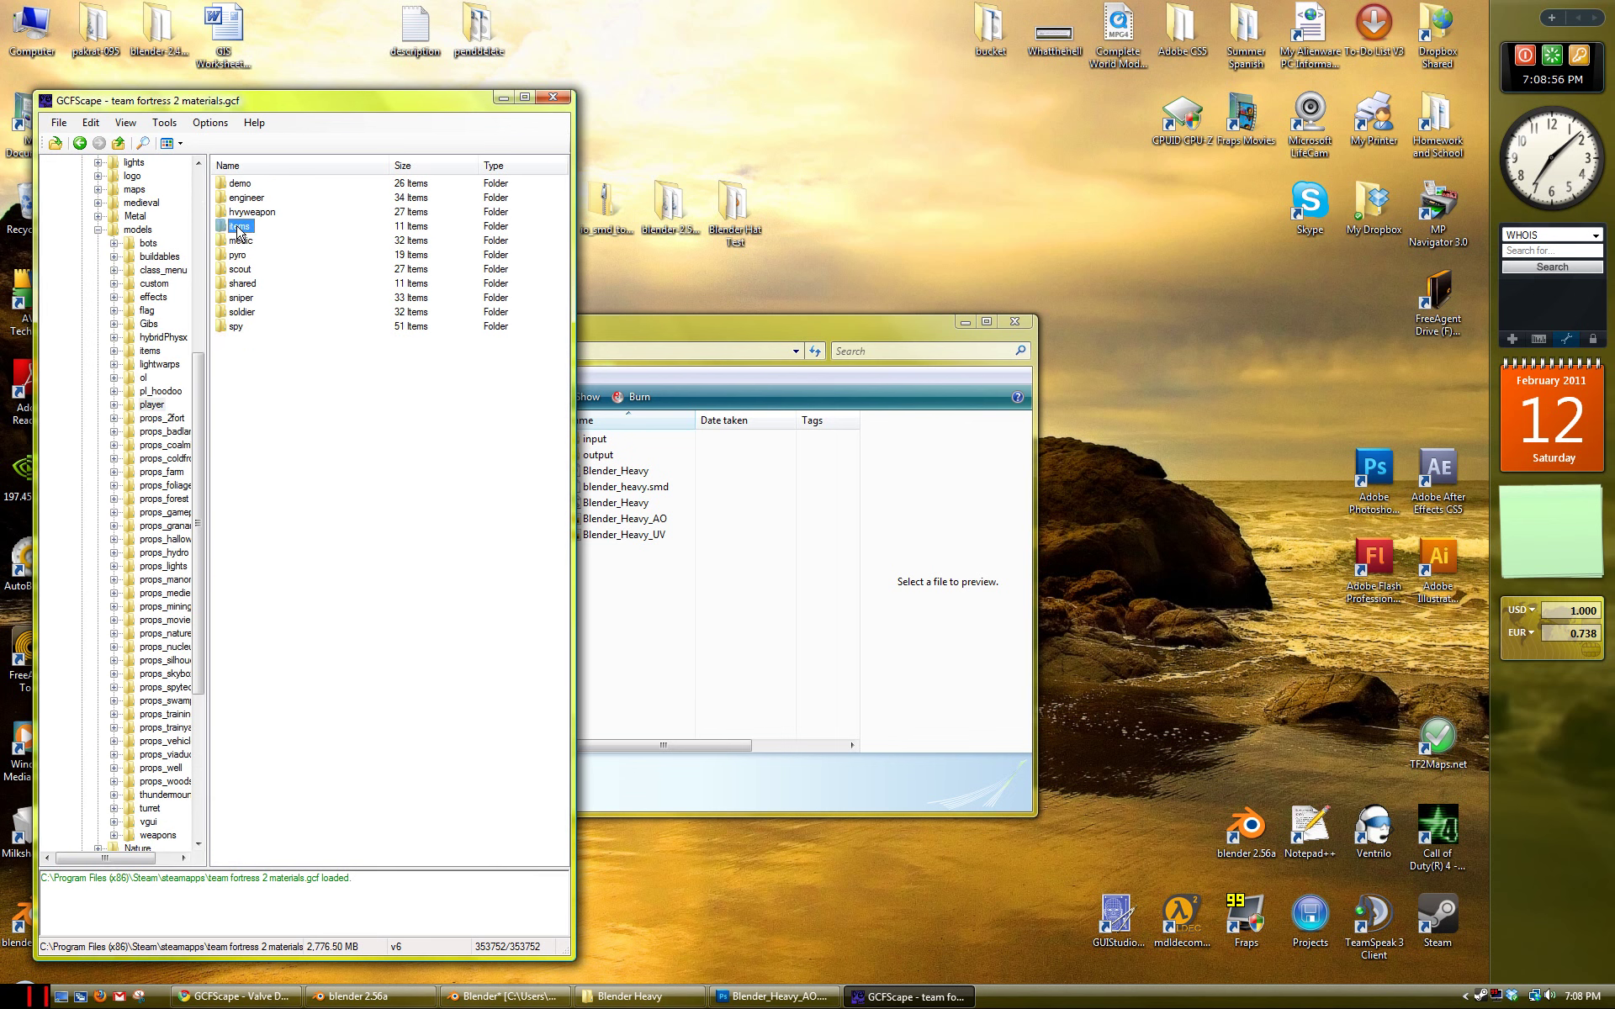
pyautogui.doubleClick(239, 227)
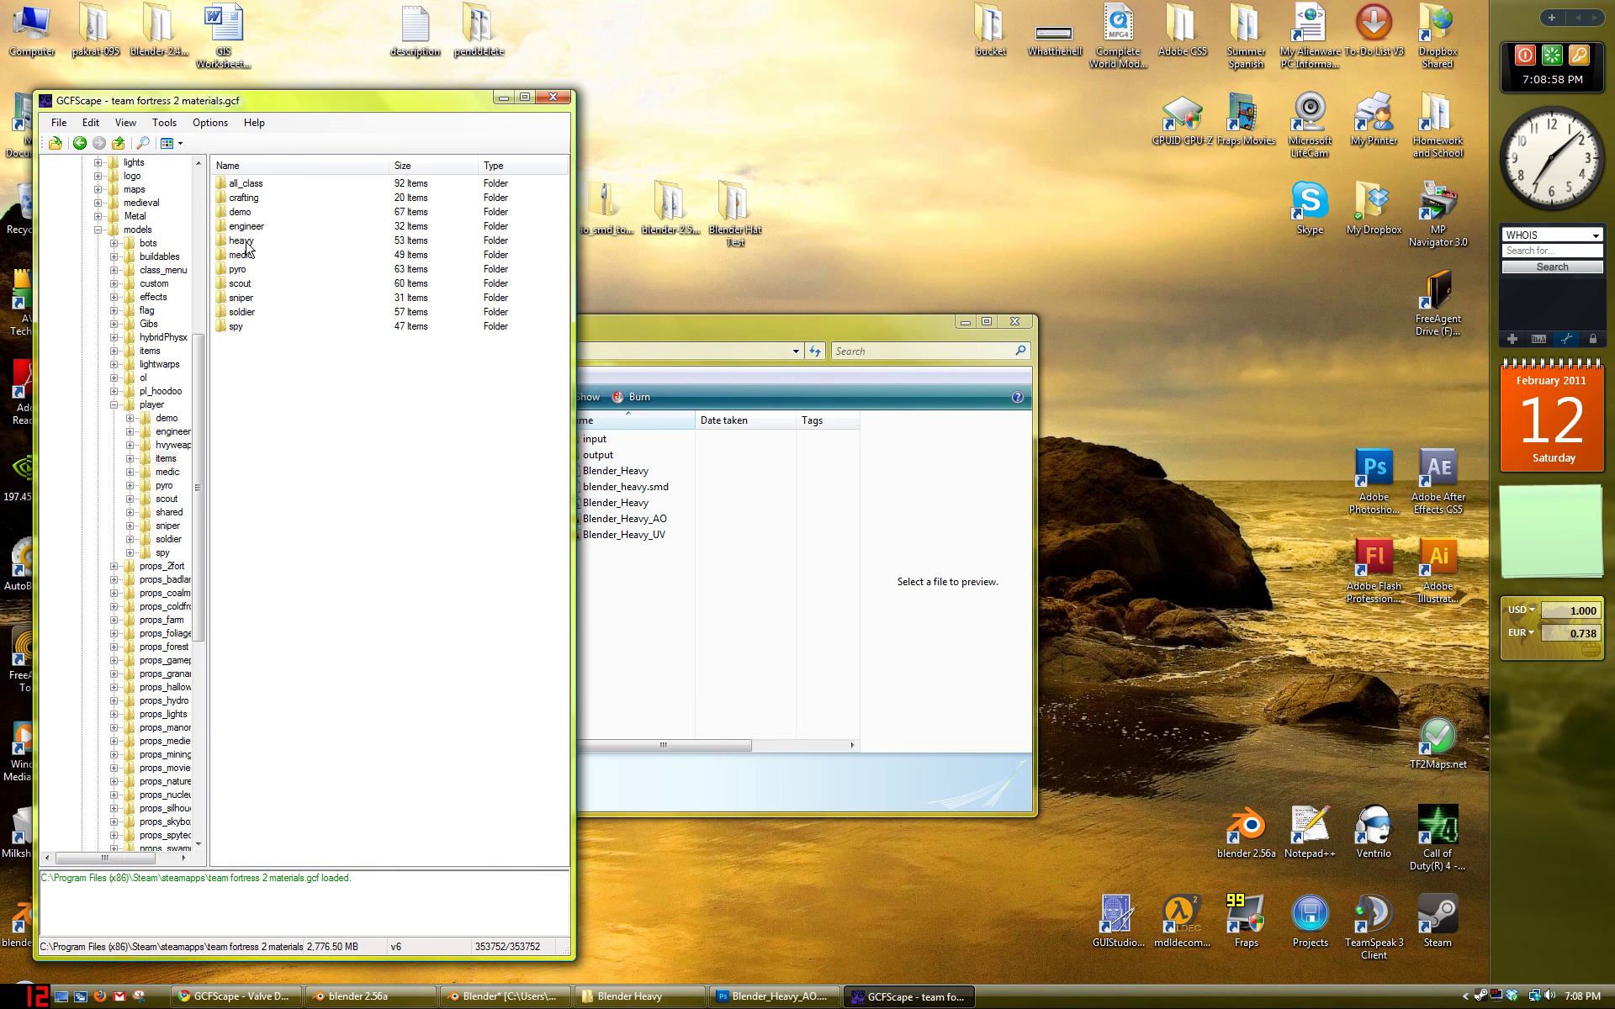
pyautogui.doubleClick(244, 241)
pyautogui.moveTo(414, 102); pyautogui.dragTo(449, 110)
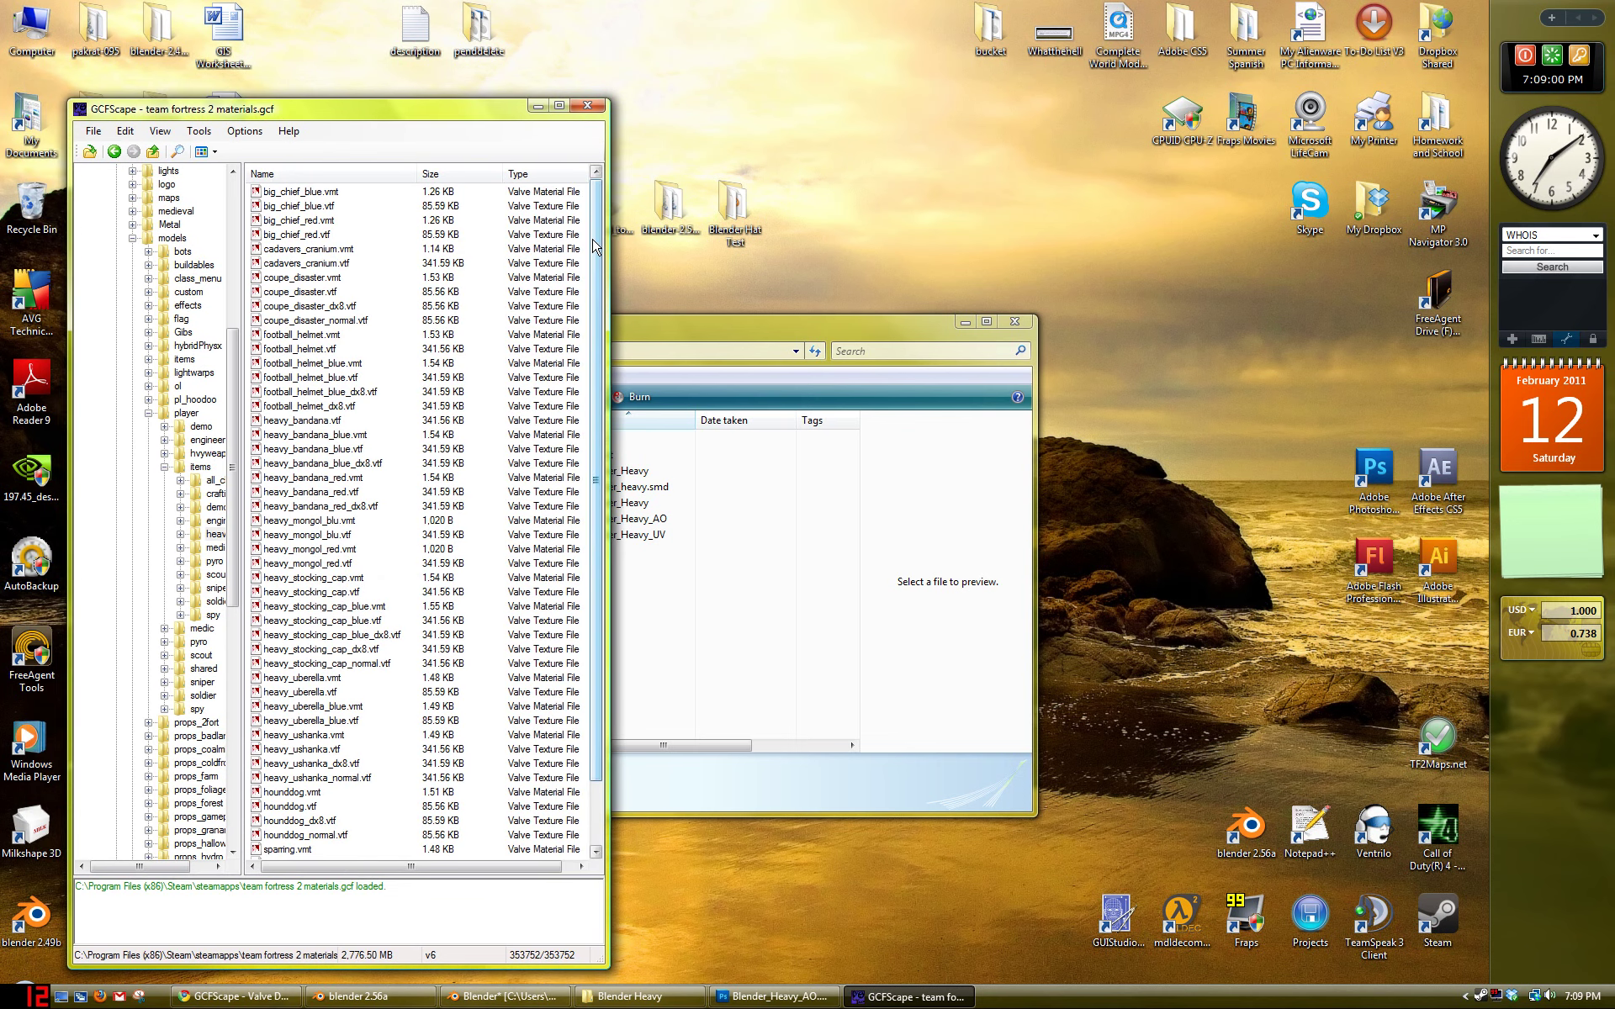
pyautogui.moveTo(594, 245)
pyautogui.mouseDown()
pyautogui.moveTo(613, 362)
pyautogui.moveTo(601, 330)
pyautogui.moveTo(596, 378)
pyautogui.moveTo(587, 252)
pyautogui.mouseUp()
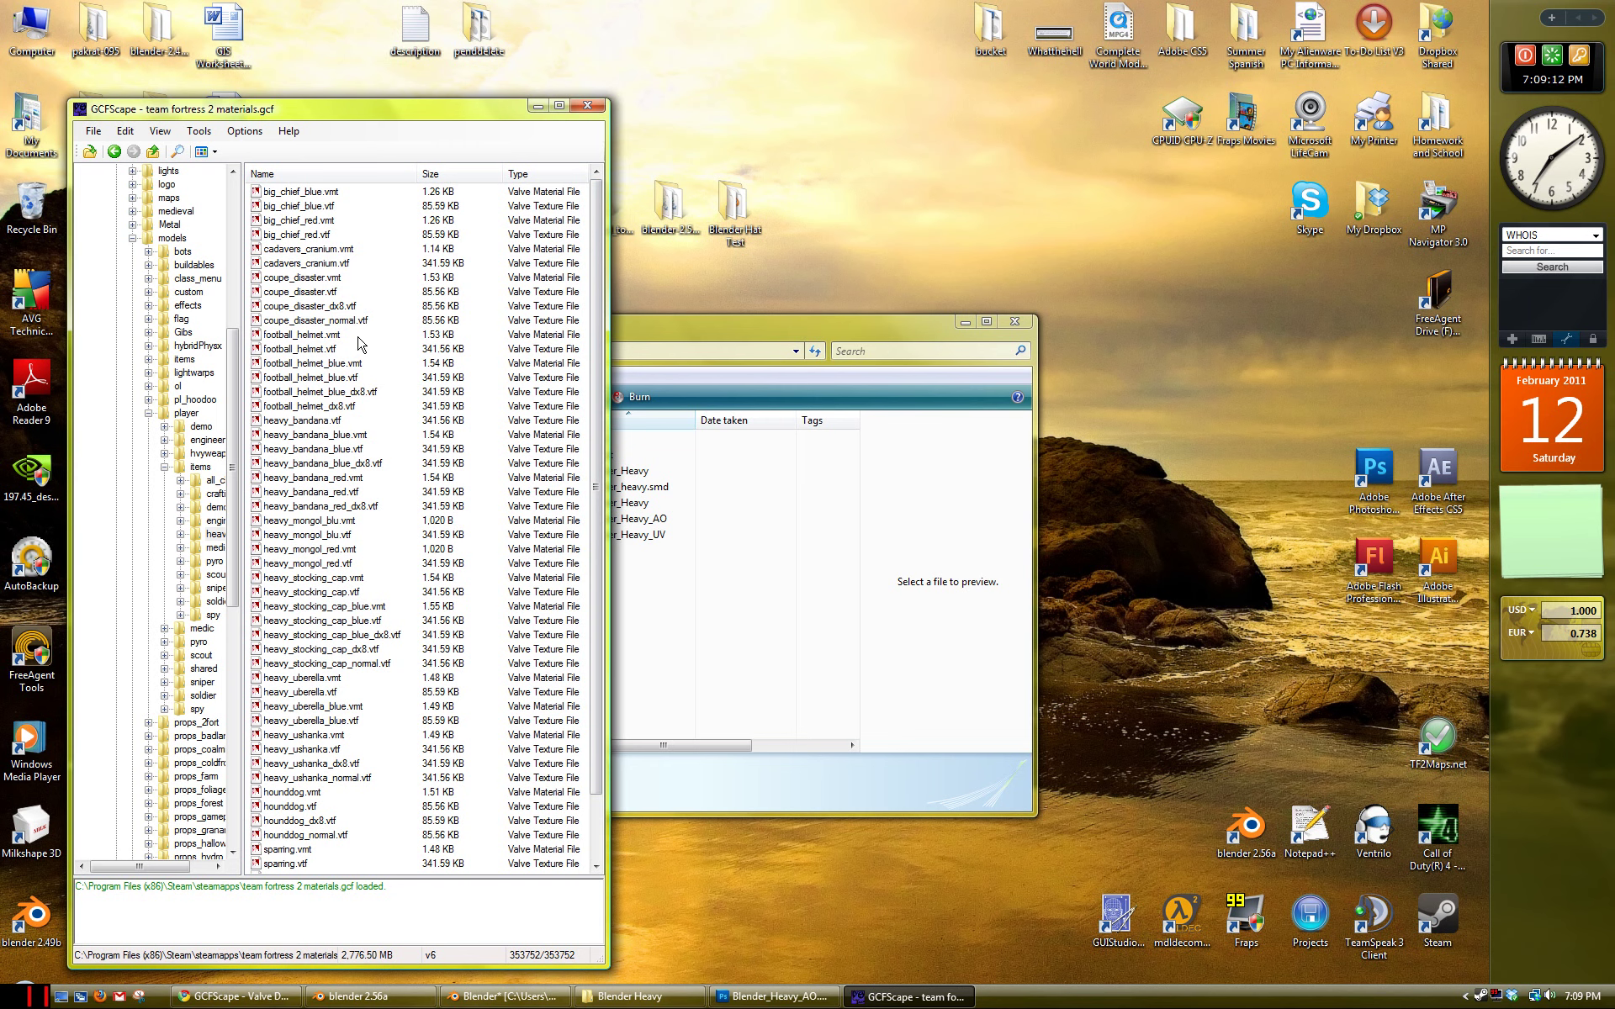
pyautogui.click(322, 340)
# Step: Extract football_helmet.vmt and football_helmet.vtf to the desktop and close GCFScape
pyautogui.keyDown('shift'); pyautogui.click(323, 349); pyautogui.keyUp('shift')
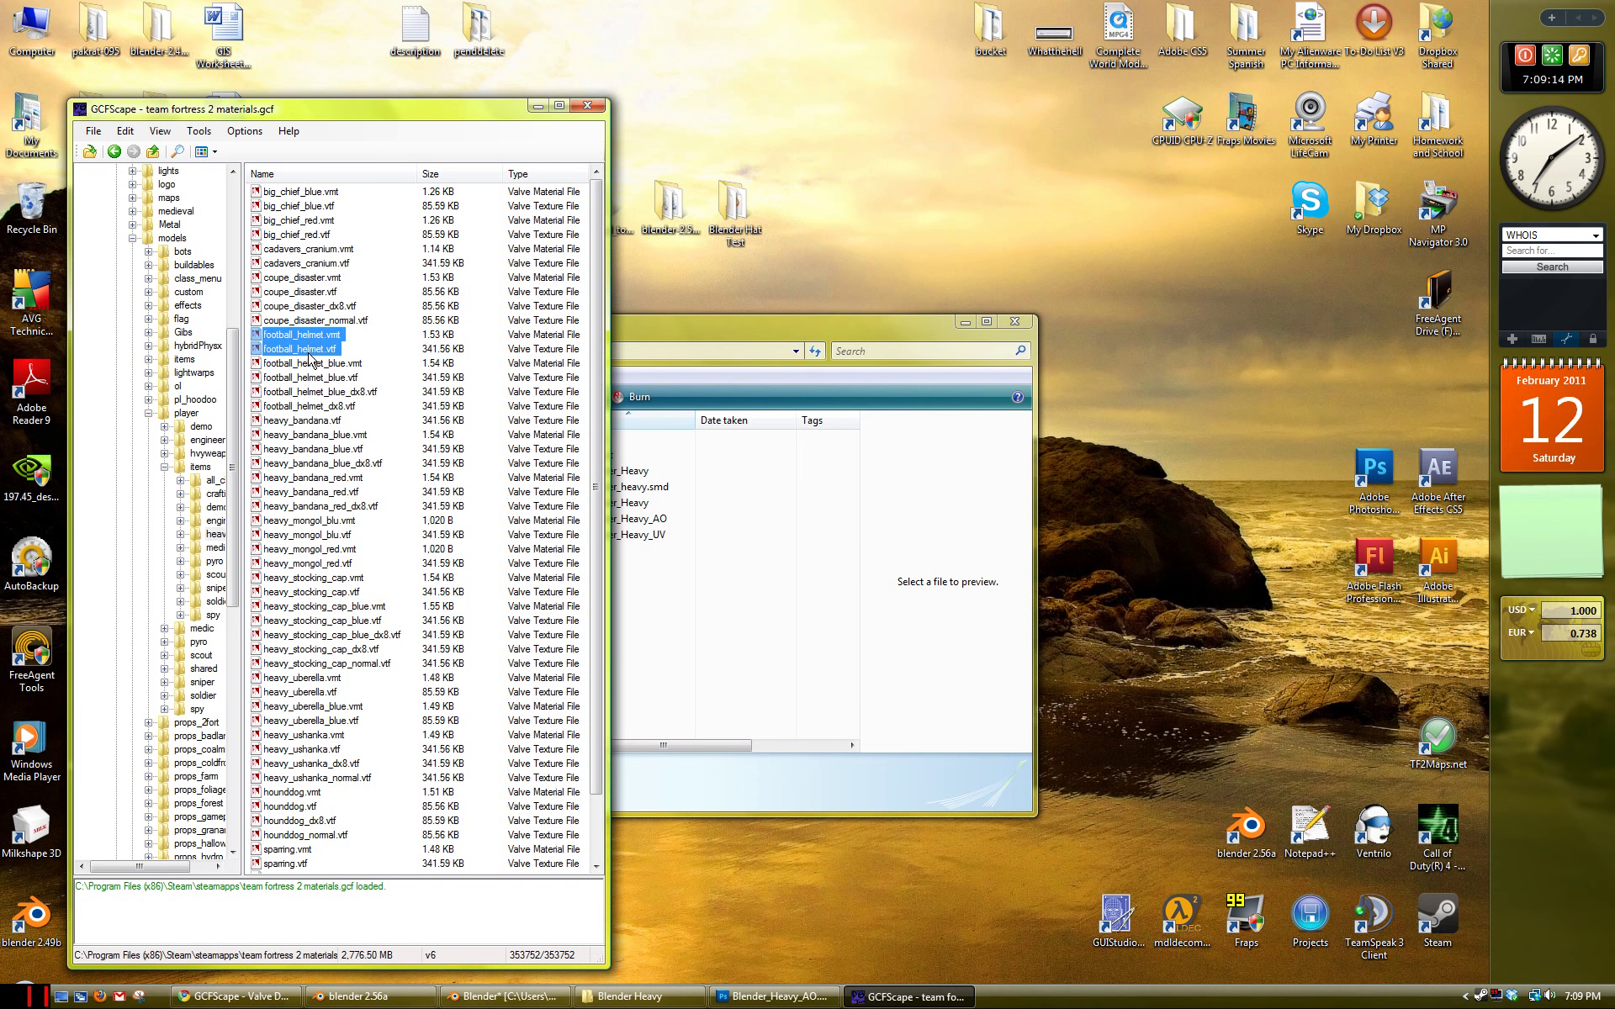
pyautogui.moveTo(325, 352); pyautogui.dragTo(917, 261)
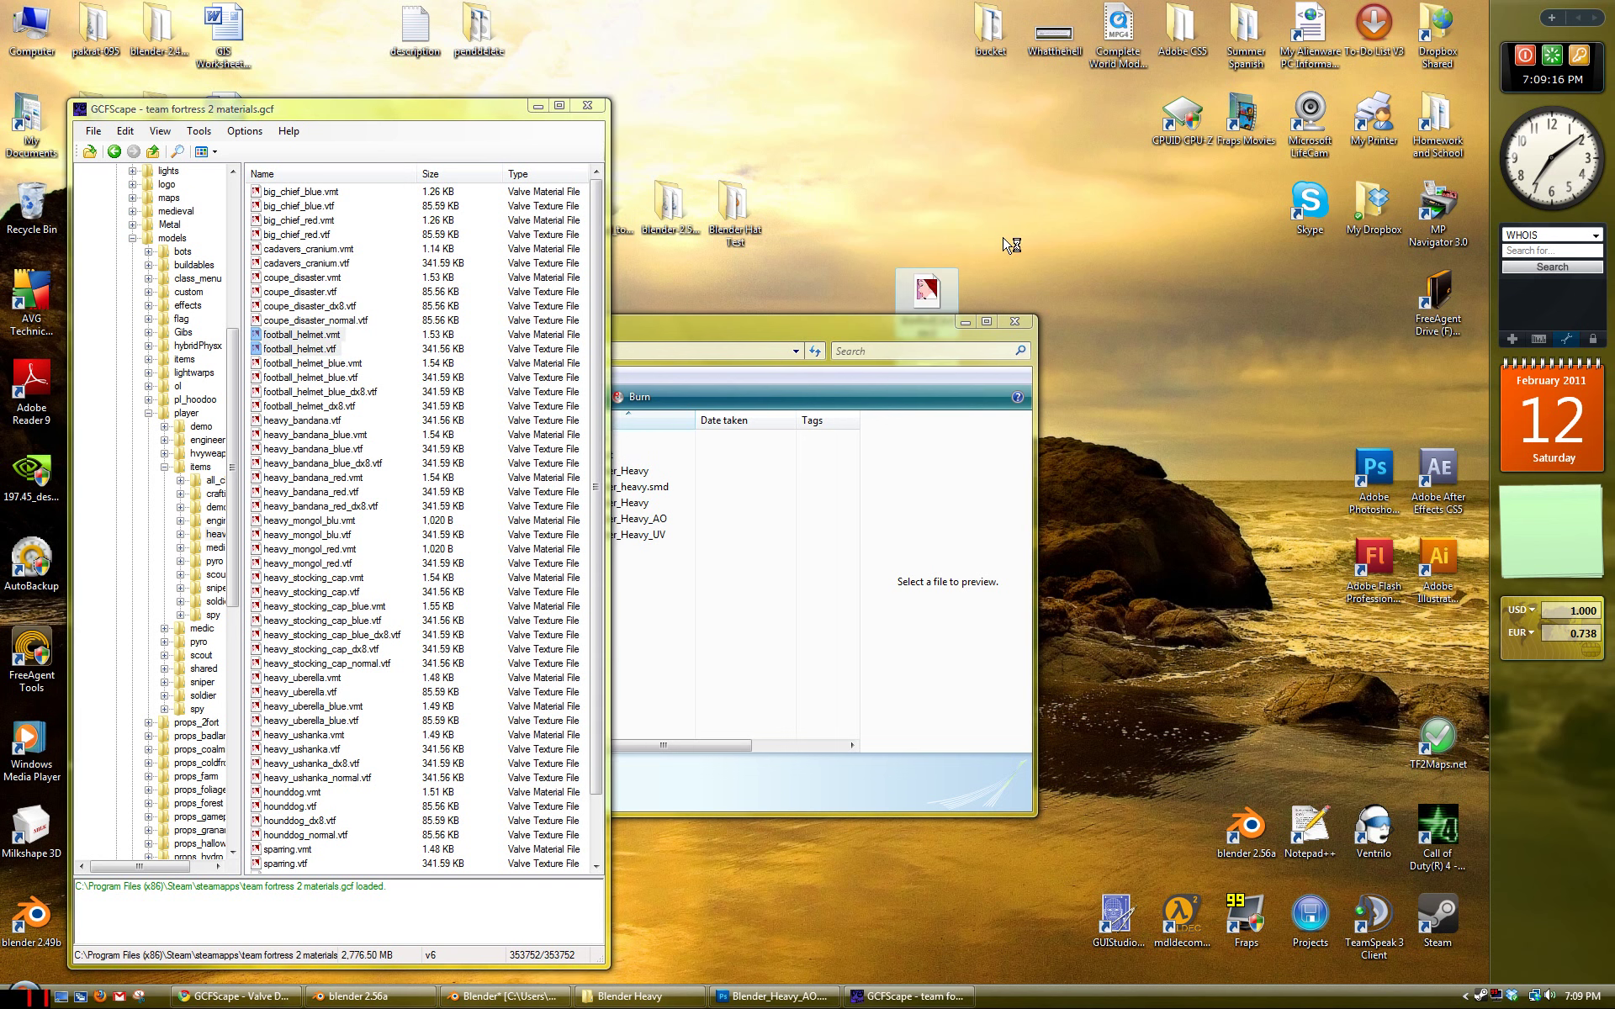
pyautogui.click(588, 107)
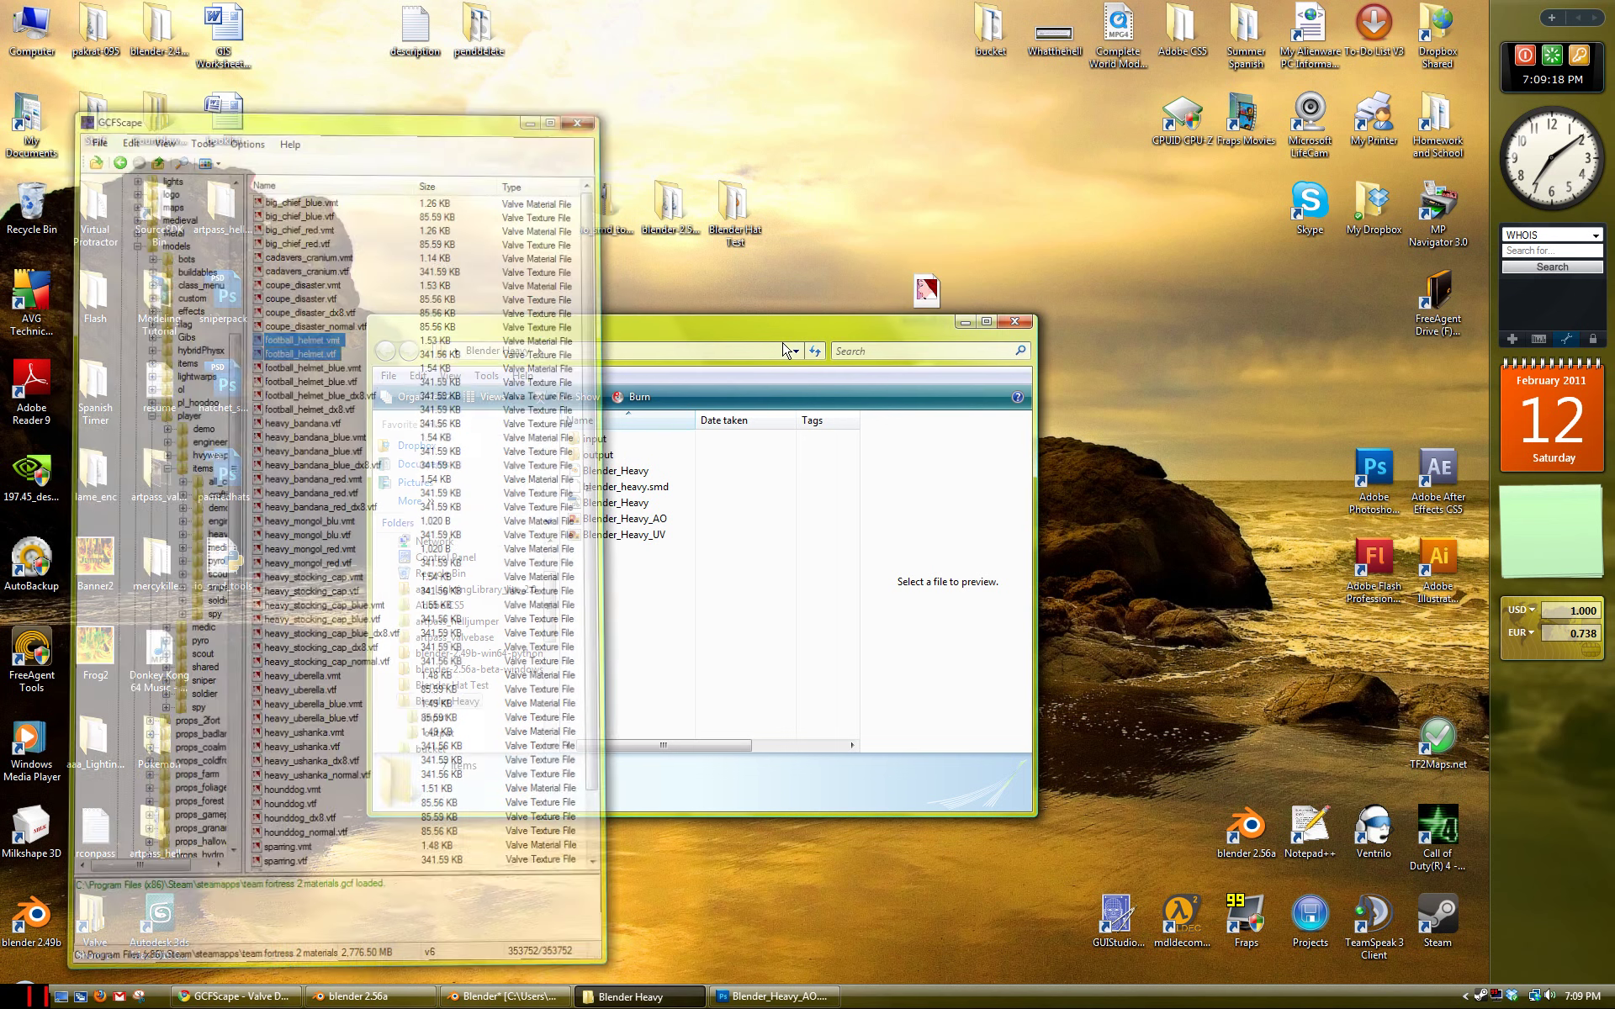
# Step: Preview football_helmet.vtf in VTFEdit, then close the viewer
pyautogui.moveTo(782, 329); pyautogui.dragTo(798, 437)
pyautogui.doubleClick(925, 383)
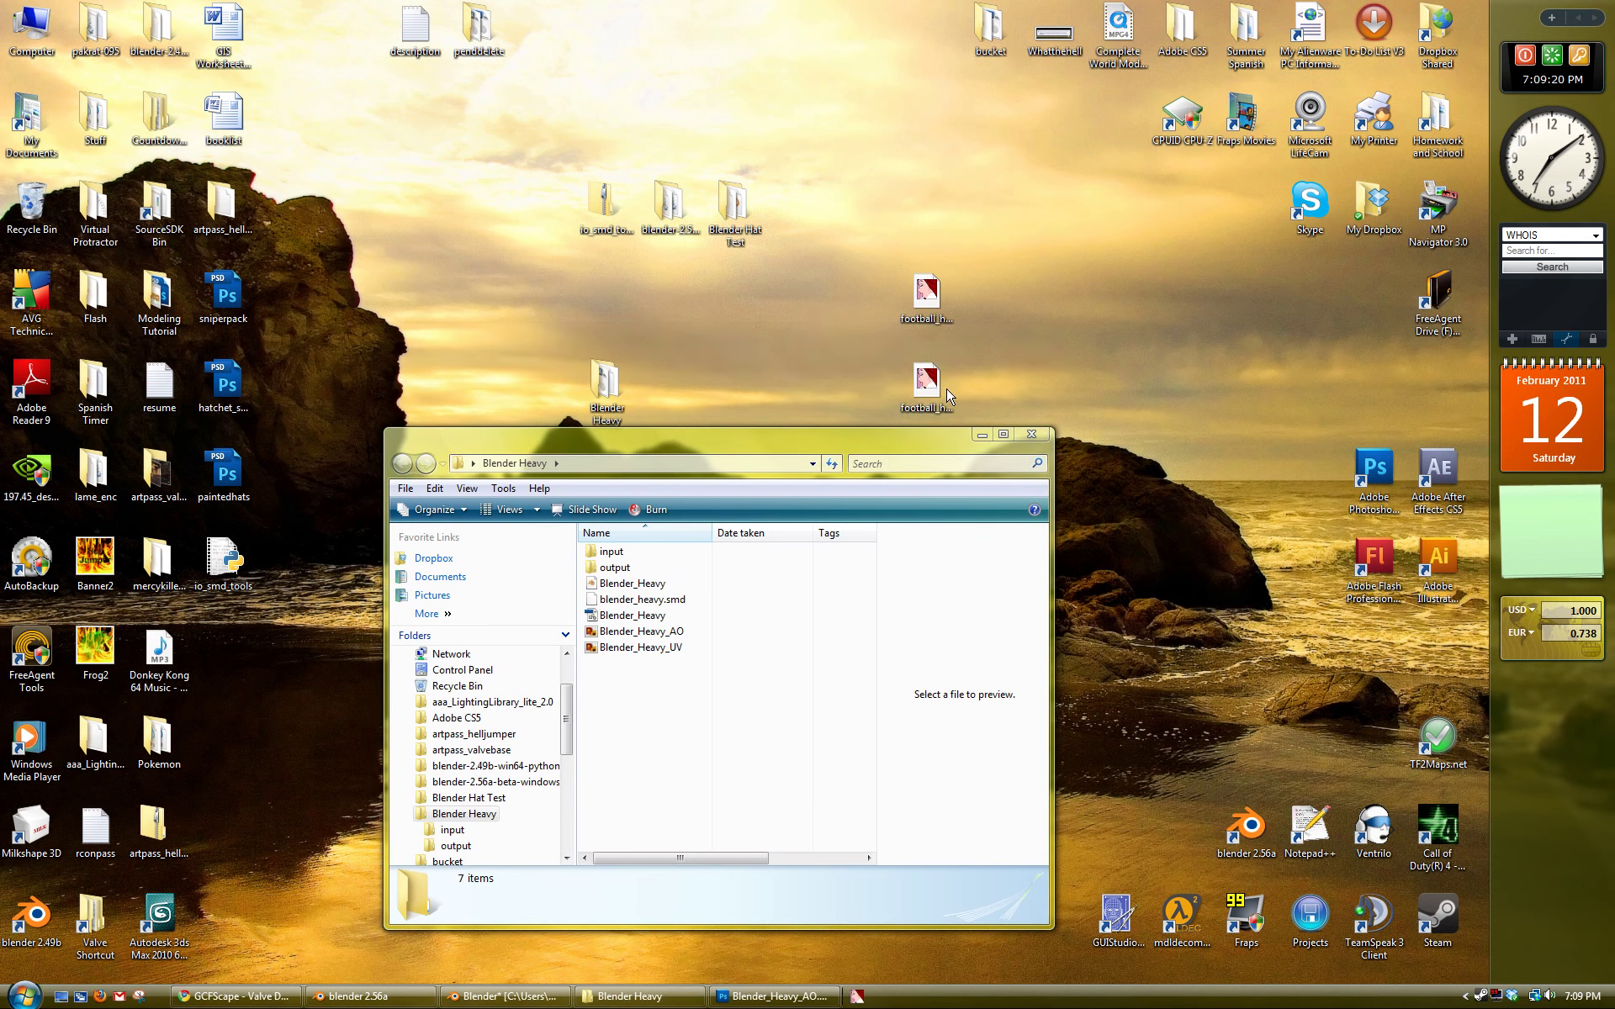
pyautogui.moveTo(938, 362); pyautogui.dragTo(938, 341)
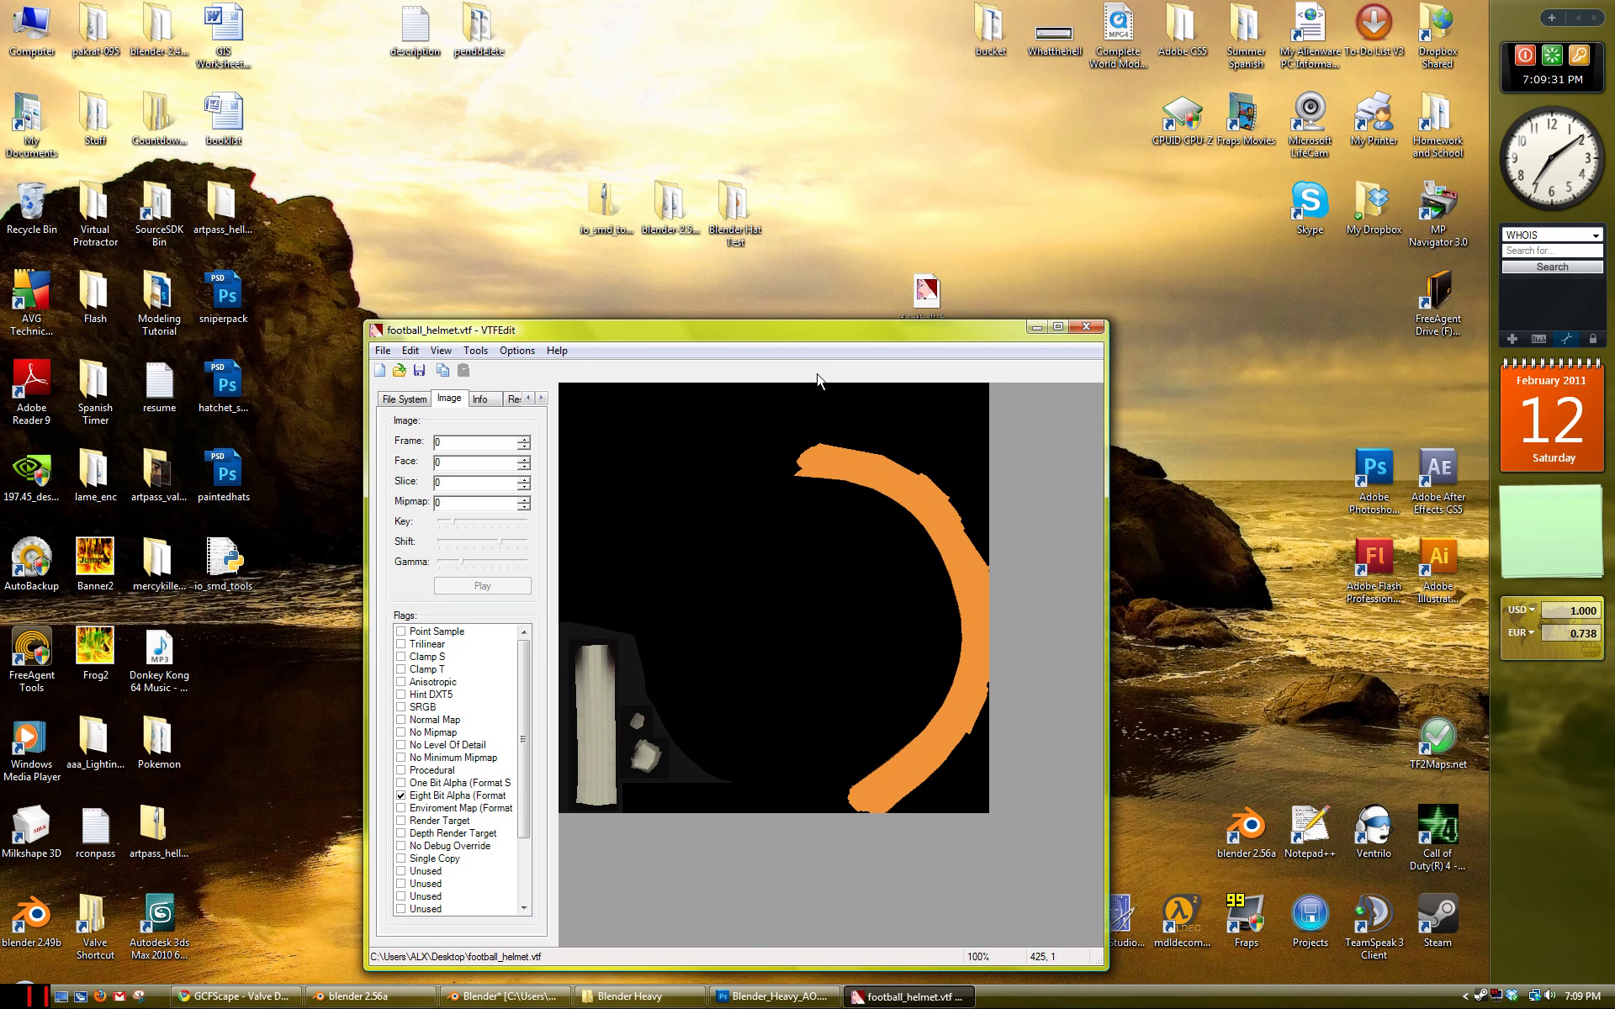
pyautogui.click(1086, 327)
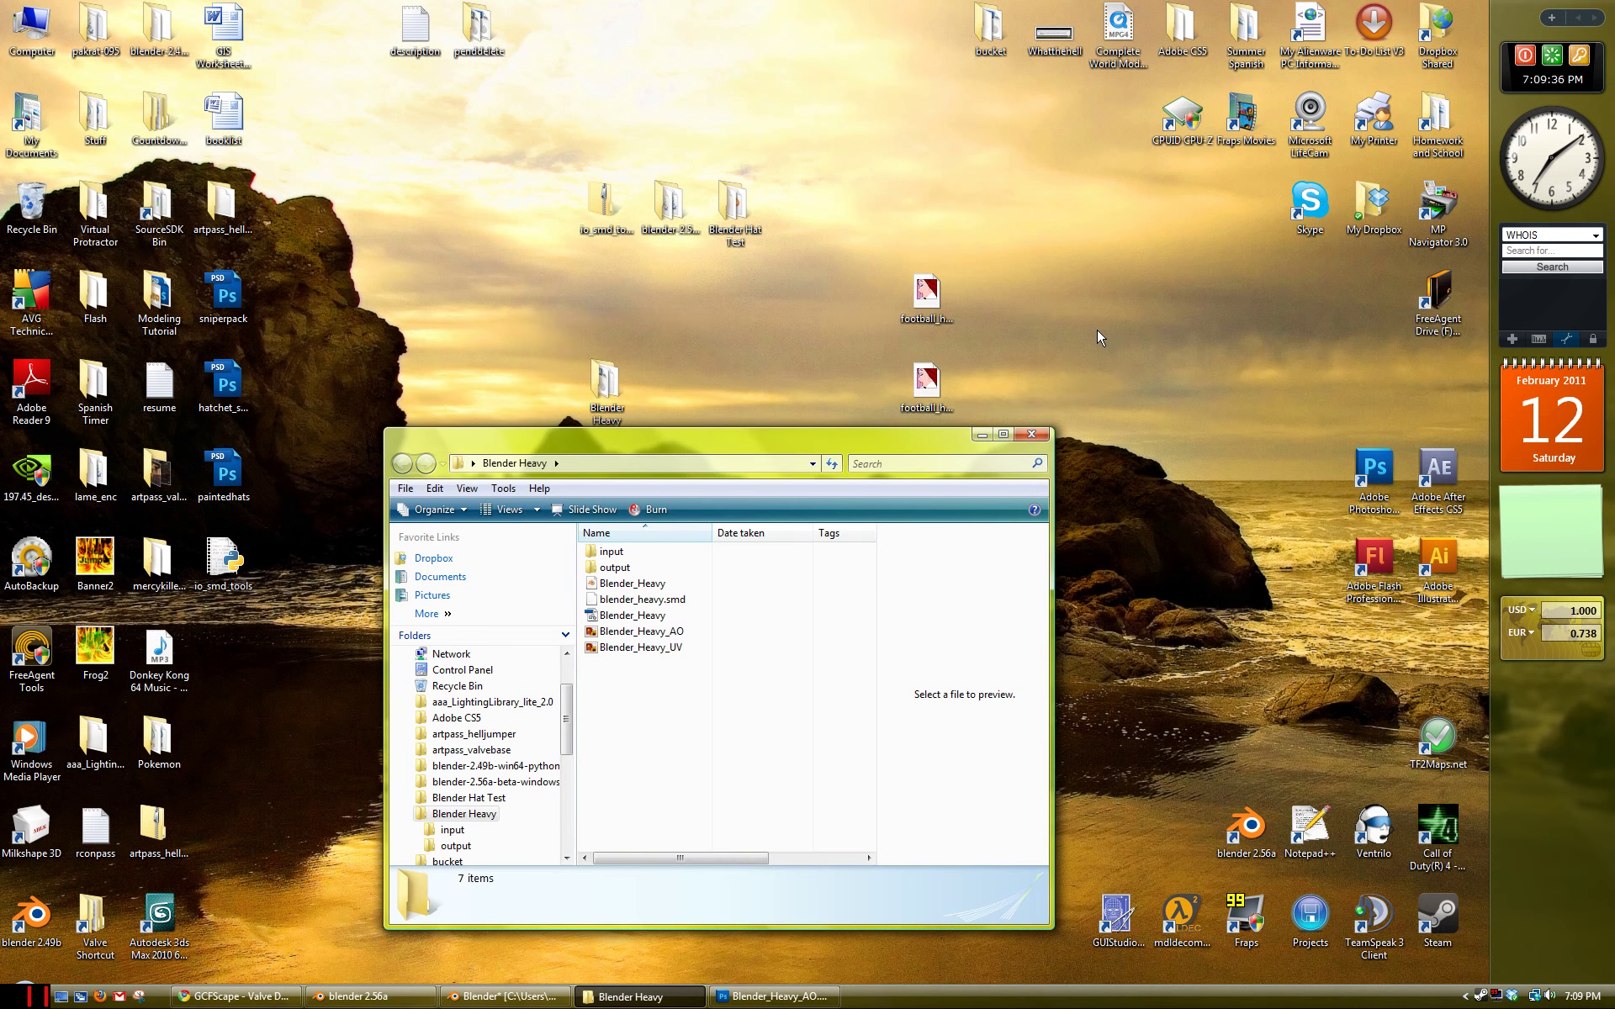
# Step: Open football_helmet.vmt in VTFEdit and read through its VertexLitGeneric basetexture, phong and proxy settings
pyautogui.doubleClick(955, 318)
pyautogui.scroll(-10, 1112, 639)
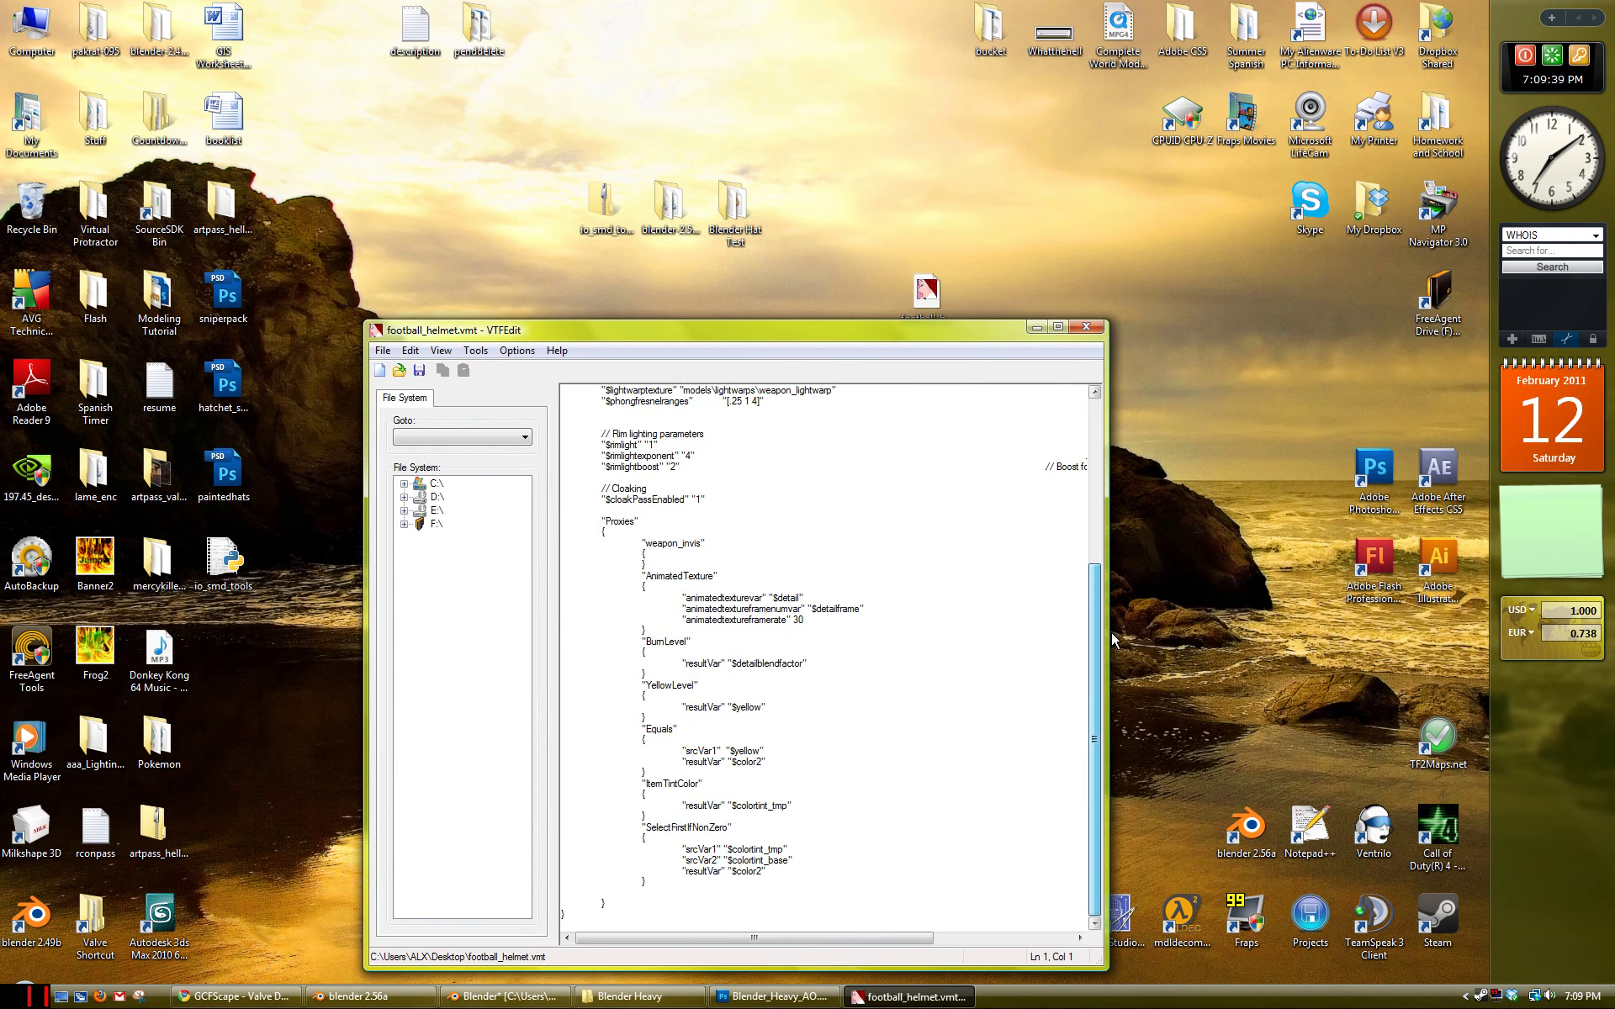
pyautogui.scroll(8, 1113, 640)
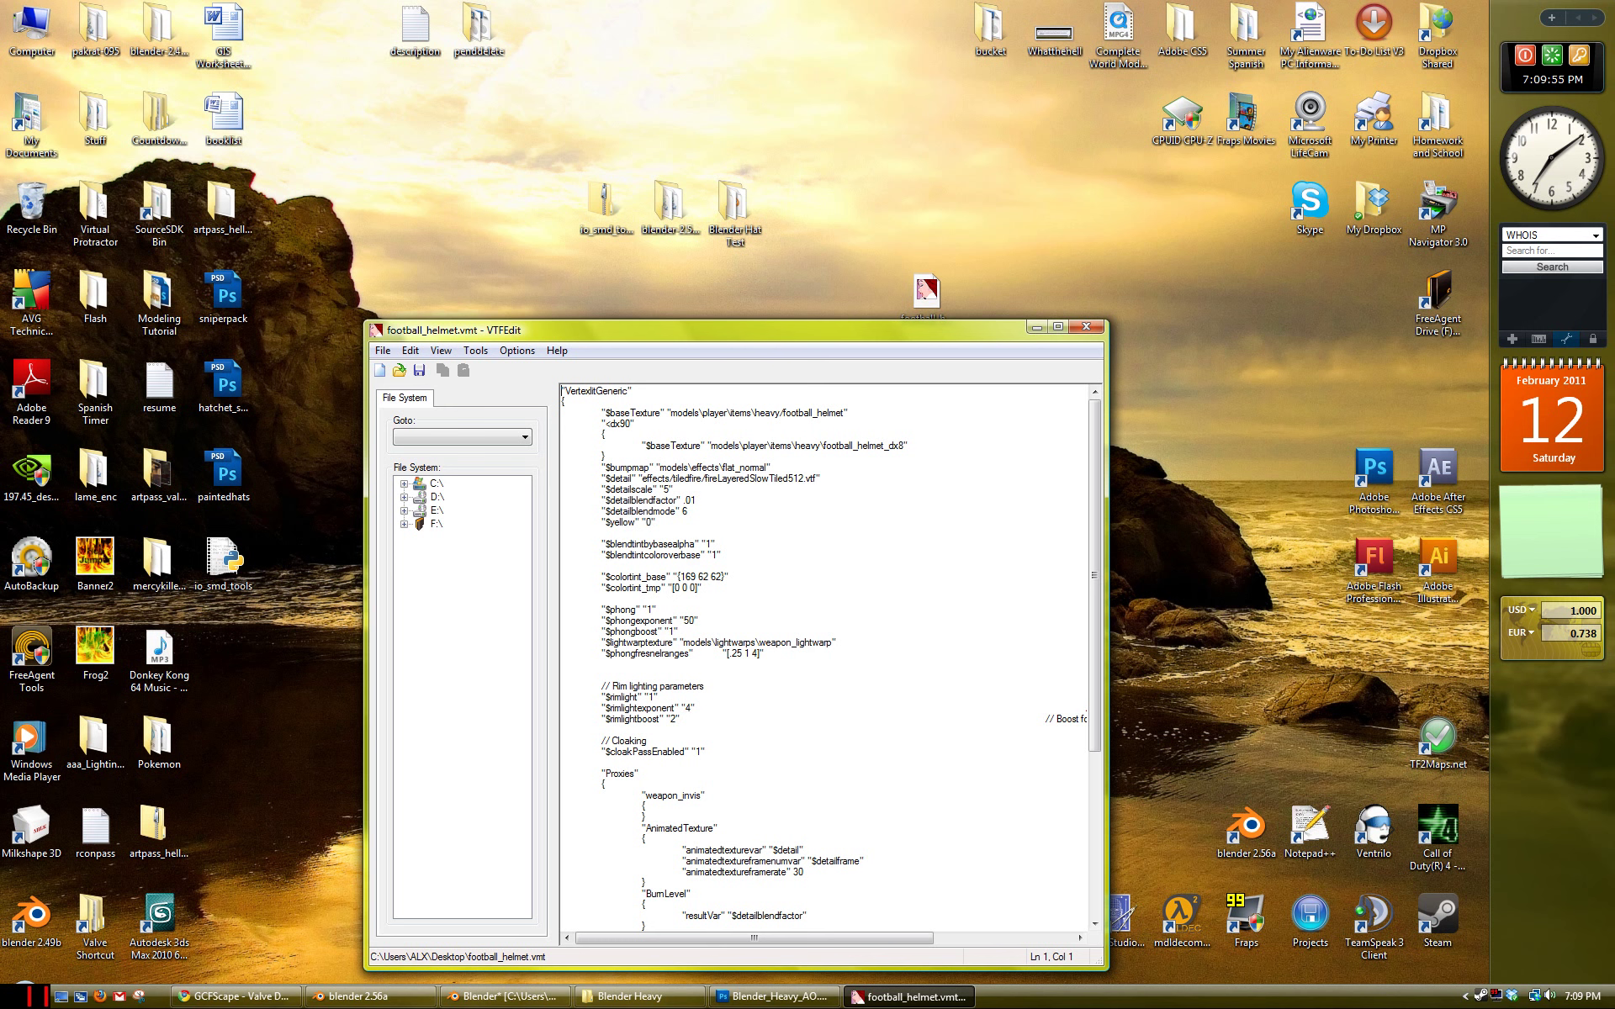
pyautogui.scroll(-8, 831, 656)
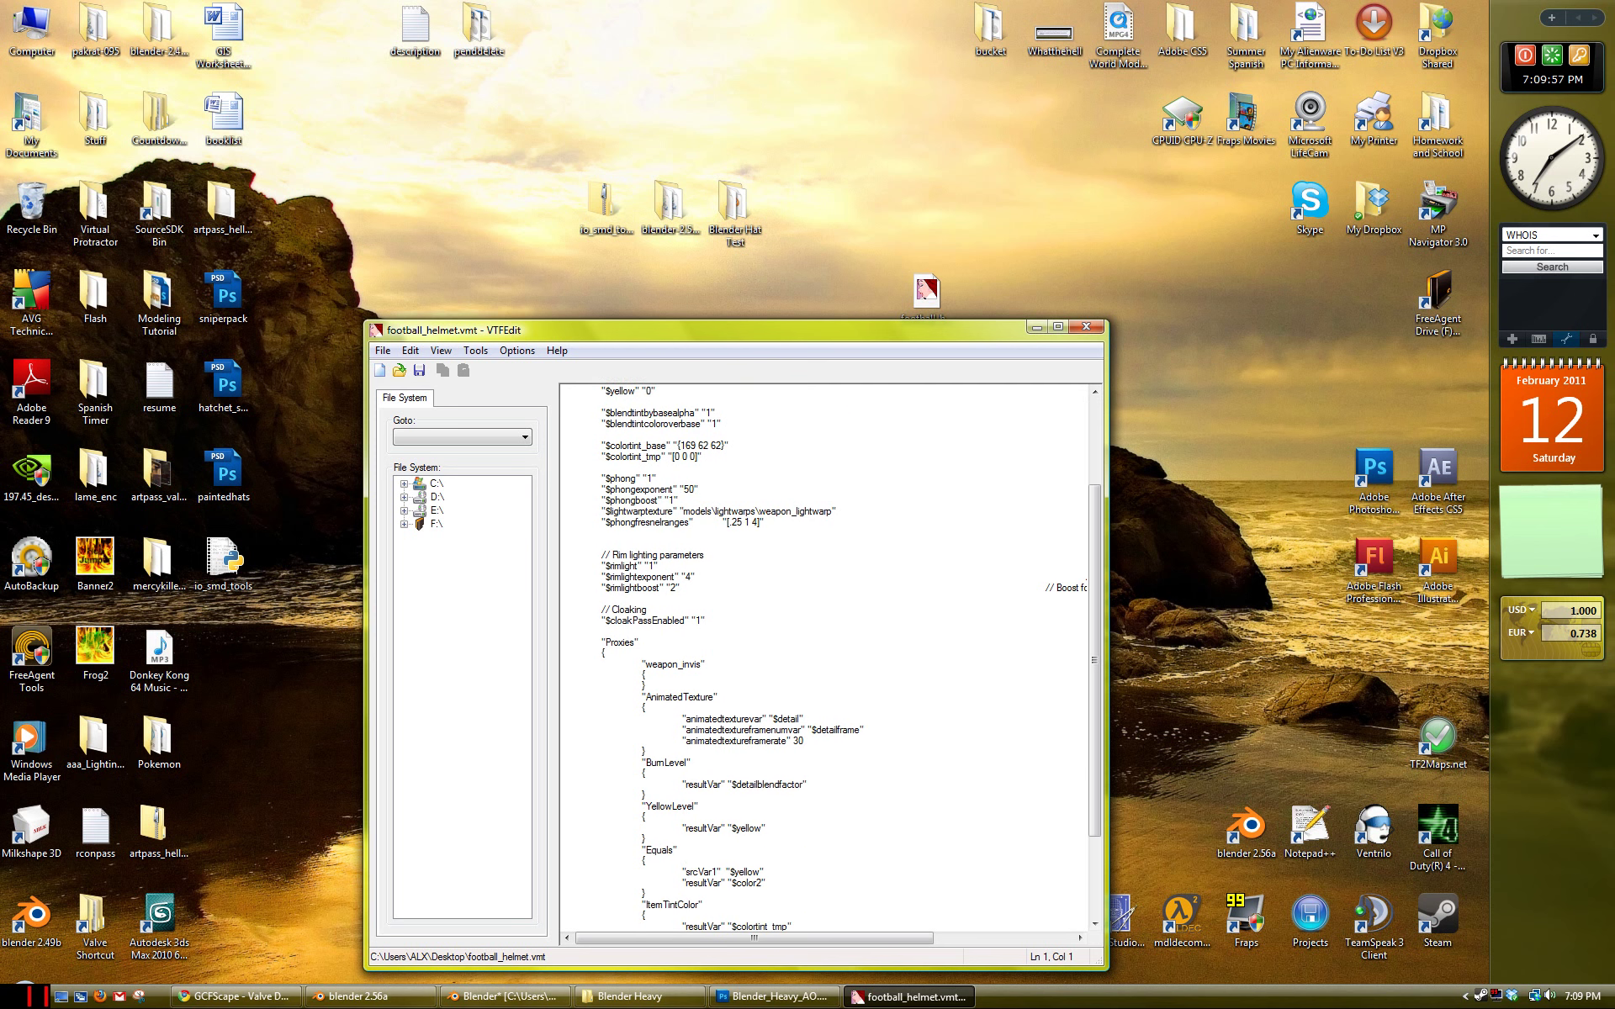
pyautogui.scroll(7, 831, 656)
pyautogui.scroll(1, 831, 656)
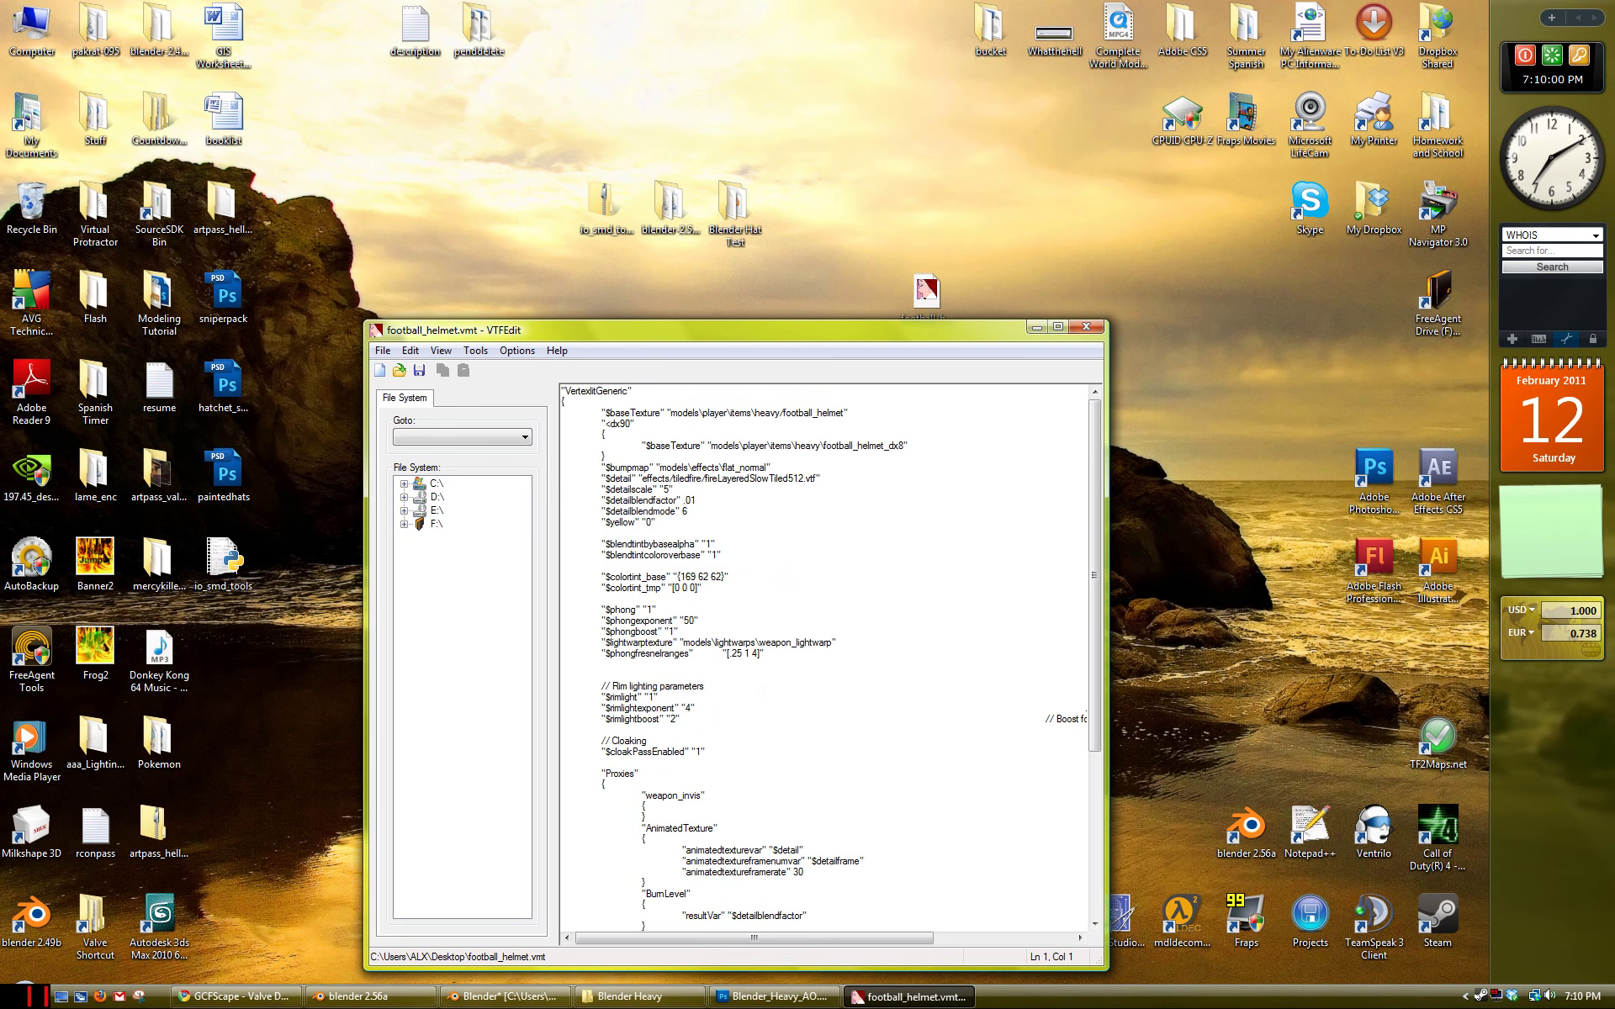
# Step: Inspect the Blender_Heavy_AO texture's Alpha channel in Photoshop, then return to football_helmet.vmt
pyautogui.click(774, 996)
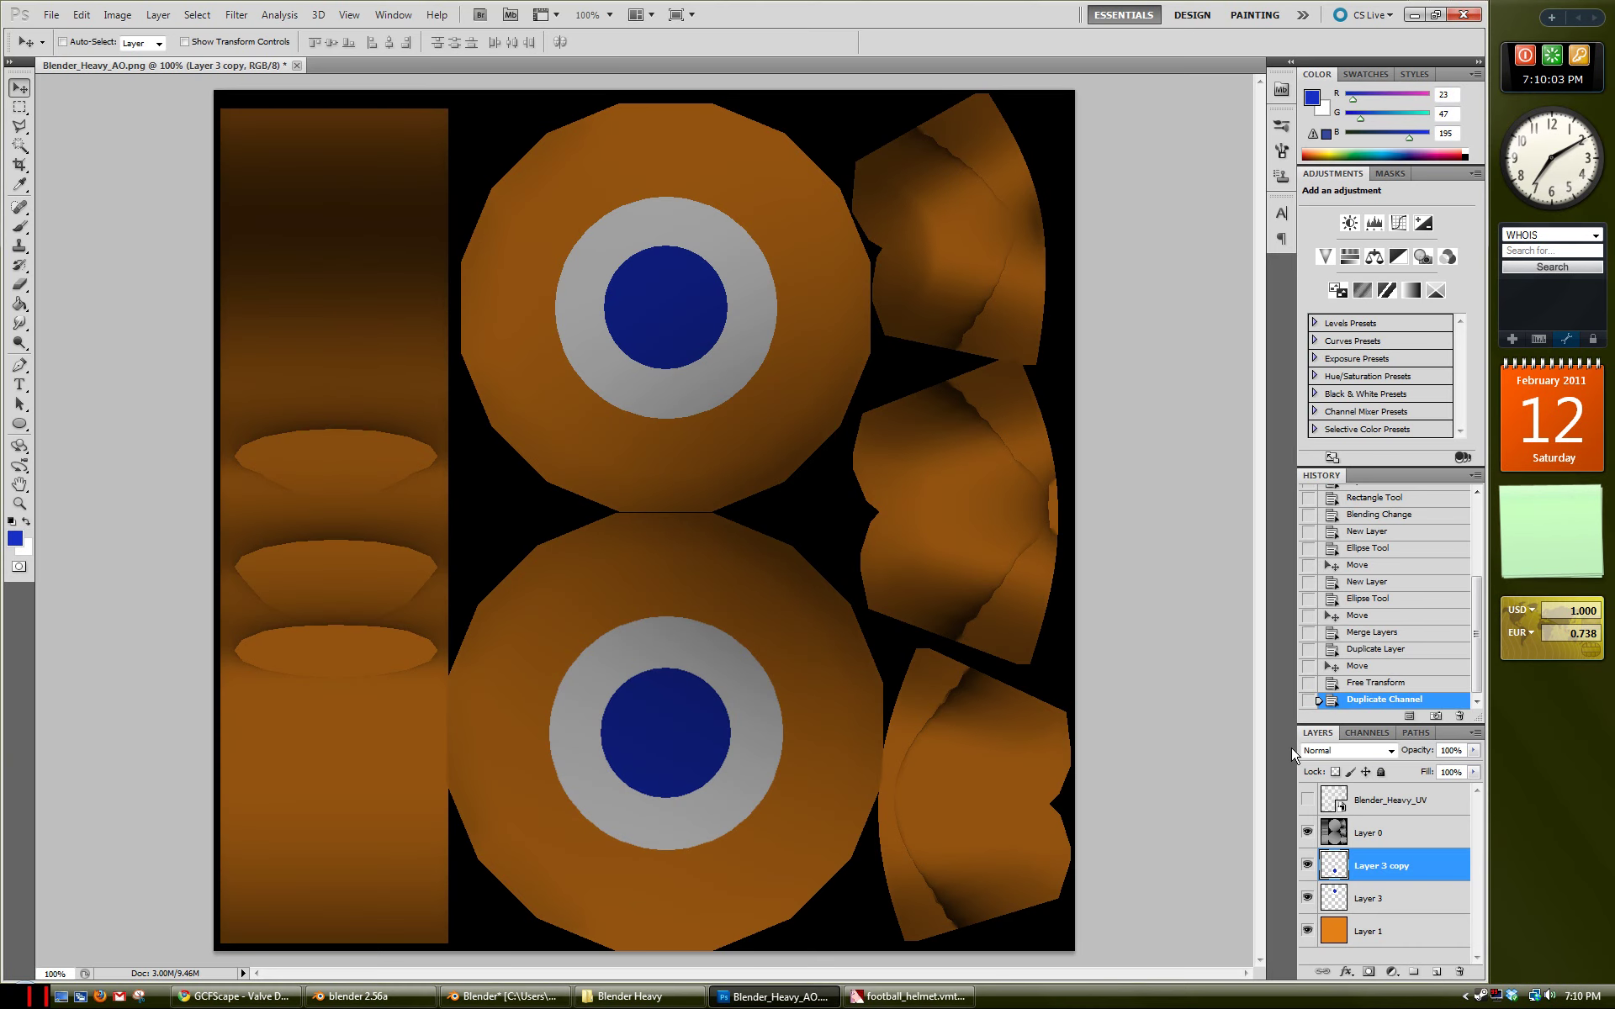
pyautogui.click(1368, 733)
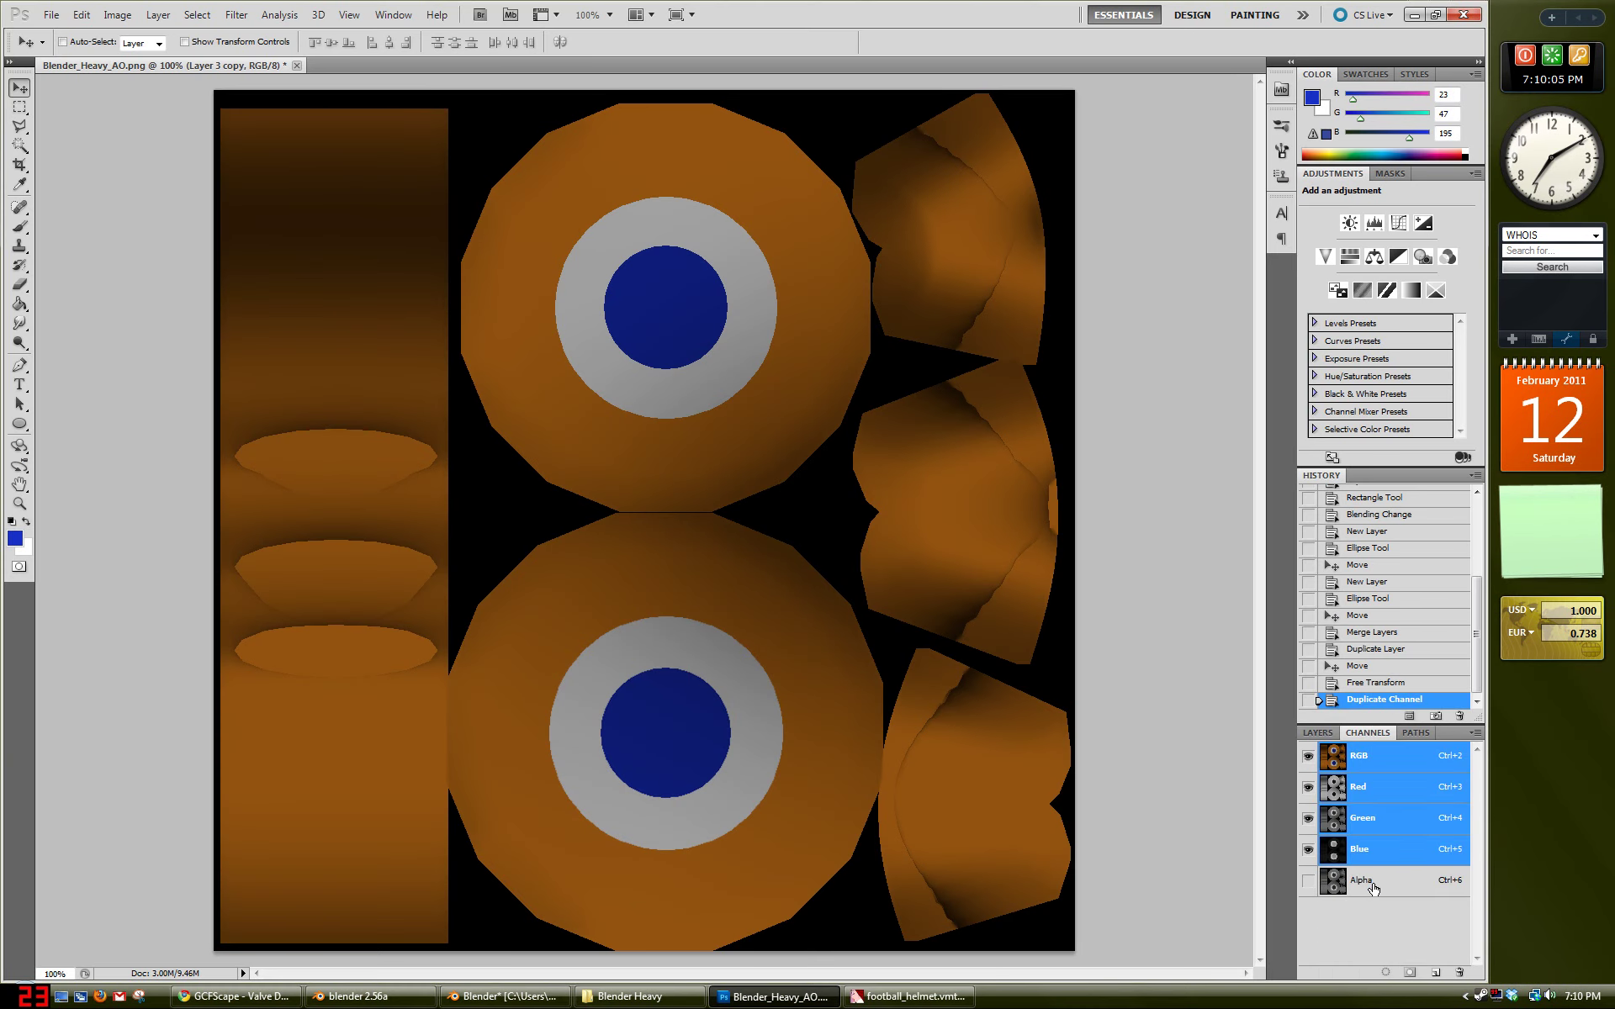
pyautogui.click(1319, 734)
pyautogui.click(867, 997)
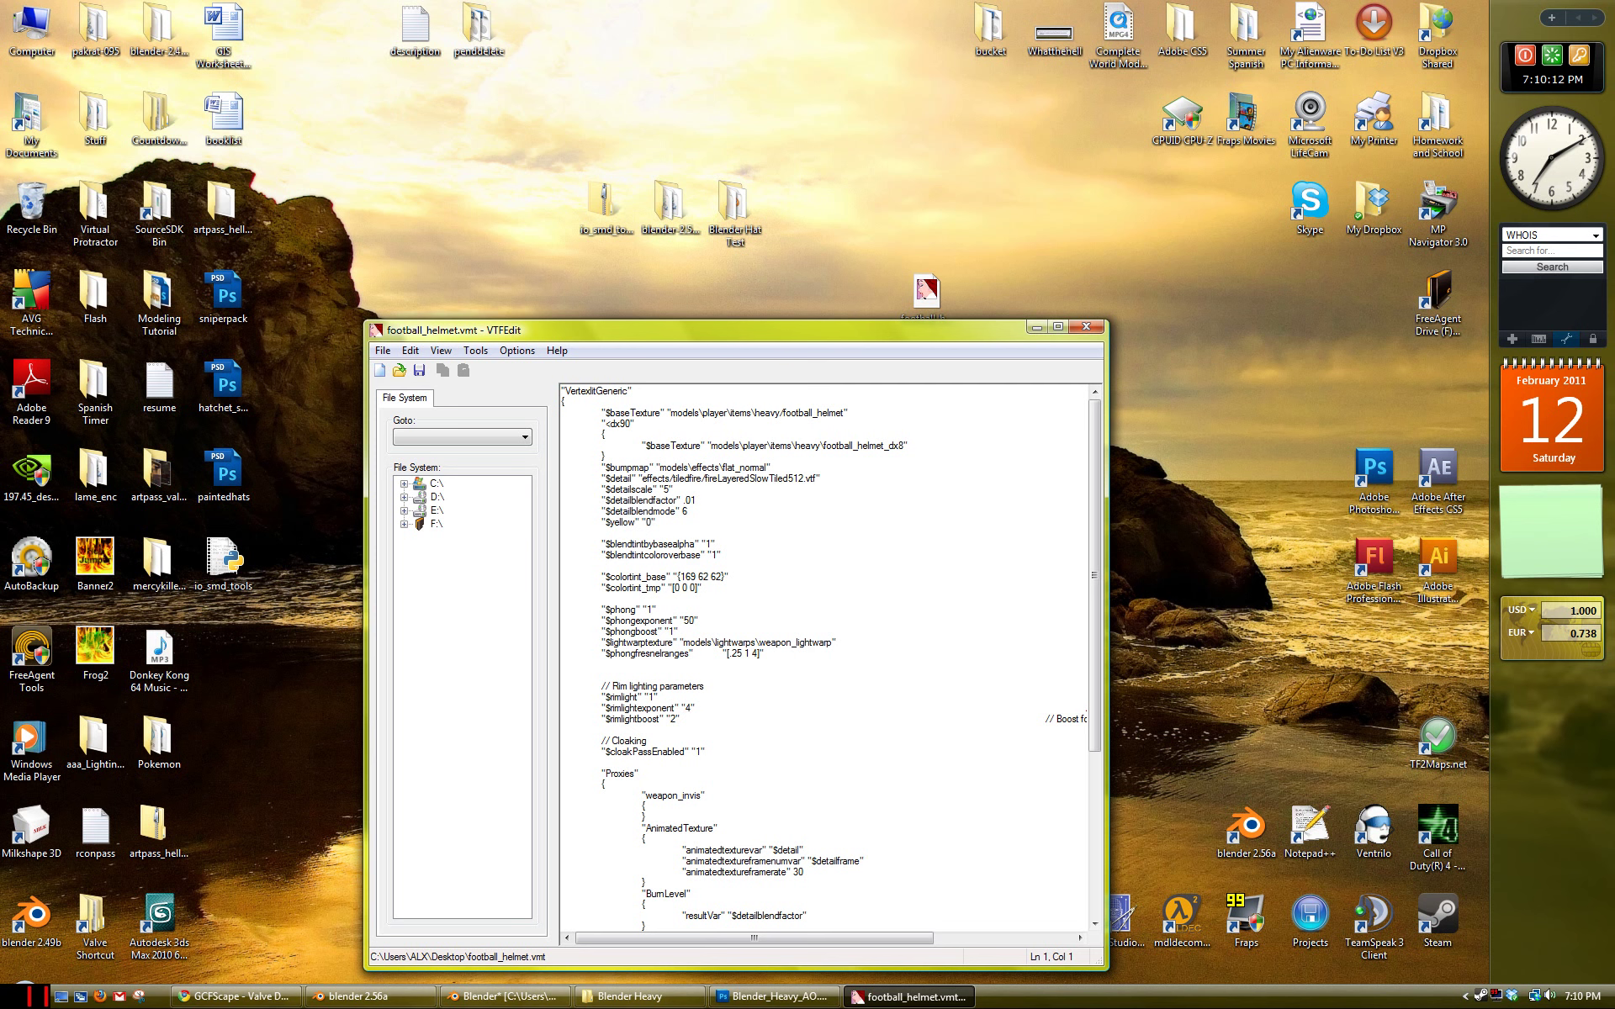
# Step: Delete the dx90 fallback block and its leftover empty line from the material
pyautogui.moveTo(882, 332); pyautogui.dragTo(1055, 315)
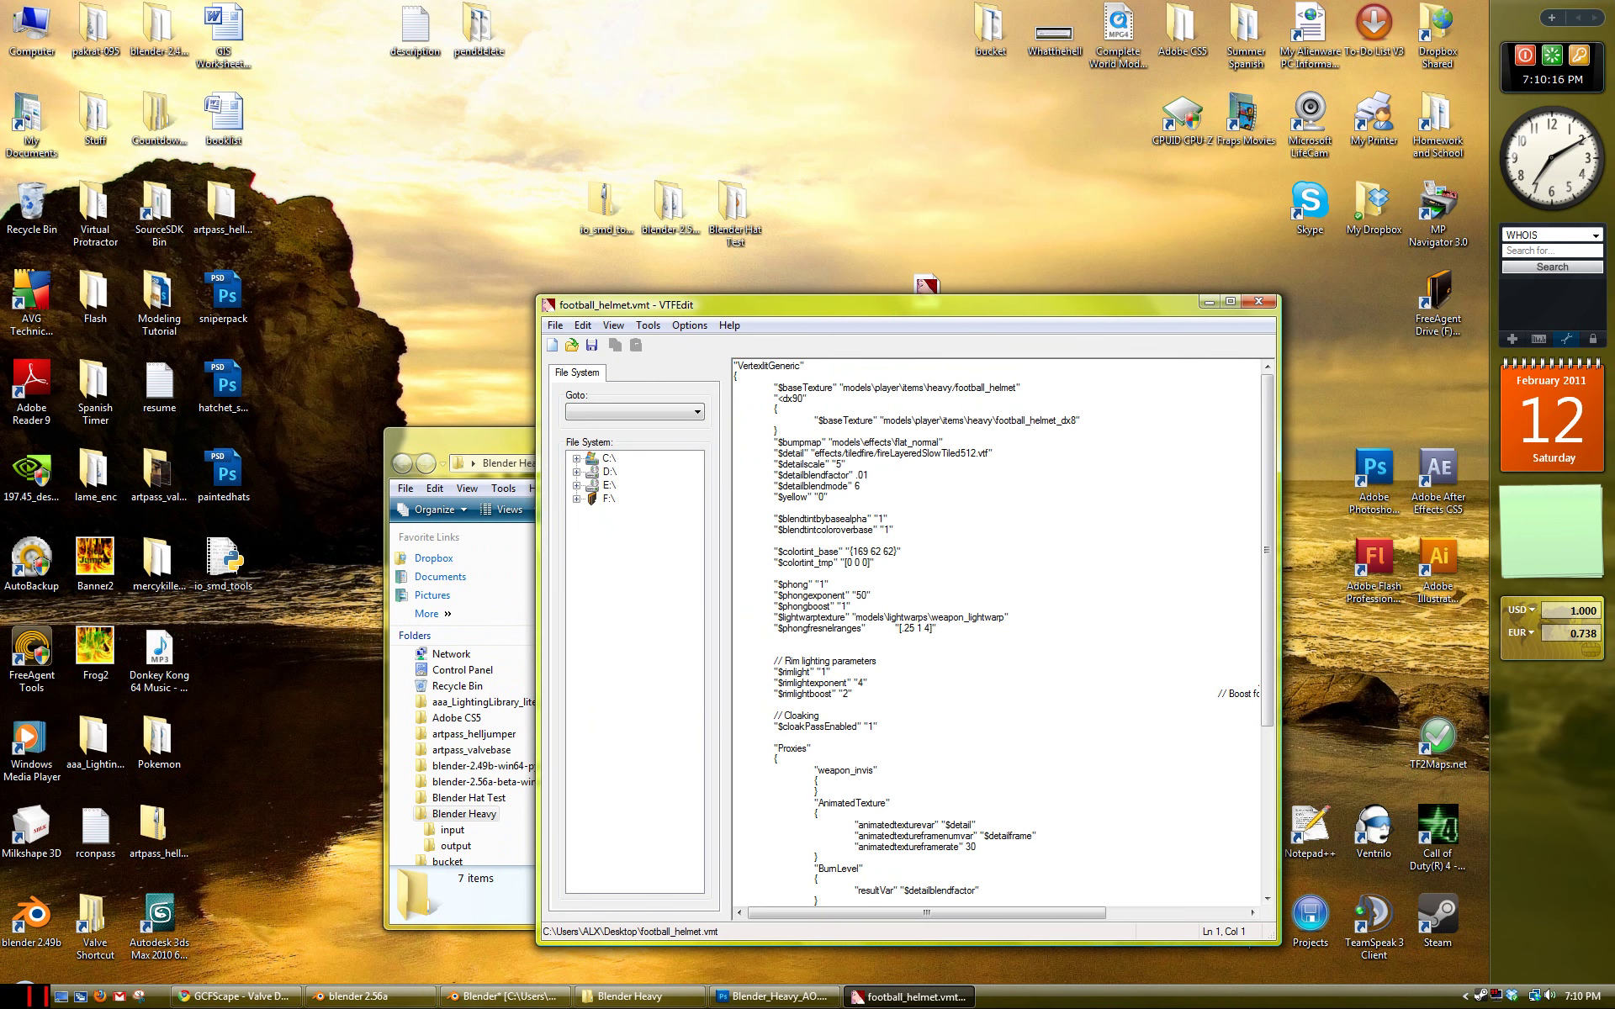
pyautogui.moveTo(774, 430); pyautogui.dragTo(734, 398)
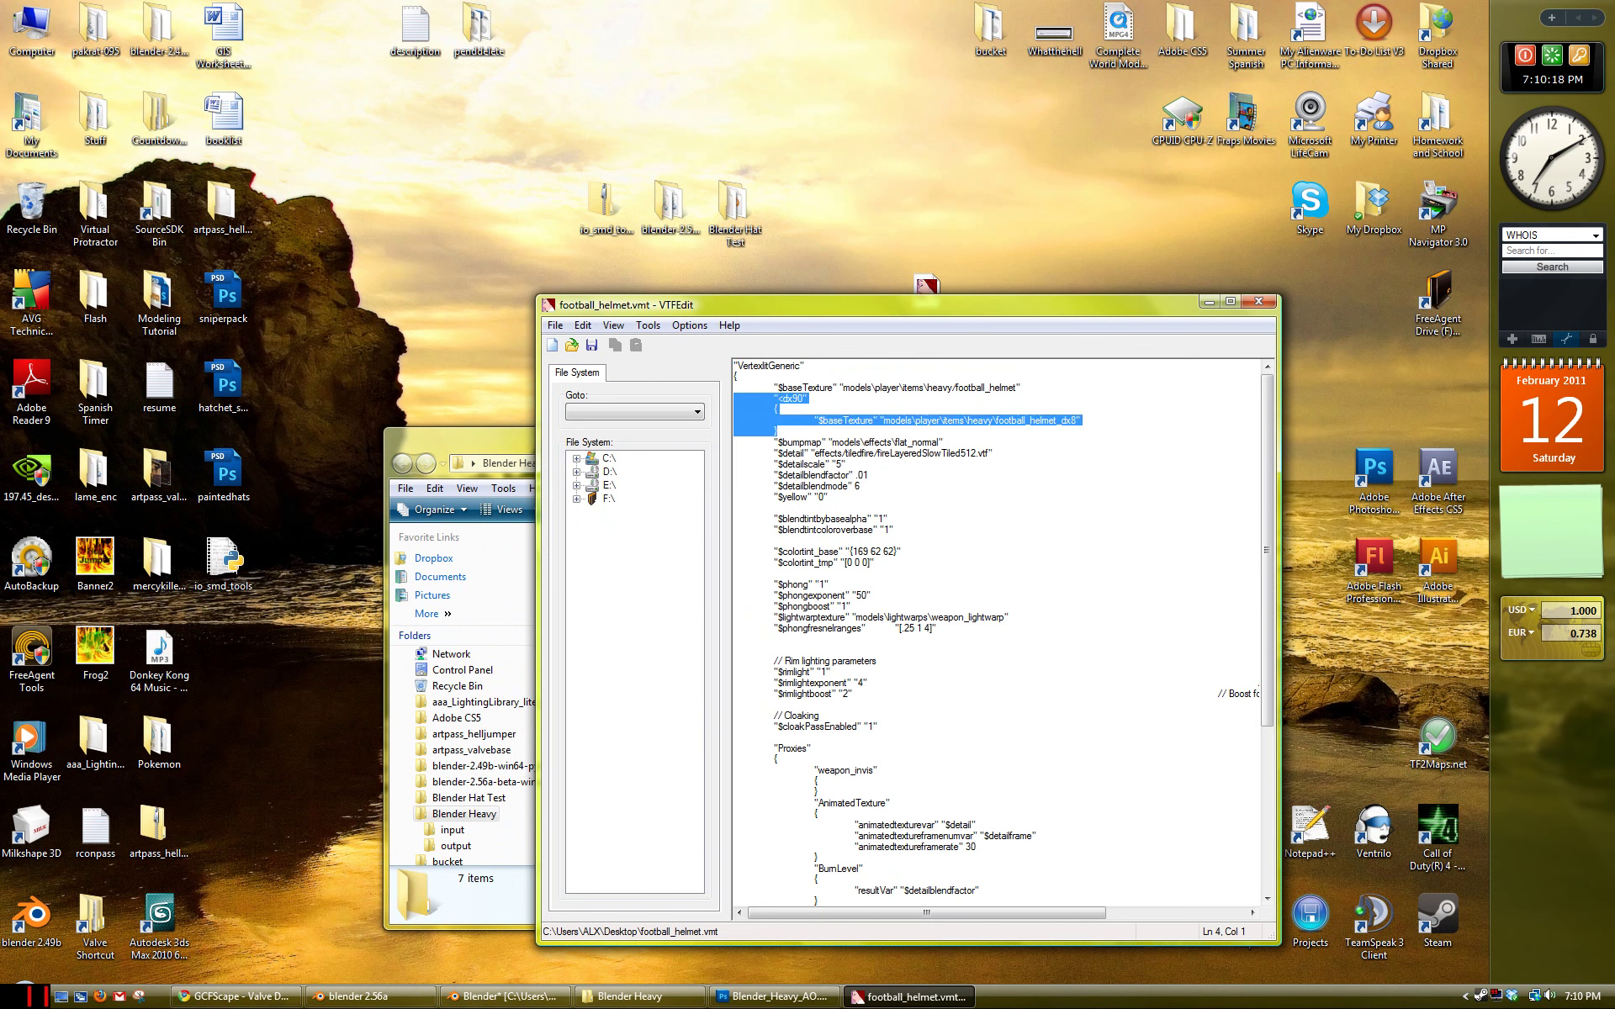
pyautogui.press('Delete')
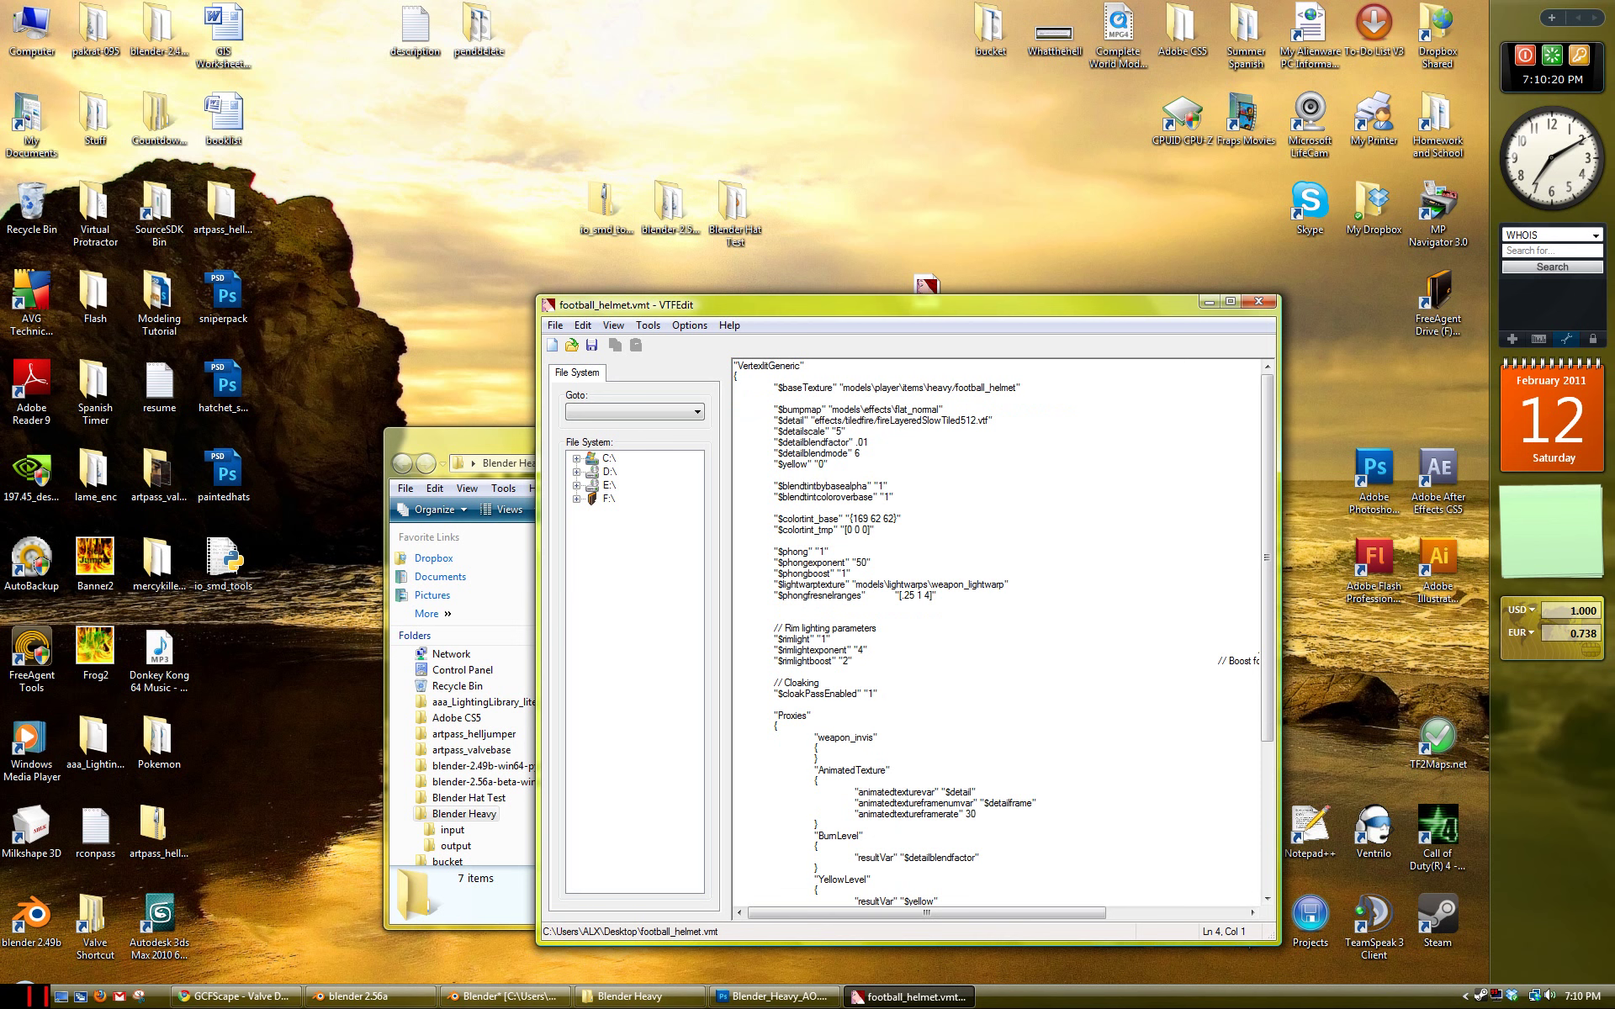
pyautogui.press('BackSpace')
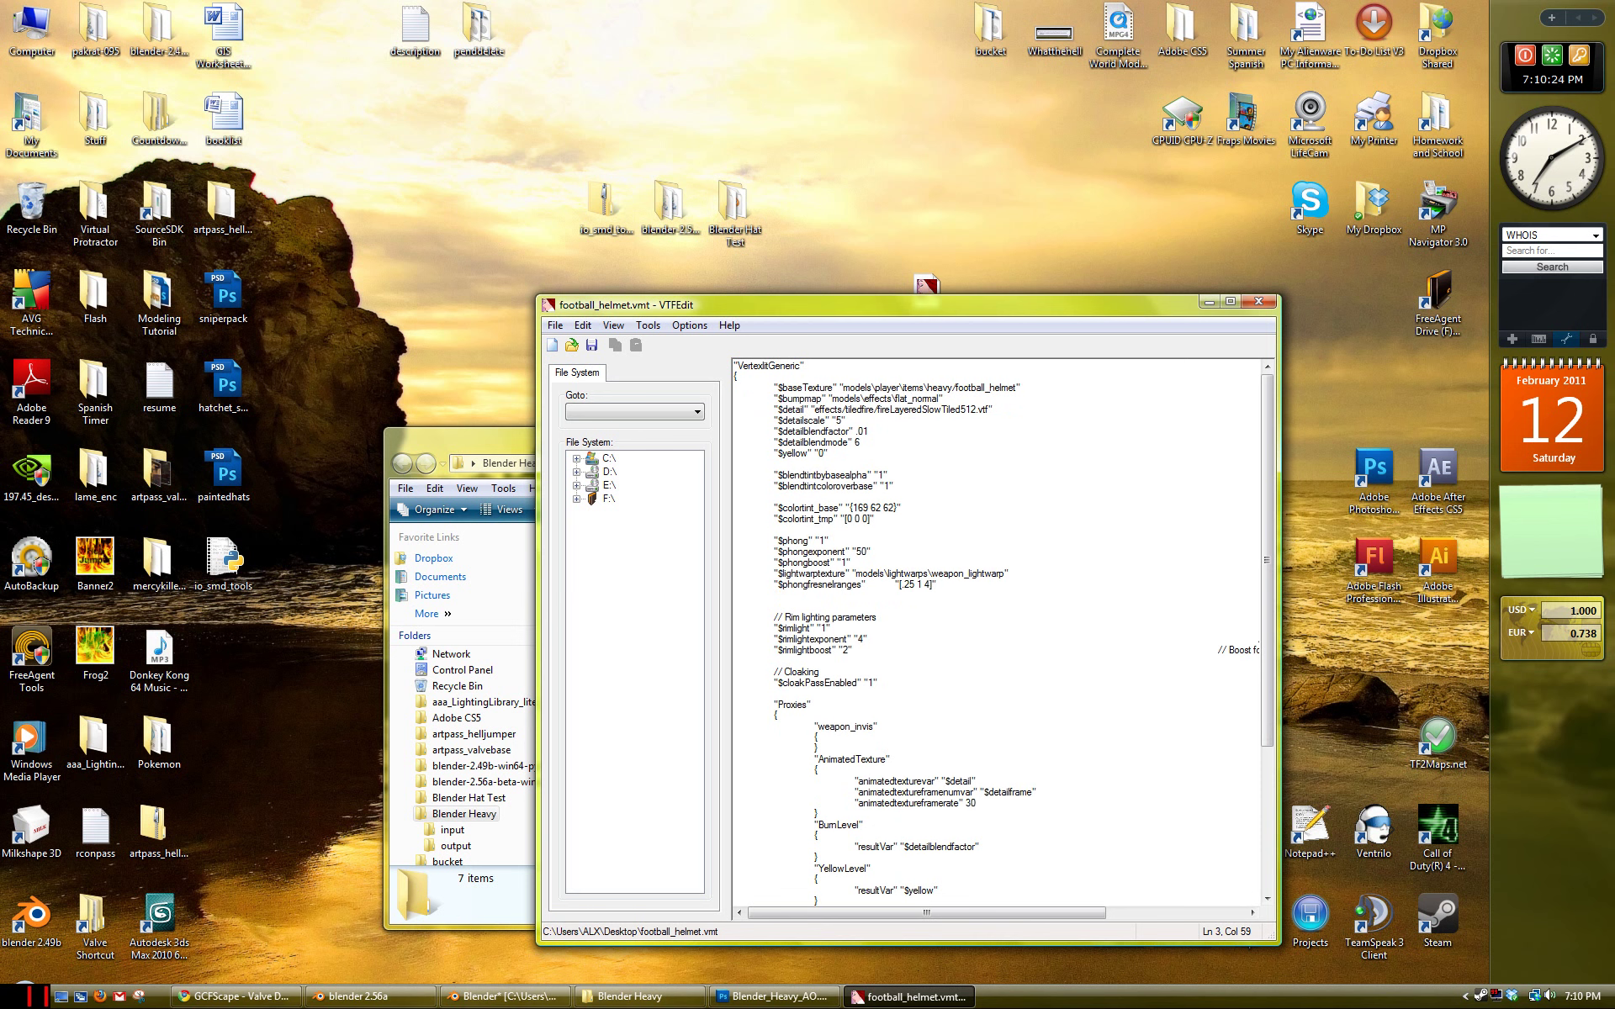
# Step: Replace football_helmet in the $baseTexture path with Blender_Heavy
pyautogui.hotkey('shift', 'Left')
pyautogui.hotkey('shift', 'Left')
pyautogui.hotkey('shift', 'Left')
pyautogui.hotkey('shift', 'Left')
pyautogui.hotkey('shift', 'Left')
pyautogui.hotkey('shift', 'Left')
pyautogui.hotkey('shift', 'Left')
pyautogui.hotkey('shift', 'Left')
pyautogui.hotkey('shift', 'Left')
pyautogui.hotkey('shift', 'Left')
pyautogui.hotkey('shift', 'Left')
pyautogui.hotkey('shift', 'Left')
pyautogui.hotkey('shift', 'Left')
pyautogui.hotkey('shift', 'Left')
pyautogui.hotkey('shift', 'Left')
pyautogui.write('Blender')
pyautogui.hotkey('ctrl', 'z')
pyautogui.hotkey('ctrl', 'z')
pyautogui.moveTo(1263, 473)
pyautogui.mouseDown()
pyautogui.moveTo(1263, 616)
pyautogui.moveTo(1261, 455)
pyautogui.mouseUp()
# Step: Save the material as Blender_Heavy.vmt in the Desktop's Blender Heavy folder
pyautogui.click(555, 324)
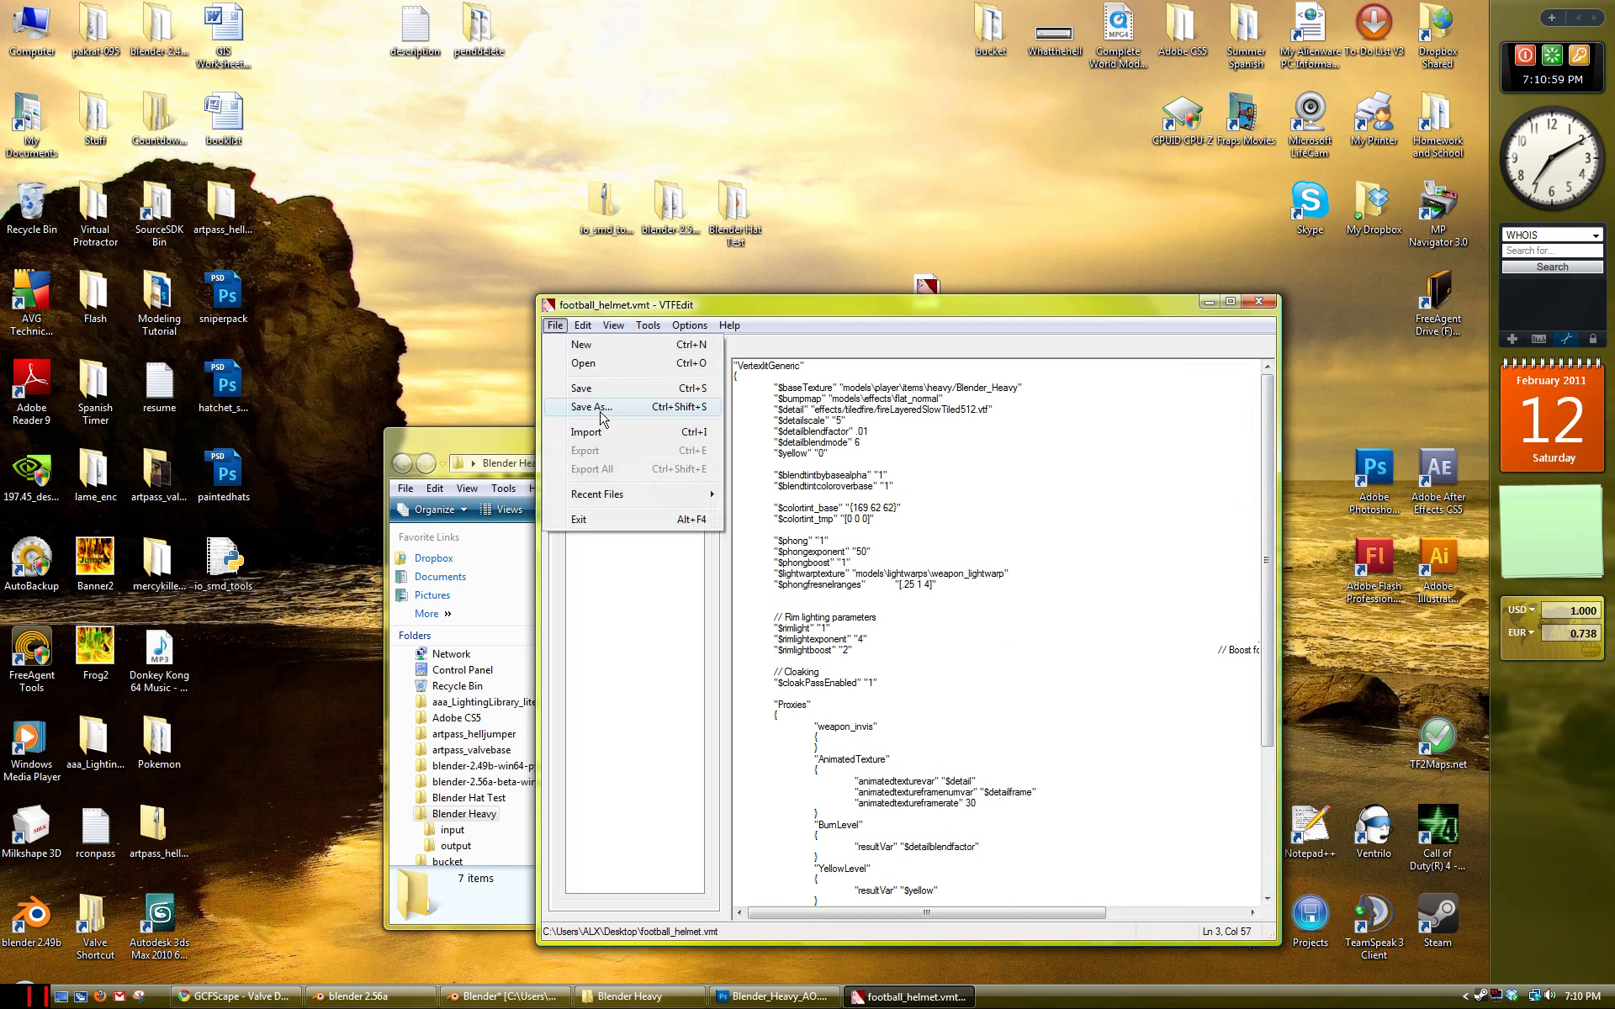
pyautogui.click(592, 407)
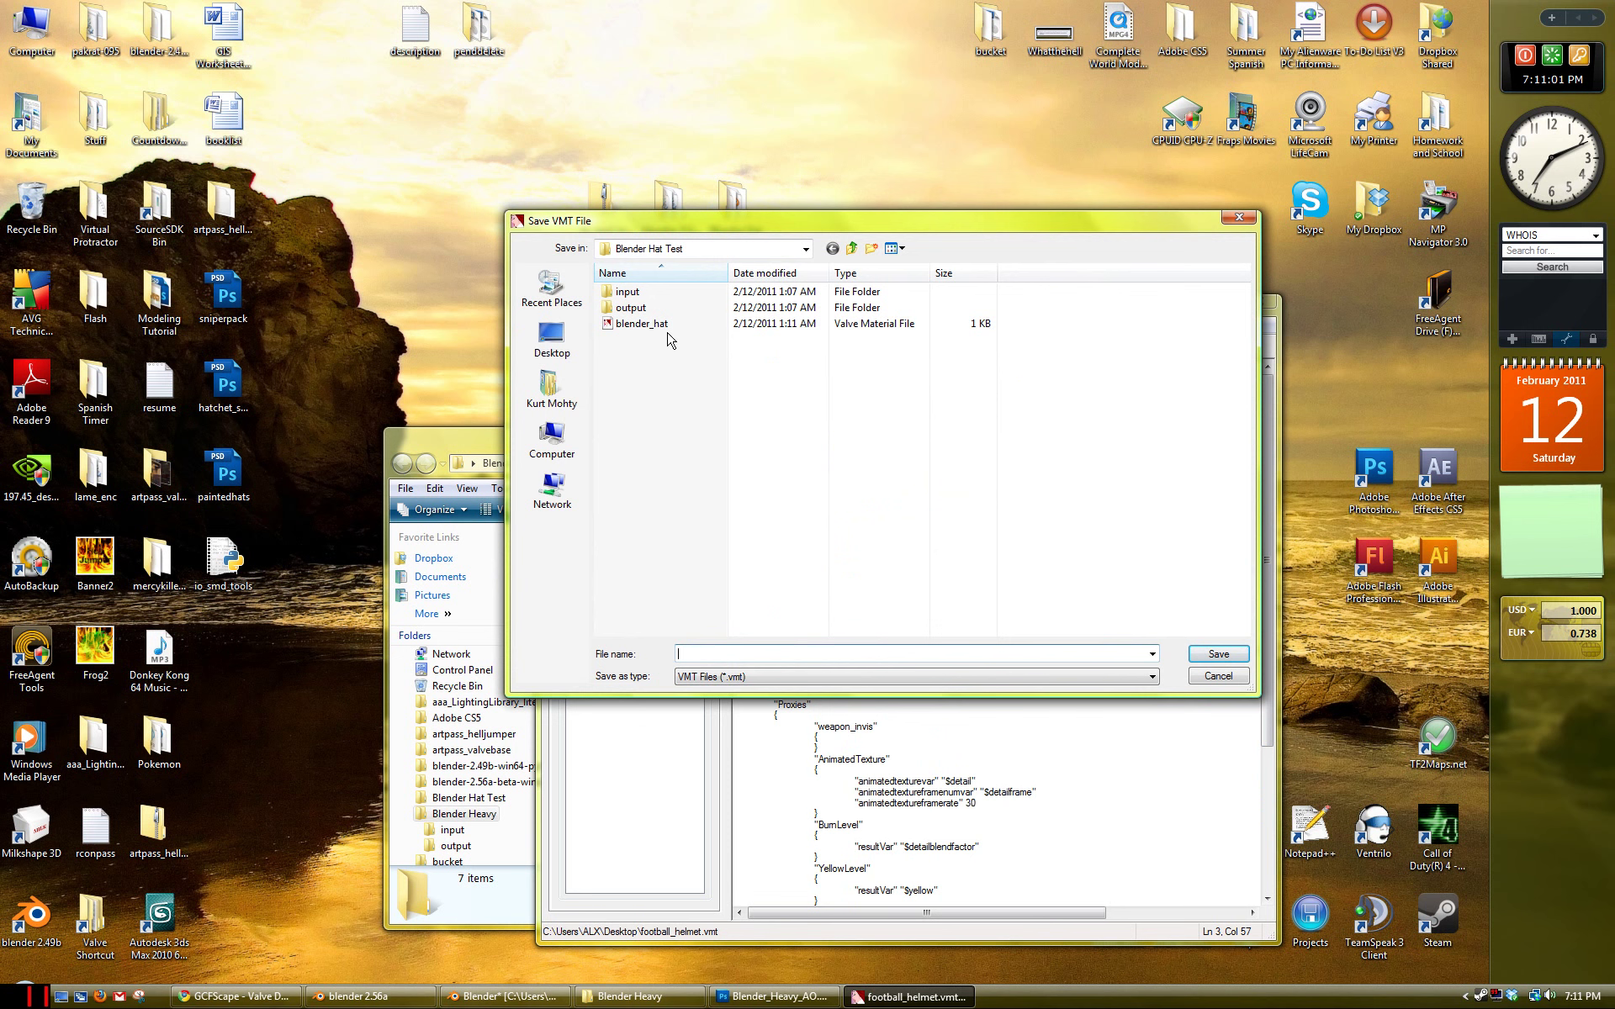
pyautogui.write('Blend')
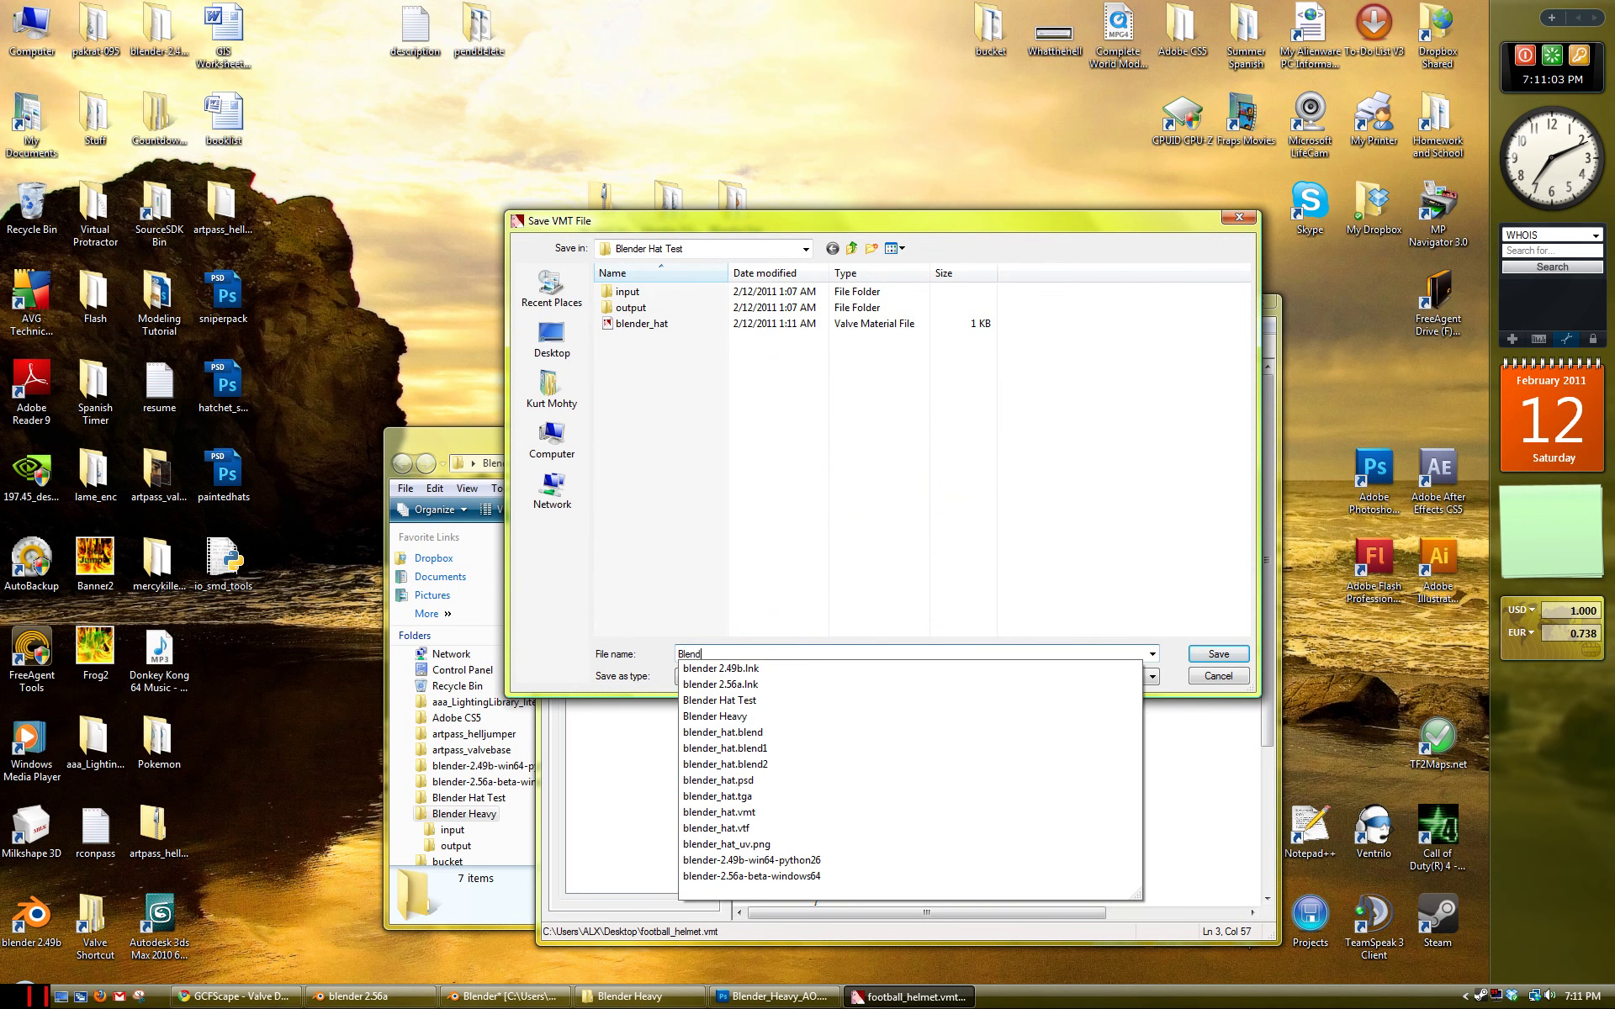
pyautogui.write('er_heav')
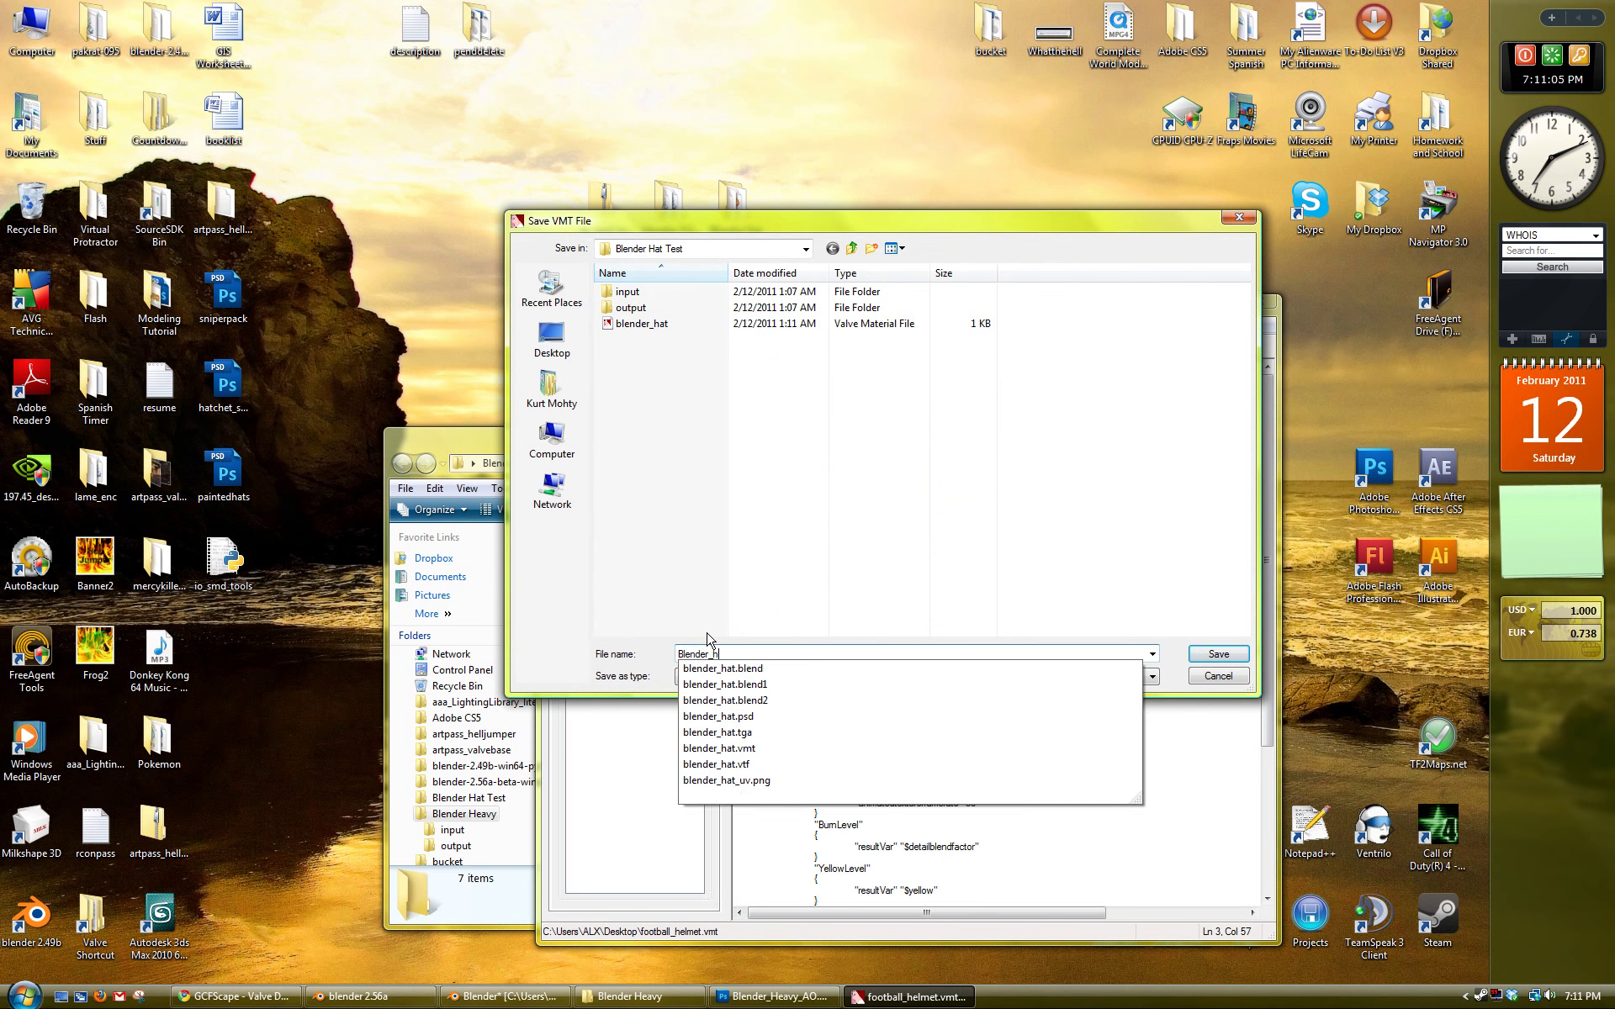
pyautogui.press('BackSpace')
pyautogui.press('BackSpace')
pyautogui.press('BackSpace')
pyautogui.press('BackSpace')
pyautogui.write('Heavy')
pyautogui.click(552, 339)
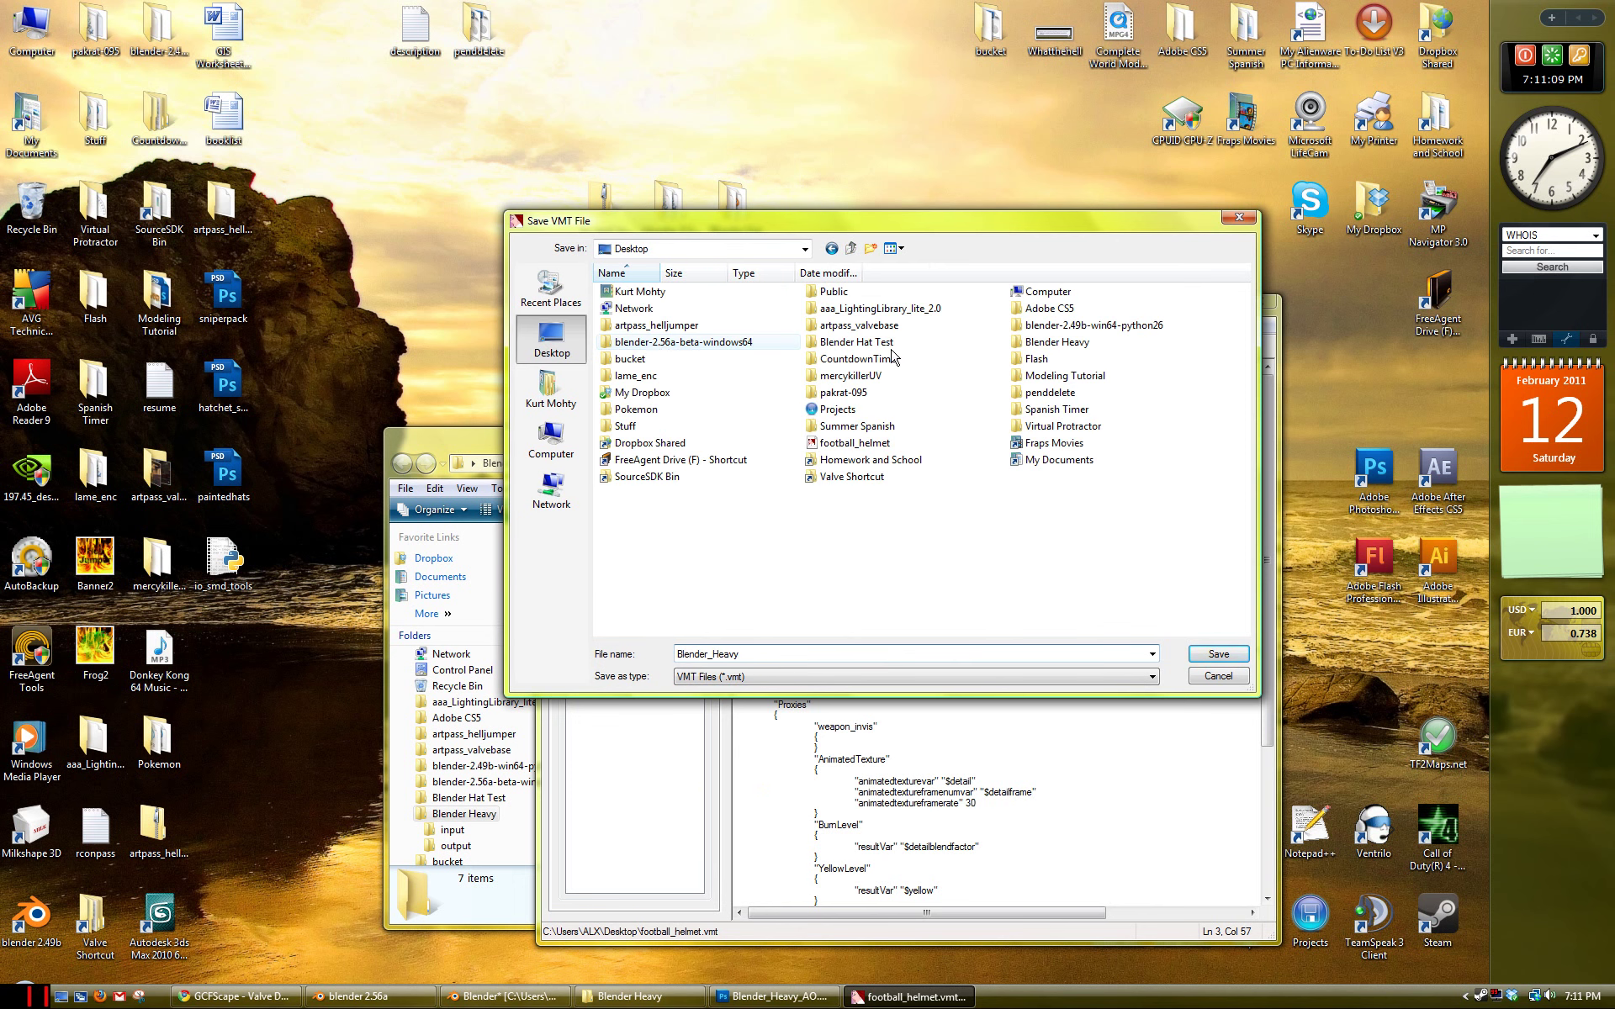
pyautogui.doubleClick(1081, 344)
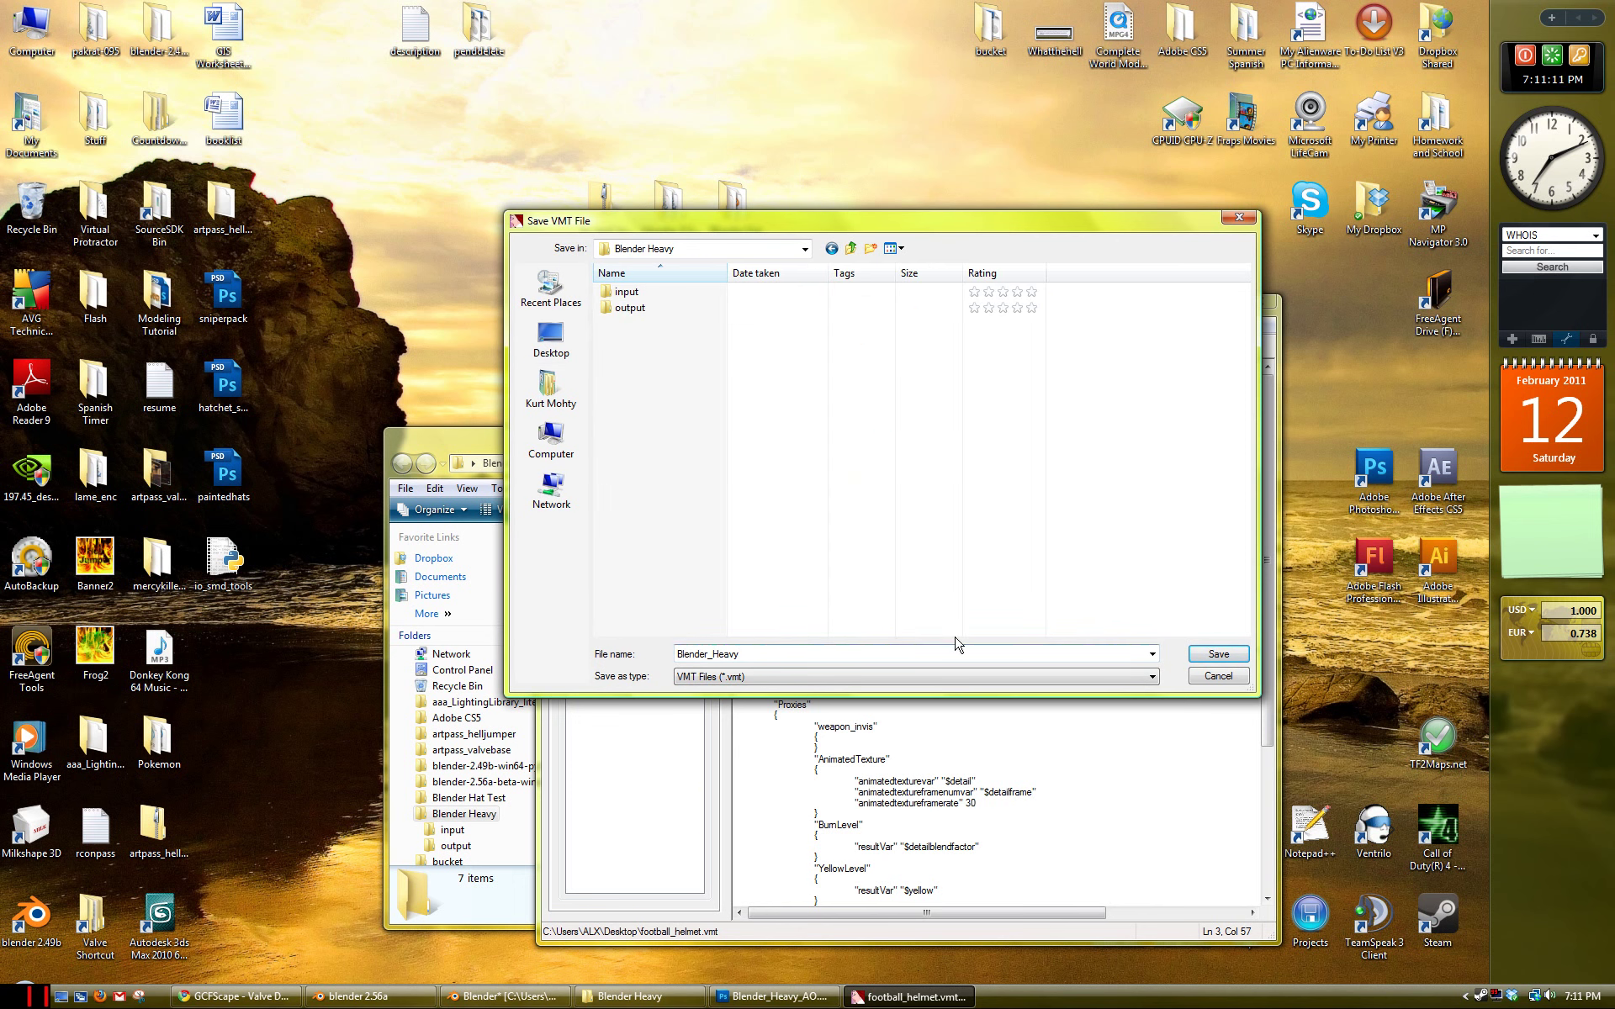
pyautogui.click(1219, 653)
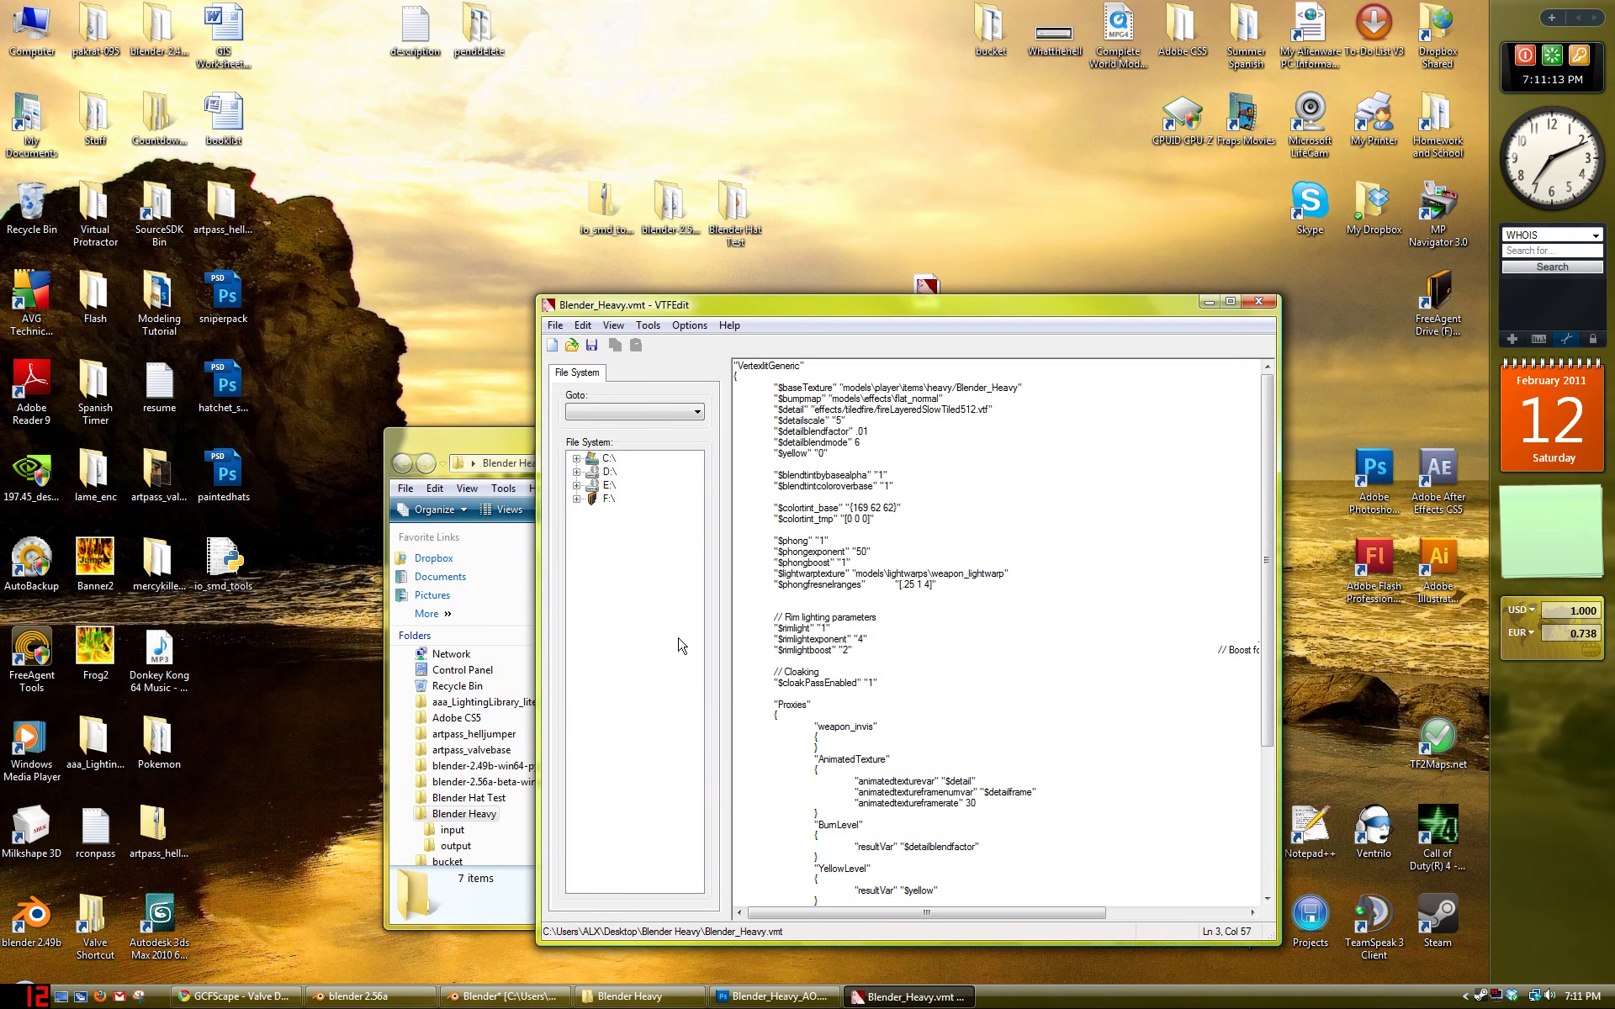
# Step: Delete the $colortint_base and $colortint_tmp lines from Blender_Heavy.vmt
pyautogui.moveTo(900, 320); pyautogui.dragTo(1158, 332)
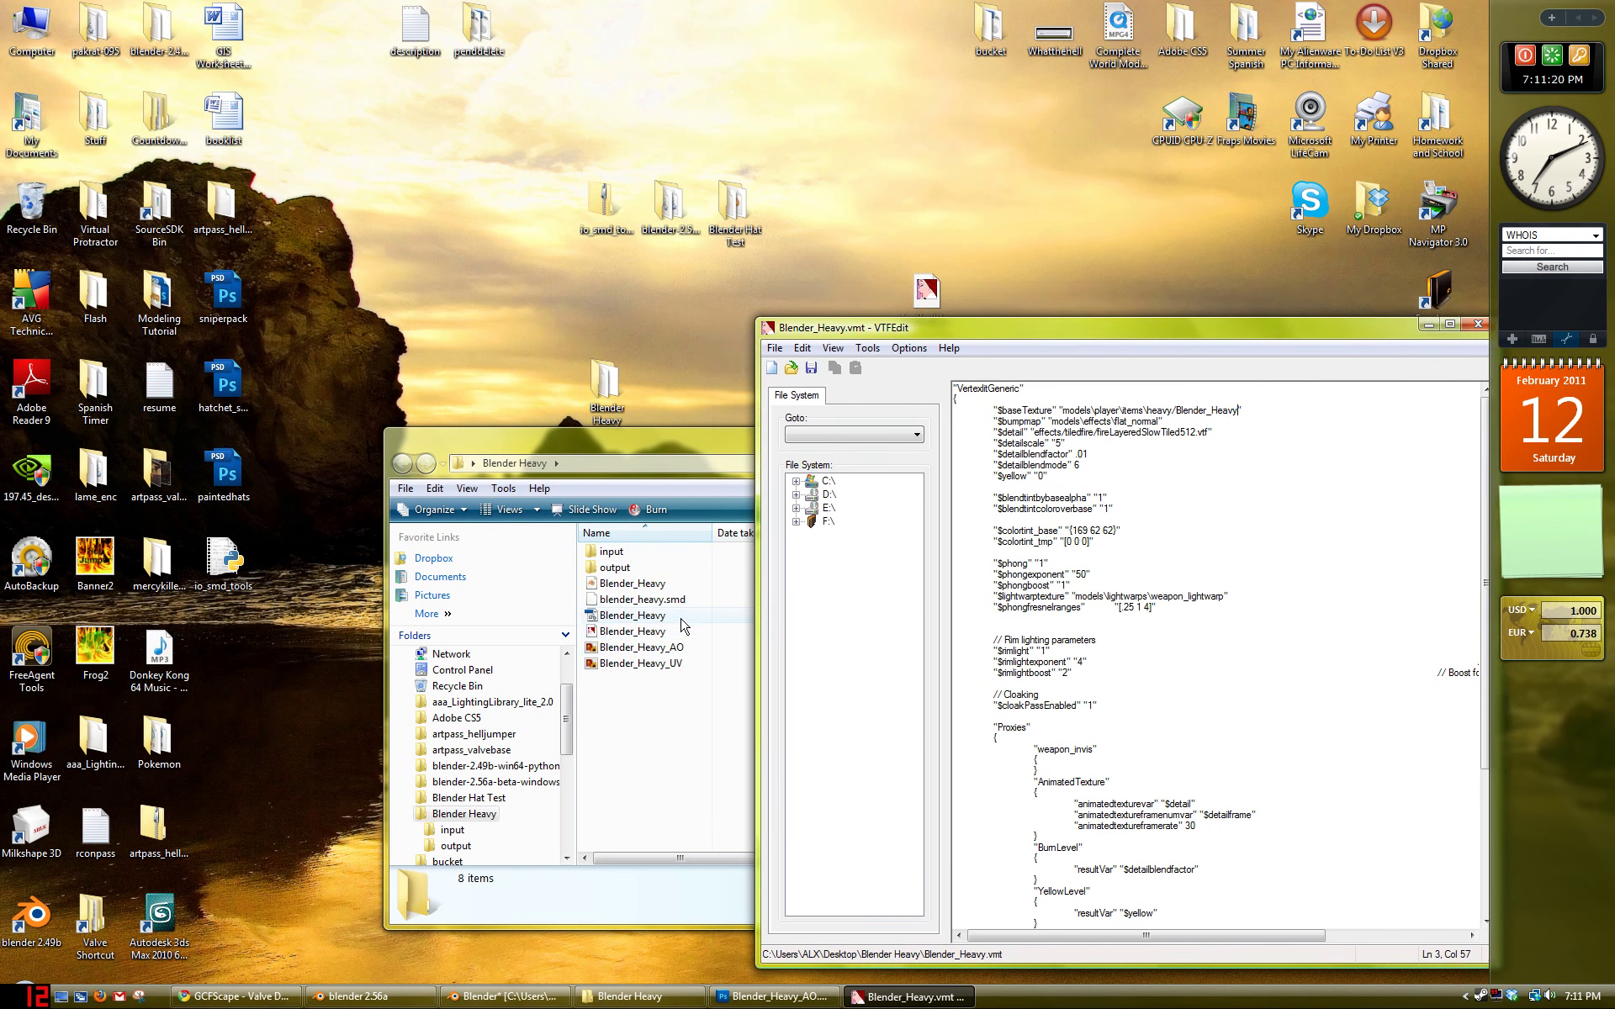
pyautogui.moveTo(991, 334); pyautogui.dragTo(845, 278)
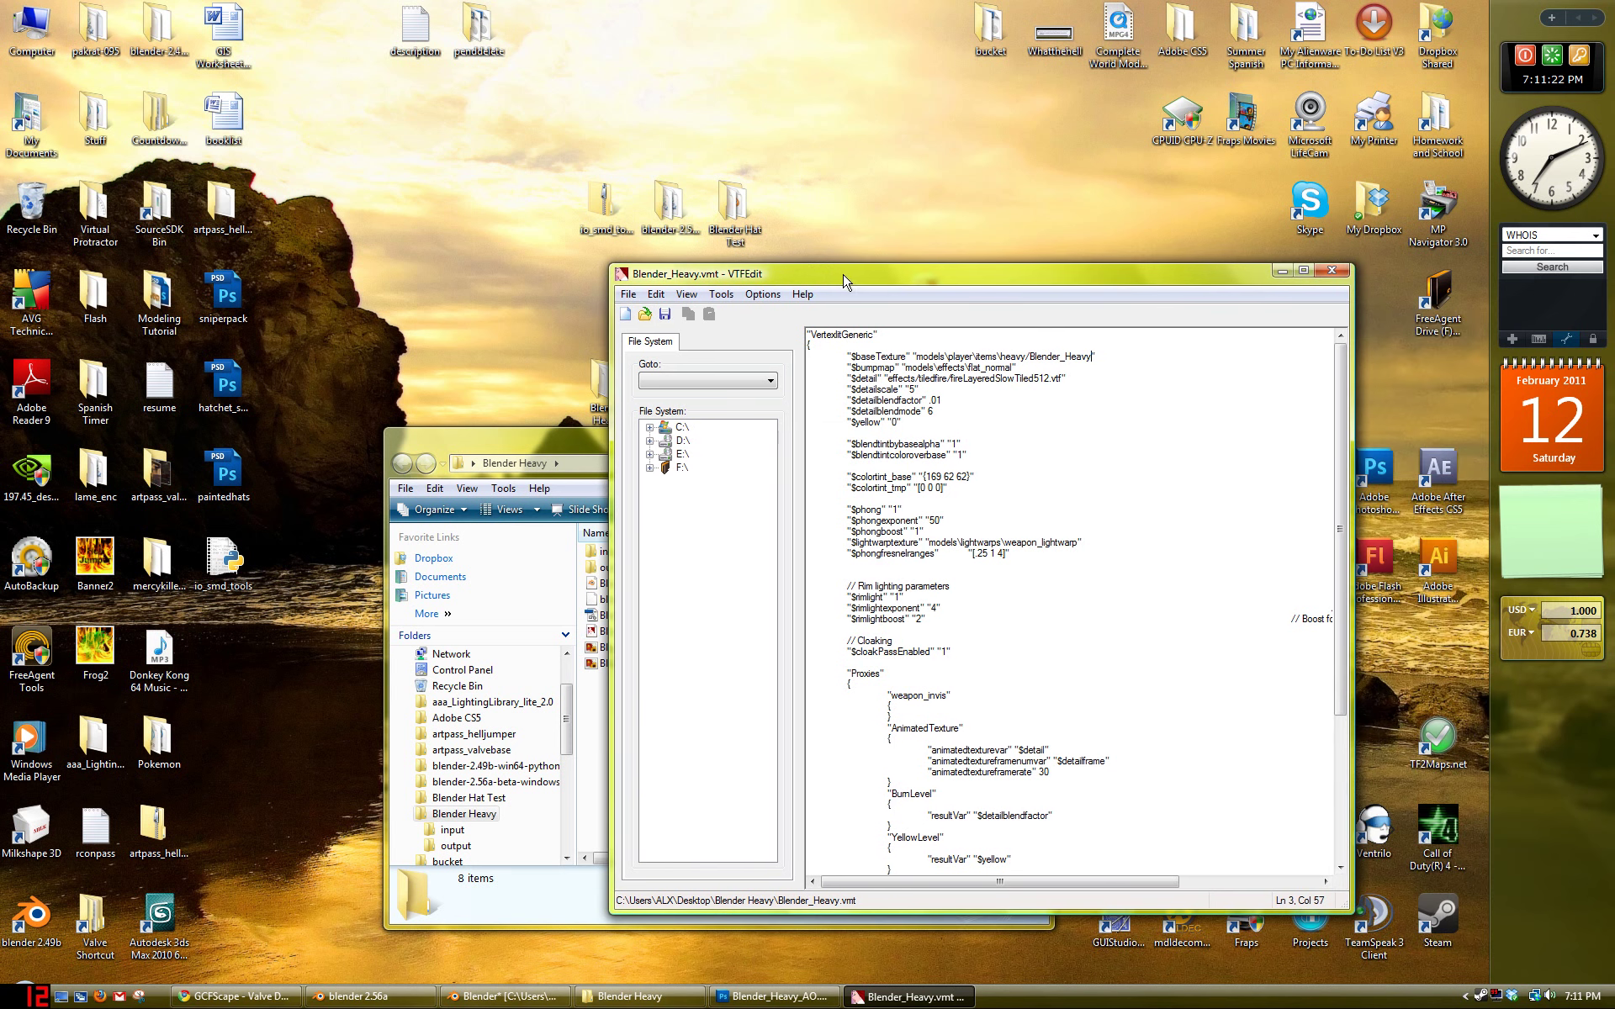
pyautogui.moveTo(469, 452); pyautogui.dragTo(355, 395)
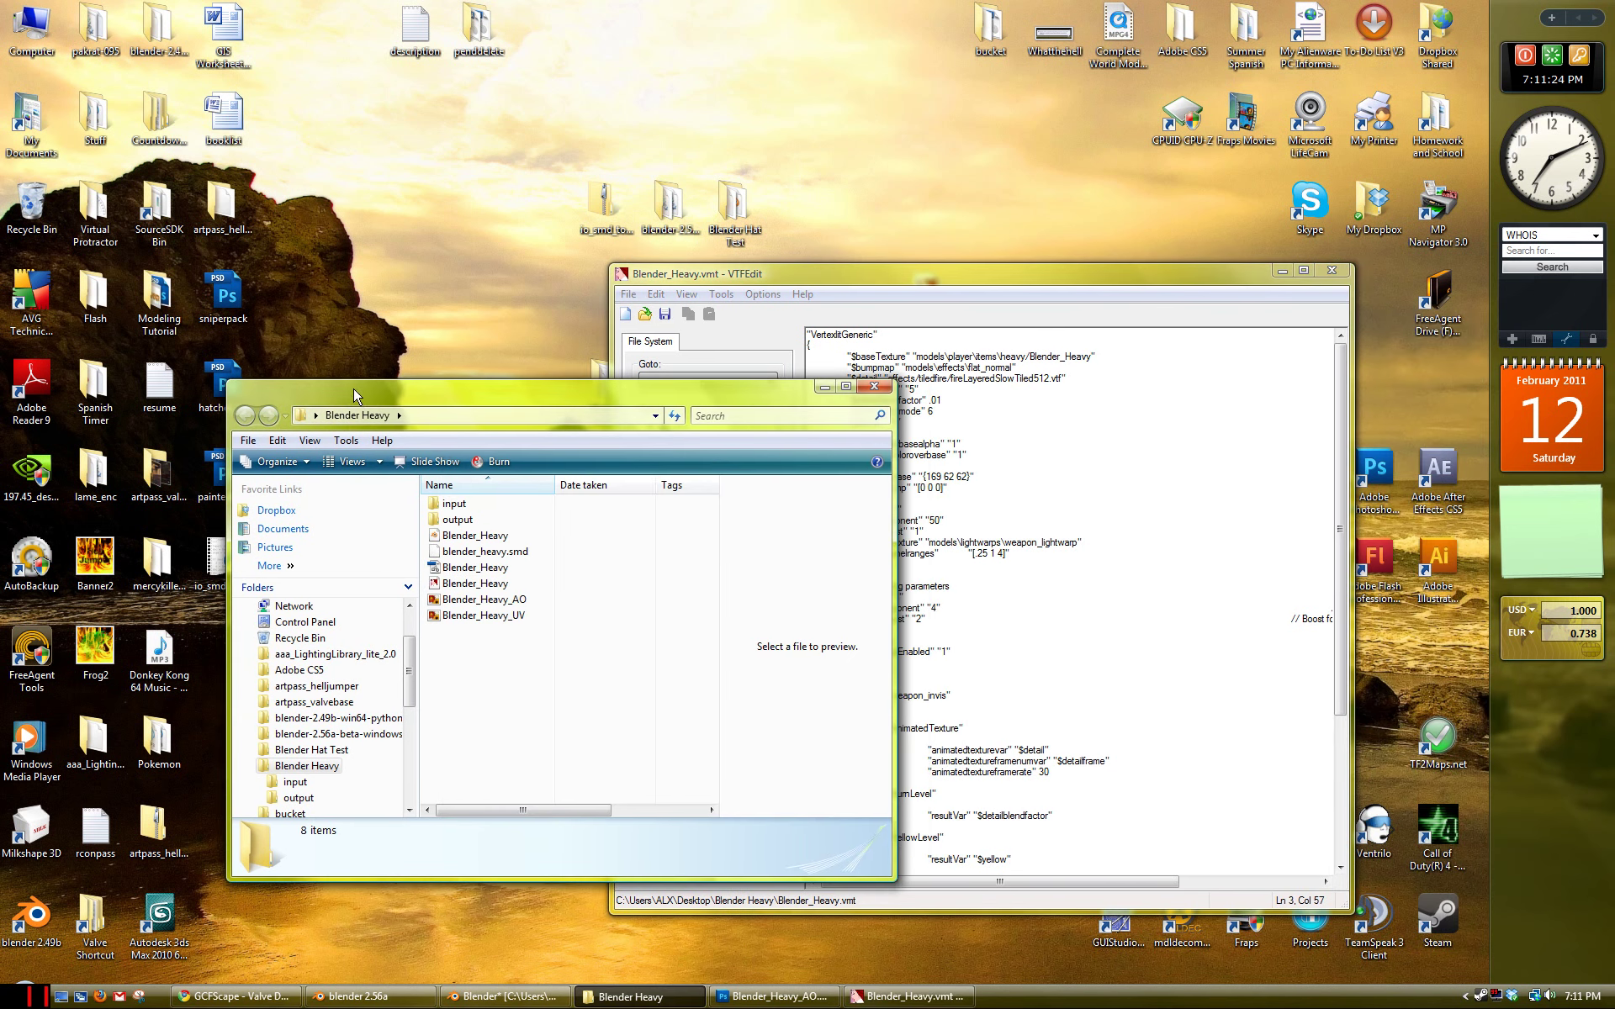
pyautogui.click(1048, 288)
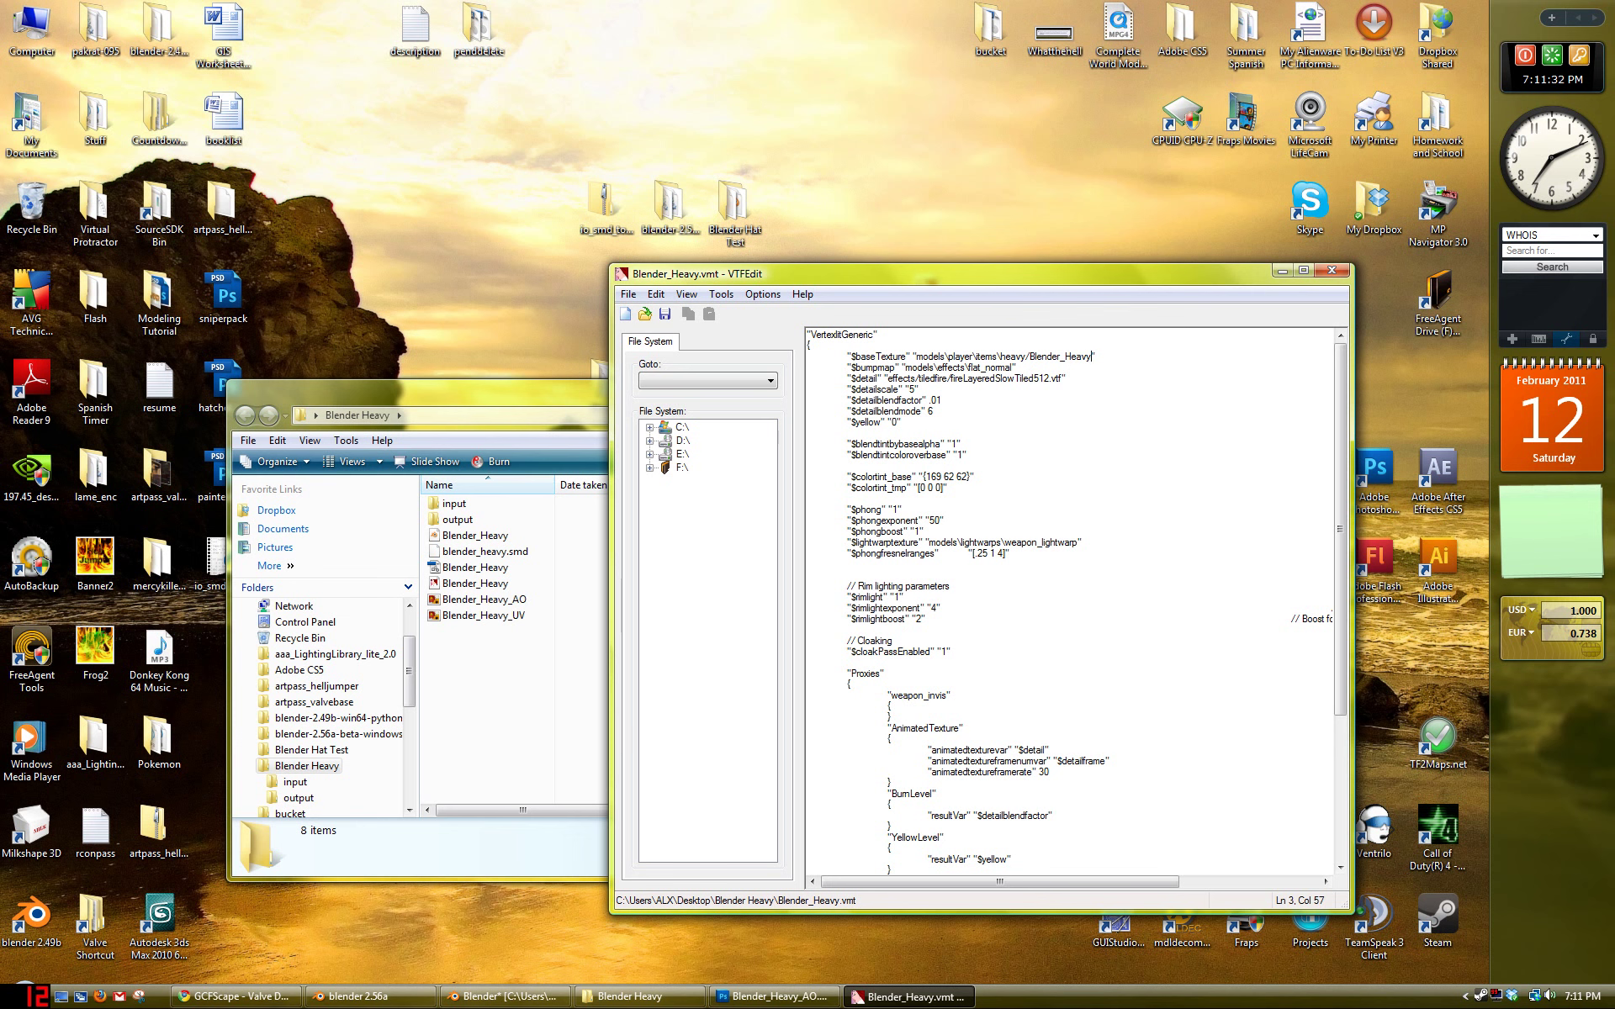
pyautogui.hotkey('shift', 'Up')
pyautogui.hotkey('shift', 'Up')
pyautogui.hotkey('shift', 'Up')
pyautogui.hotkey('shift', 'End')
pyautogui.press('BackSpace')
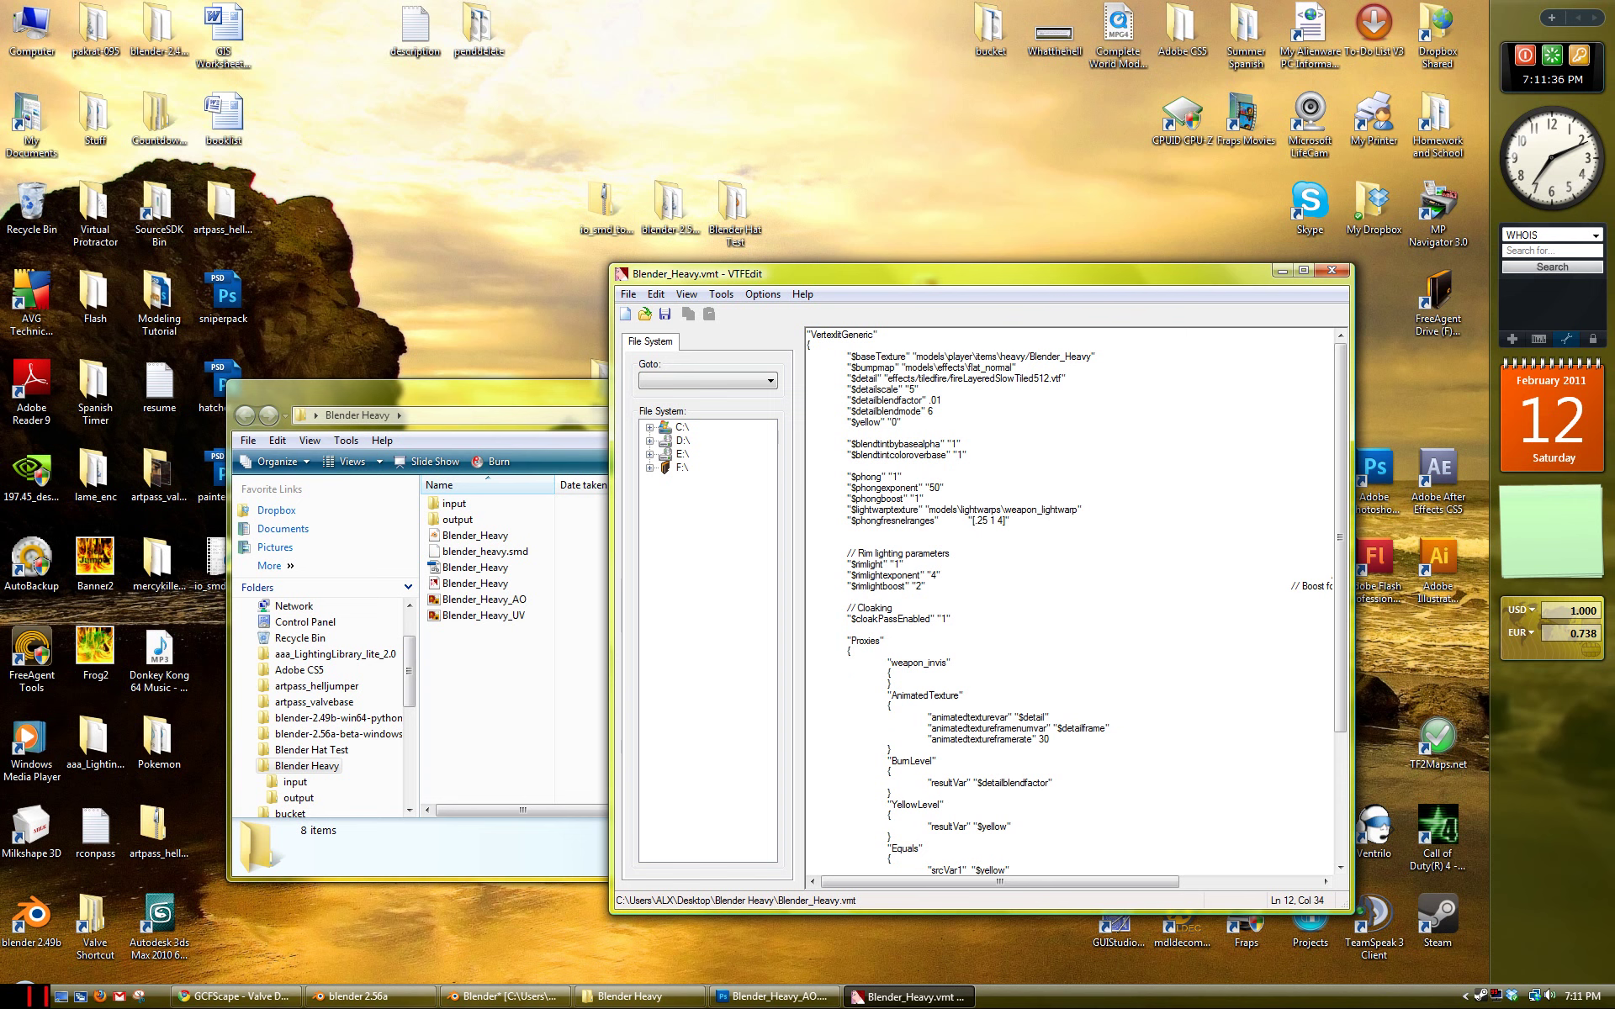
# Step: Delete the SelectFirstIfNonZero proxy block
pyautogui.scroll(-5, 1068, 602)
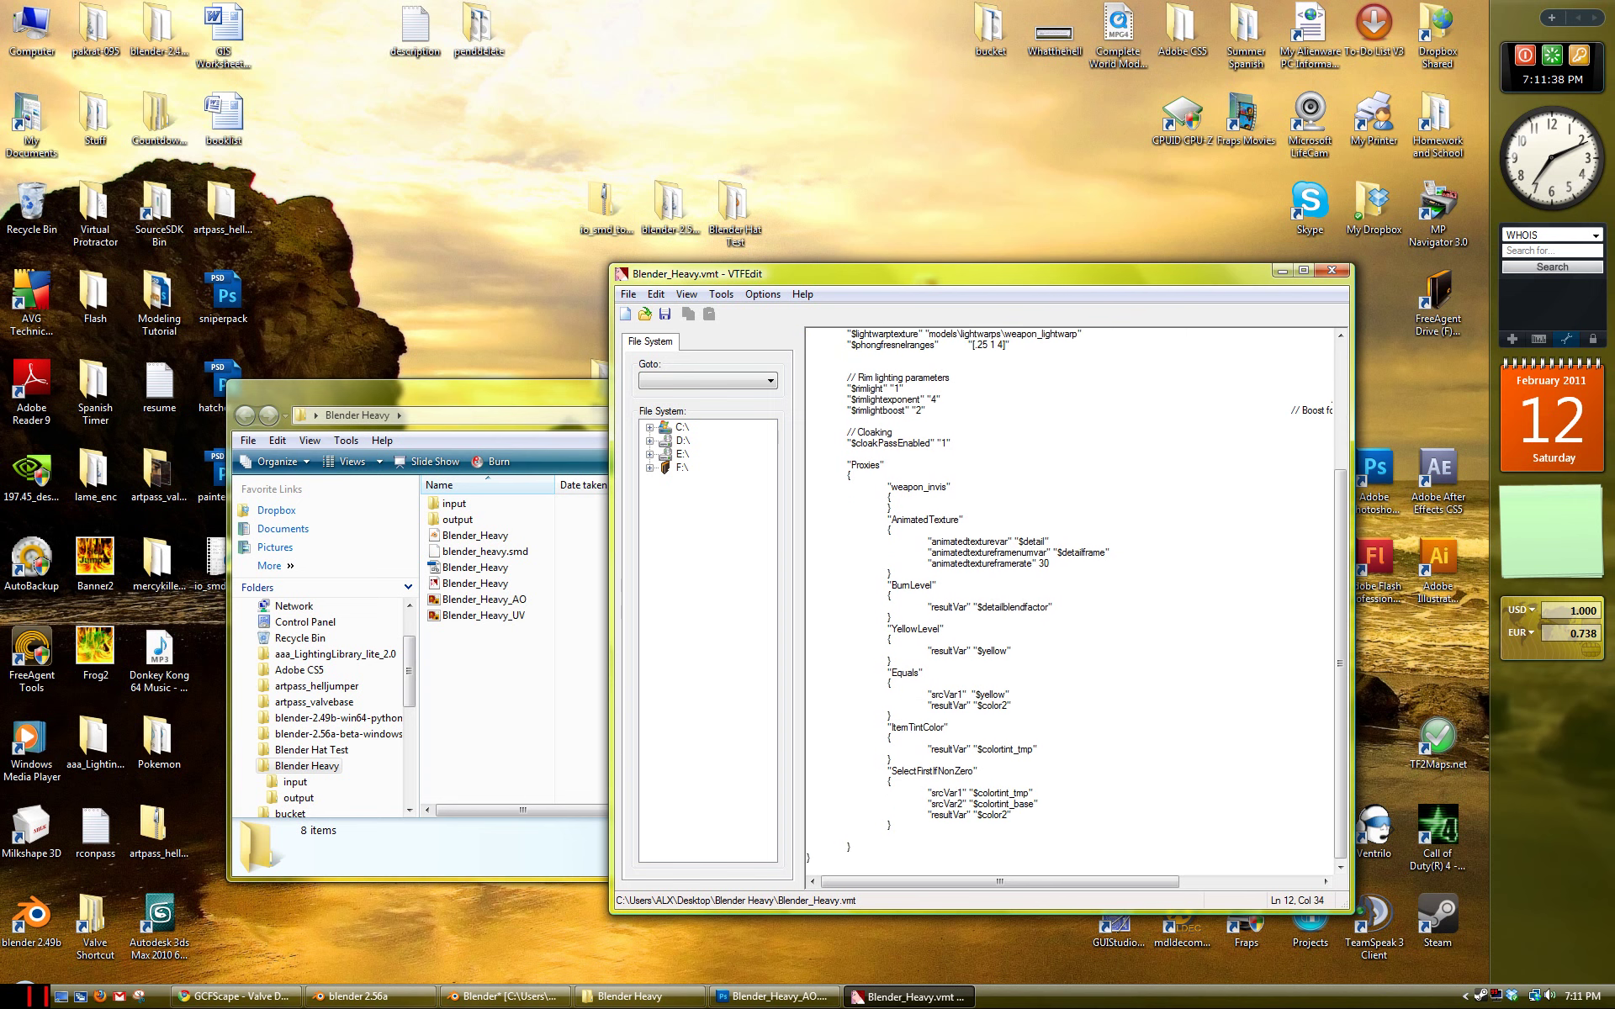
pyautogui.moveTo(893, 826); pyautogui.dragTo(809, 770)
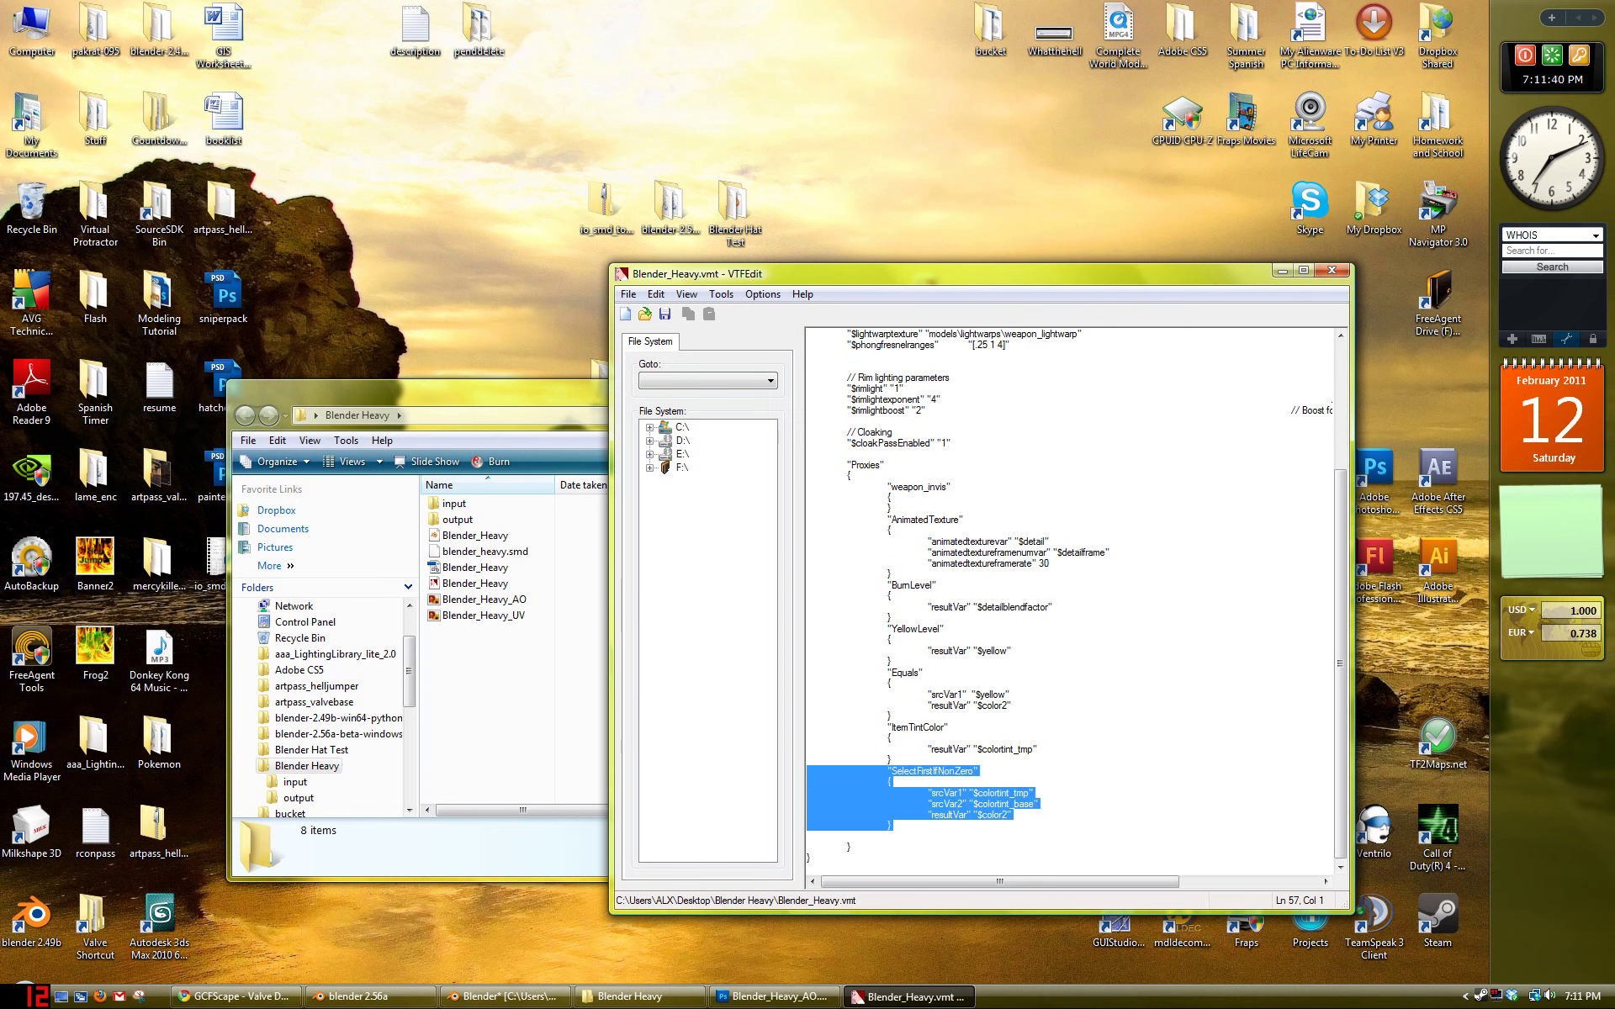
pyautogui.press('BackSpace')
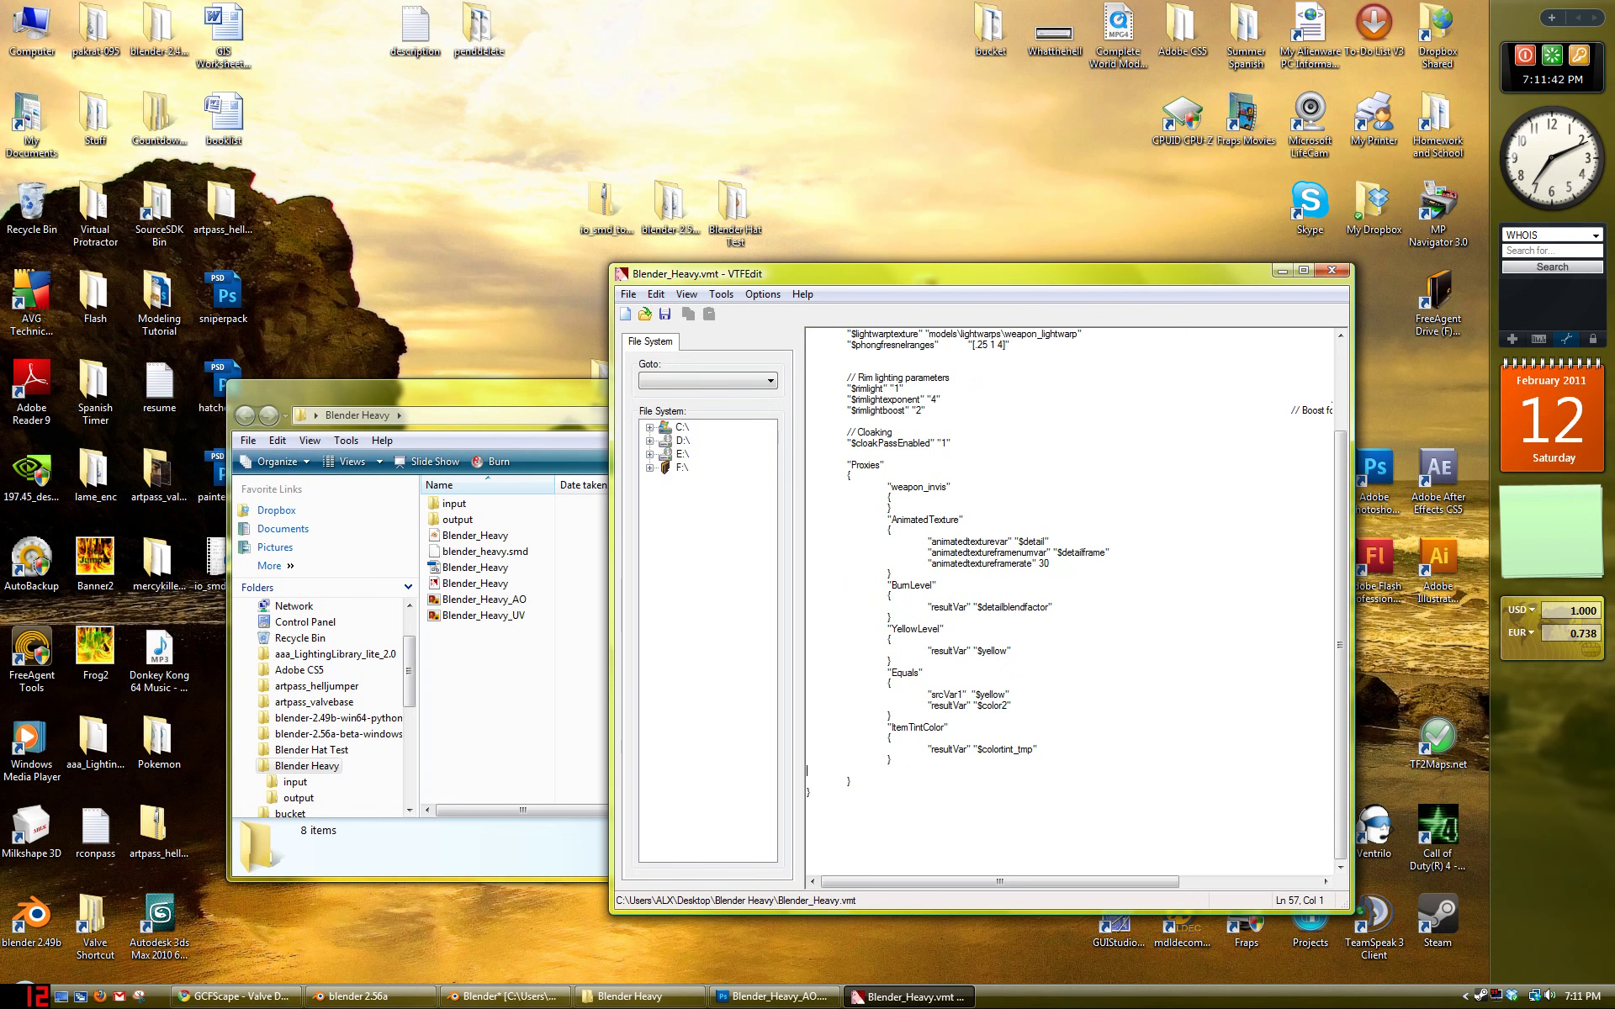
pyautogui.scroll(5, 1069, 601)
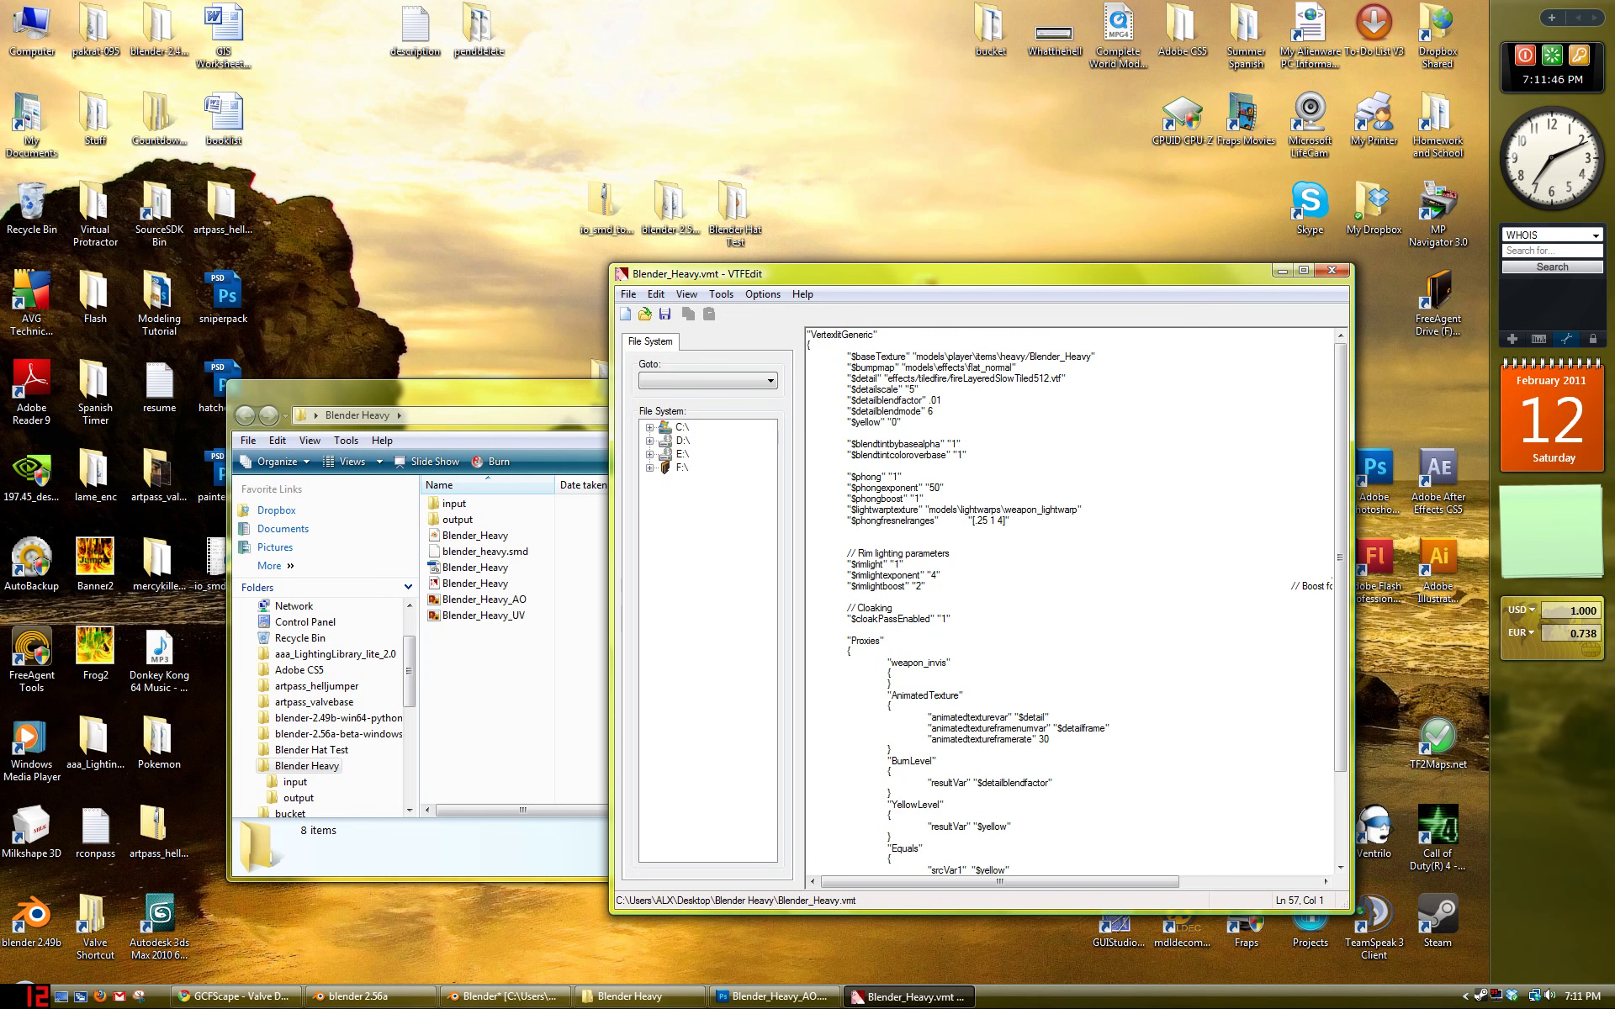
# Step: Close VTFEdit, shift the folder window aside and relaunch VTFEdit from the Start menu
pyautogui.click(1328, 270)
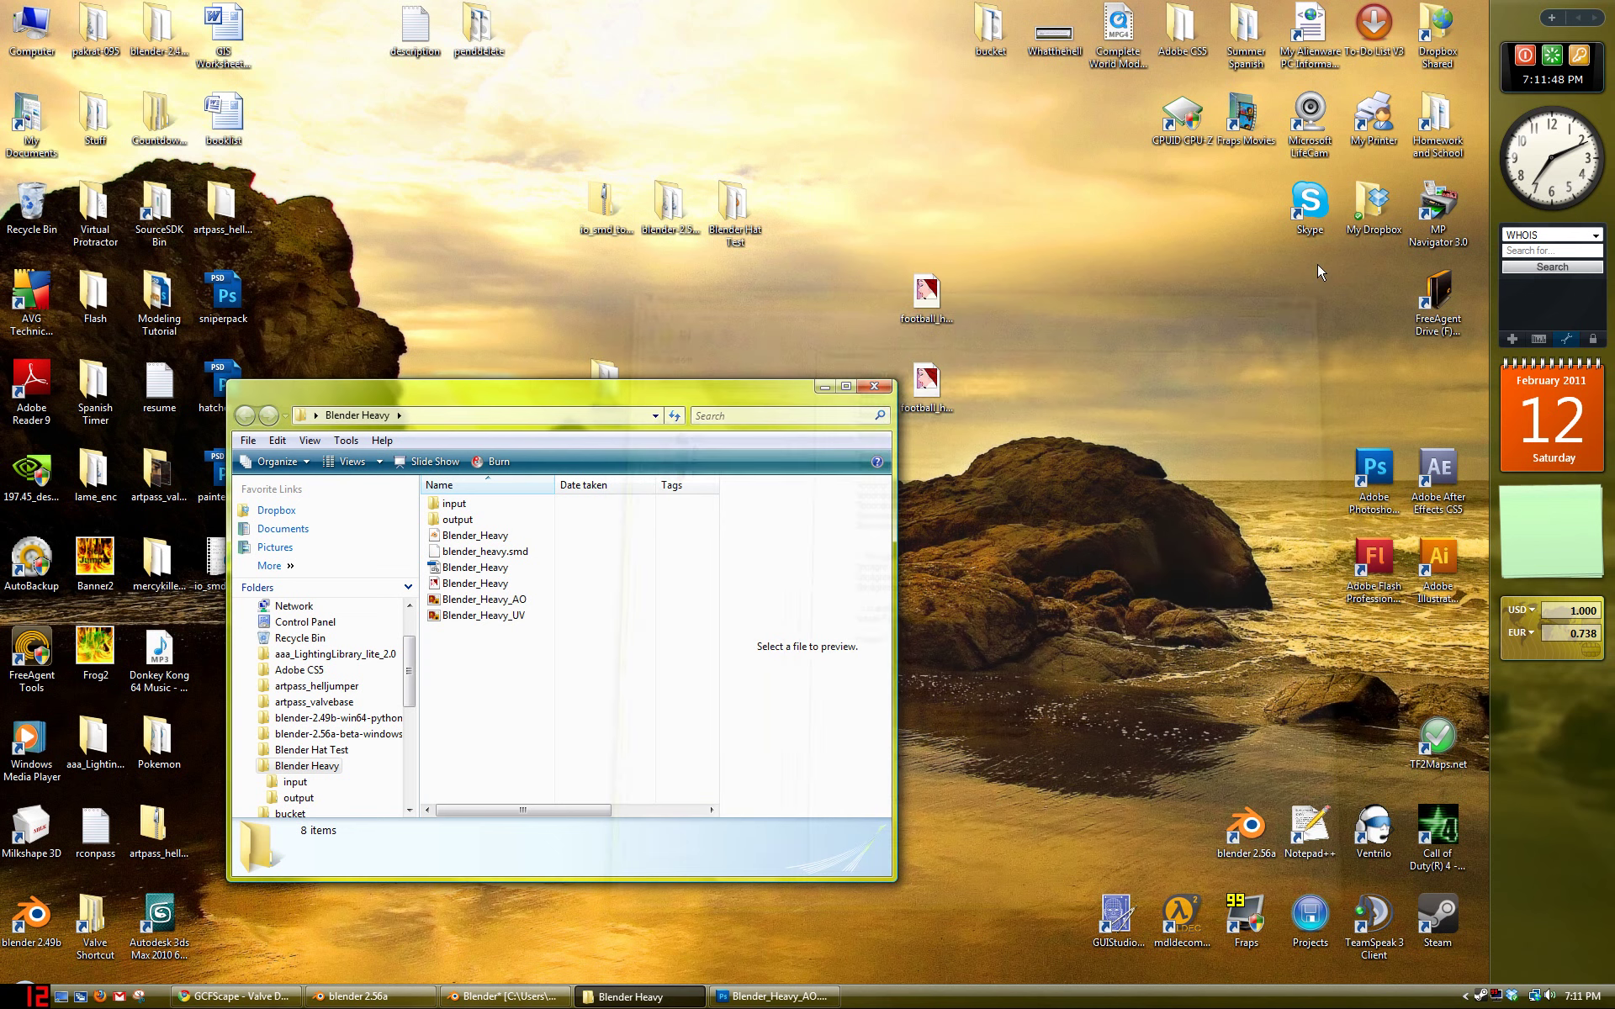
pyautogui.moveTo(711, 386); pyautogui.dragTo(753, 387)
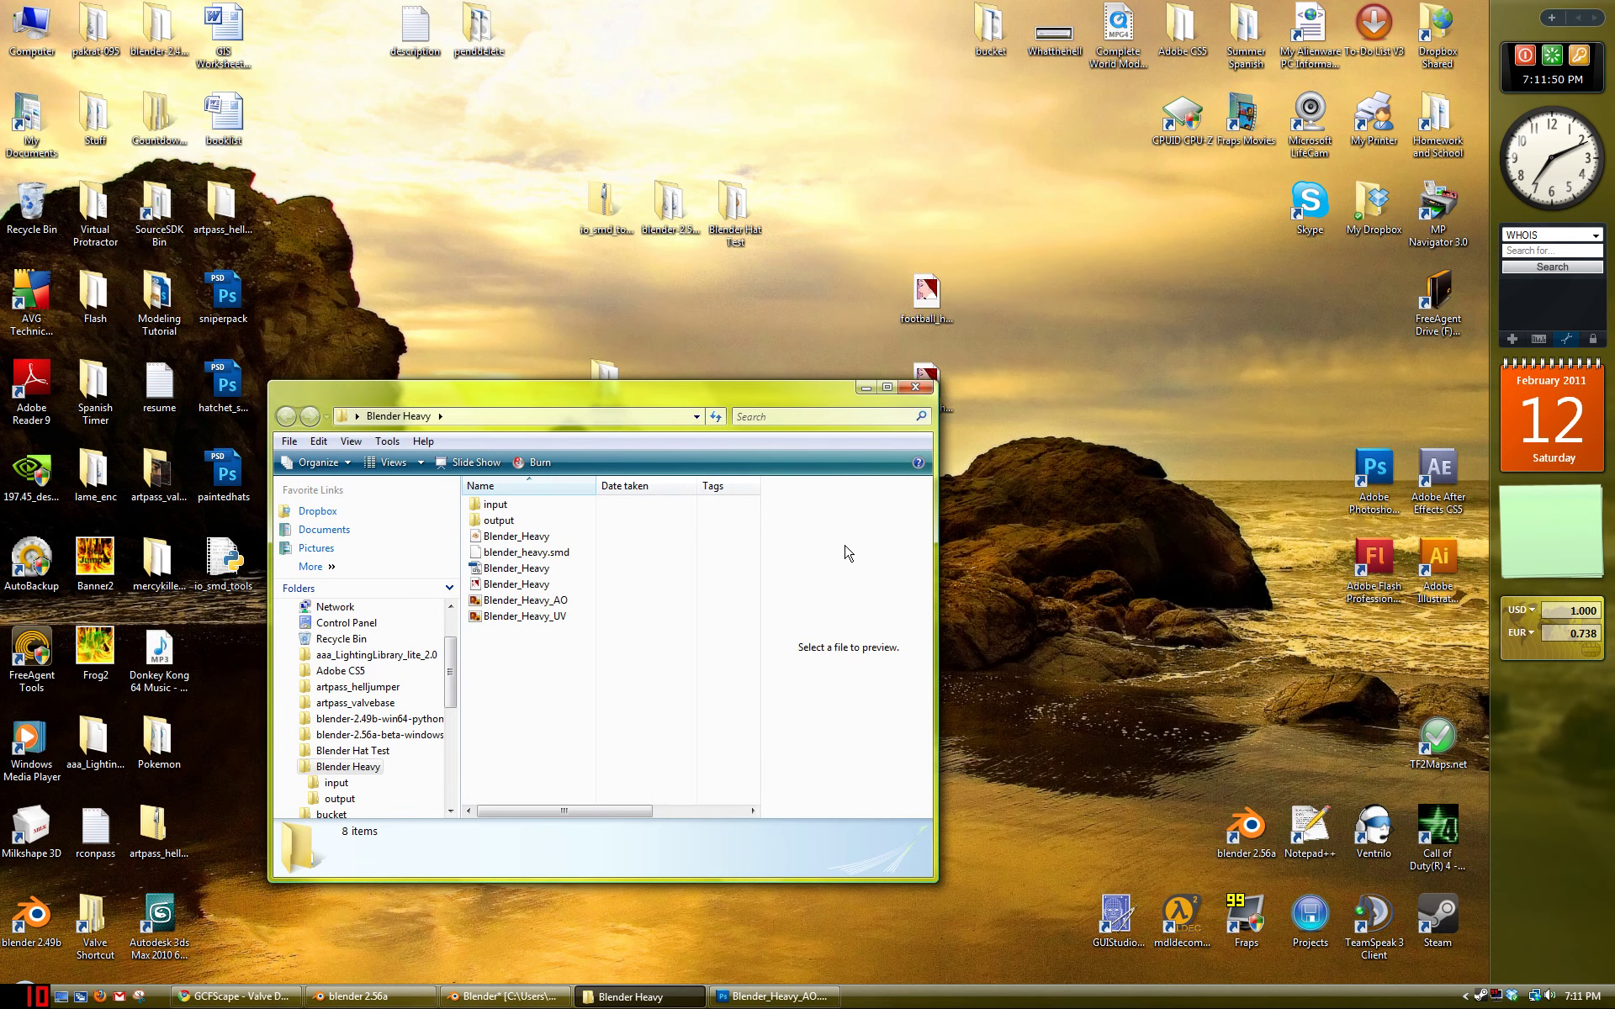
pyautogui.click(33, 995)
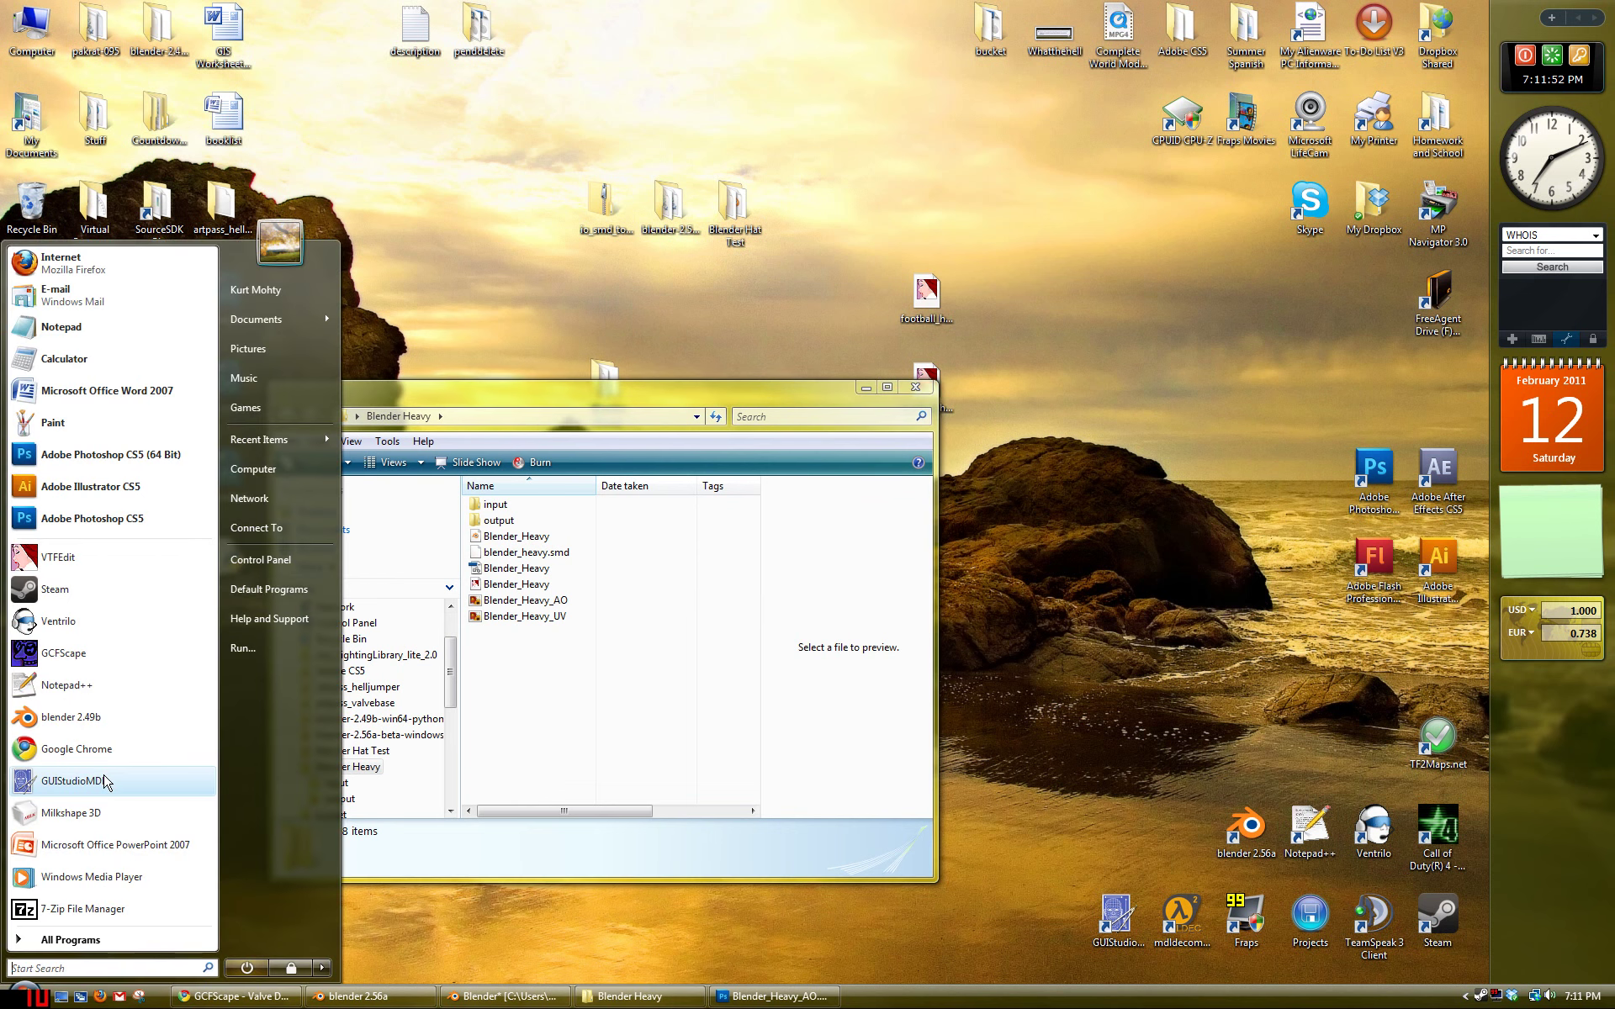
pyautogui.click(87, 566)
# Step: Import the Blender_Heavy image as a new VTF texture with the default conversion options
pyautogui.click(629, 294)
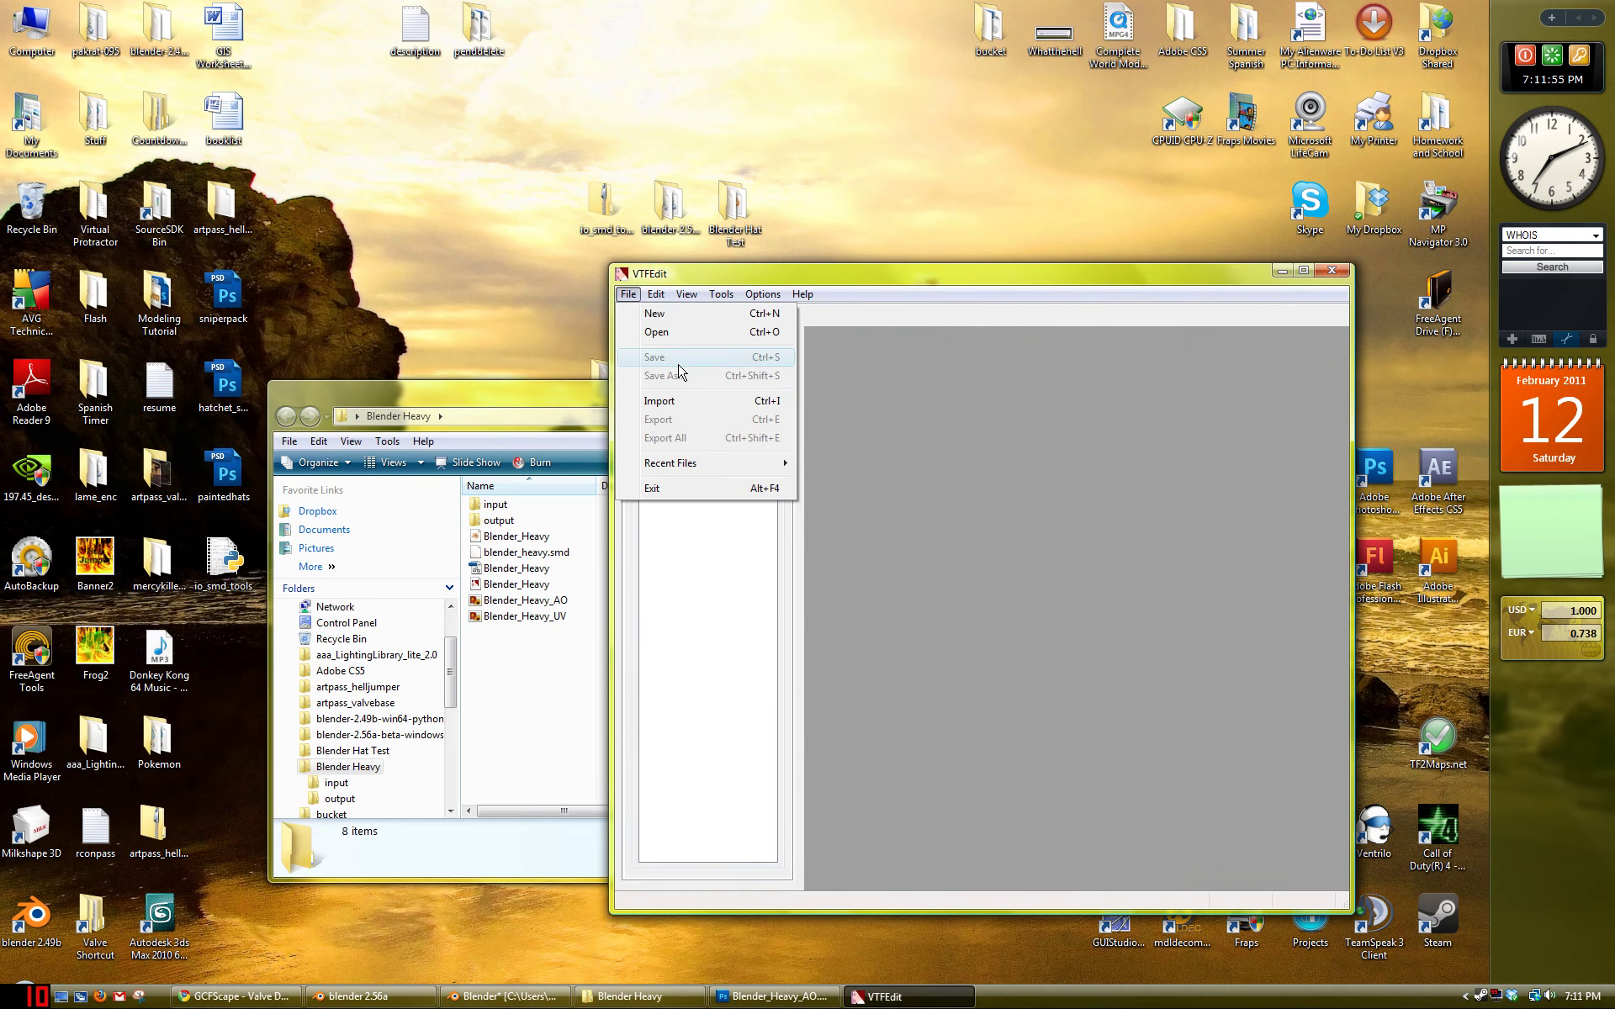
pyautogui.click(673, 400)
pyautogui.doubleClick(664, 325)
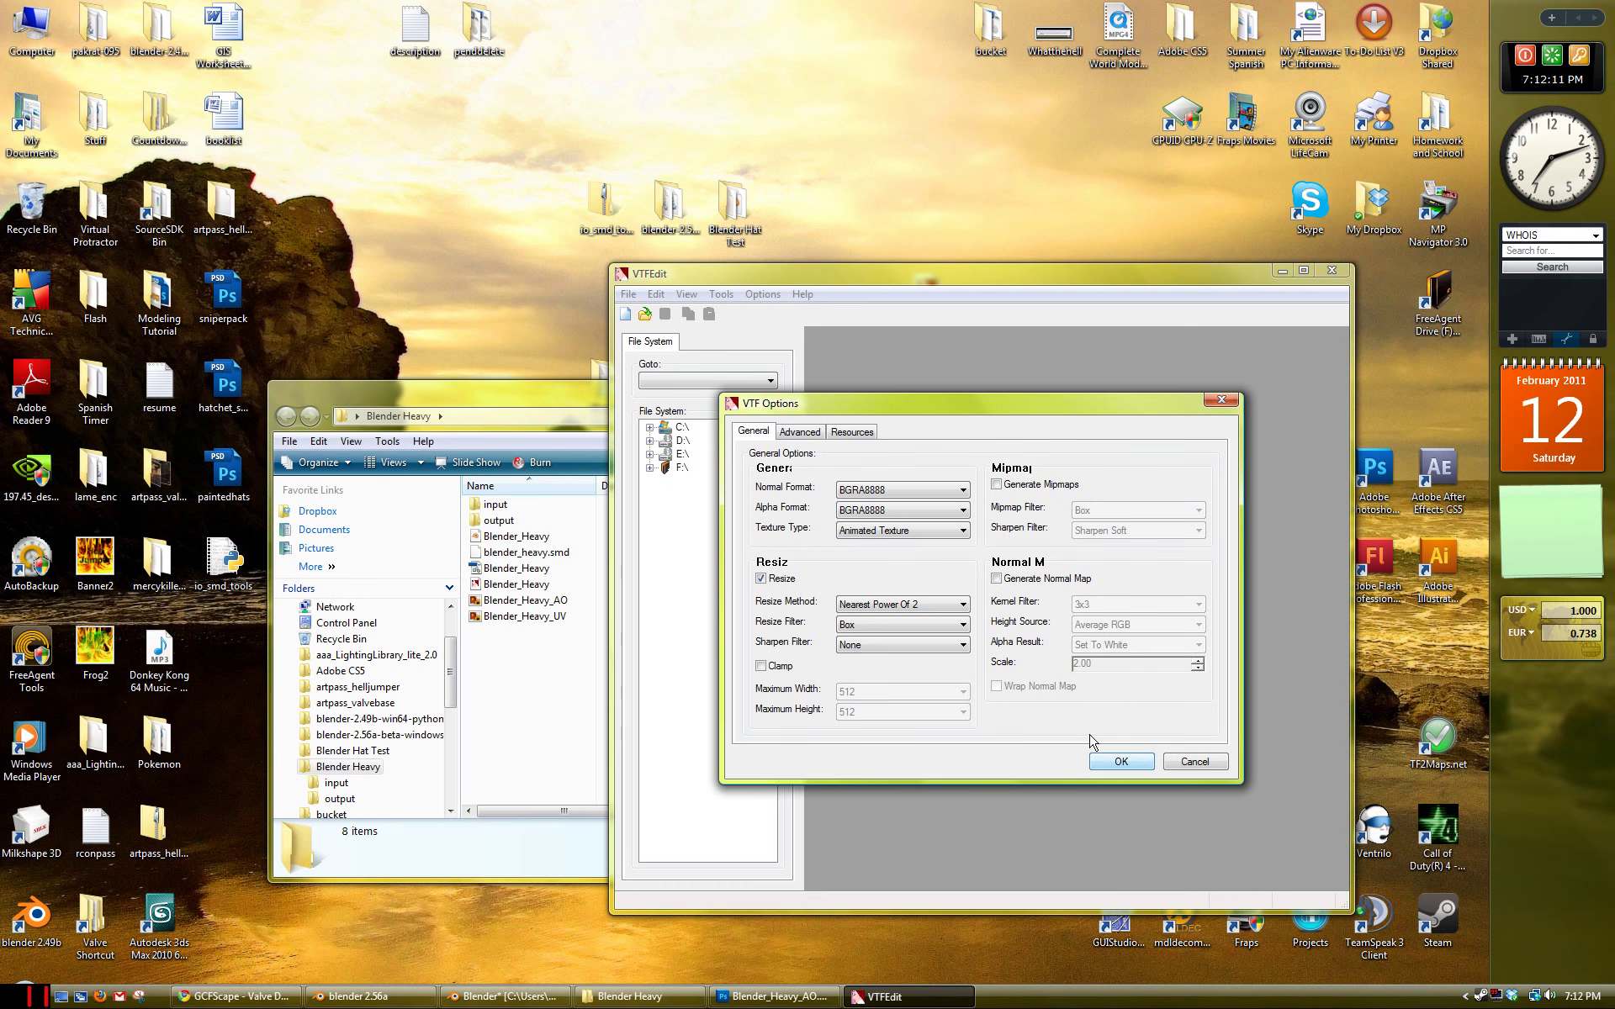
pyautogui.click(1145, 762)
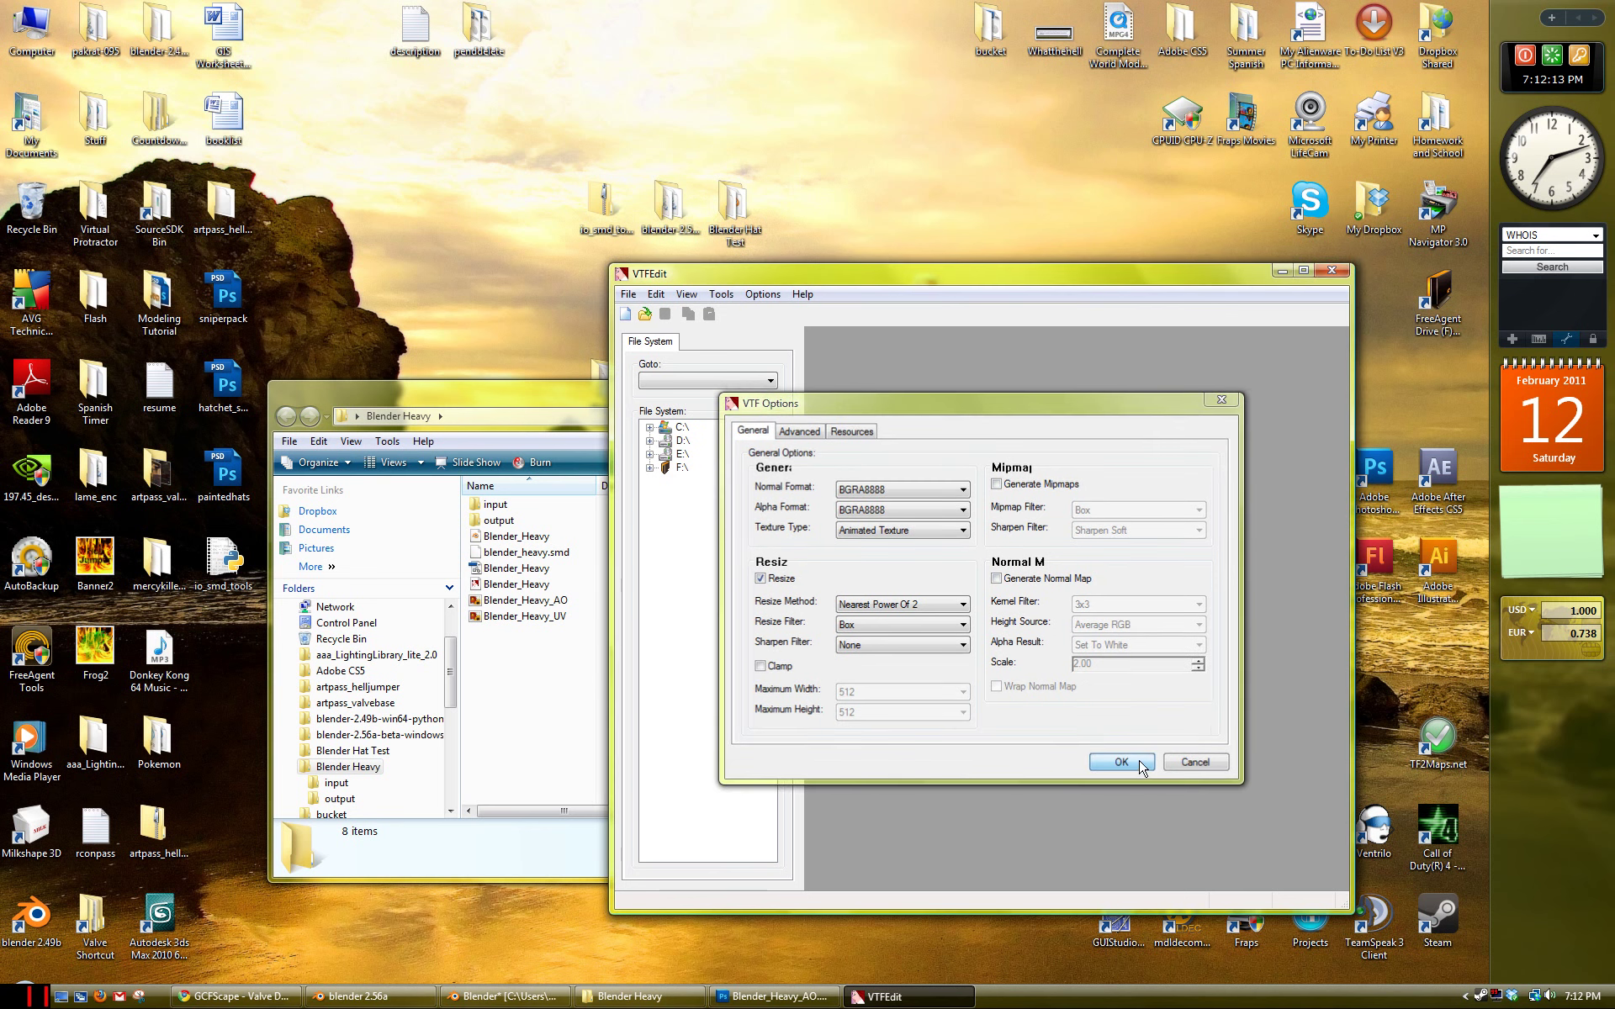
# Step: Rearrange the windows and return to the Blender_Heavy_AO image in Photoshop
pyautogui.moveTo(1095, 276); pyautogui.dragTo(944, 271)
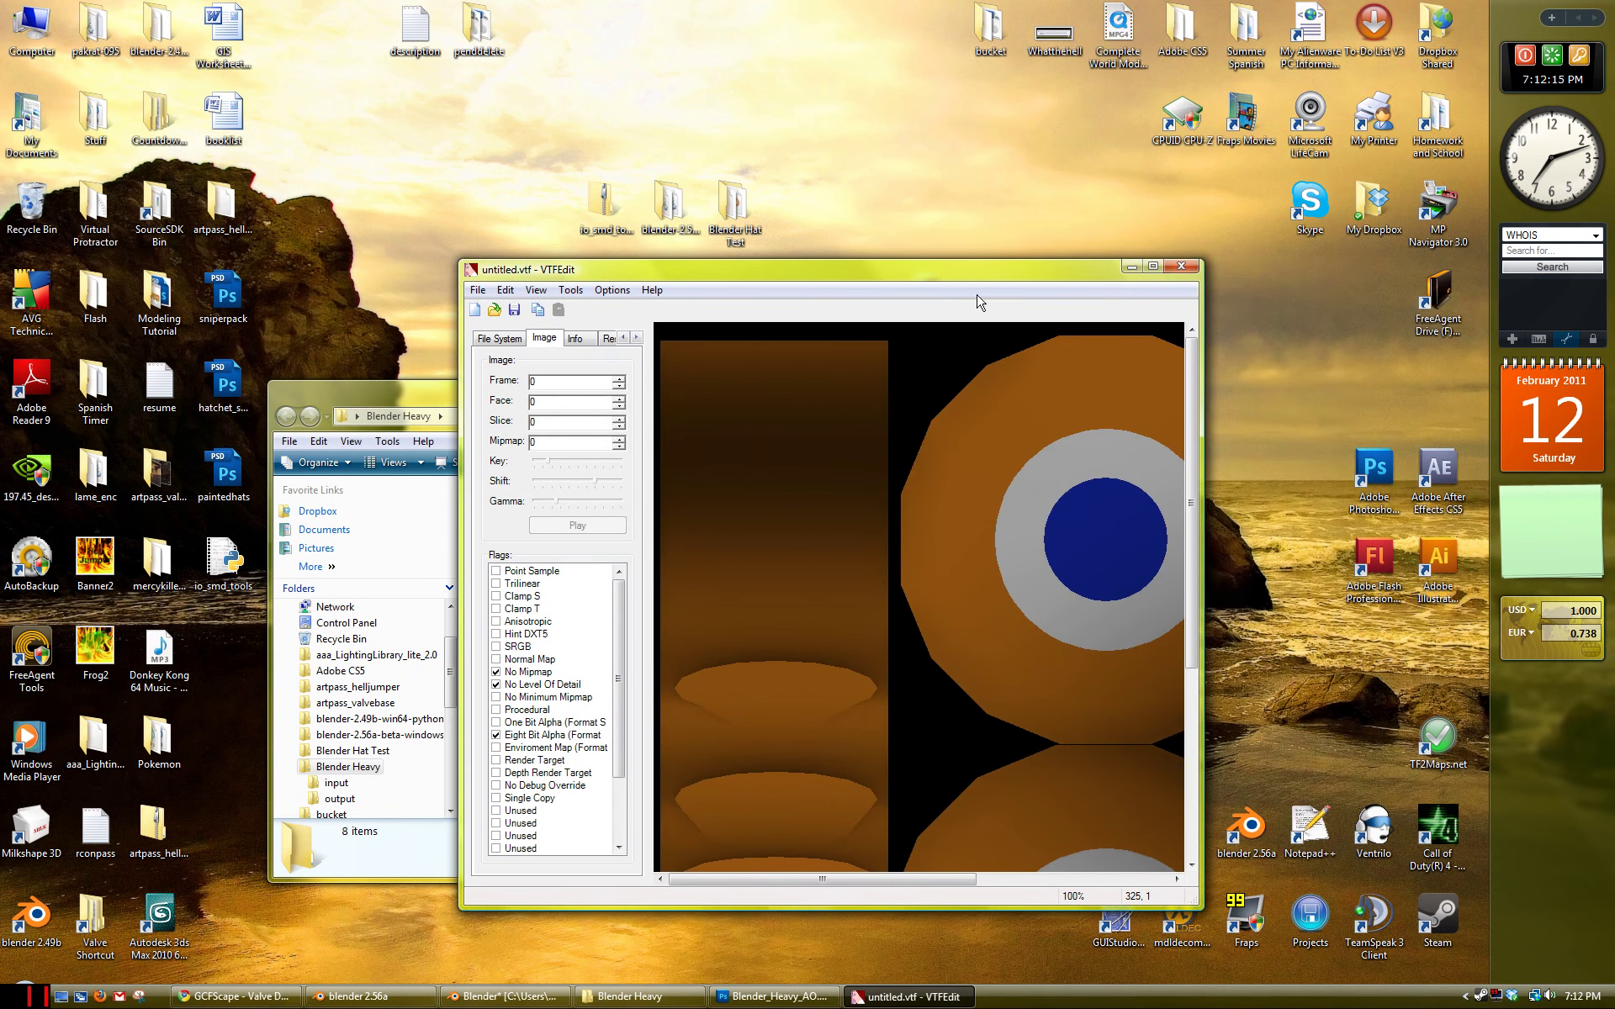
pyautogui.moveTo(1192, 394); pyautogui.dragTo(1193, 581)
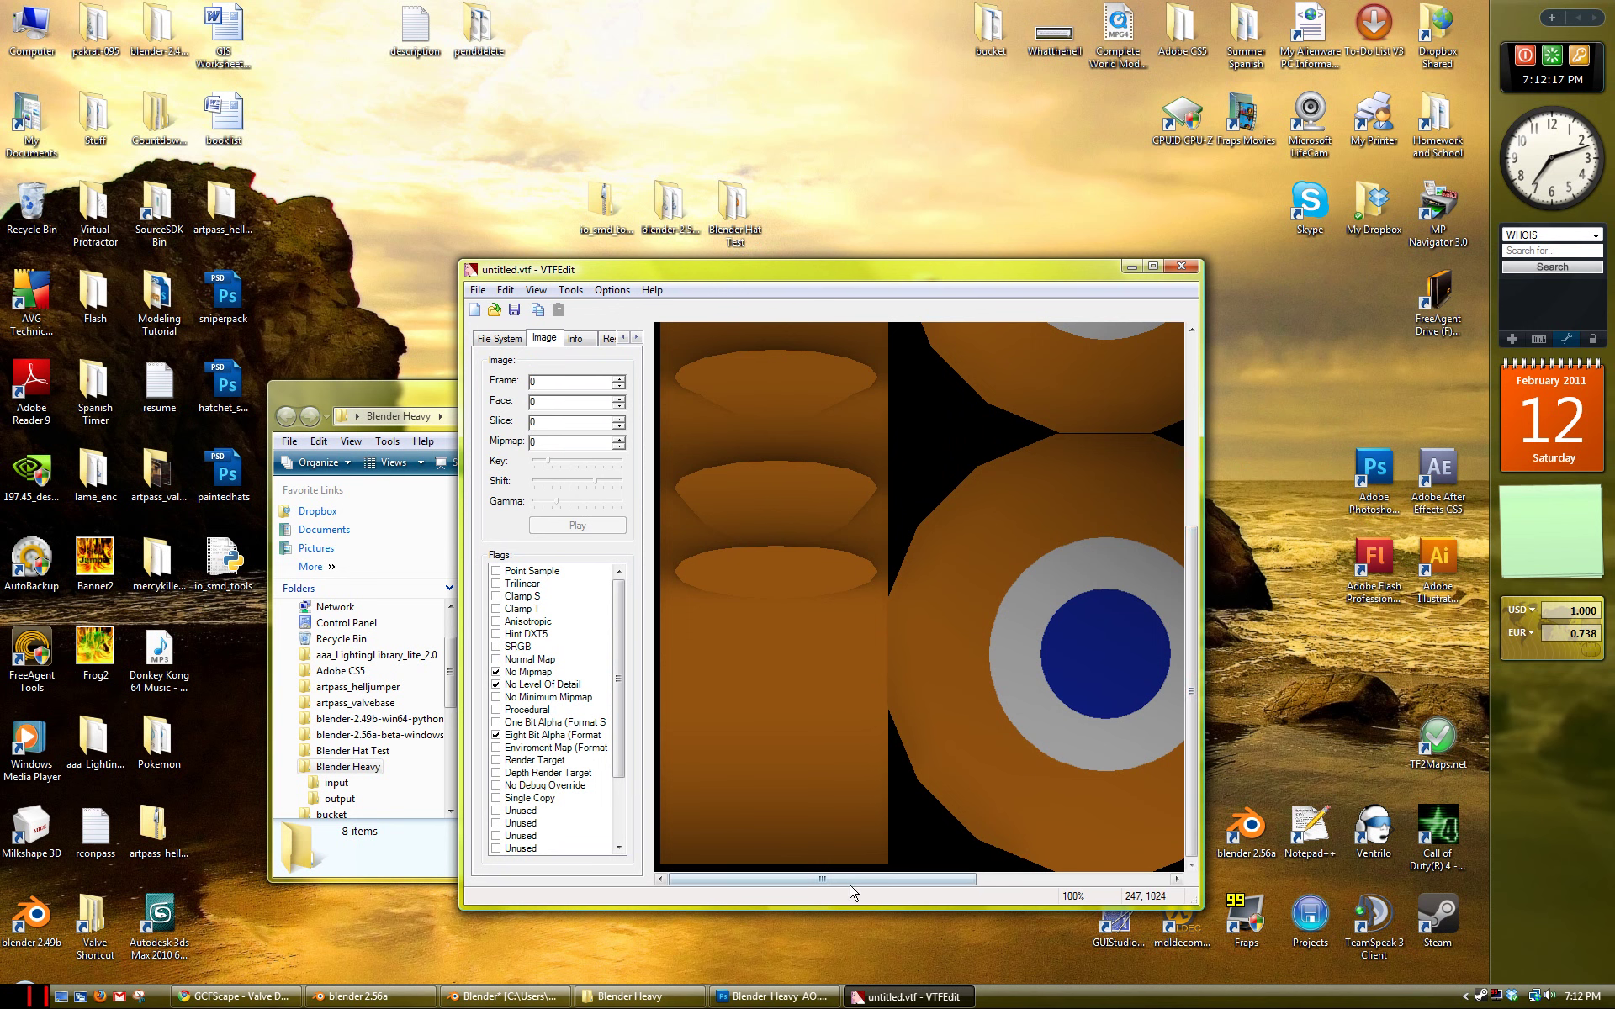
pyautogui.moveTo(875, 879); pyautogui.dragTo(786, 850)
pyautogui.moveTo(1193, 572); pyautogui.dragTo(1195, 354)
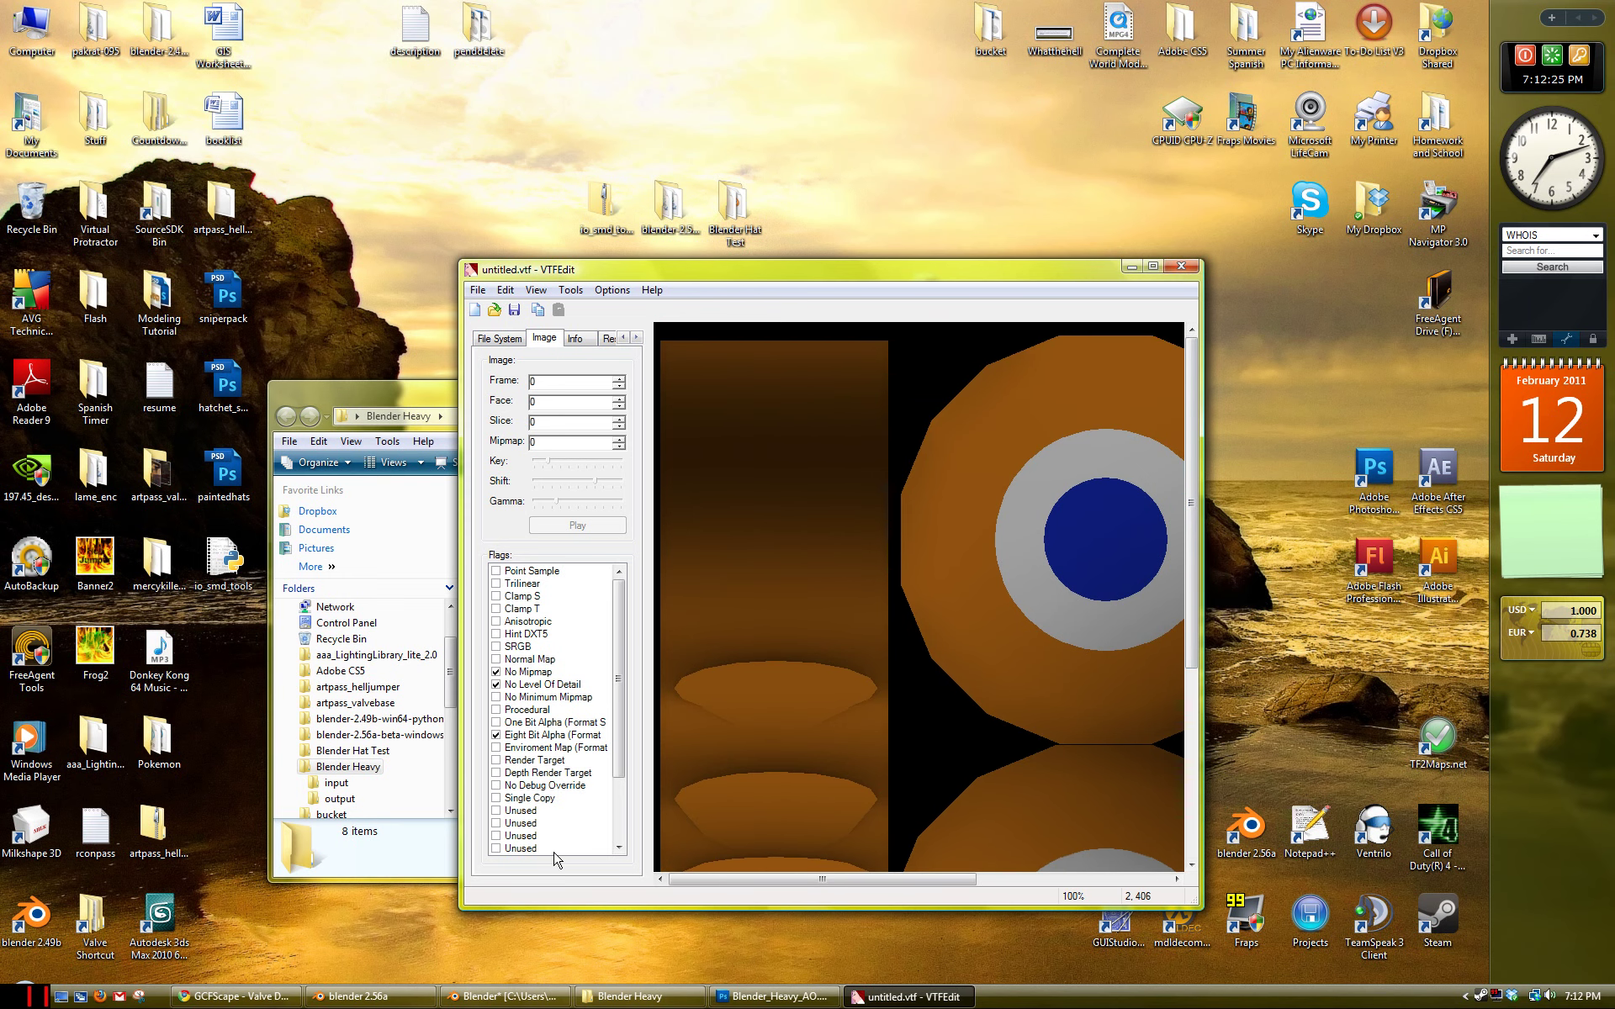
pyautogui.click(800, 997)
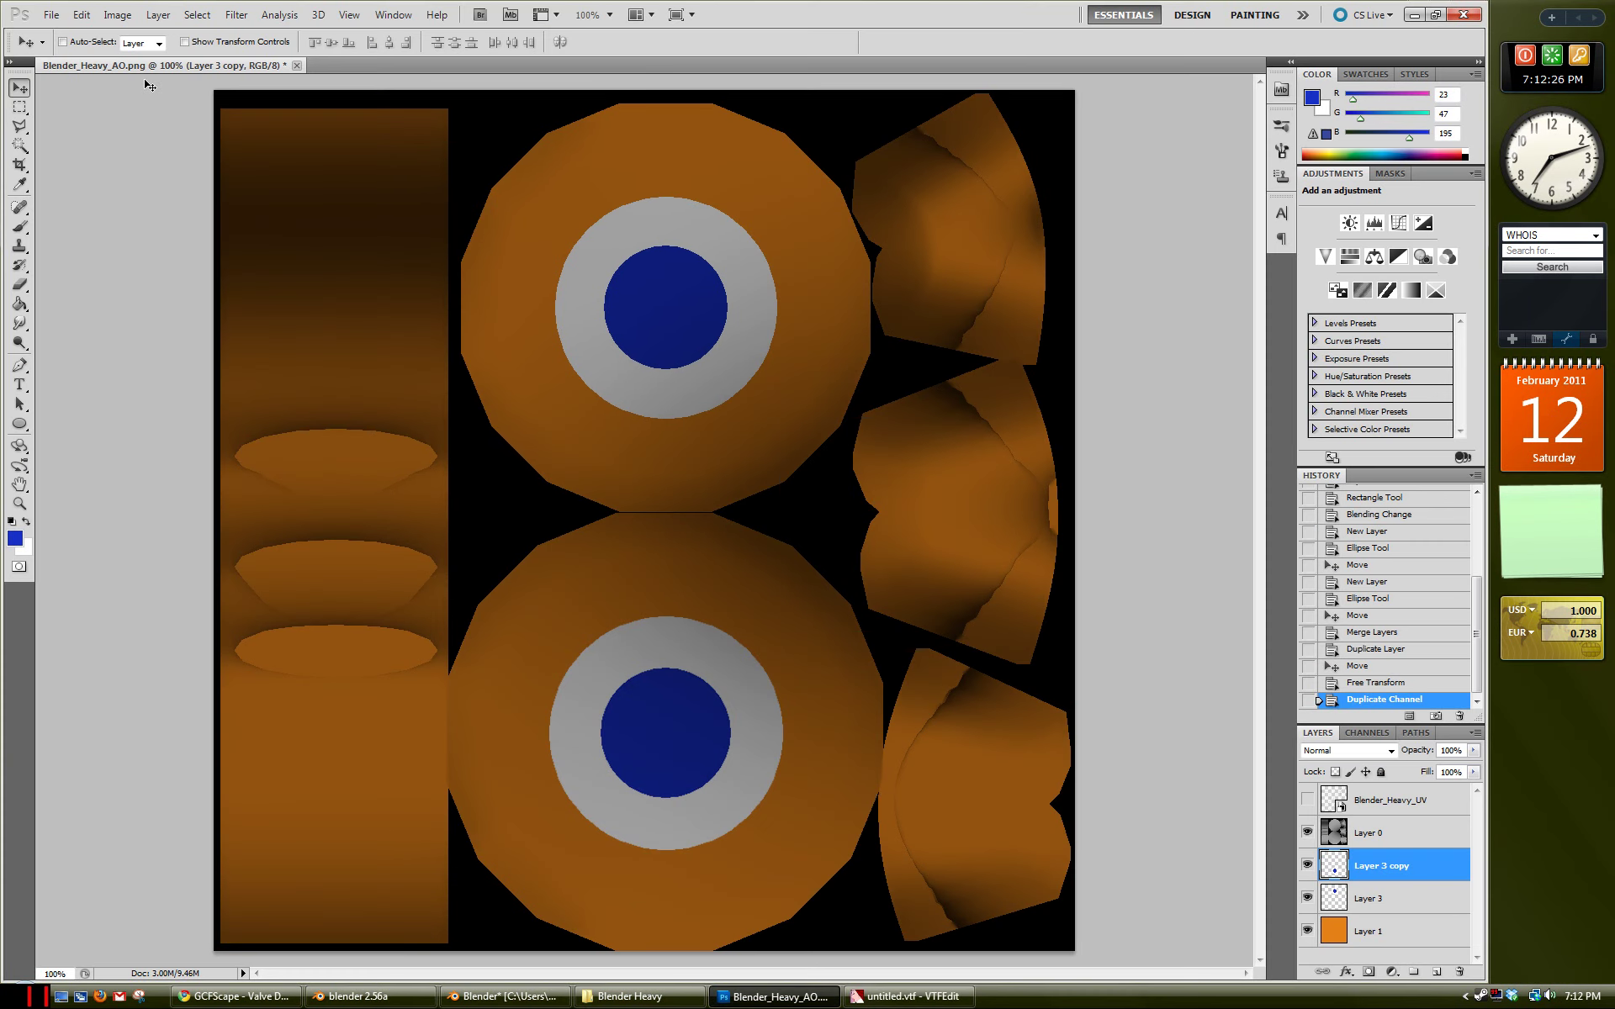
# Step: Resize the texture image to 256 by 256 pixels
pyautogui.click(118, 14)
pyautogui.click(176, 136)
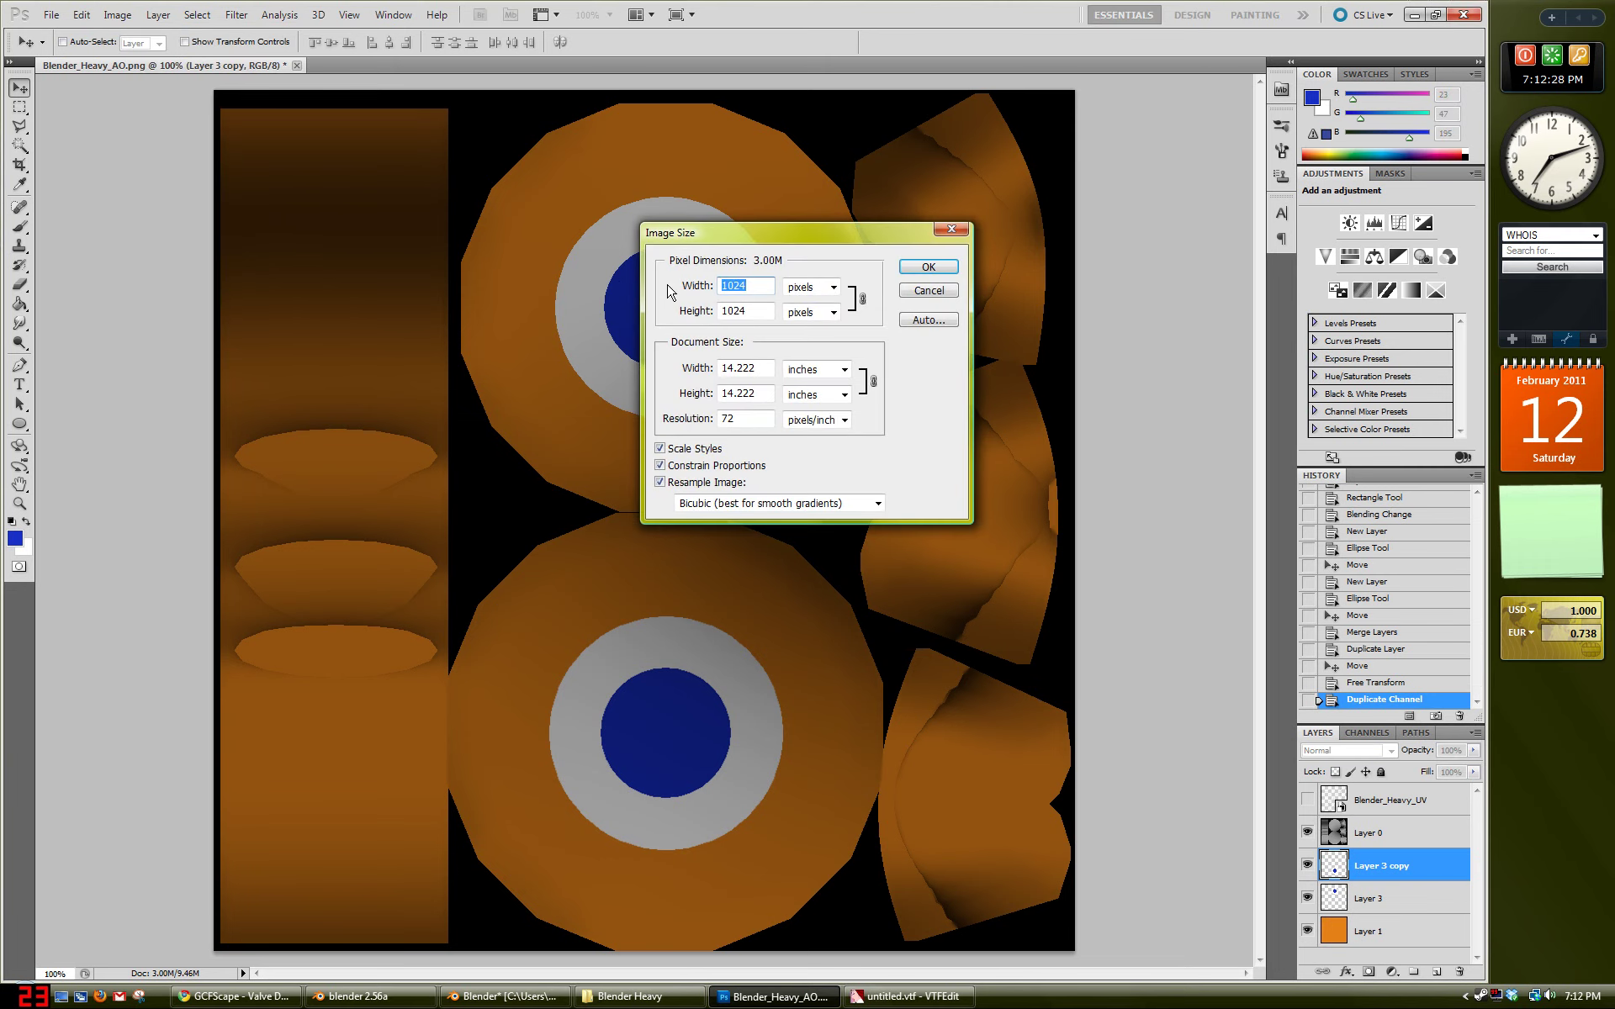
pyautogui.write('256')
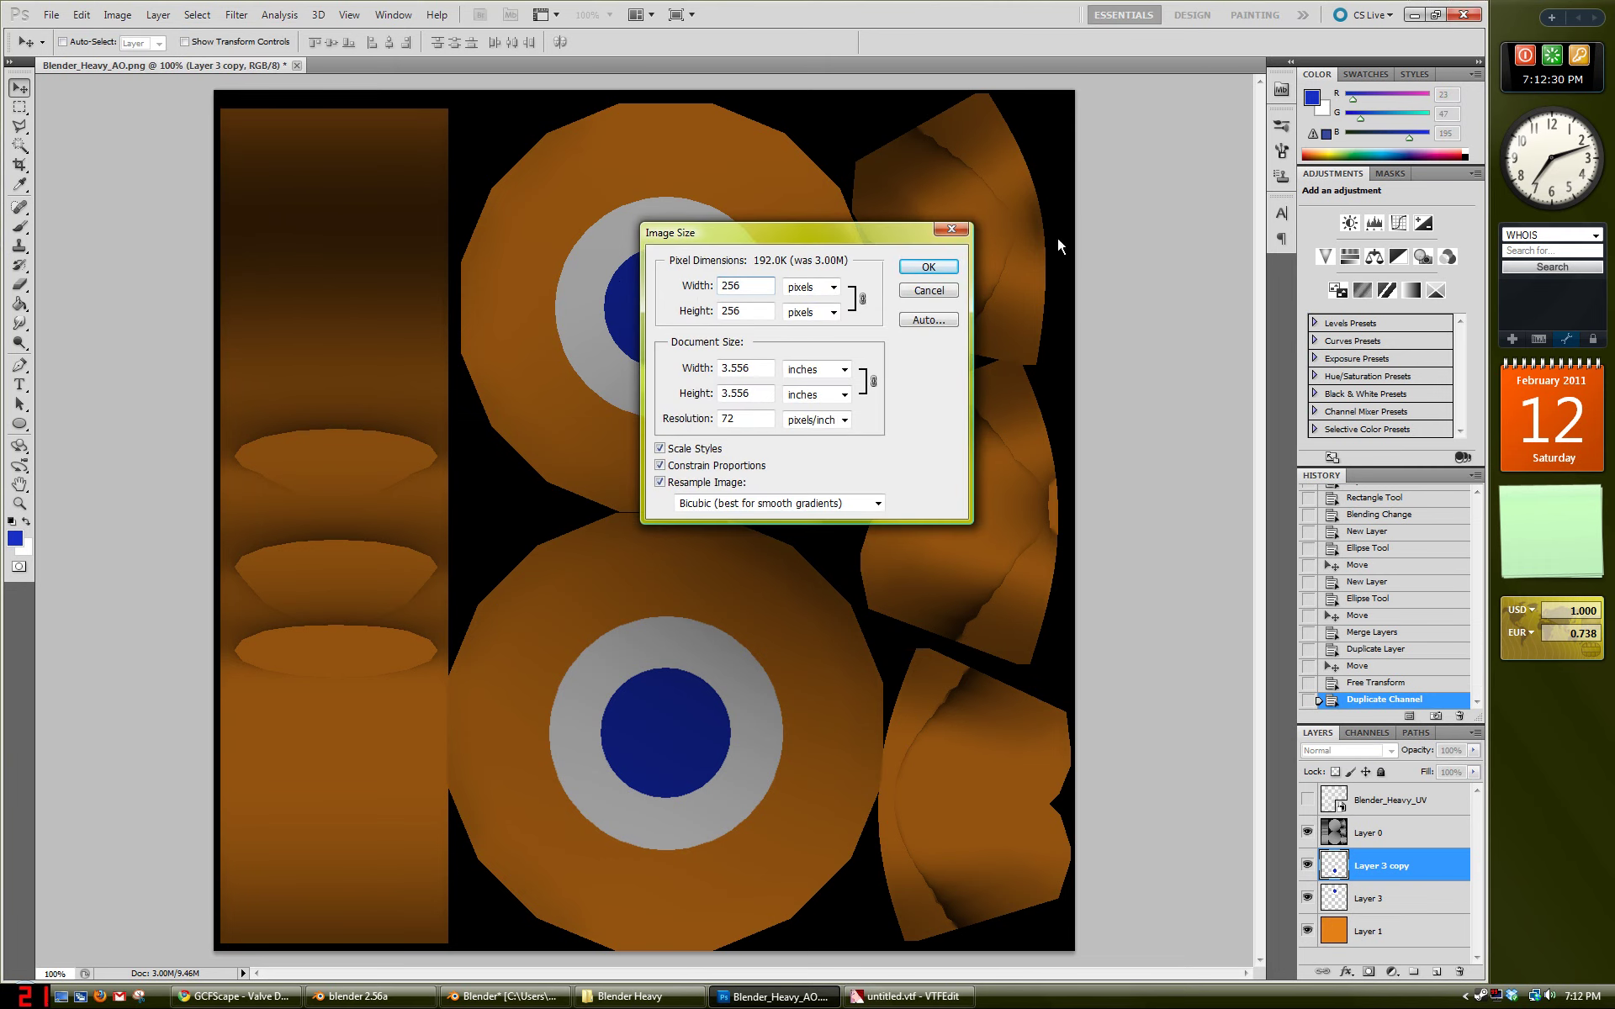
pyautogui.click(928, 266)
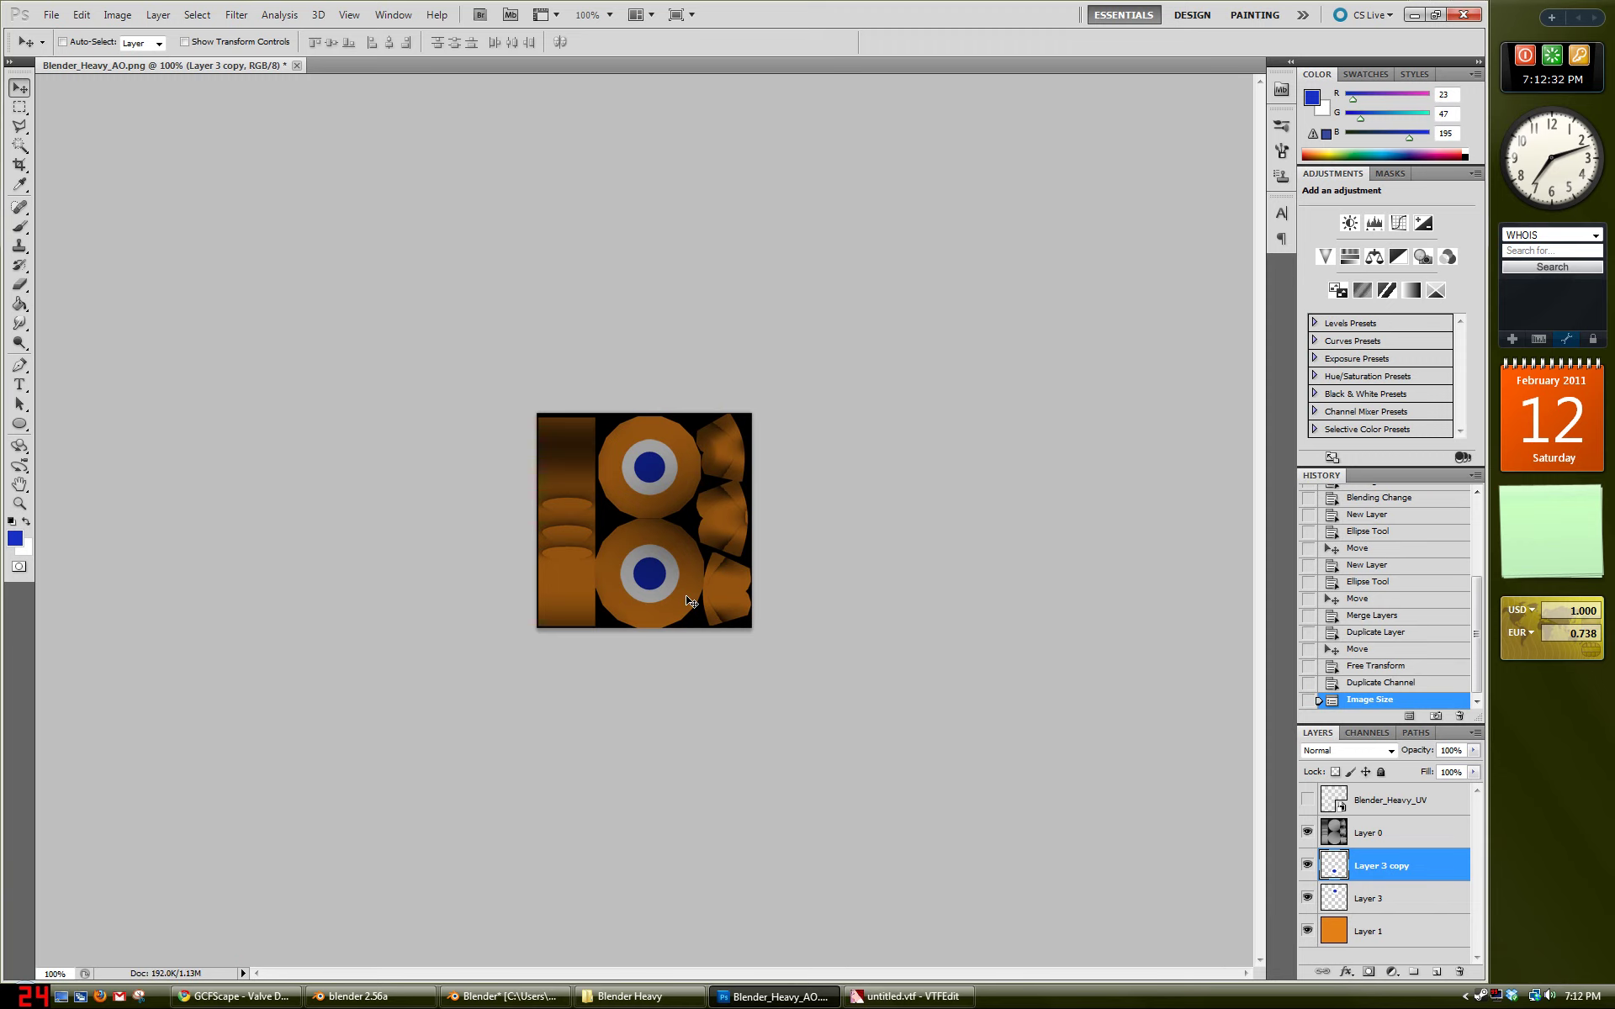
# Step: Save it as Targa over Blender_Heavy.tga, replacing the file, then minimize Photoshop
pyautogui.click(51, 15)
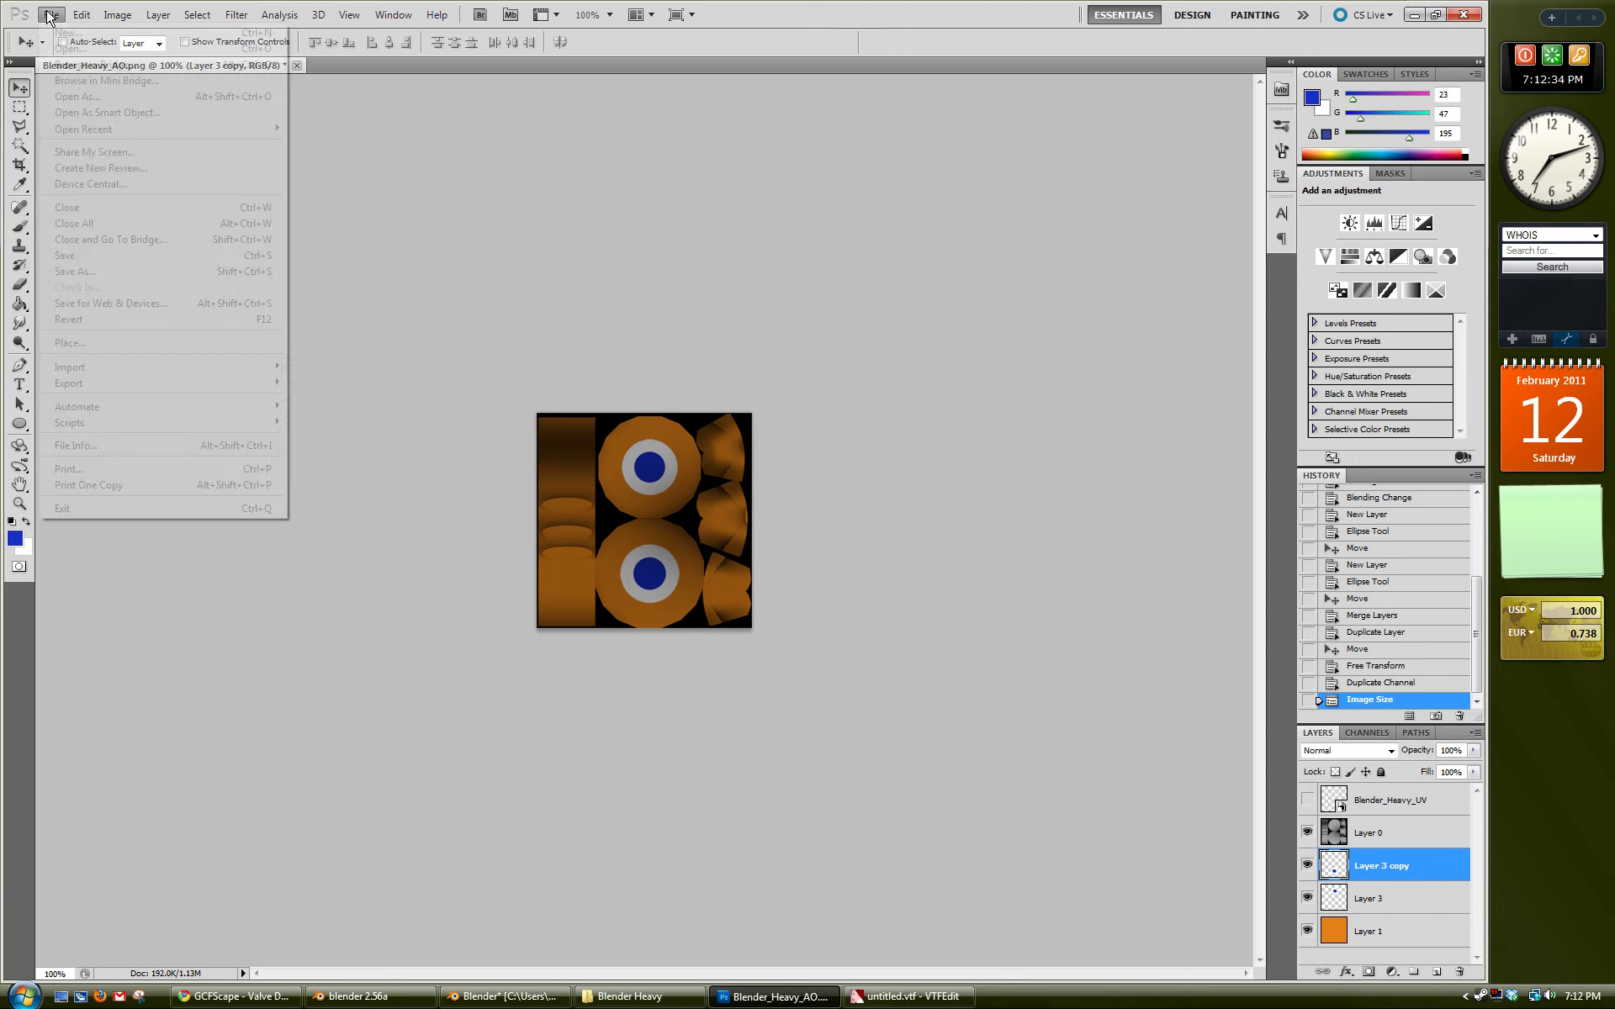
pyautogui.click(93, 261)
pyautogui.click(726, 599)
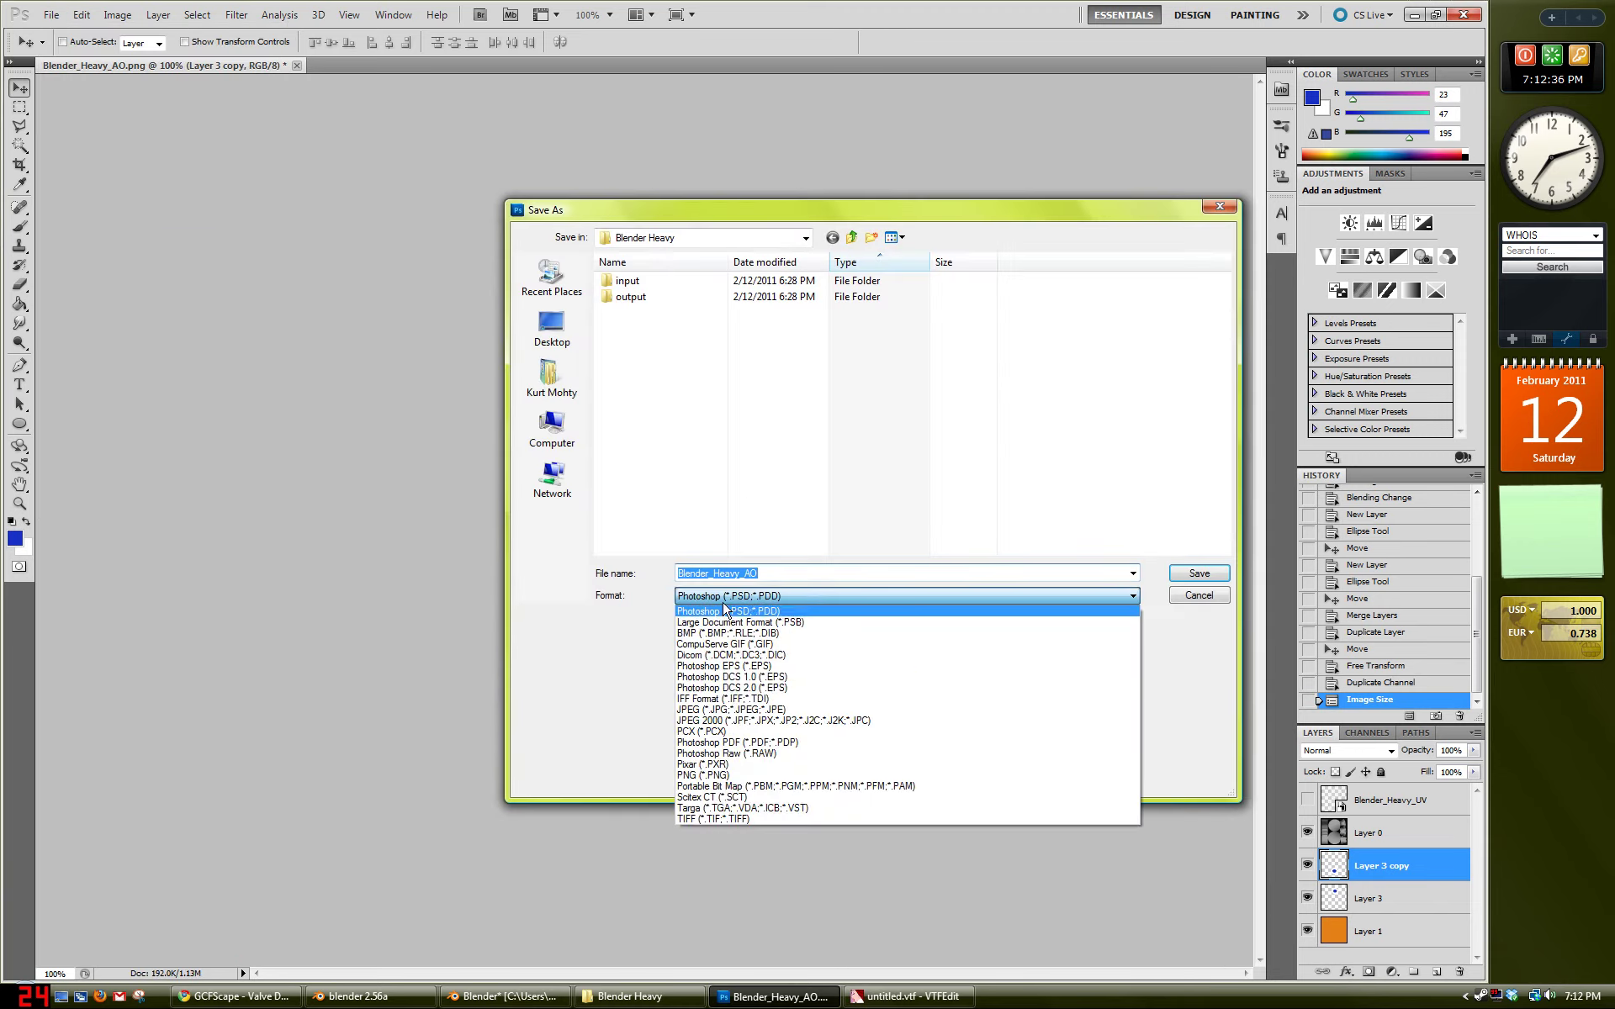
pyautogui.click(730, 813)
pyautogui.doubleClick(653, 314)
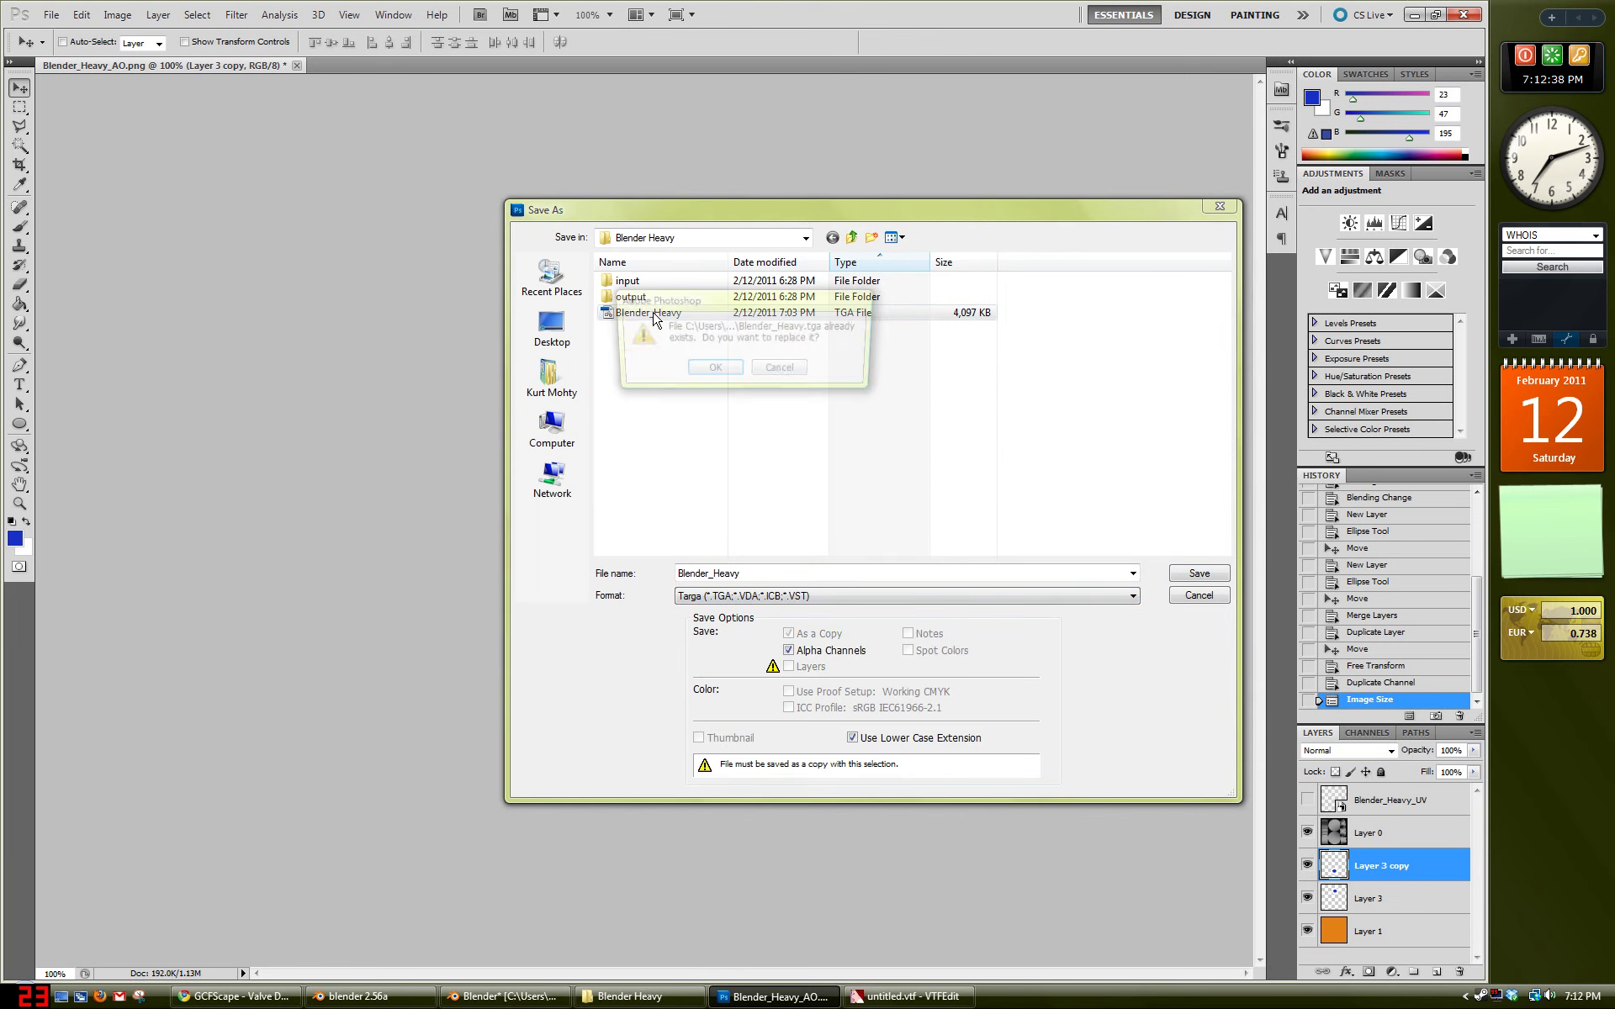
pyautogui.click(725, 371)
pyautogui.click(788, 327)
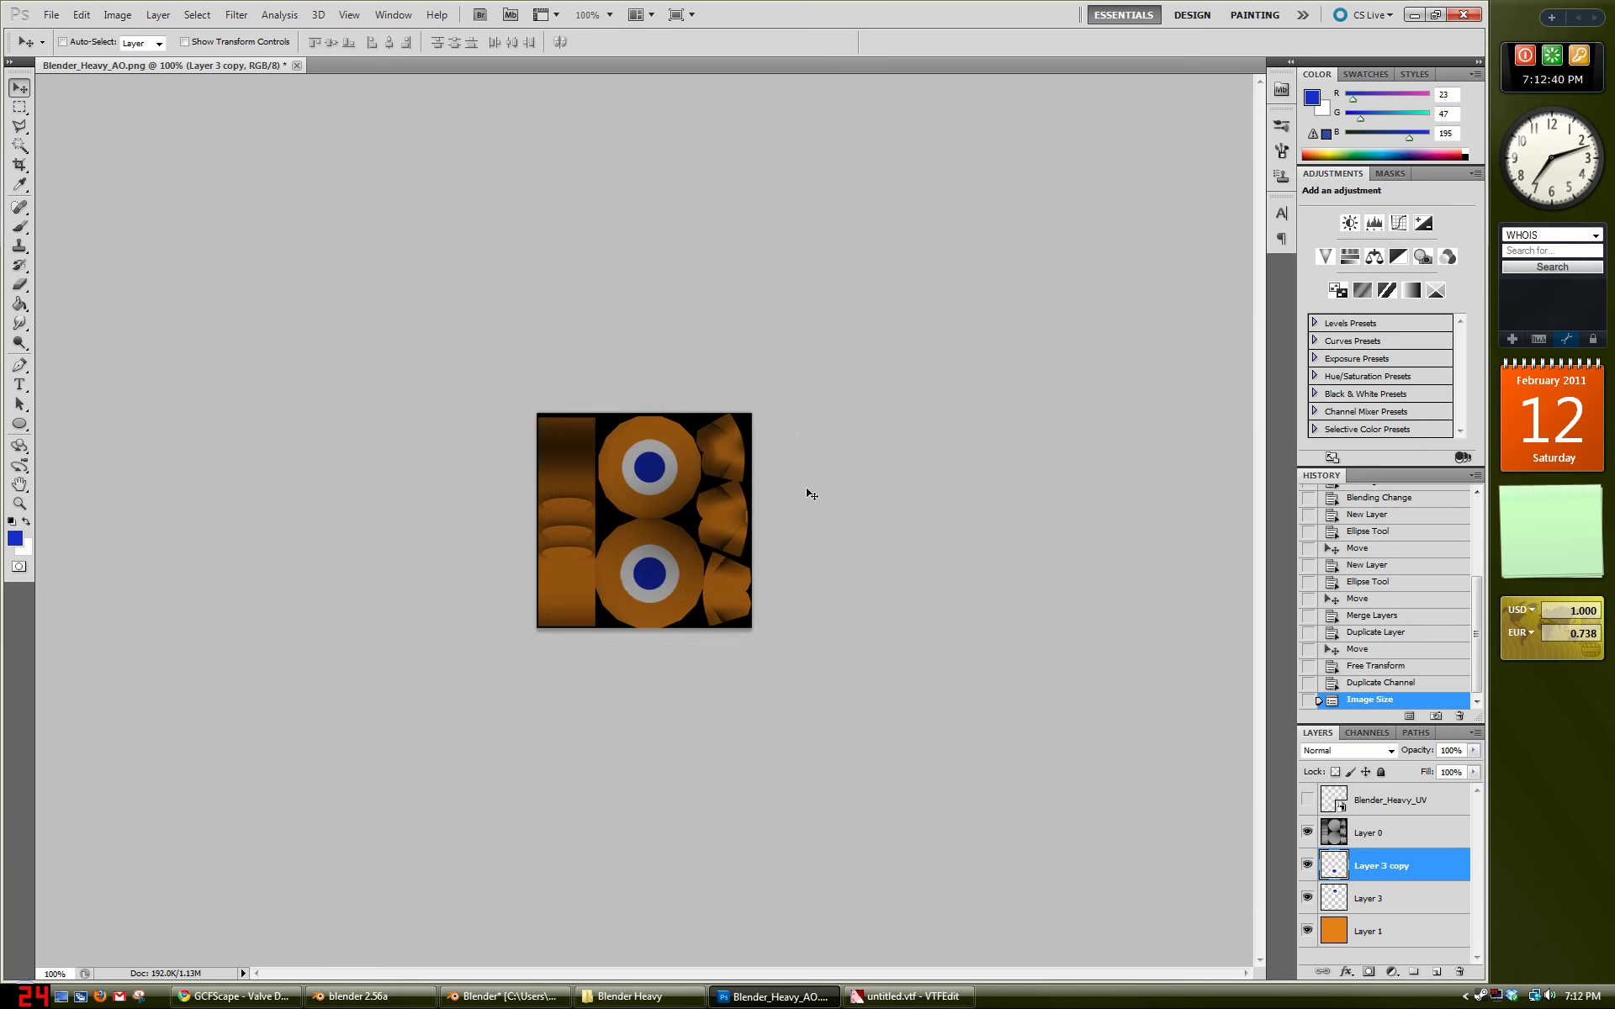
pyautogui.click(774, 996)
# Step: In Blender, check the hat's UV layout in Edit Mode, then view the 256px roundel texture from several angles
pyautogui.hotkey('alt', 'Tab')
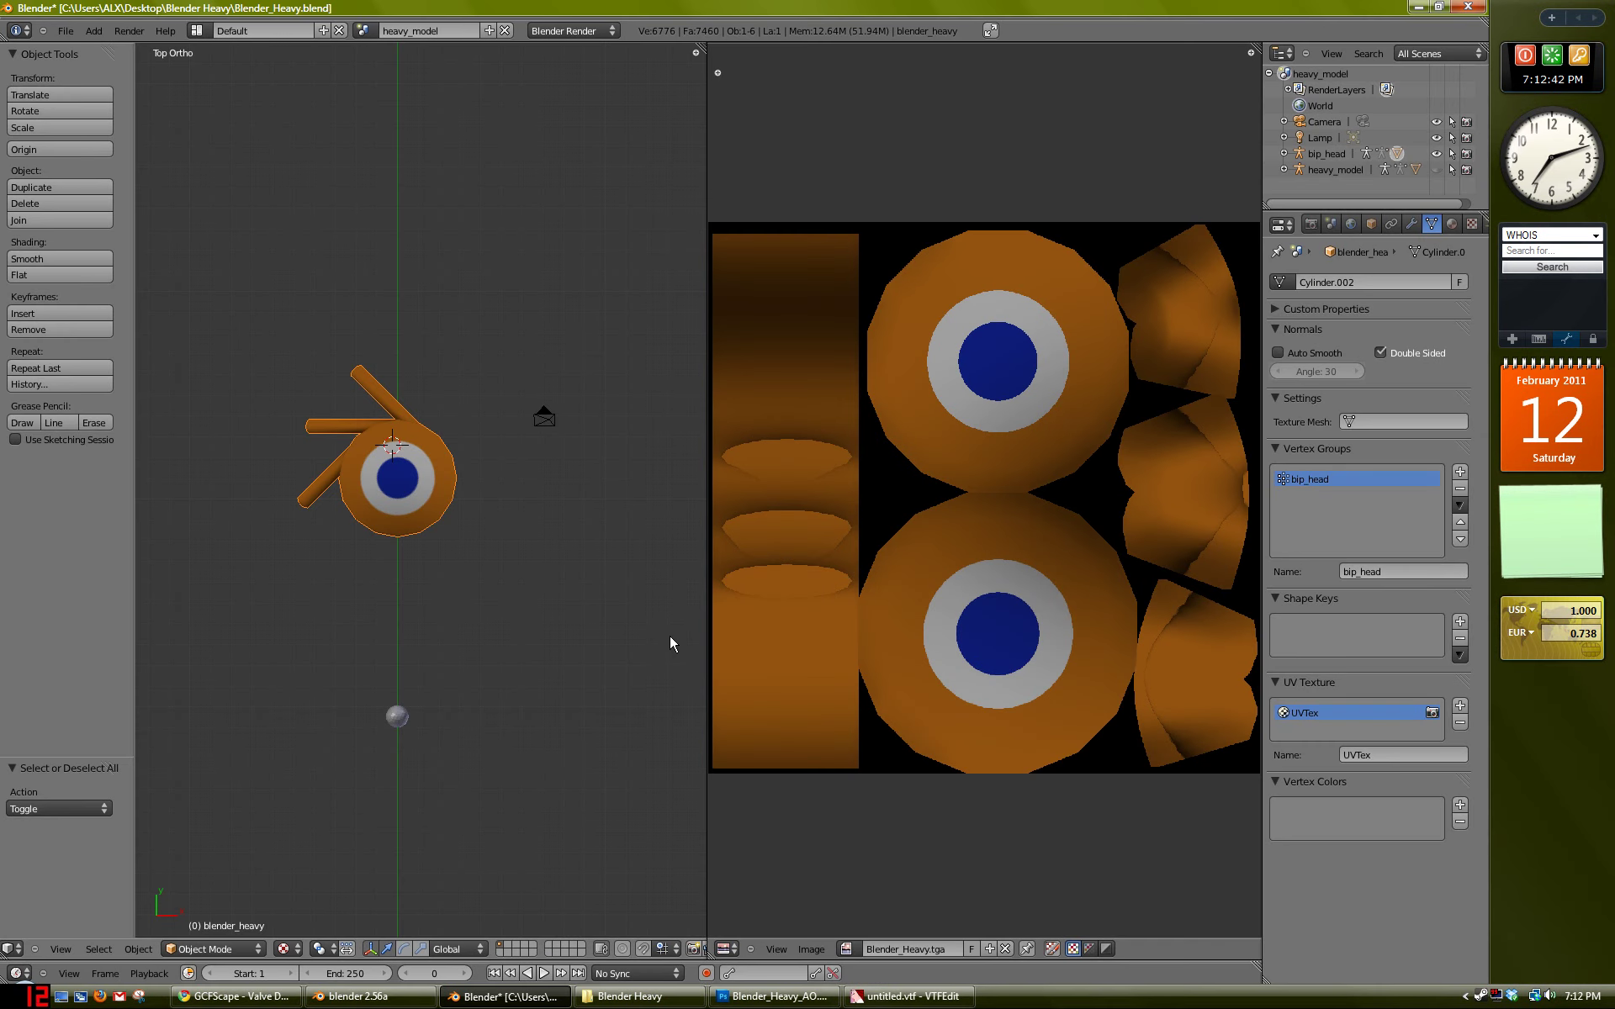
pyautogui.press('Tab')
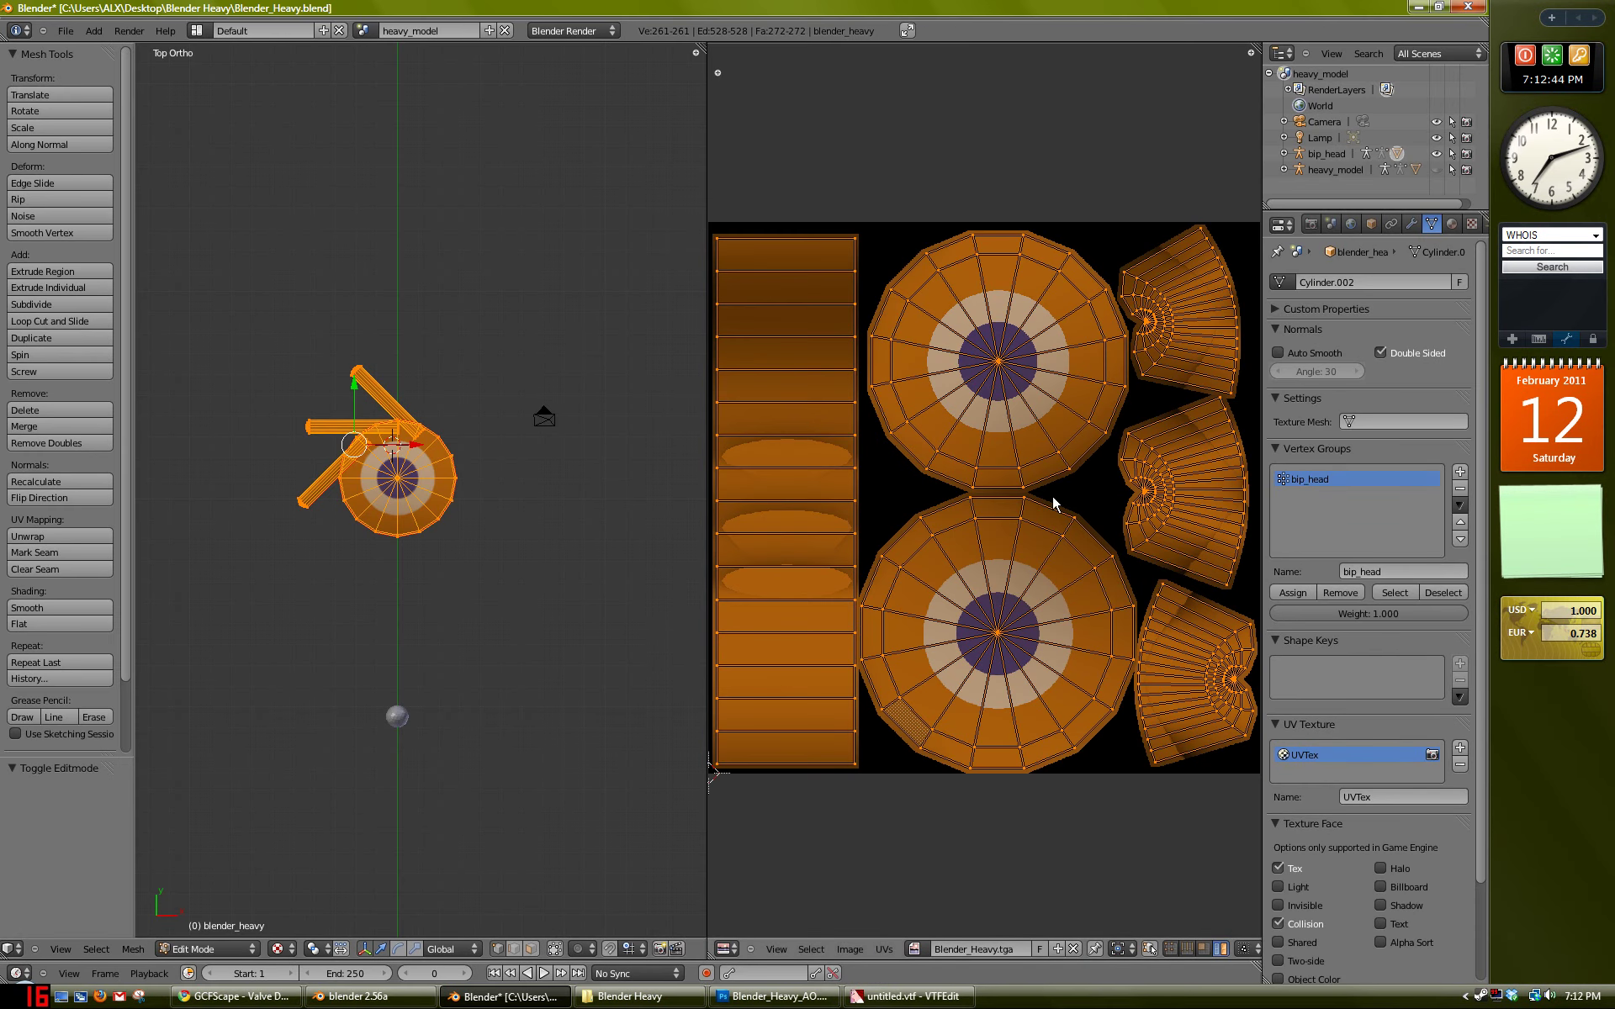
pyautogui.scroll(-6, 1178, 482)
pyautogui.scroll(4, 1123, 476)
pyautogui.press('Tab')
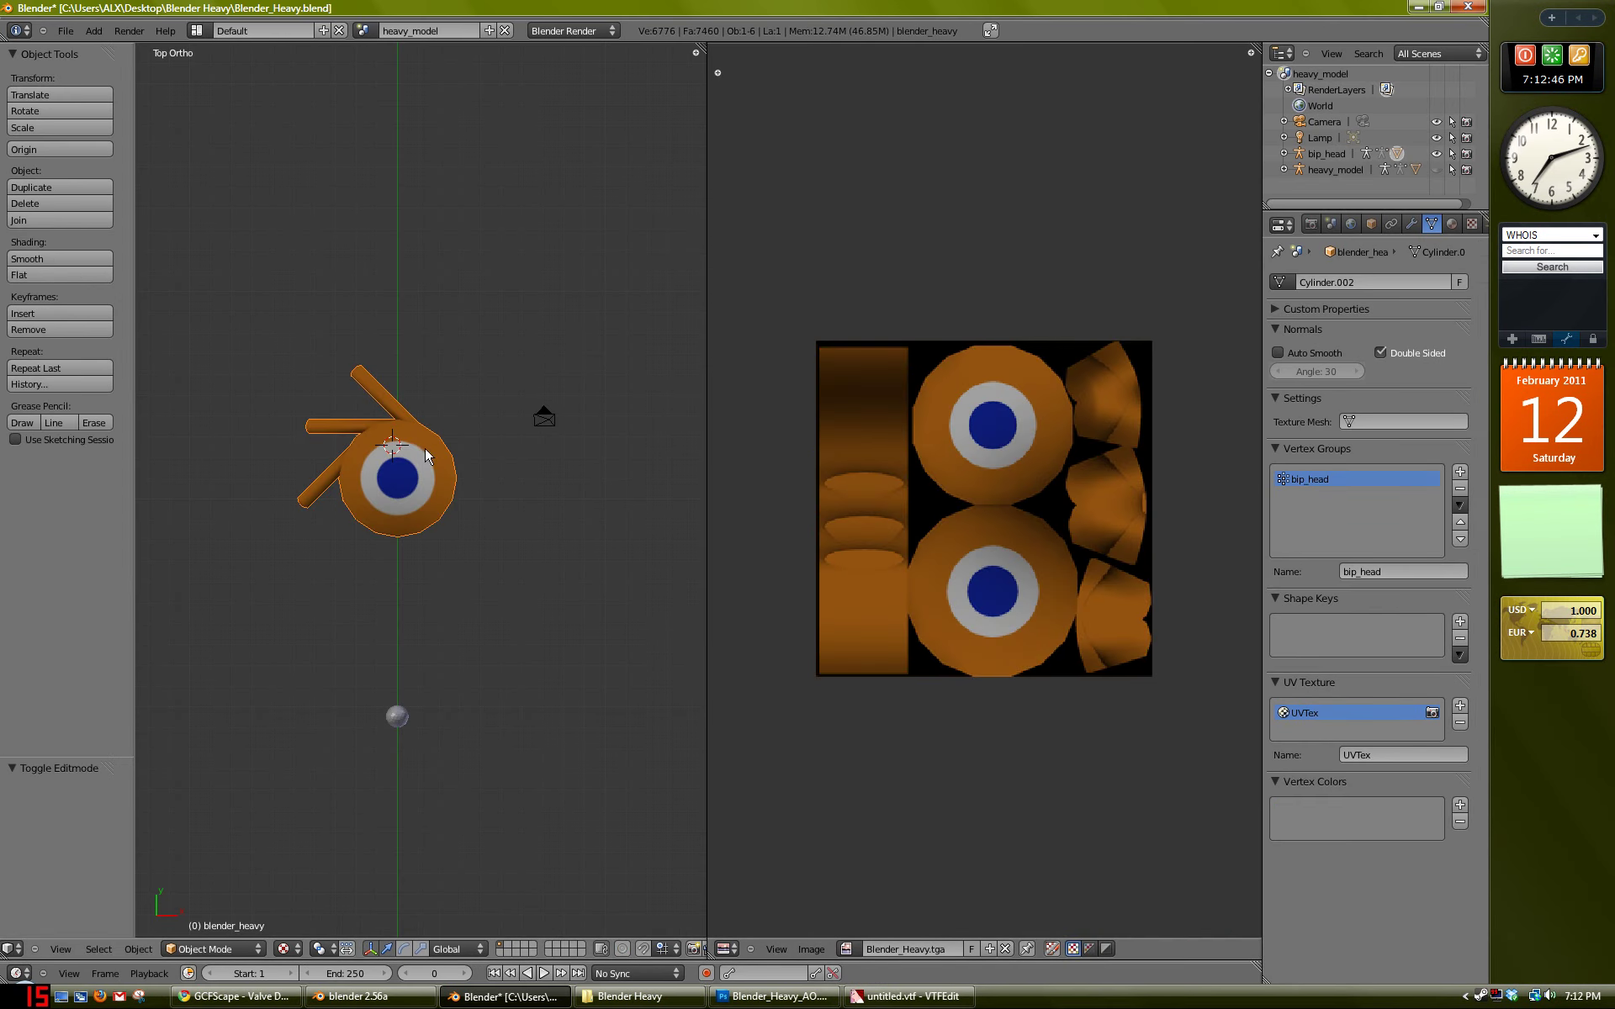
pyautogui.scroll(3, 425, 448)
pyautogui.moveTo(409, 454); pyautogui.dragTo(469, 439, button='middle')
pyautogui.scroll(3, 464, 480)
pyautogui.scroll(5, 422, 503)
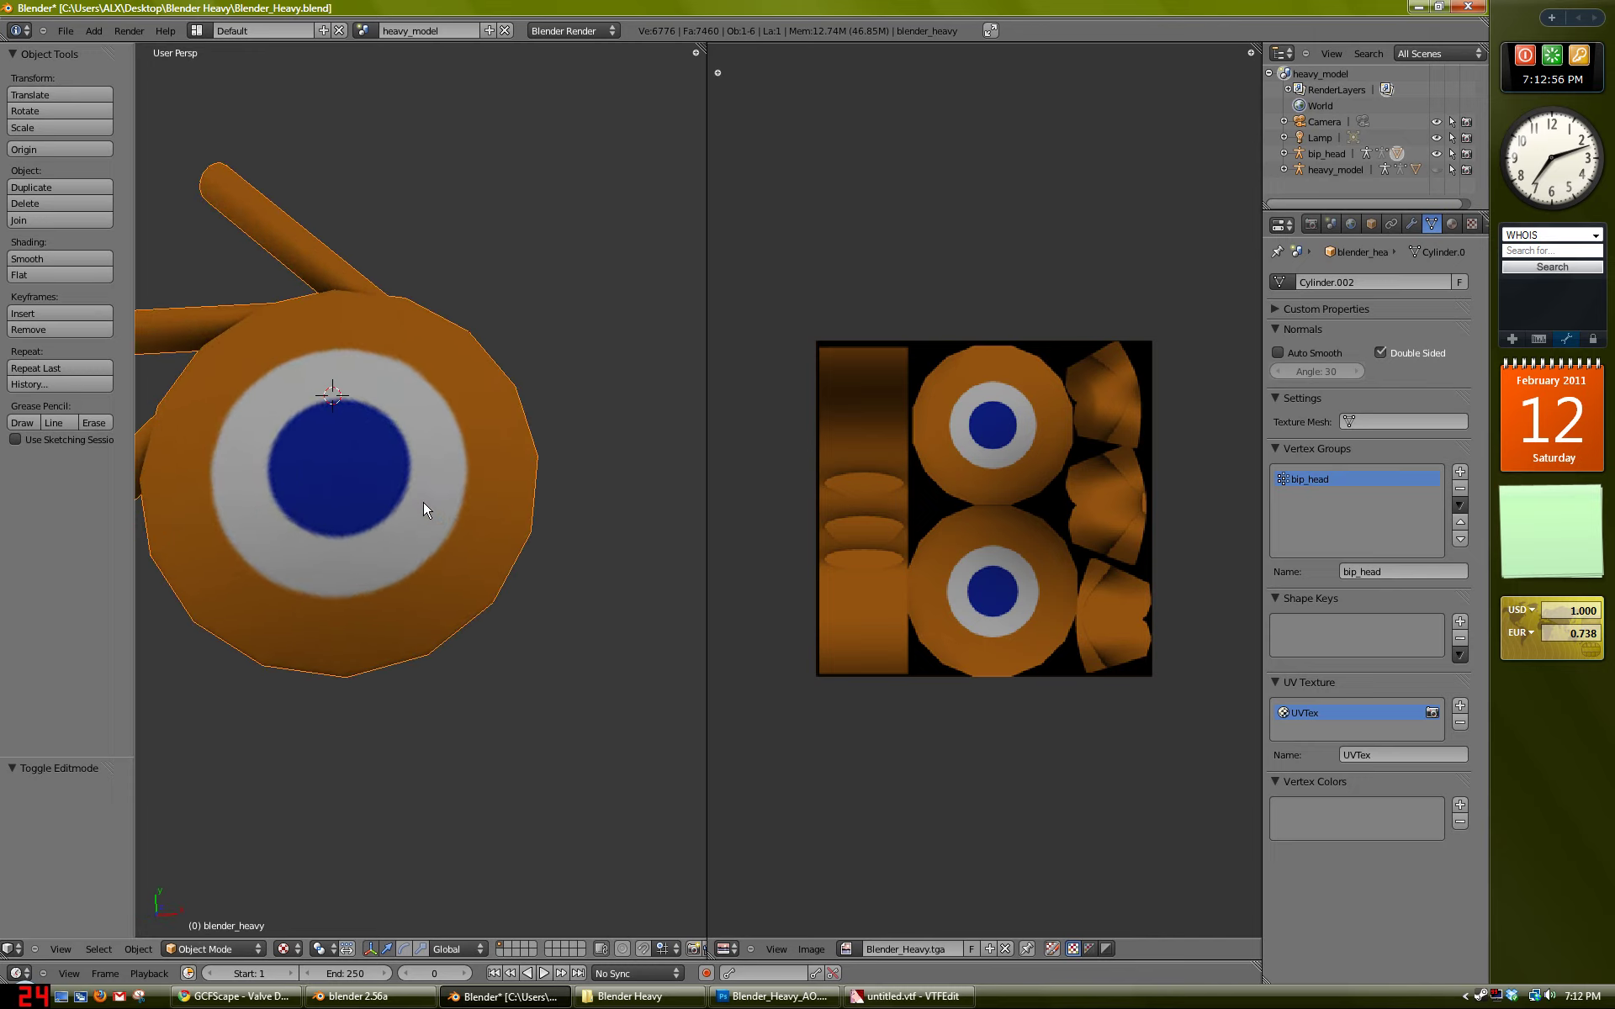
pyautogui.scroll(-5, 422, 501)
# Step: Import Blender_Heavy.tga into VTFEdit with the default conversion options
pyautogui.click(509, 996)
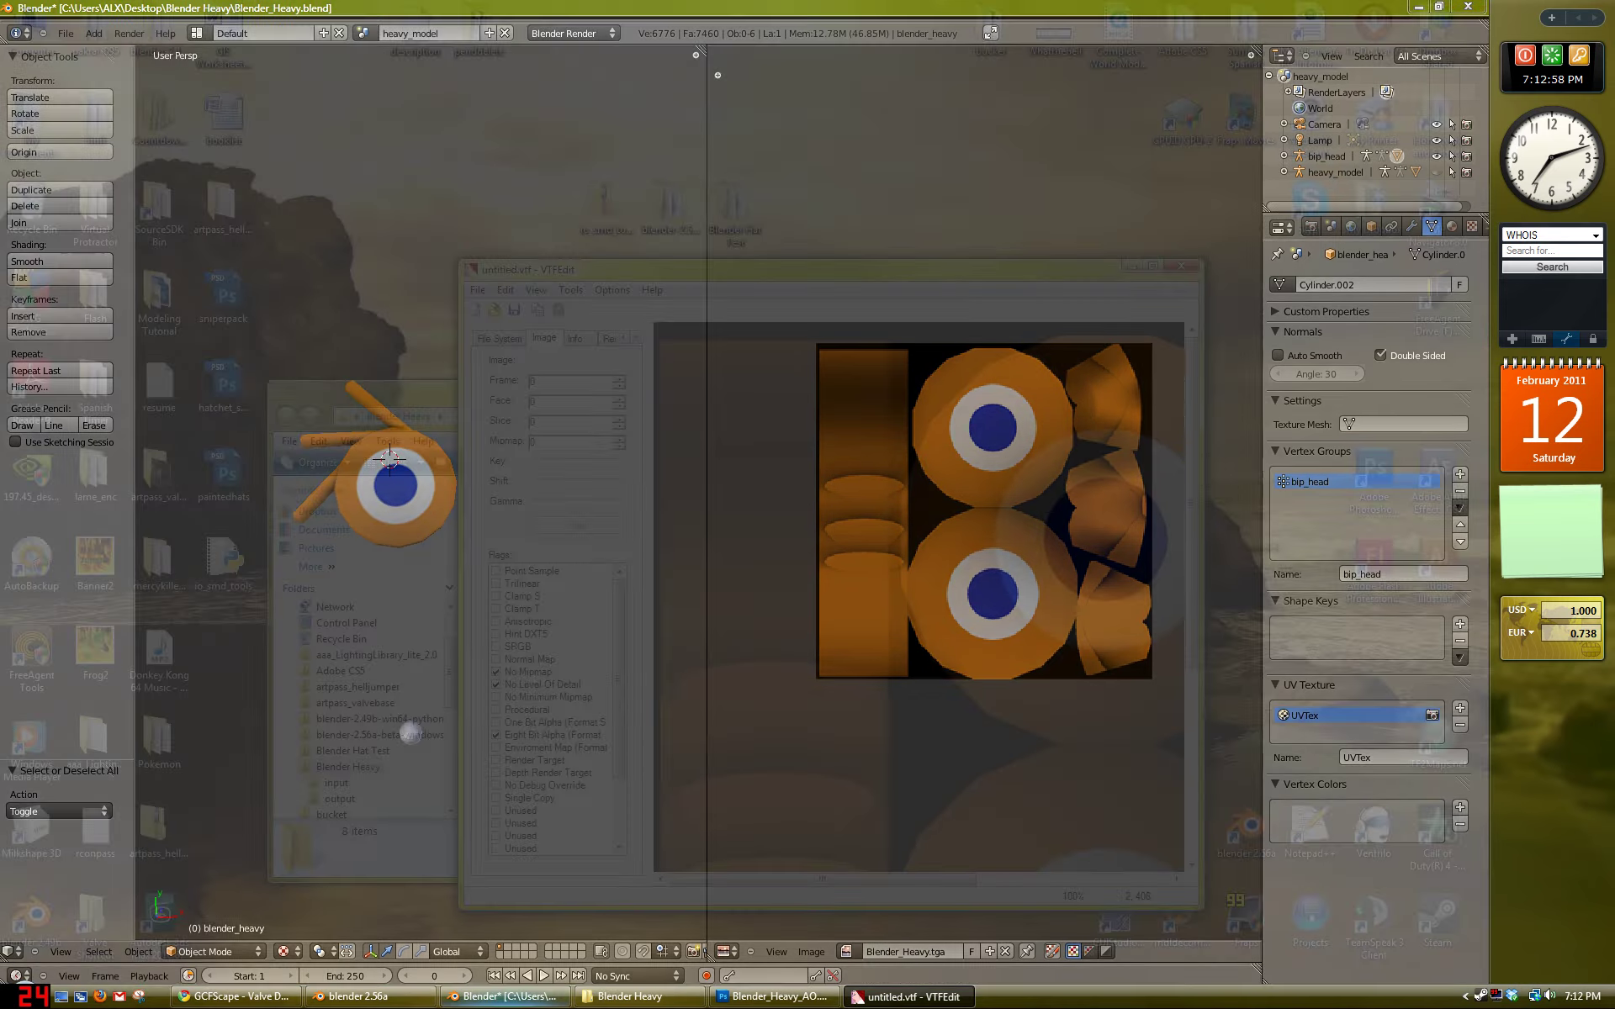
pyautogui.click(477, 289)
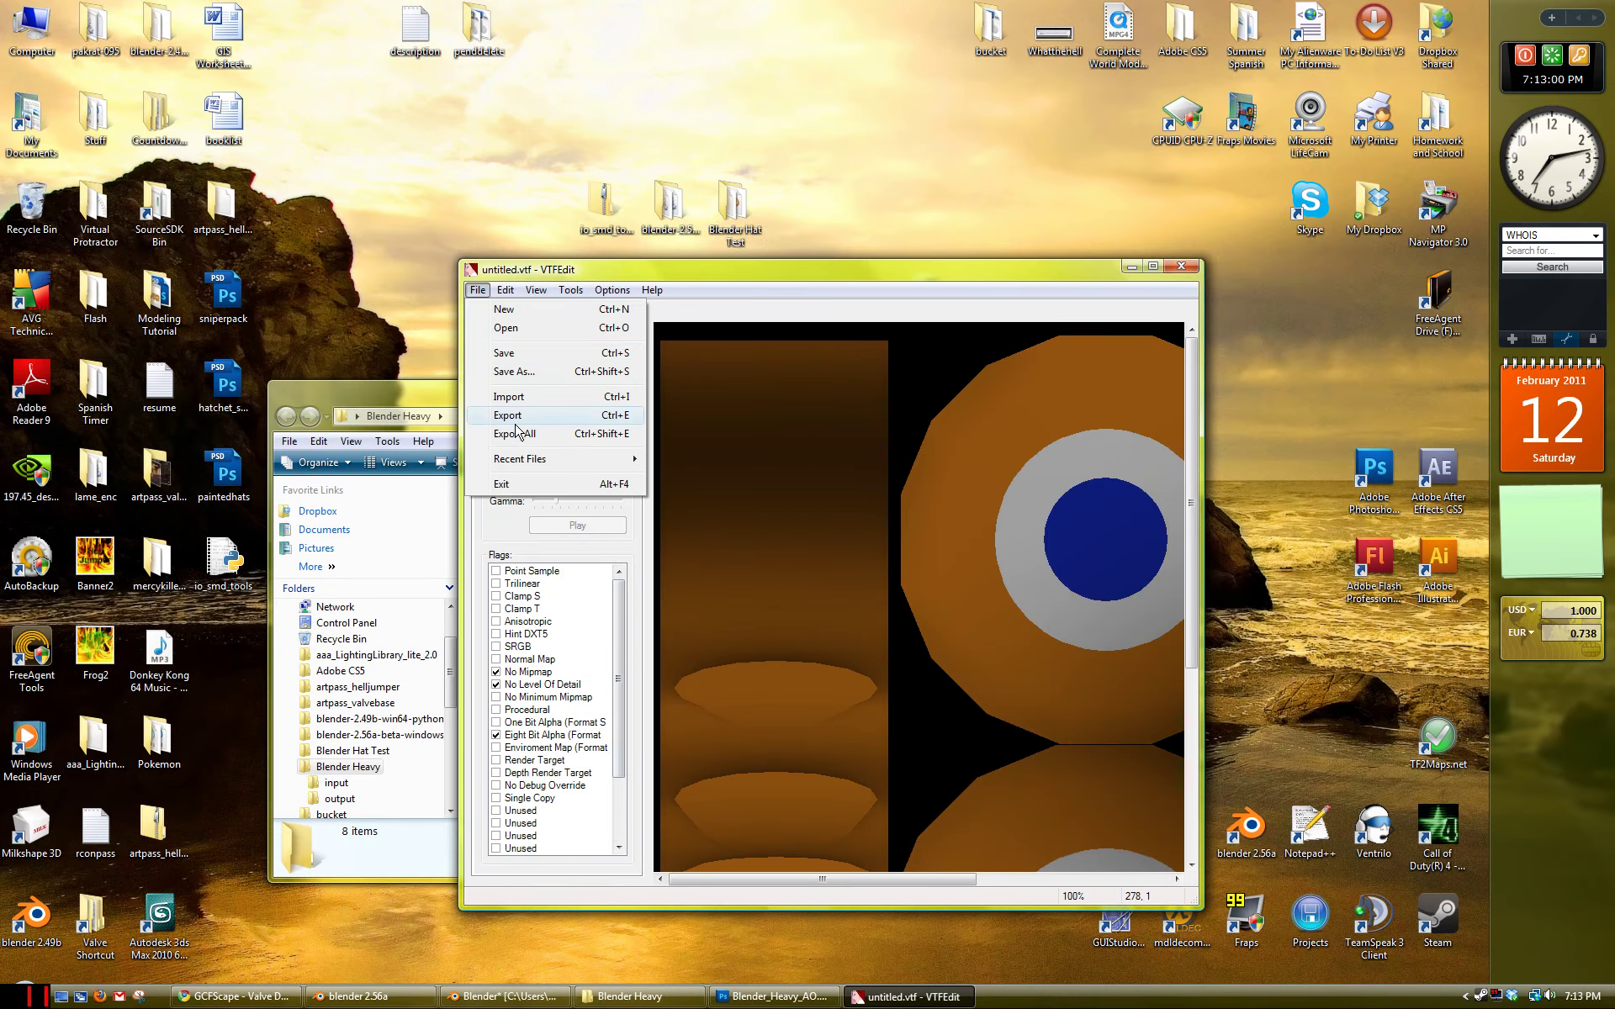
pyautogui.click(509, 397)
pyautogui.doubleClick(682, 336)
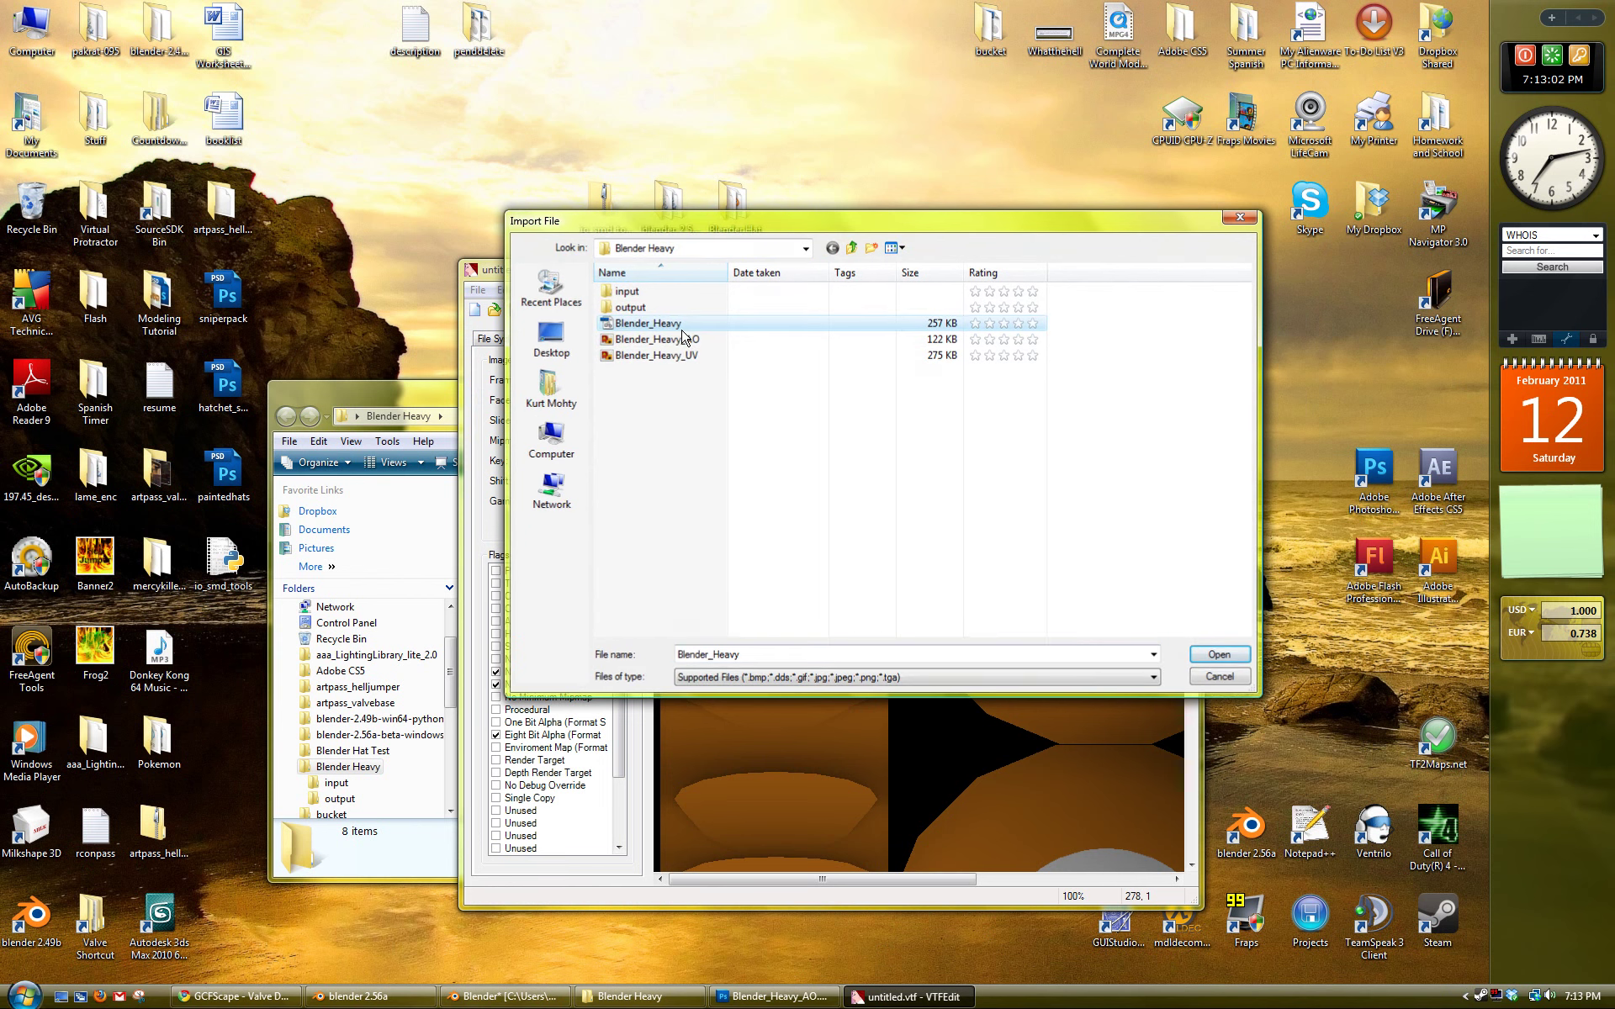
pyautogui.click(970, 757)
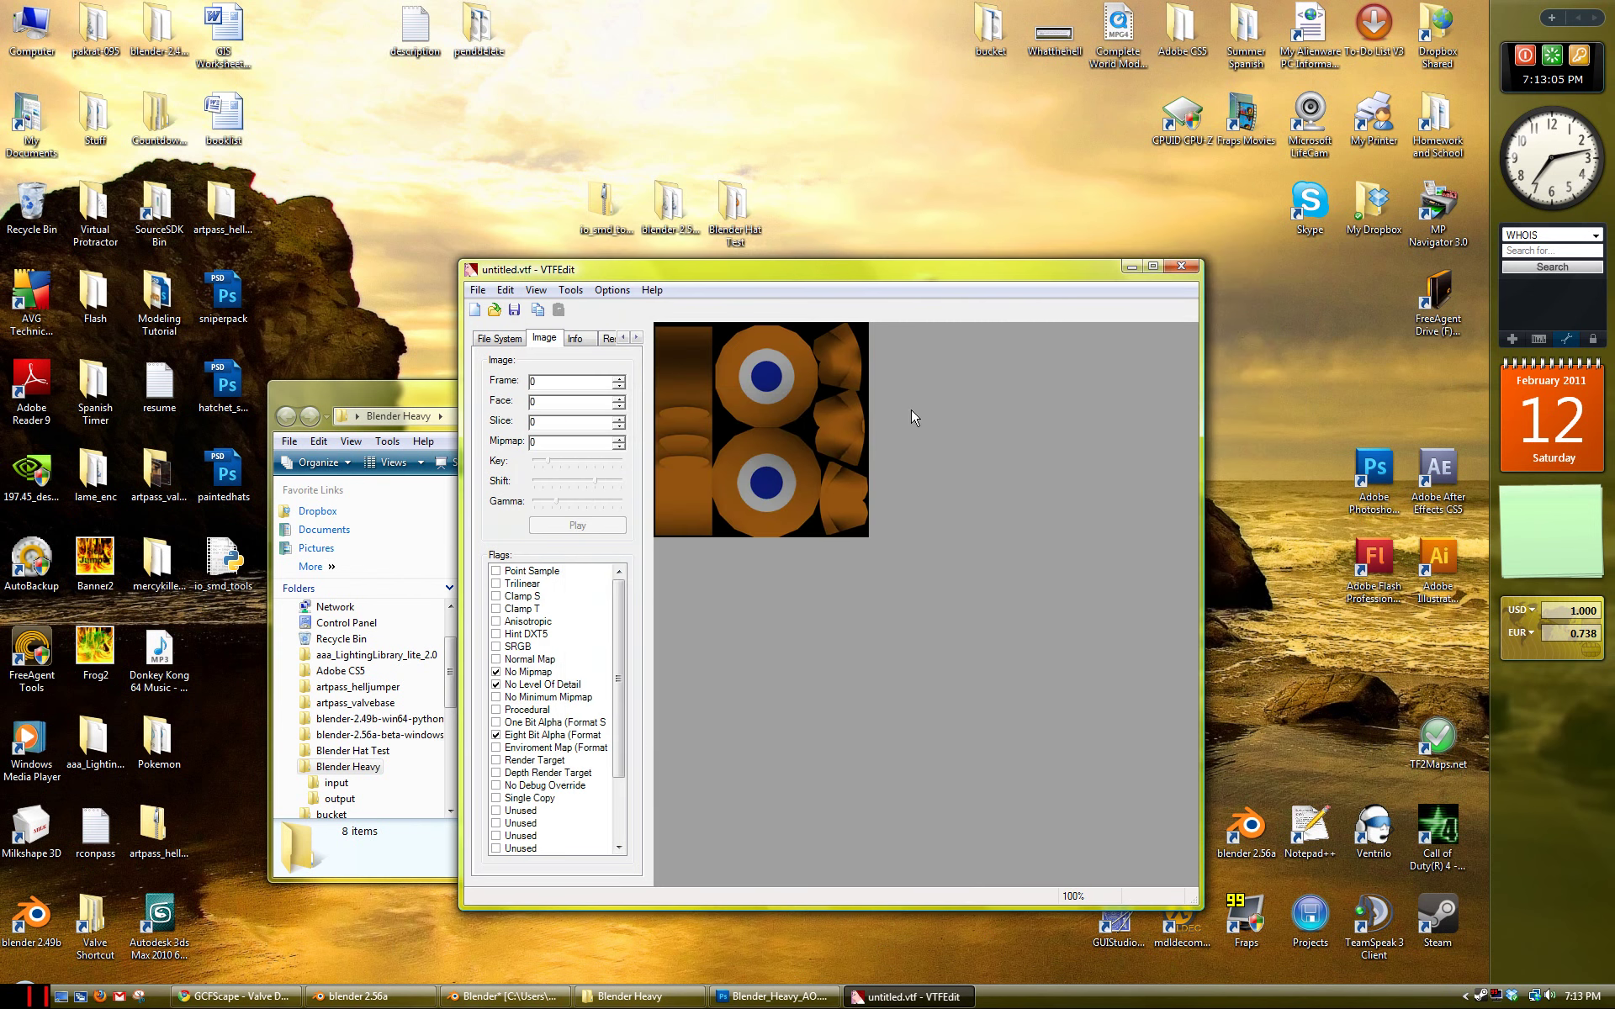
# Step: Save the texture as Blender_Heavy.vtf in the Blender Heavy folder and close VTFEdit
pyautogui.click(477, 291)
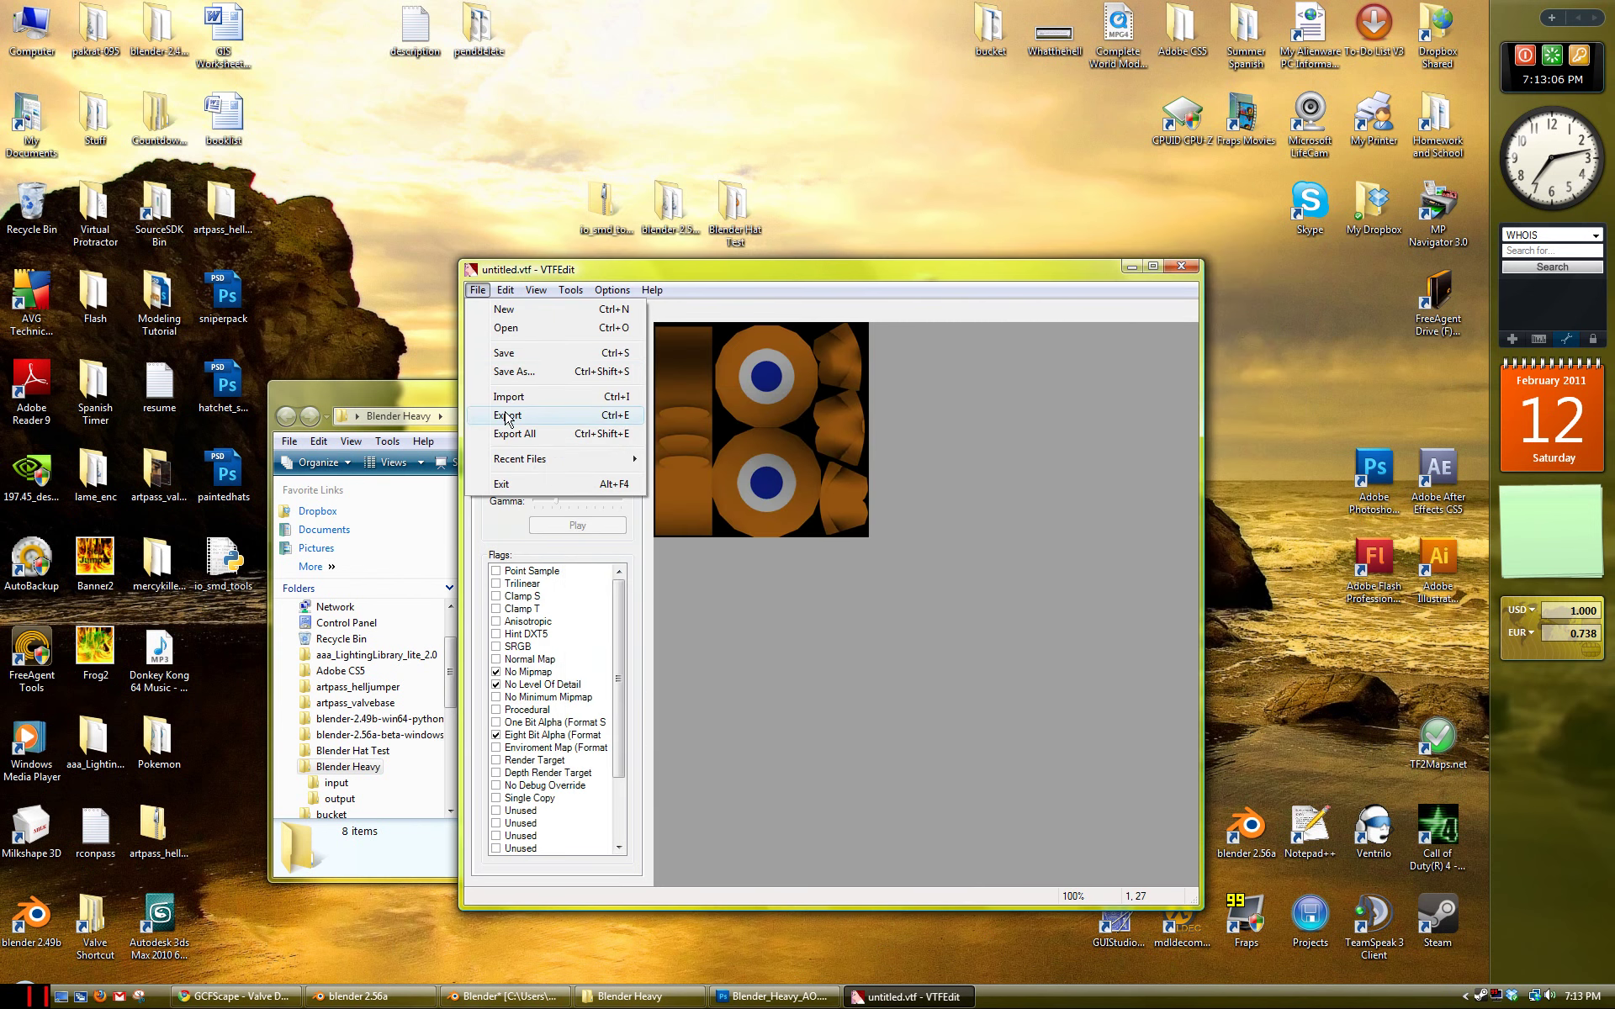
pyautogui.click(513, 368)
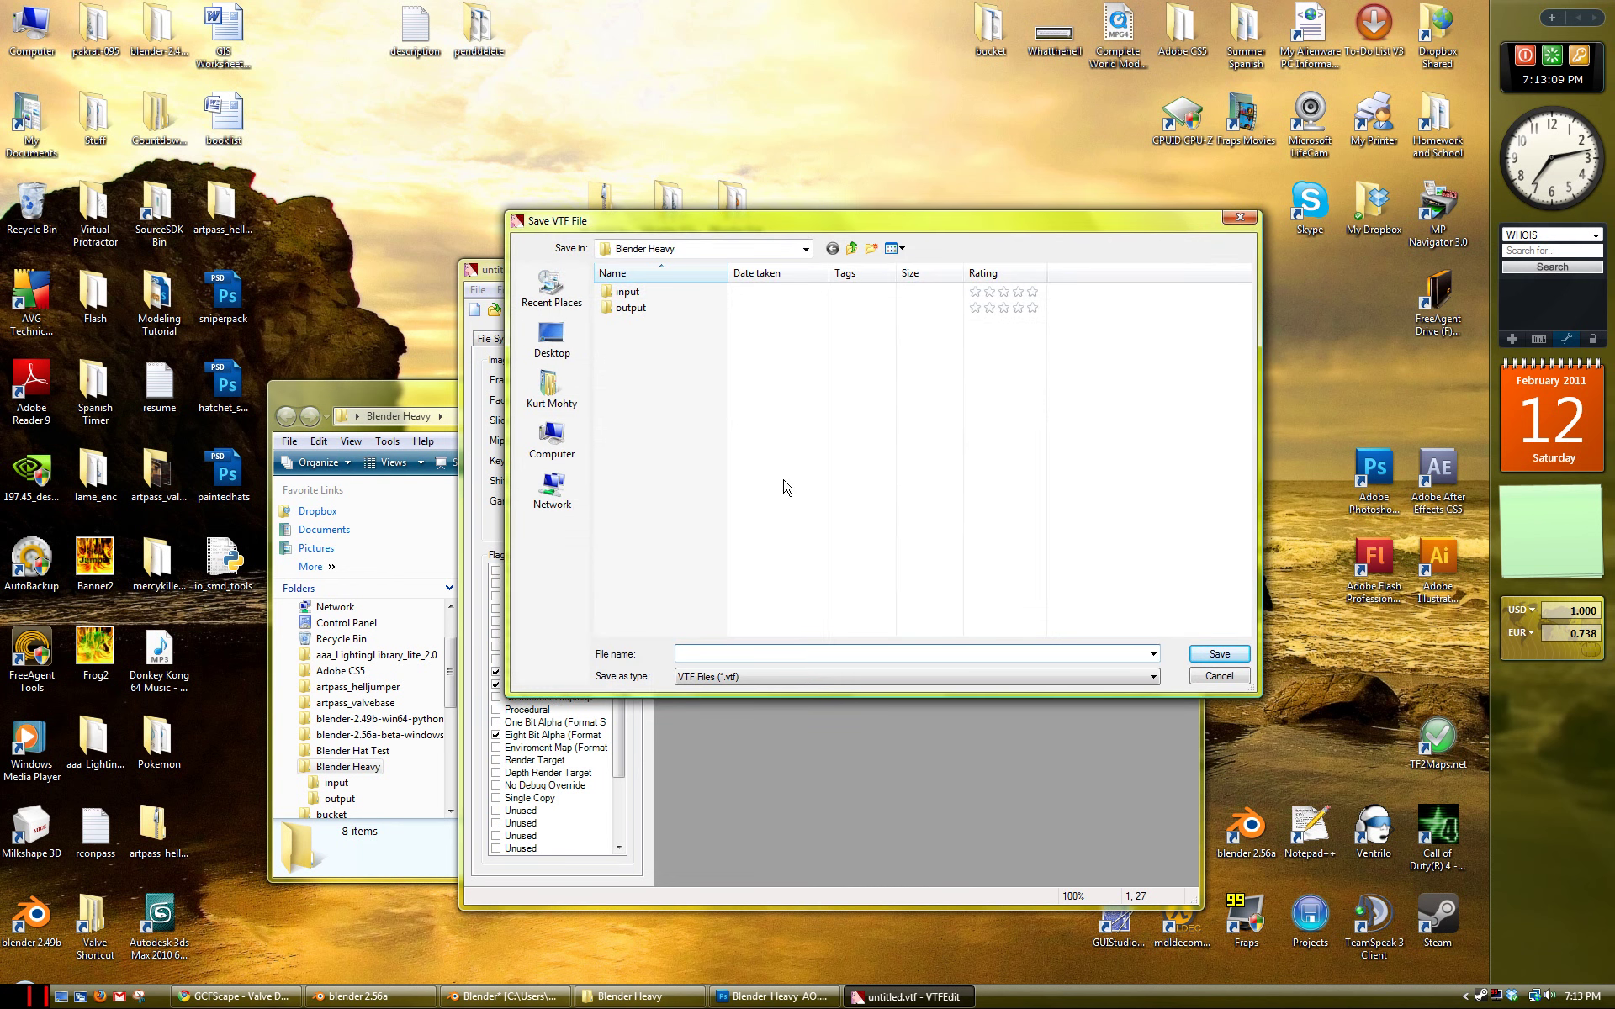
pyautogui.write('Blender')
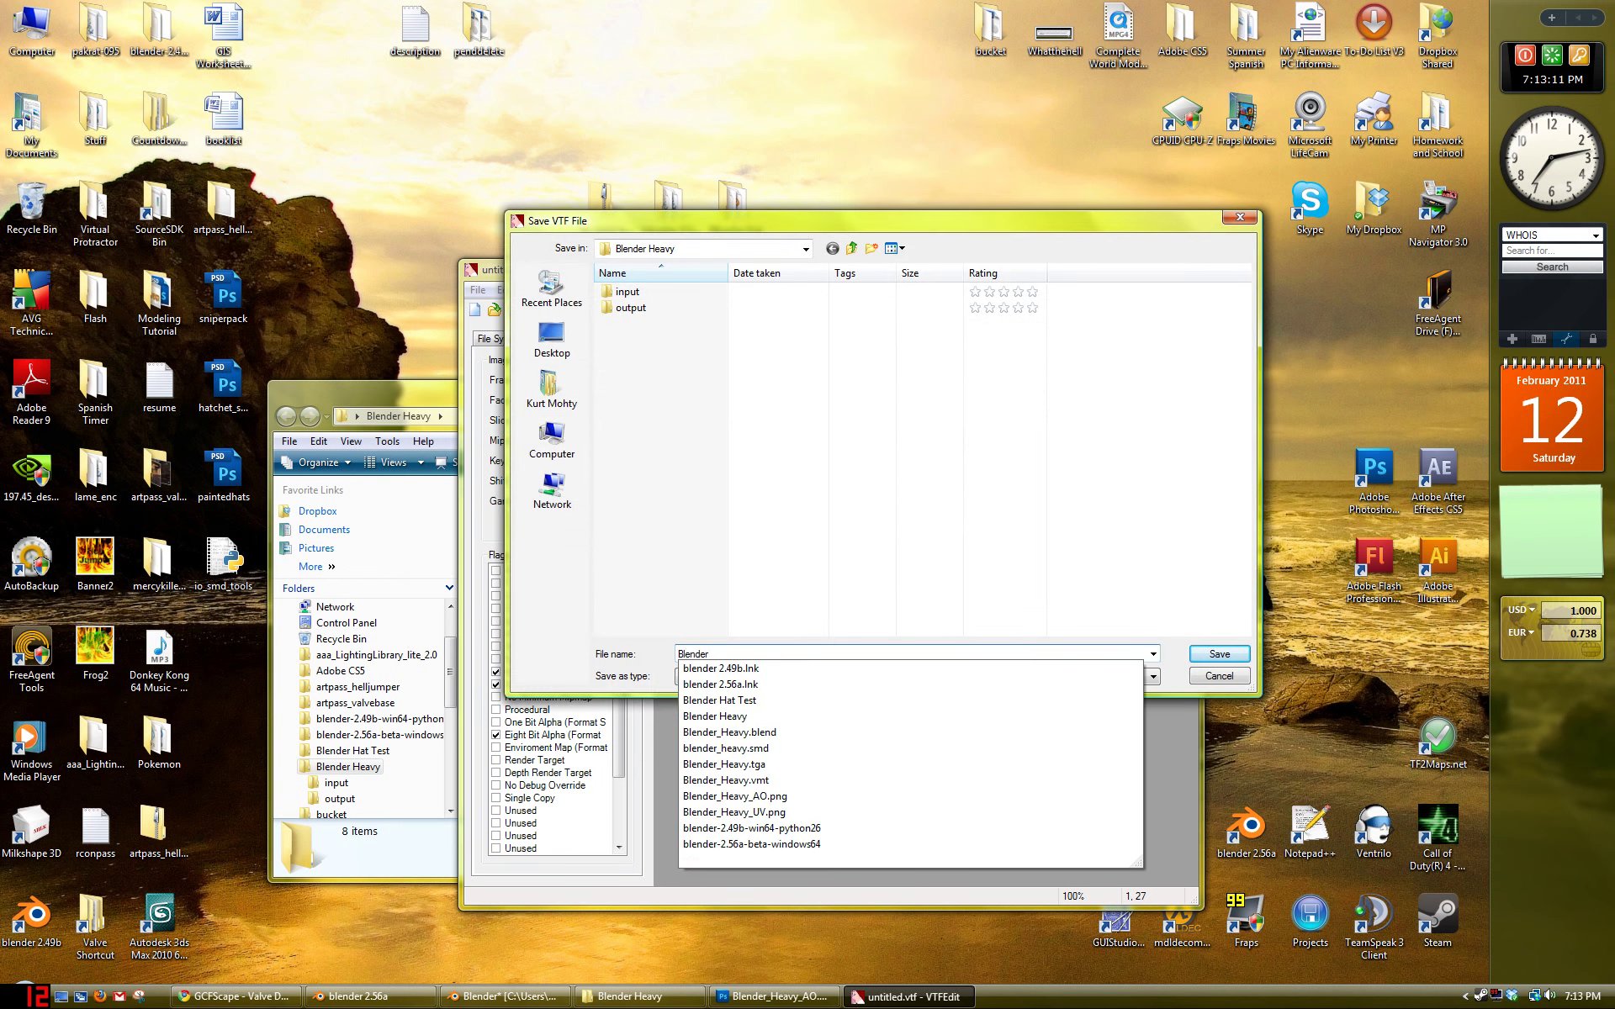
pyautogui.write('_')
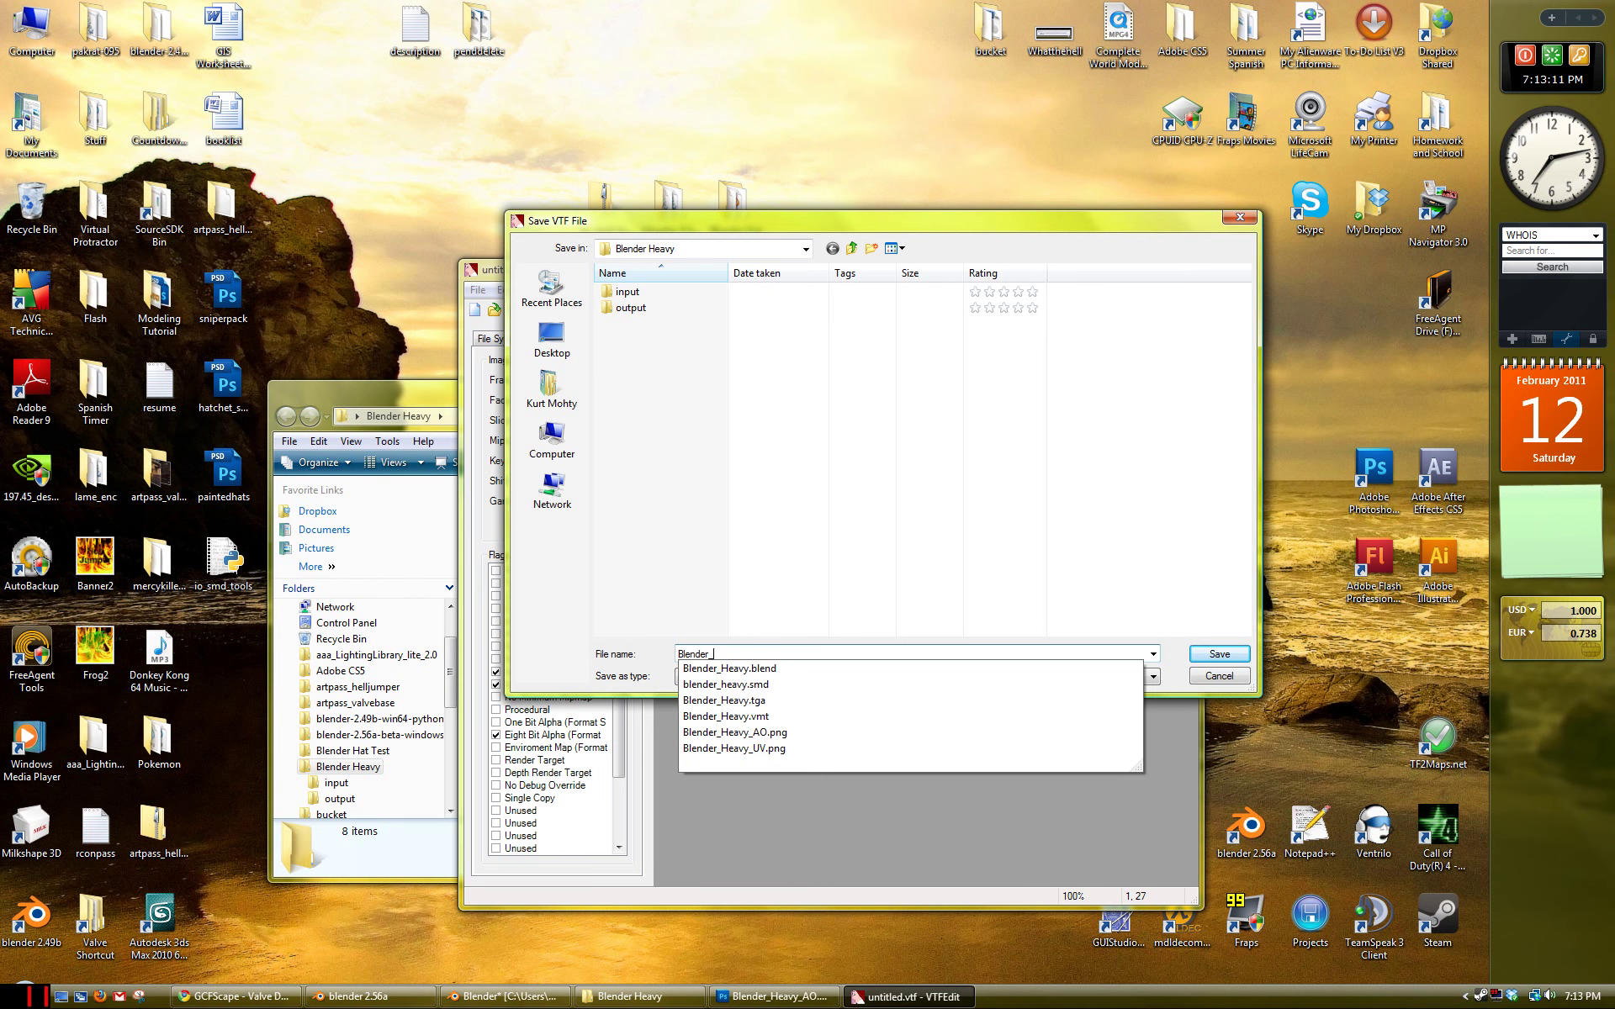
pyautogui.write('Heavy')
pyautogui.press('Escape')
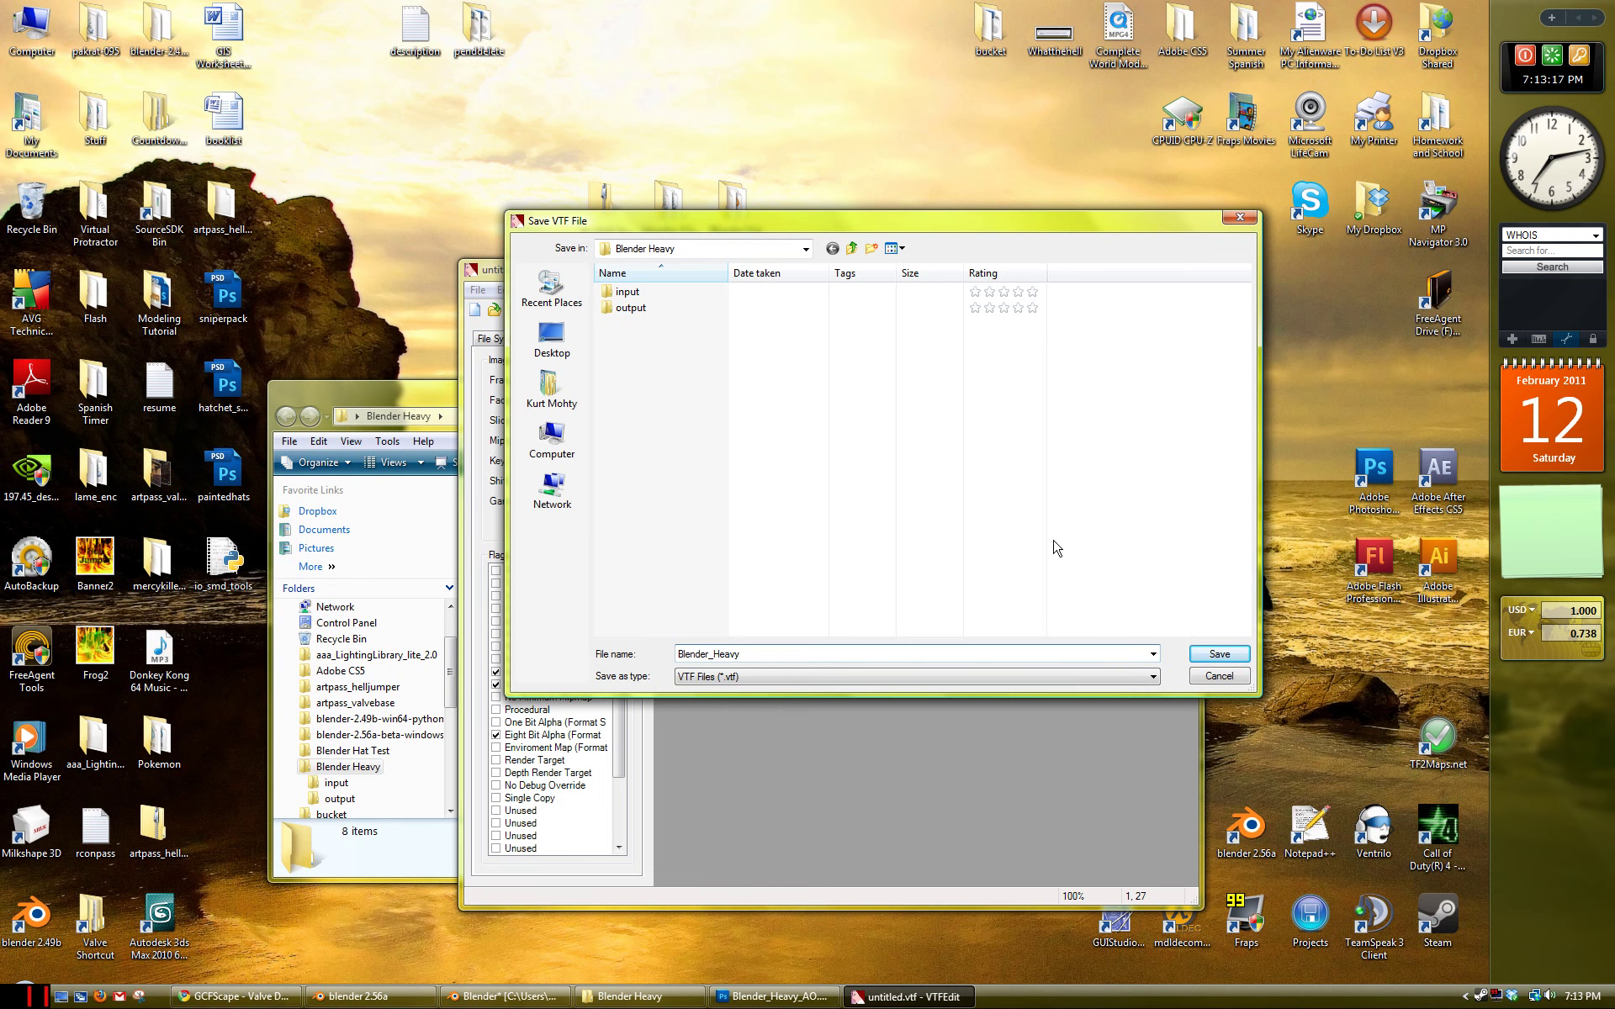
pyautogui.click(1196, 653)
pyautogui.click(1181, 266)
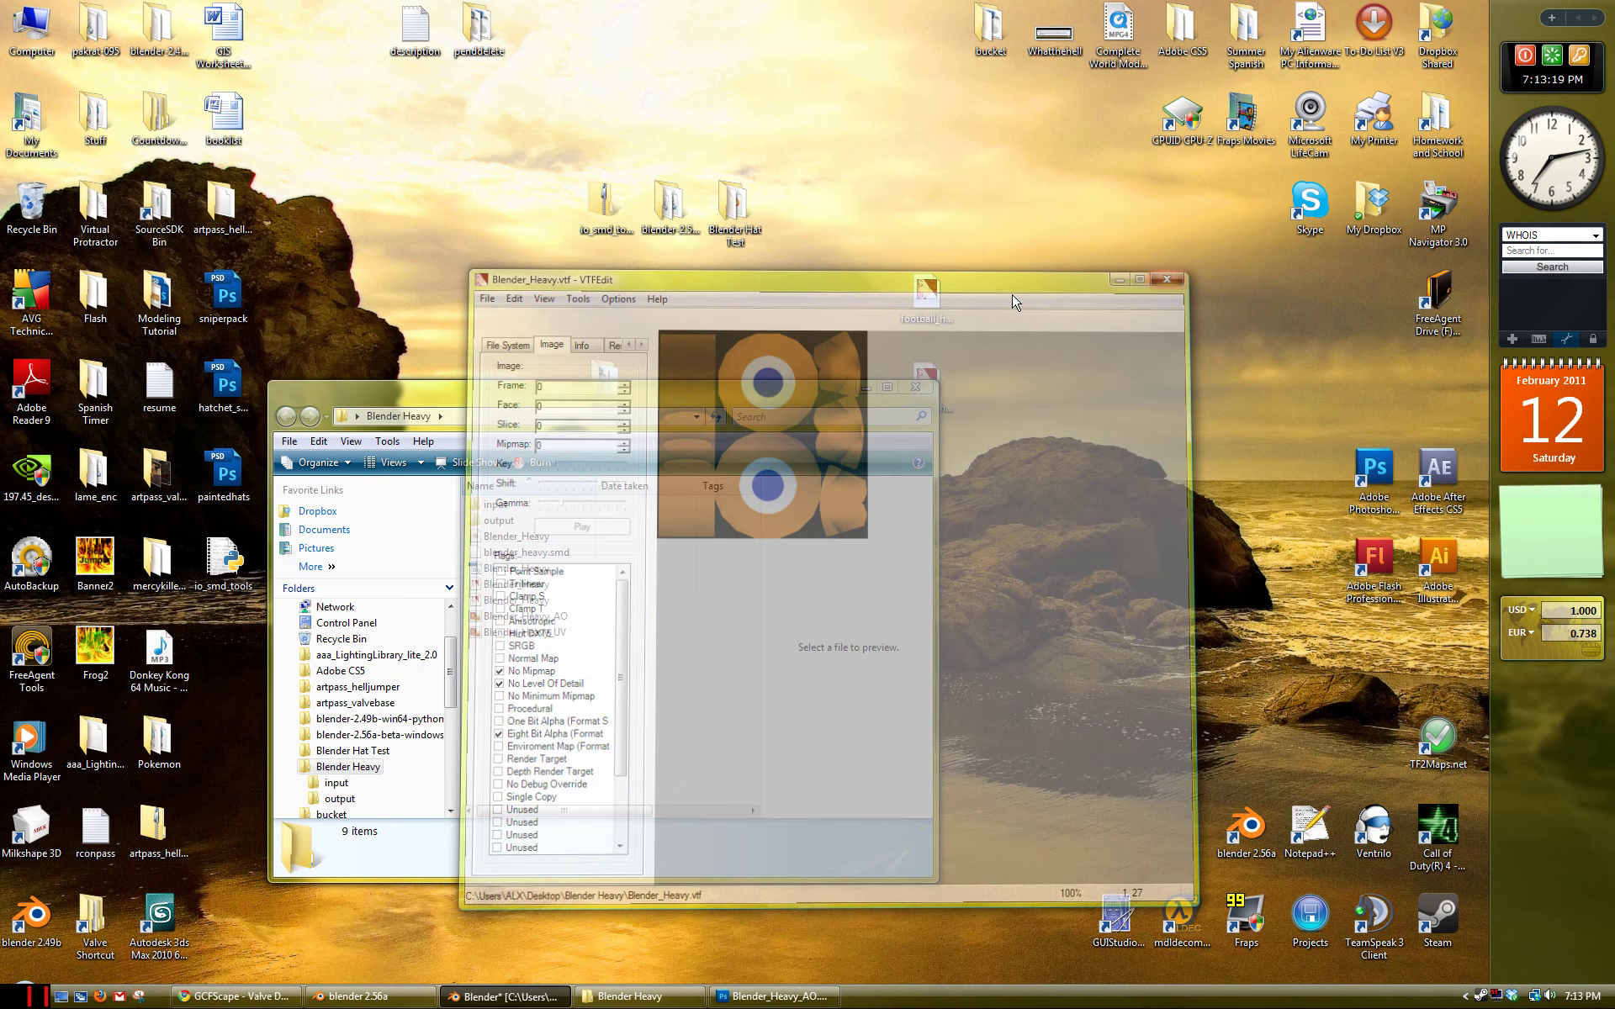
pyautogui.moveTo(710, 394); pyautogui.dragTo(737, 381)
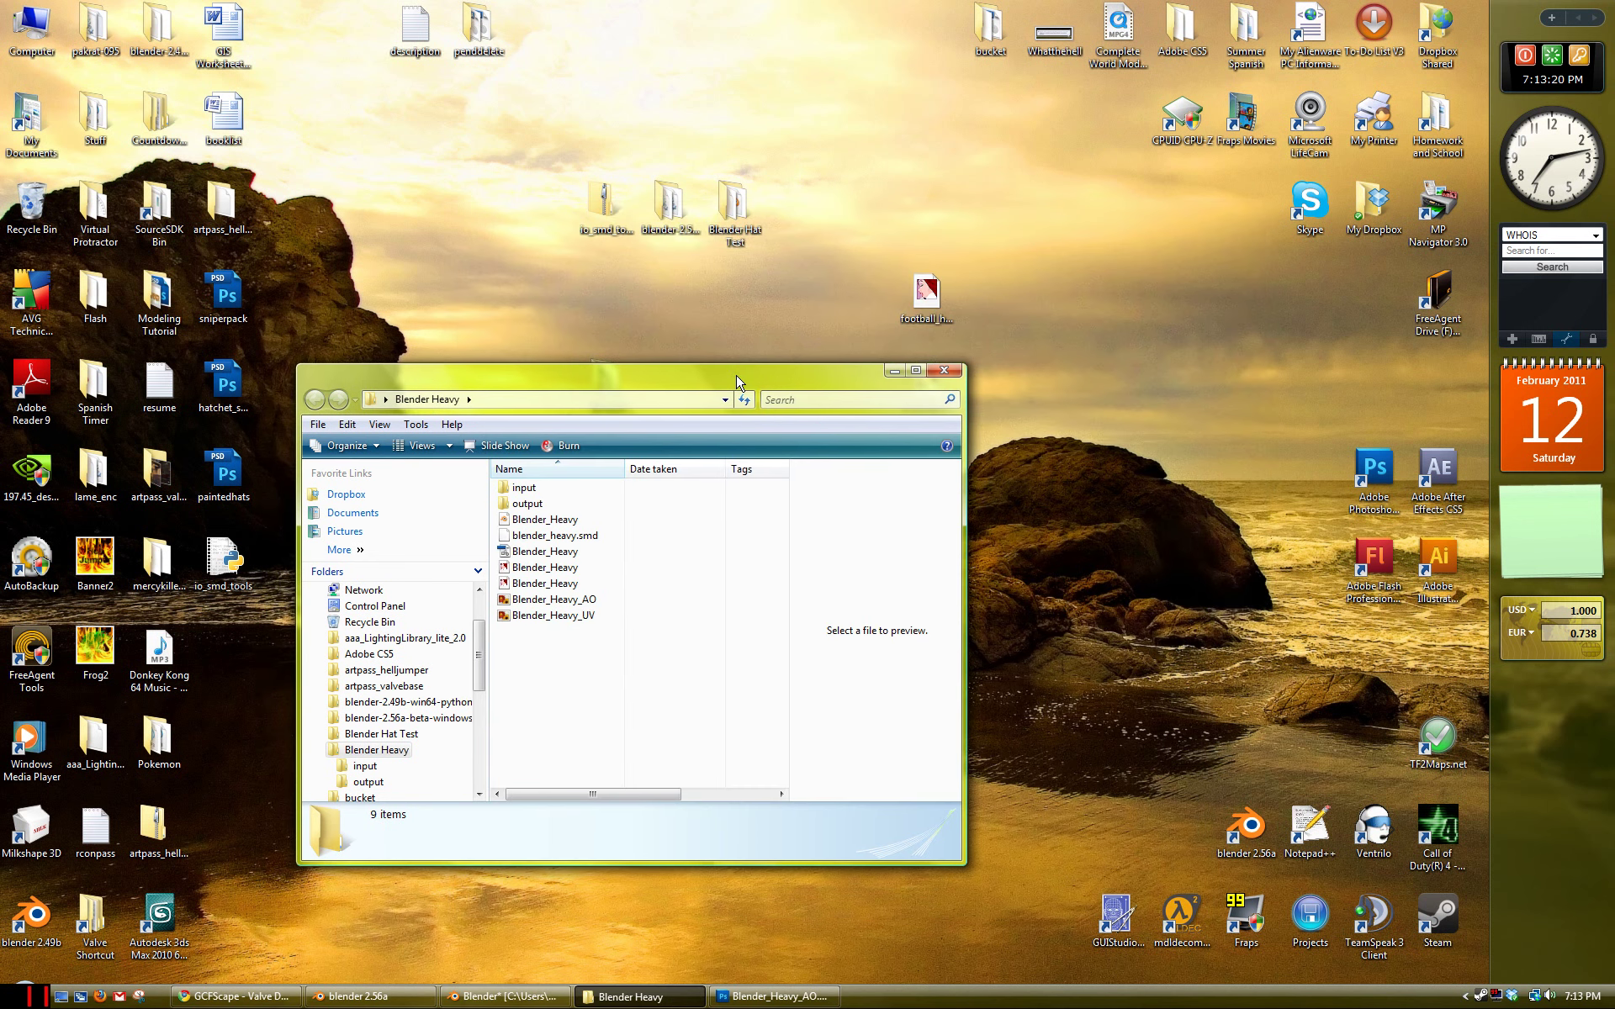
pyautogui.click(570, 569)
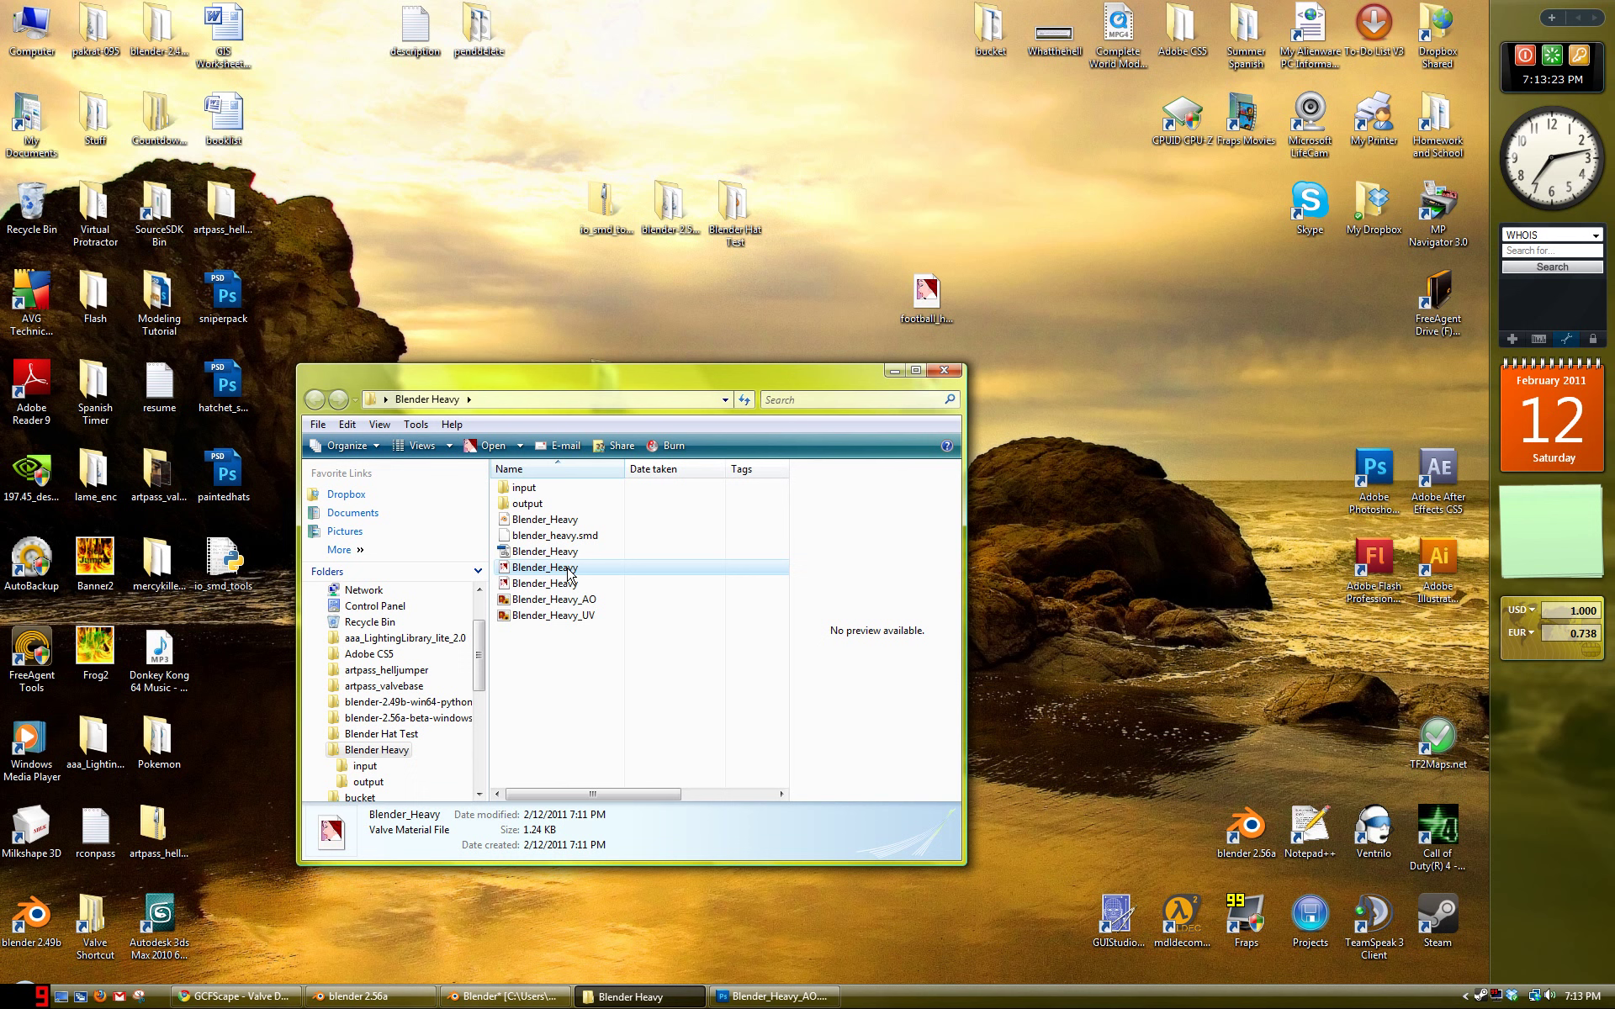
pyautogui.click(571, 582)
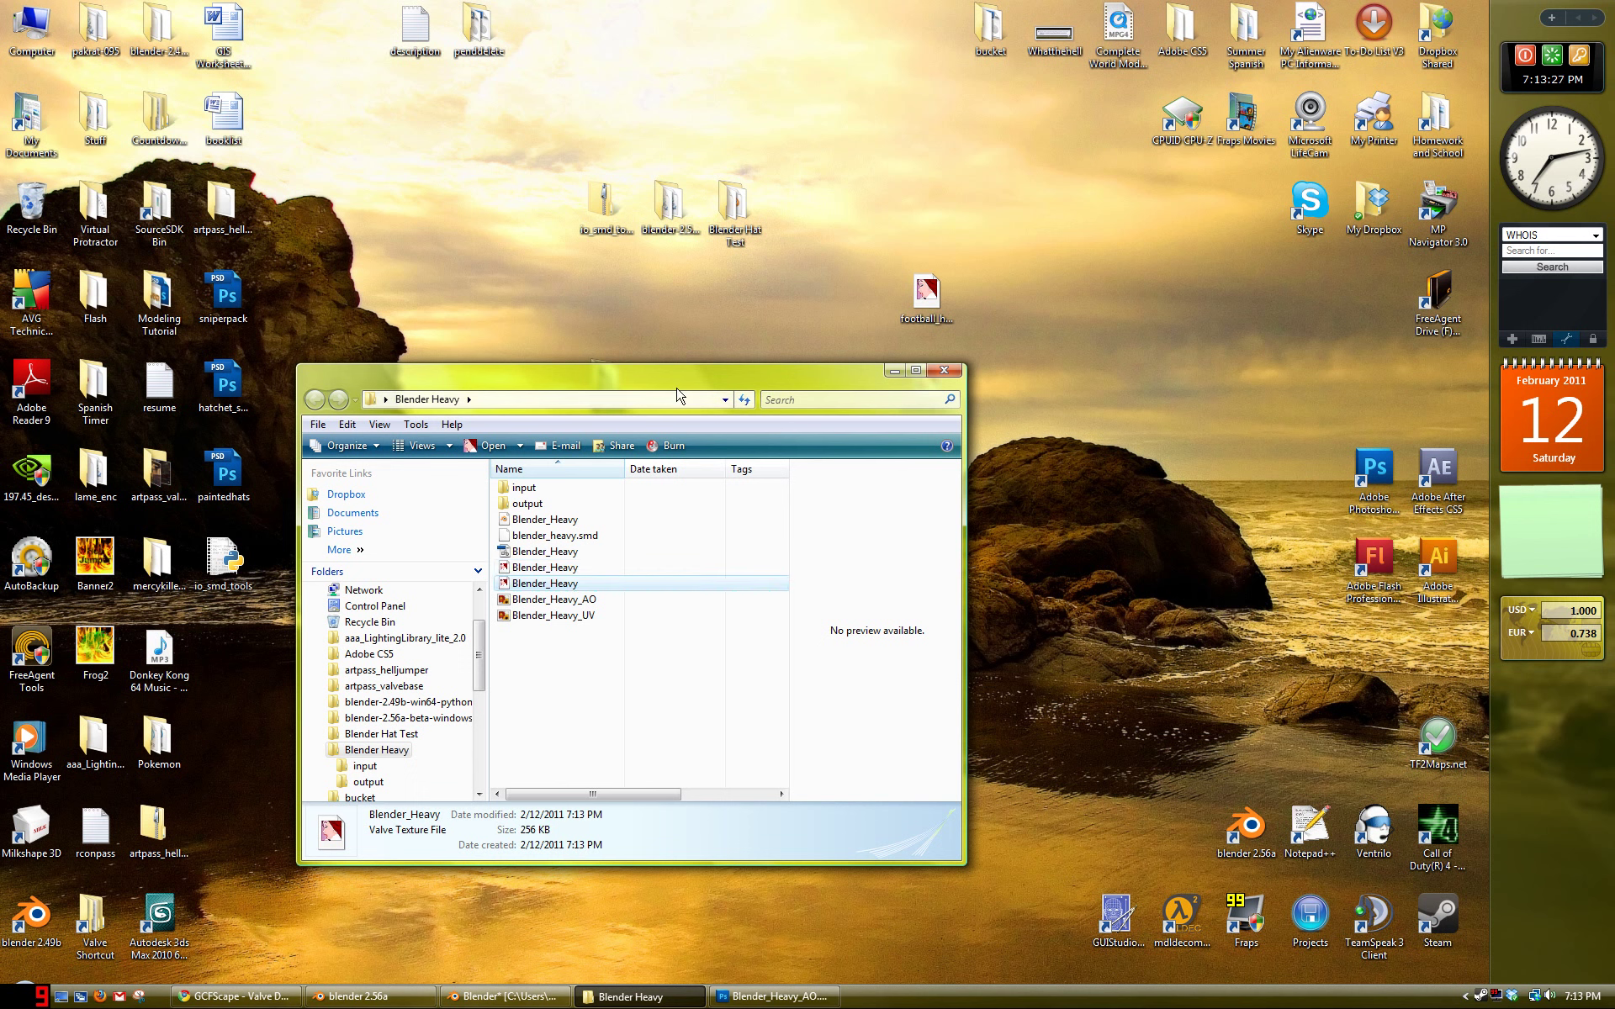
pyautogui.moveTo(699, 364); pyautogui.dragTo(698, 337)
pyautogui.click(639, 663)
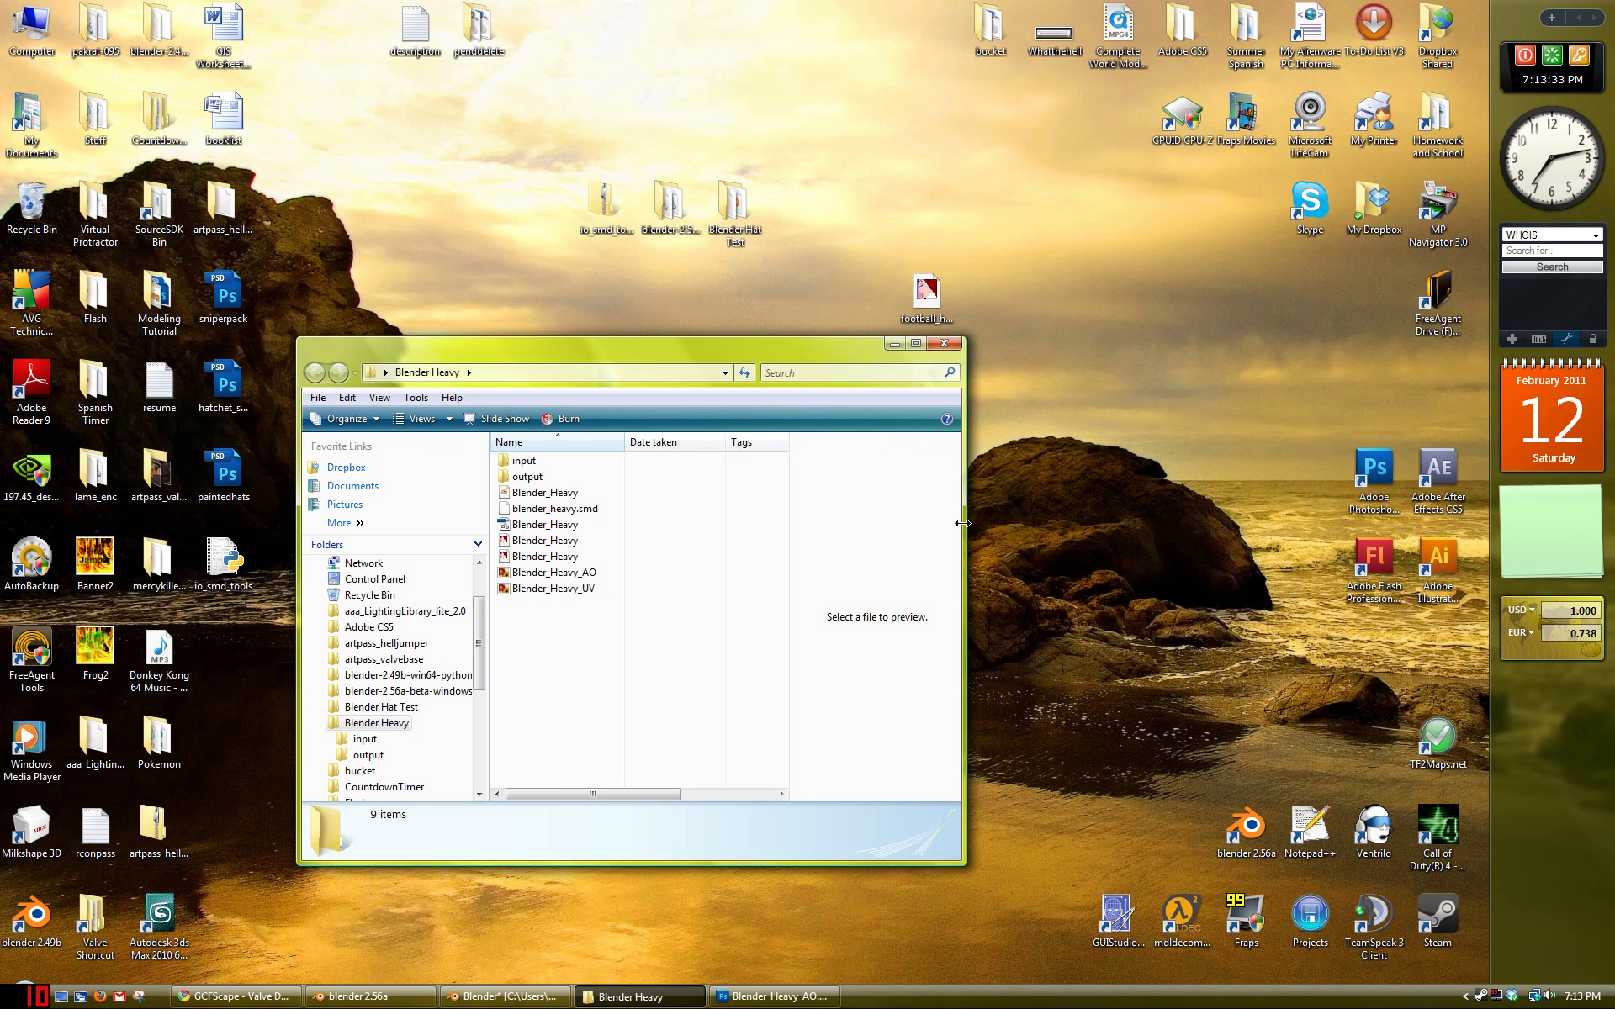
pyautogui.moveTo(861, 352); pyautogui.dragTo(897, 344)
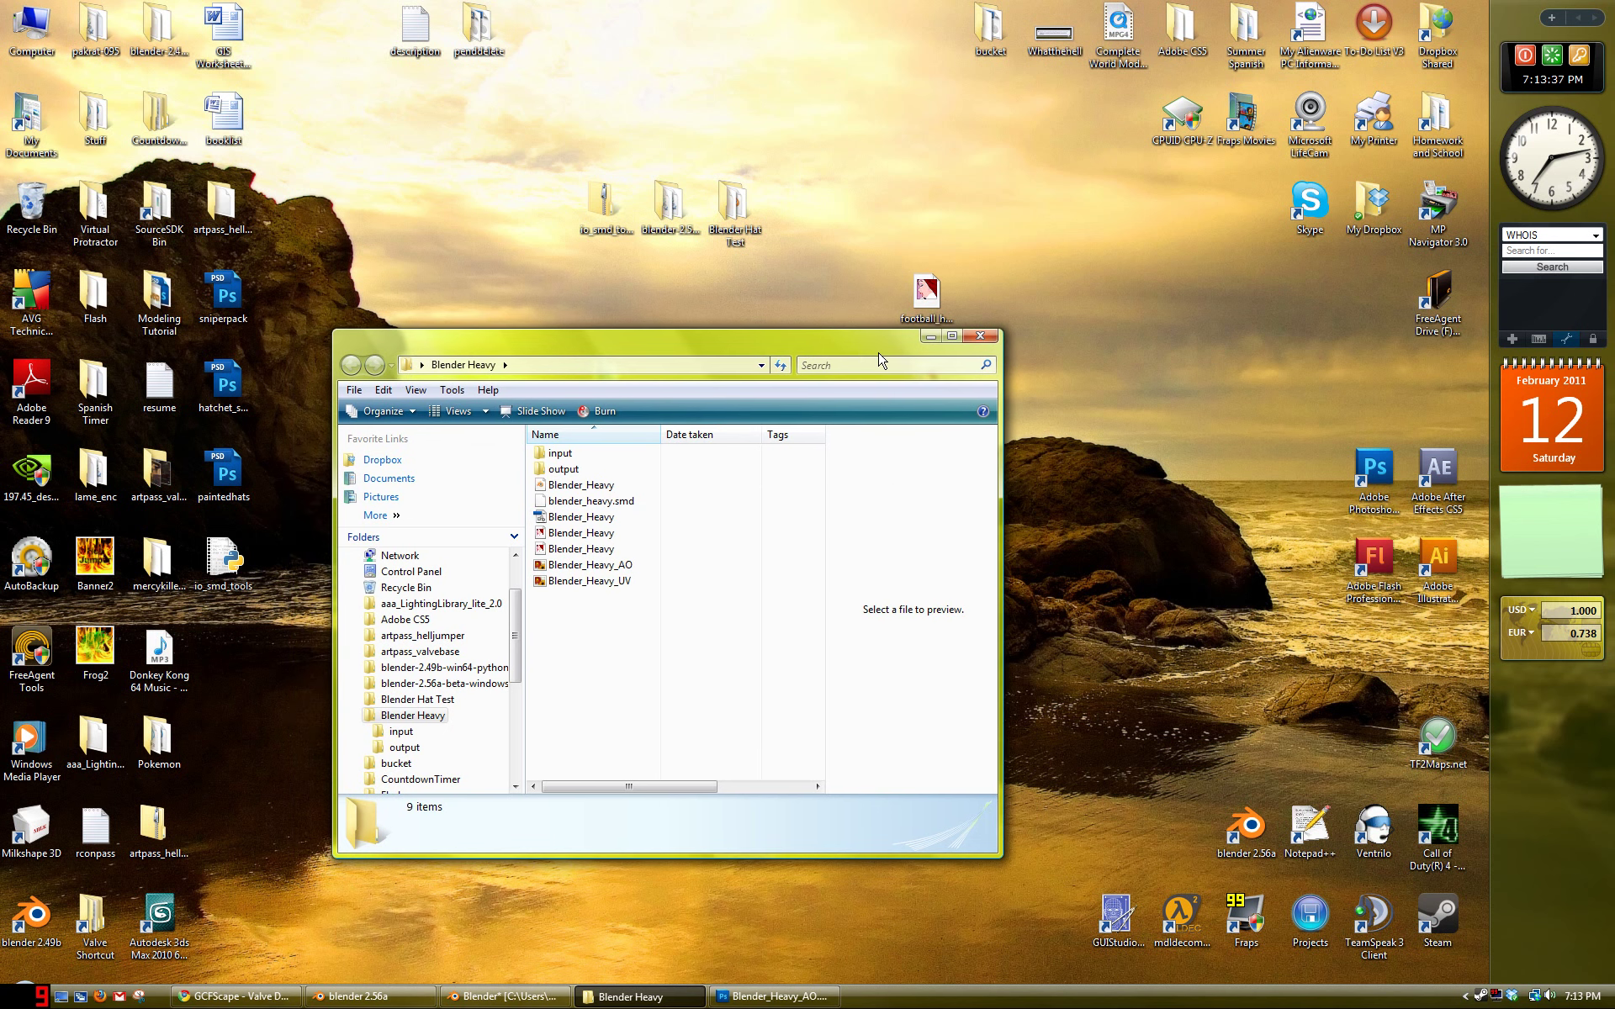
pyautogui.moveTo(888, 346); pyautogui.dragTo(916, 310)
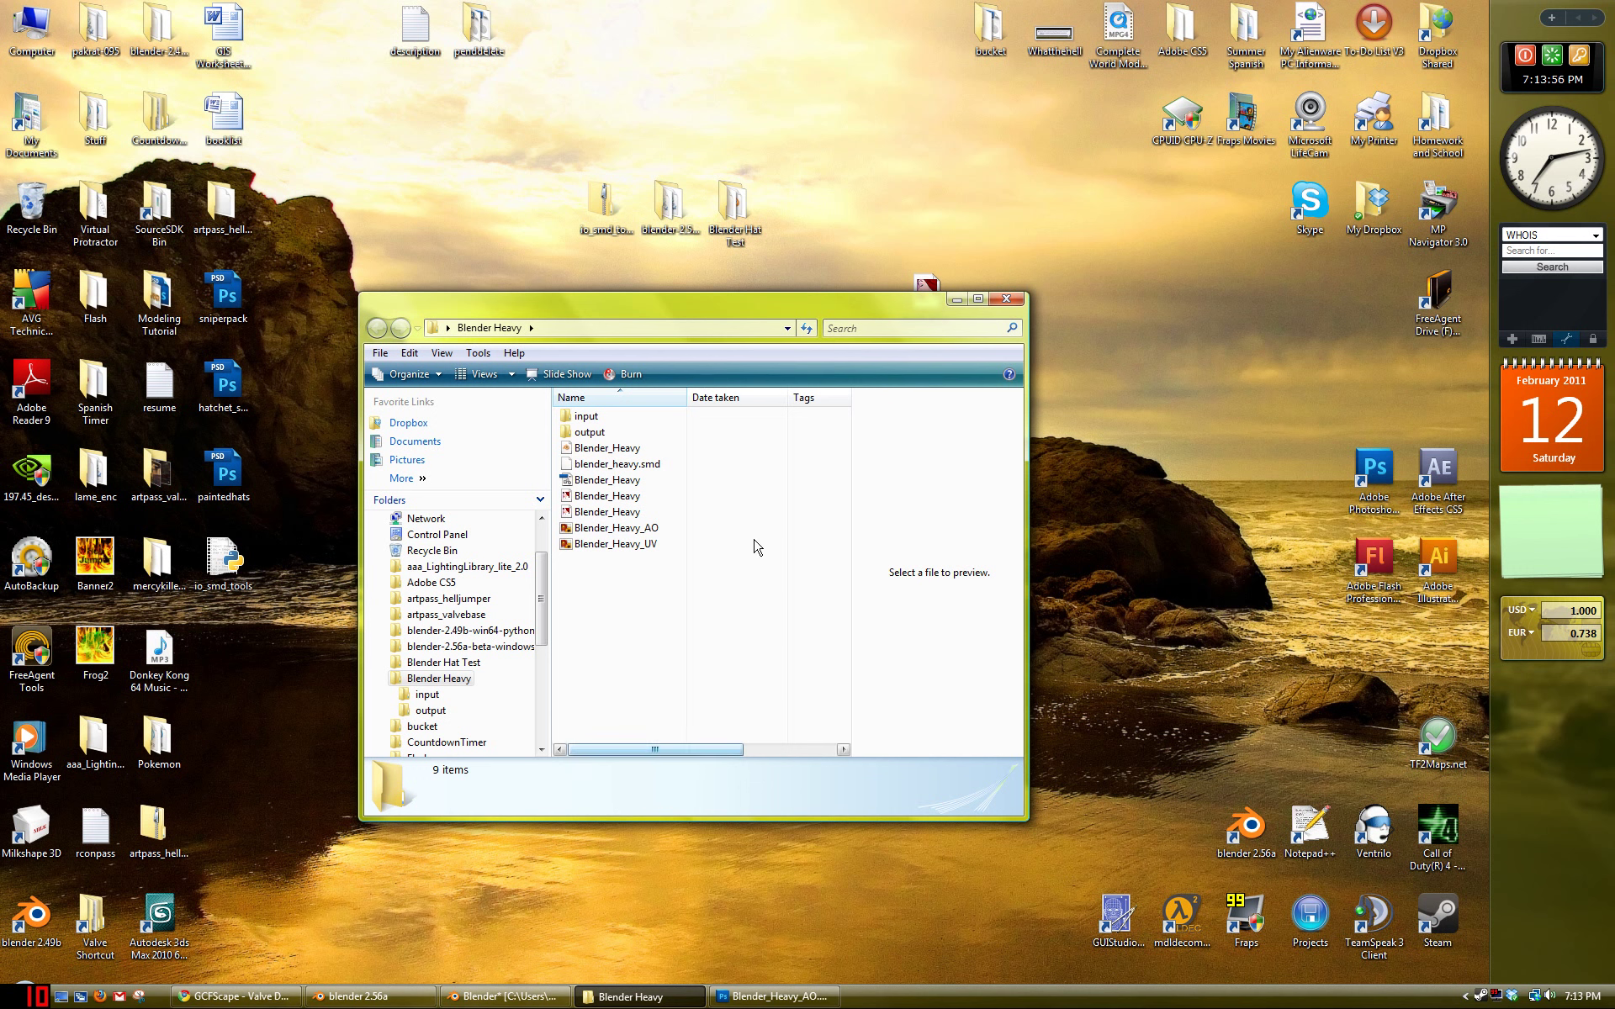
# Step: Resize the Blender Heavy window and open Steam's helljumper777 folder via the Valve Shortcut
pyautogui.moveTo(773, 311); pyautogui.dragTo(786, 321)
pyautogui.moveTo(923, 309); pyautogui.dragTo(921, 286)
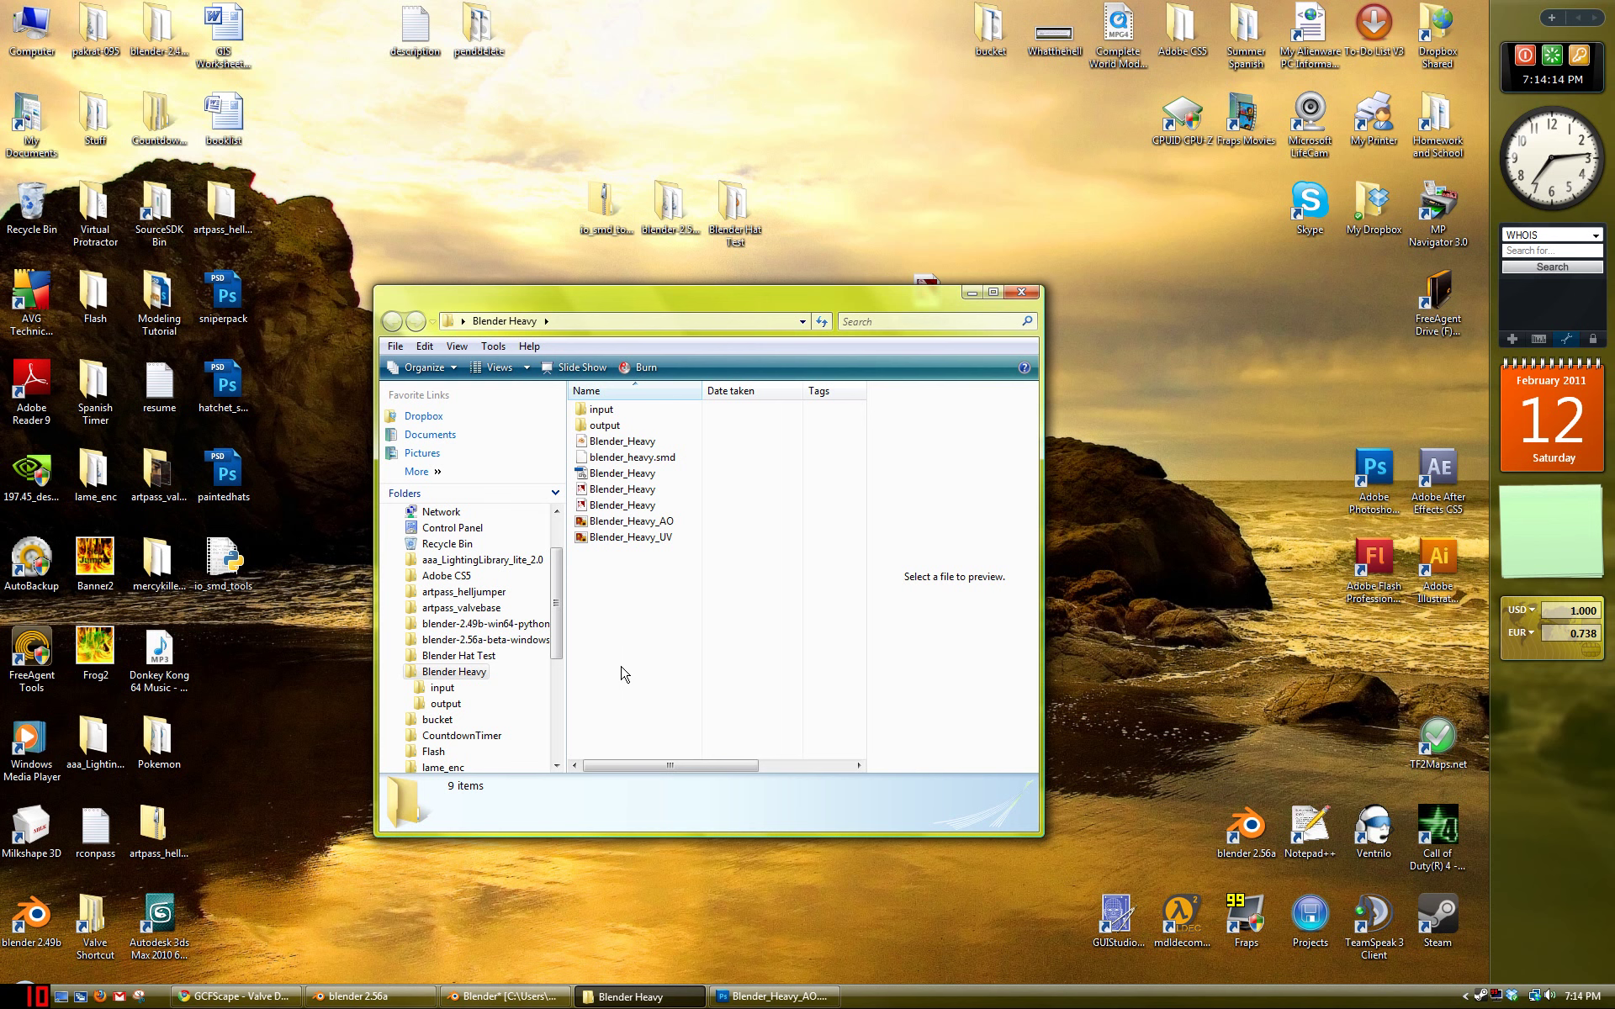
pyautogui.doubleClick(108, 920)
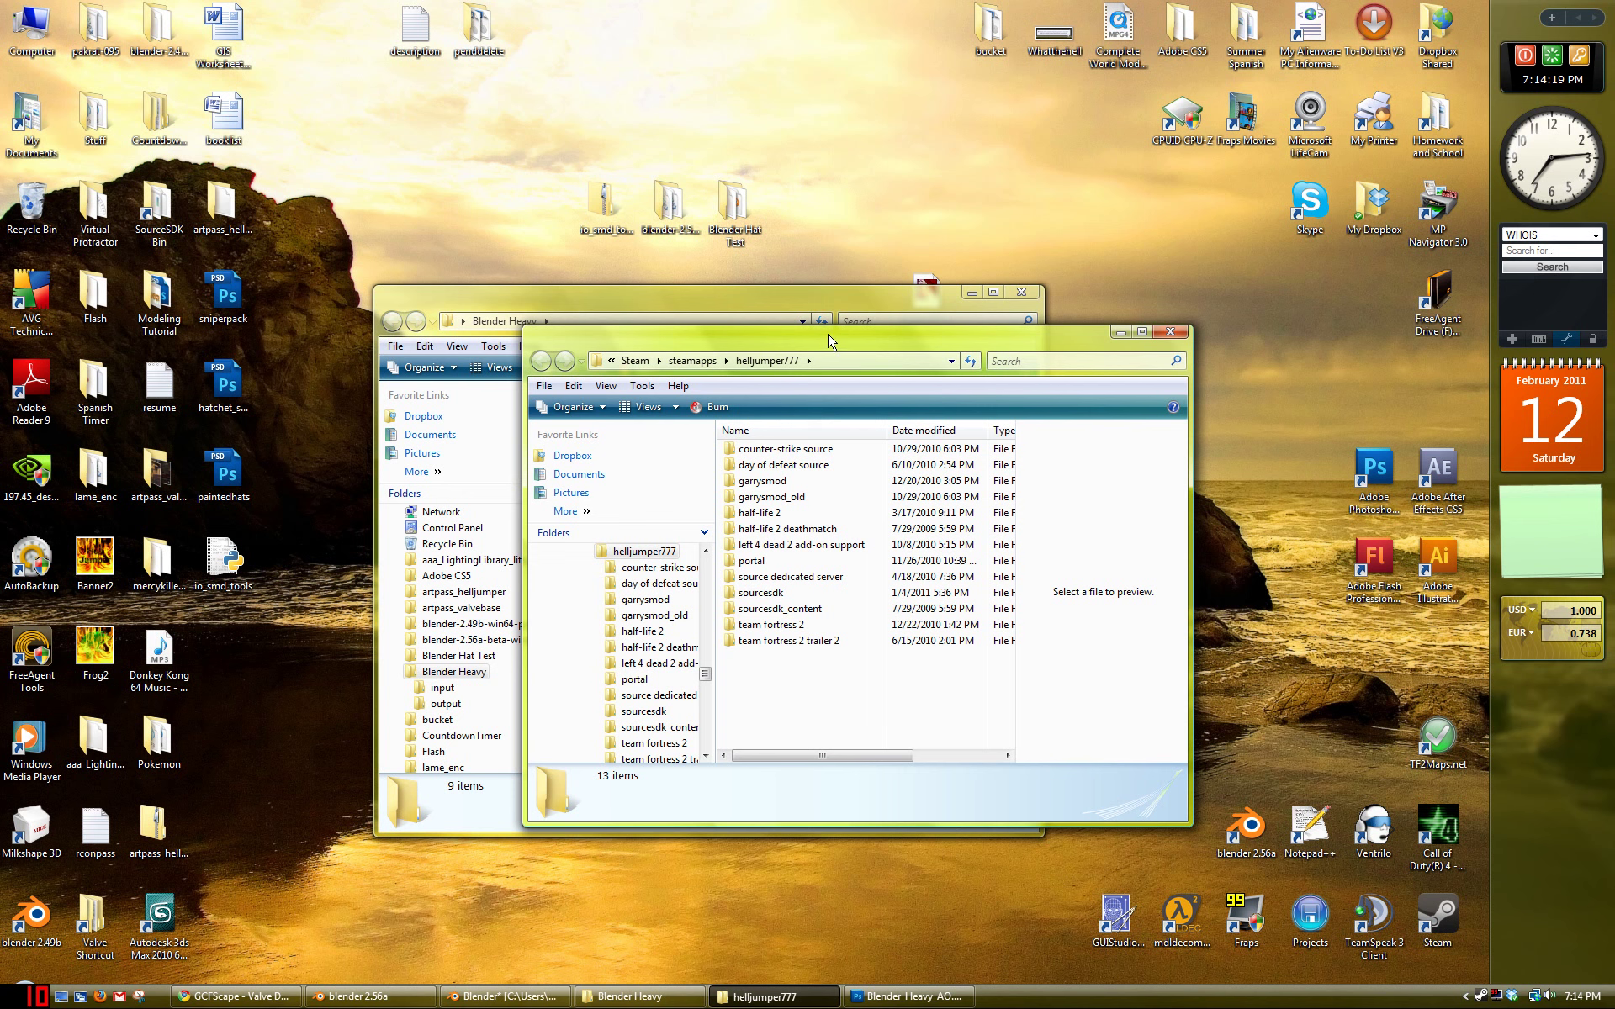
# Step: Browse into team fortress 2\tf\materials, widening the window to show the full path
pyautogui.moveTo(829, 340); pyautogui.dragTo(754, 257)
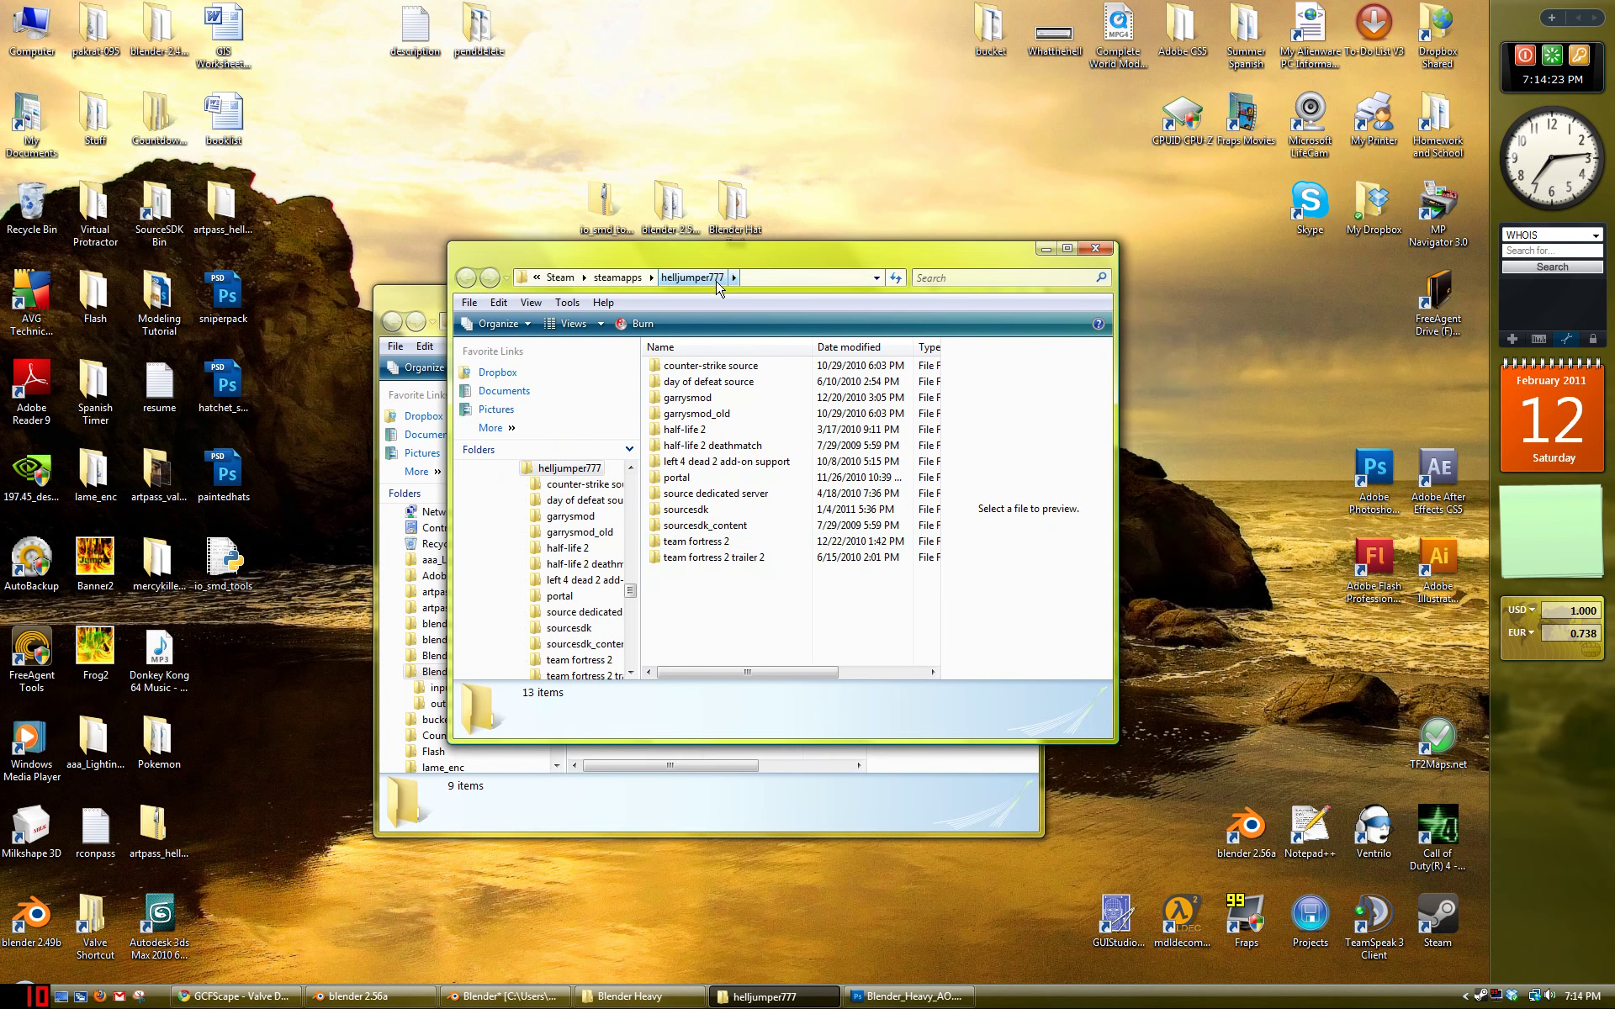
pyautogui.doubleClick(716, 543)
pyautogui.doubleClick(669, 446)
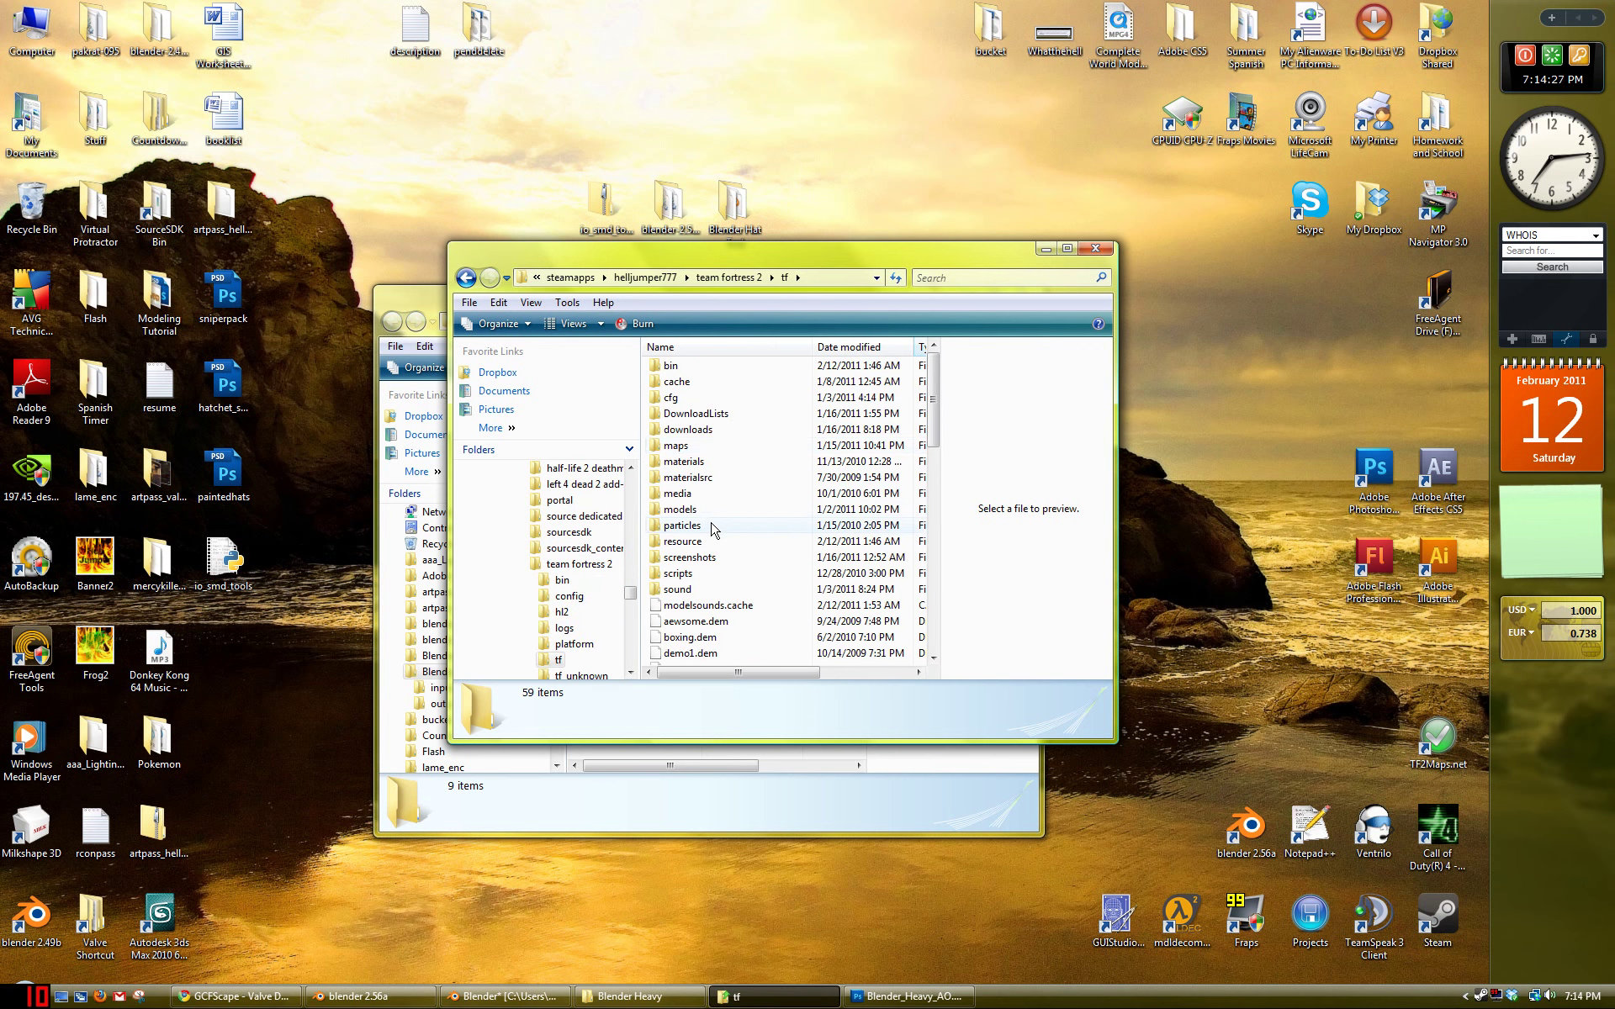
pyautogui.doubleClick(683, 462)
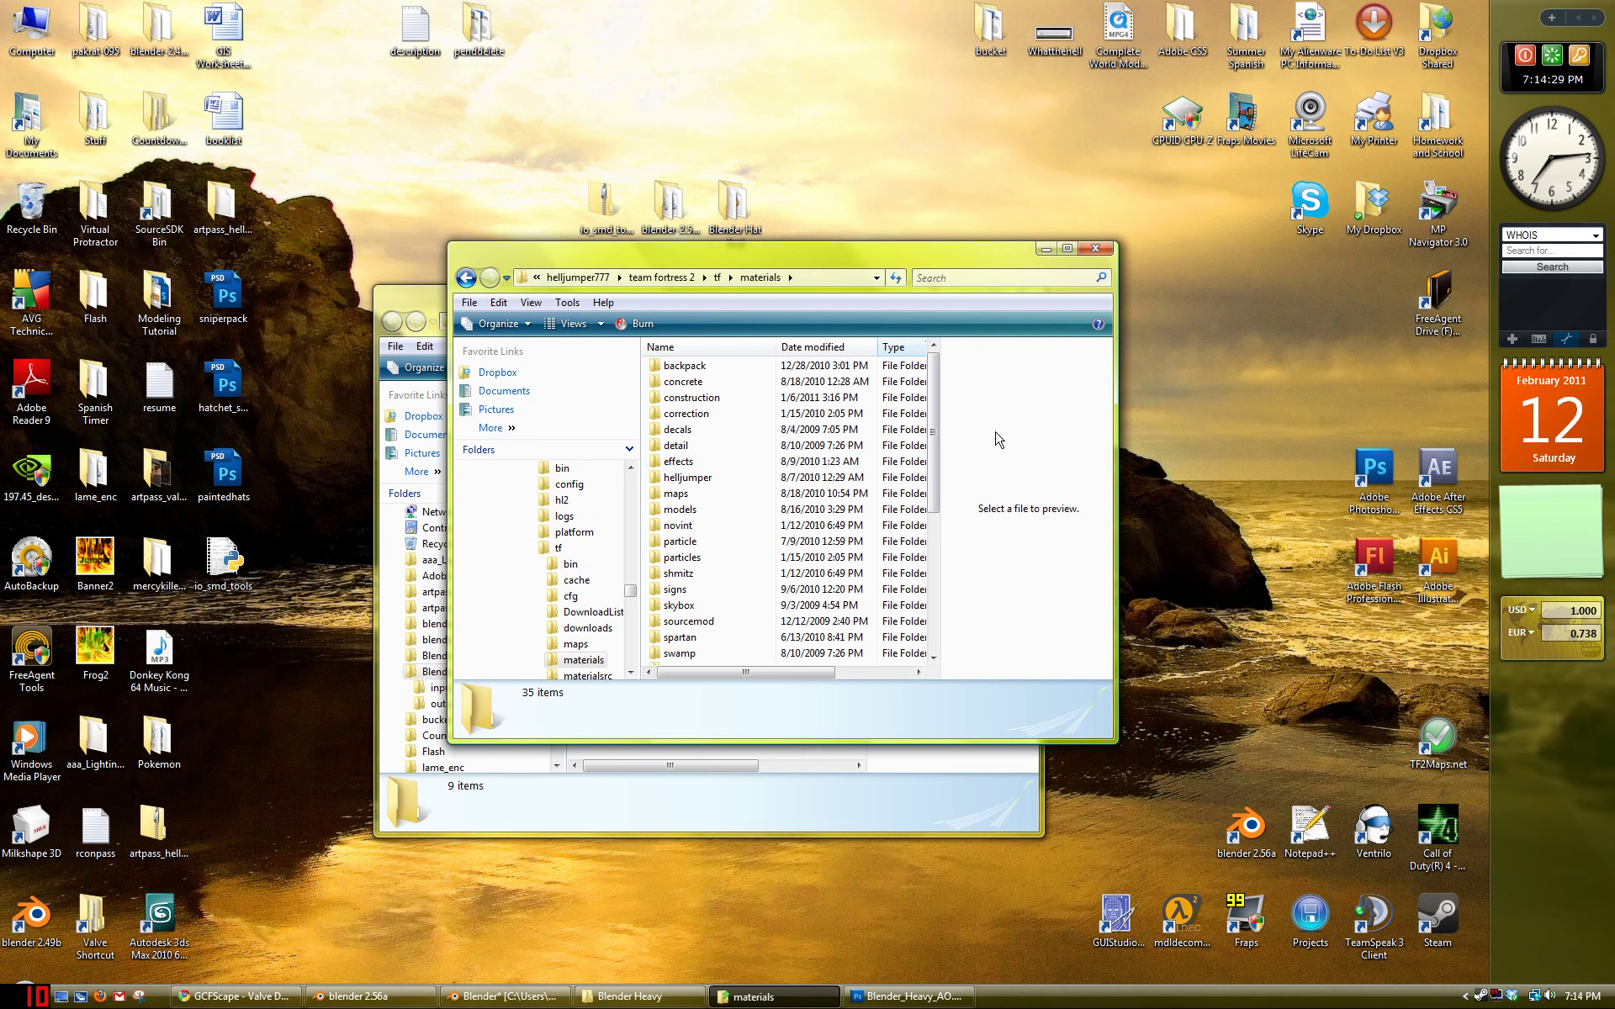
pyautogui.moveTo(936, 403)
pyautogui.mouseDown()
pyautogui.moveTo(948, 468)
pyautogui.moveTo(941, 408)
pyautogui.mouseUp()
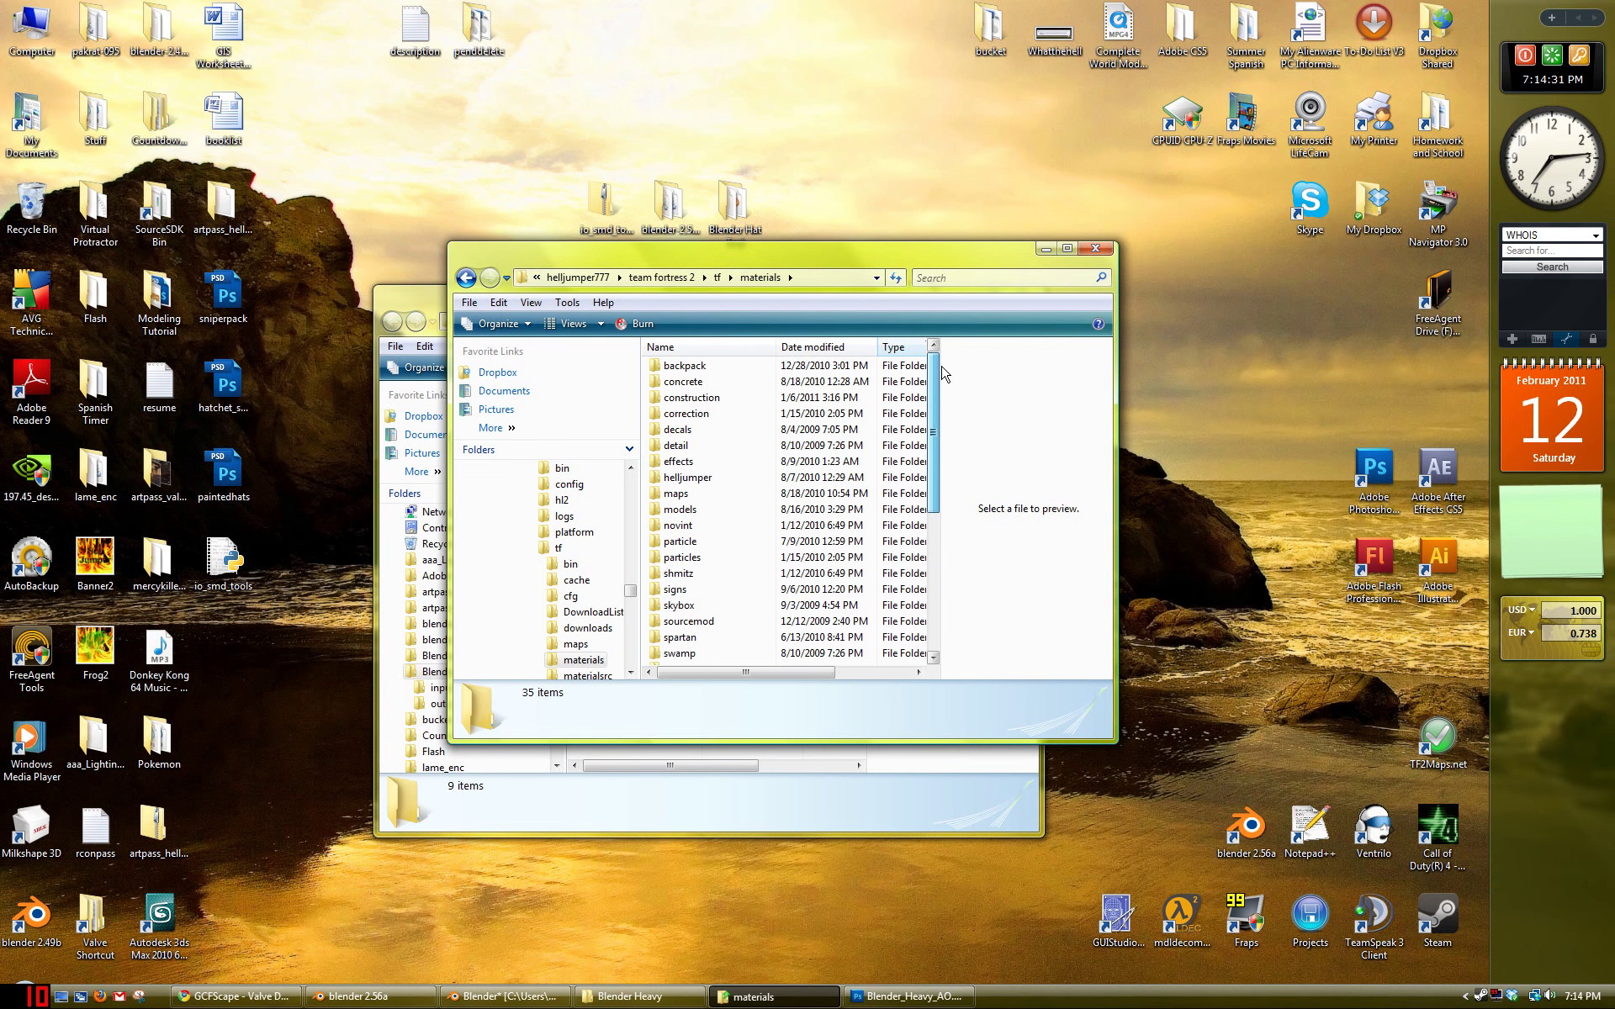
pyautogui.moveTo(1115, 382); pyautogui.dragTo(1209, 385)
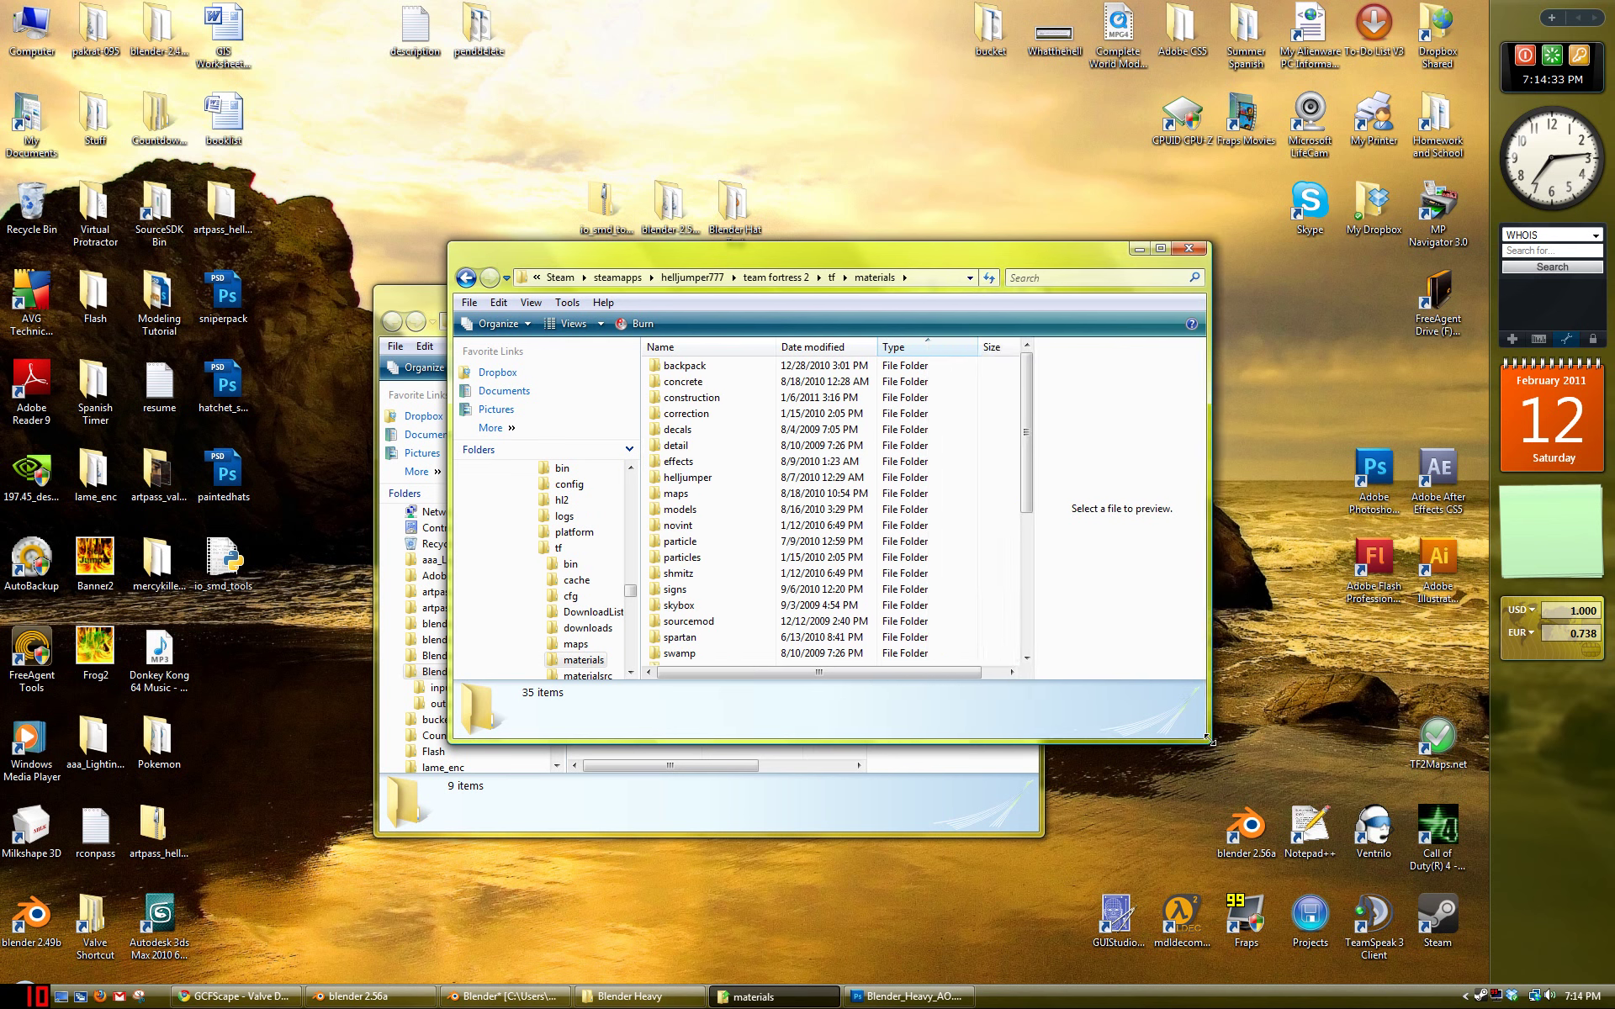
# Step: Enlarge the window and continue through models\player\items to the heavy folder
pyautogui.moveTo(1212, 742); pyautogui.dragTo(1294, 927)
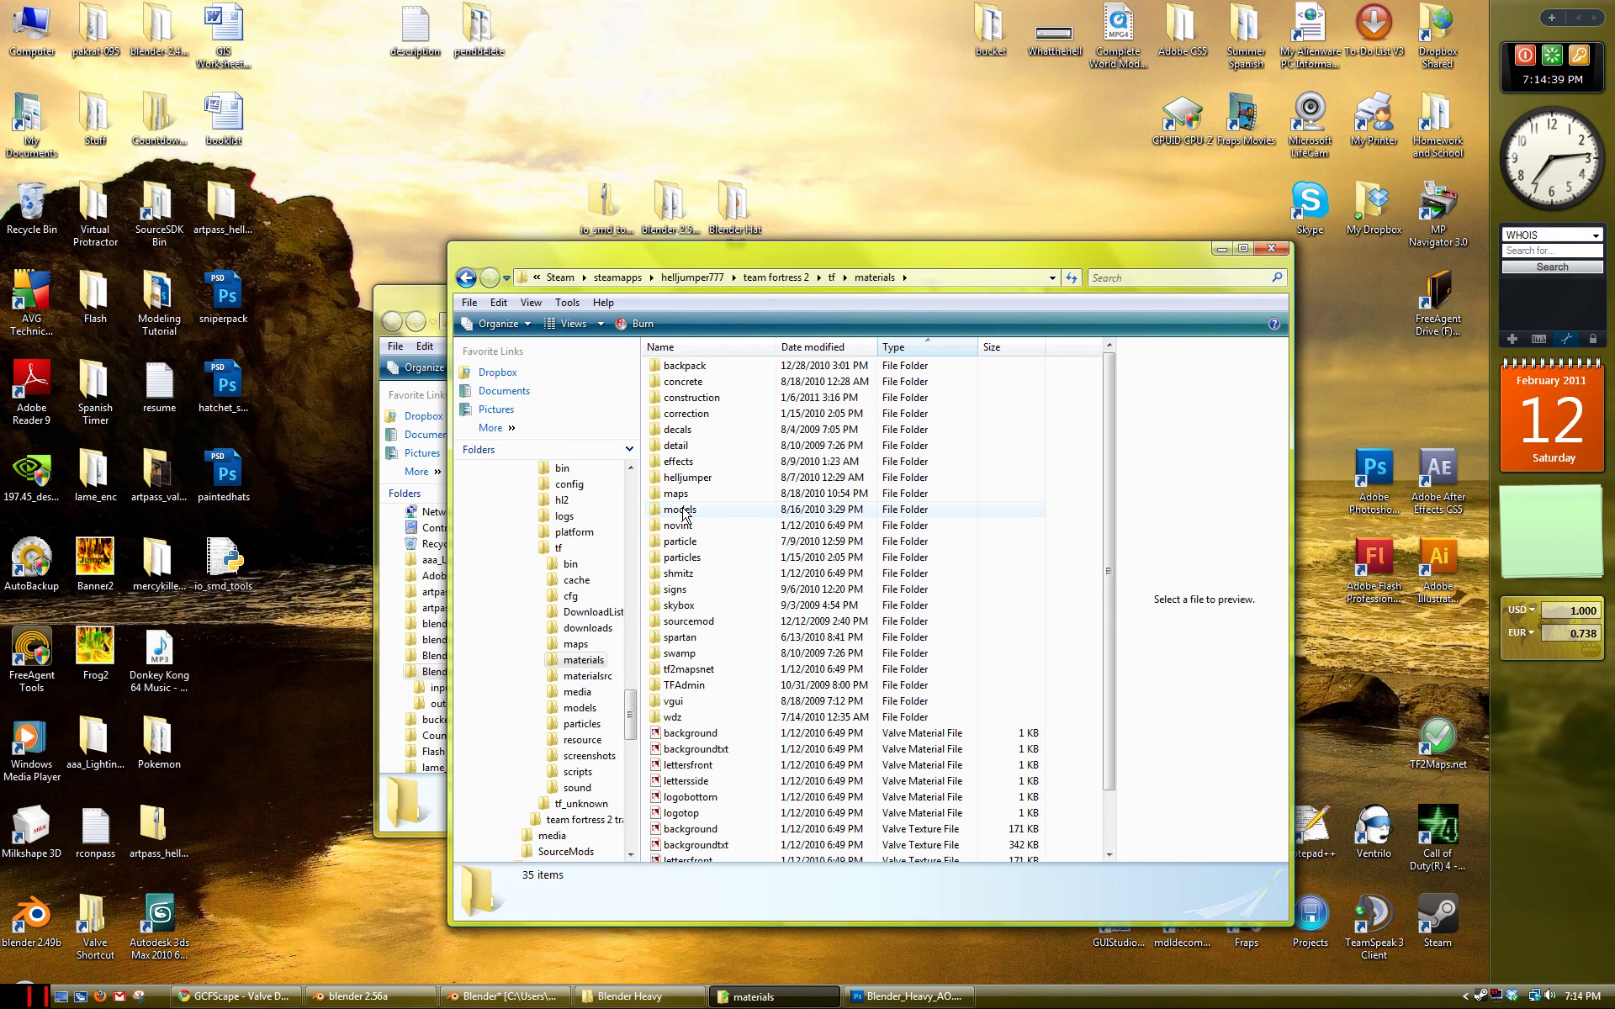
pyautogui.doubleClick(680, 510)
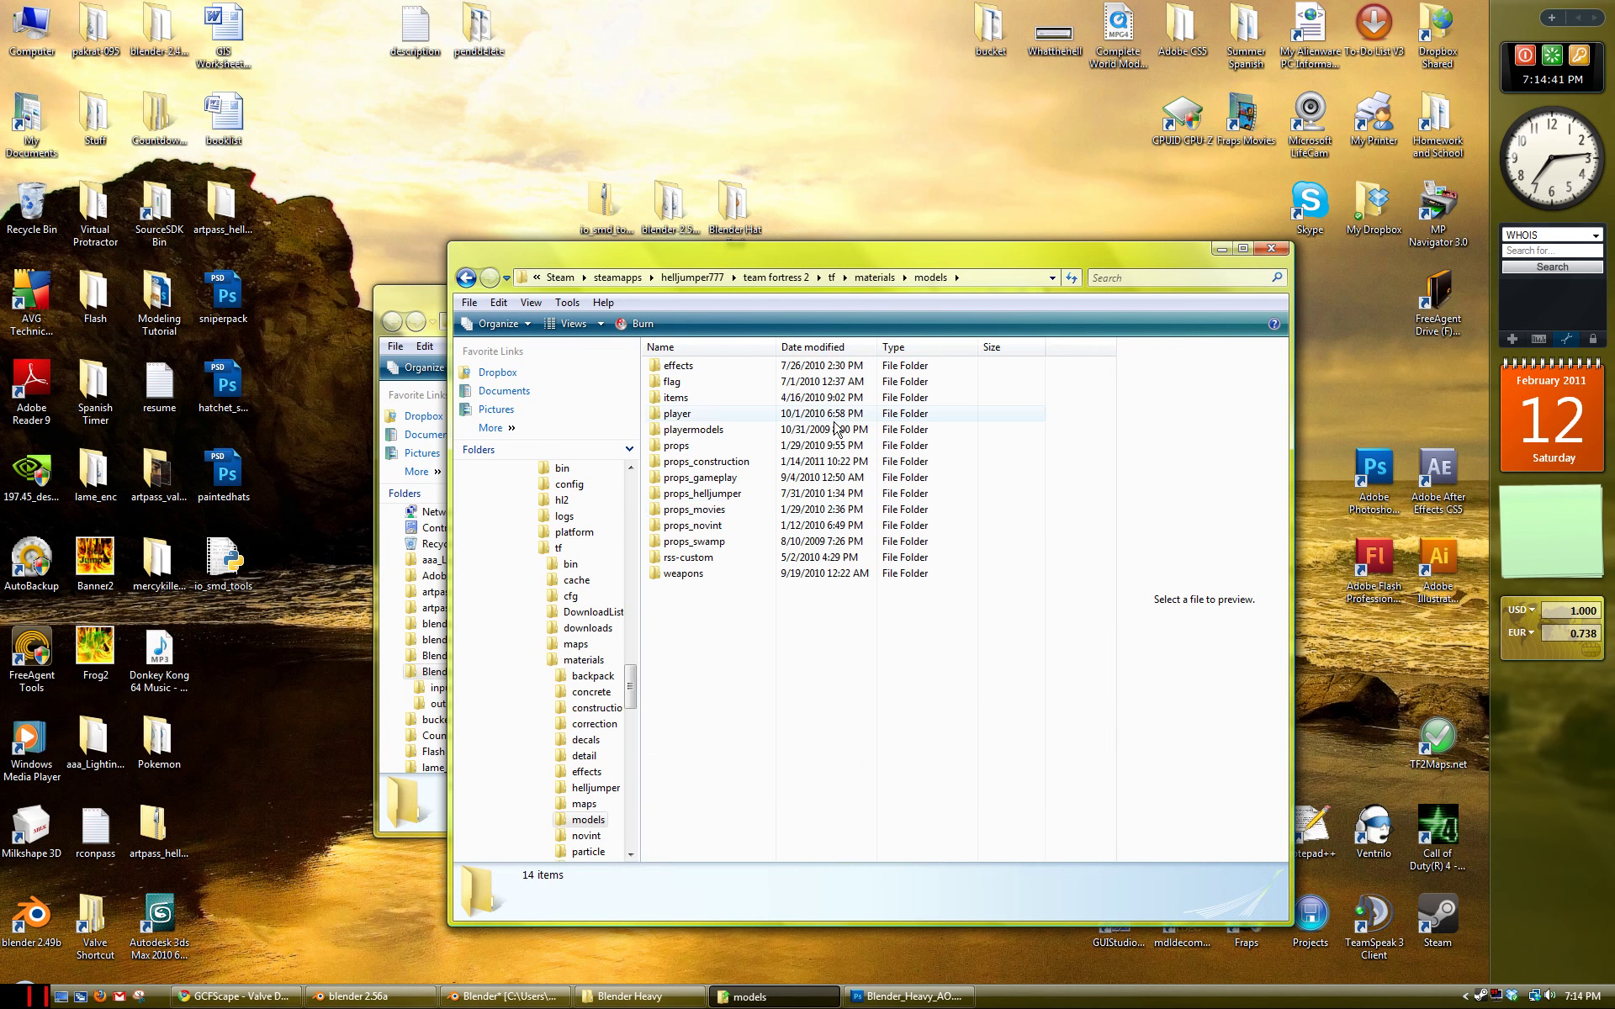
pyautogui.doubleClick(711, 414)
pyautogui.doubleClick(715, 369)
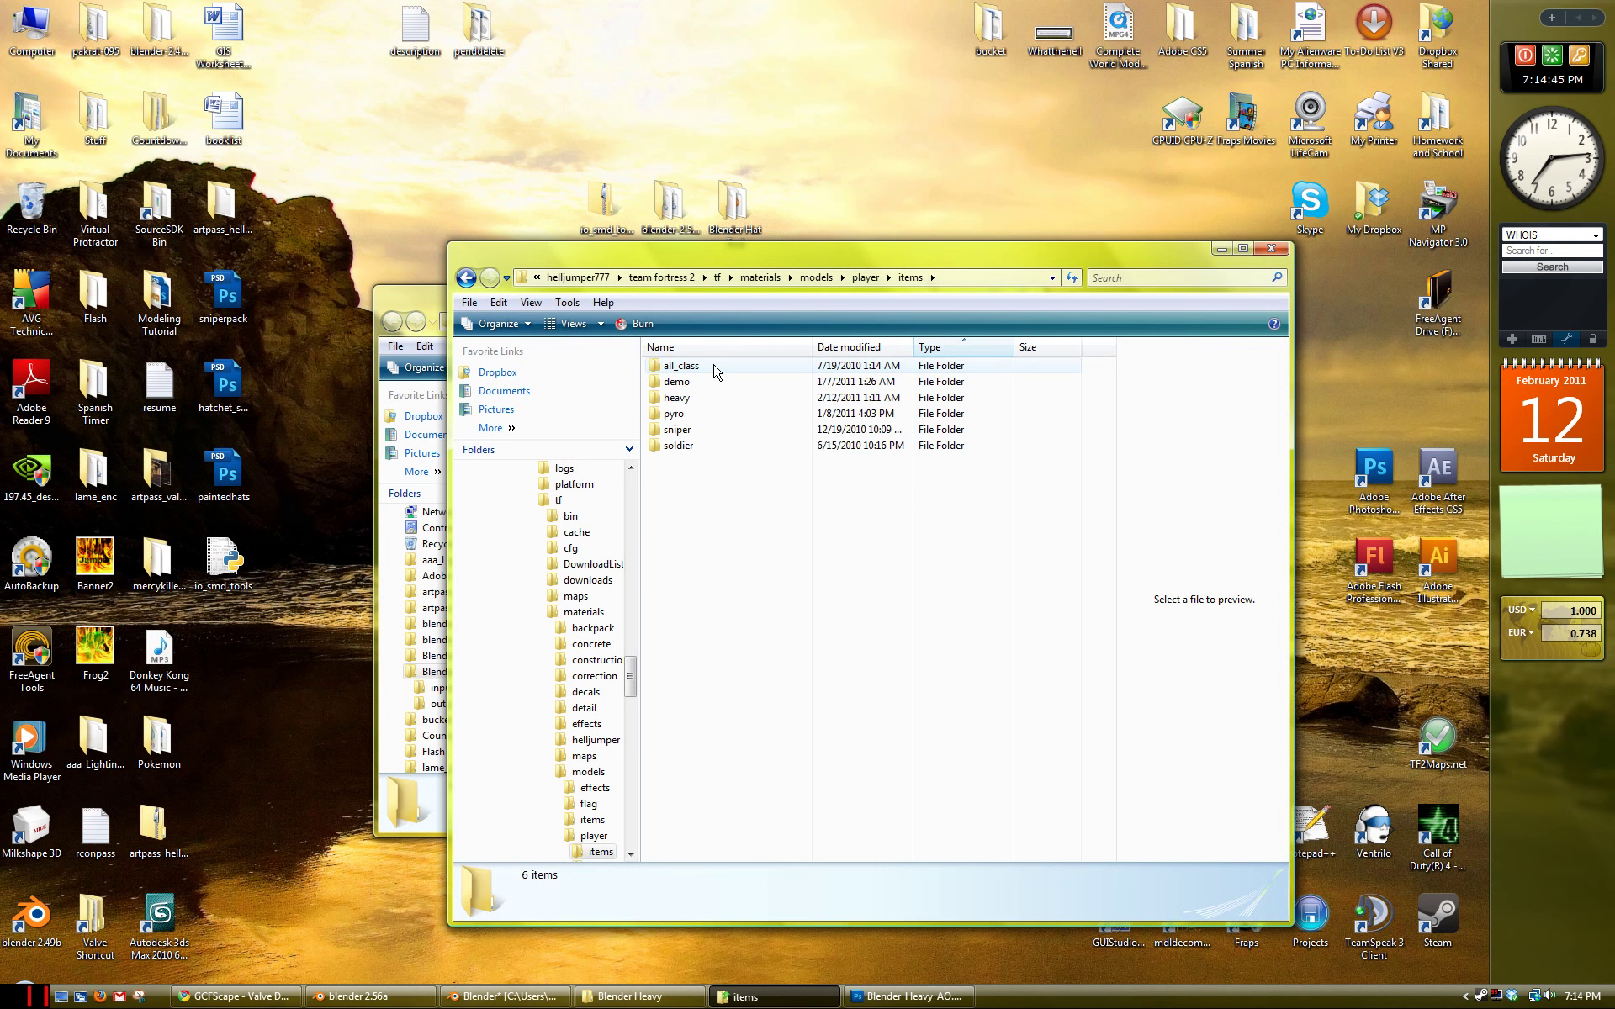
pyautogui.doubleClick(706, 400)
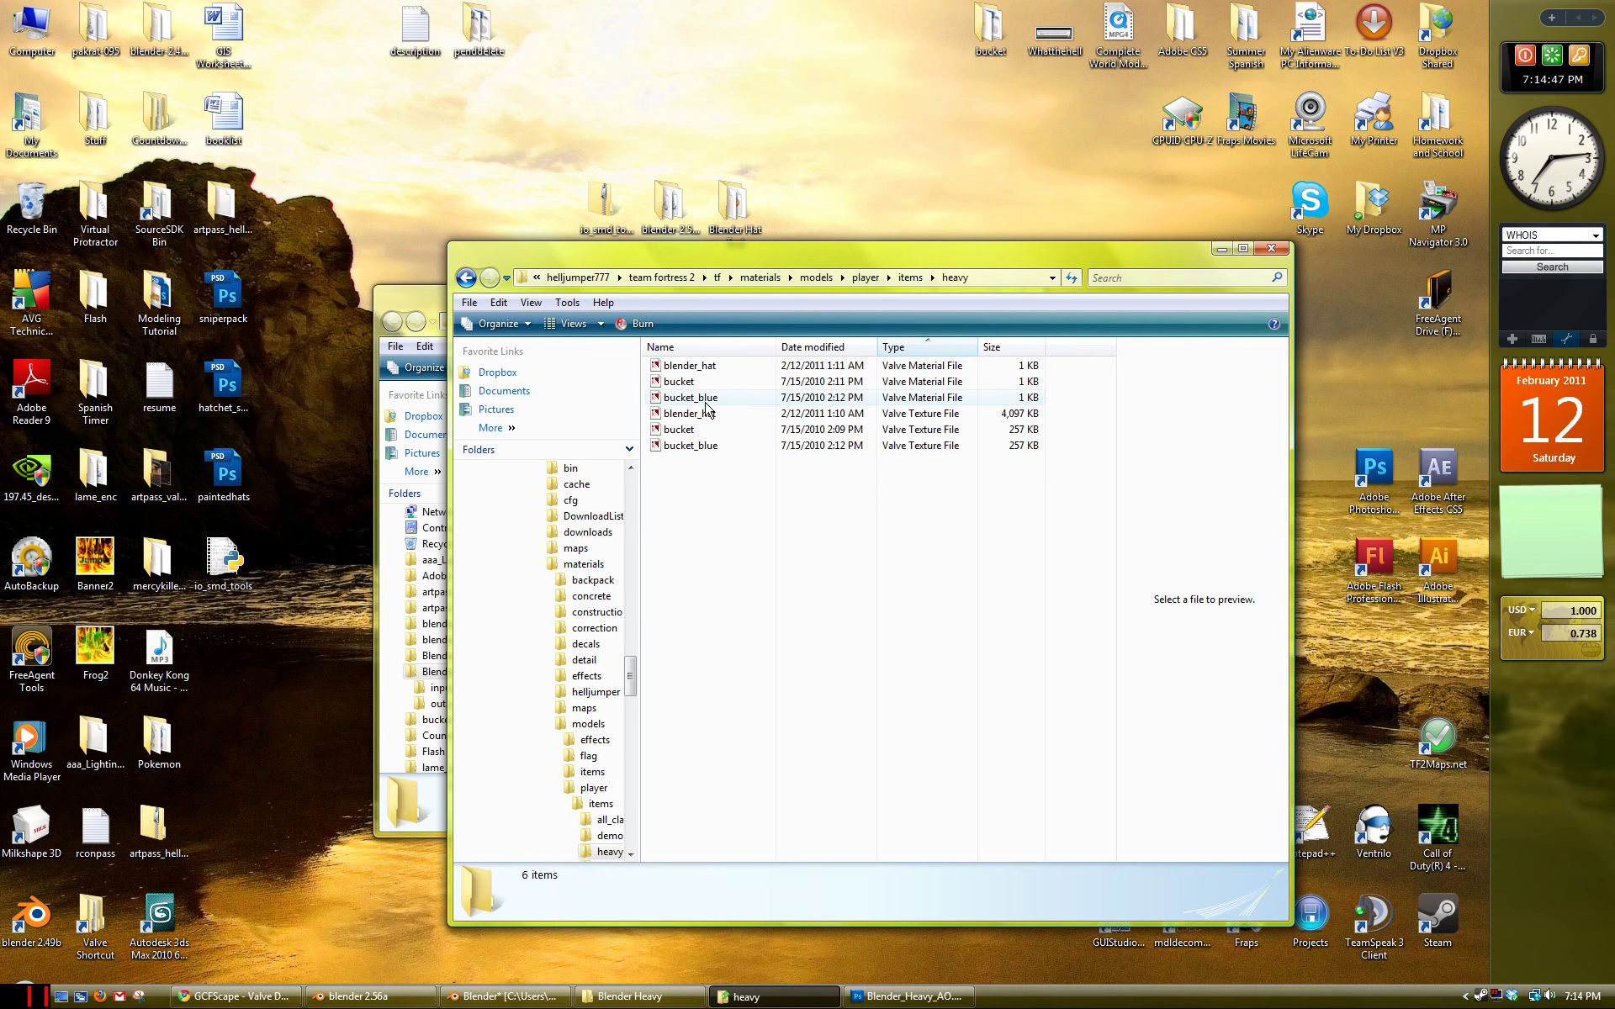
pyautogui.moveTo(929, 267); pyautogui.dragTo(1183, 295)
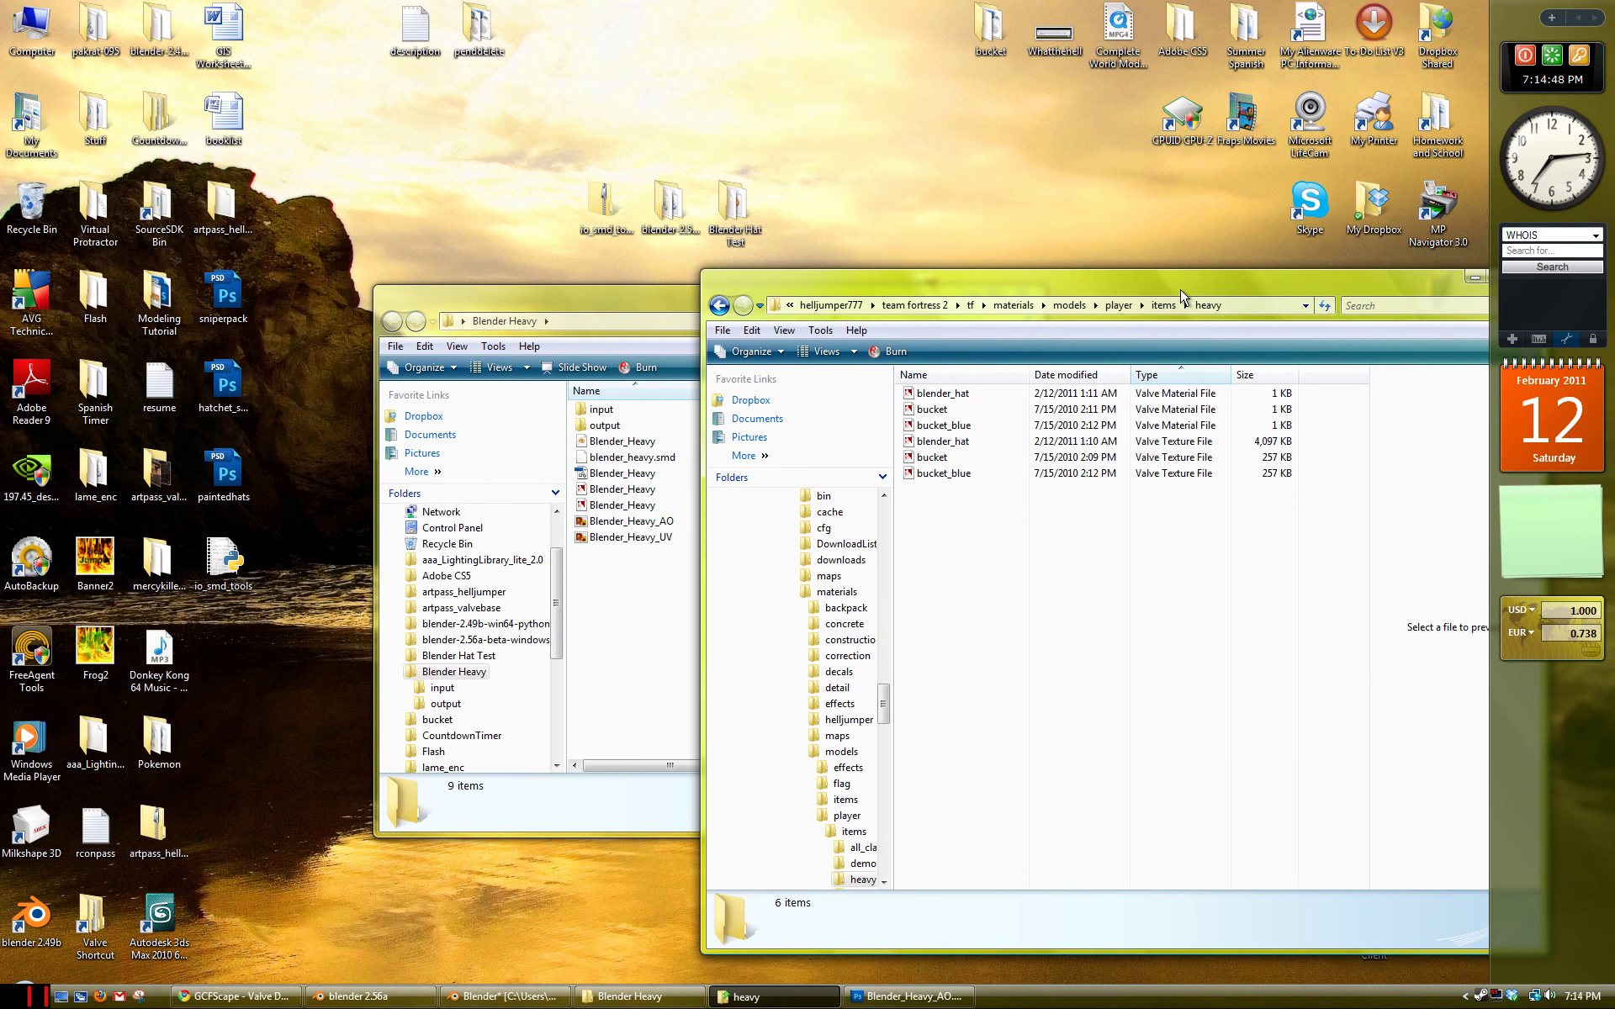
# Step: Copy the Blender_Heavy material and texture files into the tf heavy materials folder
pyautogui.click(673, 505)
pyautogui.keyDown('ctrl'); pyautogui.click(668, 493); pyautogui.keyUp('ctrl')
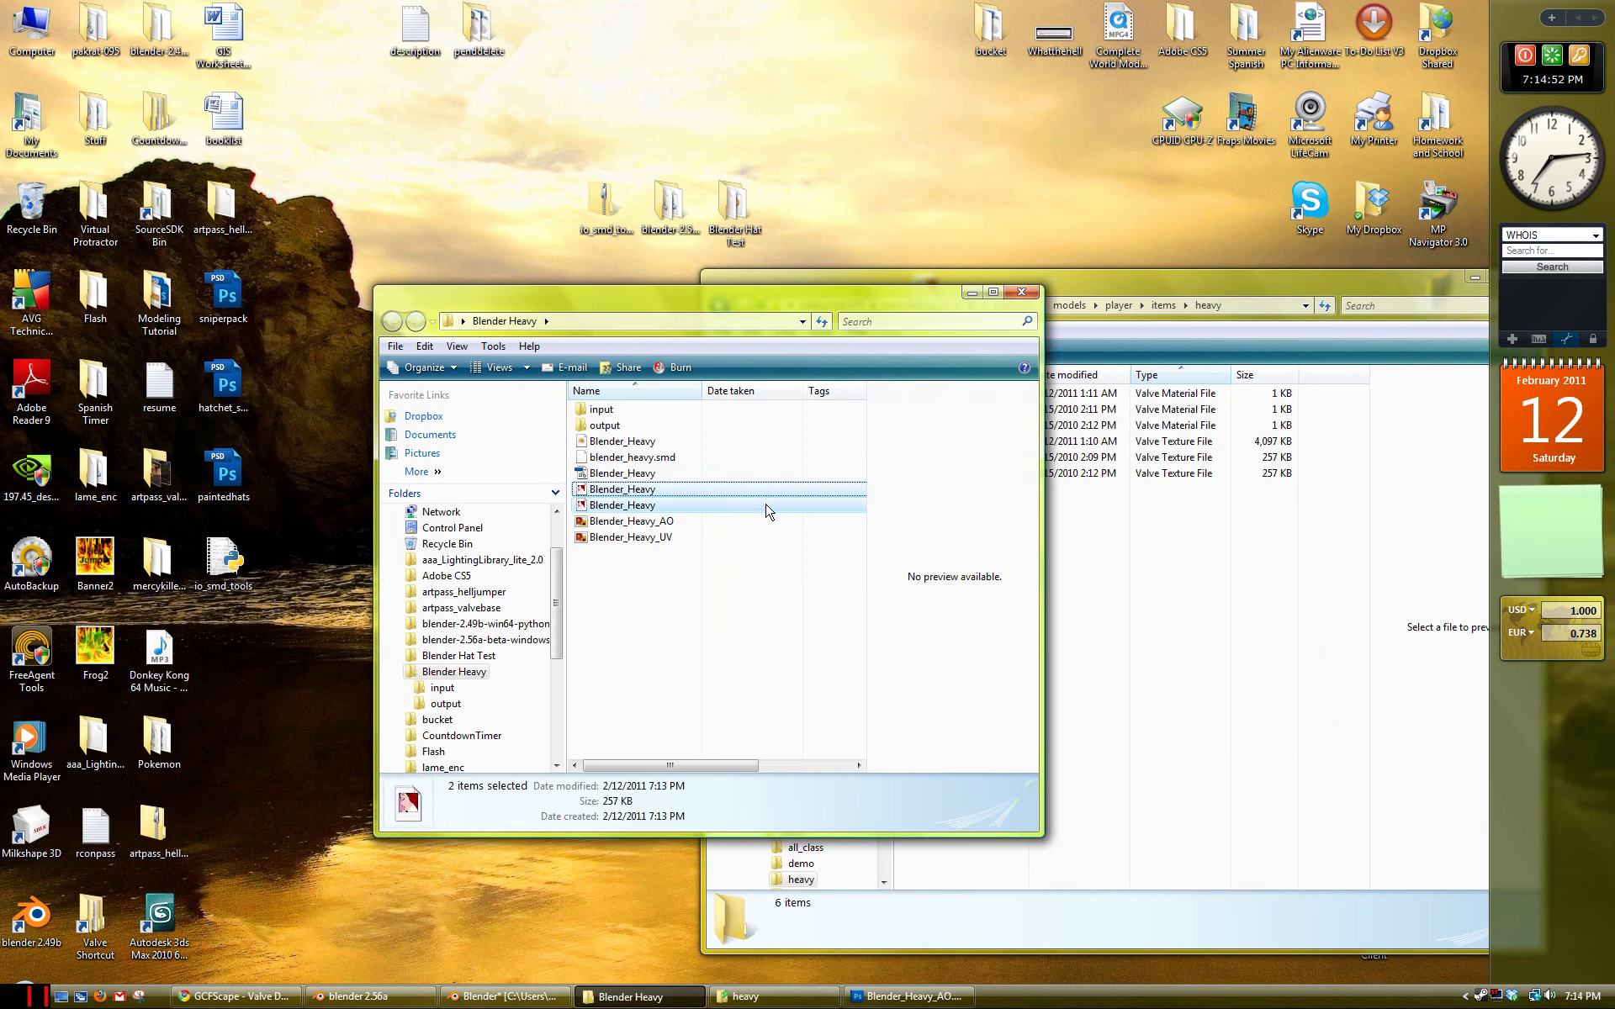
pyautogui.moveTo(767, 510)
pyautogui.mouseDown()
pyautogui.moveTo(869, 501)
pyautogui.moveTo(759, 507)
pyautogui.mouseUp()
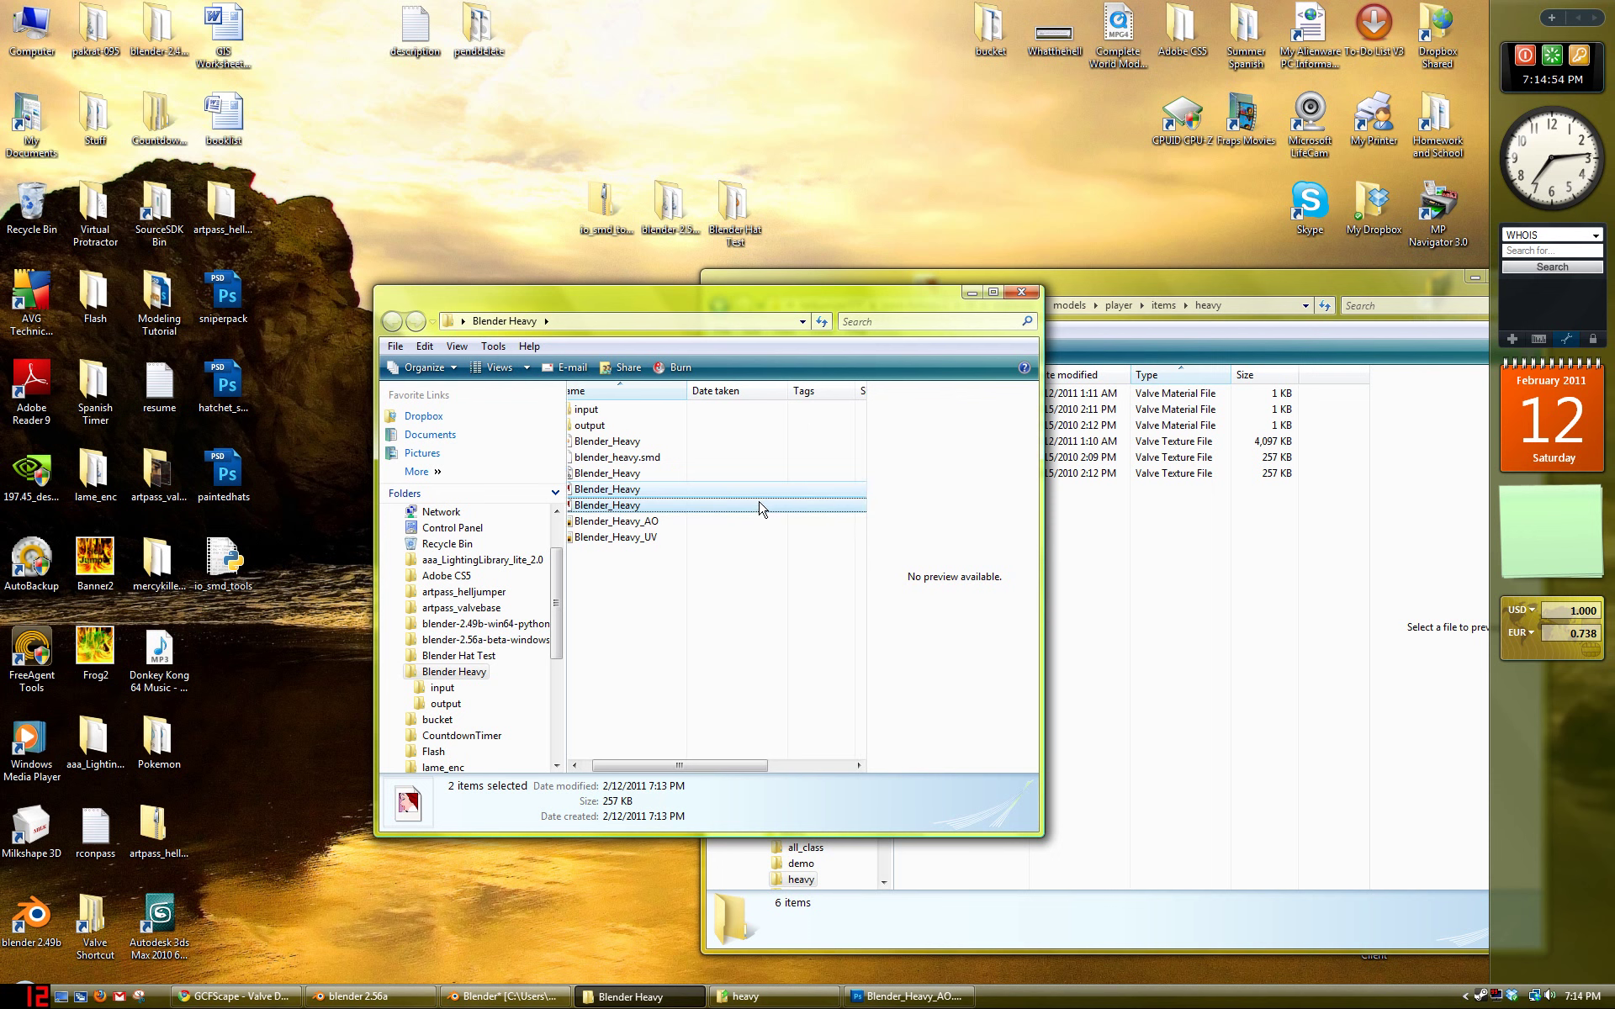
pyautogui.hotkey('ctrl', 'c')
pyautogui.click(1172, 685)
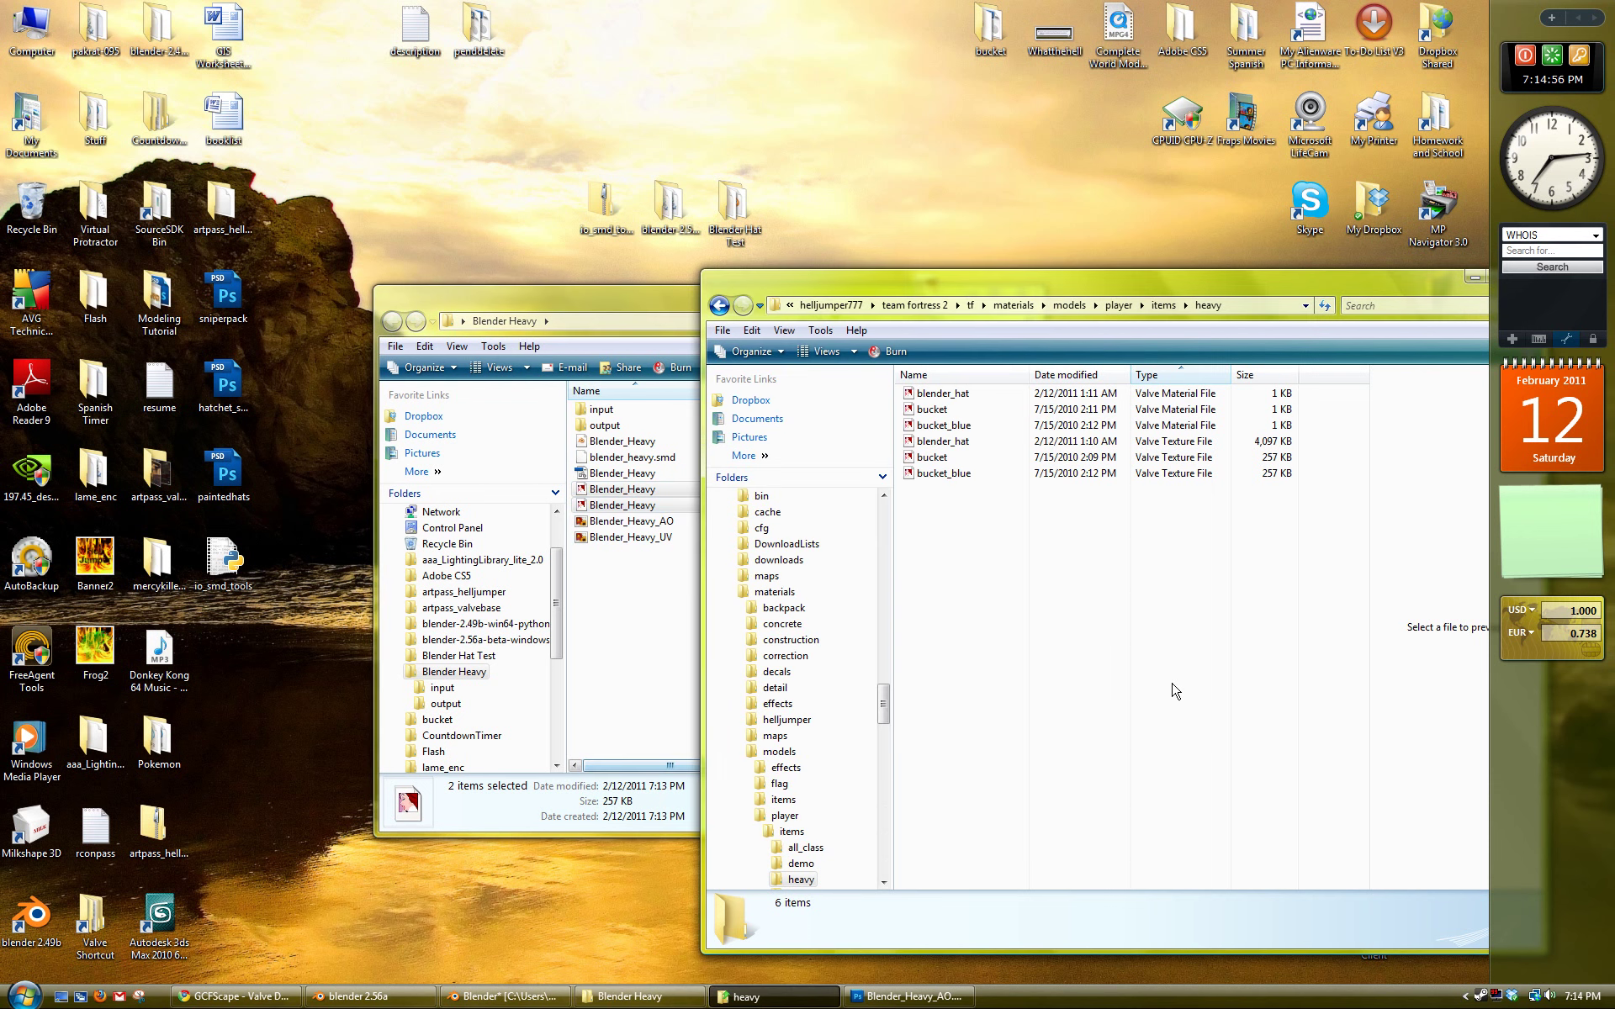
pyautogui.hotkey('ctrl', 'v')
pyautogui.click(1083, 663)
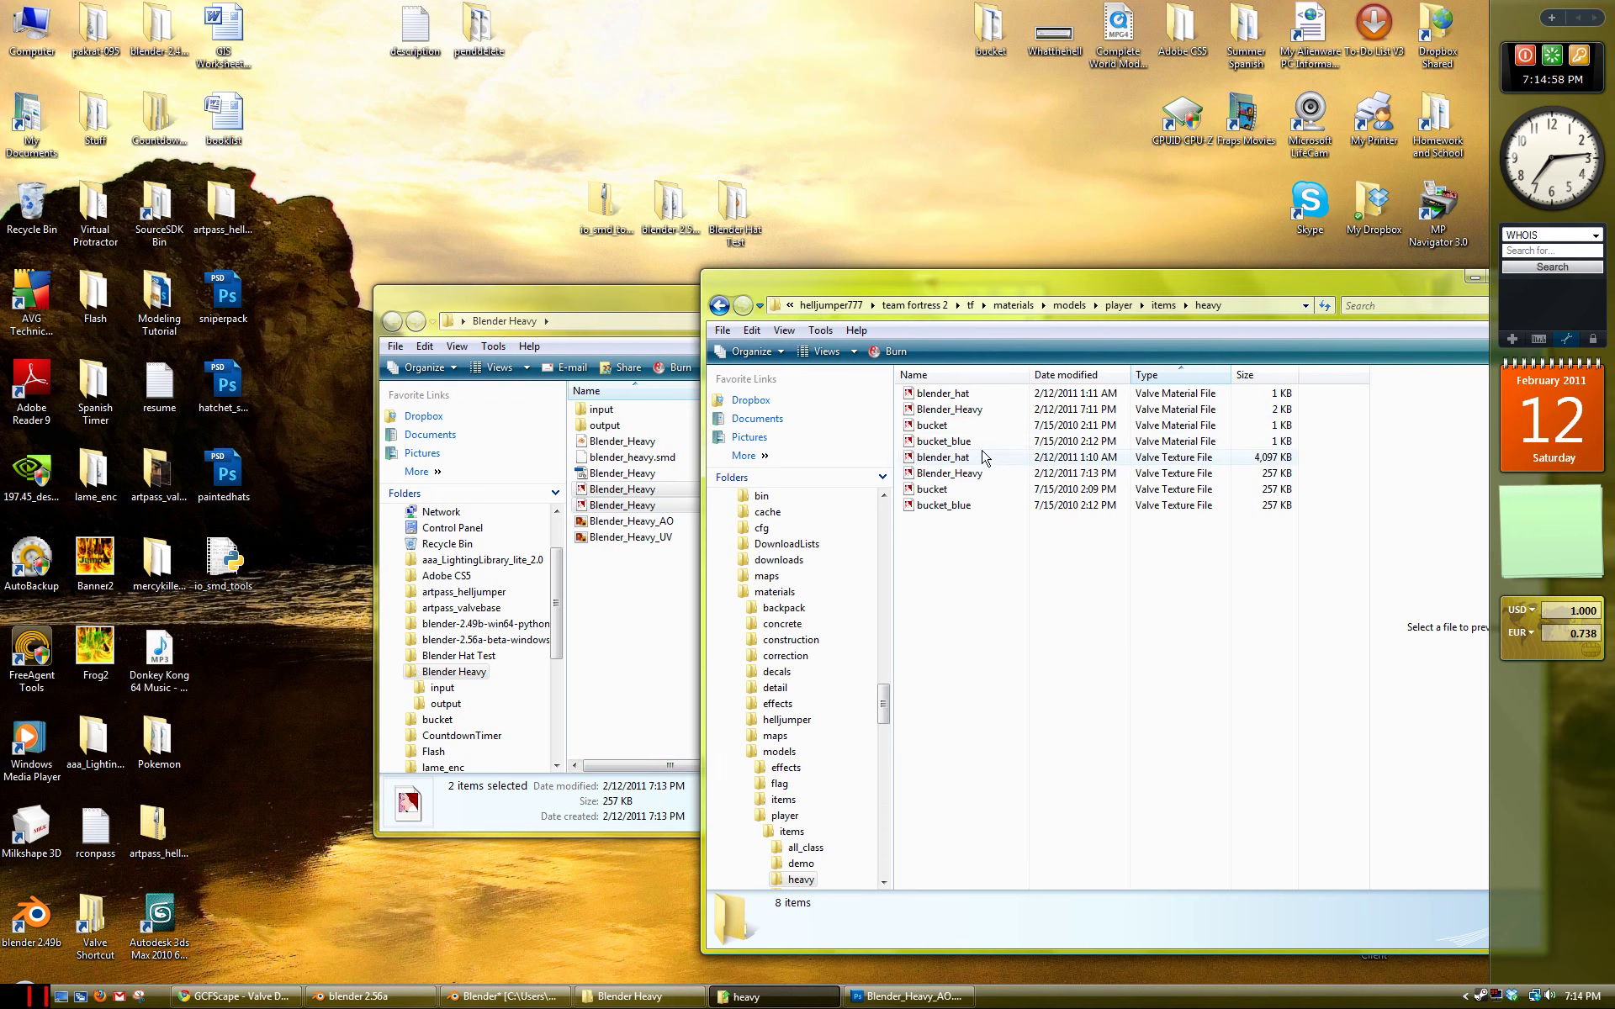
pyautogui.moveTo(1022, 271); pyautogui.dragTo(816, 277)
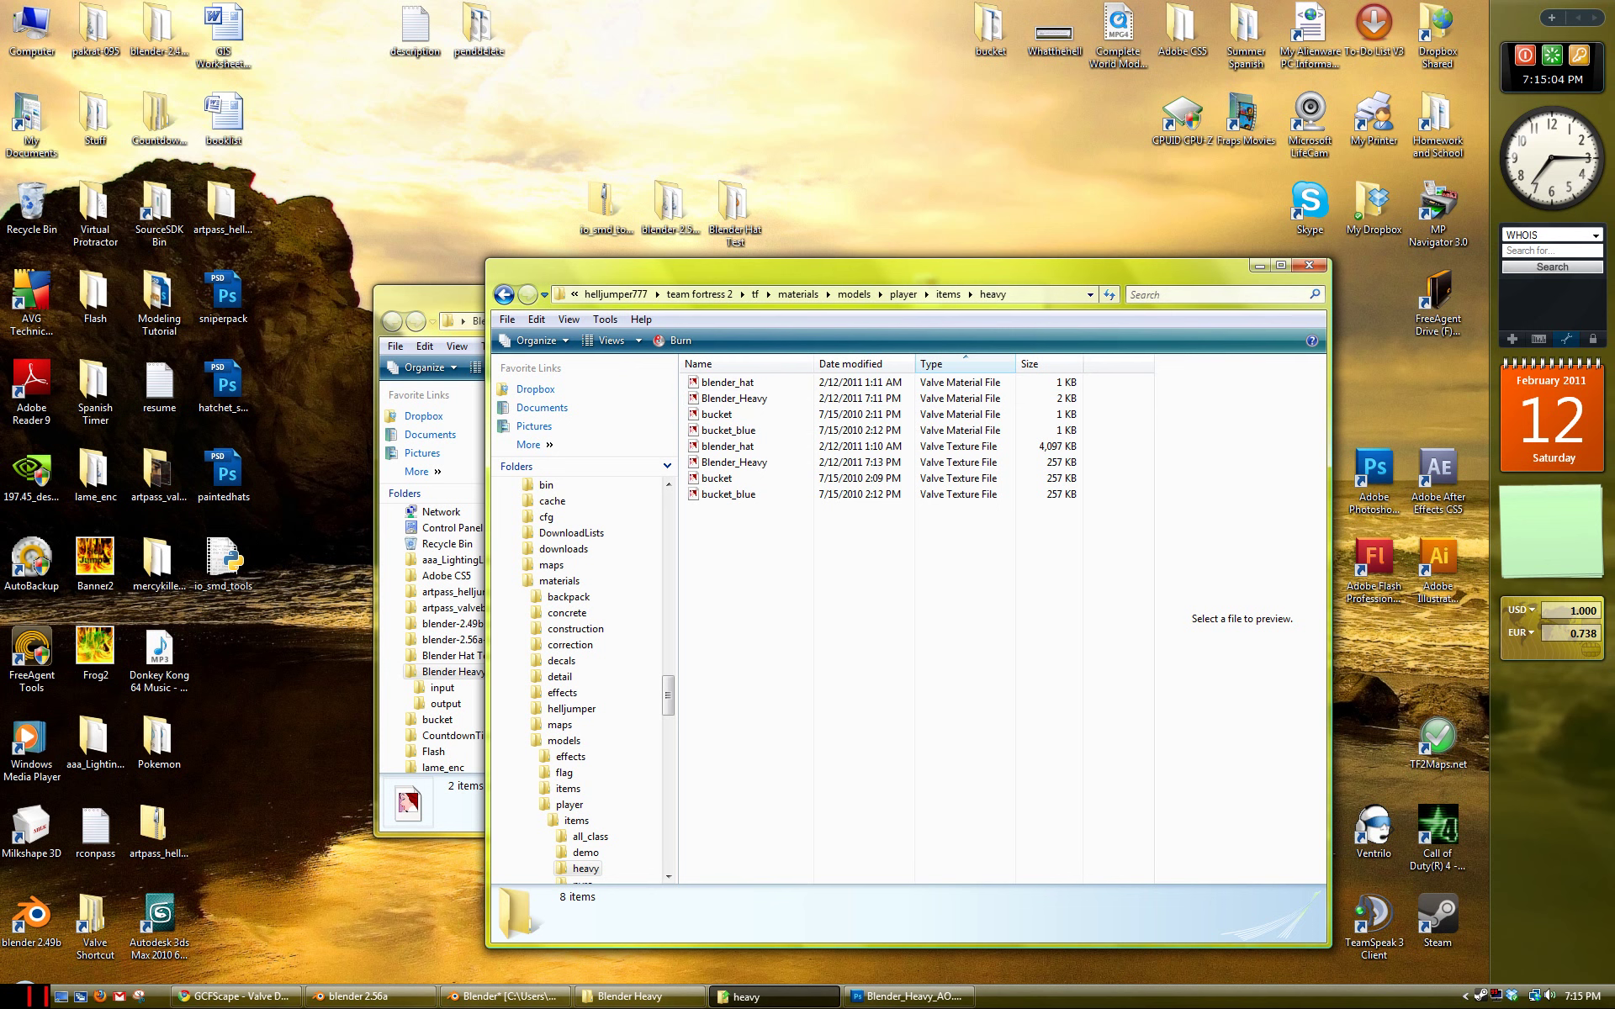
# Step: Rearrange the heavy window and browse to tf\models\player\items\heavy, which holds the compiled hat
pyautogui.moveTo(1201, 268); pyautogui.dragTo(1049, 255)
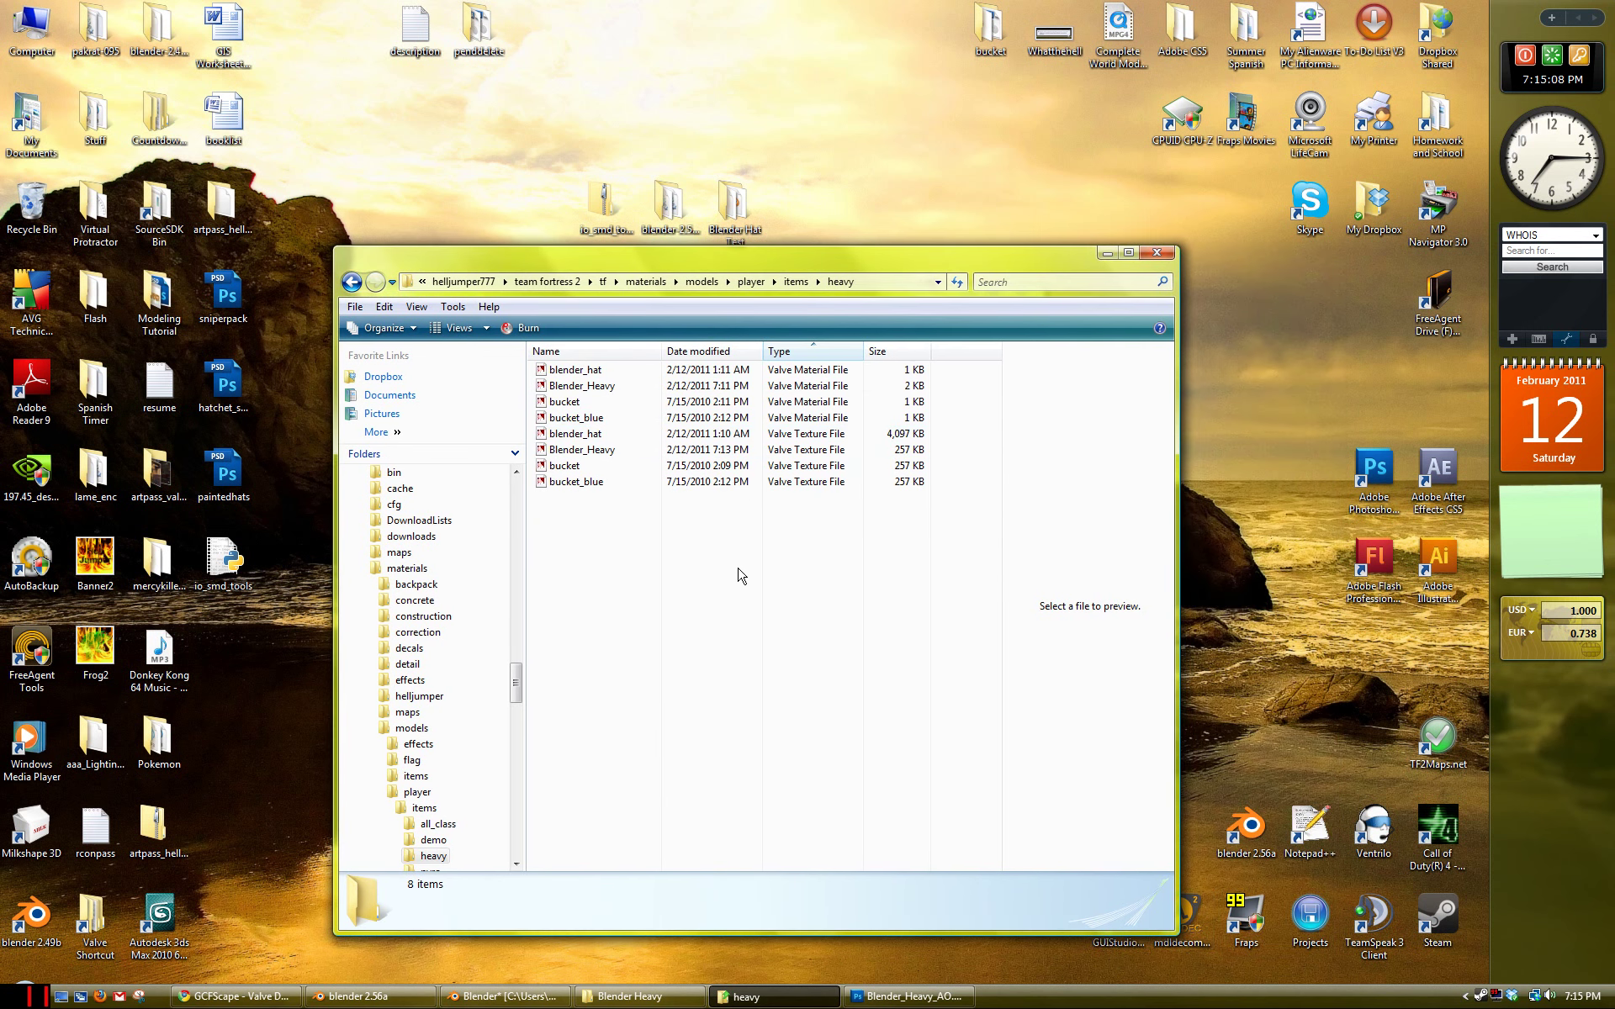
pyautogui.moveTo(667, 526); pyautogui.dragTo(756, 620)
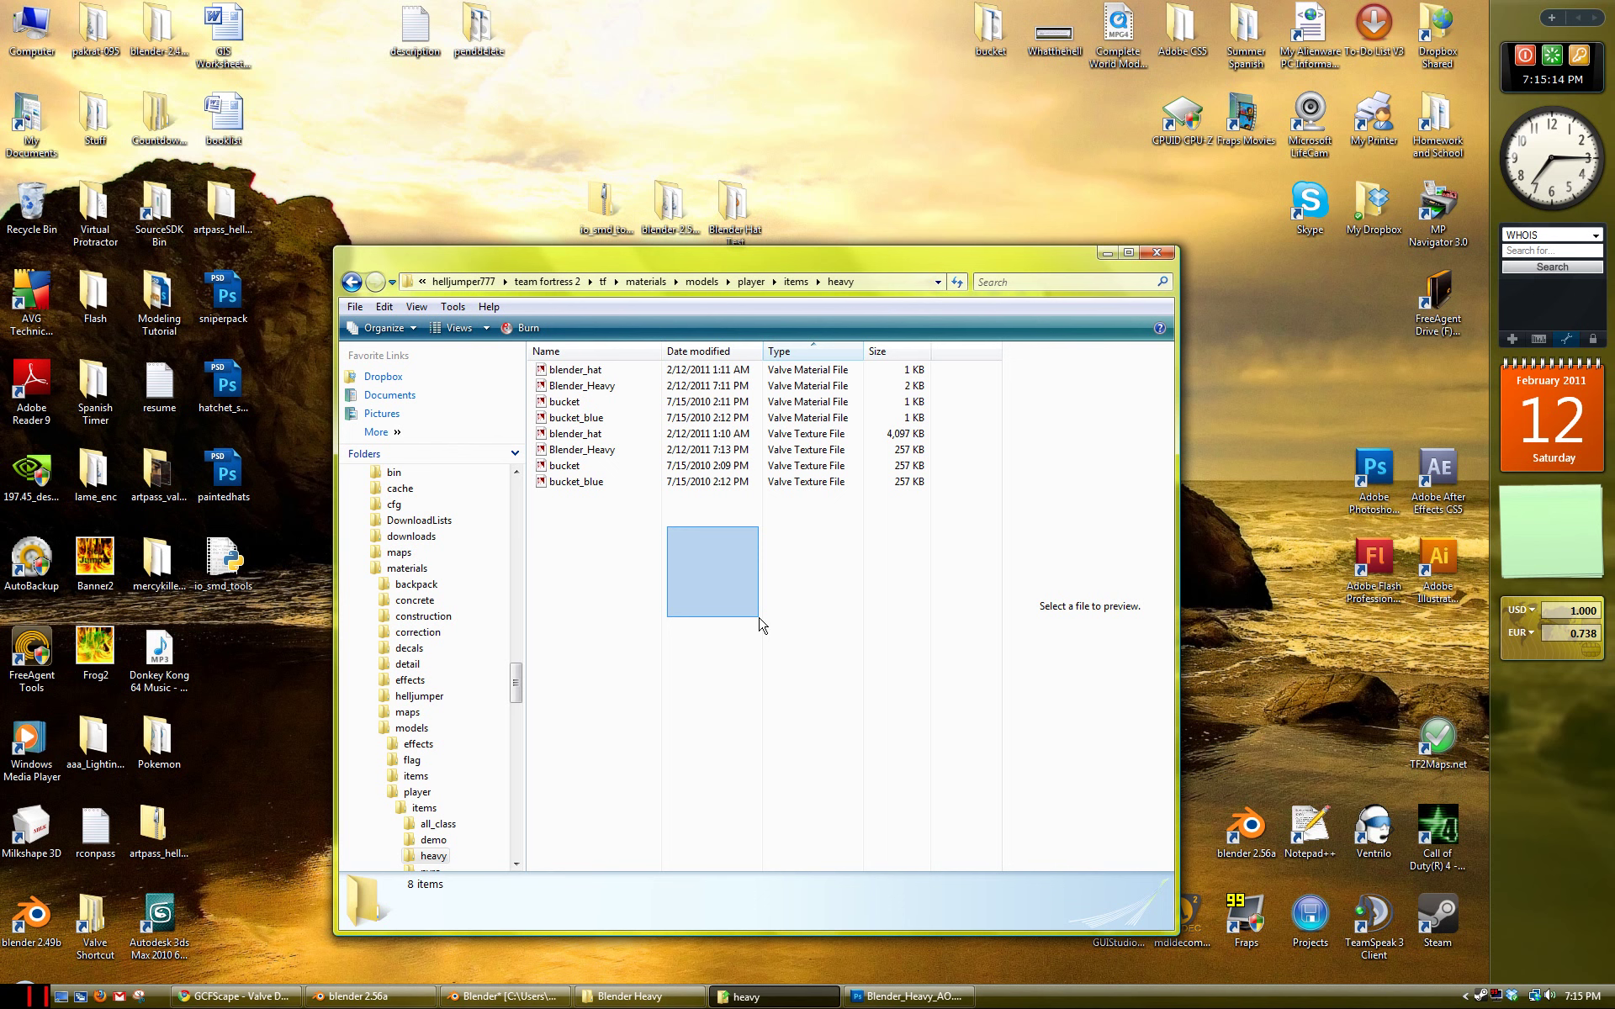
pyautogui.moveTo(756, 620); pyautogui.dragTo(756, 620)
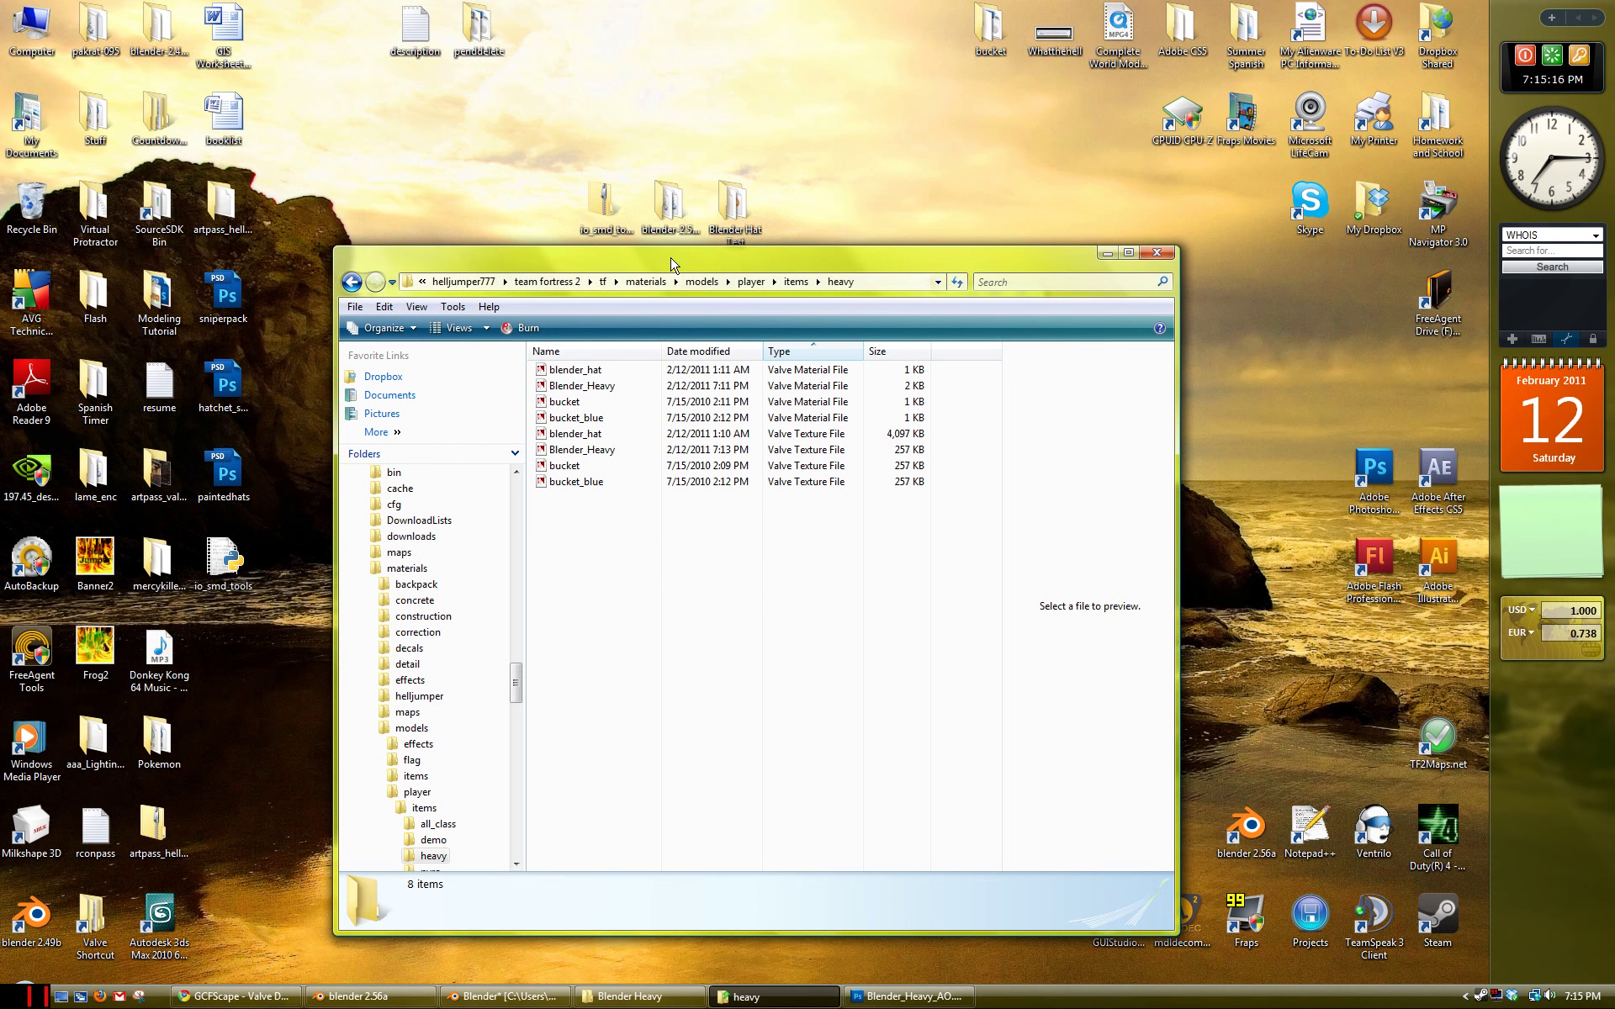
pyautogui.moveTo(692, 264); pyautogui.dragTo(741, 293)
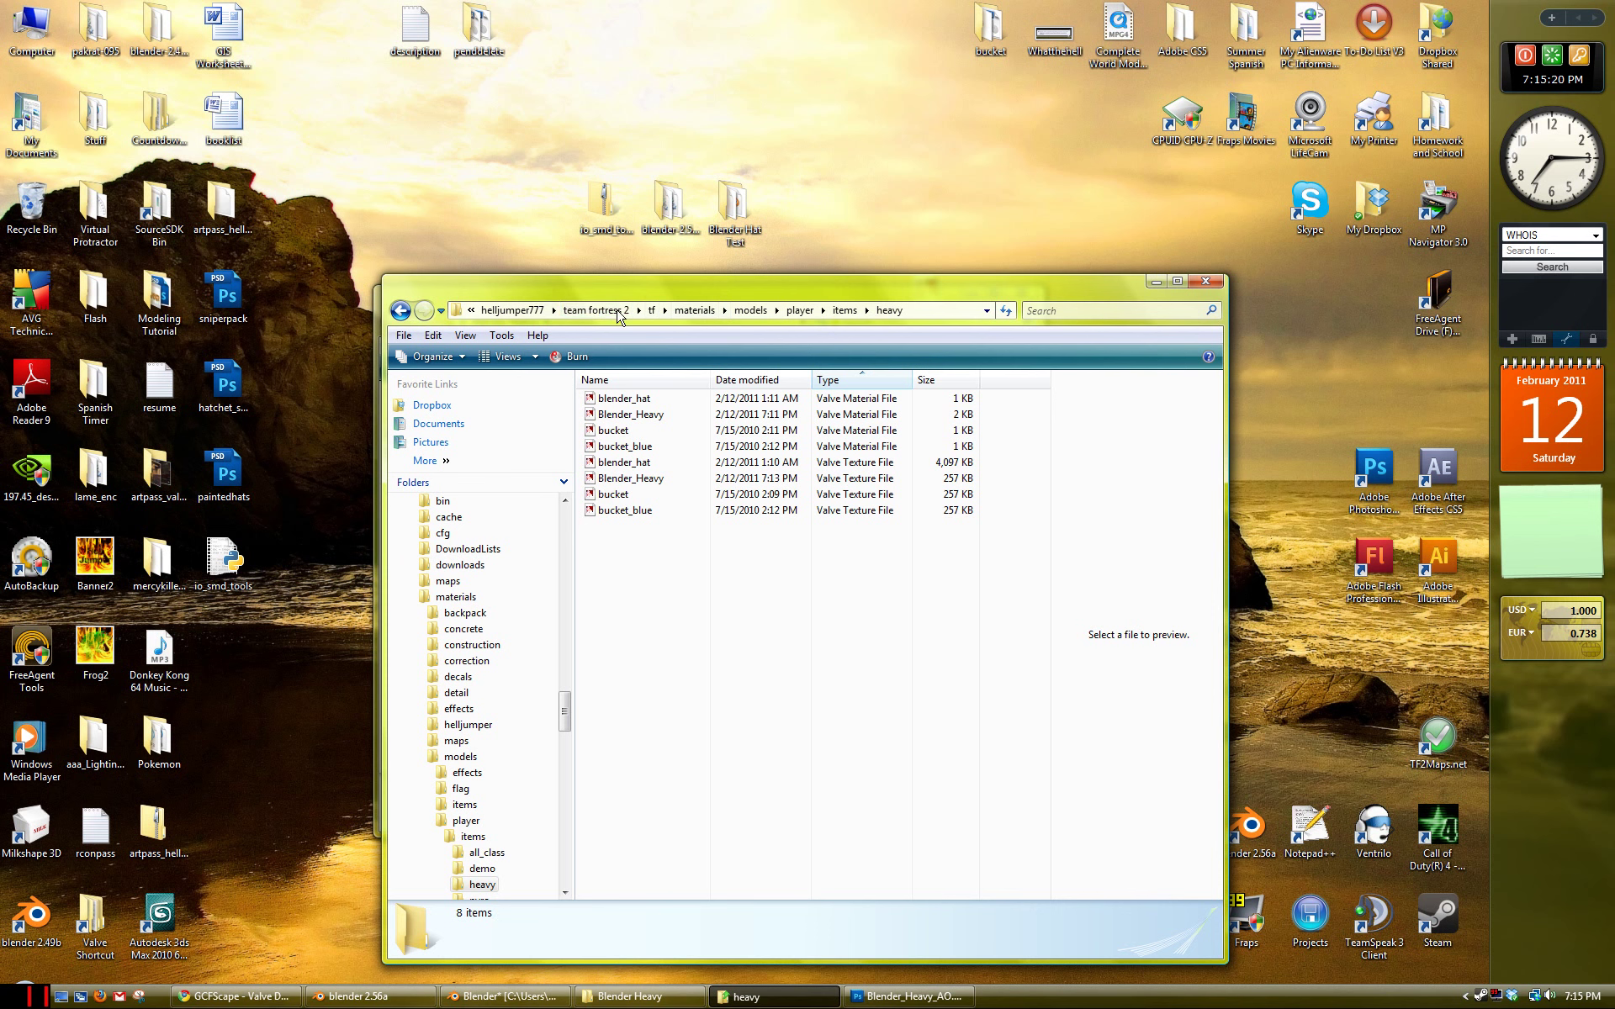
pyautogui.click(652, 311)
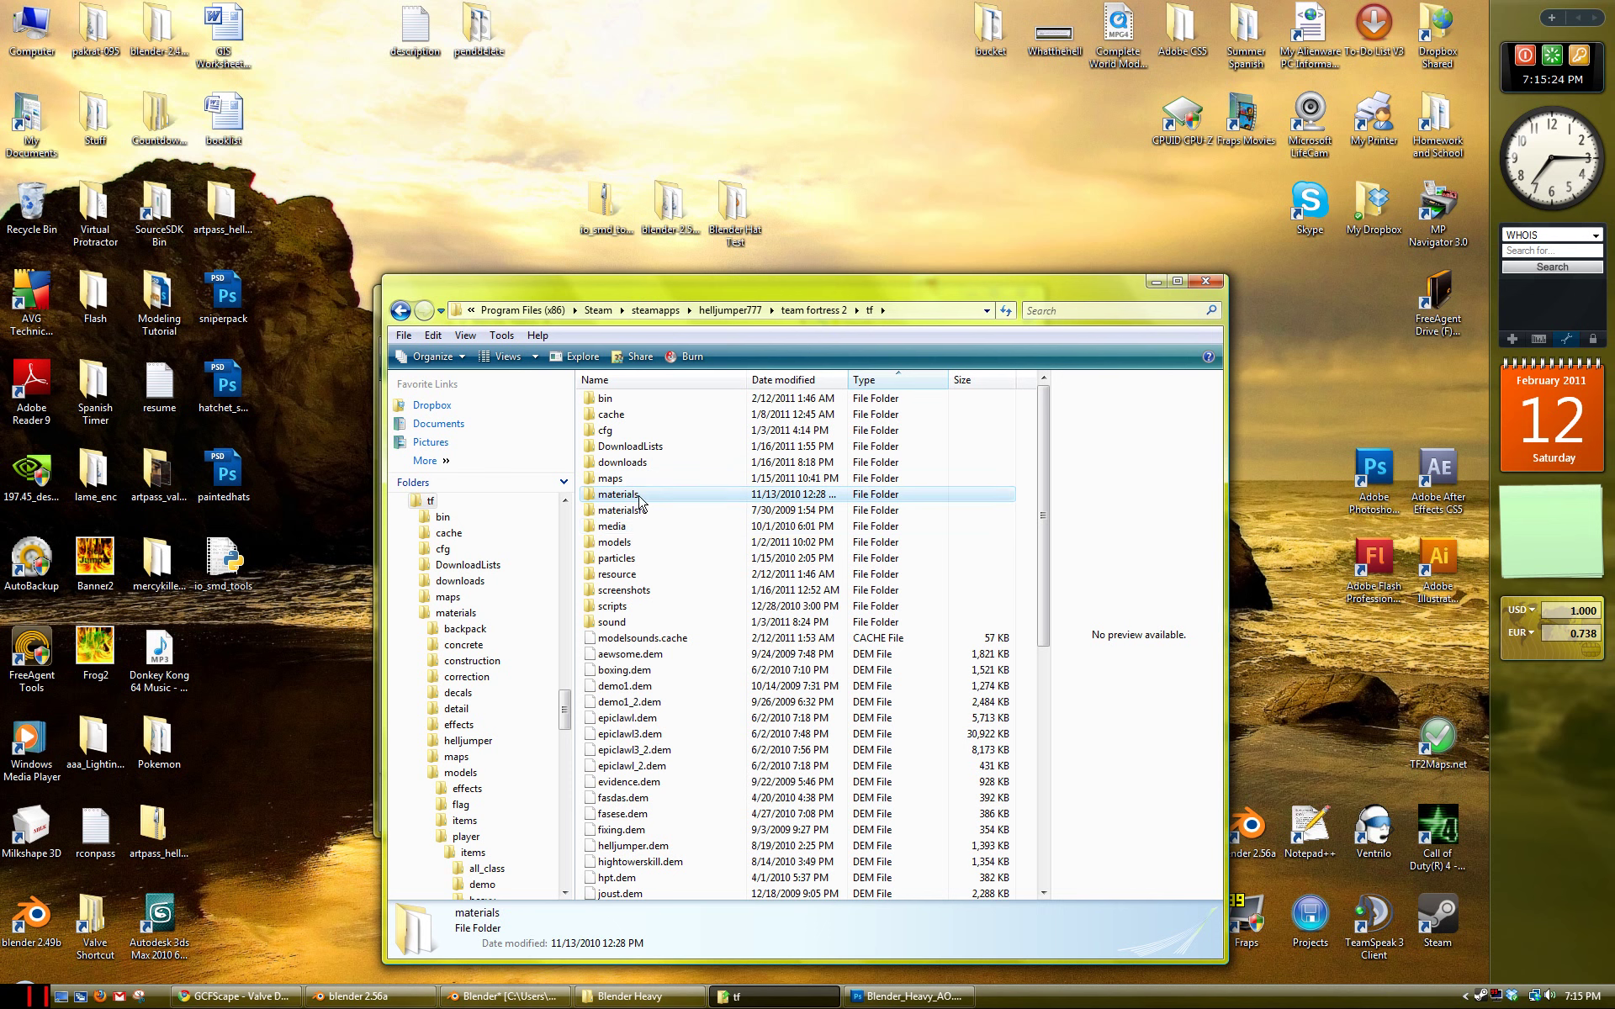
pyautogui.doubleClick(640, 543)
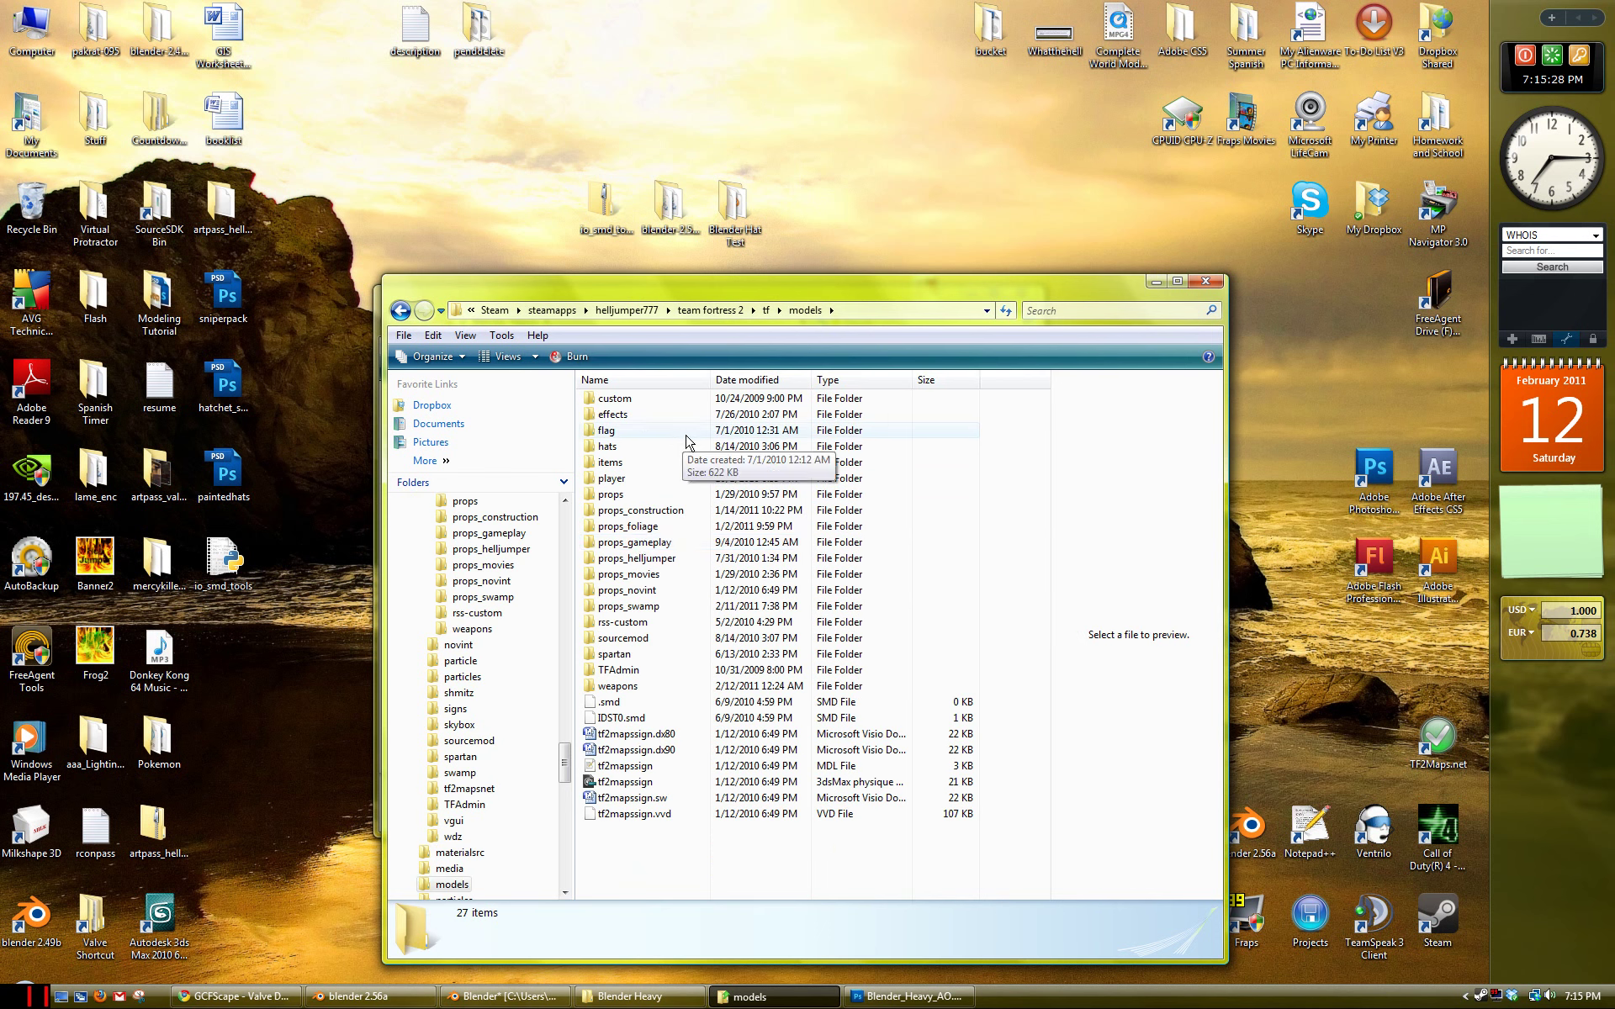
pyautogui.doubleClick(626, 479)
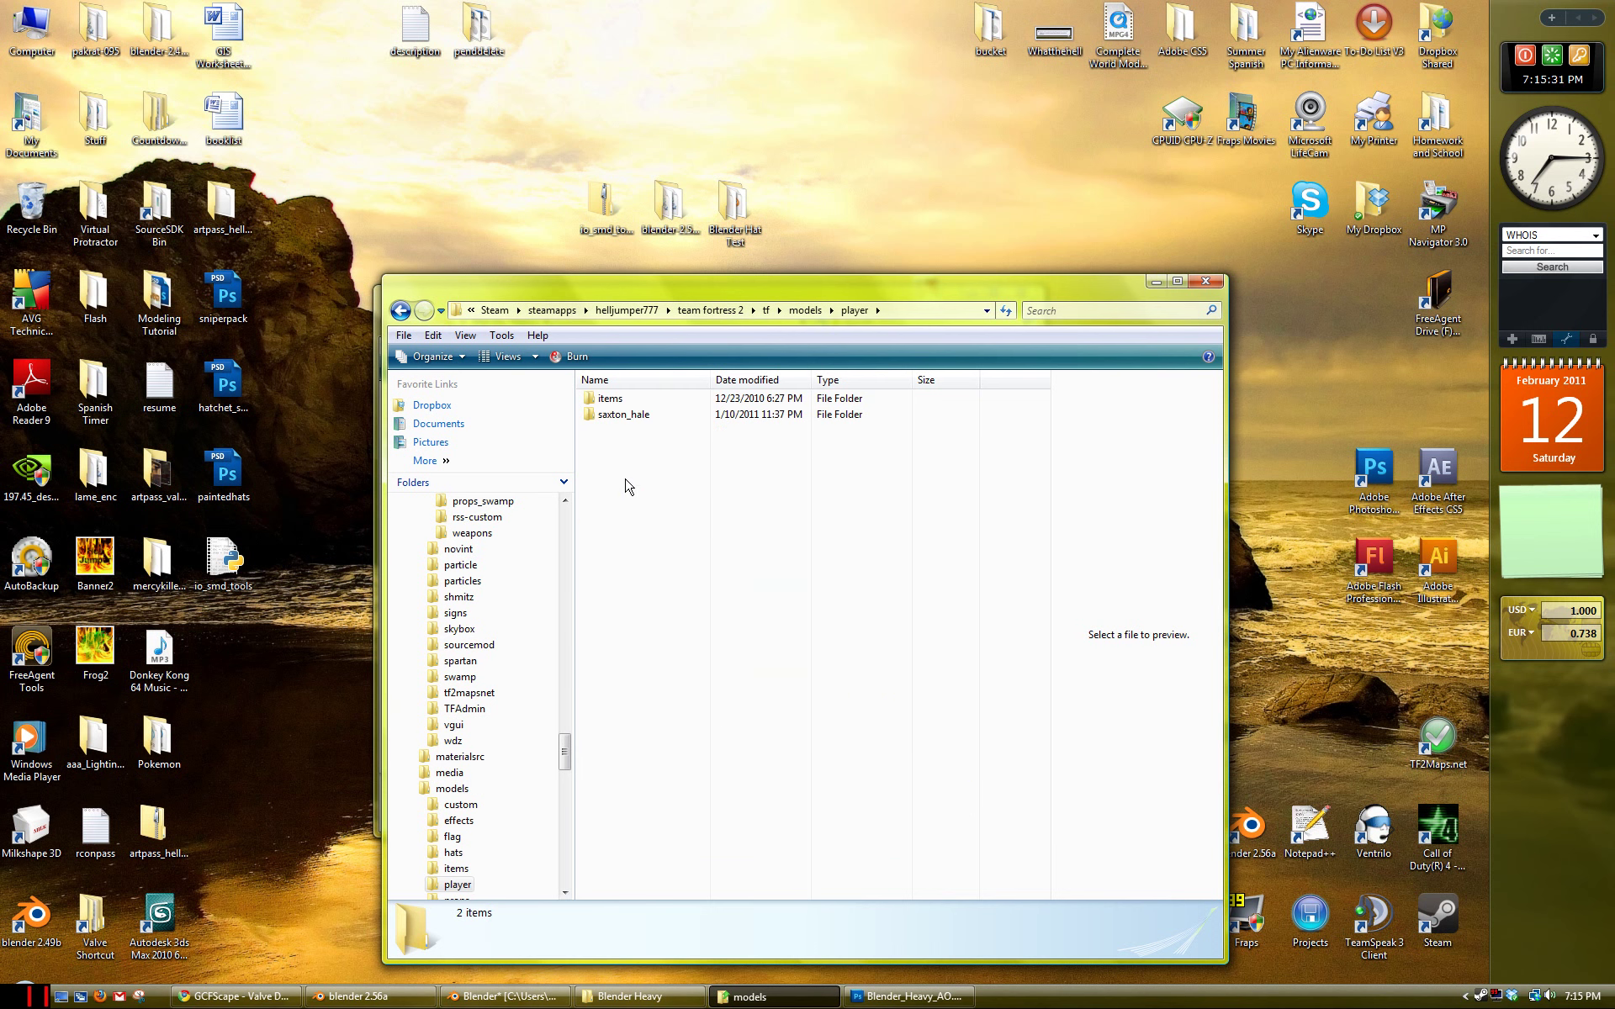
pyautogui.doubleClick(622, 399)
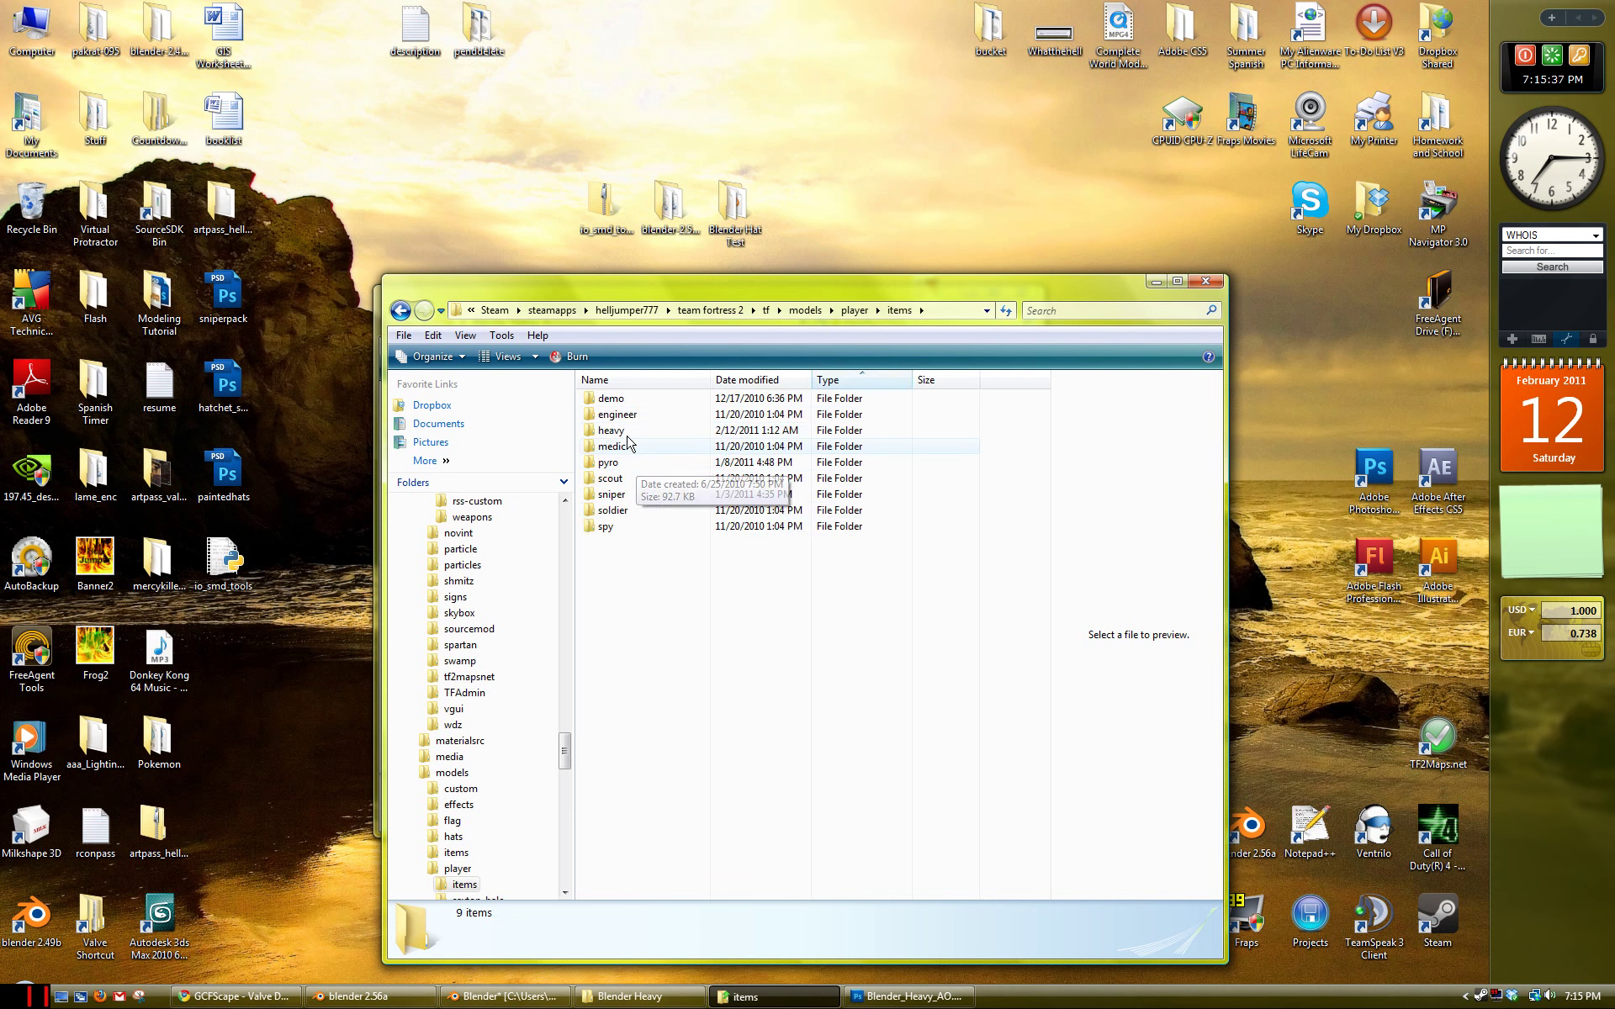
pyautogui.doubleClick(631, 431)
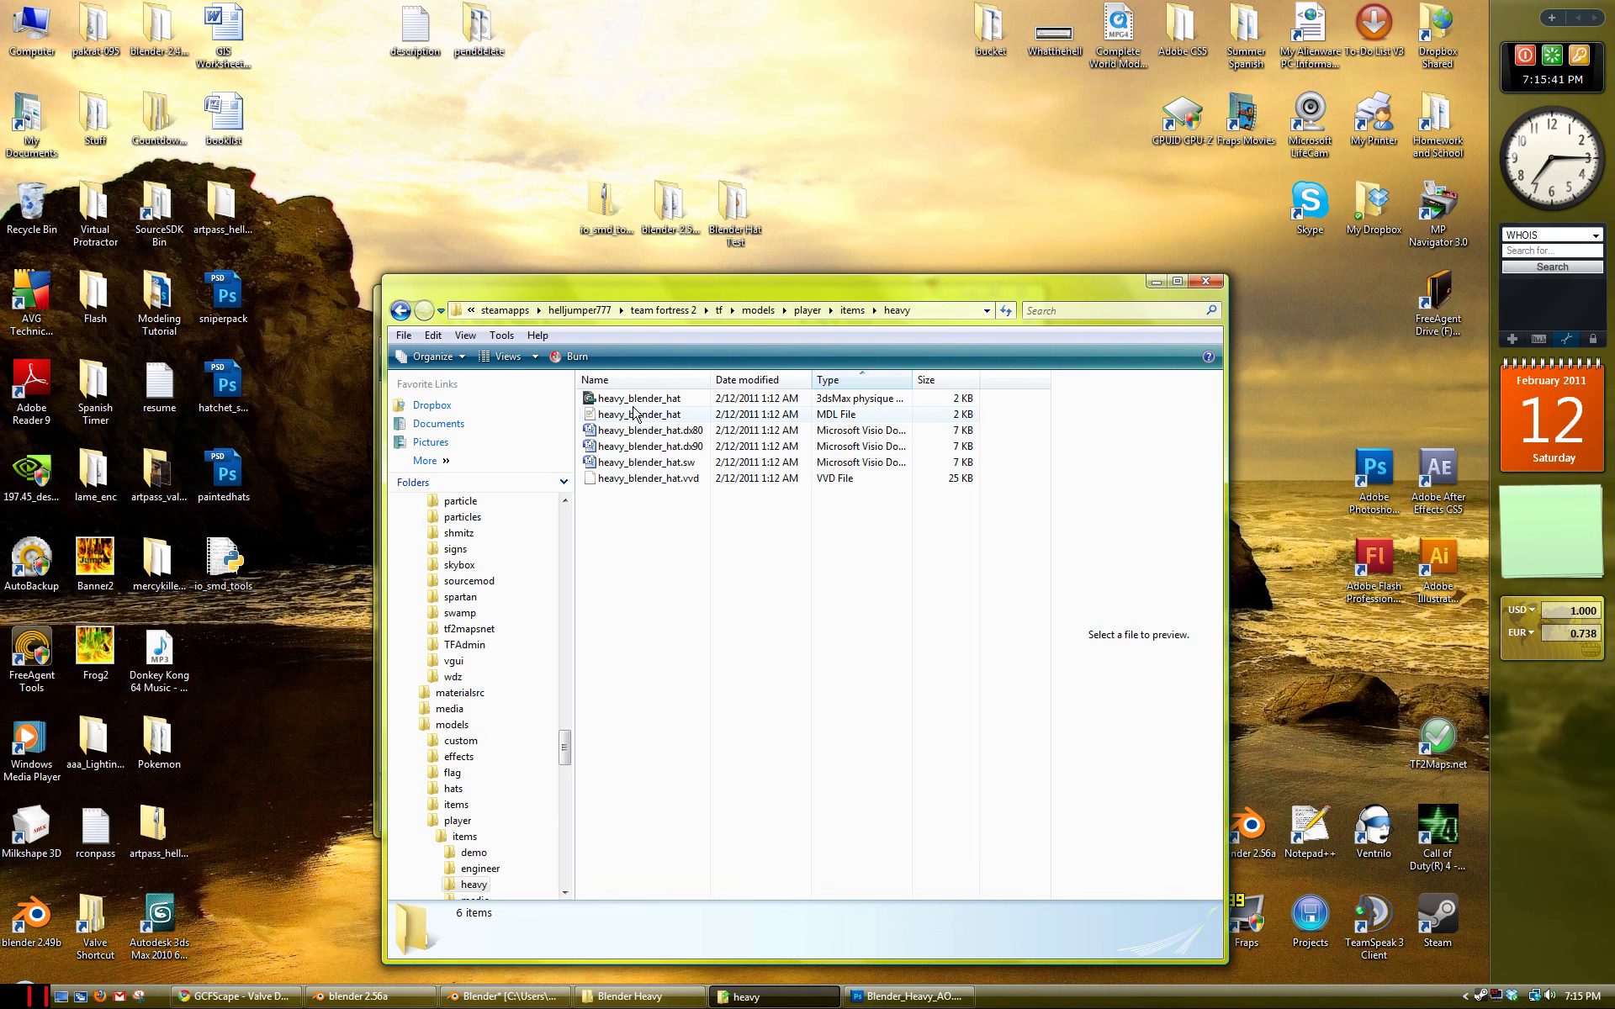
pyautogui.moveTo(843, 292); pyautogui.dragTo(843, 276)
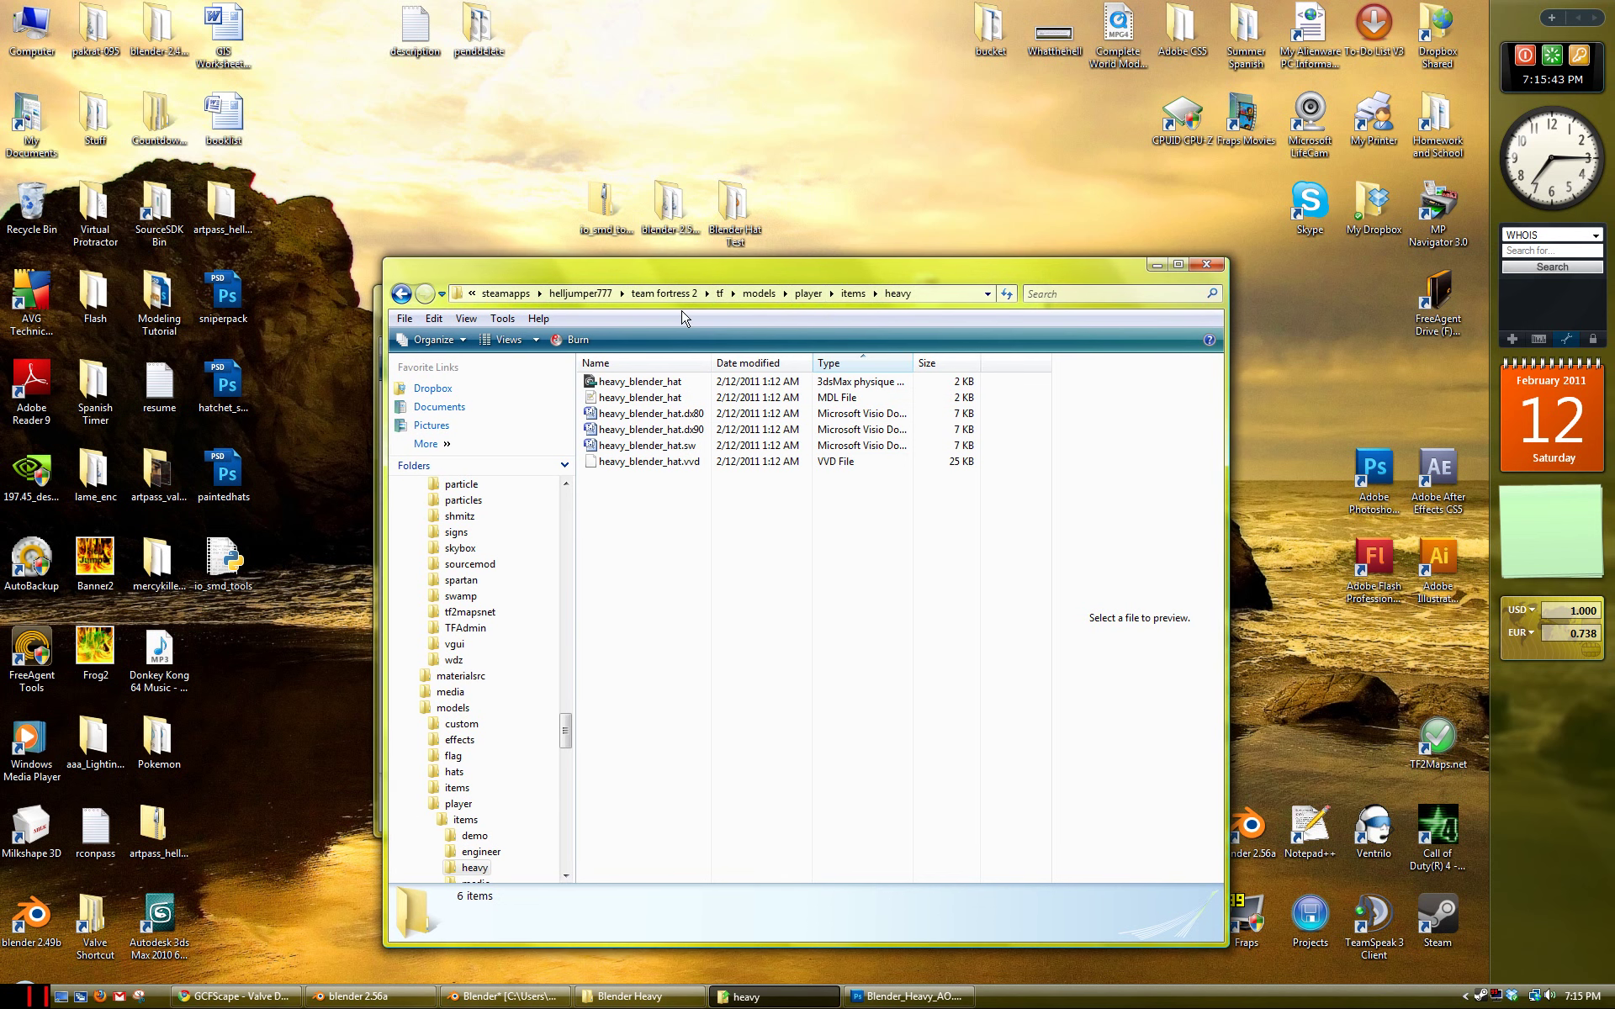
pyautogui.moveTo(562, 271); pyautogui.dragTo(529, 268)
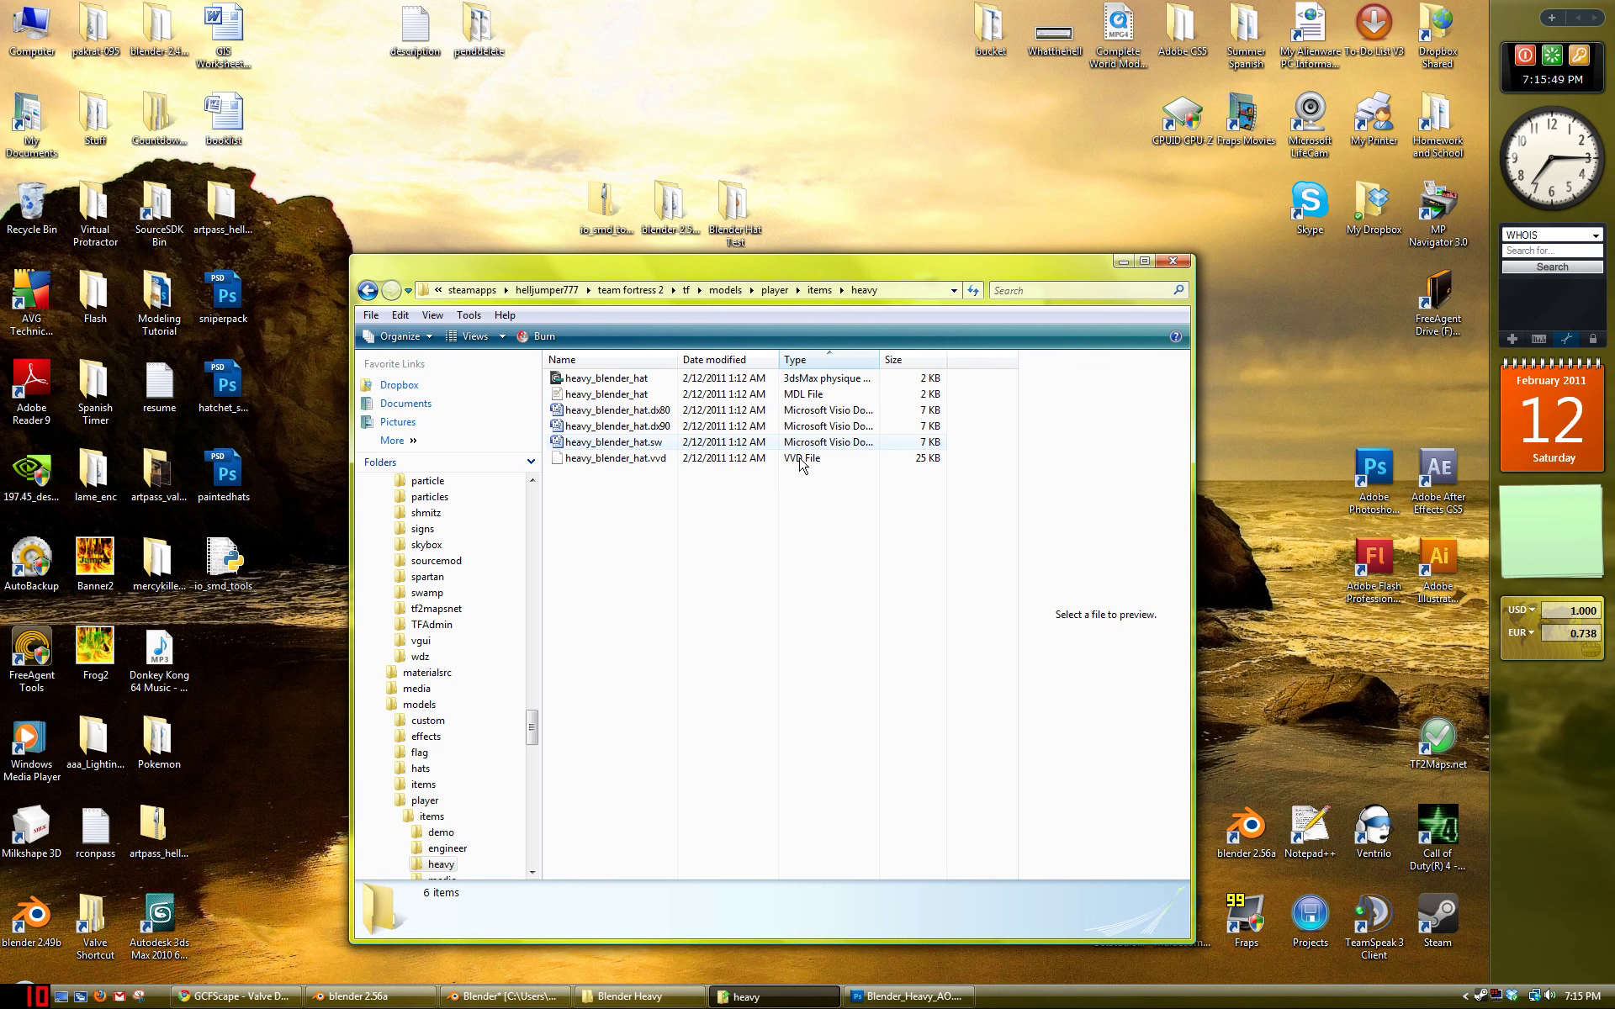
# Step: Close the extra heavy window and deselect the Blender_Heavy files in Blender Heavy
pyautogui.click(1173, 261)
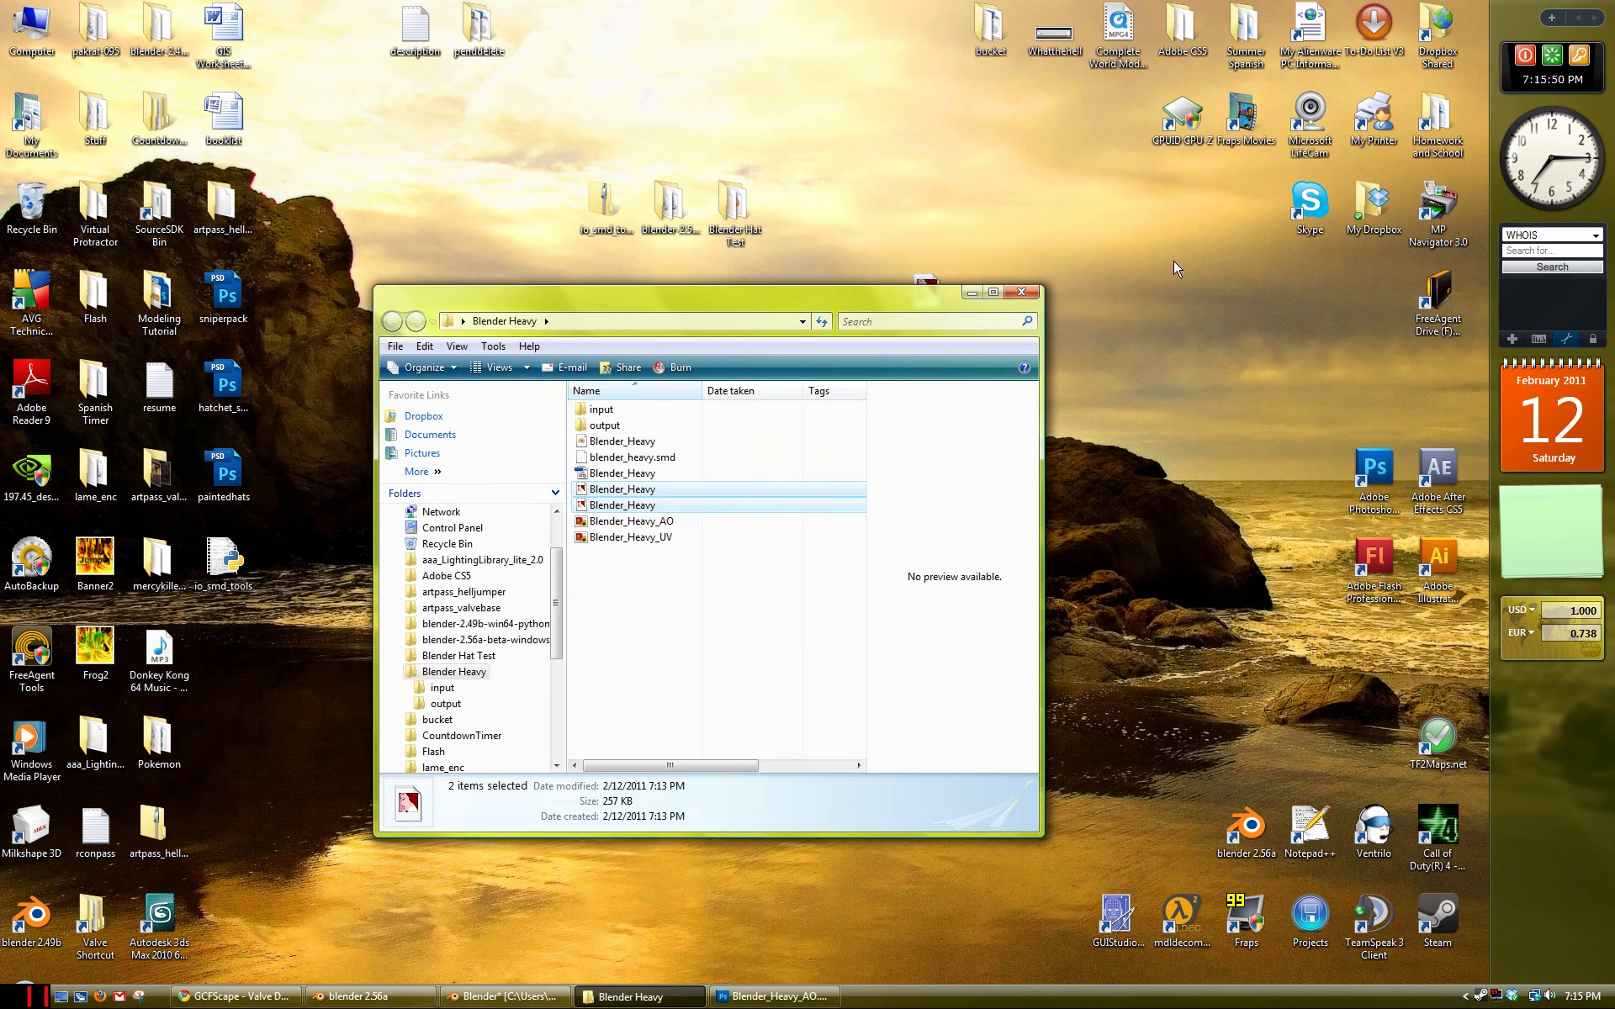
pyautogui.click(809, 637)
pyautogui.moveTo(808, 310); pyautogui.dragTo(789, 276)
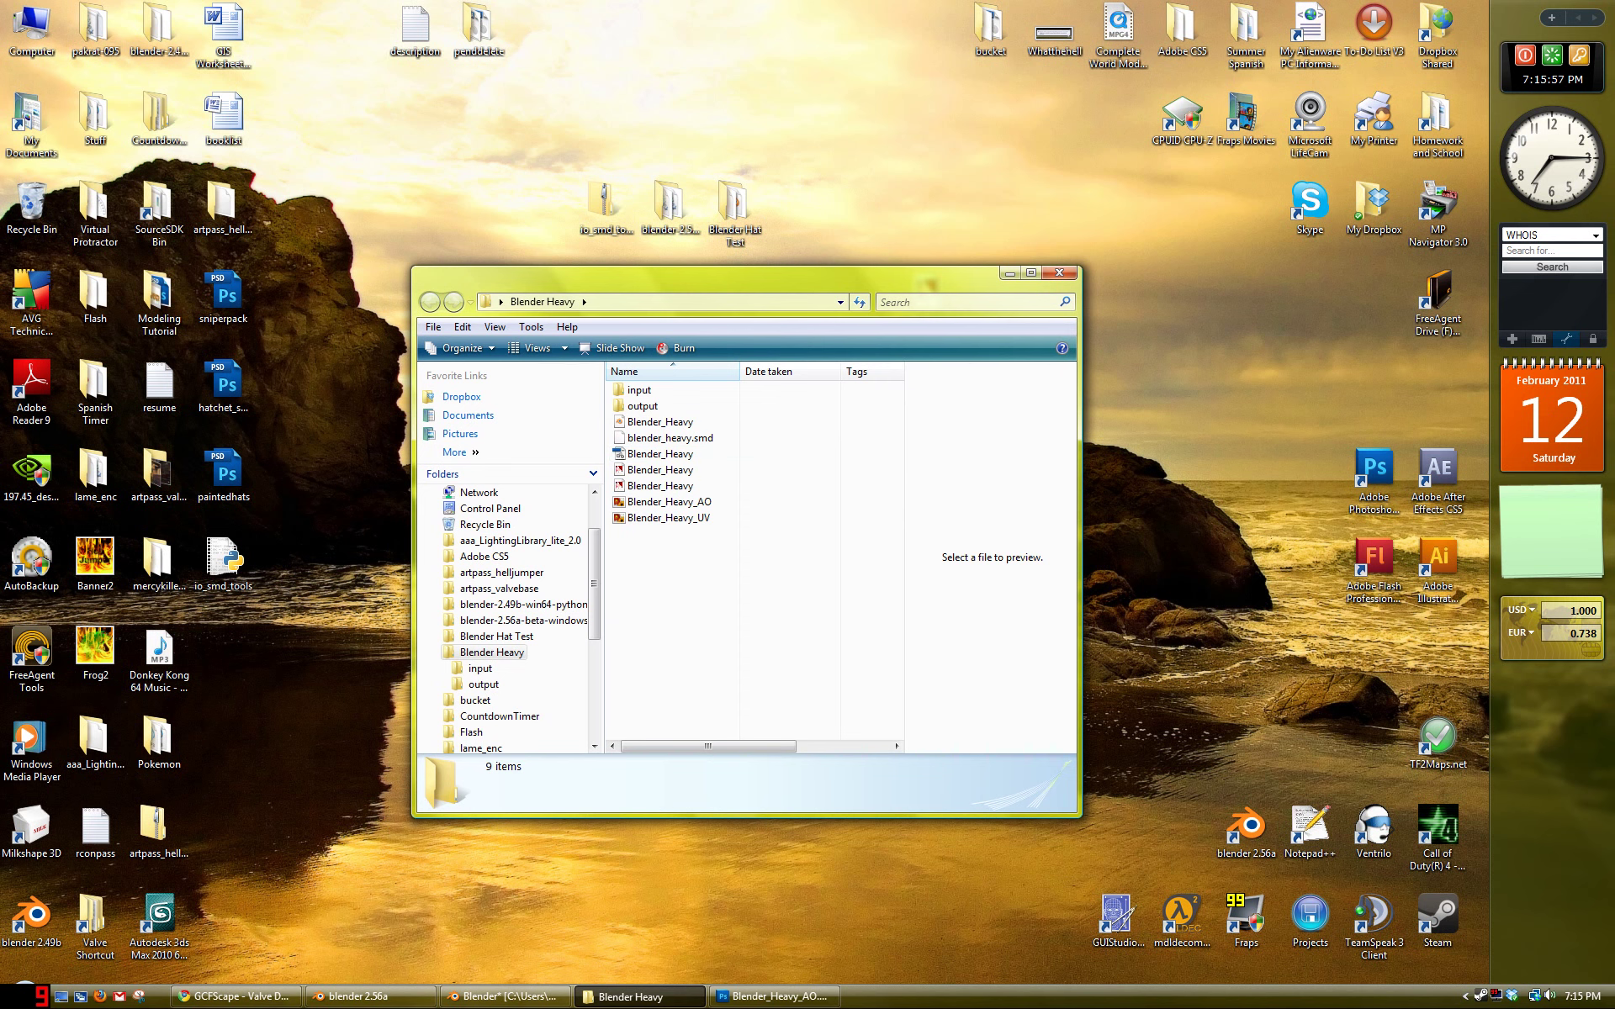
pyautogui.press('super')
# Step: Launch GCFScape and open the team fortress 2 materials package
pyautogui.click(108, 653)
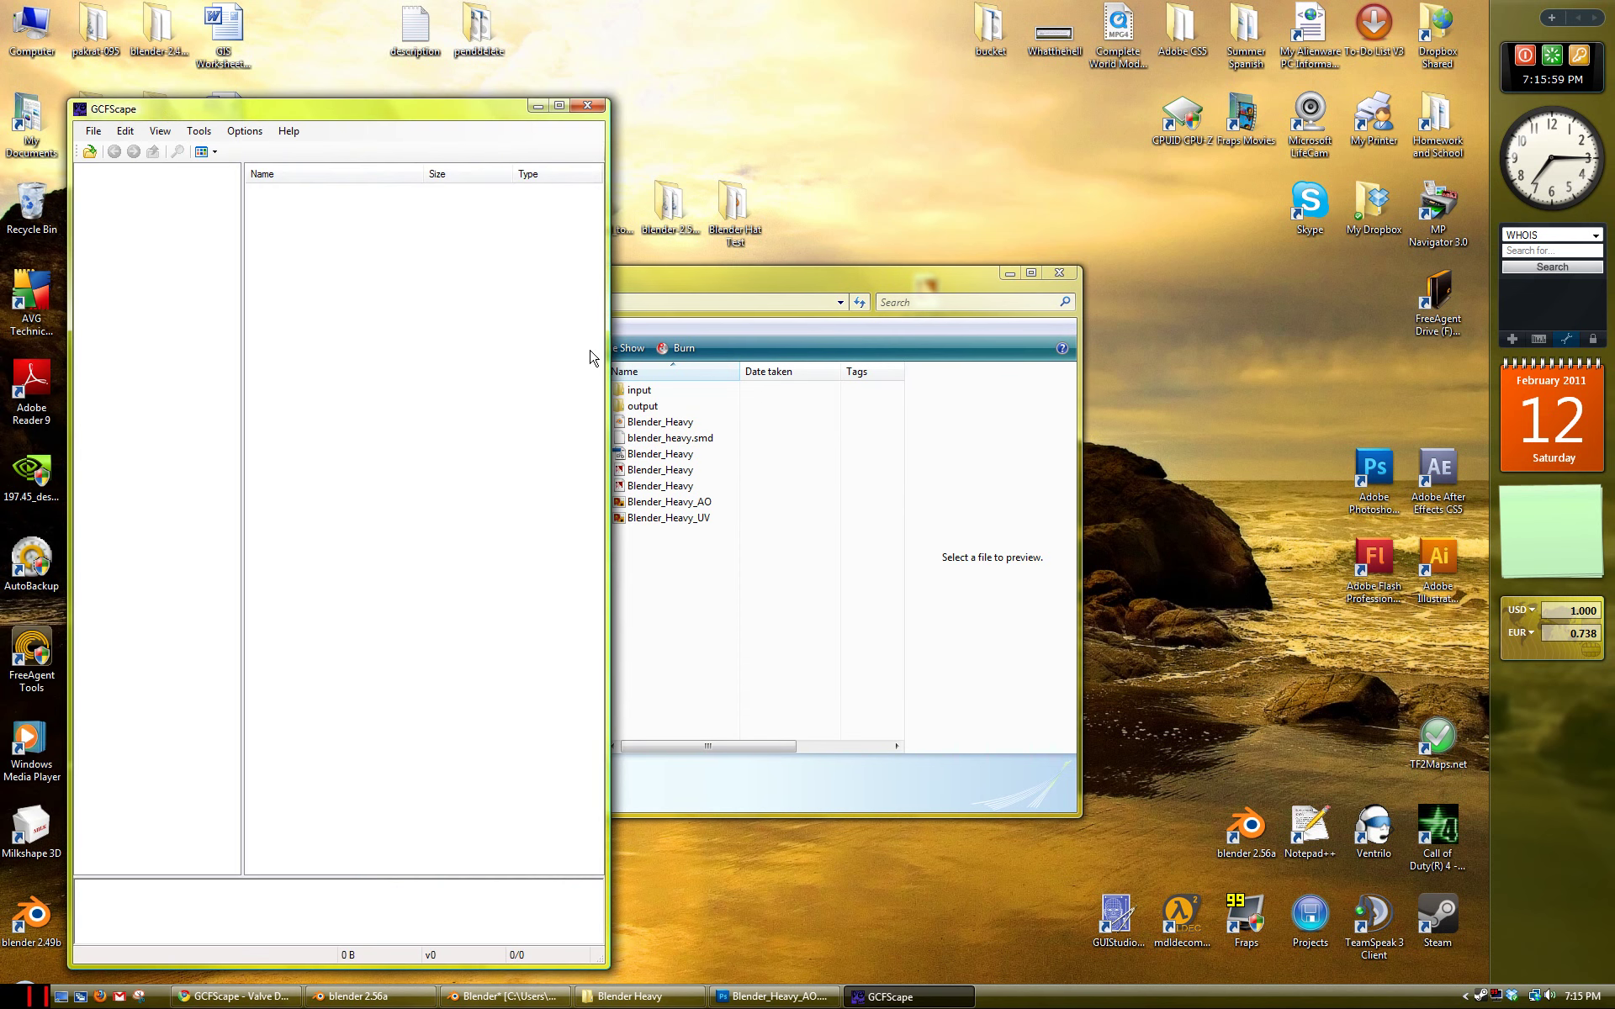
pyautogui.click(89, 151)
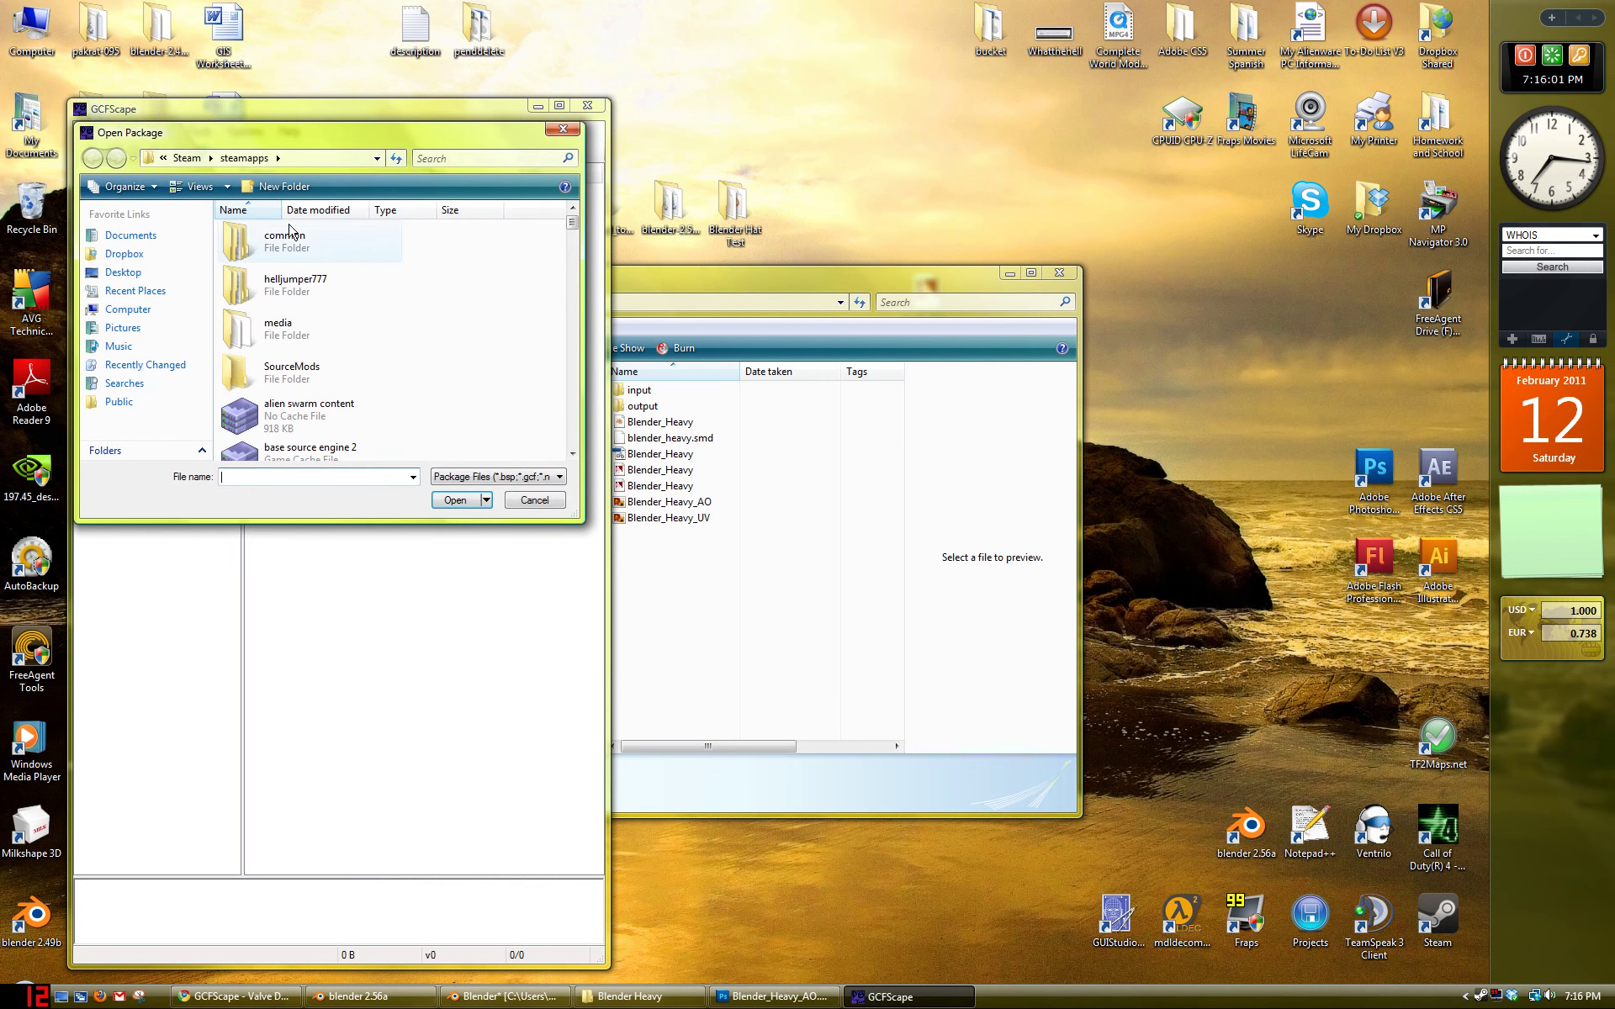
pyautogui.scroll(-8, 362, 370)
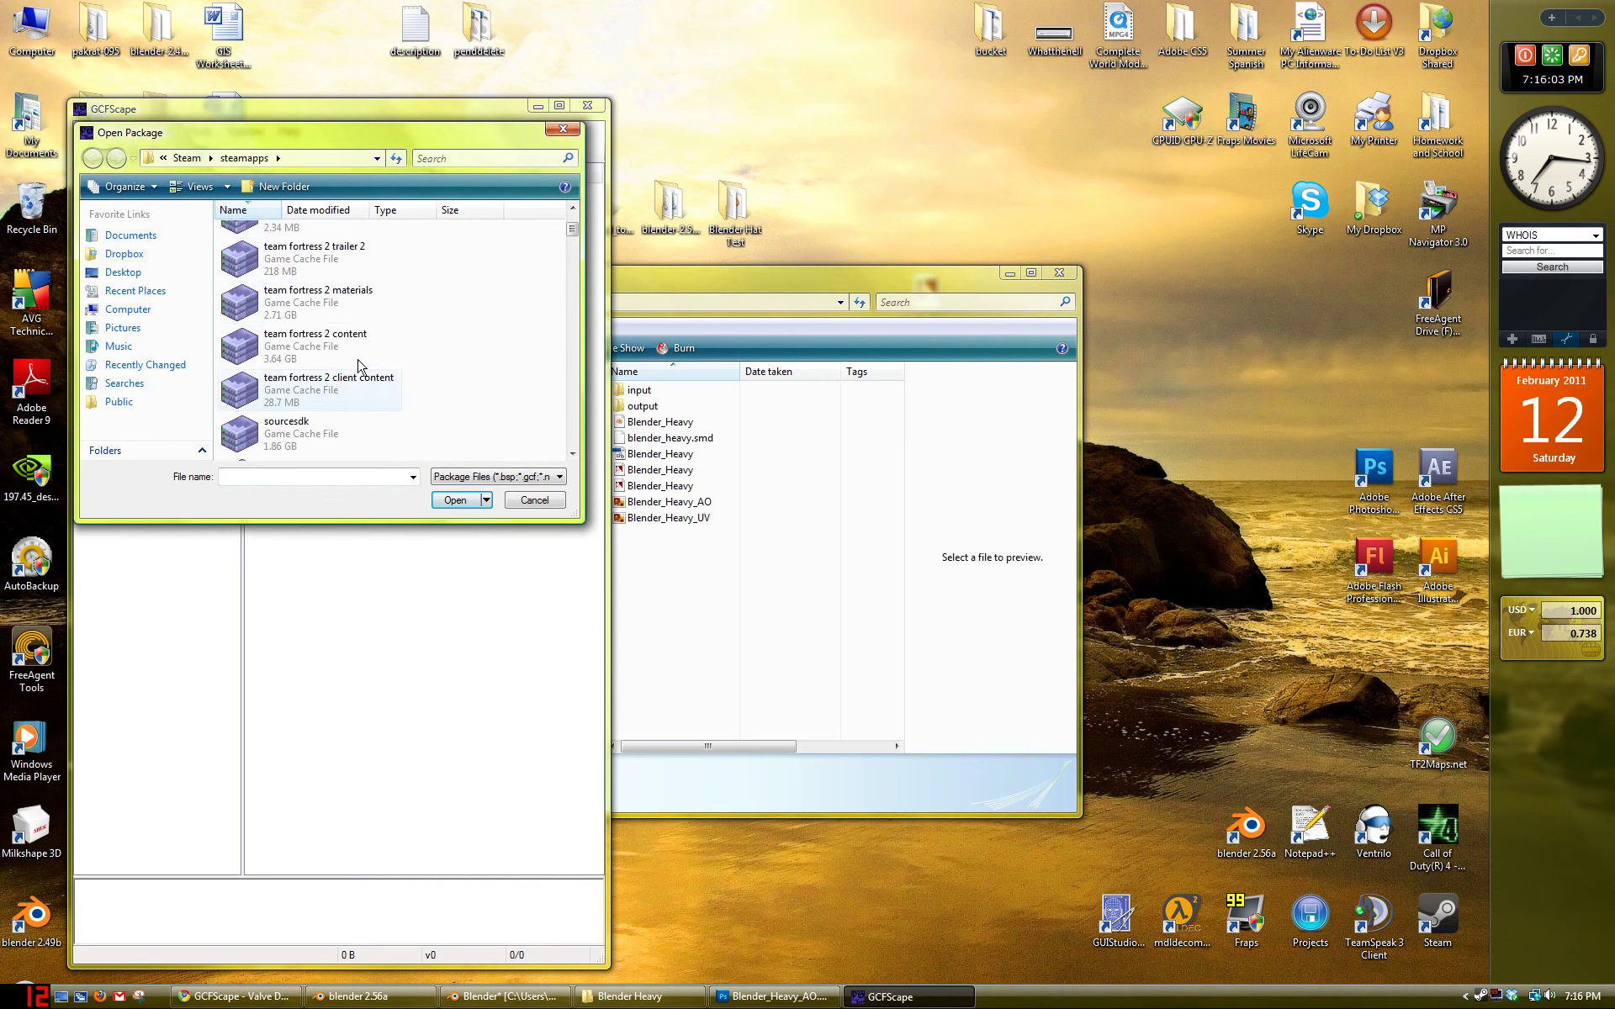
pyautogui.doubleClick(362, 308)
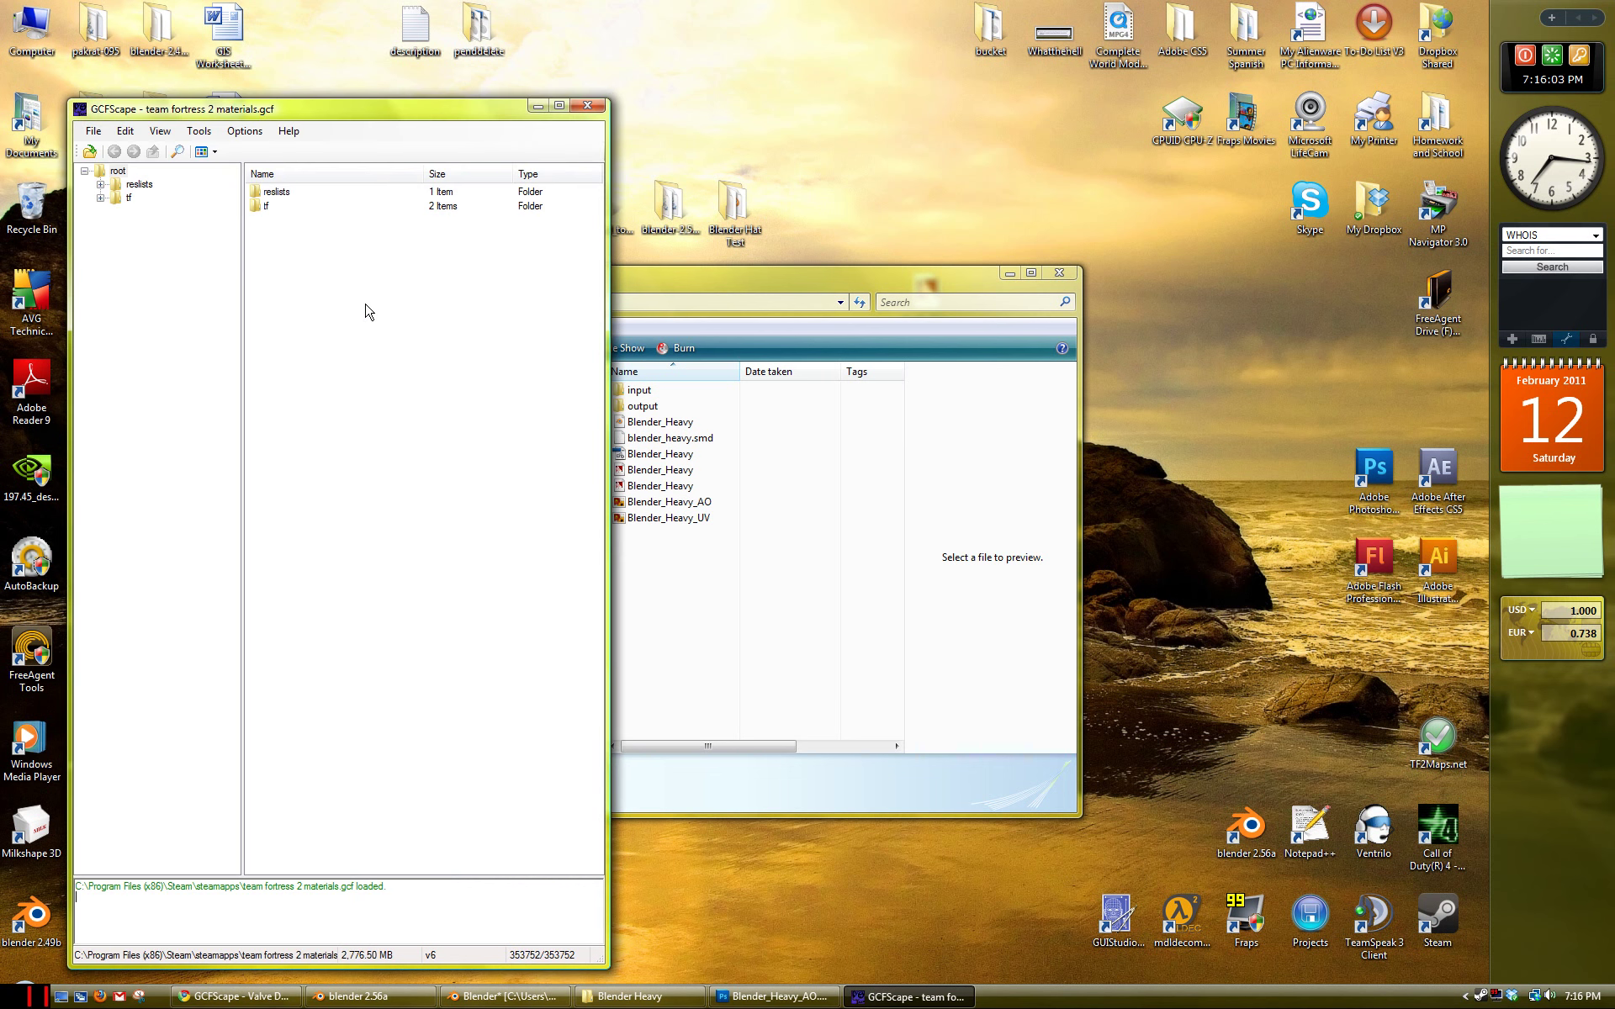
# Step: Browse to tf\models\player\items\heavy and box-select the six heavy_ushanka files
pyautogui.doubleClick(263, 206)
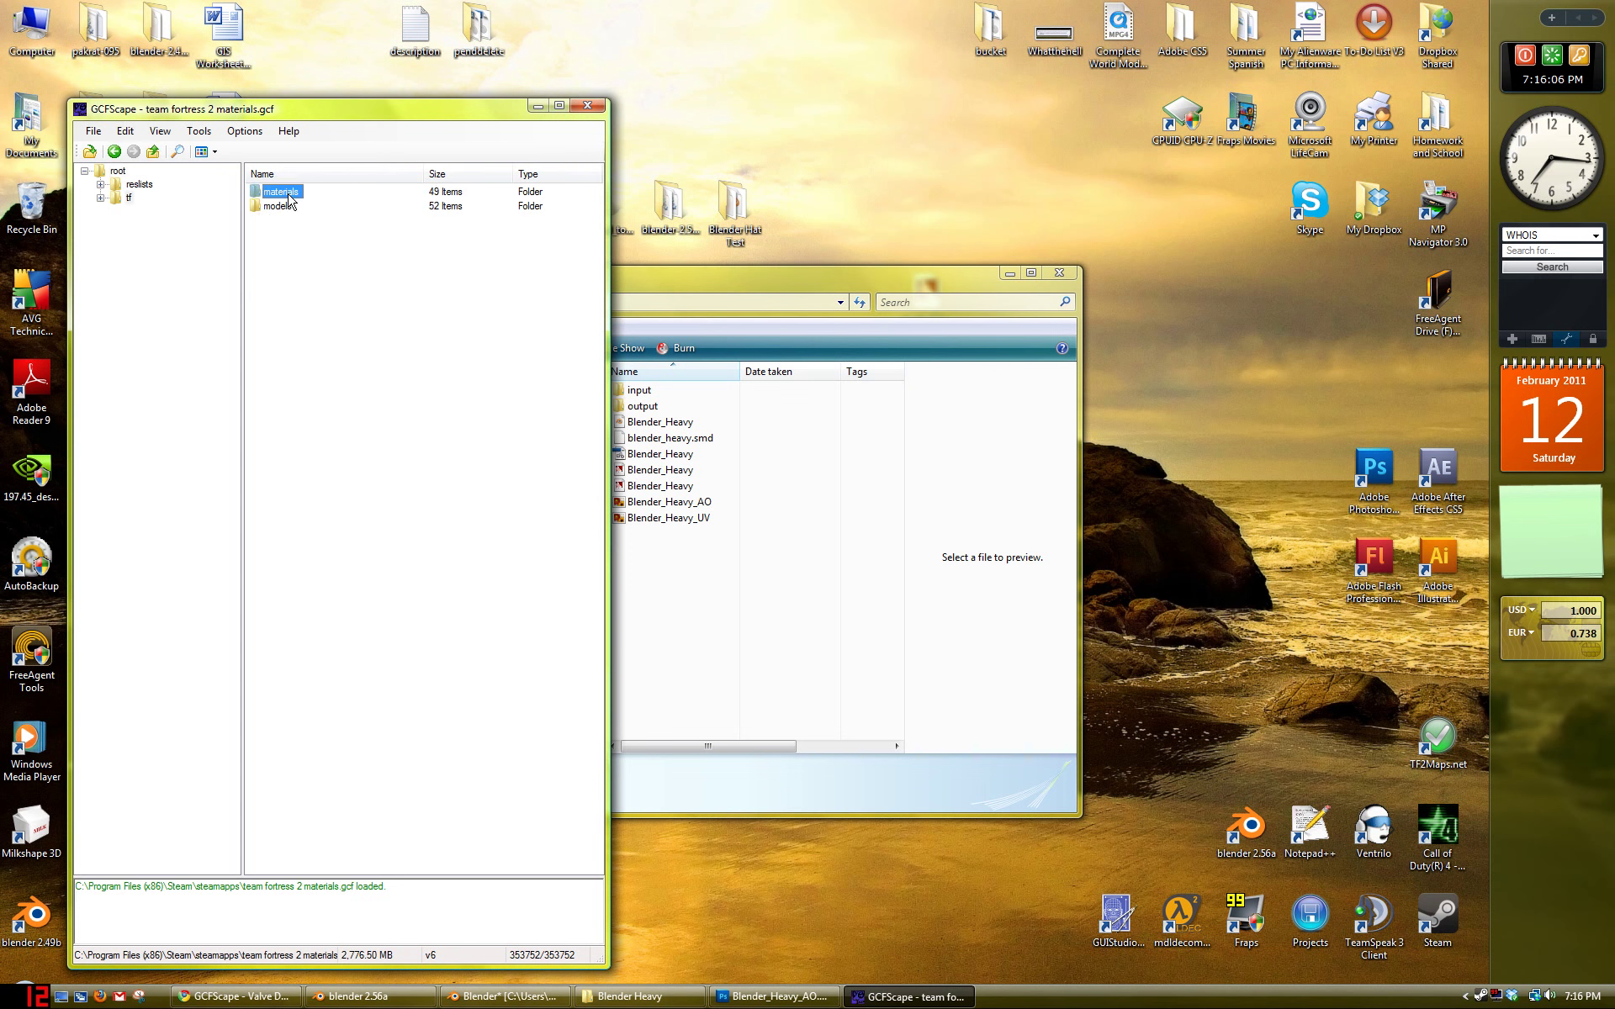
pyautogui.doubleClick(286, 193)
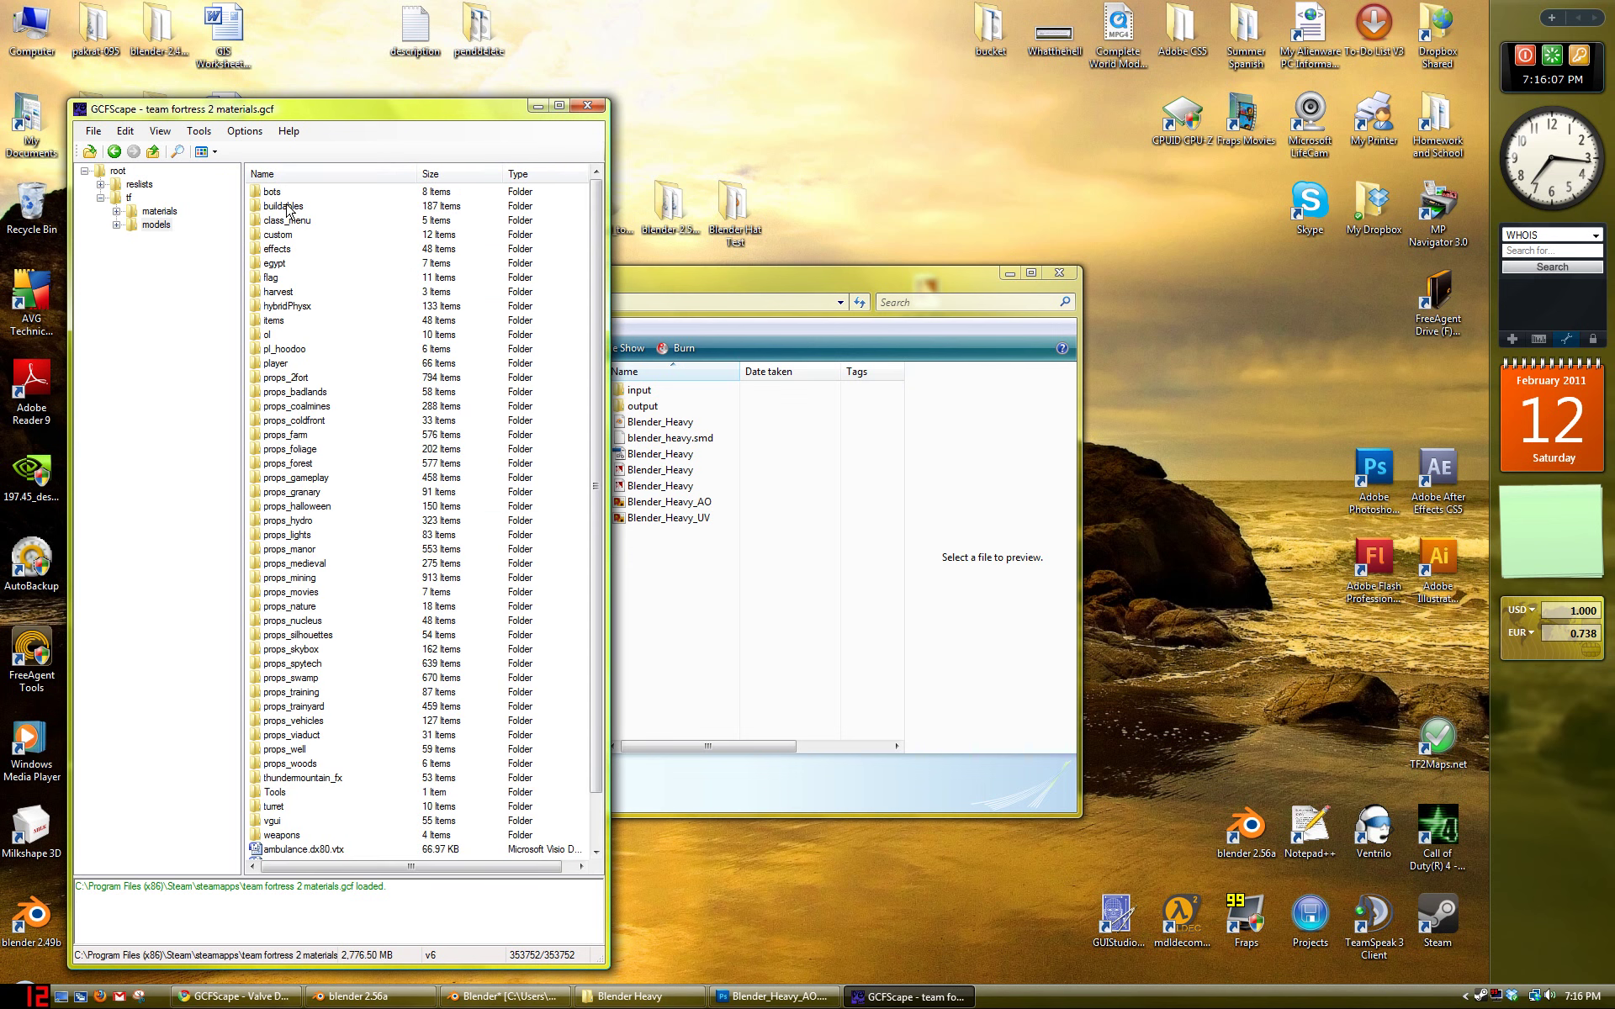
pyautogui.doubleClick(275, 363)
pyautogui.doubleClick(273, 221)
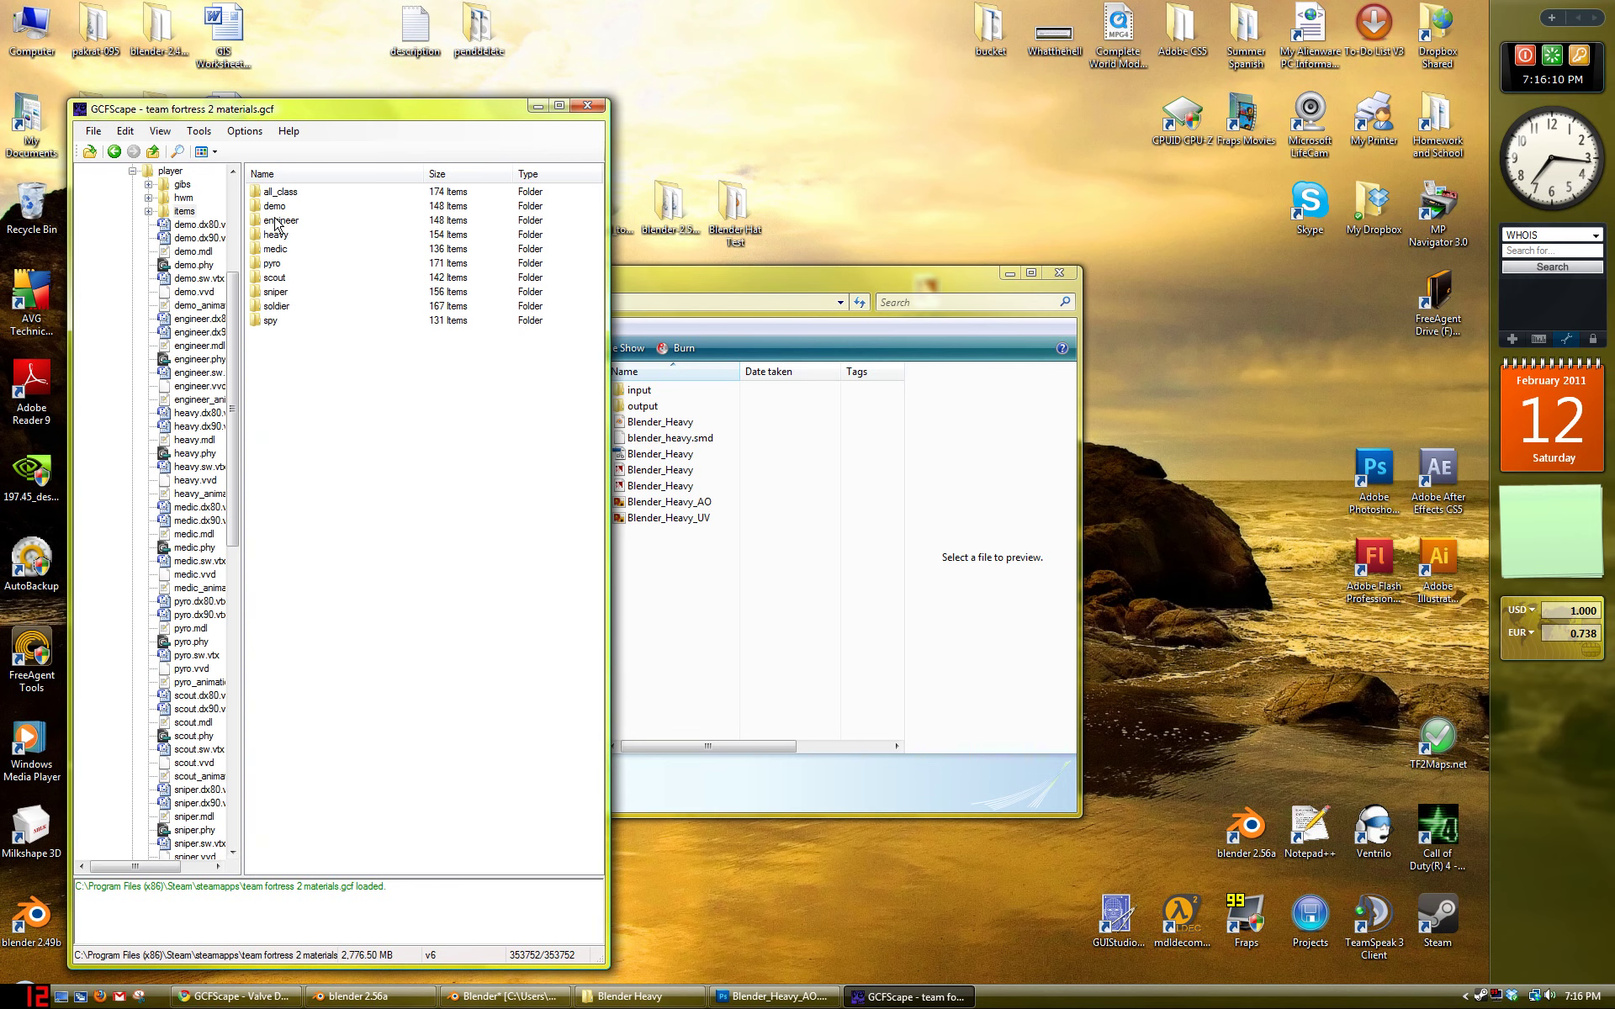
pyautogui.doubleClick(281, 237)
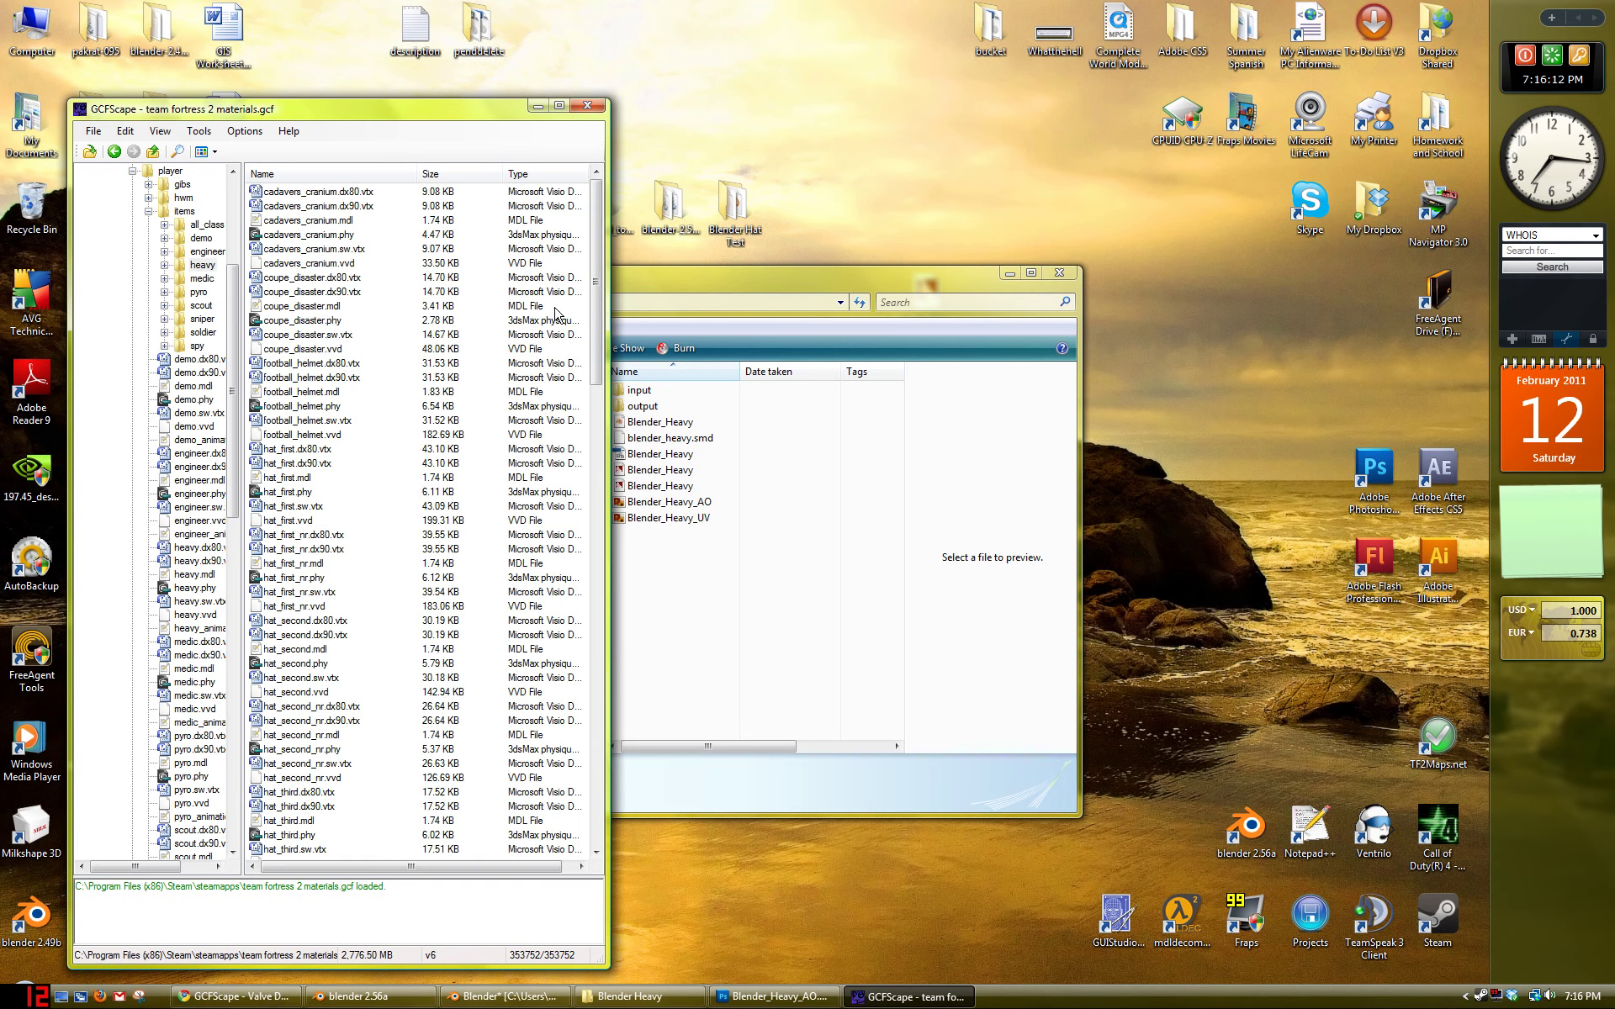
pyautogui.moveTo(595, 325); pyautogui.dragTo(595, 820)
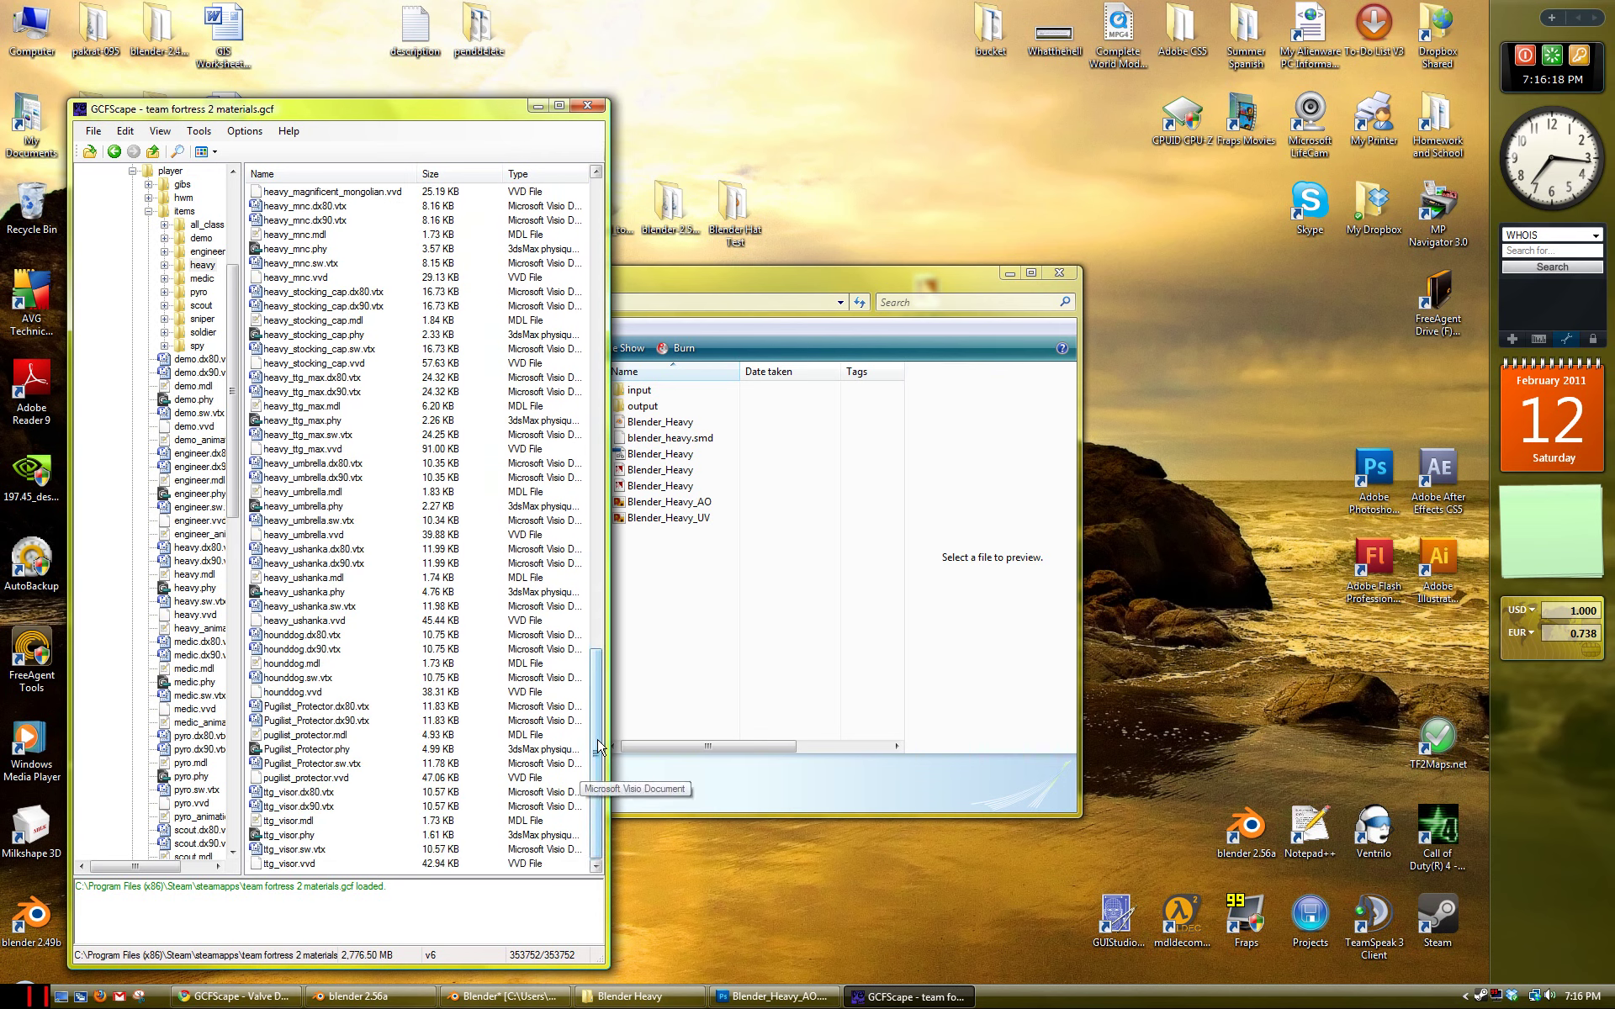
pyautogui.moveTo(600, 747)
pyautogui.mouseDown()
pyautogui.moveTo(593, 198)
pyautogui.moveTo(613, 764)
pyautogui.mouseUp()
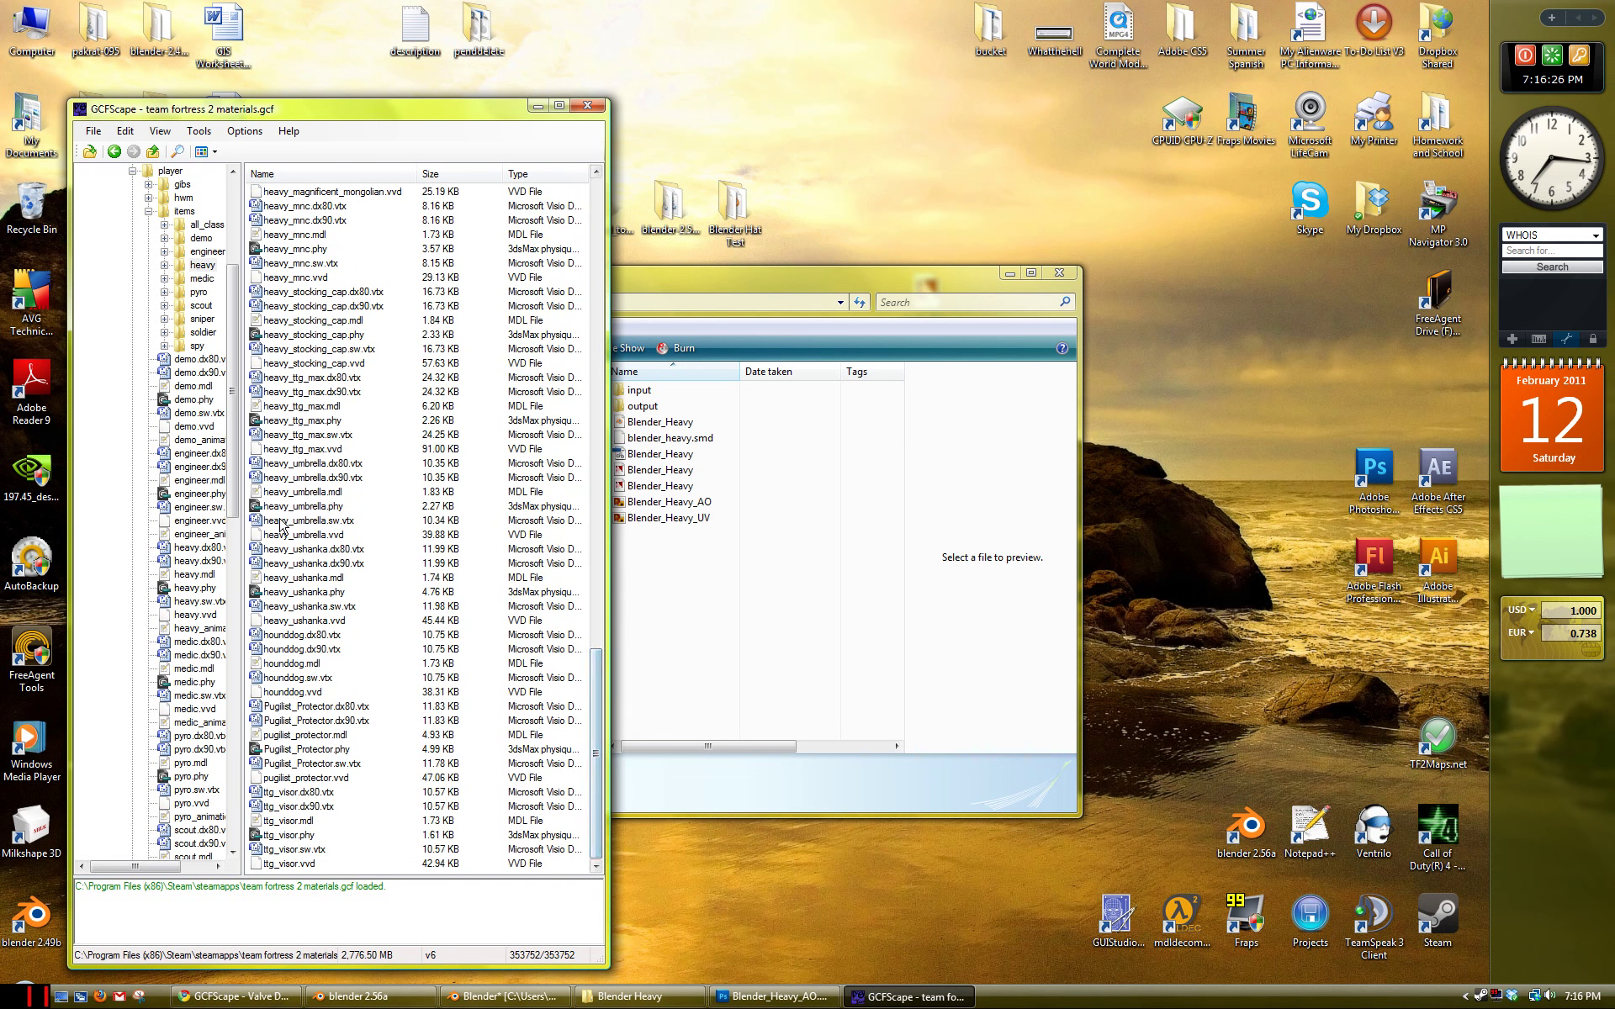
pyautogui.moveTo(380, 552); pyautogui.dragTo(280, 627)
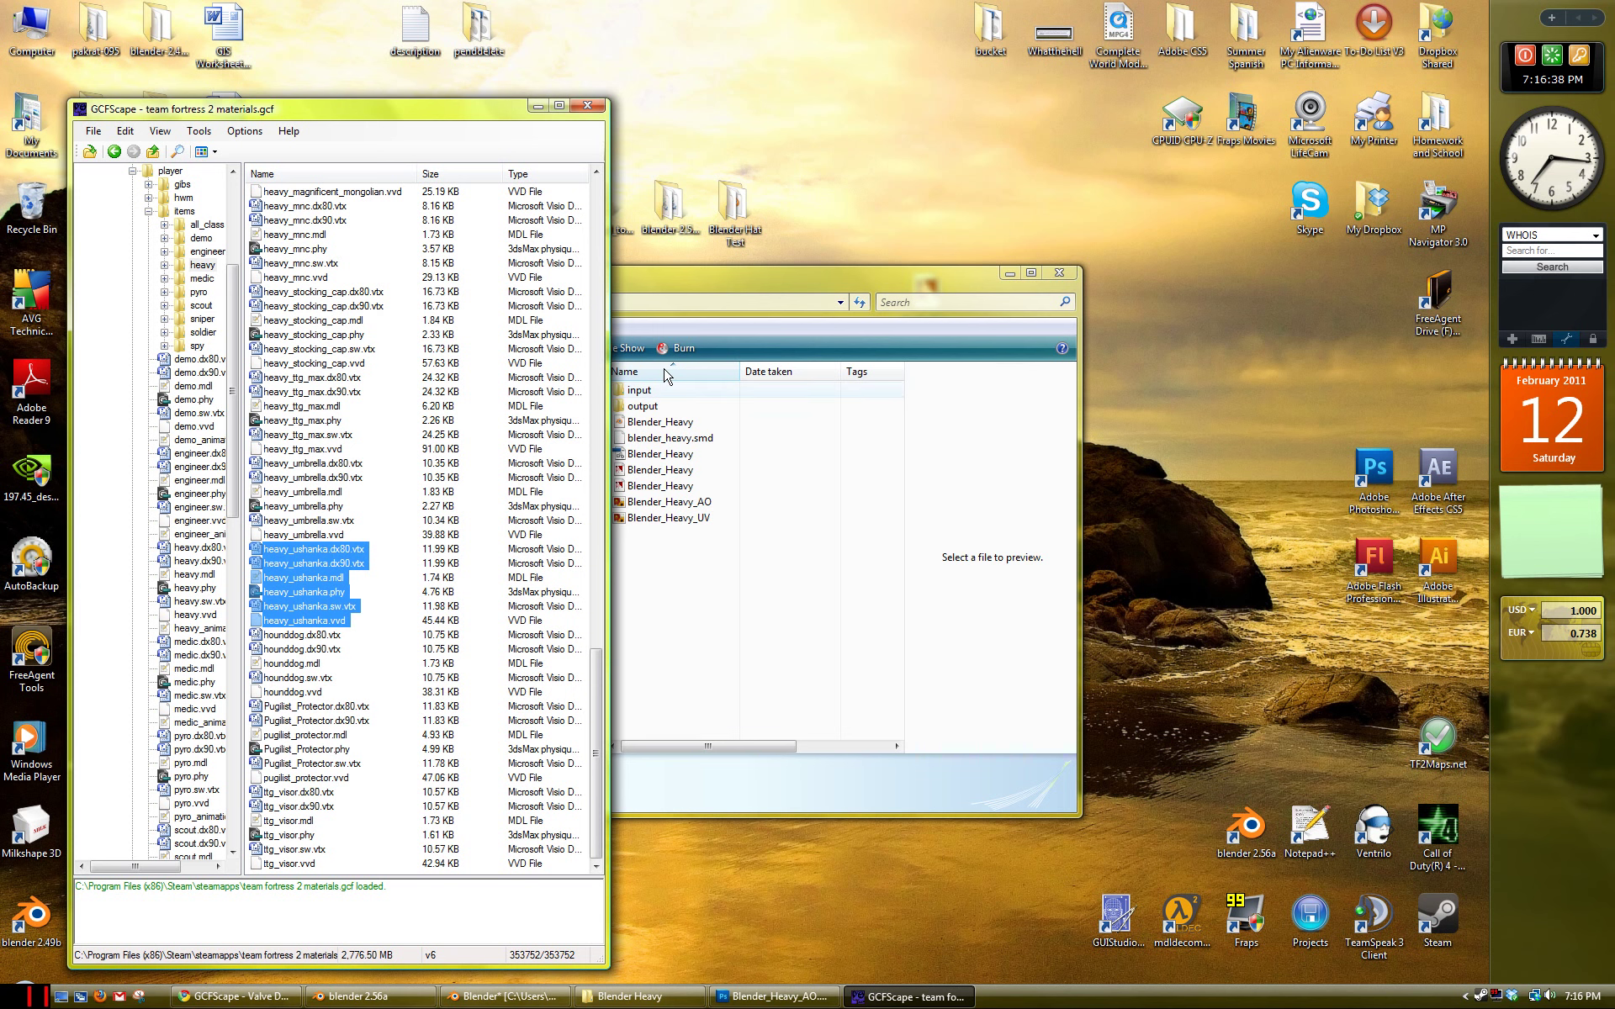
# Step: Drag the six heavy_ushanka files from GCFScape into the Blender Heavy input folder, then close GCFScape
pyautogui.moveTo(753, 280); pyautogui.dragTo(951, 288)
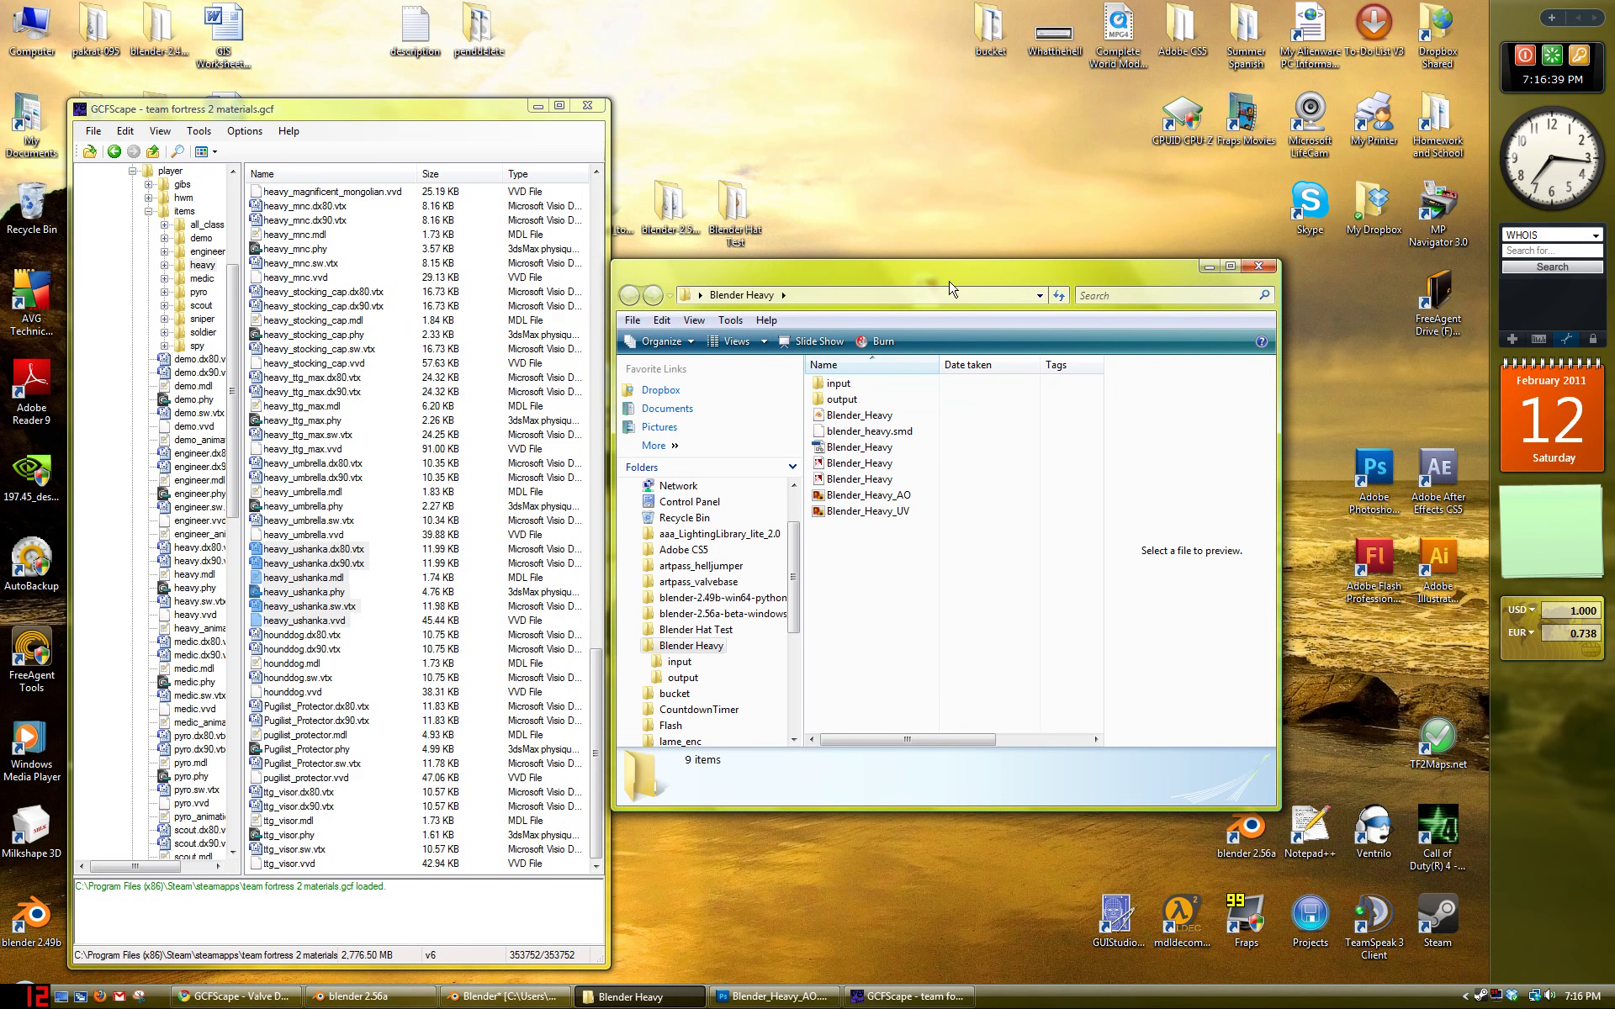
pyautogui.doubleClick(839, 384)
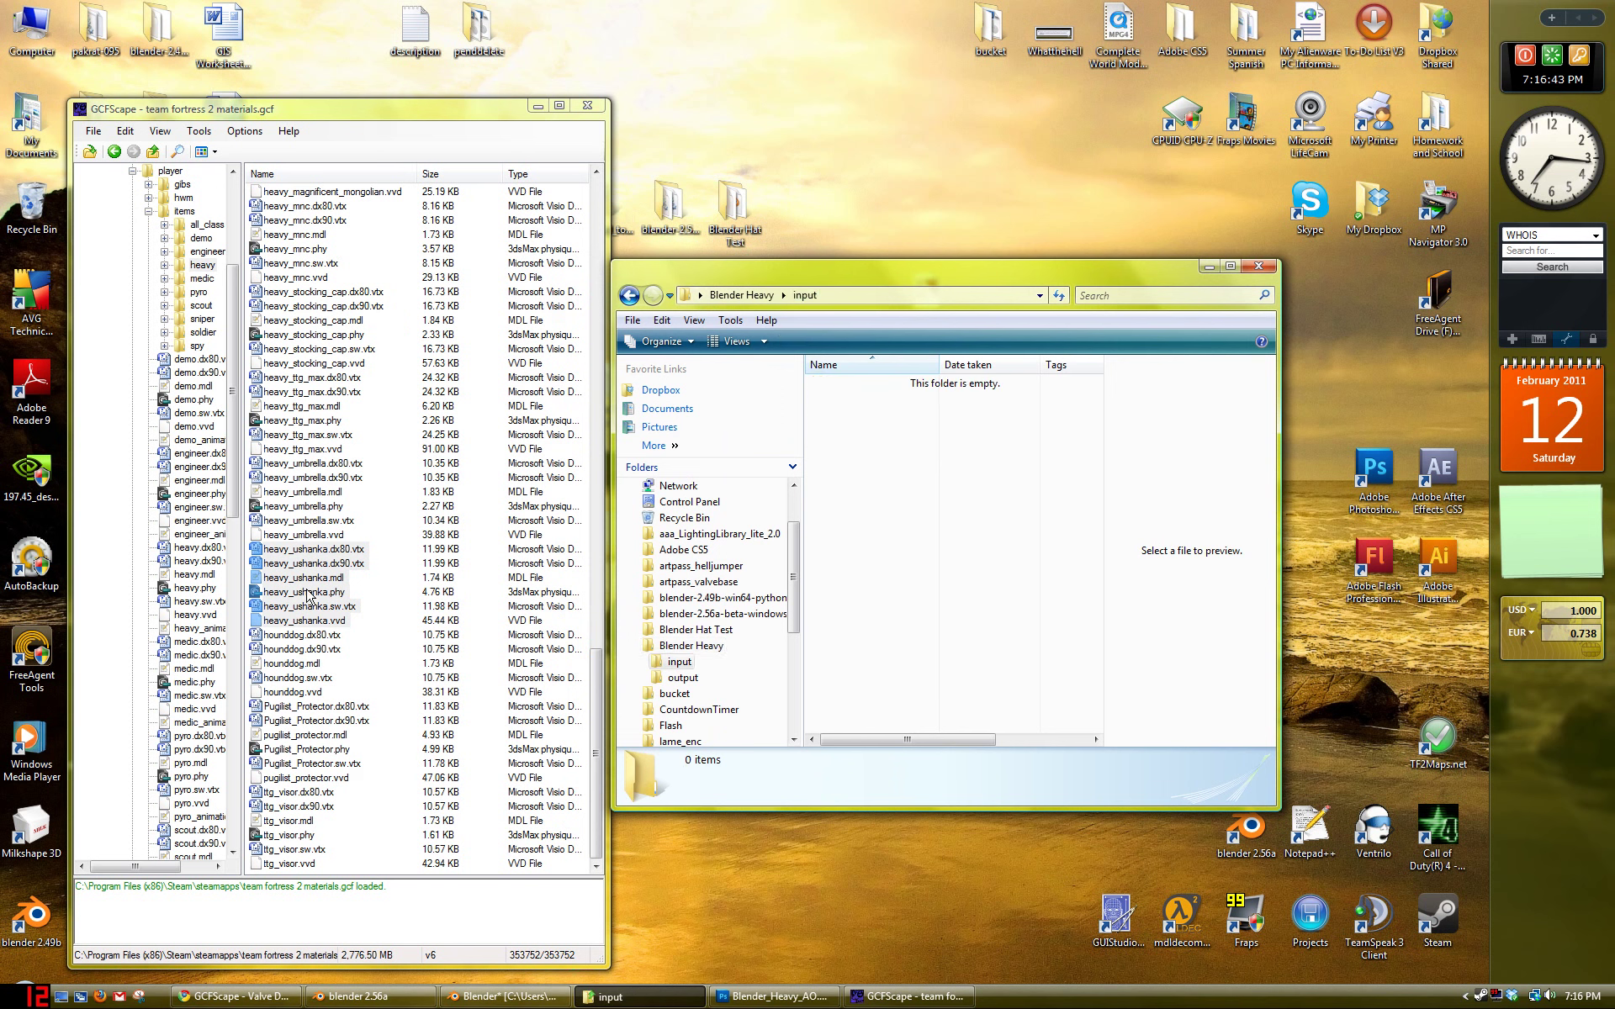
pyautogui.moveTo(308, 590); pyautogui.dragTo(330, 570)
pyautogui.moveTo(871, 452); pyautogui.dragTo(868, 451)
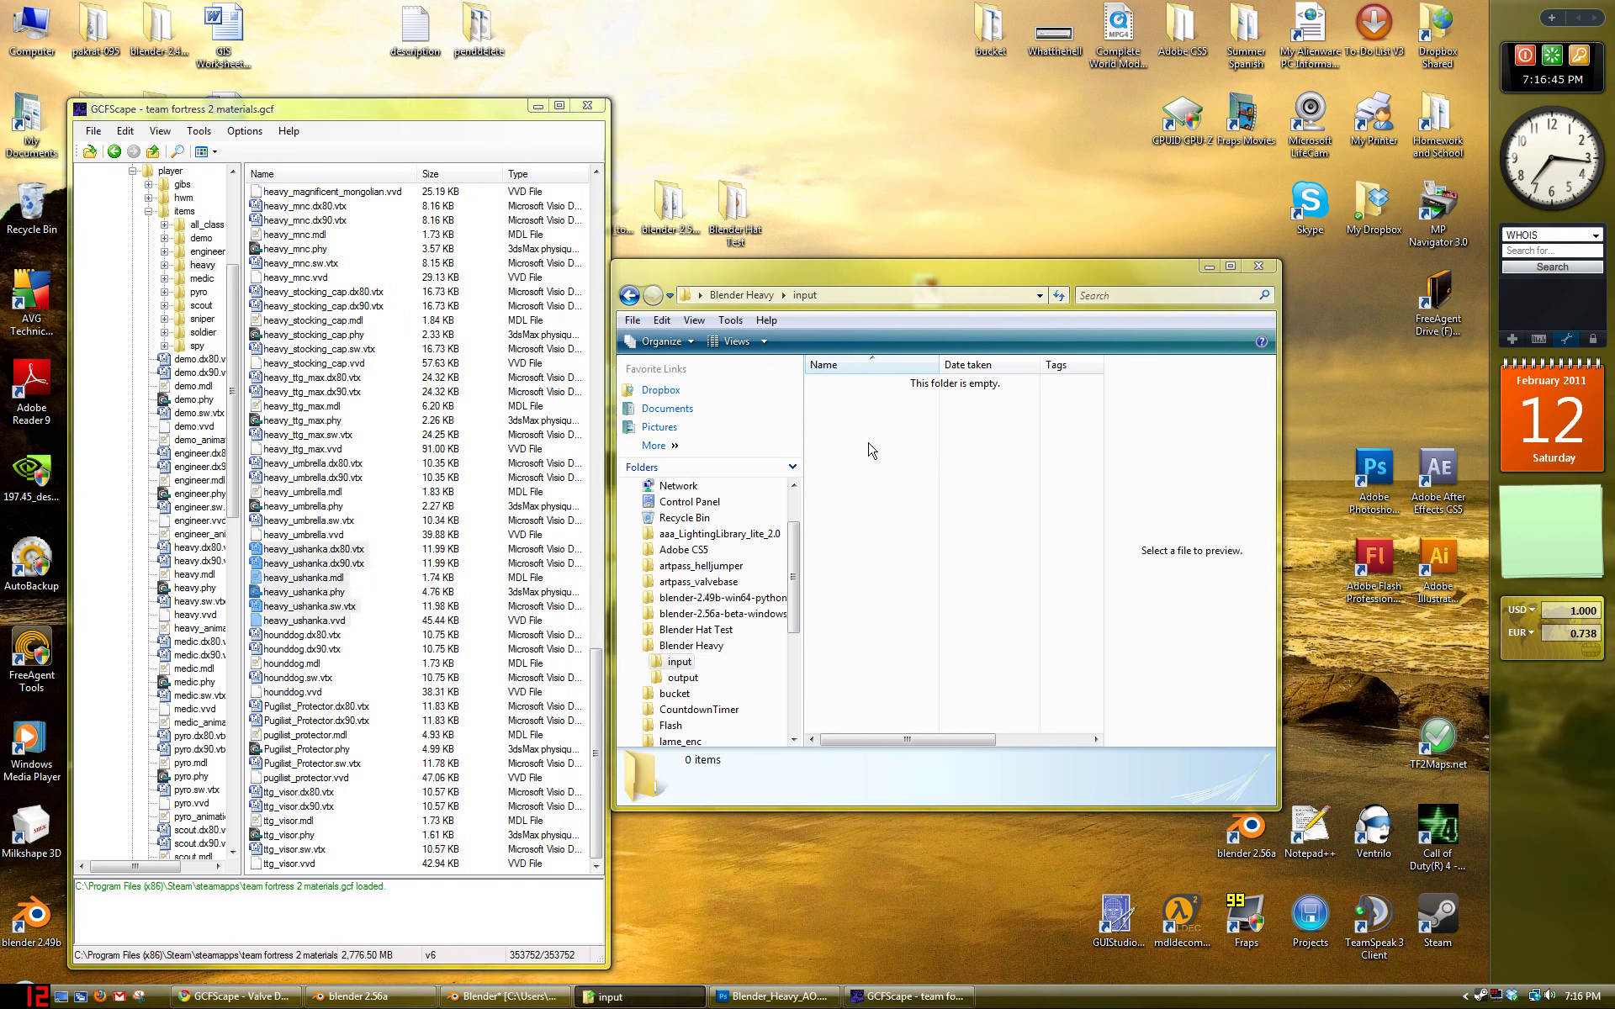
pyautogui.click(871, 508)
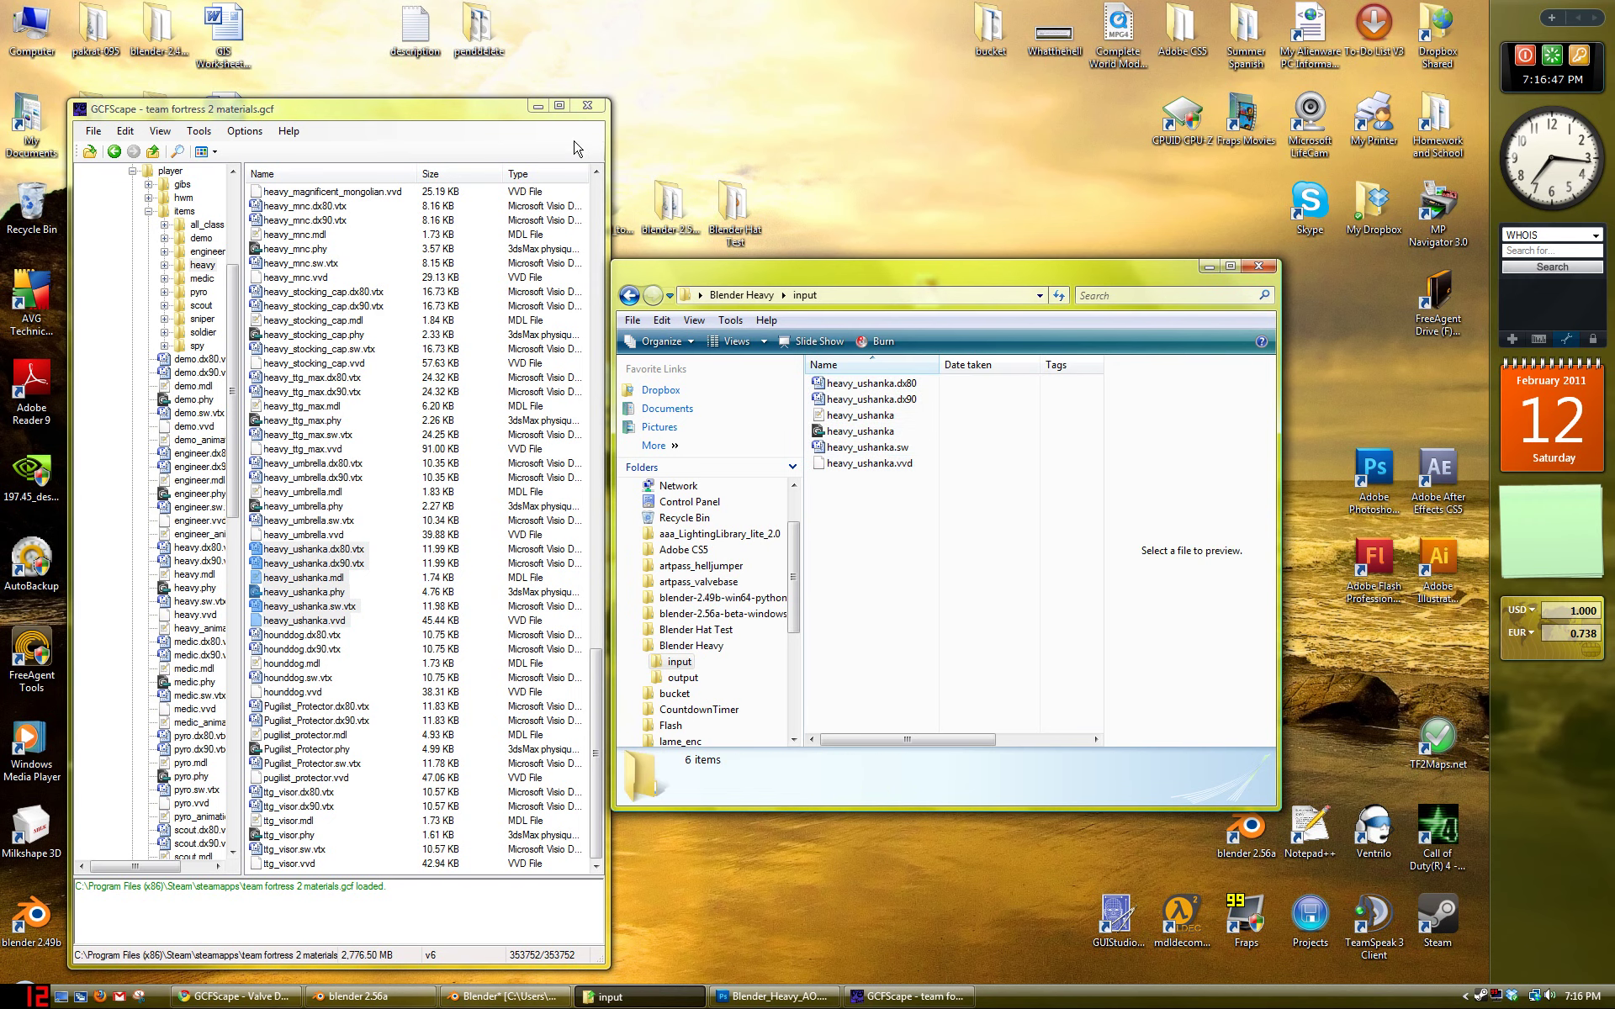
pyautogui.click(587, 105)
# Step: Edit heavy_ushanka.mdl in Notepad++ so 'IDST0' becomes 'IDST,', save it, and close Notepad++
pyautogui.moveTo(886, 271); pyautogui.dragTo(658, 304)
pyautogui.rightClick(629, 448)
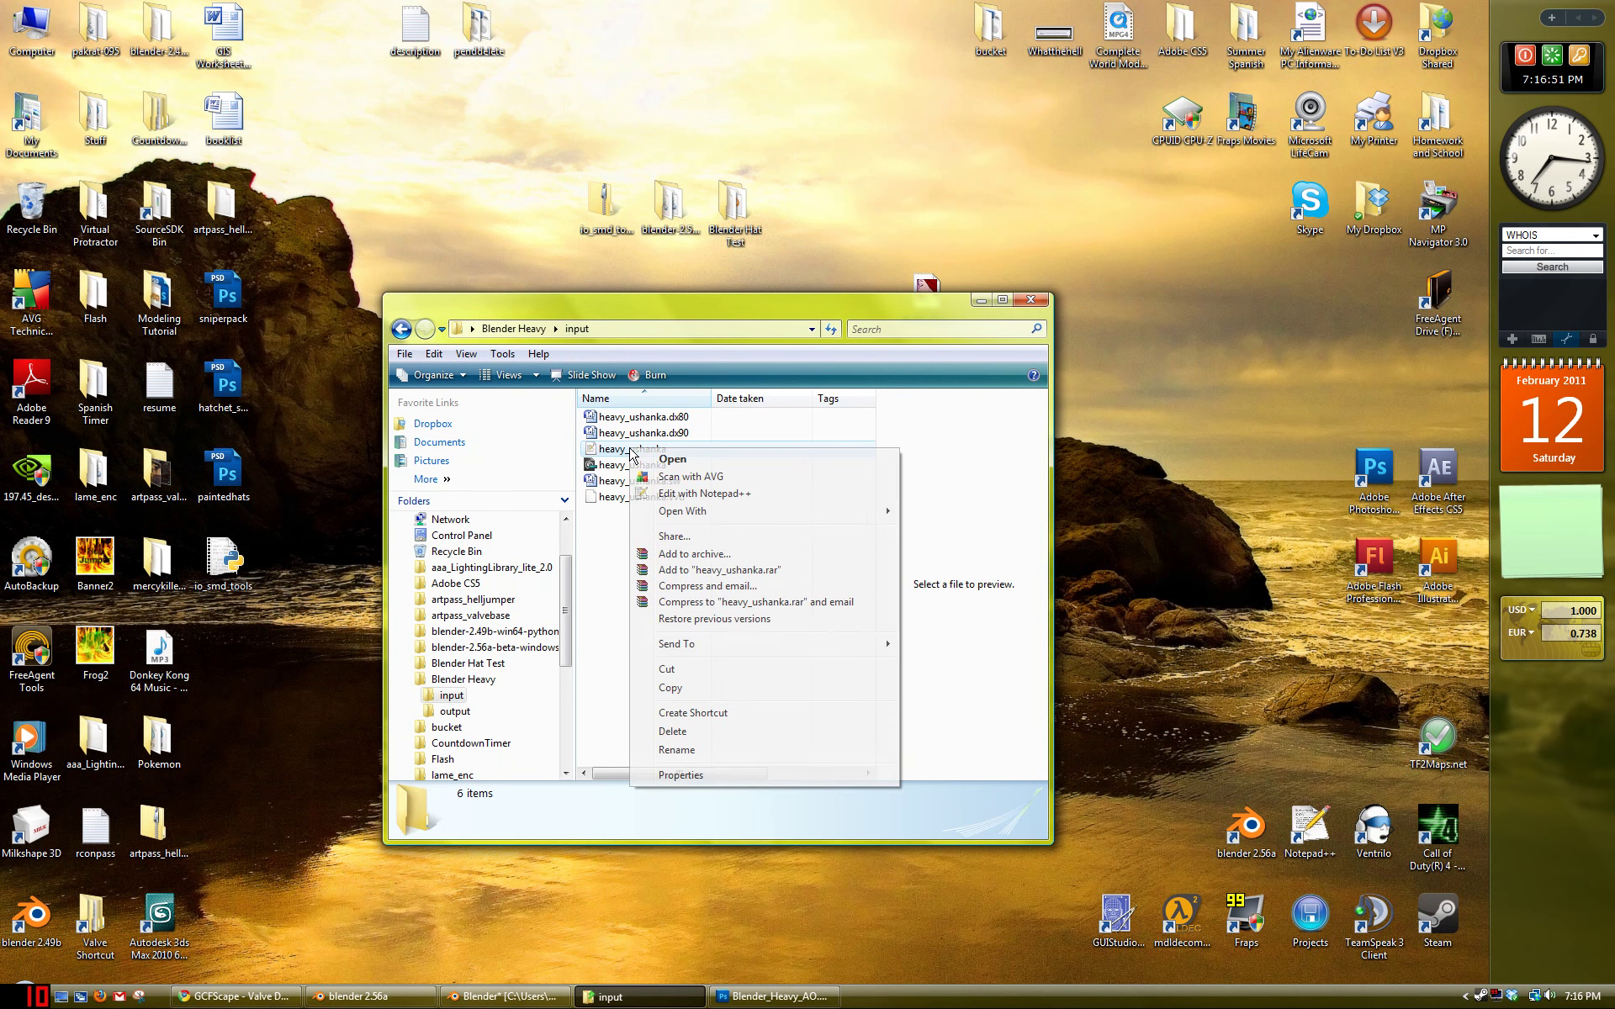
pyautogui.click(613, 521)
pyautogui.rightClick(644, 450)
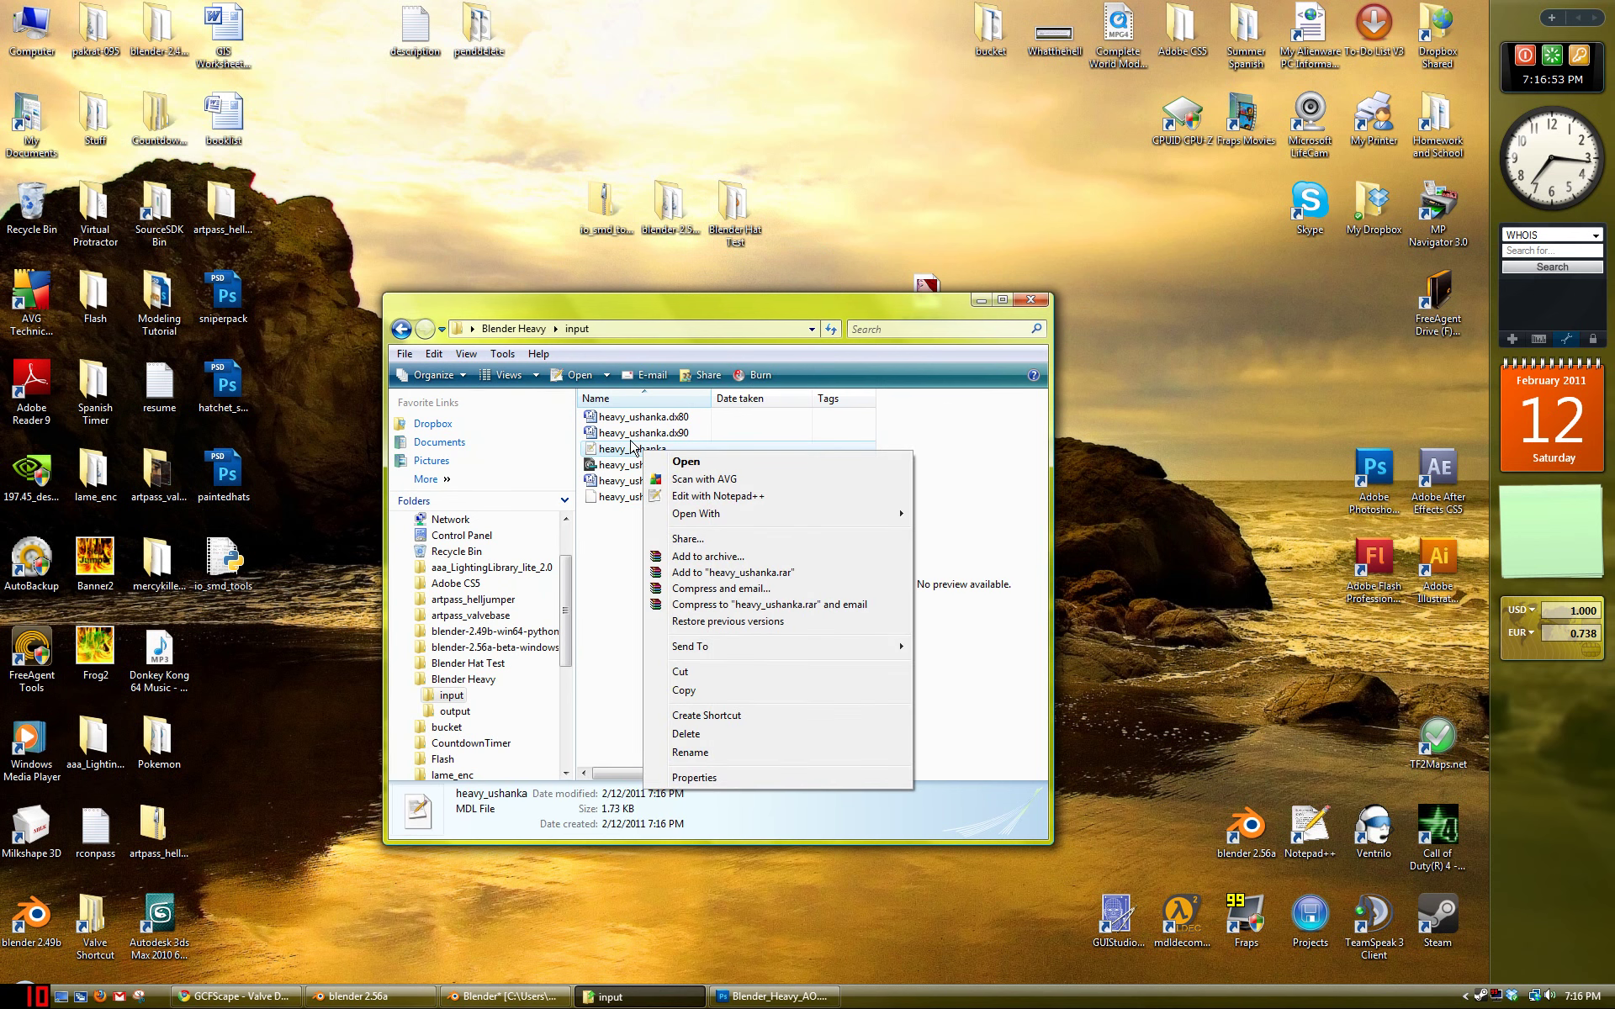
pyautogui.click(695, 498)
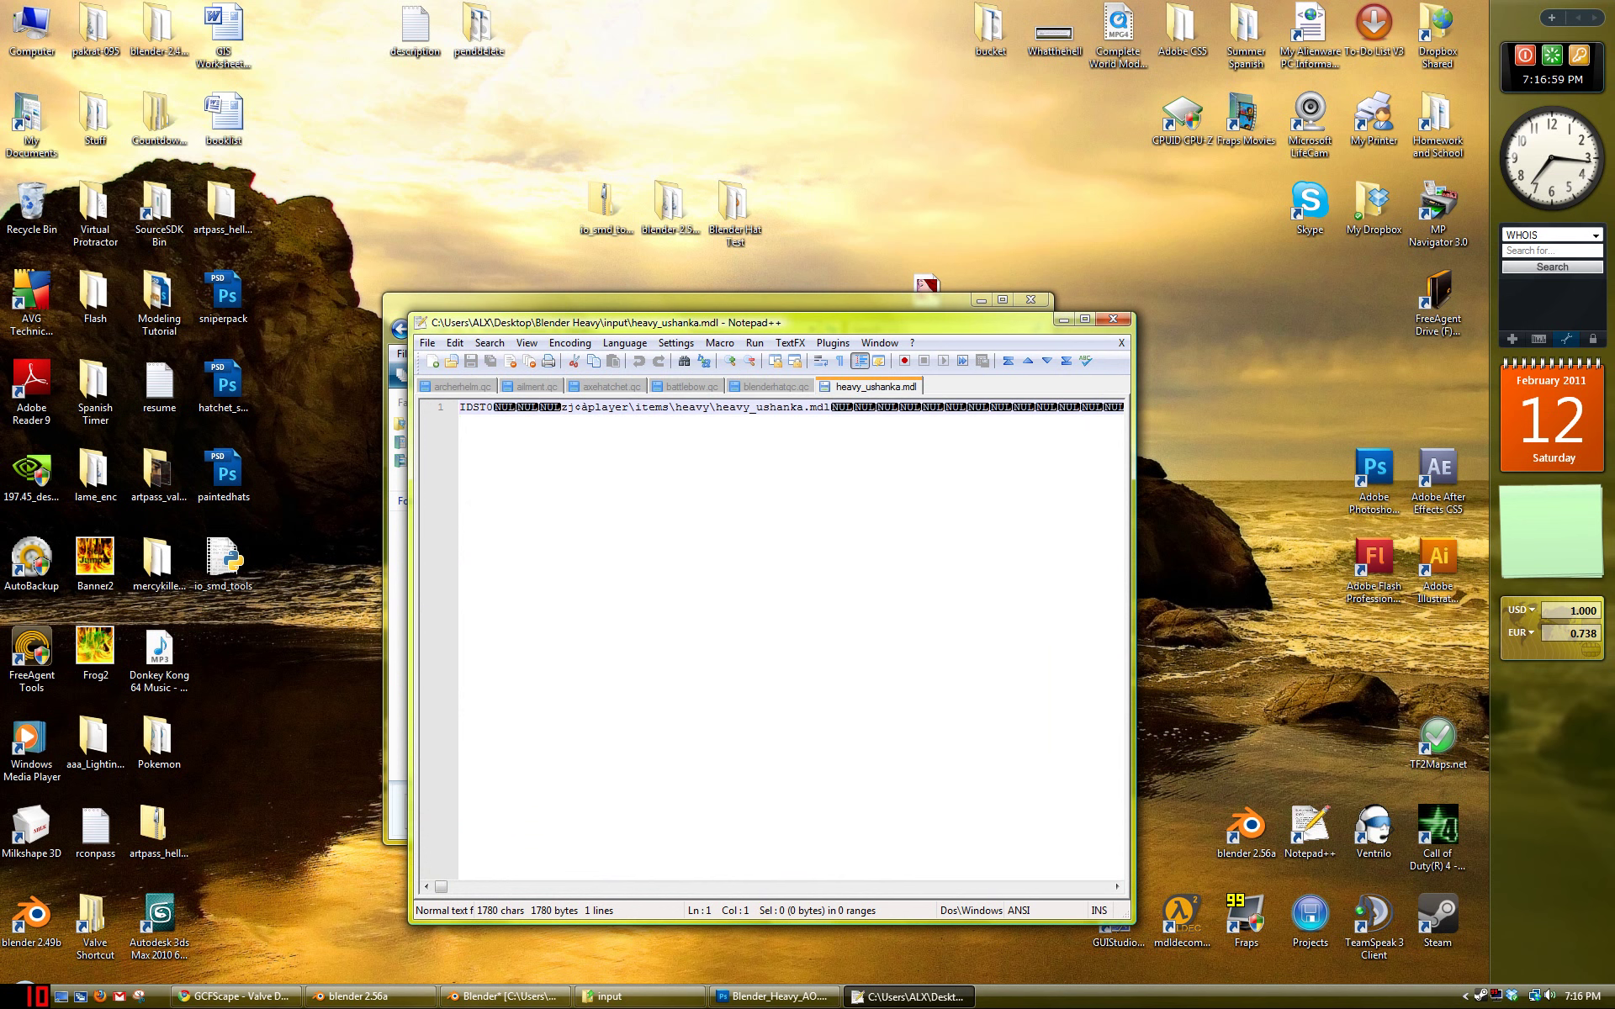
pyautogui.press('BackSpace')
pyautogui.write(',')
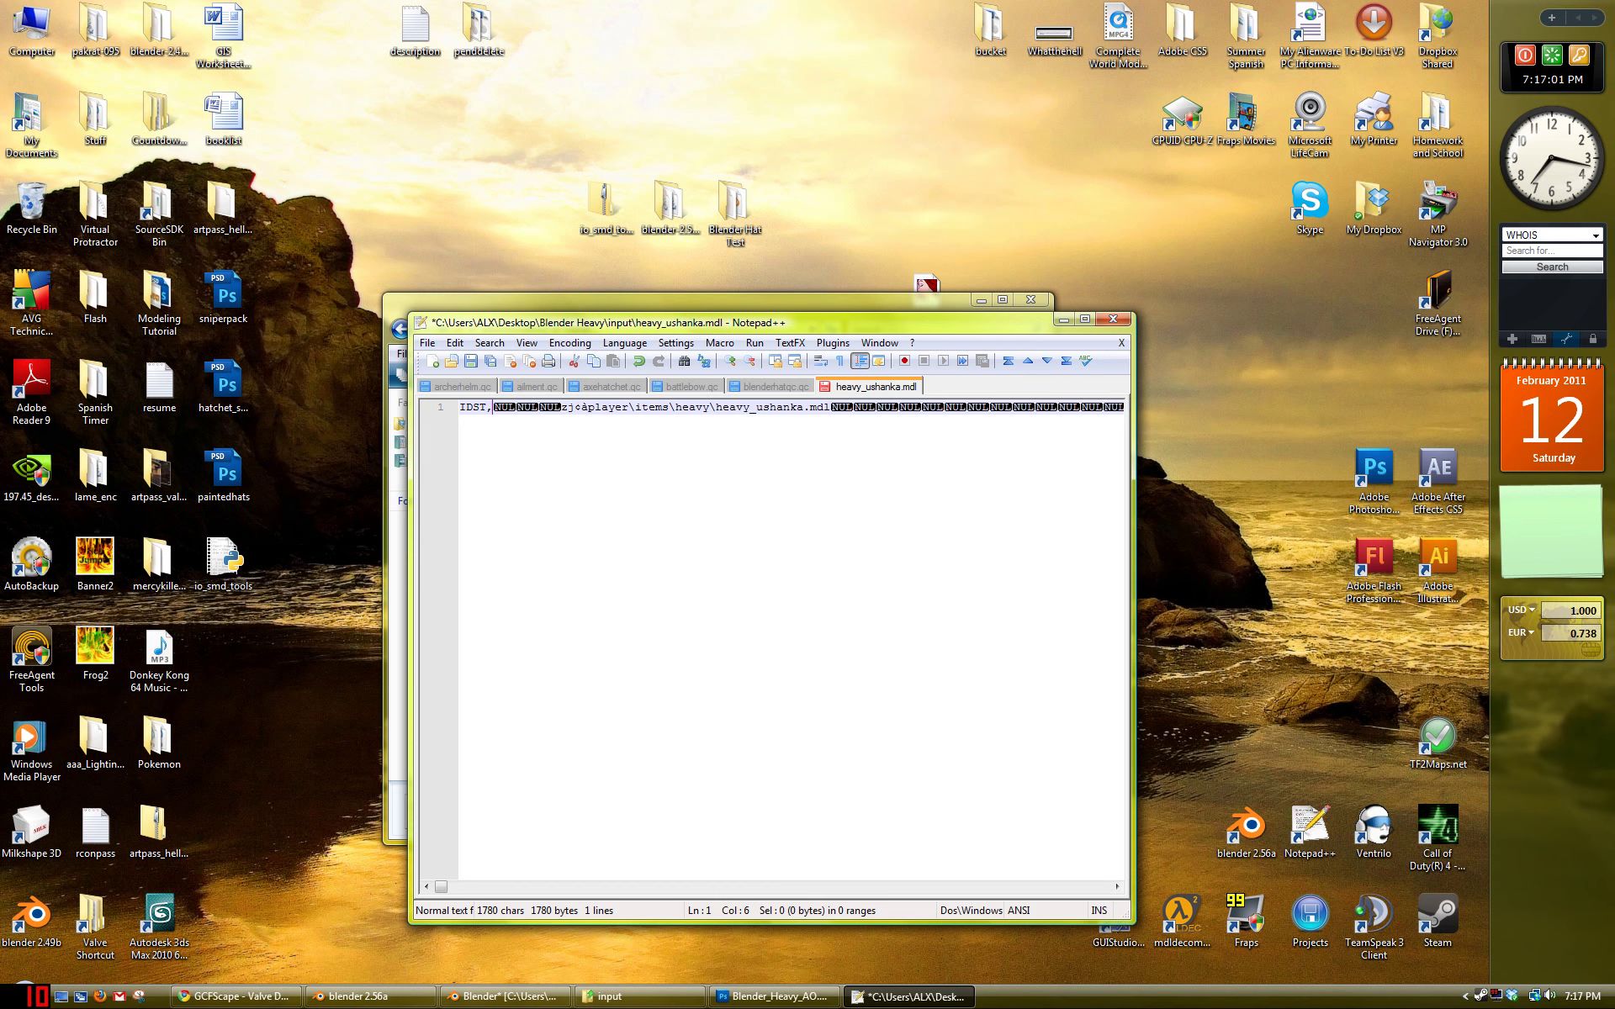
pyautogui.click(472, 364)
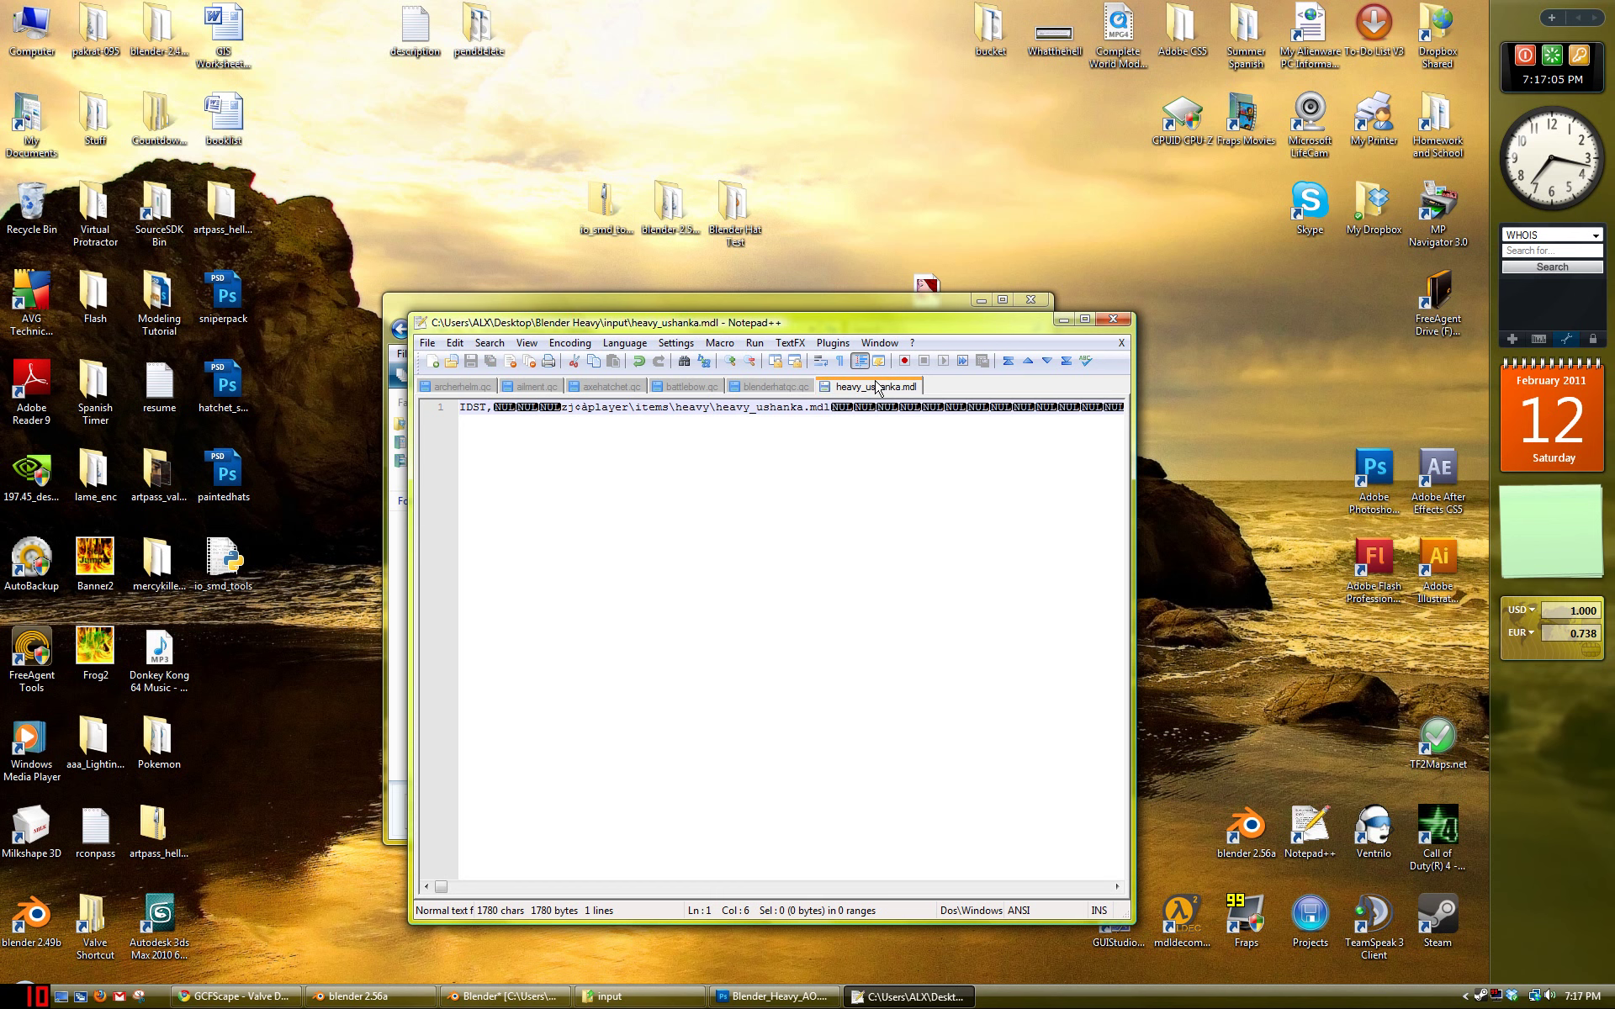
pyautogui.click(1121, 342)
pyautogui.click(1113, 320)
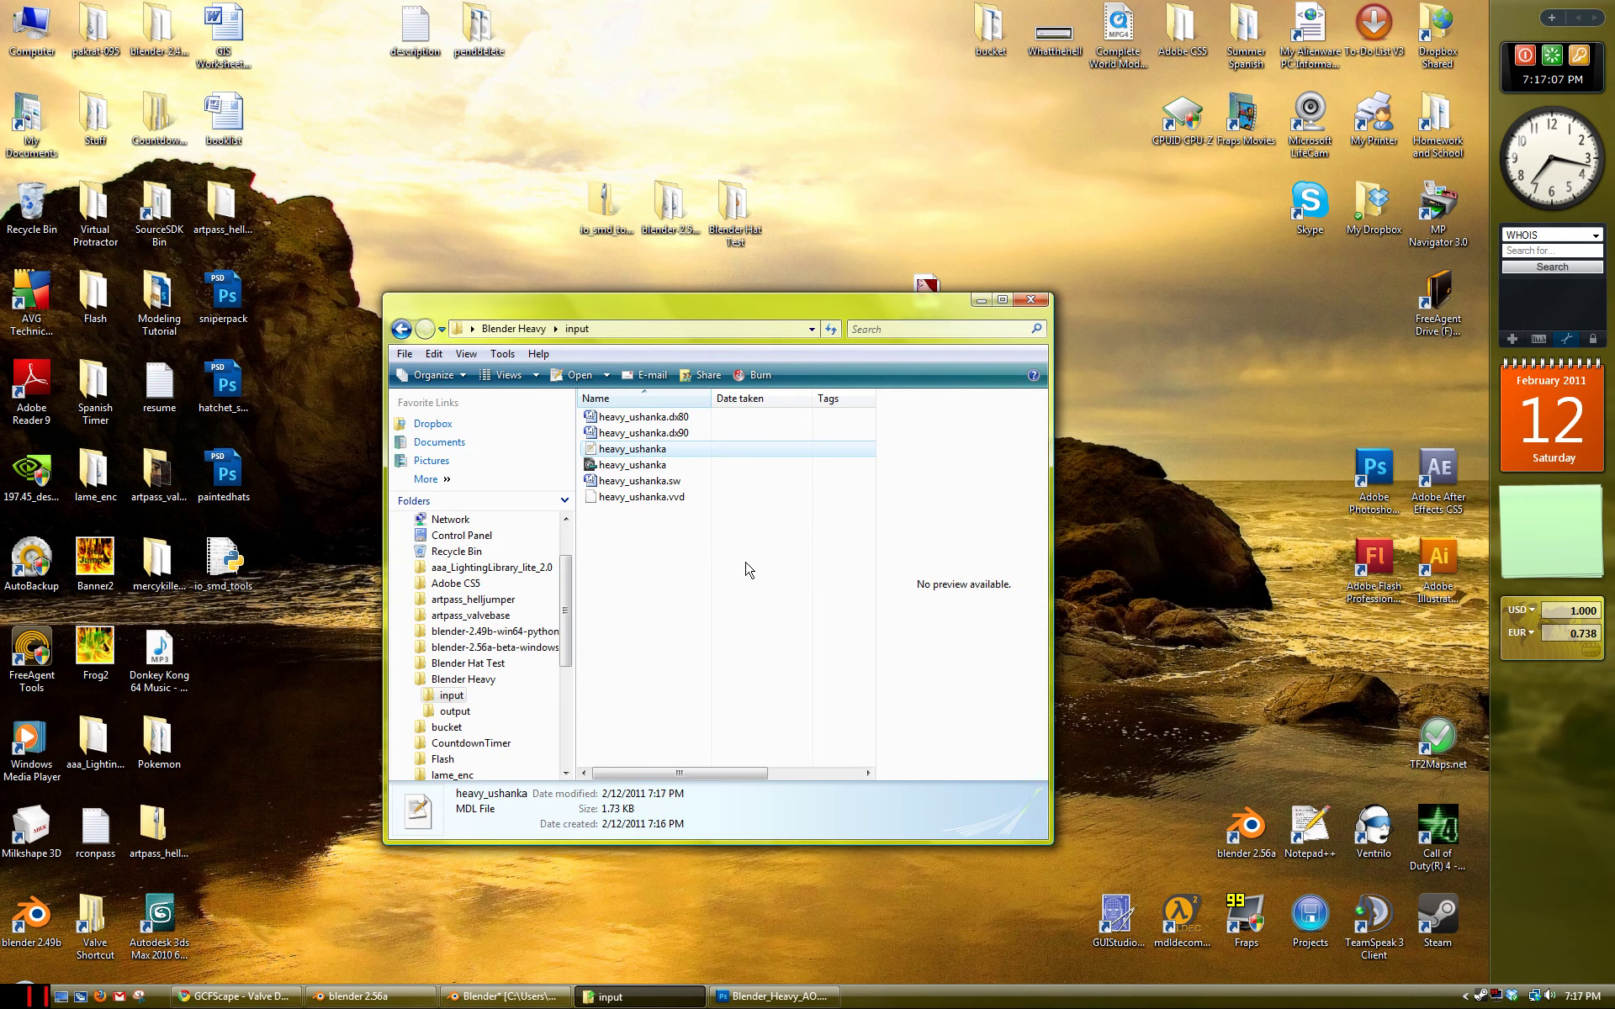
# Step: Launch MDLDecompiler and choose Blender Heavy\input\heavy_ushanka.mdl as the model file
pyautogui.click(513, 329)
pyautogui.moveTo(644, 308); pyautogui.dragTo(601, 291)
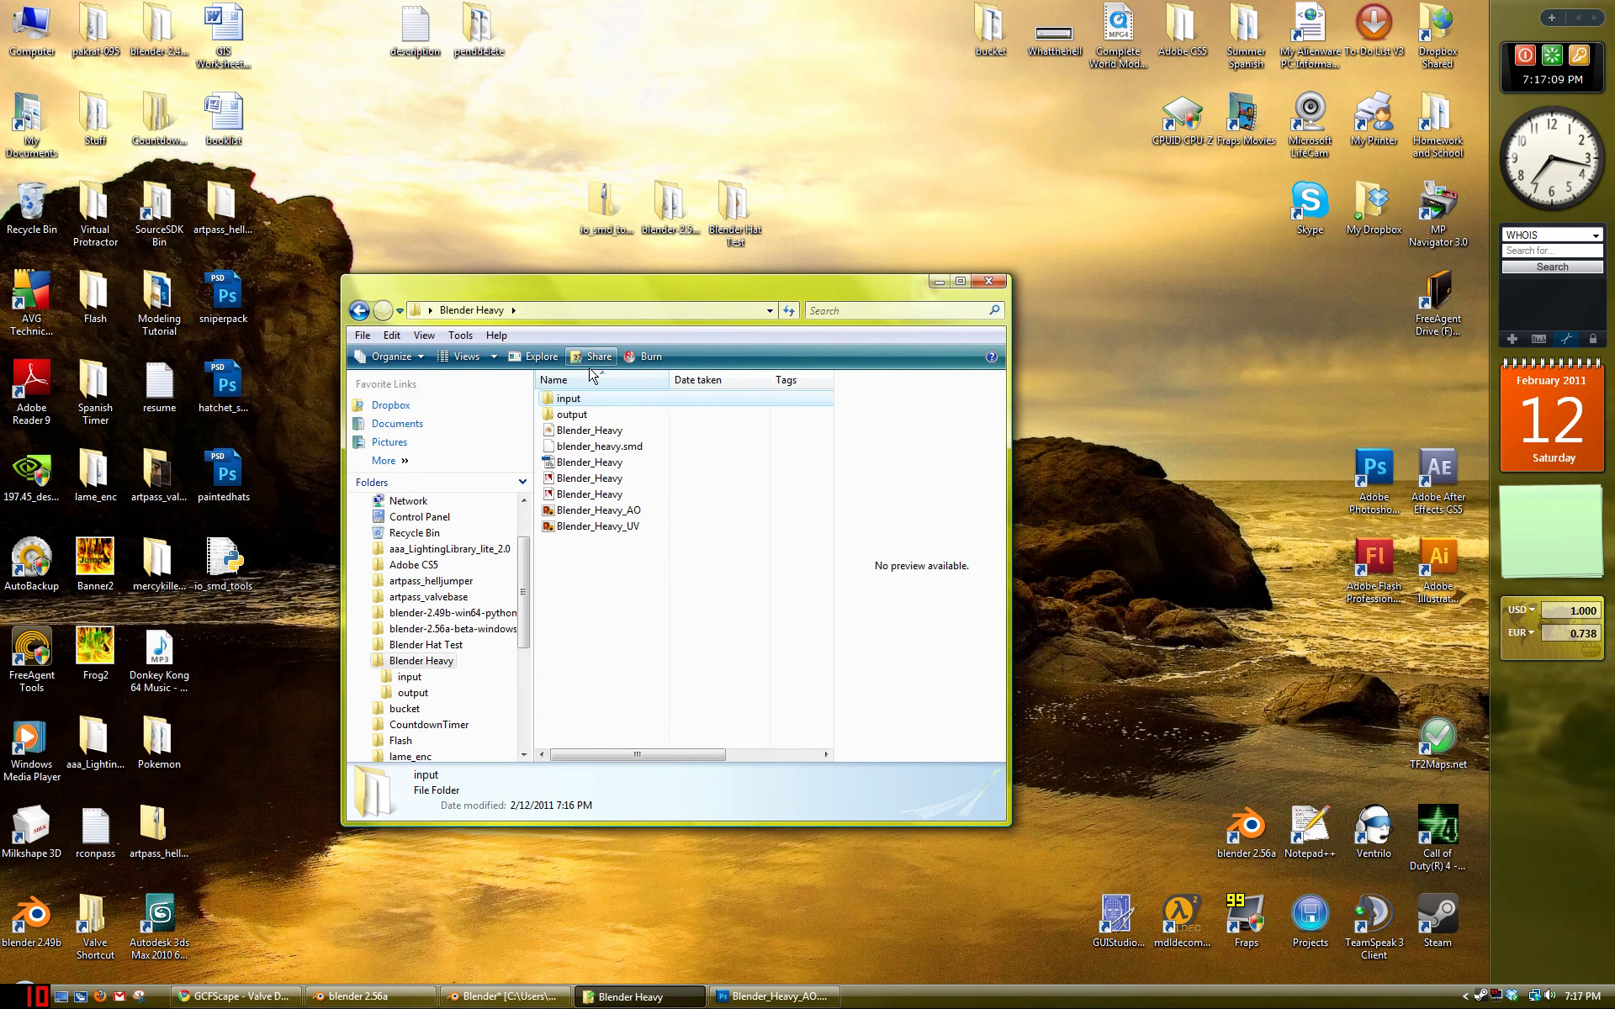
pyautogui.doubleClick(1180, 915)
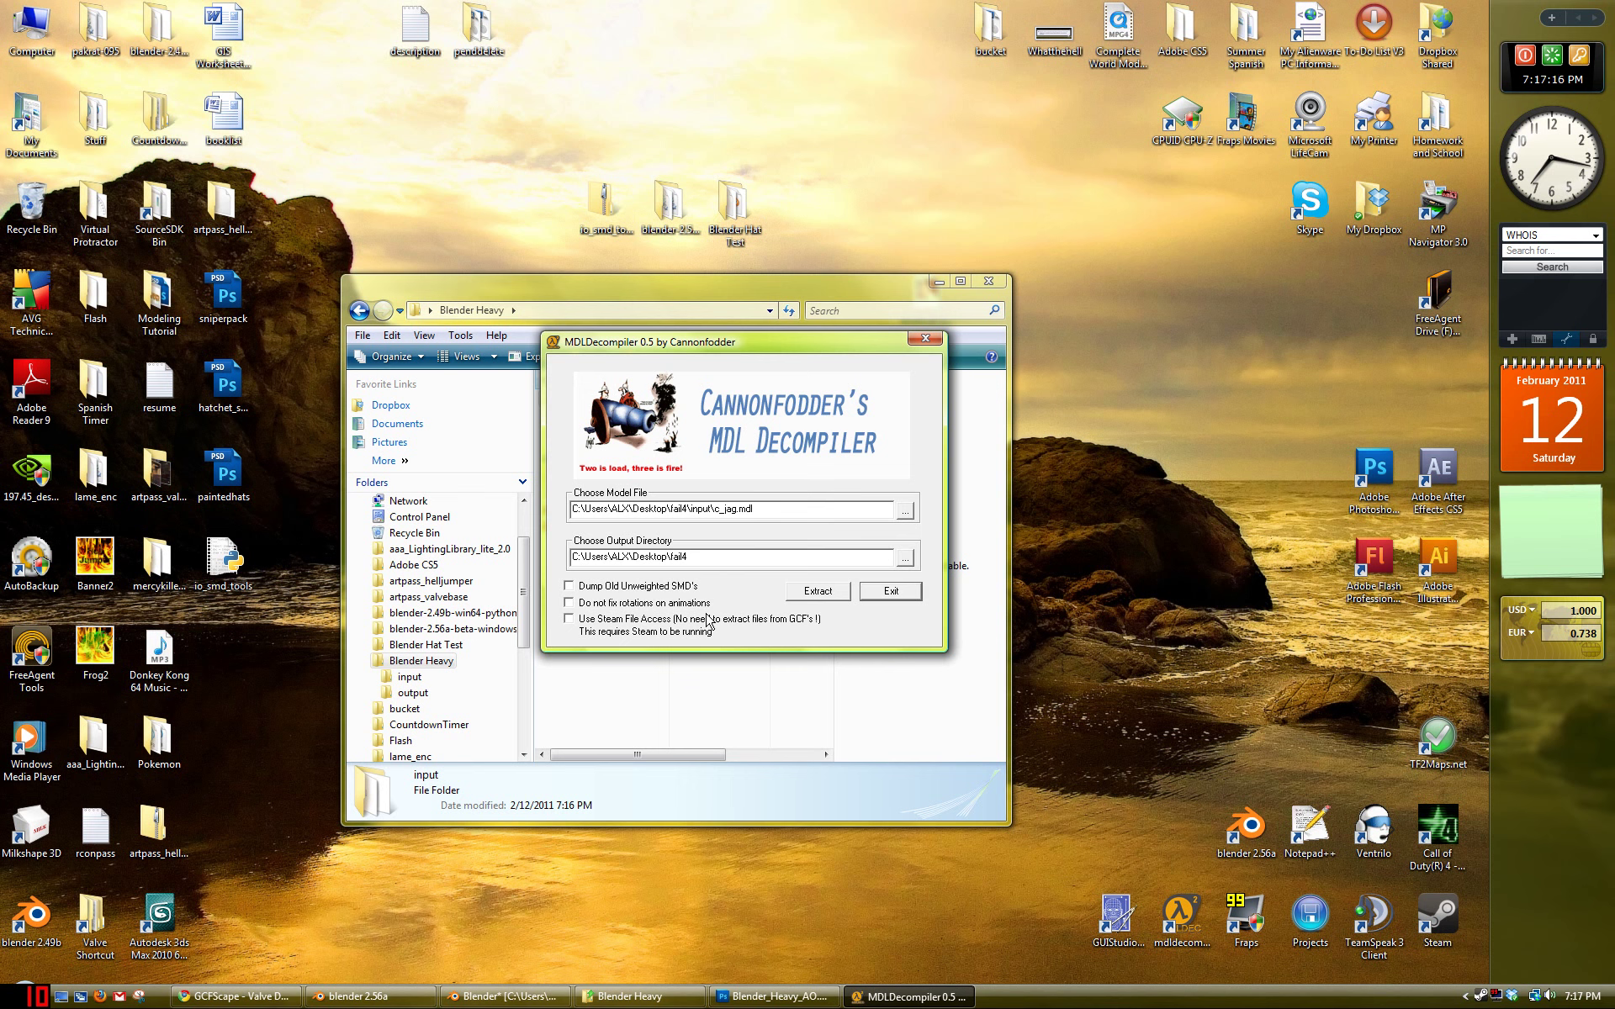
pyautogui.click(904, 513)
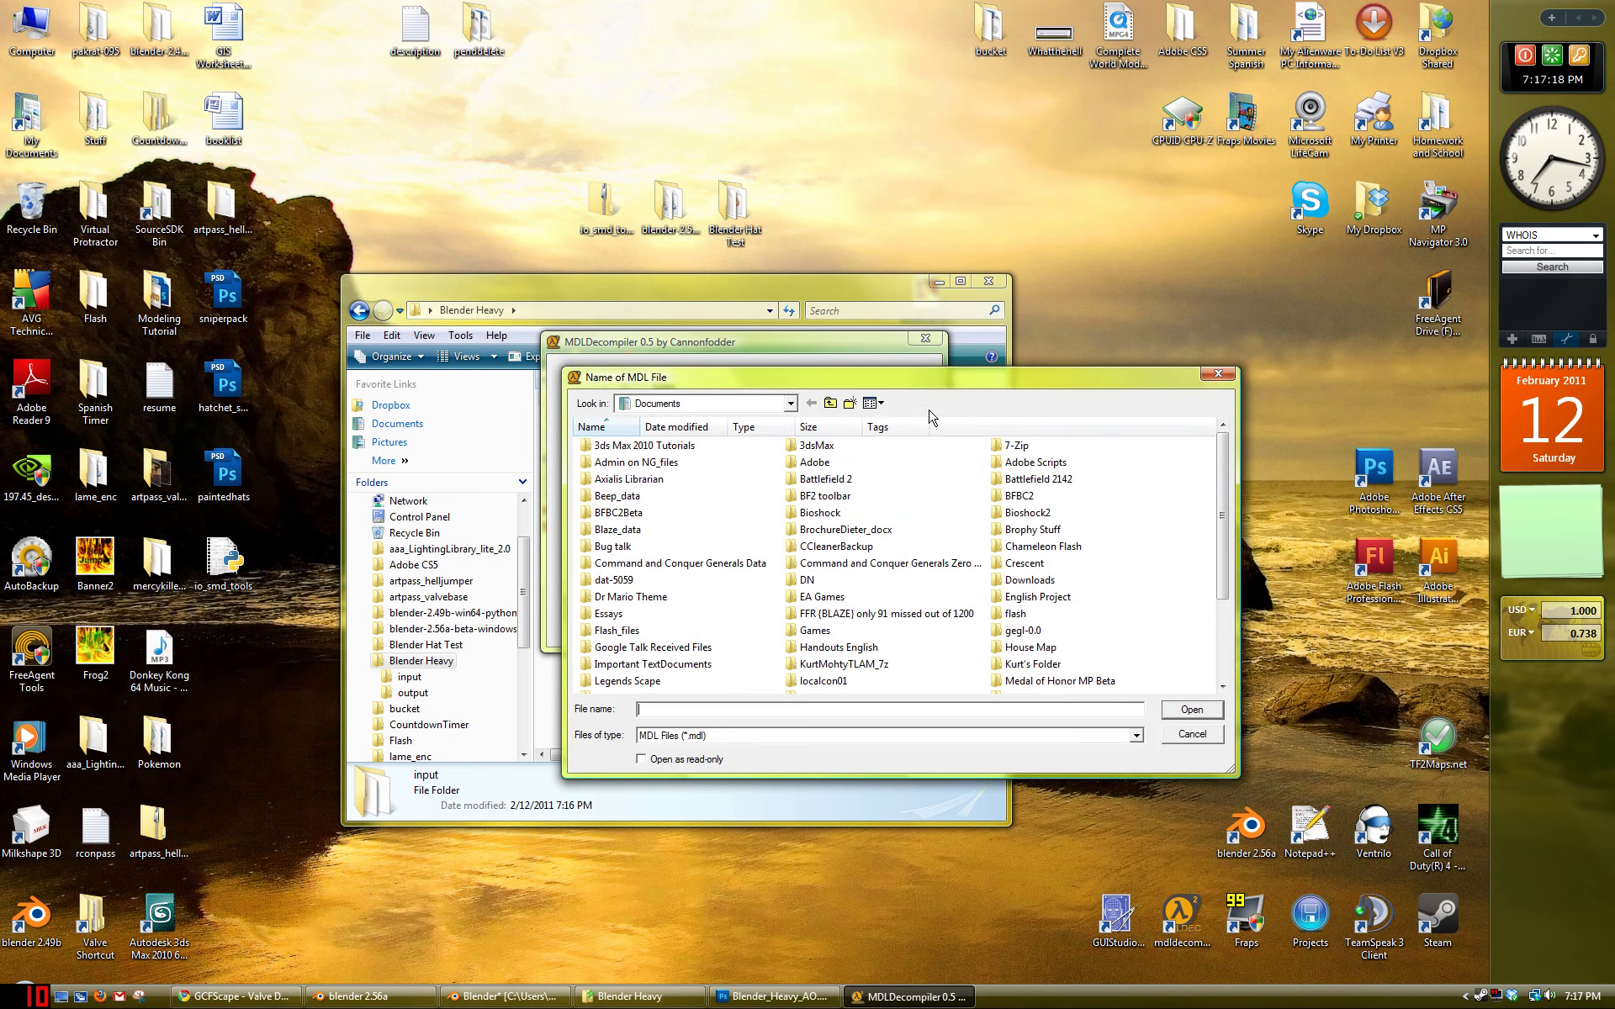
pyautogui.moveTo(937, 377); pyautogui.dragTo(872, 430)
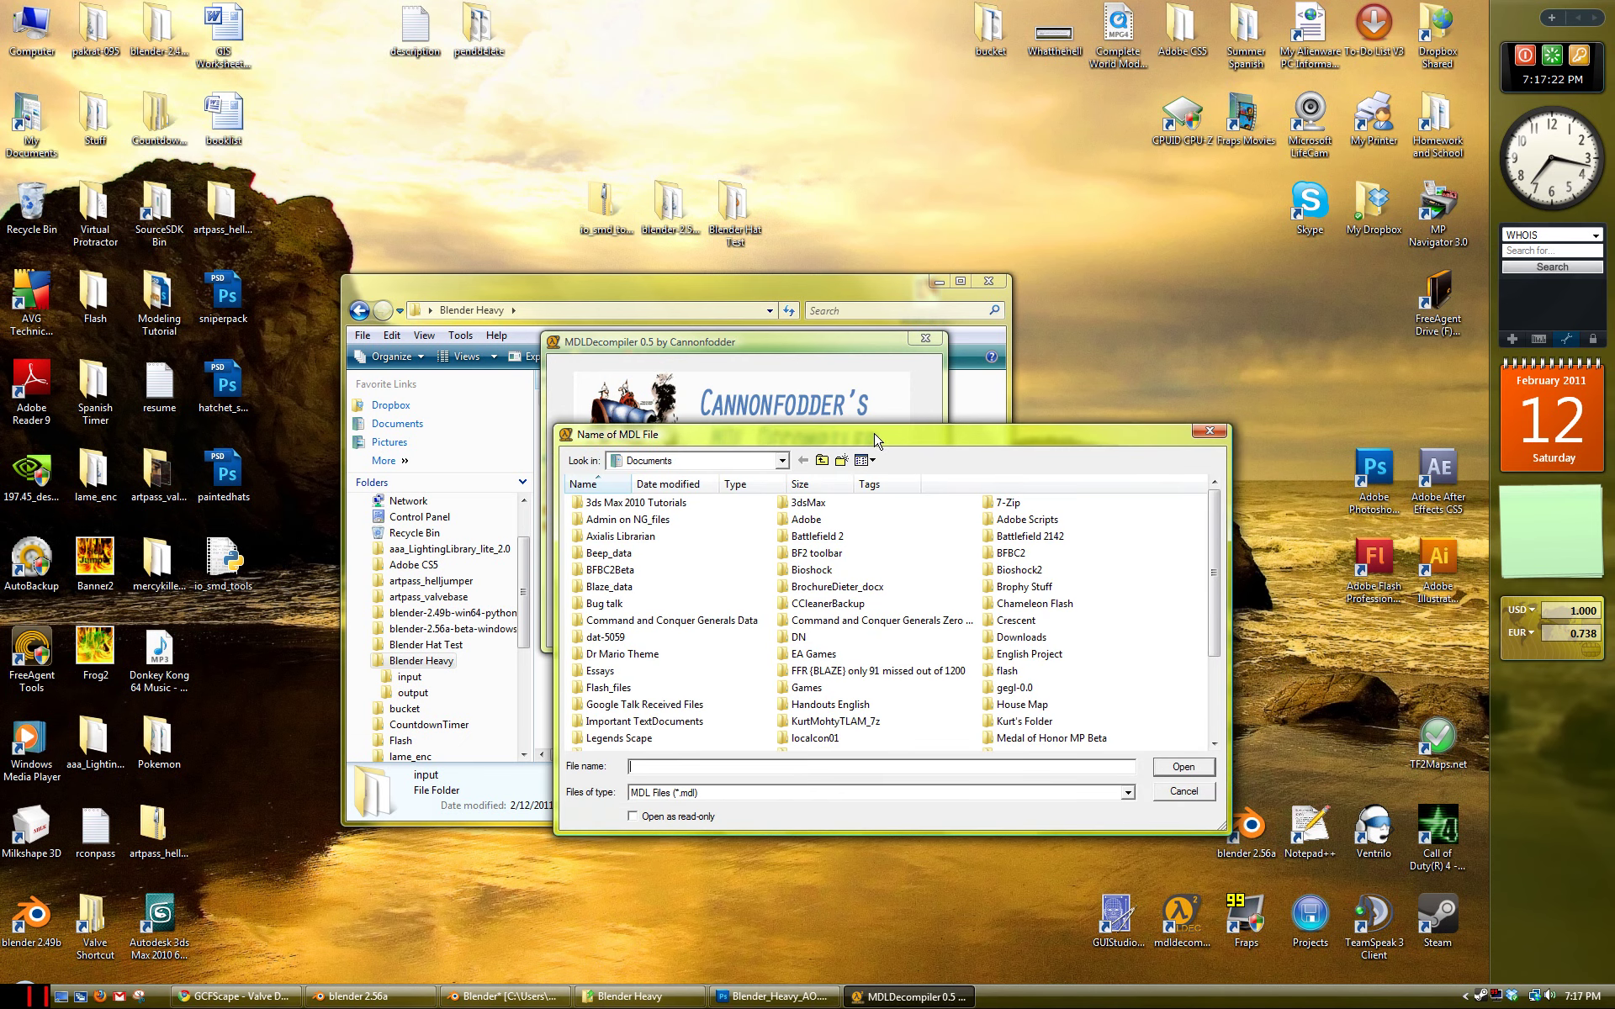
pyautogui.click(822, 460)
pyautogui.click(822, 460)
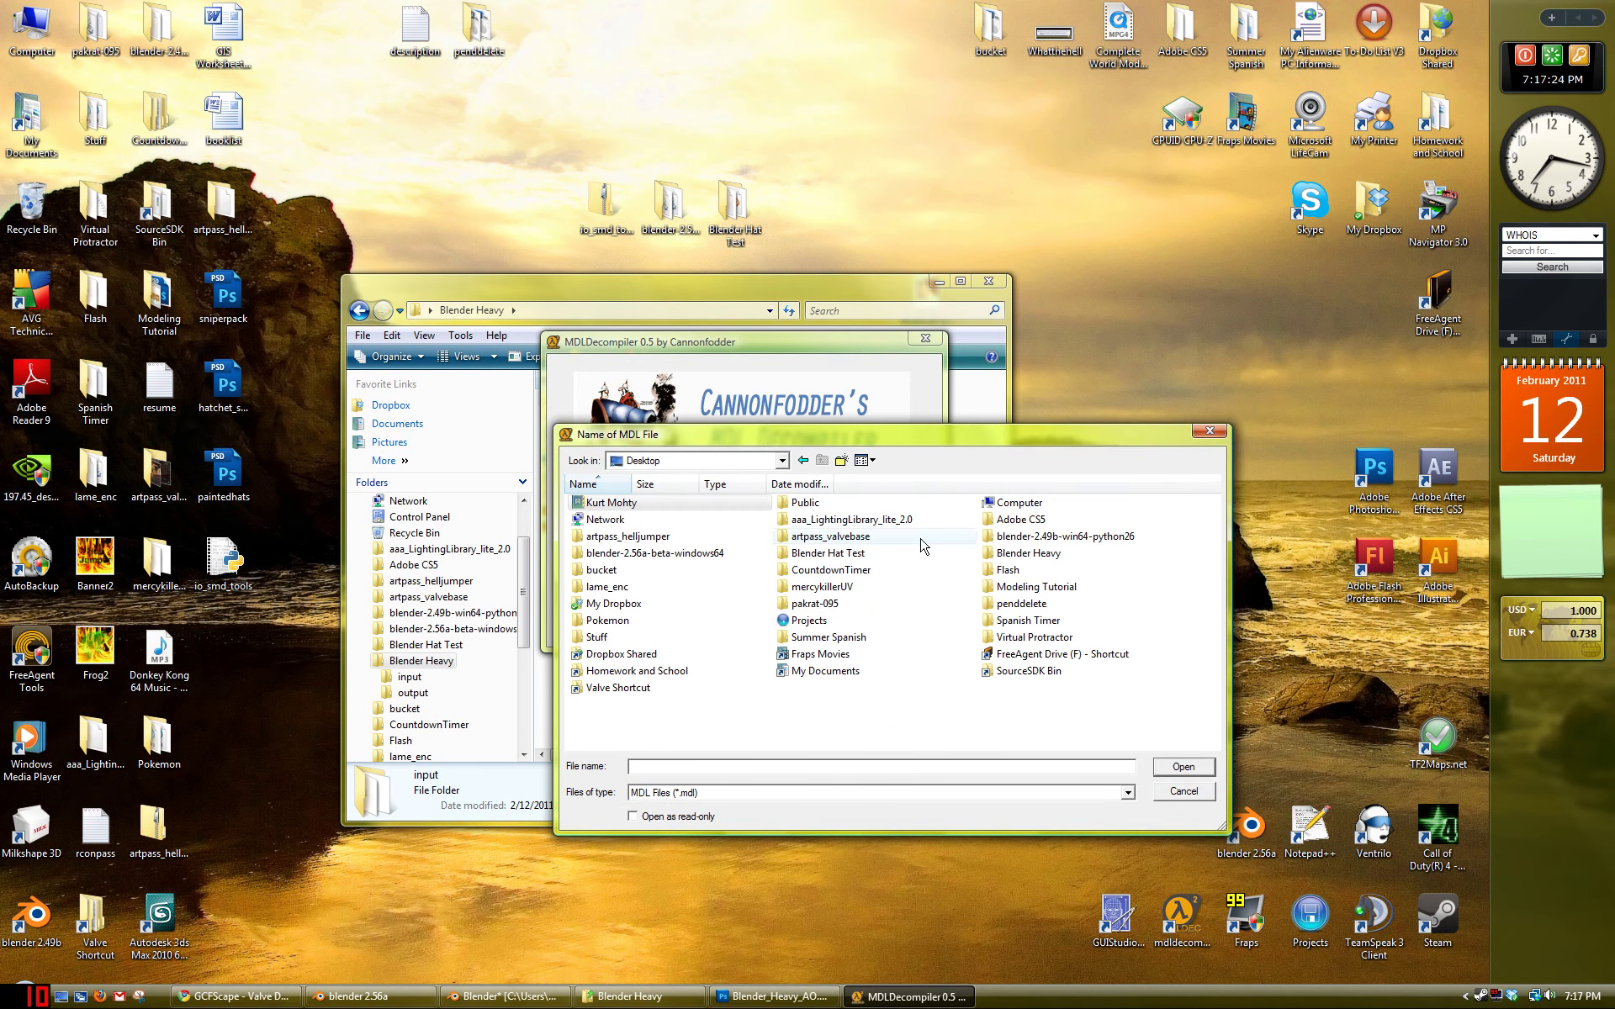
pyautogui.doubleClick(1026, 553)
pyautogui.doubleClick(626, 505)
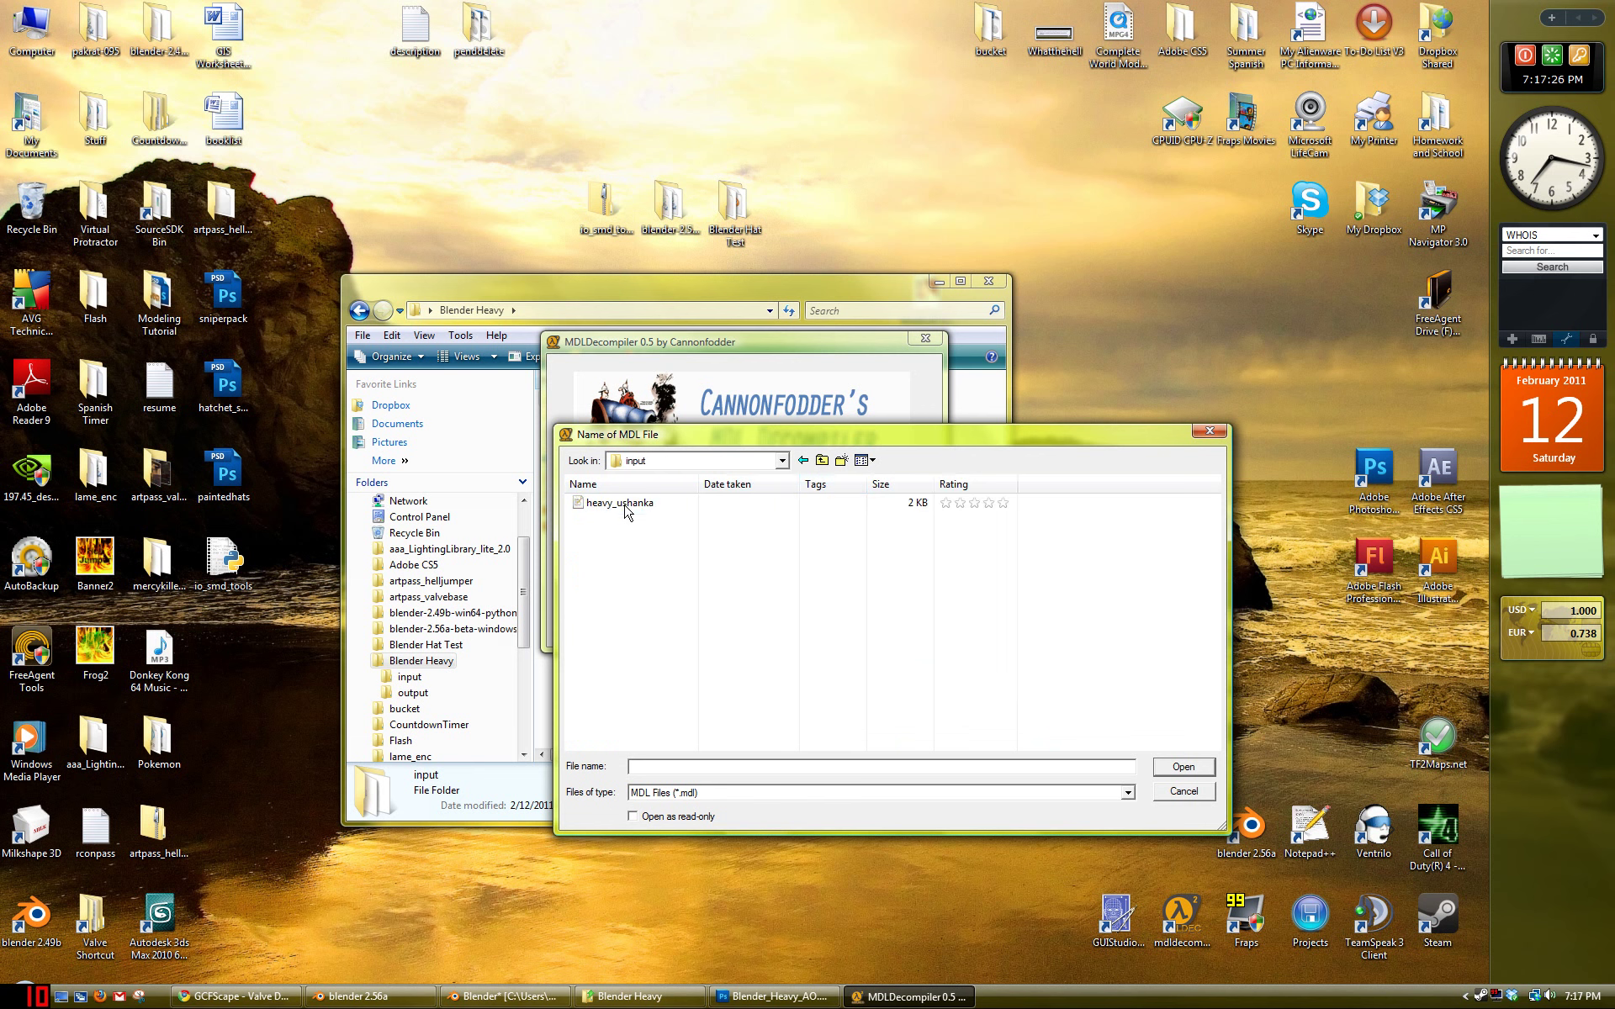
pyautogui.click(614, 503)
pyautogui.doubleClick(614, 503)
# Step: Set the output directory to the Blender Heavy output folder
pyautogui.click(901, 563)
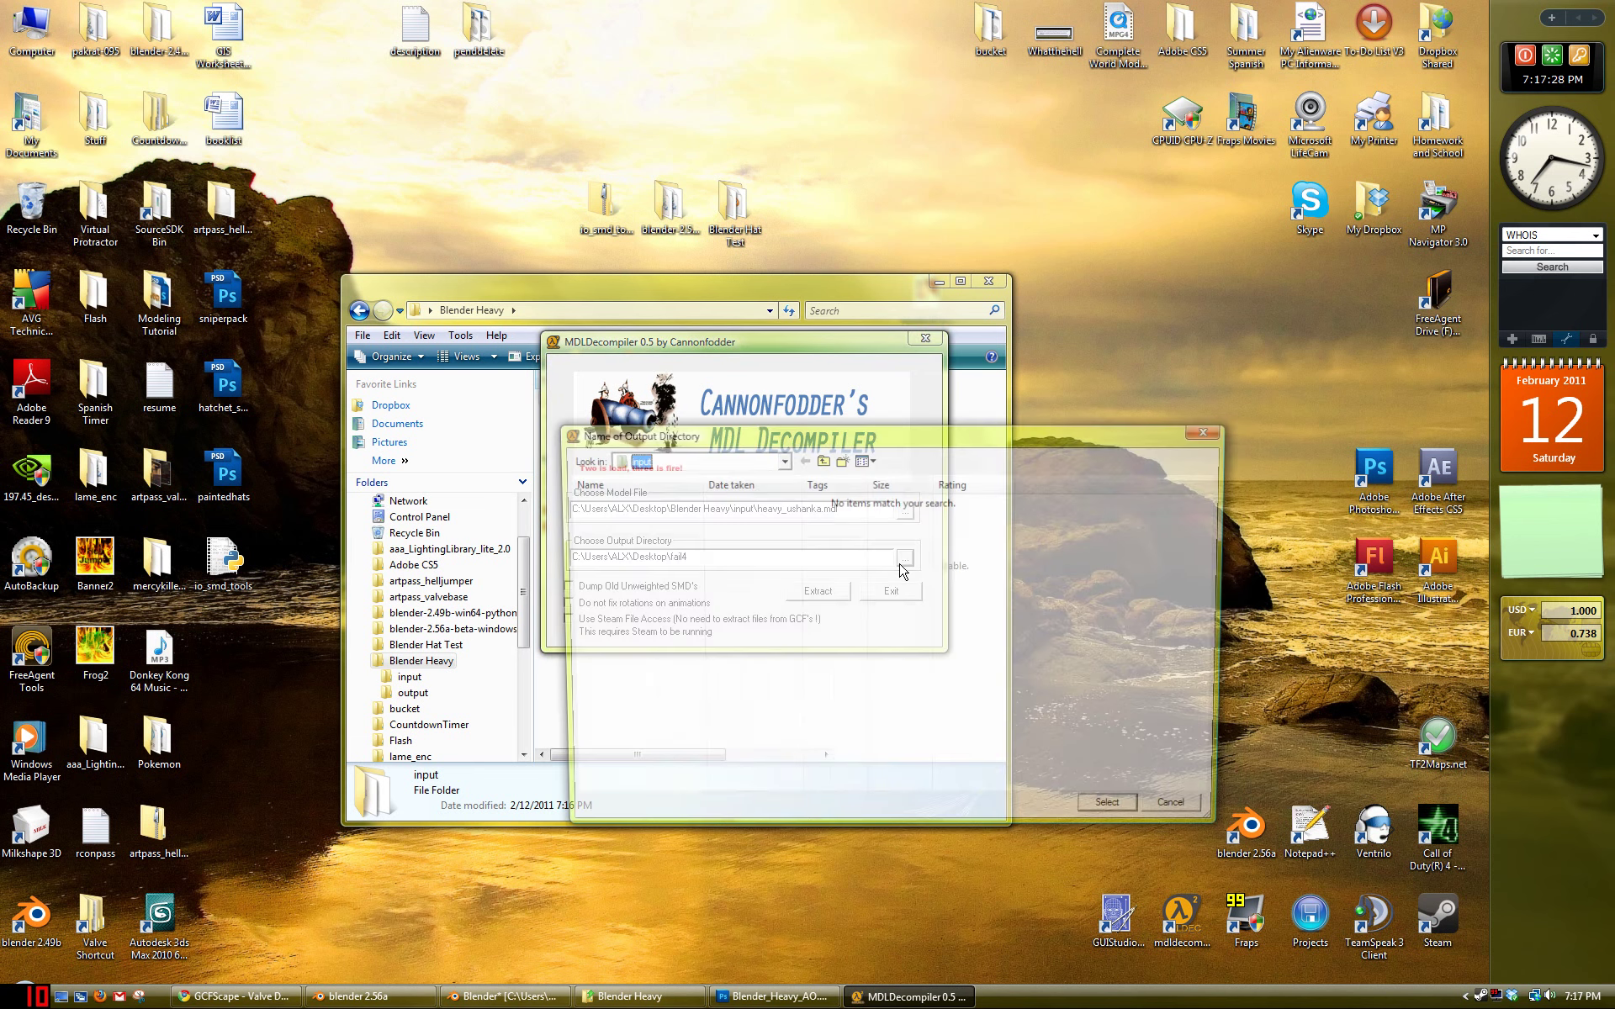
pyautogui.click(821, 462)
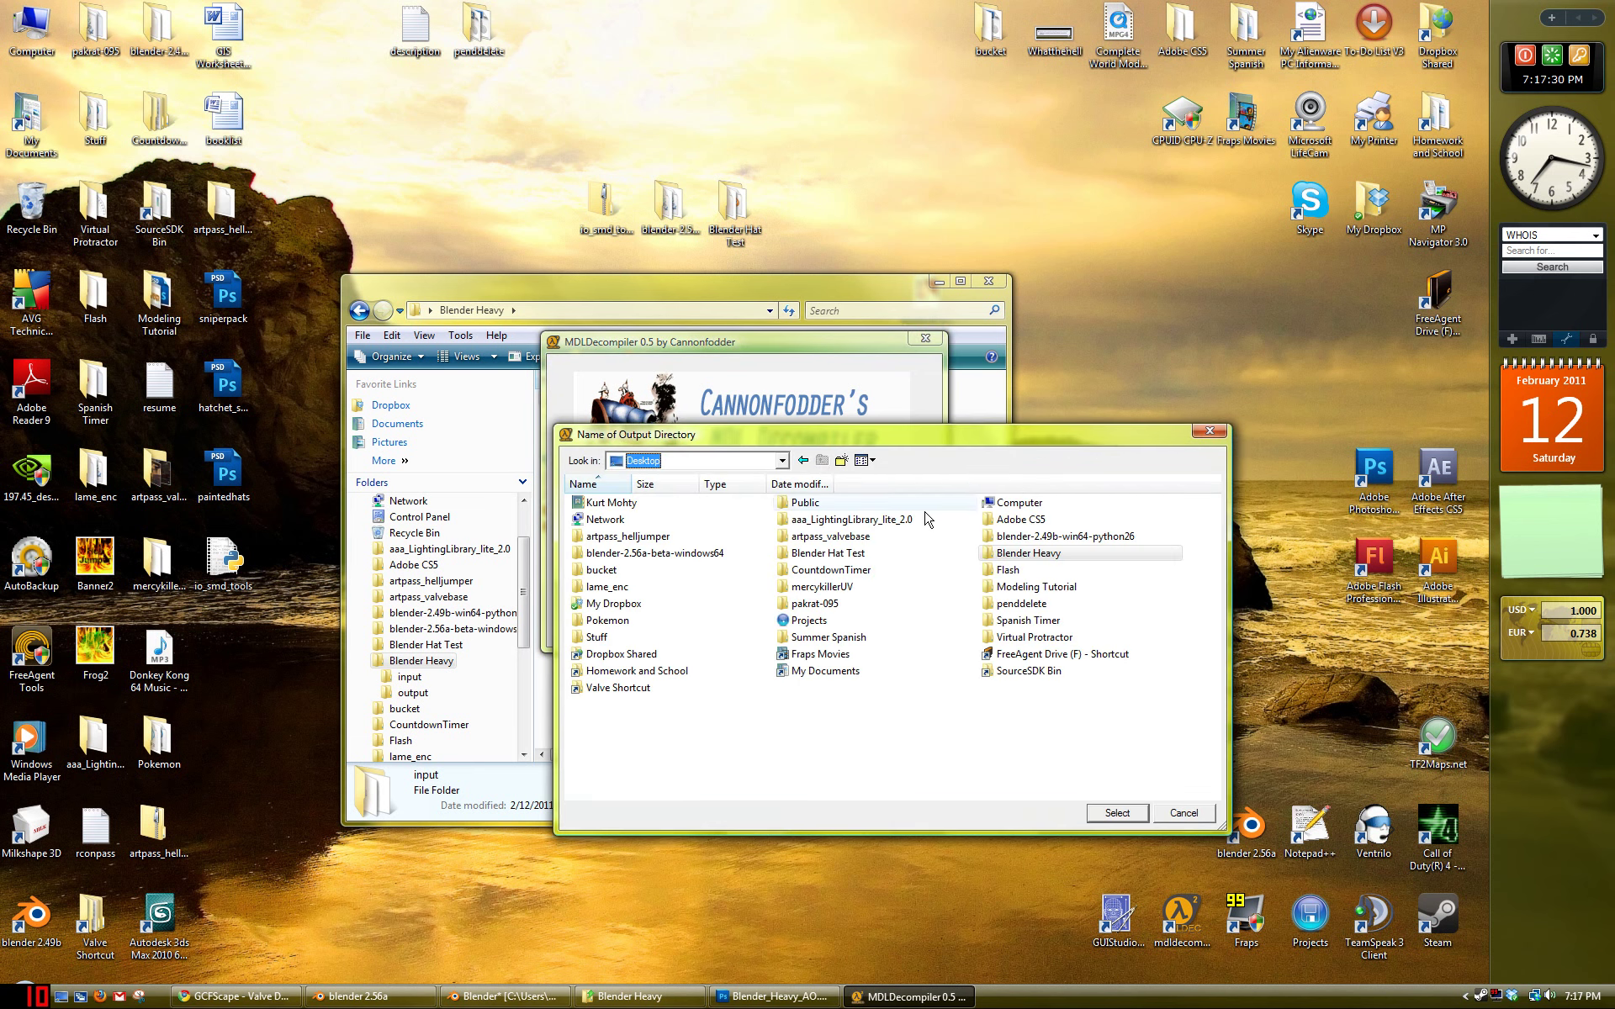
pyautogui.doubleClick(1028, 554)
pyautogui.doubleClick(602, 519)
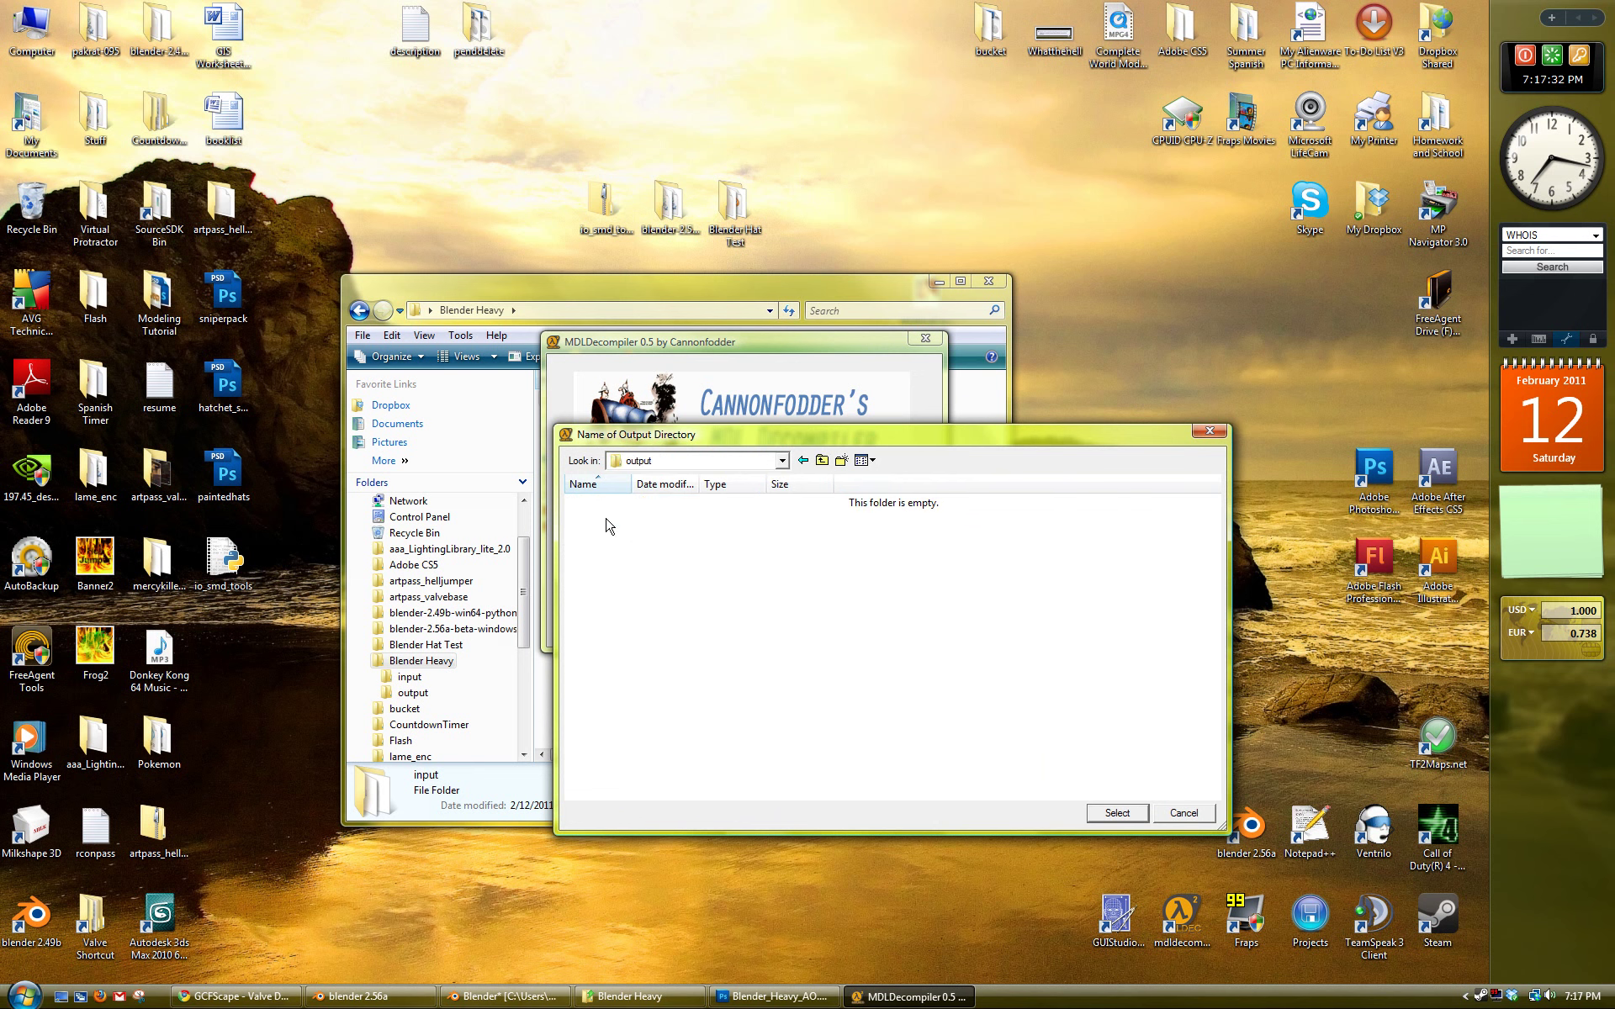
pyautogui.click(1098, 812)
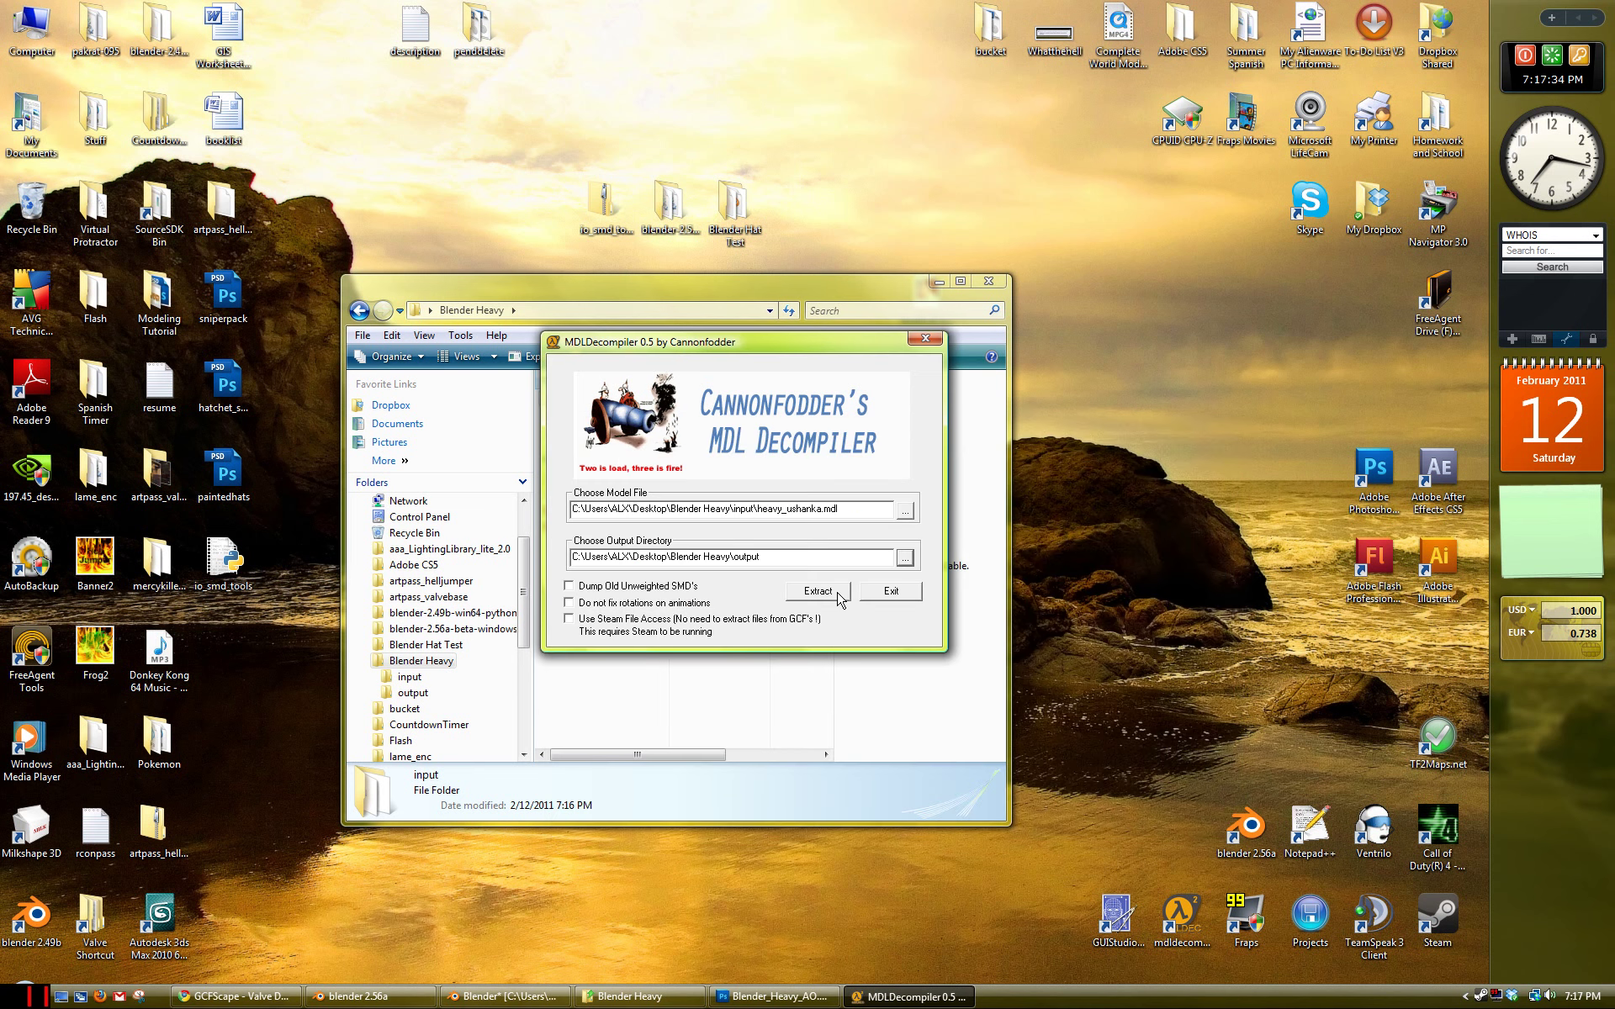
# Step: Extract the model, acknowledge both completion messages, and exit the decompiler
pyautogui.click(843, 592)
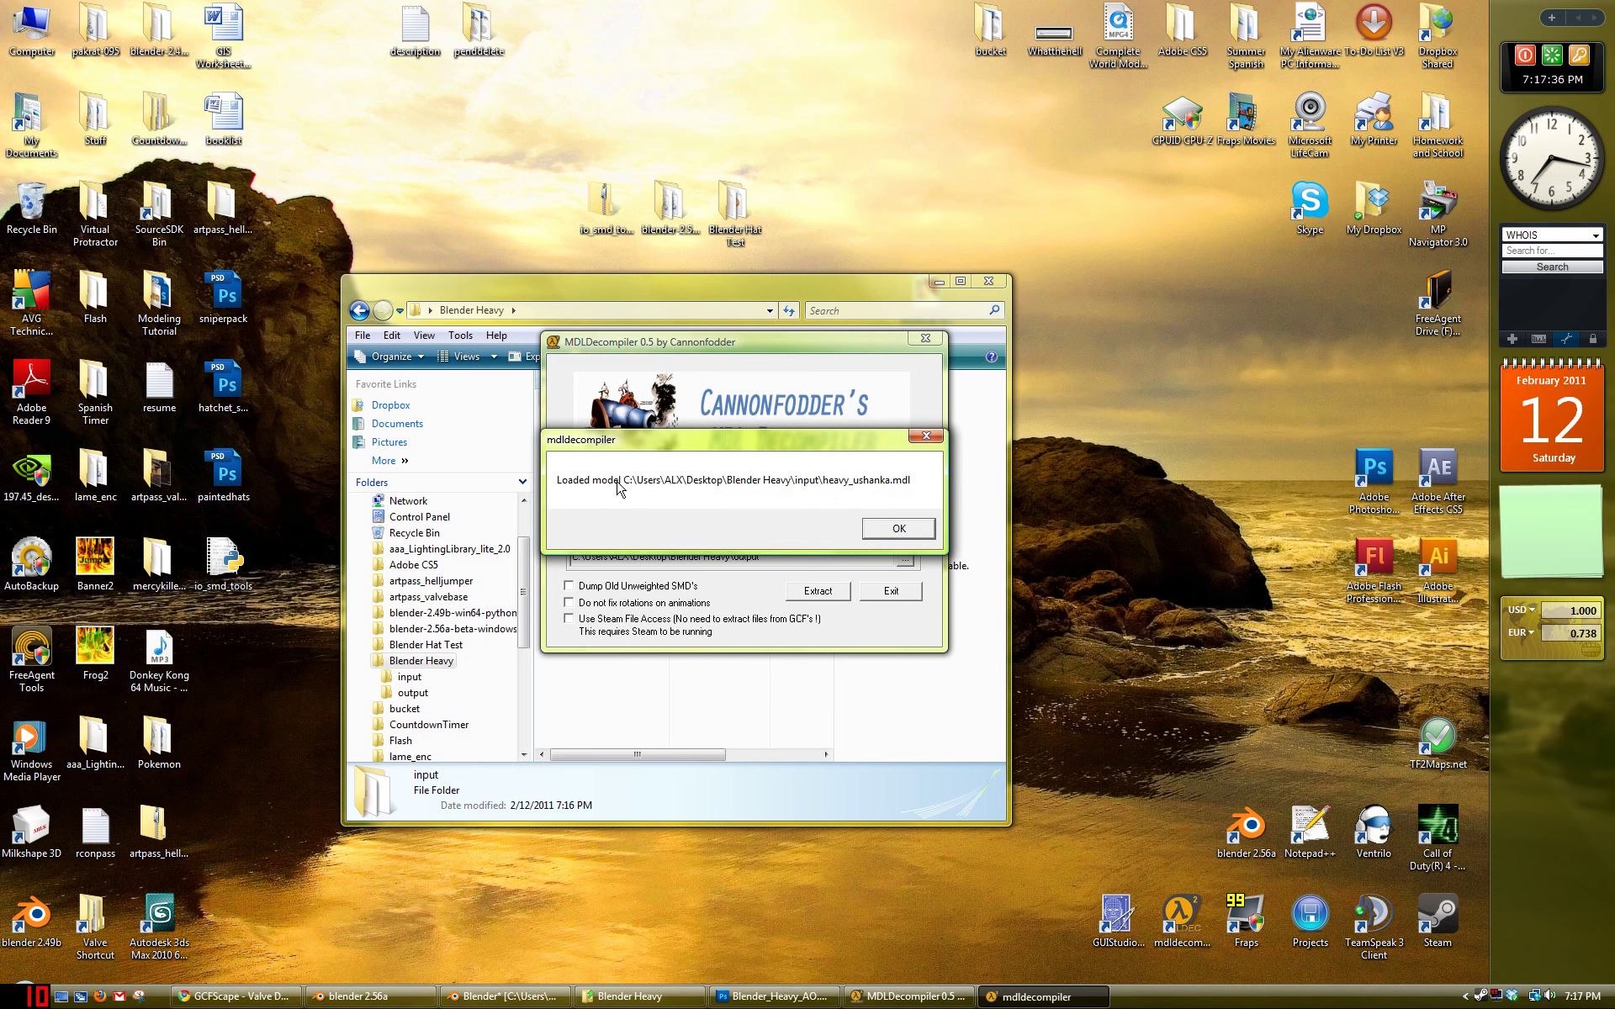
pyautogui.click(895, 529)
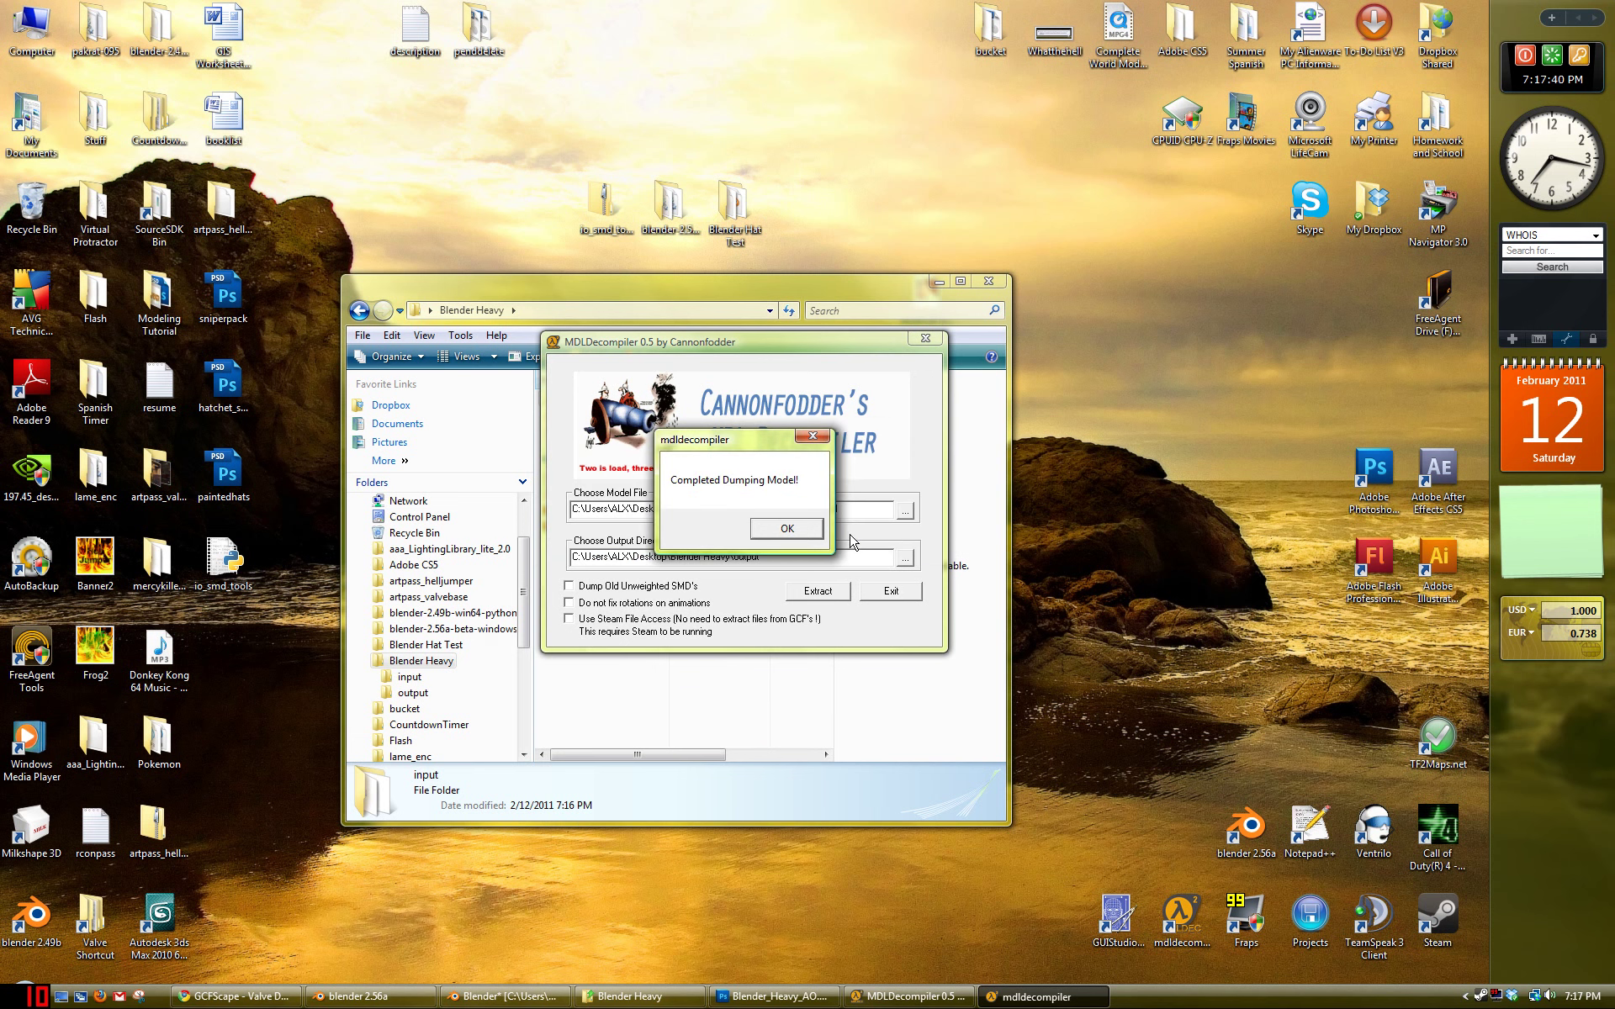
pyautogui.click(786, 532)
pyautogui.click(891, 591)
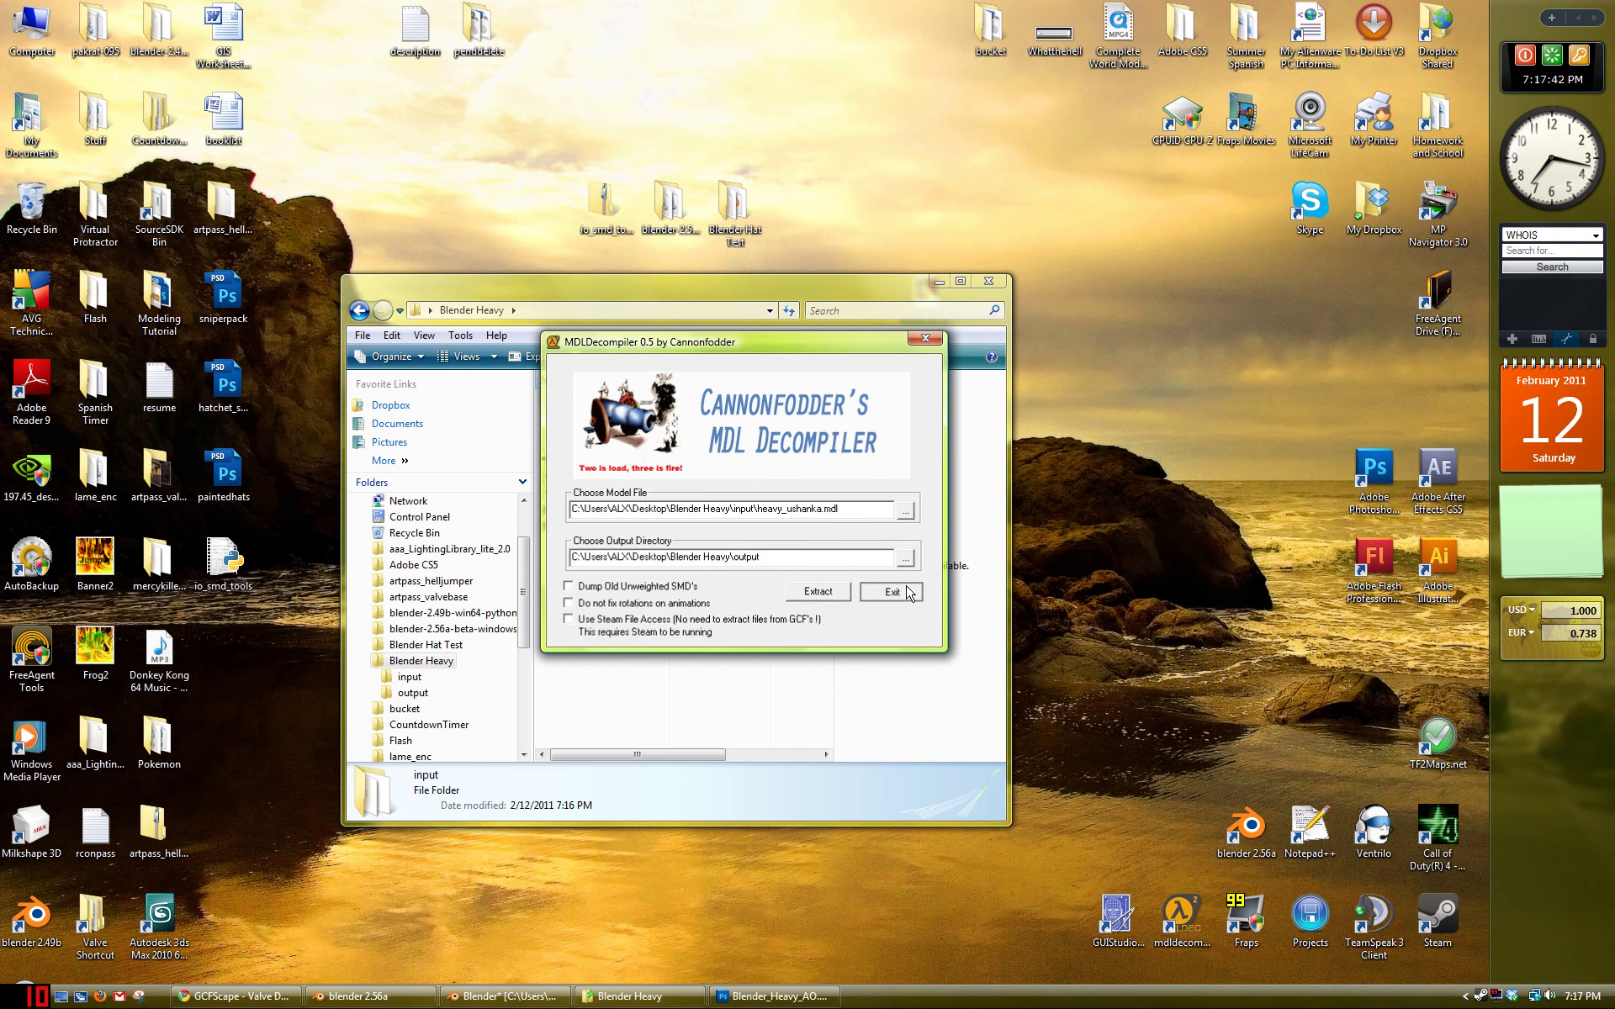
# Step: Move phymodel.smd from the output folder onto the desktop
pyautogui.doubleClick(615, 421)
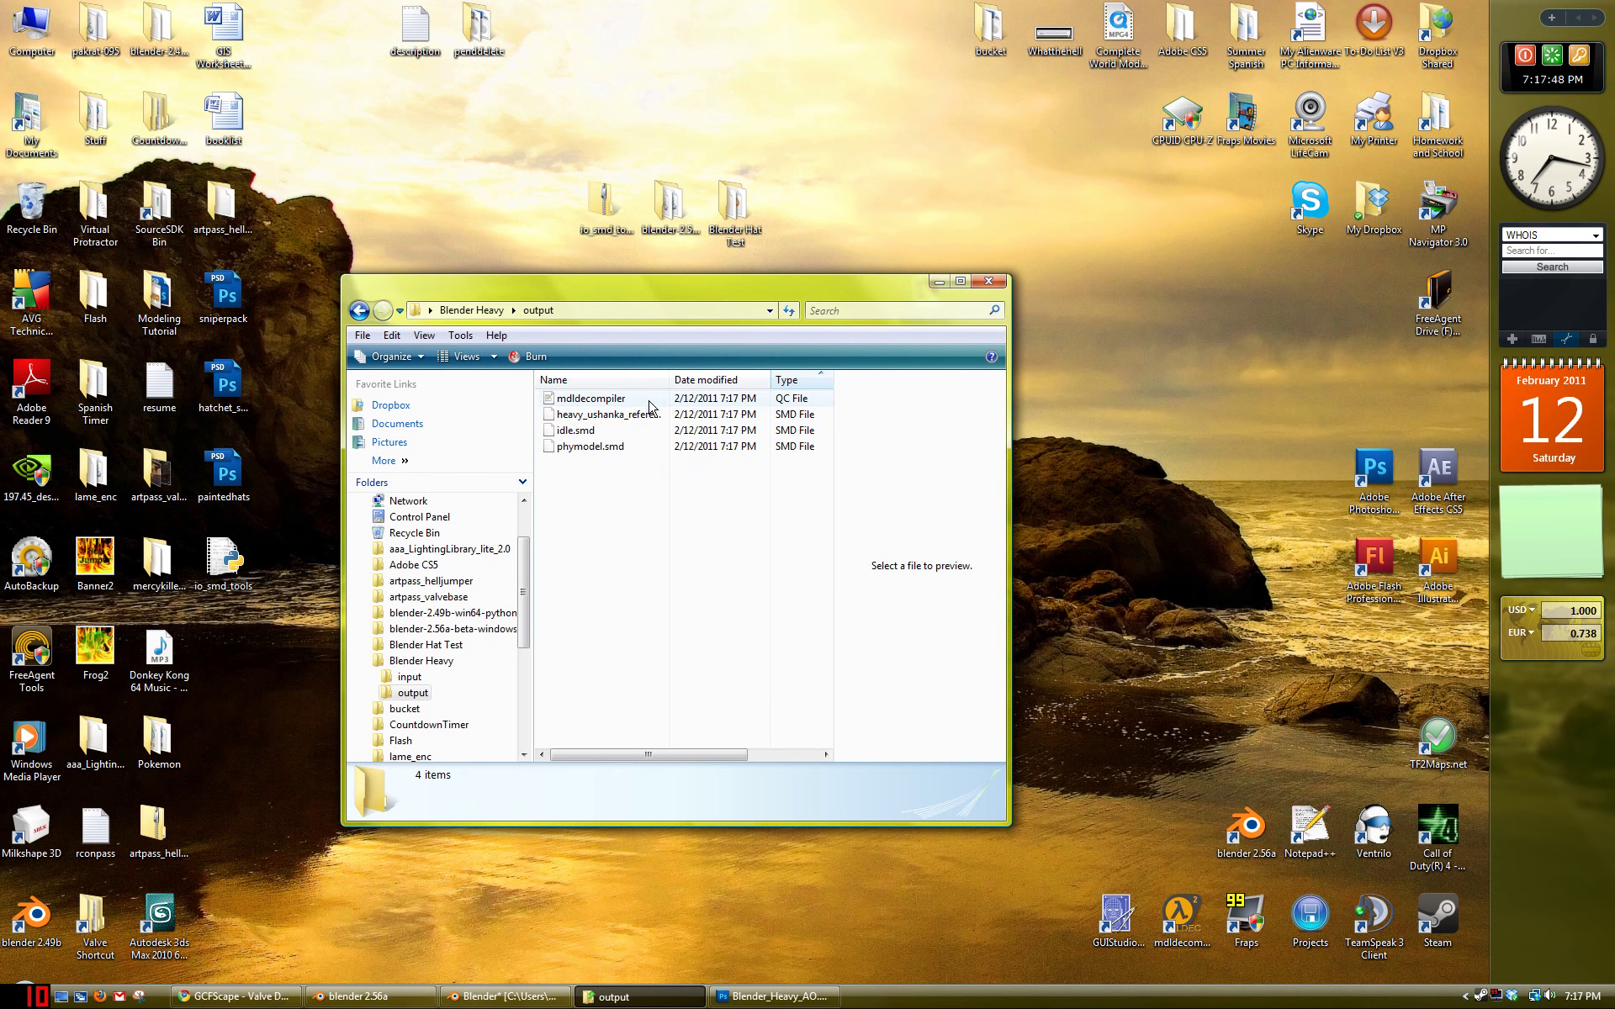
pyautogui.click(589, 447)
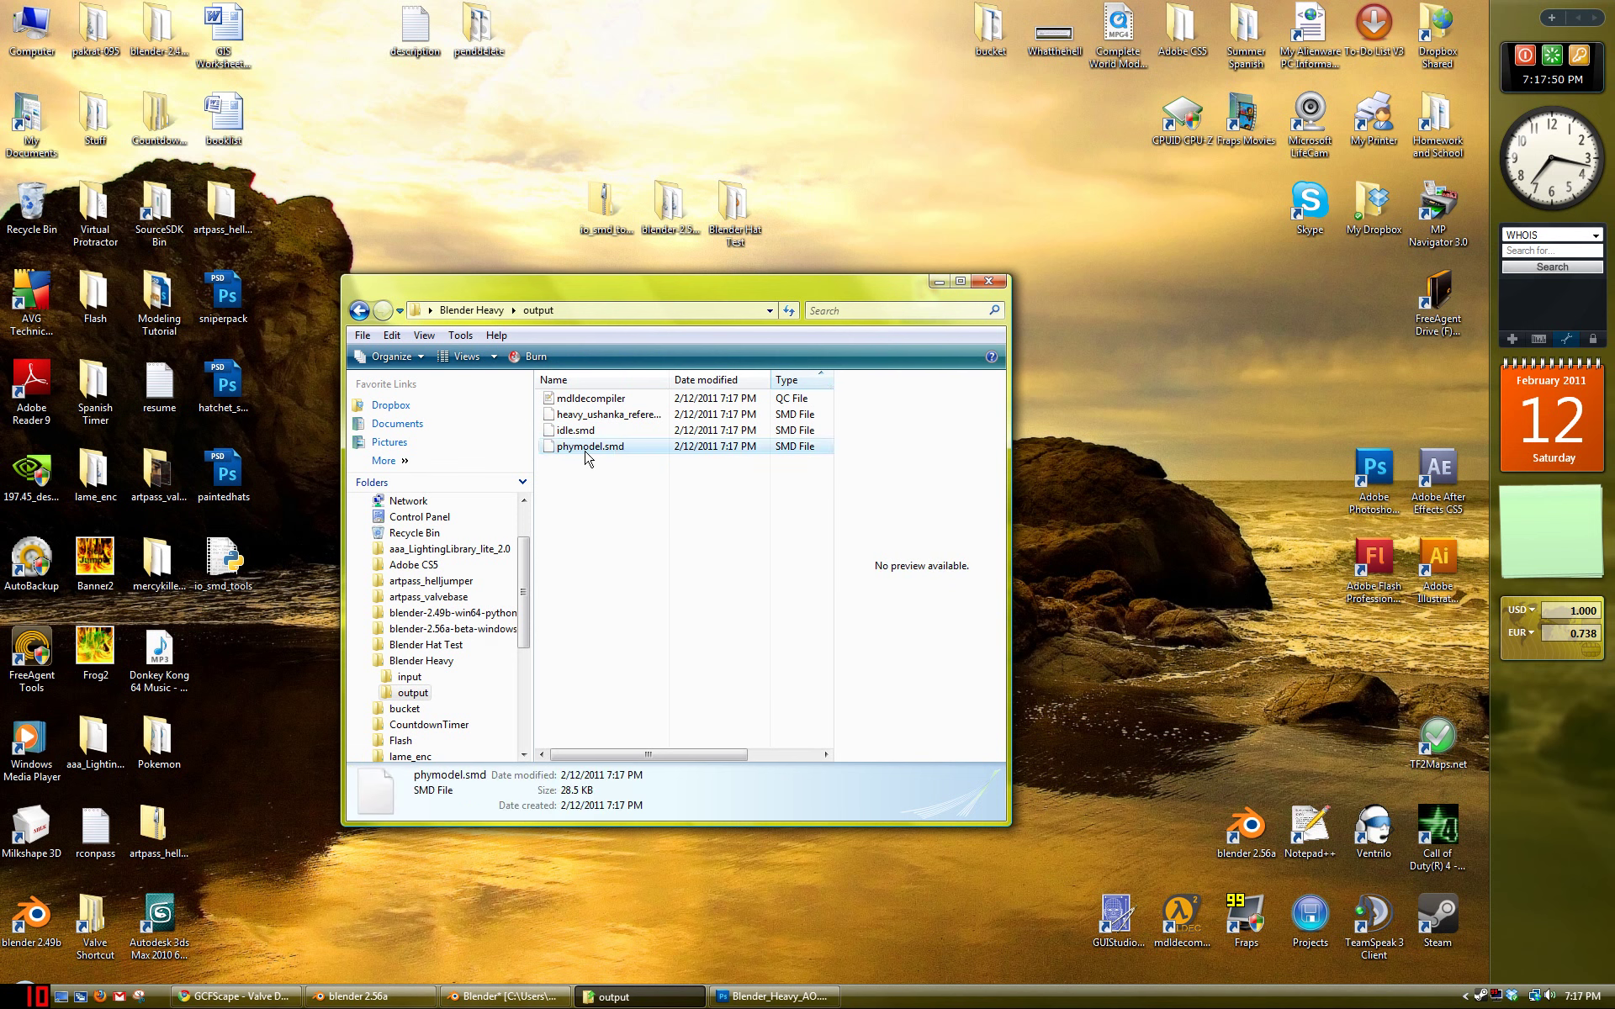
pyautogui.moveTo(588, 450); pyautogui.dragTo(286, 319)
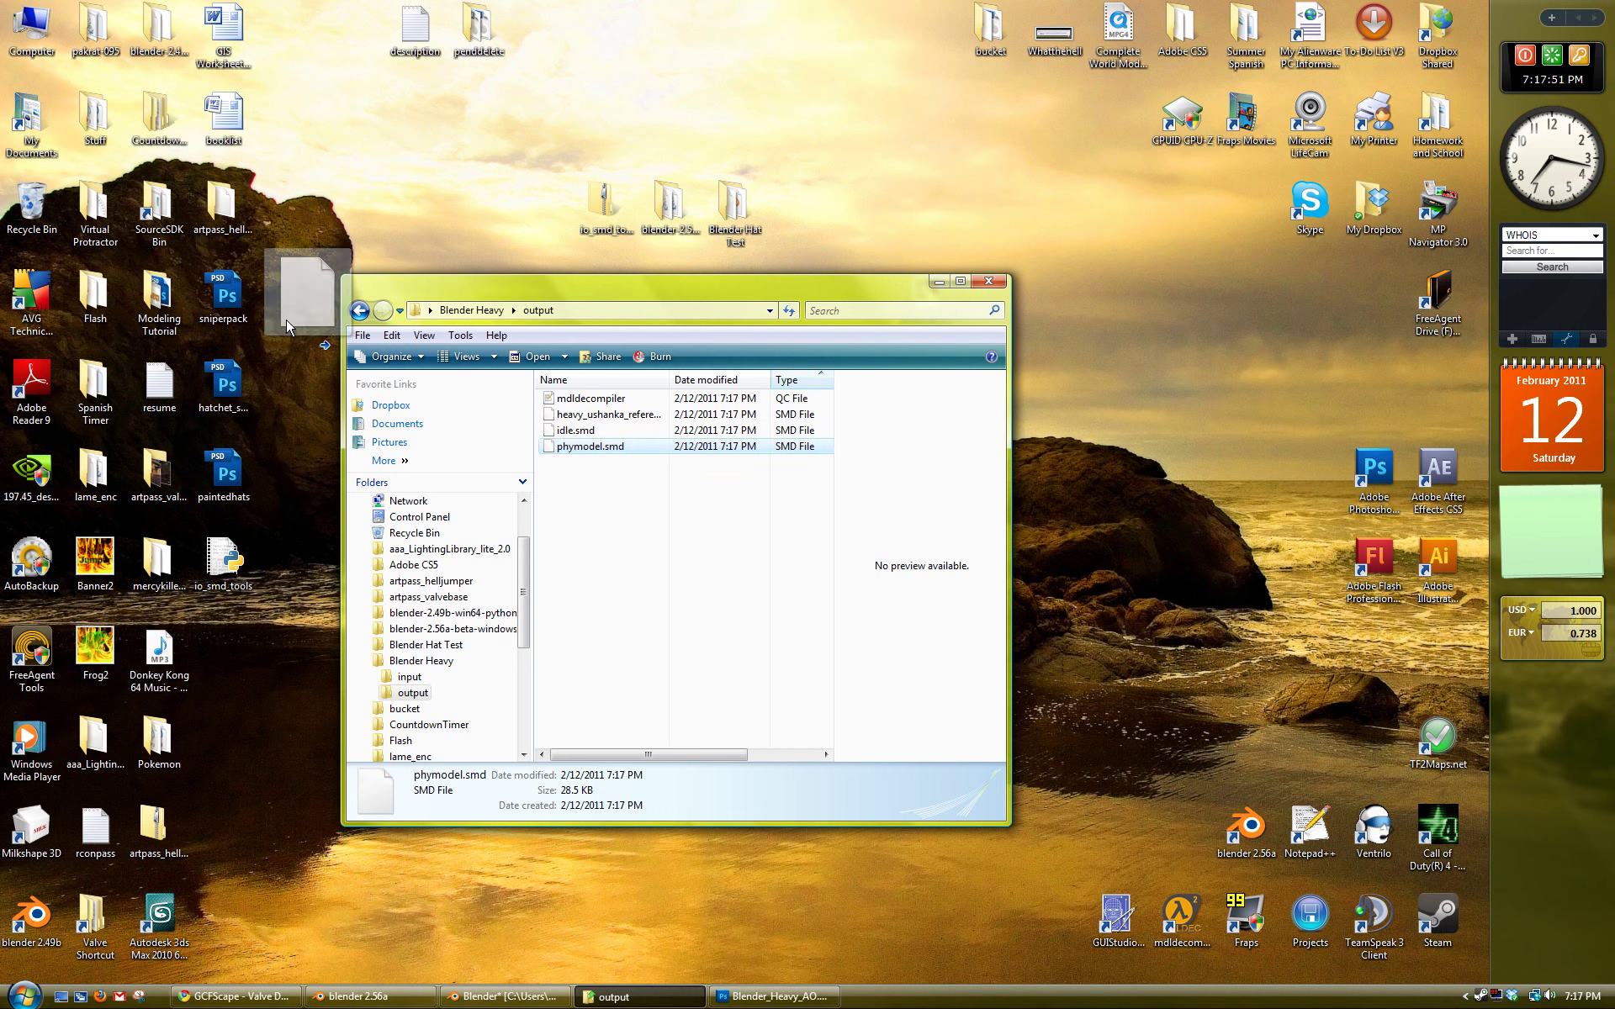
pyautogui.moveTo(286, 320); pyautogui.dragTo(286, 320)
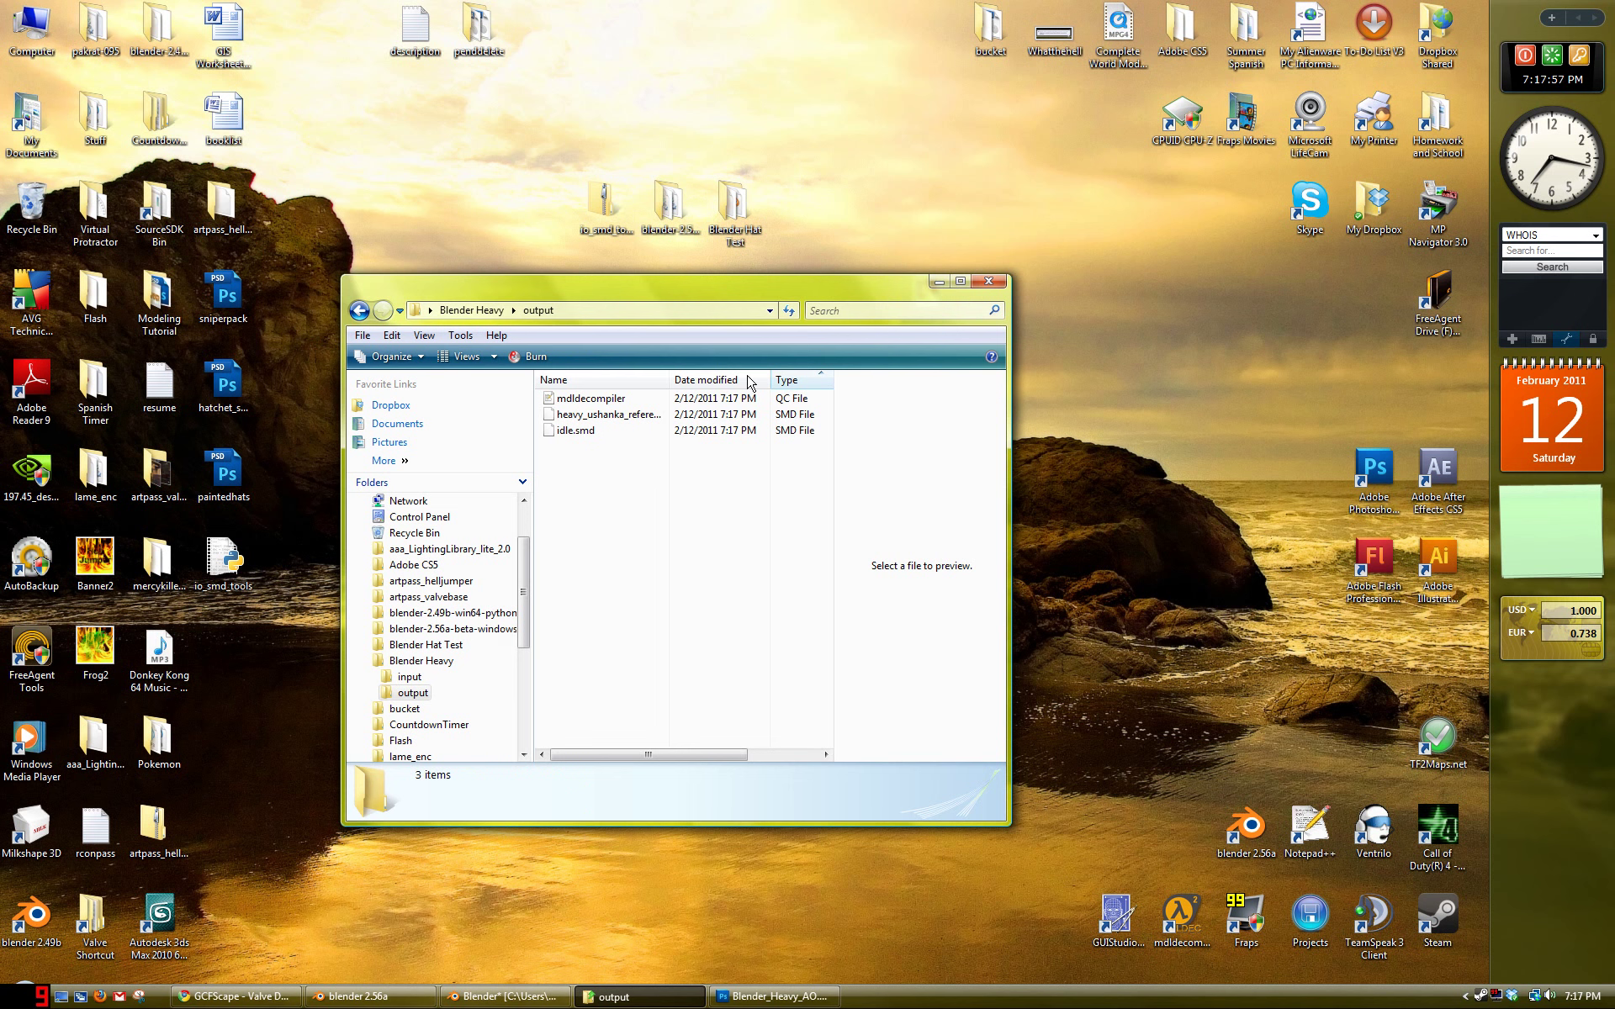
pyautogui.moveTo(1009, 825); pyautogui.dragTo(1041, 846)
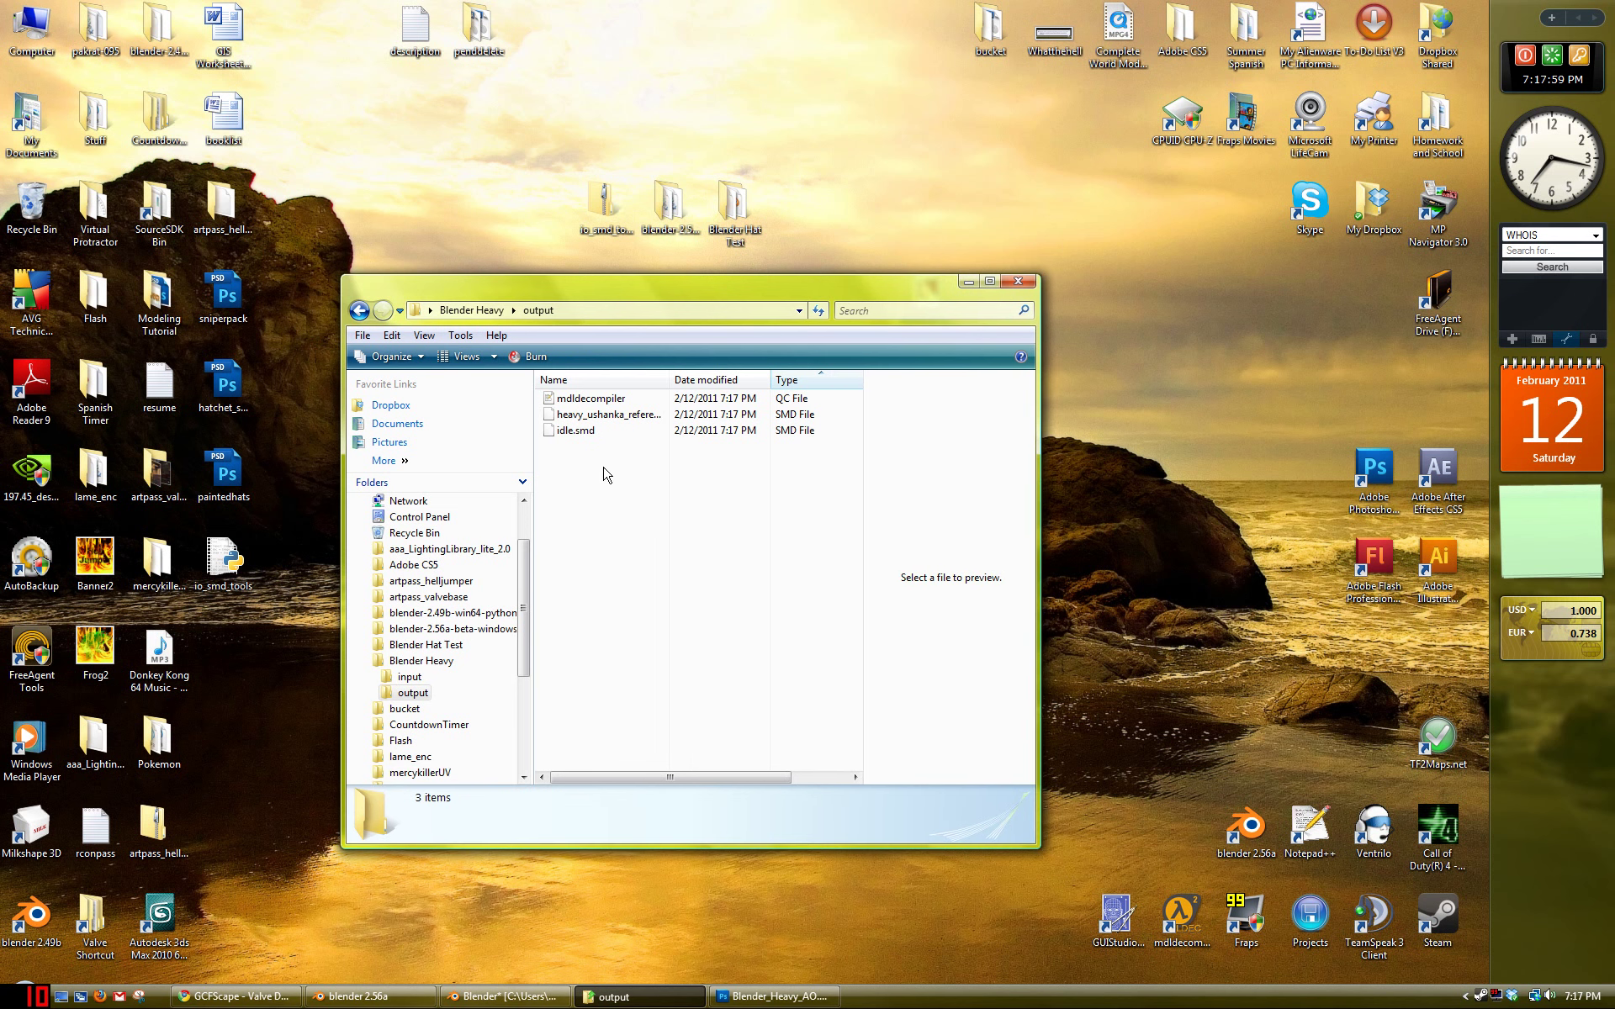
# Step: Rename the mdldecompiler QC file to 'blenderheavy' and return to the Blender Heavy folder
pyautogui.rightClick(590, 398)
pyautogui.click(688, 697)
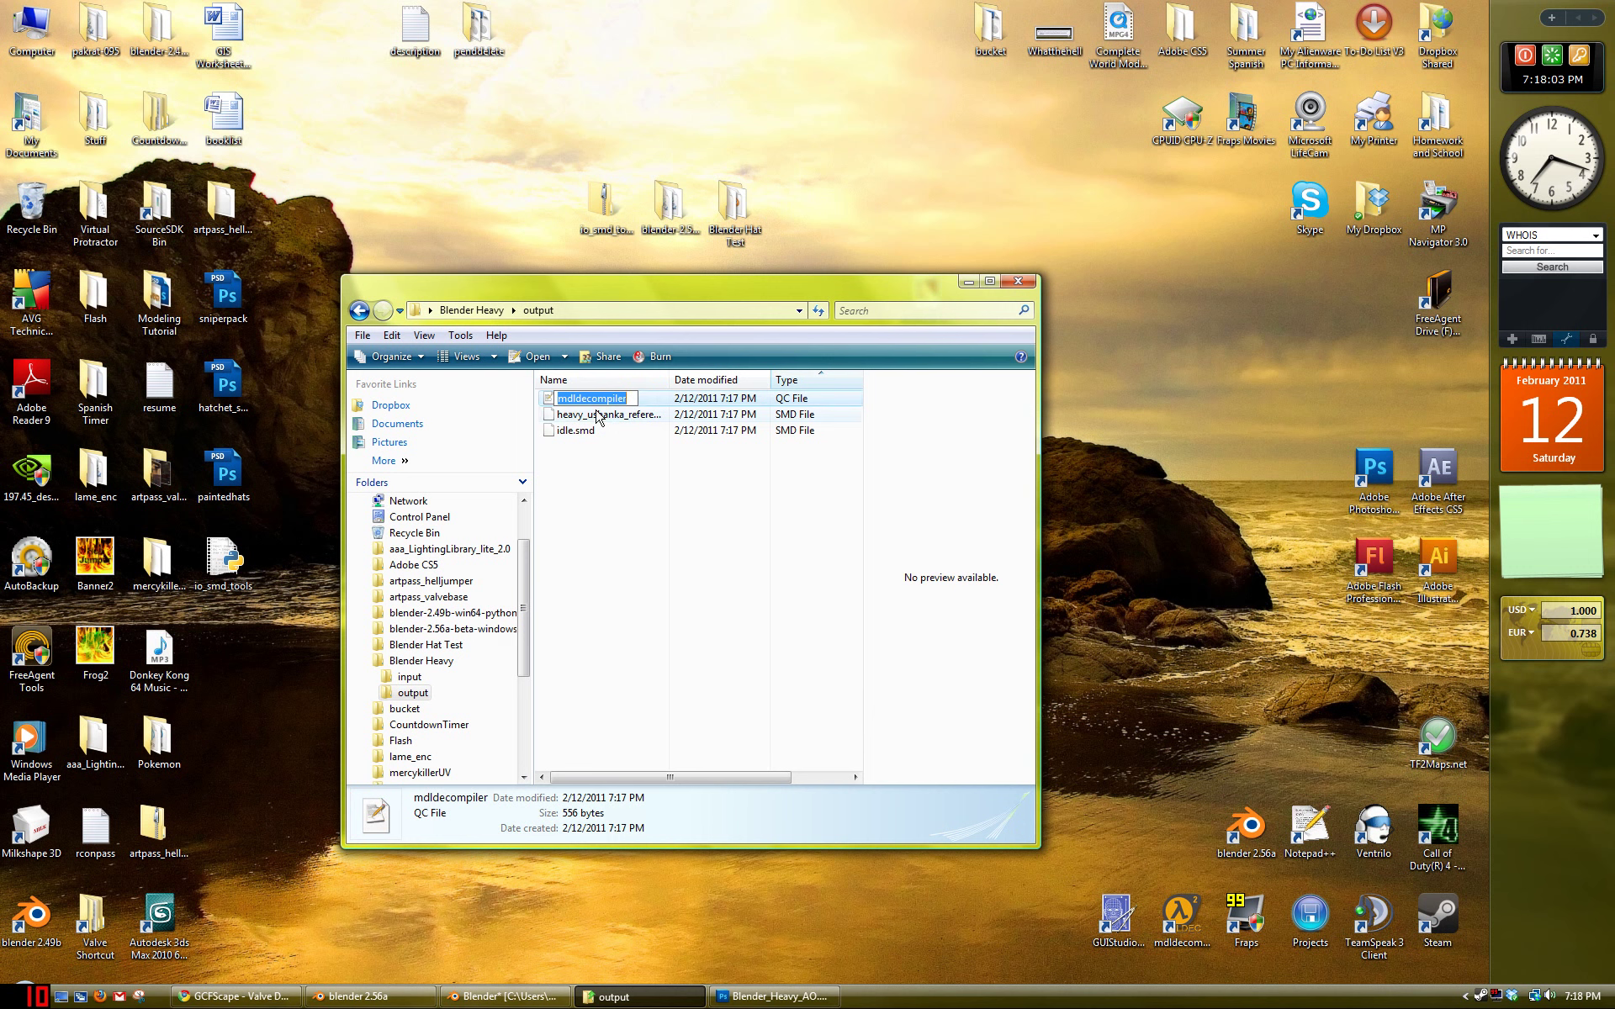
pyautogui.write('blenderheavy')
pyautogui.press('Return')
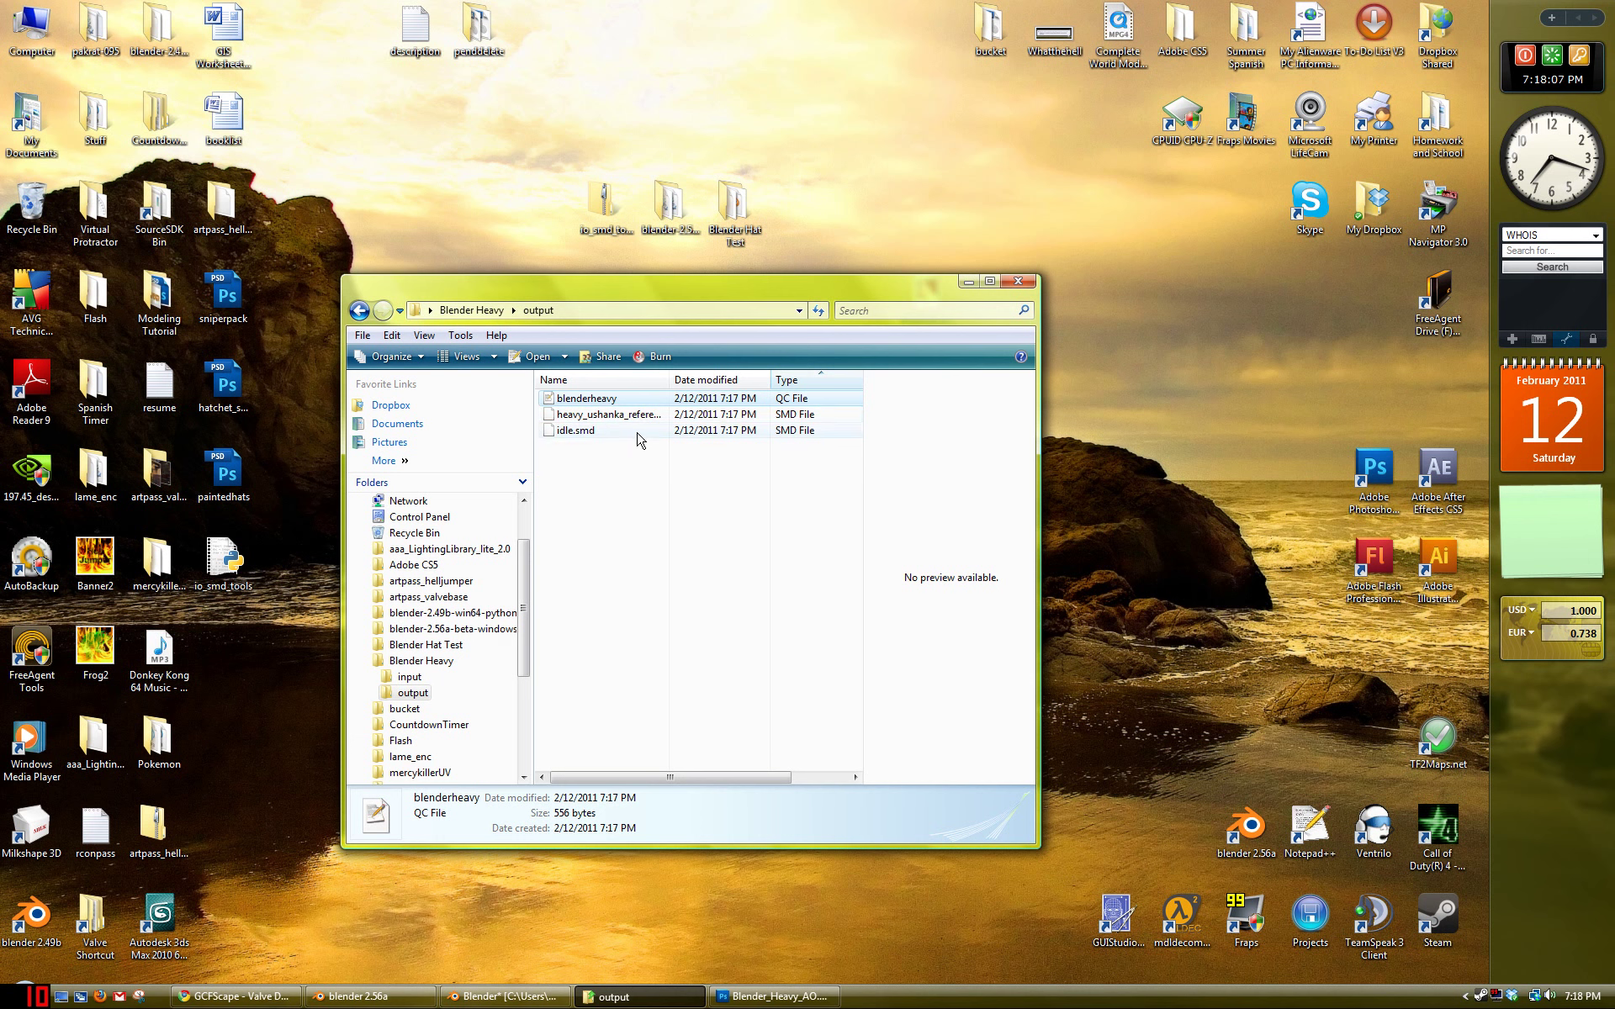
pyautogui.click(646, 462)
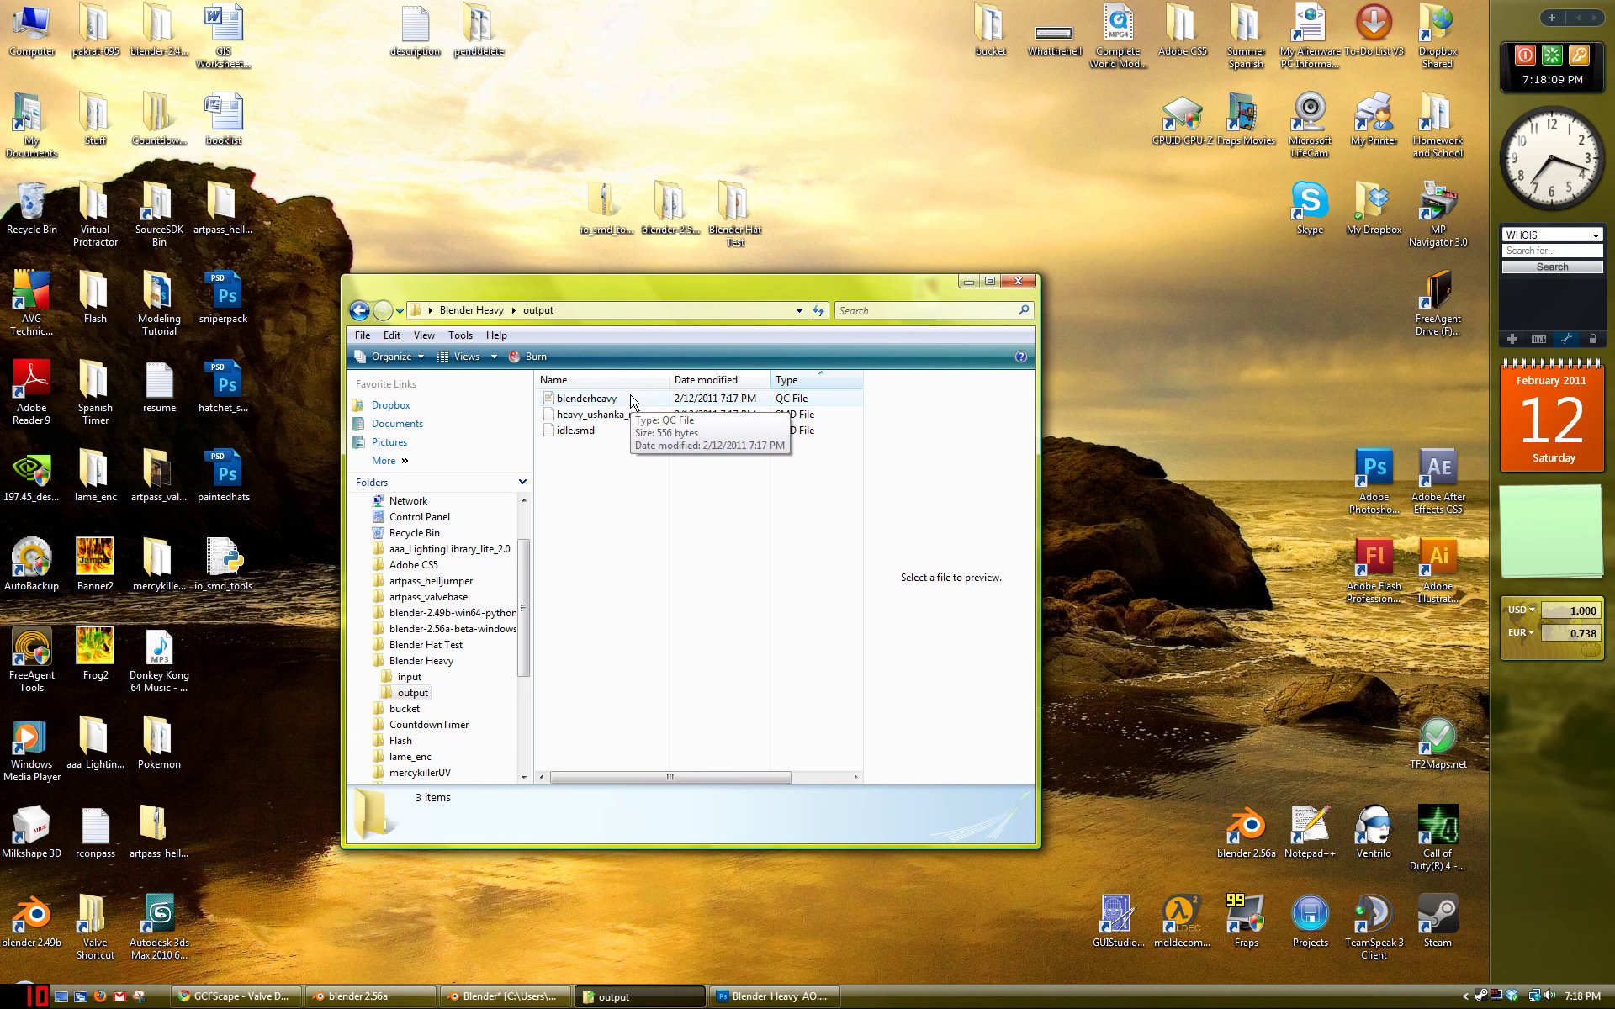
pyautogui.click(472, 311)
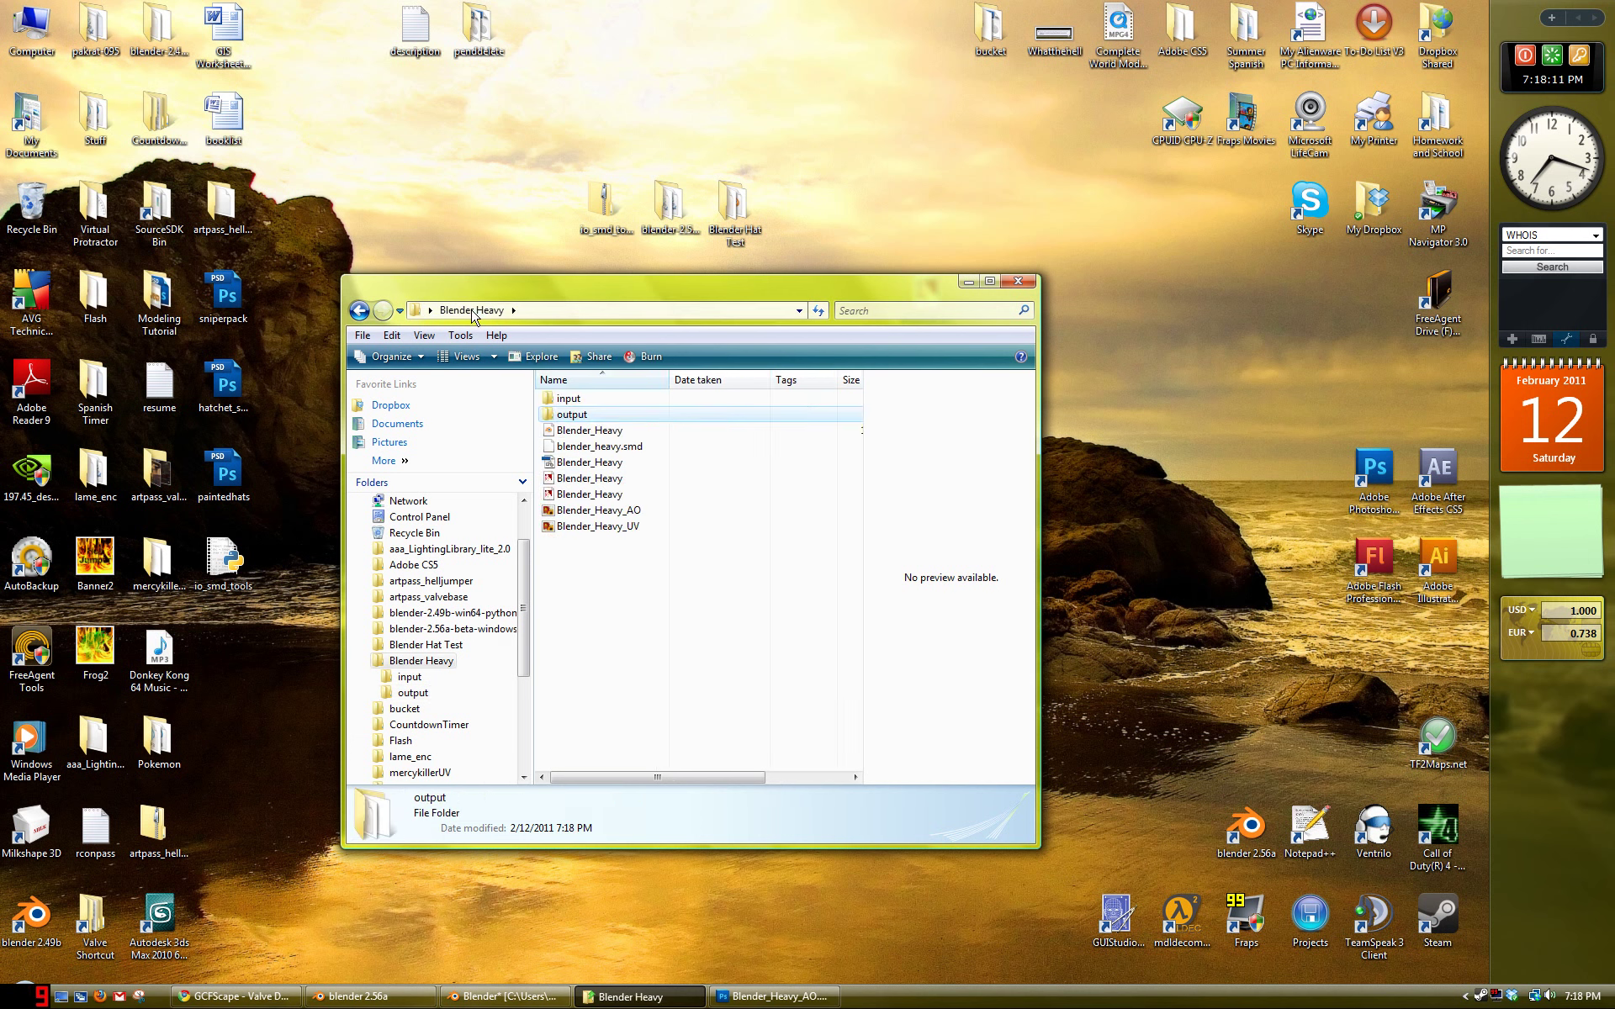
# Step: Paste a copy of blender_heavy.smd into the output folder and widen the name column
pyautogui.click(612, 448)
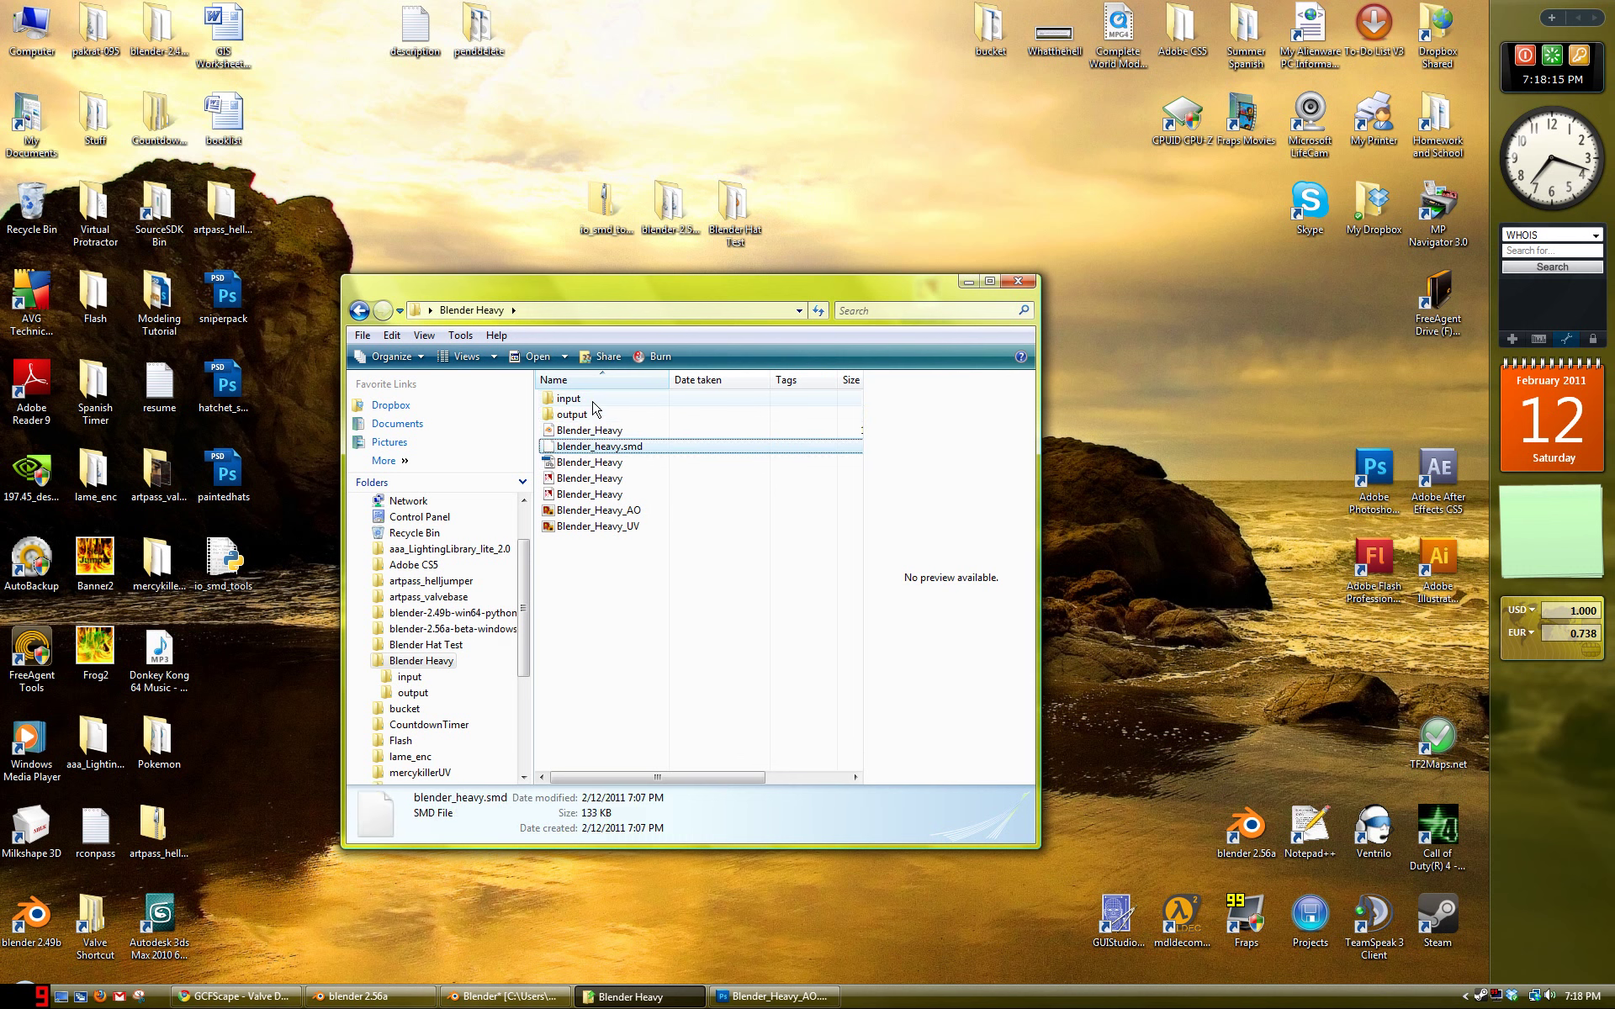
pyautogui.doubleClick(596, 414)
pyautogui.hotkey('ctrl', 'v')
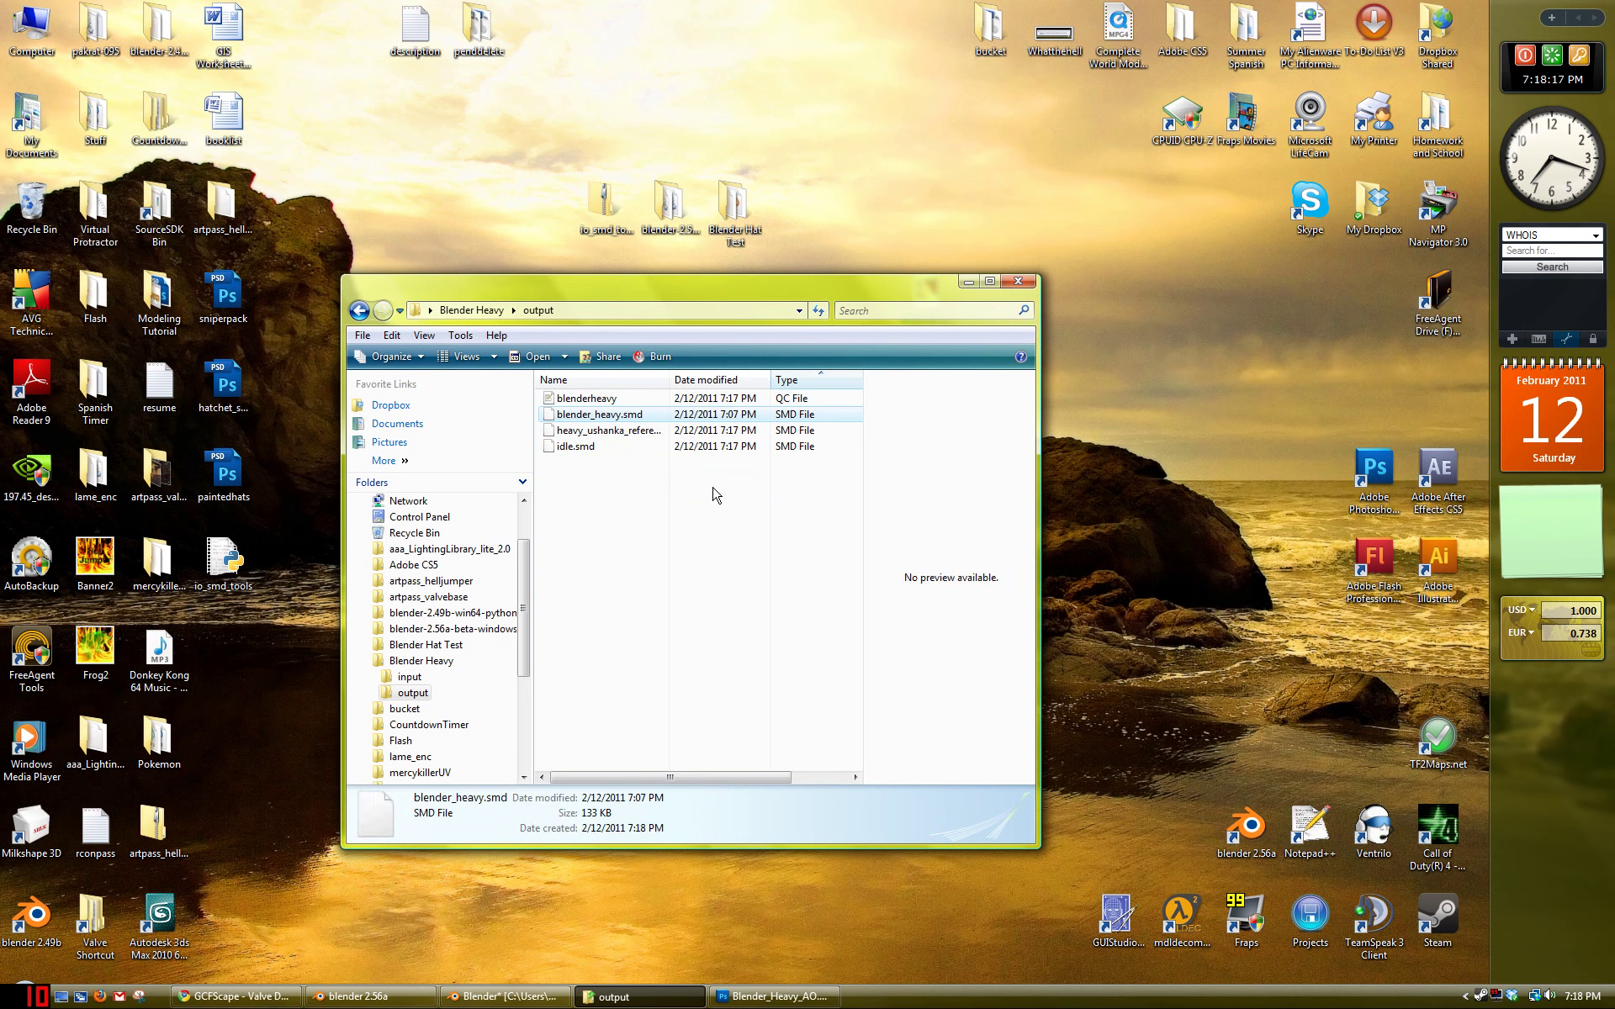
pyautogui.click(613, 462)
pyautogui.click(599, 433)
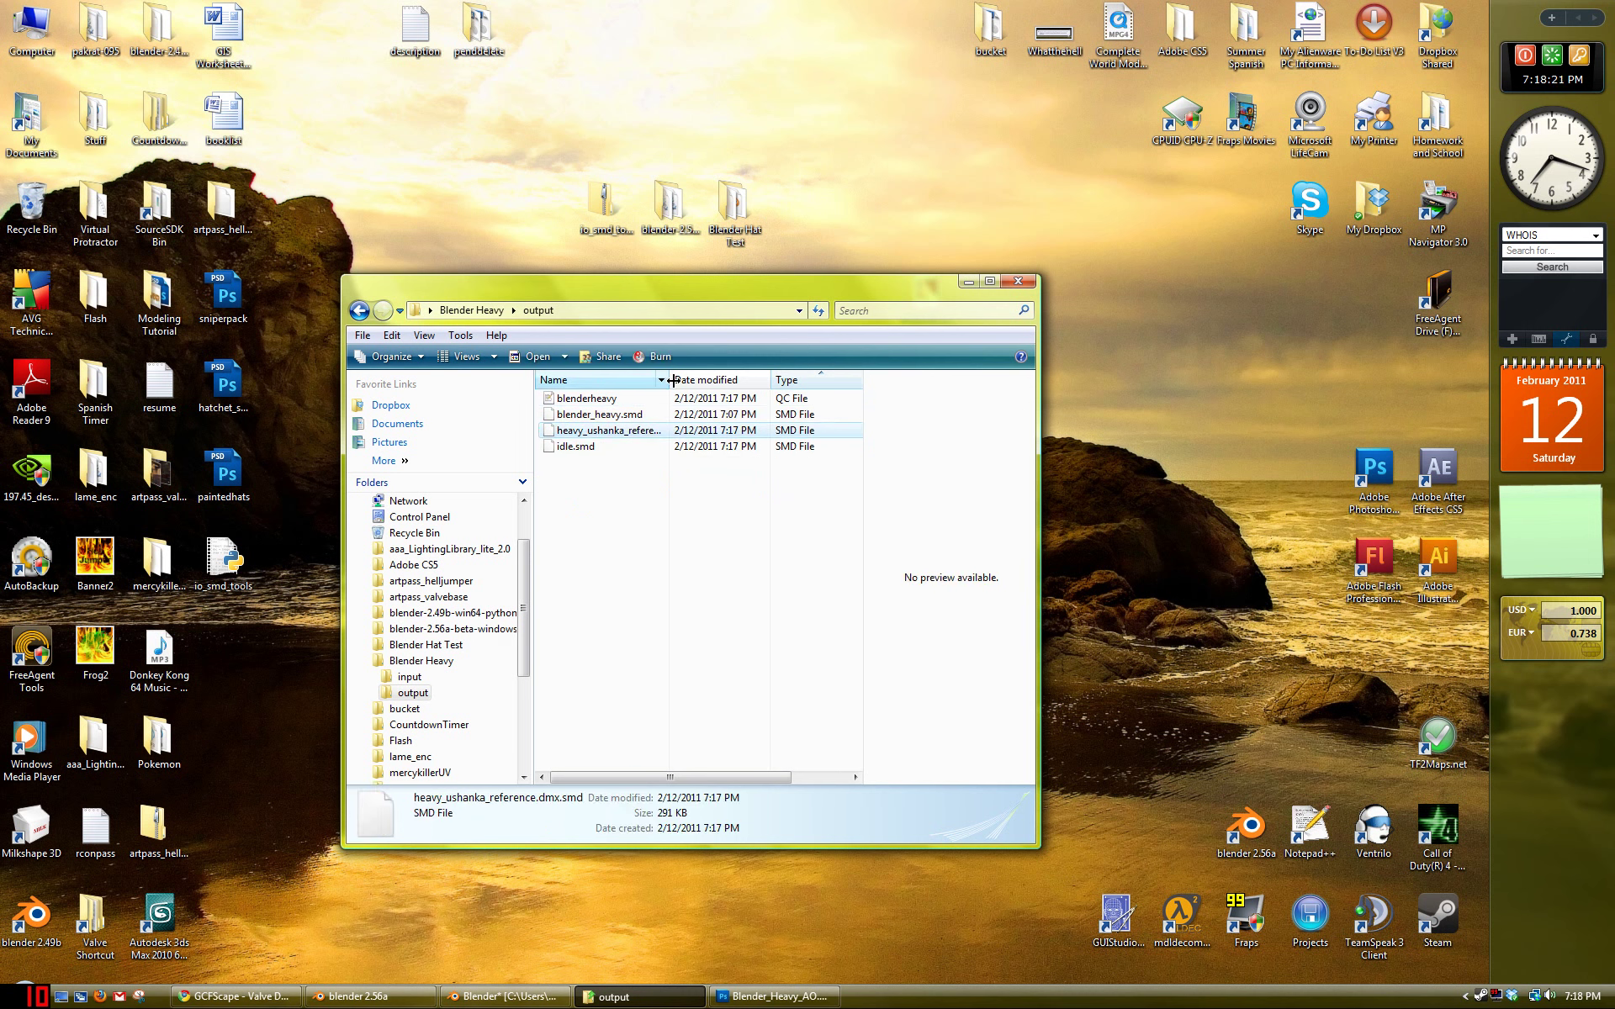
pyautogui.moveTo(667, 380); pyautogui.dragTo(738, 381)
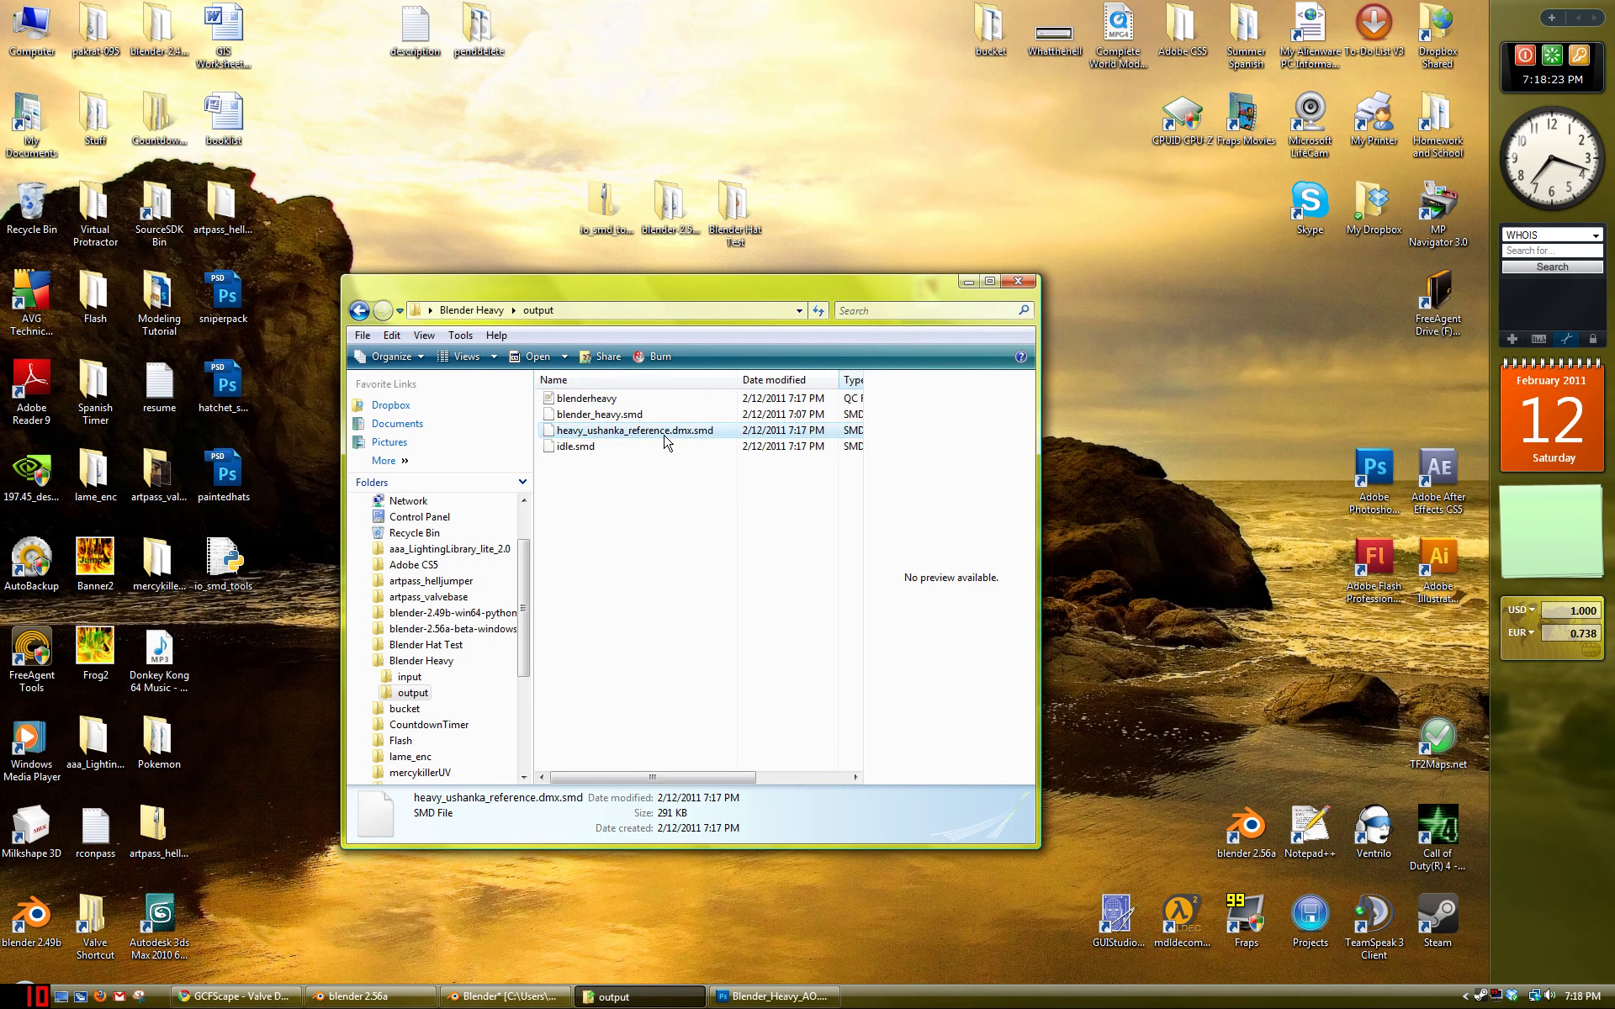
# Step: Rename the heavy_ushanka reference file, abandoning the attempts to rename blender_heavy.smd
pyautogui.rightClick(613, 421)
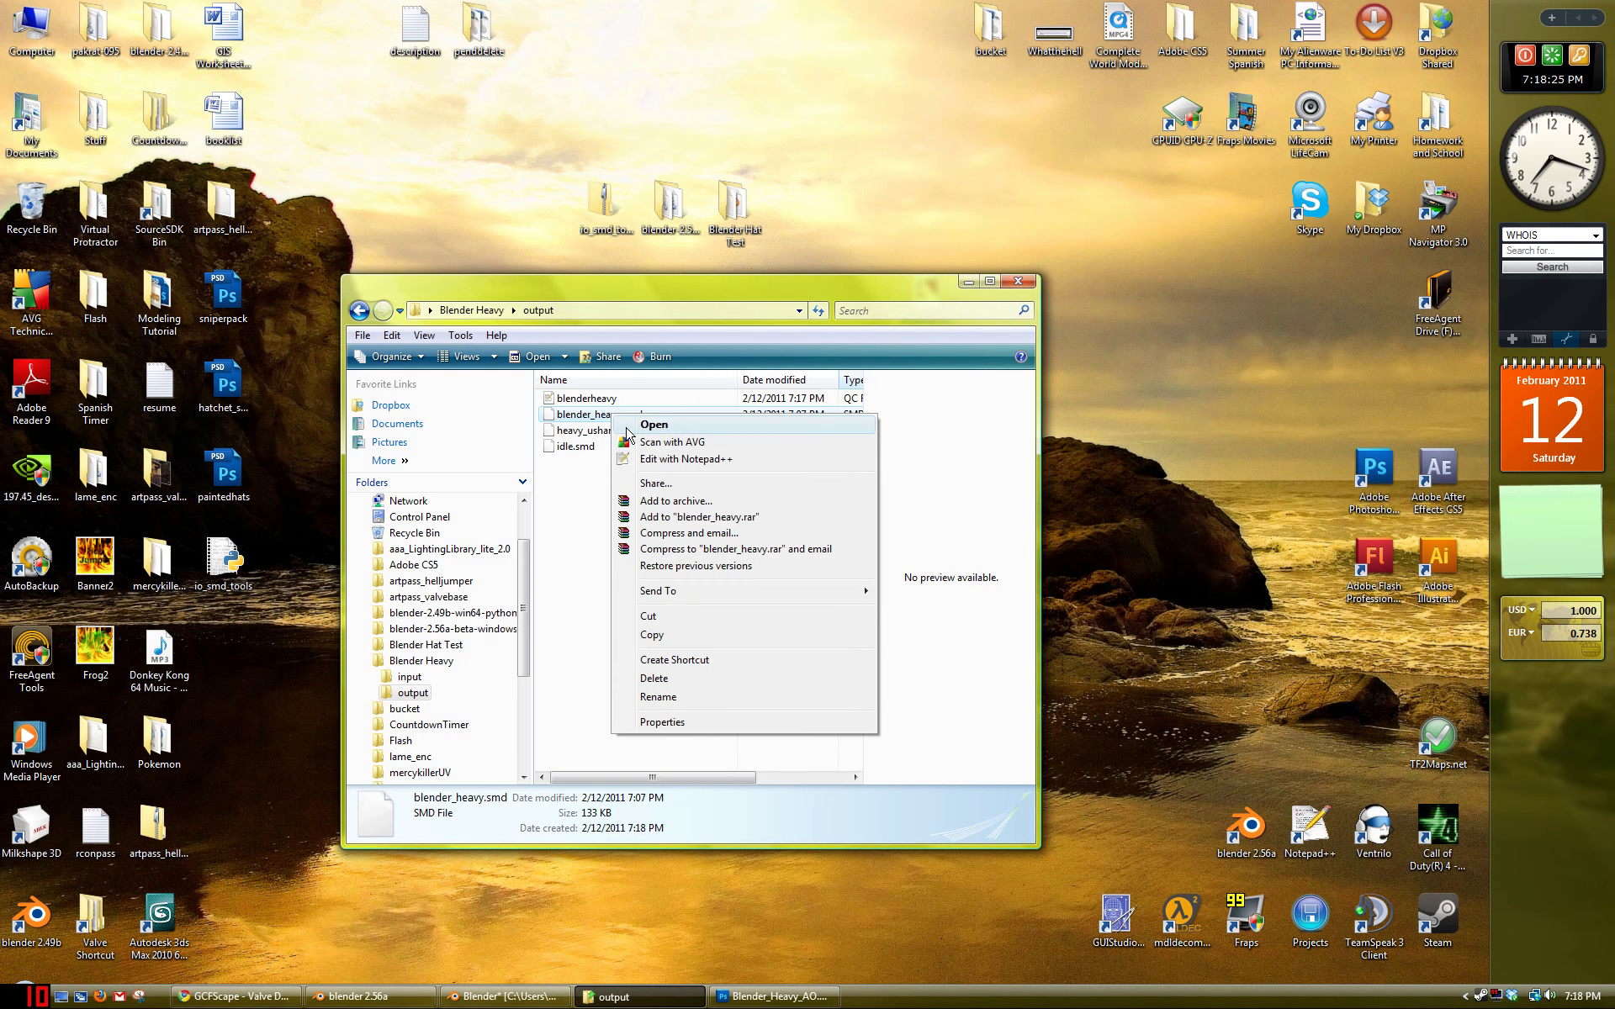
pyautogui.click(669, 700)
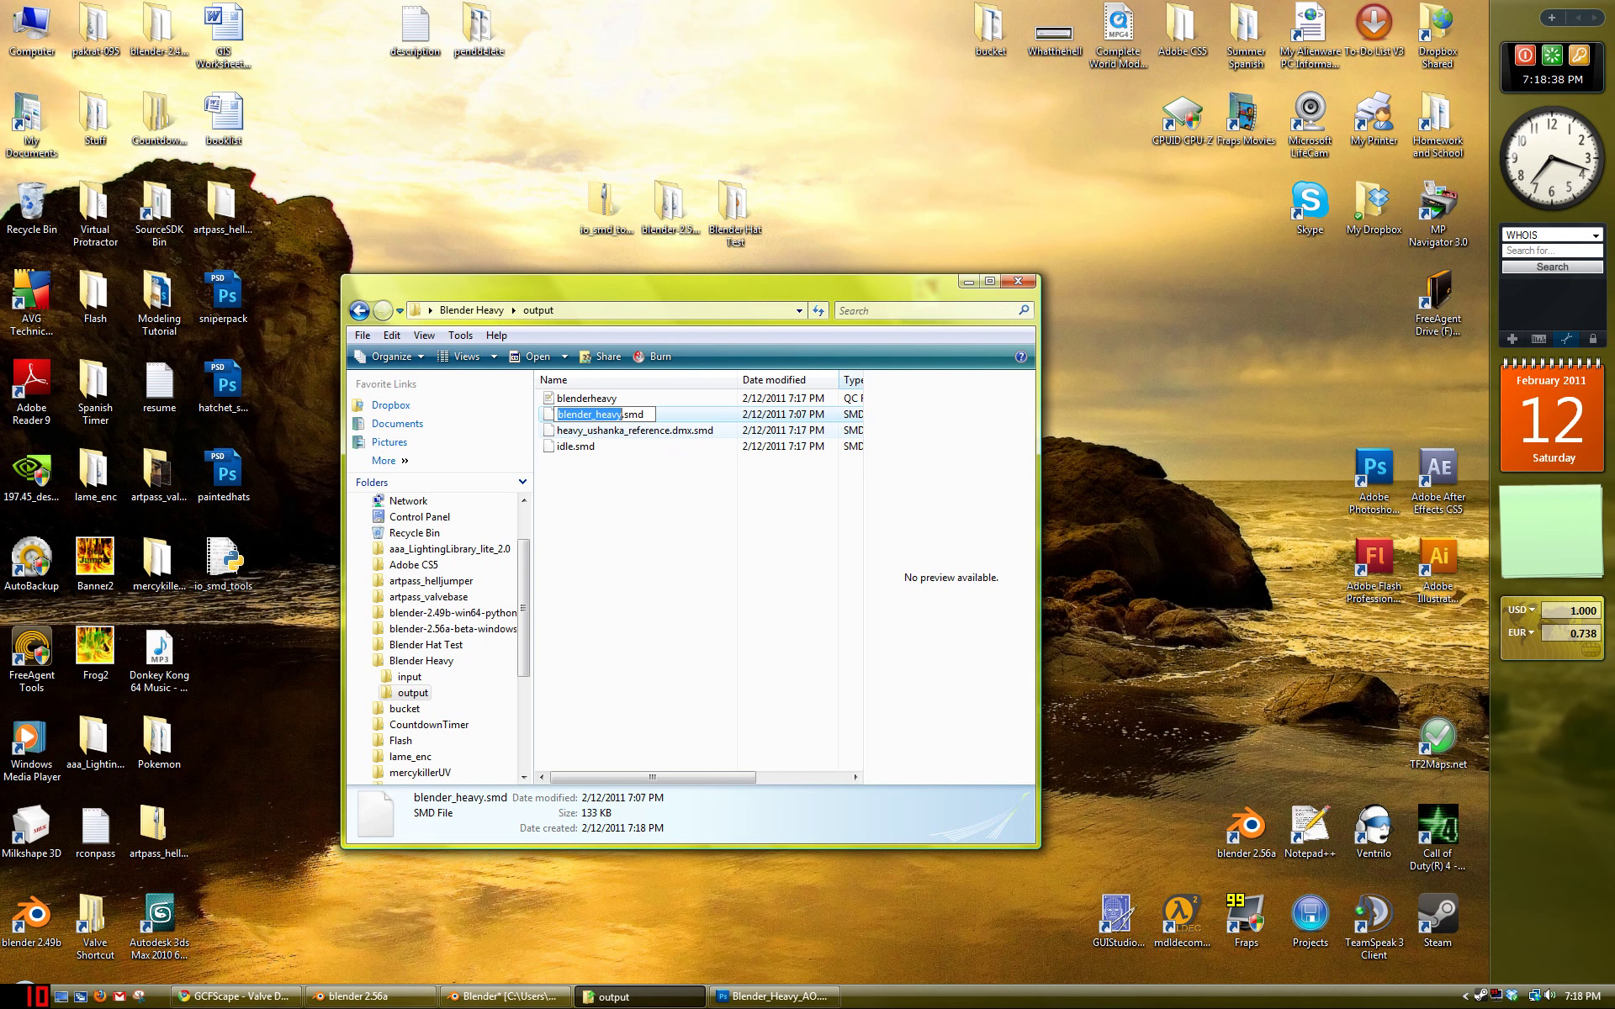
pyautogui.click(657, 469)
pyautogui.rightClick(659, 432)
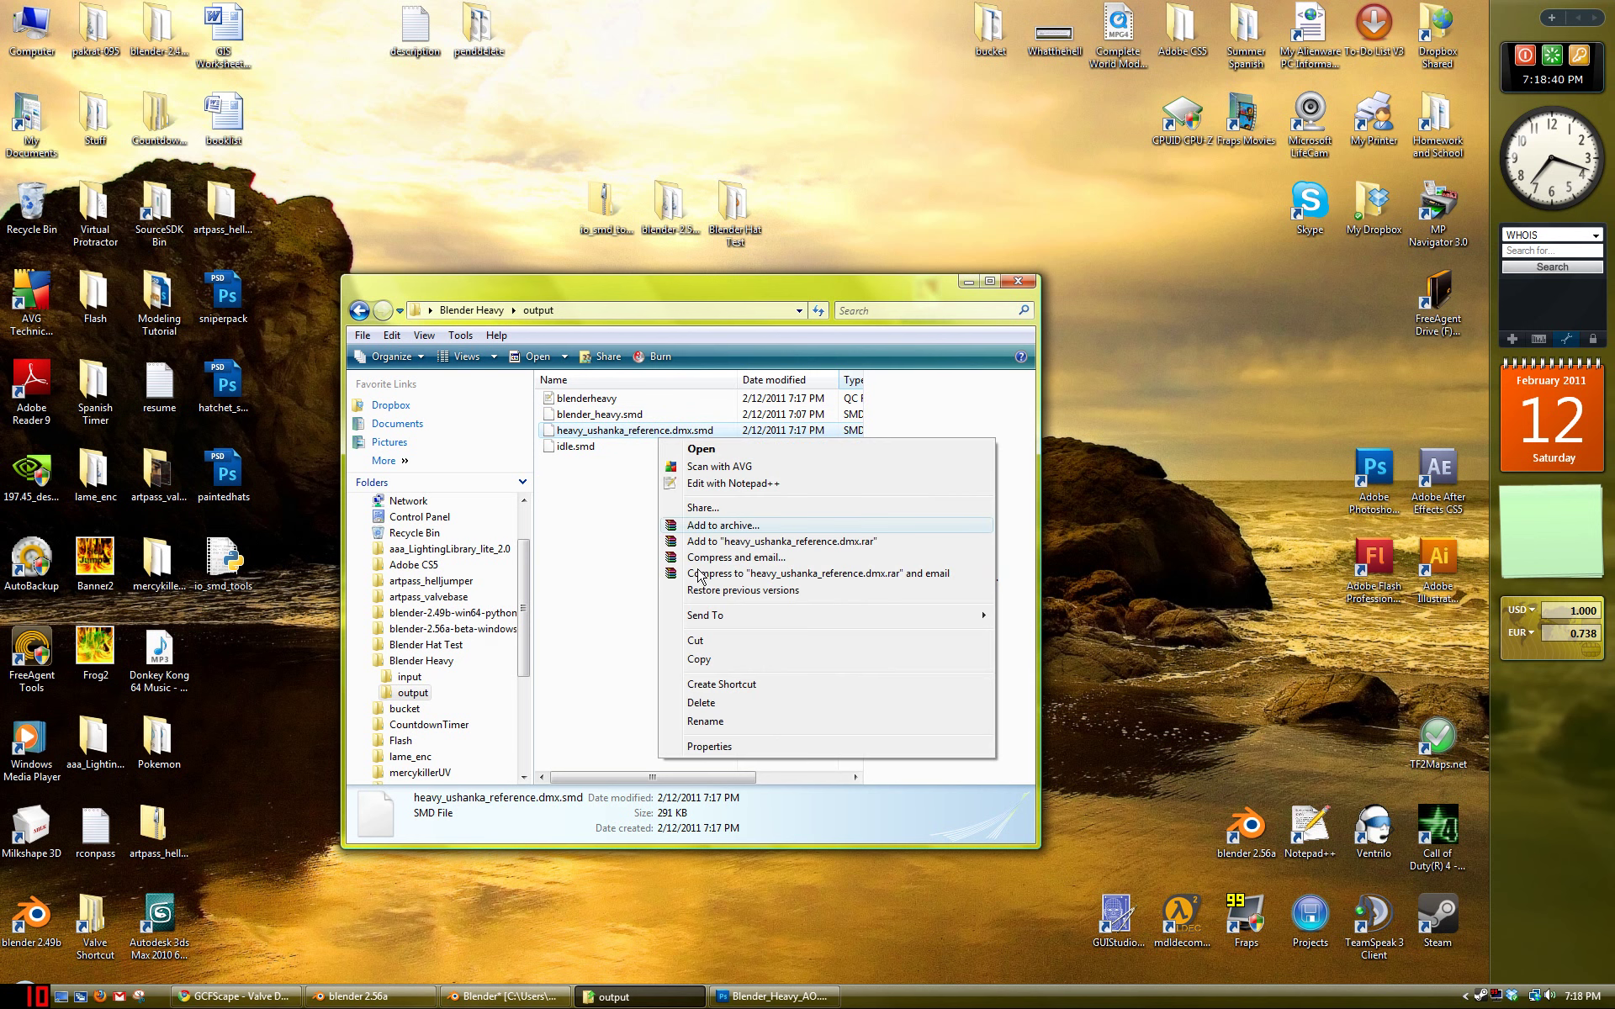
pyautogui.click(707, 721)
pyautogui.click(705, 430)
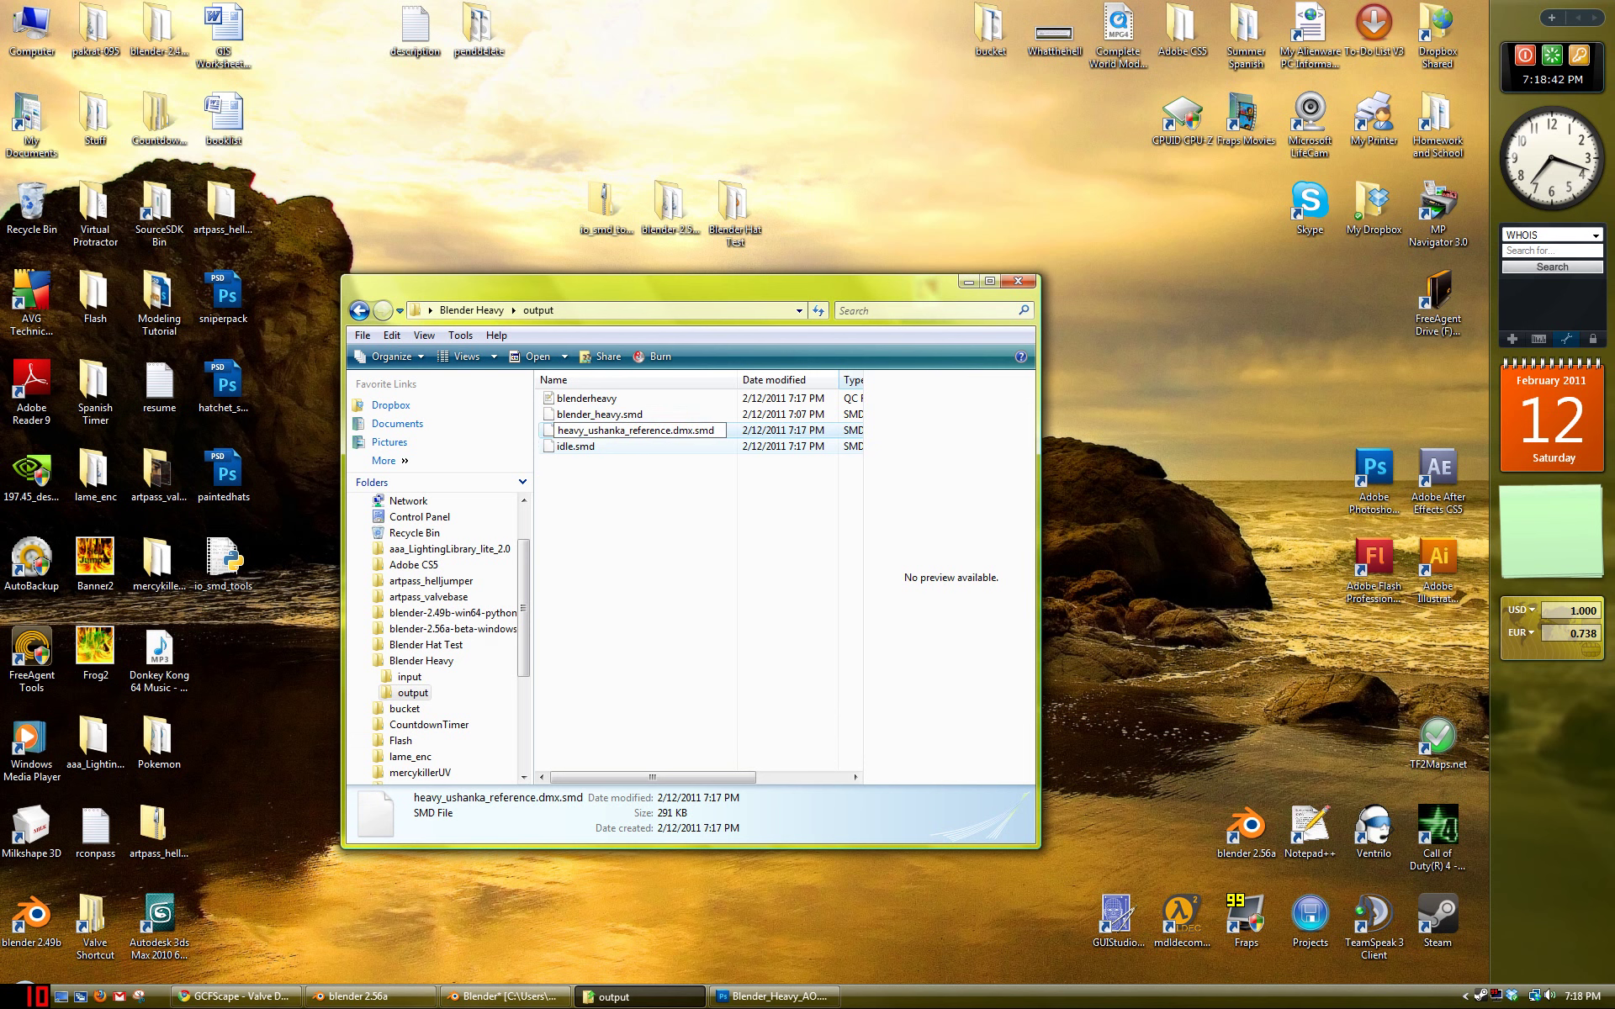
pyautogui.click(685, 530)
pyautogui.rightClick(629, 420)
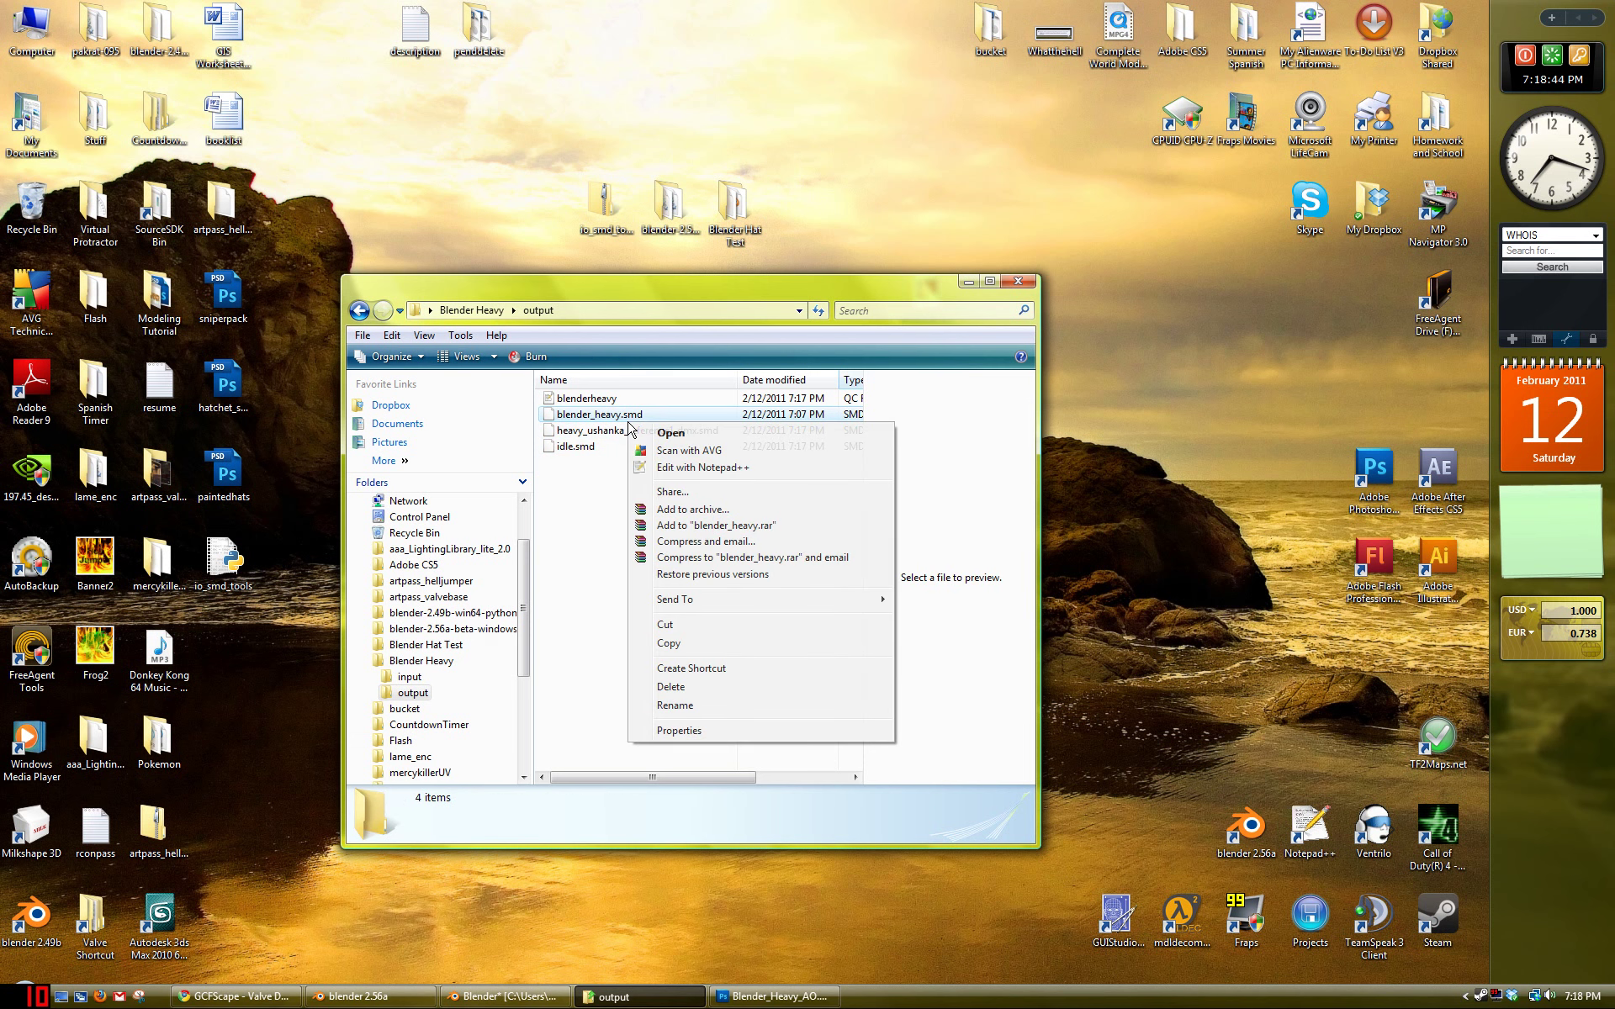
pyautogui.click(833, 705)
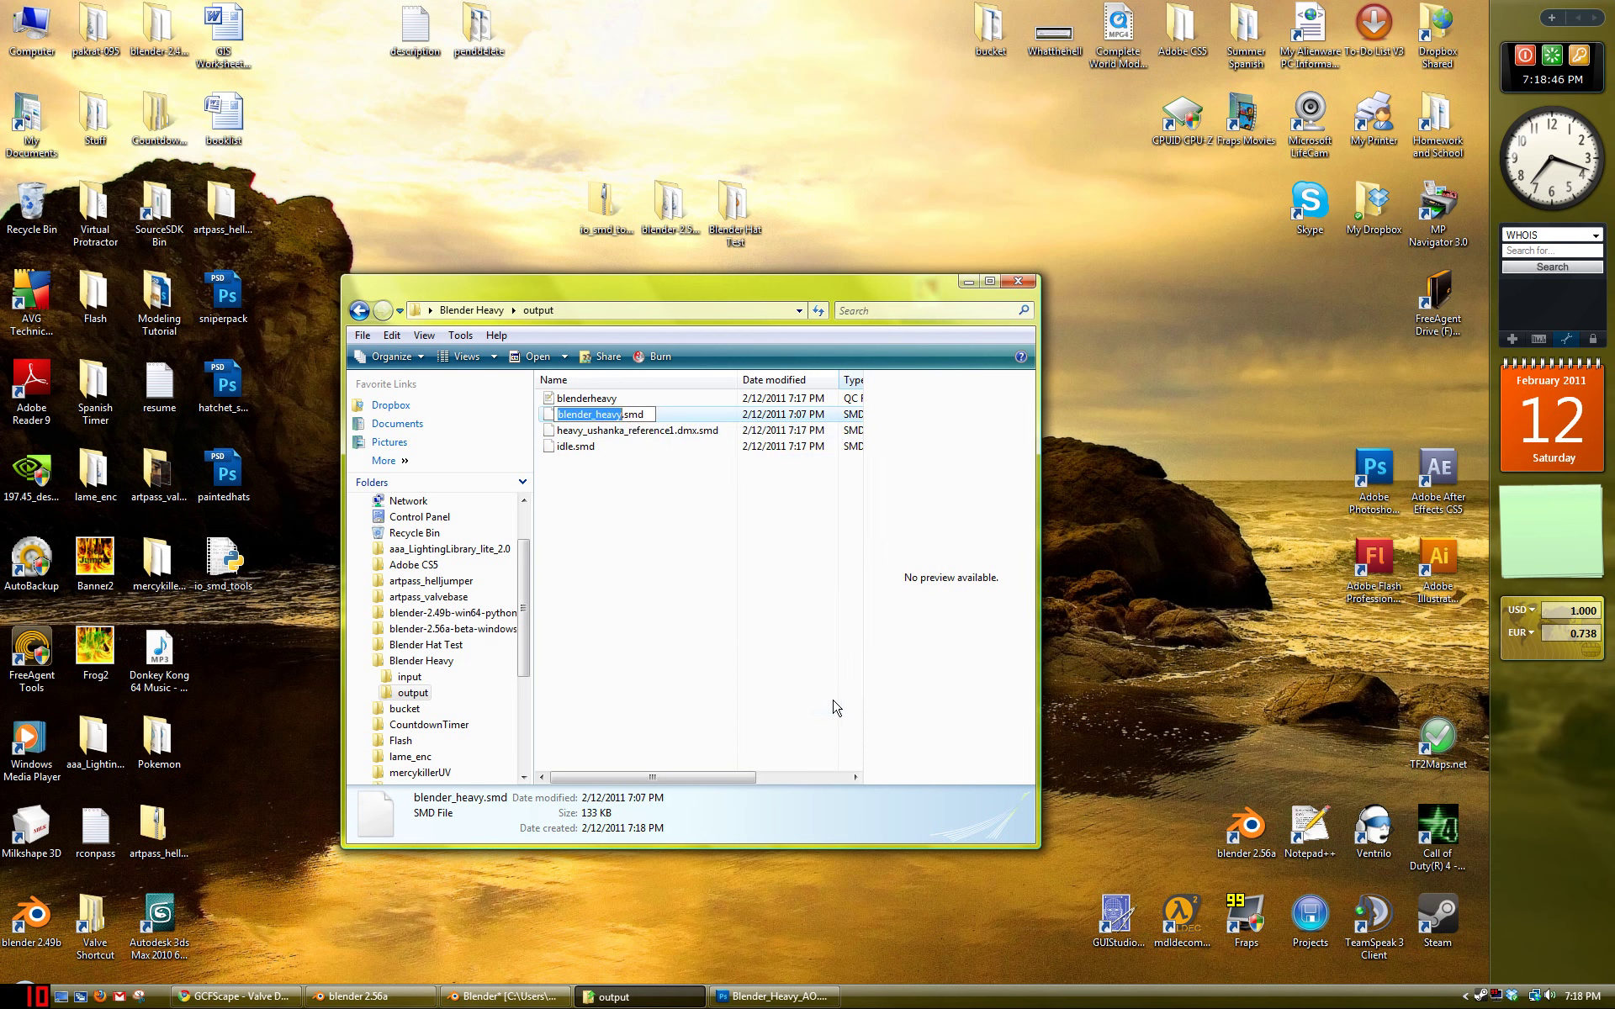
pyautogui.write('heavy_')
pyautogui.press('Escape')
# Step: Rename heavy_ushanka_reference1.dmx.smd to heavy_ushanka_reference.dmx.smd and open blenderheavy in Notepad++
pyautogui.click(678, 555)
pyautogui.rightClick(639, 430)
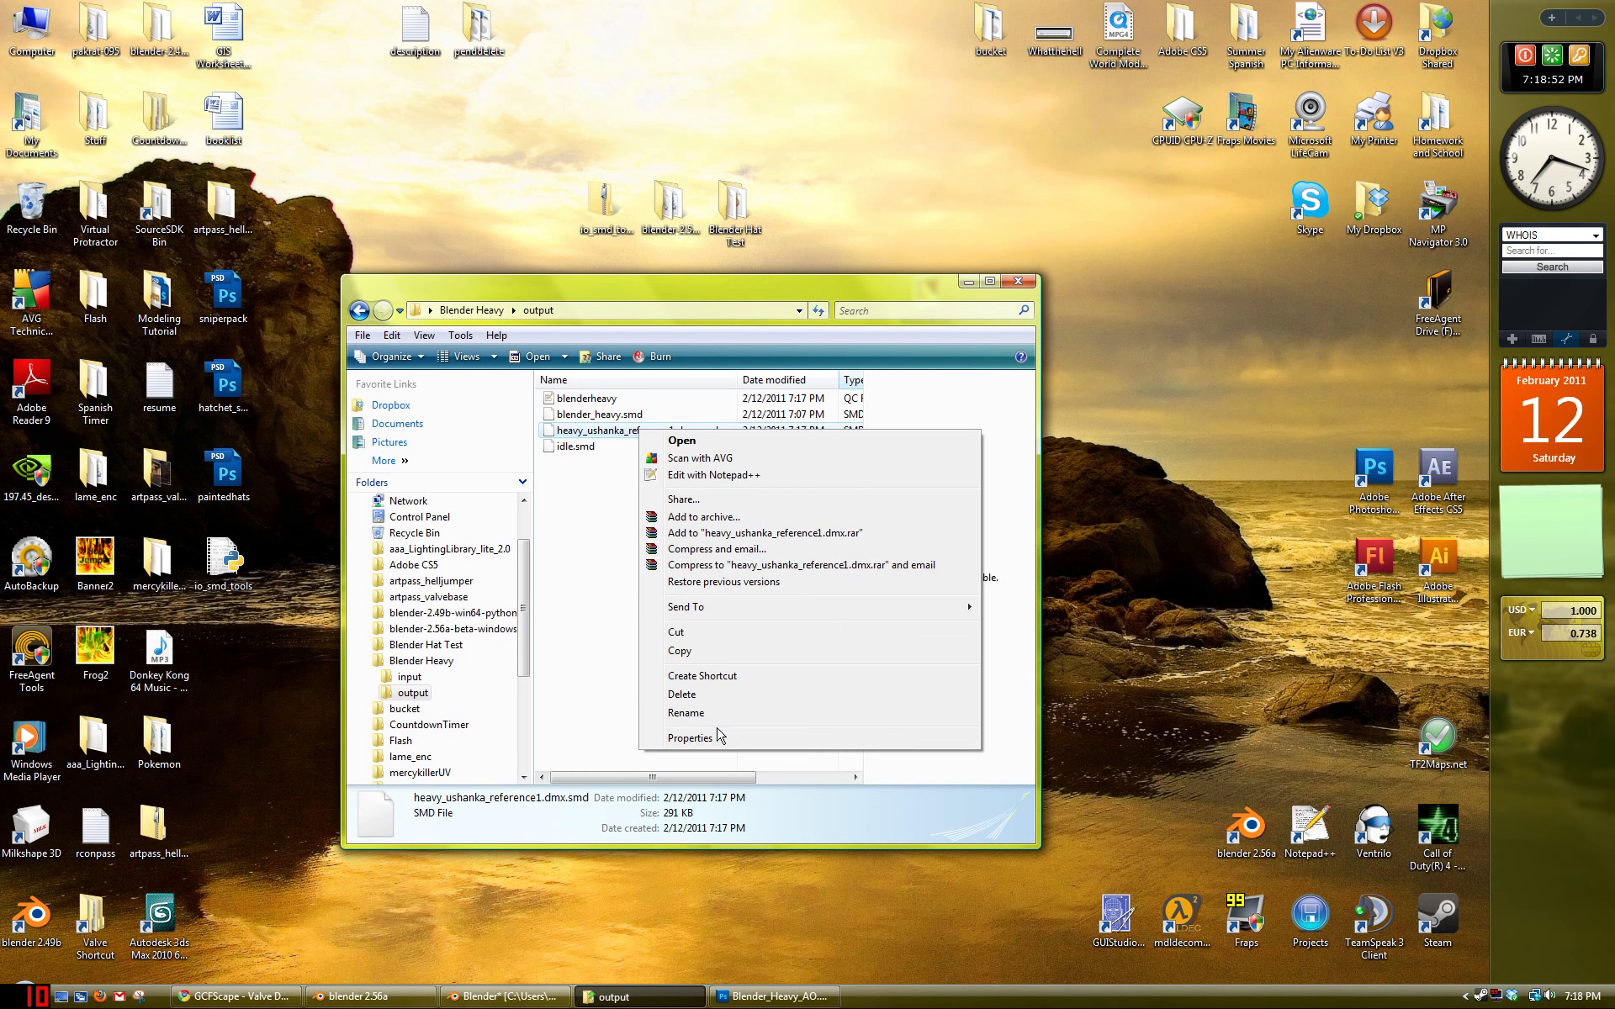
pyautogui.click(714, 709)
pyautogui.click(674, 430)
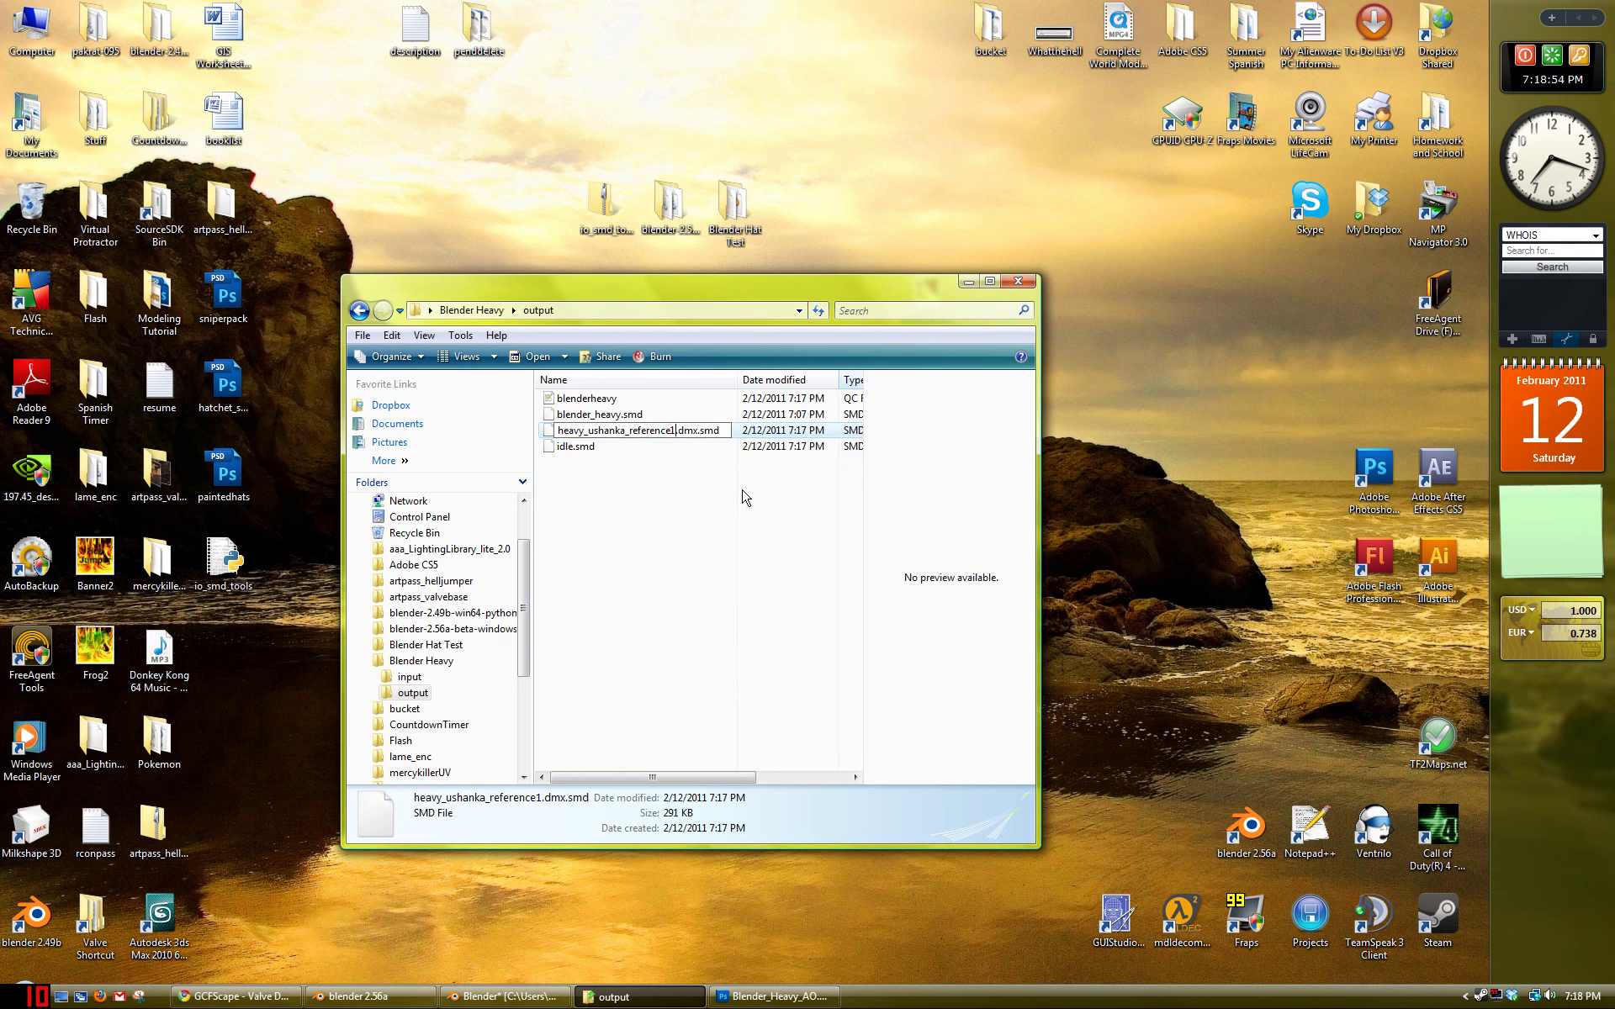
pyautogui.press('BackSpace')
pyautogui.click(678, 504)
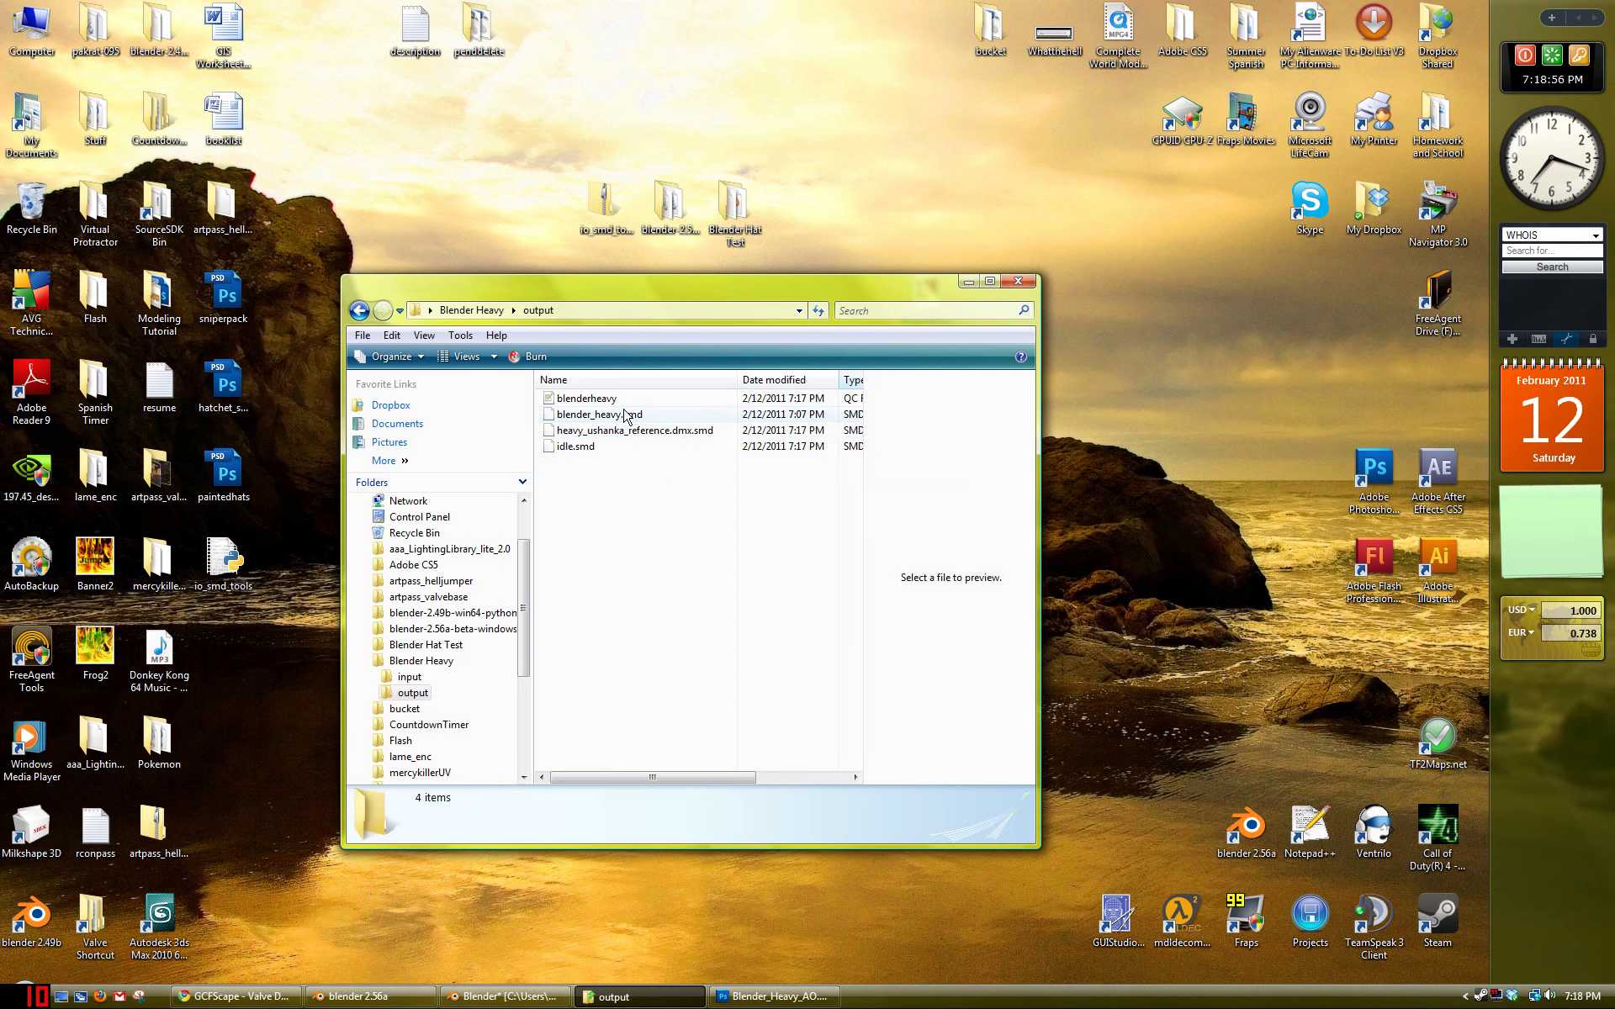
pyautogui.doubleClick(581, 400)
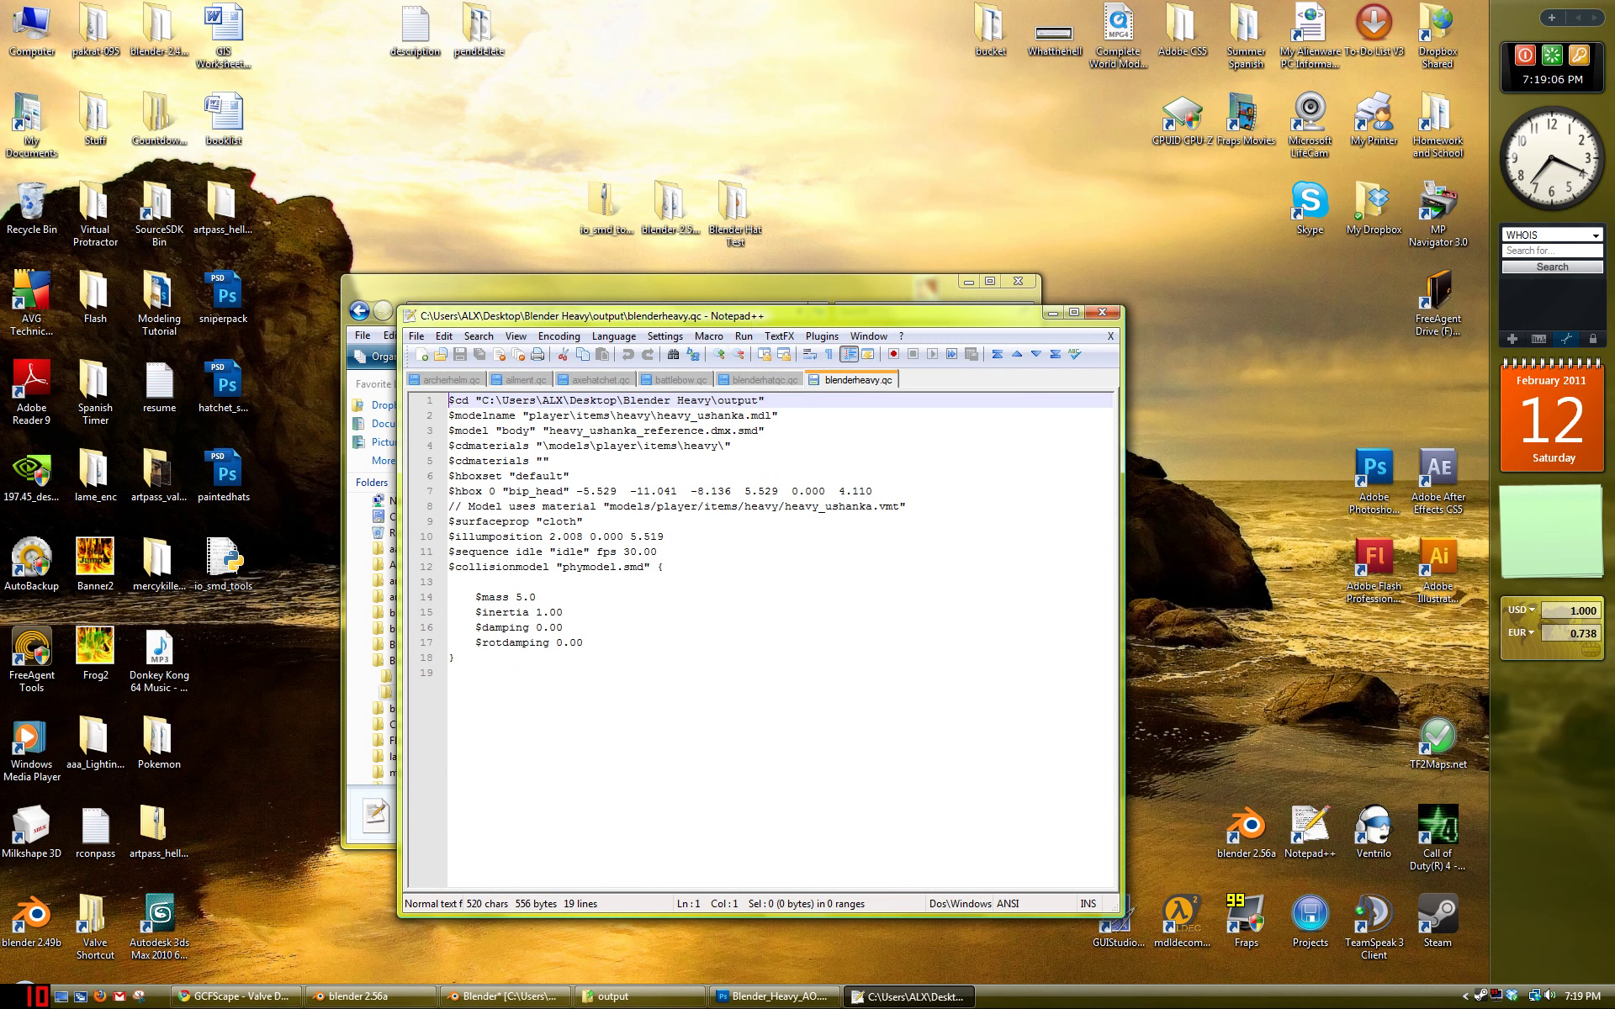
# Step: Remove the empty $cdmaterials "" line, the $illumposition line and the '// Model uses material' comment
pyautogui.click(549, 461)
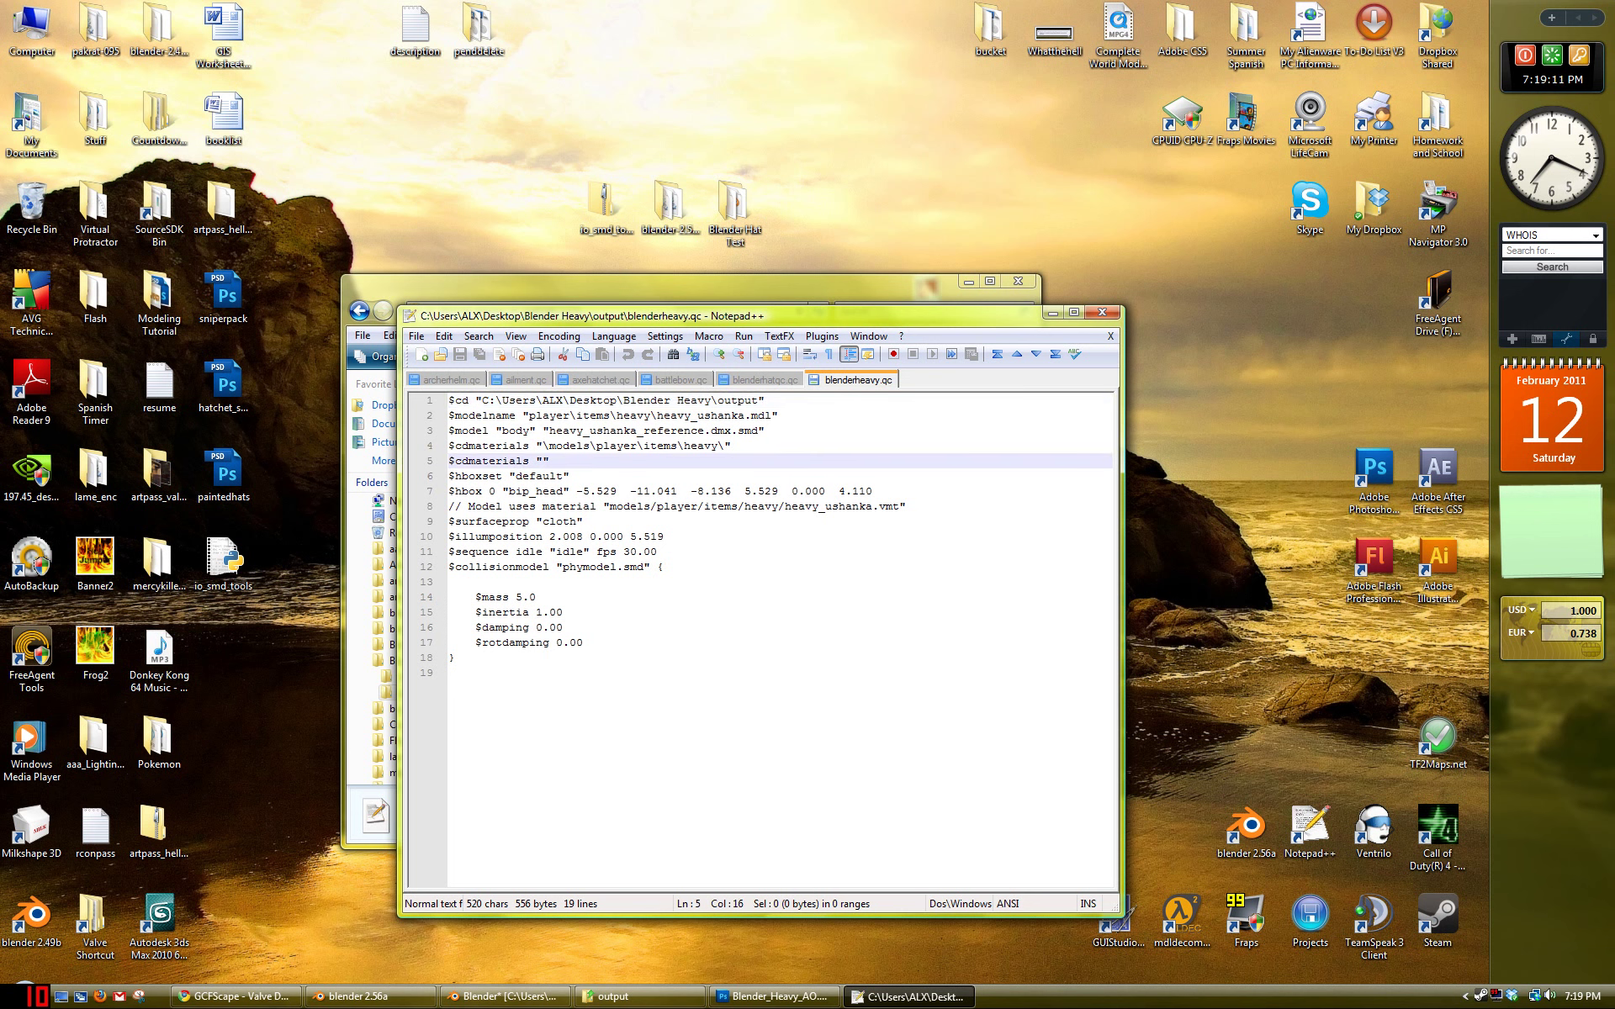
pyautogui.hotkey('shift', 'Up')
pyautogui.hotkey('shift', 'End')
pyautogui.press('BackSpace')
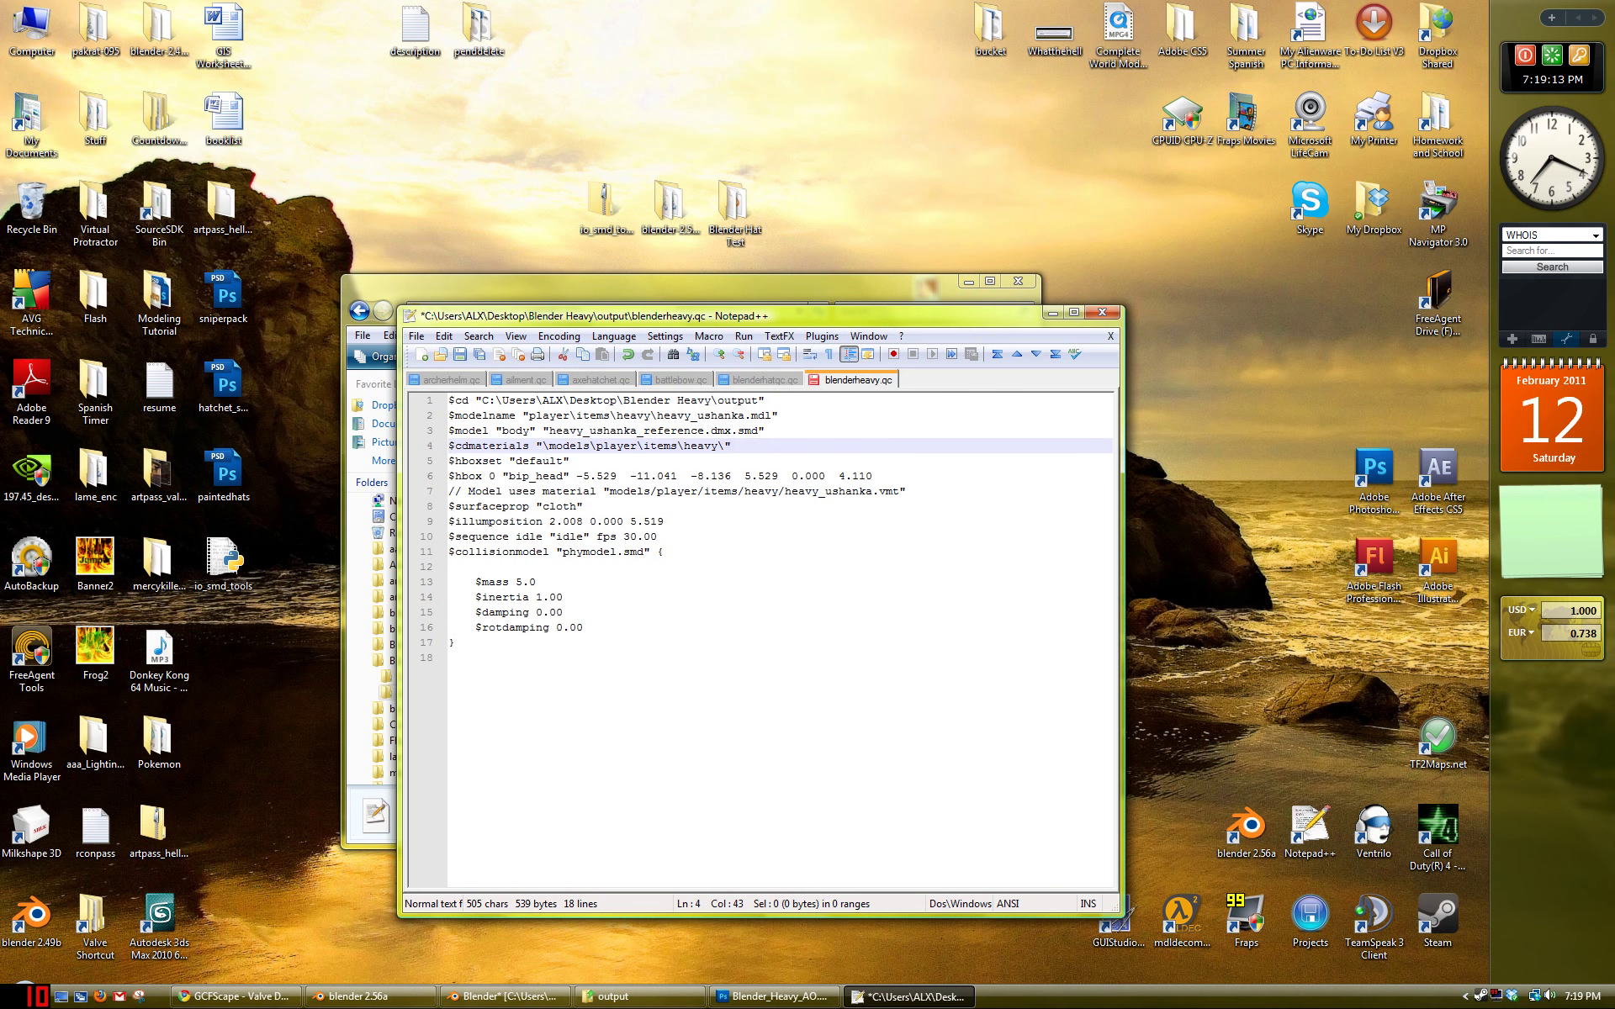
pyautogui.click(664, 522)
pyautogui.hotkey('shift', 'Up')
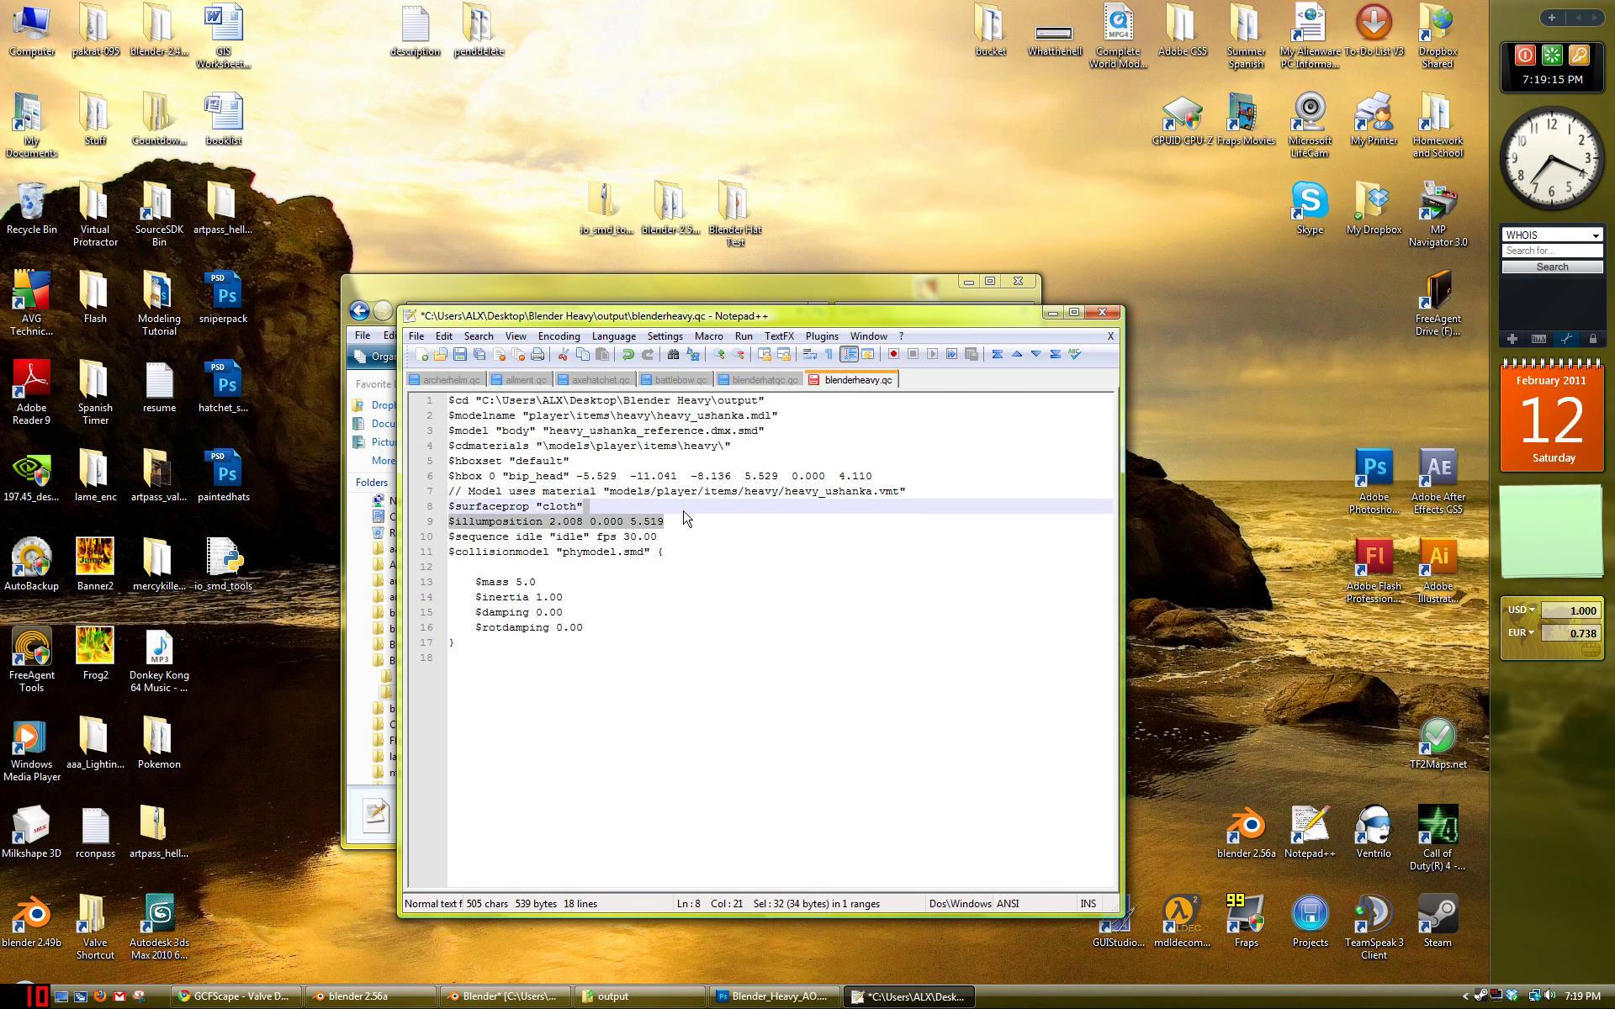
pyautogui.press('BackSpace')
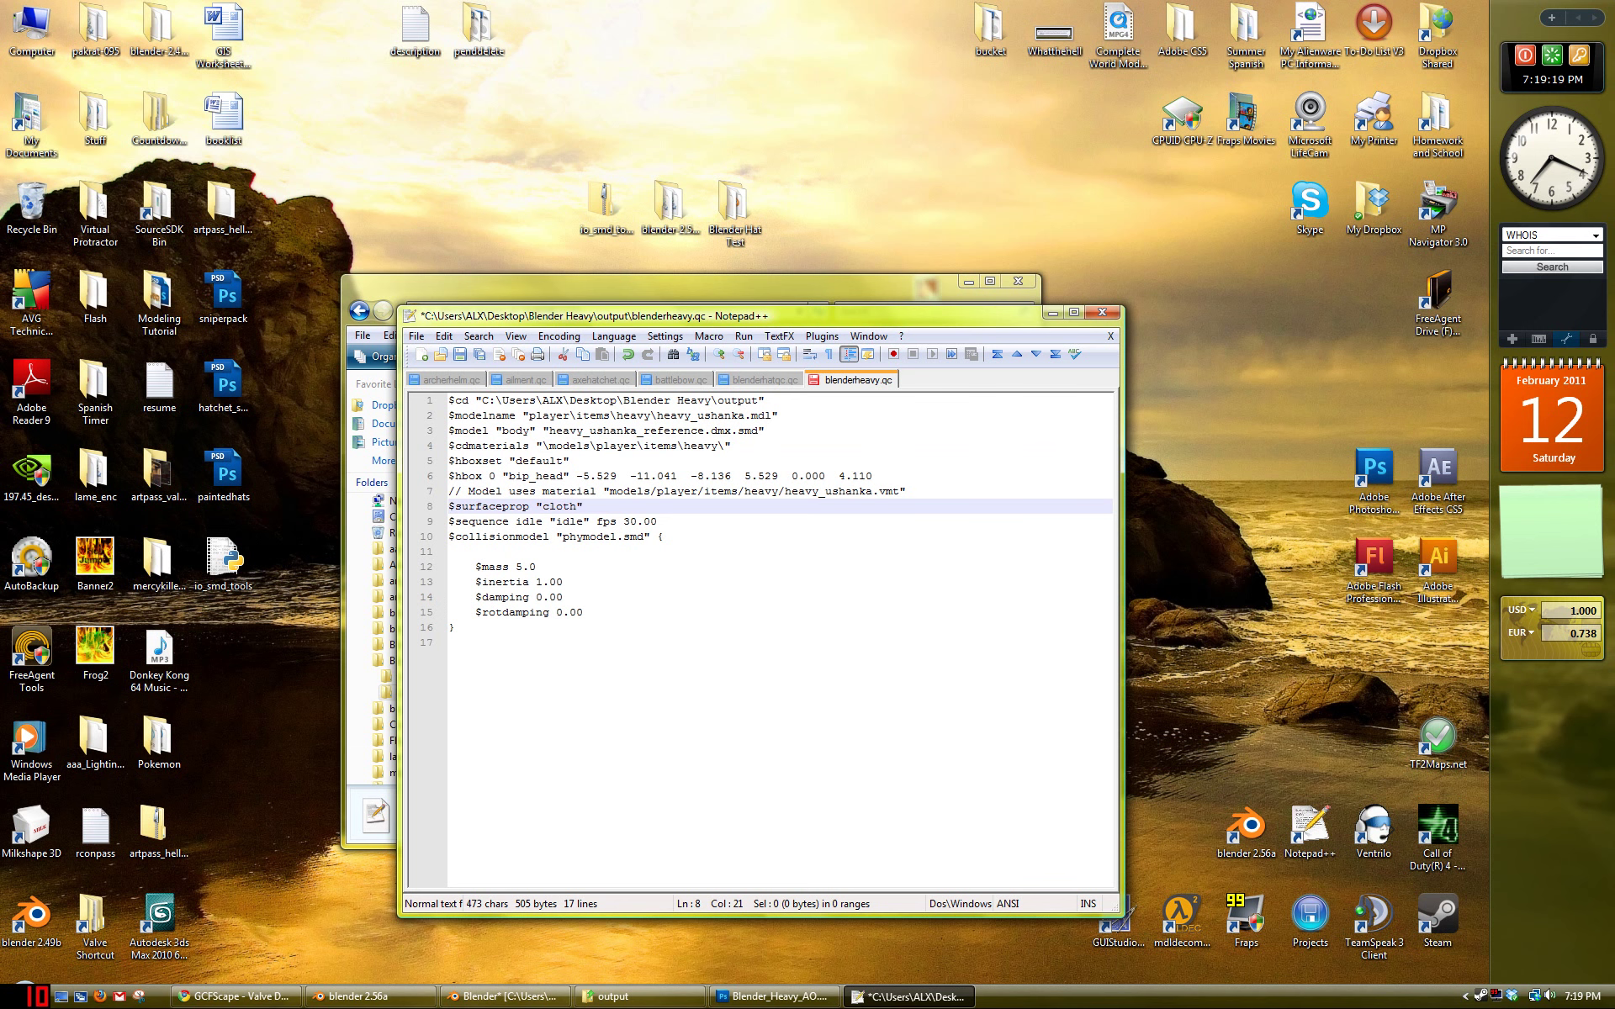
pyautogui.click(909, 491)
pyautogui.hotkey('shift', 'Up')
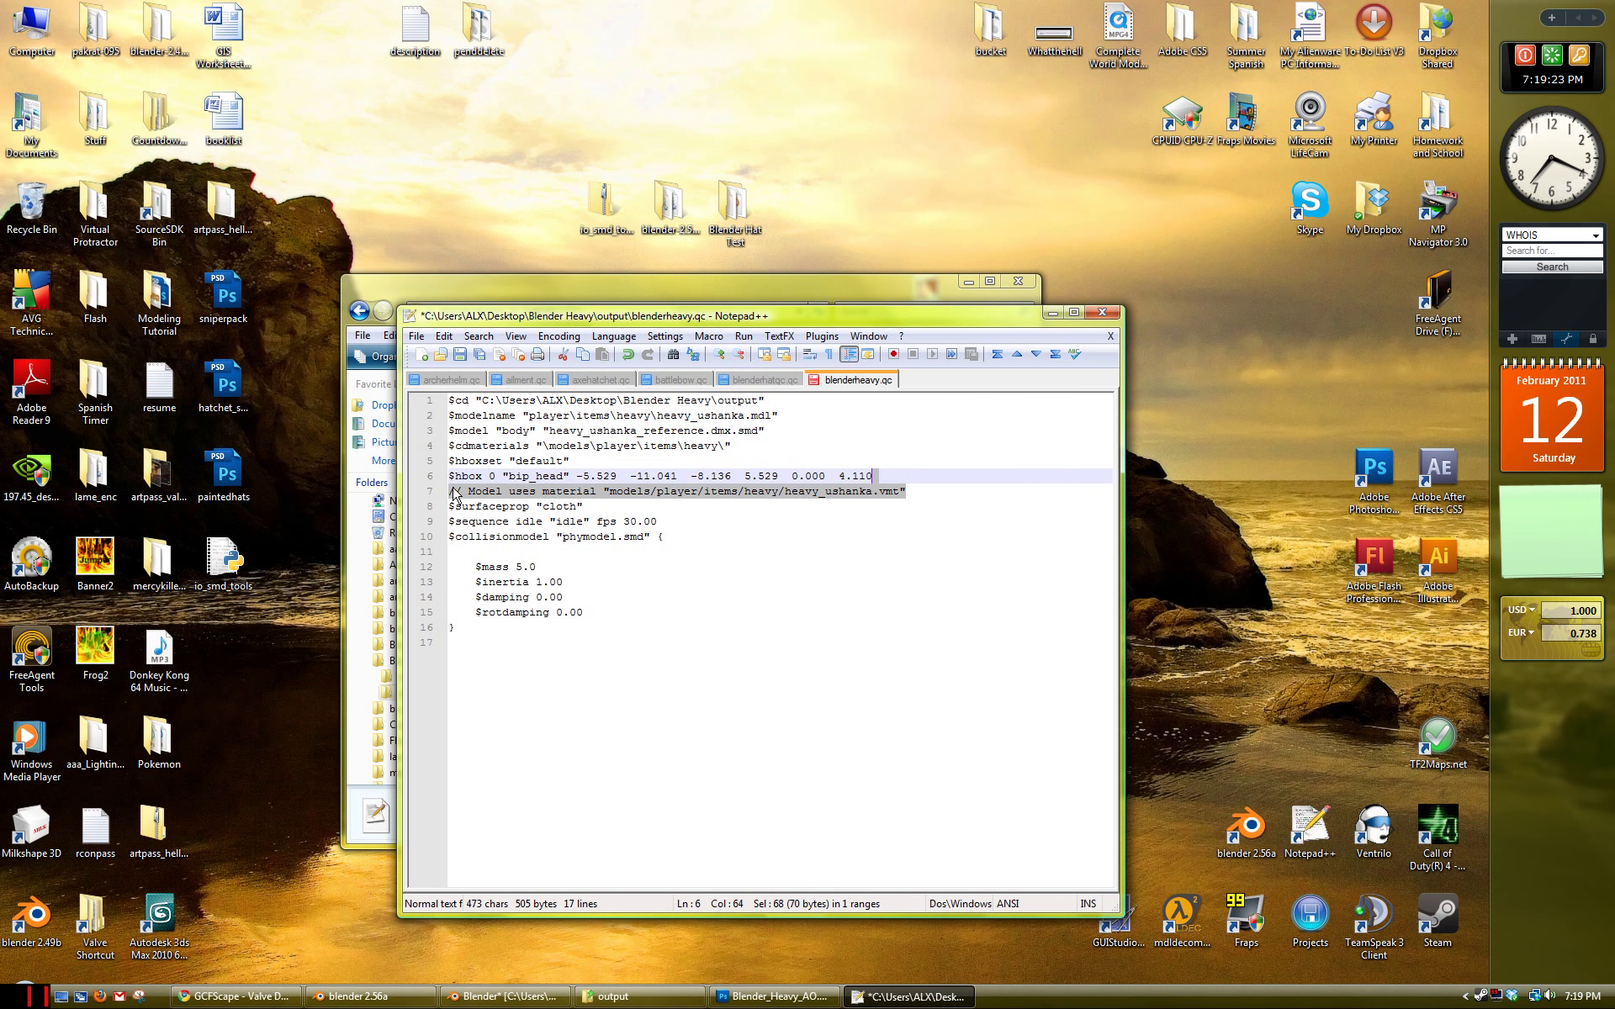
pyautogui.press('Delete')
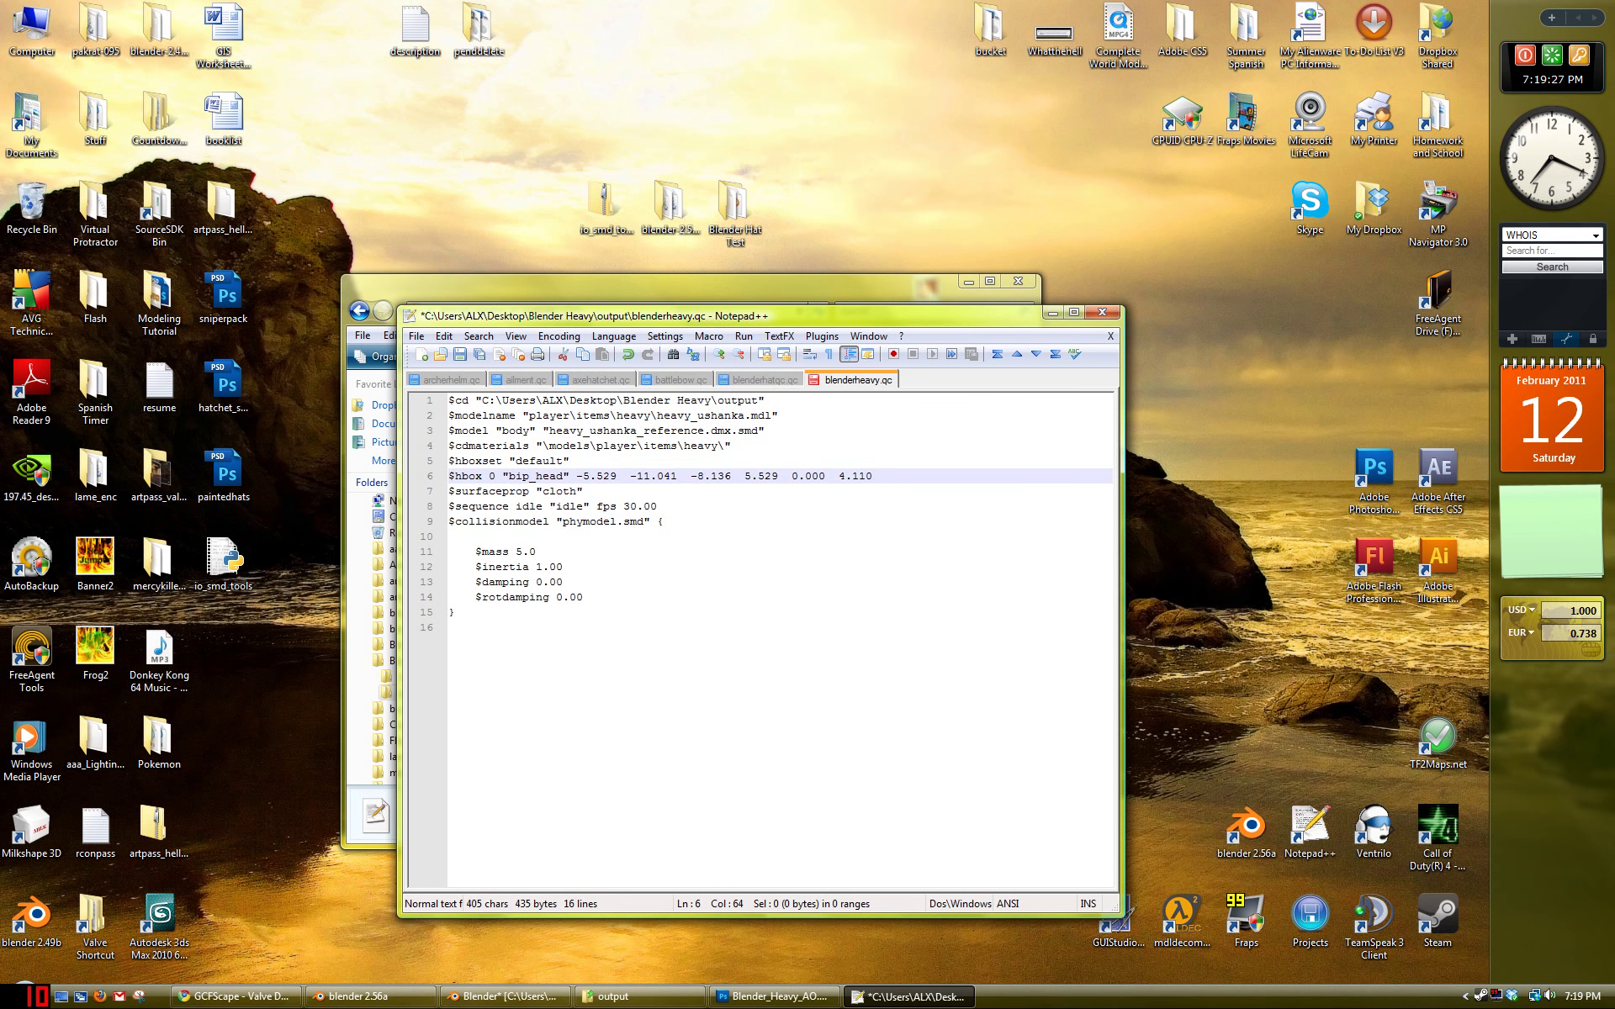
# Step: Review the remaining $cdmaterials "\models\player\items\heavy\" path line
pyautogui.click(569, 445)
pyautogui.moveTo(673, 328); pyautogui.dragTo(706, 331)
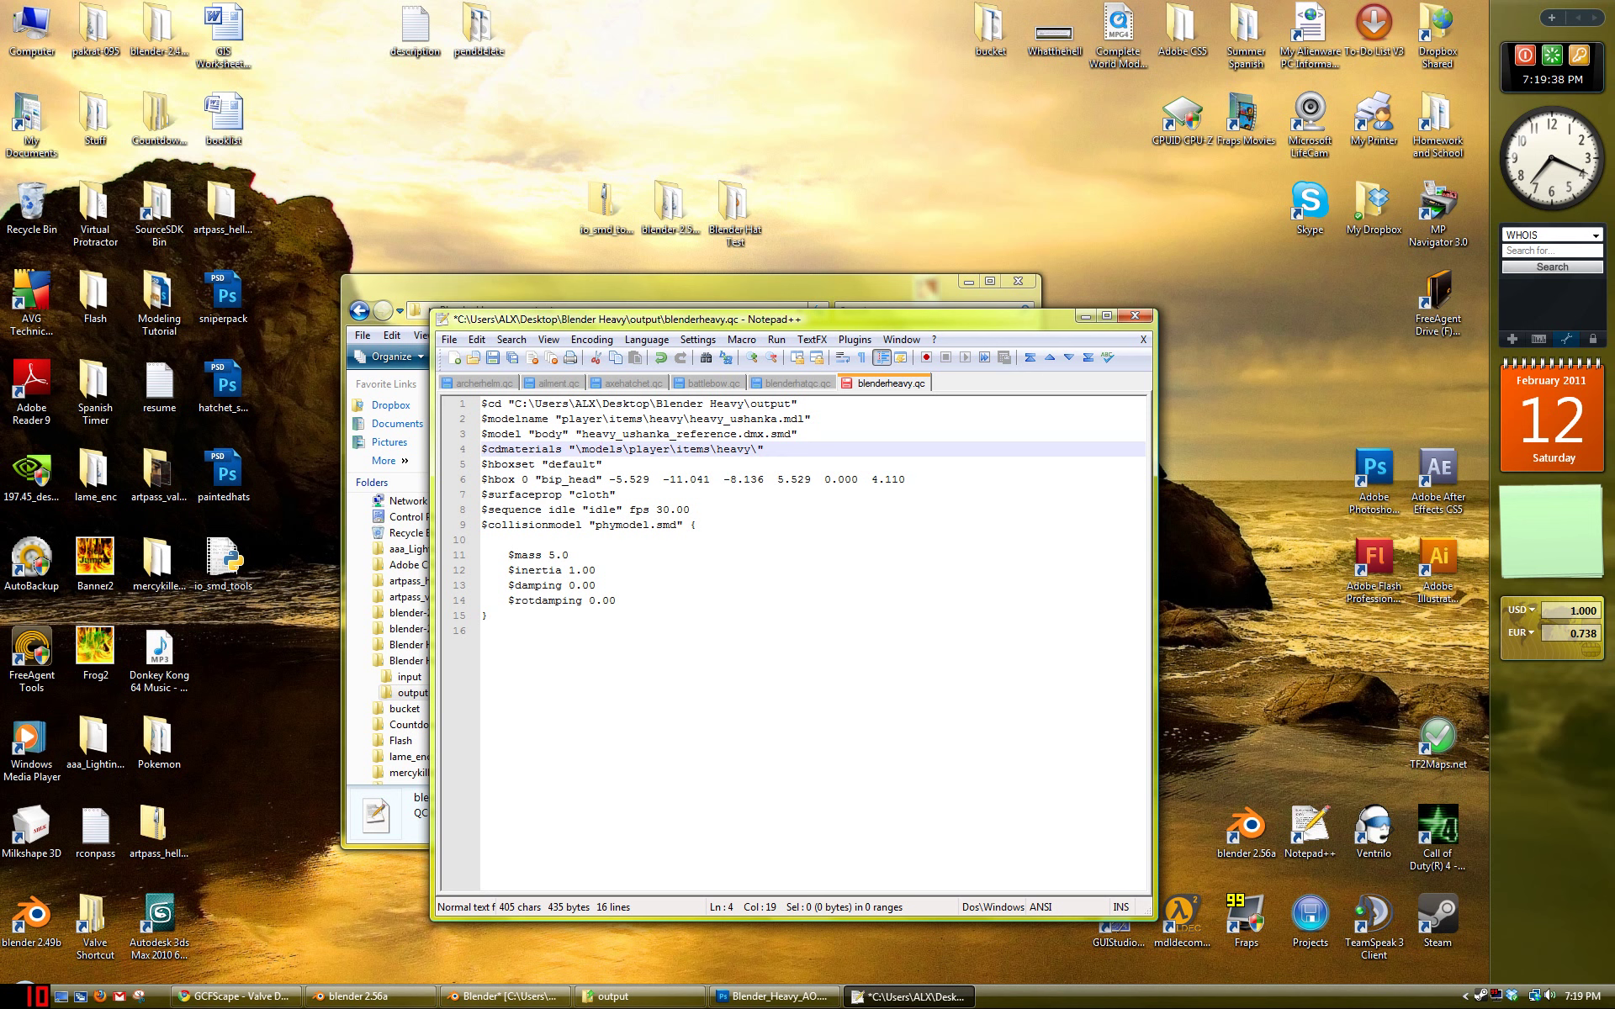
pyautogui.moveTo(763, 449); pyautogui.dragTo(494, 450)
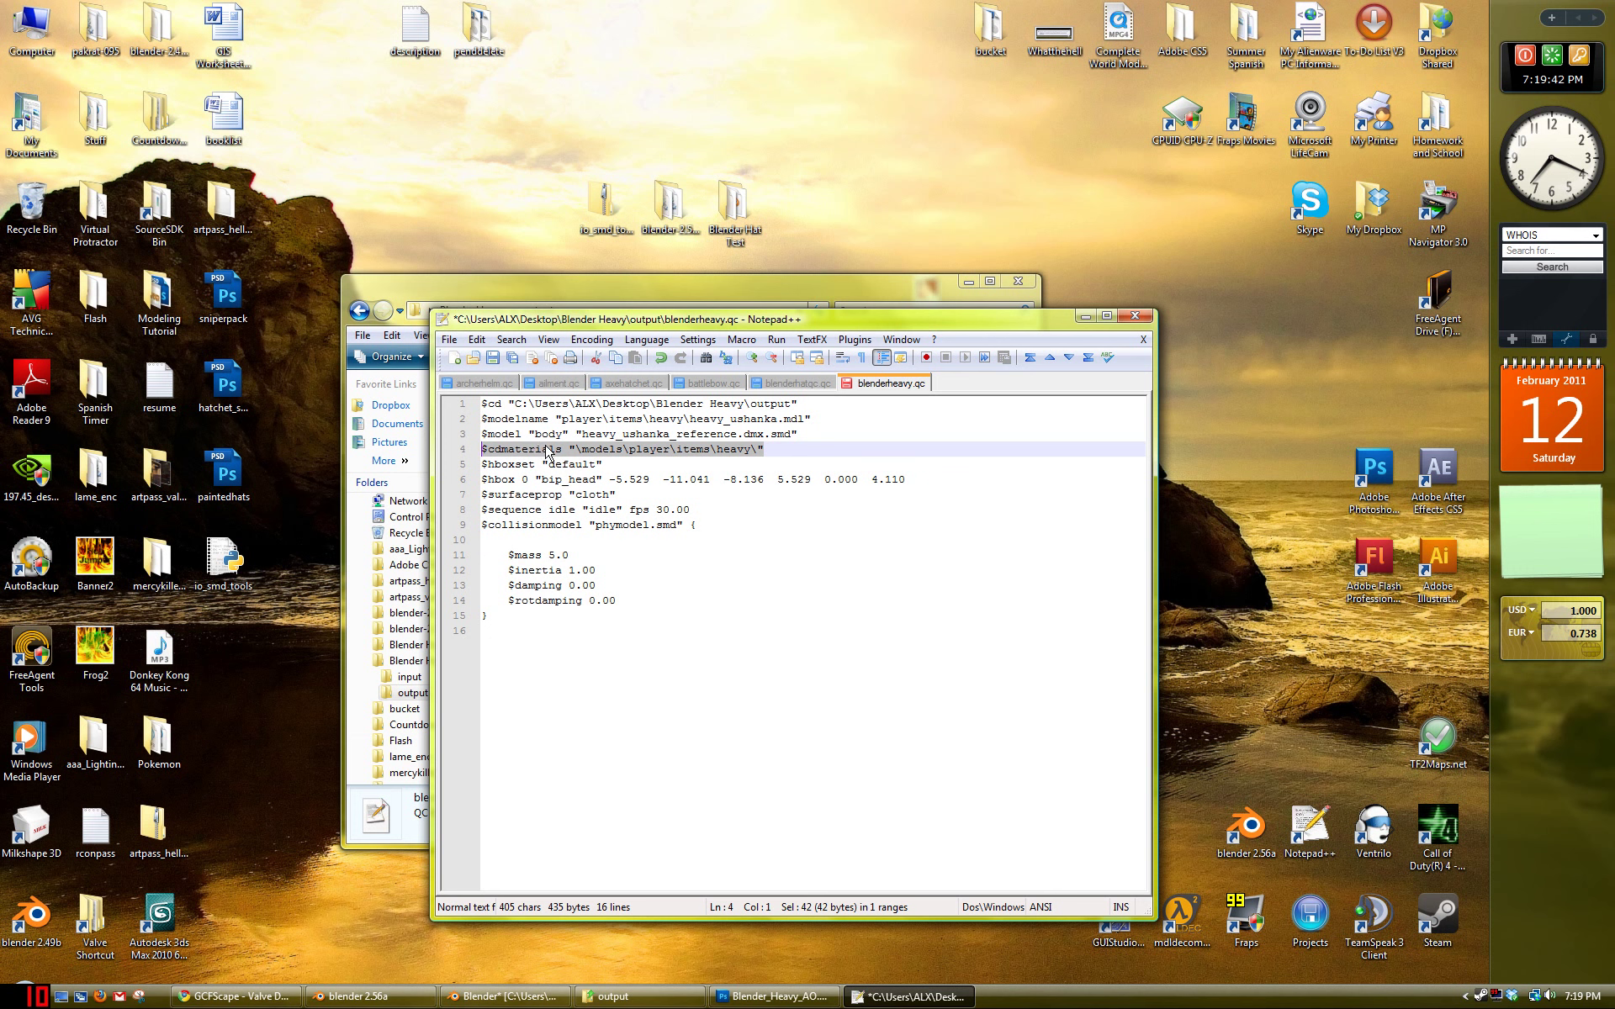
pyautogui.click(715, 449)
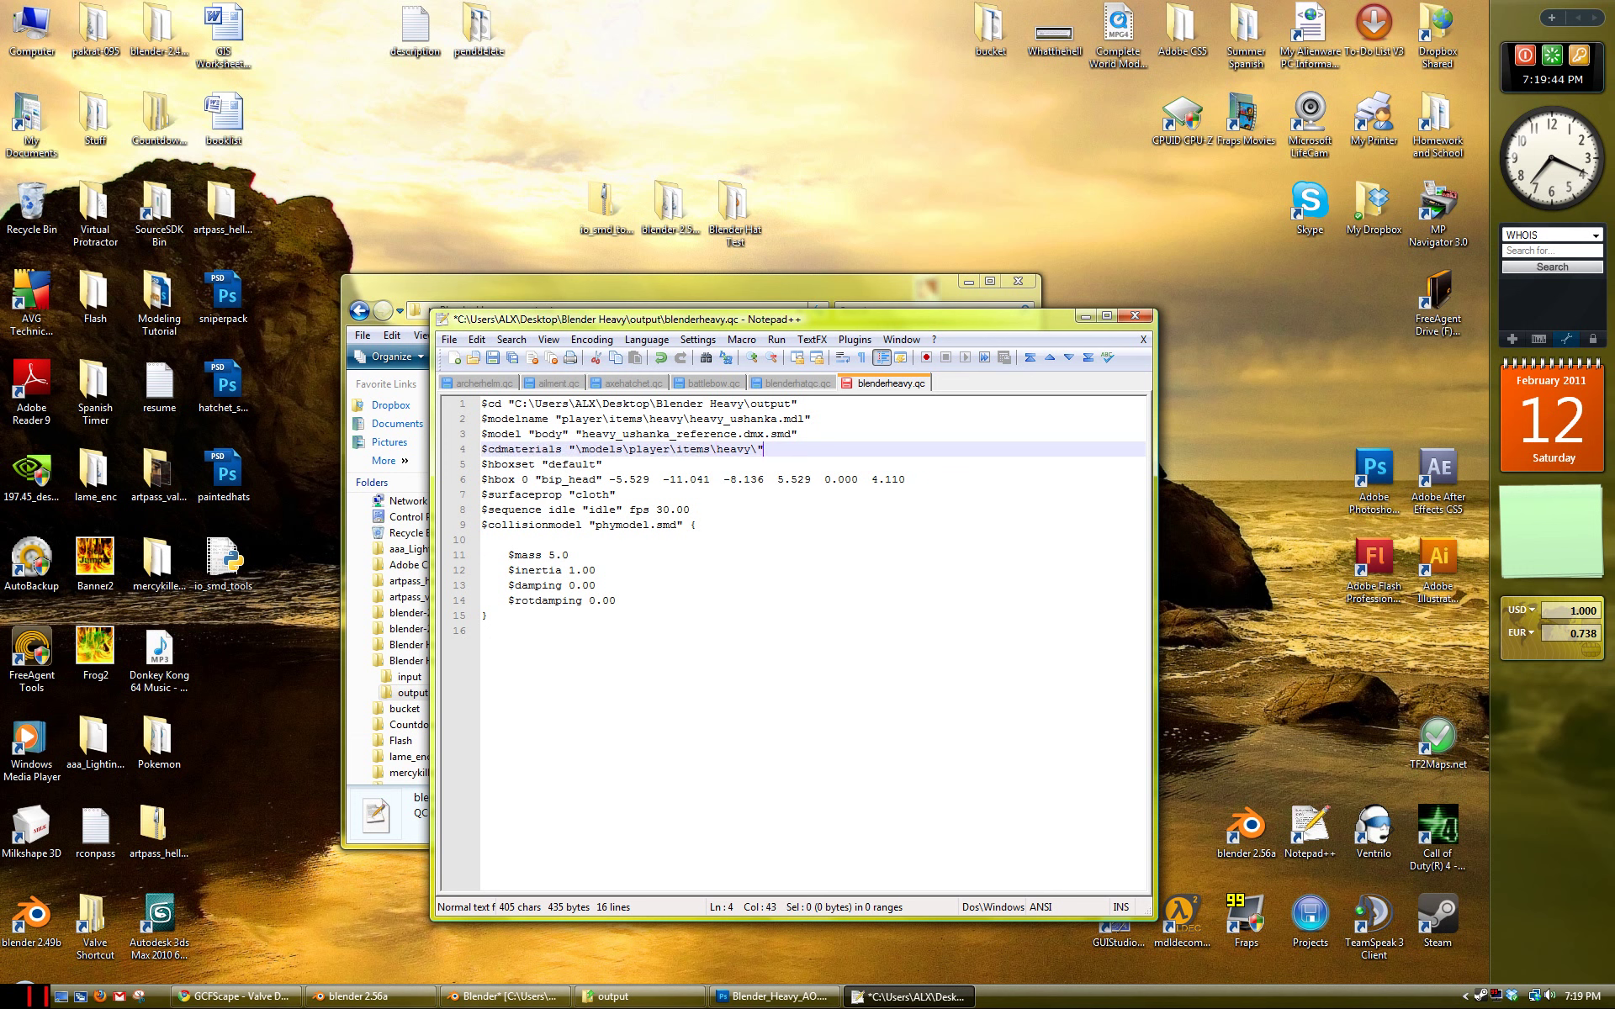
pyautogui.moveTo(764, 449); pyautogui.dragTo(488, 449)
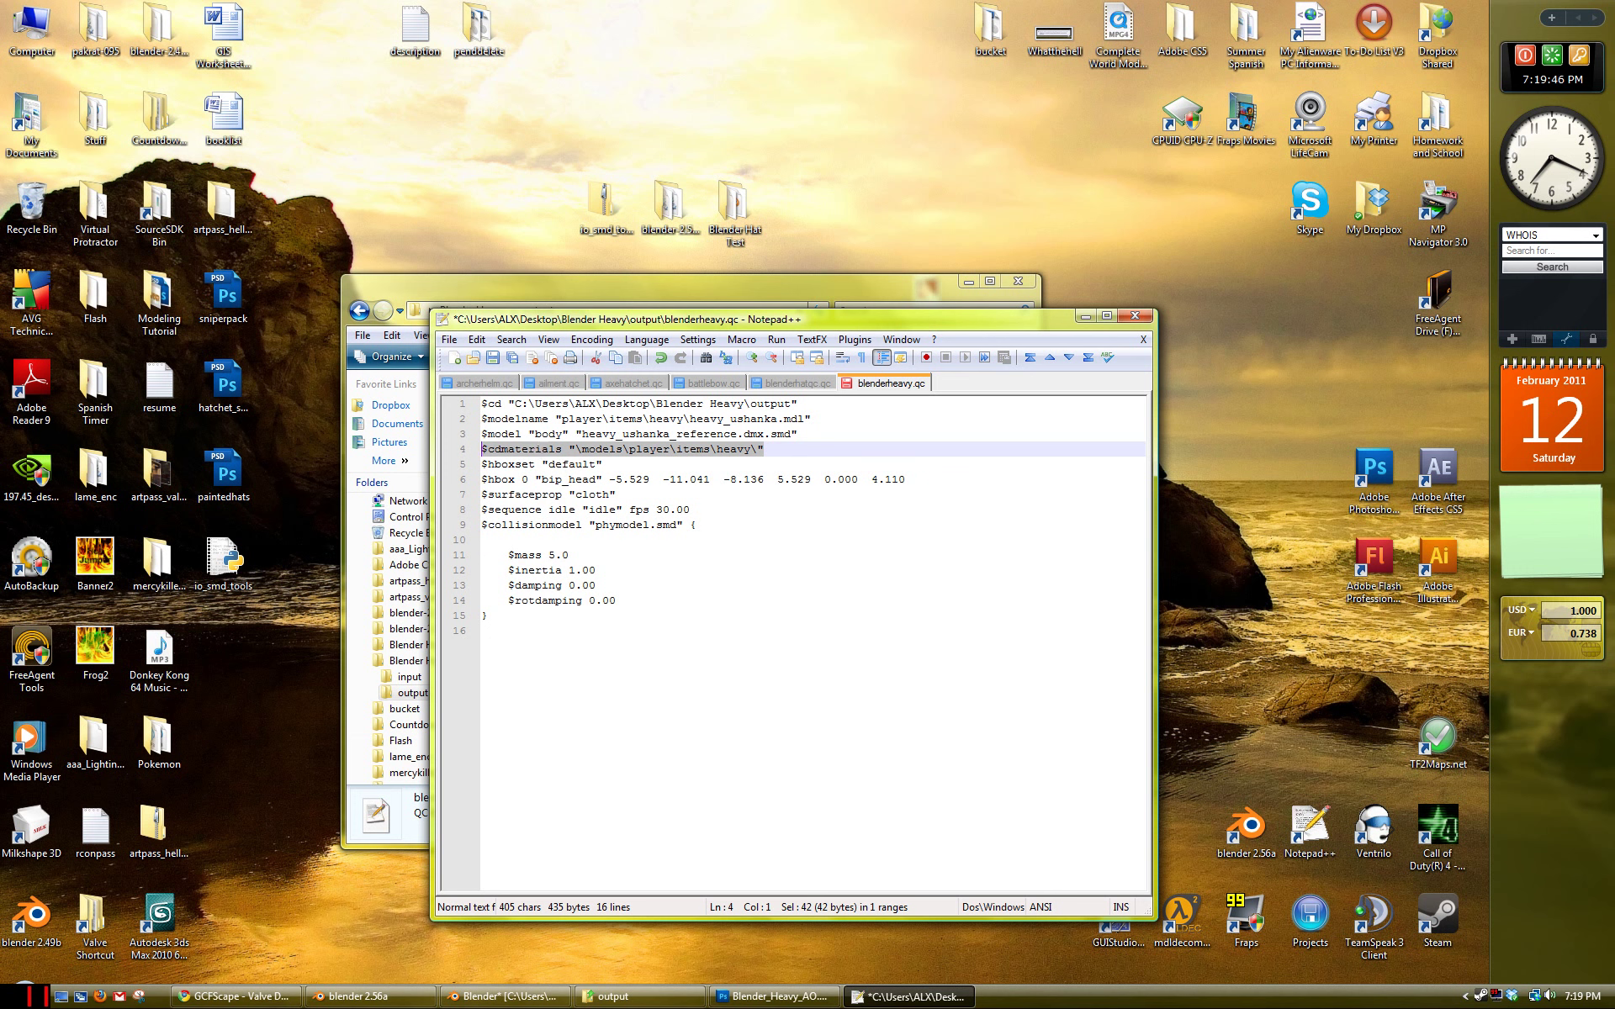
pyautogui.click(517, 450)
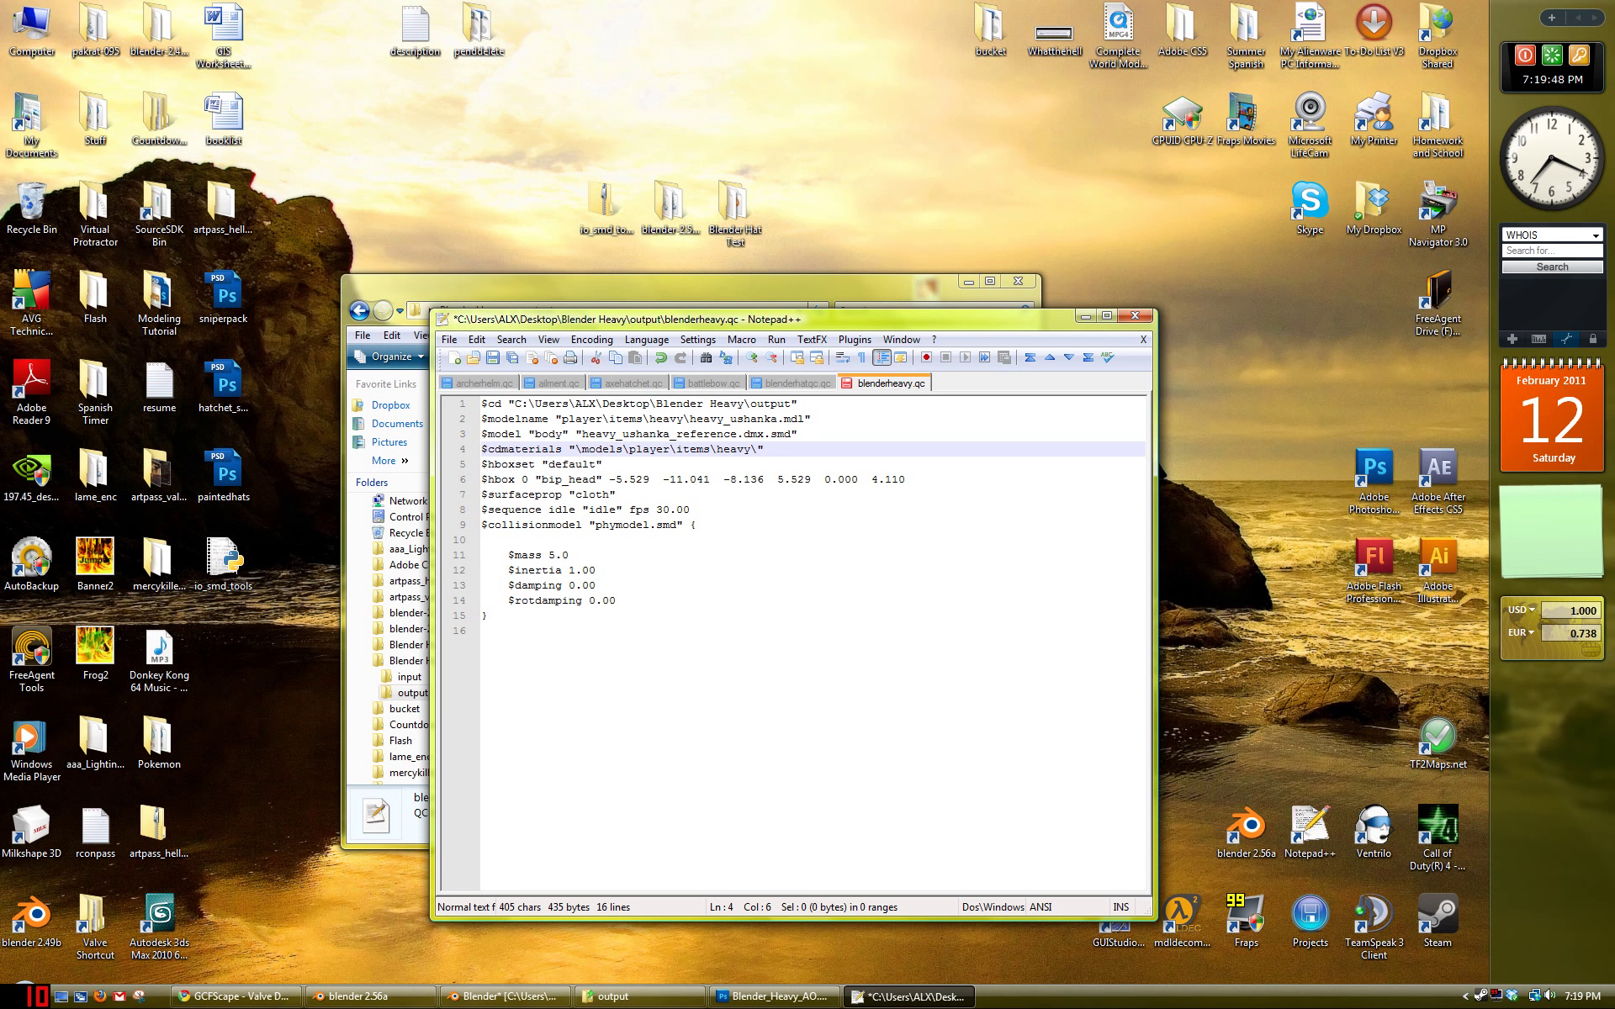
pyautogui.click(767, 449)
# Step: Change the $model body SMD from heavy_ushanka_reference.dmx.smd to blender_heavy.smd and save
pyautogui.moveTo(840, 328); pyautogui.dragTo(1017, 476)
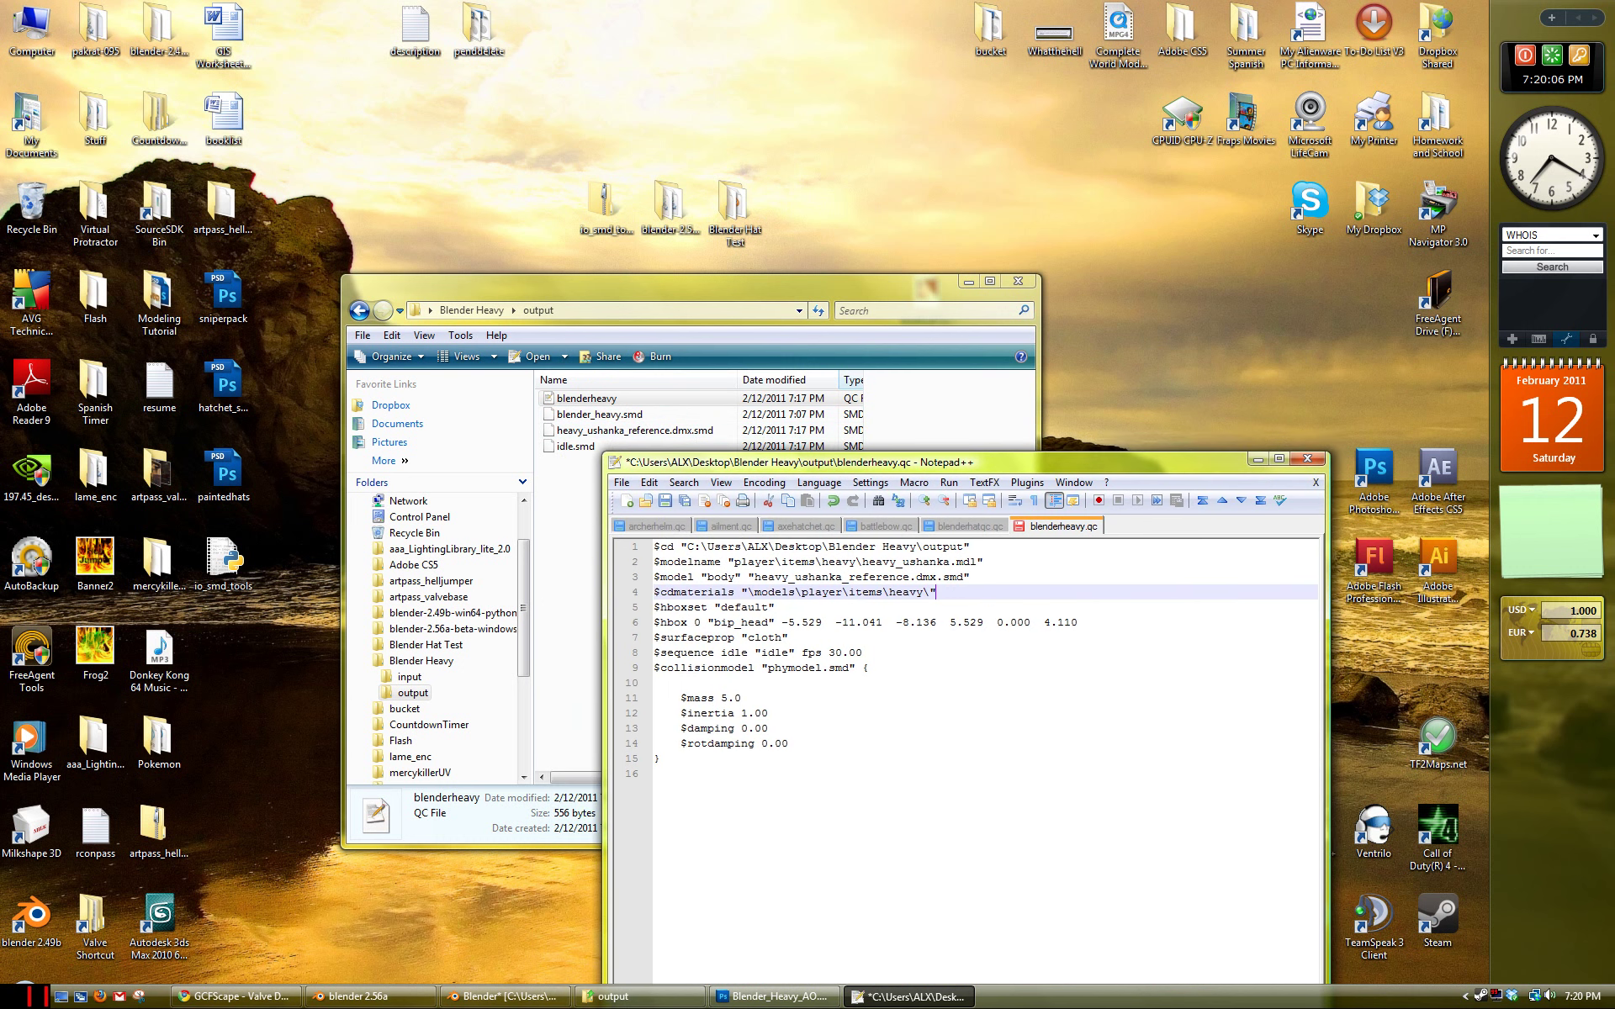
pyautogui.moveTo(755, 577); pyautogui.dragTo(957, 580)
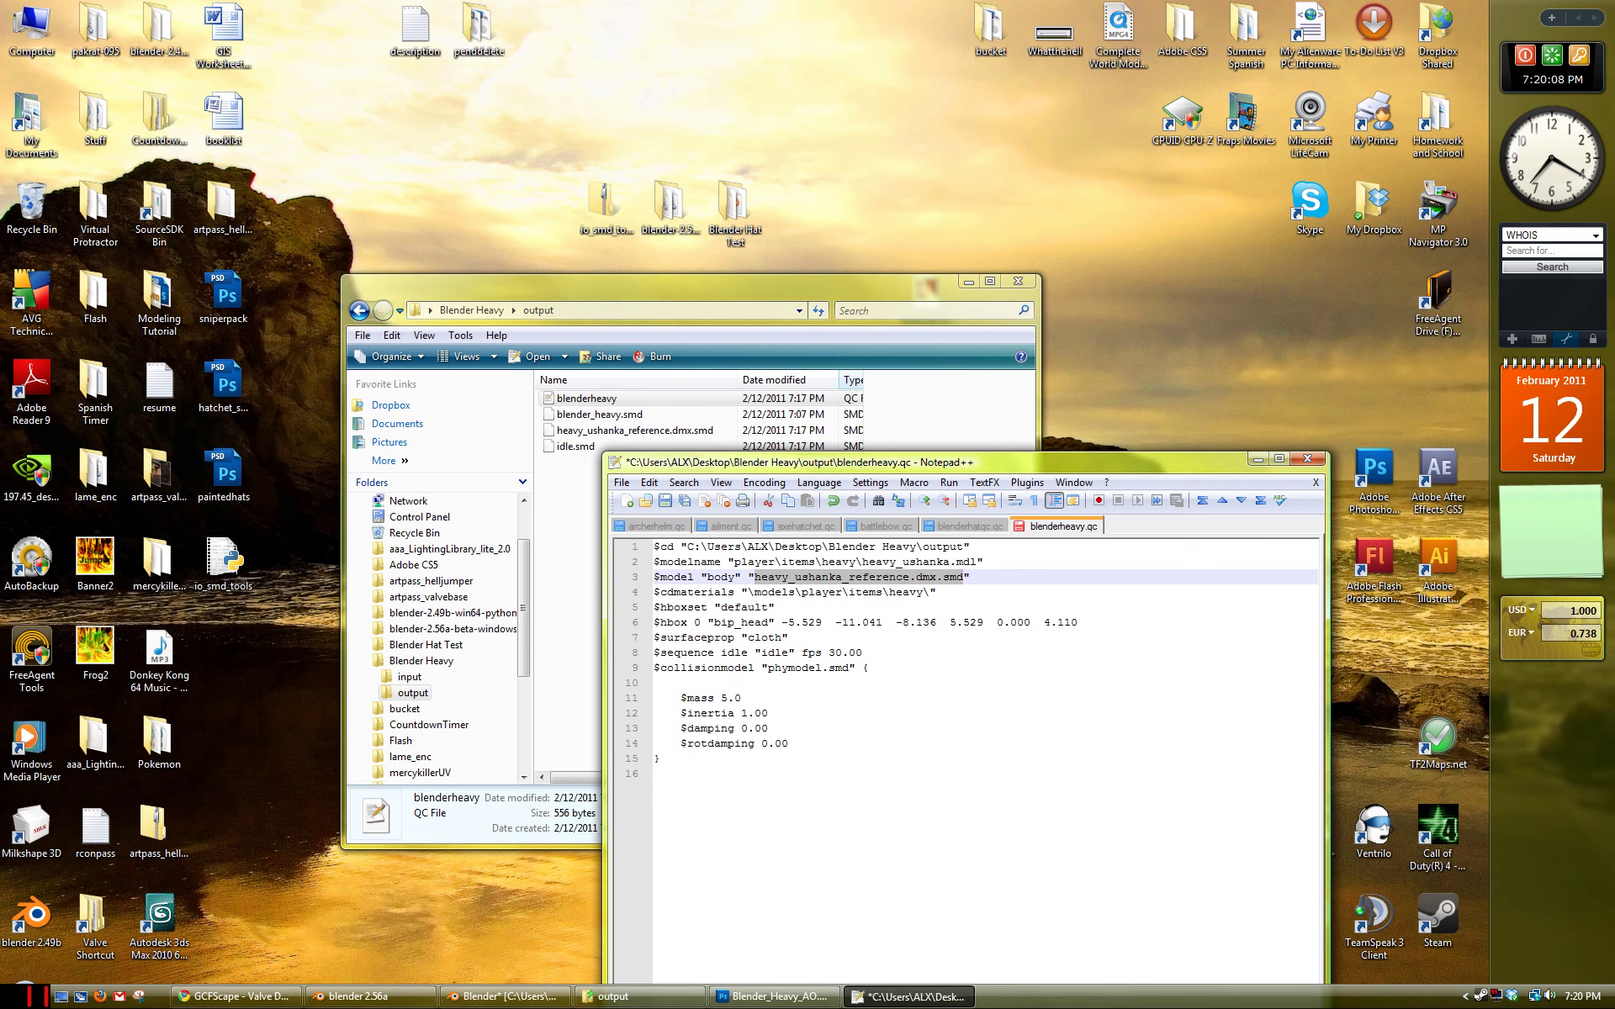
pyautogui.write('blender_')
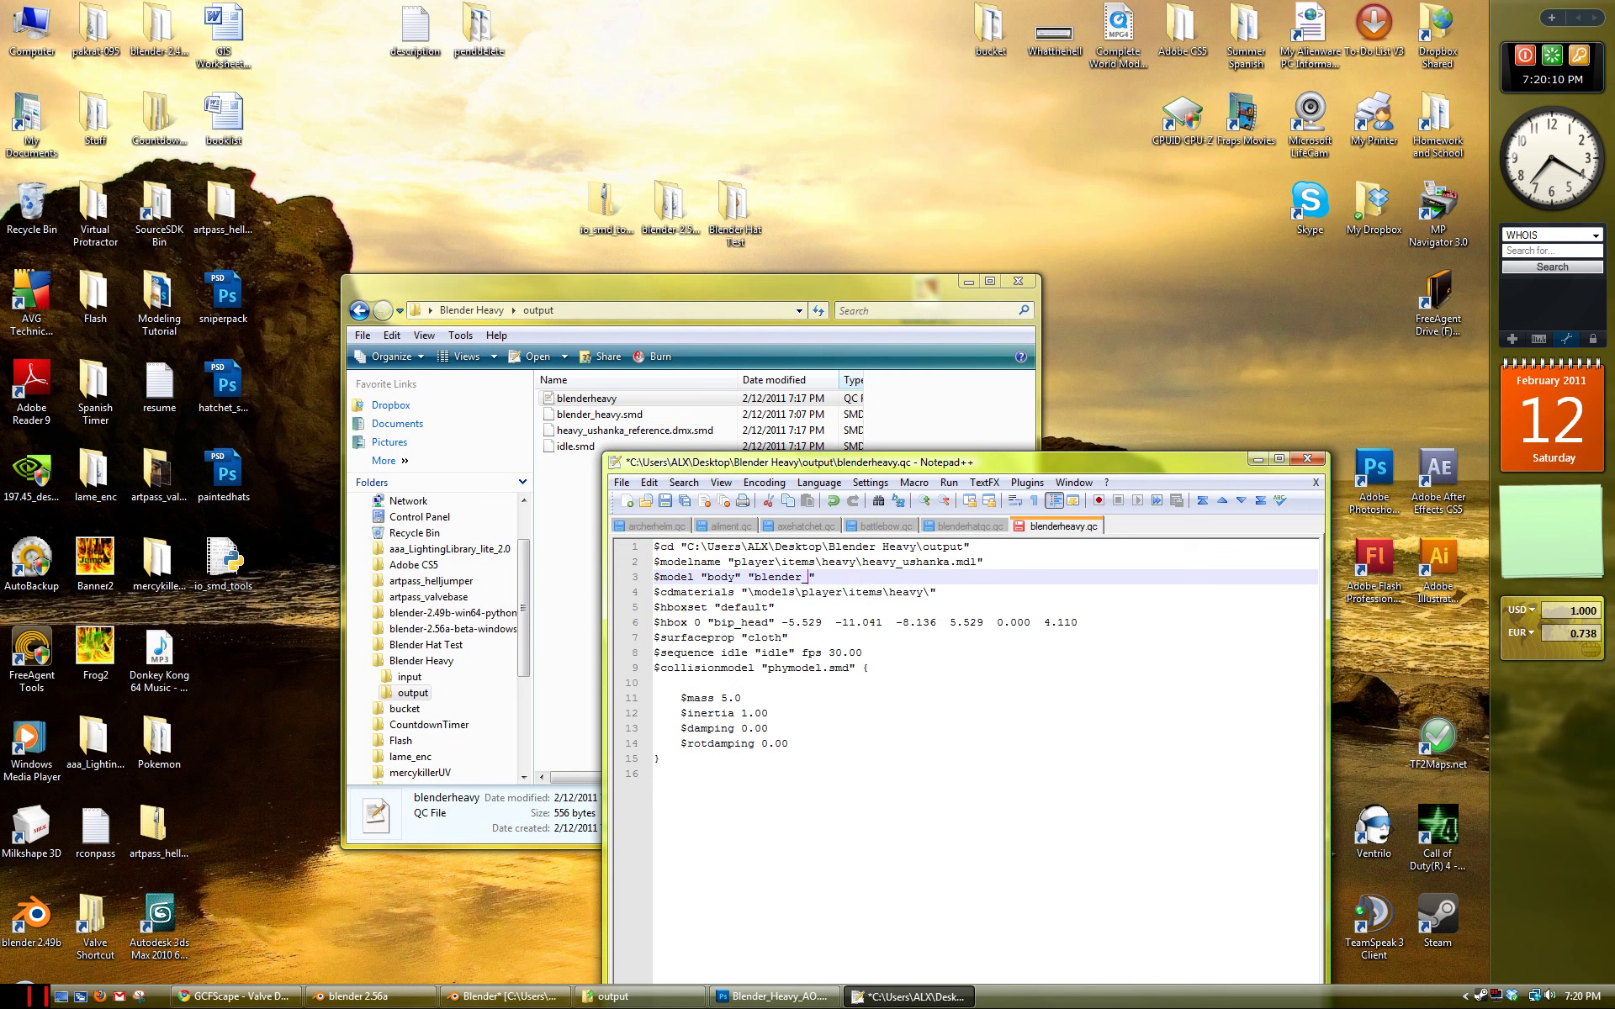
pyautogui.write('heavy.smd')
pyautogui.hotkey('ctrl', 's')
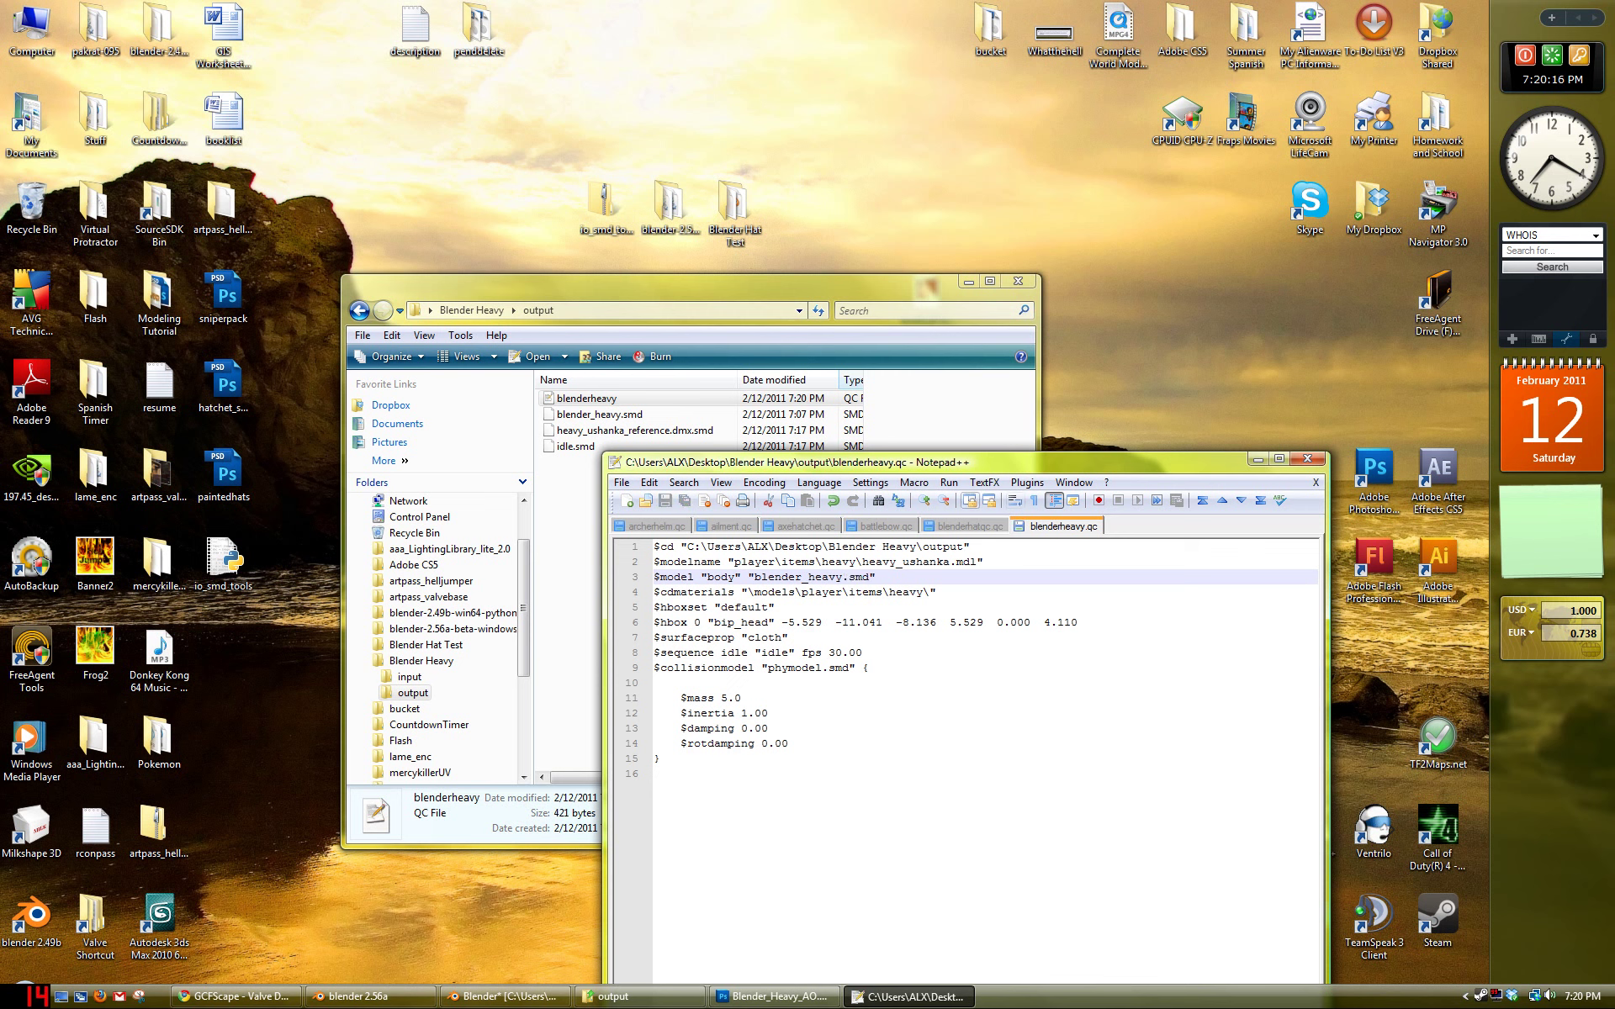
# Step: Replace phymodel.smd on the $collisionmodel line with blender_heavy.smd and save
pyautogui.moveTo(754, 577); pyautogui.dragTo(869, 577)
pyautogui.hotkey('ctrl', 'c')
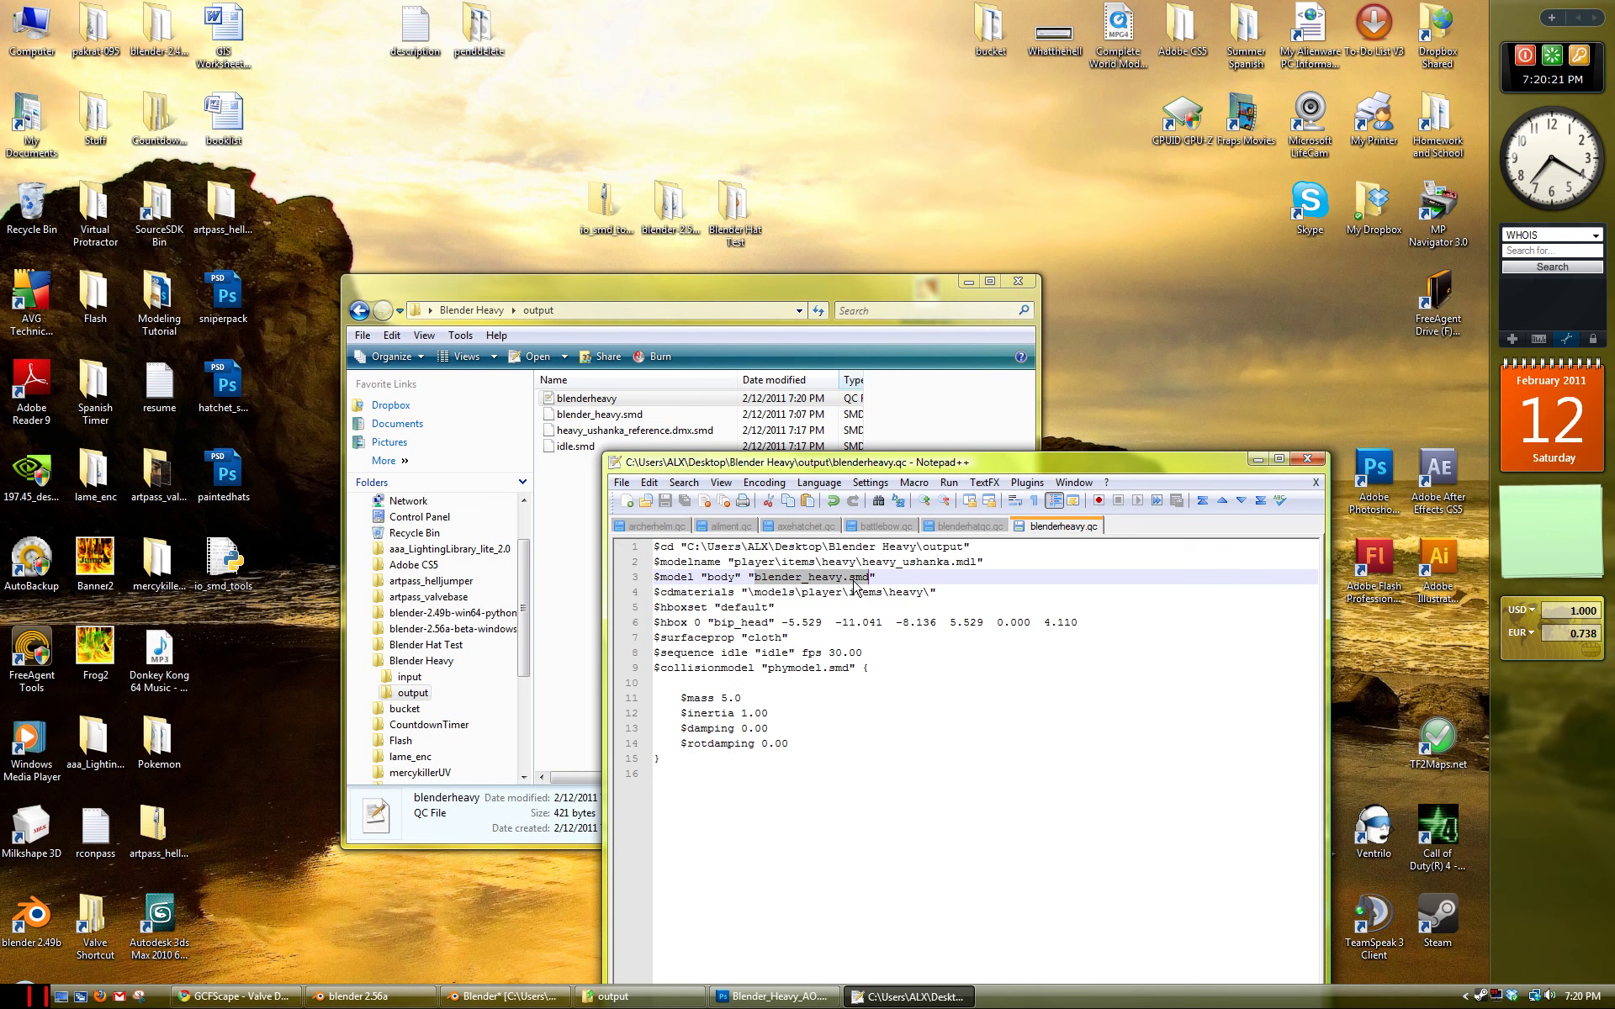
pyautogui.moveTo(768, 668); pyautogui.dragTo(849, 668)
pyautogui.hotkey('ctrl', 'v')
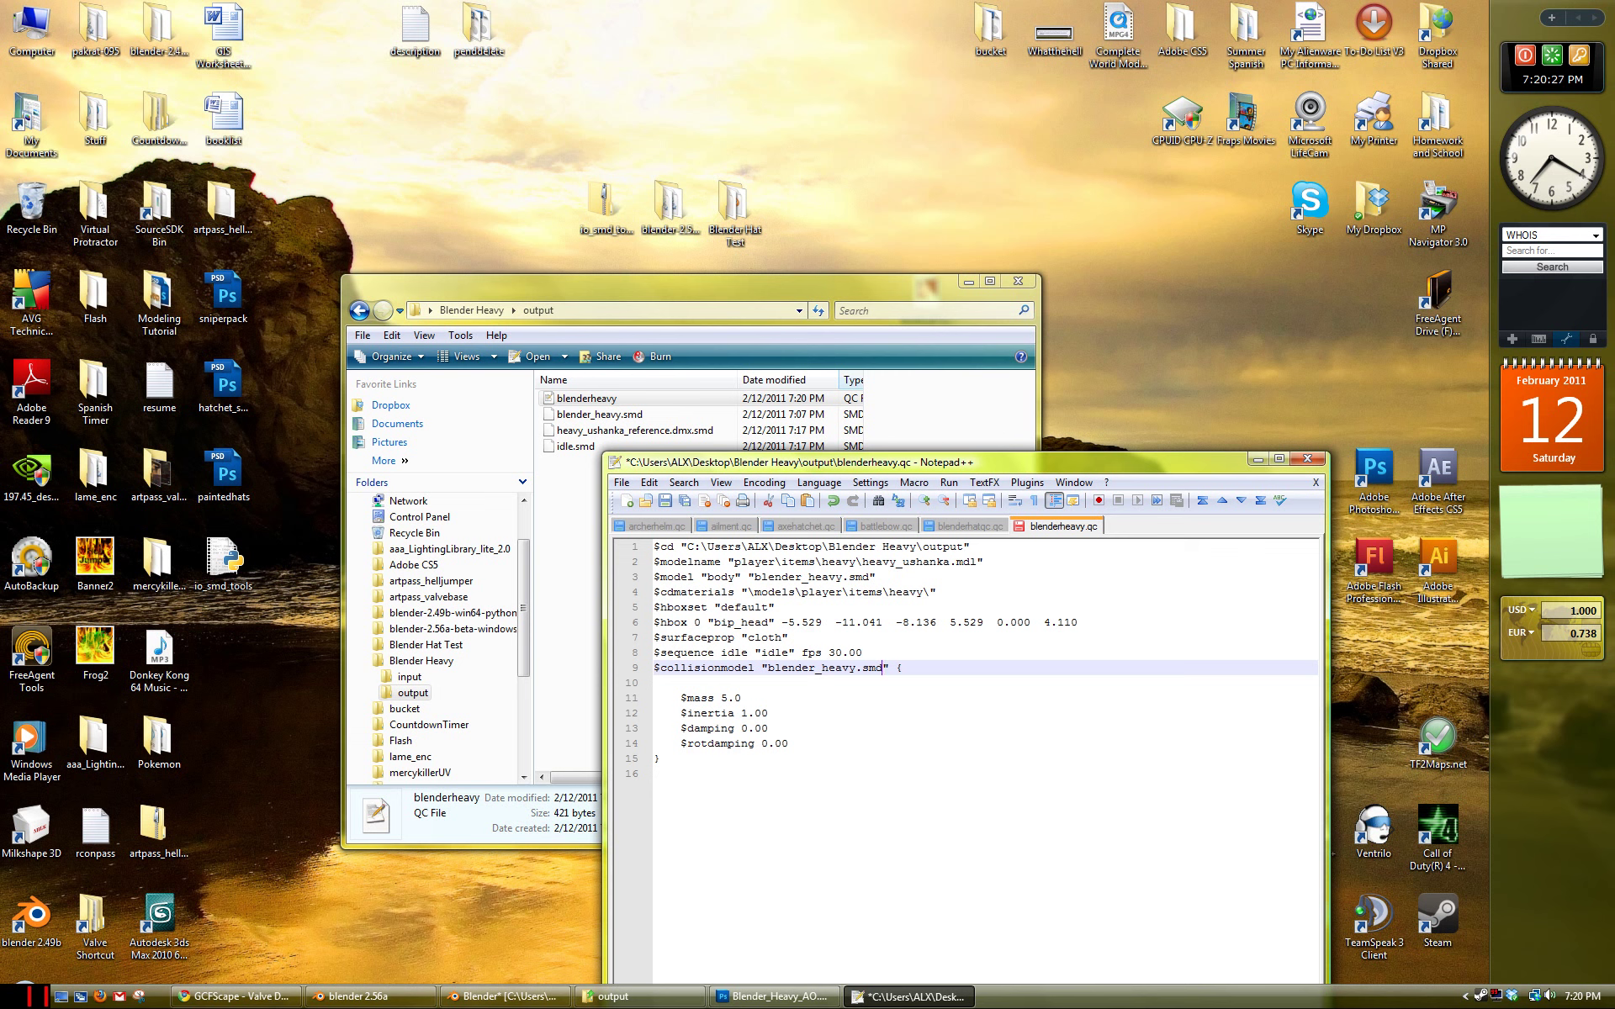
pyautogui.click(665, 501)
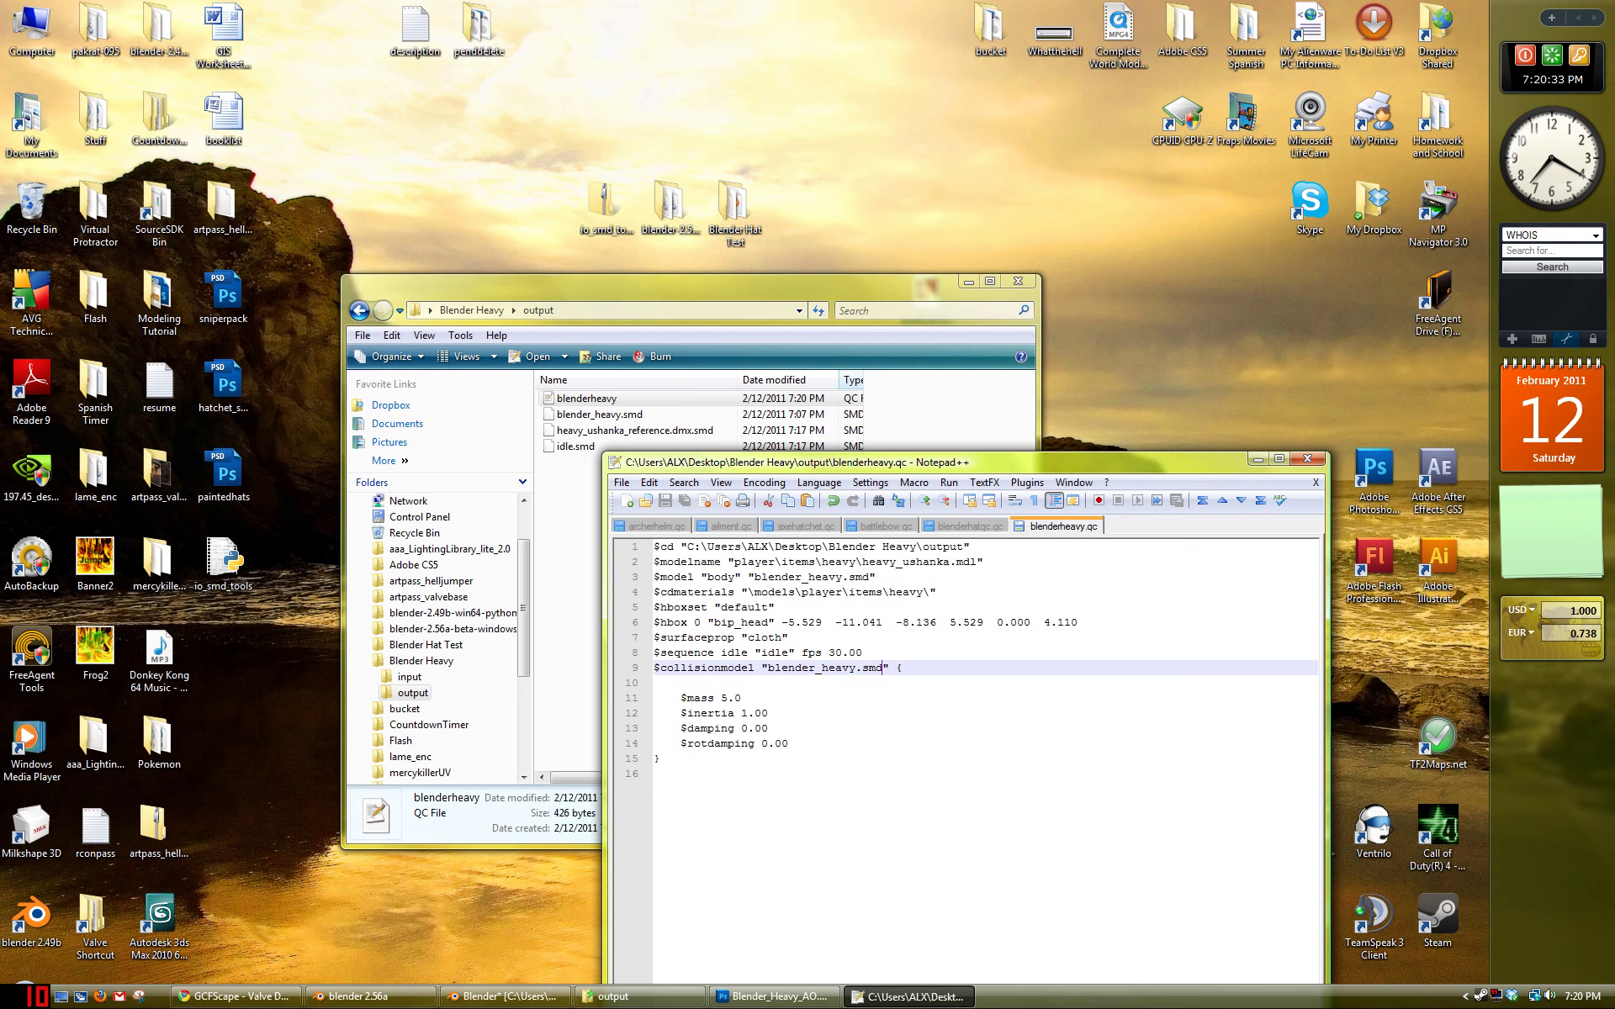
# Step: Move heavy_ushanka_reference.dmx.smd into SourceSDK Bin and return to blenderheavy.qc
pyautogui.click(593, 431)
pyautogui.moveTo(593, 430); pyautogui.dragTo(126, 254)
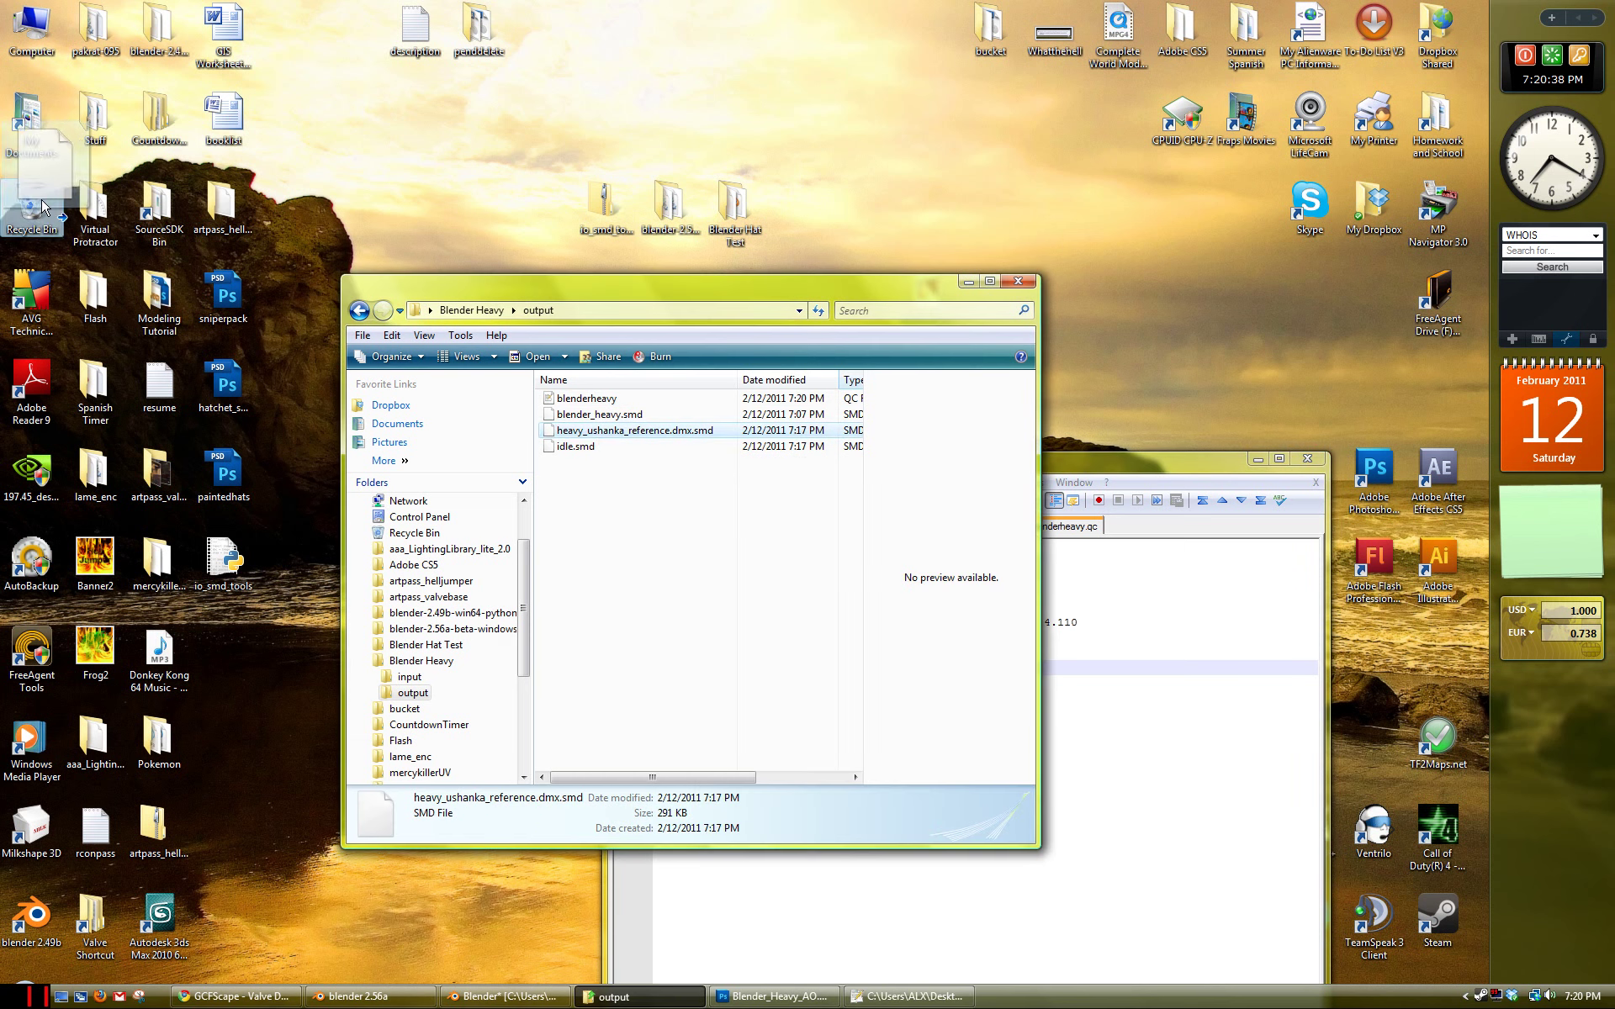
pyautogui.click(1118, 486)
pyautogui.press('Down')
pyautogui.press('Down')
pyautogui.press('Down')
pyautogui.press('Down')
pyautogui.press('Down')
pyautogui.press('Down')
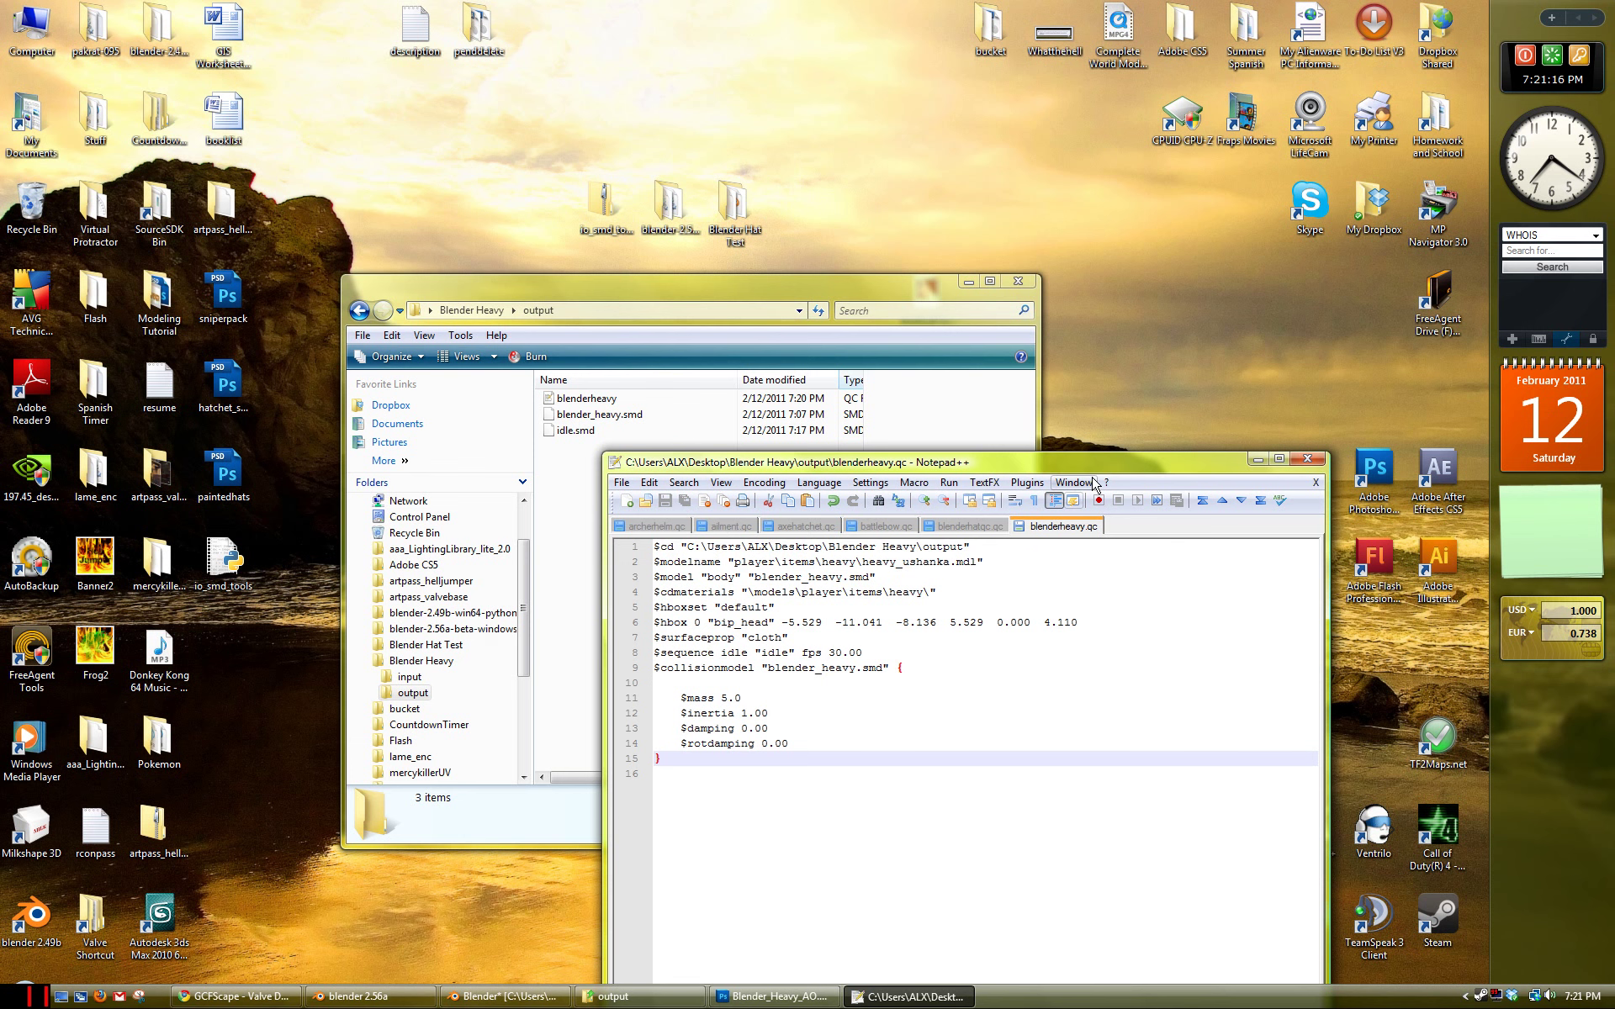
# Step: Look through the blenderhatqc, battlebow, axehatchet, ailment and archerhelm QC files, then return to blenderheavy.qc
pyautogui.moveTo(1086, 462); pyautogui.dragTo(930, 470)
pyautogui.click(813, 533)
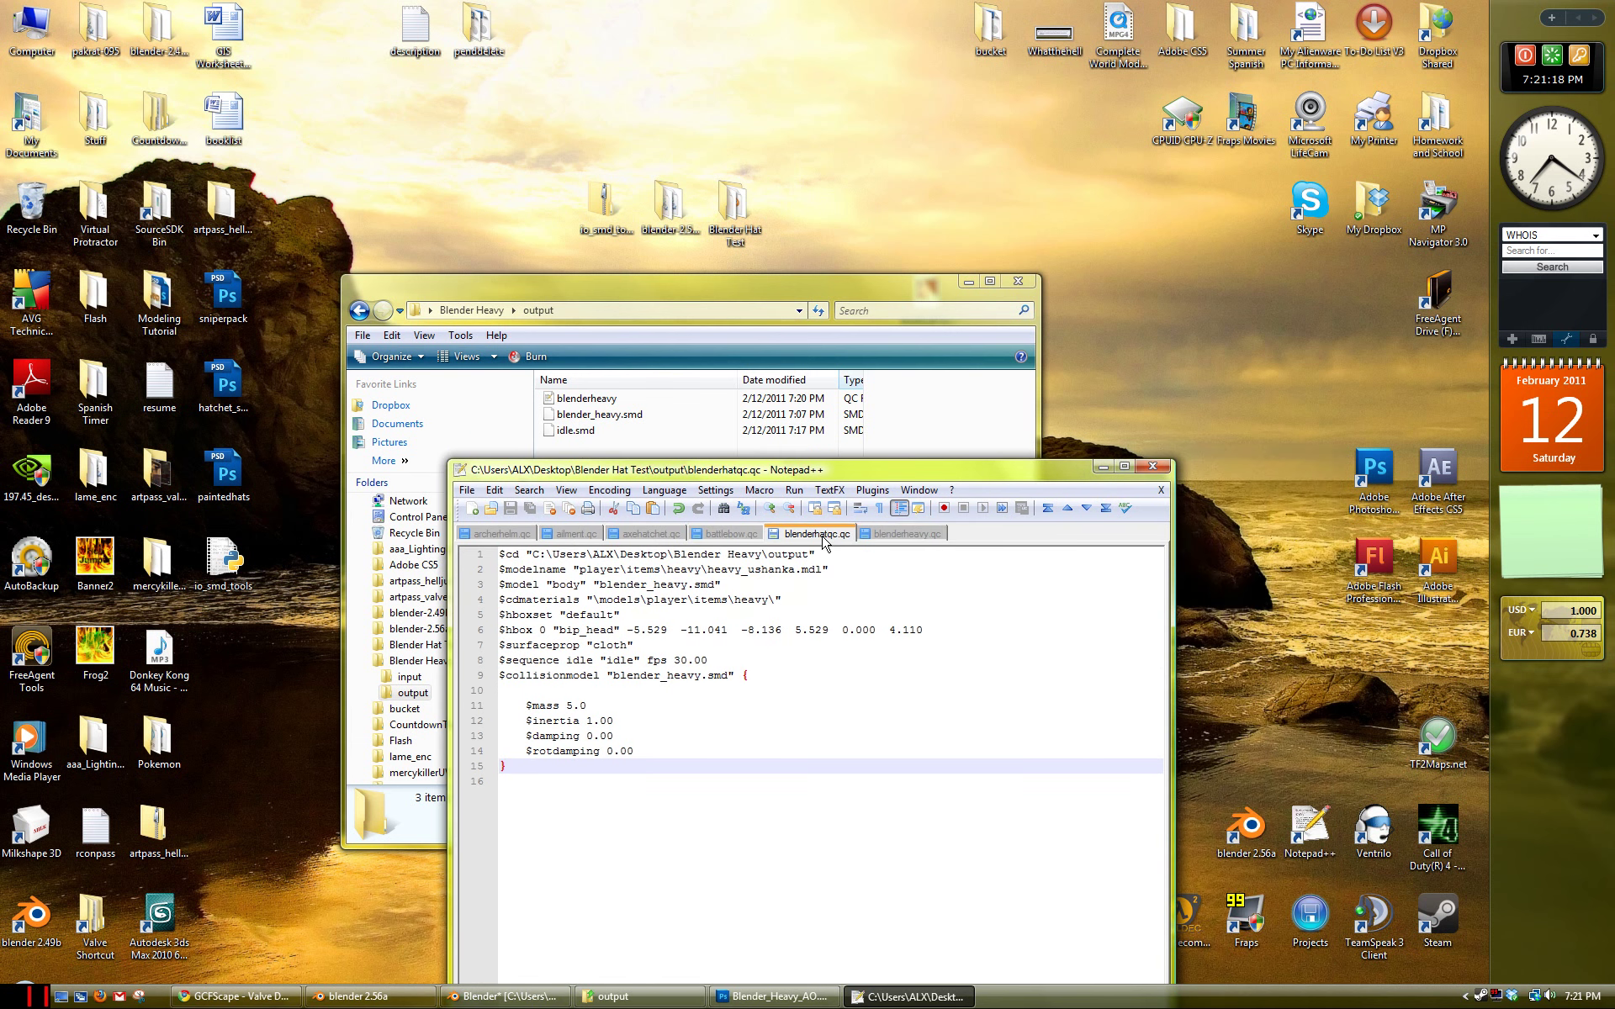
pyautogui.click(711, 535)
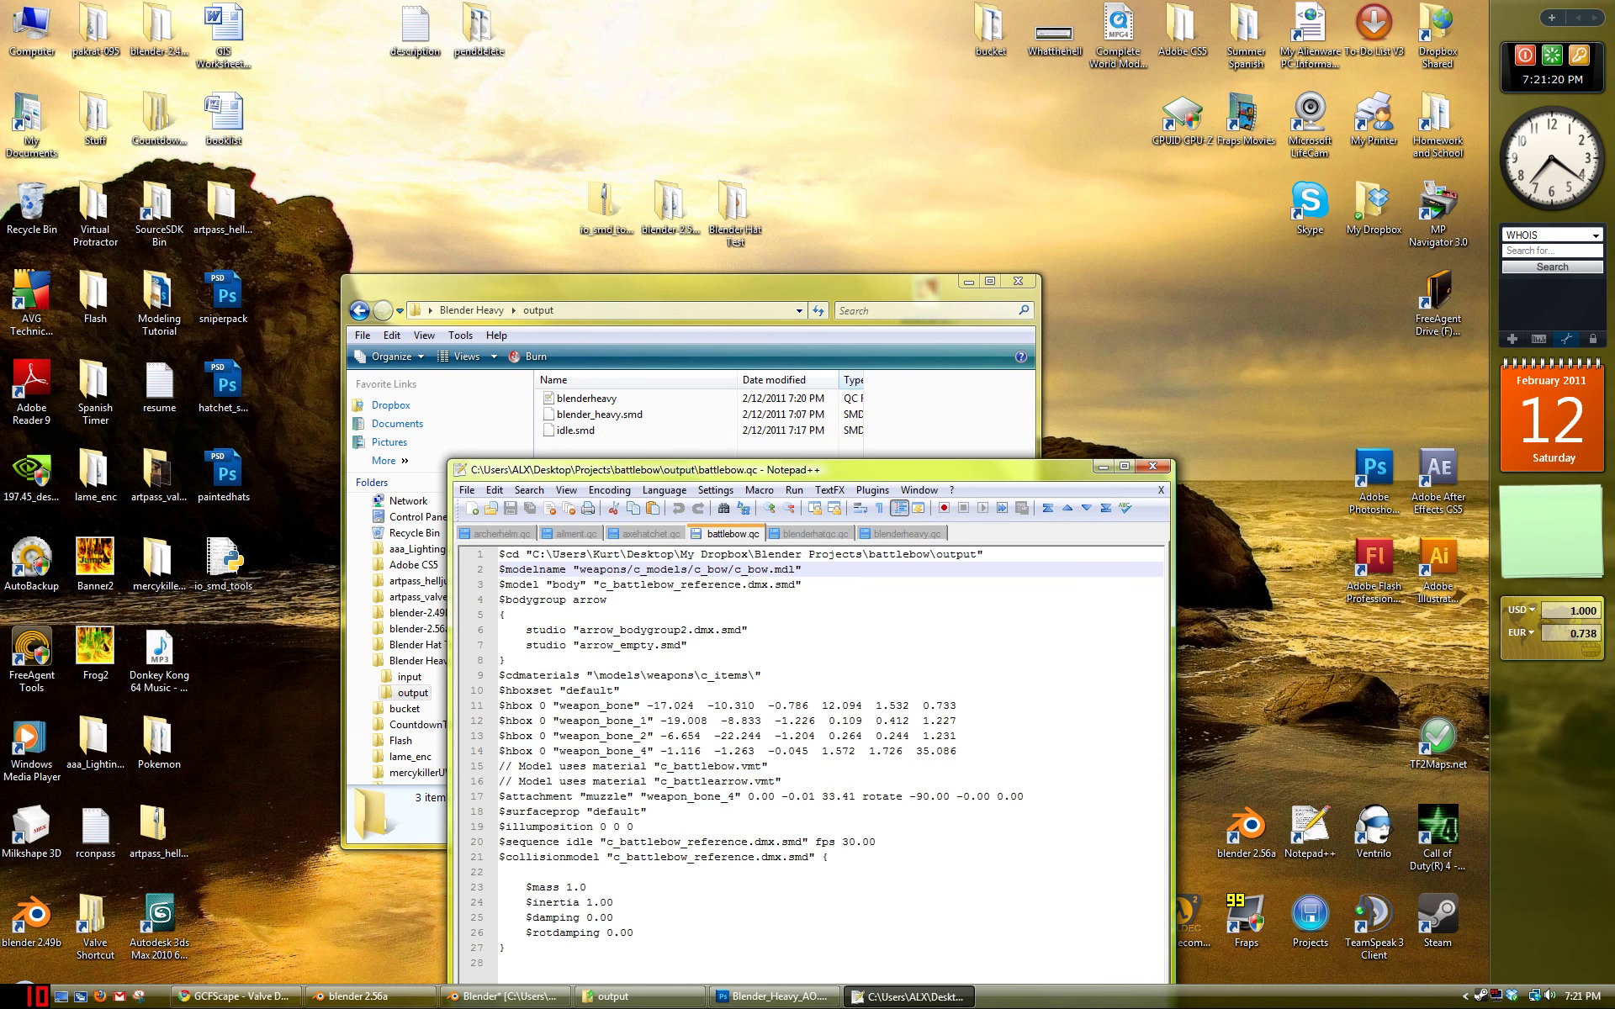
pyautogui.click(647, 534)
pyautogui.click(576, 535)
pyautogui.click(513, 535)
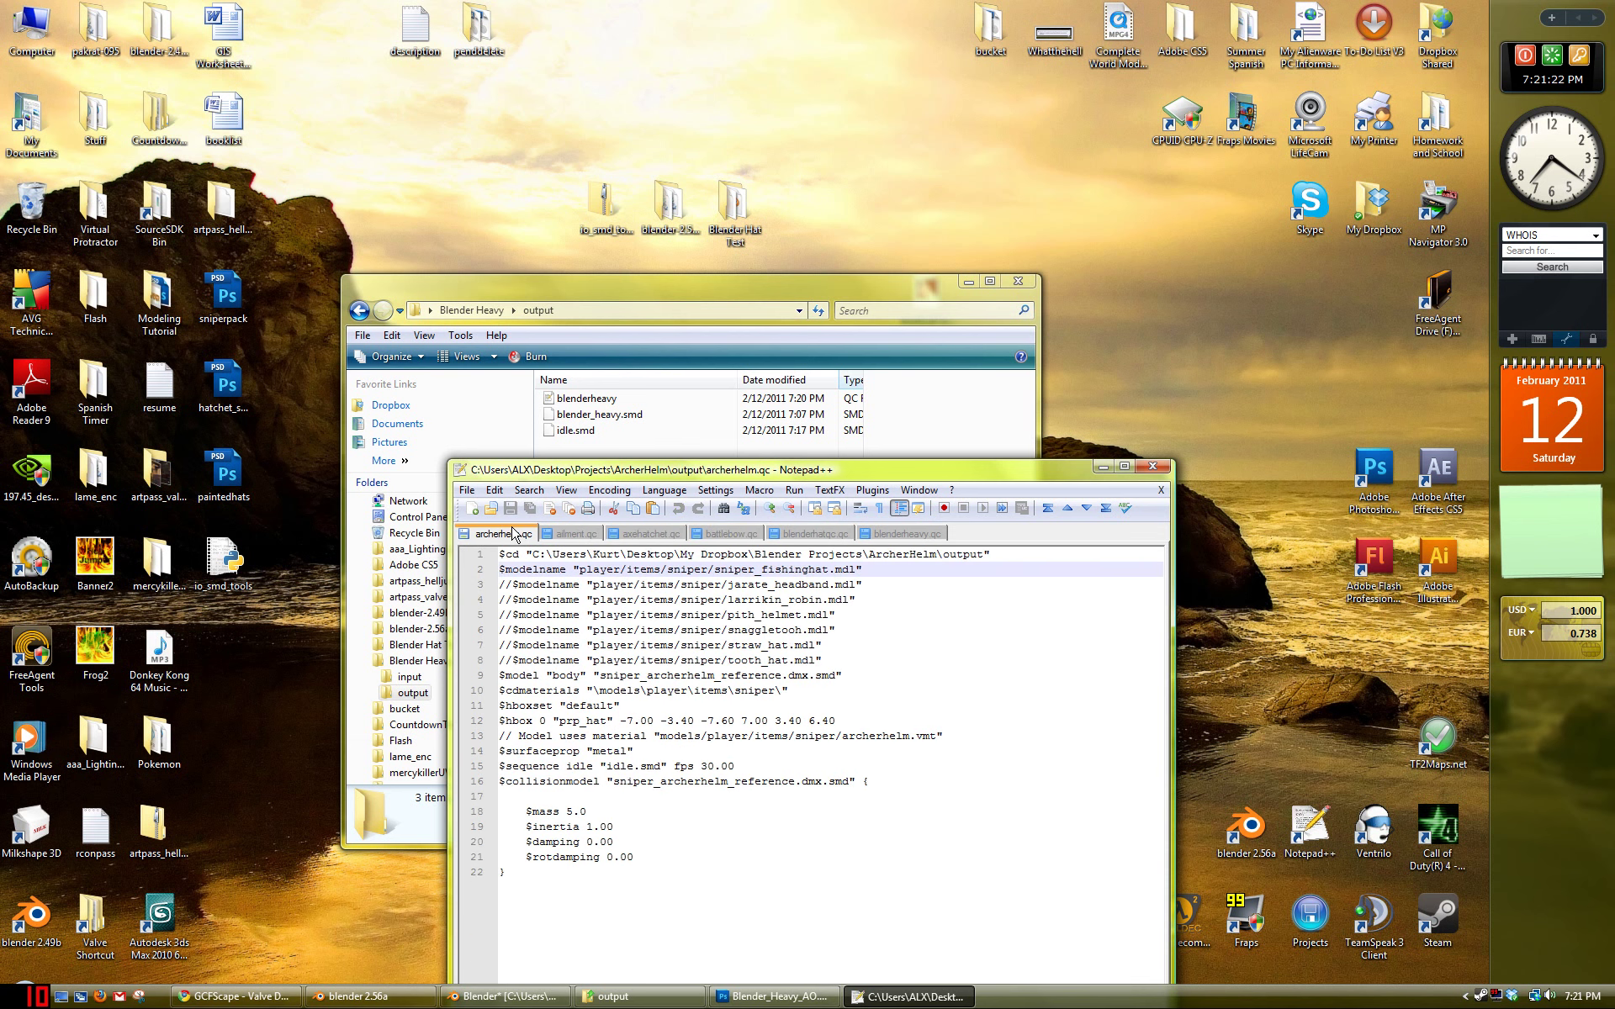
pyautogui.click(908, 534)
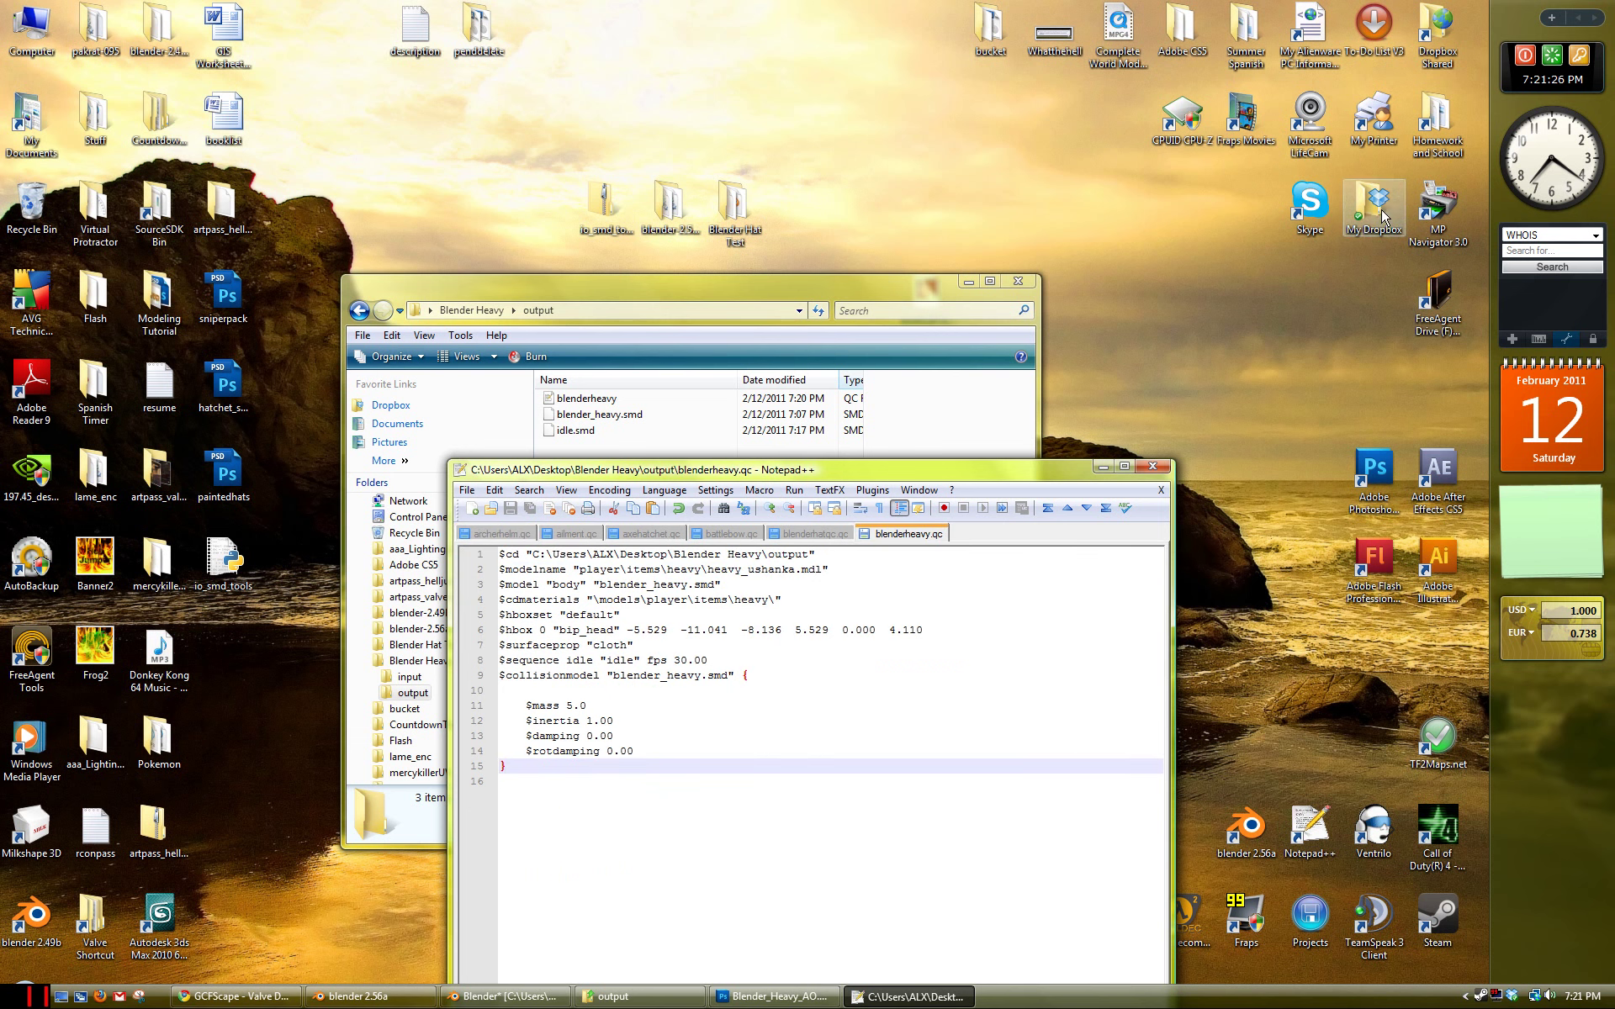
# Step: Open trafficqc.qc from Projects\Top Tier\Pyrometric Cone\output in Notepad++
pyautogui.doubleClick(1310, 917)
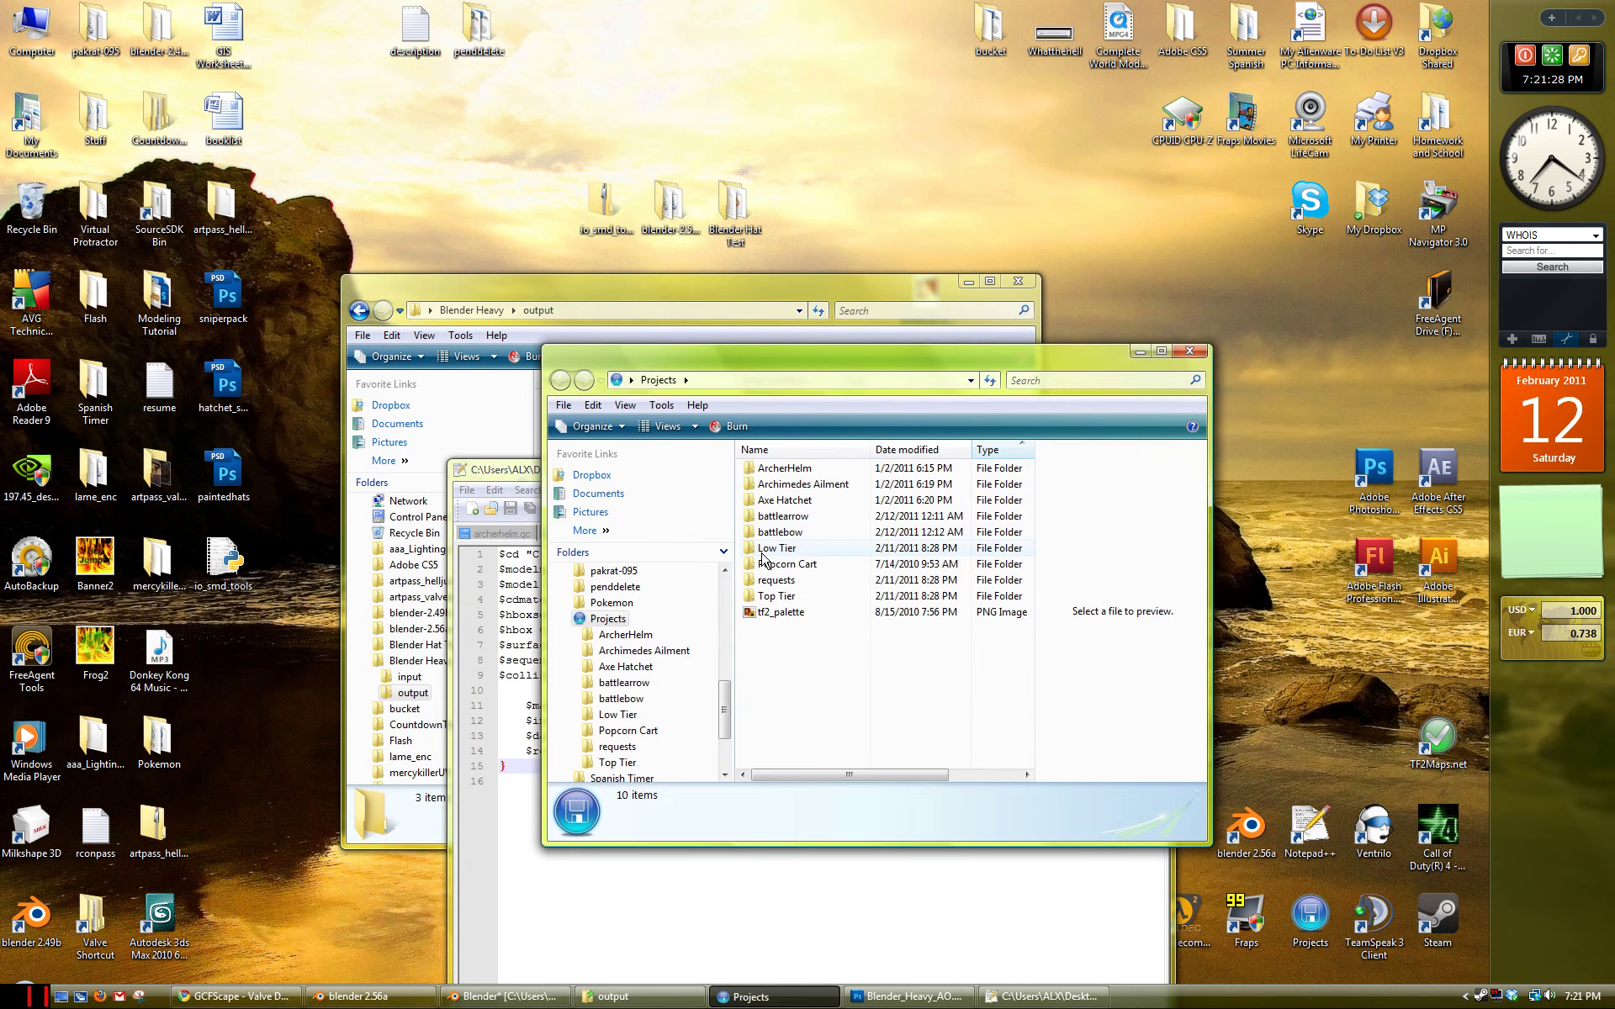
pyautogui.doubleClick(787, 597)
pyautogui.doubleClick(799, 485)
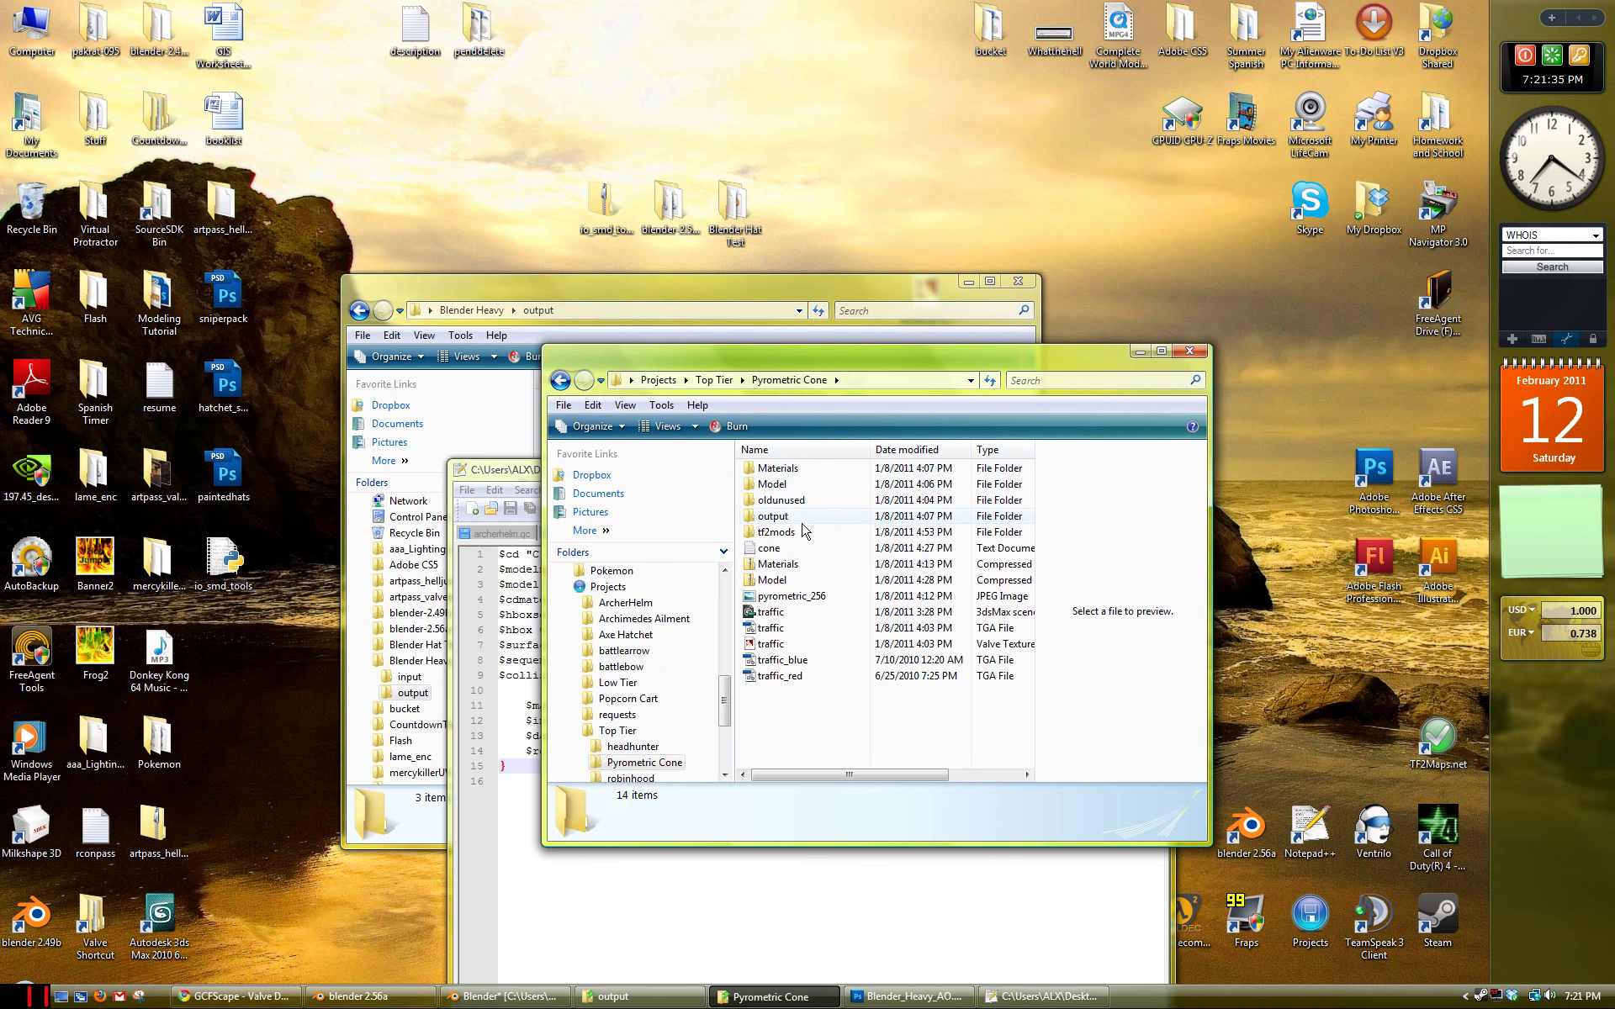
pyautogui.doubleClick(799, 517)
pyautogui.doubleClick(791, 468)
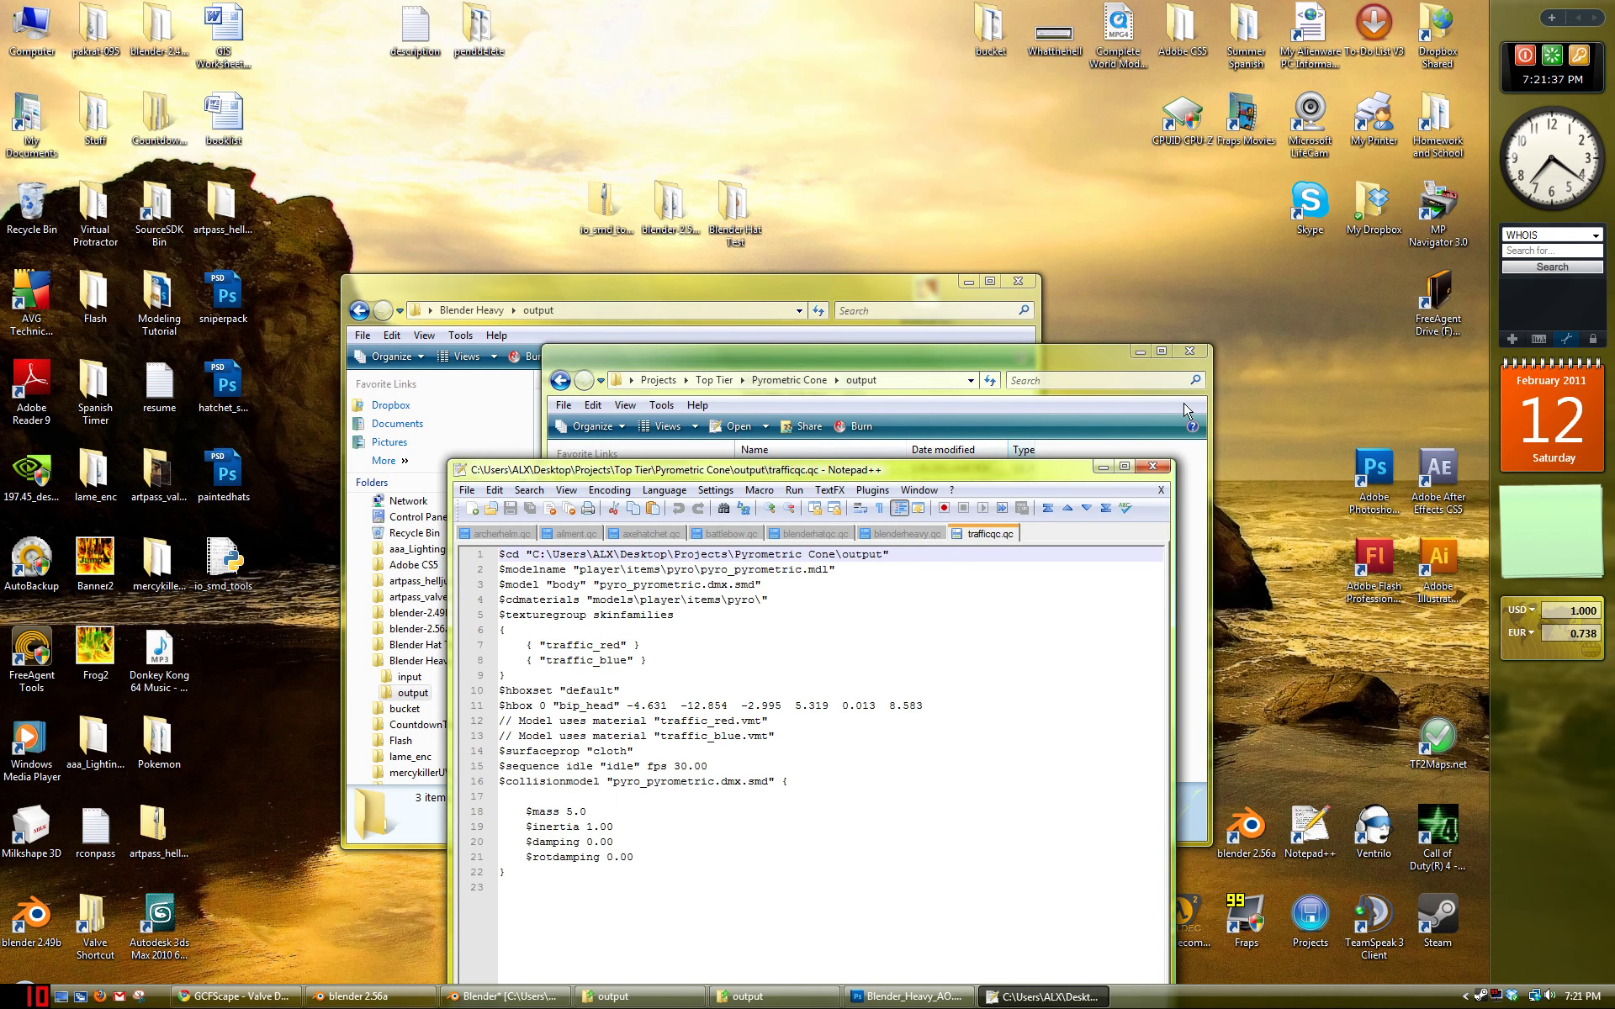
pyautogui.click(1186, 348)
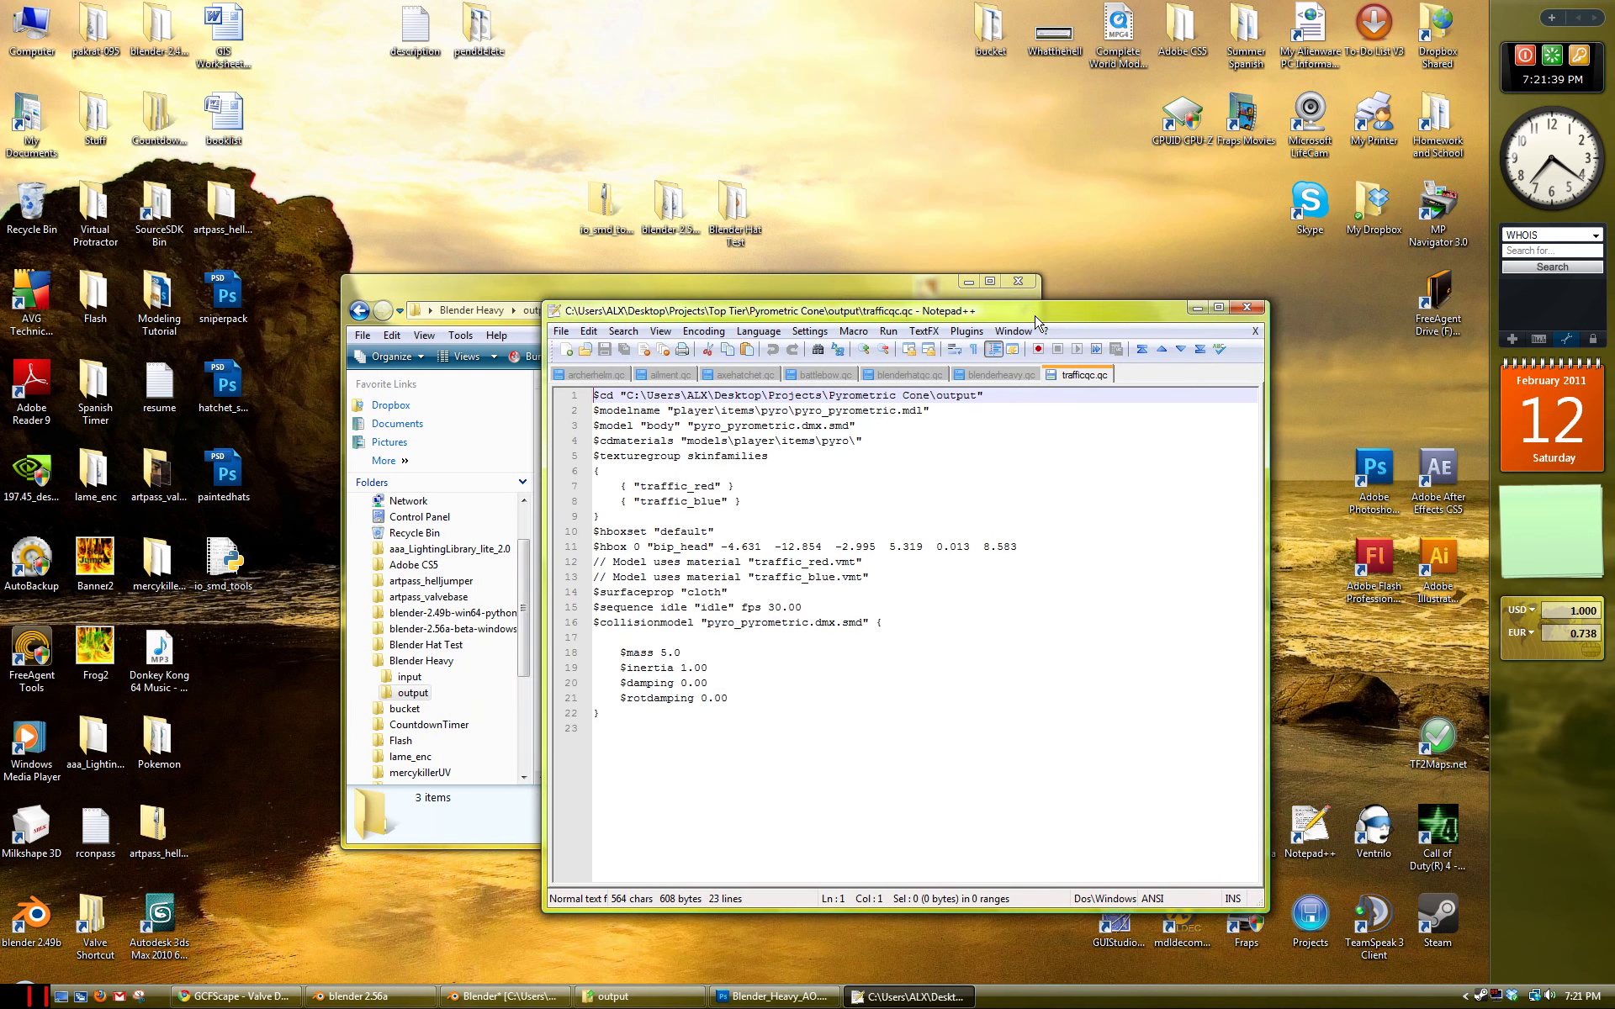
# Step: Inspect the $texturegroup skin families and the traffic_red and traffic_blue material names
pyautogui.moveTo(600, 516); pyautogui.dragTo(594, 455)
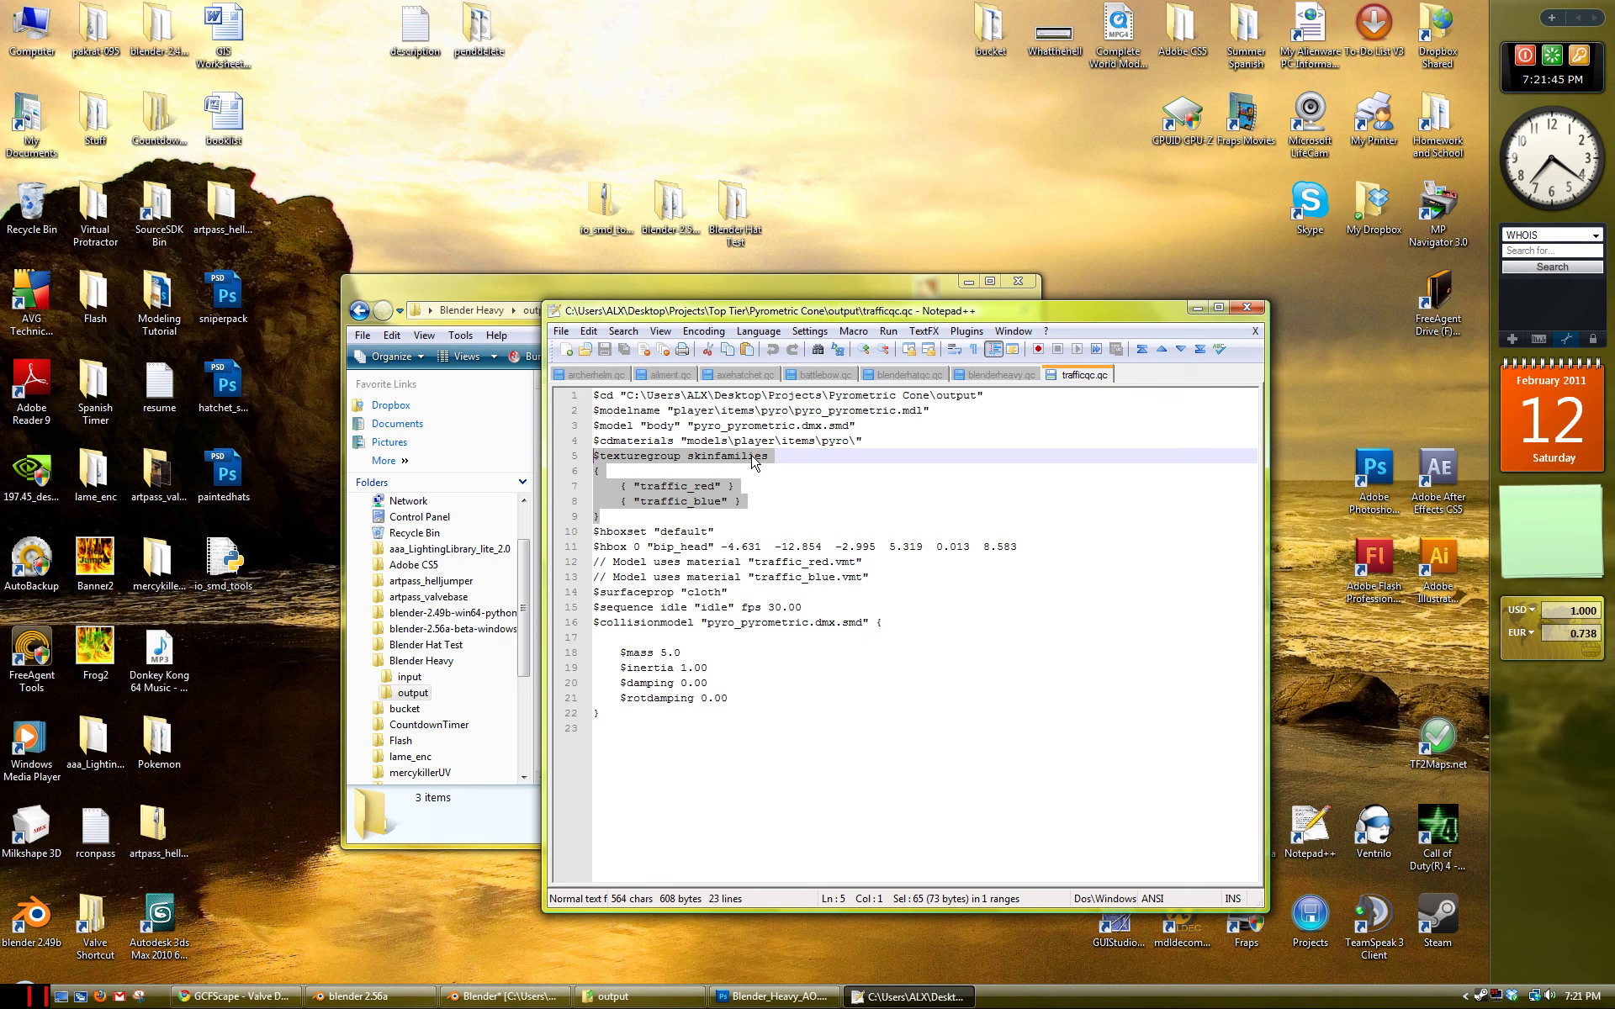
pyautogui.click(642, 487)
pyautogui.moveTo(637, 486); pyautogui.dragTo(714, 486)
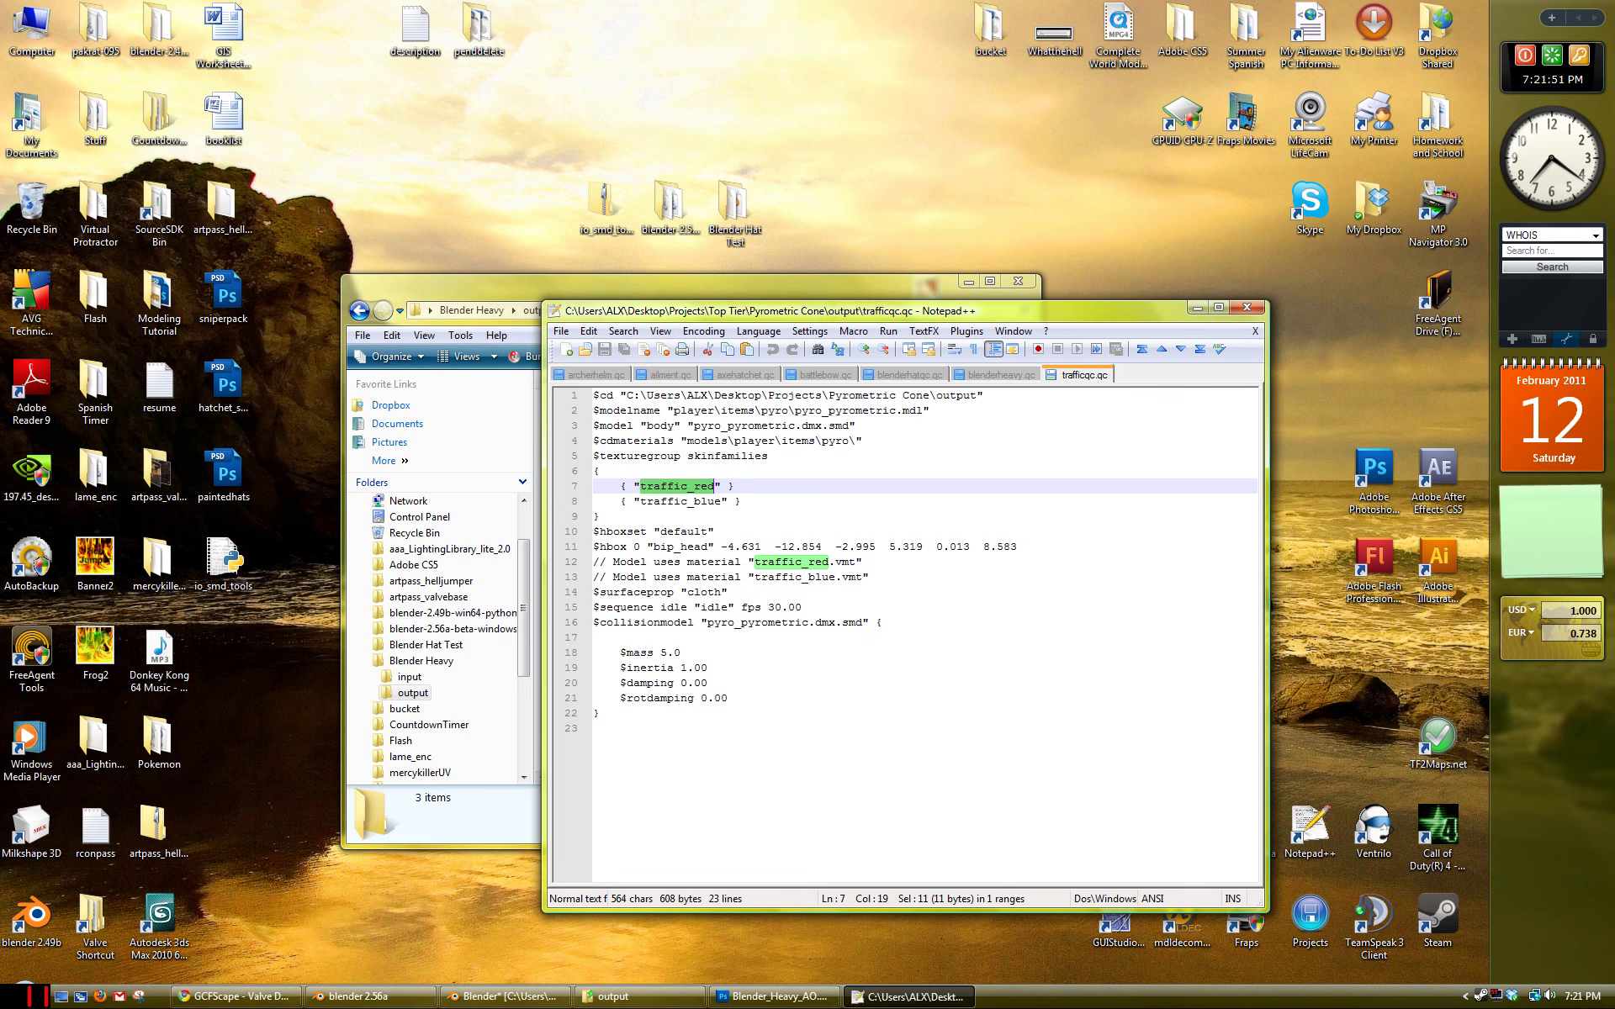
pyautogui.click(722, 502)
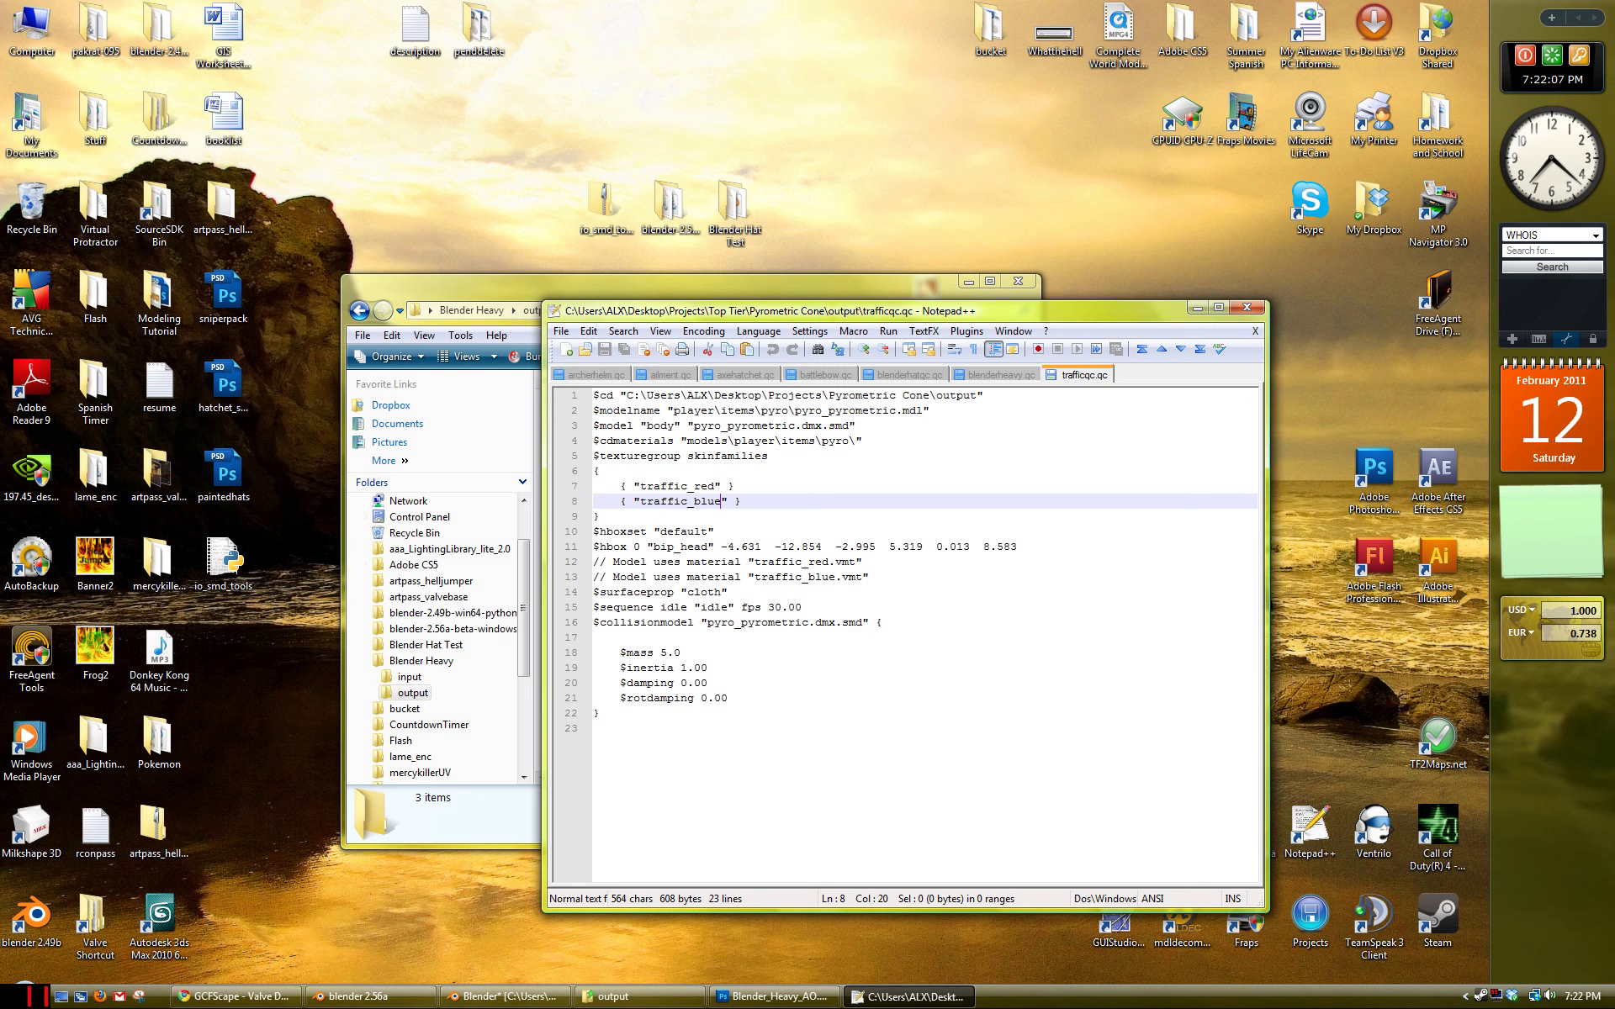
pyautogui.moveTo(640, 501); pyautogui.dragTo(722, 501)
pyautogui.click(722, 501)
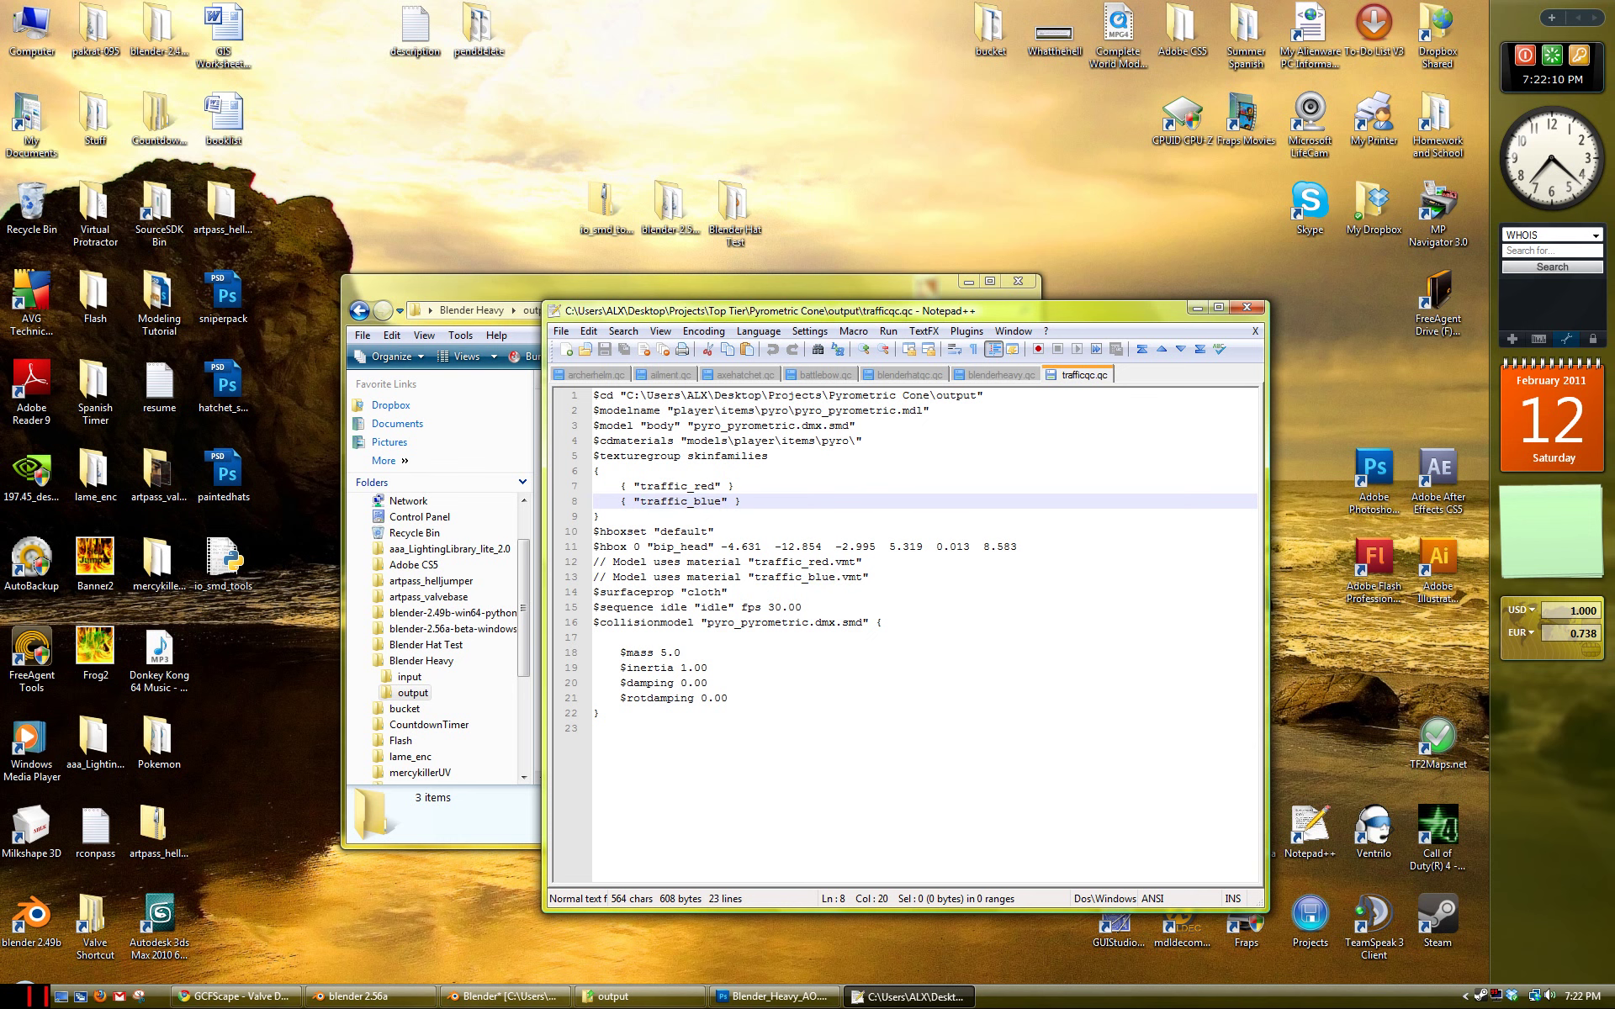
# Step: Close trafficqc.qc and check the braces of blenderheavy.qc's $collisionmodel block
pyautogui.middleClick(1083, 381)
pyautogui.moveTo(1091, 319); pyautogui.dragTo(1093, 349)
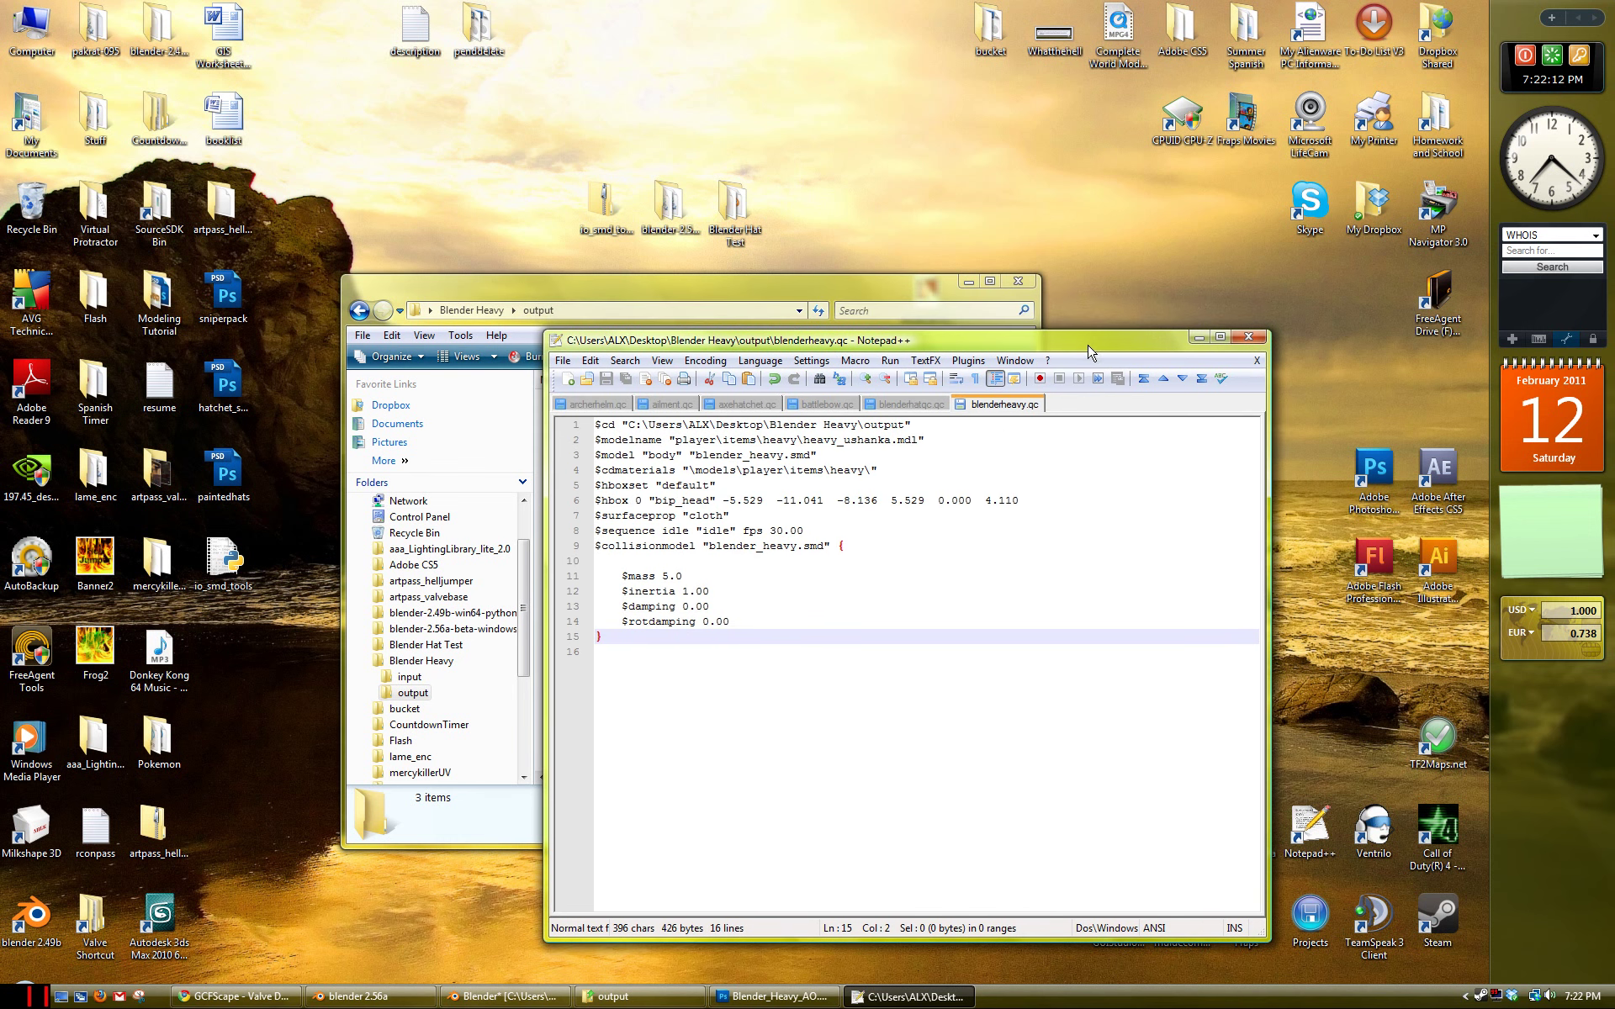
pyautogui.click(683, 576)
pyautogui.click(846, 546)
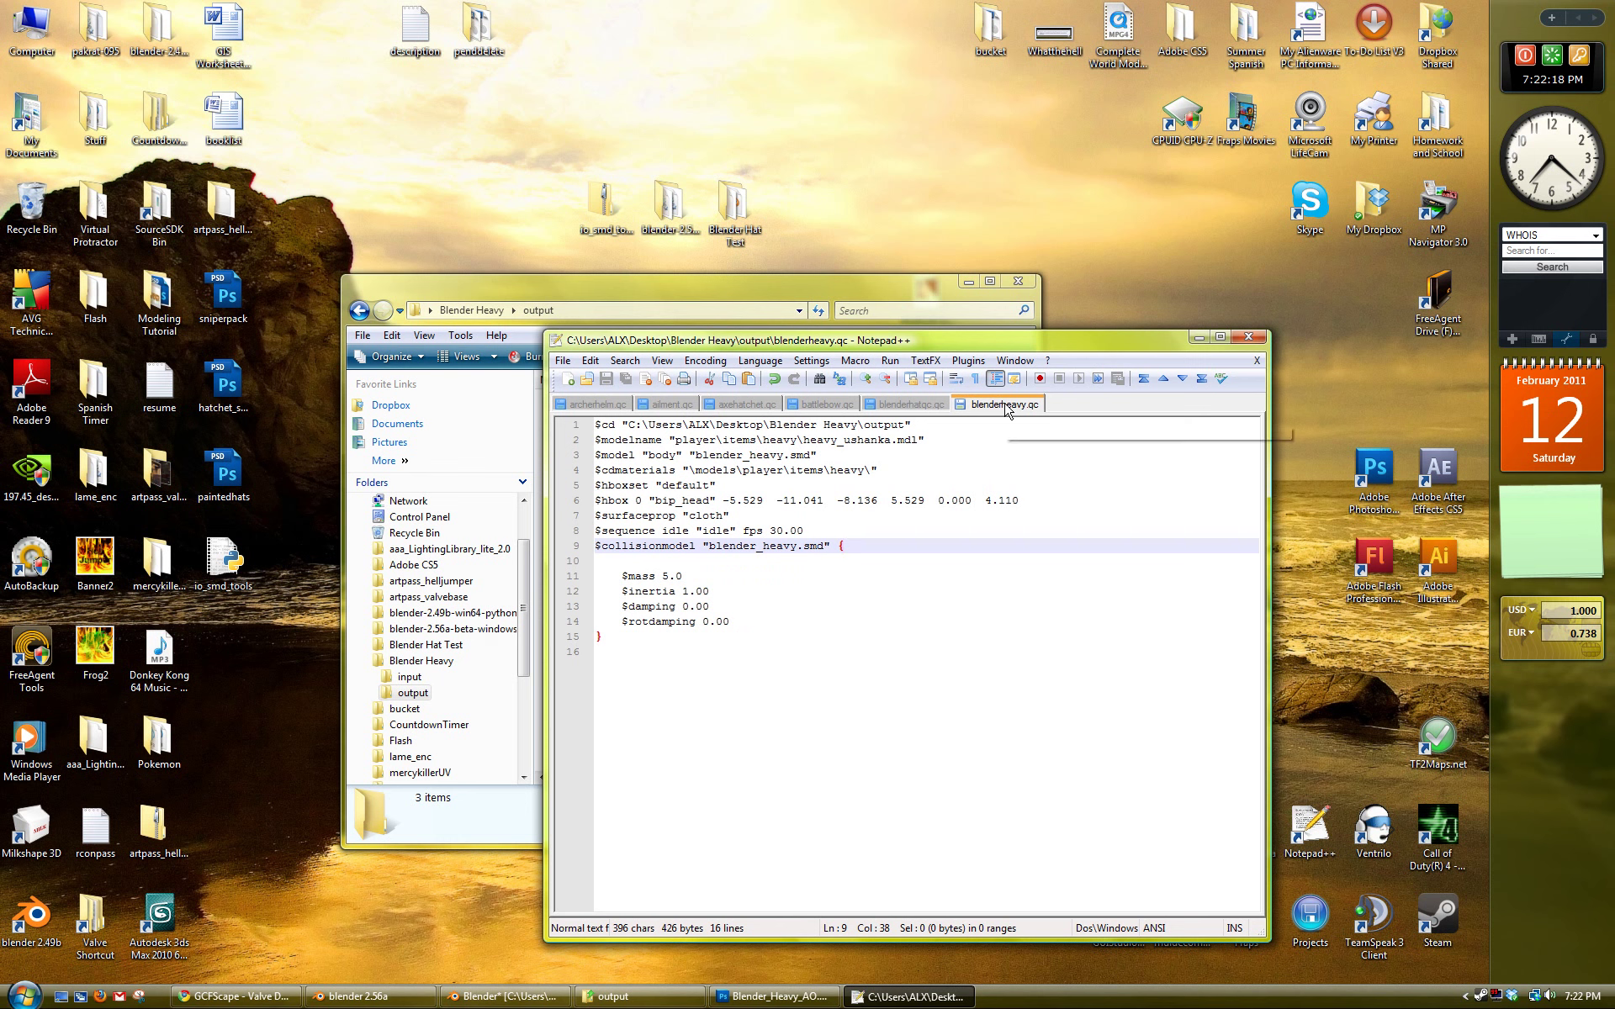
# Step: Close Notepad++ and launch GUIStudioMDL, checking its tools path configuration
pyautogui.click(1248, 336)
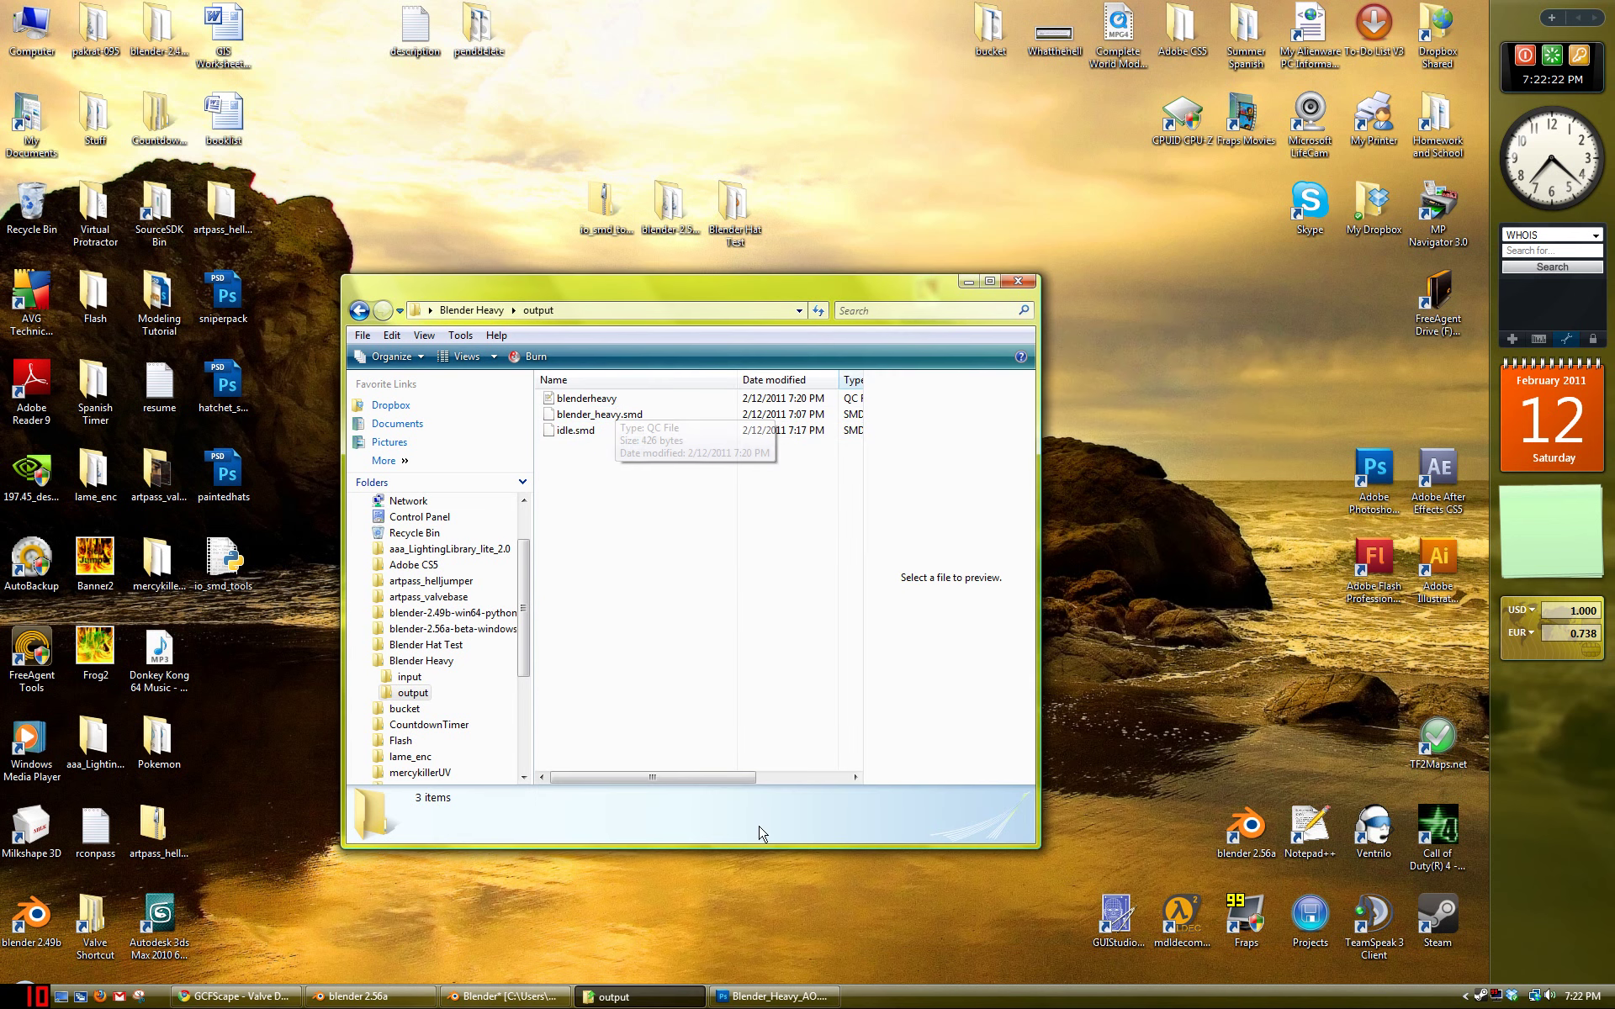
pyautogui.moveTo(671, 1000)
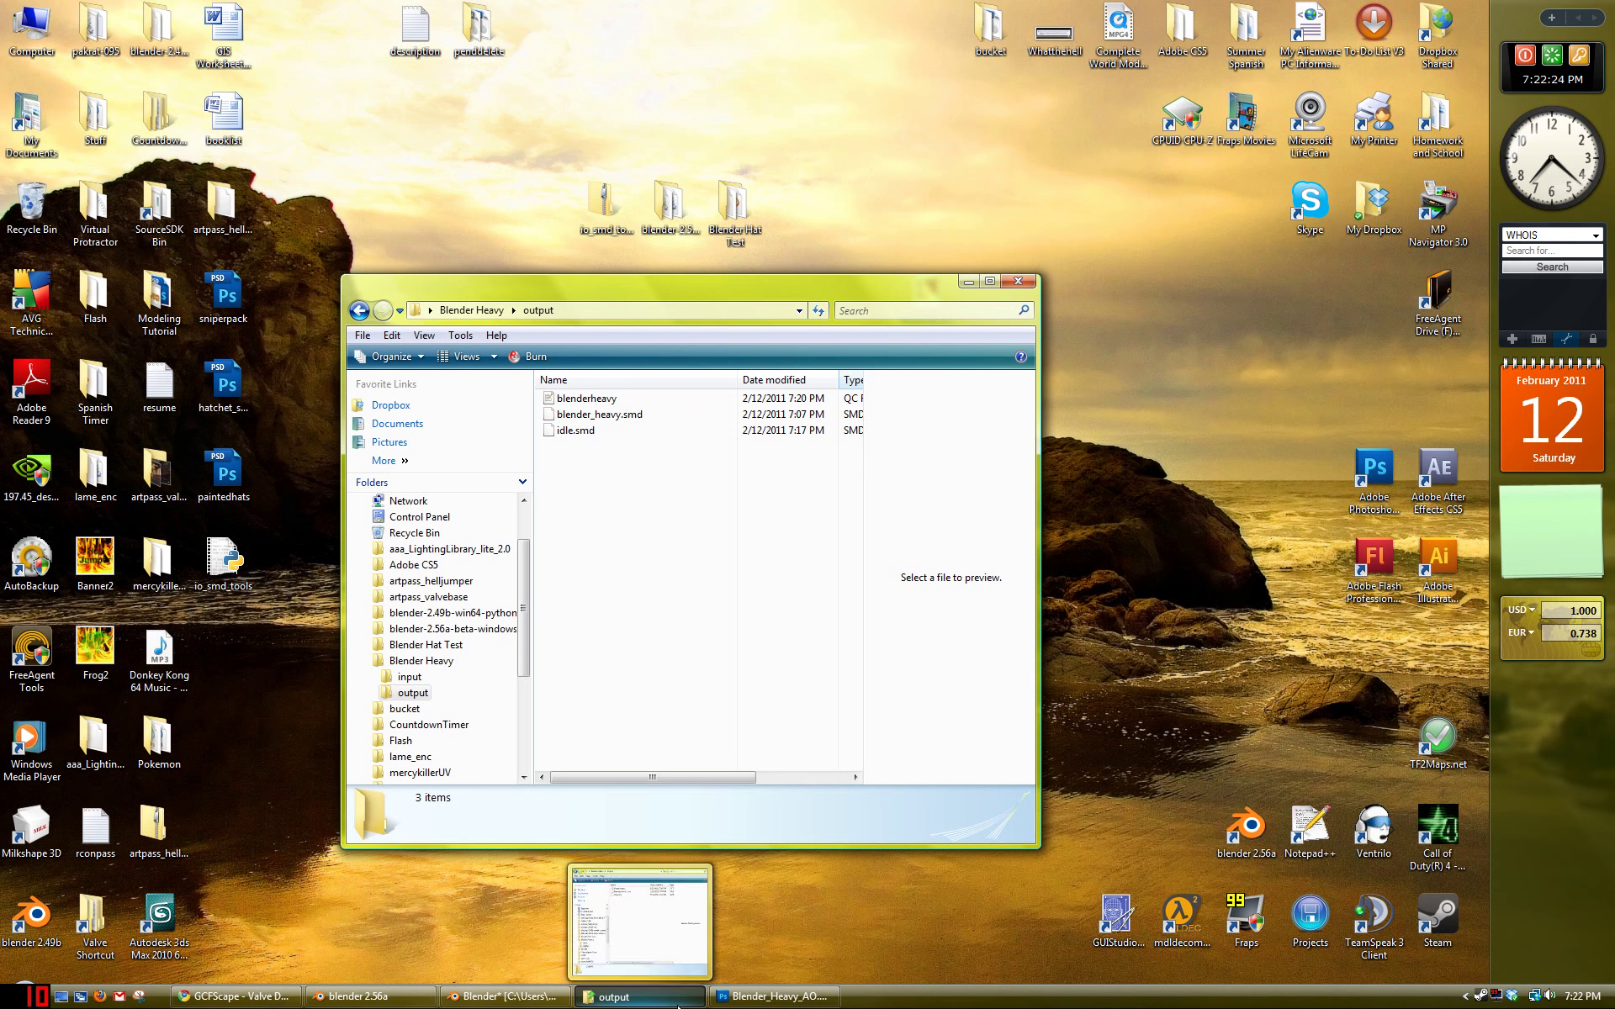
pyautogui.doubleClick(1118, 917)
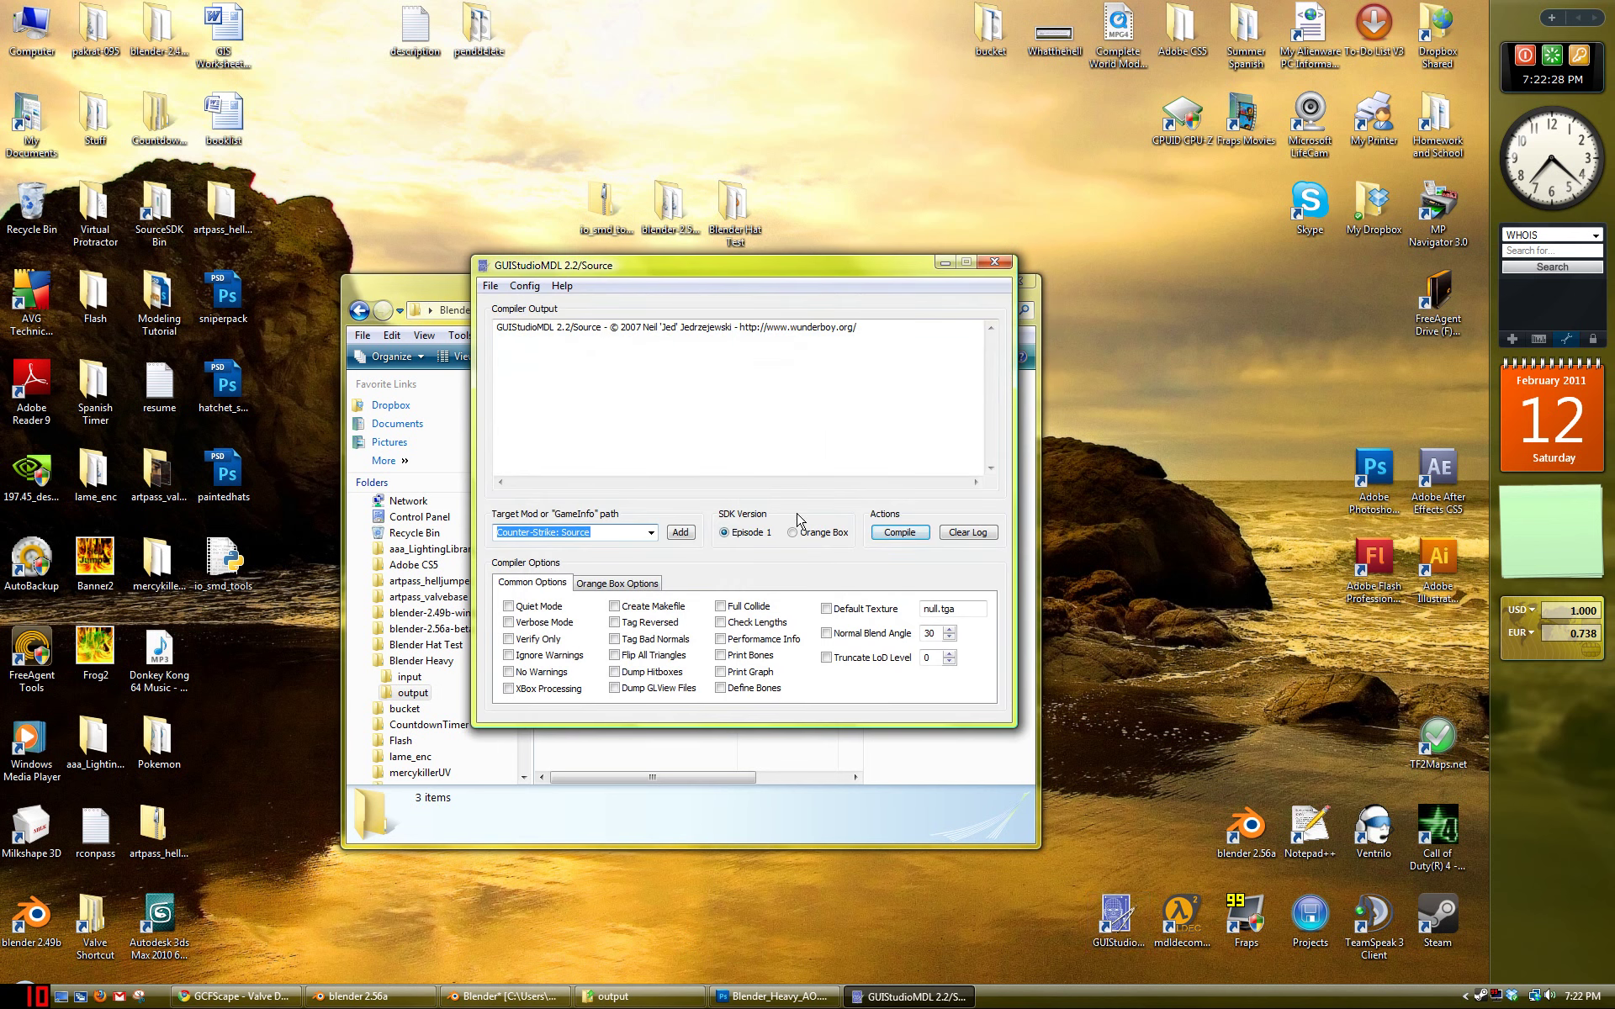
pyautogui.moveTo(823, 276); pyautogui.dragTo(869, 322)
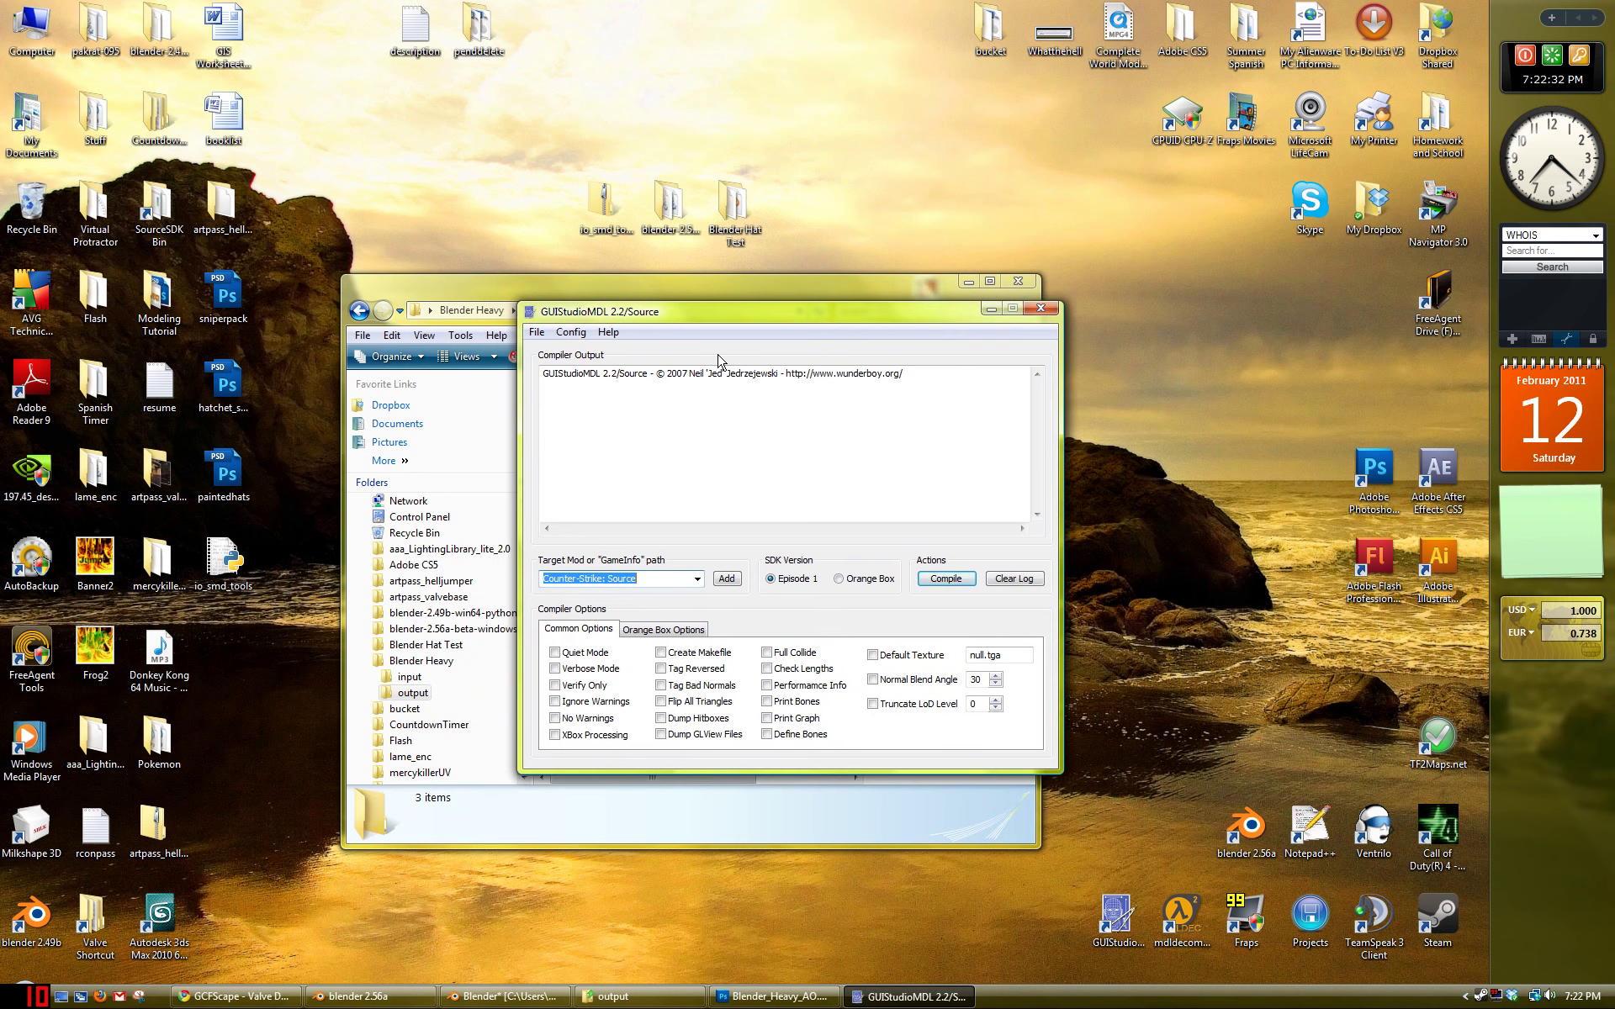
pyautogui.click(575, 335)
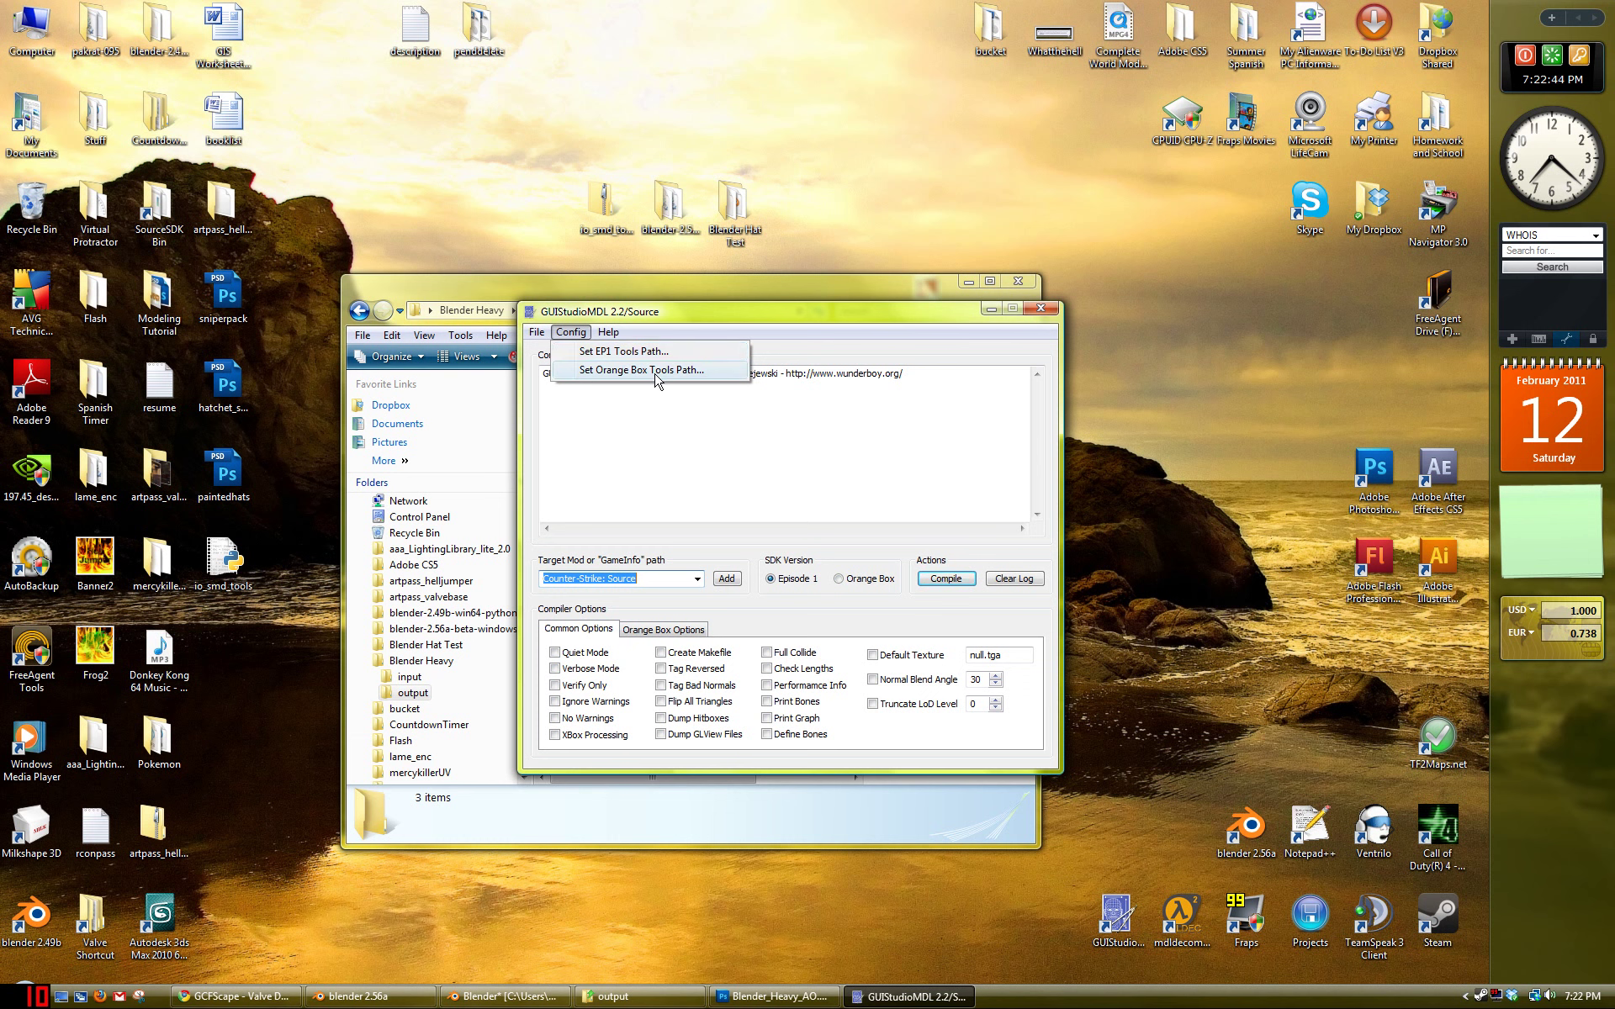
pyautogui.click(831, 347)
pyautogui.moveTo(819, 320); pyautogui.dragTo(846, 327)
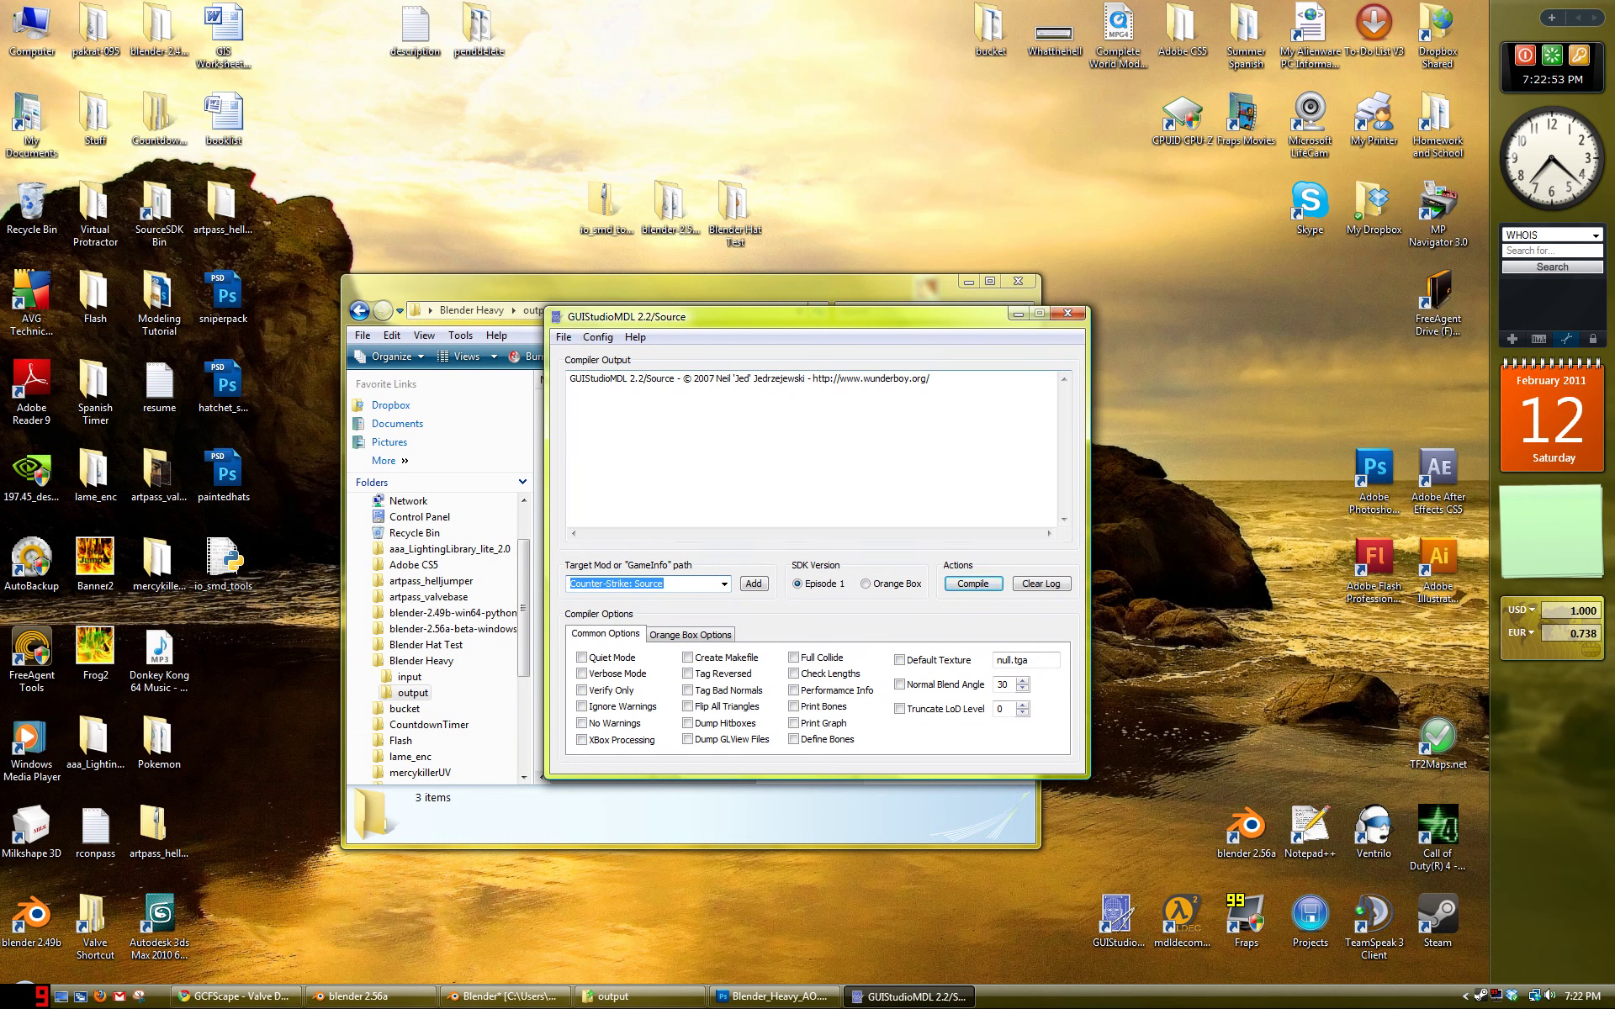
# Step: Set the target mod to Team Fortress 2 with the Orange Box SDK version
pyautogui.click(867, 584)
pyautogui.click(867, 585)
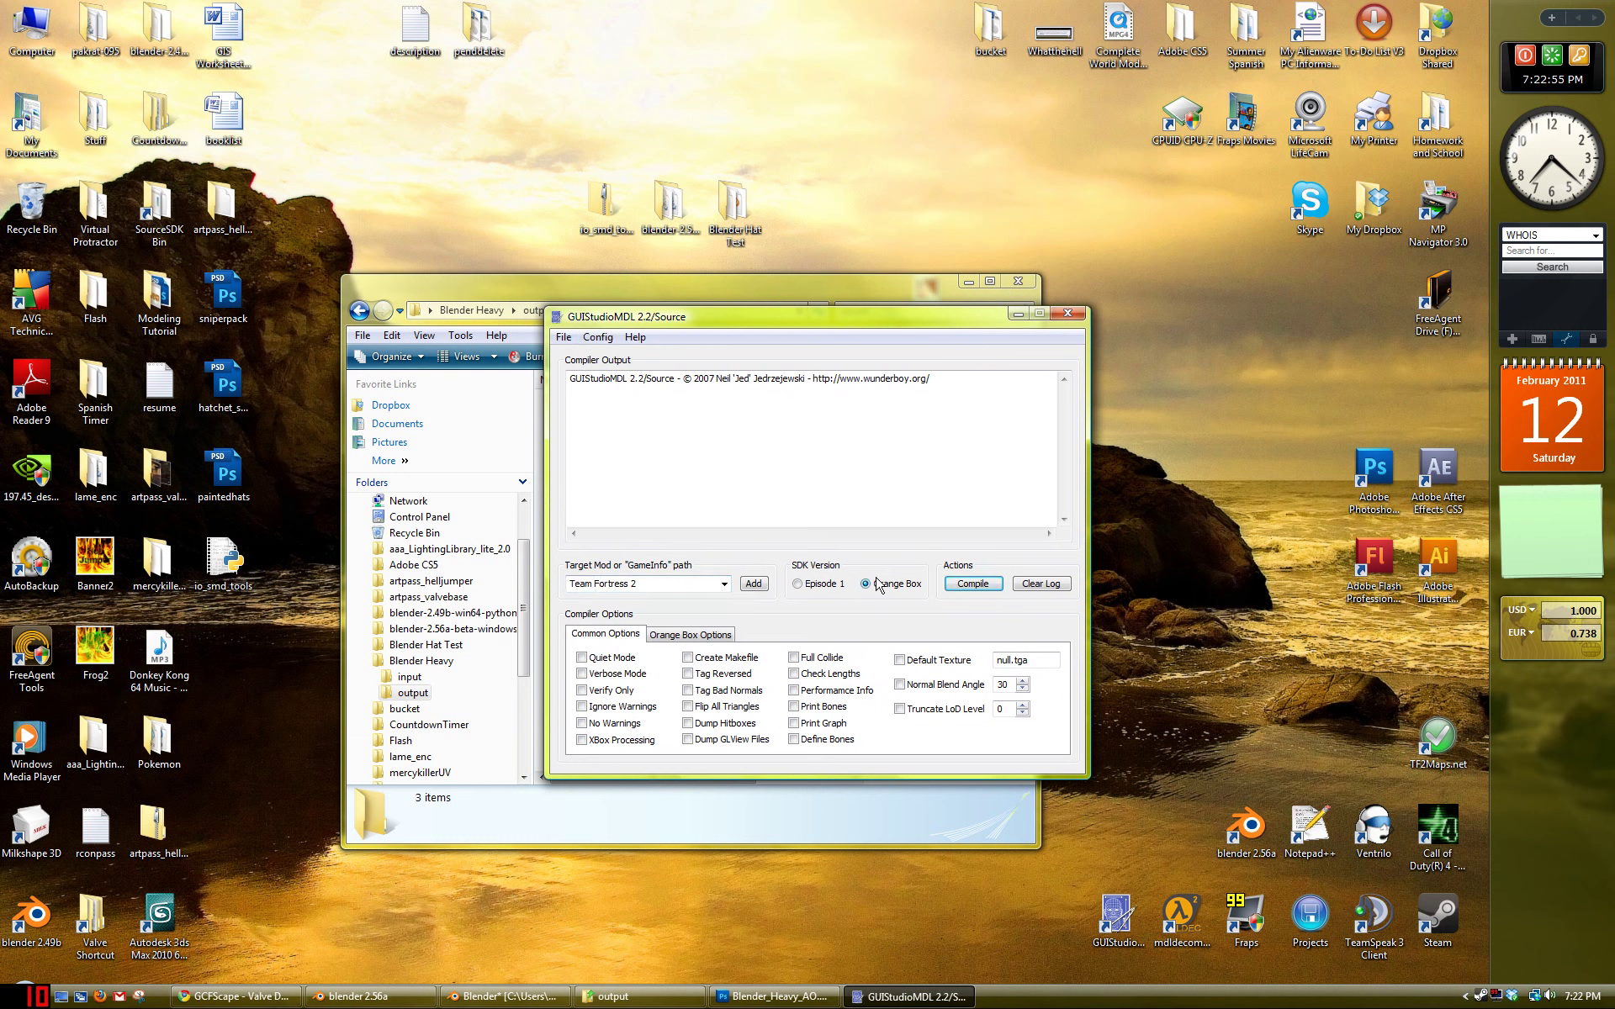
pyautogui.click(724, 583)
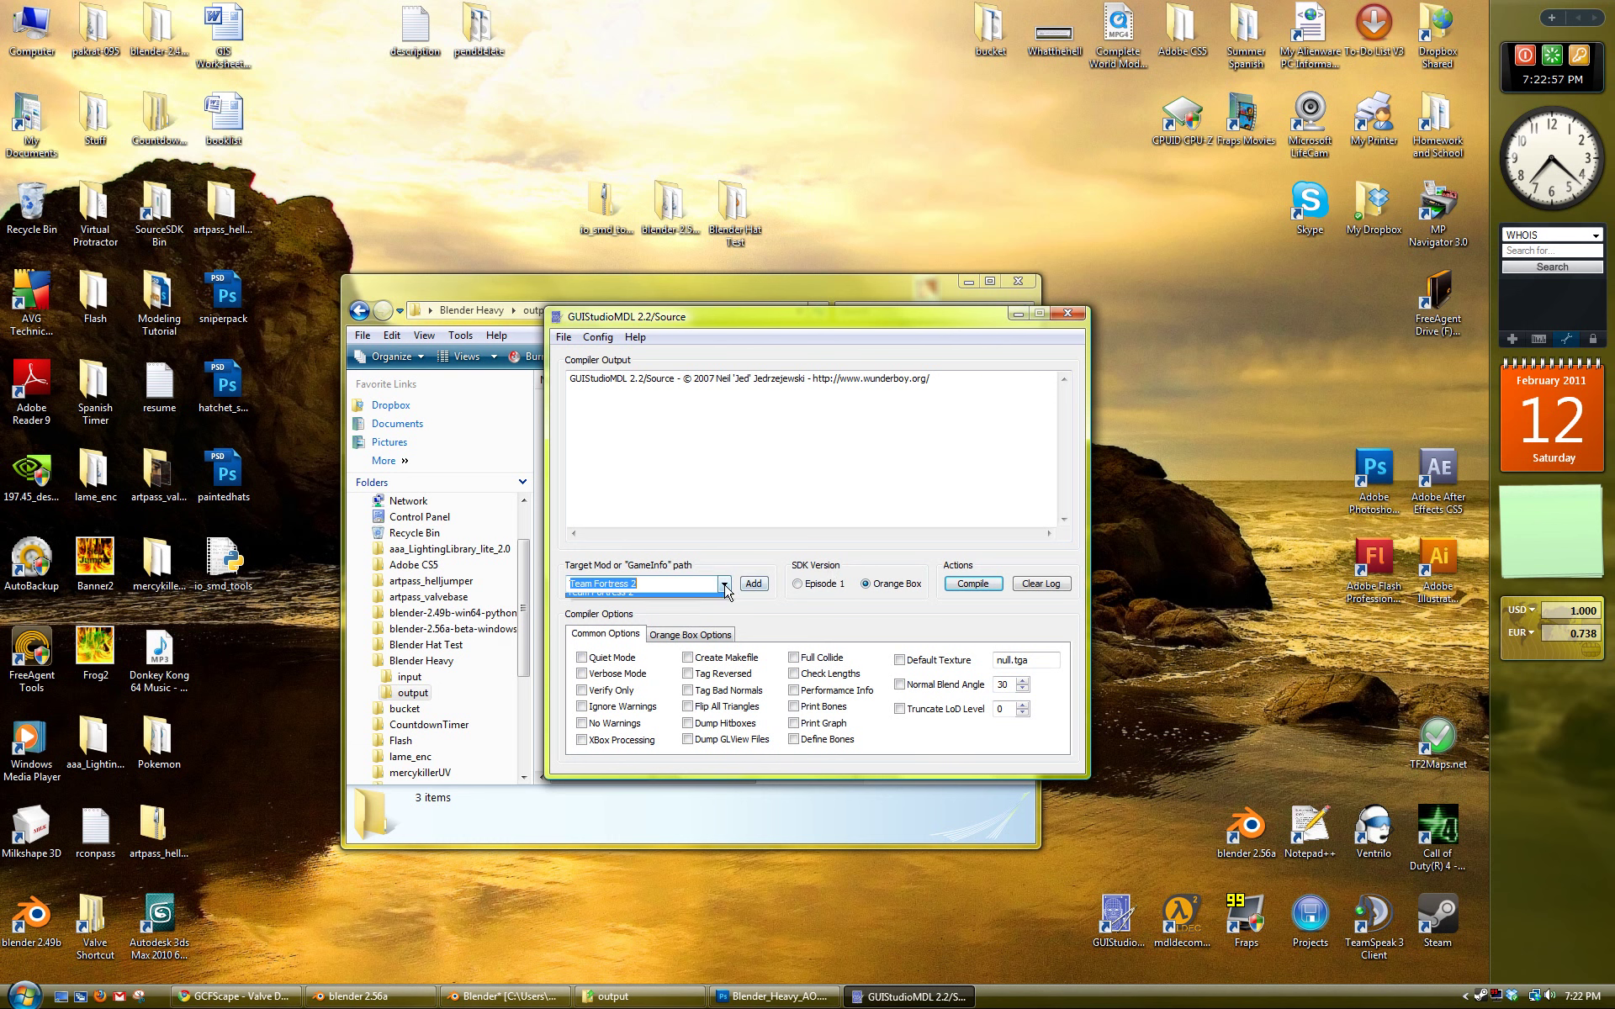
pyautogui.click(707, 599)
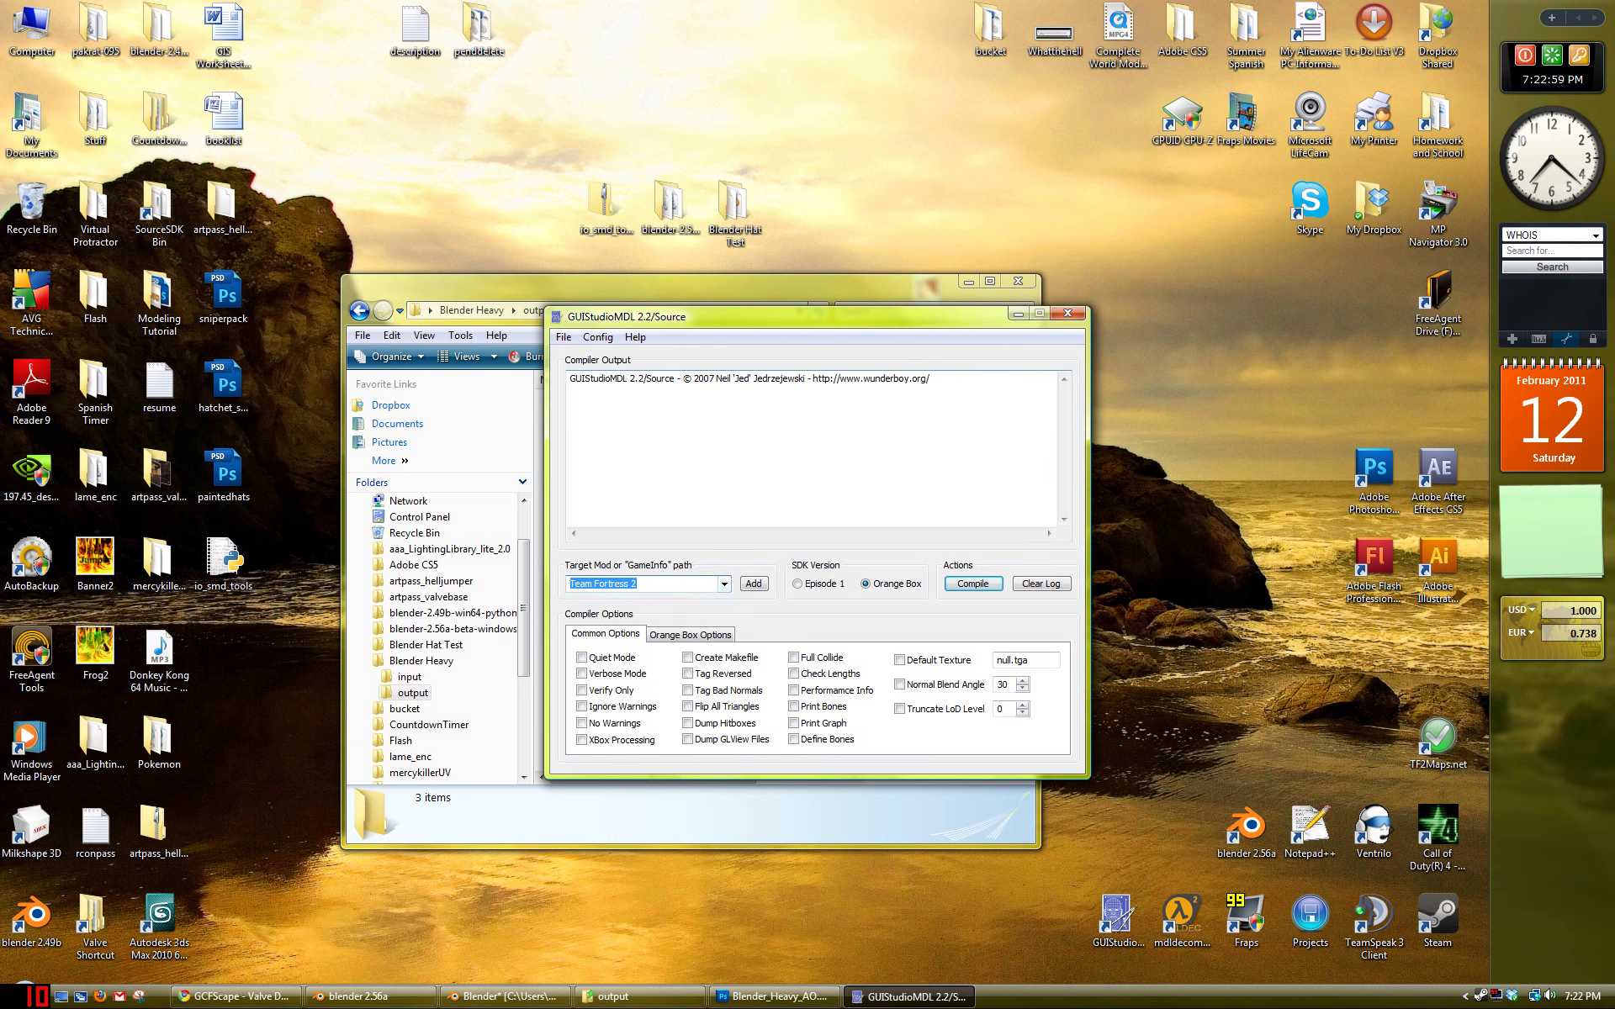
pyautogui.click(563, 337)
# Step: Load Desktop\Blender Heavy\output\blenderheavy.qc and compile it
pyautogui.click(606, 357)
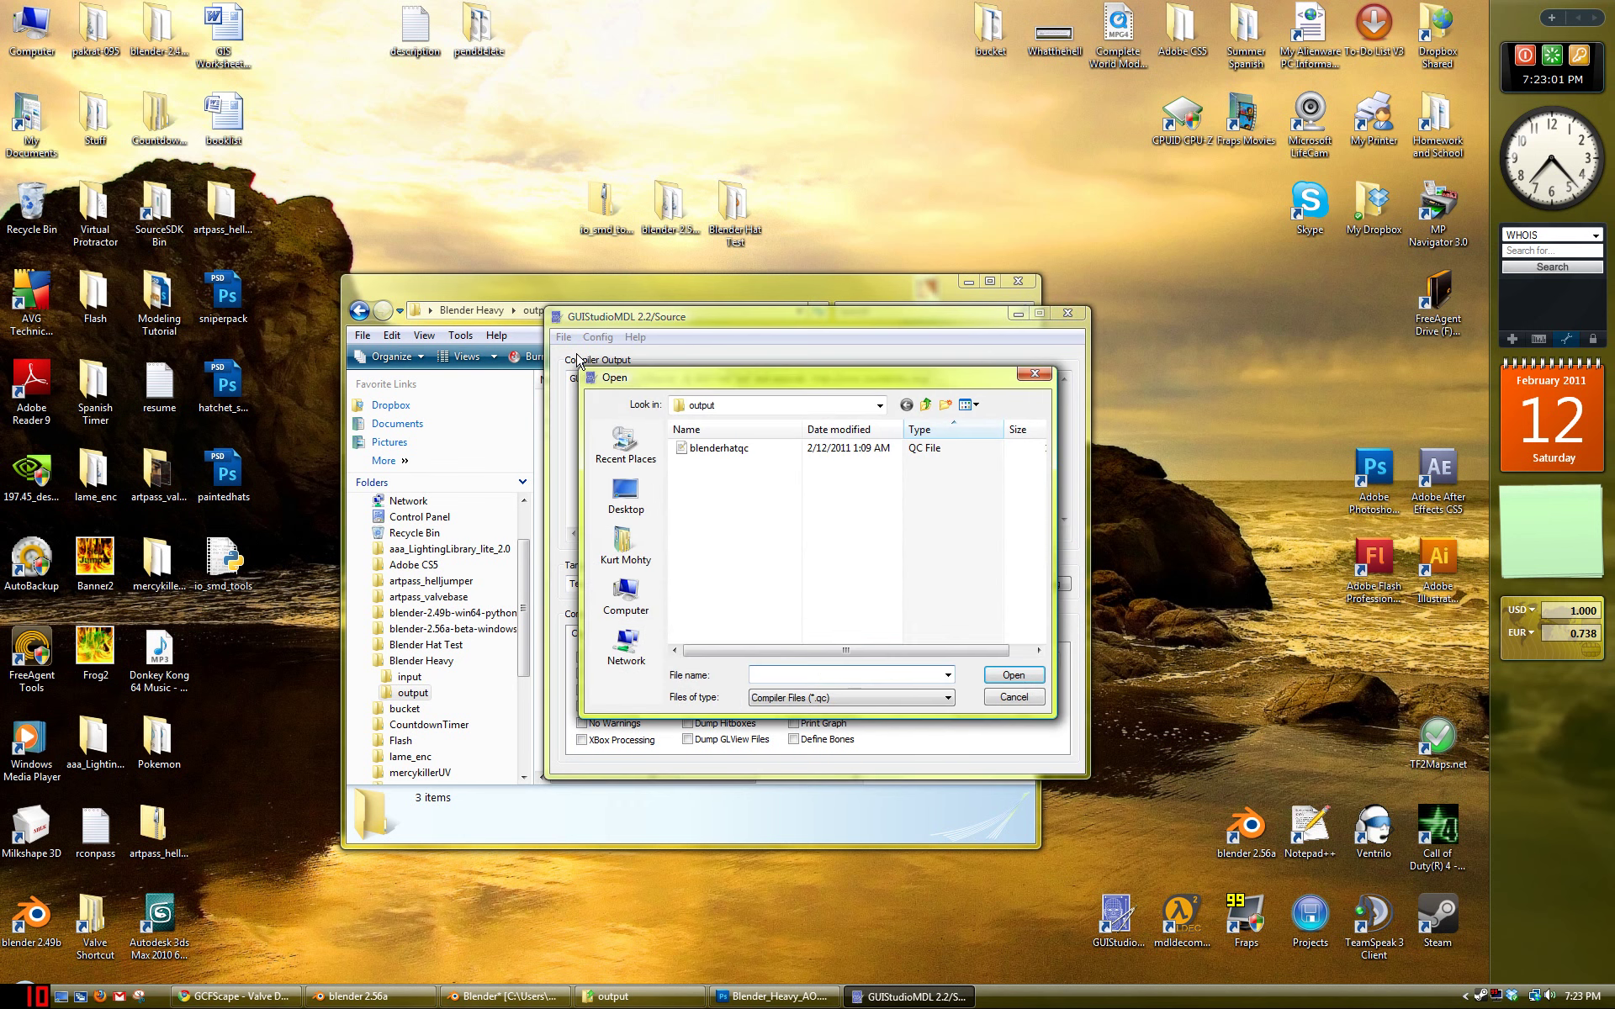
pyautogui.doubleClick(925, 406)
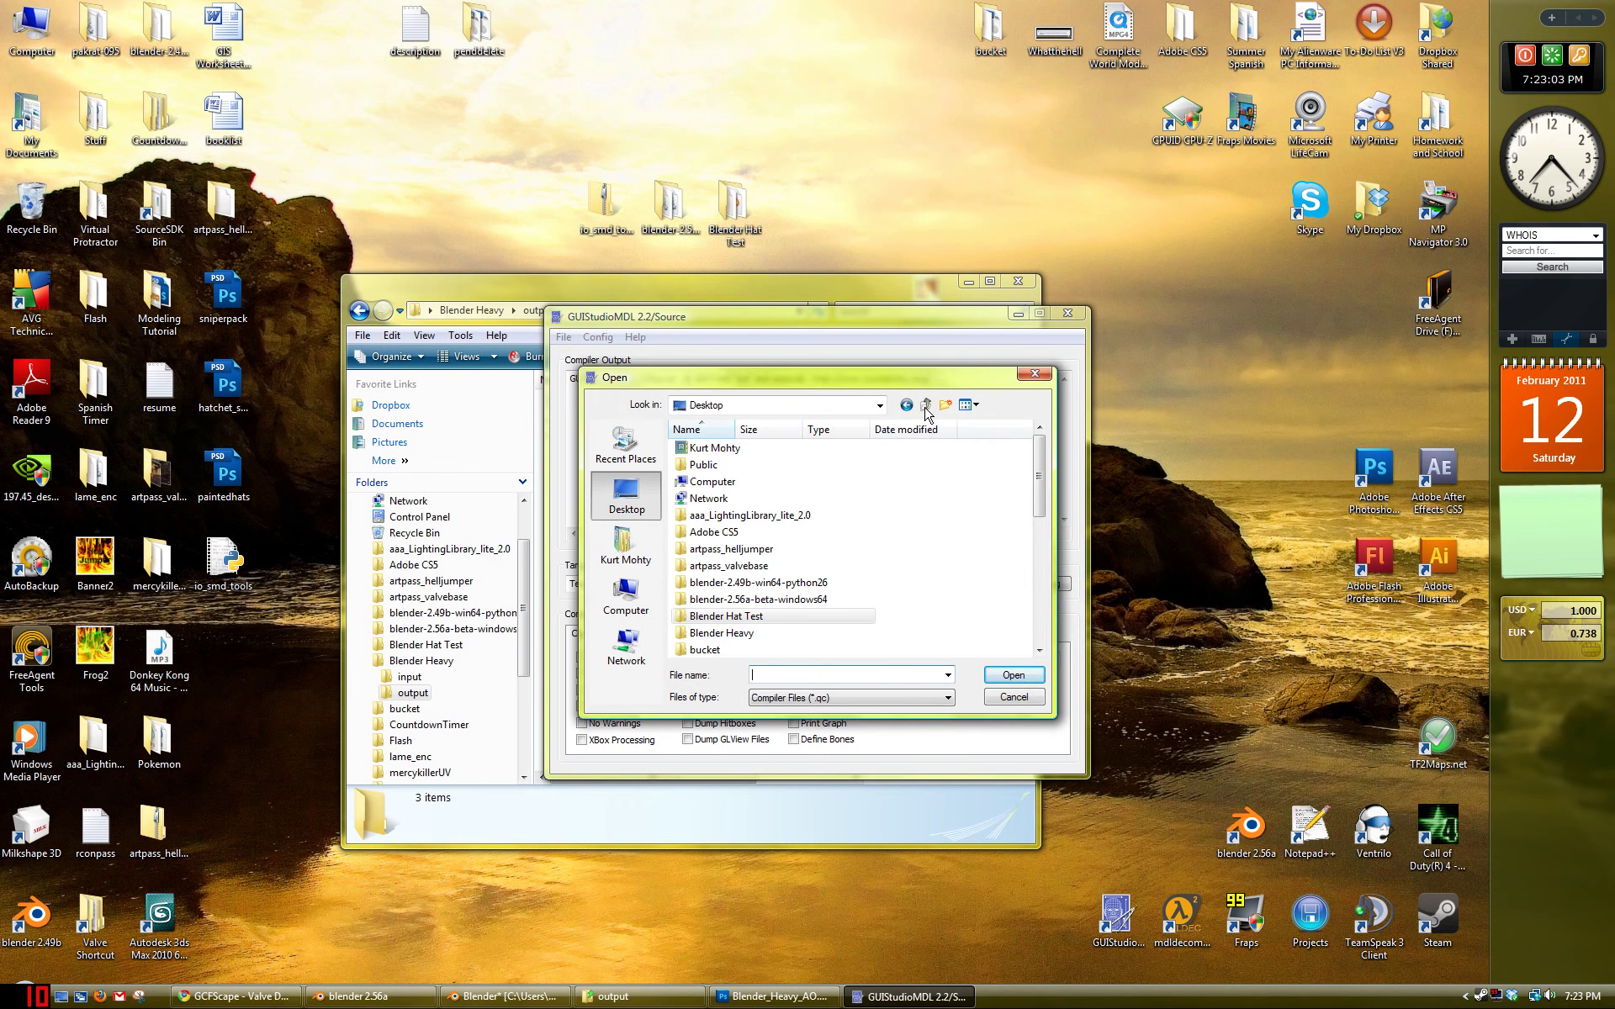
pyautogui.doubleClick(722, 633)
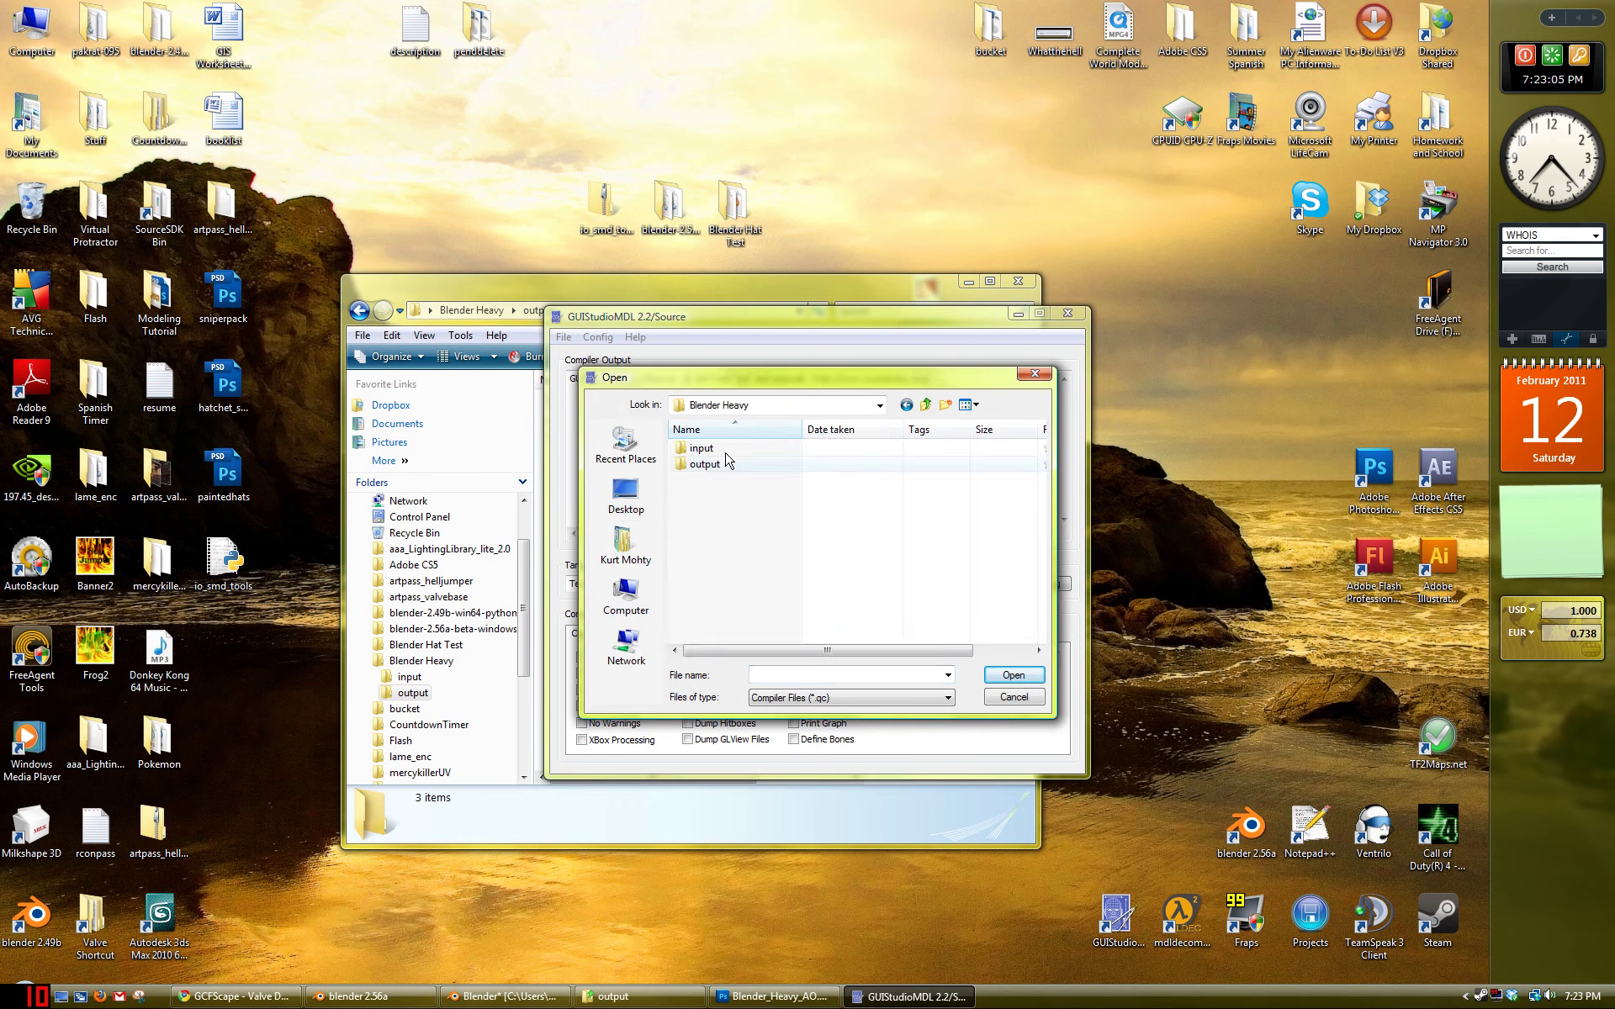
pyautogui.doubleClick(705, 465)
pyautogui.doubleClick(717, 448)
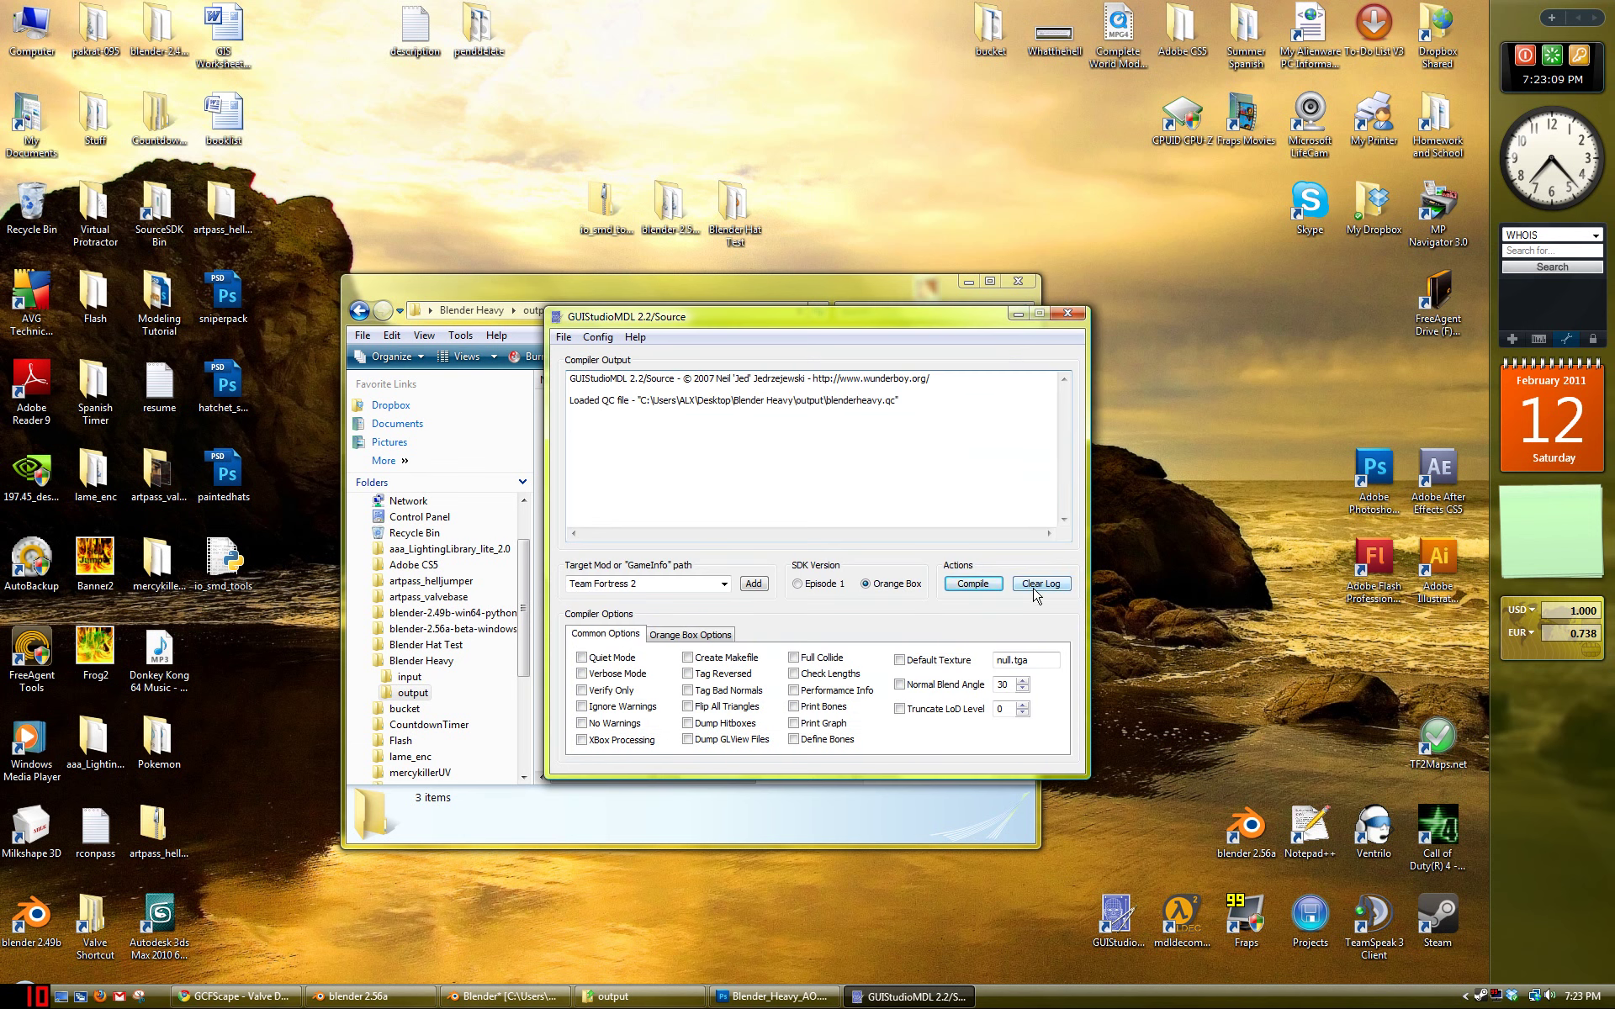
pyautogui.click(978, 585)
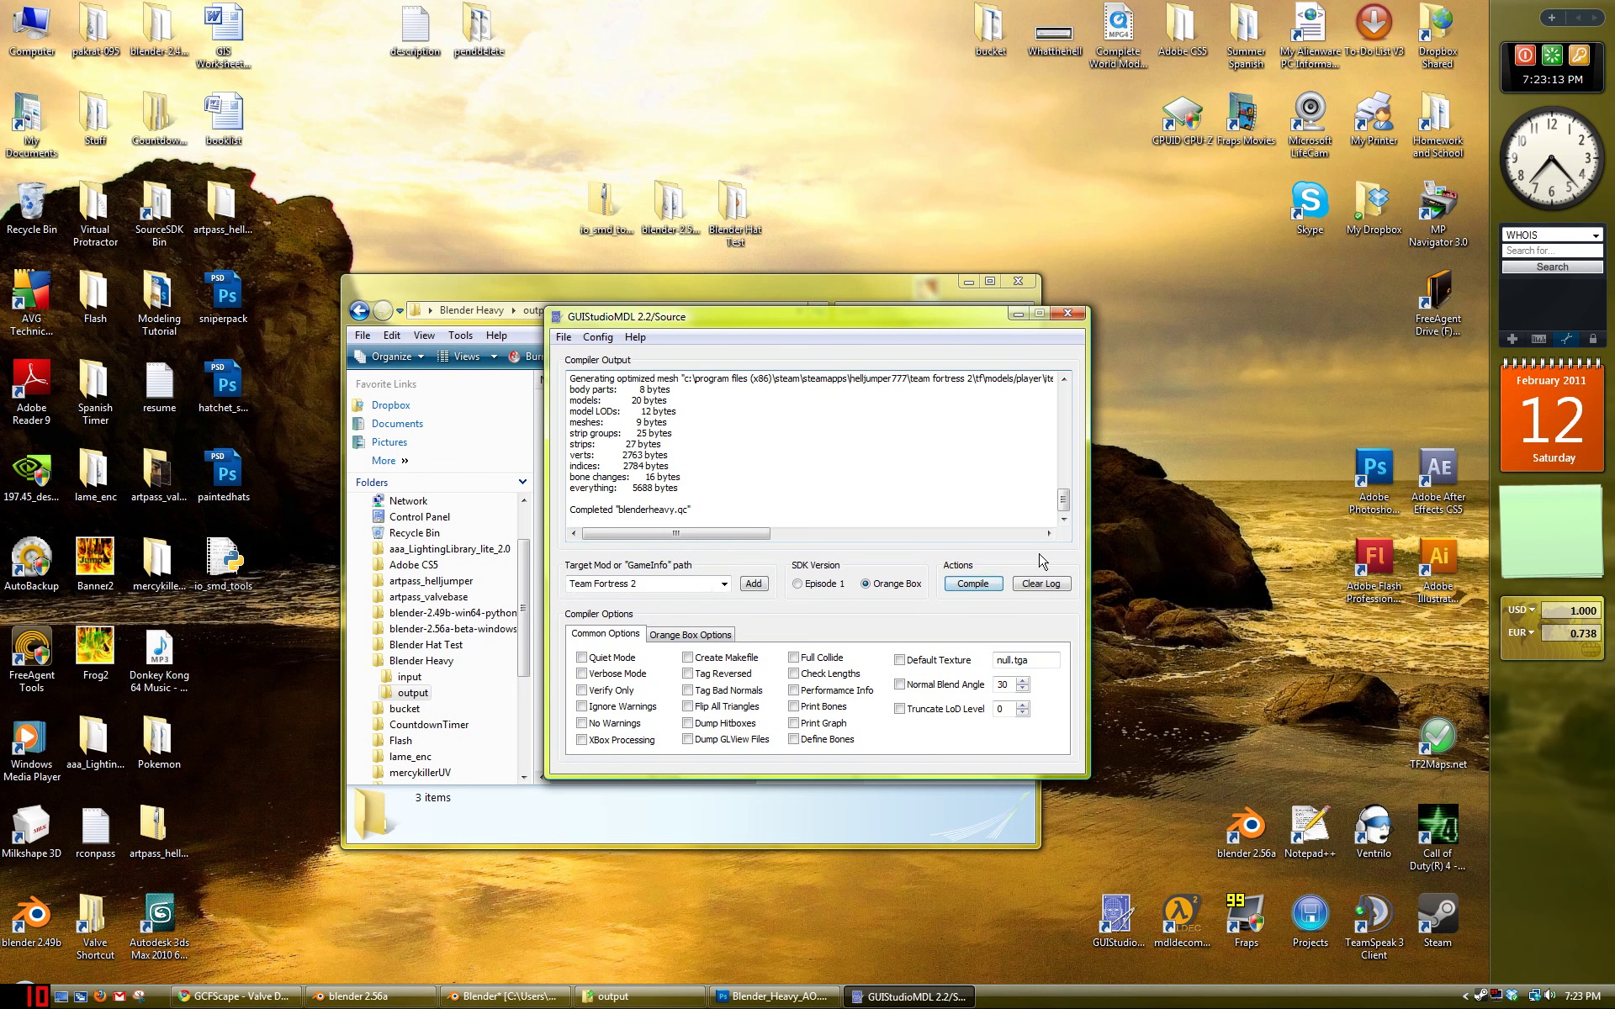
pyautogui.scroll(3, 1064, 499)
pyautogui.moveTo(1064, 499)
pyautogui.mouseDown()
pyautogui.moveTo(1066, 383)
pyautogui.moveTo(1069, 513)
pyautogui.mouseUp()
# Step: Open the Steam Library from the tray icon
pyautogui.moveTo(900, 997)
pyautogui.rightClick(1482, 998)
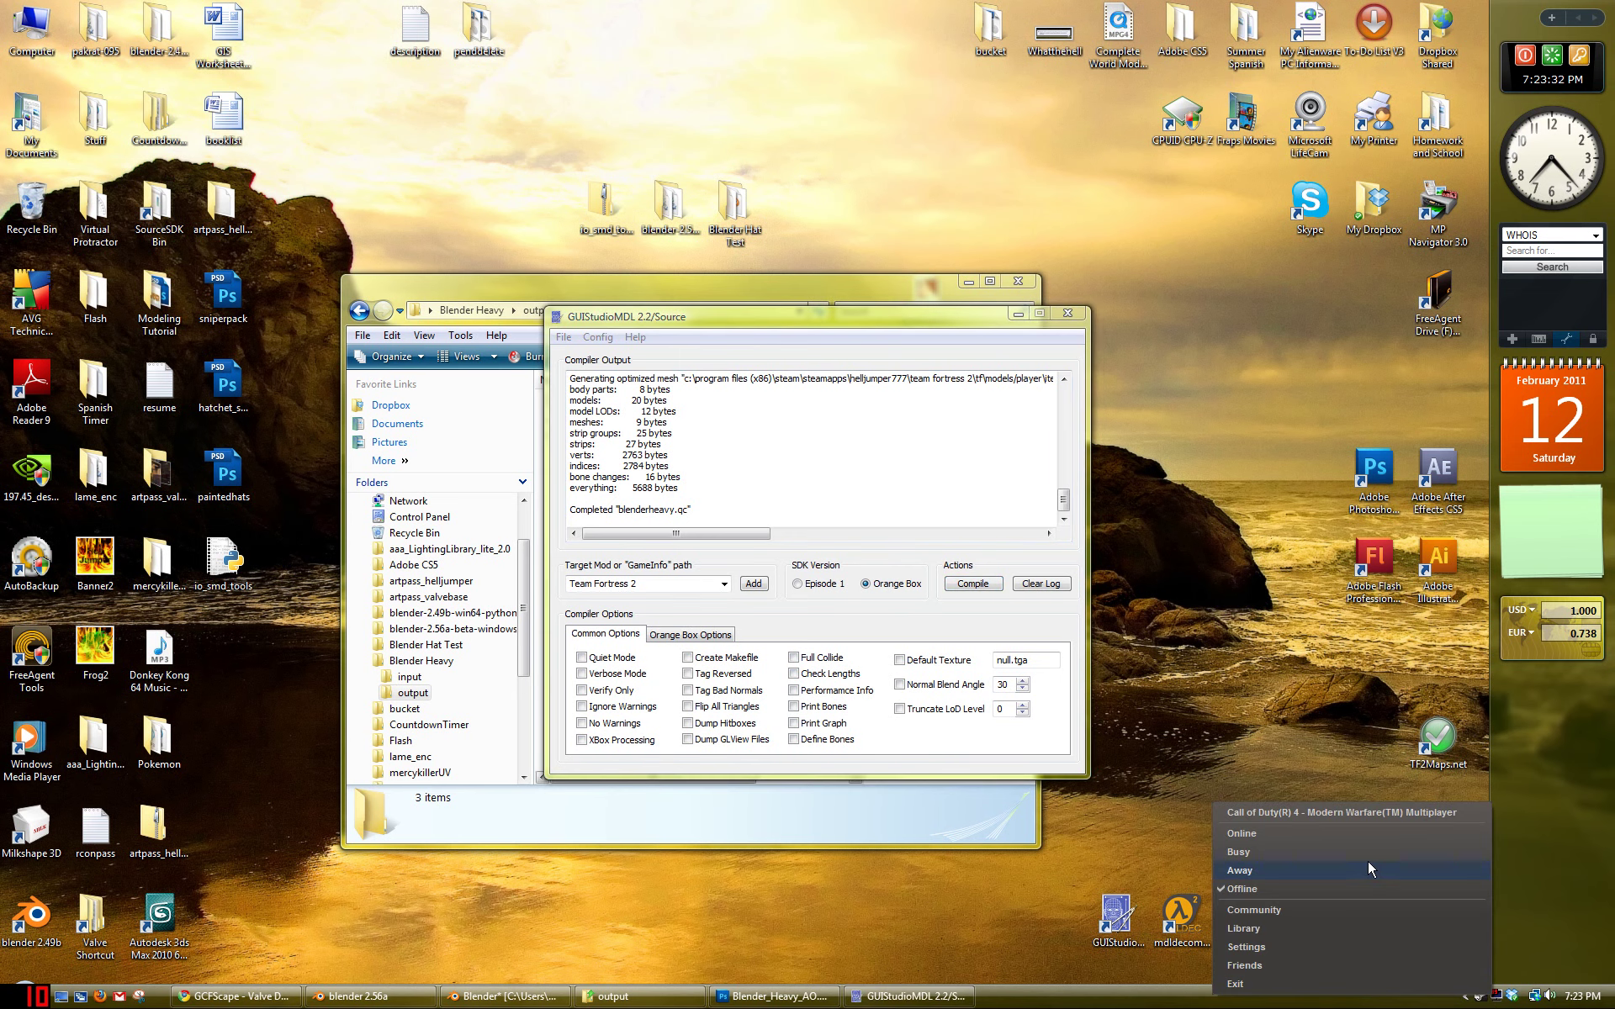
pyautogui.click(1298, 930)
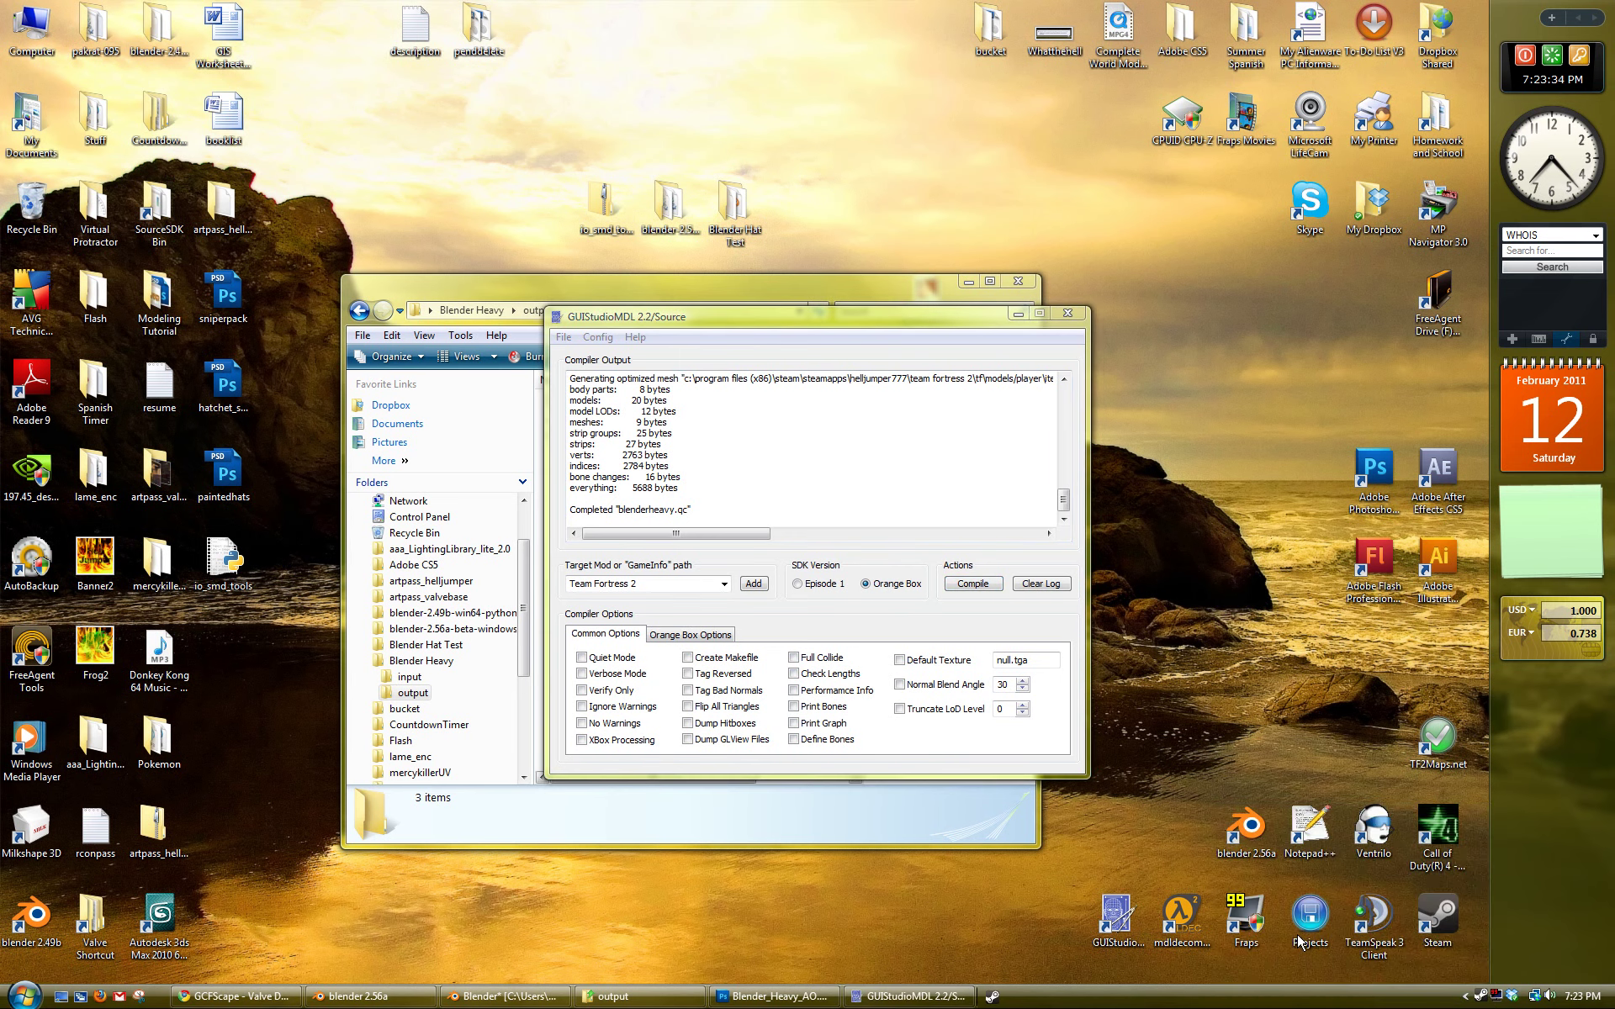
# Step: Launch Source SDK from Steam's Tools list, close Steam, and start Model Viewer from the launcher
pyautogui.click(257, 60)
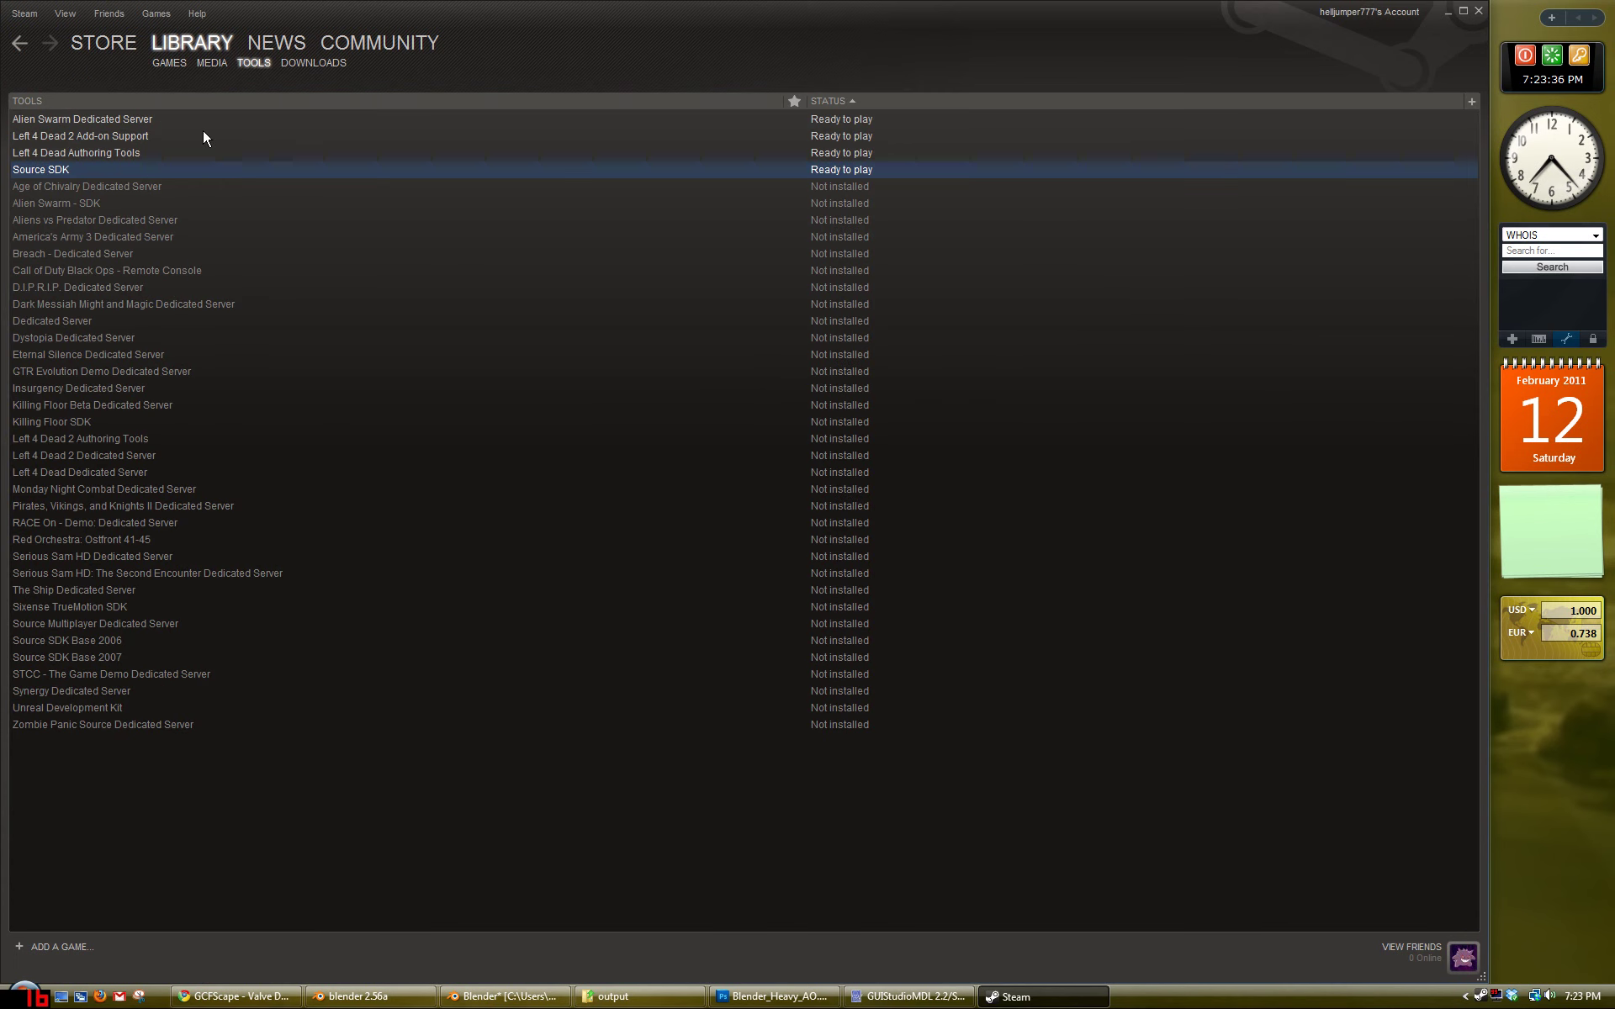
pyautogui.doubleClick(148, 165)
pyautogui.click(176, 63)
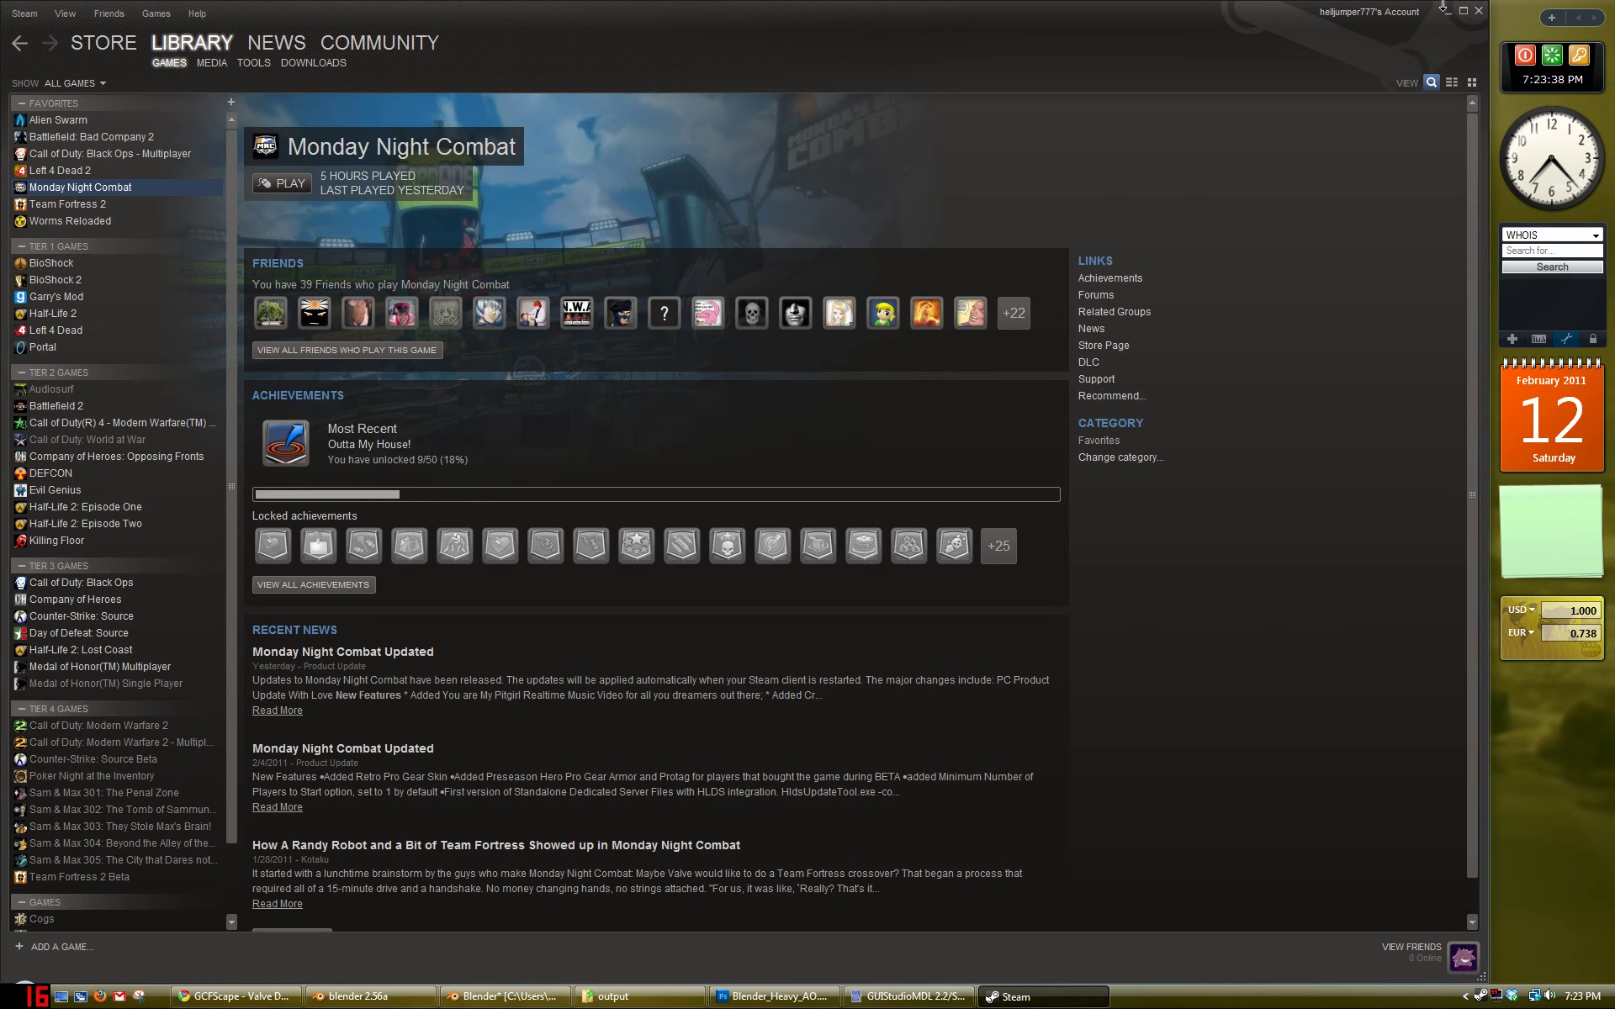
pyautogui.click(1478, 11)
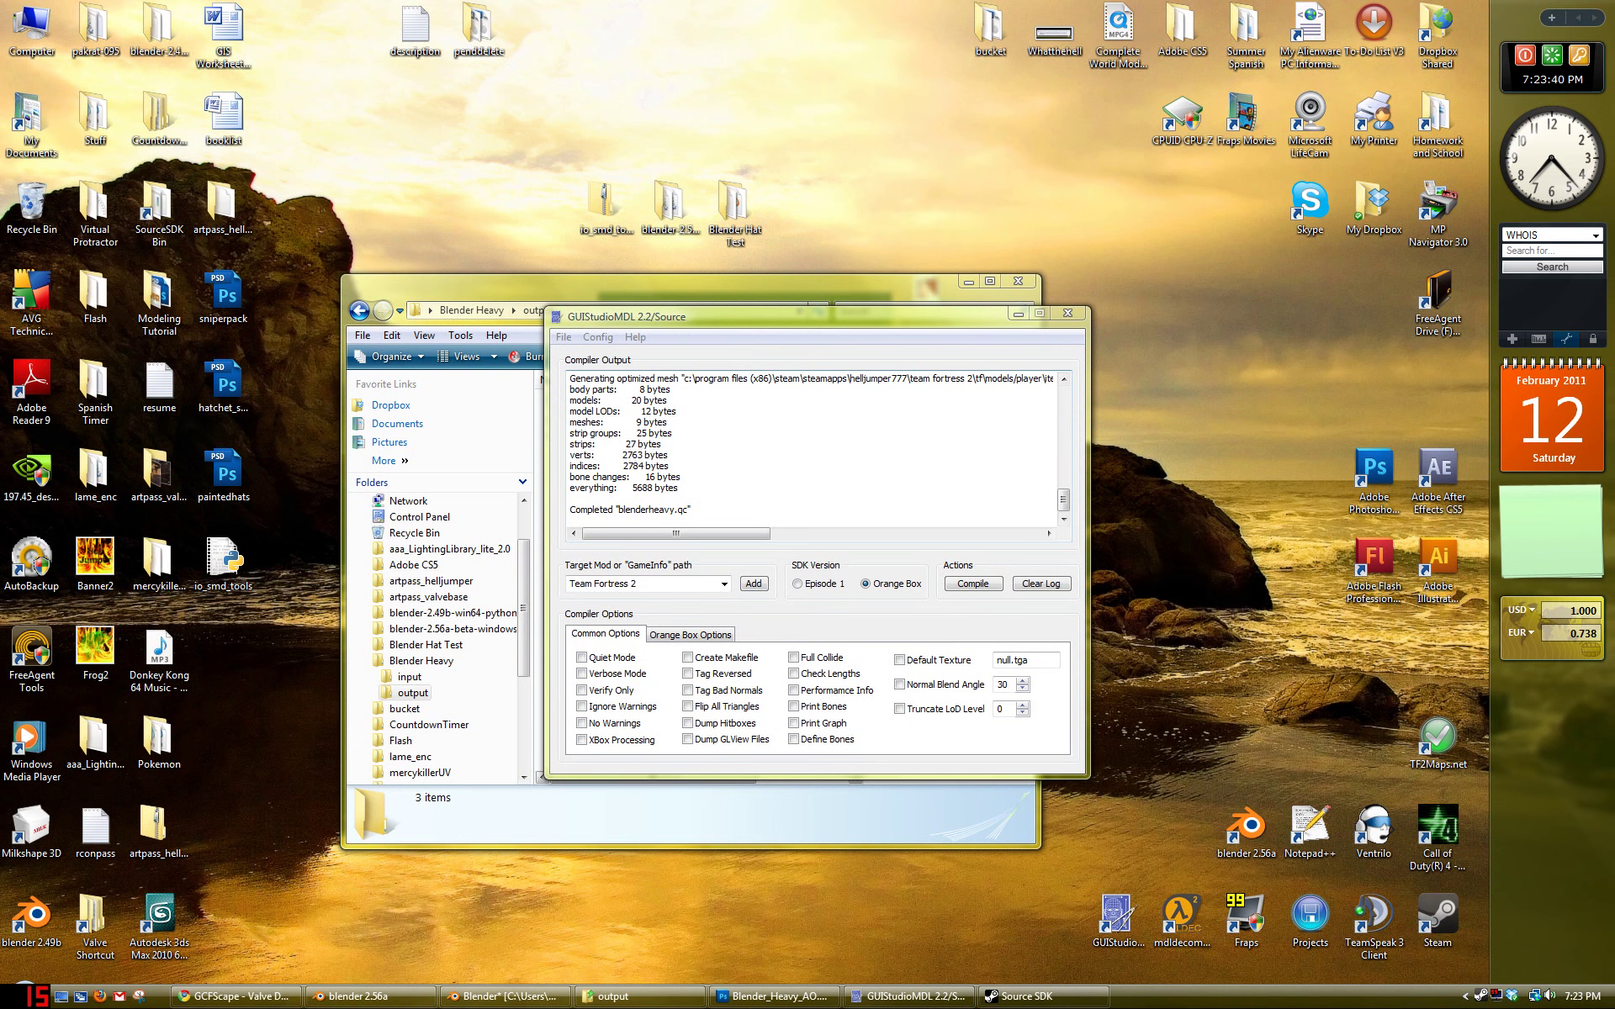
pyautogui.click(1024, 996)
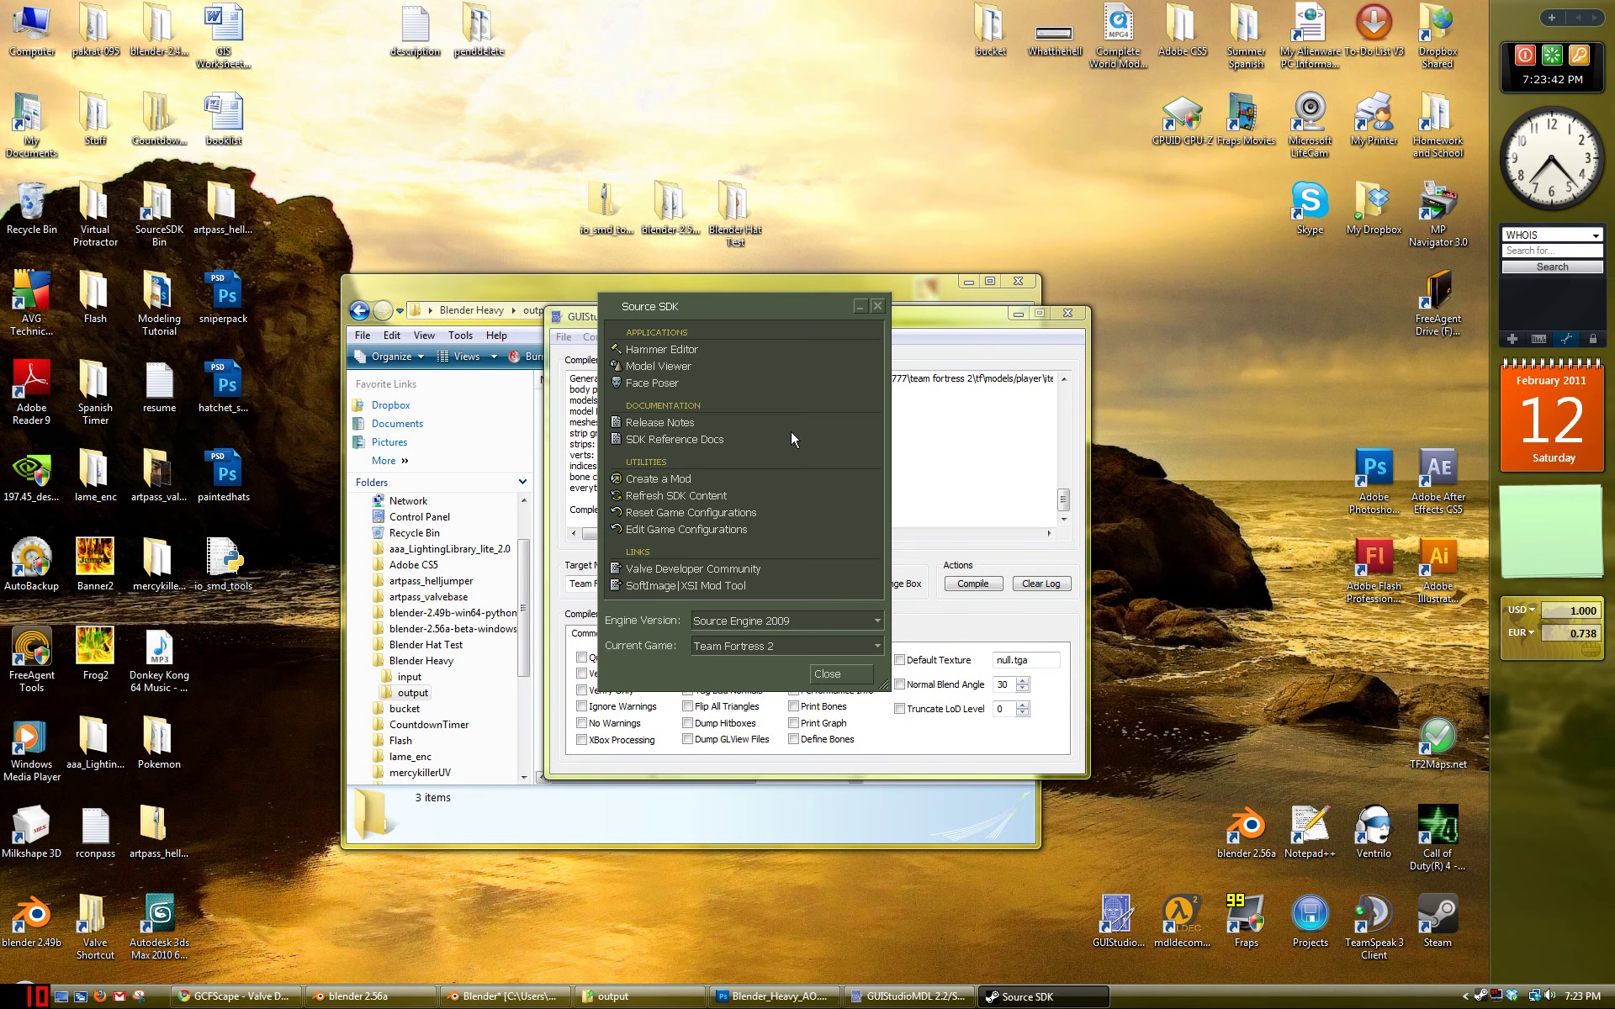
pyautogui.doubleClick(678, 365)
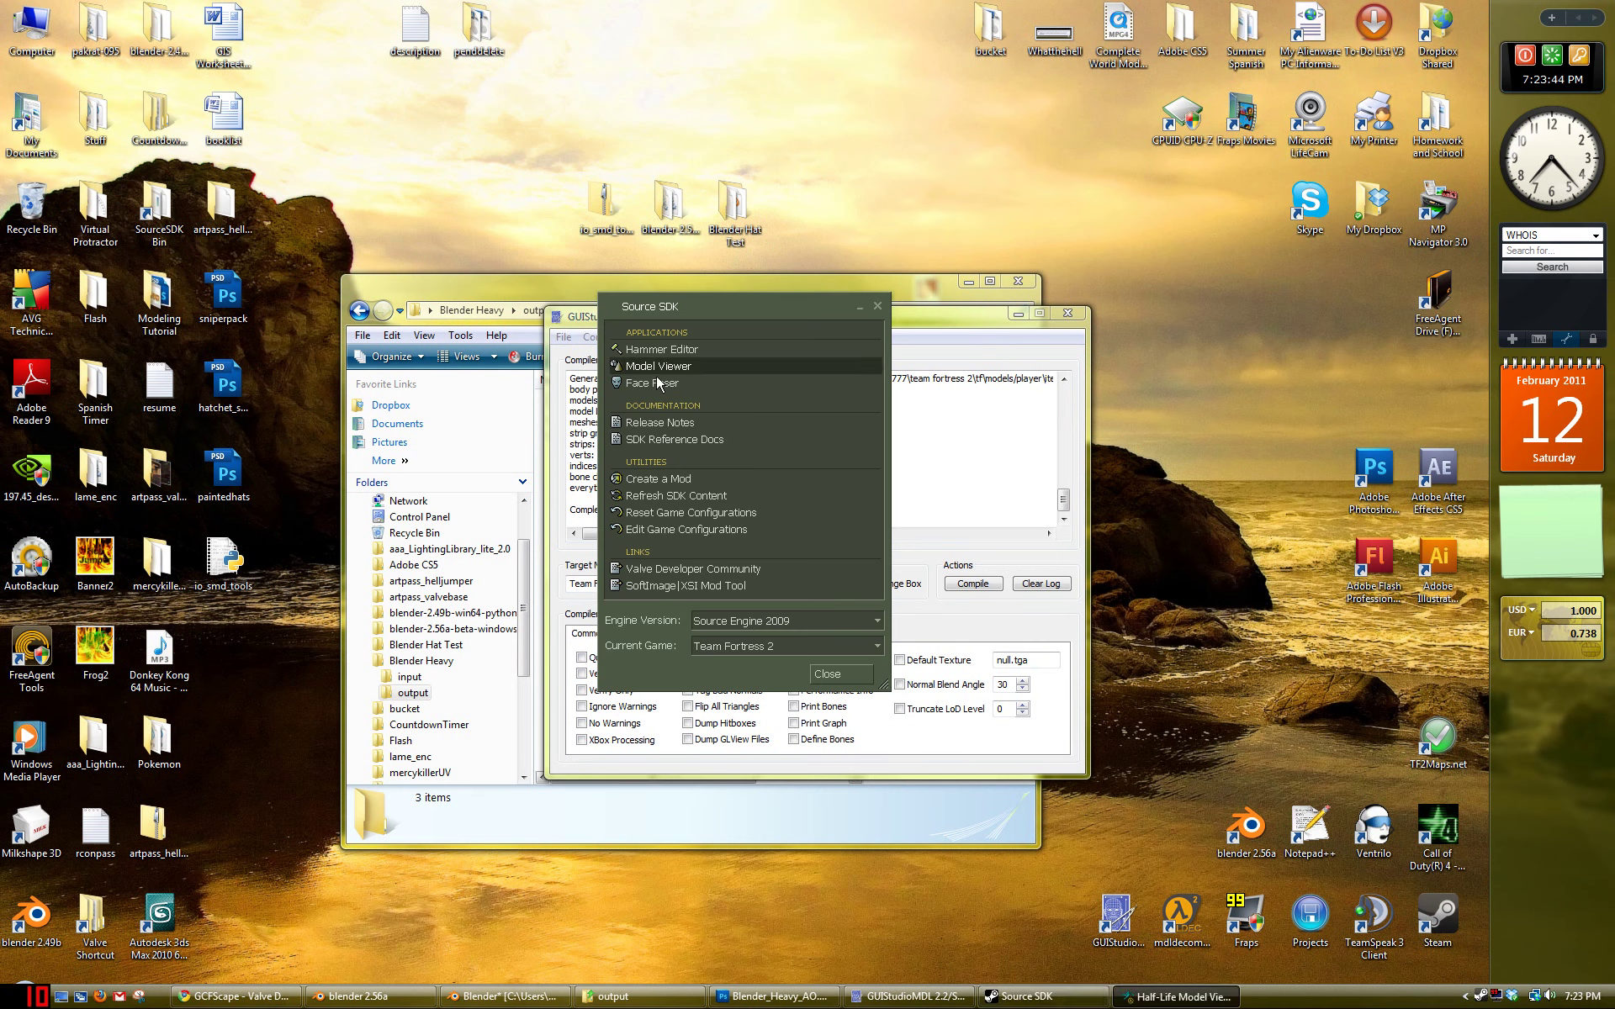
# Step: Maximise Half-Life Model Viewer and browse its Load Model dialog
pyautogui.doubleClick(360, 16)
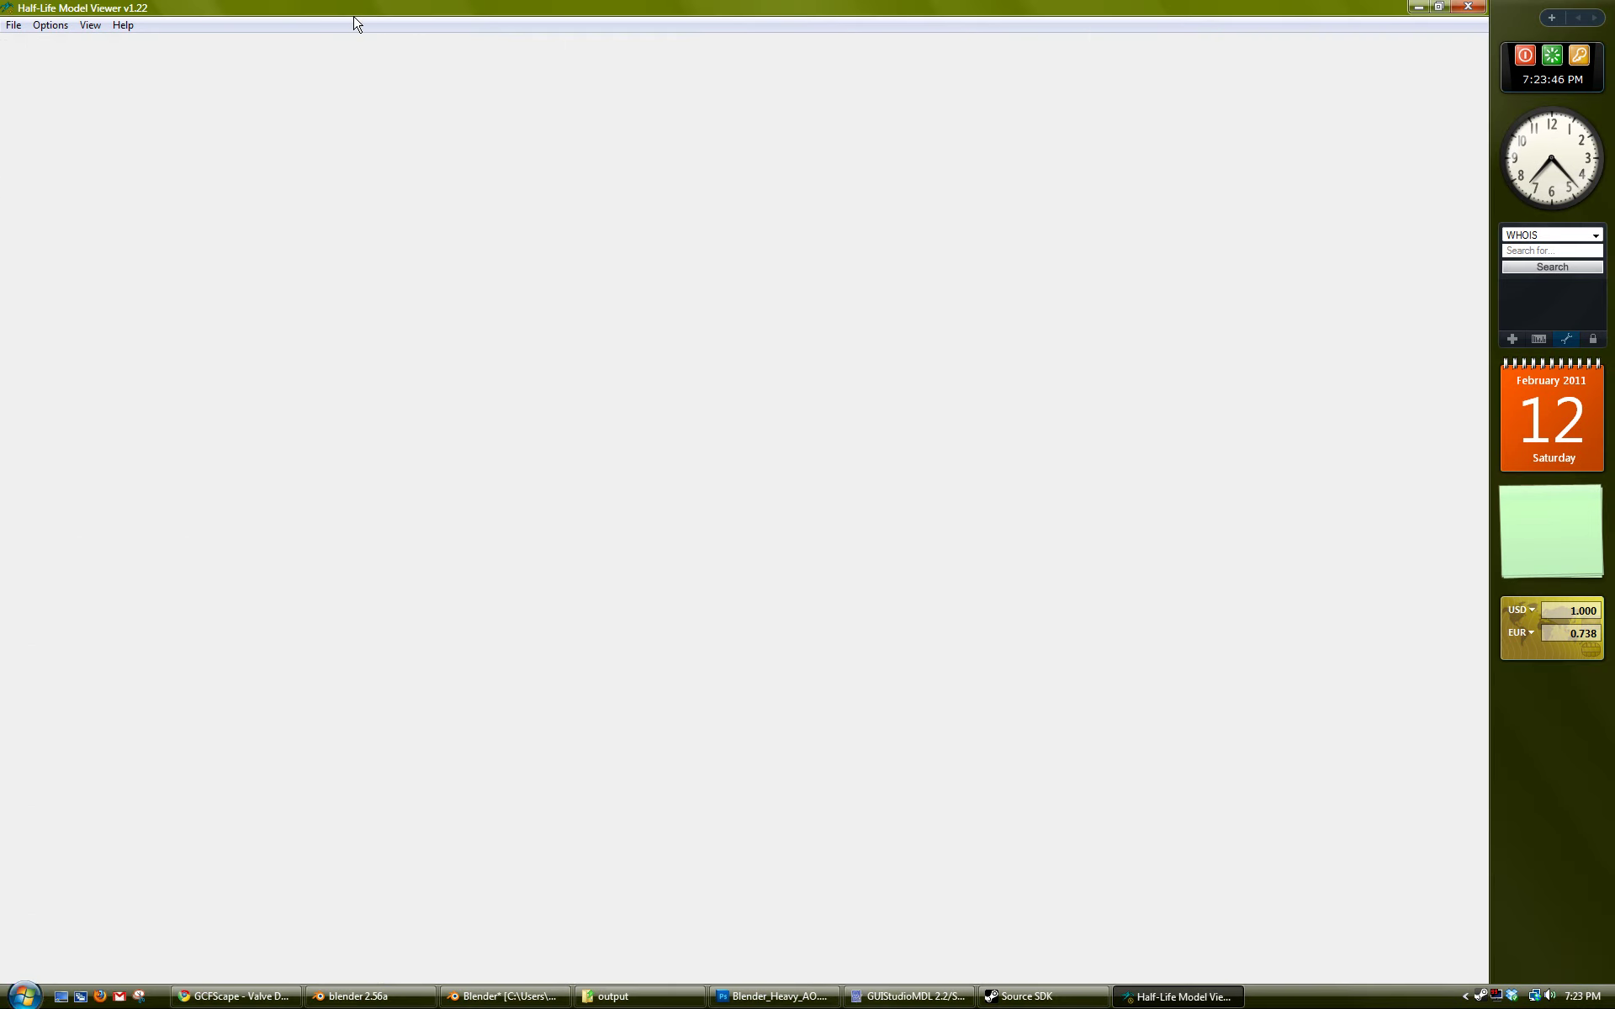
pyautogui.click(13, 25)
pyautogui.click(53, 49)
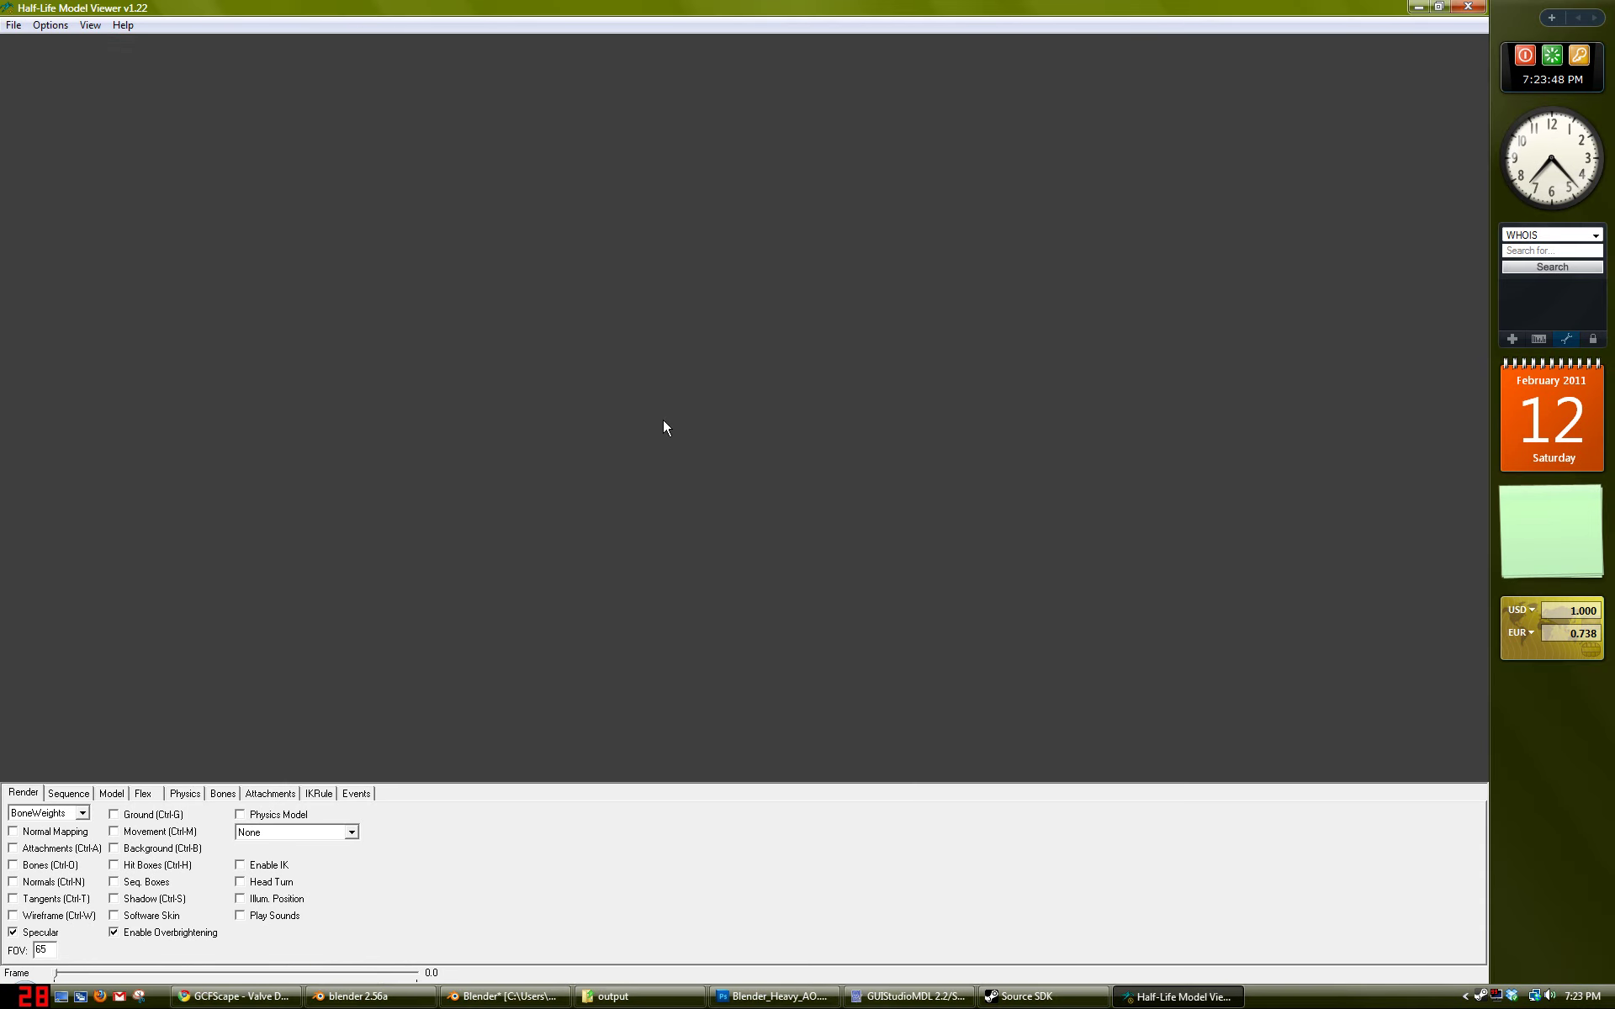
pyautogui.scroll(-5, 665, 469)
pyautogui.scroll(2, 511, 430)
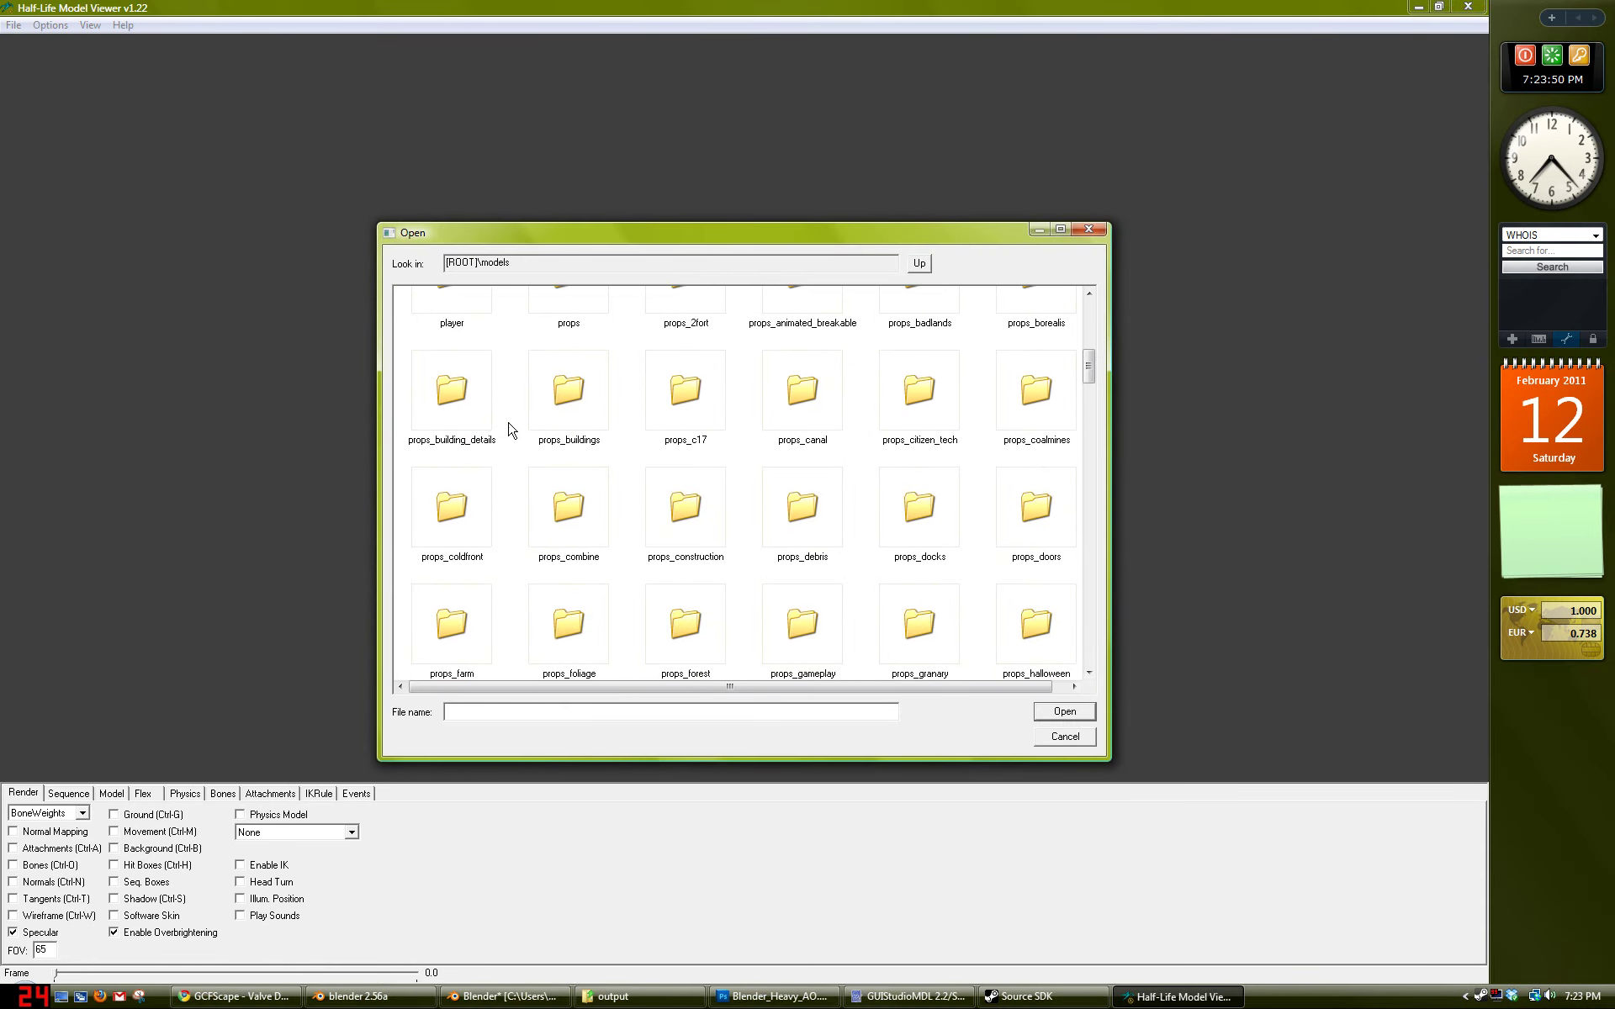
pyautogui.scroll(2, 718, 446)
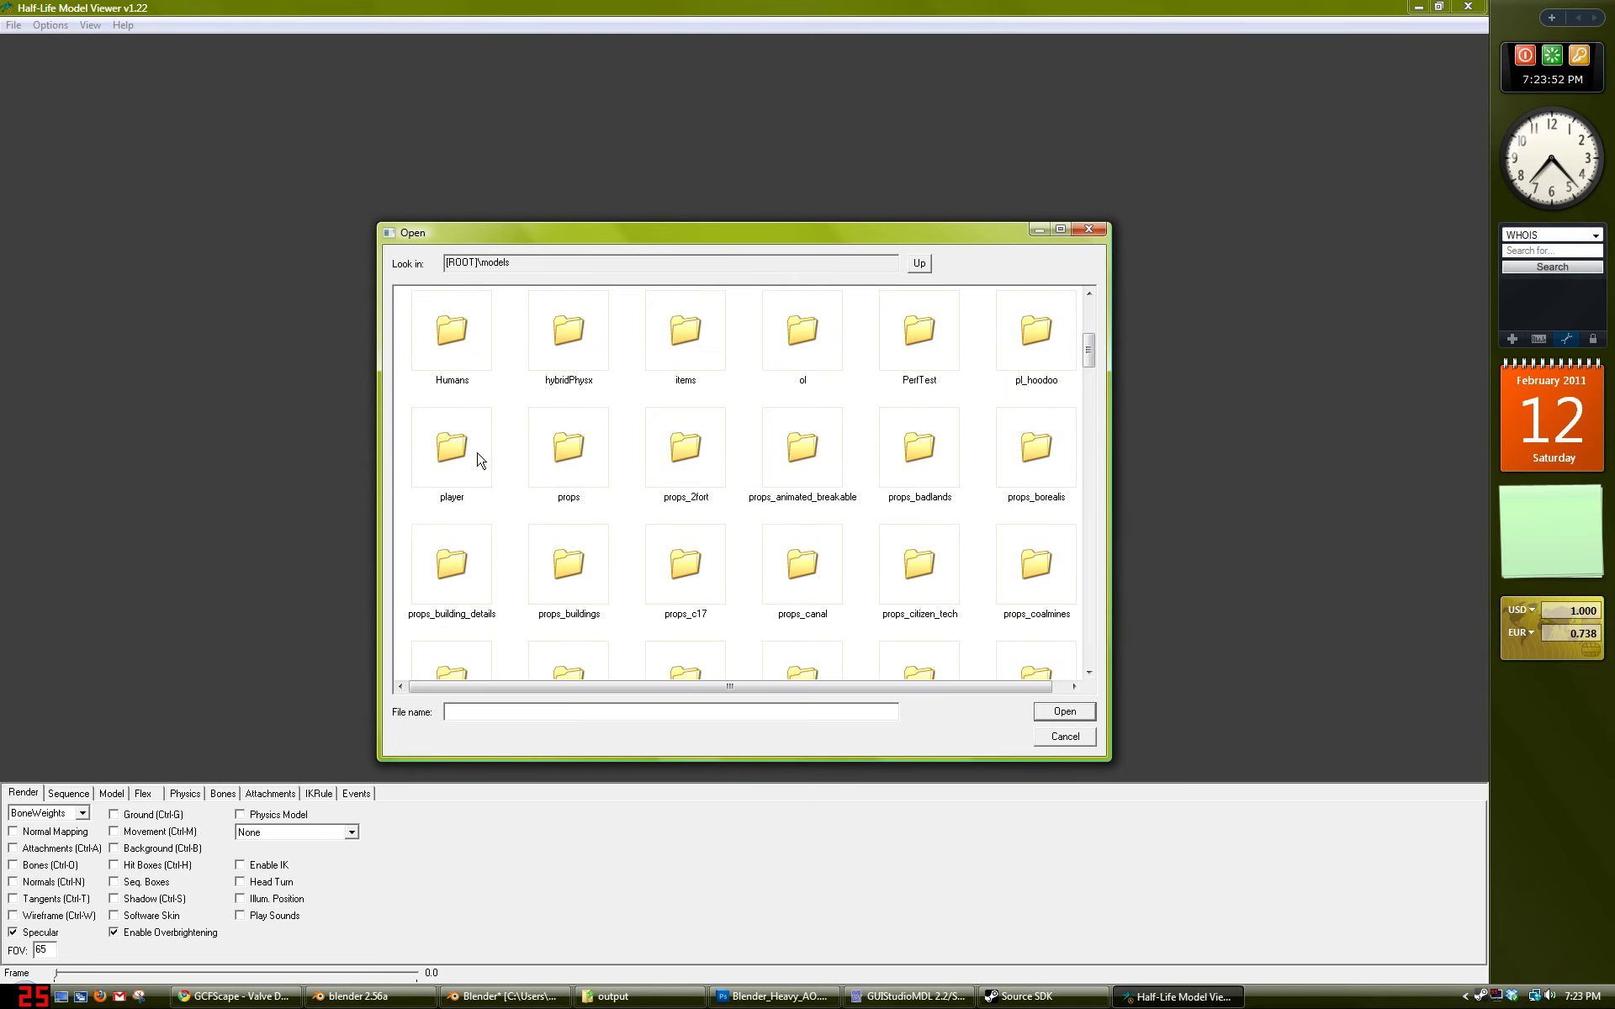
# Step: Minimise the Model Viewer, Source SDK launcher and GUIStudioMDL windows
pyautogui.click(1177, 997)
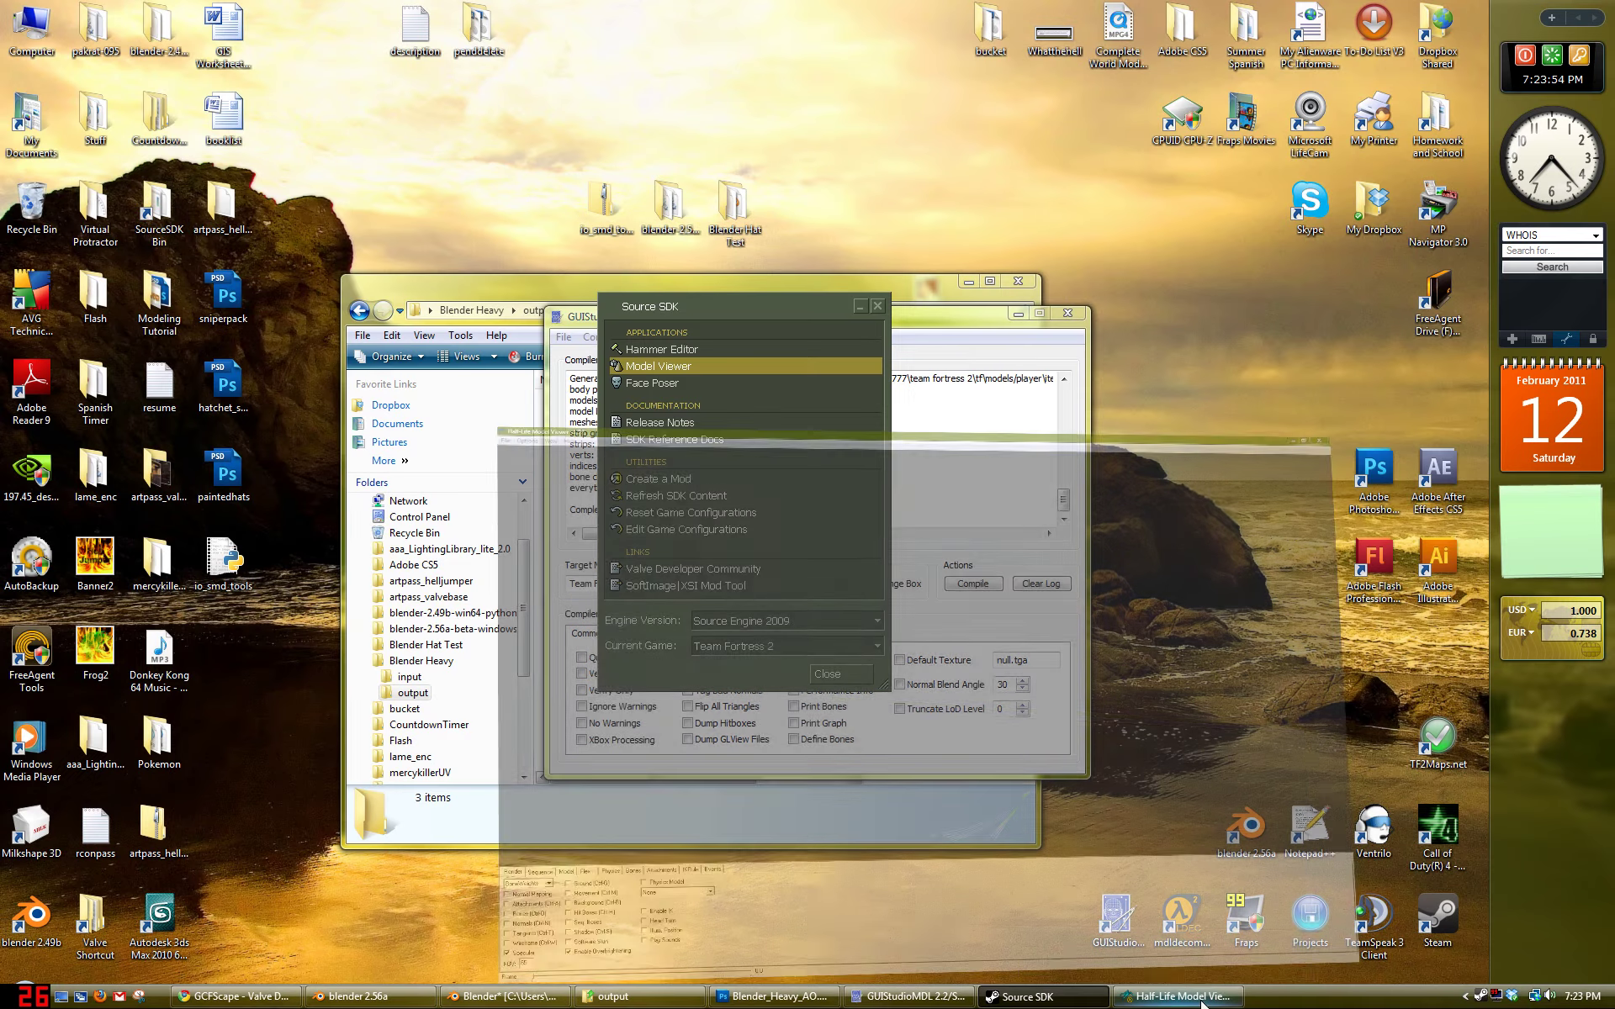
pyautogui.click(1027, 997)
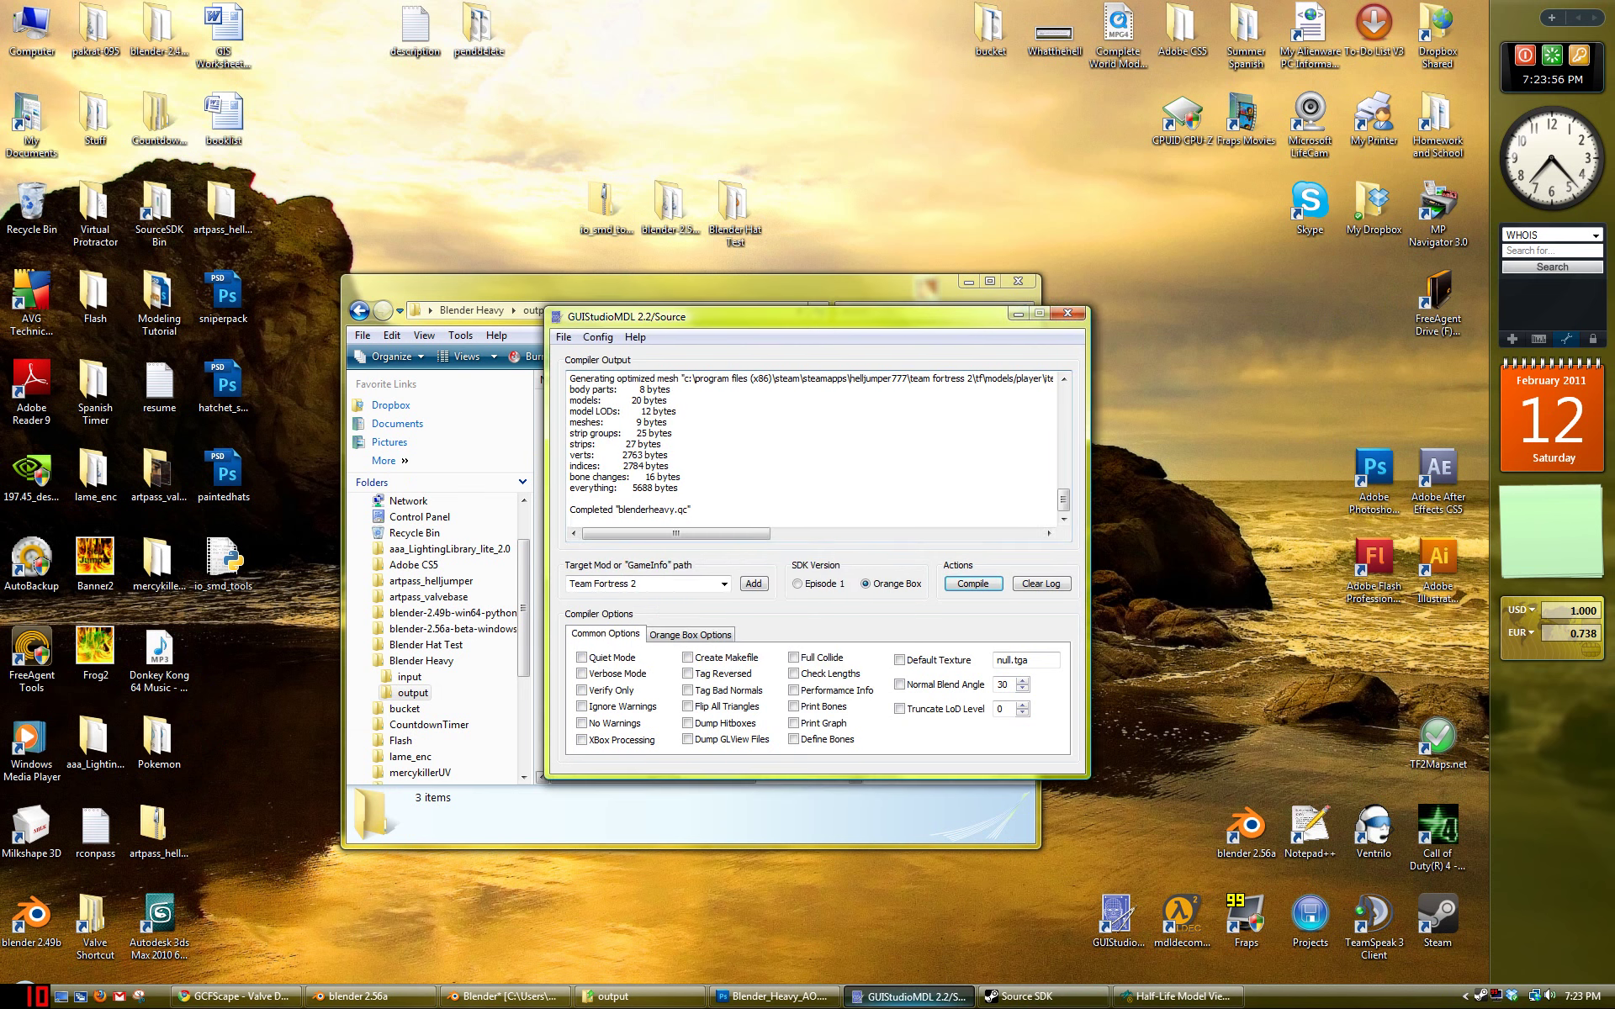
pyautogui.click(912, 997)
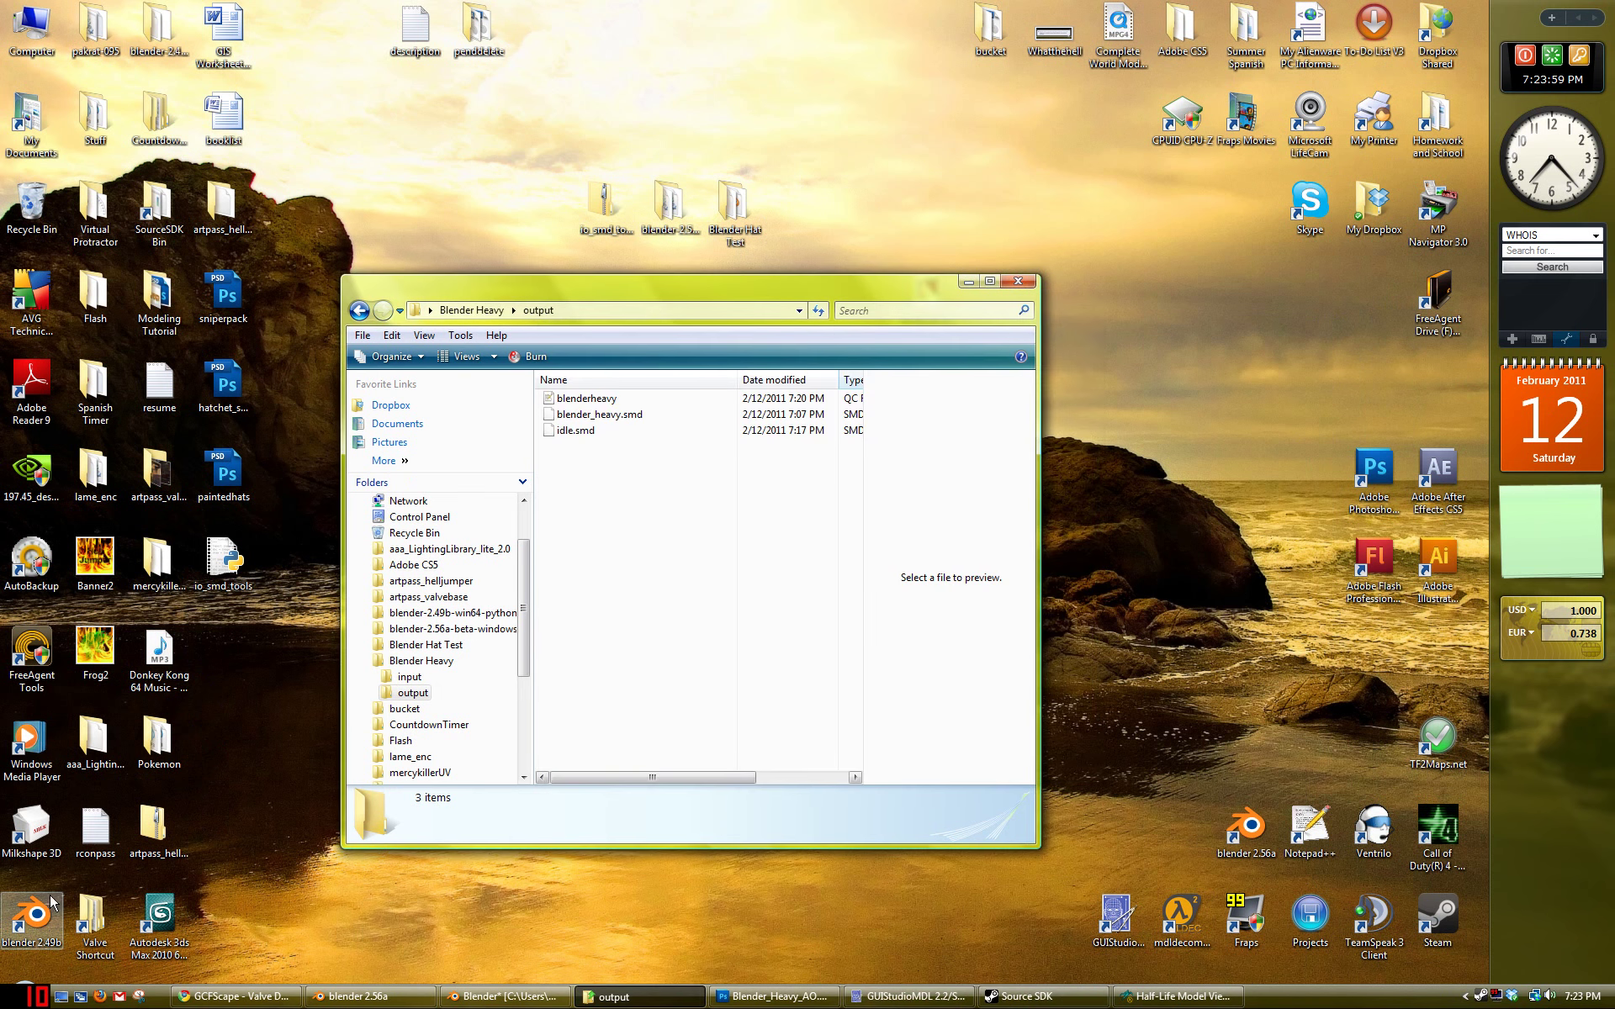
# Step: Browse from the Valve shortcut to team fortress 2\tf\models\player\items\heavy
pyautogui.doubleClick(94, 923)
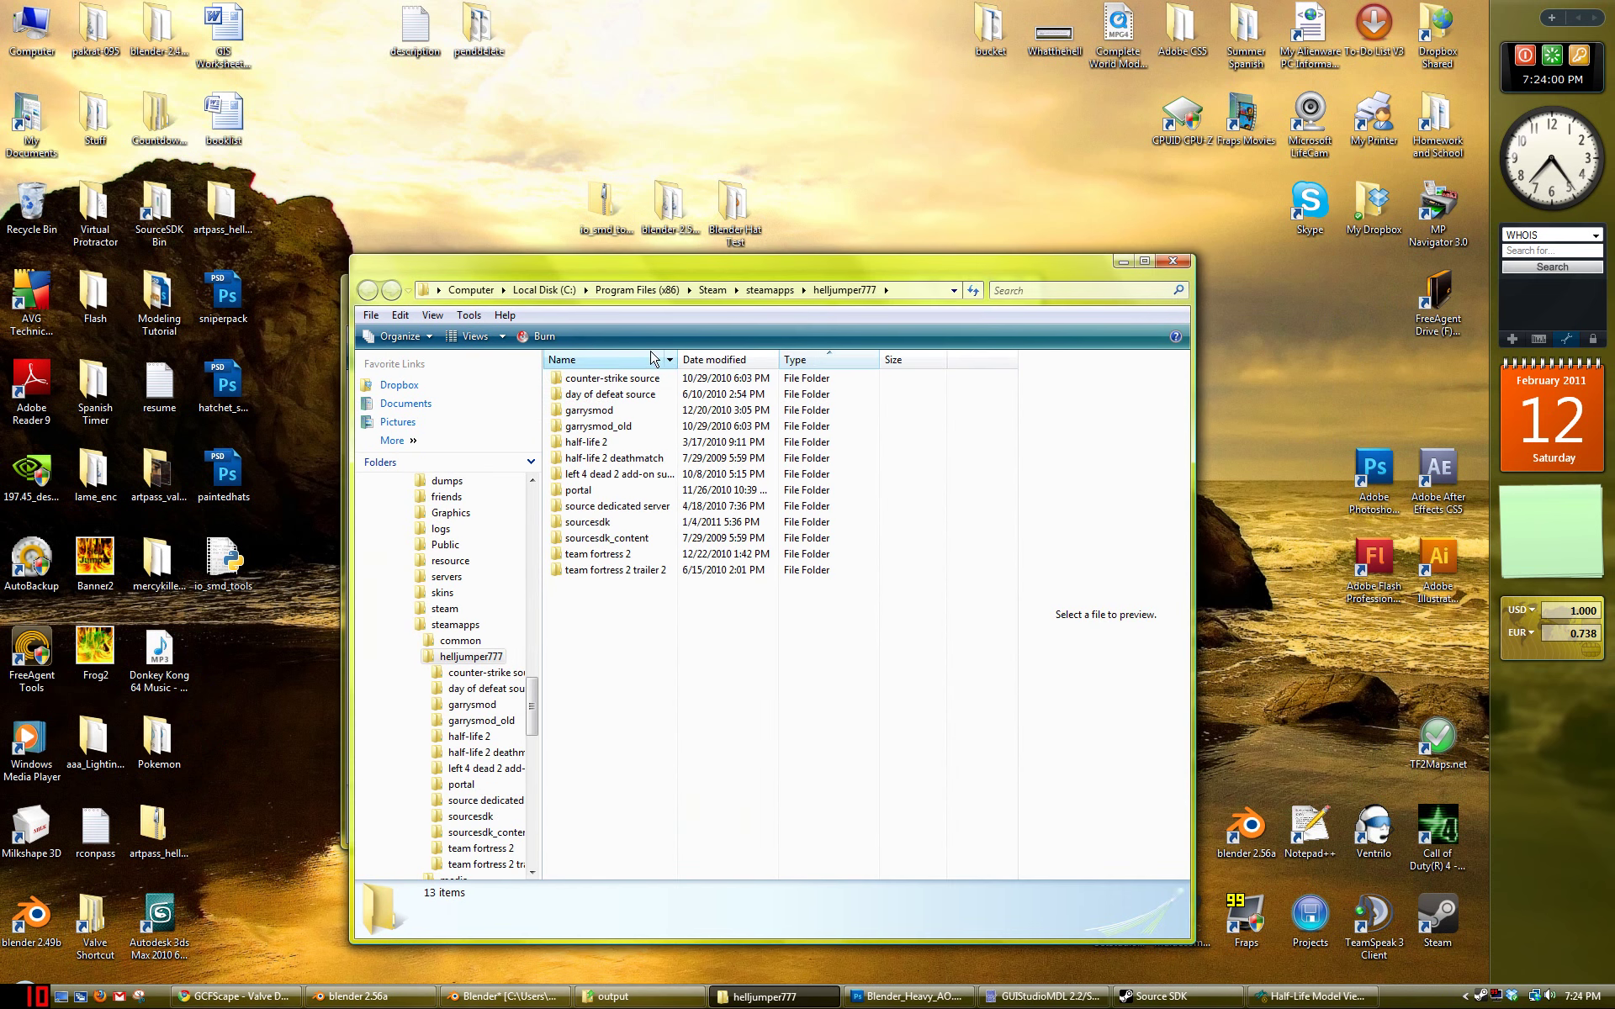
pyautogui.doubleClick(599, 554)
pyautogui.doubleClick(579, 457)
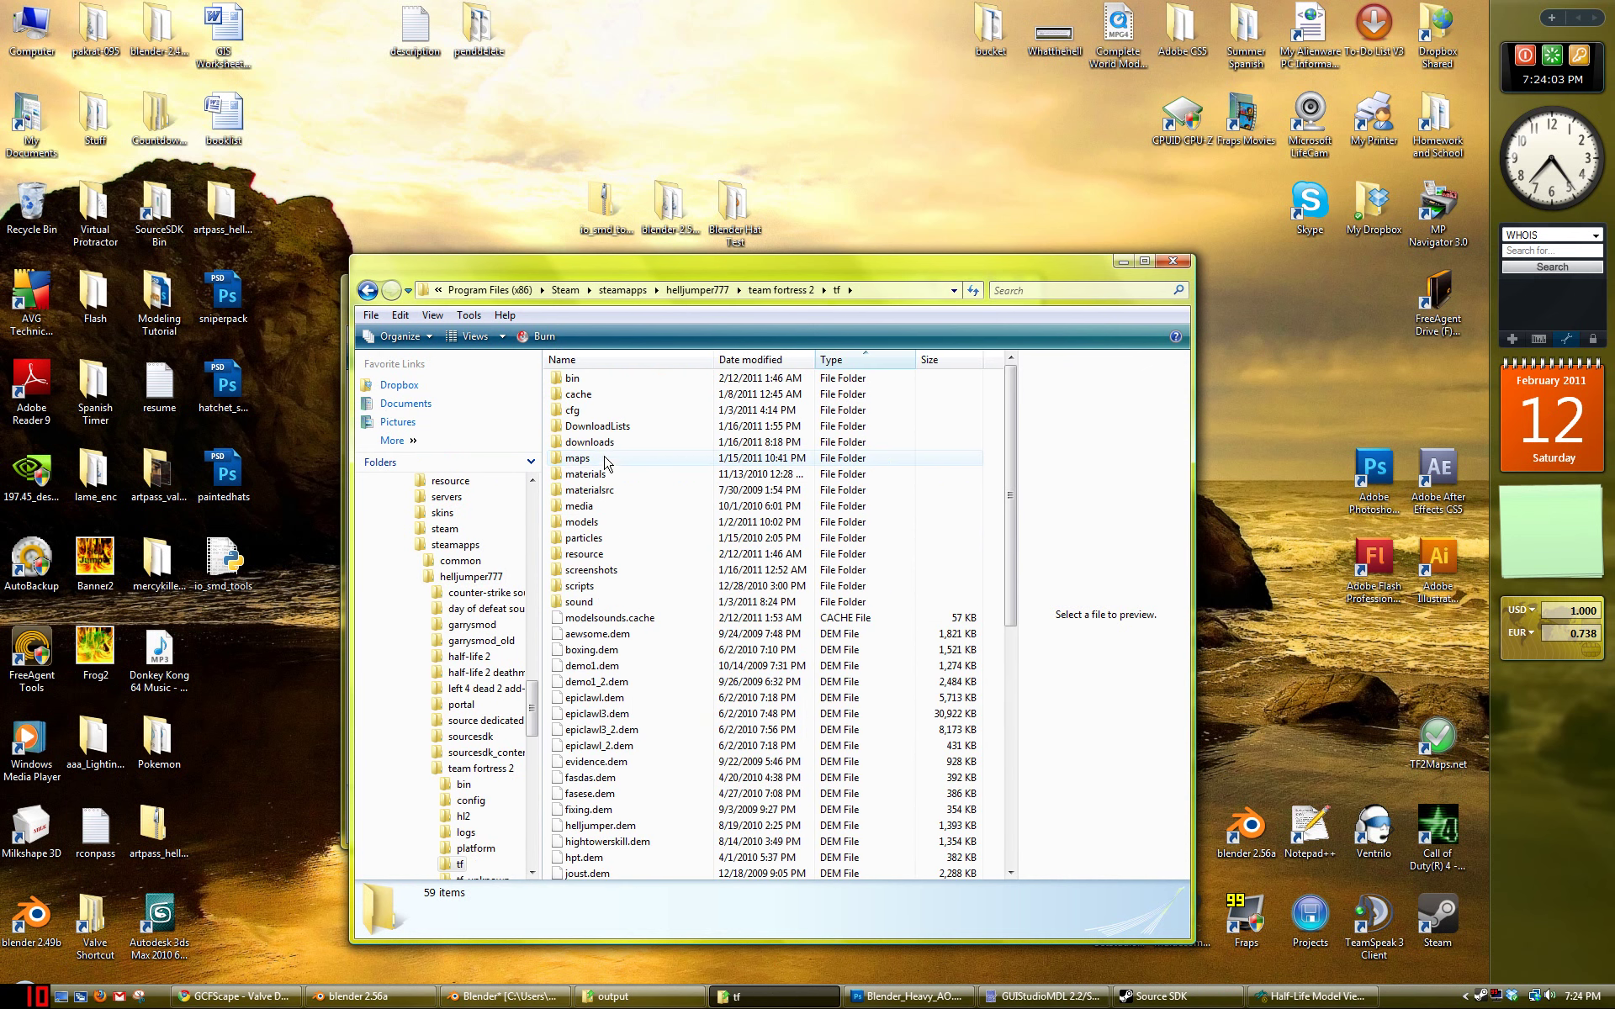
pyautogui.doubleClick(611, 522)
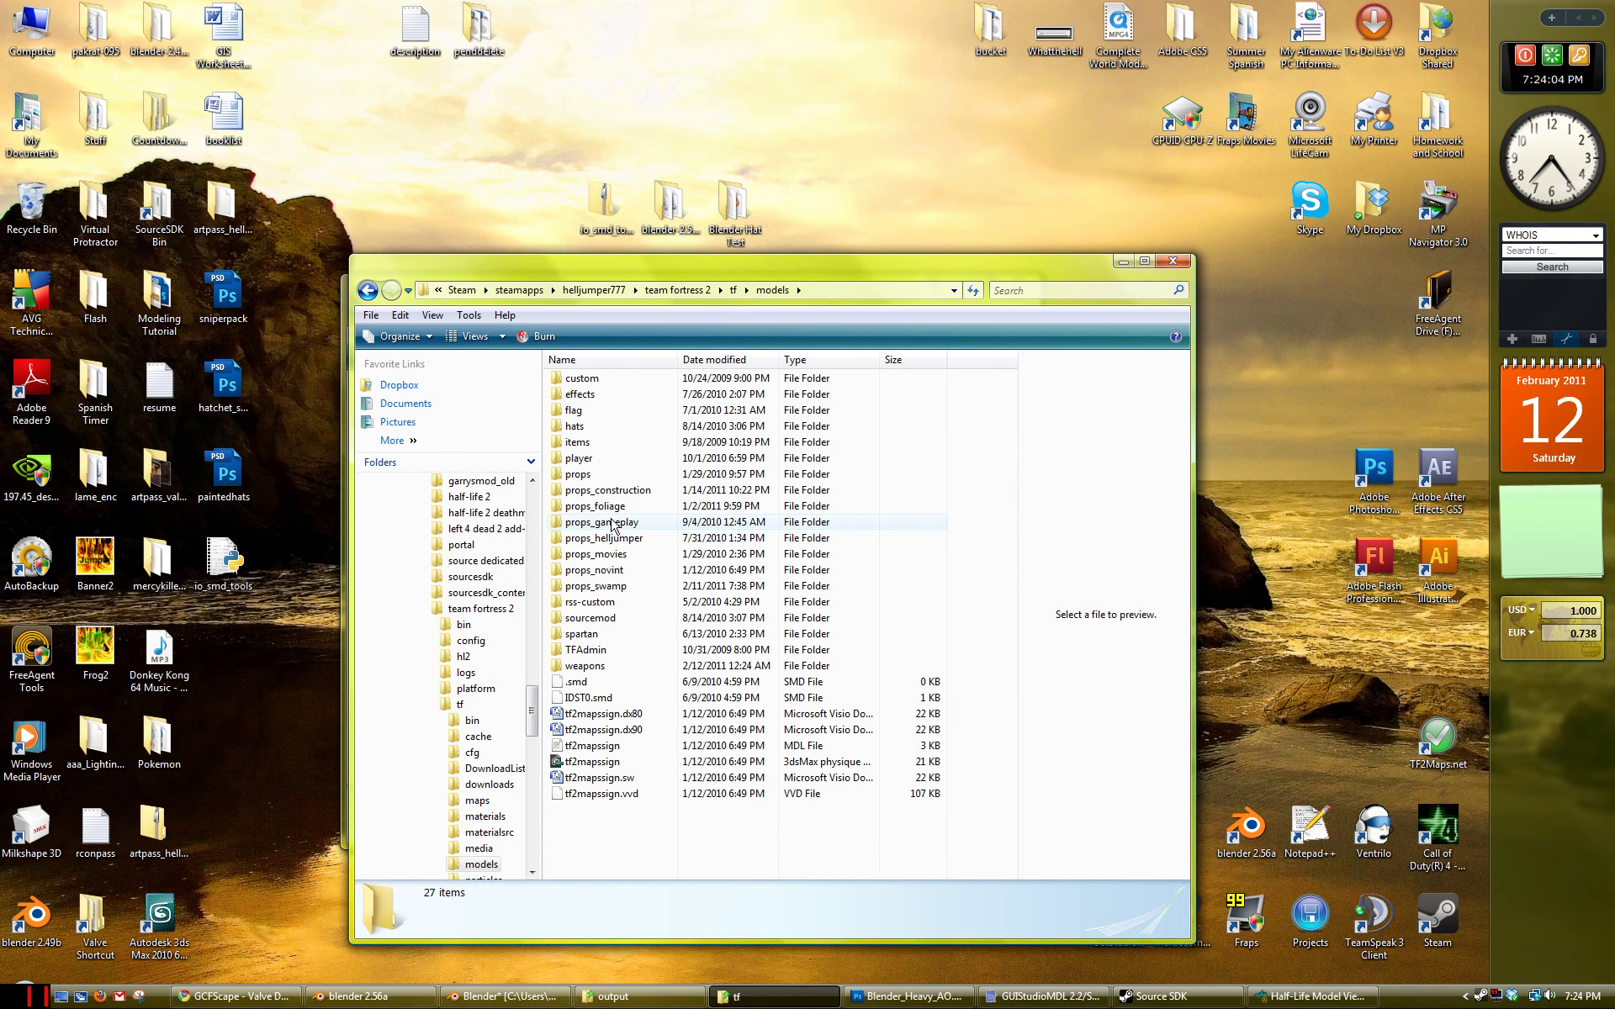
pyautogui.doubleClick(578, 459)
pyautogui.doubleClick(588, 389)
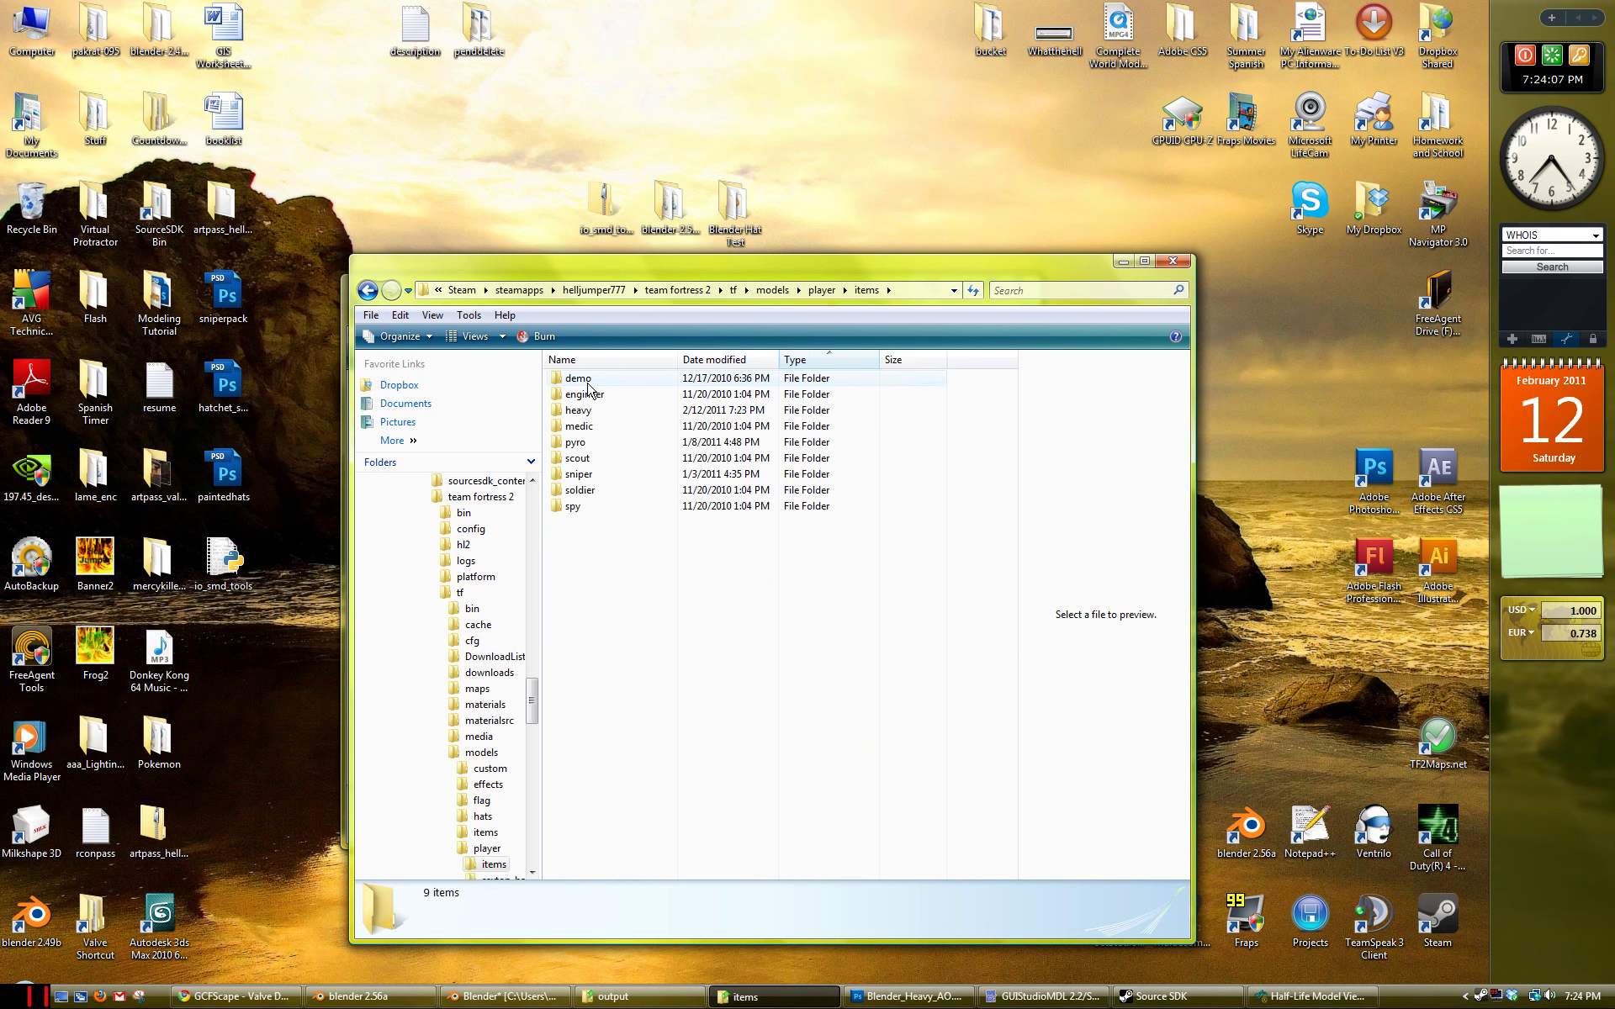
pyautogui.doubleClick(584, 412)
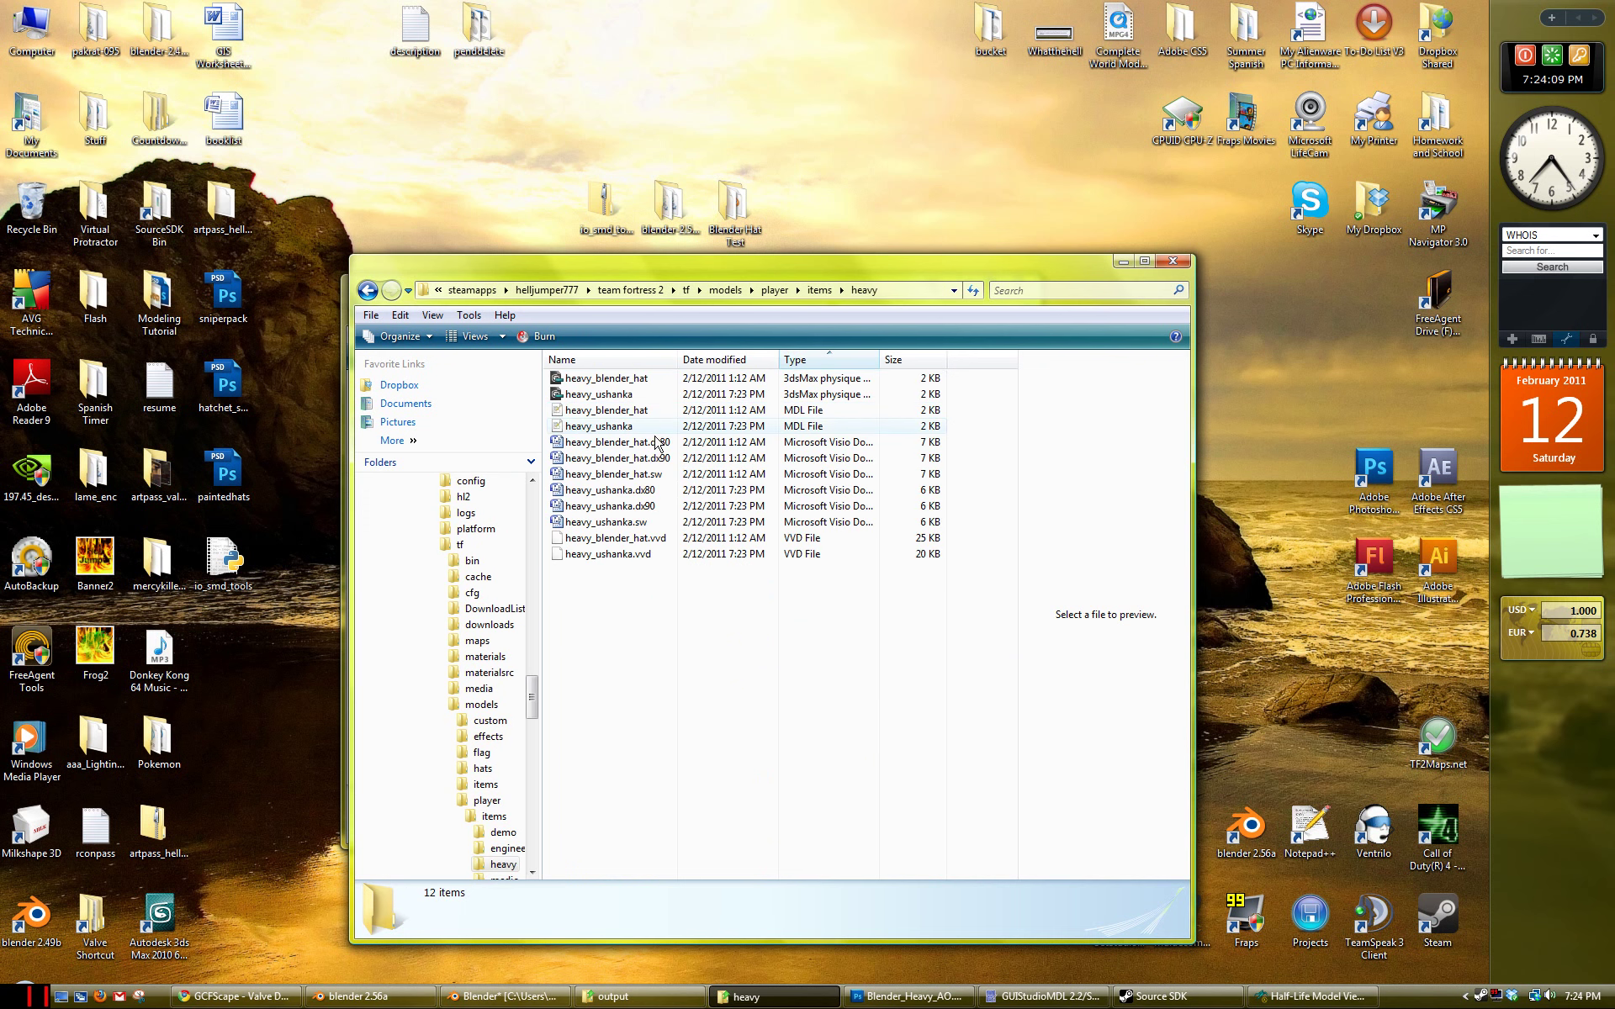
# Step: Refresh the heavy folder, sort by Date modified newest first, and highlight the six heavy_ushanka files
pyautogui.rightClick(640, 687)
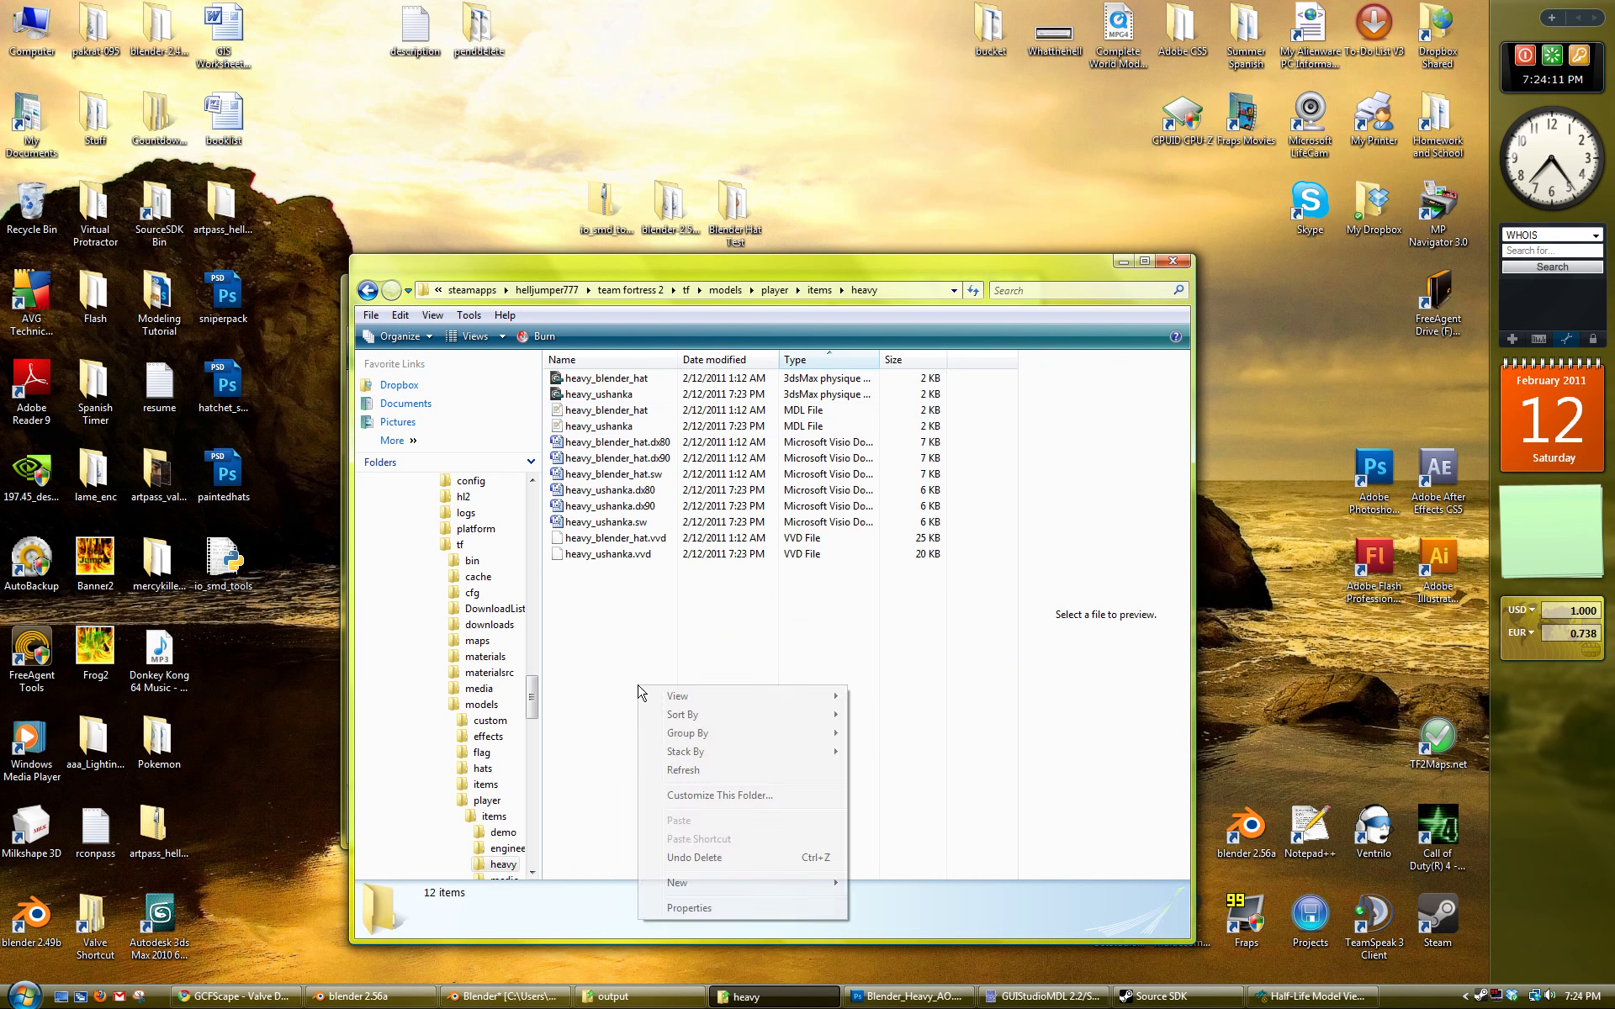
pyautogui.click(683, 771)
pyautogui.rightClick(642, 620)
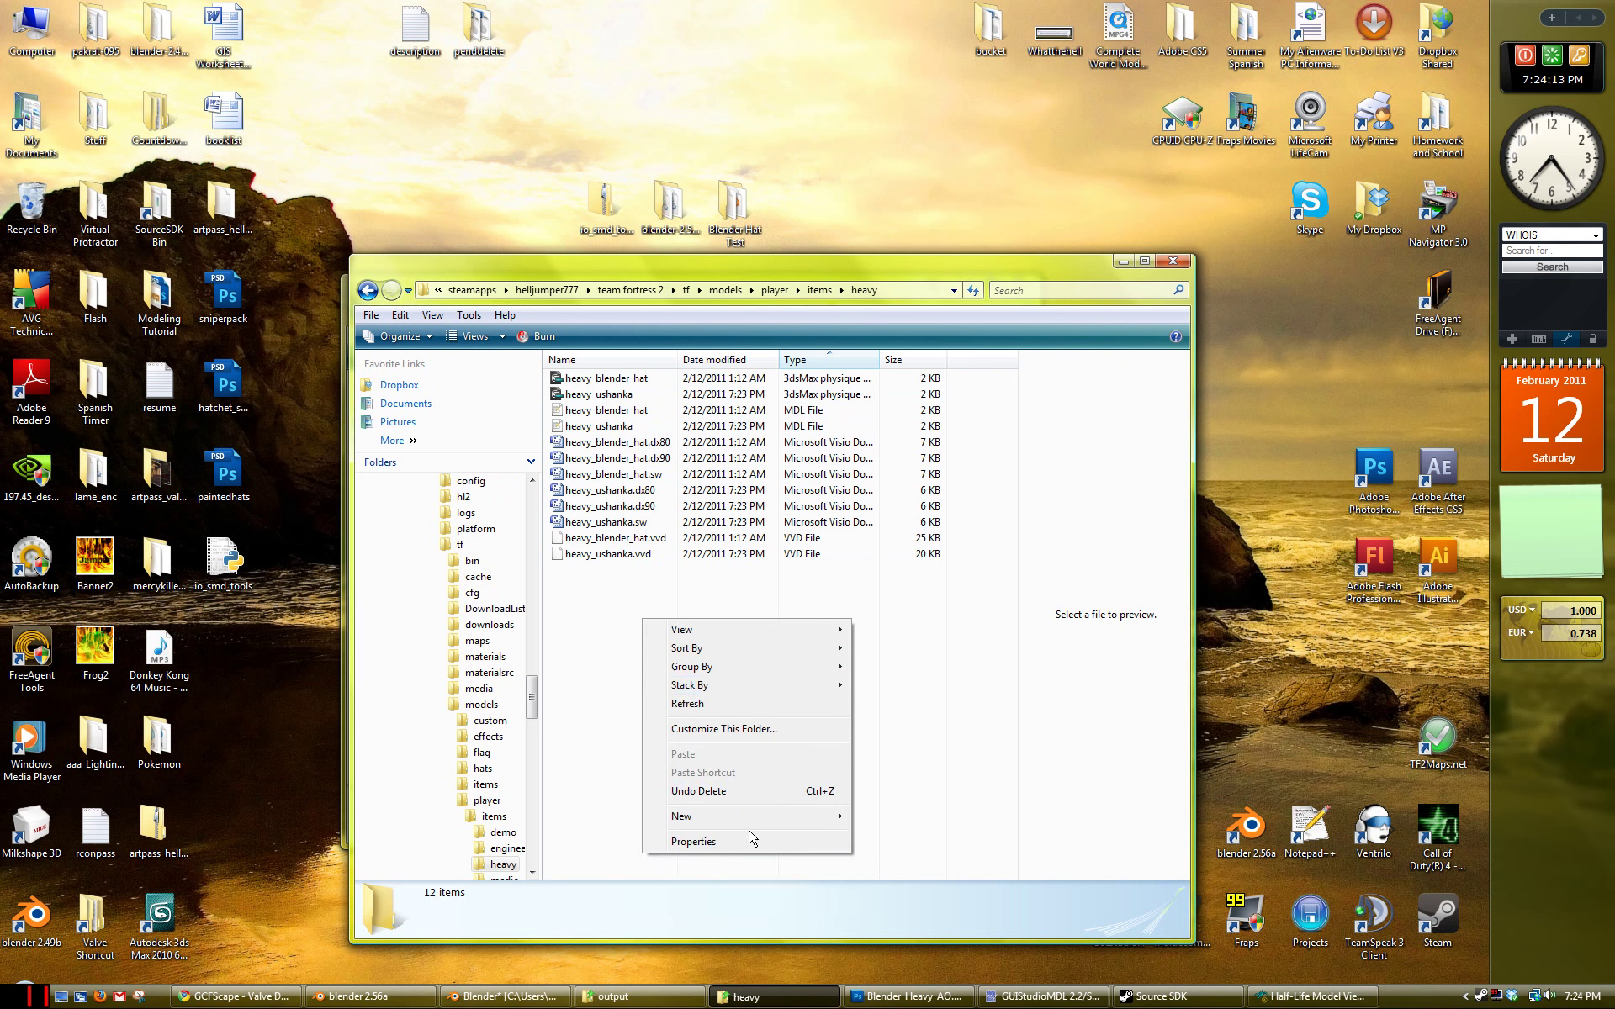
pyautogui.moveTo(785, 649)
pyautogui.click(885, 685)
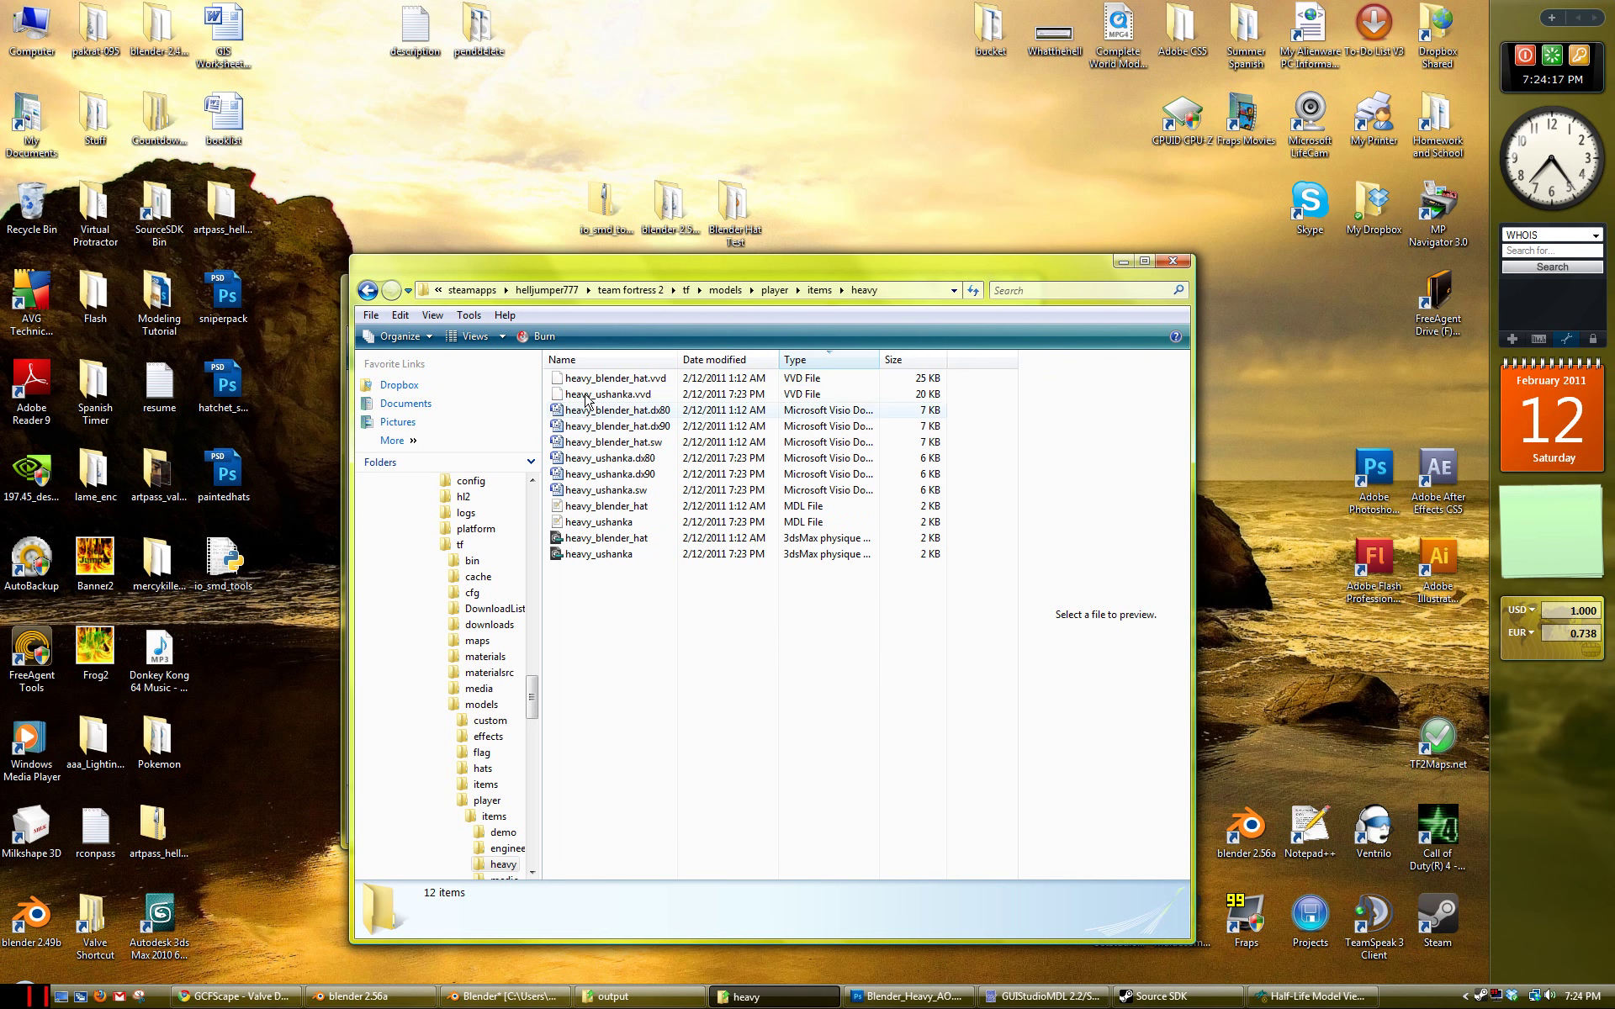
pyautogui.click(845, 362)
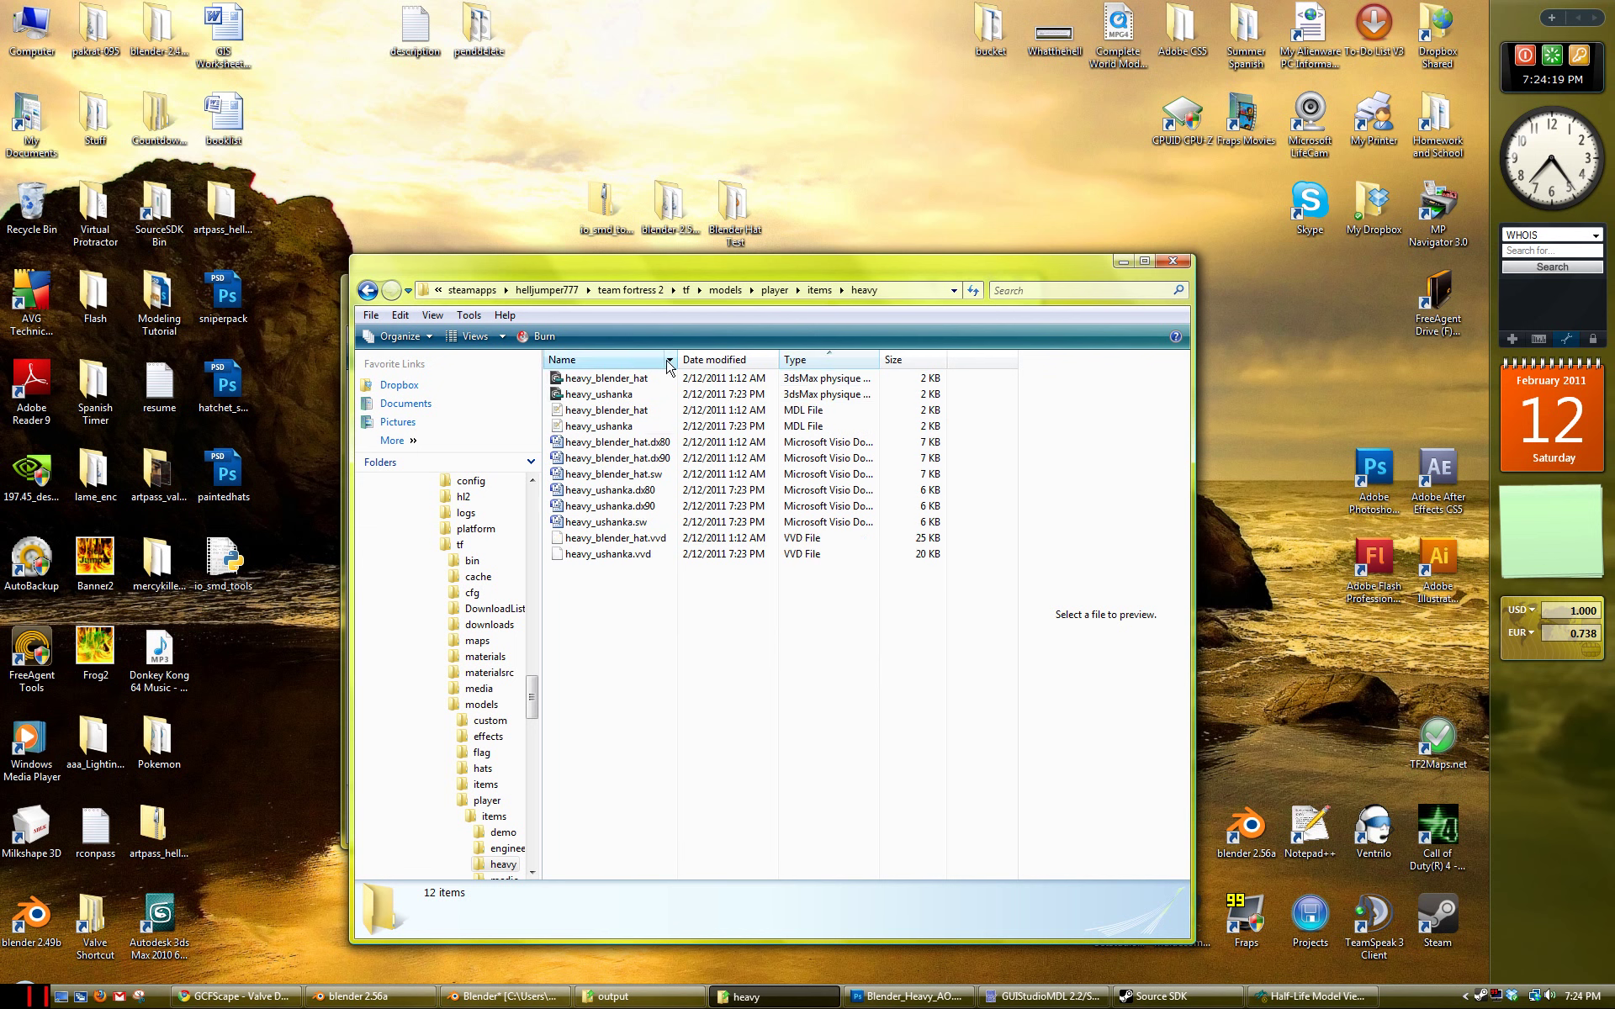
pyautogui.click(740, 360)
pyautogui.click(741, 360)
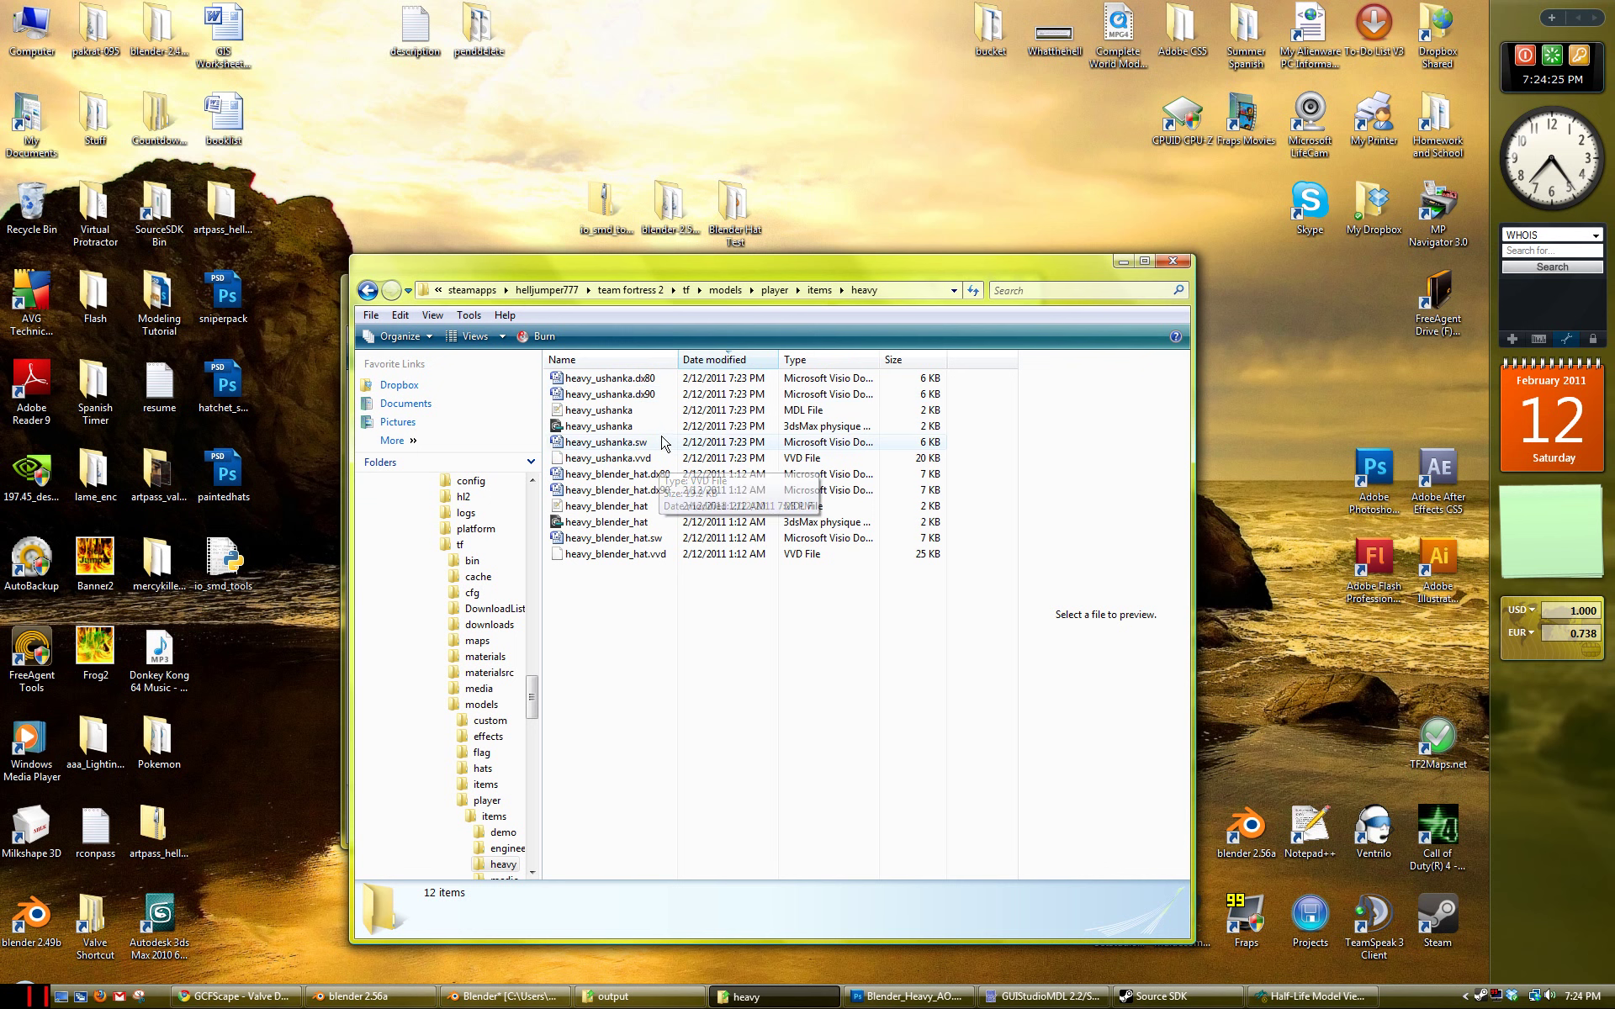
pyautogui.moveTo(975, 467); pyautogui.dragTo(602, 381)
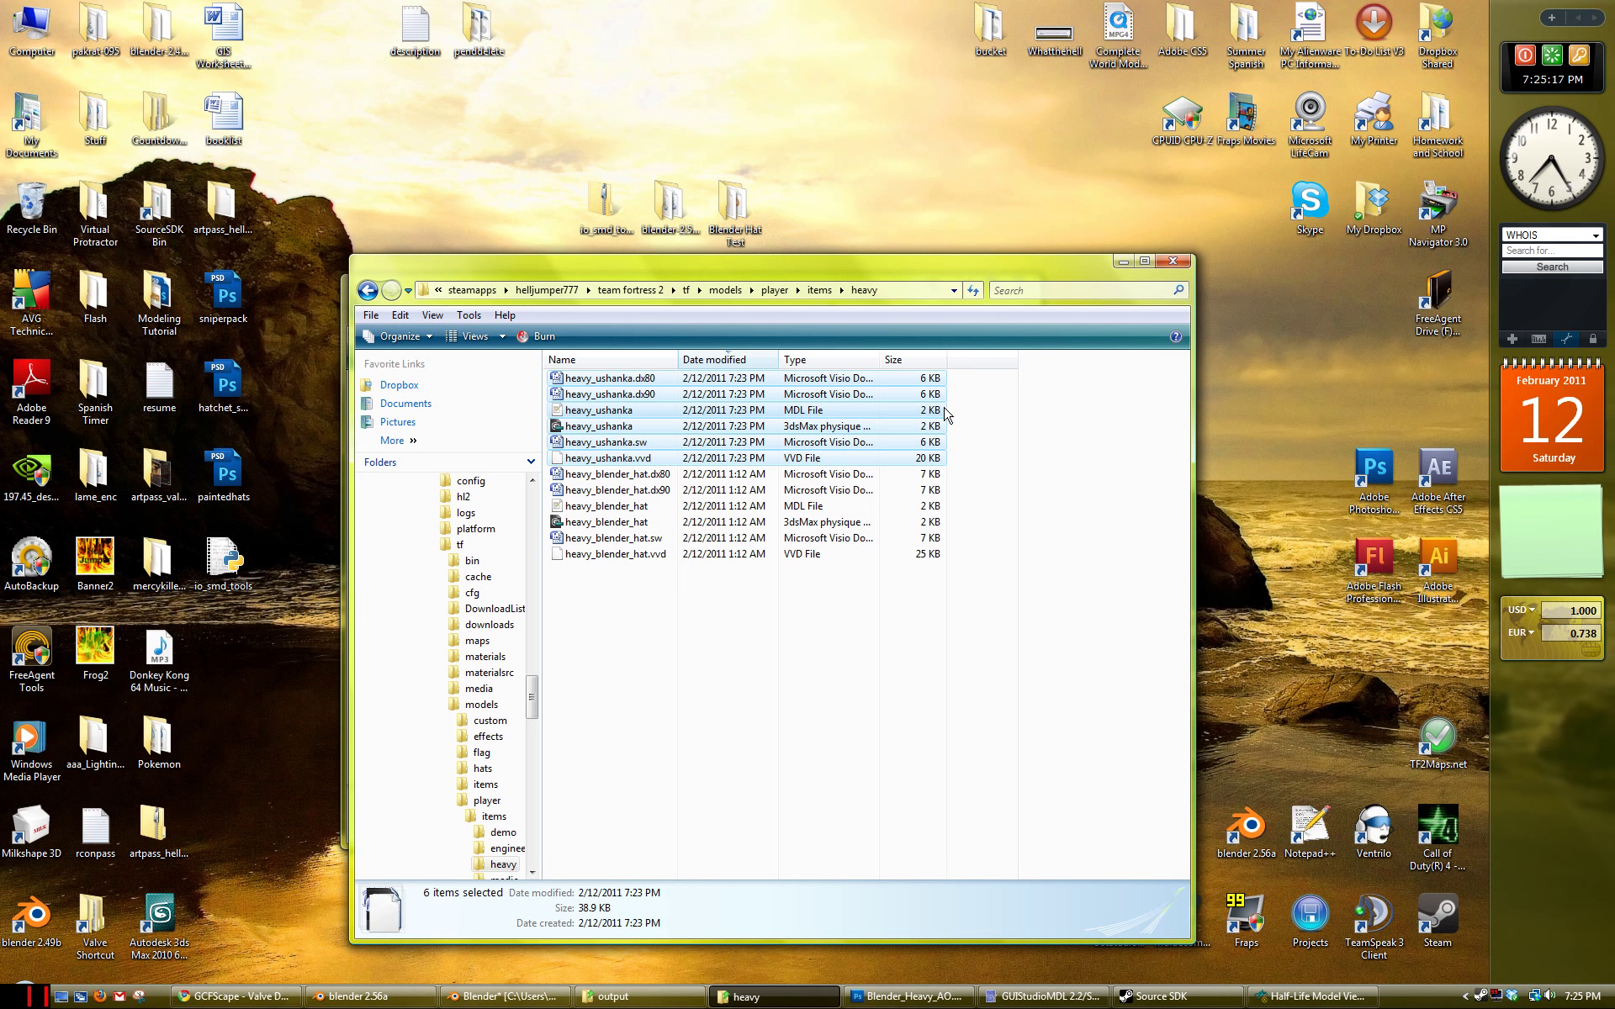
pyautogui.click(990, 469)
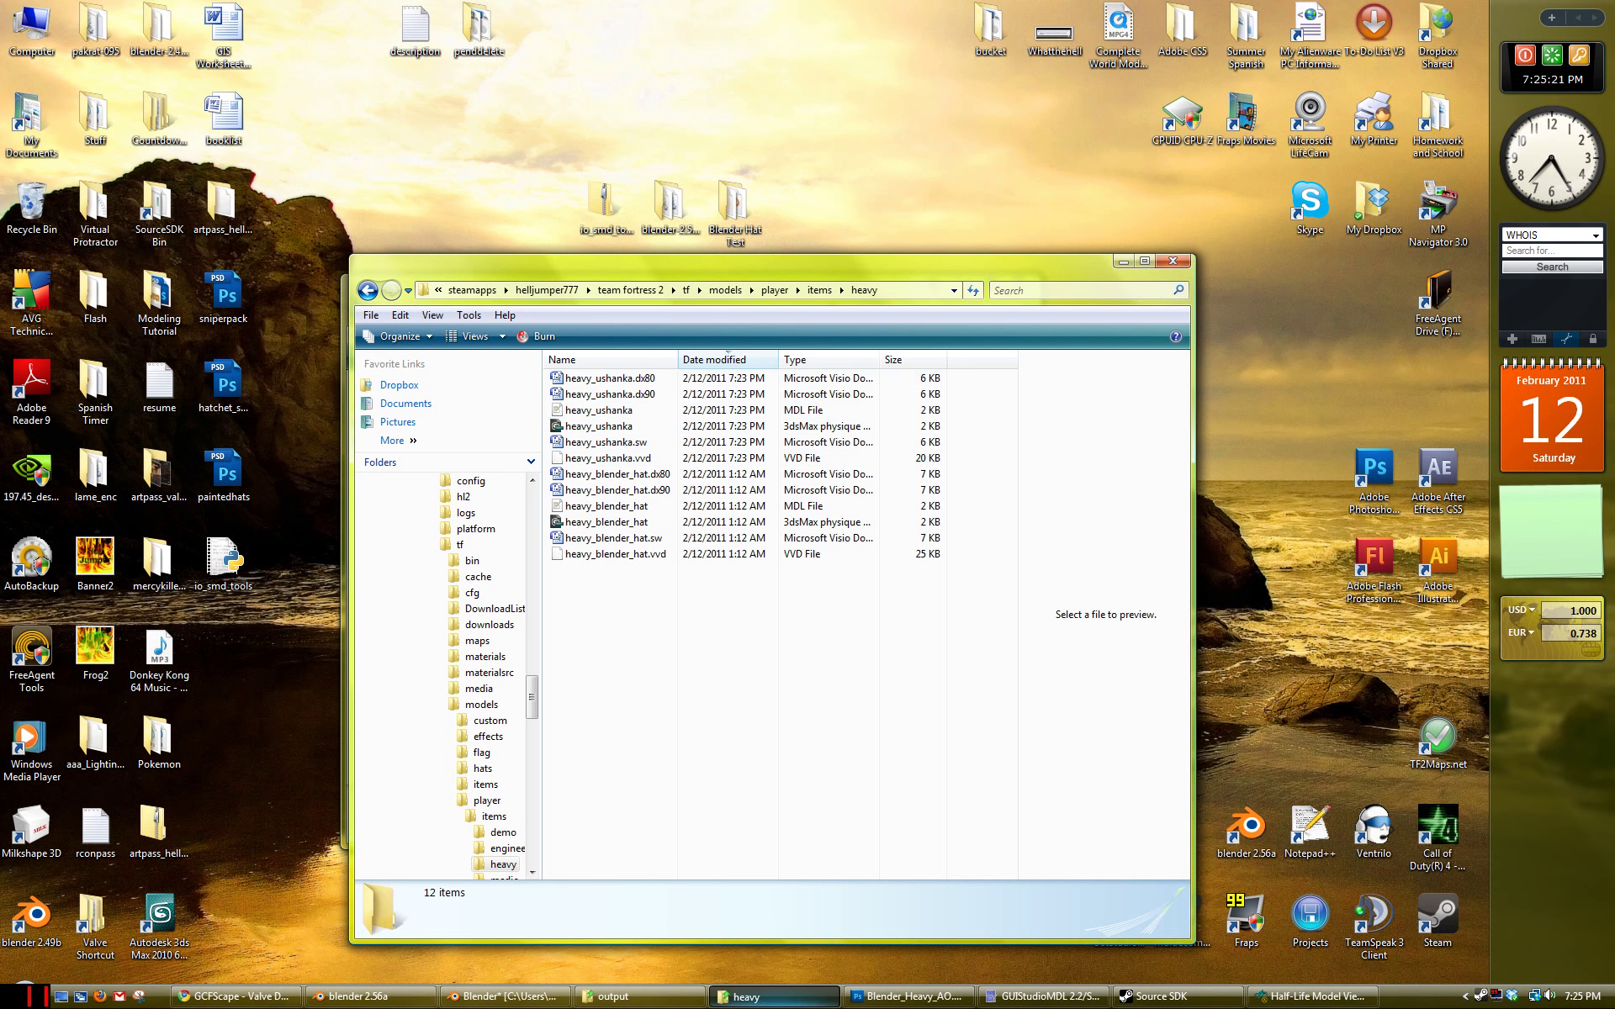
# Step: Bring Half-Life Model Viewer back and start File > Load Model
pyautogui.moveTo(757, 997)
pyautogui.click(639, 997)
pyautogui.click(1313, 997)
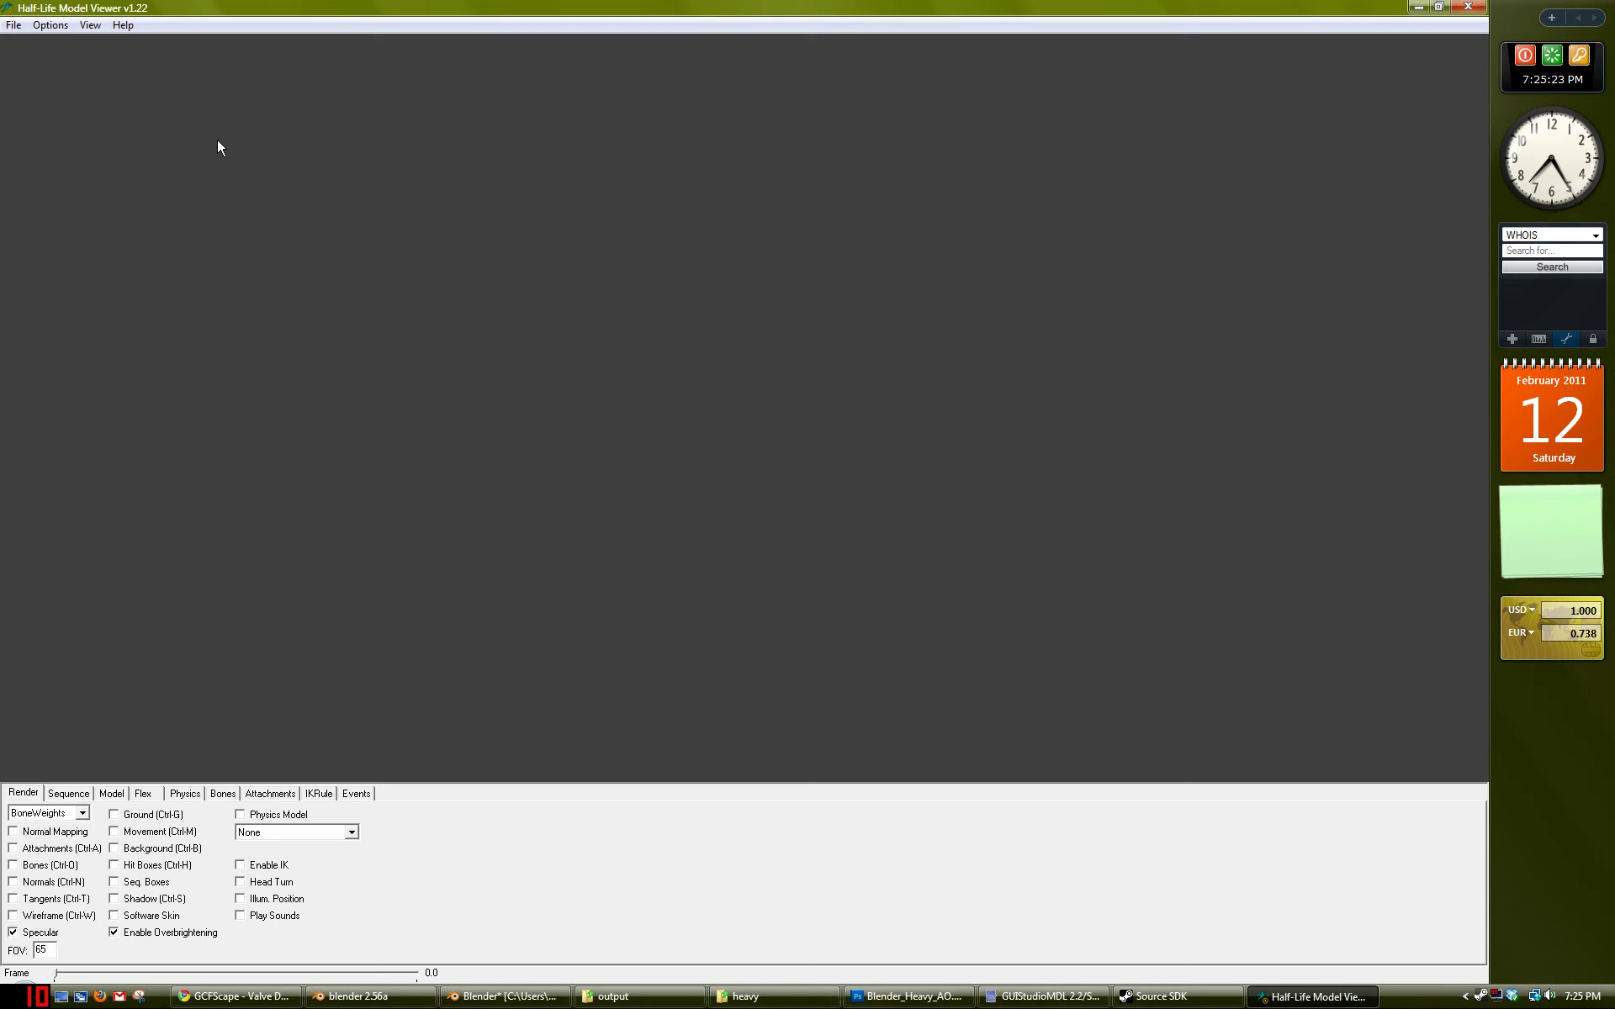
pyautogui.click(13, 24)
pyautogui.click(34, 43)
pyautogui.scroll(-5, 522, 479)
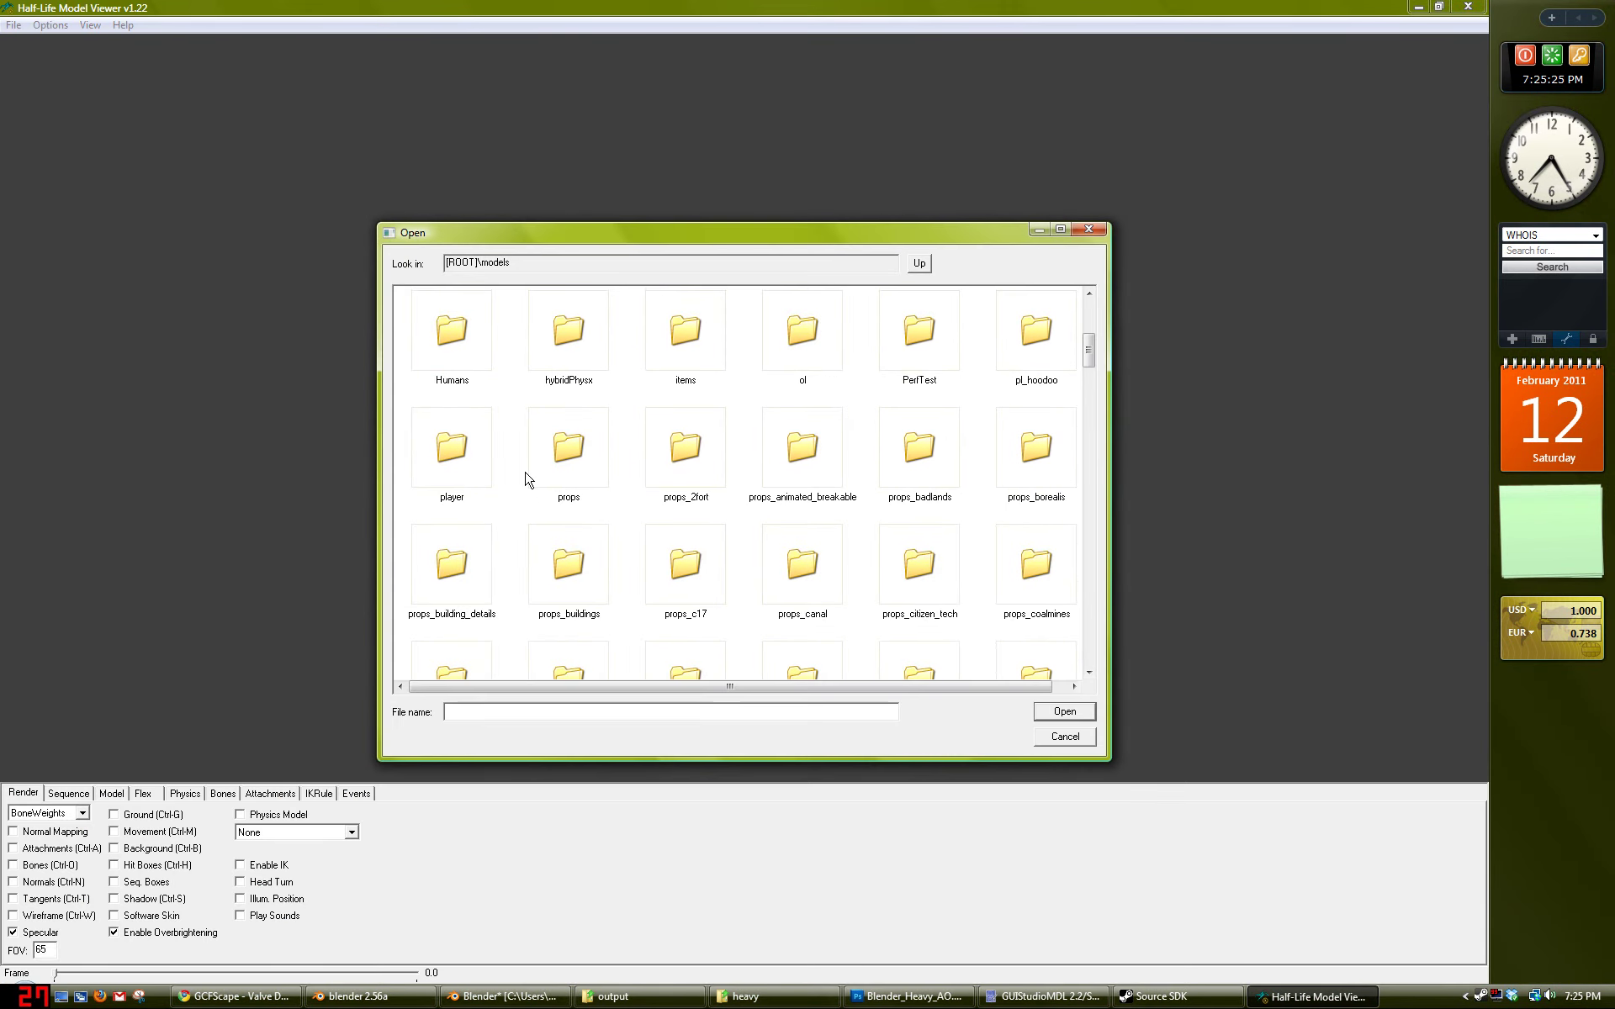
pyautogui.scroll(2, 471, 412)
# Step: Browse to player\items\heavy and load heavy_ushanka.mdl
pyautogui.doubleClick(466, 396)
pyautogui.scroll(1, 515, 396)
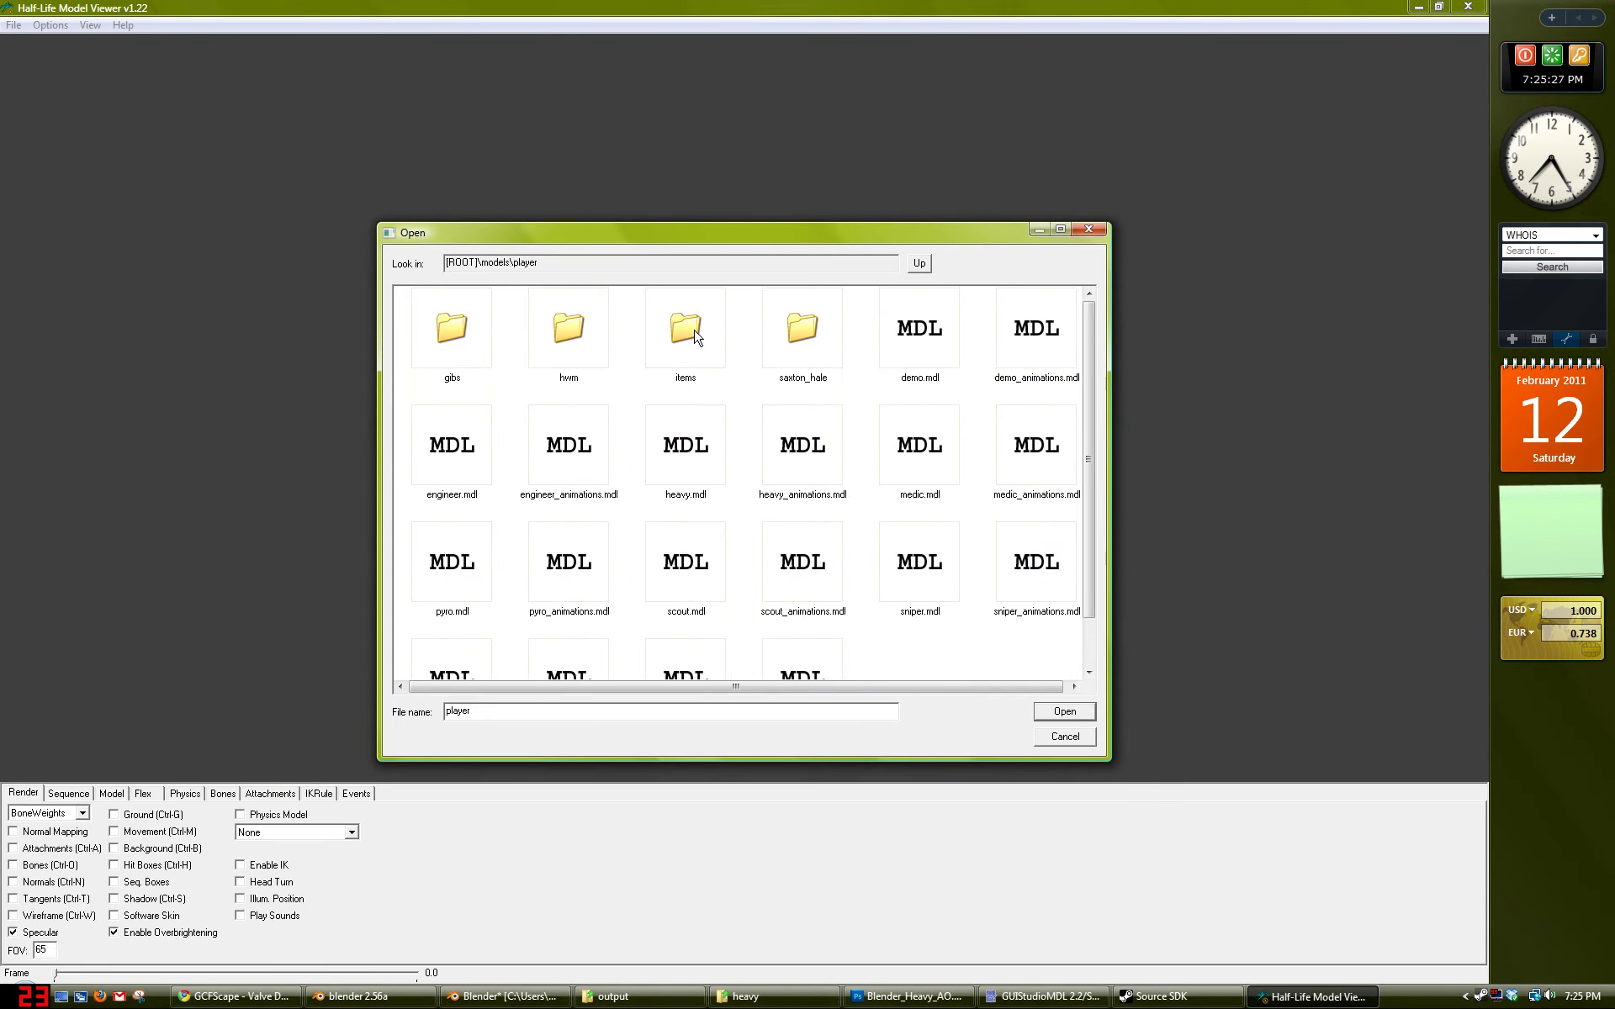
pyautogui.doubleClick(686, 332)
pyautogui.doubleClick(802, 332)
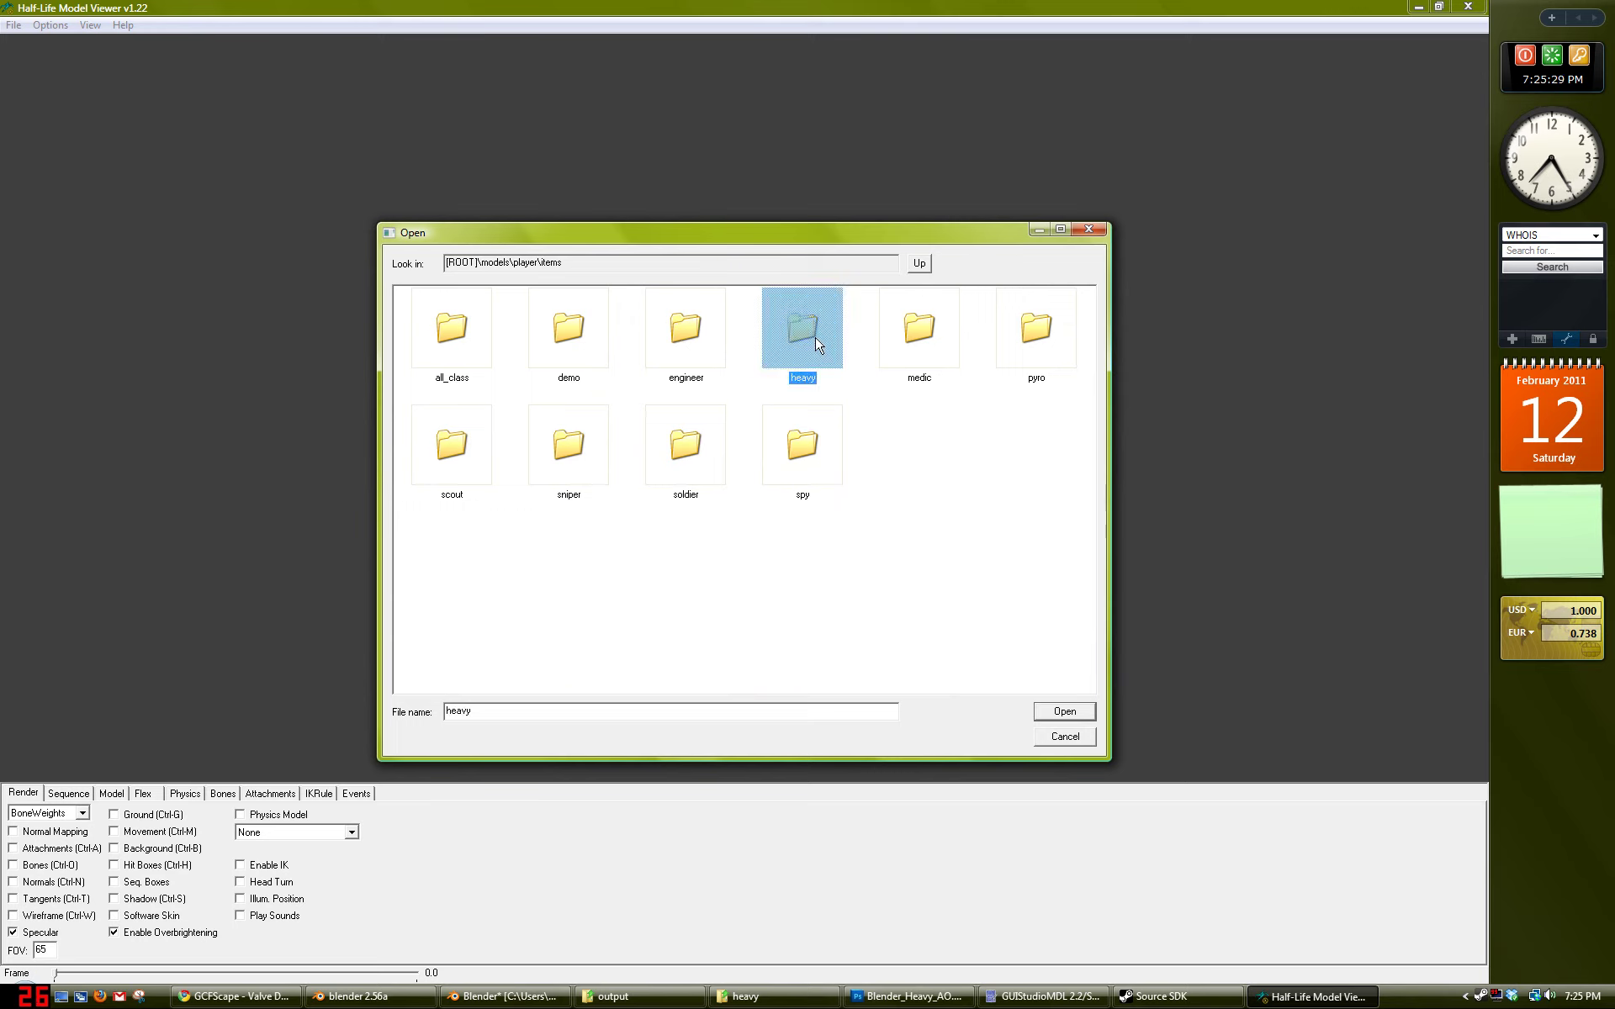
pyautogui.scroll(-3, 816, 345)
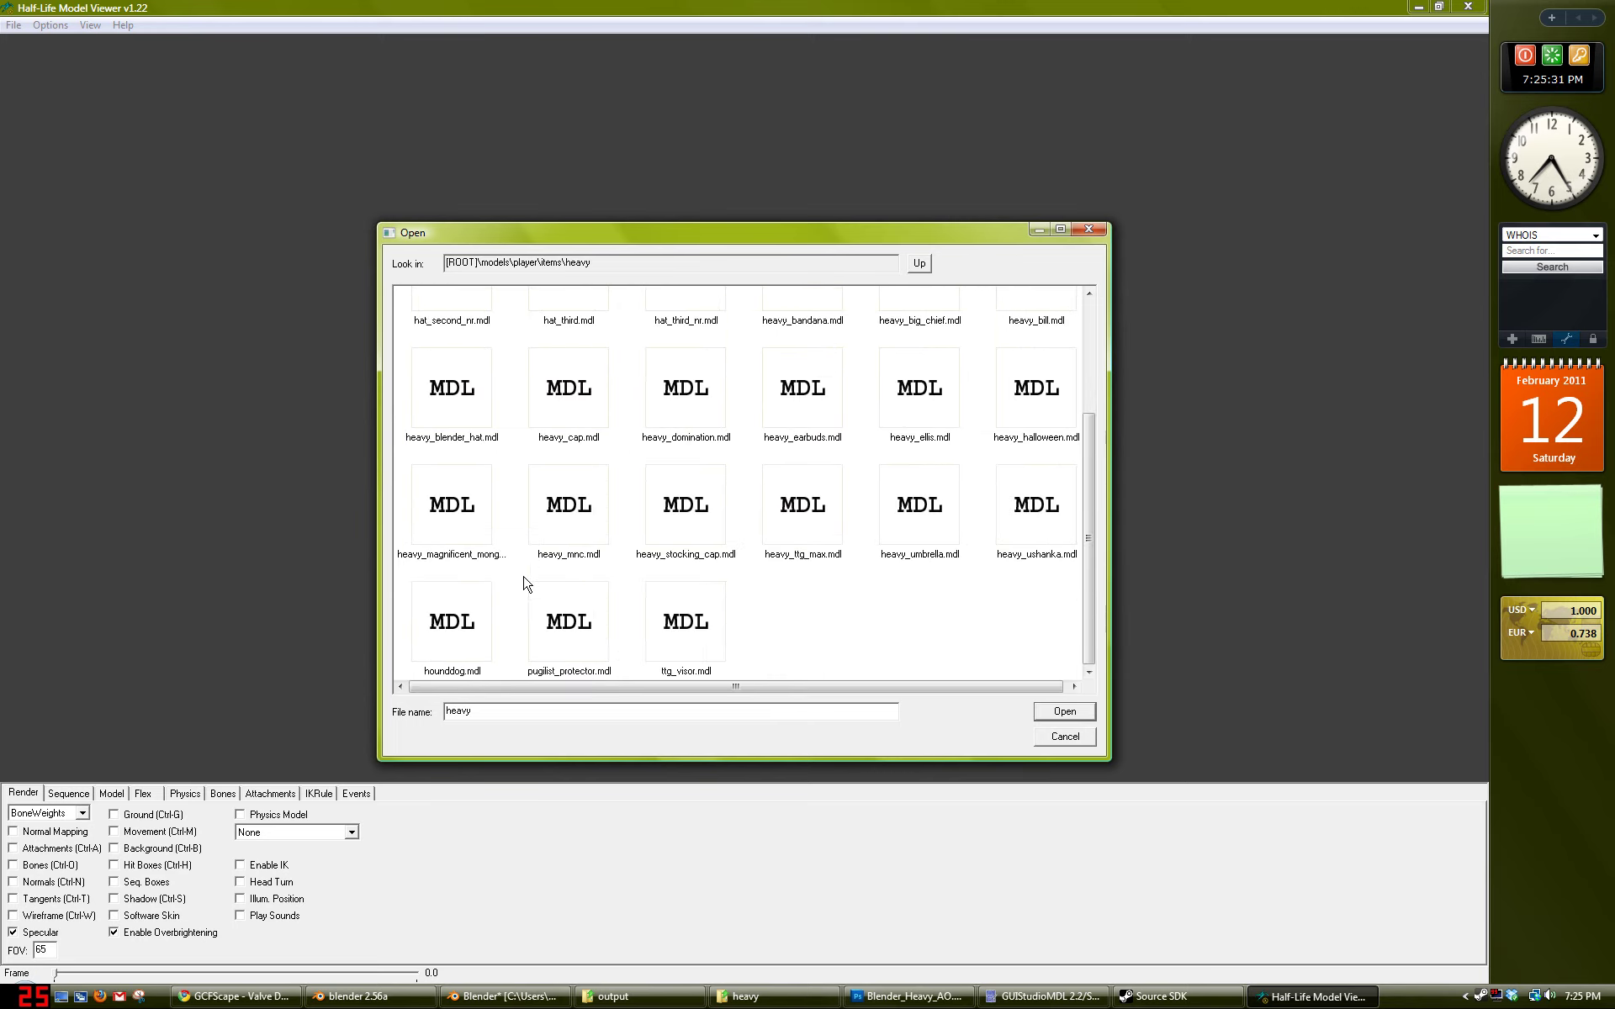
pyautogui.scroll(2, 538, 538)
pyautogui.moveTo(1087, 397); pyautogui.dragTo(1073, 362)
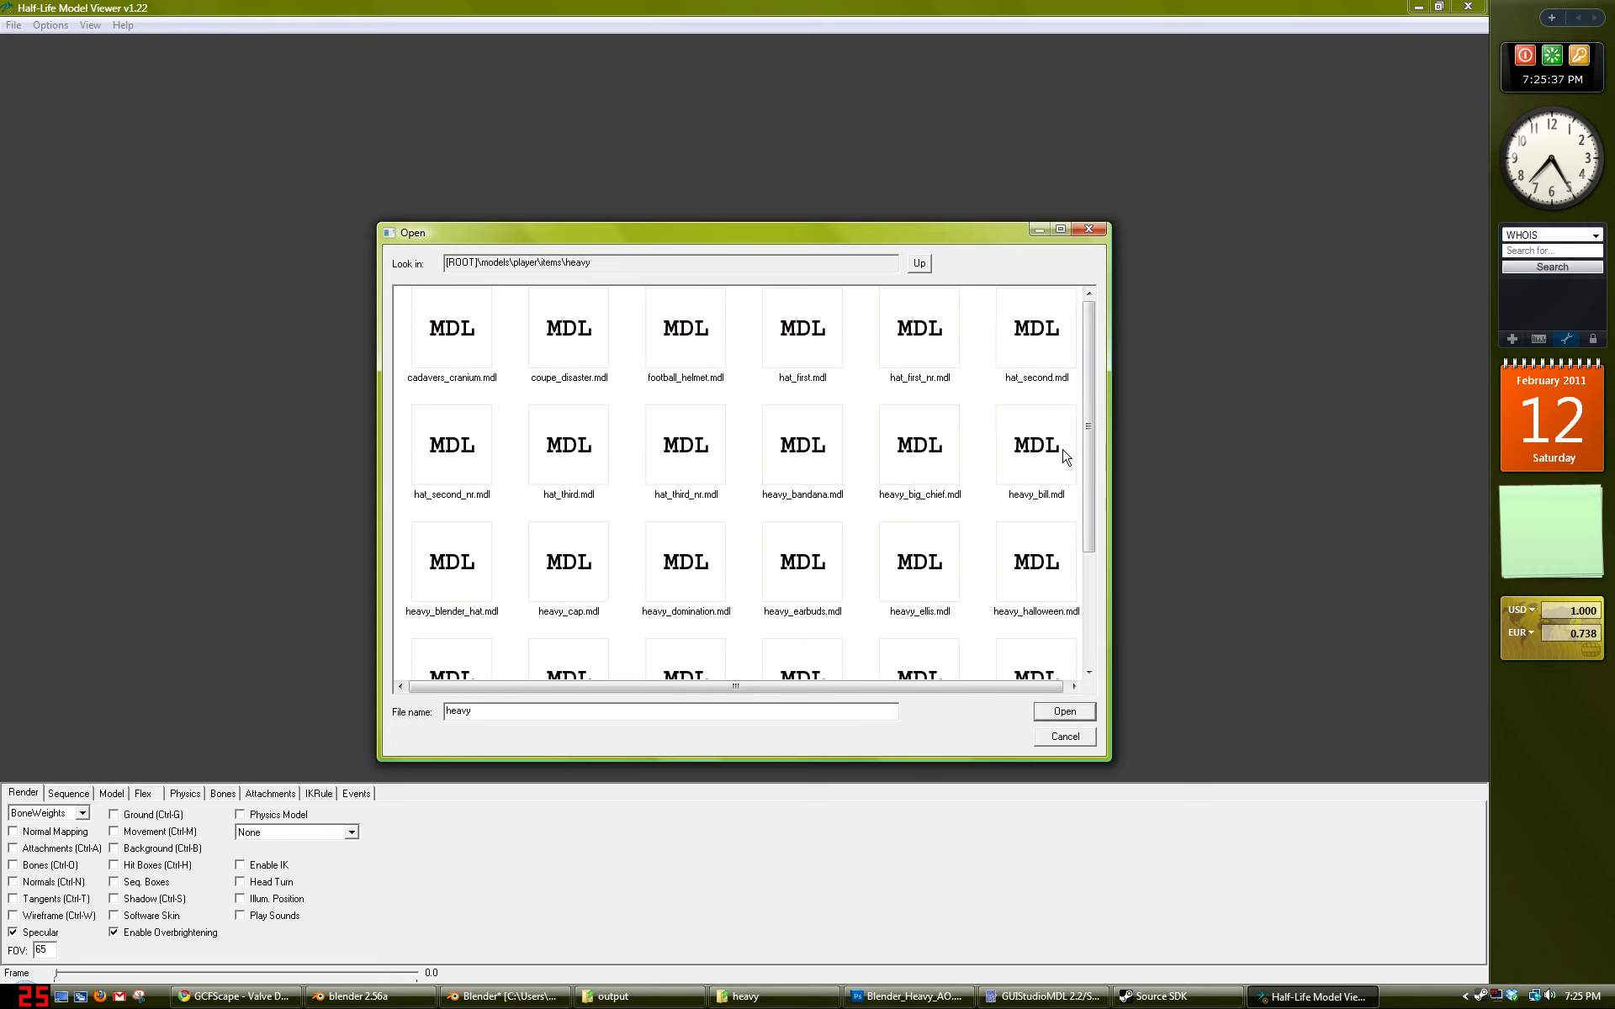
pyautogui.scroll(-2, 1065, 456)
pyautogui.click(1029, 572)
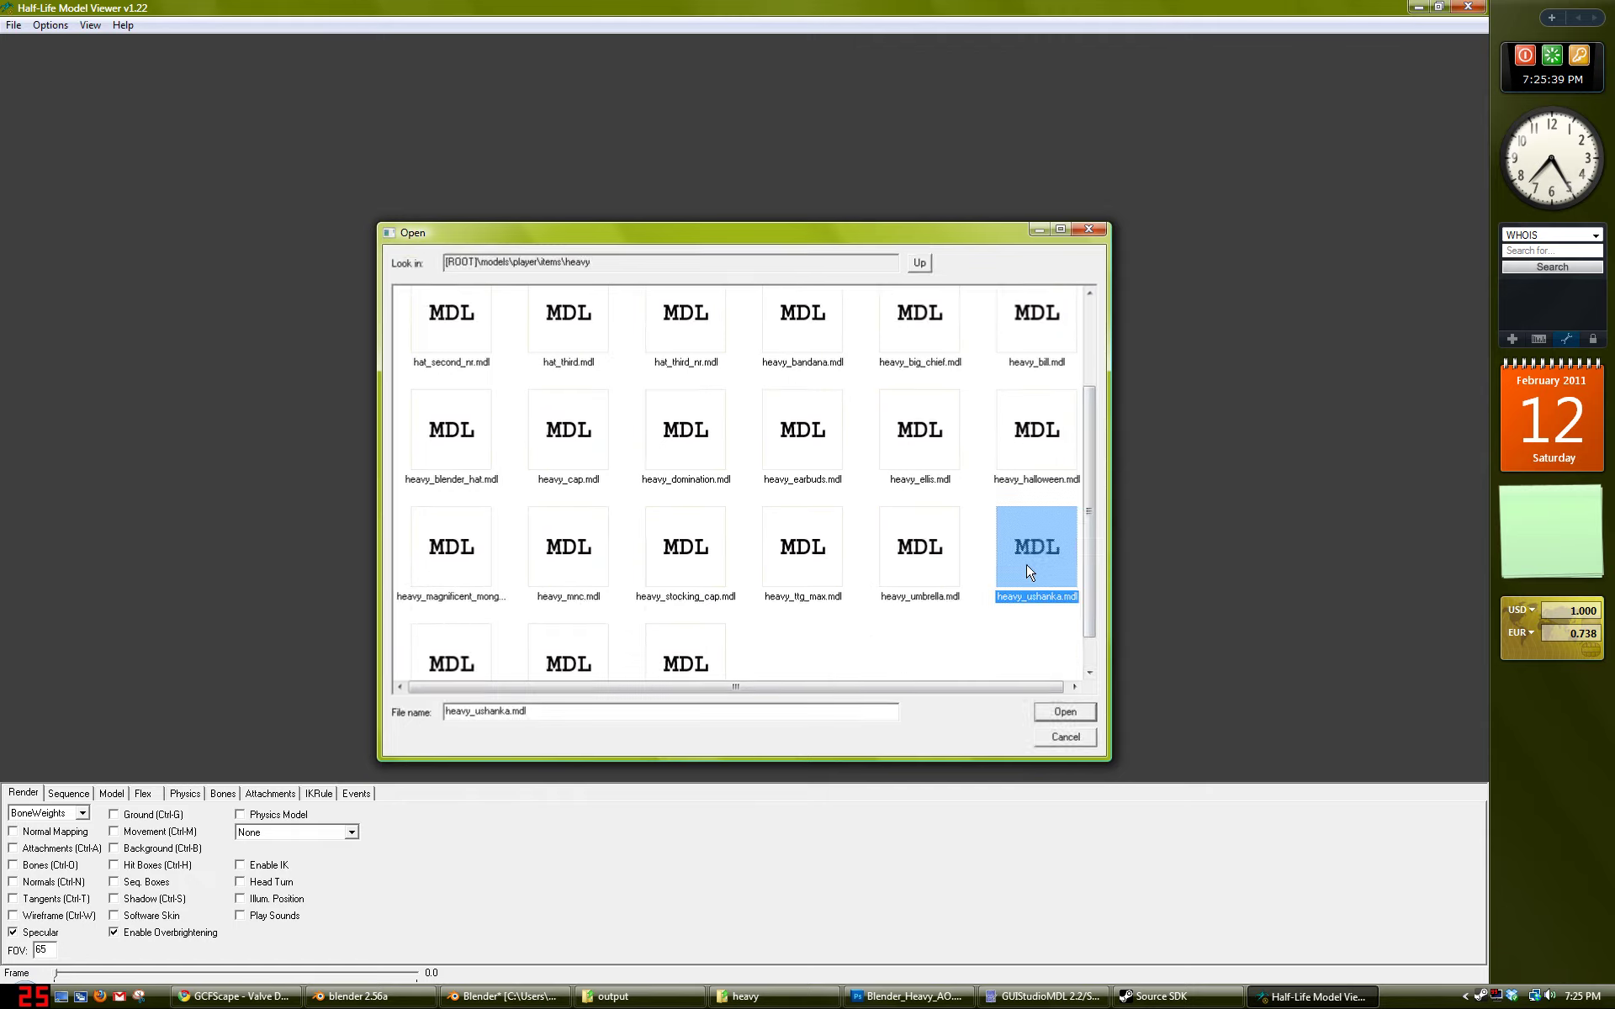
pyautogui.doubleClick(1029, 572)
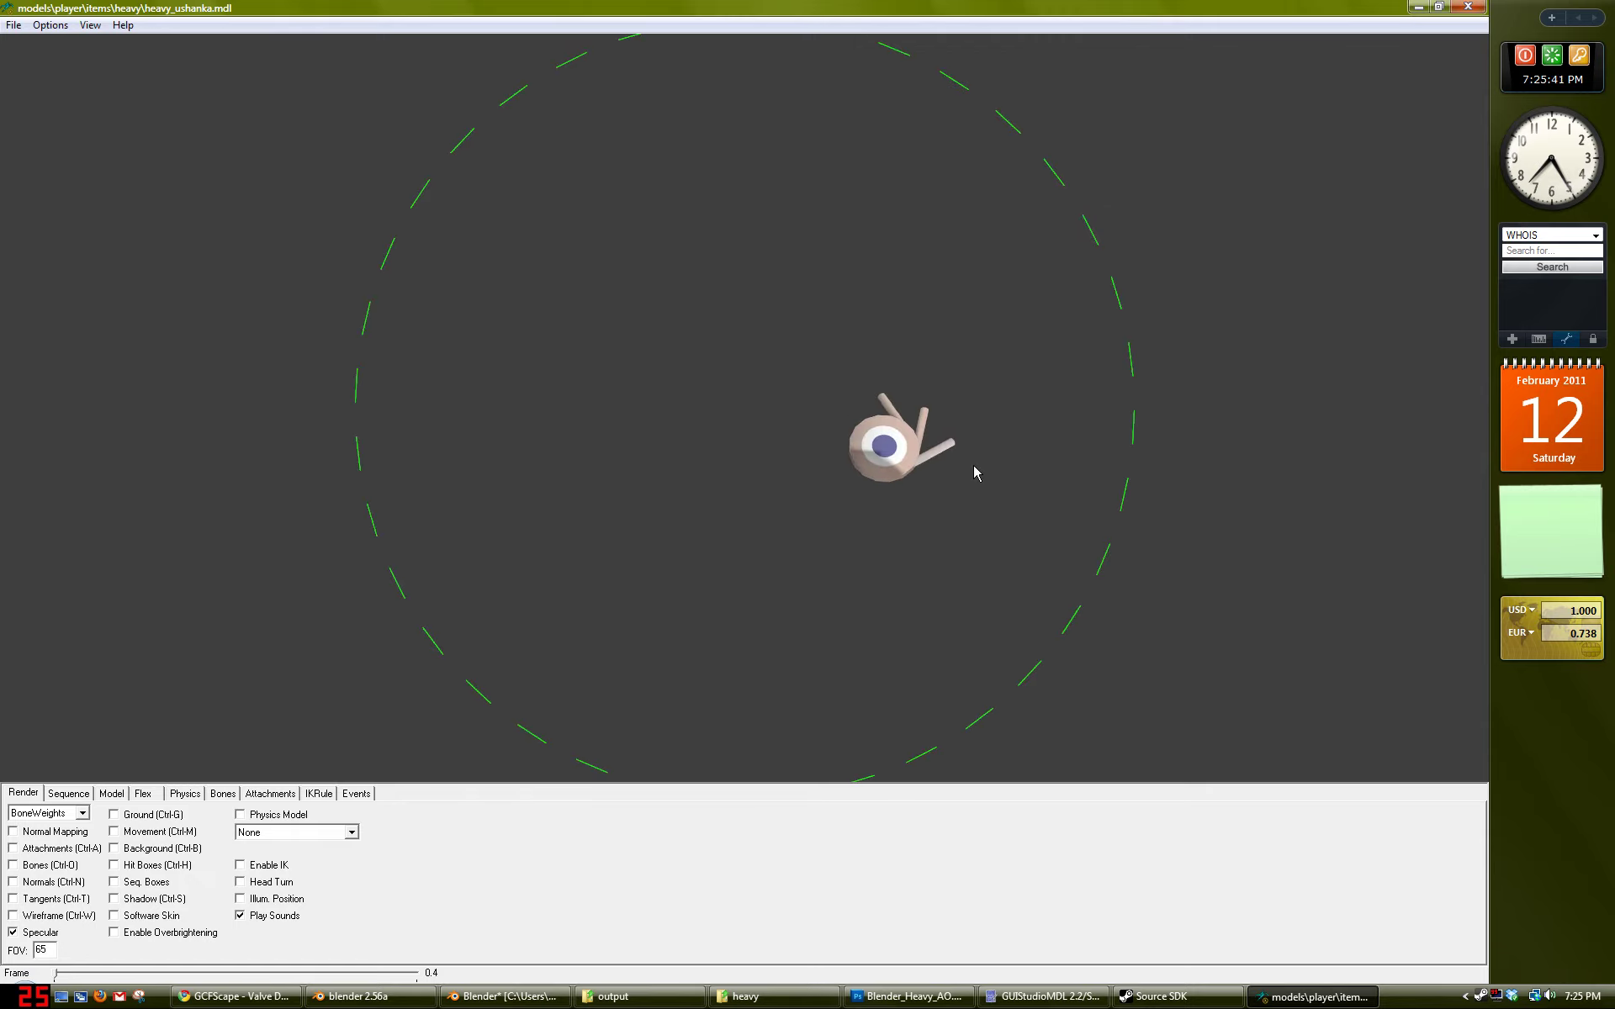
# Step: Turn on Normal Mapping and rotate and enlarge the Blender-logo hat to inspect its shading
pyautogui.moveTo(974, 473); pyautogui.dragTo(920, 362)
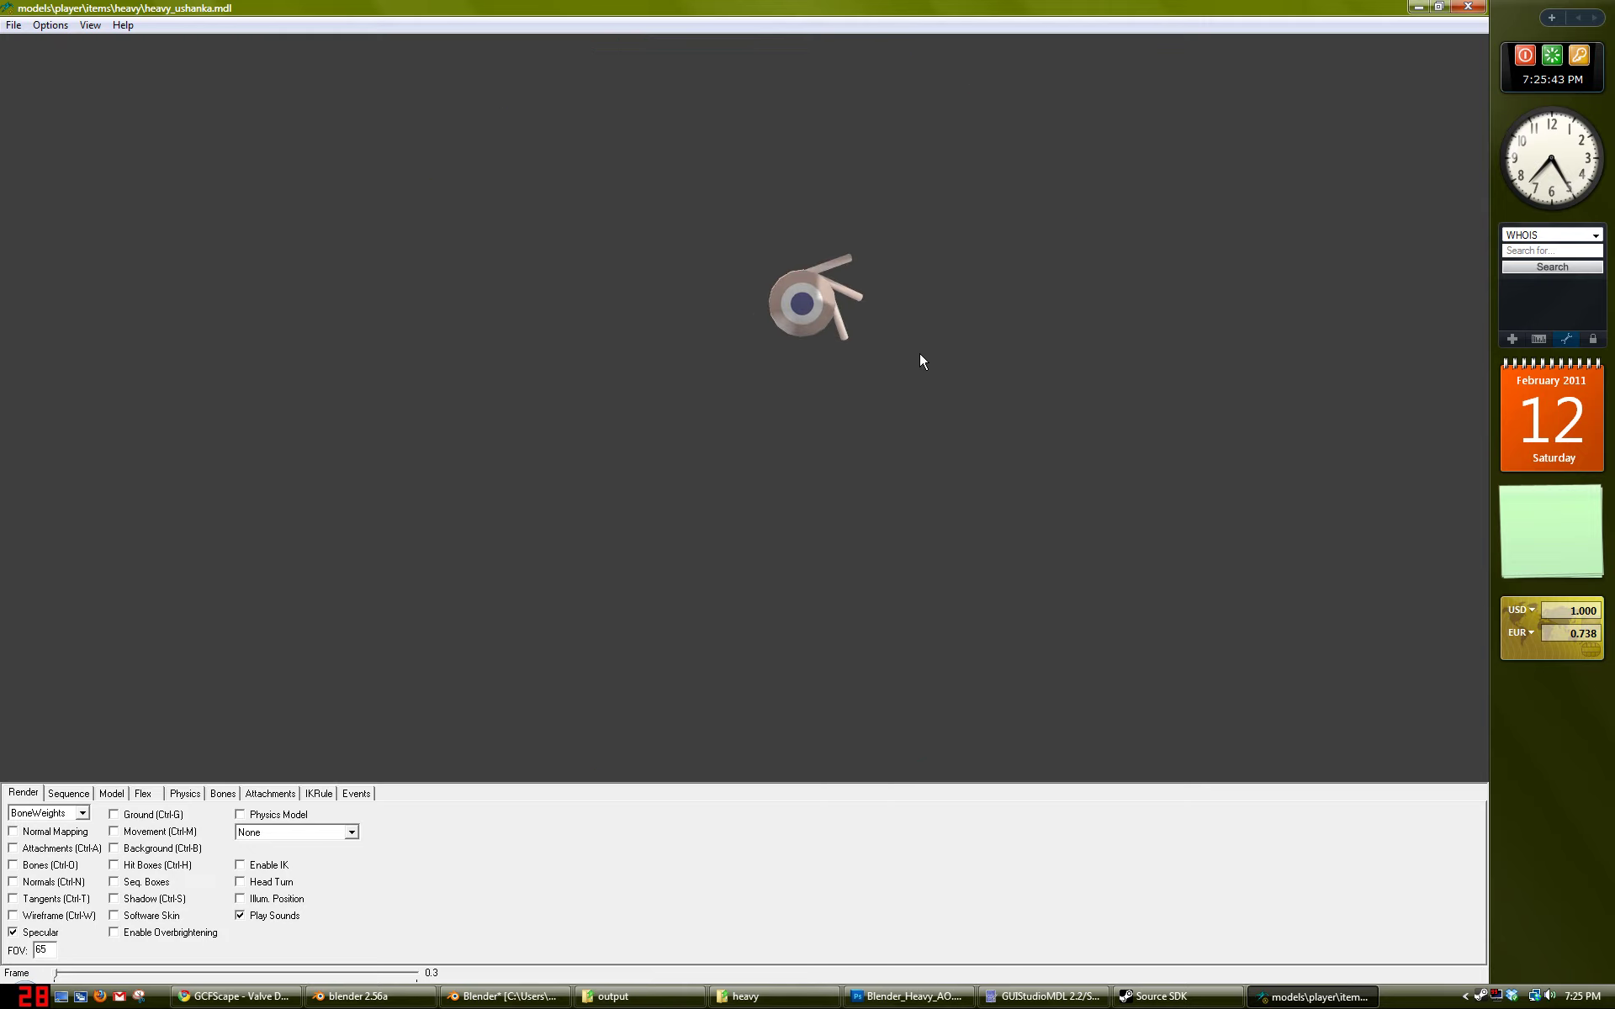
pyautogui.click(54, 833)
pyautogui.moveTo(845, 311); pyautogui.dragTo(811, 343)
pyautogui.moveTo(812, 343); pyautogui.dragTo(810, 306, button='right')
pyautogui.moveTo(815, 316); pyautogui.dragTo(879, 383)
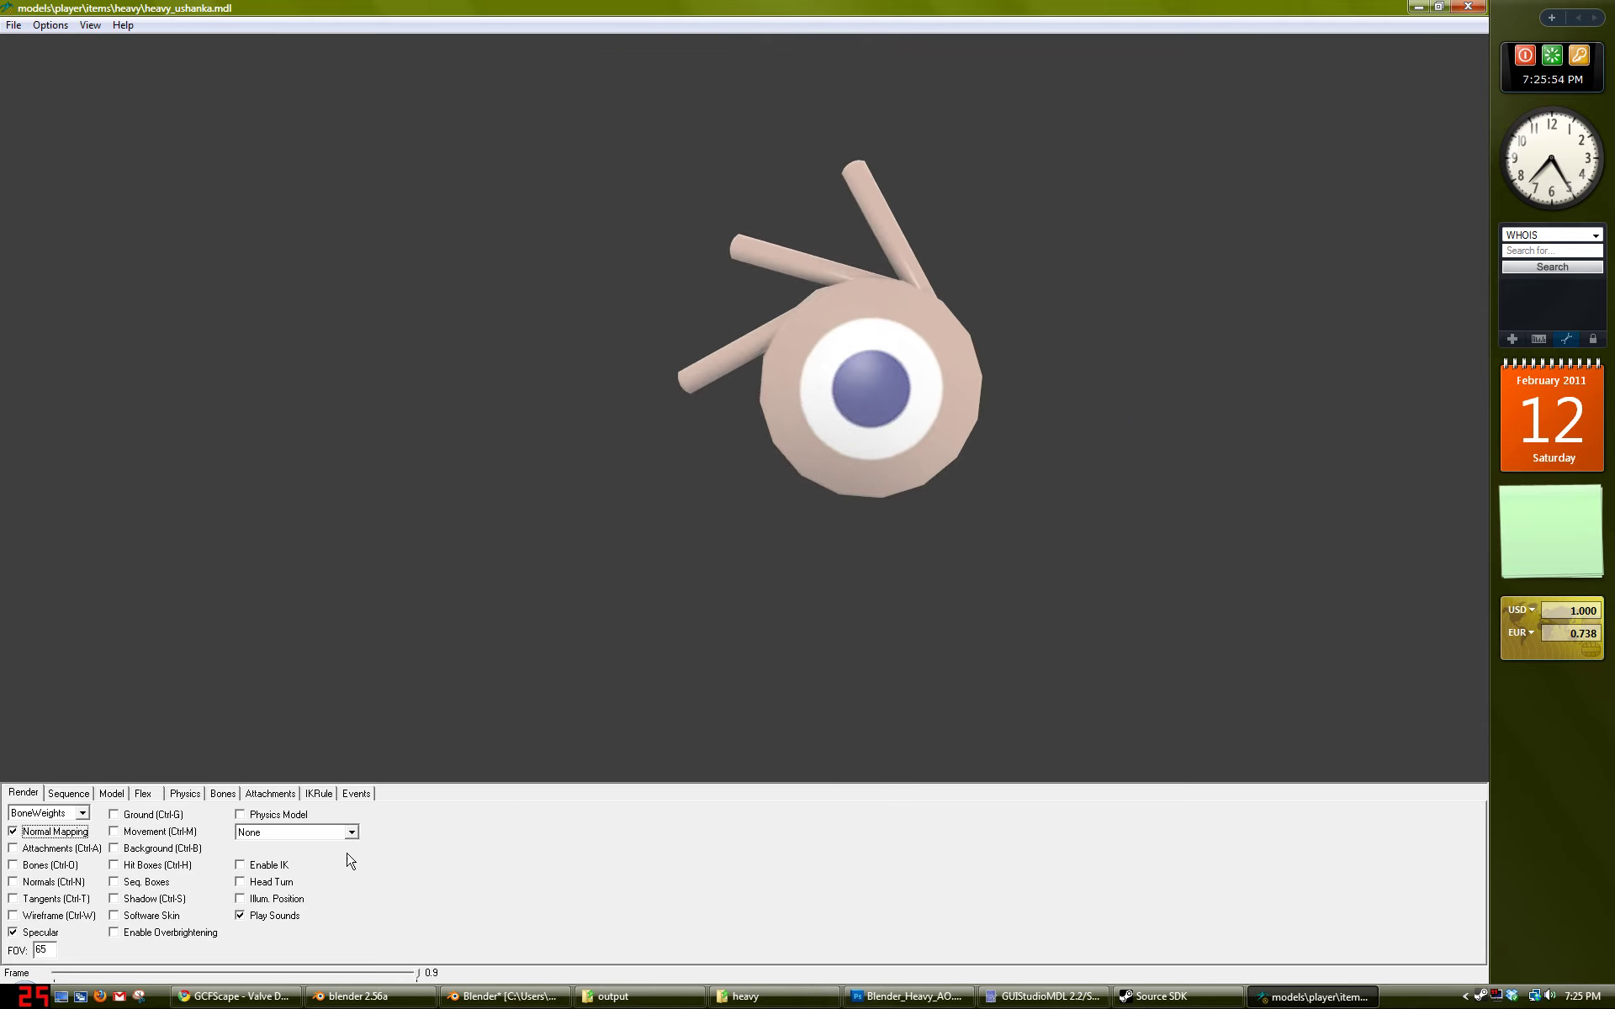
# Step: Enable Movement, swing the hat around once more, and minimise the model viewer
pyautogui.click(167, 833)
pyautogui.moveTo(877, 466); pyautogui.dragTo(856, 377)
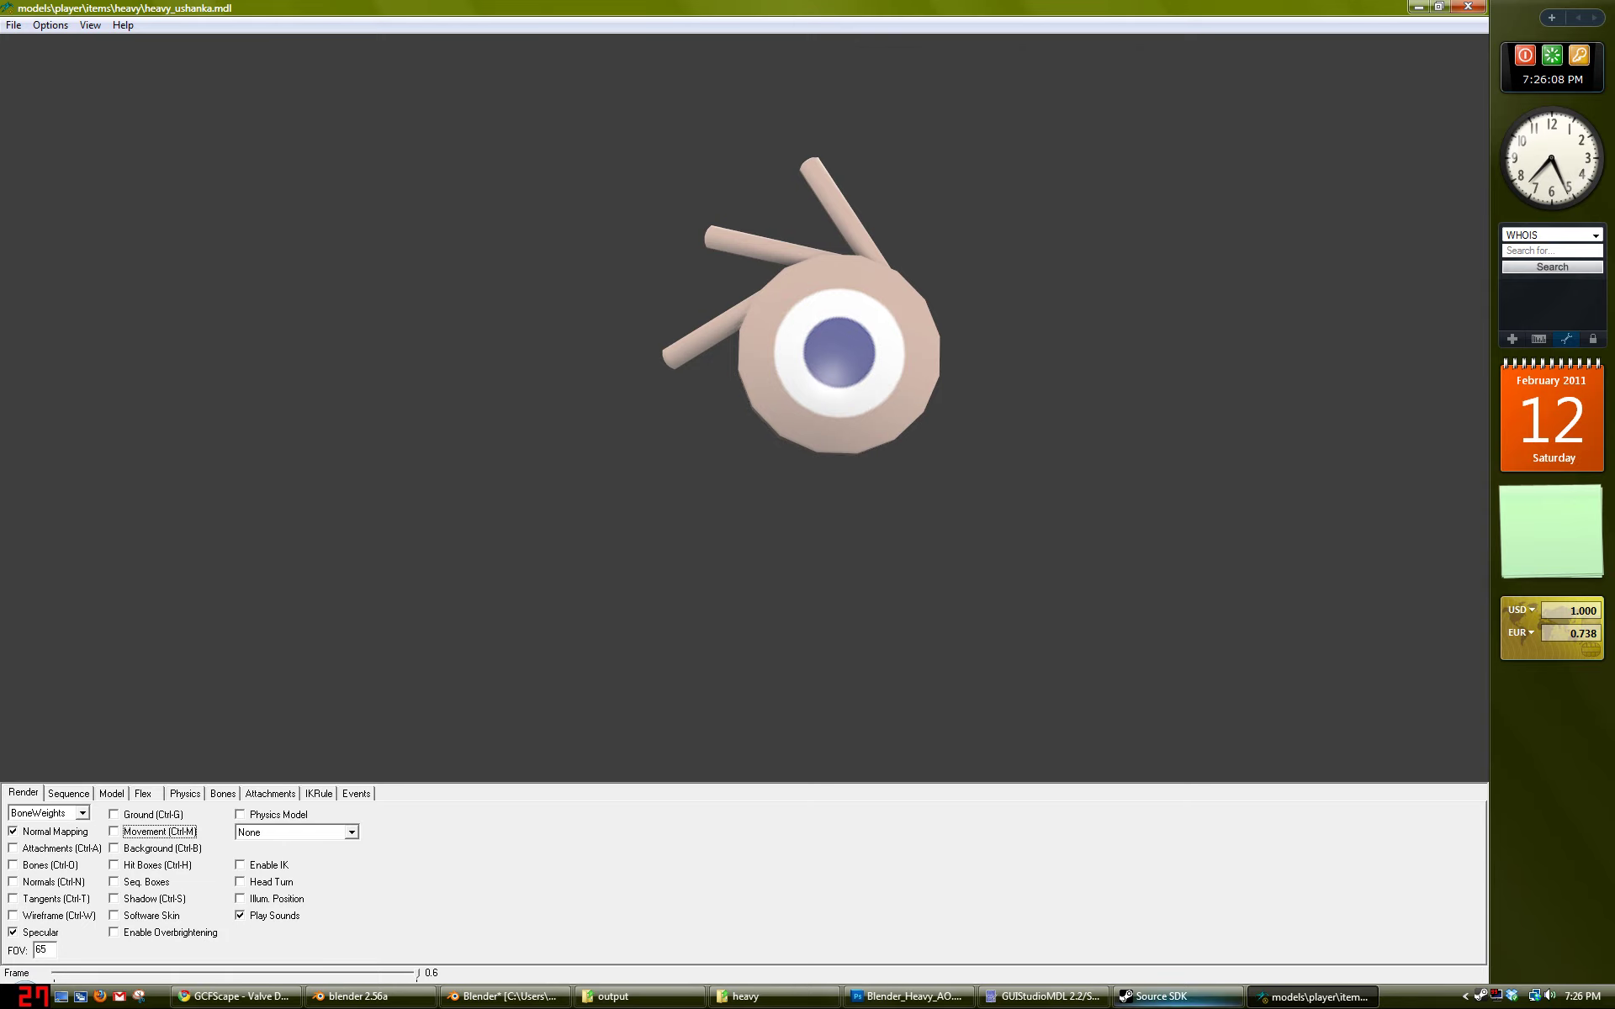
pyautogui.click(1308, 999)
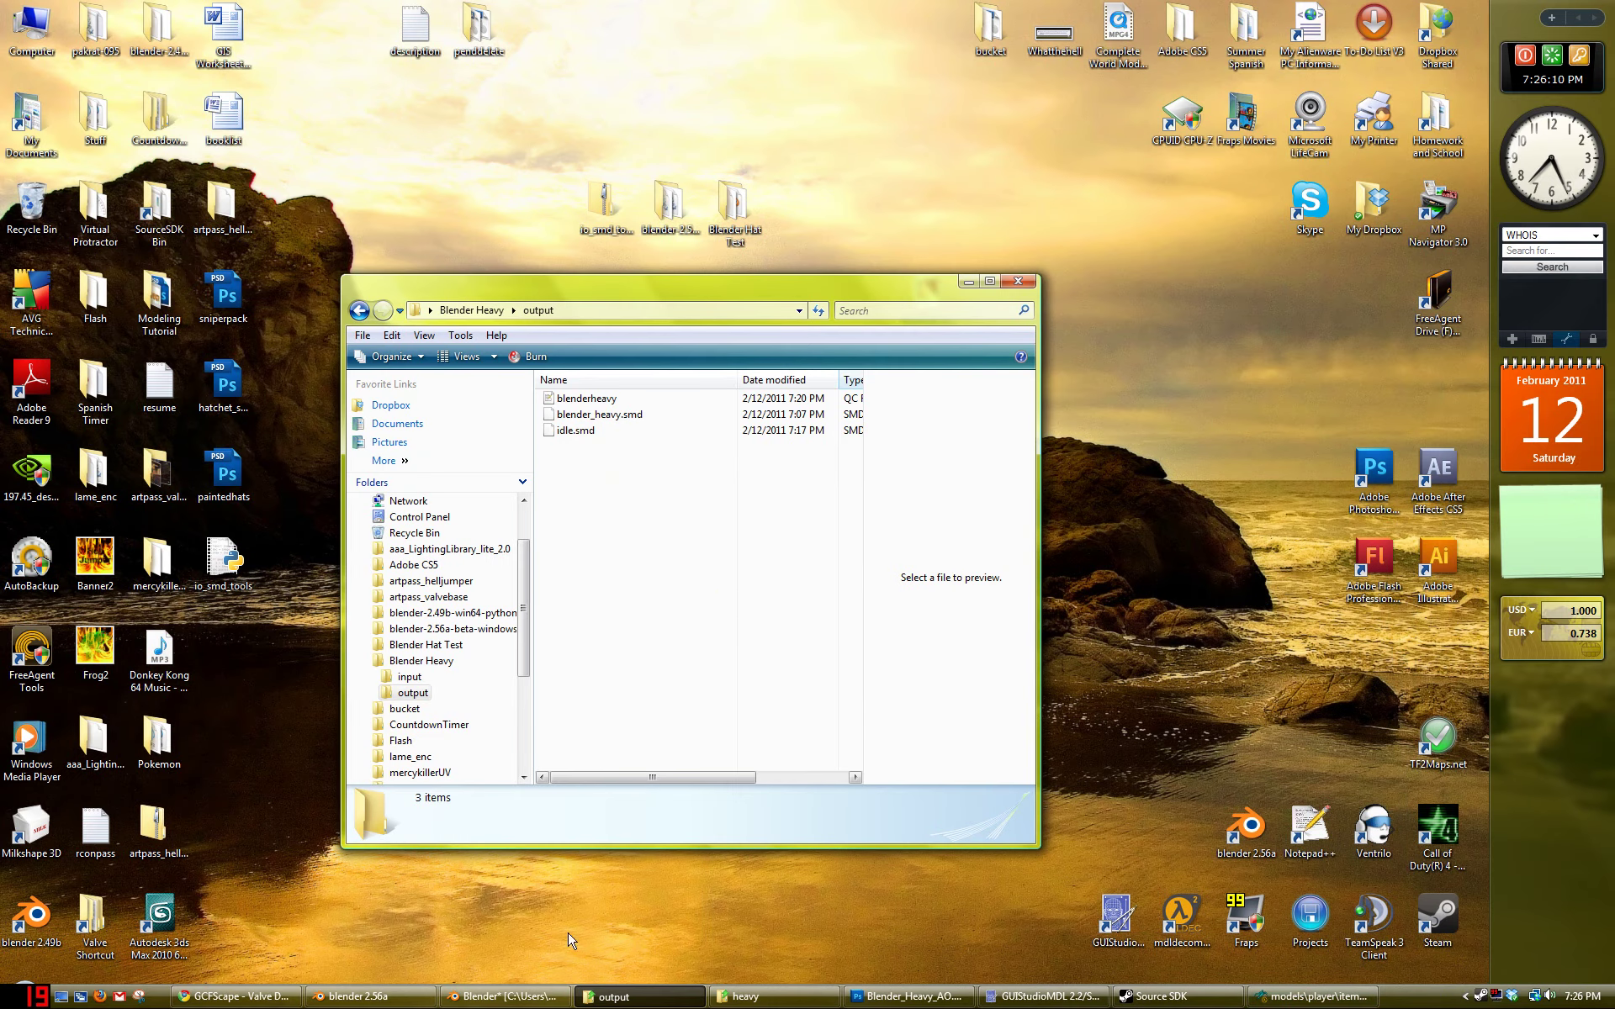
# Step: Switch between the heavy and output Explorer windows and bring up an empty GCFScape from the Start menu
pyautogui.click(787, 996)
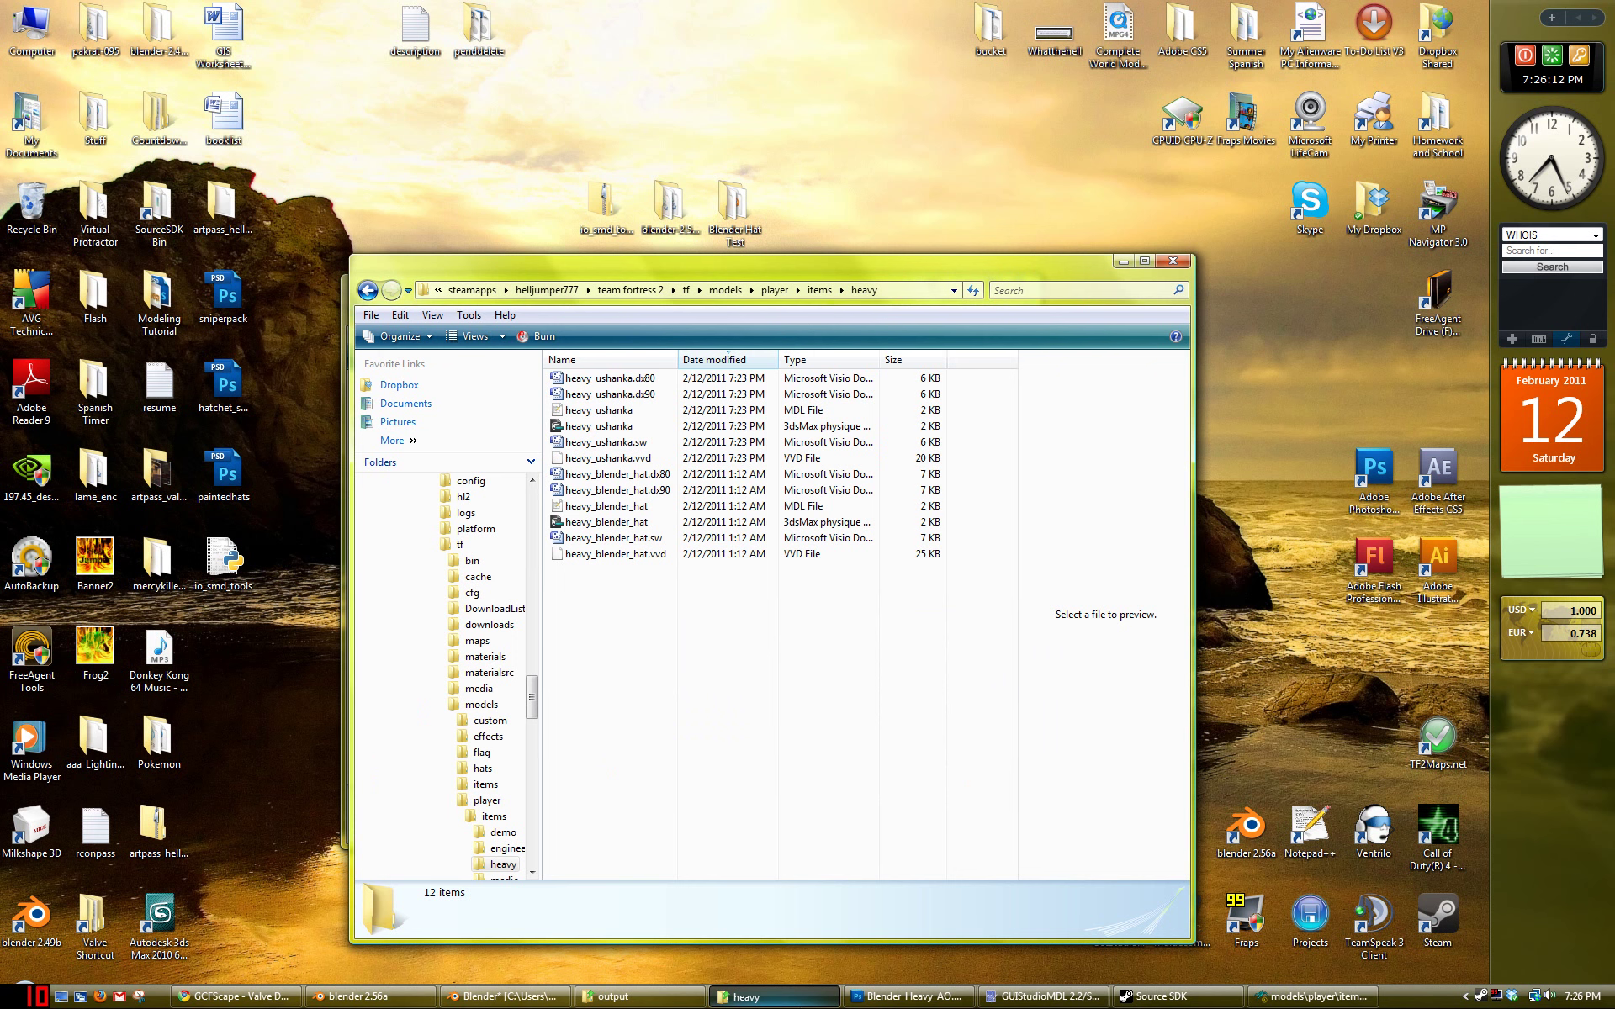
pyautogui.click(639, 997)
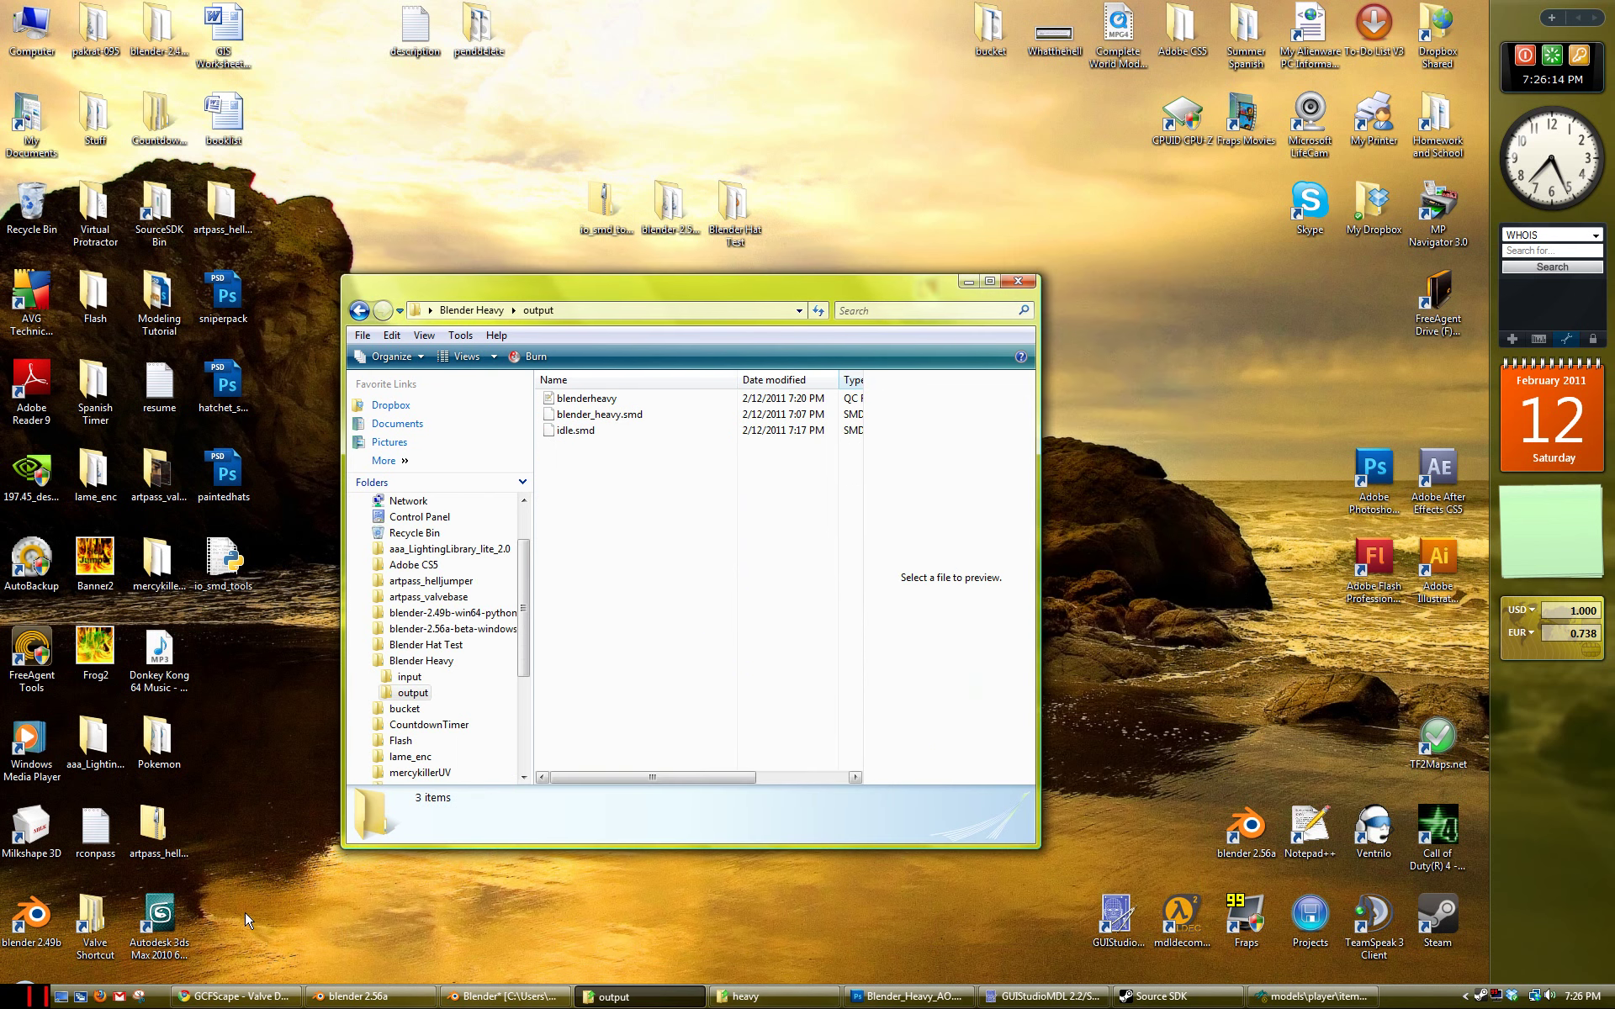
pyautogui.click(11, 994)
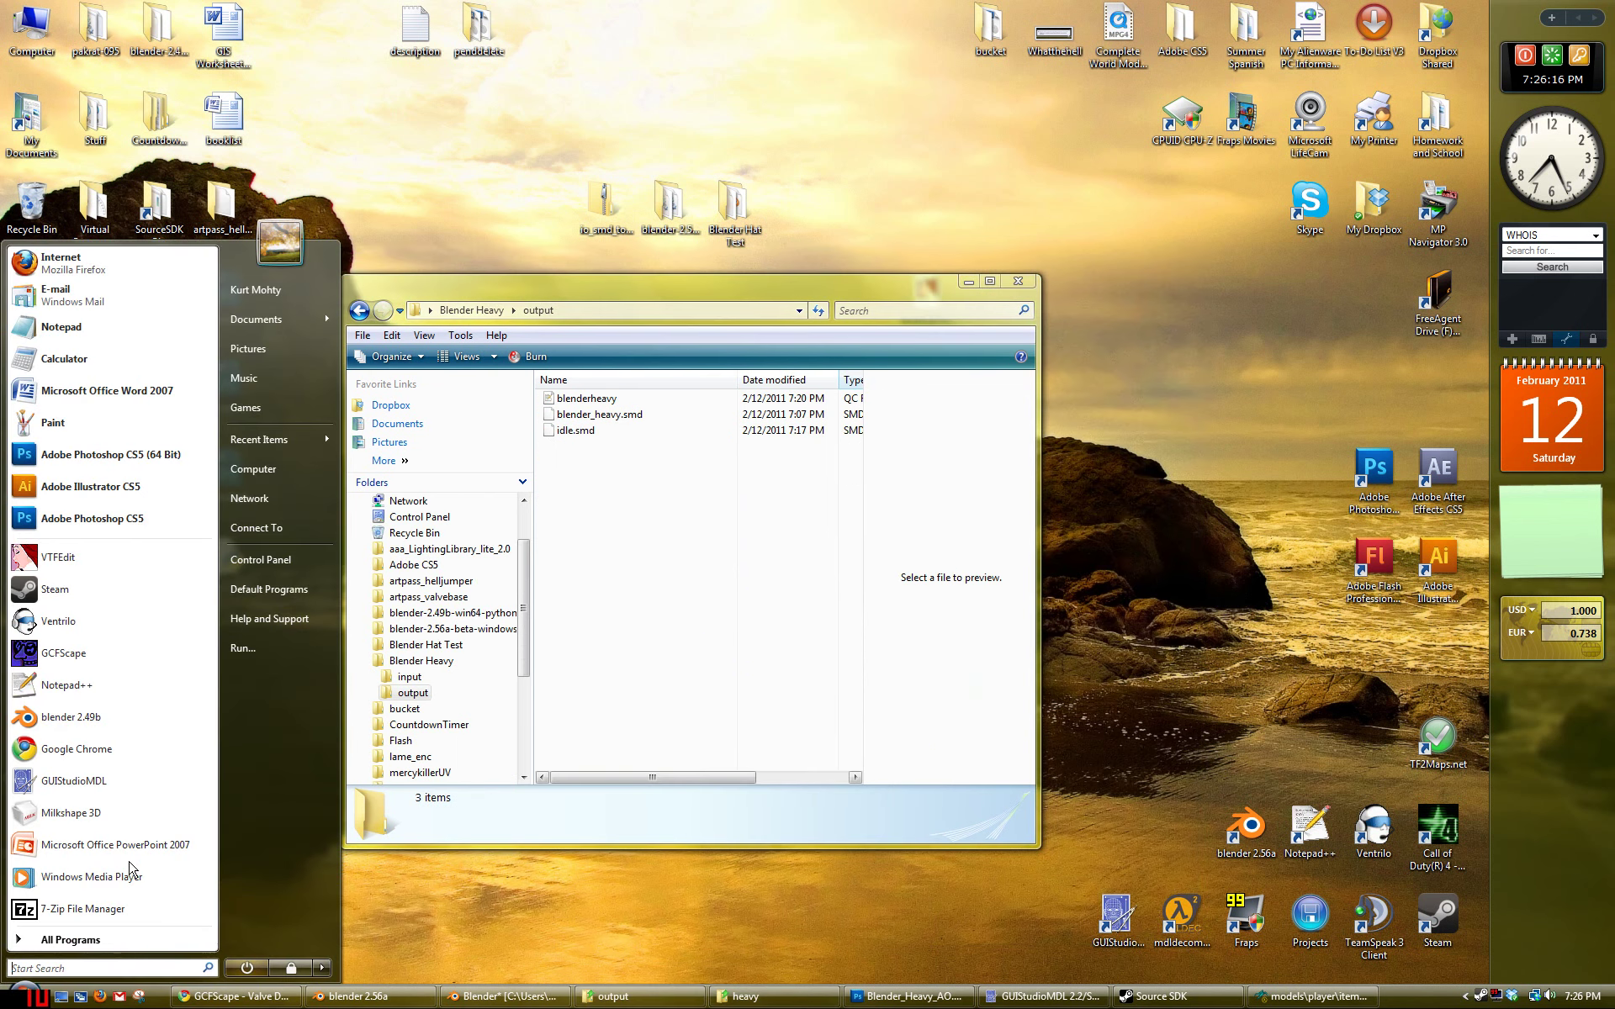
pyautogui.click(86, 782)
pyautogui.click(1009, 270)
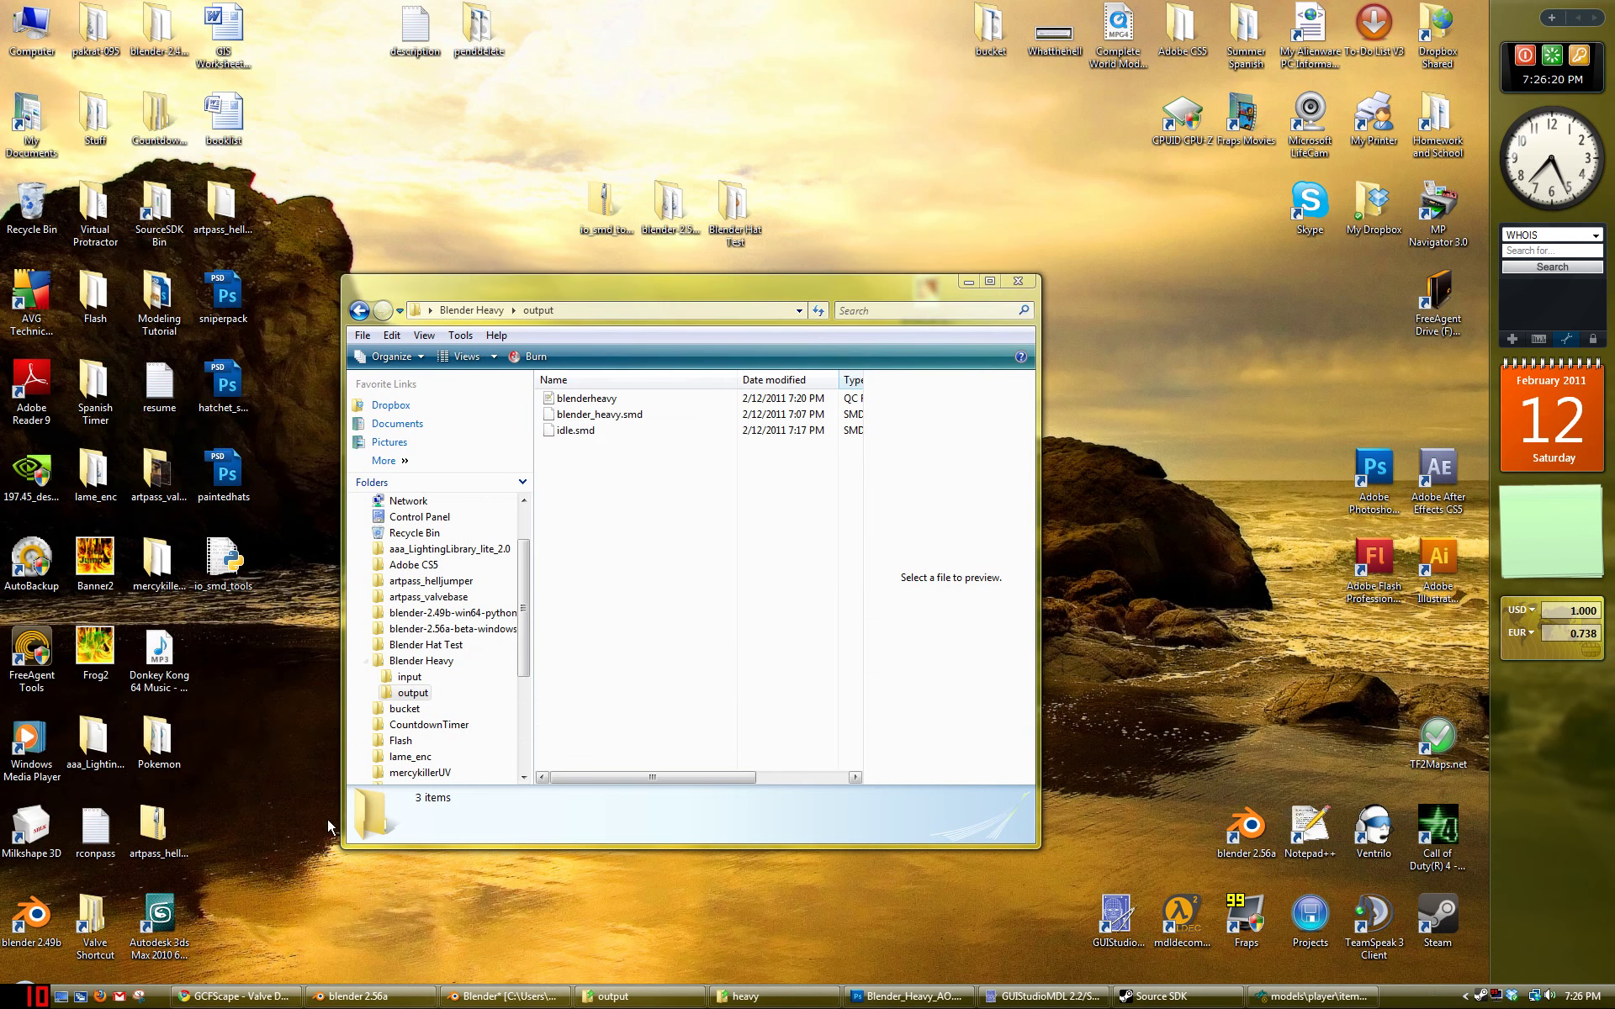
pyautogui.click(12, 995)
pyautogui.press('Escape')
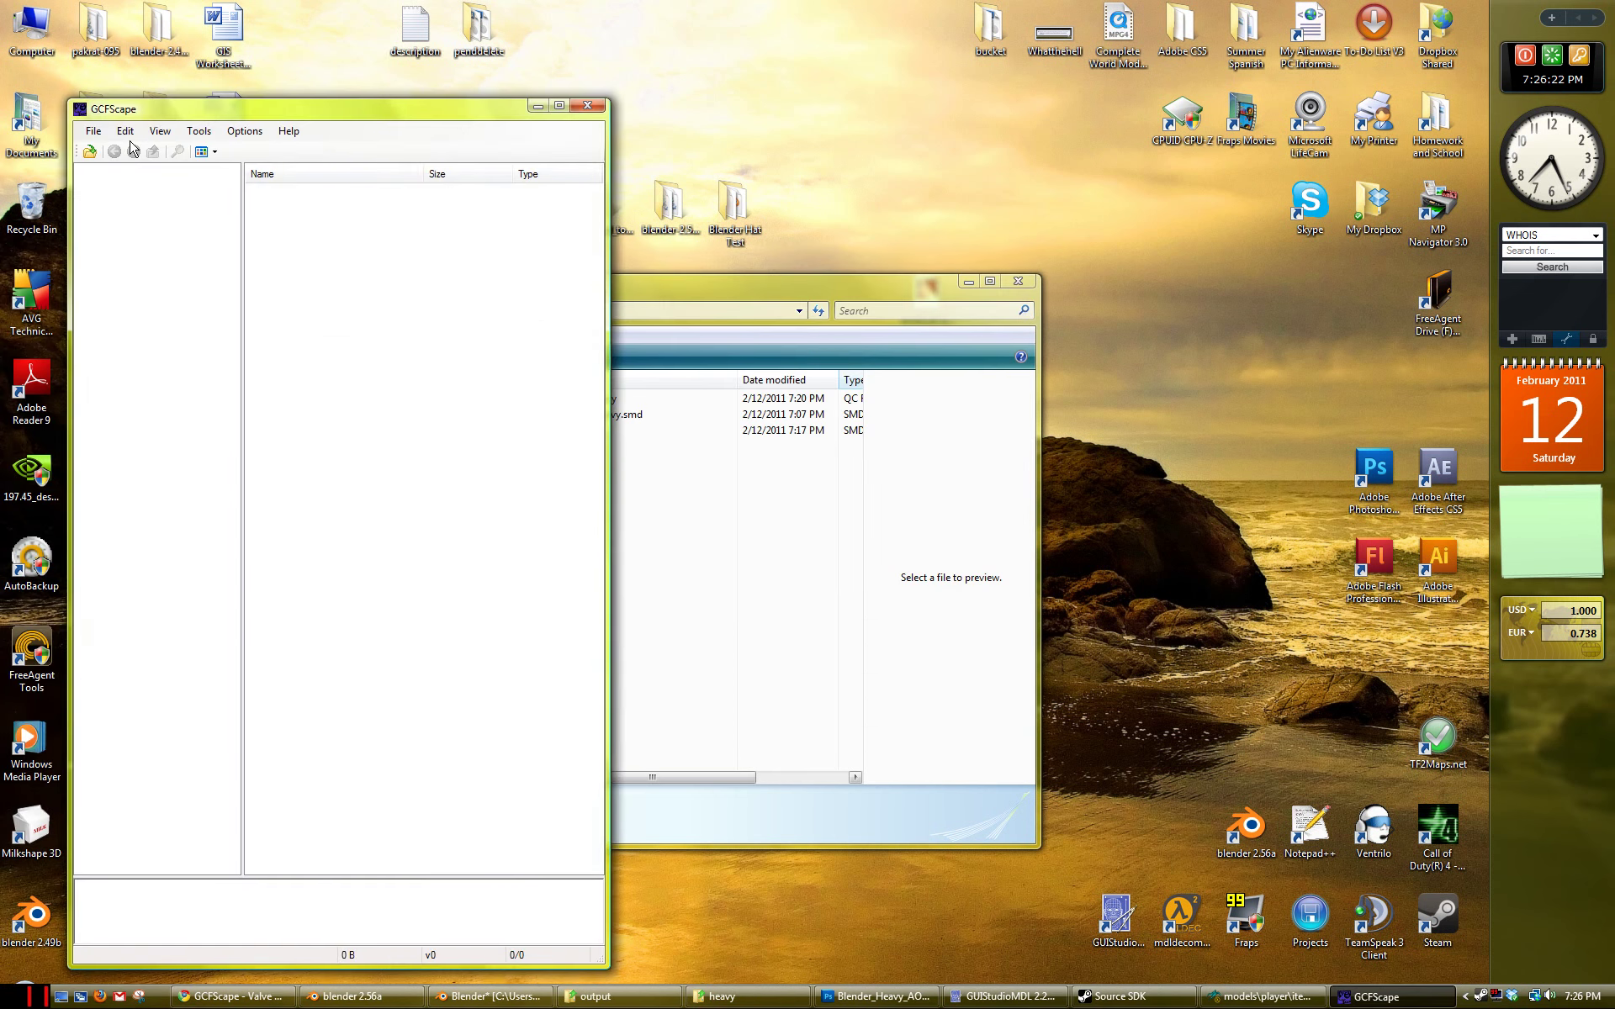
# Step: Load the team fortress 2 materials package in GCFScape
pyautogui.click(92, 155)
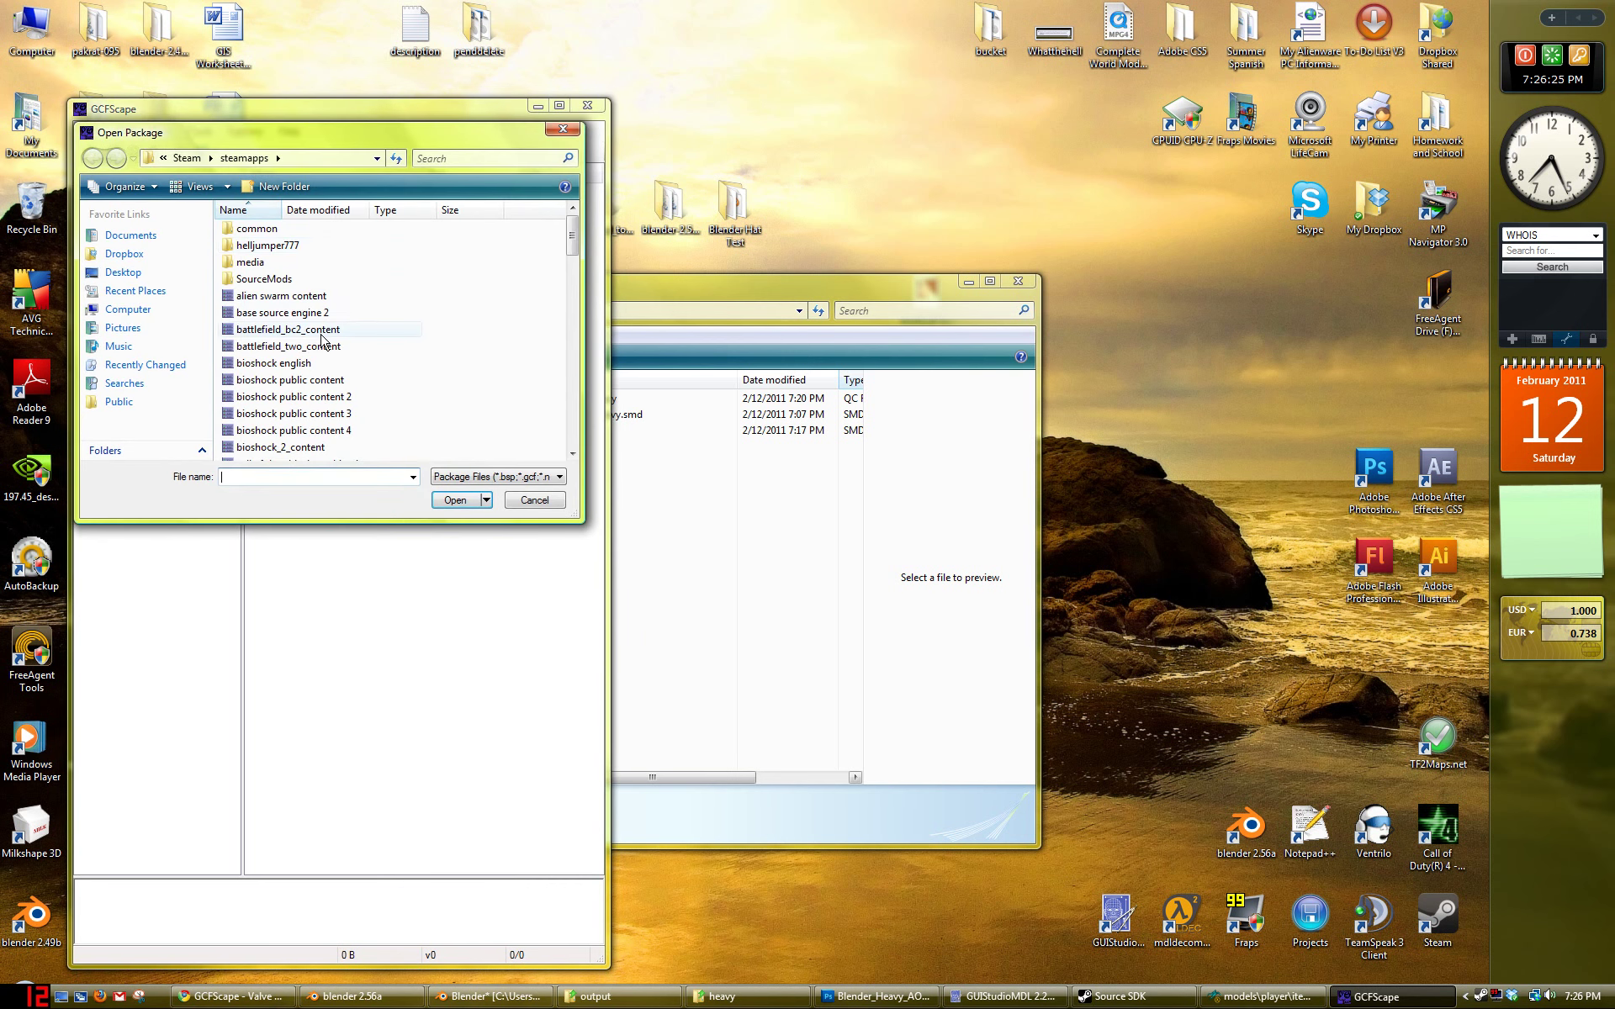
pyautogui.click(275, 209)
pyautogui.click(244, 209)
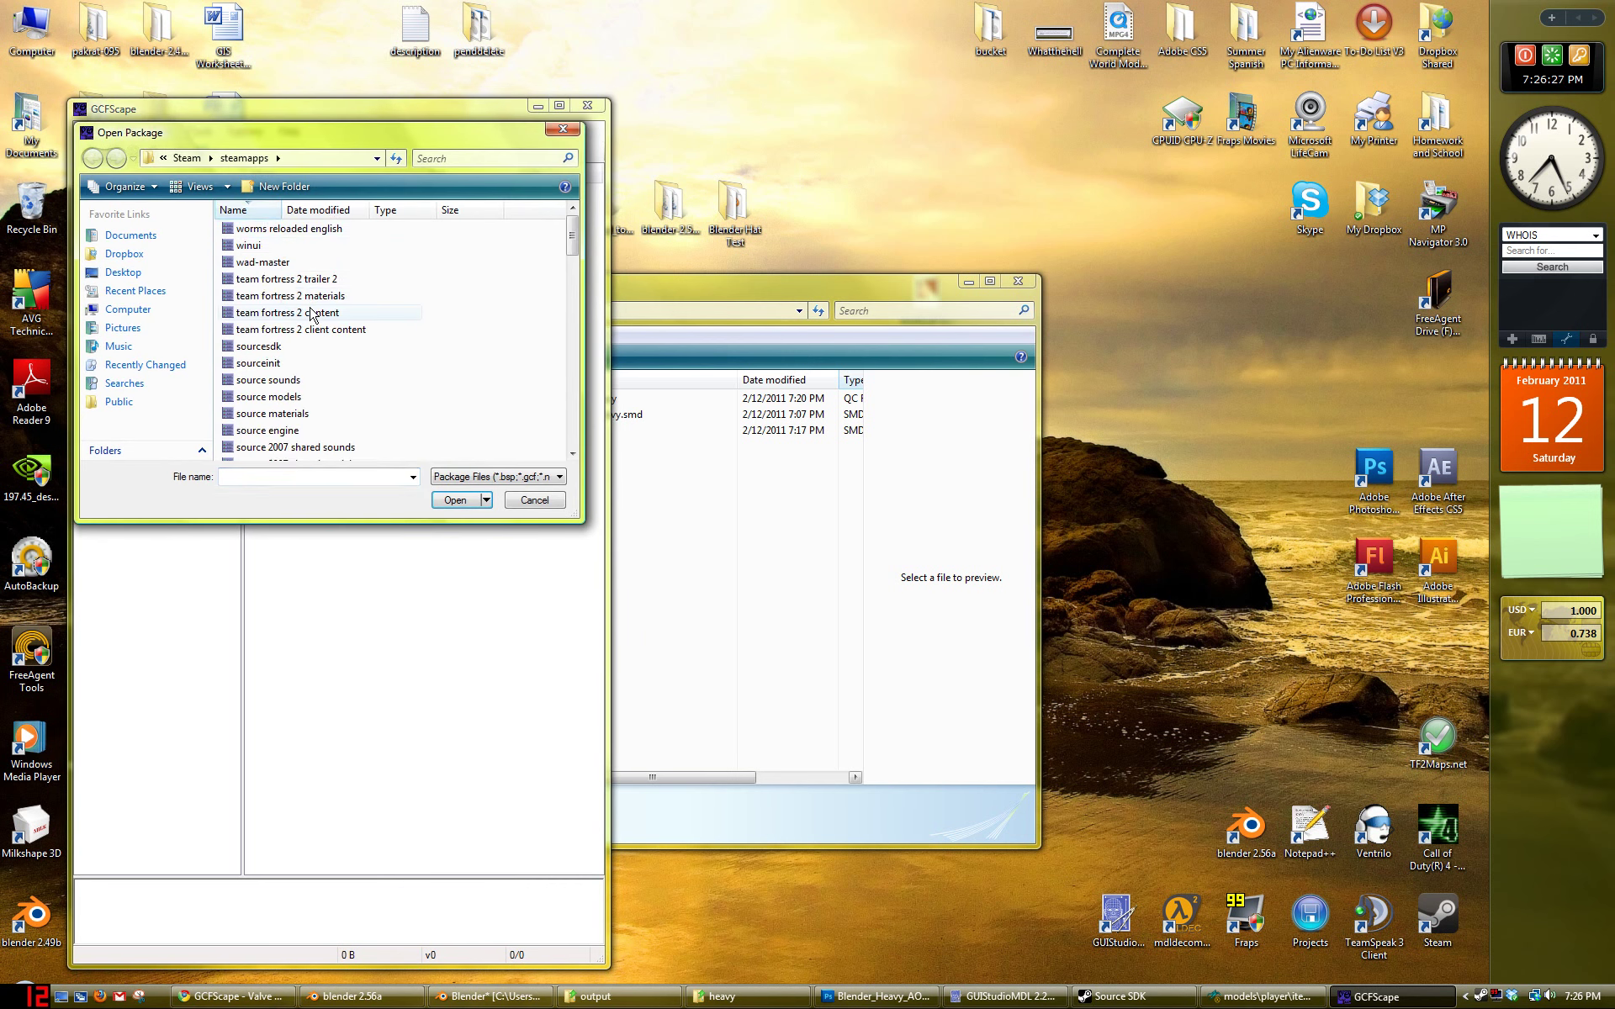
pyautogui.doubleClick(286, 296)
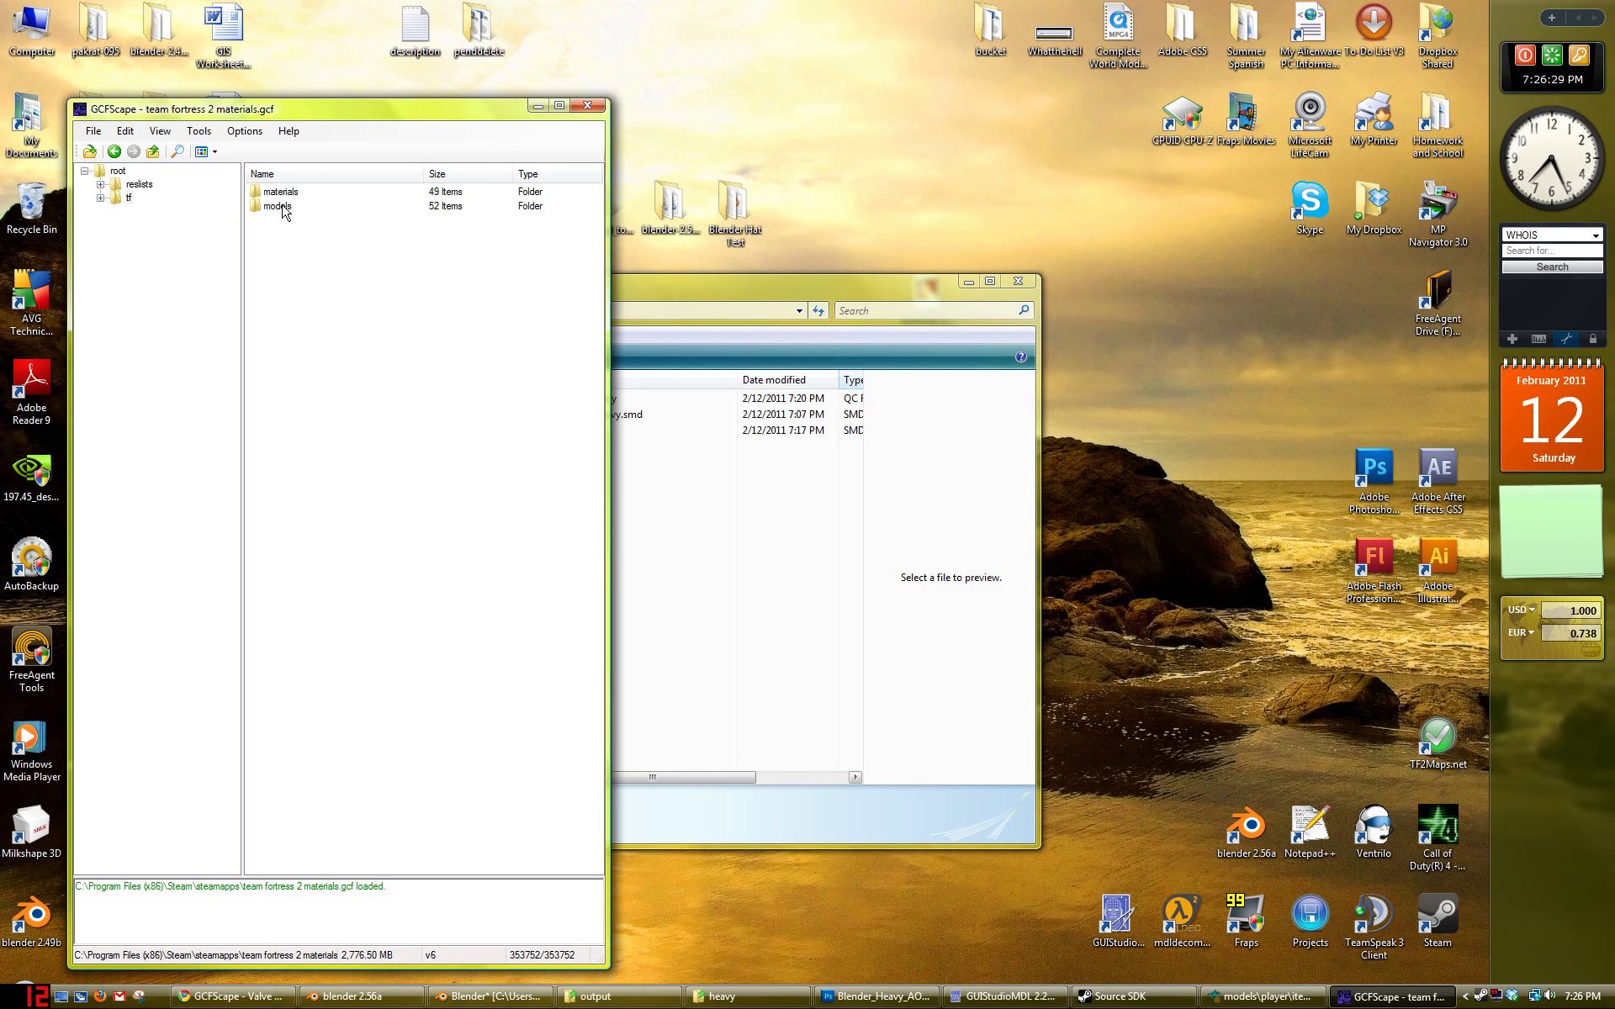
# Step: Browse to materials/models/player/items/all_class and preview the hat_stack.vtf texture
pyautogui.doubleClick(281, 192)
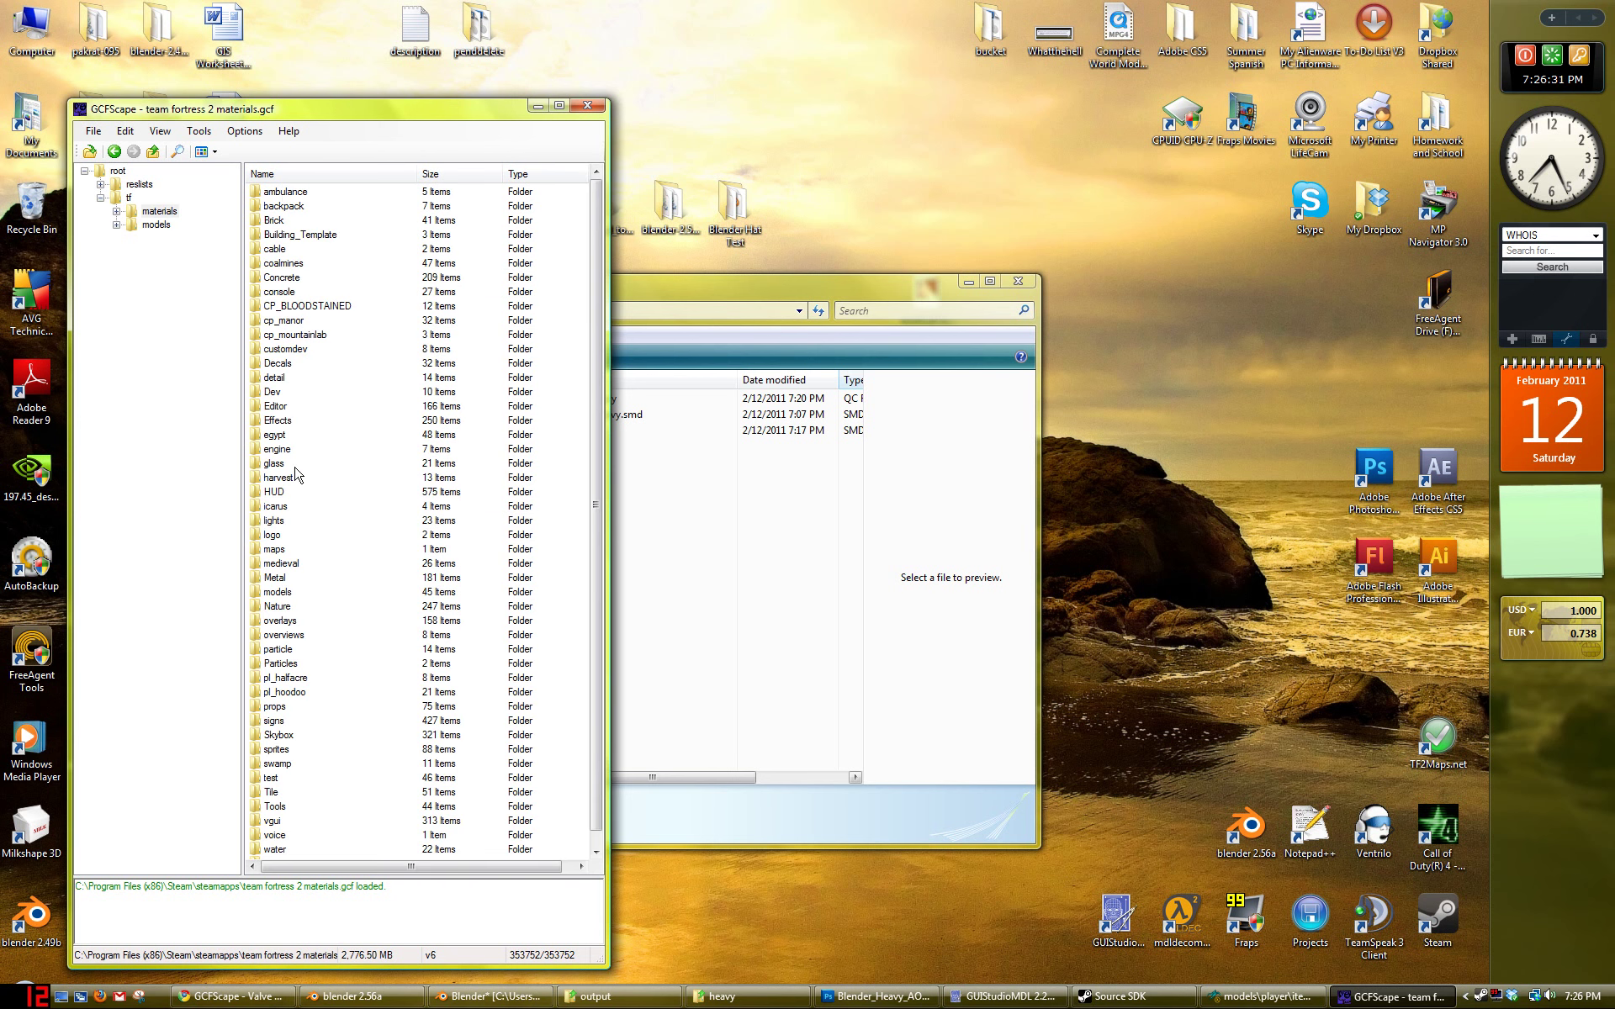
pyautogui.doubleClick(289, 593)
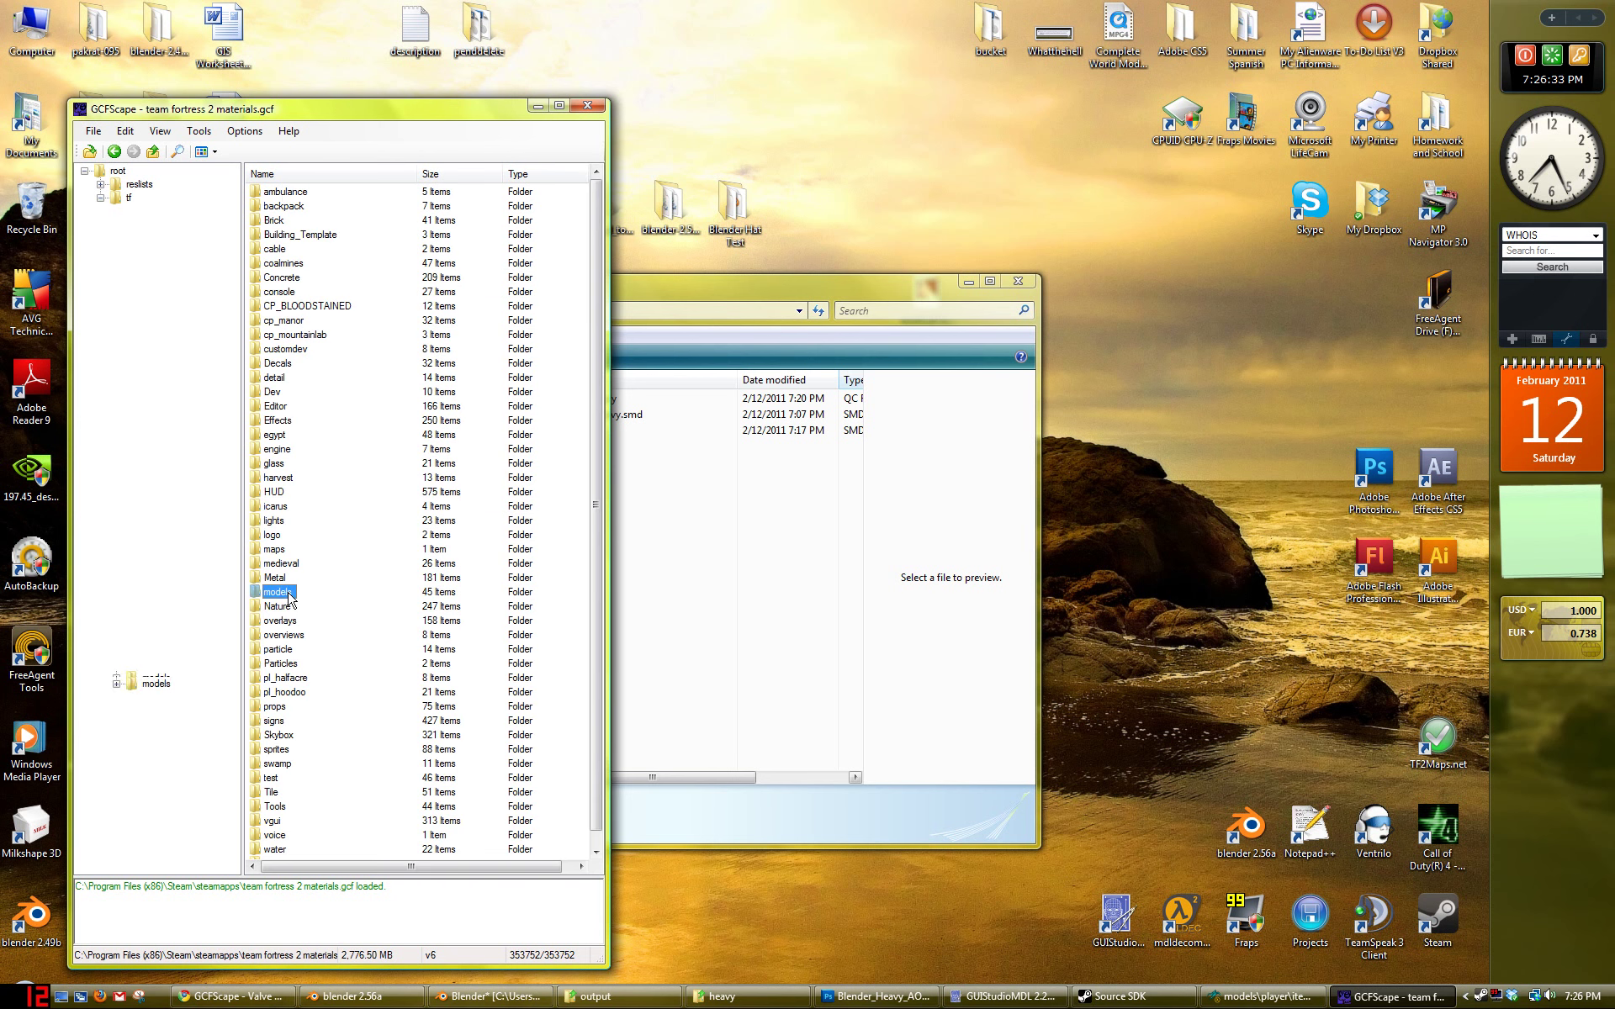
pyautogui.doubleClick(276, 363)
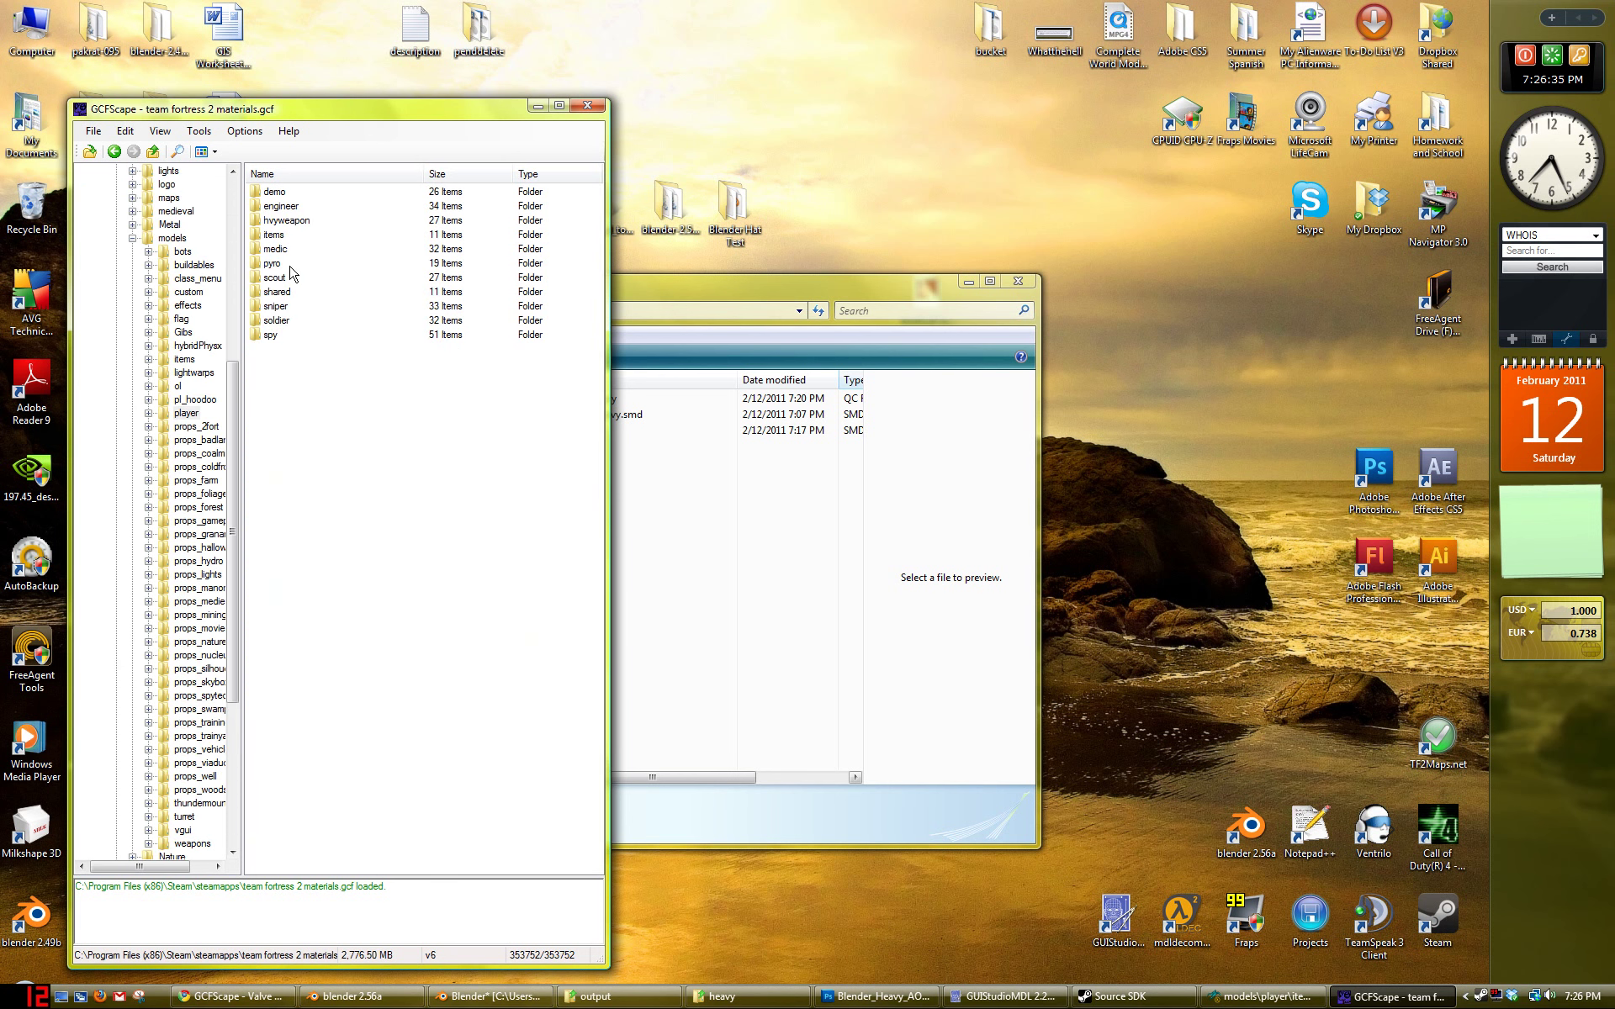
pyautogui.doubleClick(278, 236)
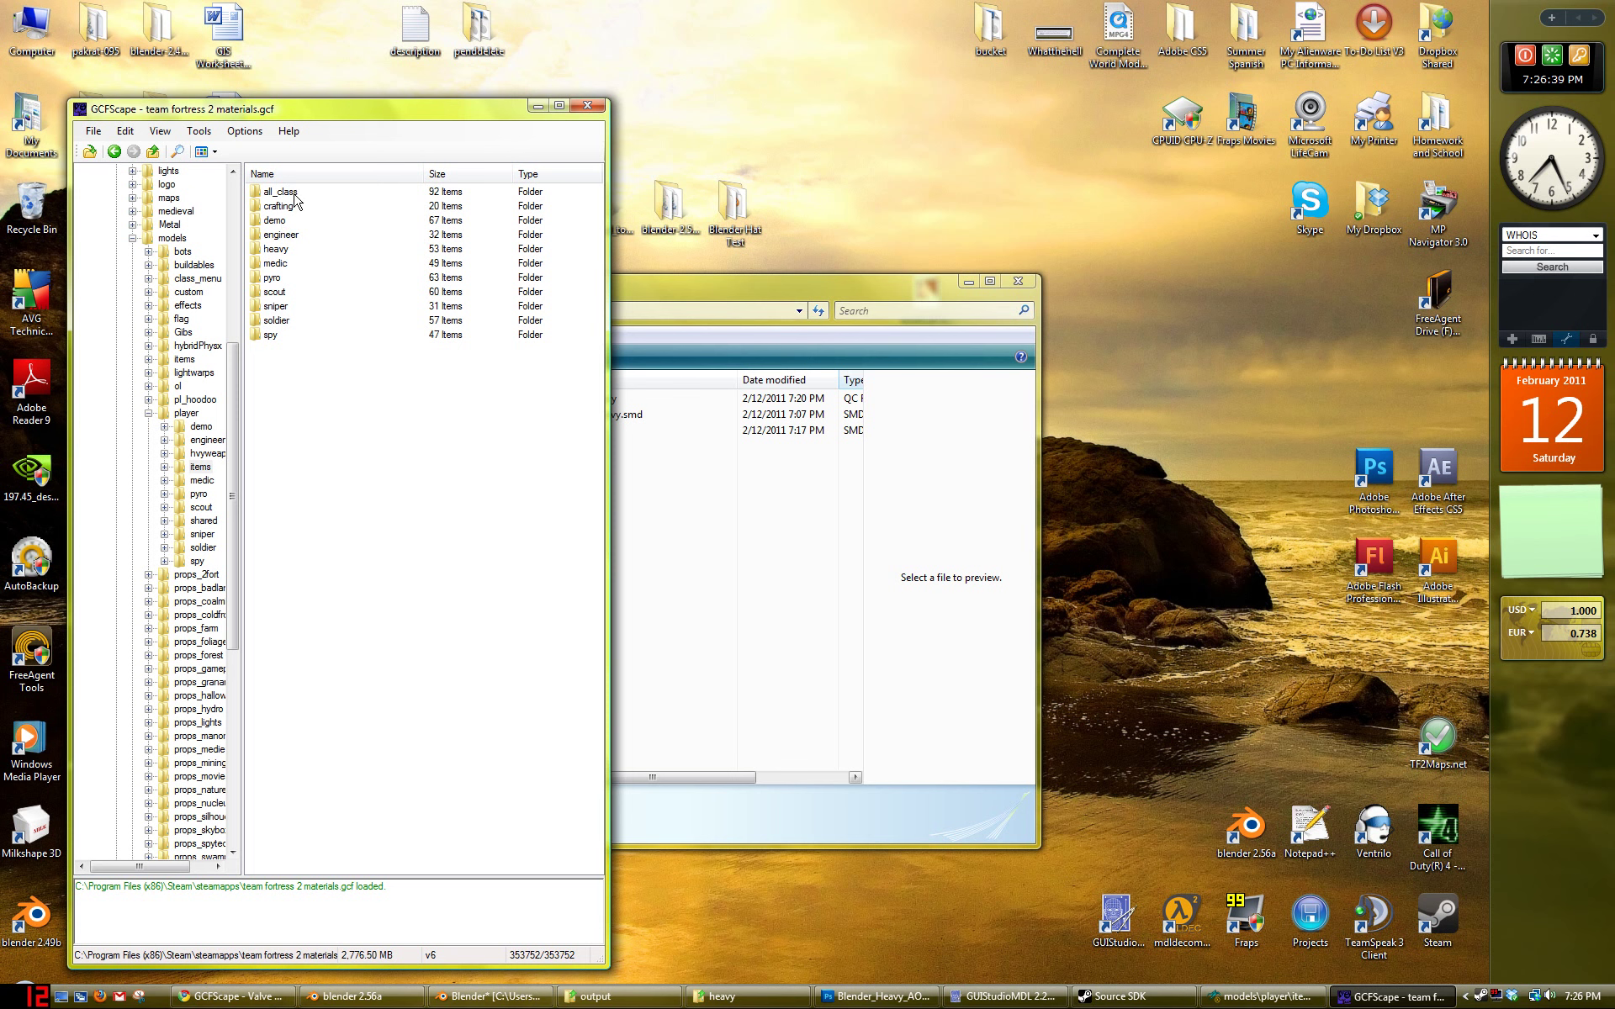
pyautogui.doubleClick(286, 195)
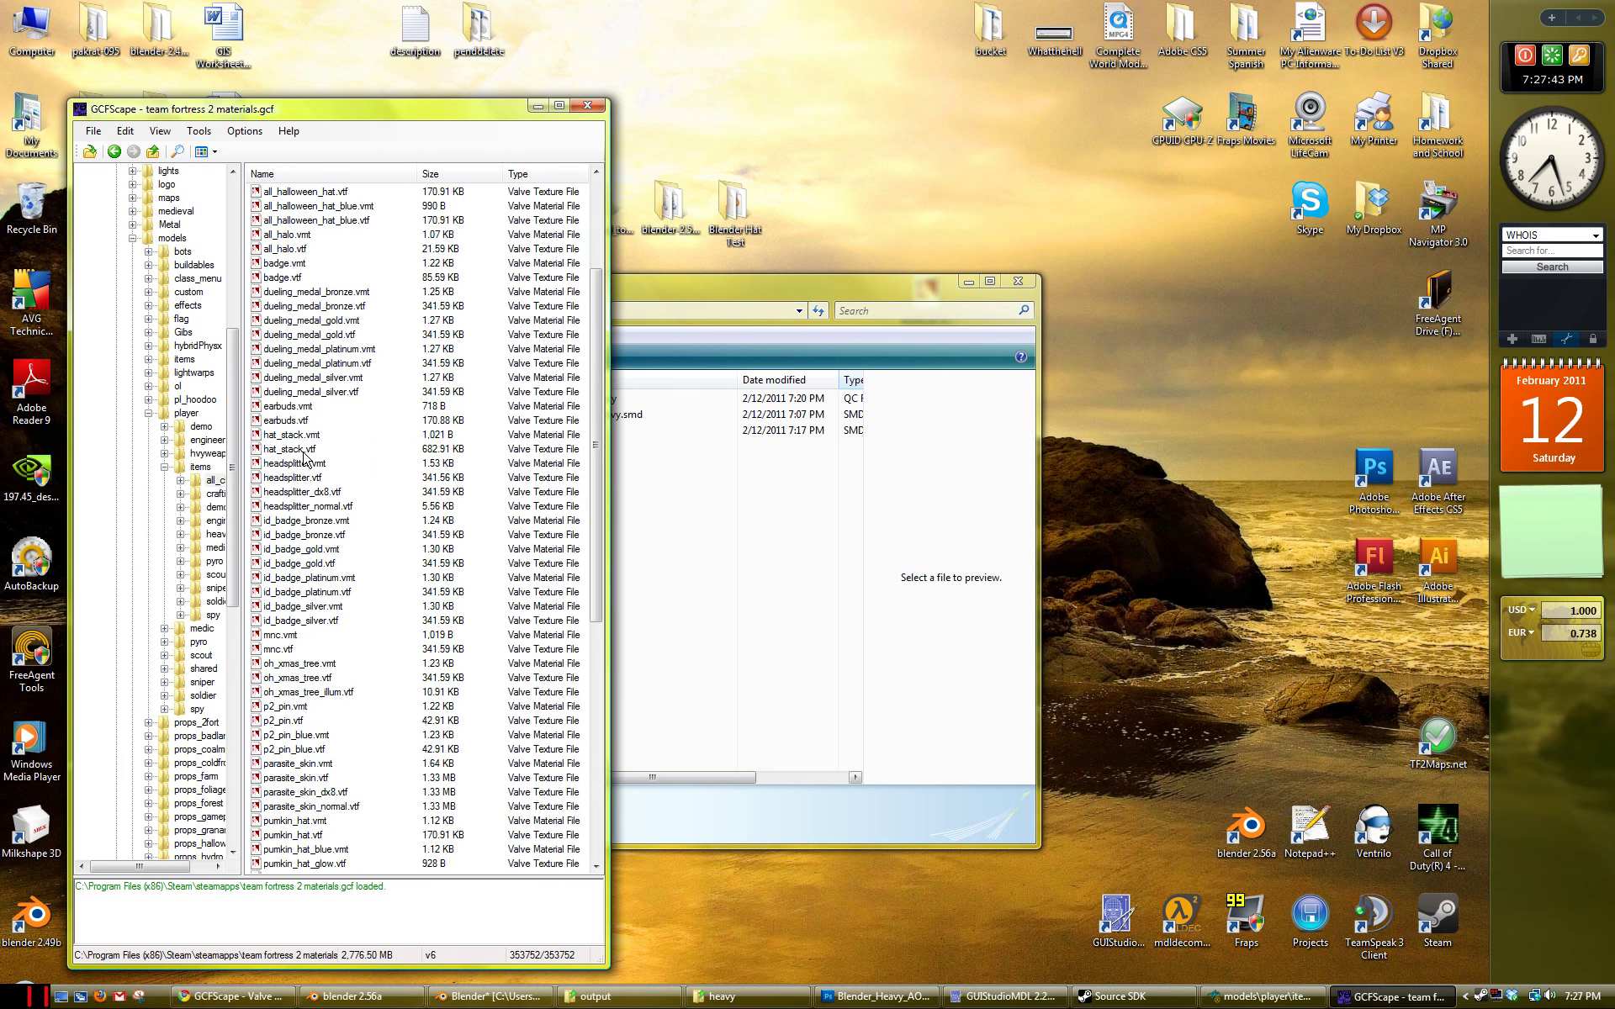
pyautogui.doubleClick(295, 450)
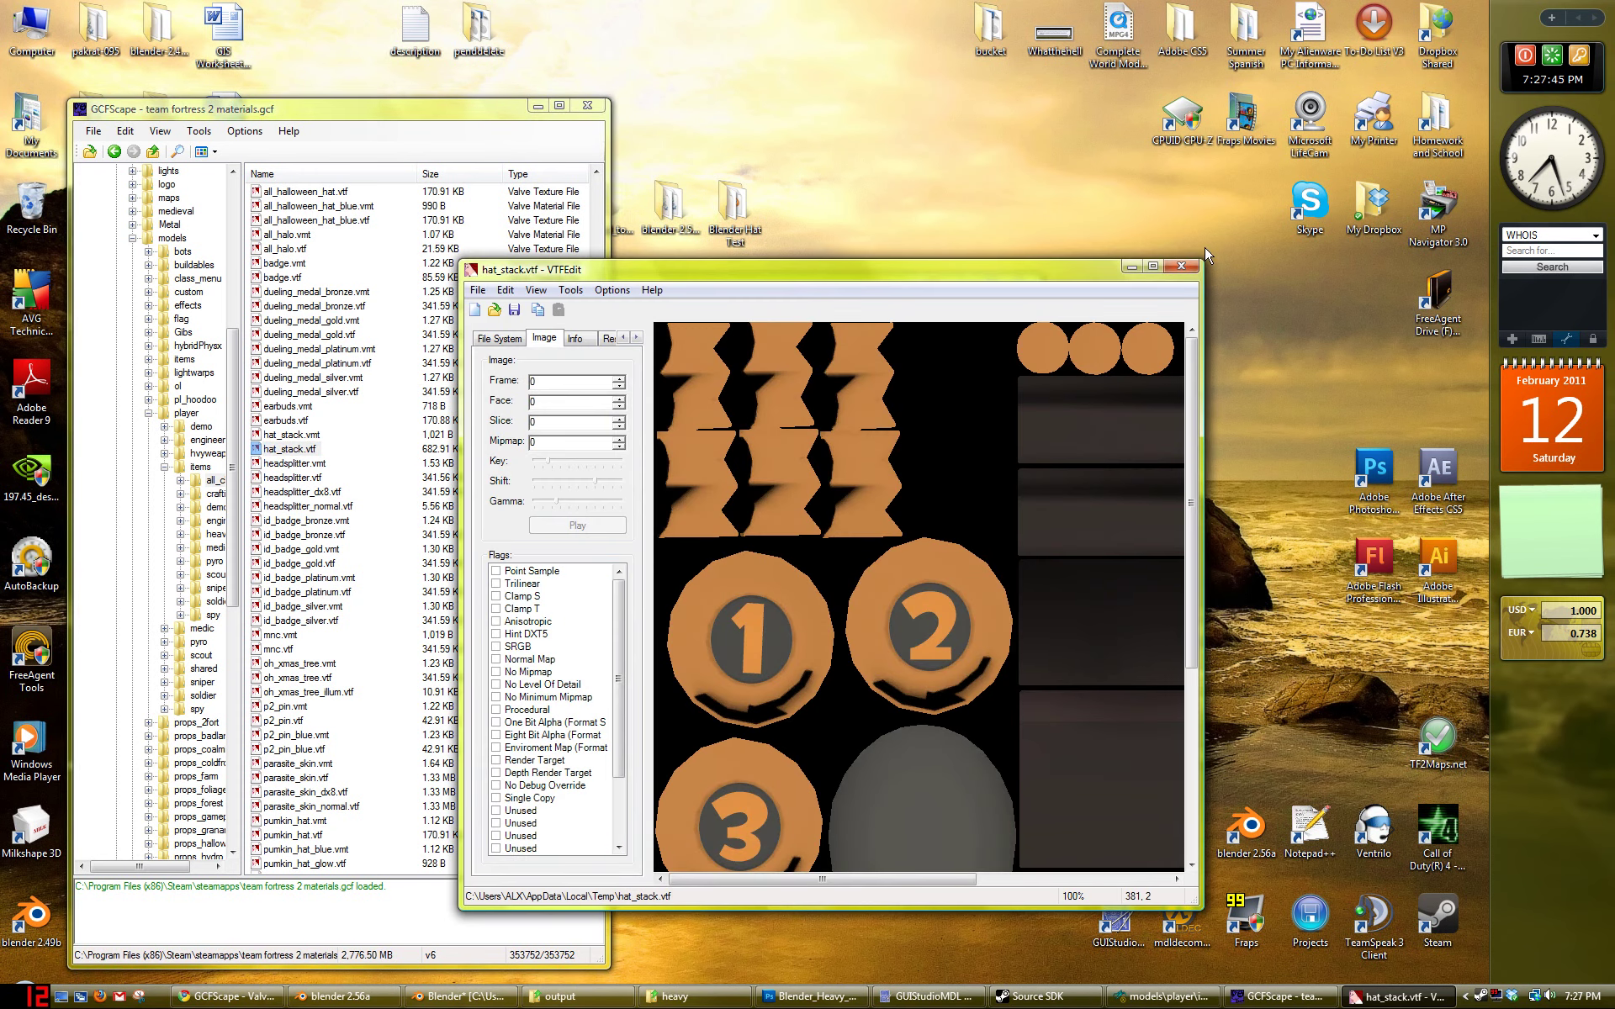
pyautogui.click(1181, 268)
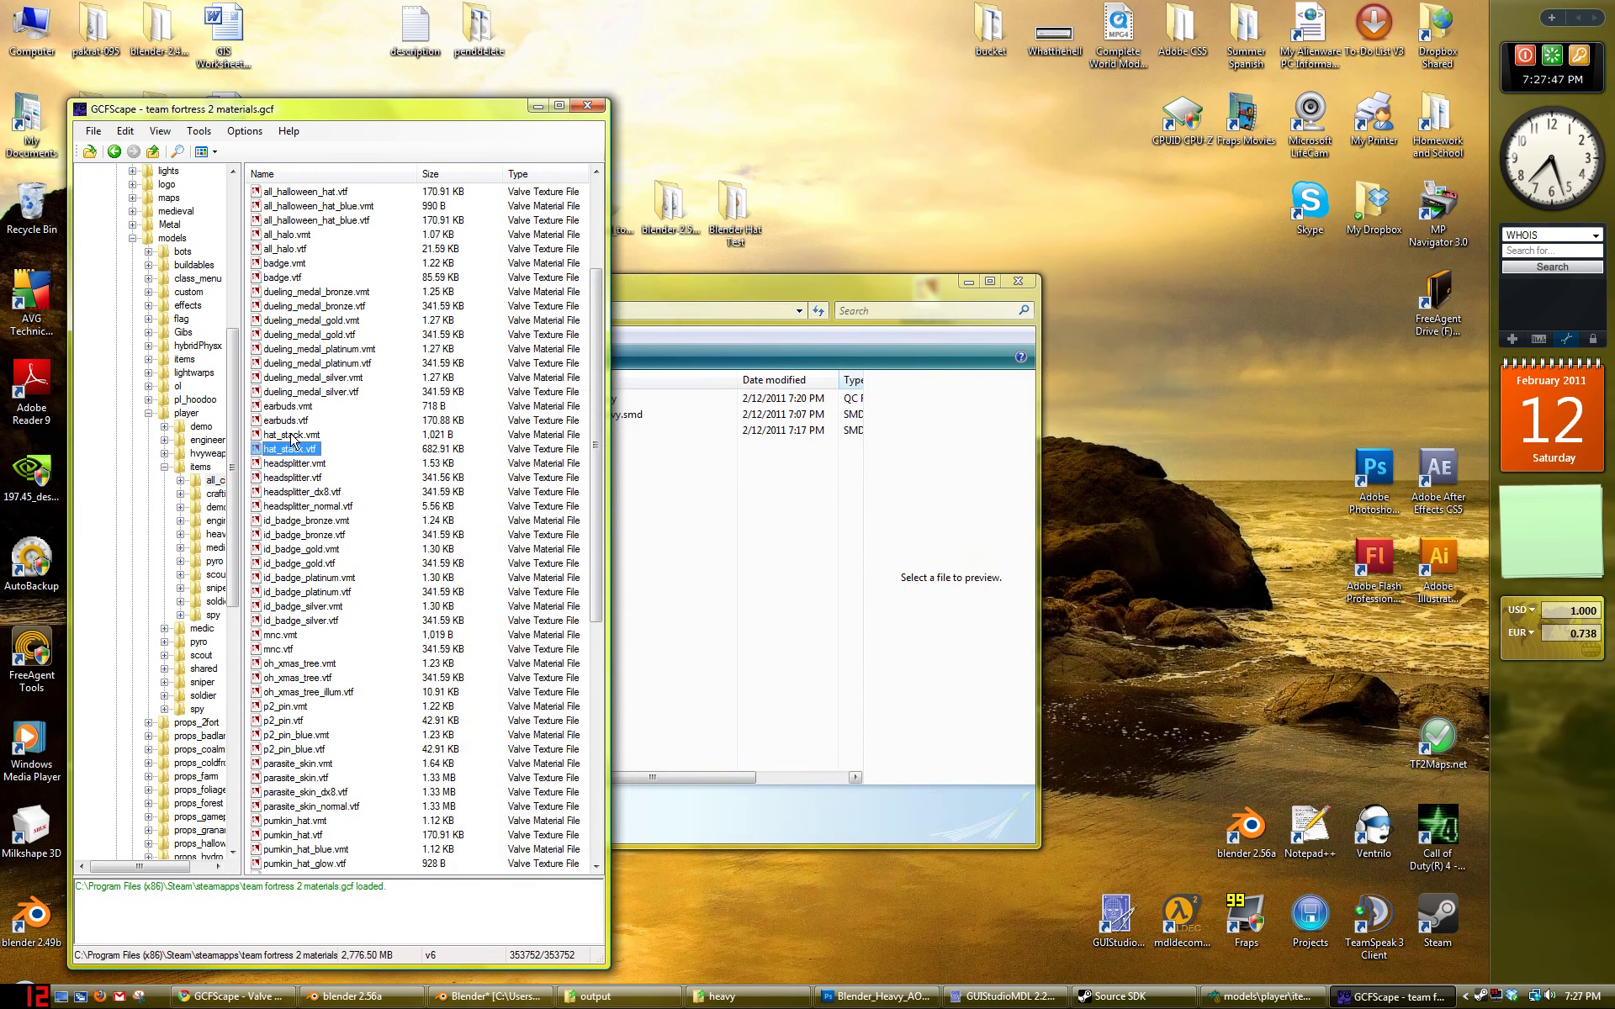
# Step: Extract hat_stack.vmt onto the desktop and close GCFScape
pyautogui.moveTo(331, 448); pyautogui.dragTo(321, 440)
pyautogui.click(299, 436)
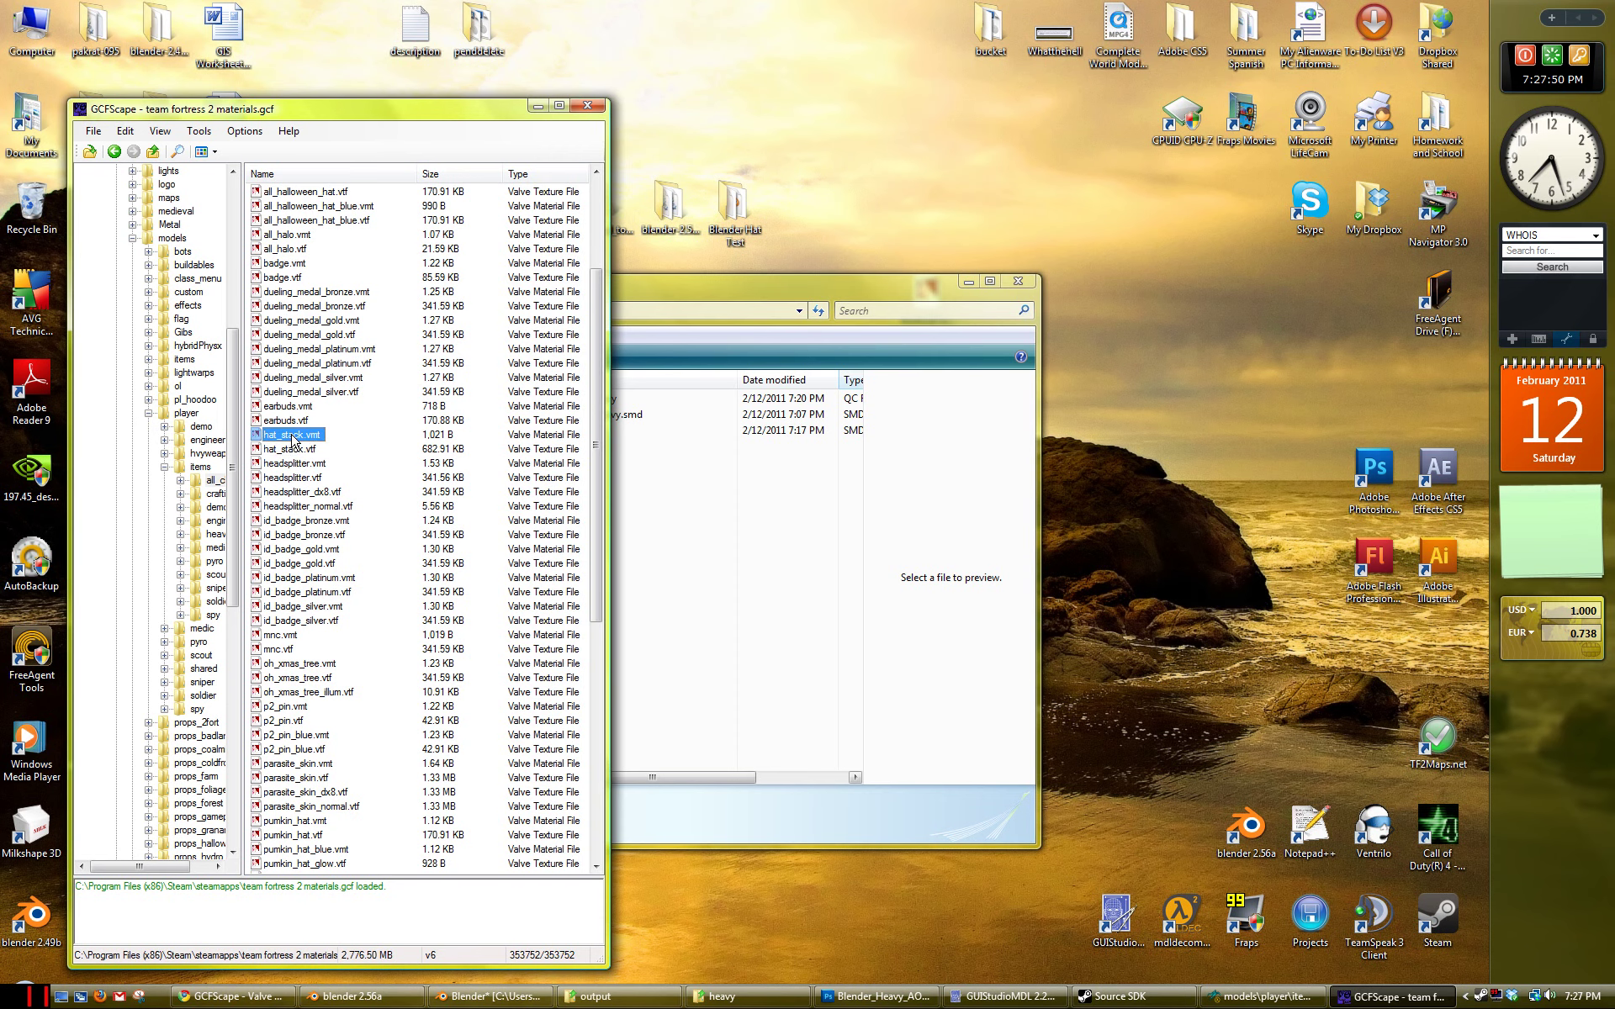
pyautogui.moveTo(872, 223); pyautogui.dragTo(875, 220)
pyautogui.click(587, 106)
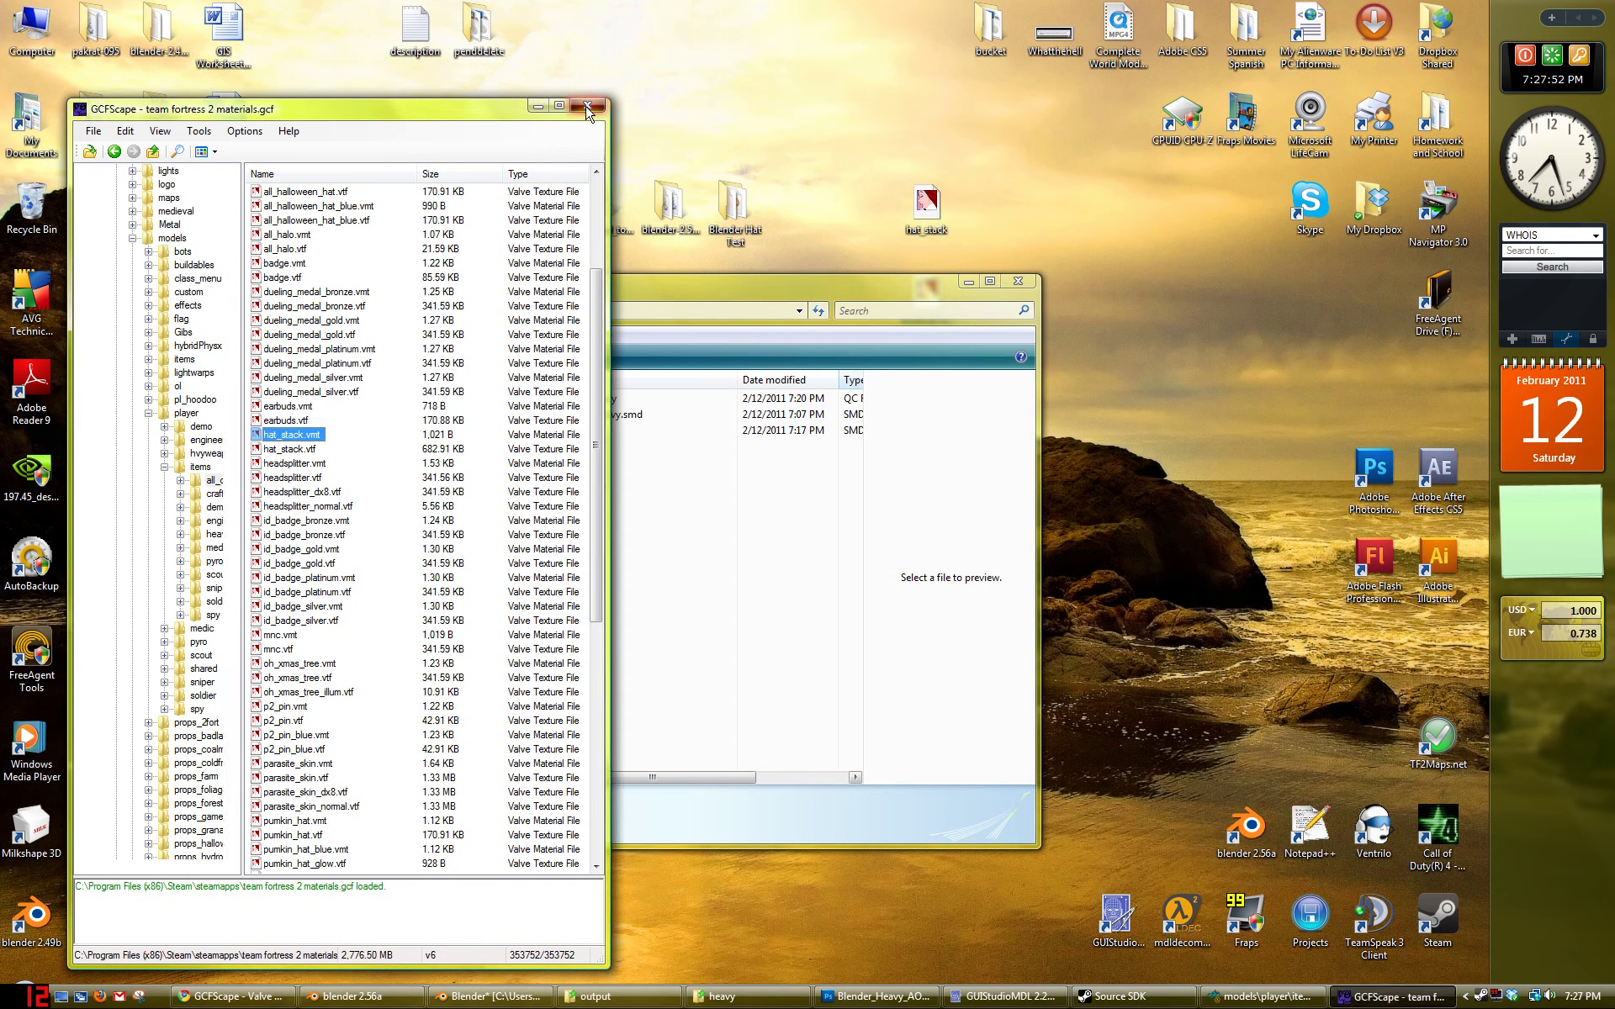
# Step: Open the extracted hat_stack.vmt, copy all of its text, and close it
pyautogui.doubleClick(934, 207)
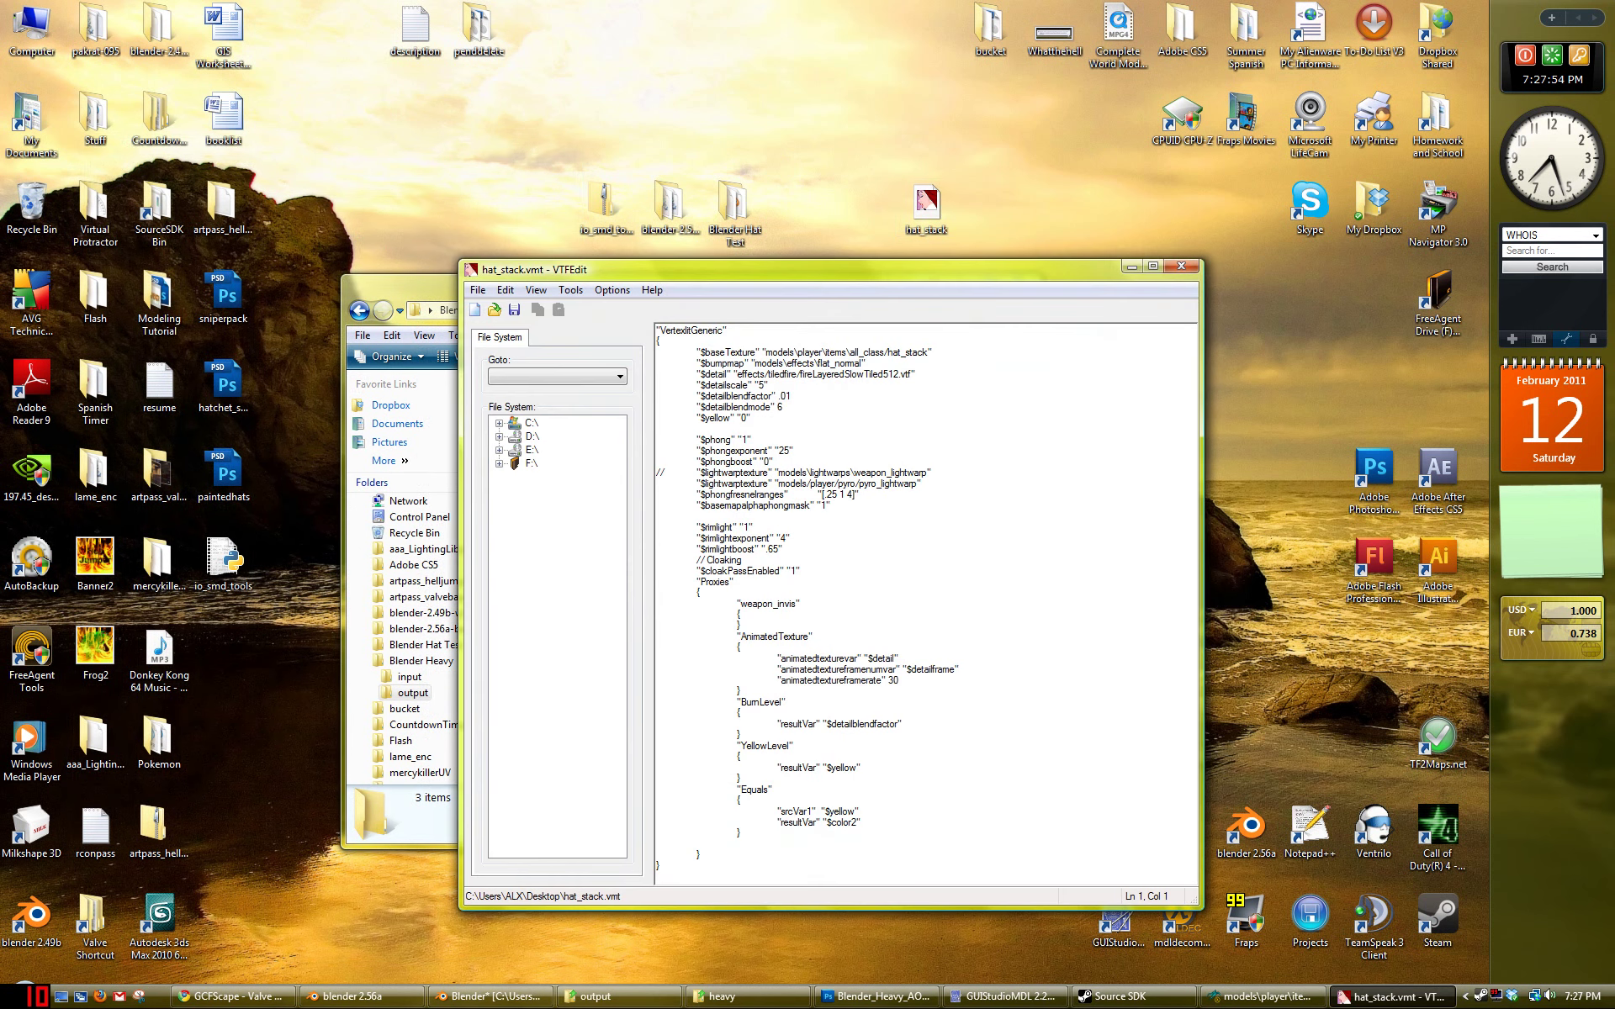
pyautogui.hotkey('ctrl', 'a')
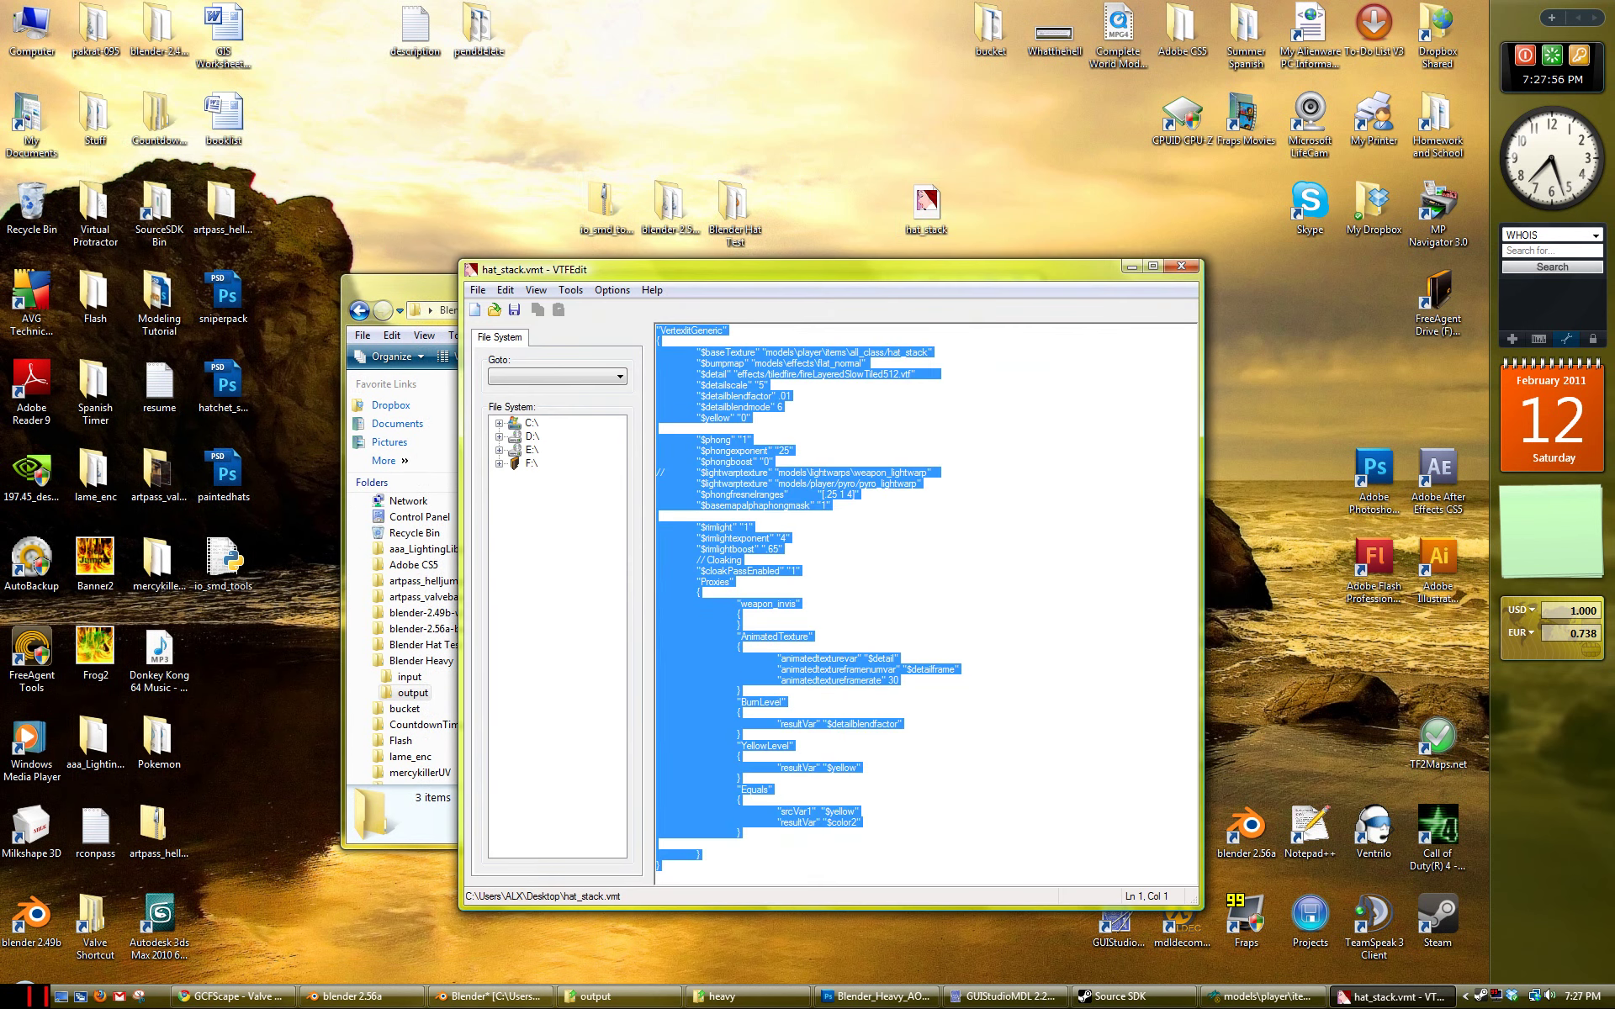
pyautogui.rightClick(673, 421)
pyautogui.click(702, 475)
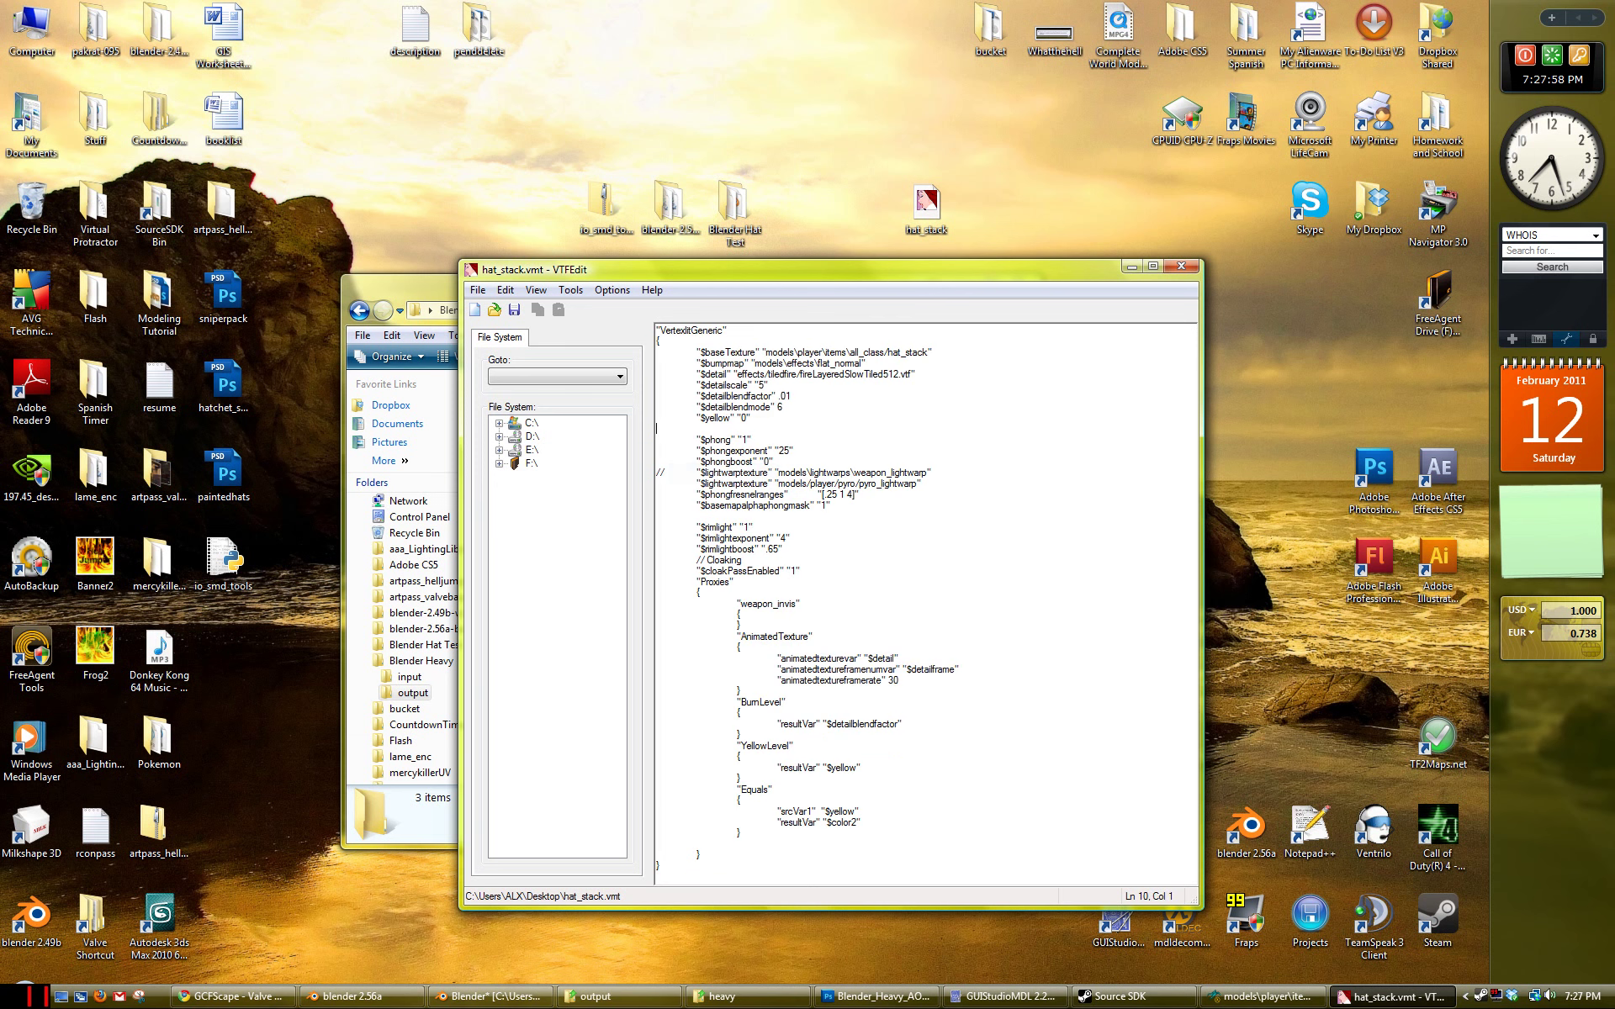
pyautogui.click(1181, 267)
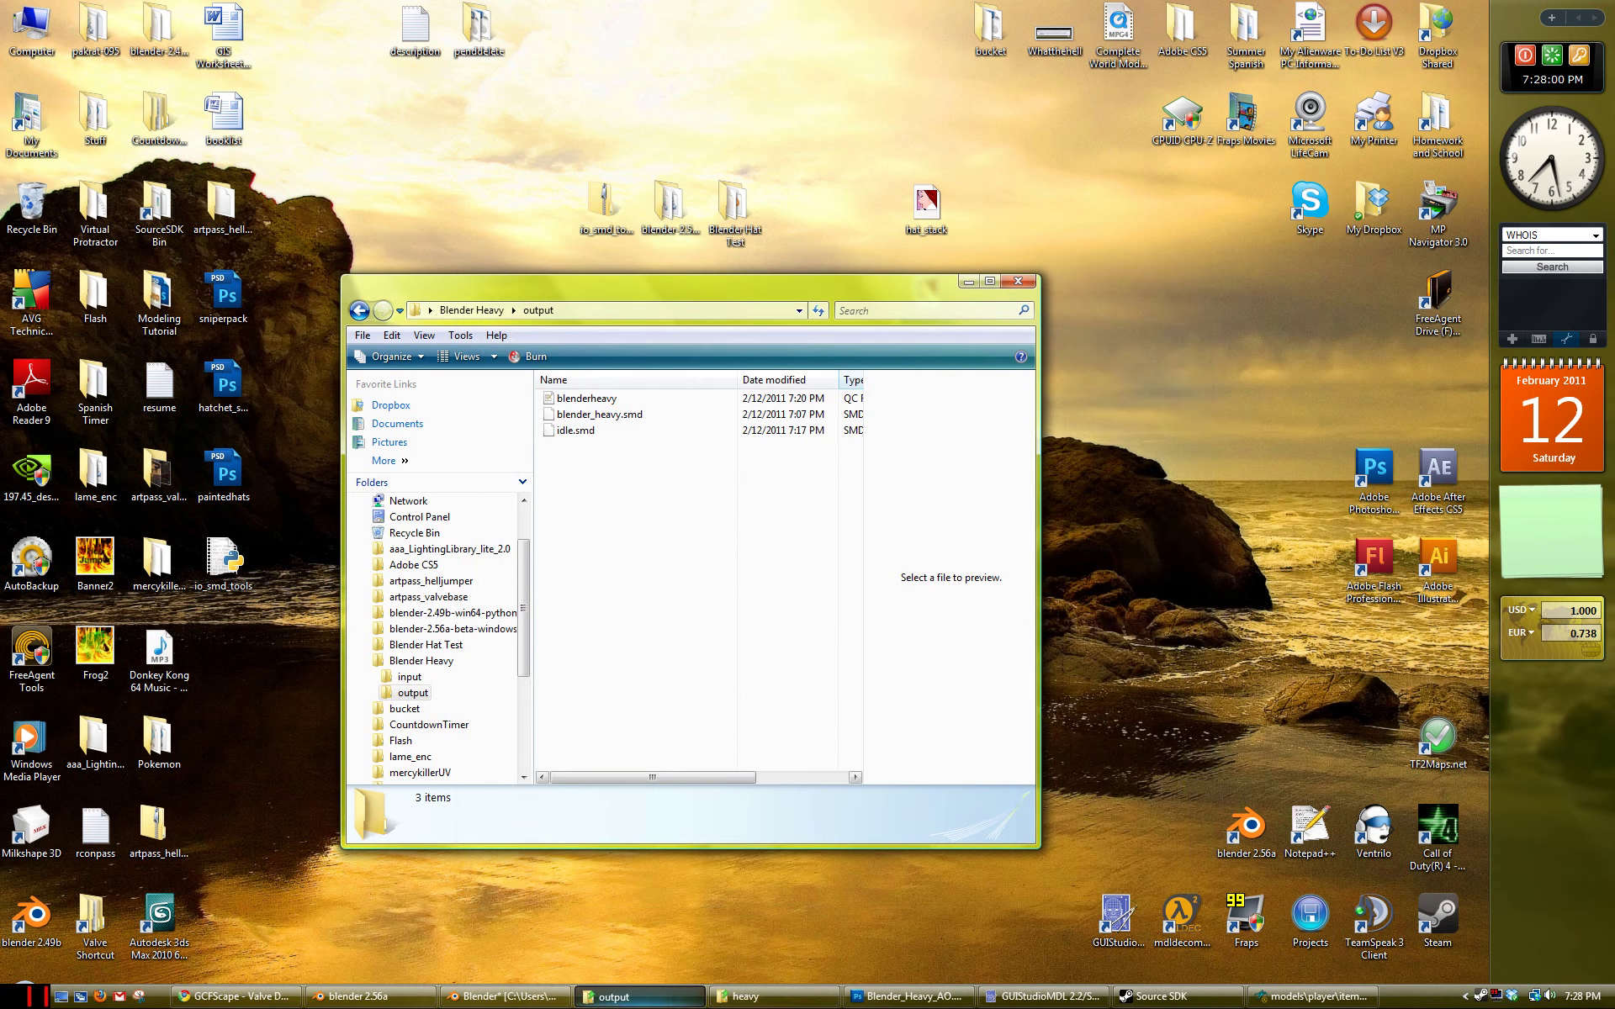
# Step: Browse Explorer to tf\materials\models\player\items\heavy and open Blender_Heavy.vmt in VTFEdit
pyautogui.click(762, 998)
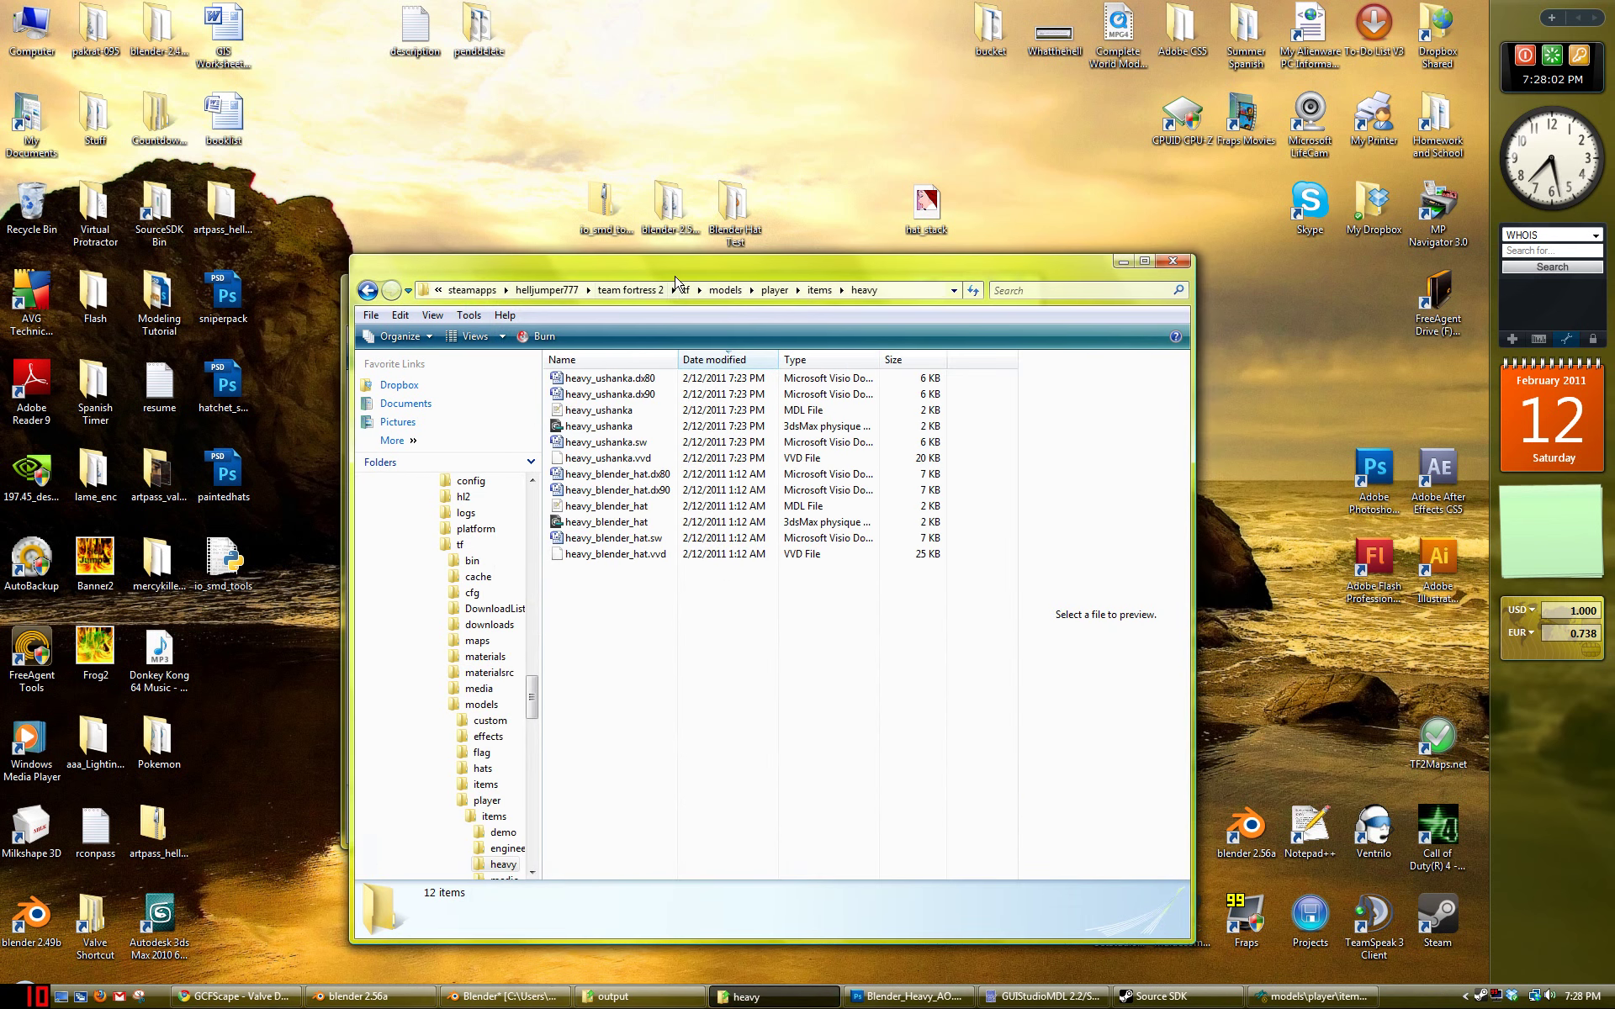
pyautogui.click(686, 290)
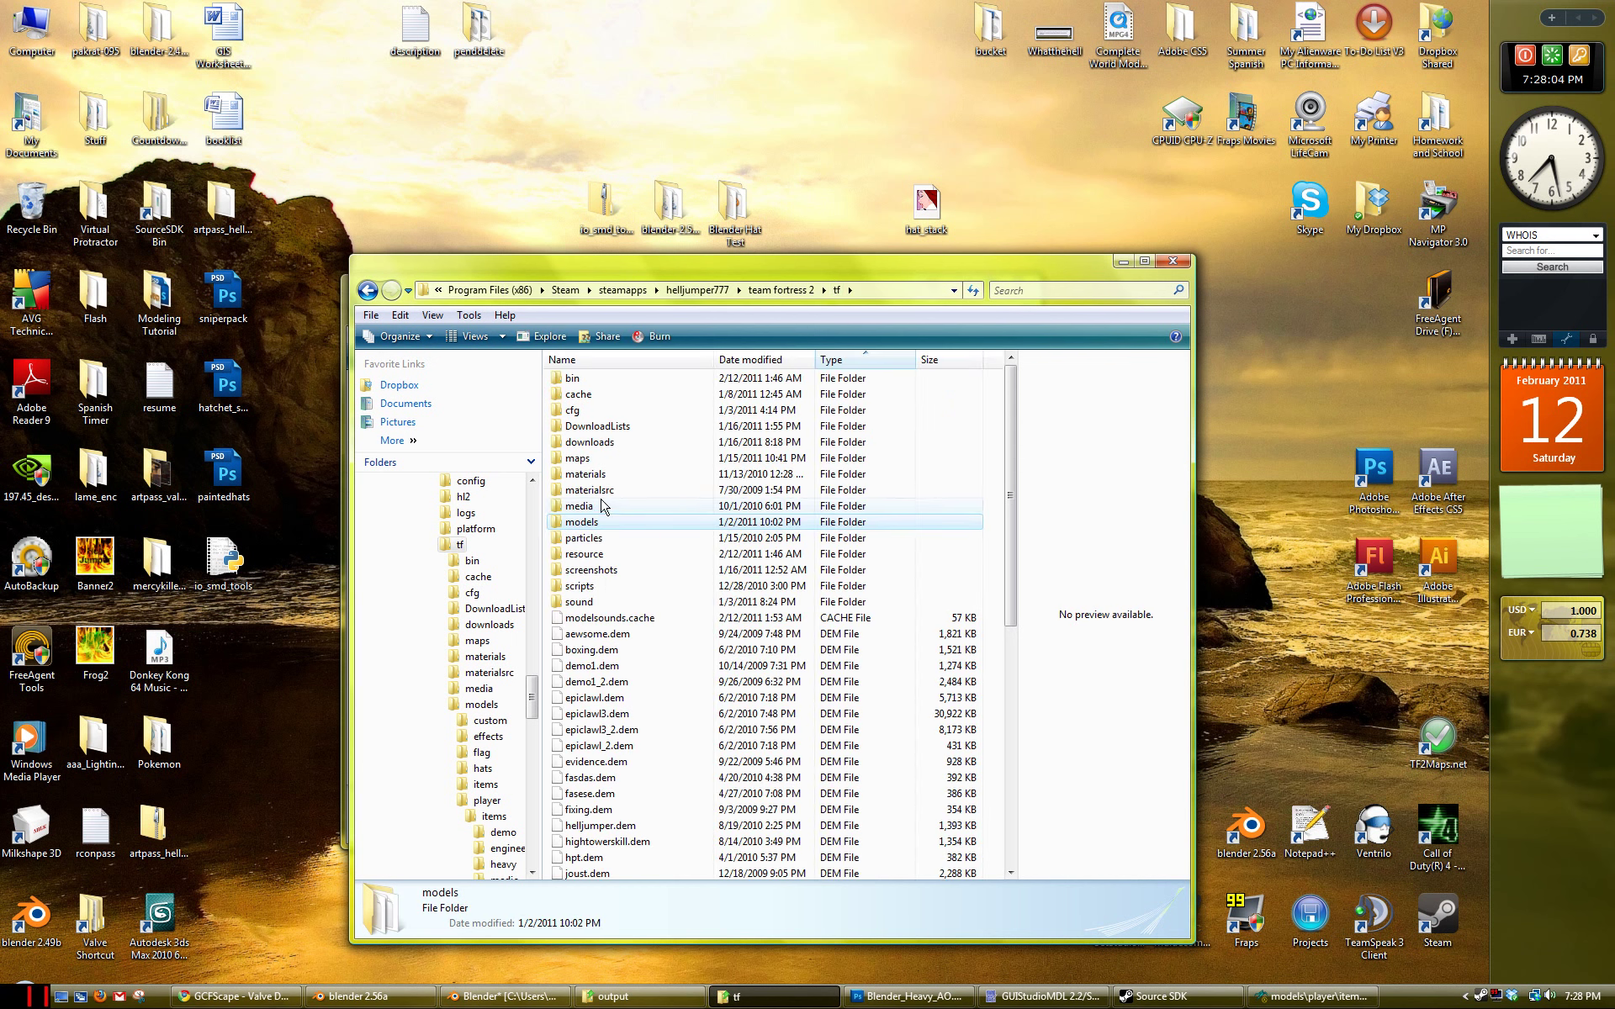
pyautogui.doubleClick(589, 475)
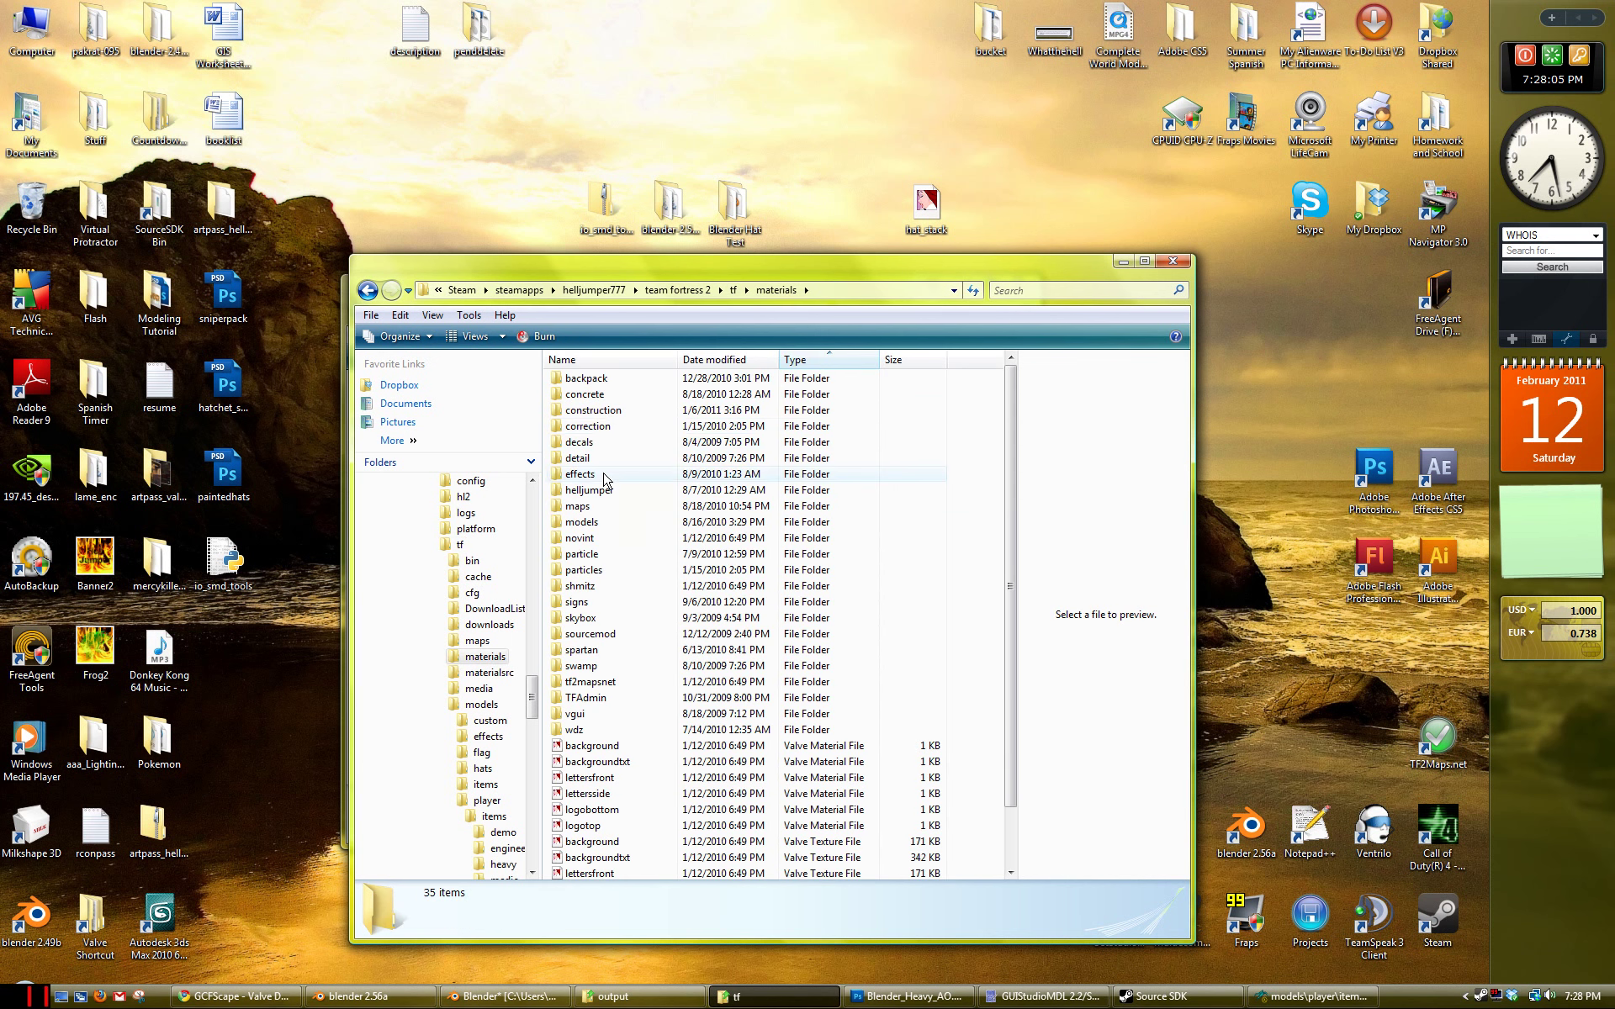
pyautogui.doubleClick(619, 522)
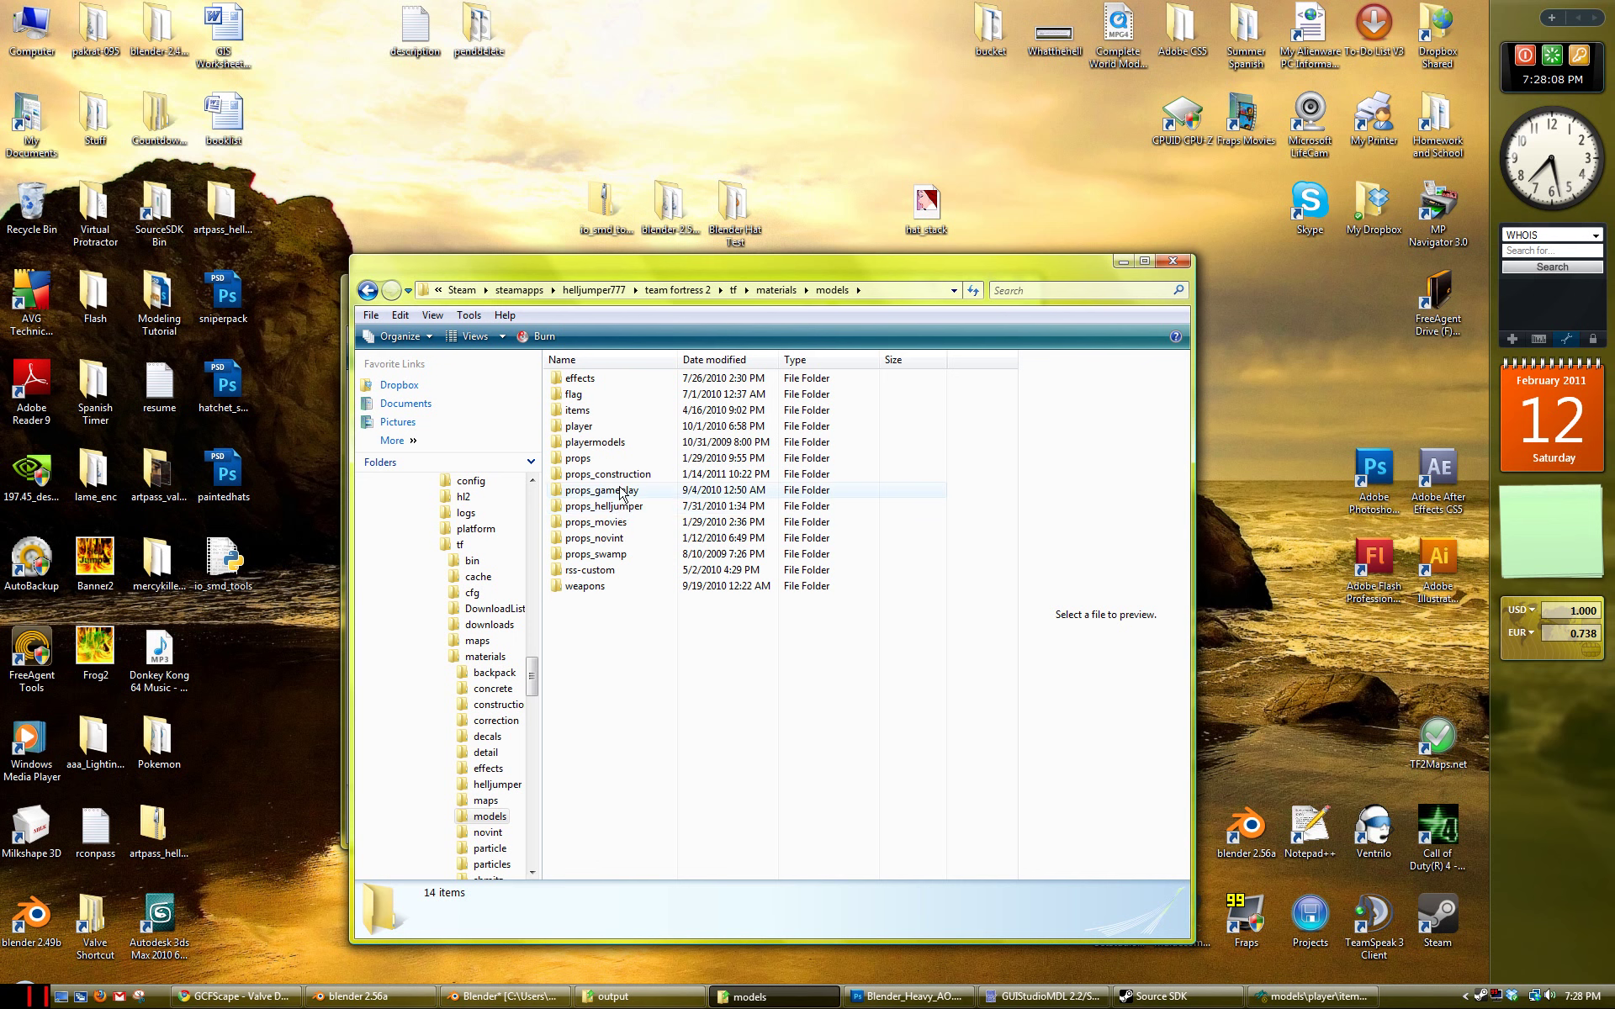
pyautogui.doubleClick(613, 411)
pyautogui.press('BackSpace')
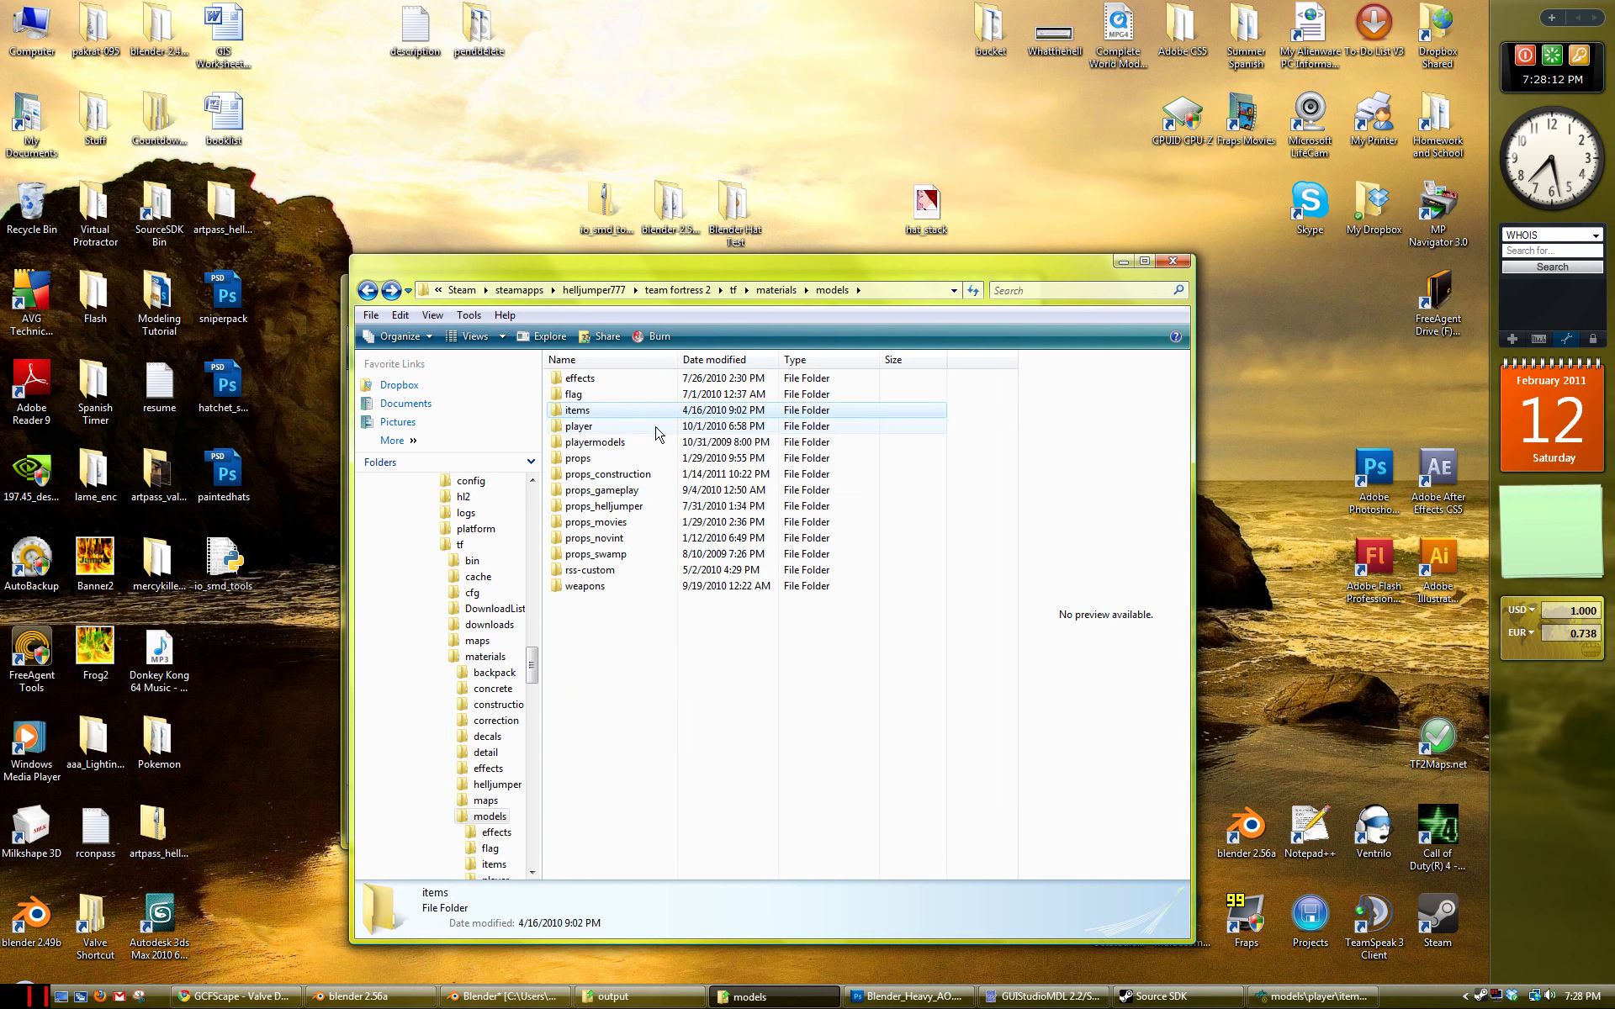
pyautogui.doubleClick(602, 425)
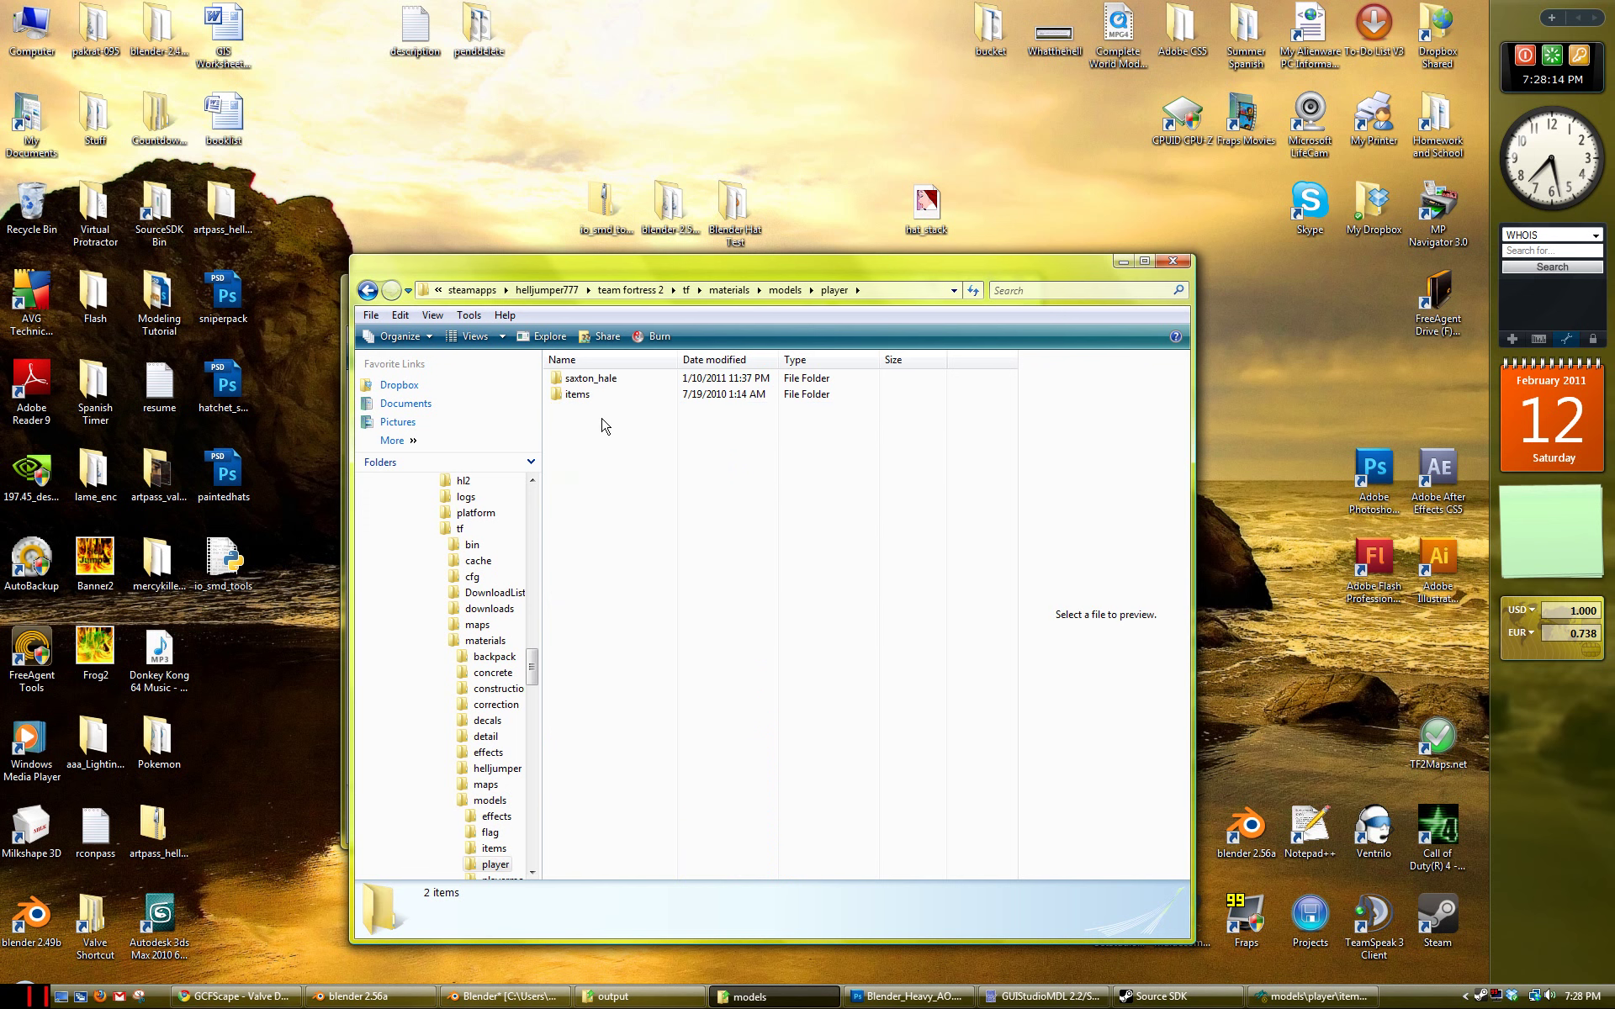
pyautogui.doubleClick(605, 395)
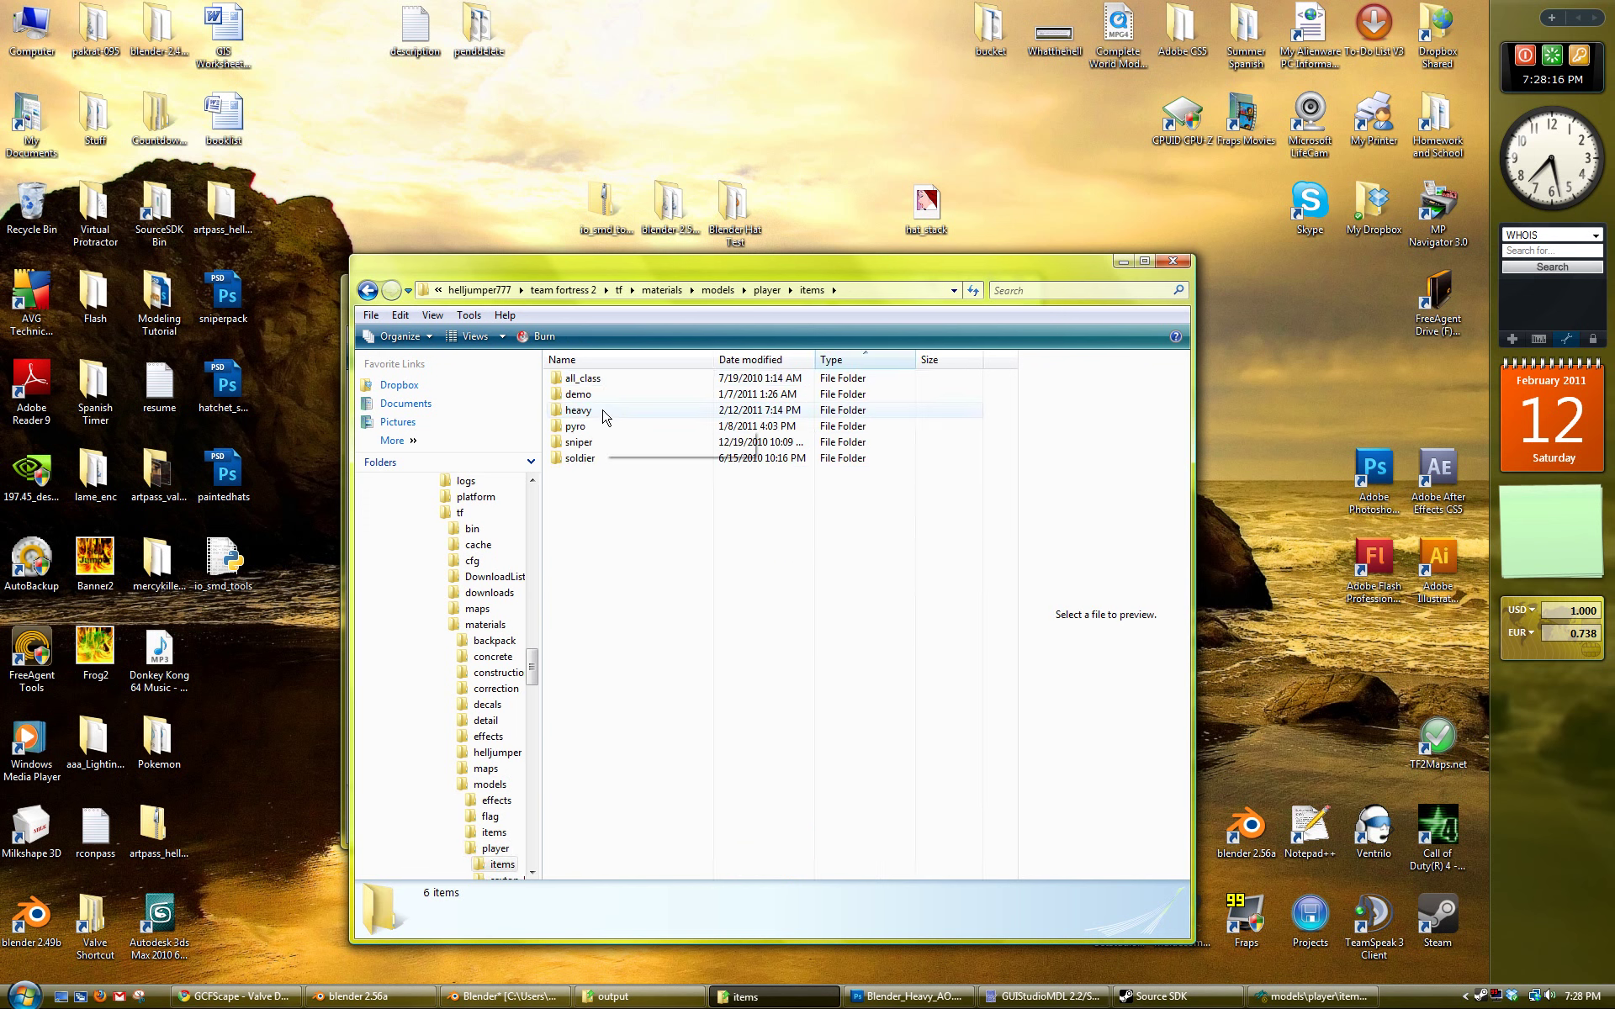
pyautogui.doubleClick(604, 411)
pyautogui.doubleClick(604, 395)
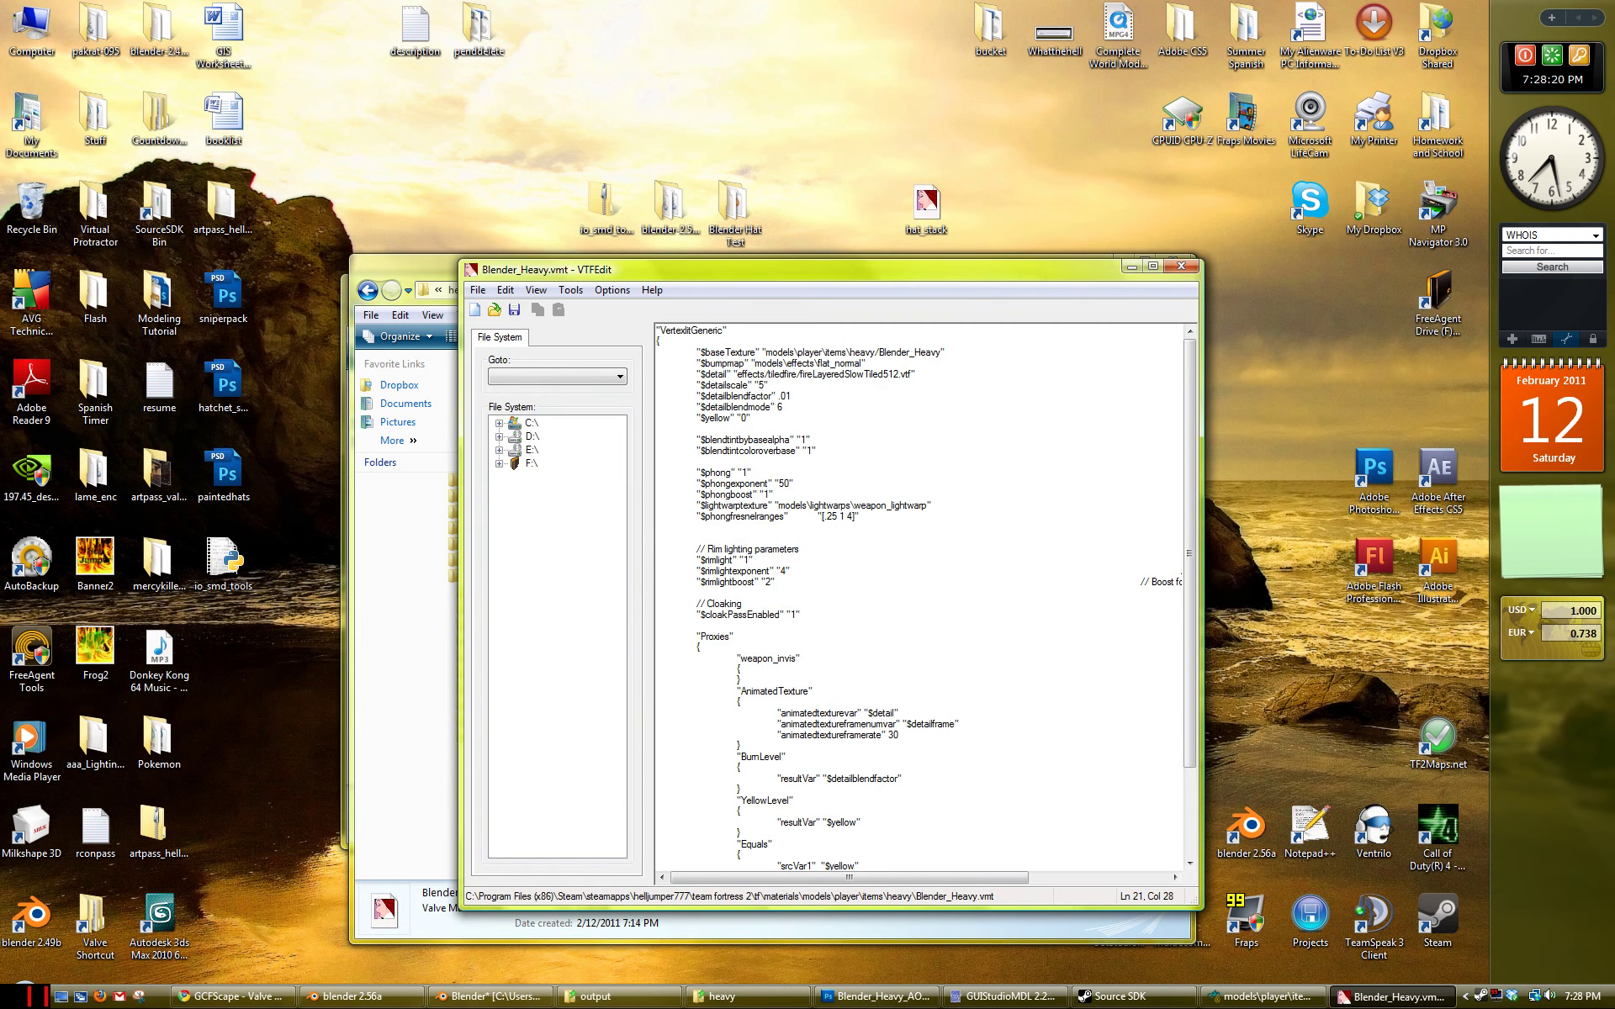
# Step: Paste the hat_stack text into Blender_Heavy.vmt, replace all_class/hat_stack in $baseTexture with \, and close VTFEdit
pyautogui.hotkey('ctrl', 'a')
pyautogui.hotkey('ctrl', 'v')
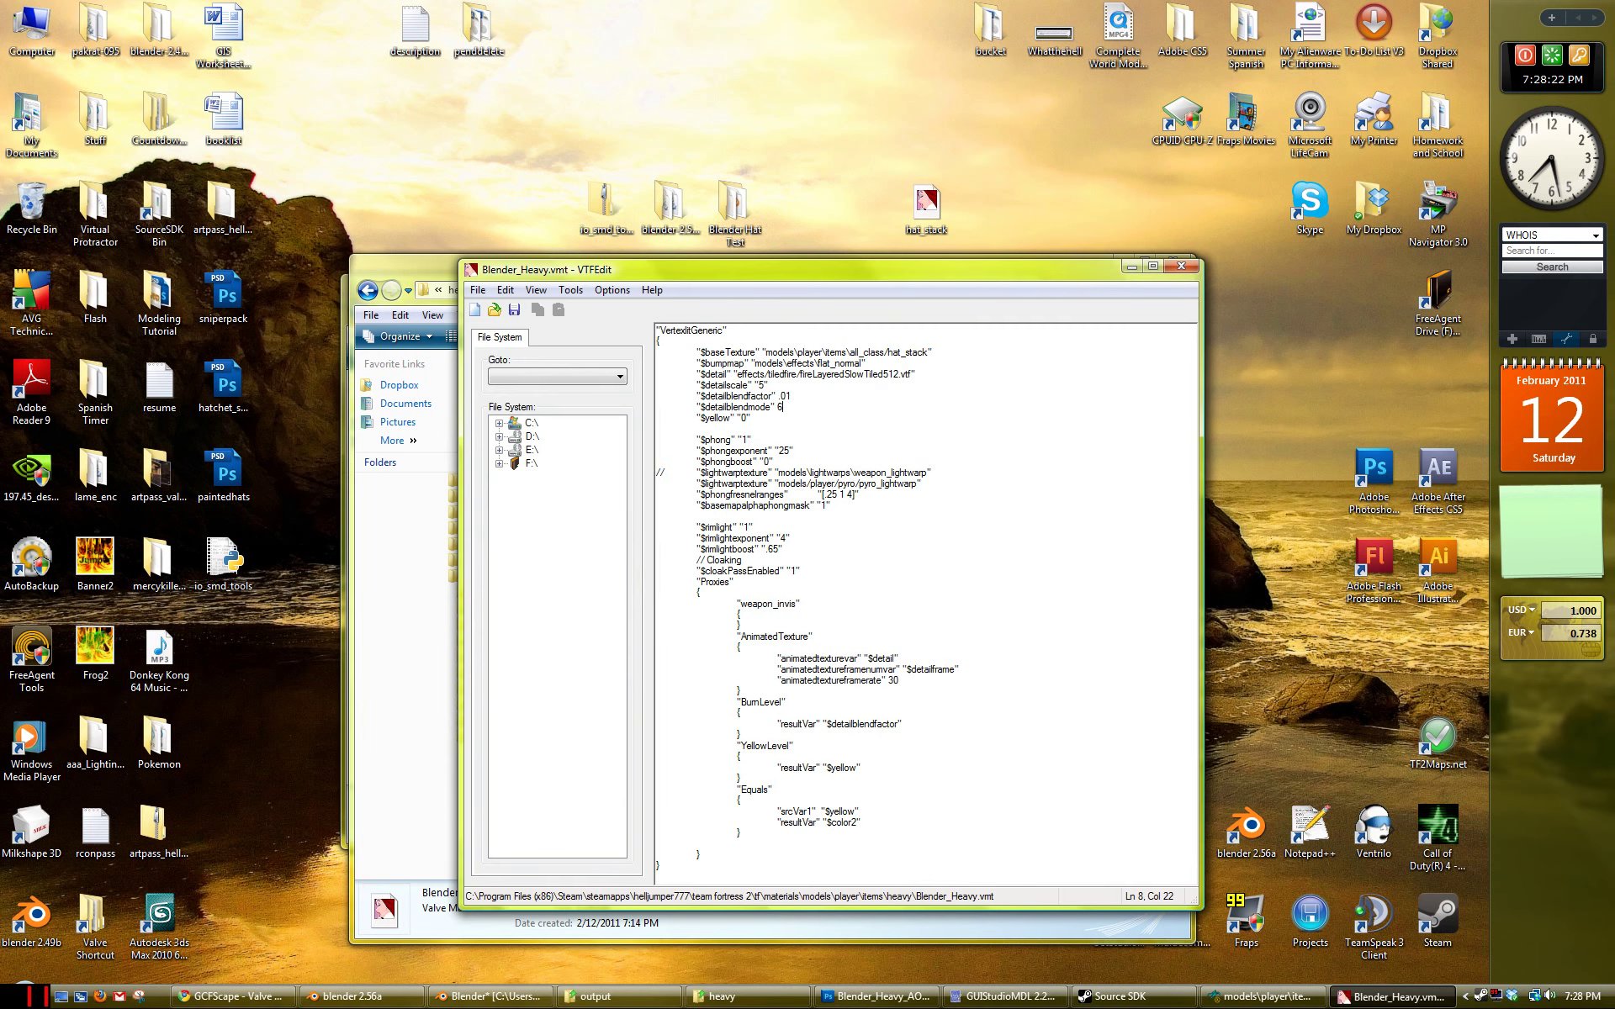
pyautogui.doubleClick(898, 352)
pyautogui.moveTo(912, 352)
pyautogui.mouseDown()
pyautogui.moveTo(673, 341)
pyautogui.moveTo(867, 375)
pyautogui.moveTo(913, 352)
pyautogui.mouseUp()
pyautogui.write('\\')
pyautogui.click(1182, 267)
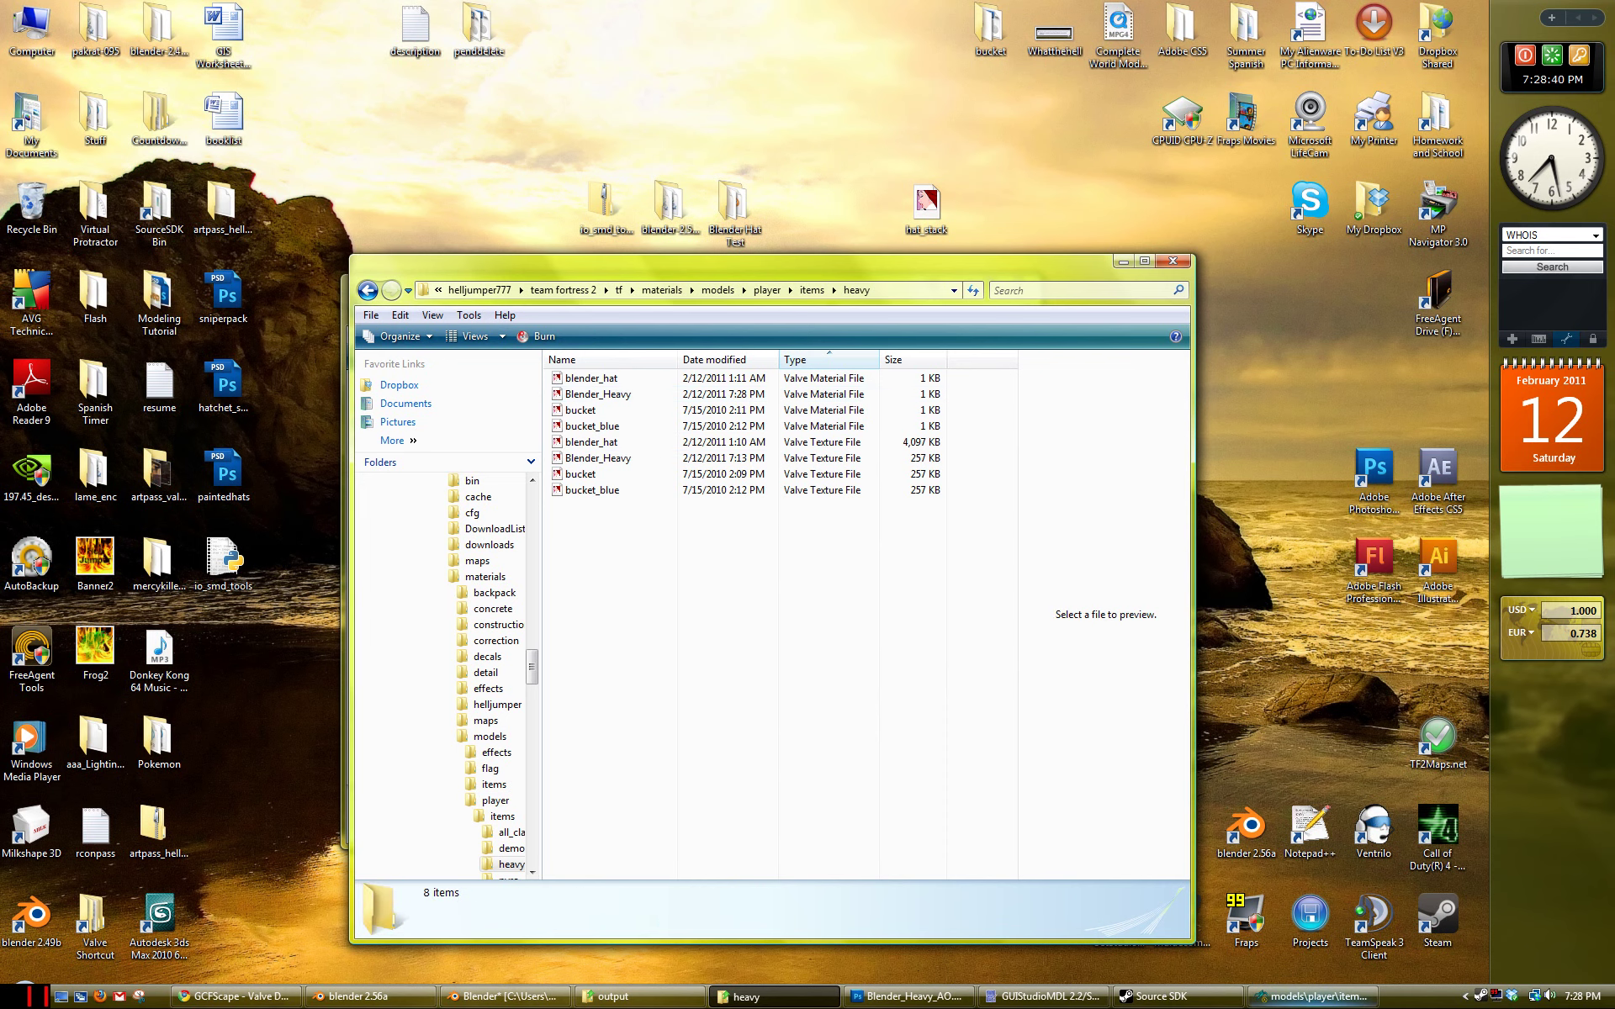
pyautogui.hotkey('alt', 'Tab')
# Step: Refresh the model so the hat shows its orange texture, then rotate it into view
pyautogui.click(13, 24)
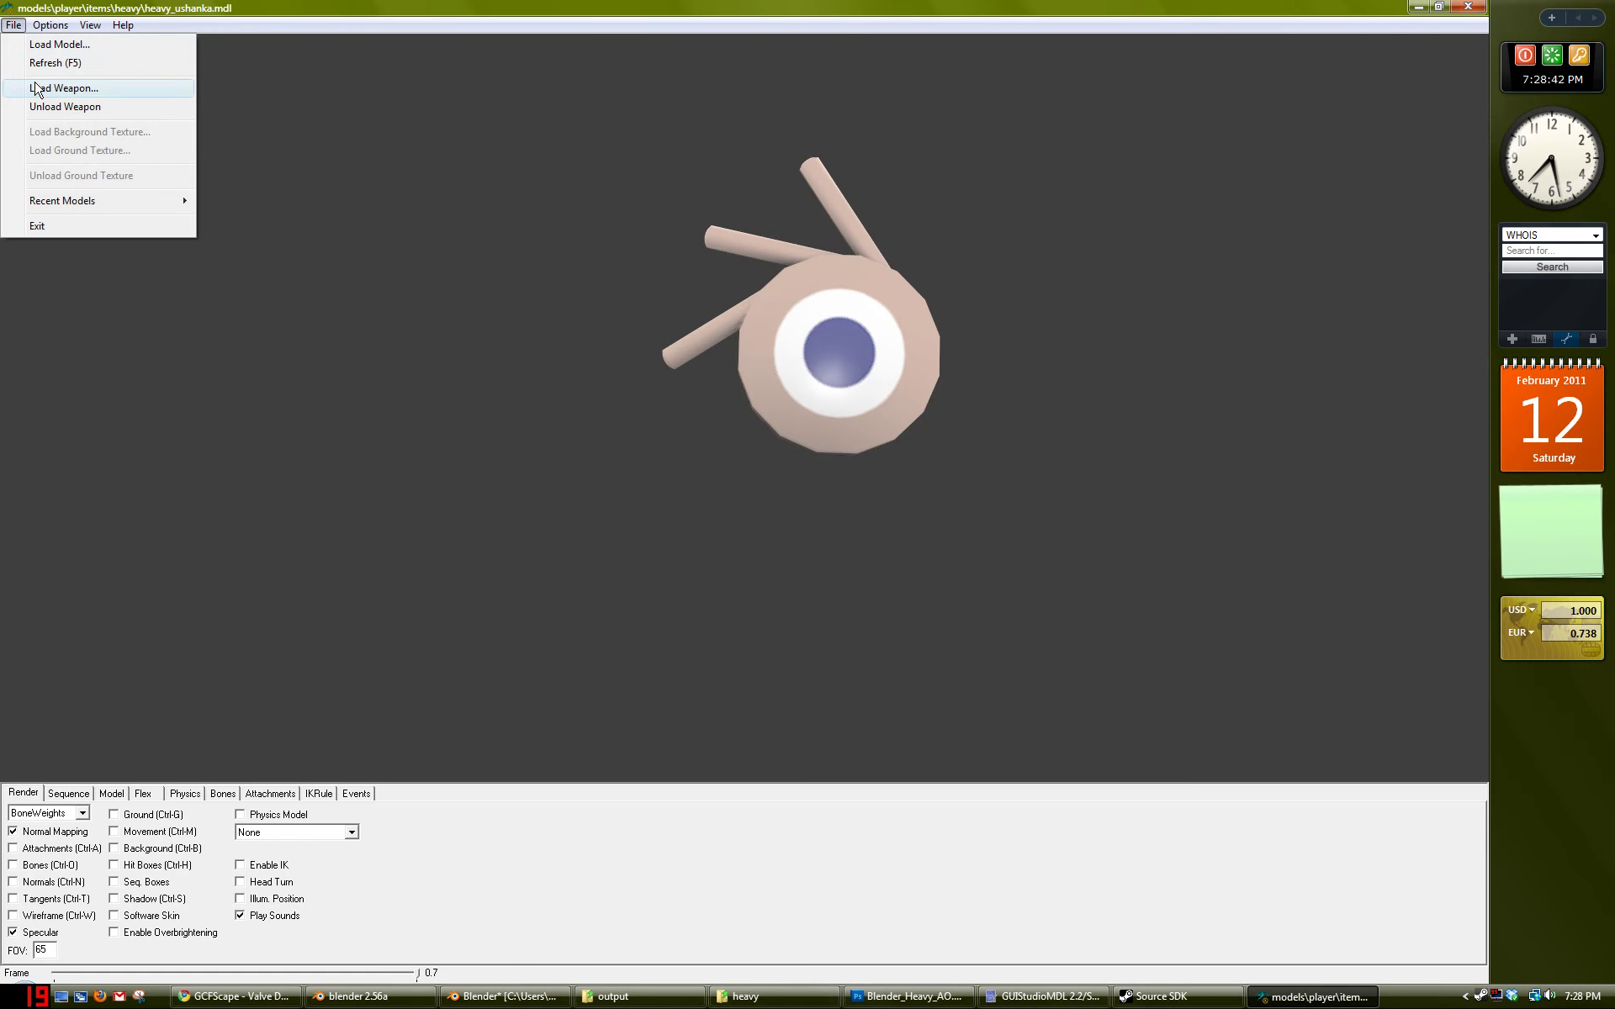
pyautogui.click(55, 63)
pyautogui.moveTo(859, 338); pyautogui.dragTo(801, 396)
pyautogui.scroll(-3, 844, 381)
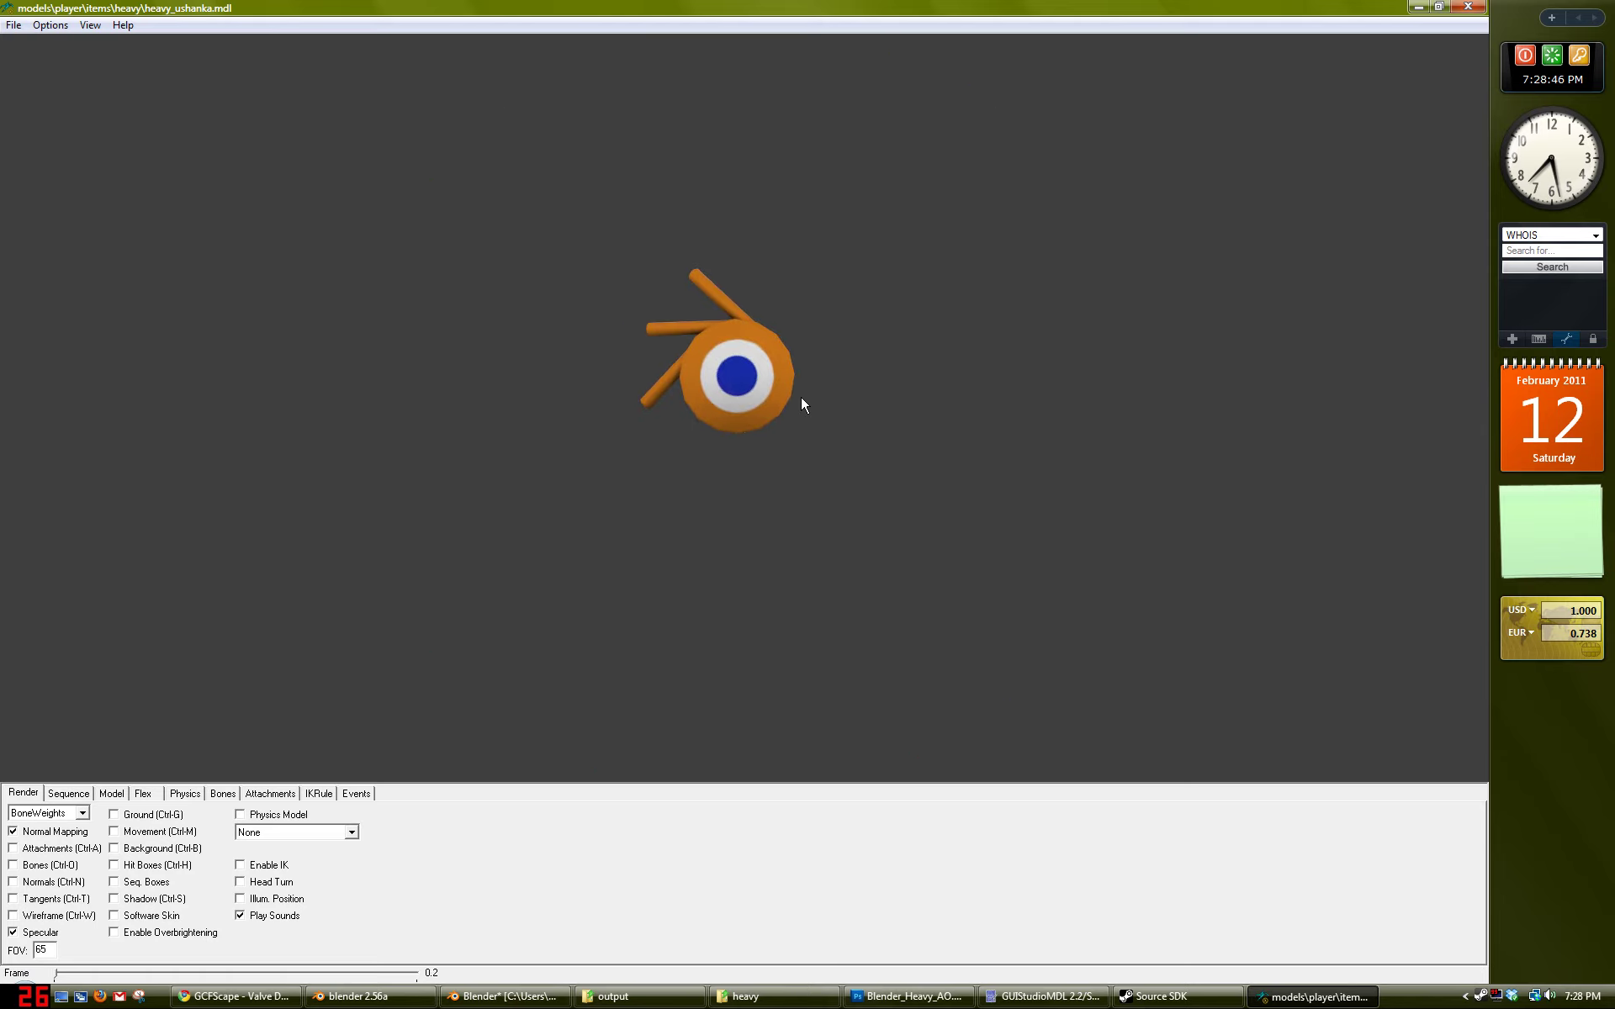
# Step: Load heavy.mdl from the player models folder
pyautogui.click(14, 25)
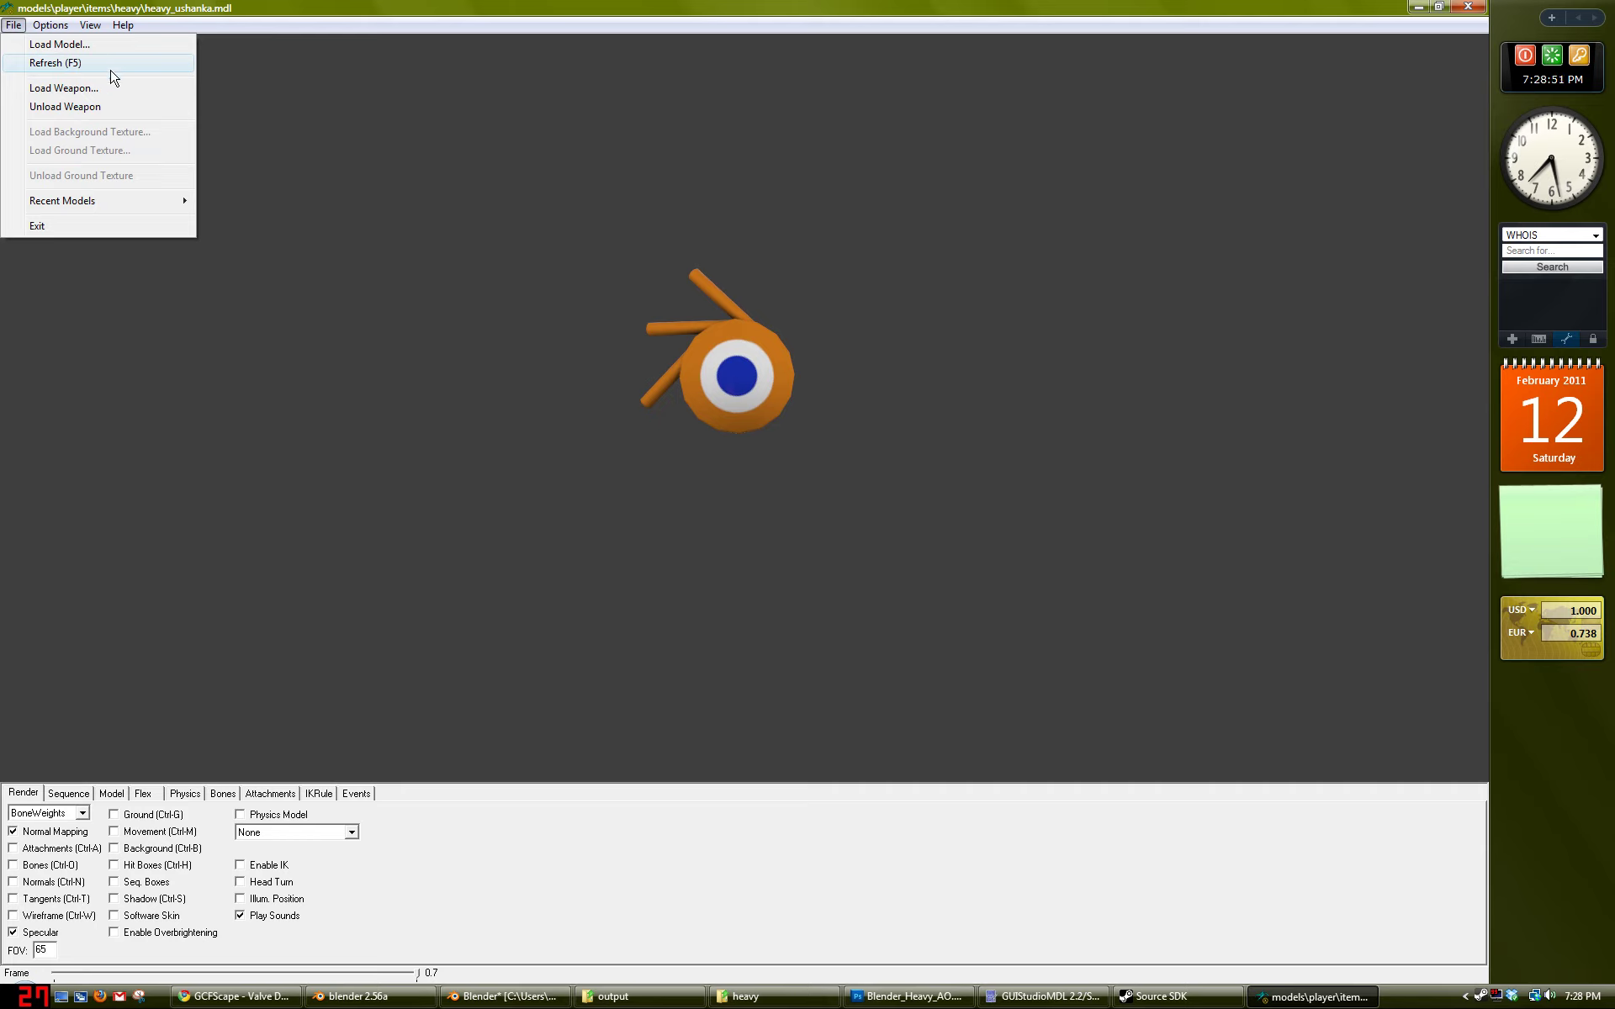
pyautogui.click(128, 208)
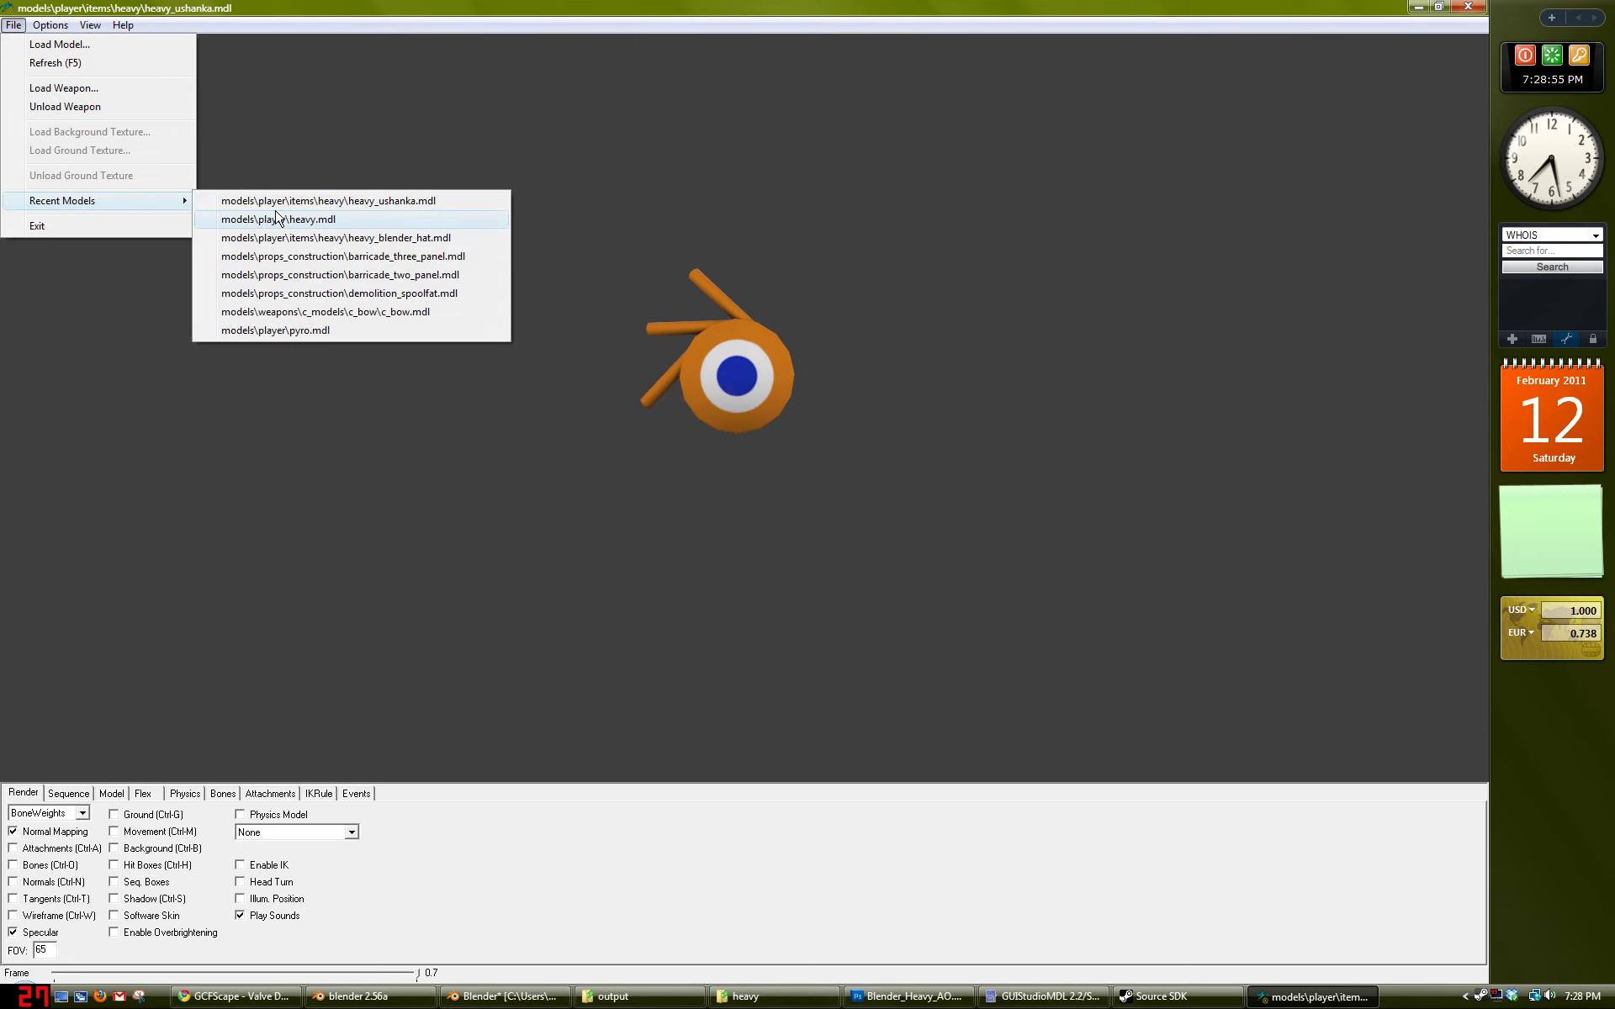
pyautogui.click(67, 44)
pyautogui.scroll(-3, 447, 451)
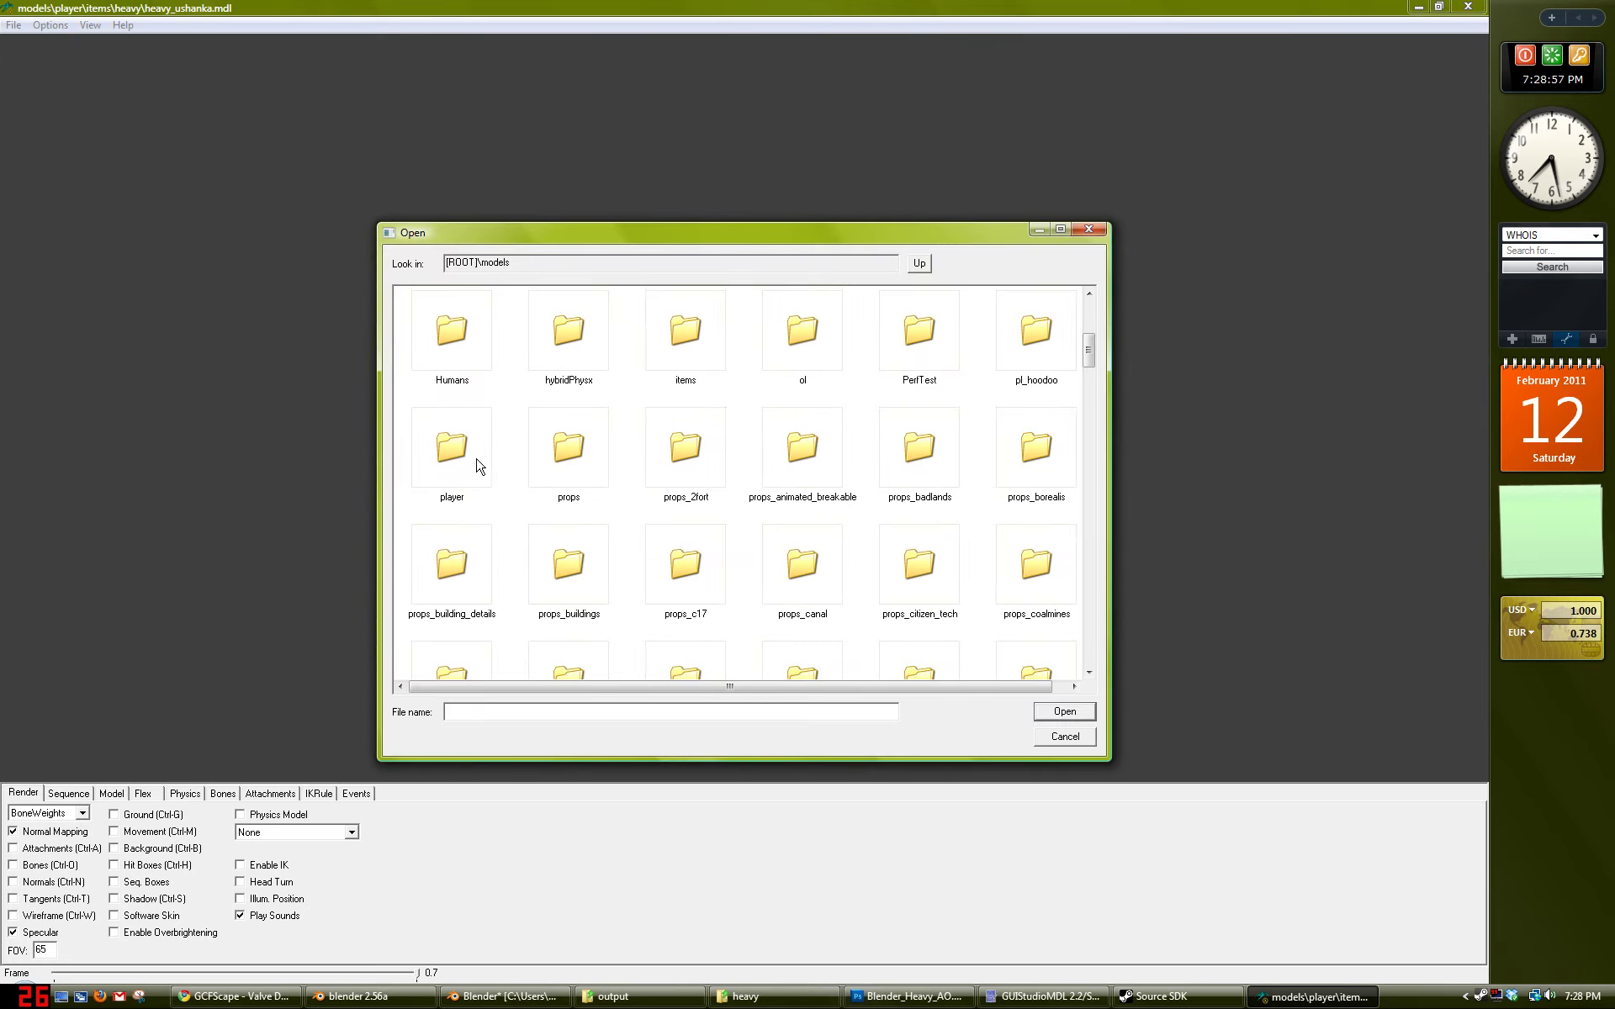
pyautogui.doubleClick(447, 451)
pyautogui.click(705, 417)
pyautogui.doubleClick(705, 417)
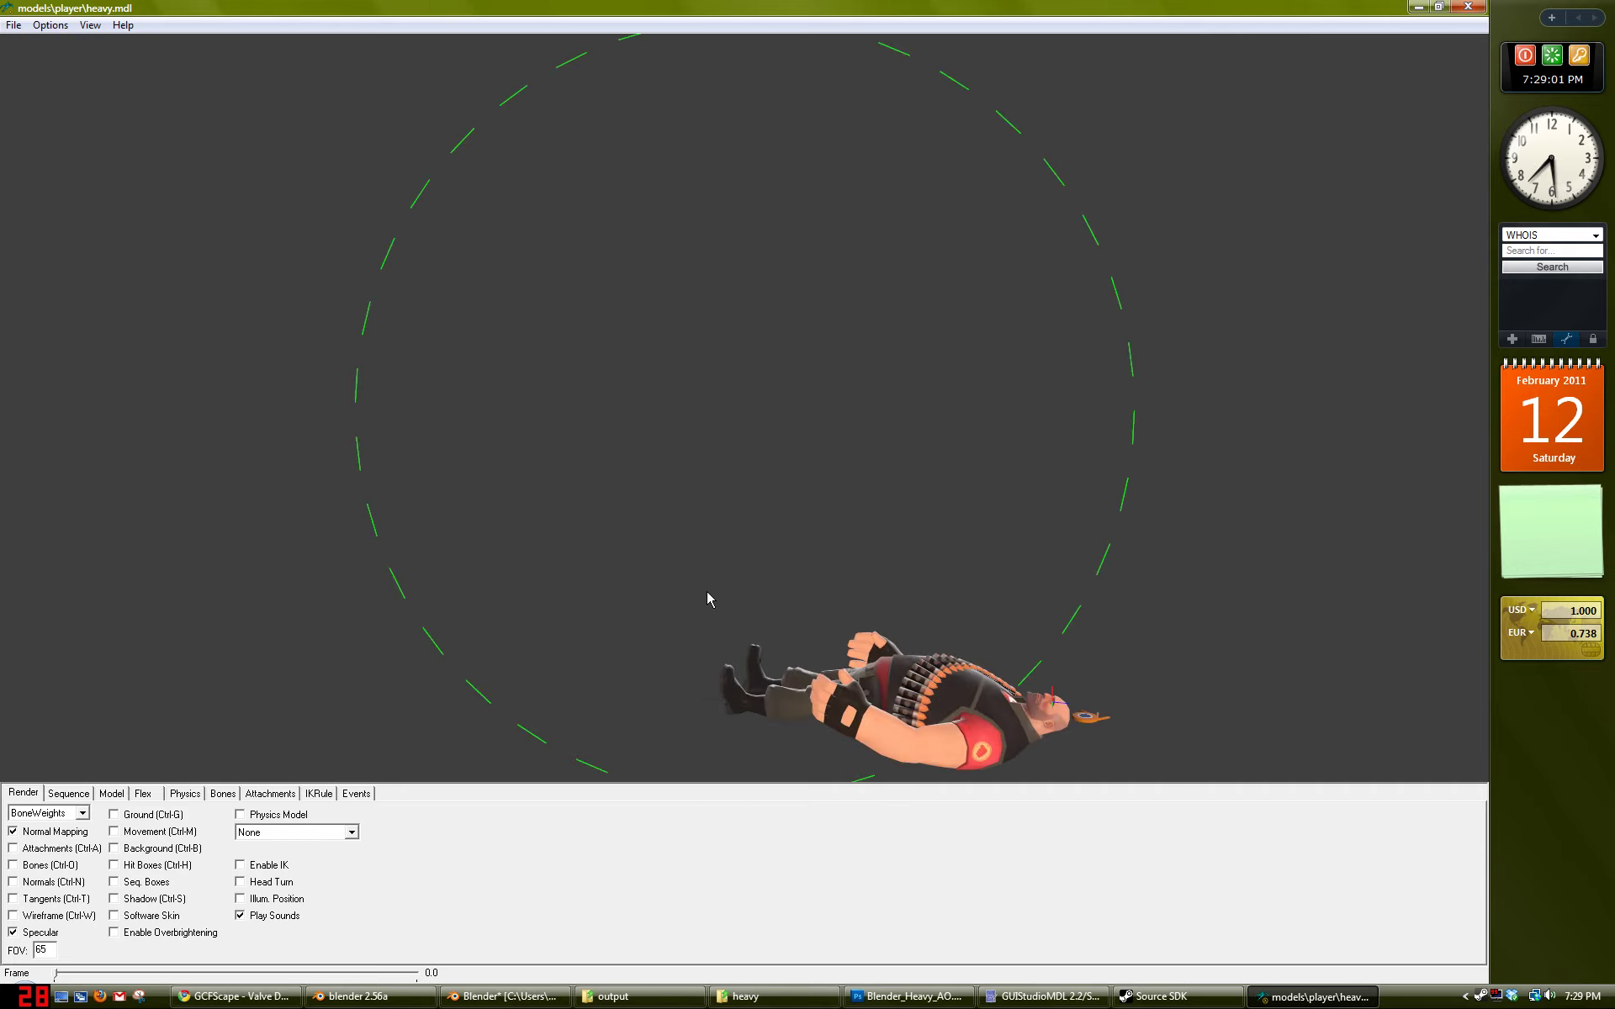
# Step: Center the view and rotate the Heavy toward upright
pyautogui.click(51, 26)
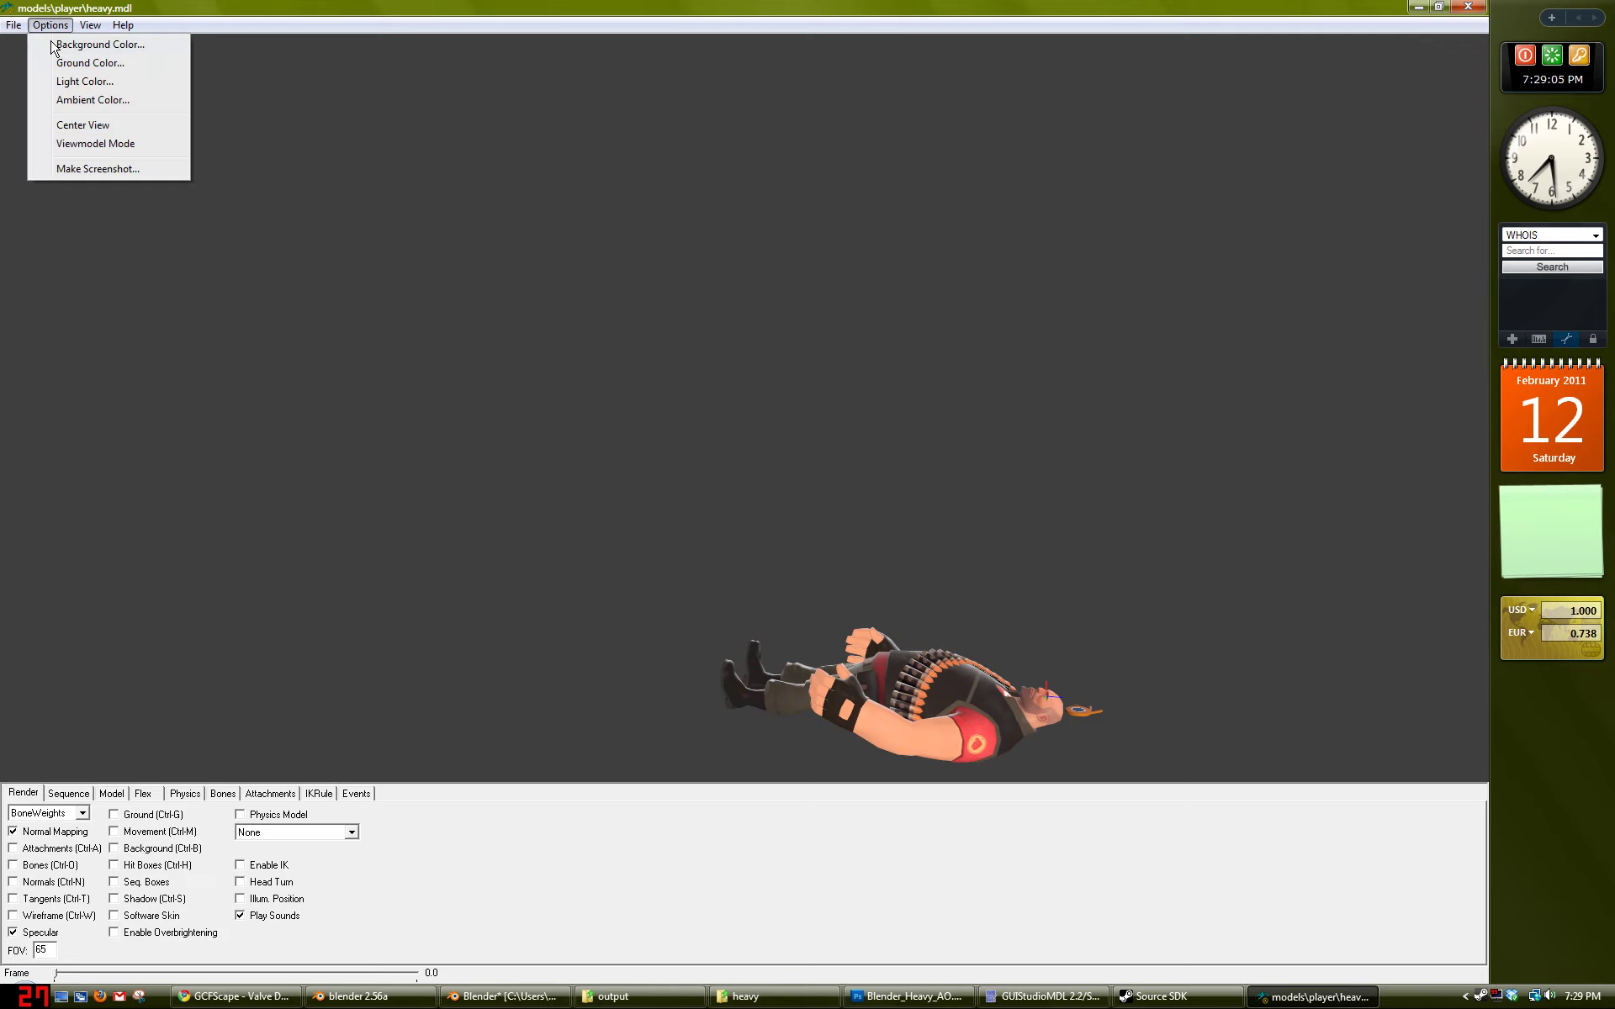
pyautogui.click(82, 125)
pyautogui.moveTo(432, 260); pyautogui.dragTo(685, 422)
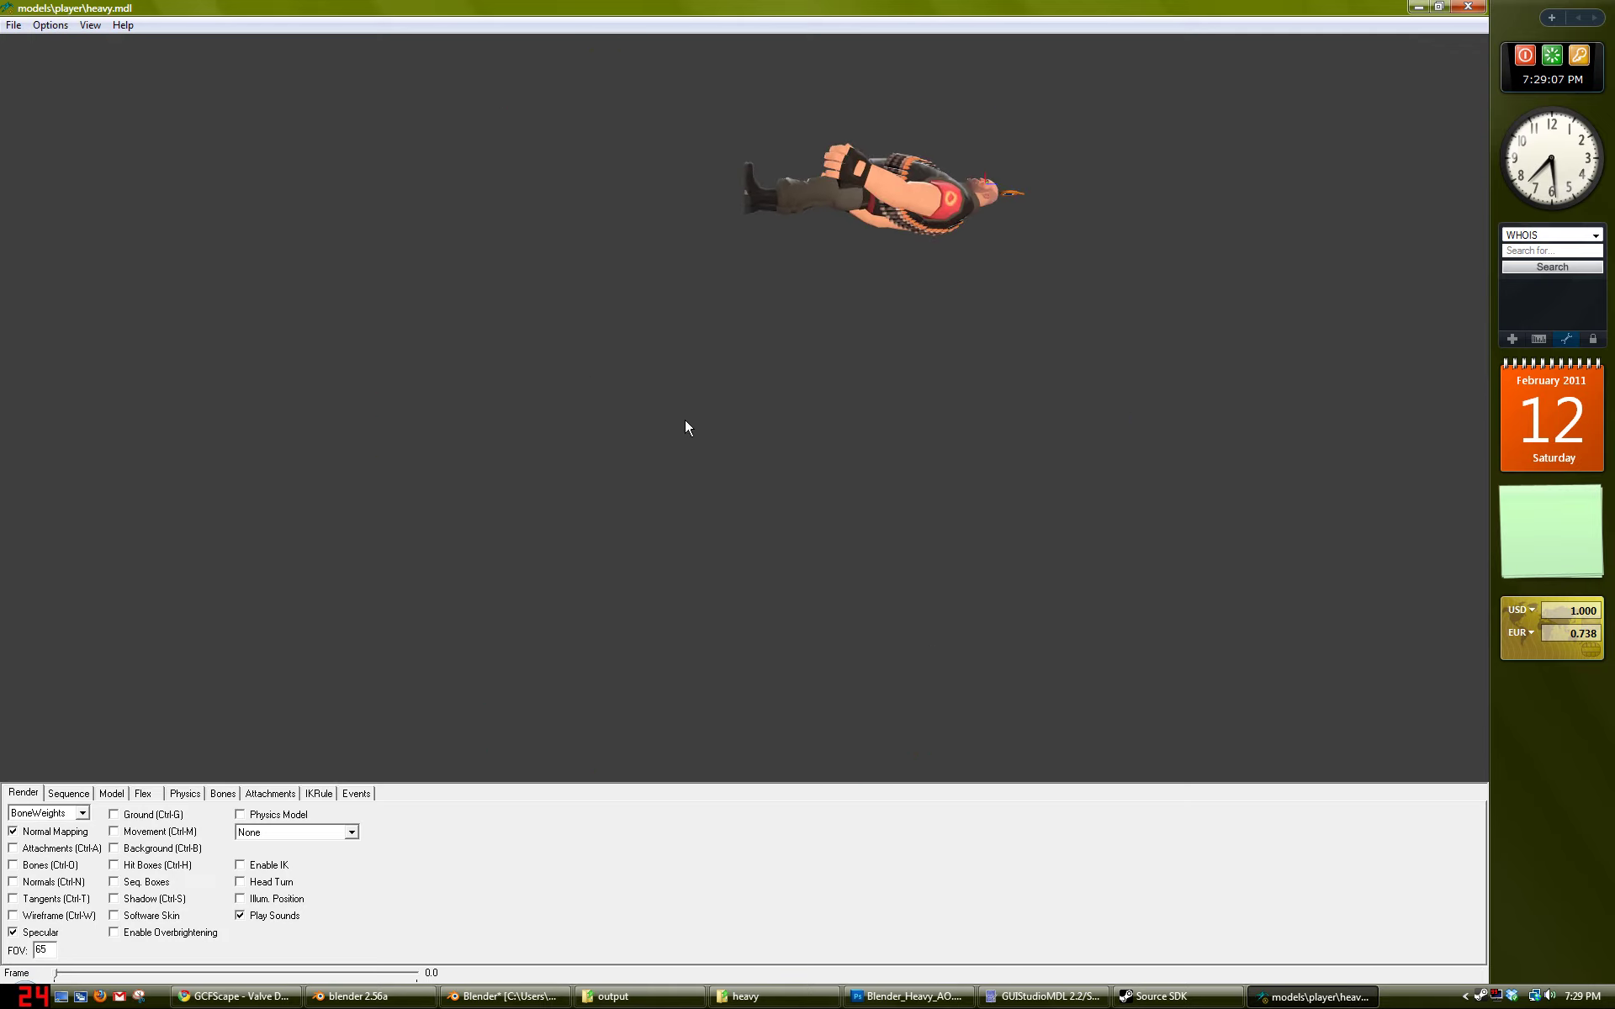
pyautogui.moveTo(791, 304); pyautogui.dragTo(757, 170)
# Step: Unload the attached weapon and turn the Heavy to face forward, zoomed on his upper body
pyautogui.click(13, 25)
pyautogui.click(64, 106)
pyautogui.moveTo(757, 169); pyautogui.dragTo(771, 231, button='right')
pyautogui.moveTo(783, 331); pyautogui.dragTo(709, 375, button='right')
# Step: Load a weapon from player\items\heavy, choosing heavy_ushanka.mdl
pyautogui.click(15, 26)
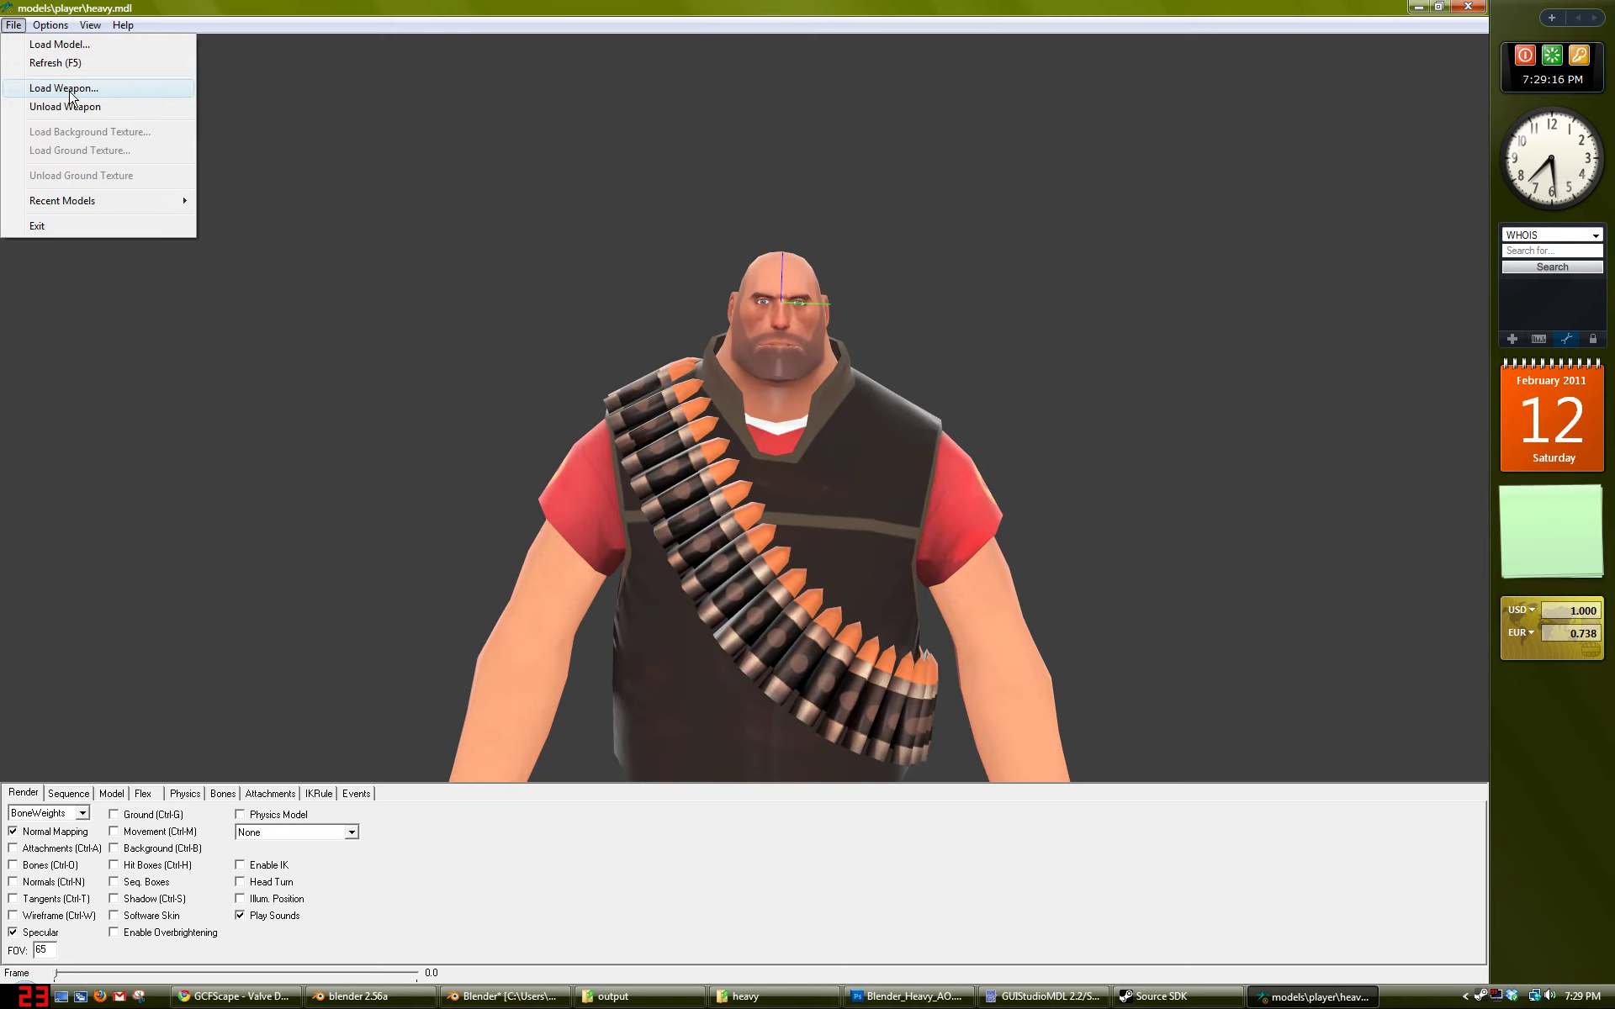
pyautogui.click(74, 93)
pyautogui.scroll(-2, 595, 409)
pyautogui.doubleClick(448, 640)
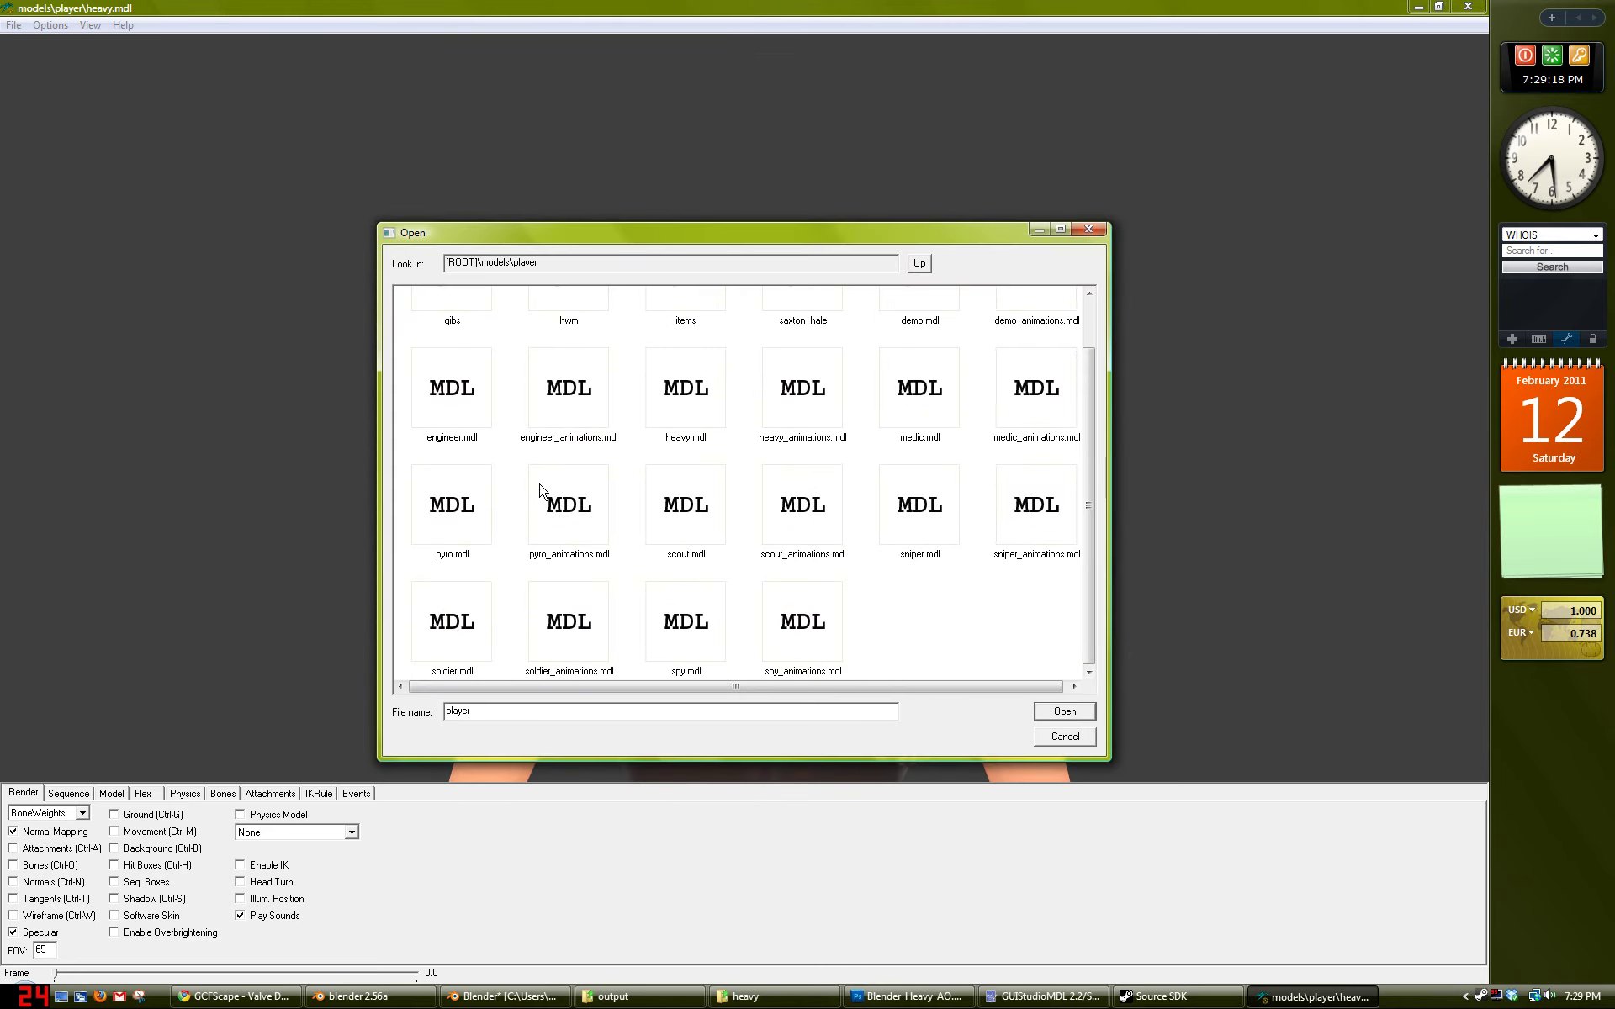
pyautogui.scroll(1, 492, 412)
pyautogui.doubleClick(684, 332)
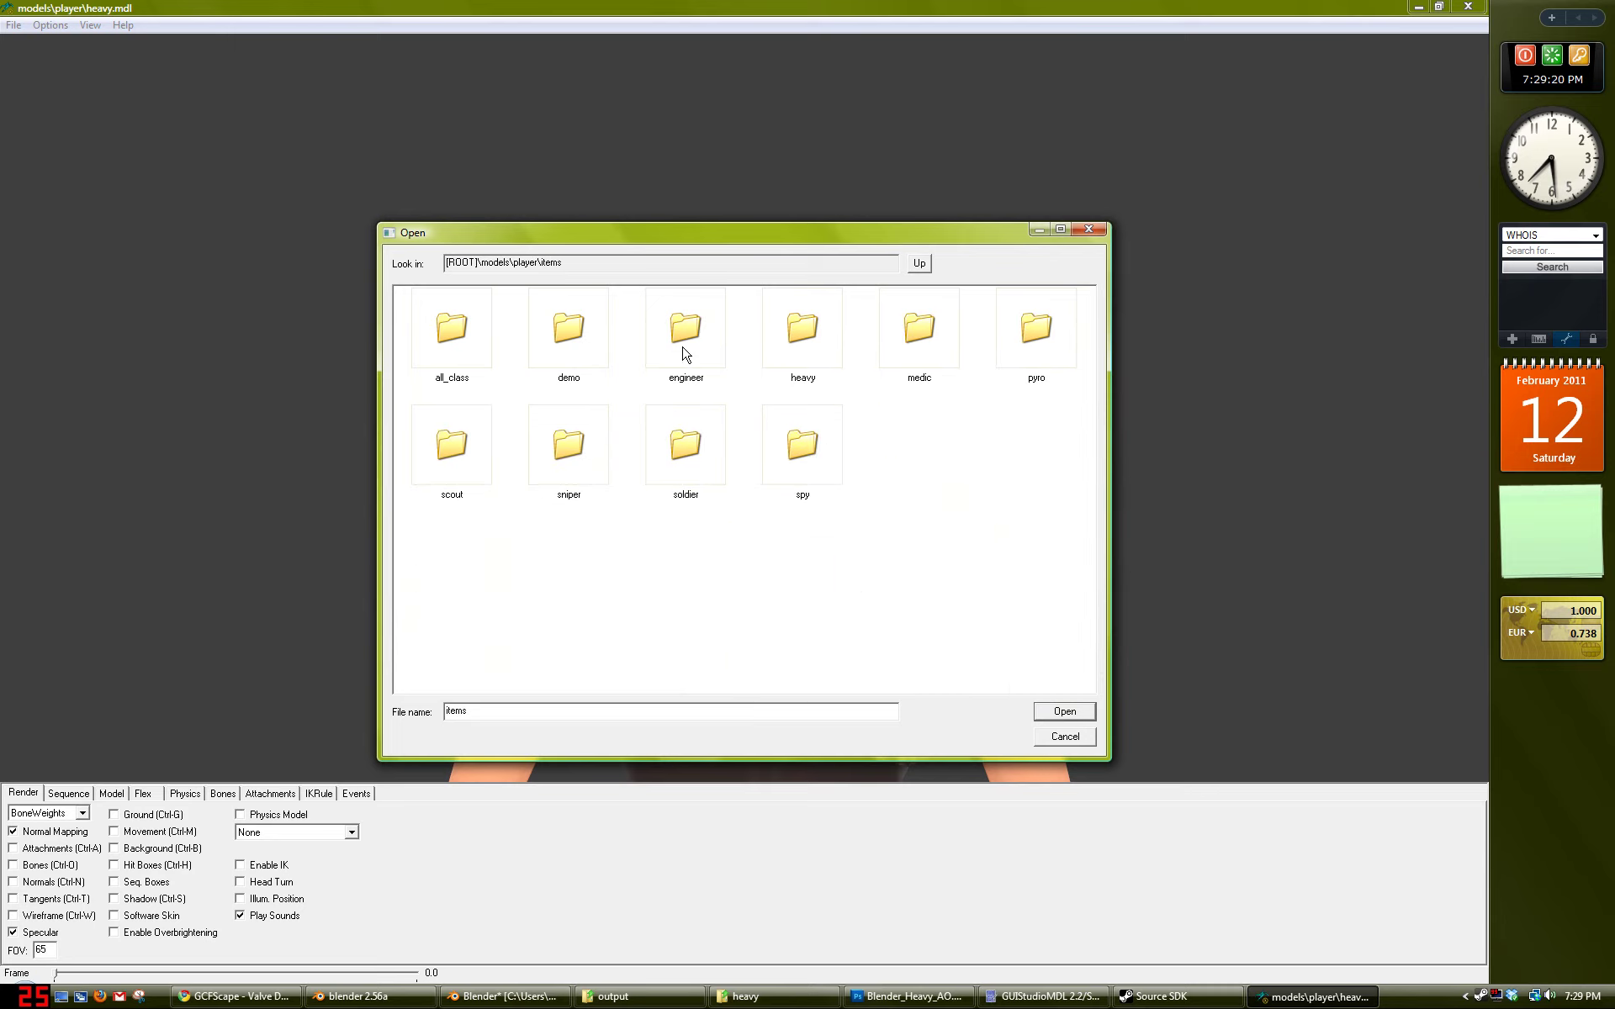
pyautogui.doubleClick(803, 332)
pyautogui.scroll(-3, 1054, 515)
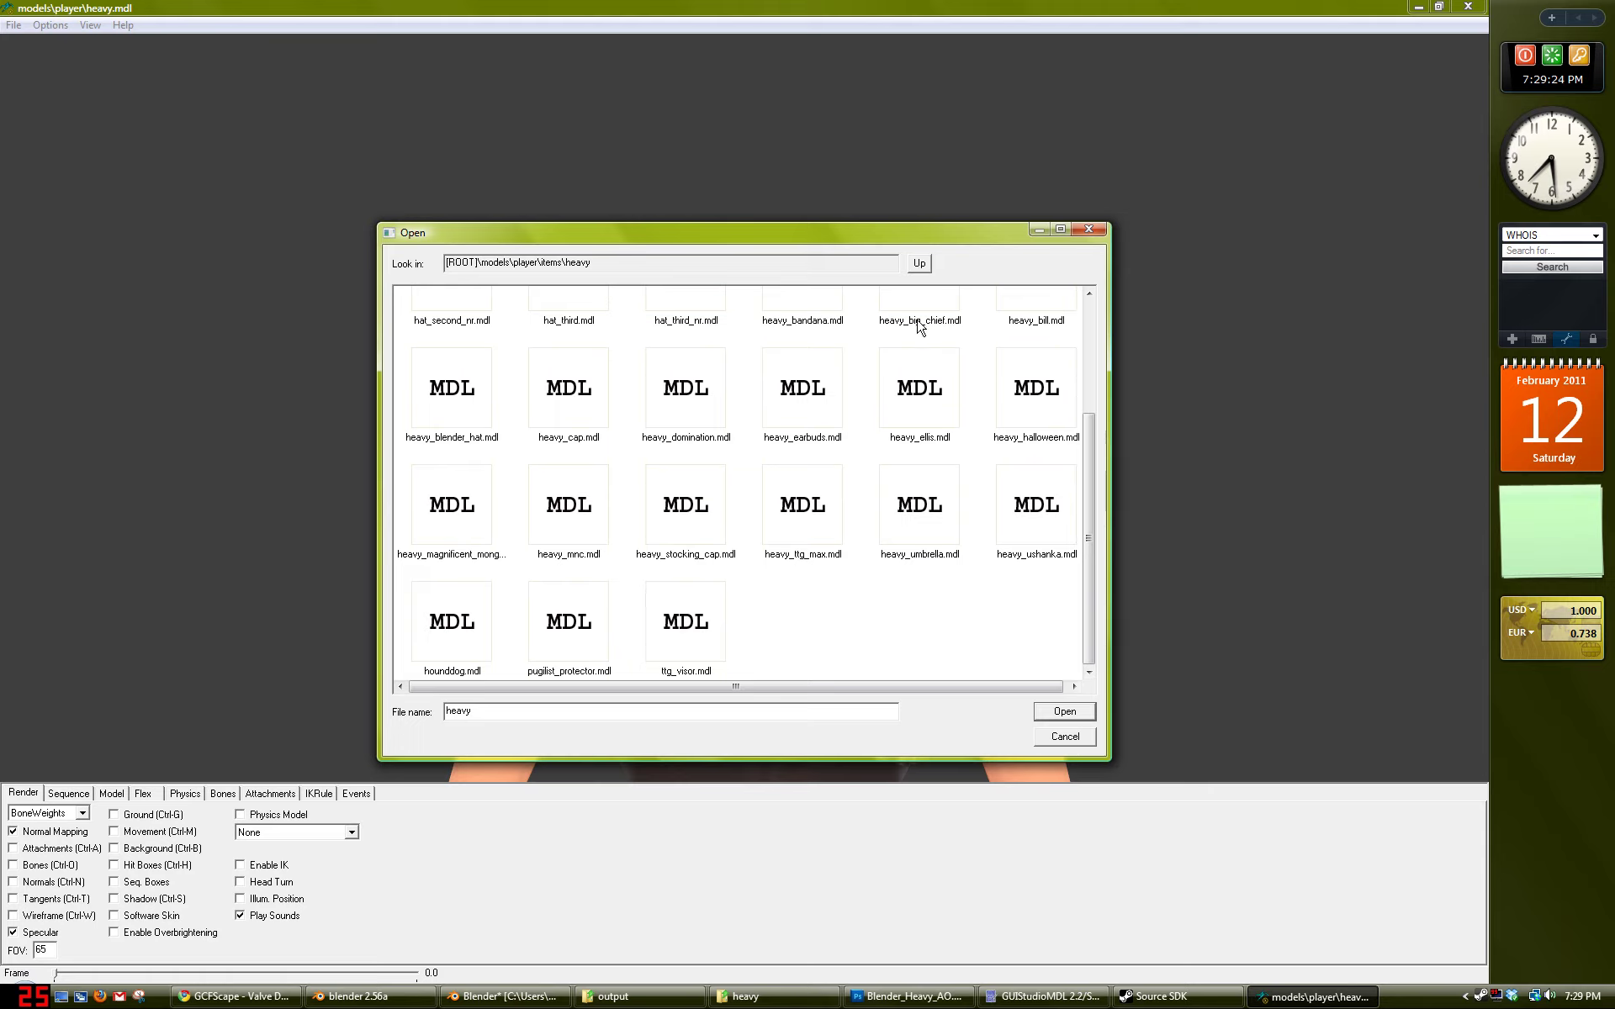
pyautogui.doubleClick(1002, 504)
# Step: Orbit and zoom around the Heavy to check the hat on his head up close
pyautogui.moveTo(905, 370); pyautogui.dragTo(814, 624)
pyautogui.moveTo(812, 622); pyautogui.dragTo(759, 523, button='right')
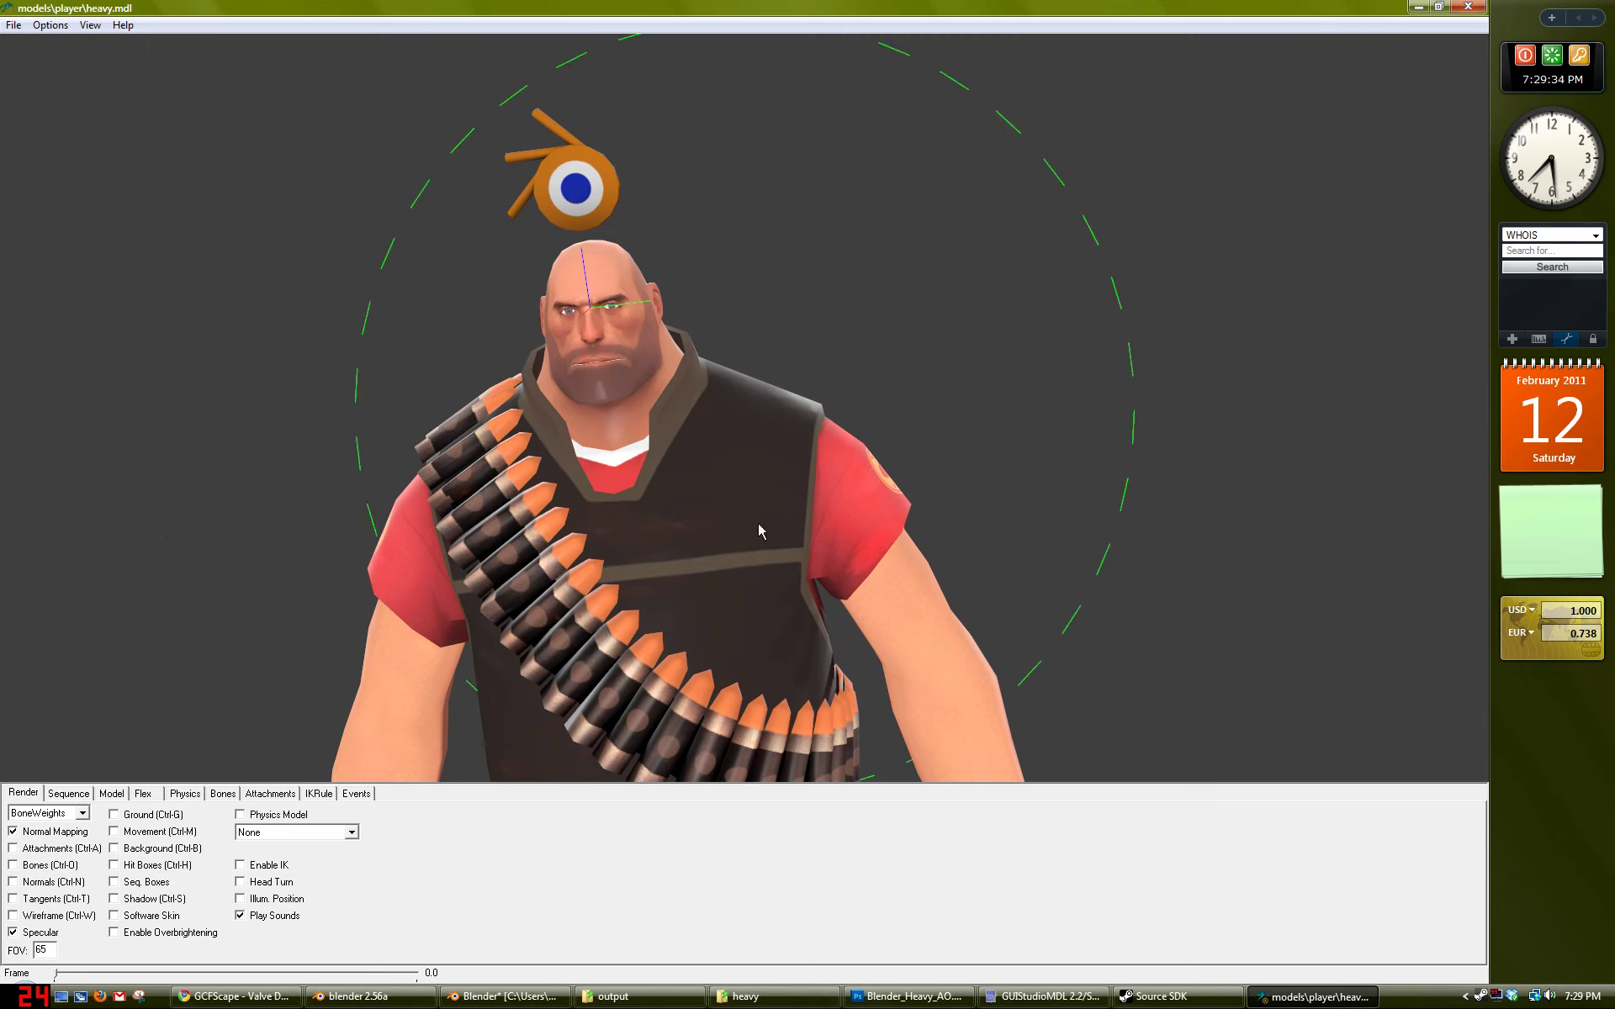
pyautogui.moveTo(759, 523); pyautogui.dragTo(774, 523)
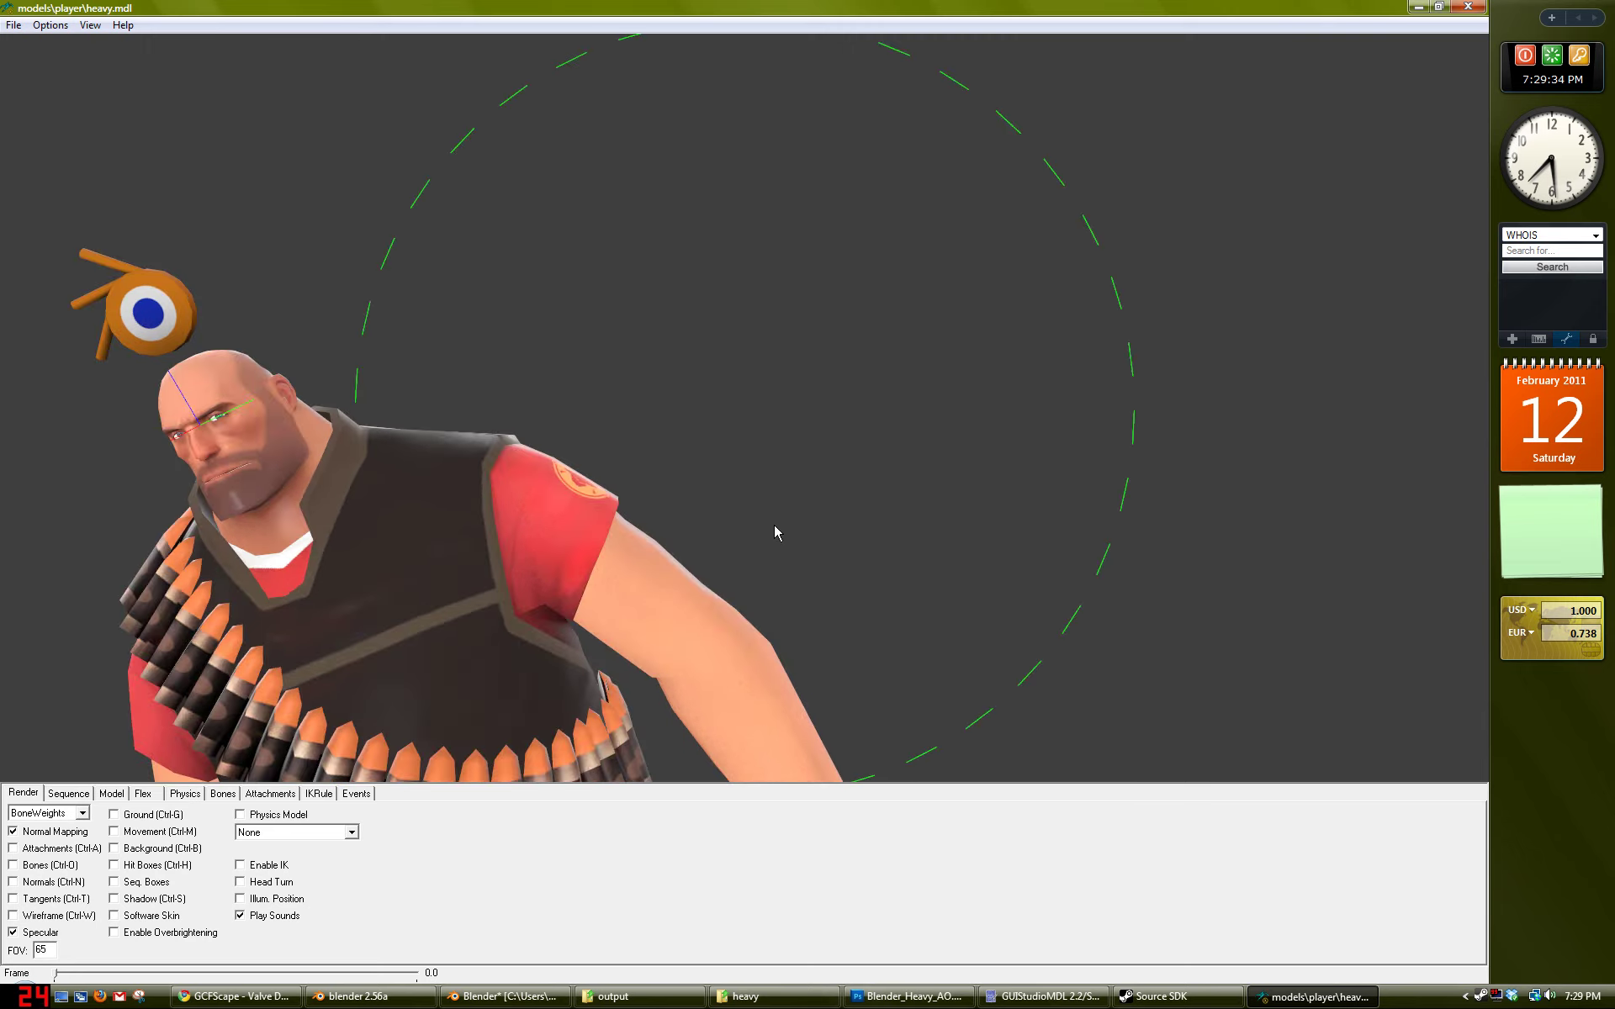
pyautogui.moveTo(774, 533); pyautogui.dragTo(663, 527)
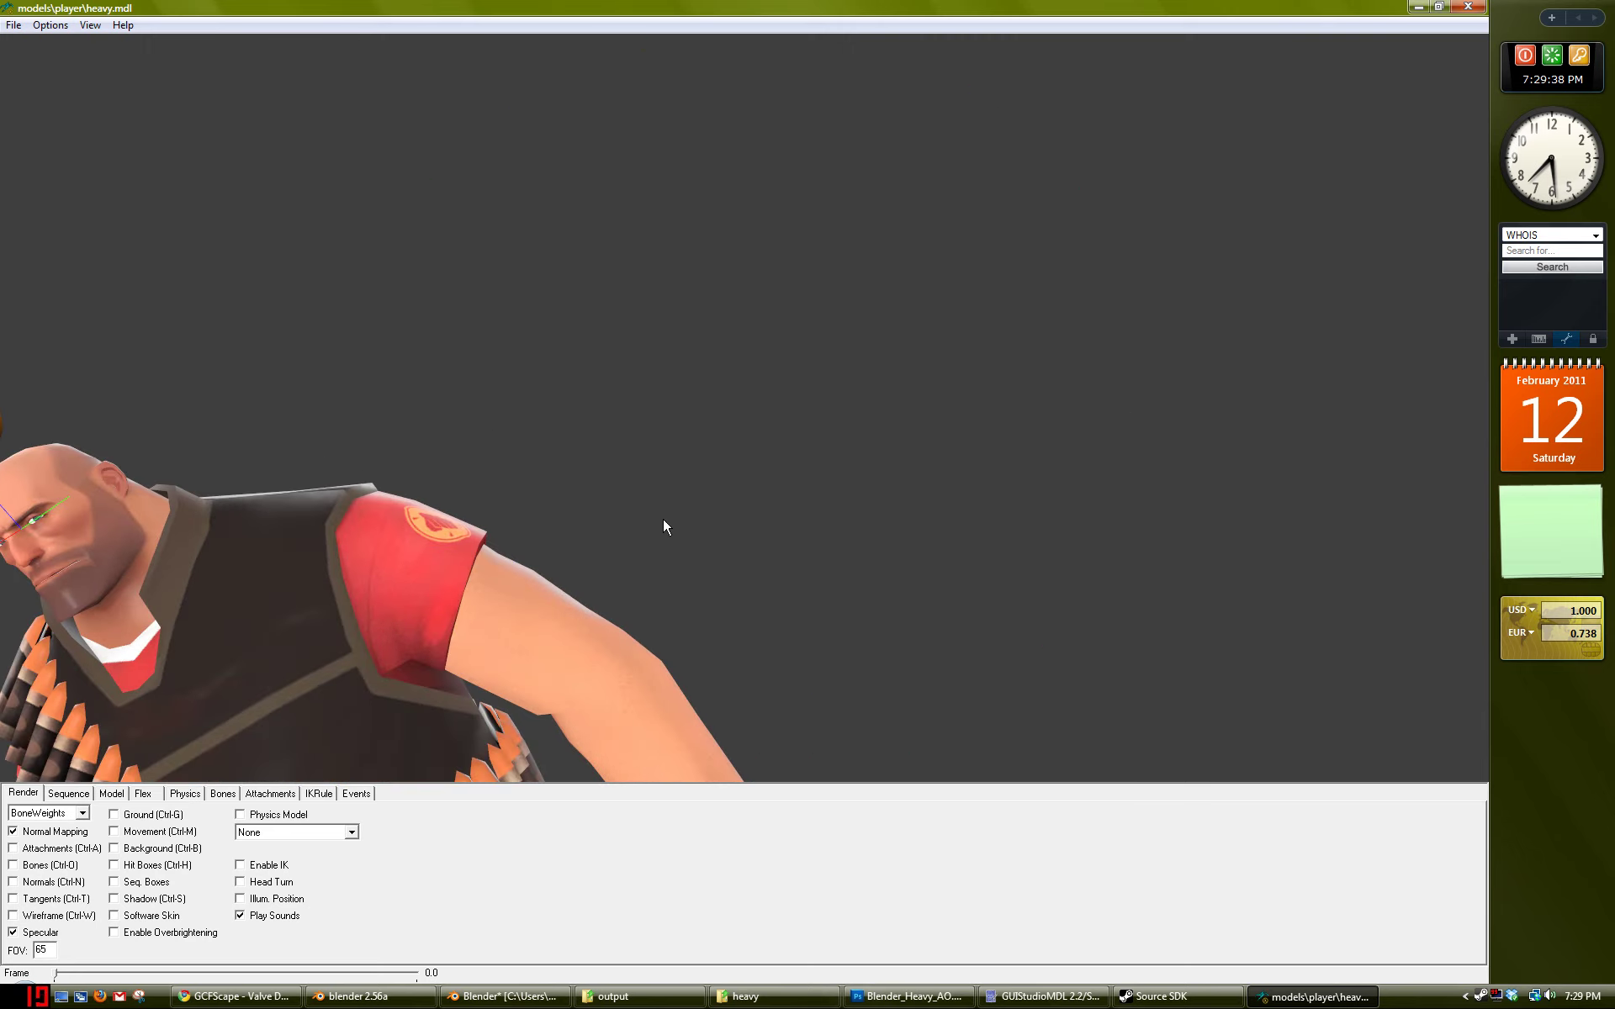
pyautogui.moveTo(663, 527); pyautogui.dragTo(528, 622, button='right')
pyautogui.moveTo(528, 622); pyautogui.dragTo(729, 435)
pyautogui.moveTo(728, 435); pyautogui.dragTo(546, 764, button='right')
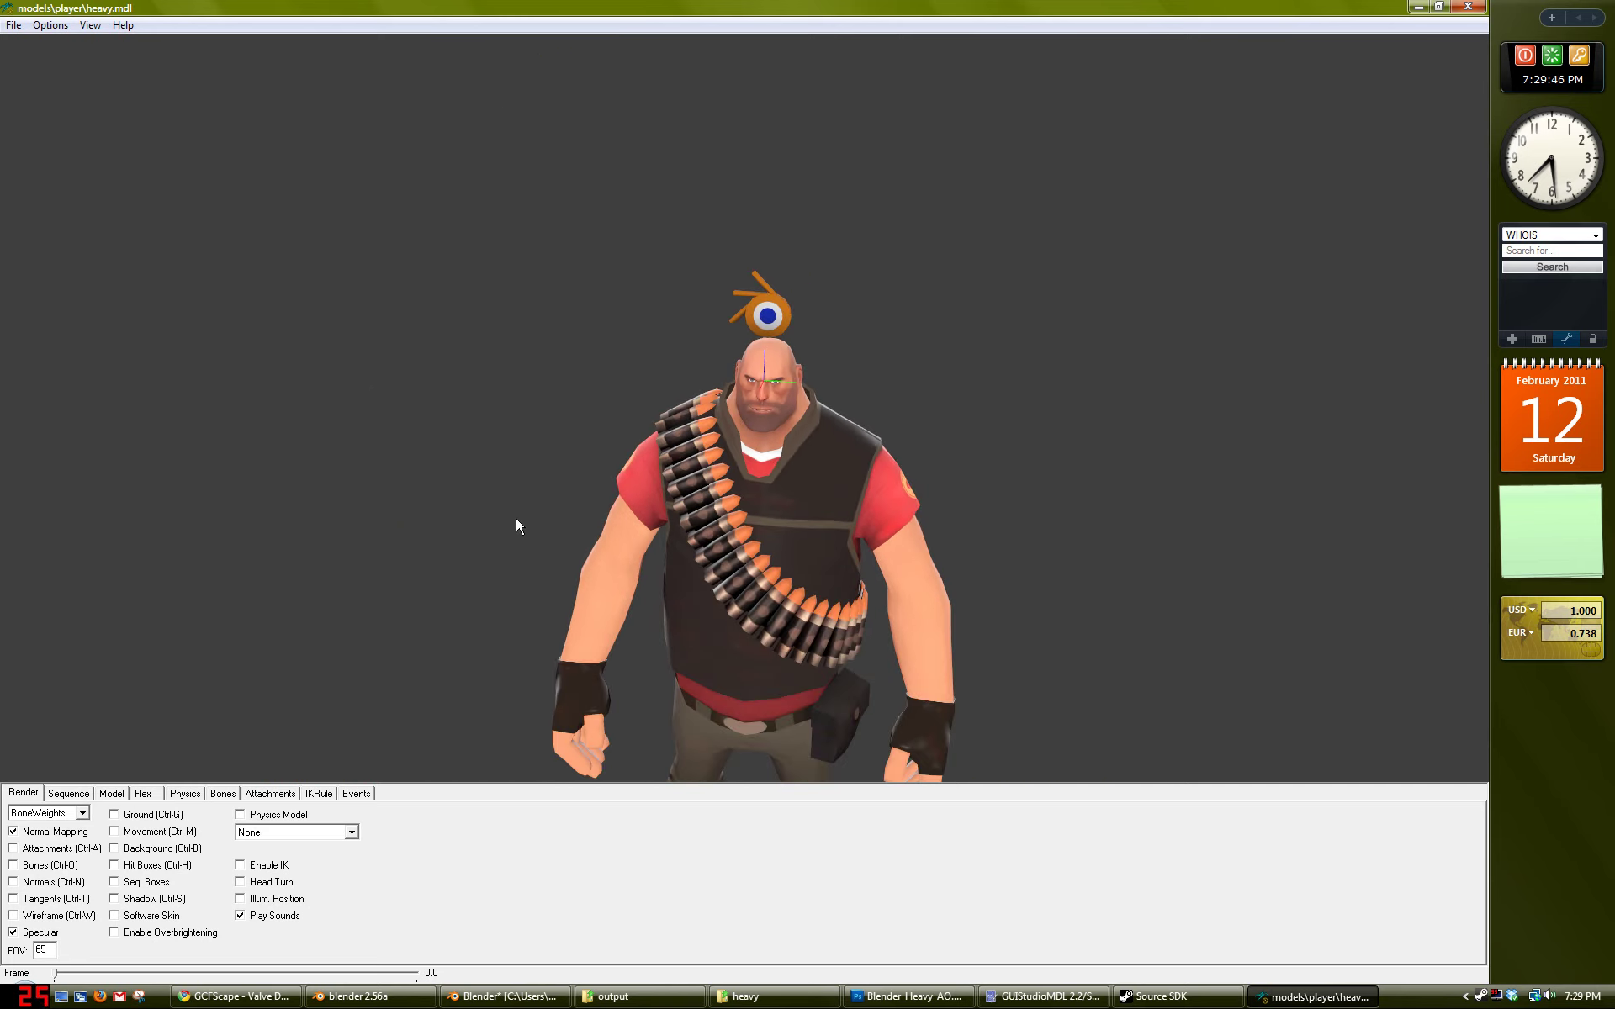
# Step: Tilt and zoom out to a full-body view of the hatted Heavy facing front
pyautogui.moveTo(788, 412); pyautogui.dragTo(728, 459)
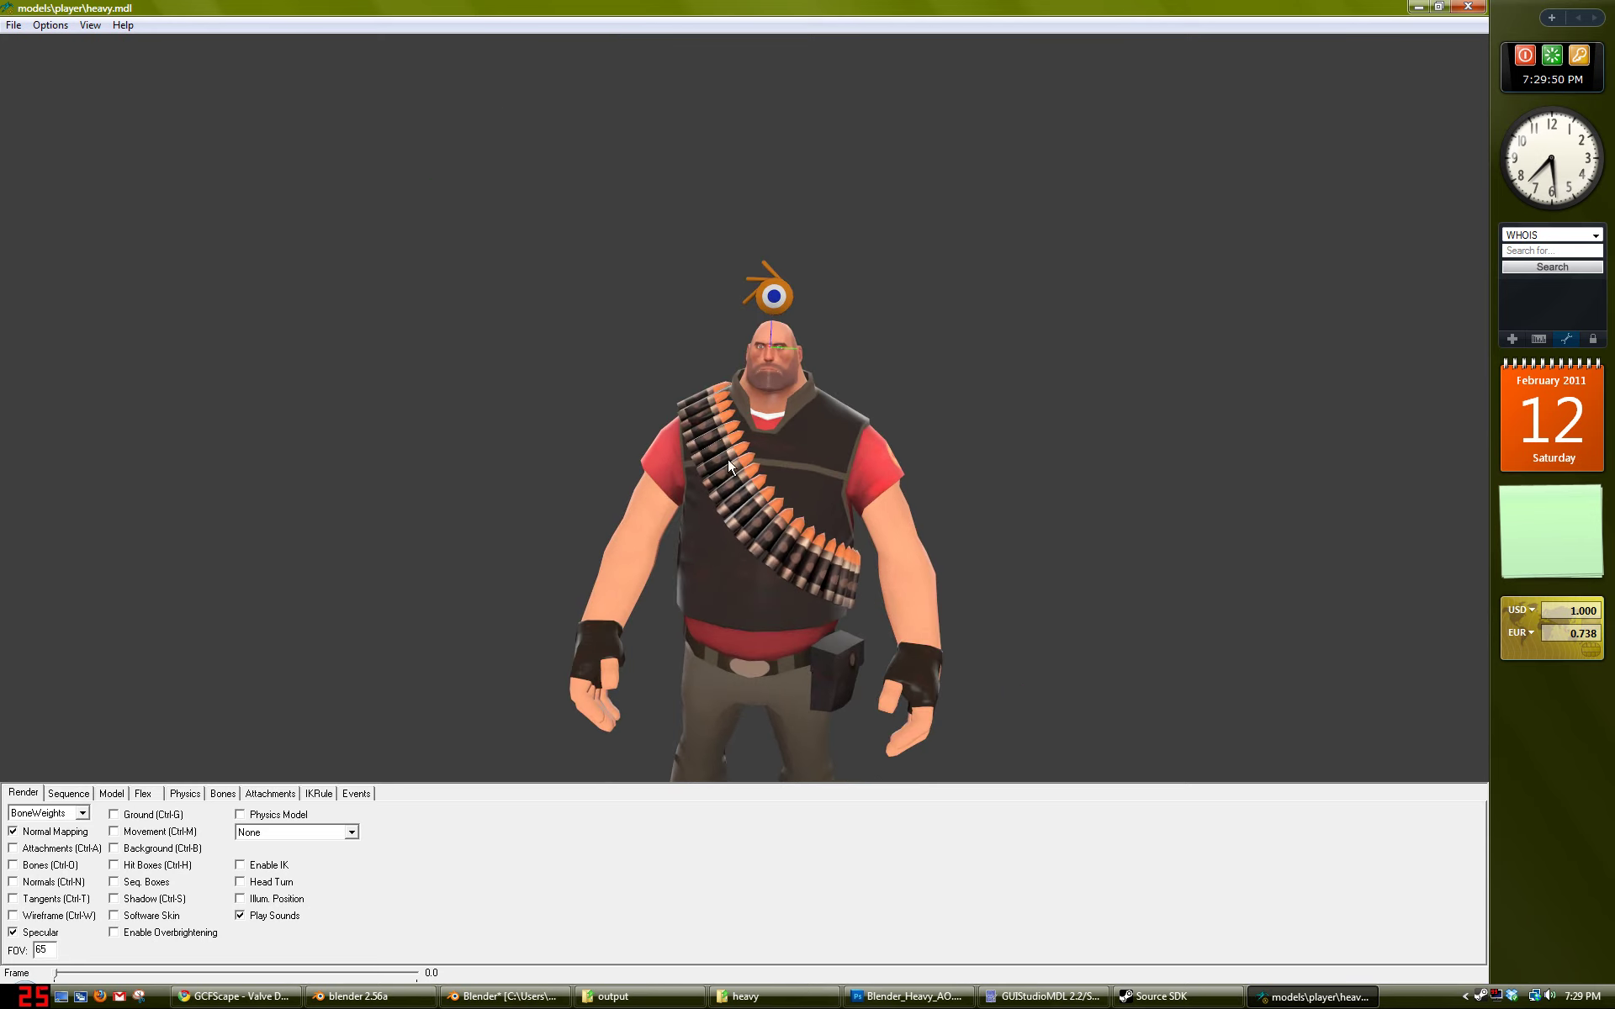
pyautogui.moveTo(729, 459); pyautogui.dragTo(780, 357, button='right')
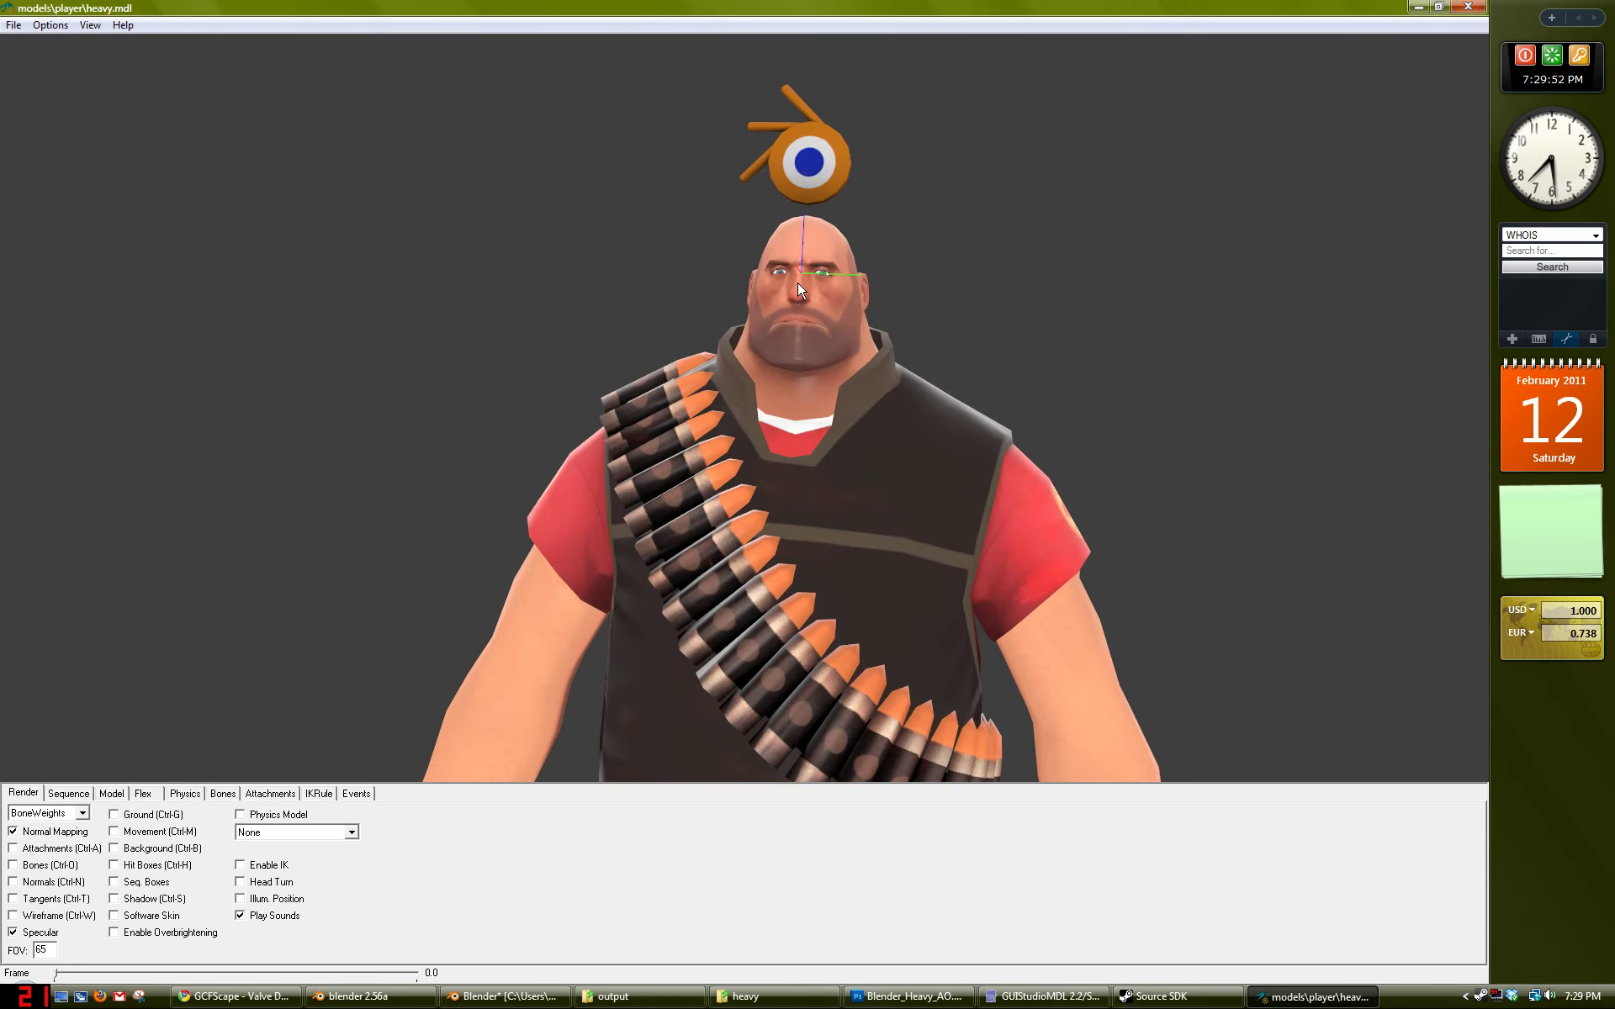
pyautogui.moveTo(797, 281); pyautogui.dragTo(787, 345)
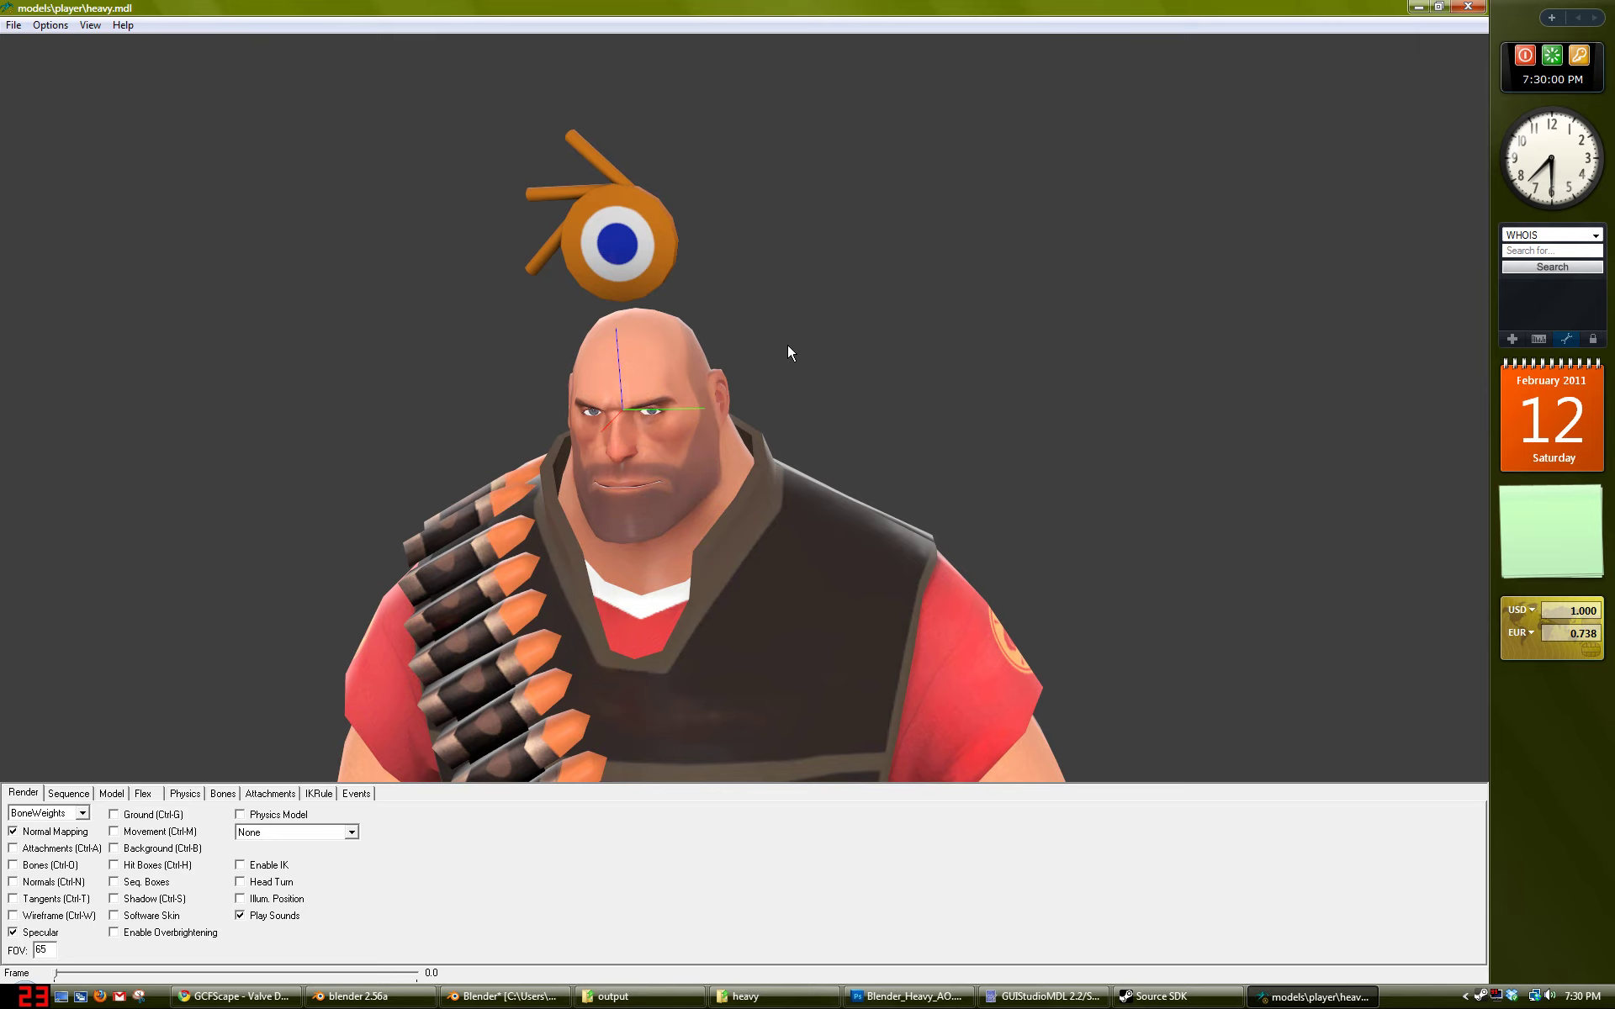
pyautogui.moveTo(811, 342); pyautogui.dragTo(670, 501)
pyautogui.moveTo(760, 587); pyautogui.dragTo(764, 568)
pyautogui.moveTo(766, 324); pyautogui.dragTo(707, 281)
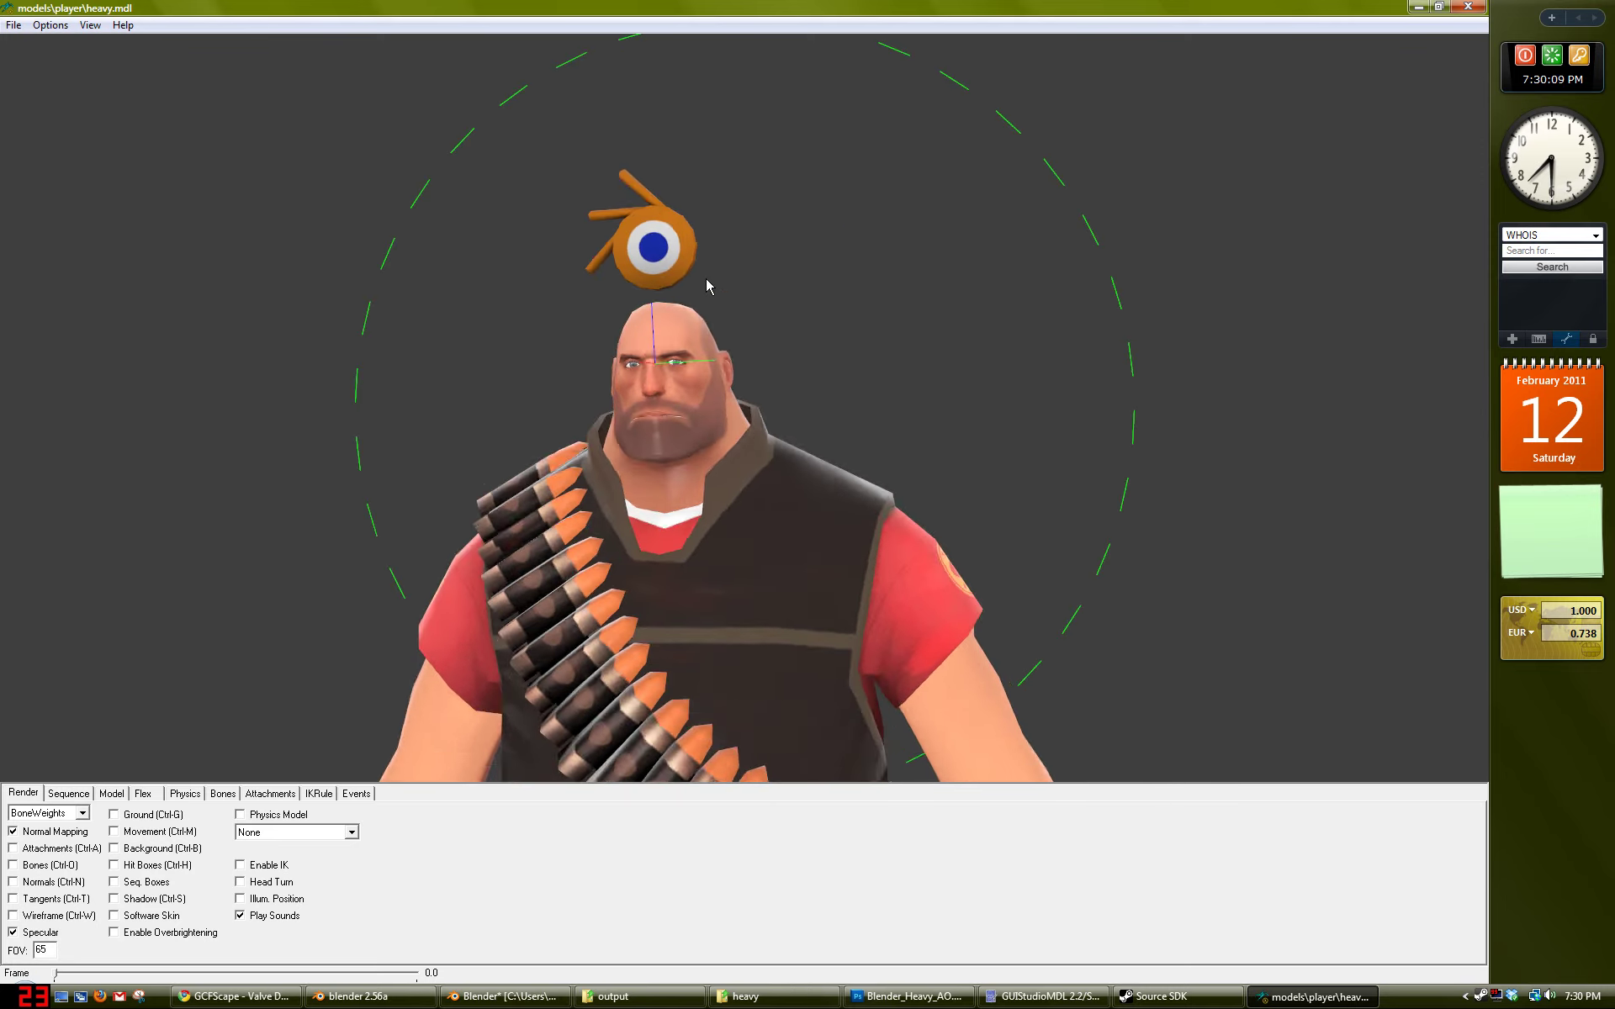
pyautogui.moveTo(707, 281); pyautogui.dragTo(736, 448, button='right')
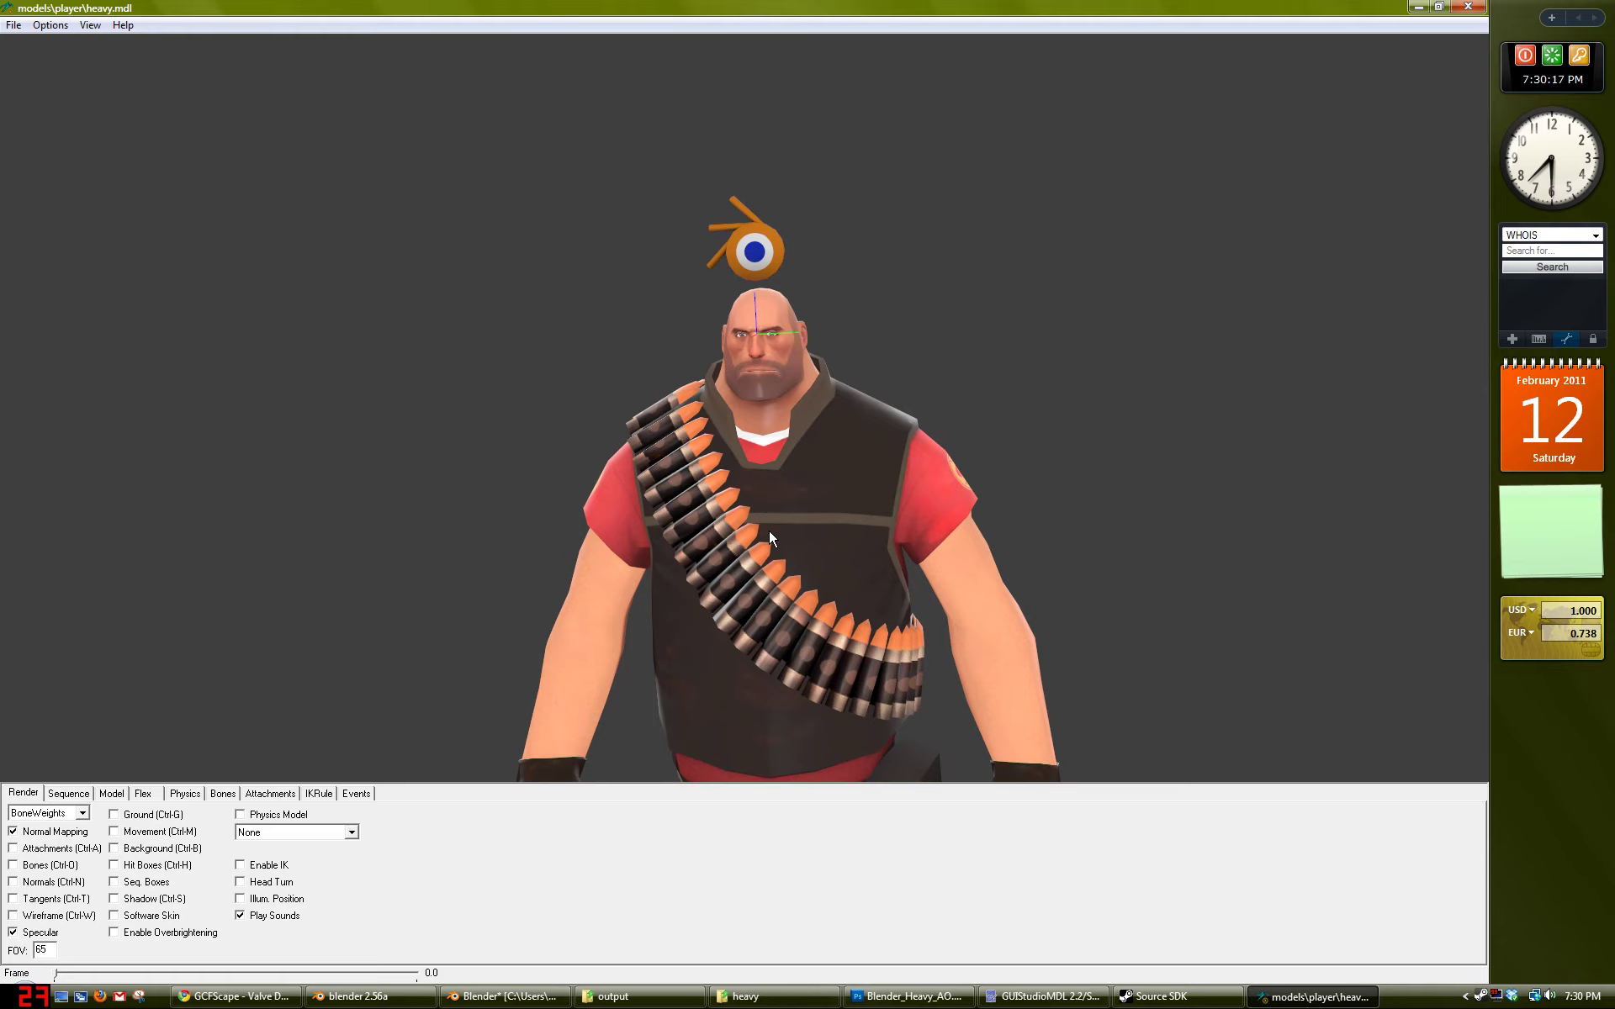
pyautogui.moveTo(756, 566); pyautogui.dragTo(809, 539)
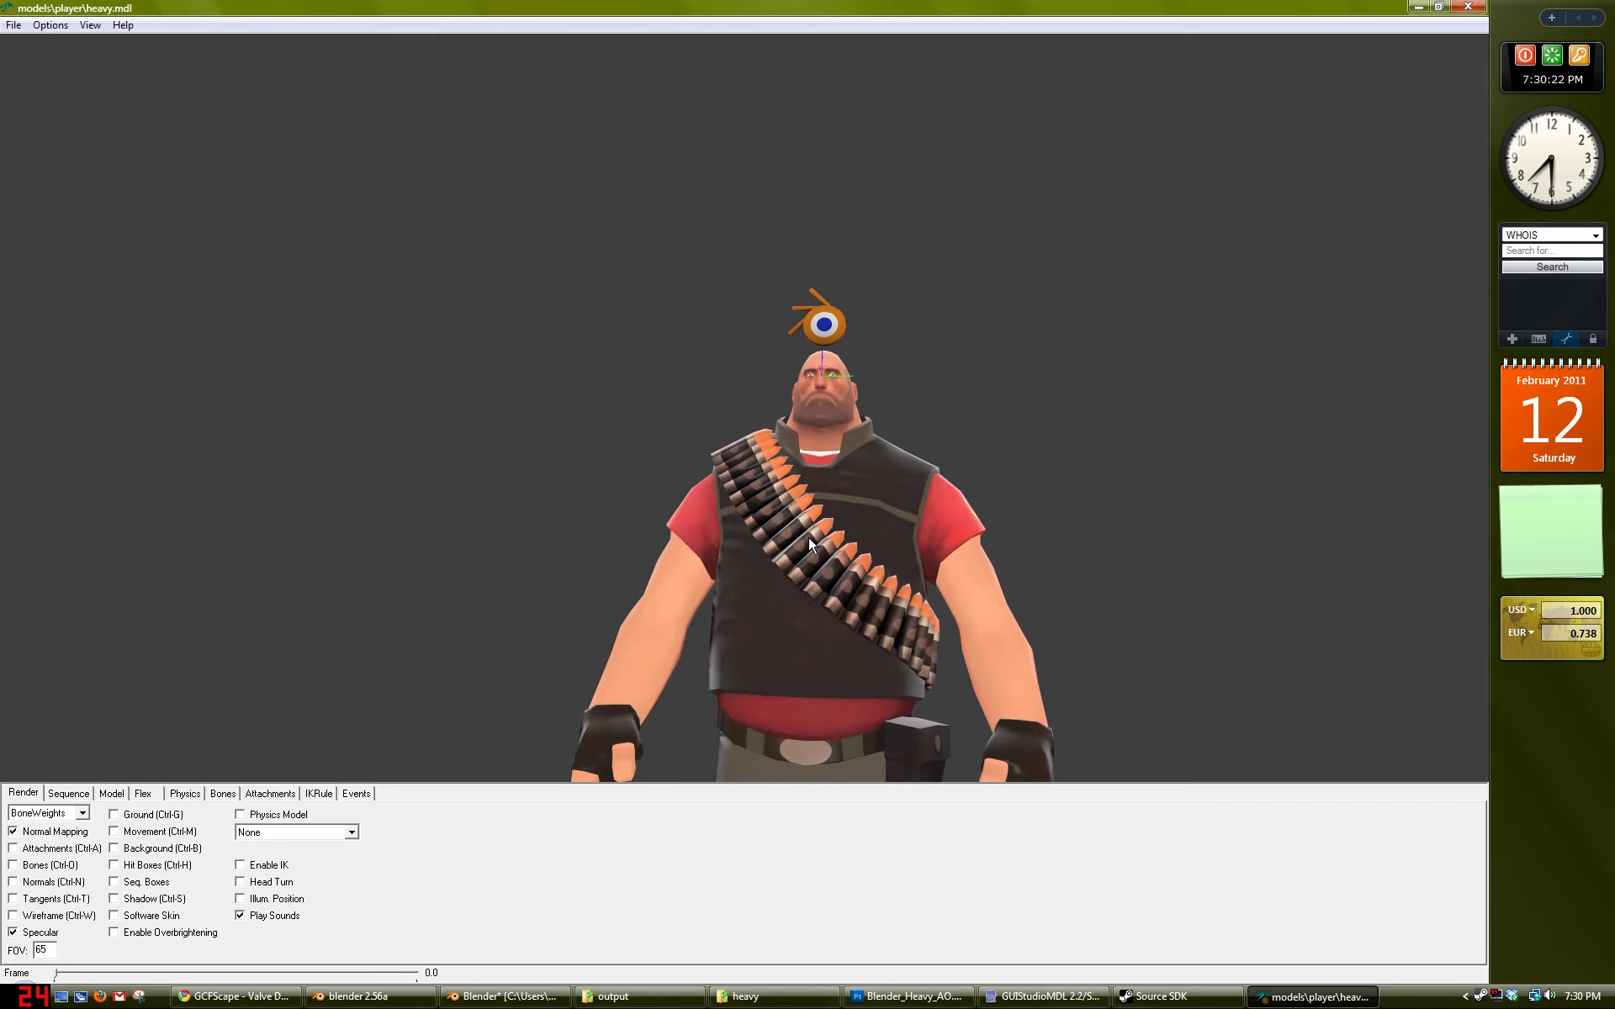